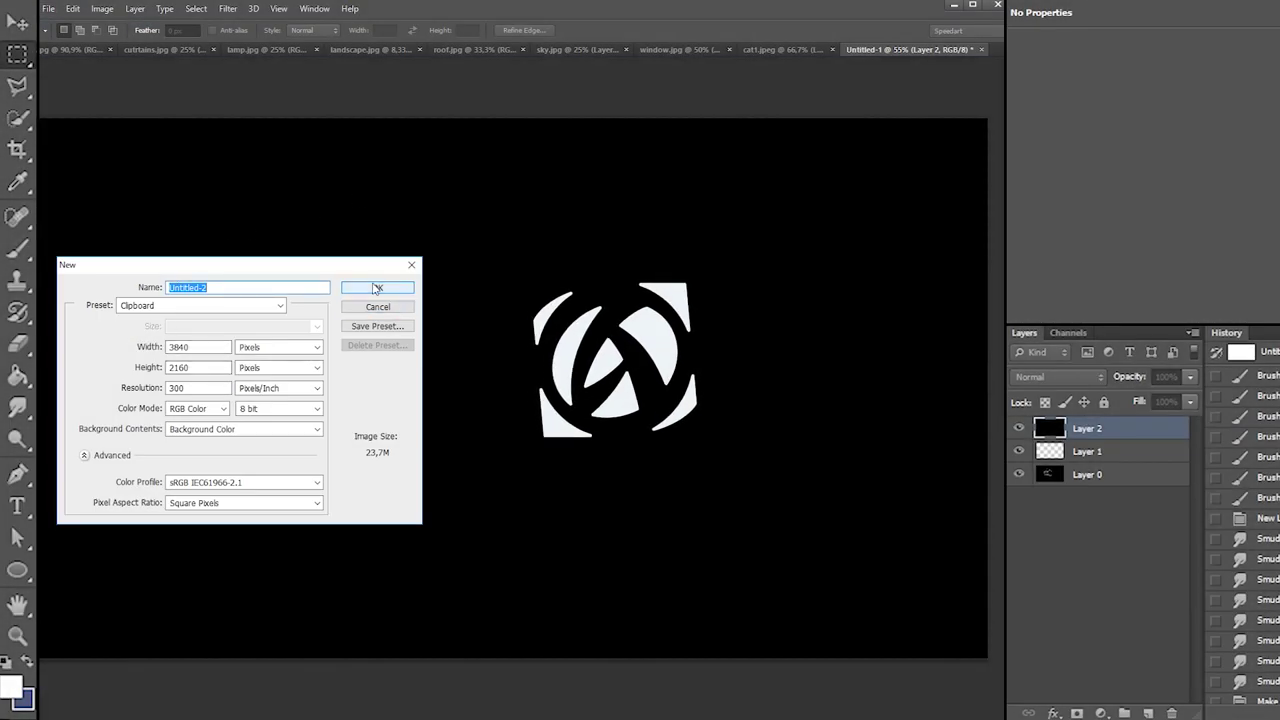
Create a 3840 × 2160 px, 300 ppi RGB document containing both pasted cat photos as smart object layers
left_click(377, 288)
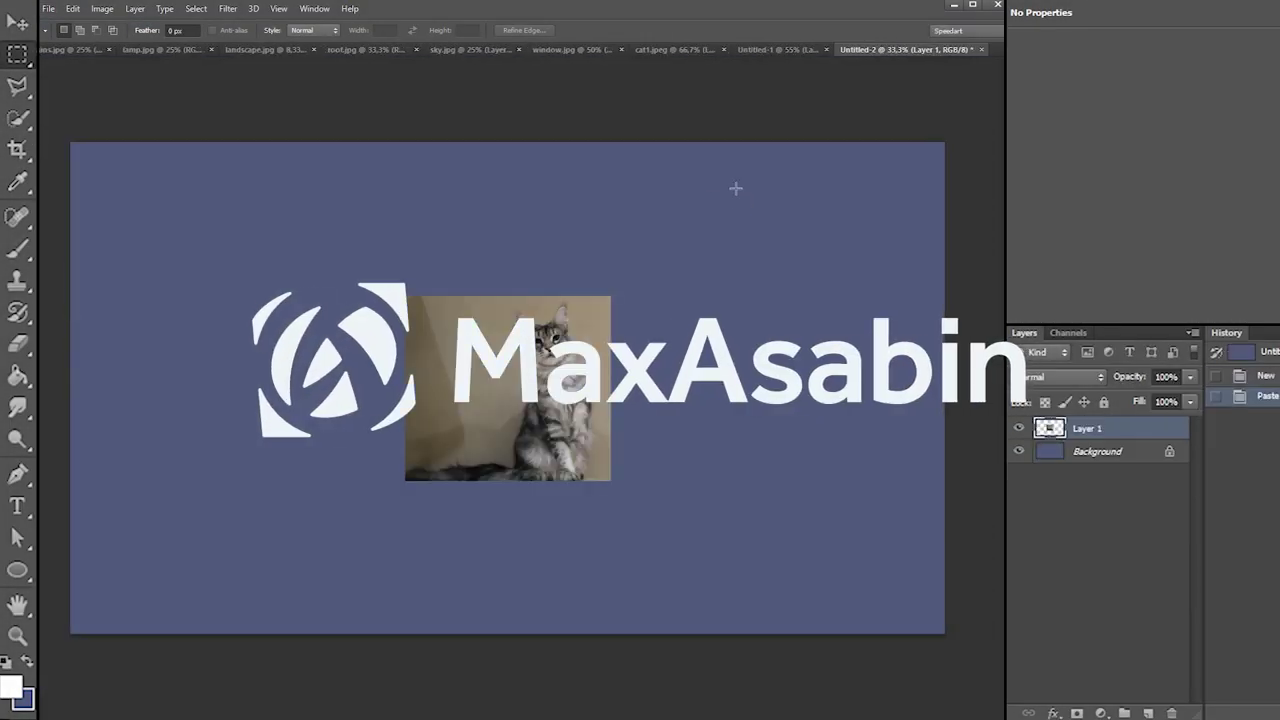
right_click(549, 252)
left_click(625, 313)
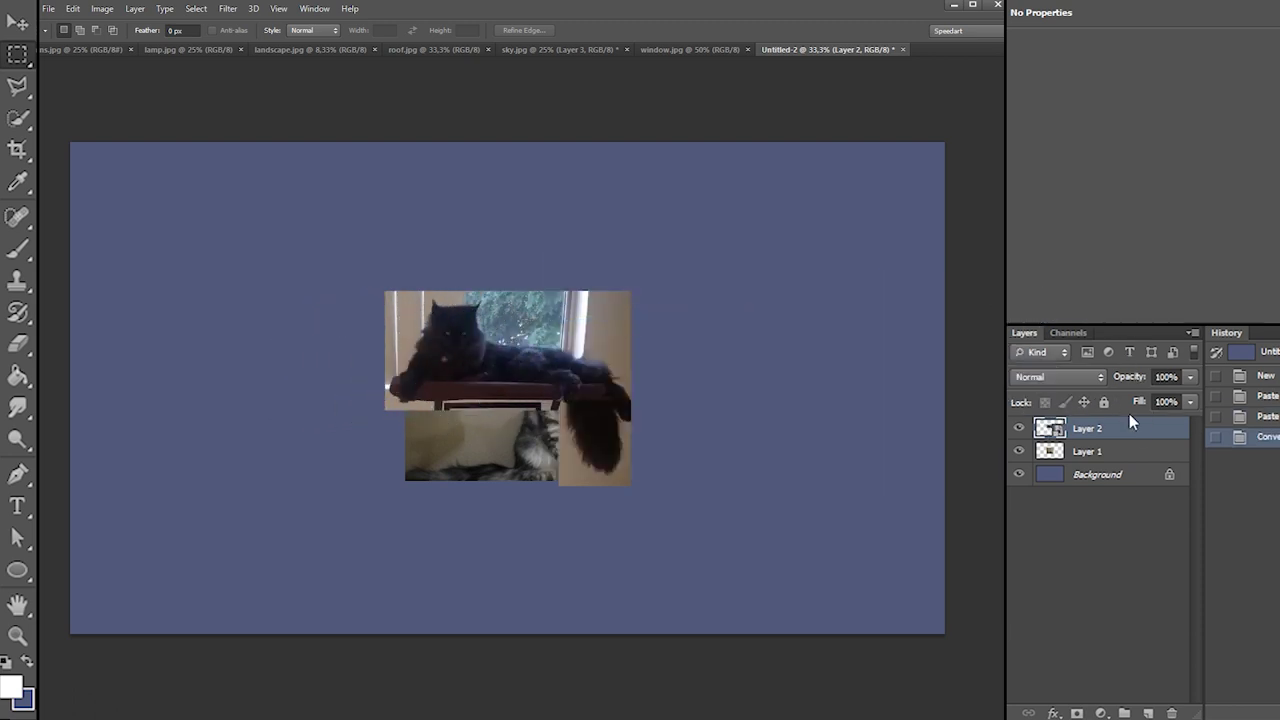
right_click(1114, 449)
left_click(1048, 196)
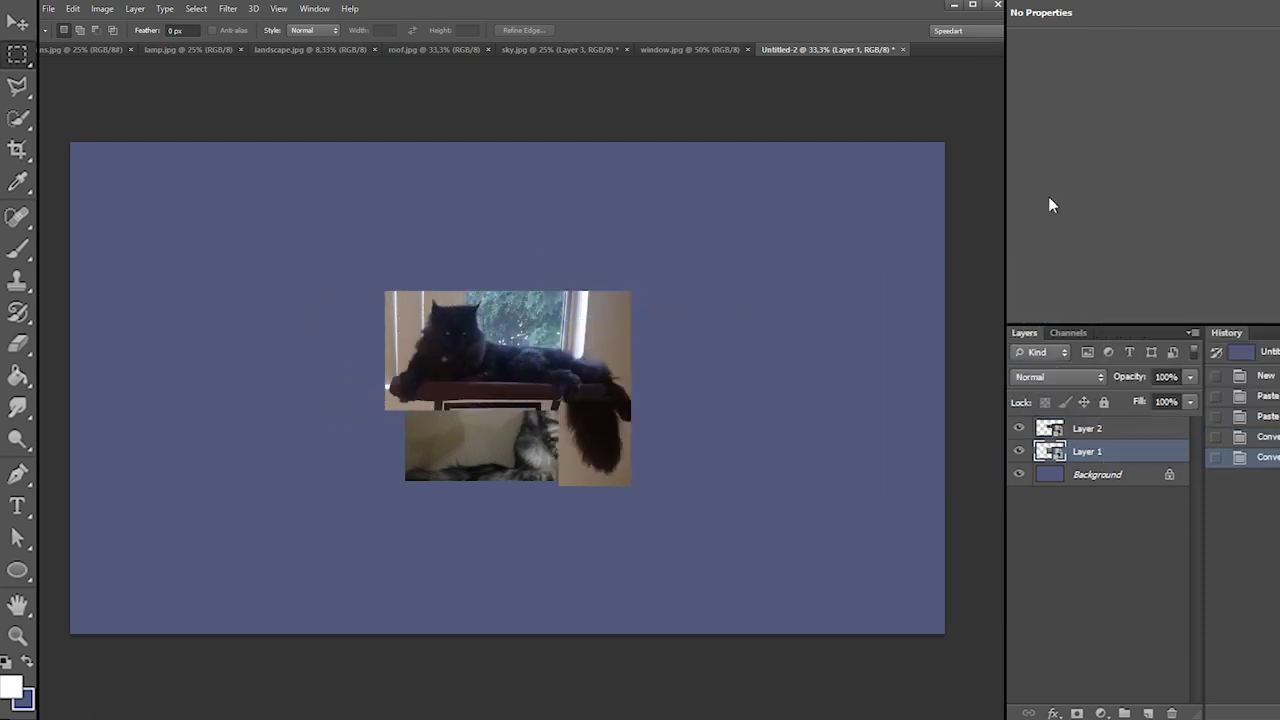
Scale both cat layers together to about 158% and move the black cat photo down, clear of the gray cat's head
left_click(1087, 428, "shift")
right_click(593, 360)
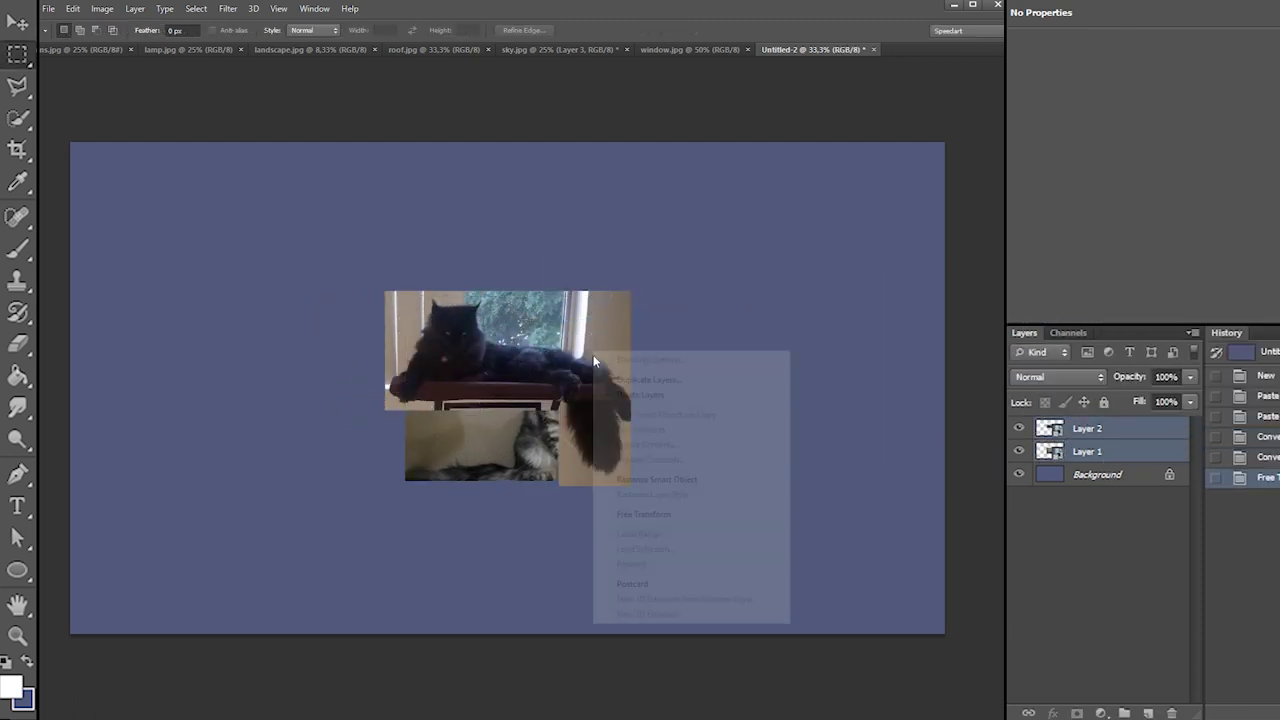
left_click(648, 513)
left_click_drag(630, 291, 713, 240)
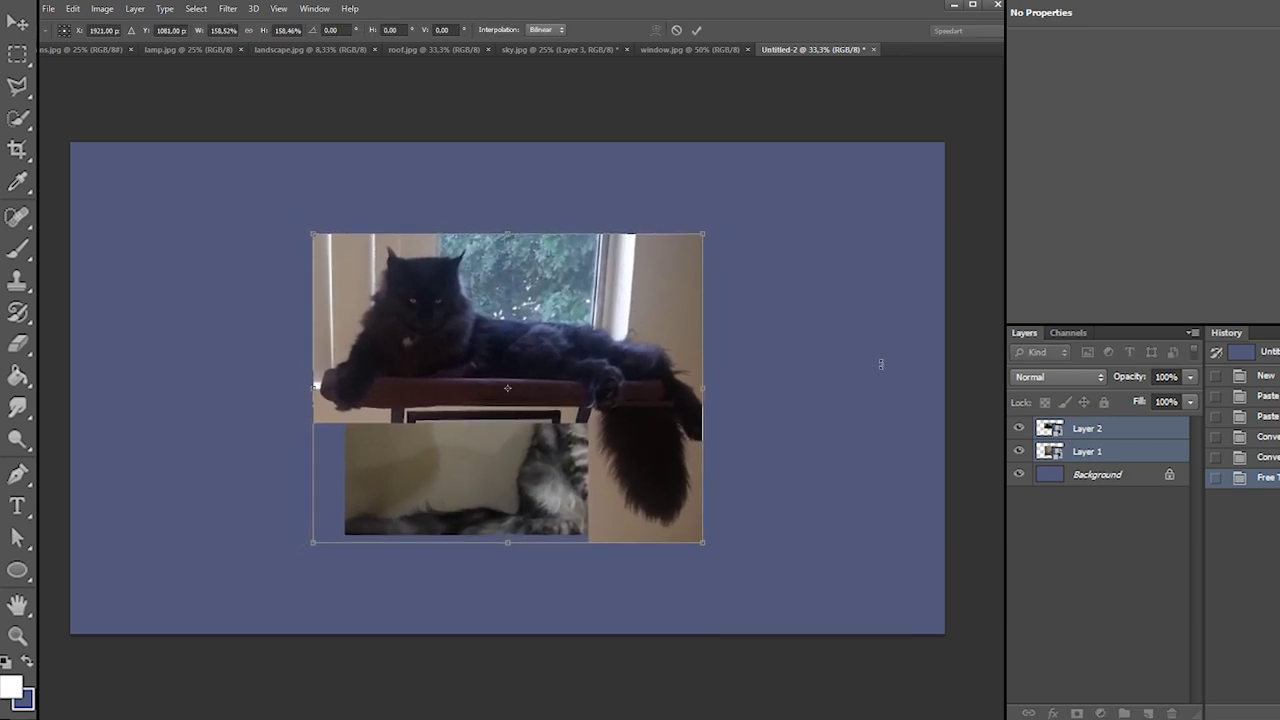
key("Return")
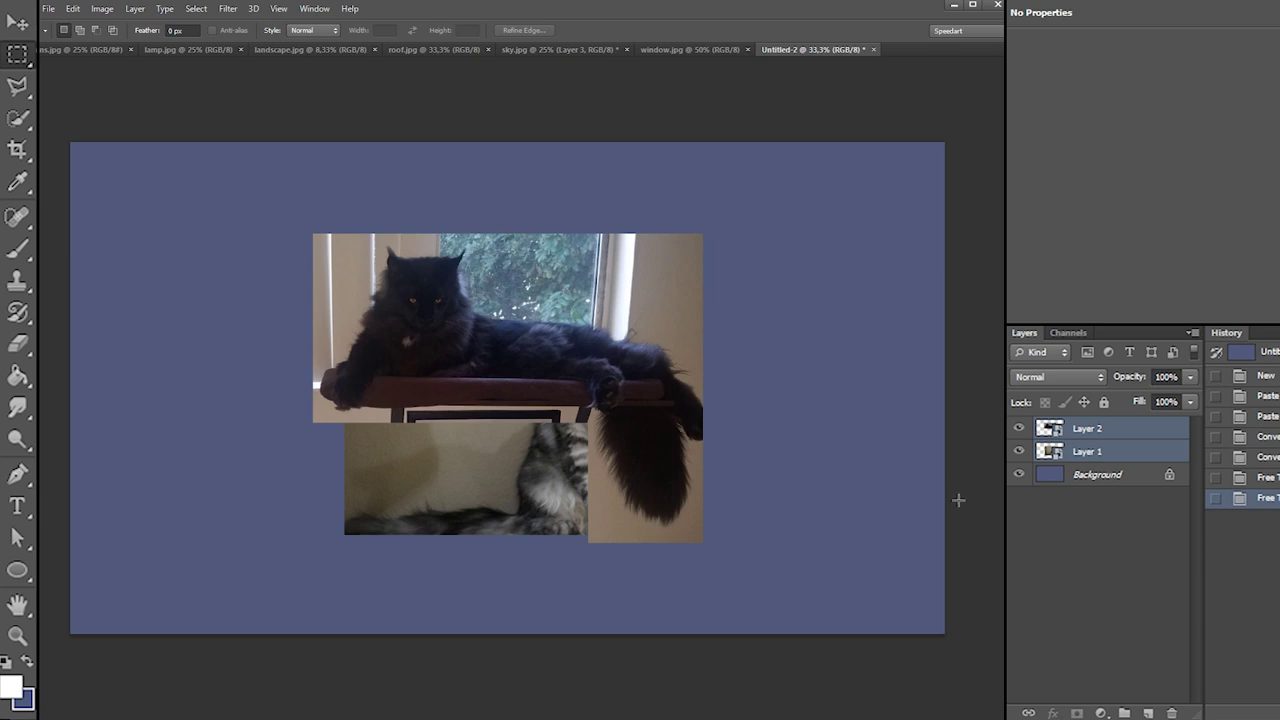
left_click(1105, 429)
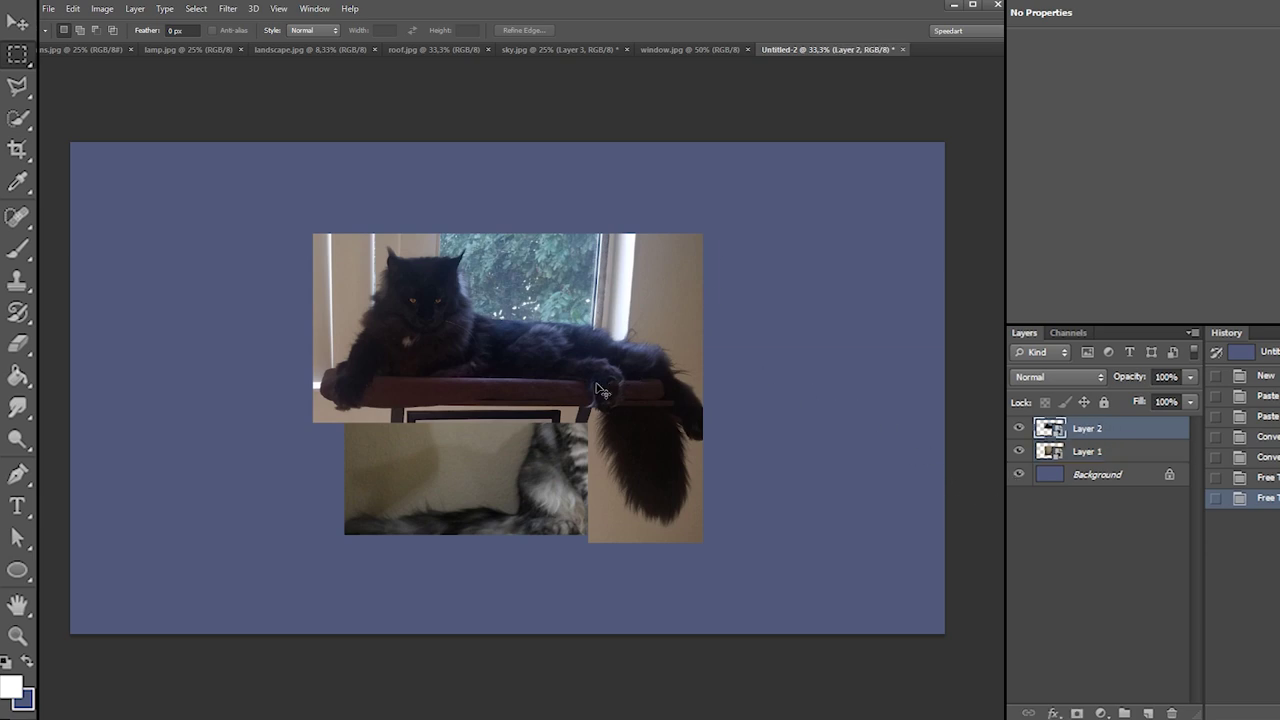
left_click_drag(627, 385, 619, 494)
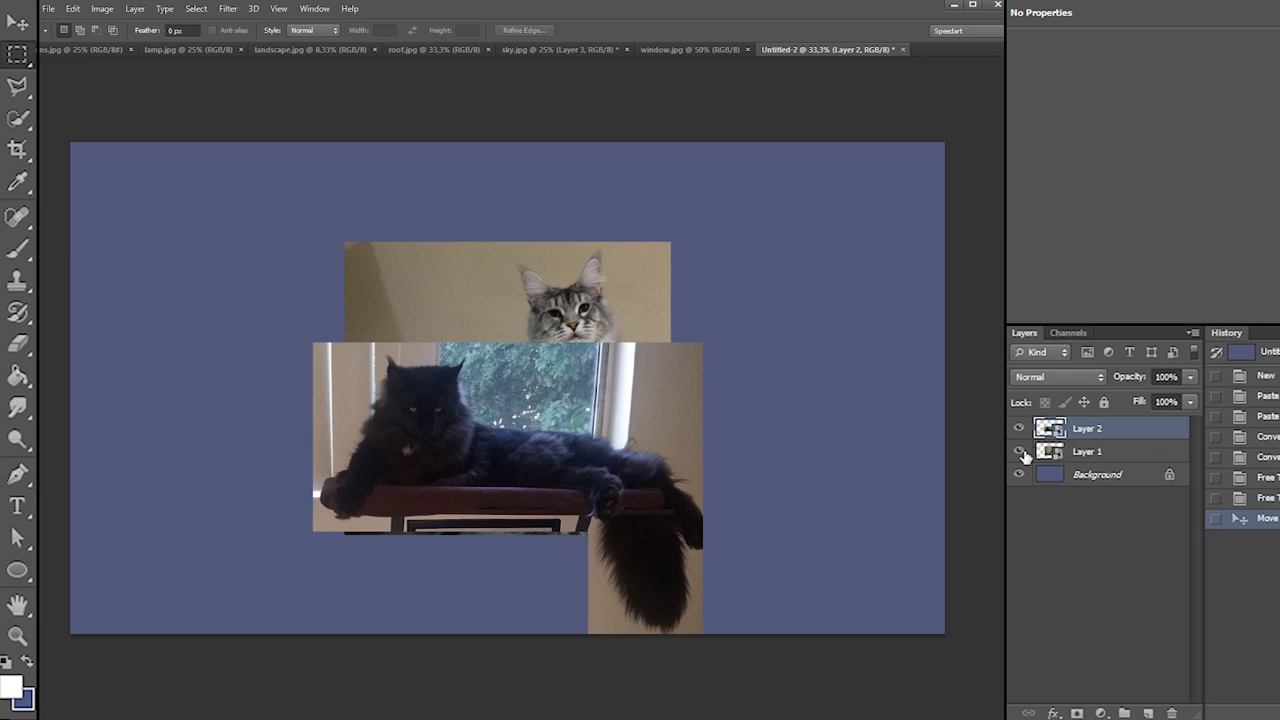
Outline the lying black cat loosely with the Polygonal Lasso, leaving out its hanging tail, and mask its layer to the selection
left_click(17, 86)
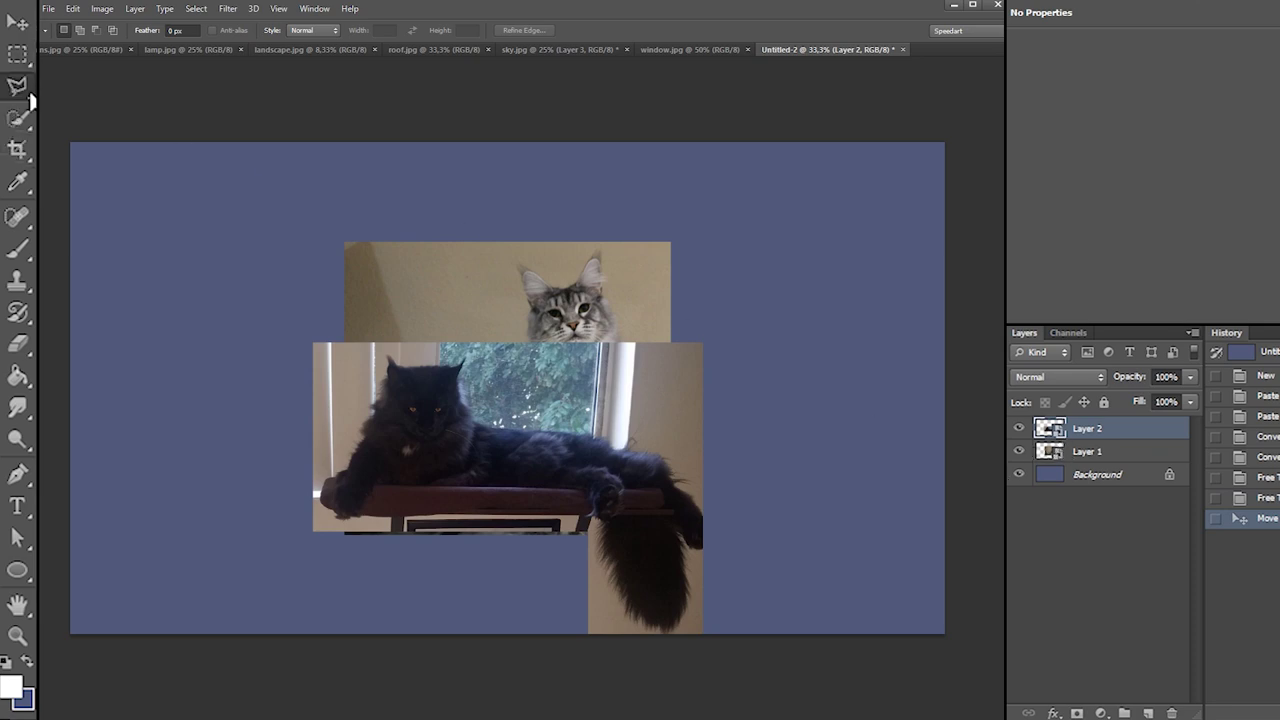
left_click(382, 366)
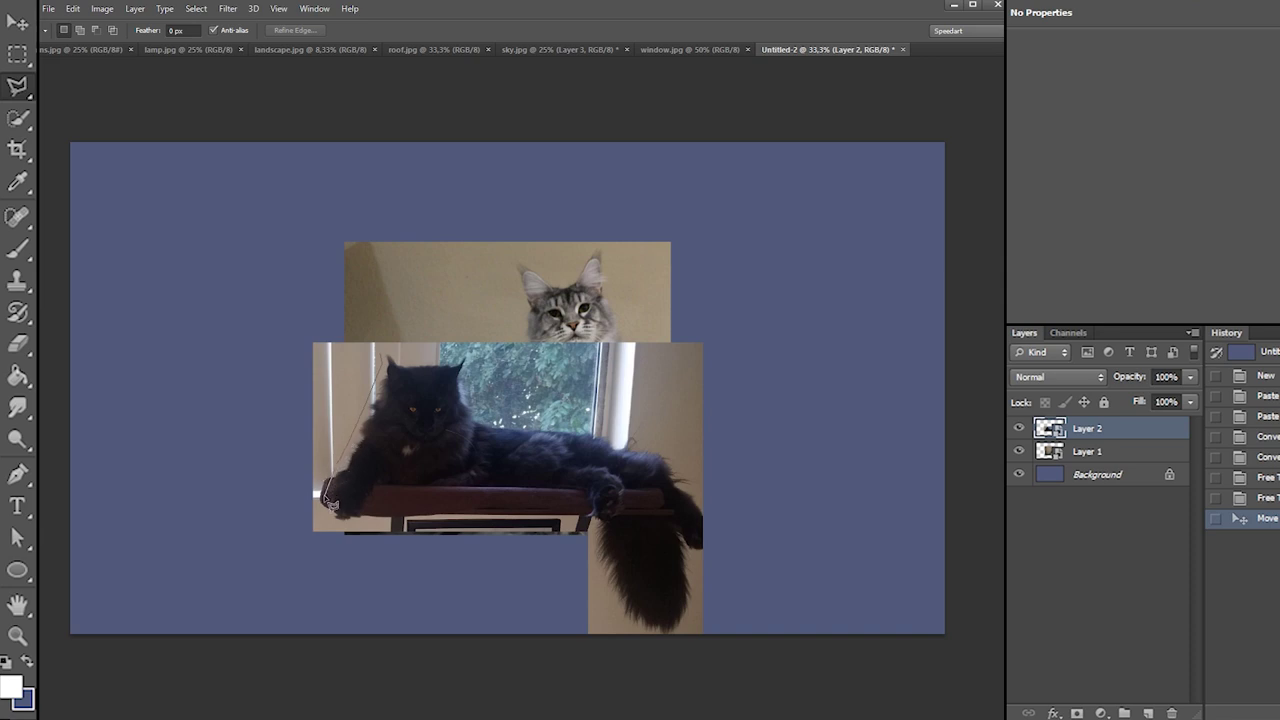
left_click(345, 528)
left_click(381, 493)
left_click(581, 494)
left_click(592, 518)
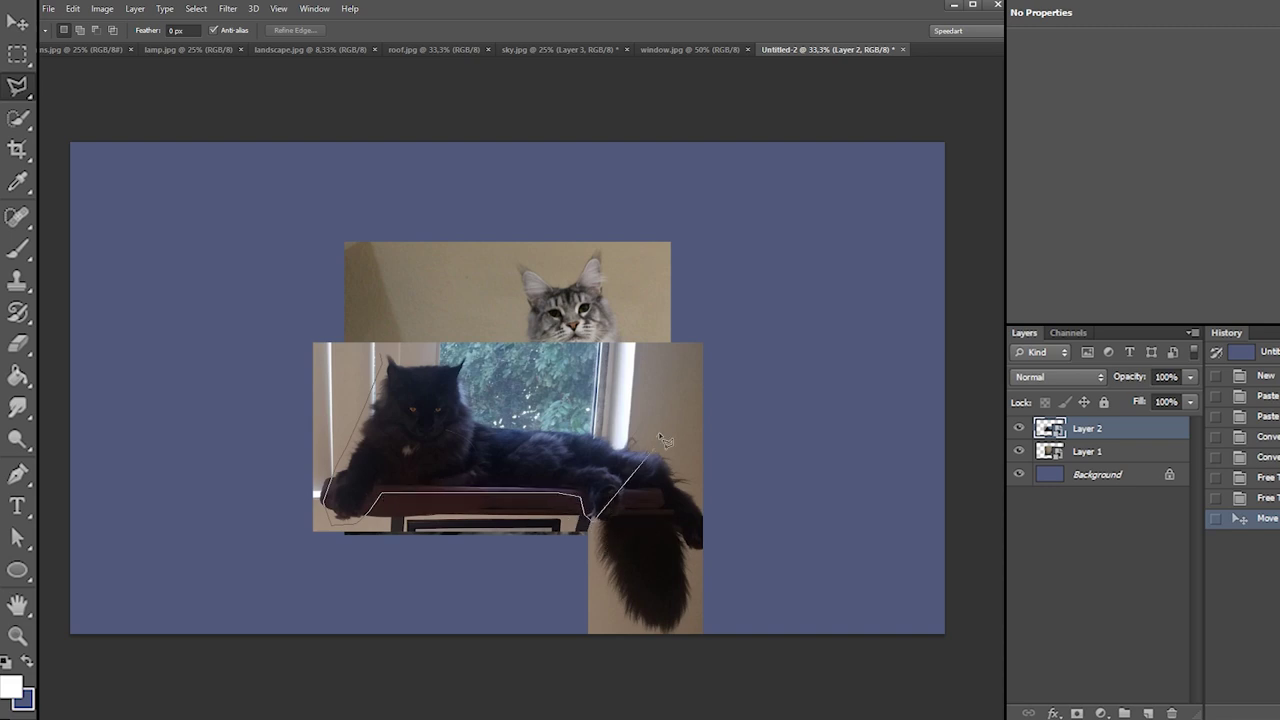
left_click(626, 520)
left_click(630, 493)
left_click(656, 493)
left_click(668, 520)
left_click(713, 522)
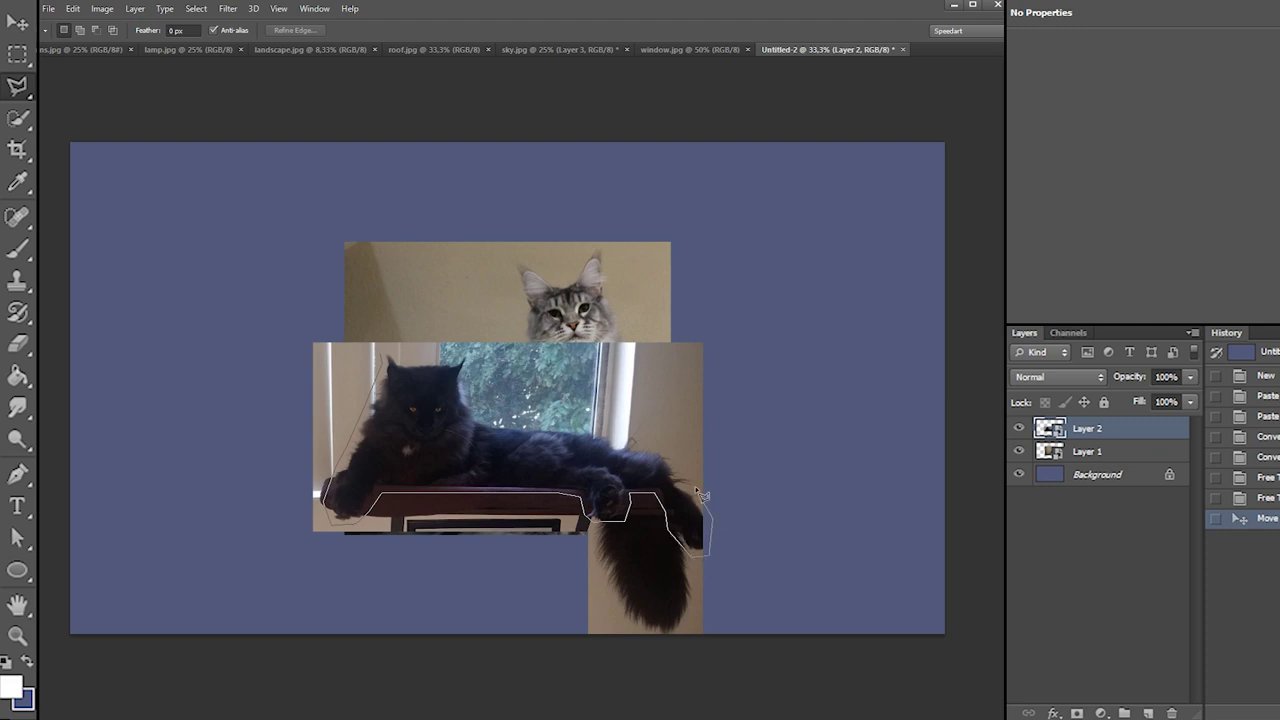
left_click(660, 444)
left_click(617, 441)
left_click(602, 430)
left_click(385, 348)
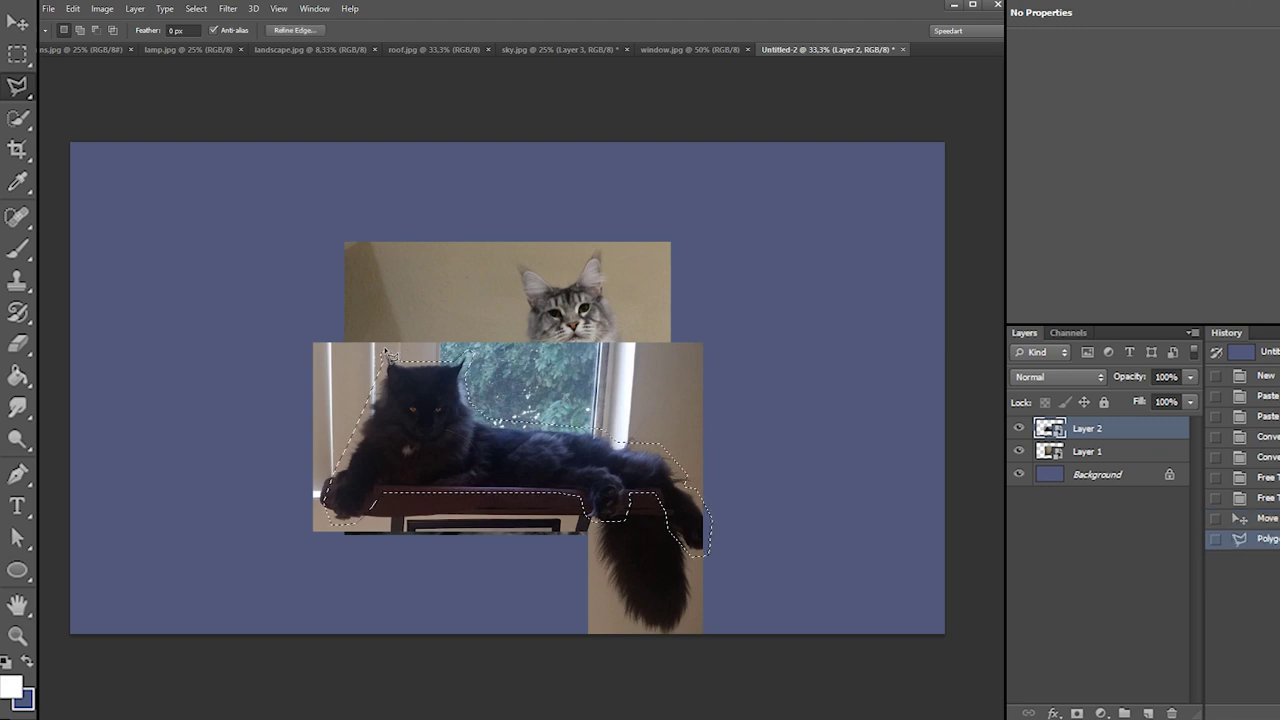
left_click(1076, 712)
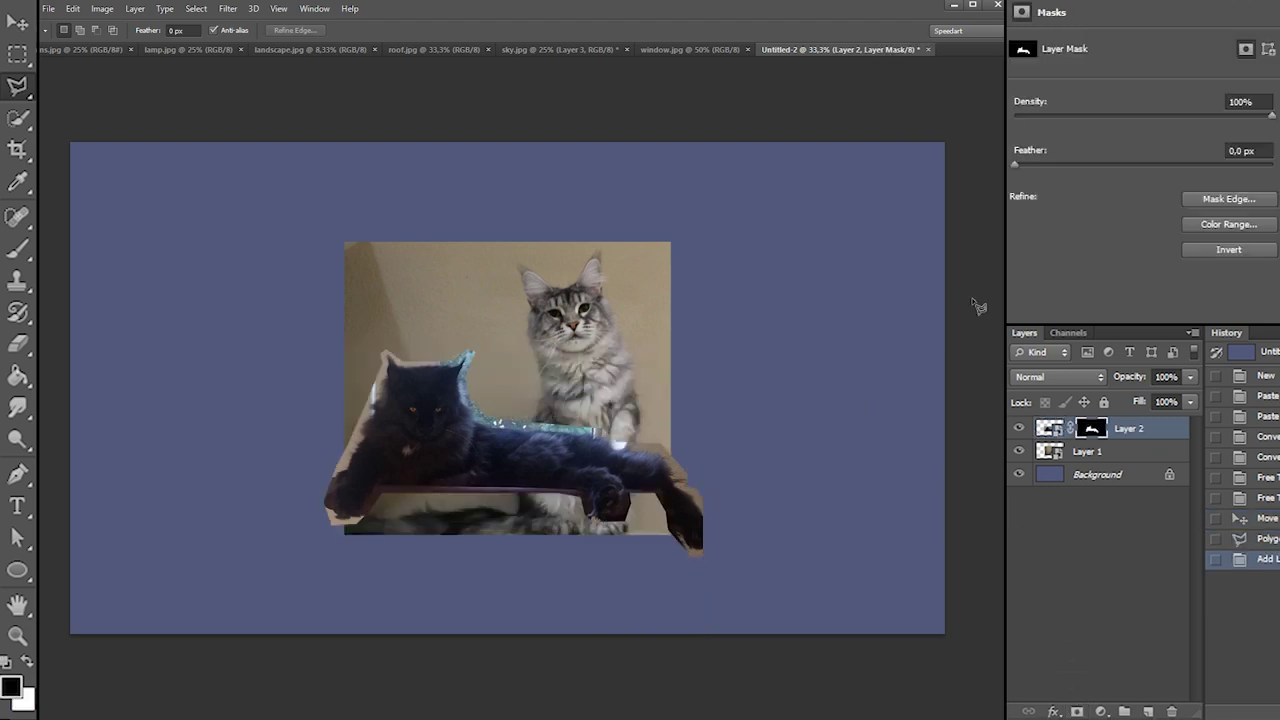
Make the gray cat's layer active and hide the black cat layer
left_click(1049, 451)
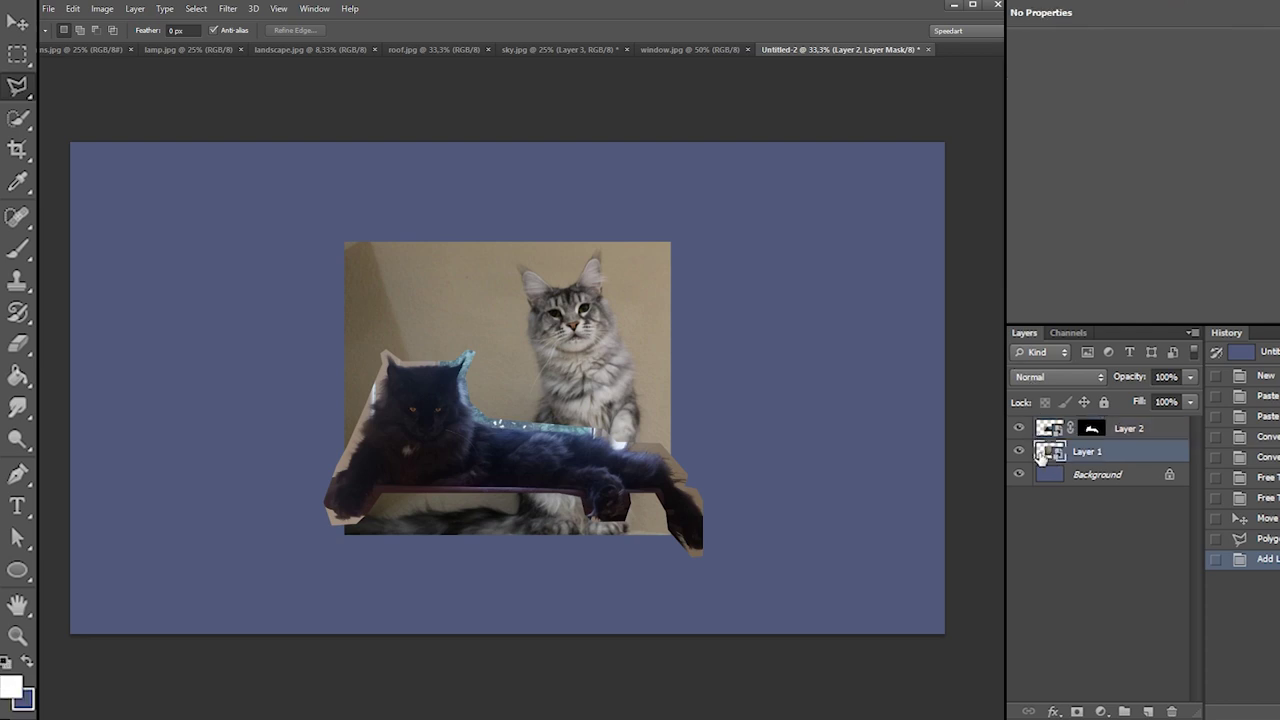
left_click(511, 259)
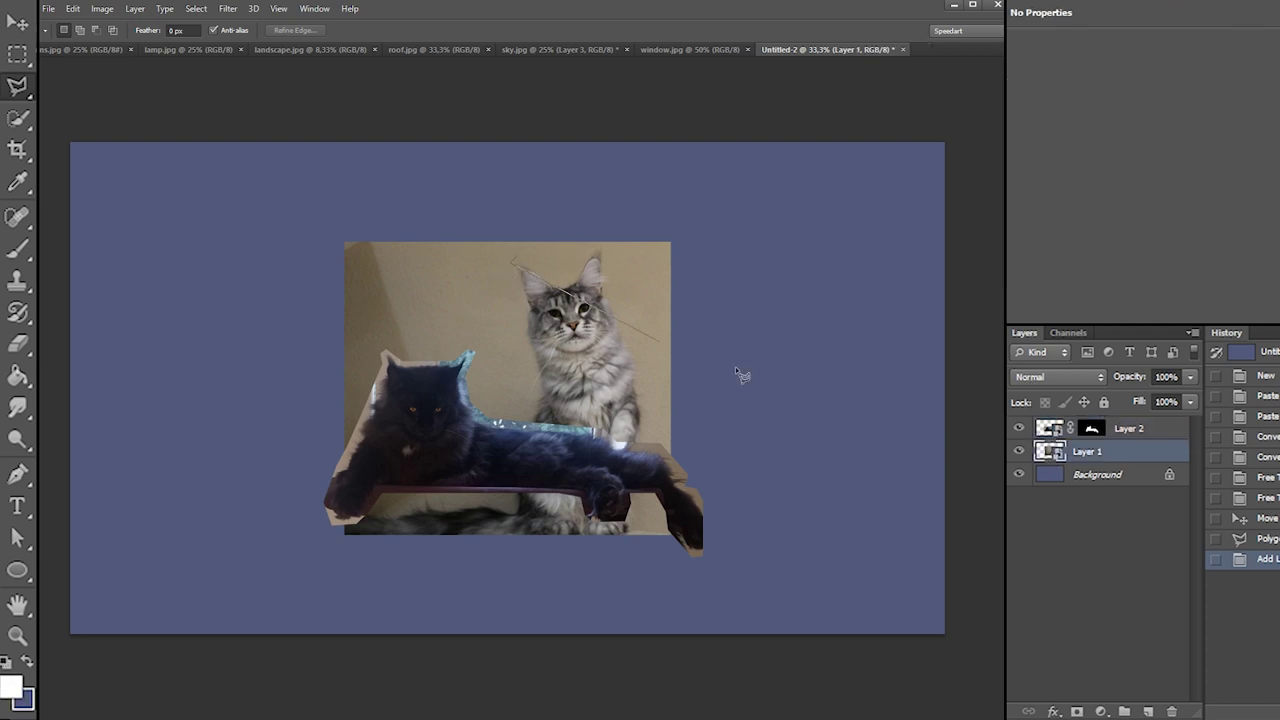
double_click(690, 349)
left_click(1018, 428)
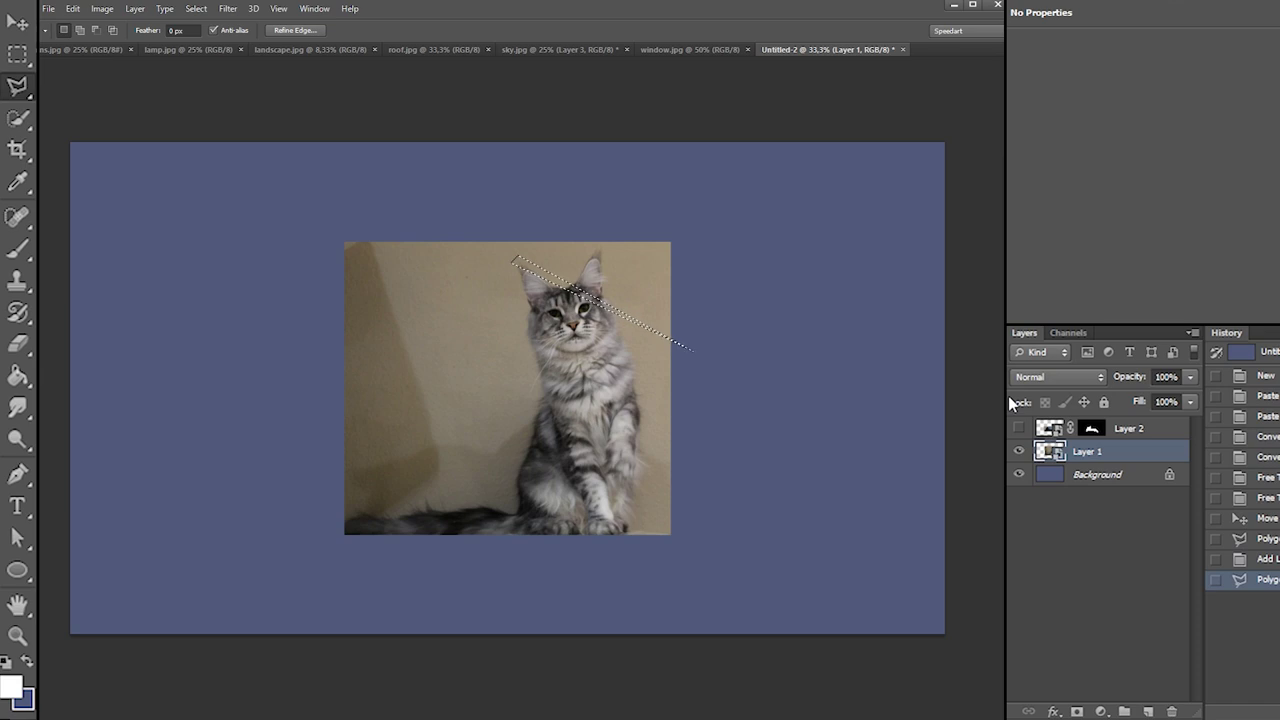
Outline the gray cat and its tail loosely with the Polygonal Lasso and mask its layer to the selection
left_click(605, 242)
left_click(592, 240)
left_click(553, 286)
left_click(524, 309)
left_click(524, 433)
left_click(510, 476)
left_click(326, 523)
left_click(325, 550)
left_click(636, 540)
left_click(651, 465)
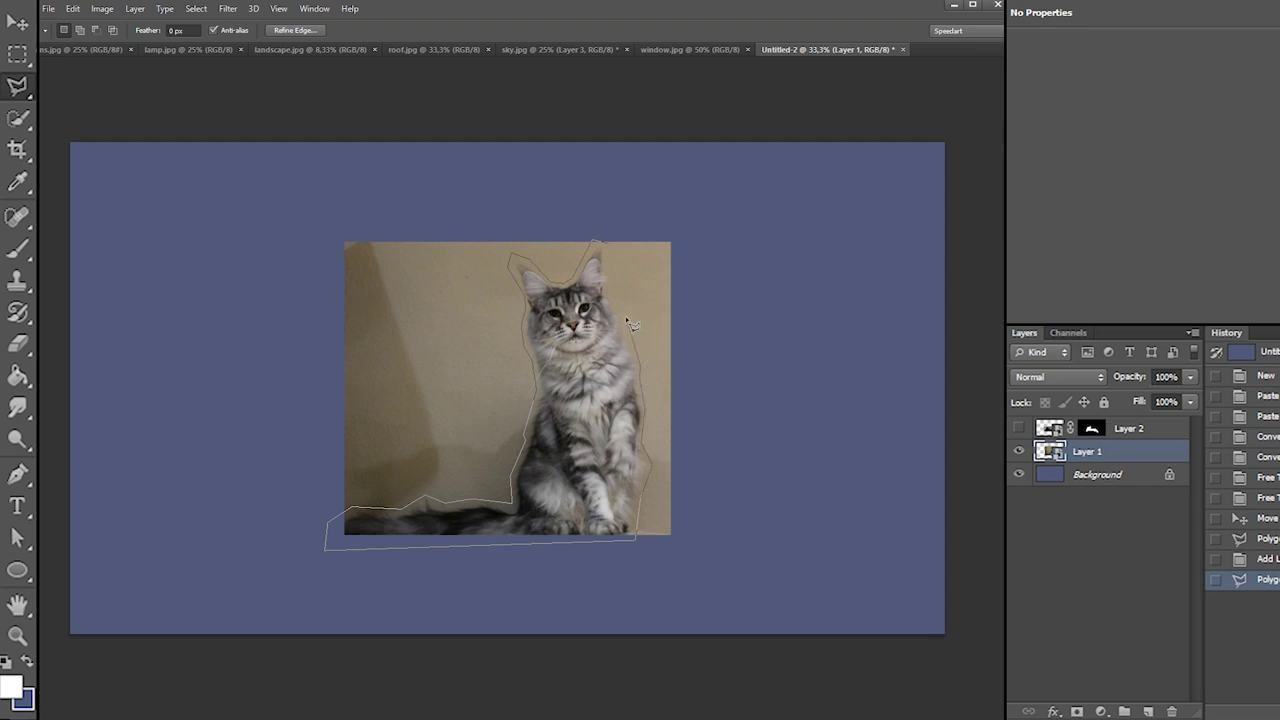
double_click(615, 252)
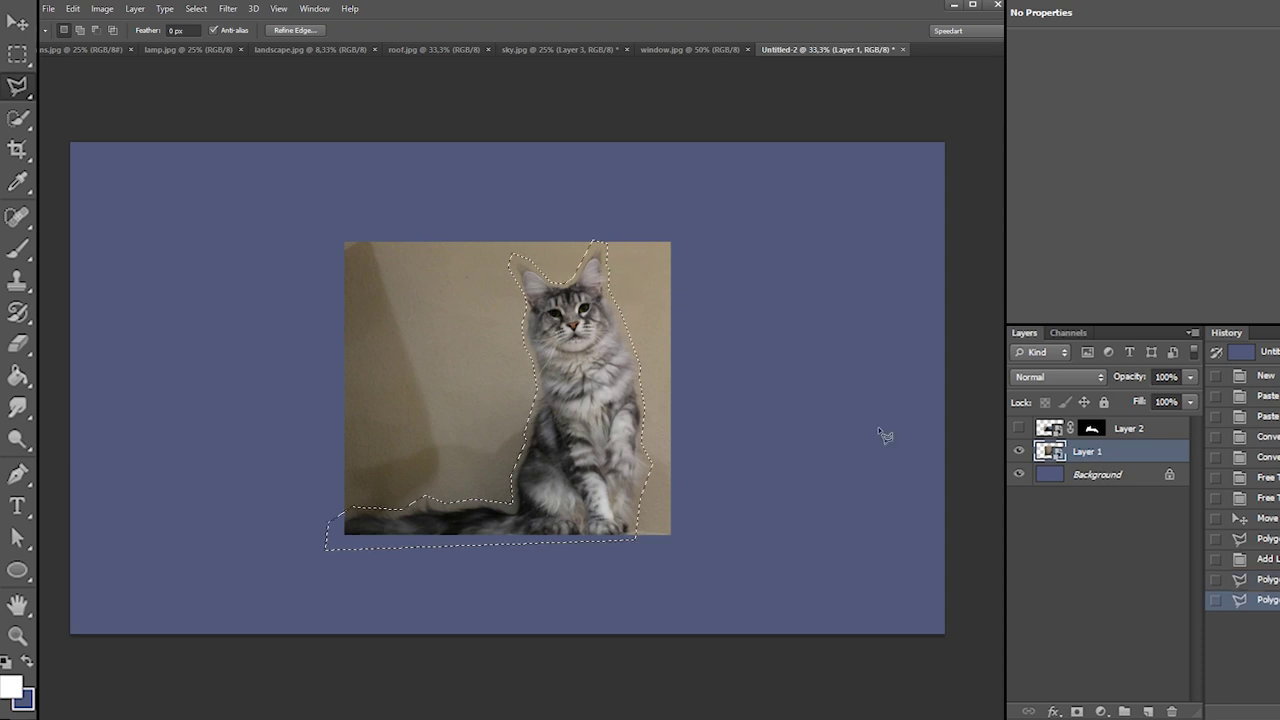
left_click(1075, 712)
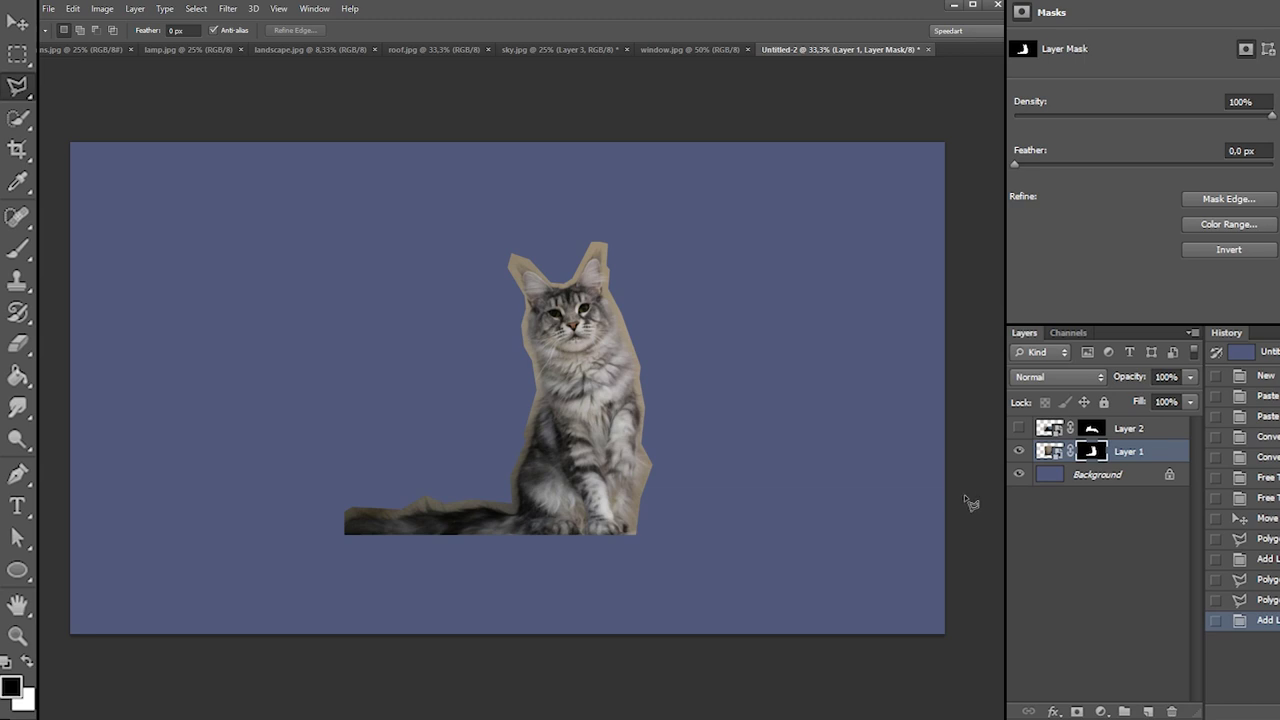
Show the black cat layer again and place the gray cat in front of it, shifted up and to the left
left_click(1016, 429)
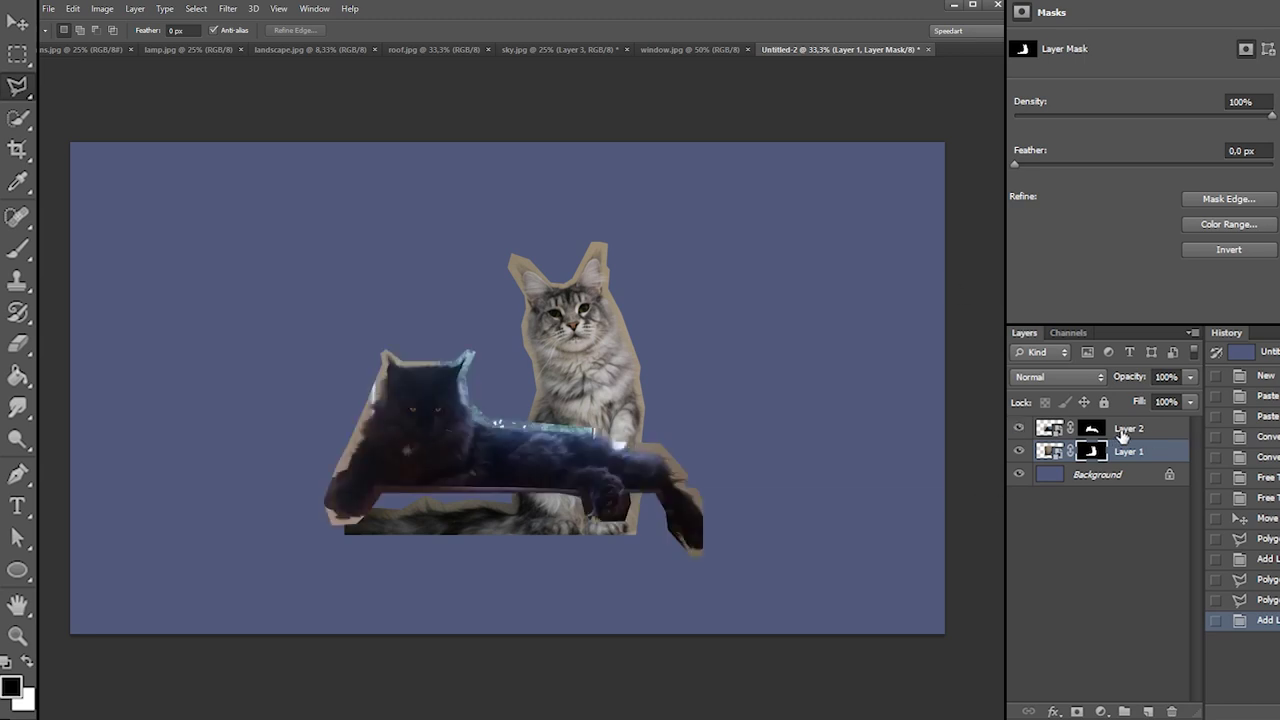
left_click_drag(1118, 457, 1131, 431)
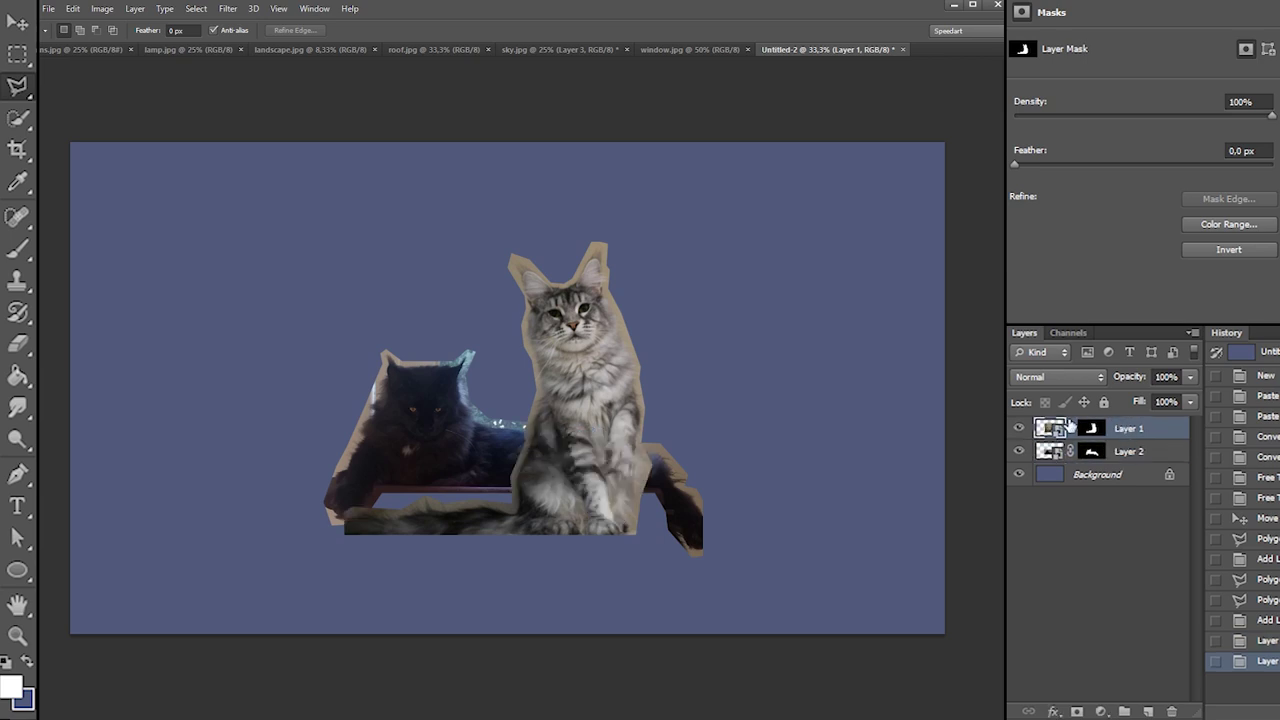
left_click_drag(644, 488, 606, 443)
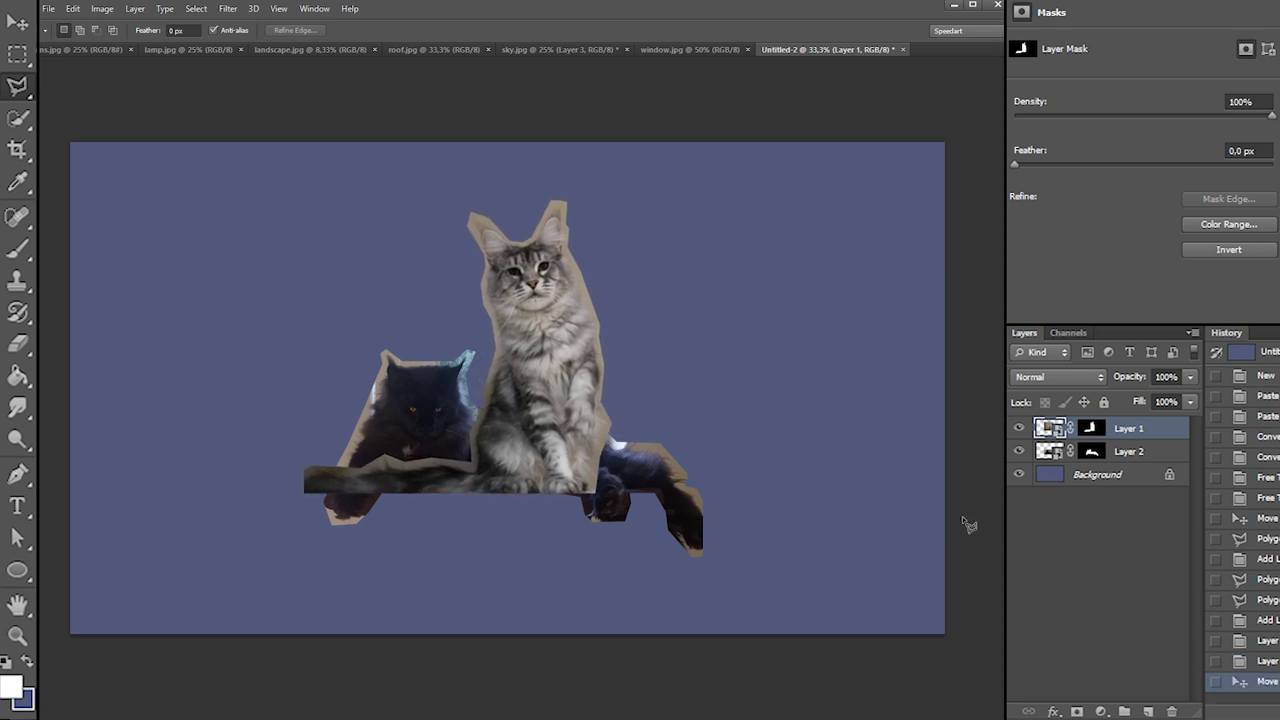
Enlarge the black cat layer slightly with Free Transform
left_click(1124, 452)
right_click(557, 370)
left_click(628, 539)
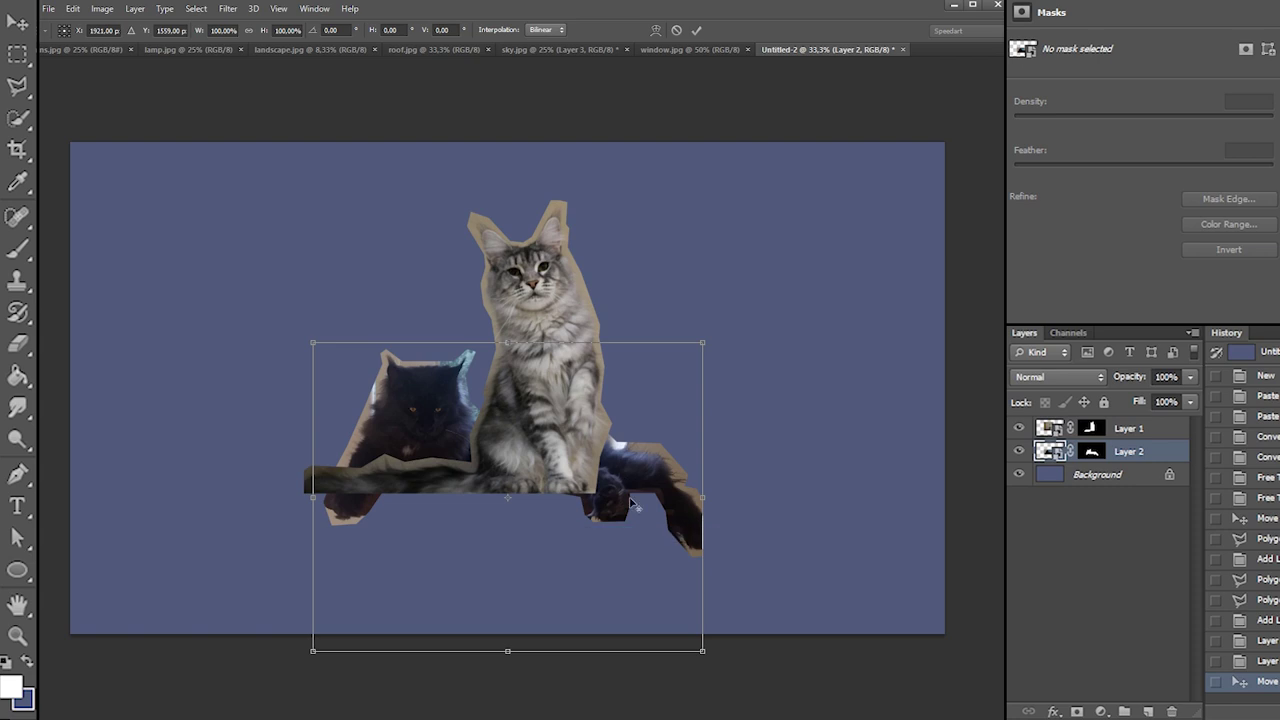
mouse_move(311, 344)
left_mouse_down()
mouse_move(273, 343)
mouse_move(293, 354)
left_mouse_up()
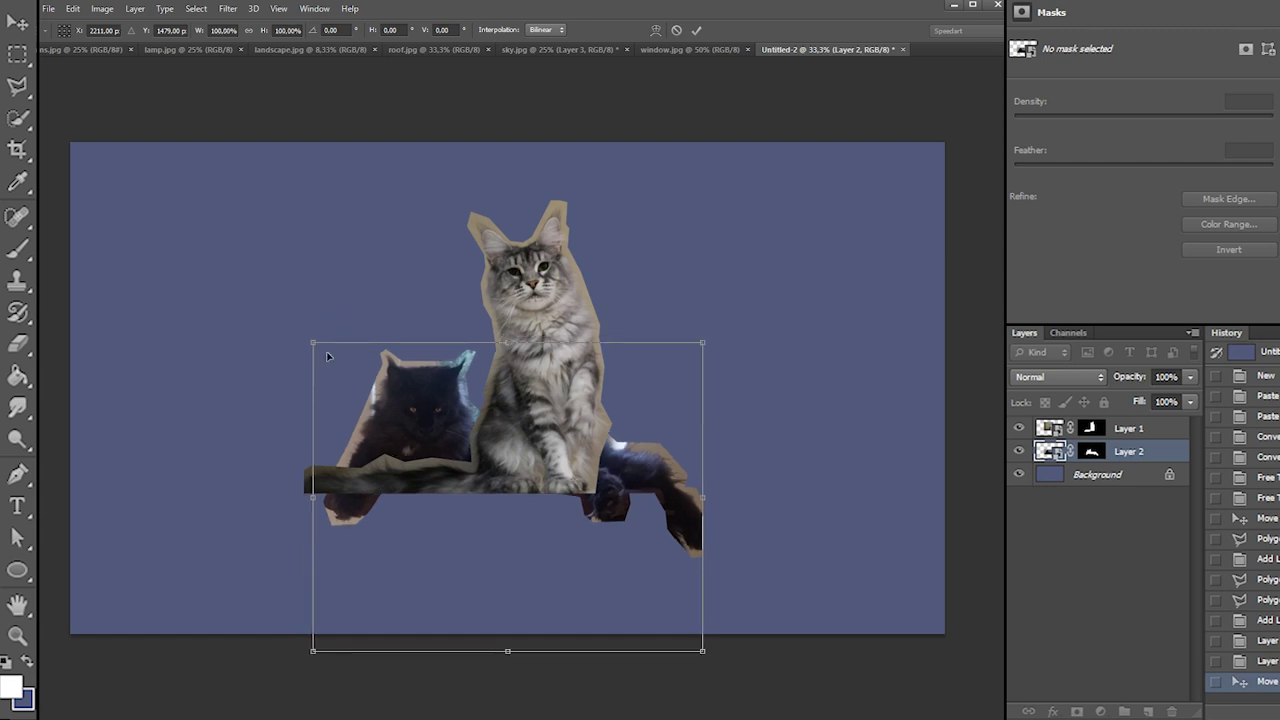
key("Return")
key("l")
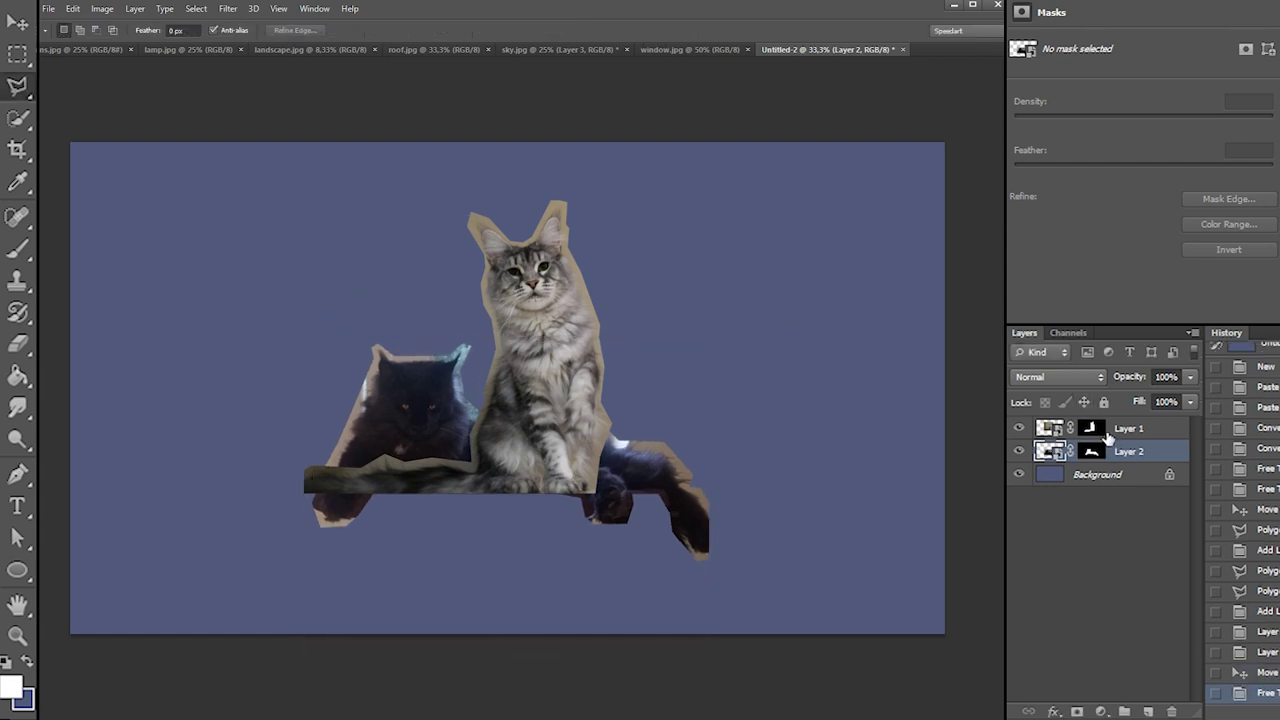
Move both cats together slightly down and right, centering them by comparing the side margins with a temporary rectangular selection
left_click(1106, 429, "shift")
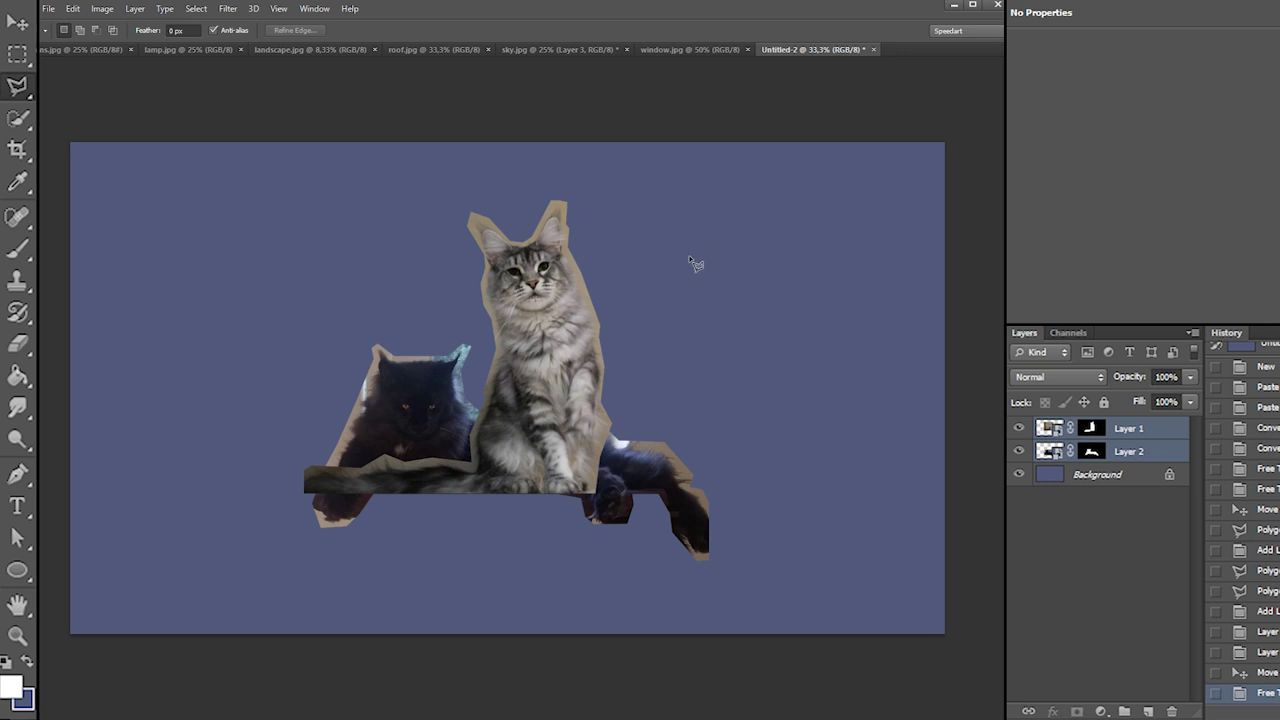
left_click_drag(690, 250, 695, 285)
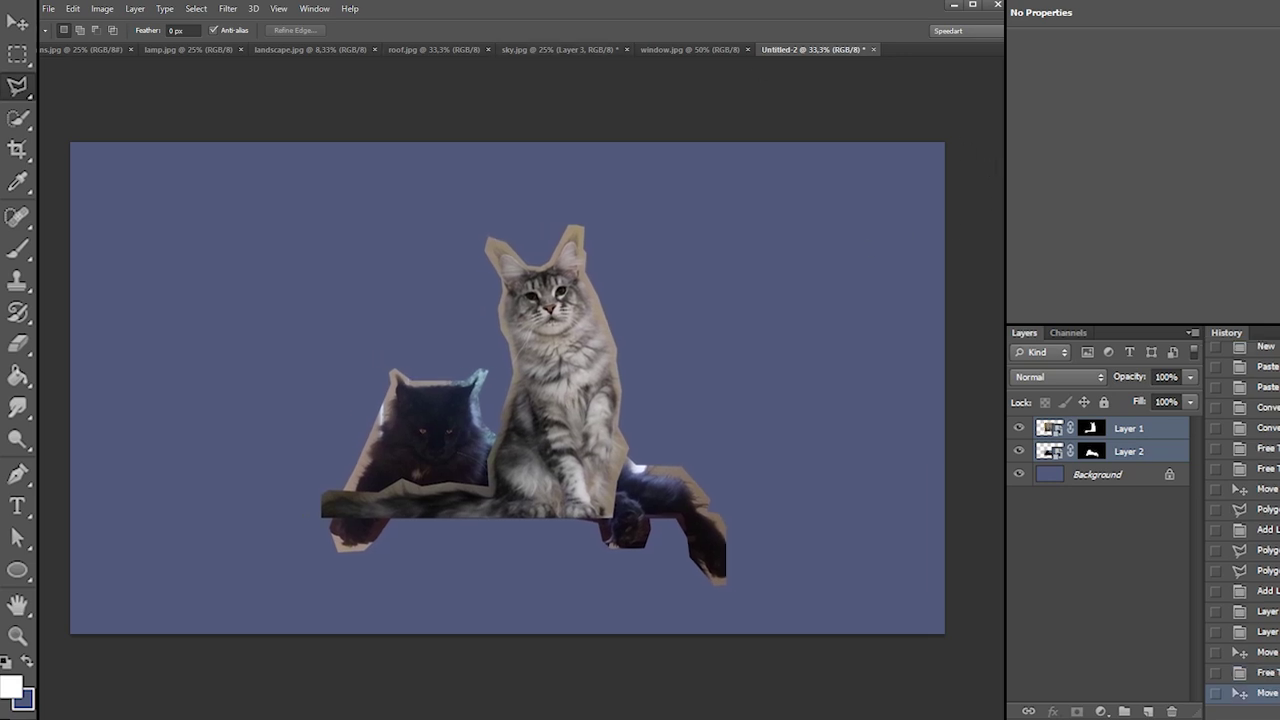
key("m")
left_click_drag(961, 151, 608, 663)
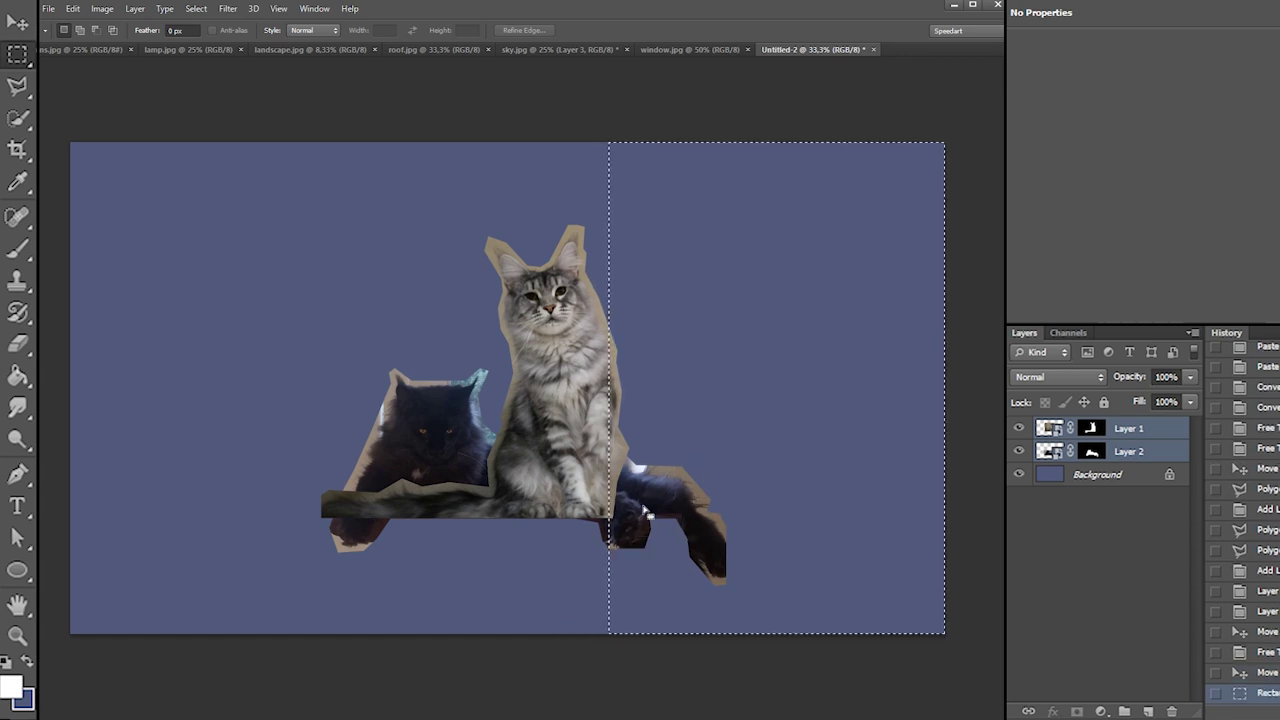
left_click_drag(705, 369, 177, 385)
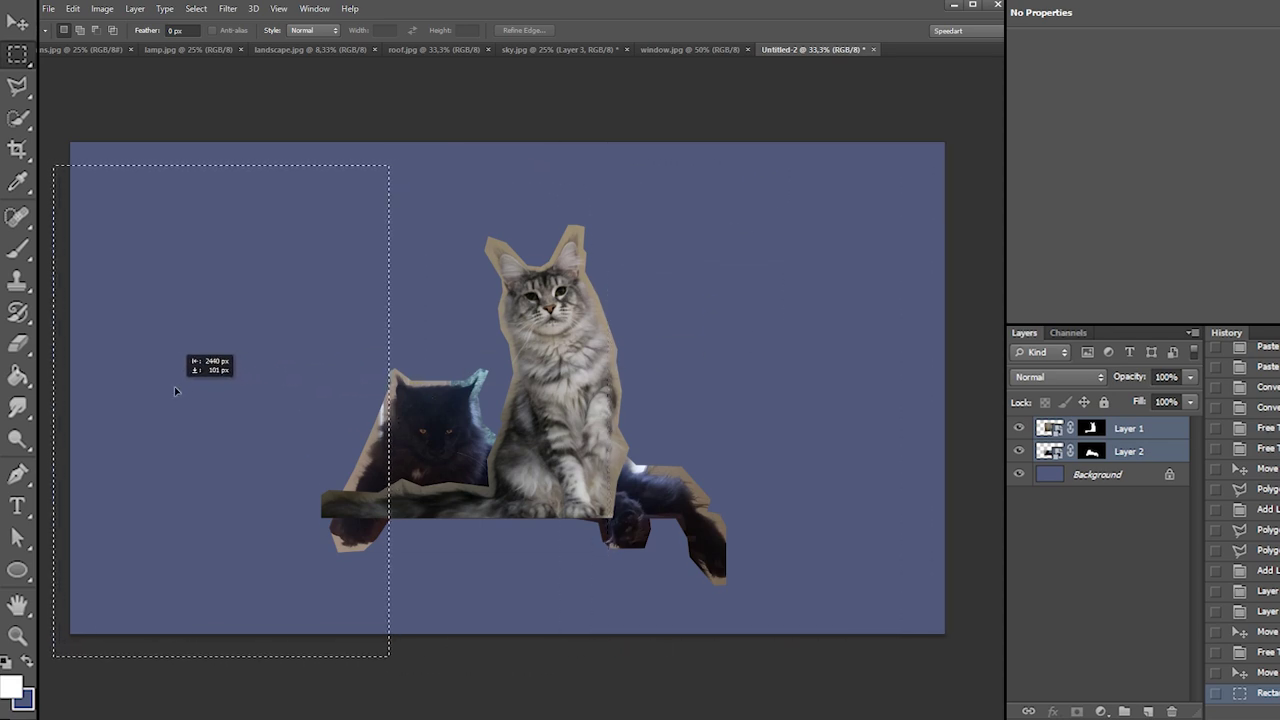
left_click_drag(366, 366, 379, 355)
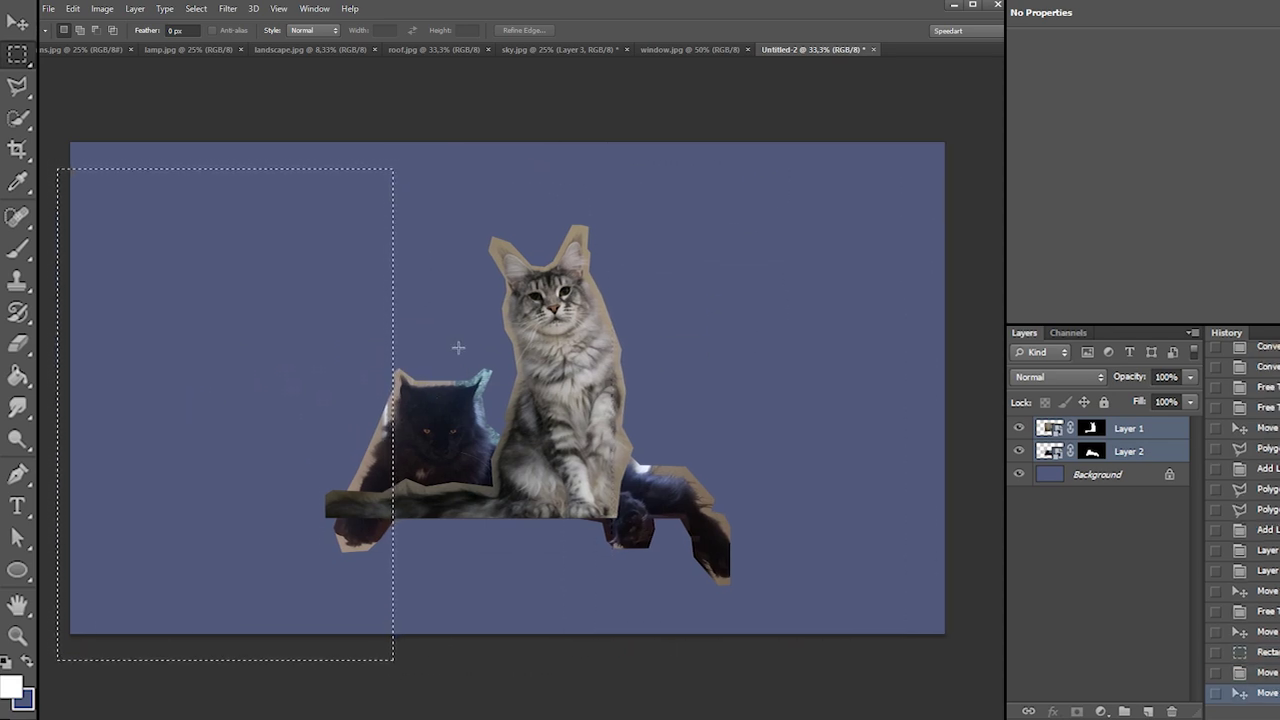
key("ctrl+d")
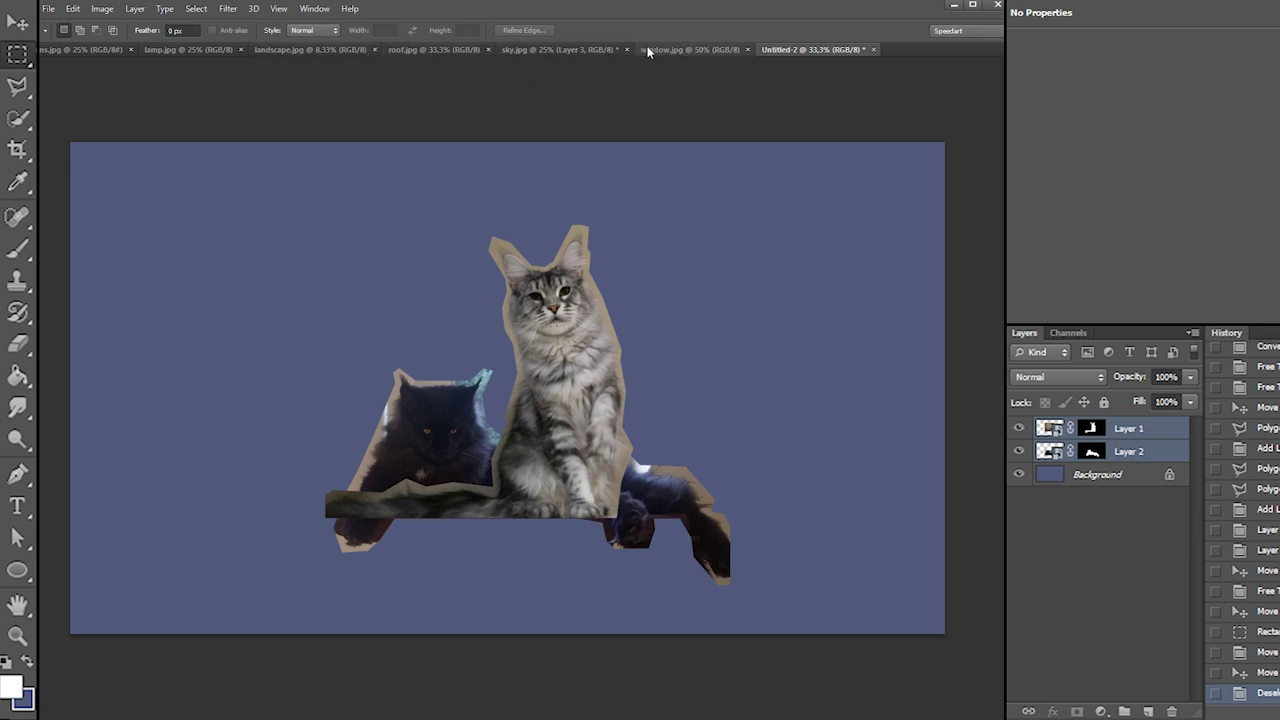
Select a rectangular area of the facade around the window in window.jpg and close that image
left_click(690, 49)
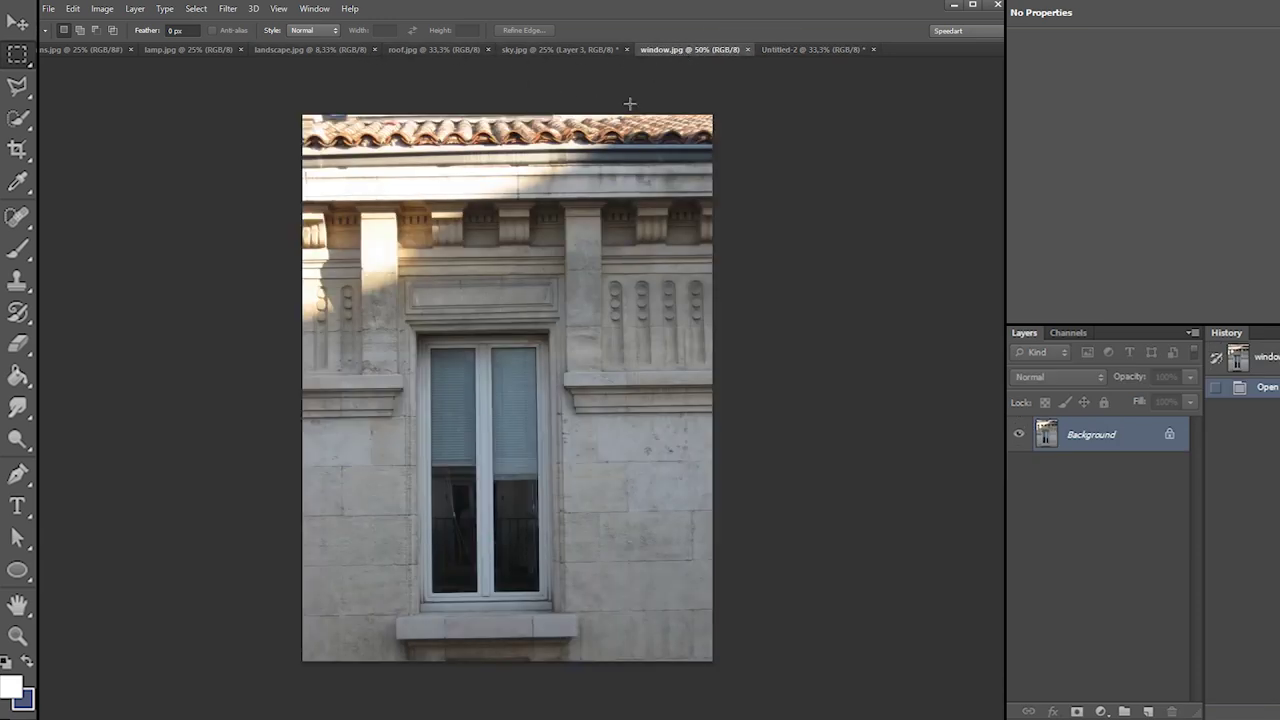
left_click_drag(320, 257, 641, 660)
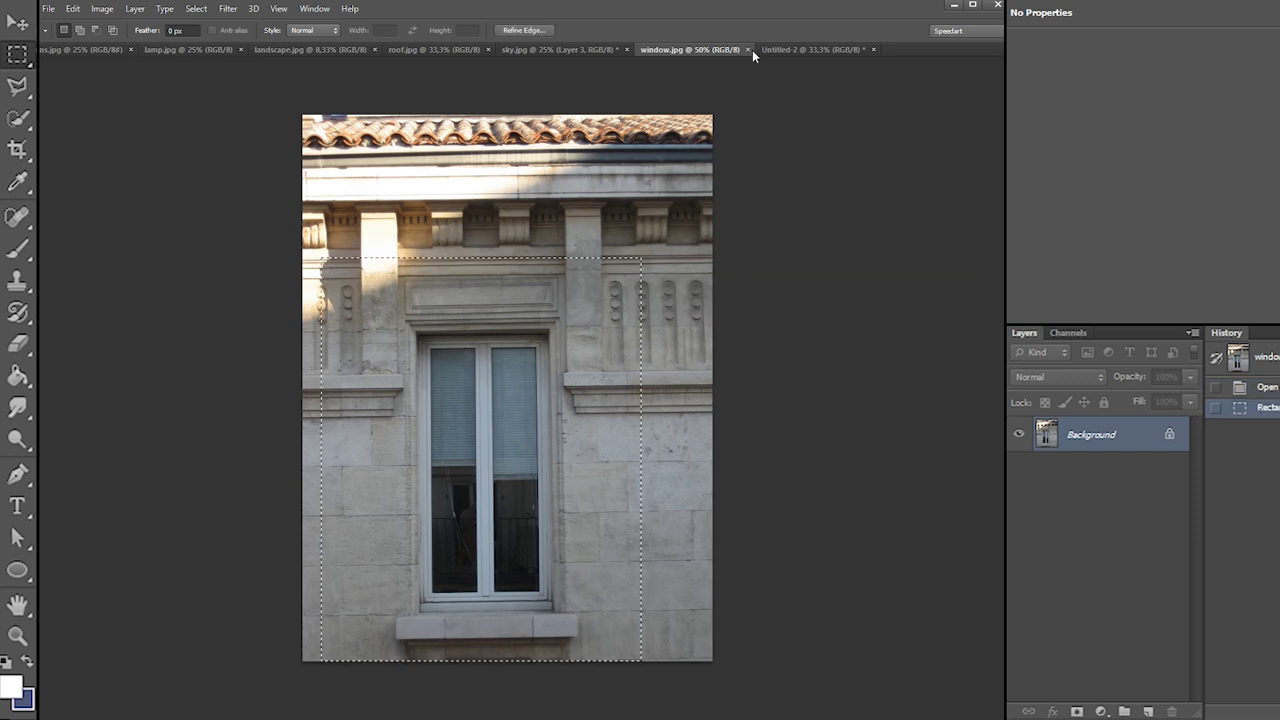
left_click(748, 49)
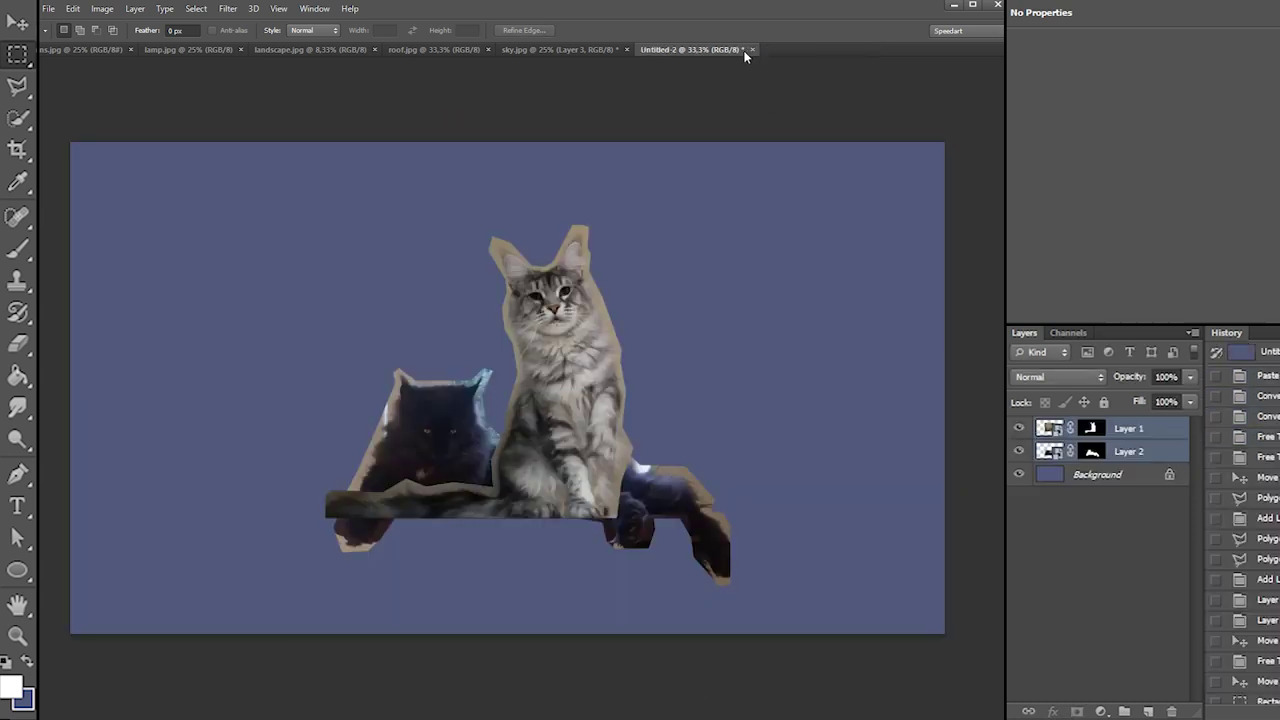
Paste the copied facade area as a new layer beneath both cats
left_click(1077, 484)
key("ctrl+v")
right_click(623, 251)
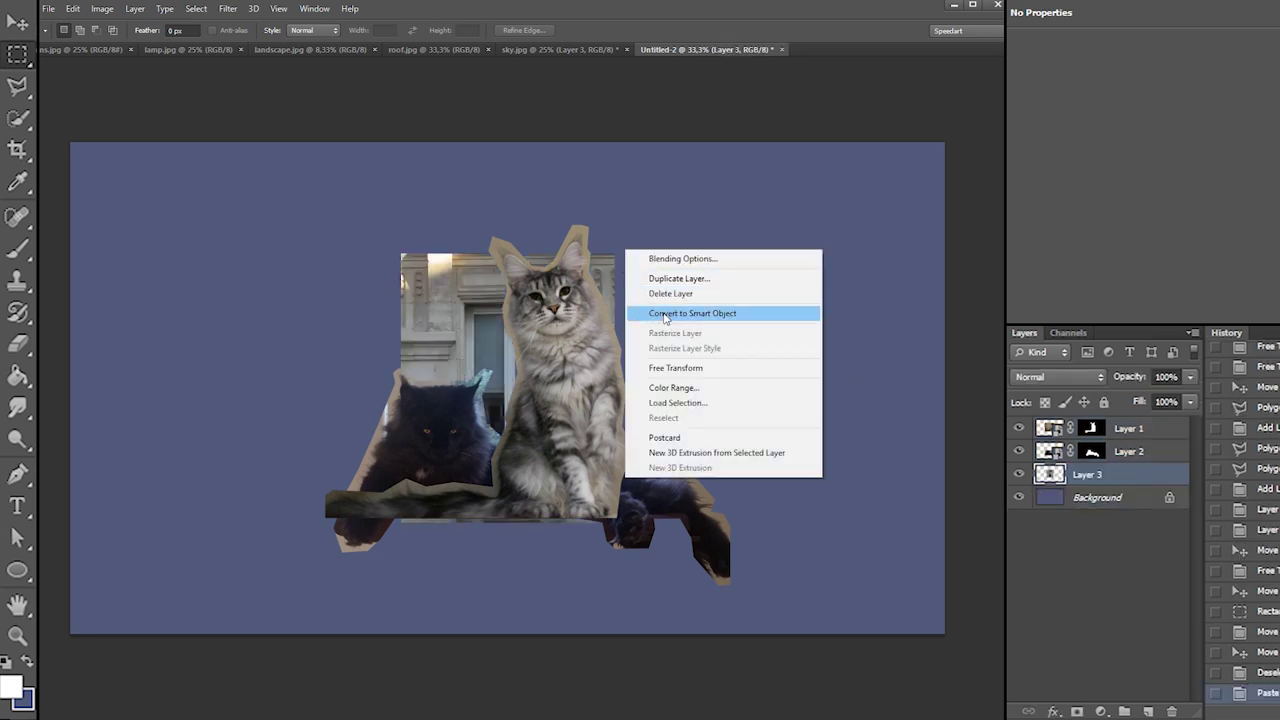
left_click(664, 318)
right_click(582, 288)
left_click(630, 450)
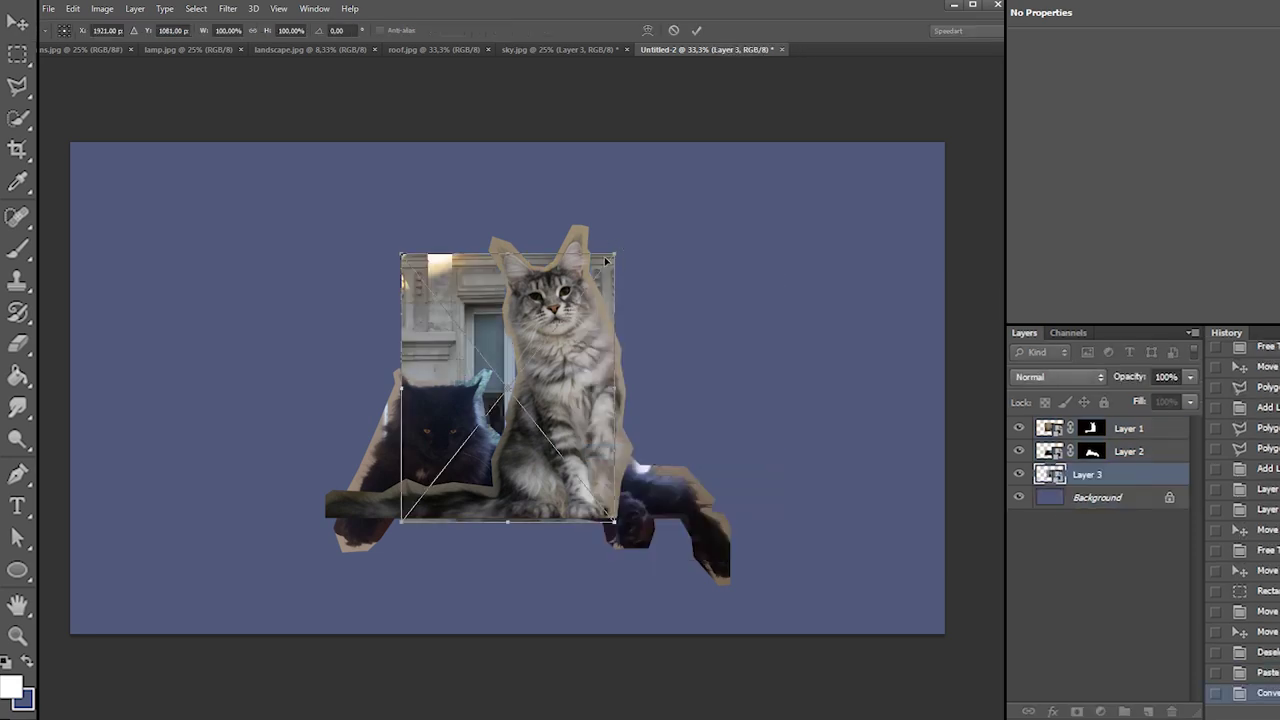
left_click_drag(609, 263, 727, 179)
key("Escape")
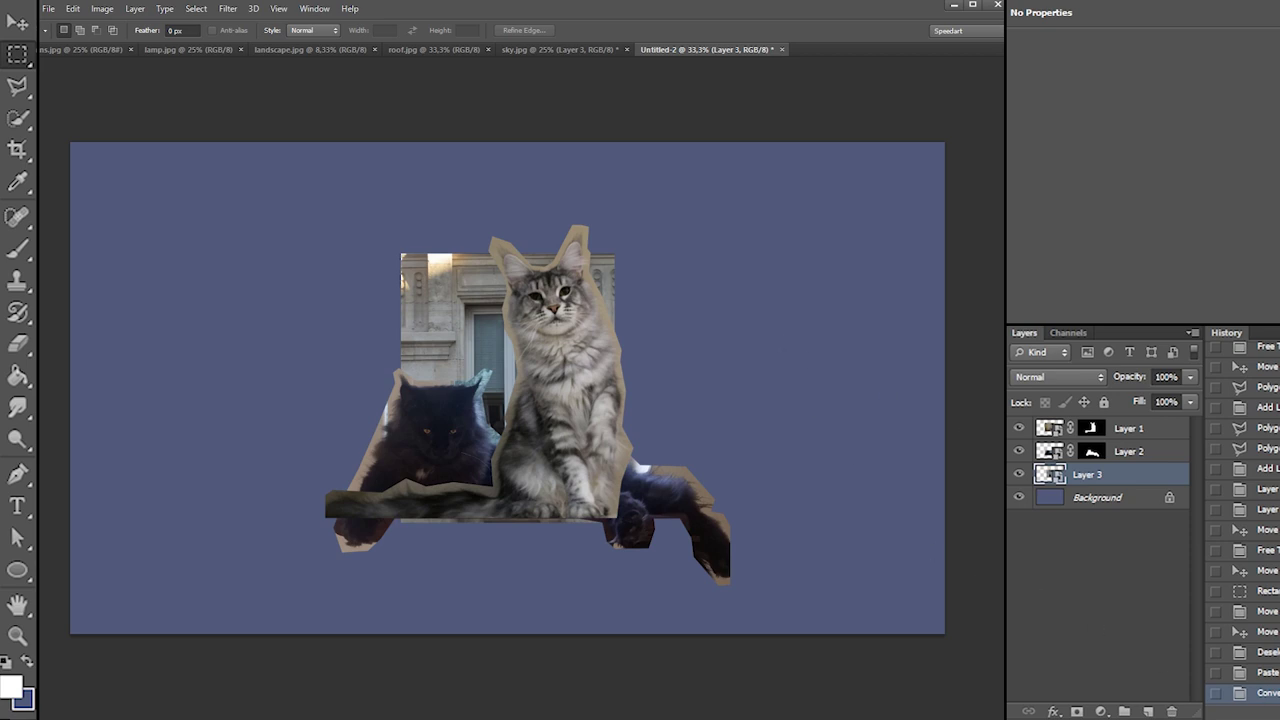
key("ctrl+z")
Enlarge the pasted facade layer to about 218% with Free Transform and shift it slightly up
right_click(743, 187)
left_click(765, 304)
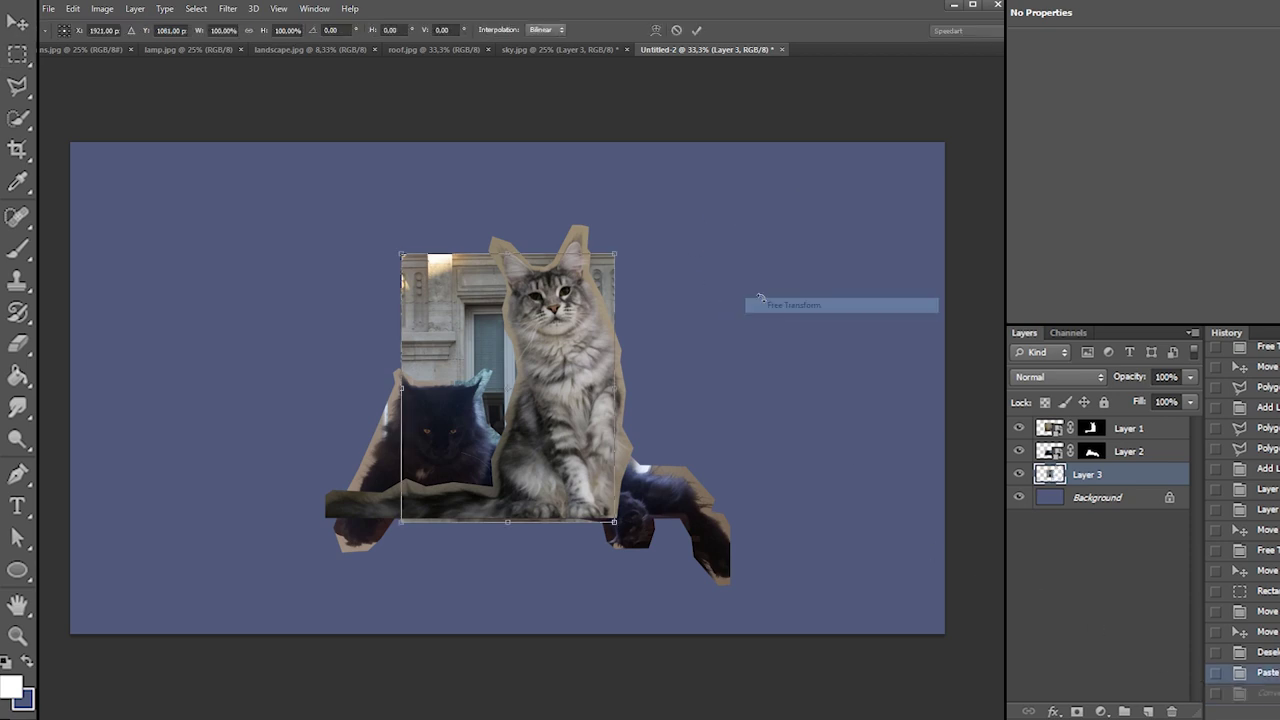
left_click_drag(612, 257, 791, 143)
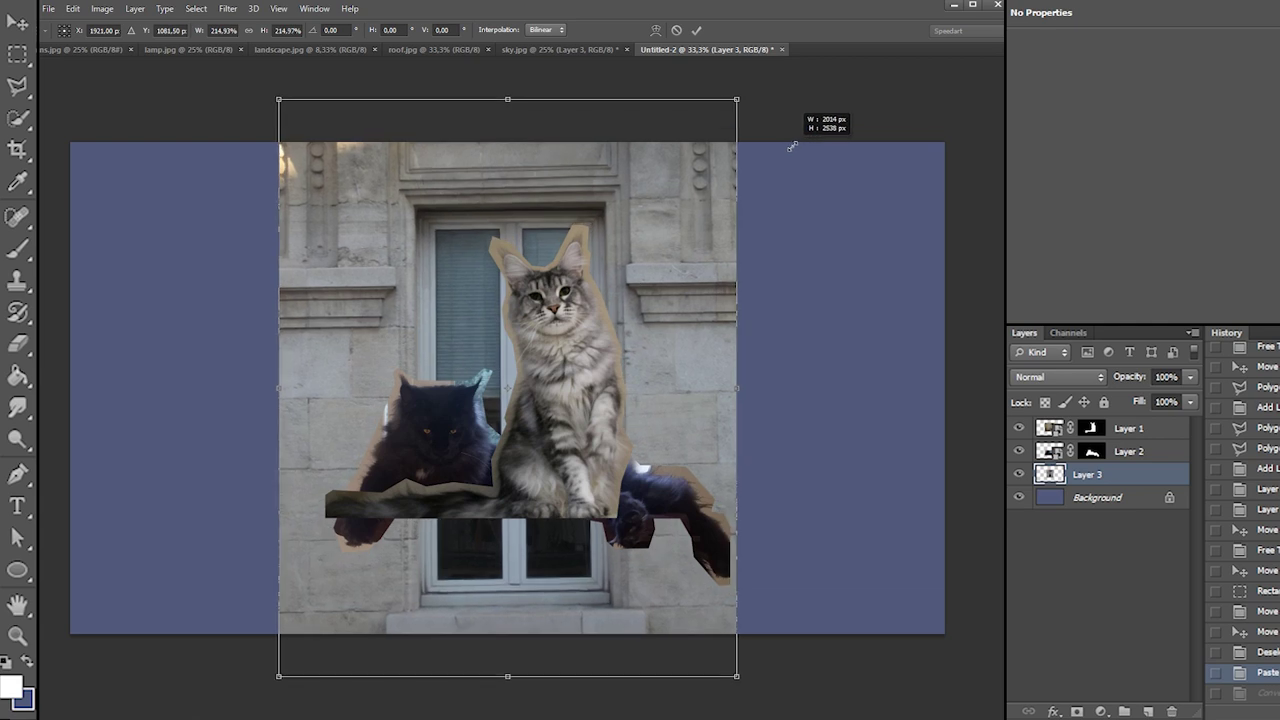
left_click_drag(636, 327, 637, 280)
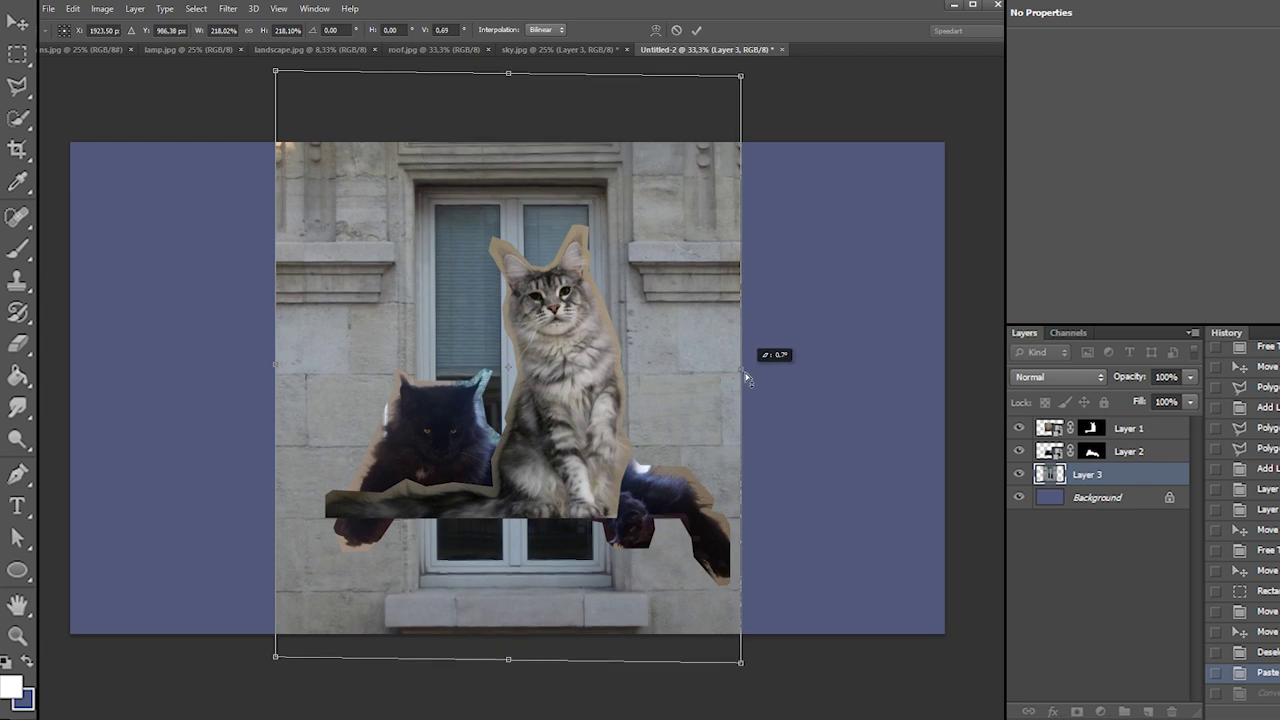
left_click_drag(791, 396, 788, 400)
Move the facade left and straighten it around its lower-left area with a rotation of about 0.7° and a slight skew
left_click_drag(638, 432, 562, 440)
left_click(296, 639, "alt")
left_click_drag(857, 408, 857, 417)
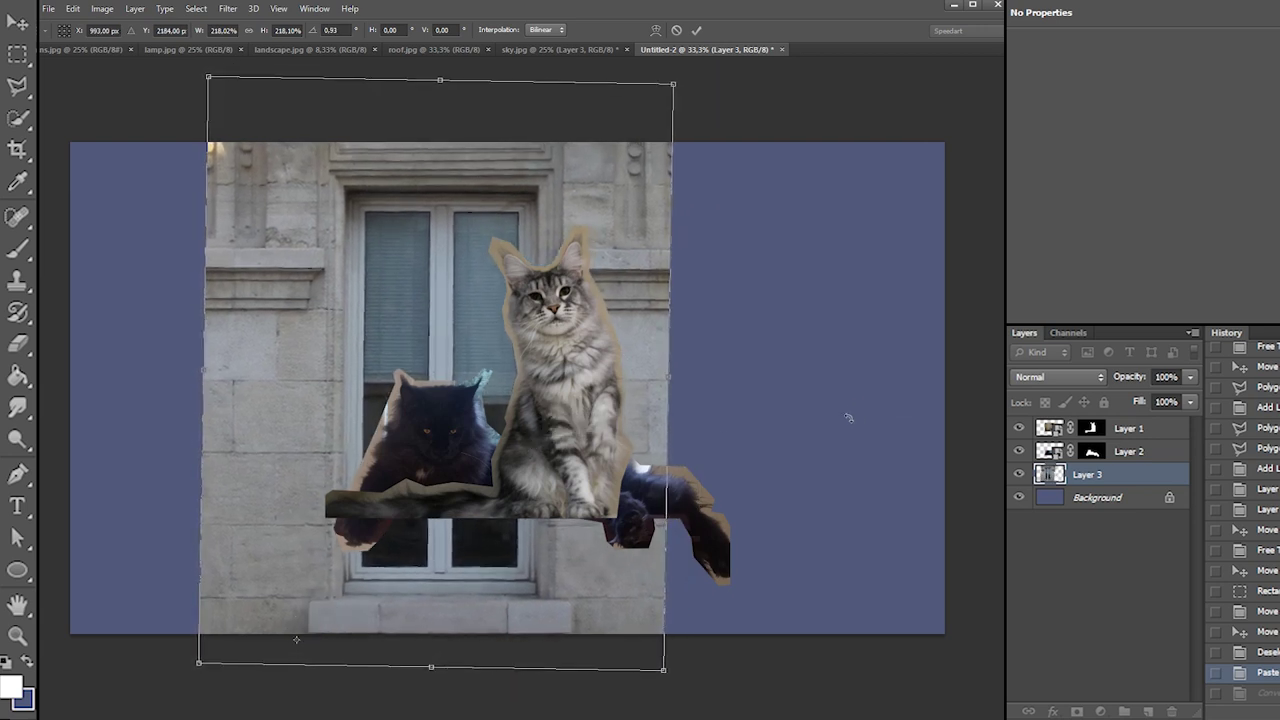
left_click_drag(438, 84, 433, 88)
mouse_move(451, 263)
left_mouse_down()
mouse_move(451, 252)
mouse_move(460, 278)
left_mouse_up()
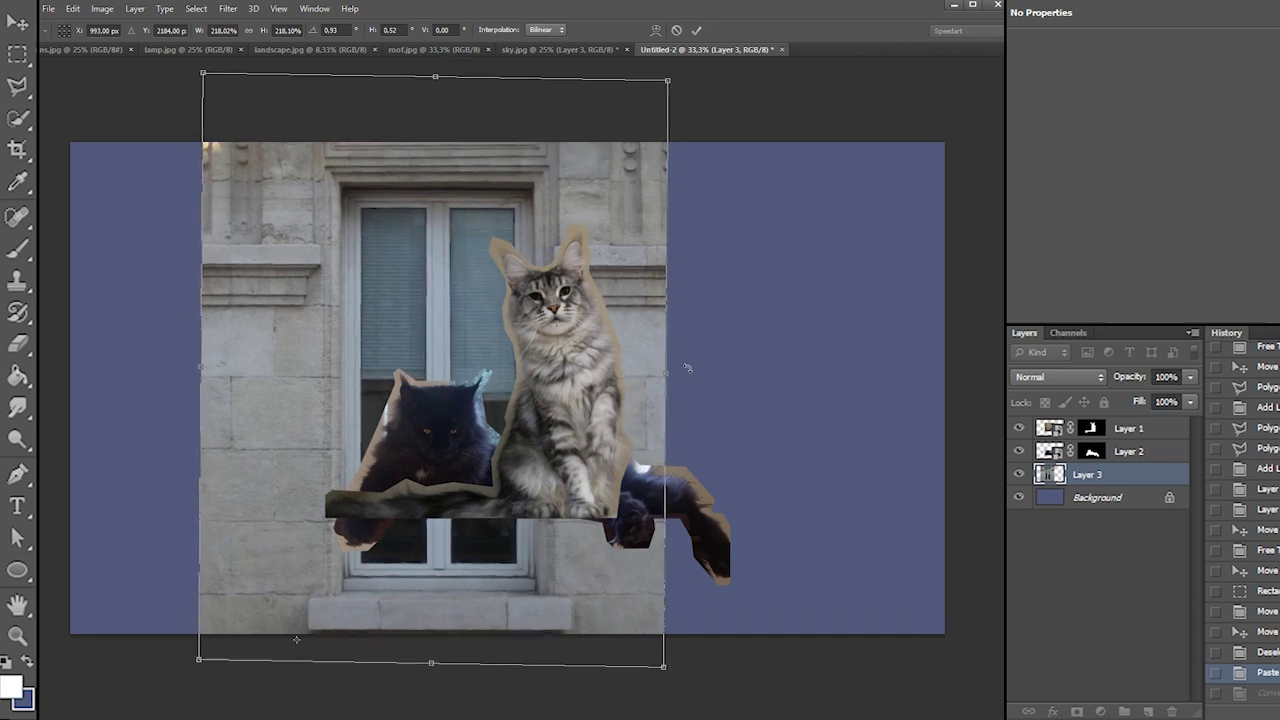
left_click_drag(669, 371, 669, 372)
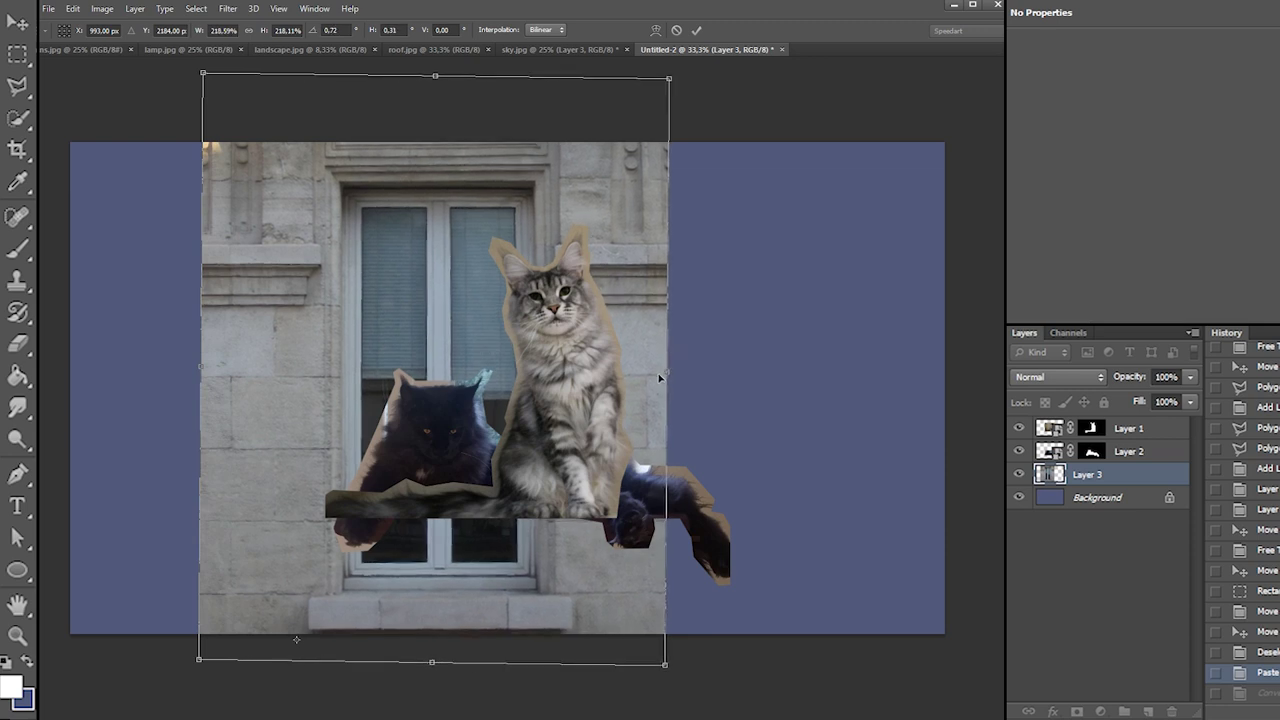
Raise the facade so the window sill sits beneath the cats and scale it to about 275%
left_click_drag(372, 545, 420, 488)
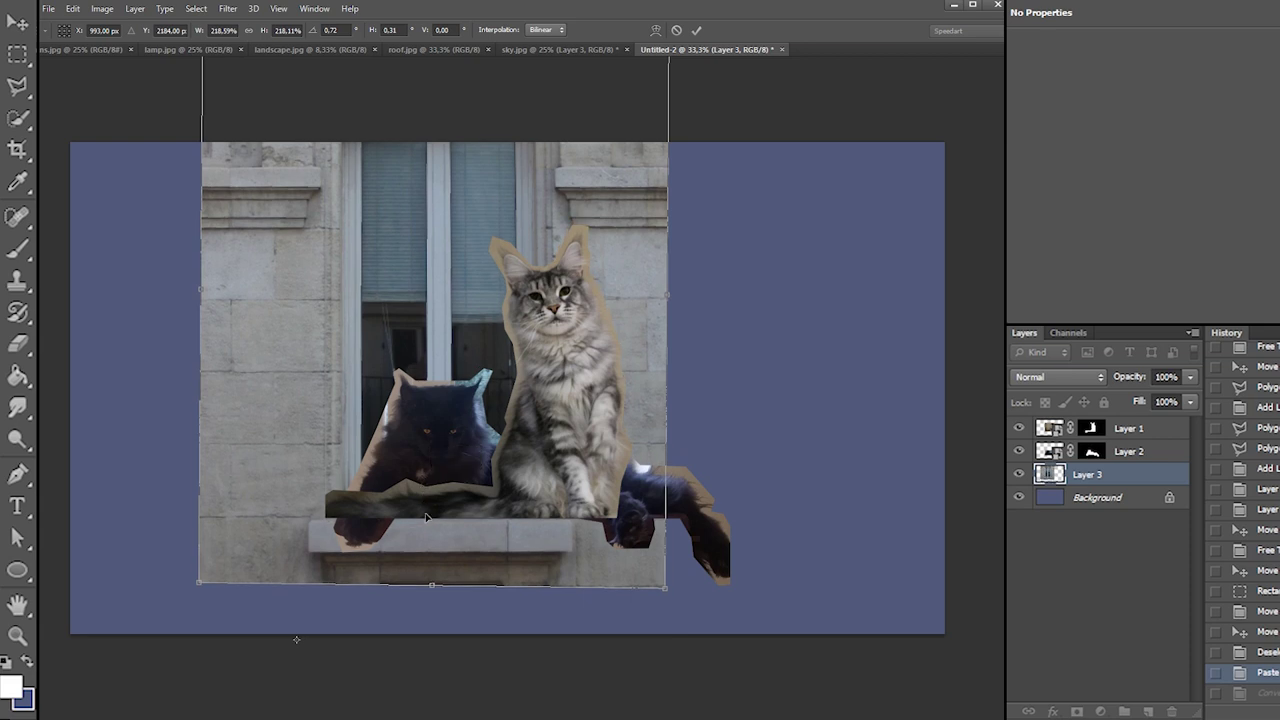
left_click(421, 515, "alt")
left_click_drag(669, 592, 730, 605)
left_click_drag(690, 532, 690, 595)
left_click_drag(837, 486, 844, 485)
left_click_drag(662, 522, 668, 455)
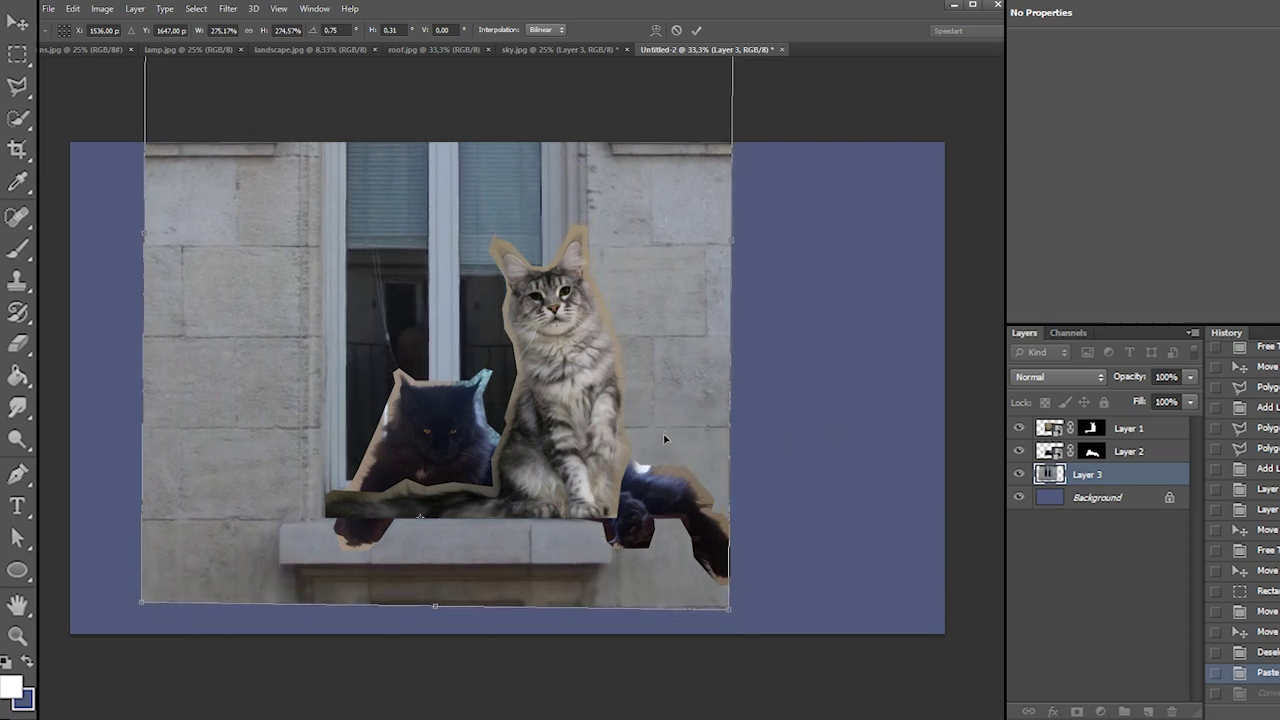
Enlarge the facade to about 291%, realign the sill under the cats and apply the transform
left_click_drag(456, 513, 459, 513)
left_click_drag(728, 609, 720, 637)
left_click_drag(574, 506, 422, 516)
left_click_drag(590, 611, 600, 618)
left_click_drag(545, 528, 689, 531)
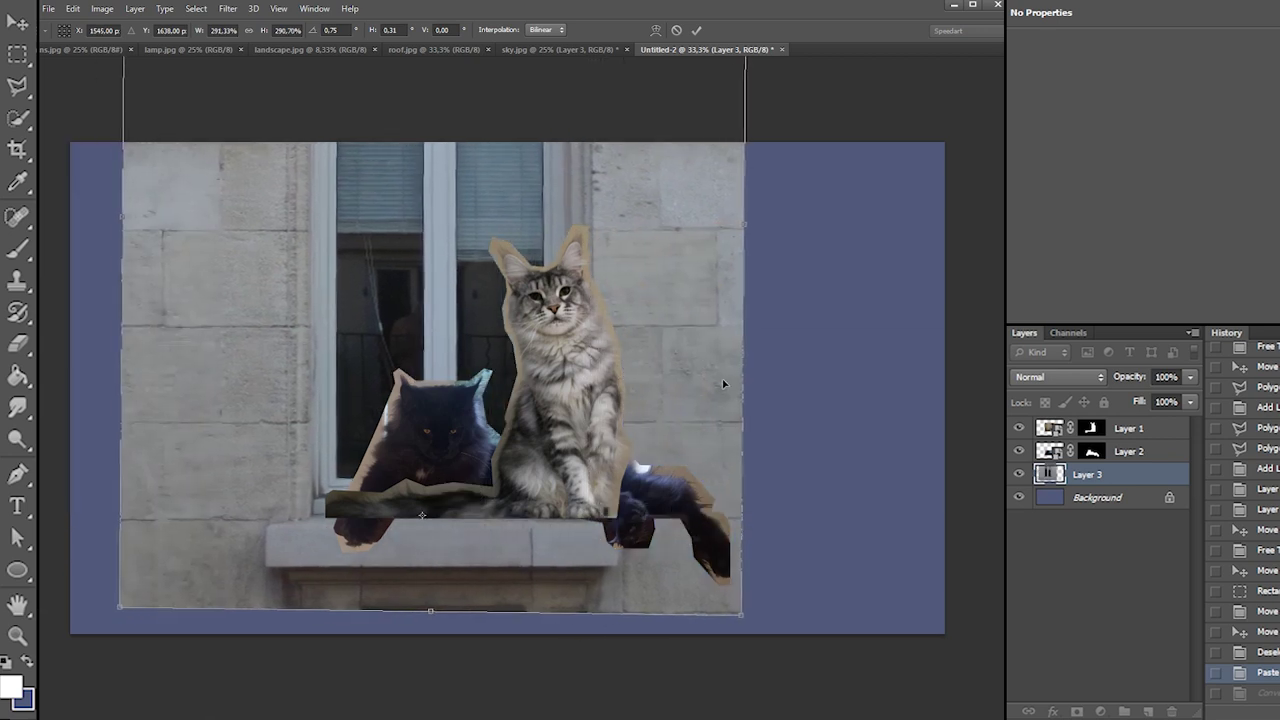
key("Return")
Move the facade to the canvas's left edge and place a duplicate at the right edge, matching side margins with a temporary selection
left_click_drag(710, 330, 561, 318)
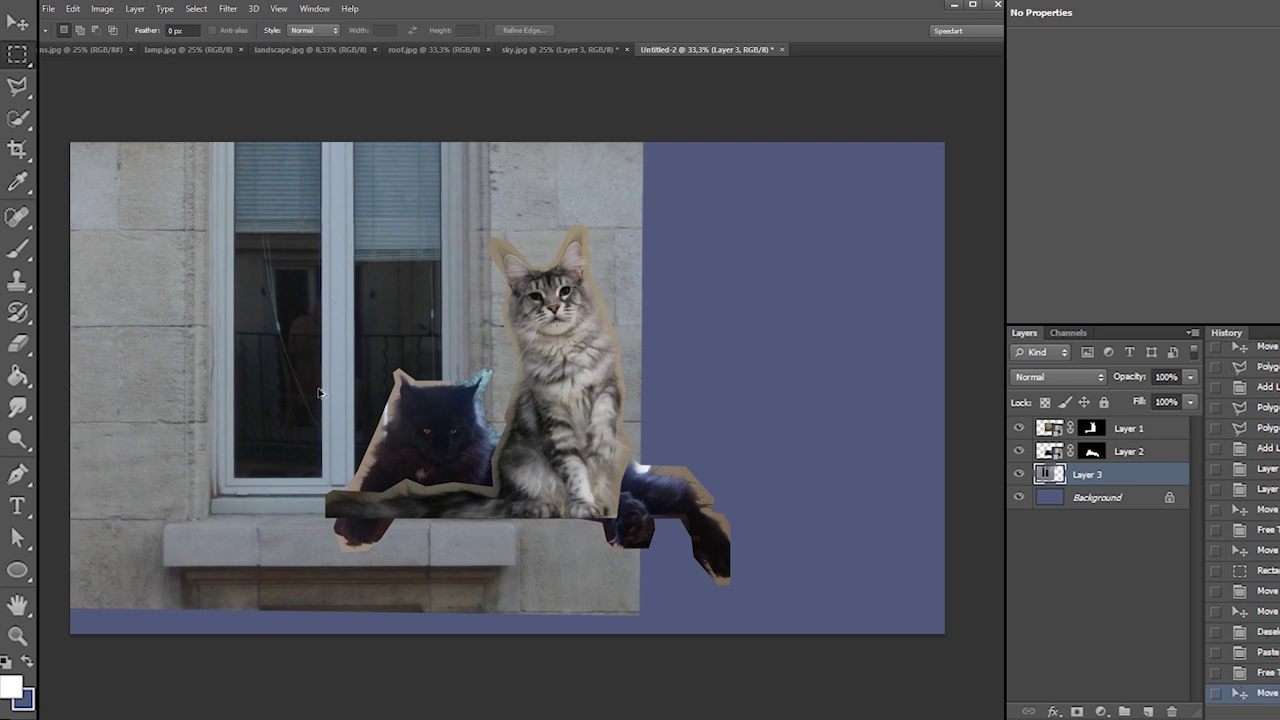
left_click_drag(268, 407, 627, 462)
left_click_drag(1000, 174, 849, 681)
left_click_drag(867, 563, 88, 512)
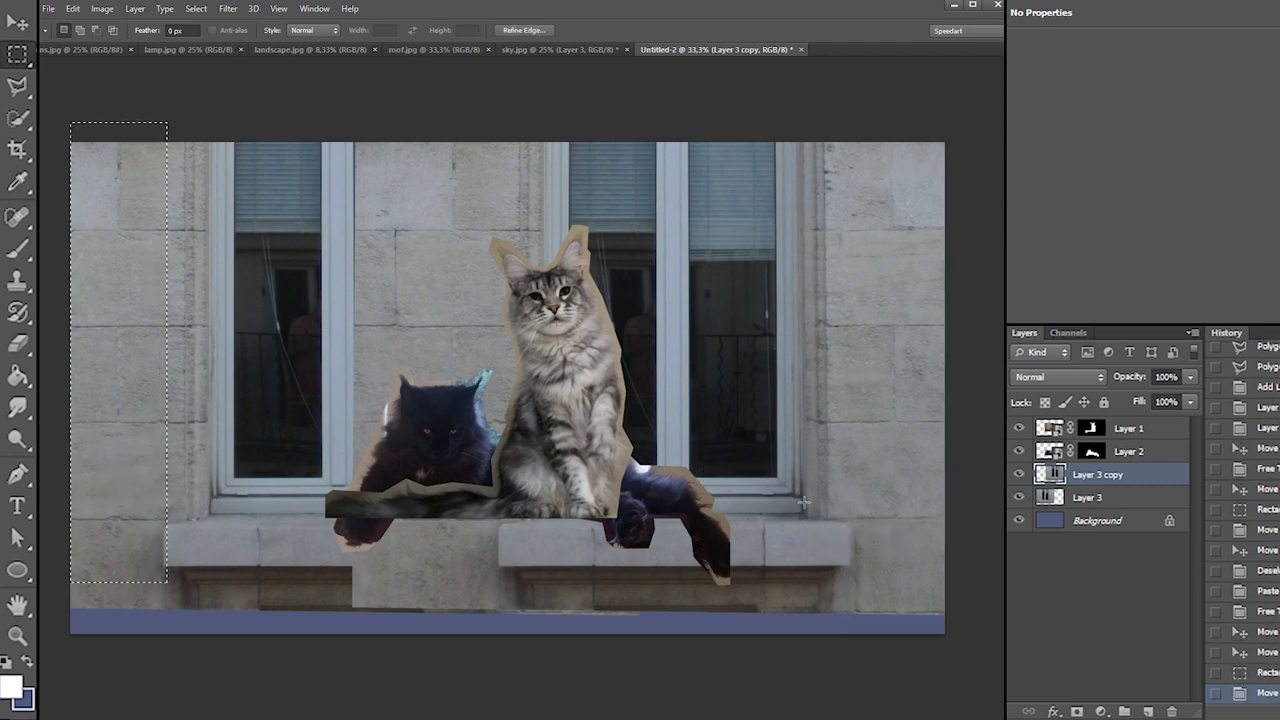
key("ctrl+d")
left_click_drag(806, 504, 810, 500)
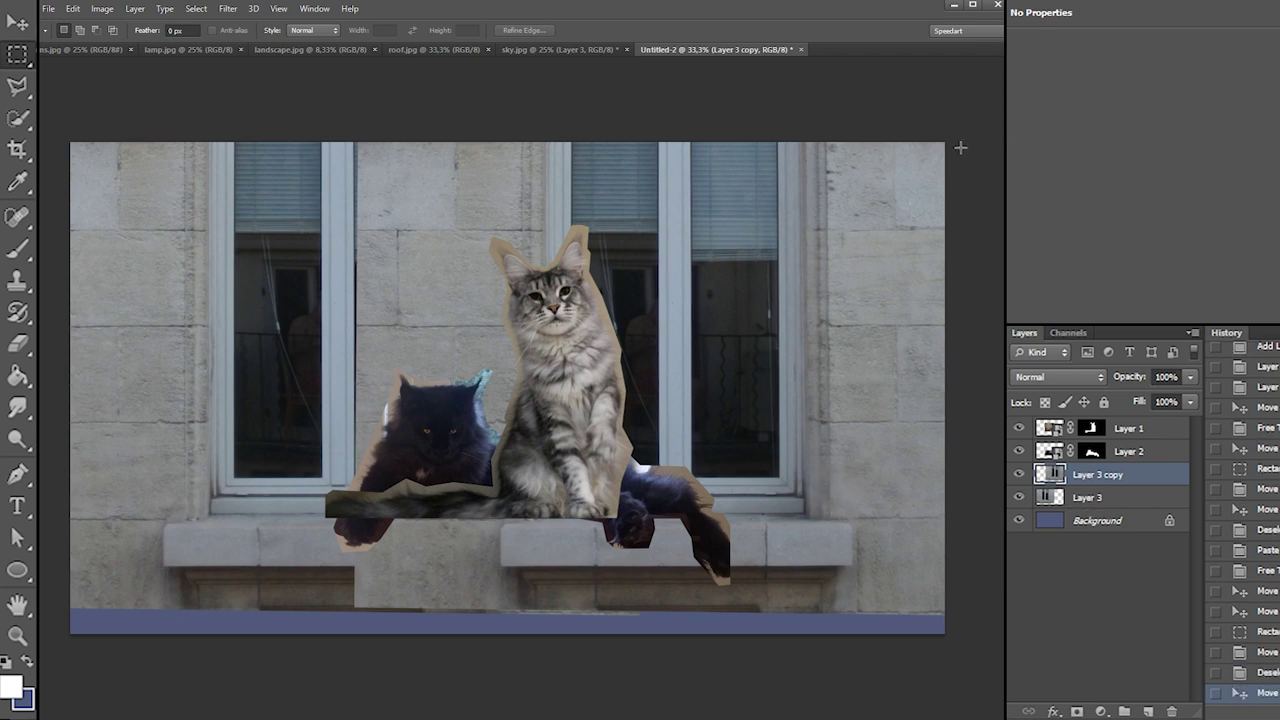
Mask the right facade copy with a rectangular selection so only its part right of the gray cat's center shows
left_click_drag(964, 112, 578, 681)
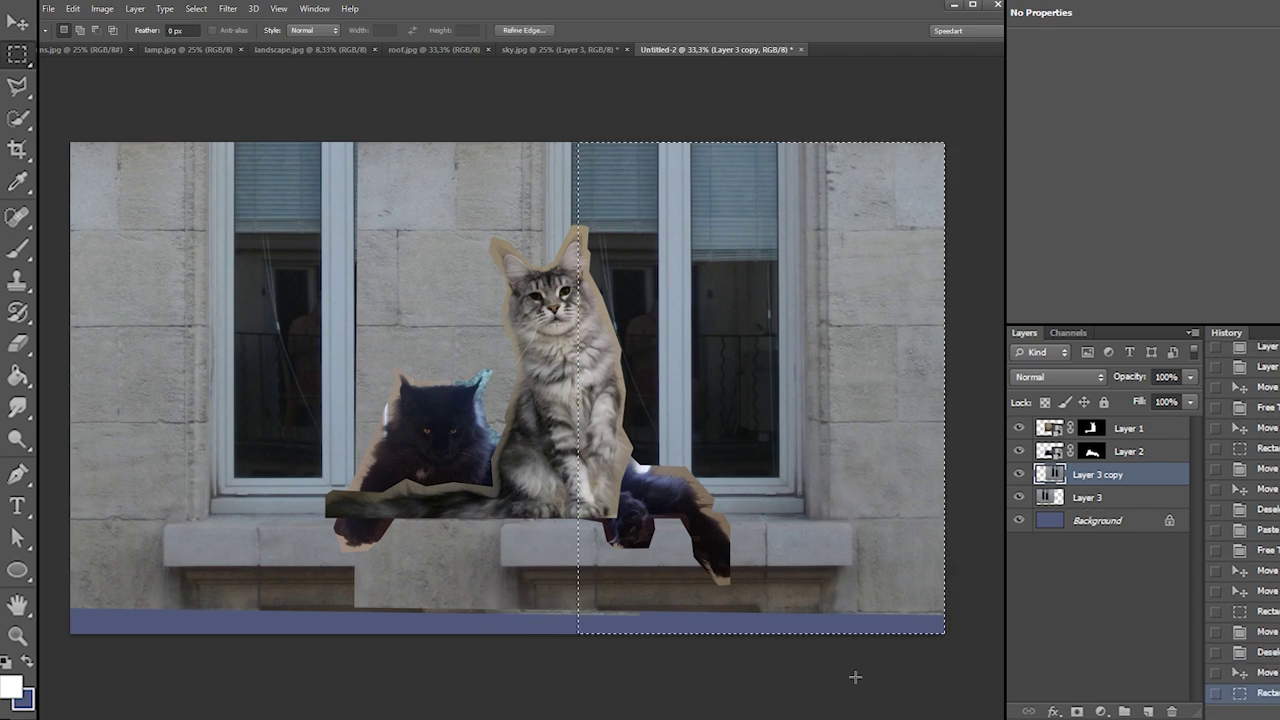
left_click(1077, 712)
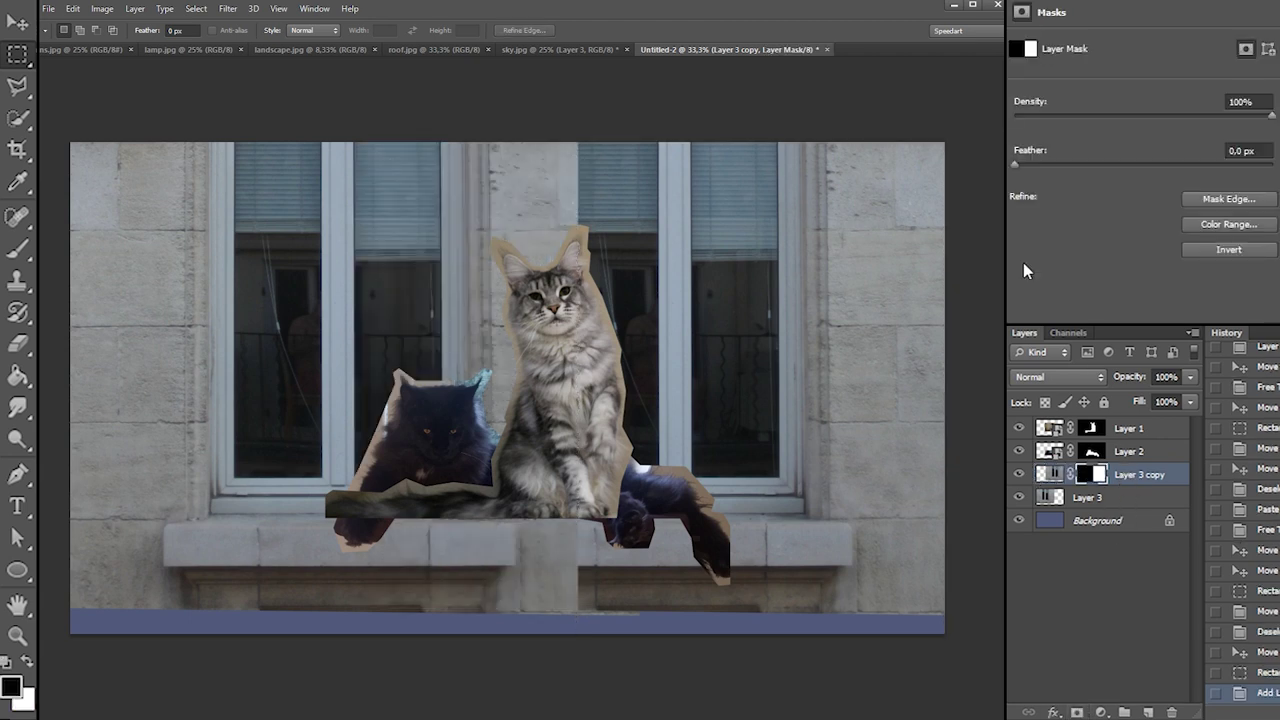
left_click_drag(965, 126, 737, 603)
key("ctrl+d")
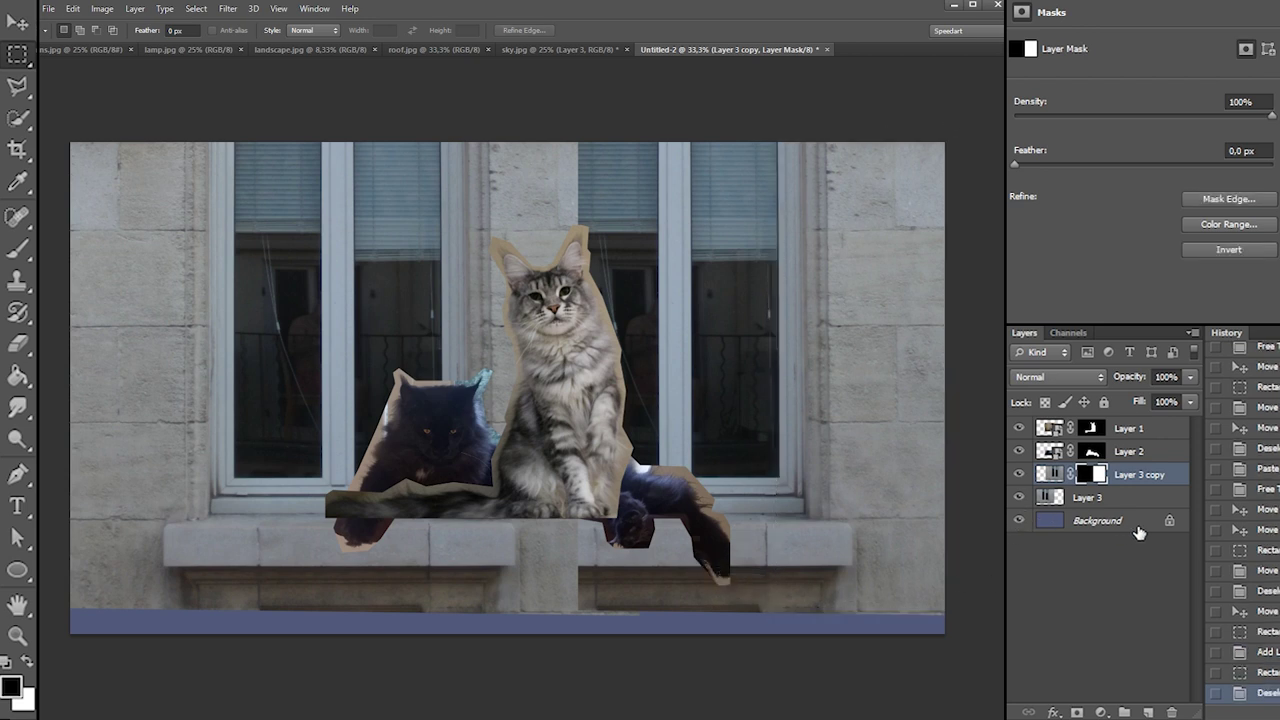
Duplicate the masked facade copy, delete the duplicate's layer mask and move it to the canvas center
key("ctrl+j")
right_click(1093, 474)
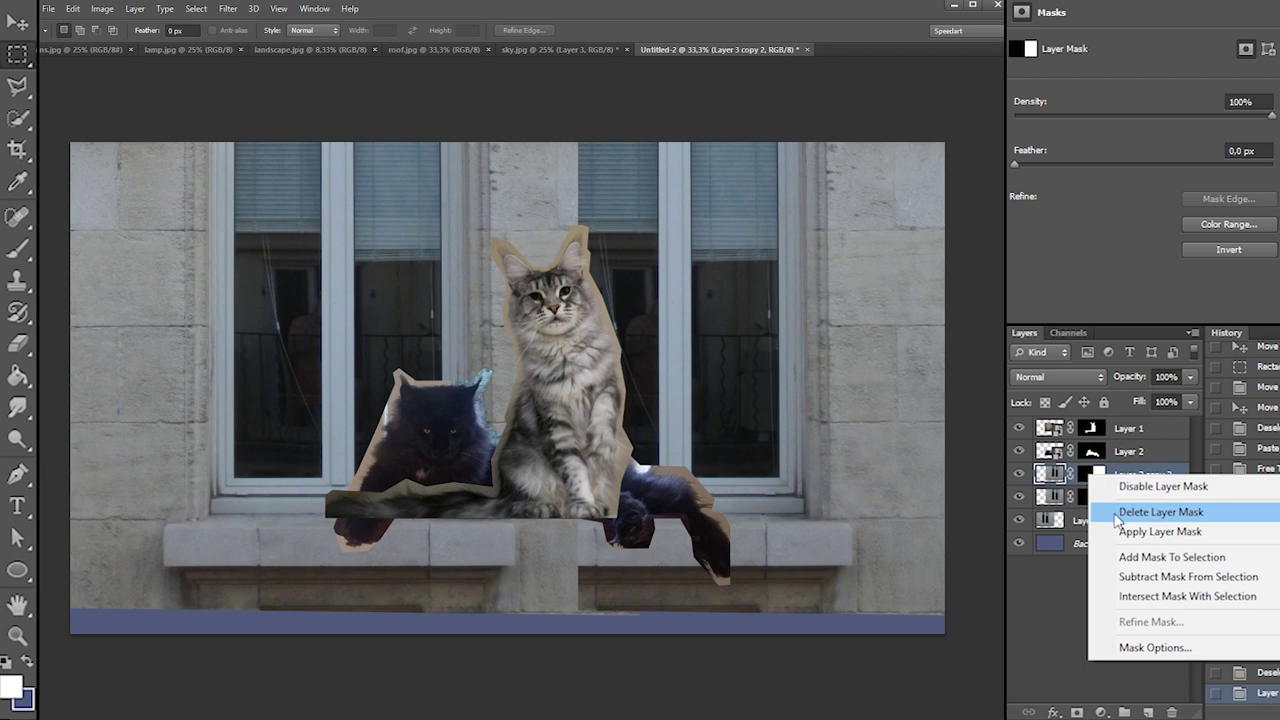
left_click(1145, 511)
left_click_drag(818, 440, 607, 400)
Copy a rectangular area around the central window to a new layer and hide the facade duplicate it came from
left_click_drag(360, 118, 692, 636)
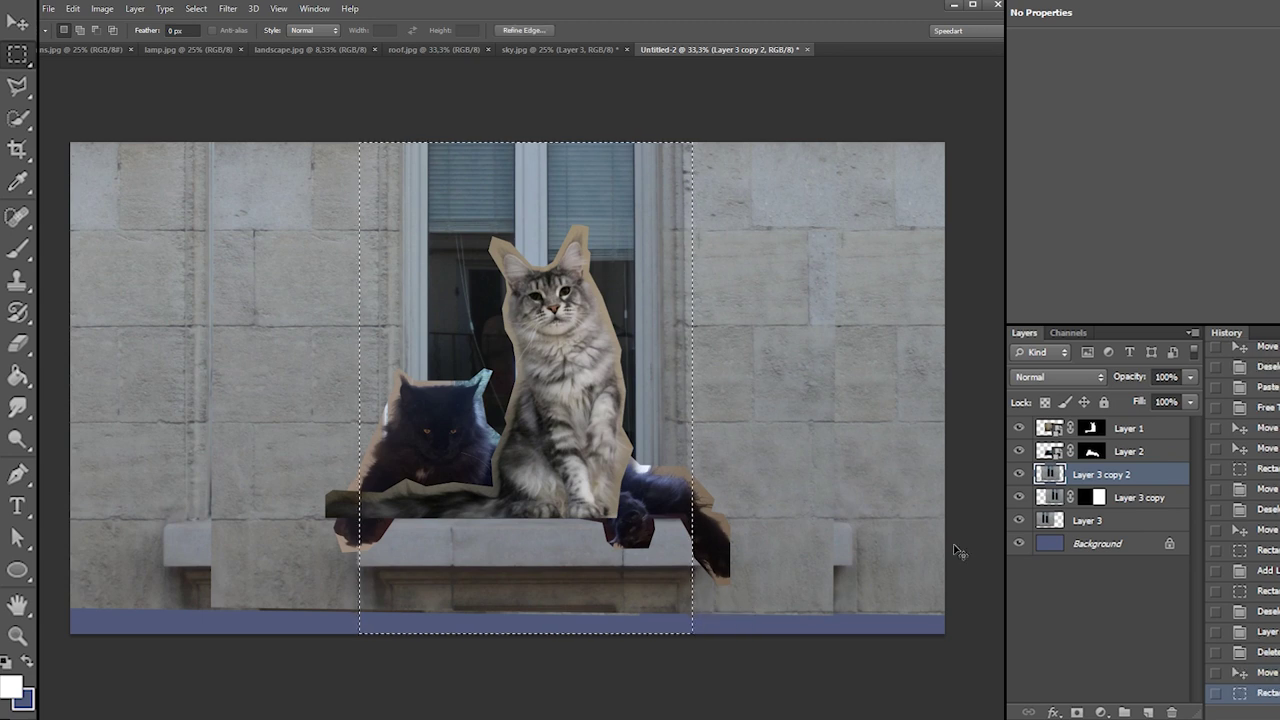
left_click(1018, 474)
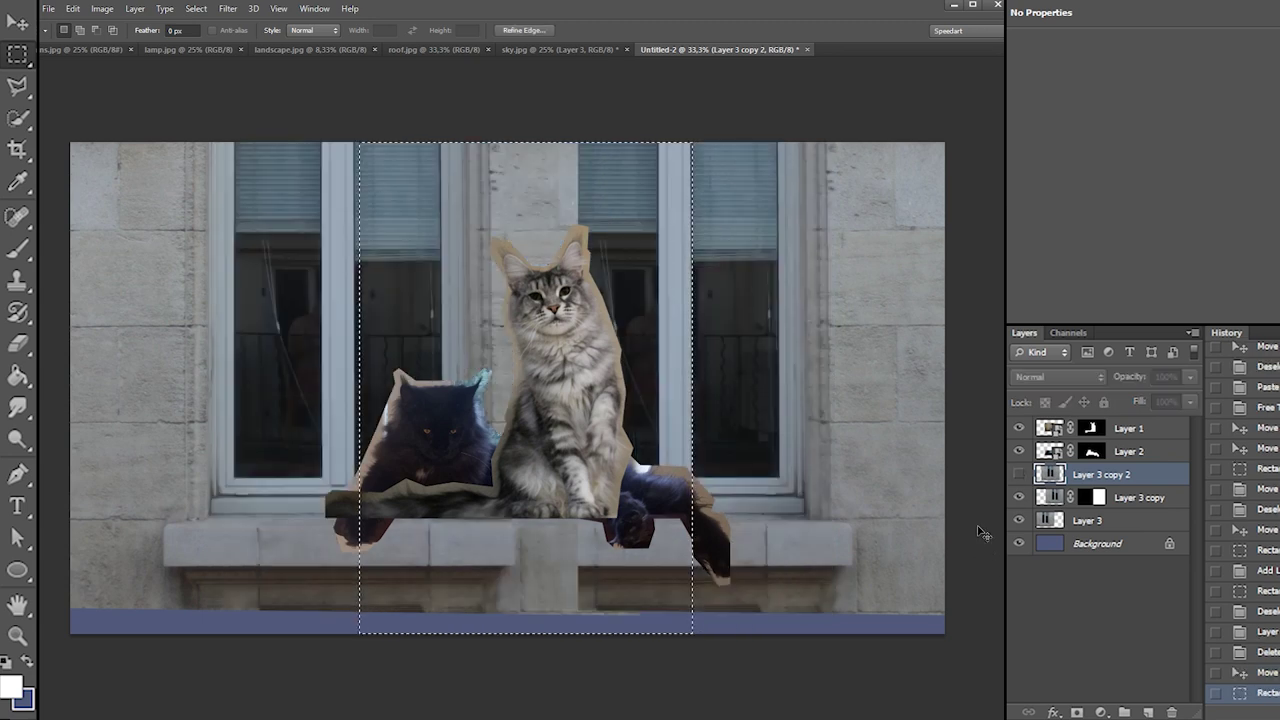
key("ctrl+v")
Widen the pasted central window layer on both sides with Free Transform
right_click(568, 365)
left_click(628, 489)
mouse_move(628, 489)
left_mouse_down()
mouse_move(652, 493)
mouse_move(624, 494)
left_mouse_up()
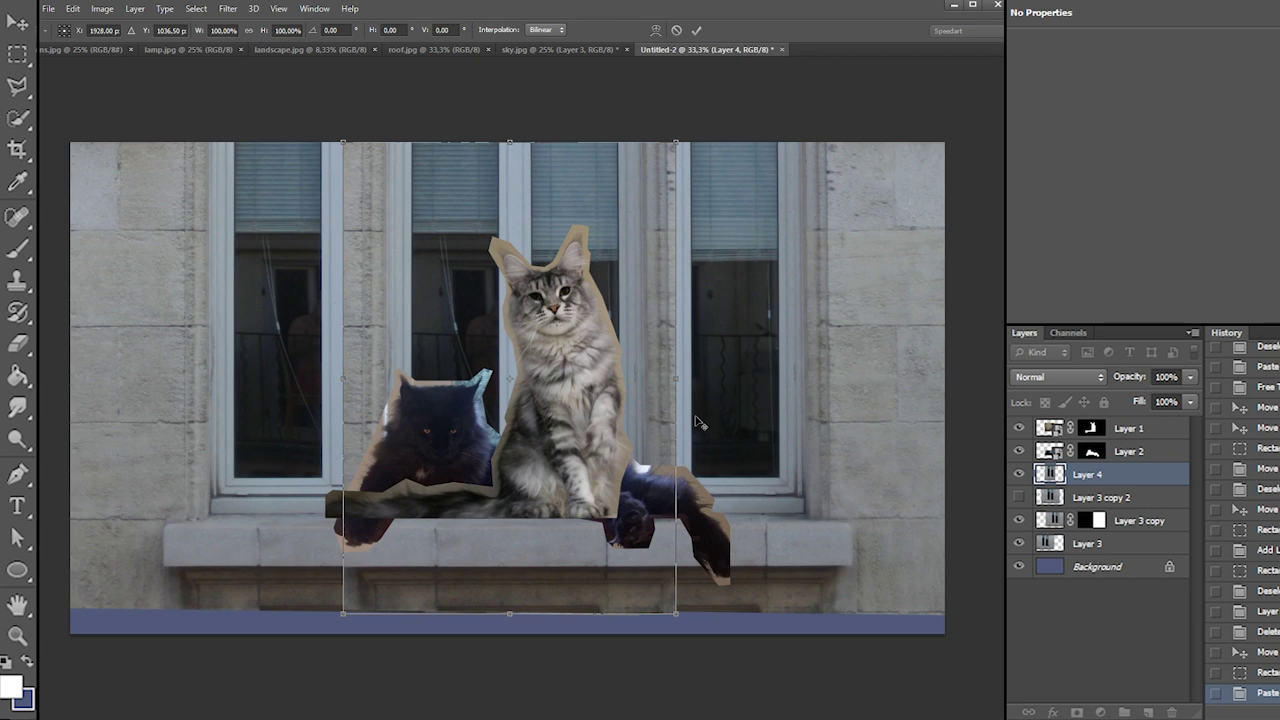
left_click_drag(675, 383, 747, 389)
key("Return")
Center the widened window layer on the sill by comparing side margins with a temporary rectangular selection
mouse_move(979, 371)
left_mouse_down()
mouse_move(872, 413)
mouse_move(623, 649)
mouse_move(647, 669)
left_mouse_up()
left_click_drag(732, 500, 159, 508)
key("ctrl+d")
left_click_drag(578, 461, 562, 460)
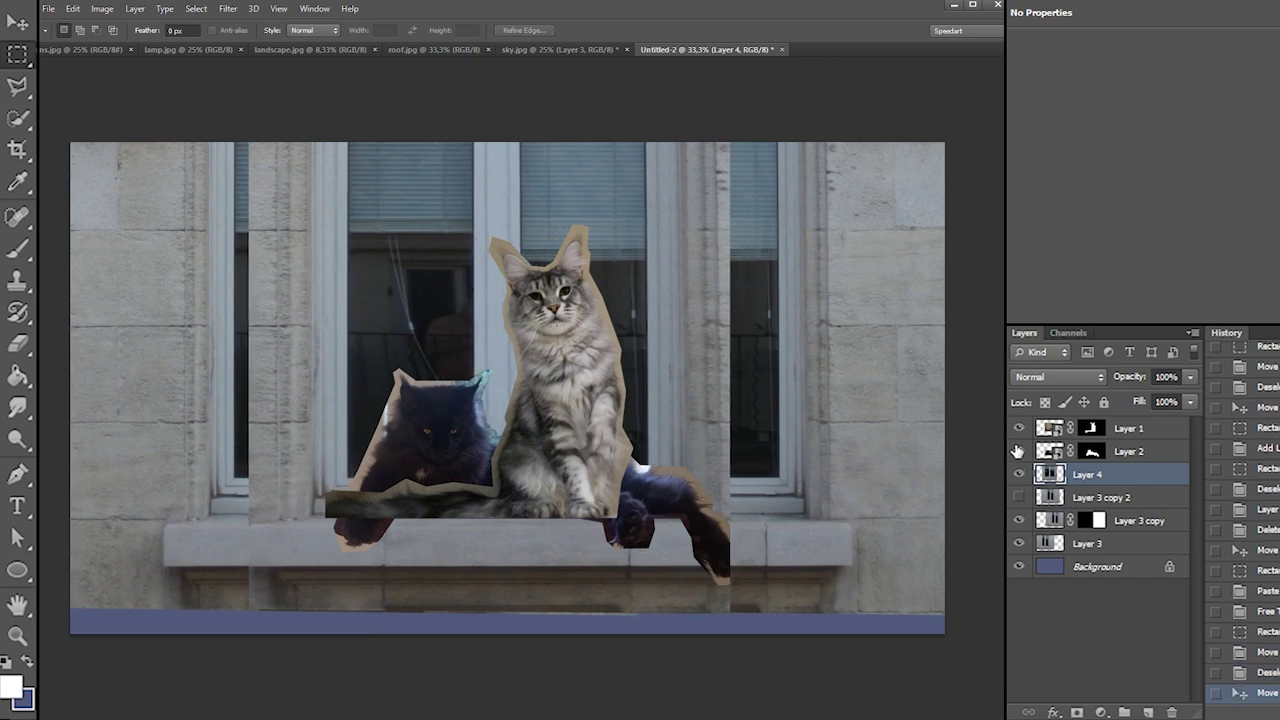
Hide both cat layers and blend the central window layer's side seams along the sill with a soft 267 px Eraser
left_click_drag(1018, 451, 1018, 428)
key("e")
right_click(740, 452)
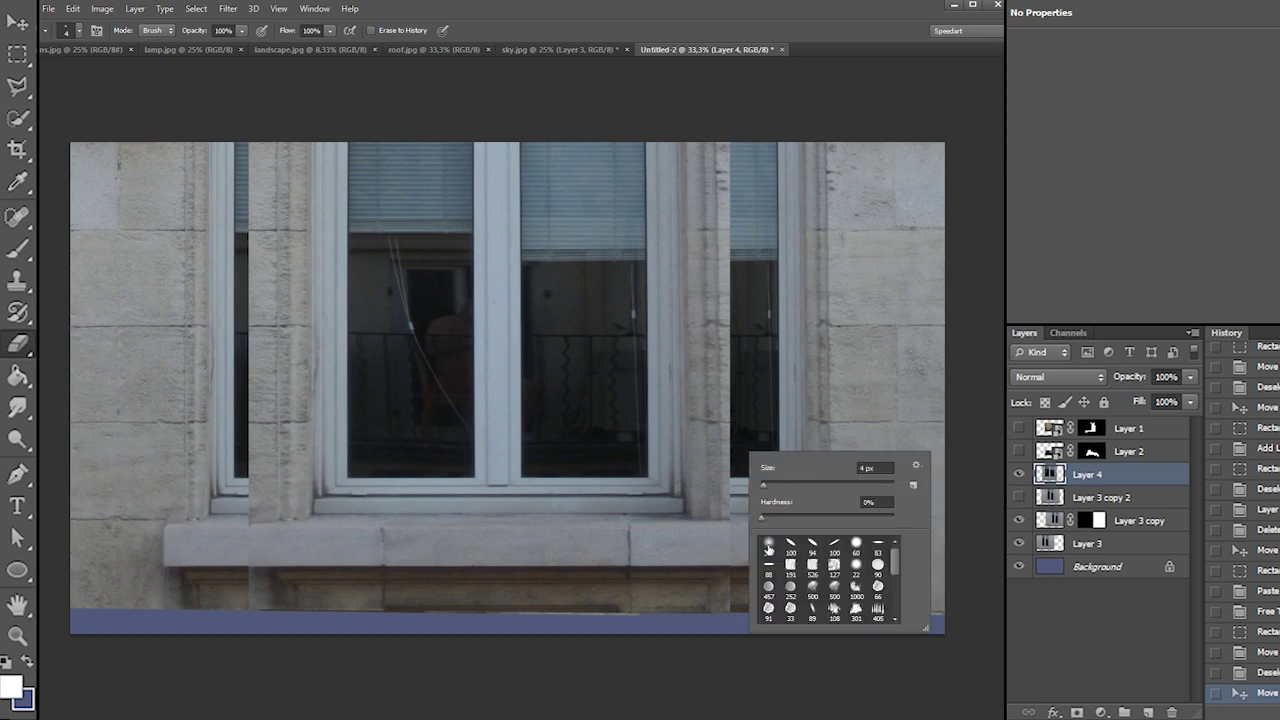
mouse_move(709, 530)
left_mouse_down()
mouse_move(746, 586)
mouse_move(765, 545)
left_mouse_up()
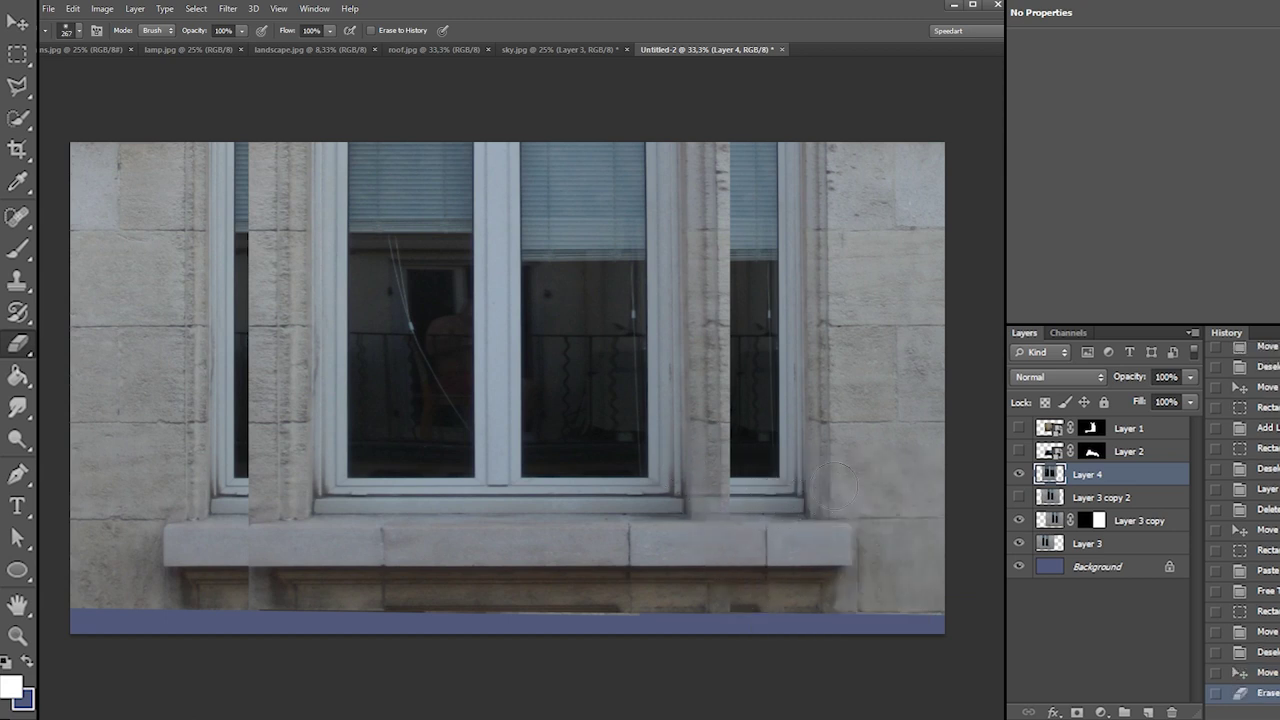
mouse_move(220, 497)
left_mouse_down()
mouse_move(264, 484)
mouse_move(298, 514)
mouse_move(312, 488)
mouse_move(320, 496)
left_mouse_up()
right_click(480, 508)
left_click(574, 581)
mouse_move(271, 599)
left_mouse_down()
mouse_move(366, 619)
mouse_move(718, 664)
left_mouse_up()
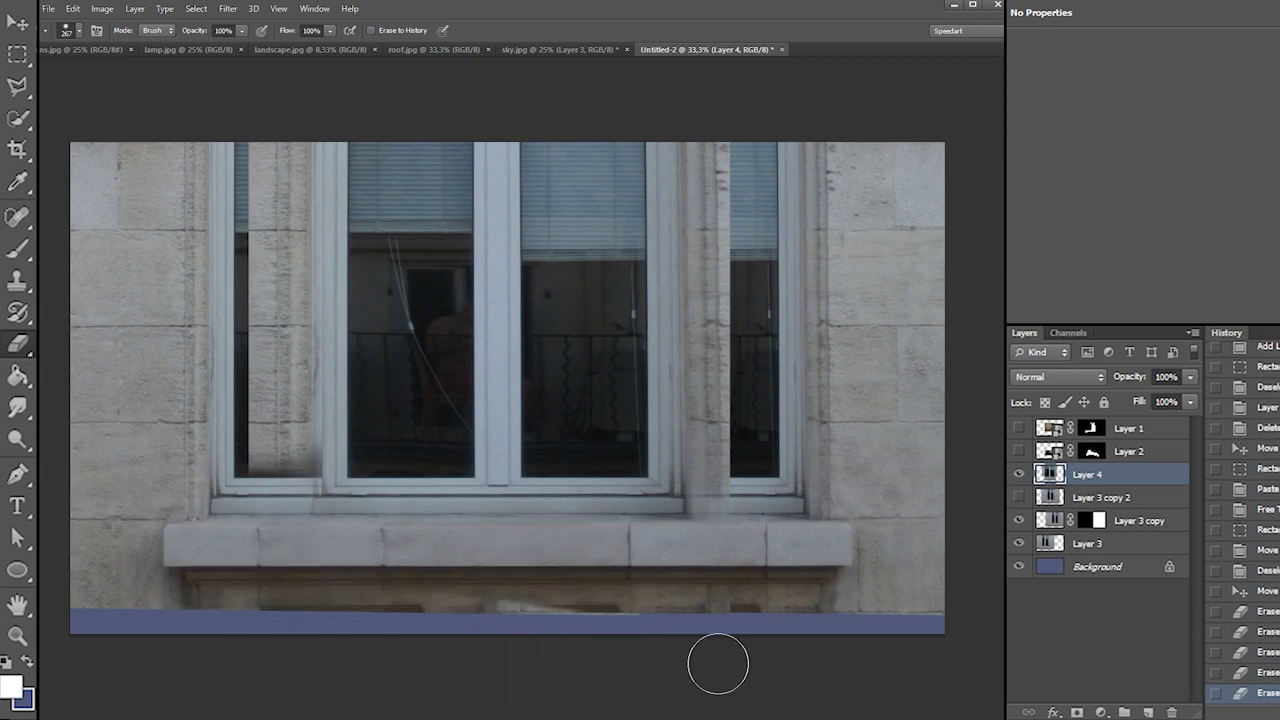
key("ctrl+z")
mouse_move(280, 606)
left_mouse_down()
mouse_move(857, 637)
mouse_move(815, 622)
left_mouse_up()
key("ctrl+z")
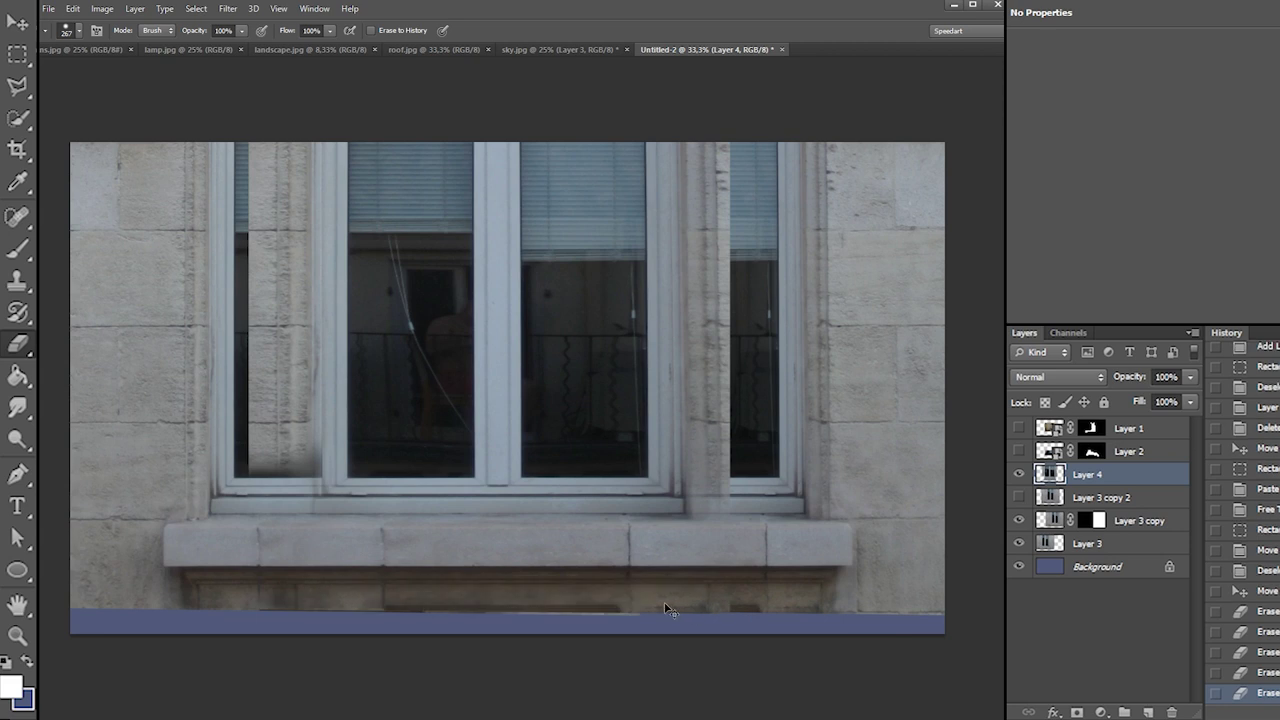
Erase the central window layer's lower edge below the sill to blend it with the facade underneath
left_click_drag(381, 607, 363, 660)
left_click_drag(340, 614, 153, 624)
mouse_move(257, 608)
left_mouse_down()
mouse_move(582, 648)
mouse_move(811, 625)
mouse_move(697, 617)
mouse_move(953, 626)
left_mouse_up()
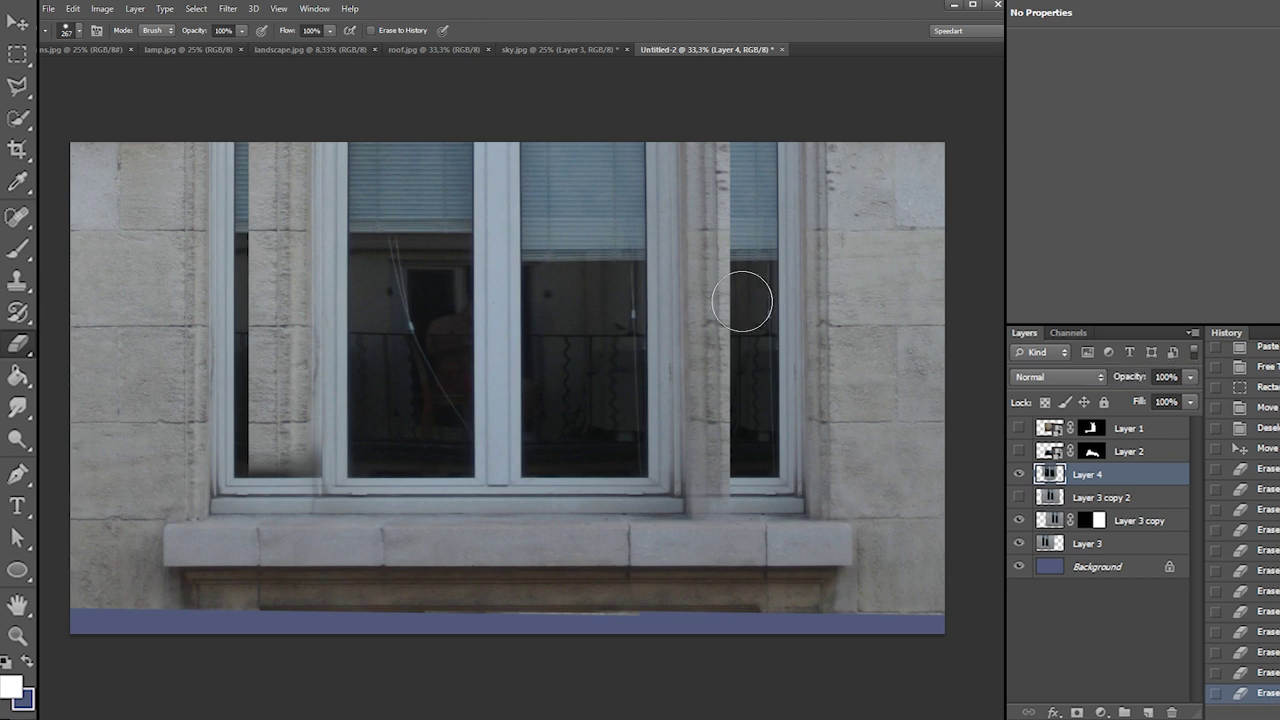
Add a layer mask to the central window layer and mask out the stone strips on both sides of its window
left_click(1078, 713)
mouse_move(655, 328)
left_mouse_down()
mouse_move(664, 439)
mouse_move(688, 502)
mouse_move(674, 508)
mouse_move(698, 460)
mouse_move(663, 526)
left_mouse_up()
key("ctrl+z")
key("ctrl+z")
left_click_drag(640, 484, 723, 469)
left_click(723, 467)
mouse_move(650, 430)
left_mouse_down()
mouse_move(666, 357)
mouse_move(719, 357)
mouse_move(708, 358)
left_mouse_up()
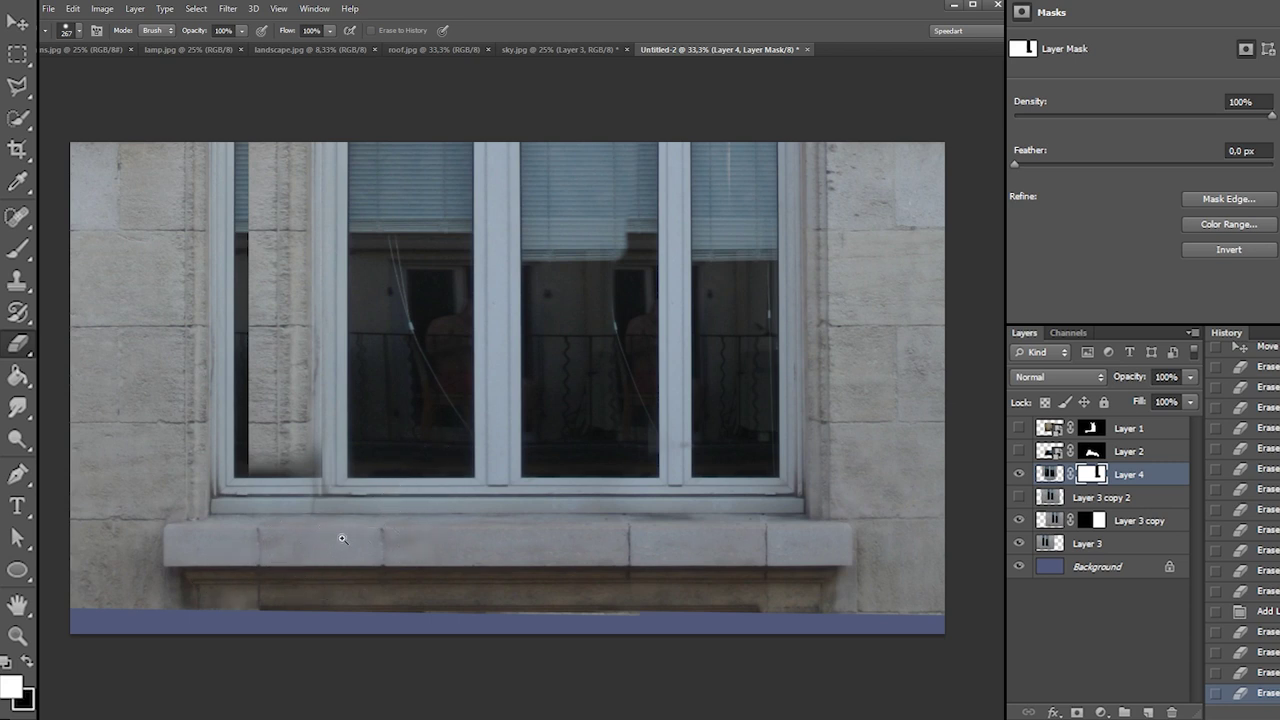
mouse_move(348, 480)
left_mouse_down()
mouse_move(274, 480)
mouse_move(286, 457)
mouse_move(354, 452)
mouse_move(268, 340)
mouse_move(300, 165)
mouse_move(255, 270)
left_mouse_up()
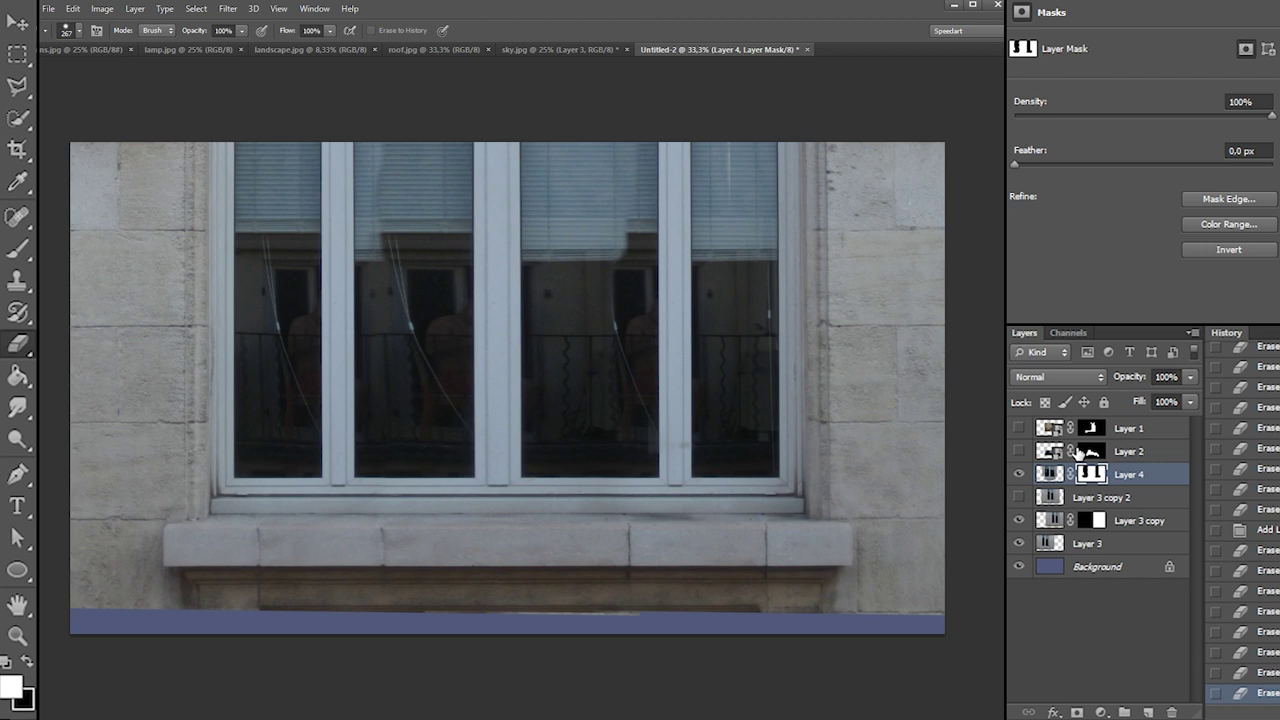
Delete the hidden facade duplicate and group the three remaining facade layers
left_click(17, 54)
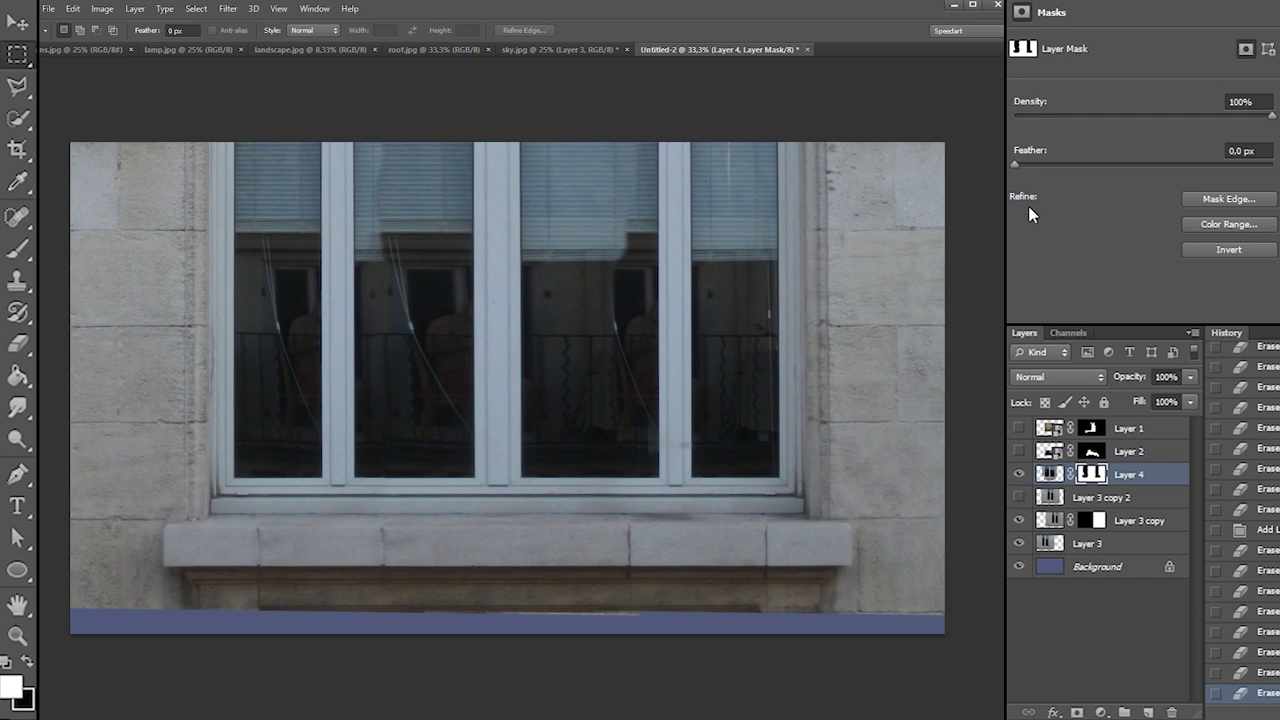
left_click_drag(1108, 499, 1172, 712)
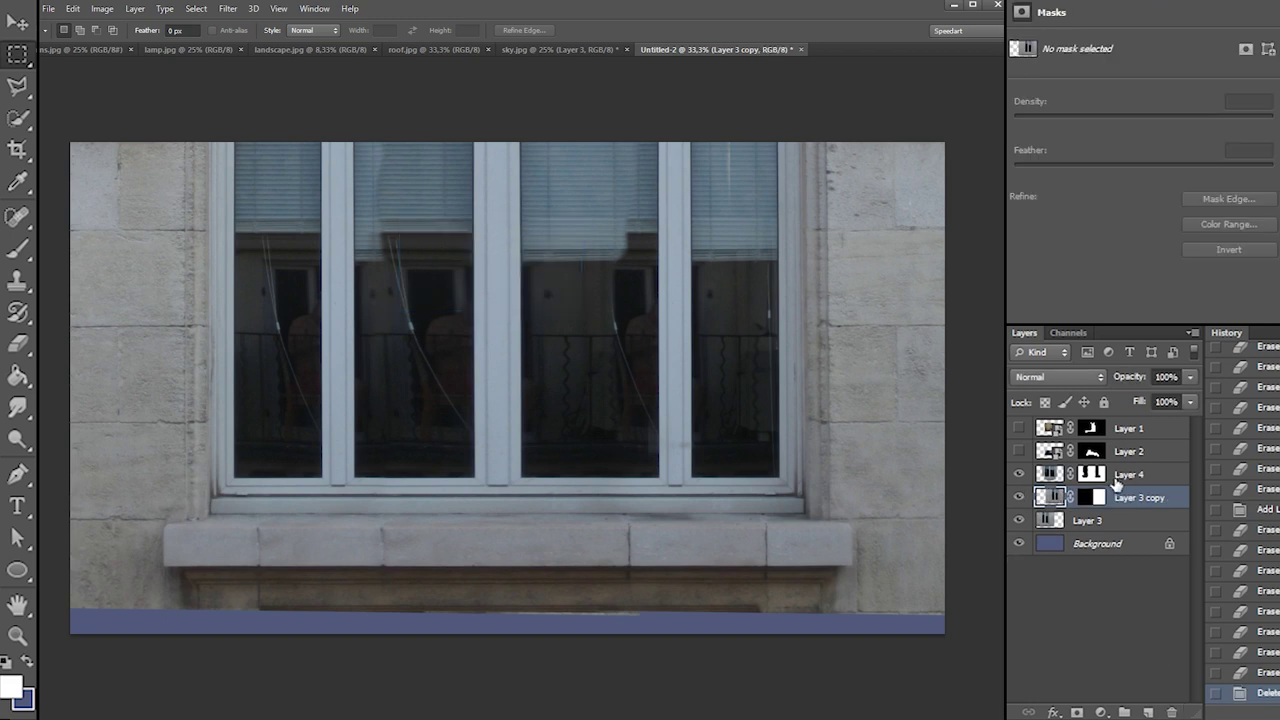
left_click(1125, 713)
left_click(1116, 497)
left_click(1114, 541, "shift")
left_click_drag(1123, 493, 1127, 473)
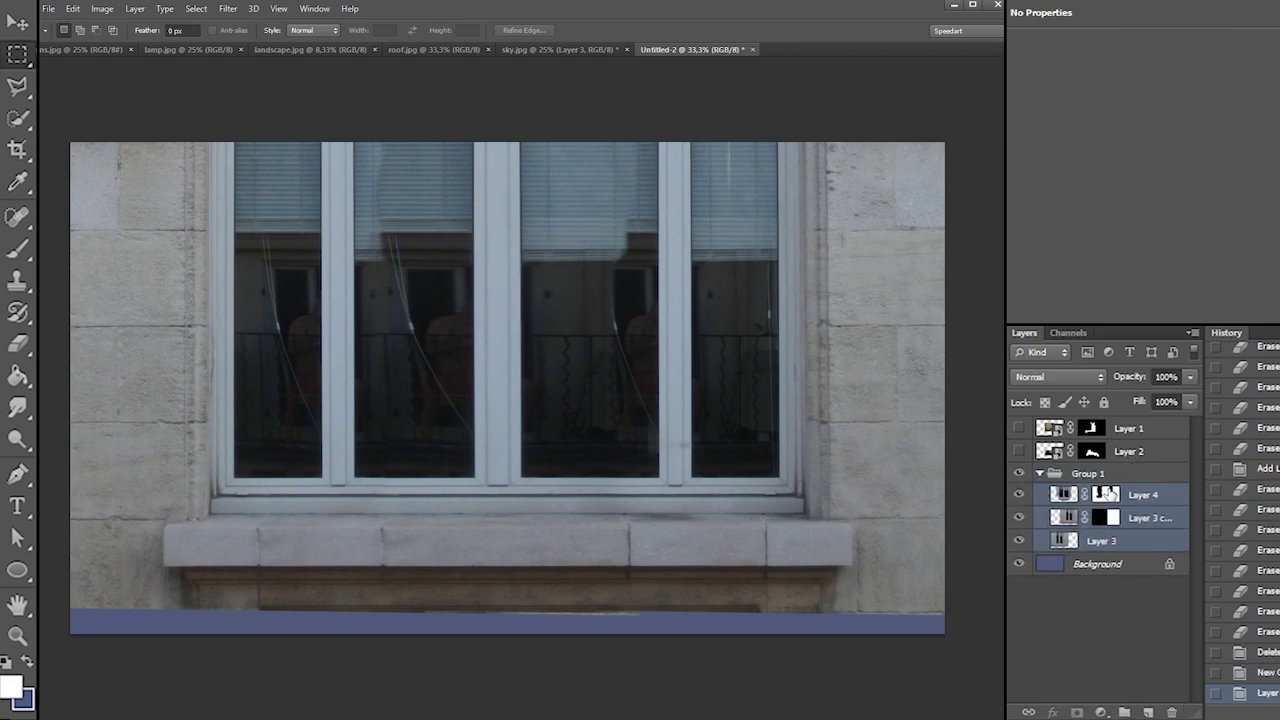
left_click(1040, 474)
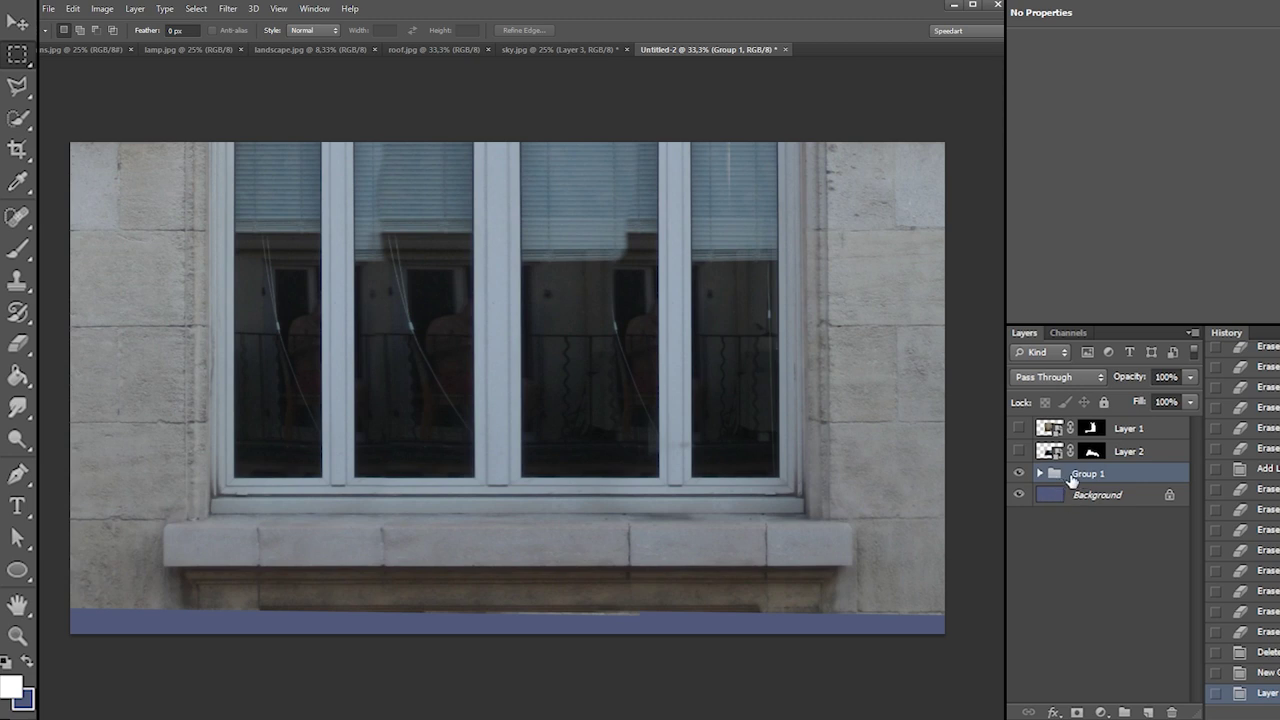
left_click(1041, 474)
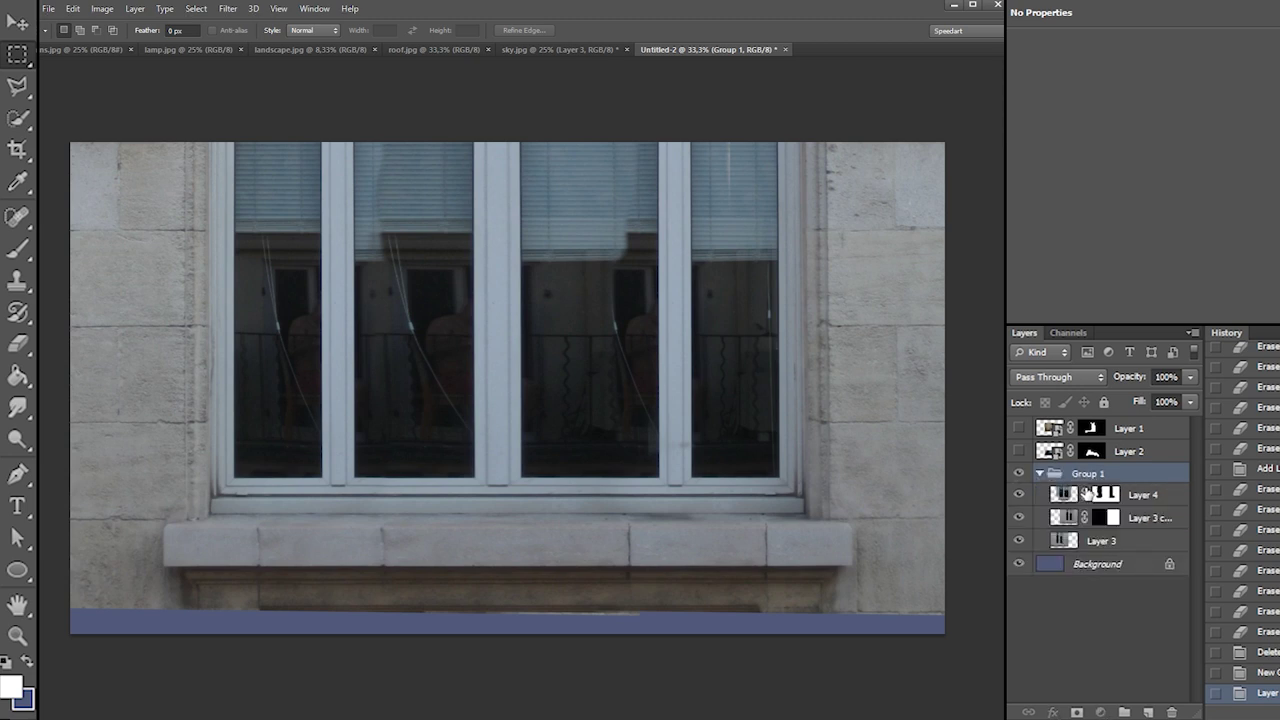
Duplicate the facade group and merge the duplicate into a single layer
key("ctrl+j")
right_click(1089, 474)
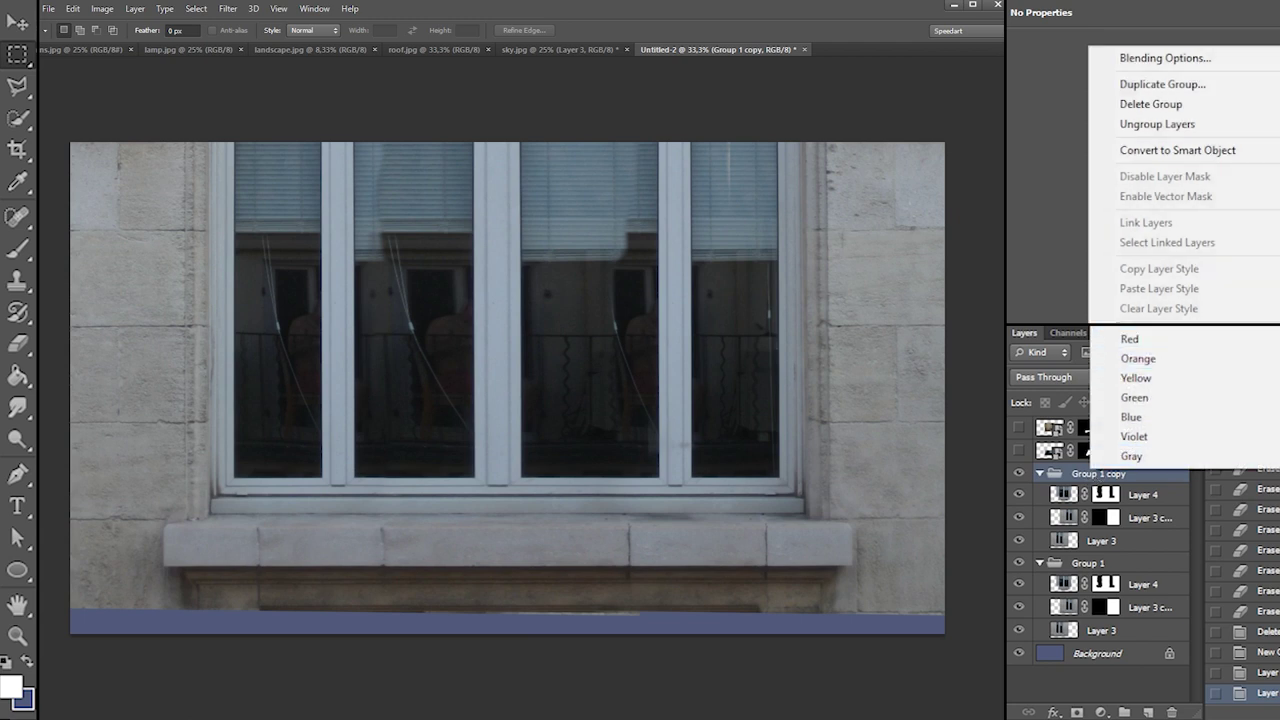
left_click(1130, 324)
Select the wall strip below the sill on the merged facade and stretch it downward to about 240.8% height to cover the gap
left_click_drag(62, 567, 890, 608)
right_click(856, 578)
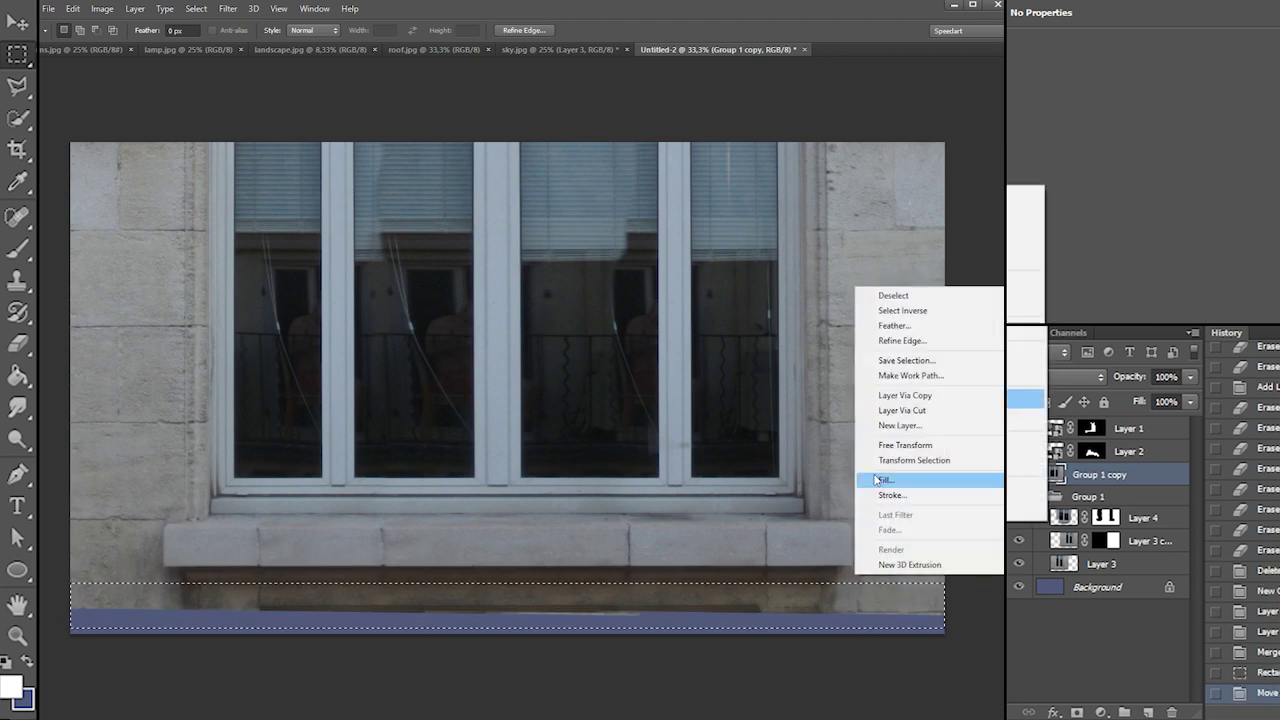
left_click(884, 445)
left_click_drag(510, 630, 511, 692)
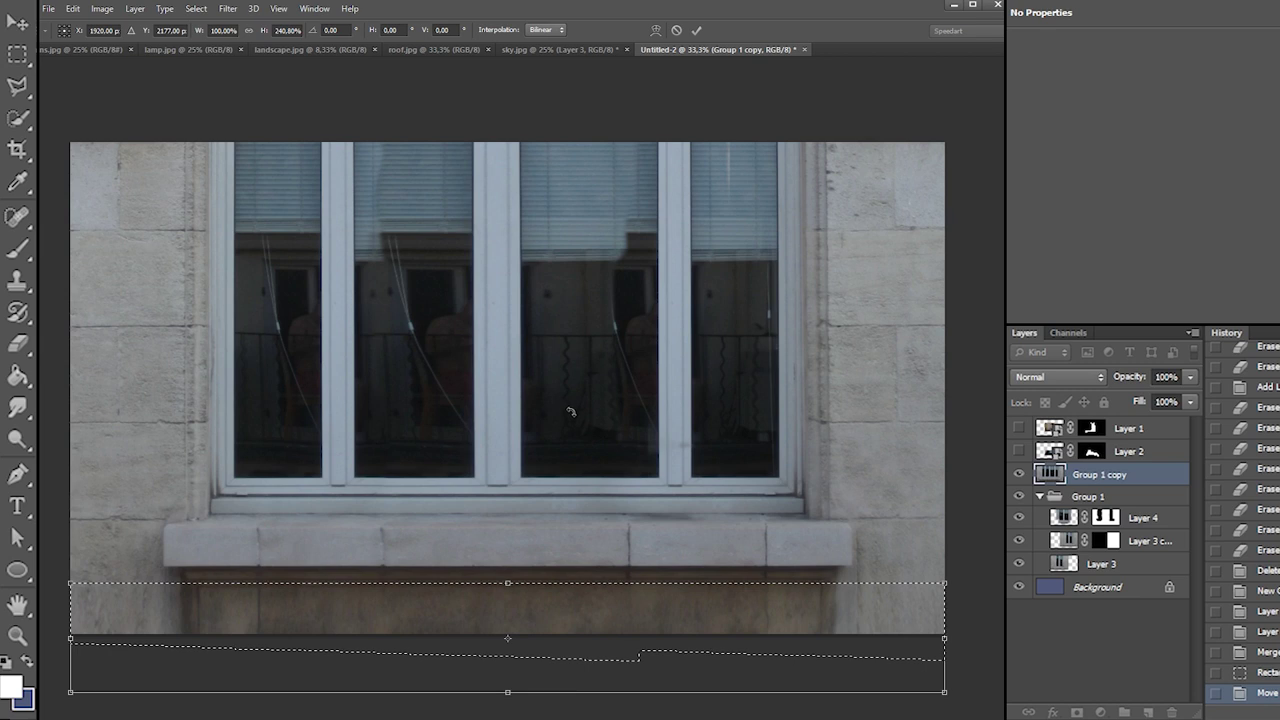
key("Return")
key("ctrl+d")
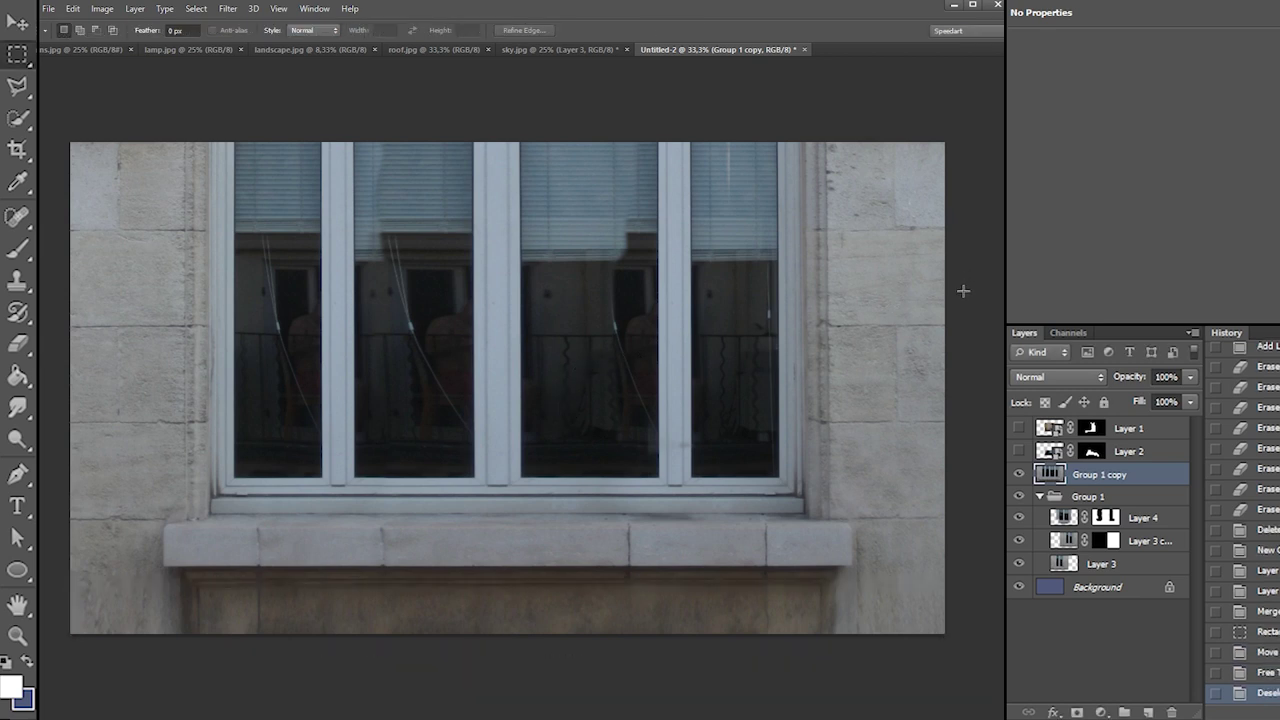
Replace the merged facade with a copy pasted from its canvas-area selection into a new layer, and hide the original group
left_click(1053, 476, "ctrl")
left_click(1019, 474)
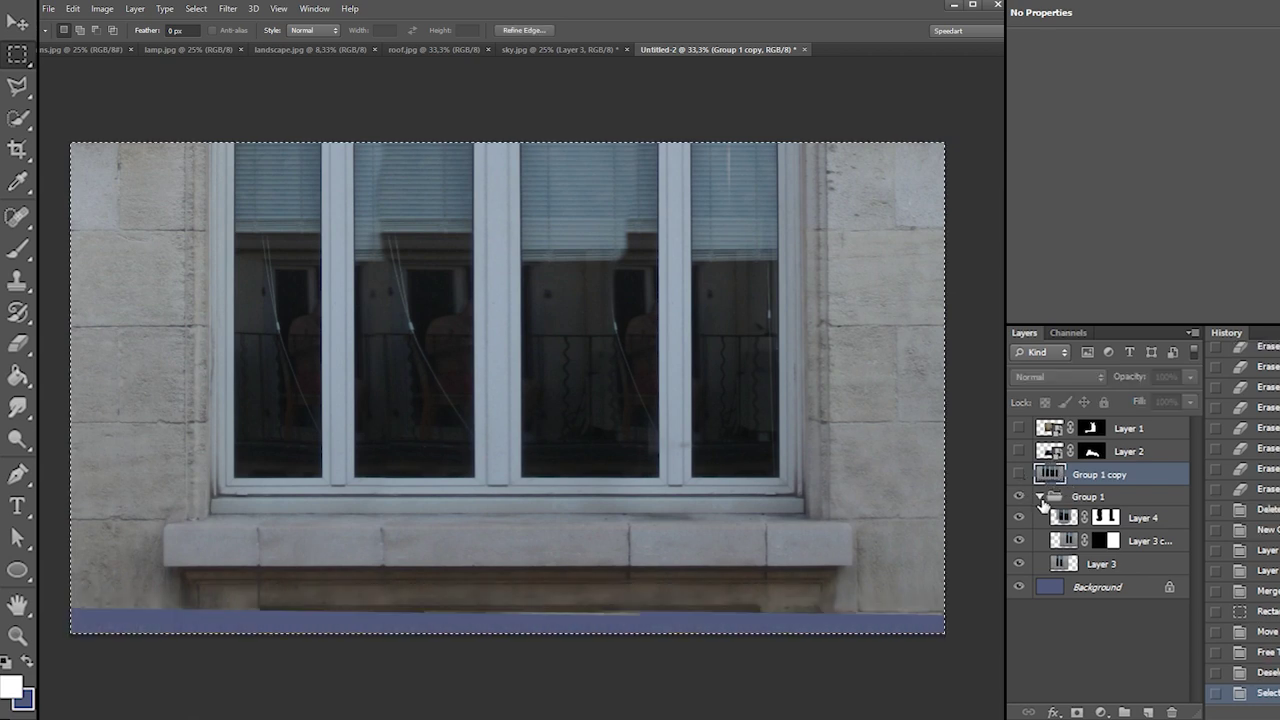
left_click(1040, 497)
left_click(1019, 496)
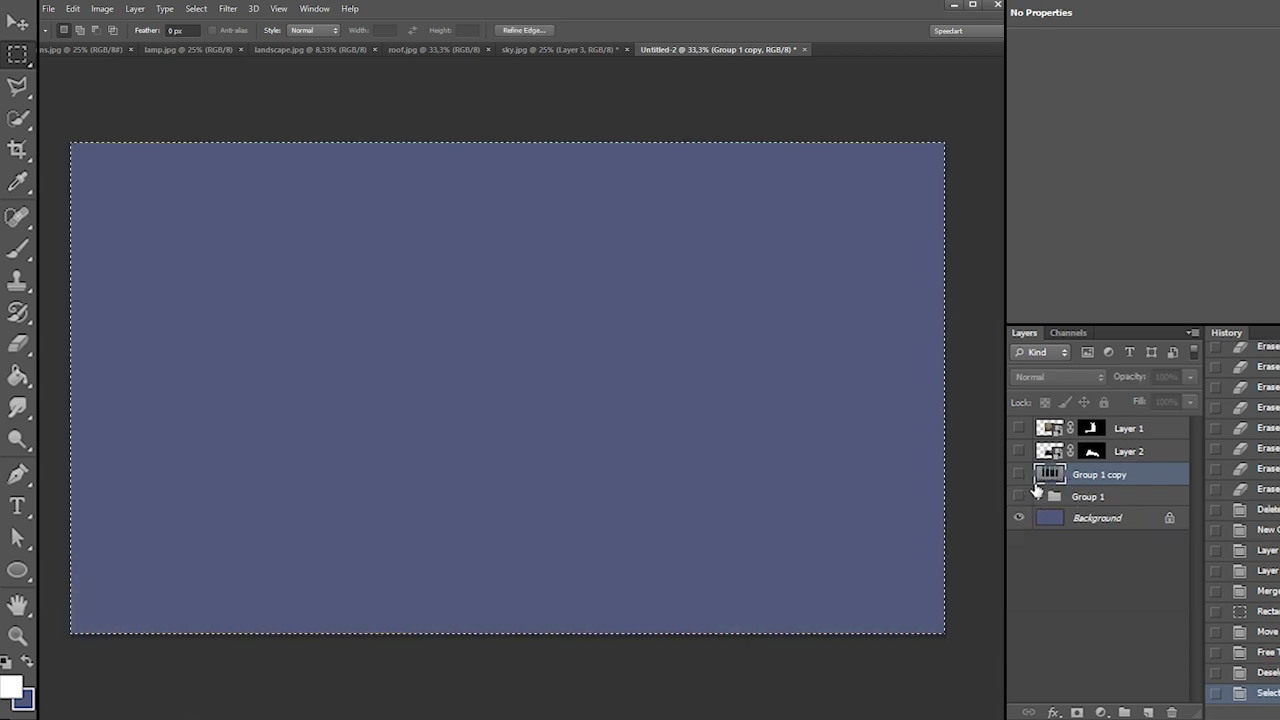
left_click(1110, 497)
left_click(1148, 712)
key("ctrl+v")
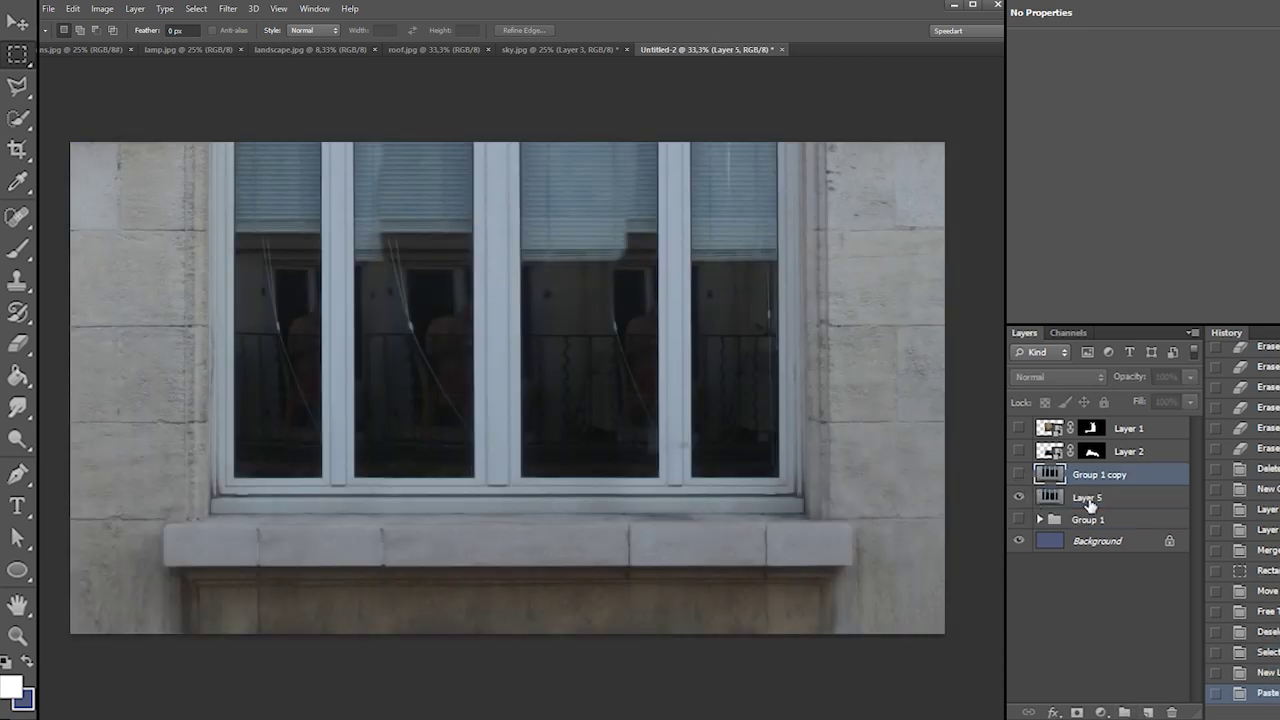
left_click(1172, 712)
key("Return")
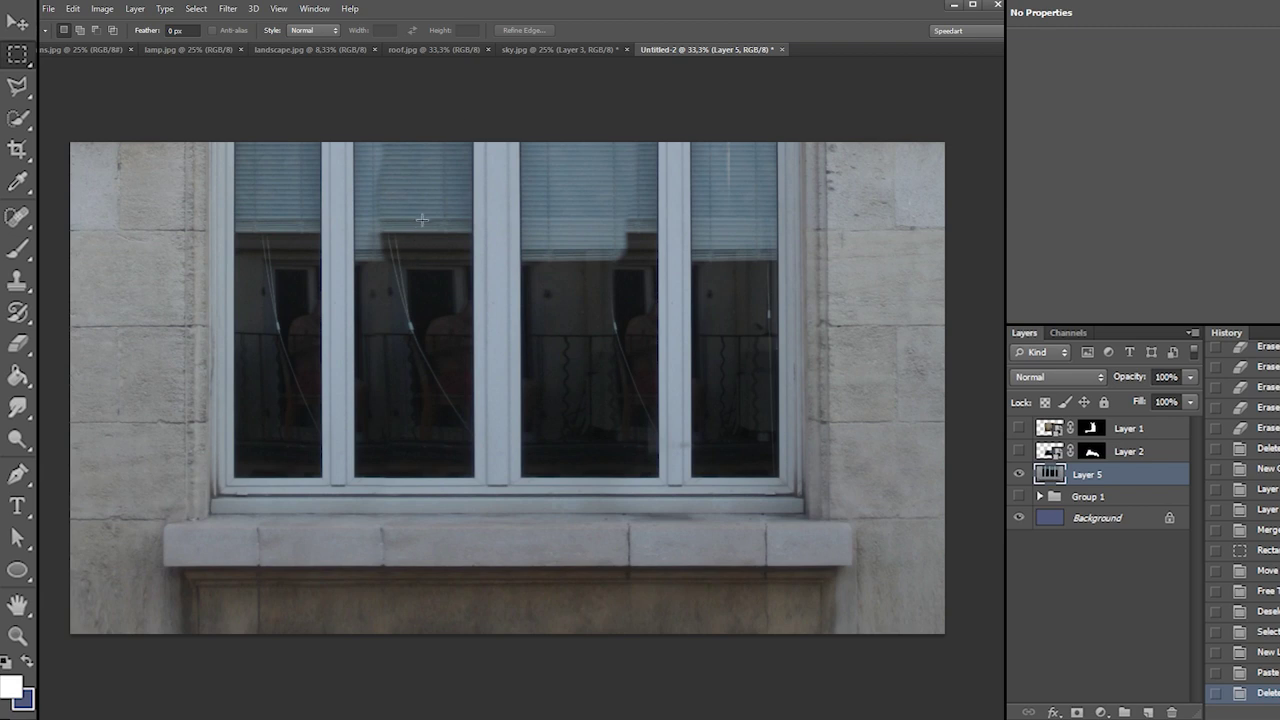
Select the leftmost window pane on the facade layer with the Polygonal Lasso, closing the outline above the canvas
left_click(18, 86)
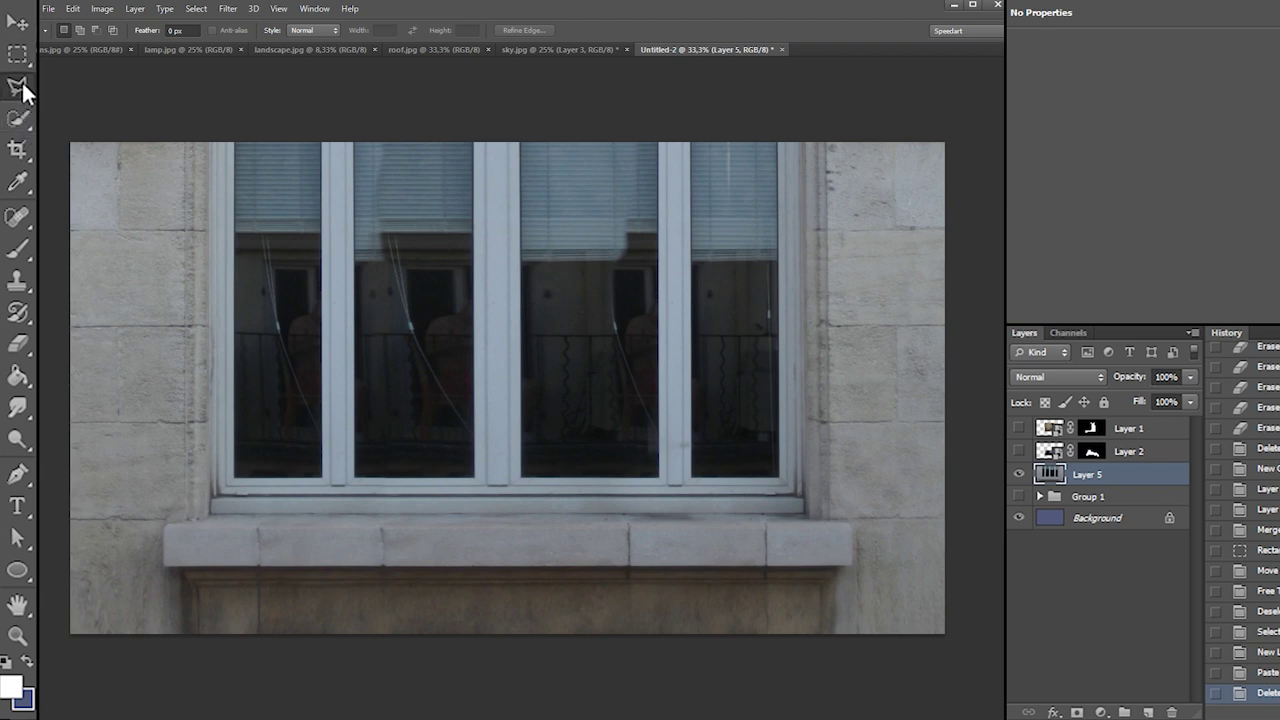
left_click(236, 142)
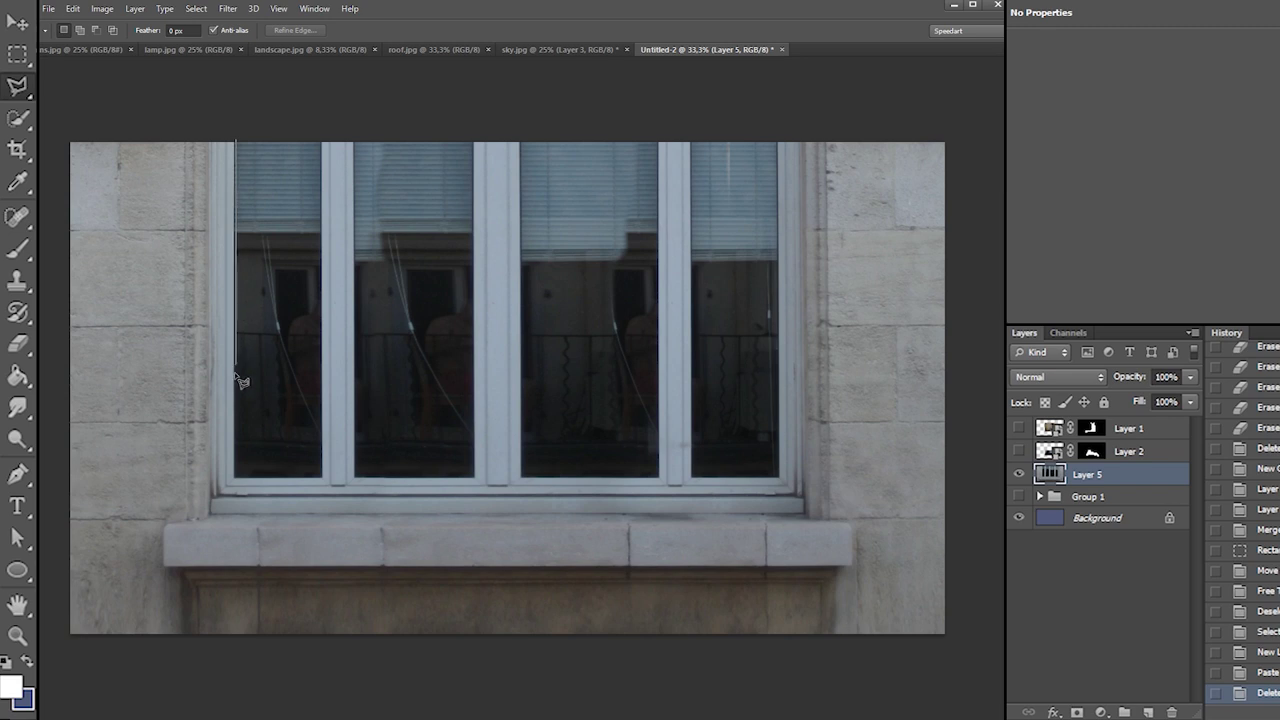
left_click(237, 480)
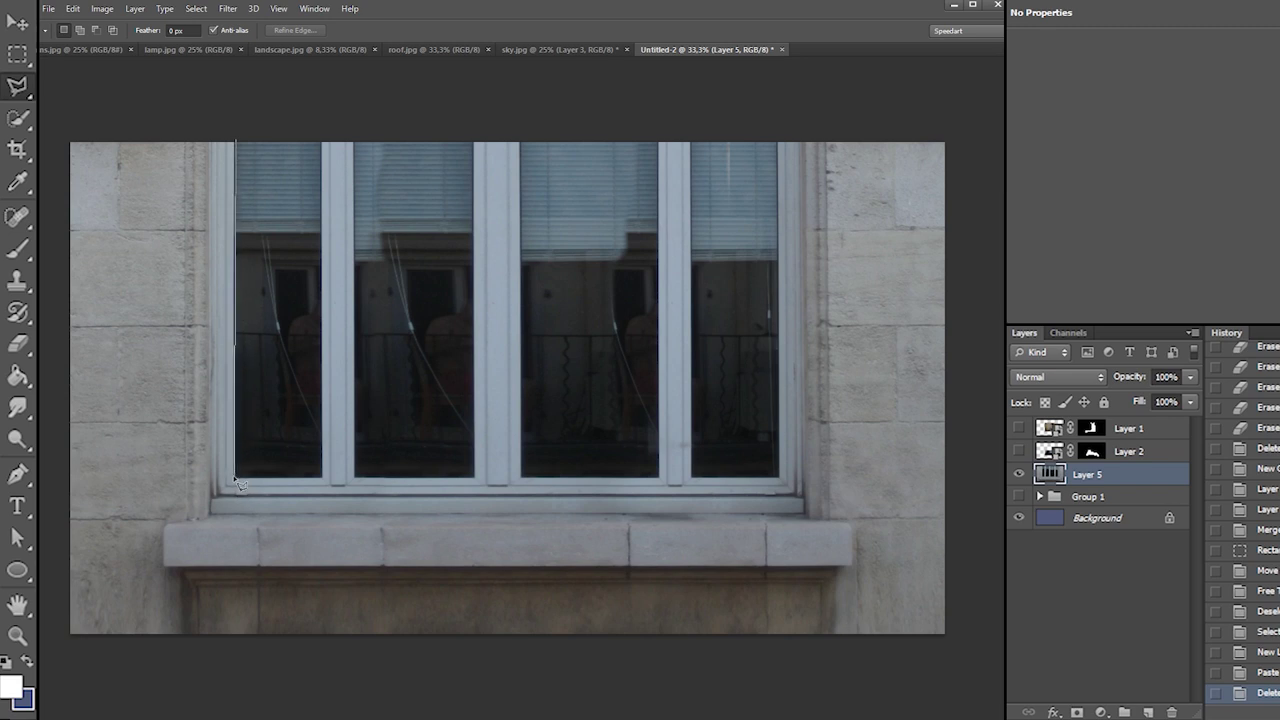
left_click(321, 477)
left_click(321, 122)
double_click(274, 87)
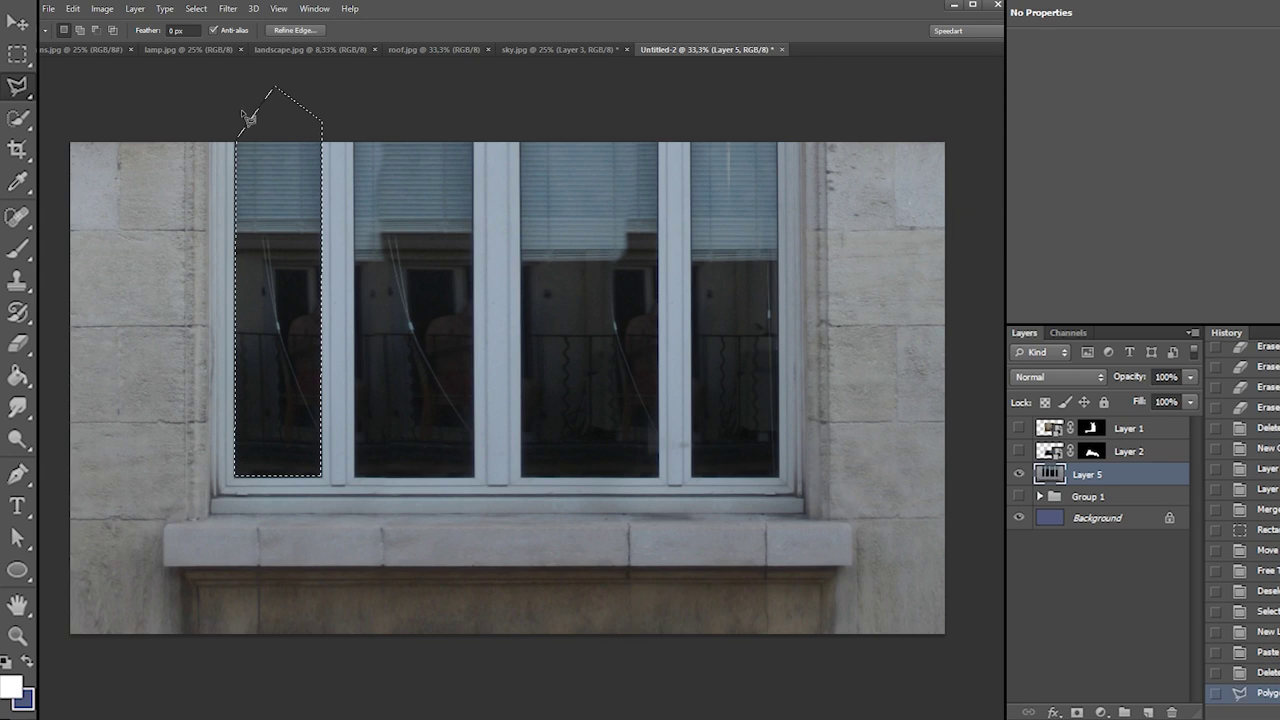
Refine the leftmost pane's selection by adding a second outline along its side and lower edges
left_click(236, 132, "shift")
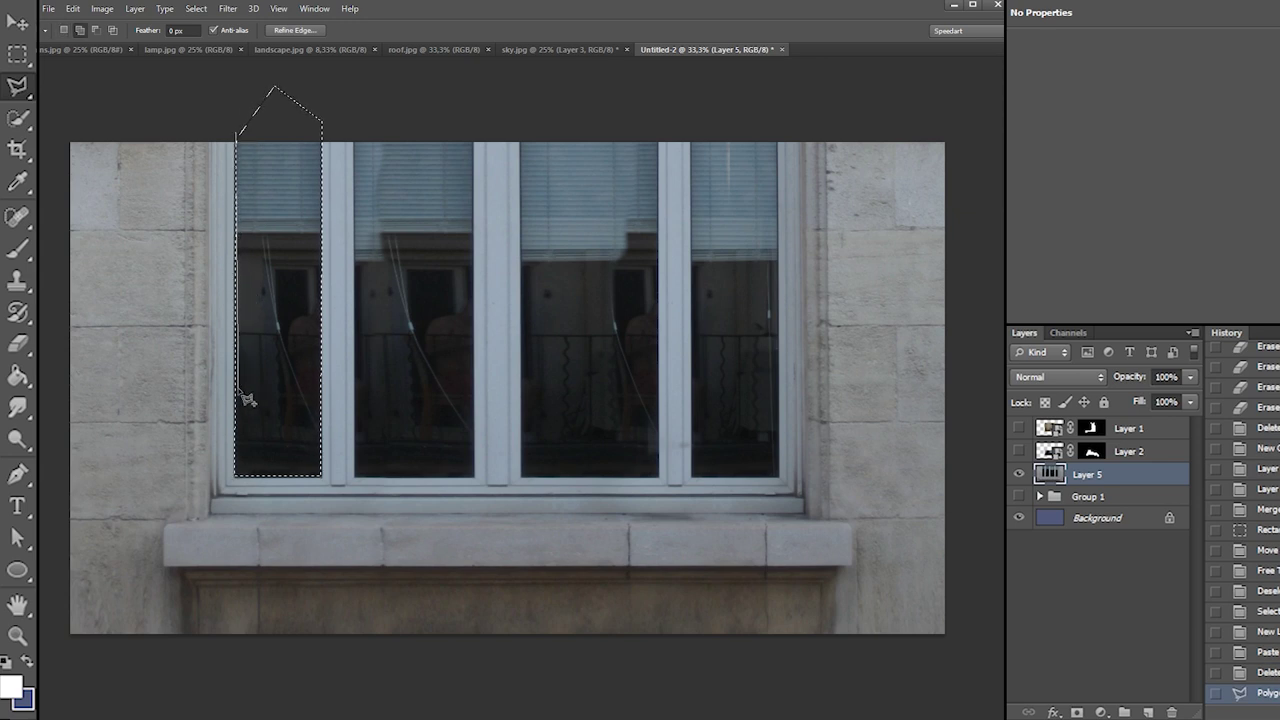
left_click(236, 477)
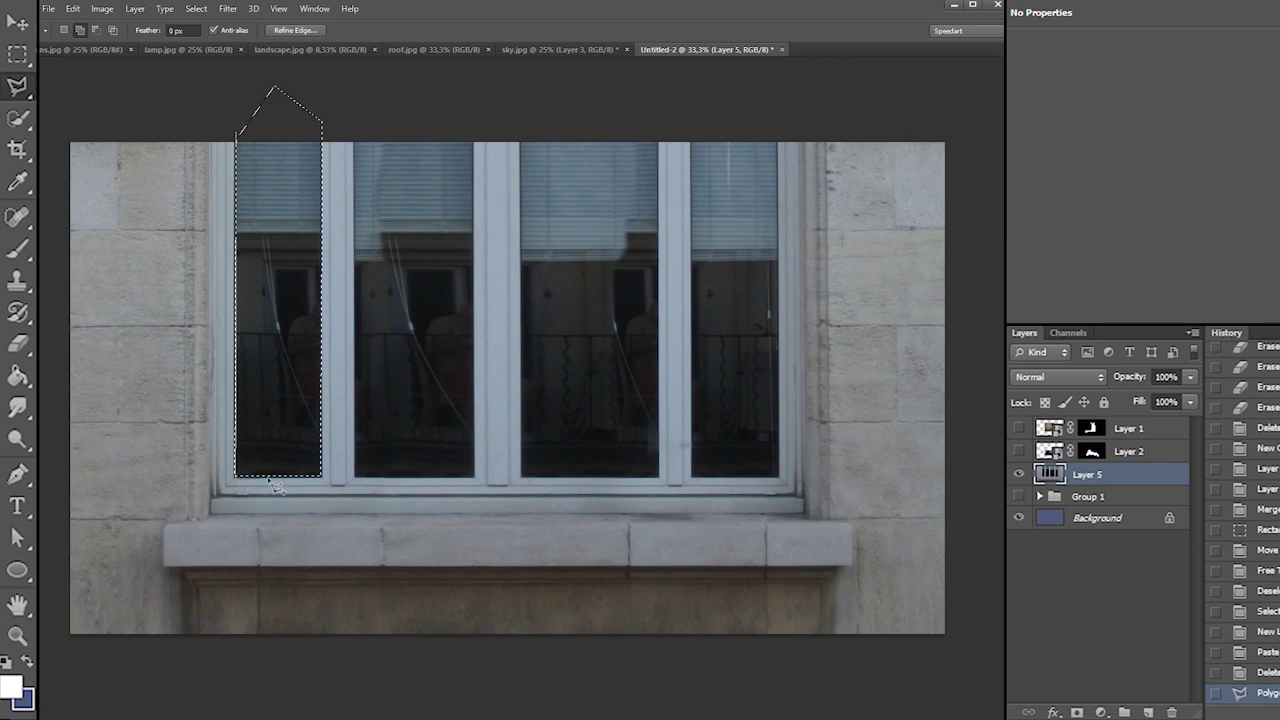
left_click(321, 477)
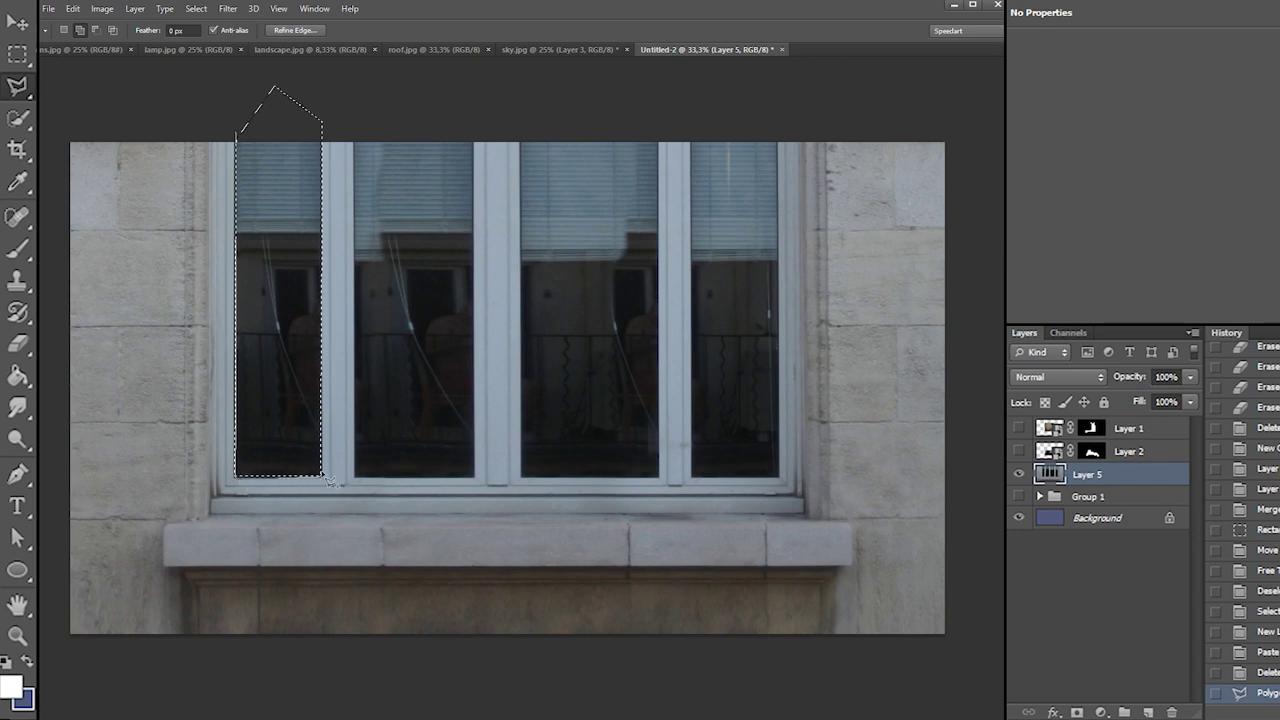
left_click(321, 290)
left_click(321, 122)
Add the second window pane to the selection with the Polygonal Lasso
left_click(354, 142)
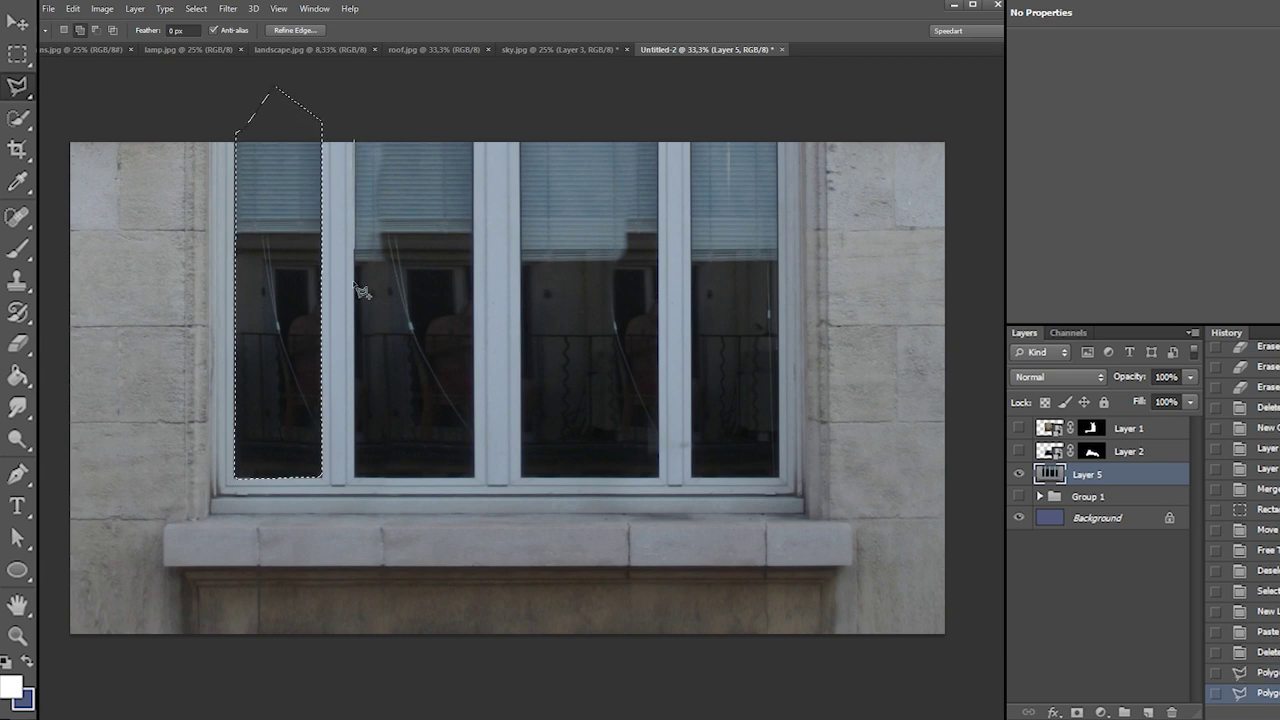
left_click(354, 477)
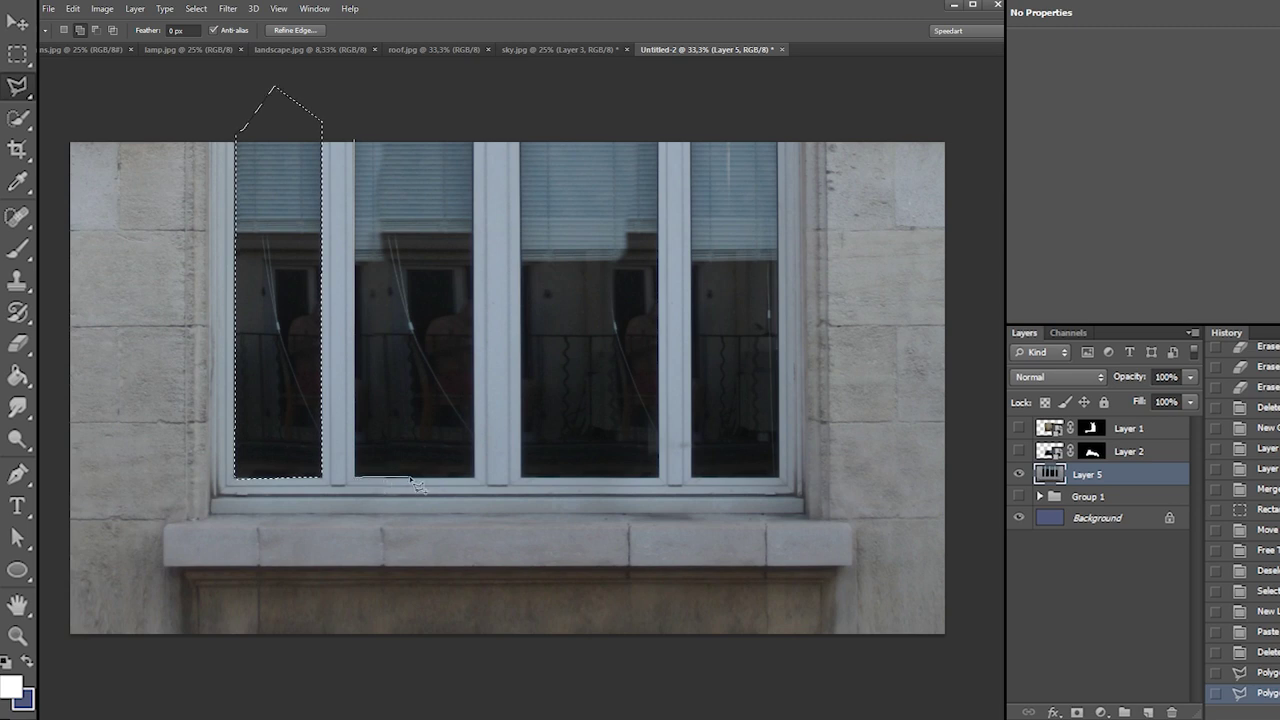
left_click(475, 478)
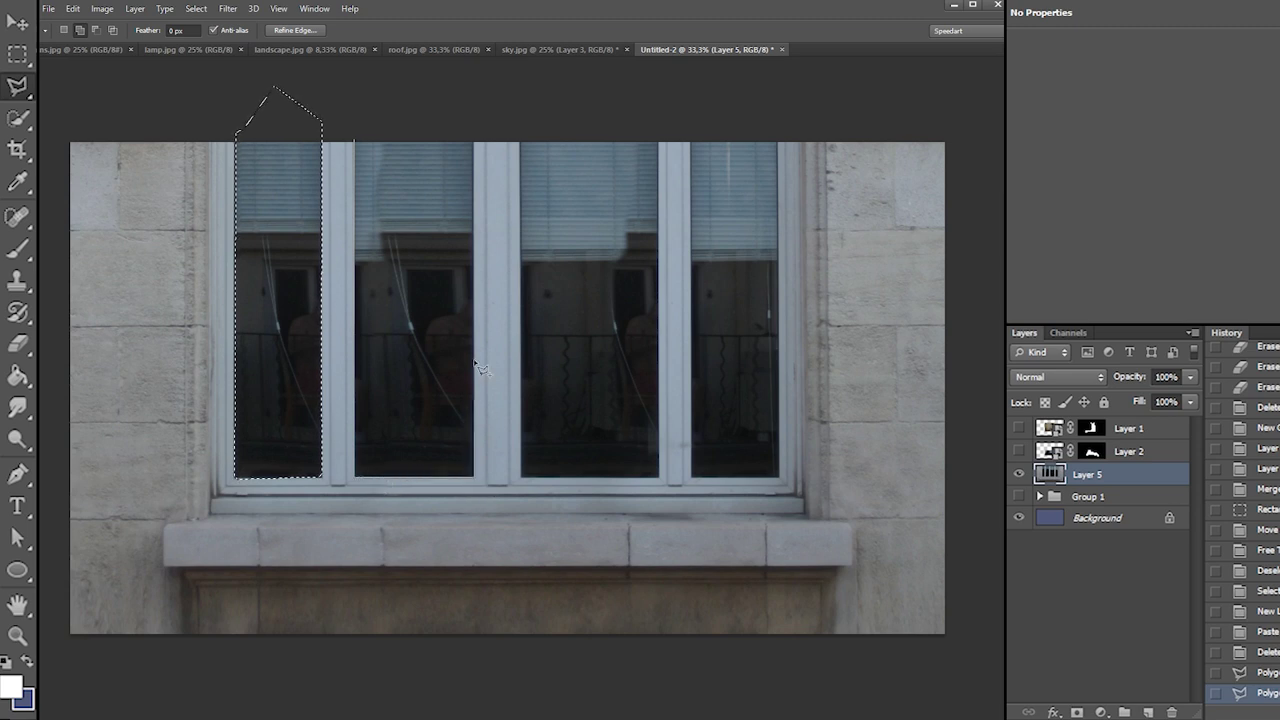
left_click(477, 130)
double_click(373, 84)
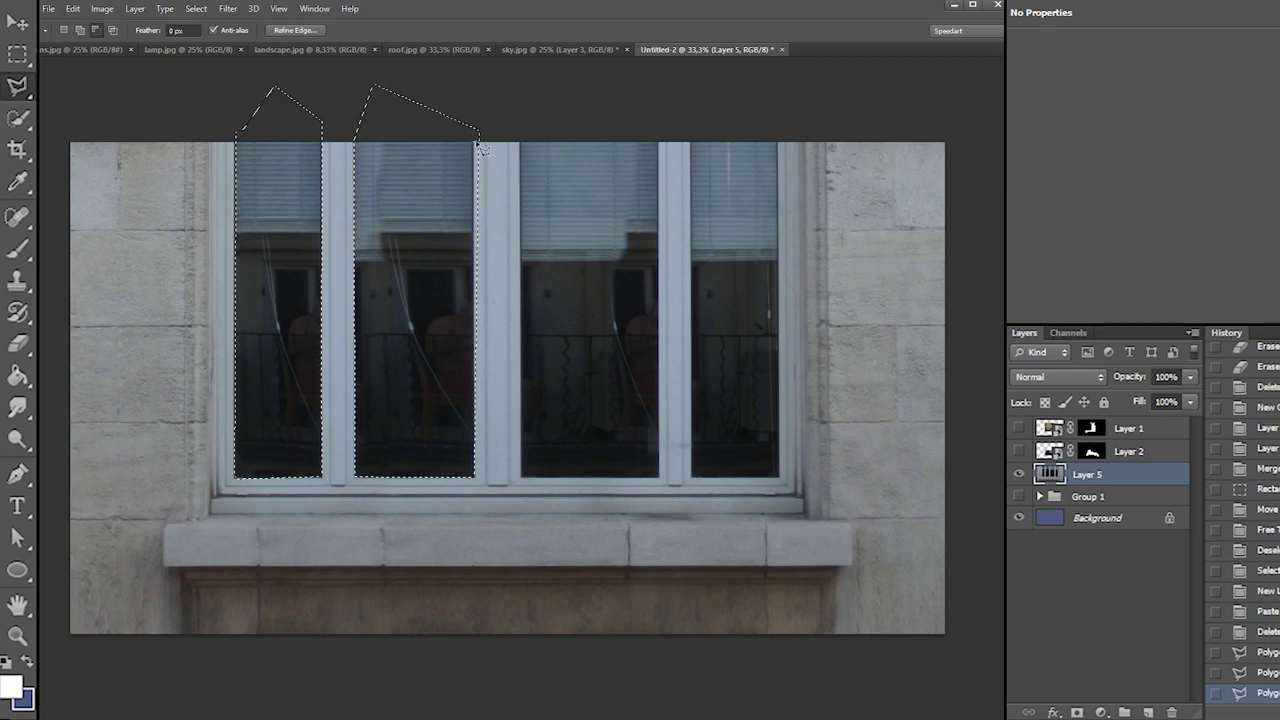
Subtract the sliver of window frame along the second pane's right edge from the selection
double_click(475, 142)
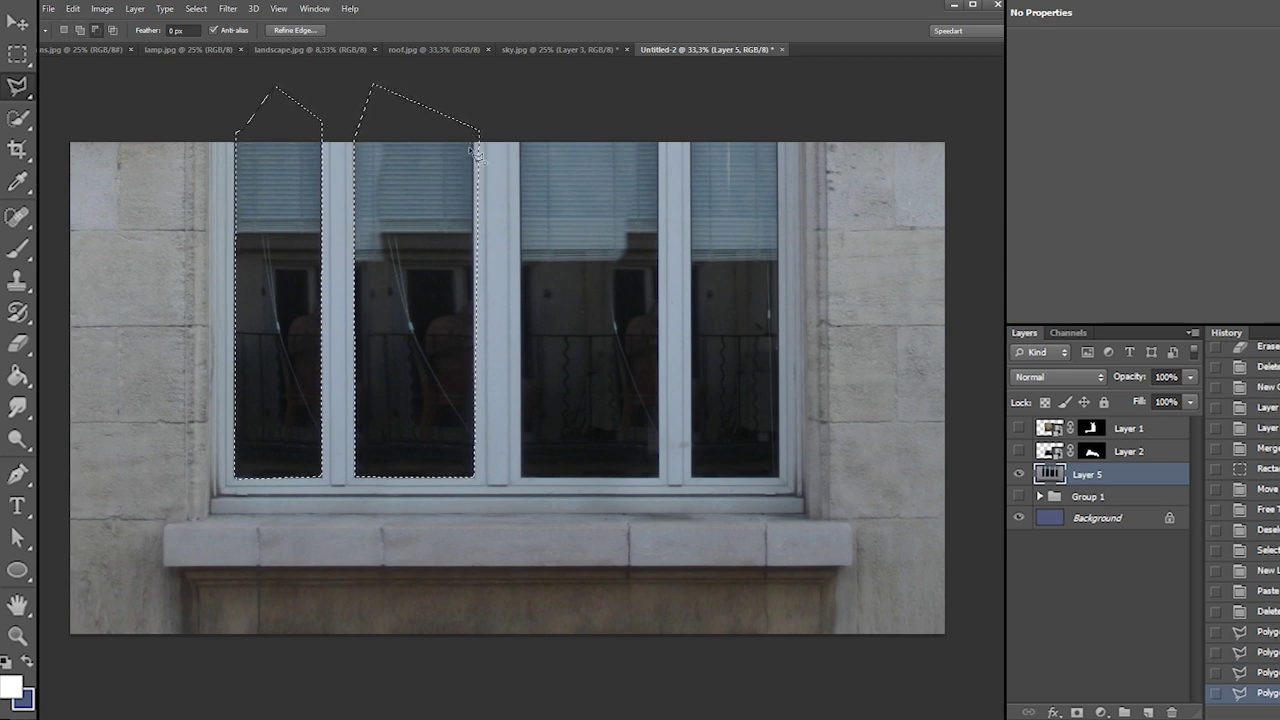
left_click(476, 499)
left_click(492, 490)
left_click(521, 293)
left_click(534, 108)
left_click(512, 76)
double_click(458, 70)
Add the third window pane to the selection, closing the outline above the canvas
left_click(520, 141)
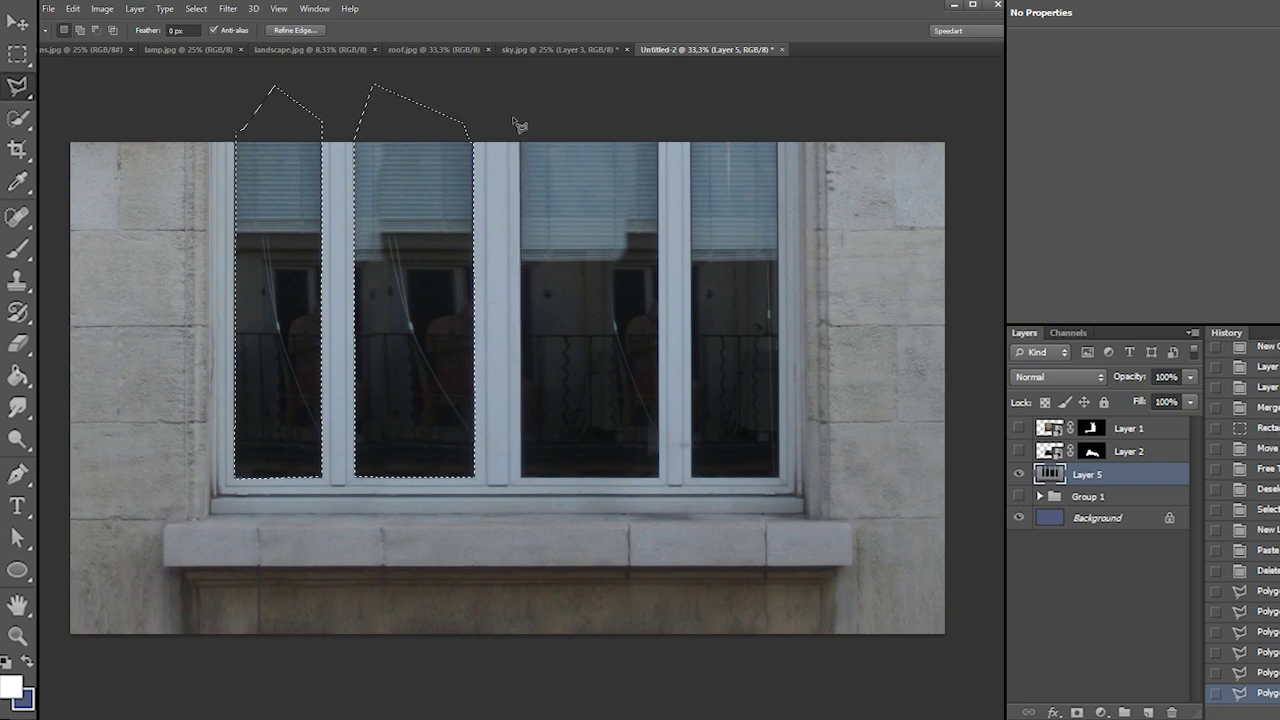
left_click(540, 103)
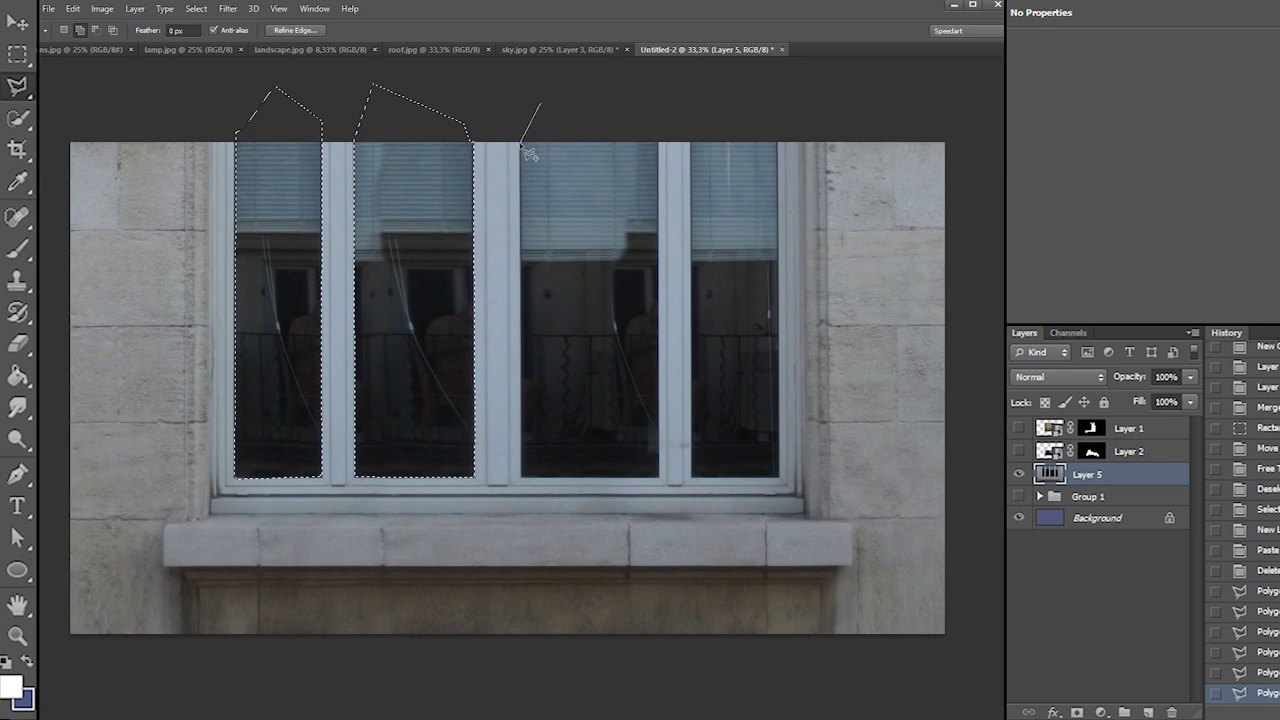
left_click(520, 144)
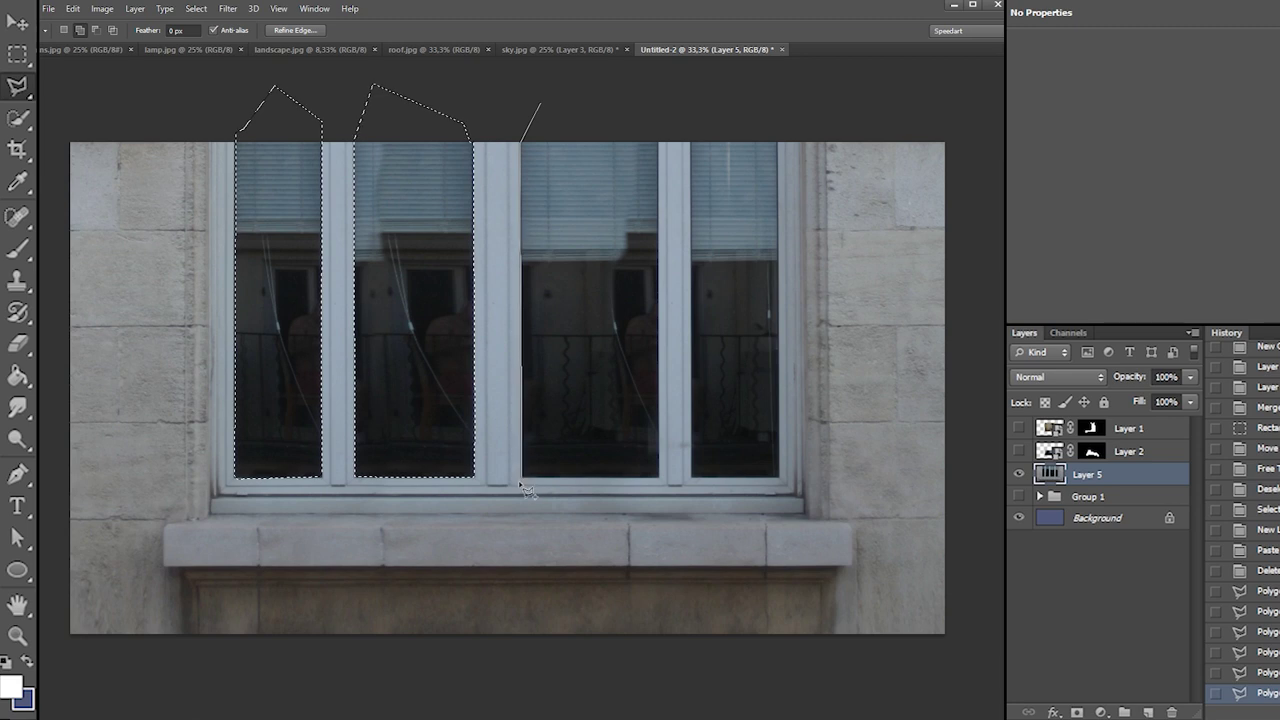
left_click(521, 477)
left_click(658, 477)
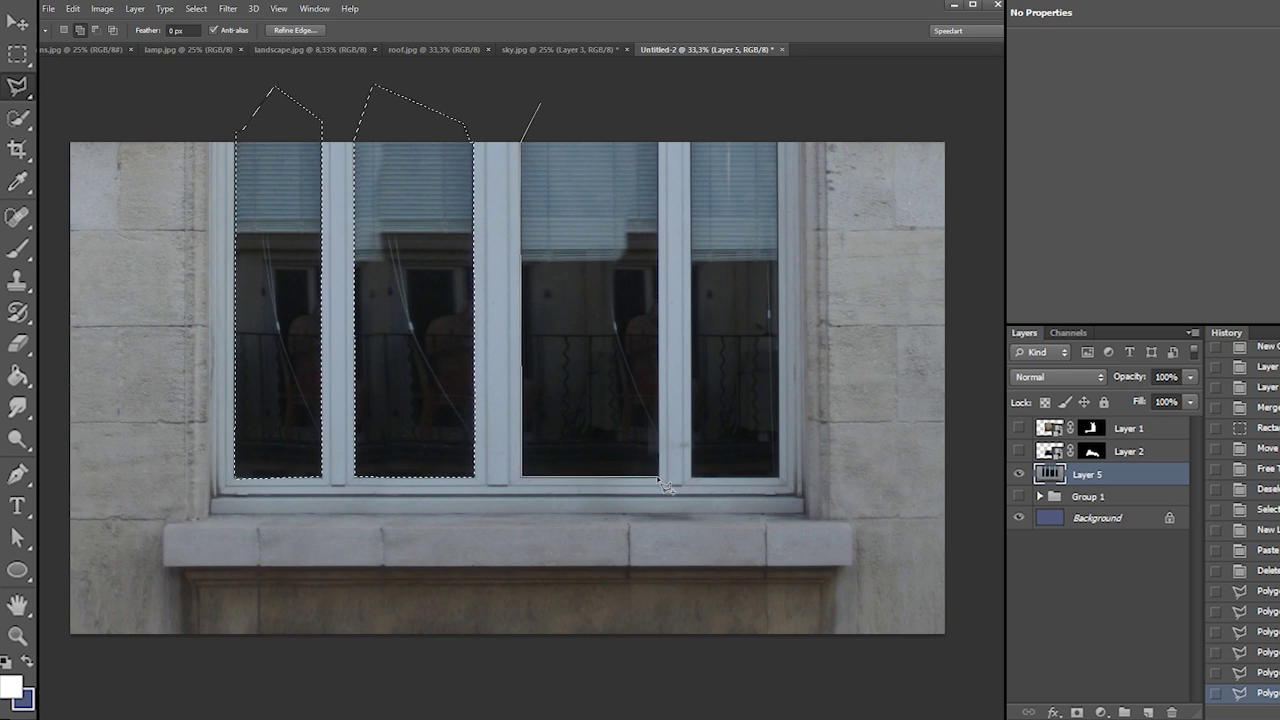
left_click(658, 478)
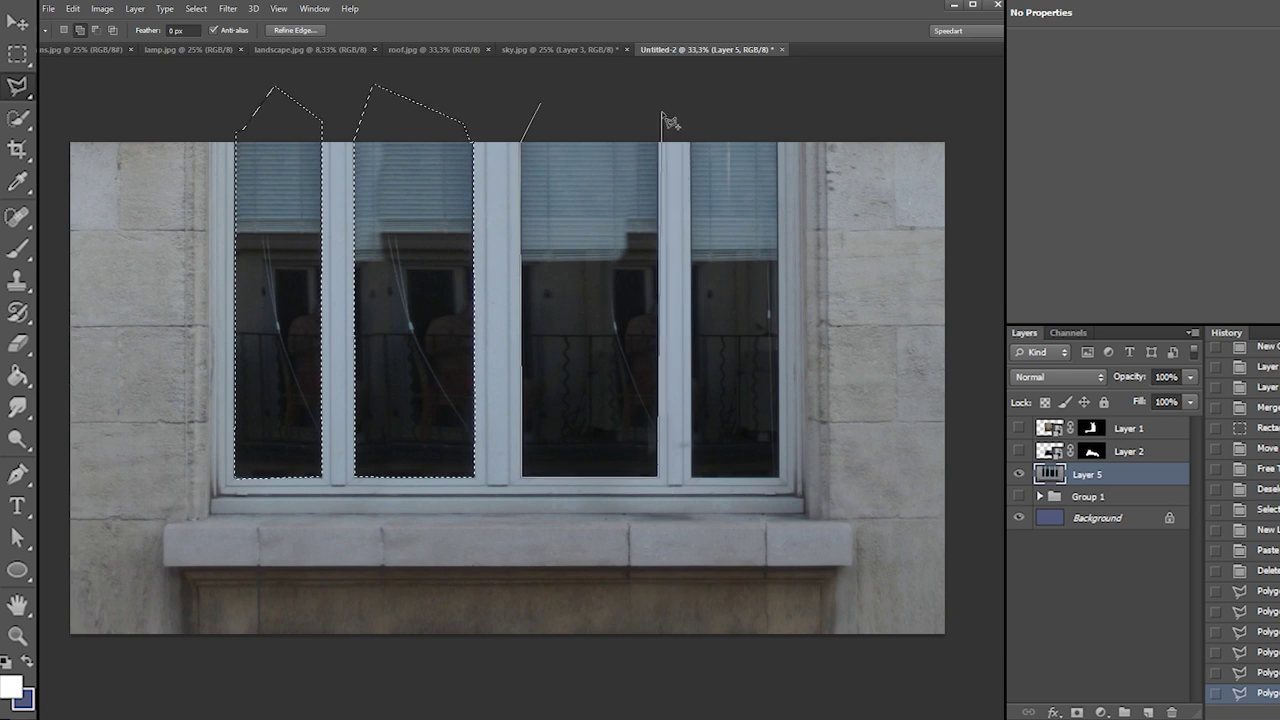
left_click(657, 103)
double_click(578, 86)
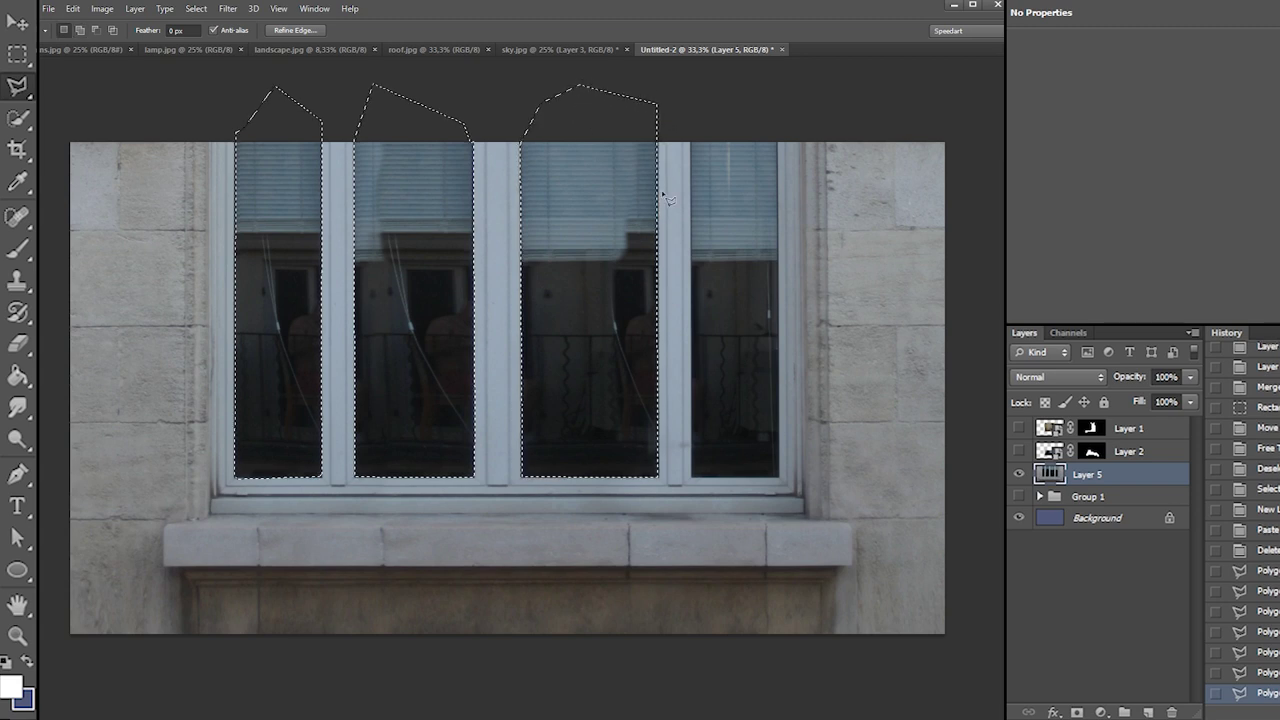
Add the rightmost window pane to the selection and mask all four selected panes out of the facade layer
left_click(703, 100)
left_click(691, 142)
left_click(692, 477)
left_click(779, 477)
left_click(778, 106)
double_click(715, 86)
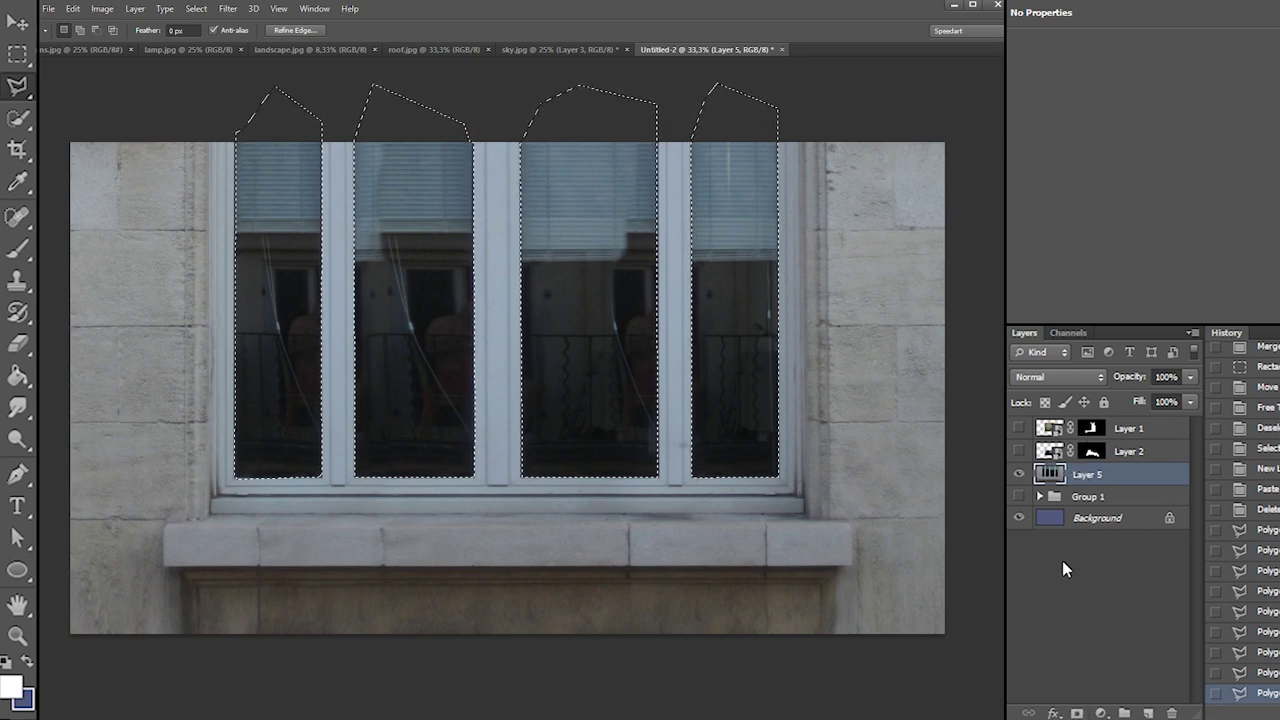
left_click(1077, 712)
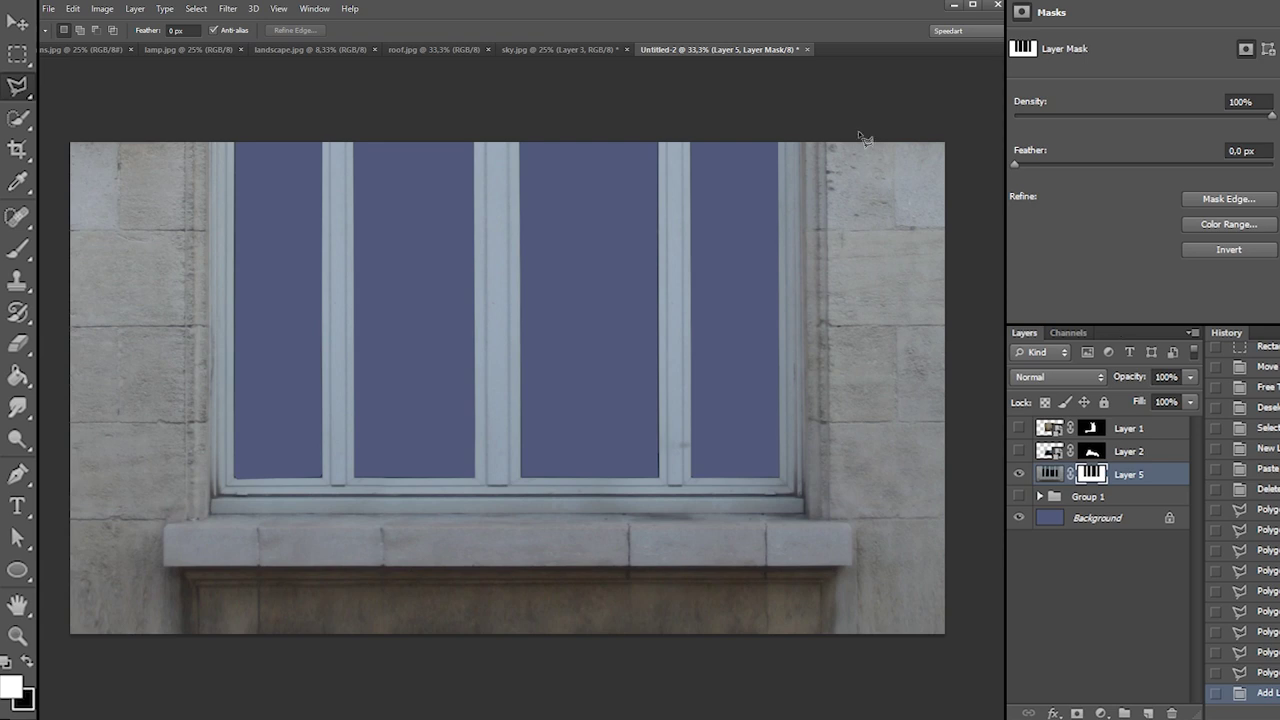
left_click(17, 407)
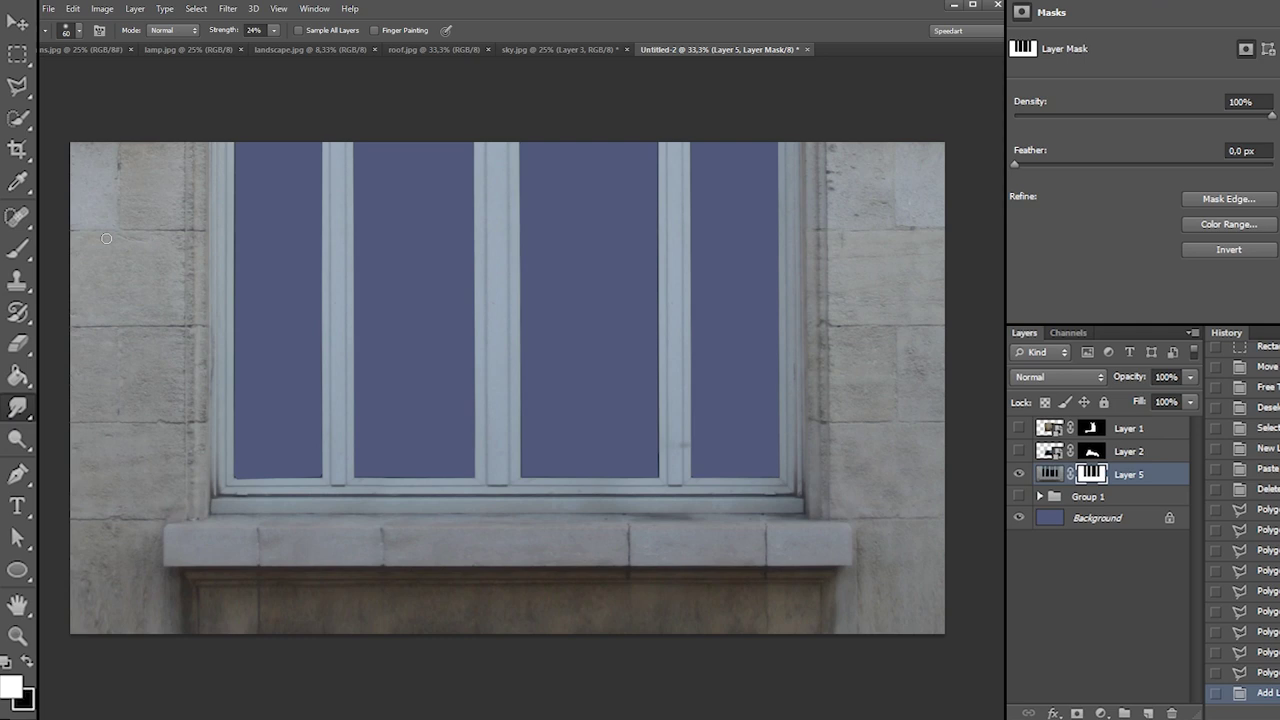
right_click(735, 415)
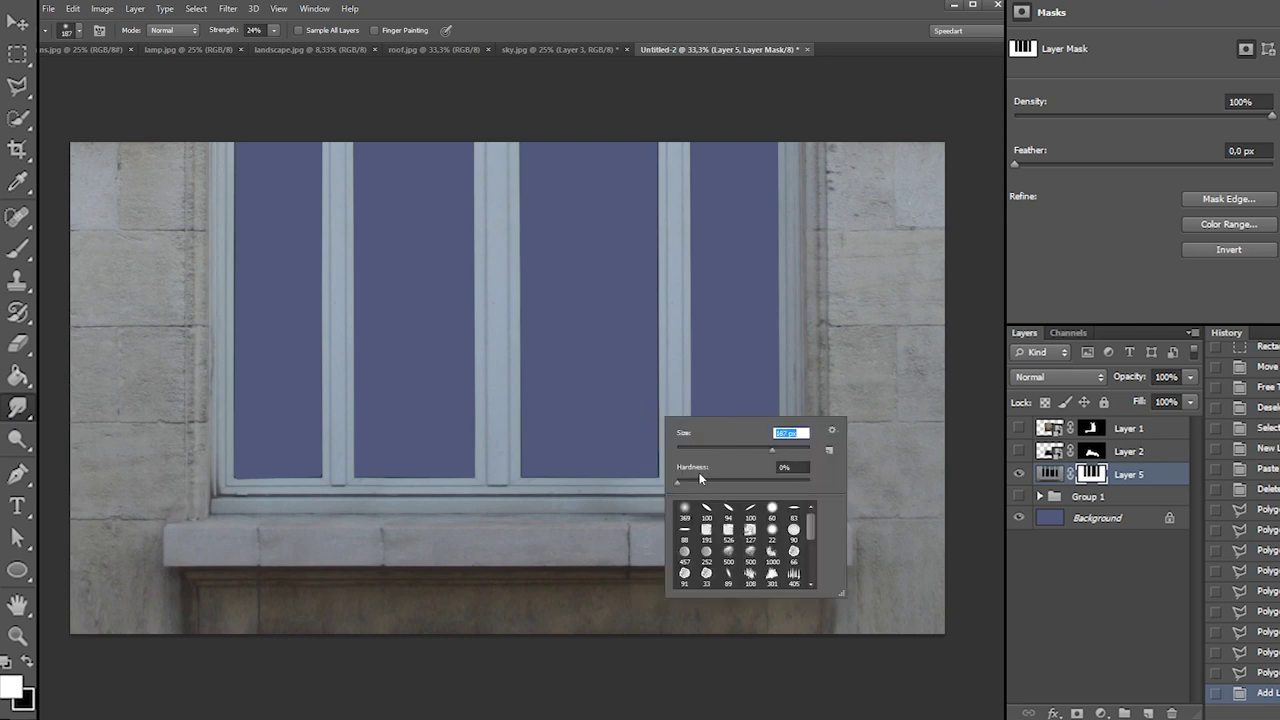
left_click(17, 58)
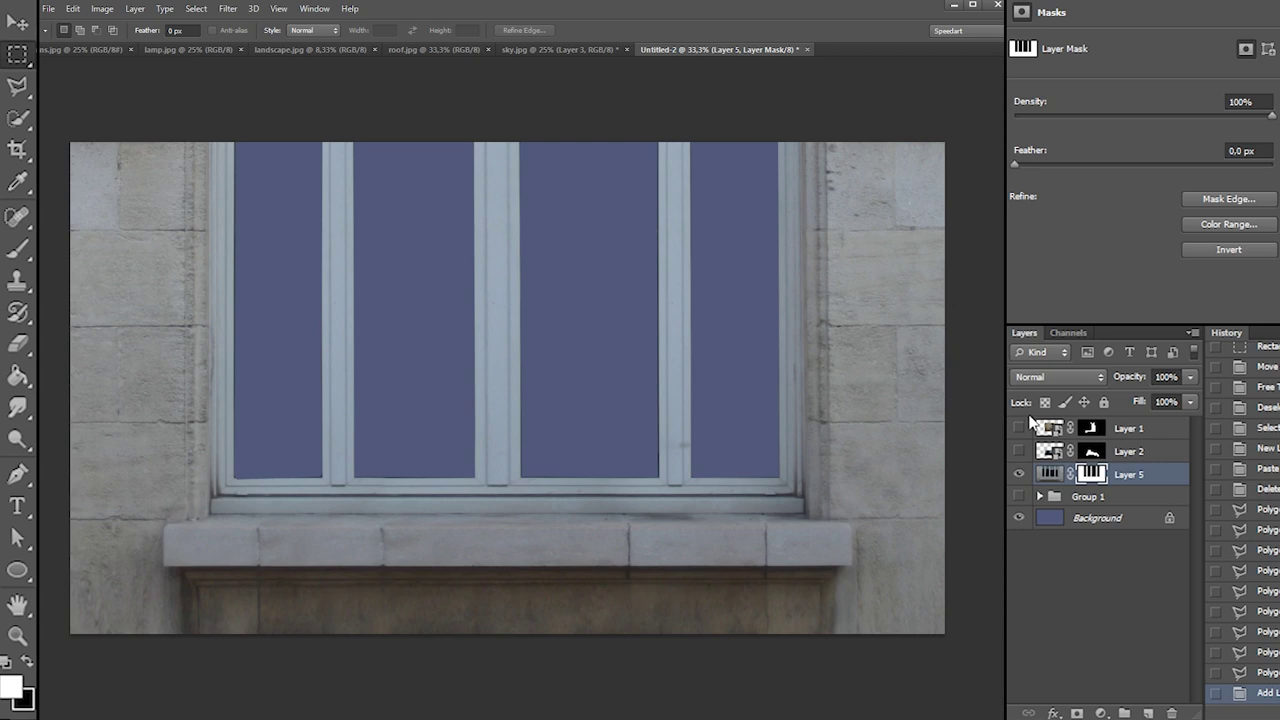
Show both cat layers and convert the locked background into a regular layer placed directly above the hidden facade group
left_click(1019, 451)
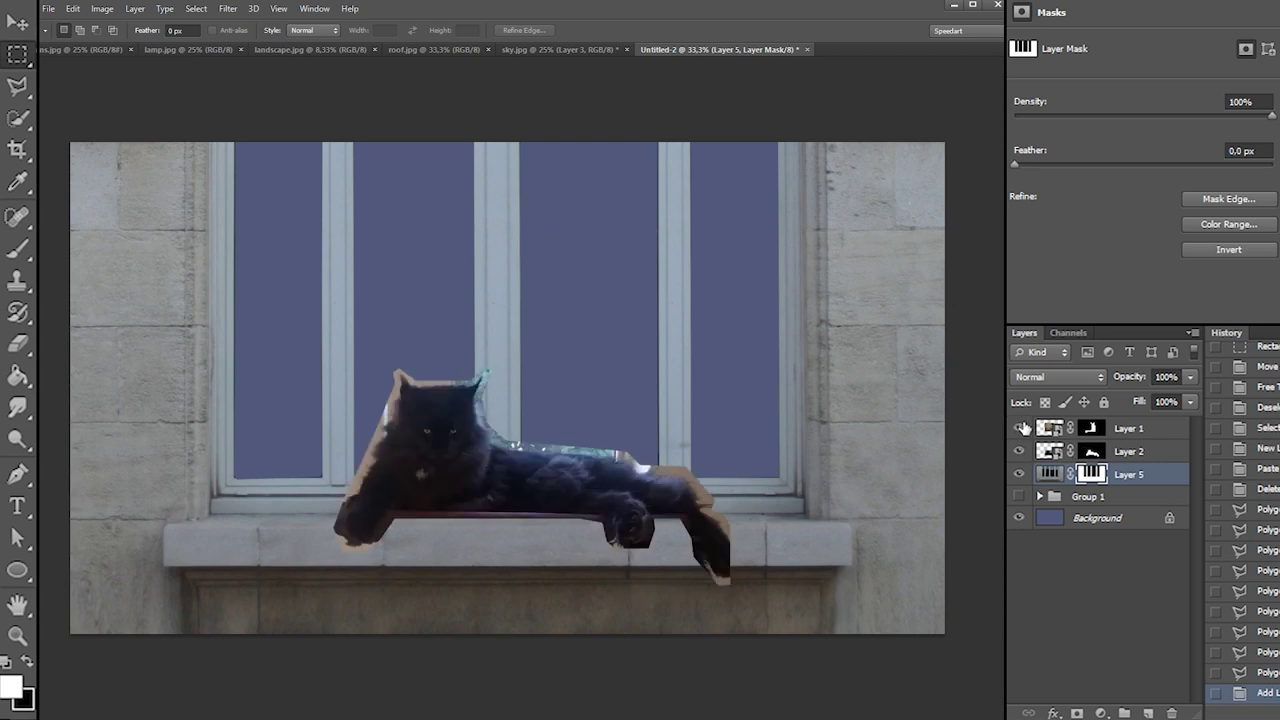
left_click(1019, 428)
double_click(1098, 517)
key("Return")
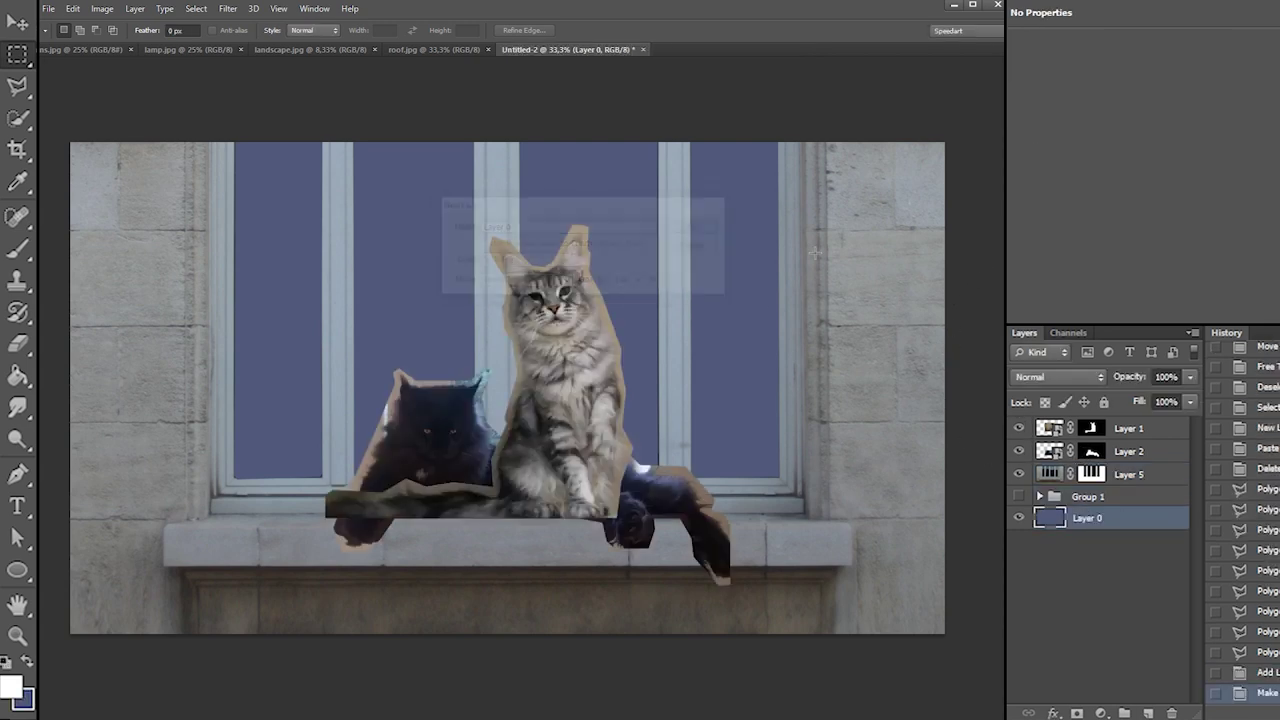
left_click_drag(1076, 527, 1076, 494)
Paste the sunset sky above the plain background layer as a smart object, scale it to about 77% and centre it behind the window panes
key("ctrl+v")
right_click(547, 318)
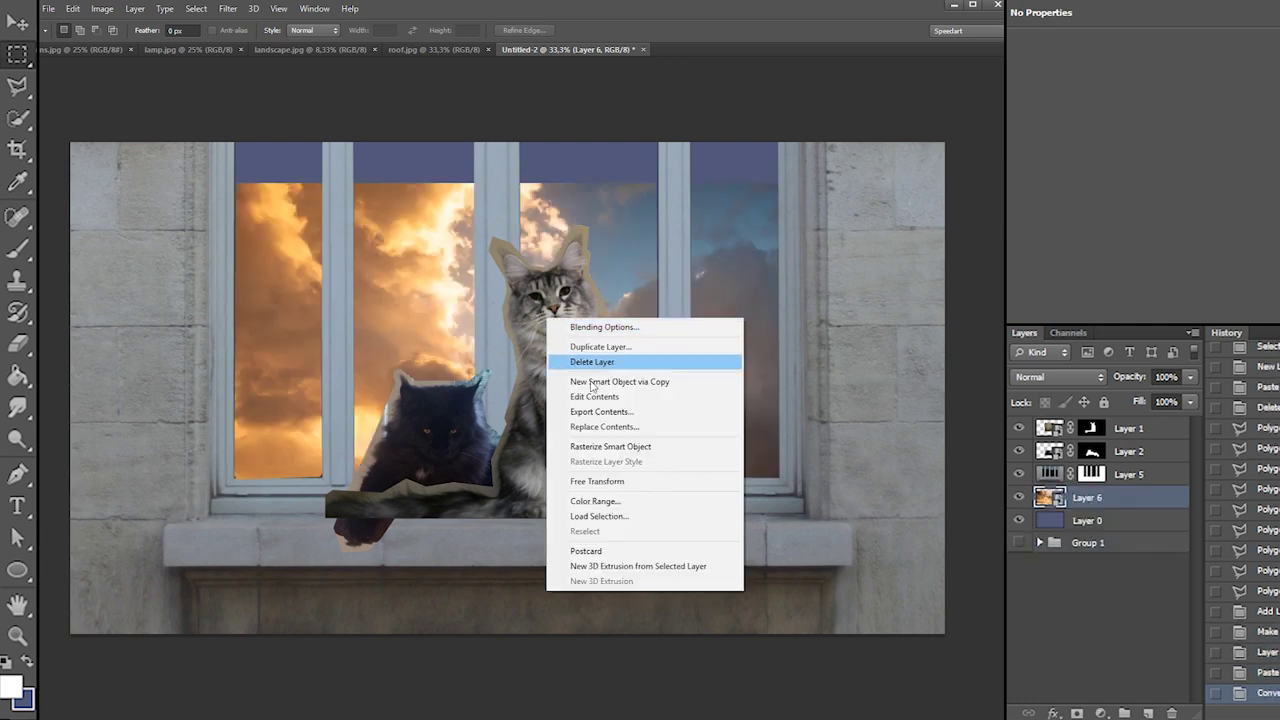
left_click(628, 481)
left_click_drag(621, 116, 621, 341)
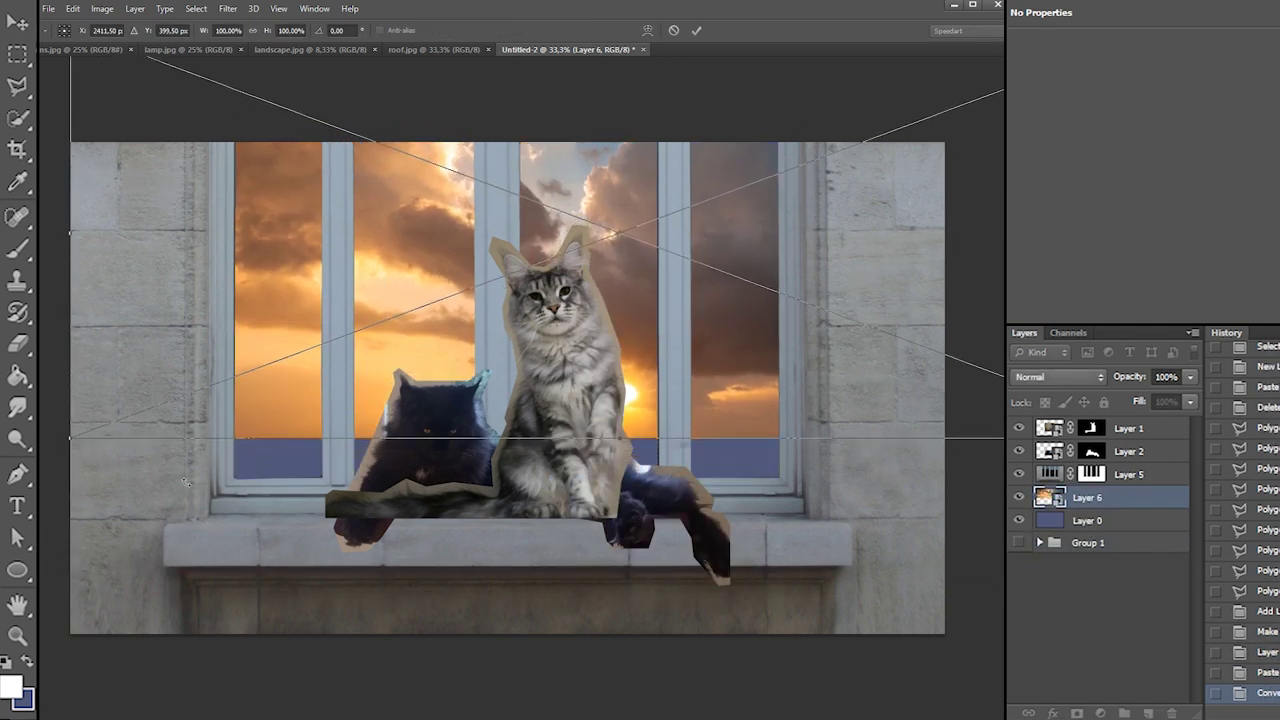
left_click_drag(621, 233, 550, 437)
left_click_drag(72, 437, 181, 362)
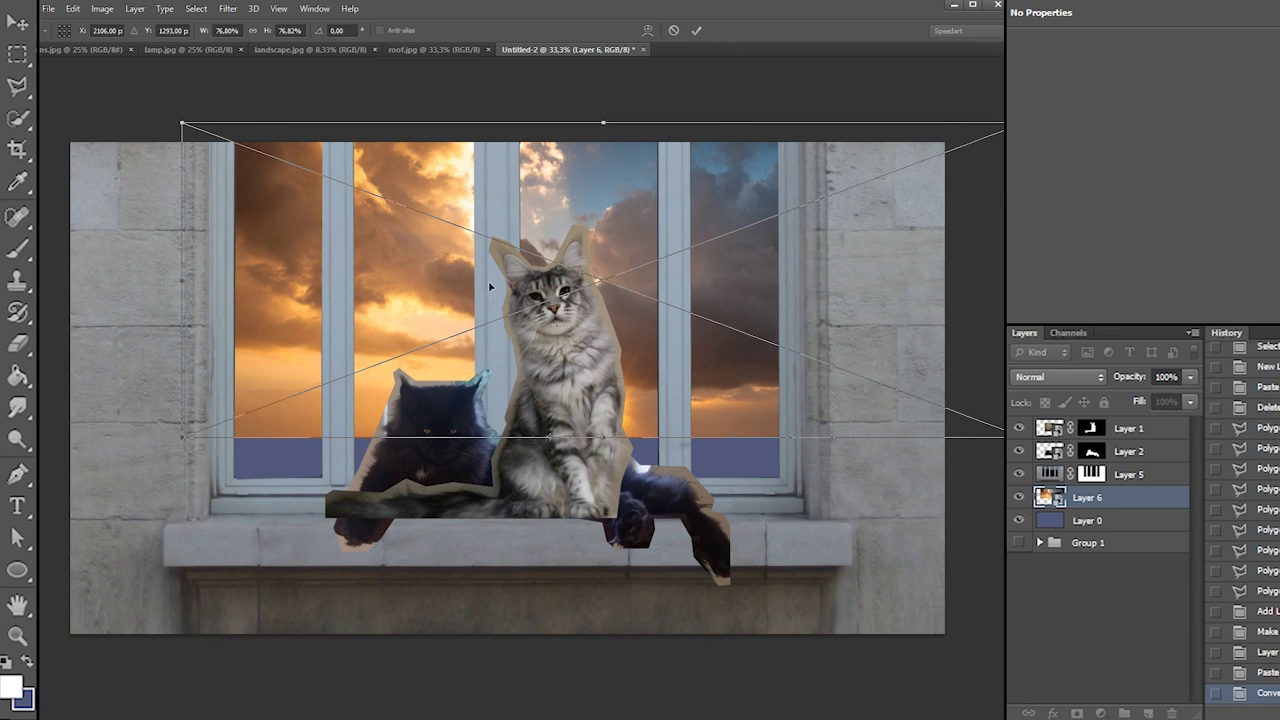
mouse_move(484, 302)
left_mouse_down()
mouse_move(440, 281)
mouse_move(434, 297)
mouse_move(472, 262)
mouse_move(488, 292)
left_mouse_up()
key("Return")
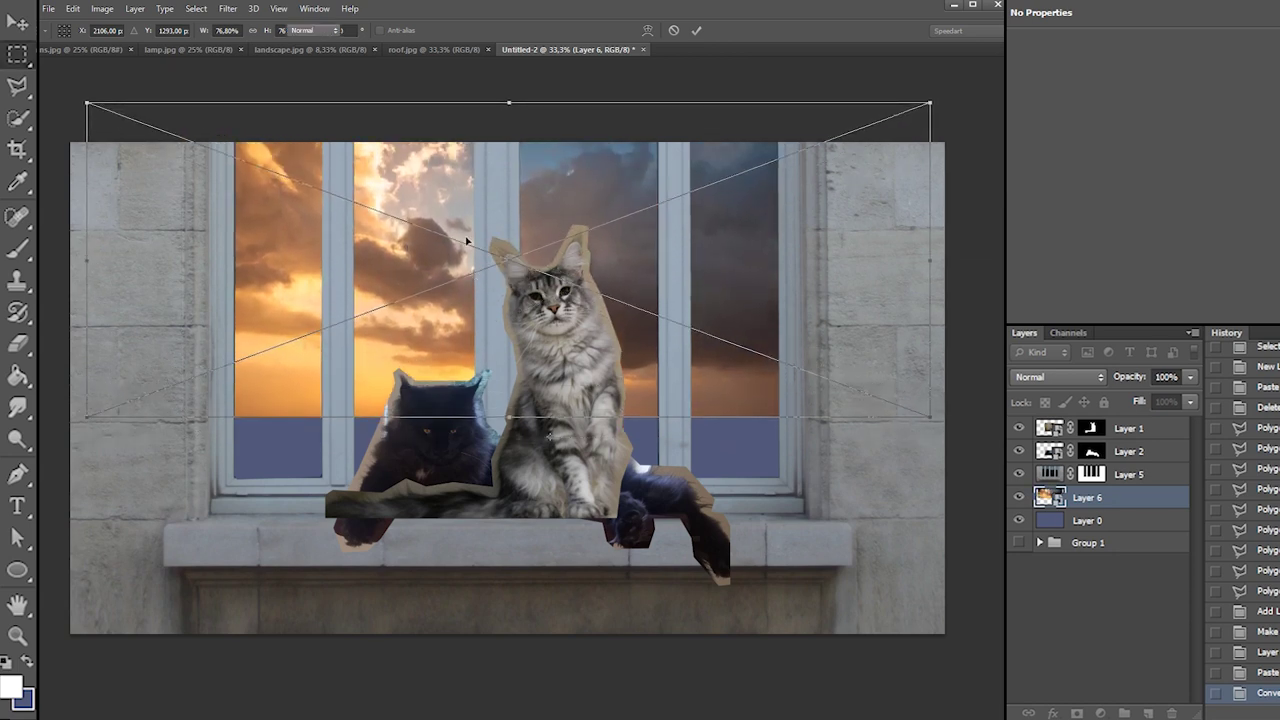
Close roof.jpg, paste the city rooftops photo above the sky layer and convert it to a smart object
left_click(487, 49)
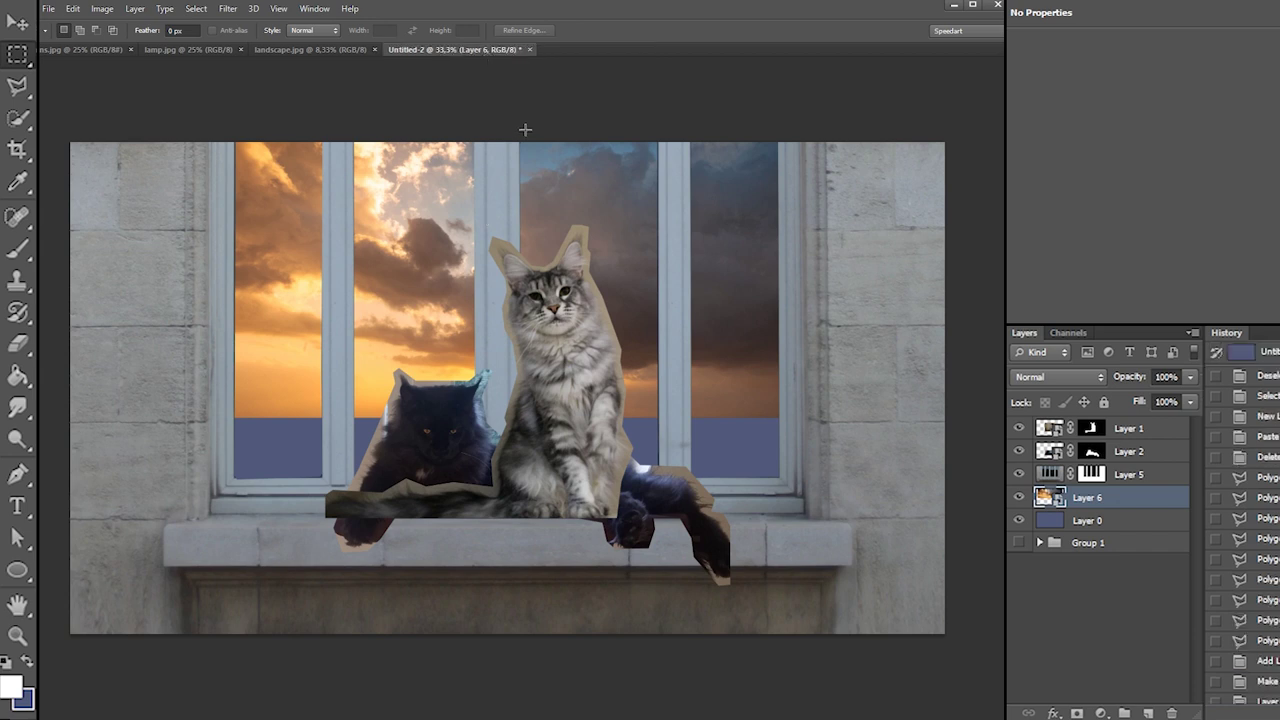
key("ctrl+v")
right_click(562, 343)
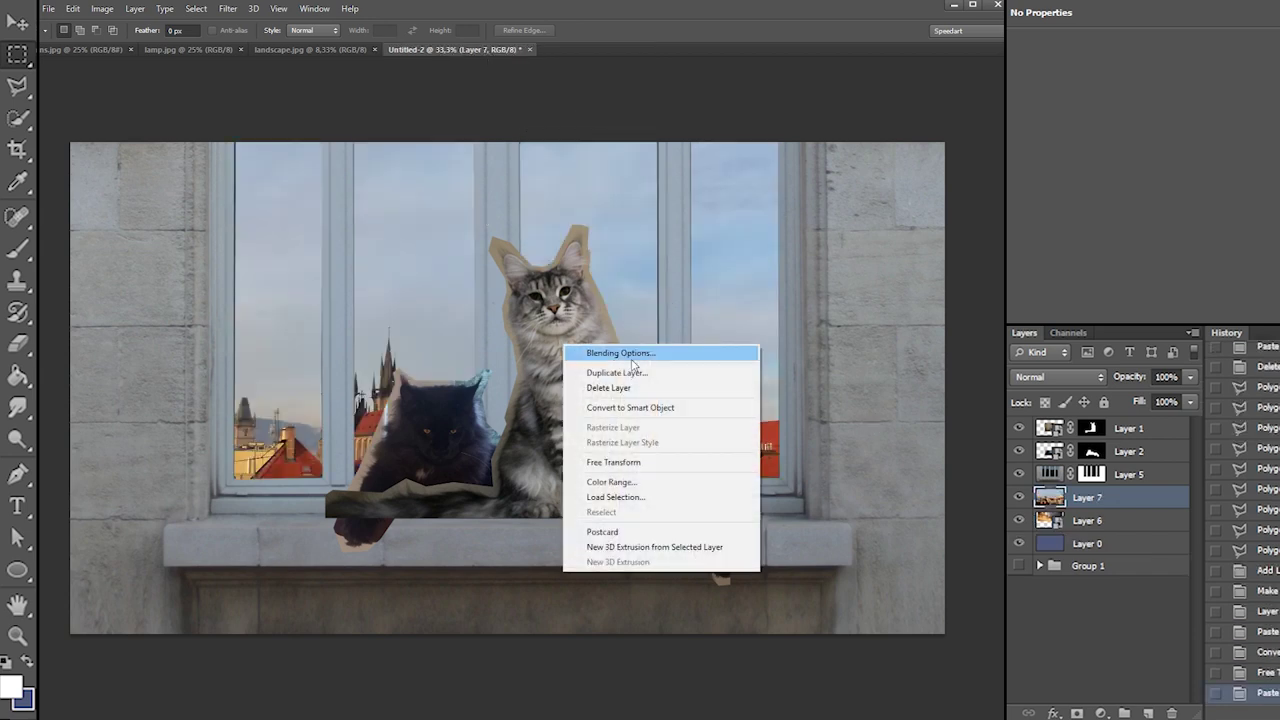
left_click(620, 408)
Scale down the rooftops layer, flip it horizontally and position its skyline behind the lower part of the window panes
right_click(598, 366)
left_click(655, 525)
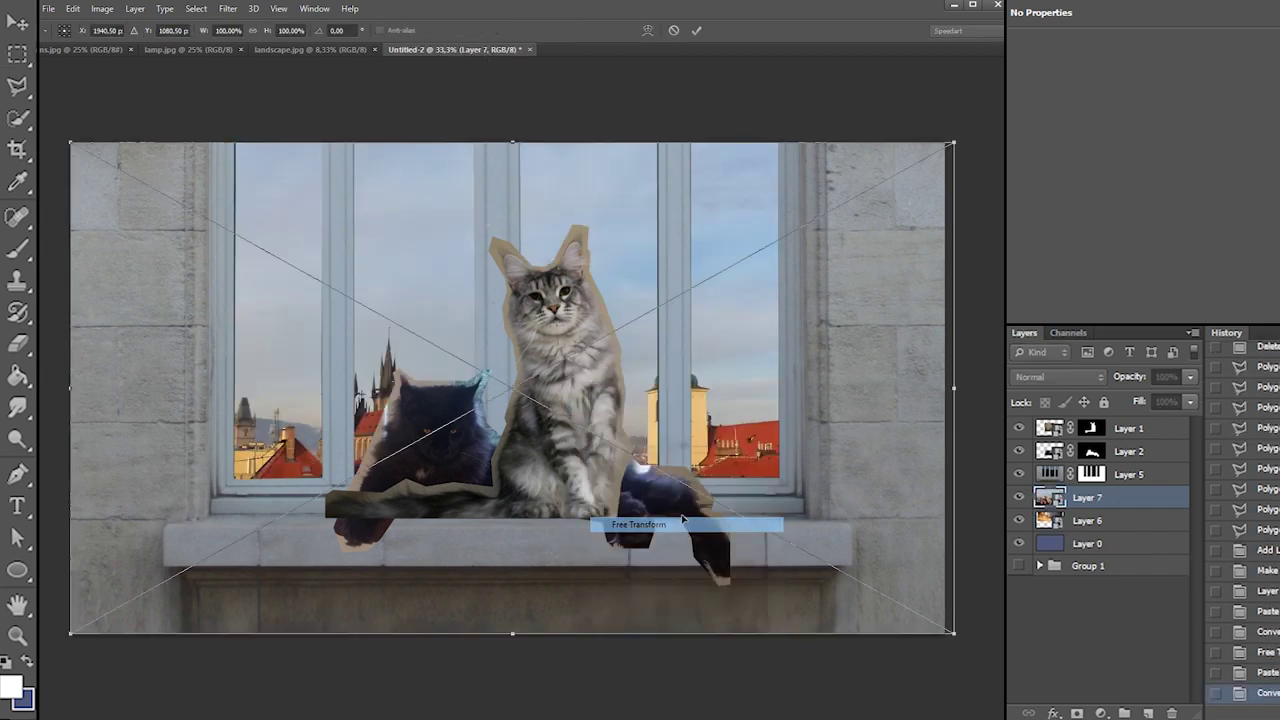
left_click_drag(958, 140, 847, 202)
mouse_move(748, 357)
left_mouse_down()
mouse_move(738, 305)
mouse_move(738, 362)
mouse_move(737, 343)
left_mouse_up()
right_click(510, 410)
left_click(545, 592)
left_click_drag(717, 440, 675, 399)
key("Return")
key("m")
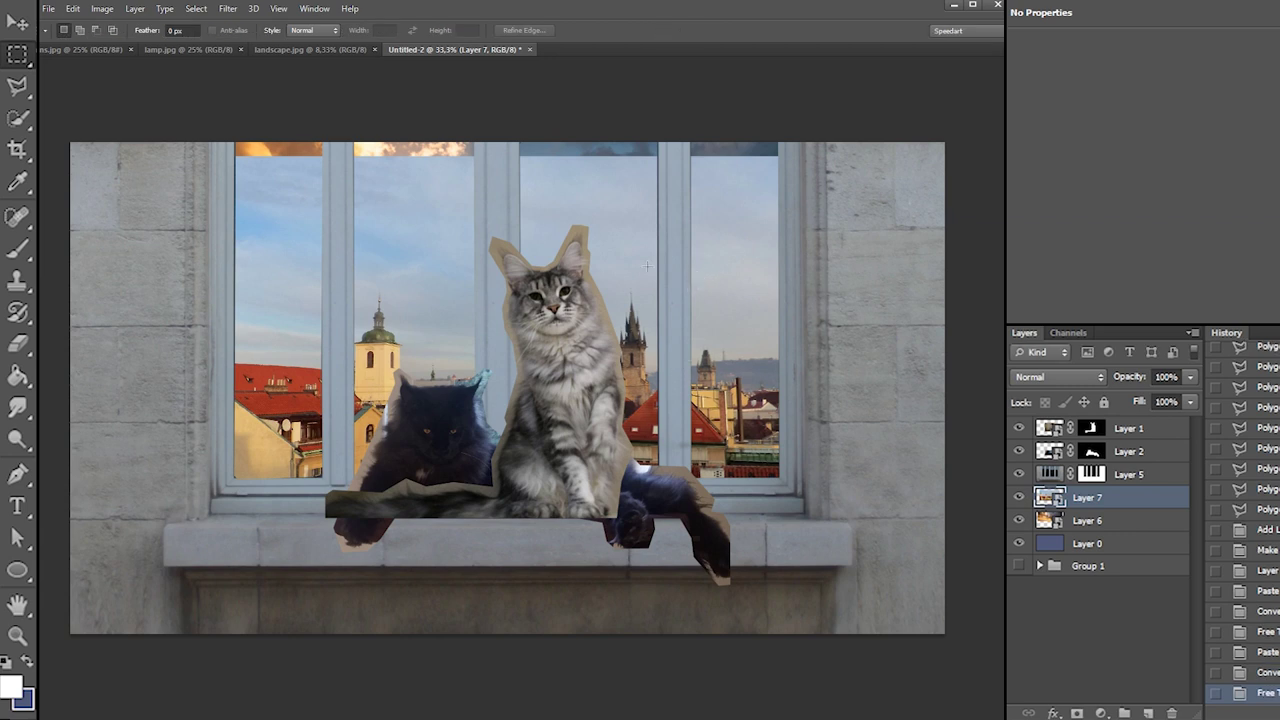
Isolate the rooftops layer, sample its sky with Color Range at fuzziness 62 and add a layer mask that hides the sky
left_click(1020, 497, "alt")
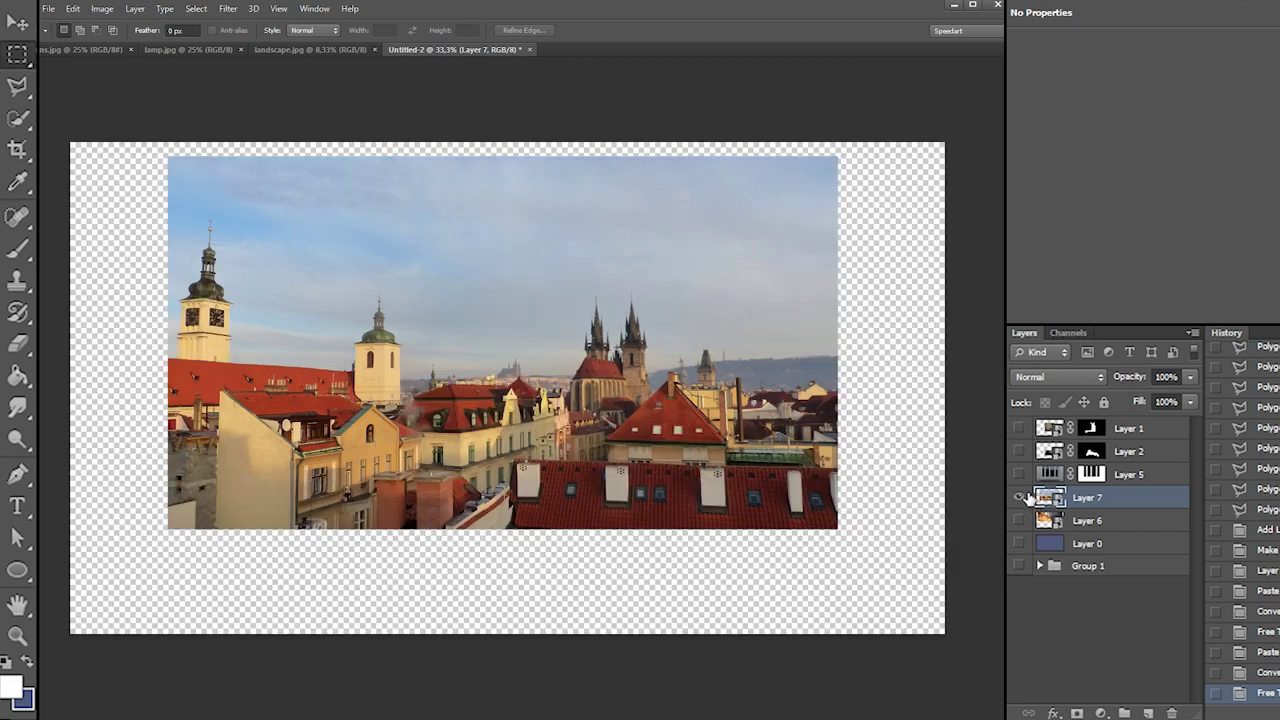
left_click(196, 8)
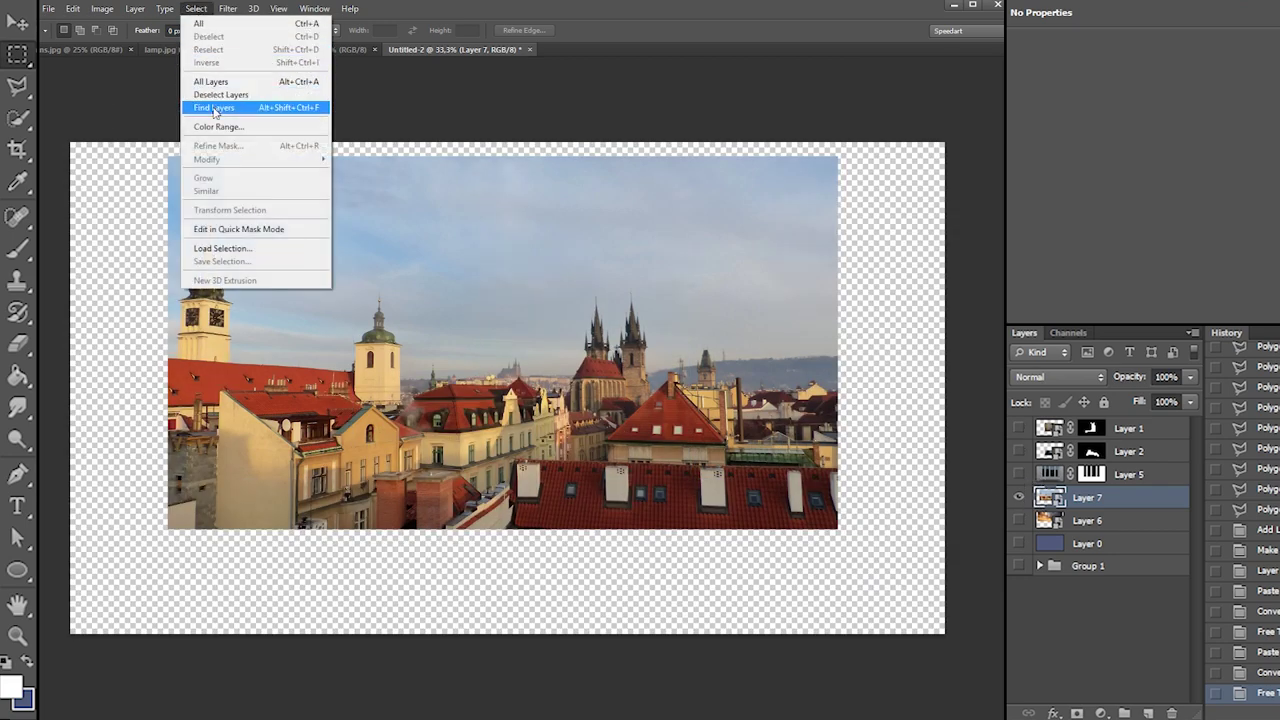
left_click(229, 126)
left_click(293, 310)
left_click(461, 346)
left_click(338, 224, "shift")
left_click(246, 201, "shift")
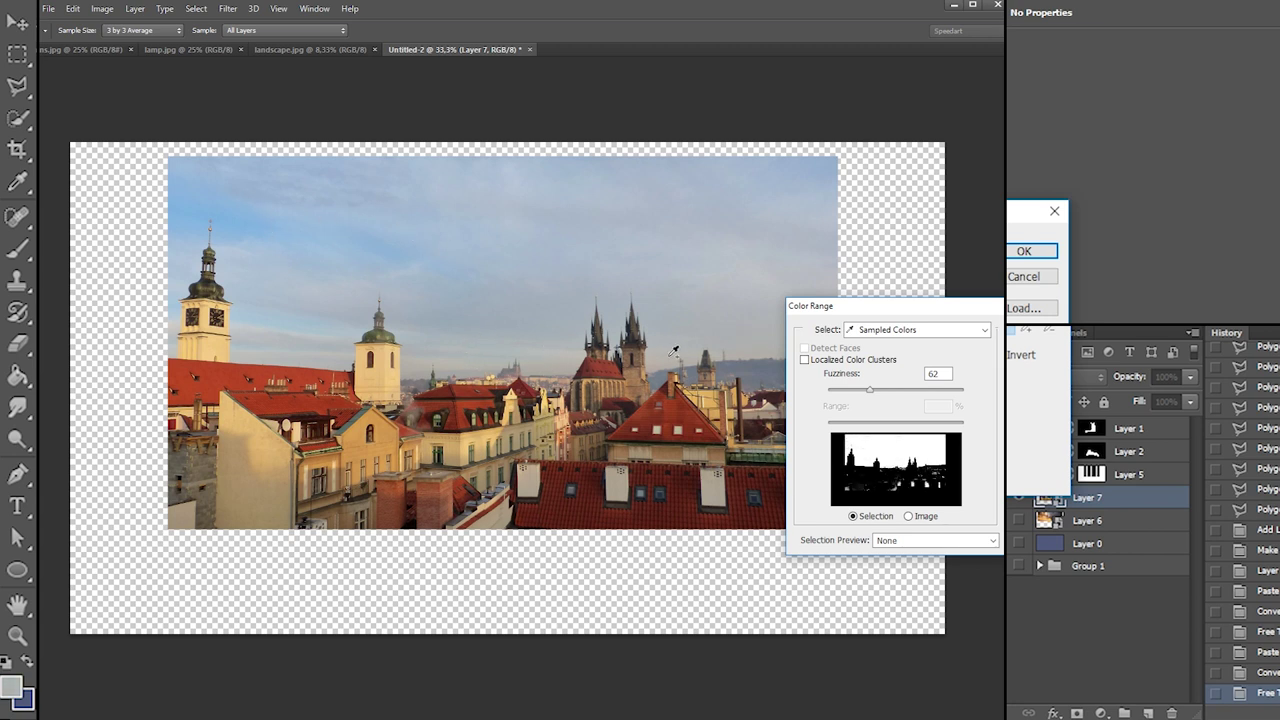
left_click(1048, 255)
left_click(1075, 712)
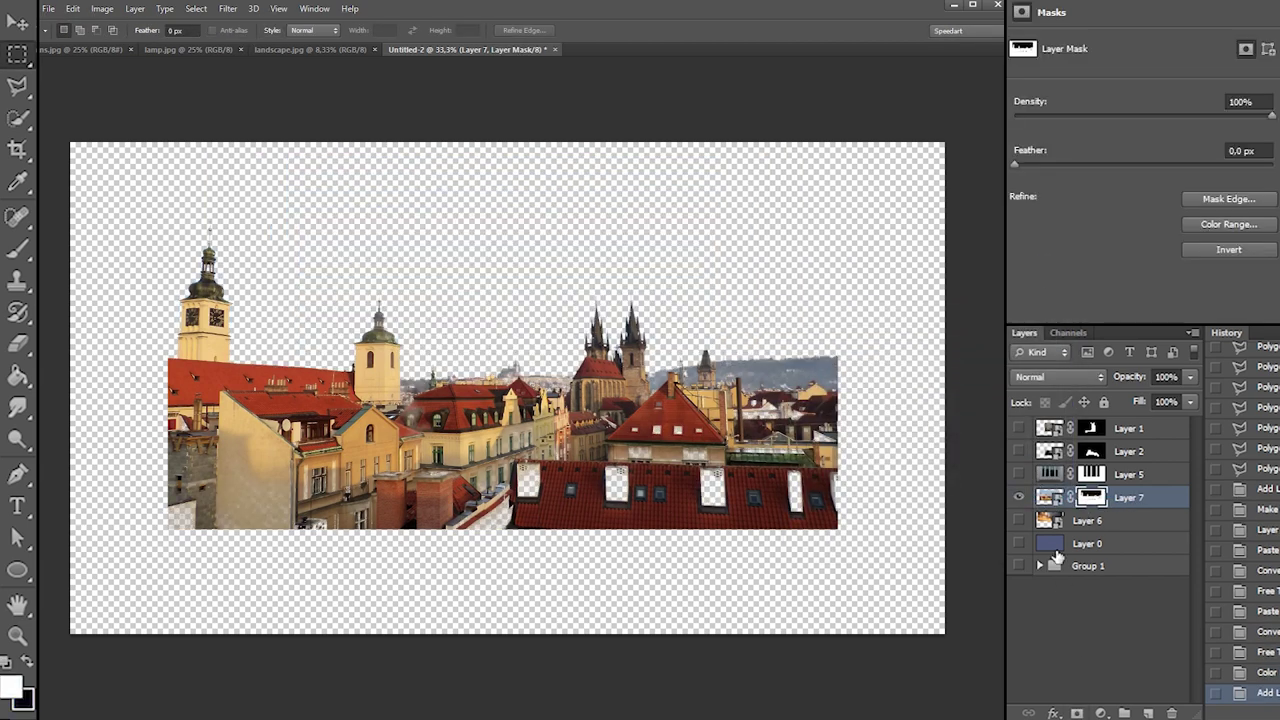
Examine the rooftops layer's mask on its own and check the masked skyline within the full composite
left_click(1086, 500, "alt")
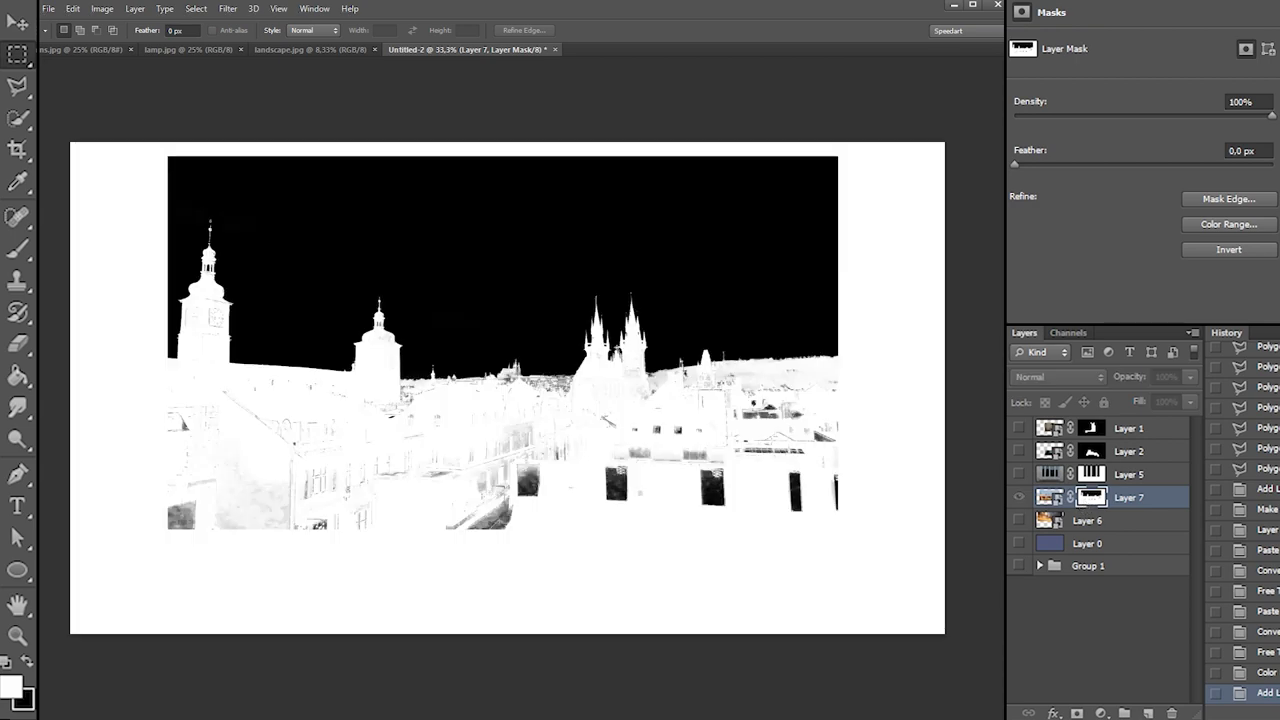
left_click_drag(1078, 500, 1024, 508)
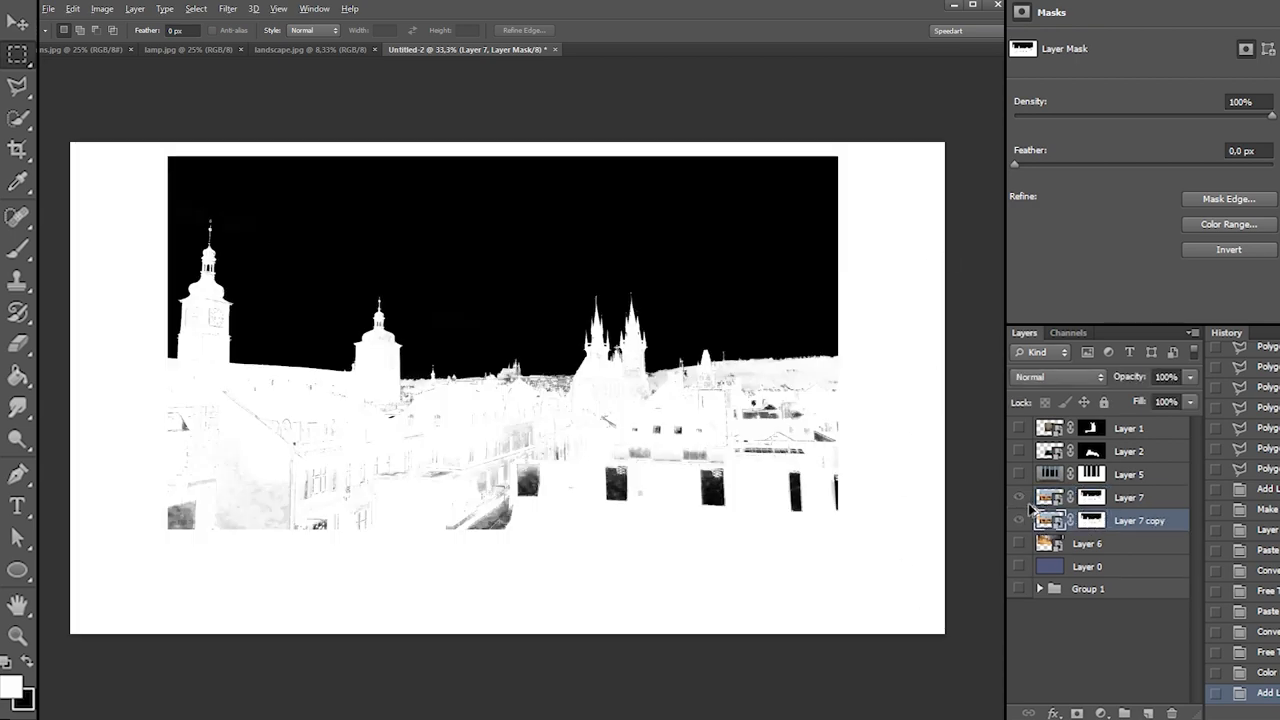
key("ctrl+z")
left_click(1019, 499)
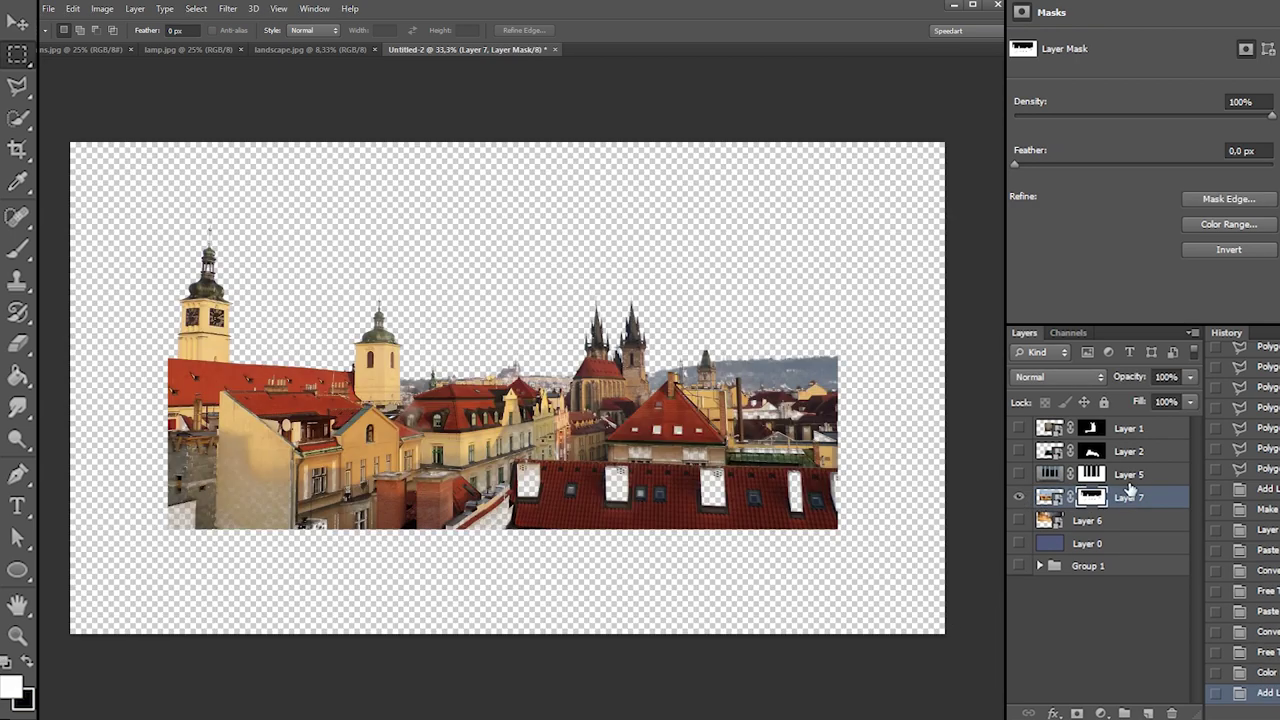
left_click(1020, 497, "alt")
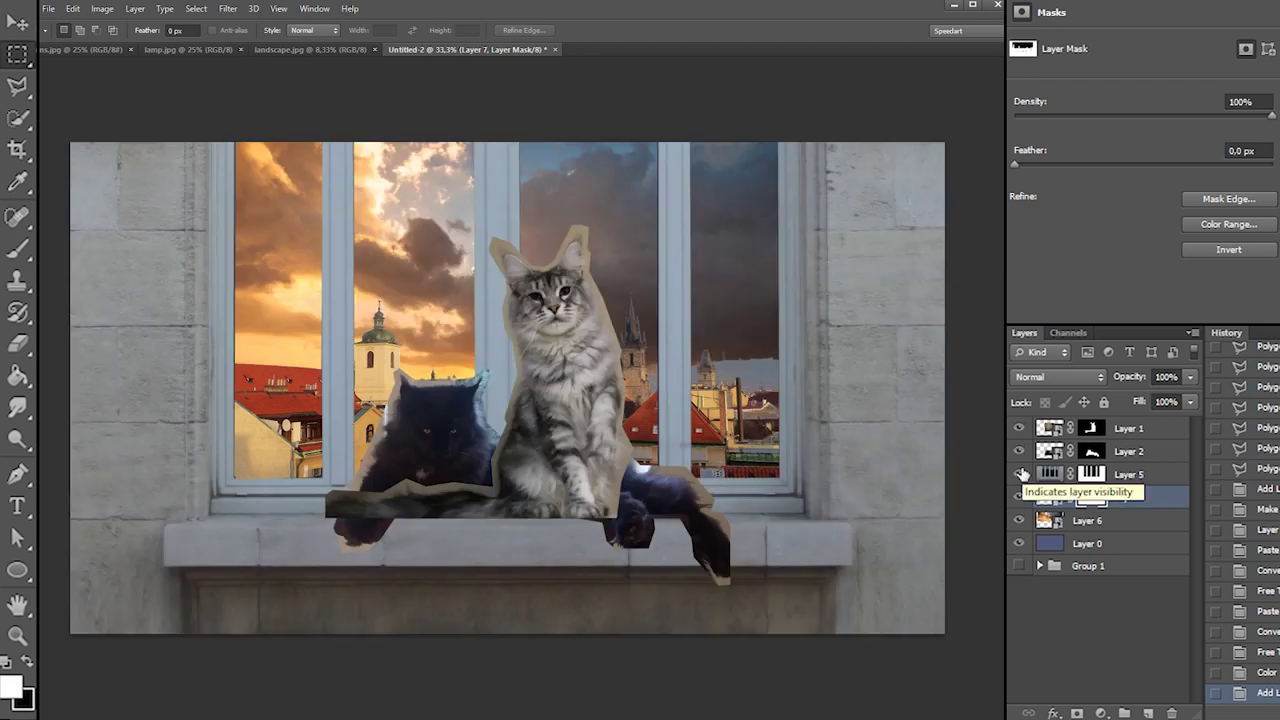
left_click(1019, 497, "alt")
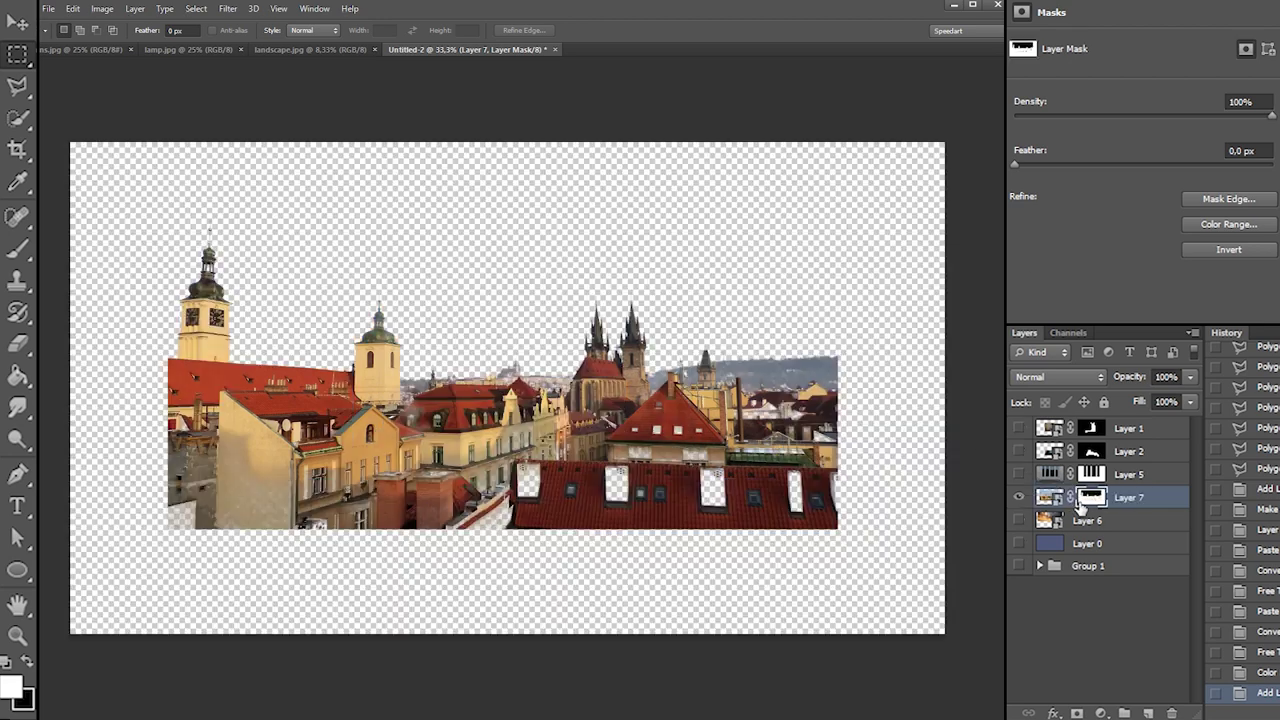
Disable the rooftops layer's mask and select the sunlit yellow facades of its image with Color Range
left_click(1090, 505, "shift")
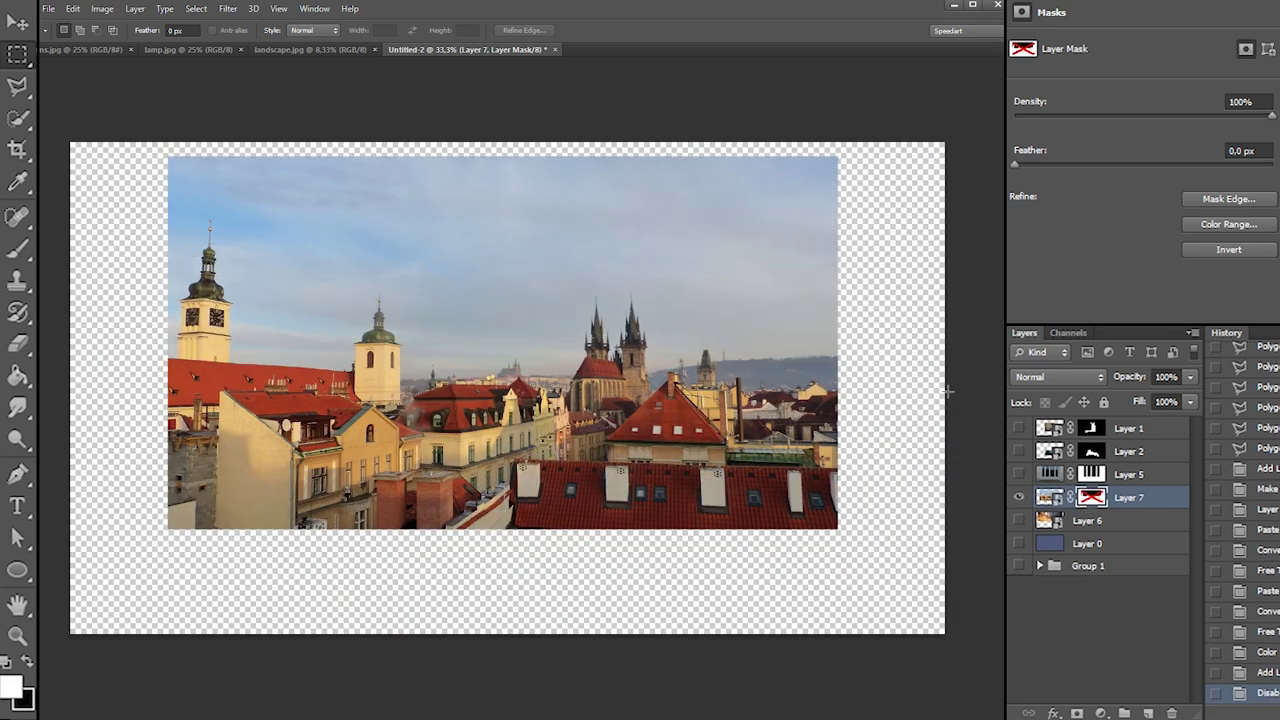
left_click(197, 9)
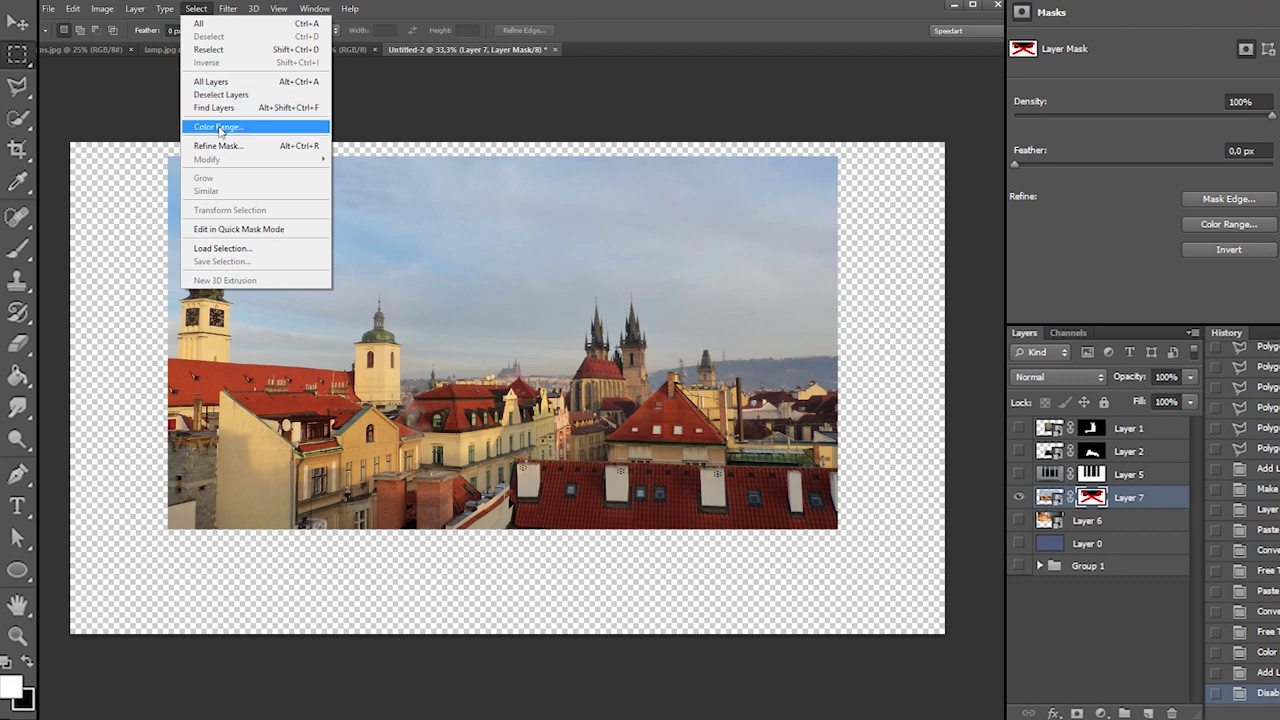
key("Escape")
left_click(1047, 497)
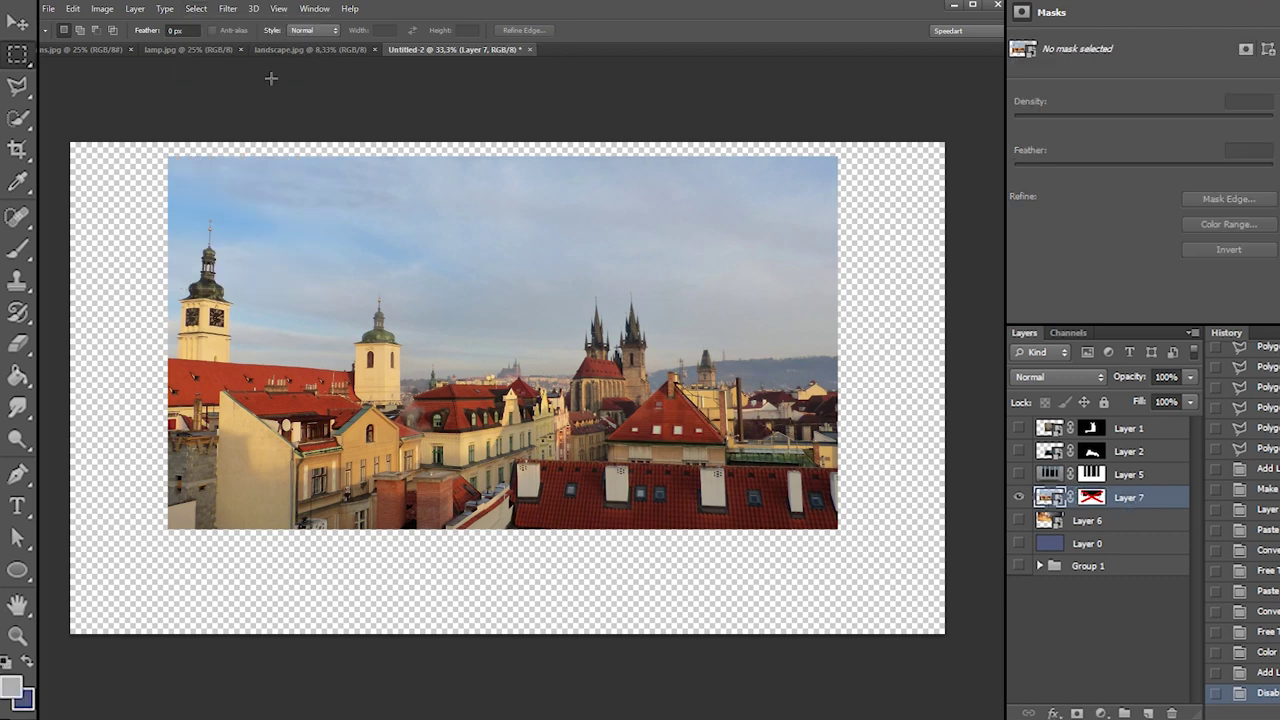
left_click(196, 9)
left_click(215, 130)
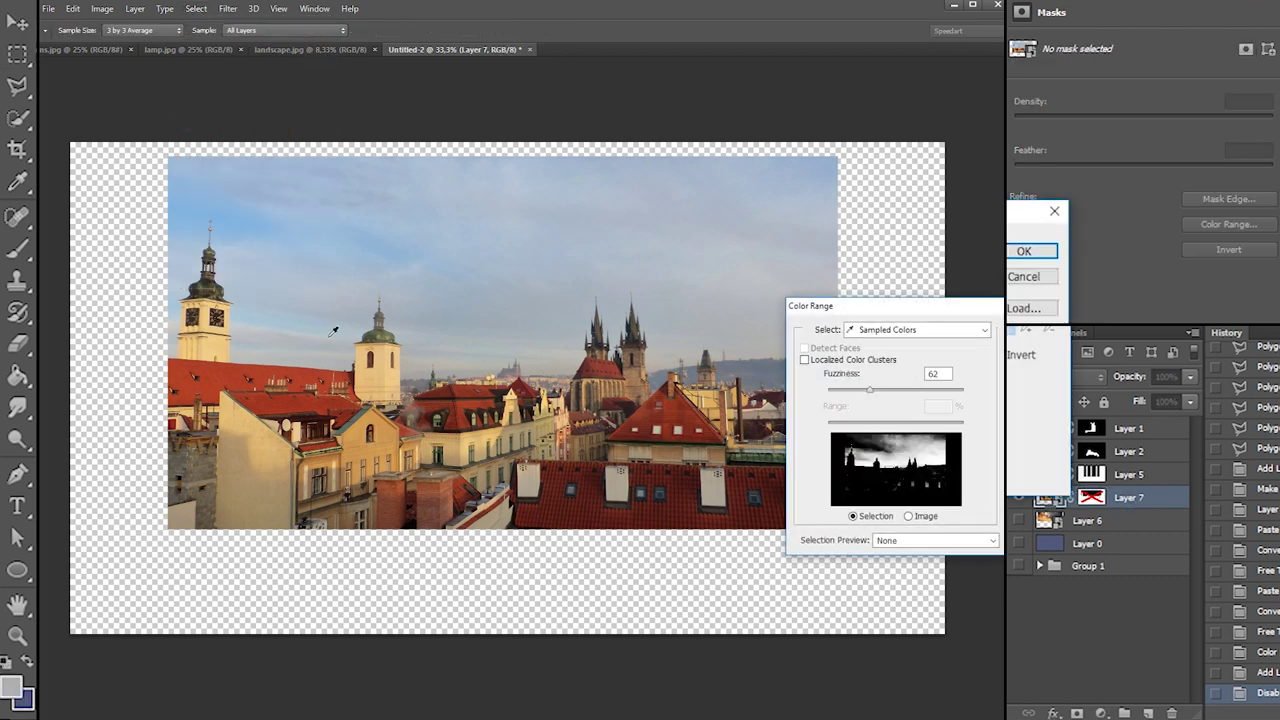
left_click(243, 412)
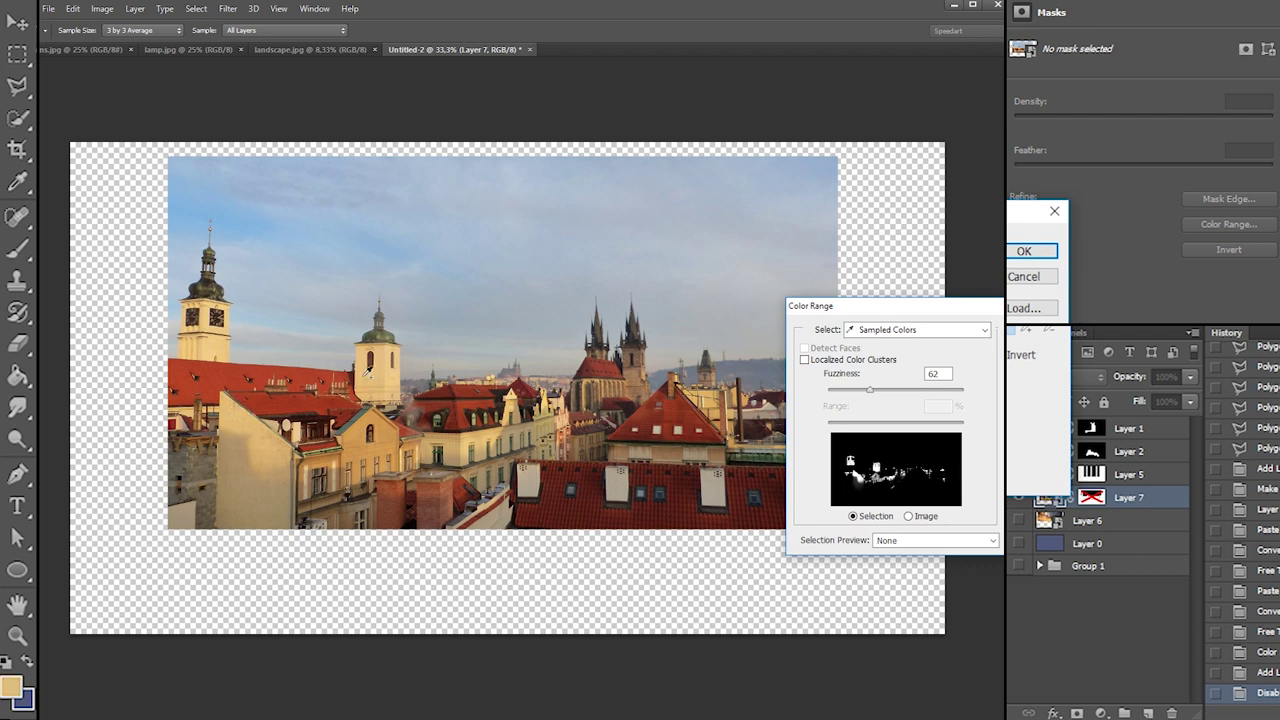
left_click(257, 431)
mouse_move(851, 394)
left_mouse_down()
mouse_move(836, 392)
mouse_move(896, 392)
mouse_move(854, 393)
mouse_move(888, 392)
mouse_move(868, 394)
left_mouse_up()
left_click(1024, 251)
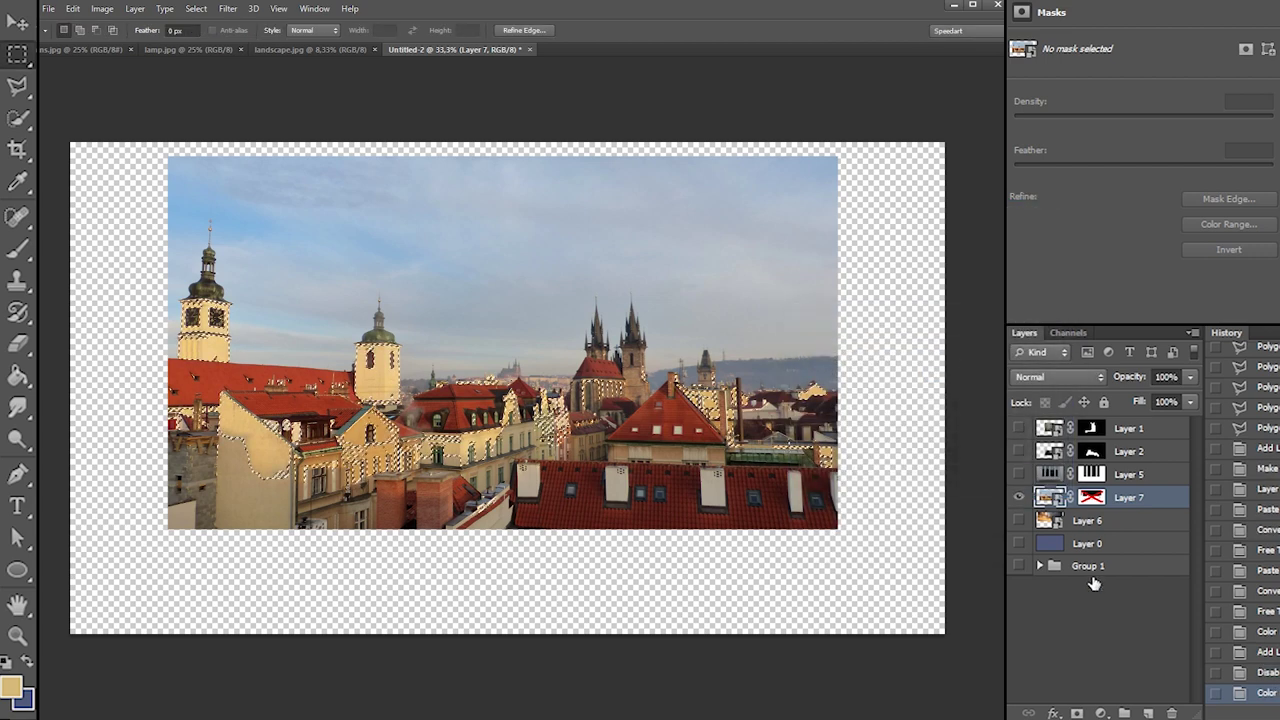
Add a Curves adjustment layer masked to the selected yellow facades and clip it to the rooftops layer
left_click(1101, 712)
key("ctrl+z")
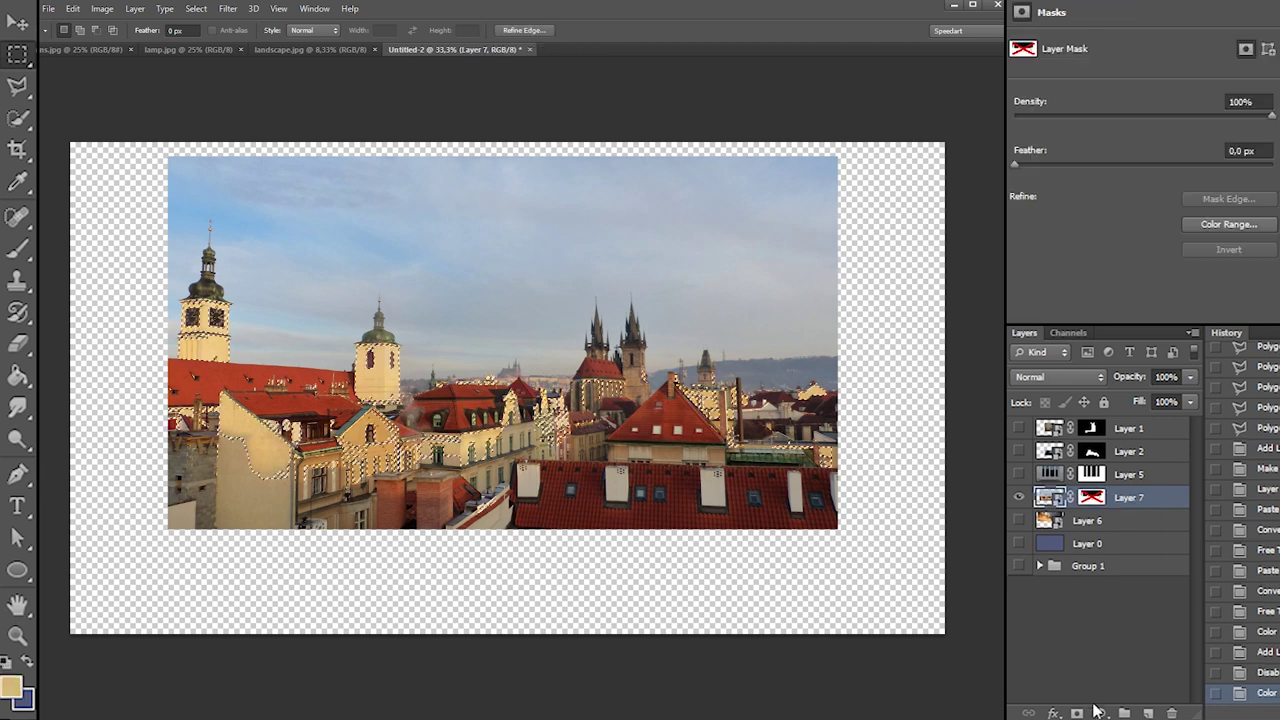
left_click(1101, 712)
left_click(1140, 437)
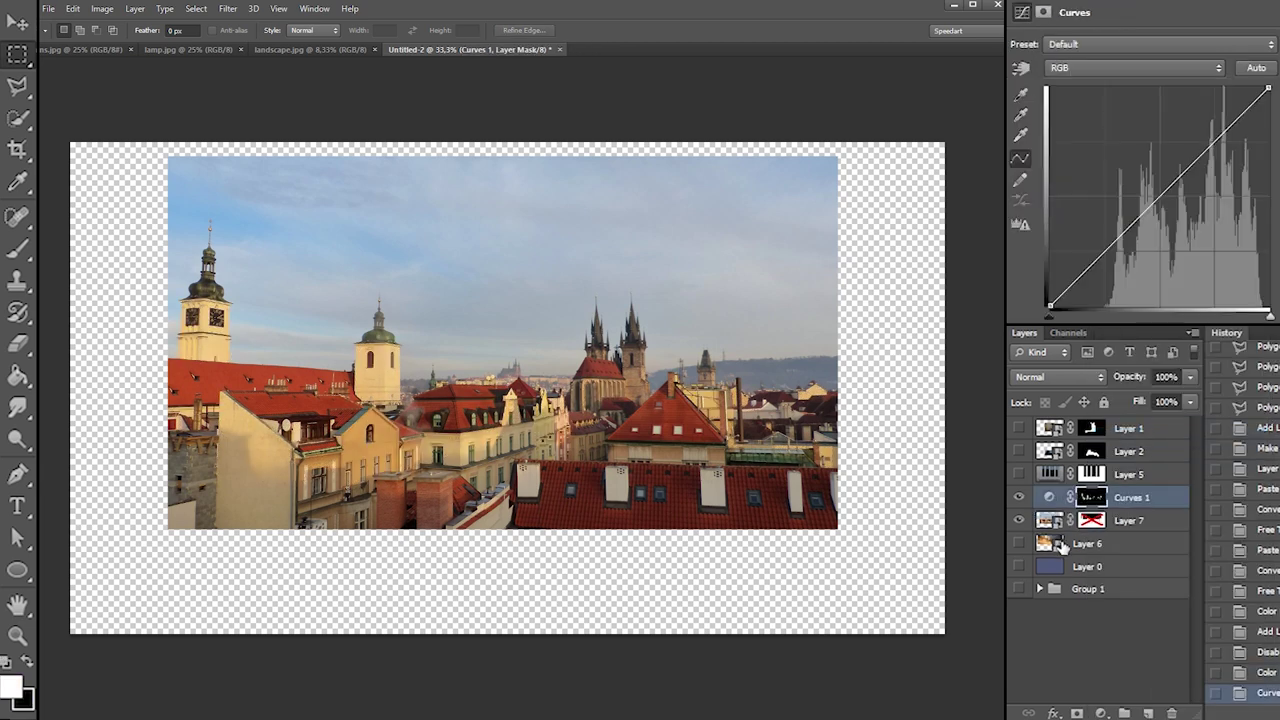
left_click(1119, 507, "alt")
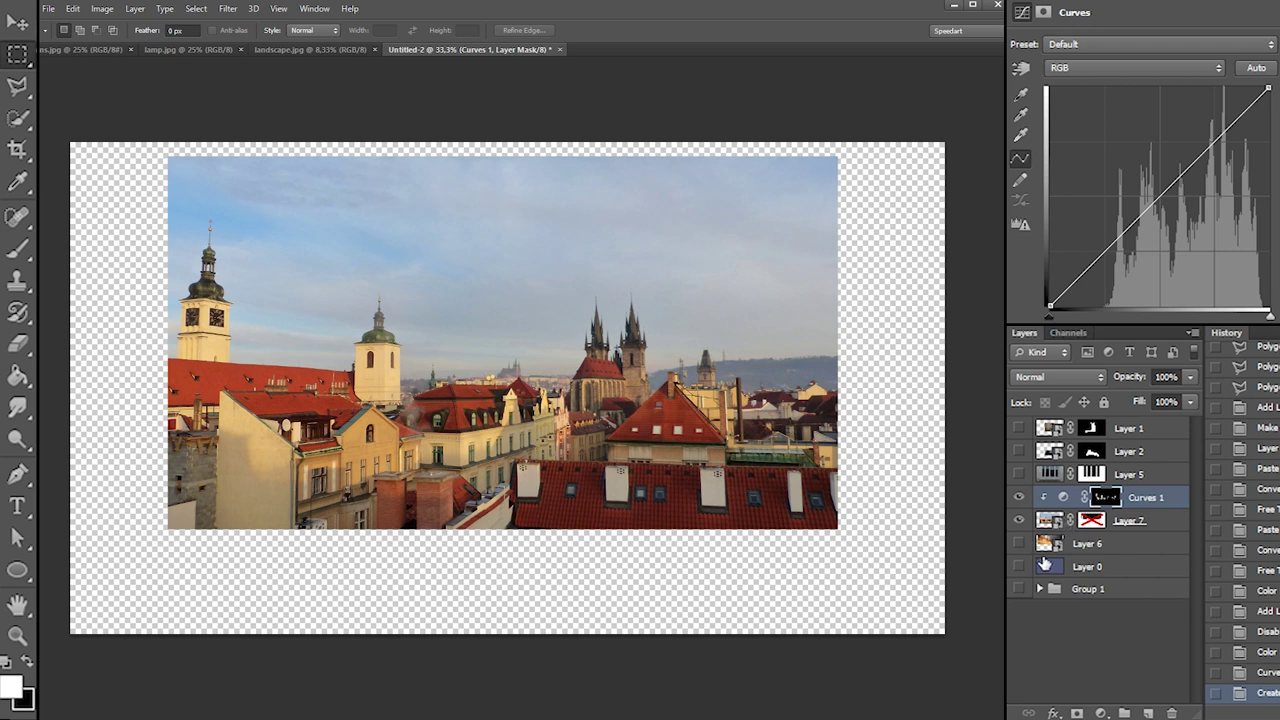
Show the sky and plain background layers, and check the rooftops with the facade and cat layers switched on and off
left_click(1020, 521)
left_click(1020, 521)
left_click_drag(1019, 566, 1019, 543)
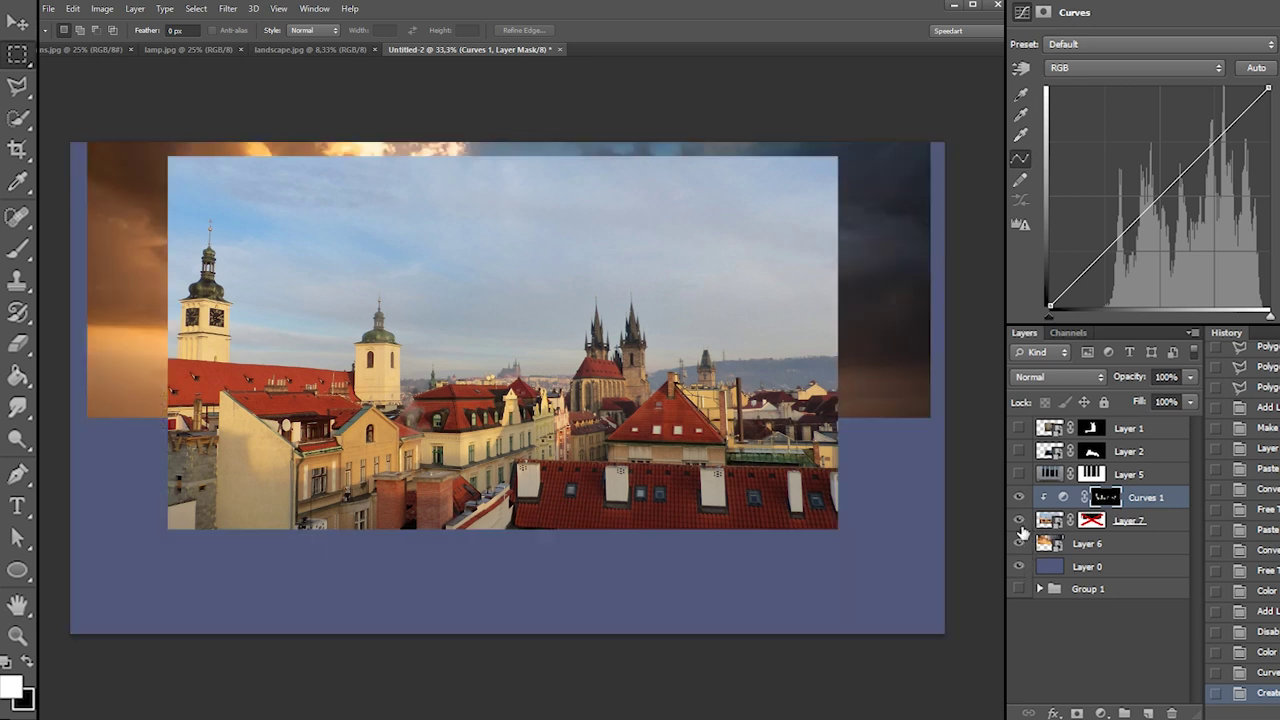
left_click_drag(1019, 478, 1019, 428)
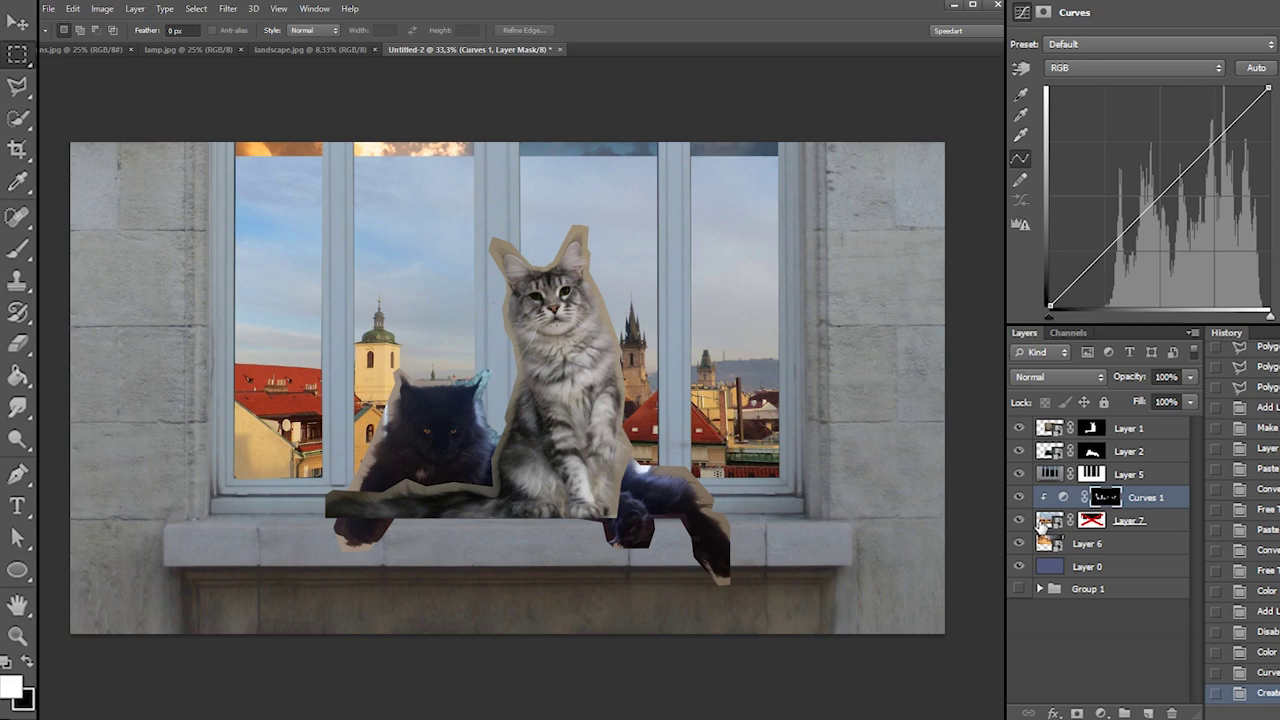
left_click_drag(1021, 479, 1020, 431)
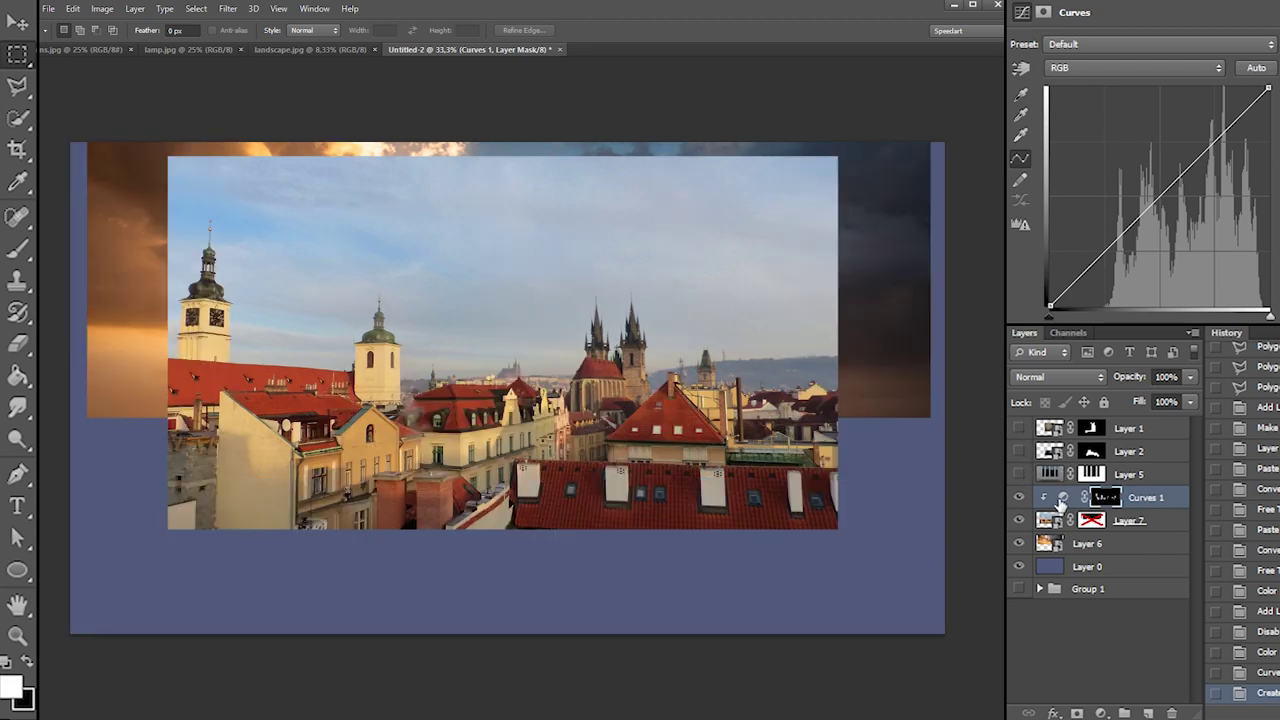
Lower the white points of the RGB, Red and Green curves to dull the yellow facades' warm light
left_click_drag(1268, 89, 1268, 131)
left_click(1102, 68)
left_click(1100, 94)
mouse_move(1268, 89)
left_mouse_down()
mouse_move(1272, 135)
mouse_move(1276, 101)
mouse_move(1276, 112)
left_mouse_up()
left_click(1138, 73)
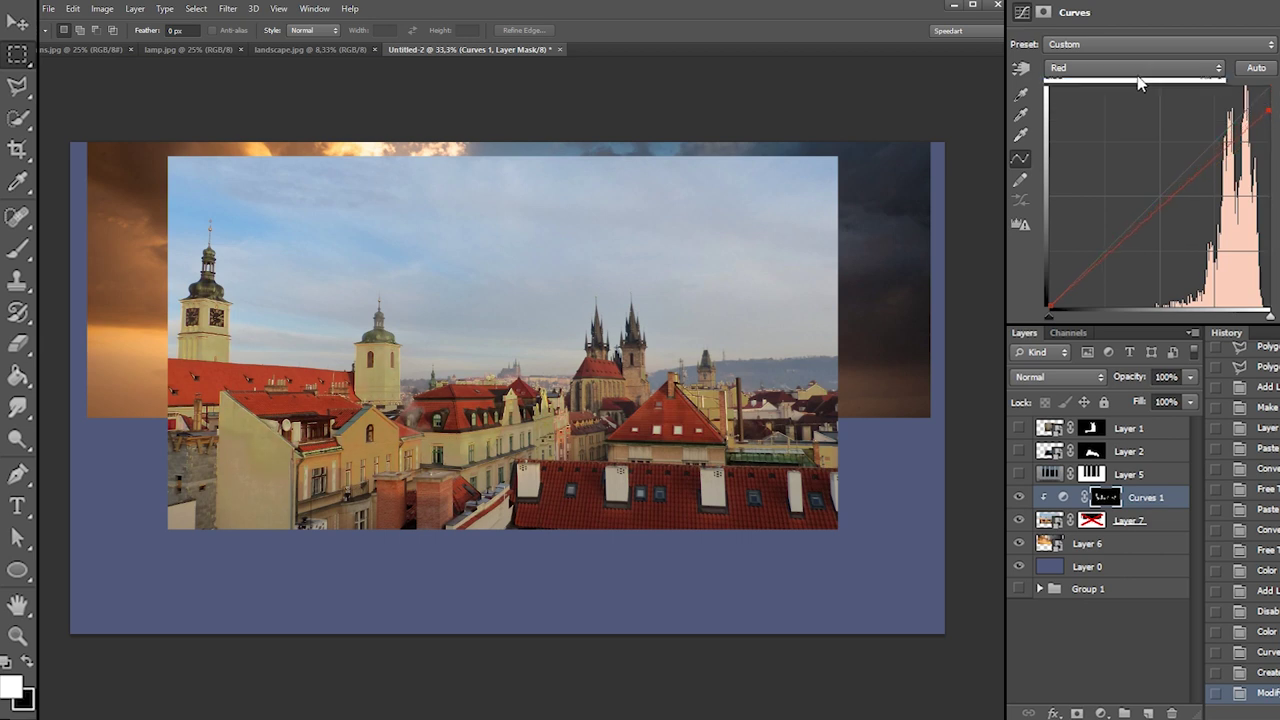
left_click(1127, 114)
left_click_drag(1268, 90, 1270, 110)
Shape the RGB curve with a shadow point raised above the diagonal and an upper-midtone point slightly below it
left_click(1134, 68)
left_click(1100, 68)
left_click_drag(1075, 281, 1080, 272)
mouse_move(1172, 197)
left_mouse_down()
mouse_move(1178, 208)
mouse_move(1185, 182)
left_mouse_up()
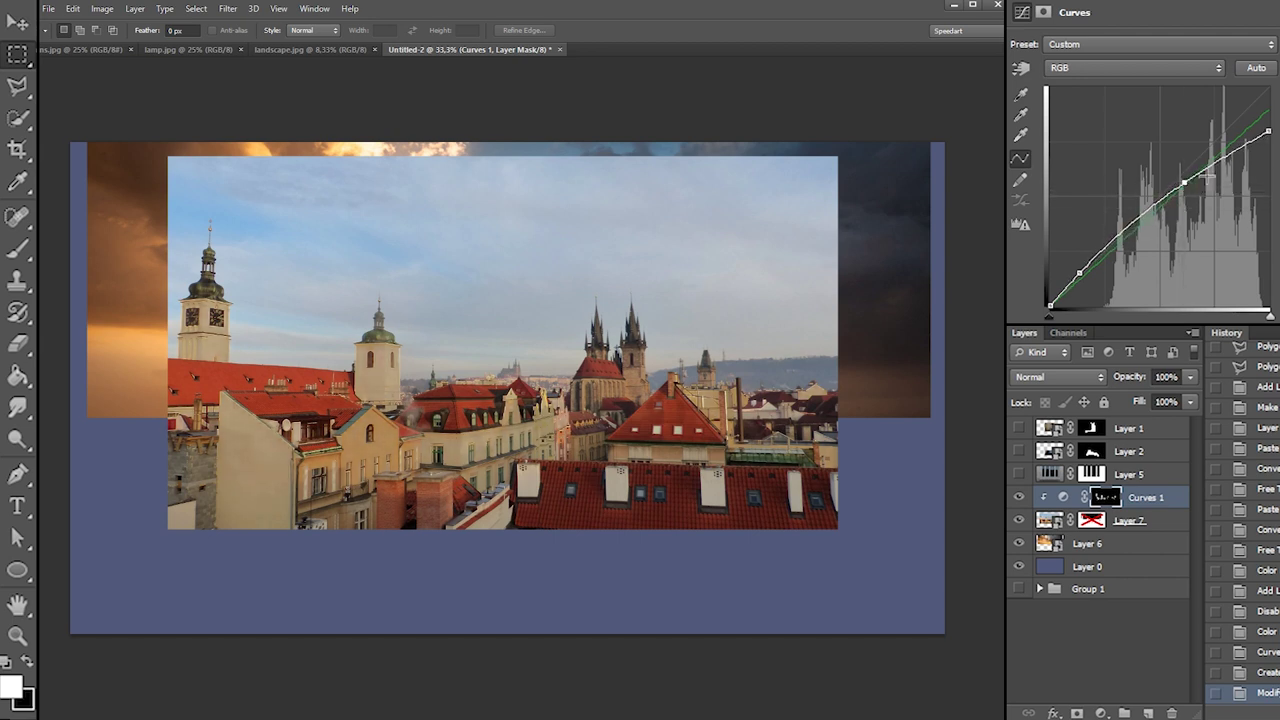
left_click_drag(1184, 183, 1186, 190)
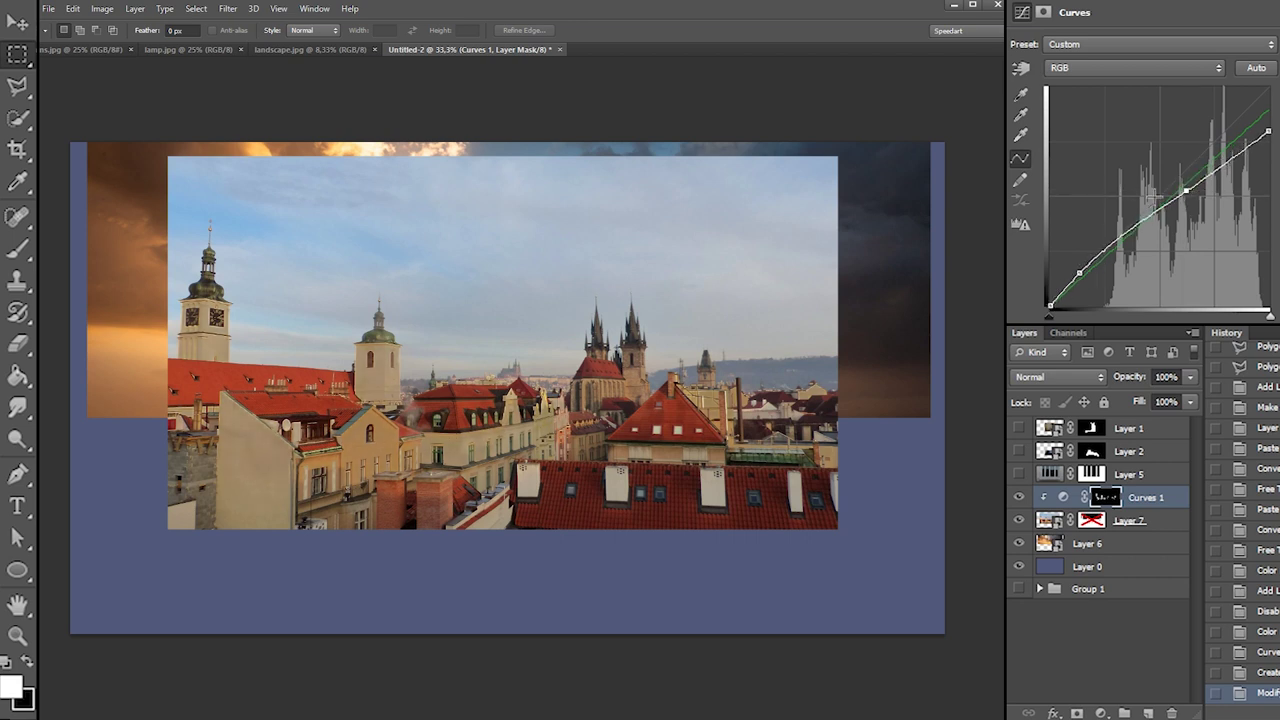
left_click_drag(1080, 272, 1084, 268)
mouse_move(1186, 190)
left_mouse_down()
mouse_move(1182, 166)
mouse_move(1193, 190)
left_mouse_up()
Compare the rooftops with and without the Curves adjustment, and show the facade and both cat layers again
left_click(1019, 518)
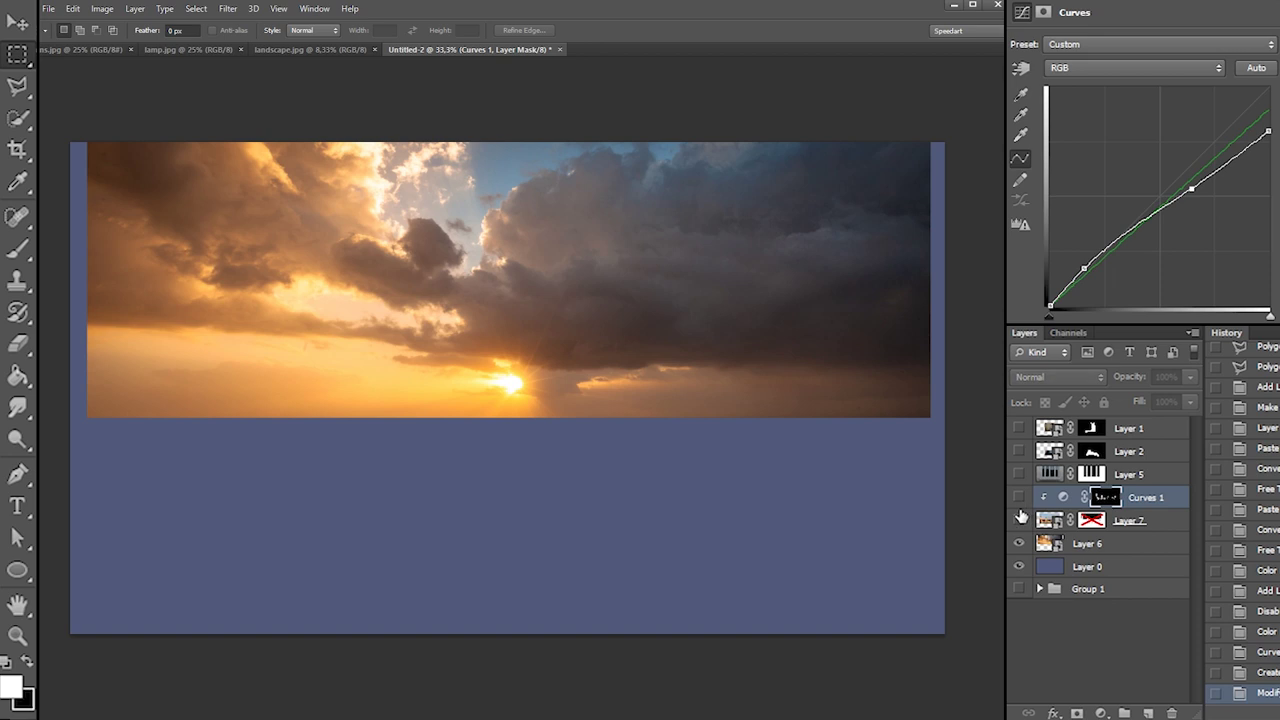
left_click(1019, 518)
left_click(1019, 496)
left_click(1019, 496)
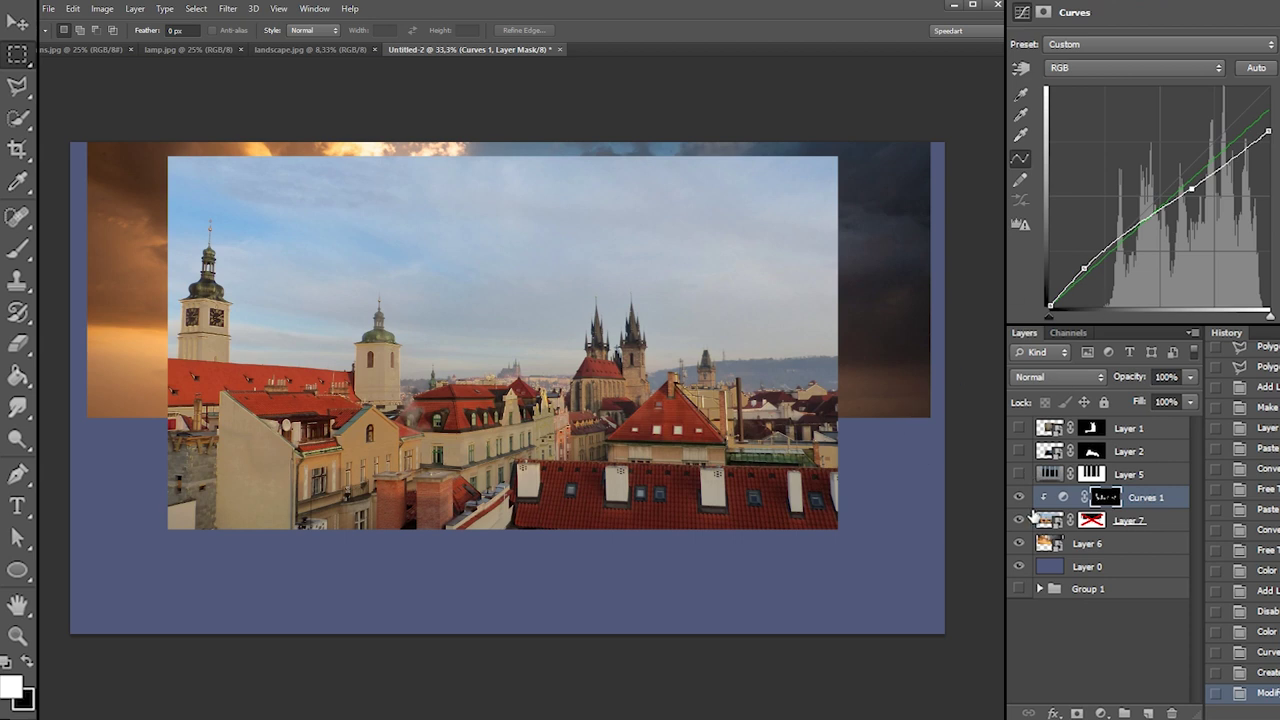
left_click_drag(1025, 472, 1020, 424)
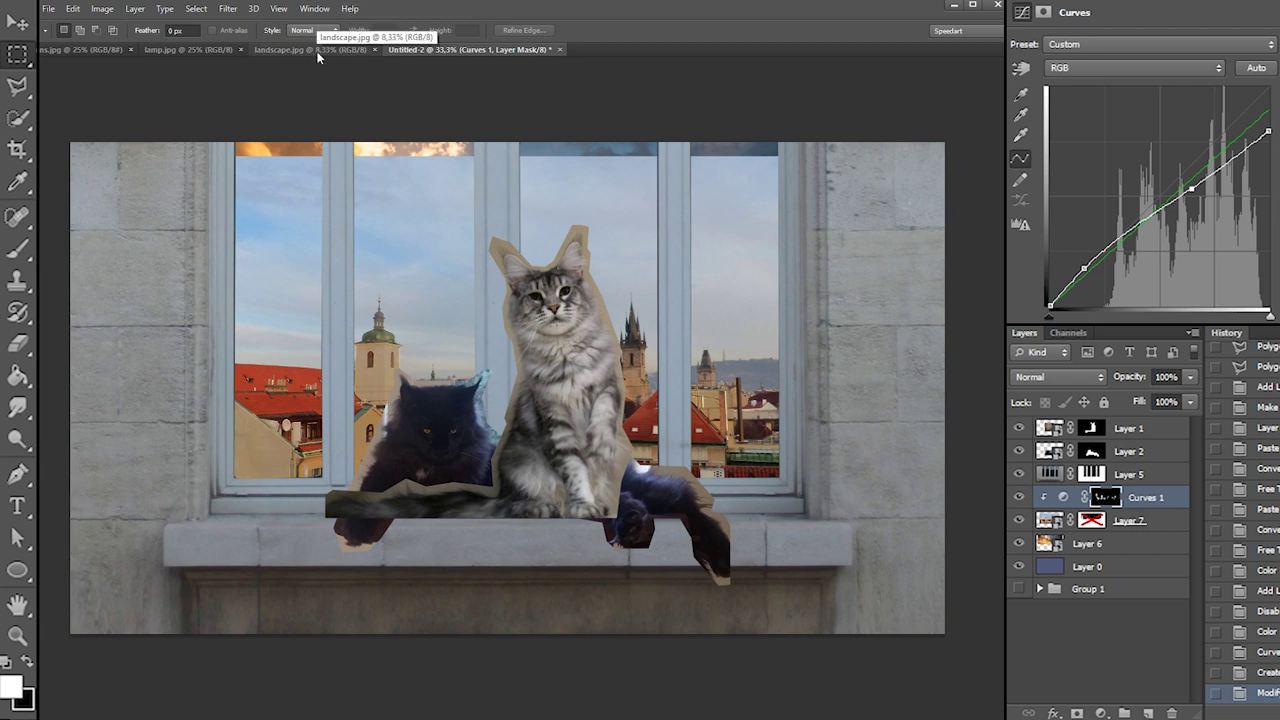
Hide both cat layers, the facade layer and the Curves adjustment, and disable the mask of the rooftops layer
left_click(1091, 520, "shift")
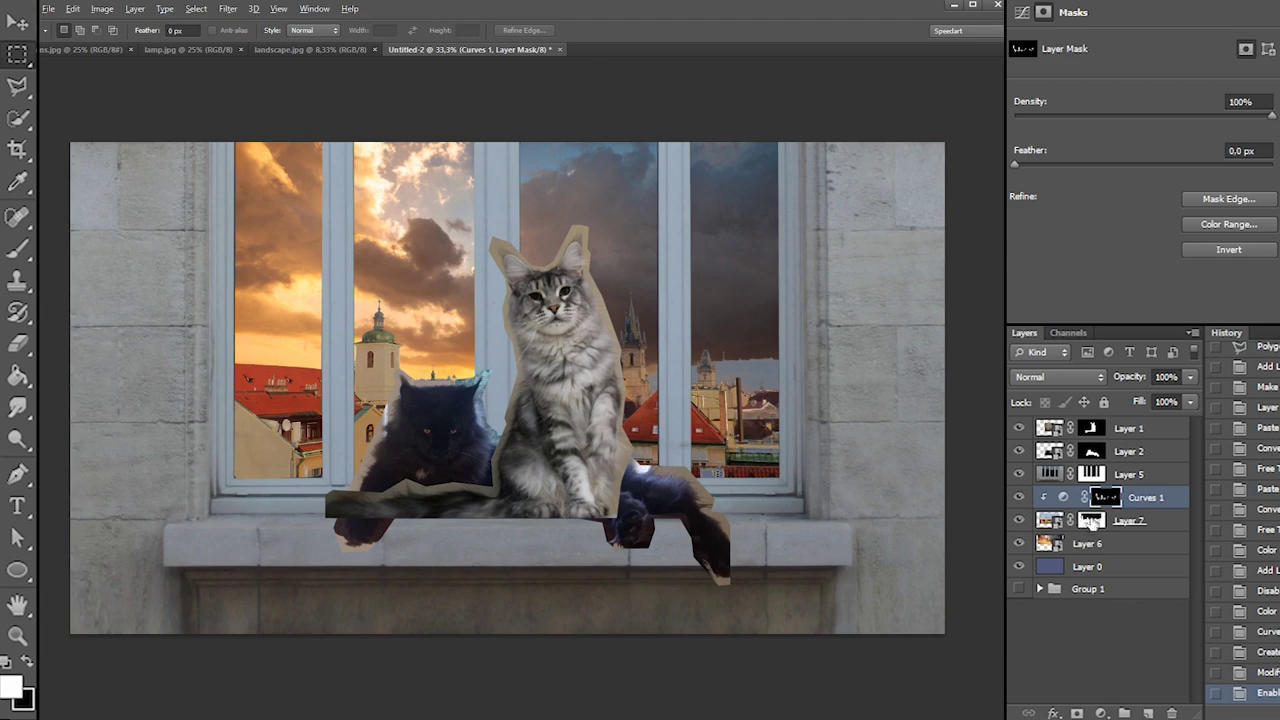
left_click(1088, 526, "alt")
left_click(1085, 528, "alt")
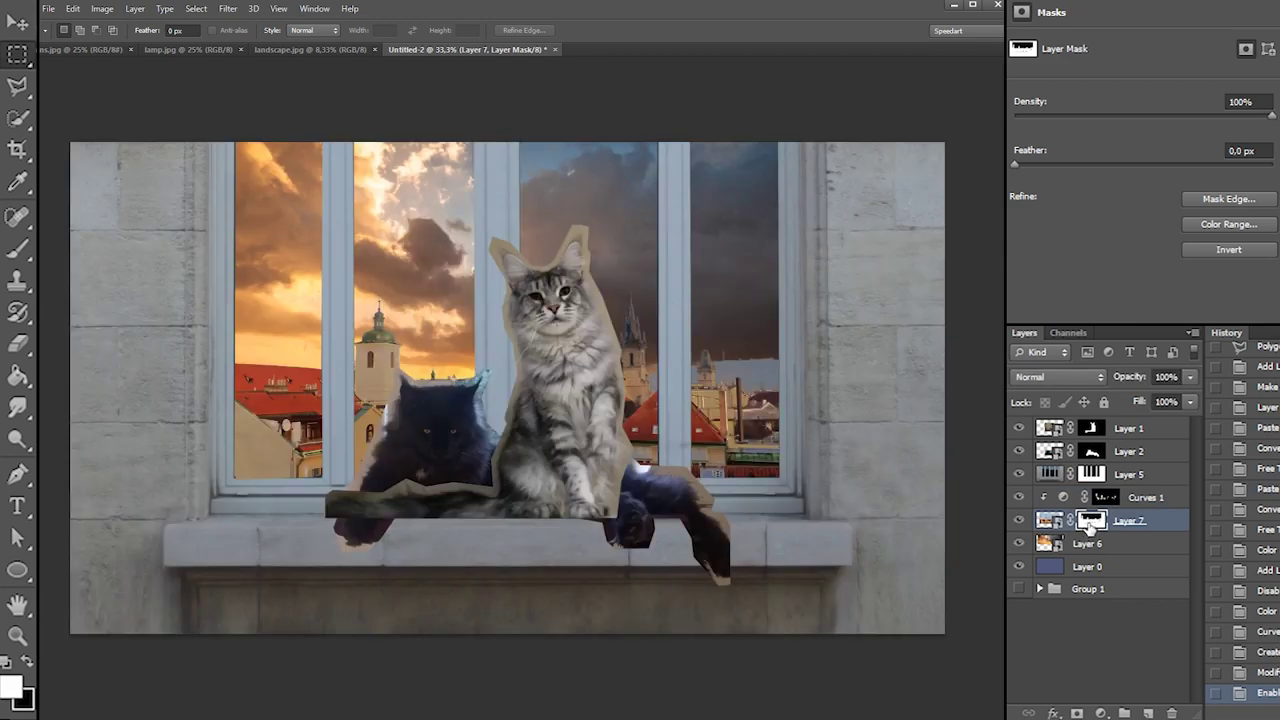
left_click_drag(1019, 428, 1019, 497)
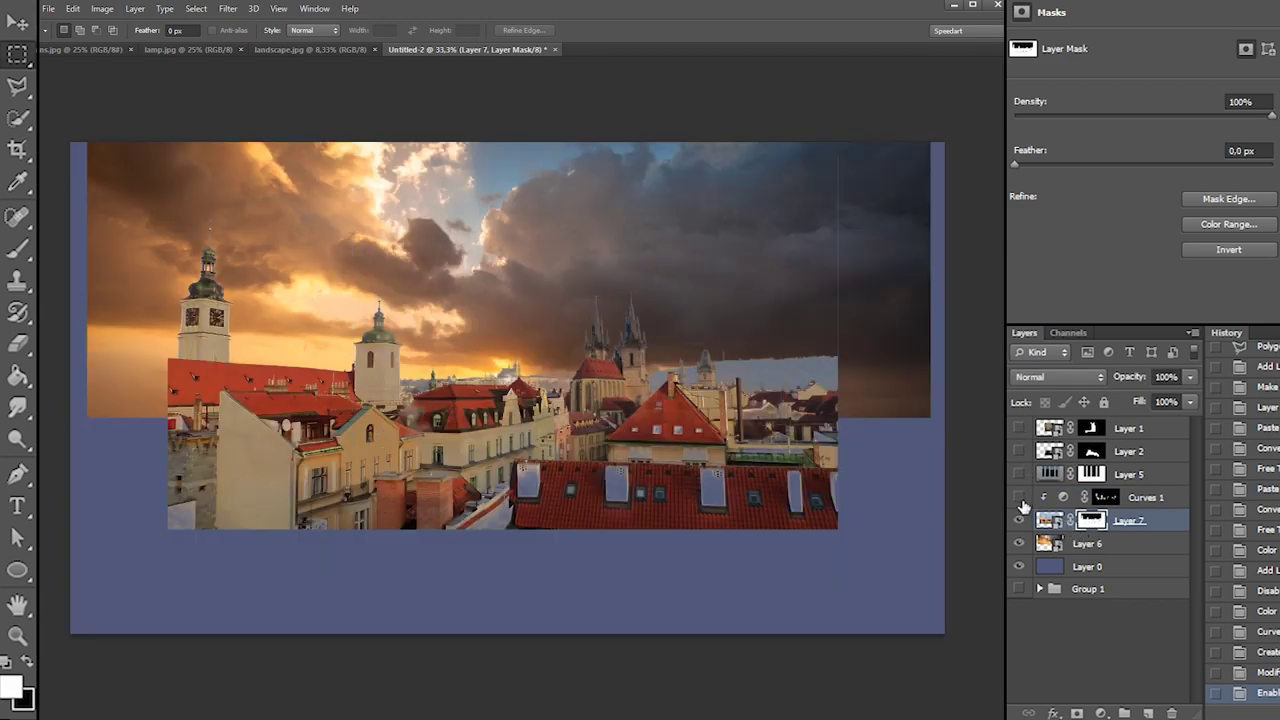
left_click(1086, 528, "shift")
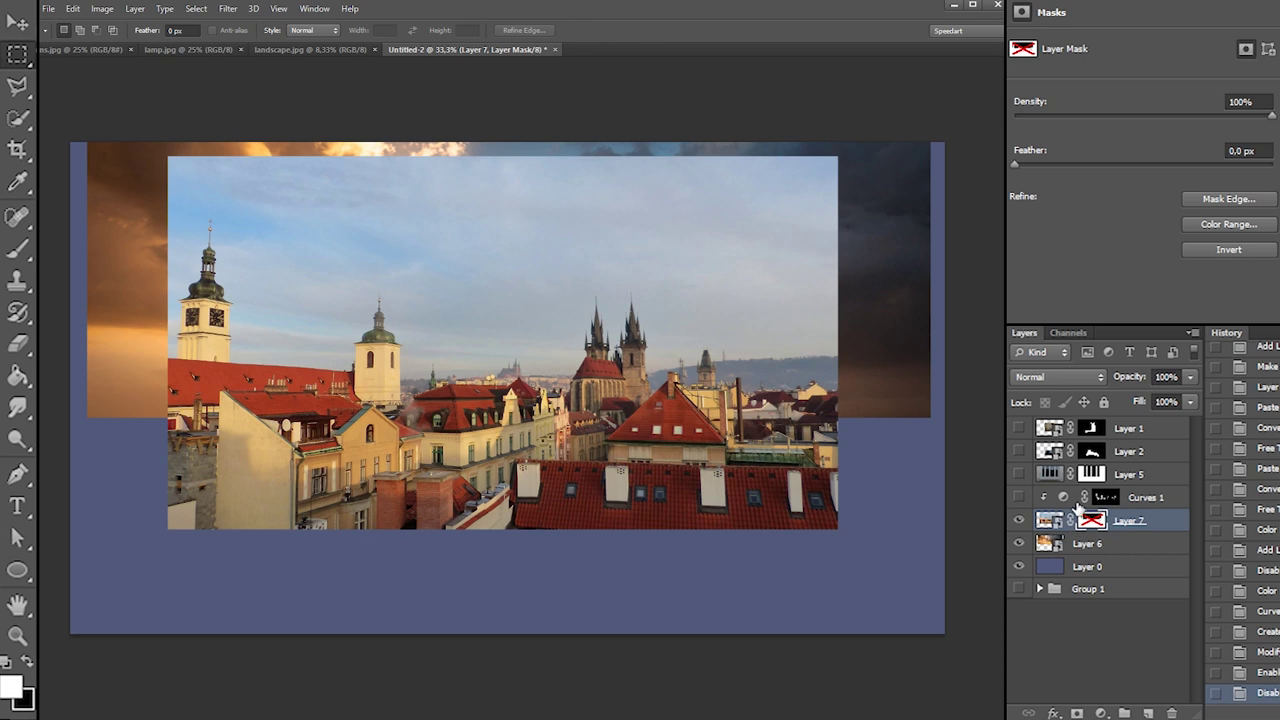
Create a new layer above the facade layer and stamp all visible content into it
left_click(1120, 474)
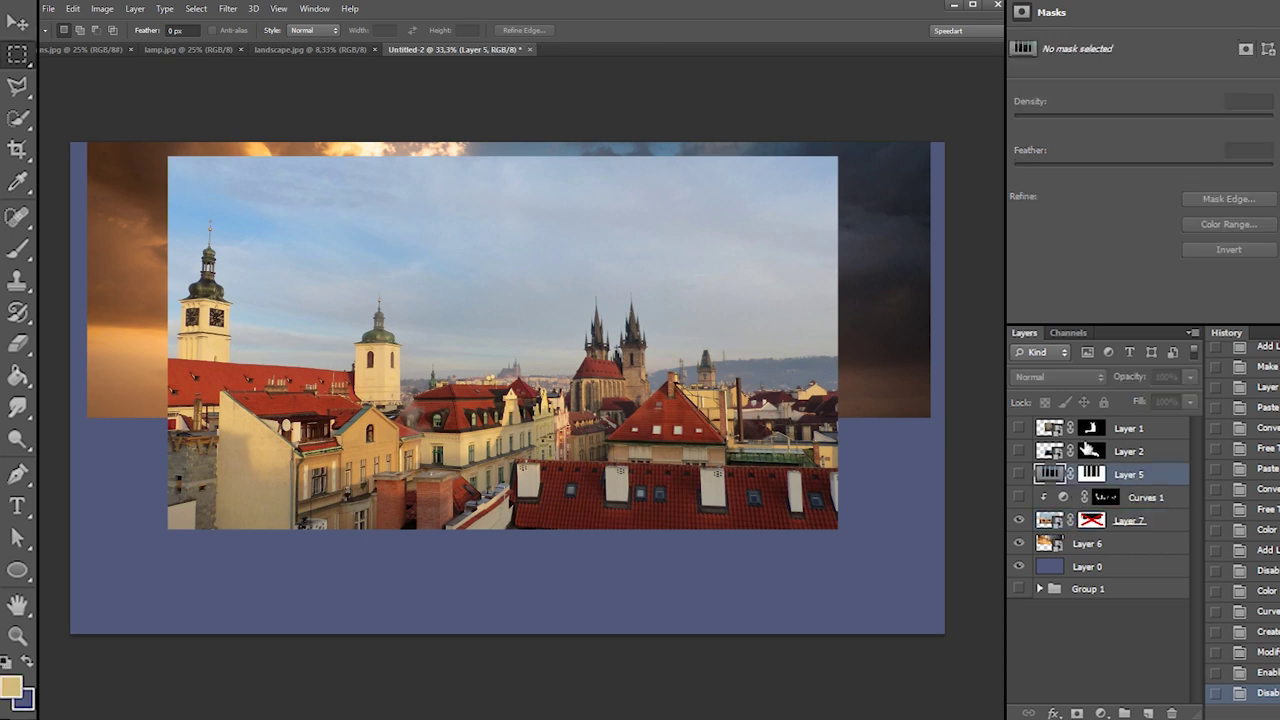
left_click(228, 8)
mouse_move(196, 8)
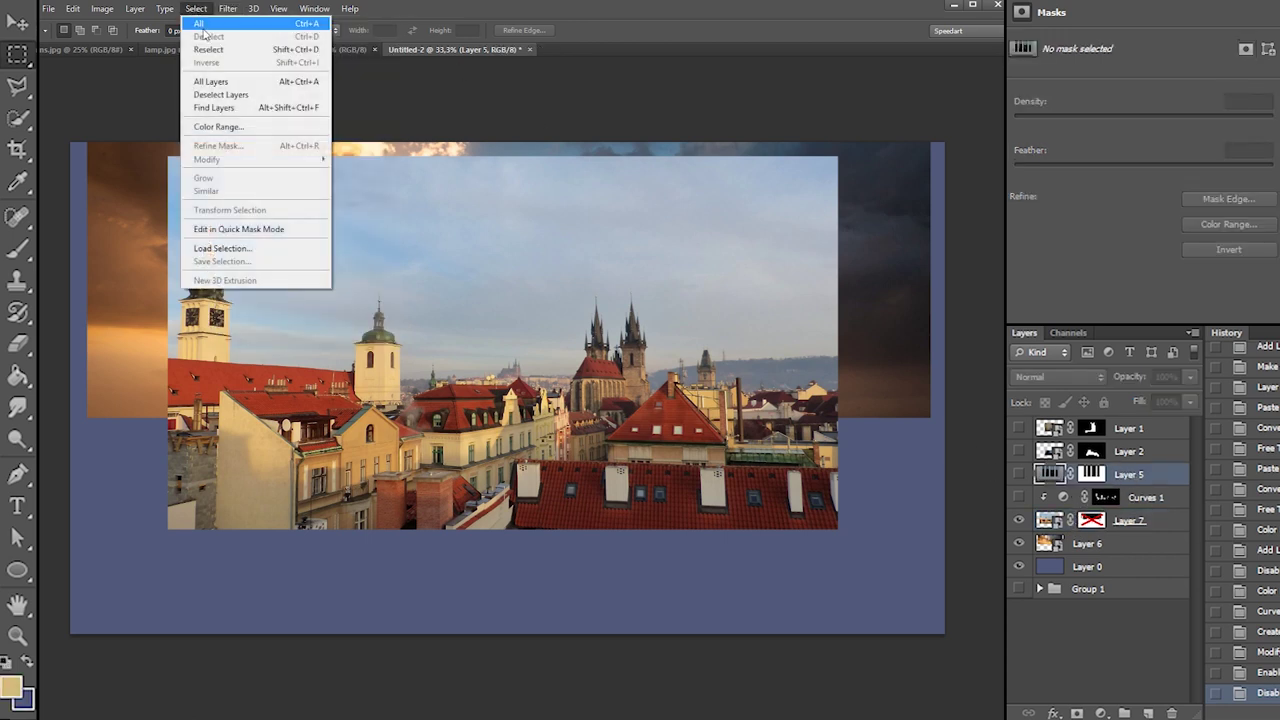
left_click(229, 127)
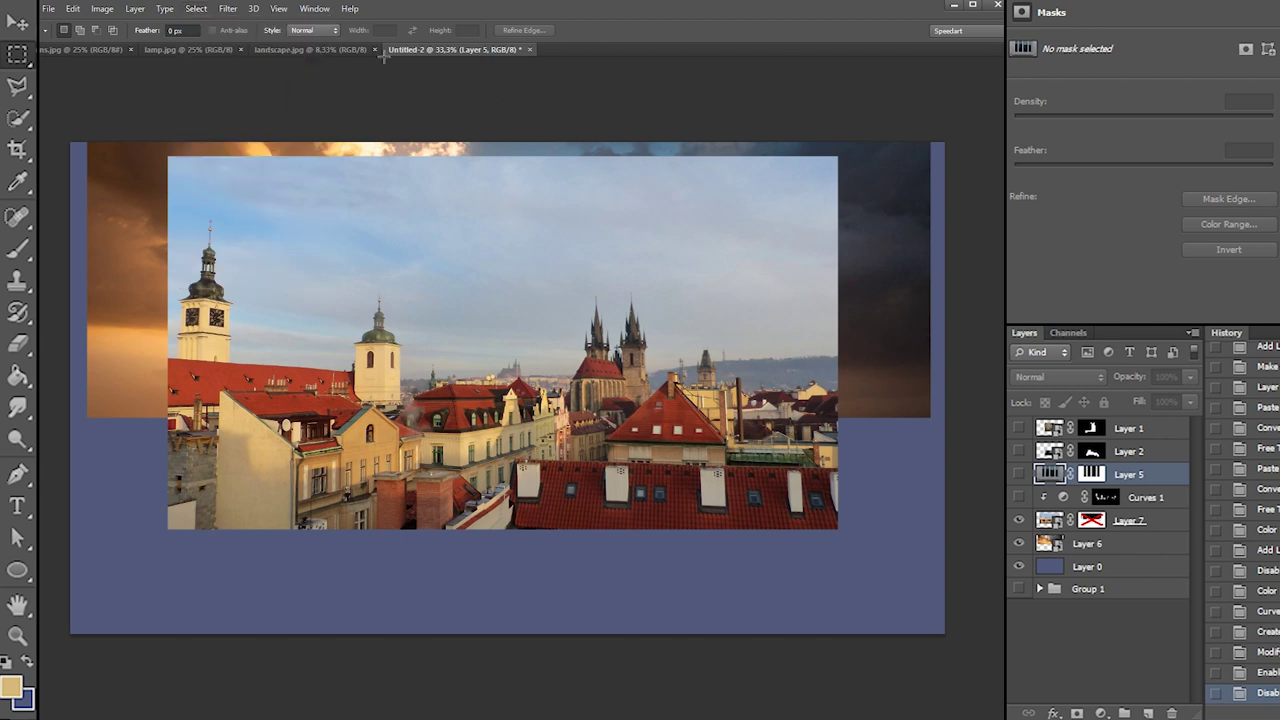
left_click(1148, 713)
key("ctrl+alt+shift+e")
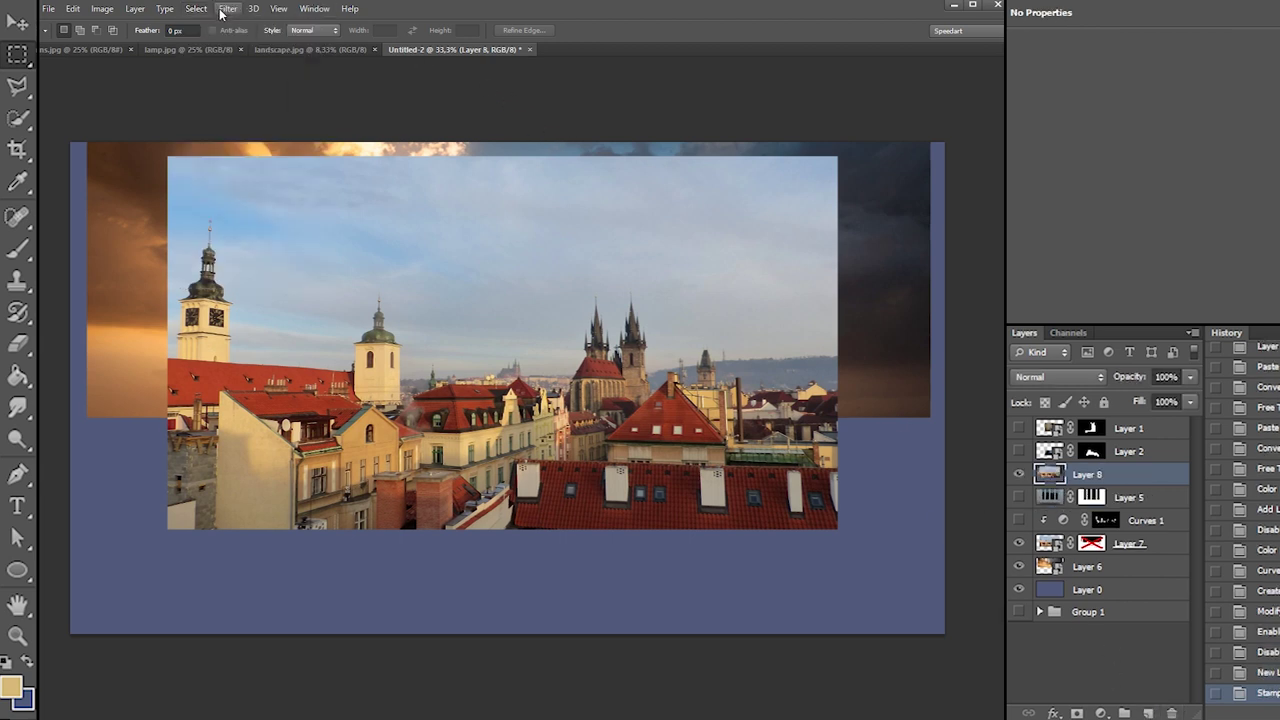
Start a Color Range selection on the stamped layer and sample the pale sky just above the horizon near the church towers
left_click(196, 8)
left_click(211, 127)
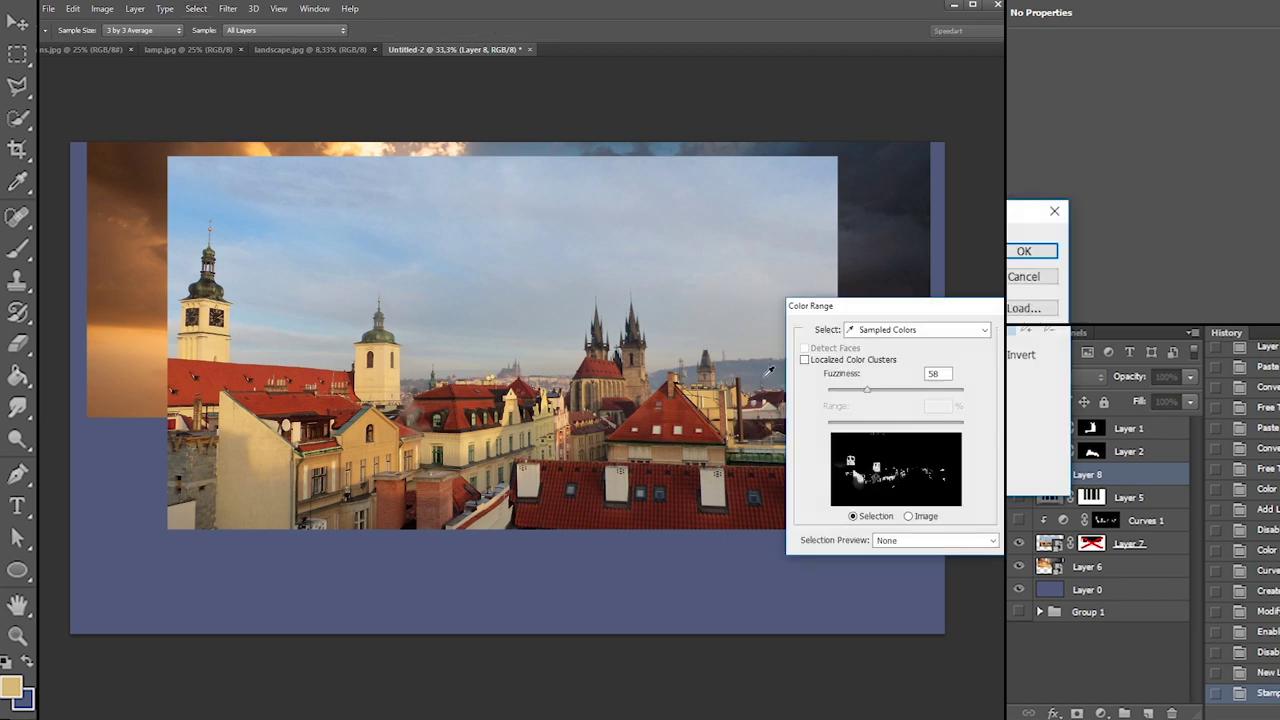
left_click(757, 365)
left_click(750, 330)
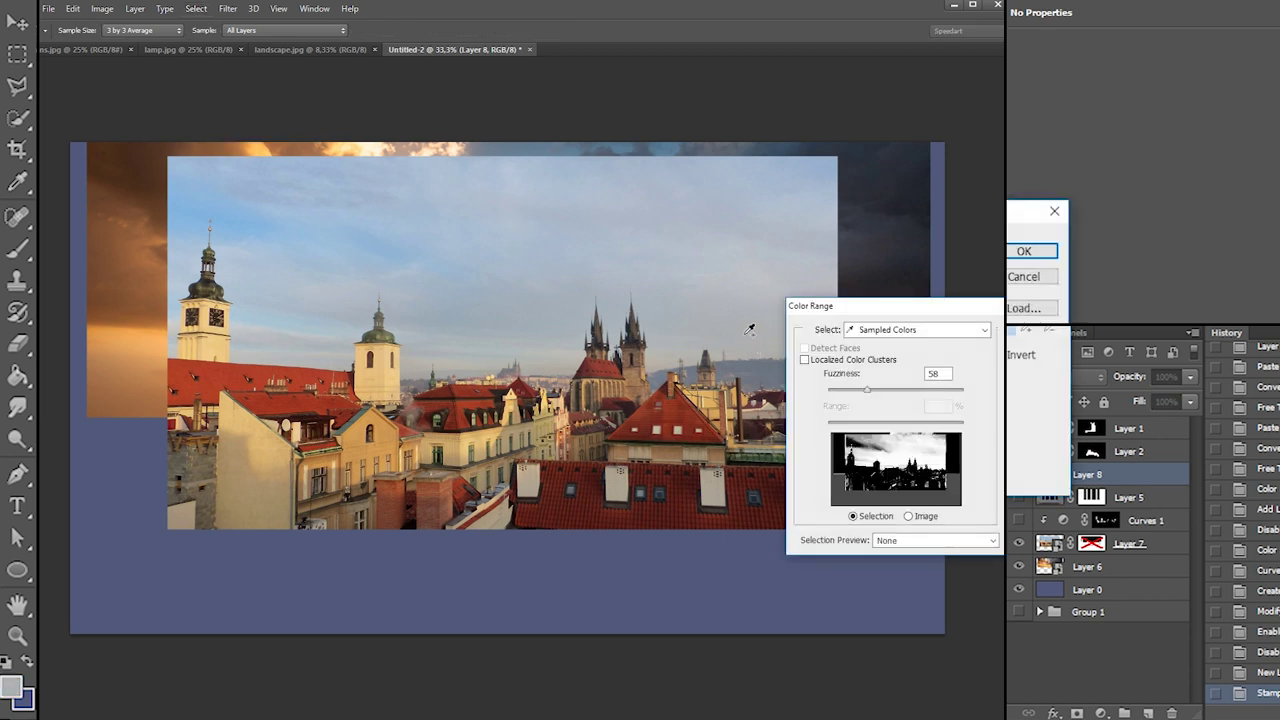
left_click(698, 373)
left_click(691, 335)
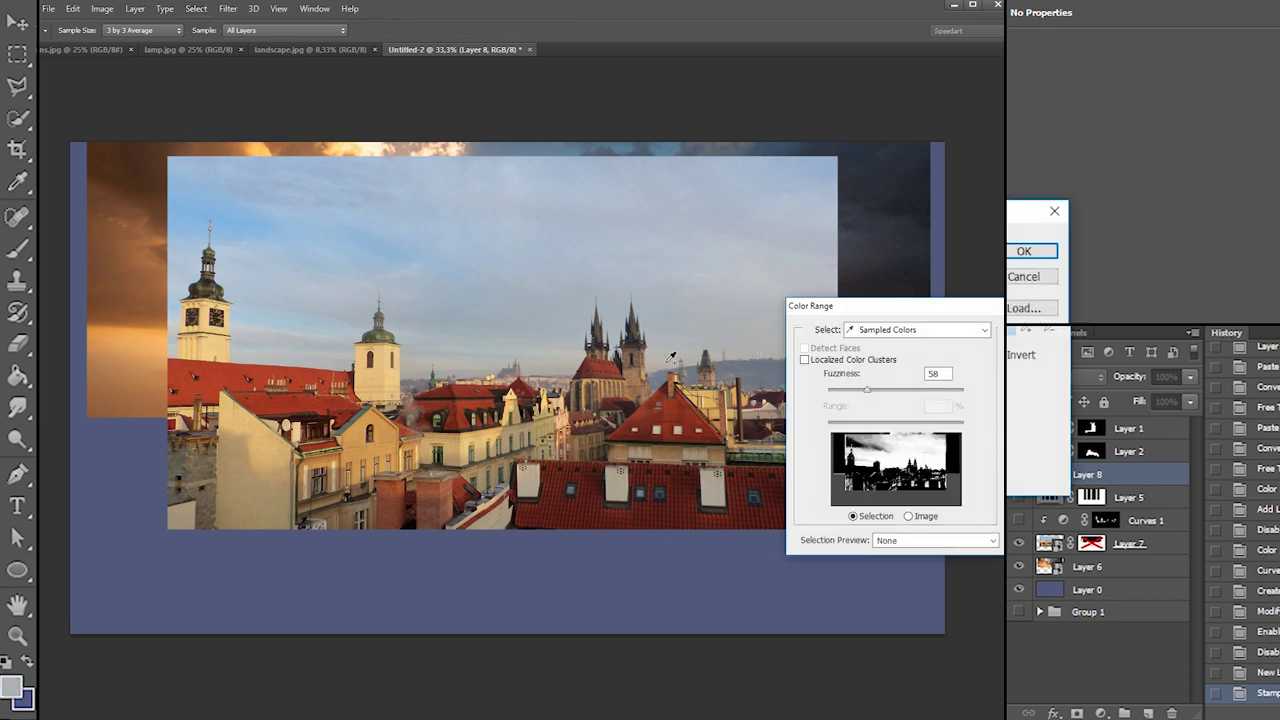
left_click(657, 378)
left_click(666, 342)
left_click(754, 350)
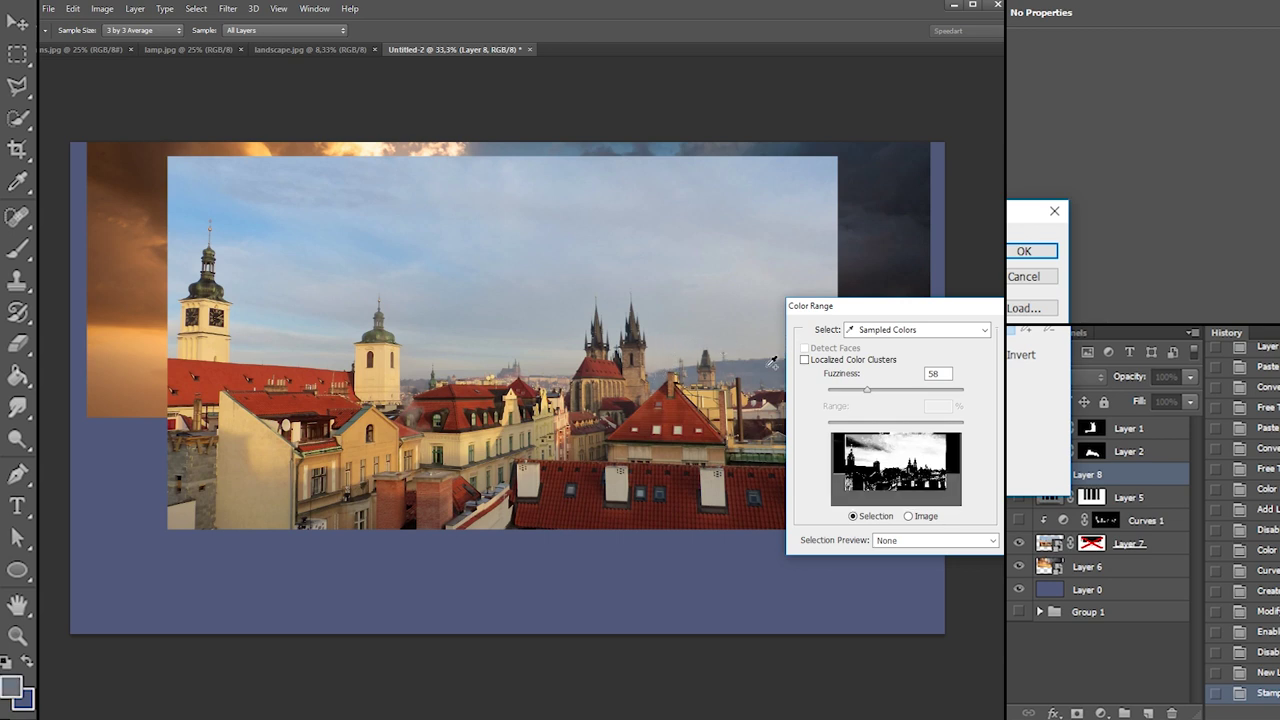
Resample the hazy sky near the horizon, set the Color Range fuzziness to 30 and create the selection
left_click_drag(838, 310, 895, 326)
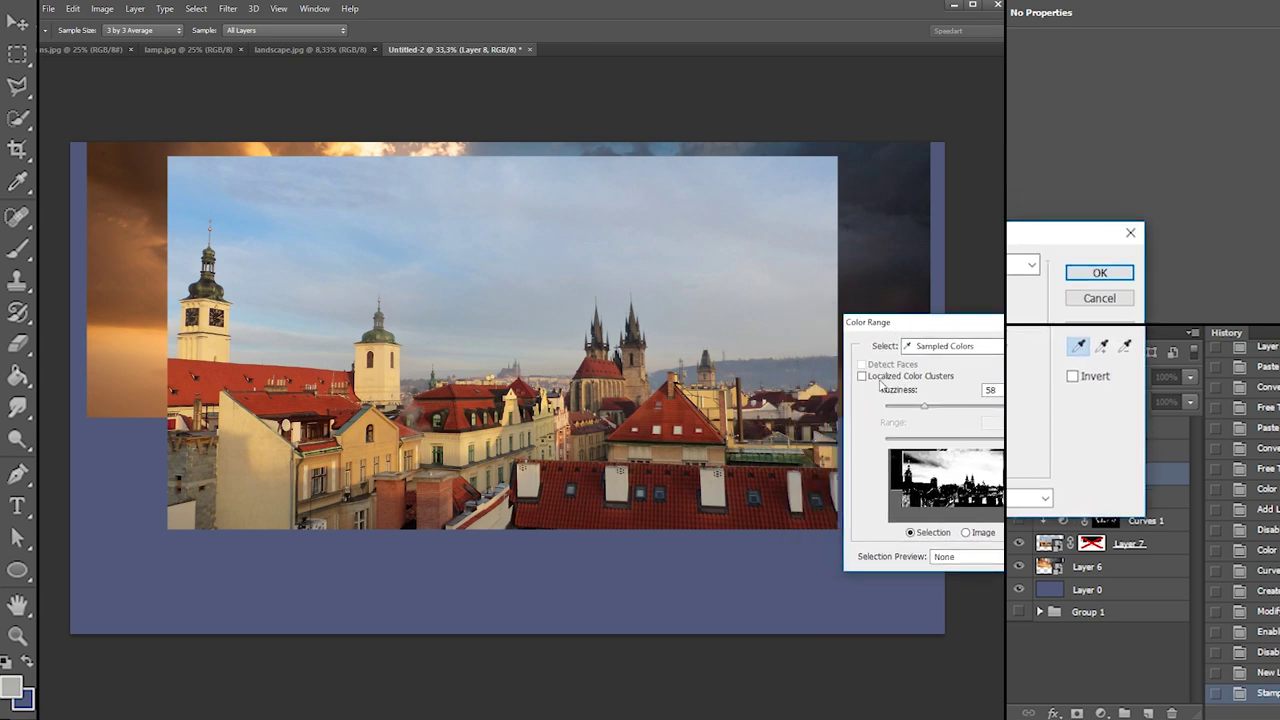
left_click_drag(910, 411, 888, 409)
left_click(614, 311)
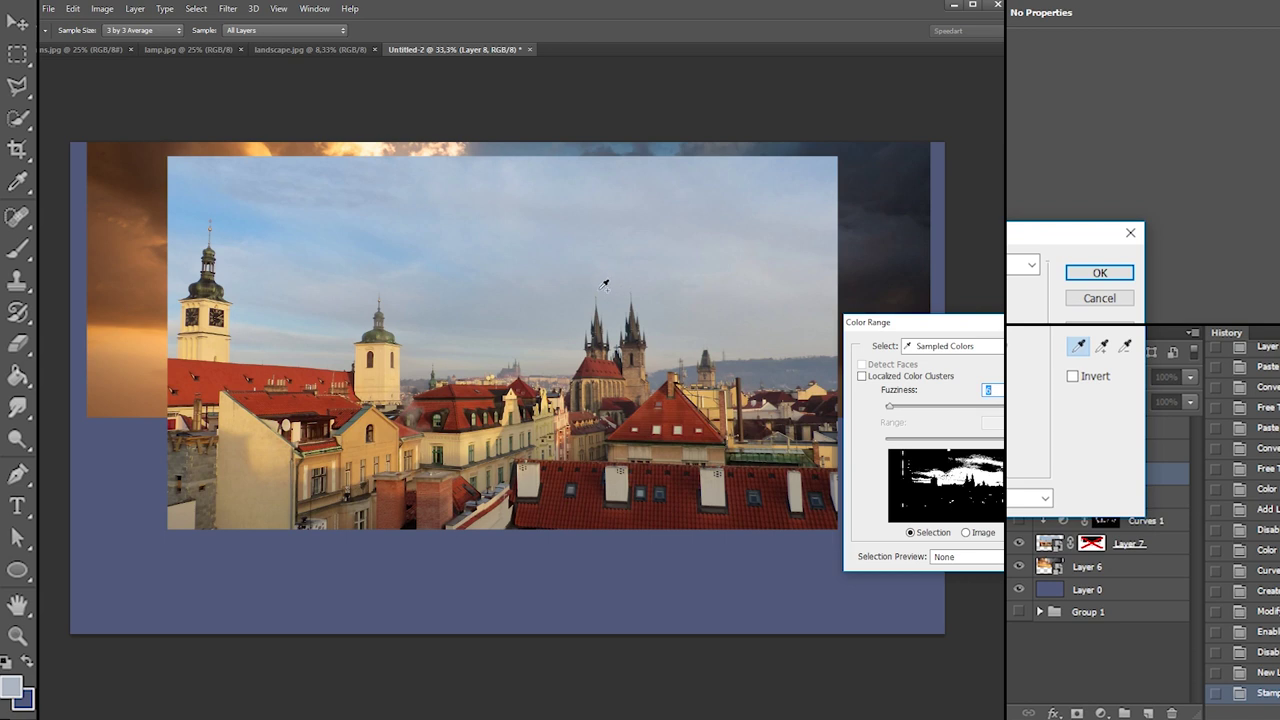
left_click(759, 351)
left_click_drag(895, 411, 902, 411)
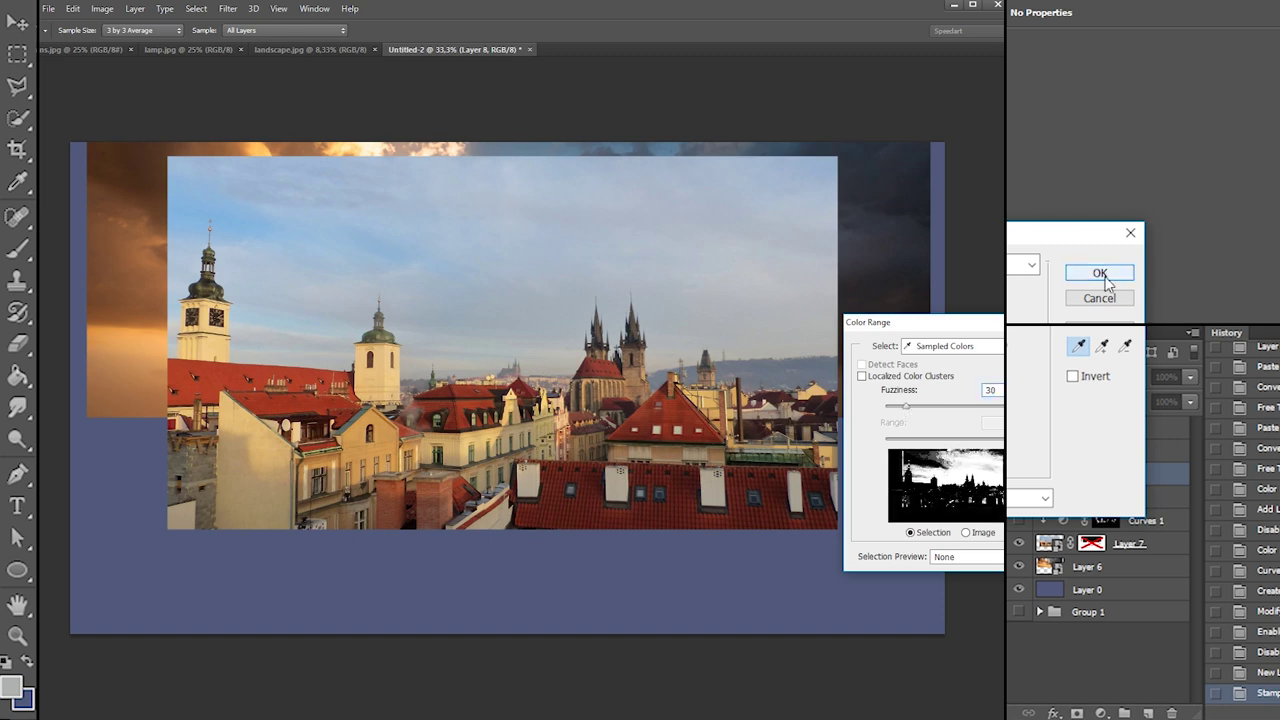
left_click(1099, 273)
Hide the stamped layer, show the Curves adjustment and re-enable the rooftops layer's mask
left_click(1019, 474)
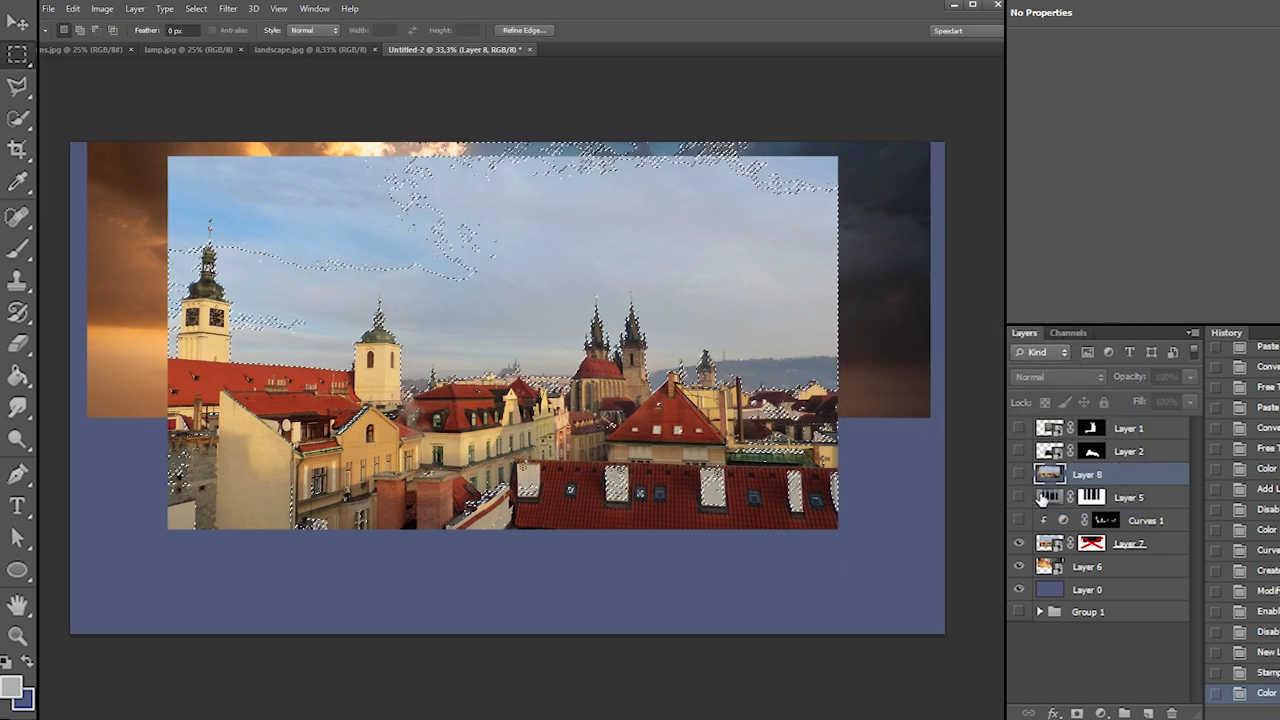
left_click(1019, 520)
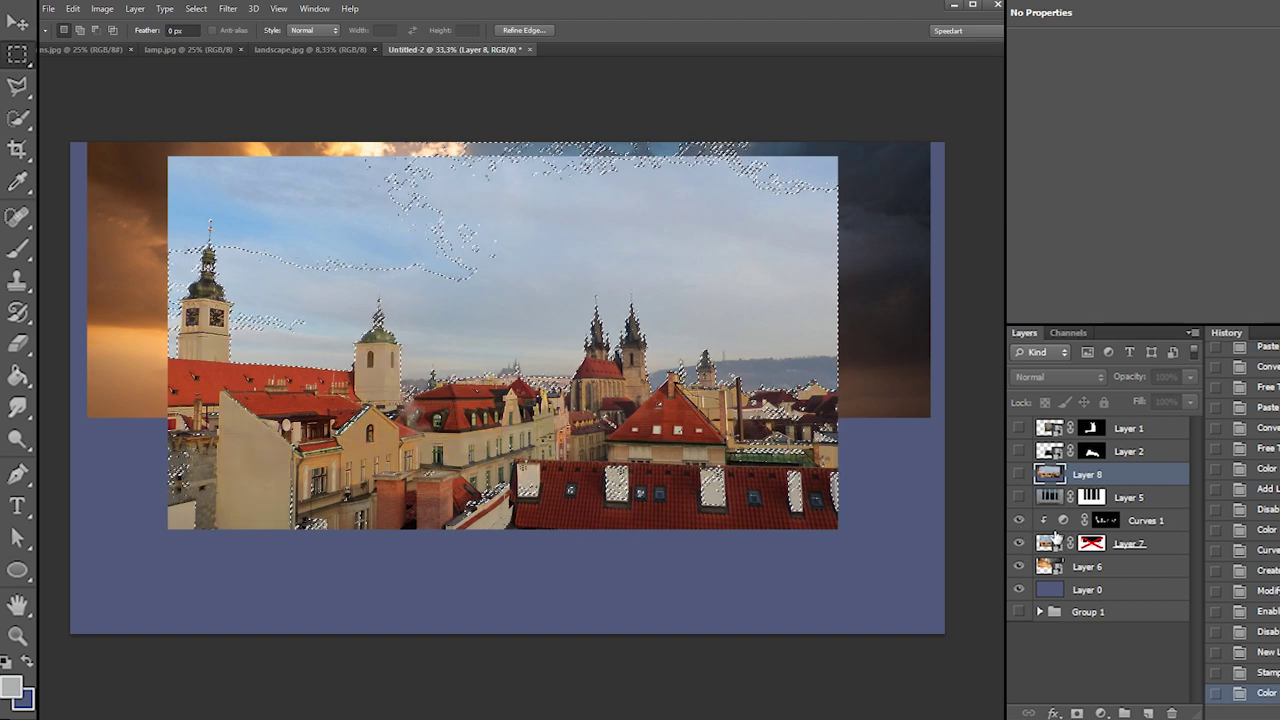
left_click(1089, 543, "shift")
Paint black with a 277 px brush on the rooftops mask inside the selection to hide the pale sky right of the church, and compare with the unmasked photo
key("b")
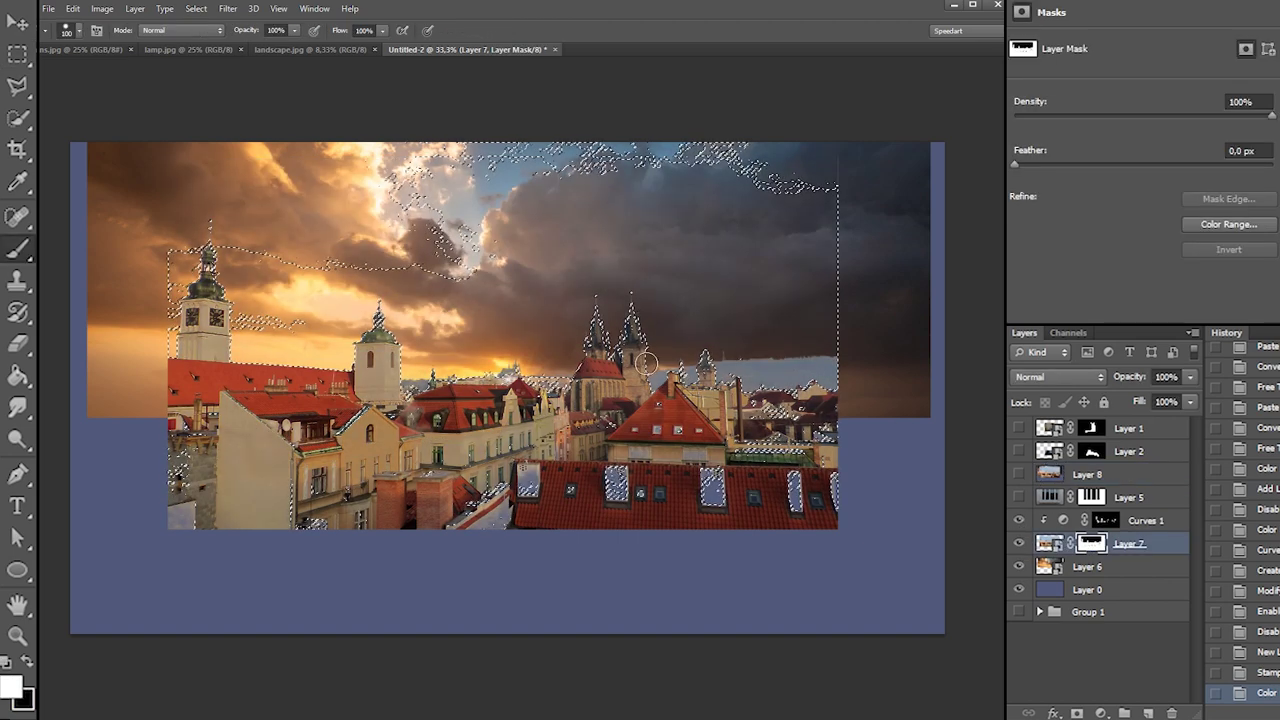
key("x")
mouse_move(733, 384)
left_mouse_down()
mouse_move(788, 354)
mouse_move(713, 277)
left_mouse_up()
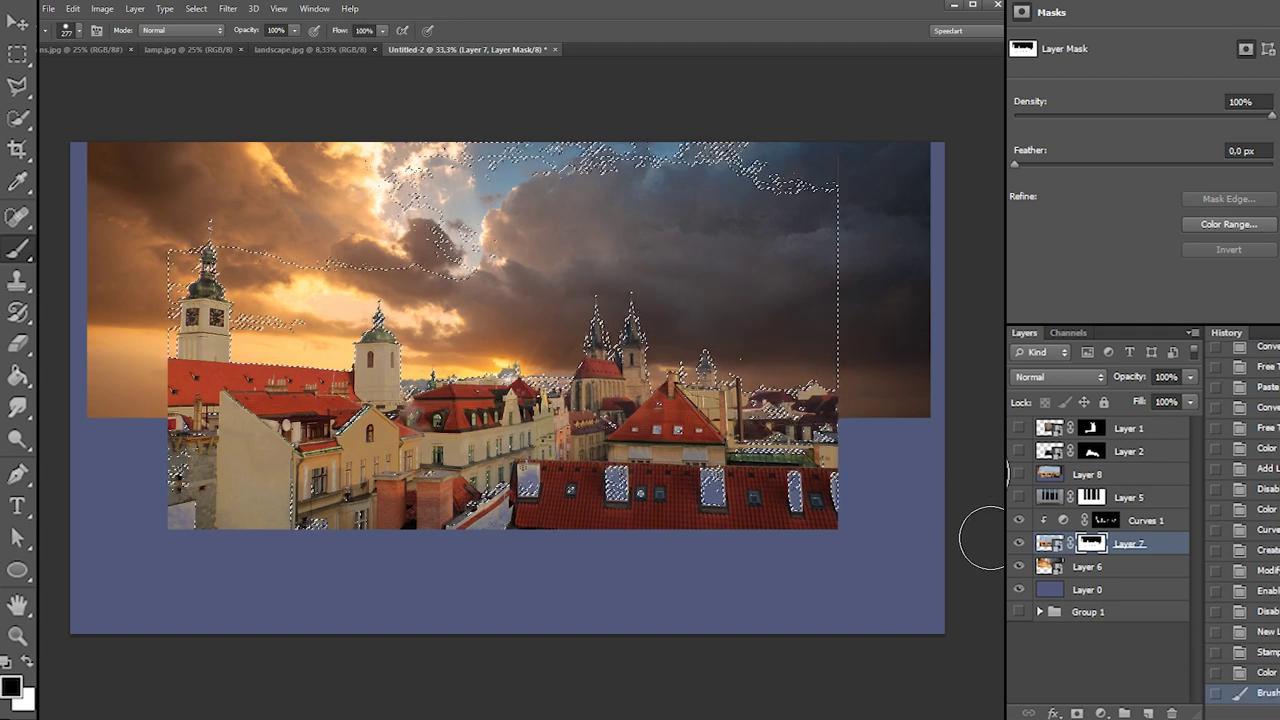
left_click(1090, 543, "shift")
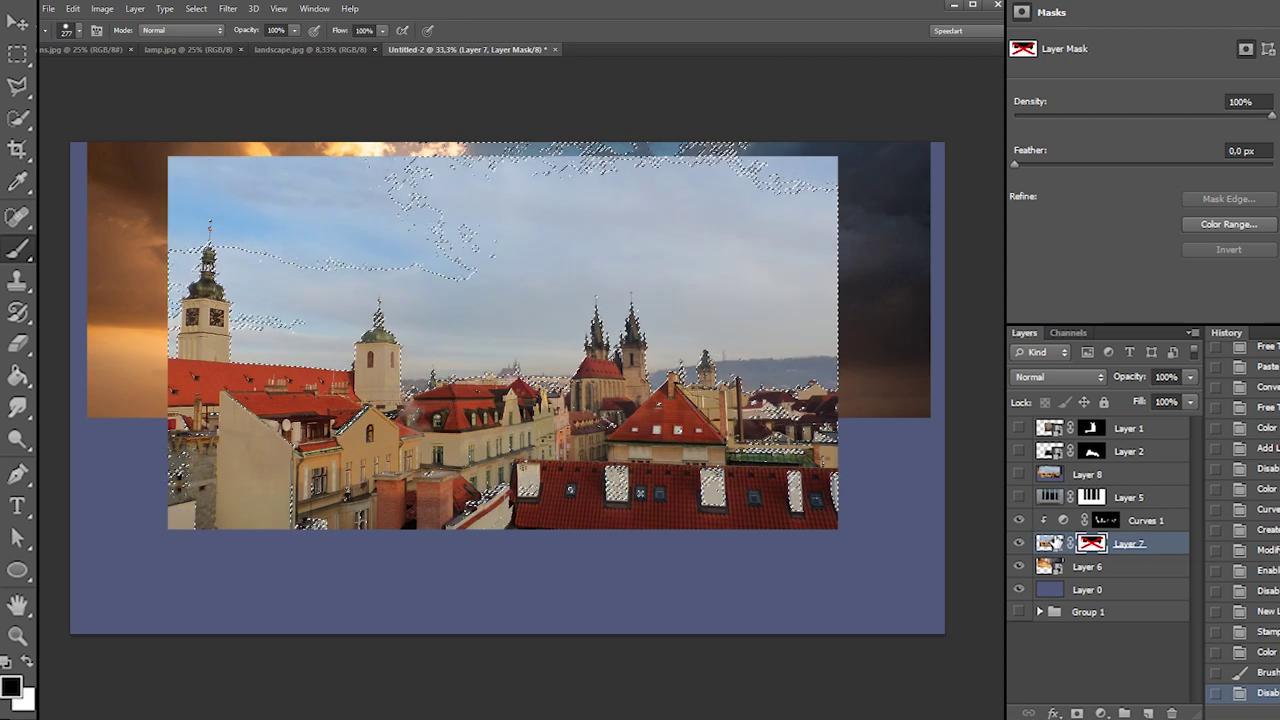
left_click(1090, 543, "shift")
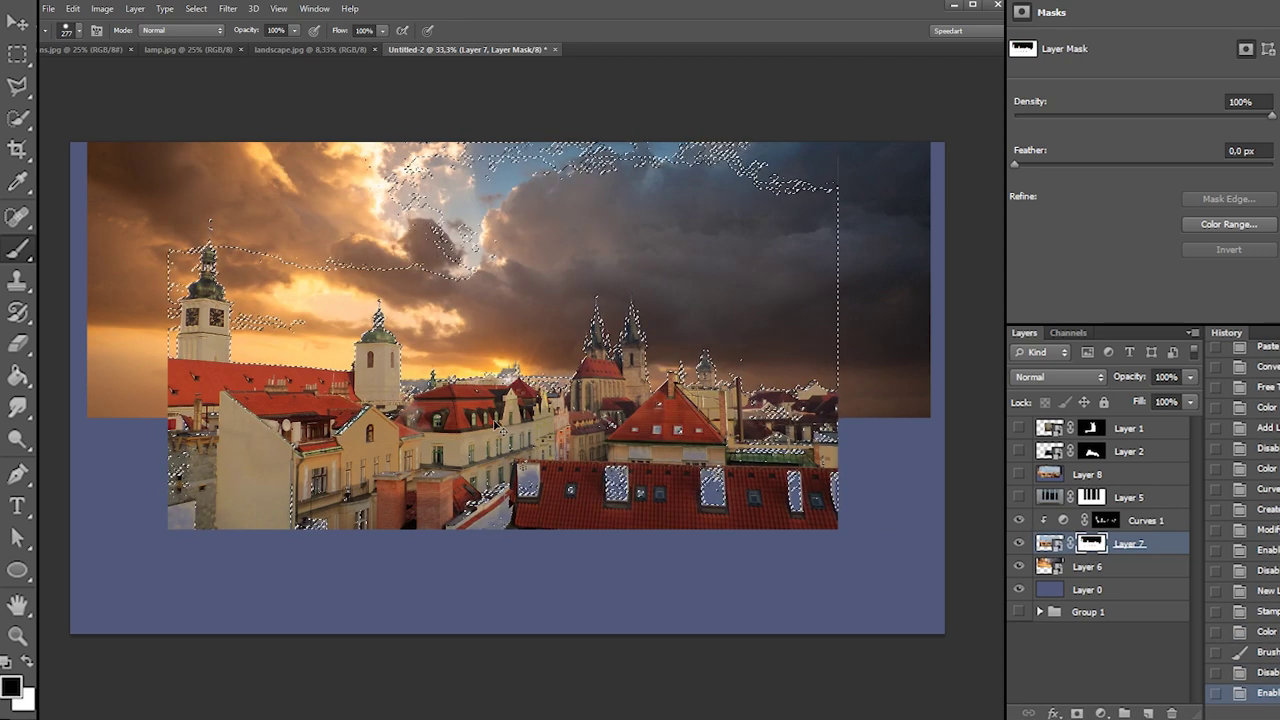
Paint black on the rooftops mask inside the selection along the castle skyline, and deselect
left_click_drag(447, 358, 455, 348)
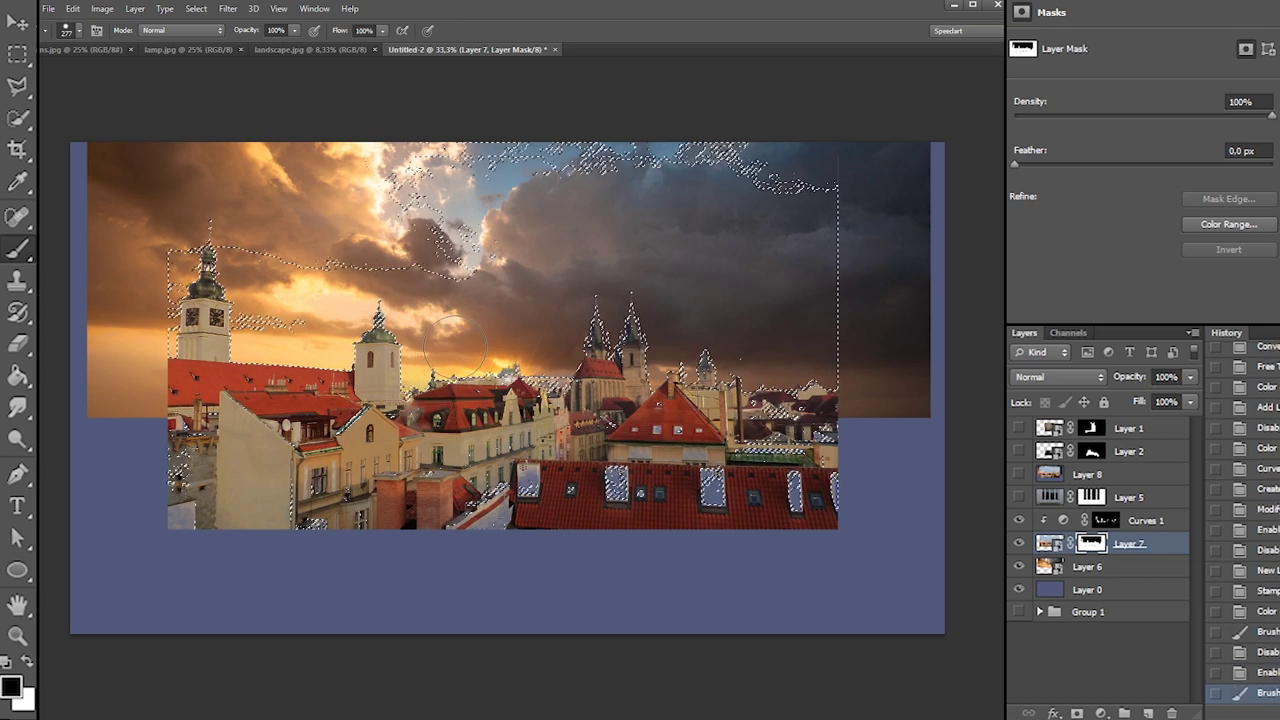
left_click(557, 365)
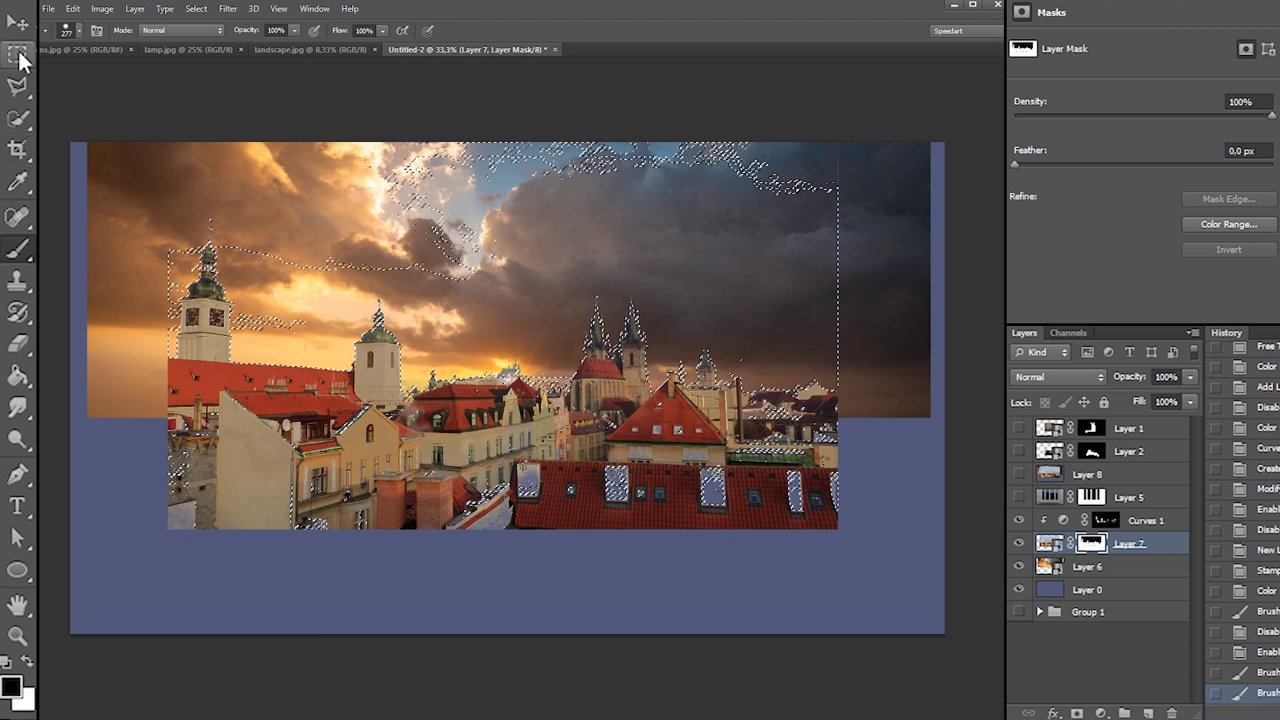
left_click(18, 55)
left_click(505, 245)
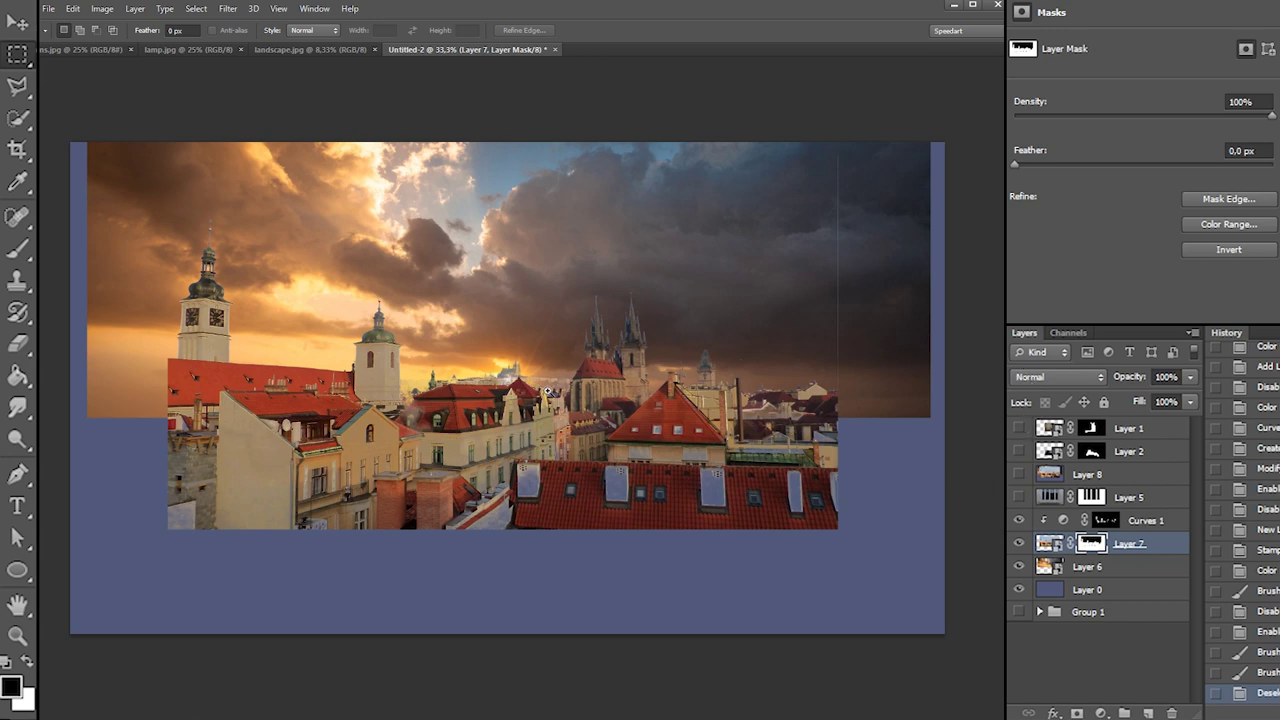
Undo the last mask stroke on the skyline between the castle and the church, and deselect again
scroll(562, 400, "up", 8)
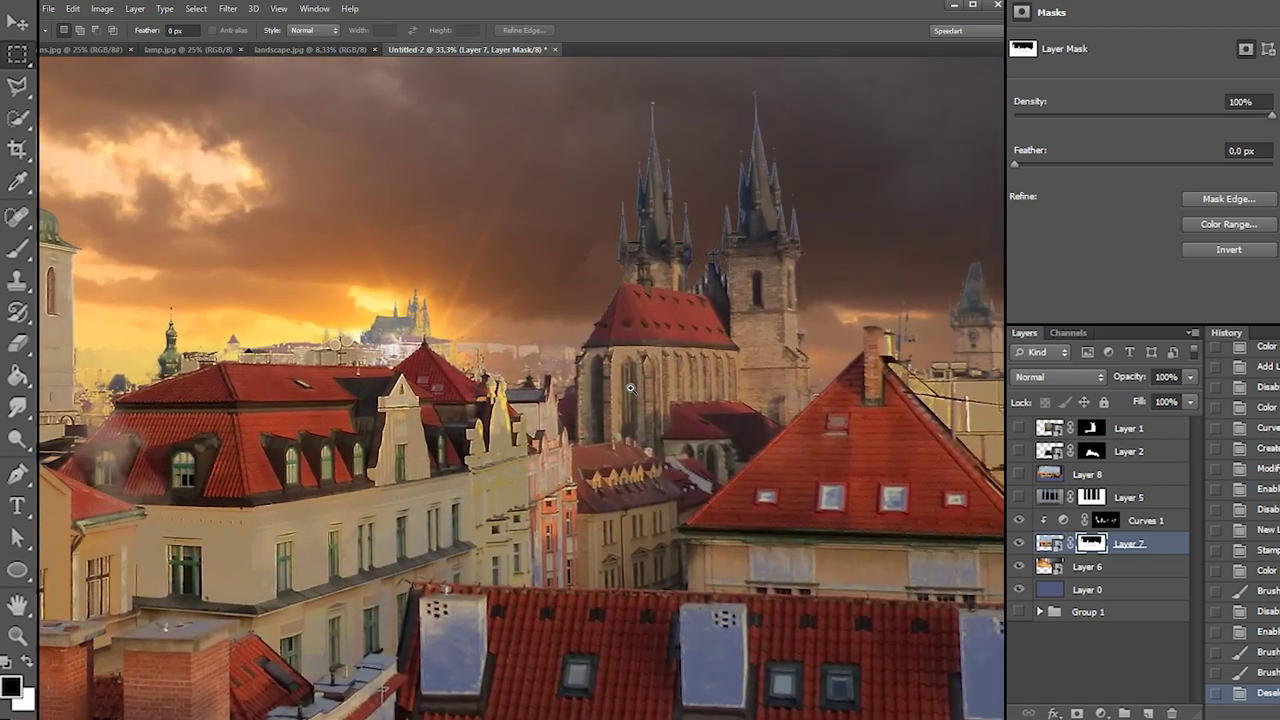
key("b")
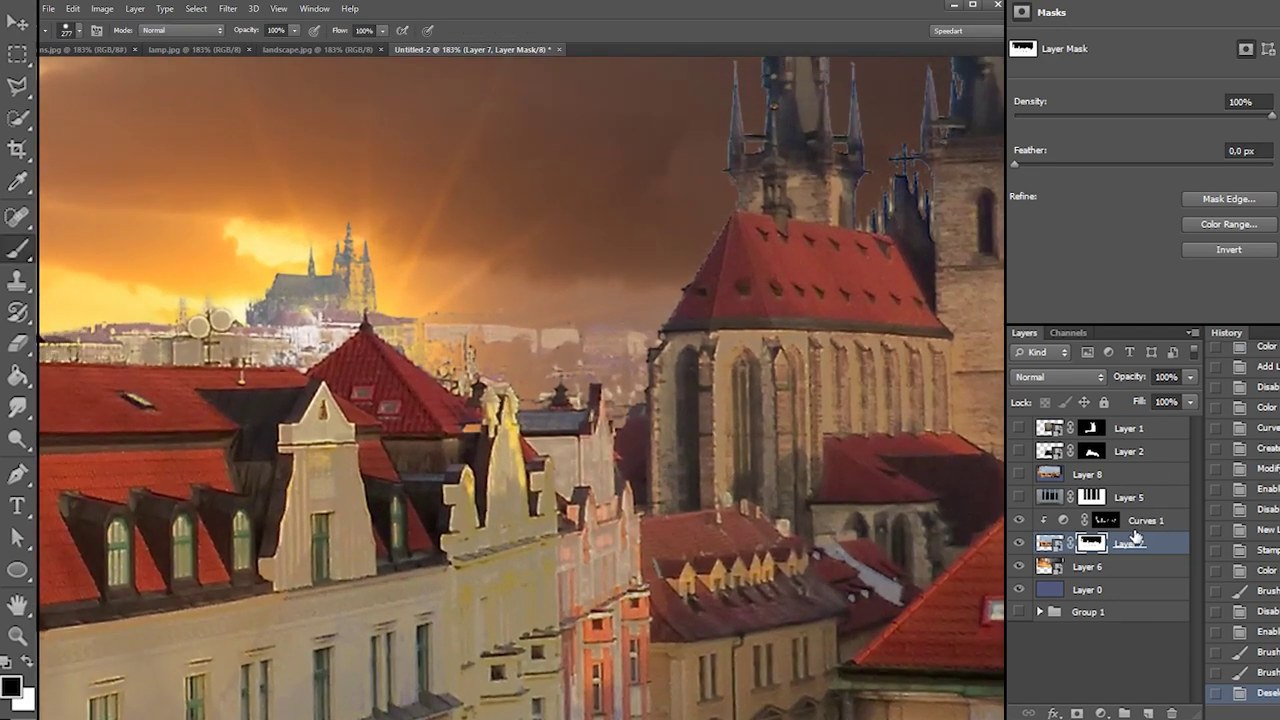
left_click(1093, 545, "ctrl")
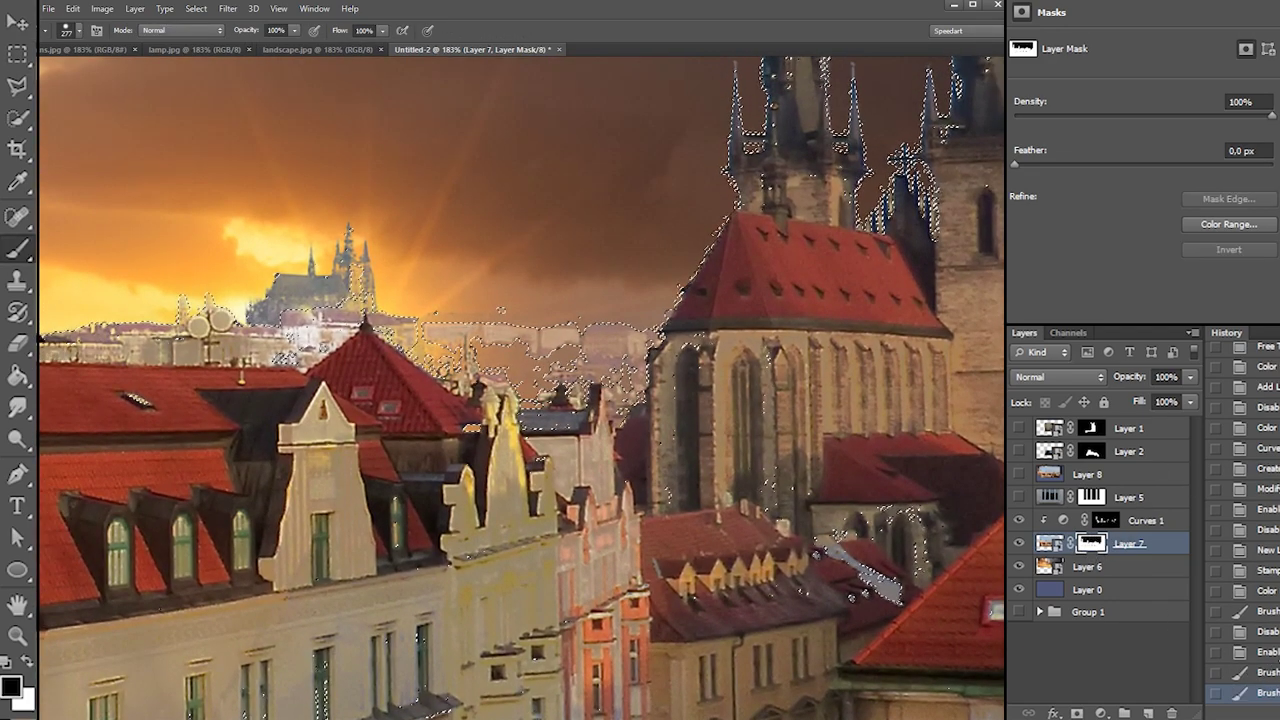
key("ctrl+alt+z")
key("ctrl+alt+z")
mouse_move(850, 505)
left_mouse_down()
mouse_move(836, 500)
mouse_move(941, 552)
left_mouse_up()
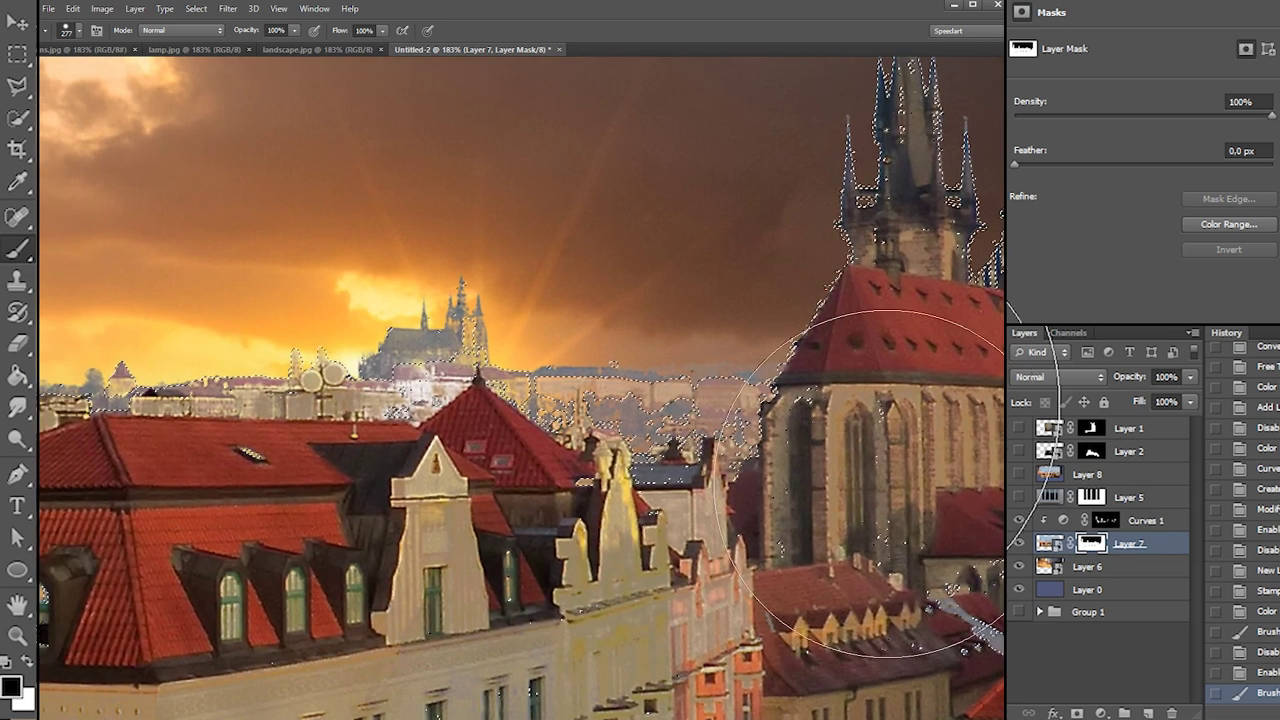
left_click(17, 53)
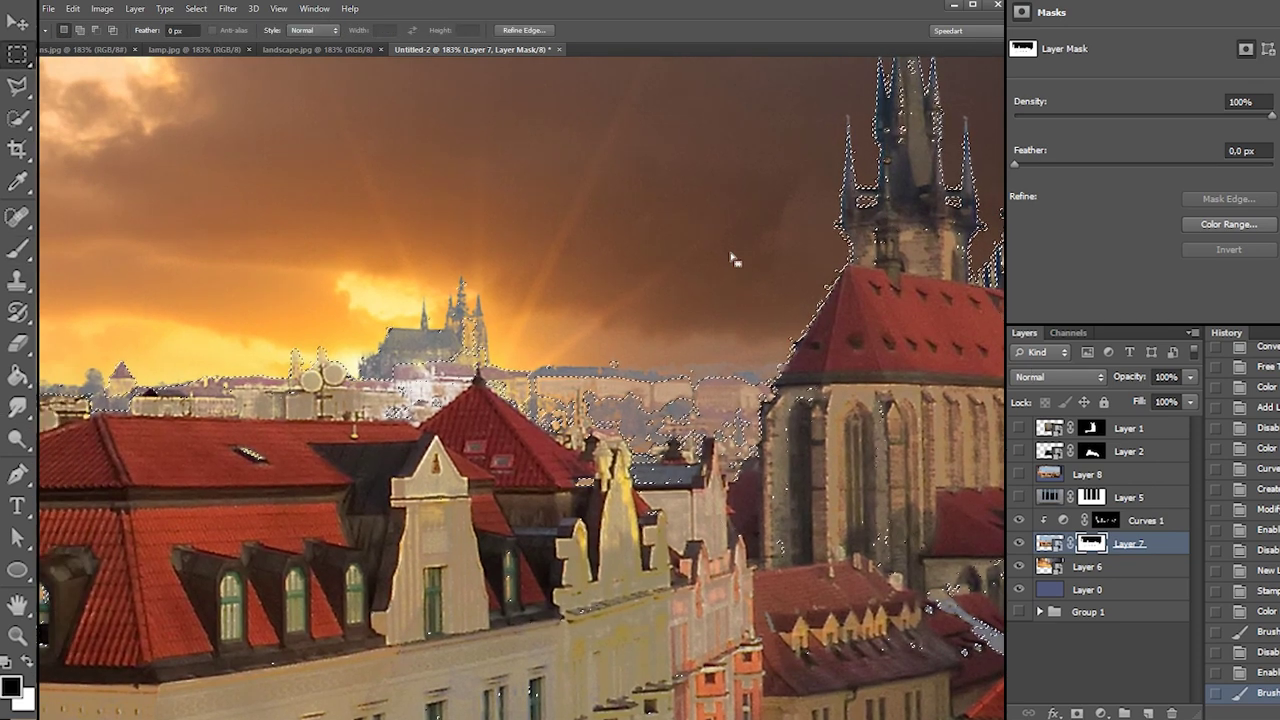
left_click(734, 260)
Compare the skyline with the rooftops mask off and on, and set up a softer white 60 px brush for the mask
left_click(1090, 543, "shift")
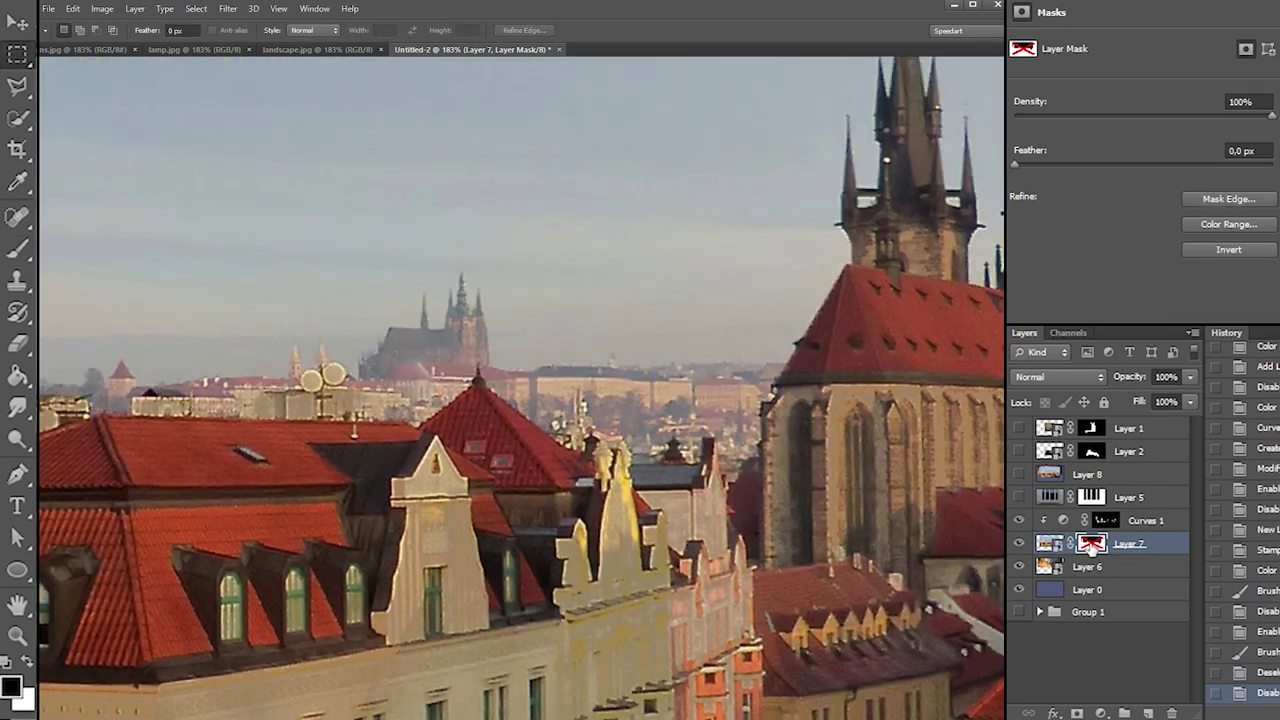
left_click(1090, 543, "shift")
key("b")
right_click(805, 310)
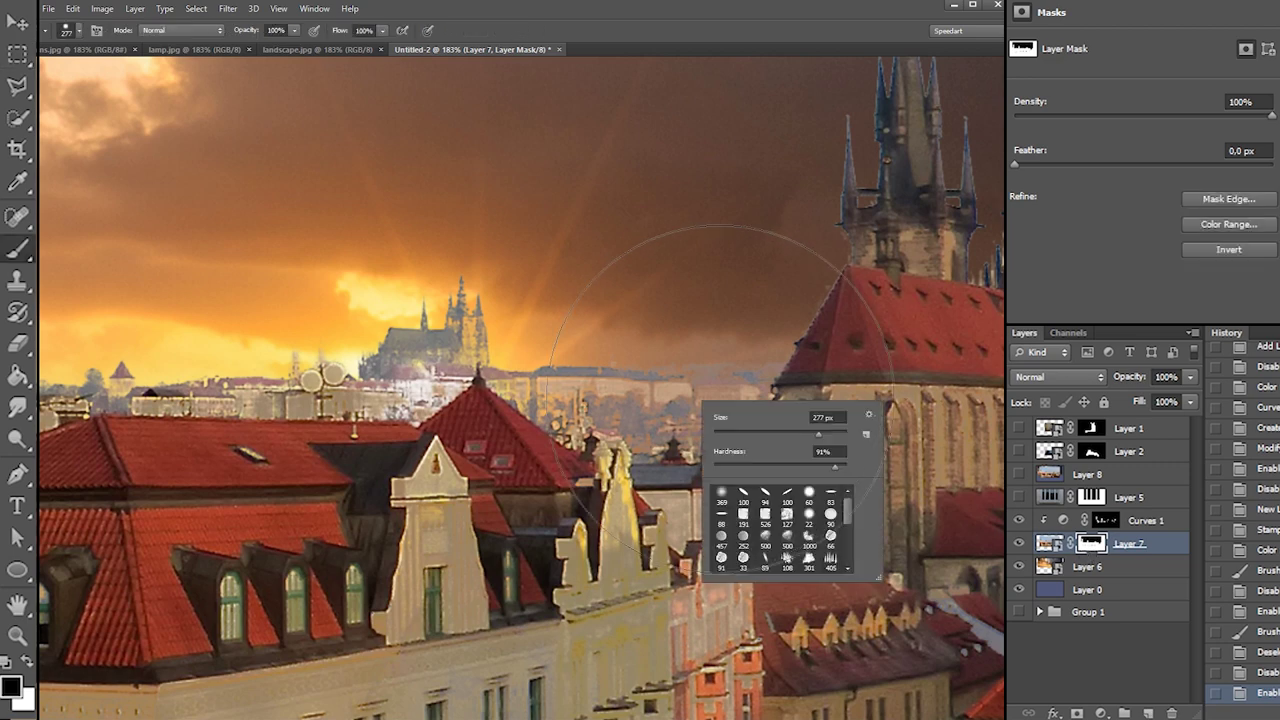
left_click(769, 465)
left_click(731, 432)
key("Return")
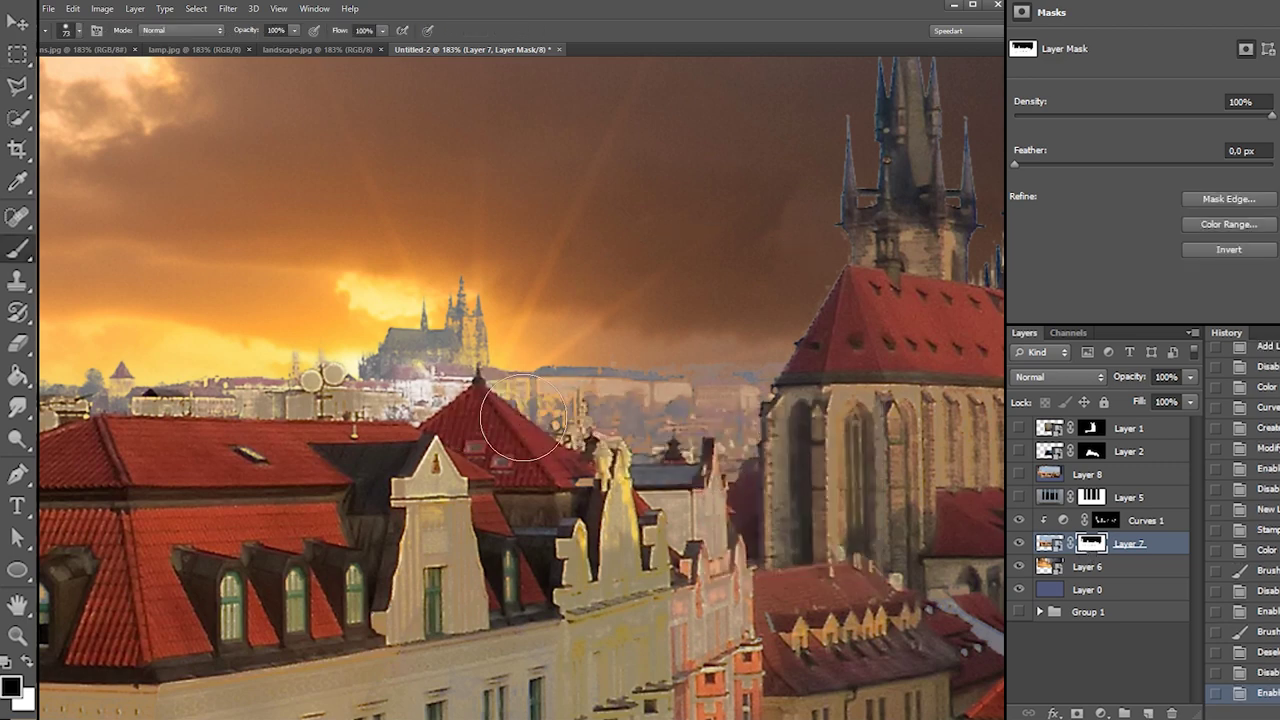
key("x")
right_click(710, 396)
left_click(763, 441)
Paint white on the rooftops mask between the castle and the church to restore the distant houses, undoing the stroke that runs into the sky
mouse_move(480, 418)
left_mouse_down()
mouse_move(588, 410)
mouse_move(444, 414)
mouse_move(782, 418)
left_mouse_up()
mouse_move(637, 377)
left_mouse_down()
mouse_move(818, 378)
mouse_move(740, 360)
left_mouse_up()
key("ctrl+z")
left_click_drag(812, 430, 652, 411)
mouse_move(559, 465)
left_mouse_down()
mouse_move(779, 471)
mouse_move(822, 500)
left_mouse_up()
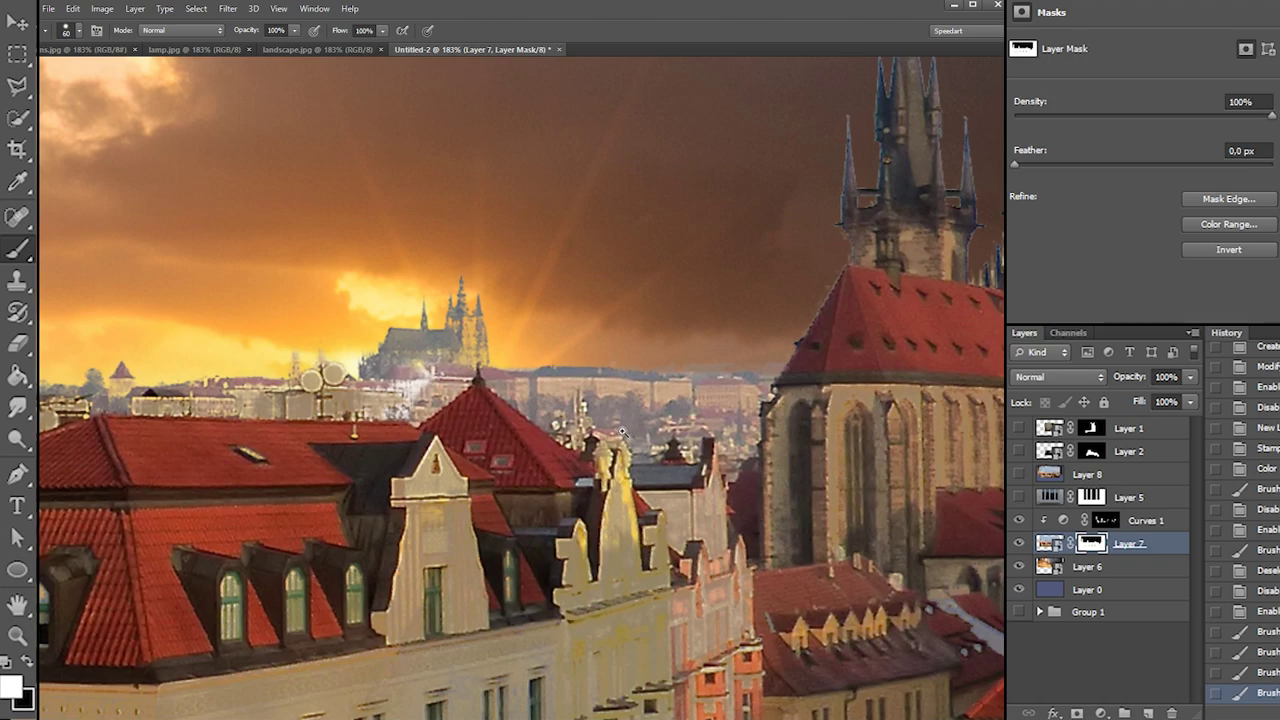
Touch up the rooftops mask around the green spire with a smaller white brush, undoing the broad stroke across the sky
scroll(607, 430, "down", 2)
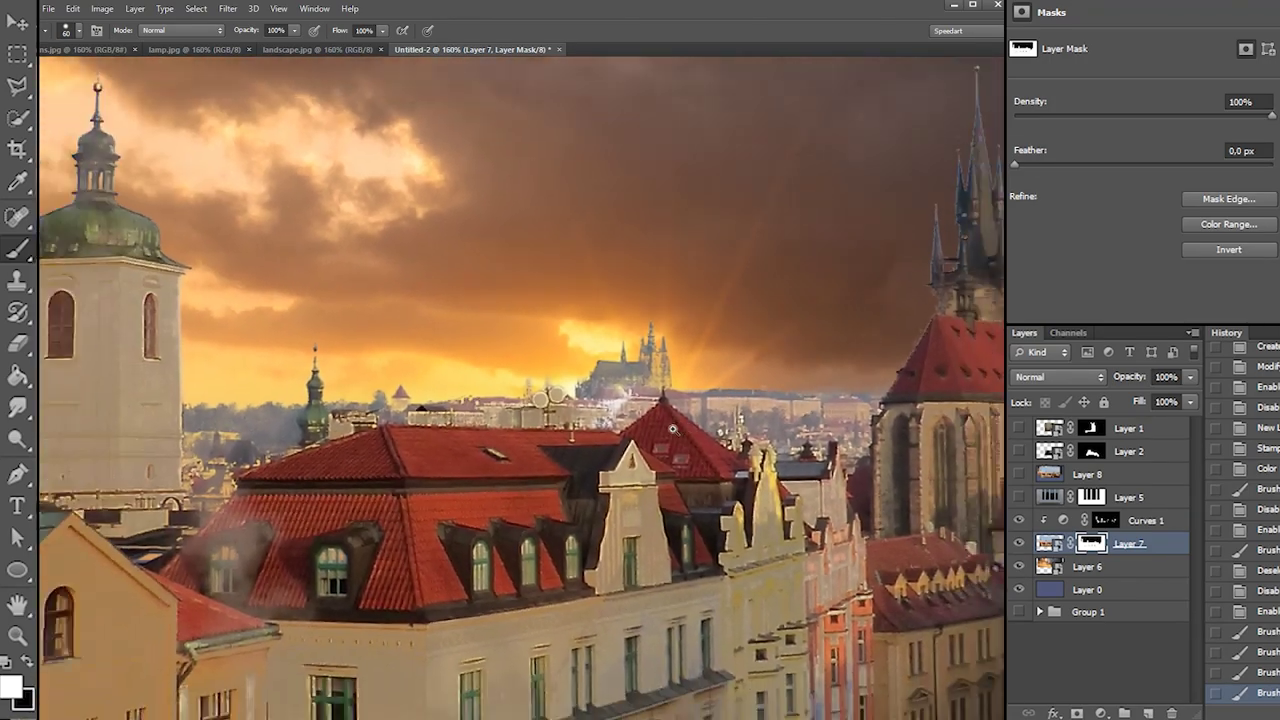
left_click_drag(673, 429, 667, 427)
mouse_move(211, 395)
left_mouse_down()
mouse_move(410, 371)
mouse_move(229, 411)
left_mouse_up()
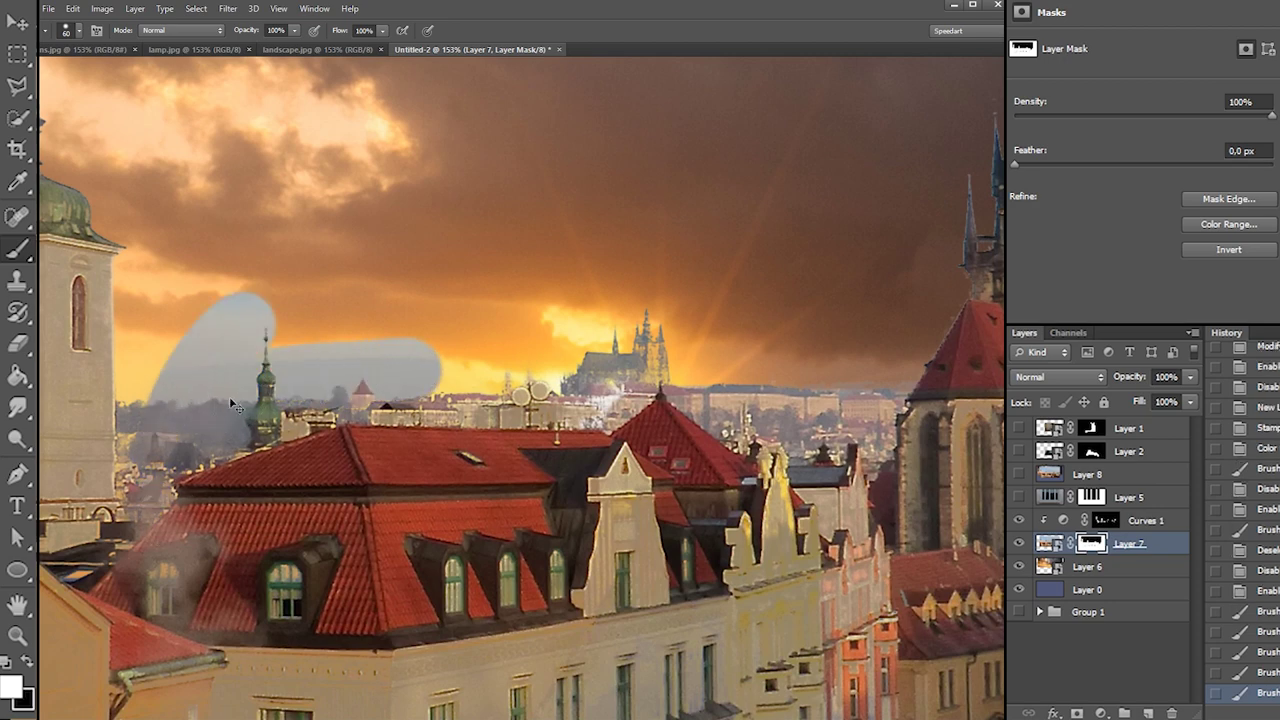
key("ctrl+z")
right_click(277, 389)
left_click_drag(314, 425, 300, 402)
left_click(267, 395)
right_click(282, 367)
left_click(268, 380)
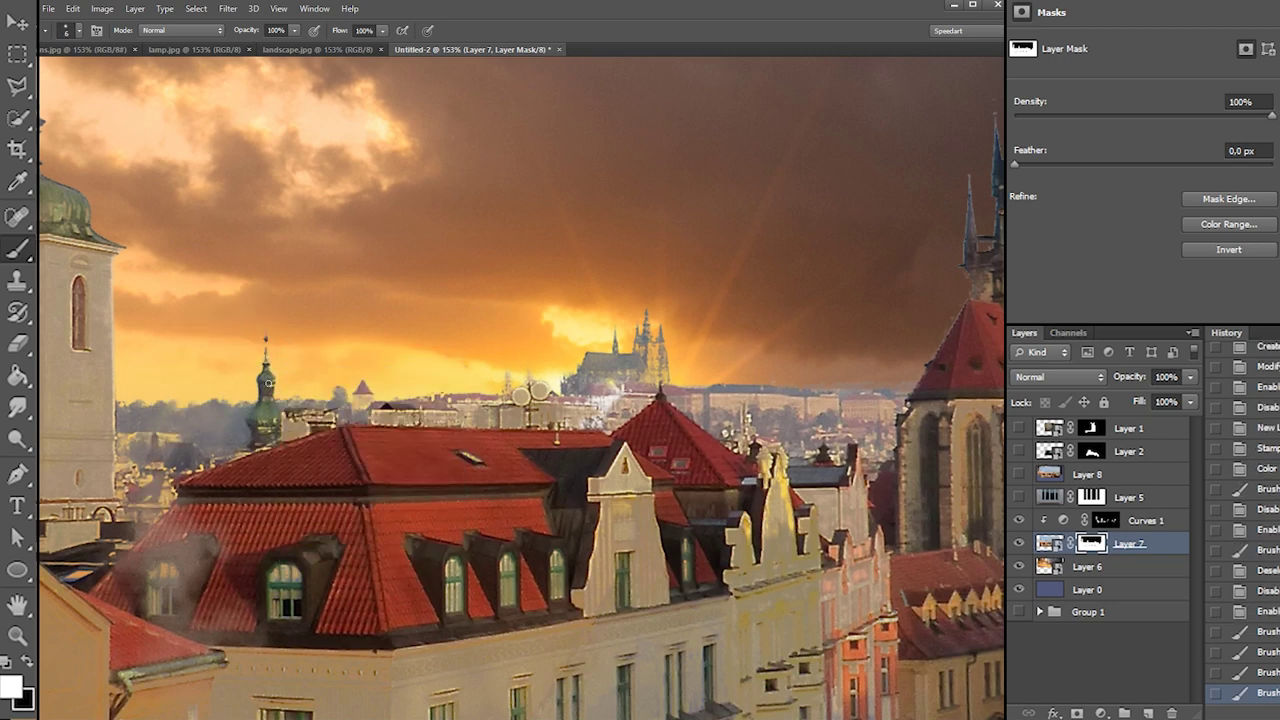
left_click_drag(262, 450, 256, 475)
Paint black on the rooftops mask with a 40 px brush over the haze beside the bell tower, undoing one trial stroke
key("x")
right_click(160, 371)
left_click_drag(177, 407, 130, 524)
left_click(138, 376)
key("ctrl+z")
key("x")
left_click_drag(120, 454, 127, 508)
key("x")
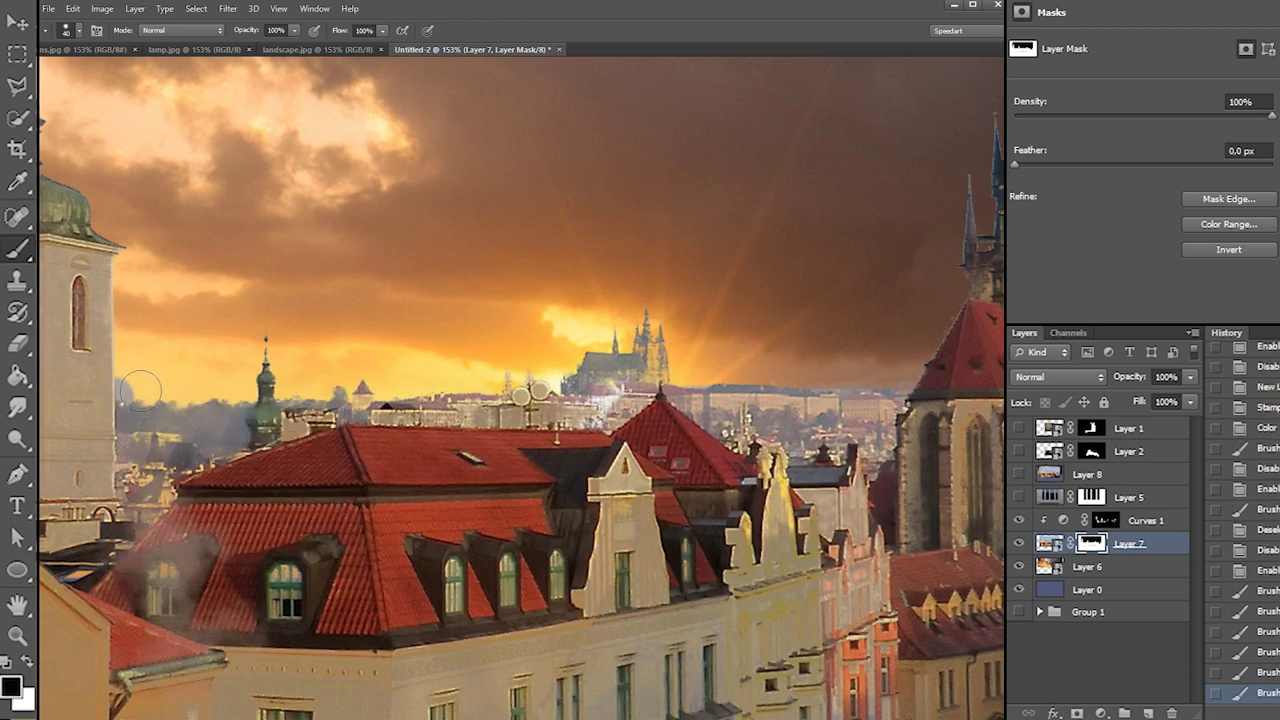
left_click_drag(133, 398, 135, 436)
Set the brush to 17 px and paint black on the rooftops mask down the bell tower's right edge
right_click(152, 450)
type("12")
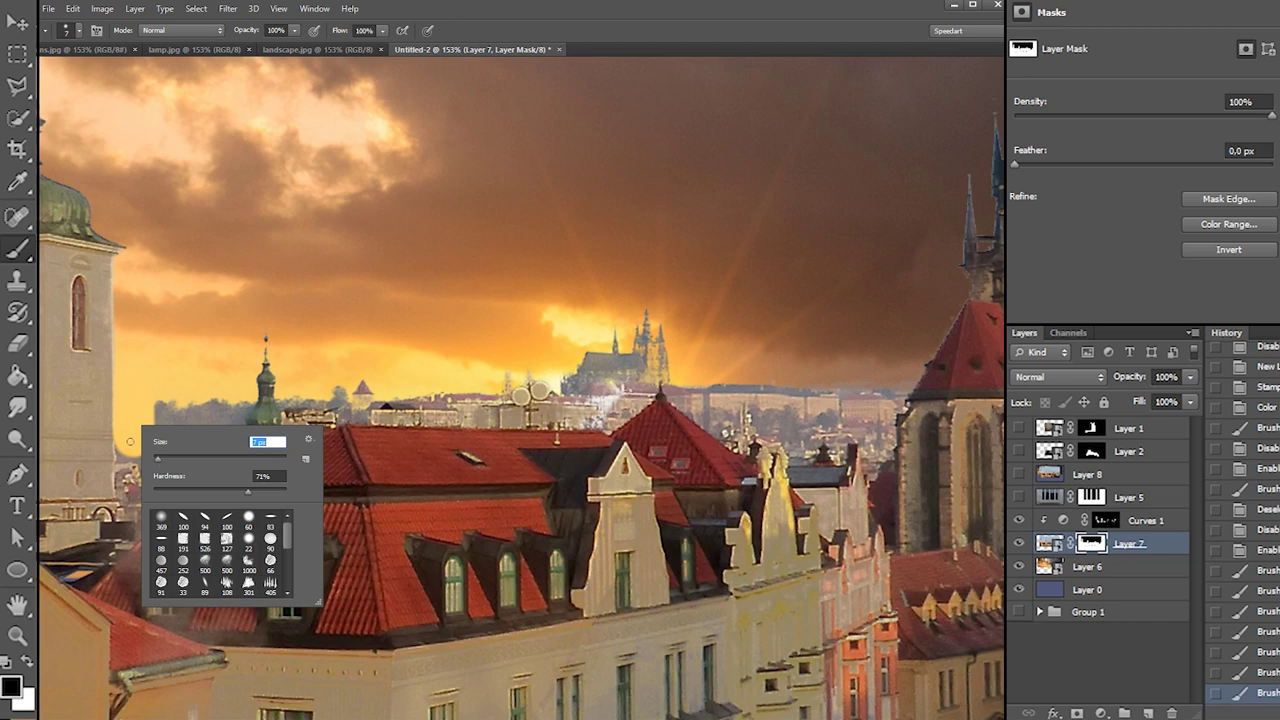
key("Return")
right_click(160, 446)
type("17")
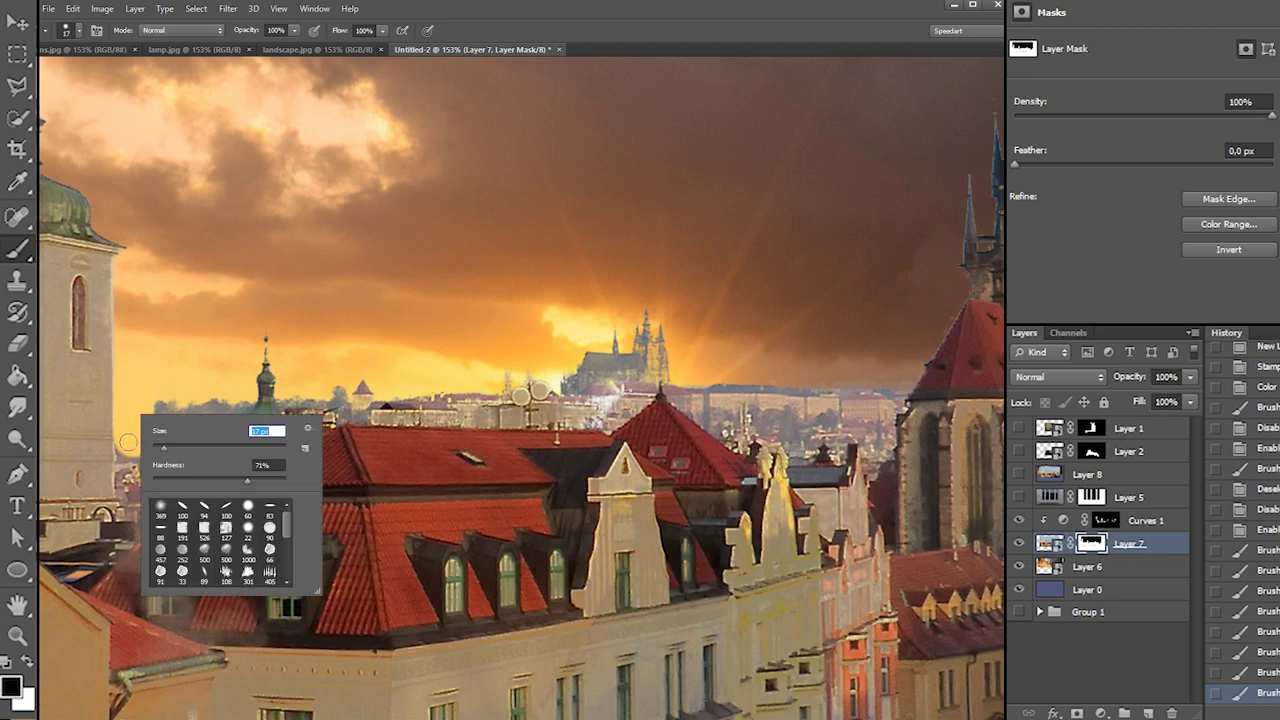
key("Return")
left_click(124, 454)
mouse_move(126, 470)
left_mouse_down()
mouse_move(117, 526)
mouse_move(131, 476)
mouse_move(143, 440)
left_mouse_up()
left_click(124, 469)
left_click(123, 480)
Undo the last mask stroke and paint white over the low roofs at the bell tower's base to restore them
key("x")
key("ctrl+z")
left_click_drag(131, 514, 187, 514)
key("x")
key("x")
key("x")
key("x")
right_click(178, 452)
left_click(246, 459)
mouse_move(155, 435)
left_mouse_down()
mouse_move(190, 410)
mouse_move(150, 412)
left_mouse_up()
key("ctrl+z")
Refine the rooftops mask along the low roofs beside the bell tower with a smaller brush, undoing one stray stroke
right_click(180, 464, "ctrl")
right_click(182, 467)
left_click_drag(254, 484, 226, 484)
key("Return")
left_click(184, 488)
mouse_move(142, 498)
left_mouse_down()
mouse_move(130, 485)
mouse_move(140, 511)
mouse_move(162, 506)
left_mouse_up()
key("ctrl+z")
key("x")
right_click(135, 466)
left_click(161, 500)
key("Return")
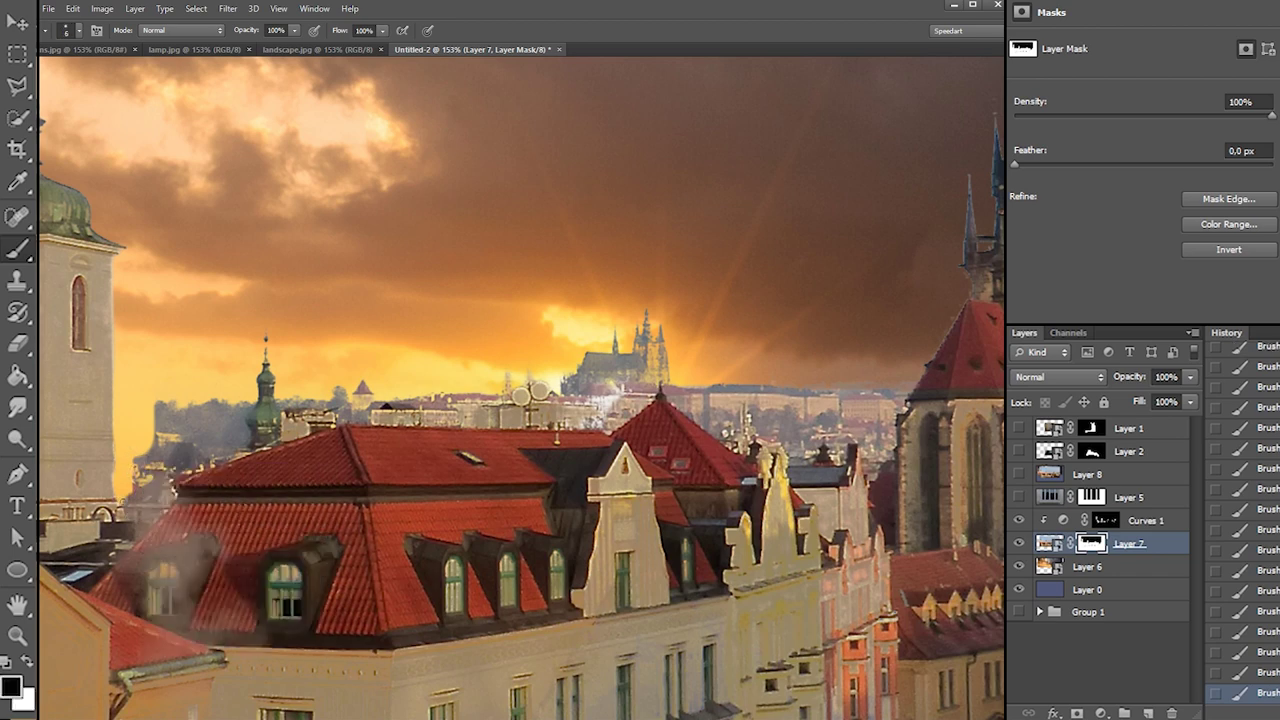
Paint black on the rooftops mask above the pointed grey roof beside the bell tower, and switch to white
right_click(140, 466)
key("Escape")
right_click(146, 462)
key("Escape")
mouse_move(124, 496)
left_mouse_down()
mouse_move(168, 464)
mouse_move(167, 436)
mouse_move(180, 448)
left_mouse_up()
right_click(150, 450)
left_click(187, 480)
key("x")
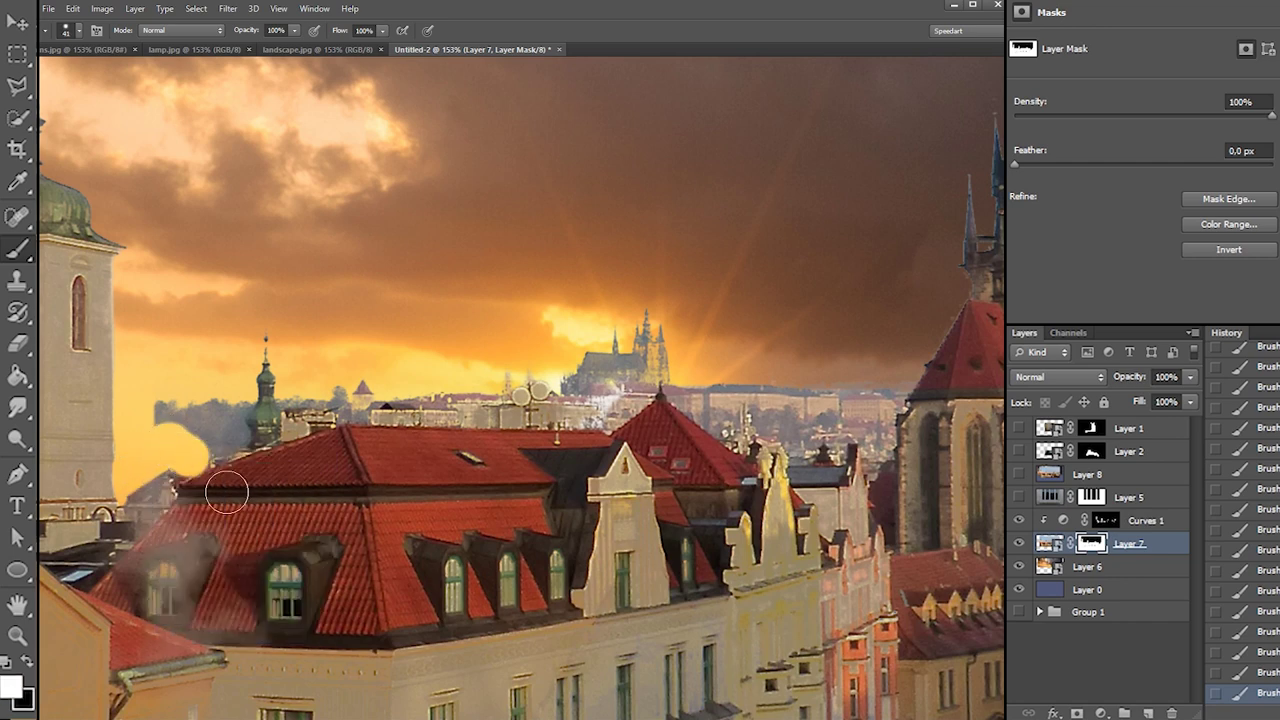
Set the brush to 26 px and touch up the mask near the pointed roof, undoing the white stroke over the haze
key("x")
right_click(243, 409)
left_click(259, 445)
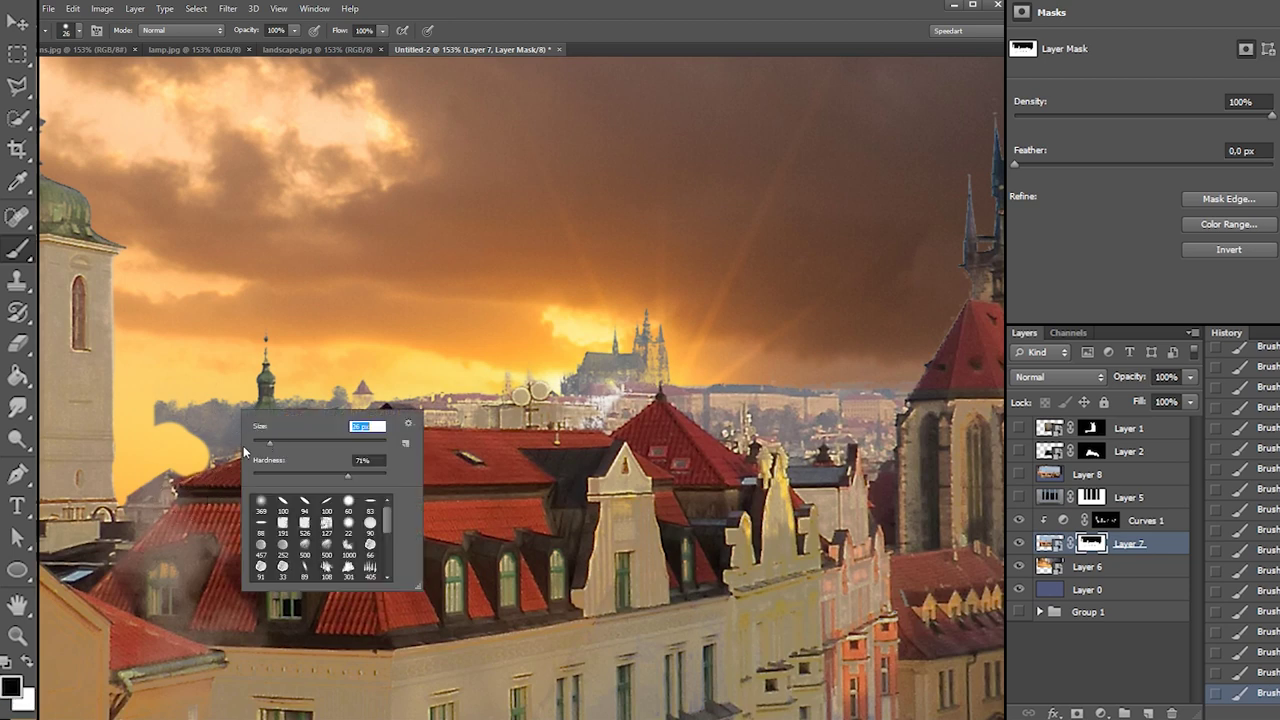
left_click_drag(200, 476, 145, 497)
key("x")
mouse_move(230, 448)
left_mouse_down()
mouse_move(158, 480)
mouse_move(150, 465)
mouse_move(157, 480)
left_mouse_up()
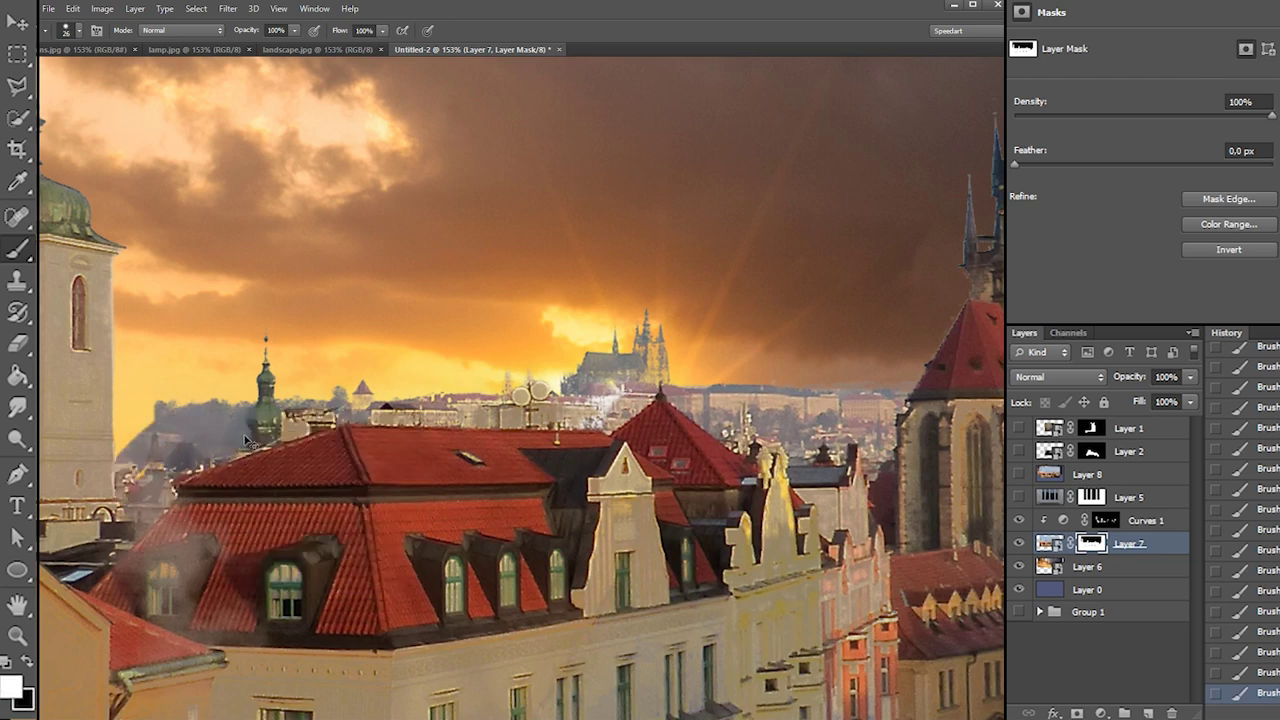
key("ctrl+z")
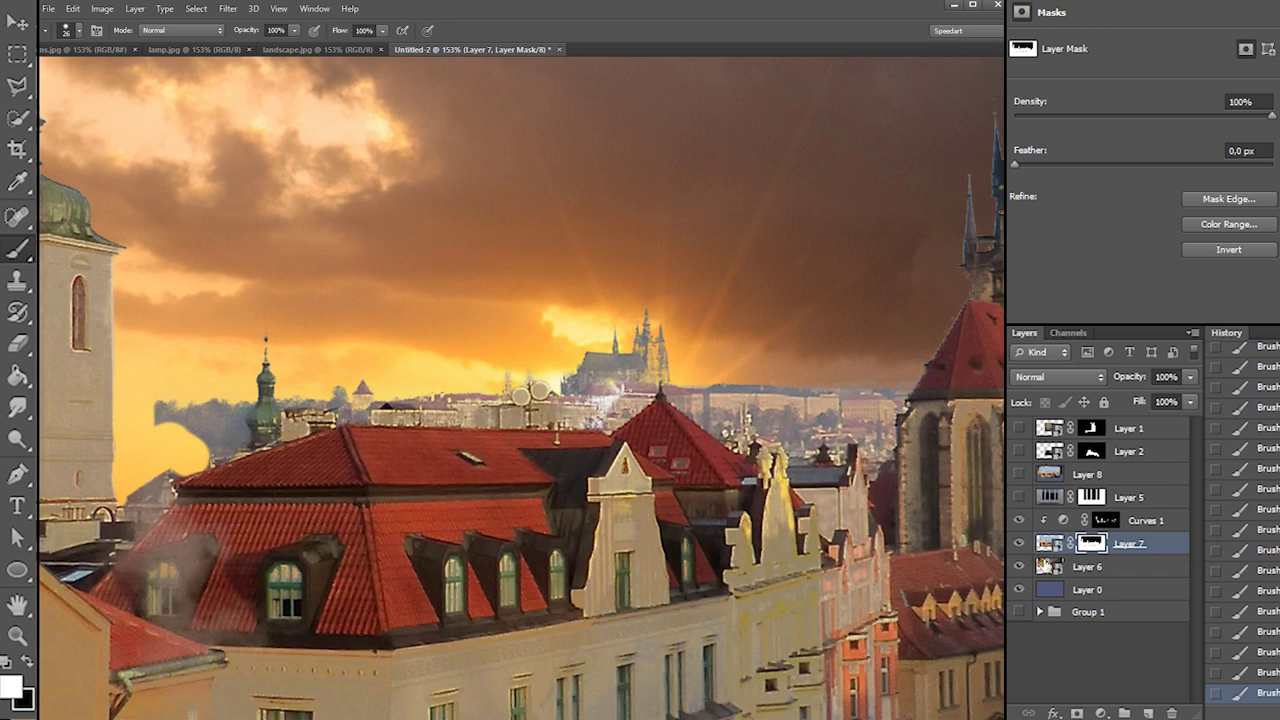
Check the unmasked rooftops photo, re-enable the mask, and paint black over the hazy hill between the bell tower and green spire
left_click(1088, 547, "shift")
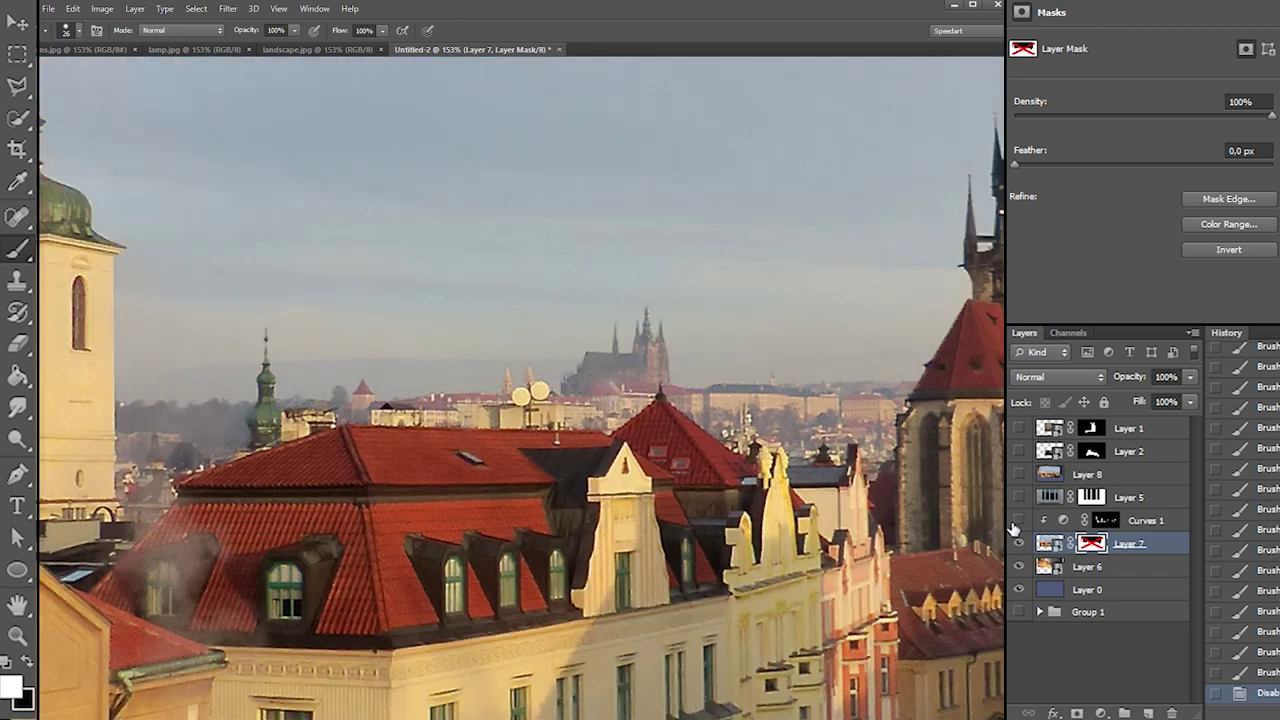
left_click(1017, 521)
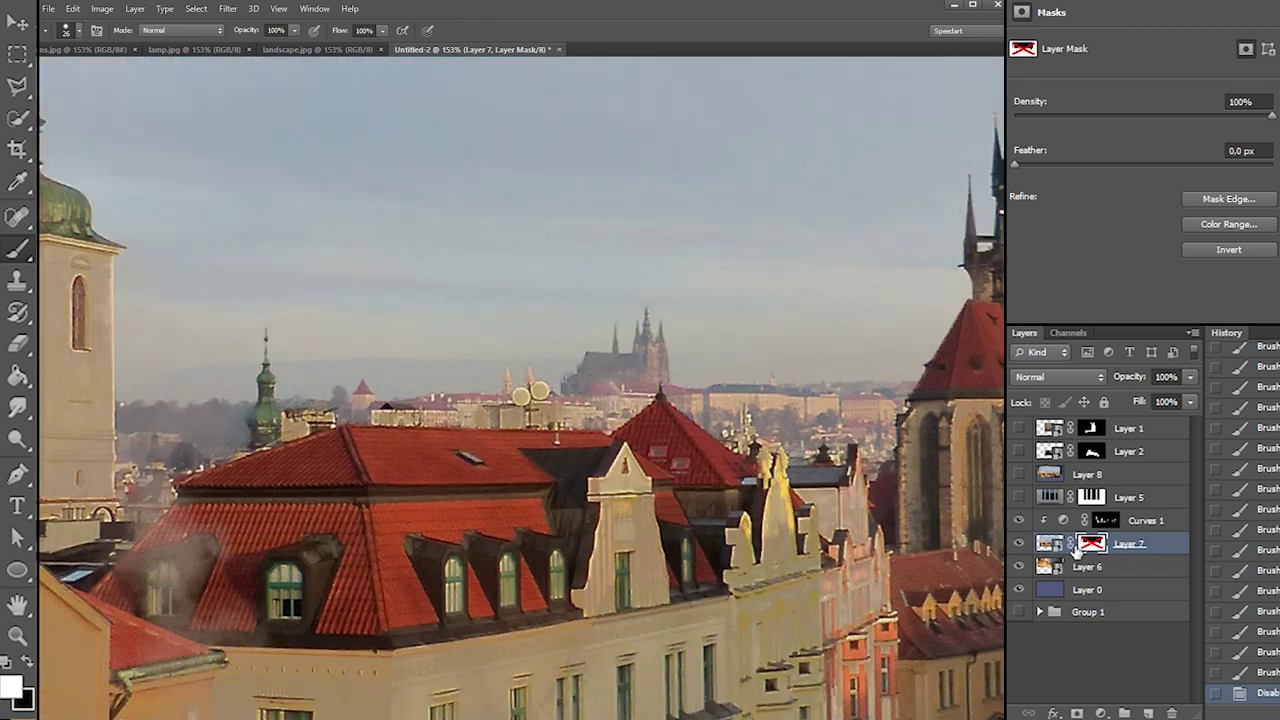
left_click(1090, 545, "shift")
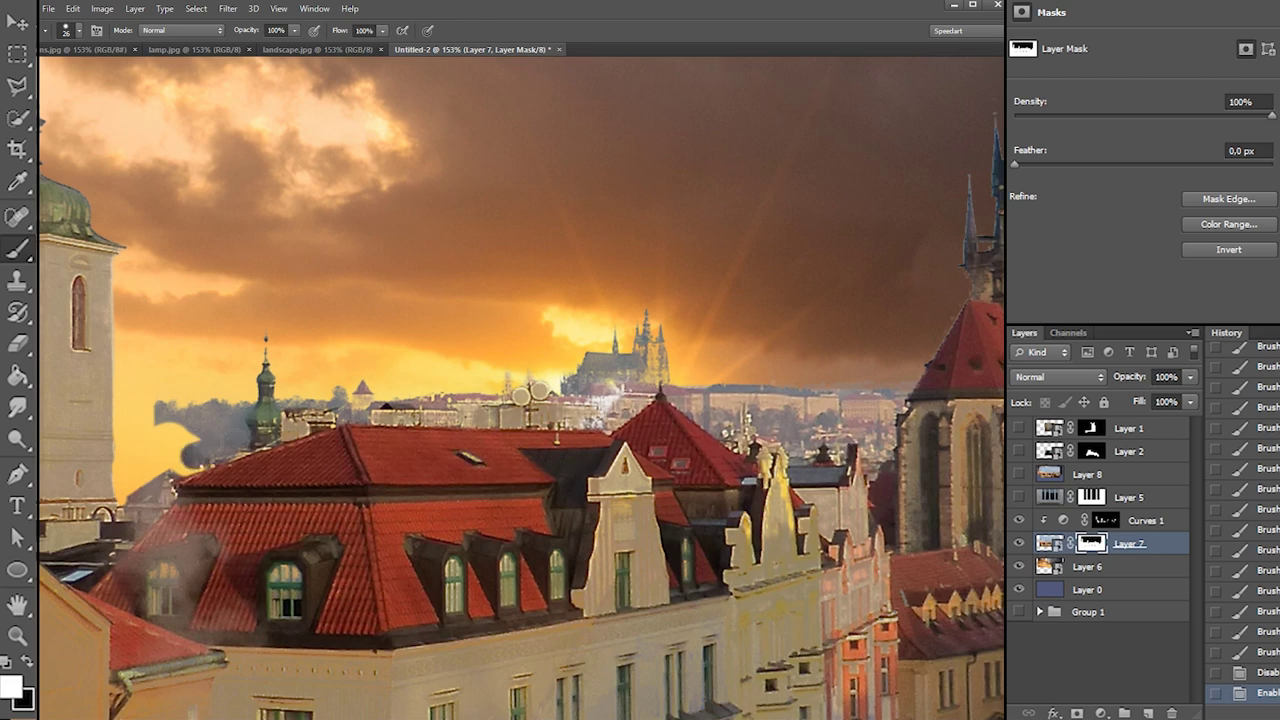
key("x")
mouse_move(199, 458)
left_mouse_down()
mouse_move(252, 449)
mouse_move(222, 410)
mouse_move(229, 433)
mouse_move(242, 398)
mouse_move(211, 442)
mouse_move(162, 389)
mouse_move(199, 426)
left_mouse_up()
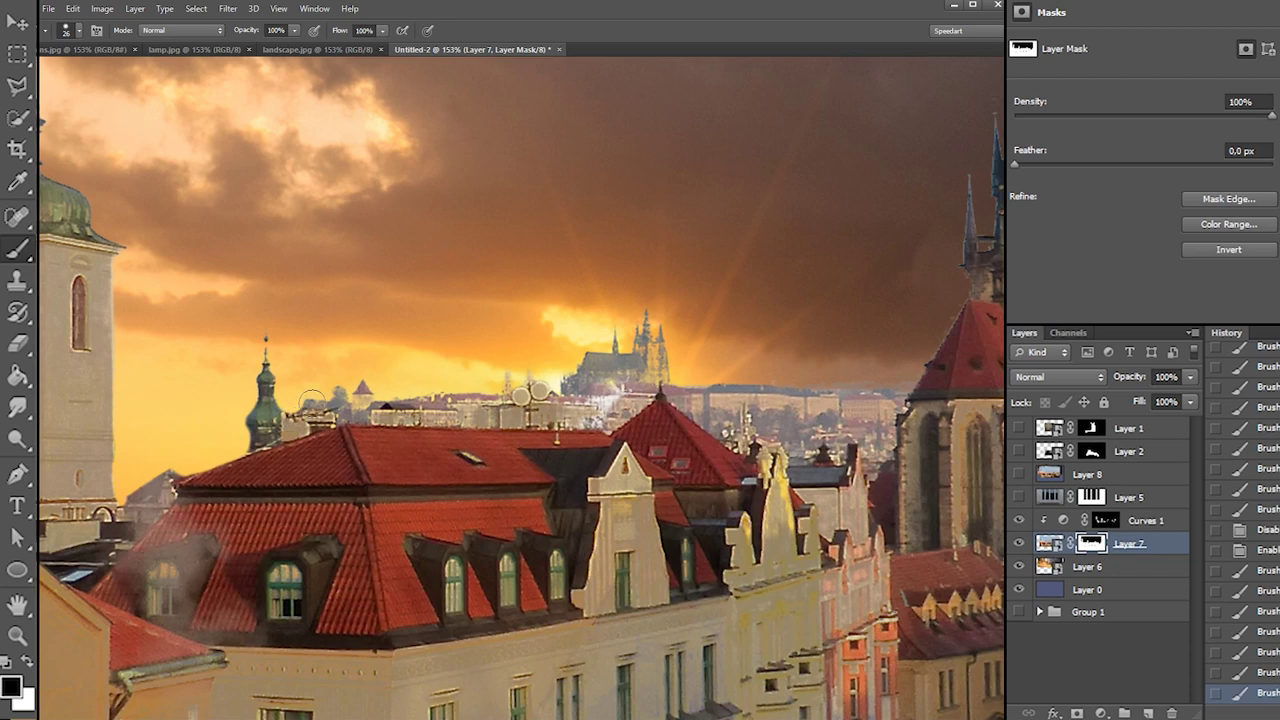
key("x")
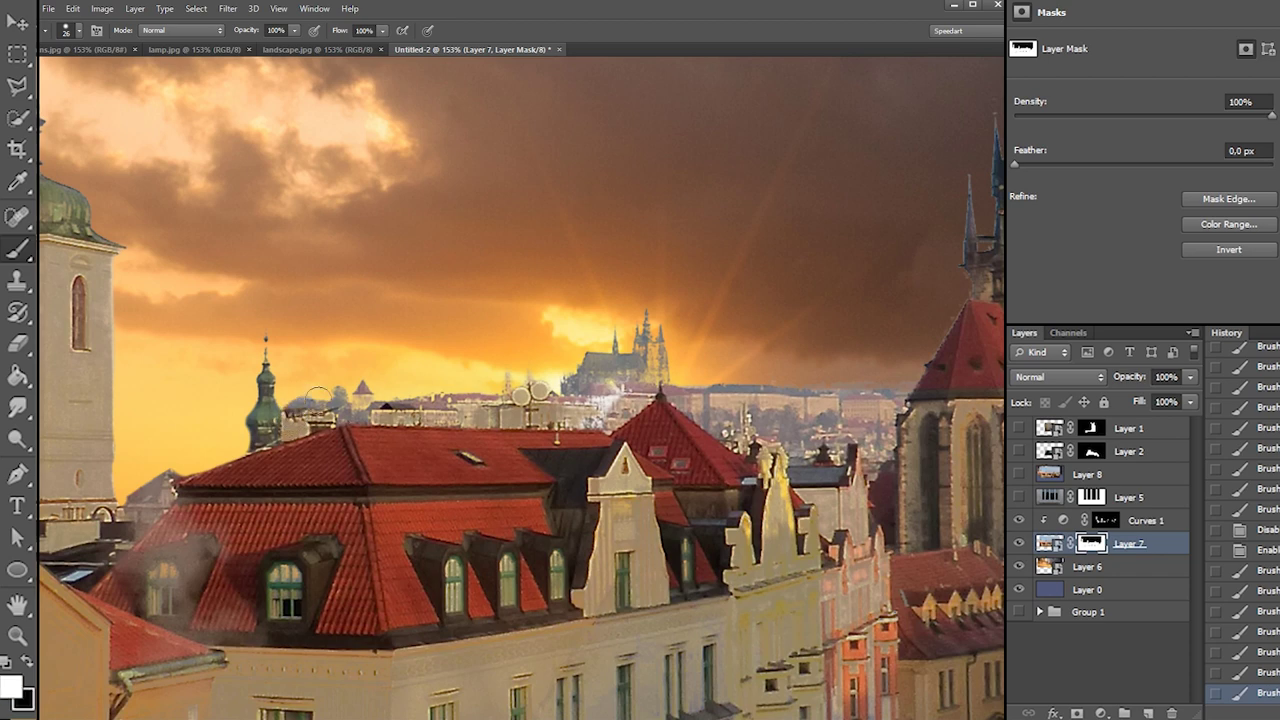
Paint black on the mask over the trees right of the green spire, undoing the white stroke around the small red-roofed tower
key("x")
mouse_move(311, 391)
left_mouse_down()
mouse_move(333, 423)
mouse_move(339, 398)
mouse_move(348, 426)
mouse_move(345, 384)
mouse_move(362, 439)
mouse_move(345, 426)
mouse_move(343, 387)
mouse_move(376, 410)
left_mouse_up()
key("x")
key("x")
key("x")
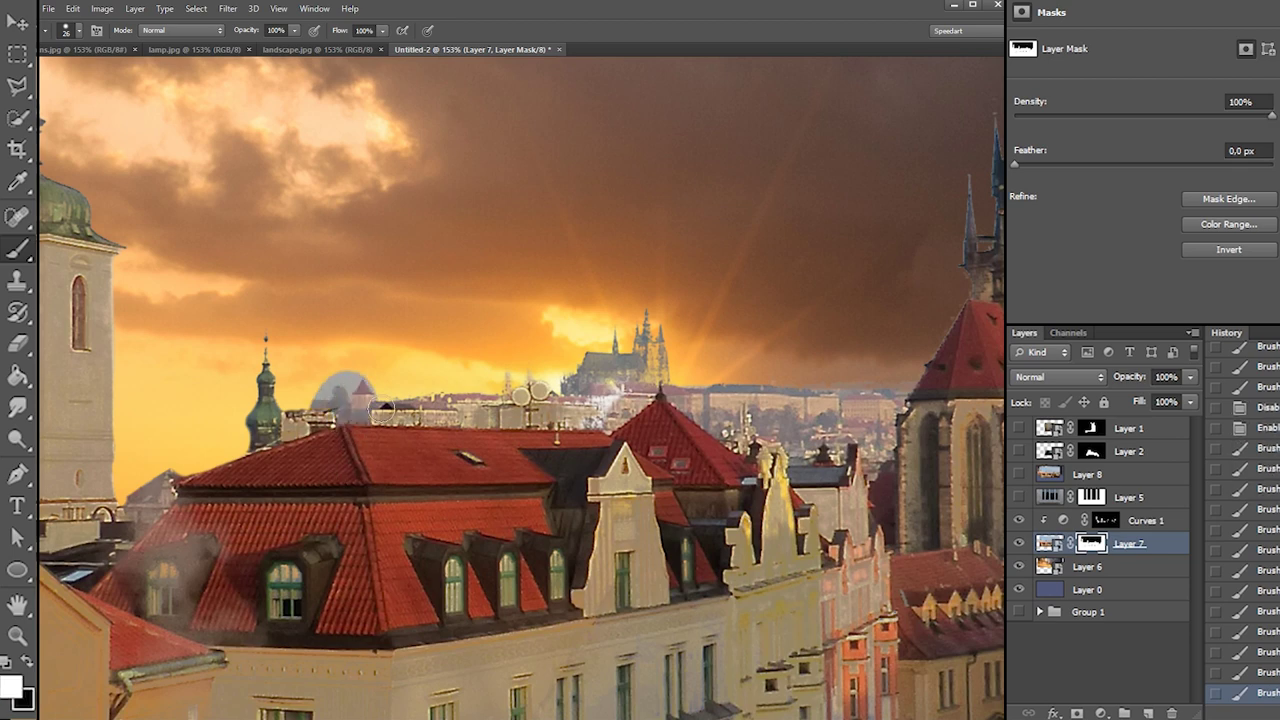
key("ctrl+z")
mouse_move(346, 425)
left_mouse_down()
mouse_move(332, 461)
mouse_move(349, 396)
mouse_move(384, 430)
left_mouse_up()
Refine the rooftops mask around the small red-roofed tower with adjusted brush sizes
key("x")
right_click(366, 392)
key("Return")
key("x")
right_click(367, 391)
left_click_drag(363, 393, 420, 424)
right_click(380, 390)
key("Return")
Paint white with a 72 px brush to restore the houses beside the bell tower, undoing the stroke across the sky
mouse_move(130, 415)
left_mouse_down()
mouse_move(285, 458)
mouse_move(166, 433)
mouse_move(190, 497)
left_mouse_up()
left_click_drag(150, 375, 368, 371)
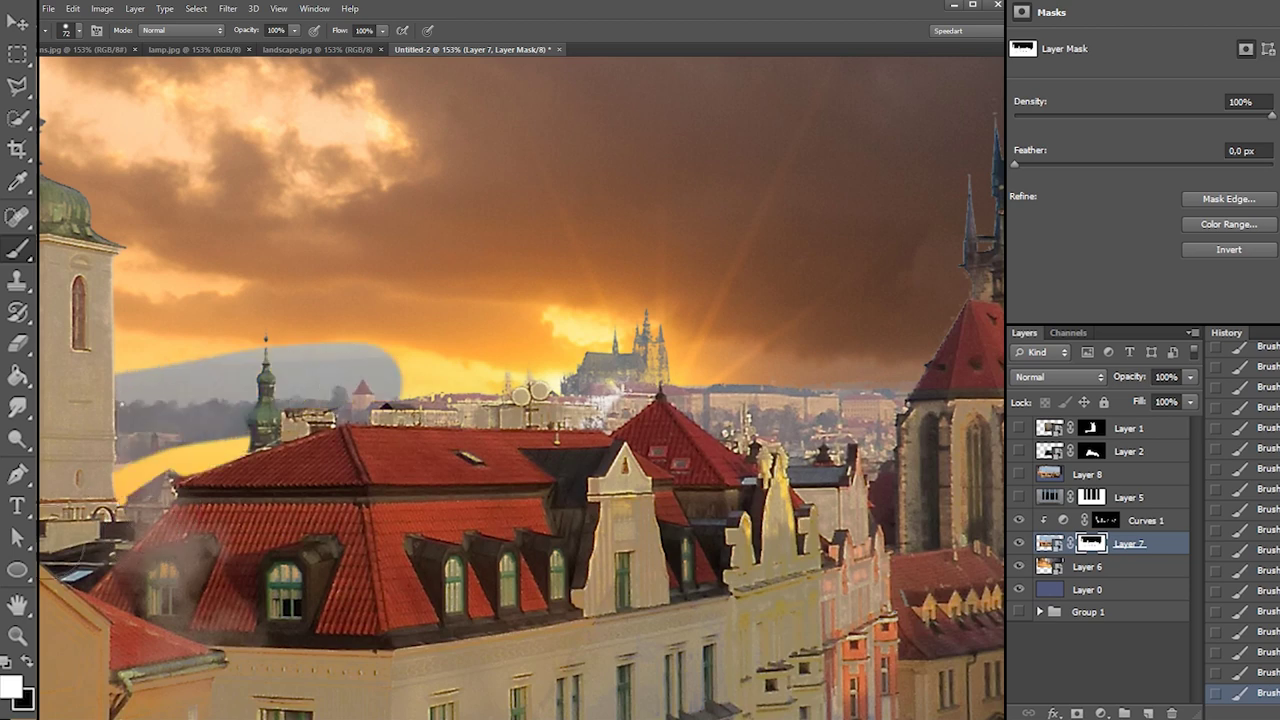
key("ctrl+z")
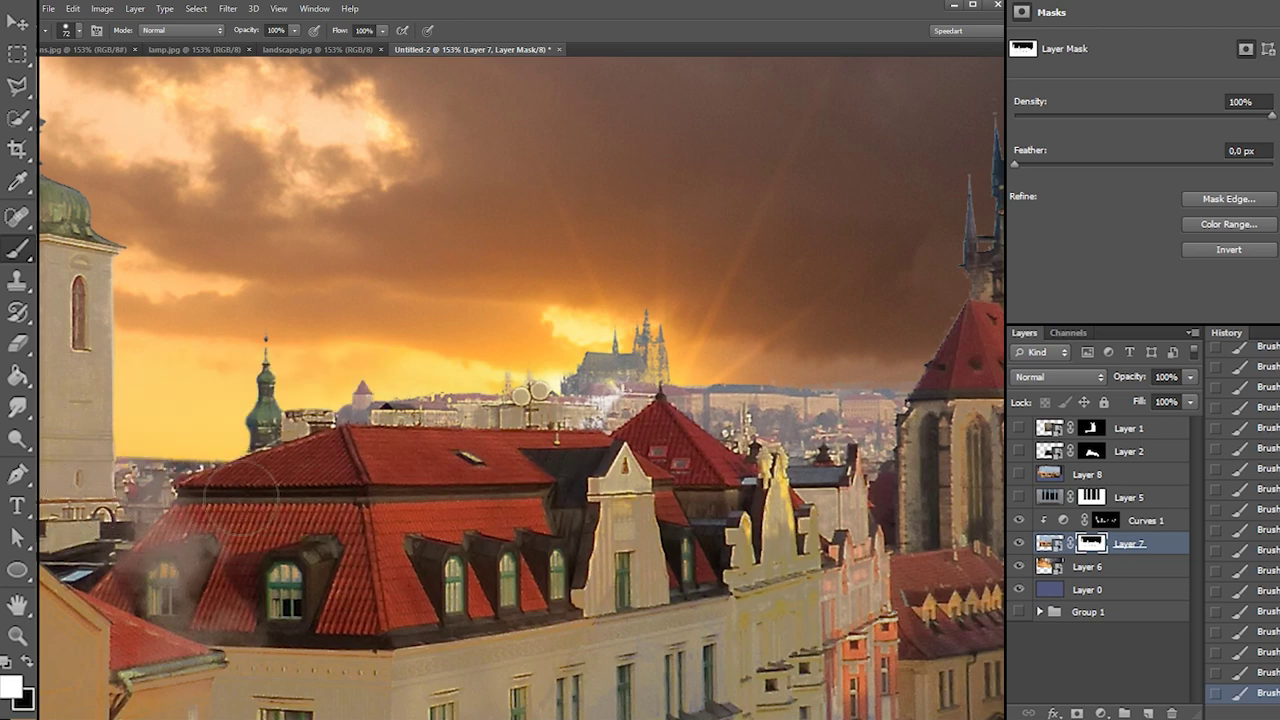
Reveal and trim the small dark spire beside the bell tower on the mask with a 14 px brush, undoing one stroke
right_click(160, 460)
left_click_drag(200, 503, 194, 505)
mouse_move(126, 473)
left_mouse_down()
mouse_move(171, 490)
mouse_move(124, 466)
mouse_move(190, 425)
mouse_move(176, 435)
mouse_move(145, 410)
mouse_move(161, 477)
mouse_move(159, 437)
left_mouse_up()
right_click(151, 450)
key("ctrl+z")
key("x")
key("x")
key("x")
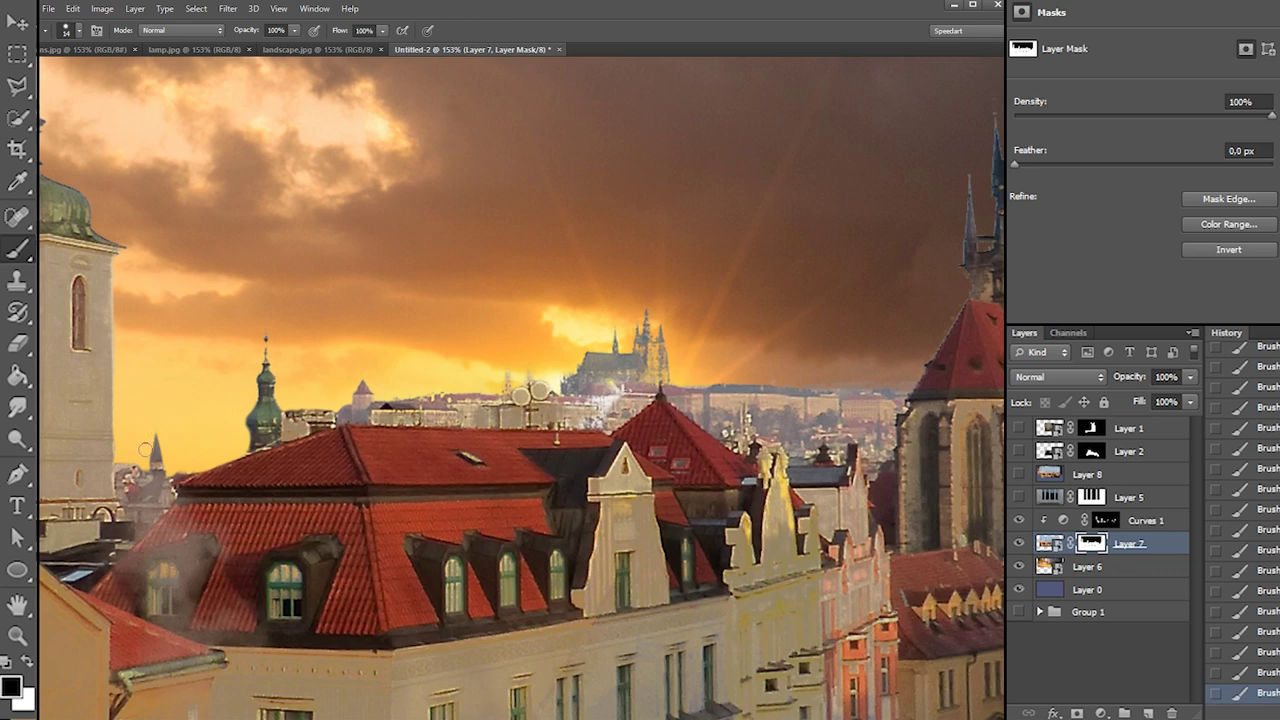
Paint white on the mask right of the small dark spire, stepping back through the strokes that spread into the sky
key("x")
mouse_move(205, 435)
left_mouse_down()
mouse_move(210, 450)
mouse_move(222, 438)
mouse_move(175, 446)
left_mouse_up()
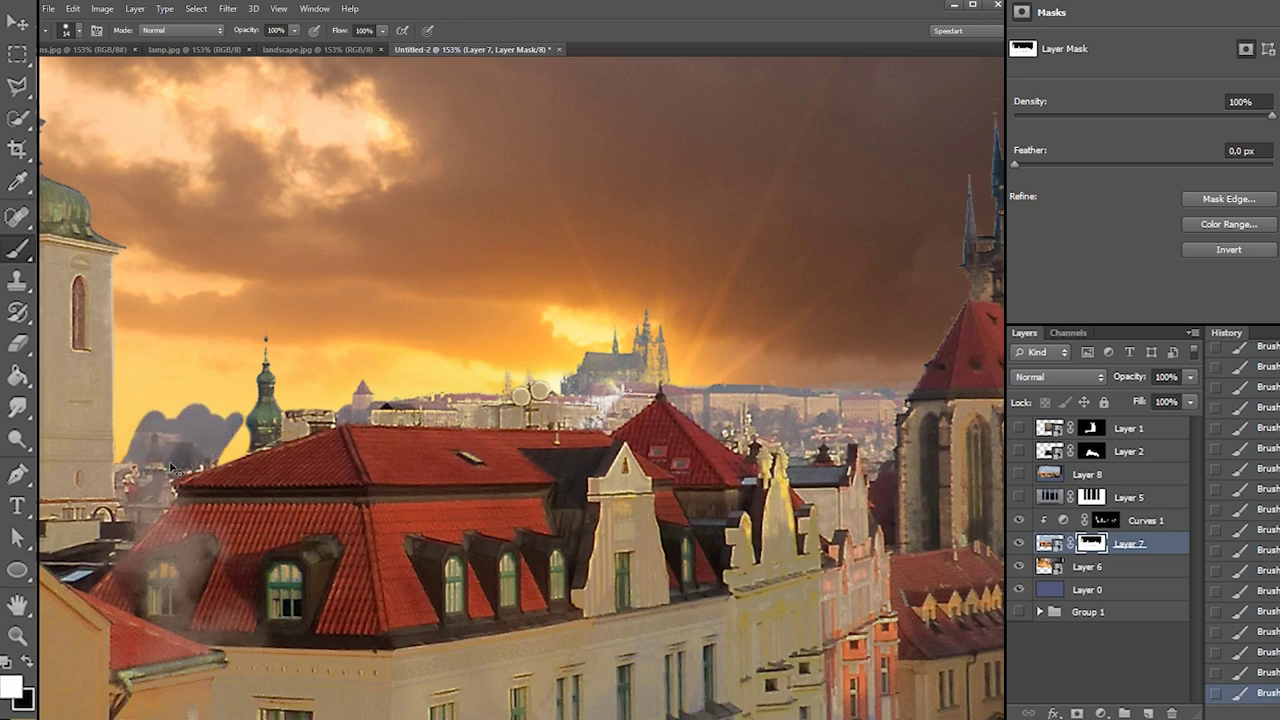
key("ctrl+alt+z")
key("ctrl+alt+z")
key("ctrl+alt+z")
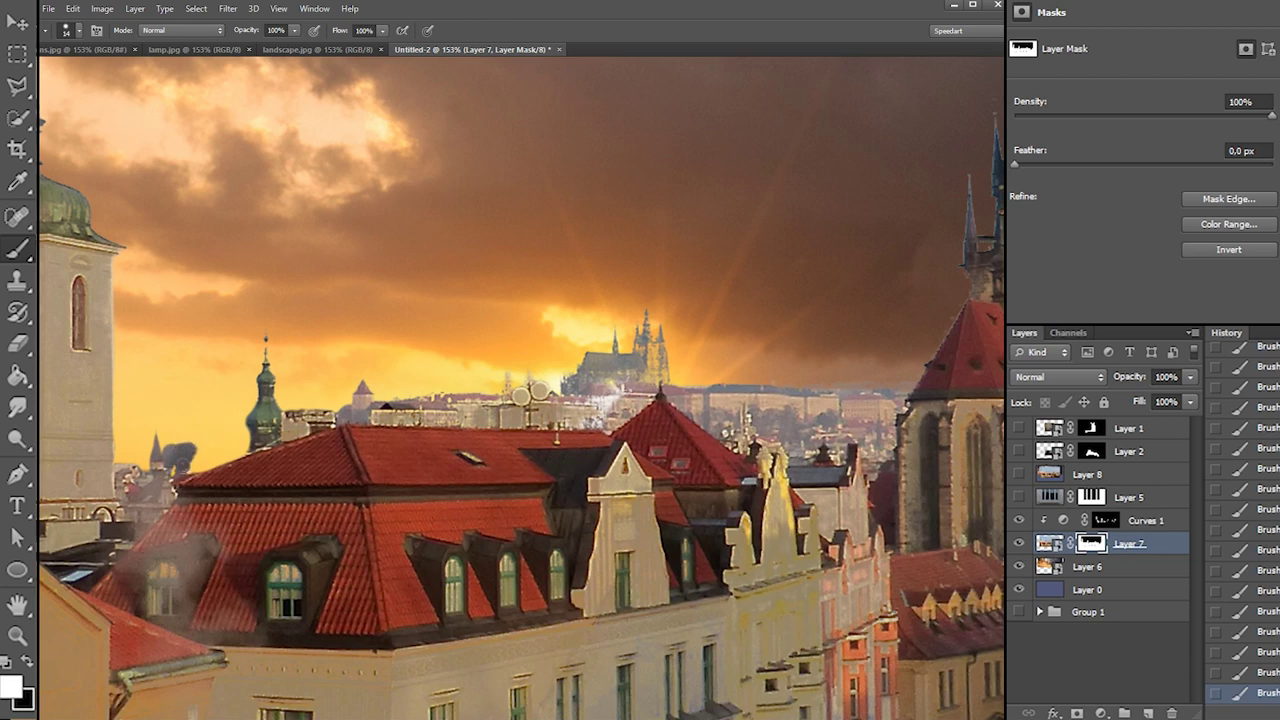
mouse_move(201, 451)
left_mouse_down()
mouse_move(206, 480)
mouse_move(214, 467)
mouse_move(177, 446)
mouse_move(168, 465)
left_mouse_up()
Shape the dark roof beside the small spire on the mask with alternating black and white strokes, undoing one stroke
key("x")
key("x")
key("x")
key("x")
left_click_drag(181, 433, 150, 492)
key("ctrl+z")
key("x")
mouse_move(188, 433)
left_mouse_down()
mouse_move(170, 471)
mouse_move(182, 444)
mouse_move(169, 435)
mouse_move(200, 440)
left_mouse_up()
key("x")
key("x")
key("x")
key("x")
Clean the rooftops mask around the chimneys between the green spire and the red-roofed tower, undoing stray strokes
mouse_move(350, 414)
left_mouse_down()
mouse_move(319, 405)
mouse_move(371, 371)
left_mouse_up()
key("ctrl+z")
key("x")
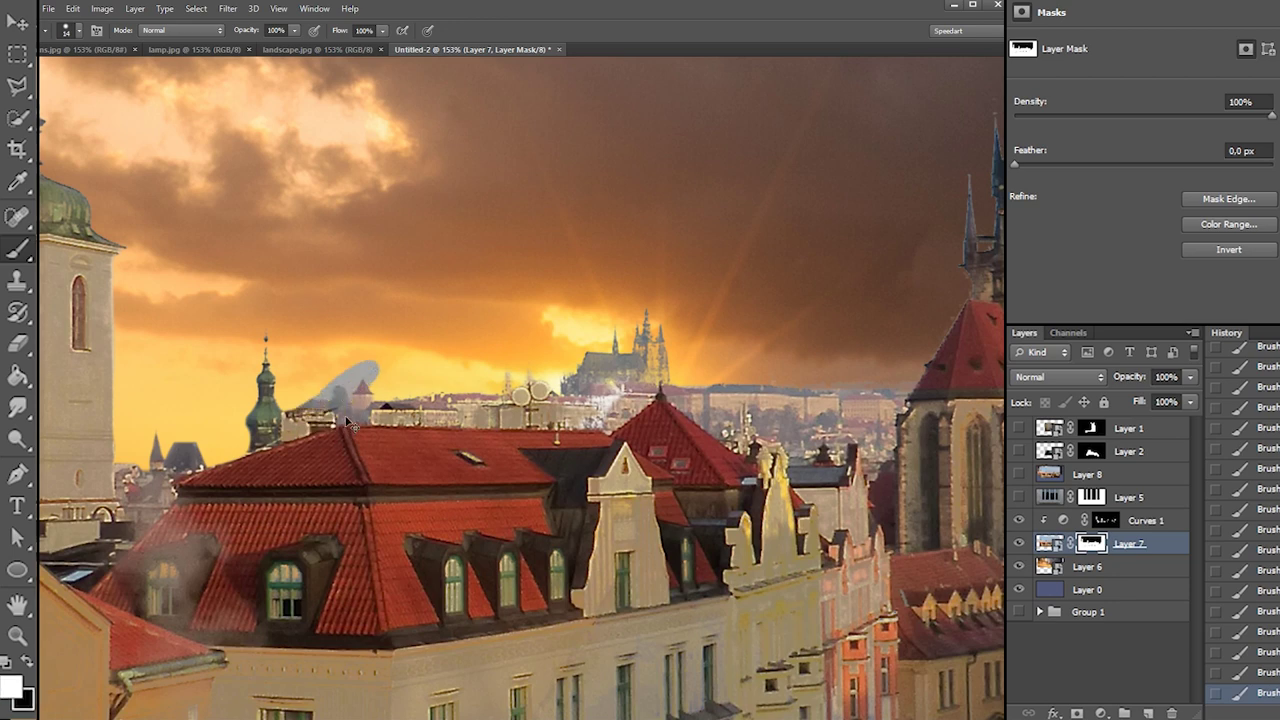
key("ctrl+z")
key("x")
key("x")
left_click(298, 407)
key("ctrl+z")
left_click_drag(305, 408, 339, 410)
key("ctrl+z")
key("x")
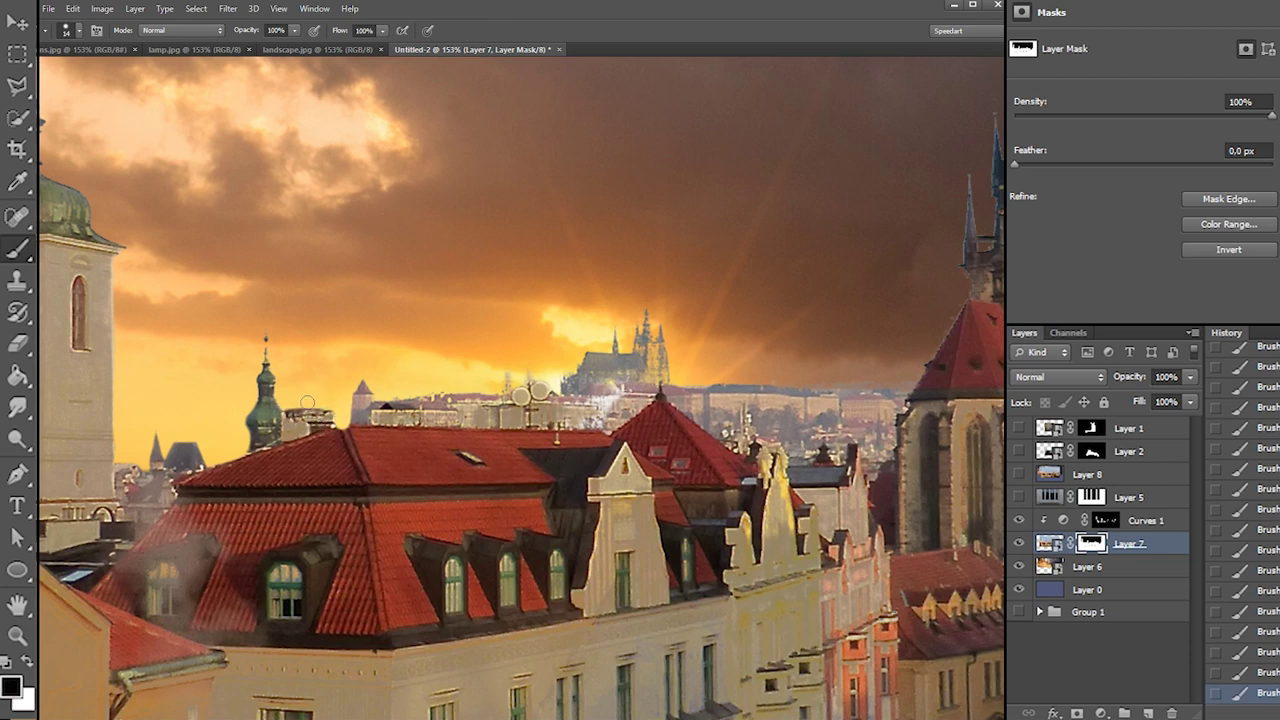
key("x")
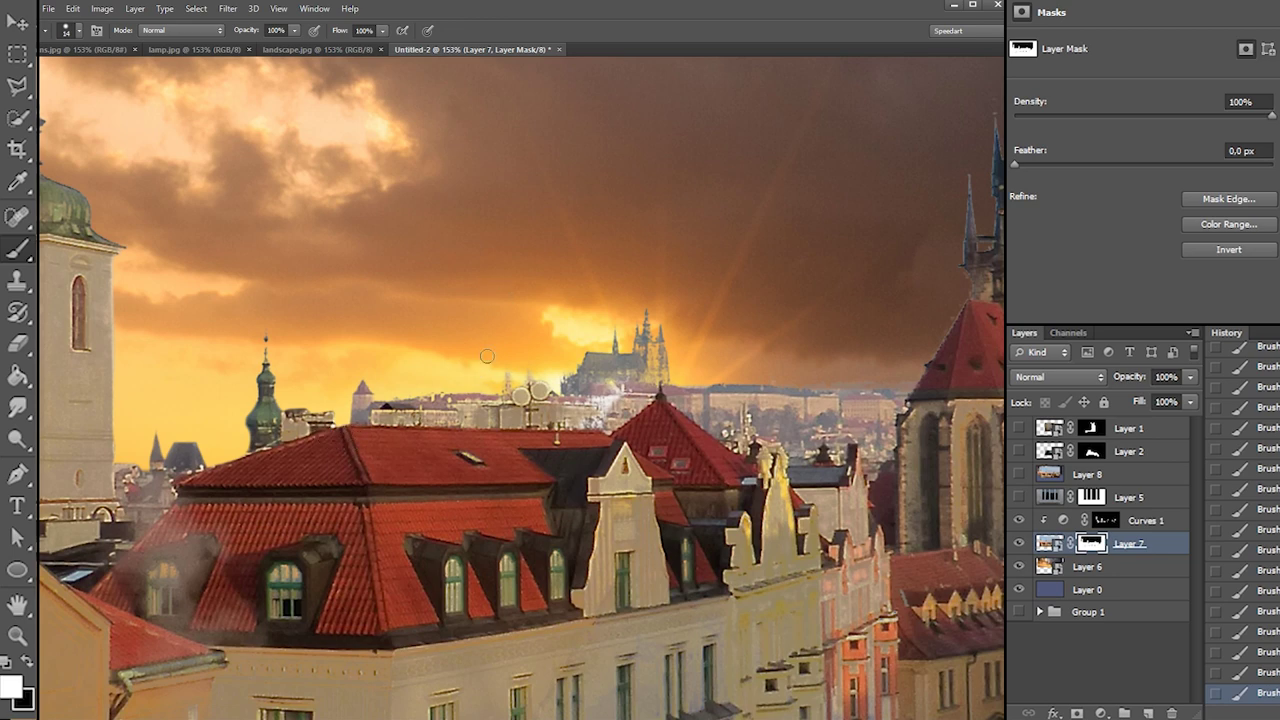
Trim the haze around the small red-roofed tower on the mask with a 3 px brush, undoing stray strokes
key("x")
right_click(391, 395)
left_click_drag(436, 427, 440, 427)
mouse_move(345, 411)
left_mouse_down()
mouse_move(422, 382)
mouse_move(301, 430)
left_mouse_up()
key("ctrl+z")
key("x")
left_click_drag(396, 390, 280, 402)
key("ctrl+z")
key("x")
right_click(386, 386)
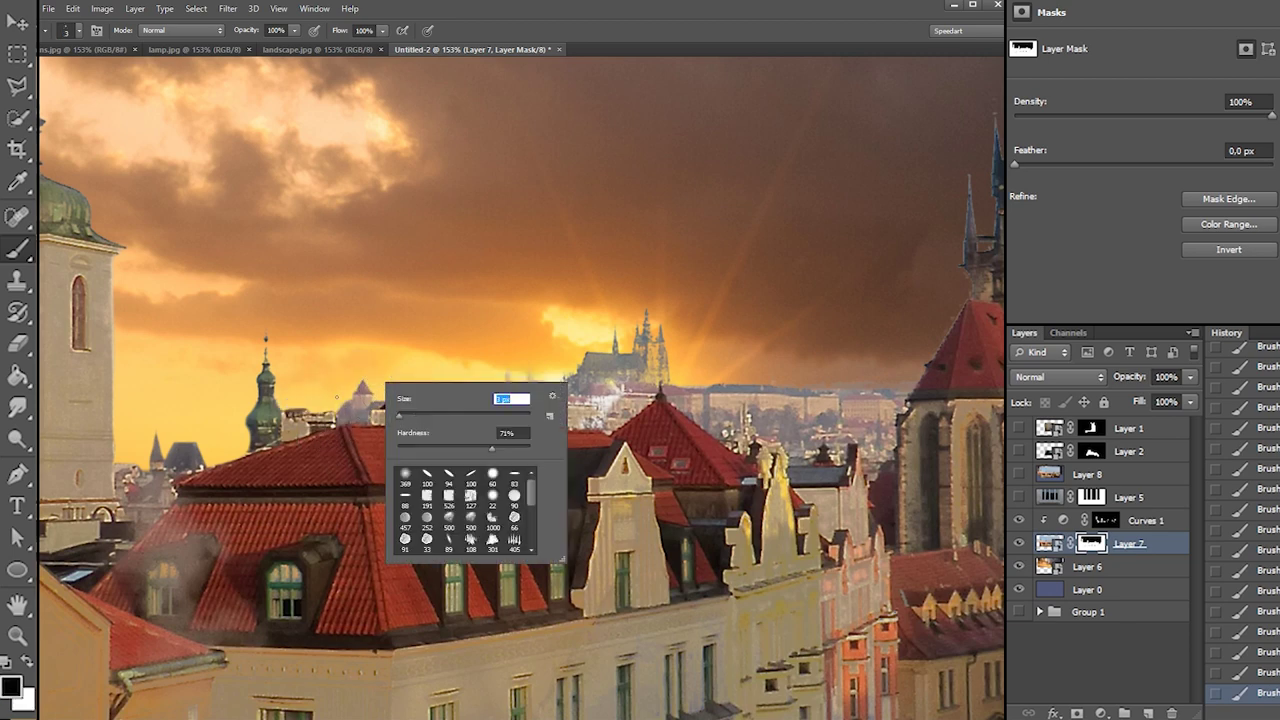
type("3")
key("Return")
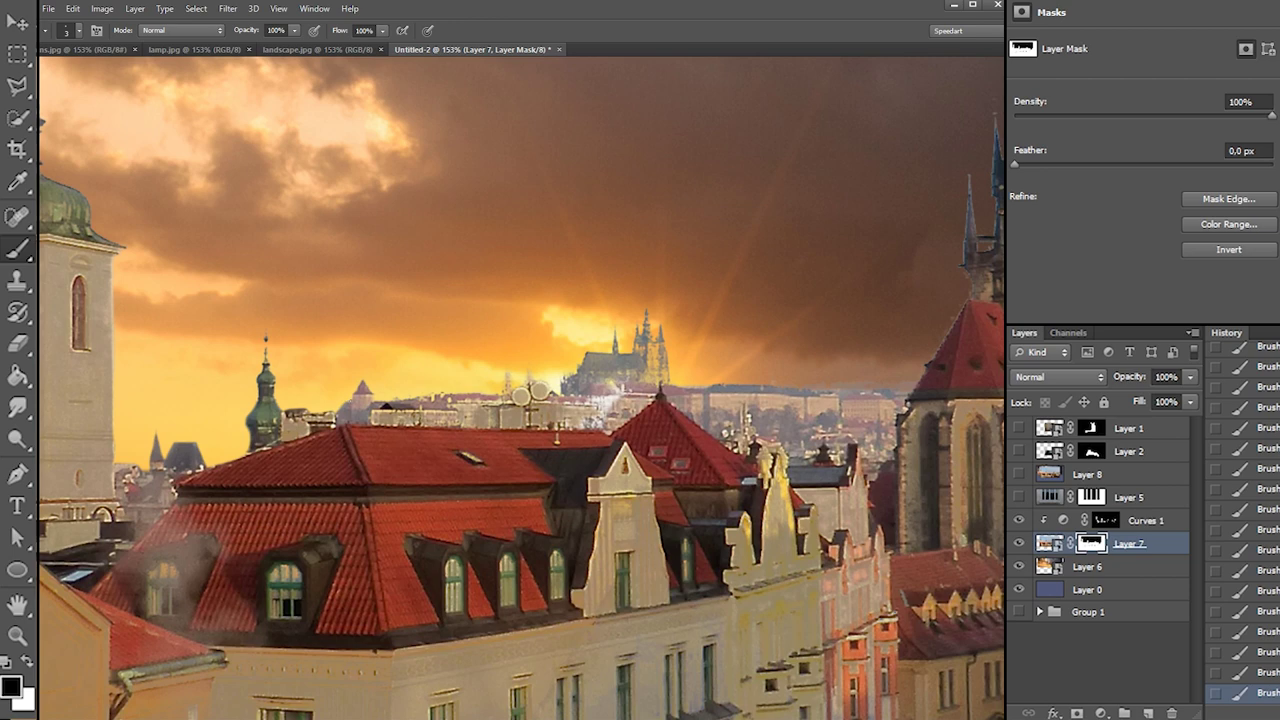
Try a white 22 px mask stroke across the small red-roofed tower, and undo it
right_click(431, 393)
left_click_drag(446, 426, 451, 426)
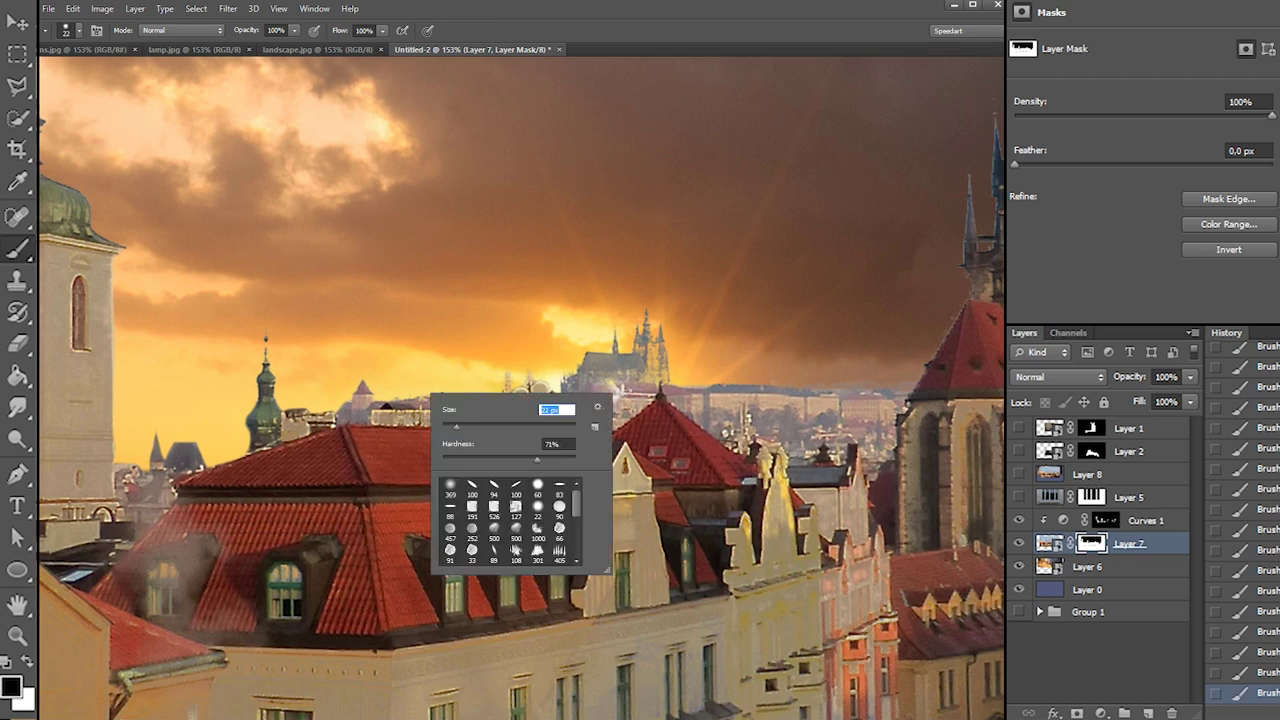
key("Return")
key("x")
mouse_move(352, 402)
left_mouse_down()
mouse_move(507, 391)
mouse_move(389, 402)
left_mouse_up()
key("ctrl+z")
key("x")
key("x")
key("ctrl+z")
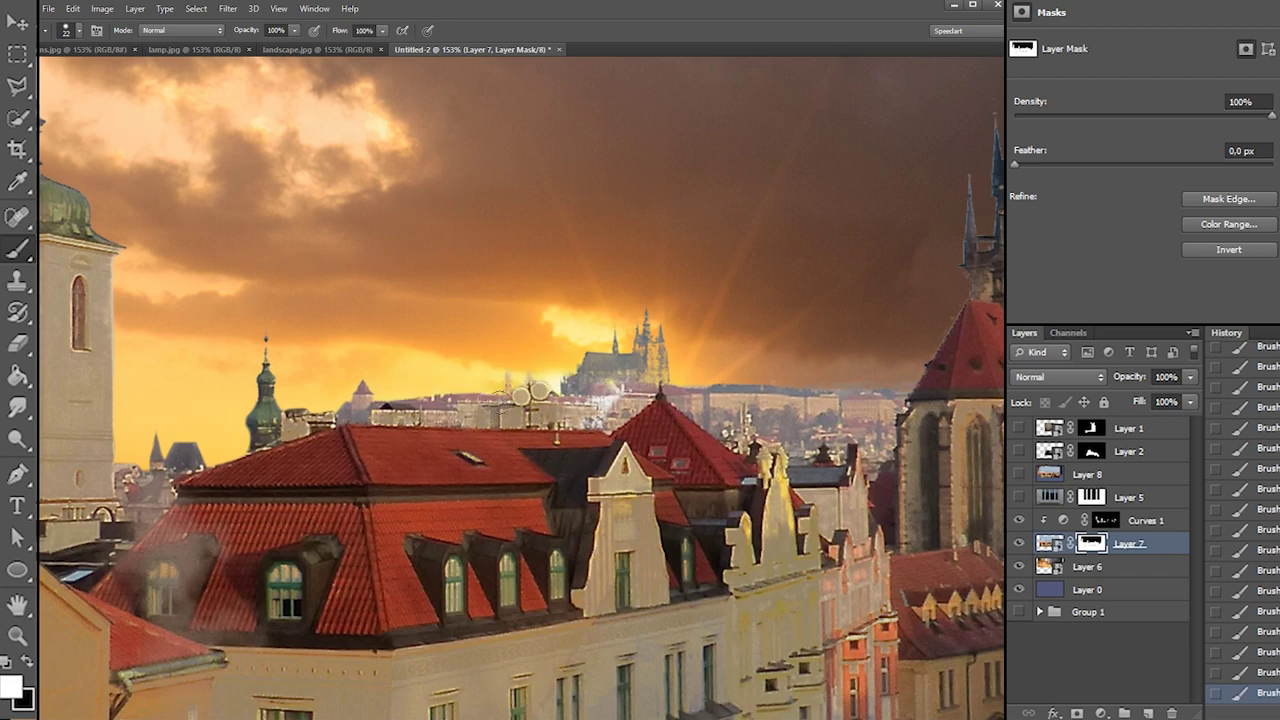
Set the brush to 15 px and clean the rooftops mask around the satellite dishes, undoing the last white stroke
right_click(545, 381)
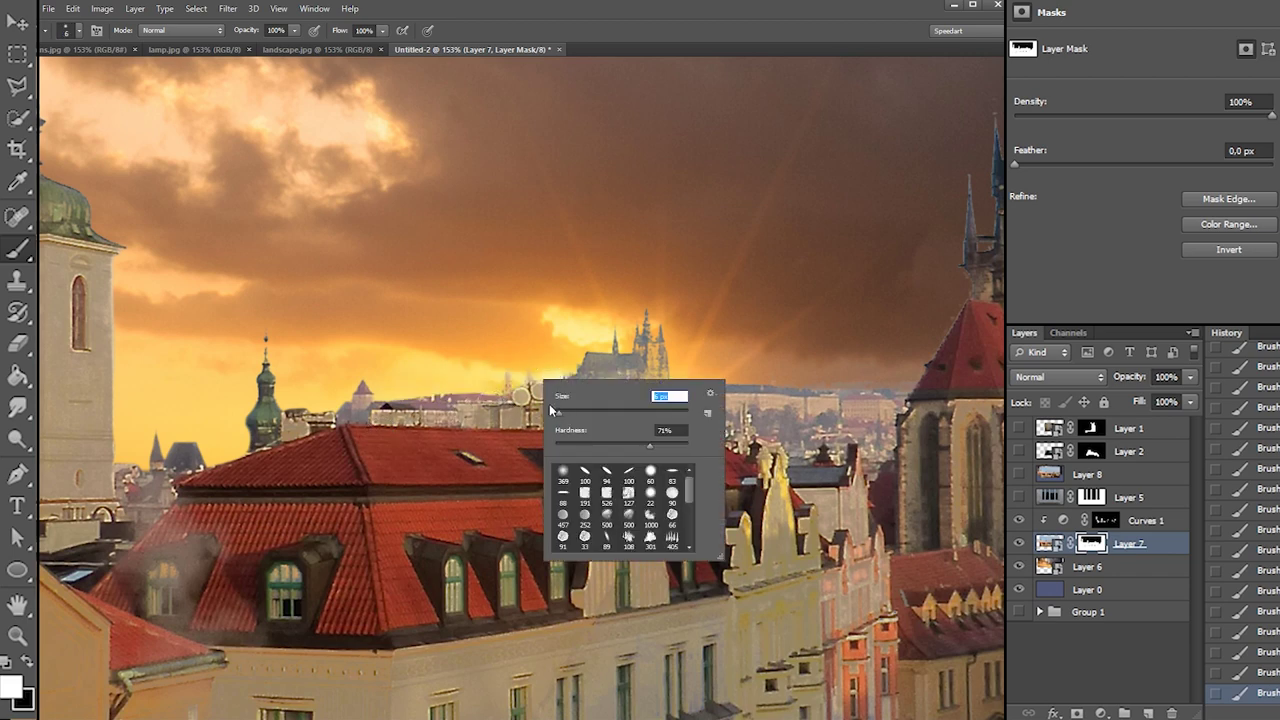
type("15")
key("Return")
key("x")
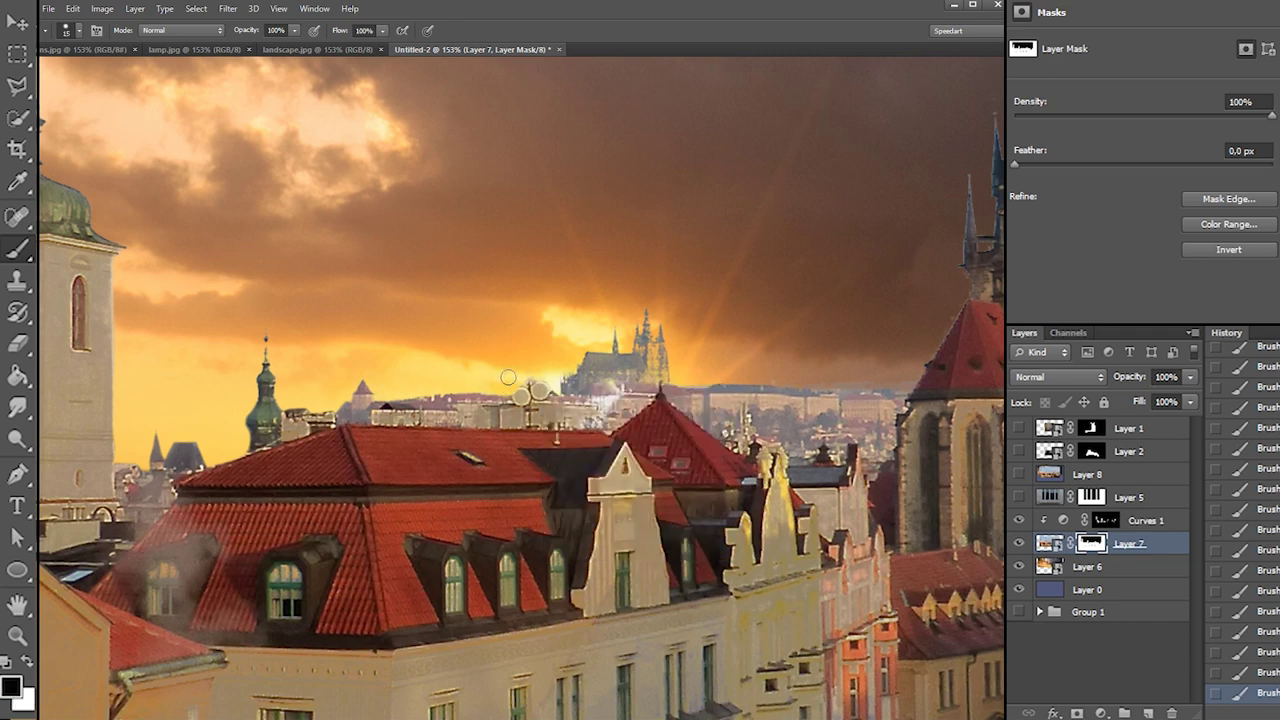
key("x")
mouse_move(515, 386)
left_mouse_down()
mouse_move(540, 378)
mouse_move(490, 385)
mouse_move(532, 402)
left_mouse_up()
key("ctrl+z")
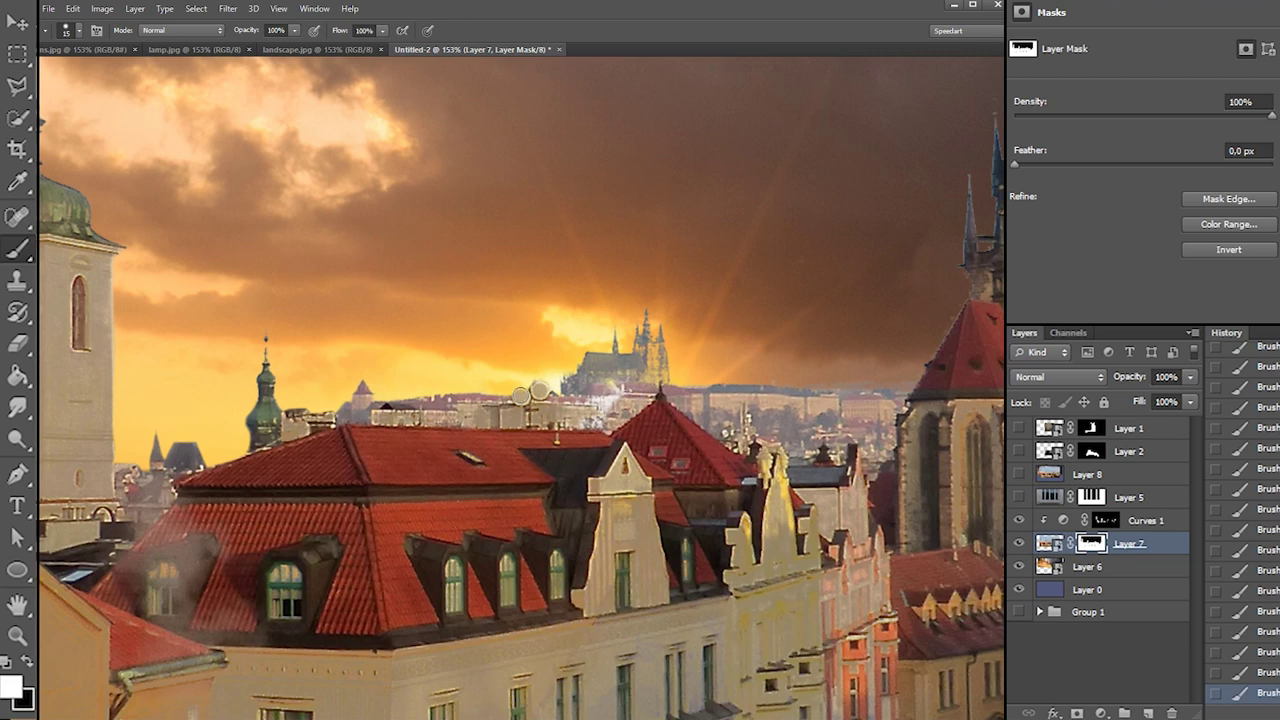
Clean the rooftops mask between the satellite dishes and the foot of the castle with alternating black and white strokes
key("x")
key("x")
key("x")
key("x")
key("x")
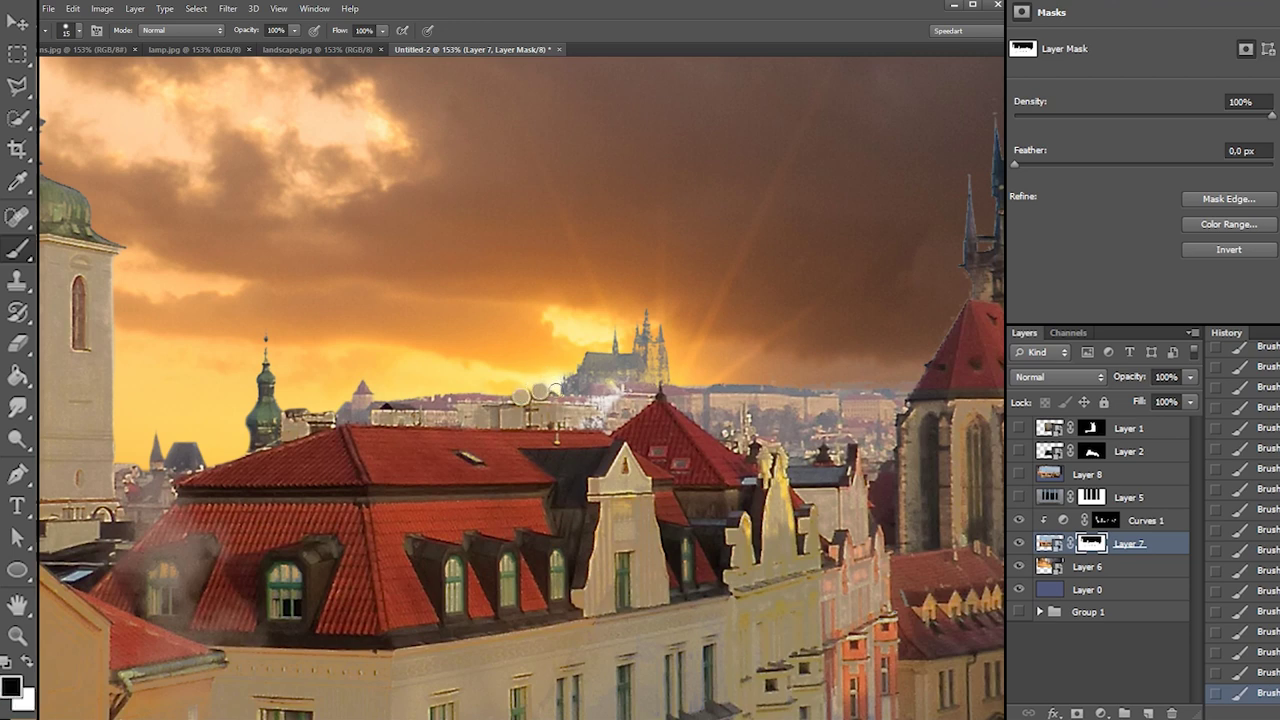
key("x")
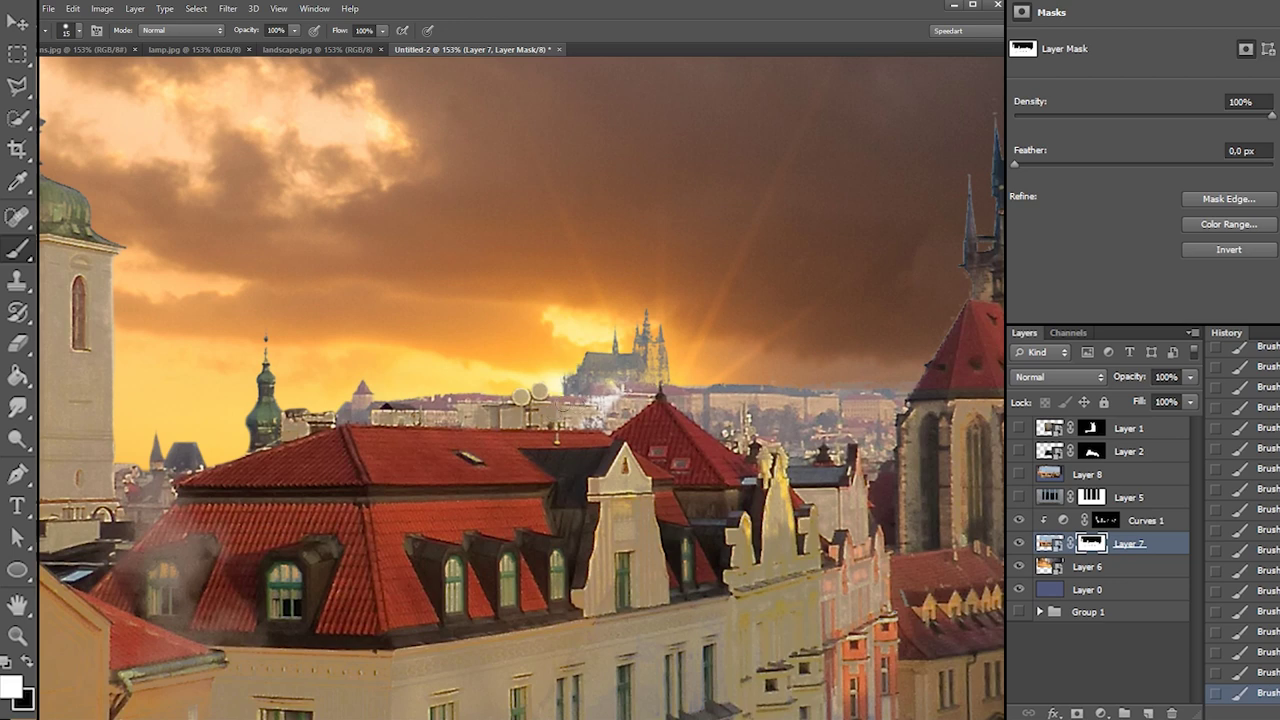
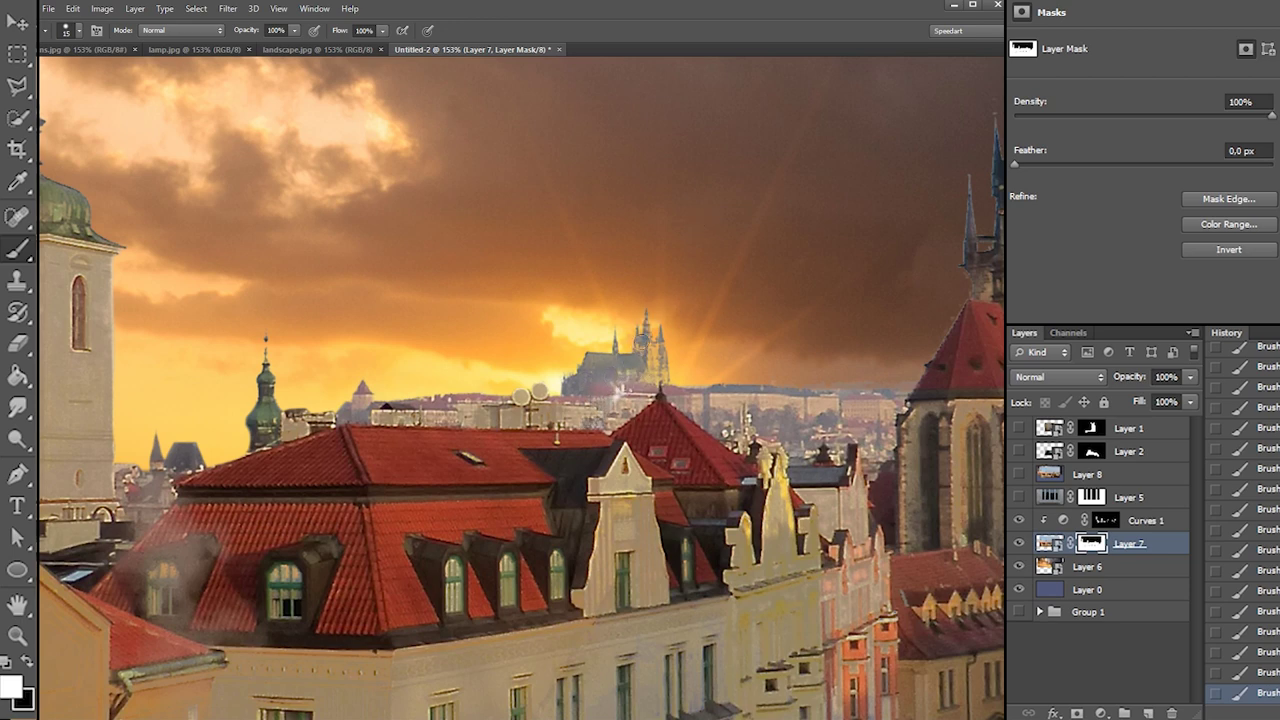
Try white mask strokes over the castle's spires, and undo them
left_click_drag(618, 325, 618, 393)
key("ctrl+z")
right_click(660, 328)
left_click_drag(656, 329, 656, 380)
left_click_drag(645, 300, 655, 370)
key("ctrl+alt+z")
key("ctrl+alt+z")
Reduce the brush to a few pixels and retouch the rooftops mask around the castle's spires
right_click(672, 345)
left_click(702, 372)
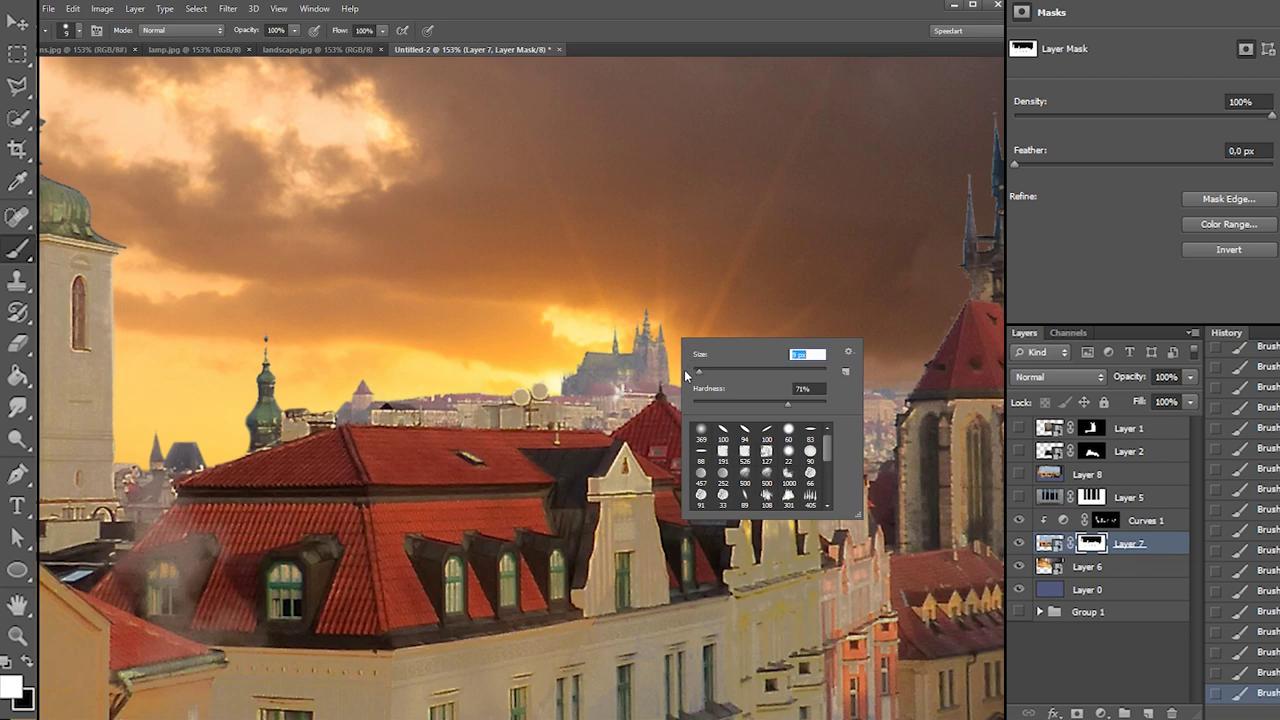
left_click(661, 328)
right_click(650, 321)
left_click(671, 346)
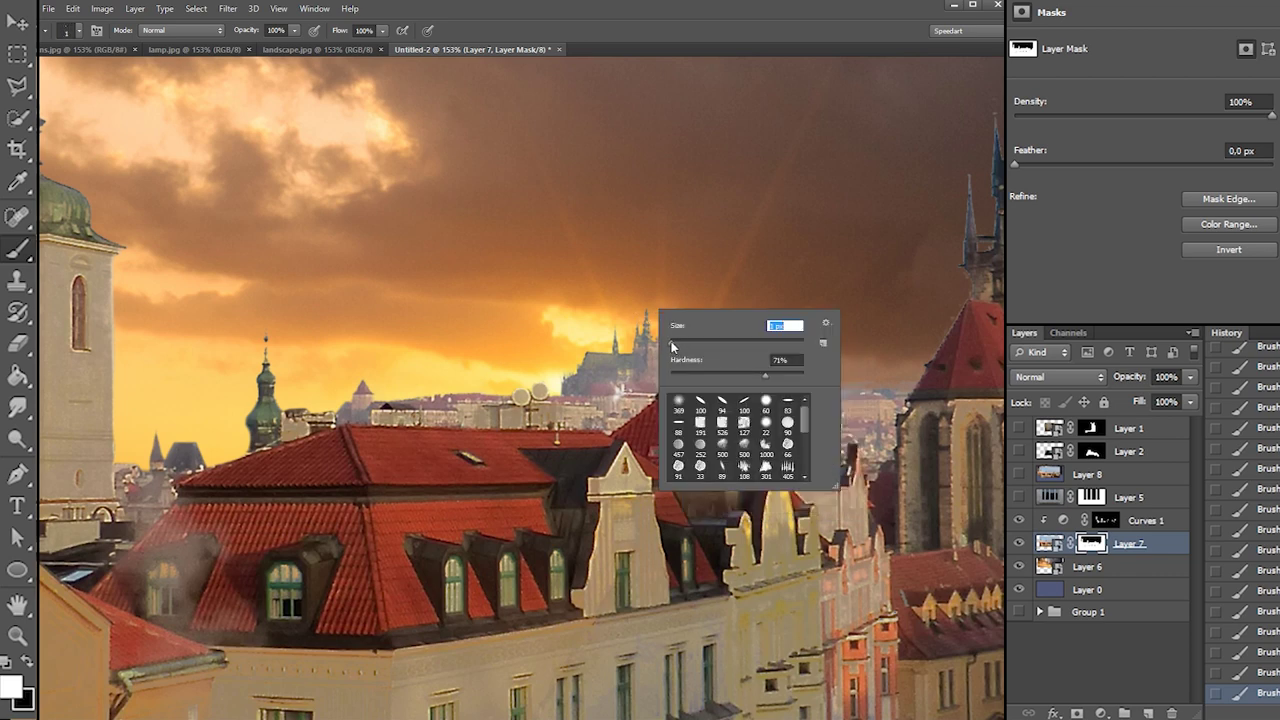
key("Return")
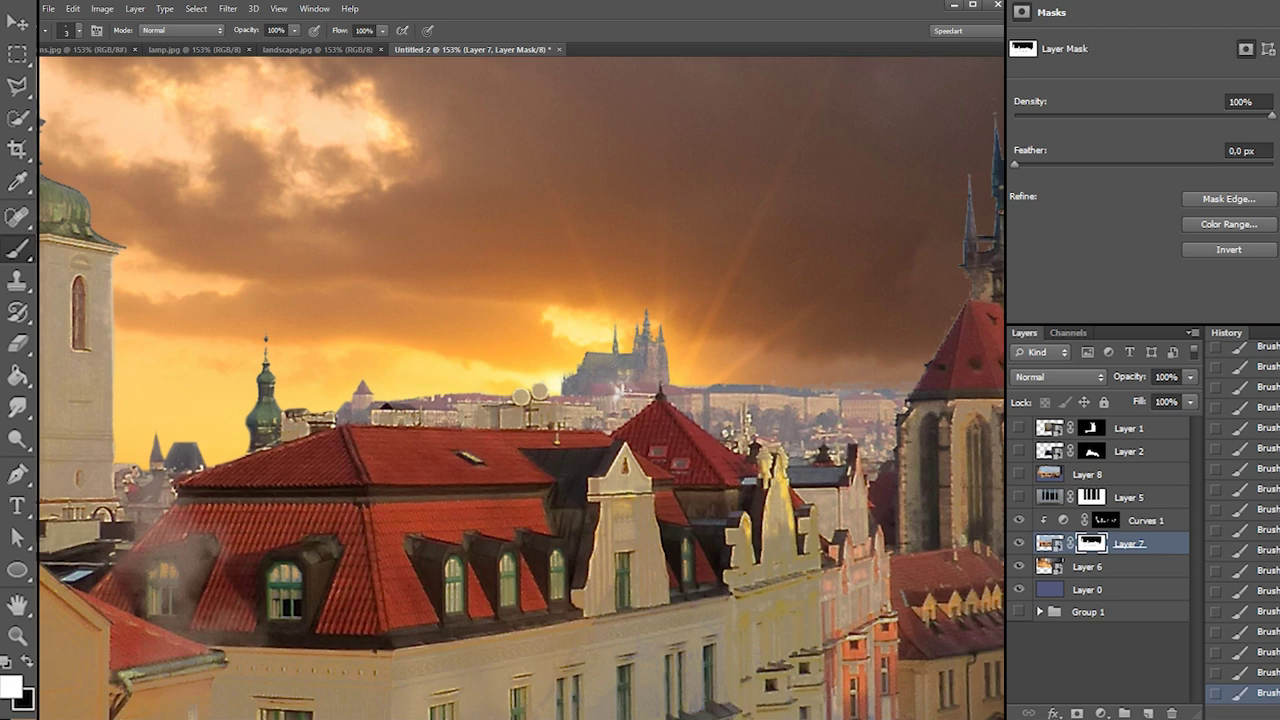
Set the brush to 19 px and retouch the mask along the long building beside the castle, undoing stray strokes
right_click(688, 333)
left_click_drag(716, 369, 727, 370)
key("Return")
key("x")
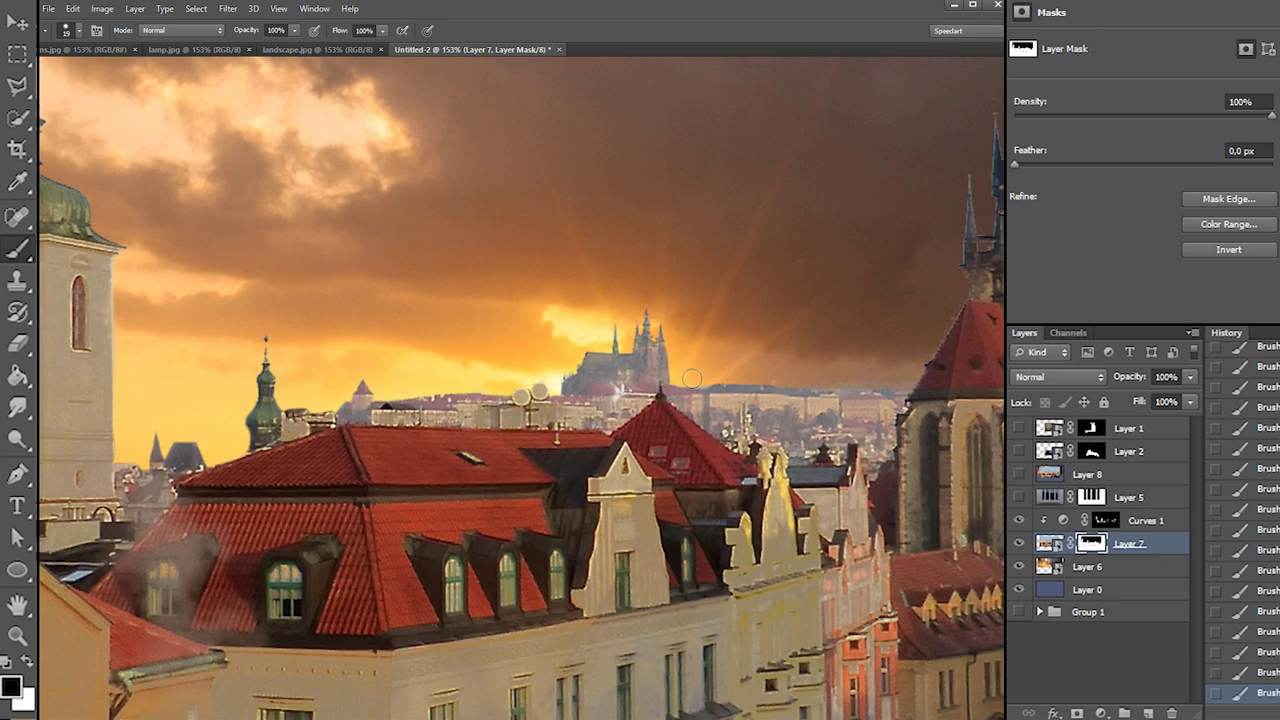
key("x")
left_click_drag(700, 386, 889, 381)
key("ctrl+z")
key("x")
key("x")
key("ctrl+z")
left_click_drag(776, 374, 788, 362)
key("ctrl+z")
left_click(781, 377)
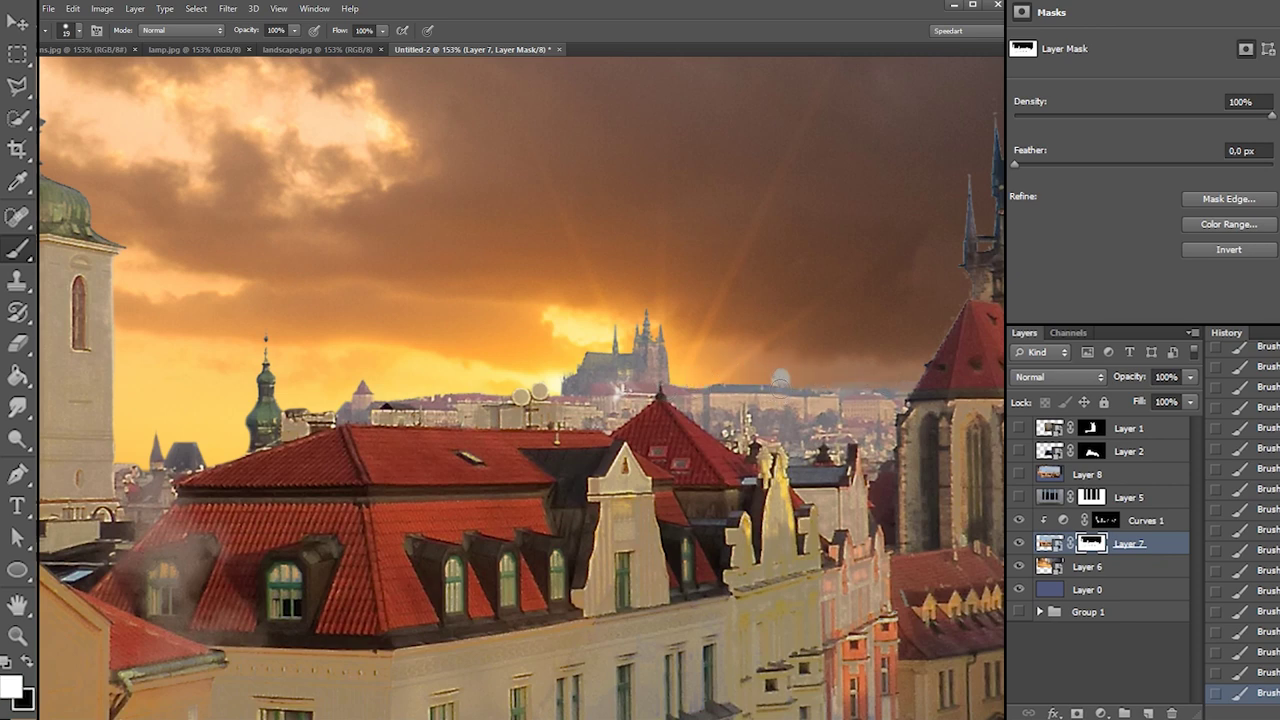
Trim the mask along the middle of the long building's roofline with alternating white and black strokes
key("x")
key("x")
key("x")
key("x")
key("x")
key("x")
key("x")
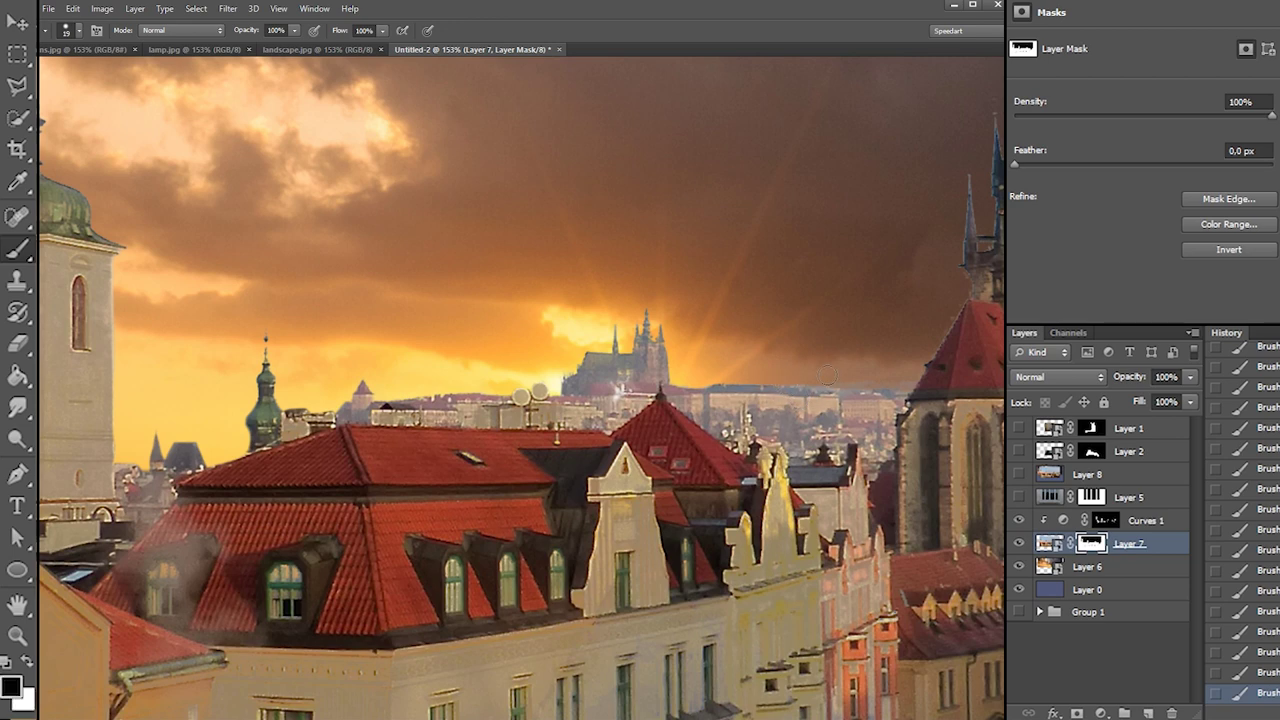
Clean the mask where the long distant building meets its smaller neighbour, undoing stray white strokes
key("x")
mouse_move(838, 384)
left_mouse_down()
mouse_move(800, 382)
mouse_move(845, 373)
left_mouse_up()
key("ctrl+z")
key("x")
key("x")
key("x")
key("x")
key("x")
key("x")
mouse_move(872, 388)
left_mouse_down()
mouse_move(909, 382)
mouse_move(826, 370)
left_mouse_up()
key("ctrl+z")
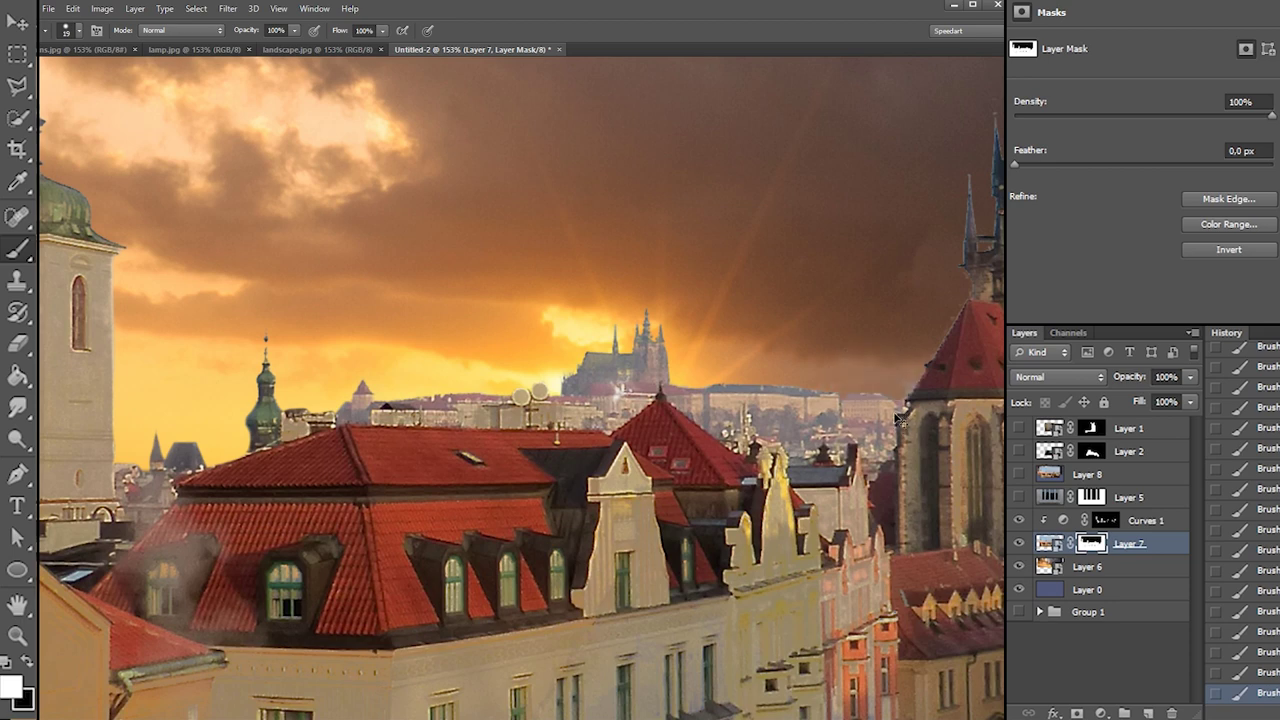
Trim the haze from the mask where the distant skyline meets the red-roofed church, alternating white and black
key("x")
left_click(908, 392)
key("x")
left_click(905, 389)
key("x")
key("x")
key("x")
key("x")
key("x")
key("x")
key("x")
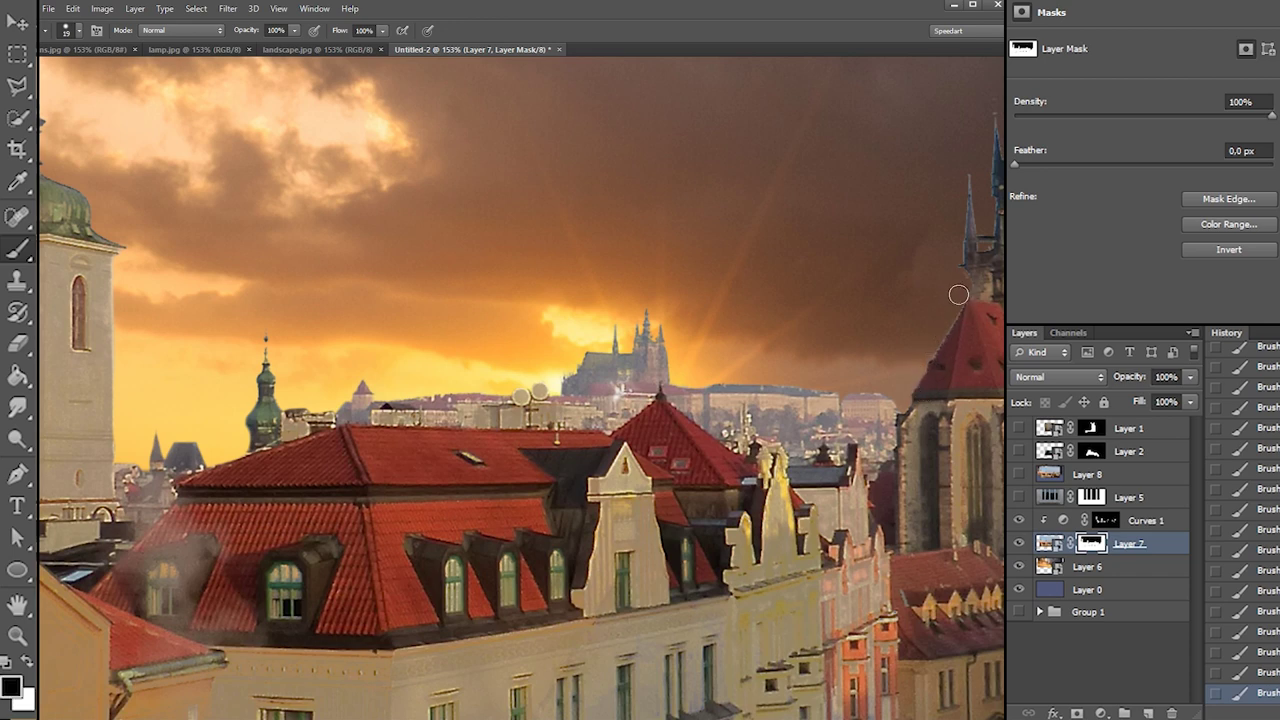
Retouch the mask along the sloping edge of the church's red roof with white and black strokes
key("x")
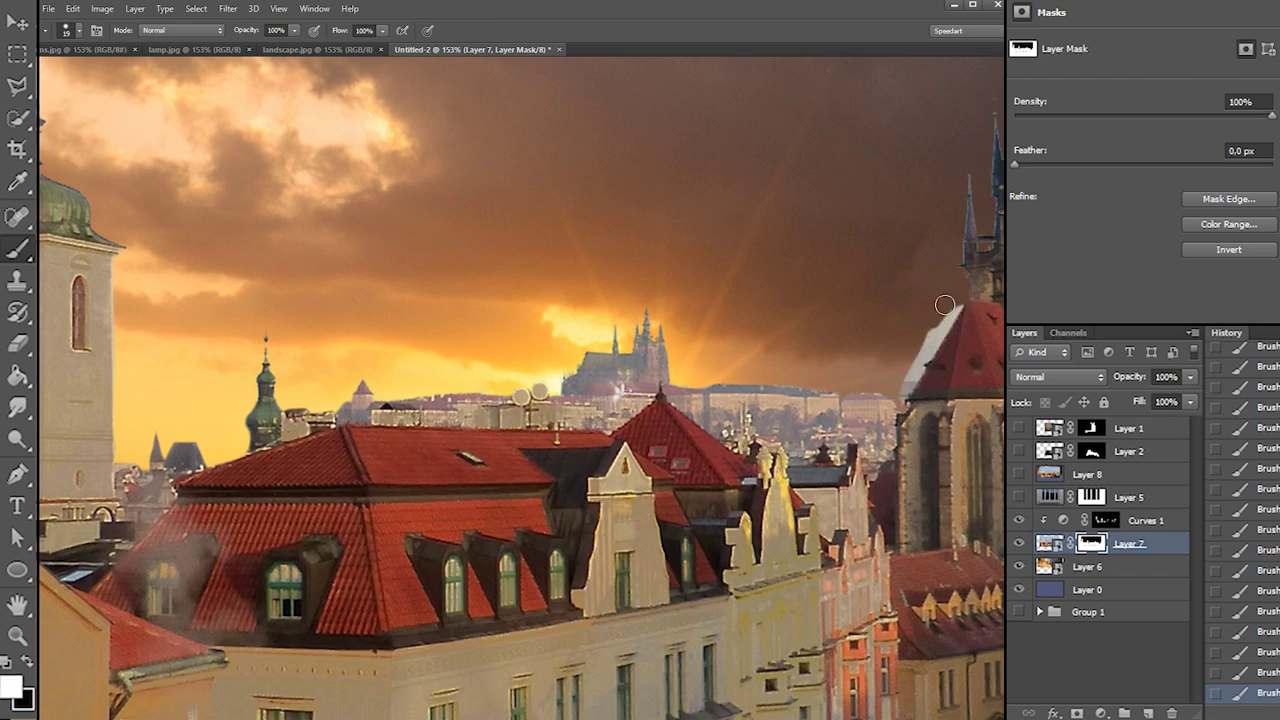
key("x")
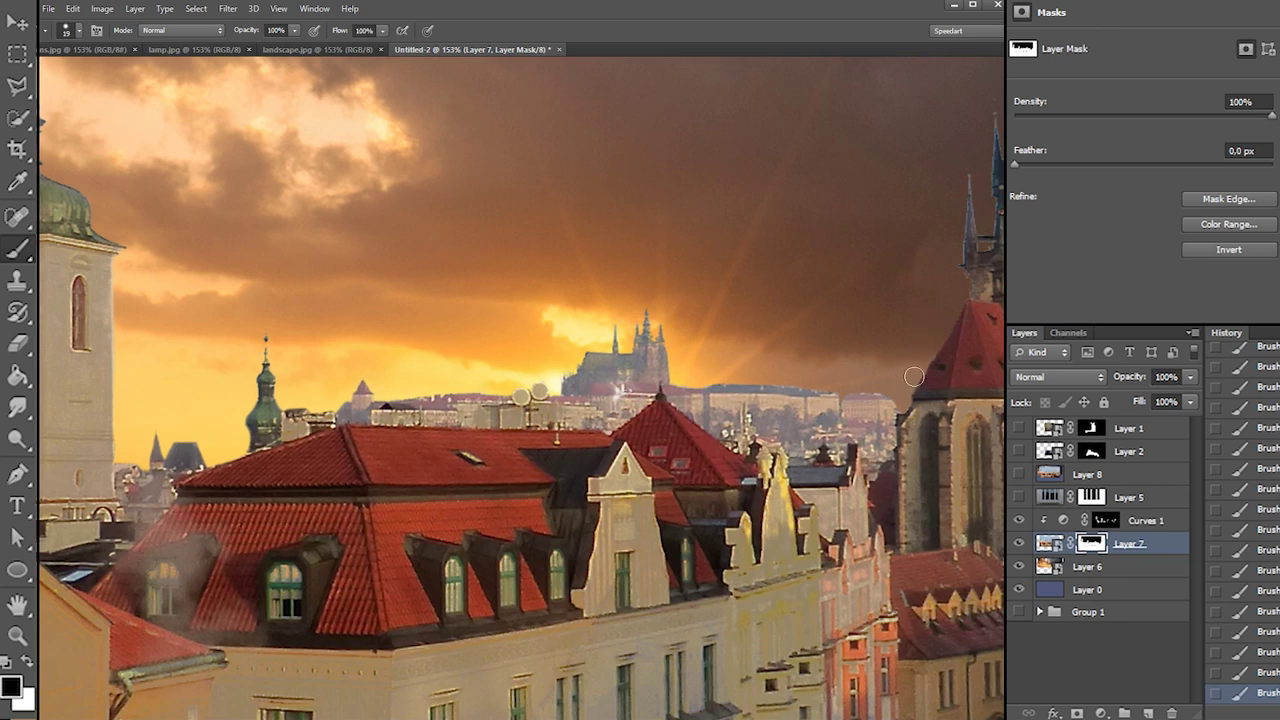
key("x")
key("x")
right_click(966, 312)
left_click_drag(914, 393, 949, 347)
Show both cats, Layer 1 and Layer 2, and set their opacity to 60%
left_click_drag(1019, 425, 1019, 443)
left_click_drag(1019, 428, 1020, 448)
left_click(1122, 432)
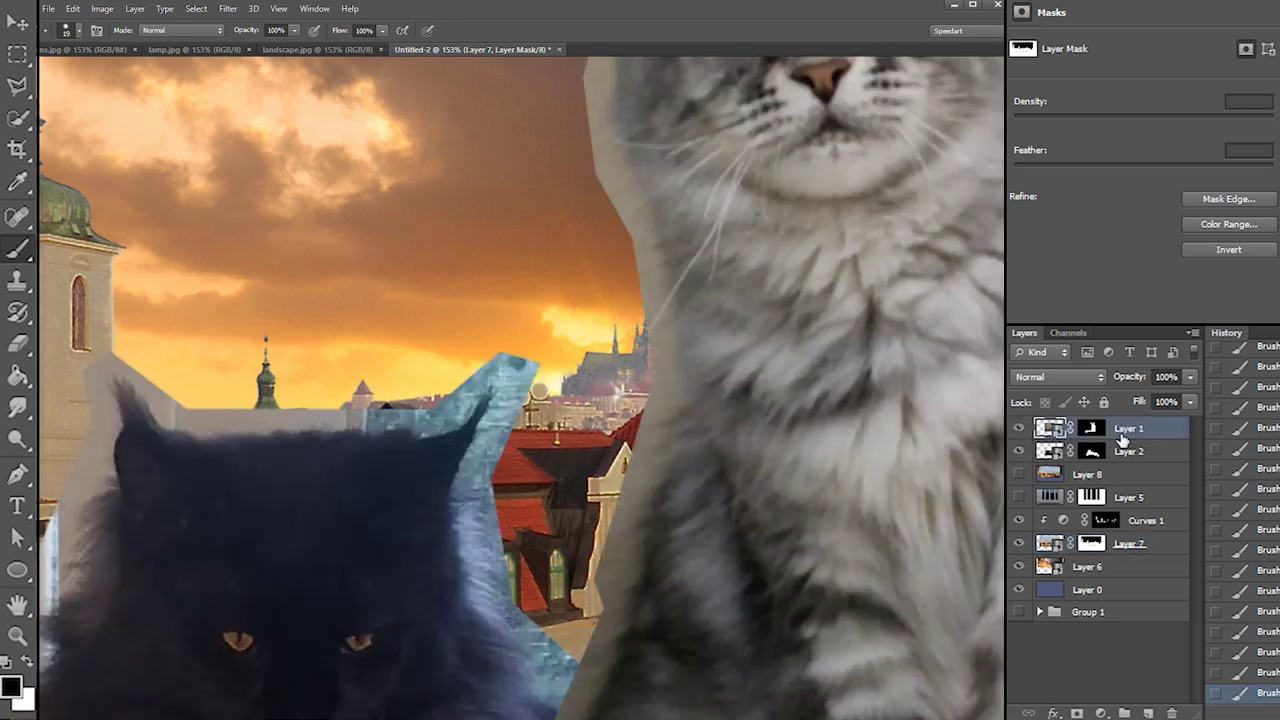
left_click(1132, 449)
left_click(1136, 430, "shift")
left_click(1190, 377)
left_click_drag(1172, 396, 1150, 397)
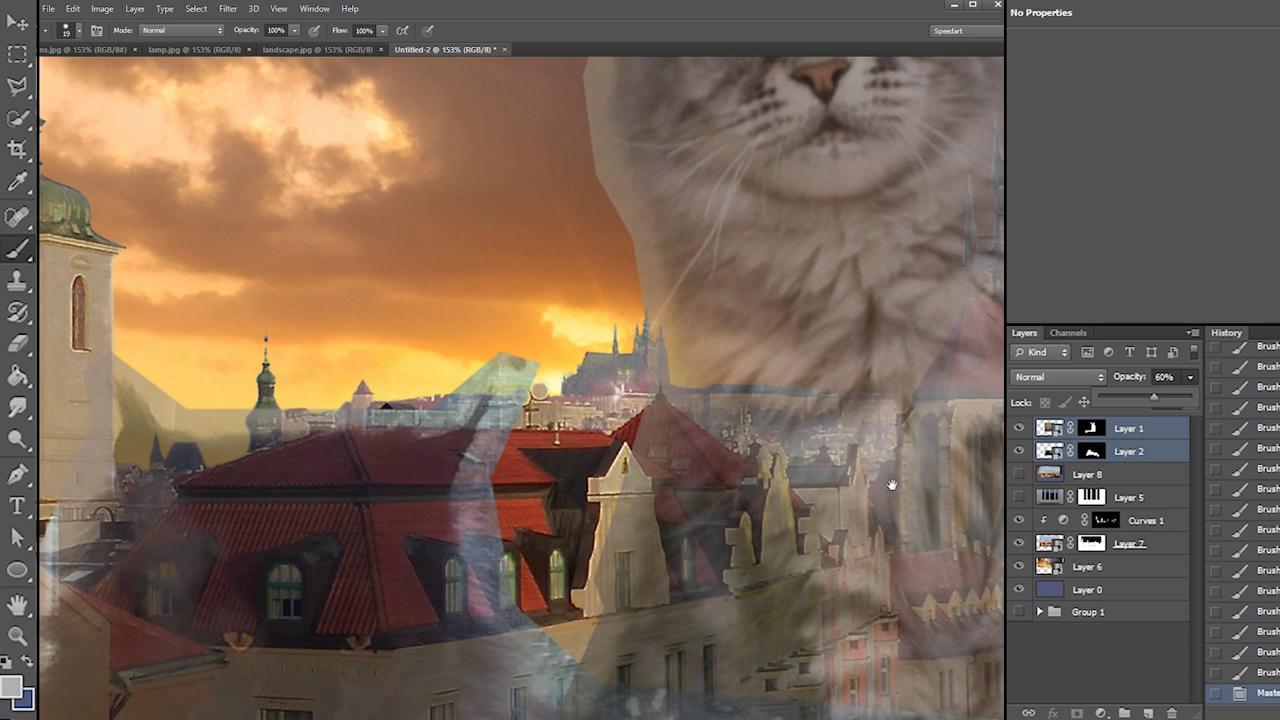
Show the window frame on Layer 5 and lower its opacity so the rooftops show through
left_click_drag(939, 474, 266, 531)
left_click_drag(441, 467, 396, 478)
scroll(396, 479, "up", 2)
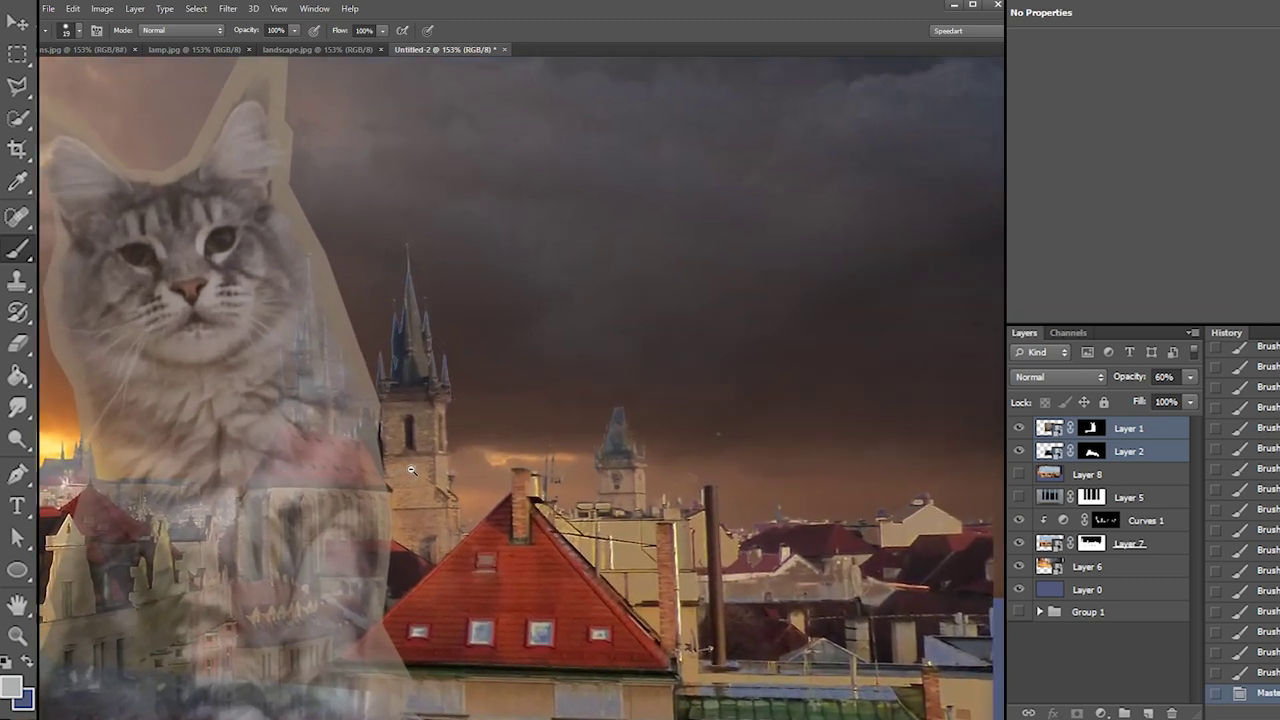
left_click(1019, 474)
left_click(1019, 474)
left_click(1018, 497)
left_click(1018, 497)
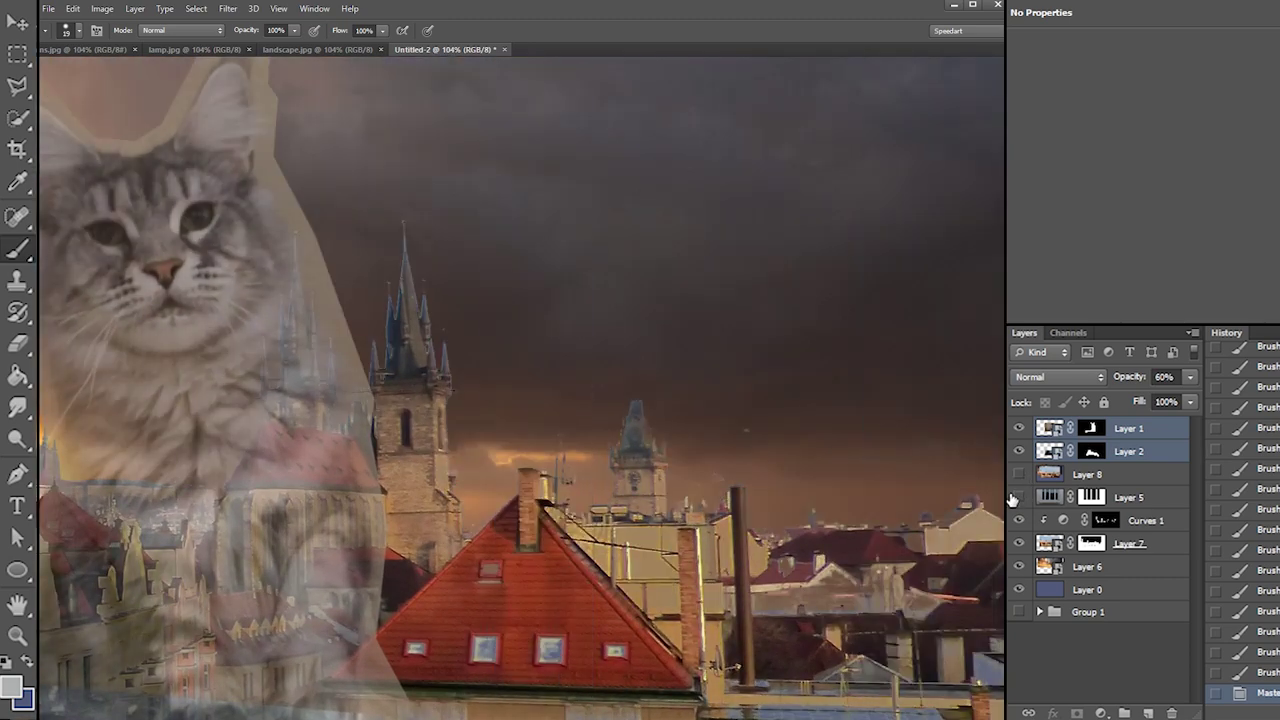
left_click(1018, 497)
left_click(1130, 500)
left_click(1189, 378)
left_click_drag(1168, 399, 1126, 411)
Display the Layer 7 mask alone and paint the grey areas of the church towers and nearby roofs white
left_click(1091, 543)
left_click_drag(608, 401, 646, 405)
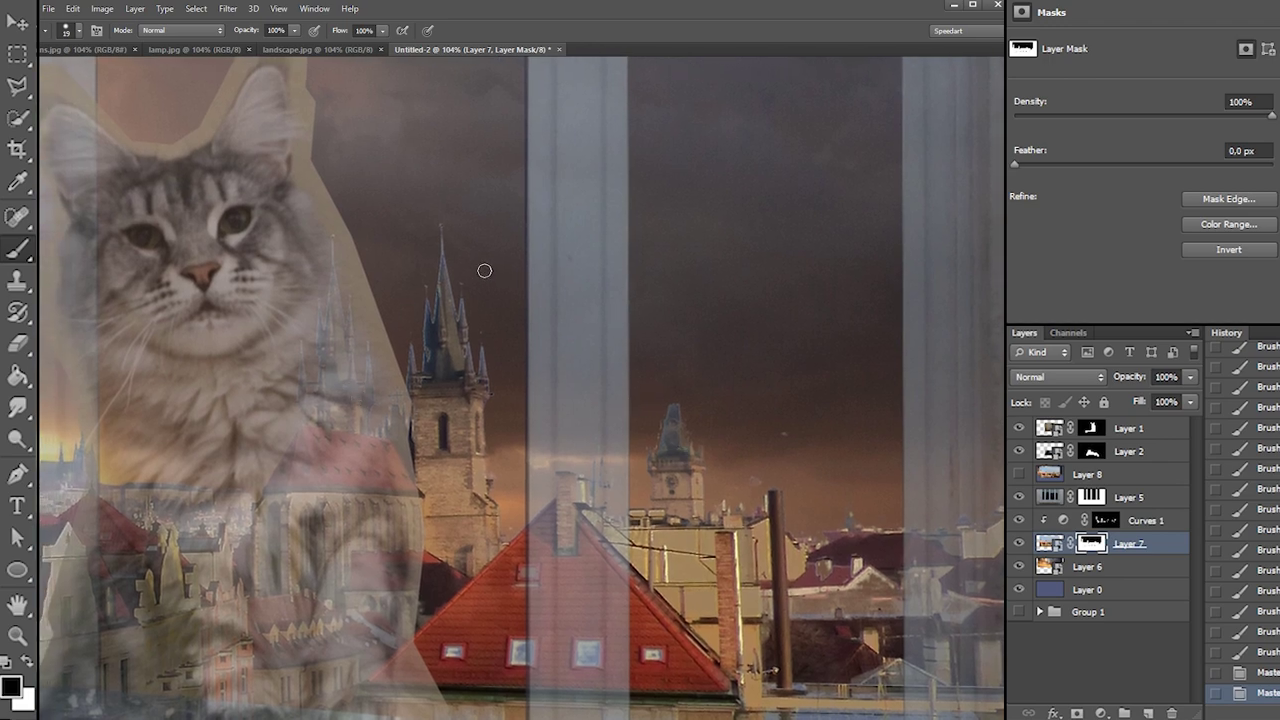
key("x")
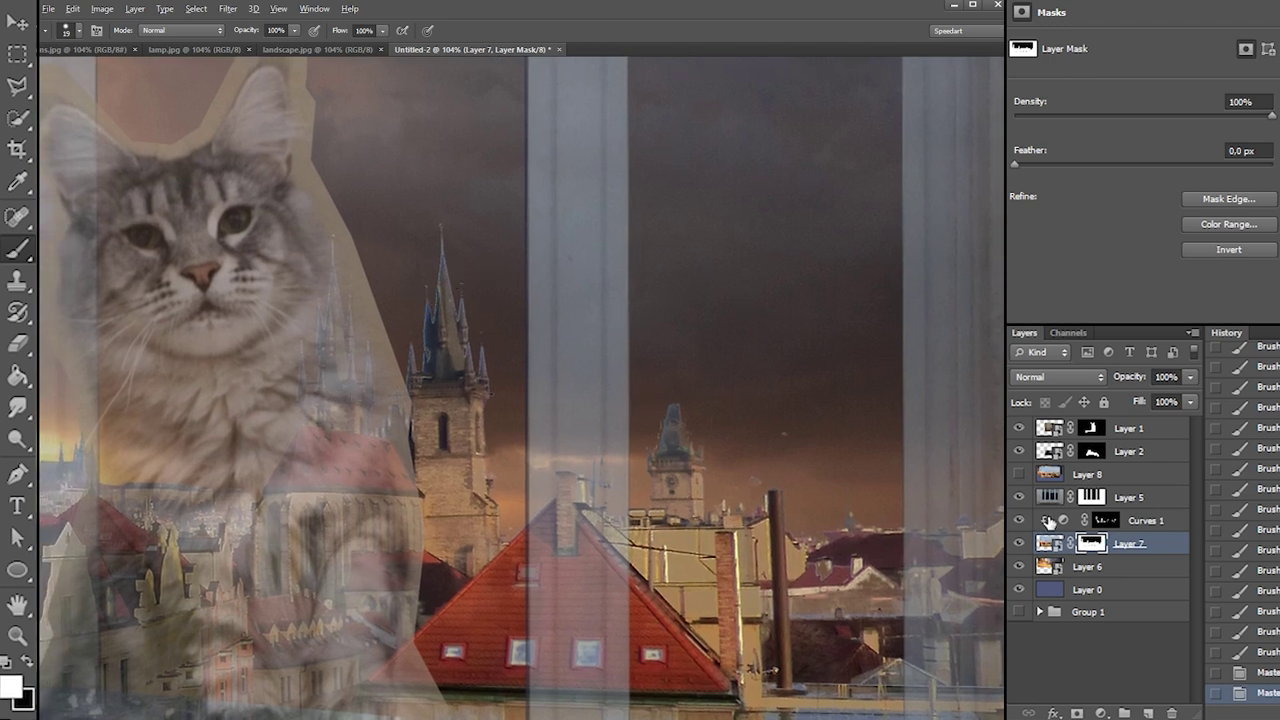
left_click(1093, 546, "alt")
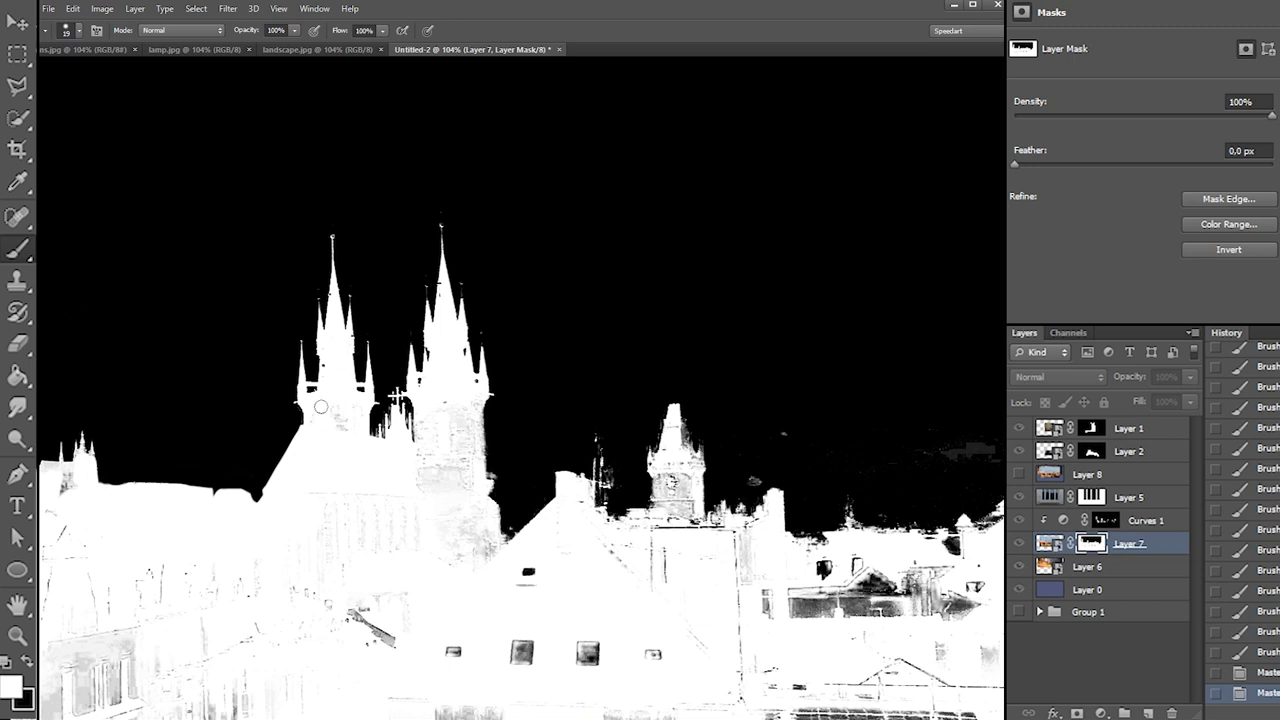
mouse_move(335, 404)
left_mouse_down()
mouse_move(472, 455)
mouse_move(478, 430)
mouse_move(465, 478)
mouse_move(445, 411)
left_mouse_up()
right_click(455, 408)
left_click_drag(468, 457, 475, 457)
mouse_move(436, 474)
left_mouse_down()
mouse_move(520, 441)
mouse_move(239, 601)
mouse_move(106, 621)
mouse_move(70, 490)
mouse_move(76, 601)
mouse_move(50, 550)
mouse_move(121, 706)
mouse_move(467, 652)
mouse_move(314, 634)
mouse_move(401, 530)
mouse_move(473, 593)
mouse_move(467, 524)
mouse_move(361, 546)
mouse_move(533, 607)
mouse_move(533, 566)
mouse_move(536, 652)
mouse_move(585, 603)
mouse_move(709, 561)
left_mouse_up()
Paint the grey patches inside the clock tower and the remaining rooftops solid white on the mask
right_click(673, 524)
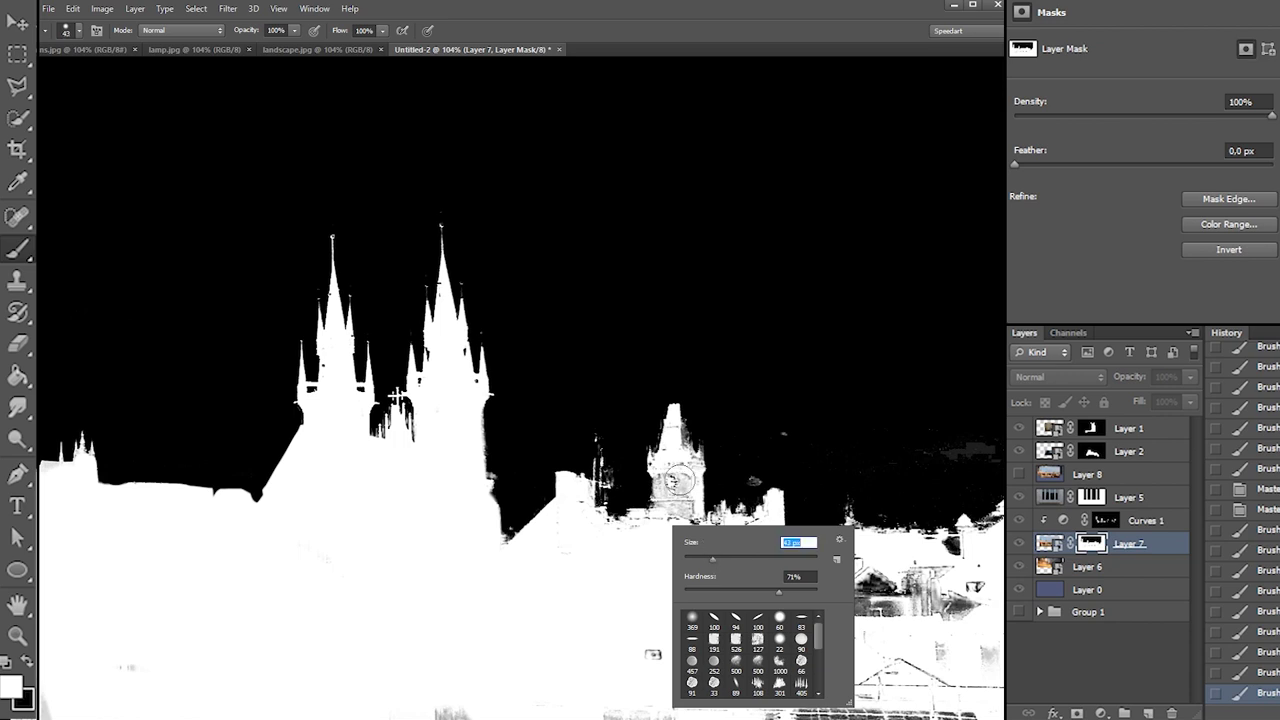
mouse_move(680, 480)
left_mouse_down()
mouse_move(691, 560)
mouse_move(681, 539)
mouse_move(741, 535)
mouse_move(732, 622)
mouse_move(750, 576)
mouse_move(829, 588)
mouse_move(787, 572)
mouse_move(880, 574)
left_mouse_up()
right_click(882, 562)
left_click(938, 588)
mouse_move(594, 618)
left_mouse_down()
mouse_move(657, 708)
mouse_move(884, 661)
left_mouse_up()
Paint the grey specks in the sky black with a 47 px brush, and return to the composite view
key("x")
mouse_move(788, 425)
left_mouse_down()
mouse_move(929, 430)
mouse_move(980, 394)
left_mouse_up()
right_click(806, 400)
left_click(853, 433)
left_click(748, 476)
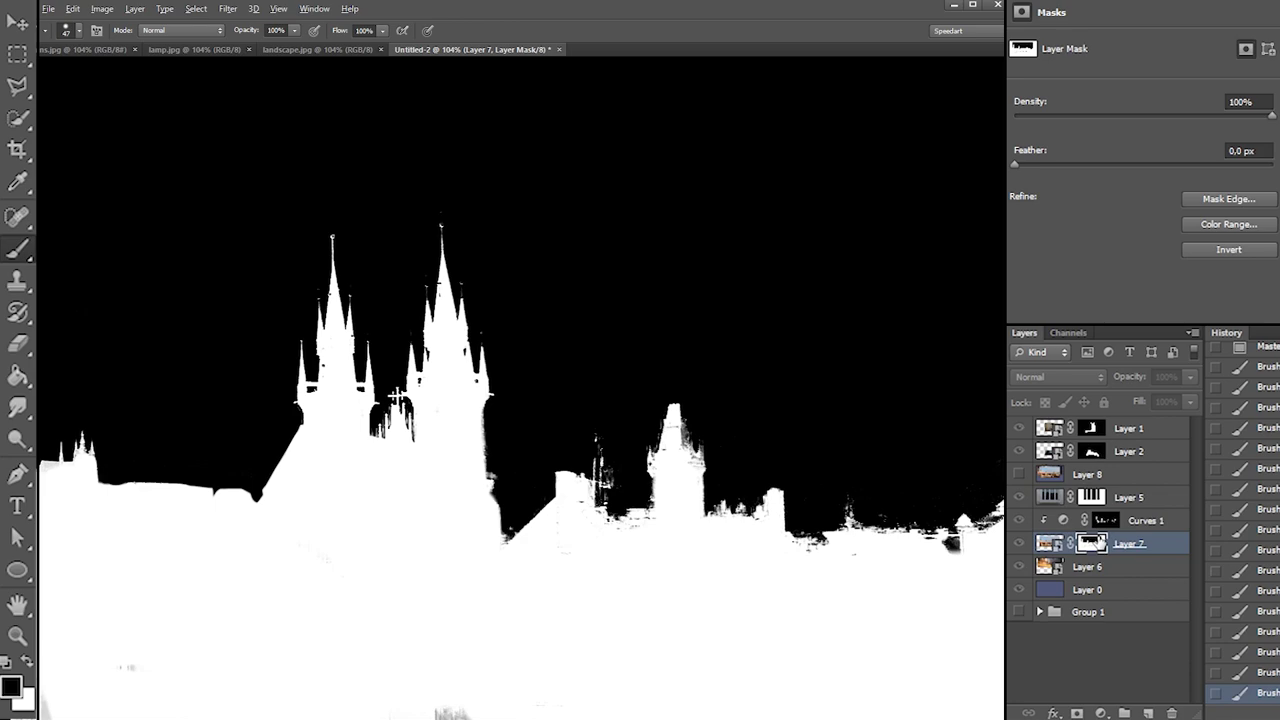
left_click(1092, 543, "alt")
Set the brush to 22 px and retouch the mask around the clock tower's pointed roof, undoing a white stroke
right_click(715, 371)
left_click(745, 400)
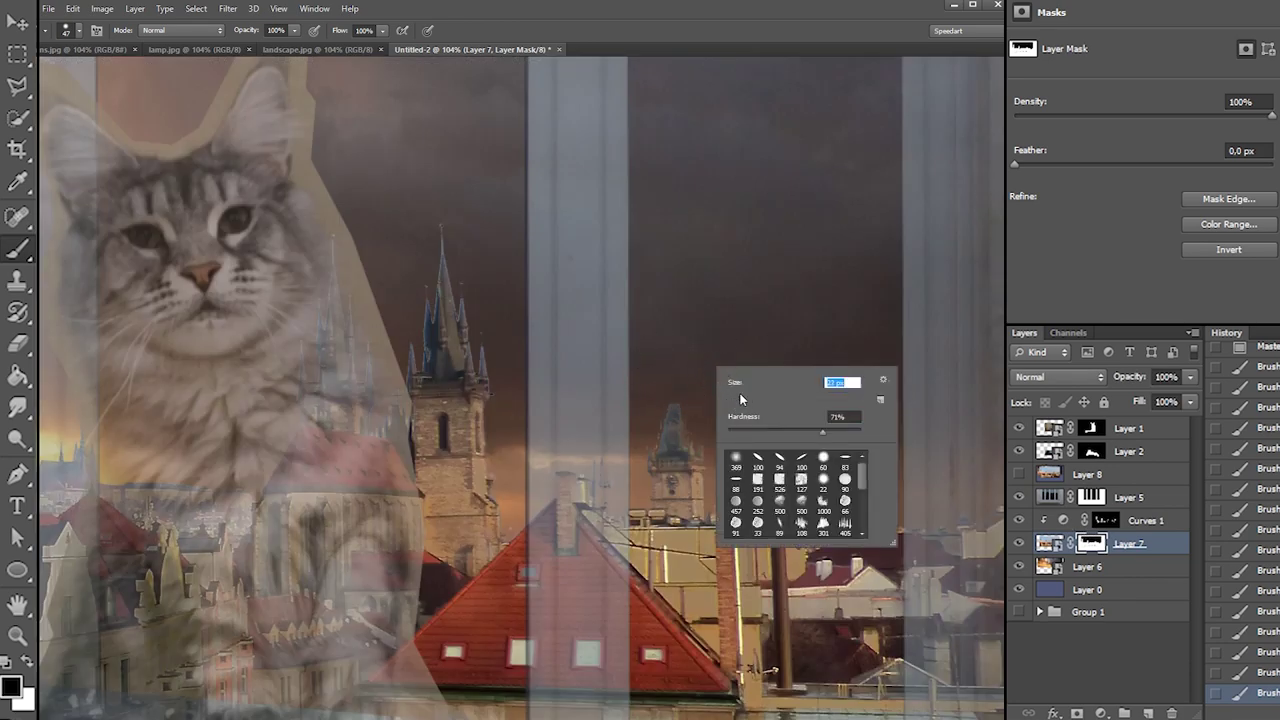
left_click(665, 437)
key("x")
mouse_move(683, 390)
left_mouse_down()
mouse_move(643, 514)
mouse_move(666, 407)
mouse_move(662, 461)
mouse_move(676, 412)
mouse_move(679, 443)
left_mouse_up()
key("ctrl+z")
key("x")
key("x")
key("x")
key("x")
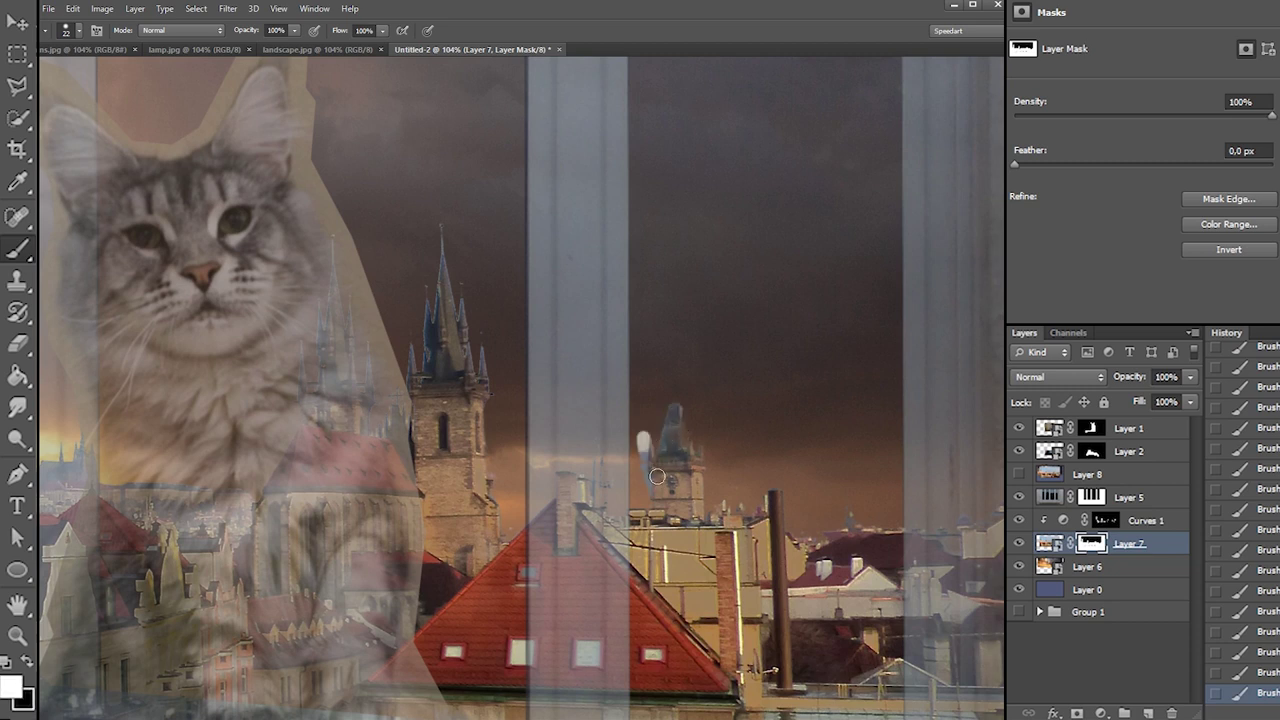
Clean the mask along the clock tower's left side, undoing the stray white stroke and reducing the brush to 11 px
left_click_drag(649, 441, 650, 474)
mouse_move(641, 428)
left_mouse_down()
mouse_move(641, 451)
mouse_move(670, 422)
mouse_move(692, 437)
mouse_move(655, 449)
left_mouse_up()
key("ctrl+z")
key("x")
right_click(671, 404)
left_click(690, 469)
key("x")
key("x")
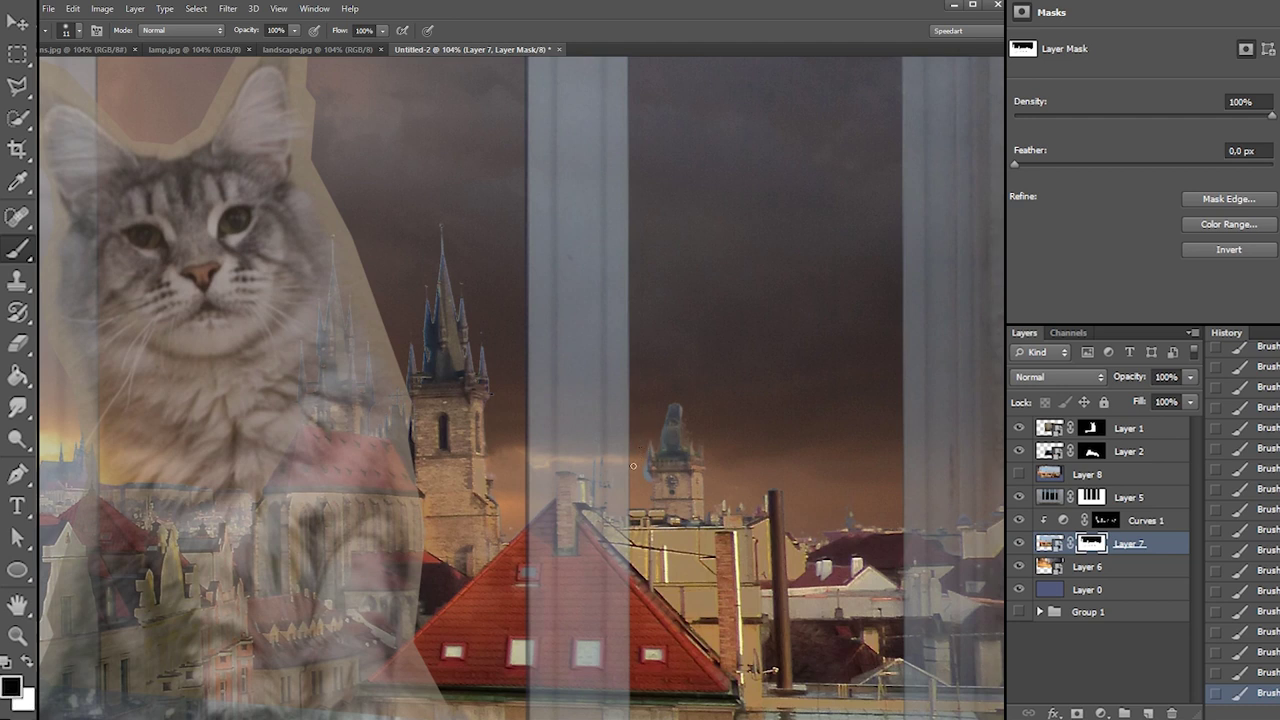
Restore and trim the clock tower's corner turrets on the mask with the 11 px brush
key("x")
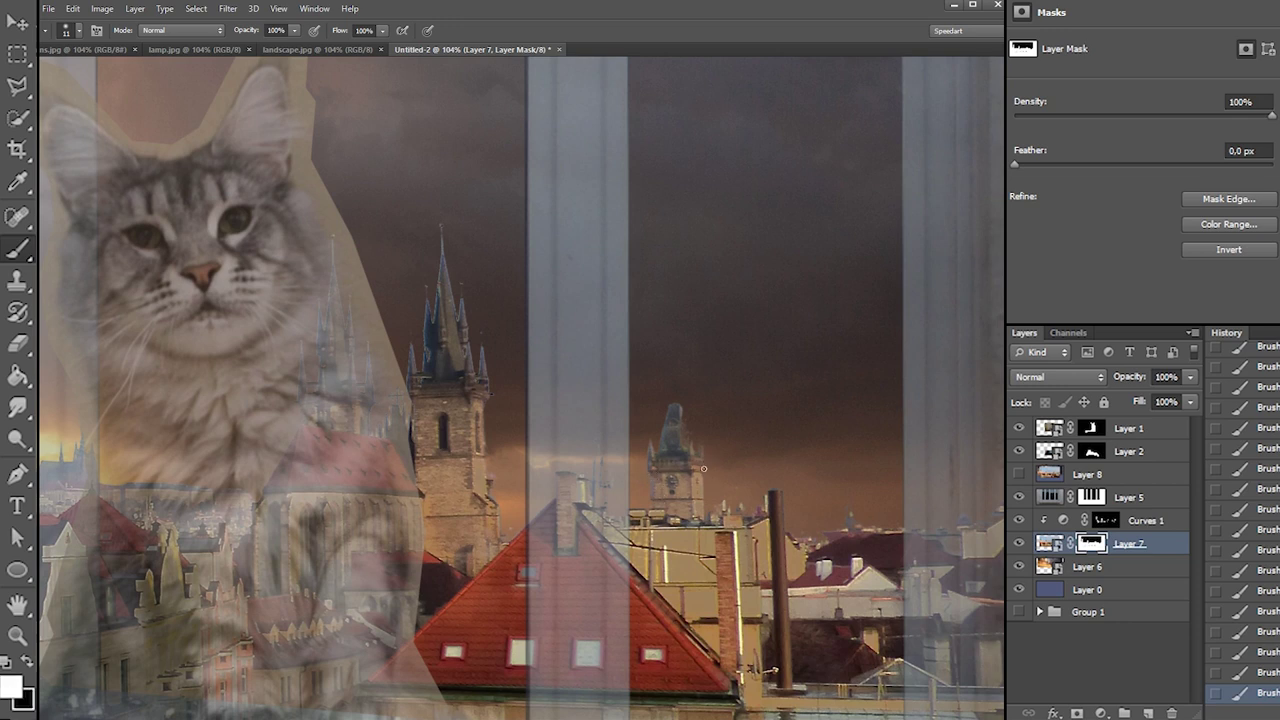
key("x")
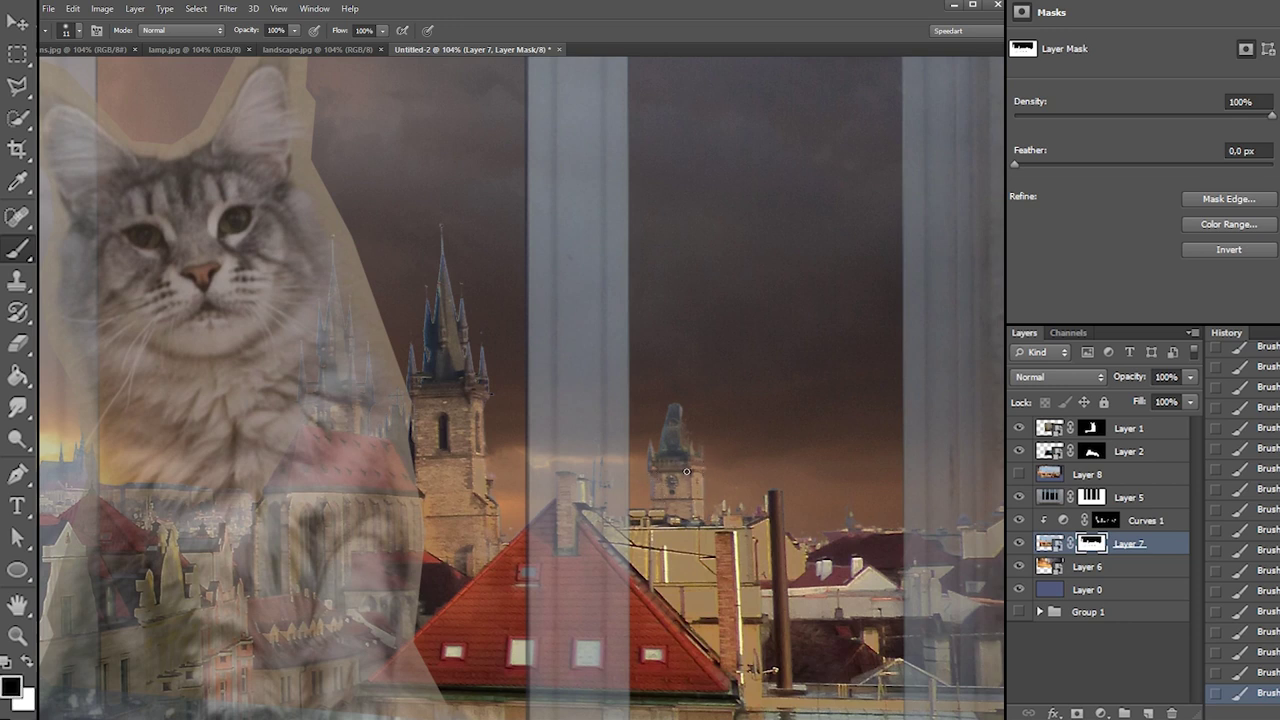
key("x")
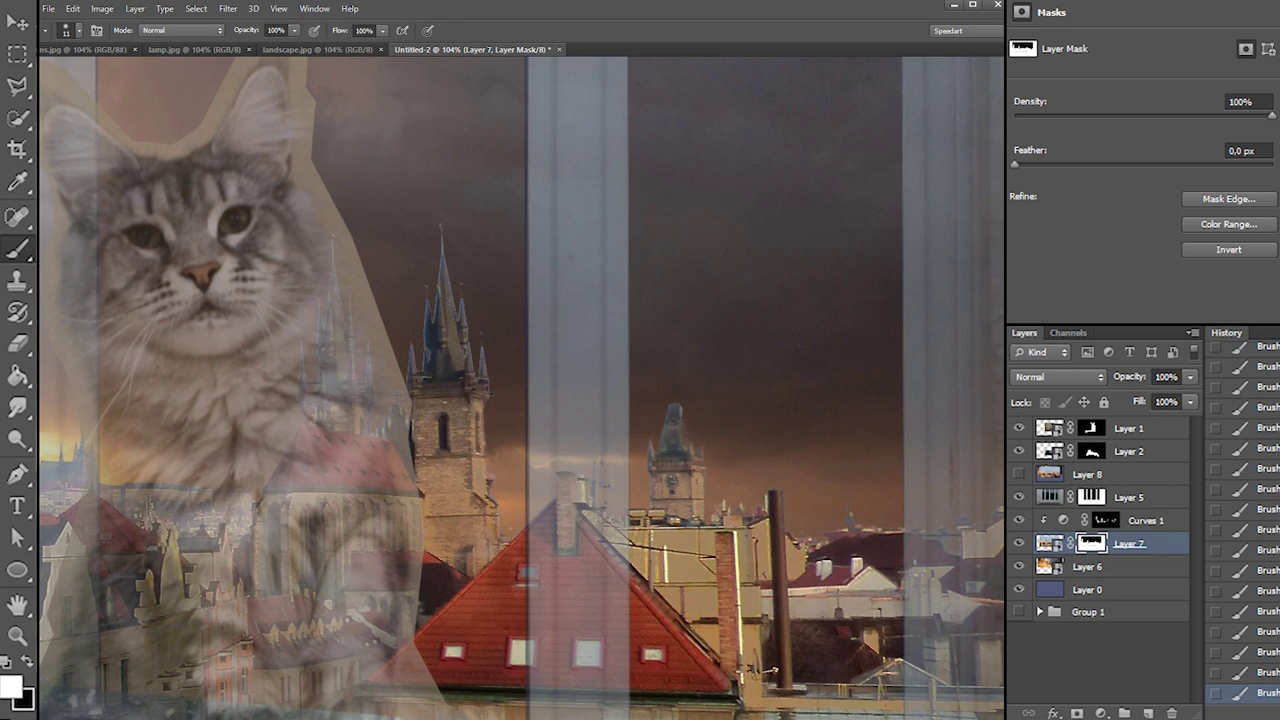
key("x")
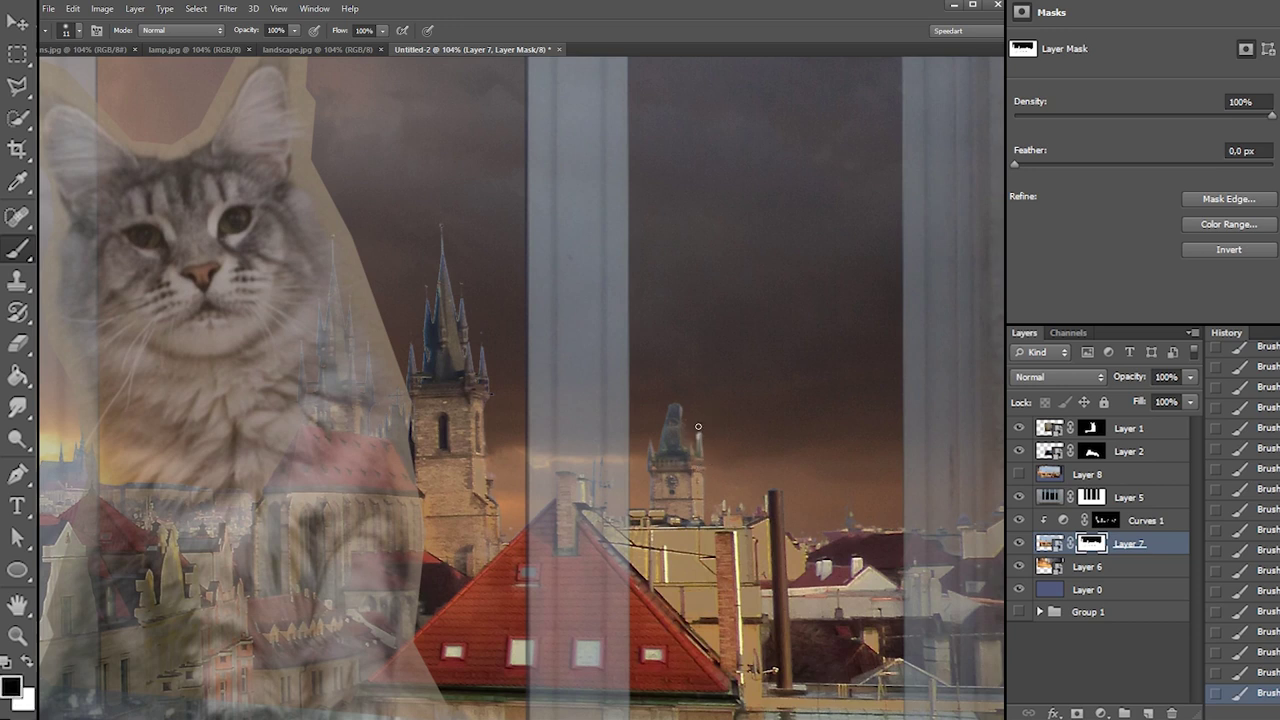
key("x")
left_click_drag(689, 418, 692, 452)
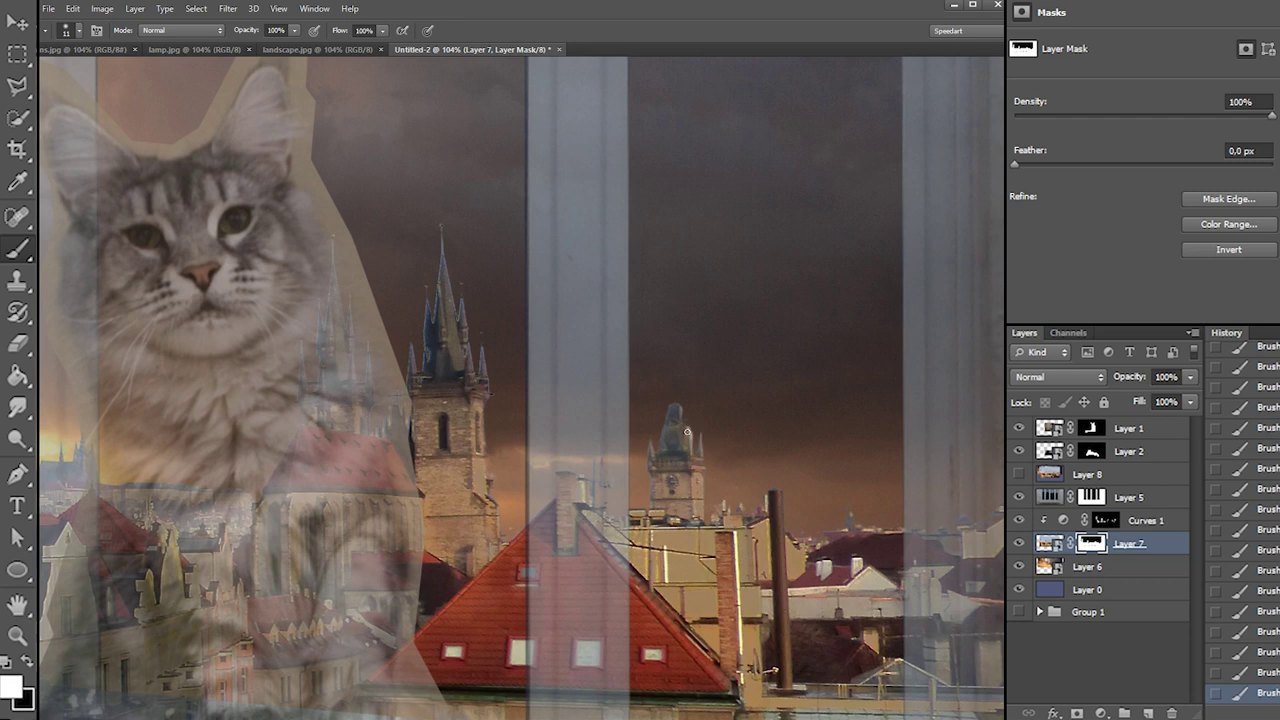
Shape the outline and tip of the clock tower's pointed roof on the mask with white and black strokes
key("x")
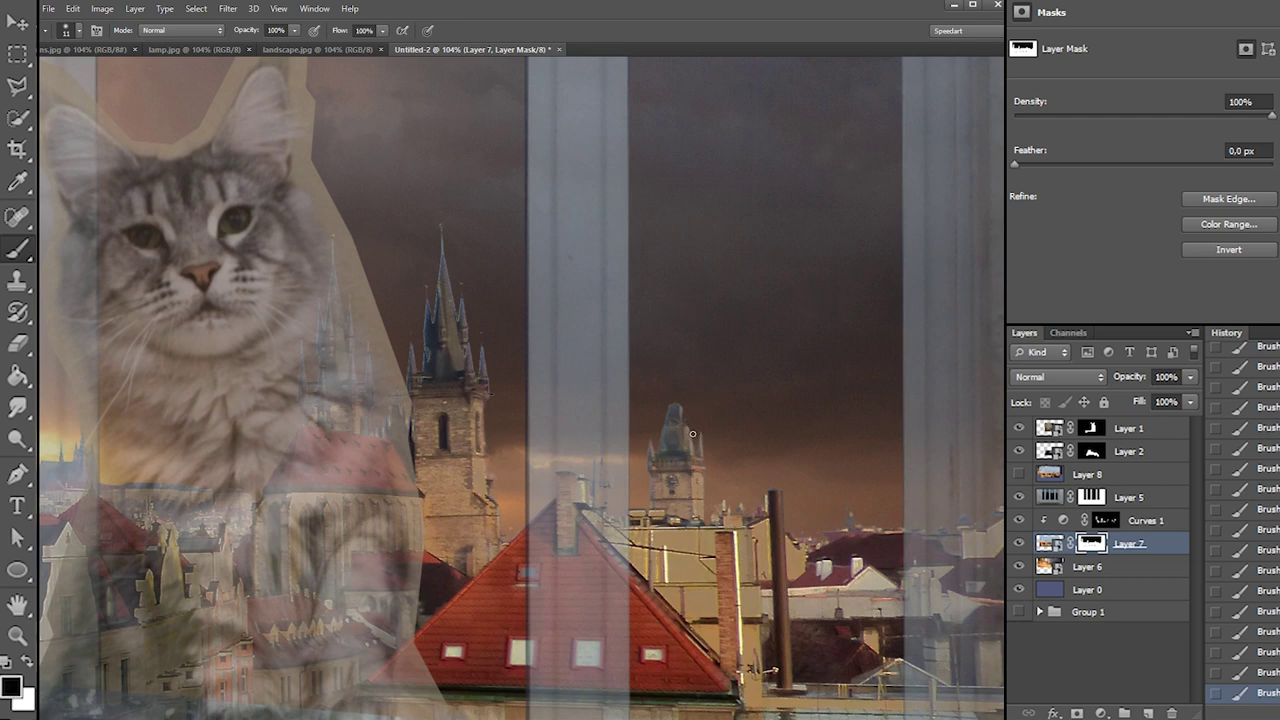
key("x")
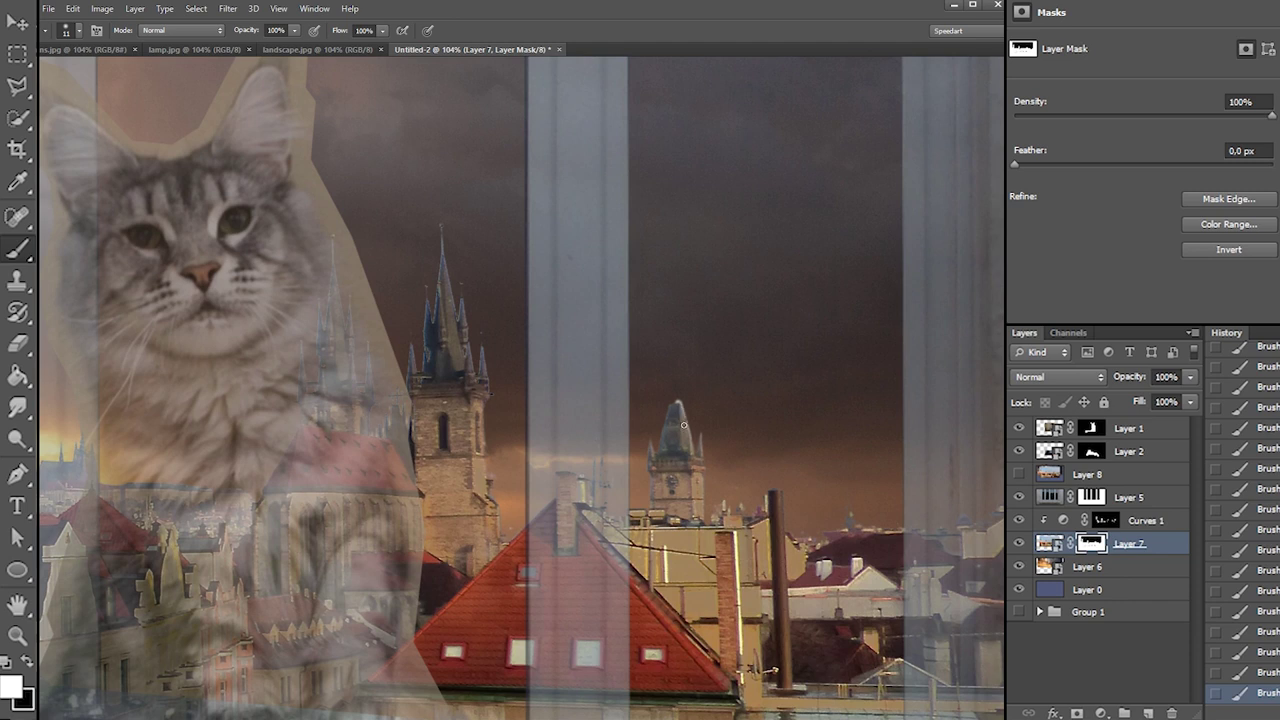
key("x")
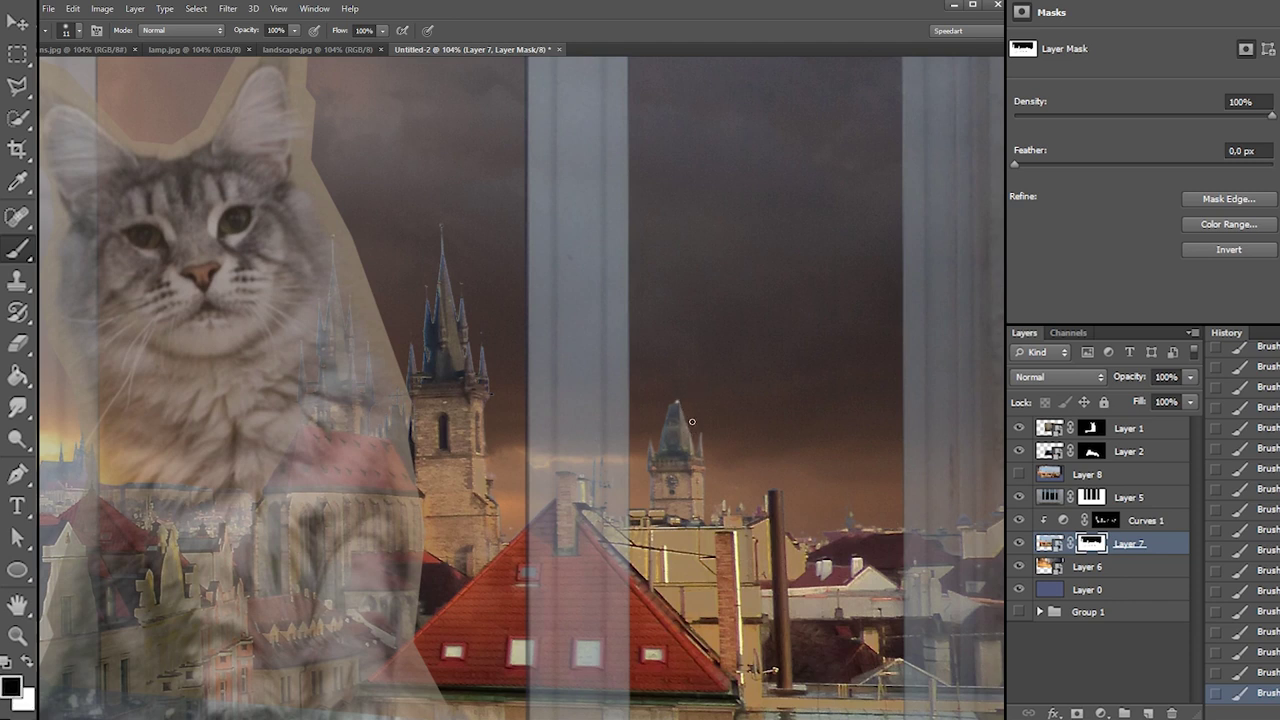
key("x")
key("x")
key("x")
mouse_move(671, 404)
left_mouse_down()
mouse_move(689, 376)
mouse_move(670, 393)
left_mouse_up()
key("x")
key("x")
Retouch the mask around the small chimneys beside the tall brown pipe, using a 36 px and a 15 px brush
right_click(754, 482)
type("36")
key("Return")
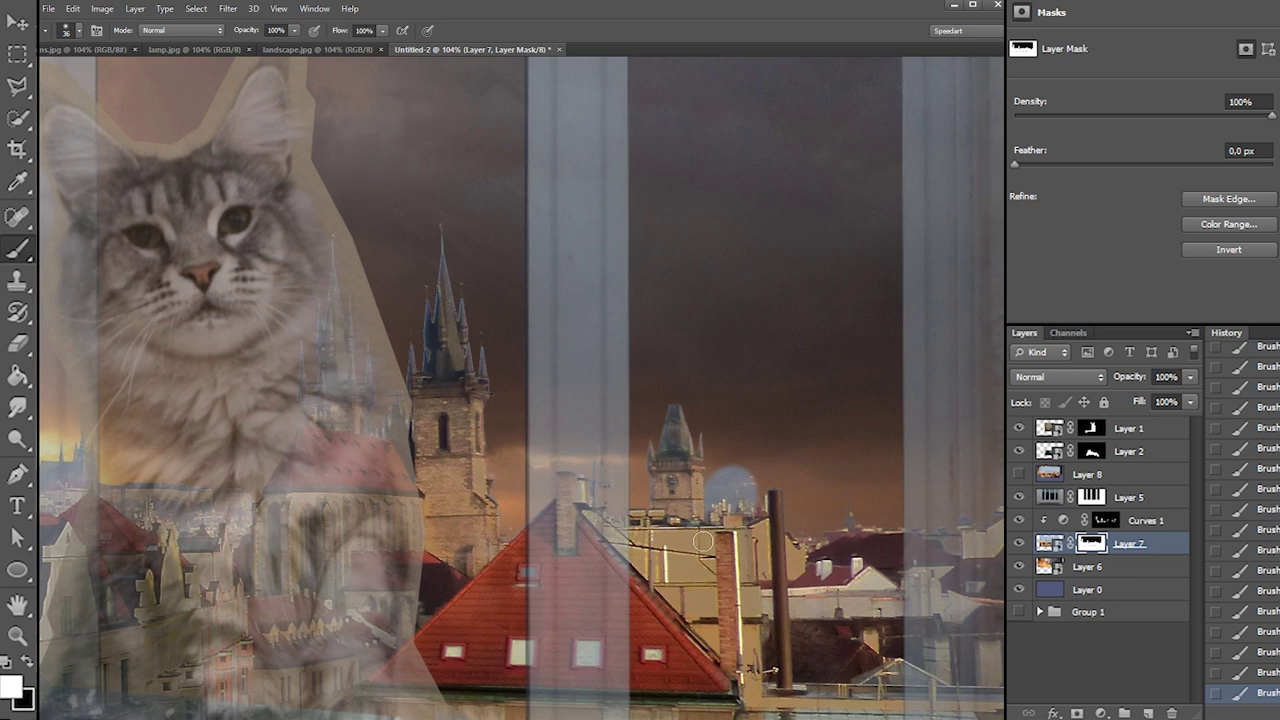
right_click(750, 484)
type("15")
key("Return")
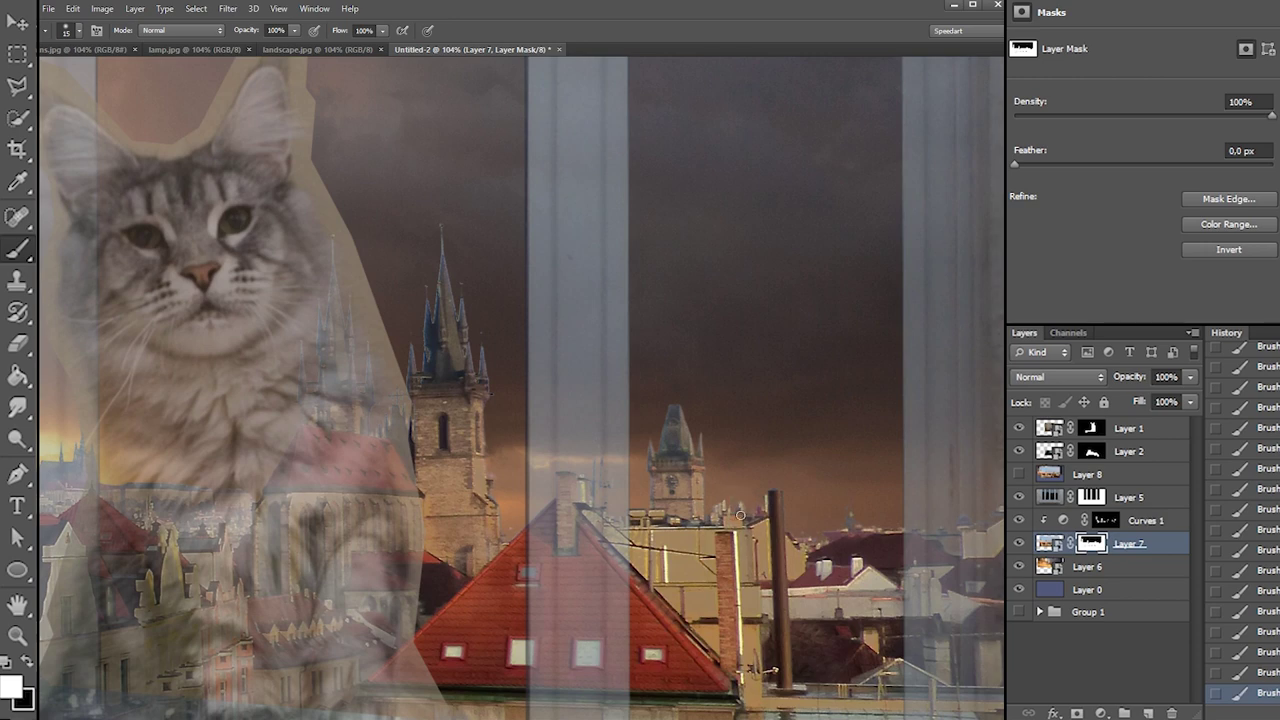
Refine the mask around the top of the tall brown pipe and its neighbouring chimneys with alternating black and white strokes
key("x")
key("x")
key("x")
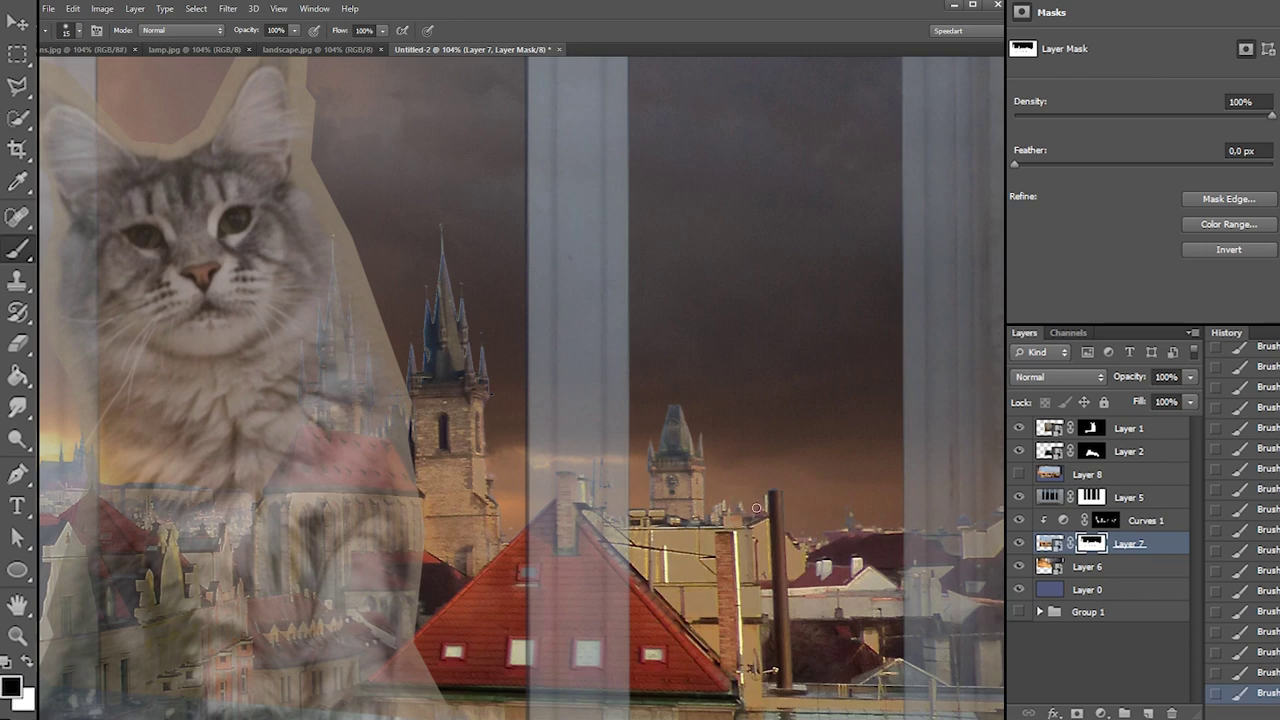
key("x")
key("x")
key("x")
key("x")
key("x")
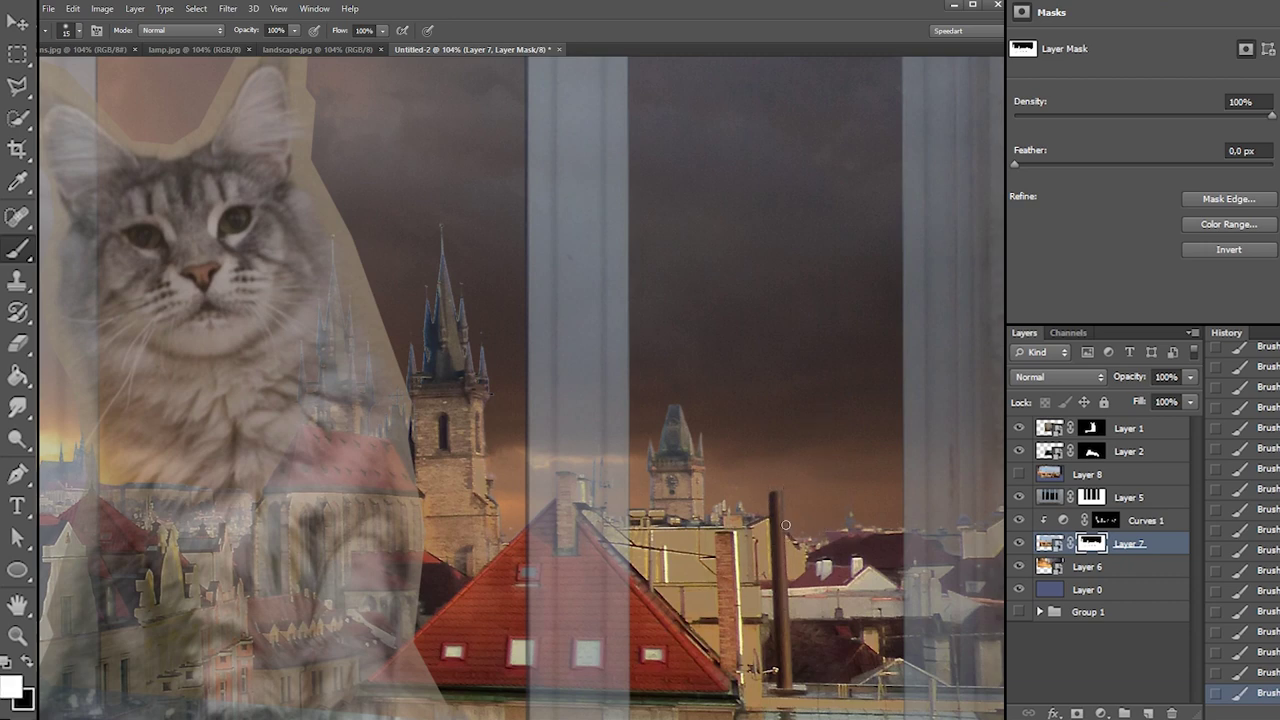
key("x")
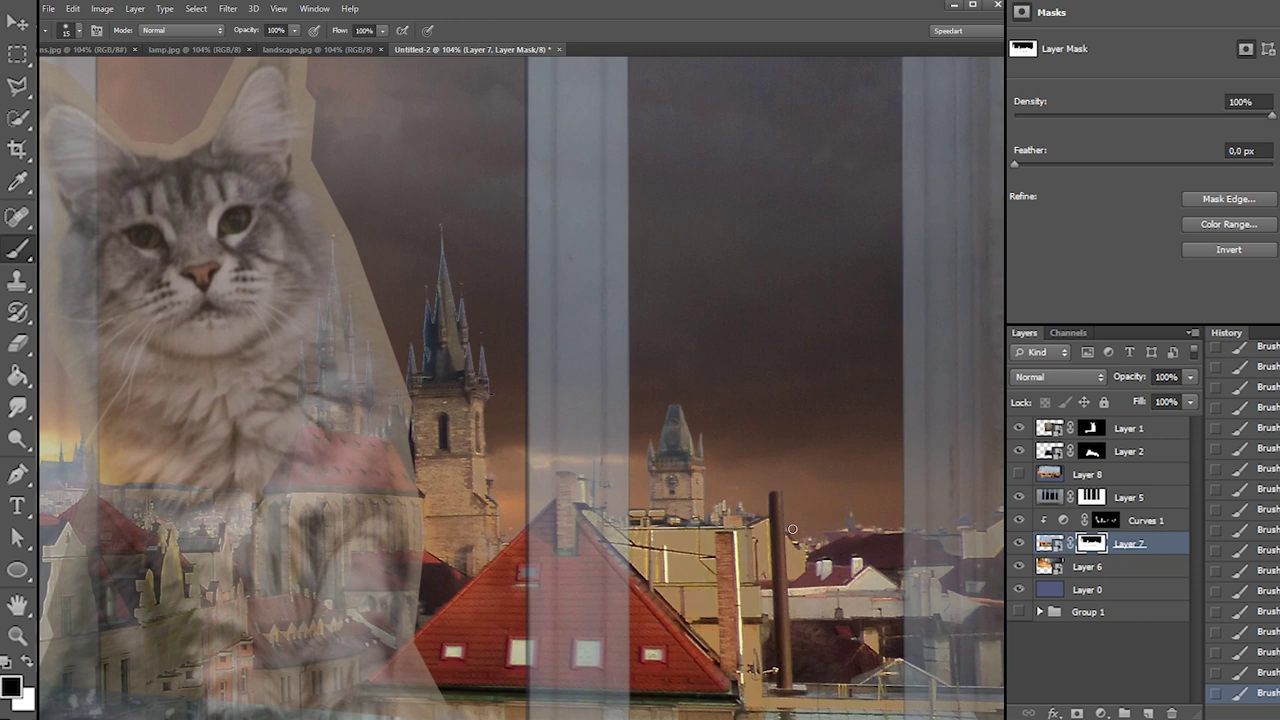
Retouch the mask along the distant rooftops beyond the brown pipe, undoing the stray strokes
key("x")
mouse_move(806, 537)
left_mouse_down()
mouse_move(775, 536)
mouse_move(791, 544)
mouse_move(850, 524)
left_mouse_up()
key("ctrl+z")
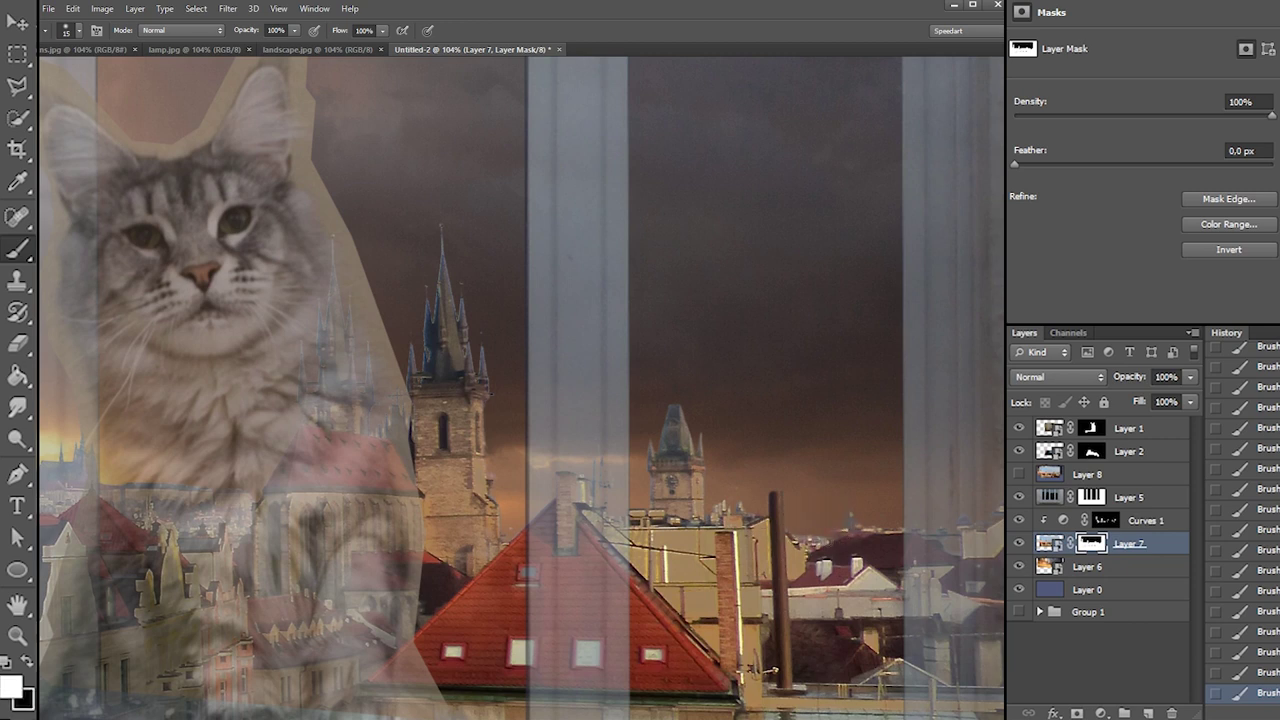
mouse_move(802, 531)
left_mouse_down()
mouse_move(896, 522)
mouse_move(824, 530)
left_mouse_up()
key("ctrl+z")
key("ctrl+z")
key("x")
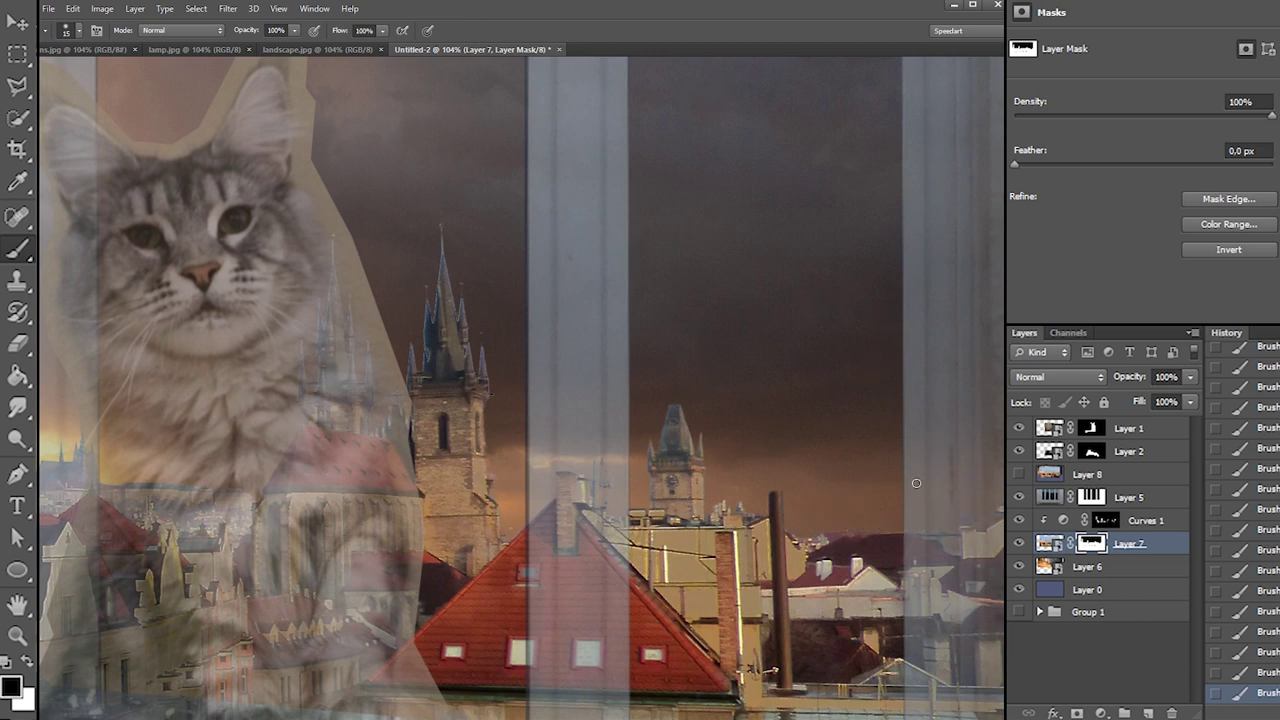
key("x")
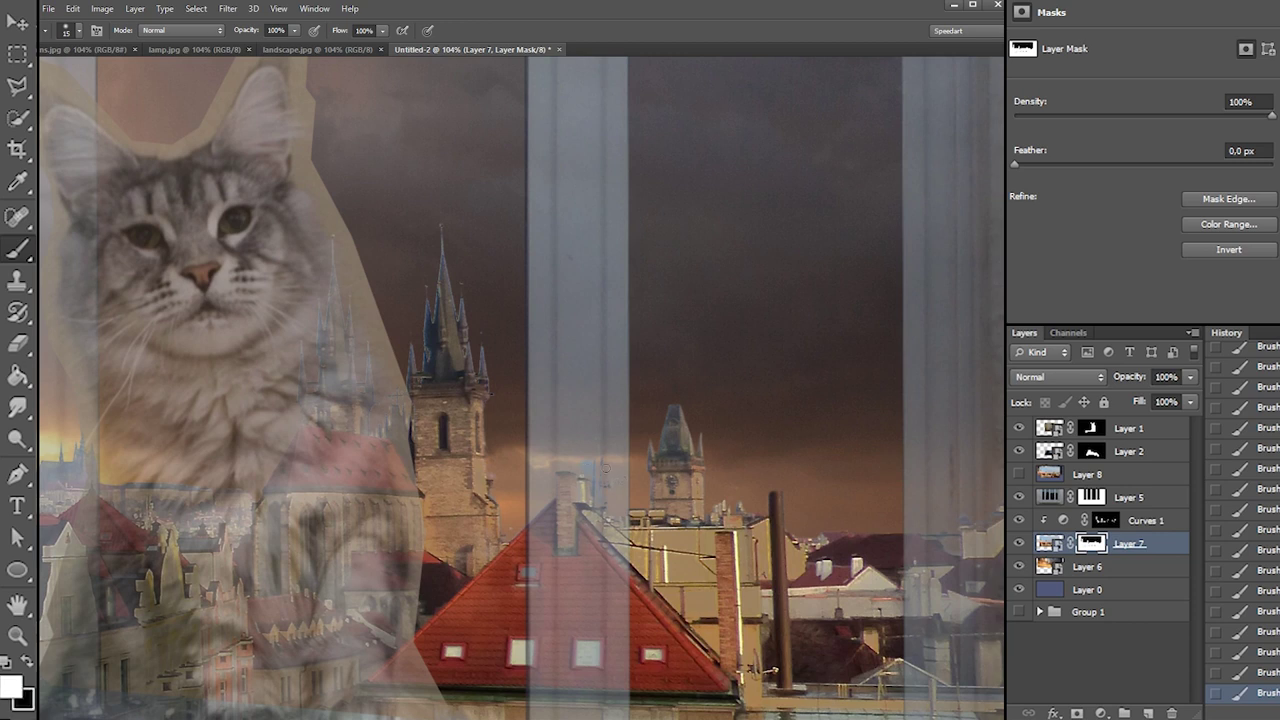
key("x")
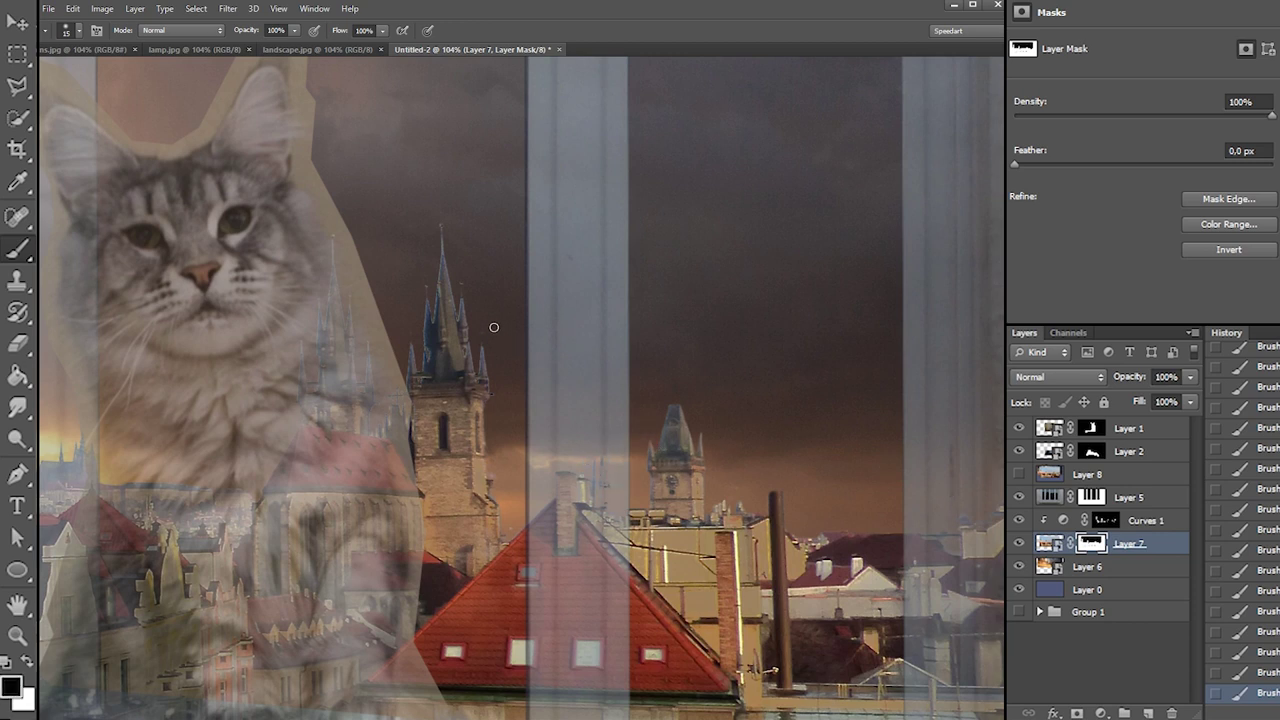
left_click(1086, 543, "alt")
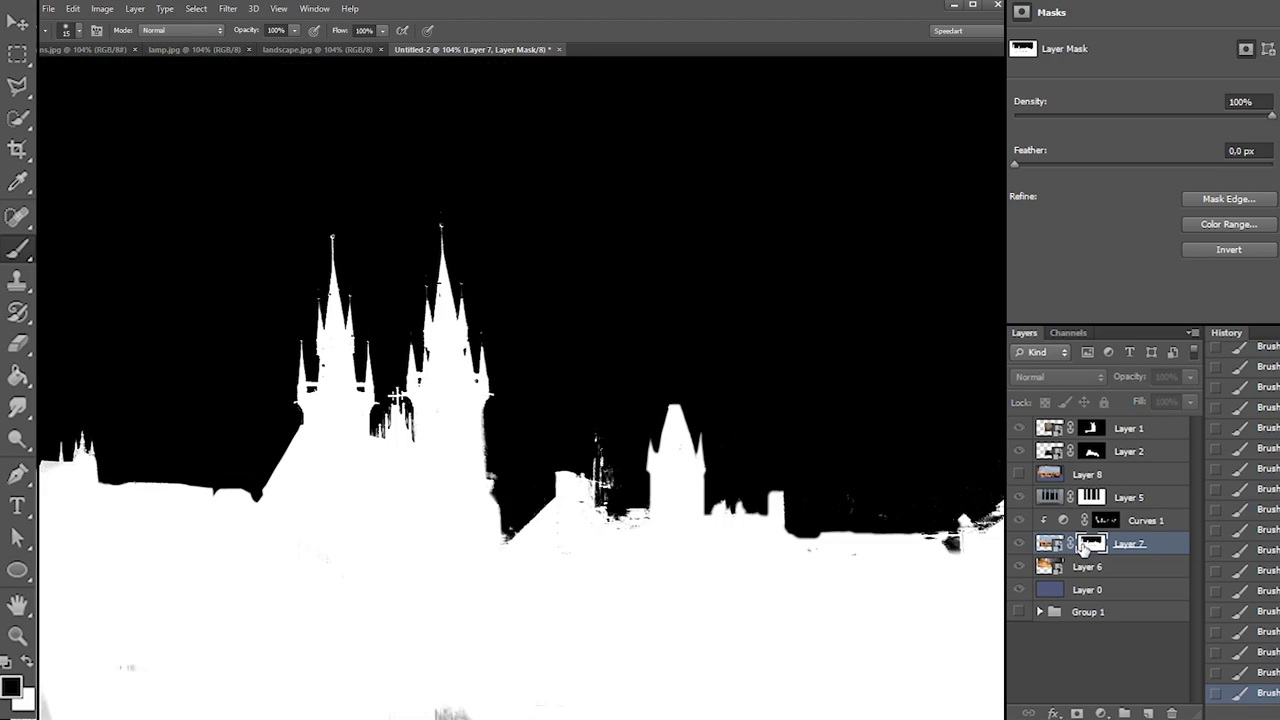
left_click(1086, 543, "alt")
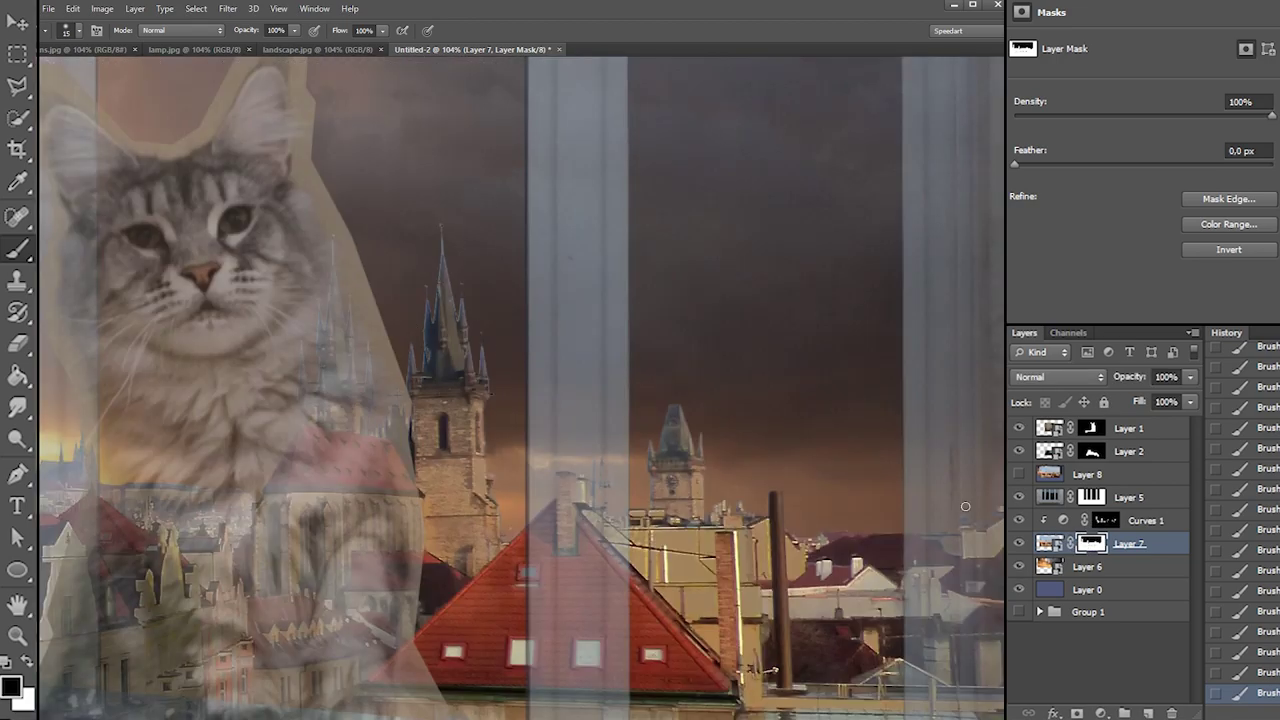
left_click(1226, 200)
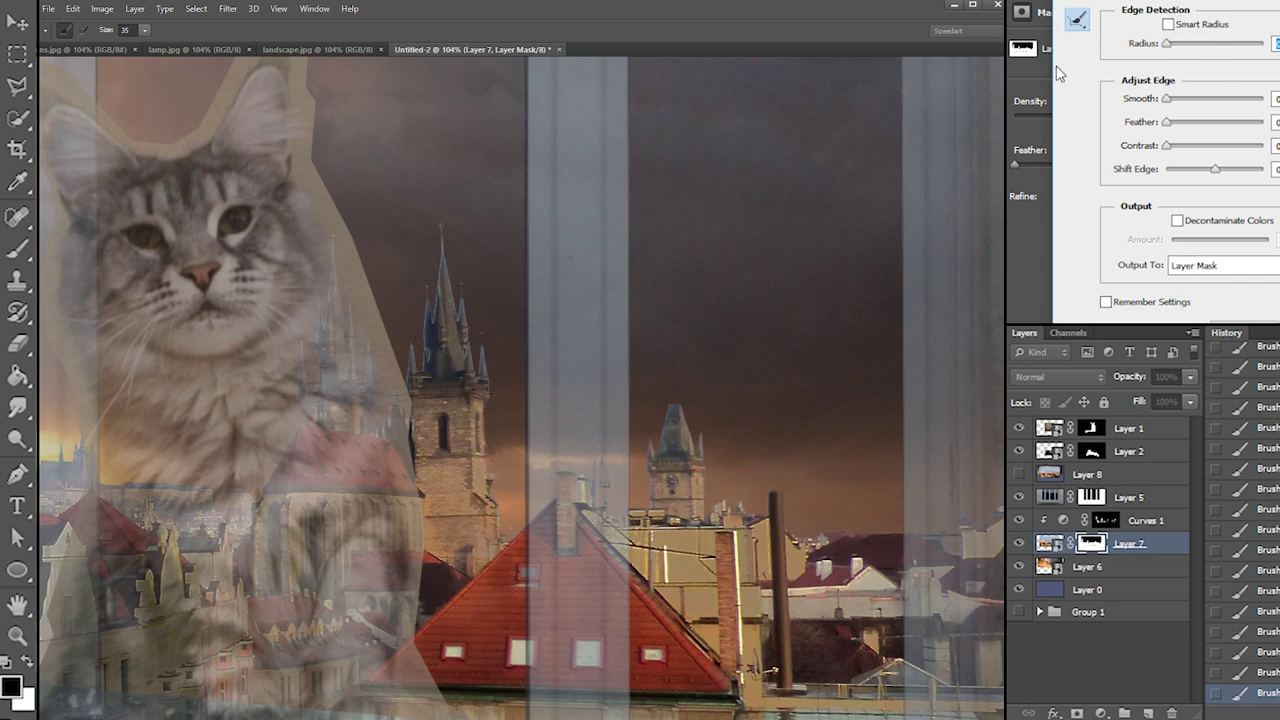
left_click_drag(1103, 0, 1036, 8)
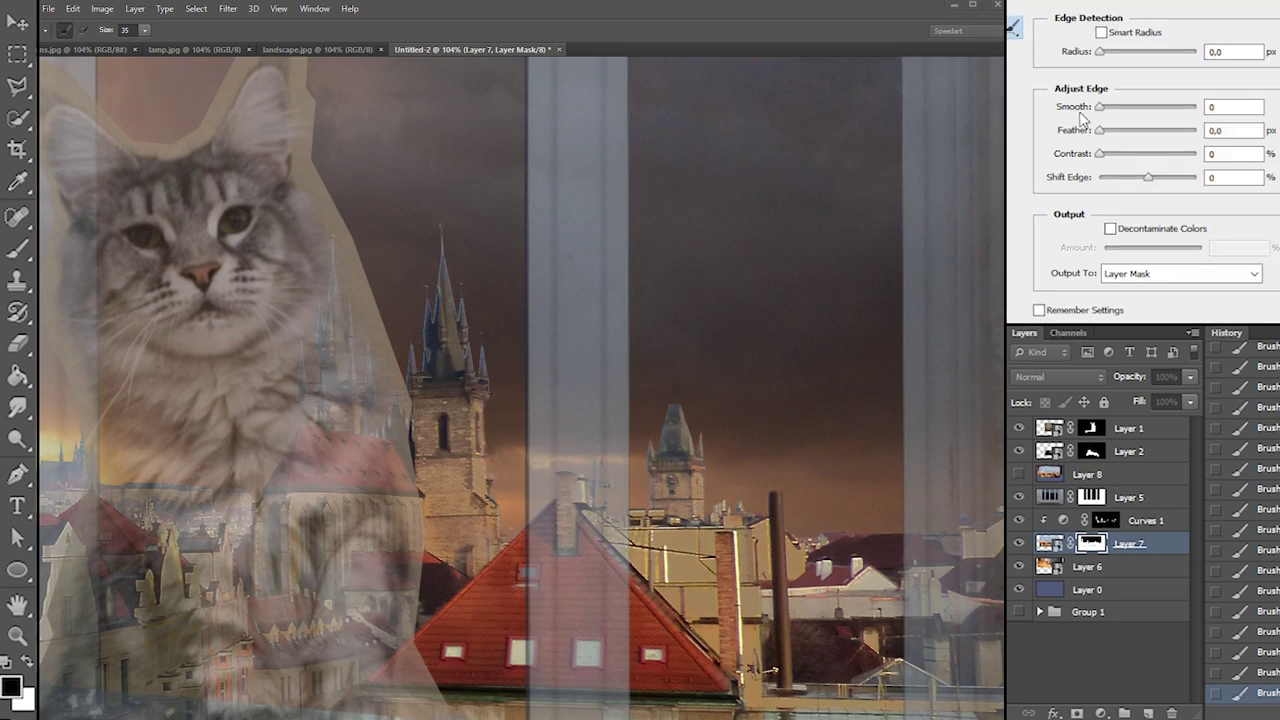
mouse_move(472, 337)
left_mouse_down()
mouse_move(490, 374)
mouse_move(478, 308)
left_mouse_up()
key("Escape")
Darken the mask inside a rectangular selection around the twin church towers using Curves, with a point at input 195, output 104, and deselect
left_click(17, 54)
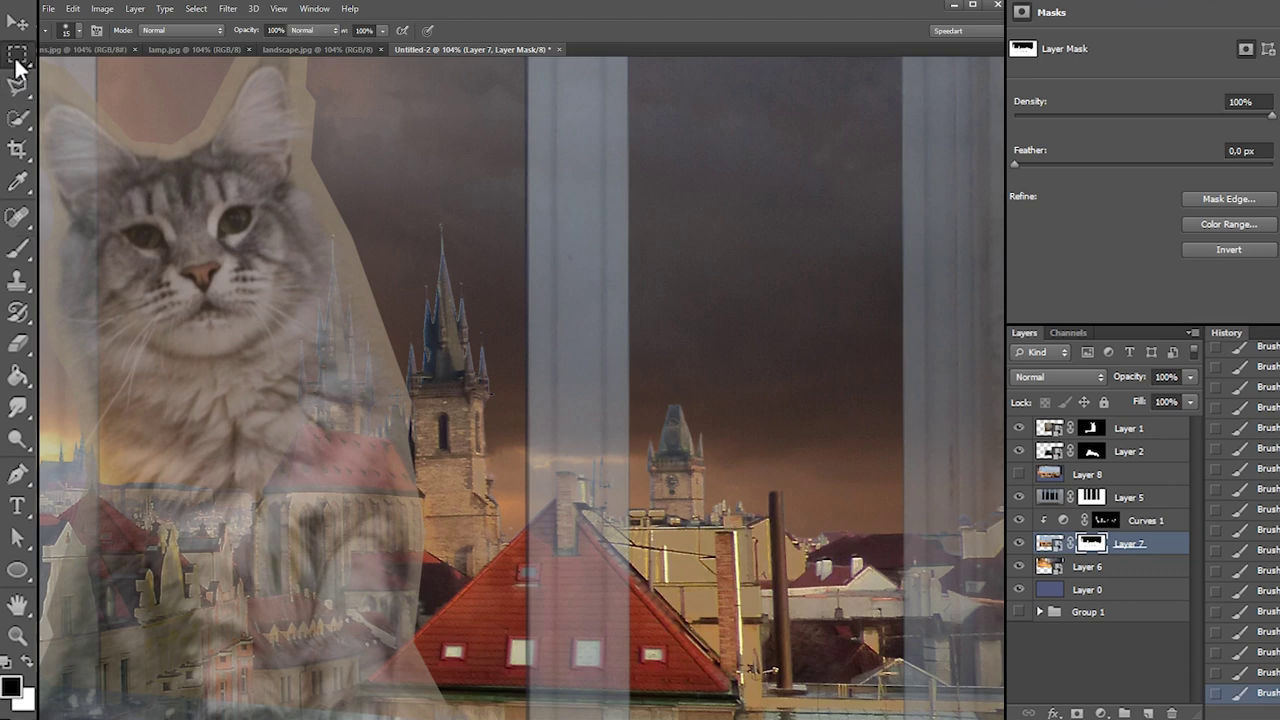
left_click_drag(516, 182, 250, 480)
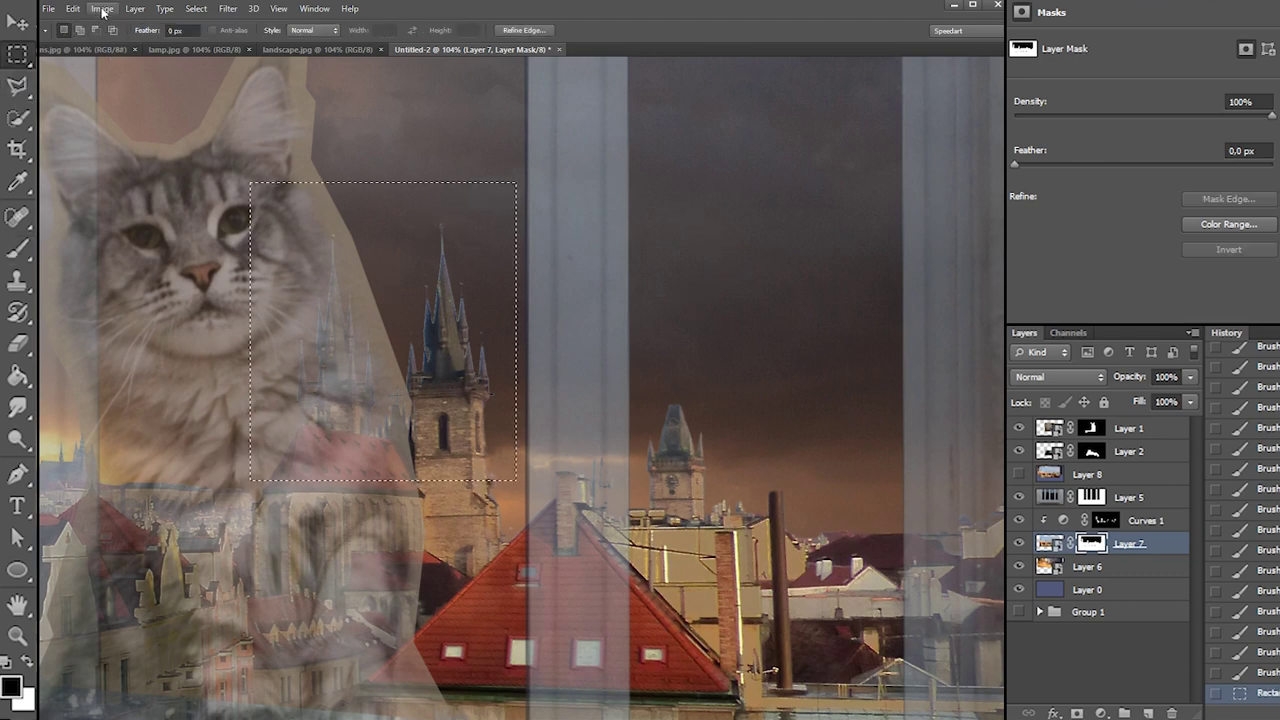
left_click(101, 9)
mouse_move(128, 40)
left_click(300, 69)
left_click_drag(805, 451, 828, 447)
left_click(843, 428)
left_click_drag(828, 447, 822, 475)
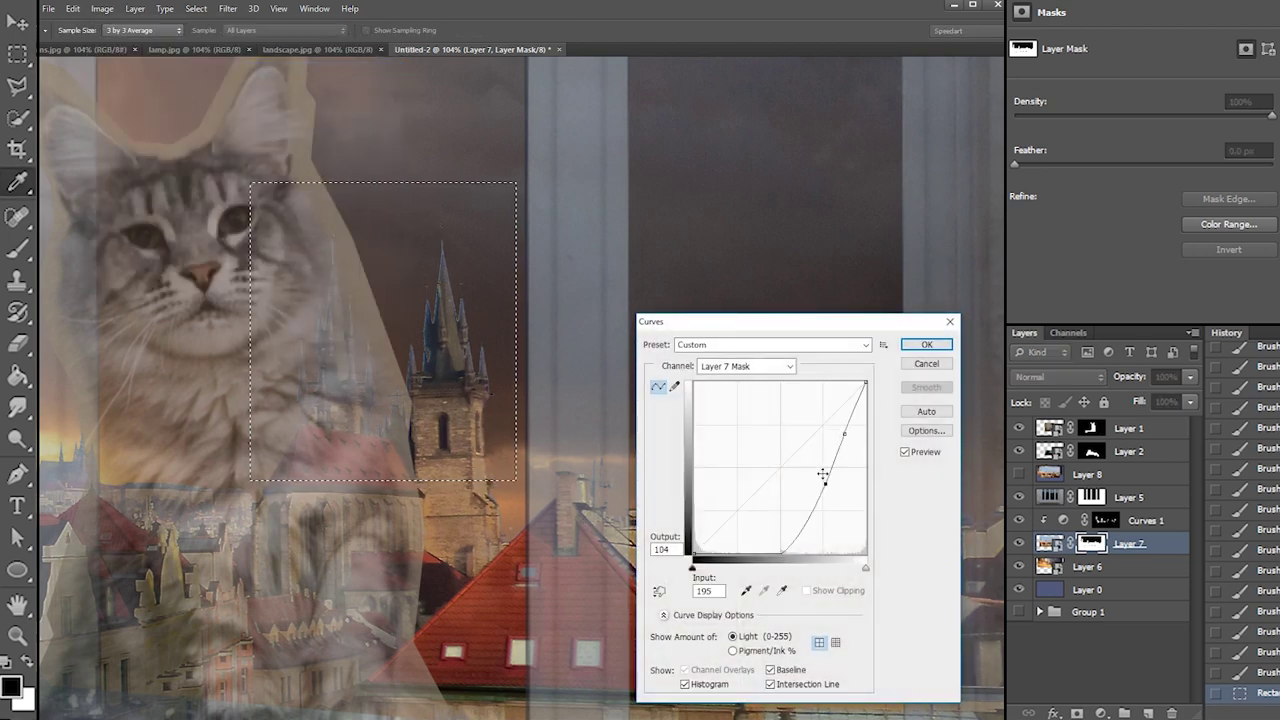
key("Return")
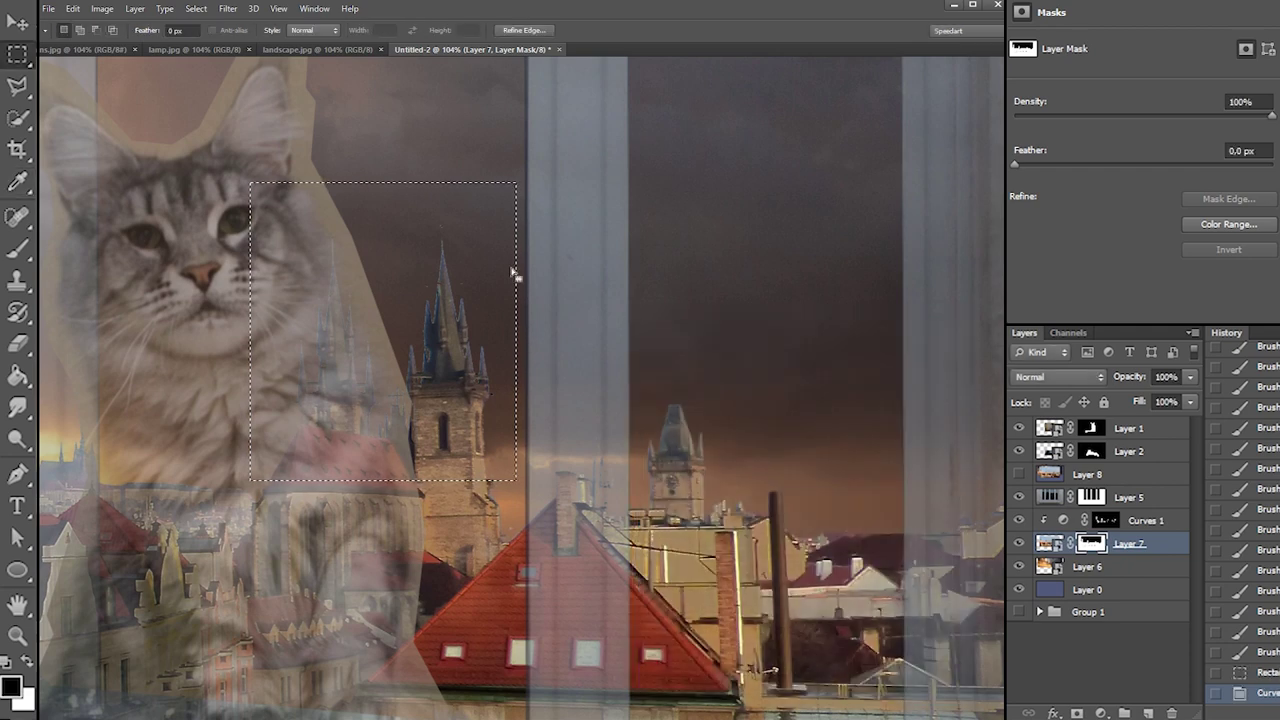
key("ctrl+d")
Clean the mask around the church tower's right corner turret with a reduced brush, undoing the oversized stroke
key("b")
left_click_drag(498, 392, 487, 342)
right_click(495, 310)
left_click(509, 344)
left_click(483, 346)
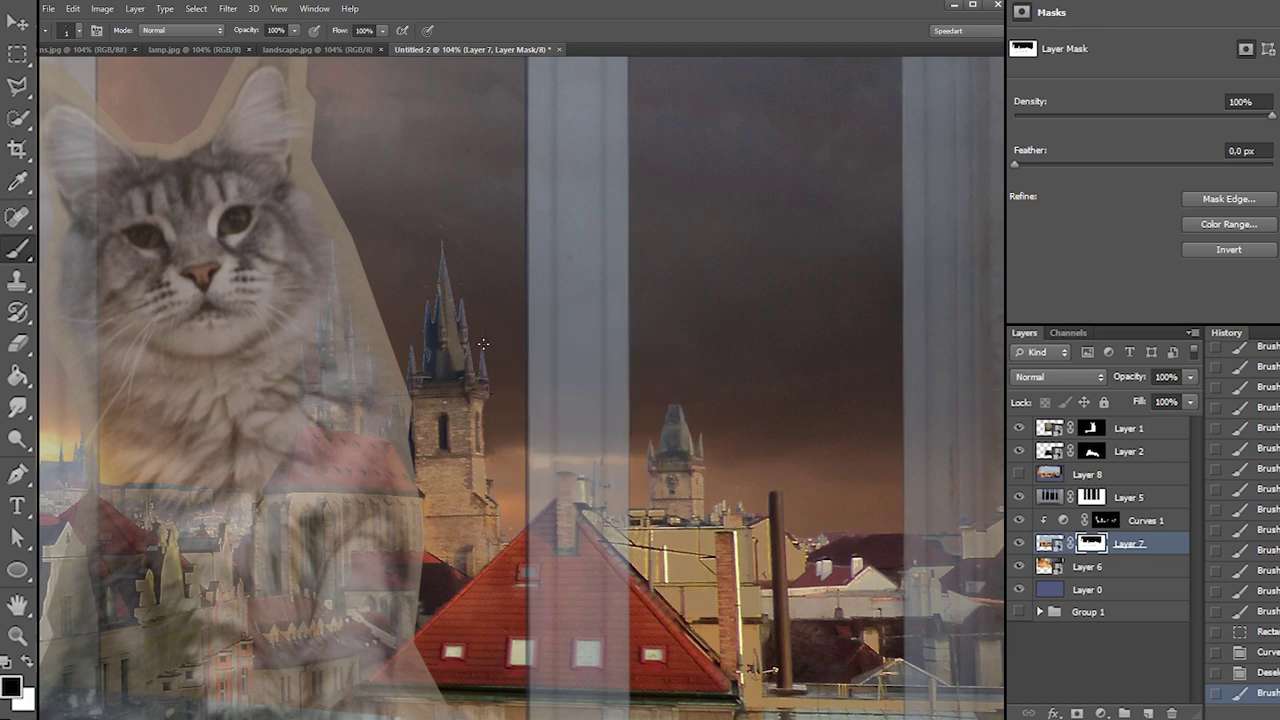
right_click(509, 340)
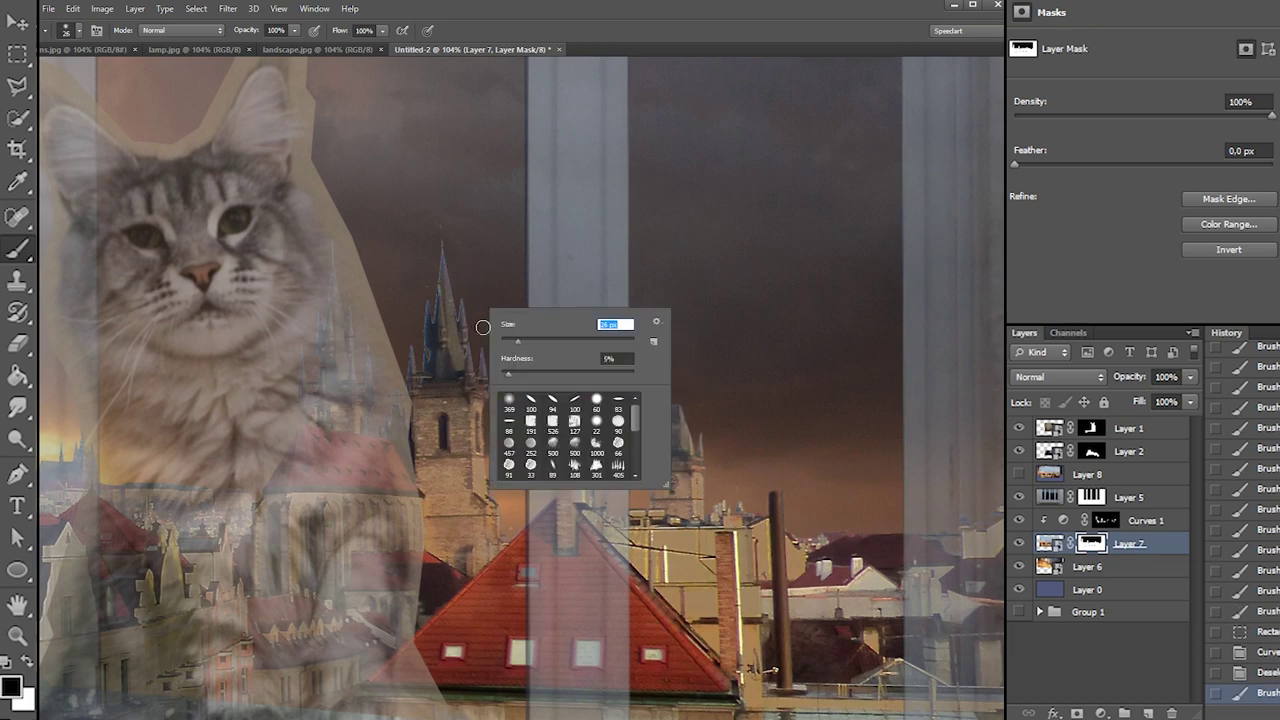
mouse_move(484, 353)
left_mouse_down()
mouse_move(488, 369)
mouse_move(506, 337)
left_mouse_up()
key("ctrl+z")
right_click(496, 315)
left_click(485, 344)
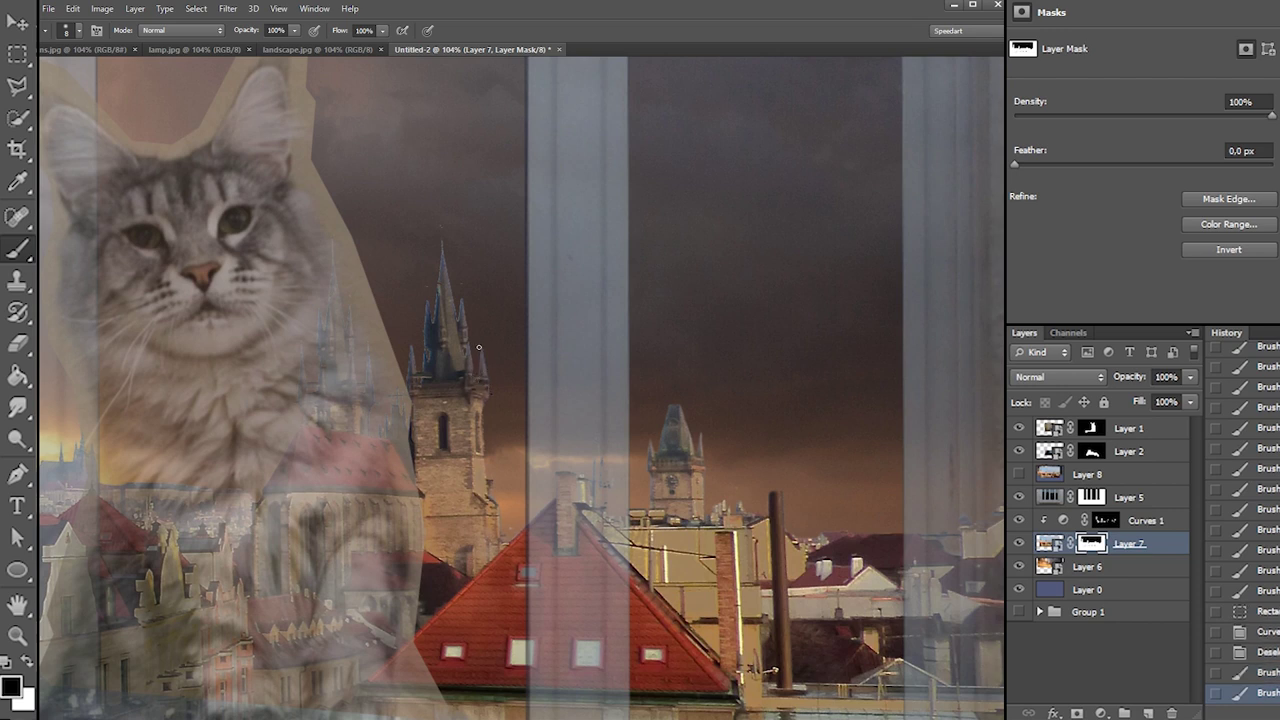
Trim the mask along the right edge of the church spire between its turrets with the small black brush
left_click_drag(470, 339, 478, 354)
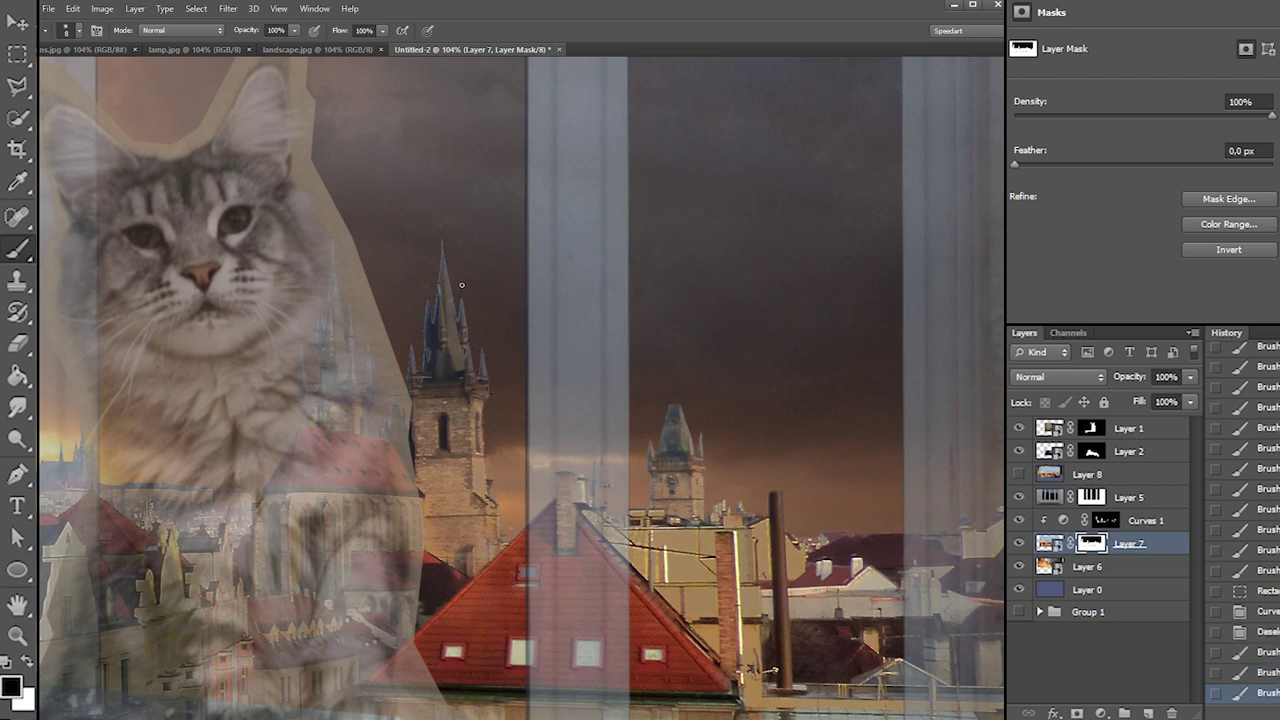
mouse_move(458, 297)
left_mouse_down()
mouse_move(456, 310)
mouse_move(455, 281)
left_mouse_up()
key("x")
key("x")
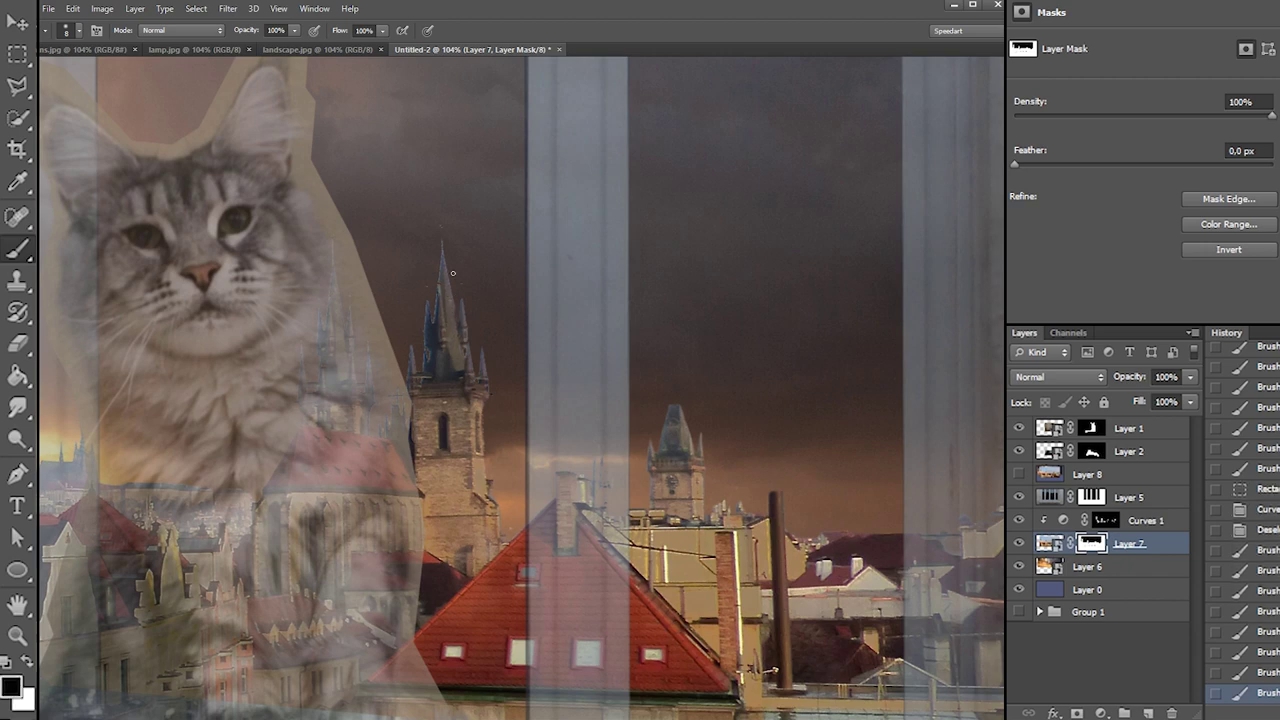
left_click(453, 299)
Paint out the thin tip of the right church spire on the mask and undo the stray stroke below it
left_click(446, 232)
left_click(441, 220)
left_click(441, 246)
left_click_drag(440, 248, 436, 294)
key("ctrl+z")
Trim the mask along the left edge of the right church spire and its left turrets, touching up with white
left_click(433, 297)
left_click(428, 286)
left_click(434, 325)
mouse_move(426, 290)
left_mouse_down()
mouse_move(433, 326)
mouse_move(424, 300)
mouse_move(418, 361)
left_mouse_up()
key("x")
key("x")
key("x")
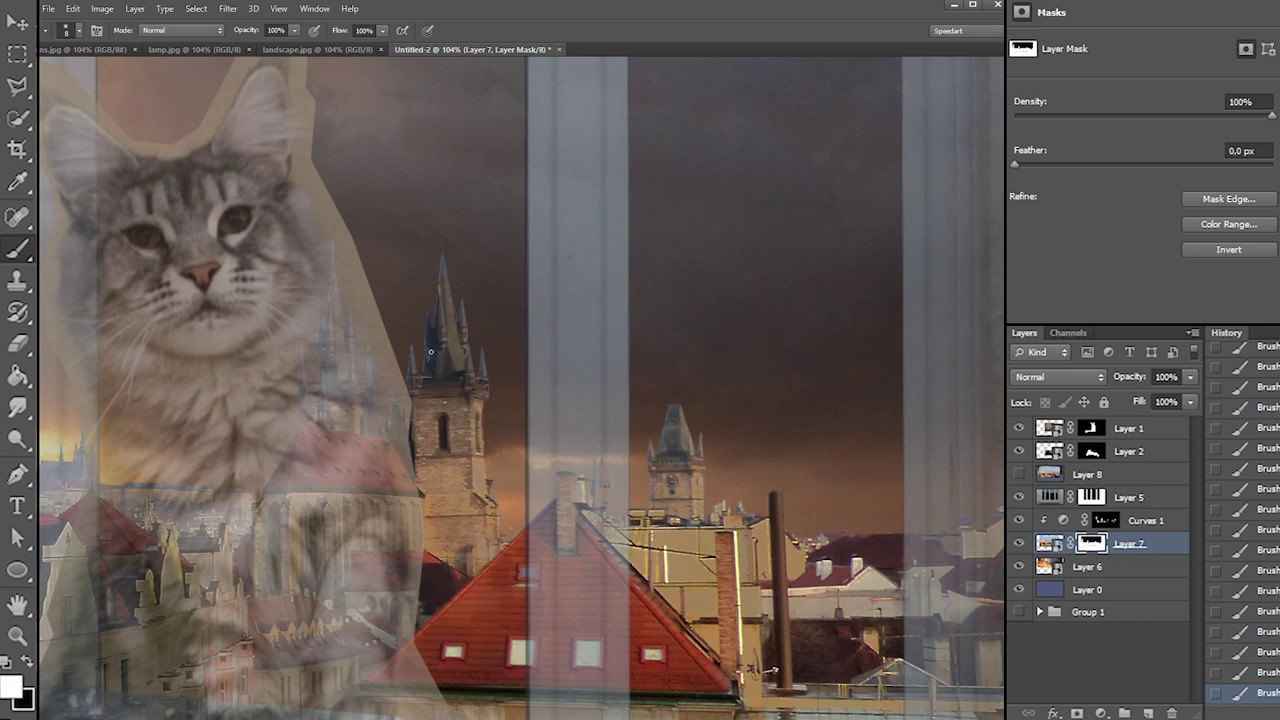
key("x")
Restore and trim the mask along the right wall of the church tower with white and black strokes
key("x")
key("x")
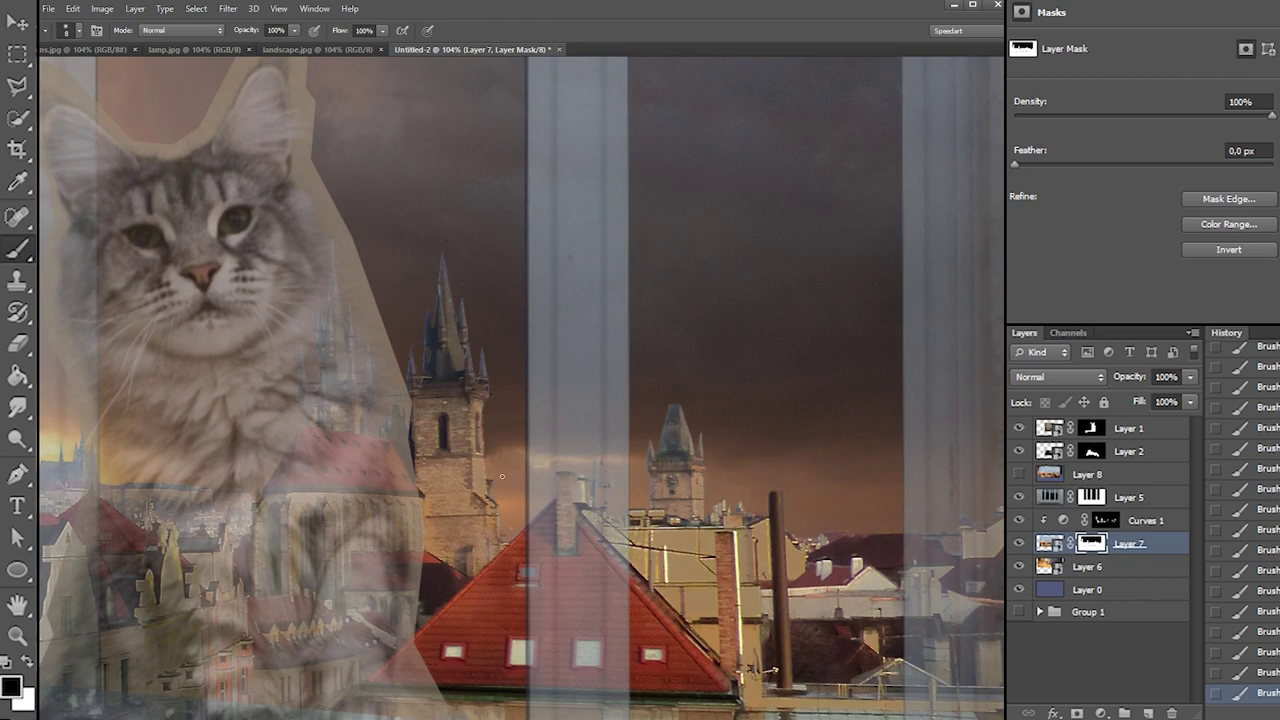
key("x")
left_click_drag(490, 478, 488, 385)
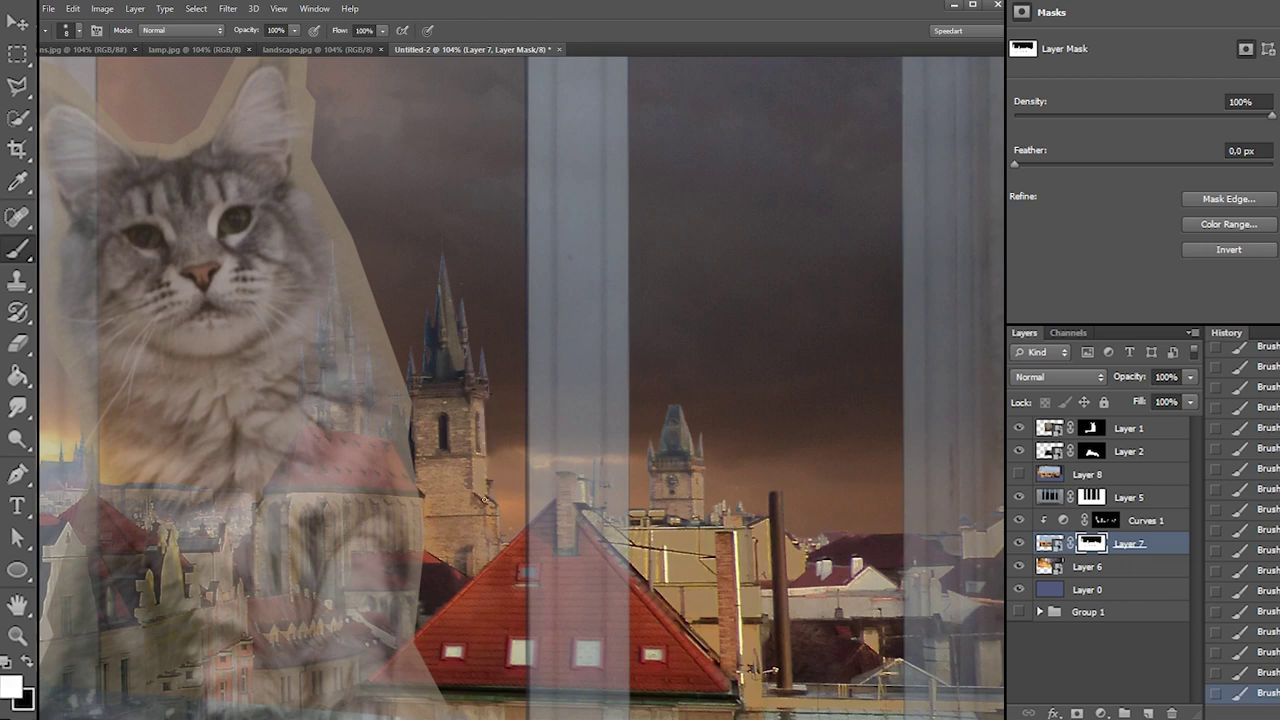
key("x")
key("x")
key("x")
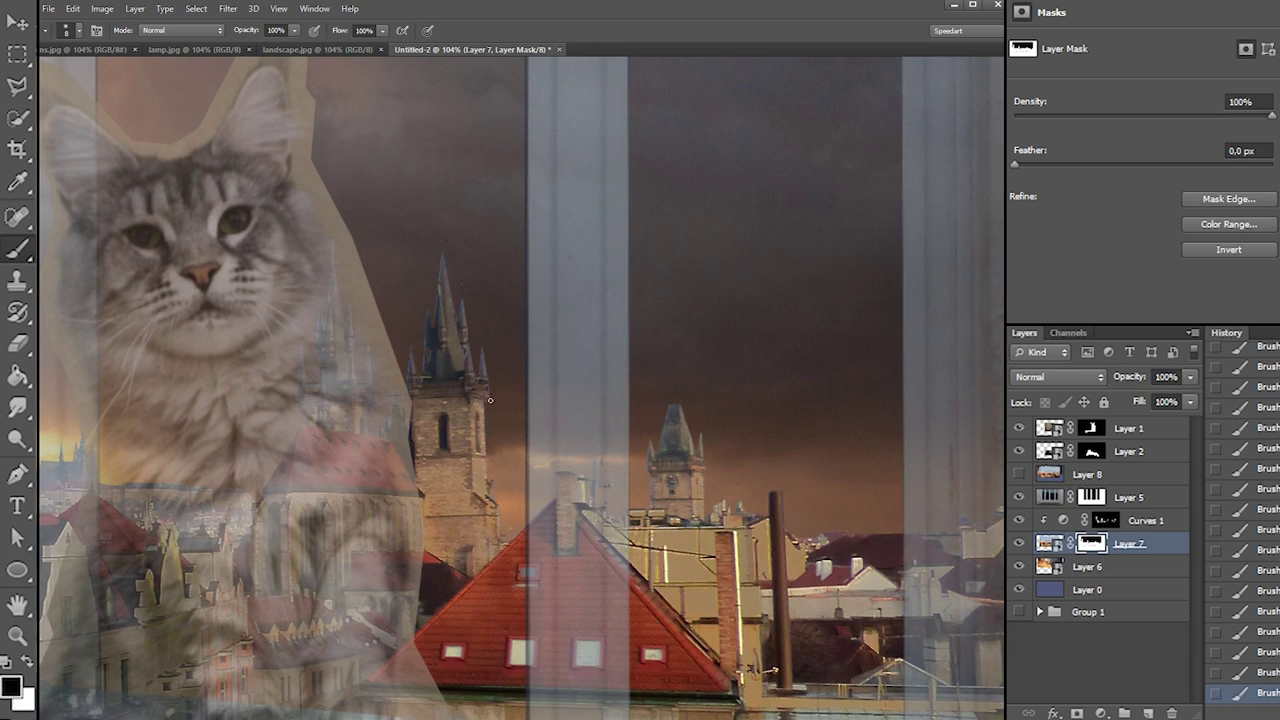
Undo the last stroke and refine the mask at the lower ledge of the church tower's right wall
key("x")
key("ctrl+z")
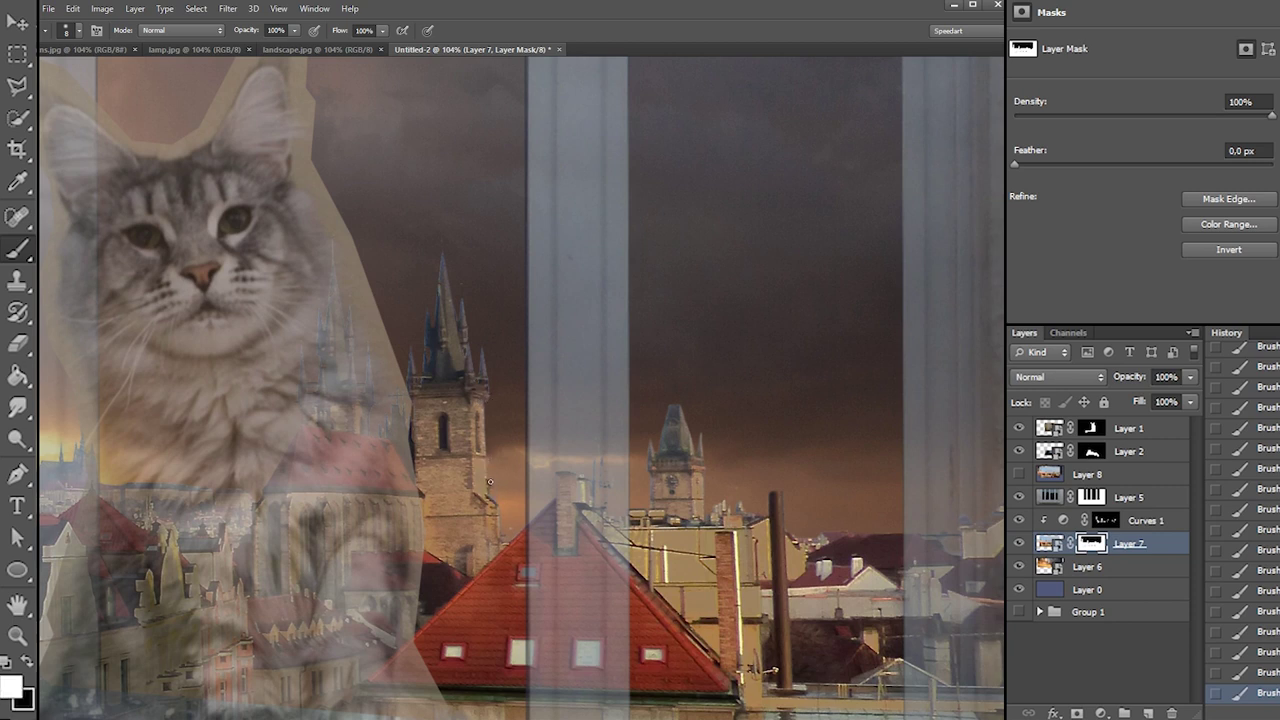
key("x")
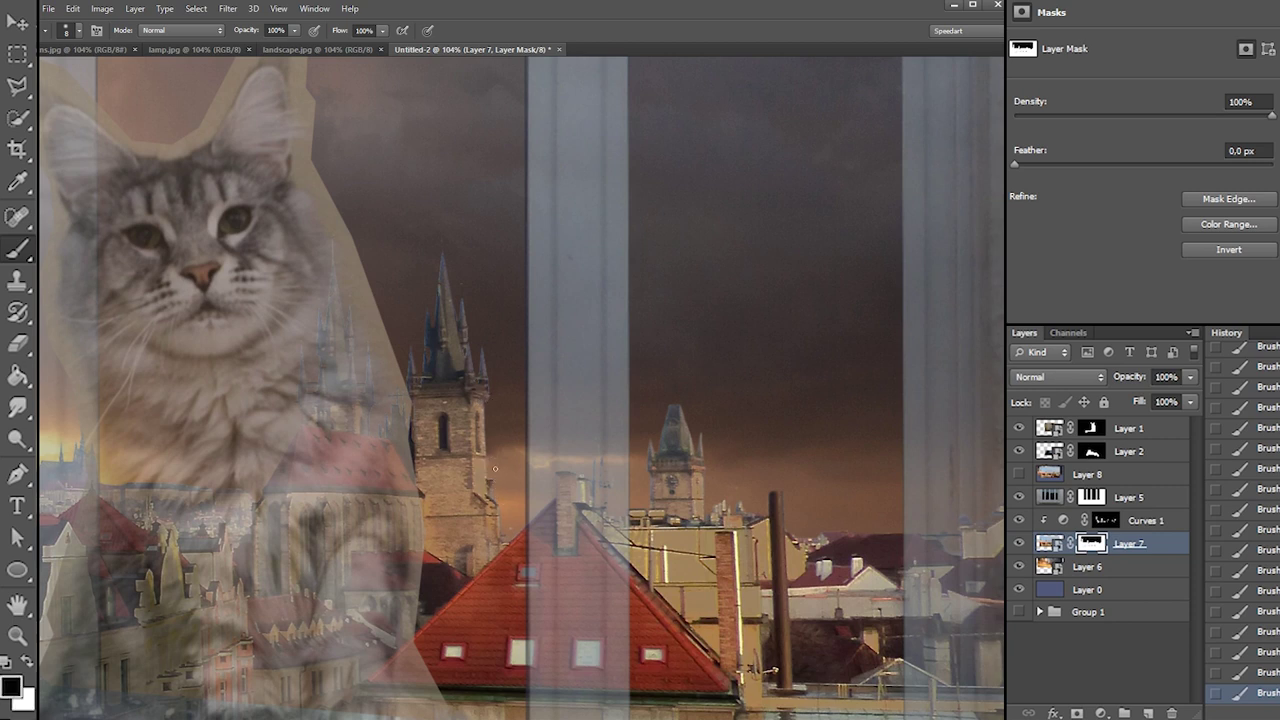
key("x")
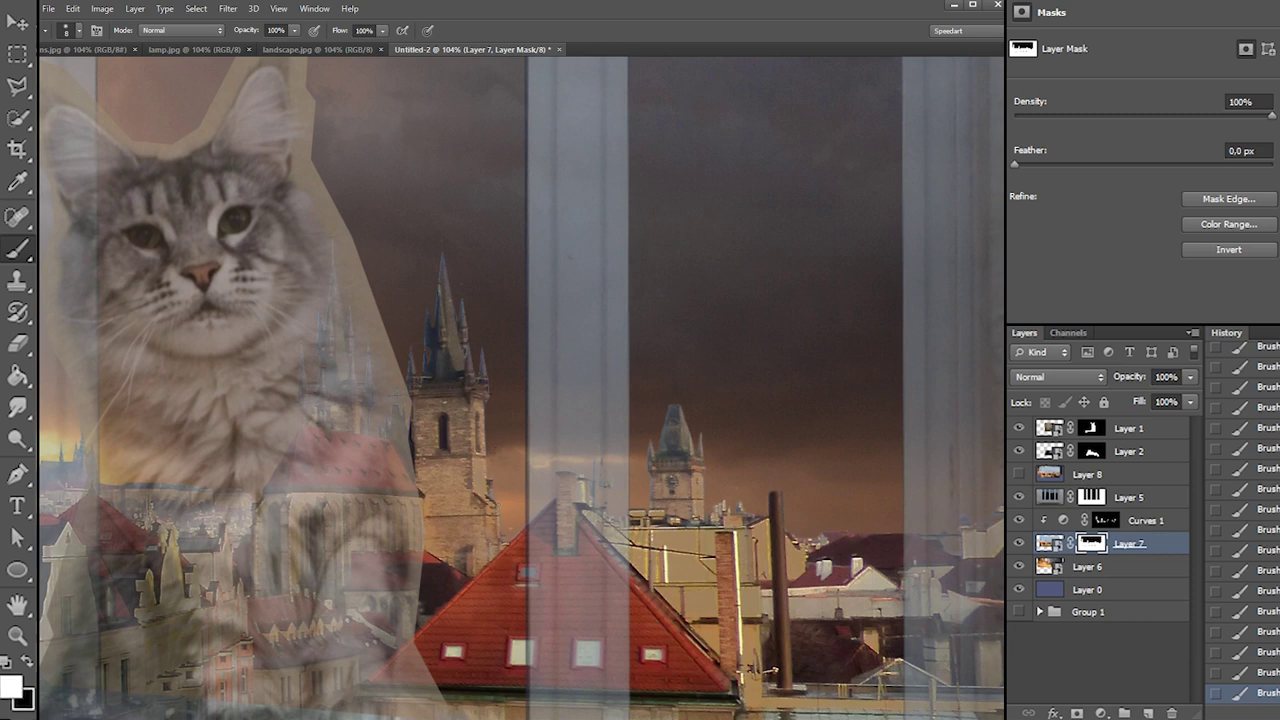
key("x")
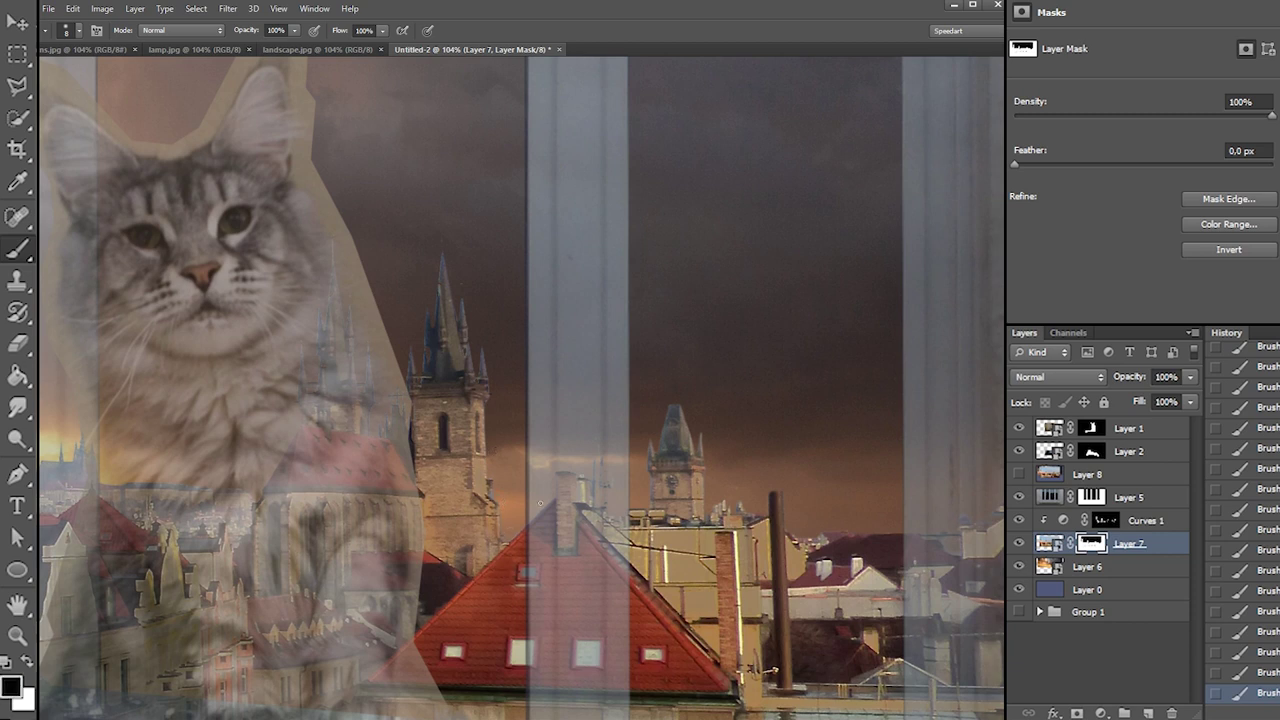
Check the city layer's mask on its own and hide both cat layers to review the whole rooftop composite
left_click(1092, 546, "alt")
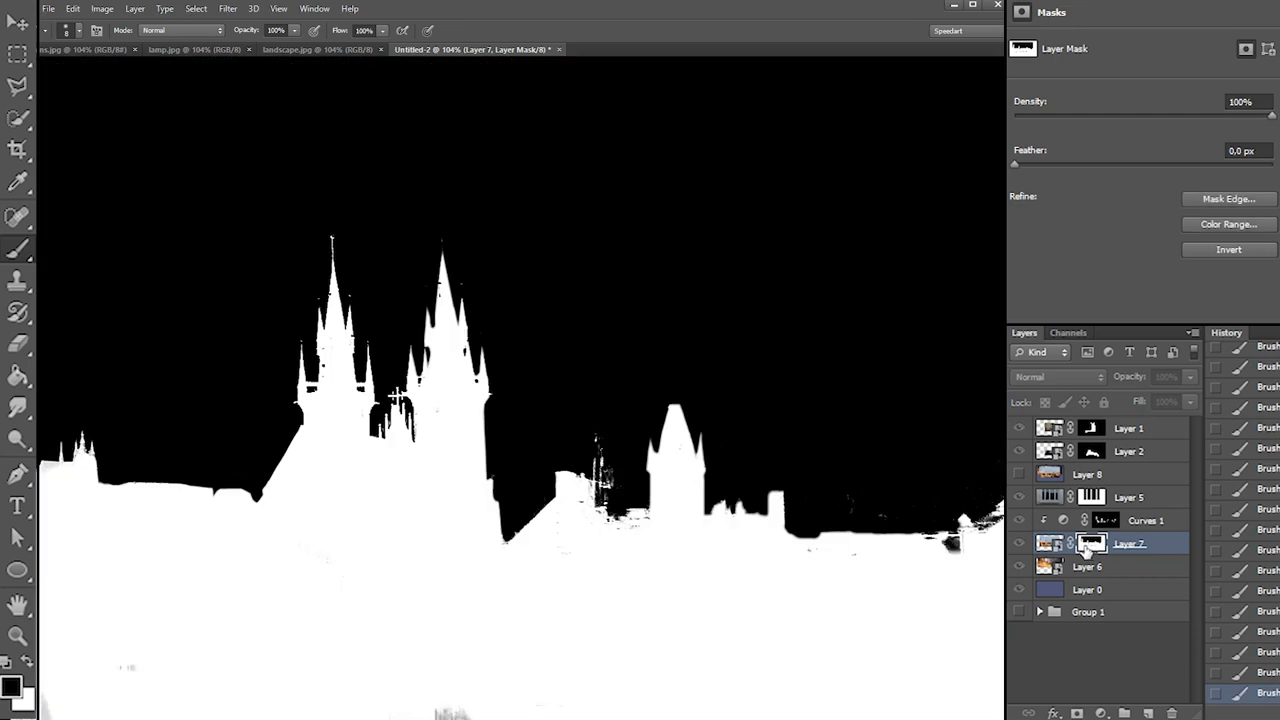
left_click(1092, 546, "alt")
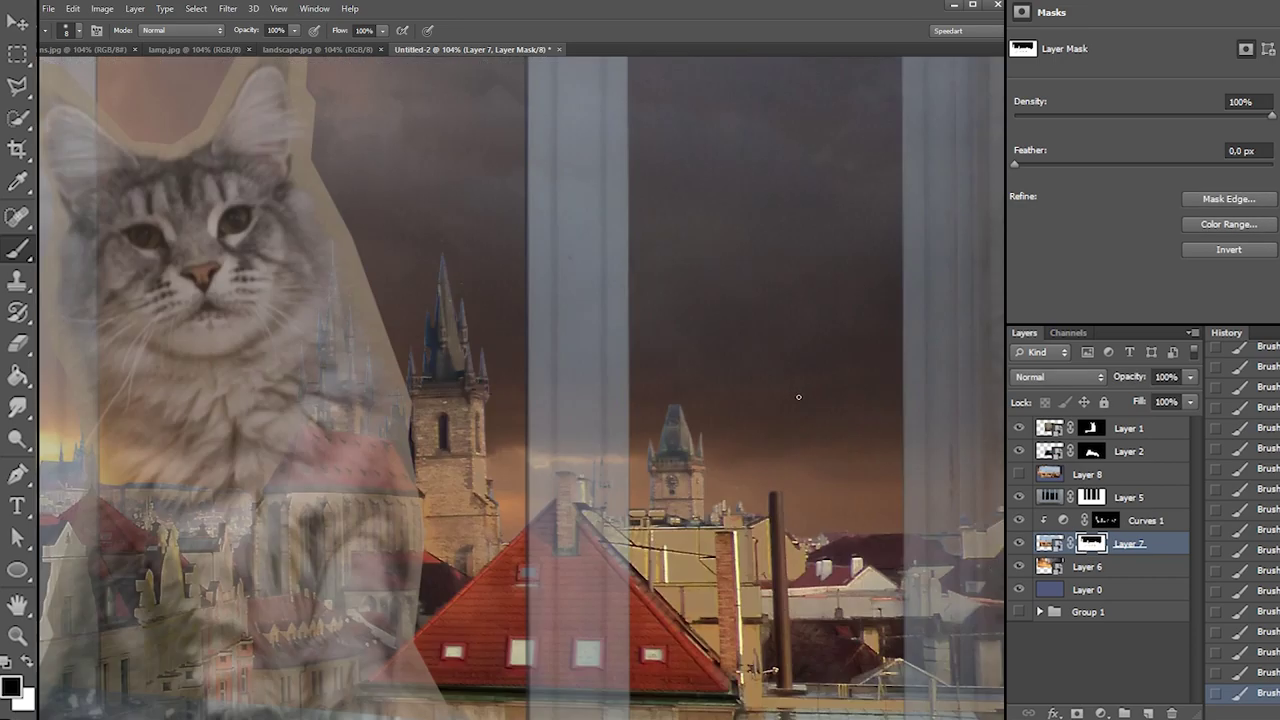
scroll(735, 408, "down", 3)
left_click_drag(243, 425, 689, 447)
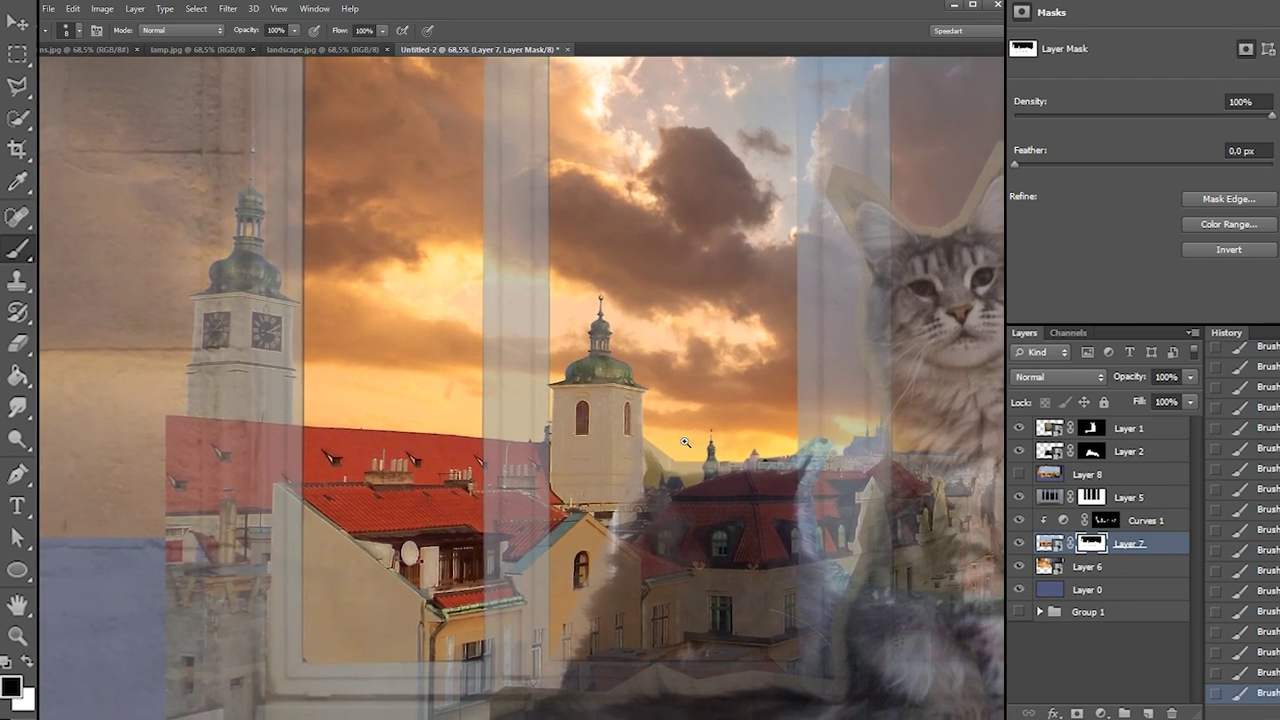
scroll(686, 443, "right", 5)
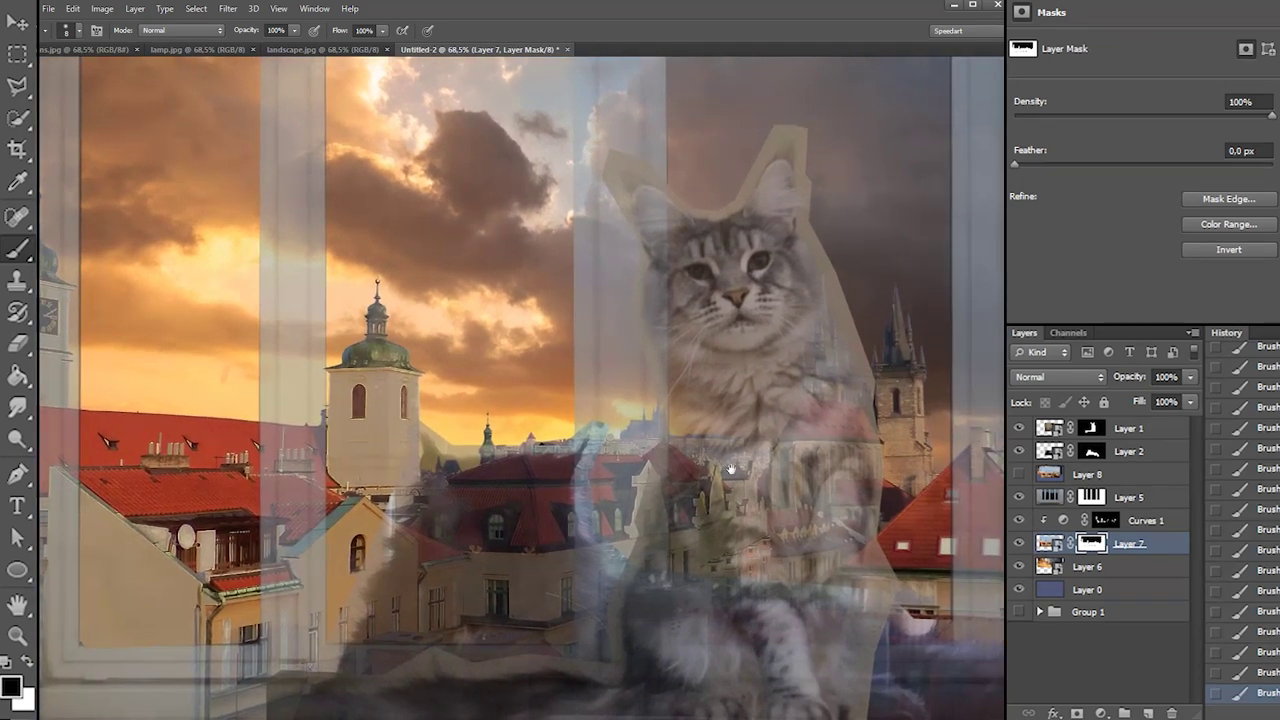
left_click_drag(1027, 447, 1019, 428)
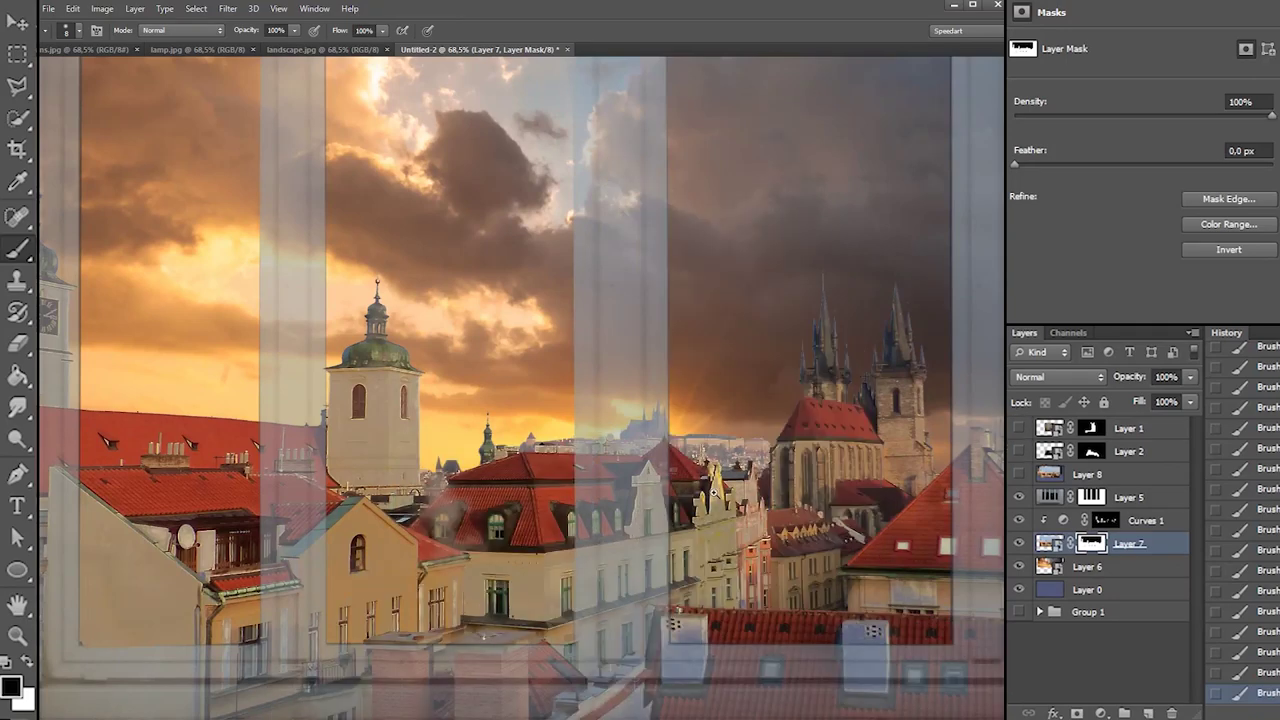
scroll(714, 492, "down", 2)
left_click_drag(683, 498, 532, 491)
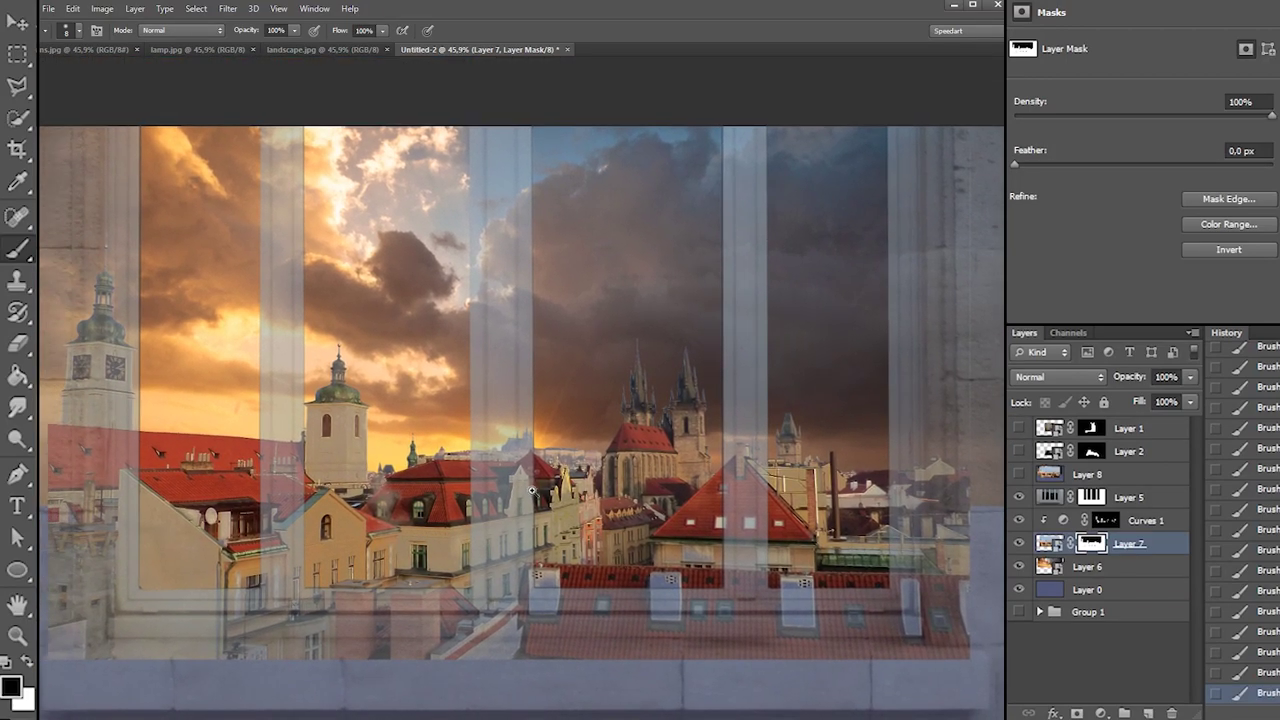
scroll(551, 485, "up", 2)
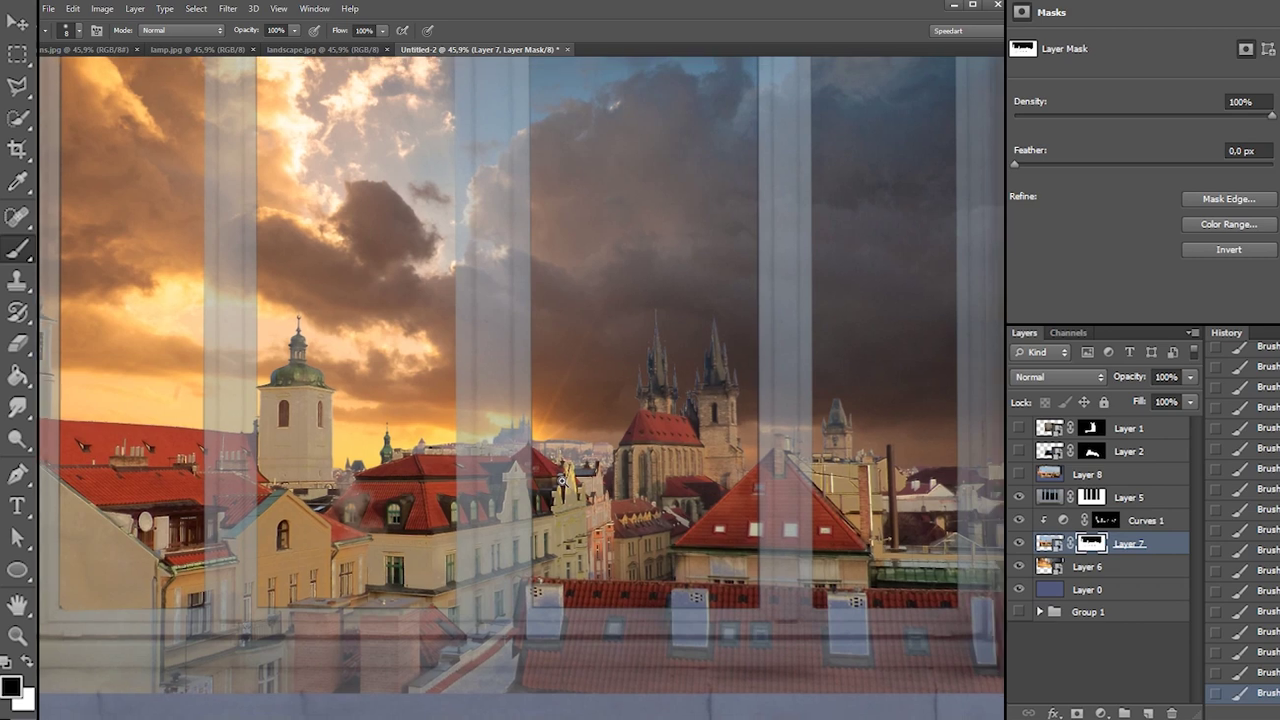
Set the window frame layer's opacity to 100%
left_click(1140, 500)
left_click(1191, 377)
left_click_drag(1192, 377, 1258, 392)
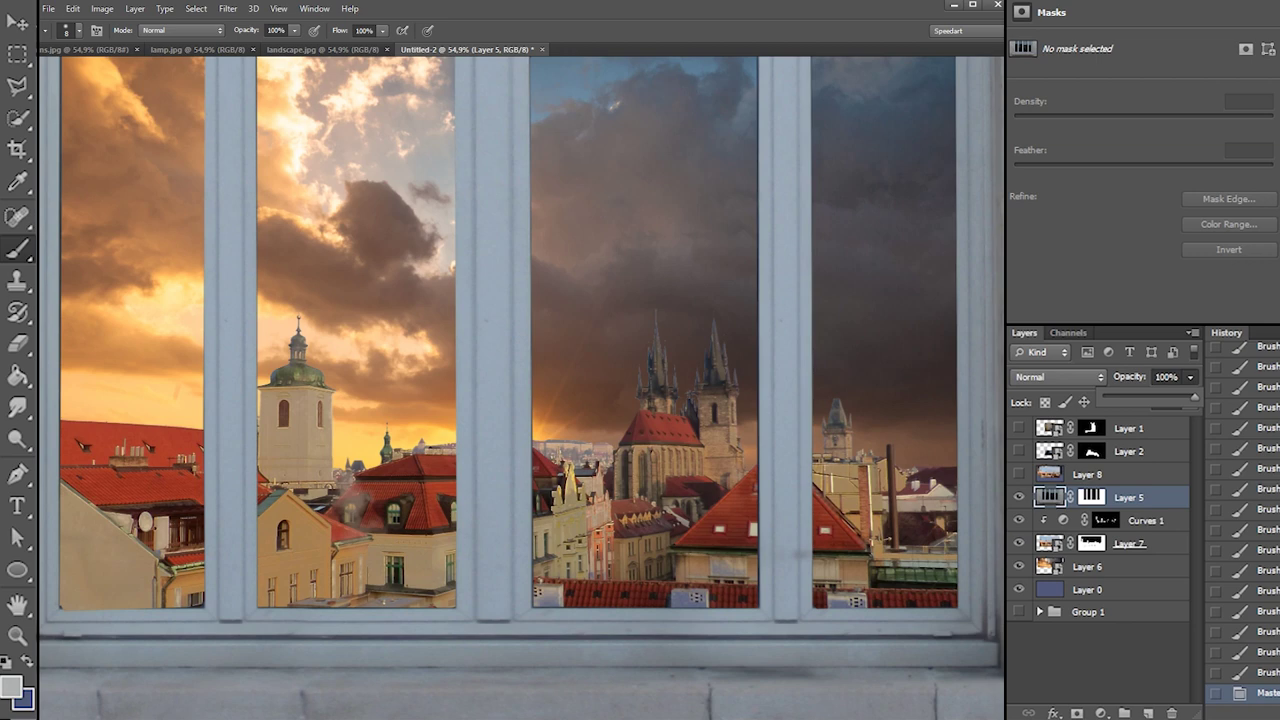
Copy the whole landscape.jpg image and close its document
left_click(17, 55)
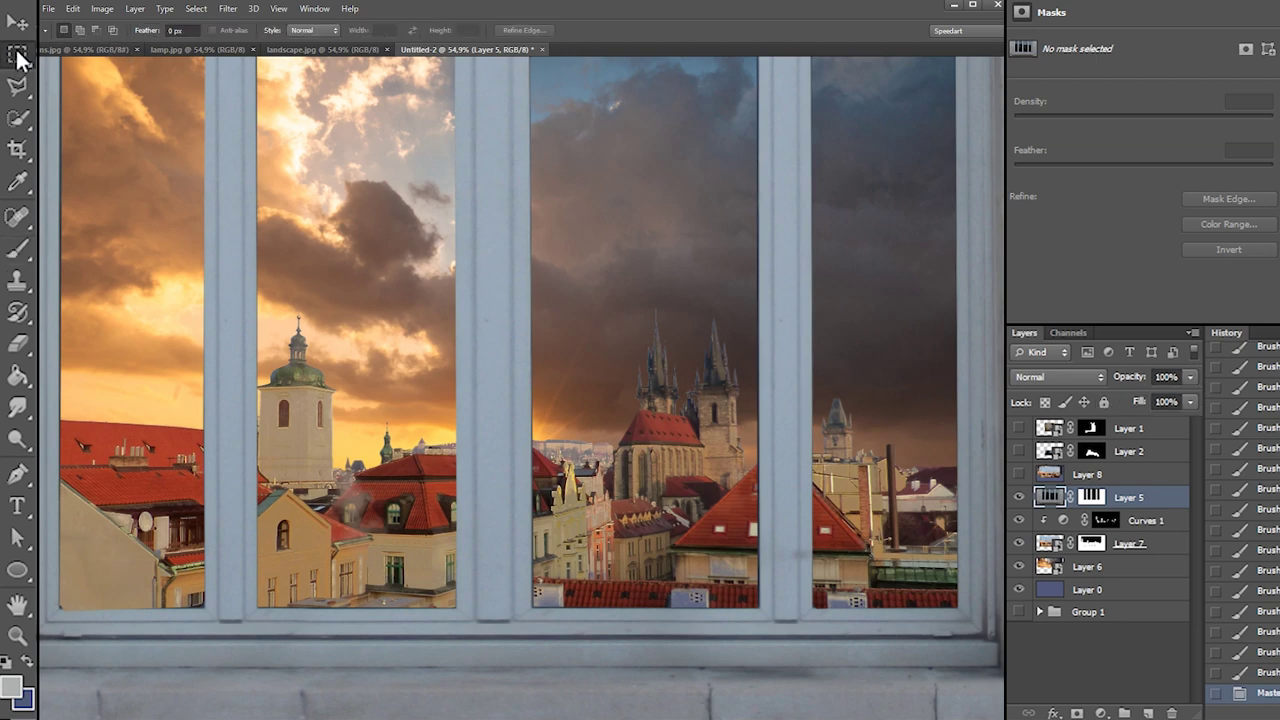
left_click(305, 50)
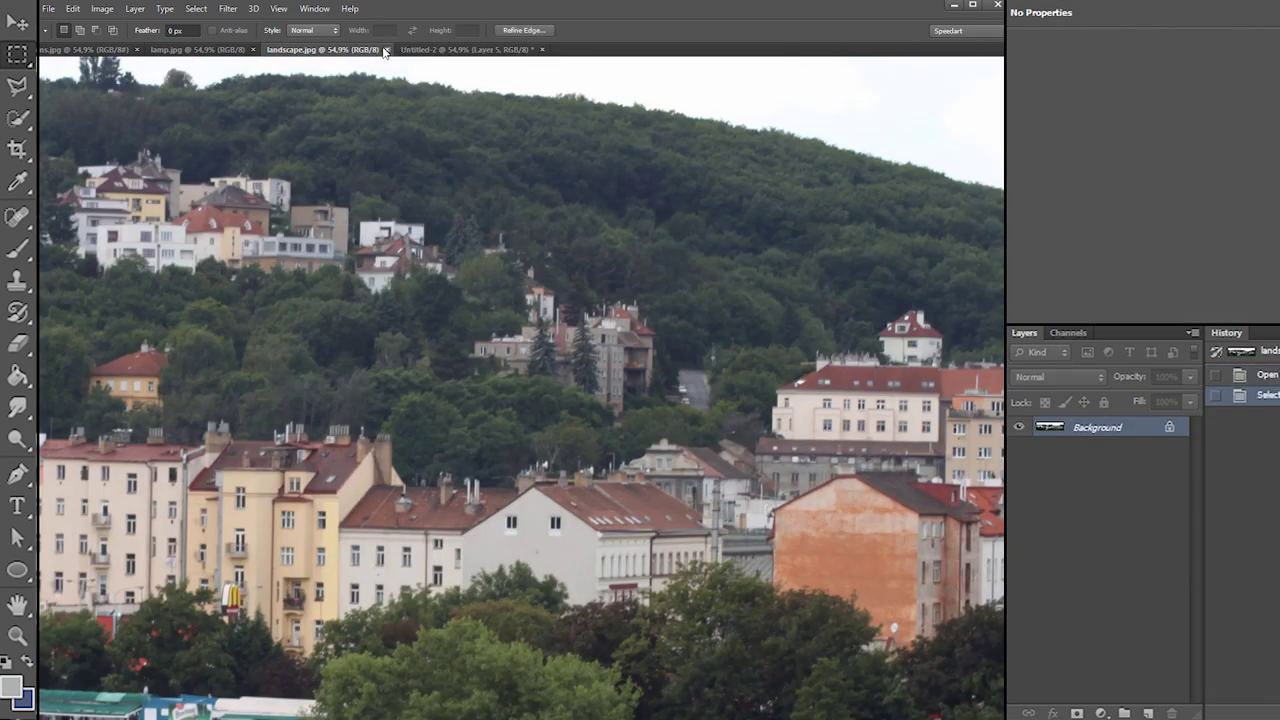
left_click(386, 50)
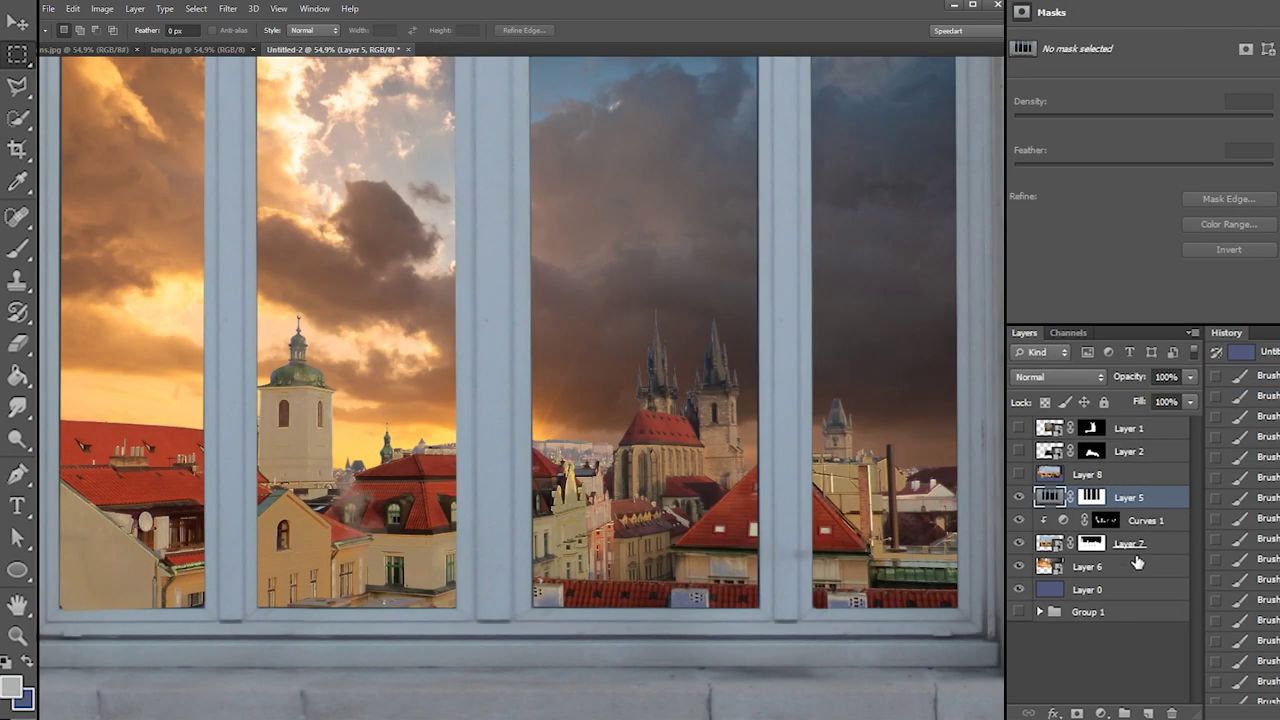
Paste the landscape photo directly above the sky layer and convert it to a smart object
left_click(1118, 568)
key("ctrl+v")
right_click(598, 337)
left_click(658, 412)
right_click(626, 358)
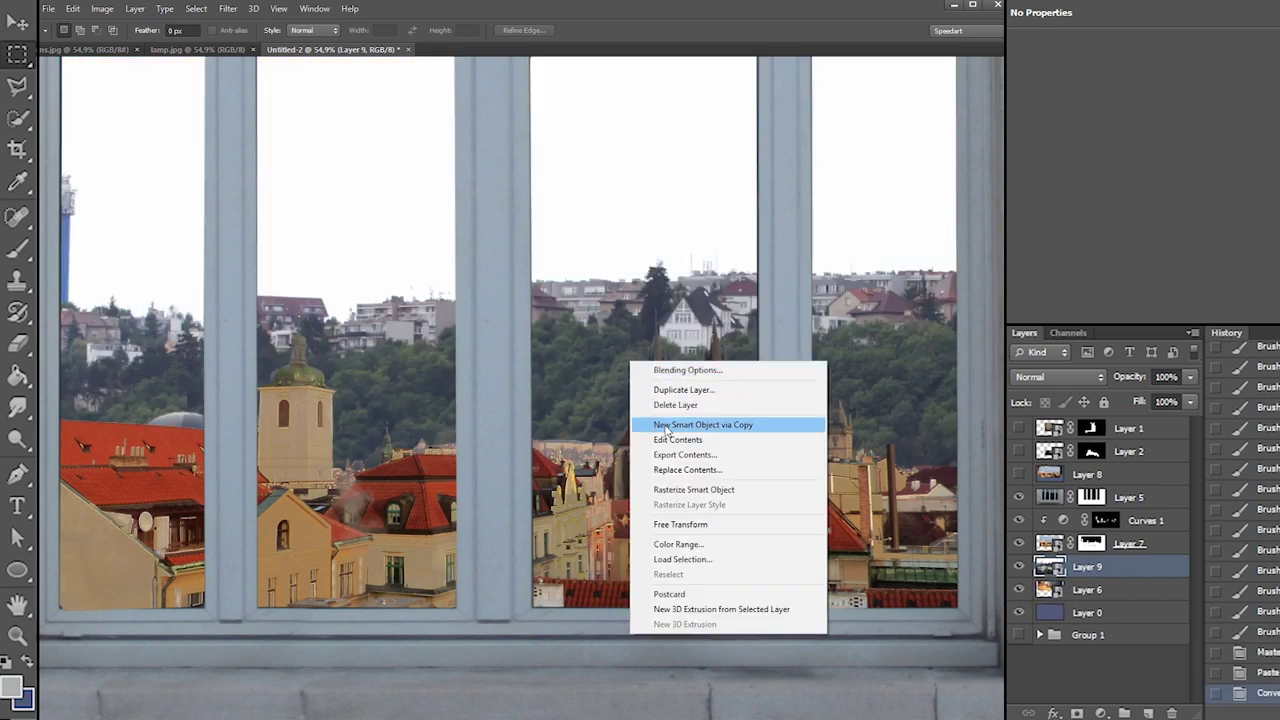
Scale the landscape smart object down to about 27.5% and place its hills along the horizon behind the rooftops
left_click(680, 524)
left_click_drag(456, 391, 286, 229)
left_click_drag(228, 412, 228, 427)
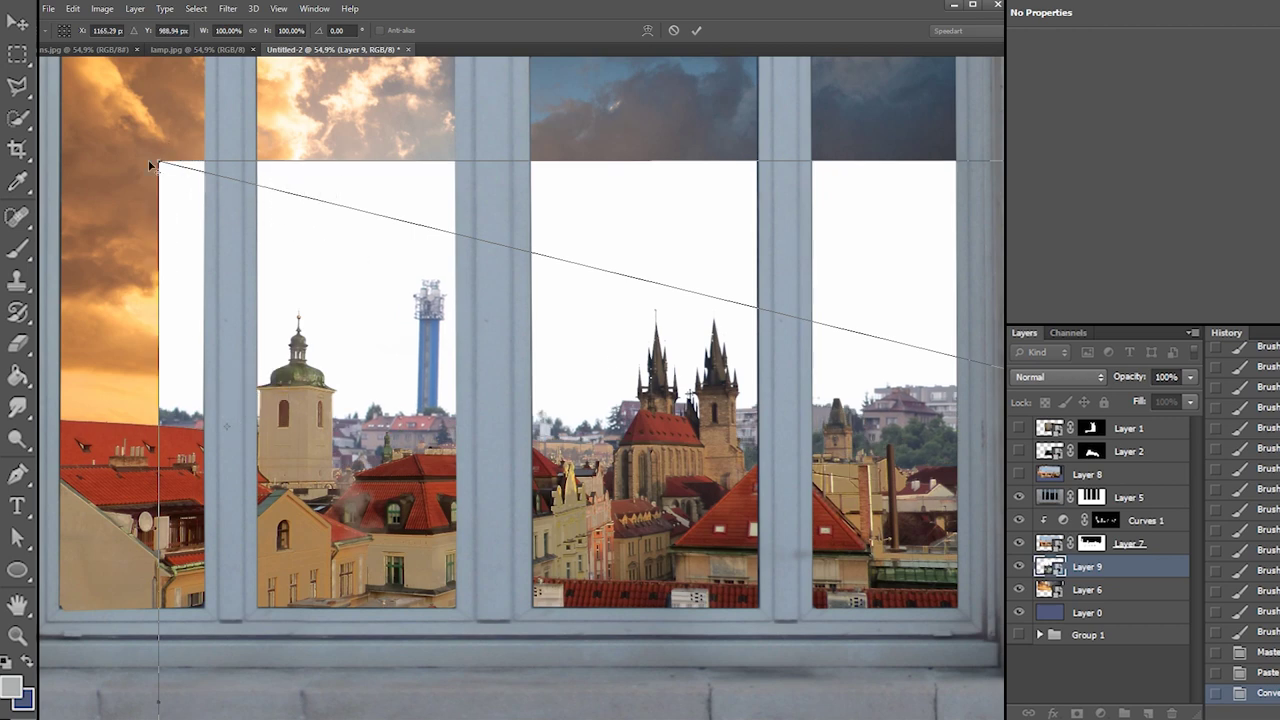
left_click_drag(155, 158, 558, 510)
mouse_move(298, 370)
left_mouse_down()
mouse_move(266, 327)
mouse_move(394, 346)
mouse_move(298, 352)
left_mouse_up()
left_click_drag(725, 523, 569, 455)
left_click_drag(945, 314, 826, 275)
left_click_drag(468, 372, 700, 358)
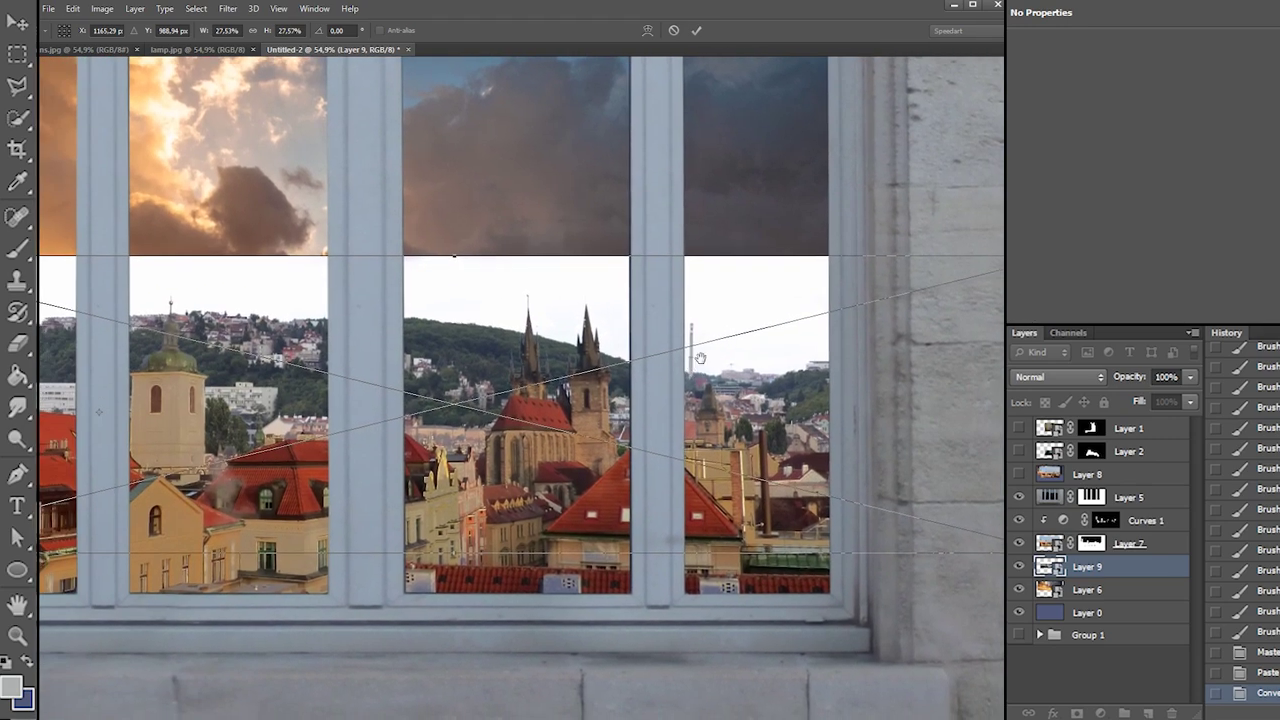
key("ctrl+minus")
left_click_drag(621, 287, 774, 334)
left_click_drag(135, 346, 145, 396)
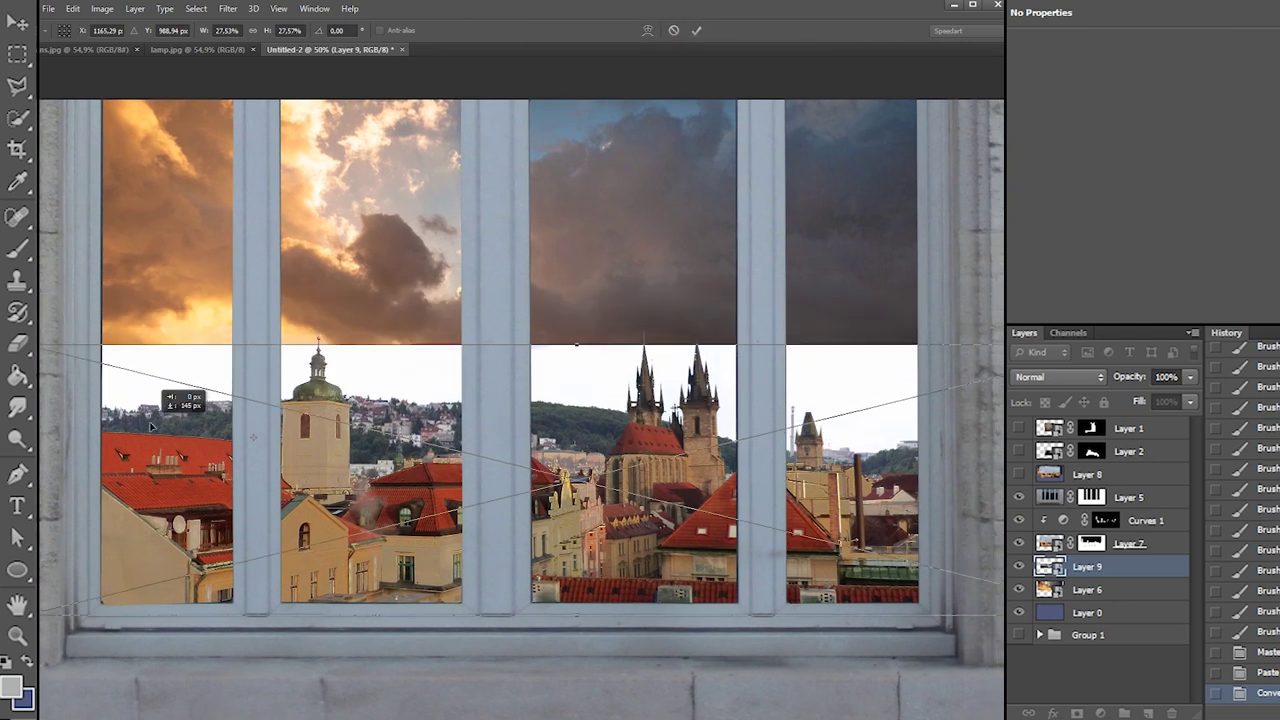
Flip the landscape horizontally and shift it sideways behind the window panes
right_click(449, 437)
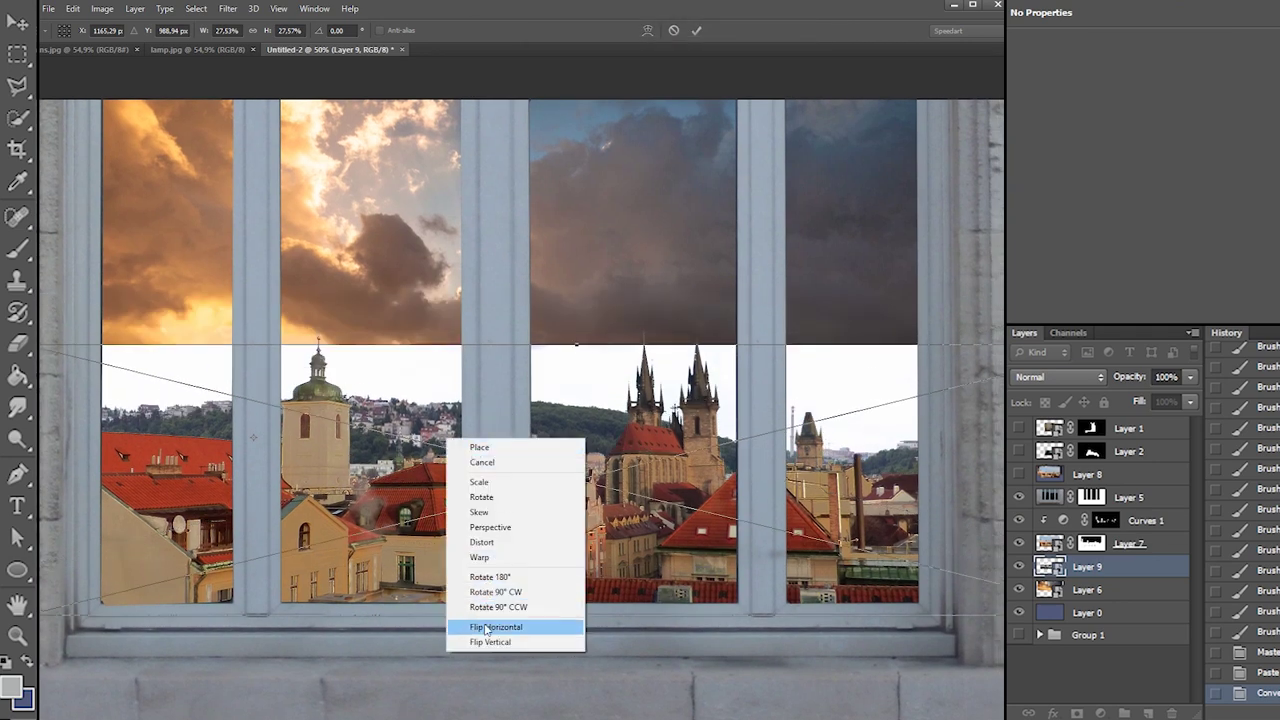
left_click(509, 623)
left_click_drag(465, 549, 562, 542)
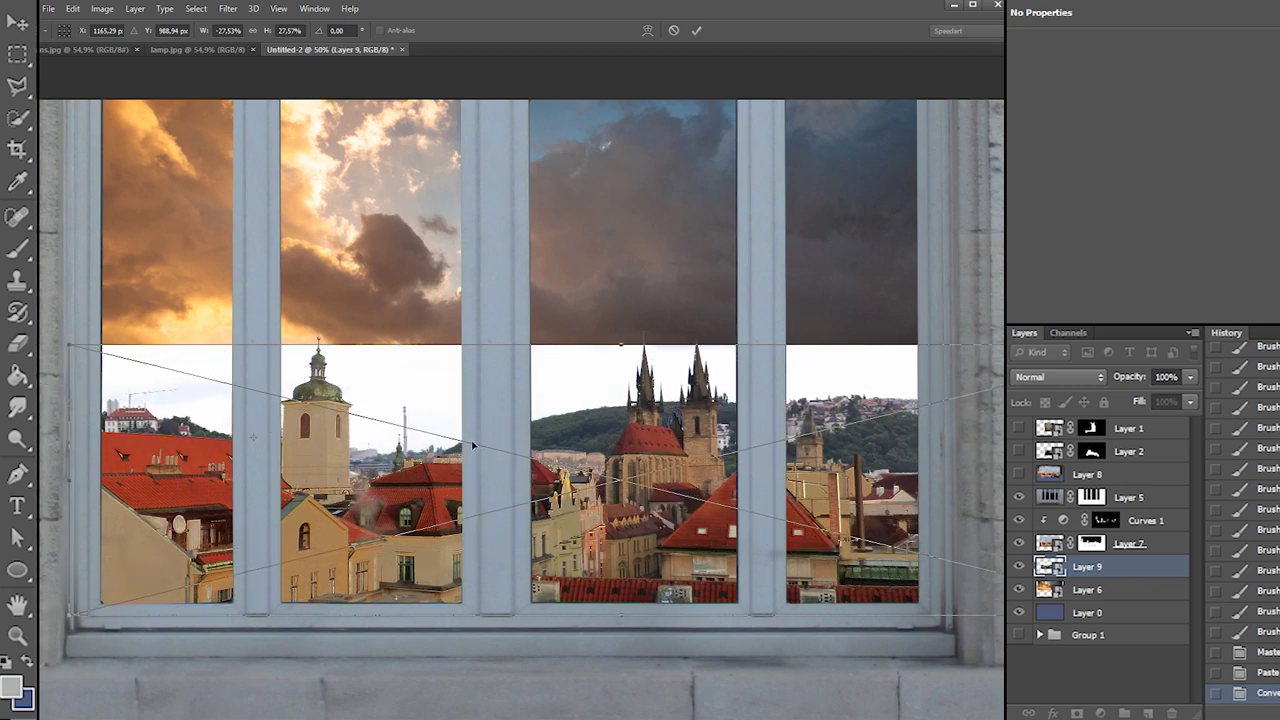
left_click_drag(72, 503, 166, 462)
Move the transform's reference point near the twin-spired church and scale the landscape to about 24.2%, aligning it with the horizon
left_click_drag(61, 350, 679, 486)
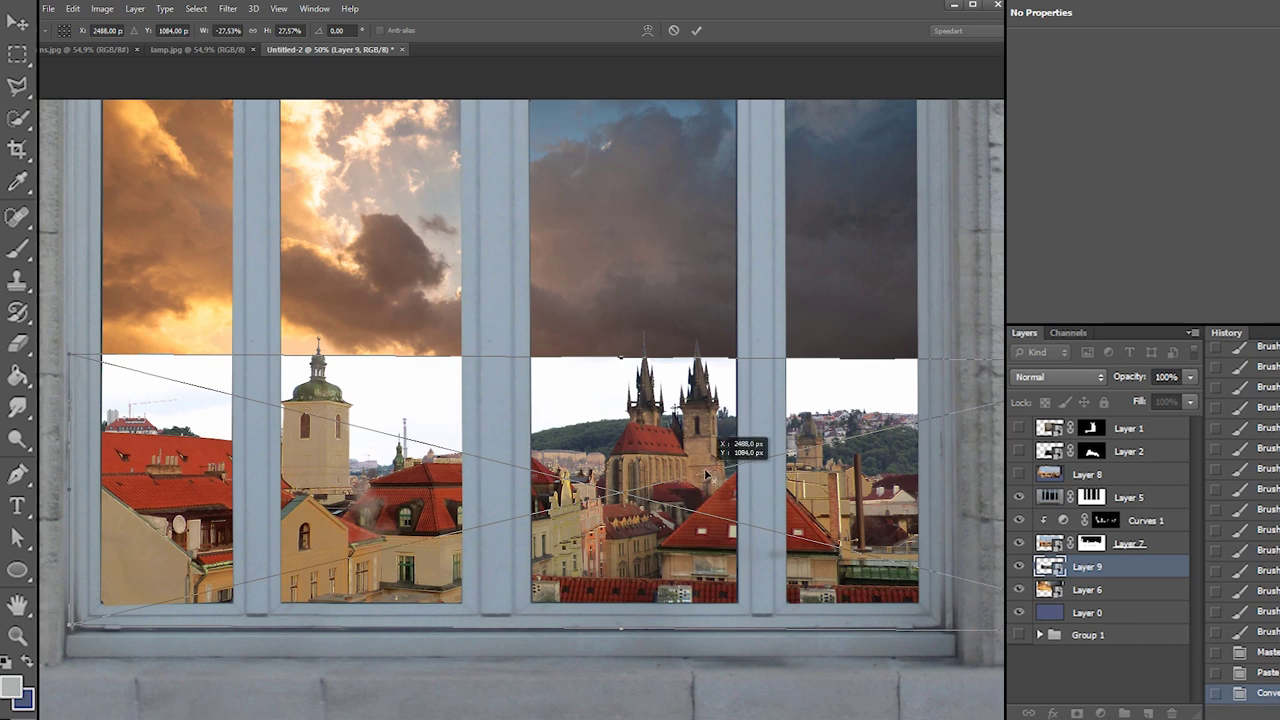
left_click_drag(706, 470, 705, 520)
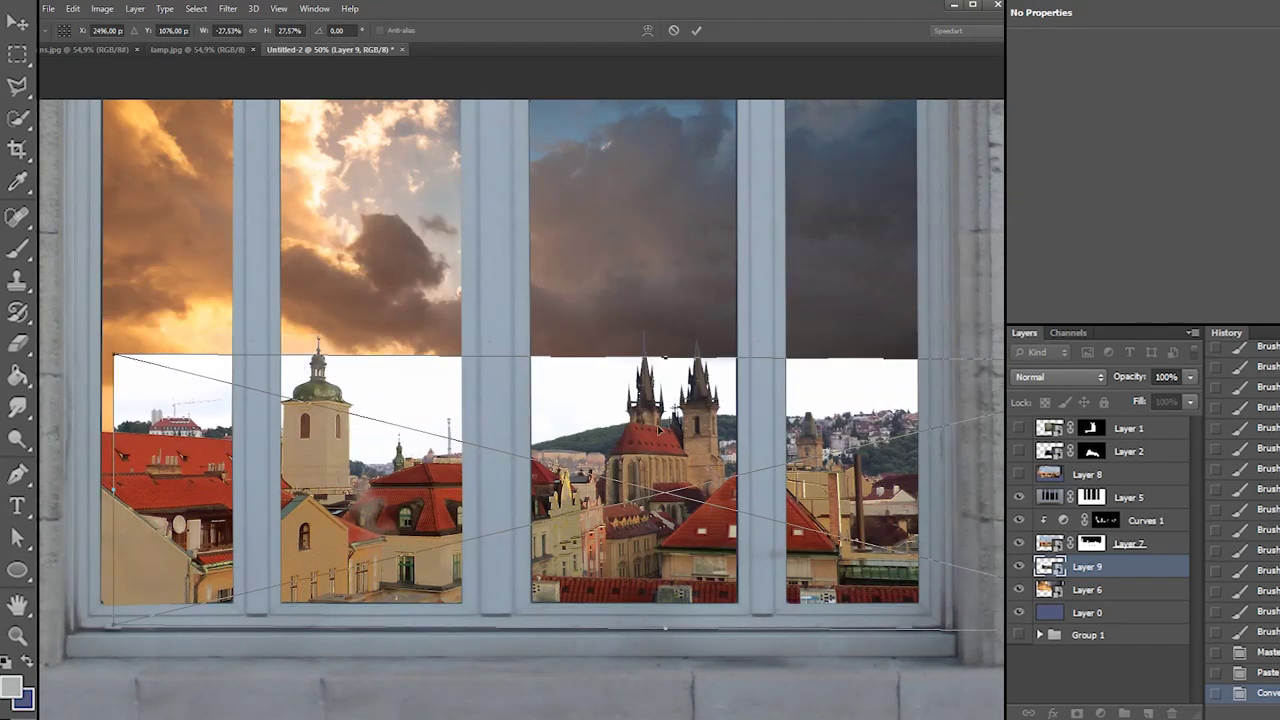
left_click_drag(303, 418, 286, 417)
left_click_drag(88, 354, 162, 365)
left_click_drag(462, 428, 337, 427)
left_click_drag(181, 406, 187, 406)
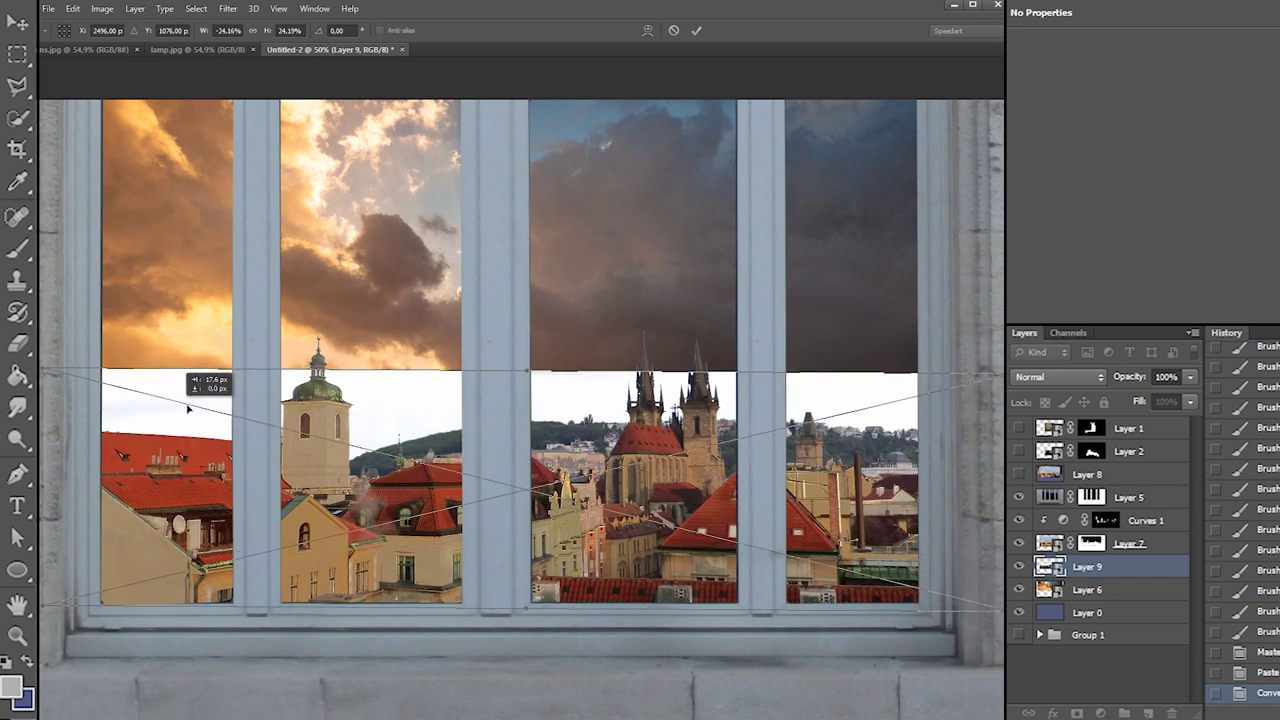
Scale the landscape to about 22.9% and fine-tune its height behind the rooftops
mouse_move(48, 368)
left_mouse_down()
mouse_move(184, 390)
mouse_move(30, 345)
mouse_move(84, 356)
mouse_move(50, 362)
mouse_move(213, 395)
mouse_move(4, 372)
mouse_move(57, 391)
left_mouse_up()
left_click_drag(180, 443, 179, 429)
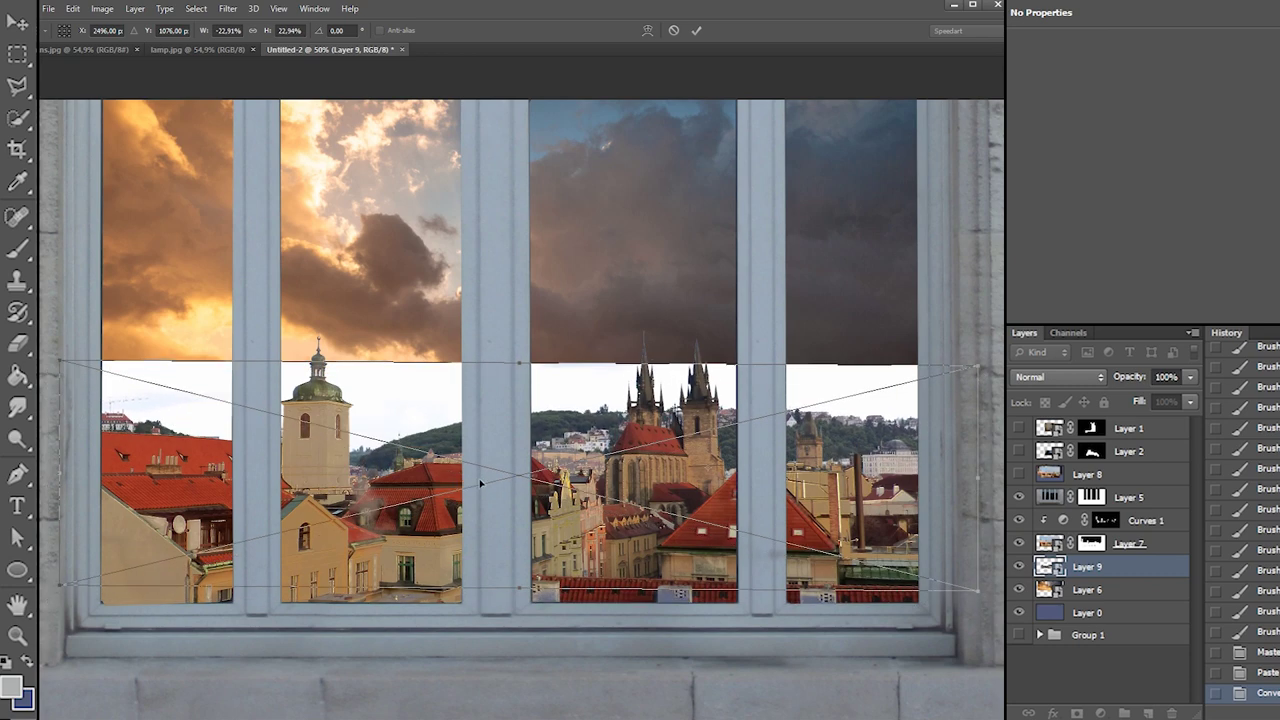
key("ctrl+z")
left_click_drag(453, 432, 458, 419)
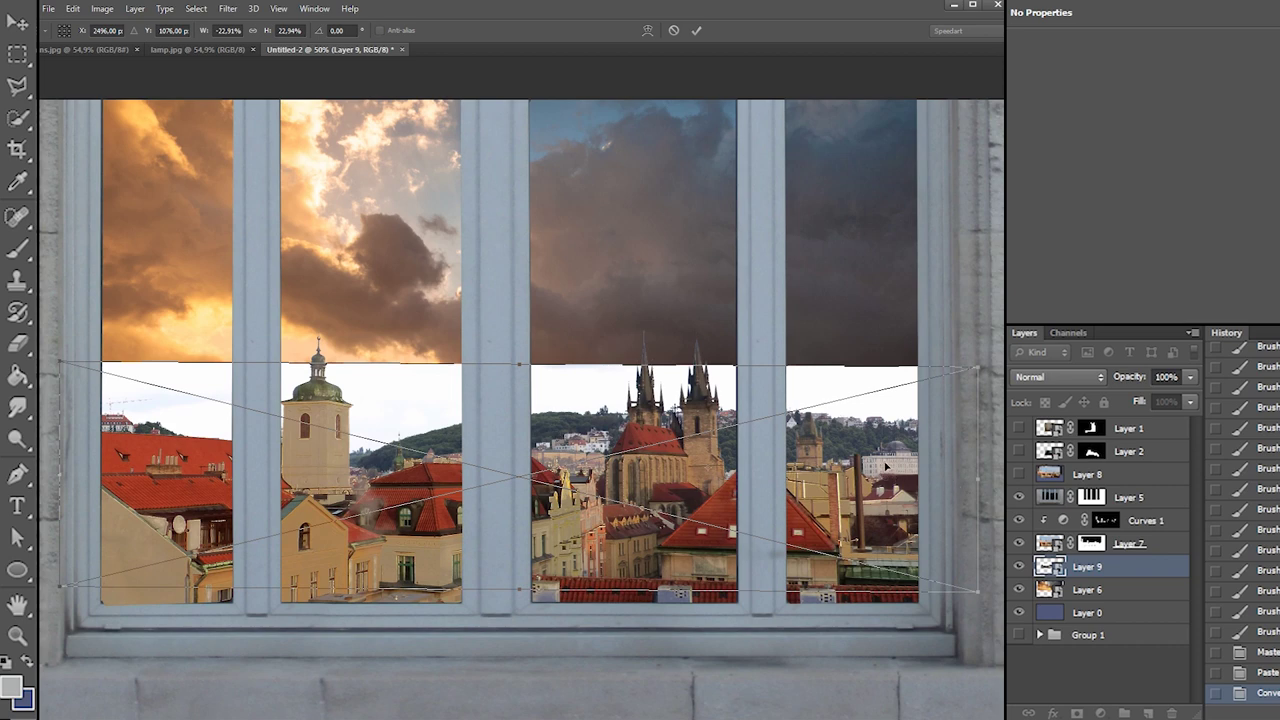
Warp the landscape slightly, lowering its middle and raising both ends to level the horizon, and apply the transform
left_click(648, 31)
mouse_move(487, 367)
left_mouse_down()
mouse_move(491, 379)
mouse_move(494, 367)
left_mouse_up()
left_click_drag(487, 408, 493, 432)
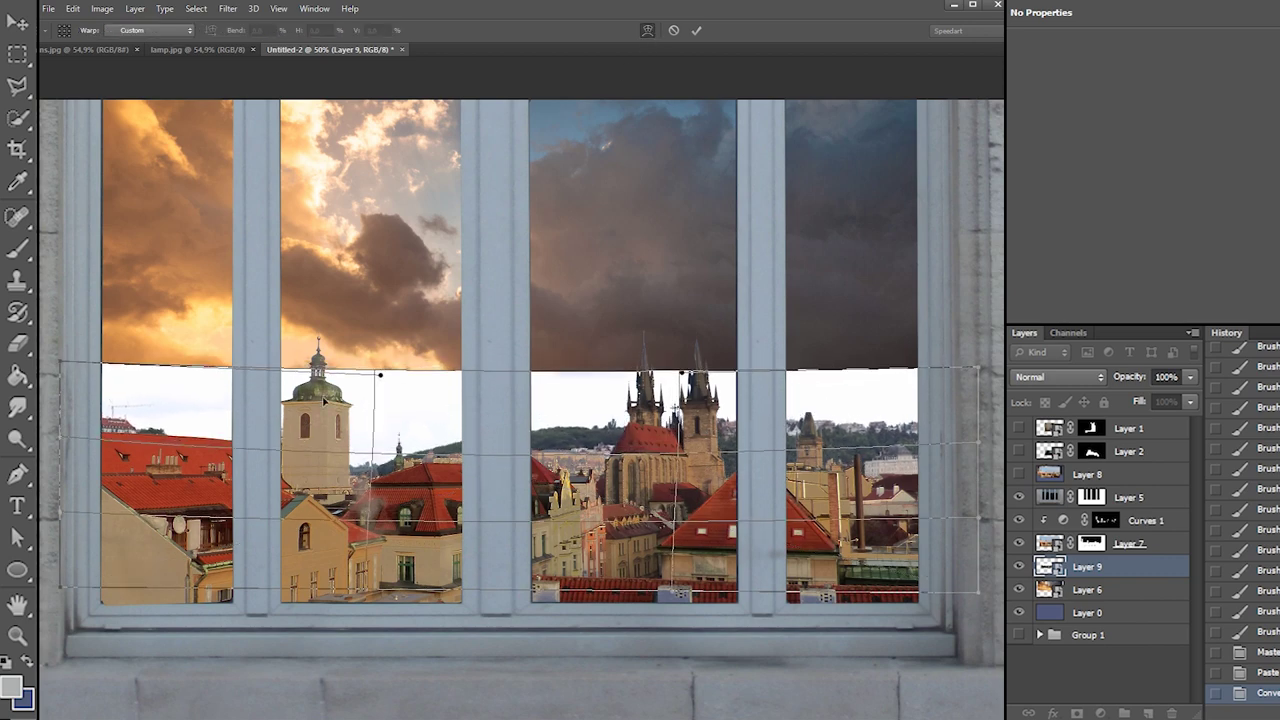
left_click_drag(158, 382, 156, 367)
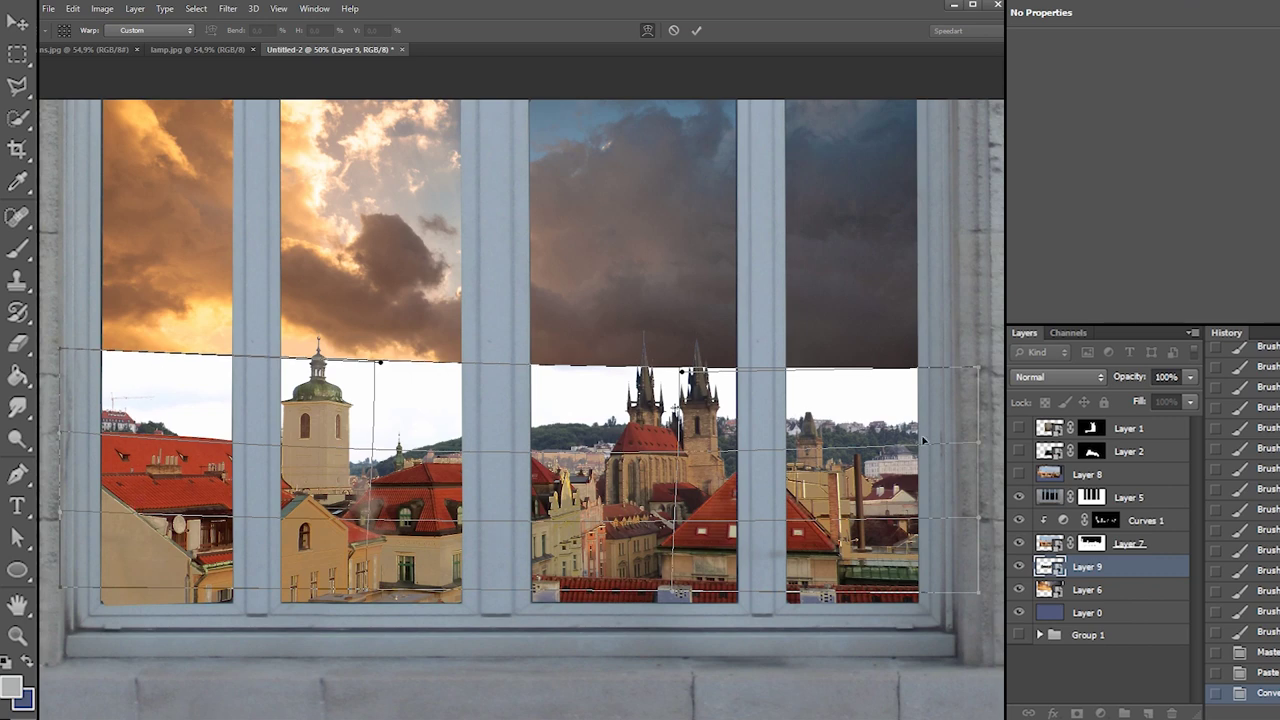
left_click_drag(980, 374, 977, 360)
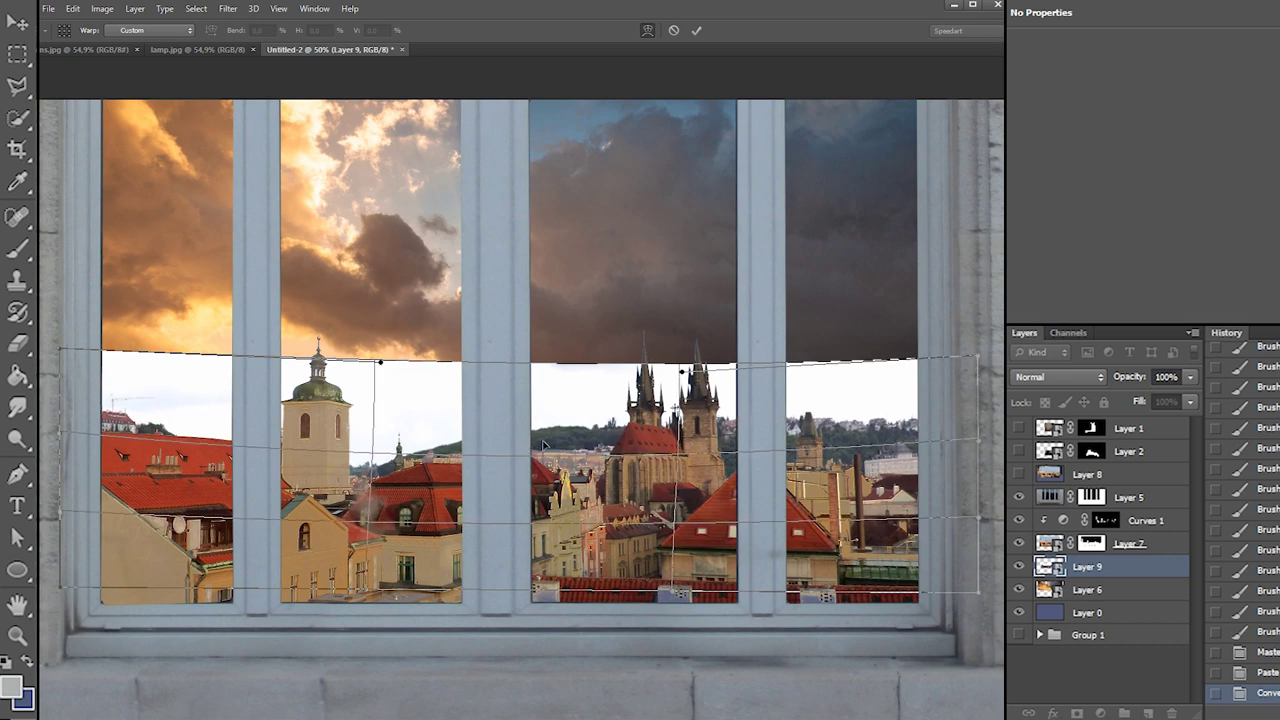
key("Return")
key("m")
key("Return")
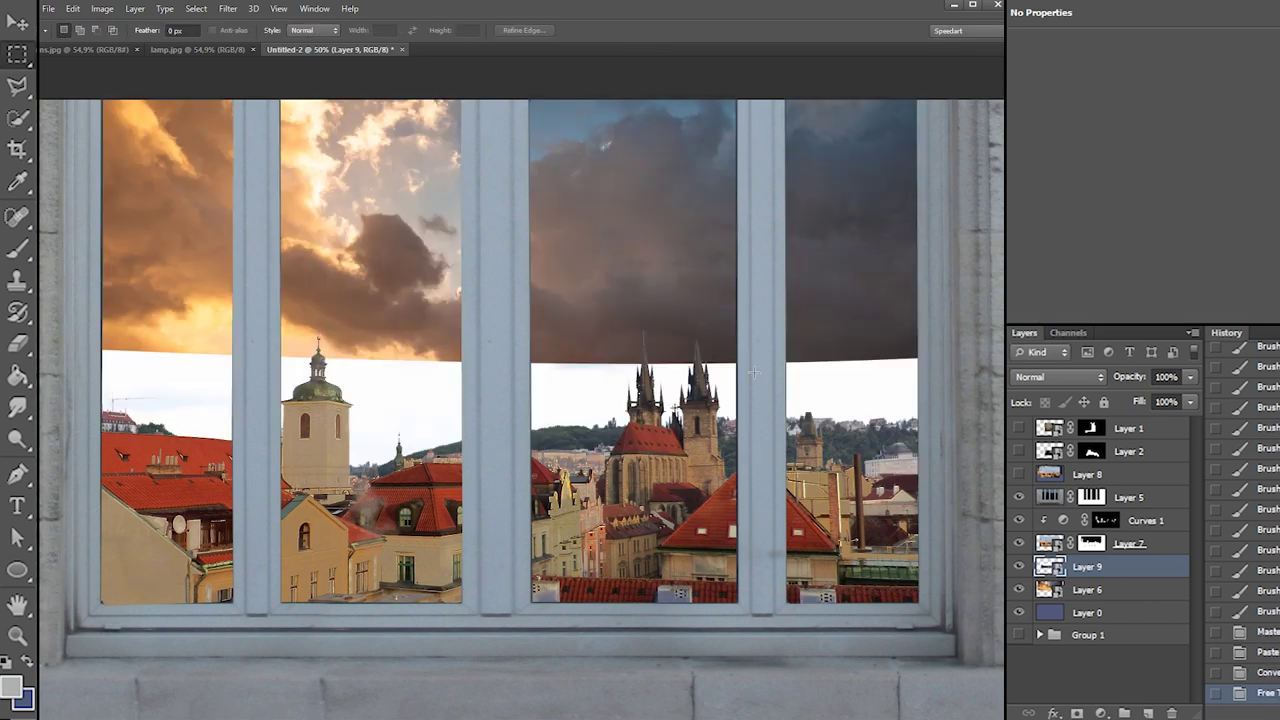
Isolate the landscape layer, select its white sky with Color Range, and show the other layers again
left_click(1018, 566, "alt")
left_click(196, 8)
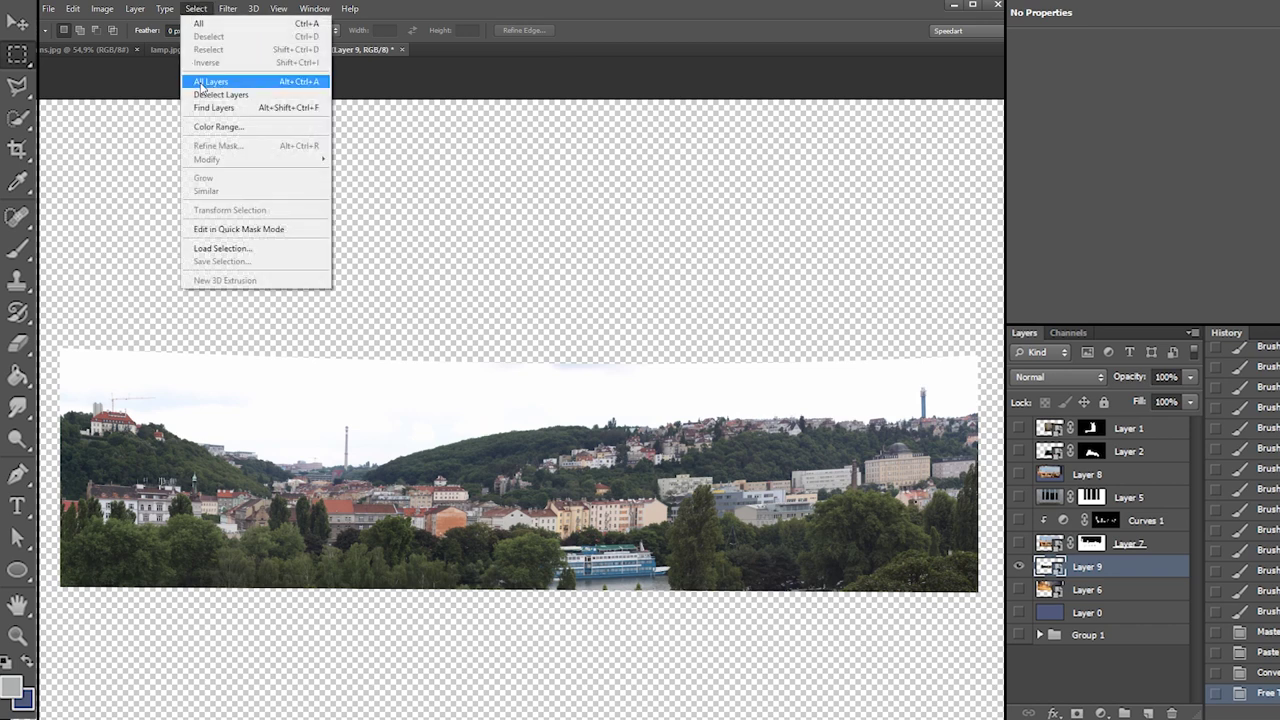
left_click(215, 126)
left_click(180, 375)
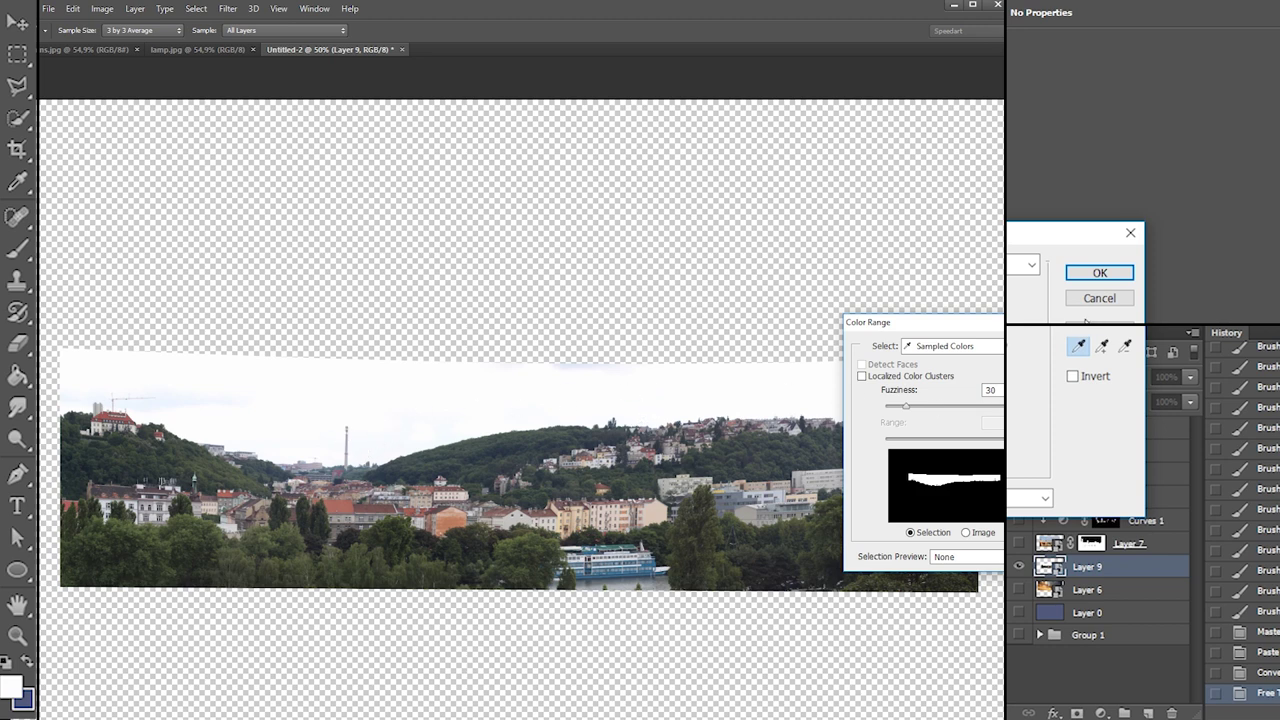
left_click_drag(912, 414, 951, 406)
left_click(1098, 273)
left_click(1019, 566, "alt")
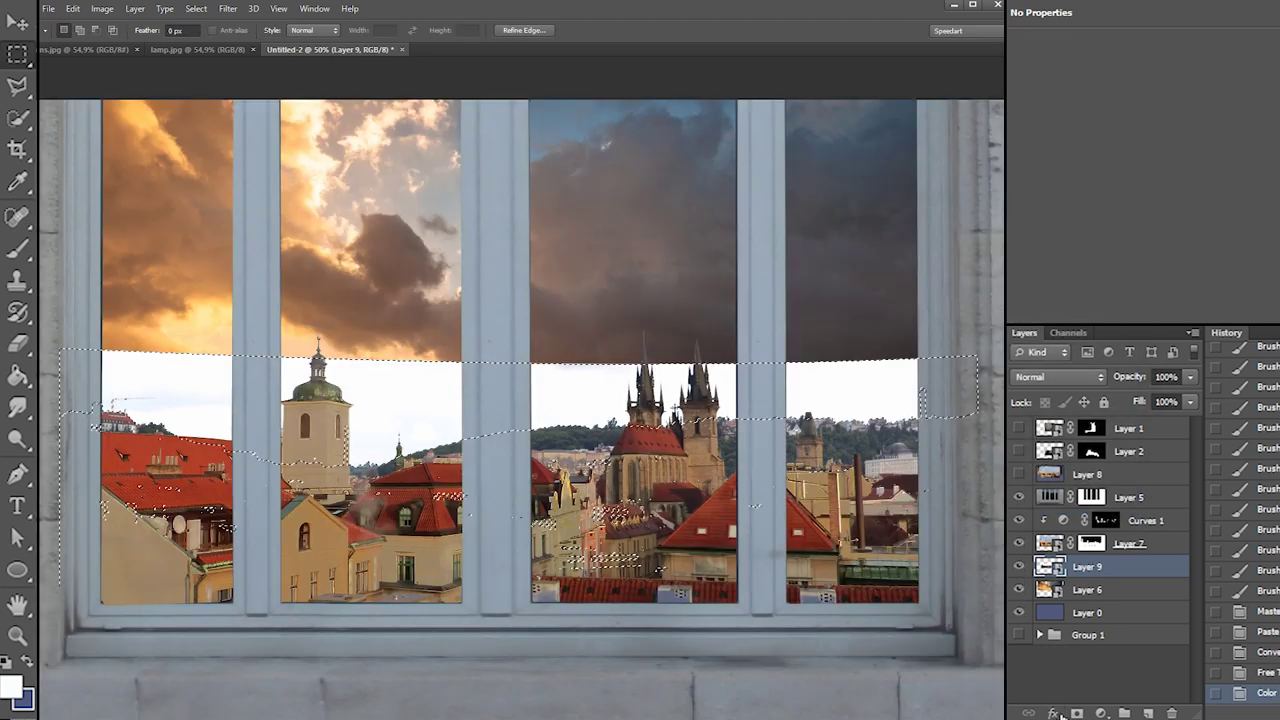
Mask out the landscape's selected sky and compare the result with the layer mask off and on
left_click(1076, 713)
left_click(1096, 565, "shift")
left_click(1095, 565, "shift")
left_click(1092, 565, "shift")
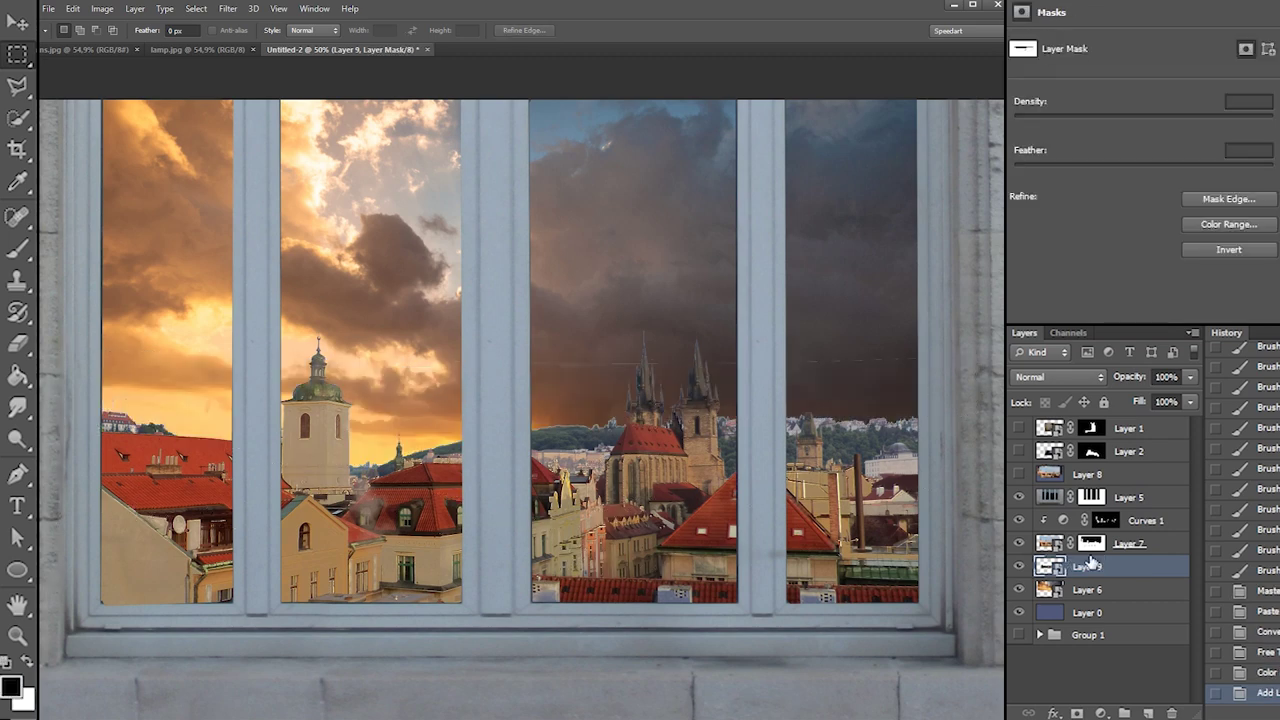
left_click(1092, 565, "shift")
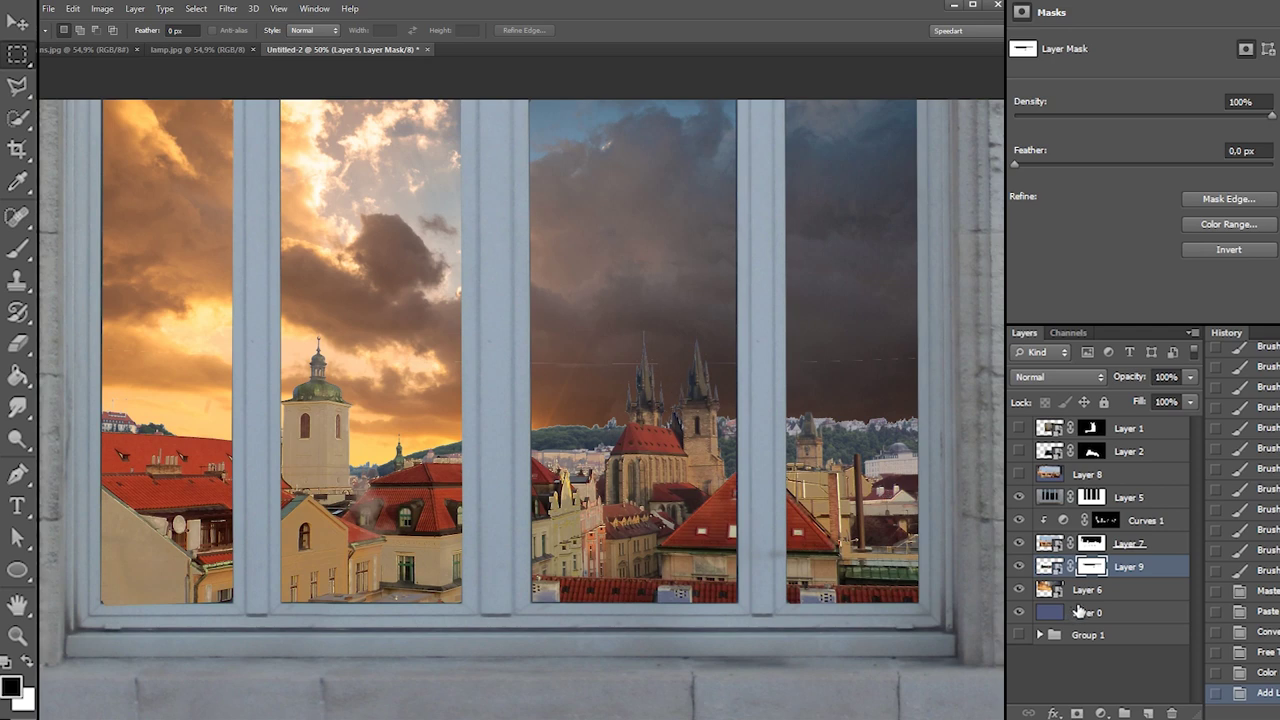
Refine the landscape mask's edge along the hill skyline and left trees with a size 92 refine brush
left_click(1228, 200)
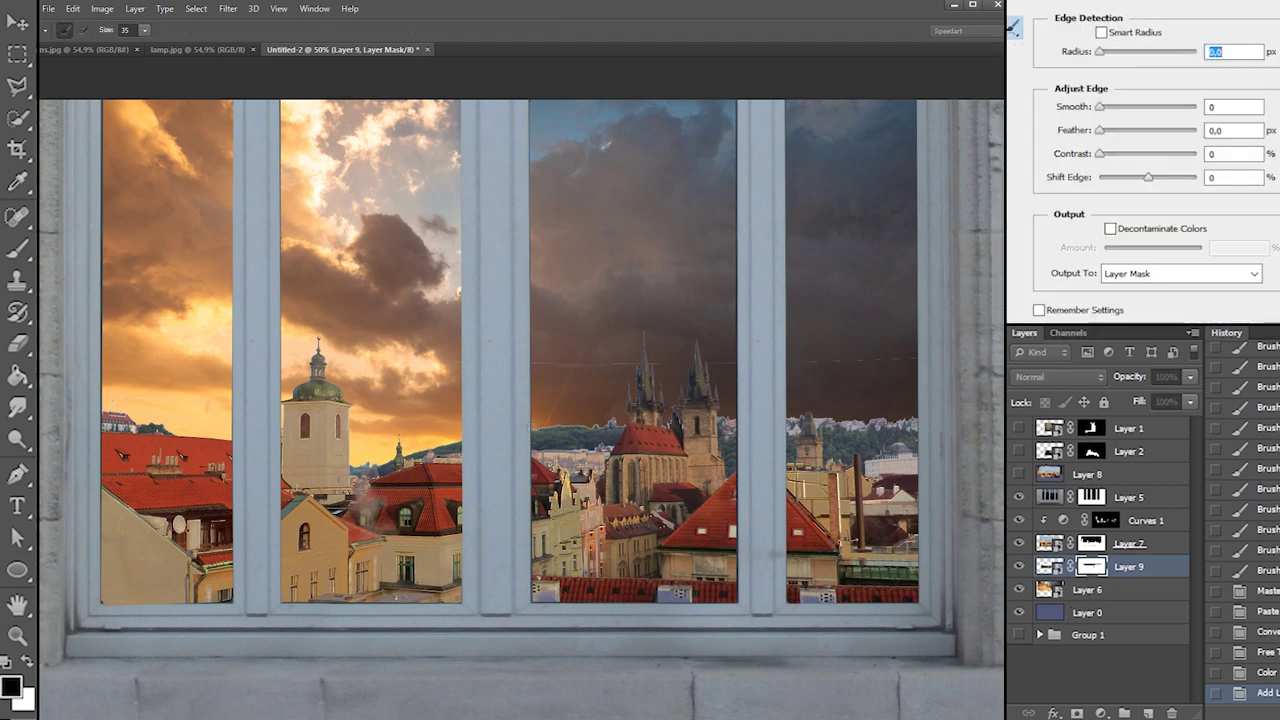
left_click(147, 32)
left_click_drag(141, 44, 180, 47)
mouse_move(524, 430)
left_mouse_down()
mouse_move(796, 437)
mouse_move(647, 430)
mouse_move(741, 424)
mouse_move(859, 440)
mouse_move(786, 420)
mouse_move(916, 421)
left_mouse_up()
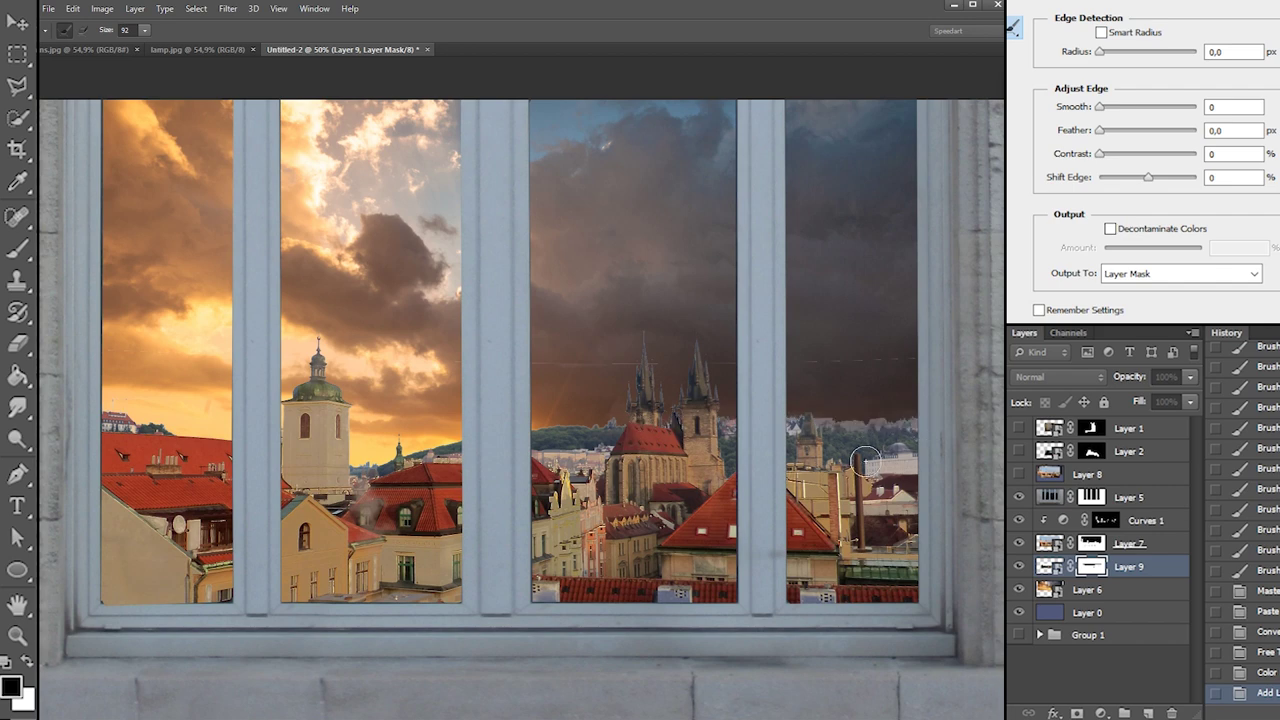
left_click_drag(542, 430, 636, 421)
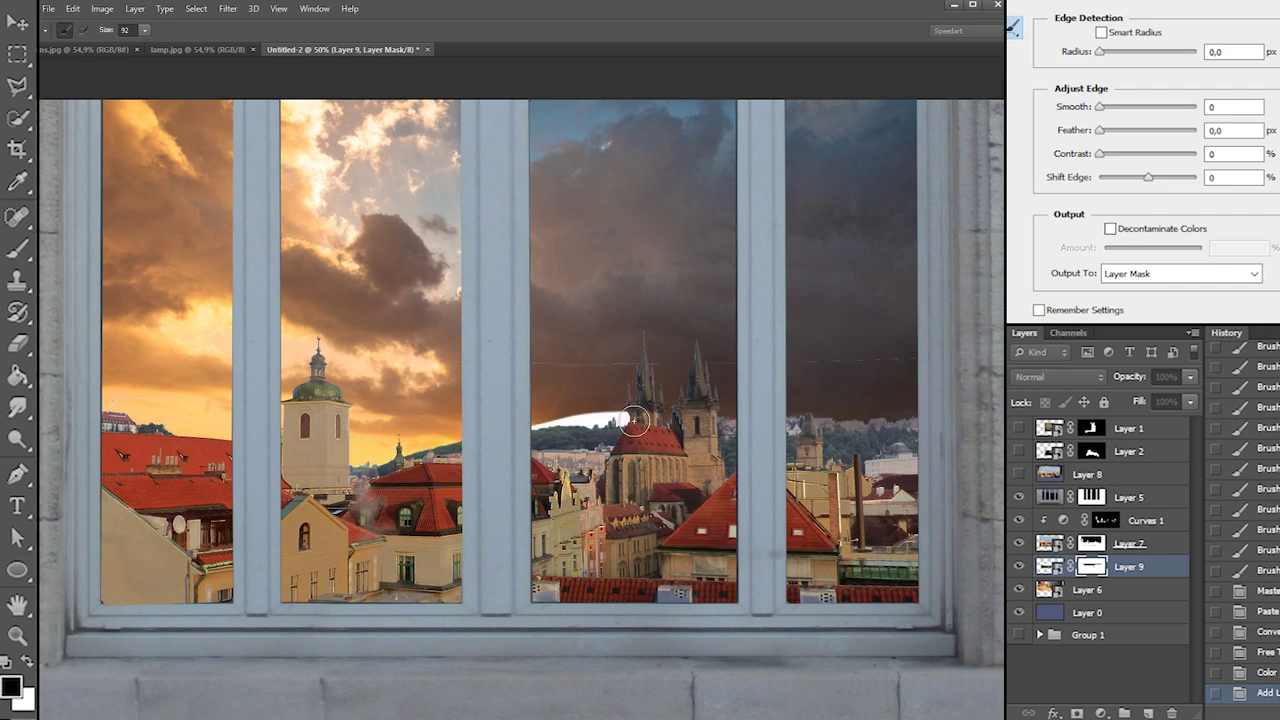
left_click_drag(136, 406, 176, 431)
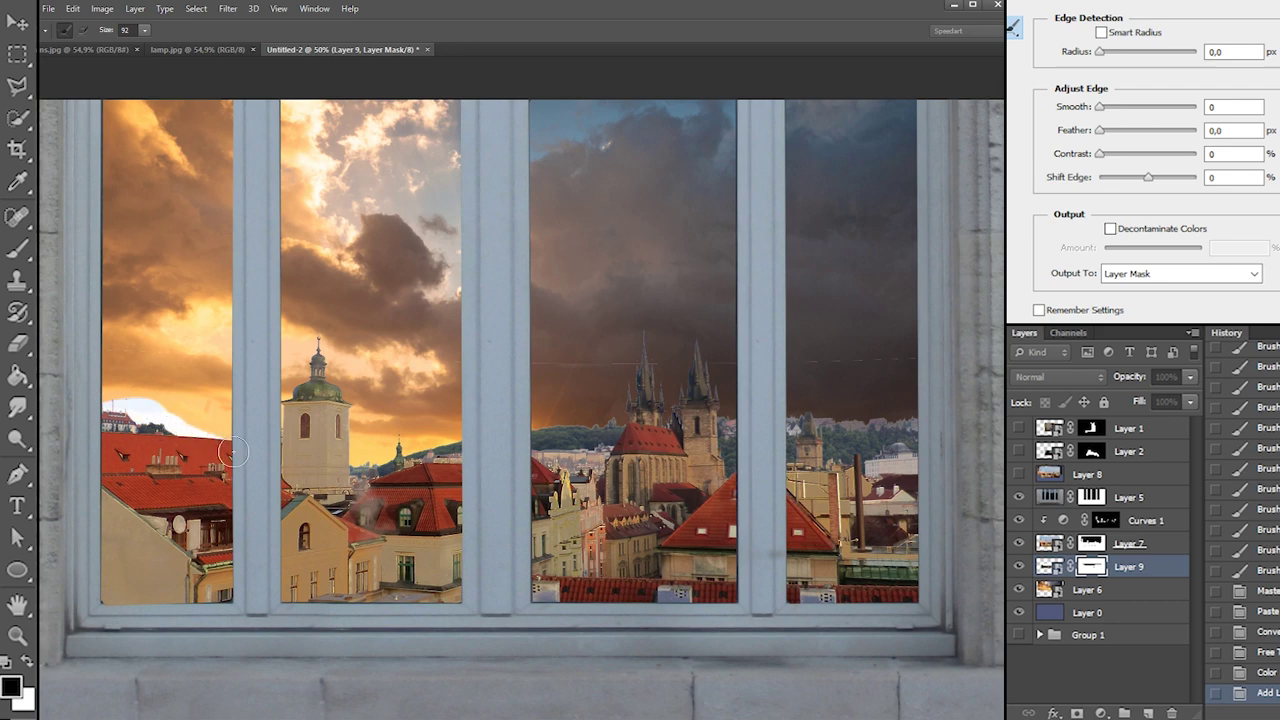
key("Return")
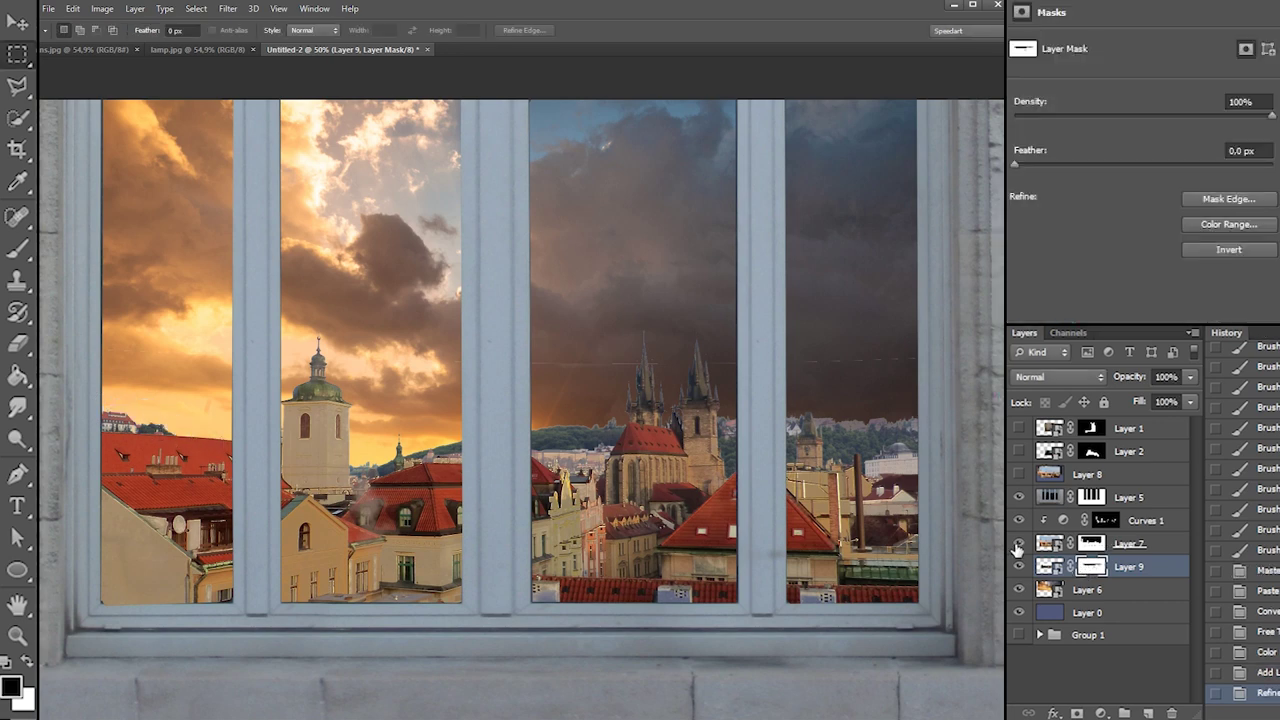
Hide the rooftops layer and paint the landscape mask black across the sky with a 257 px brush to remove leftover edges
key("b")
right_click(587, 418)
left_click_drag(585, 413, 594, 413)
mouse_move(668, 331)
left_mouse_down()
mouse_move(831, 315)
mouse_move(756, 321)
mouse_move(975, 354)
left_mouse_up()
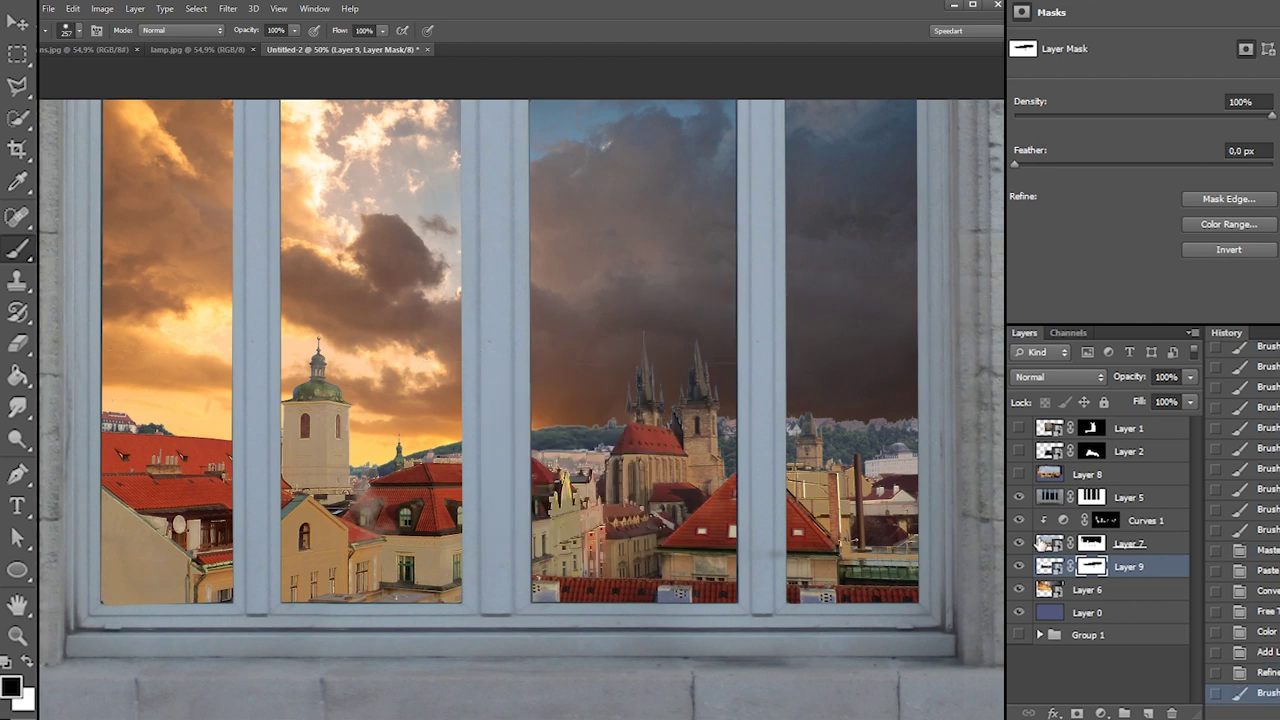
left_click(1019, 543)
mouse_move(638, 349)
left_mouse_down()
mouse_move(846, 354)
mouse_move(979, 268)
left_mouse_up()
left_click_drag(106, 352, 440, 350)
left_click_drag(560, 354, 668, 356)
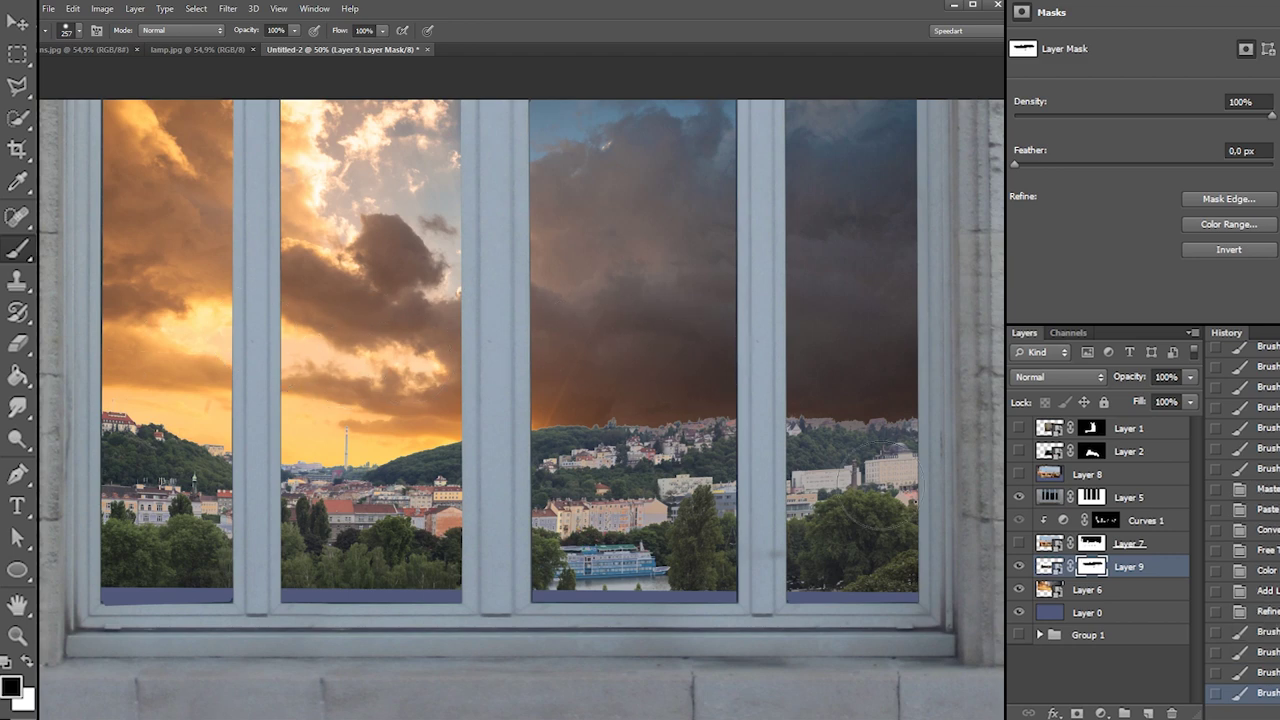
Show the rooftops layer again, select its mask, and compare the view with the landscape layer hidden and shown
left_click(1019, 543)
left_click(1093, 543)
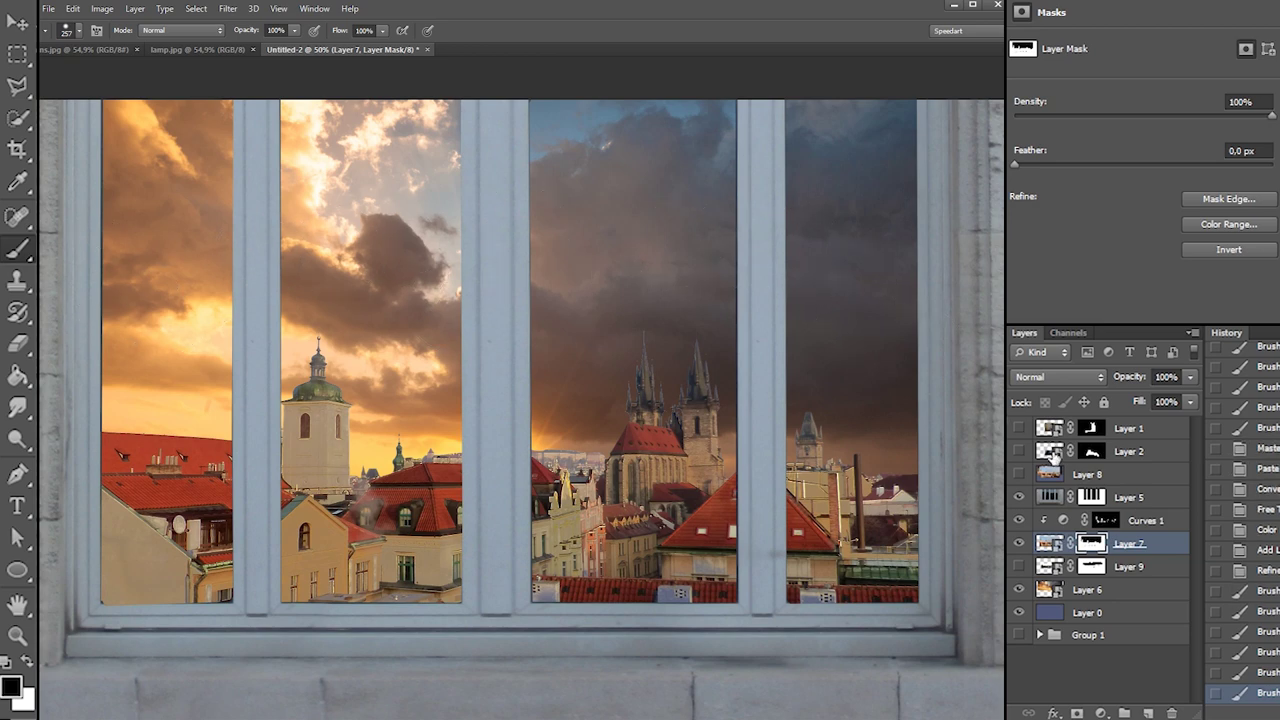
left_click(1019, 566)
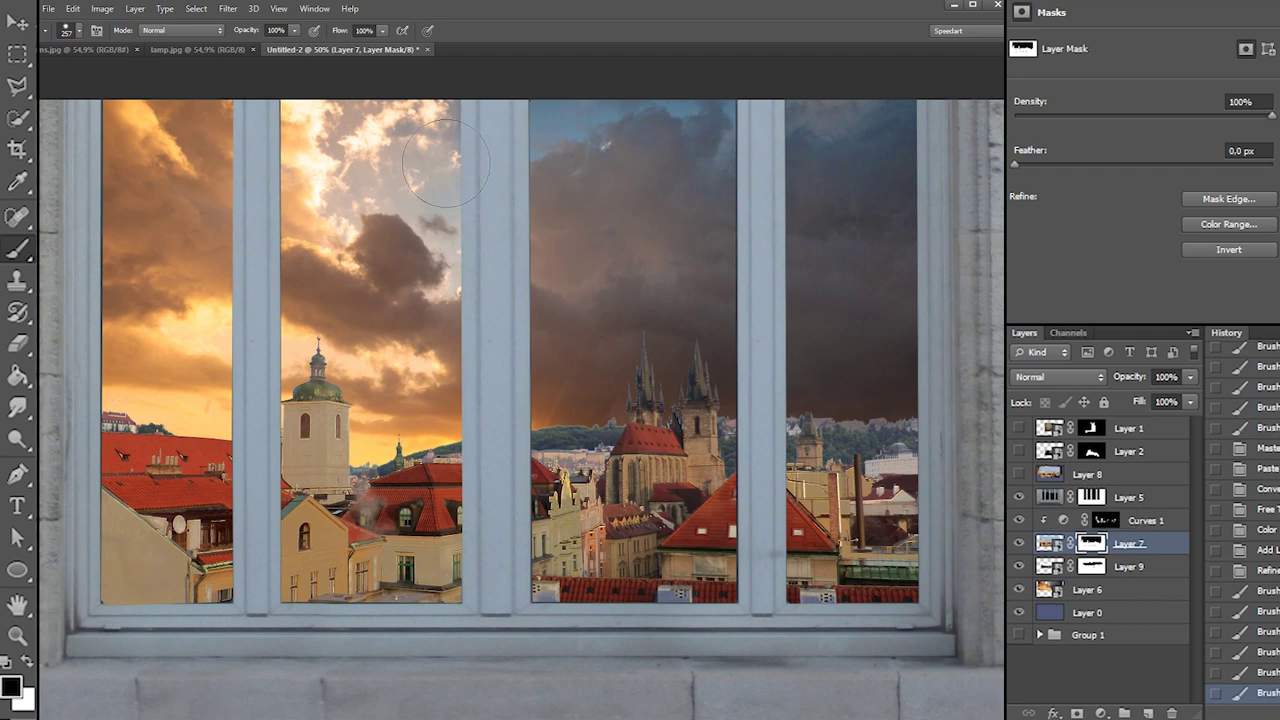
Free-transform the sunset sky layer to about 61% scale and reposition it across the whole window opening
left_click(18, 54)
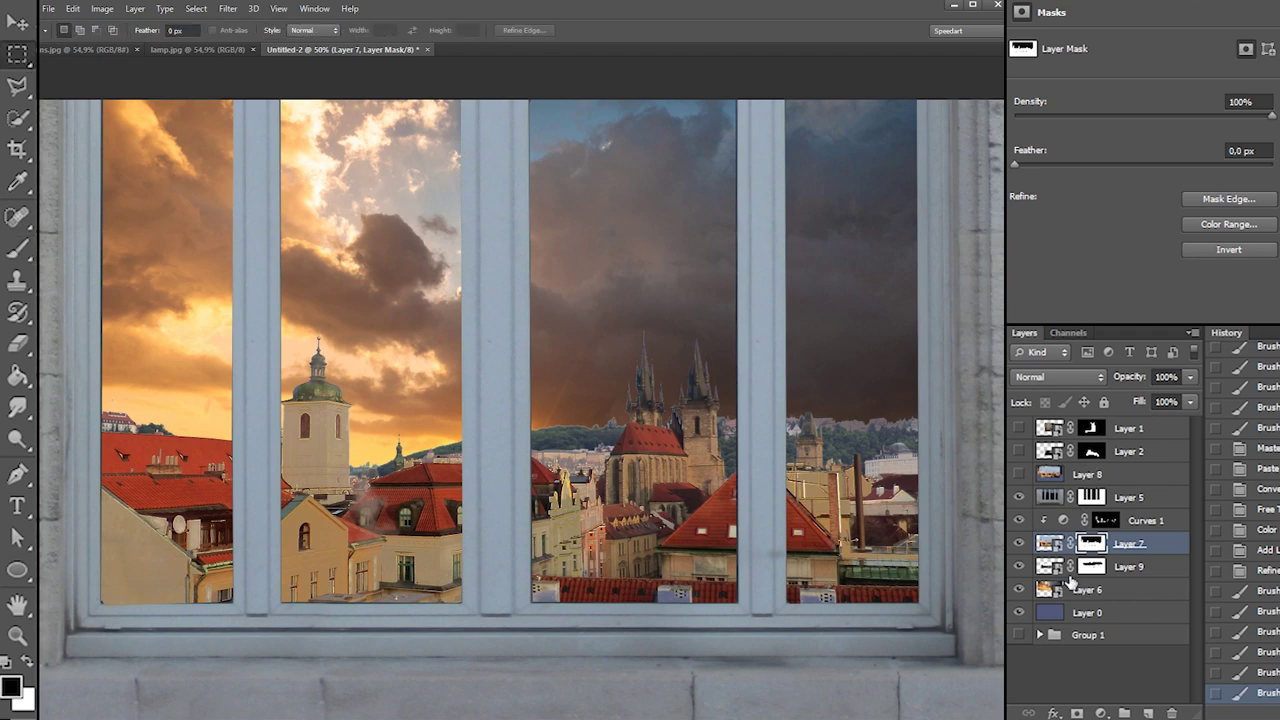
left_click(1063, 590)
left_click_drag(820, 543, 801, 490)
right_click(792, 322)
left_click(858, 489)
left_click_drag(417, 401, 610, 403)
left_click_drag(345, 392, 480, 398)
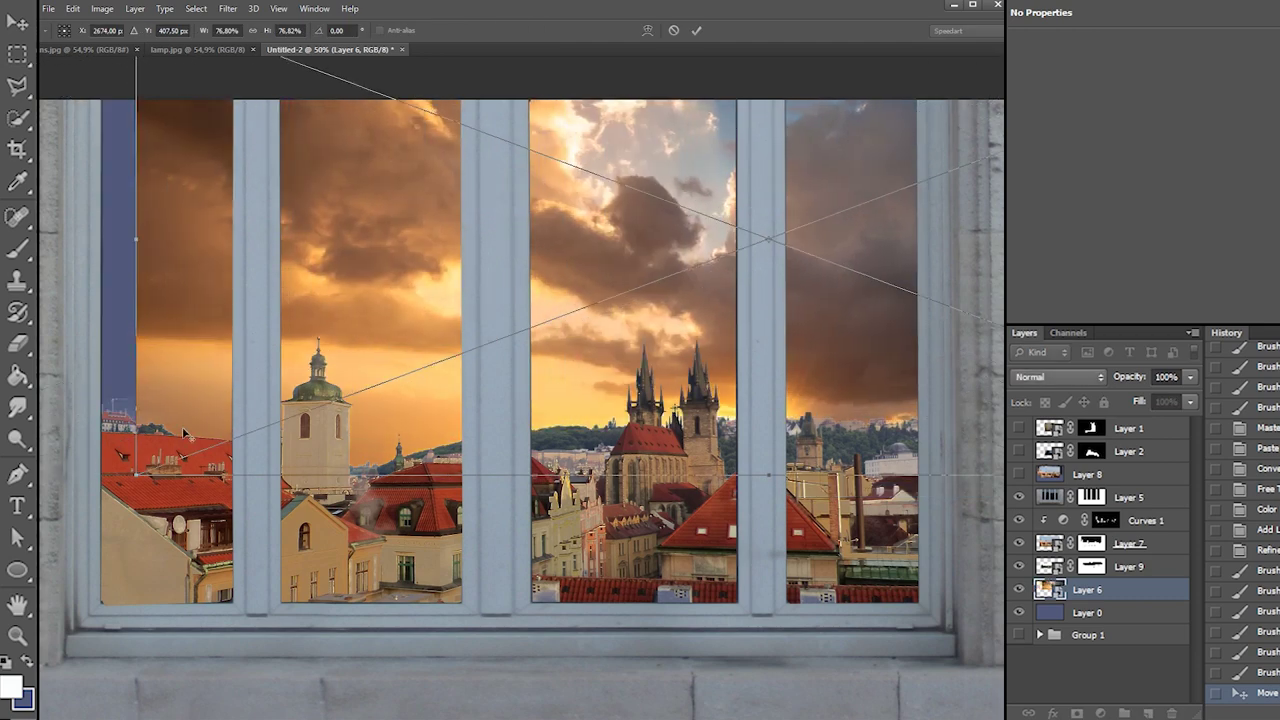
left_click_drag(183, 455, 436, 443)
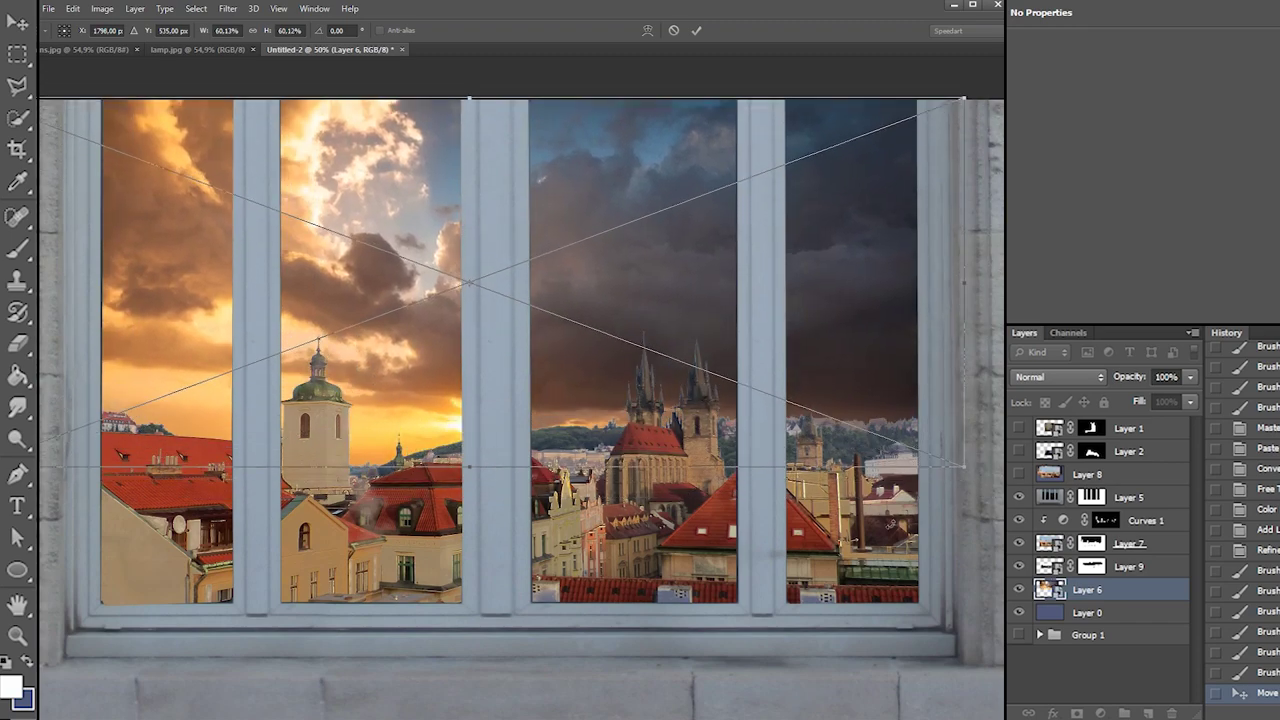
left_click_drag(966, 467, 973, 469)
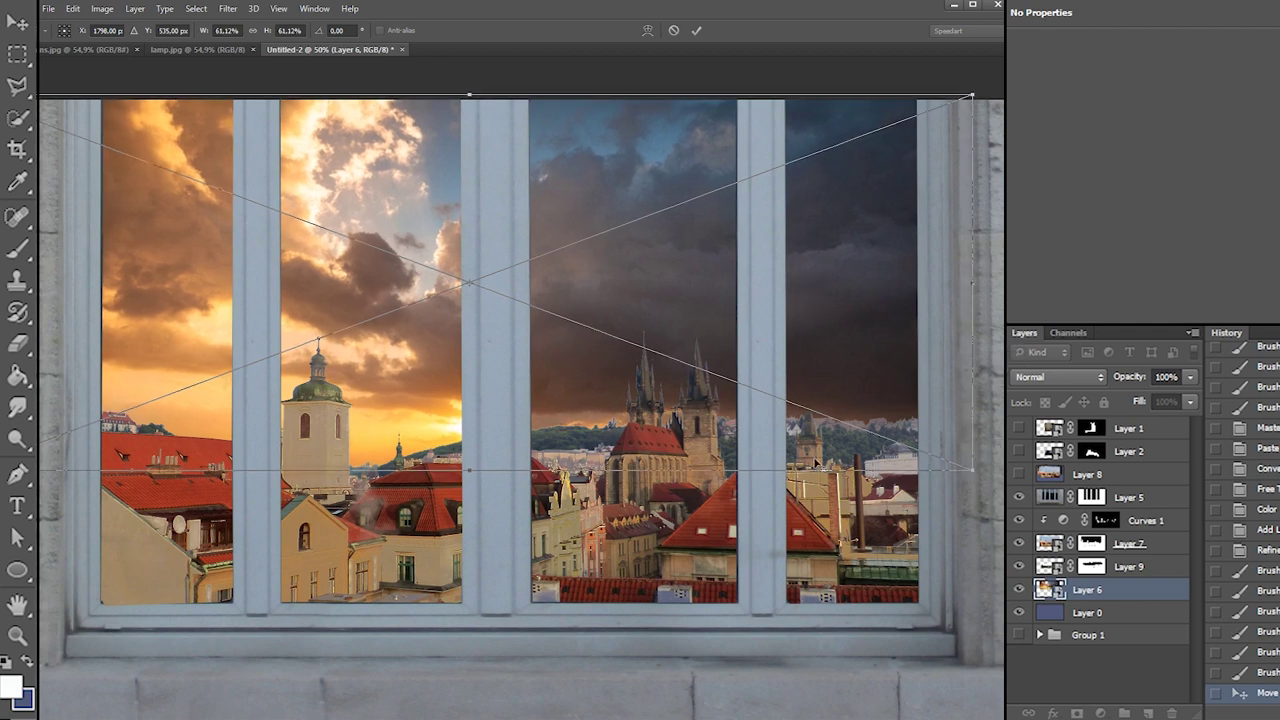
Enlarge the sky to about 64%, shift it so the glow sits just above the hills, and apply the transform
left_click_drag(645, 425, 566, 421)
left_click_drag(467, 425, 456, 438)
left_click(380, 465, "alt")
left_click_drag(892, 470, 916, 479)
left_click_drag(553, 394, 646, 404)
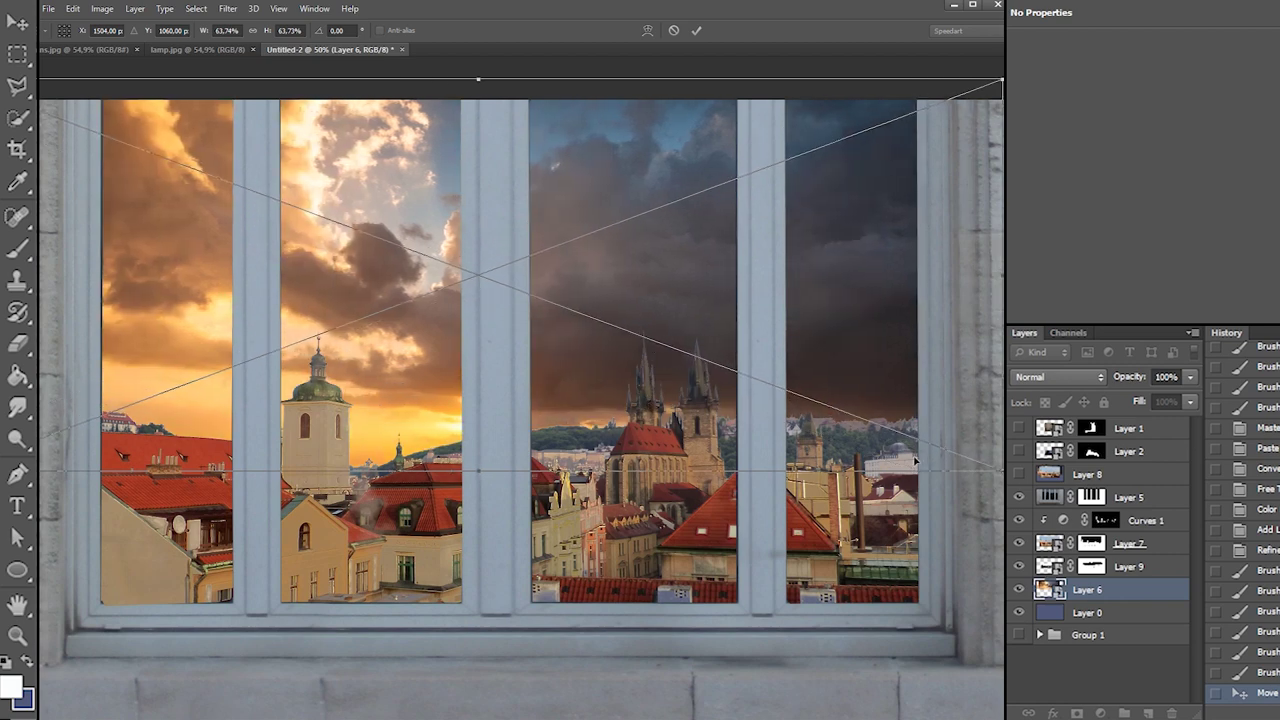
key("Return")
Remove the window bar between the second and third panes by clearing a rectangular area of the window layer's mask
left_click(1091, 497)
left_click_drag(397, 101, 549, 602)
key("x")
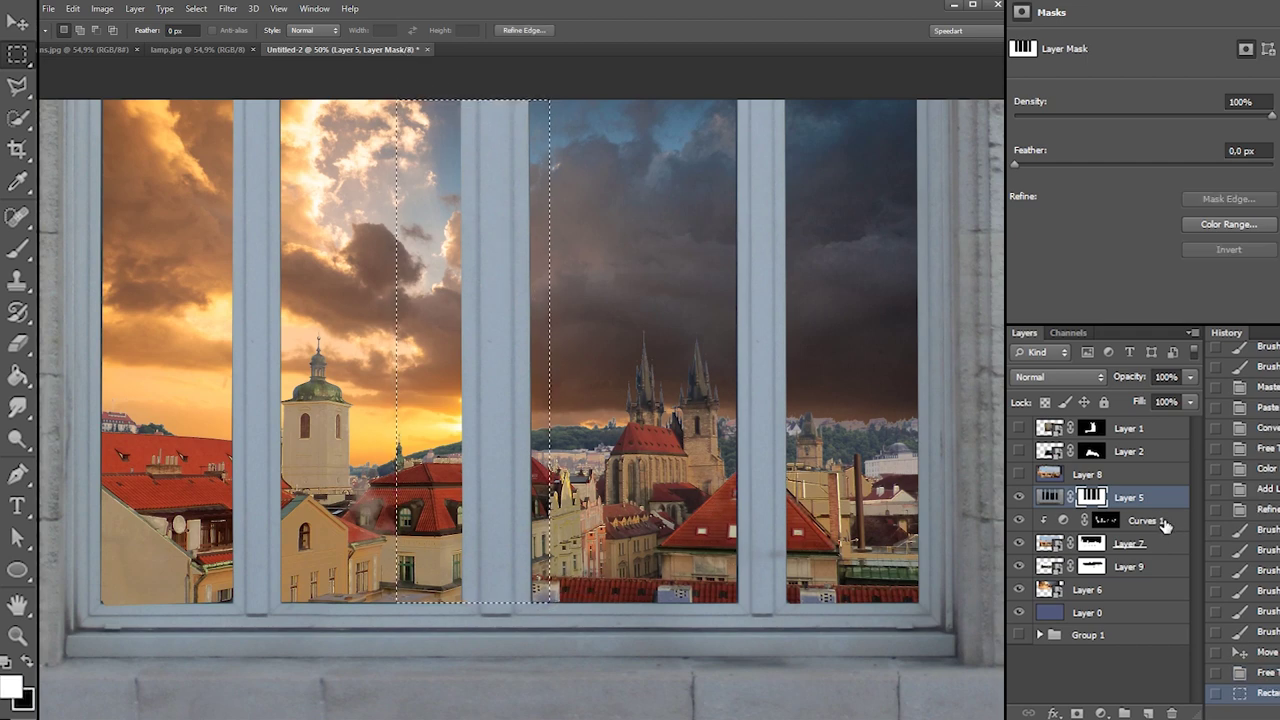
key("Delete")
key("ctrl+d")
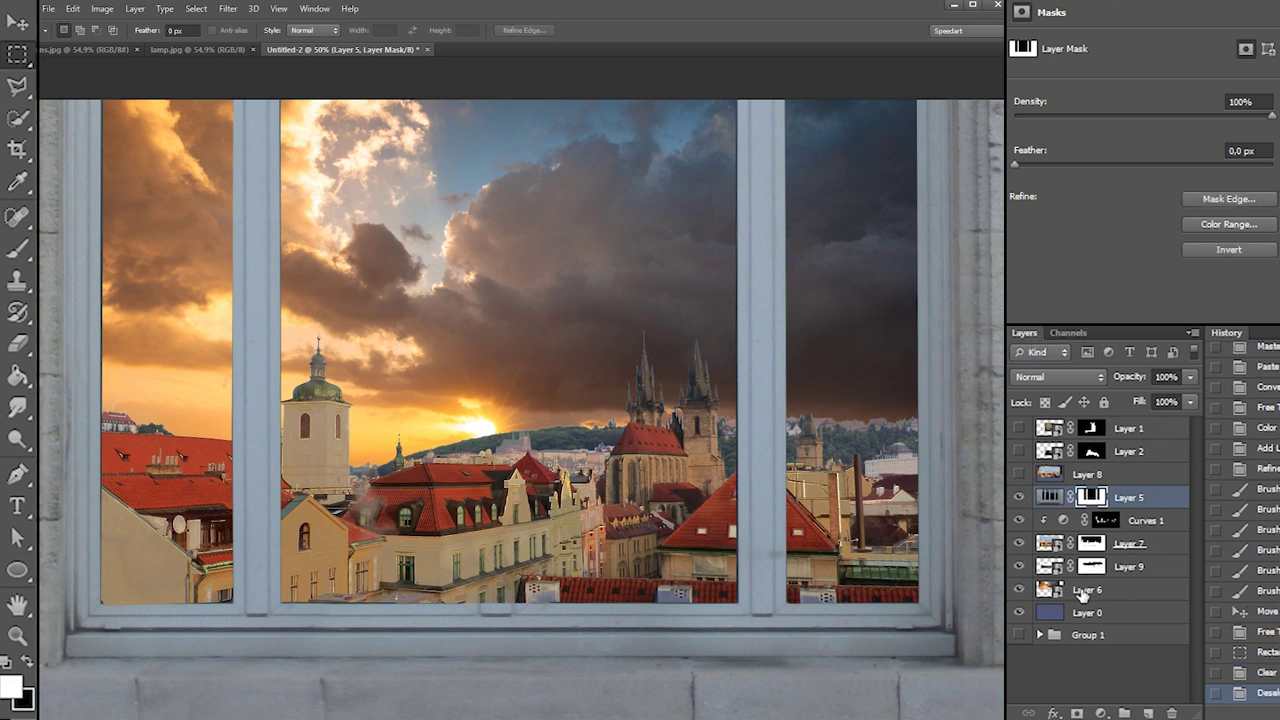
Show both cat layers and shift the sky layer slightly left so the setting sun sits between the cats
left_click(1083, 593)
left_click(1019, 451)
left_click(1019, 428)
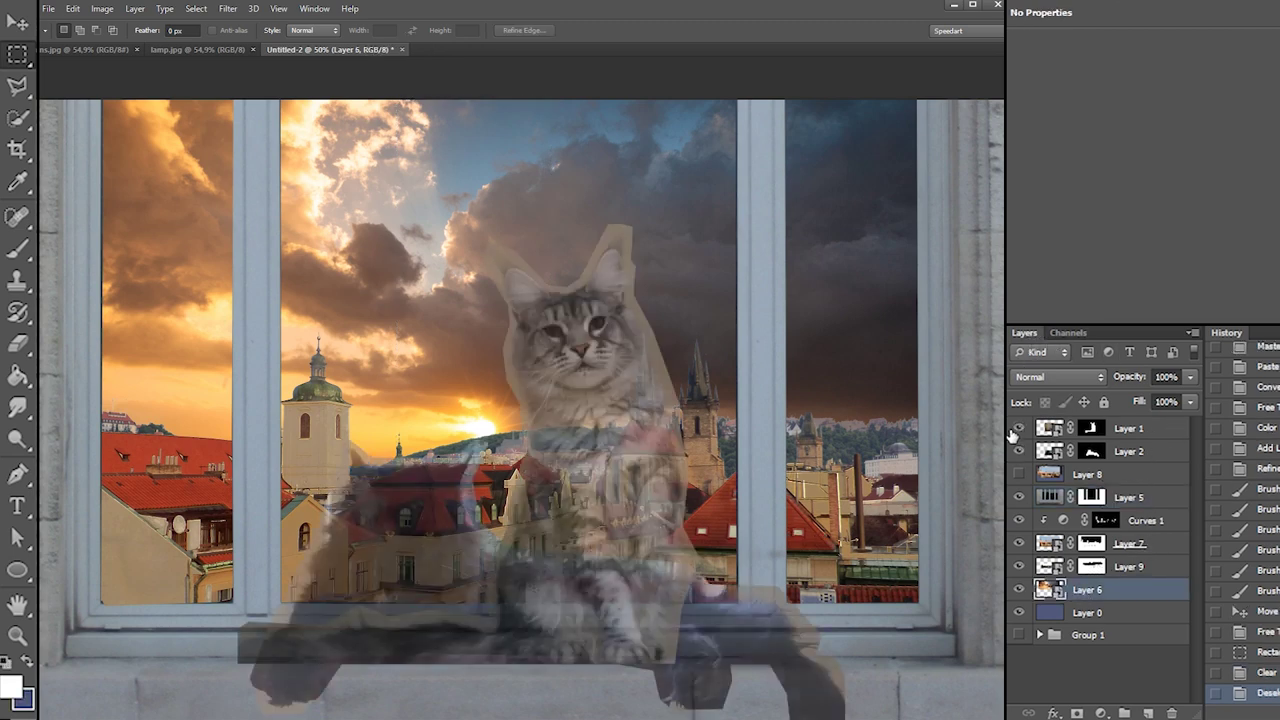
left_click(1016, 430)
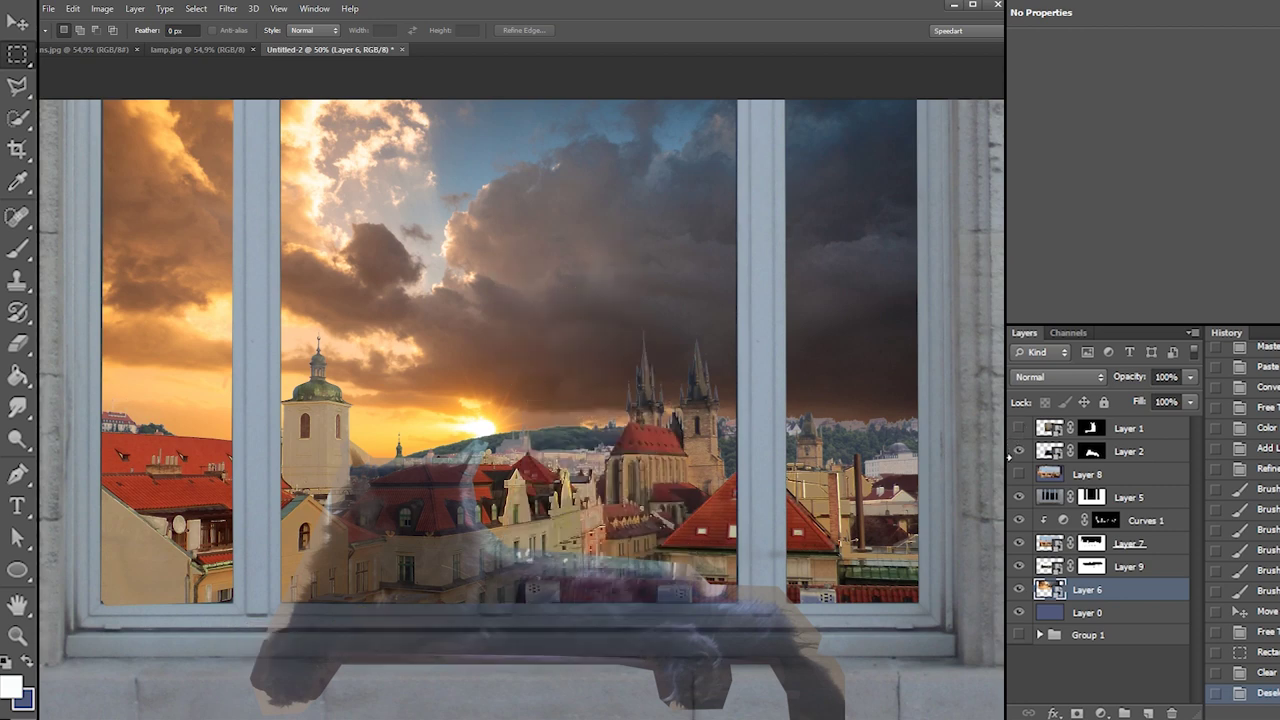
left_click(1019, 429)
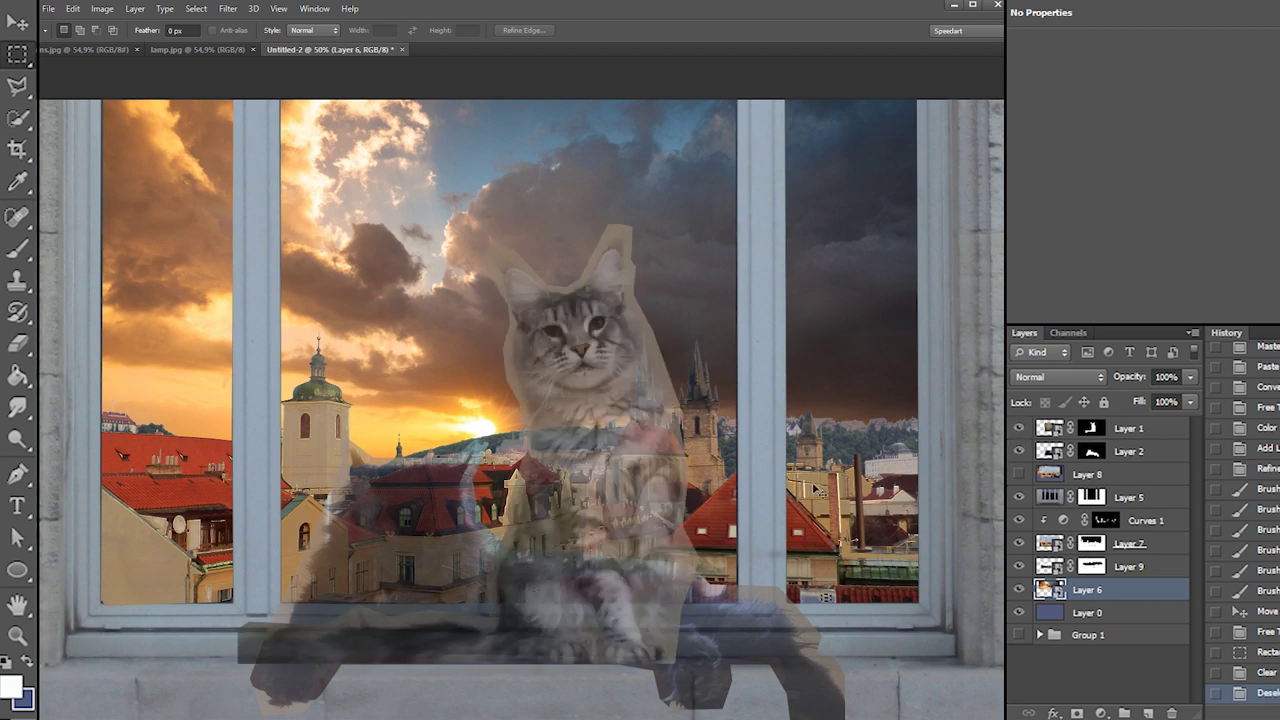
left_click_drag(777, 483, 737, 470)
right_click(766, 378)
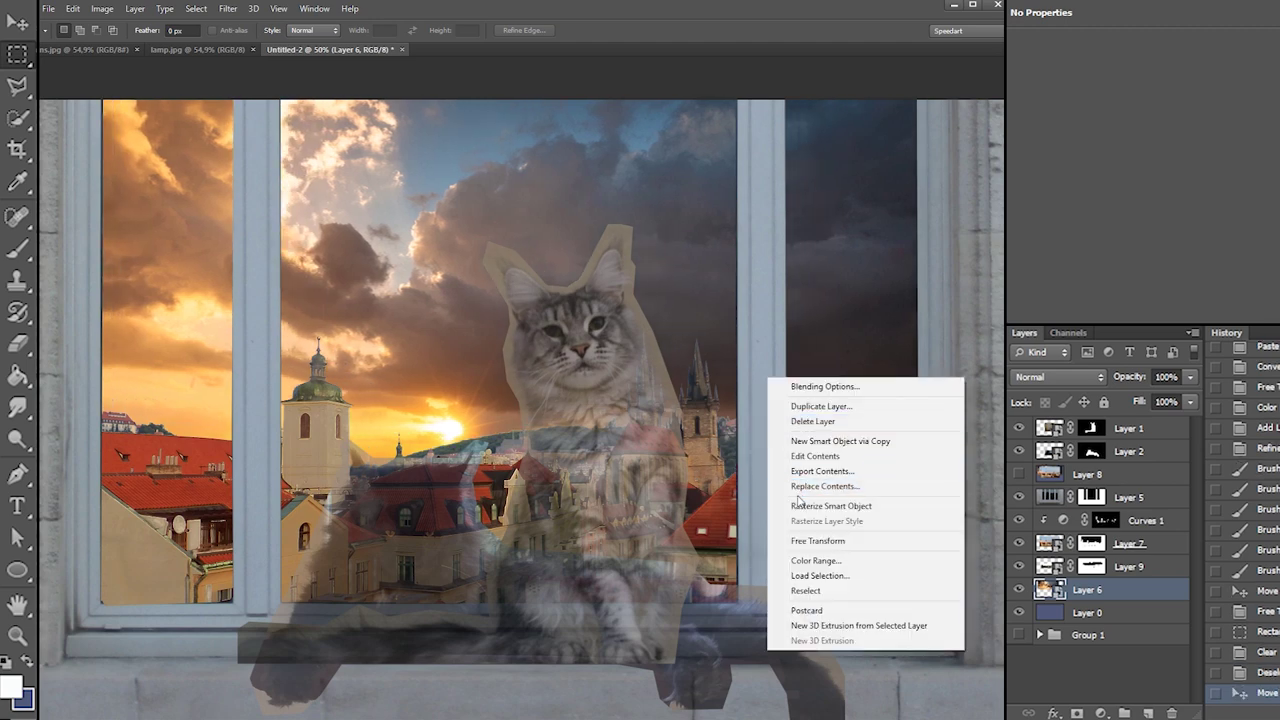
left_click(665, 517)
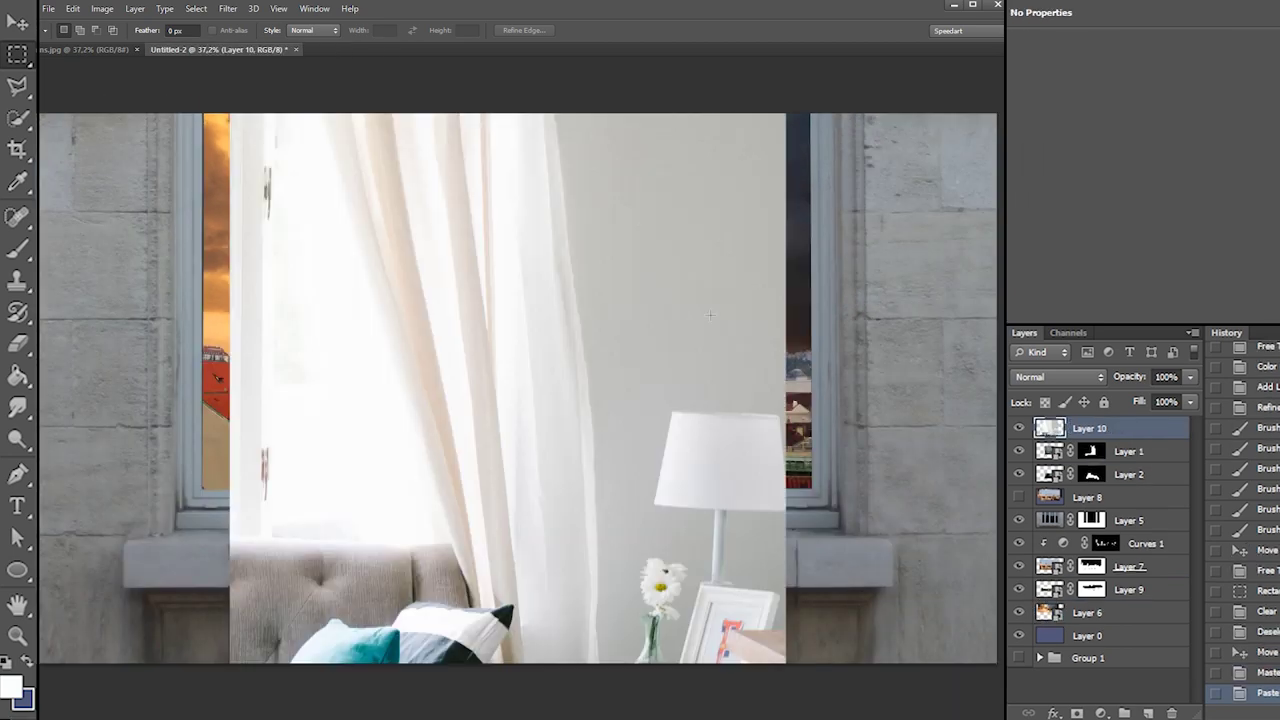
Raise the pasted room photo, outline its lamp, flower vase, picture frame, side table and cabinet with the Polygonal Lasso, and mask out the rest
left_click_drag(612, 322, 602, 95)
left_click(17, 87)
left_click(770, 186)
left_click(657, 176)
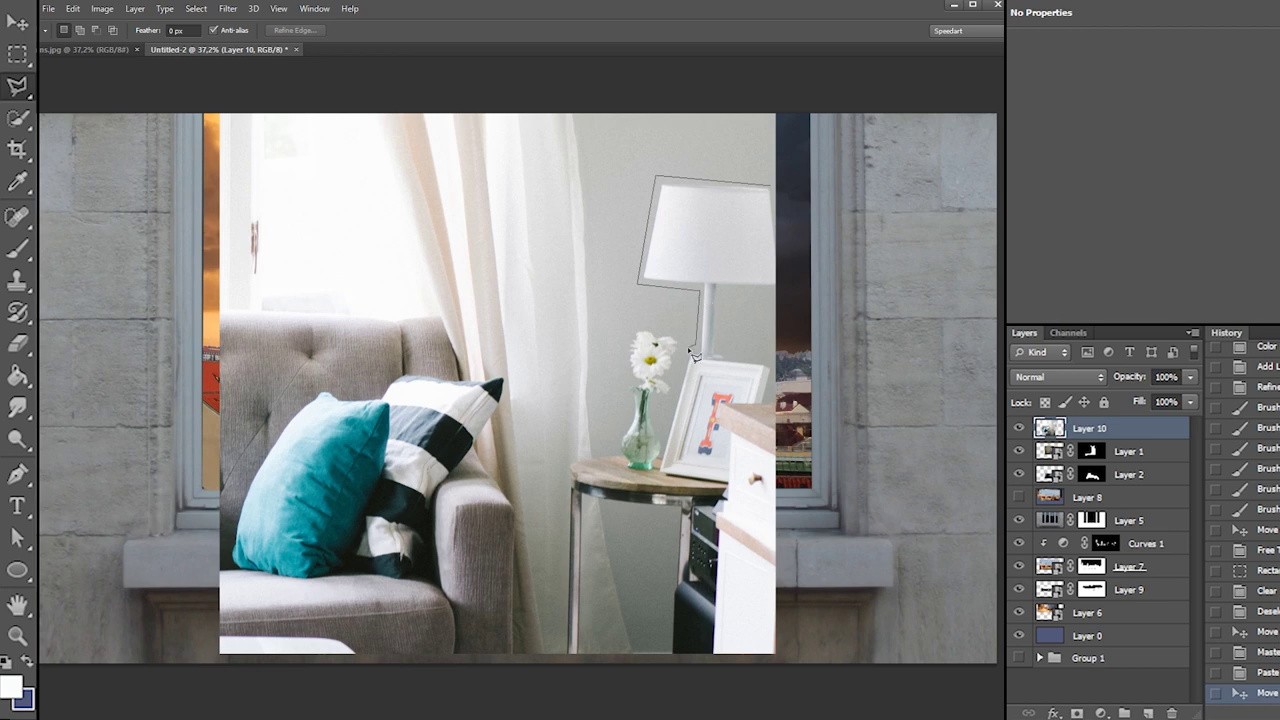
left_click(624, 326)
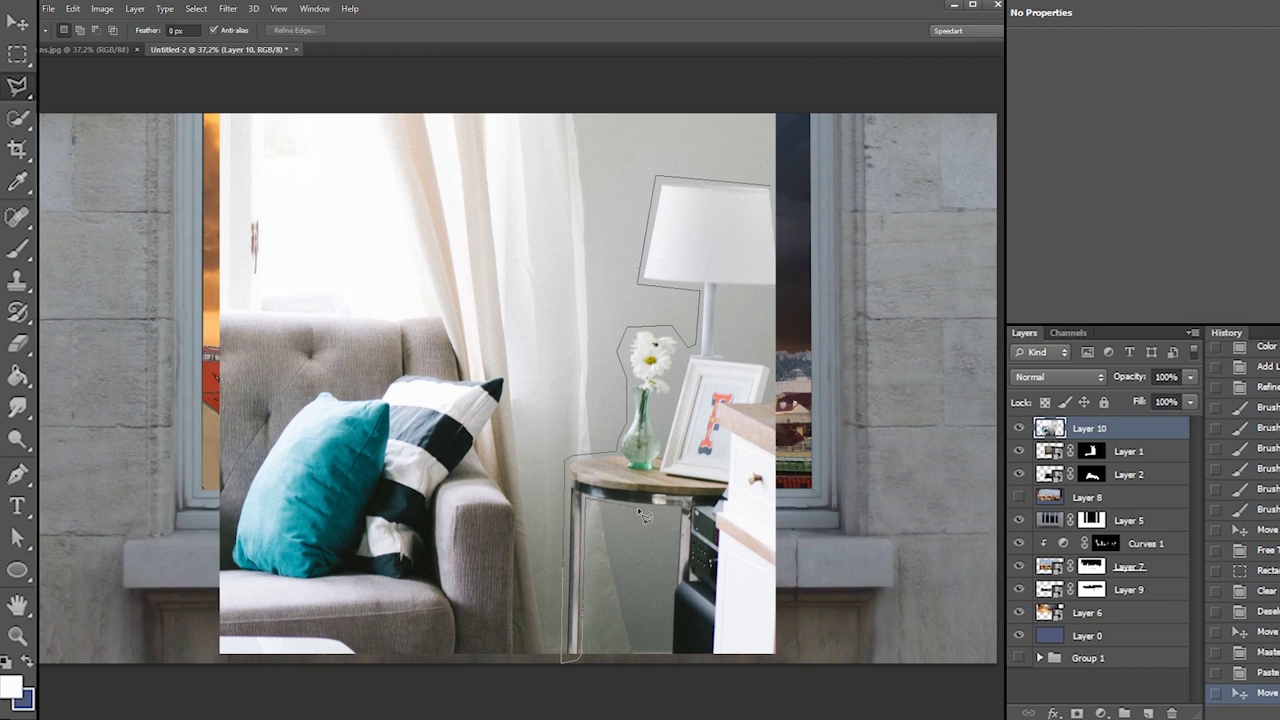
left_click(669, 666)
left_click(780, 665)
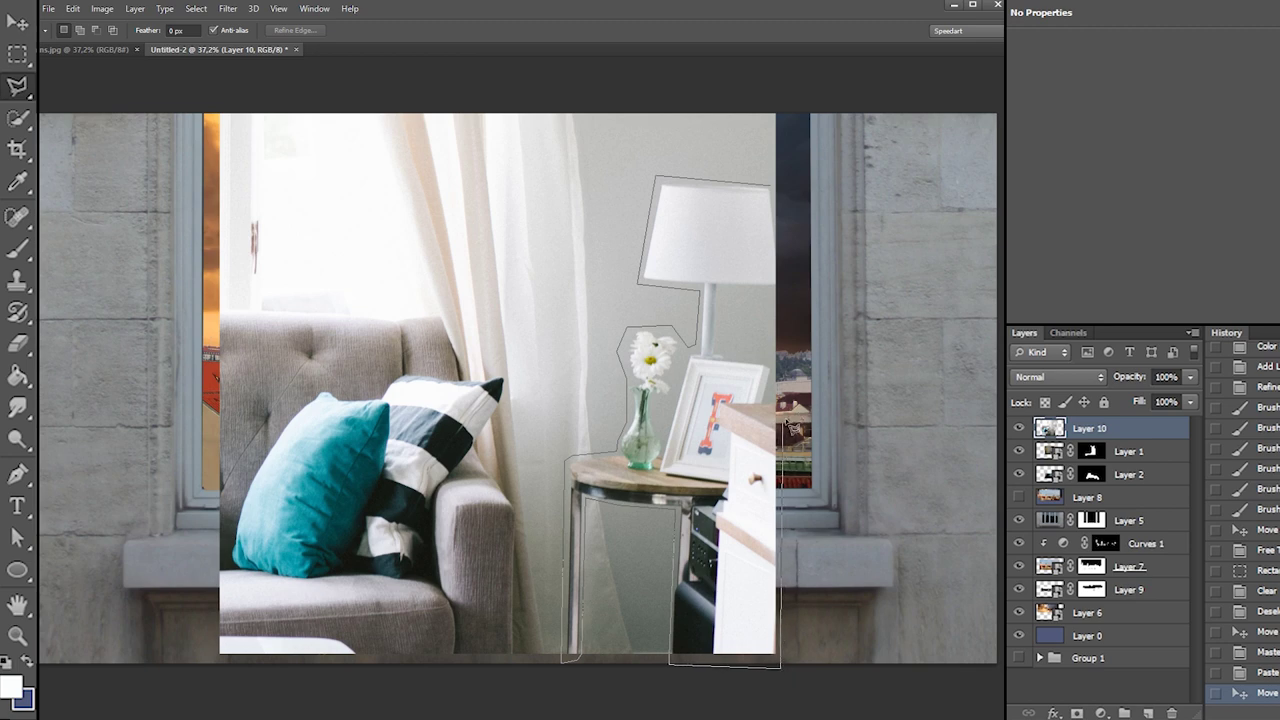
left_click(780, 480)
left_click(755, 448)
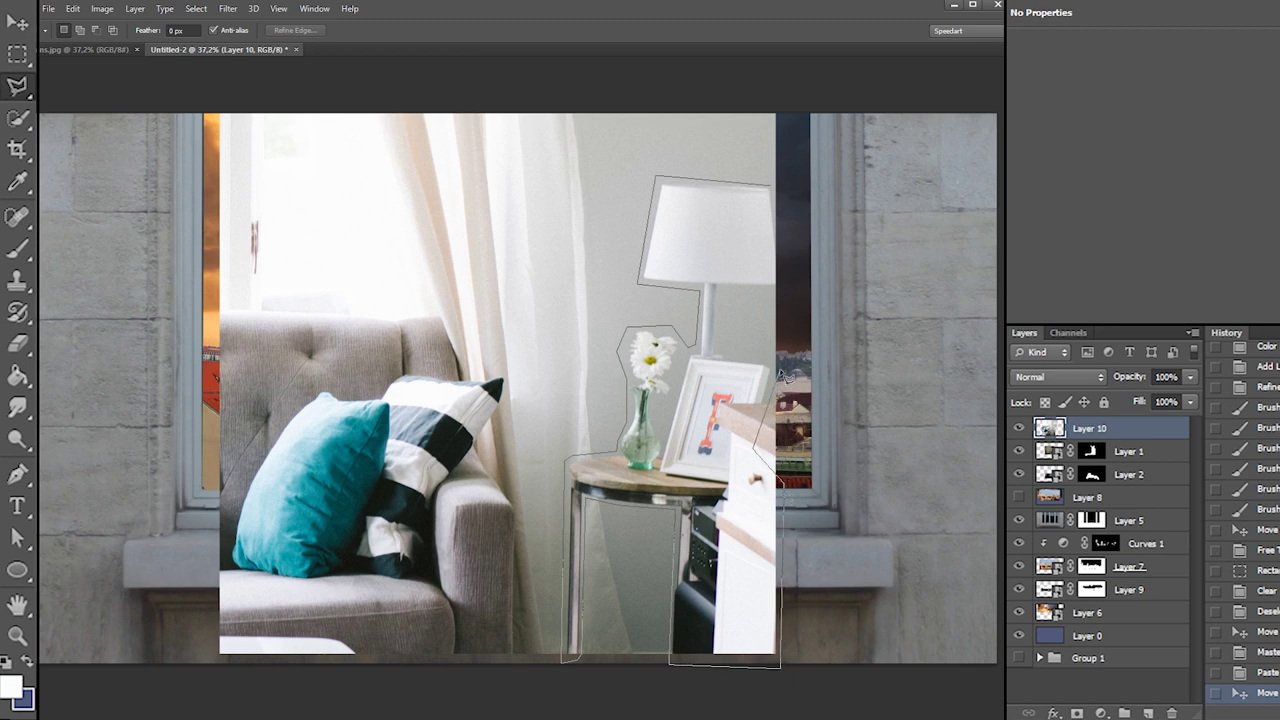
left_click(776, 360)
left_click(720, 293)
left_click(788, 297)
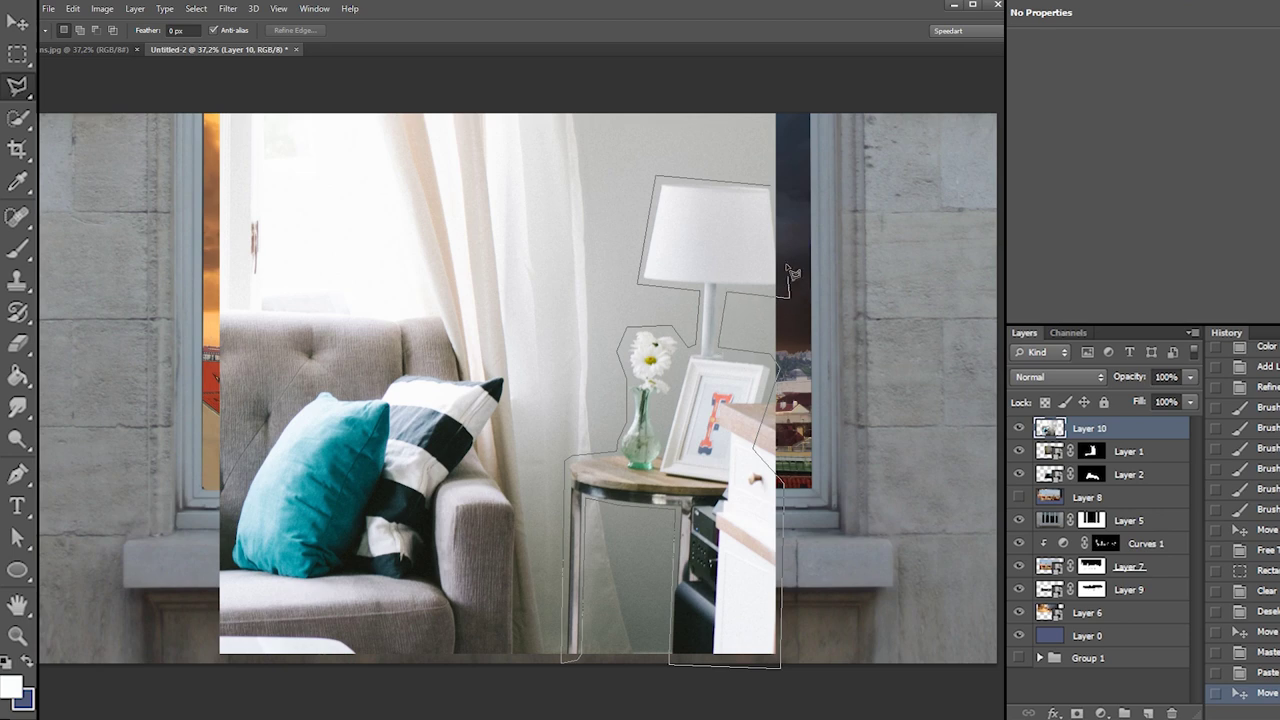
left_click(776, 185)
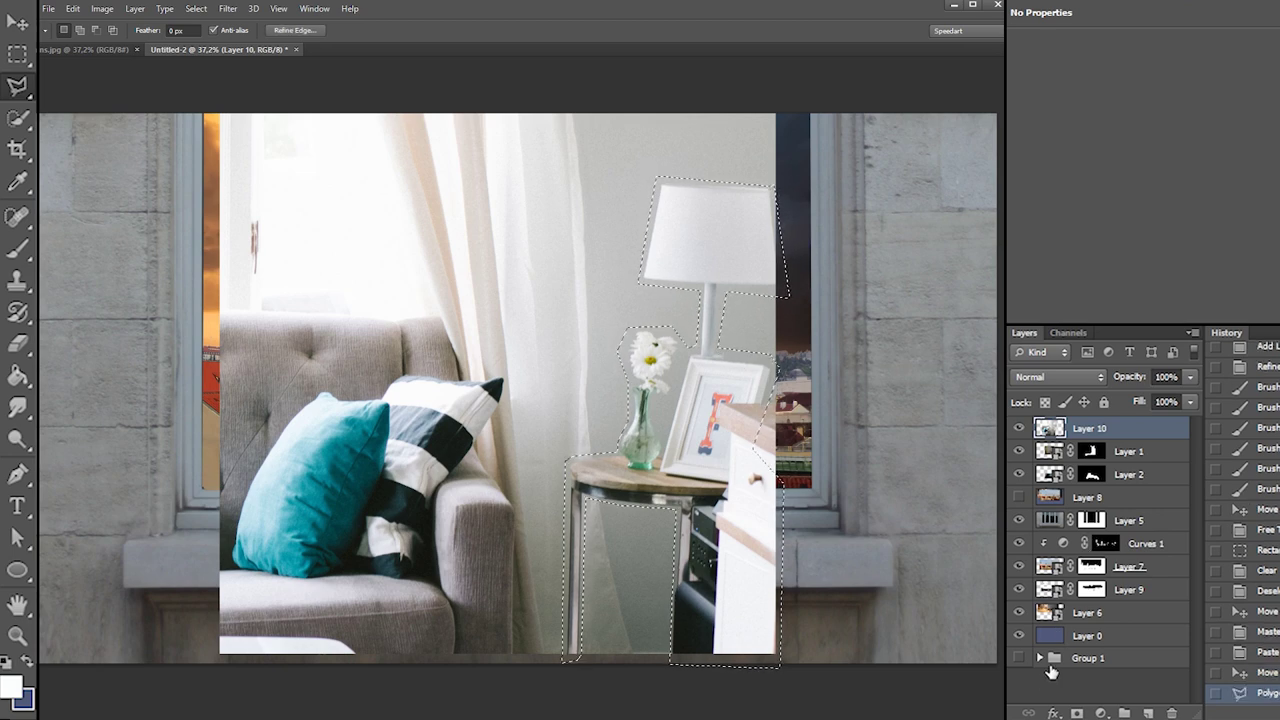
left_click(1077, 713)
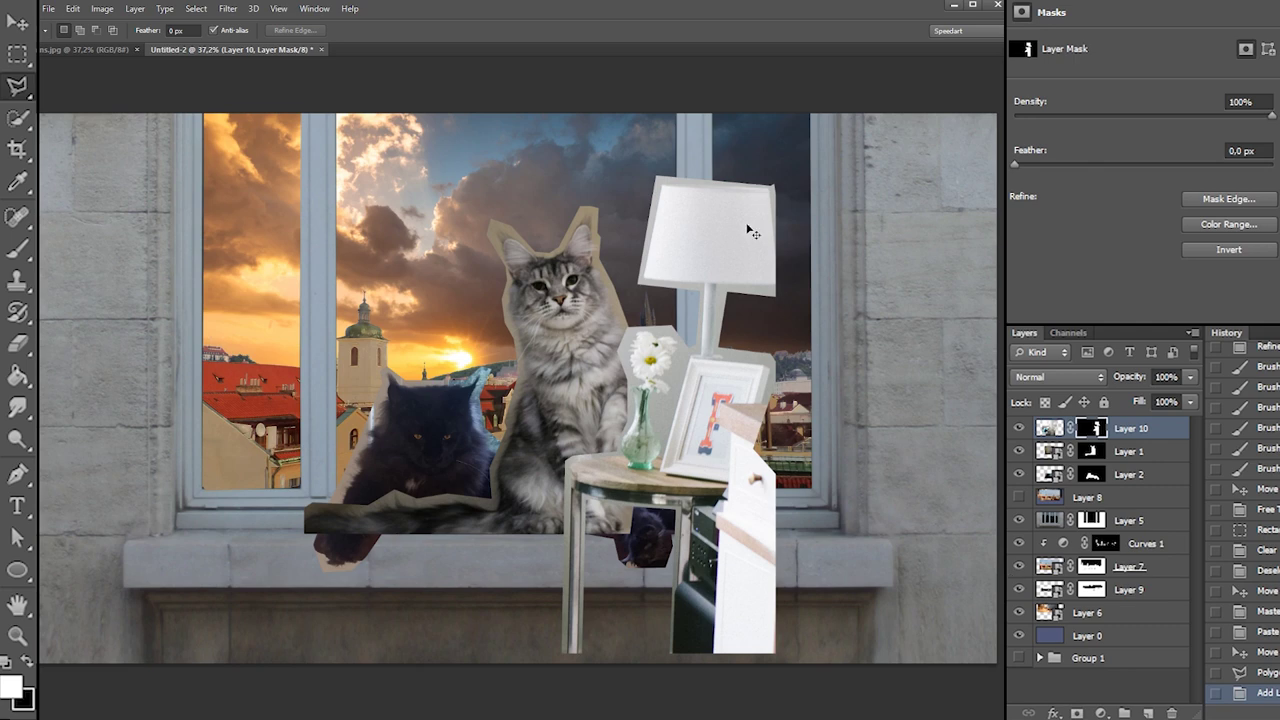
Move the lamp and table cutout to the image's lower-right corner, rotate it about -1.17°, enlarge it slightly and apply the transform
left_click_drag(752, 228, 742, 400)
right_click(746, 373)
left_click(790, 469)
left_click_drag(893, 478, 896, 456)
left_click_drag(673, 516, 922, 519)
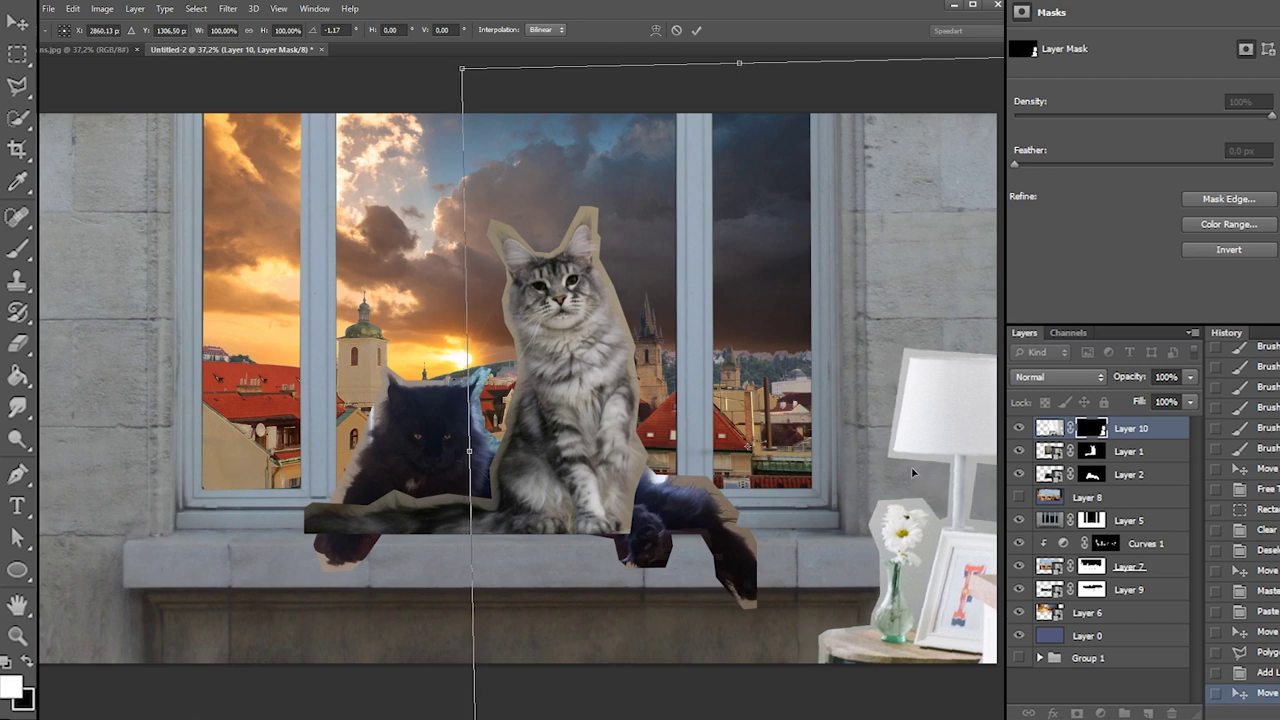
left_click_drag(941, 437, 937, 441)
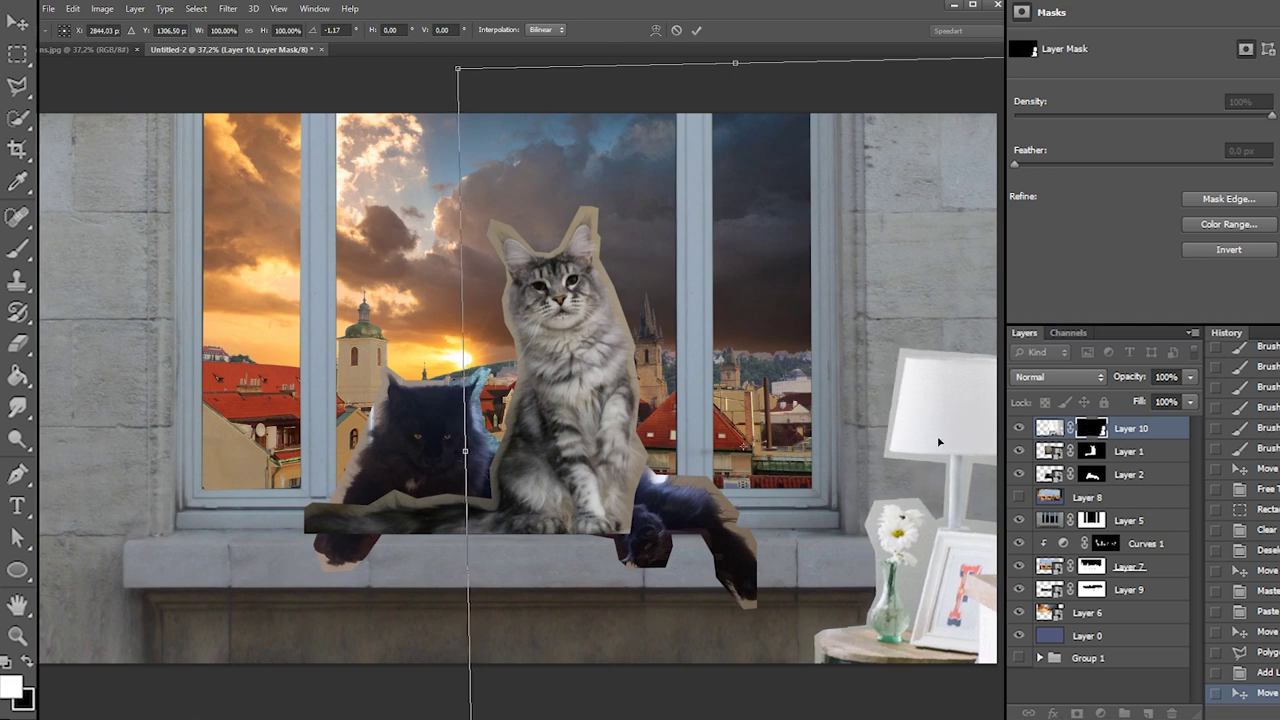
left_click(918, 351, "alt")
left_click_drag(458, 70, 411, 71)
mouse_move(817, 313)
left_mouse_down()
mouse_move(838, 315)
mouse_move(828, 309)
left_mouse_up()
key("Return")
Paste the curtain photo above the grey cat's layer and convert it to a smart object
key("l")
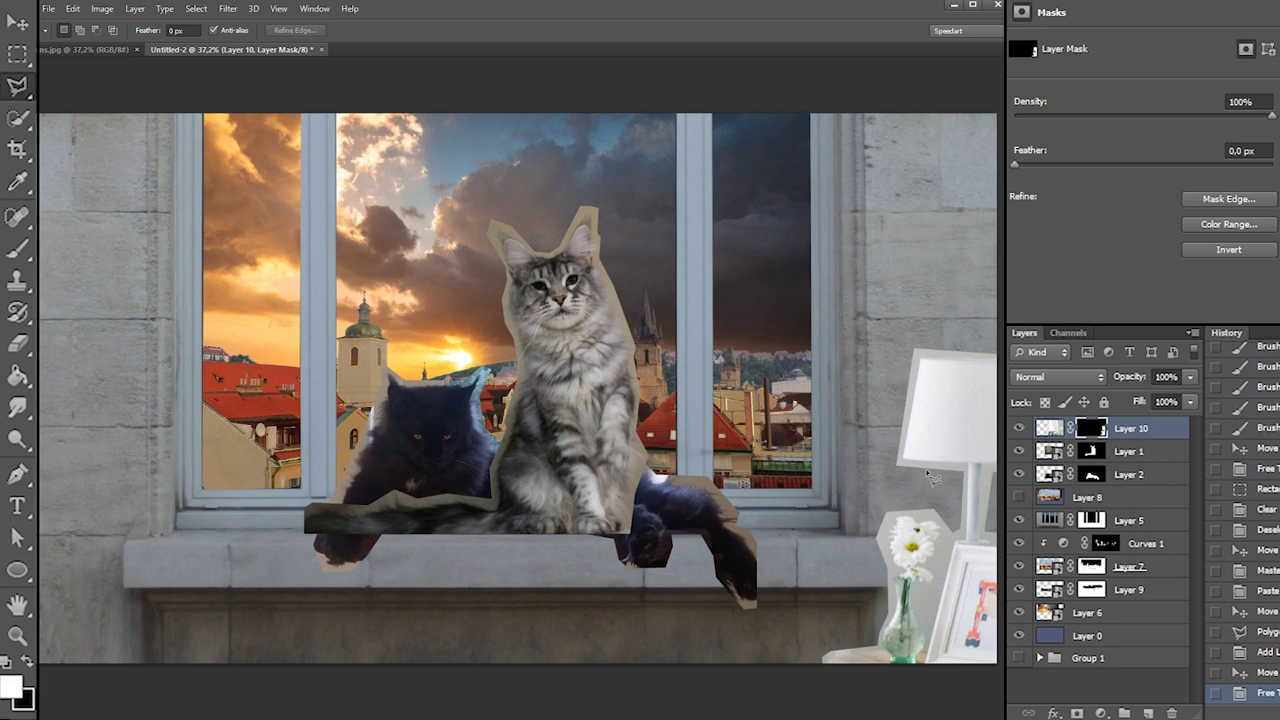
key("m")
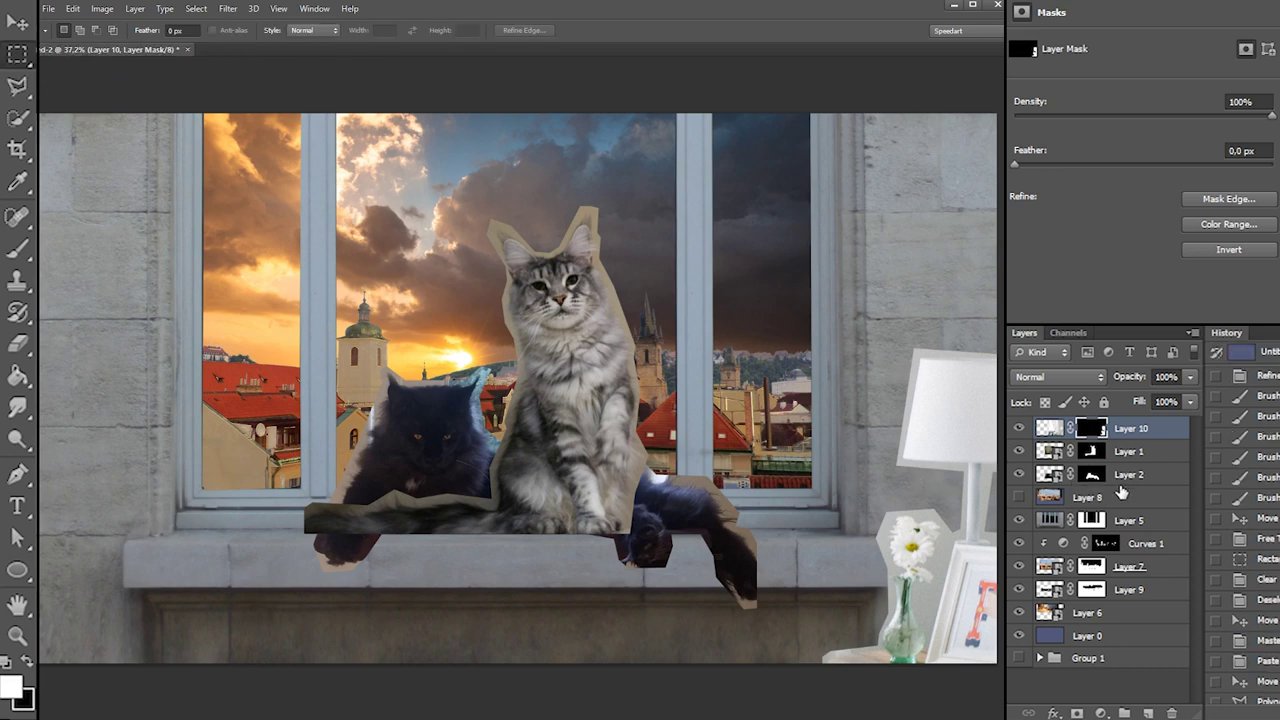
left_click(1122, 457)
key("ctrl+shift+alt+n")
right_click(664, 327)
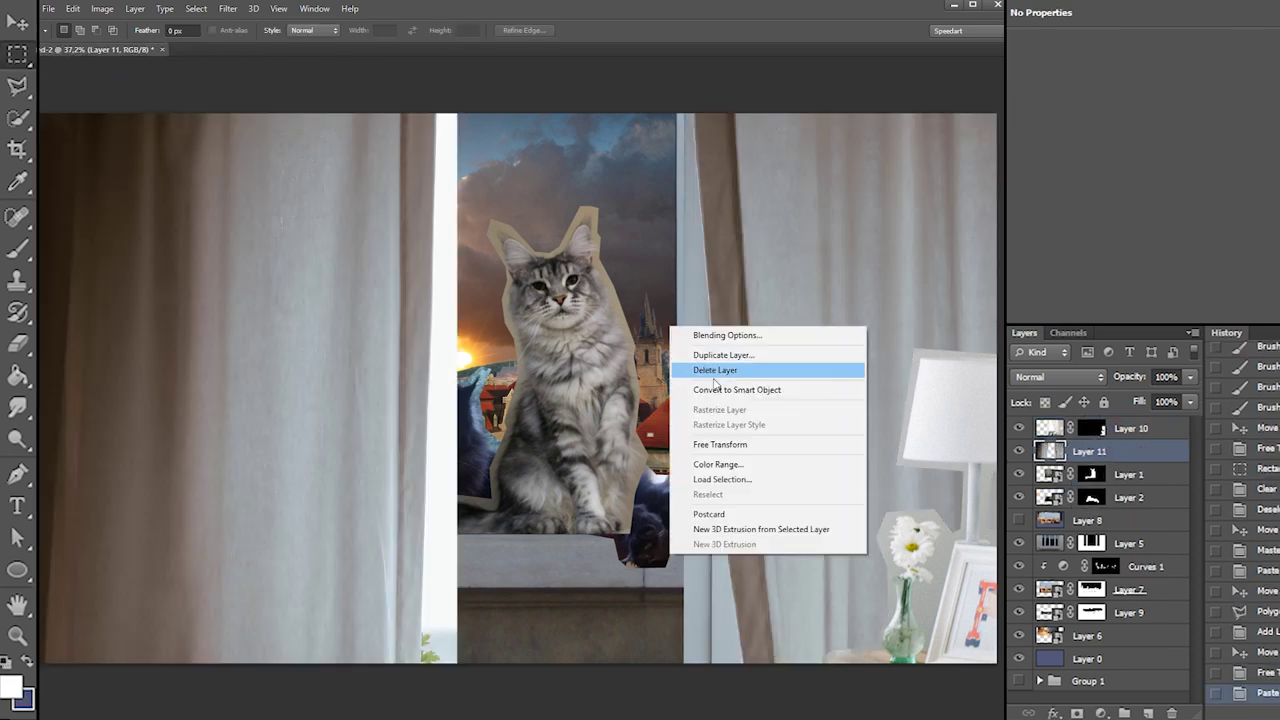
left_click(720, 389)
Scale the curtain photo down proportionally and position it over the window with its upper edge near the canvas edge
right_click(418, 297)
left_click(509, 457)
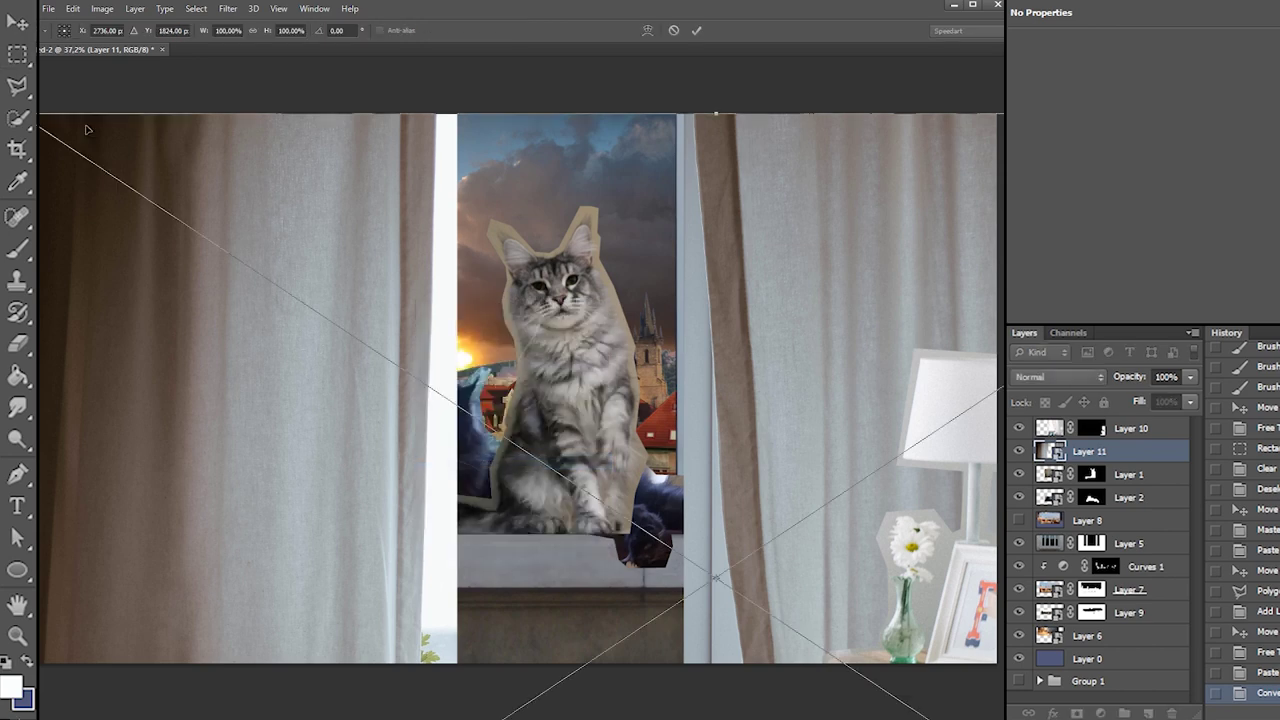
left_click_drag(40, 114, 238, 261)
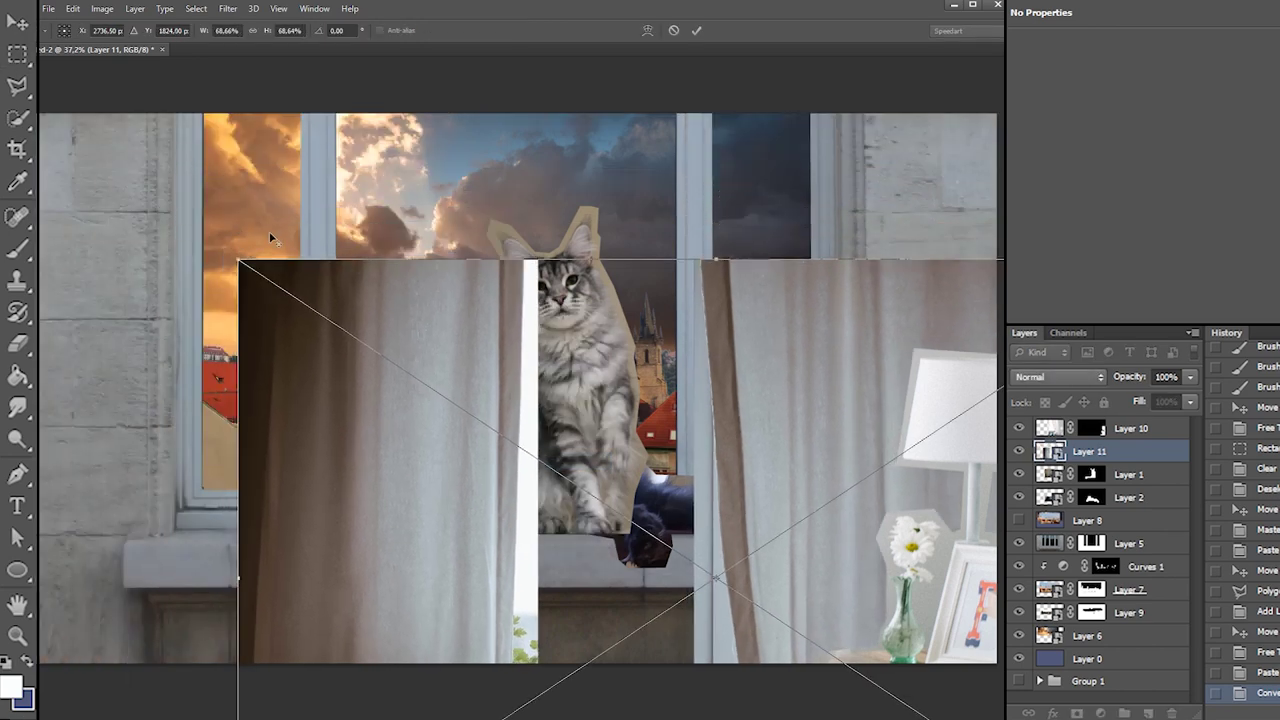
left_click_drag(445, 405, 146, 110)
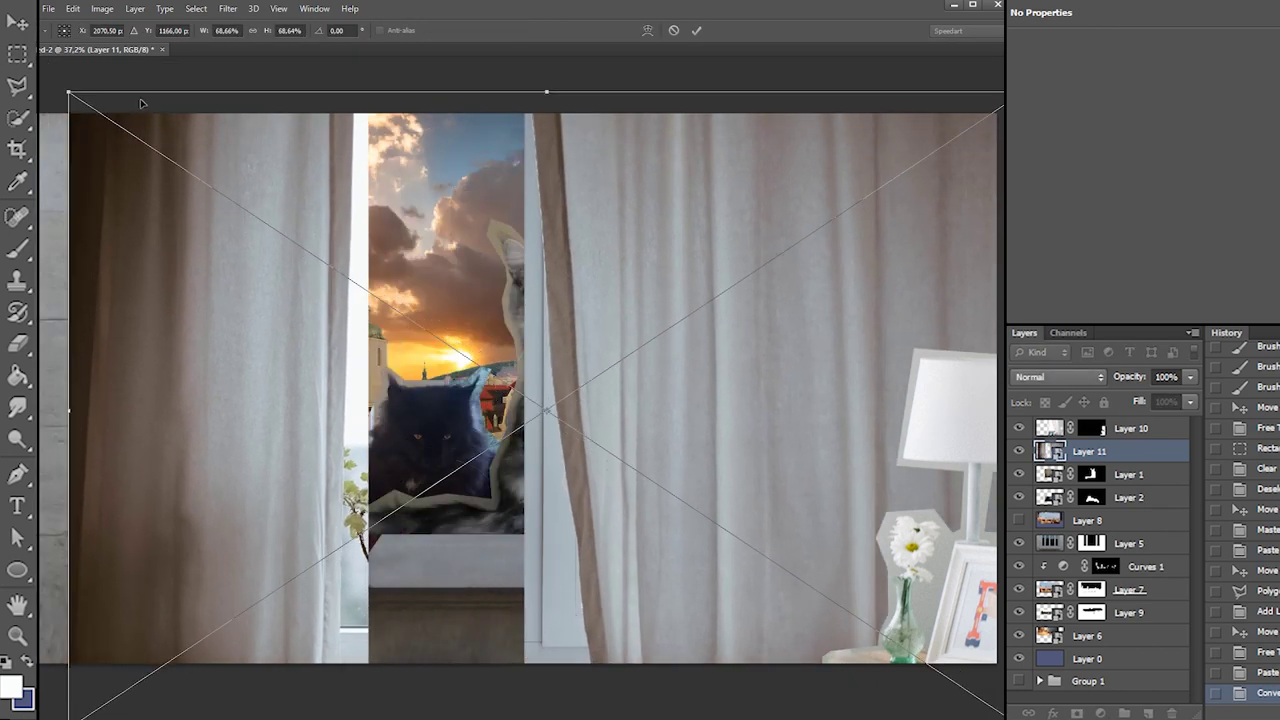
left_click_drag(69, 91, 178, 166)
left_click_drag(312, 316, 304, 324)
left_click_drag(172, 172, 80, 110)
key("Return")
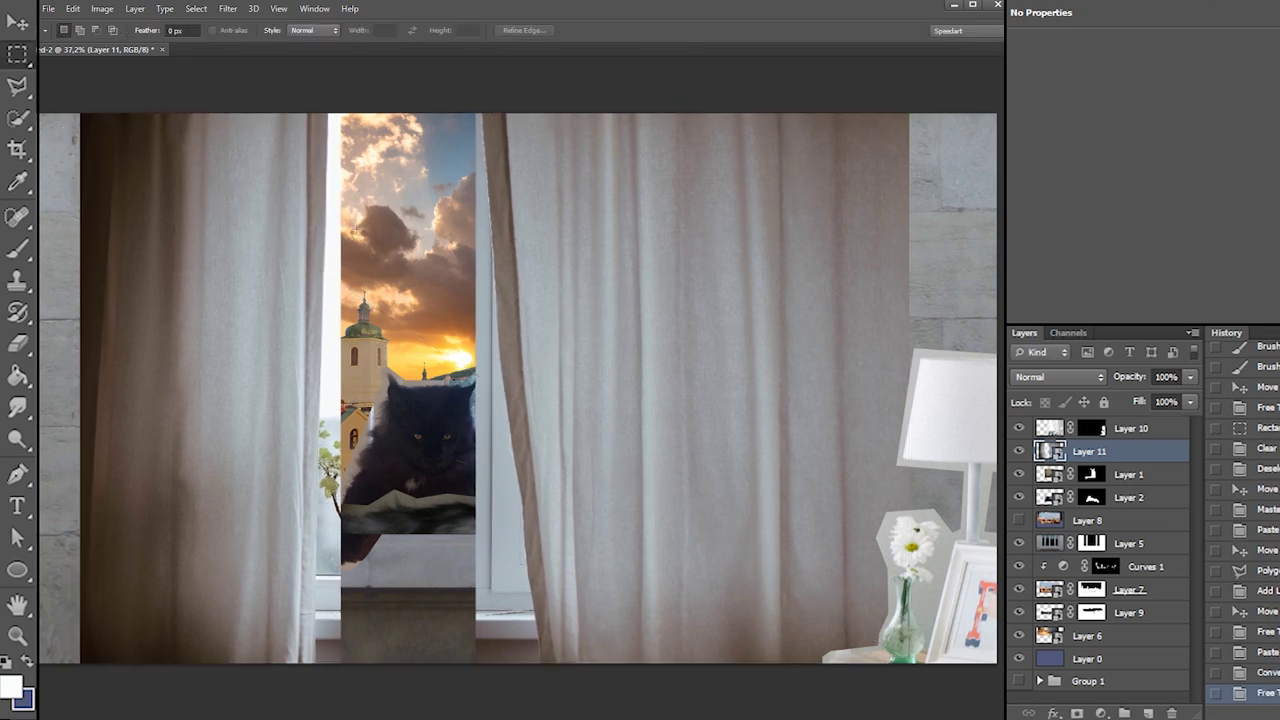
Rasterize the curtain layer, select its left curtain with a rectangle, move it out to the canvas's left edge and deselect
key("b")
left_click(194, 225)
key("Return")
left_click(19, 58)
left_click_drag(397, 99, 86, 656)
left_click_drag(244, 503, 265, 484)
key("ctrl+d")
left_click_drag(455, 97, 526, 184)
key("ctrl+d")
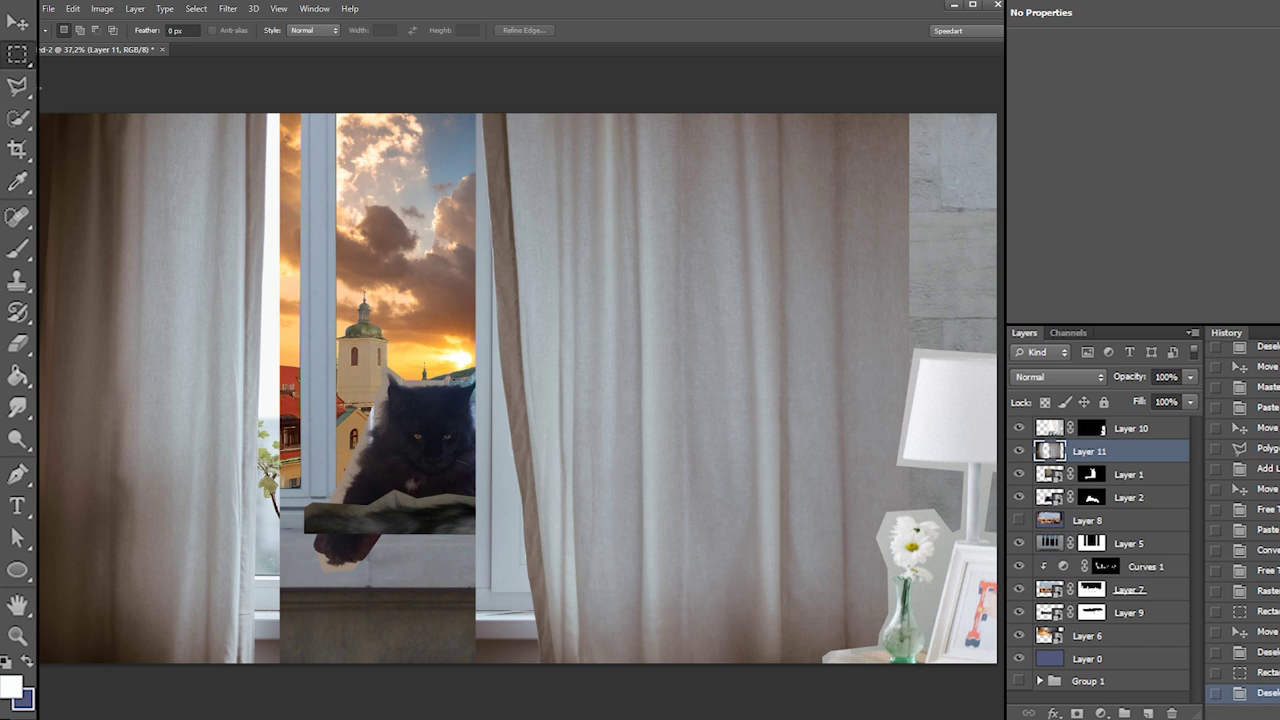
Outline the bright window strip beside the left curtain with the Polygonal Lasso and mask it out of the curtain layer
left_click(17, 86)
left_click(268, 110)
left_click(263, 320)
left_click(259, 439)
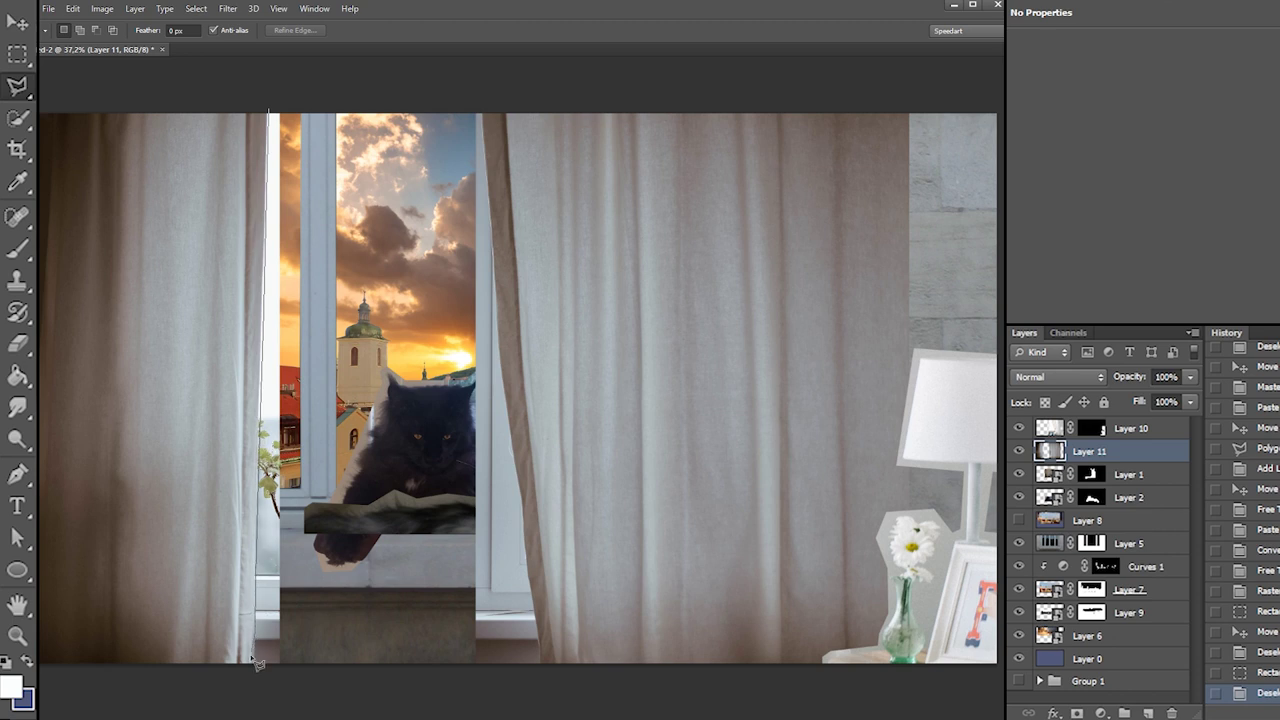
left_click(256, 678)
left_click(296, 695)
left_click(345, 650)
left_click(303, 100)
left_click(268, 108)
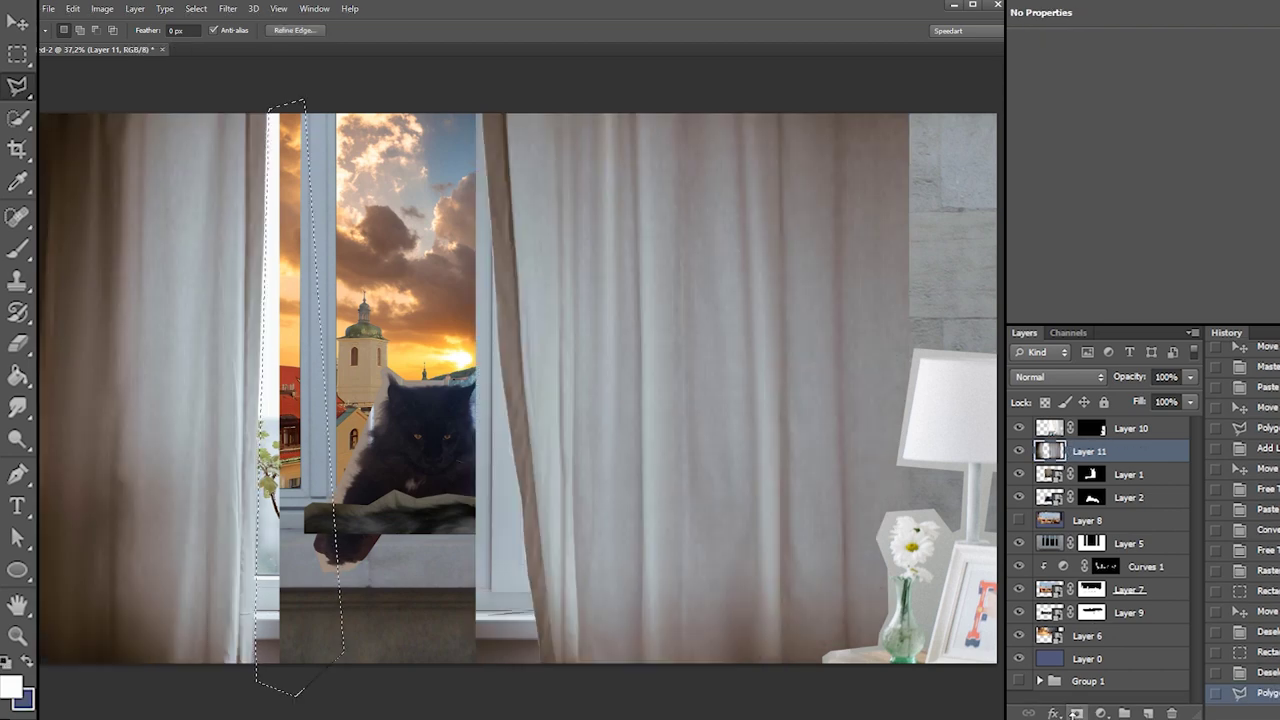
left_click(1077, 713)
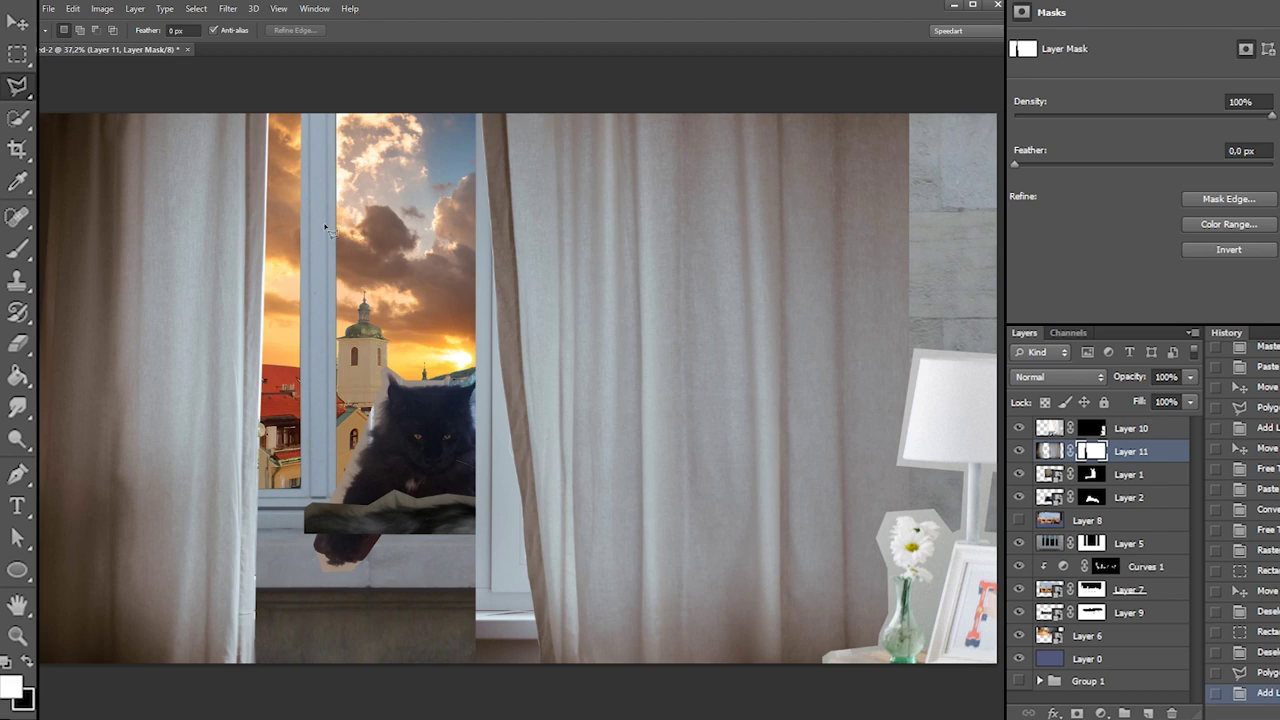
Cut the right curtain onto its own layer with a rectangular selection and reposition it closer to the left curtain
left_click(17, 54)
left_click(1048, 451)
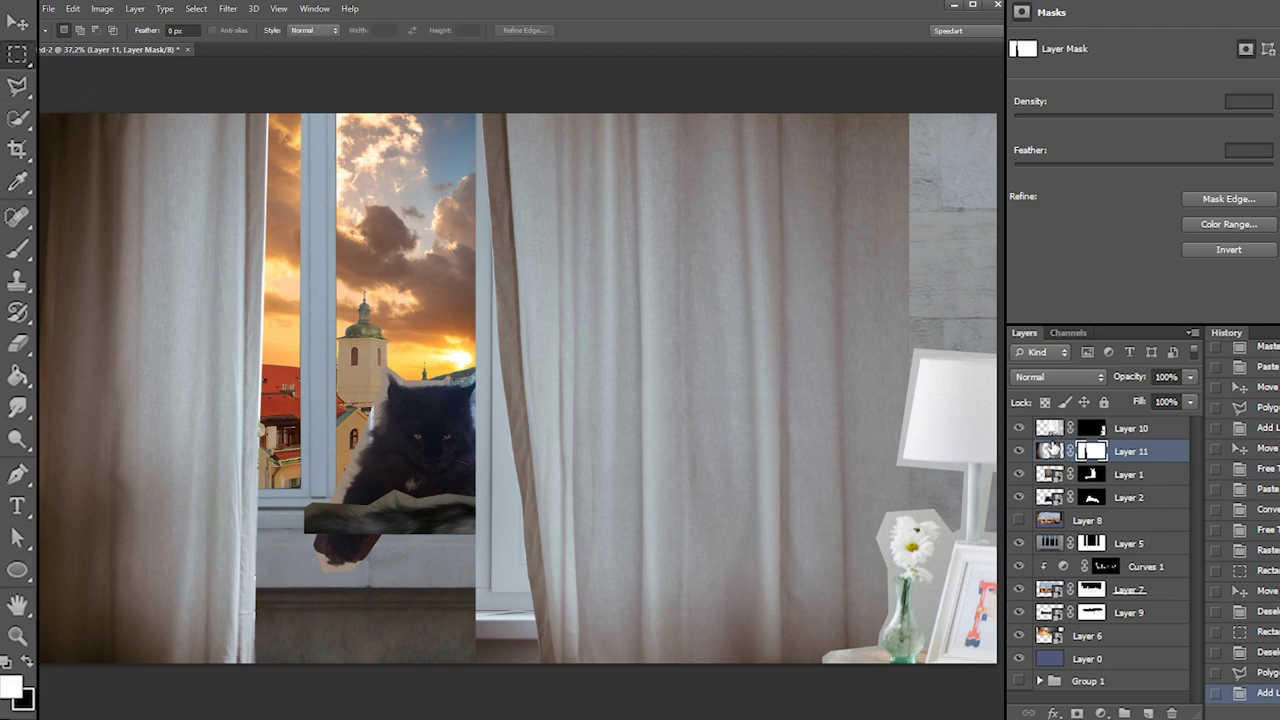
left_click_drag(429, 74, 910, 668)
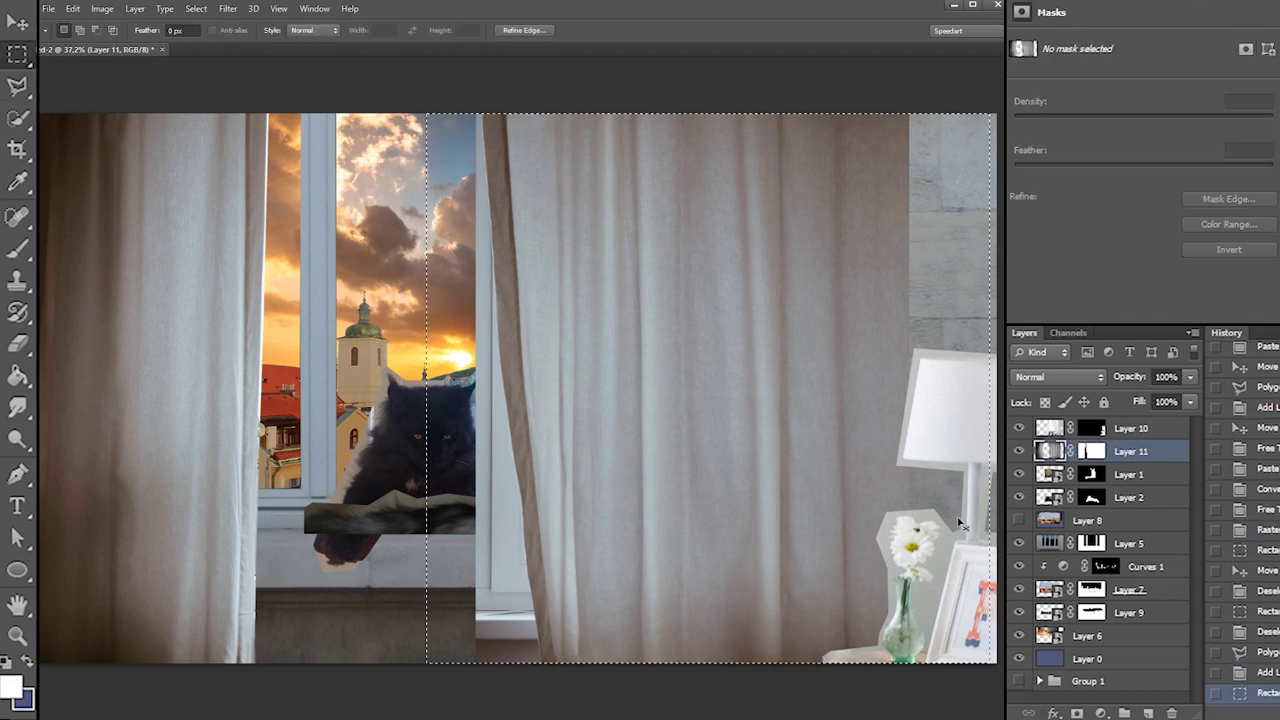
key("ctrl+x")
key("ctrl+v")
left_click_drag(592, 384, 700, 389)
Mask out the window strip beside the right curtain with a Polygonal Lasso outline and move the curtain to the canvas's right edge
left_click(17, 87)
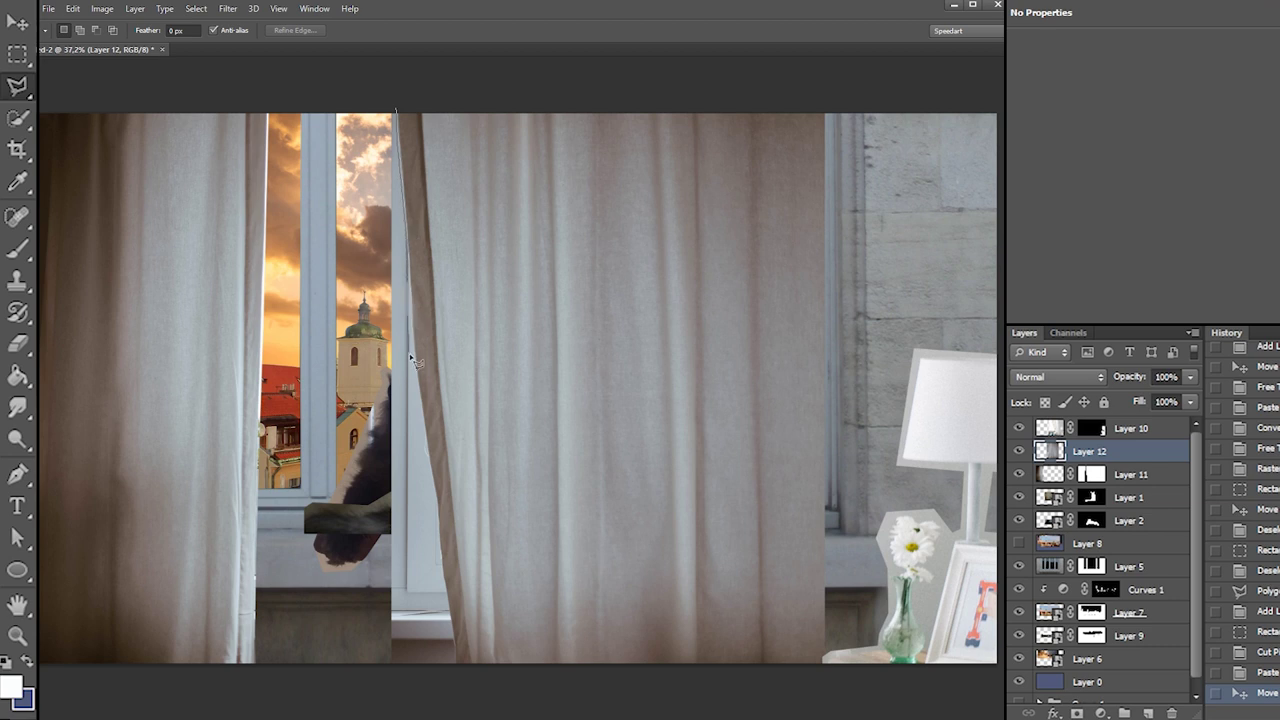
left_click(415, 382)
left_click(455, 659)
left_click(450, 678)
left_click(418, 678)
left_click(343, 691)
left_click(280, 388)
double_click(333, 89)
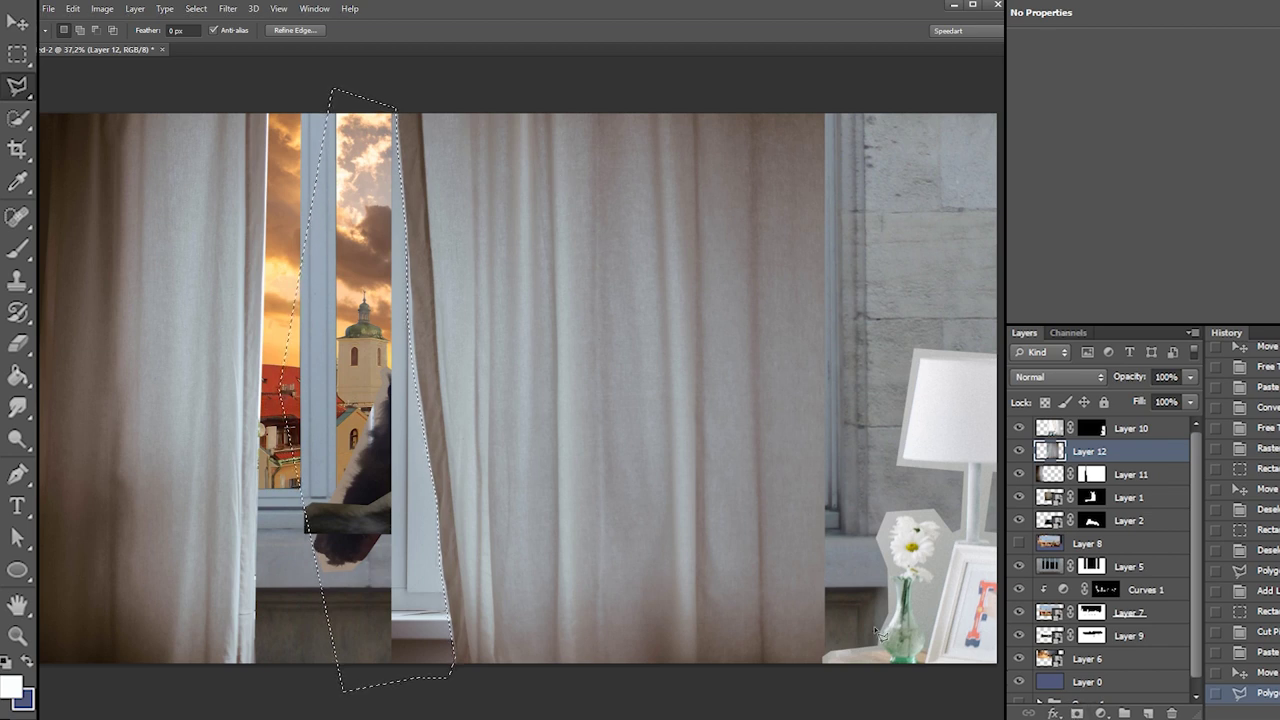
left_click(1076, 713)
left_click_drag(473, 400, 876, 394)
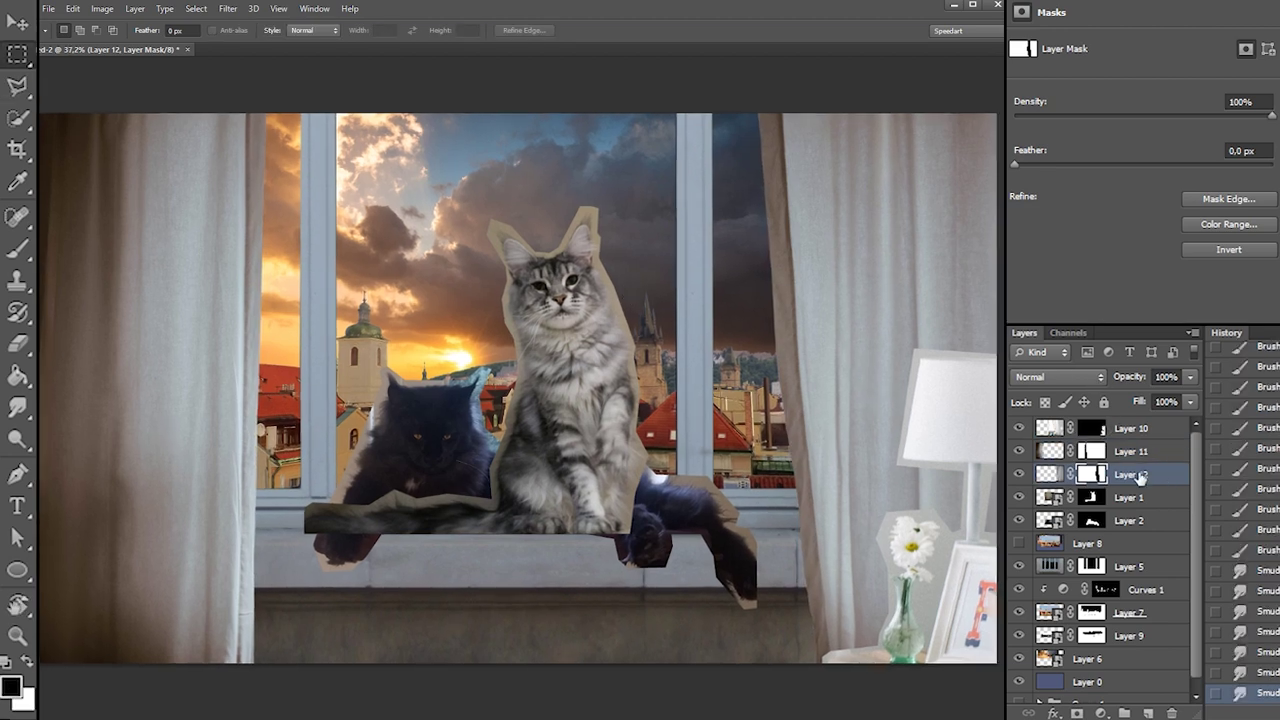
Create a new layer group above Layer 1 and put the two curtain layers into it
left_click(1123, 713)
left_click_drag(1102, 474, 1064, 450)
left_click(1112, 472)
left_click(1115, 490, "shift")
left_click(1125, 485)
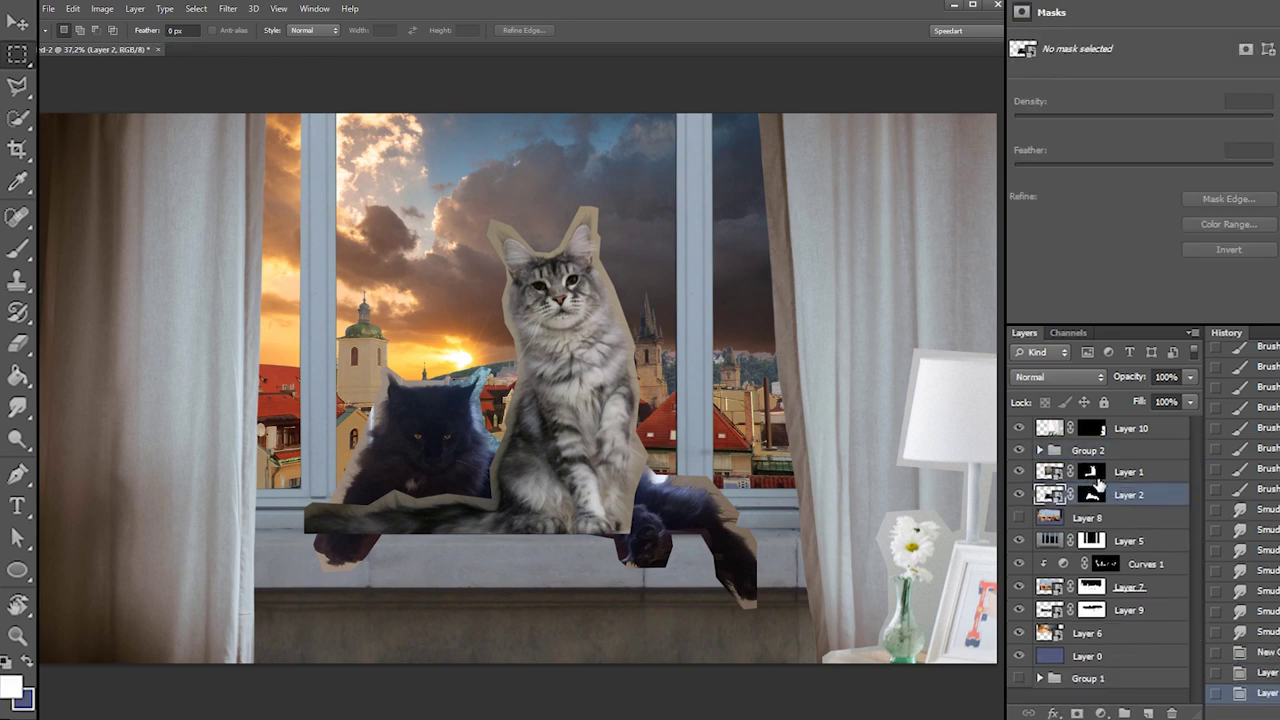
Paint out the background above the lampshade on Layer 10's mask with a 60 px black brush at 42% hardness
left_click(1085, 479)
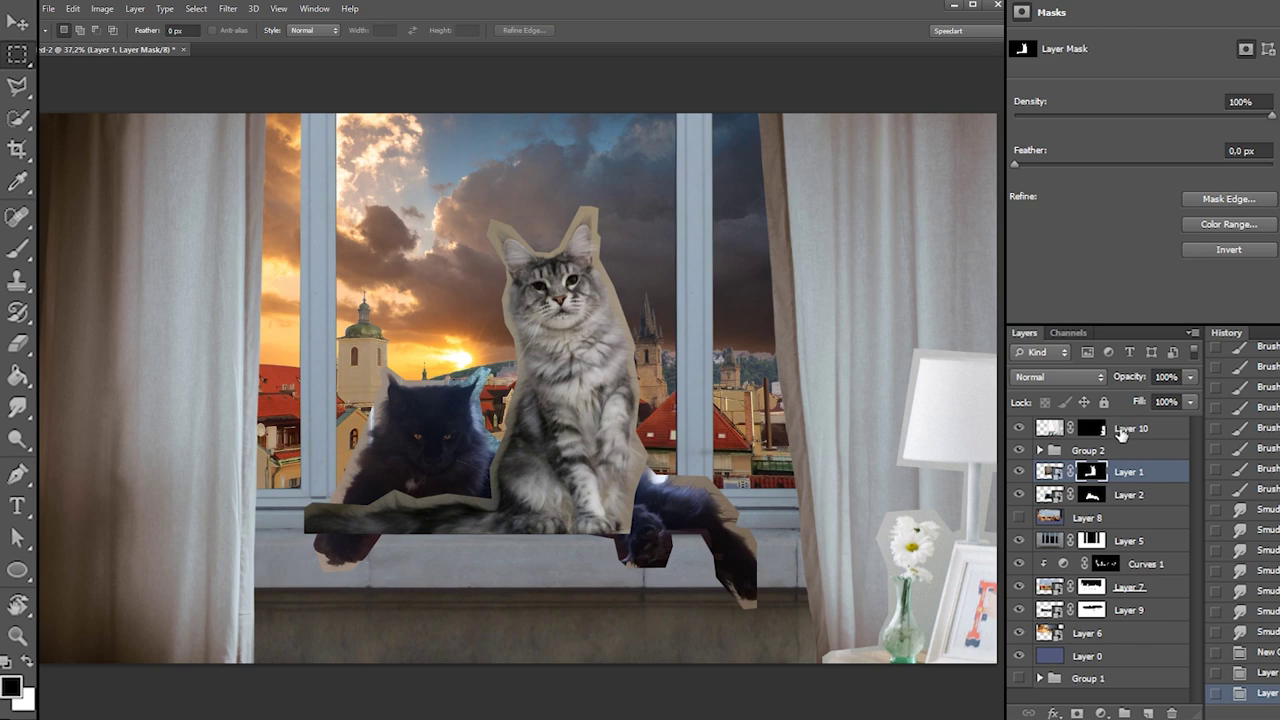
left_click(1093, 433)
scroll(923, 596, "up", 8)
left_click_drag(961, 573, 673, 561)
scroll(713, 521, "down", 1)
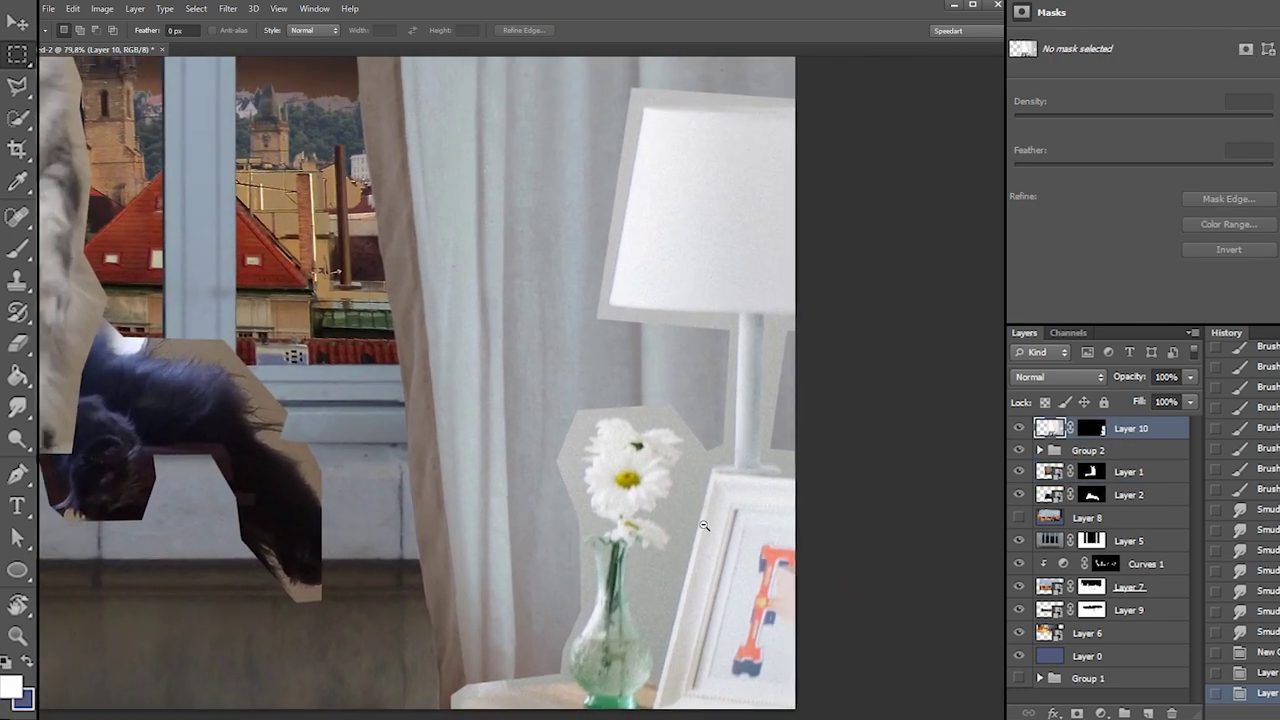
left_click(1089, 437)
key("b")
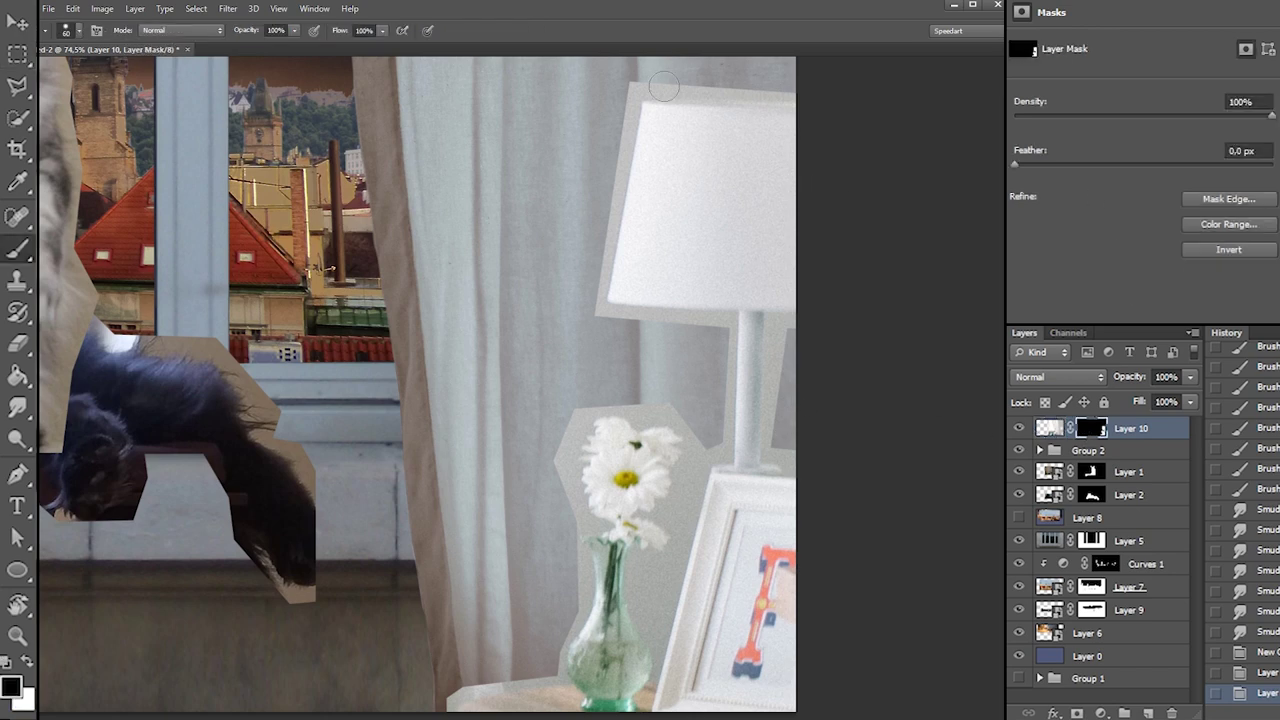
left_click_drag(638, 86, 834, 93)
right_click(665, 87)
left_click(769, 132)
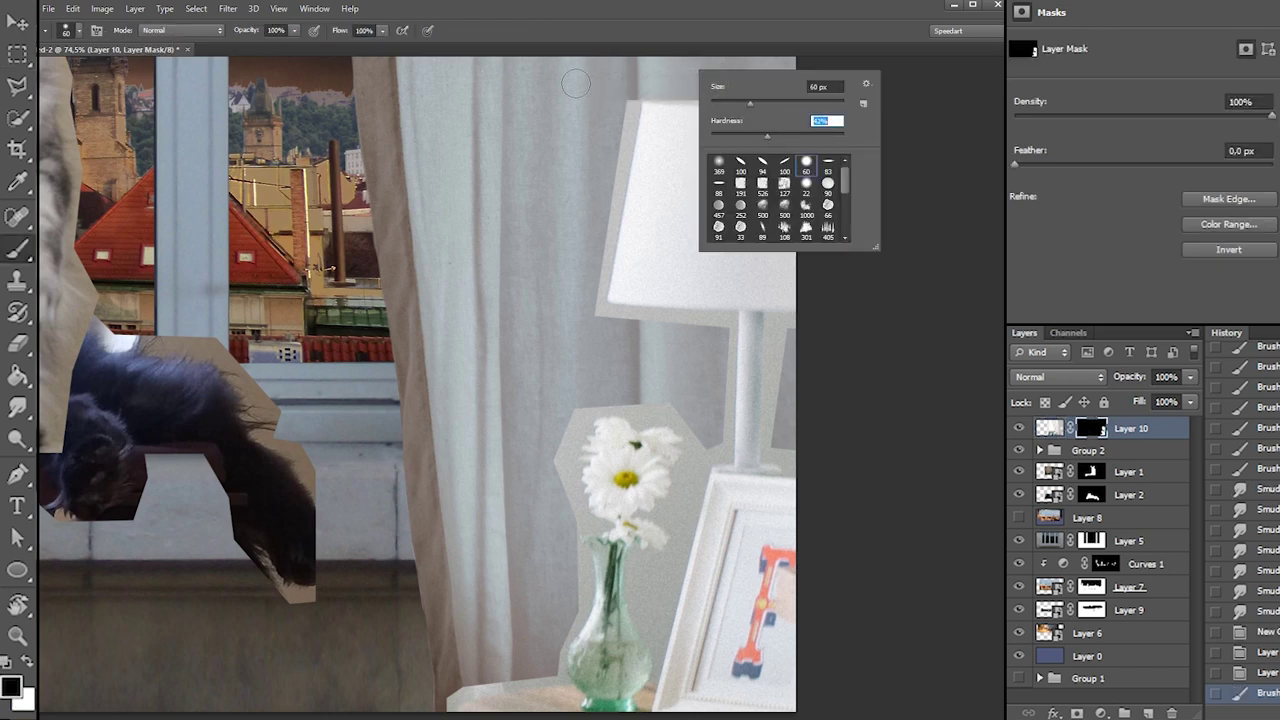
left_click_drag(590, 86, 892, 108)
Restore the lampshade's upper edge in white on the mask and repaint the background strip above it in black
key("x")
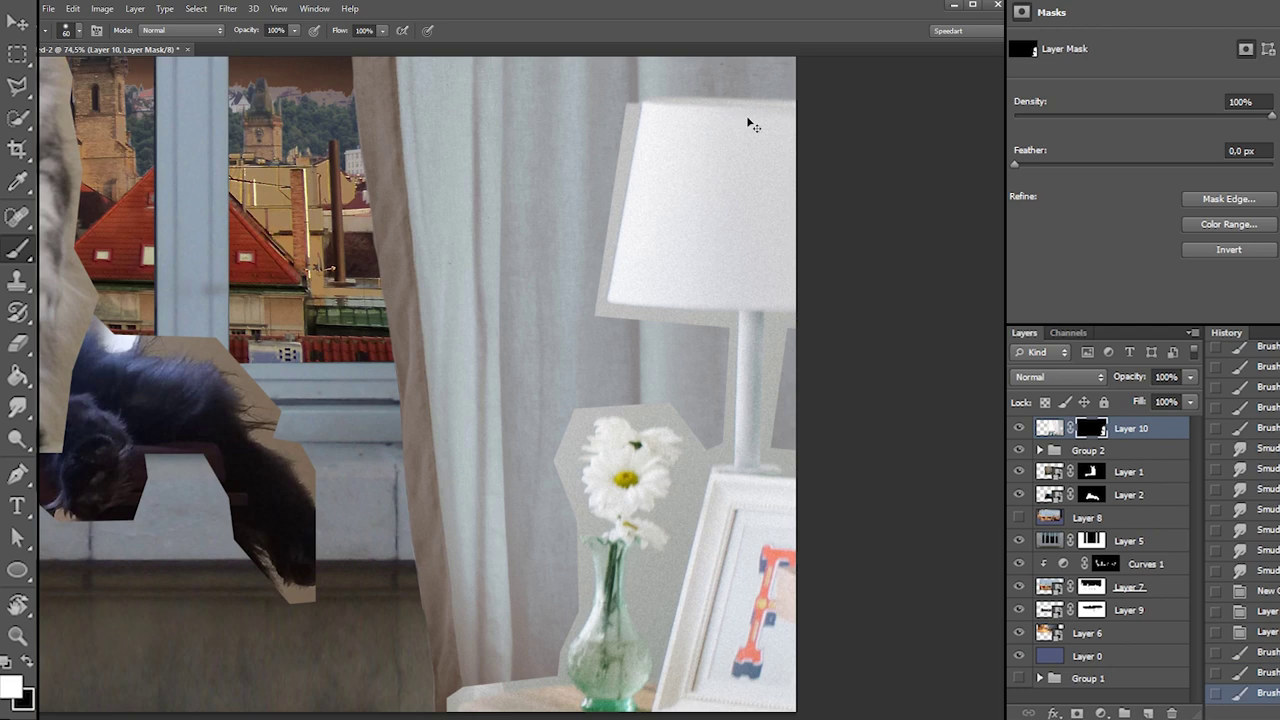
mouse_move(639, 115)
left_mouse_down()
mouse_move(882, 124)
mouse_move(914, 112)
left_mouse_up()
key("ctrl+z")
left_click_drag(680, 115, 876, 122)
key("x")
left_click_drag(654, 88, 830, 90)
key("x")
left_click_drag(618, 98, 624, 100)
key("ctrl+z")
key("x")
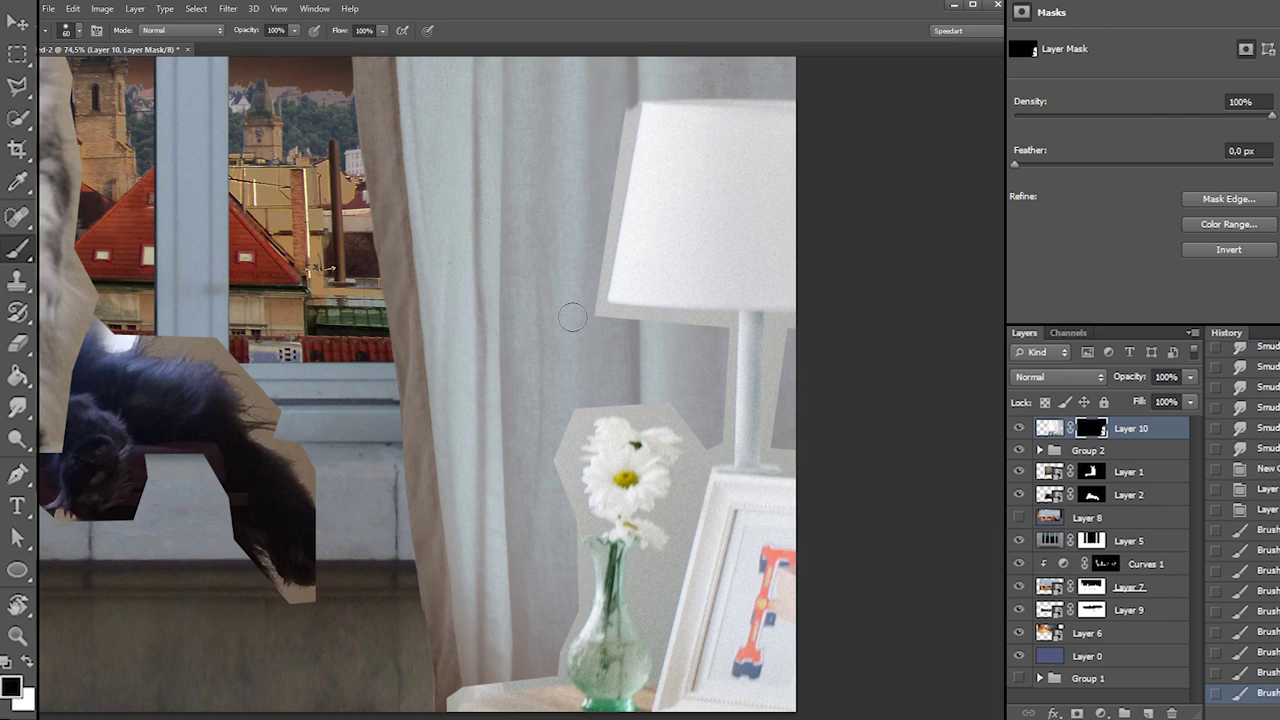
Mask out the leftover background along the lampshade's slanted left side with straight black brush strokes
left_click(590, 295, "shift")
left_click(627, 100)
left_click(595, 312)
left_click(597, 317)
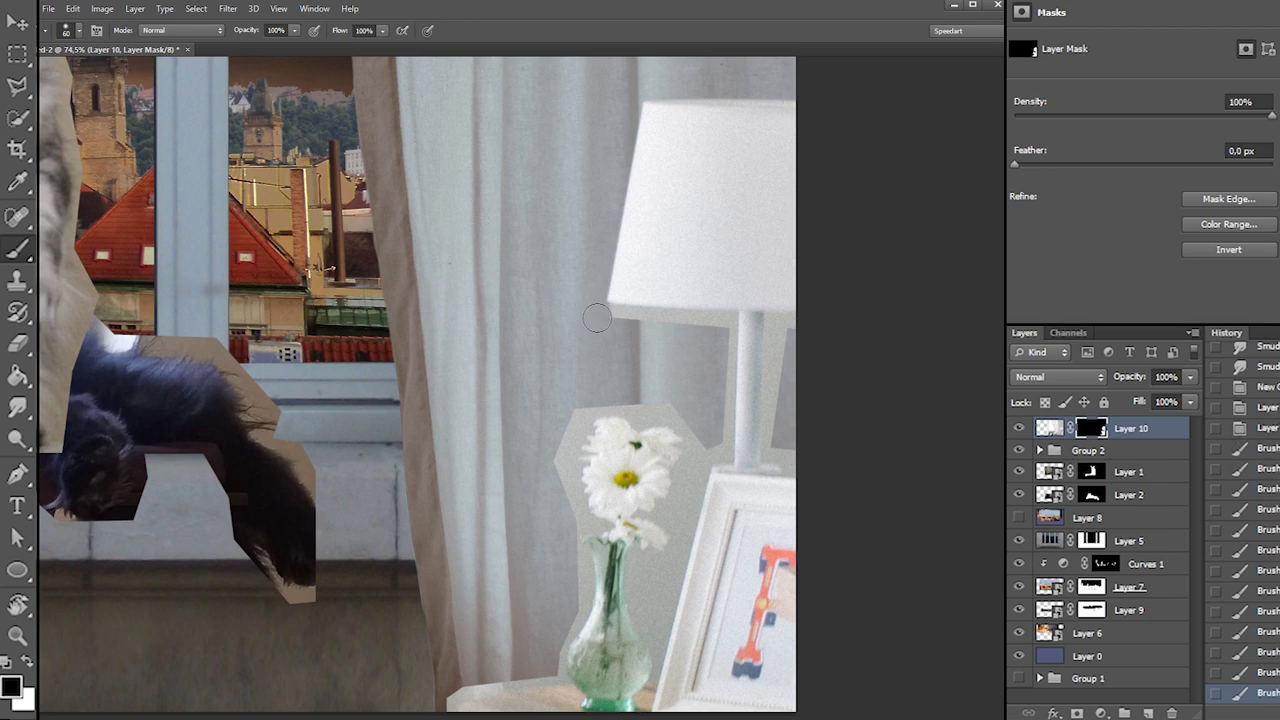
Paint out the background beneath the lampshade's lower edge on Layer 10's mask, across to the canvas edge
left_click_drag(587, 314, 711, 319)
key("ctrl+z")
key("ctrl+z")
left_click_drag(585, 316, 735, 326)
left_click(808, 320, "shift")
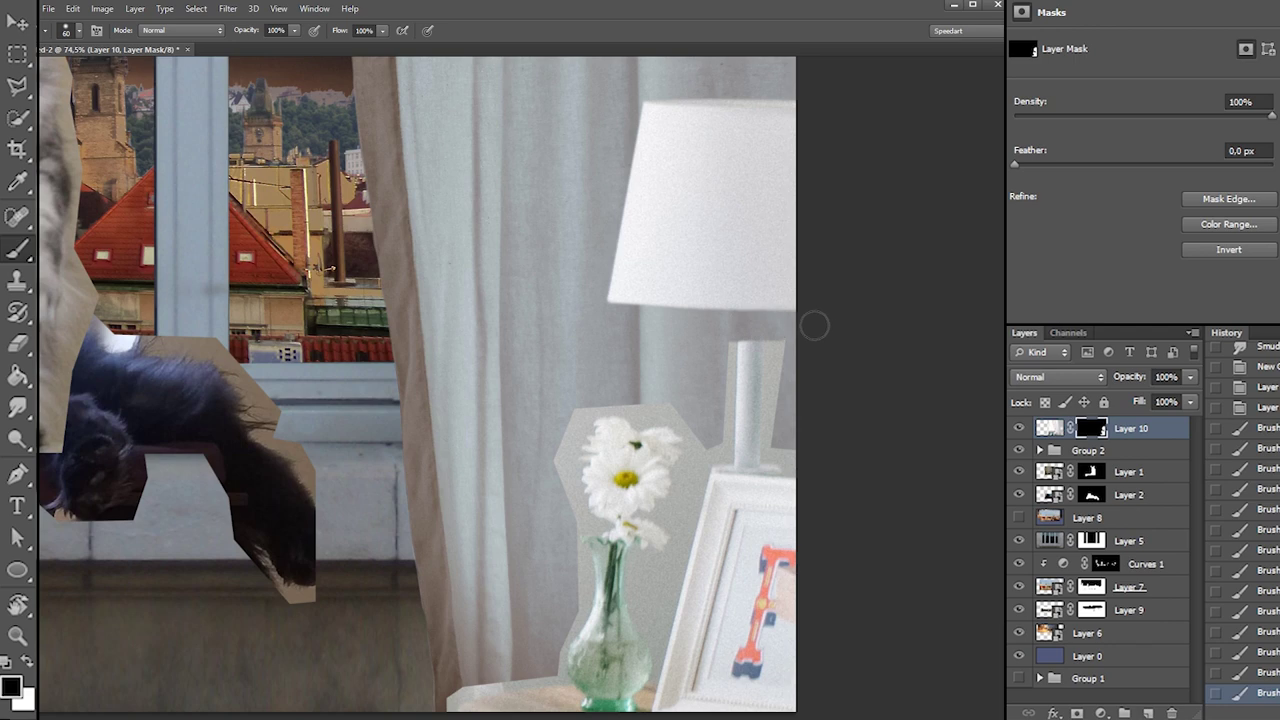
Reduce the brush to 31 px and restore the upper part of the lamp's stem in white on the mask
key("x")
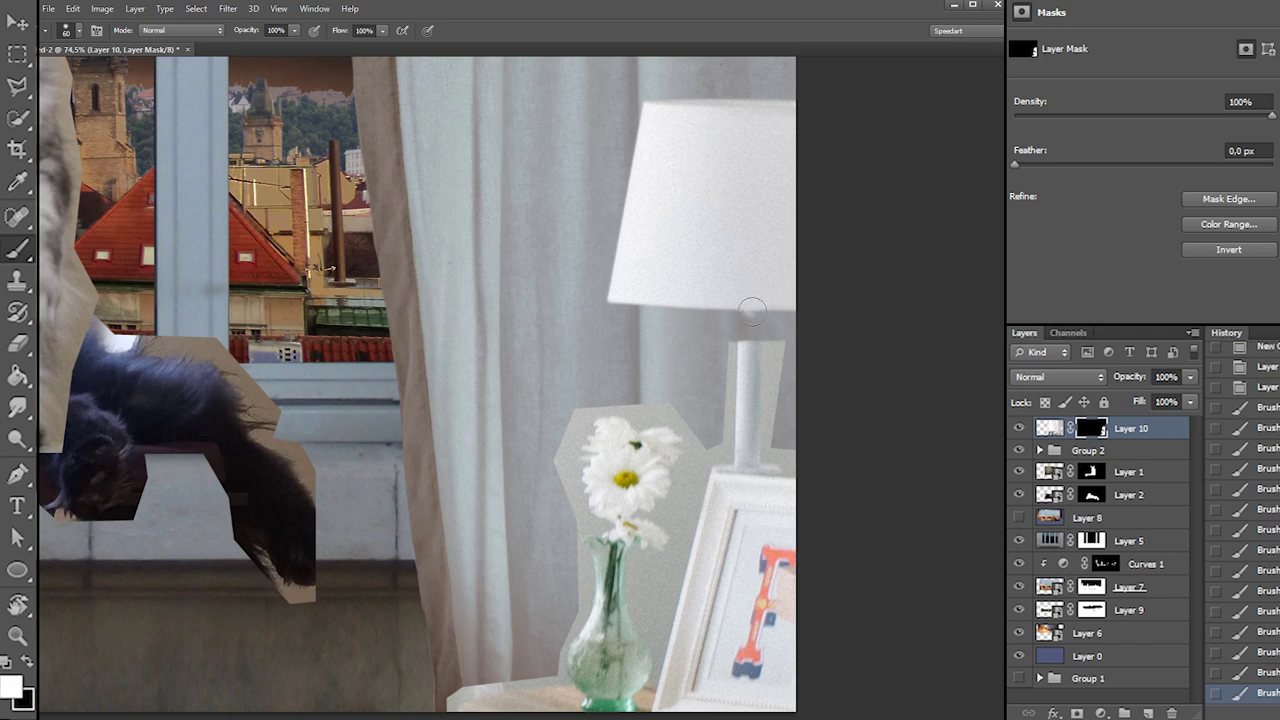
right_click(769, 313)
left_click(800, 349)
mouse_move(756, 304)
left_mouse_down()
mouse_move(760, 346)
mouse_move(743, 371)
left_mouse_up()
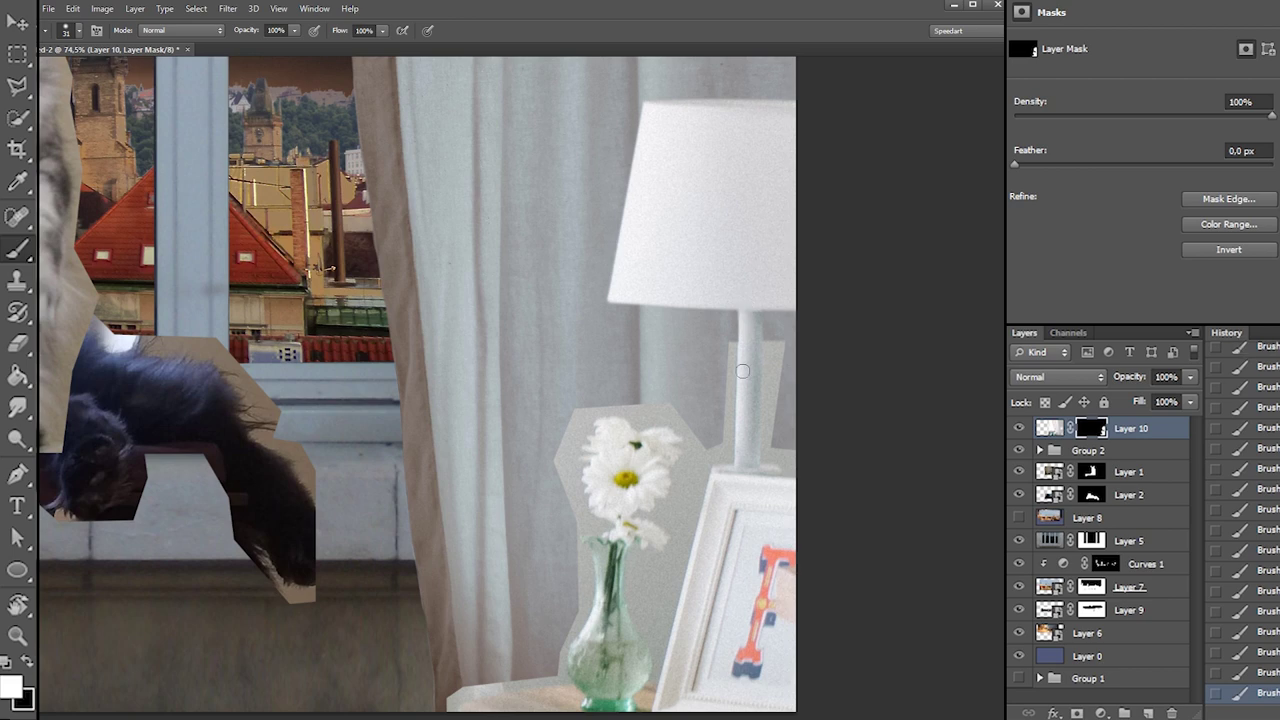
Mask out the leftover background on both sides of the lamp's stem down to its base
key("x")
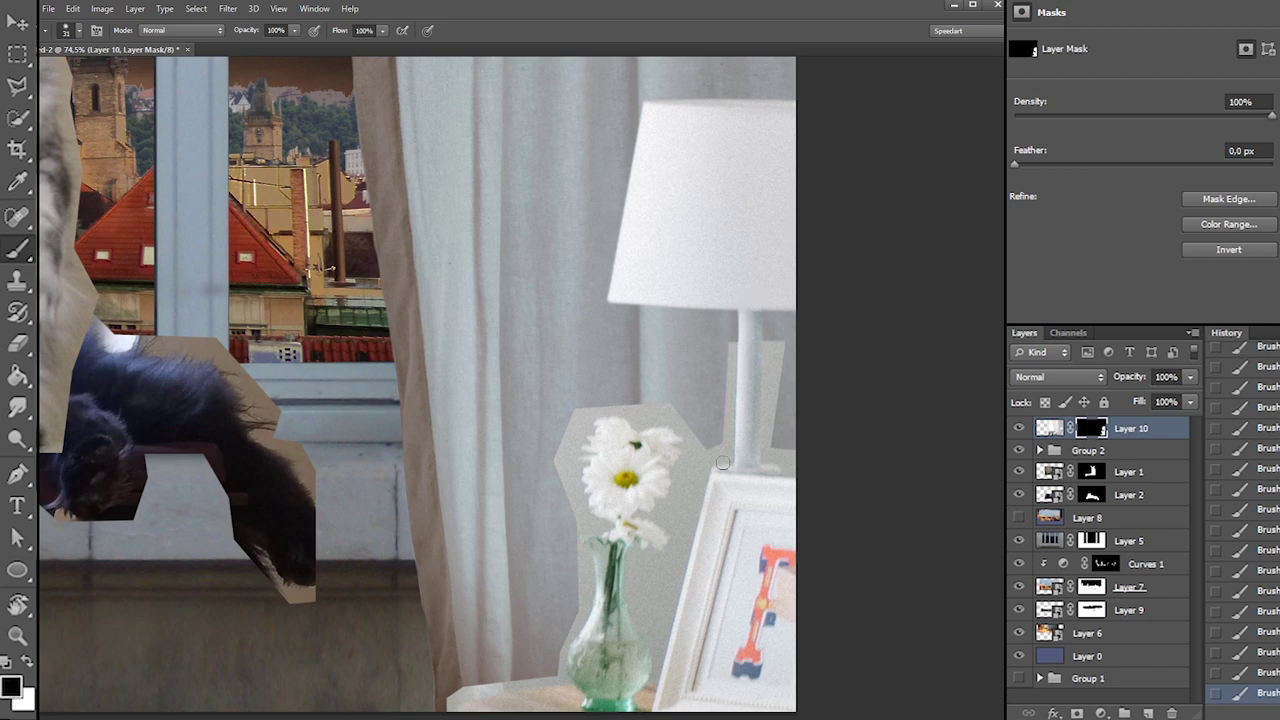
left_click(725, 463, "shift")
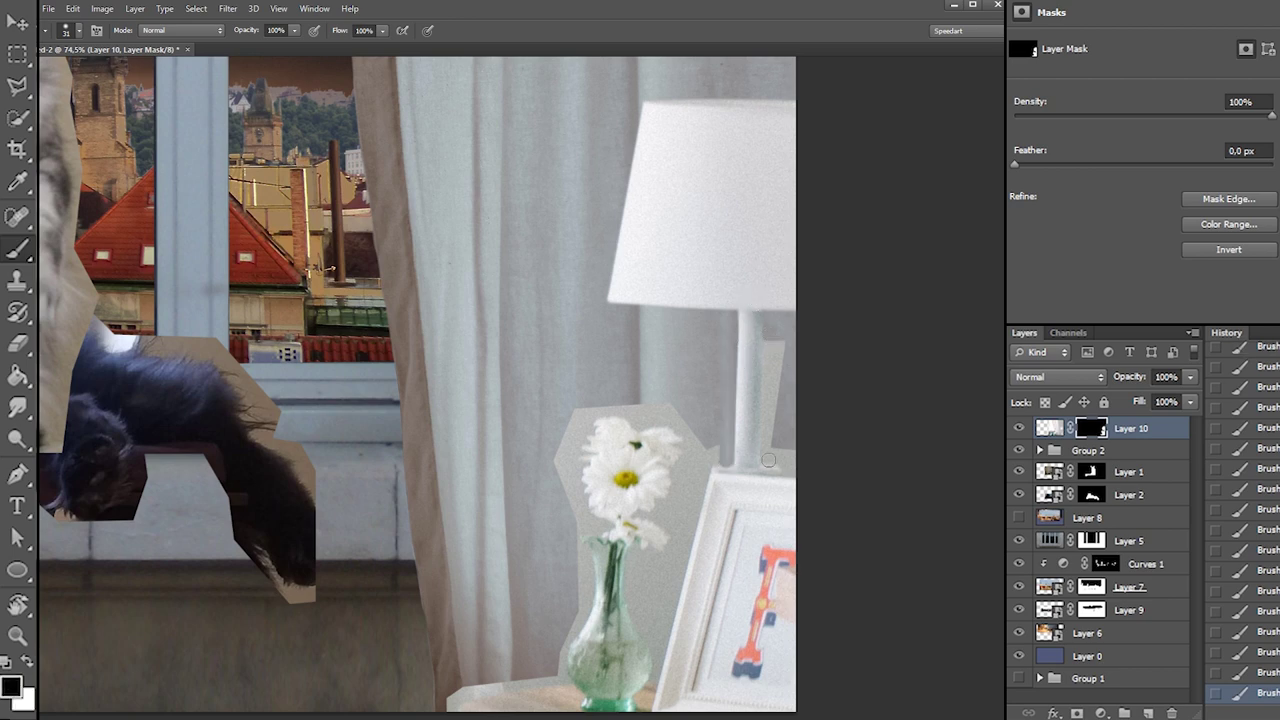
left_click_drag(768, 460, 765, 462)
left_click_drag(779, 347, 781, 424)
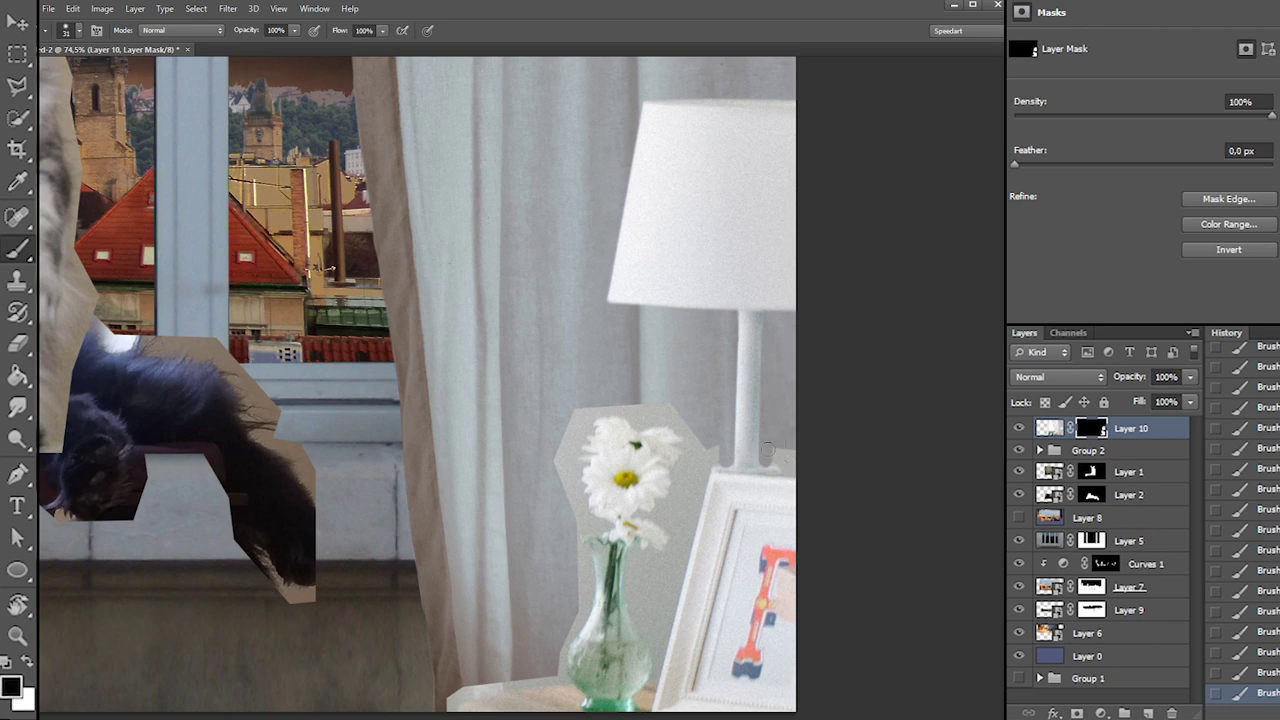
Refine the mask around the lamp's base and paint out the background along the picture frame's upper and left edges
key("x")
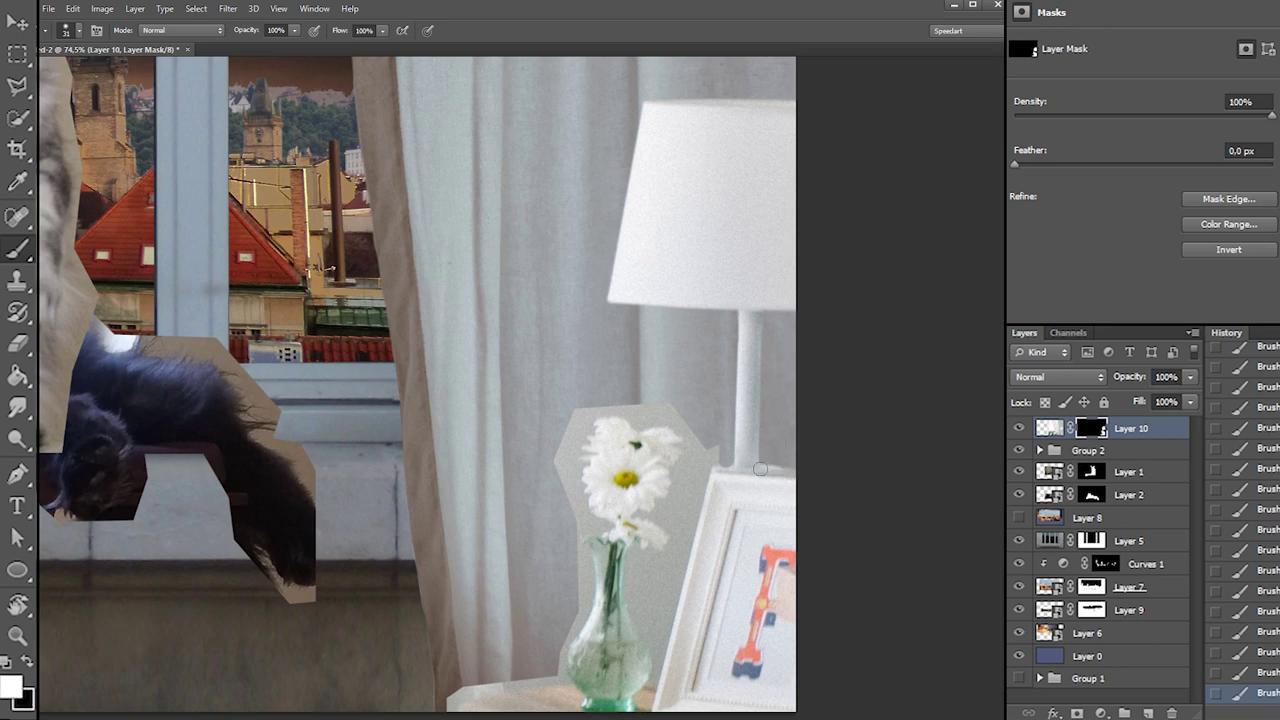
key("x")
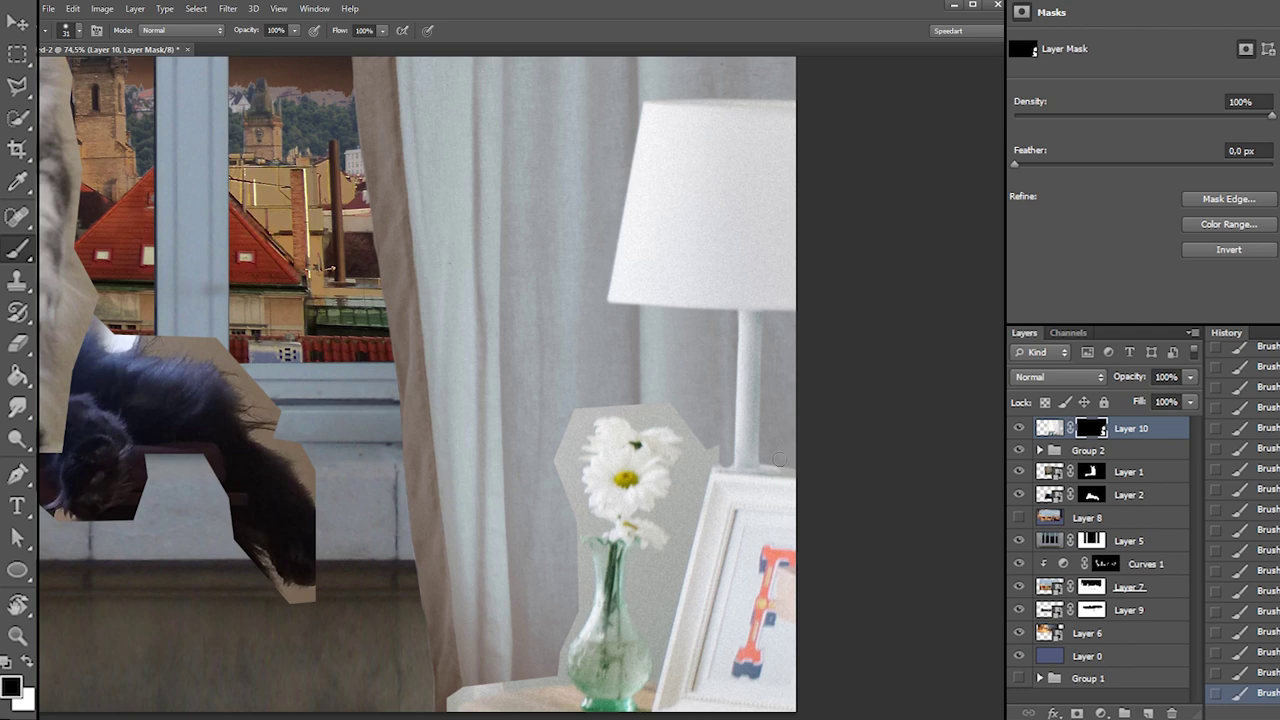
key("x")
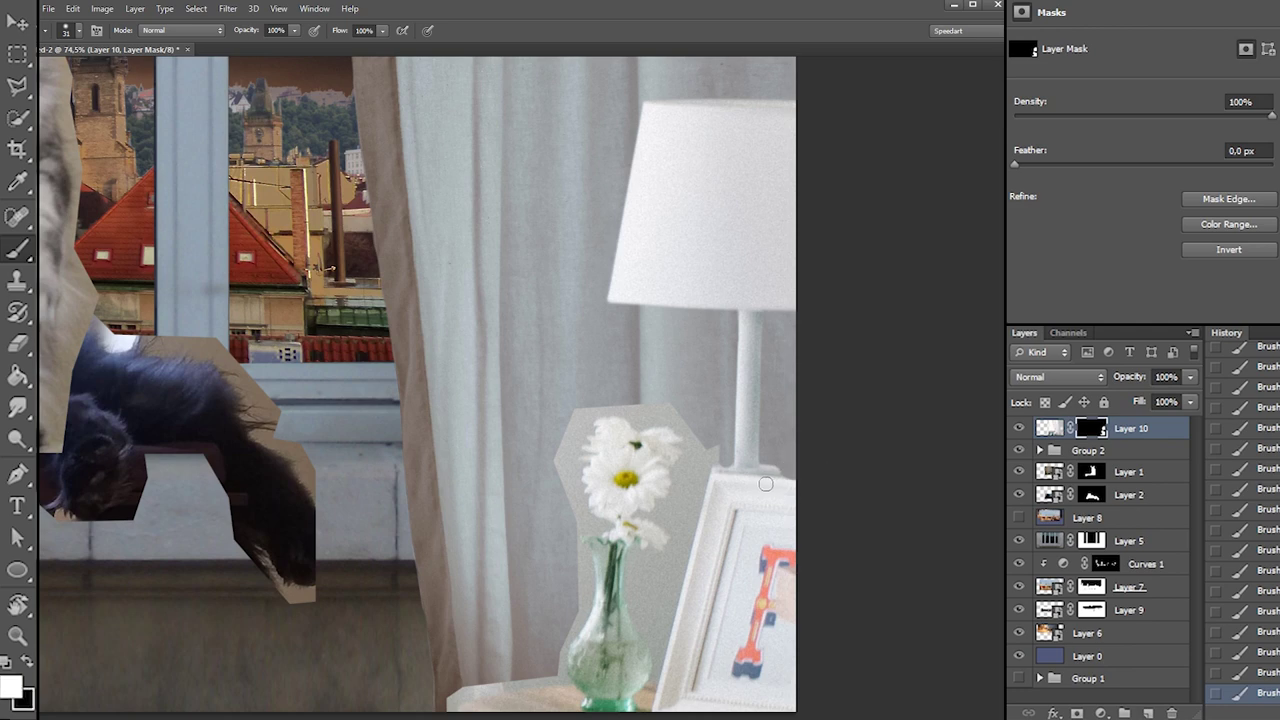
key("x")
key("x")
key("x")
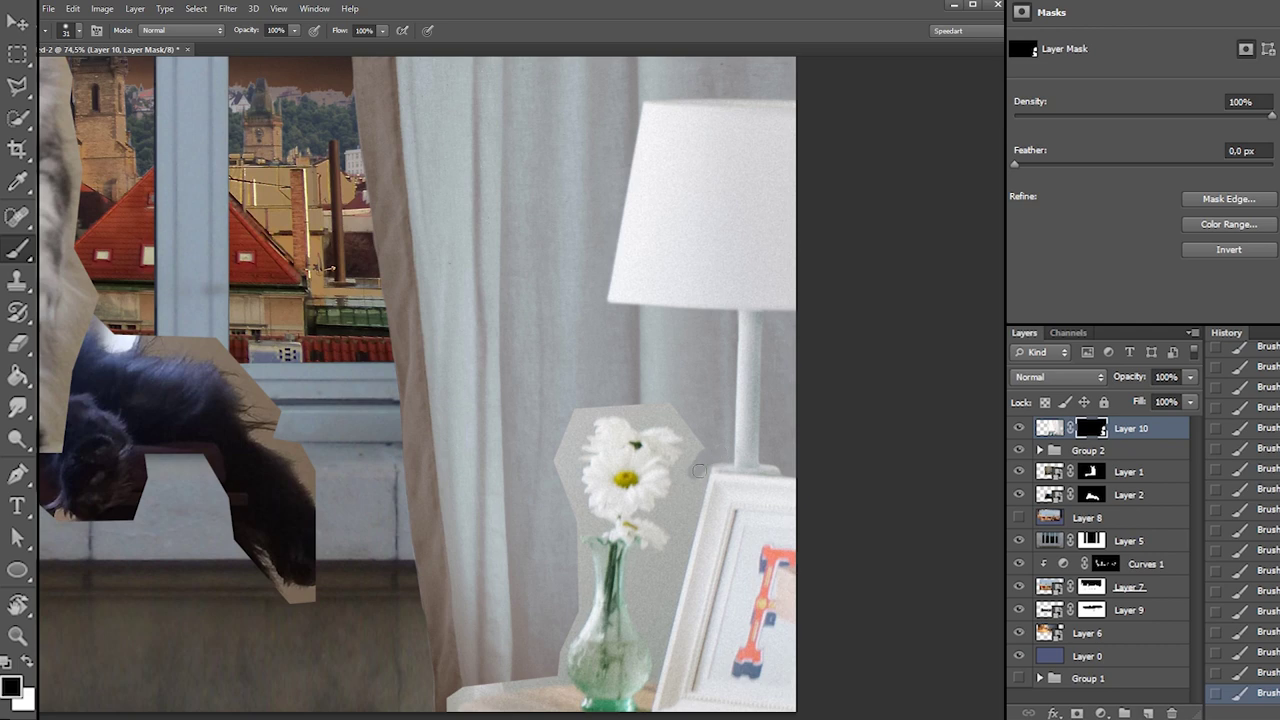
left_click(651, 683, "shift")
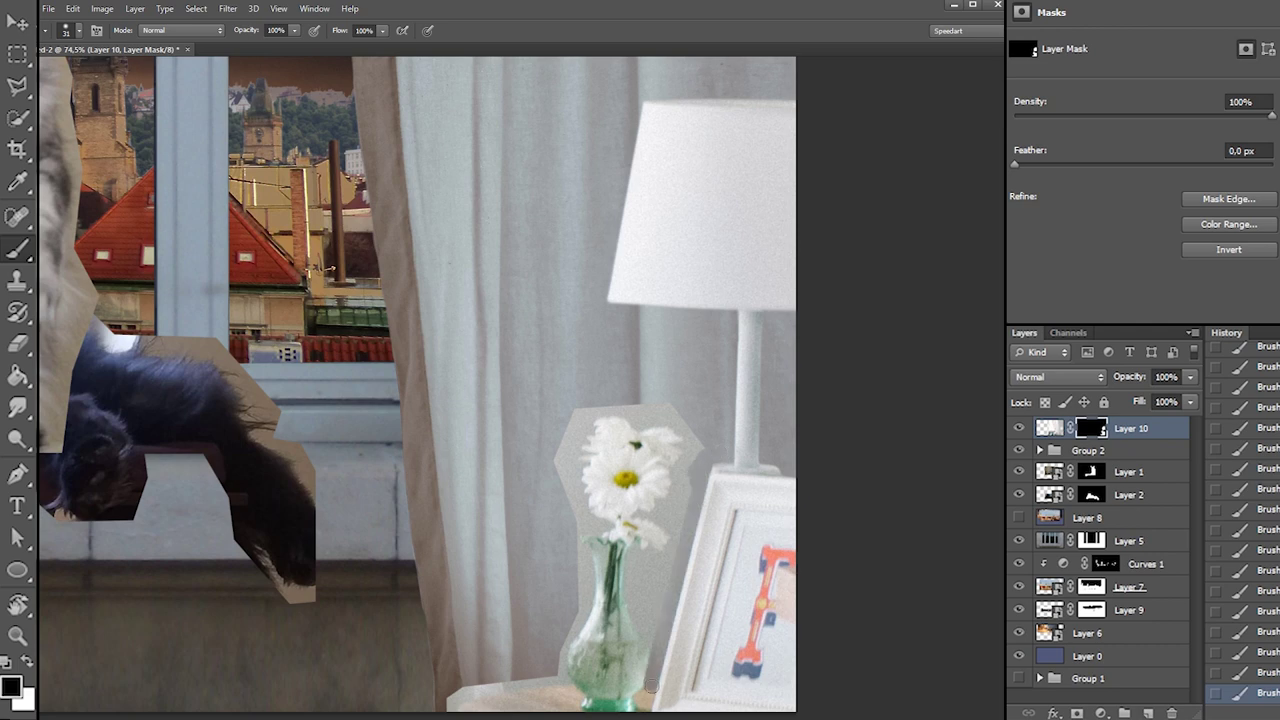
Enlarge the brush to 41 px, touch up the mask at the vase's base and paint out the background beside the vase's right edge
key("x")
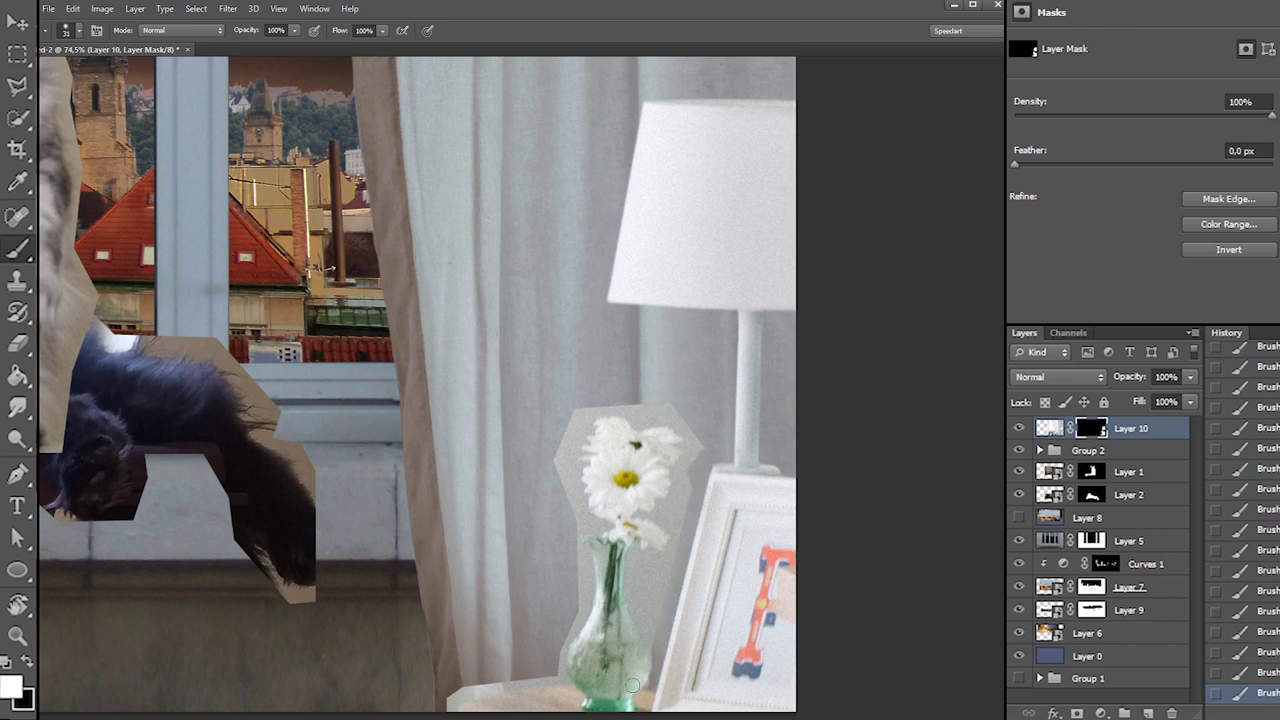
right_click(710, 541)
left_click_drag(720, 566, 726, 566)
left_click(645, 698)
key("x")
right_click(673, 582)
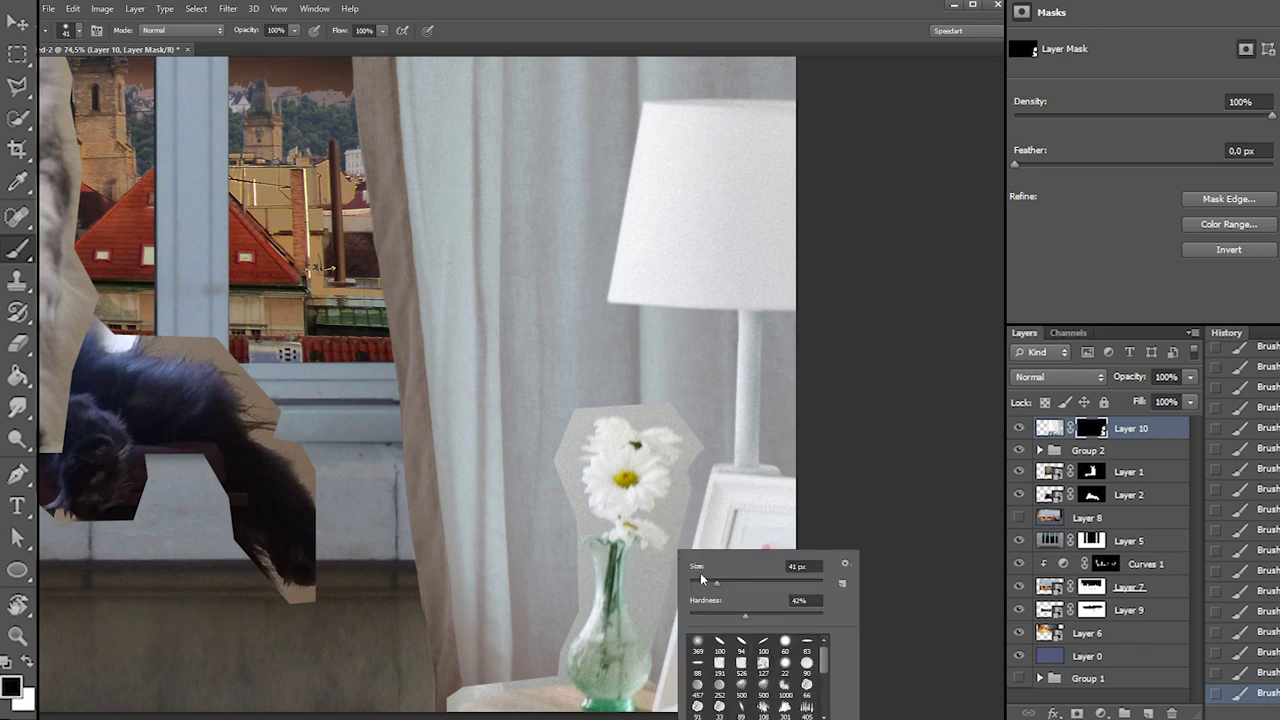
left_click(638, 607)
left_click_drag(638, 590, 657, 638)
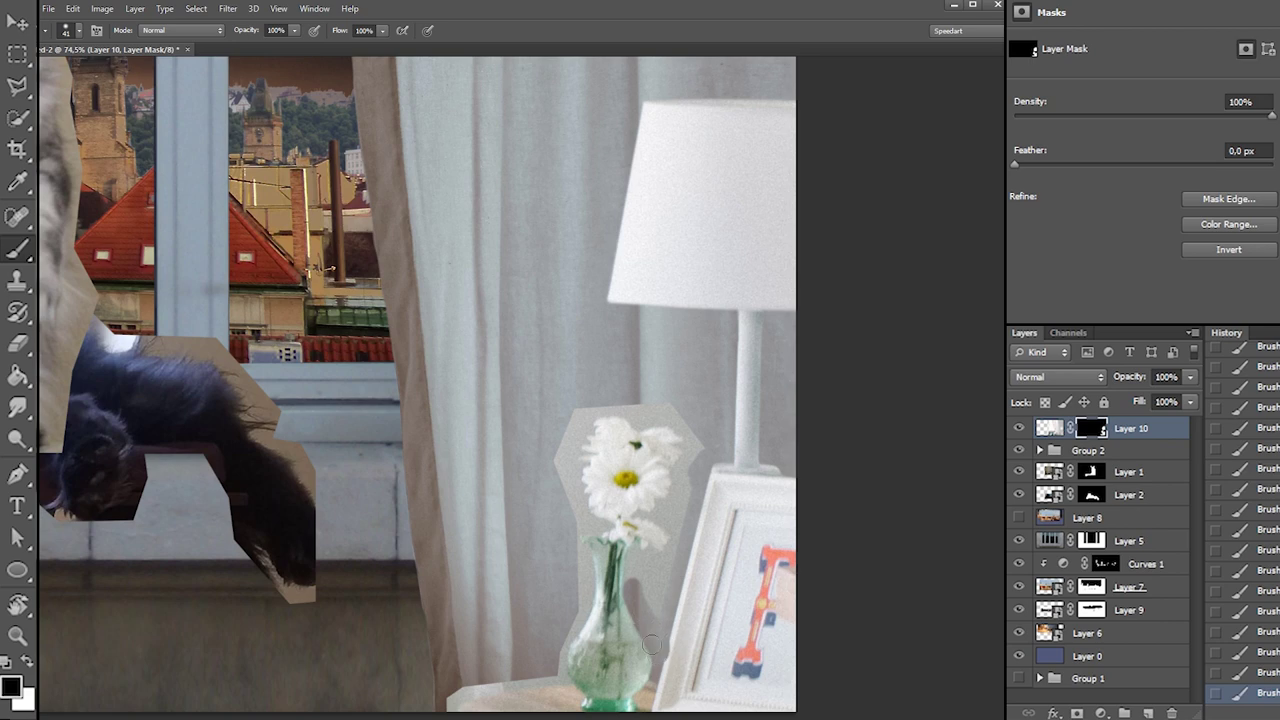
Refine the mask along the right side of the vase's neck and the small lower flower, alternating white and black
key("x")
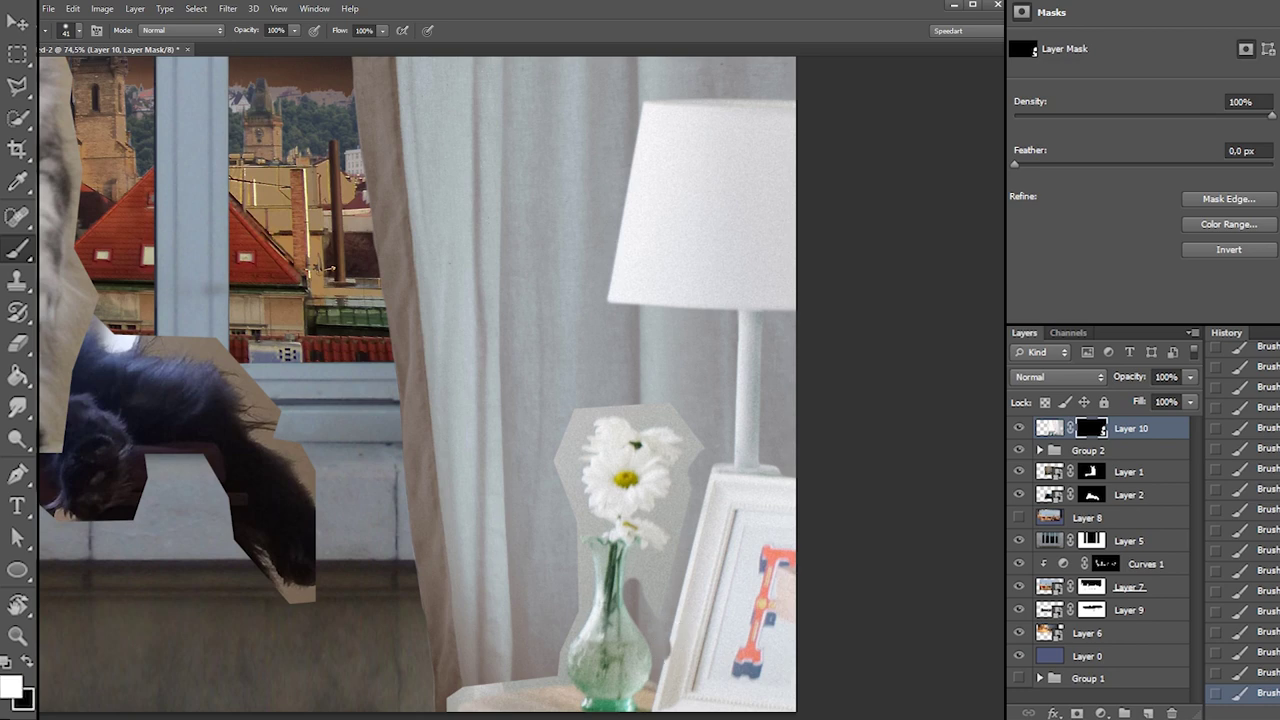
key("x")
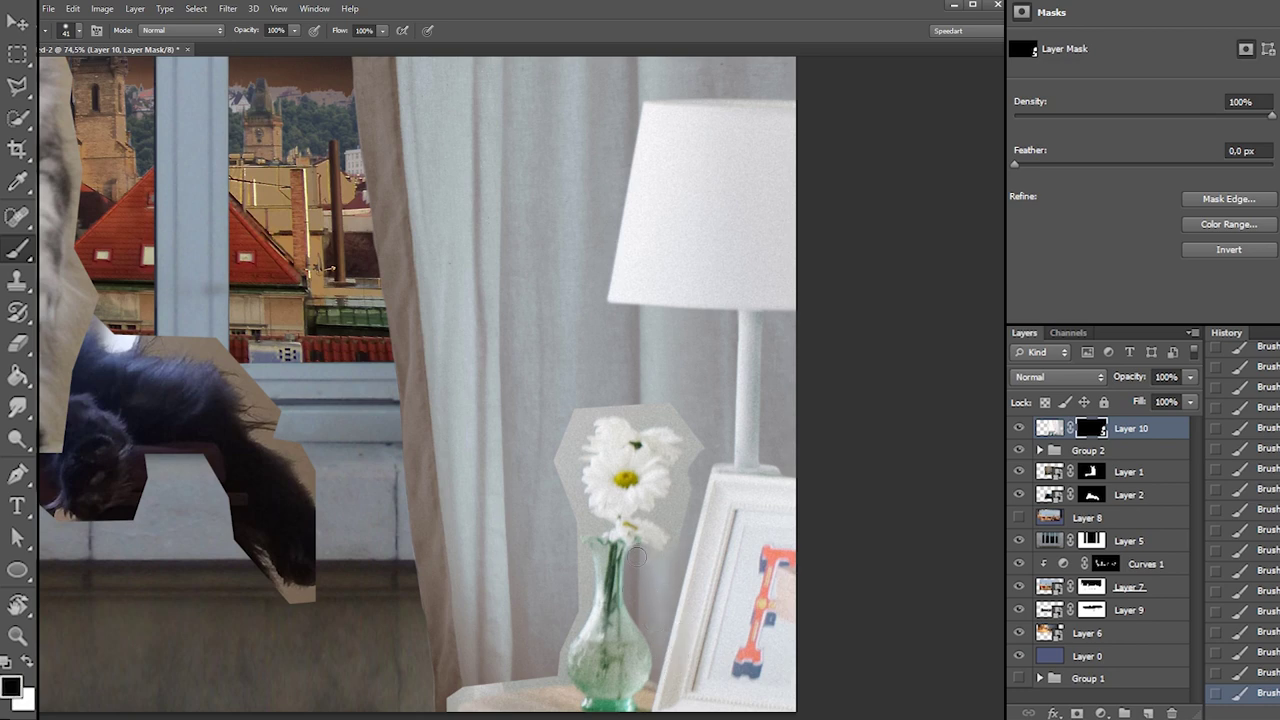
key("x")
key("x")
key("x")
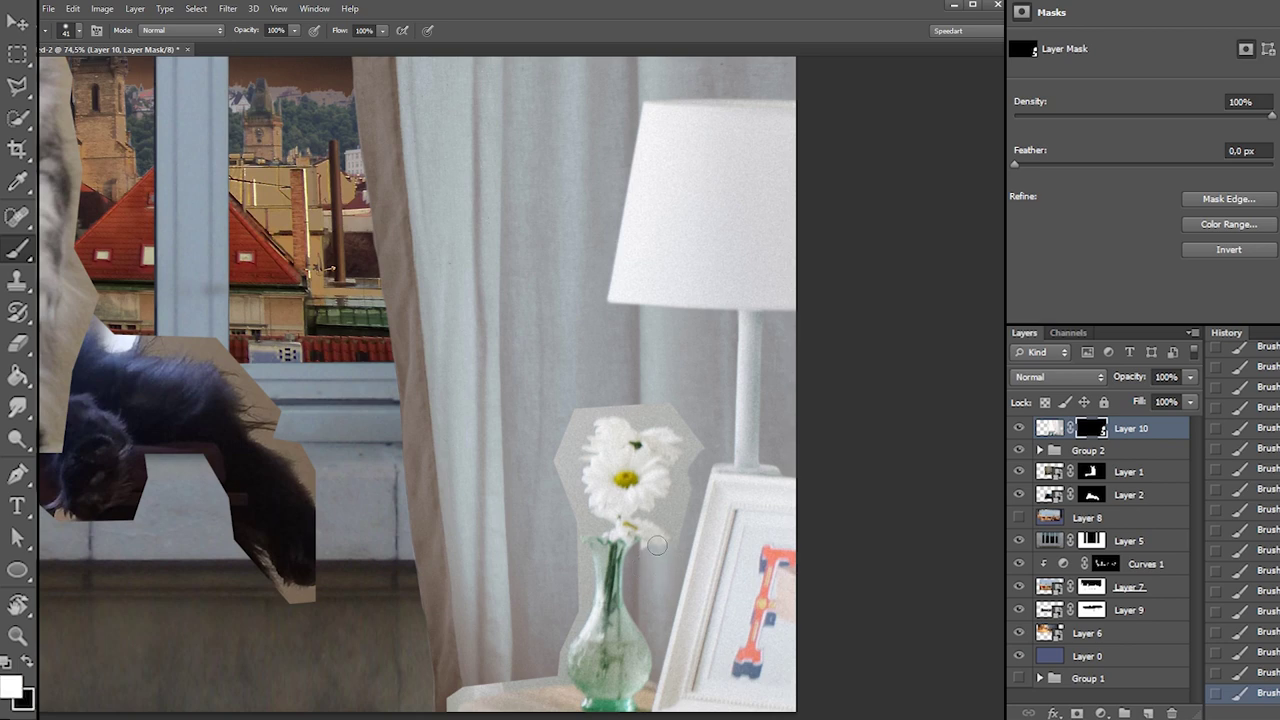
key("x")
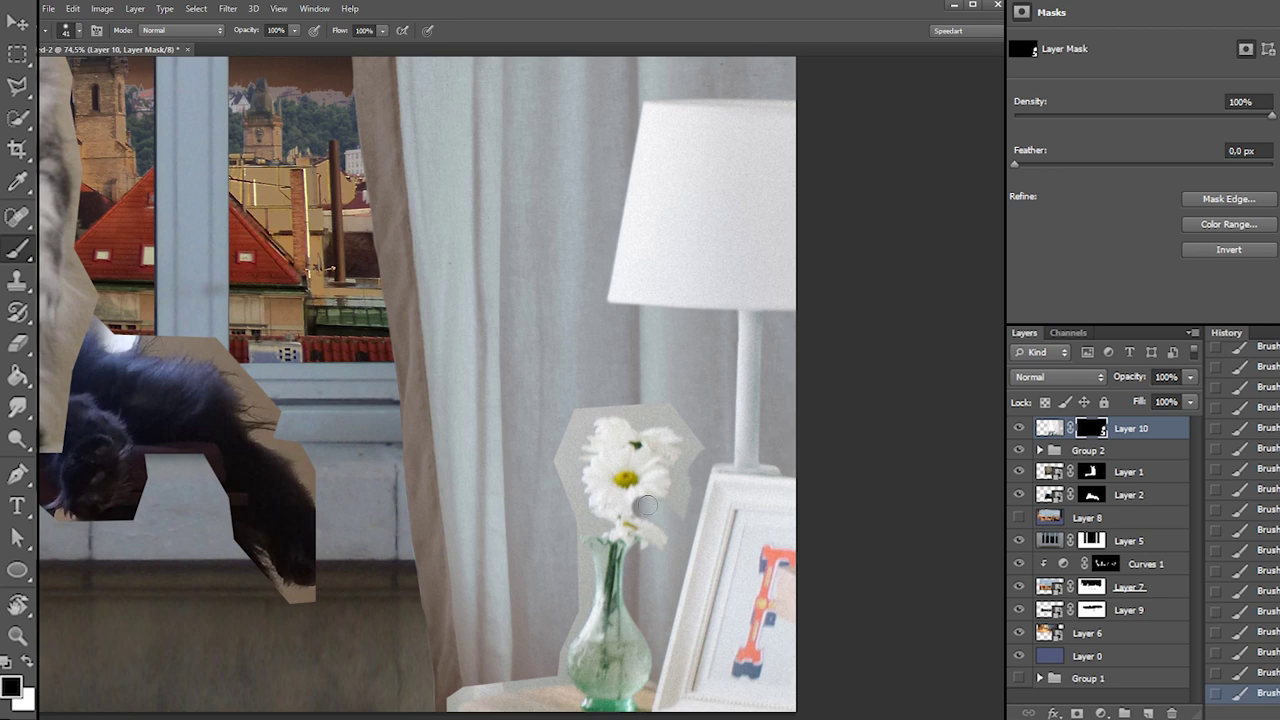
Mask out the background to the right of the large daisy while keeping its petals intact
key("x")
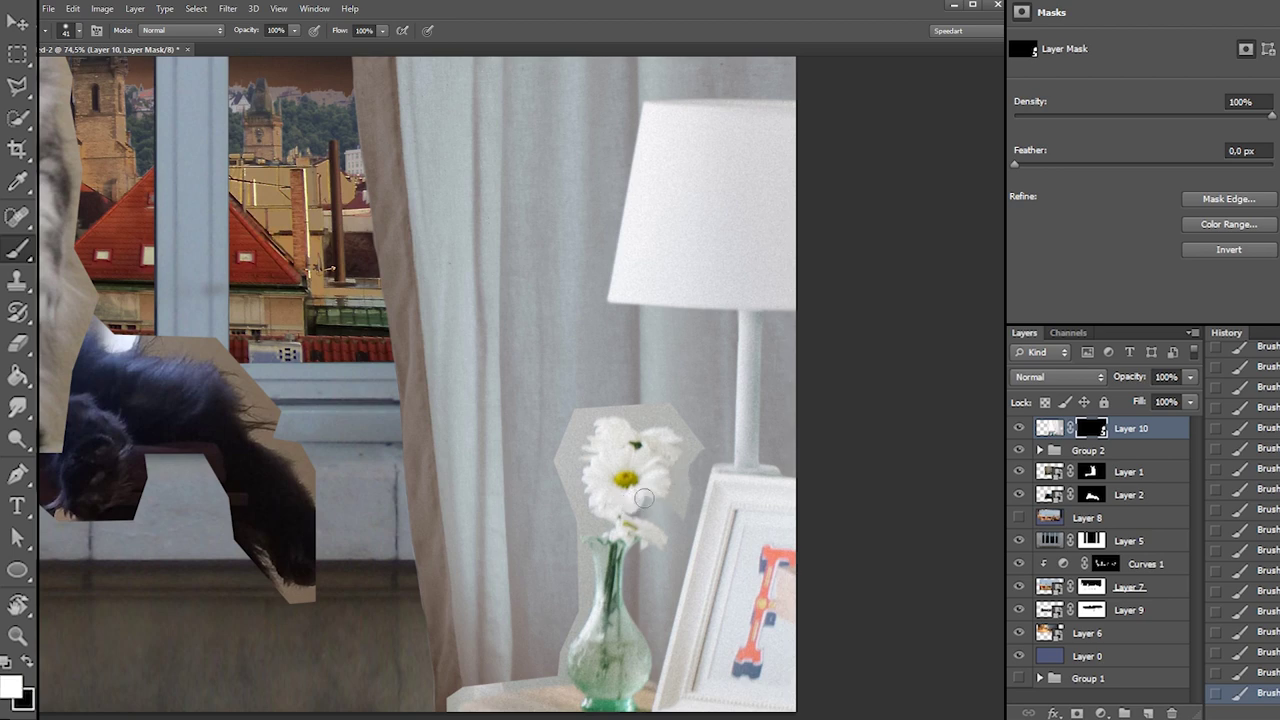
key("x")
key("x")
key("x")
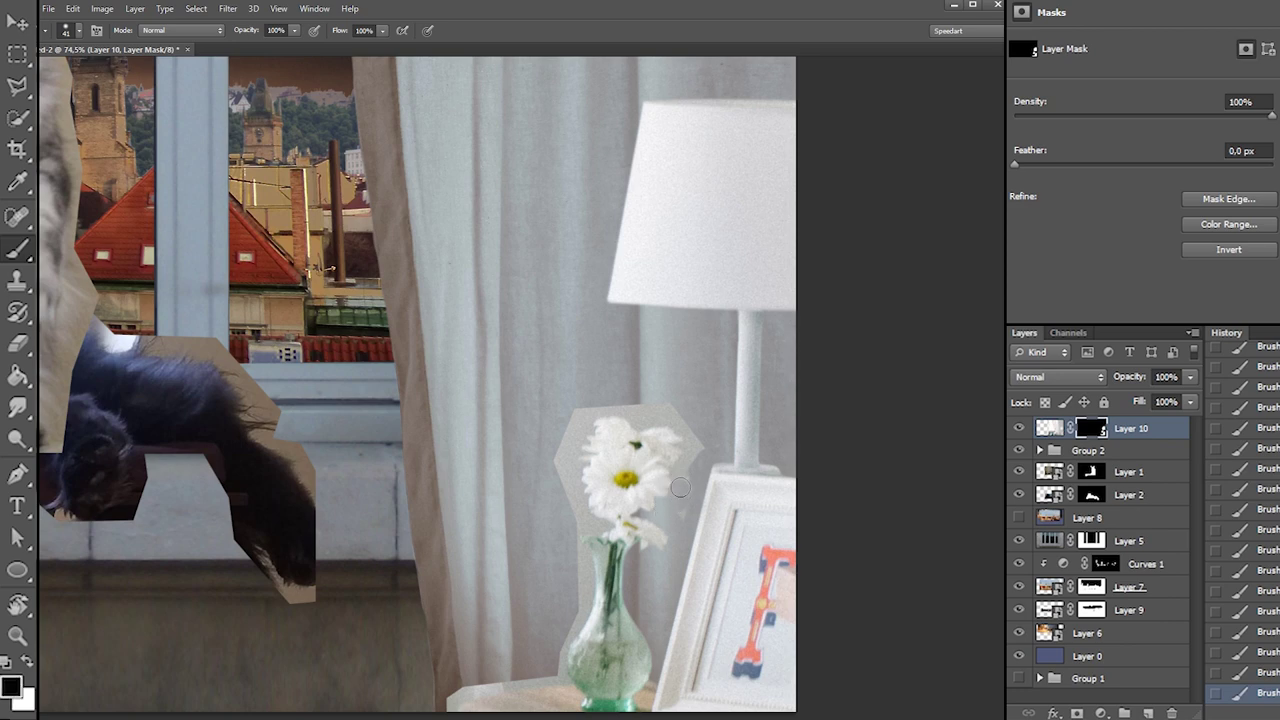
key("x")
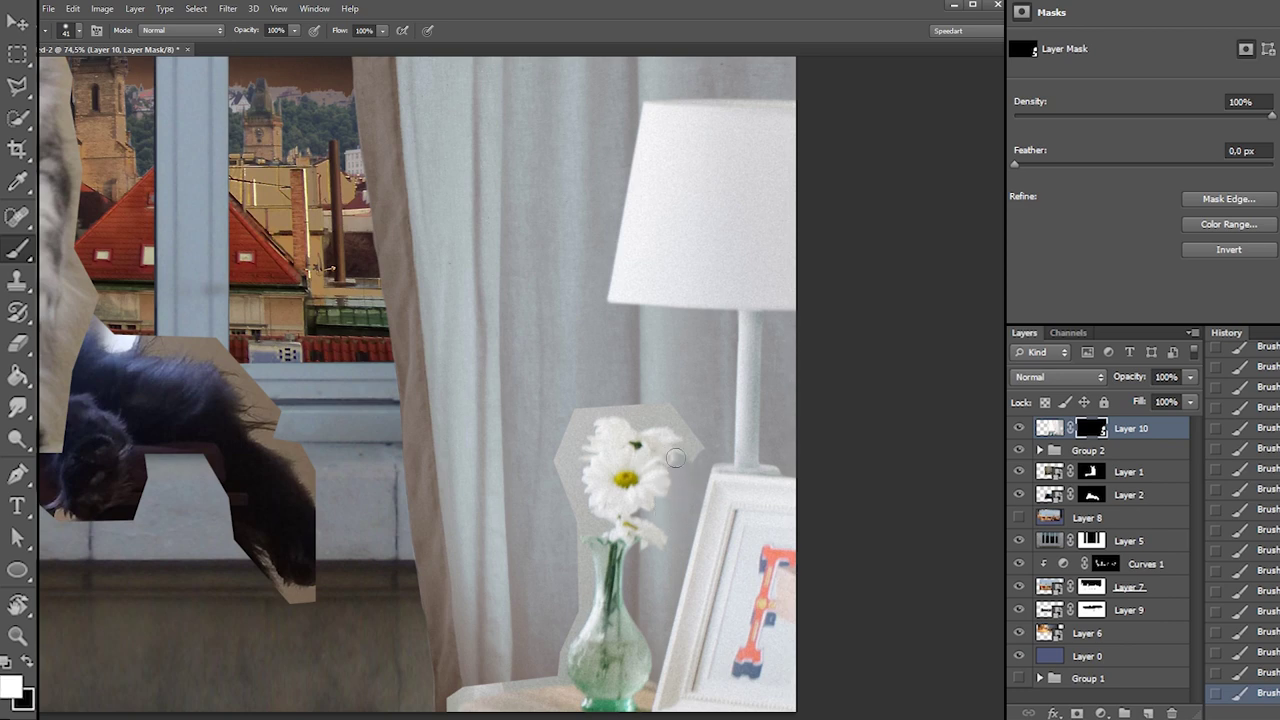
key("x")
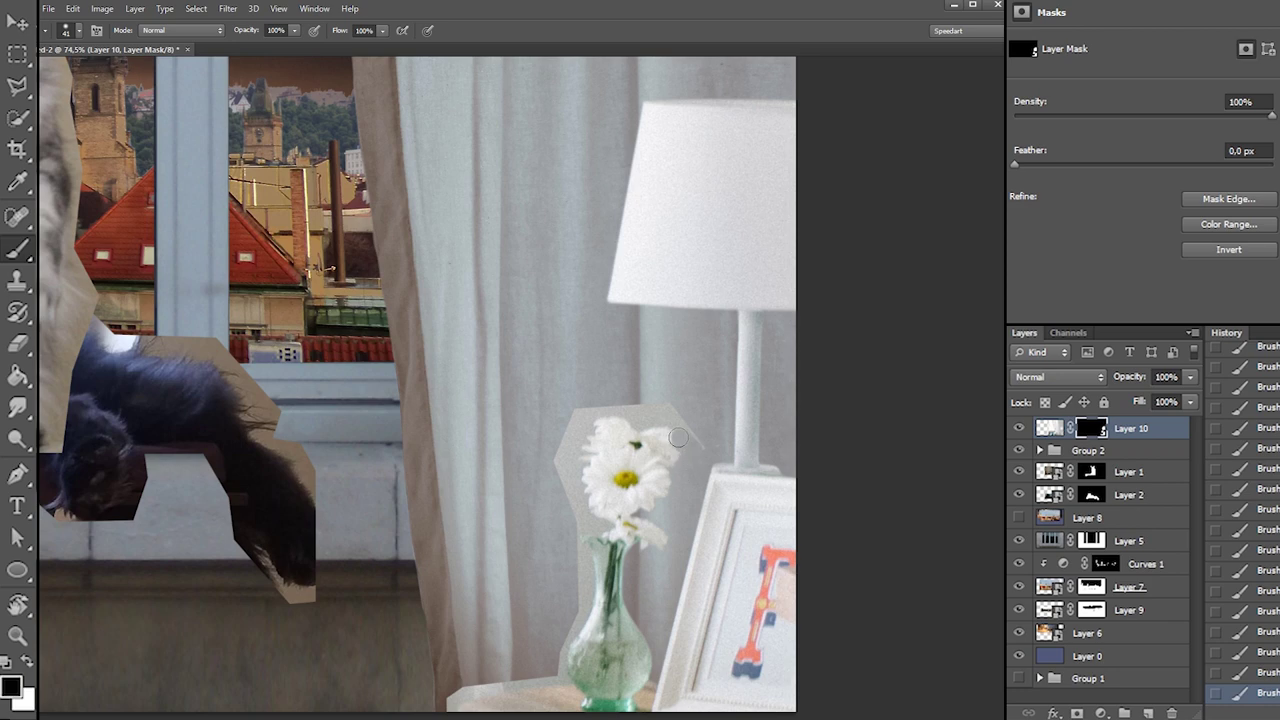
Paint out the background above the topmost daisy petals on the mask and touch up their upper edge
key("x")
key("x")
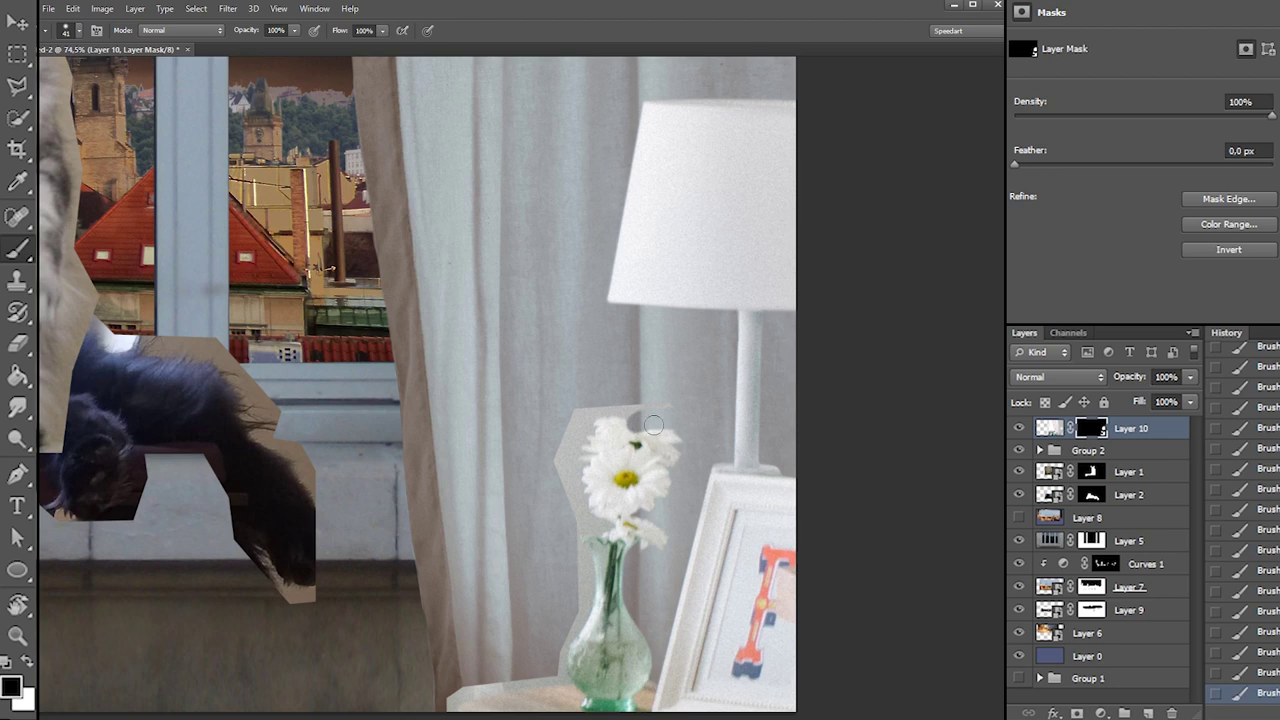
key("x")
key("x")
key("x")
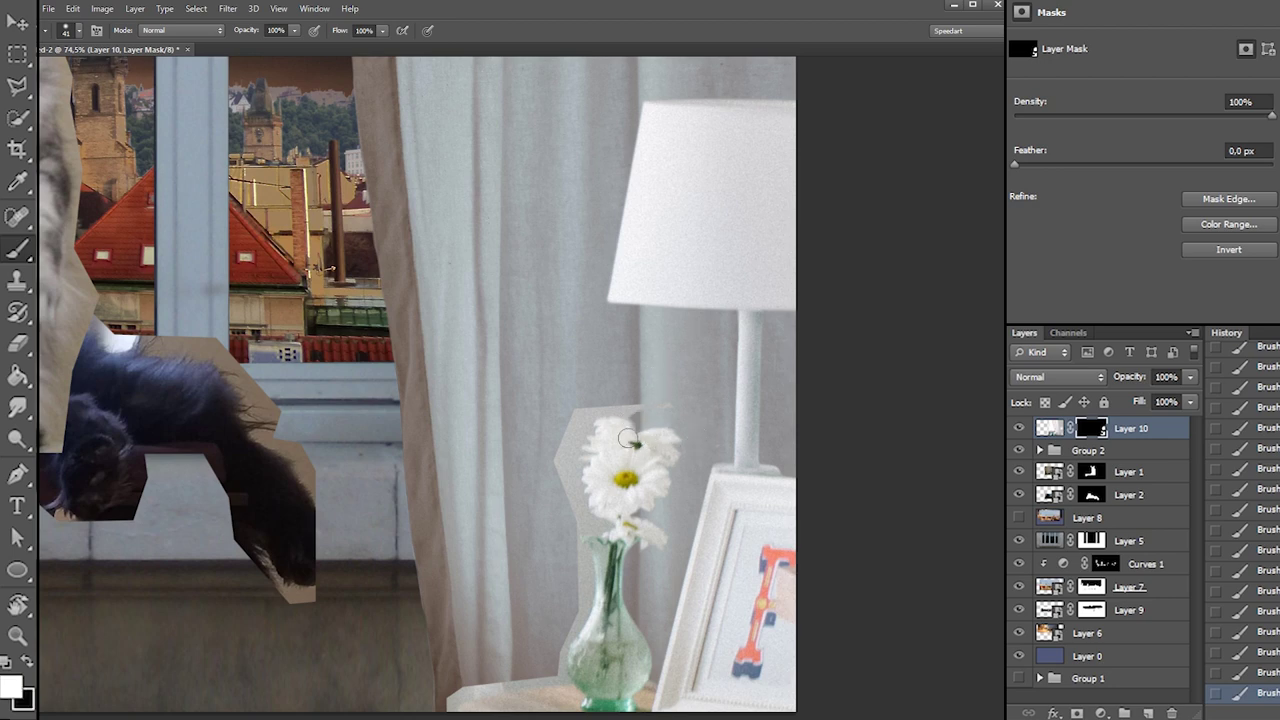
key("x")
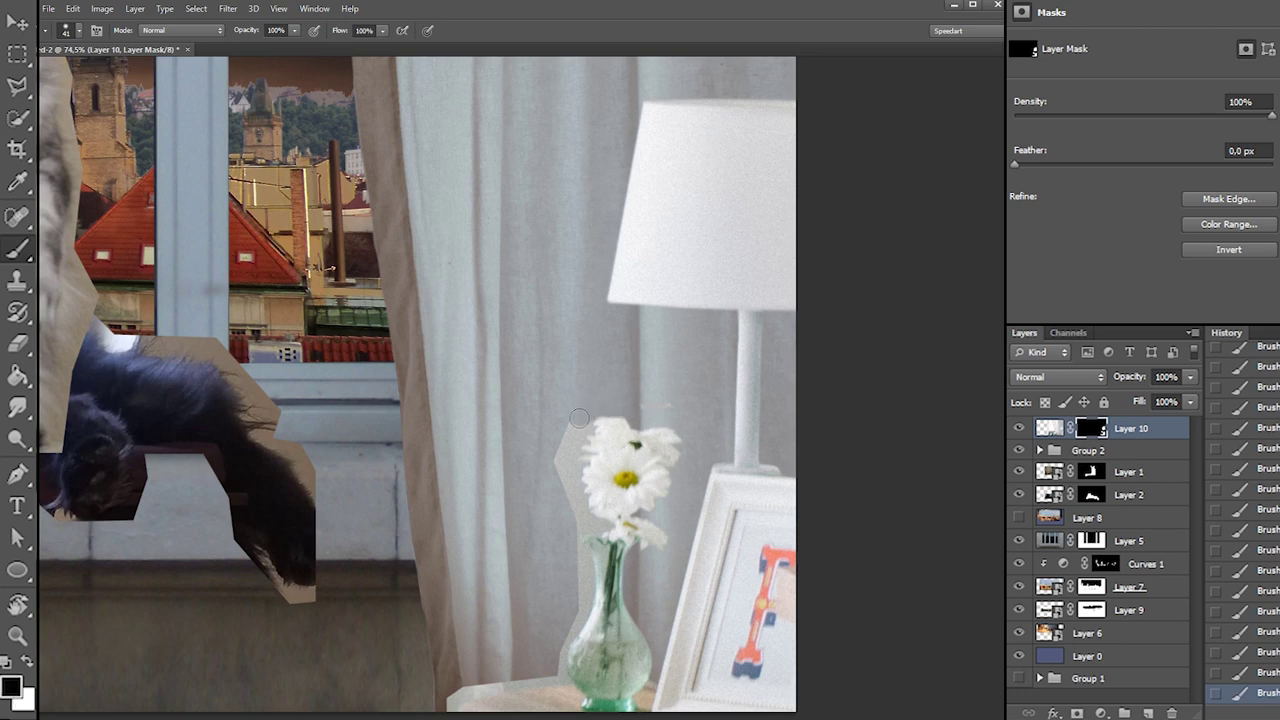
key("x")
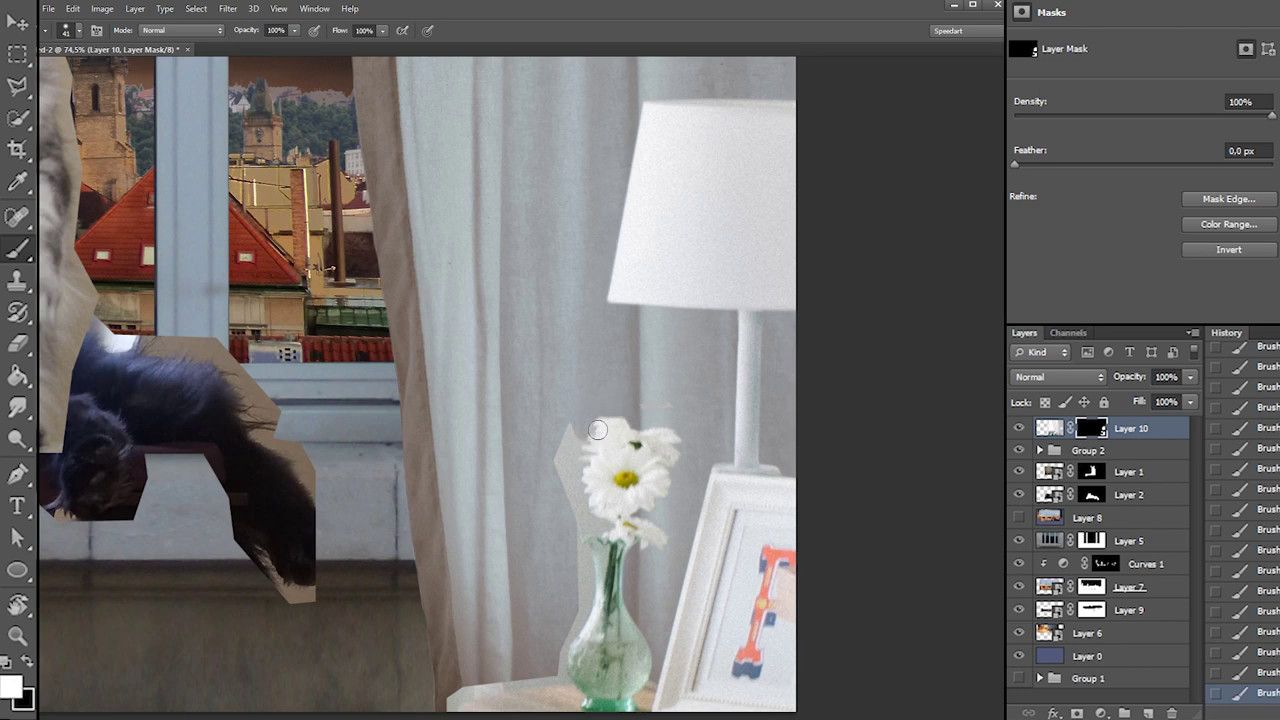
Mask out the background to the left of the upper flowers, switching between black and white to follow the petals
key("x")
key("x")
key("x")
left_click_drag(604, 440, 565, 464)
key("ctrl+z")
key("x")
key("x")
key("x")
key("x")
key("x")
key("x")
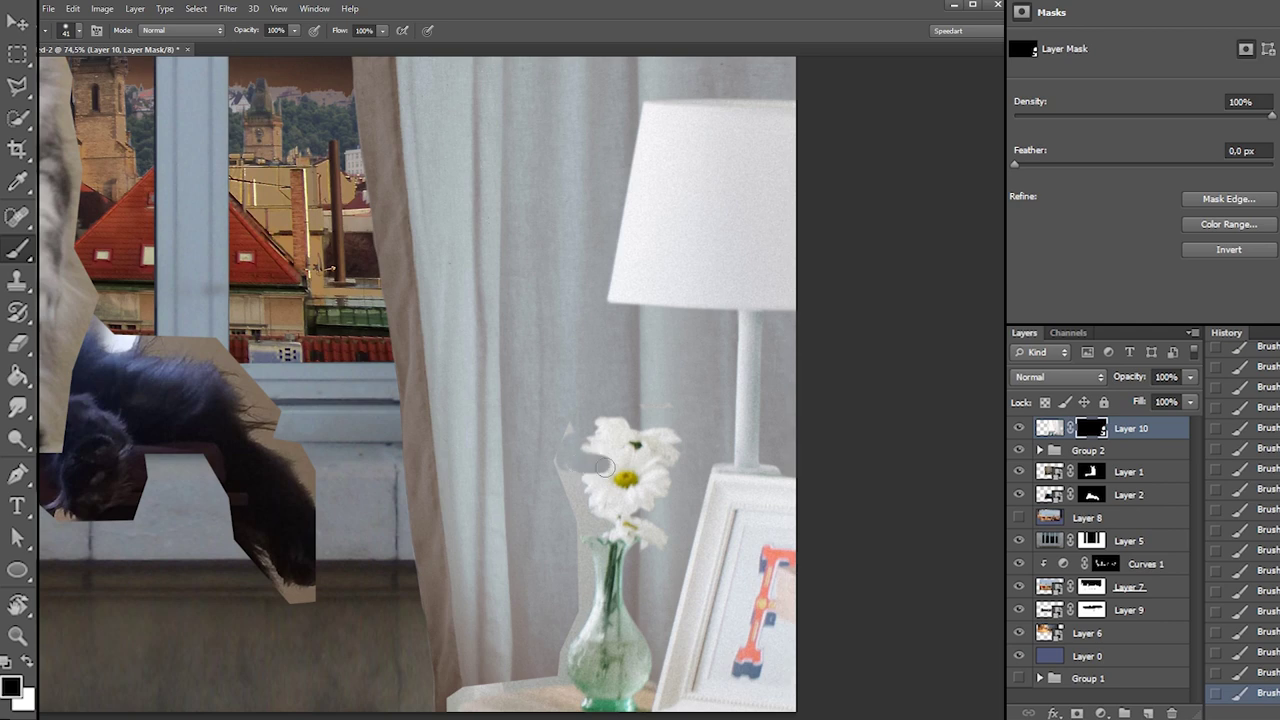
Restore the left petals between the upper and middle daisies by painting white on Layer 10's mask
key("x")
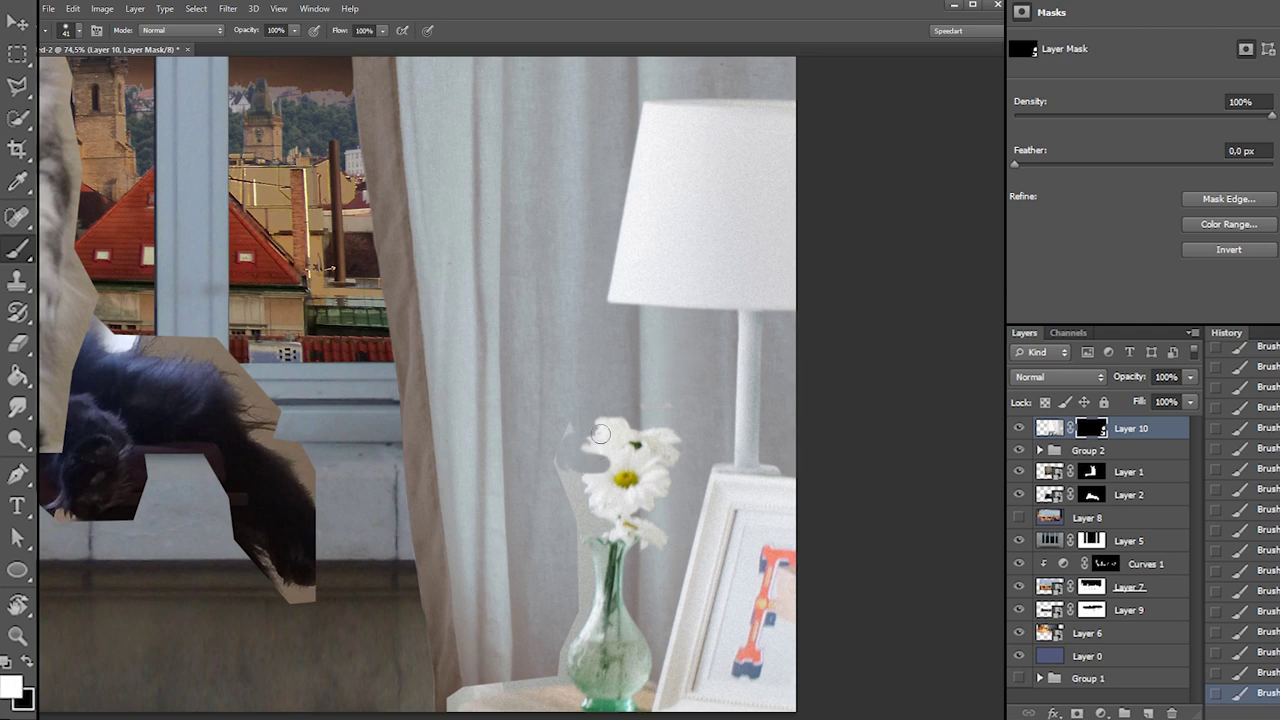
key("x")
key("x")
key("x")
key("x")
left_click_drag(614, 450, 522, 478)
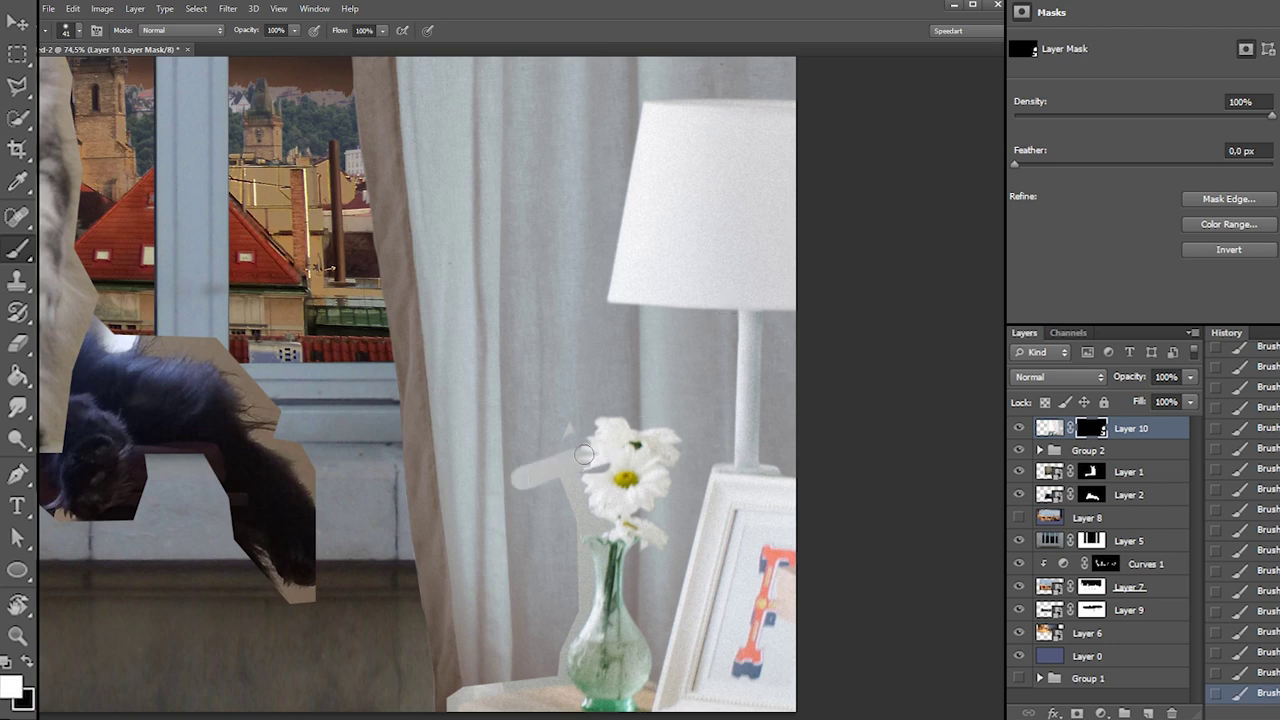
Paint Layer 10's mask to hide the leftover background around the daisies while keeping their petals intact
left_click_drag(600, 469, 607, 466)
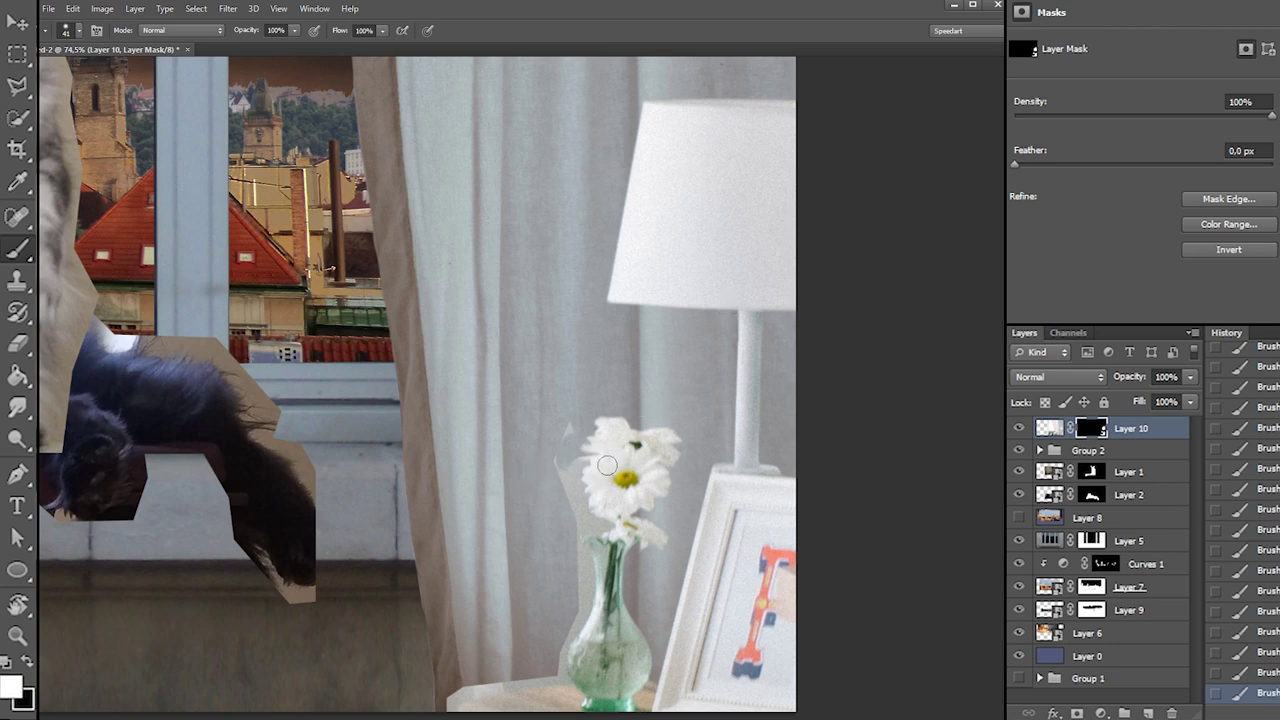
key("x")
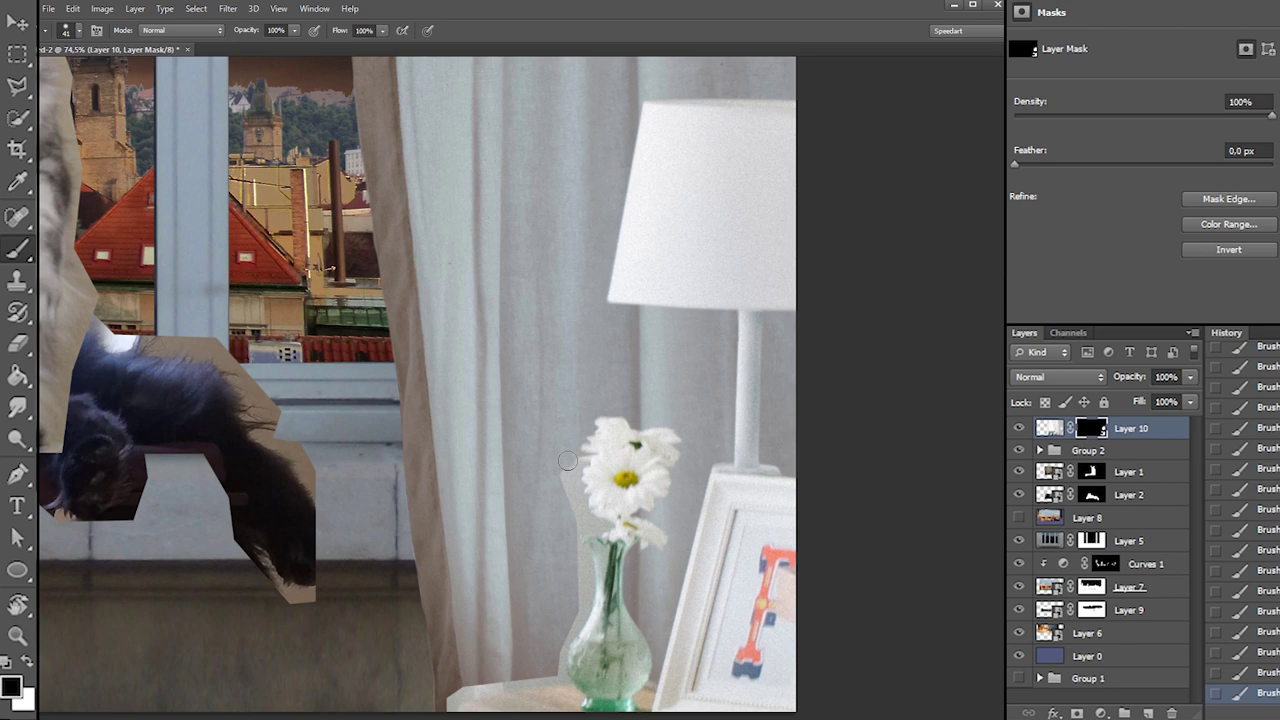
key("x")
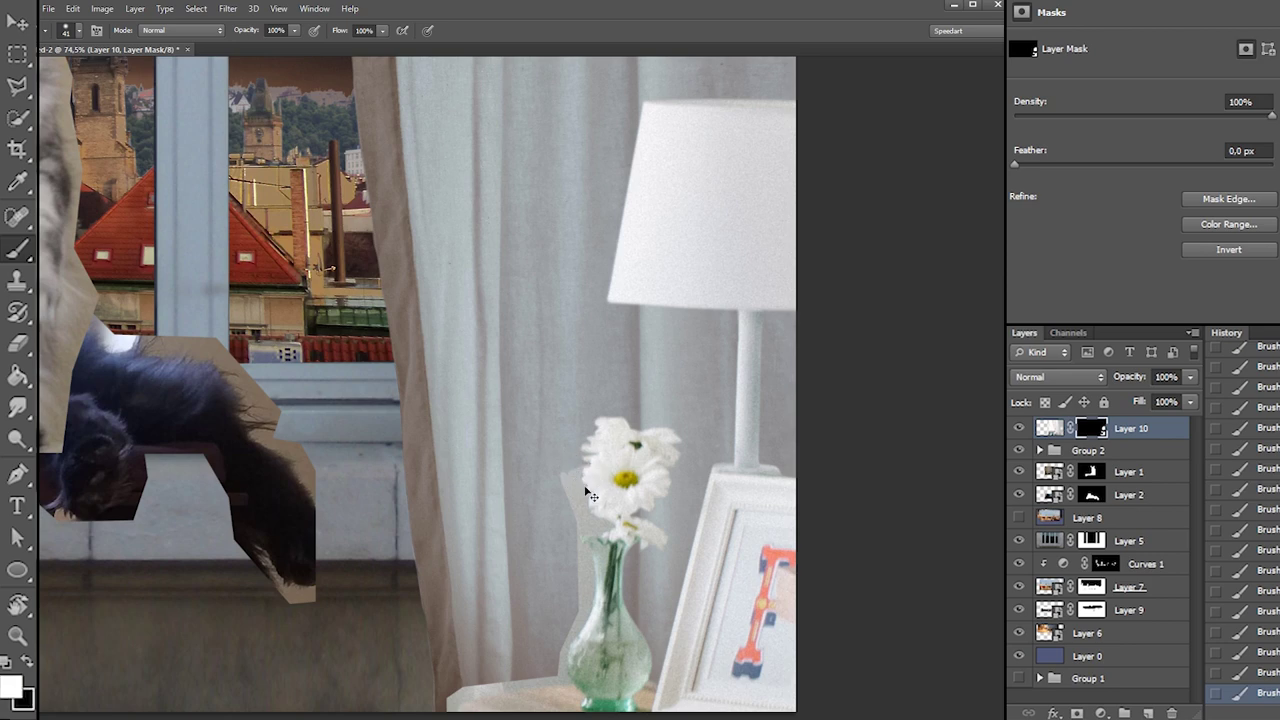
key("x")
key("x")
key("x")
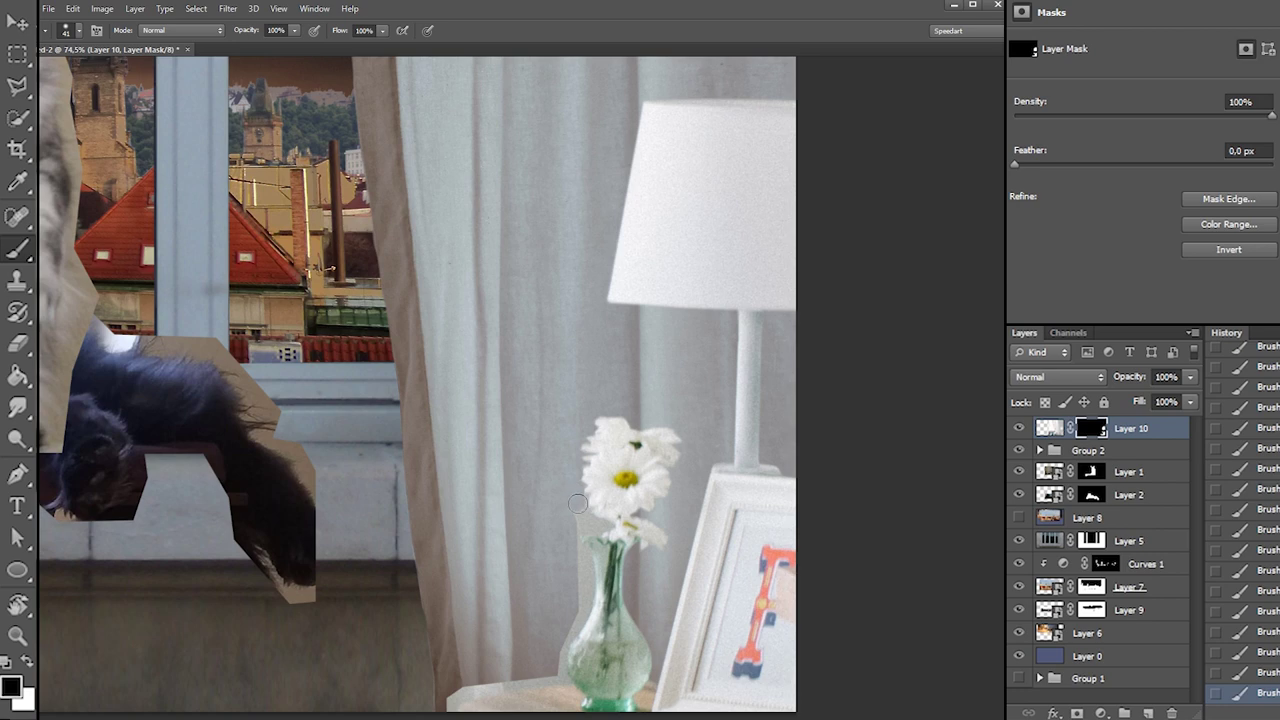
key("x")
key("x")
key("x")
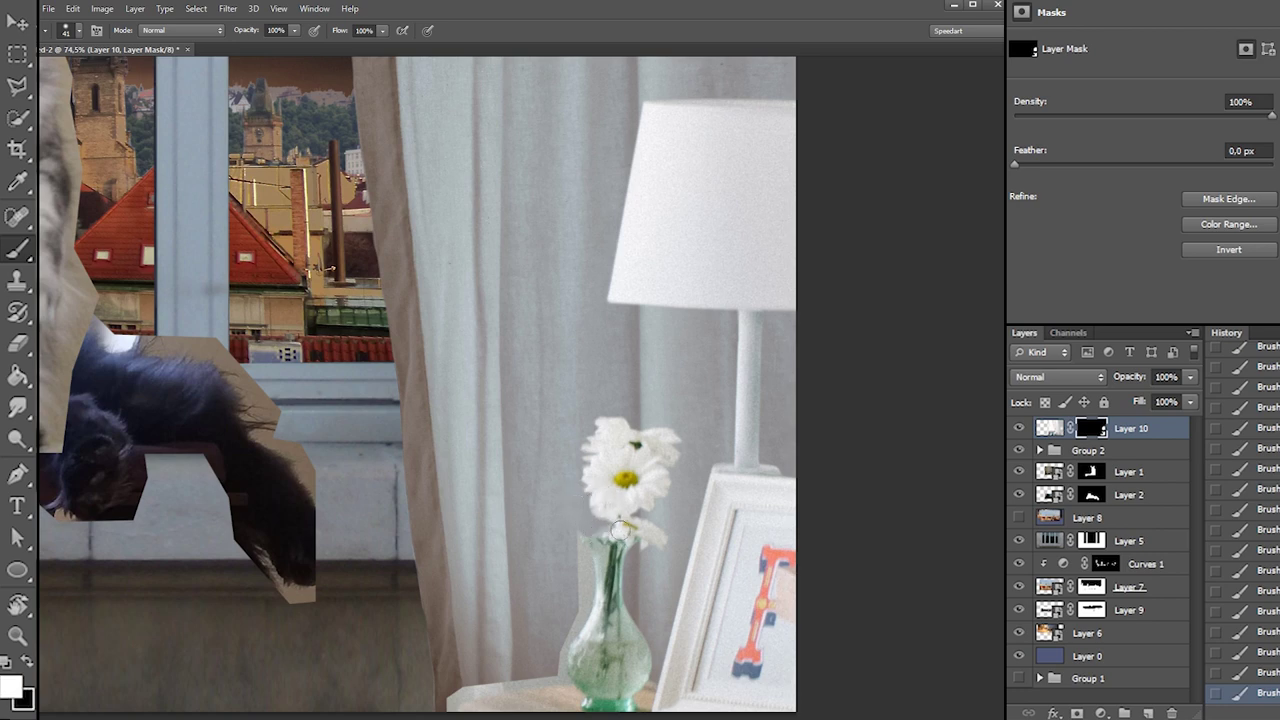
Mask out the remaining pale background along the left side of the green vase on Layer 10
mouse_move(570, 545)
left_mouse_down()
mouse_move(620, 530)
mouse_move(542, 596)
left_mouse_up()
key("ctrl+z")
key("x")
key("x")
key("x")
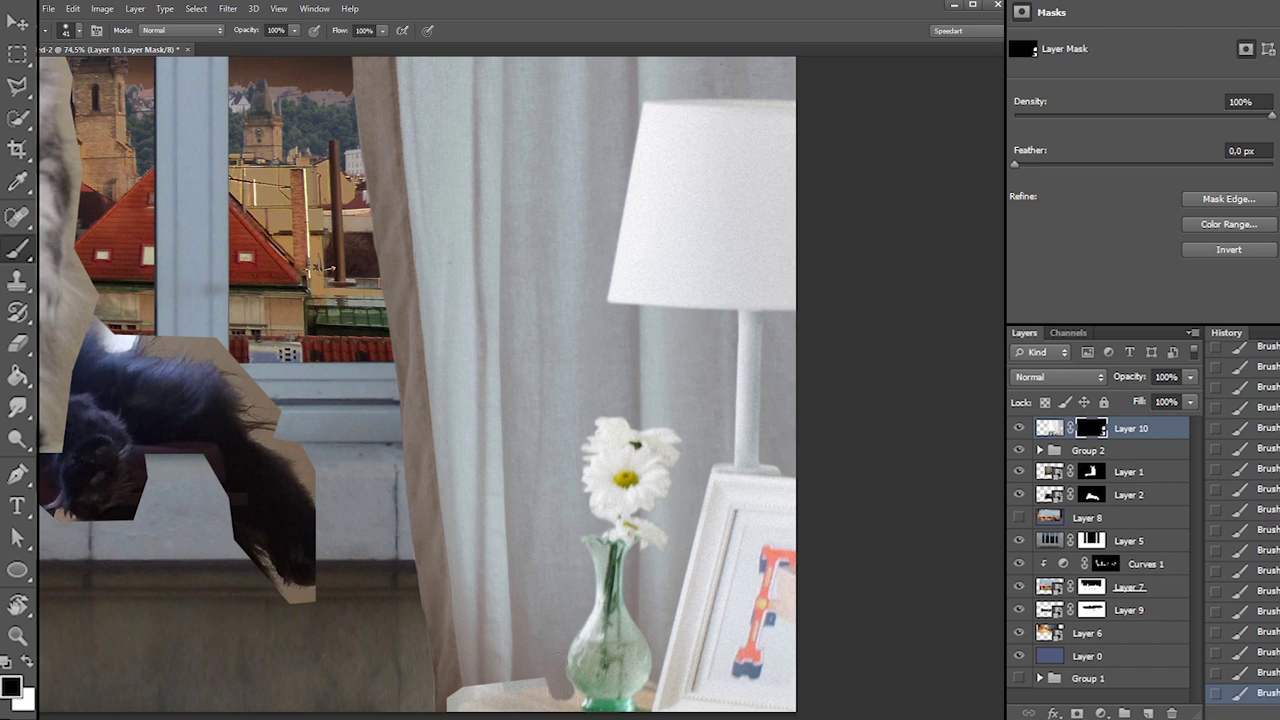
key("x")
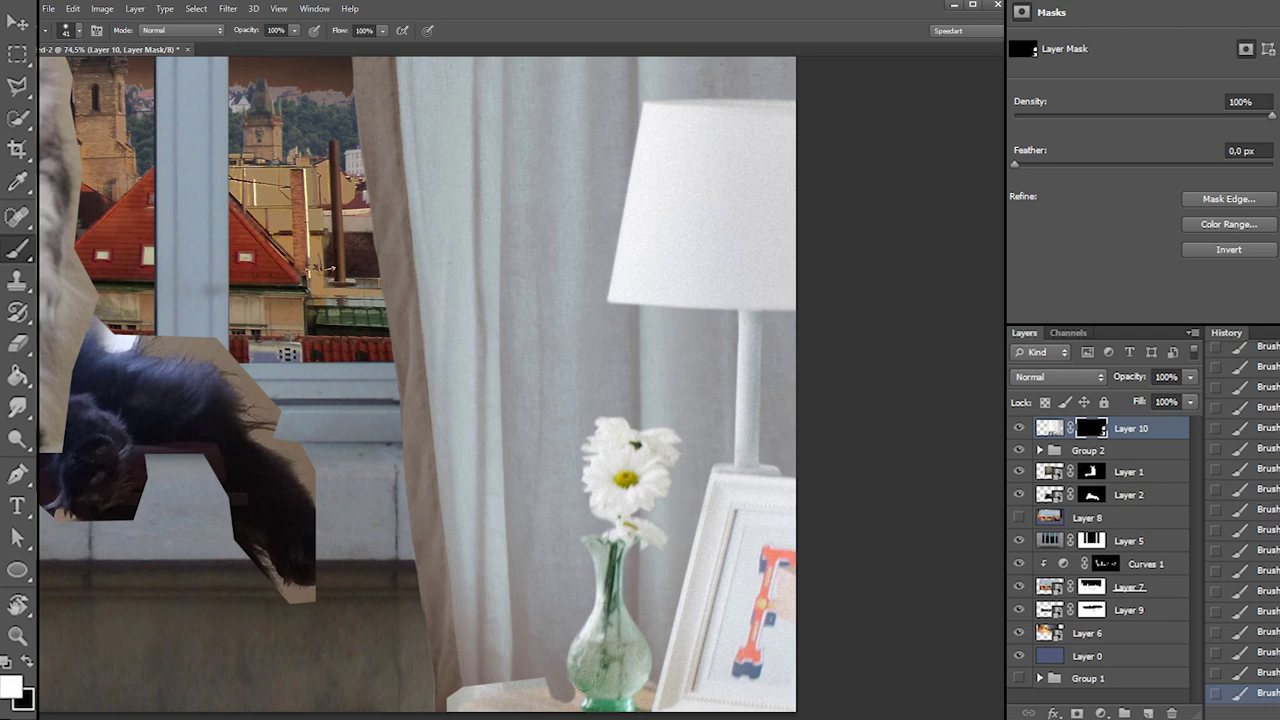
Adjust the brush and refine Layer 10's mask along the tabletop edge beside the vase
right_click(627, 527)
left_click(690, 587)
mouse_move(564, 694)
left_mouse_down()
mouse_move(422, 700)
mouse_move(505, 701)
mouse_move(466, 714)
mouse_move(611, 683)
mouse_move(560, 694)
left_mouse_up()
key("x")
key("x")
key("ctrl+z")
key("ctrl+z")
left_click_drag(480, 714, 605, 692)
left_click_drag(513, 708, 482, 711)
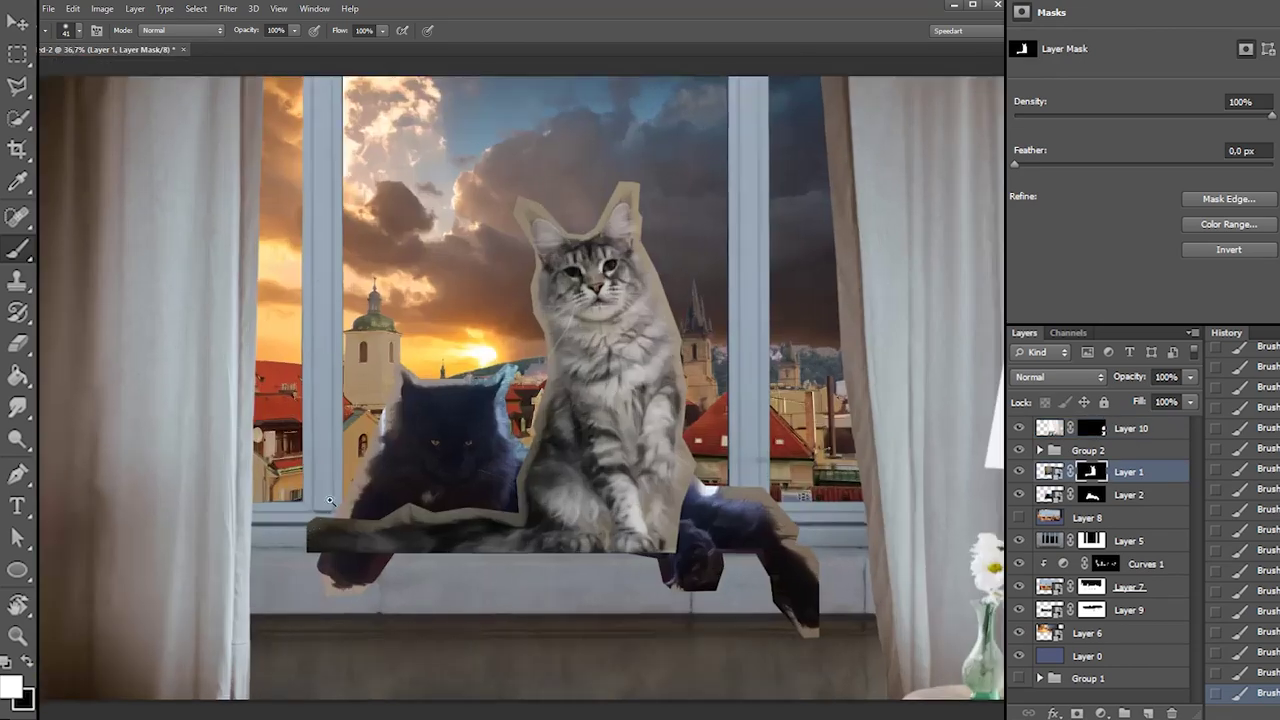
Choose a different, fur-like brush tip for refining Layer 1's mask around the tabby cat's tail
mouse_move(330, 501)
left_mouse_down()
mouse_move(402, 477)
mouse_move(212, 550)
left_mouse_up()
left_click_drag(314, 526, 303, 588)
left_click_drag(303, 588, 239, 604)
right_click(237, 605)
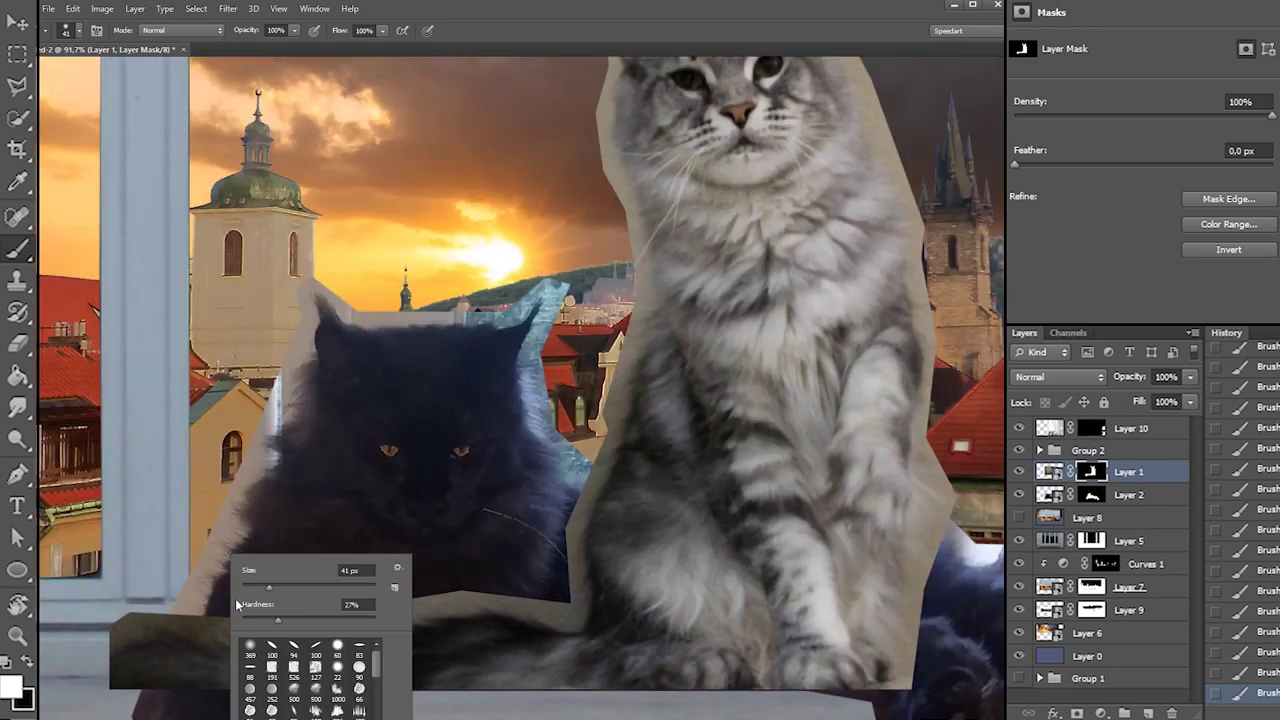
left_click(294, 710)
left_click(243, 595)
key("Return")
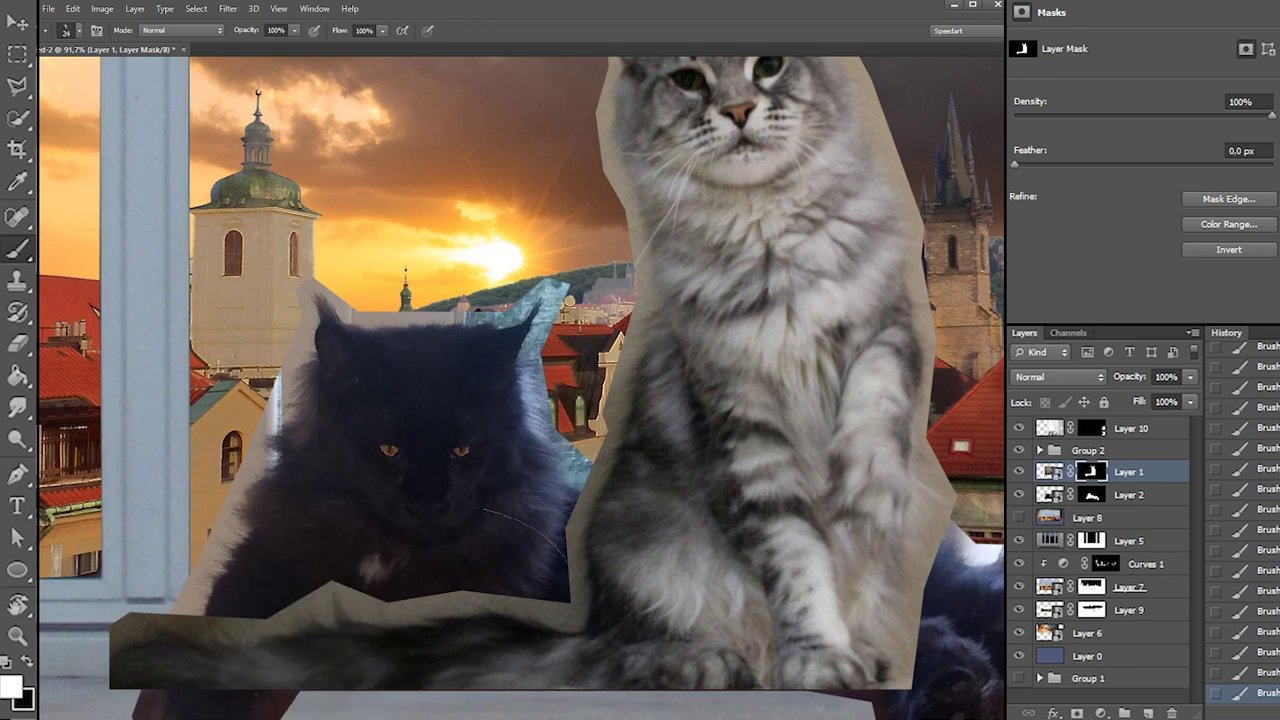
Mask out the beige background along the upper edge of the tabby cat's tail, starting at the tail tip
key("x")
mouse_move(143, 618)
left_mouse_down()
mouse_move(115, 640)
mouse_move(146, 627)
mouse_move(121, 636)
mouse_move(141, 611)
left_mouse_up()
right_click(154, 615)
left_click(220, 590)
key("ctrl+z")
key("r")
left_click_drag(283, 626, 115, 478)
key("b")
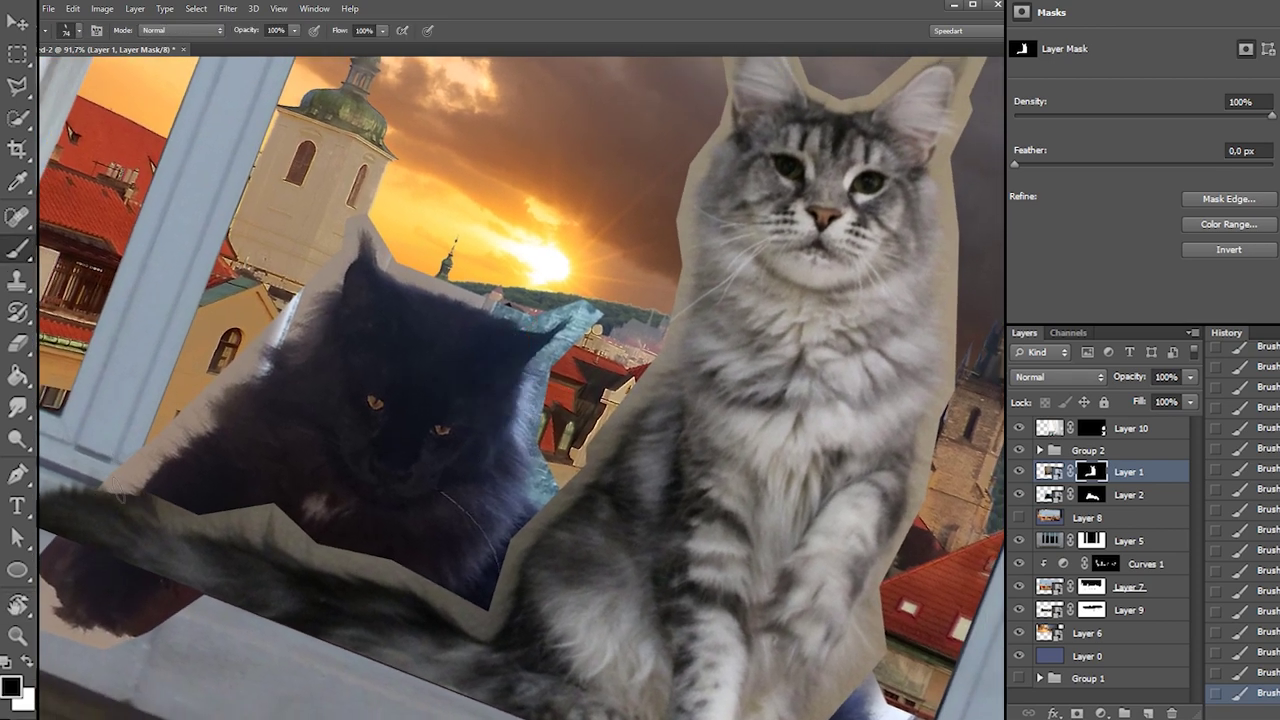
mouse_move(146, 498)
left_mouse_down()
mouse_move(228, 529)
mouse_move(270, 502)
mouse_move(224, 511)
mouse_move(245, 518)
mouse_move(162, 511)
mouse_move(167, 496)
mouse_move(251, 518)
mouse_move(250, 534)
mouse_move(262, 482)
mouse_move(265, 501)
mouse_move(308, 520)
mouse_move(268, 524)
mouse_move(291, 552)
mouse_move(283, 509)
mouse_move(288, 537)
mouse_move(269, 512)
mouse_move(303, 513)
mouse_move(271, 542)
mouse_move(308, 542)
left_mouse_up()
key("x")
key("x")
Continue hiding the beige fringe along the middle of the tabby cat's tail on Layer 1's mask
key("r")
mouse_move(610, 615)
left_mouse_down()
mouse_move(517, 609)
mouse_move(443, 643)
mouse_move(354, 617)
left_mouse_up()
key("b")
key("x")
mouse_move(238, 350)
left_mouse_down()
mouse_move(255, 390)
mouse_move(247, 380)
mouse_move(215, 495)
left_mouse_up()
key("x")
key("r")
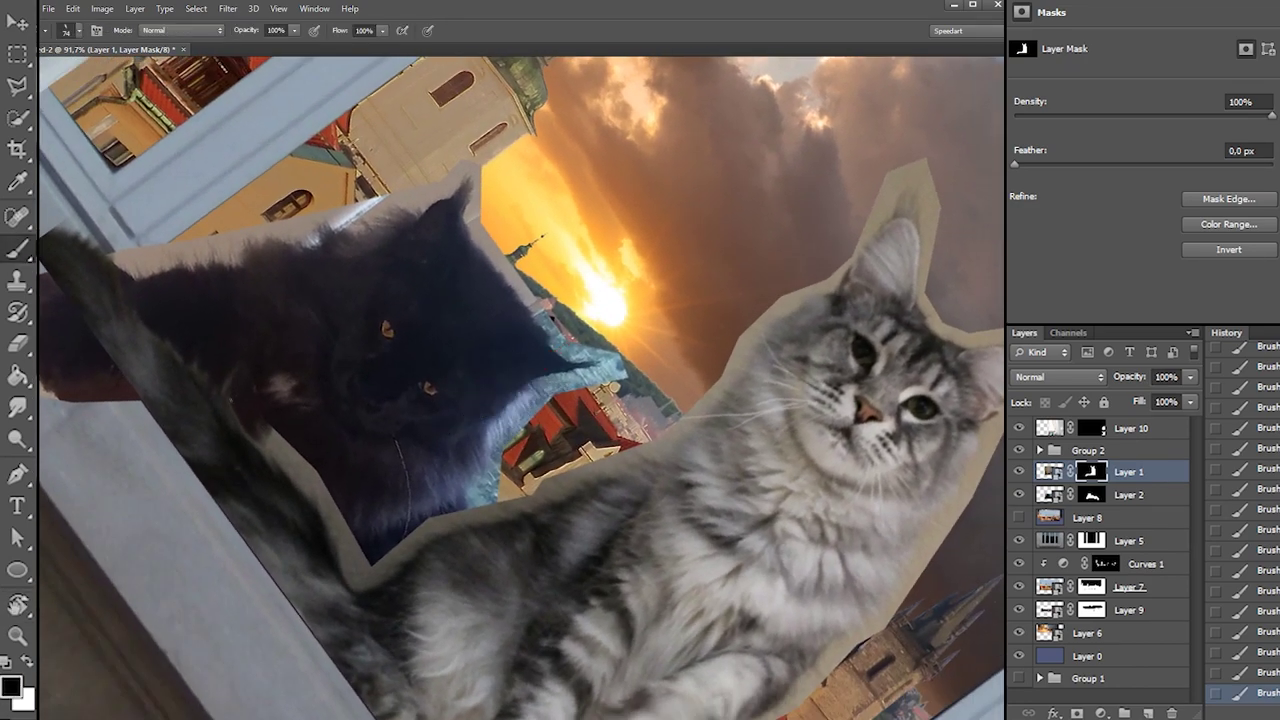
Mask out the beige strip between the tabby's tail and the black cat's chest, down to the inner corner
left_click_drag(268, 428, 290, 502)
key("x")
key("x")
mouse_move(285, 440)
left_mouse_down()
mouse_move(304, 481)
mouse_move(322, 431)
mouse_move(335, 492)
left_mouse_up()
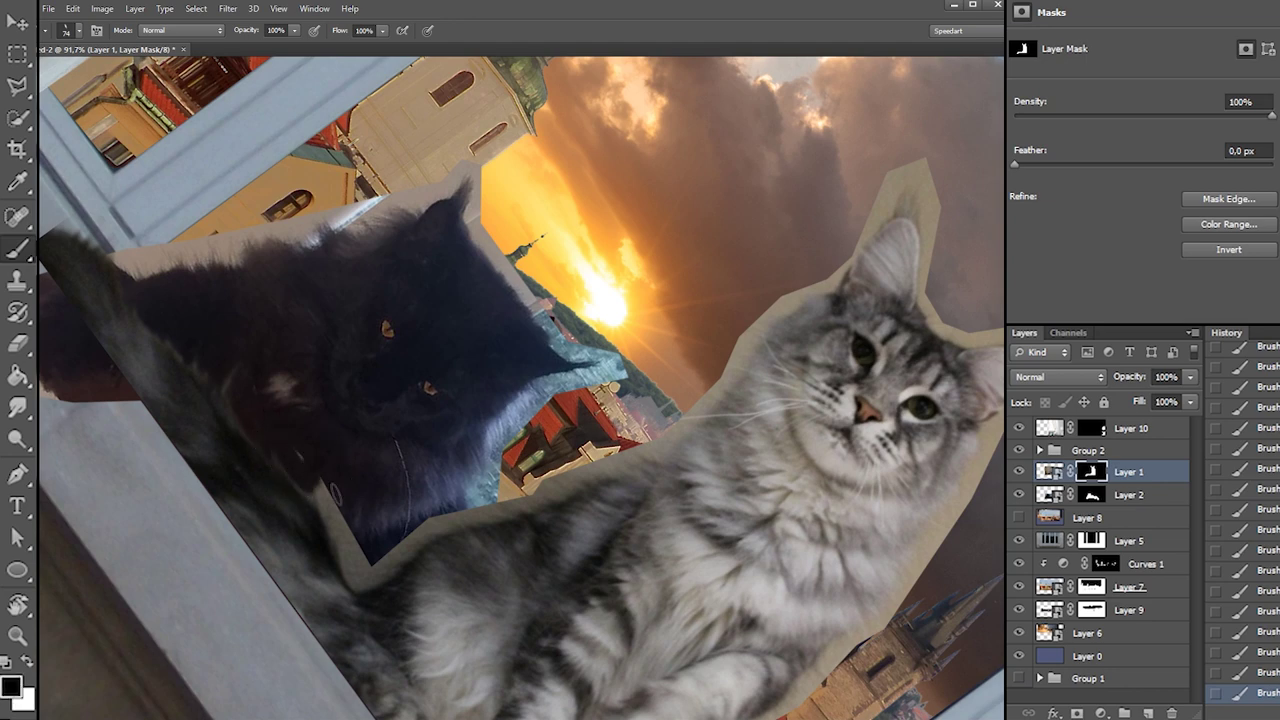
key("x")
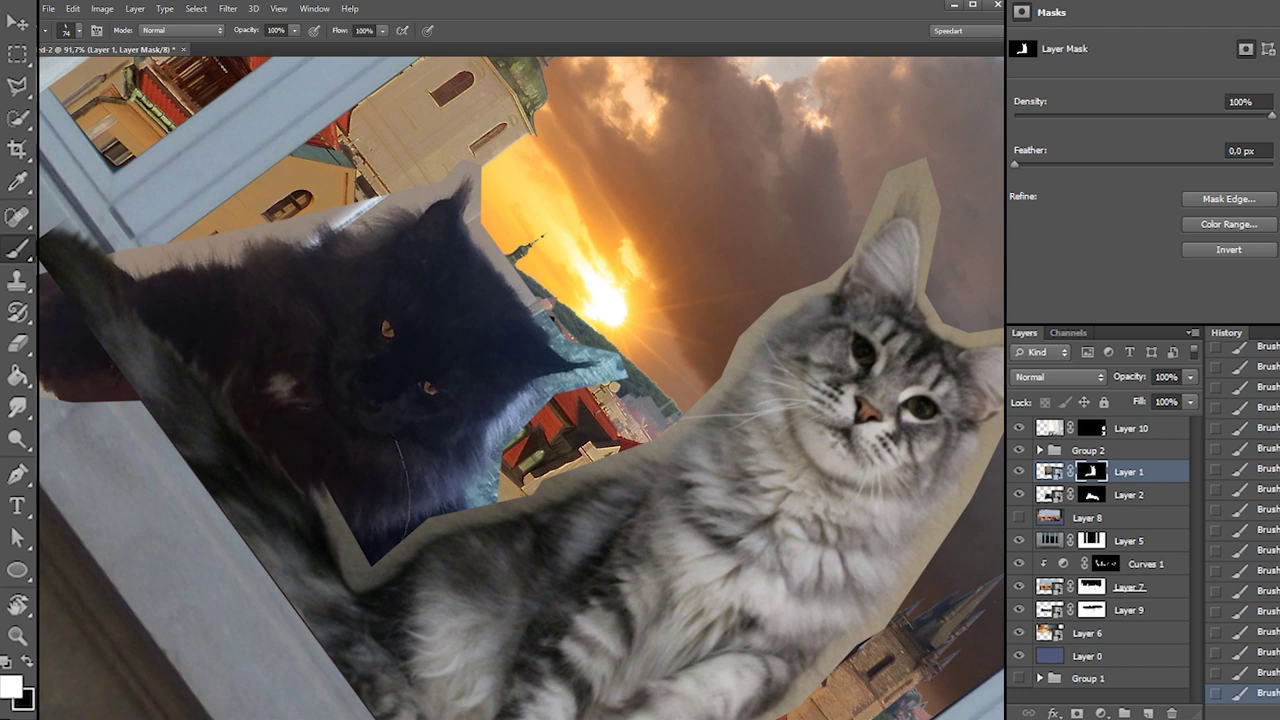
key("x")
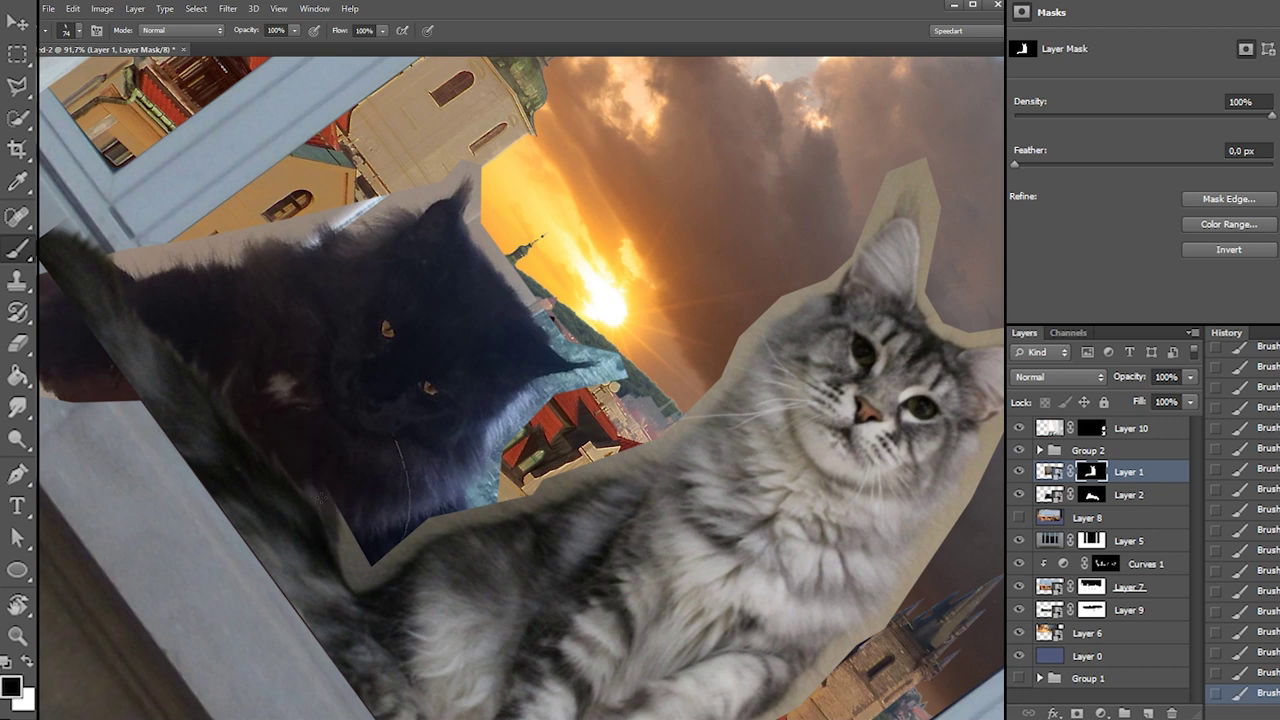
mouse_move(340, 508)
left_mouse_down()
mouse_move(348, 575)
mouse_move(352, 537)
mouse_move(358, 572)
left_mouse_up()
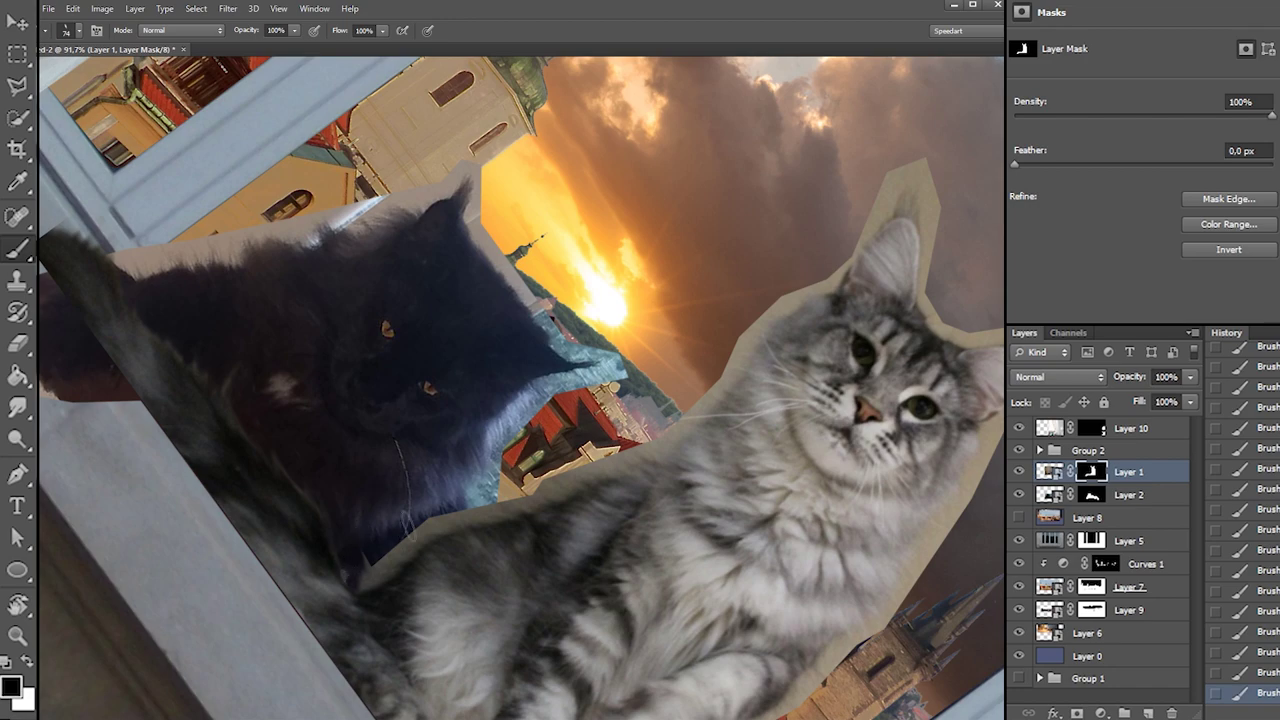
Clean the mask in the corner where the tabby cat's tail meets its body
key("r")
mouse_move(345, 617)
left_mouse_down()
mouse_move(598, 666)
mouse_move(762, 548)
left_mouse_up()
key("b")
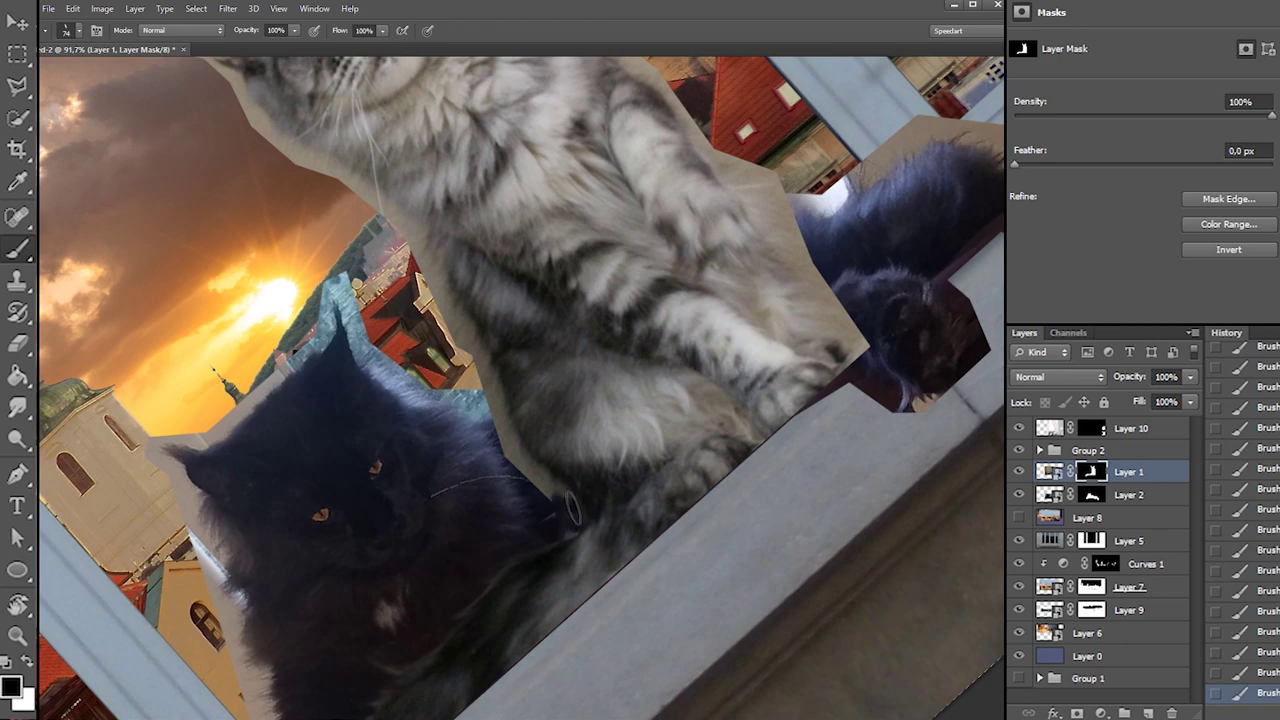
key("r")
left_click_drag(556, 505, 550, 495)
key("b")
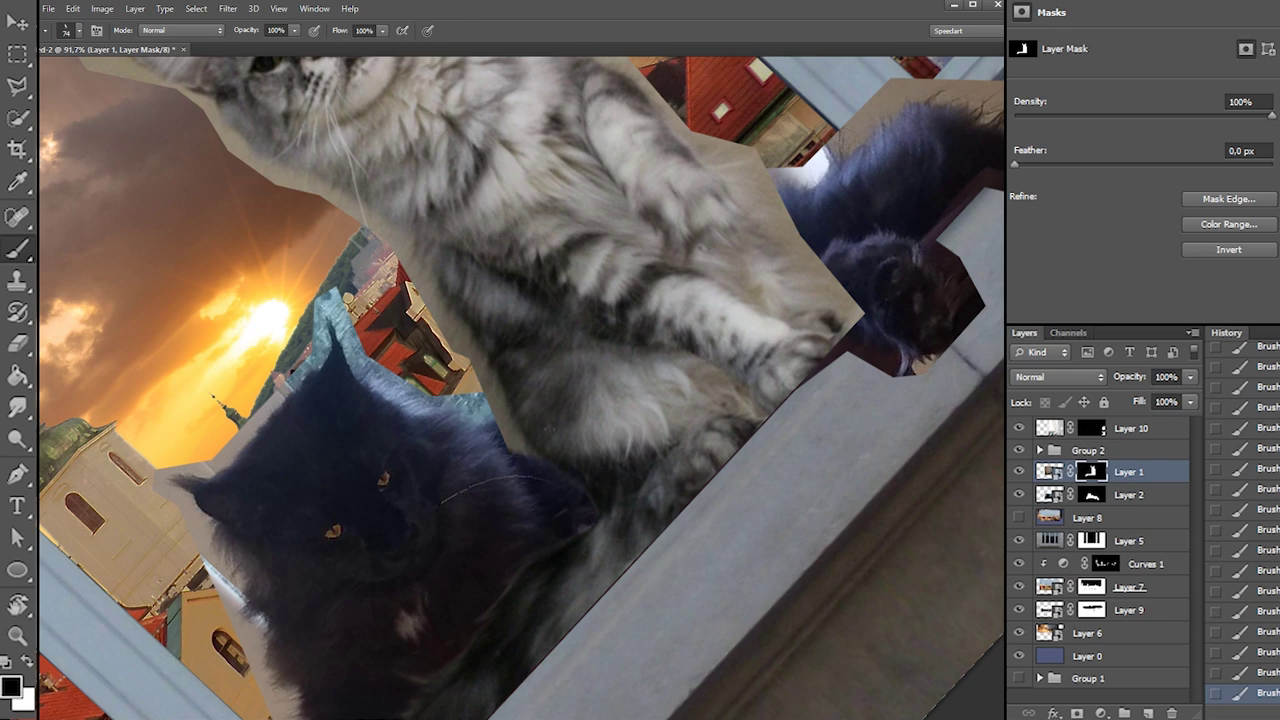
Enlarge the brush to 99 px and mask out the beige edge along the tabby's back, beside the black cat
right_click(552, 470)
left_click(516, 448)
mouse_move(506, 425)
left_mouse_down()
mouse_move(527, 463)
mouse_move(614, 406)
mouse_move(630, 489)
left_mouse_up()
key("r")
mouse_move(468, 384)
left_mouse_down()
mouse_move(431, 346)
mouse_move(540, 445)
left_mouse_up()
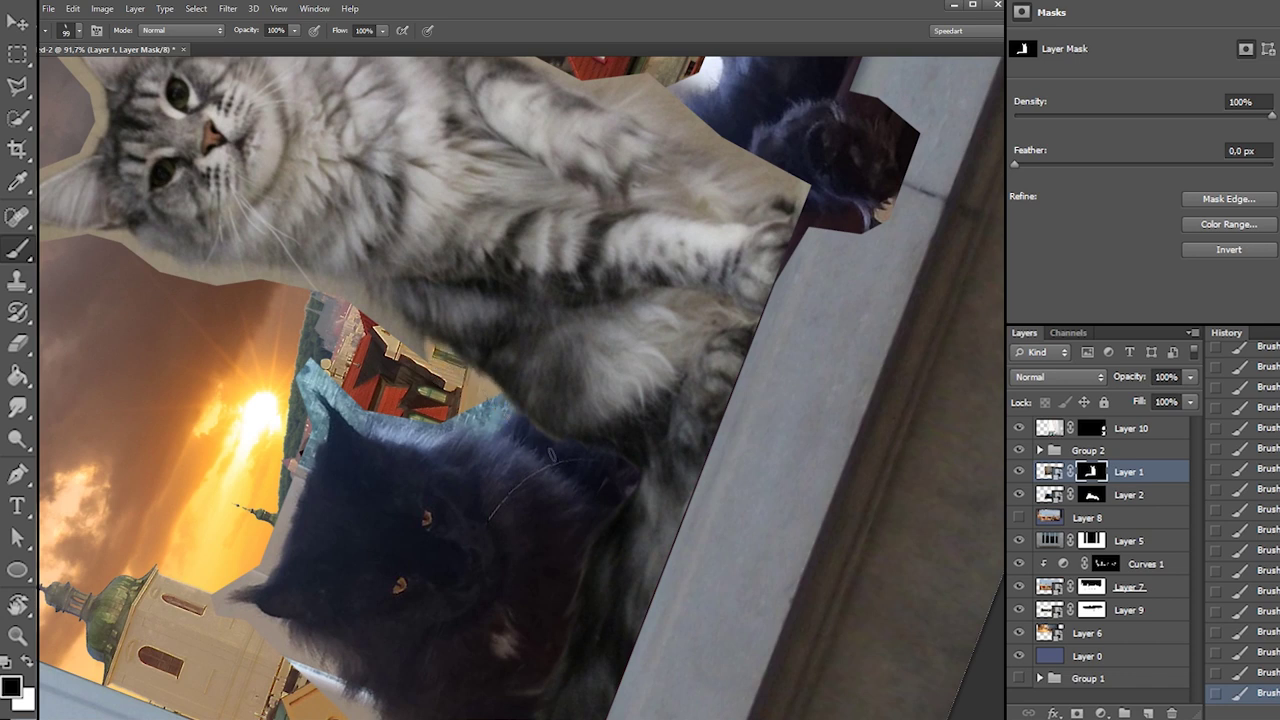
mouse_move(423, 365)
left_mouse_down()
mouse_move(395, 322)
mouse_move(427, 362)
mouse_move(345, 300)
mouse_move(215, 270)
mouse_move(293, 291)
left_mouse_up()
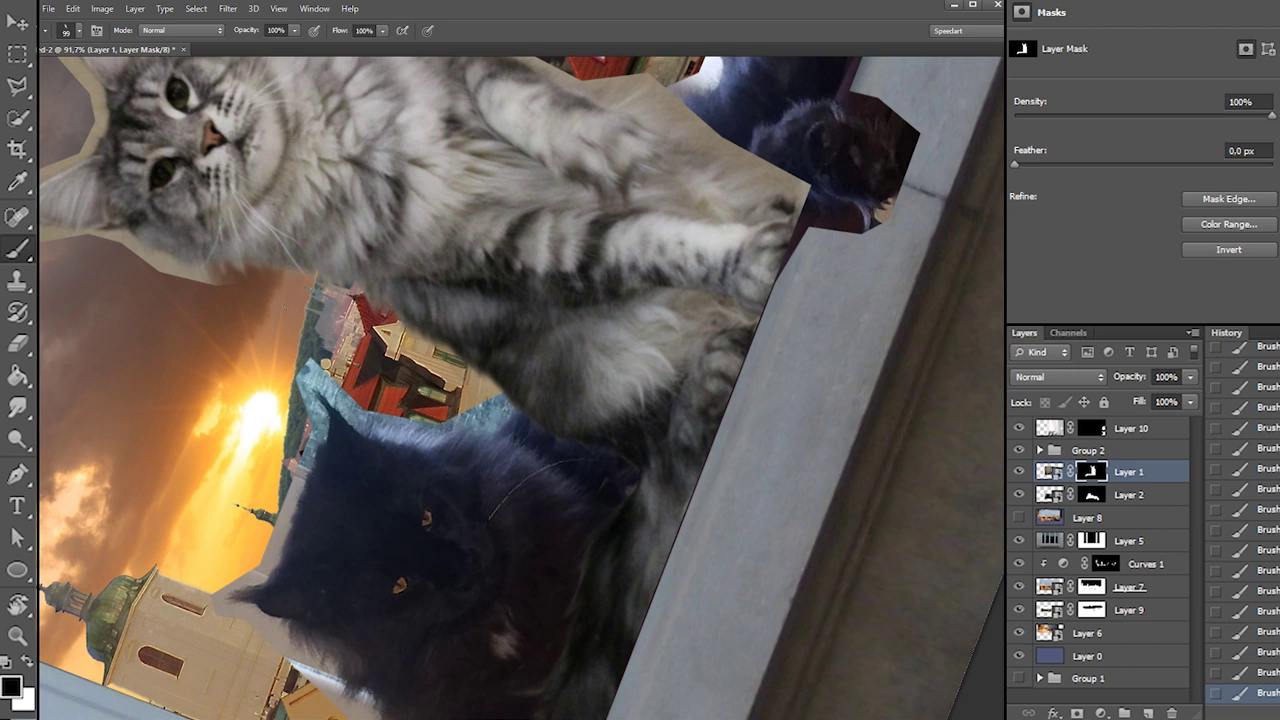
Set the brush to 65 px and refine the mask along the tabby cat's left neck and cheek
key("x")
mouse_move(212, 286)
left_mouse_down()
mouse_move(236, 272)
mouse_move(250, 281)
mouse_move(178, 292)
mouse_move(160, 280)
mouse_move(199, 293)
left_mouse_up()
key("x")
right_click(241, 271)
left_click(300, 286)
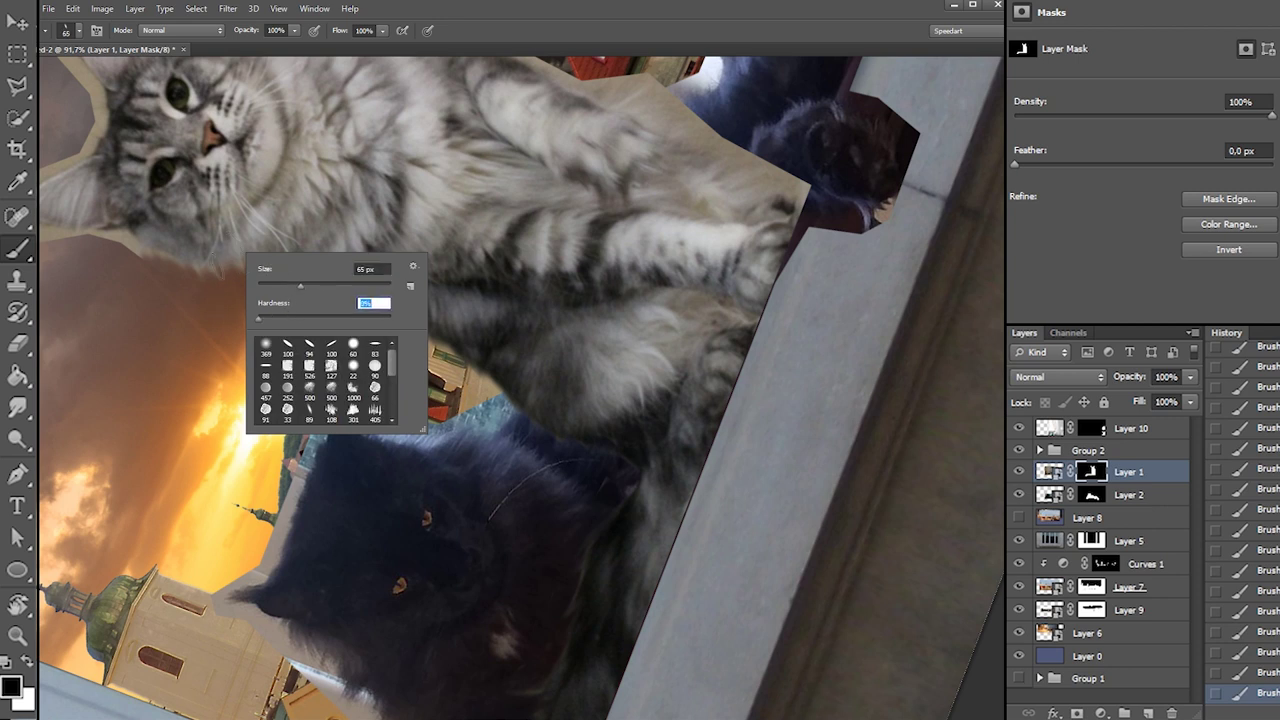
left_click(136, 262)
mouse_move(176, 268)
left_mouse_down()
mouse_move(139, 261)
mouse_move(184, 277)
left_mouse_up()
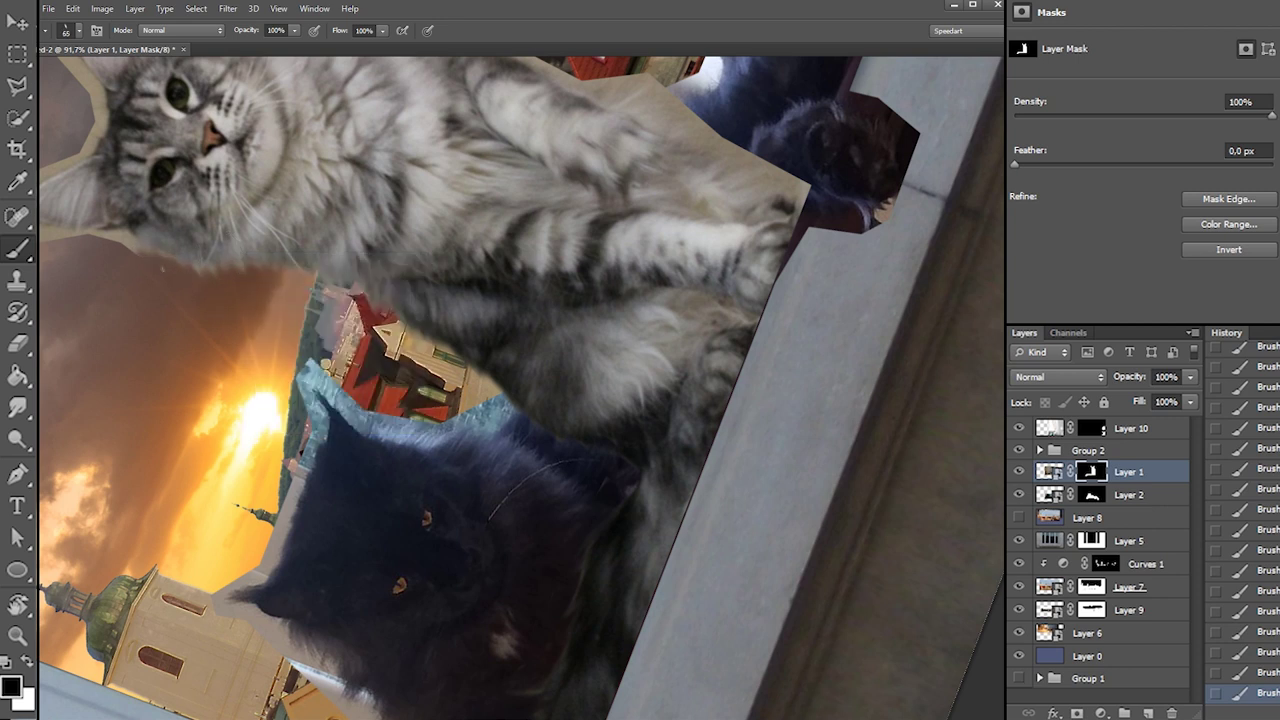
left_click_drag(168, 256, 228, 312)
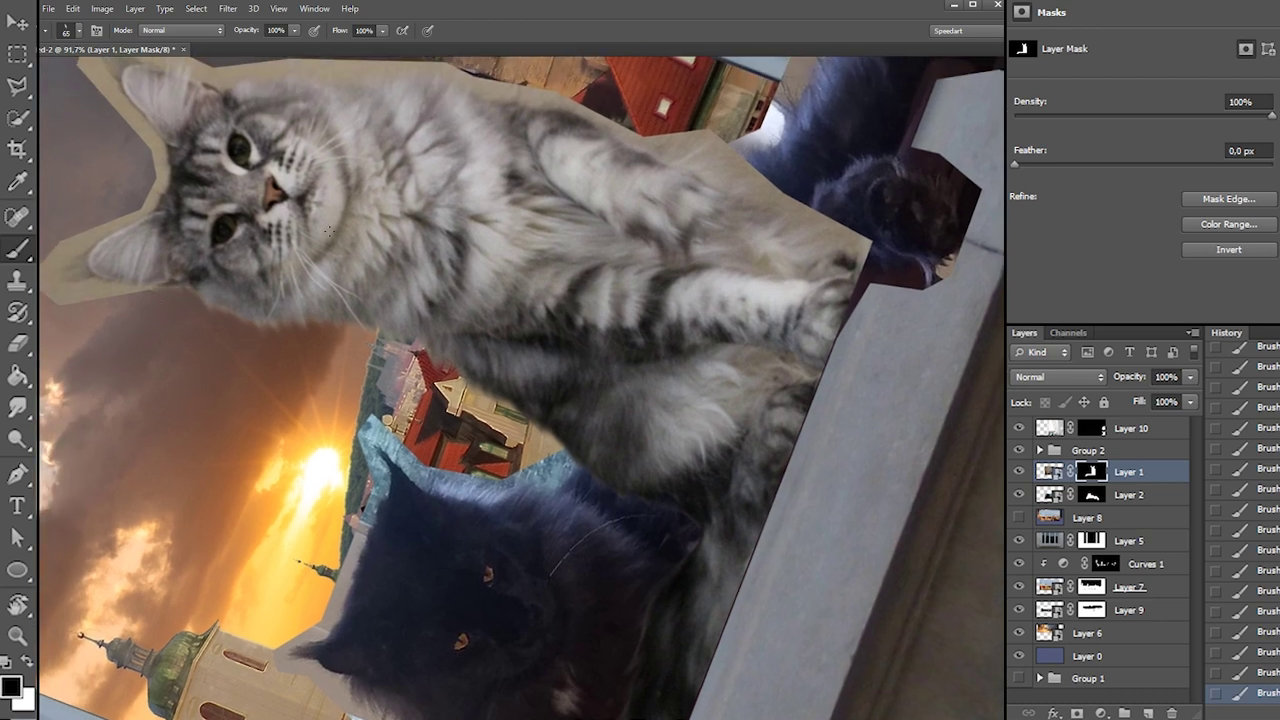
Mask out the beige background along the tabby cat's right side, from the paws up to the cheek
key("r")
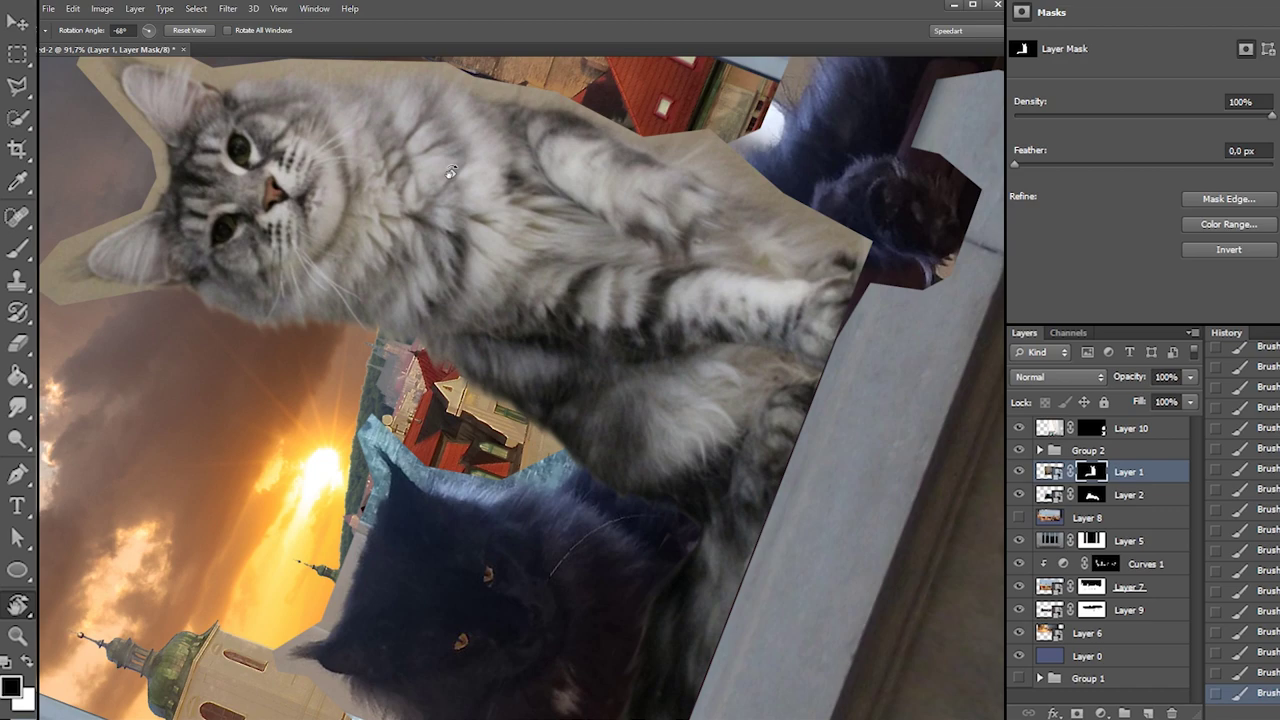
mouse_move(813, 258)
left_mouse_down()
mouse_move(840, 263)
mouse_move(857, 371)
mouse_move(809, 531)
mouse_move(721, 645)
mouse_move(650, 688)
left_mouse_up()
mouse_move(666, 561)
left_mouse_down()
mouse_move(646, 531)
mouse_move(432, 488)
left_mouse_up()
key("b")
mouse_move(424, 666)
left_mouse_down()
mouse_move(444, 646)
mouse_move(432, 680)
mouse_move(448, 600)
mouse_move(526, 512)
mouse_move(520, 468)
mouse_move(590, 268)
mouse_move(694, 391)
mouse_move(694, 509)
mouse_move(593, 511)
left_mouse_up()
key("ctrl+z")
key("r")
key("b")
mouse_move(515, 520)
left_mouse_down()
mouse_move(550, 440)
mouse_move(578, 414)
mouse_move(556, 426)
mouse_move(586, 384)
mouse_move(594, 391)
mouse_move(607, 336)
mouse_move(655, 298)
left_mouse_up()
Hide the beige background along the outer edge of the tabby's right ear and around its left ear
key("r")
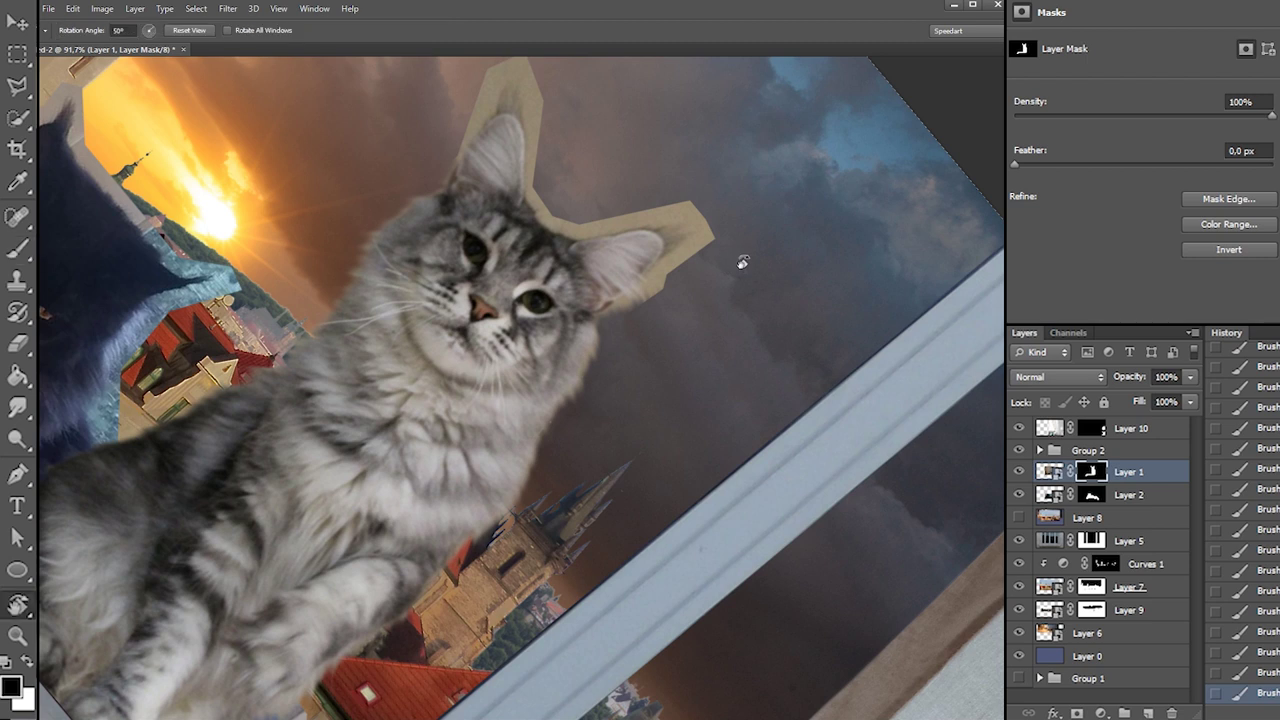
key("b")
left_click_drag(625, 322, 700, 245)
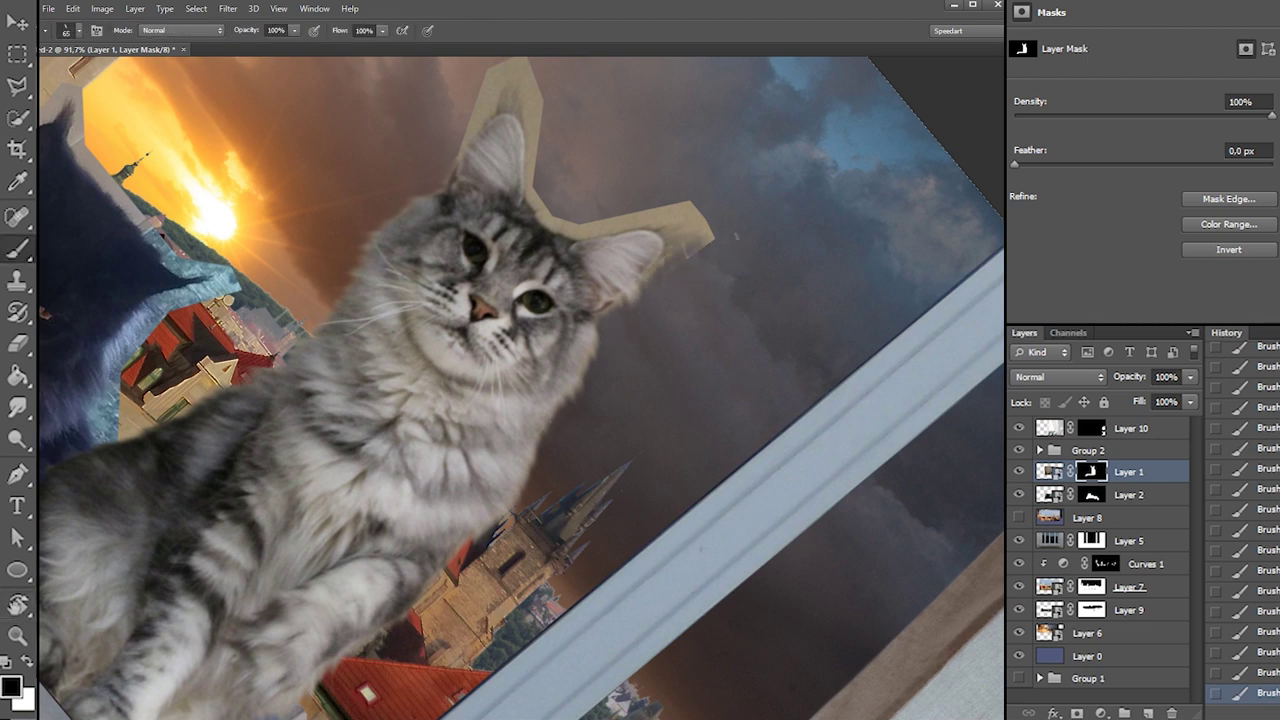
mouse_move(528, 88)
left_mouse_down()
mouse_move(532, 100)
mouse_move(486, 54)
mouse_move(405, 80)
left_mouse_up()
key("r")
mouse_move(428, 160)
left_mouse_down()
mouse_move(460, 260)
mouse_move(439, 237)
mouse_move(398, 222)
left_mouse_up()
key("b")
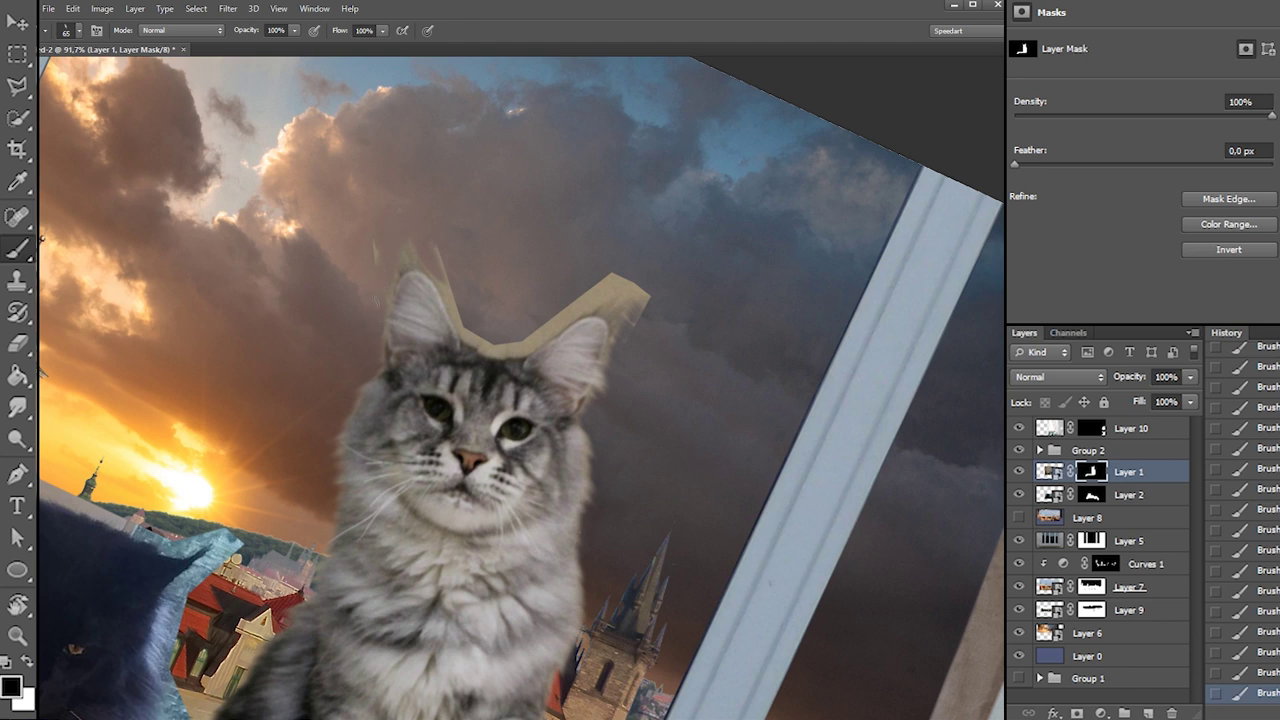
Mask out the beige strip along the left ear's inner edge and across the top of the tabby cat's head
mouse_move(443, 284)
left_mouse_down()
mouse_move(438, 298)
mouse_move(445, 288)
left_mouse_up()
key("ctrl+z")
left_click_drag(461, 329, 476, 341)
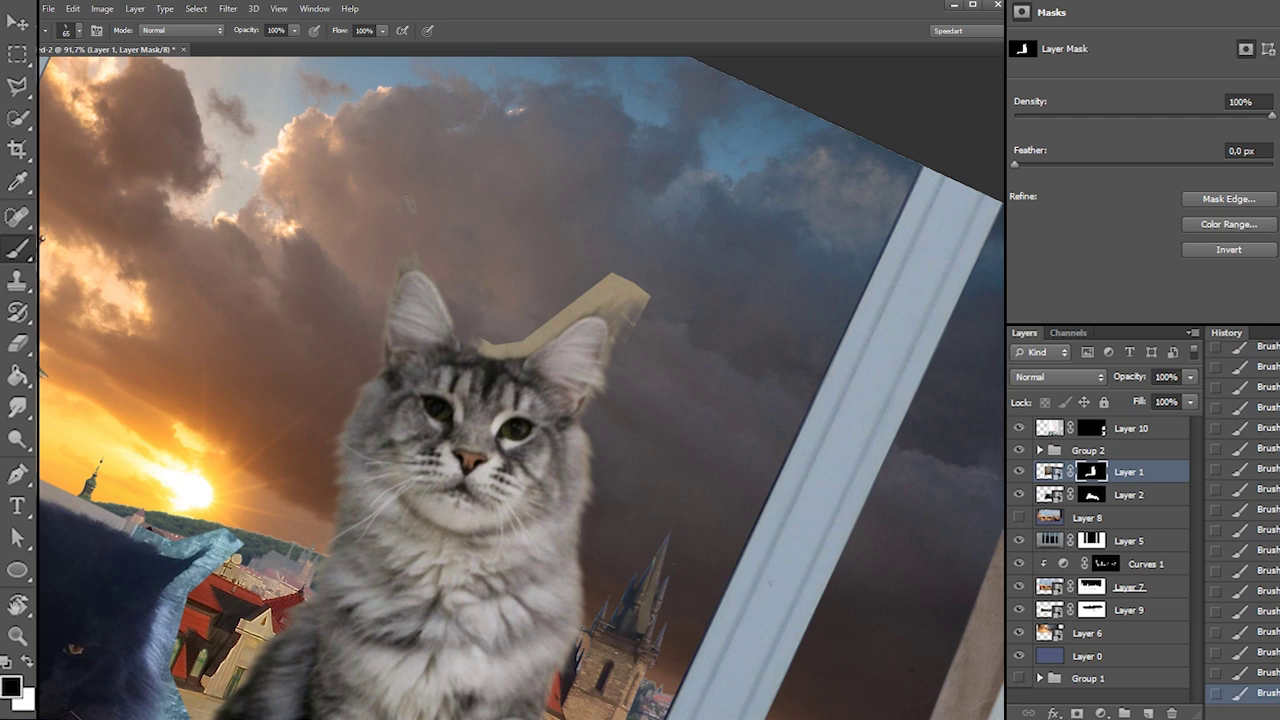
left_click_drag(478, 341, 536, 334)
Remove the last beige patch around the tip and inner edge of the tabby cat's right ear
key("r")
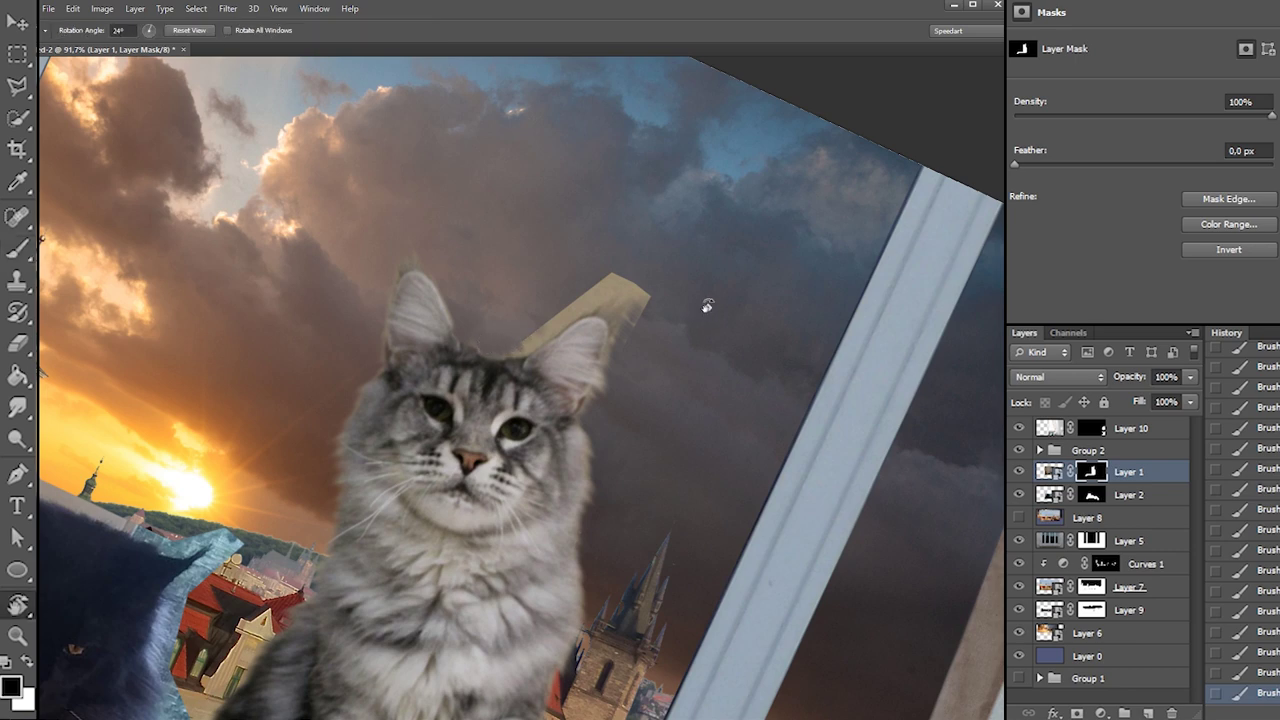
mouse_move(690, 308)
left_mouse_down()
mouse_move(500, 250)
mouse_move(490, 305)
left_mouse_up()
mouse_move(479, 256)
left_mouse_down()
mouse_move(449, 258)
mouse_move(508, 276)
mouse_move(489, 272)
mouse_move(501, 262)
mouse_move(441, 285)
mouse_move(442, 248)
left_mouse_up()
key("x")
key("x")
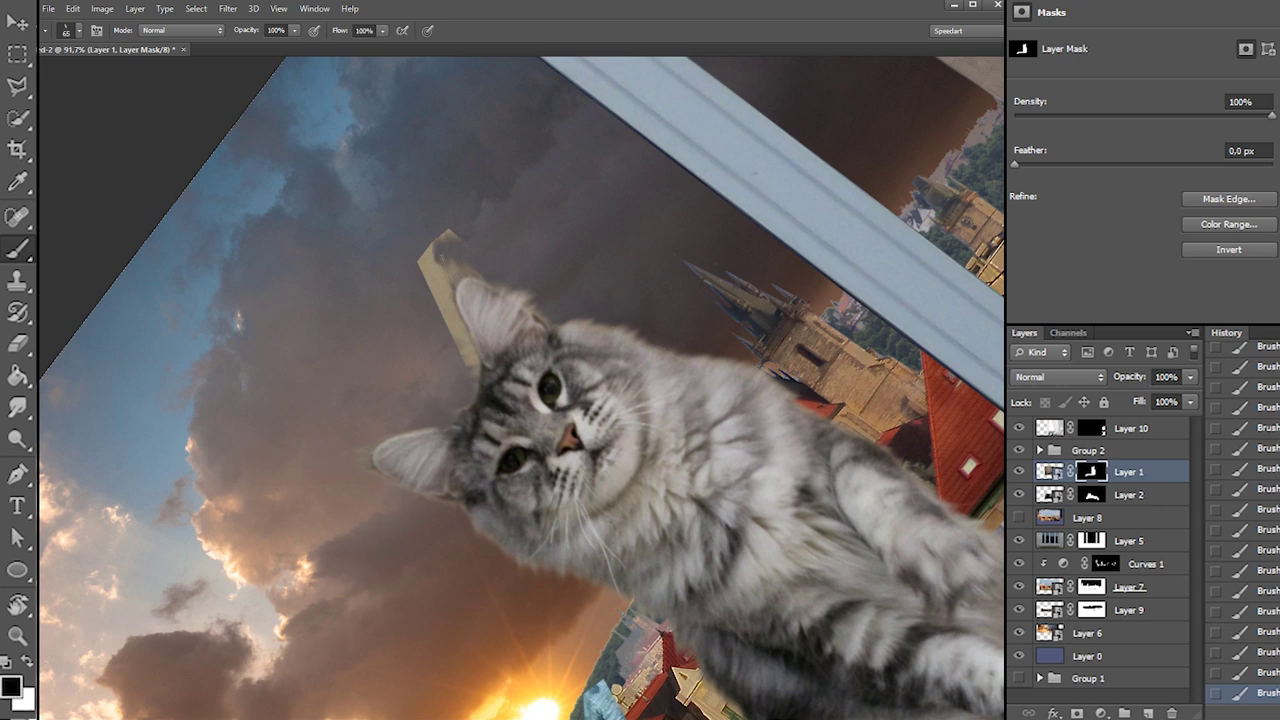
key("x")
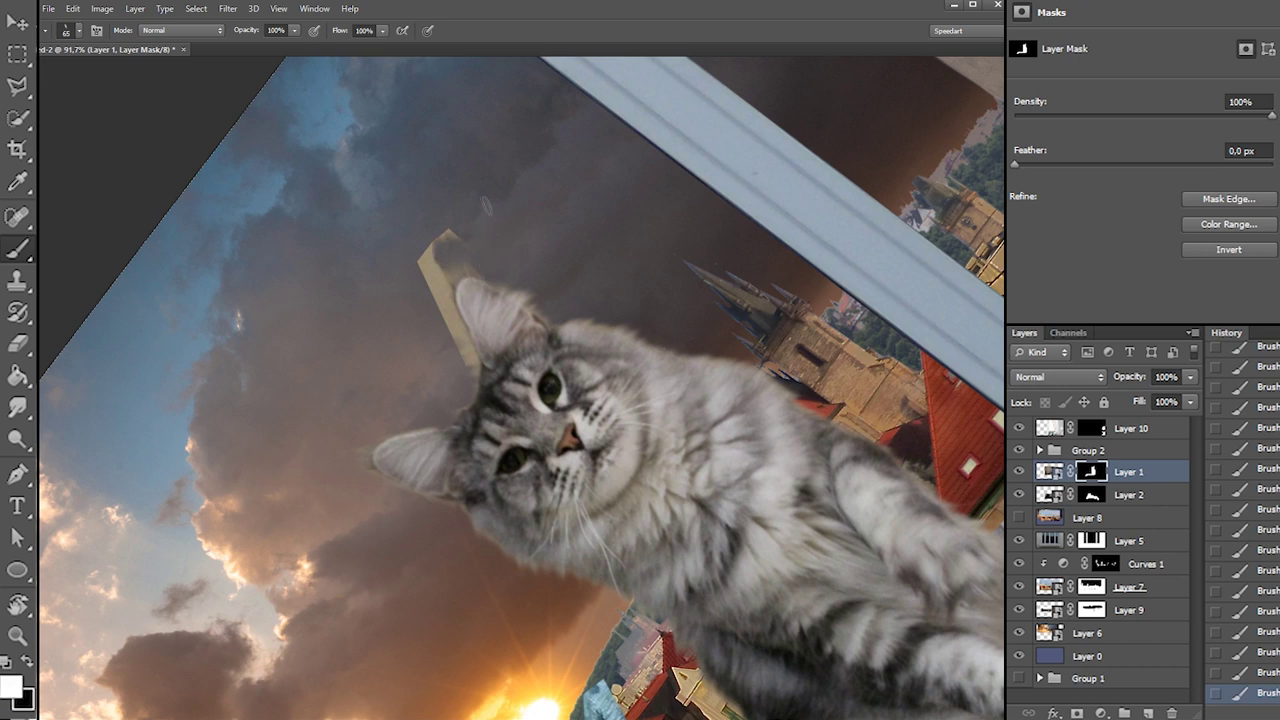
key("x")
mouse_move(450, 238)
left_mouse_down()
mouse_move(421, 249)
mouse_move(410, 305)
mouse_move(433, 231)
mouse_move(465, 290)
mouse_move(429, 267)
mouse_move(467, 360)
mouse_move(434, 296)
left_mouse_up()
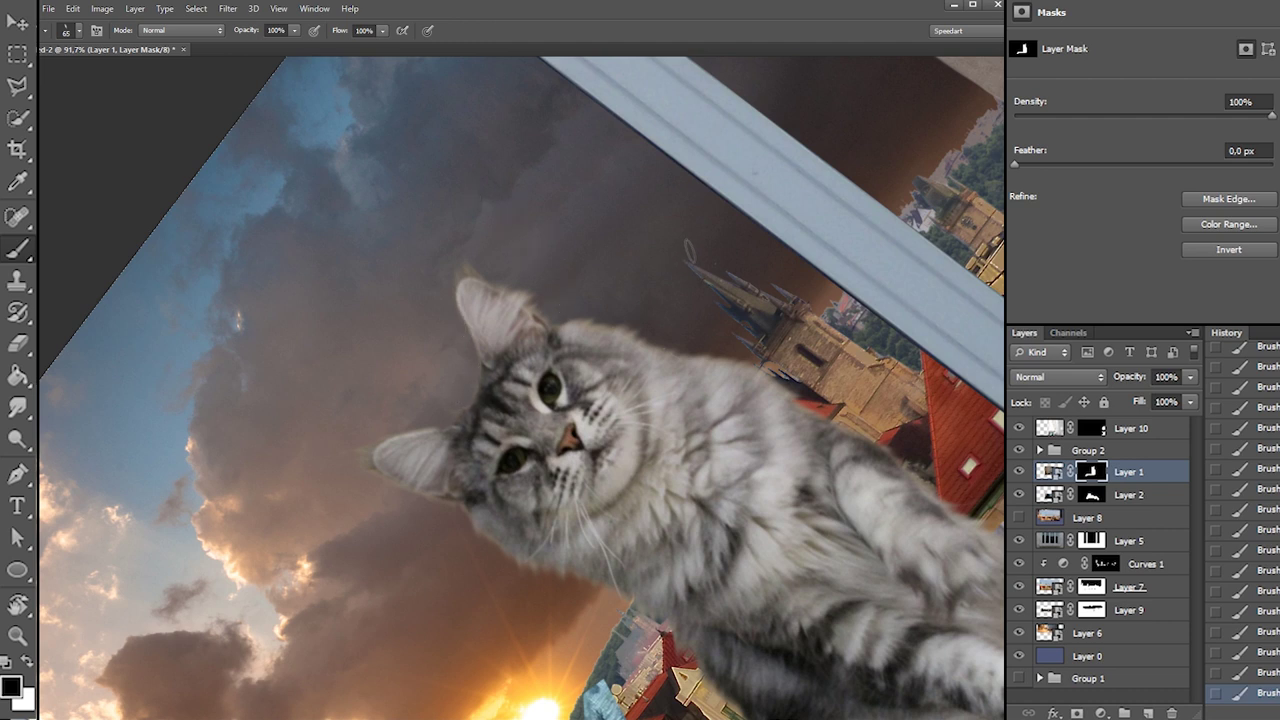
Try a mask stroke just below the tabby cat's front paws and undo it
key("r")
left_click_drag(702, 268, 754, 487)
left_click_drag(717, 327, 657, 365)
key("h")
mouse_move(610, 415)
left_mouse_down()
mouse_move(669, 311)
mouse_move(583, 420)
mouse_move(598, 435)
left_mouse_up()
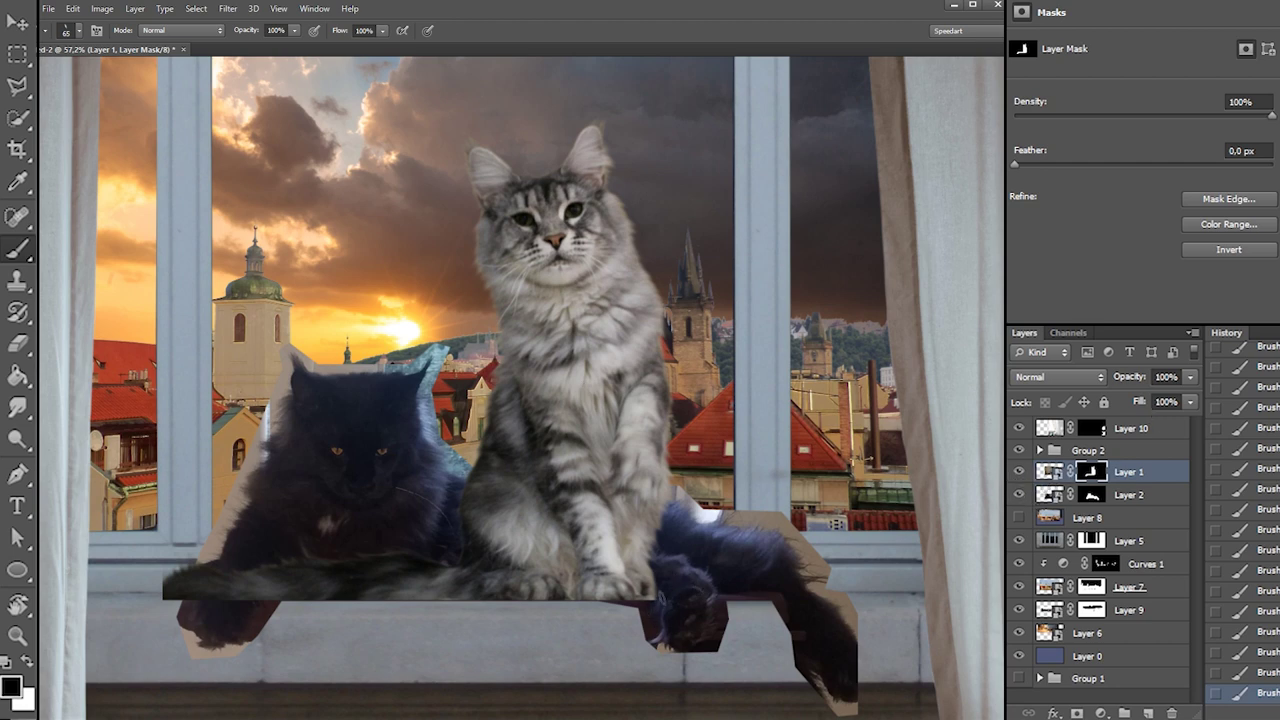
left_click_drag(658, 613, 657, 603)
key("ctrl+z")
Duplicate the solid blue Layer 0 and place the copy directly beneath Layer 2, behind both cats
left_click(1091, 494)
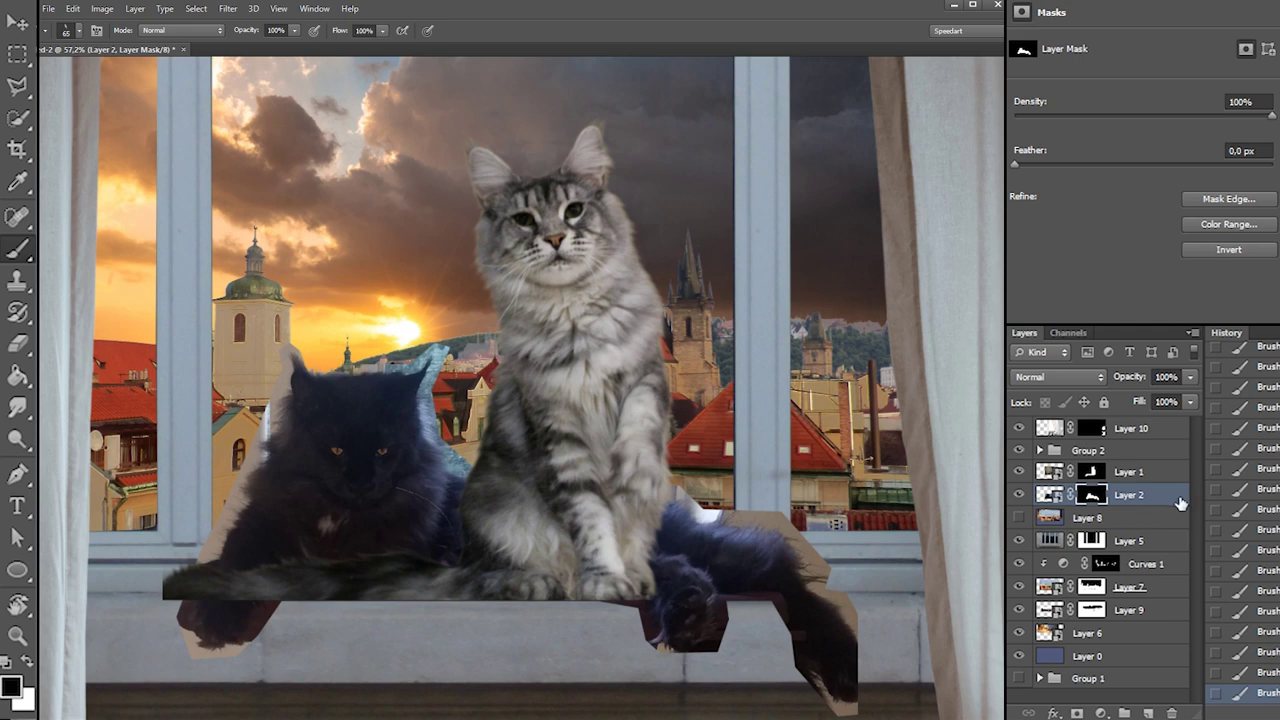
left_click_drag(1090, 658, 1094, 518)
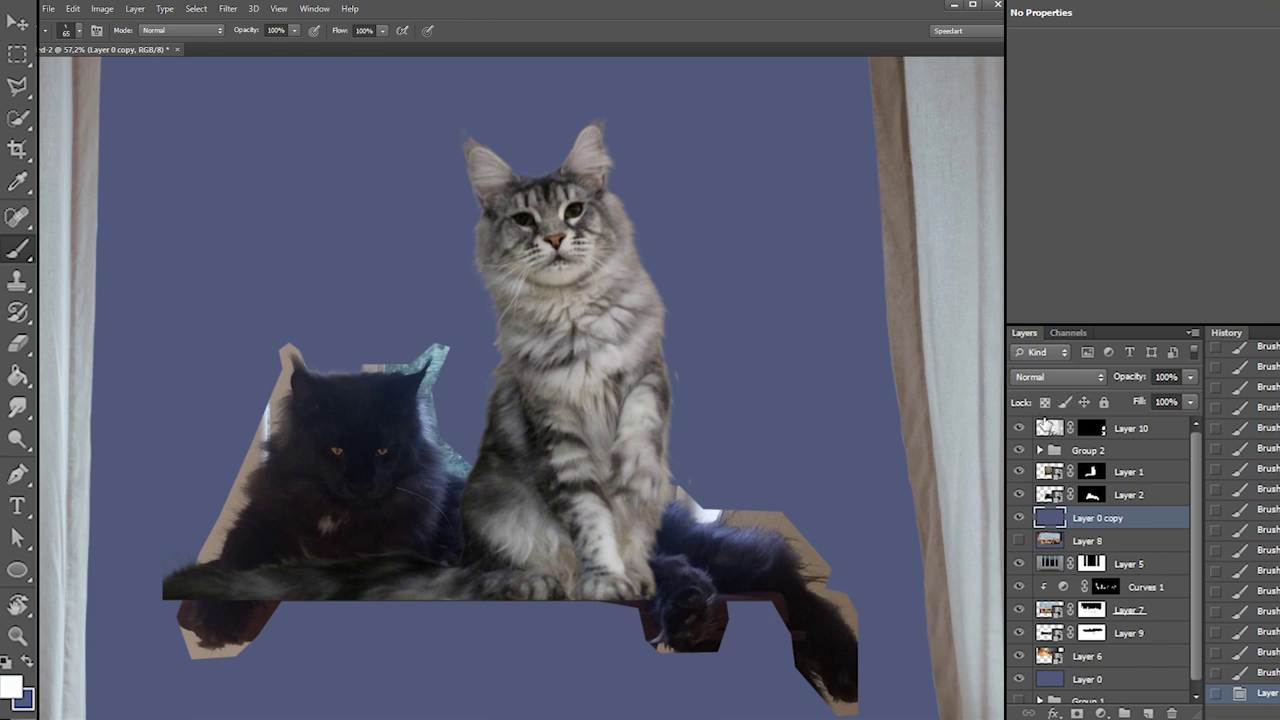
Mask out the stray beige patch beside the tabby cat's chest on Layer 1's mask
left_click(1091, 471)
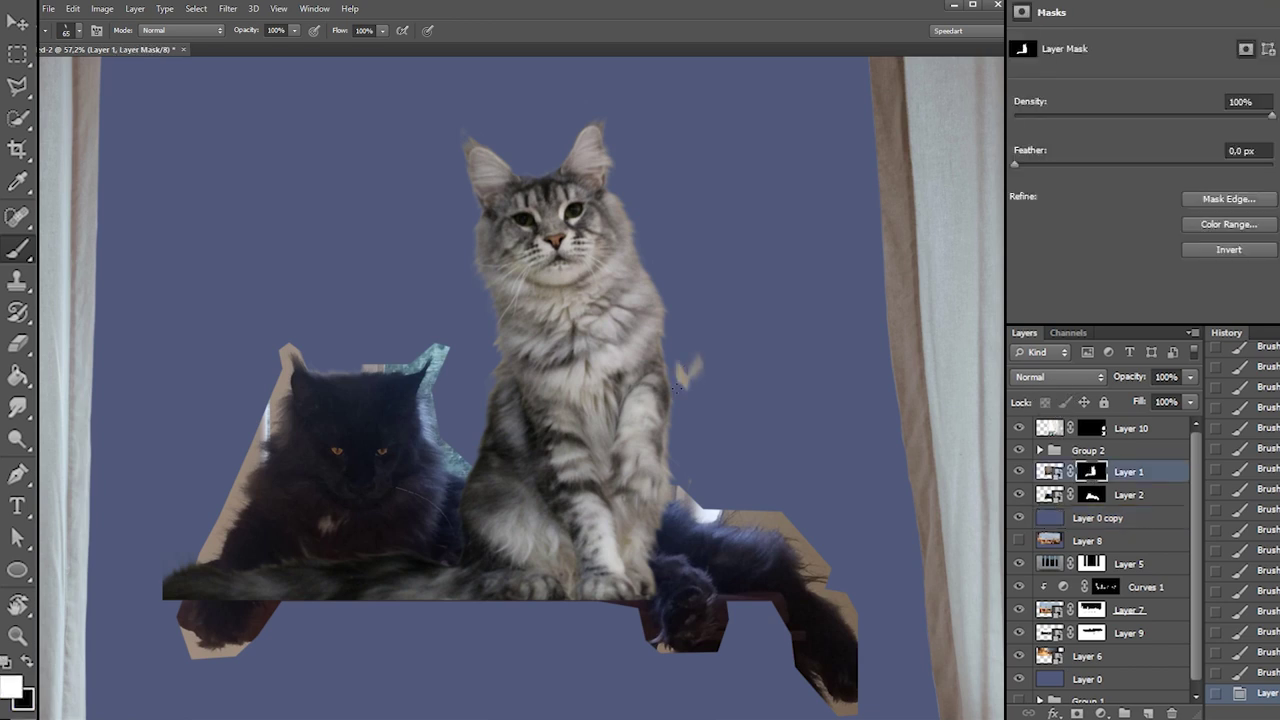
key("x")
left_click_drag(680, 378, 687, 477)
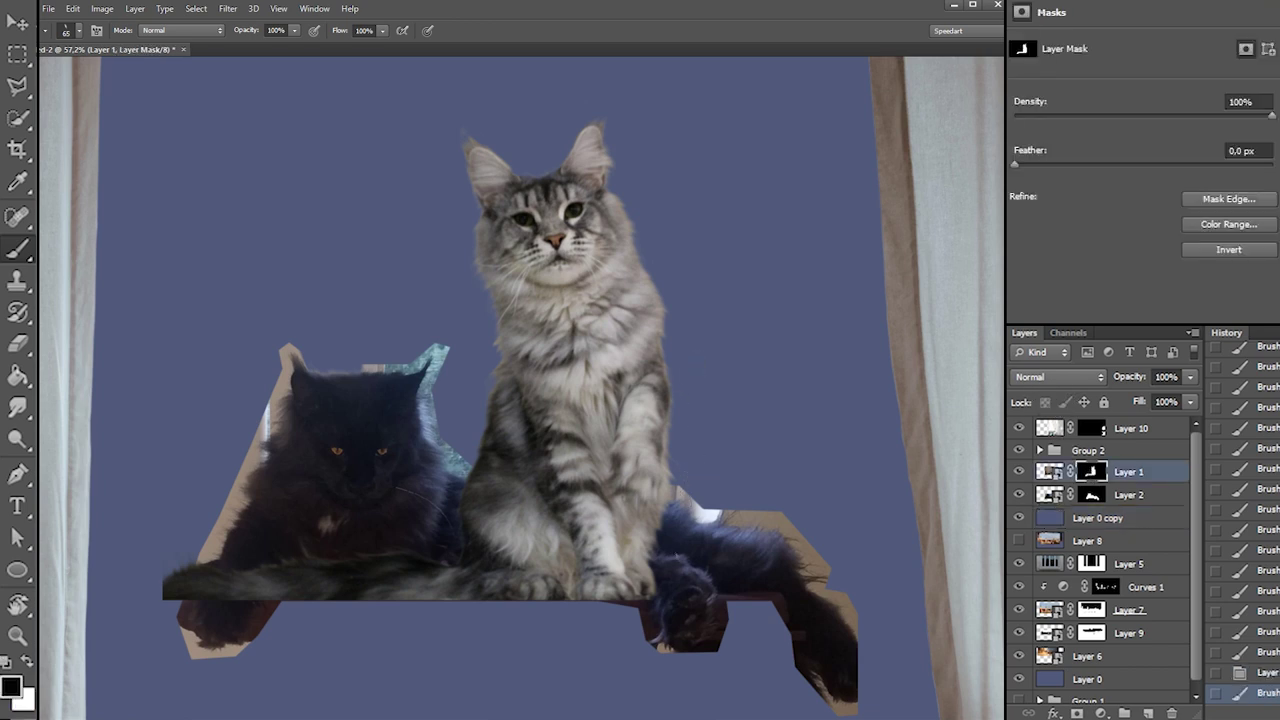
On Layer 2's mask, trim the backdrop remnants above the black cat's head and ear tip
left_click(1091, 494)
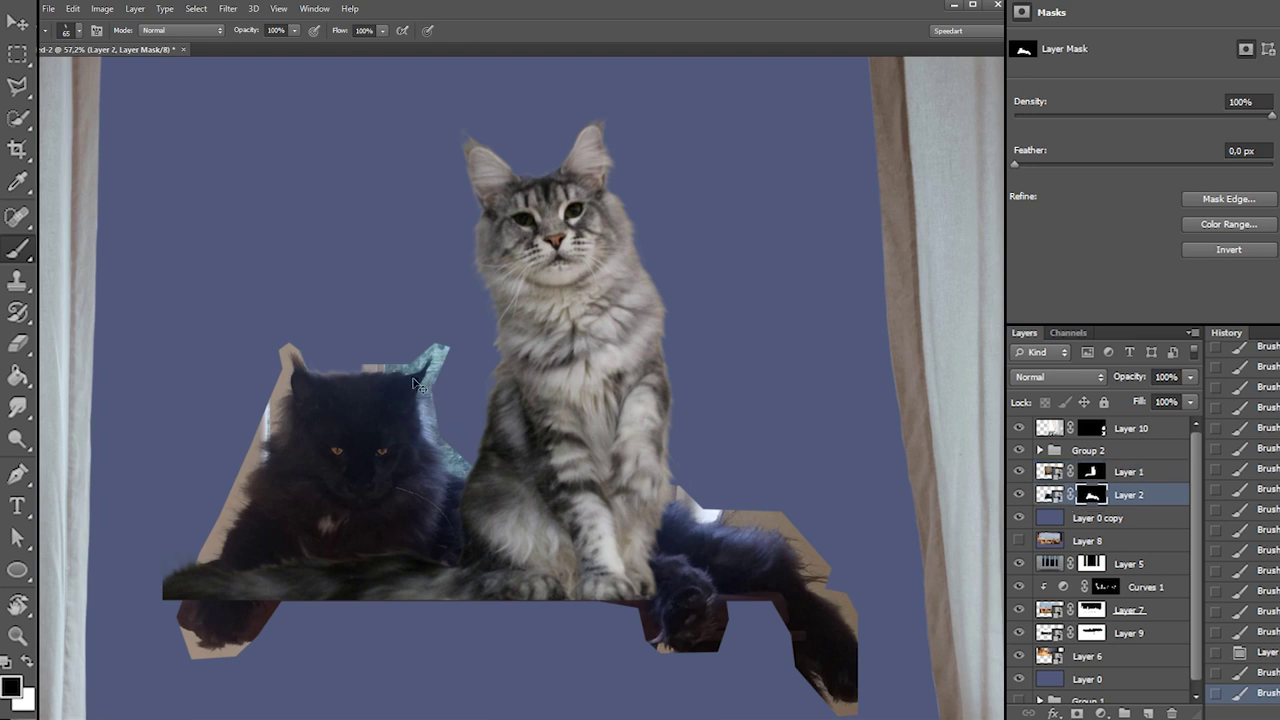
left_click_drag(288, 345, 293, 350)
key("ctrl+z")
left_click(299, 350)
left_click(325, 346)
left_click(374, 360)
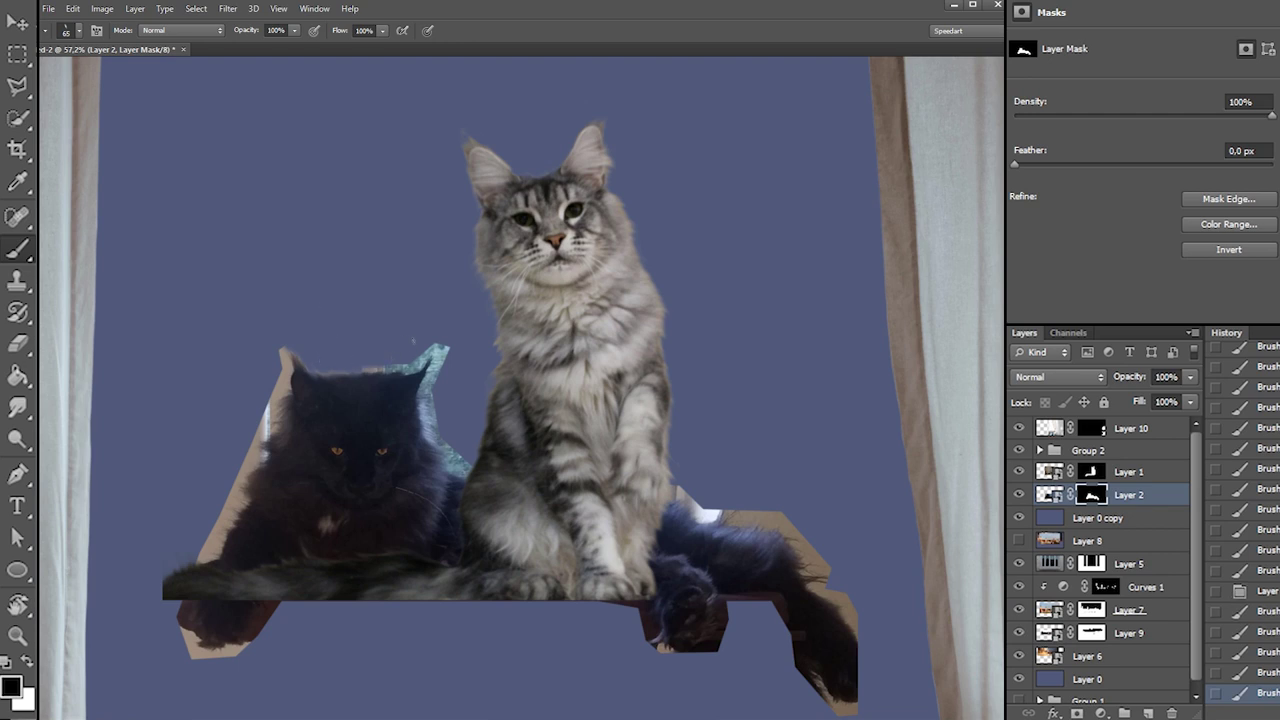
left_click(435, 412)
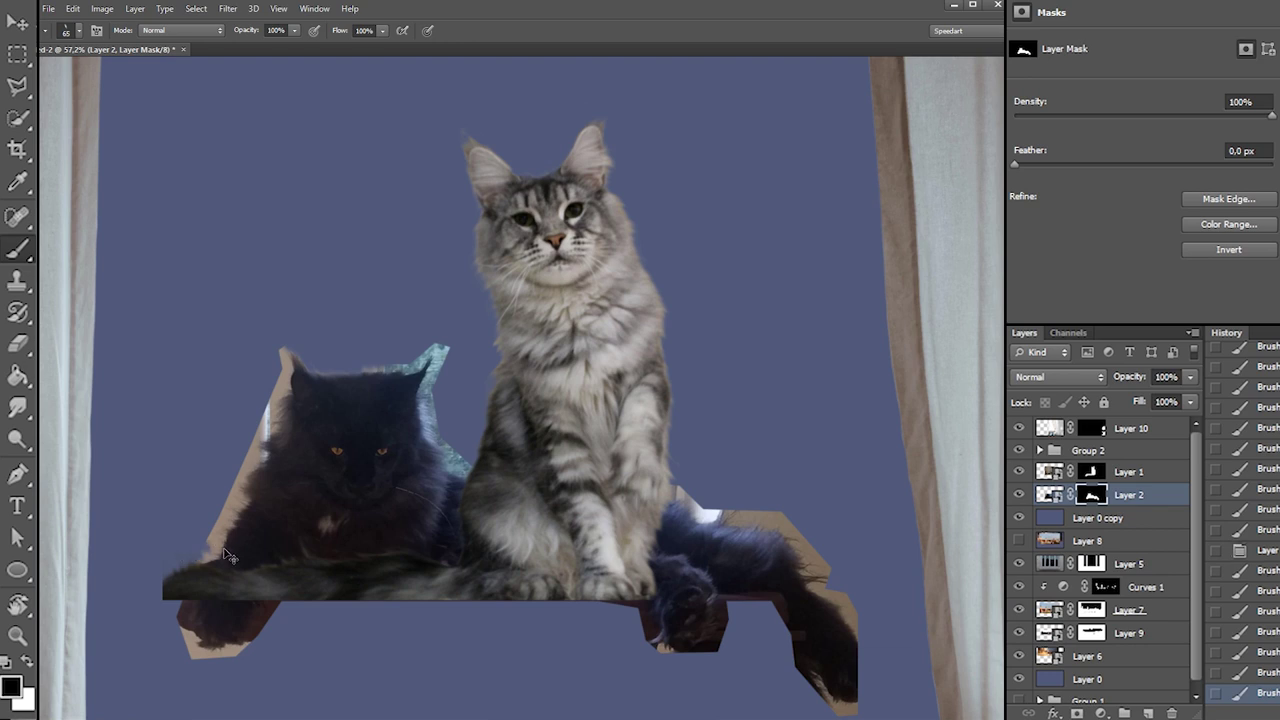
Hide Layer 1 and mask out the beige and sill remnants below the black cat's outstretched front paw
left_click(1019, 471)
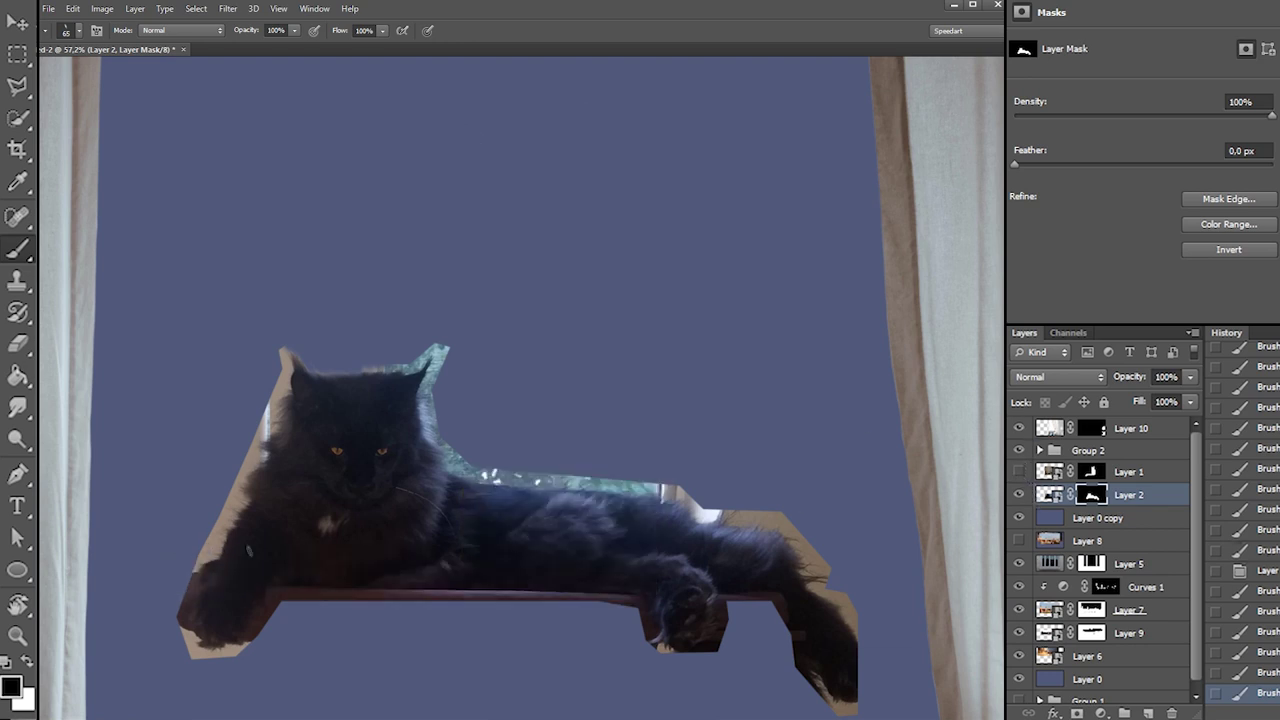
mouse_move(195, 541)
left_mouse_down()
mouse_move(180, 604)
mouse_move(190, 608)
mouse_move(172, 628)
mouse_move(205, 669)
mouse_move(249, 651)
mouse_move(283, 594)
mouse_move(341, 604)
left_mouse_up()
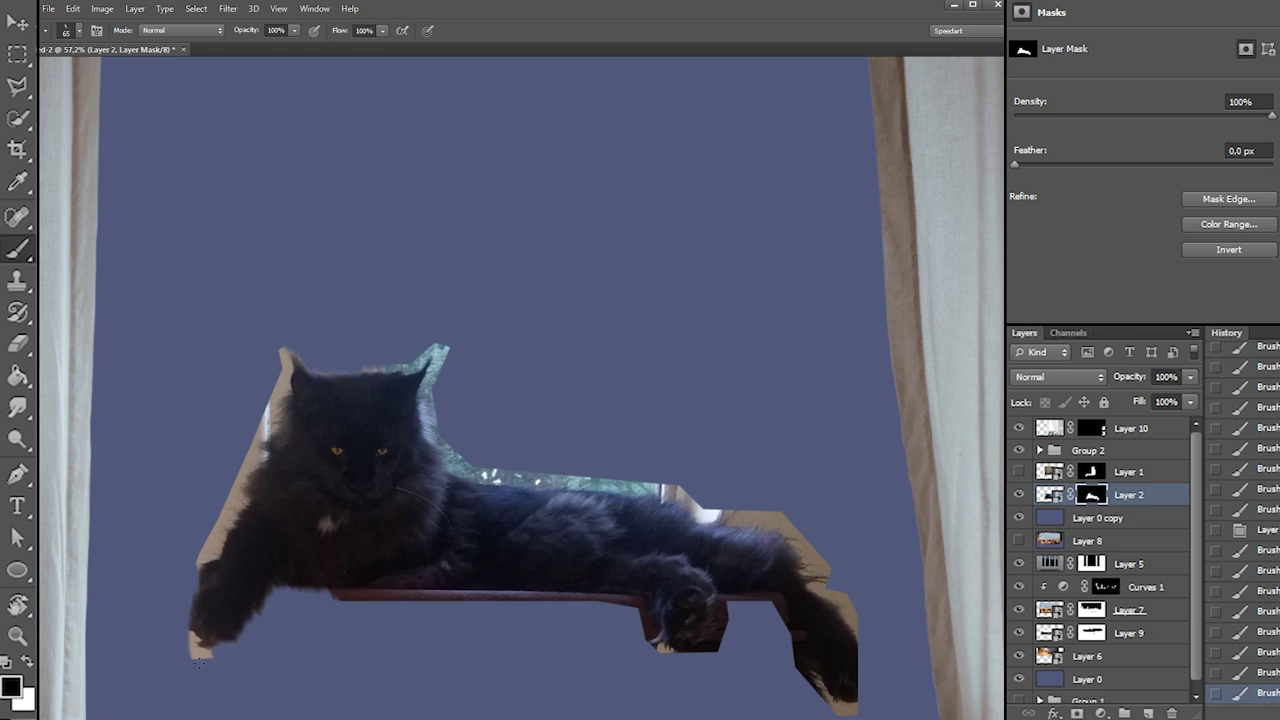
left_click(193, 634)
Mask out the dark window sill remnants on both sides of the black cat's hanging hind paw
mouse_move(696, 657)
left_mouse_down()
mouse_move(725, 632)
mouse_move(726, 587)
mouse_move(738, 604)
mouse_move(776, 606)
mouse_move(787, 627)
left_mouse_up()
key("x")
key("x")
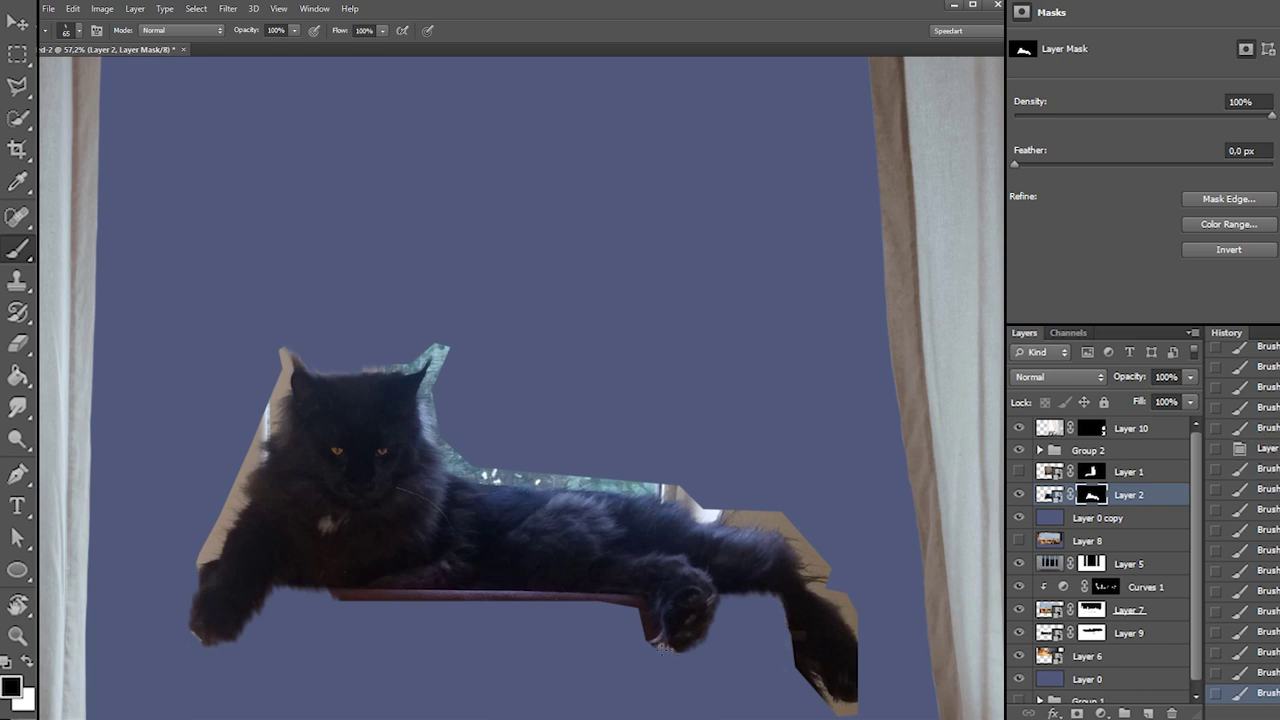
mouse_move(654, 640)
left_mouse_down()
mouse_move(658, 622)
mouse_move(650, 630)
mouse_move(612, 601)
mouse_move(482, 594)
left_mouse_up()
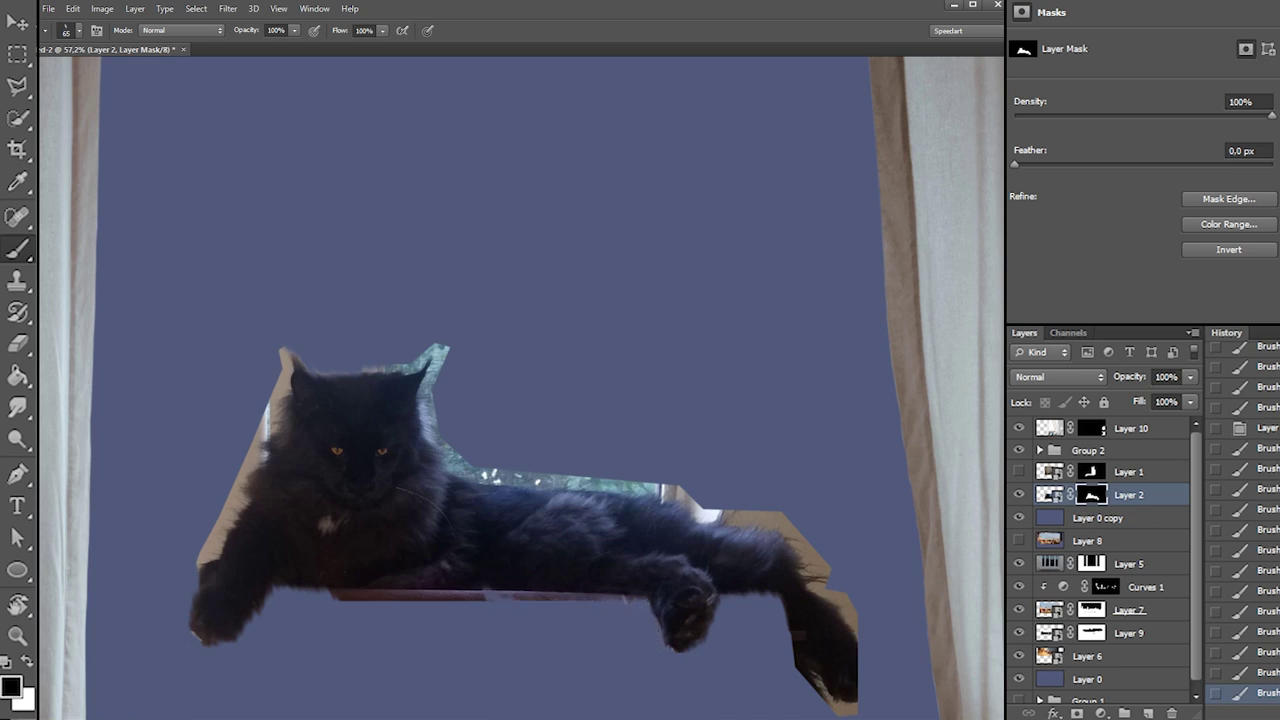
Mask out the reddish sill strip beneath the black cat's belly using a 60 px soft brush
right_click(633, 616)
left_click(588, 606)
left_click_drag(336, 604, 392, 602)
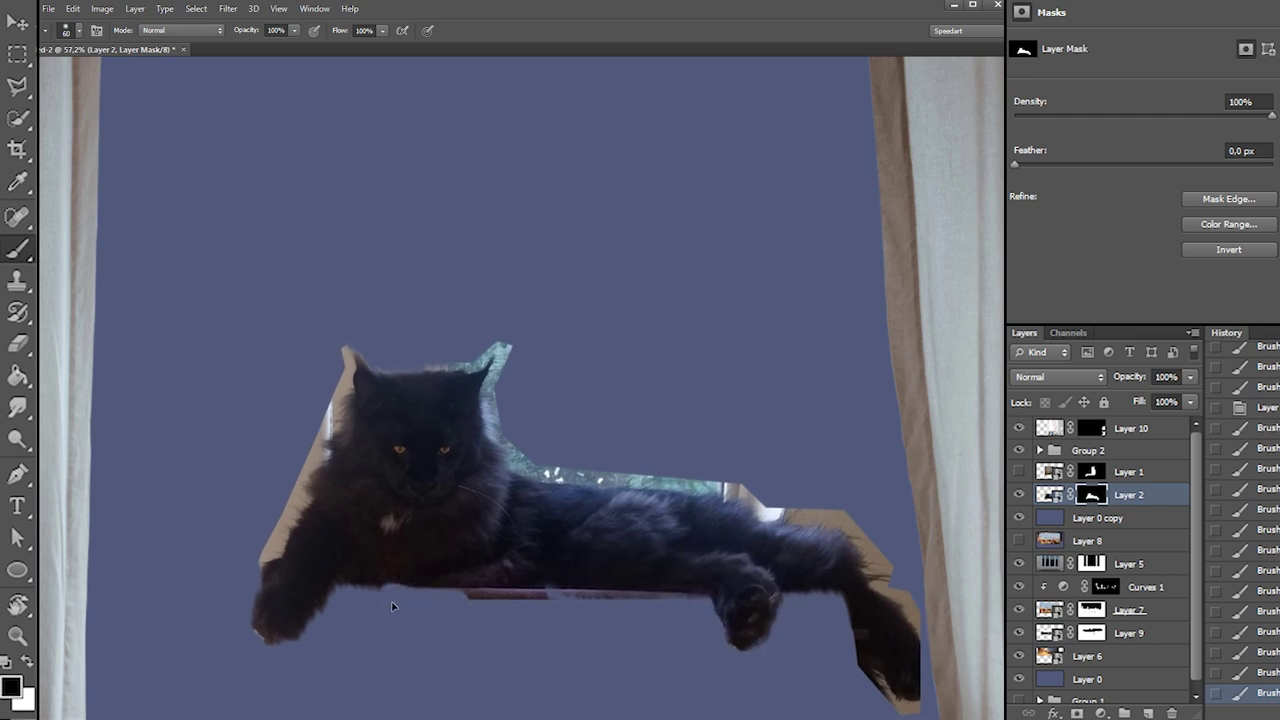
key("ctrl+z")
key("x")
mouse_move(320, 579)
left_mouse_down()
mouse_move(387, 571)
mouse_move(391, 603)
mouse_move(596, 609)
left_mouse_up()
key("x")
key("x")
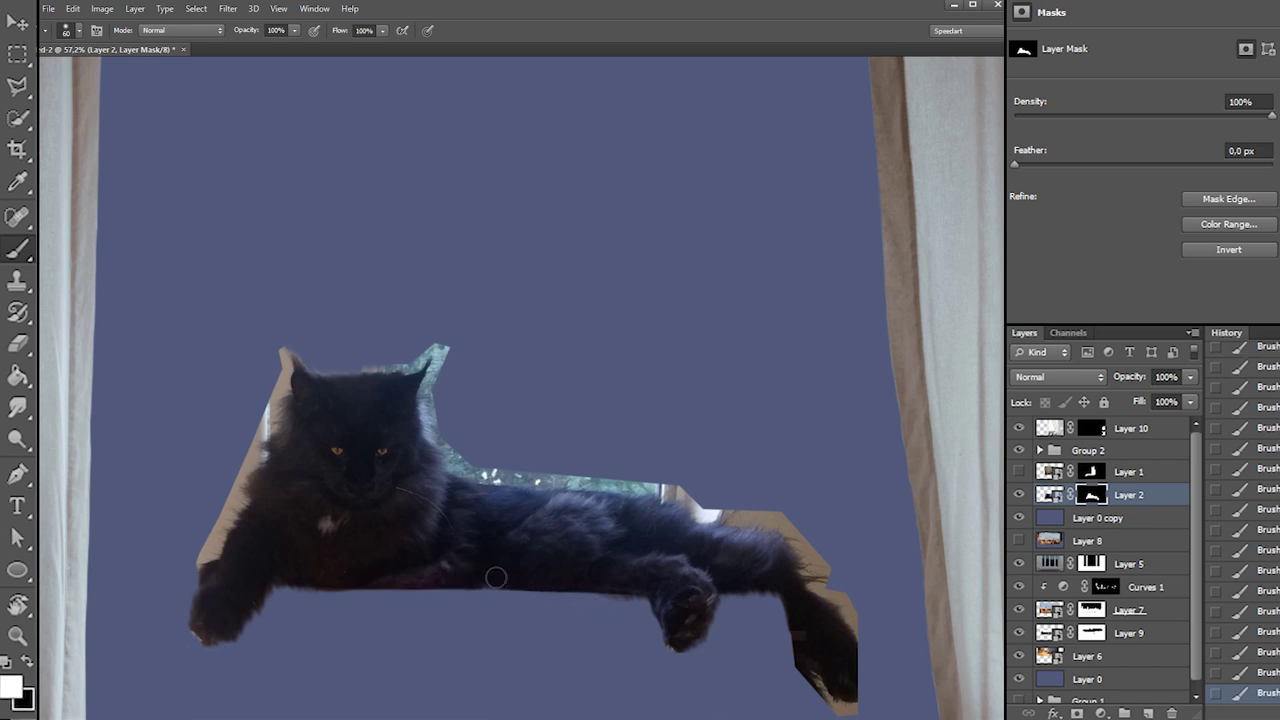
key("x")
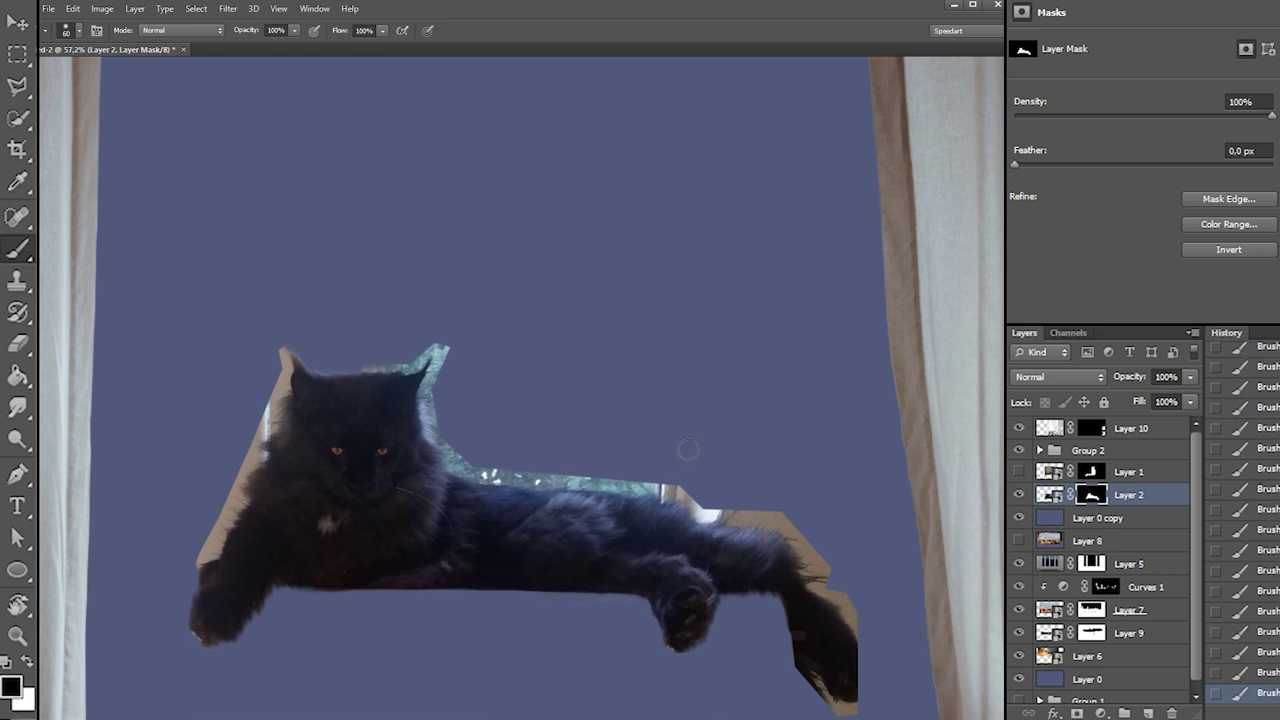
key("ctrl+z")
Mask out the beige remnants along the underside and tip of the black cat's tail with a 50 px fur brush
mouse_move(804, 674)
left_mouse_down()
mouse_move(741, 565)
mouse_move(850, 545)
left_mouse_up()
key("r")
left_click_drag(857, 488, 818, 392)
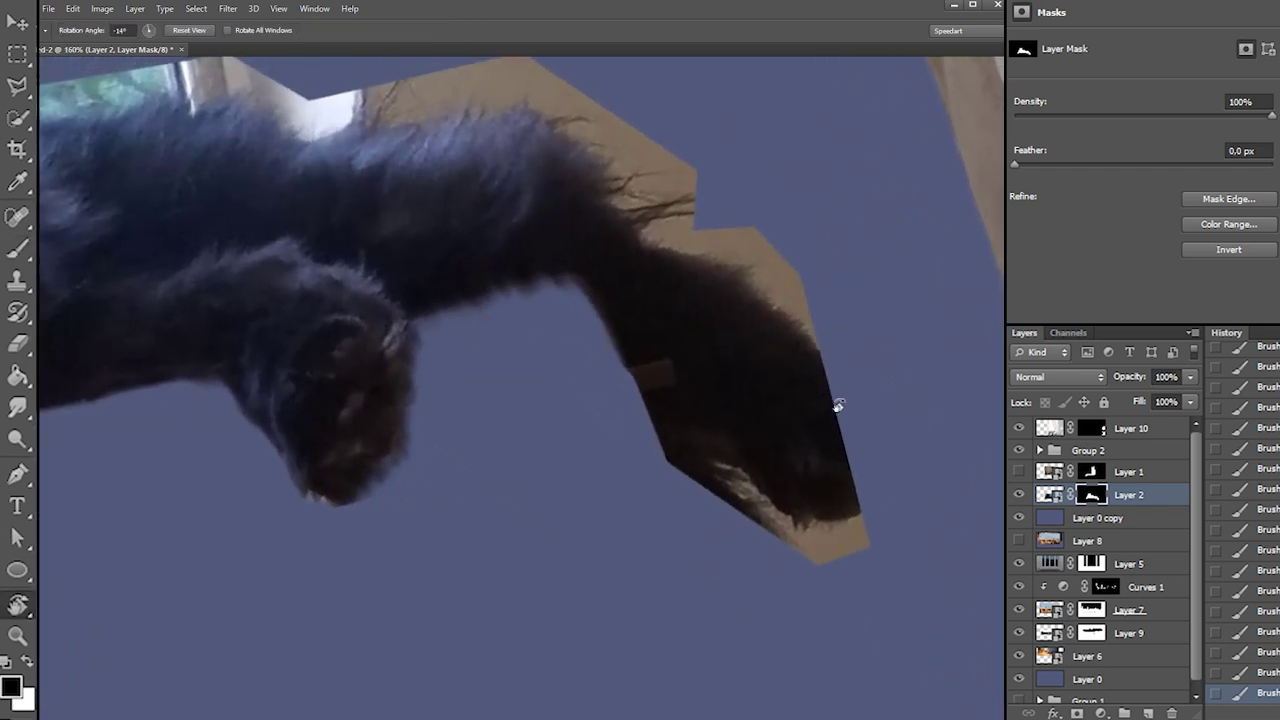
key("b")
right_click(800, 430)
left_click(869, 598)
left_click(835, 470)
mouse_move(650, 469)
left_mouse_down()
mouse_move(720, 482)
mouse_move(686, 467)
mouse_move(645, 406)
mouse_move(656, 433)
mouse_move(704, 462)
mouse_move(715, 454)
mouse_move(748, 509)
mouse_move(835, 549)
mouse_move(807, 541)
mouse_move(885, 525)
mouse_move(831, 545)
mouse_move(747, 512)
mouse_move(816, 547)
mouse_move(831, 539)
mouse_move(692, 508)
left_mouse_up()
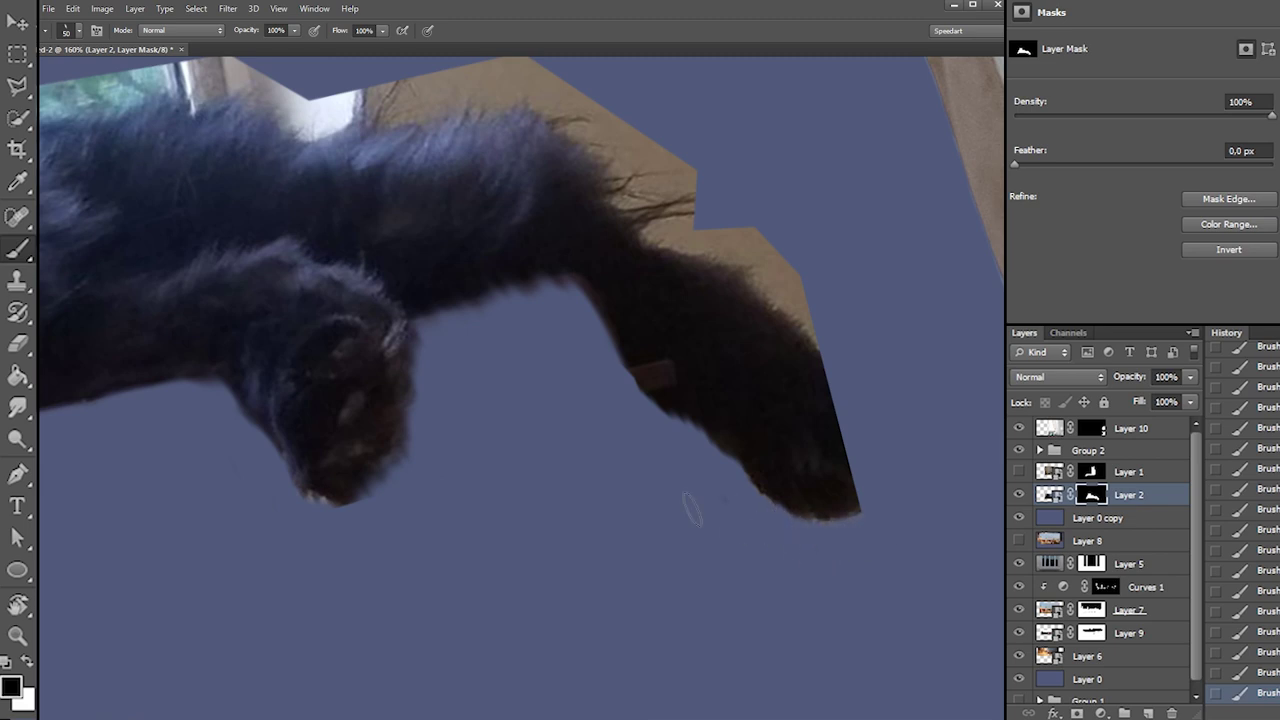
Refine the mask edge around the tip and outer side of the black cat's outstretched front paw
key("r")
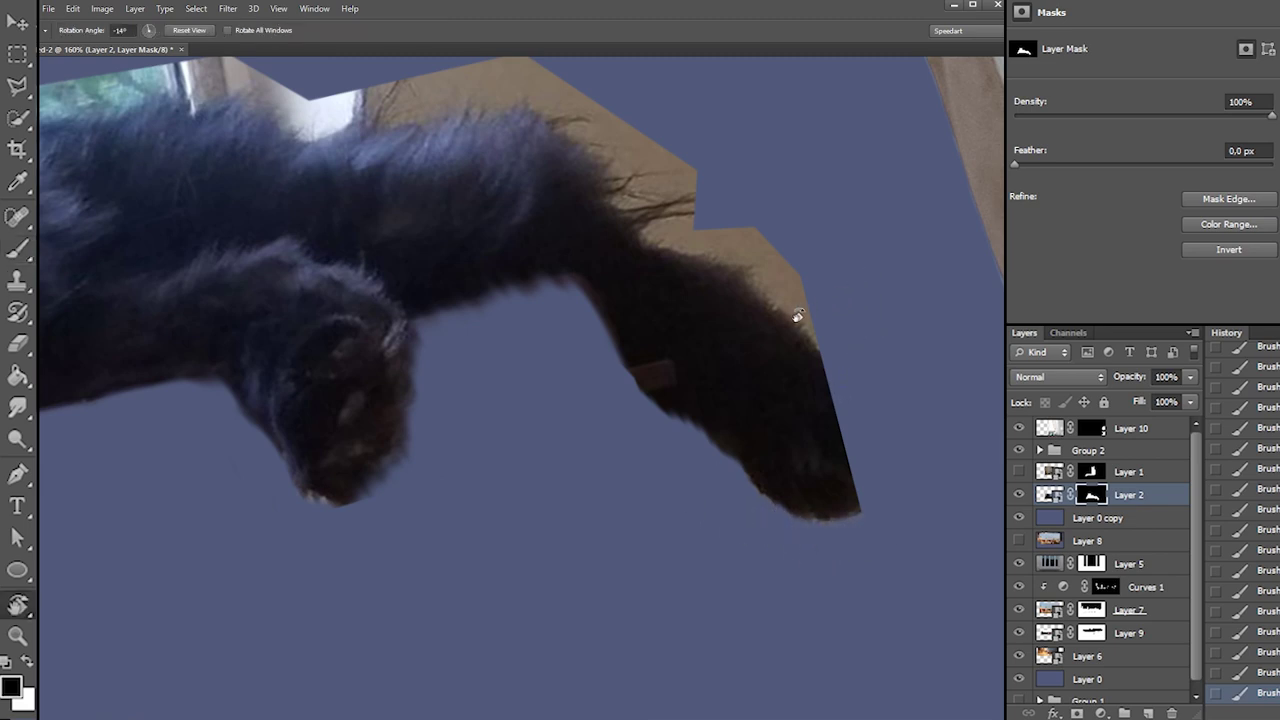
mouse_move(273, 574)
left_mouse_down()
mouse_move(816, 406)
mouse_move(931, 466)
left_mouse_up()
left_click_drag(466, 491, 546, 540)
key("b")
key("r")
mouse_move(350, 592)
left_mouse_down()
mouse_move(463, 629)
mouse_move(445, 645)
left_mouse_up()
key("b")
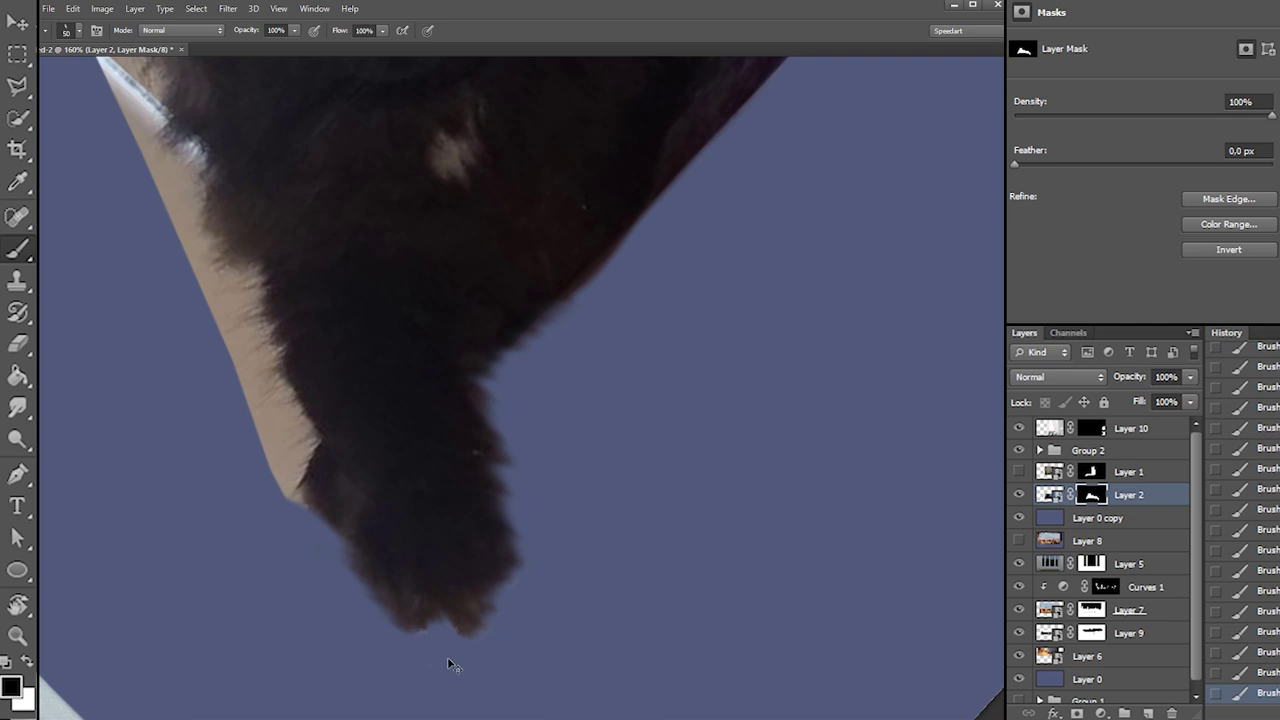
key("r")
mouse_move(432, 662)
left_mouse_down()
mouse_move(594, 614)
mouse_move(637, 463)
mouse_move(668, 432)
left_mouse_up()
key("b")
key("r")
key("b")
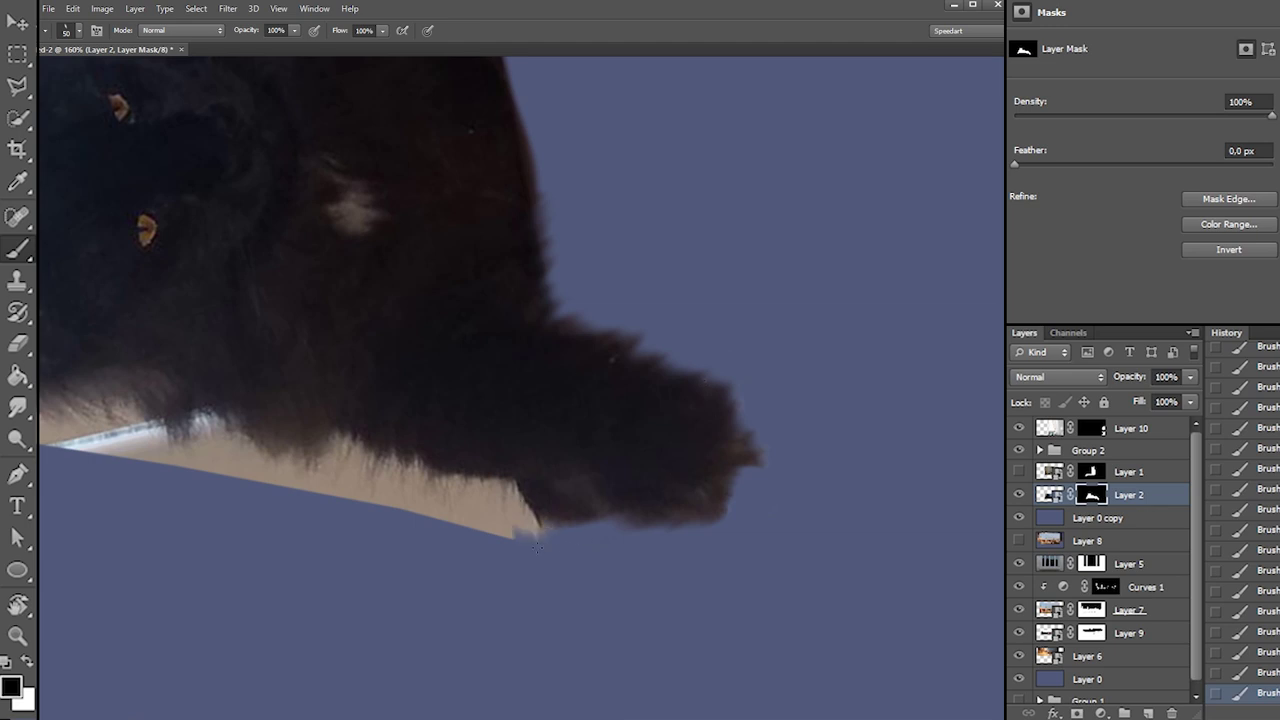
key("x")
mouse_move(590, 513)
left_mouse_down()
mouse_move(616, 507)
mouse_move(600, 564)
left_mouse_up()
key("ctrl+z")
key("x")
Mask out the beige strip along the black cat's front leg, shoulder and cheek up to the ear
mouse_move(520, 549)
left_mouse_down()
mouse_move(475, 507)
mouse_move(444, 509)
mouse_move(457, 545)
mouse_move(440, 498)
mouse_move(424, 495)
mouse_move(467, 546)
mouse_move(363, 515)
mouse_move(364, 500)
mouse_move(515, 545)
mouse_move(610, 507)
mouse_move(598, 490)
mouse_move(516, 522)
mouse_move(534, 503)
mouse_move(531, 460)
mouse_move(561, 484)
mouse_move(553, 476)
mouse_move(586, 461)
mouse_move(641, 463)
mouse_move(520, 513)
mouse_move(630, 460)
mouse_move(534, 461)
mouse_move(670, 461)
mouse_move(585, 453)
mouse_move(680, 453)
left_mouse_up()
key("r")
key("b")
key("r")
key("b")
mouse_move(500, 505)
left_mouse_down()
mouse_move(435, 505)
mouse_move(431, 493)
mouse_move(410, 500)
mouse_move(415, 520)
mouse_move(435, 455)
mouse_move(398, 497)
mouse_move(386, 482)
mouse_move(368, 515)
mouse_move(336, 508)
mouse_move(255, 540)
mouse_move(284, 523)
mouse_move(415, 511)
left_mouse_up()
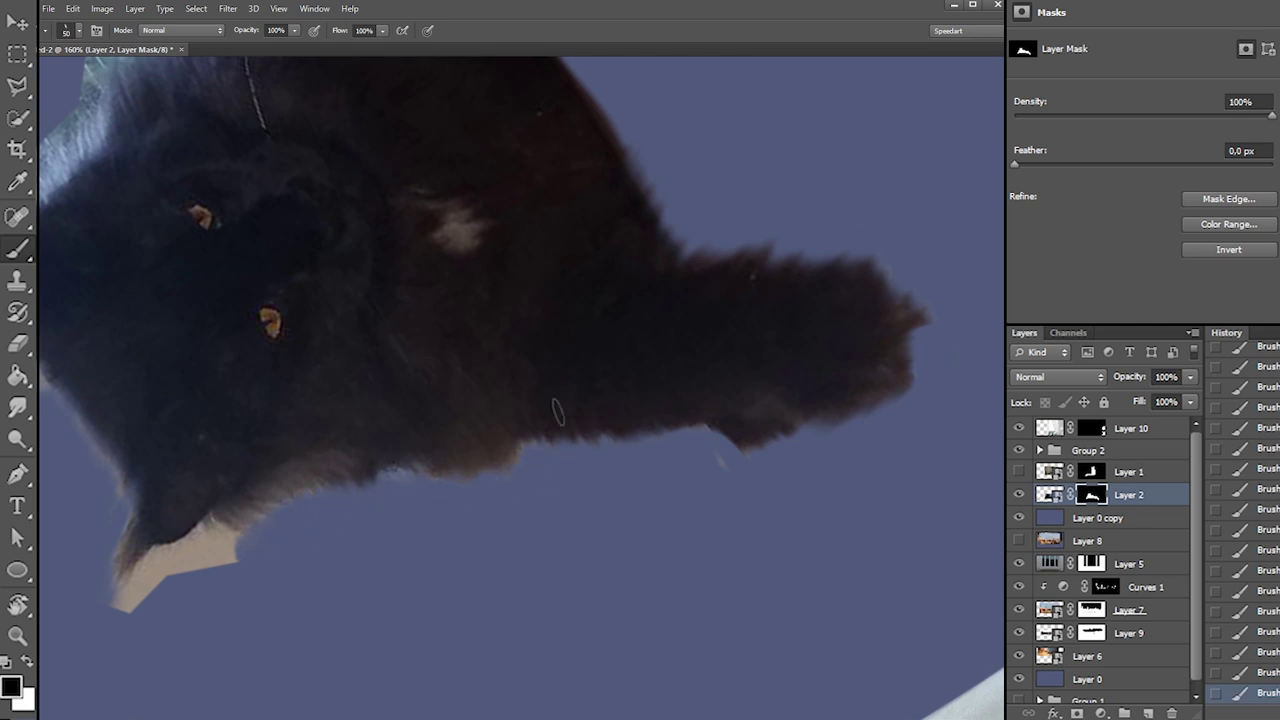
Mask out the beige patch around the black cat's ear beside the cleaned cheek, finishing with a 16 px brush
key("r")
mouse_move(212, 614)
left_mouse_down()
mouse_move(123, 491)
mouse_move(229, 500)
mouse_move(328, 484)
mouse_move(270, 494)
mouse_move(308, 490)
left_mouse_up()
right_click(321, 413)
left_click(439, 500)
mouse_move(372, 447)
left_mouse_down()
mouse_move(205, 478)
mouse_move(276, 479)
left_mouse_up()
right_click(323, 434)
left_click(342, 498)
left_click(311, 457)
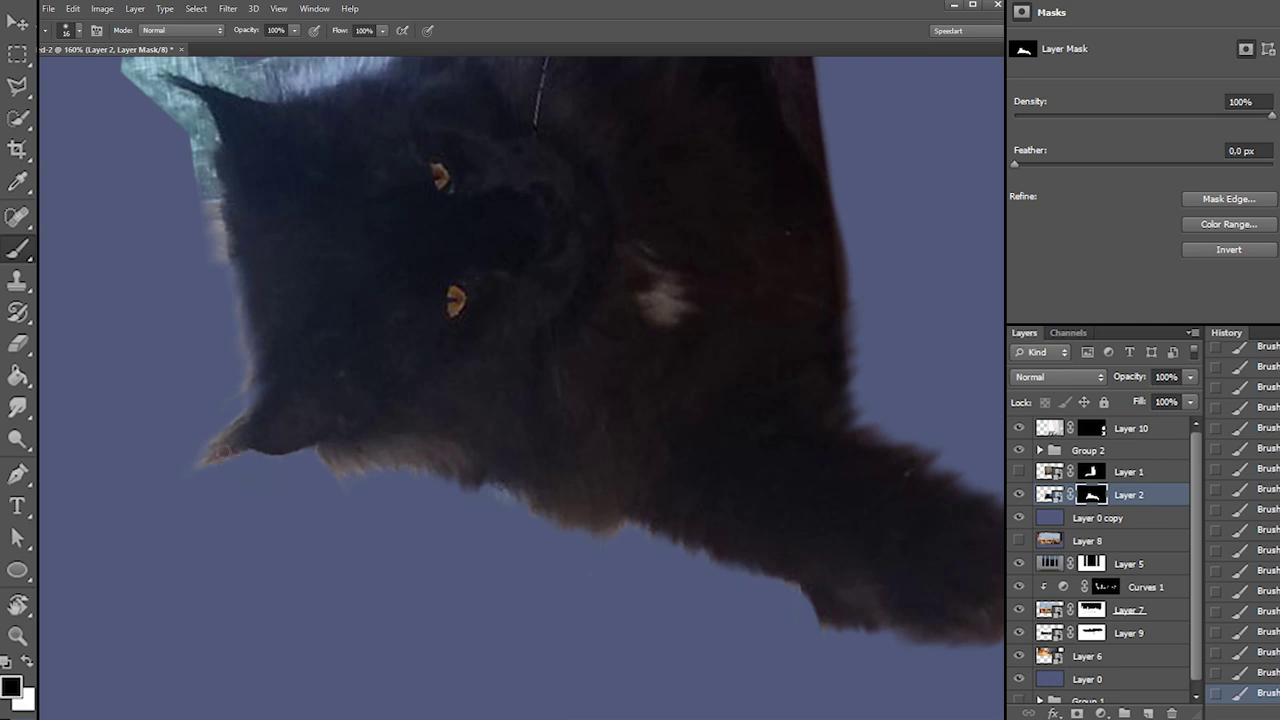
Mask out the backdrop fringe across the top of the black cat's head with a 42 px fur brush
right_click(300, 252)
left_click(355, 378)
mouse_move(170, 138)
left_mouse_down()
mouse_move(200, 224)
mouse_move(215, 224)
left_mouse_up()
right_click(222, 172)
left_click(259, 205)
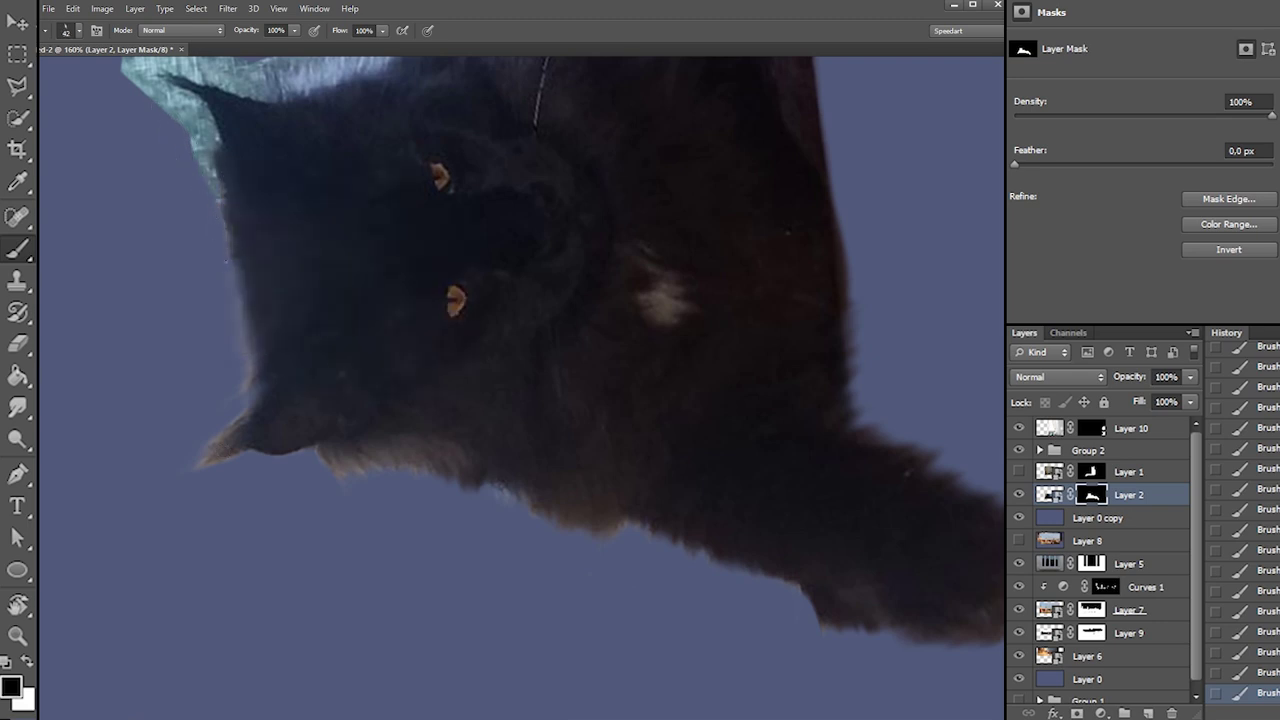
key("x")
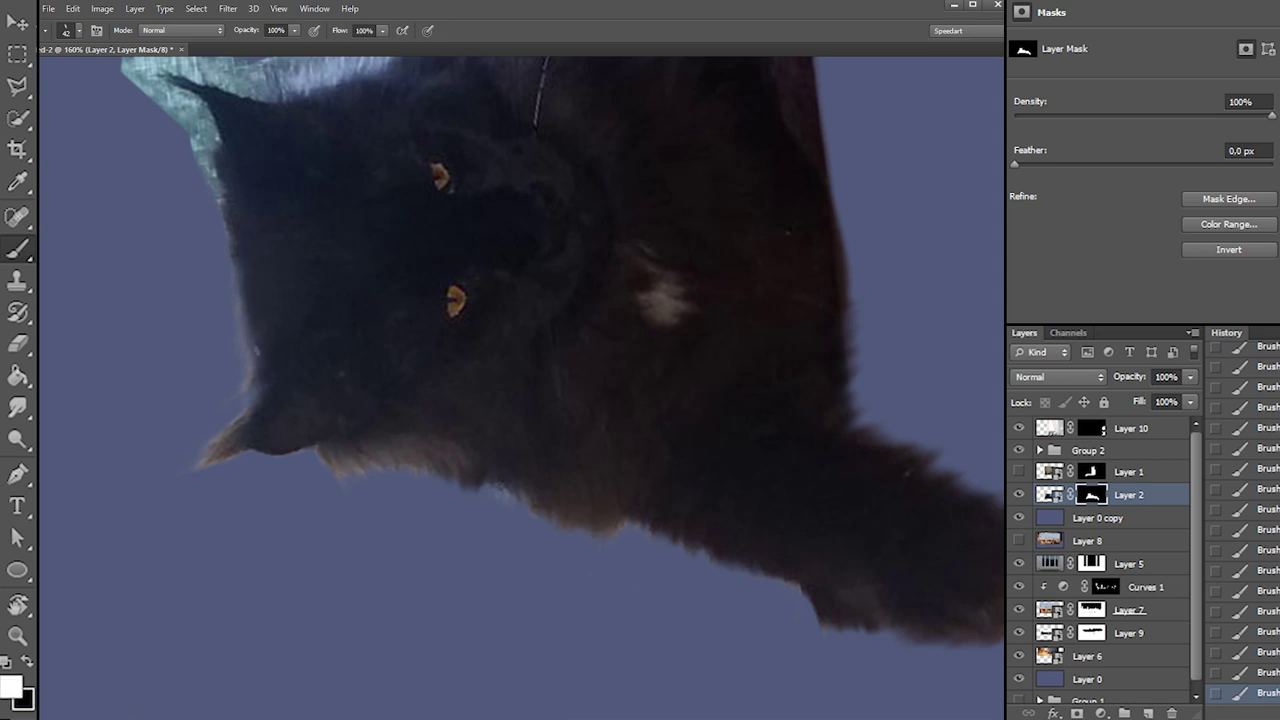
key("x")
left_click_drag(216, 255, 273, 421)
Mask out the teal backdrop around the tip of the black cat's other ear
key("r")
left_click_drag(229, 340, 278, 283)
key("b")
mouse_move(314, 340)
left_mouse_down()
mouse_move(318, 378)
mouse_move(340, 302)
mouse_move(341, 317)
mouse_move(324, 292)
mouse_move(341, 280)
mouse_move(346, 290)
mouse_move(334, 298)
mouse_move(337, 262)
mouse_move(353, 250)
mouse_move(310, 280)
mouse_move(326, 273)
mouse_move(300, 245)
mouse_move(324, 235)
mouse_move(298, 237)
mouse_move(334, 245)
left_mouse_up()
key("x")
key("x")
key("x")
key("x")
Mask out the teal backdrop between the black cat's ear, cheek and neck with a 76 px fur brush
right_click(371, 203)
left_click_drag(411, 232, 425, 232)
mouse_move(322, 198)
left_mouse_down()
mouse_move(360, 222)
mouse_move(365, 262)
mouse_move(397, 291)
mouse_move(424, 264)
mouse_move(404, 264)
mouse_move(428, 294)
mouse_move(528, 288)
mouse_move(521, 302)
mouse_move(603, 265)
mouse_move(607, 236)
mouse_move(451, 188)
mouse_move(455, 290)
mouse_move(473, 265)
mouse_move(450, 341)
left_mouse_up()
key("r")
key("x")
right_click(341, 426)
key("x")
key("x")
mouse_move(472, 256)
left_mouse_down()
mouse_move(426, 403)
mouse_move(445, 323)
mouse_move(404, 352)
mouse_move(390, 401)
mouse_move(505, 205)
left_mouse_up()
key("x")
key("x")
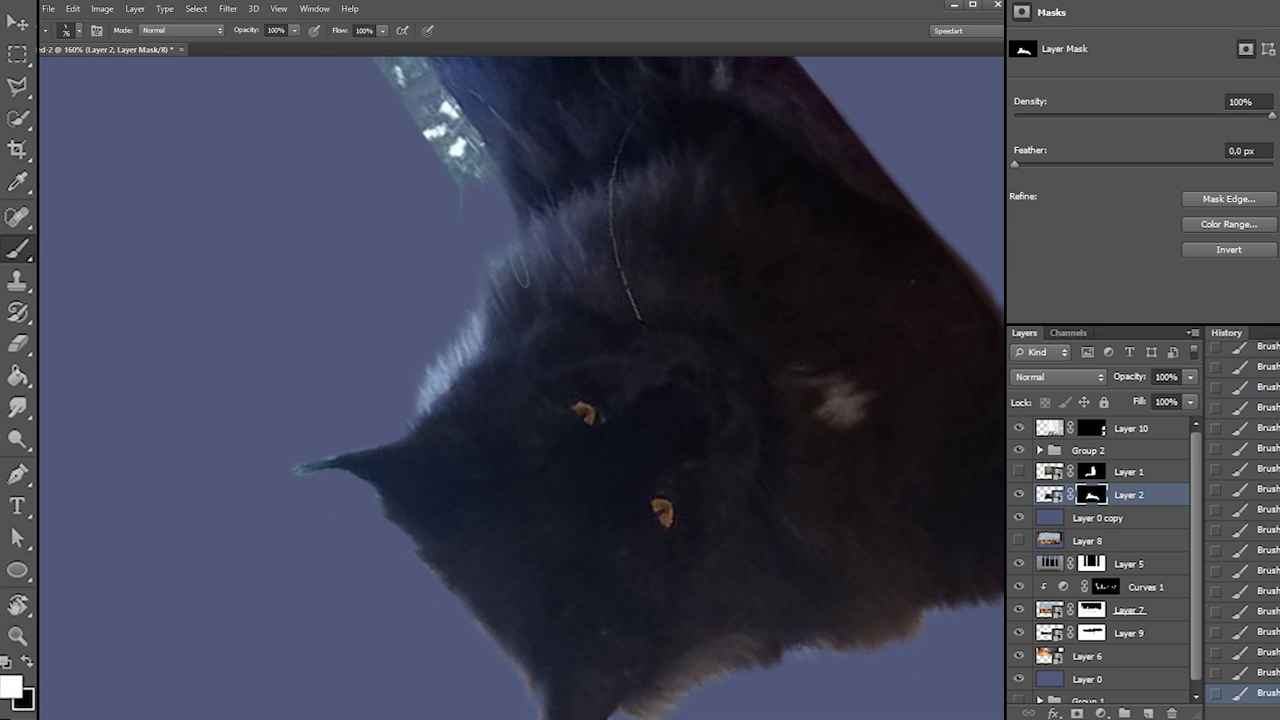
key("x")
Mask out the teal backdrop strip along the black cat's back
mouse_move(500, 200)
left_mouse_down()
mouse_move(420, 105)
mouse_move(527, 578)
left_mouse_up()
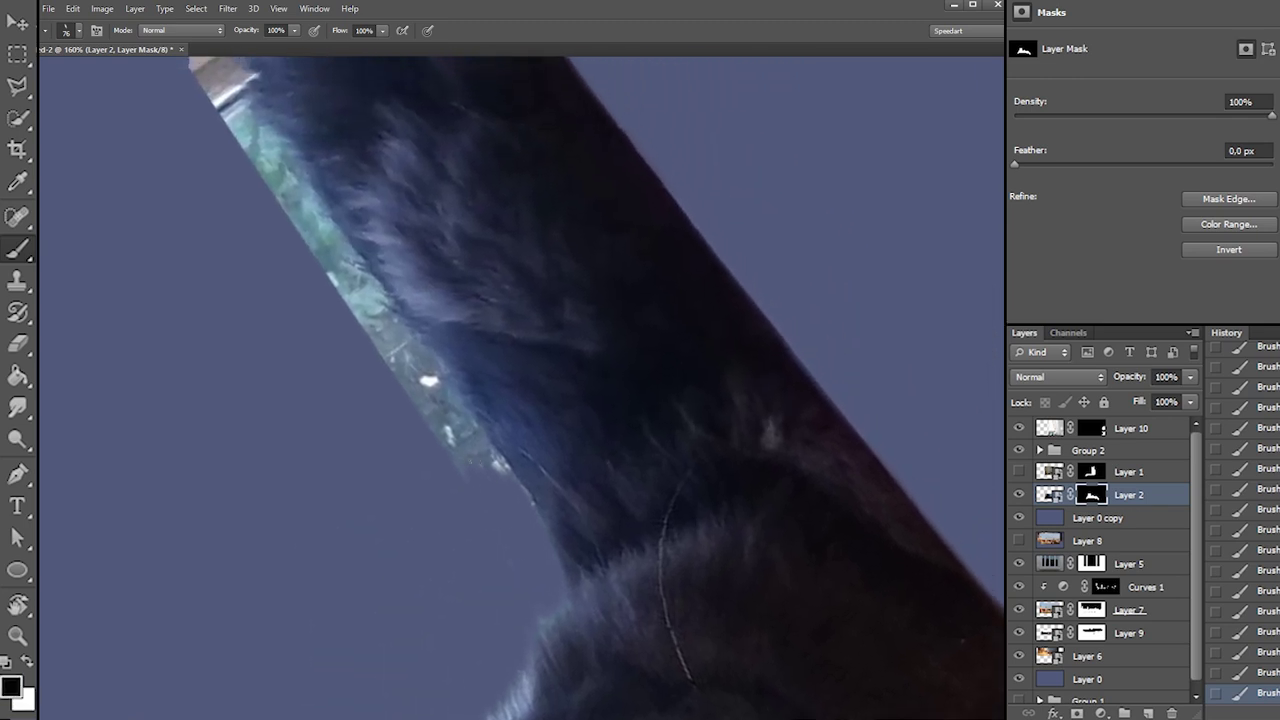
key("r")
left_click_drag(540, 400, 470, 360)
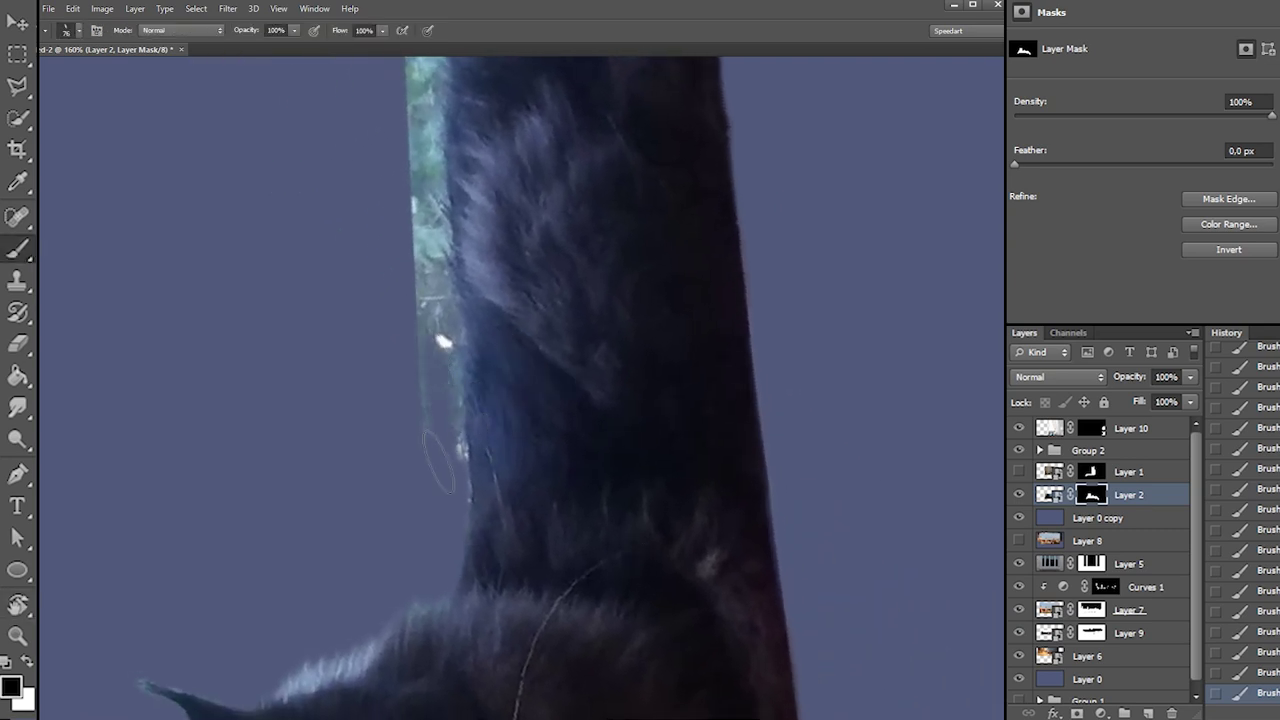
mouse_move(450, 443)
left_mouse_down()
mouse_move(432, 330)
mouse_move(425, 355)
mouse_move(445, 308)
mouse_move(445, 293)
mouse_move(436, 337)
mouse_move(437, 220)
left_mouse_up()
mouse_move(408, 140)
left_mouse_down()
mouse_move(420, 180)
mouse_move(424, 85)
left_mouse_up()
left_click_drag(414, 245, 415, 265)
mouse_move(422, 70)
left_mouse_down()
mouse_move(445, 430)
mouse_move(386, 306)
mouse_move(375, 332)
mouse_move(434, 330)
mouse_move(430, 385)
left_mouse_up()
Mask out the remaining teal and white backdrop along the black cat's rump and upper hind leg
key("space")
key("r")
key("b")
mouse_move(448, 314)
left_mouse_down()
mouse_move(424, 364)
mouse_move(508, 220)
mouse_move(536, 203)
mouse_move(540, 240)
mouse_move(565, 212)
mouse_move(576, 225)
mouse_move(640, 85)
mouse_move(651, 118)
mouse_move(503, 271)
mouse_move(410, 330)
left_mouse_up()
key("x")
key("x")
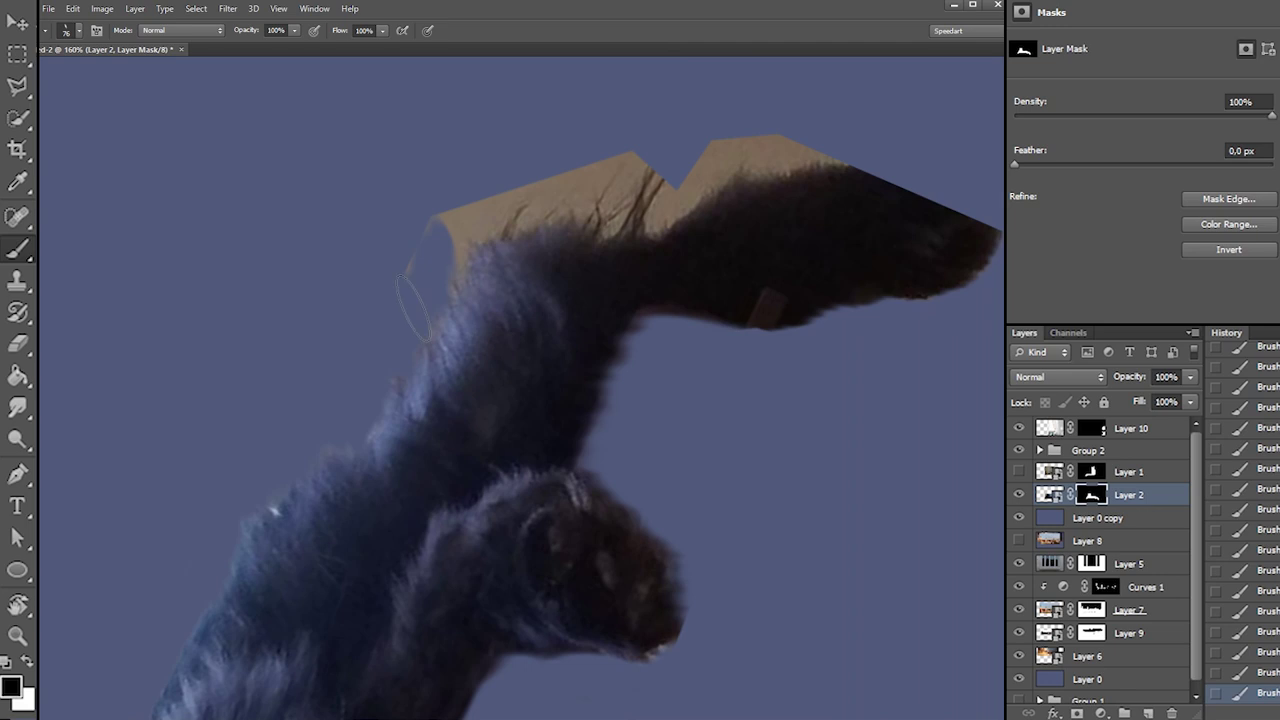
Mask out the beige backdrop along the black cat's hind leg and the upper edge of its tail
left_click_drag(453, 259, 473, 241)
key("r")
mouse_move(648, 300)
left_mouse_down()
mouse_move(626, 163)
mouse_move(598, 200)
left_mouse_up()
left_click_drag(595, 209, 576, 305)
key("b")
mouse_move(398, 353)
left_mouse_down()
mouse_move(334, 388)
mouse_move(383, 354)
mouse_move(366, 370)
mouse_move(377, 363)
mouse_move(431, 298)
mouse_move(439, 308)
mouse_move(462, 256)
mouse_move(479, 262)
mouse_move(476, 240)
mouse_move(494, 266)
mouse_move(505, 210)
mouse_move(650, 118)
mouse_move(579, 162)
mouse_move(603, 109)
left_mouse_up()
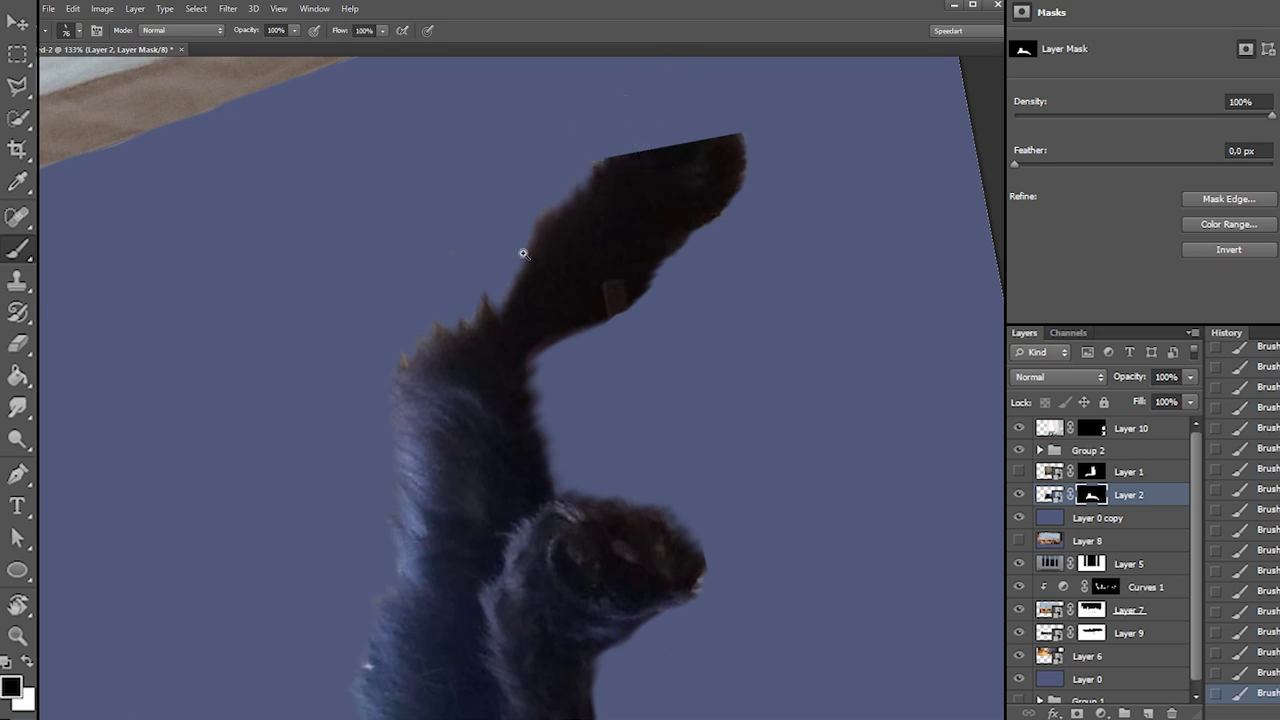
Reset the canvas rotation and set the mask brush to a 7 px soft round tip with 0% hardness
scroll(525, 254, "down", 4)
key("r")
mouse_move(654, 217)
left_mouse_down()
mouse_move(760, 451)
mouse_move(717, 460)
mouse_move(691, 484)
left_mouse_up()
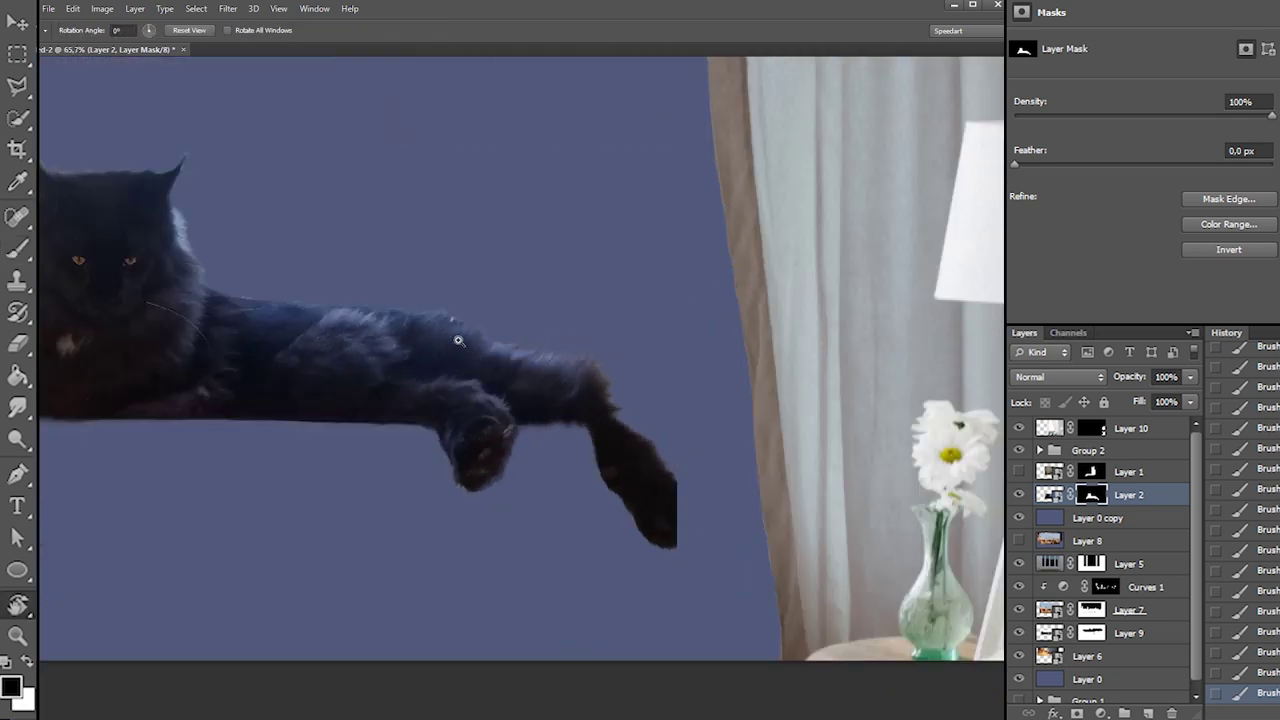
scroll(440, 311, "up", 4)
key("b")
right_click(509, 286)
left_click(531, 380)
left_click(527, 320)
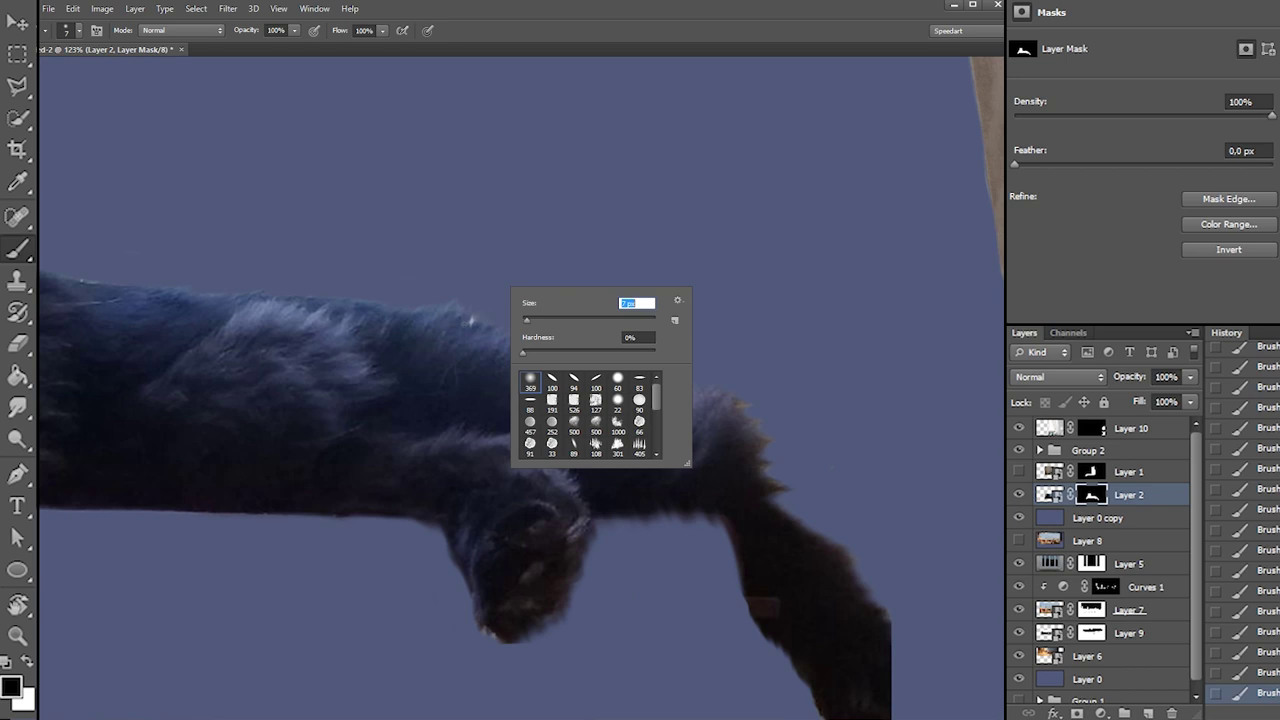
key("Return")
Show Layer 1 again and check both cats together in the full composite
scroll(429, 354, "down", 4)
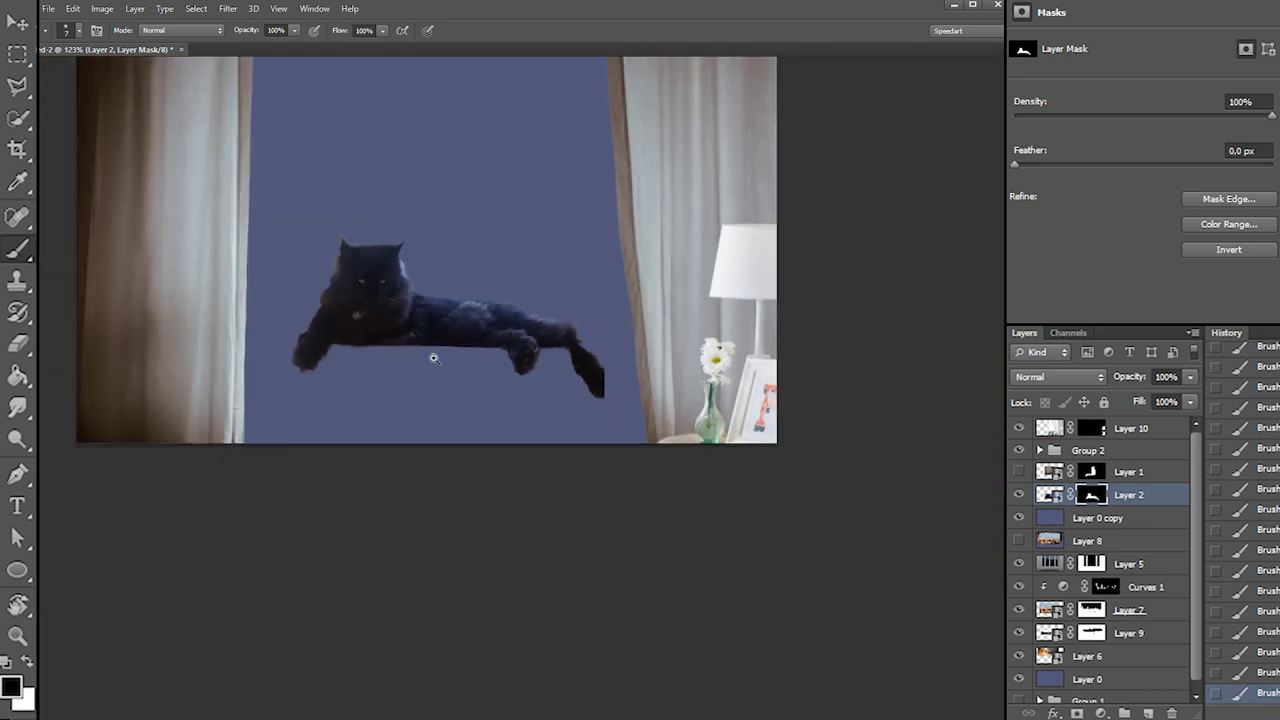
scroll(463, 343, "up", 2)
left_click_drag(434, 354, 543, 428)
left_click(1016, 471)
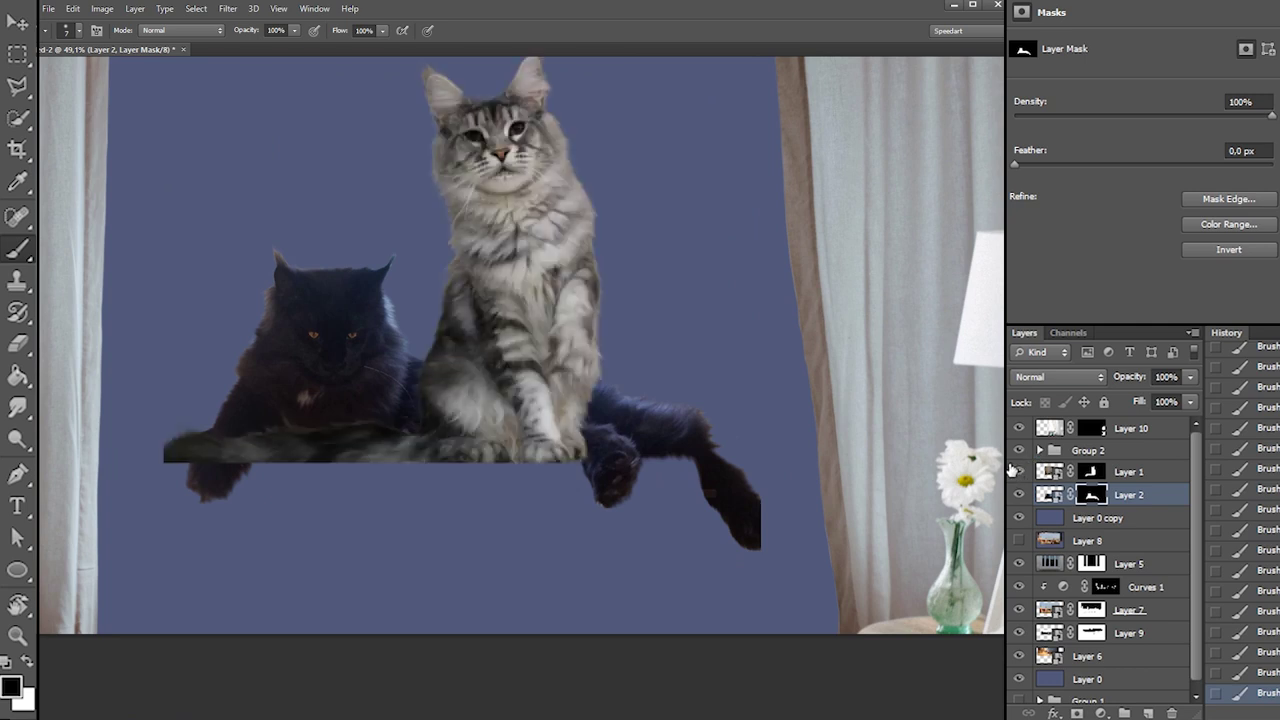
left_click_drag(729, 350, 690, 416)
scroll(720, 433, "down", 1)
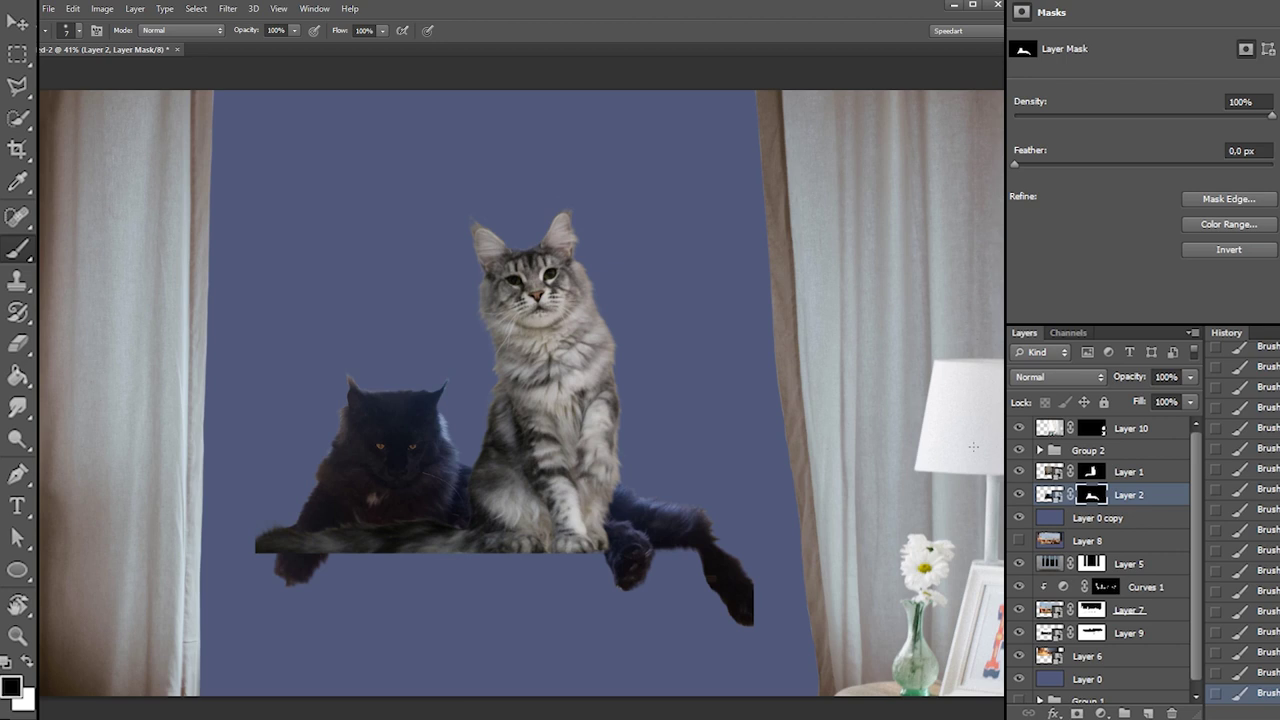
Delete the blue Layer 0 copy and the hidden Layer 8
left_click(1045, 520)
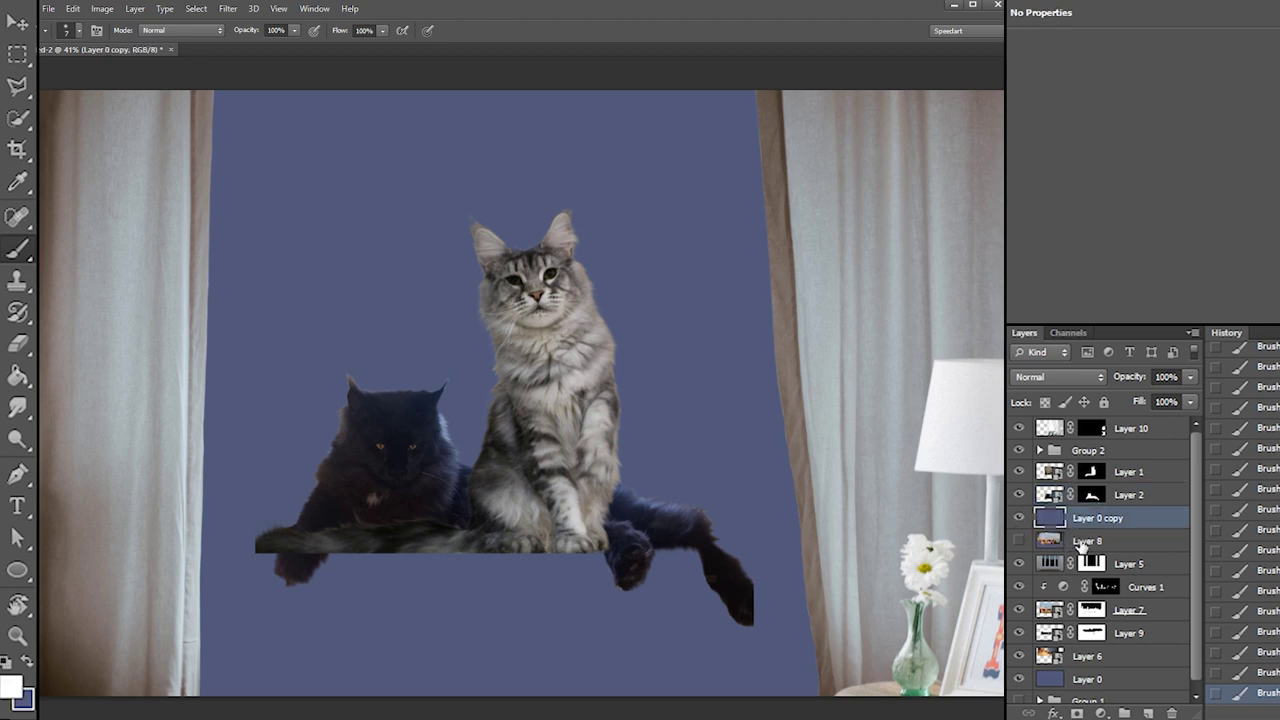
left_click(1058, 540, "shift")
left_click(1172, 713)
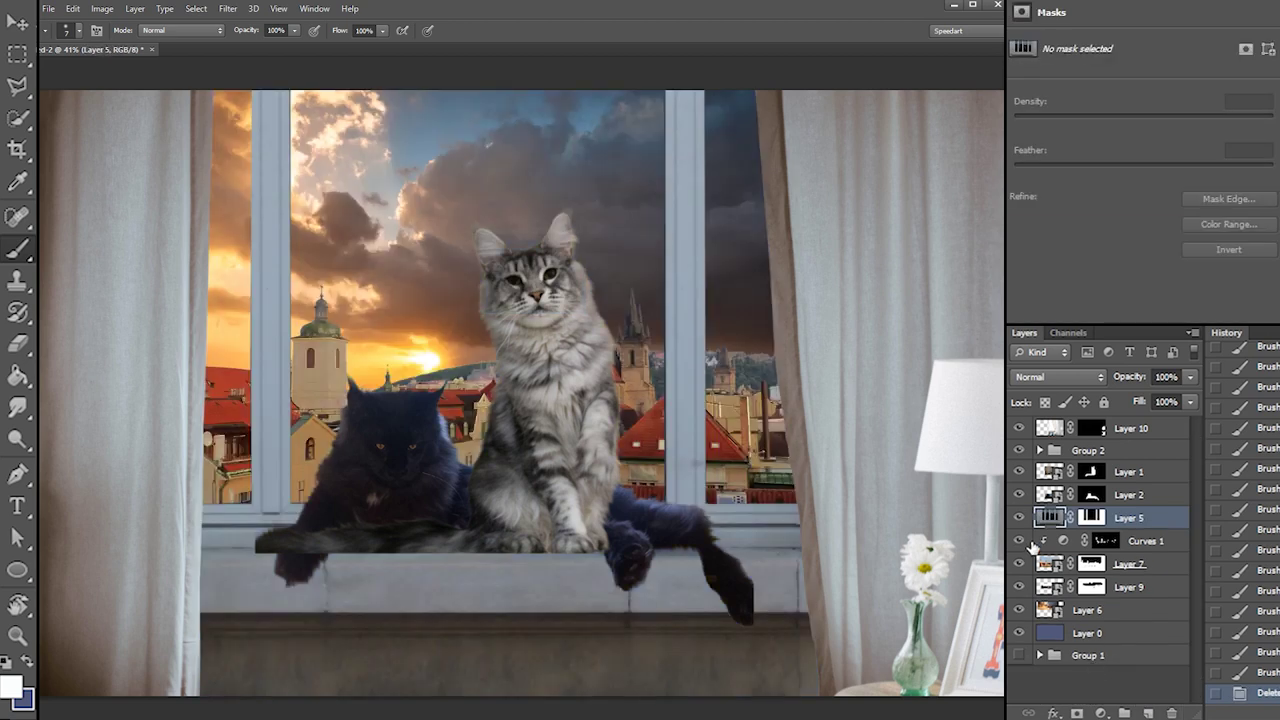
Try to soften the edge of the right window post on Layer 5's mask by smudging with a 1057 px soft tip at 24% strength
left_click(1090, 517)
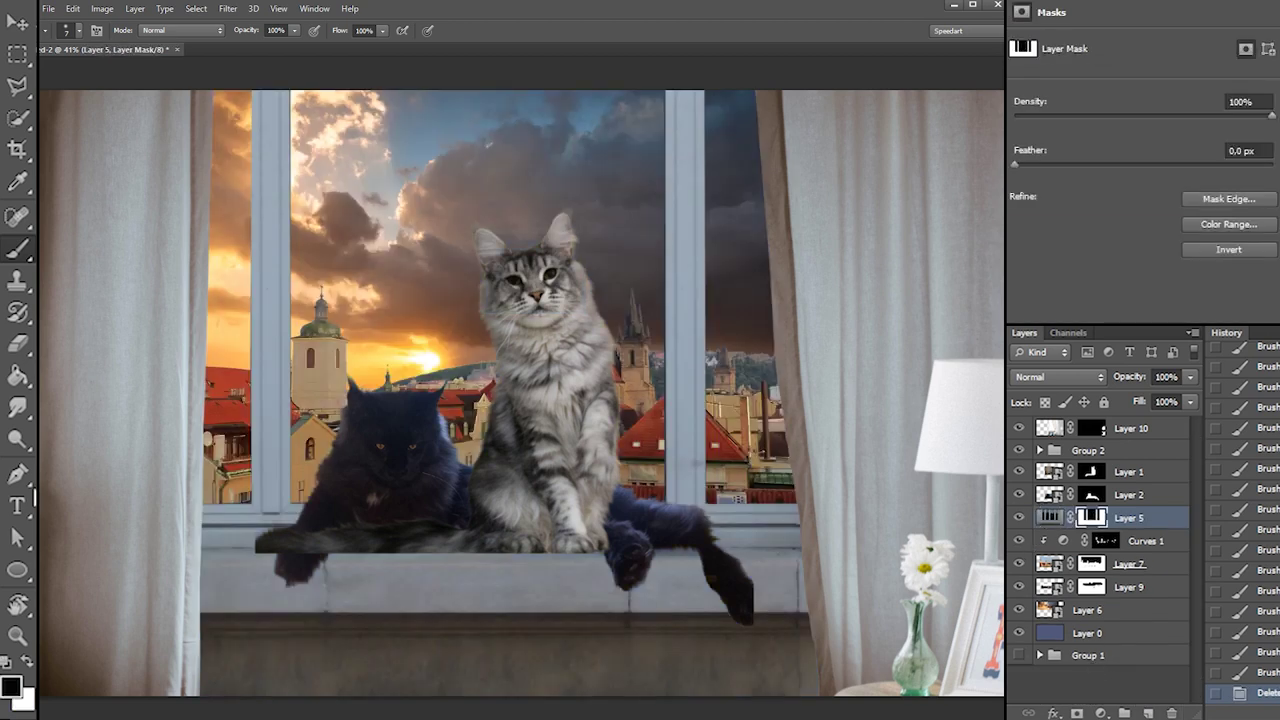
left_click(17, 407)
right_click(706, 455)
left_click(717, 546)
left_click(820, 468)
type("2680")
key("Return")
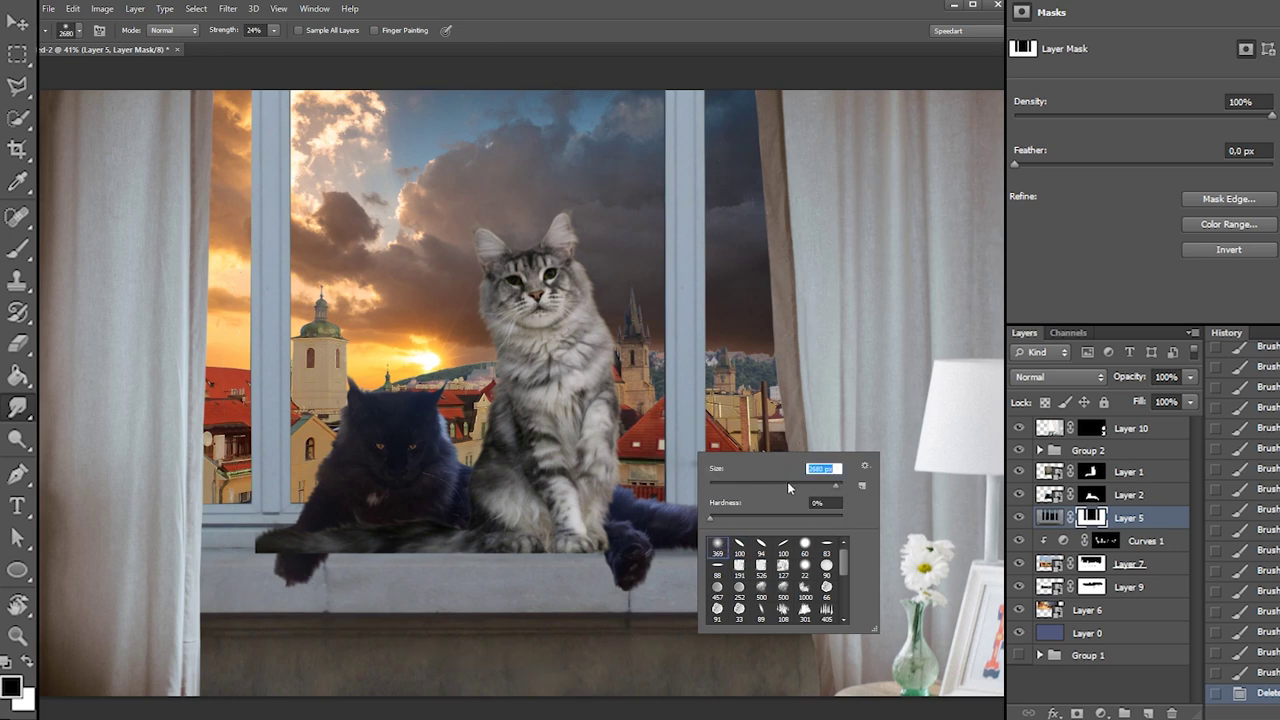
left_click(830, 484)
left_click(628, 462)
left_click(646, 462)
key("ctrl+z")
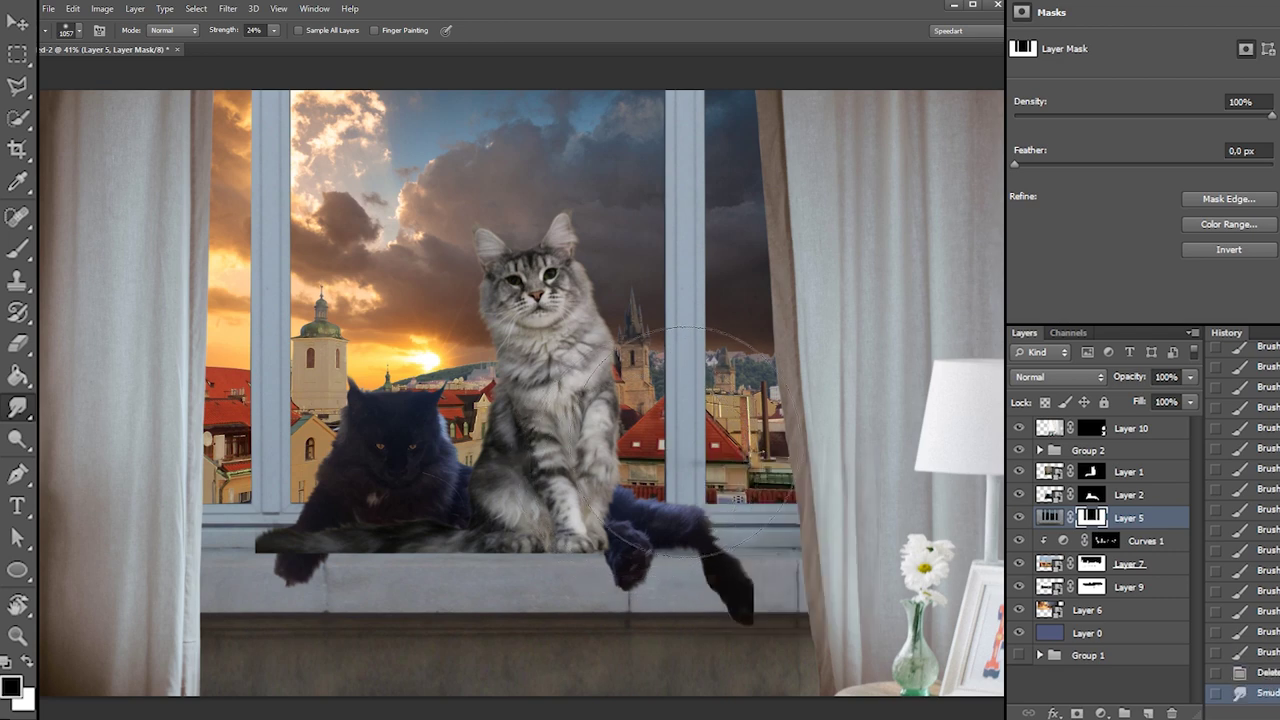
Try smudging the same post edge on Layer 5's mask with a smaller 236 px soft tip
right_click(692, 438)
left_click(715, 541)
left_click(811, 473)
left_click_drag(638, 496, 649, 438)
key("ctrl+z")
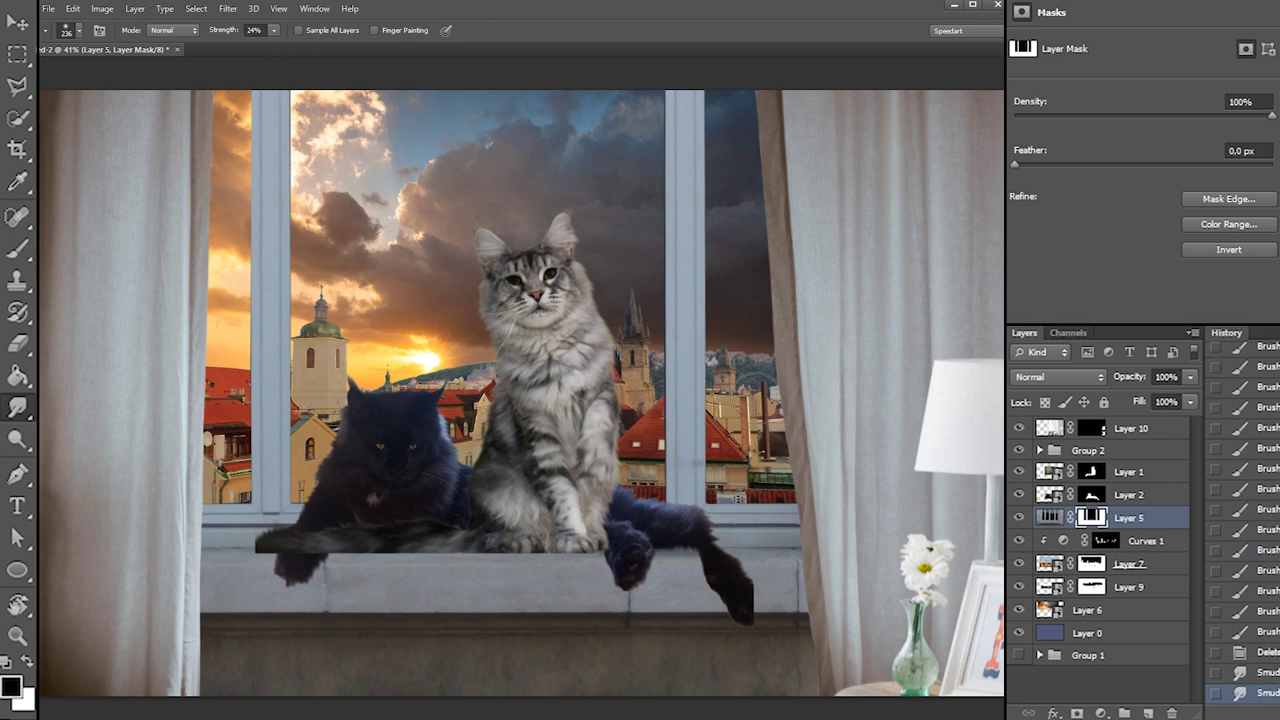
Brush a straight 12 px soft black line on Layer 5's mask along the left edge of the right window post
key("b")
right_click(708, 442)
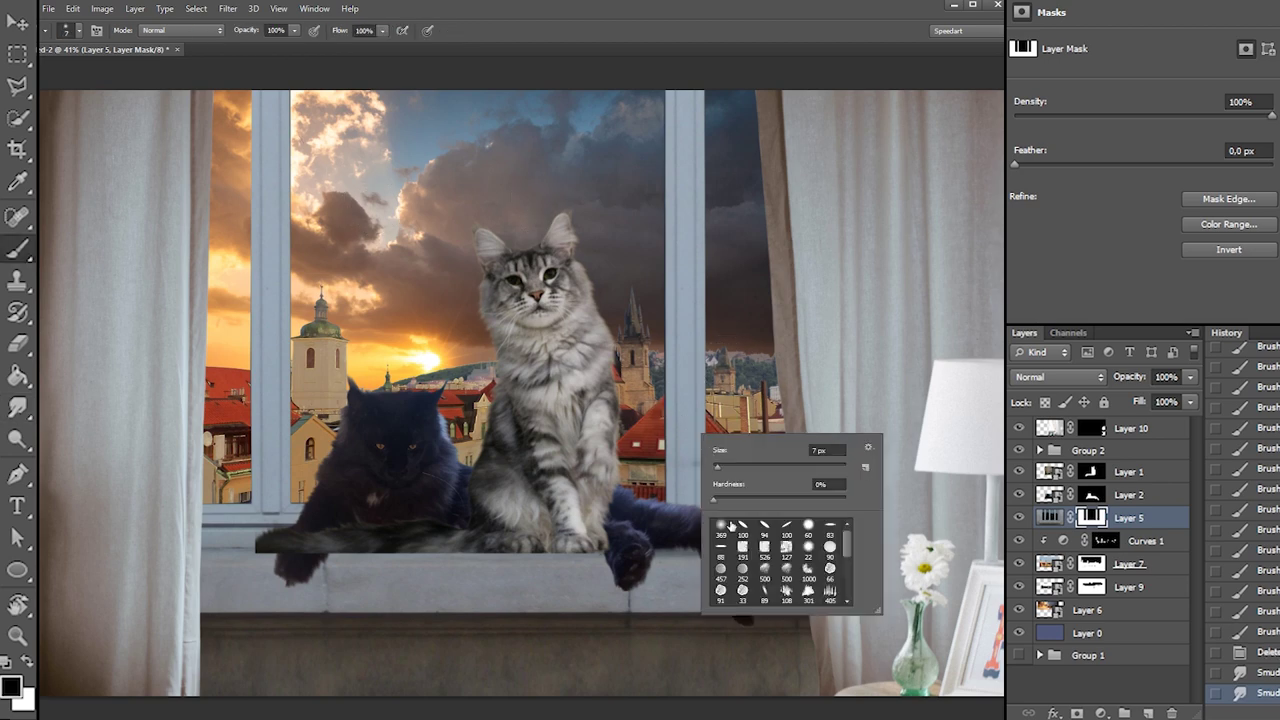
left_click_drag(716, 467, 720, 467)
left_click_drag(666, 503, 666, 206)
key("ctrl+z")
left_click(666, 500)
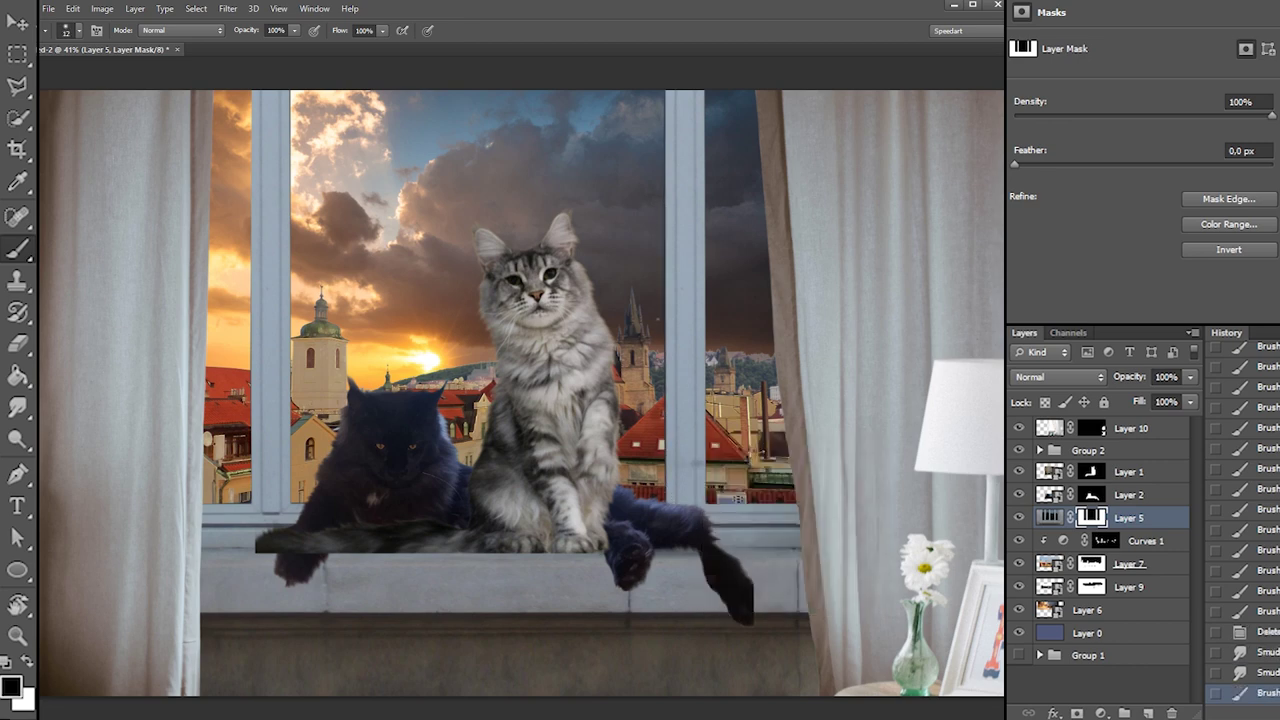
left_click(667, 88, "shift")
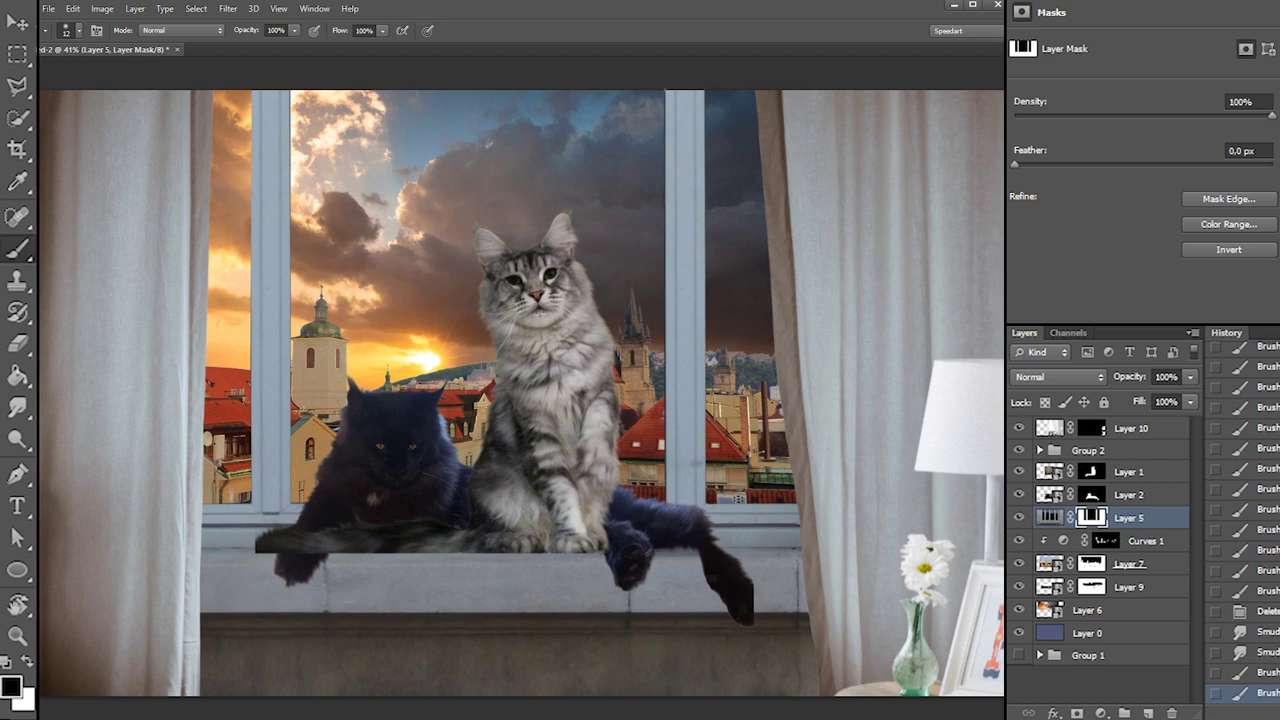
Clean Layer 5's mask around the right pane with straight brush lines along the post, sill, curtain side and upper edge
left_click(705, 91)
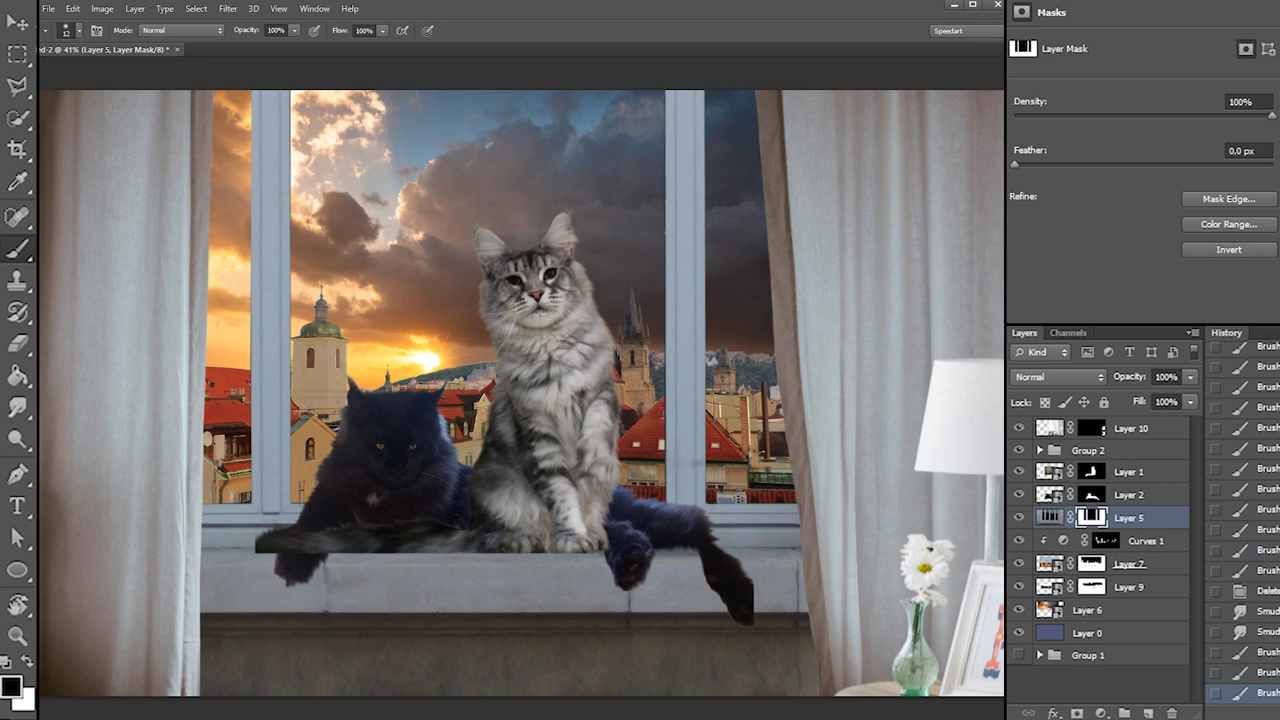
left_click(705, 502, "shift")
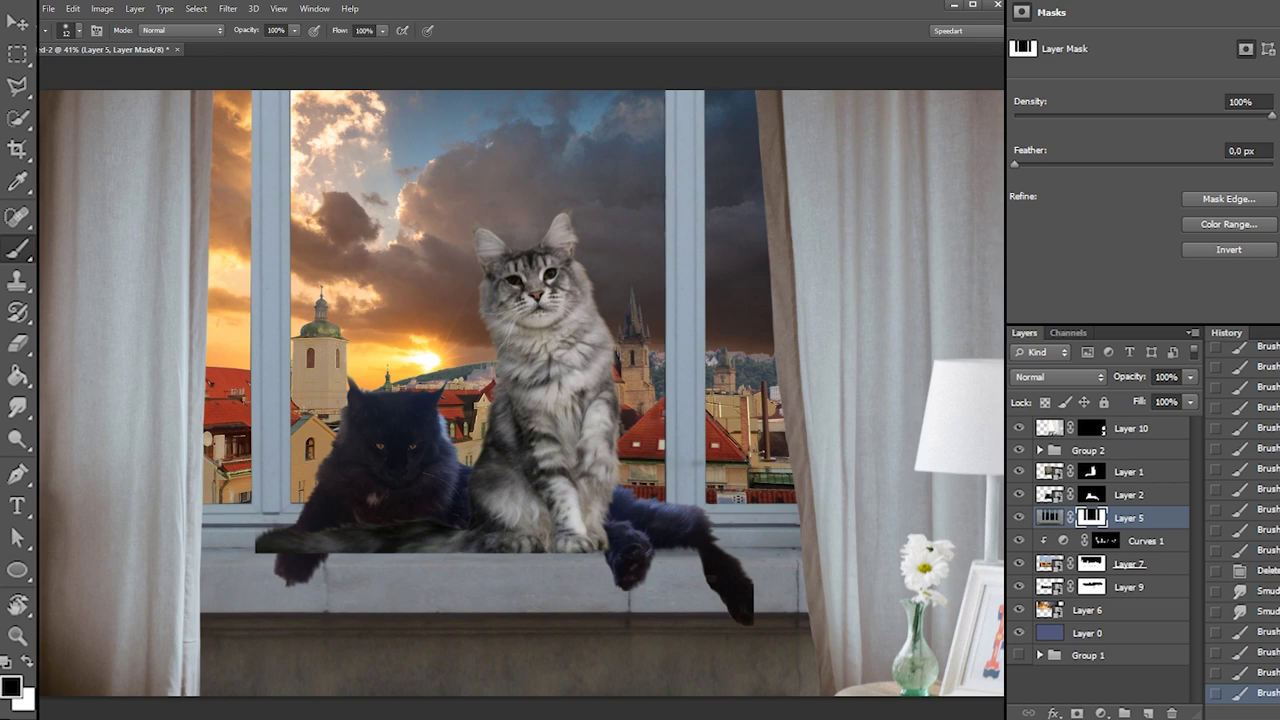
left_click(794, 503, "shift")
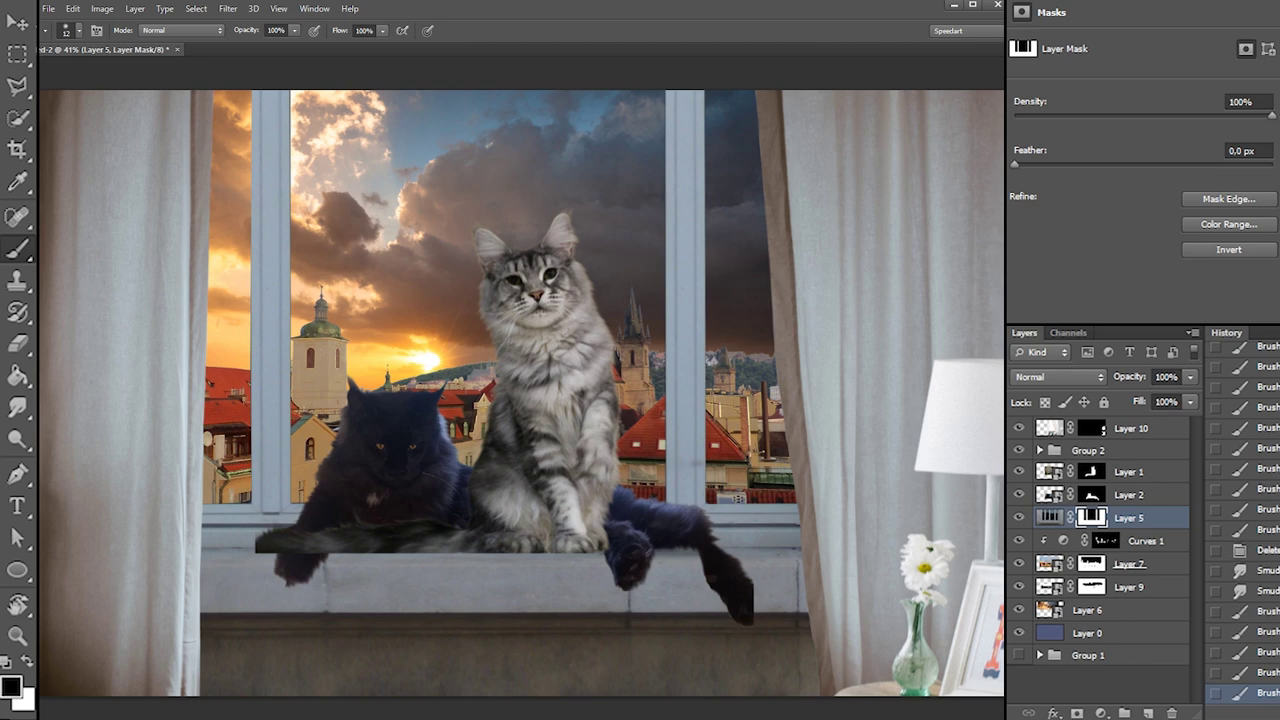
left_click(755, 92, "shift")
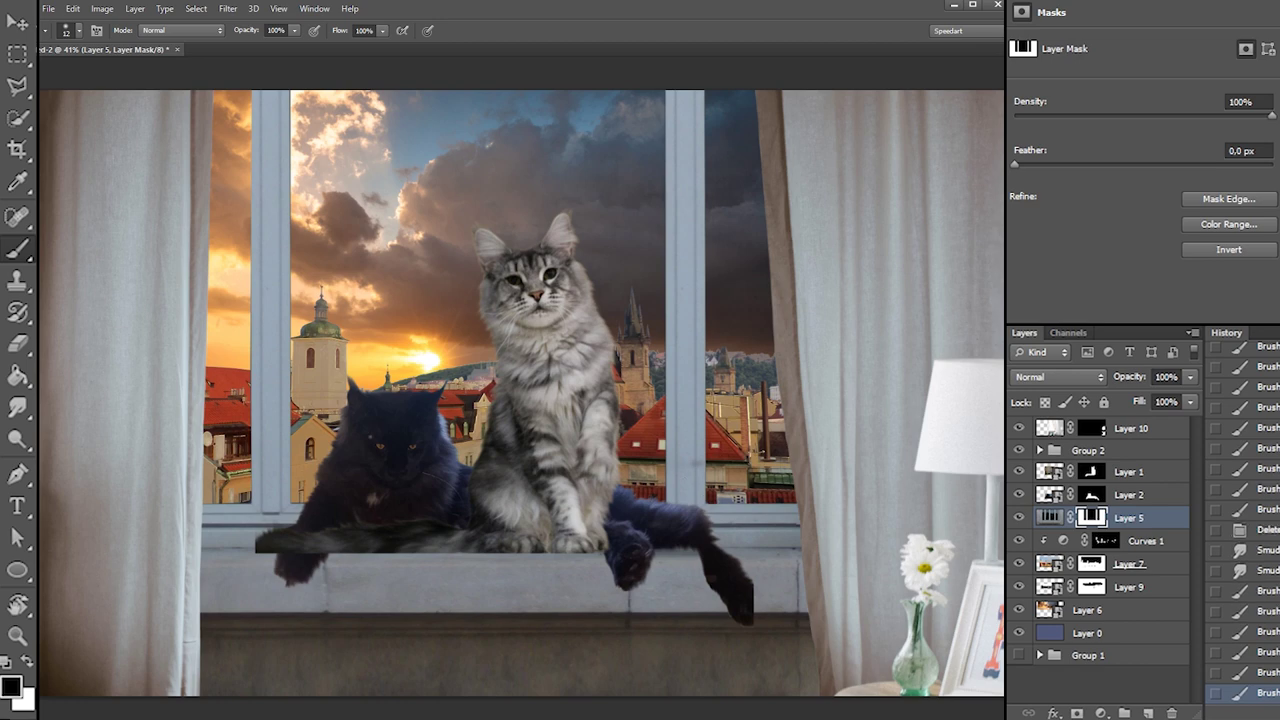
left_click(707, 93, "shift")
Clean Layer 5's mask along the edges of the left window post with the 12 px brush
left_click(292, 60, "shift")
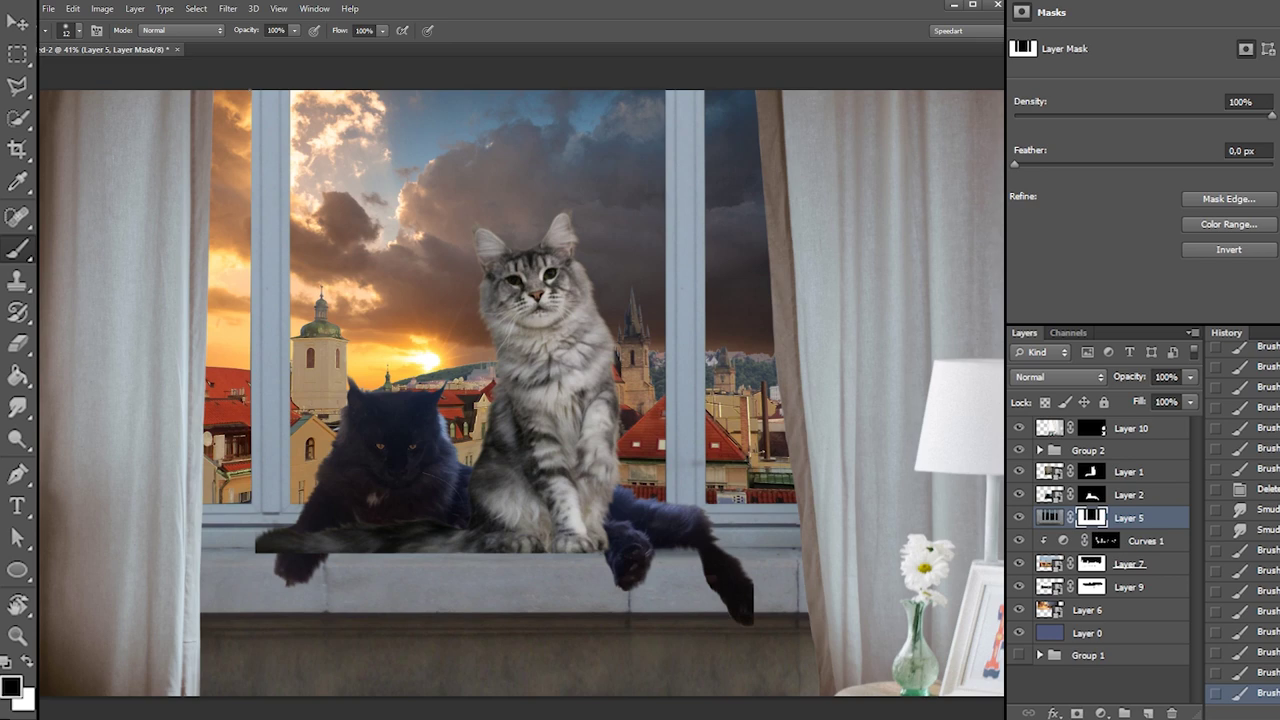
left_click(250, 322, "shift")
mouse_move(252, 312)
left_mouse_down()
mouse_move(252, 440)
mouse_move(251, 210)
left_mouse_up()
key("ctrl+z")
left_click_drag(252, 258, 252, 458)
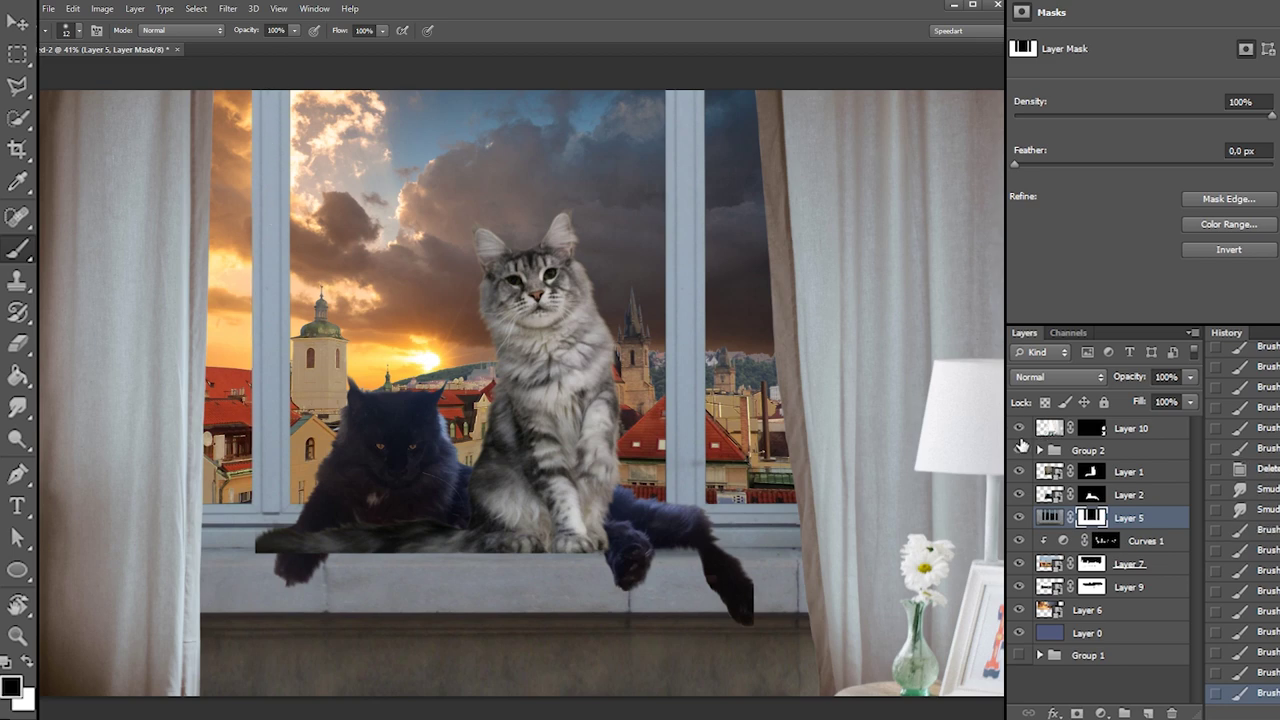
Hide the curtains in Group 2 and clean the mask edges of the left post and the outer window frame
left_click(1019, 450)
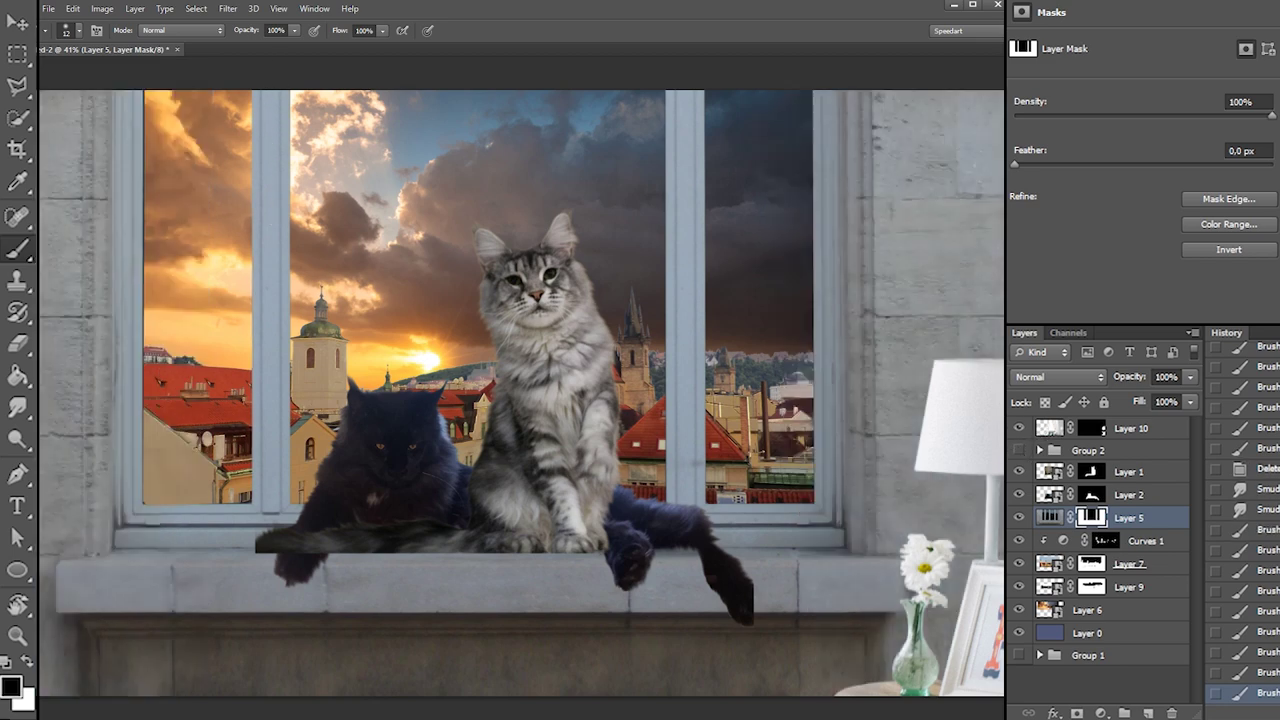
left_click(252, 480)
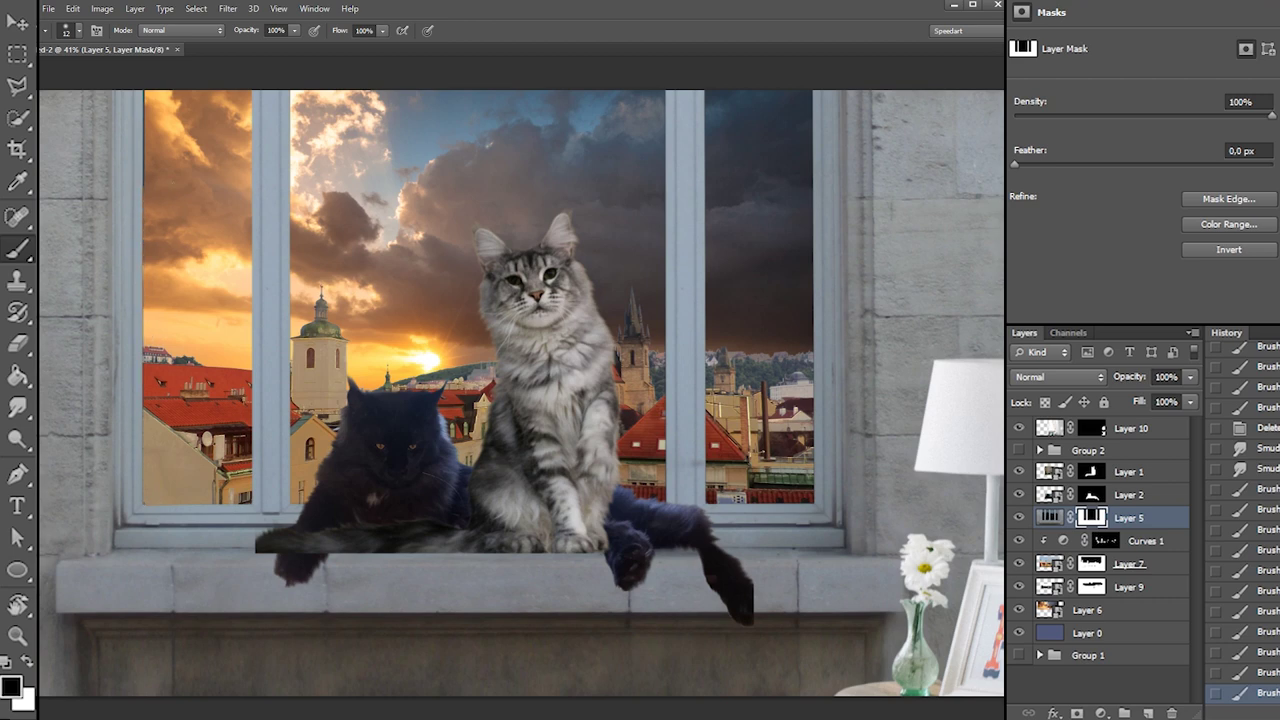
left_click_drag(144, 92, 144, 119)
scroll(521, 393, "up", 1)
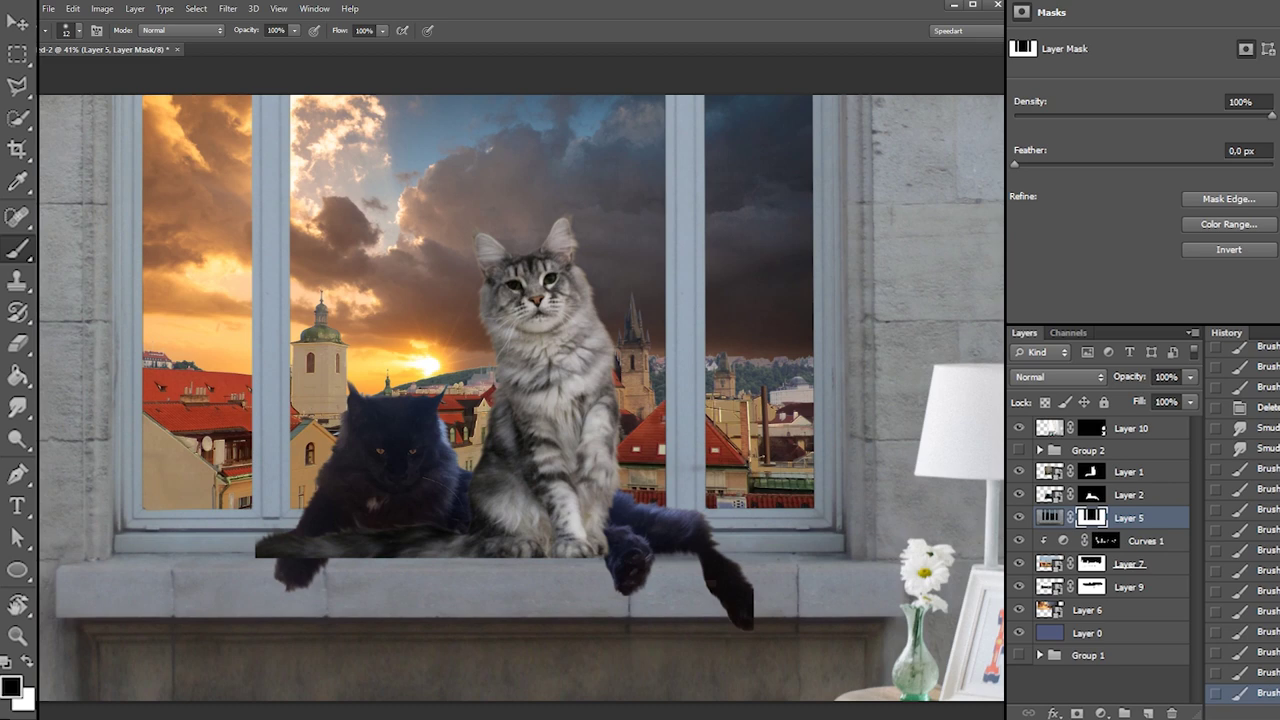
left_click(813, 300)
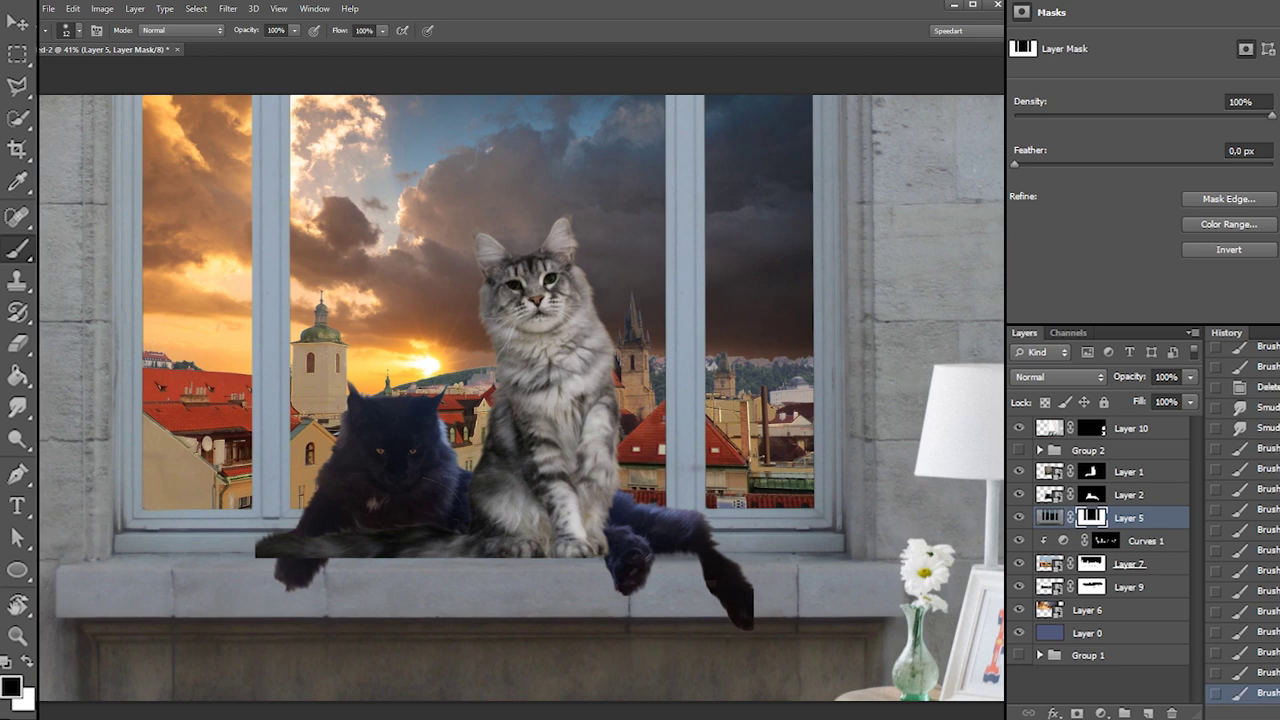
left_click(813, 300)
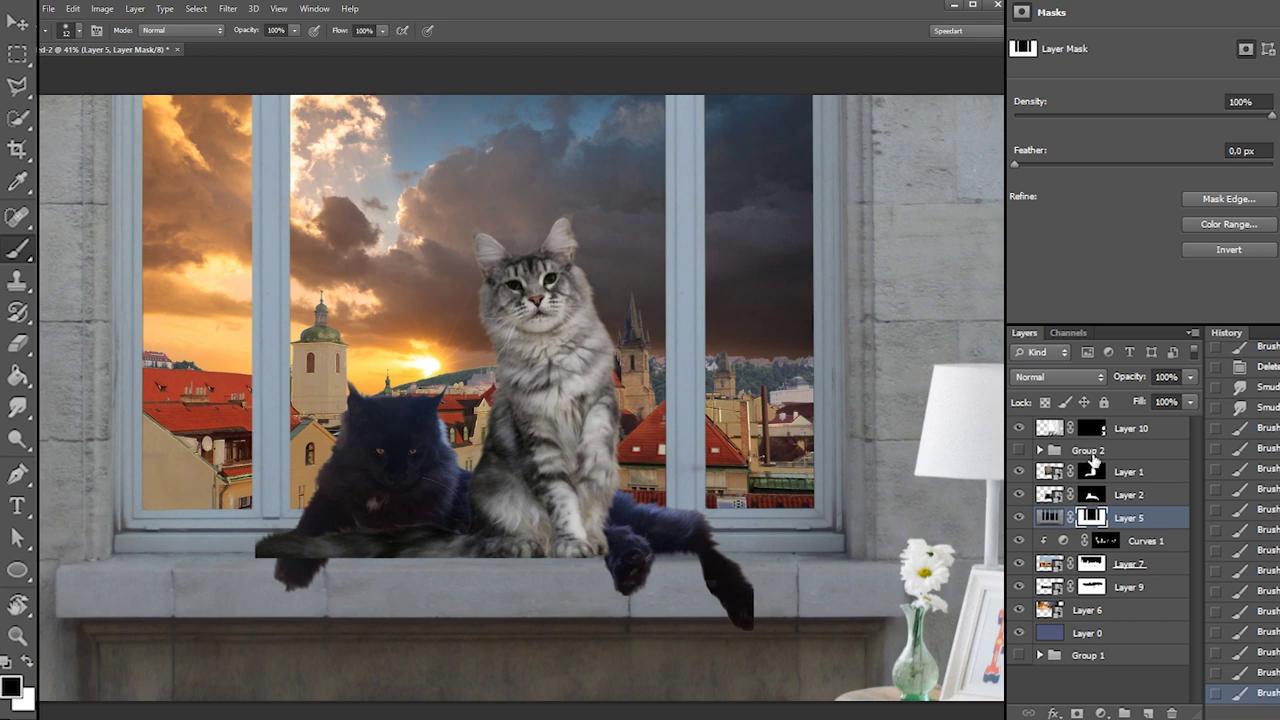
Place a copy of the blue Layer 0 beneath Layer 5 and dab out leftovers on Layer 5's mask near the right post
left_click_drag(1051, 637, 1066, 532)
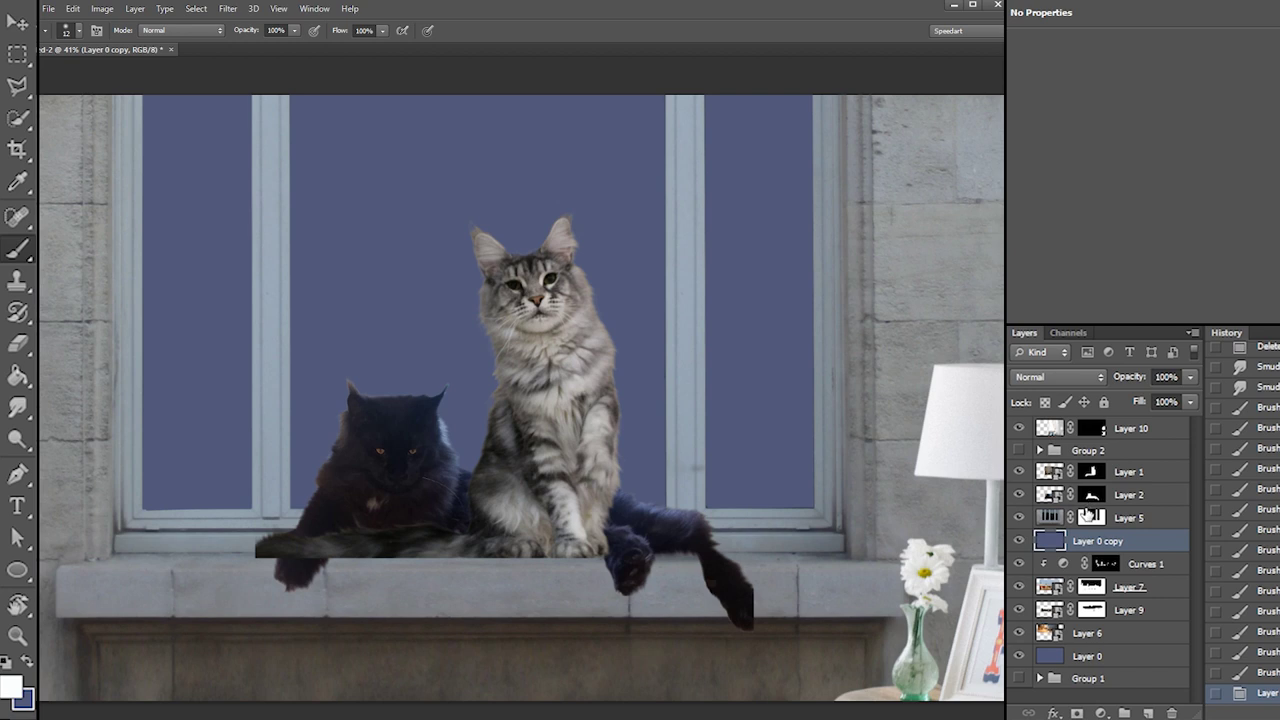
left_click(1090, 516)
left_click(727, 467)
left_click(727, 467)
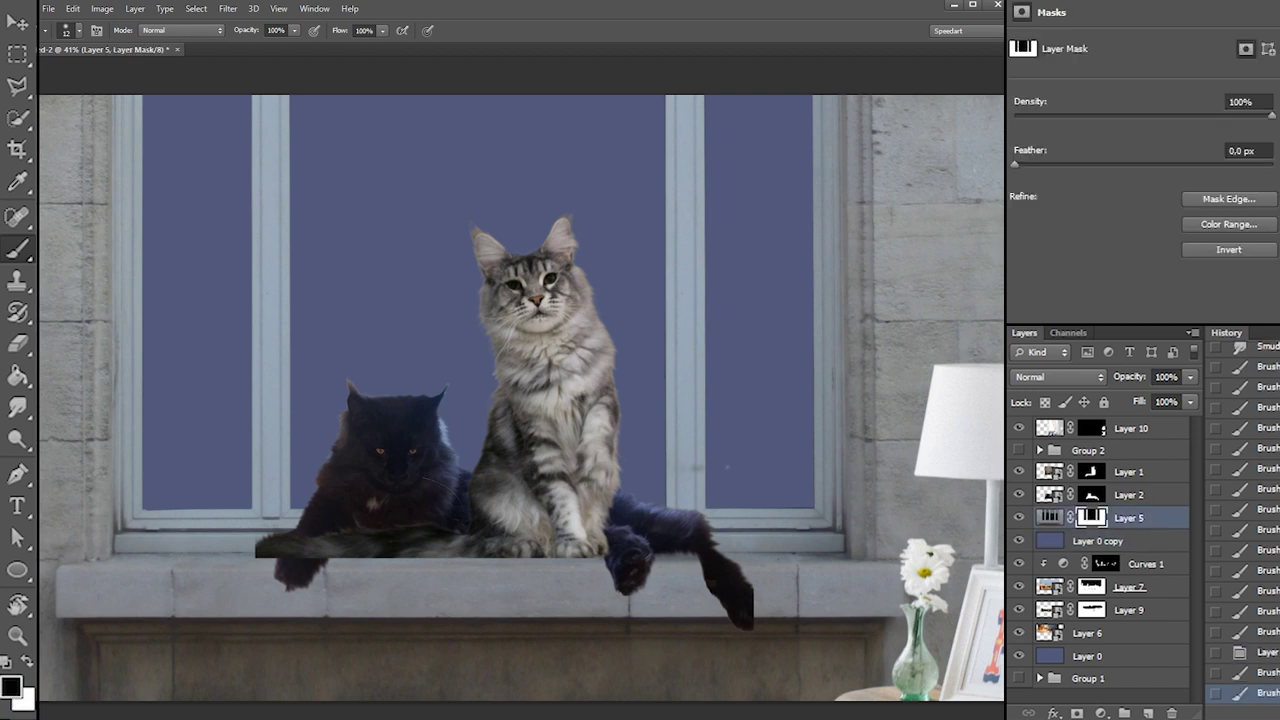
left_click(697, 467)
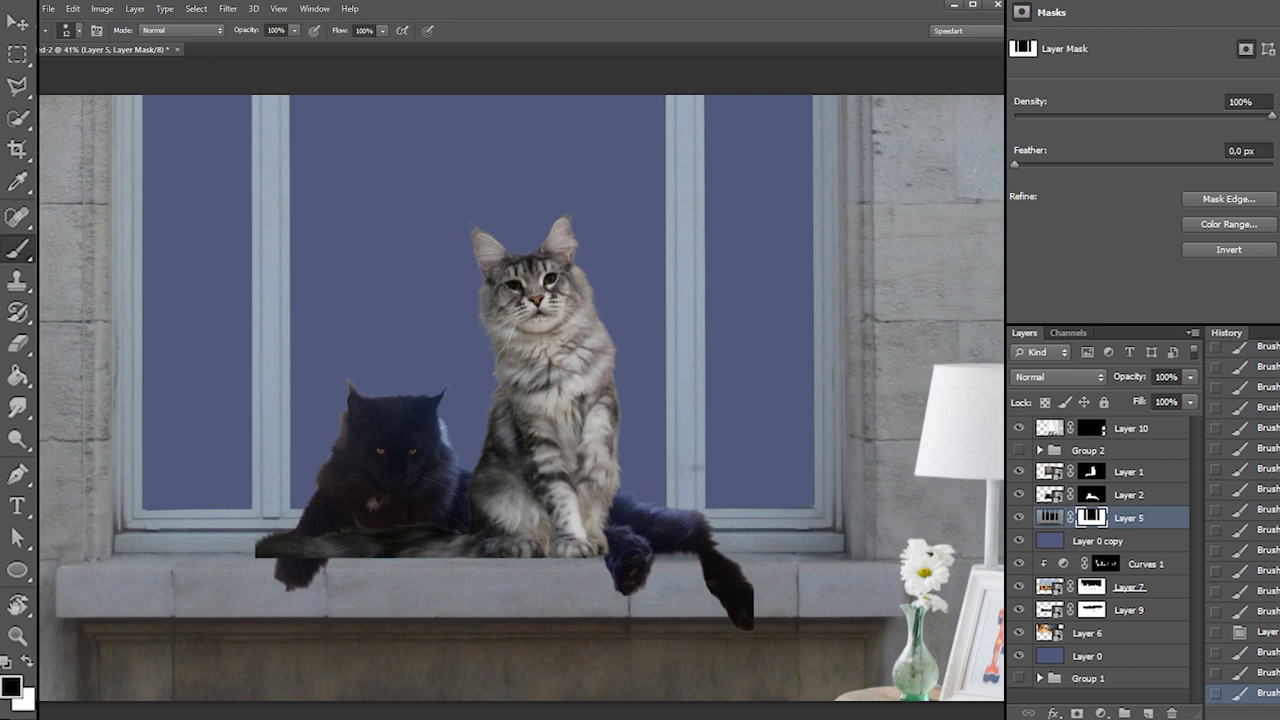
left_click(697, 467)
Delete the Layer 0 copy, select Layer 6 and show the Group 2 curtains again
left_click(1068, 543)
left_click(1181, 710)
key("Return")
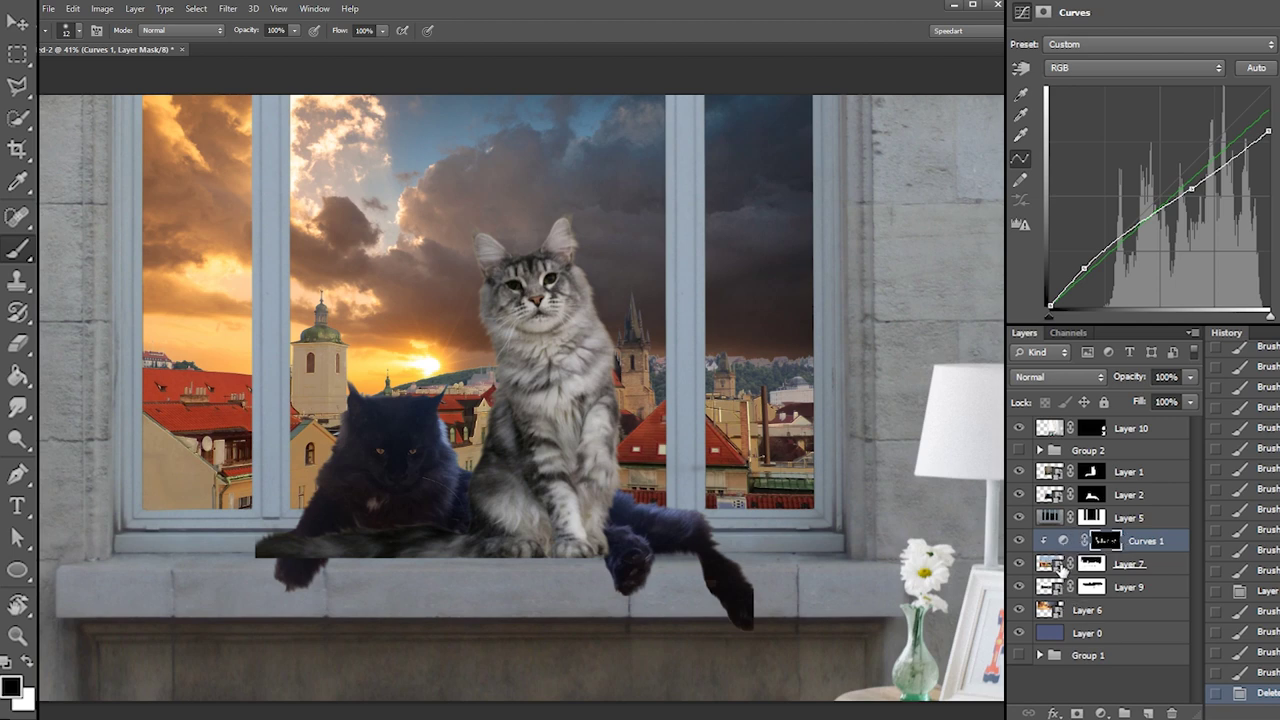
left_click(1084, 610)
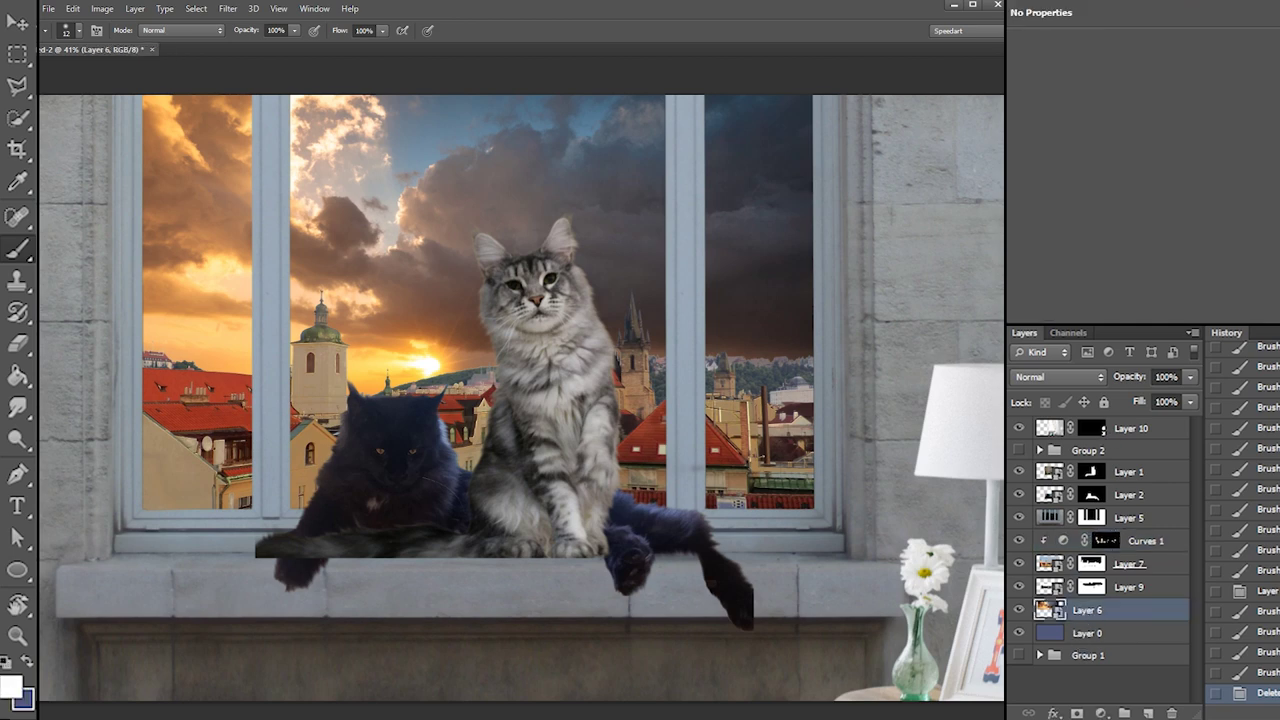
left_click(1019, 451)
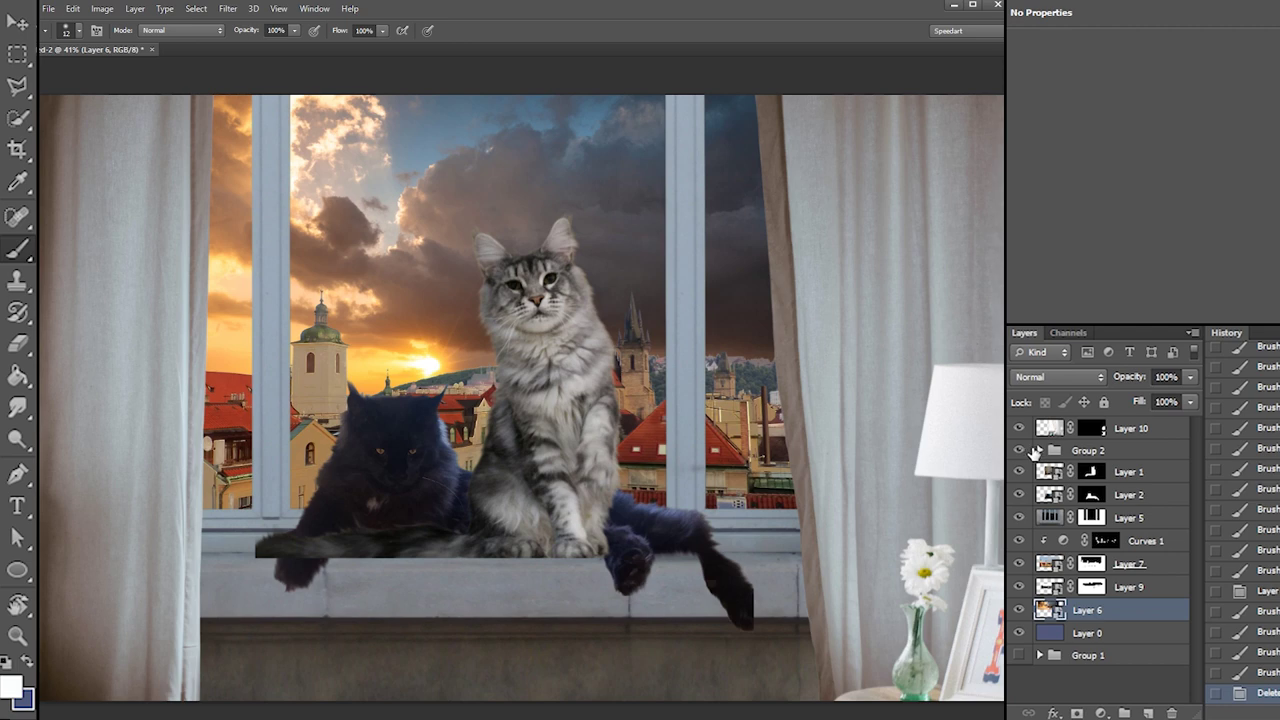
Save the composite under a new name as a layered PSD in the kotki folder with Maximize Compatibility on
key("ctrl+s")
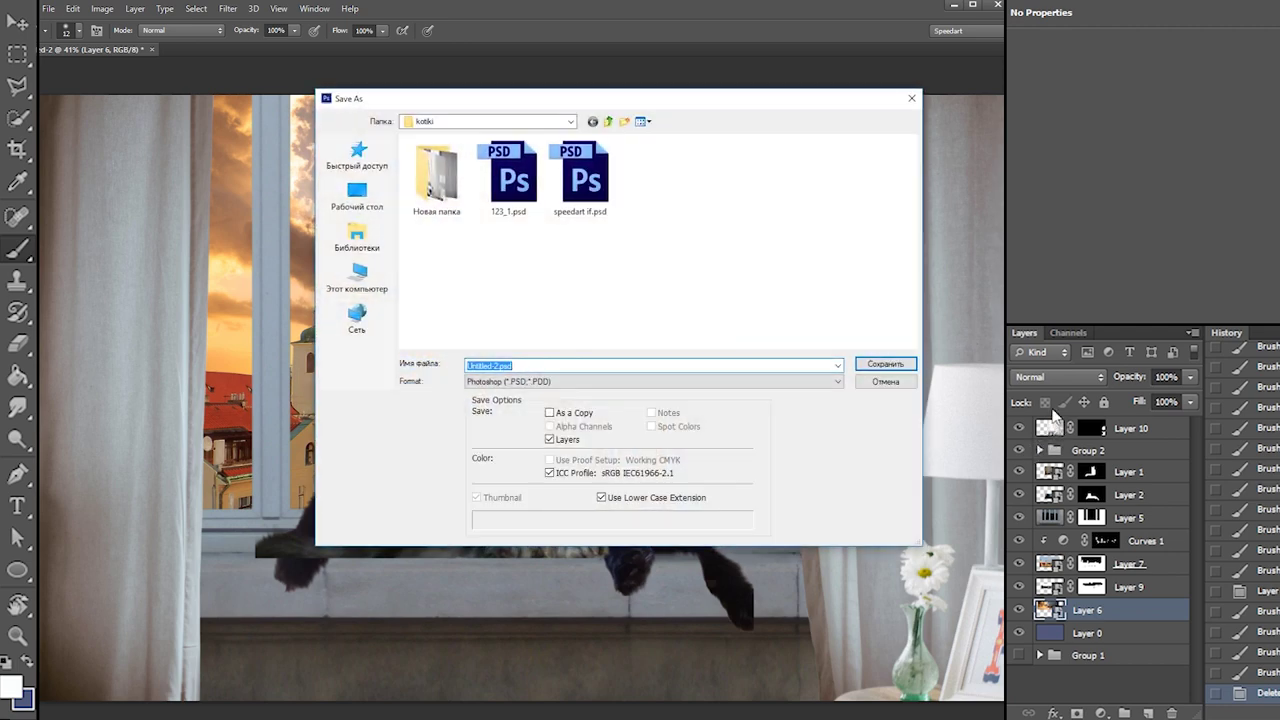
type("cCATS")
key("BackSpace")
key("BackSpace")
key("BackSpace")
key("Return")
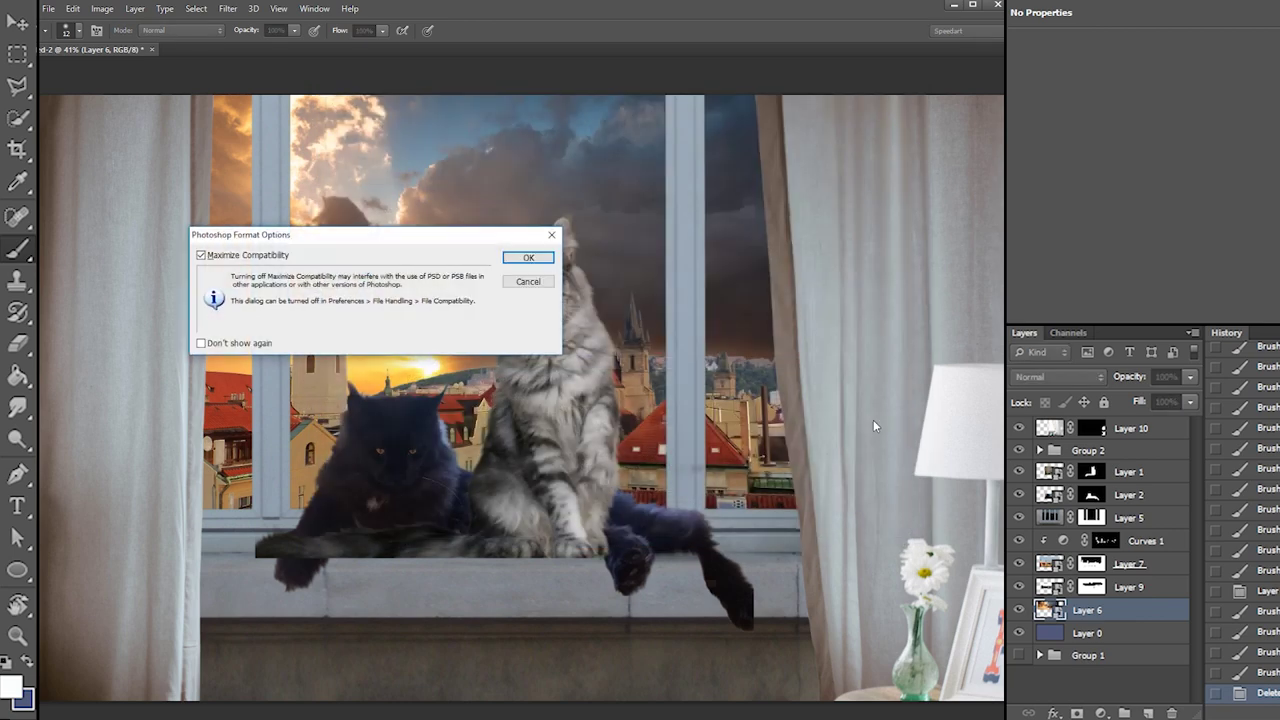
key("Return")
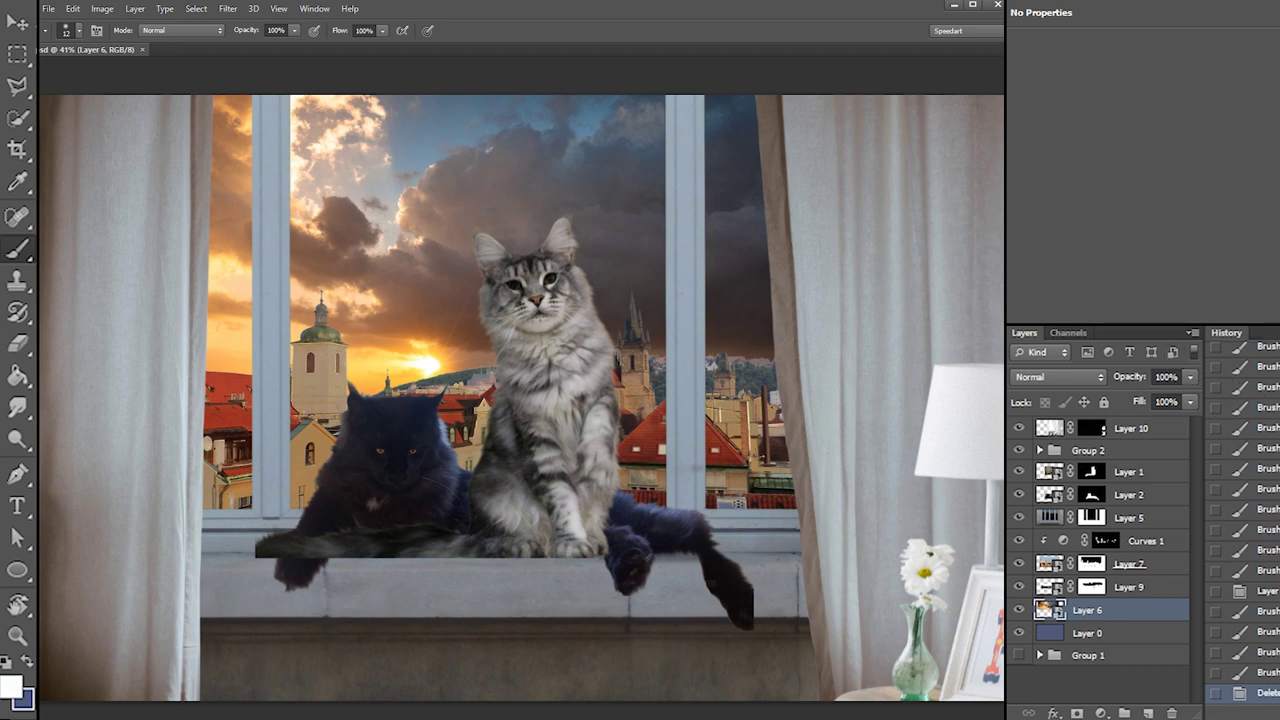
View Layer 9's mask on its own and paint white over the grey specks in the city area below the skyline
left_click(1090, 589, "alt")
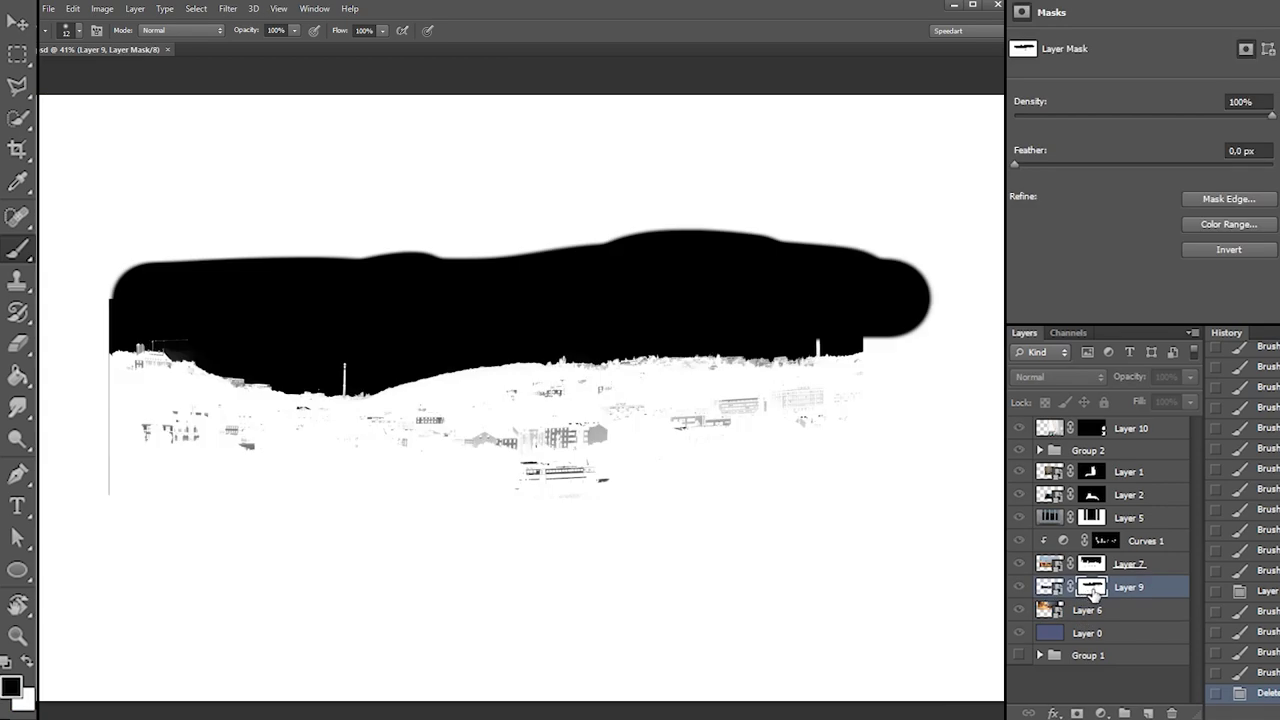
right_click(510, 453)
left_click(642, 569)
left_click(619, 546)
left_click(126, 453)
left_click_drag(126, 453, 128, 520)
key("ctrl+z")
key("x")
left_click_drag(98, 385, 104, 481)
mouse_move(153, 388)
left_mouse_down()
mouse_move(134, 438)
mouse_move(555, 432)
mouse_move(487, 422)
mouse_move(547, 413)
mouse_move(415, 442)
mouse_move(656, 457)
mouse_move(599, 482)
mouse_move(578, 414)
mouse_move(561, 404)
mouse_move(857, 400)
left_mouse_up()
Whiten the grey patches just under the skyline's middle section on Layer 9's mask with a 66 px brush
right_click(758, 377)
left_click(811, 407)
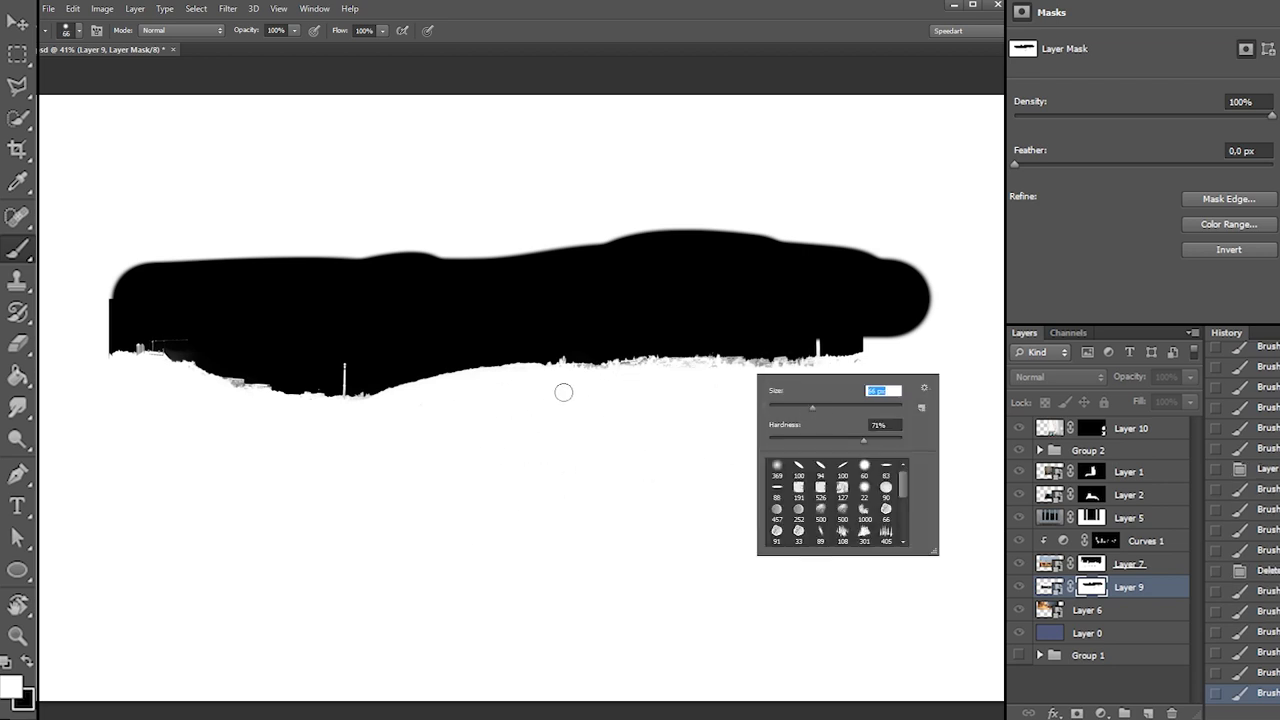
left_click(571, 373)
left_click_drag(590, 374, 677, 369)
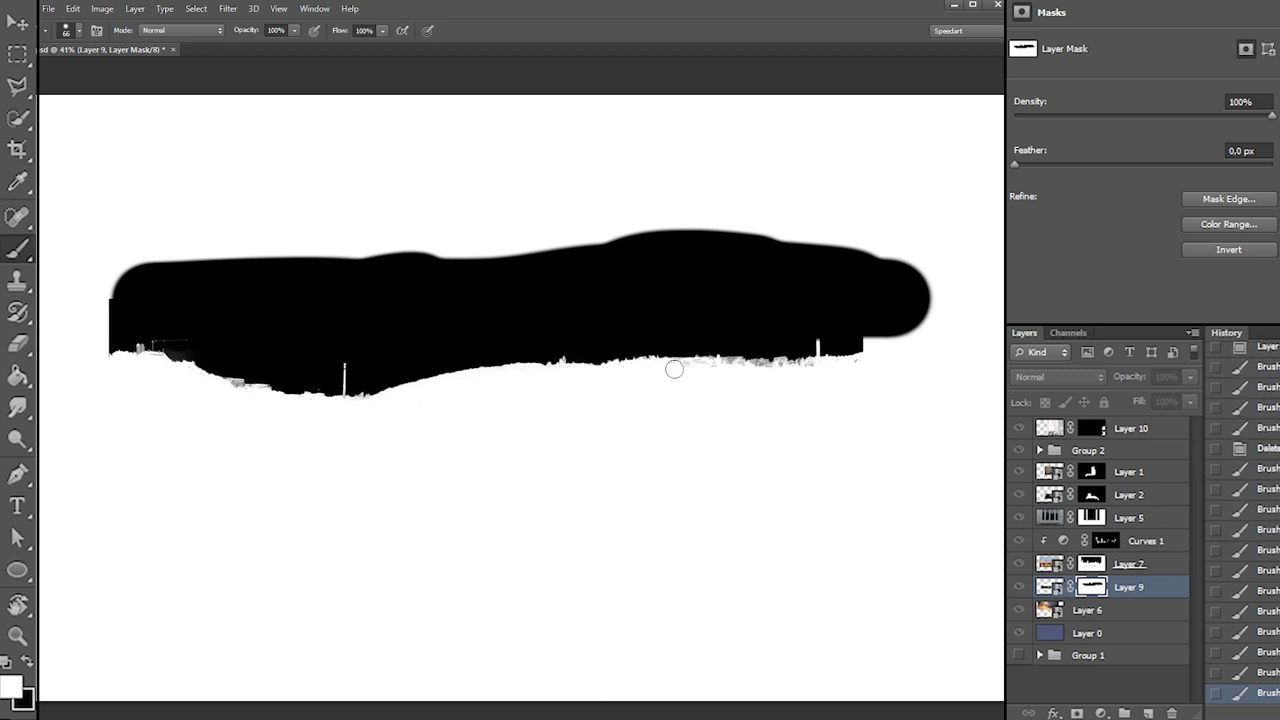
Whiten the remaining grey patches close to the skyline on Layer 9's mask with a 15 px brush at 71% hardness
right_click(667, 361)
left_click(693, 387)
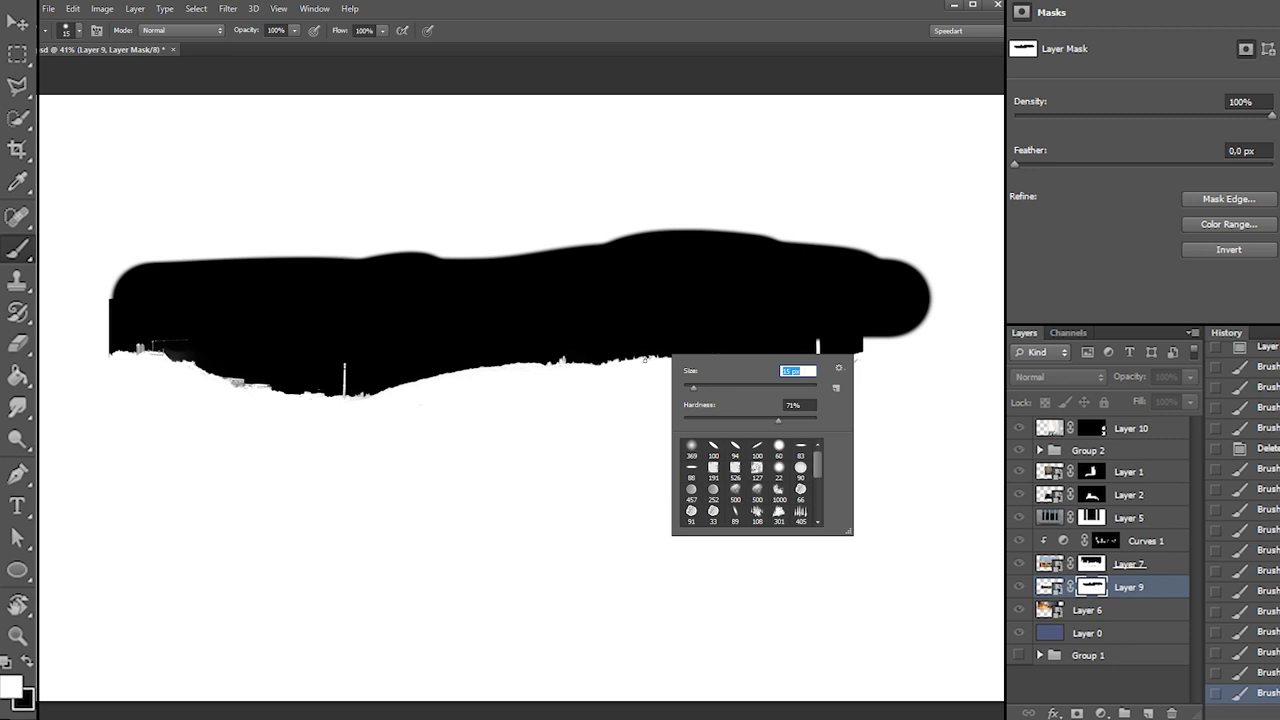
key("Return")
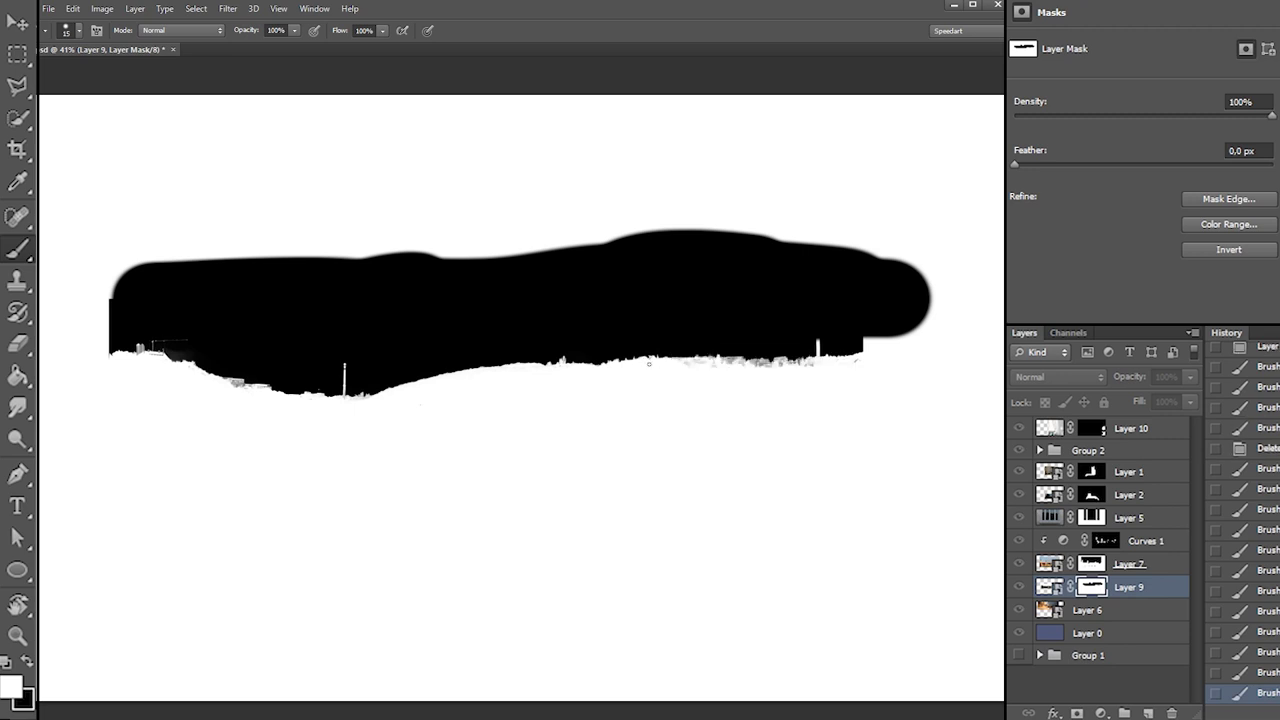
left_click_drag(645, 358, 668, 368)
left_click(678, 361)
left_click(711, 360)
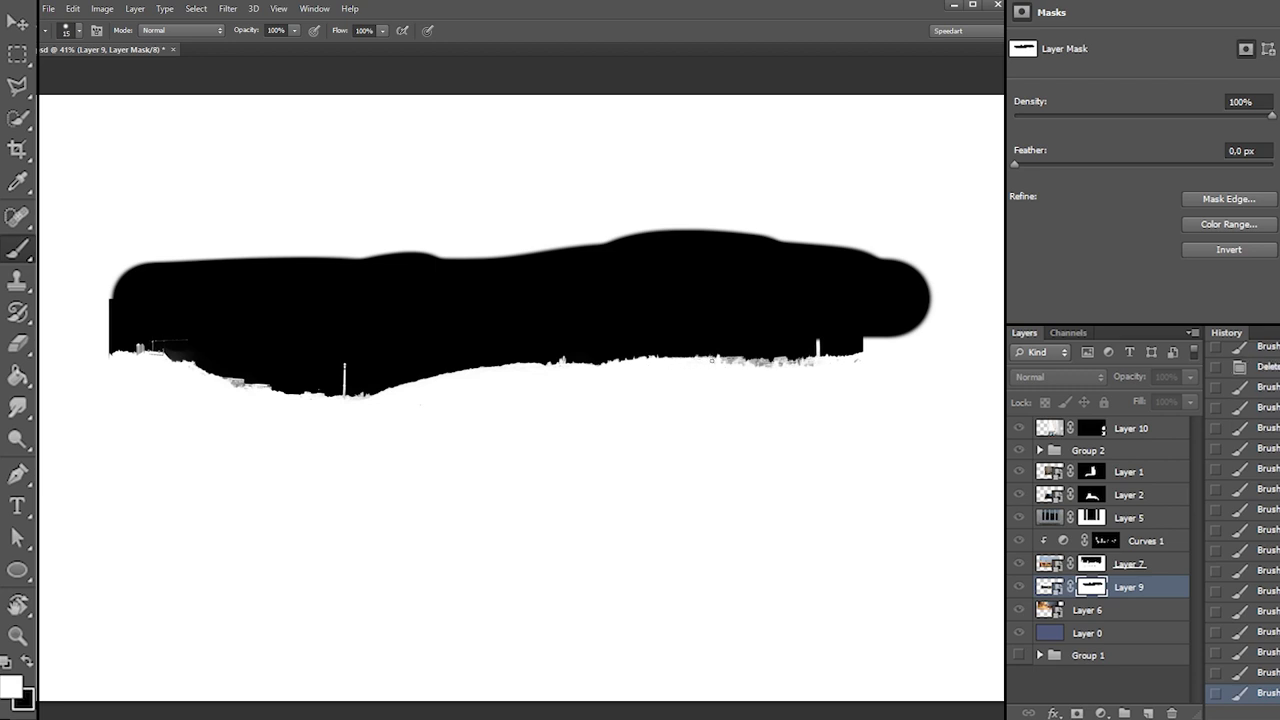
left_click(719, 369)
left_click(722, 369)
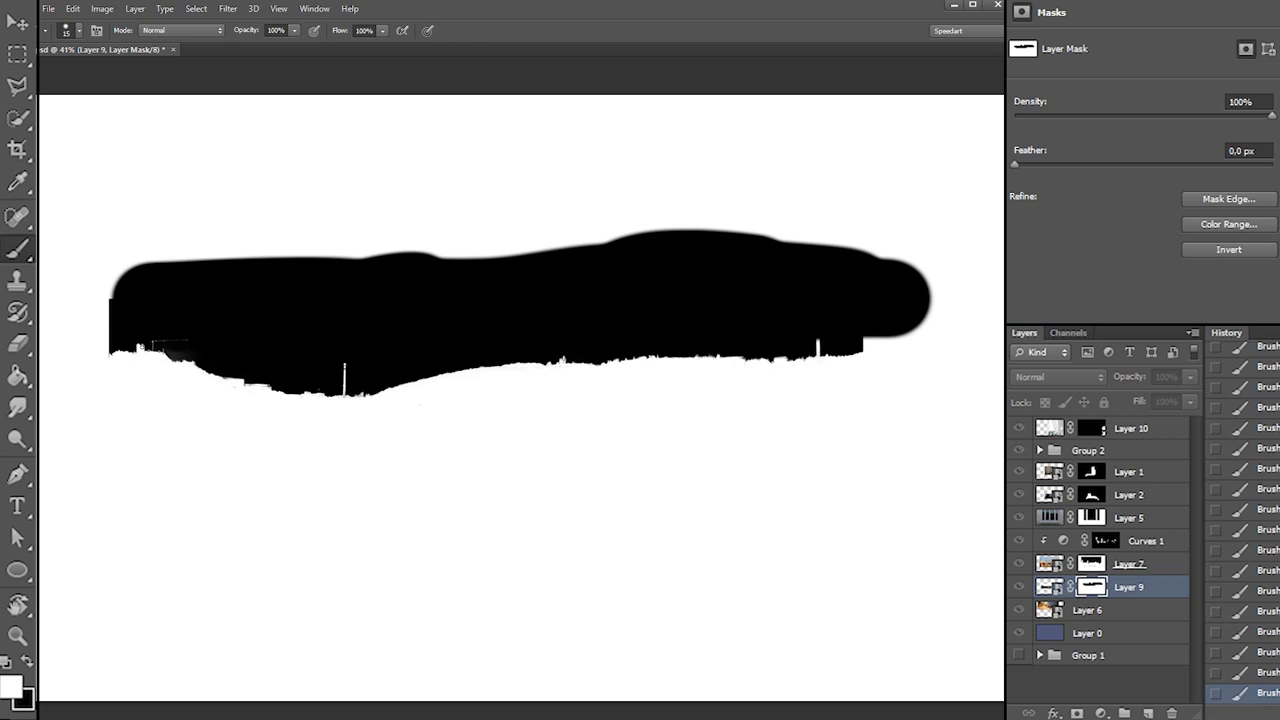
Extend the black band above the skyline on Layer 9's mask with a 137 px brush, then return to the composite view
key("x")
right_click(451, 341)
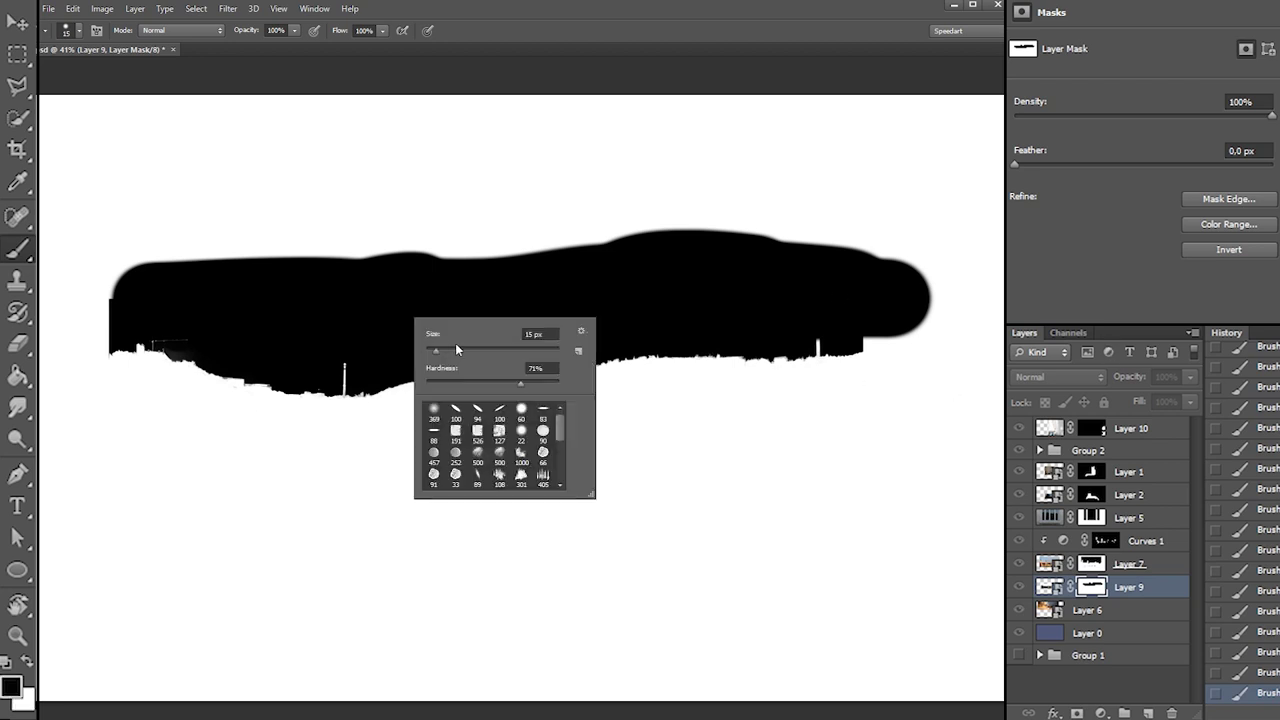
left_click(506, 351)
mouse_move(105, 336)
left_mouse_down()
mouse_move(100, 284)
mouse_move(96, 341)
mouse_move(103, 263)
mouse_move(142, 265)
mouse_move(114, 258)
mouse_move(649, 247)
mouse_move(786, 263)
left_mouse_up()
mouse_move(143, 226)
left_mouse_down()
mouse_move(131, 246)
mouse_move(863, 267)
mouse_move(914, 306)
mouse_move(858, 335)
mouse_move(917, 334)
mouse_move(918, 243)
mouse_move(811, 234)
mouse_move(149, 286)
mouse_move(94, 303)
mouse_move(89, 240)
mouse_move(102, 337)
mouse_move(123, 300)
left_mouse_up()
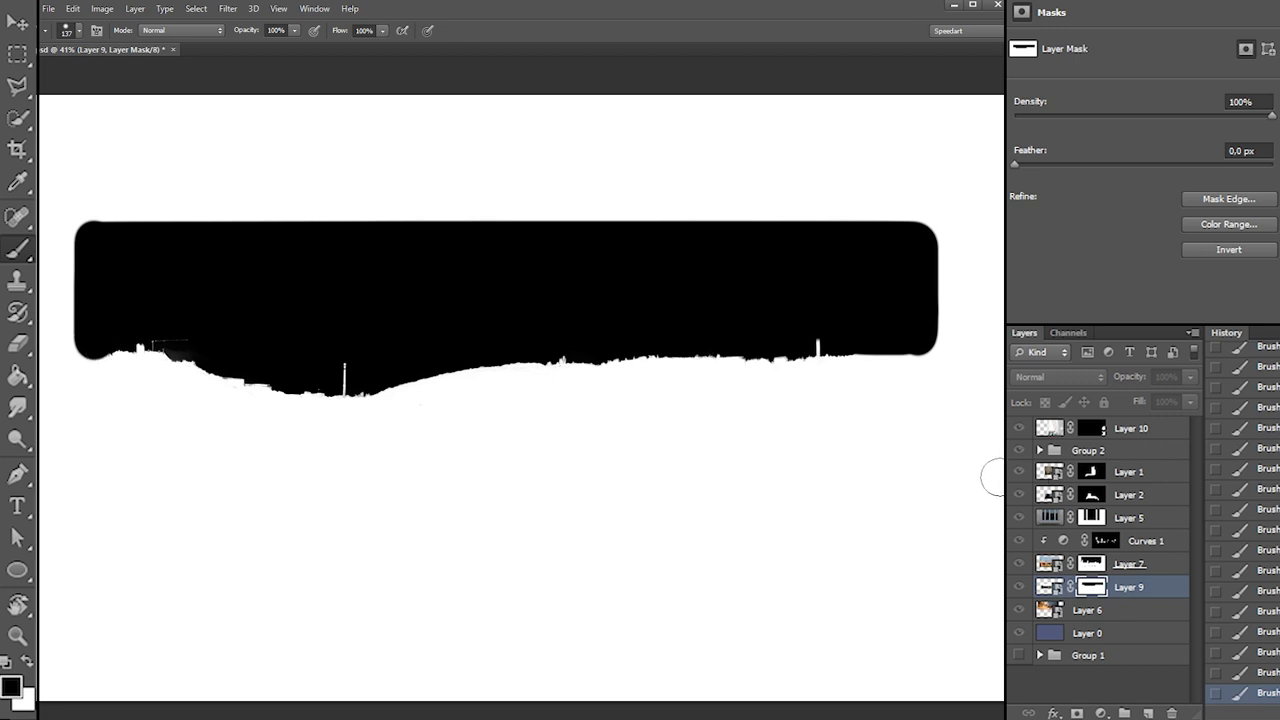
left_click(1091, 565)
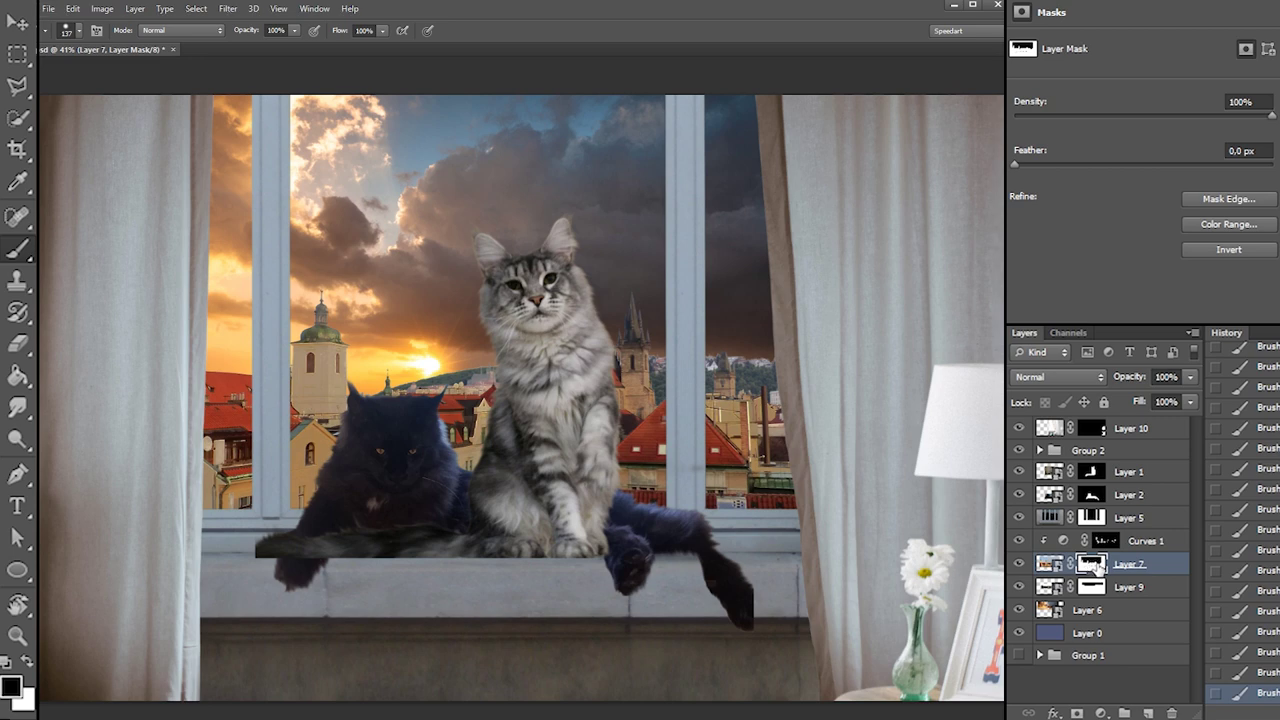
Add a Curves adjustment above Layer 6 and brighten the sky by raising the RGB black point and lifting the midtones
left_click(1078, 614)
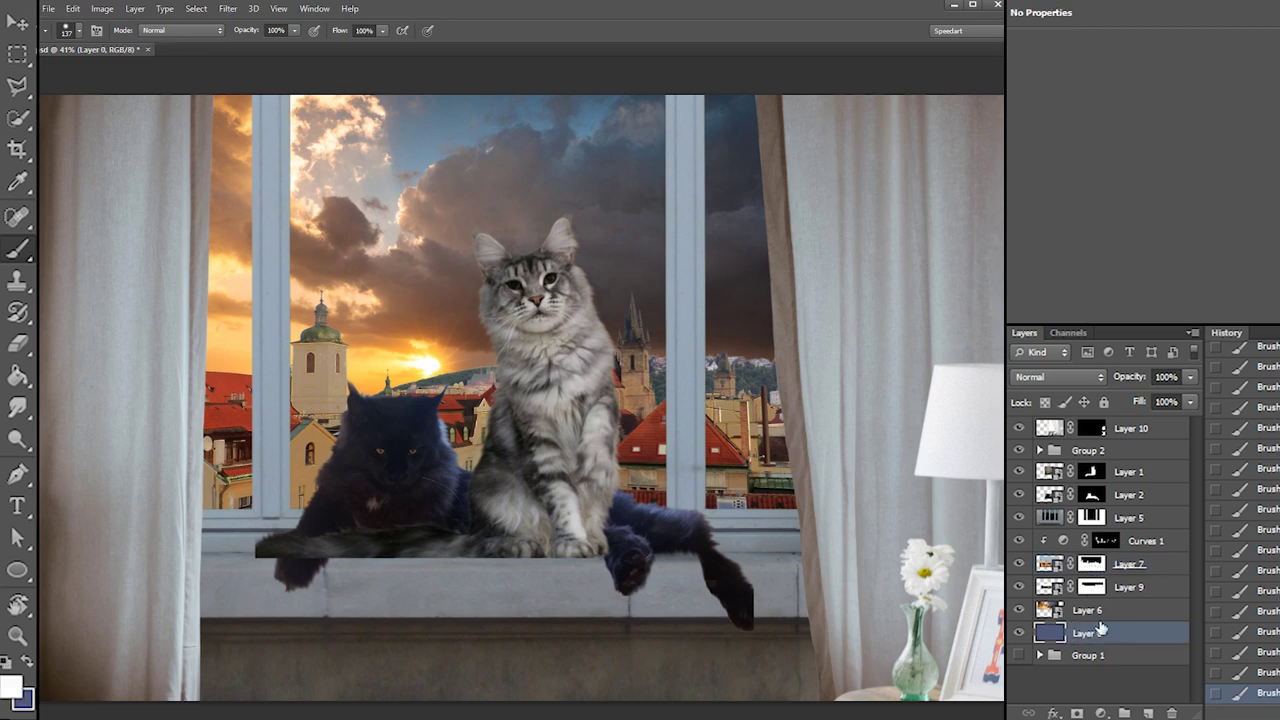
left_click(1100, 713)
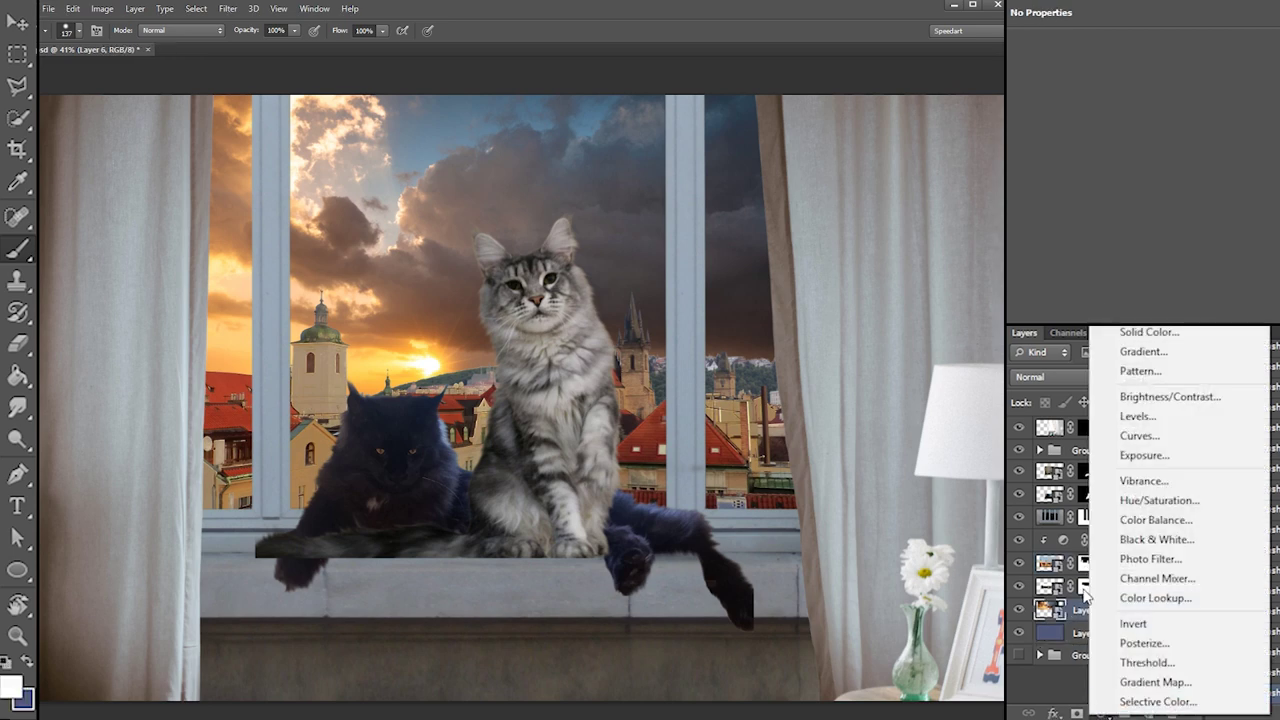
left_click(1098, 436)
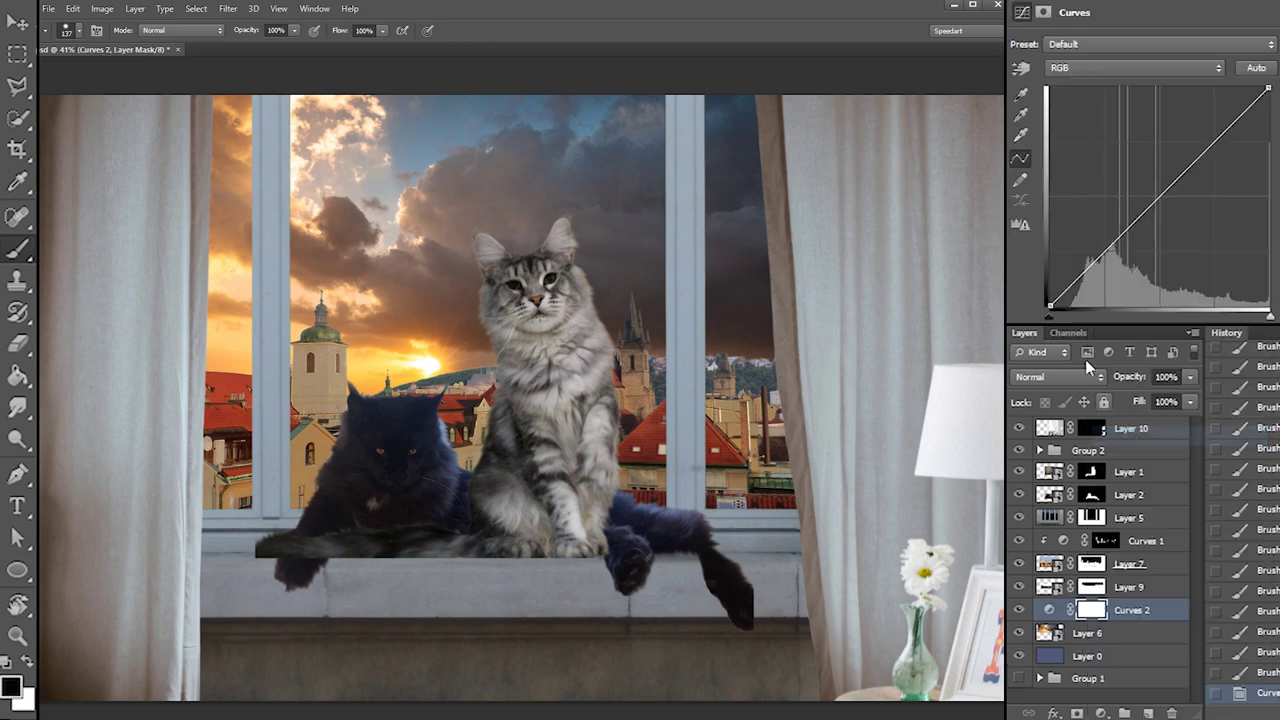
left_click_drag(1129, 214, 1104, 197)
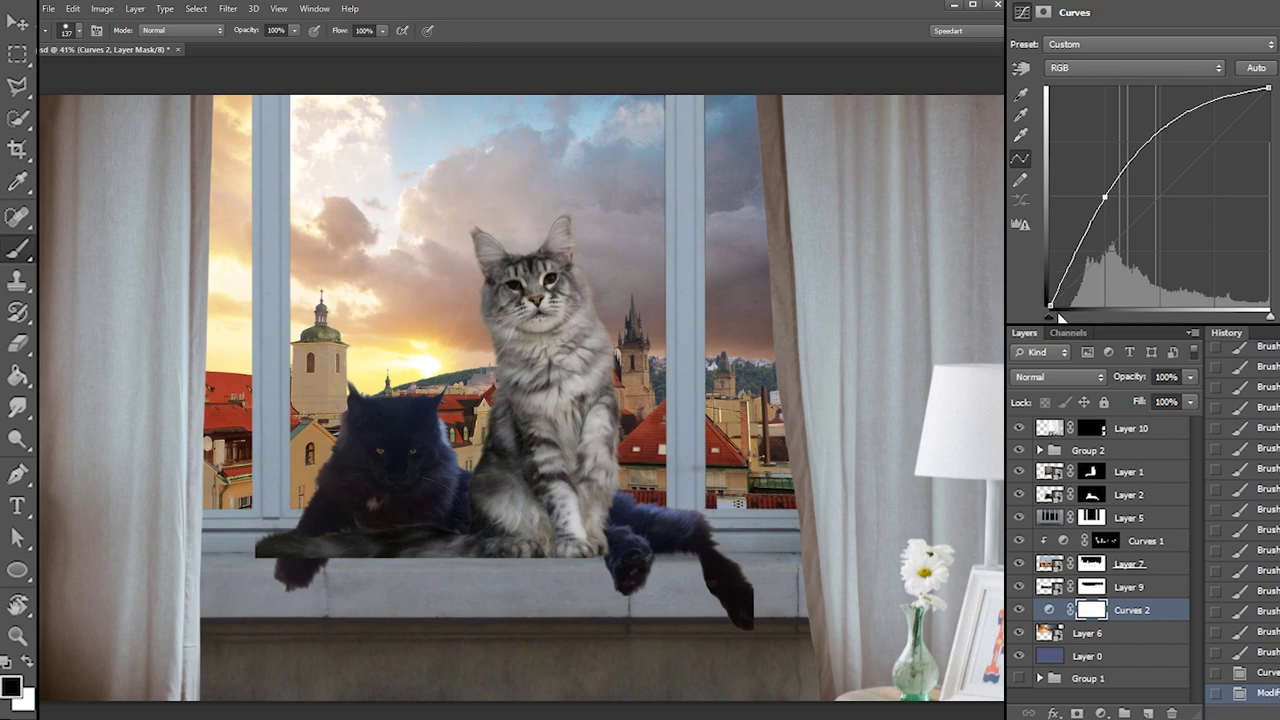
left_click_drag(1054, 302, 1050, 265)
mouse_move(1107, 202)
left_mouse_down()
mouse_move(1121, 220)
mouse_move(1122, 201)
left_mouse_up()
Tint the sky's shadows blue-violet by raising the black point of the Blue curve in Curves 2 to about half height
left_click(1078, 70)
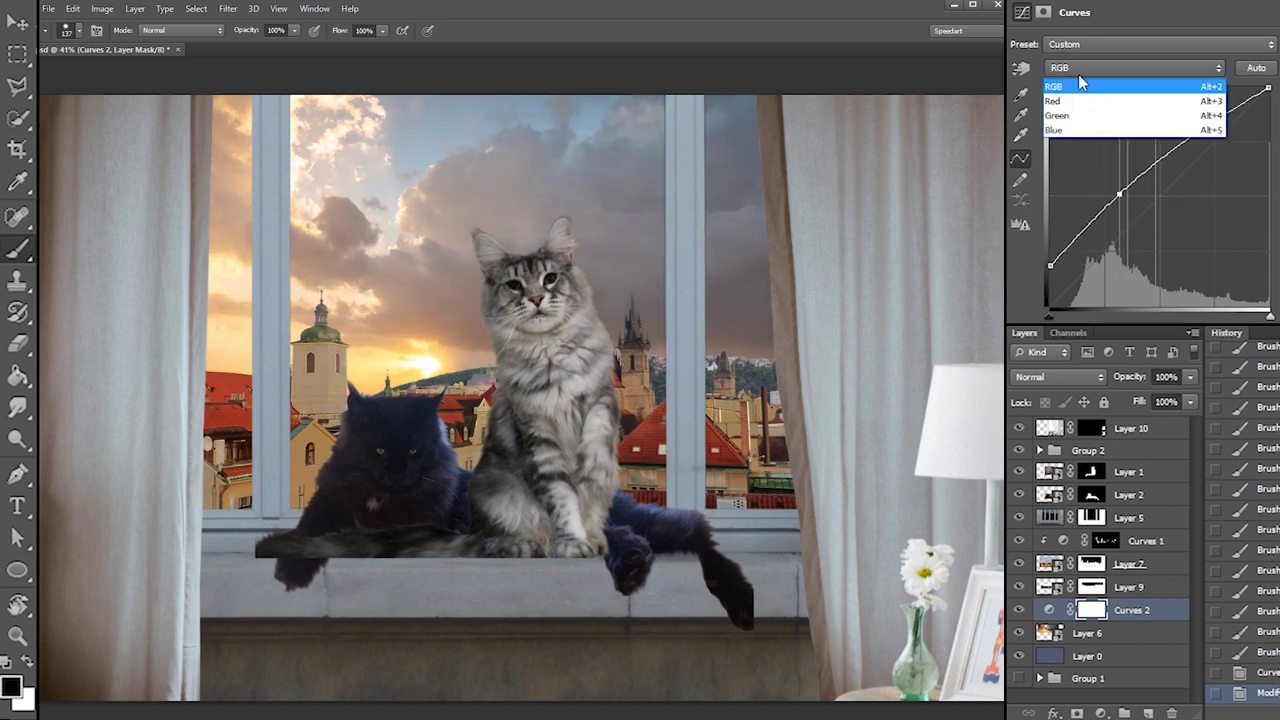
left_click(1078, 130)
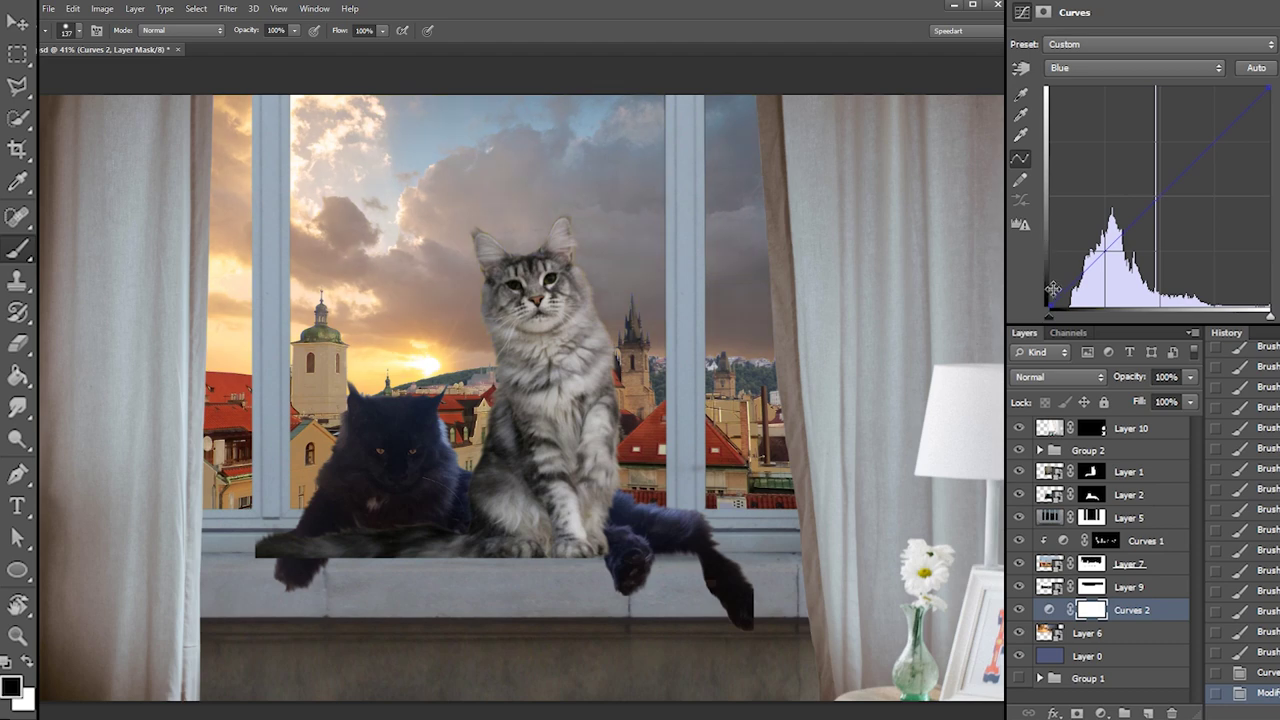
left_click_drag(1049, 305, 1045, 236)
left_click_drag(1137, 180, 1143, 180)
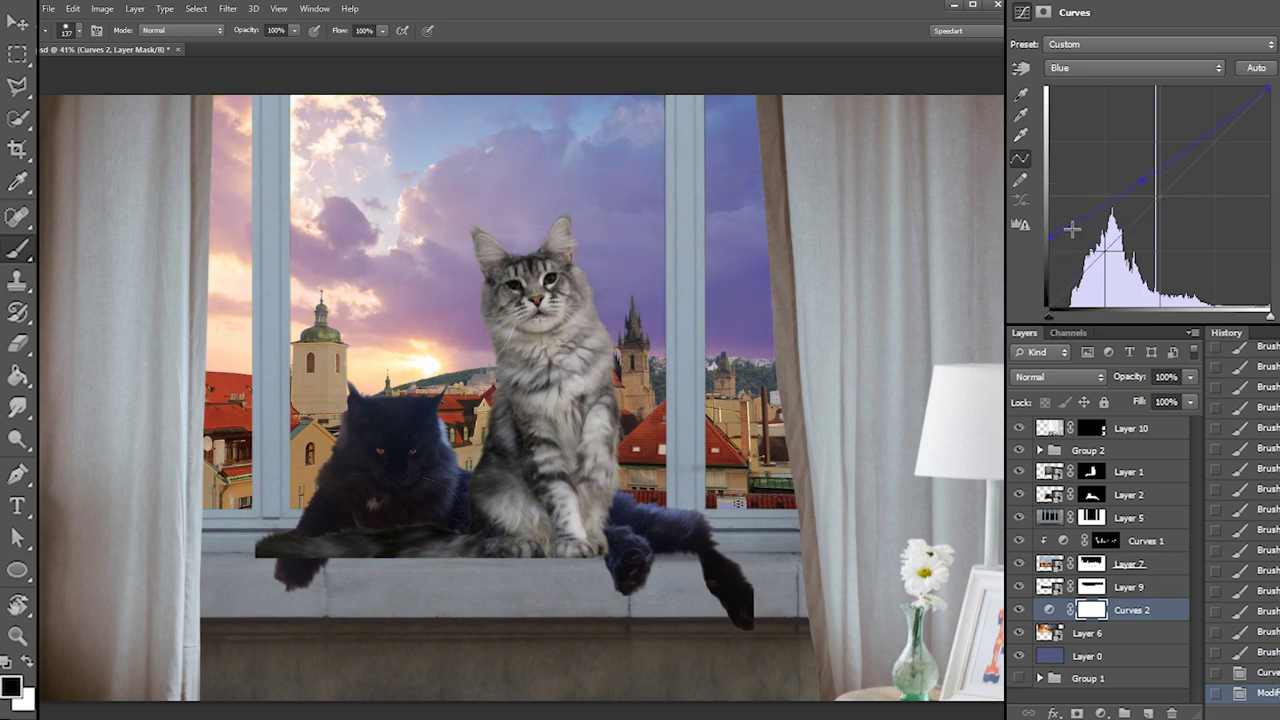
left_click_drag(1050, 235, 1050, 200)
left_click_drag(1137, 182, 1167, 163)
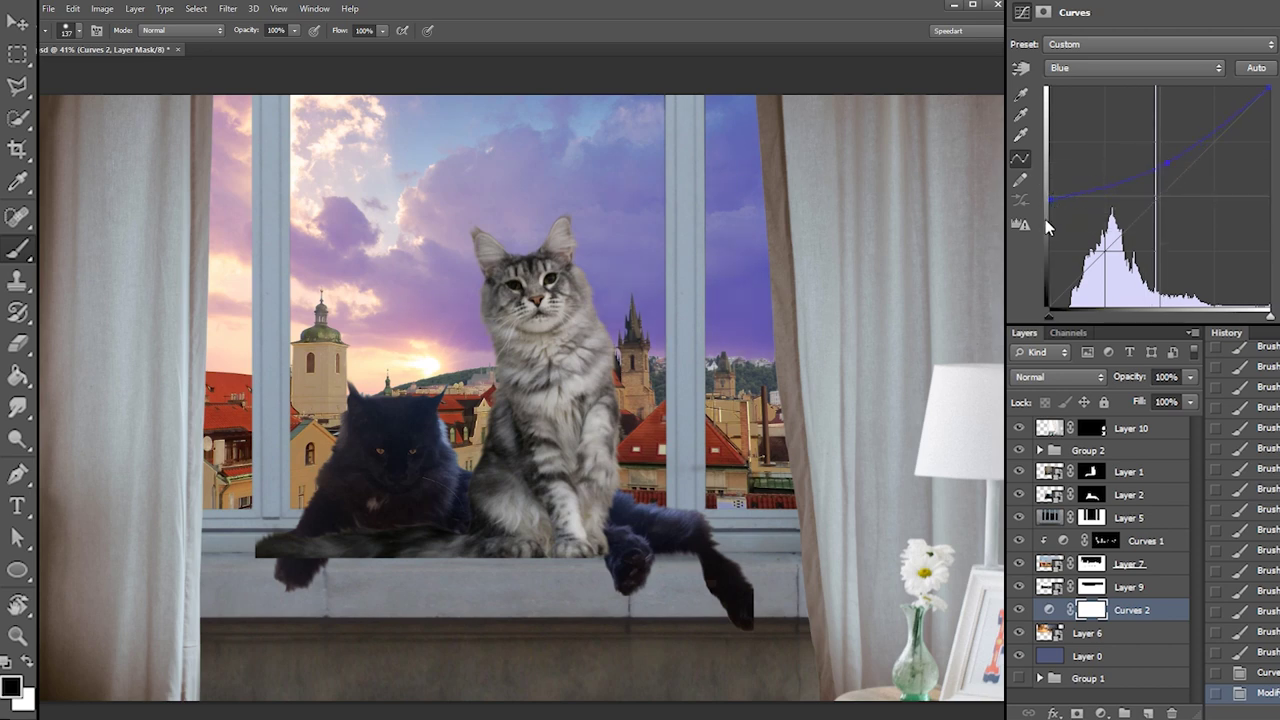
mouse_move(1052, 202)
left_mouse_down()
mouse_move(1051, 218)
mouse_move(1051, 190)
left_mouse_up()
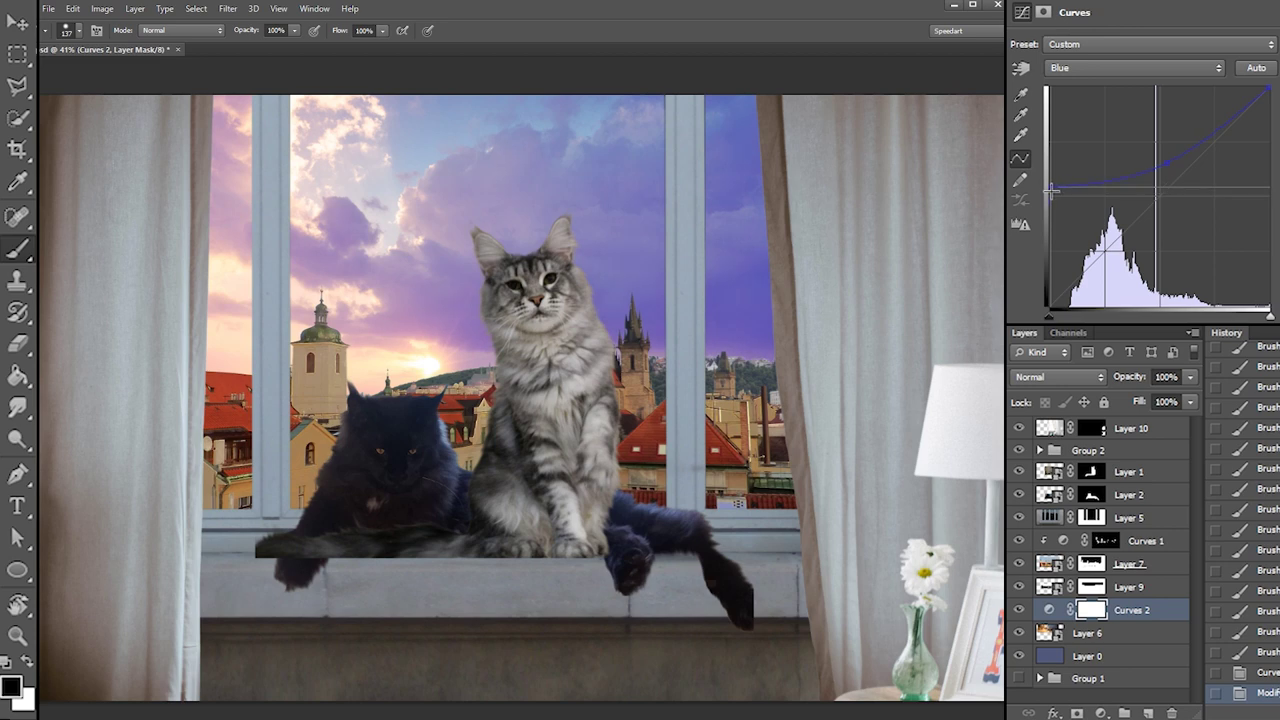
Raise the black point of the Green curve in Curves 2 slightly and hold its midtones near the original diagonal
left_click(1117, 68)
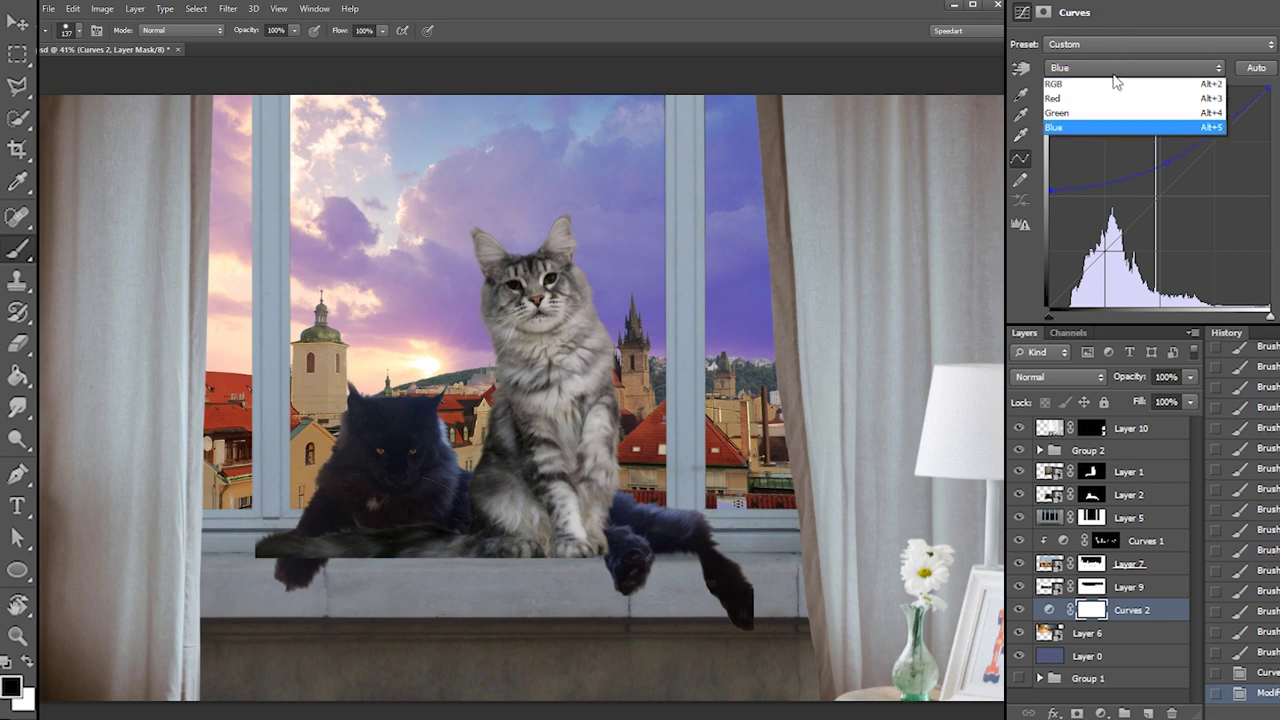
left_click(1117, 115)
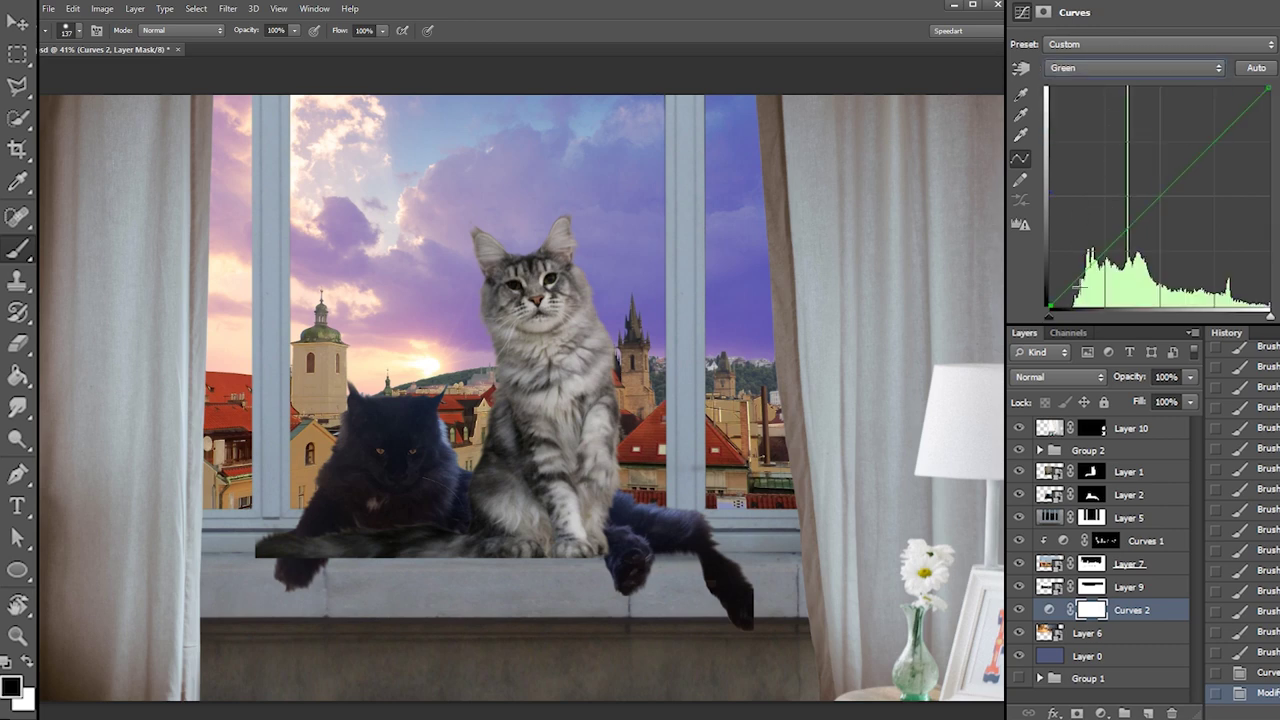
left_click_drag(1052, 304, 1051, 263)
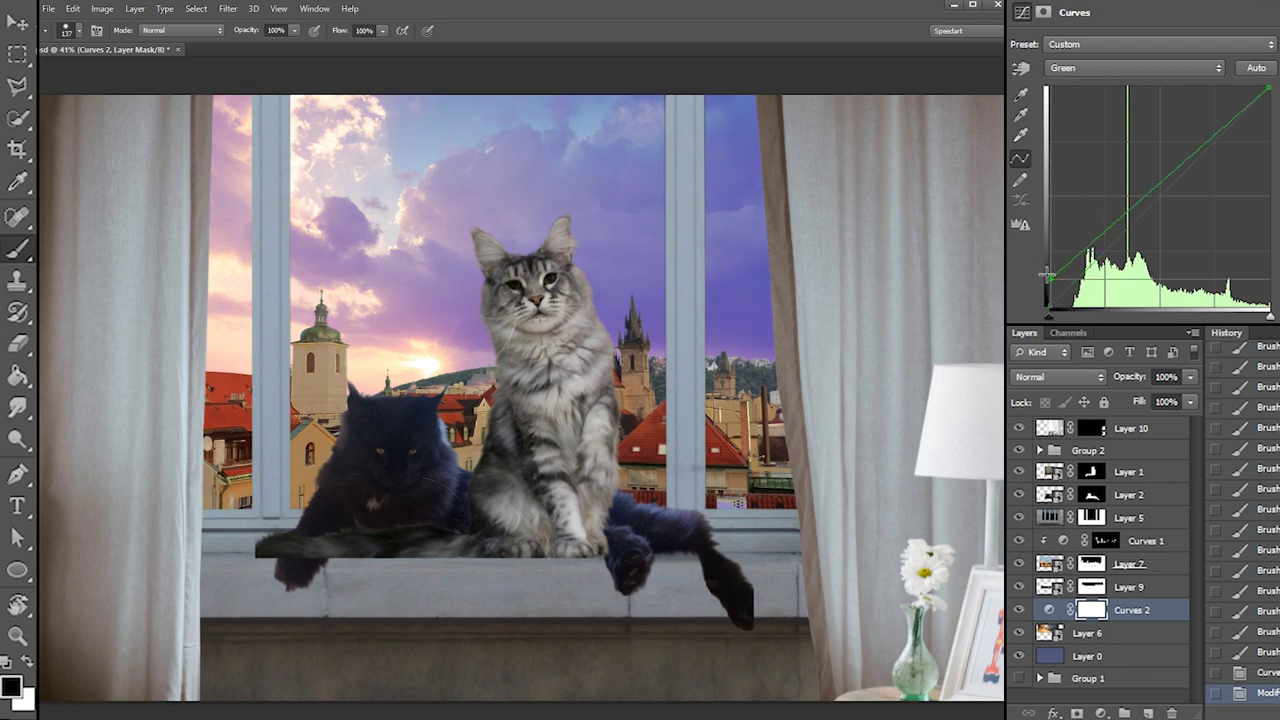
mouse_move(1125, 188)
left_mouse_down()
mouse_move(1134, 208)
mouse_move(1143, 202)
left_mouse_up()
Brighten the sky's midtones and highlights with two raised points on the RGB curve of Curves 2
left_click(1086, 80)
left_click(1088, 84)
left_click_drag(1124, 188, 1163, 144)
left_click_drag(1113, 200, 1113, 196)
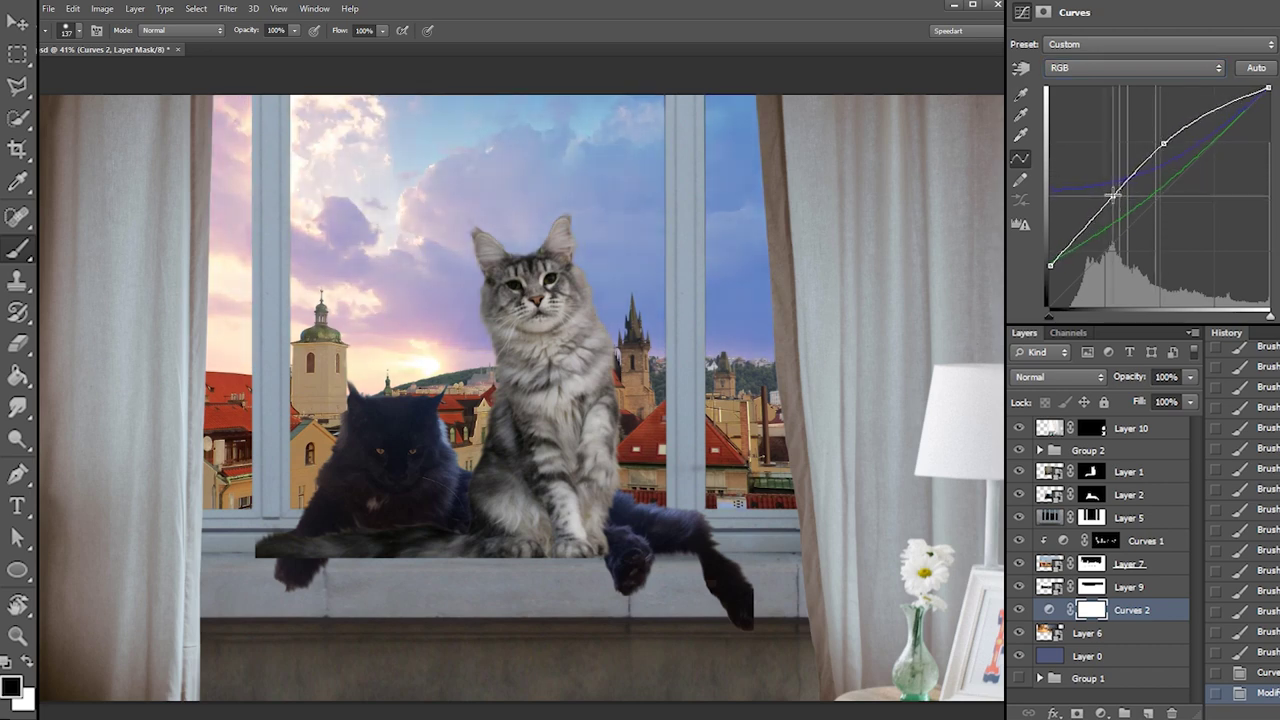
mouse_move(1160, 143)
left_mouse_down()
mouse_move(1152, 132)
mouse_move(1164, 147)
left_mouse_up()
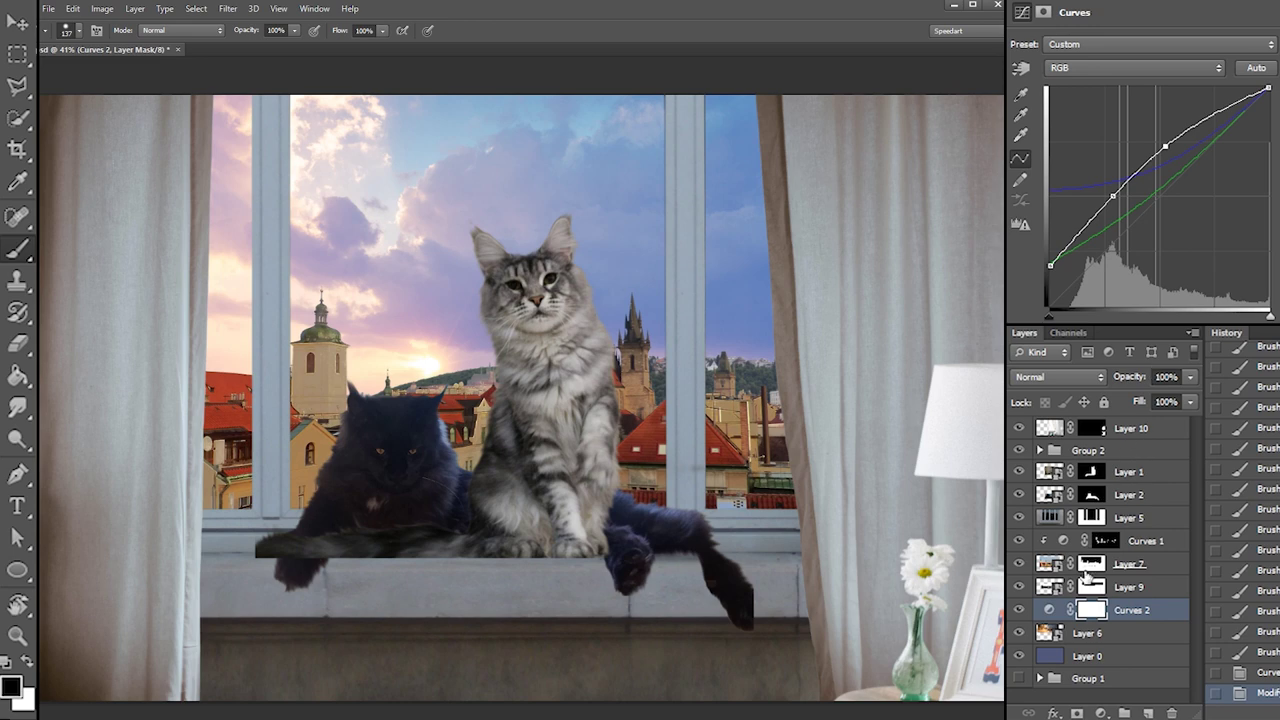
Hide Layer 9 and add a Curves adjustment for Layer 7, clipped above Curves 1
left_click(1122, 594)
left_click(1019, 587)
left_click(1052, 564)
left_click(1101, 713)
left_click(1145, 446)
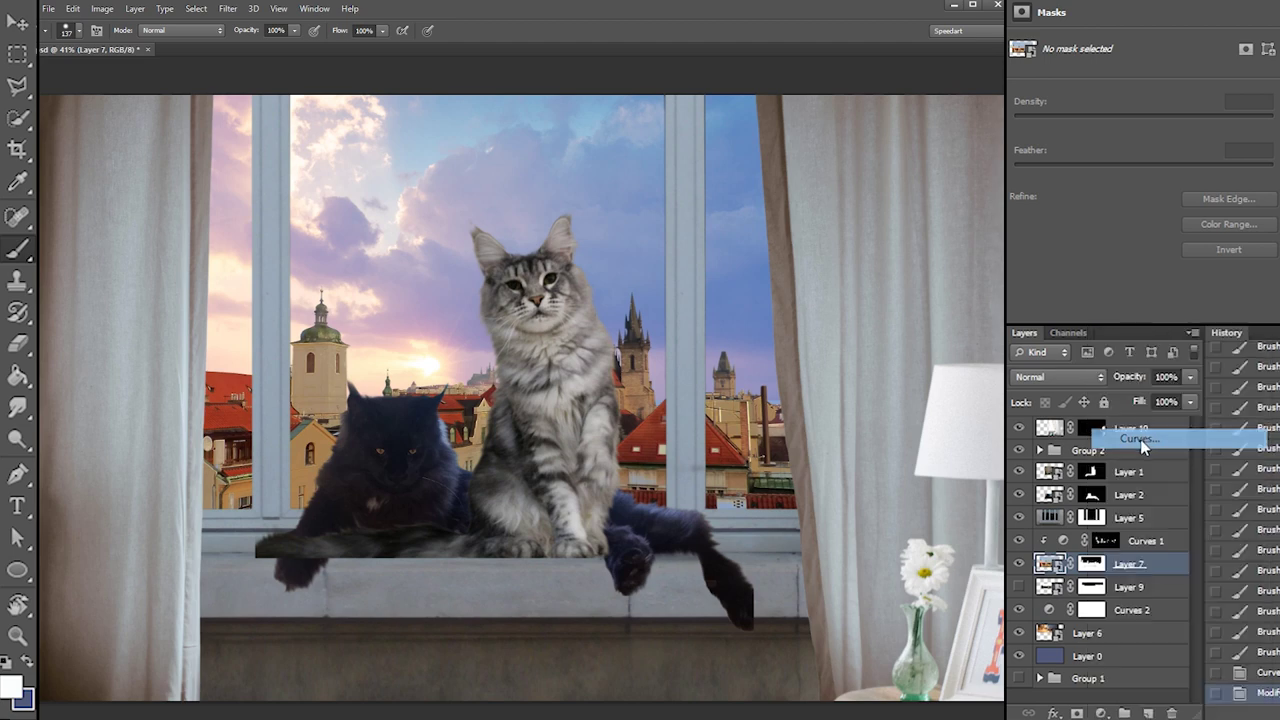
left_click_drag(1137, 570, 1135, 530)
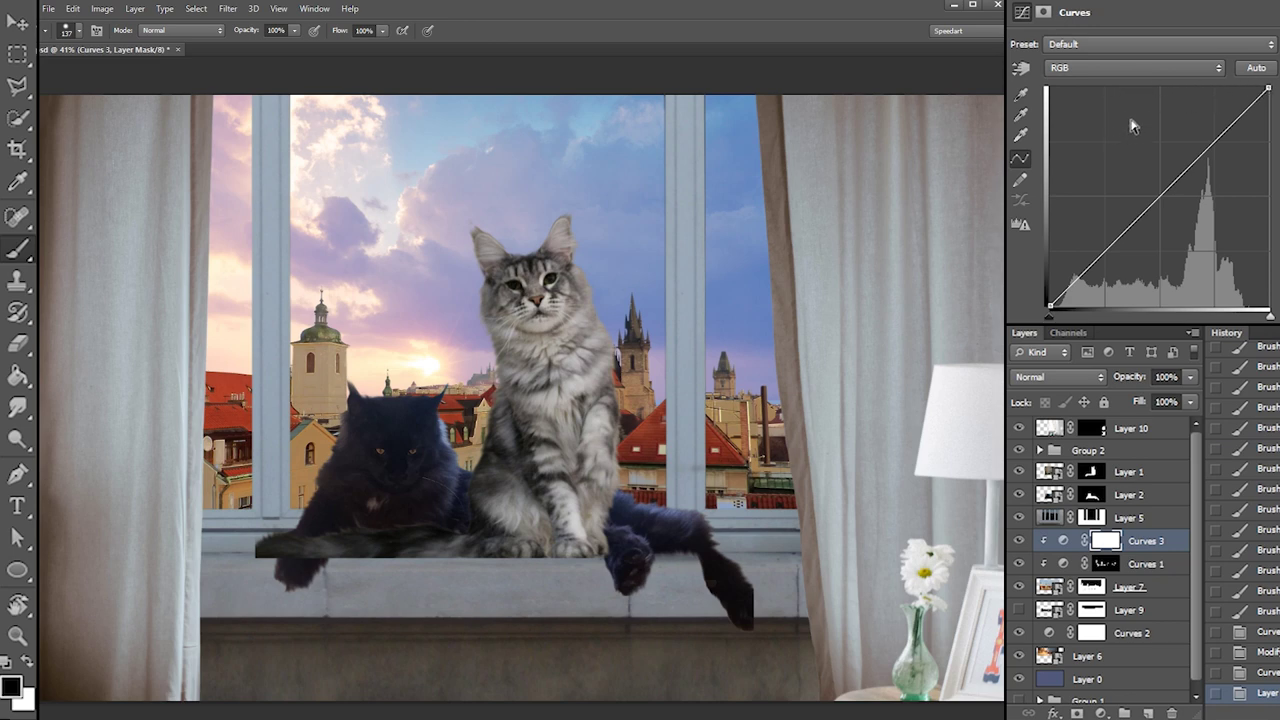
Lower the white point of the Green curve in Curves 3 to about two thirds of its height
left_click(1132, 67)
left_click(1110, 110)
left_click_drag(1265, 92, 1268, 166)
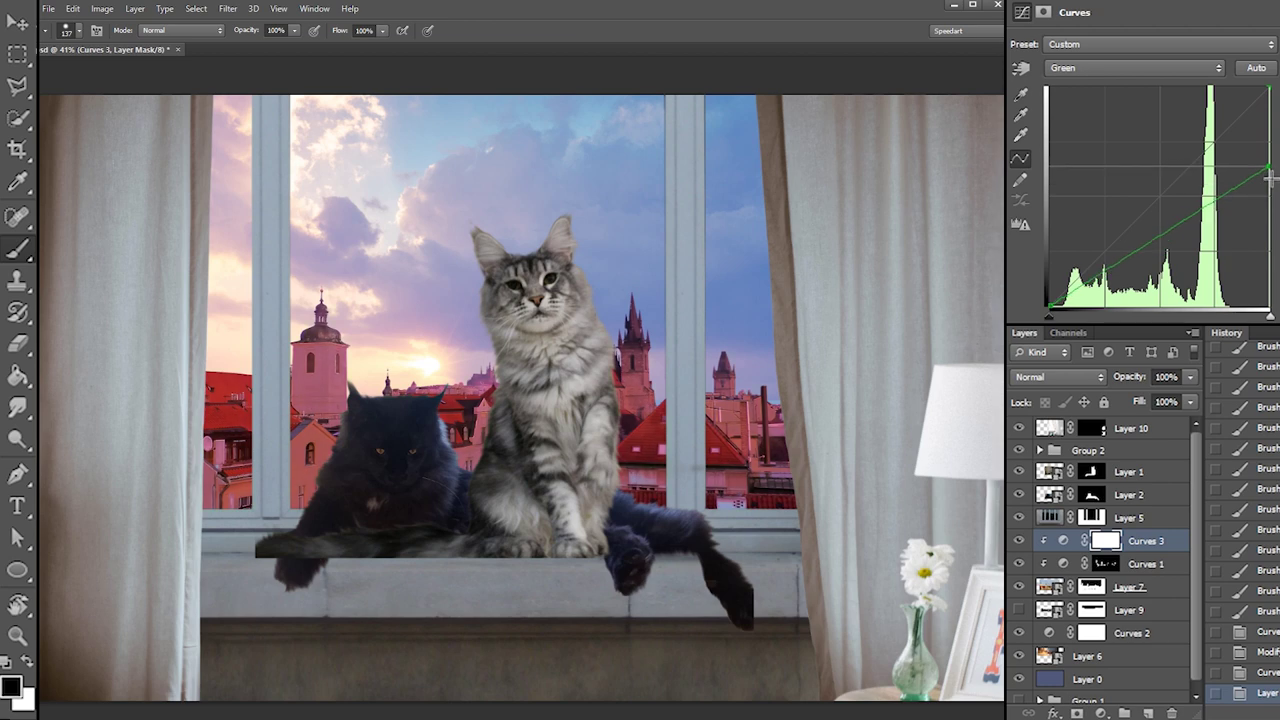
Lower the white point of the Red curve in Curves 3 to about half height to cool the city buildings
left_click(1132, 67)
left_click(1142, 117)
left_click(1169, 70)
left_click(1158, 101)
left_click_drag(1265, 92, 1270, 201)
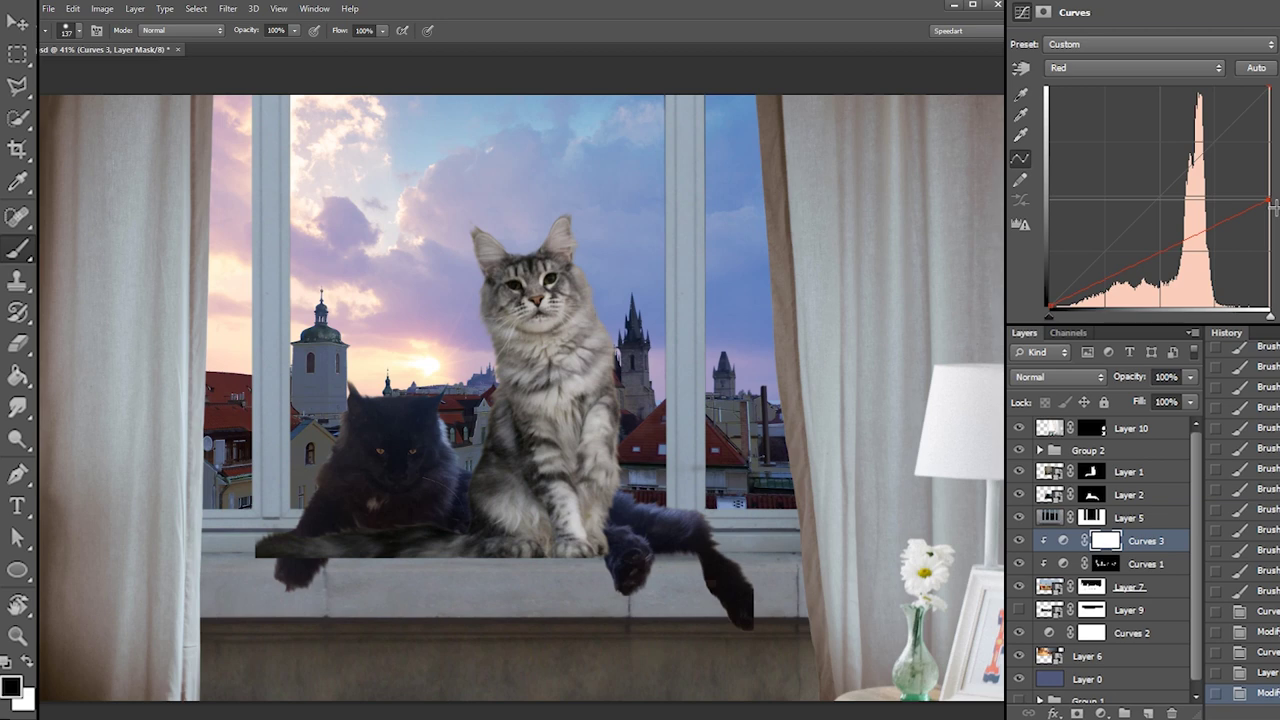
left_click_drag(1276, 206, 1272, 199)
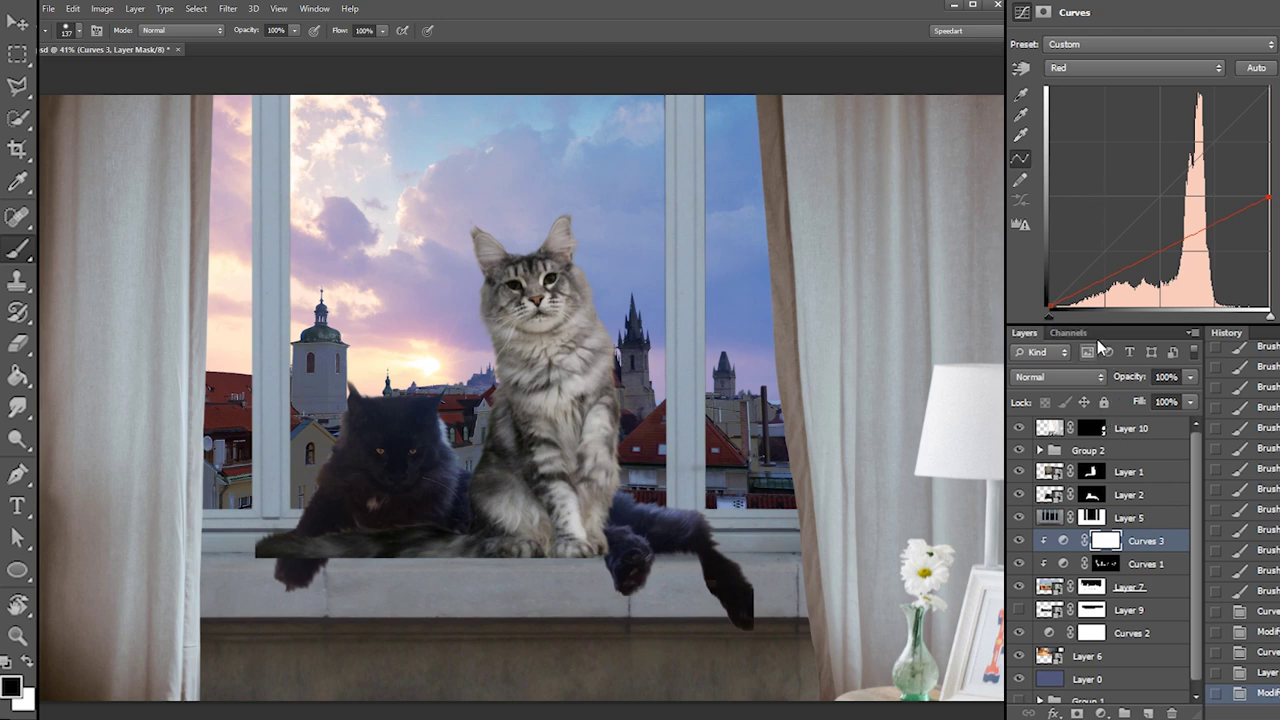
Move Layer 1, Layer 2 and Layer 5 into Group 2
left_click(1146, 476)
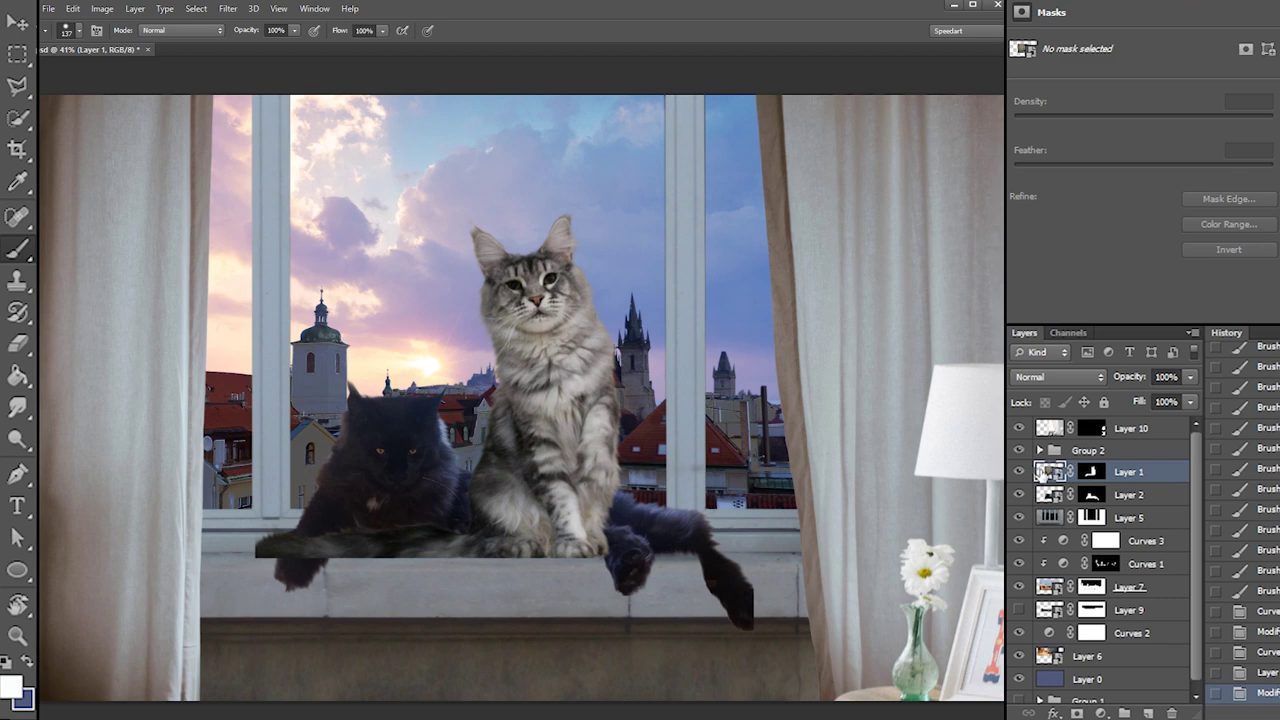
left_click(1128, 516, "shift")
left_click_drag(1128, 516, 1108, 452)
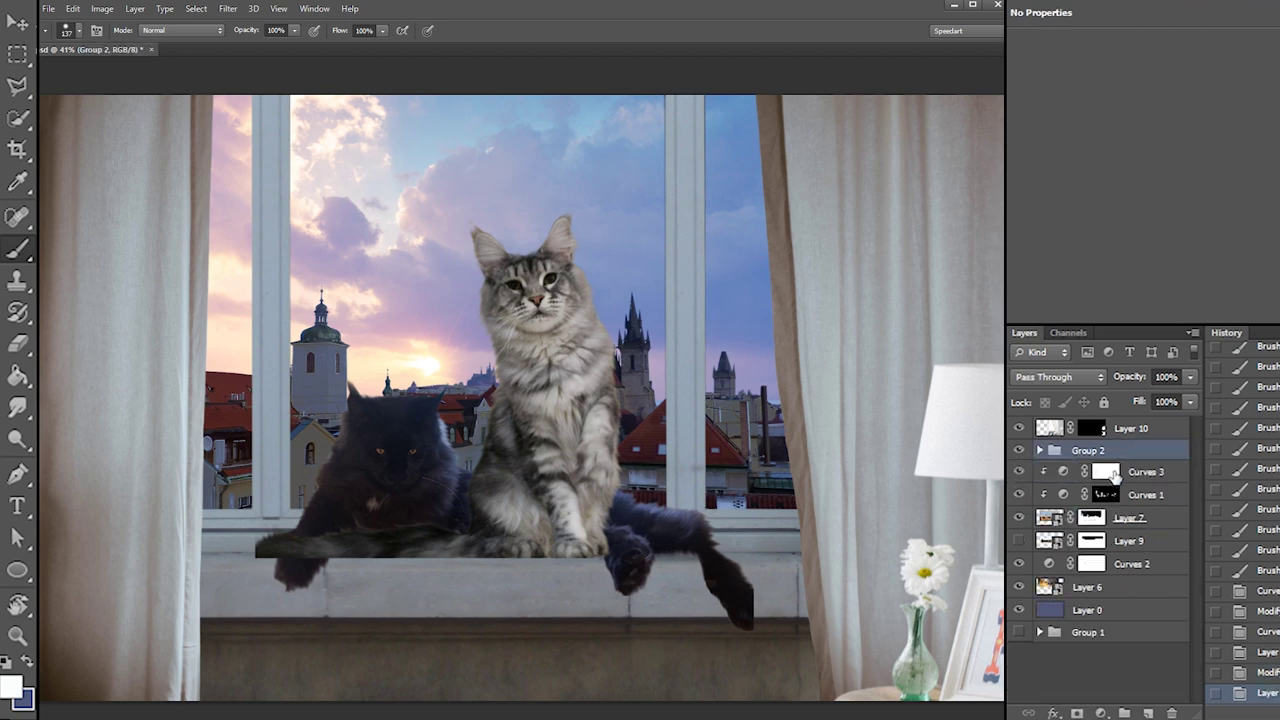
Add a Curves adjustment clipped to Group 2 and darken the interior by lowering the RGB white point to about a quarter
left_click(1101, 713)
left_click(1155, 437)
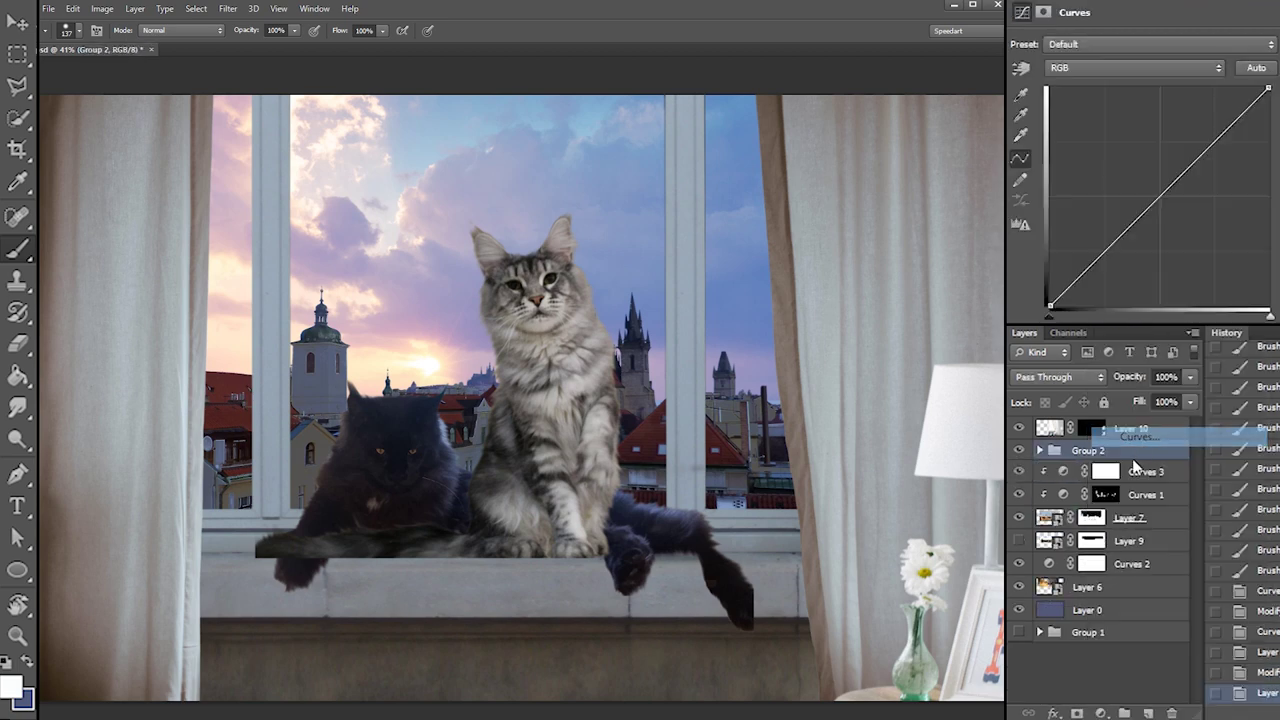
key("ctrl+alt+g")
left_click_drag(1268, 89, 1268, 251)
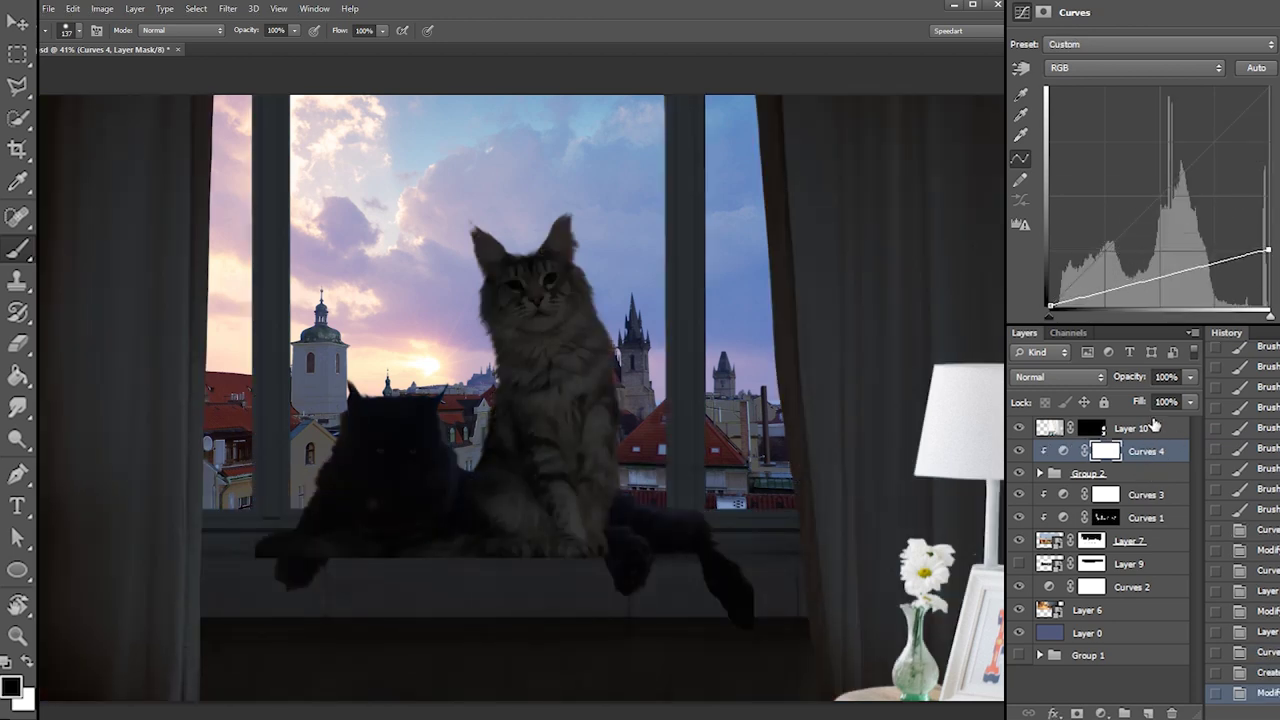
Paint black on Layer 1's mask with a 28 px brush to clean the edge around the grey cat's ear
left_click(1040, 473)
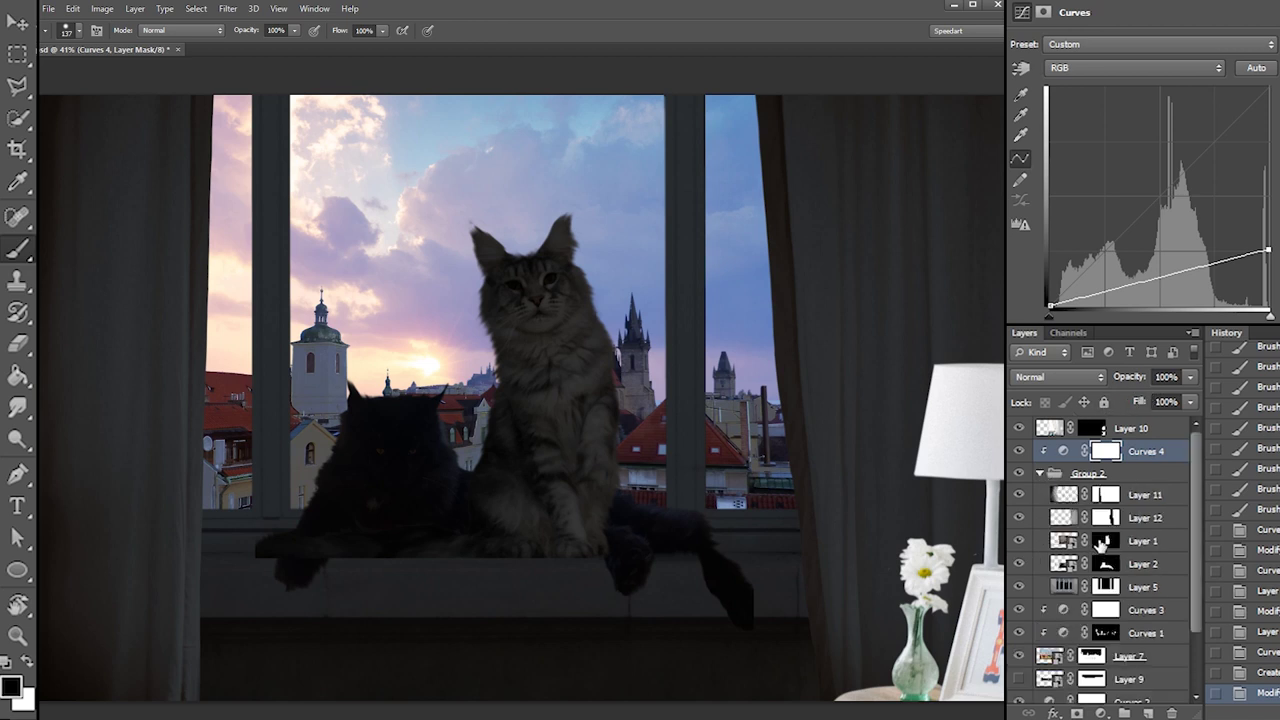
left_click(1105, 540)
right_click(508, 214)
mouse_move(532, 235)
left_mouse_down()
mouse_move(506, 192)
mouse_move(528, 222)
mouse_move(574, 161)
left_mouse_up()
left_click(468, 217)
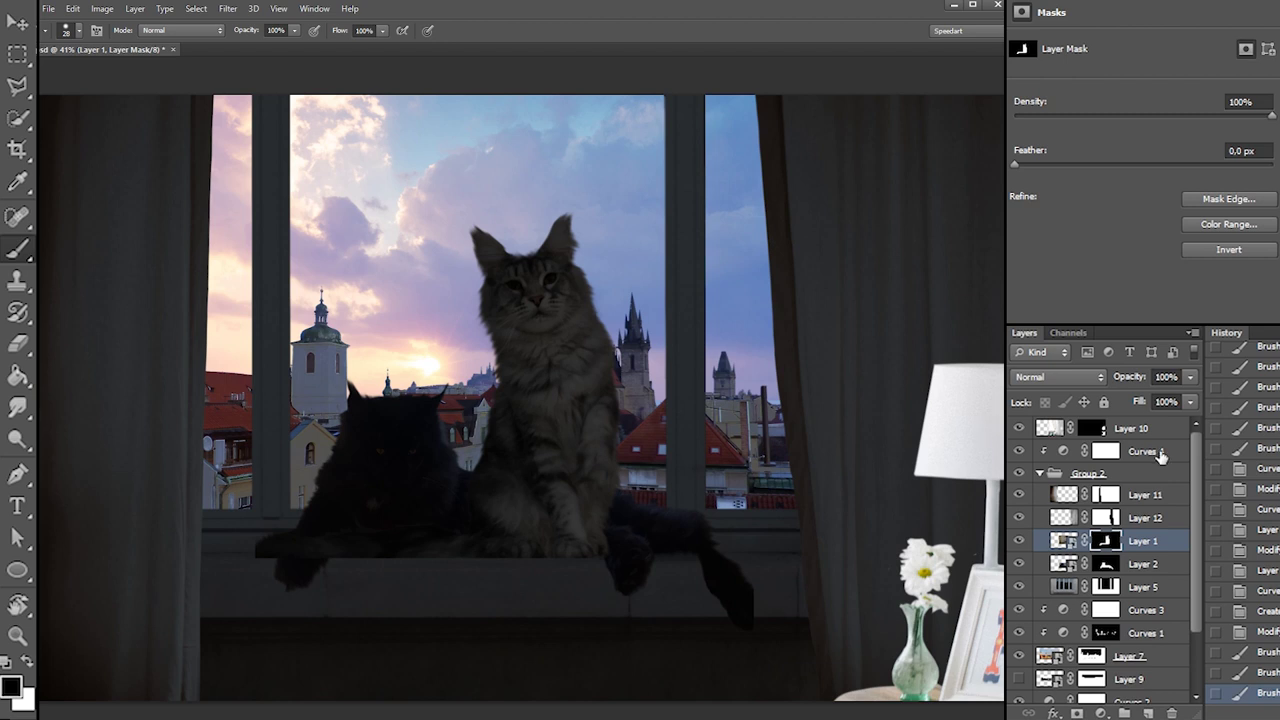
Raise the black point of the Blue curve in Curves 3, lower its white point slightly and add a midtone point
left_click_drag(1191, 566, 1179, 633)
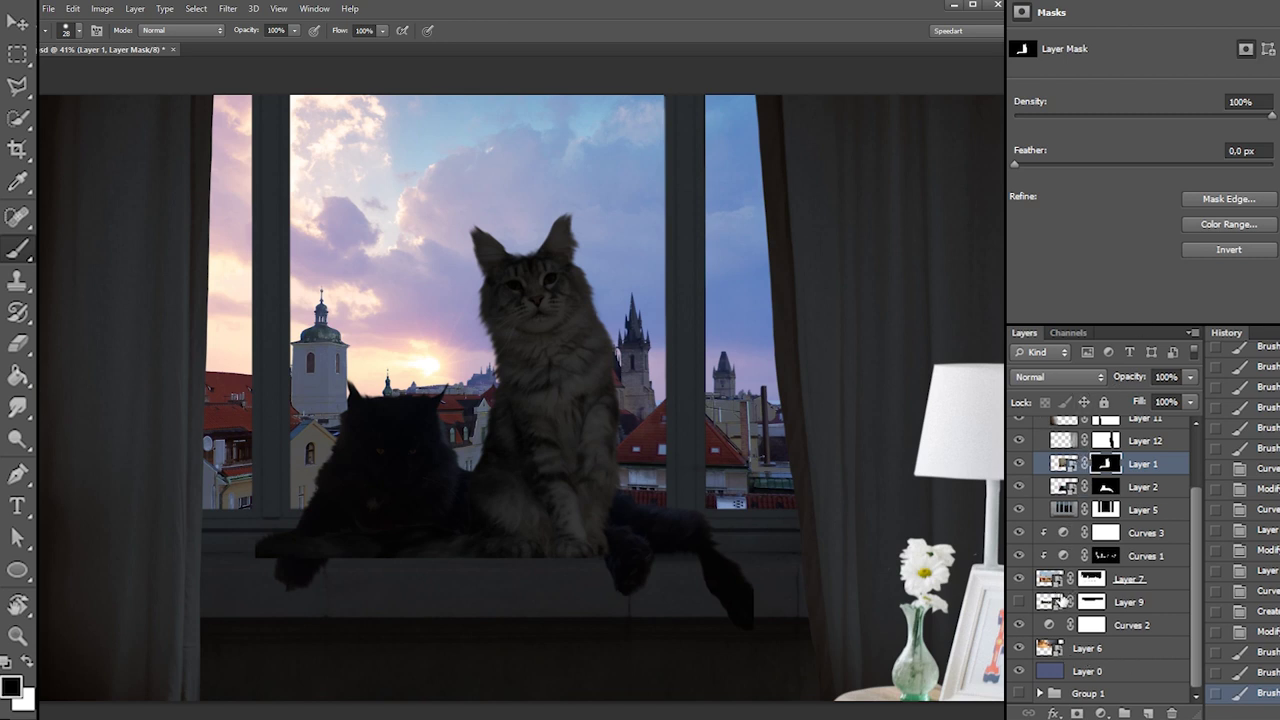
left_click(1051, 537)
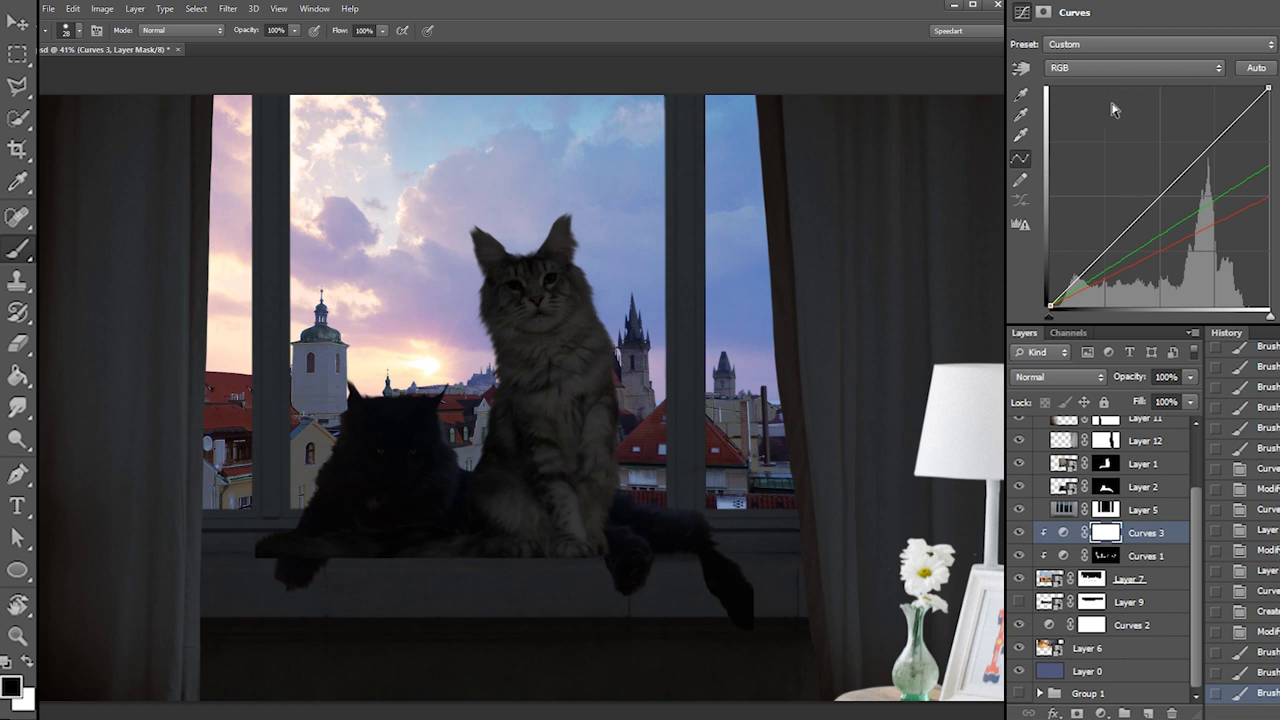
left_click(1100, 68)
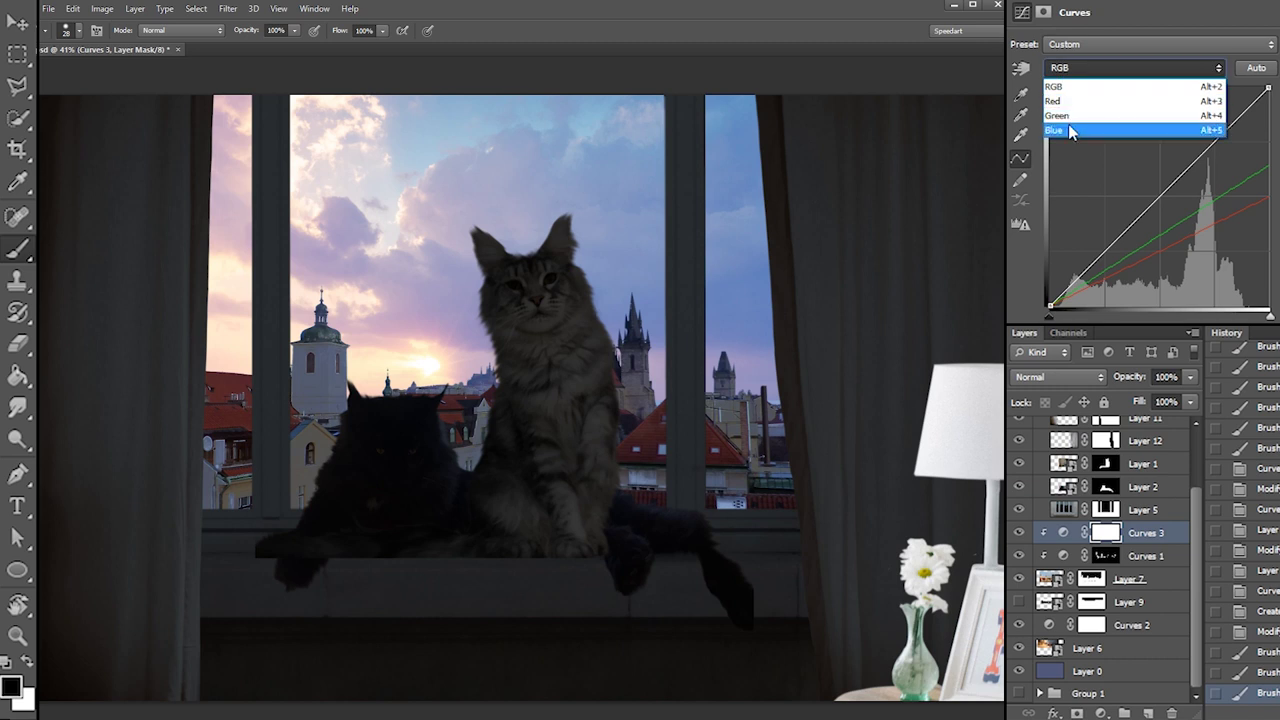
left_click(1068, 129)
left_click_drag(1052, 290, 1050, 281)
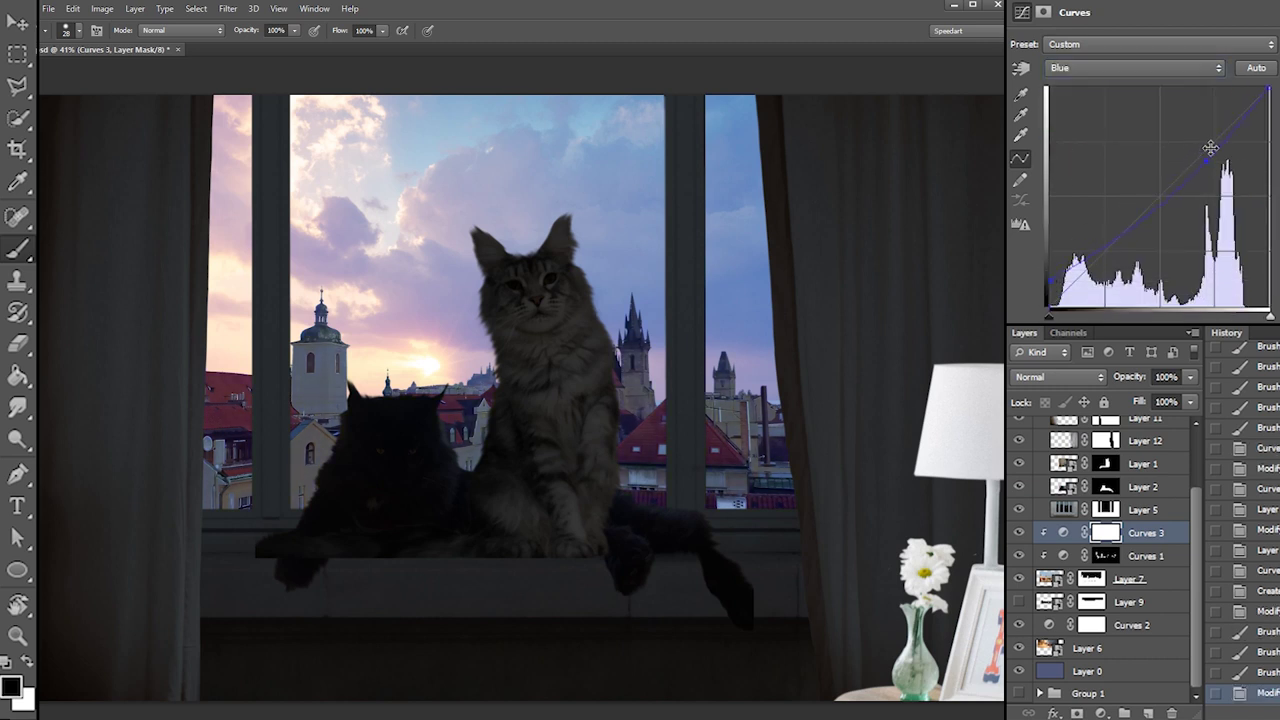
mouse_move(1268, 89)
left_mouse_down()
mouse_move(1270, 150)
mouse_move(1270, 92)
left_mouse_up()
left_click_drag(1053, 277, 1052, 266)
left_click(1151, 194)
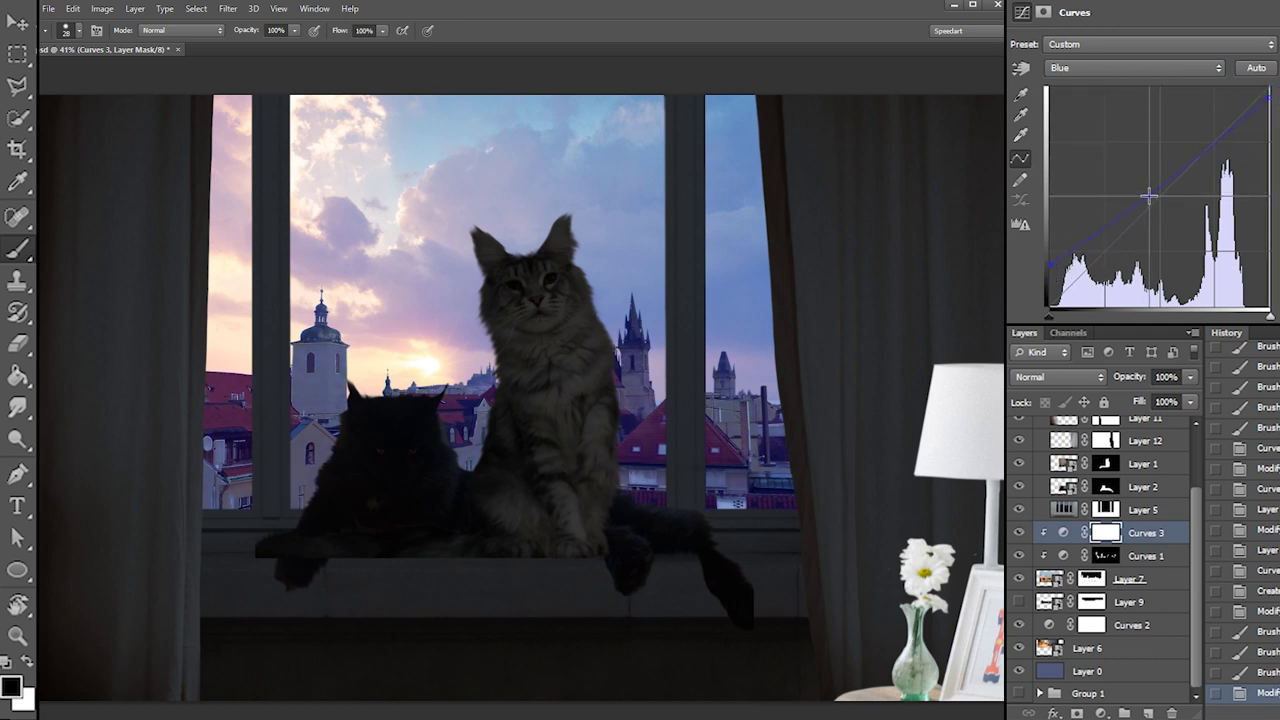
In the Green curve of Curves 3, raise the black point and add a midtone point that keeps the curve slightly bowed downward
left_click(1090, 67)
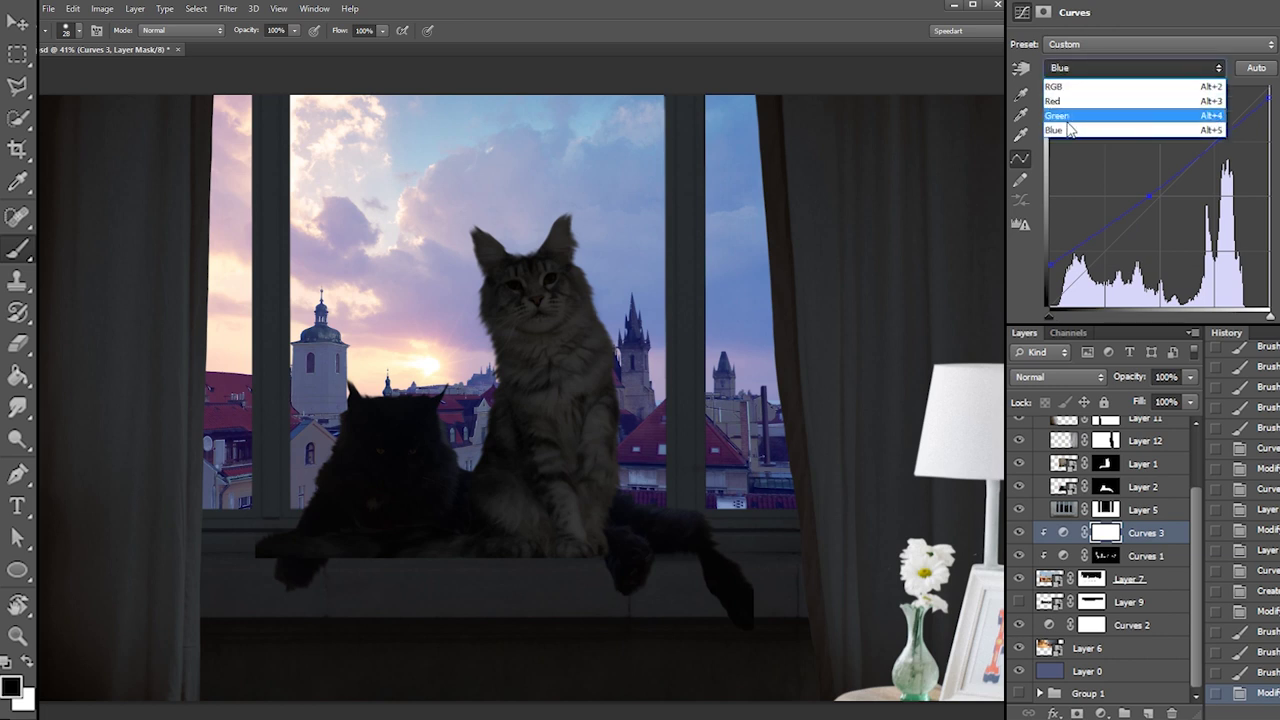
left_click(1062, 116)
left_click(1163, 226)
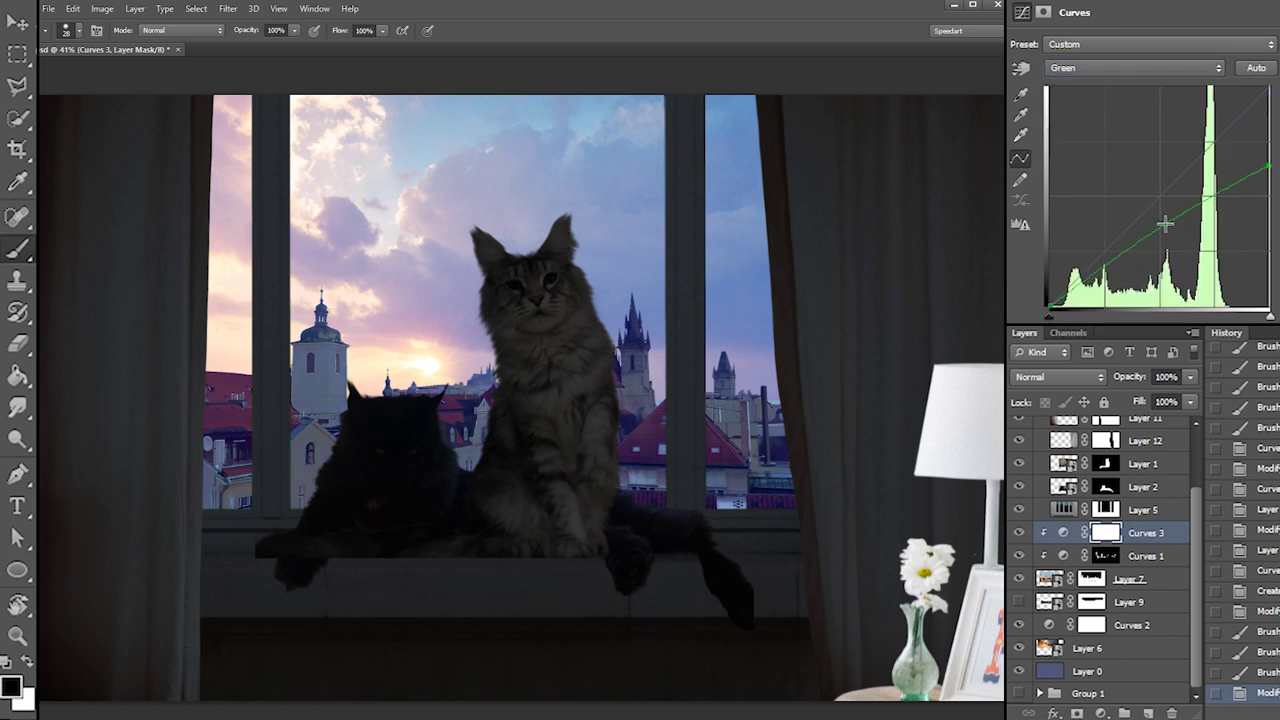
left_click_drag(1050, 304, 1050, 283)
left_click_drag(1166, 227, 1165, 232)
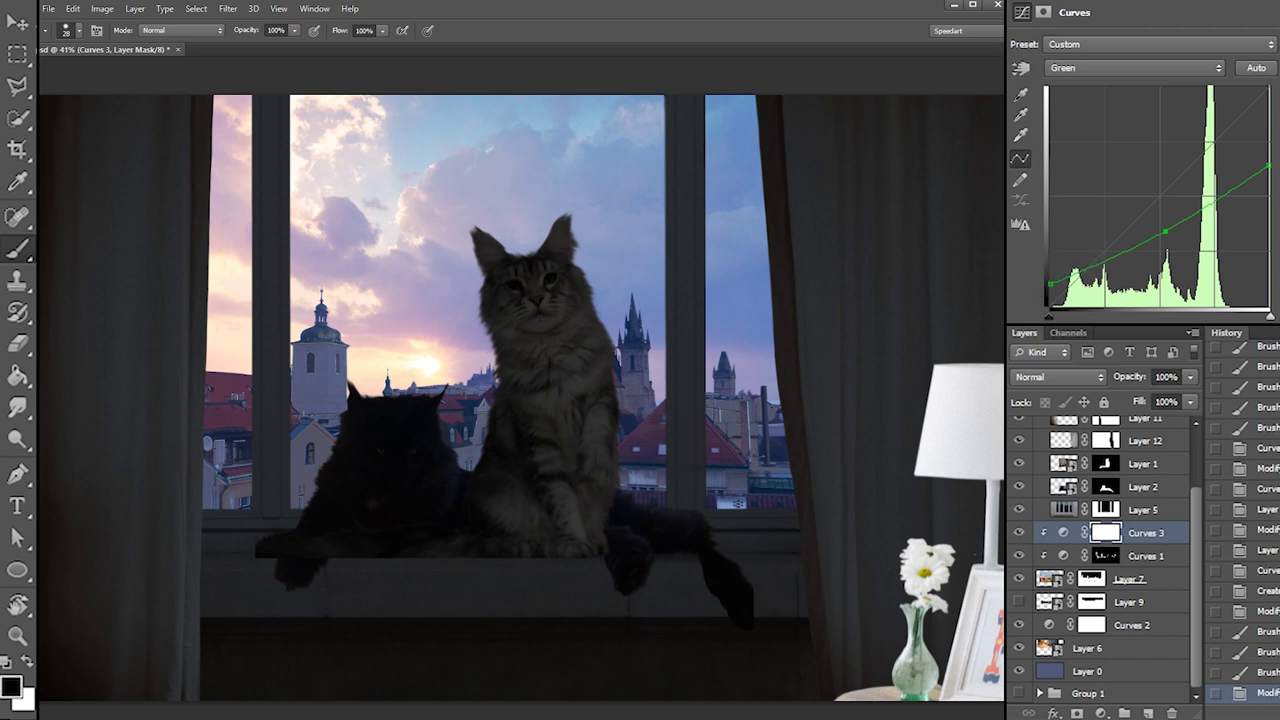
mouse_move(1050, 284)
left_mouse_down()
mouse_move(1050, 246)
mouse_move(1050, 268)
left_mouse_up()
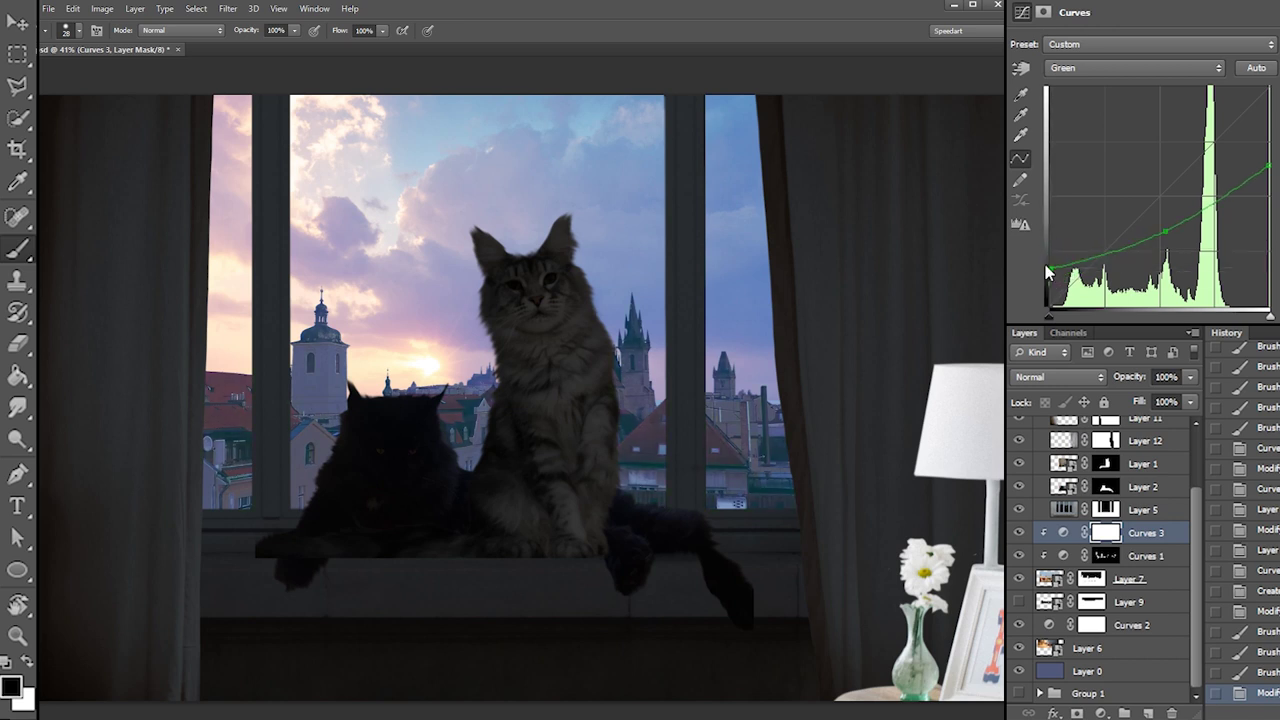
left_click(1166, 230)
mouse_move(1051, 268)
left_mouse_down()
mouse_move(1053, 249)
mouse_move(1050, 262)
left_mouse_up()
left_click_drag(1166, 230, 1167, 224)
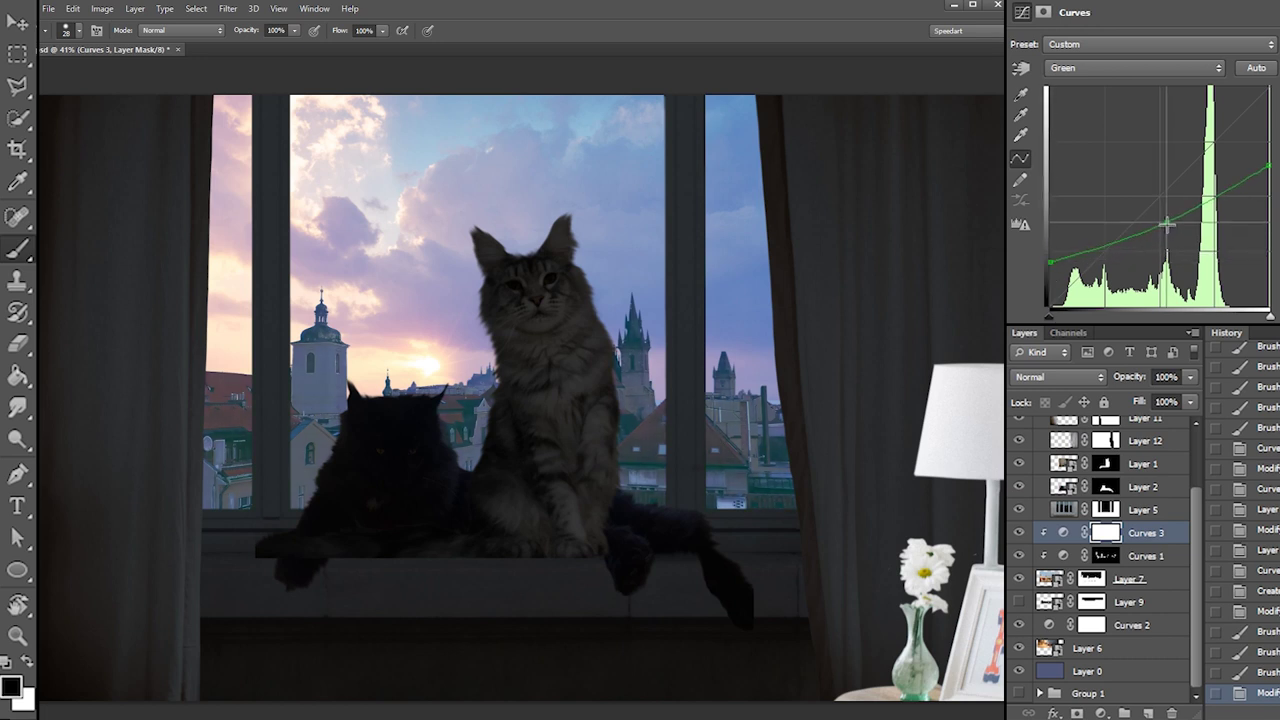
Raise the black point and the midtone point of the Blue curve in Curves 3
left_click(1100, 67)
left_click(1090, 129)
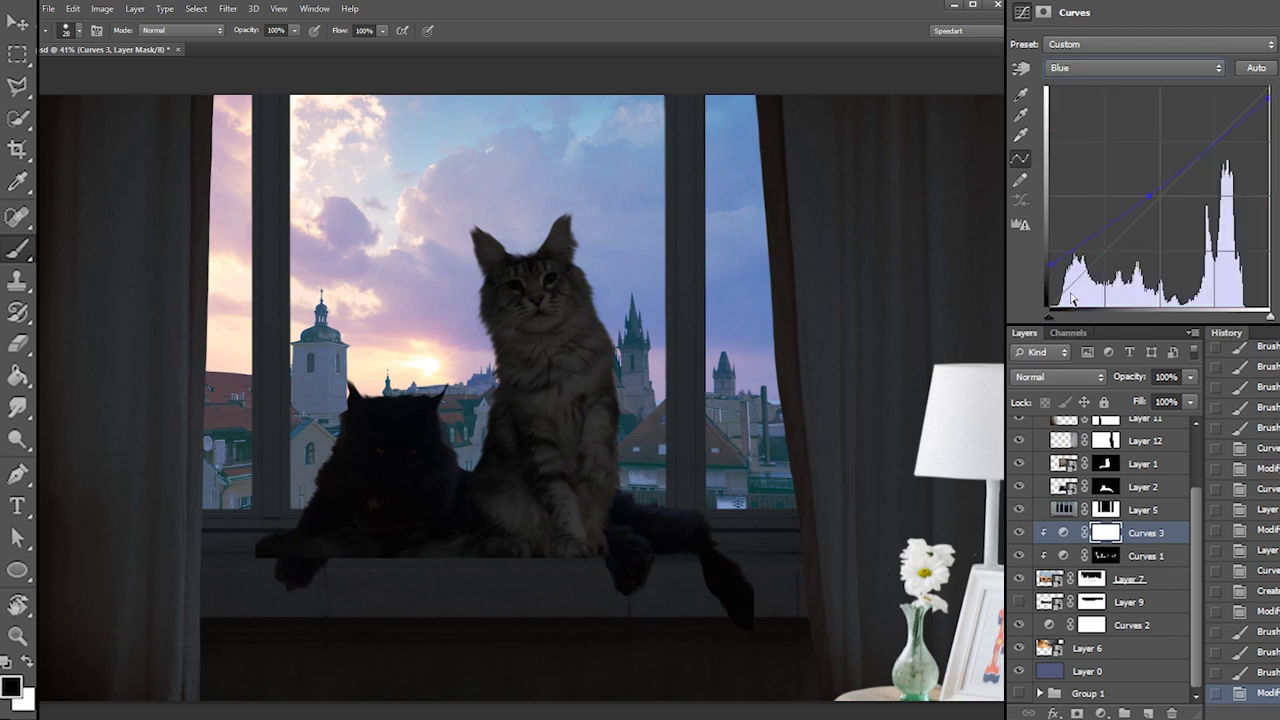
left_click_drag(1051, 266, 1051, 222)
left_click_drag(1154, 197, 1147, 179)
left_click_drag(1058, 227, 1056, 223)
left_click_drag(1151, 180, 1144, 178)
In the RGB curve of Curves 3, lower the white point, raise the black point slightly and add a point in the shadows
left_click(1134, 67)
left_click(1100, 79)
left_click_drag(1268, 89, 1268, 149)
left_click_drag(1051, 305, 1051, 279)
mouse_move(1106, 245)
left_mouse_down()
mouse_move(1162, 241)
mouse_move(1122, 244)
left_mouse_up()
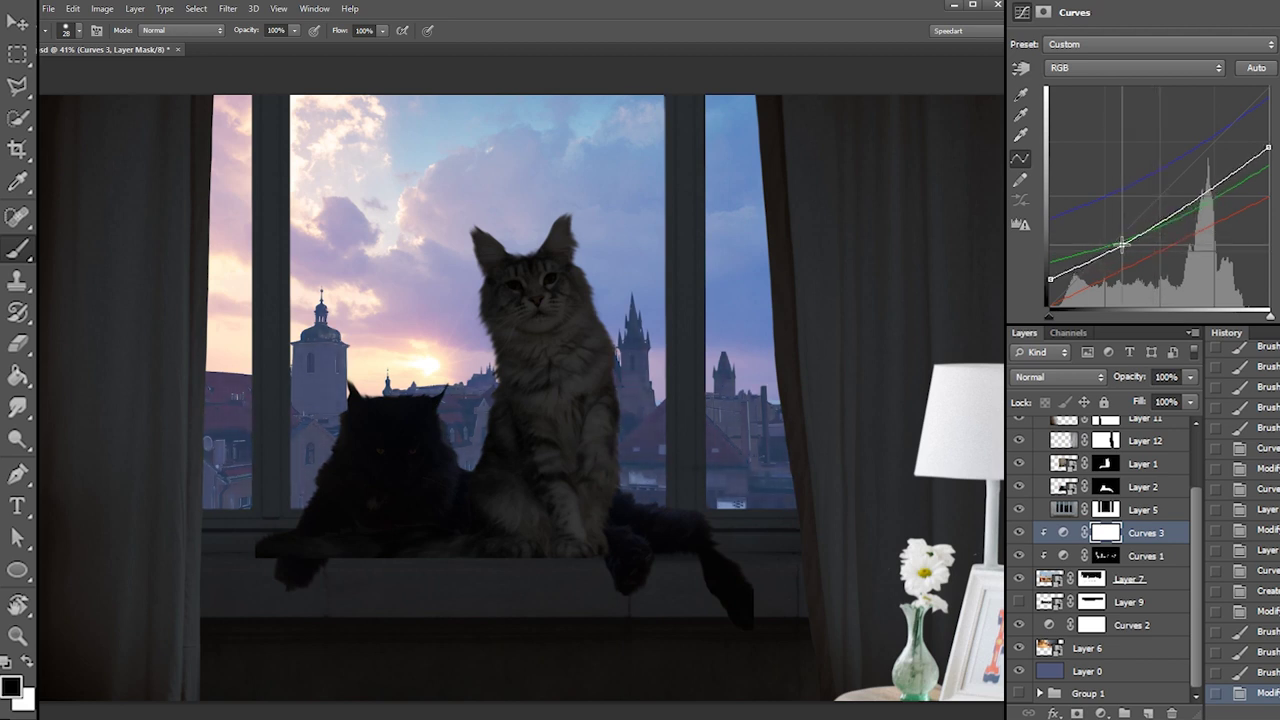
left_click_drag(1268, 148, 1268, 143)
left_click(1089, 70)
left_click(1075, 256)
left_click_drag(1059, 282, 1051, 299)
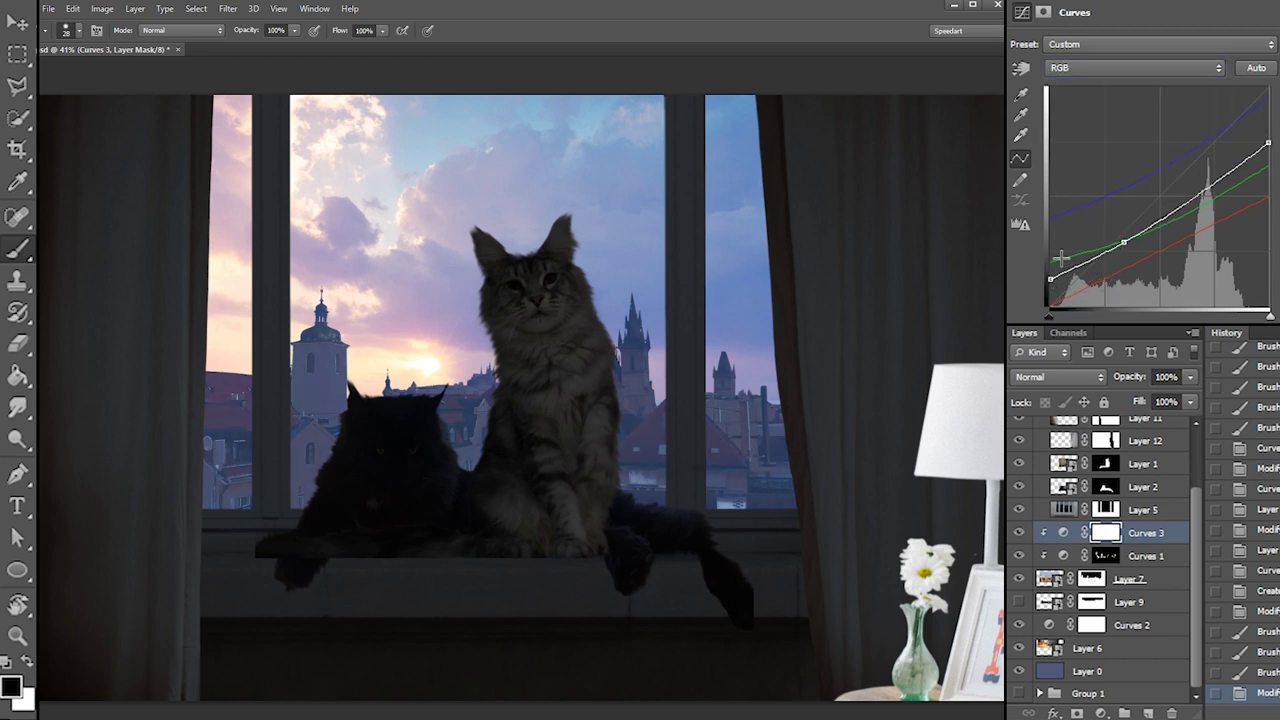
Lower the black point of the Blue curve in Curves 3 and shift its midtone point slightly toward the highlights
left_click(1133, 67)
left_click(1063, 128)
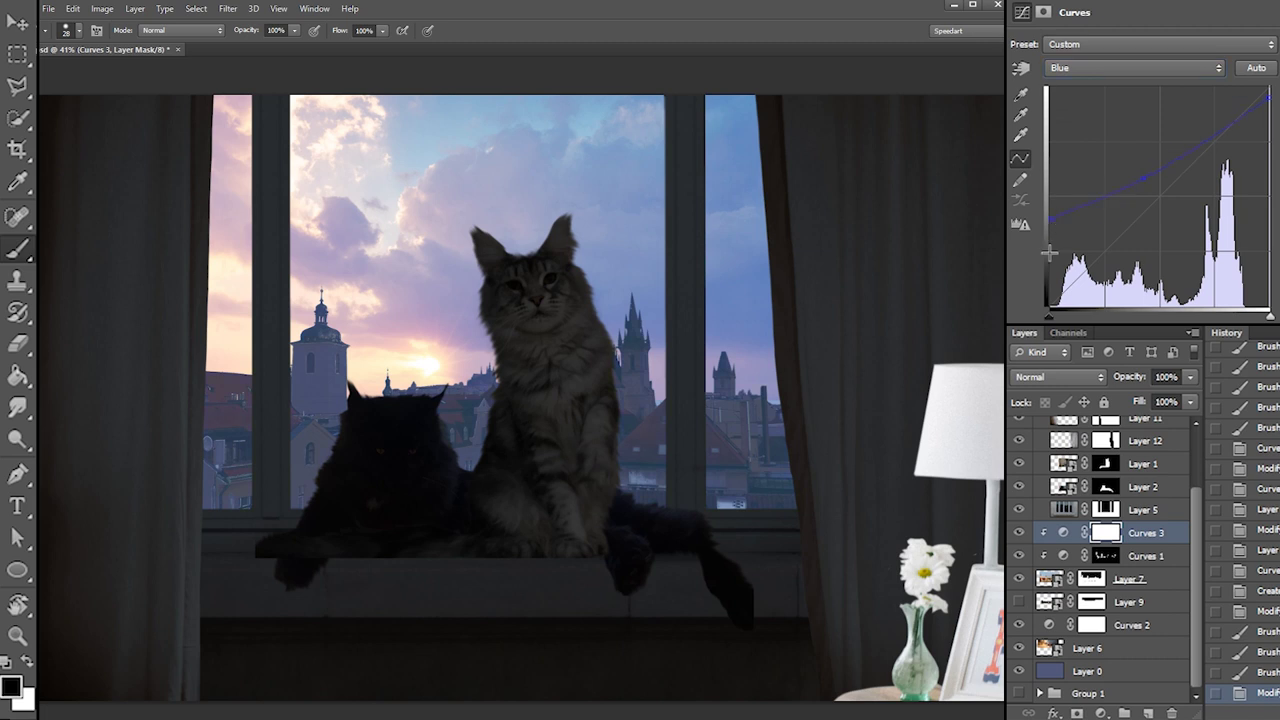
left_click_drag(1052, 224, 1053, 248)
mouse_move(1146, 181)
left_mouse_down()
mouse_move(1151, 196)
mouse_move(1158, 179)
left_mouse_up()
left_click(1059, 255)
key("ctrl+z")
left_click_drag(1052, 249, 1051, 254)
Lower the black point and the midtone point of the Green curve in Curves 3
left_click(1108, 67)
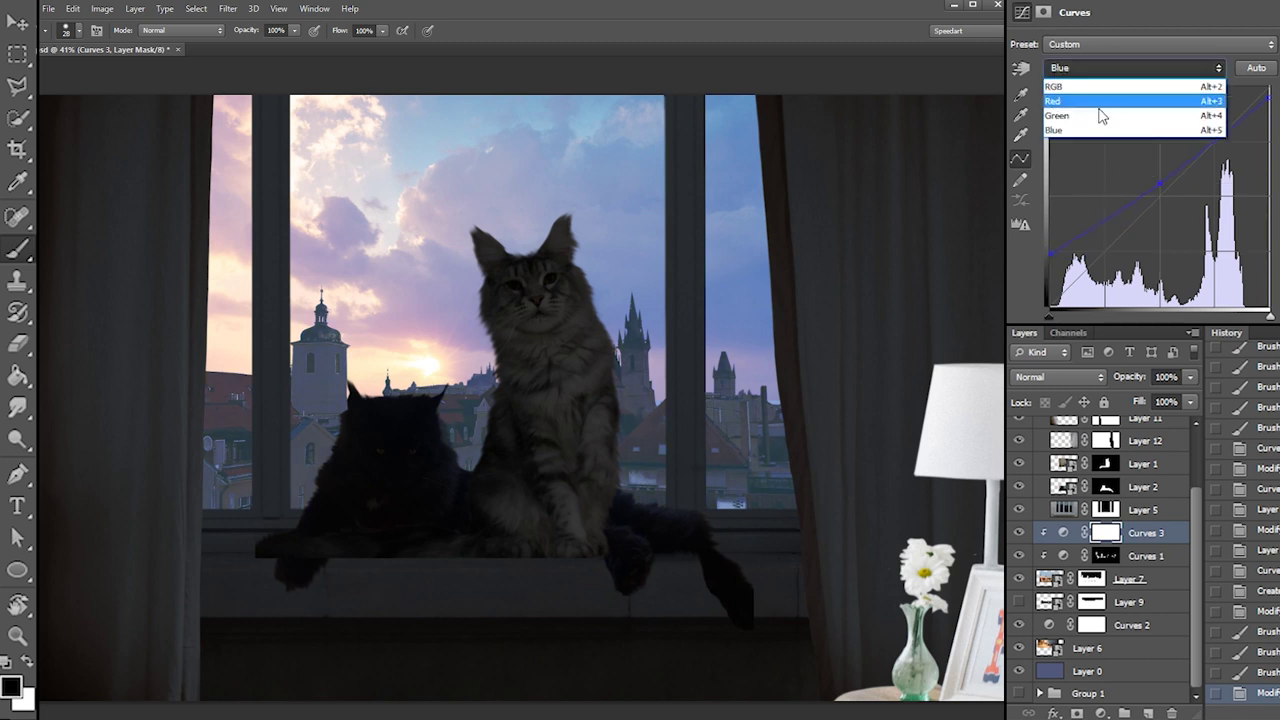
left_click(1097, 117)
left_click_drag(1054, 272, 1054, 285)
left_click_drag(1166, 225, 1168, 237)
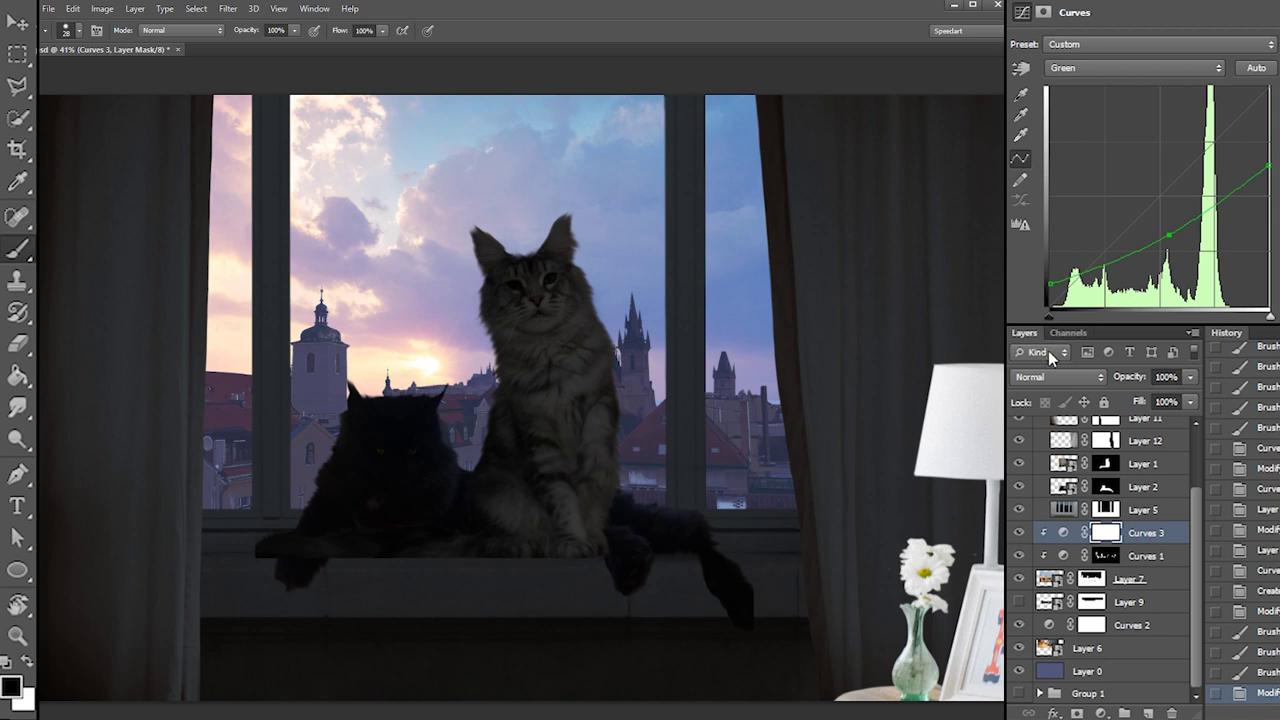
Fine-tune the RGB curve of Curves 3 by slightly lowering its black point and shadow point to deepen the city's shadows
left_click(1095, 71)
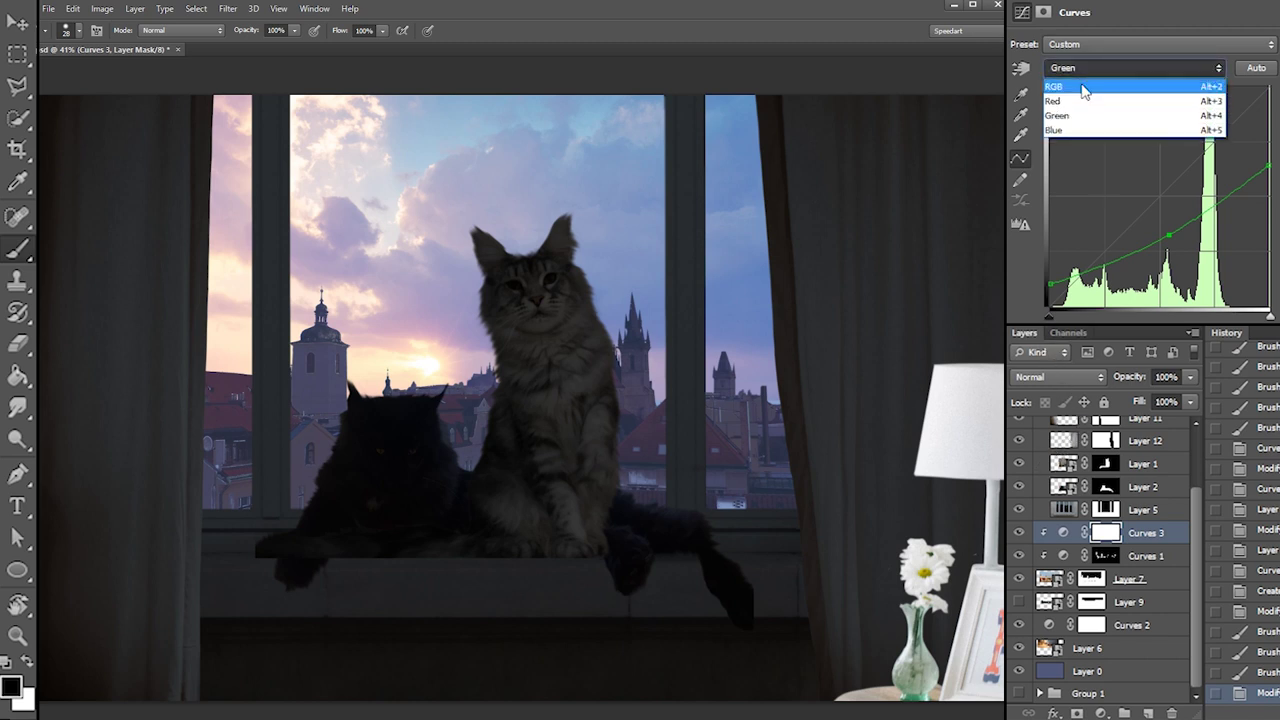
left_click(1084, 86)
left_click_drag(1051, 284, 1047, 312)
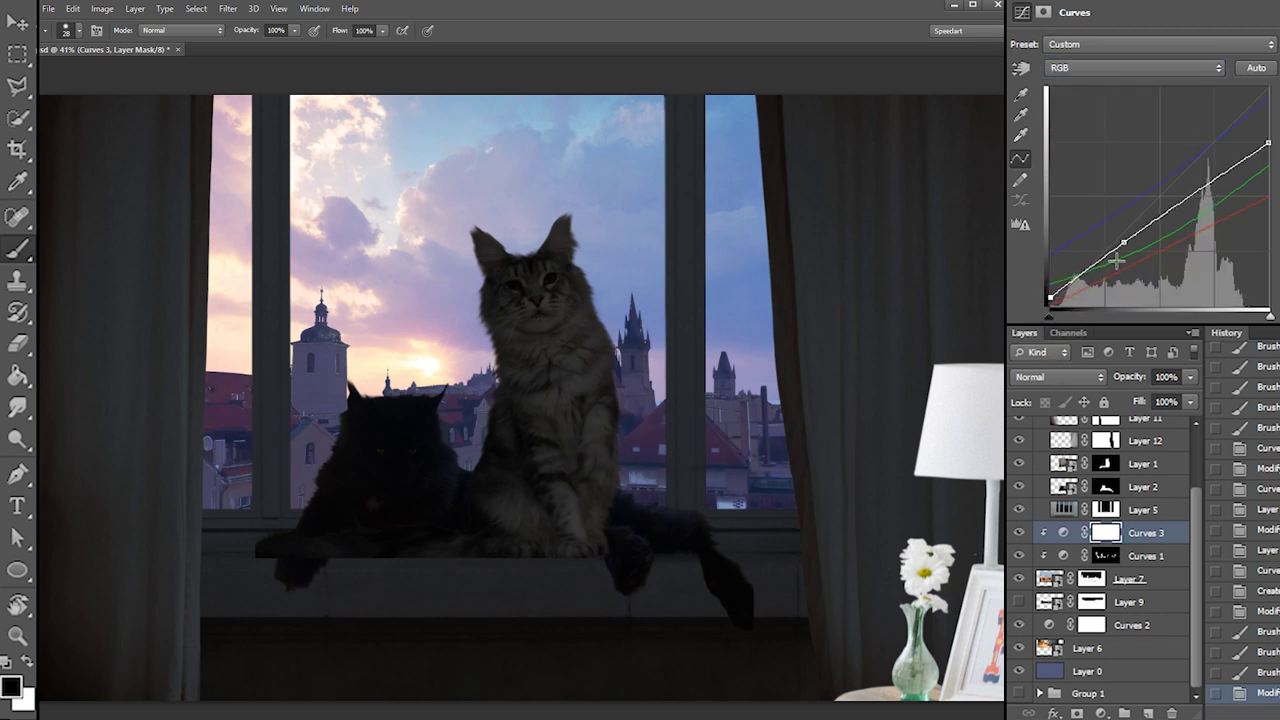
left_click_drag(1125, 243, 1127, 254)
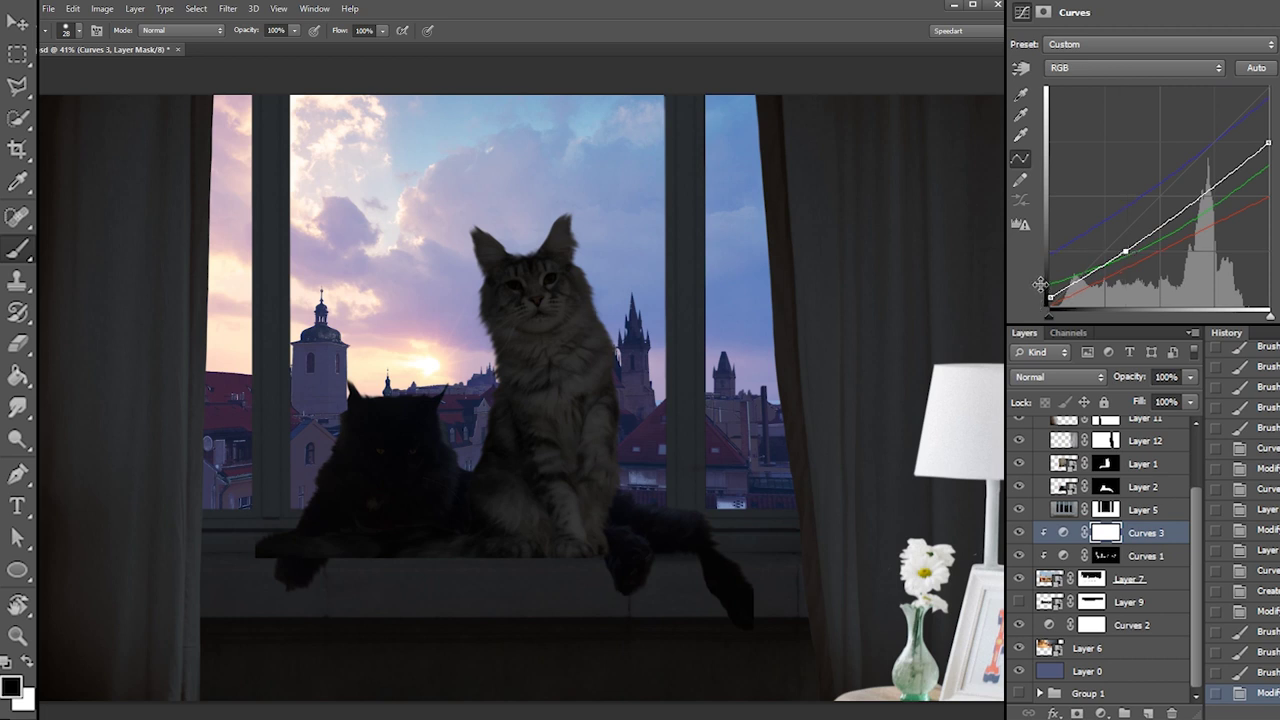
left_click_drag(1052, 291, 1051, 284)
left_click_drag(1124, 252, 1122, 248)
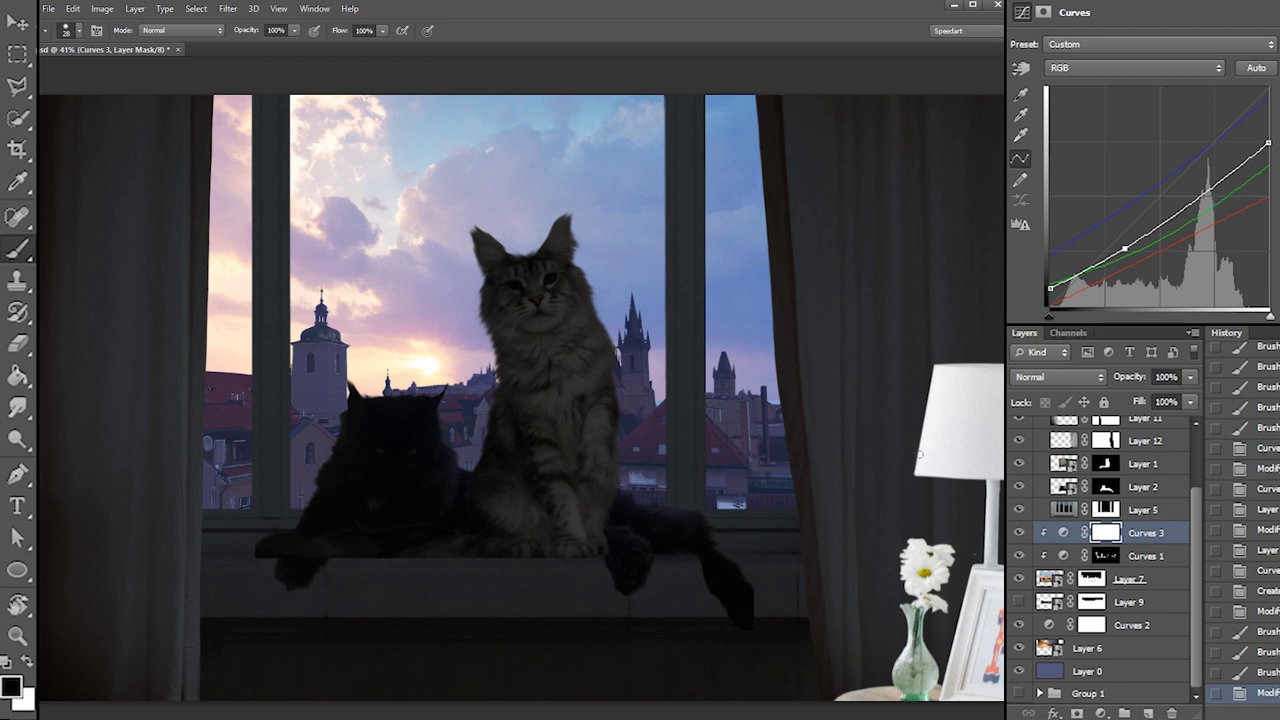
Create a new layer above Curves 3, clip it to Layer 7 and sample a blue from the sky as the brush colour
left_click(1147, 713)
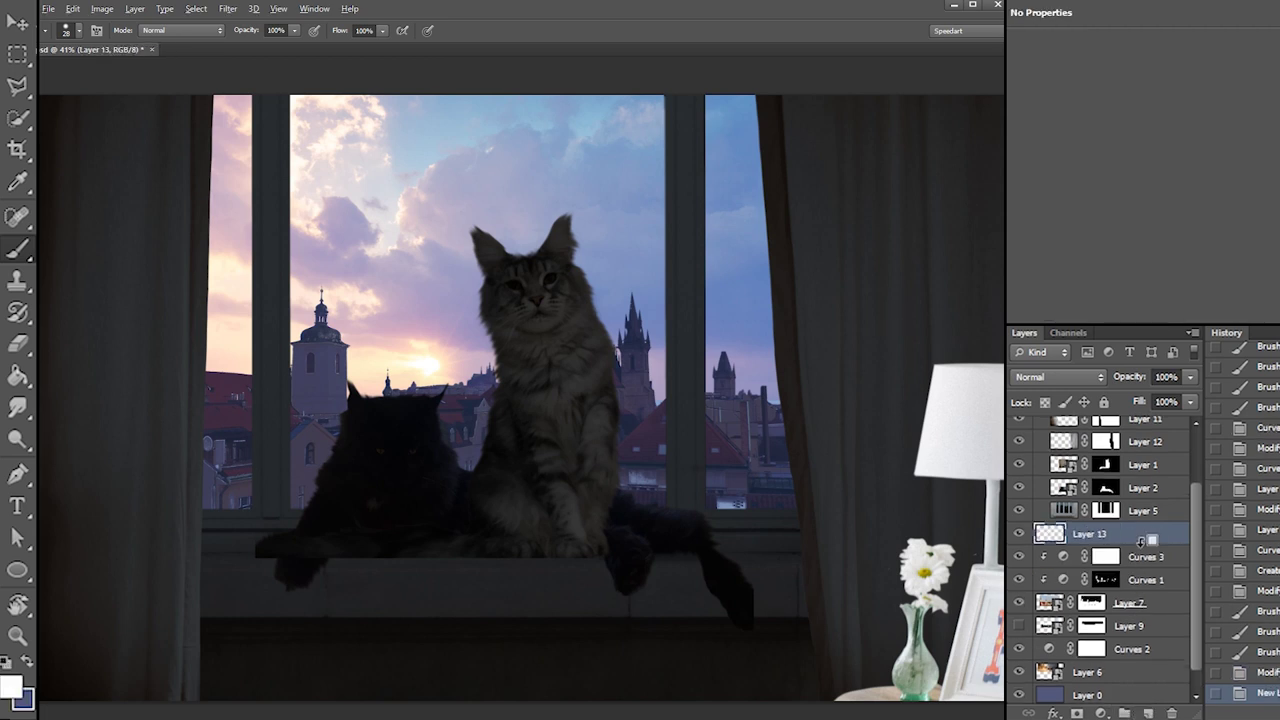
left_click(1140, 541, "alt")
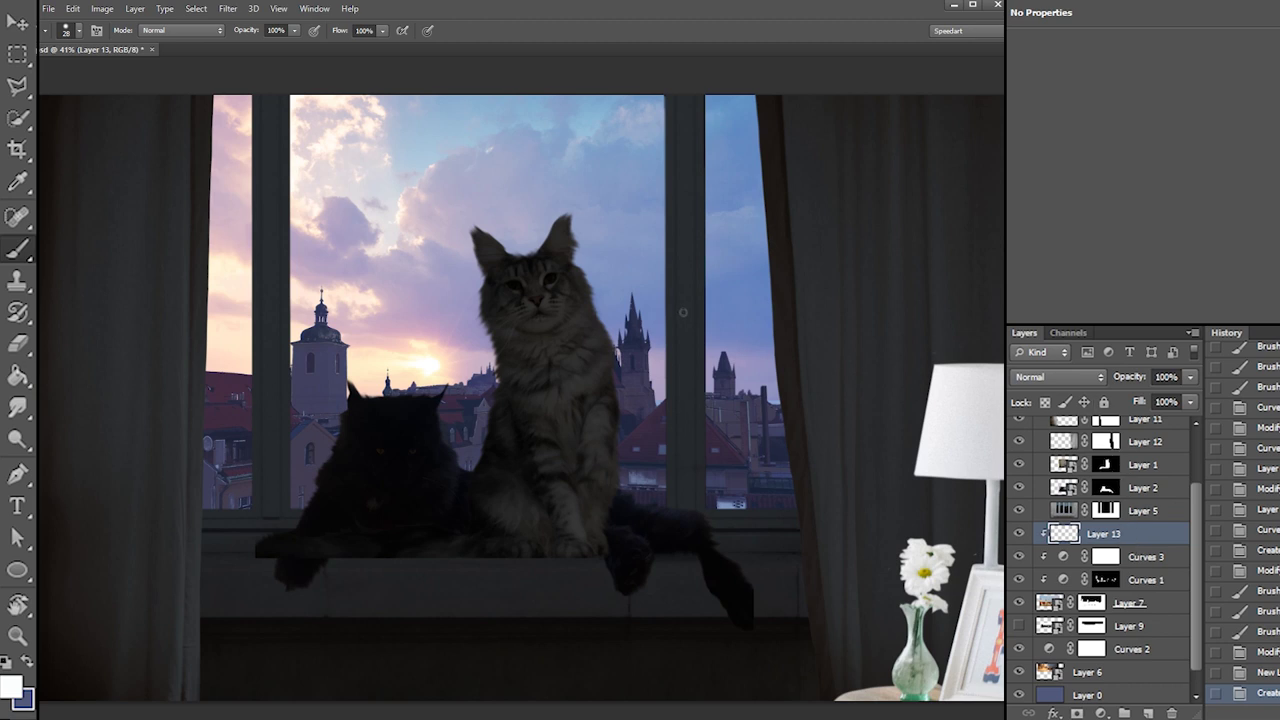
left_click(17, 181)
key("b")
left_click(747, 299, "alt")
Paint the city buildings dark blue on Layer 13 with a soft brush of about 473 px and 0% hardness
right_click(740, 298)
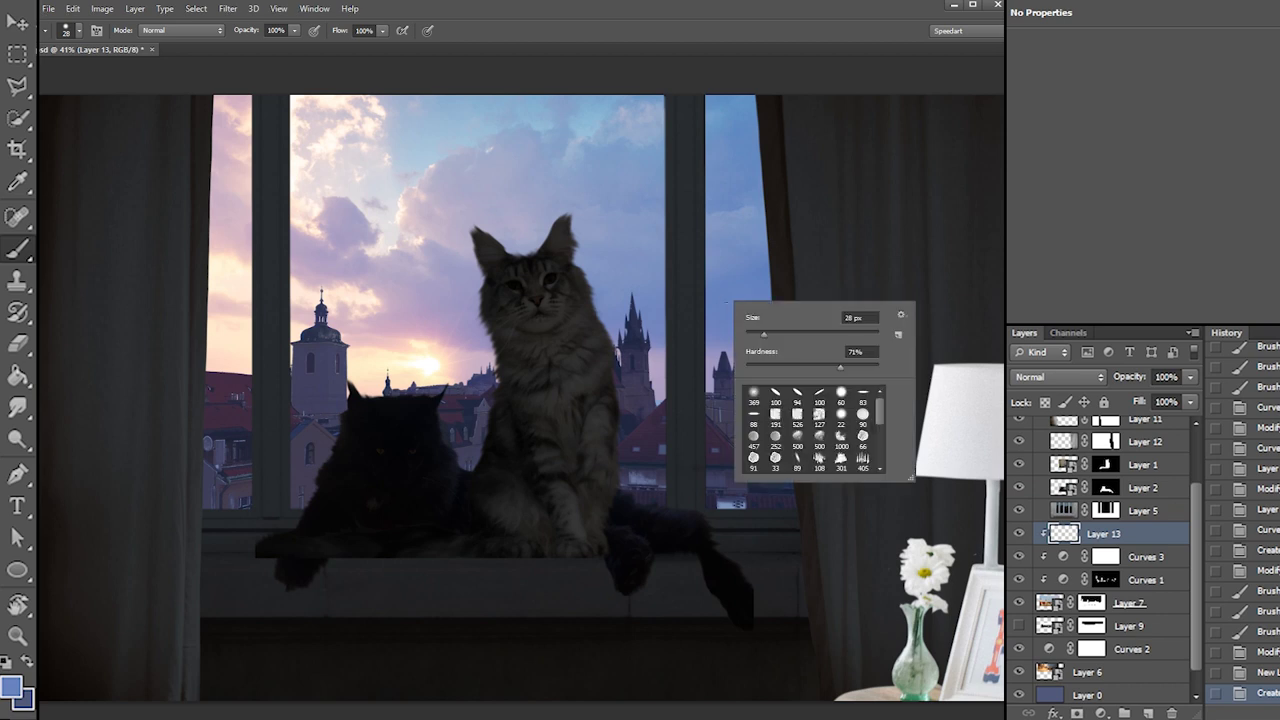
left_click_drag(618, 338, 656, 341)
key("ctrl+z")
key("ctrl+z")
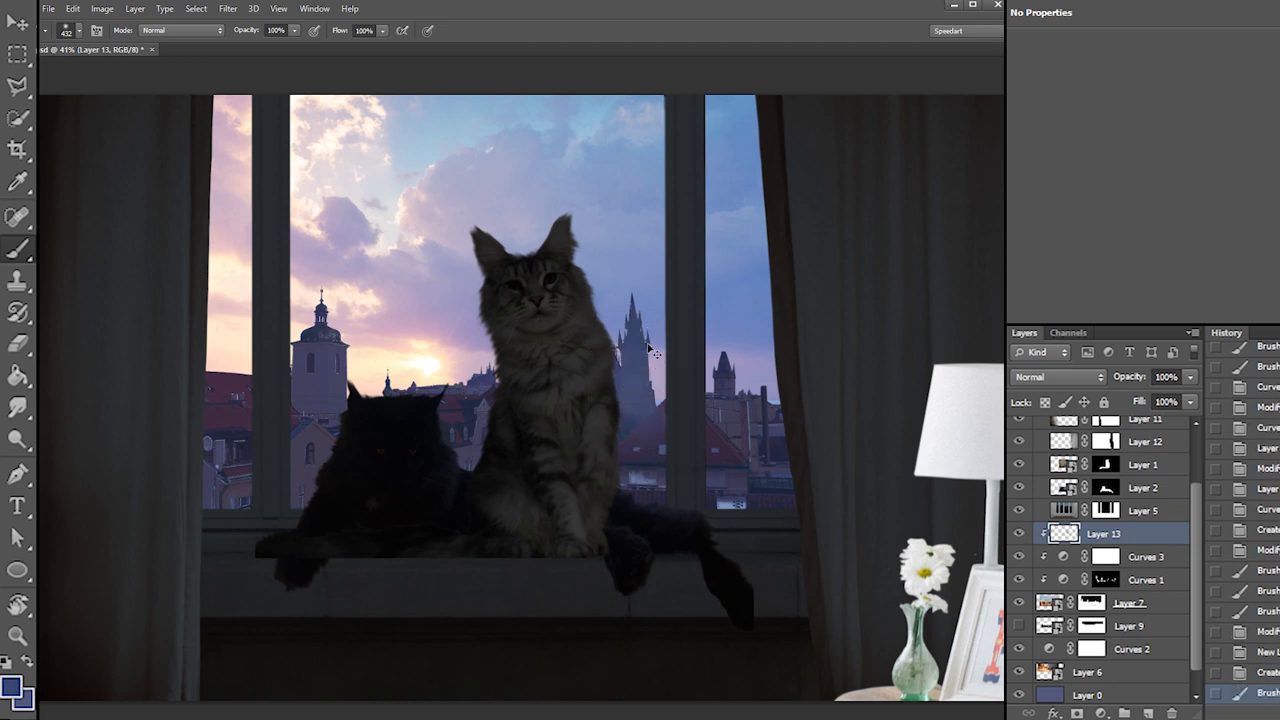
right_click(720, 414)
left_click_drag(804, 447, 811, 448)
left_click_drag(246, 436, 201, 373)
right_click(311, 446)
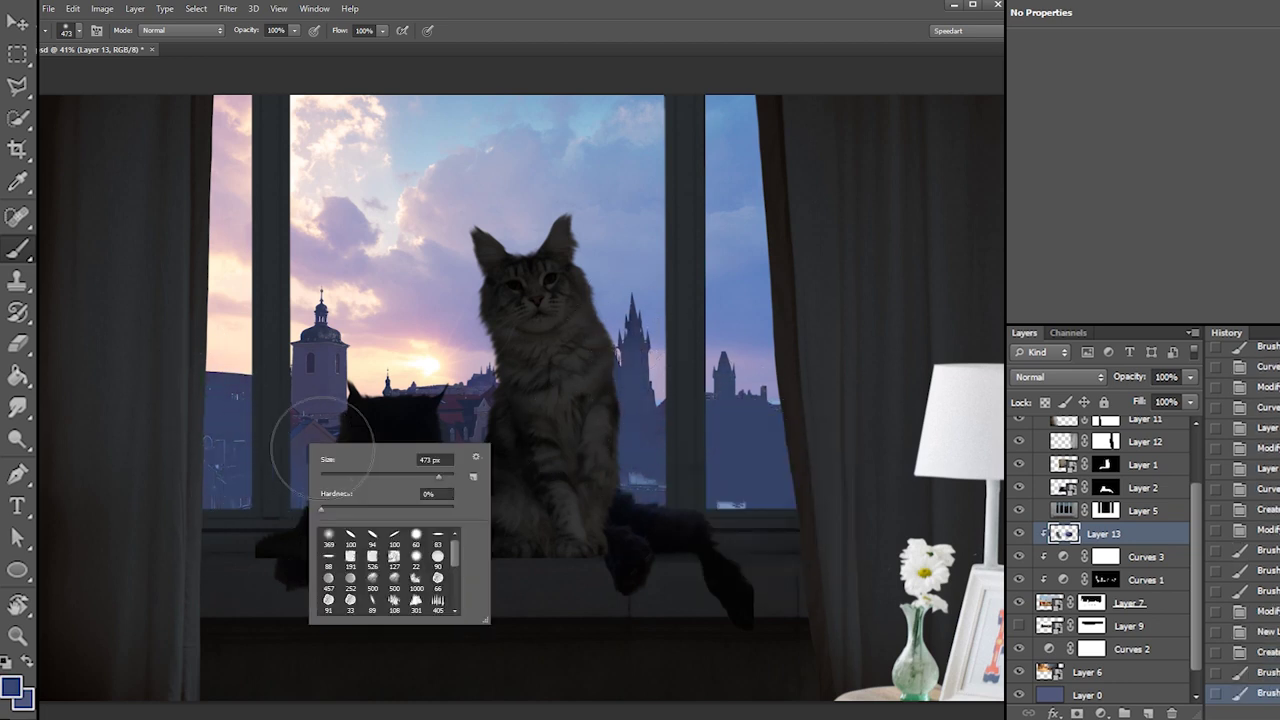
left_click(257, 387)
mouse_move(307, 435)
left_mouse_down()
mouse_move(362, 421)
mouse_move(338, 387)
left_mouse_up()
left_click_drag(476, 470, 479, 397)
Display Layer 7's mask, paint black over specks in the sky and fill the clock tower with white using a 60 px brush
left_click(1090, 604, "alt")
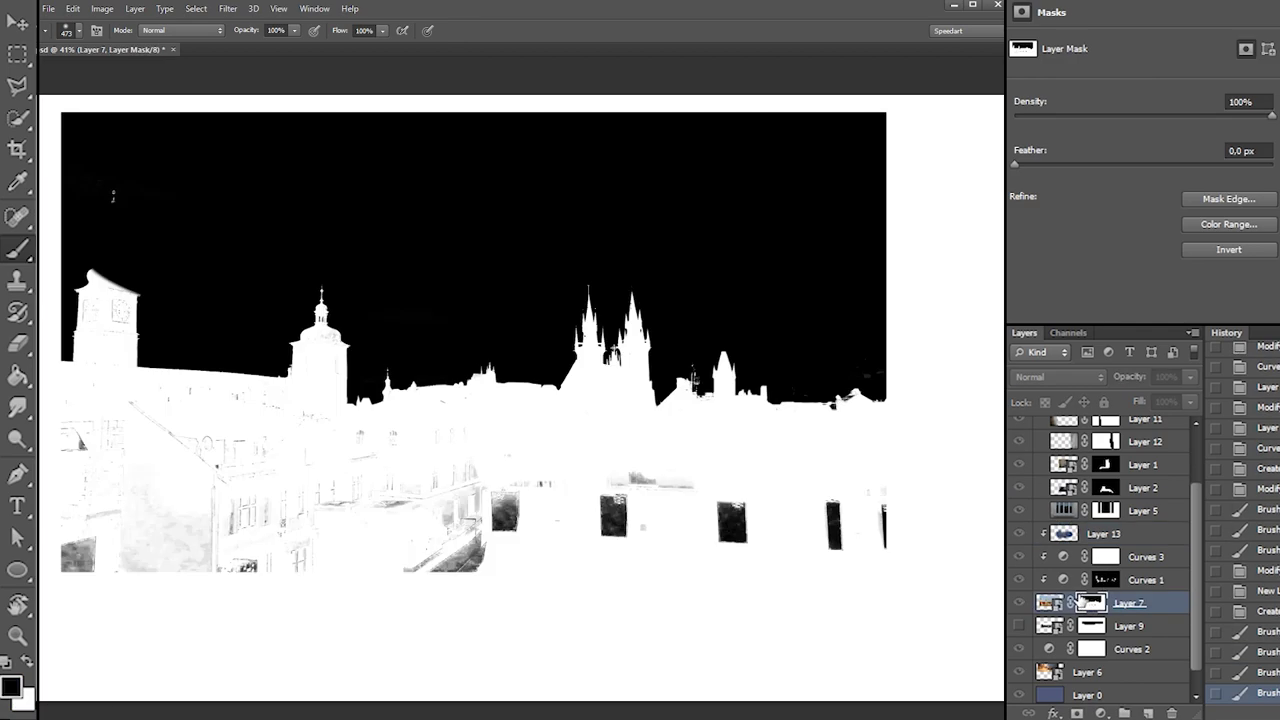
right_click(281, 300)
left_click(367, 425)
mouse_move(116, 199)
left_mouse_down()
mouse_move(98, 206)
mouse_move(132, 173)
left_mouse_up()
key("x")
right_click(160, 396)
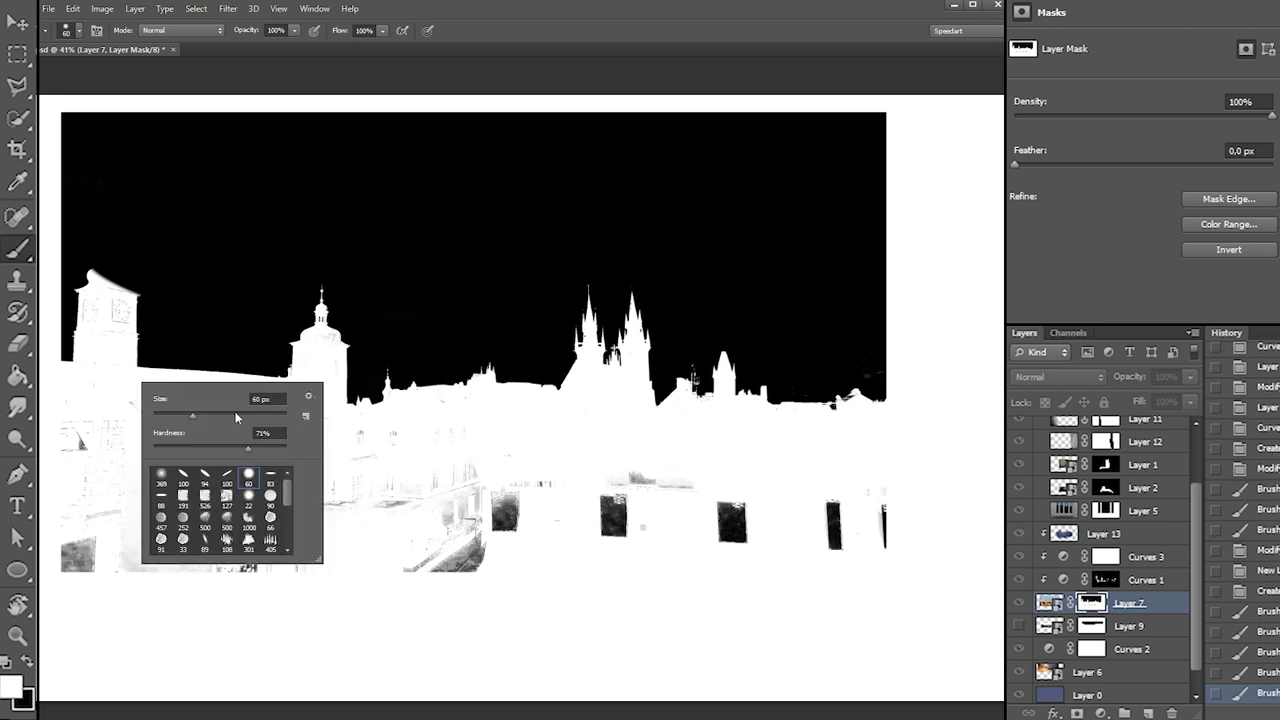
left_click_drag(96, 310, 88, 312)
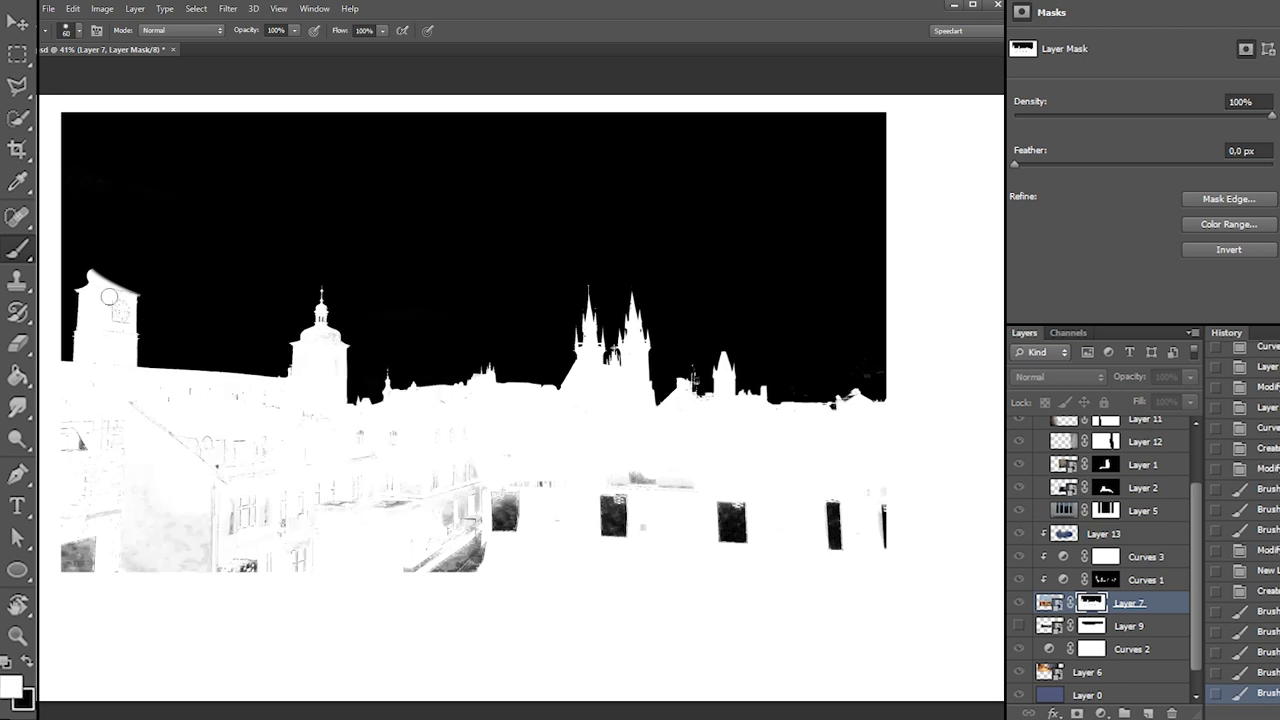
left_click(112, 327)
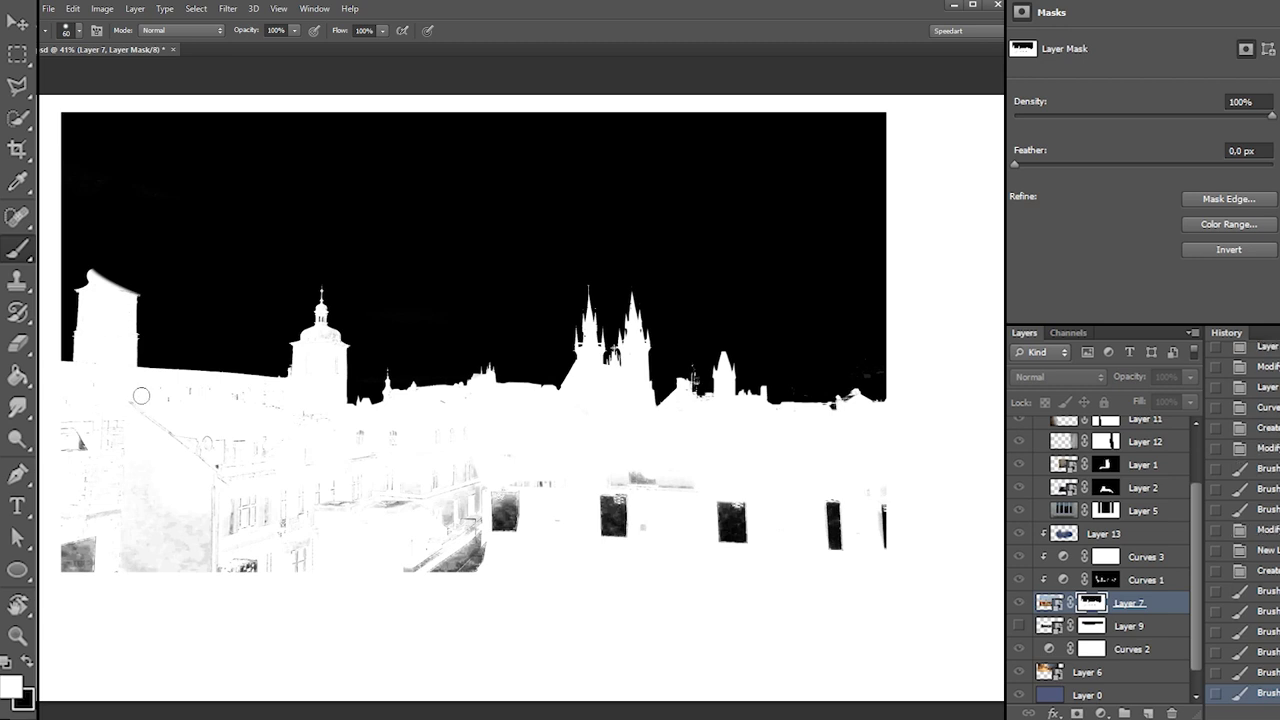
Paint white over the remaining grey details and dark patches of the buildings in Layer 7's mask, using a 54–58 px brush
right_click(196, 411)
left_click(338, 442)
mouse_move(89, 450)
left_mouse_down()
mouse_move(115, 577)
mouse_move(126, 562)
mouse_move(100, 554)
mouse_move(95, 408)
mouse_move(151, 427)
mouse_move(190, 497)
mouse_move(262, 520)
left_mouse_up()
right_click(326, 343)
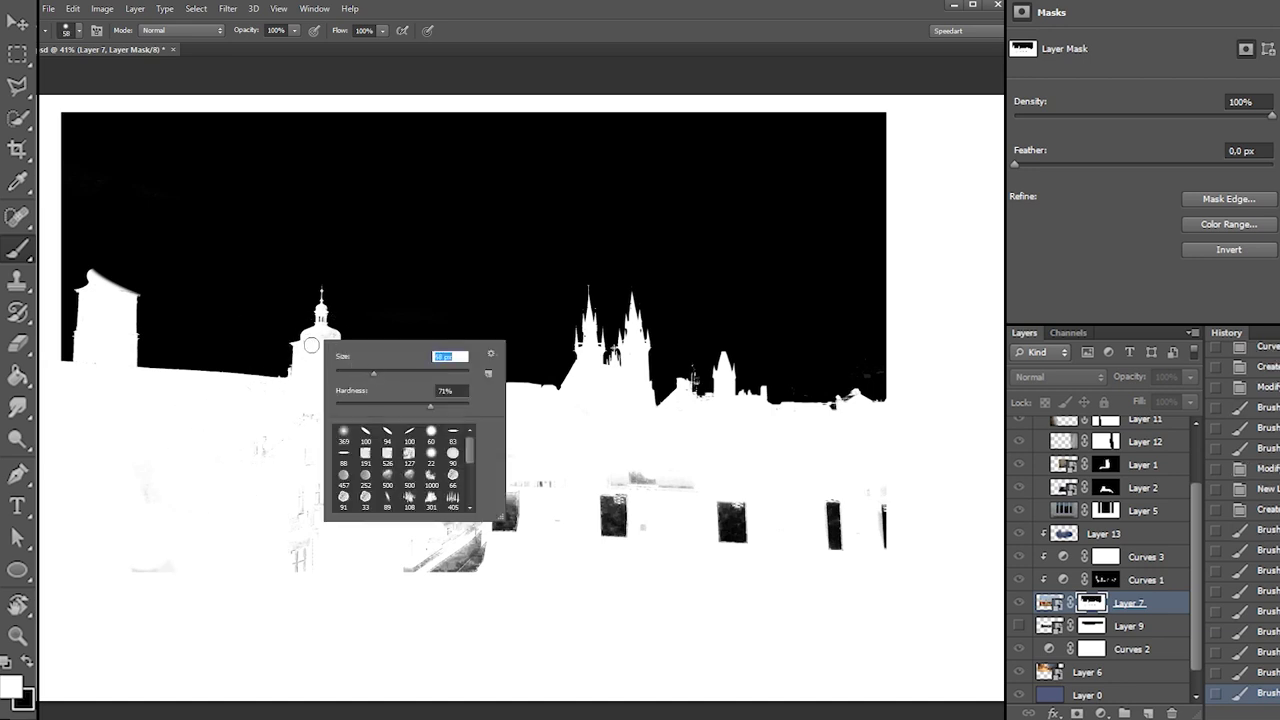
key("Return")
left_click_drag(329, 339, 326, 424)
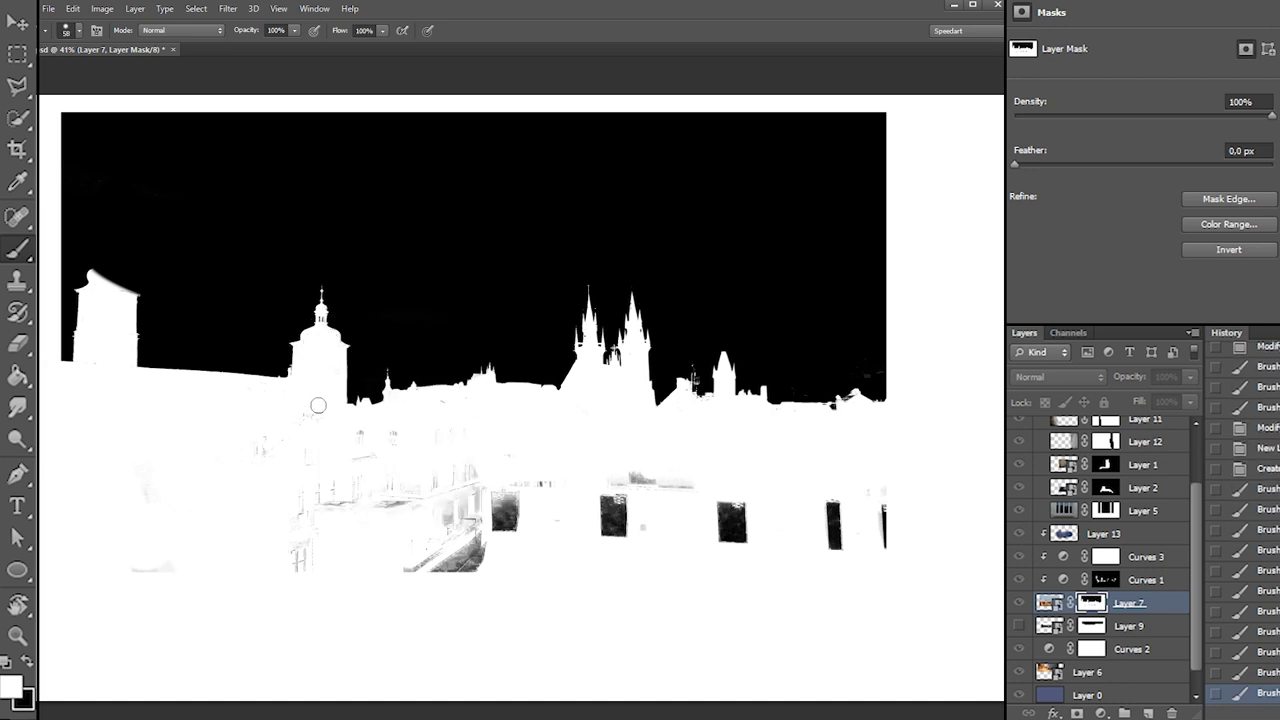
right_click(301, 419)
left_click_drag(443, 436, 448, 436)
mouse_move(239, 461)
left_mouse_down()
mouse_move(320, 446)
mouse_move(113, 574)
mouse_move(414, 477)
mouse_move(265, 570)
mouse_move(431, 443)
mouse_move(391, 531)
mouse_move(580, 457)
mouse_move(716, 474)
mouse_move(727, 545)
mouse_move(834, 478)
left_mouse_up()
Paint black over the stray specks above the skyline in Layer 7's mask with a 54 px brush, then return to the composite view
key("x")
right_click(887, 402)
key("Return")
mouse_move(817, 384)
left_mouse_down()
mouse_move(865, 368)
mouse_move(791, 343)
left_mouse_up()
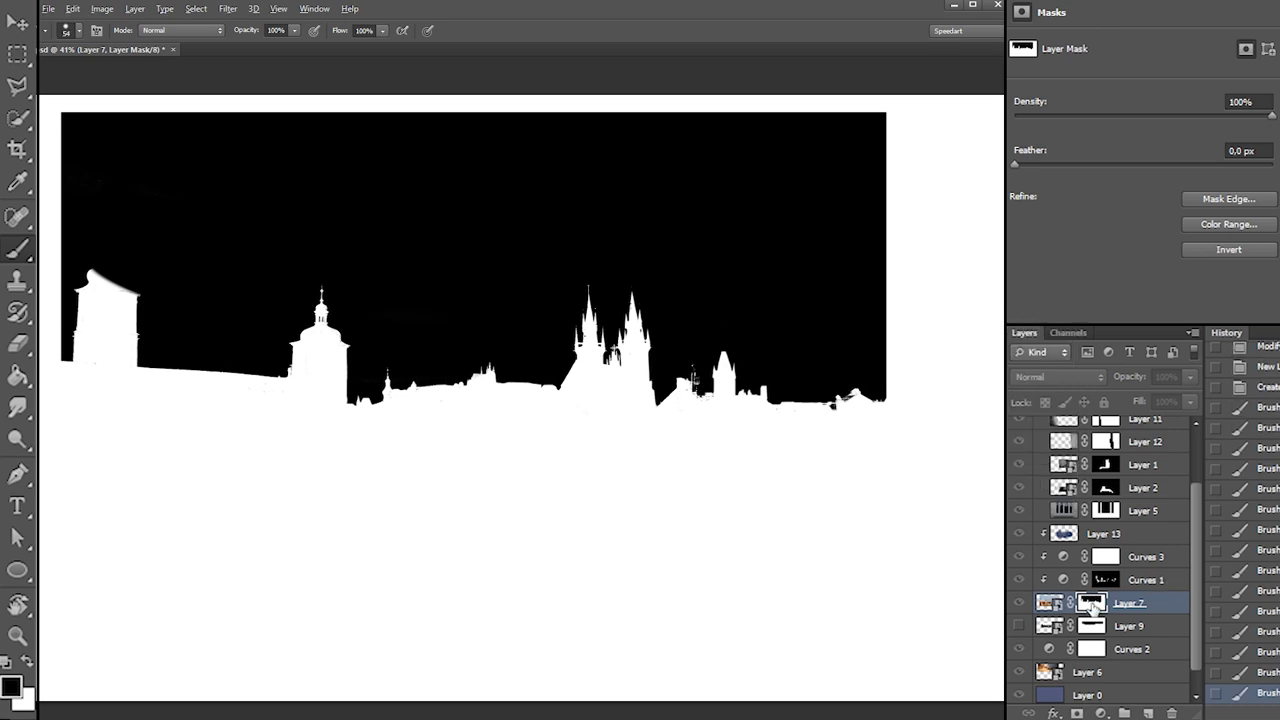
left_click(1089, 605, "alt")
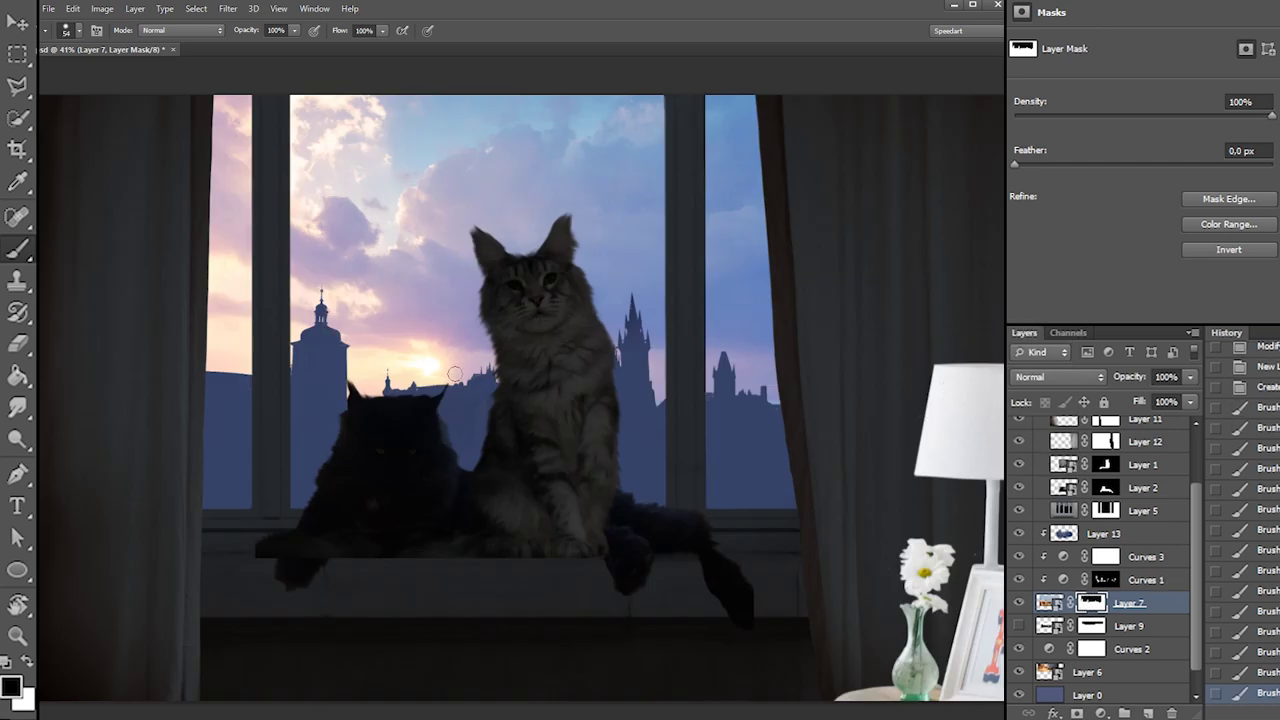
Touch up Layer 7's mask with white over the domed bell tower and the adjacent rooftops
key("x")
left_click_drag(311, 358, 305, 390)
left_click(254, 392)
Select Layer 13, sample the sky glow near the sun and set the foreground colour to red ff5757
left_click(1046, 534, "alt")
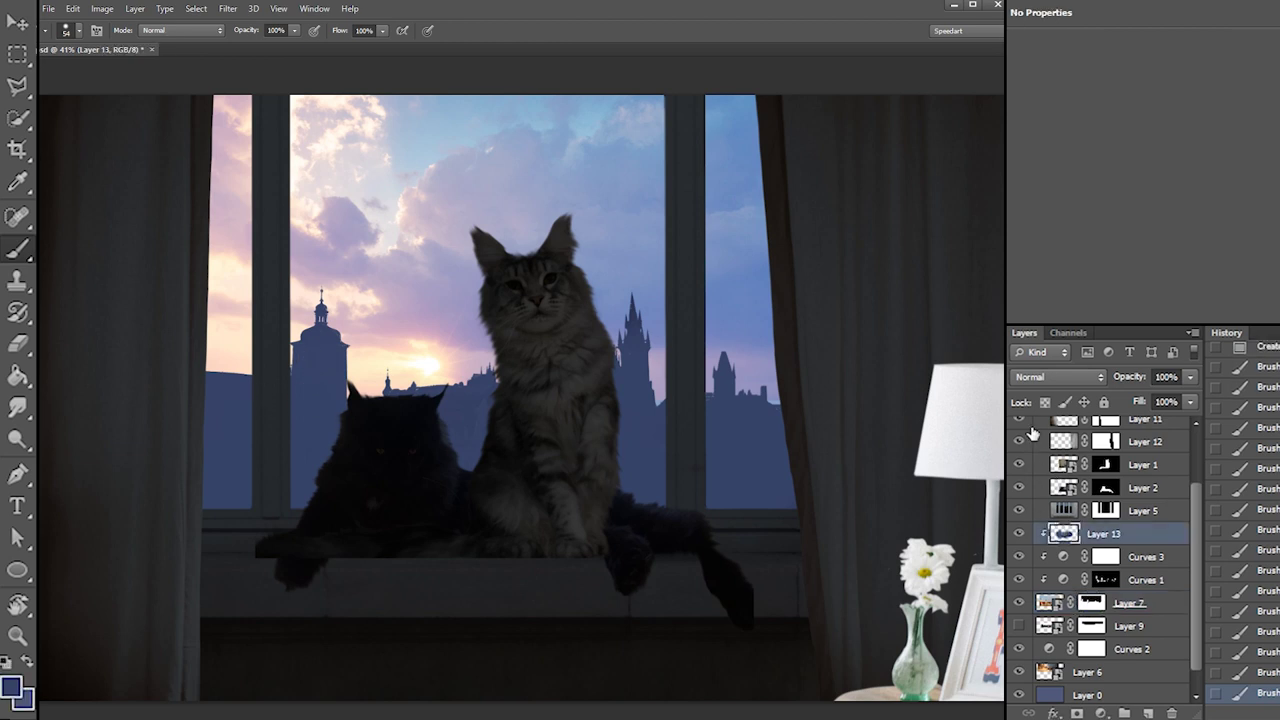
left_click(223, 392, "alt")
left_click(398, 344, "alt")
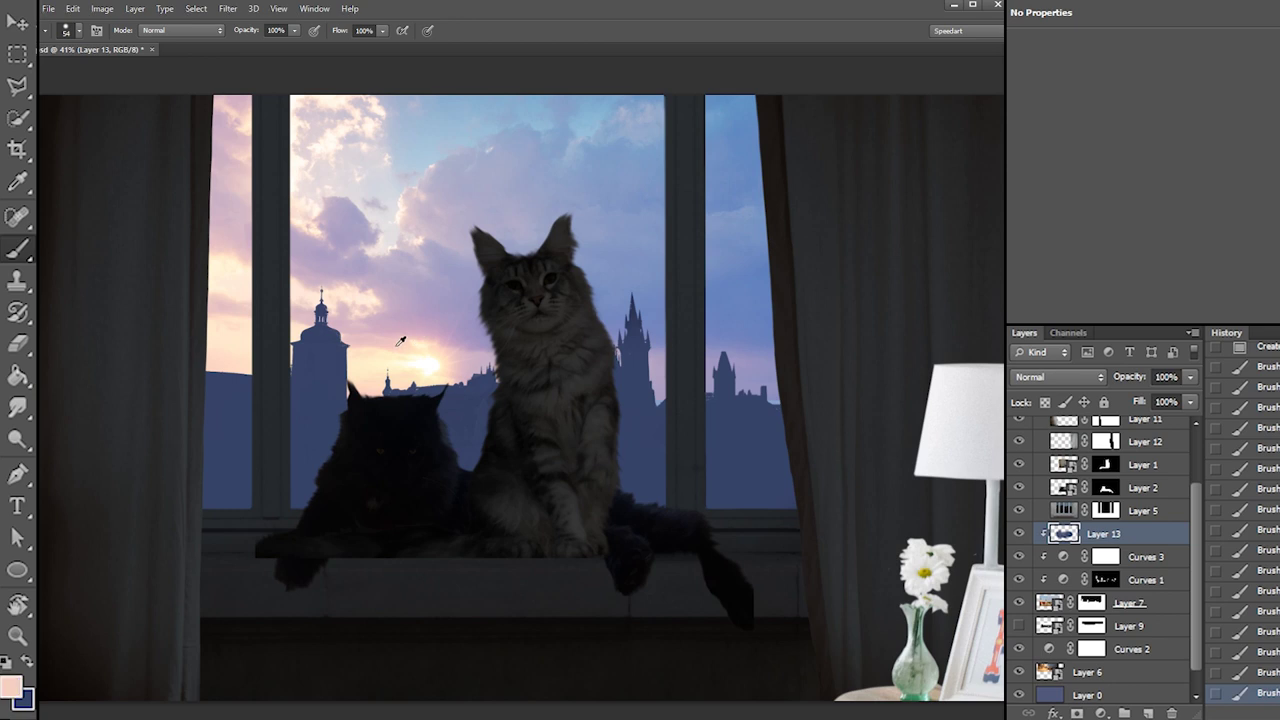
left_click(19, 696)
left_click(720, 158)
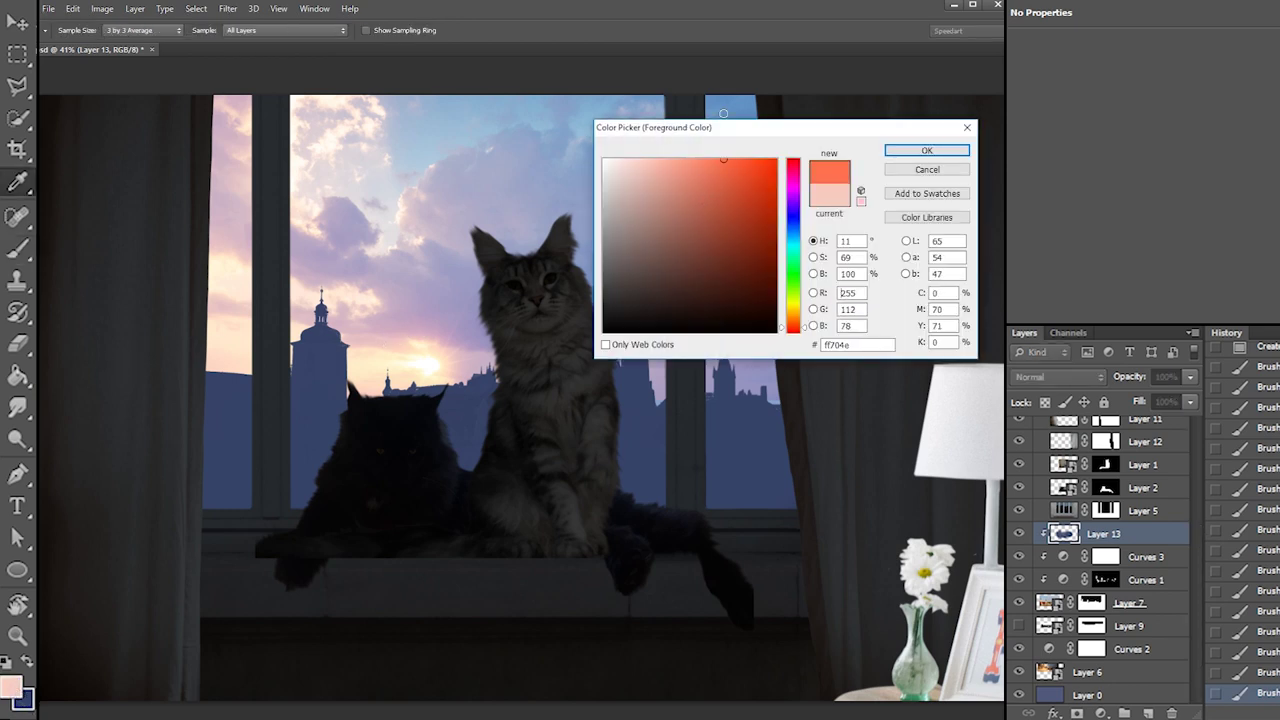
left_click(798, 334)
left_click_drag(691, 180, 717, 158)
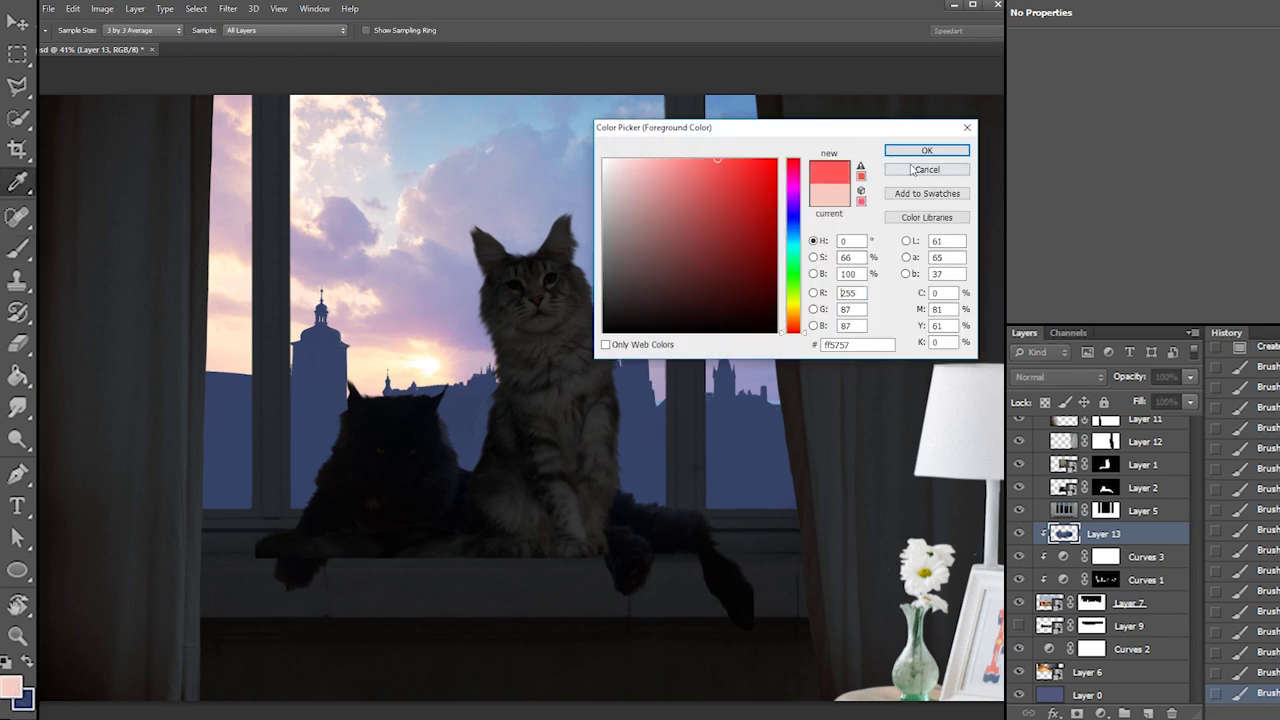
left_click(898, 152)
Paint a red glow over the skyline around the sun on Layer 13 with a 1753 px soft brush at 0% hardness
key("b")
right_click(472, 412)
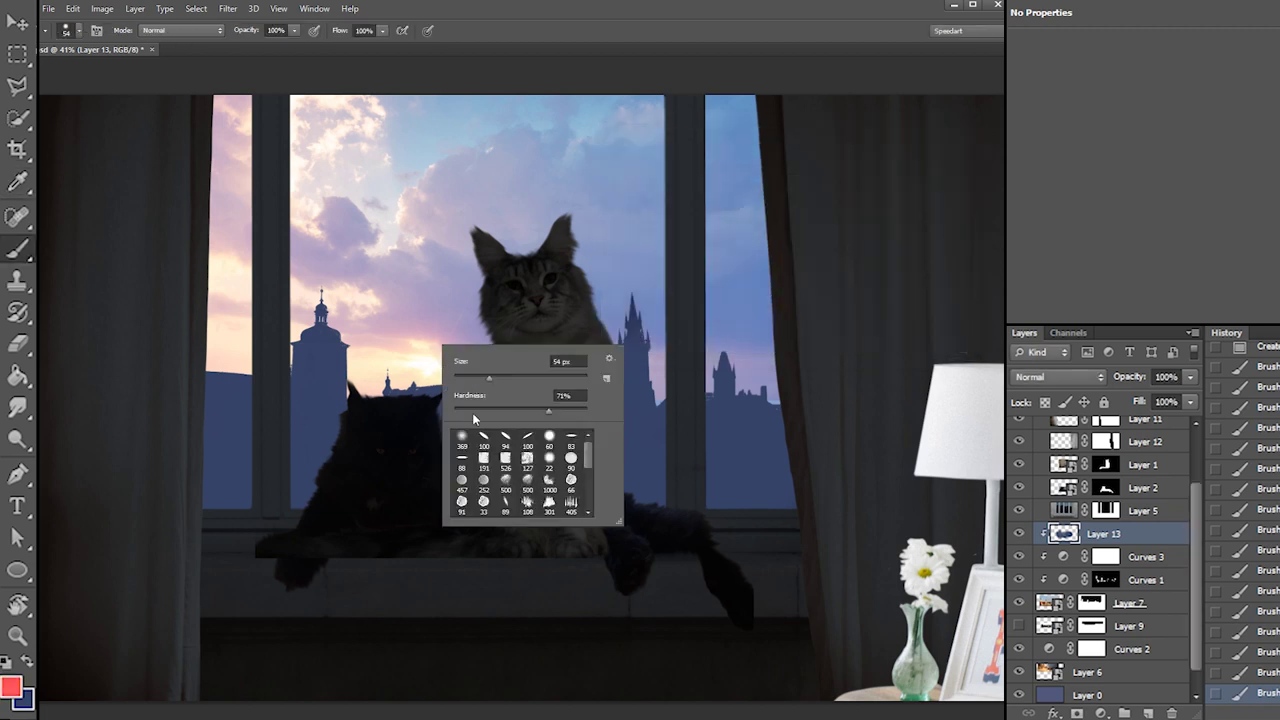
left_click(582, 378)
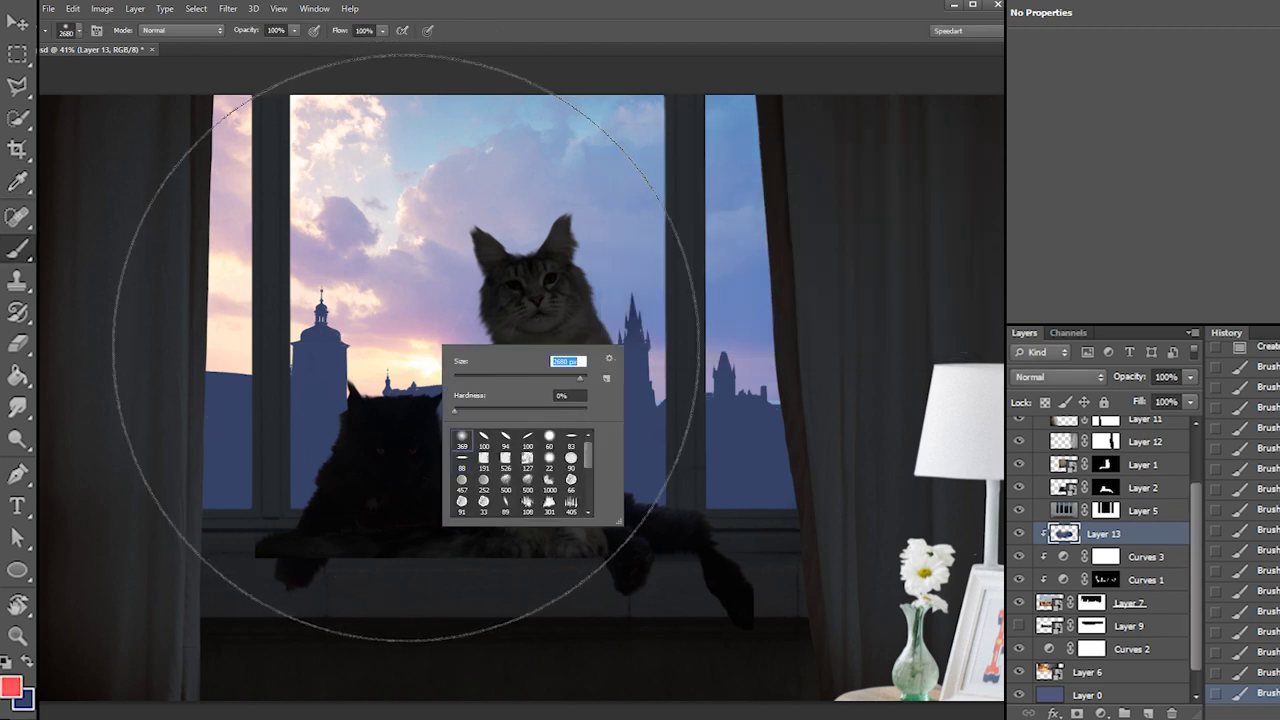
left_click(579, 377)
left_click(429, 353)
mouse_move(460, 340)
left_mouse_down()
mouse_move(397, 278)
mouse_move(395, 296)
mouse_move(350, 311)
left_mouse_up()
Lower Layer 13's opacity to 36% and make Layer 9 visible behind the city skyline
left_click(688, 418, "alt")
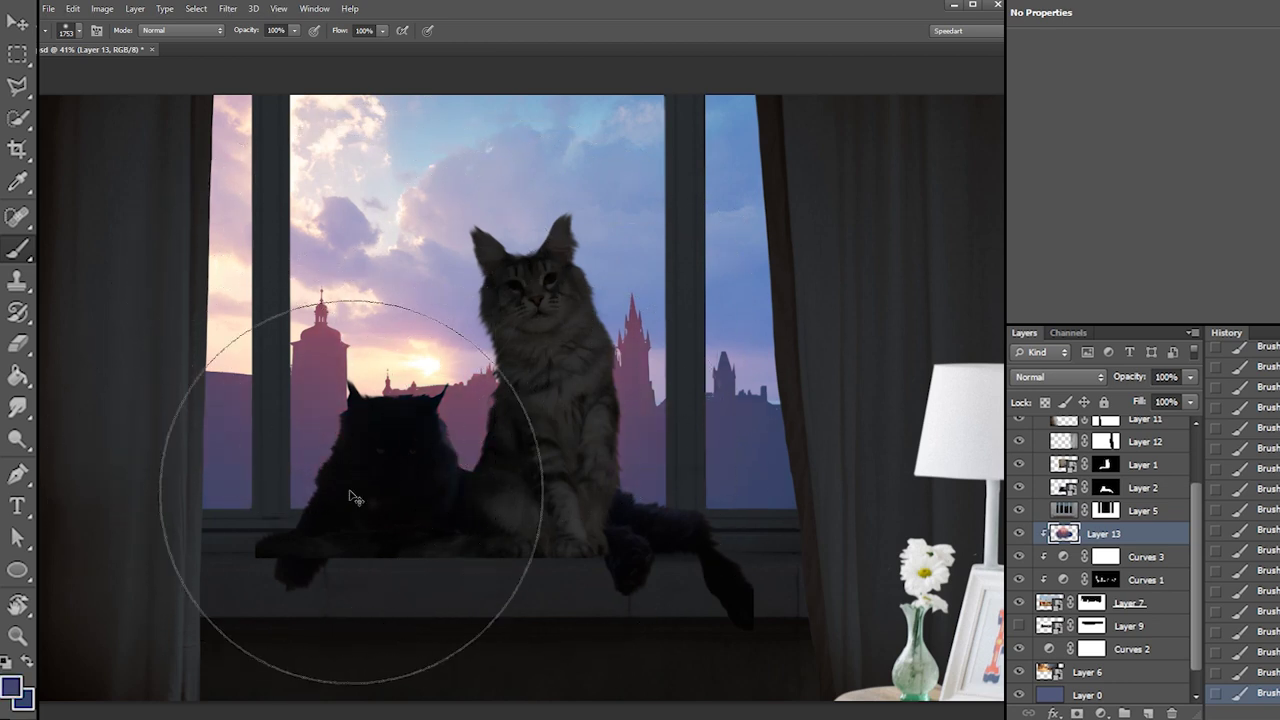
left_click_drag(1196, 374, 1132, 395)
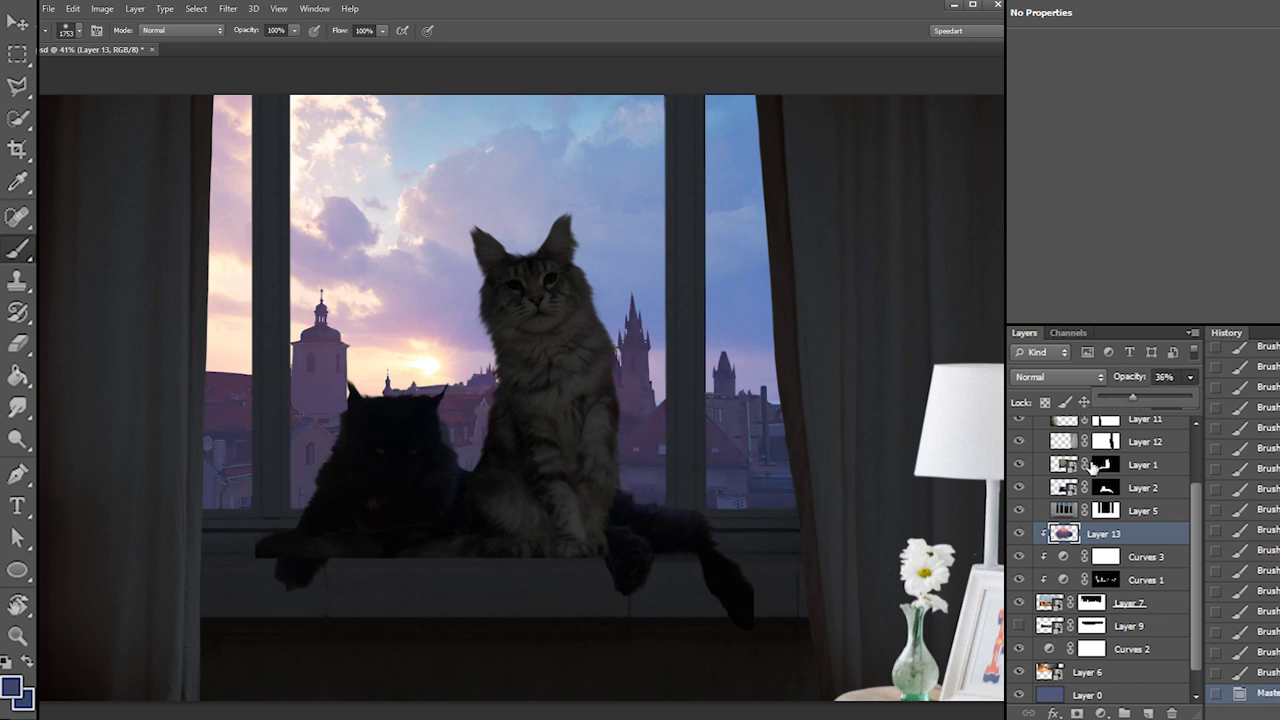
left_click(1020, 633)
left_click(1020, 628)
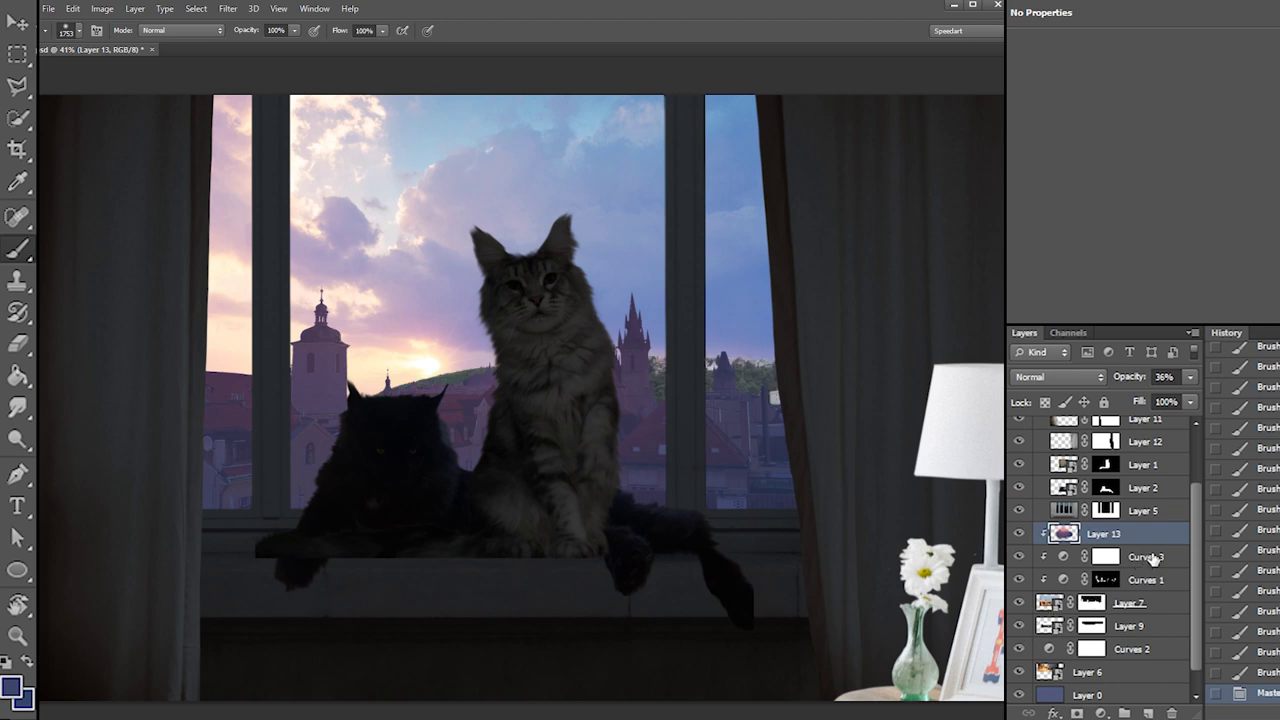
Copy Curves 3 above Layer 9, clip it to that layer and raise the curve's shadow and midtone points
double_click(1143, 557)
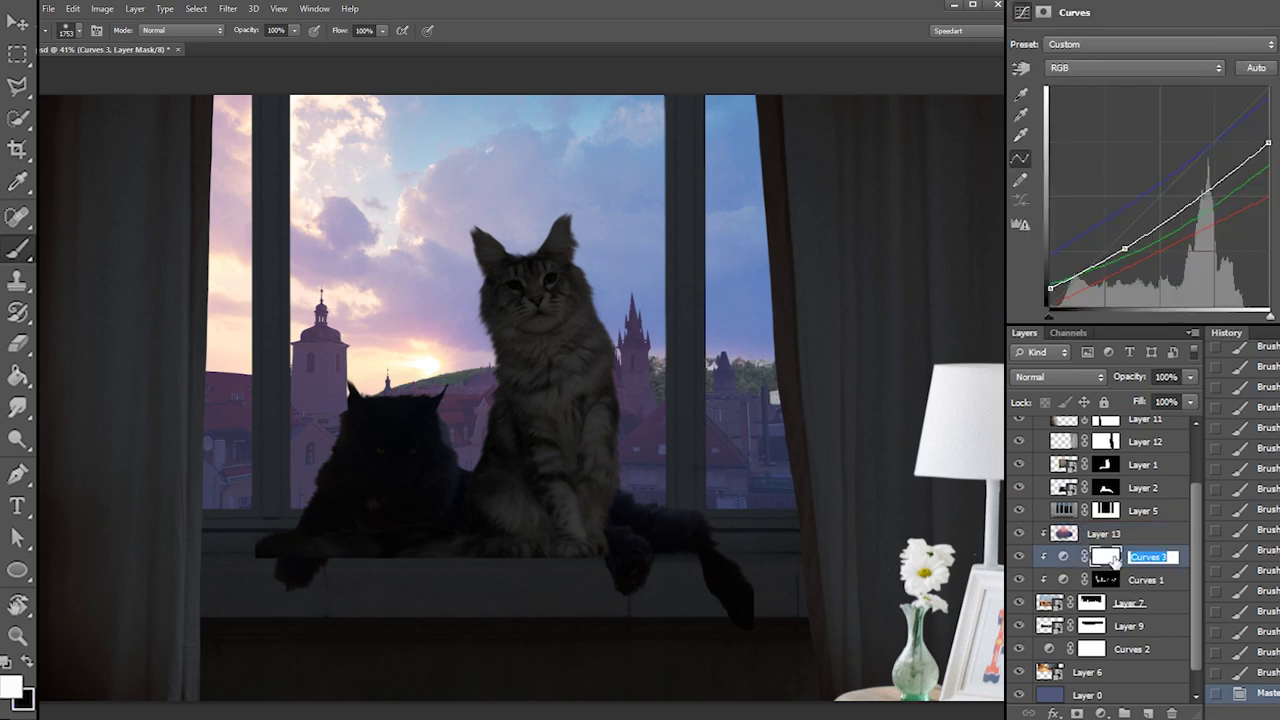
left_click_drag(1105, 557, 1133, 627)
key("ctrl+alt+g")
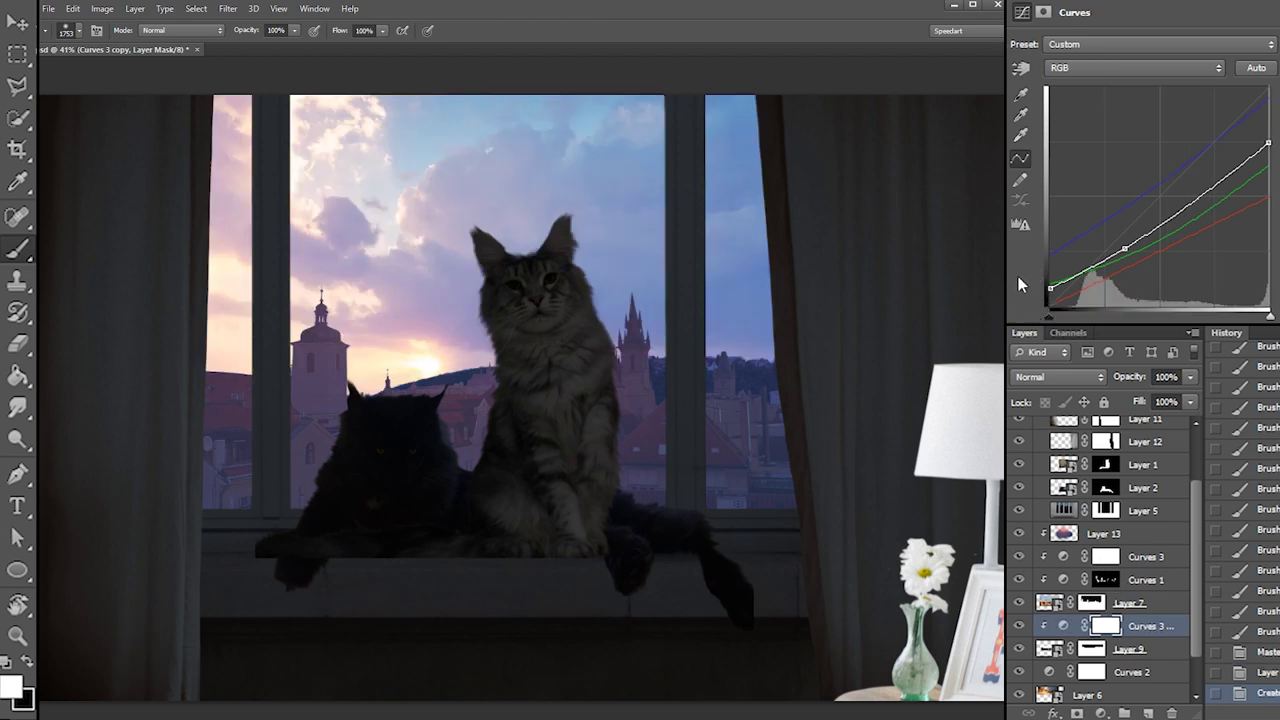
mouse_move(1124, 250)
left_mouse_down()
mouse_move(1131, 217)
mouse_move(1126, 235)
left_mouse_up()
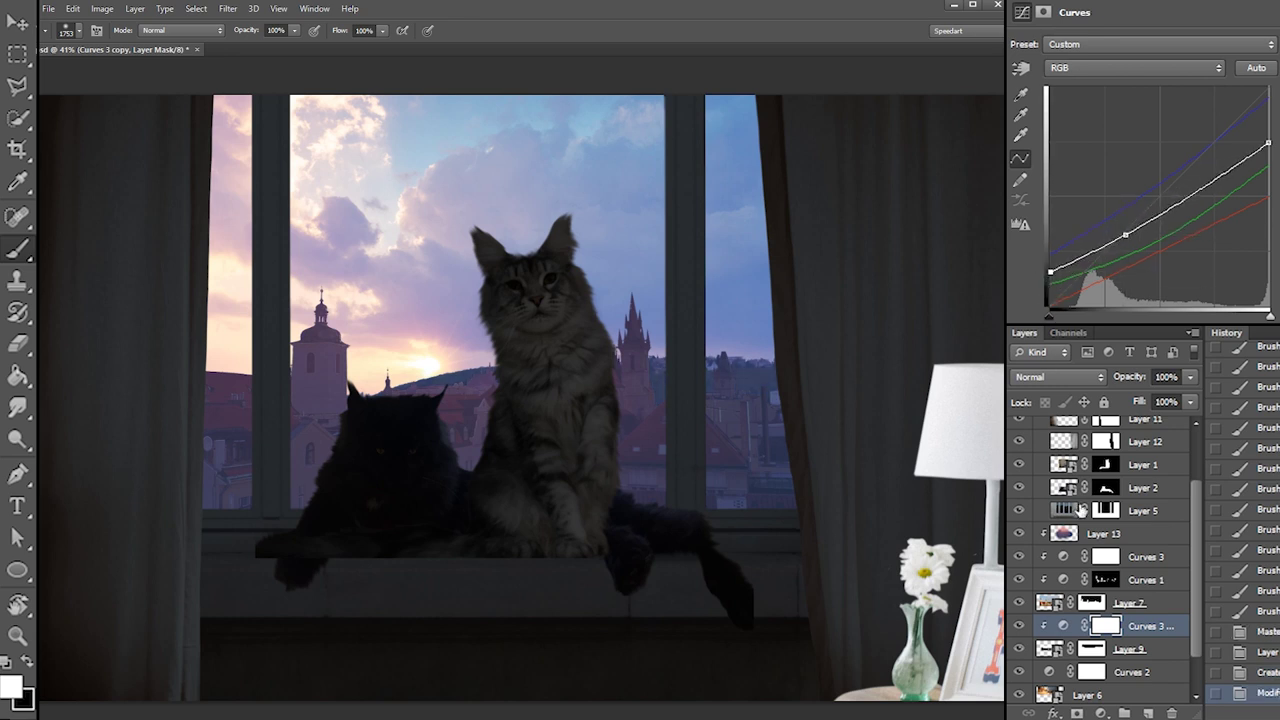
Add a clipped layer above the Curves 3 copy and paint sampled sky blue over the distant hills with a 329 px brush
left_click(1150, 713)
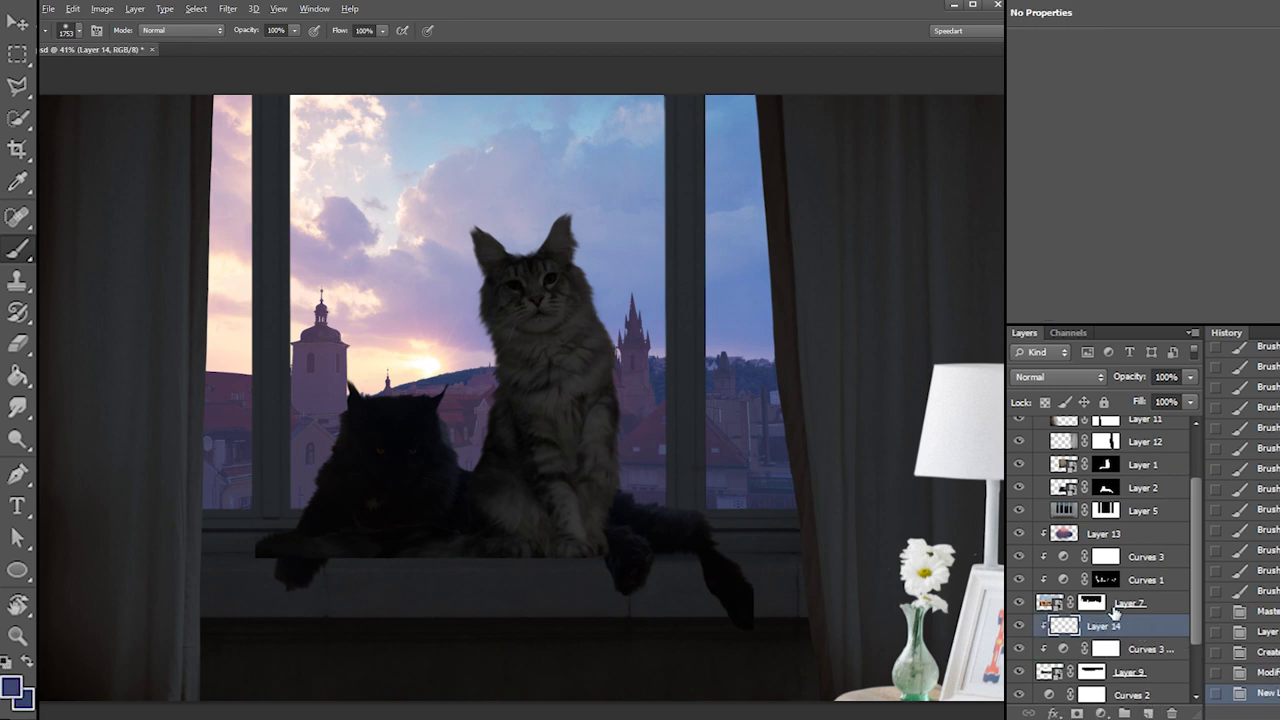
right_click(743, 350)
left_click(752, 322, "alt")
mouse_move(685, 378)
left_mouse_down()
mouse_move(698, 406)
mouse_move(787, 366)
left_mouse_up()
mouse_move(480, 383)
left_mouse_down()
mouse_move(308, 445)
mouse_move(368, 401)
left_mouse_up()
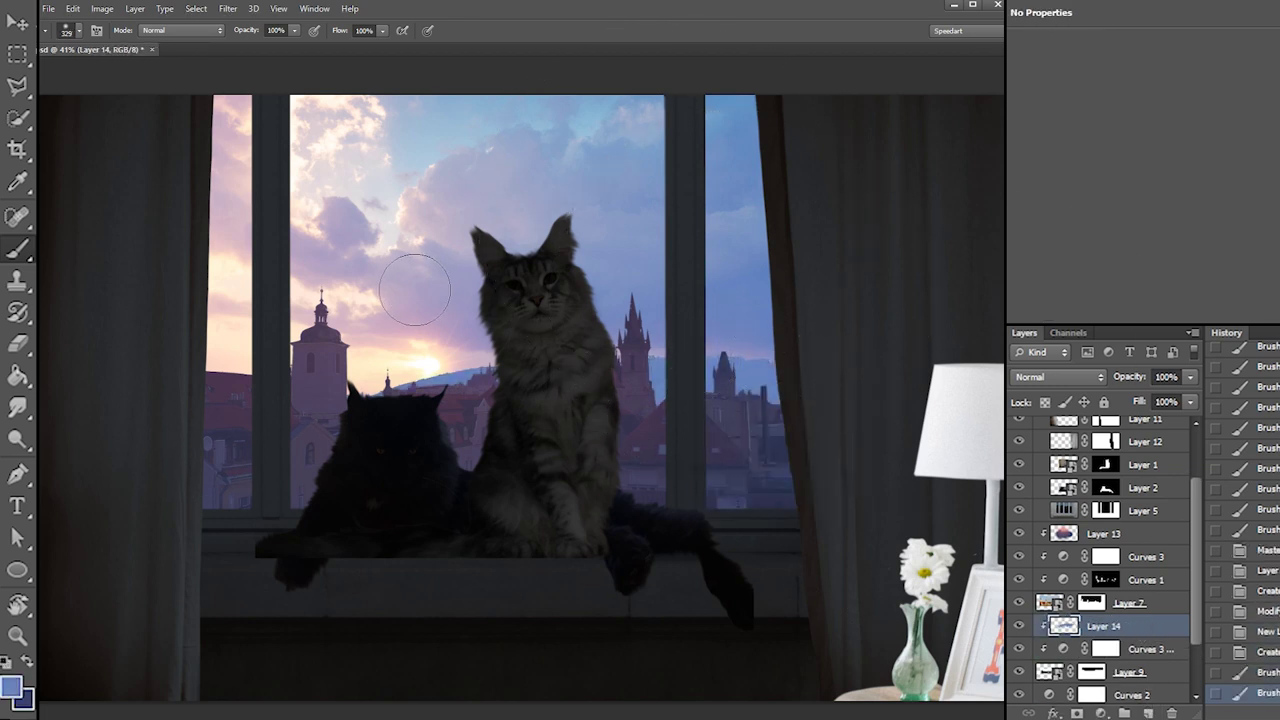
Sample the pale glow near the sun, shift it to a stronger pink and dab it over the hill between the cats on Layer 14
left_click(397, 341, "alt")
left_click(458, 345)
key("ctrl+z")
left_click(468, 352)
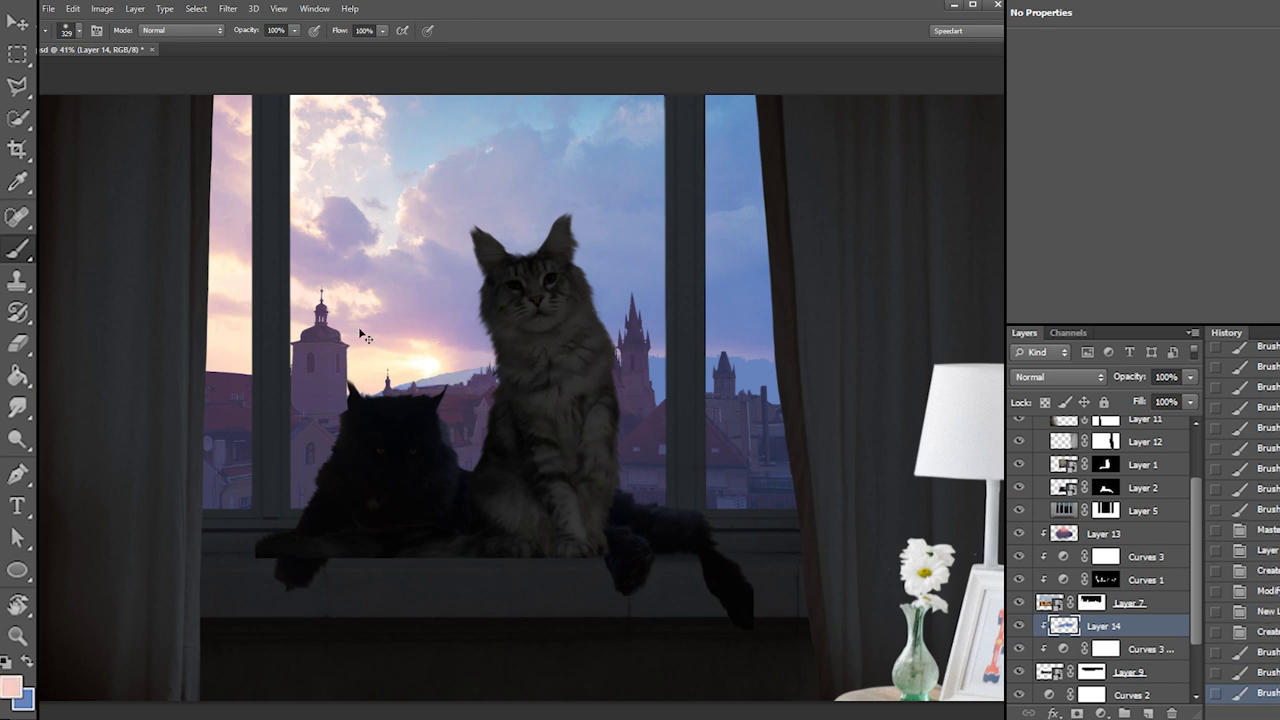
left_click(12, 687)
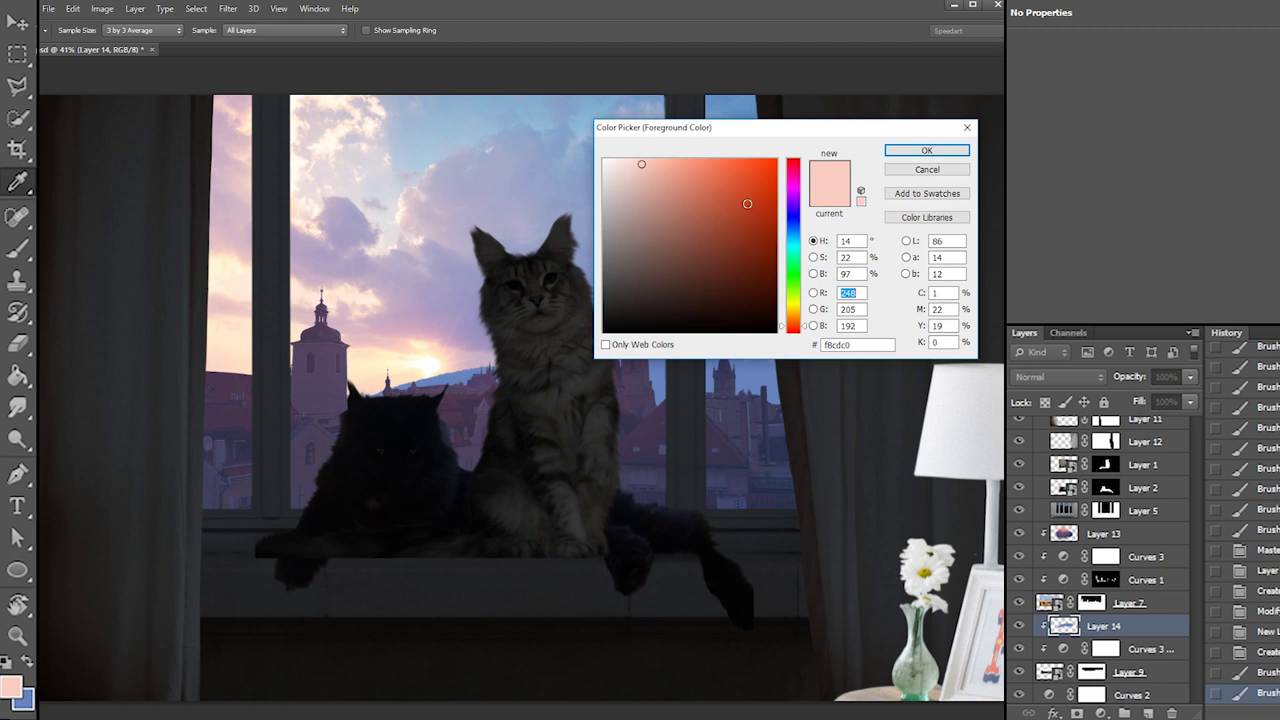
left_click(794, 330)
left_click_drag(677, 182, 673, 159)
left_click(926, 151)
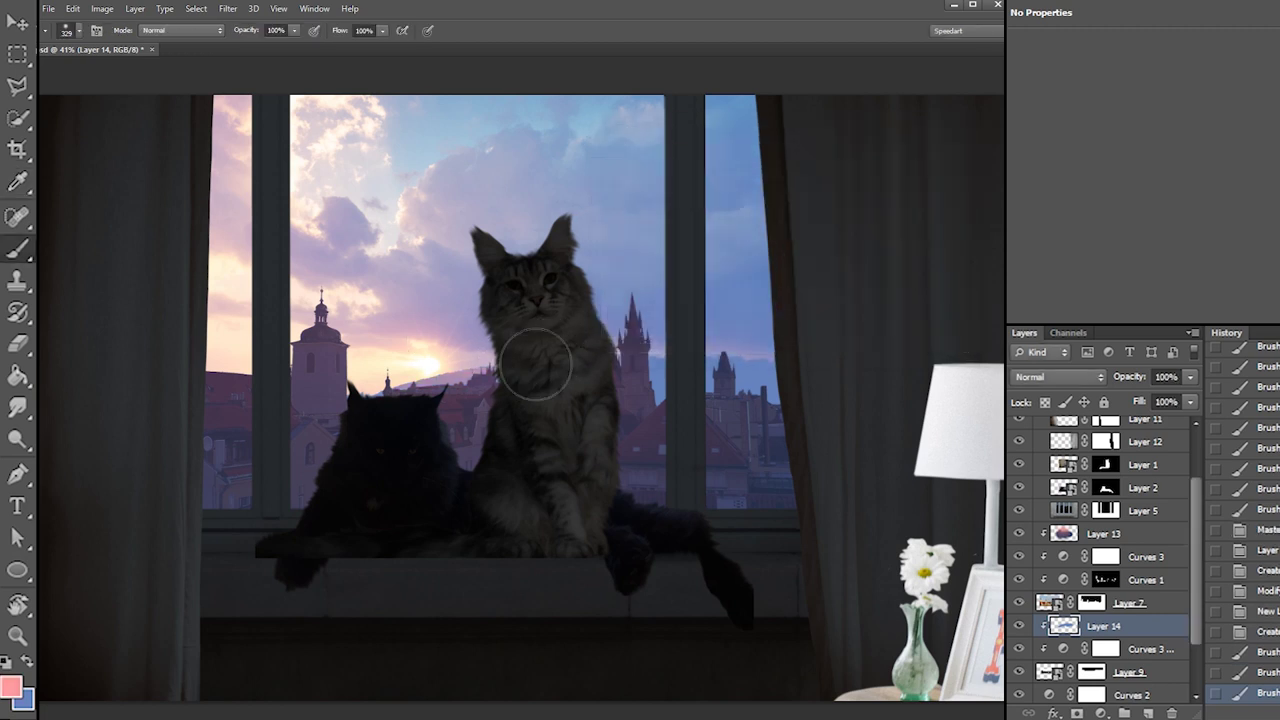
right_click(537, 385)
left_click(434, 359)
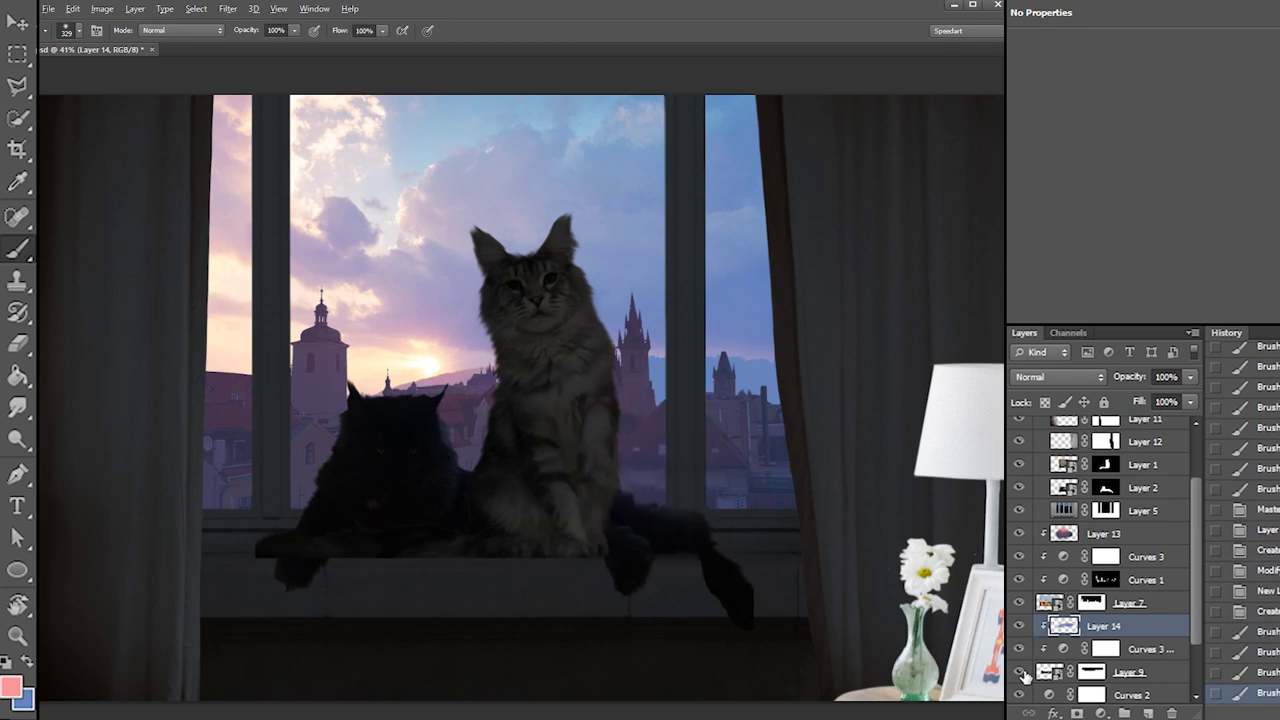
Check Layer 9's mask, then shift Layer 9, its Curves 3 copy and Layer 14 together horizontally to the right
left_click(1090, 674, "alt")
left_click(1088, 673, "alt")
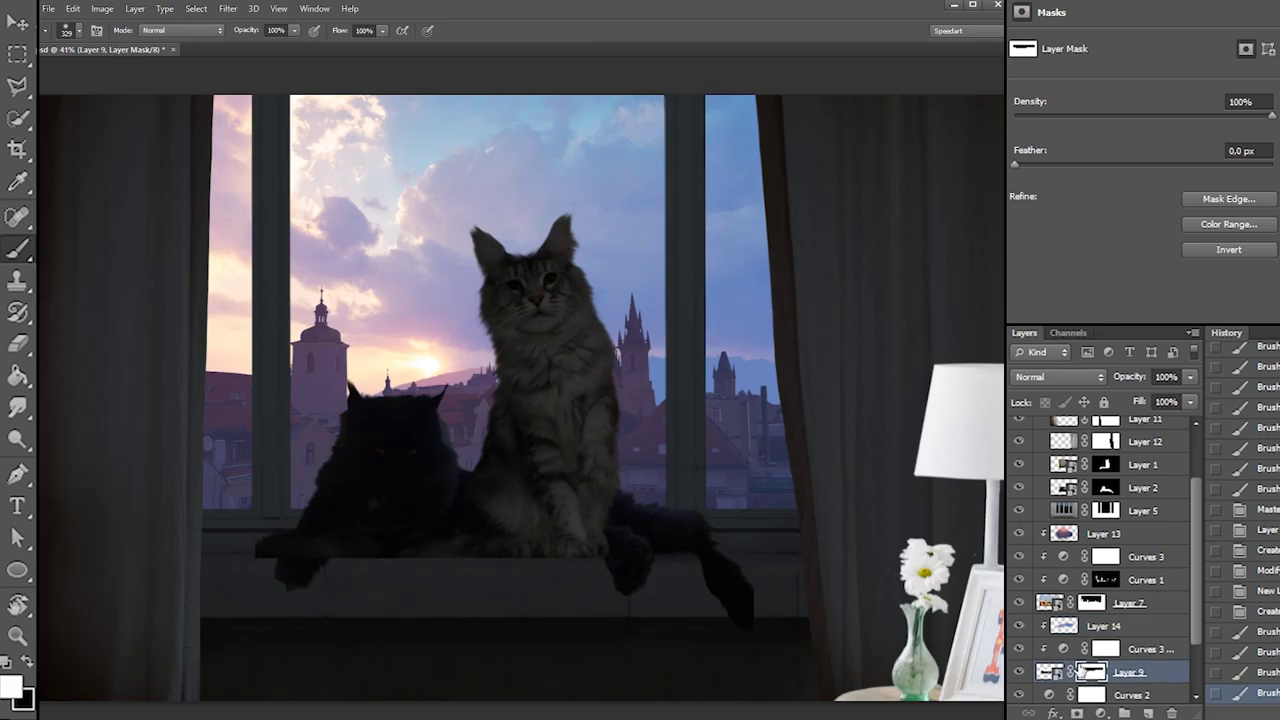
left_click(1136, 629, "shift")
left_click_drag(558, 560, 645, 560)
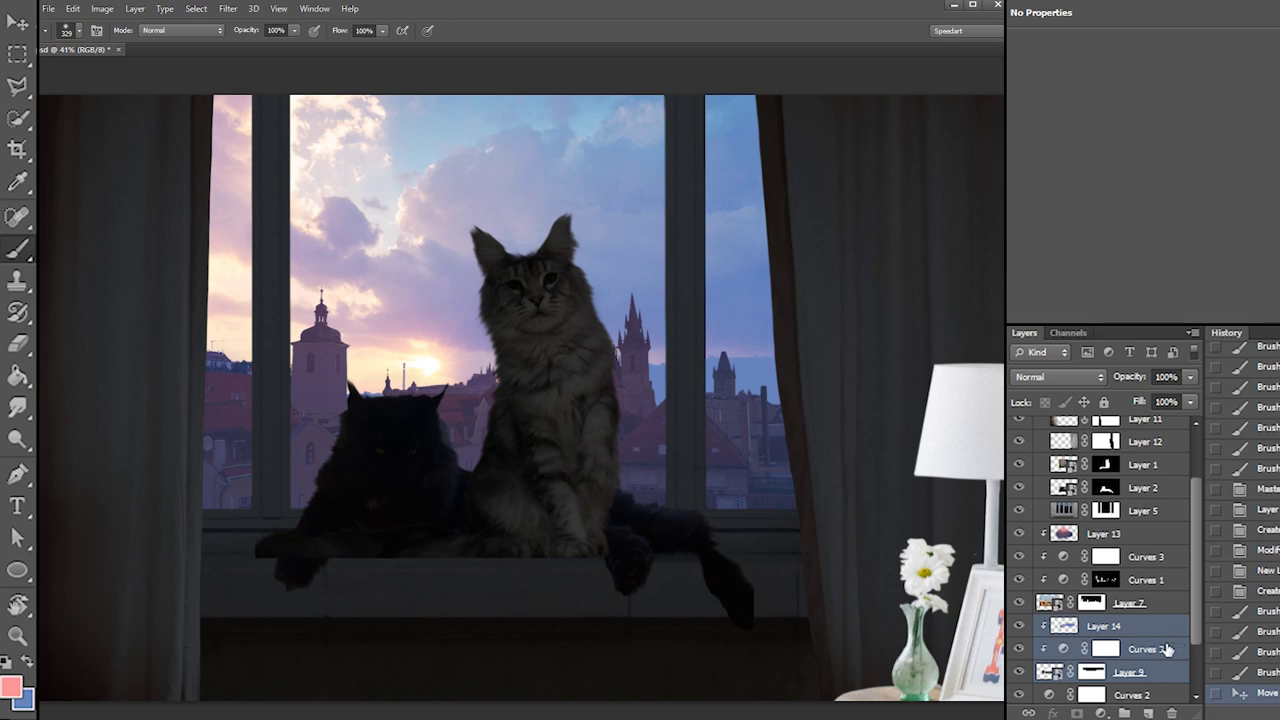
Paint black over the stray outline above the hills in Layer 9's mask with a 60 px brush at 71% hardness
left_click(1090, 672, "alt")
right_click(268, 388)
left_click(387, 481)
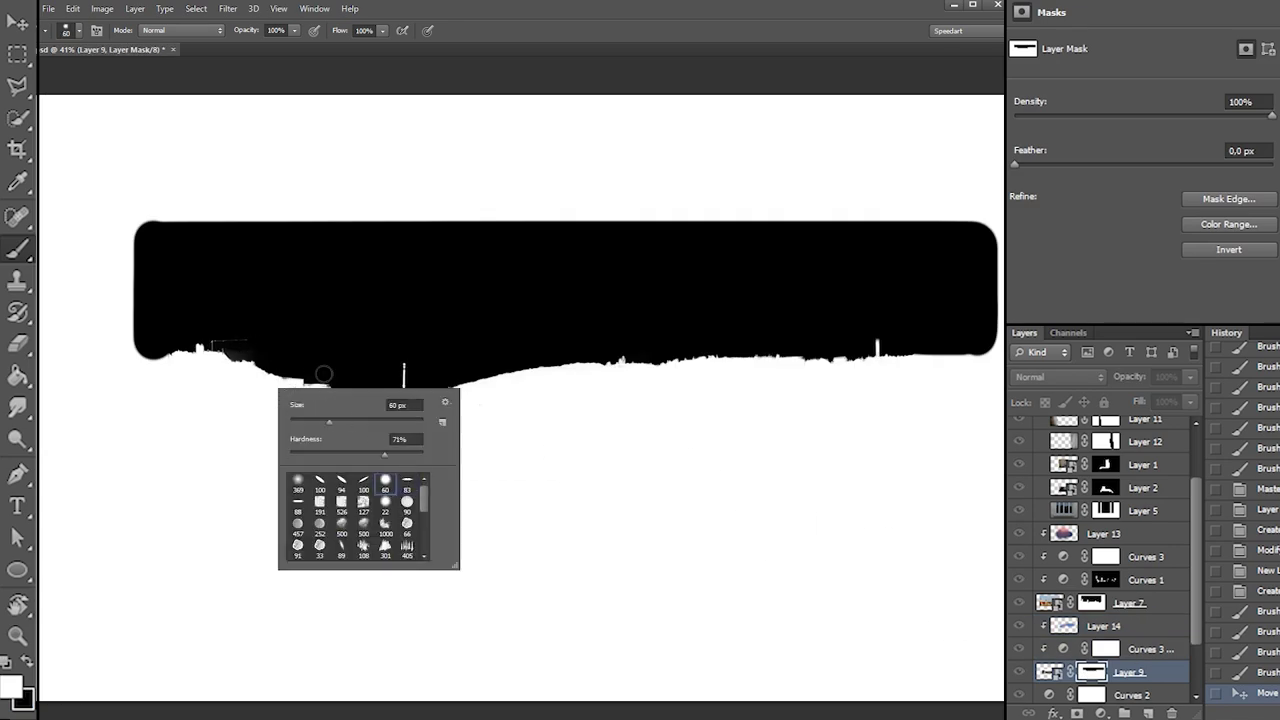
mouse_move(212, 340)
left_mouse_down()
mouse_move(243, 331)
mouse_move(257, 343)
left_mouse_up()
key("ctrl+z")
key("x")
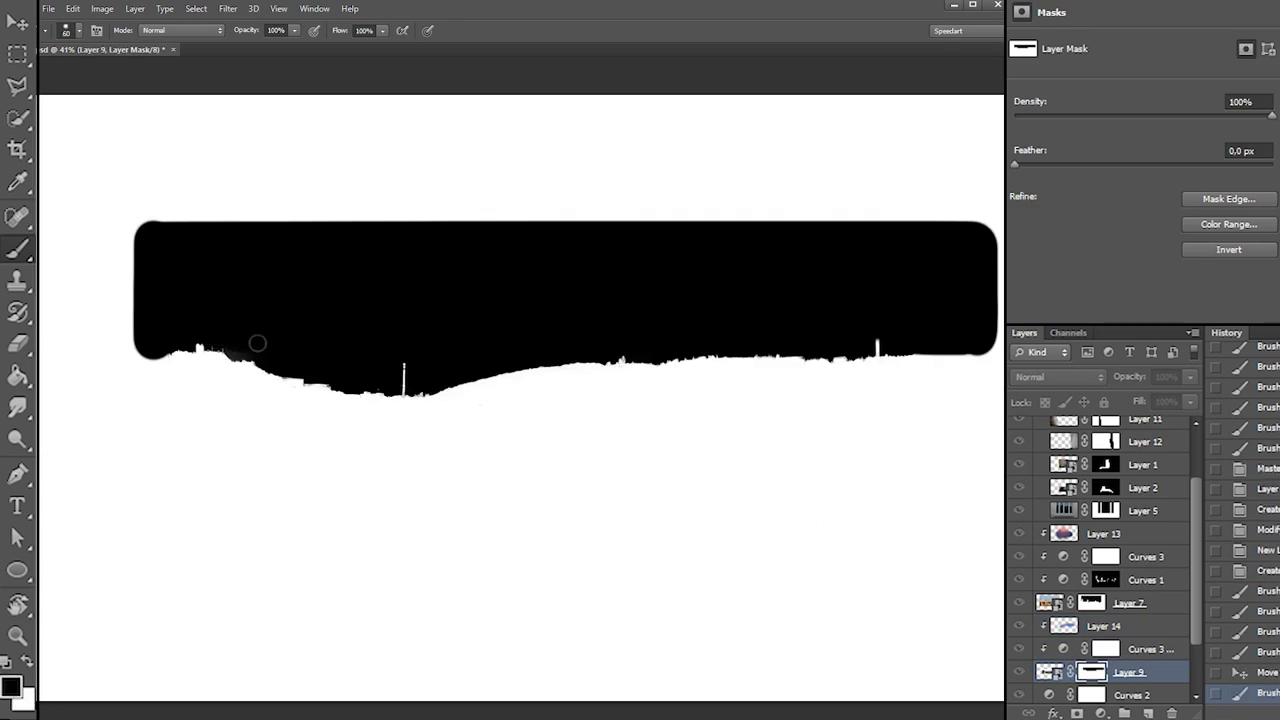
left_click(240, 350)
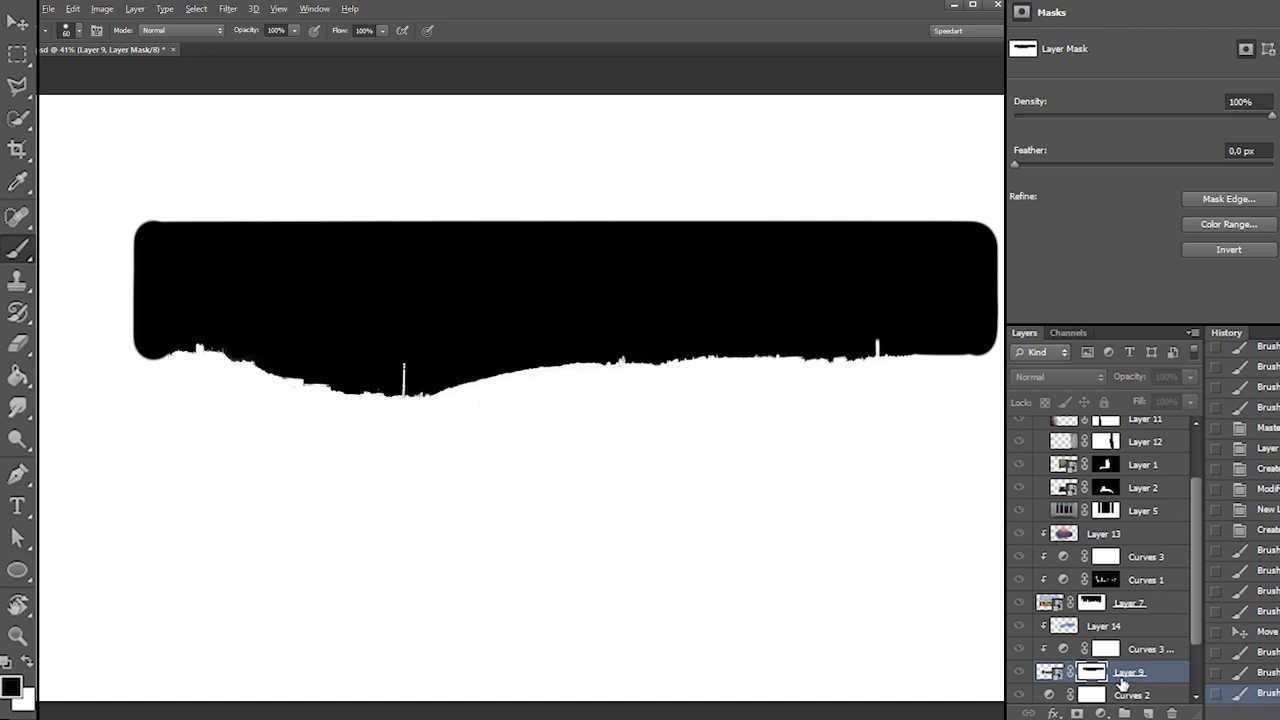
left_click(1092, 673, "alt")
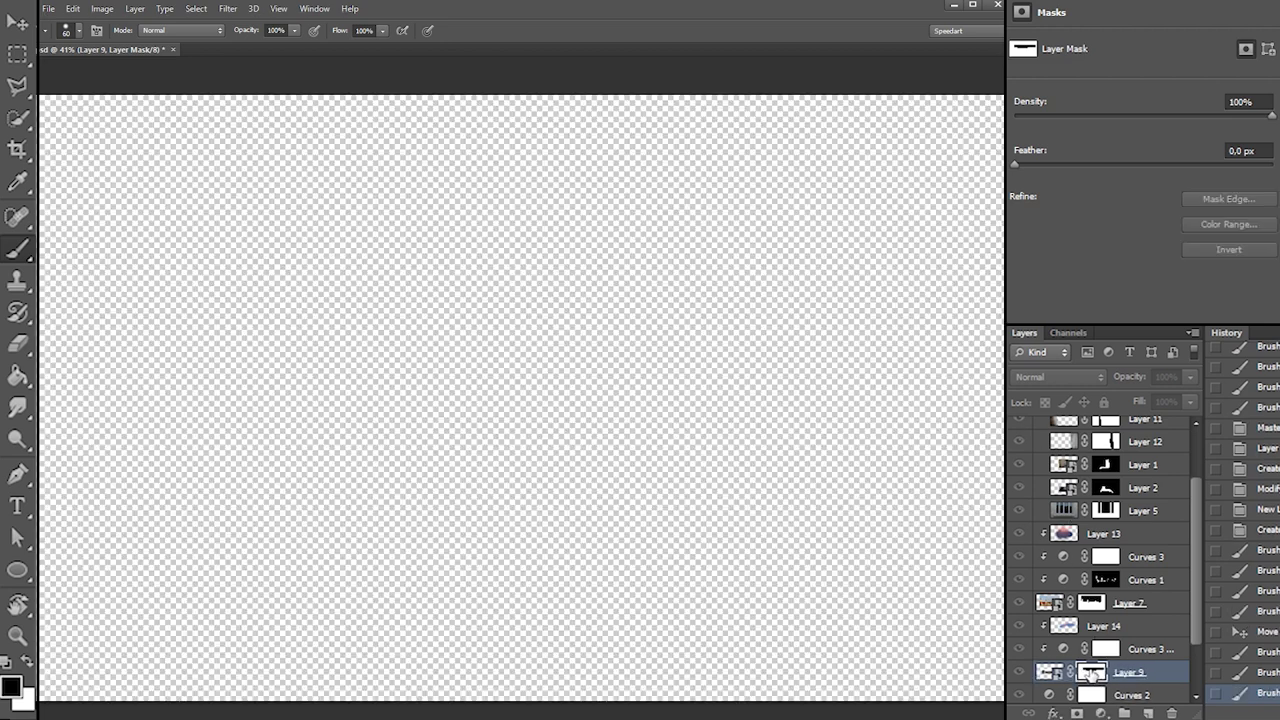
Set up a 288 px soft brush at 0% hardness for painting on Layers 14 and 13
left_click(1090, 626)
right_click(532, 376)
left_click(581, 480)
left_click(561, 478)
left_click_drag(660, 418, 652, 420)
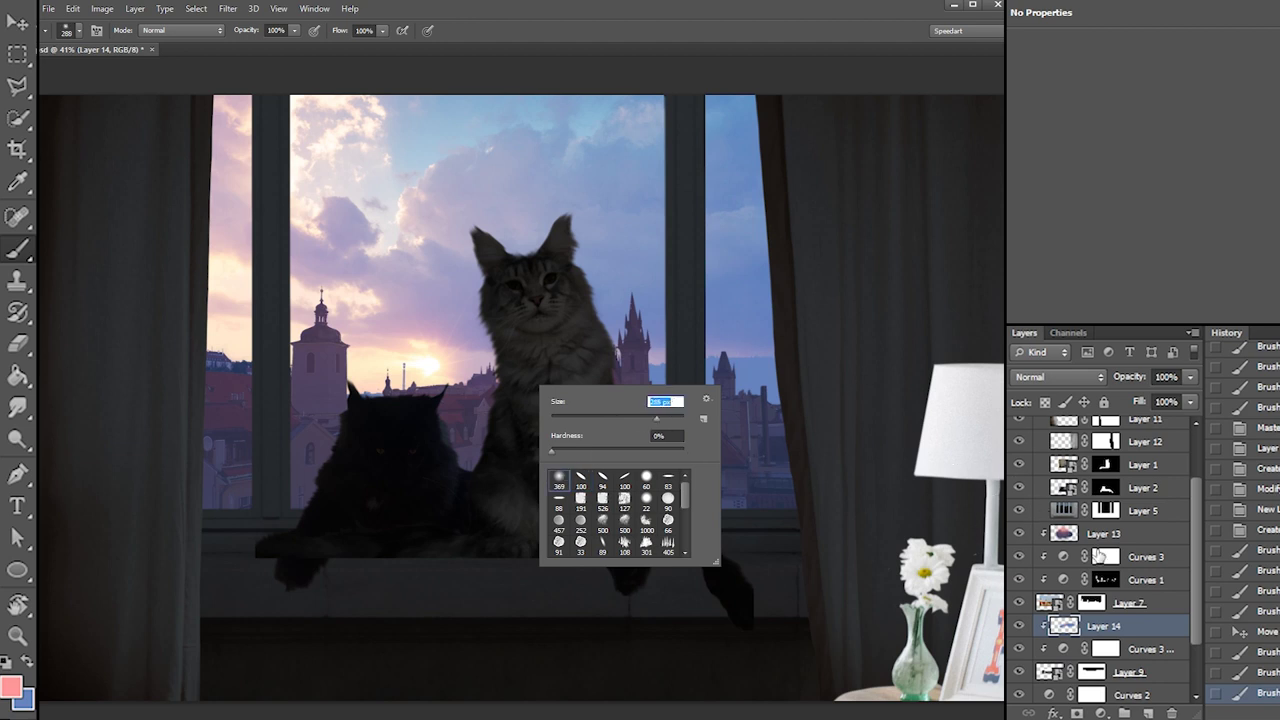
left_click(1100, 537)
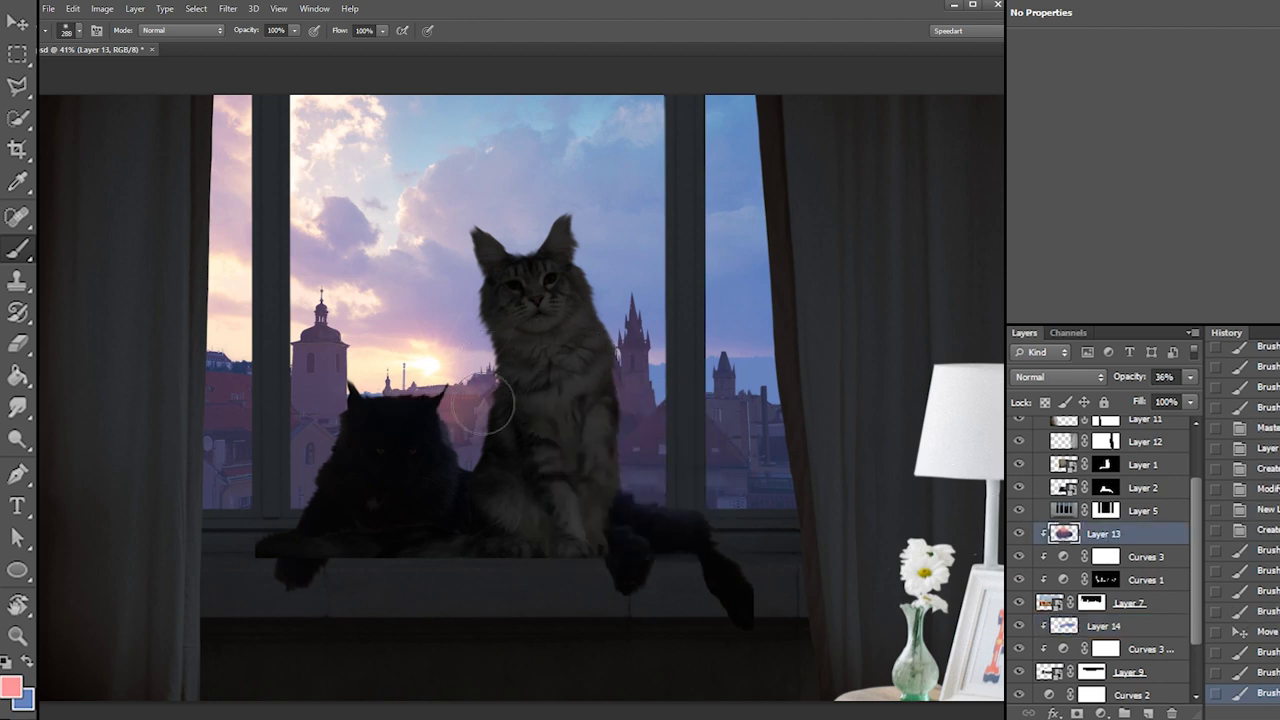
Move Layer 9, its Curves 3 copy and Layer 14 together straight up by about 39 px
left_click(1082, 628)
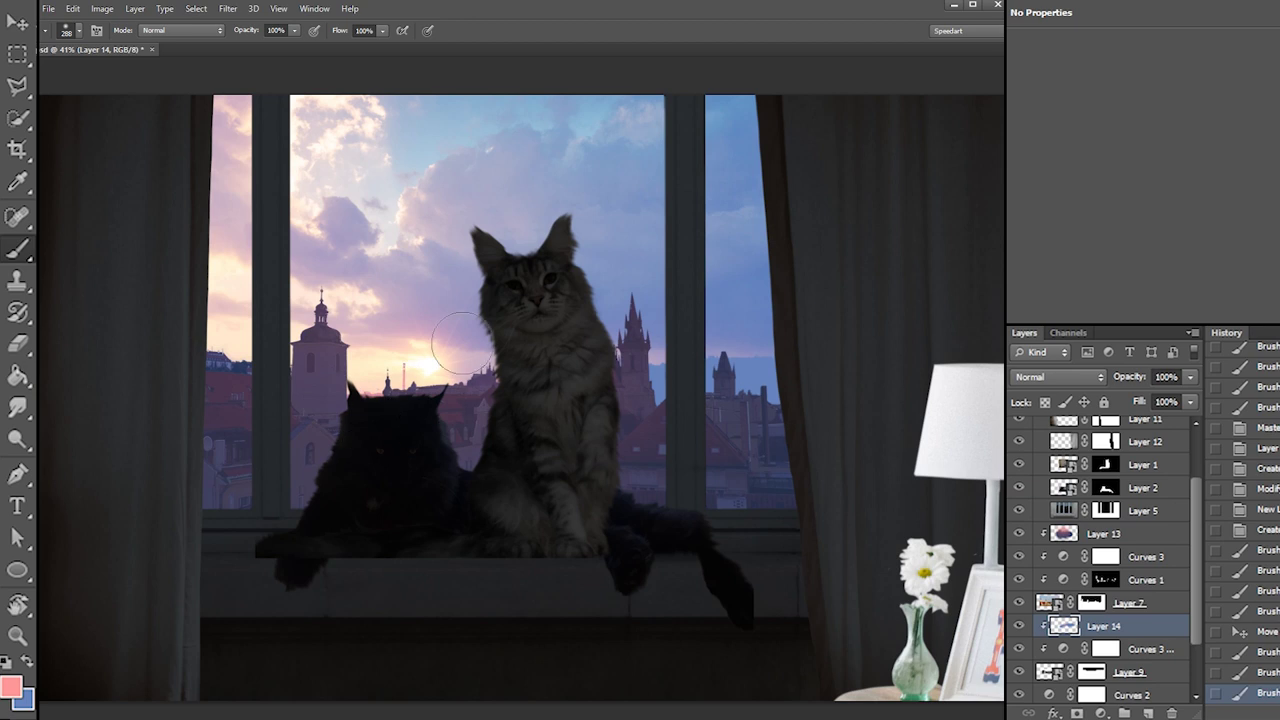
left_click(1130, 676, "shift")
left_click_drag(797, 580, 798, 556)
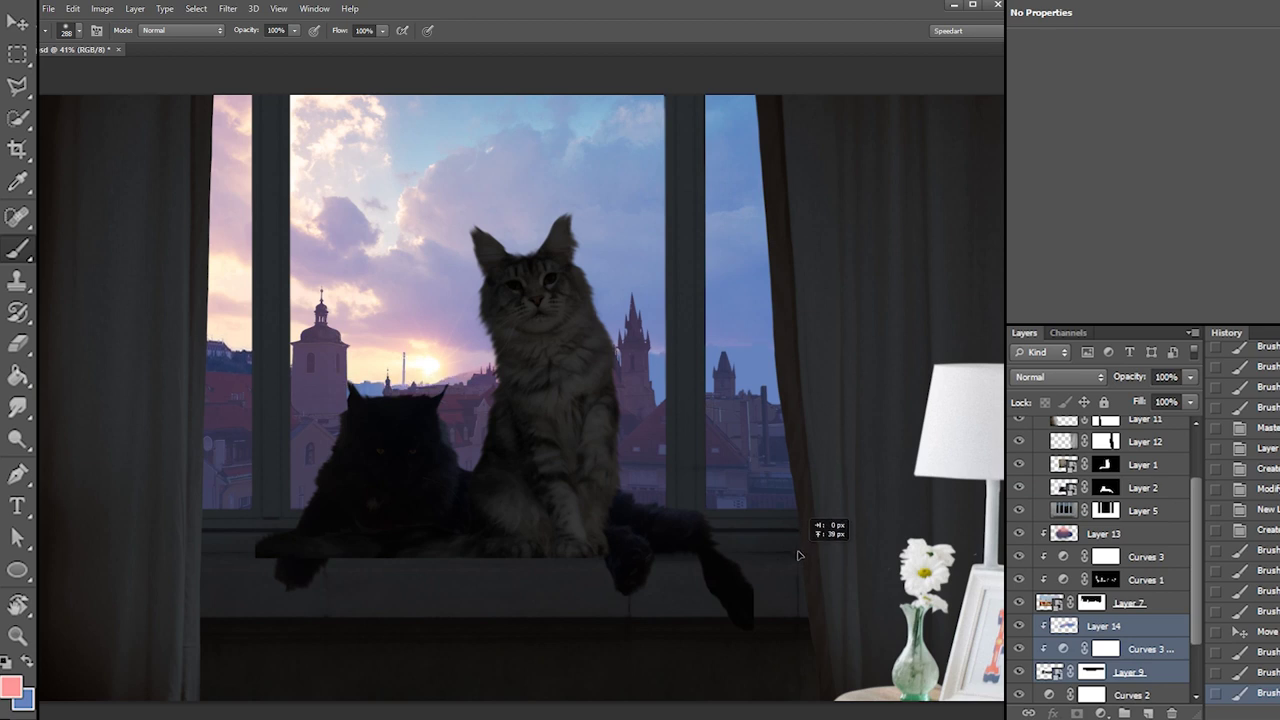
left_click_drag(798, 555, 798, 556)
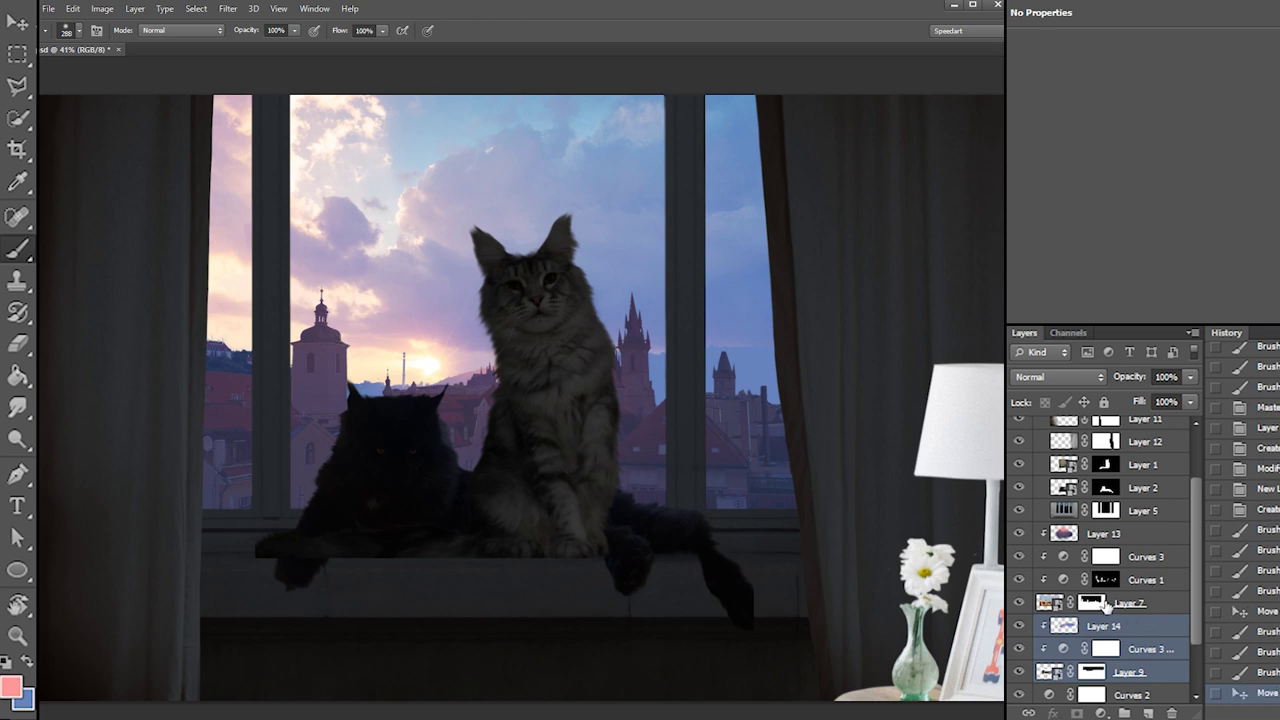
Mask out the thin antenna beside the sun on Layer 9's mask with a 31 px brush
left_click(1095, 678)
right_click(487, 398)
left_click(519, 424)
left_click_drag(401, 385, 402, 372)
key("ctrl+z")
left_click(402, 379)
Paint a pink haze on Layer 14 over the hills near the sun with a 432 px soft brush
left_click(1098, 630)
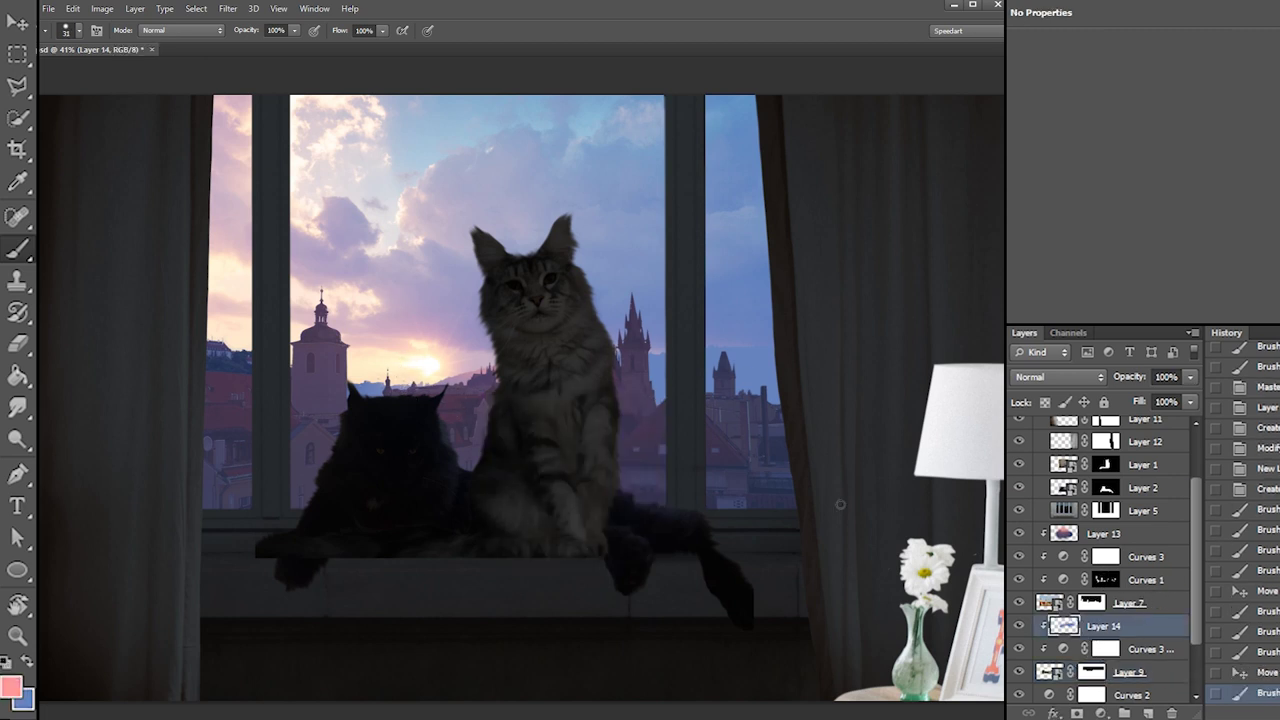
right_click(502, 491)
left_click_drag(616, 427, 622, 428)
left_click(425, 334)
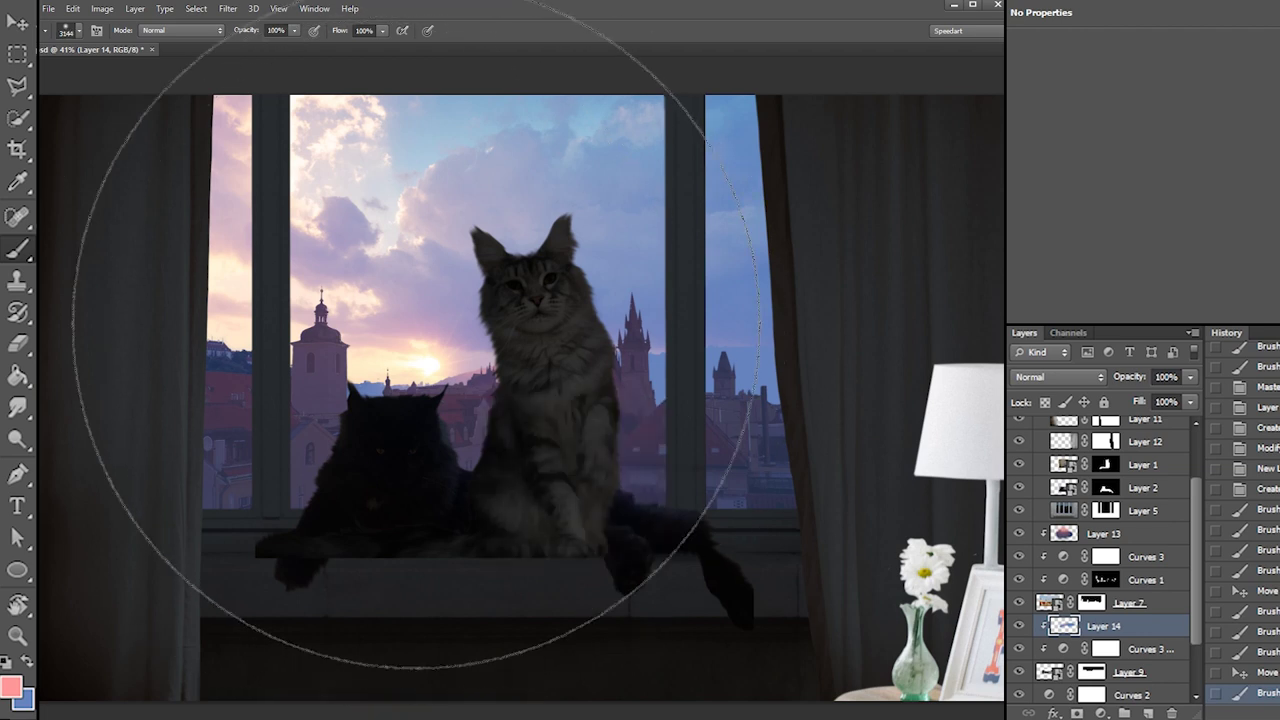
right_click(459, 374, "ctrl")
right_click(464, 348)
mouse_move(400, 360)
left_mouse_down()
mouse_move(480, 360)
mouse_move(519, 385)
left_mouse_up()
Paint blue haze over the far-left hills and pink beside the spired tower on Layer 14
key("x")
mouse_move(223, 350)
left_mouse_down()
mouse_move(349, 430)
mouse_move(179, 336)
mouse_move(350, 393)
mouse_move(234, 372)
left_mouse_up()
key("x")
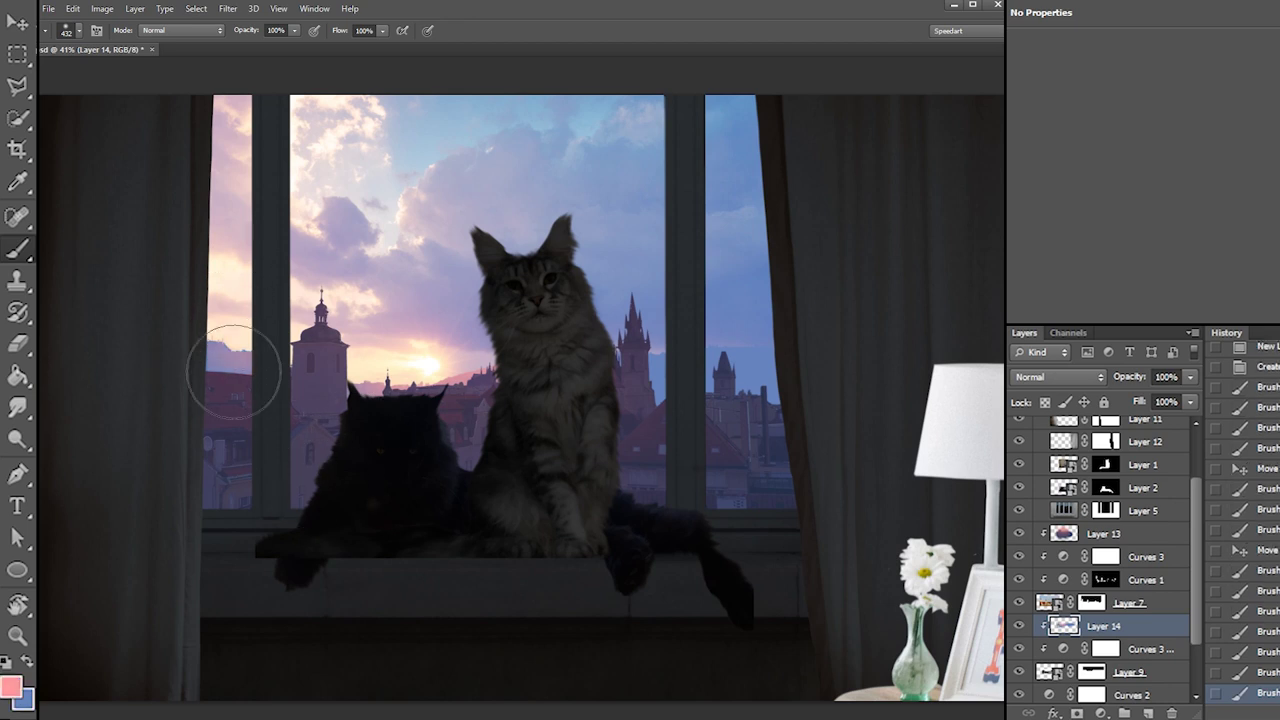
mouse_move(648, 384)
left_mouse_down()
mouse_move(804, 354)
mouse_move(678, 362)
left_mouse_up()
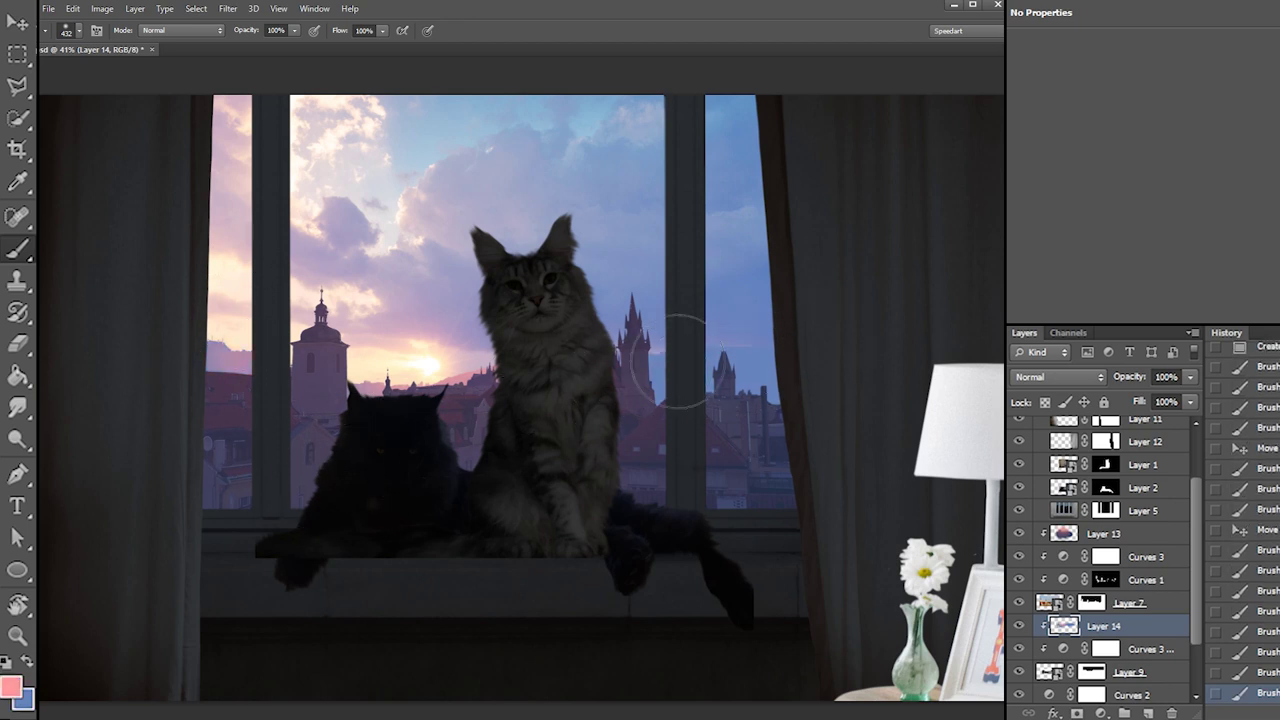
Sample dark blue from the rooftops and paint it over the hills around the right-hand towers on Layer 14, keeping 100% opacity
key("x")
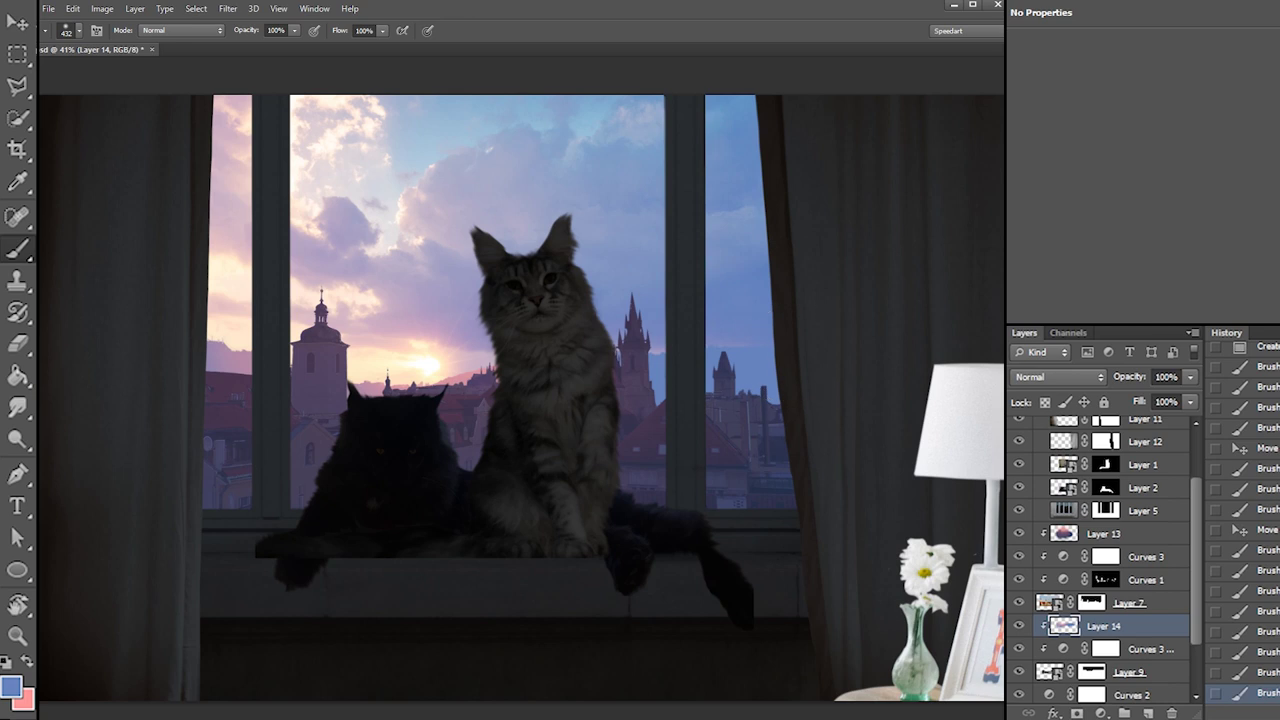
left_click(772, 407, "alt")
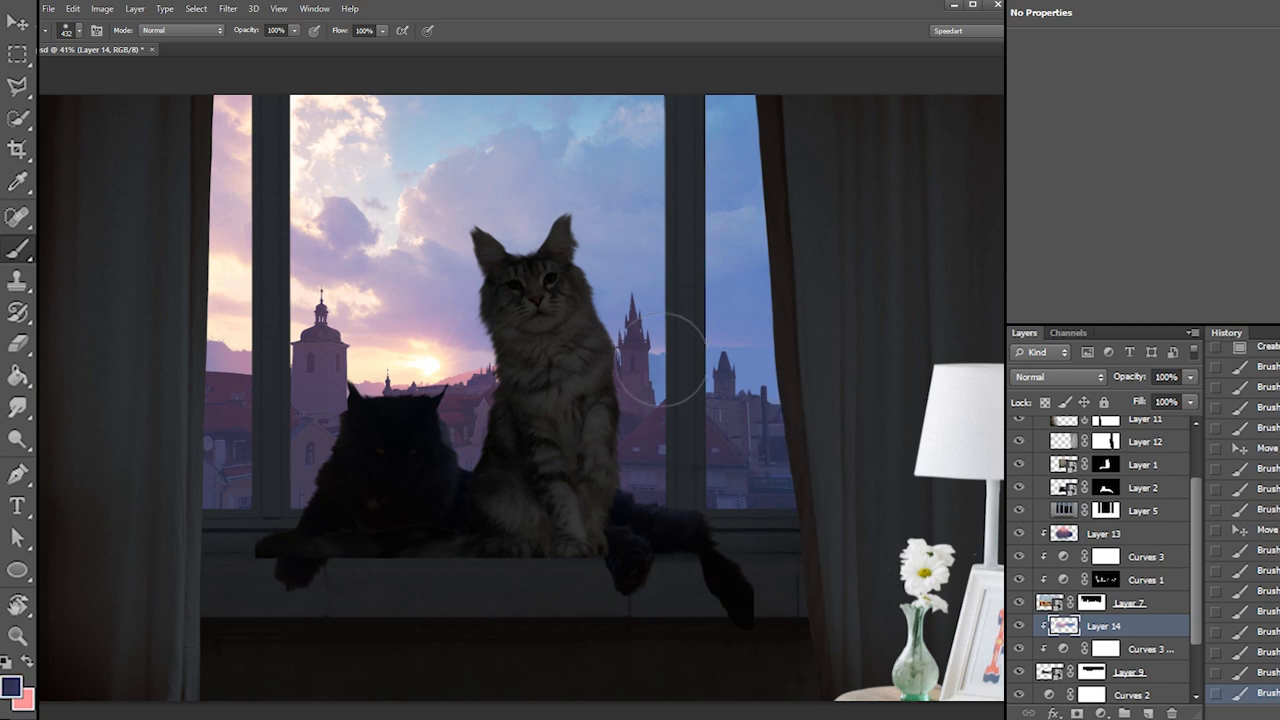
left_click_drag(650, 400, 775, 372)
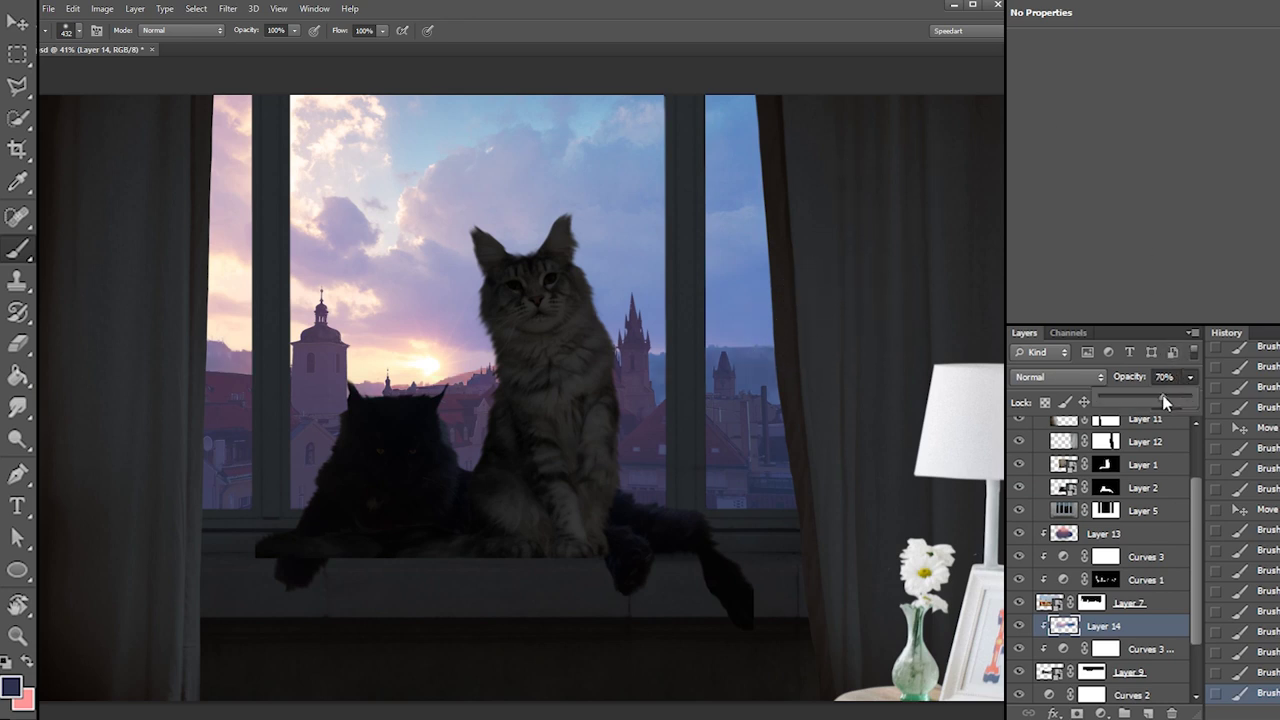
left_click_drag(1157, 401, 1158, 388)
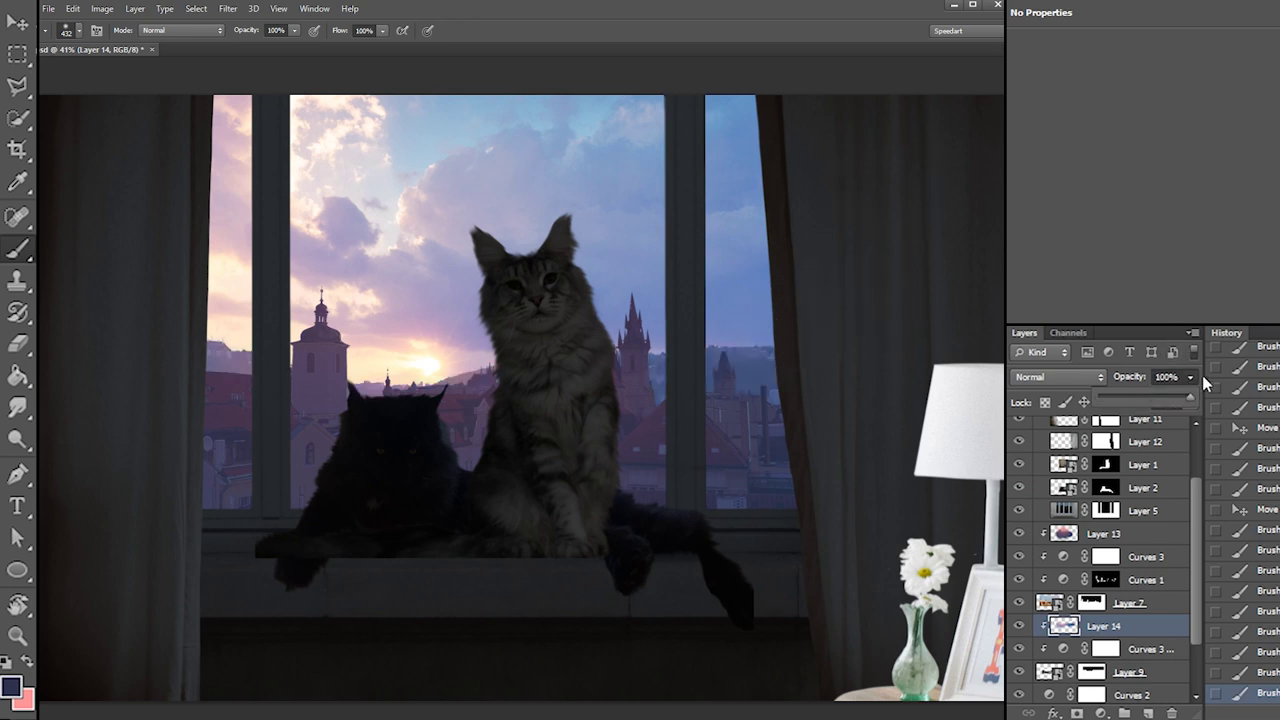
Hide Layer 14 and raise the RGB midtone point in Layer 9's clipped Curves 3 copy
left_click(1019, 625)
left_click(1063, 649)
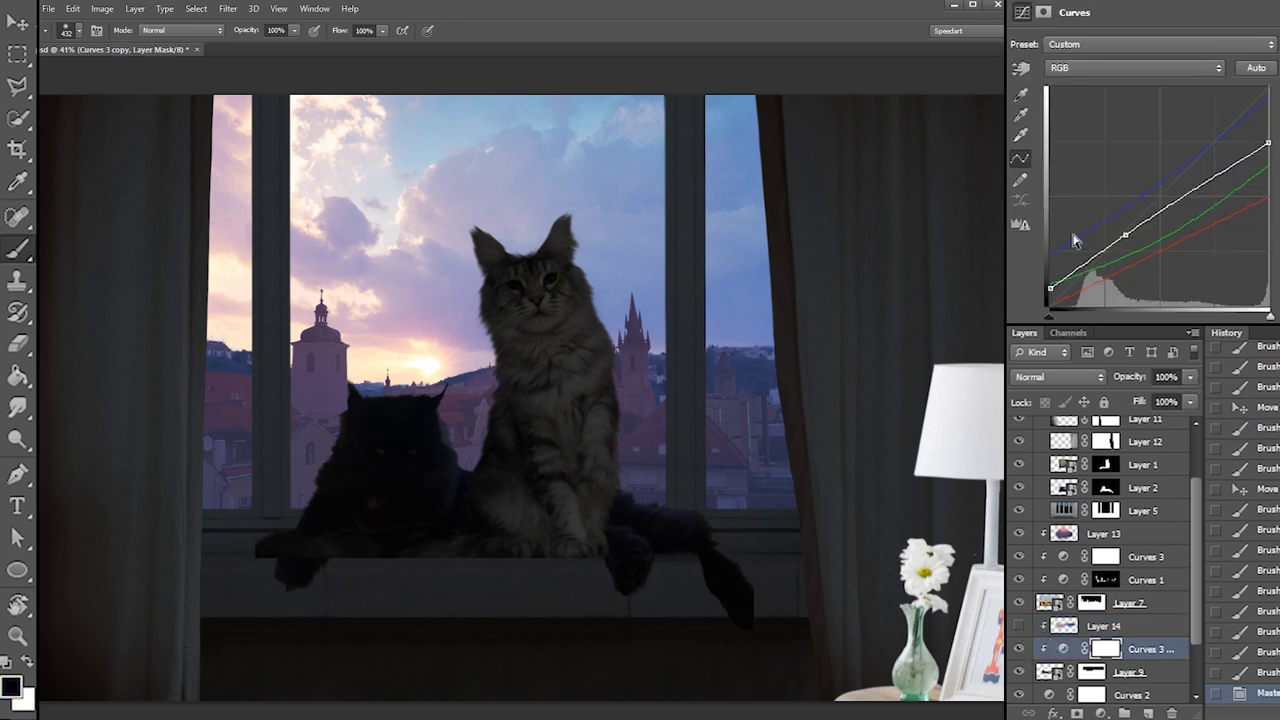
left_click_drag(1125, 235, 1117, 208)
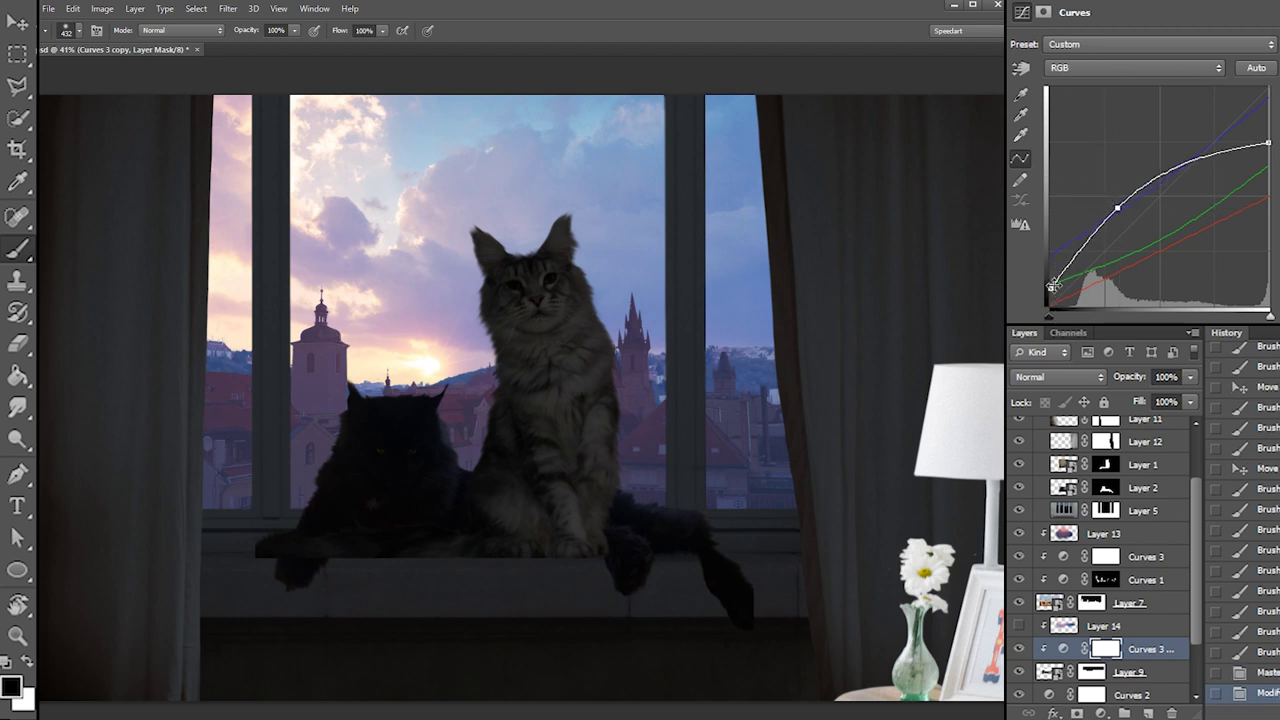
mouse_move(1042, 294)
left_mouse_down()
mouse_move(1043, 263)
mouse_move(1042, 293)
left_mouse_up()
Show Layer 14 again and set its opacity to 54%
left_click(1045, 628)
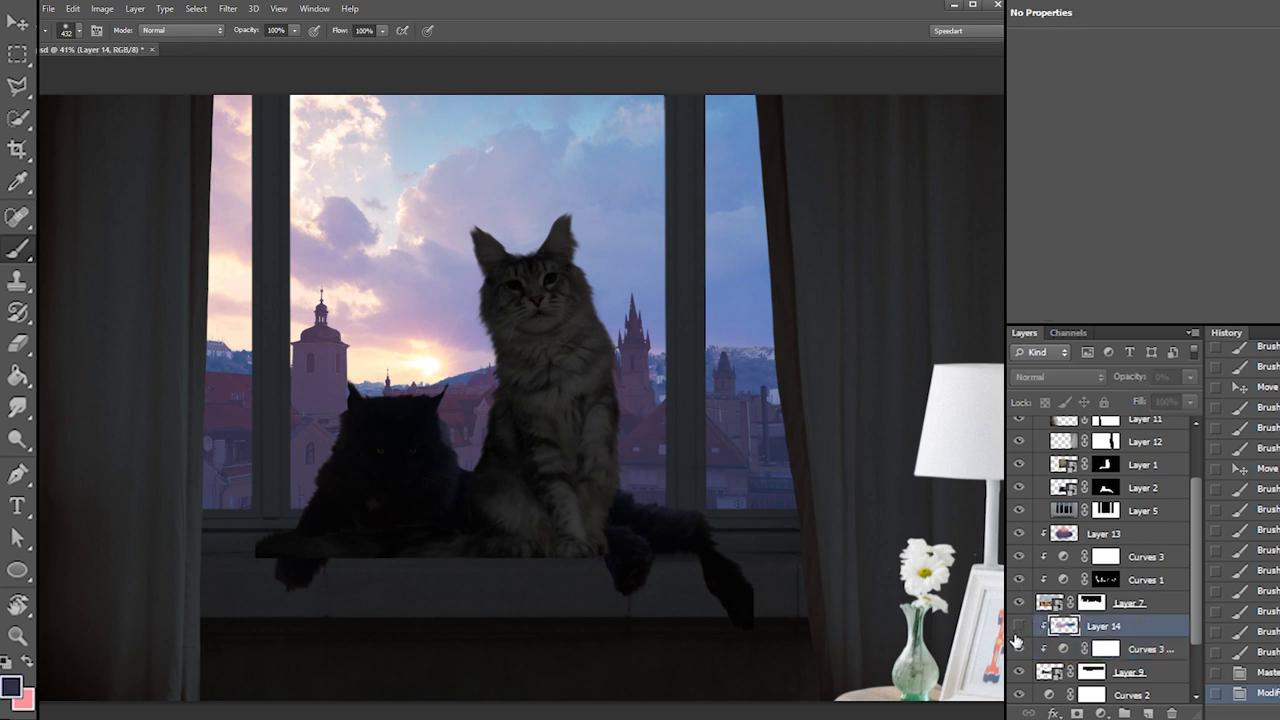
left_click(1190, 378)
left_click_drag(1149, 402, 1158, 402)
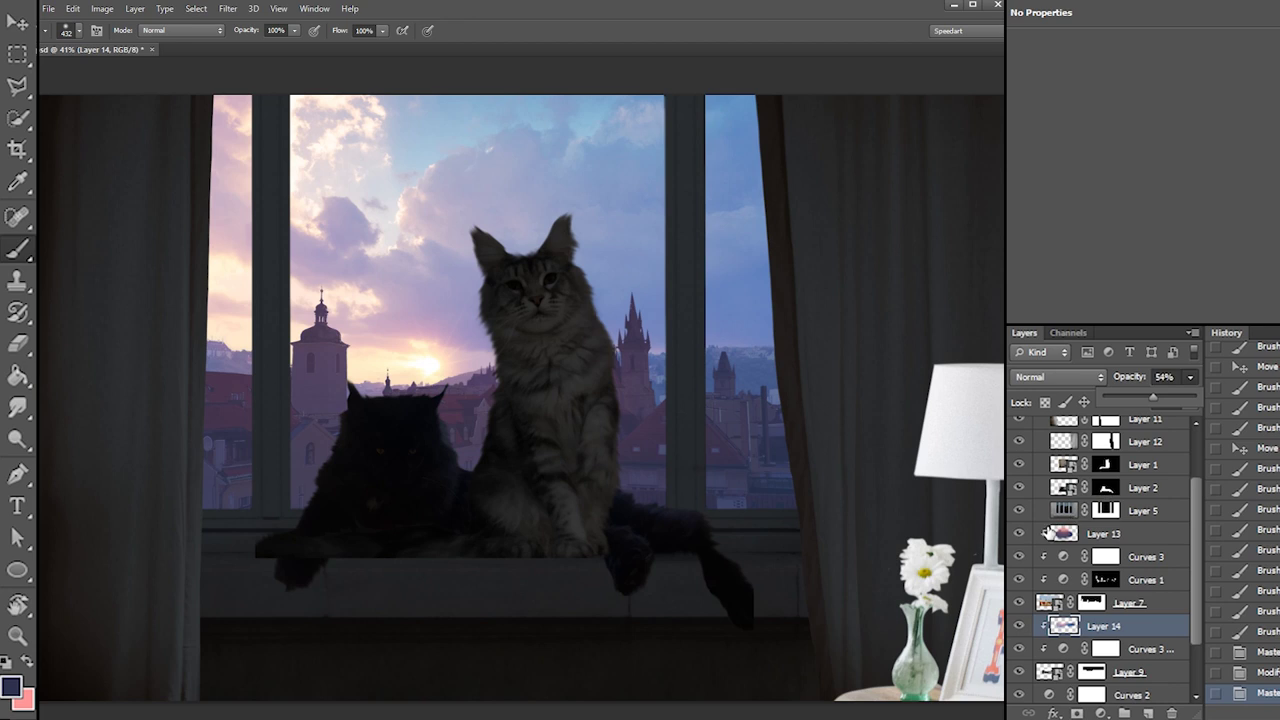
Lower the RGB shadow point to zero in the Curves 3 adjustment clipped above Layer 7
left_click(1018, 534)
left_click(1018, 540)
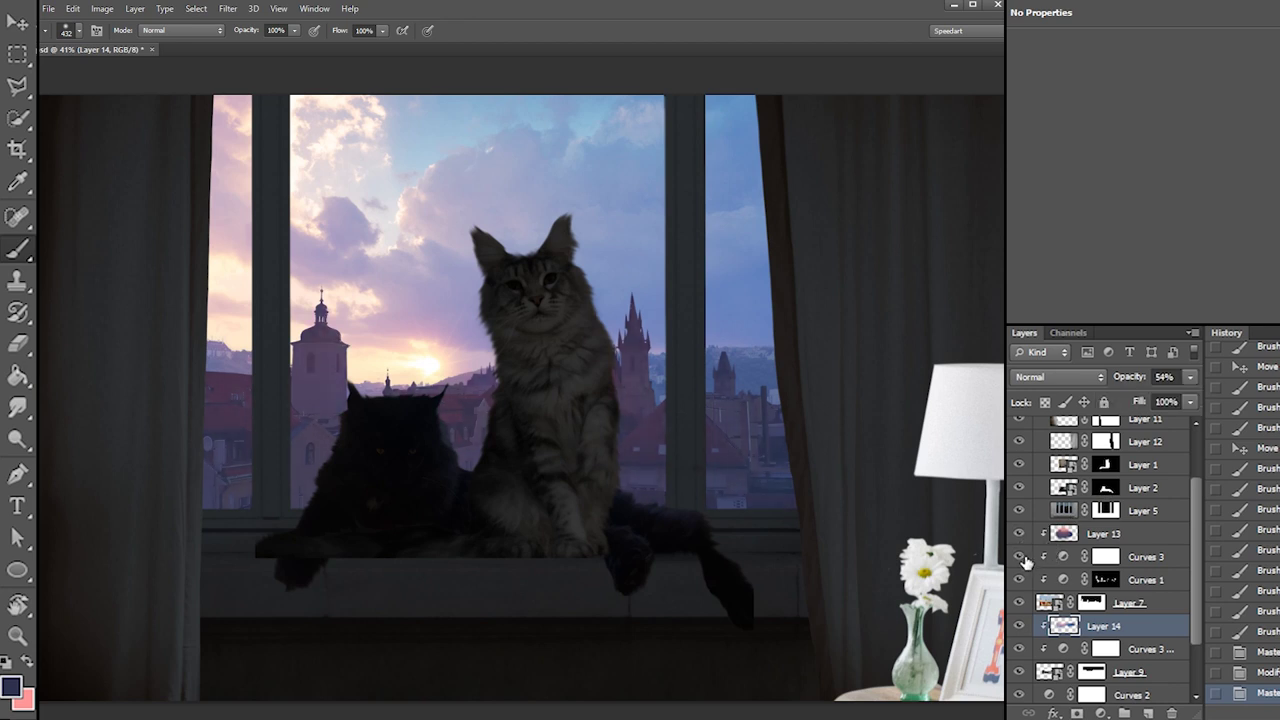
left_click(1019, 556)
left_click(1019, 556)
left_click(1063, 557)
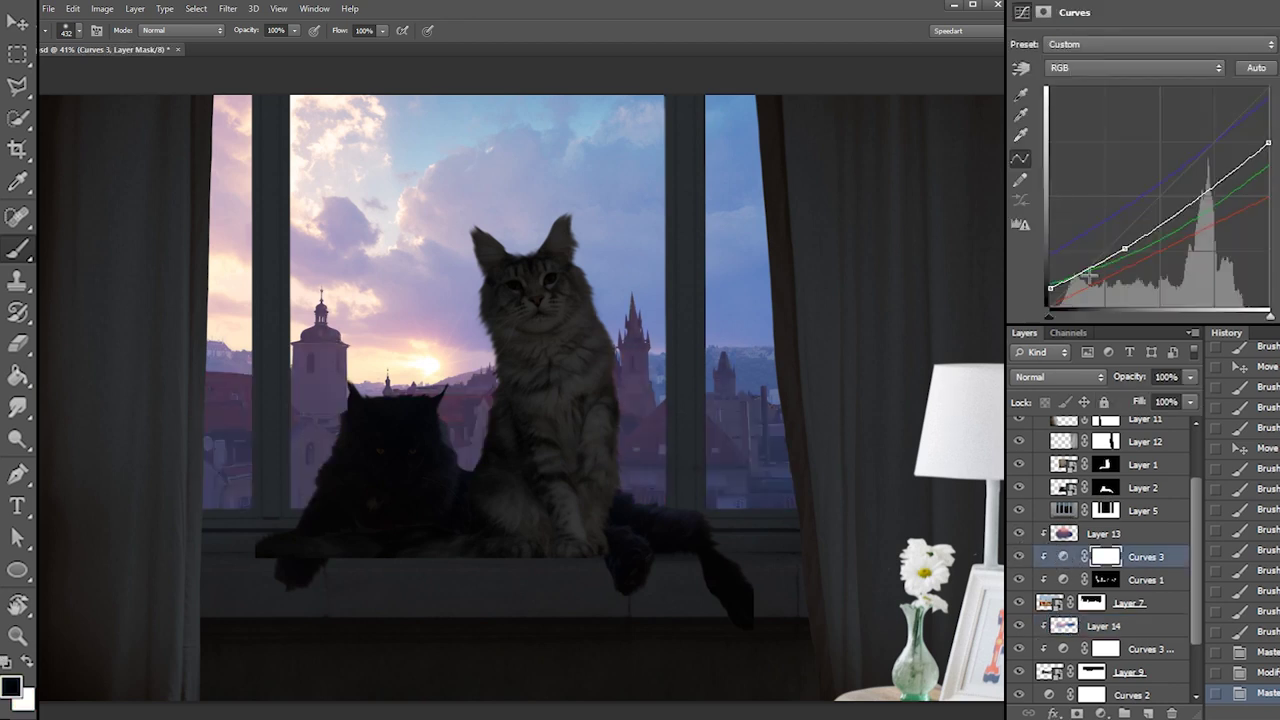
left_click_drag(1051, 289, 1053, 315)
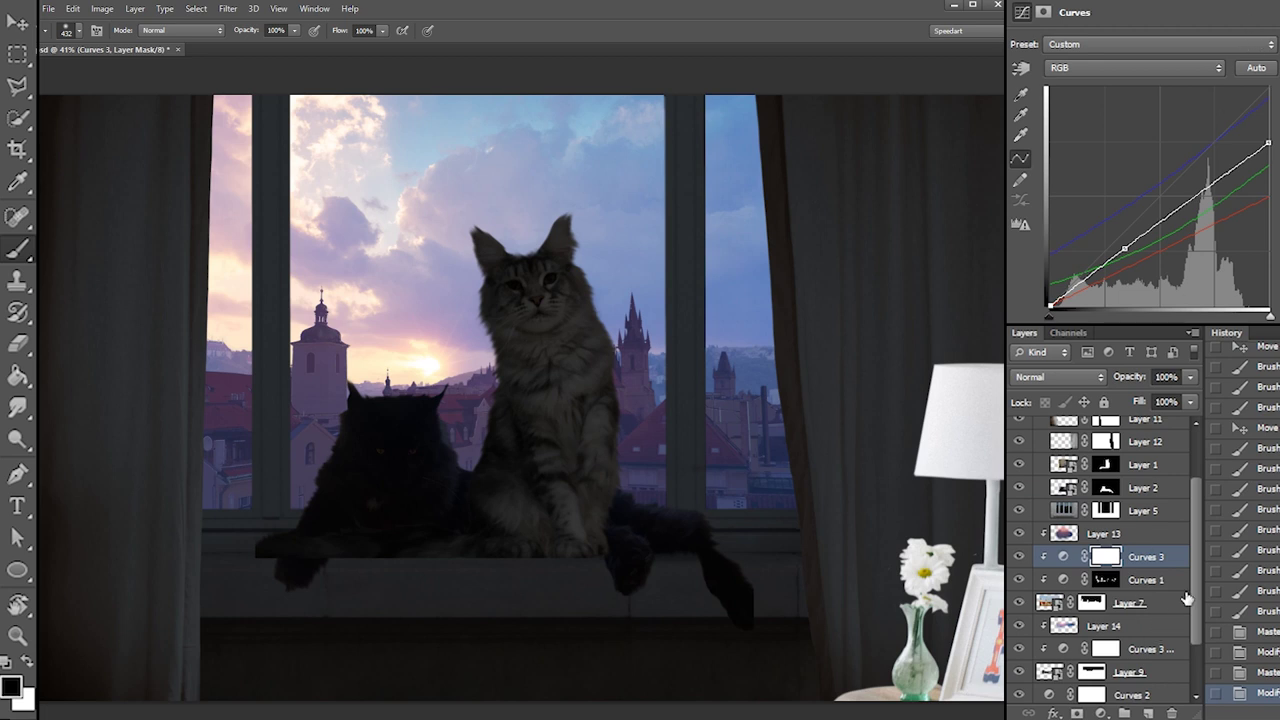
Create a new layer above Layer 6 and paint pink haze across the right side of the horizon
scroll(1150, 620, "down", 3)
left_click(1104, 648)
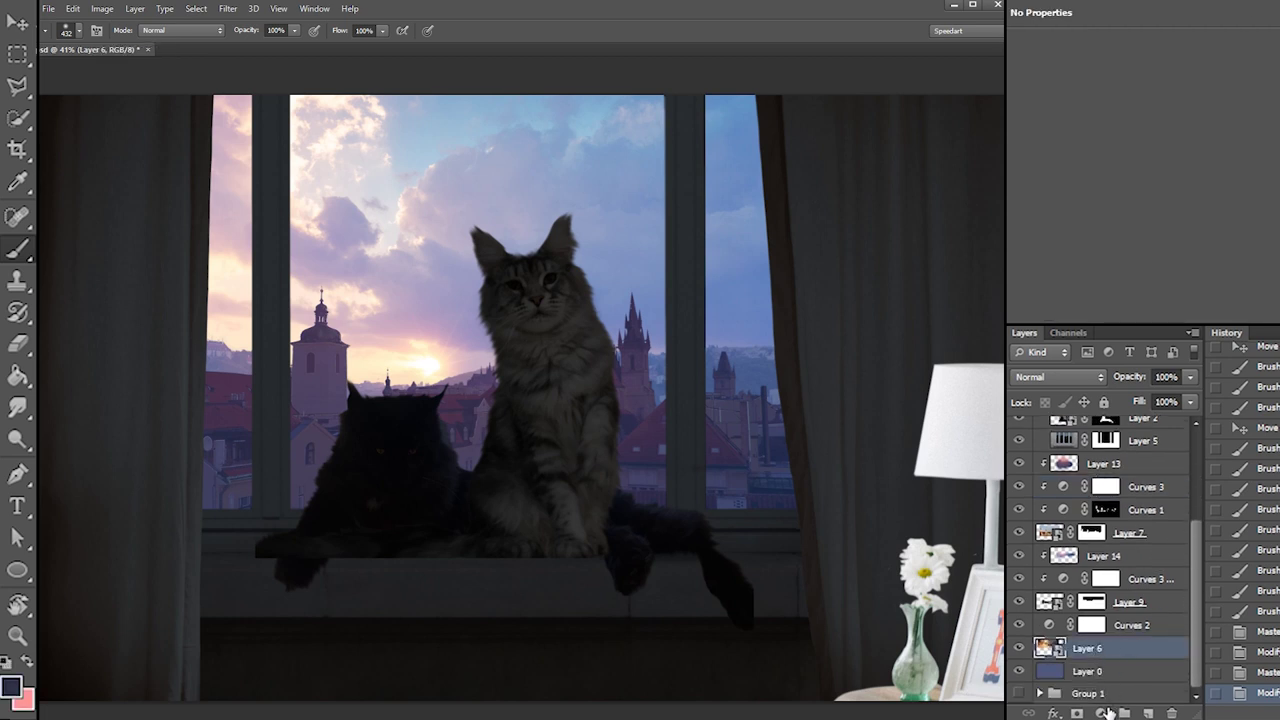
left_click(1148, 713)
key("x")
left_click_drag(610, 366, 817, 357)
key("ctrl+z")
left_click_drag(650, 370, 880, 366)
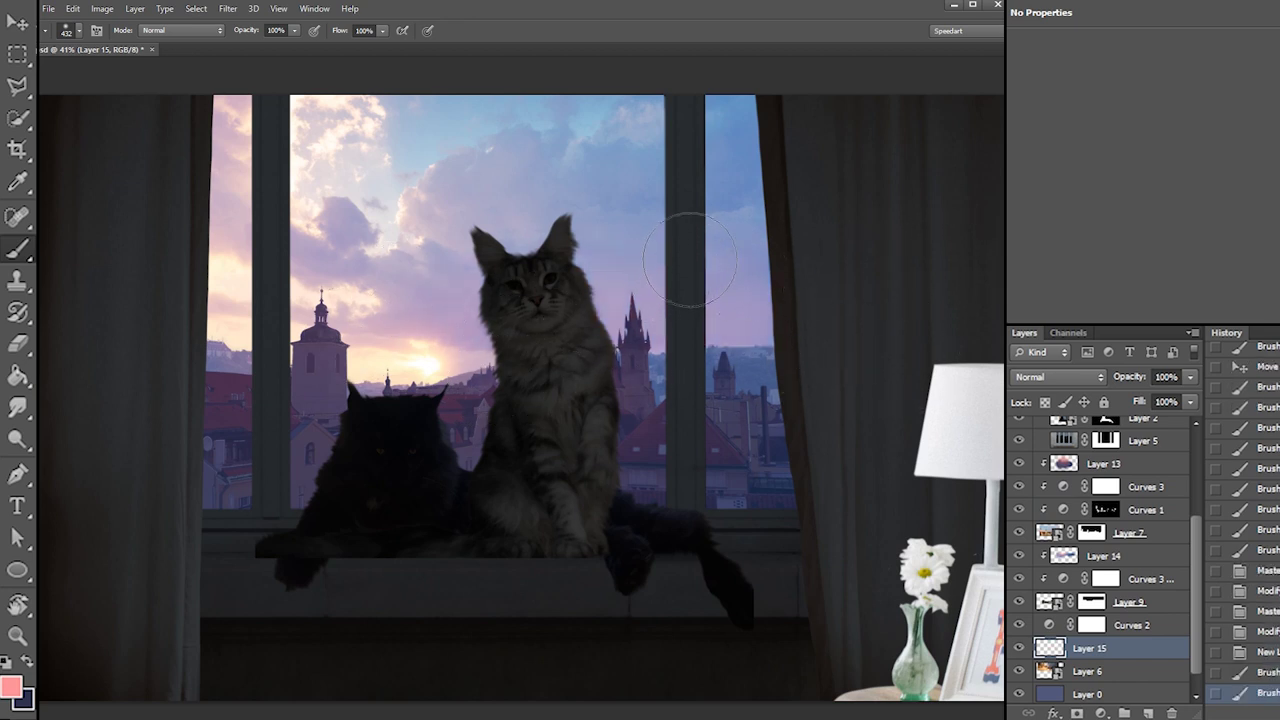
Erase excess pink haze around the right window pane on Layer 15, and paint pink haze along the left horizon
key("e")
mouse_move(725, 290)
left_mouse_down()
mouse_move(778, 295)
mouse_move(829, 330)
left_mouse_up()
key("b")
left_click_drag(130, 368, 340, 356)
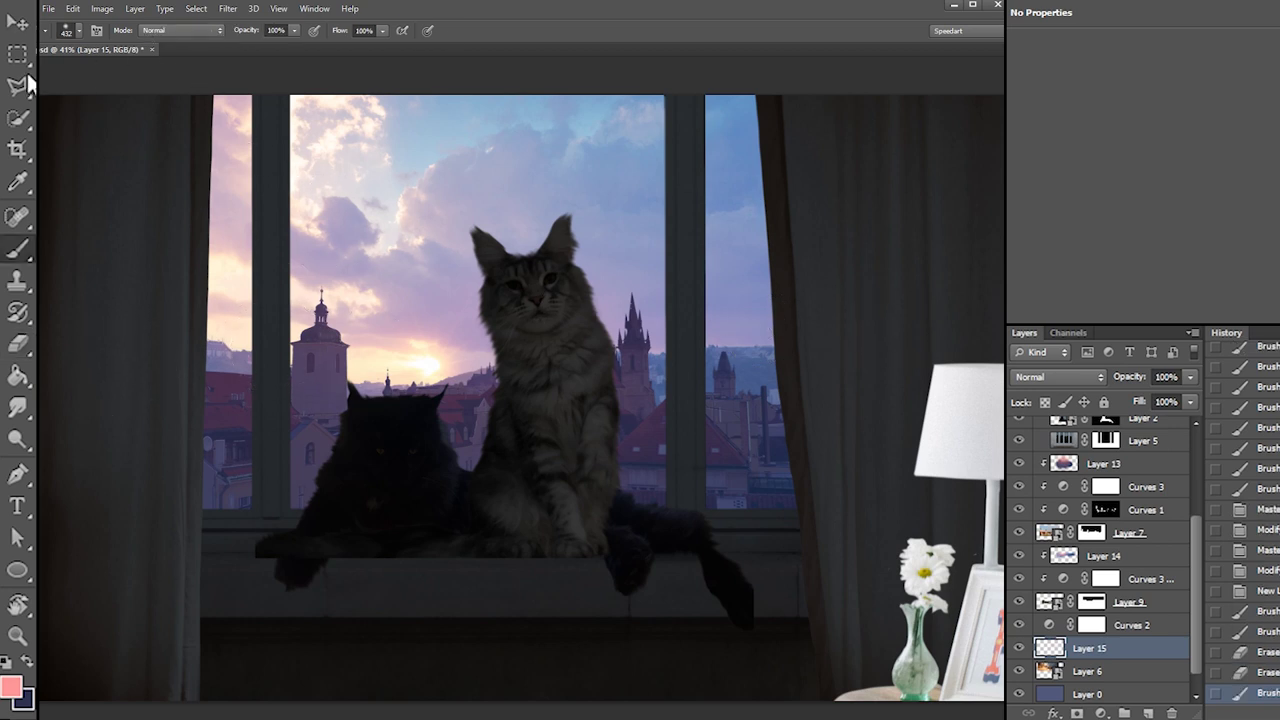
Hide the Curves 4 adjustment and create a new layer above Layer 1 in Group 2
left_click(17, 54)
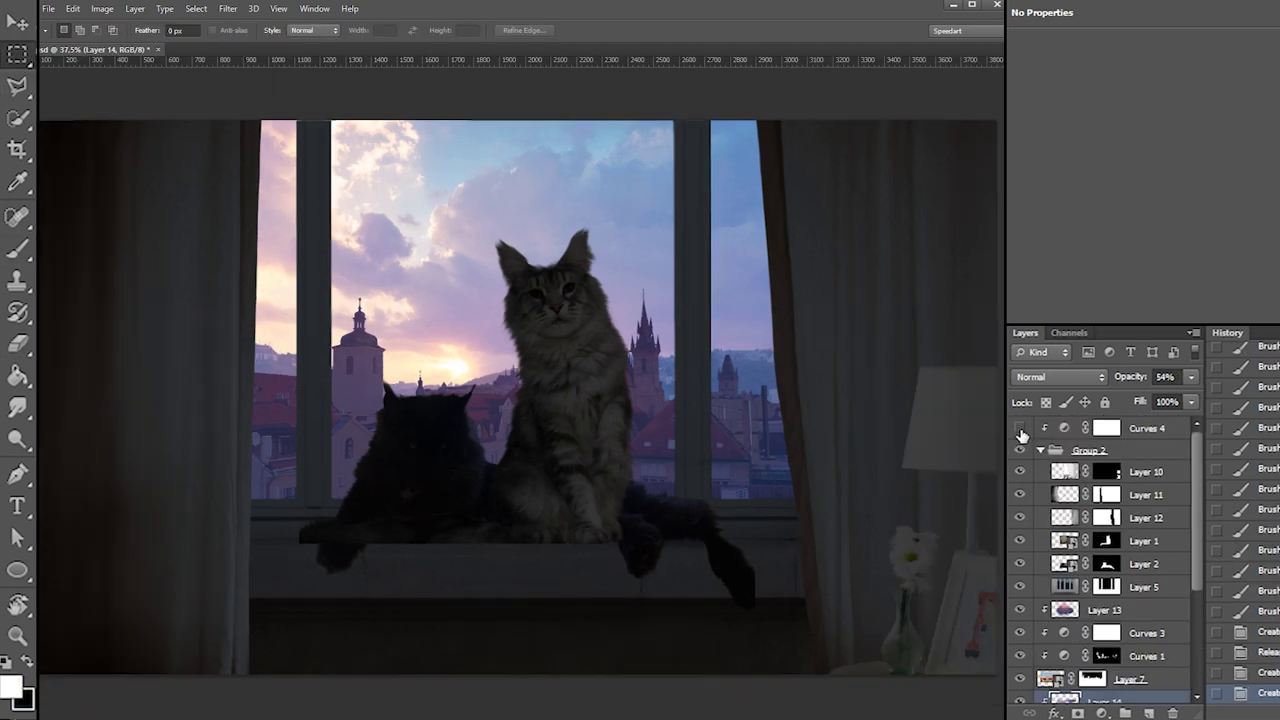
left_click(1019, 428)
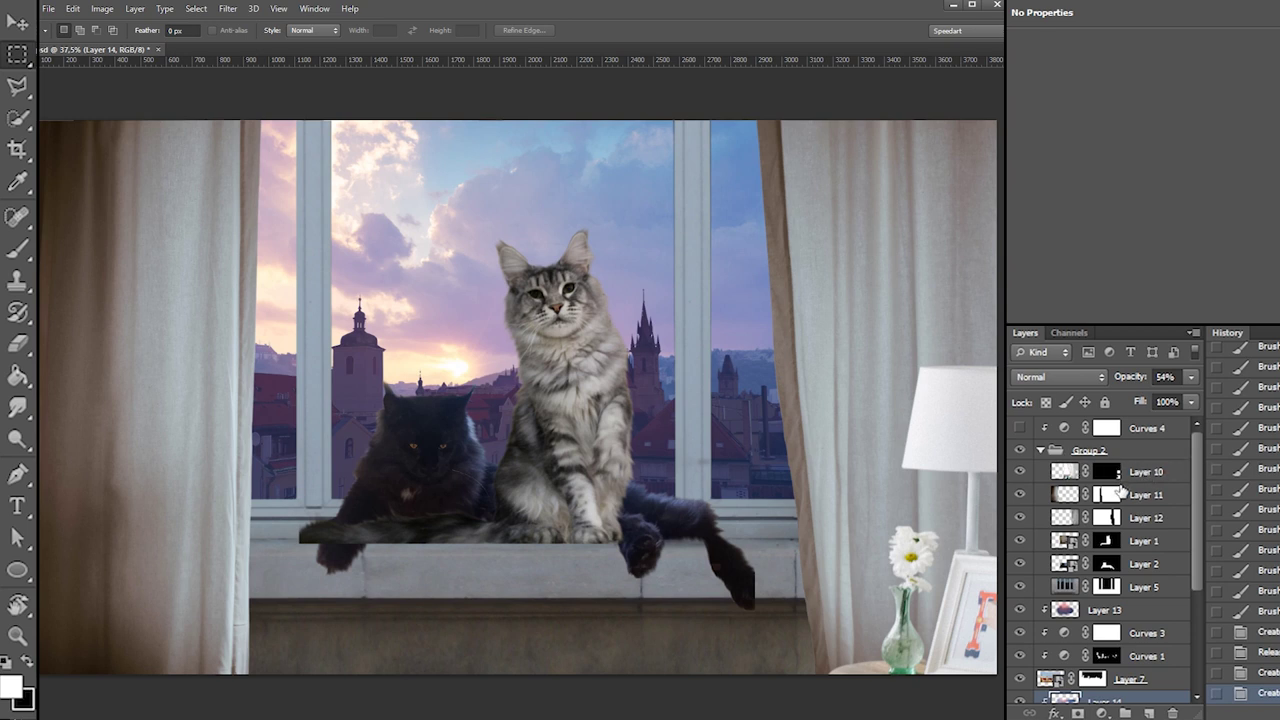
left_click(1128, 543)
left_click(1150, 712)
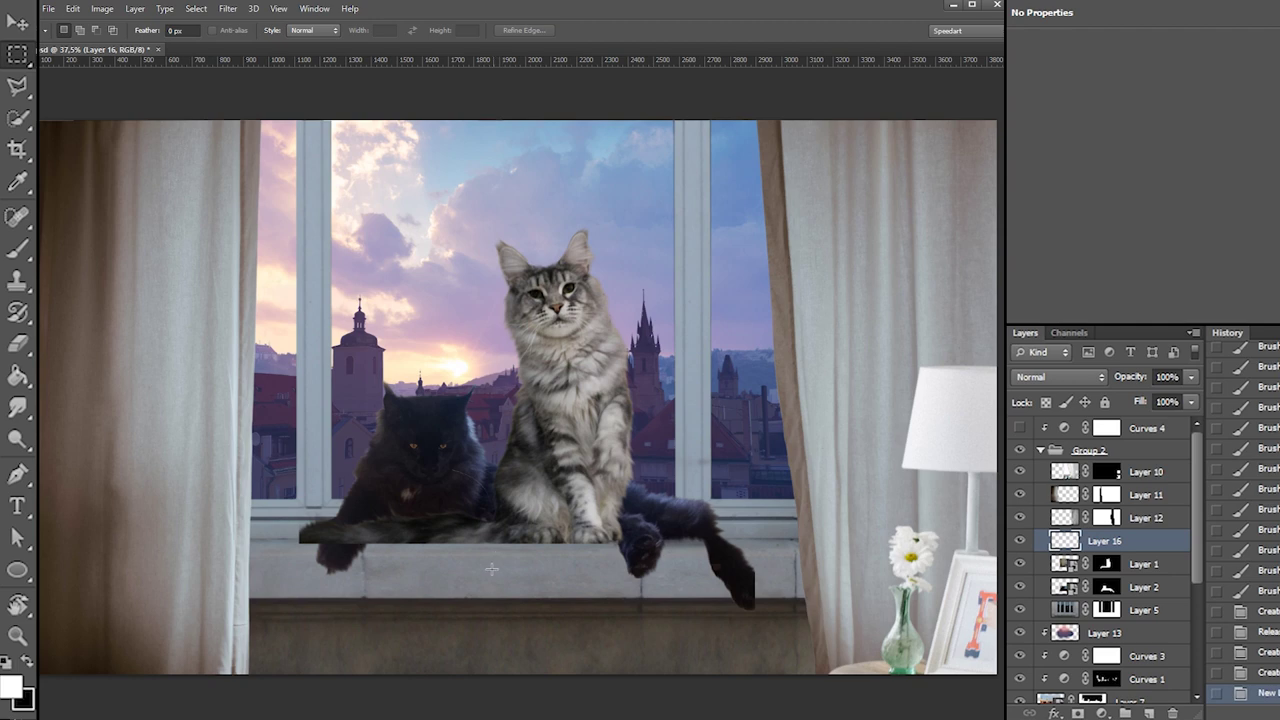
Paint black on Layer 1's mask with a soft 27 px brush around the grey cat's cut-off tail tip
left_click_drag(397, 542, 517, 529)
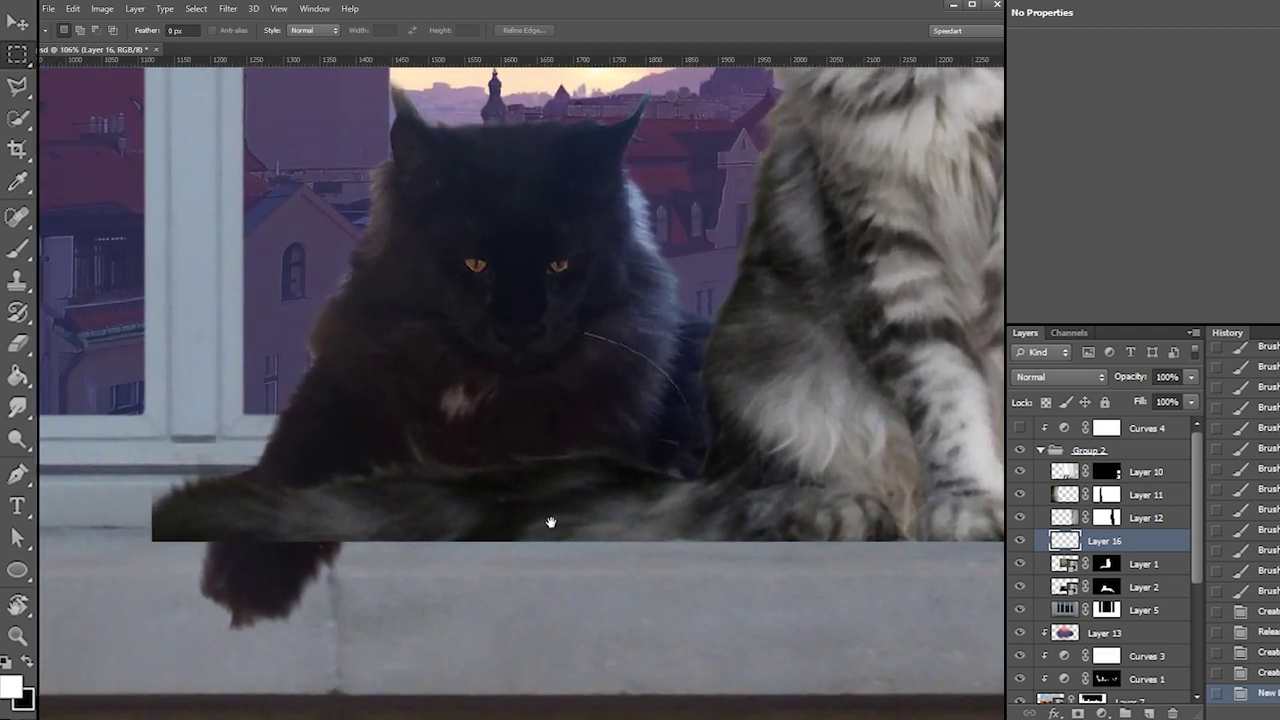
key("b")
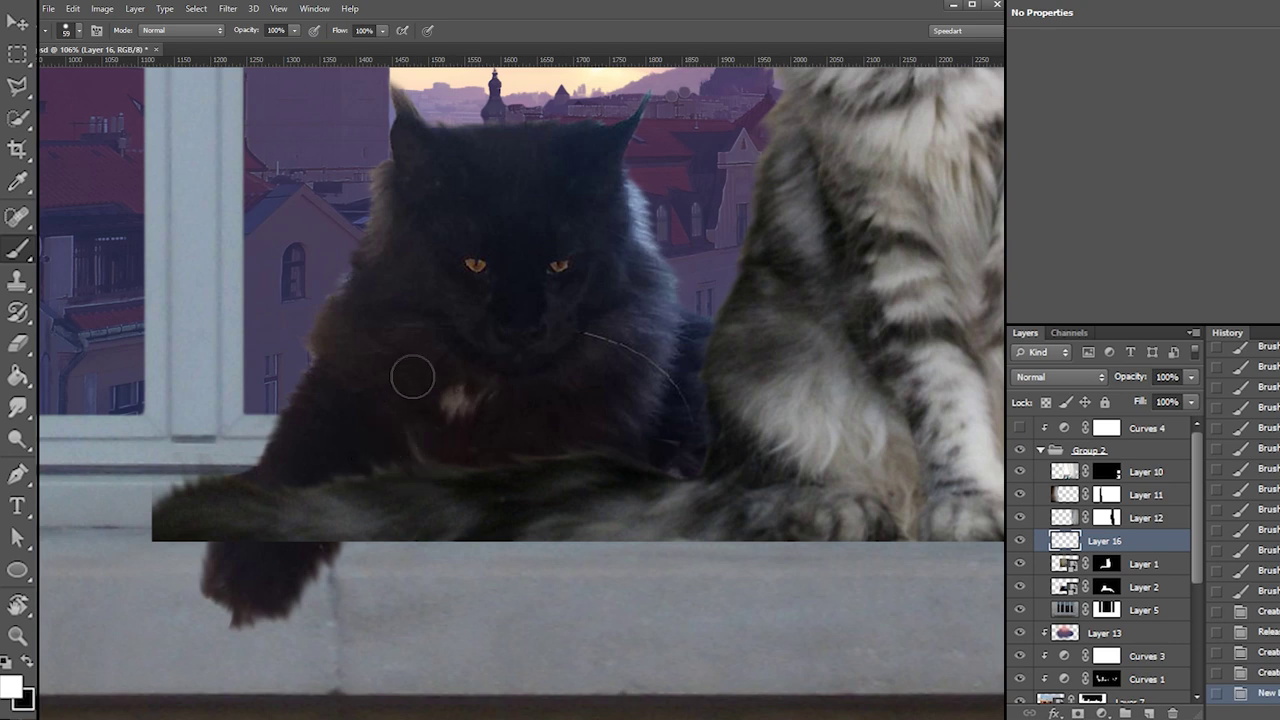
right_click(389, 472)
left_click(351, 591)
left_click(345, 532)
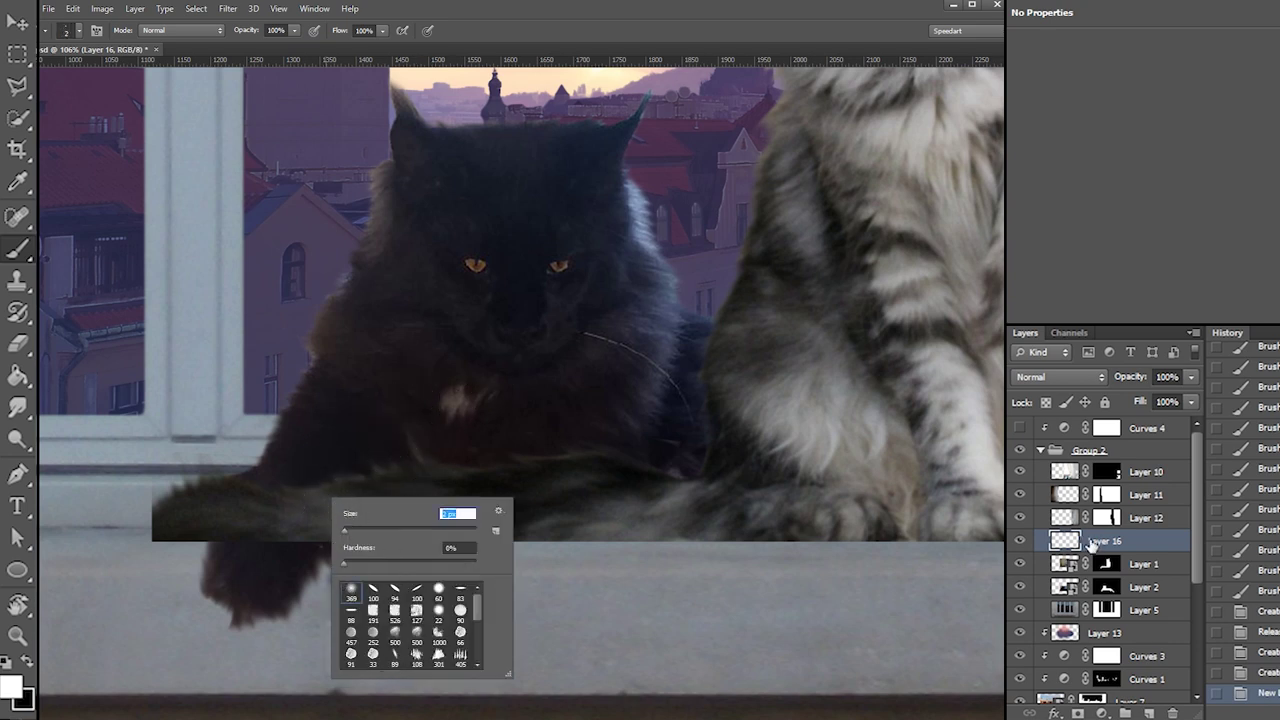
left_click(1106, 564)
key("x")
right_click(216, 479)
left_click(242, 515)
left_click(168, 506)
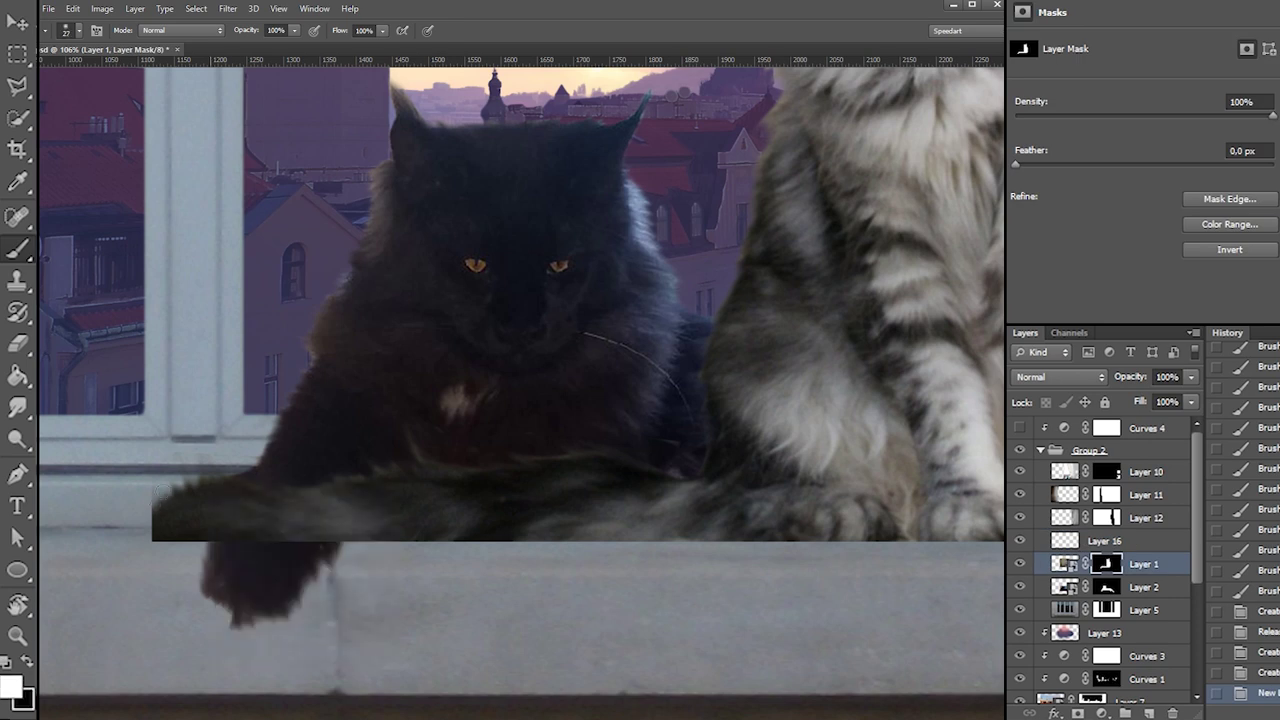
key("x")
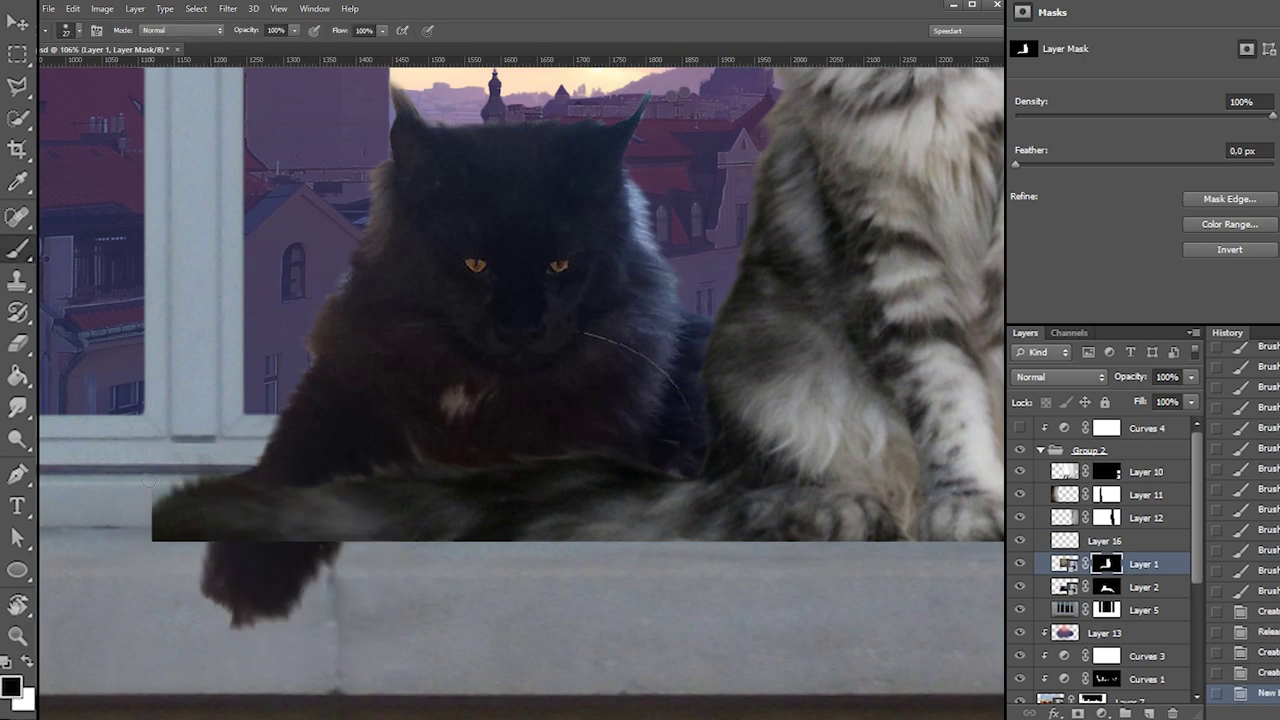
left_click_drag(133, 514, 155, 543)
mouse_move(216, 492)
left_mouse_down()
mouse_move(182, 508)
mouse_move(198, 499)
left_mouse_up()
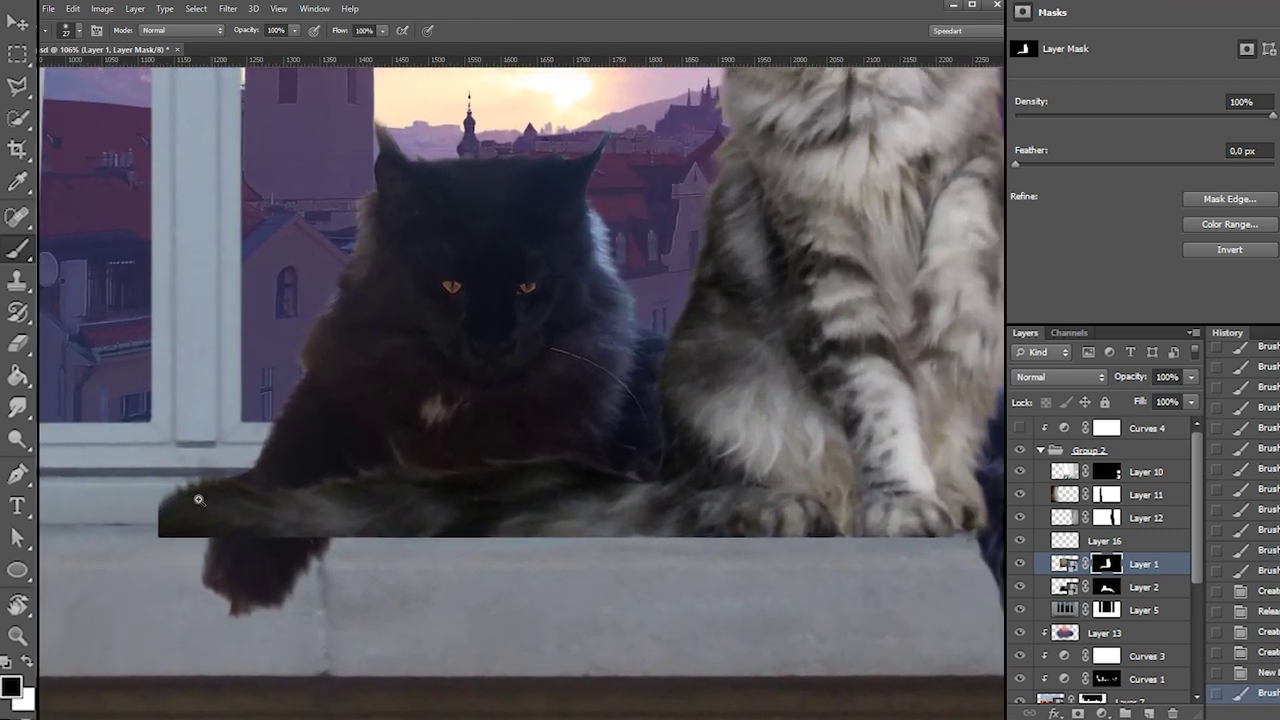
Create a new layer above Layer 1 and paint sampled dark fur strokes with a 12 px brush, extending the tail tip outward
scroll(198, 499, "up", 1)
right_click(198, 495)
left_click(221, 577)
left_click(212, 588)
left_click(207, 525)
key("Return")
key("x")
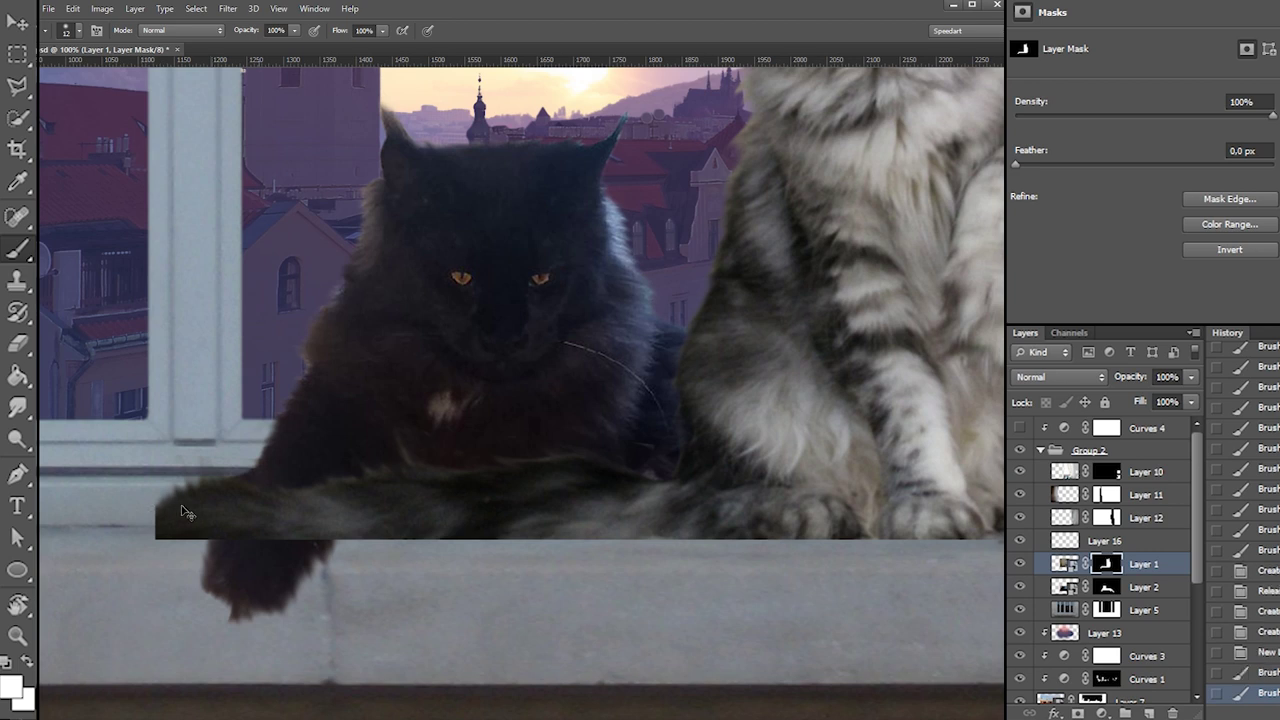
left_click(1150, 713)
left_click(161, 510, "alt")
left_click_drag(172, 510, 145, 506)
left_click_drag(168, 509, 140, 503)
left_click_drag(166, 511, 138, 511)
mouse_move(167, 514)
left_mouse_down()
mouse_move(135, 515)
mouse_move(122, 532)
left_mouse_up()
Change the brush size and paint more fur wisps outward from the tail tip on Layer 17
right_click(158, 499)
left_click(181, 525)
key("Return")
mouse_move(167, 526)
left_mouse_down()
mouse_move(76, 548)
mouse_move(152, 530)
mouse_move(118, 538)
left_mouse_up()
mouse_move(164, 528)
left_mouse_down()
mouse_move(120, 536)
mouse_move(134, 530)
left_mouse_up()
mouse_move(168, 520)
left_mouse_down()
mouse_move(138, 524)
mouse_move(145, 516)
left_mouse_up()
left_click_drag(160, 510, 146, 513)
Paint fur strokes with a 20 px brush below the tail tip and over the black cat's hanging paw, using sampled tail colour
right_click(157, 496)
left_click(181, 527)
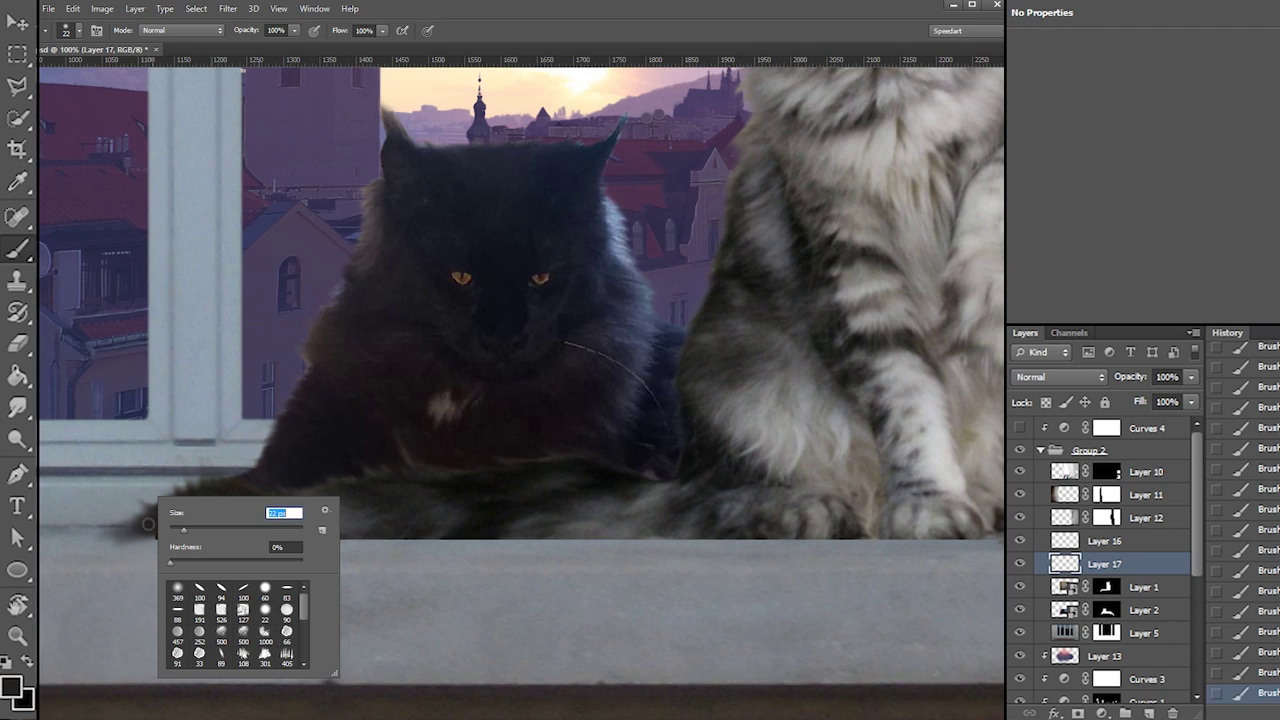
key("Return")
right_click(158, 521)
left_click(181, 553)
left_click(143, 557)
left_click_drag(172, 544, 116, 562)
left_click_drag(176, 549, 130, 564)
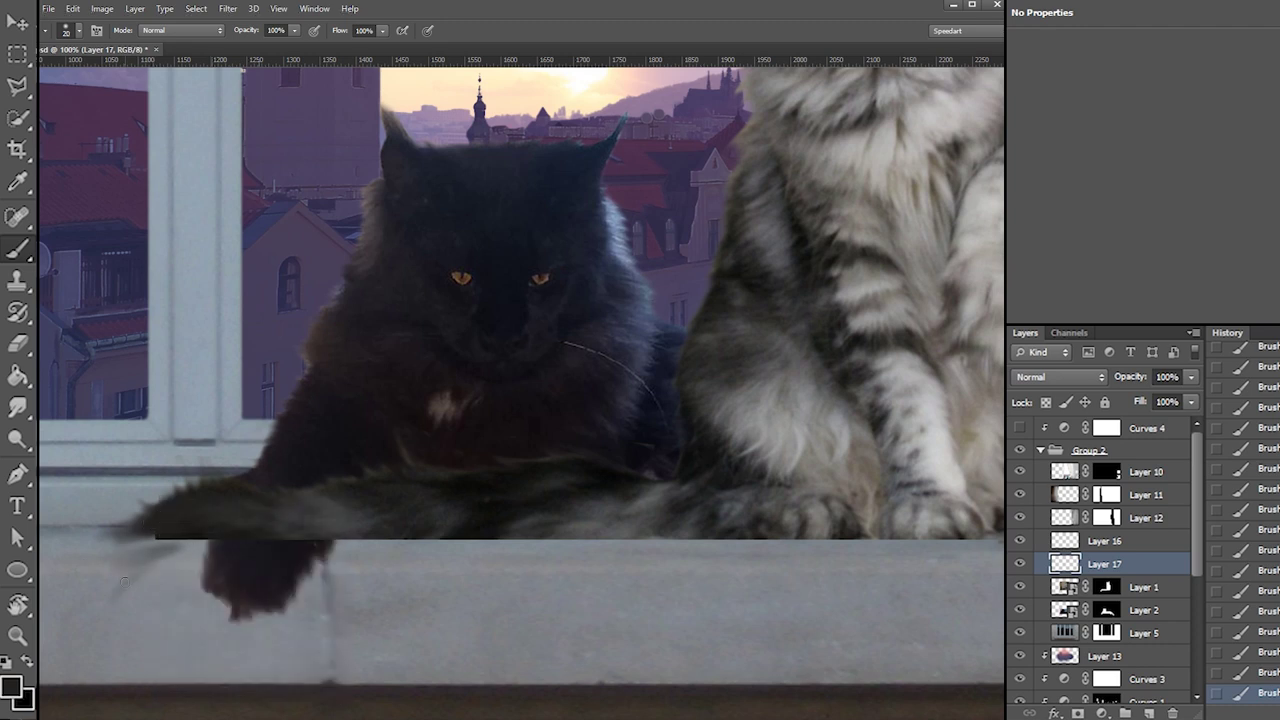
mouse_move(148, 574)
left_mouse_down()
mouse_move(240, 545)
mouse_move(176, 574)
mouse_move(187, 577)
left_mouse_up()
left_click(321, 514, "alt")
mouse_move(268, 534)
left_mouse_down()
mouse_move(195, 559)
mouse_move(222, 551)
left_mouse_up()
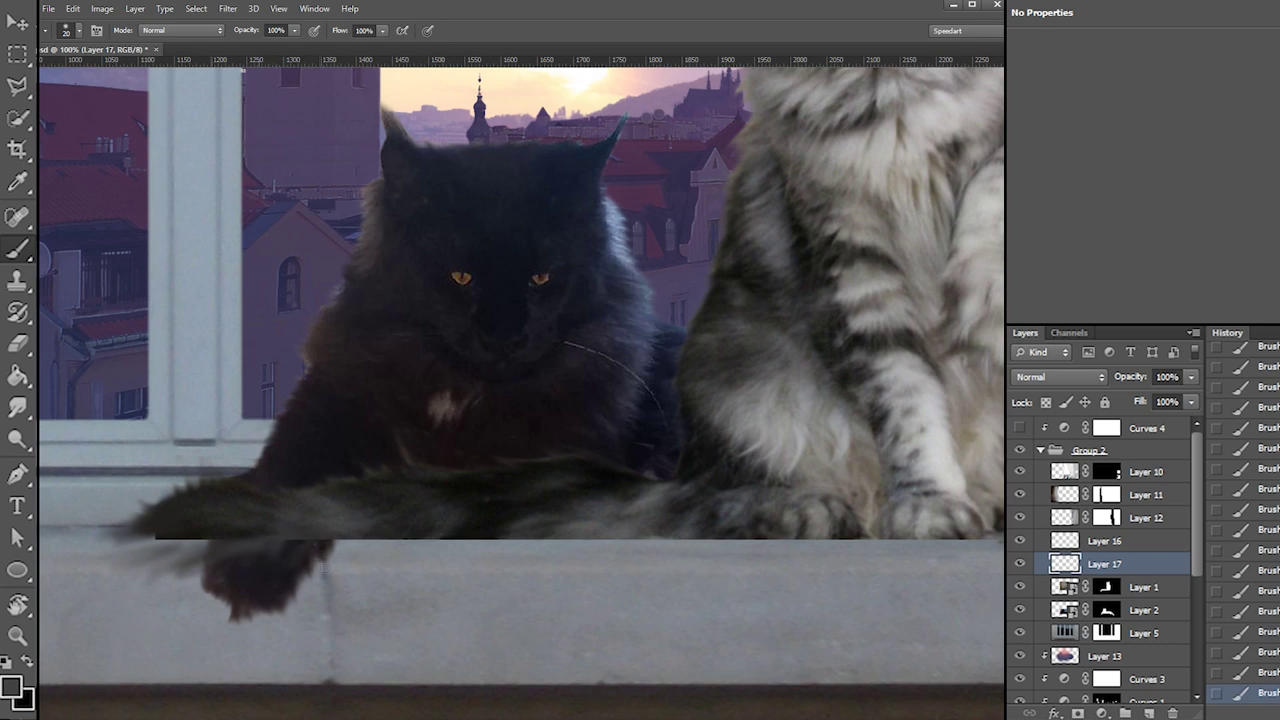
Paint sampled fur along the underside of the tail's middle with a 29 px brush, covering its straight cut edge
right_click(361, 525)
left_click_drag(393, 555, 398, 555)
mouse_move(320, 524)
left_mouse_down()
mouse_move(303, 550)
mouse_move(472, 555)
left_mouse_up()
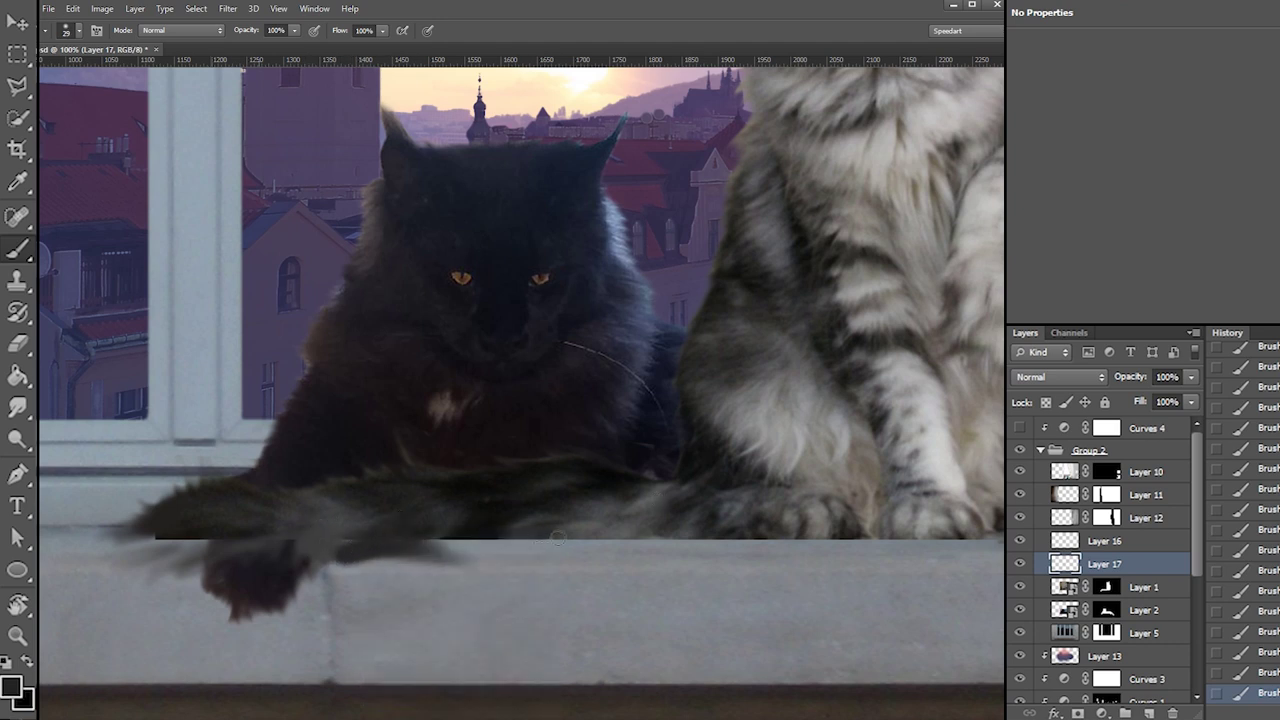
key("ctrl+z")
left_click_drag(373, 556, 522, 532)
key("ctrl+z")
left_click(481, 522, "alt")
left_click_drag(403, 549, 602, 536)
left_click(554, 531, "alt")
left_click_drag(497, 535, 655, 531)
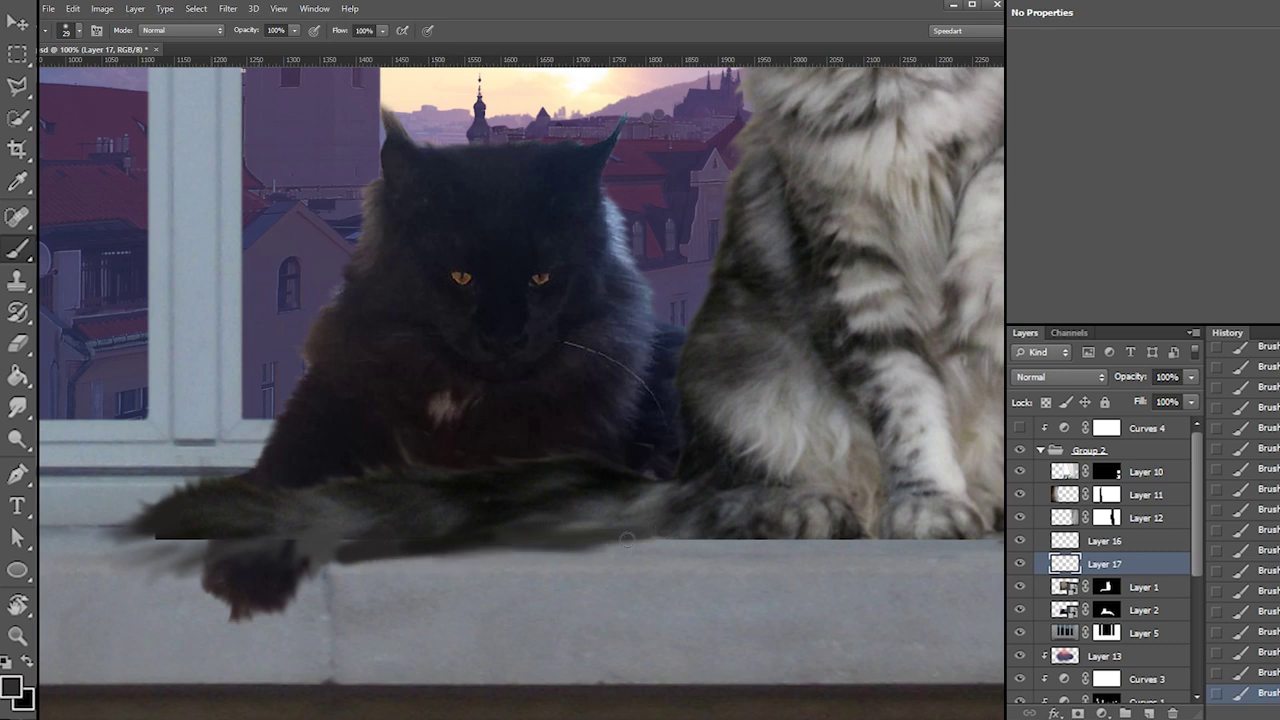
Blend the tail's underside toward the grey cat's hind paw with 16 px strokes in sampled dark and light fur tones
right_click(690, 507)
left_click_drag(722, 540, 714, 540)
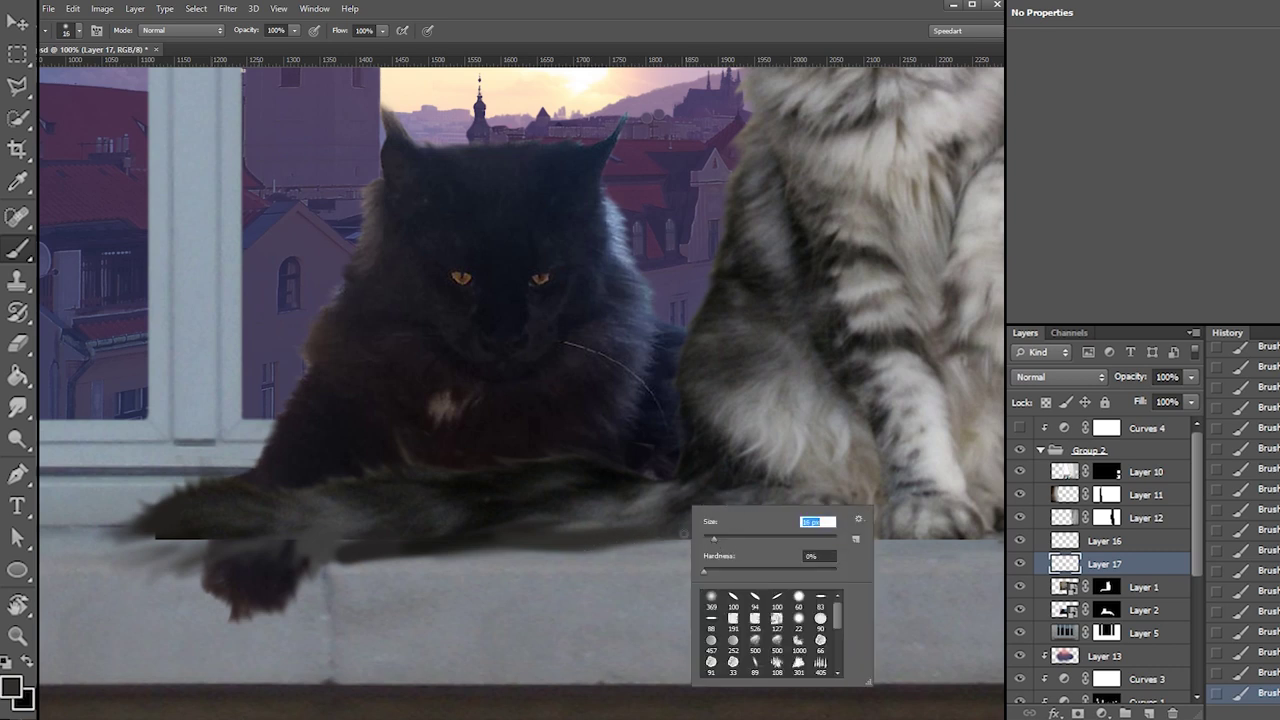
left_click(595, 544, "alt")
left_click(571, 548, "alt")
left_click_drag(532, 556, 686, 535)
key("ctrl+z")
left_click_drag(608, 550, 703, 535)
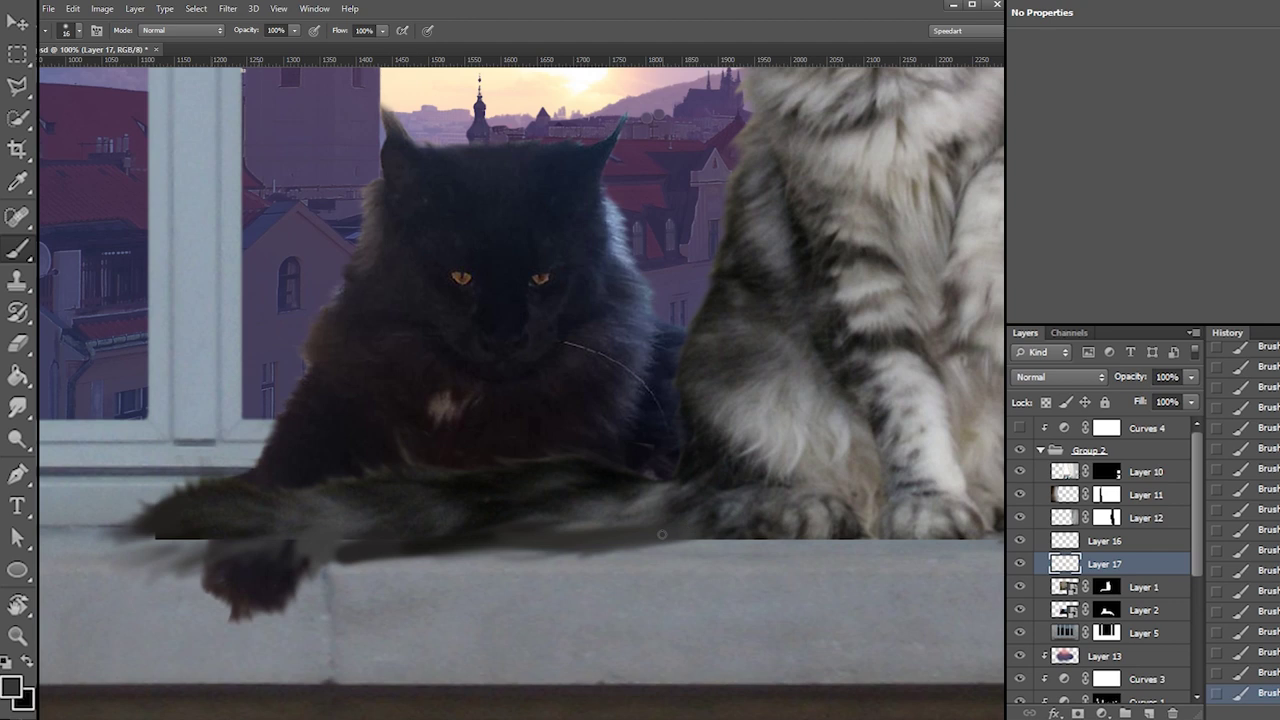
left_click(569, 502, "alt")
left_click_drag(556, 543, 651, 534)
left_click(597, 525, "alt")
left_click_drag(568, 541, 637, 533)
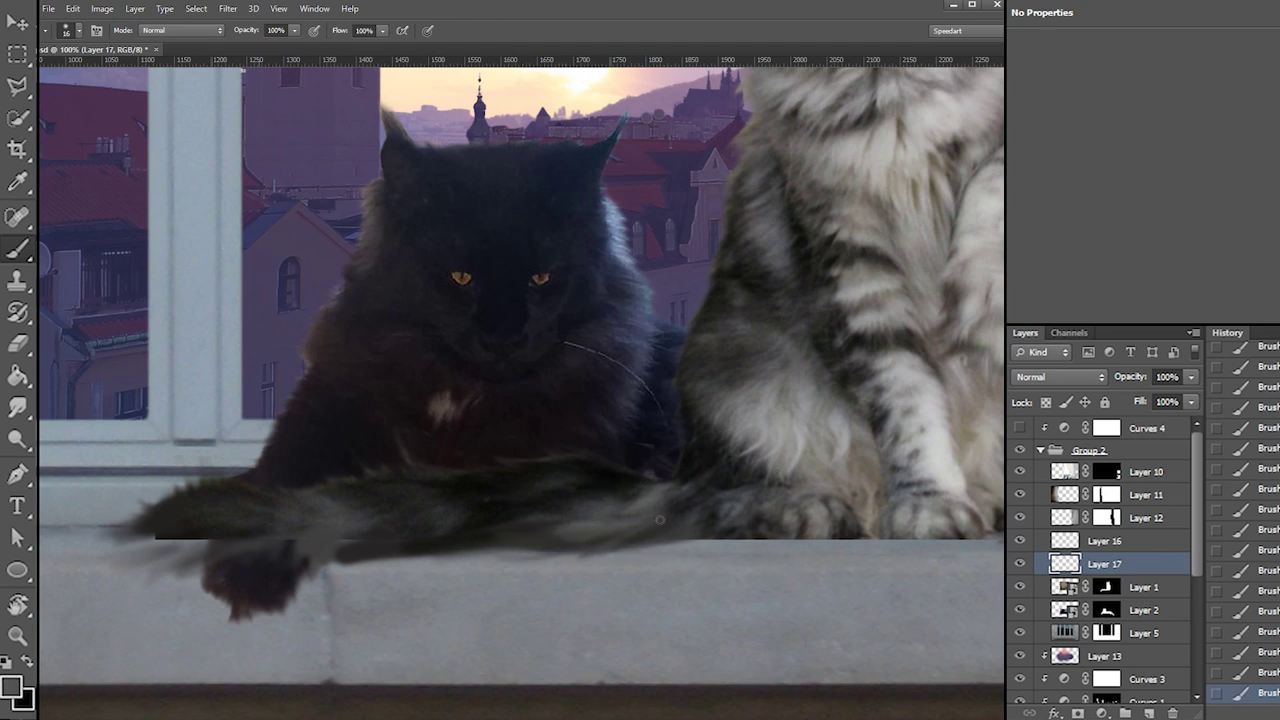
left_click_drag(510, 534, 564, 525)
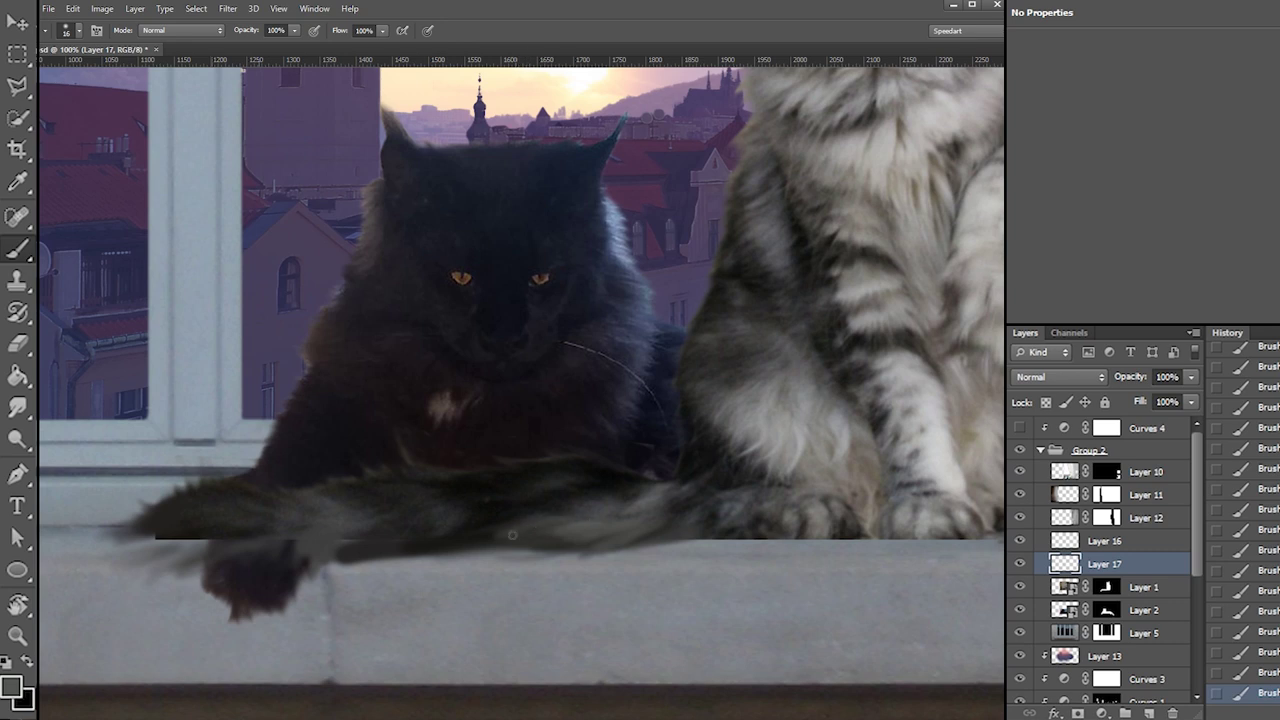
Paint the cut-off bottom edge and toes of the grey cat's left paw with sampled fur colours on Layer 17
left_click(704, 519, "alt")
left_click(708, 538, "alt")
left_click(710, 538, "alt")
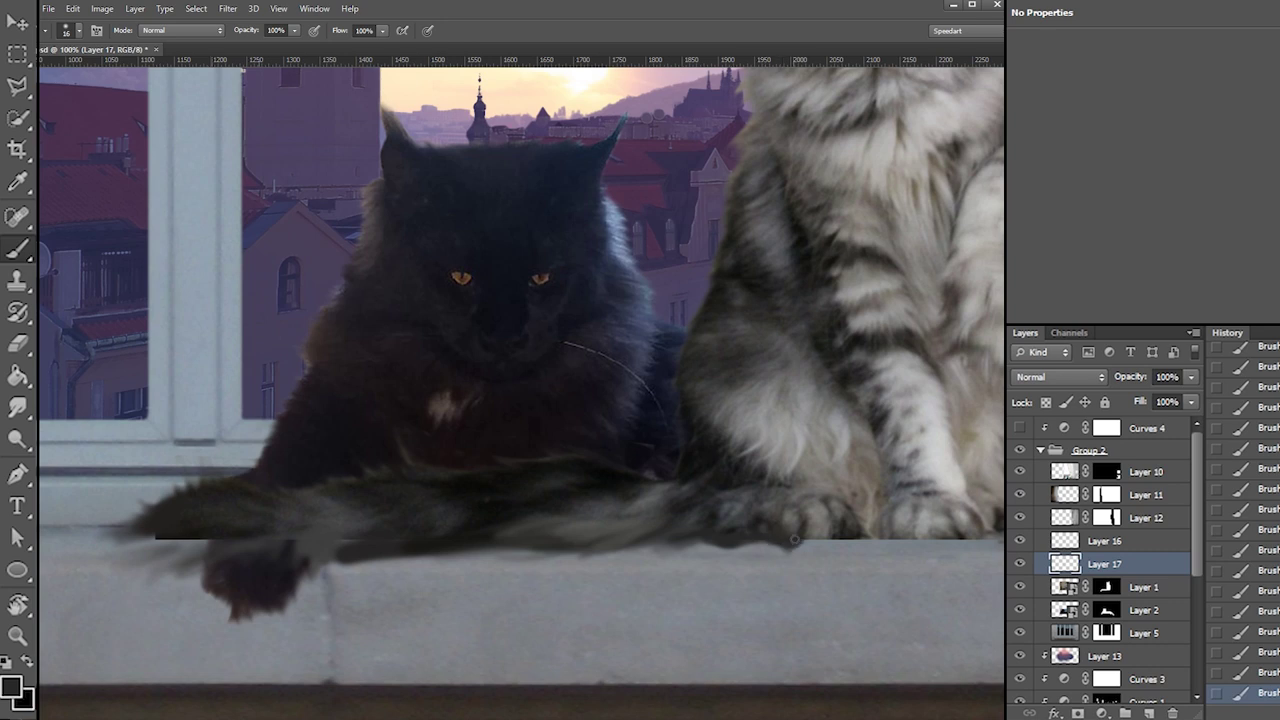
left_click_drag(808, 546, 826, 538)
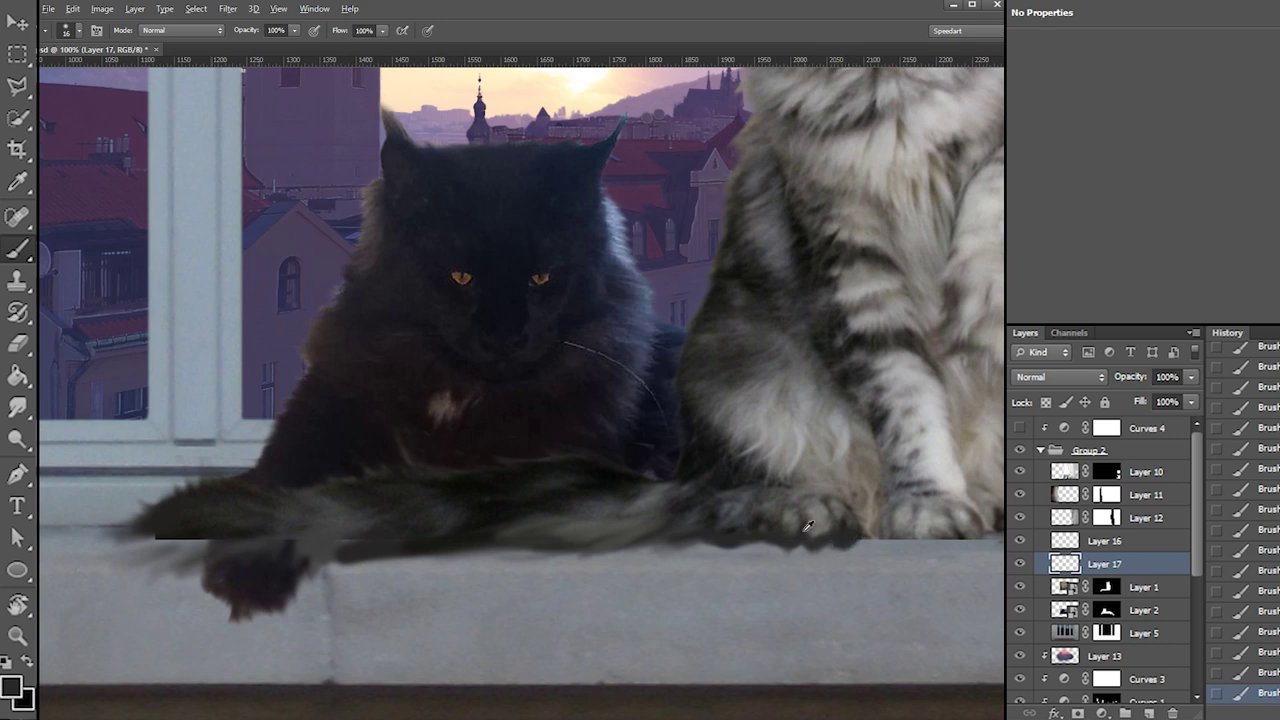
left_click(815, 540, "alt")
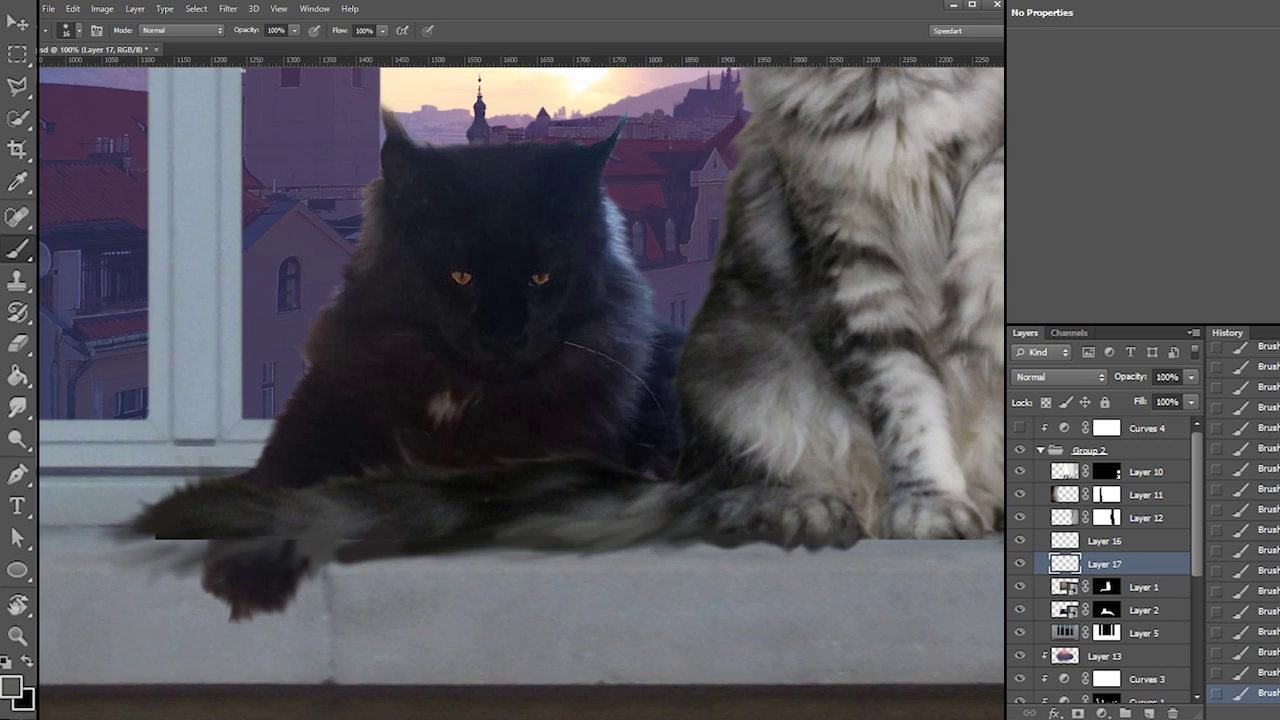
left_click(873, 530, "alt")
Reduce the eraser size and erase the excess paint beside the grey cat's left paw on Layer 17
key("e")
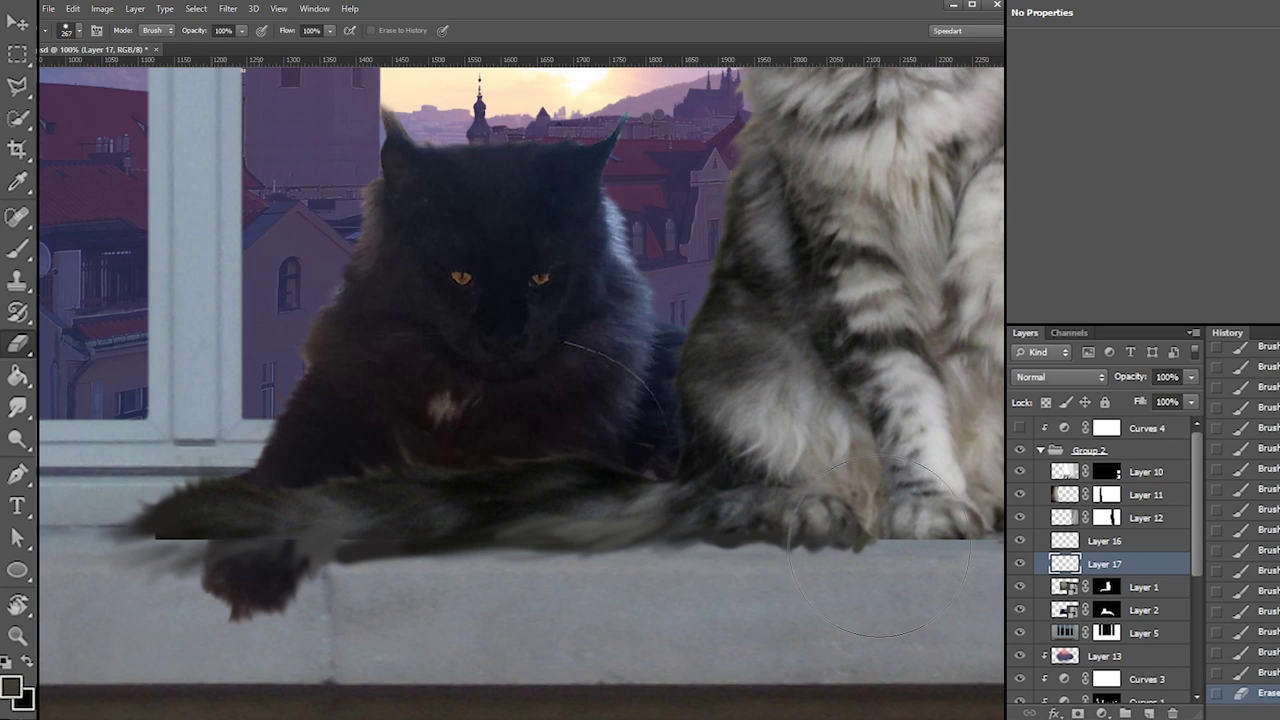
right_click(888, 530)
left_click(907, 561)
left_click_drag(869, 544, 858, 550)
mouse_move(874, 541)
left_mouse_down()
mouse_move(863, 546)
mouse_move(876, 543)
left_mouse_up()
right_click(886, 524)
left_click(914, 541)
left_click(914, 568)
Paint dark fur strokes into the gap between the grey cat's two paws
key("b")
left_click_drag(870, 538, 884, 543)
left_click_drag(878, 539, 890, 543)
left_click(882, 535, "alt")
left_click(885, 532)
left_click(889, 526)
left_click(895, 519)
left_click(901, 512)
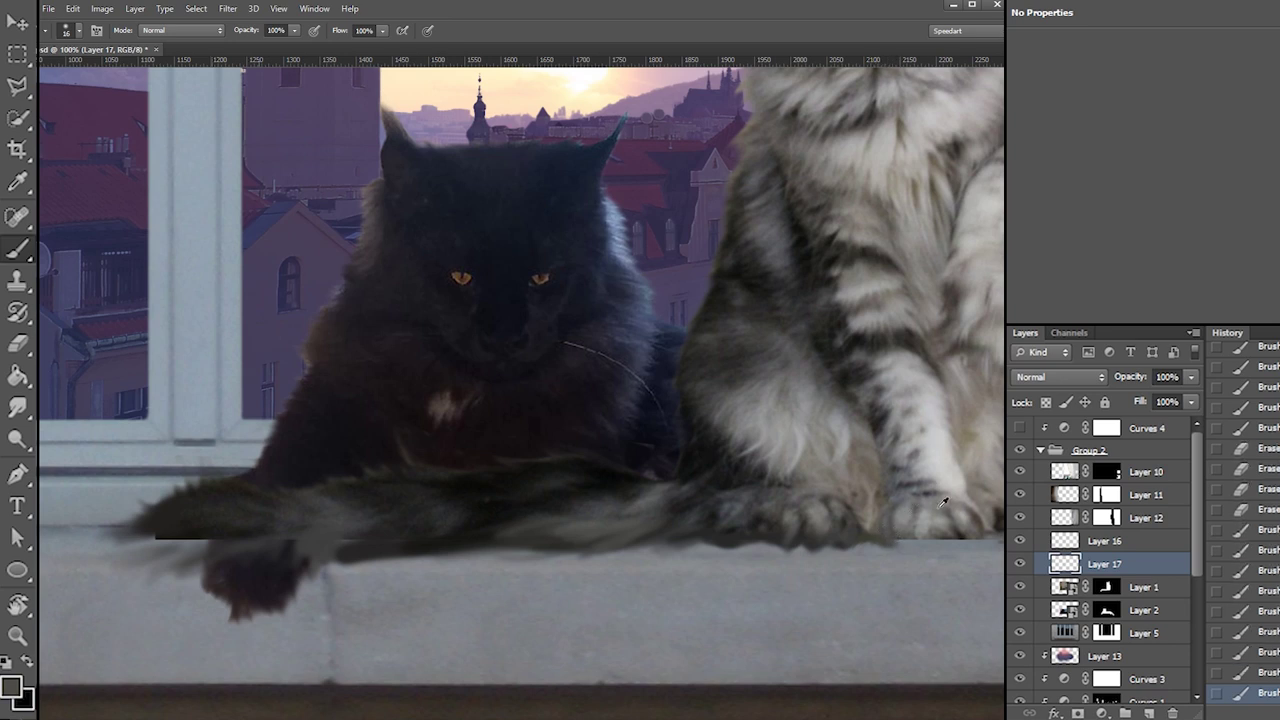
Sample dark fur tones and paint a rounded bottom edge on the grey cat's right front paw
left_click(977, 524, "alt")
mouse_move(980, 542)
left_mouse_down()
mouse_move(983, 519)
mouse_move(980, 533)
left_mouse_up()
left_click(963, 537, "alt")
key("e")
key("b")
left_click_drag(968, 543, 970, 543)
left_click_drag(972, 543, 952, 546)
left_click_drag(953, 541, 938, 543)
left_click_drag(933, 543, 908, 544)
left_click_drag(904, 542, 898, 543)
left_click_drag(893, 542, 902, 544)
left_click_drag(897, 542, 909, 544)
left_click_drag(906, 543, 920, 544)
Refine the toes of the grey cat's right front paw with light and dark fur tones sampled from it
left_click(901, 528, "alt")
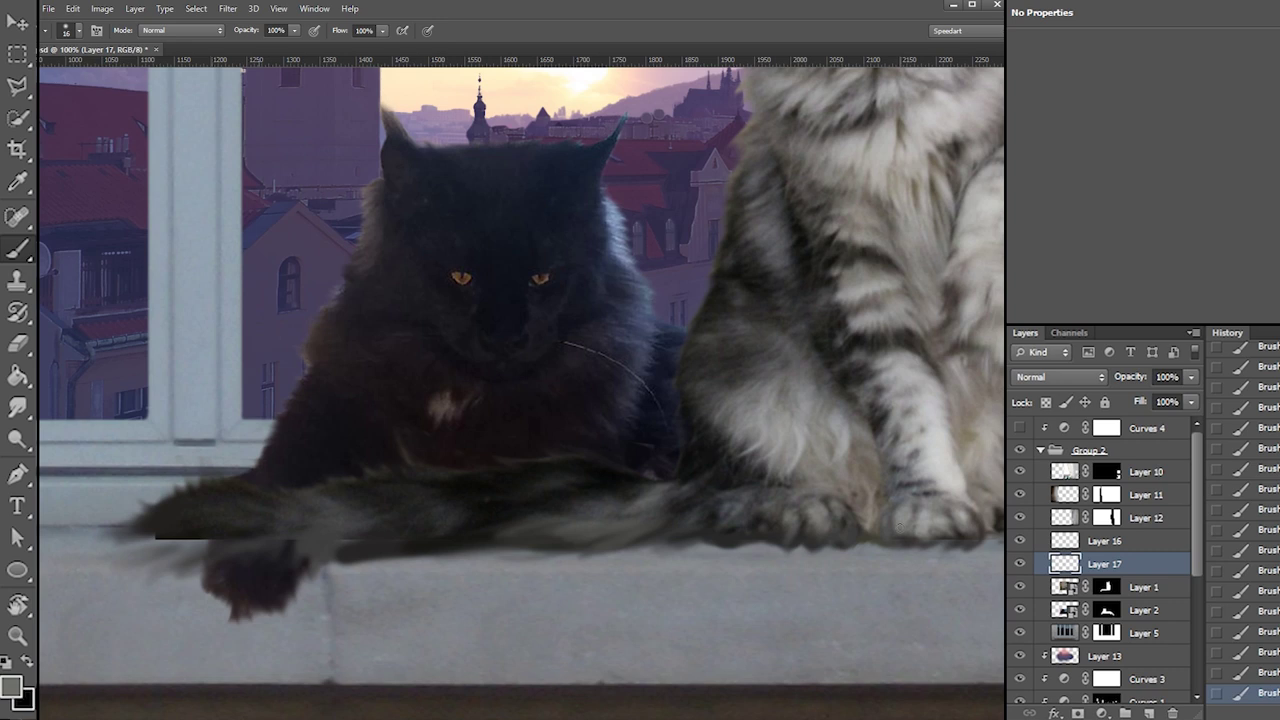
left_click(938, 518, "alt")
left_click(942, 522, "alt")
left_click(962, 521, "alt")
left_click(973, 516, "alt")
left_click(958, 525, "alt")
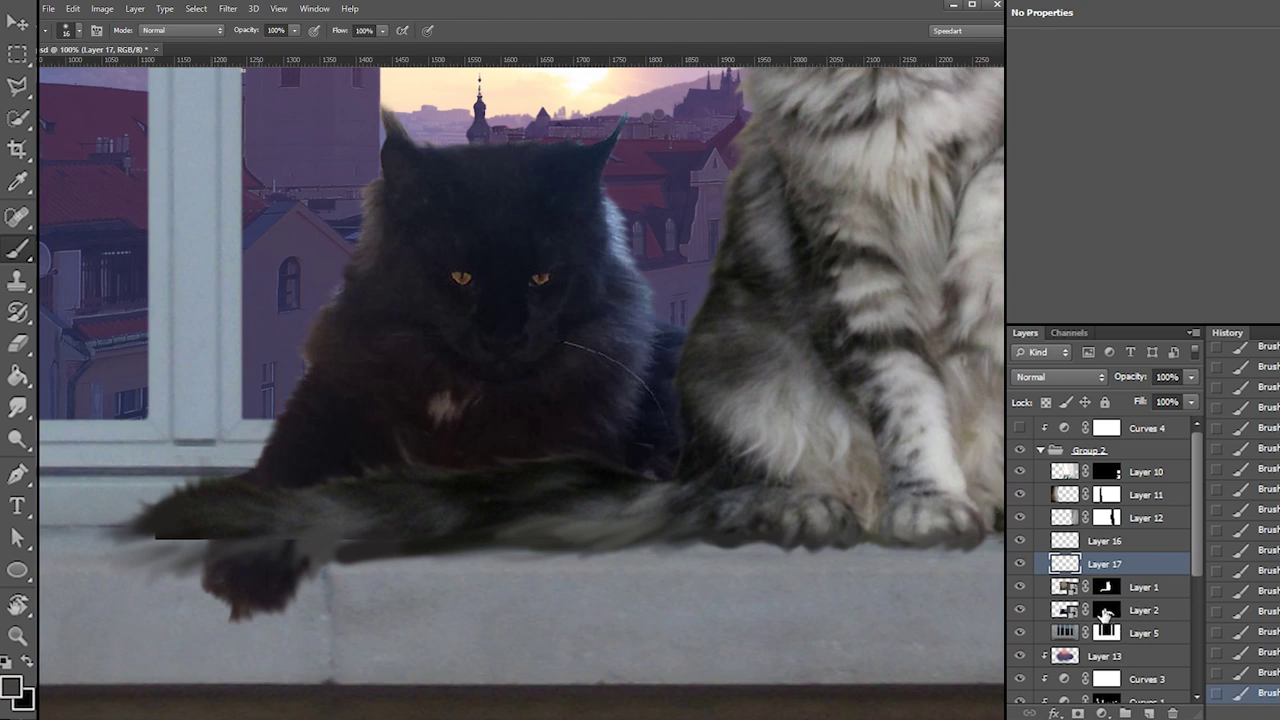
Sample dark tail fur and paint short strokes over the hard cut line beneath the tail tip, blending it over the black cat's paw
left_click(146, 523, "alt")
left_click_drag(155, 538, 101, 552)
mouse_move(170, 540)
left_mouse_down()
mouse_move(56, 554)
mouse_move(150, 543)
left_mouse_up()
key("e")
key("b")
mouse_move(172, 539)
left_mouse_down()
mouse_move(128, 549)
mouse_move(140, 550)
left_mouse_up()
left_click_drag(198, 535, 140, 554)
left_click_drag(208, 537, 164, 553)
left_click_drag(209, 541, 184, 553)
left_click_drag(222, 540, 180, 556)
left_click_drag(218, 542, 176, 557)
left_click_drag(214, 540, 180, 557)
left_click_drag(190, 543, 126, 572)
left_click_drag(190, 553, 148, 571)
left_click_drag(194, 556, 164, 574)
mouse_move(188, 557)
left_mouse_down()
mouse_move(156, 569)
mouse_move(198, 536)
left_mouse_up()
left_click_drag(112, 558, 181, 532)
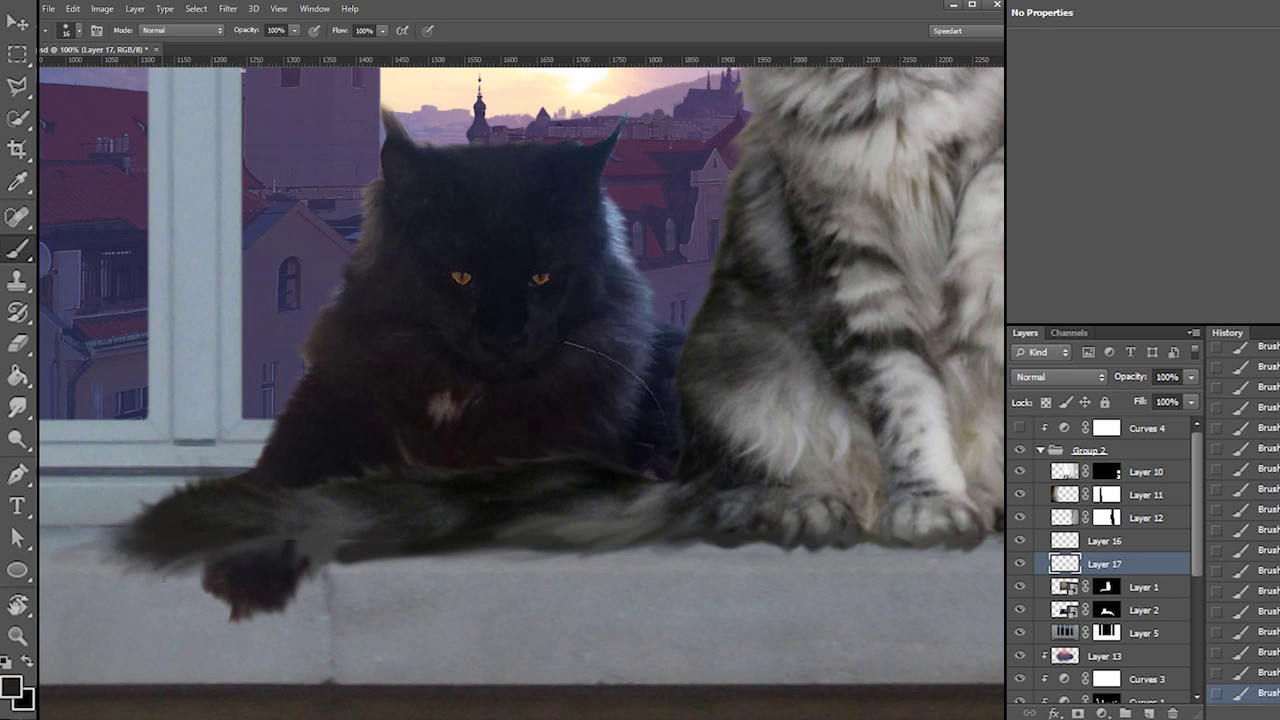
key("e")
mouse_move(167, 579)
left_mouse_down()
mouse_move(190, 562)
mouse_move(281, 551)
mouse_move(163, 576)
mouse_move(194, 578)
left_mouse_up()
key("ctrl+z")
right_click(234, 528)
Paint short dark fur strokes along the lower edge of the grey cat's tail tip, over the black cat's paw, using sampled tail tones
key("b")
left_click_drag(202, 564, 188, 579)
left_click_drag(189, 563, 174, 580)
left_click(258, 539, "alt")
left_click_drag(198, 562, 194, 576)
mouse_move(216, 558)
left_mouse_down()
mouse_move(201, 574)
mouse_move(216, 573)
left_mouse_up()
left_click_drag(238, 557, 226, 573)
mouse_move(252, 554)
left_mouse_down()
mouse_move(240, 570)
mouse_move(364, 541)
left_mouse_up()
Sample neighbouring fur tones and blend the flat dark patch in the middle of the grey cat's tail
left_click(275, 516, "alt")
left_click(346, 527, "alt")
left_click(402, 521, "alt")
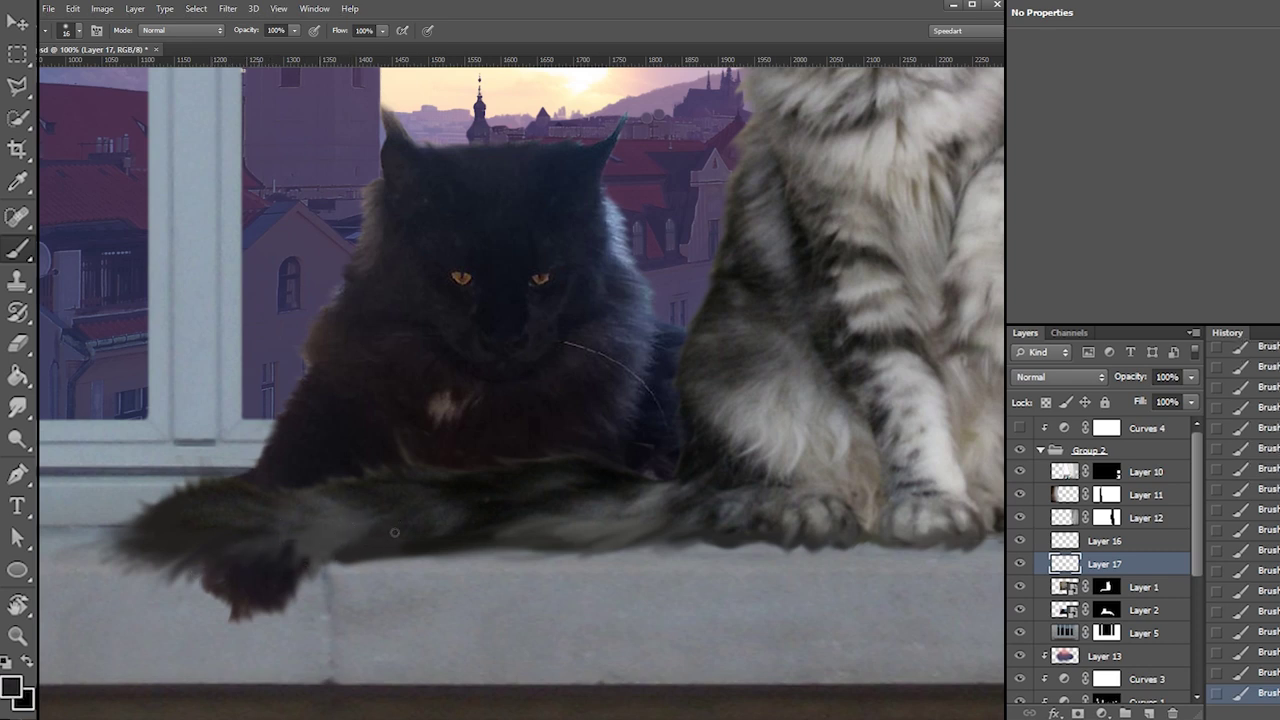
left_click(364, 517, "alt")
left_click(372, 548, "alt")
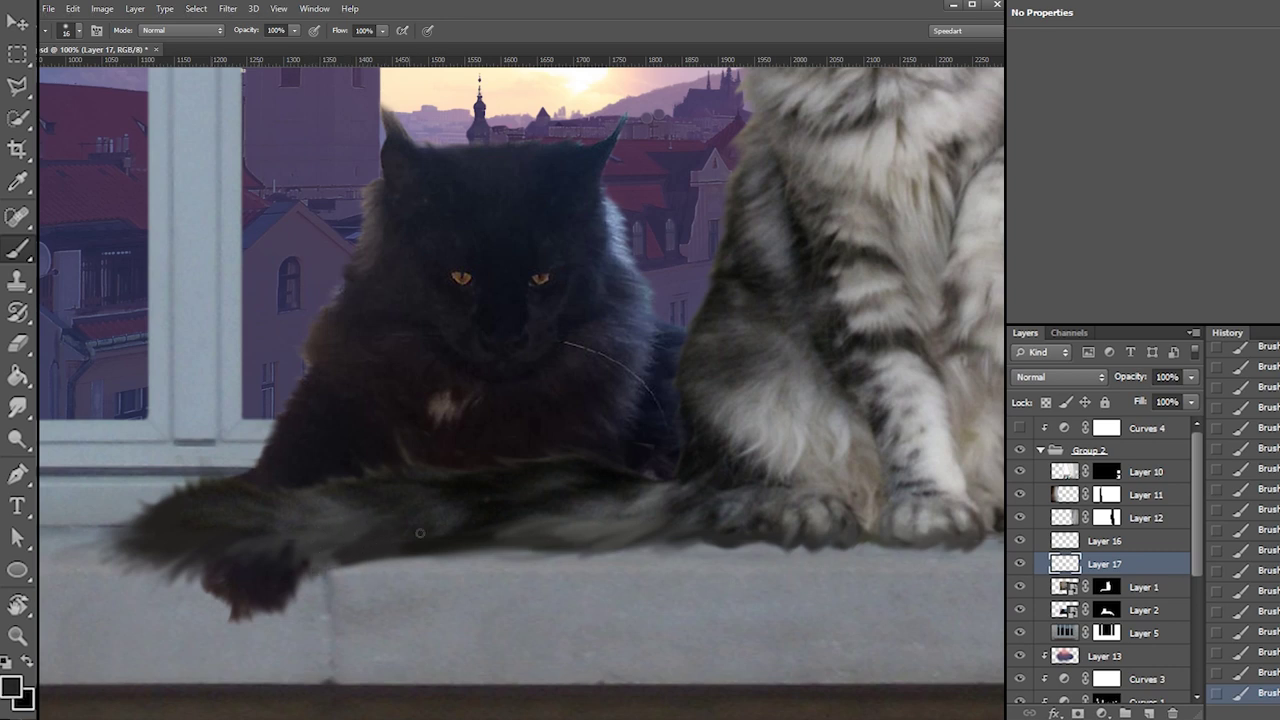
Paint fine slanted fur strokes along the tail's lower edge over the windowsill with a 14 px brush
right_click(420, 533)
left_click(437, 565)
mouse_move(321, 568)
left_mouse_down()
mouse_move(341, 566)
mouse_move(330, 583)
left_mouse_up()
right_click(420, 533)
mouse_move(384, 561)
left_mouse_down()
mouse_move(363, 574)
mouse_move(376, 570)
left_mouse_up()
left_click_drag(424, 556, 364, 576)
left_click_drag(415, 560, 354, 582)
left_click_drag(453, 553, 387, 570)
left_click_drag(438, 559, 391, 585)
left_click_drag(446, 554, 403, 579)
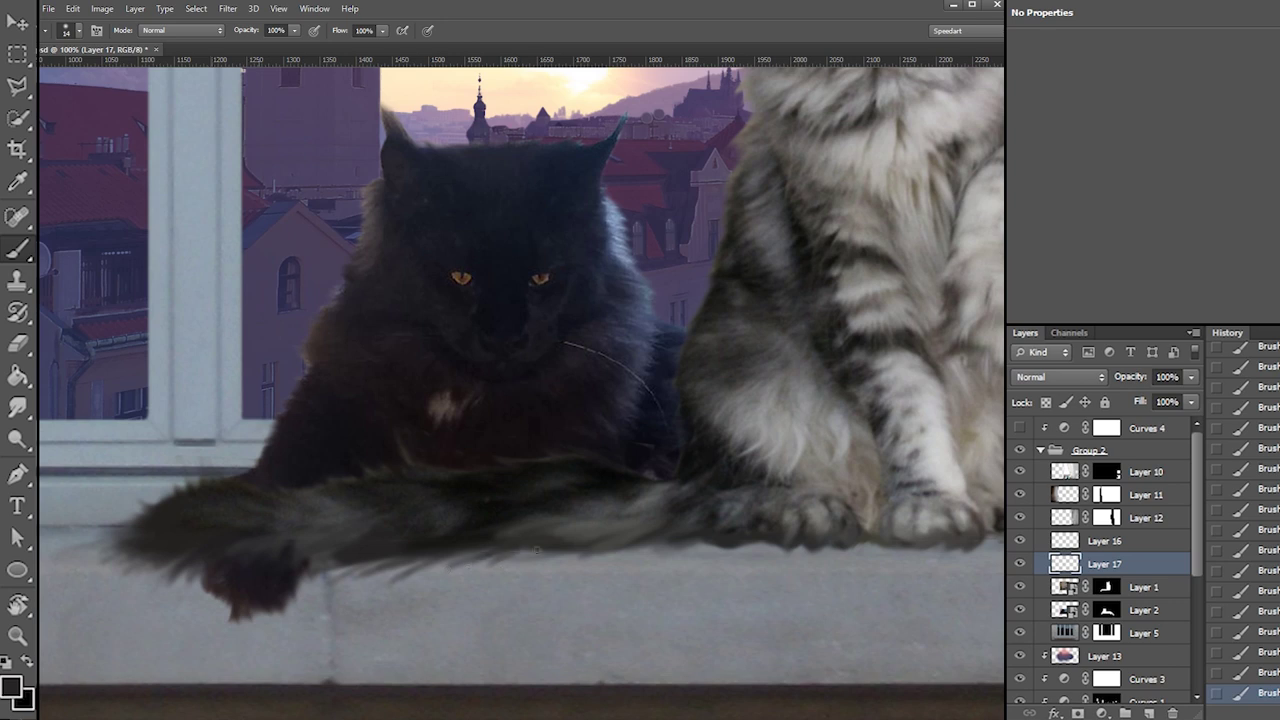
Erase the overlong fur strokes sticking out beneath the tail on the windowsill
key("e")
left_click_drag(434, 584, 480, 577)
mouse_move(450, 580)
left_mouse_down()
mouse_move(352, 584)
mouse_move(395, 577)
left_mouse_up()
key("b")
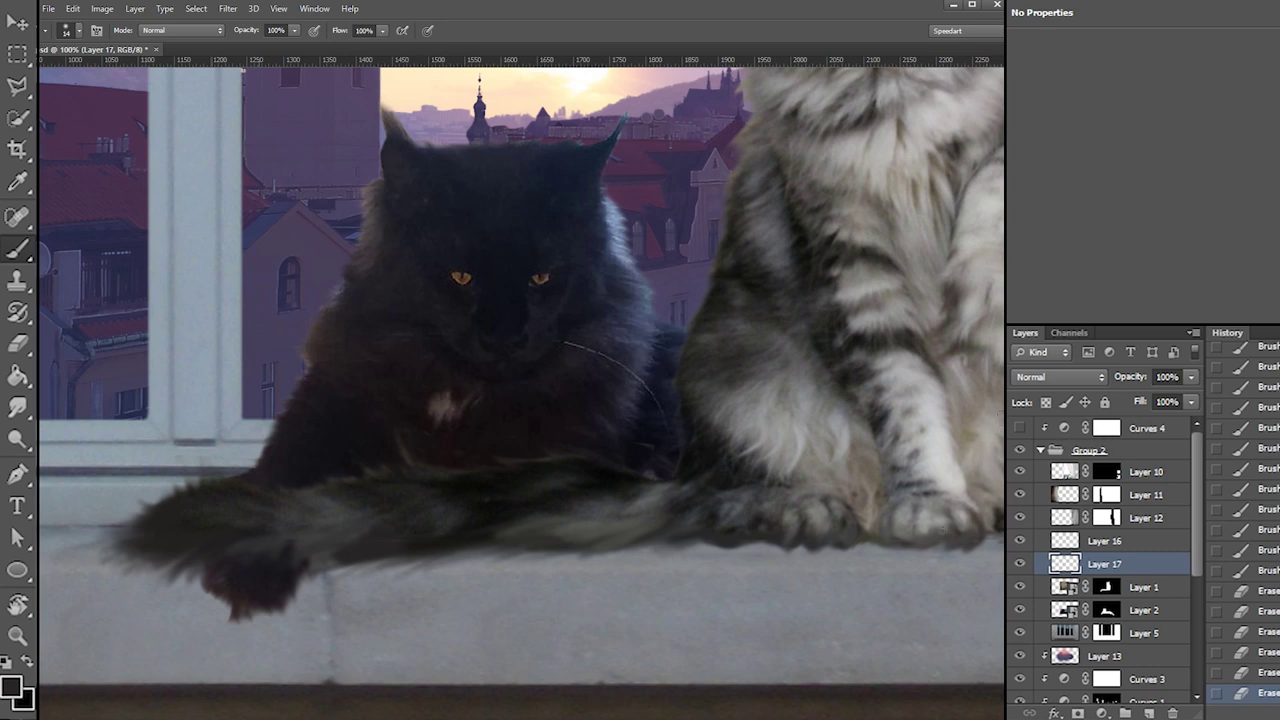
Compare the black cat's hind leg with and without Layer 2's mask, and add a new empty layer above Layer 2
left_click_drag(913, 494, 288, 480)
left_click_drag(358, 504, 403, 493)
left_click_drag(606, 452, 746, 463)
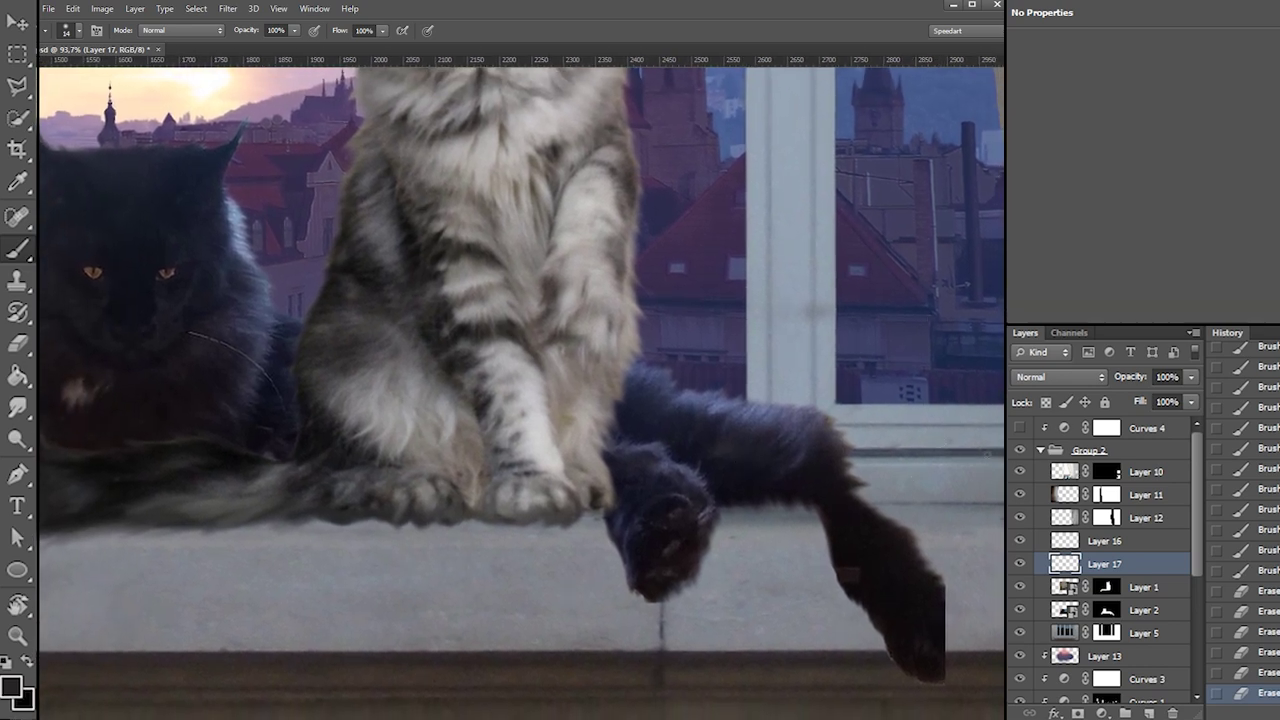
left_click(1106, 611, "shift")
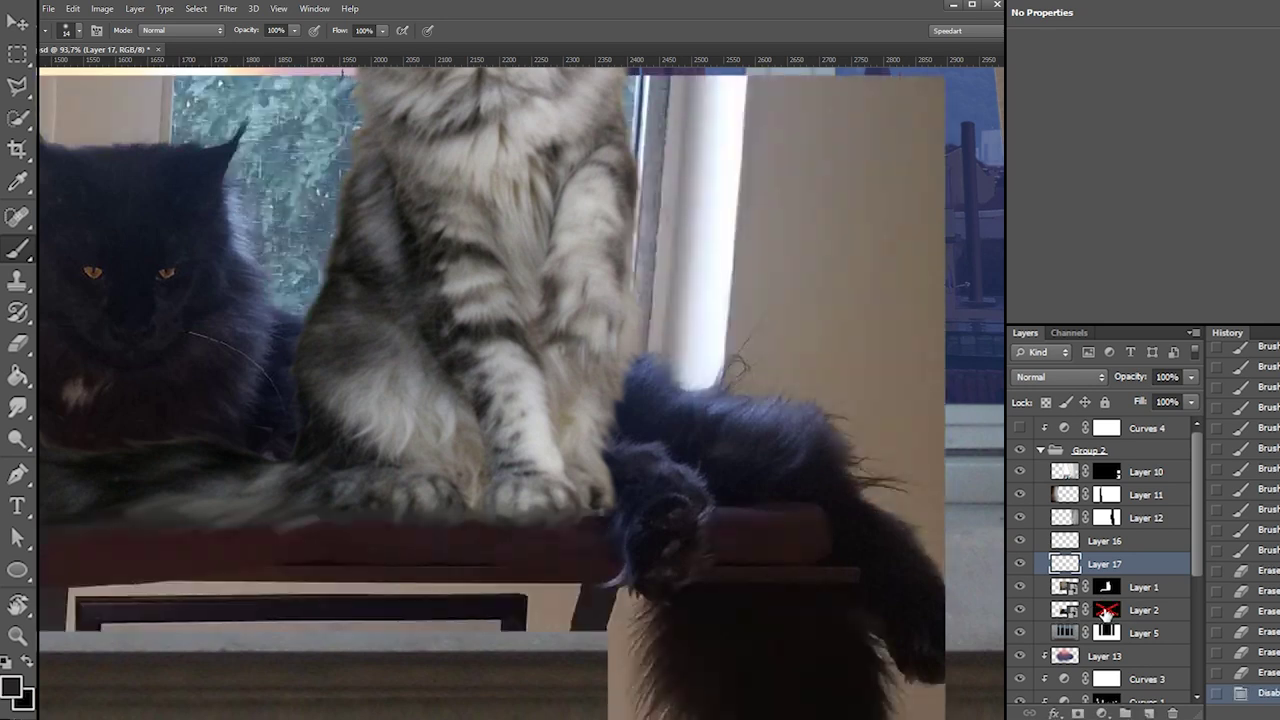
left_click(1106, 611, "shift")
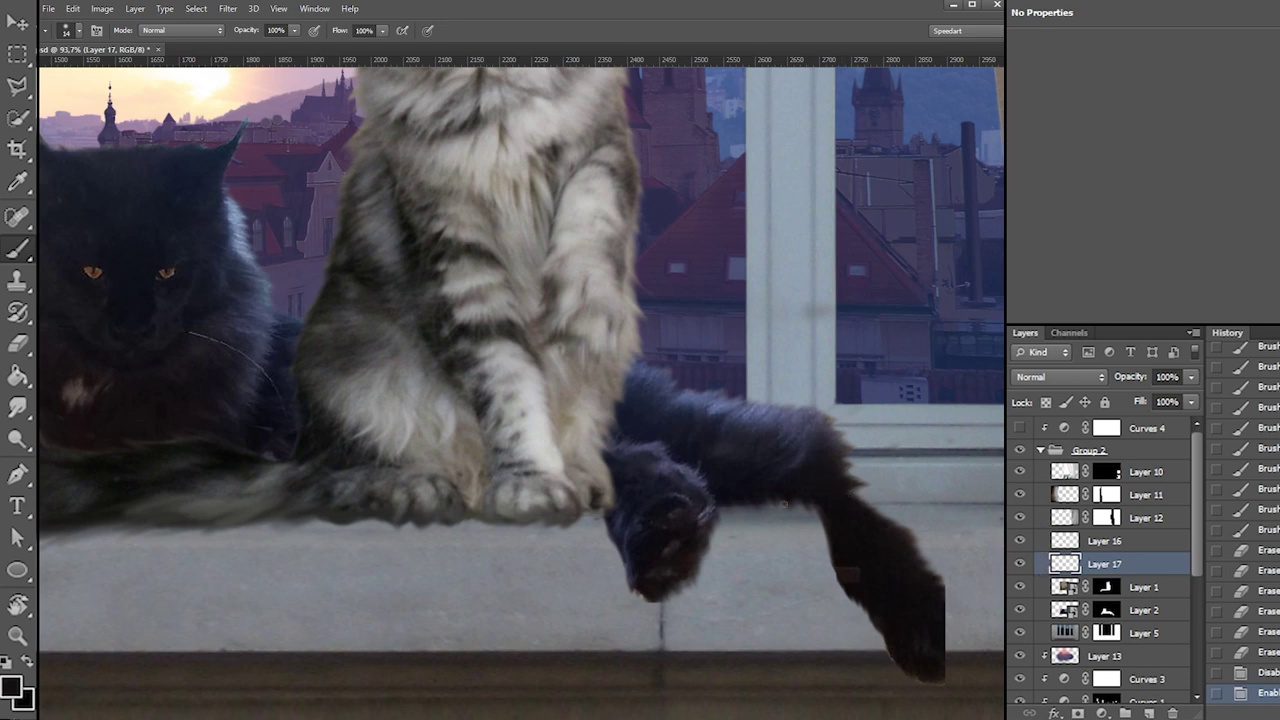
left_click(1140, 610)
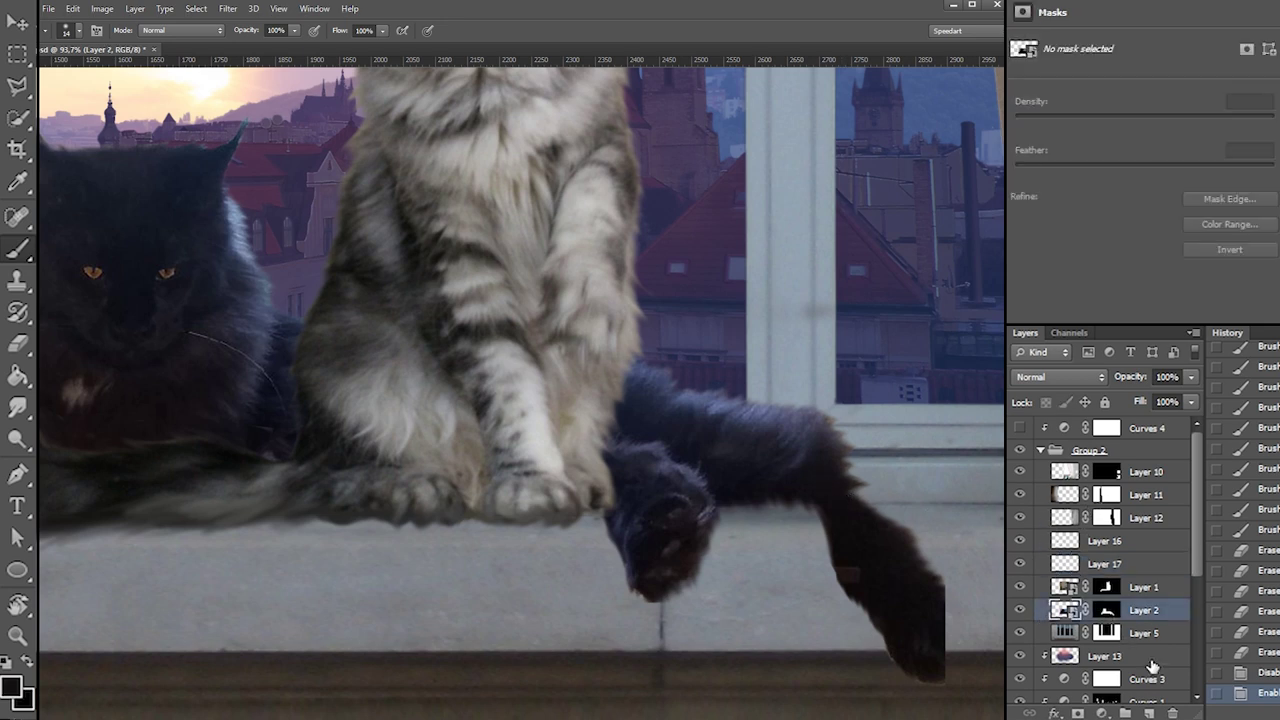
left_click(1149, 713)
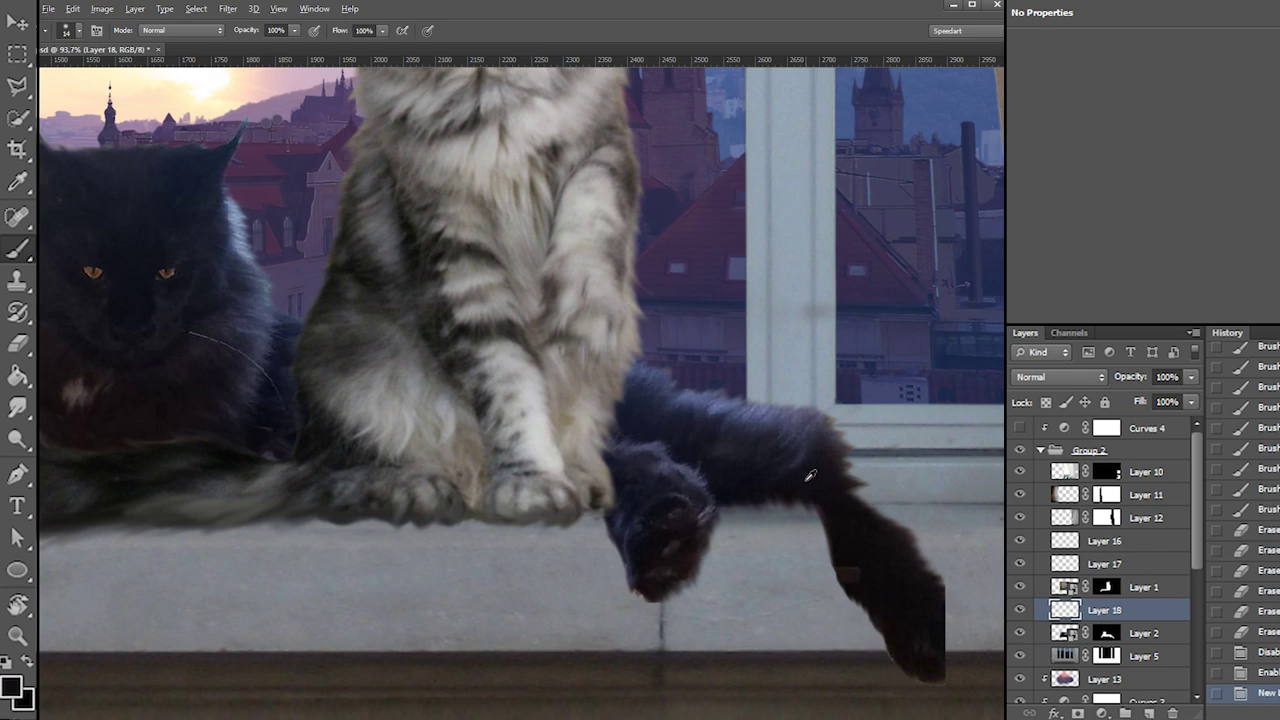
Paint dark fur along the underside of the black cat's hanging hind leg to thicken it, increasing the brush size to 26 px
mouse_move(786, 500)
left_mouse_down()
mouse_move(792, 542)
mouse_move(821, 546)
mouse_move(812, 526)
mouse_move(832, 570)
left_mouse_up()
left_click_drag(810, 518, 816, 552)
left_click_drag(806, 506, 808, 540)
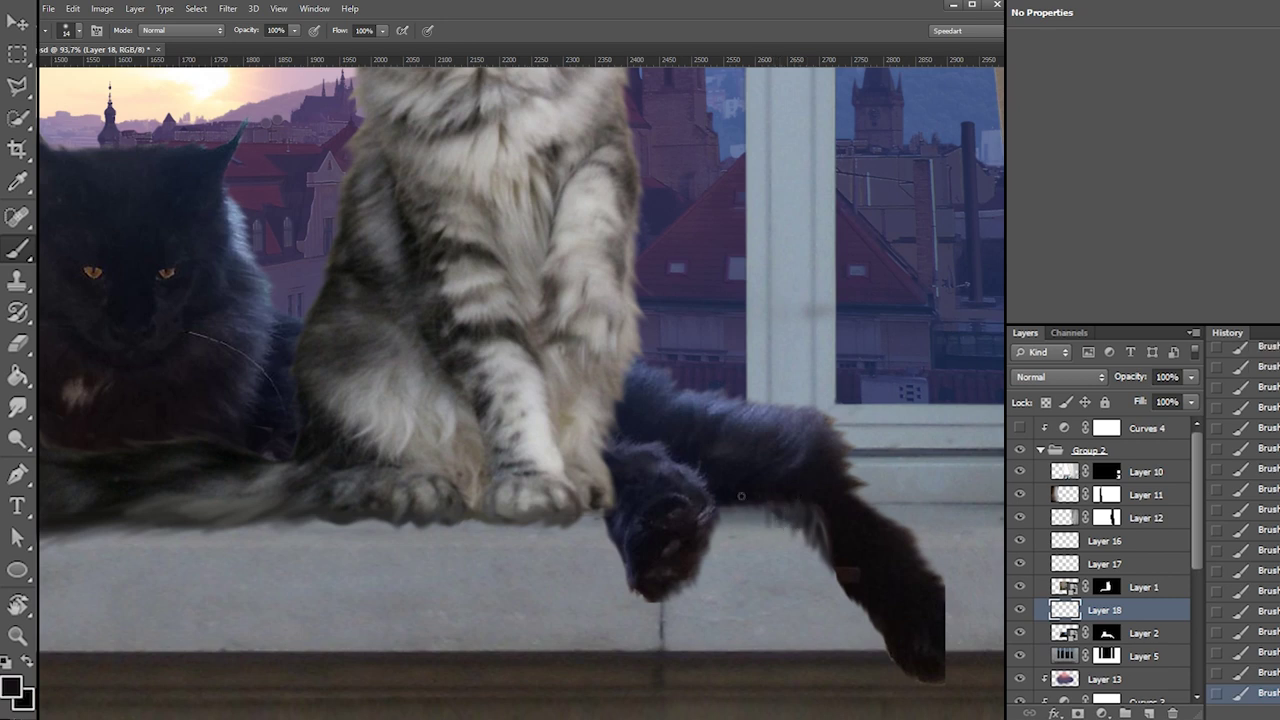
right_click(811, 497)
left_click_drag(834, 530, 843, 530)
mouse_move(770, 509)
left_mouse_down()
mouse_move(858, 549)
mouse_move(788, 510)
mouse_move(832, 526)
mouse_move(846, 562)
mouse_move(814, 529)
mouse_move(857, 580)
left_mouse_up()
right_click(878, 522)
type("26")
key("Return")
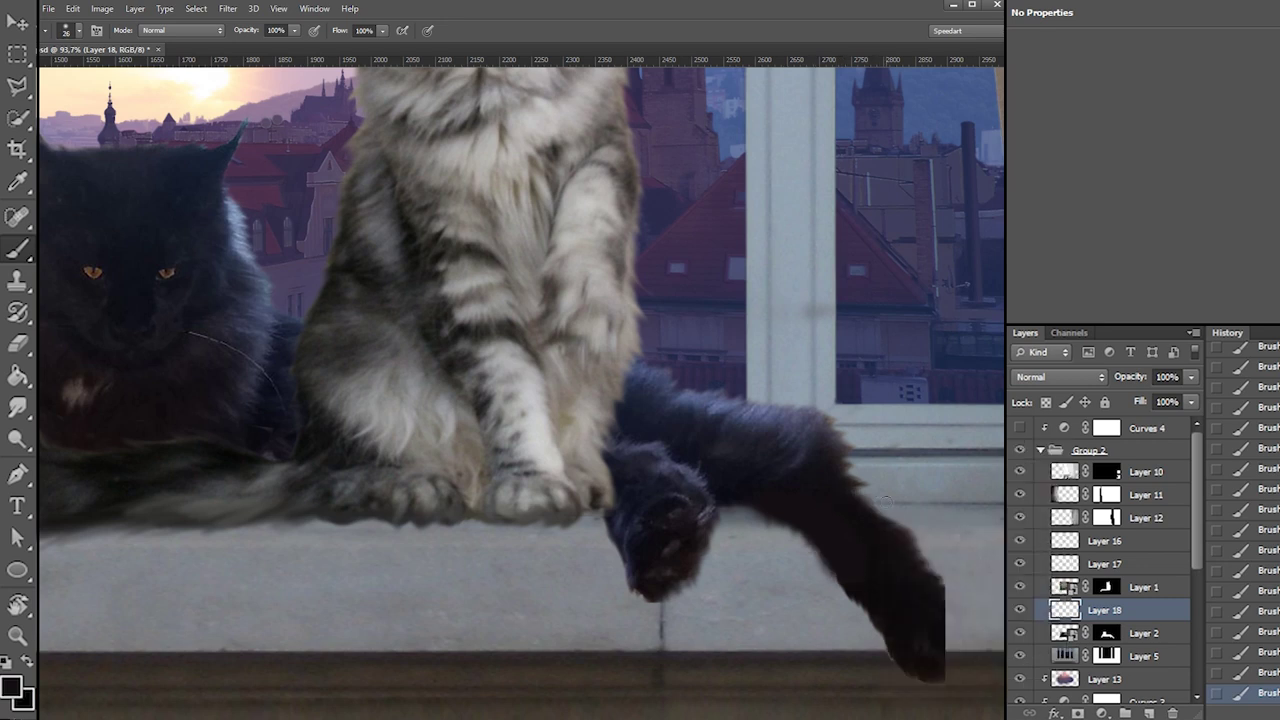
Paint a rounded dark end onto the cut-off hind paw of the black cat with a 17 px brush
right_click(857, 494)
left_click_drag(960, 522, 957, 522)
key("Return")
mouse_move(942, 594)
left_mouse_down()
mouse_move(955, 597)
mouse_move(950, 635)
mouse_move(961, 614)
mouse_move(964, 642)
mouse_move(970, 630)
mouse_move(946, 640)
mouse_move(949, 610)
left_mouse_up()
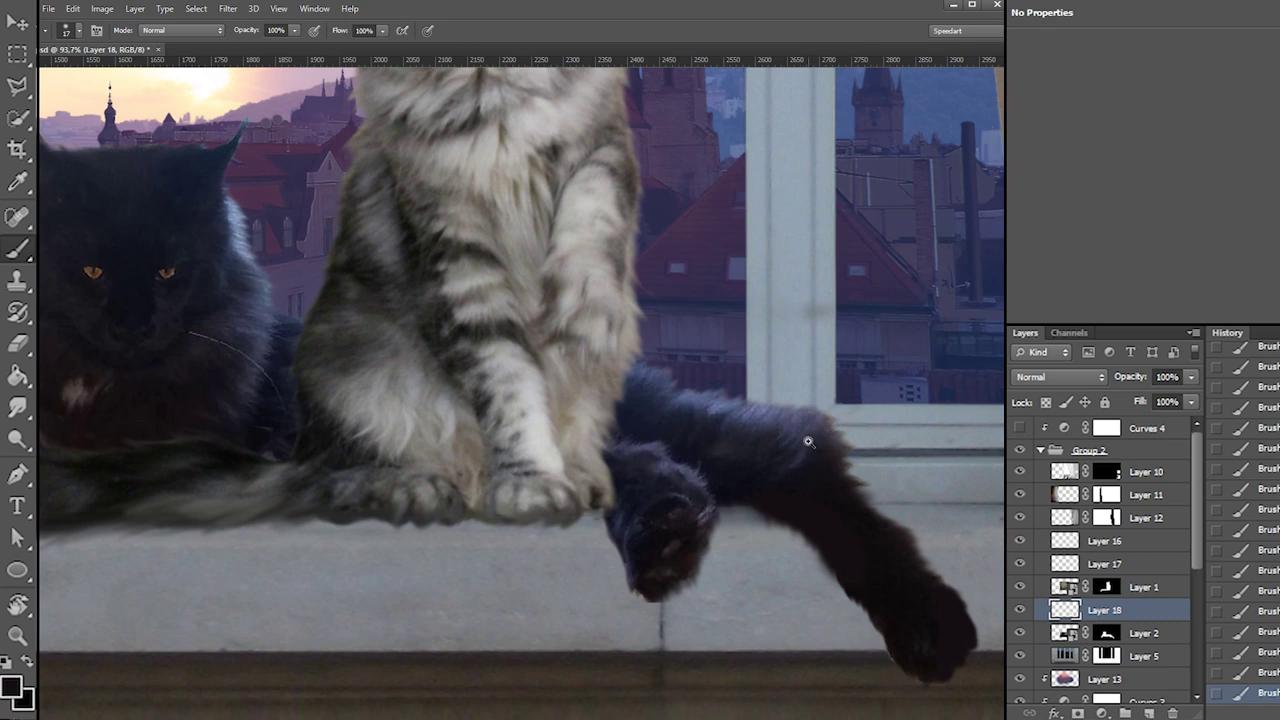
Refine Layer 2's mask around the black cat's hind knee to smooth the upper outline of the leg
left_click(1106, 633)
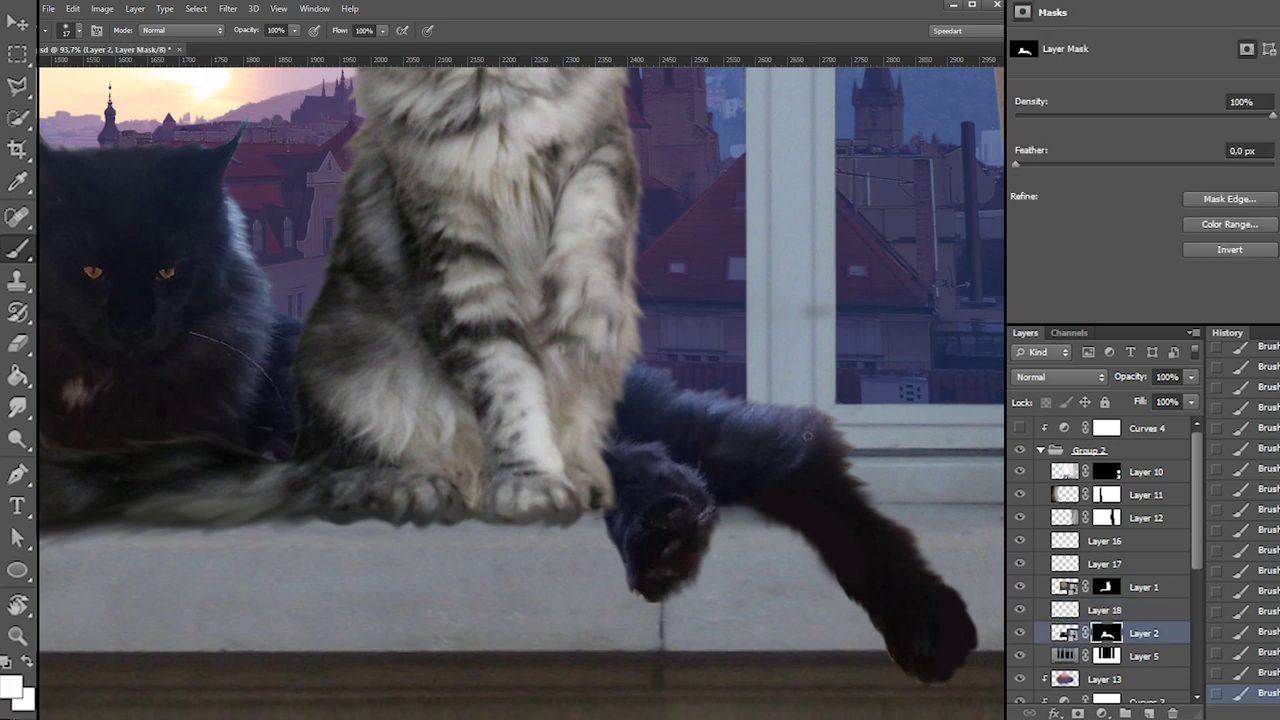
right_click(808, 436)
key("Return")
key("x")
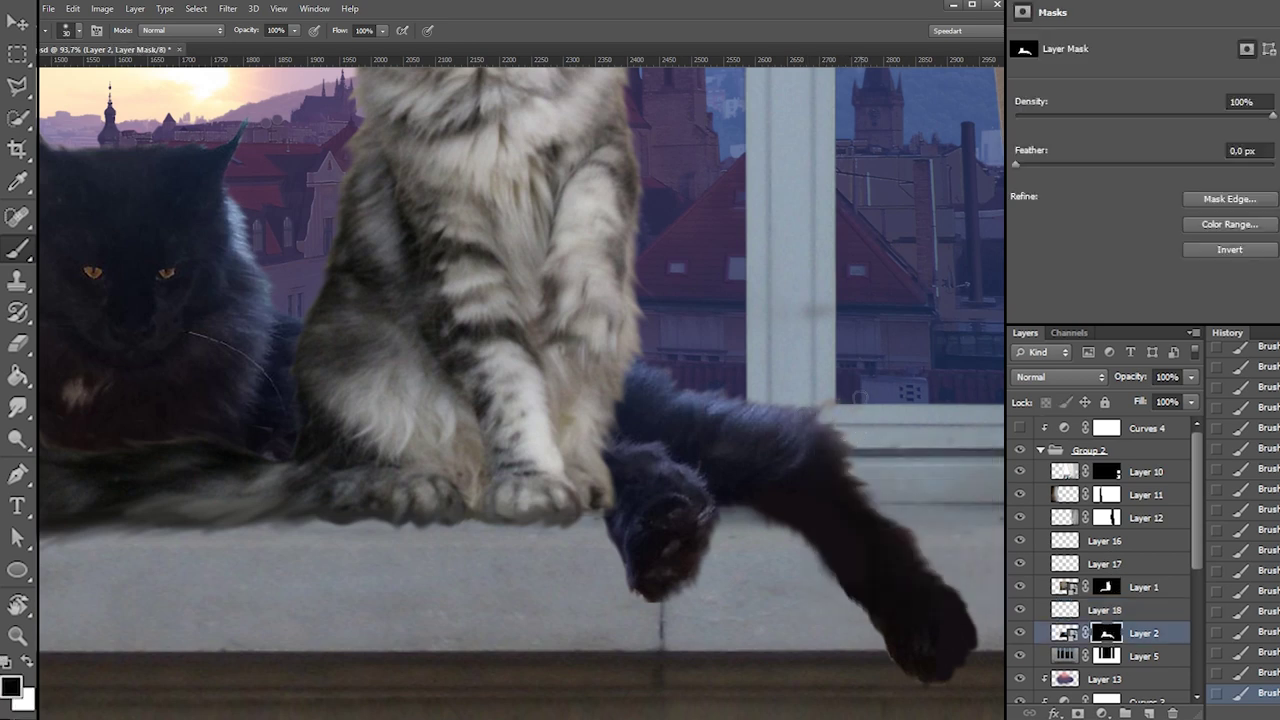
mouse_move(832, 426)
left_mouse_down()
mouse_move(880, 472)
mouse_move(837, 419)
mouse_move(777, 400)
left_mouse_up()
key("x")
right_click(831, 425)
left_click_drag(852, 459, 846, 459)
key("Return")
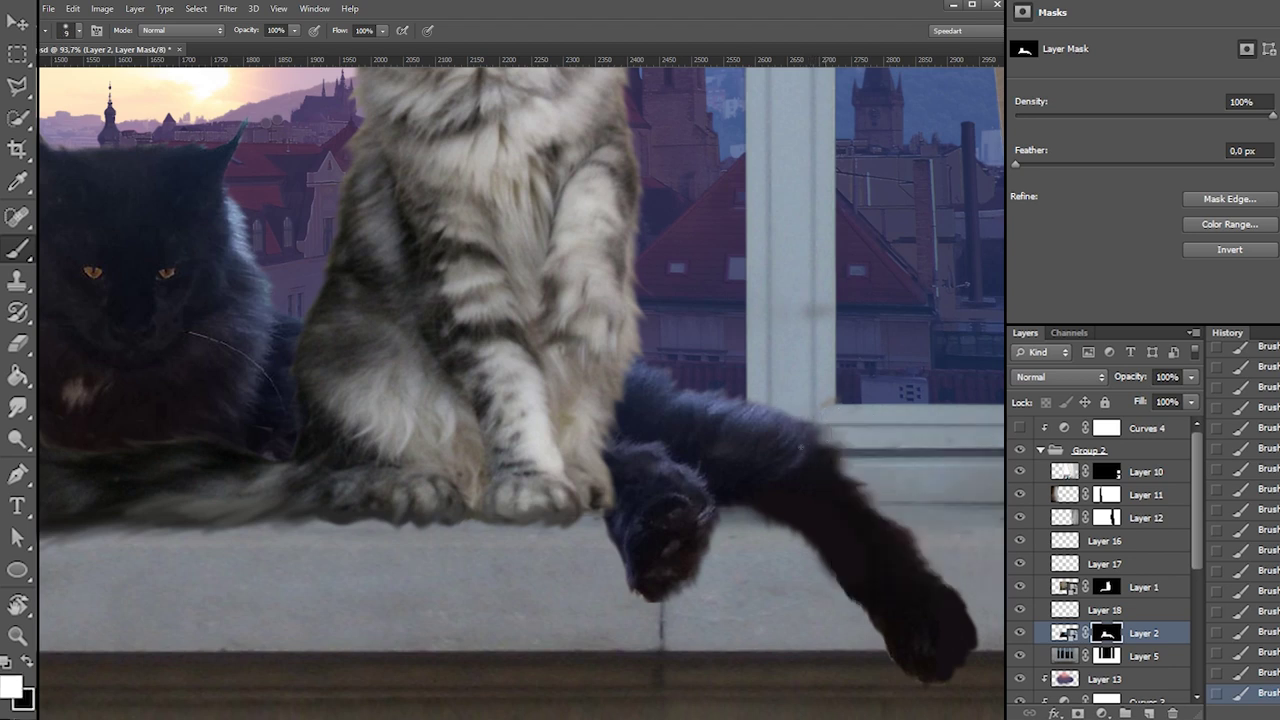
Paint fine dark fur on Layer 18 along the lower edge of the black cat's hind leg
right_click(846, 473)
left_click_drag(852, 458, 866, 458)
key("Return")
left_click(1078, 611)
key("ctrl+z")
mouse_move(768, 514)
left_mouse_down()
mouse_move(838, 584)
mouse_move(845, 560)
left_mouse_up()
right_click(820, 525)
left_click(822, 577)
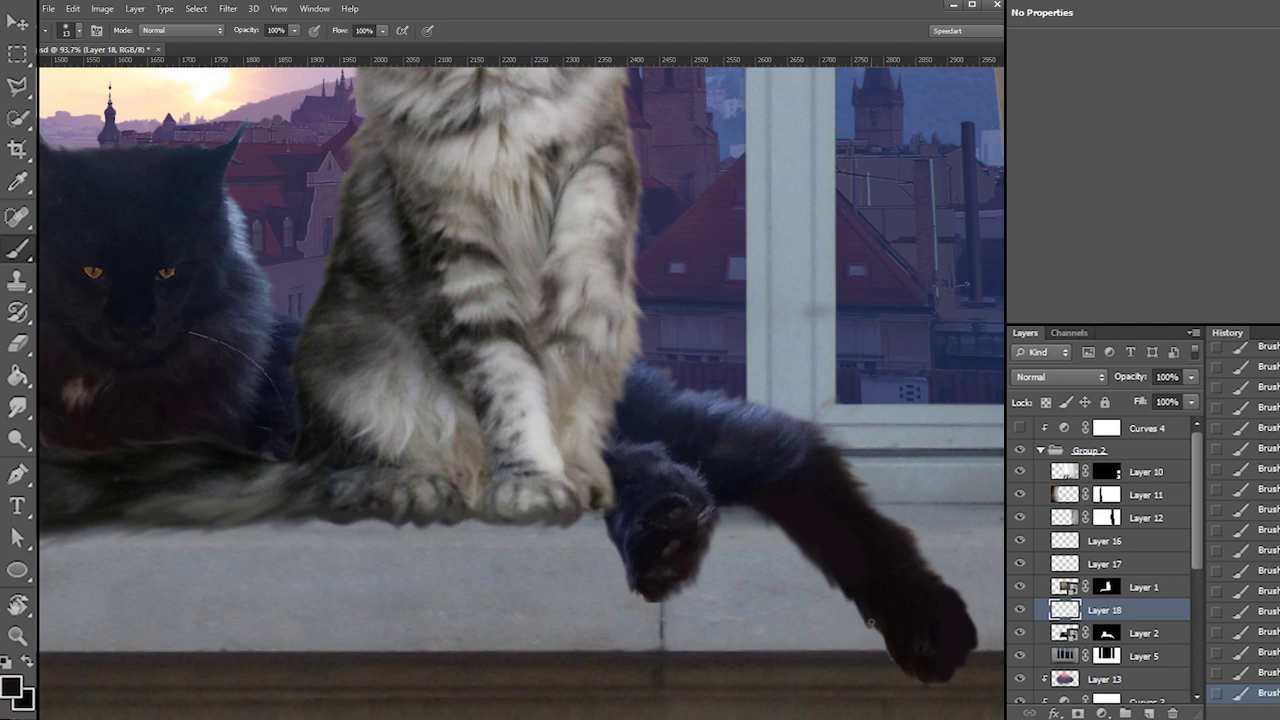
scroll(803, 471, "down", 5)
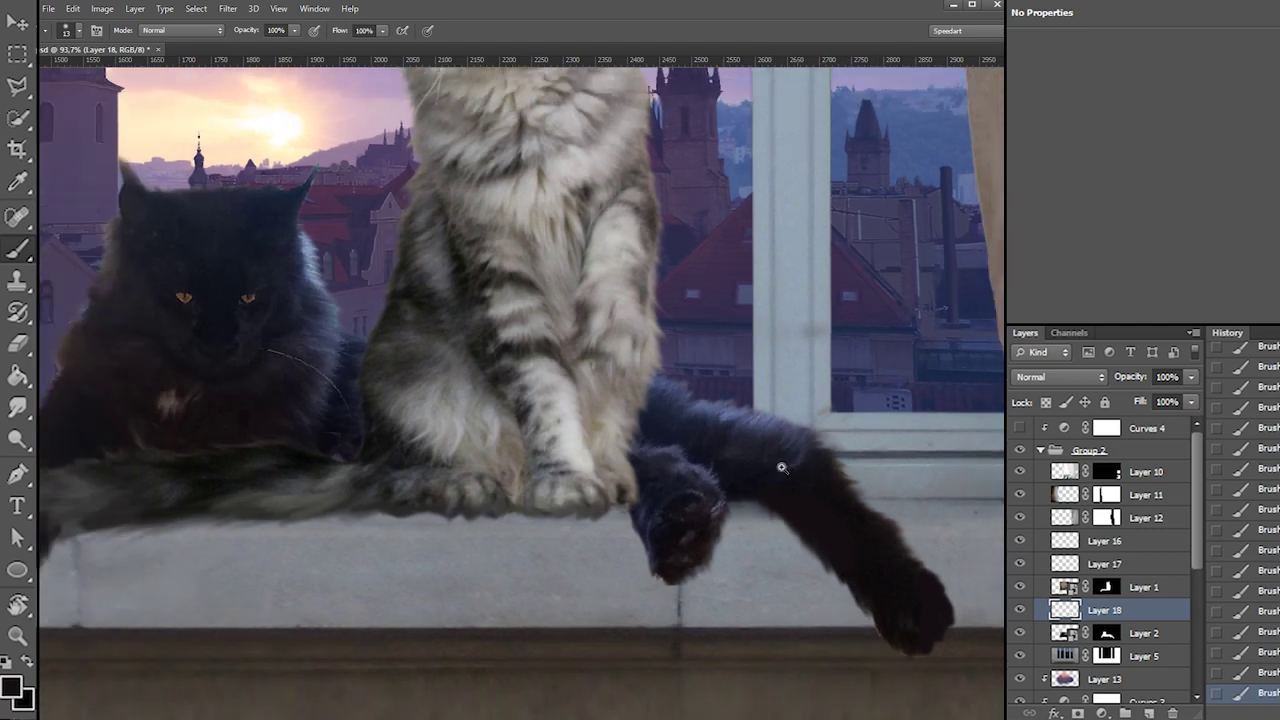
left_click_drag(754, 486, 771, 546)
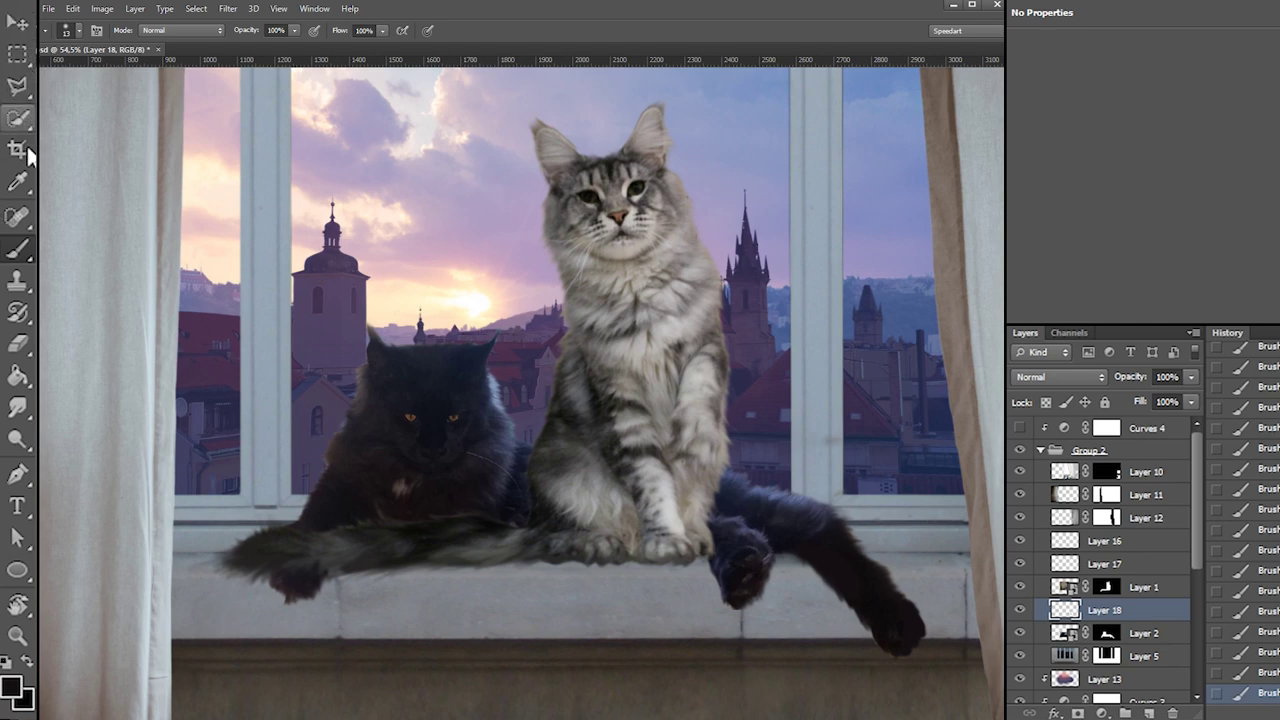
Duplicate Layer 18 and Layer 2, merge the duplicates into one layer, and hide the merged copy
left_click(17, 53)
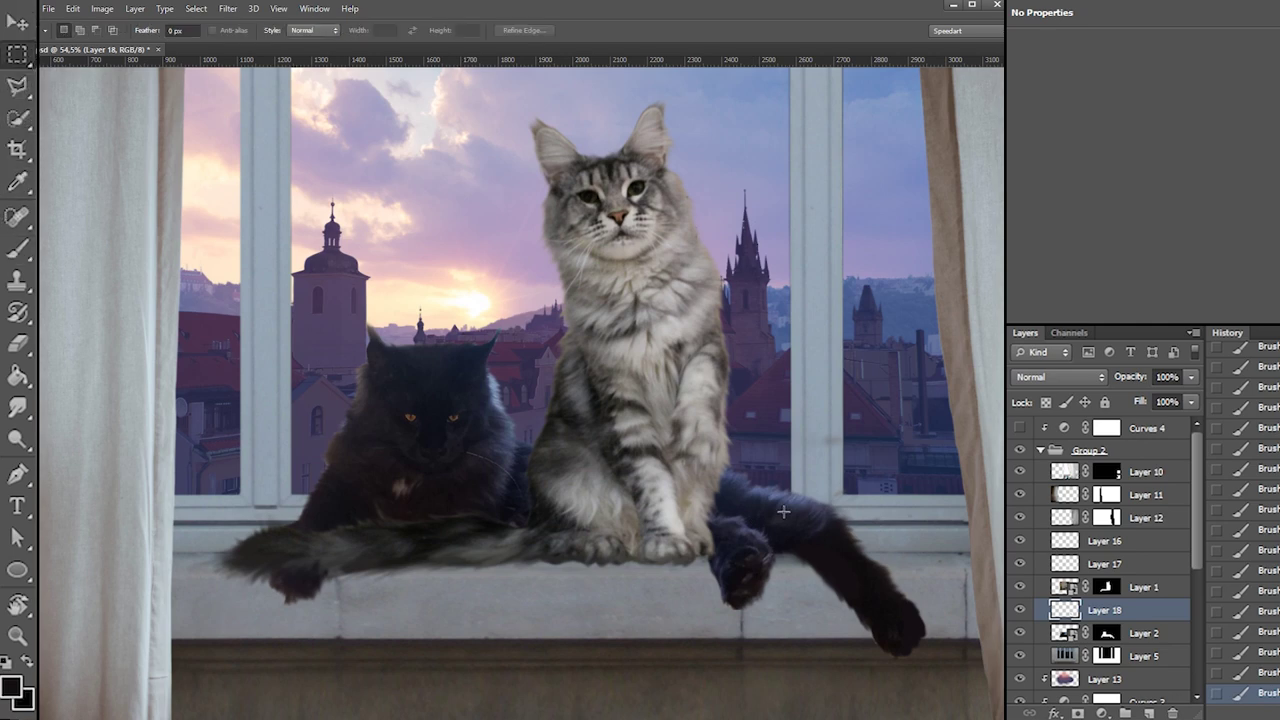
left_click(1143, 632, "shift")
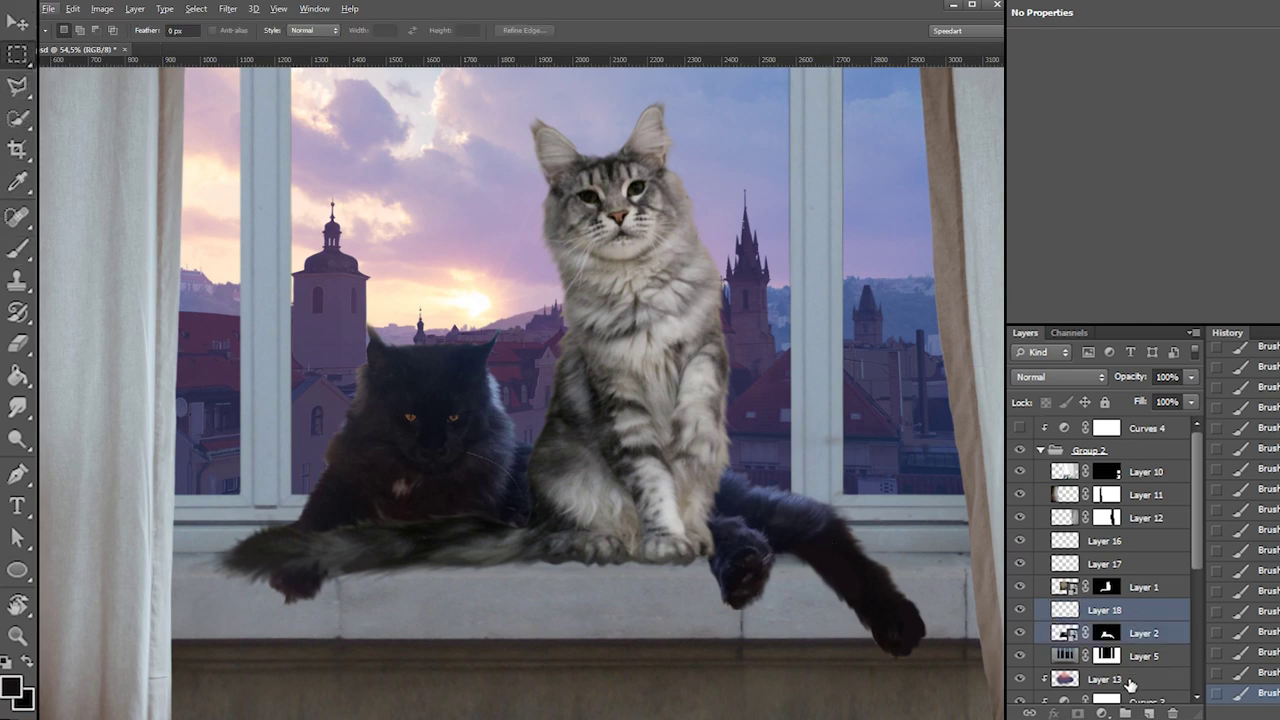
key("ctrl+j")
right_click(1104, 611)
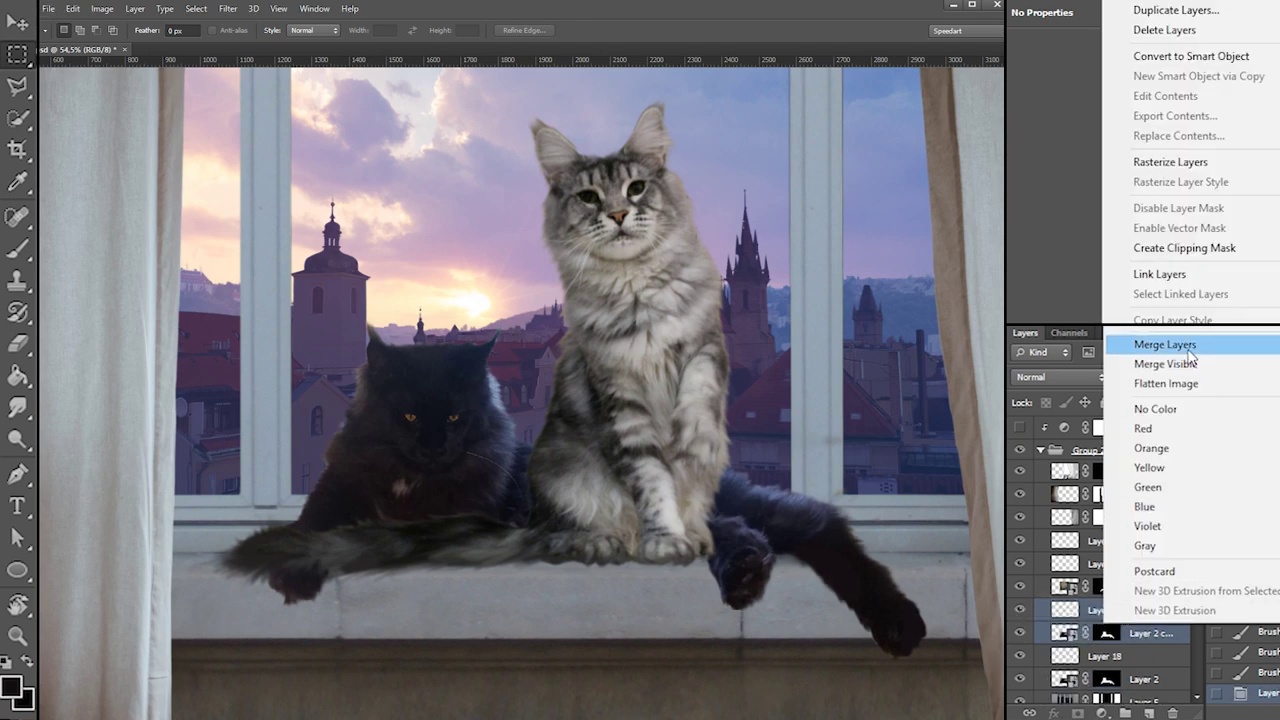
left_click(1165, 344)
left_click(1020, 610)
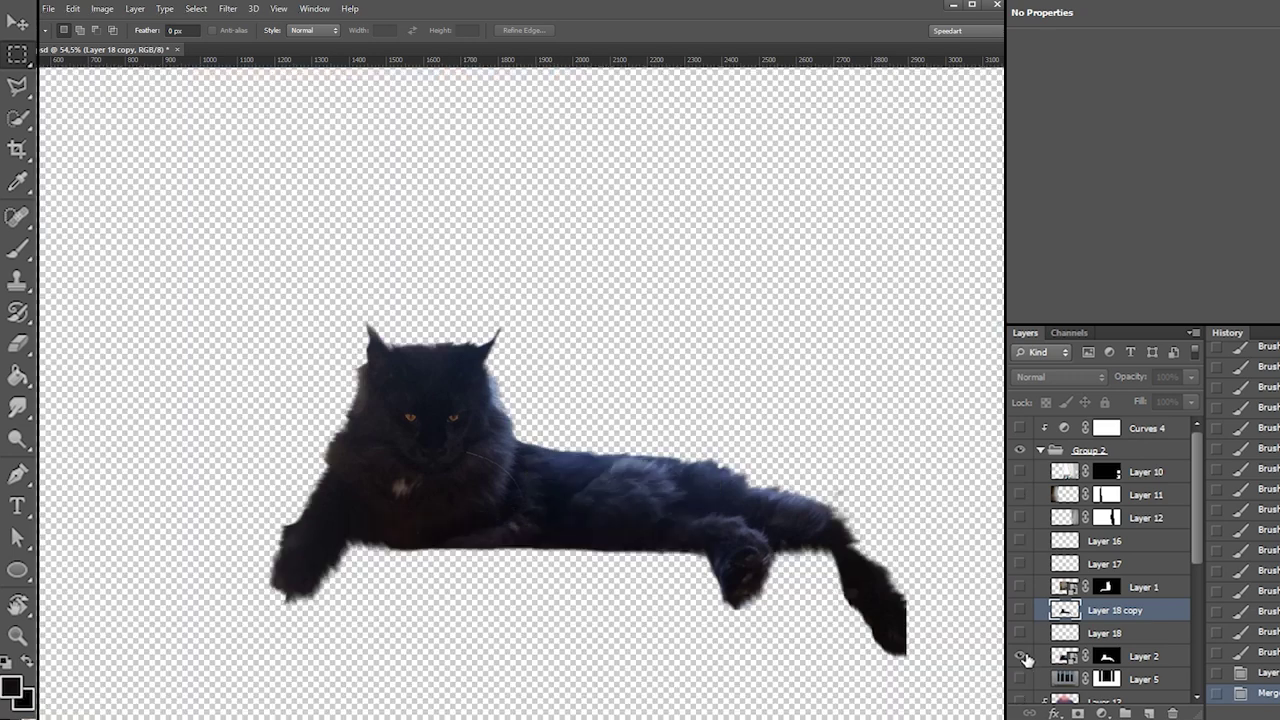
Isolate Layer 2 with its mask disabled to examine the original black cat photo, and show the other layers again
left_click(1020, 656, "alt")
left_click(1104, 655, "shift")
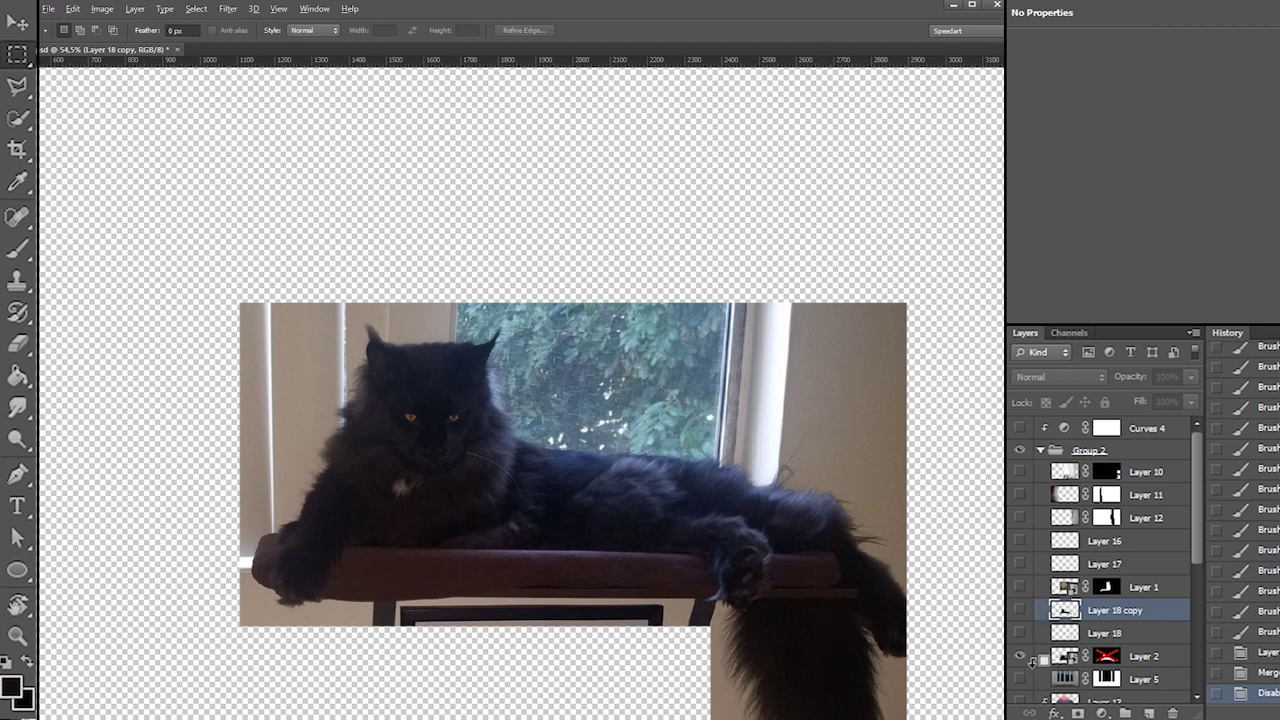
left_click(1020, 657, "alt")
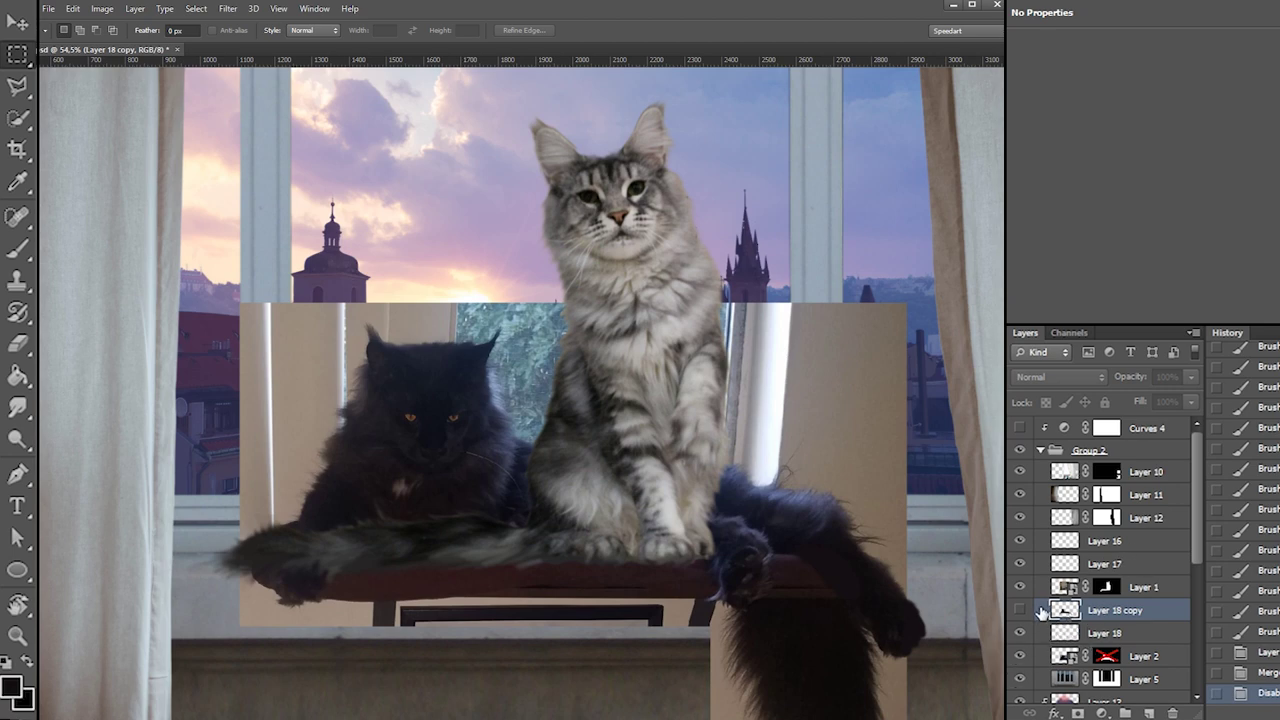
Copy the black cat's lower hind leg from the merged layer with a rectangular selection, hide that layer, and re-enable Layer 2's mask
left_click(1020, 610)
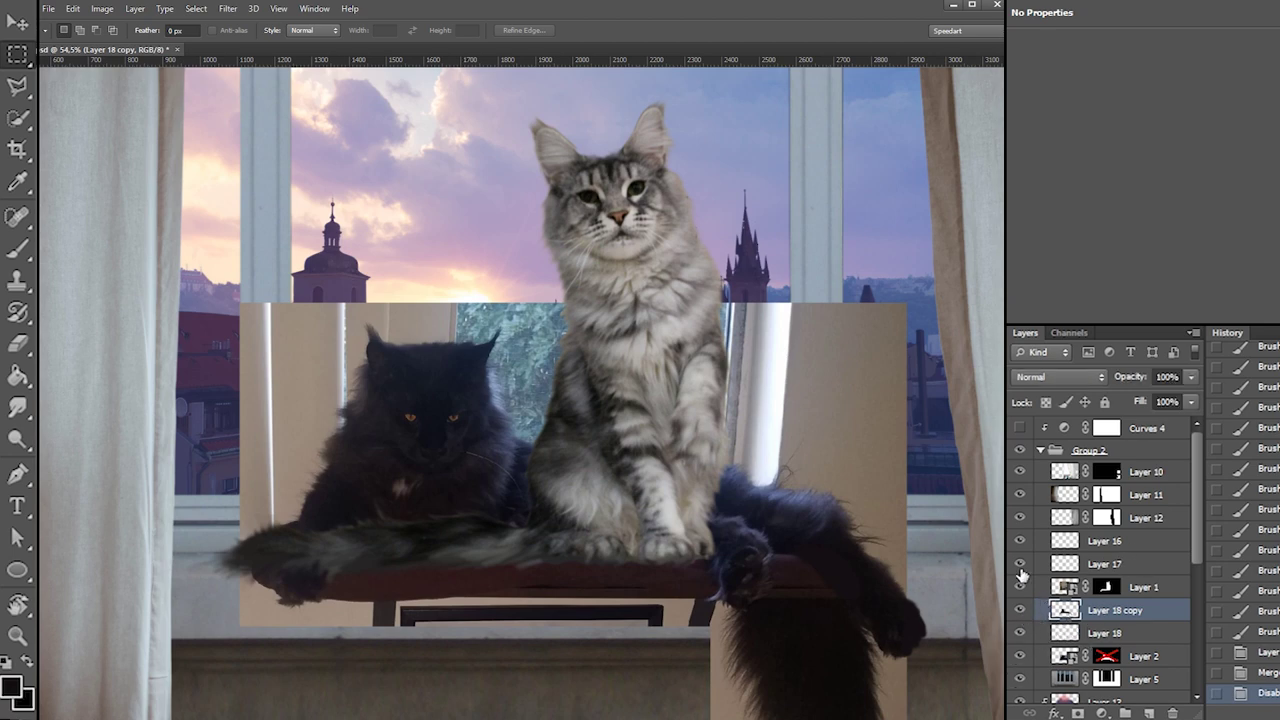
left_click_drag(961, 472, 771, 683)
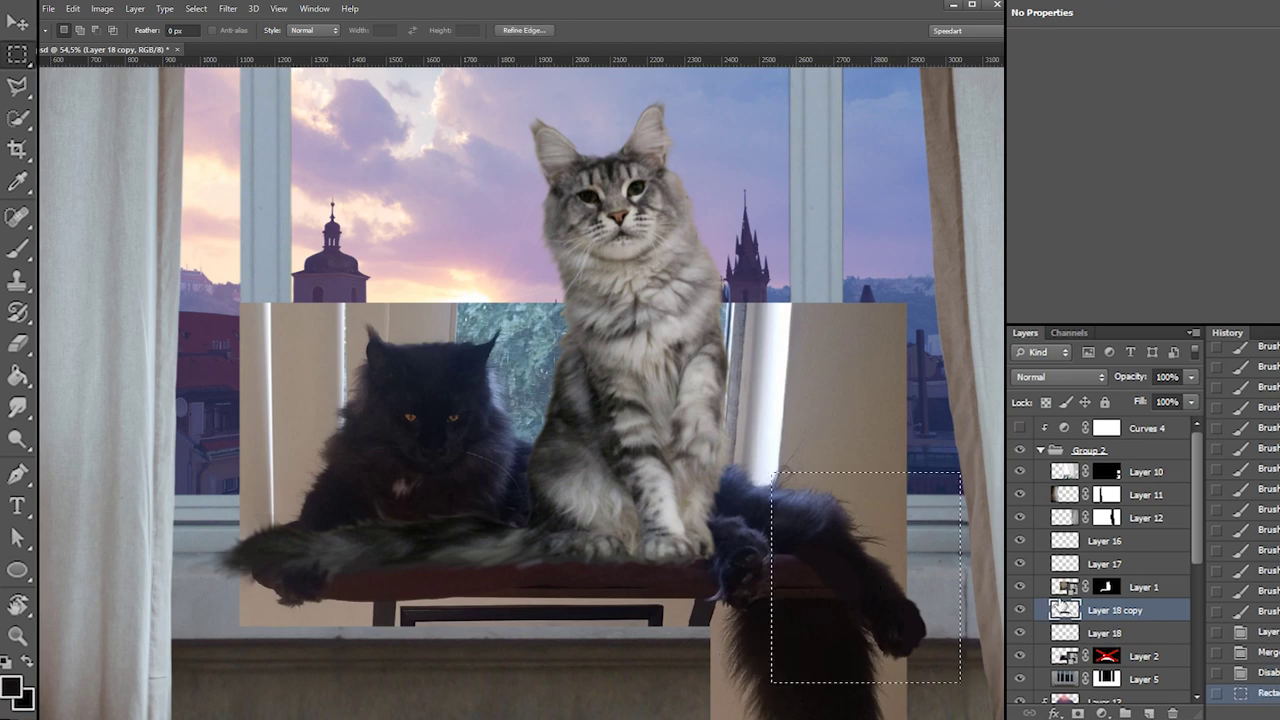
left_click(1020, 610)
key("ctrl+d")
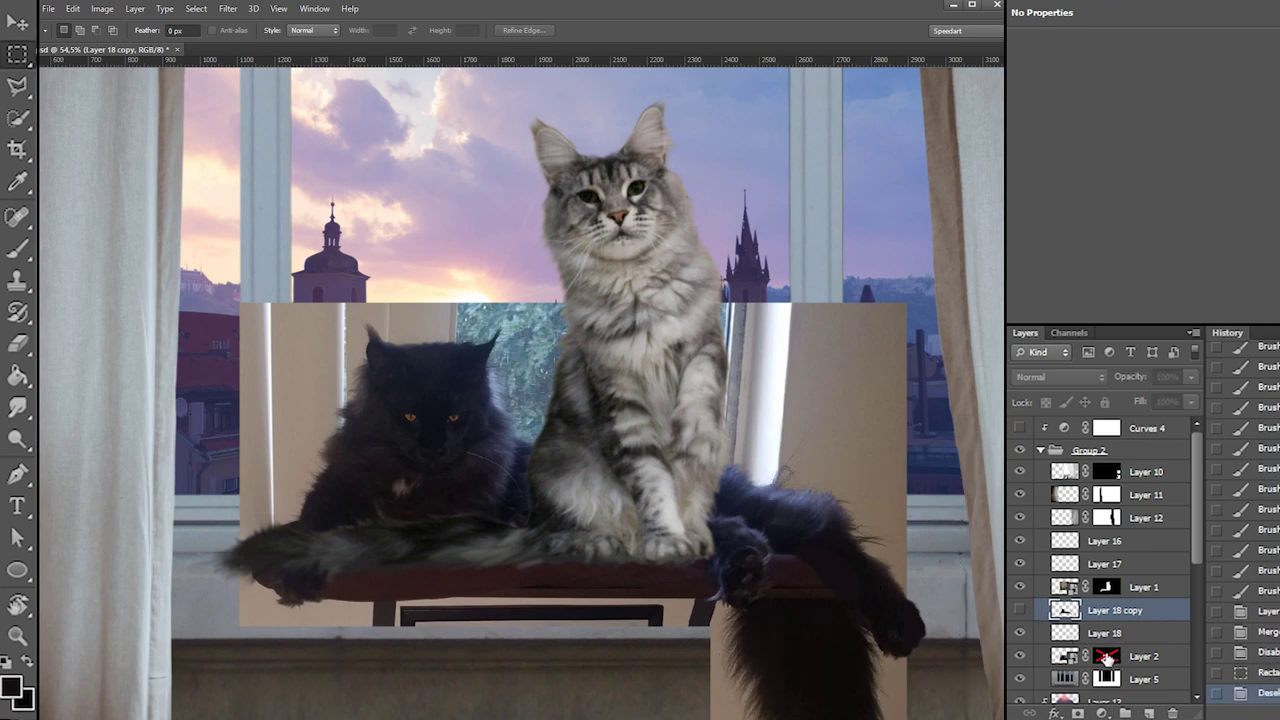
left_click(1107, 656, "shift")
Mask out the hanging lower hind leg on Layer 2 with a larger brush, leaving a furry stump at the knee
key("b")
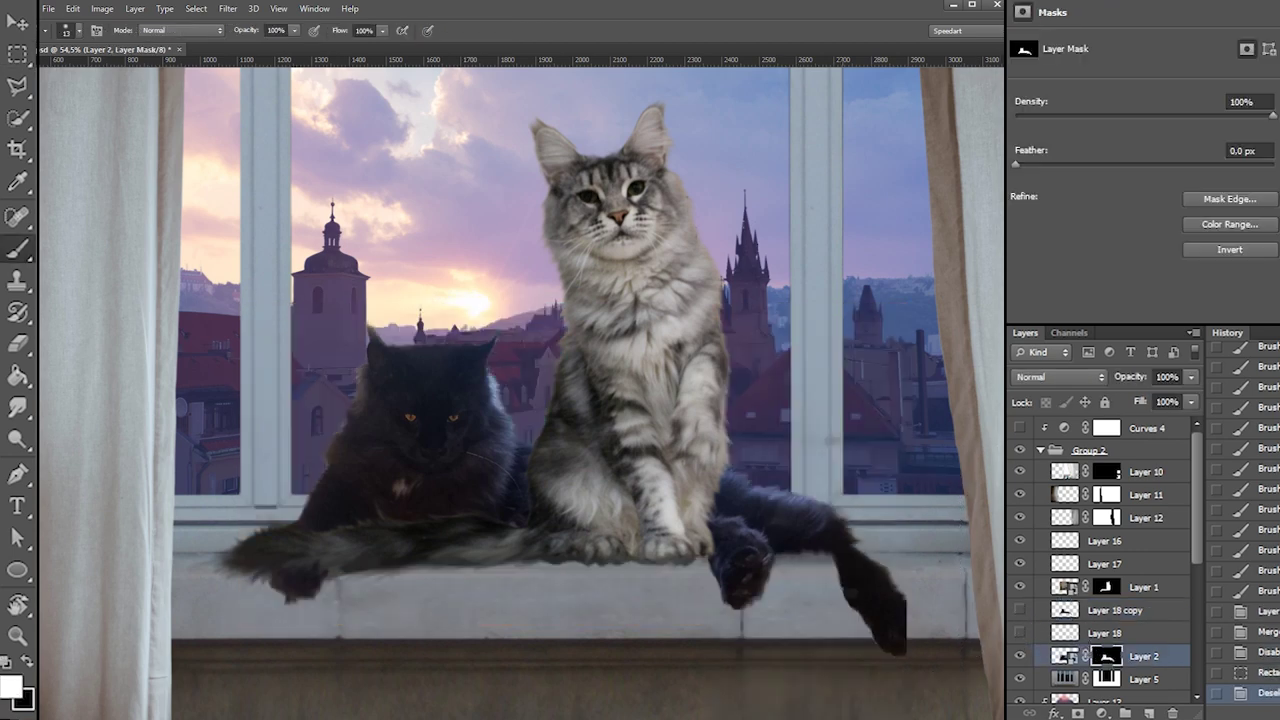
right_click(903, 603)
left_click(914, 587)
mouse_move(797, 588)
left_mouse_down()
mouse_move(875, 623)
mouse_move(878, 573)
mouse_move(903, 603)
mouse_move(899, 579)
mouse_move(886, 567)
mouse_move(853, 591)
mouse_move(818, 570)
mouse_move(903, 533)
left_mouse_up()
key("ctrl+z")
key("x")
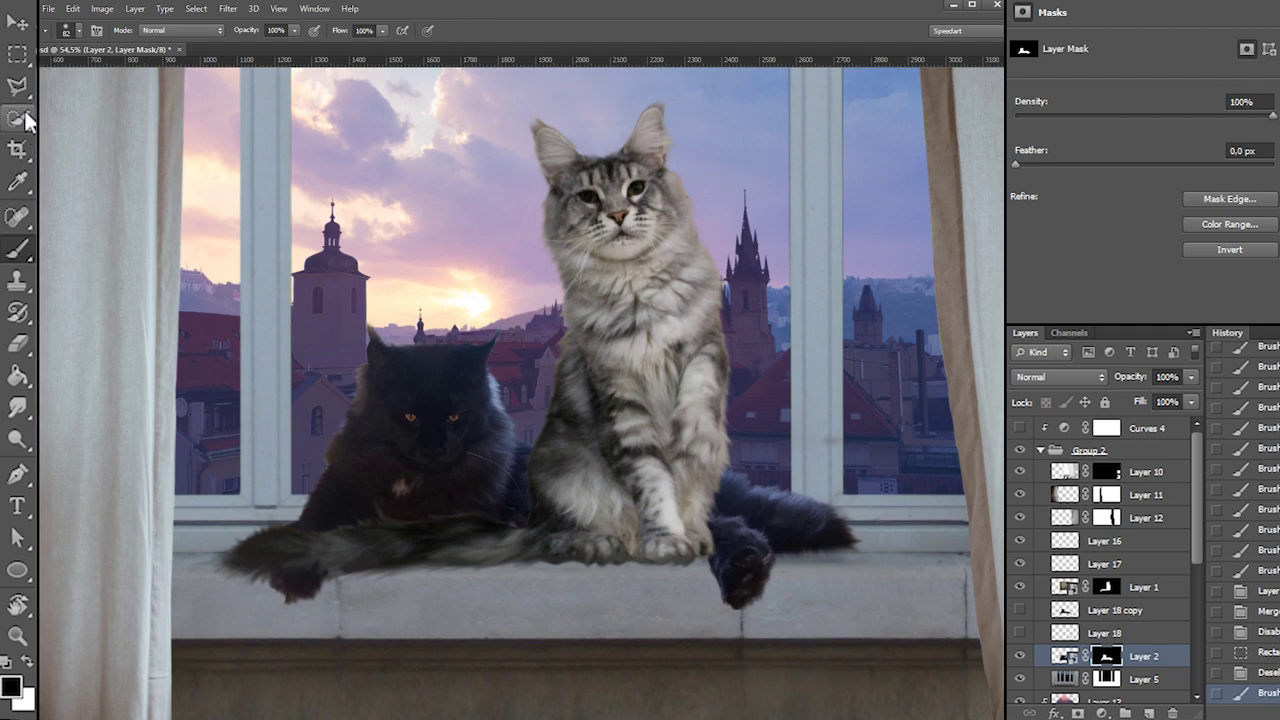
Paste the copied hind leg above Layer 2, place it at the knee, and rotate it about -40 degrees along the windowsill
left_click(17, 54)
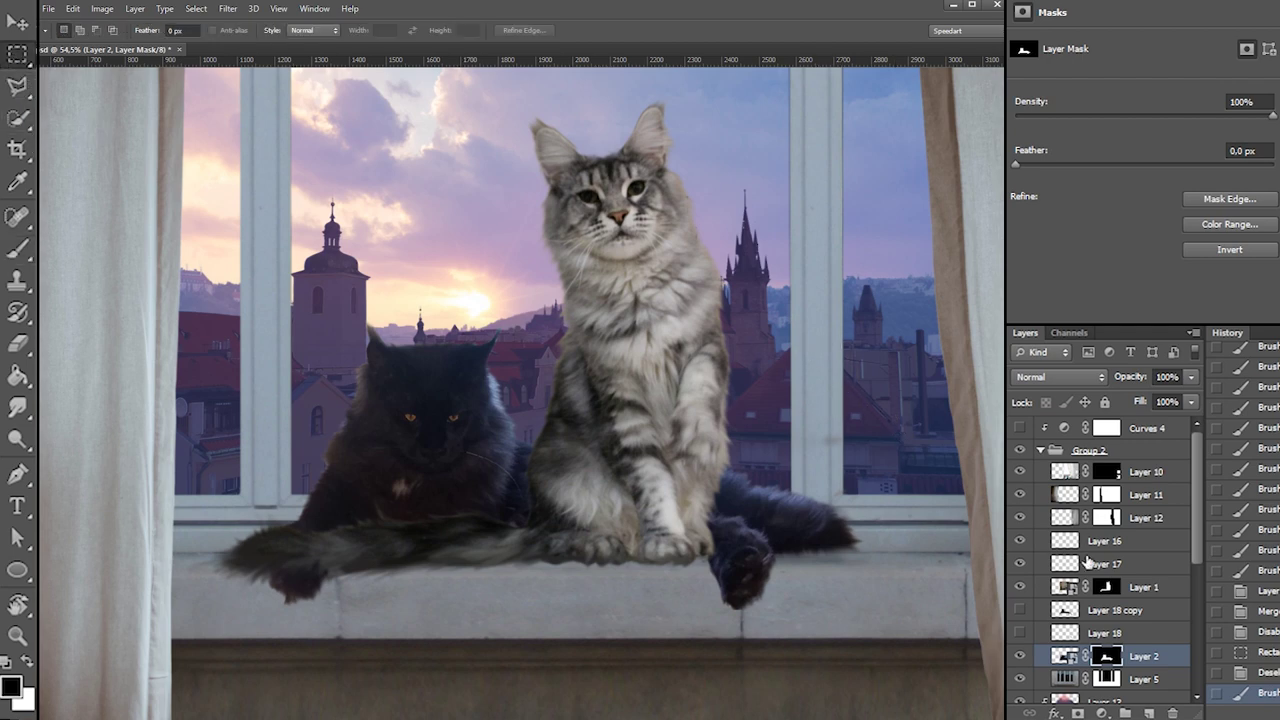
key("ctrl+v")
left_click_drag(468, 382, 856, 590)
right_click(841, 419)
left_click(900, 539)
left_click_drag(845, 540, 794, 325)
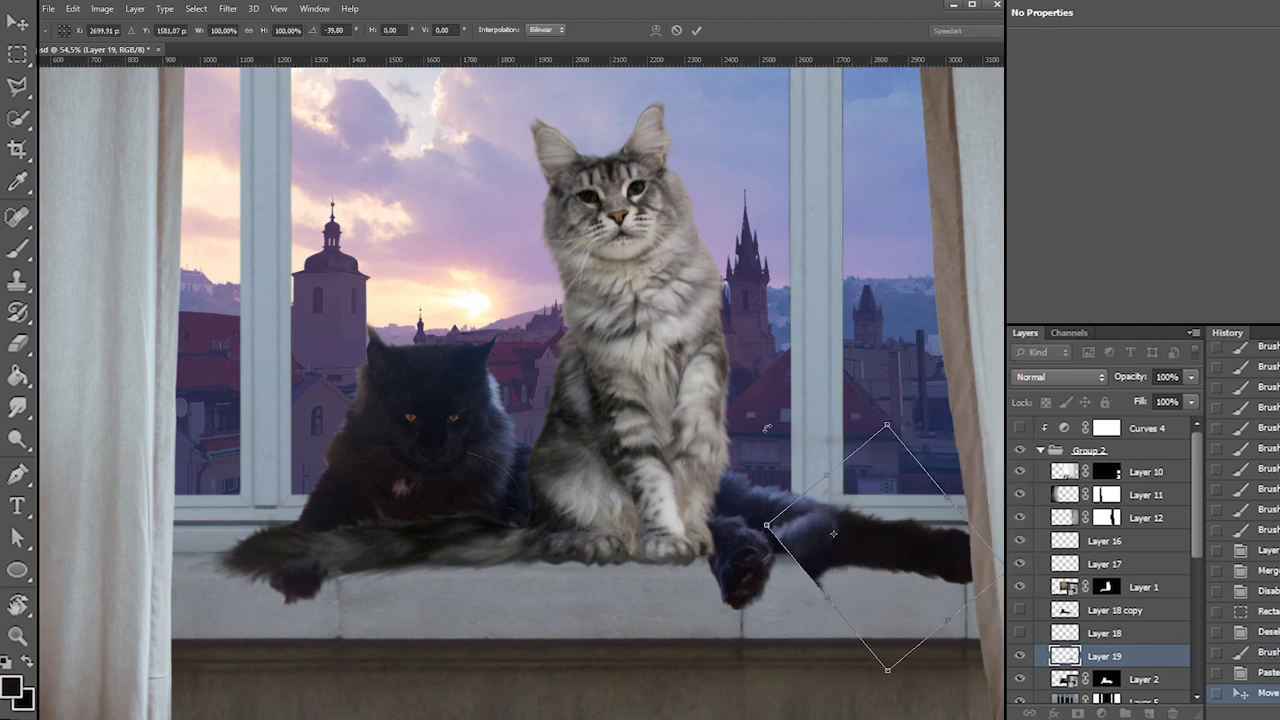
Warp the pasted hind leg so it follows the windowsill and joins the black cat's body, and apply the transformation
left_click(657, 30)
left_click_drag(771, 529, 771, 479)
left_click_drag(825, 609, 907, 538)
left_click_drag(967, 566, 955, 551)
key("Return")
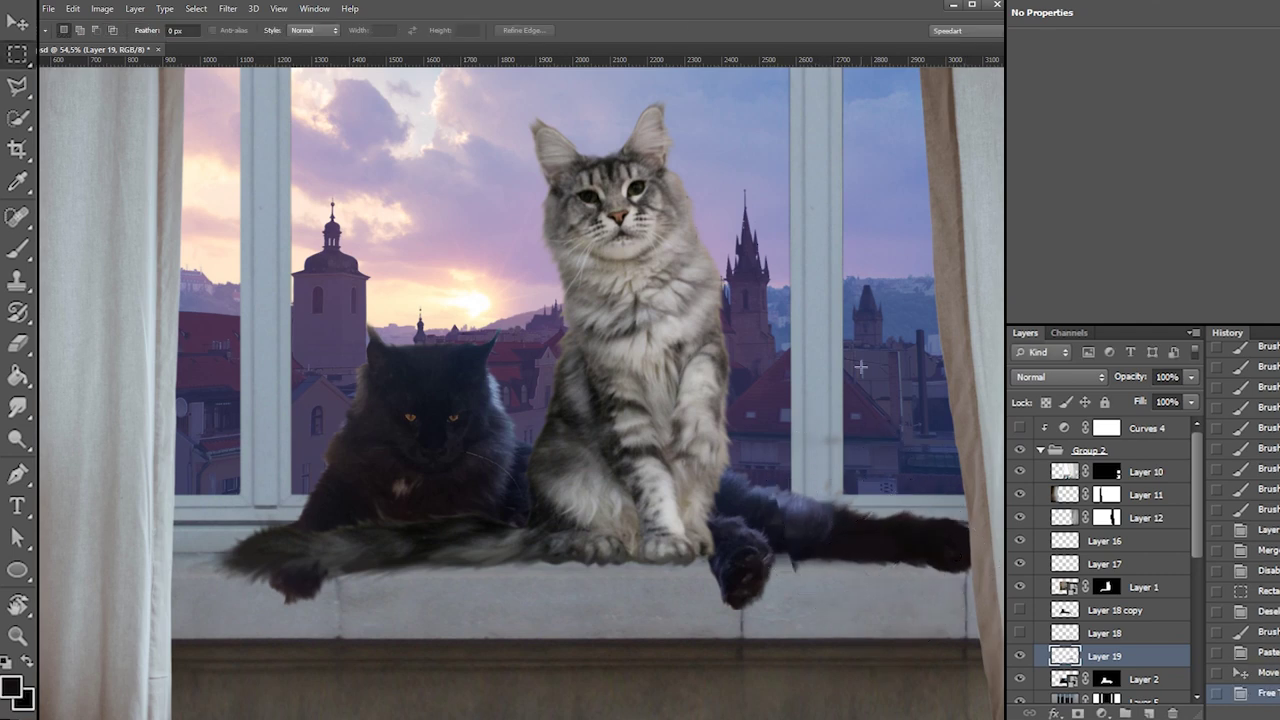
Erase the hard edges where the pasted leg meets the body, and move Layer 19 above the Layer 18 copy
key("e")
mouse_move(796, 562)
left_mouse_down()
mouse_move(786, 541)
mouse_move(818, 535)
mouse_move(765, 498)
left_mouse_up()
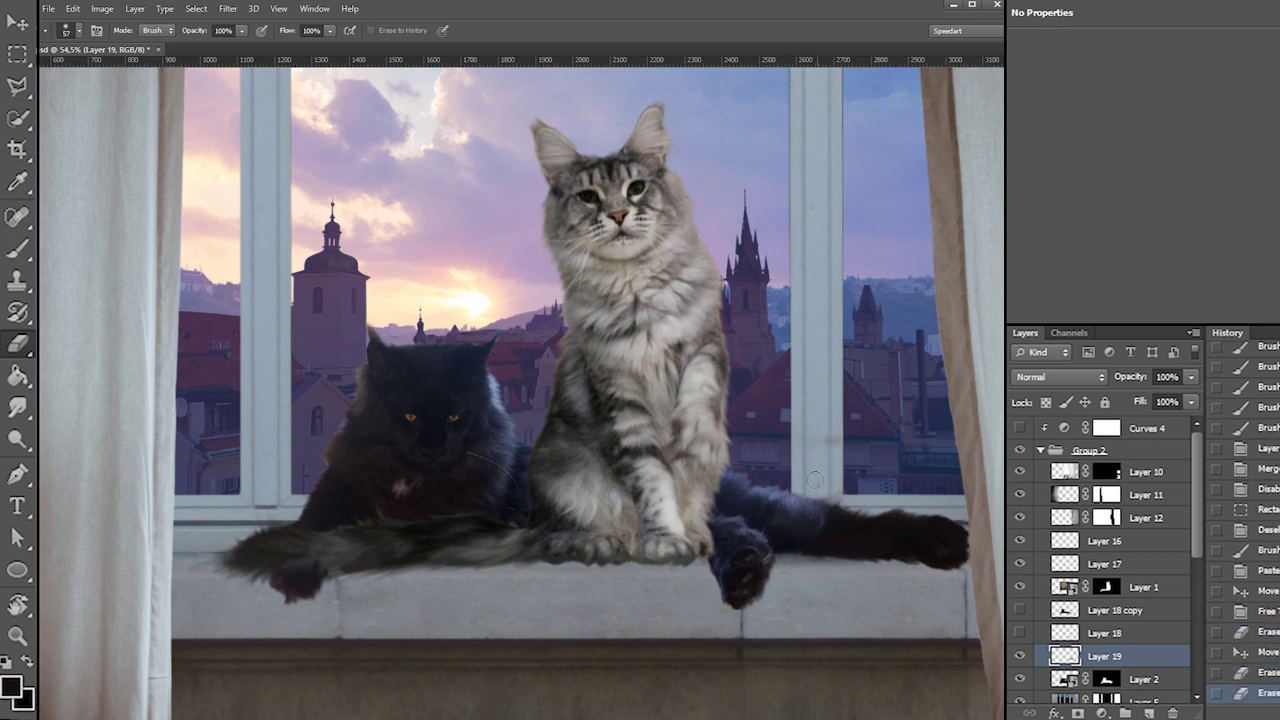
left_click(816, 481)
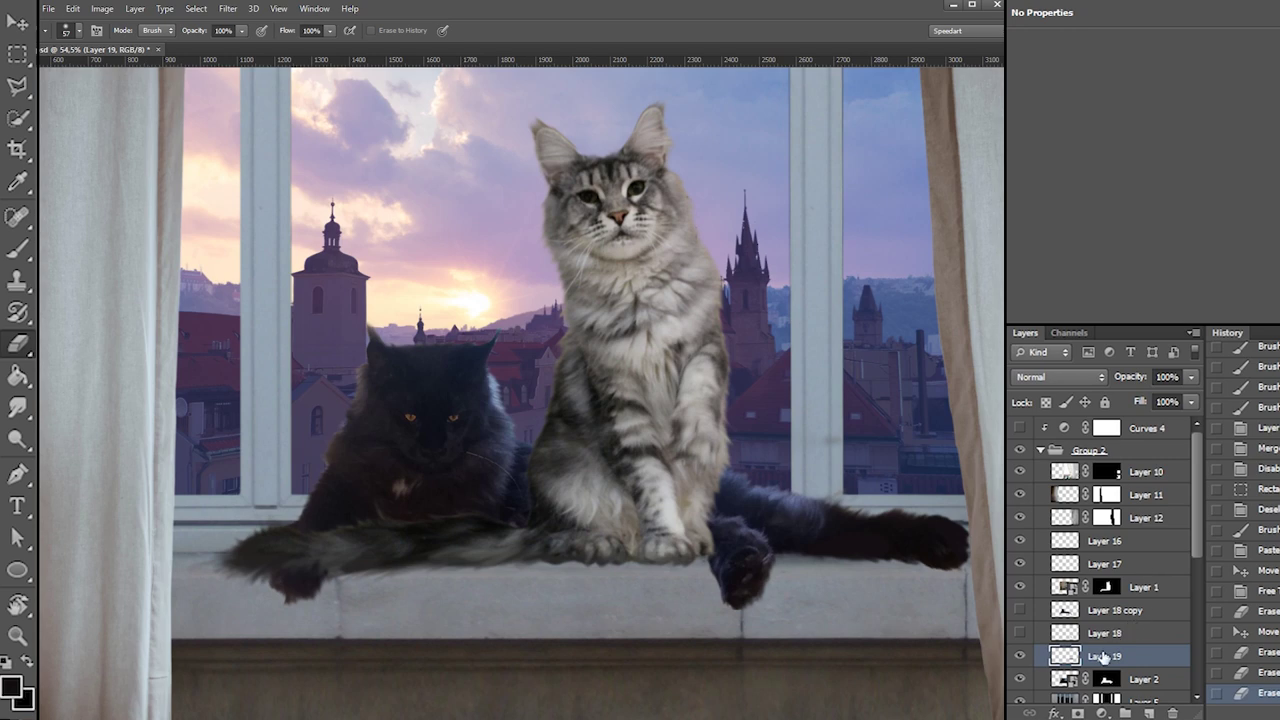
left_click_drag(1097, 656, 1098, 610)
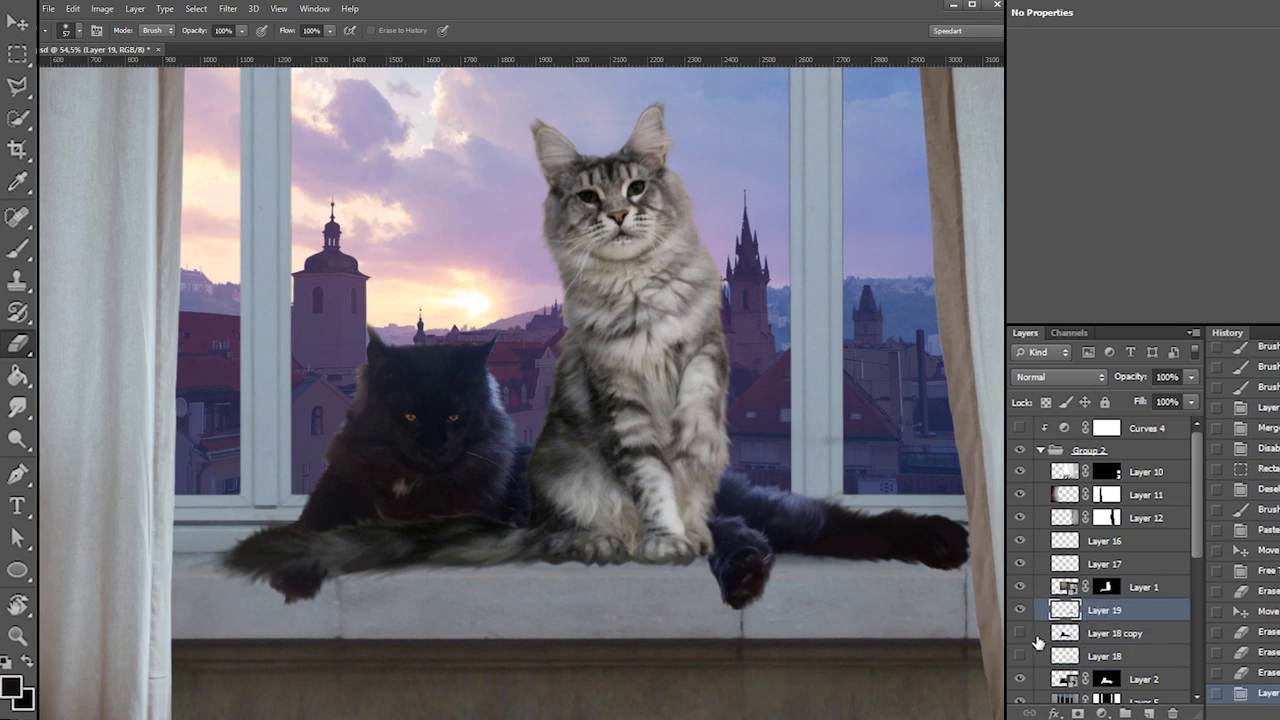
Delete the Layer 18 copy, checking the hidden Layer 18 beneath it
left_click(1063, 640)
left_click(1095, 656, "shift")
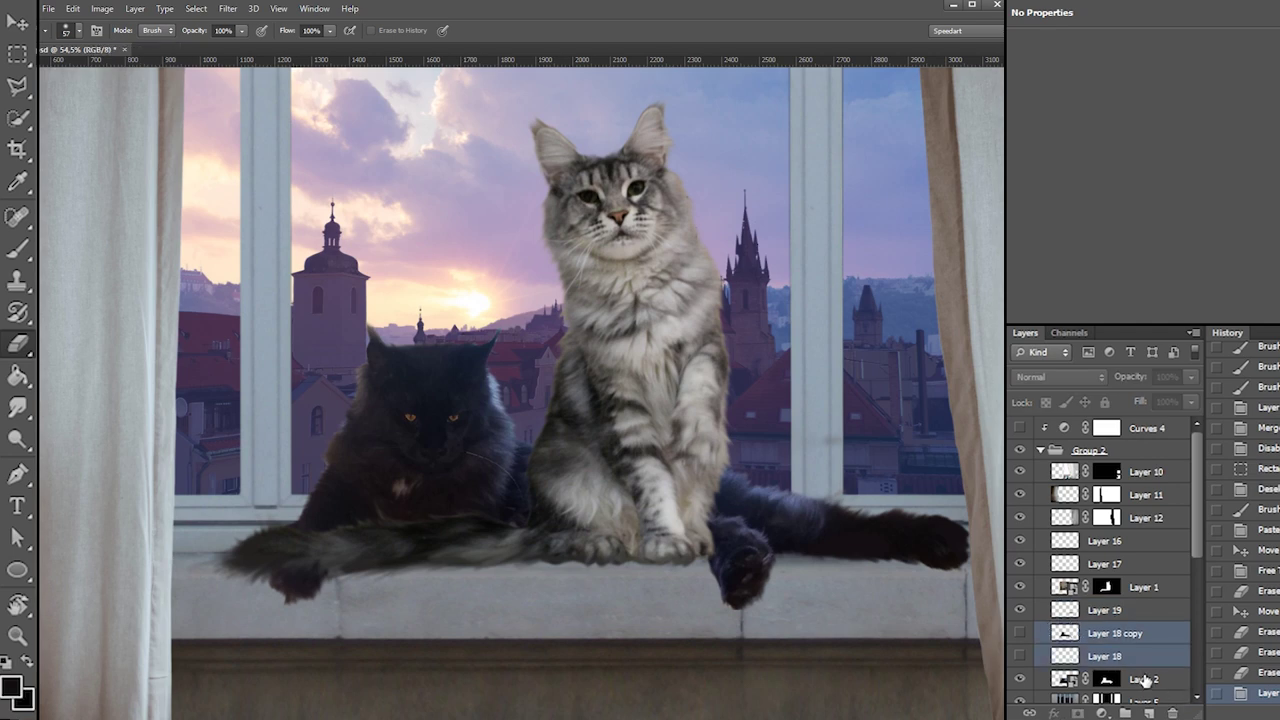
left_click(1022, 659)
left_click(1022, 659)
left_click(1116, 632)
left_click(1174, 713)
key("Return")
Group Layer 17, Layer 1, Layer 19, Layer 18 and Layer 2 in a new group above Layer 5
left_click(1135, 587)
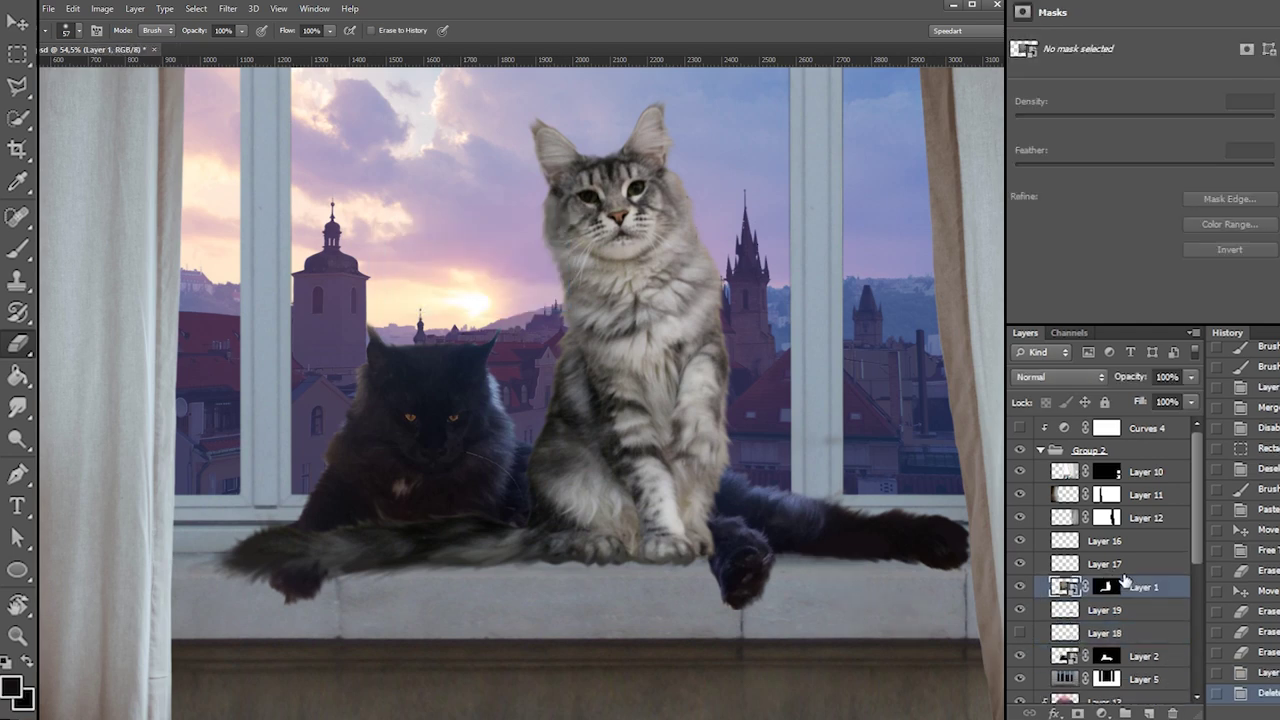
left_click(1022, 570)
left_click(1022, 570)
left_click(1090, 564)
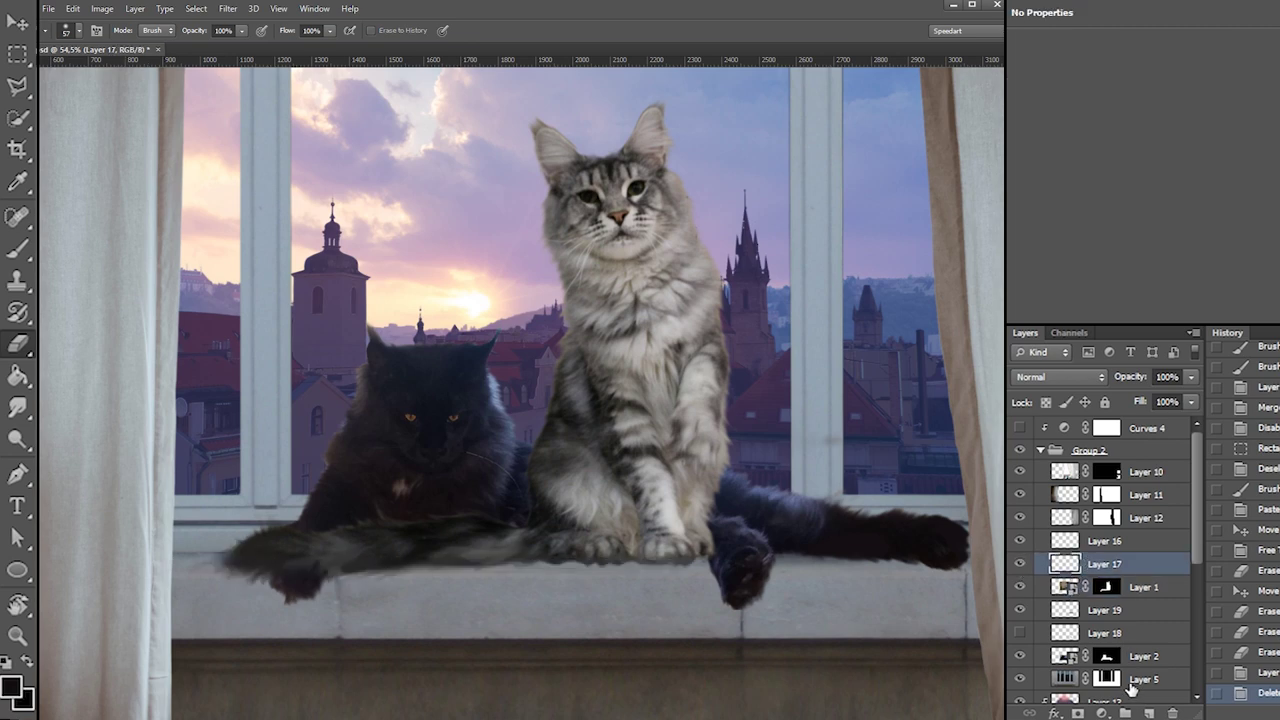
left_click(1124, 712)
left_click(1100, 586)
left_click(1104, 653, "shift")
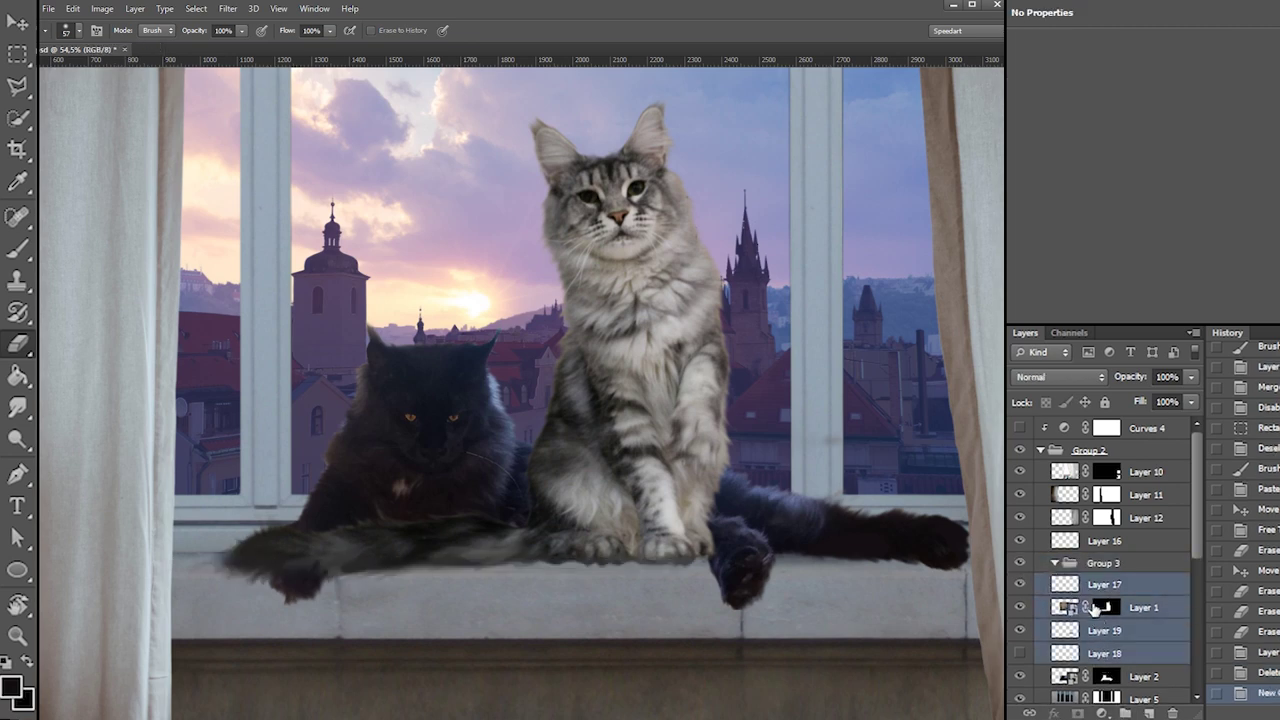
left_click_drag(1104, 648, 1066, 561)
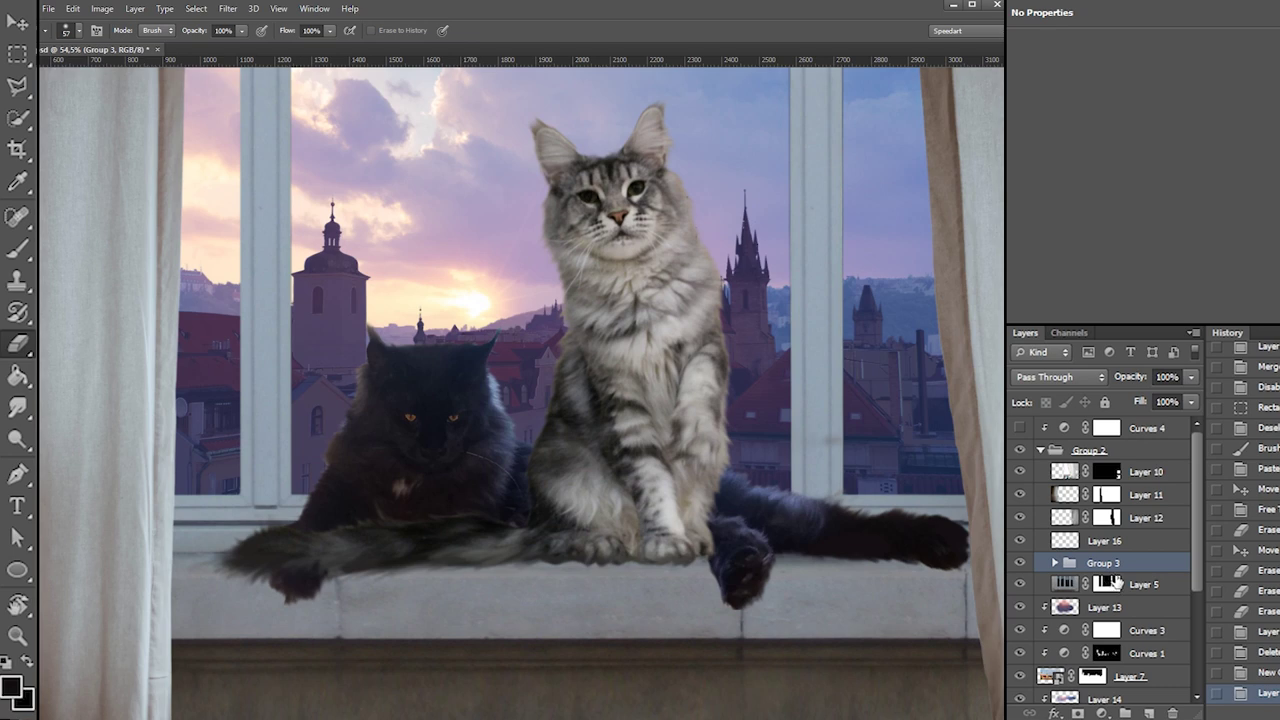
Add an empty layer clipped to Layer 1 inside Group 3, and reset the default black and white colours
left_click(1055, 564)
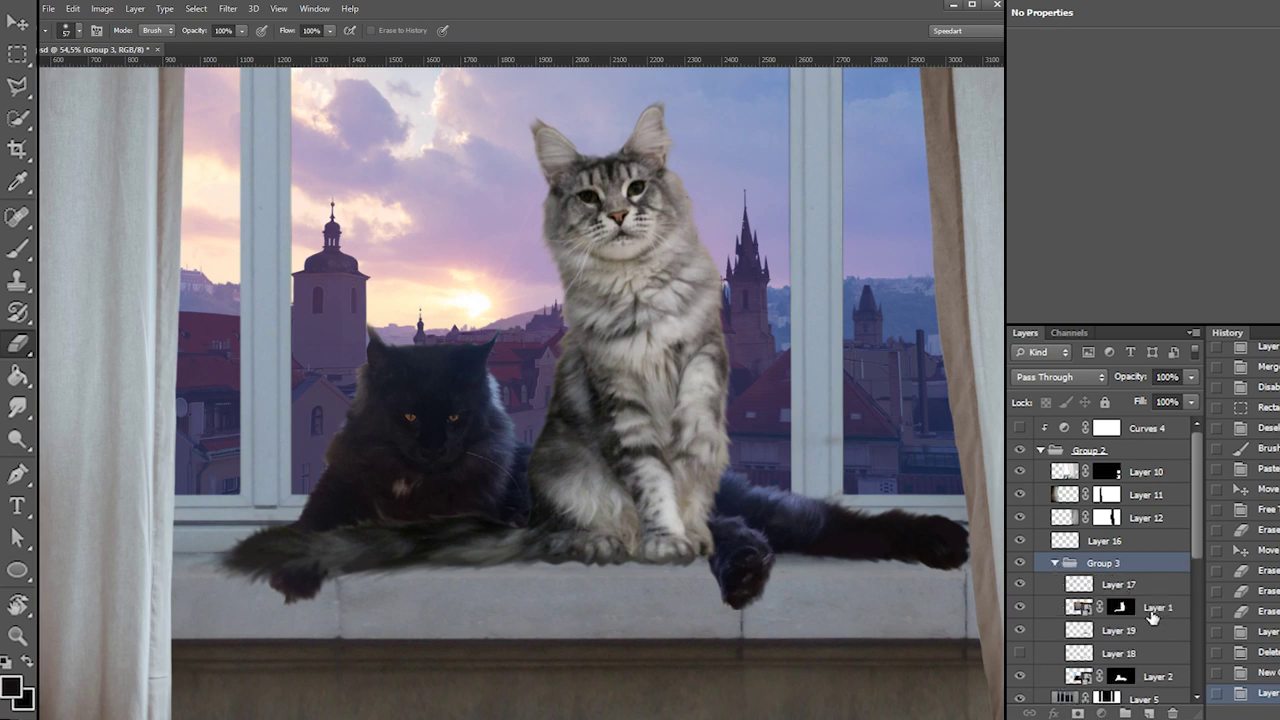
left_click(1152, 607)
left_click(1149, 713)
key("d")
right_click(419, 508)
left_click_drag(482, 536, 494, 536)
key("ctrl+z")
left_click_drag(349, 507, 500, 487)
key("ctrl+z")
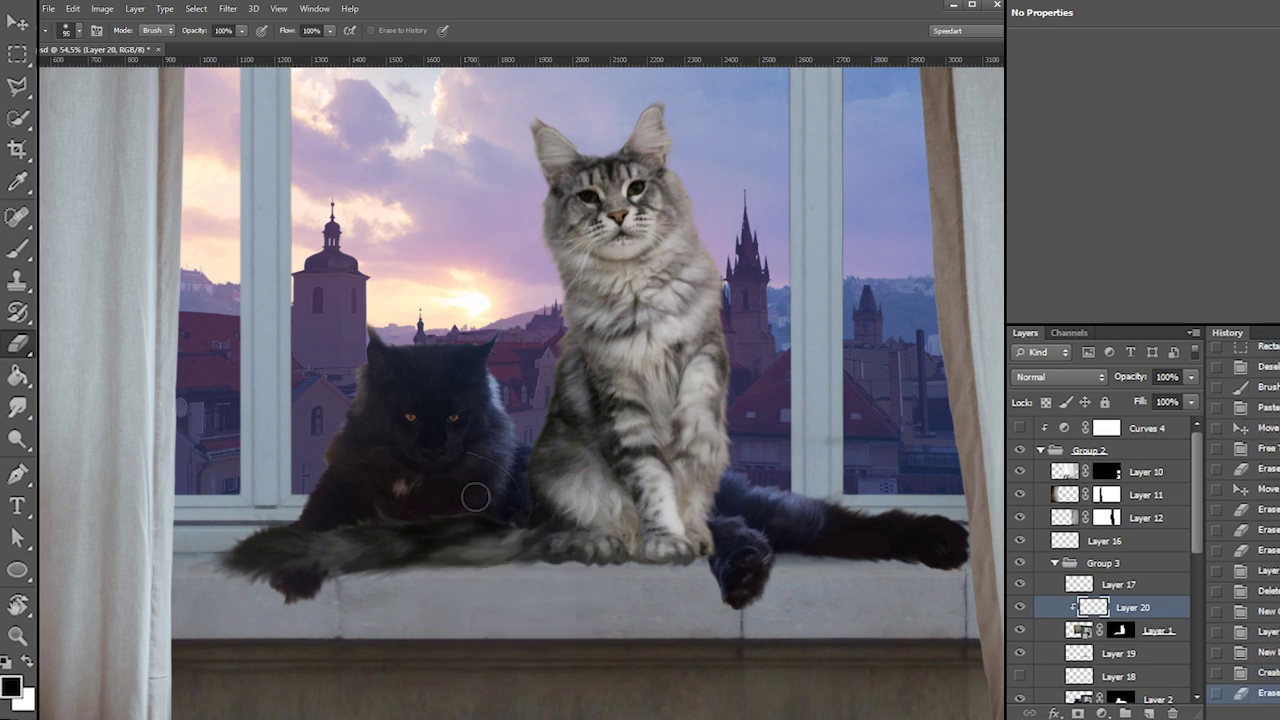
left_click(16, 56)
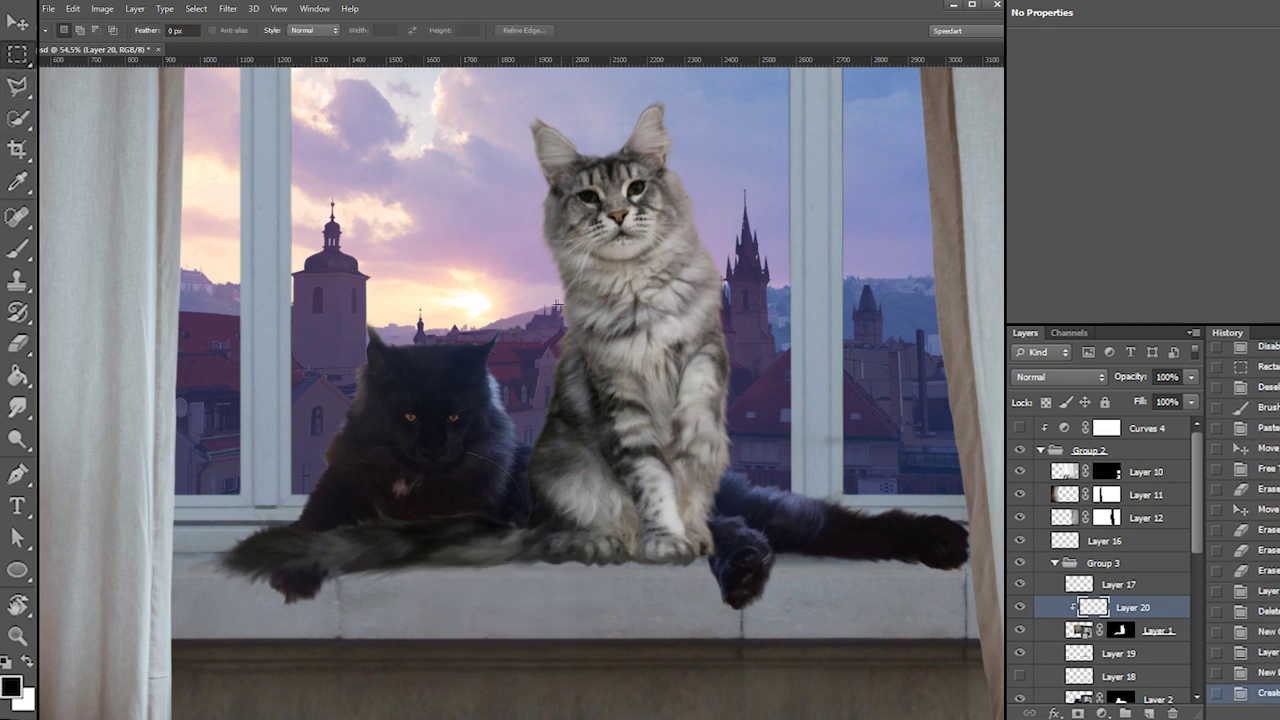
Paint soft black shading on the clipped layer over the grey cat's tail where it crosses the black cat
key("b")
left_click(1020, 631)
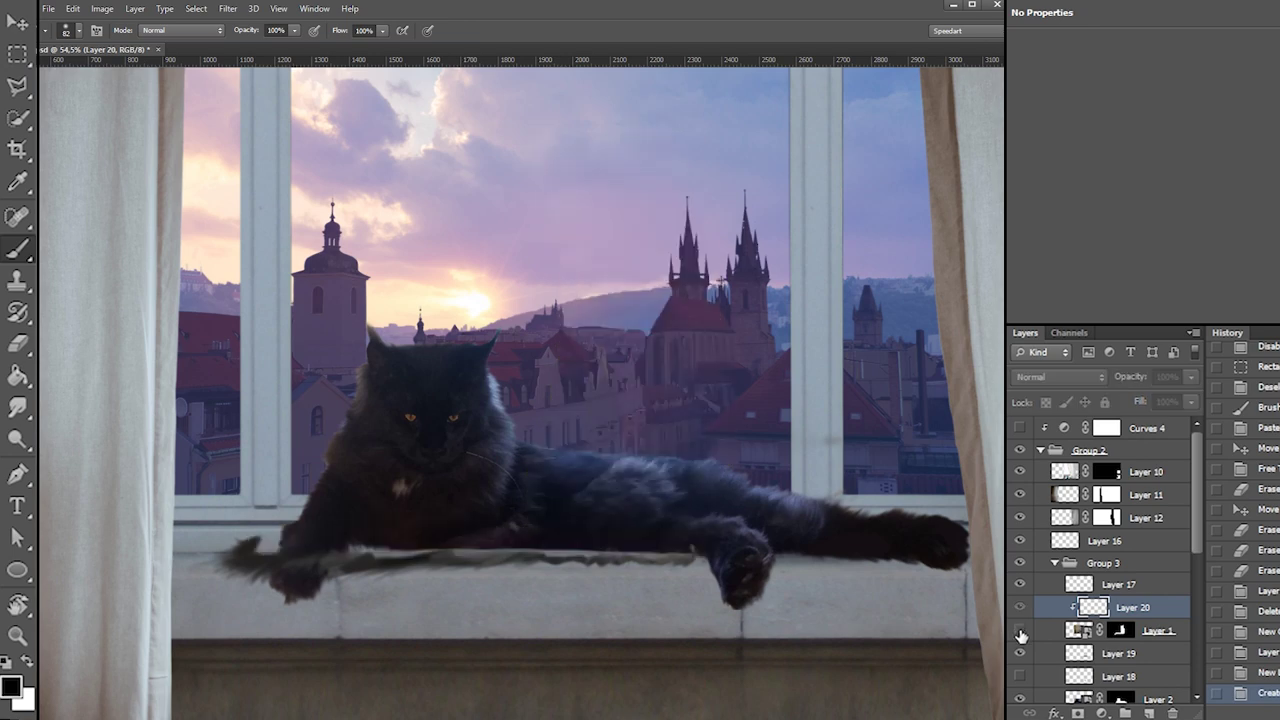
left_click(1019, 630)
left_click_drag(336, 524, 536, 499)
key("ctrl+z")
left_click_drag(402, 510, 444, 492)
mouse_move(309, 530)
left_mouse_down()
mouse_move(515, 503)
mouse_move(521, 521)
left_mouse_up()
Paint colours sampled from the black cat and the background along both edges of the grey cat's body, and collapse Group 3
left_click(464, 489, "alt")
left_click_drag(525, 430, 540, 382)
left_click_drag(548, 358, 550, 304)
left_click(729, 362, "alt")
left_click_drag(738, 340, 742, 476)
left_click(746, 432, "alt")
left_click_drag(738, 392, 743, 478)
key("ctrl+z")
left_click_drag(738, 411, 733, 350)
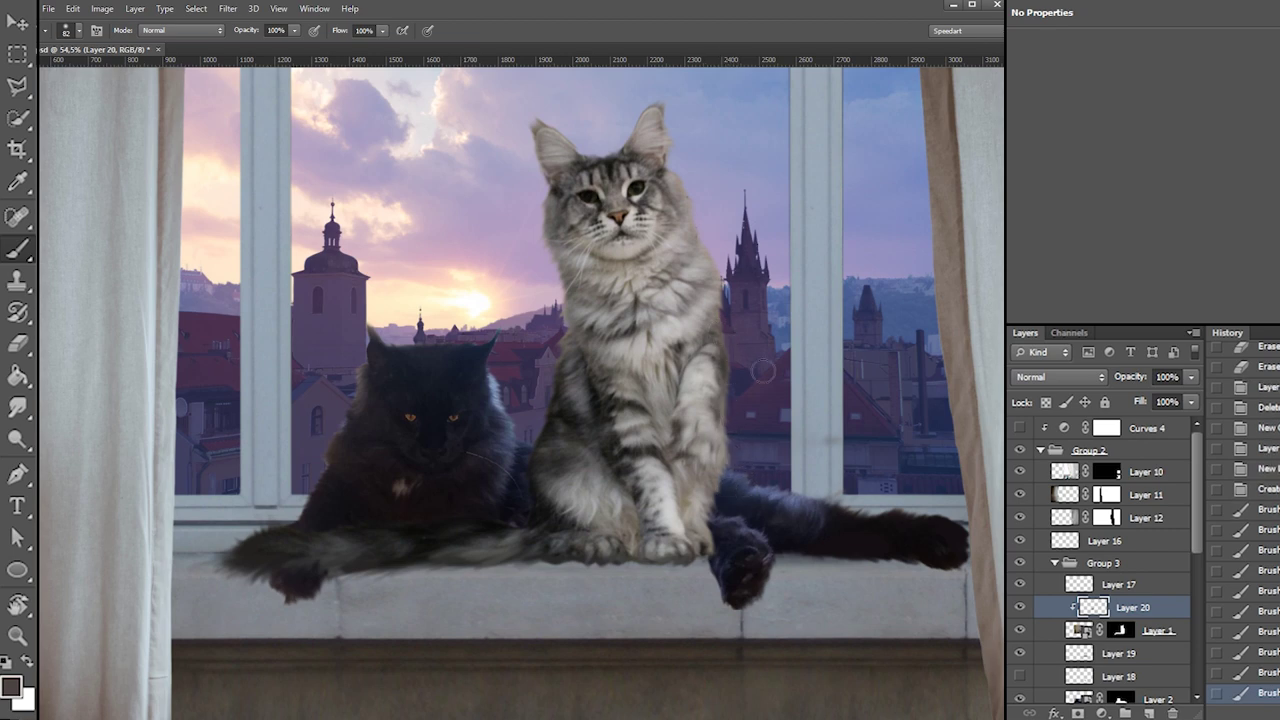
left_click(1055, 564)
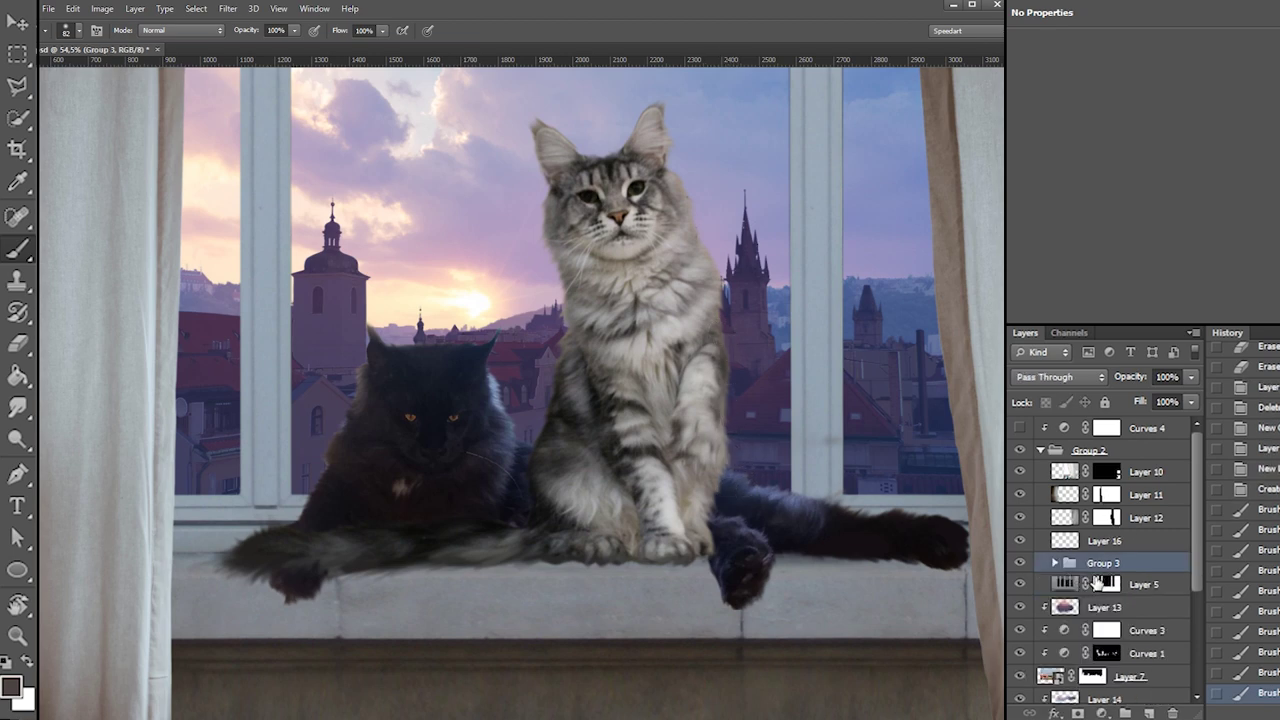
Try to paint a soft shadow around the tail tip directly on Layer 5 and erase its excess
left_click_drag(1130, 586, 1125, 713)
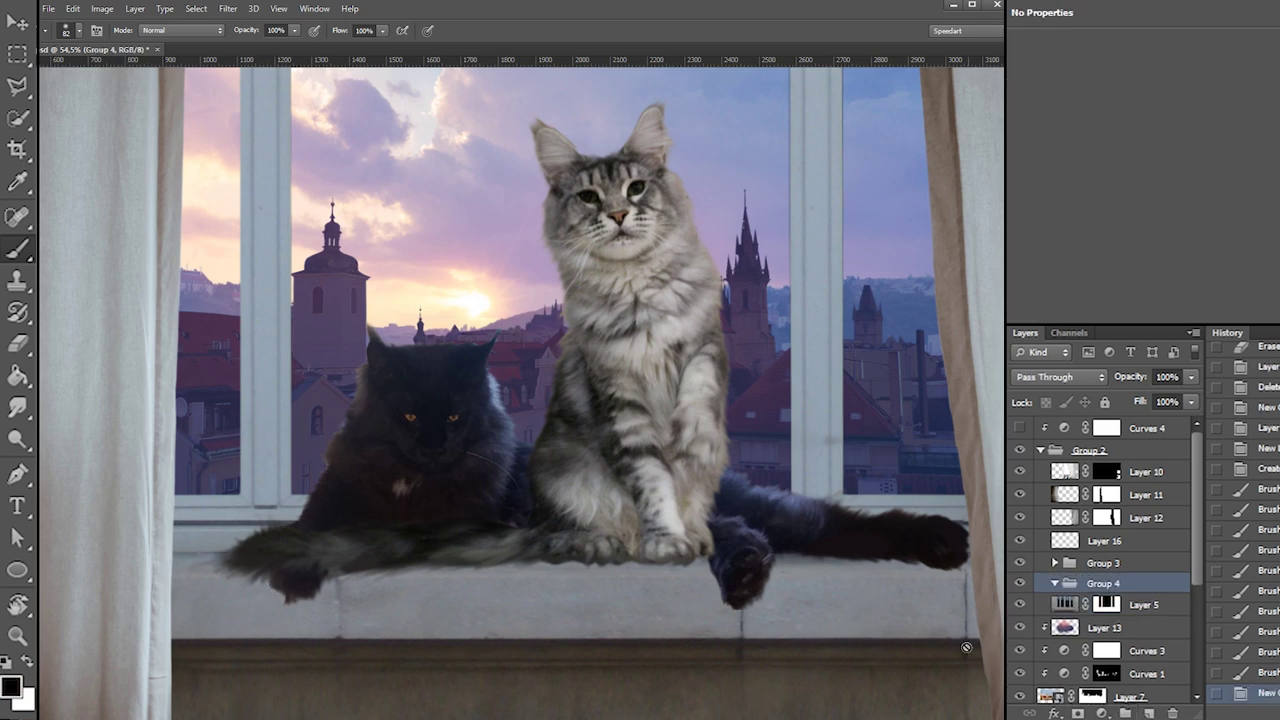
key("ctrl+z")
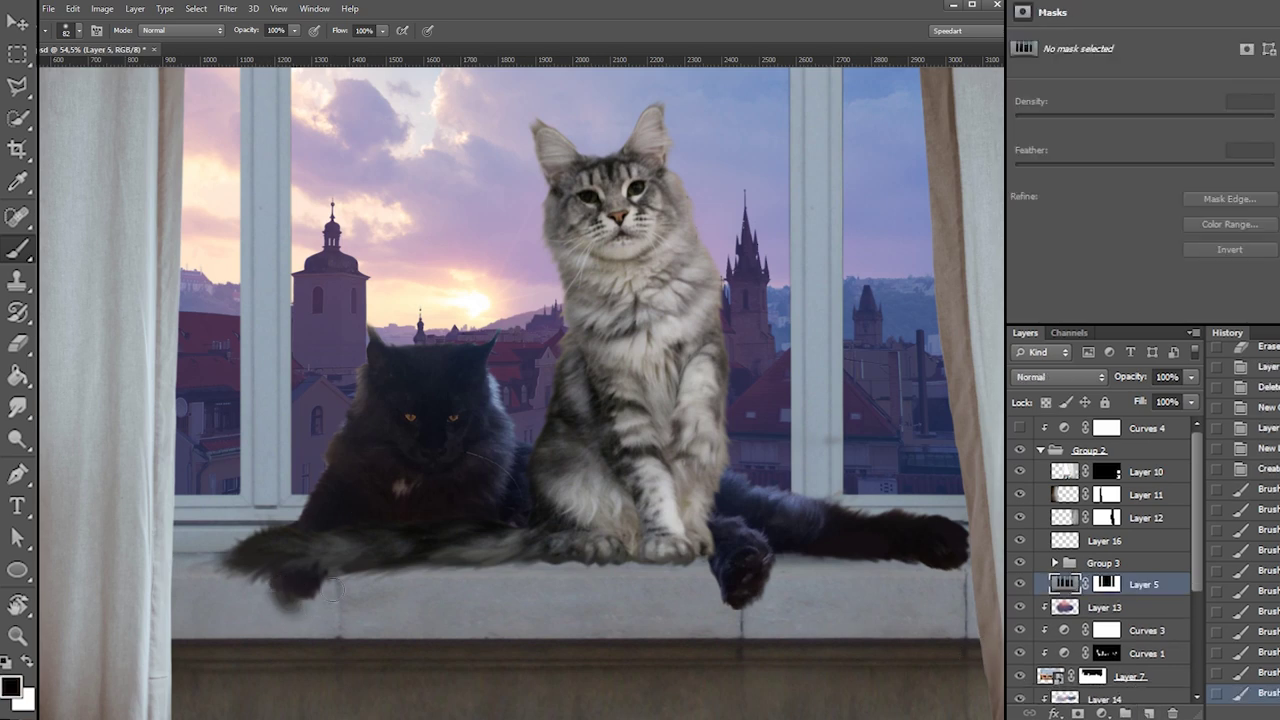
right_click(315, 572)
type("32")
key("Return")
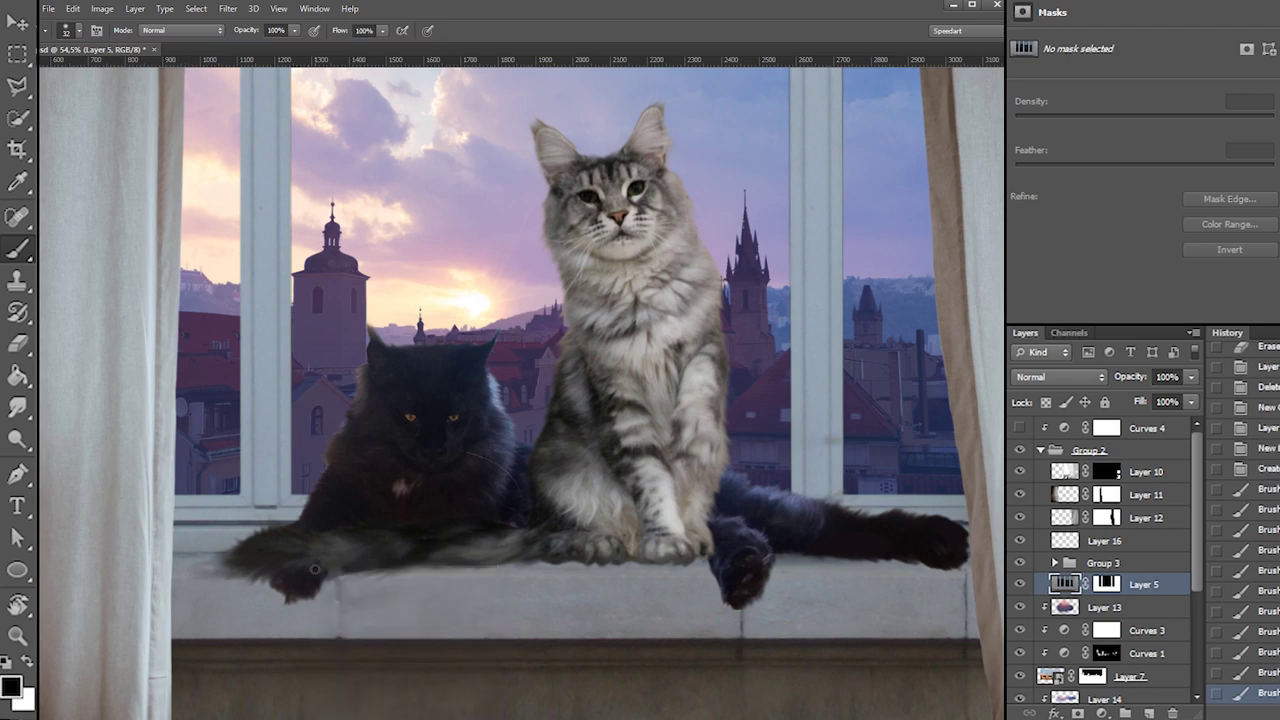
right_click(241, 549)
left_click_drag(274, 577, 285, 577)
left_click_drag(207, 562, 300, 562)
left_click_drag(192, 567, 300, 562)
left_click_drag(193, 567, 313, 560)
key("e")
right_click(230, 518)
left_click_drag(230, 545, 176, 573)
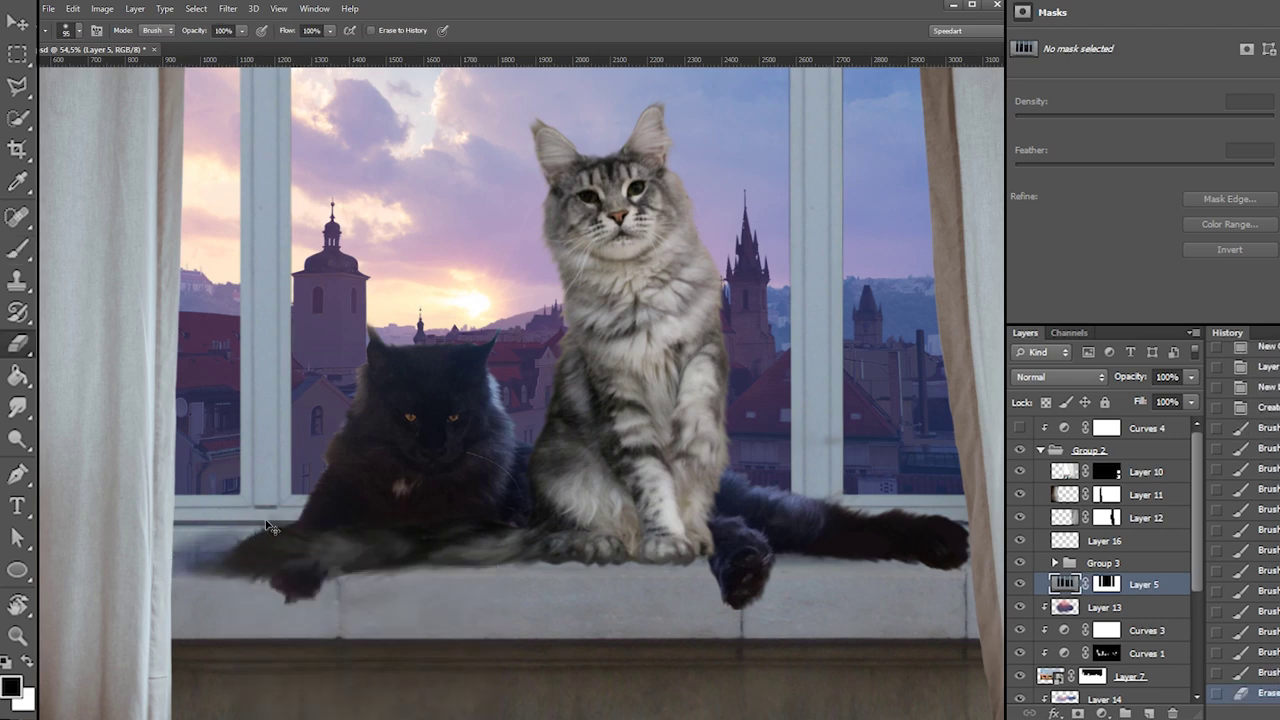
Step back through the history to a Layer 20 brush state, removing the shadow strokes from Layer 5
left_click(1266, 673)
left_click(1268, 632)
left_click(1271, 591)
left_click(1274, 571)
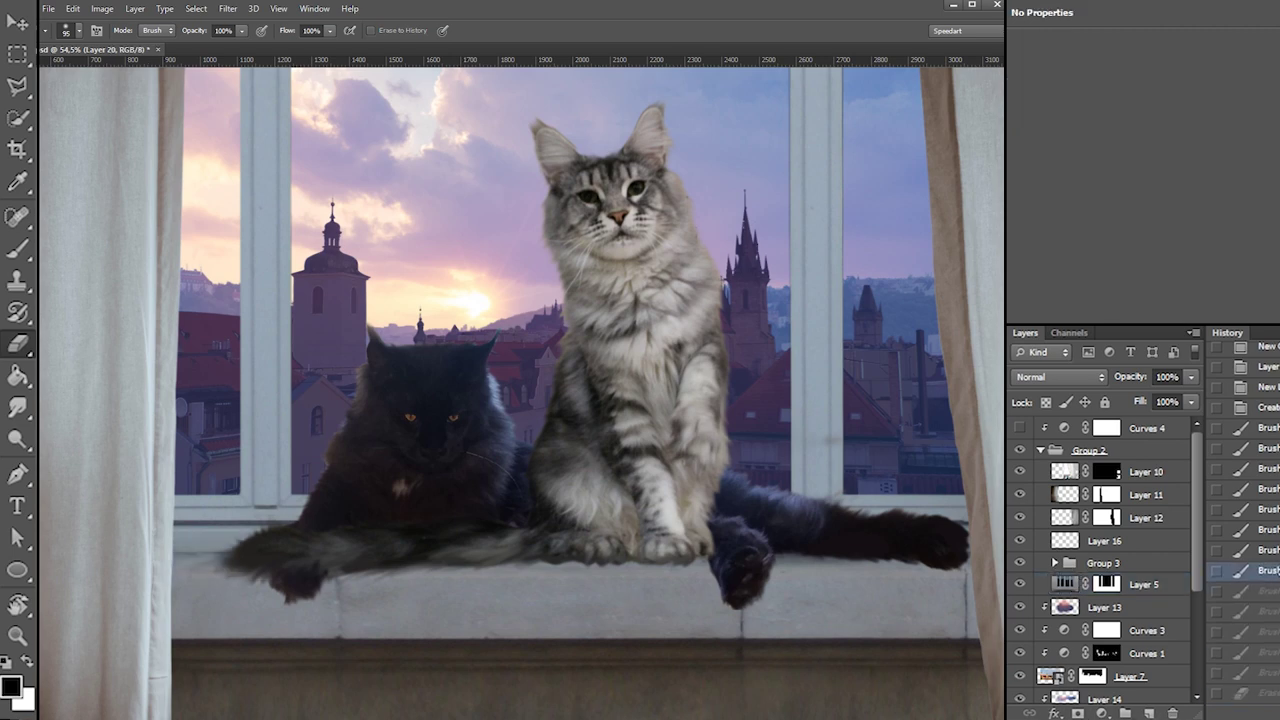
left_click(1270, 591)
left_click(1272, 612)
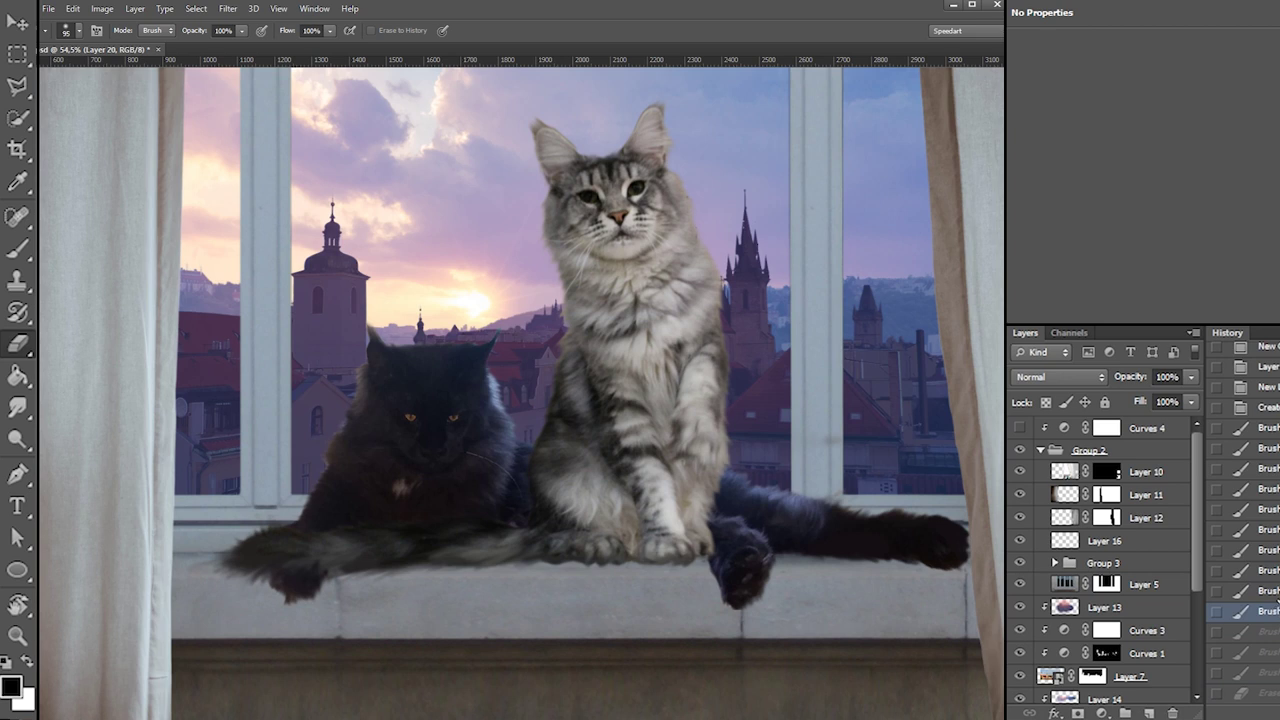
left_click(1270, 591)
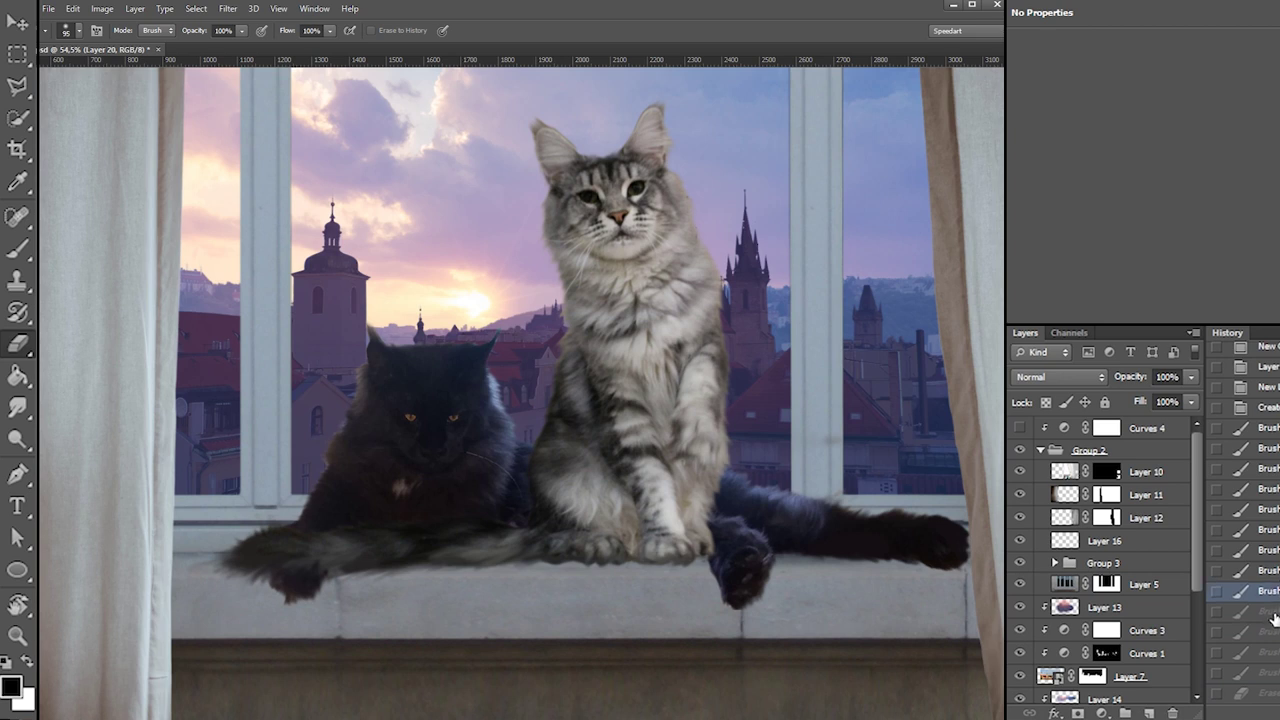
Add a layer between Group 3 and Layer 5, and paint a soft black shadow under the tail, trimming it with the eraser
left_click(1163, 590)
left_click(1150, 712)
key("b")
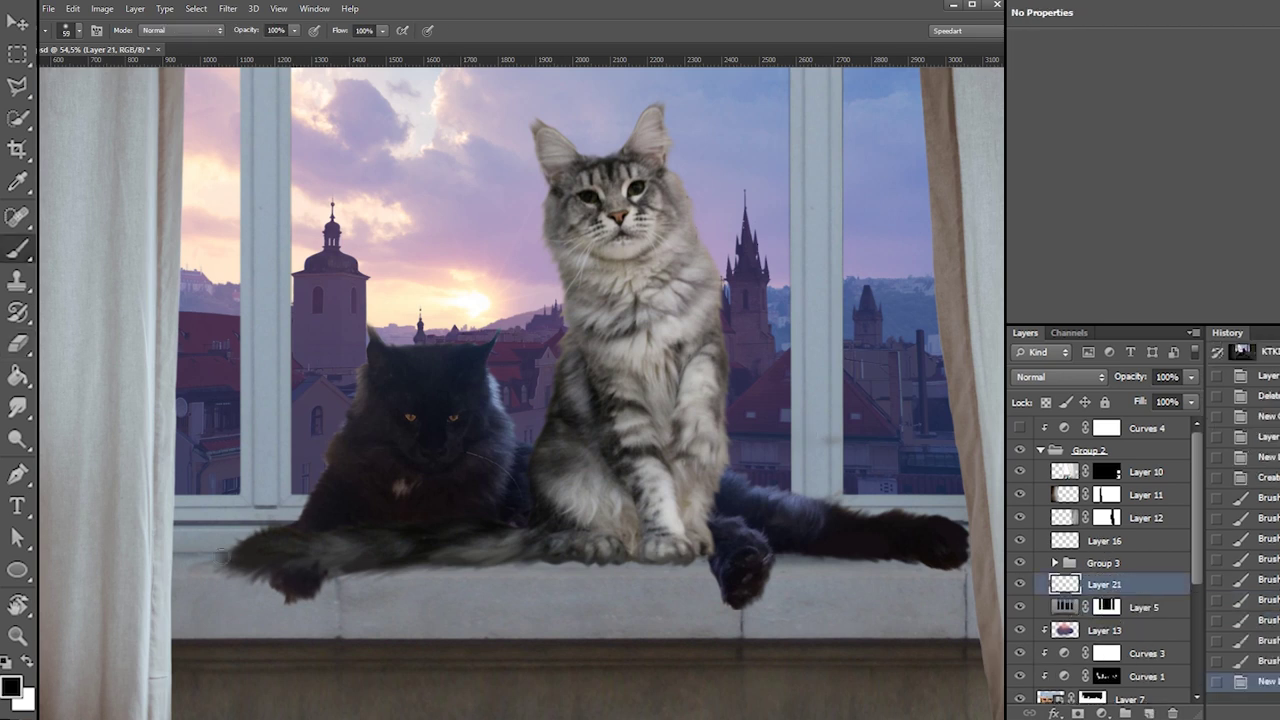
mouse_move(180, 563)
left_mouse_down()
mouse_move(229, 553)
mouse_move(307, 571)
mouse_move(278, 646)
mouse_move(298, 567)
mouse_move(262, 571)
mouse_move(241, 549)
mouse_move(222, 562)
left_mouse_up()
key("ctrl+z")
key("ctrl+z")
key("e")
key("ctrl+z")
mouse_move(196, 560)
left_mouse_down()
mouse_move(252, 534)
mouse_move(287, 539)
mouse_move(240, 560)
left_mouse_up()
mouse_move(200, 577)
left_mouse_down()
mouse_move(326, 561)
mouse_move(290, 580)
mouse_move(508, 567)
left_mouse_up()
Extend the soft shadow along the windowsill under the grey cat and the black cat's stretched hind leg, erasing the excess
key("b")
key("ctrl+z")
left_click_drag(366, 568, 726, 558)
left_click_drag(540, 568, 712, 562)
key("e")
mouse_move(426, 566)
left_mouse_down()
mouse_move(600, 569)
mouse_move(652, 587)
left_mouse_up()
key("ctrl+z")
mouse_move(490, 586)
left_mouse_down()
mouse_move(919, 557)
mouse_move(807, 554)
mouse_move(890, 552)
left_mouse_up()
key("b")
mouse_move(967, 549)
left_mouse_down()
mouse_move(782, 548)
mouse_move(910, 549)
mouse_move(888, 553)
left_mouse_up()
key("e")
Lower the shadow layer's opacity to 43% and merge it with a new empty layer
left_click(1191, 377)
left_click_drag(1195, 396, 1140, 386)
key("b")
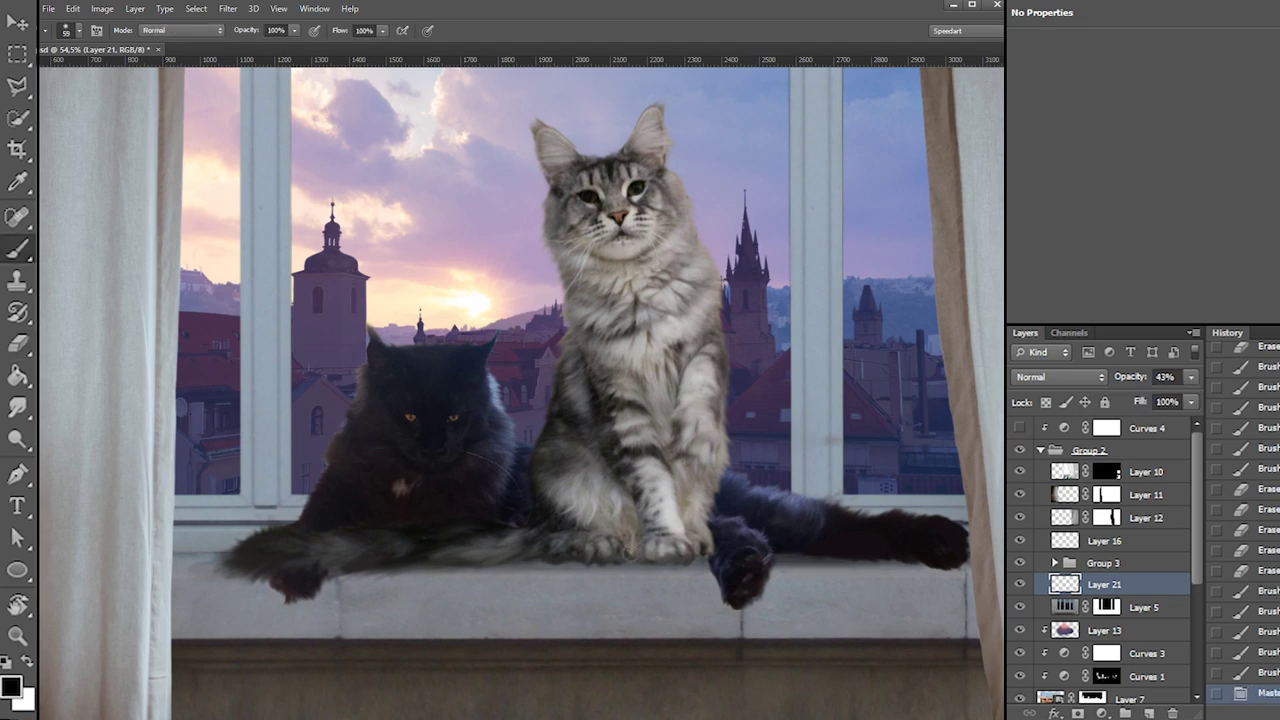
left_click(1149, 713)
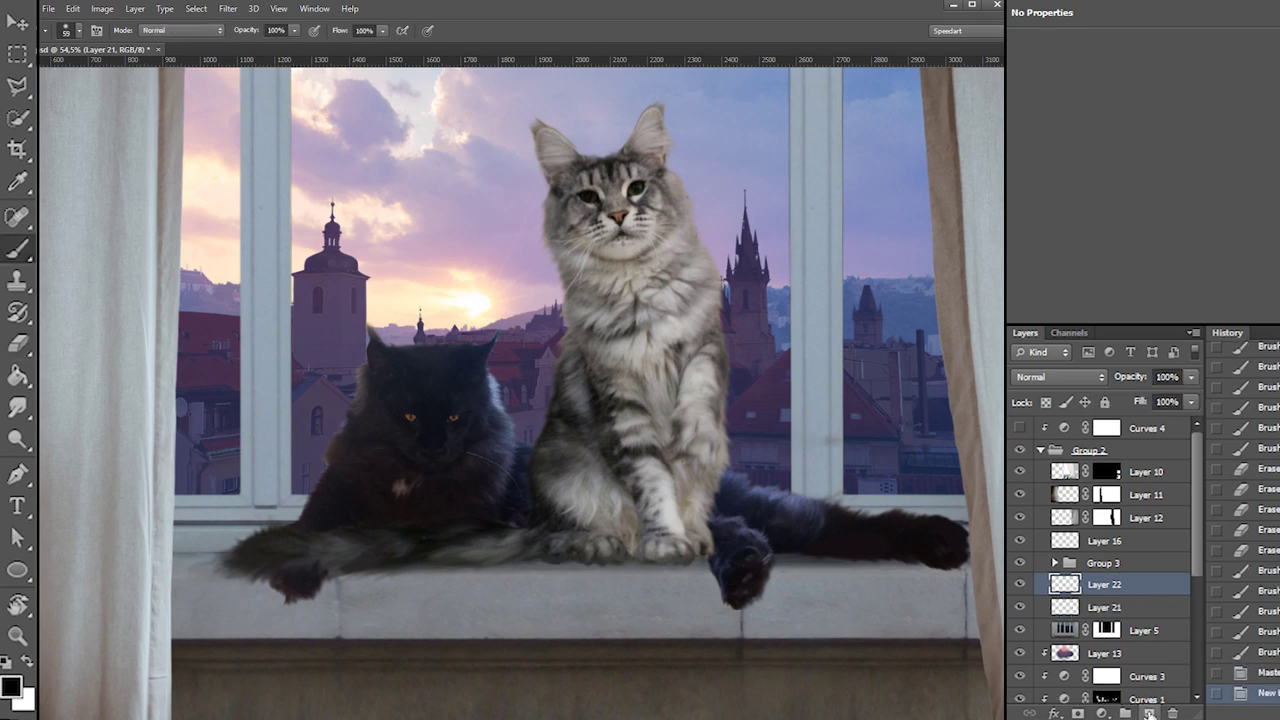
left_click(1123, 604, "ctrl")
right_click(1106, 589)
left_click(1165, 311)
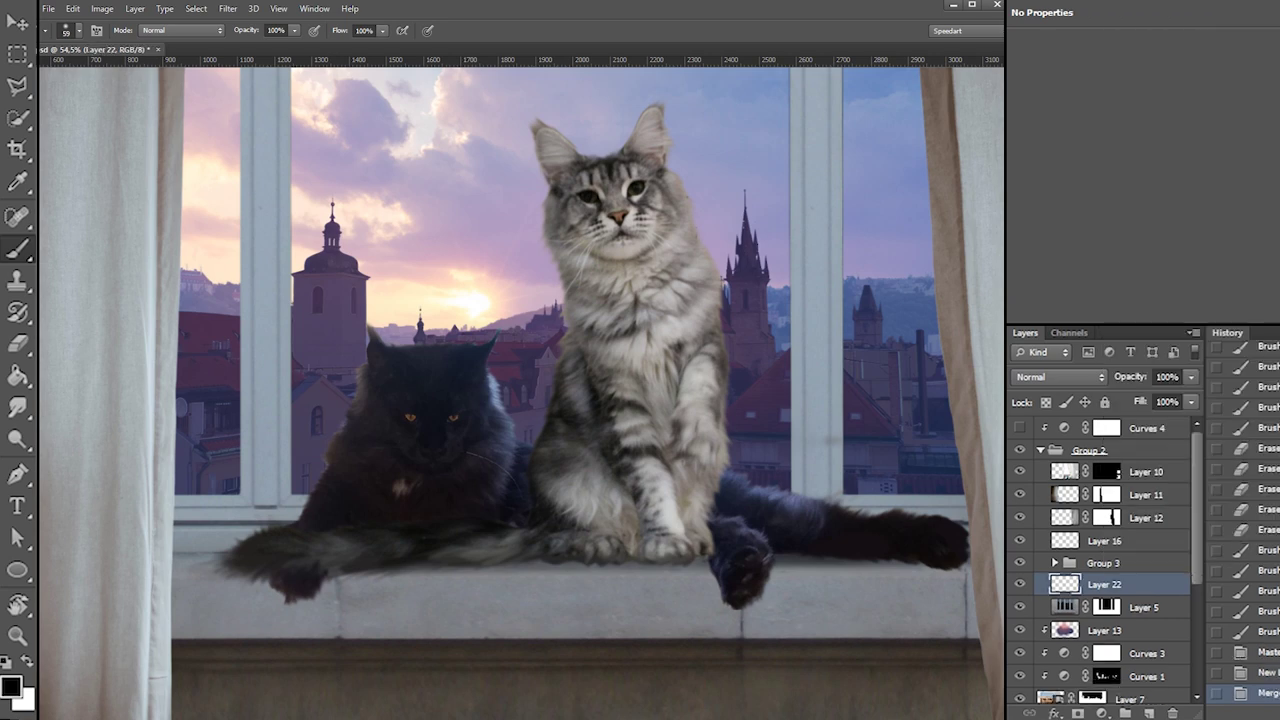
Paint darker contact shadows with a small brush under the grey cat's paws and the black cat's hind leg
right_click(662, 478)
left_click_drag(657, 505, 650, 502)
mouse_move(555, 560)
left_mouse_down()
mouse_move(638, 551)
mouse_move(592, 563)
mouse_move(616, 561)
mouse_move(604, 560)
left_mouse_up()
key("ctrl+z")
right_click(623, 522)
left_click_drag(702, 550, 692, 557)
left_click_drag(584, 561, 664, 563)
mouse_move(493, 553)
left_mouse_down()
mouse_move(578, 557)
mouse_move(540, 562)
left_mouse_up()
key("ctrl+z")
mouse_move(622, 548)
left_mouse_down()
mouse_move(775, 558)
mouse_move(705, 561)
left_mouse_up()
key("ctrl+z")
left_click_drag(809, 553, 778, 555)
left_click_drag(778, 555, 847, 562)
left_click(816, 558)
Paint a soft shadow around the black cat's hanging hind paw with a 125 px brush, and erase the excess at 156 px
right_click(770, 528)
left_click(724, 583)
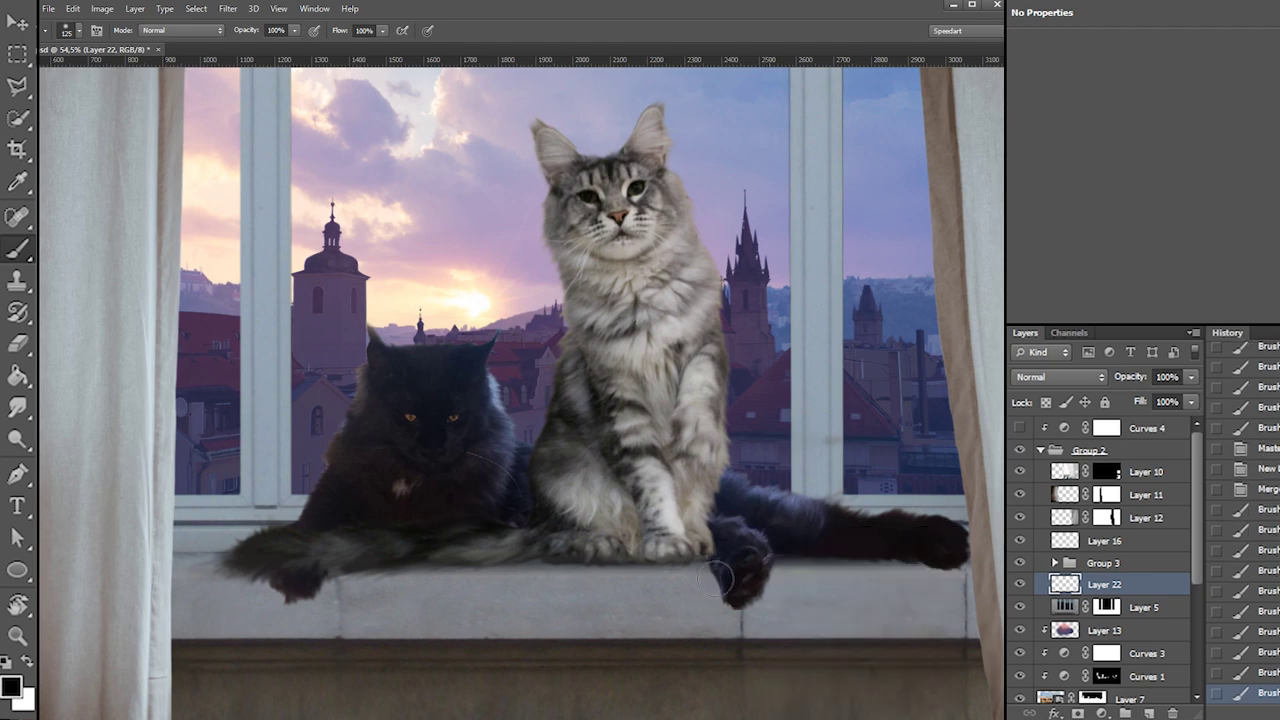
key("ctrl+z")
left_click_drag(725, 588, 743, 618)
left_click_drag(743, 605, 741, 630)
left_click_drag(718, 587, 738, 616)
mouse_move(735, 622)
left_mouse_down()
mouse_move(724, 600)
mouse_move(706, 650)
left_mouse_up()
key("e")
right_click(772, 558)
mouse_move(706, 580)
left_mouse_down()
mouse_move(747, 677)
mouse_move(766, 618)
left_mouse_up()
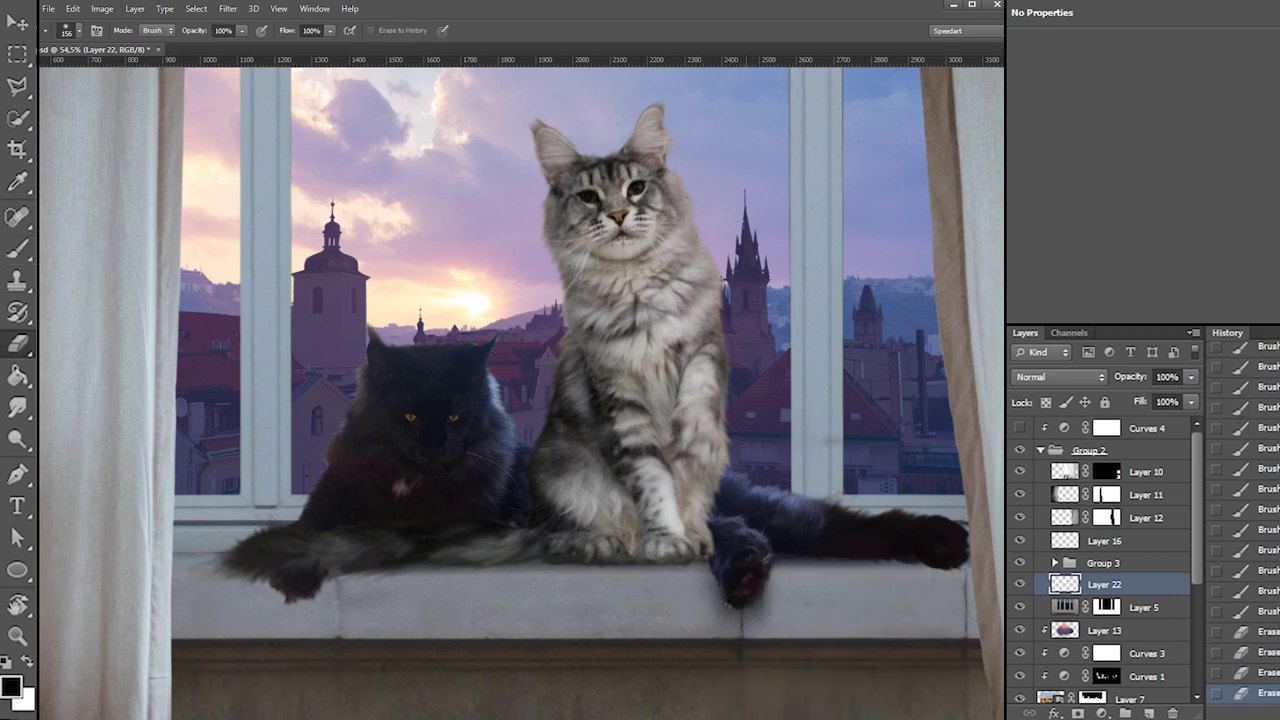
Paint a shadow around the black cat's front paw below the tail with a harder brush, and soften it with the eraser
key("b")
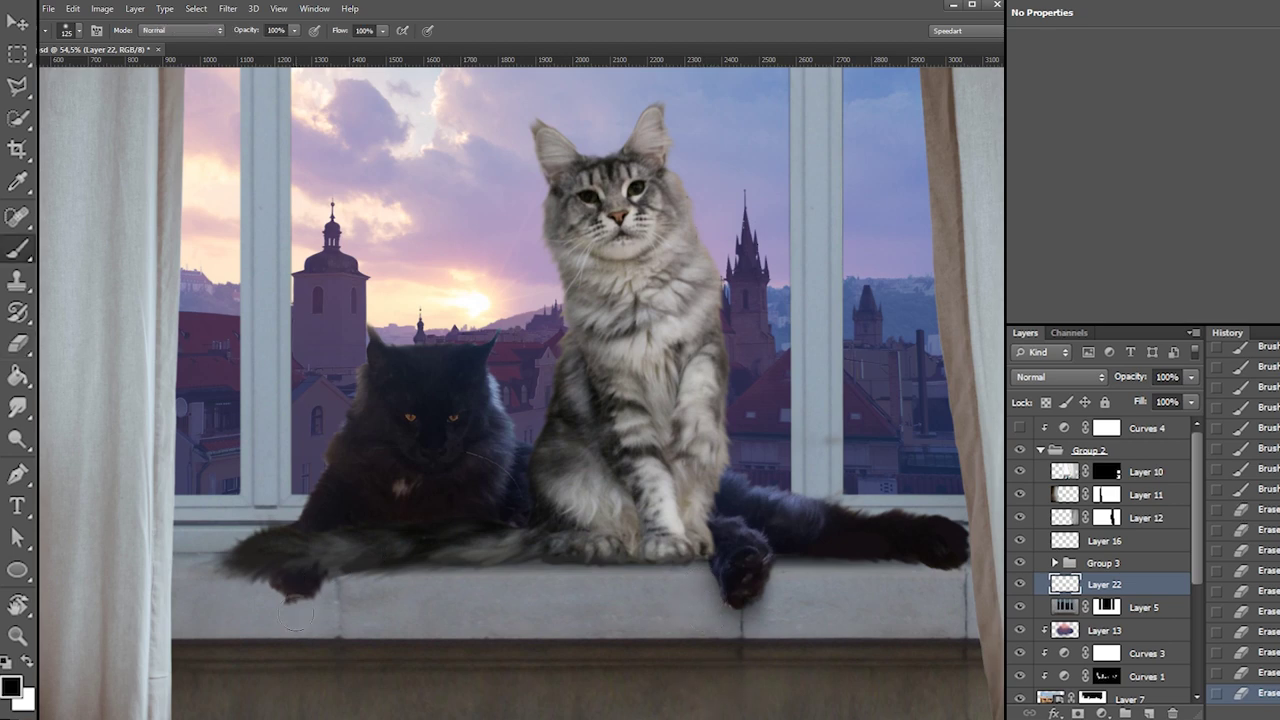
right_click(300, 560)
left_click(351, 621)
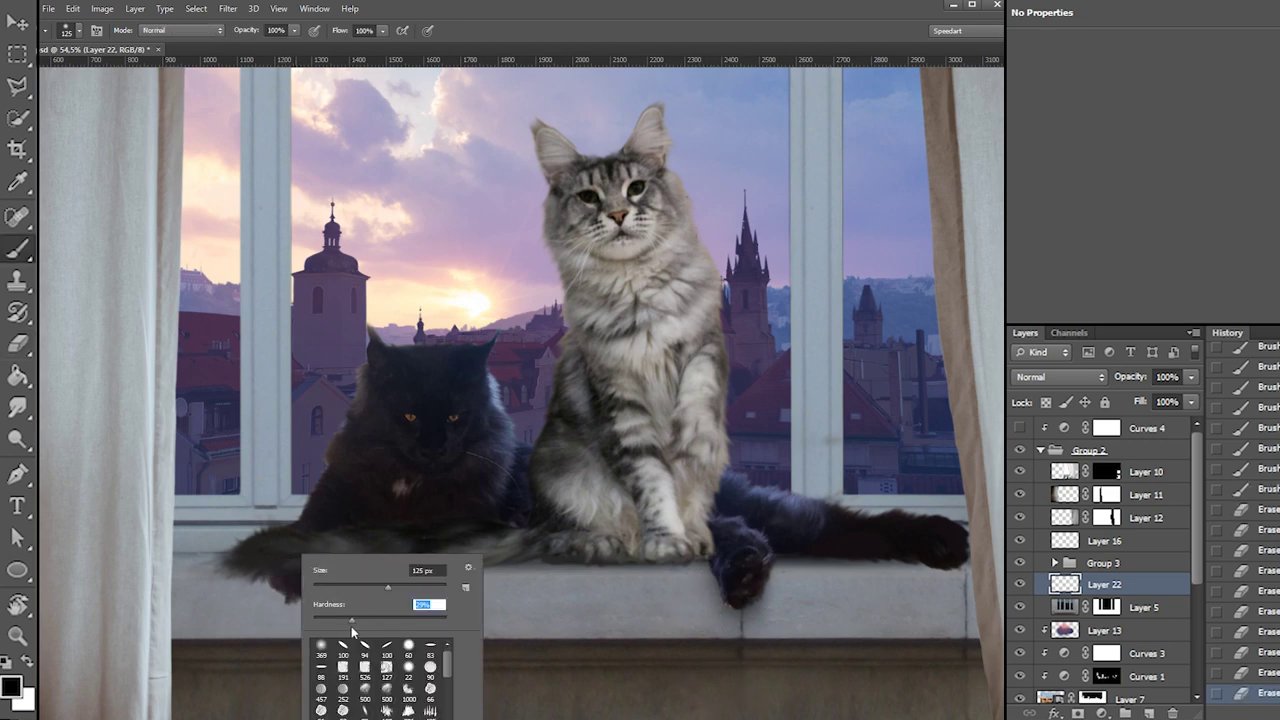
mouse_move(276, 562)
left_mouse_down()
mouse_move(308, 568)
mouse_move(292, 570)
left_mouse_up()
mouse_move(292, 574)
left_mouse_down()
mouse_move(260, 620)
mouse_move(272, 652)
mouse_move(318, 624)
left_mouse_up()
key("e")
left_click(337, 578)
key("b")
mouse_move(285, 560)
left_mouse_down()
mouse_move(245, 565)
mouse_move(310, 615)
mouse_move(300, 600)
mouse_move(286, 686)
mouse_move(320, 693)
left_mouse_up()
key("e")
left_click_drag(306, 622, 302, 603)
mouse_move(302, 606)
left_mouse_down()
mouse_move(345, 655)
mouse_move(328, 634)
mouse_move(333, 673)
mouse_move(419, 658)
left_mouse_up()
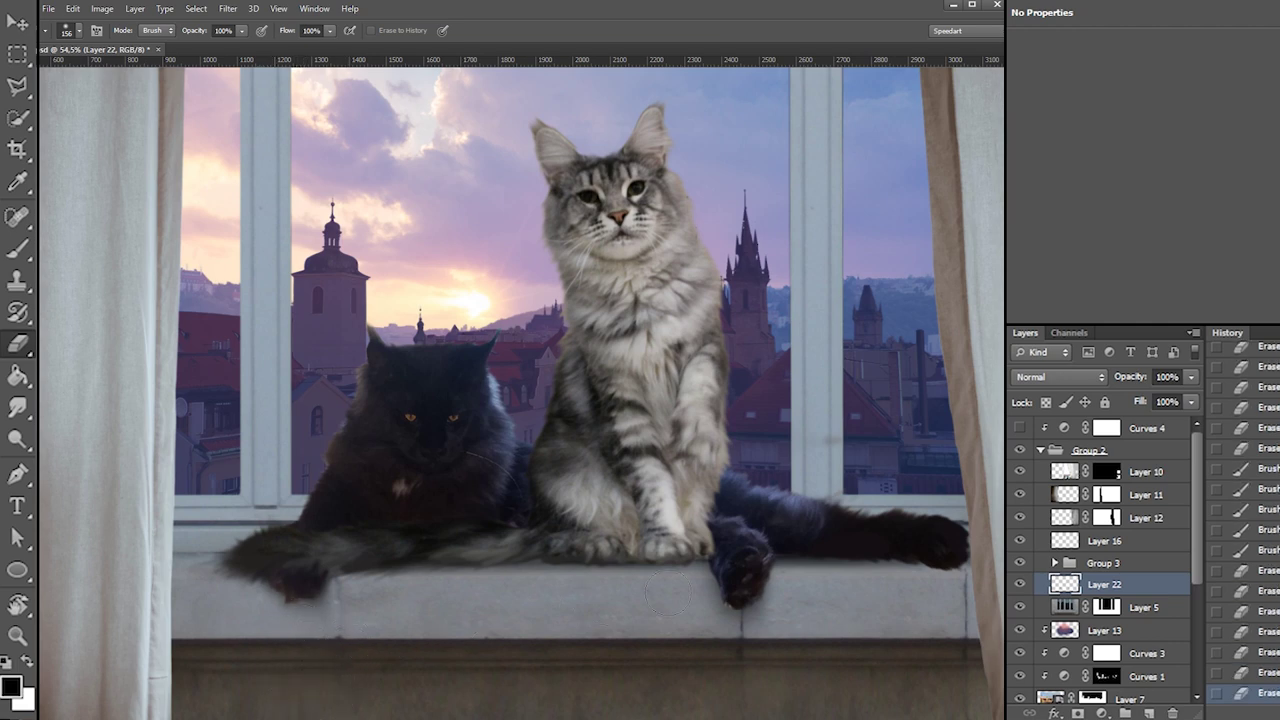
Erase the lower part of the shadow beneath the black cat's stretched hind leg
left_click_drag(807, 570, 914, 581)
key("ctrl+z")
key("ctrl+z")
left_click_drag(806, 581, 895, 577)
Paint a contact shadow with a small soft round brush under the paw of the stretched hind leg
key("b")
right_click(897, 520)
left_click(924, 613)
left_click(921, 553)
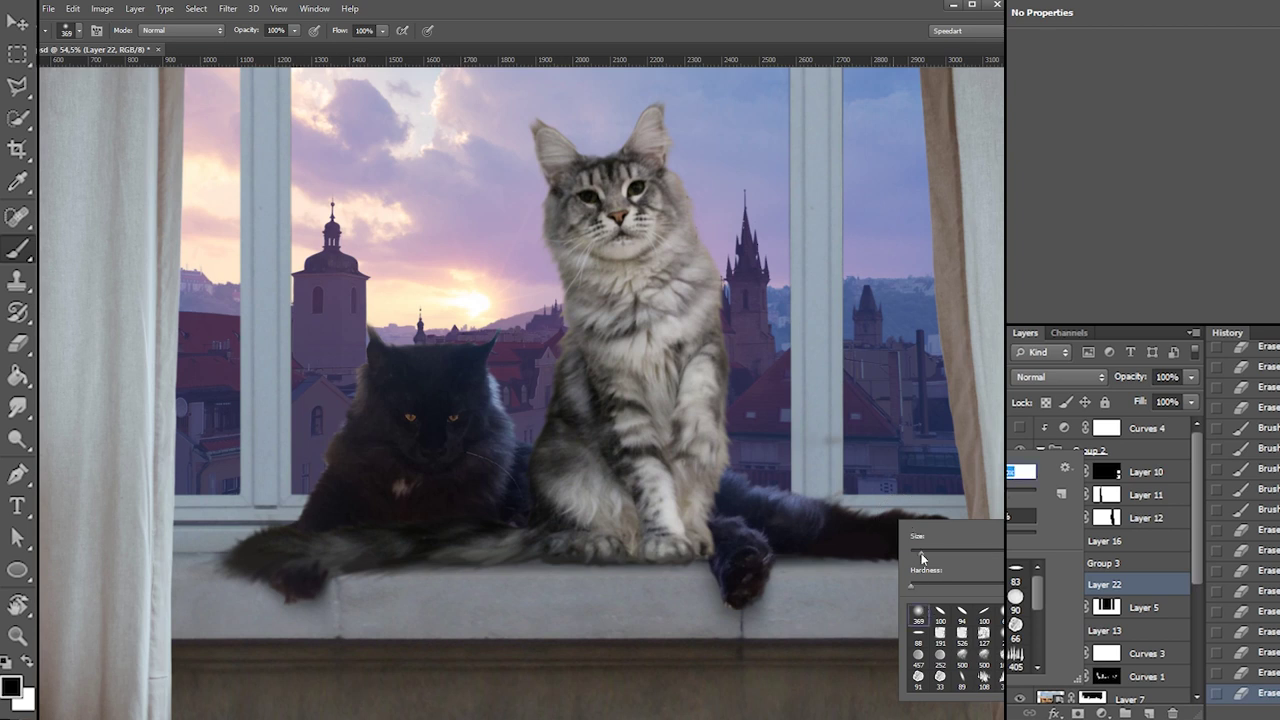
key("Return")
key("ctrl+z")
left_click_drag(874, 563, 992, 561)
right_click(939, 548)
left_click_drag(903, 562, 943, 560)
left_click(942, 563)
left_click(938, 566)
left_click(940, 568)
Erase the excess shadow around and below the paw of the stretched hind leg
key("e")
left_click(958, 594)
mouse_move(900, 577)
left_mouse_down()
mouse_move(878, 574)
mouse_move(898, 577)
left_mouse_up()
left_click(900, 580)
left_click(952, 594)
left_click(941, 524)
Paint a thin contact shadow under the grey cat's front paw with a 24 px brush
key("b")
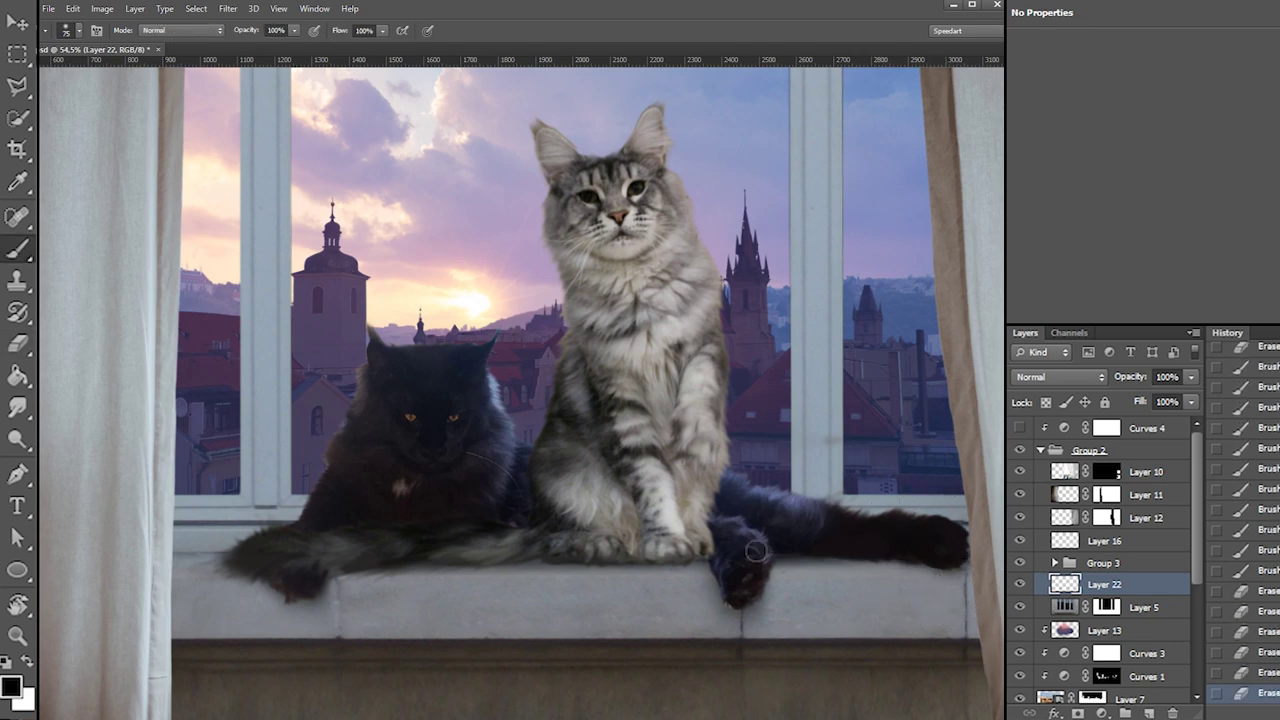
right_click(818, 523)
left_click_drag(853, 546, 847, 546)
left_click_drag(773, 562, 824, 554)
key("ctrl+z")
key("ctrl+z")
mouse_move(661, 560)
left_mouse_down()
mouse_move(719, 560)
mouse_move(700, 554)
left_mouse_up()
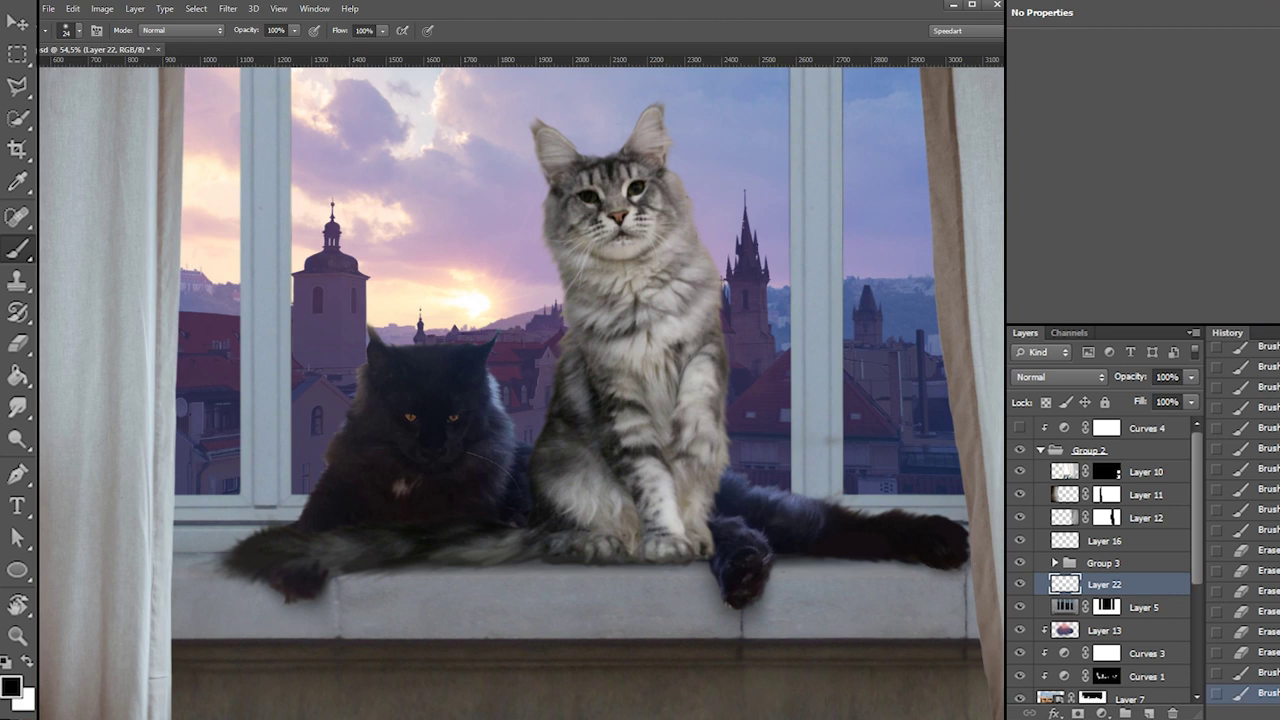
Compare the scene with and without Layer 22, and lower its opacity to 75%
left_click(1017, 586)
left_click(1018, 585)
left_click(1191, 377)
left_click_drag(1190, 397, 1166, 398)
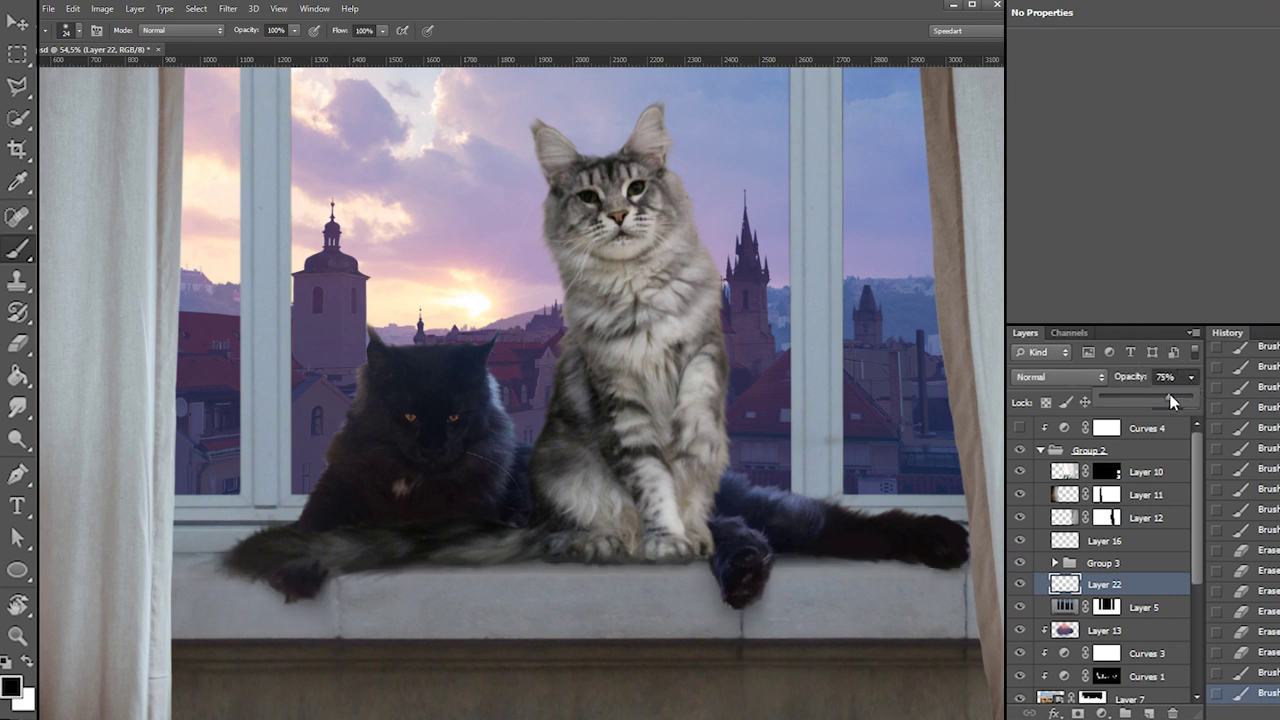
Erase excess contact shadow beside the stretched hind leg's paw with a 156 px eraser
key("e")
right_click(835, 611)
left_click_drag(726, 596, 714, 605)
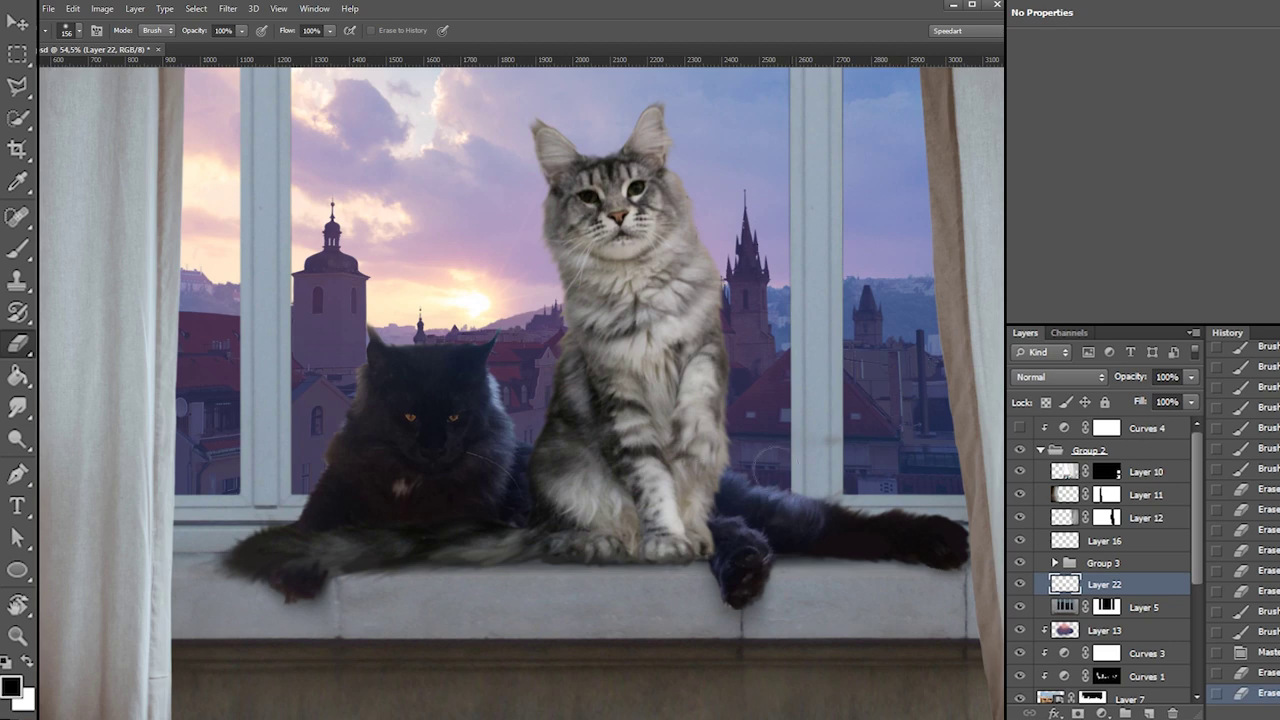
Add a Curves adjustment clipped to Layer 5 and darken the window frame by lowering the RGB white point and midtones
left_click(1145, 606)
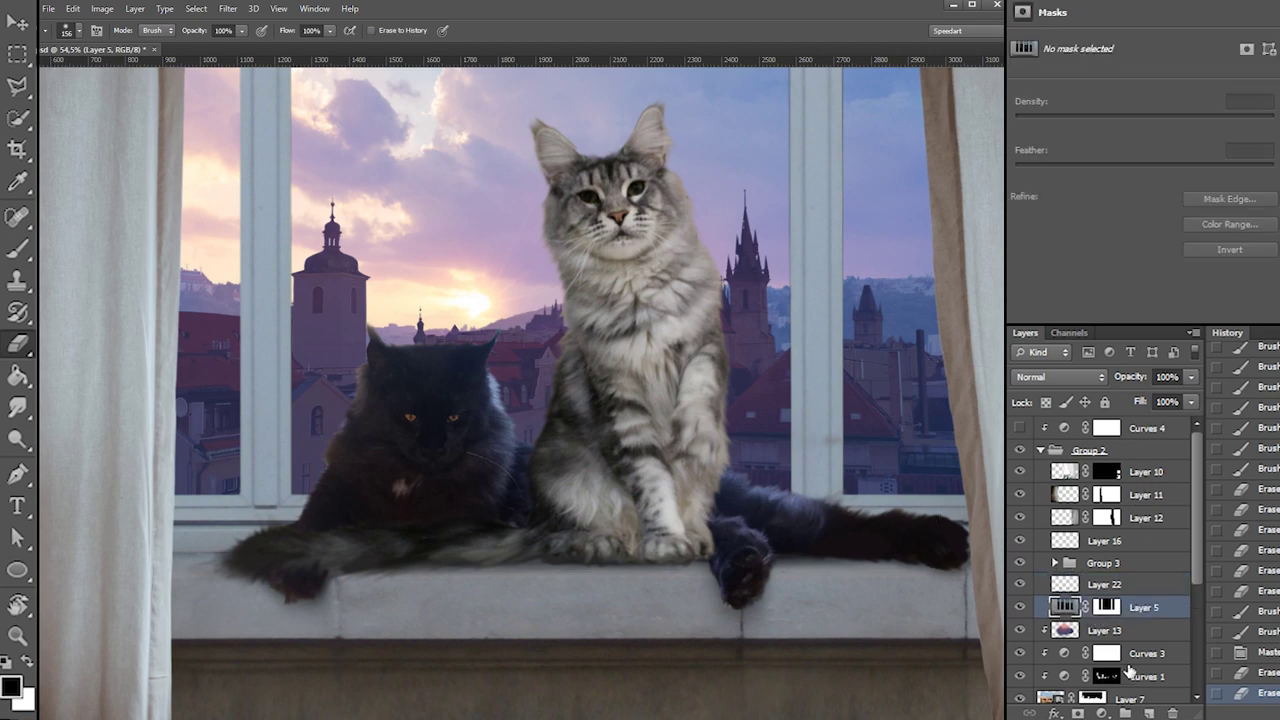
left_click(1104, 712)
left_click(1181, 435)
left_click(1147, 614, "alt")
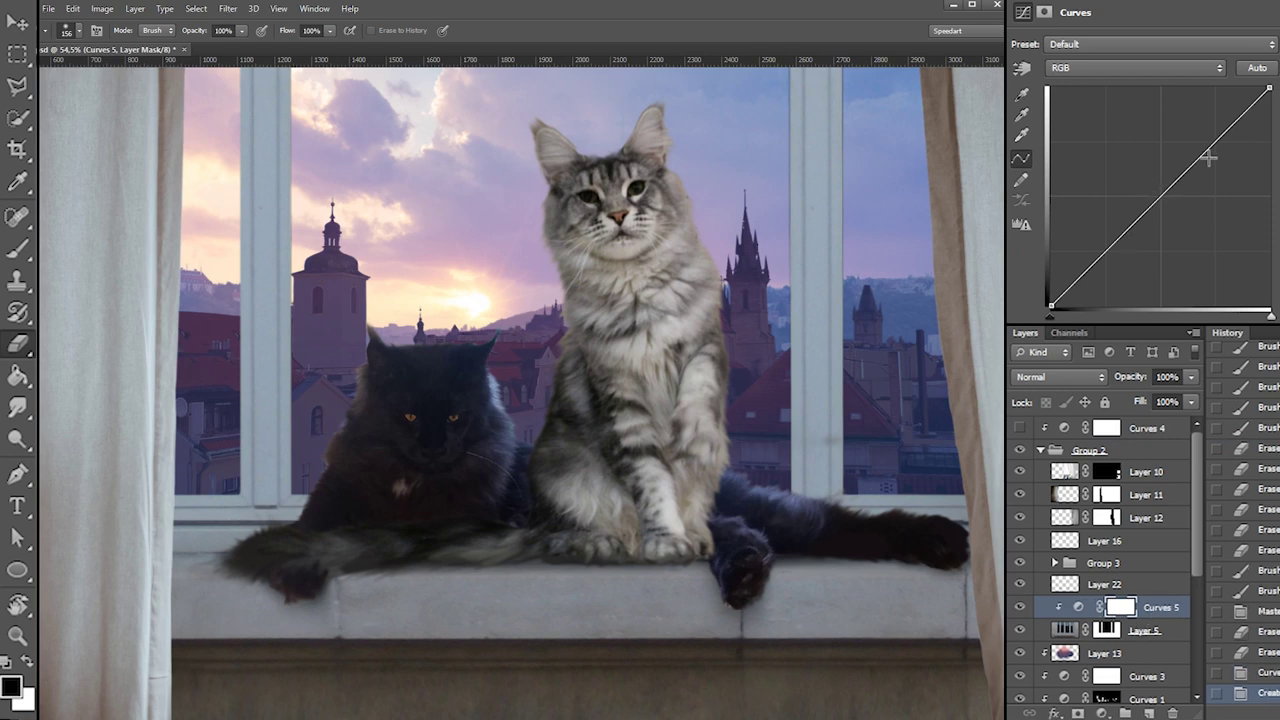
left_click_drag(1260, 104, 1264, 170)
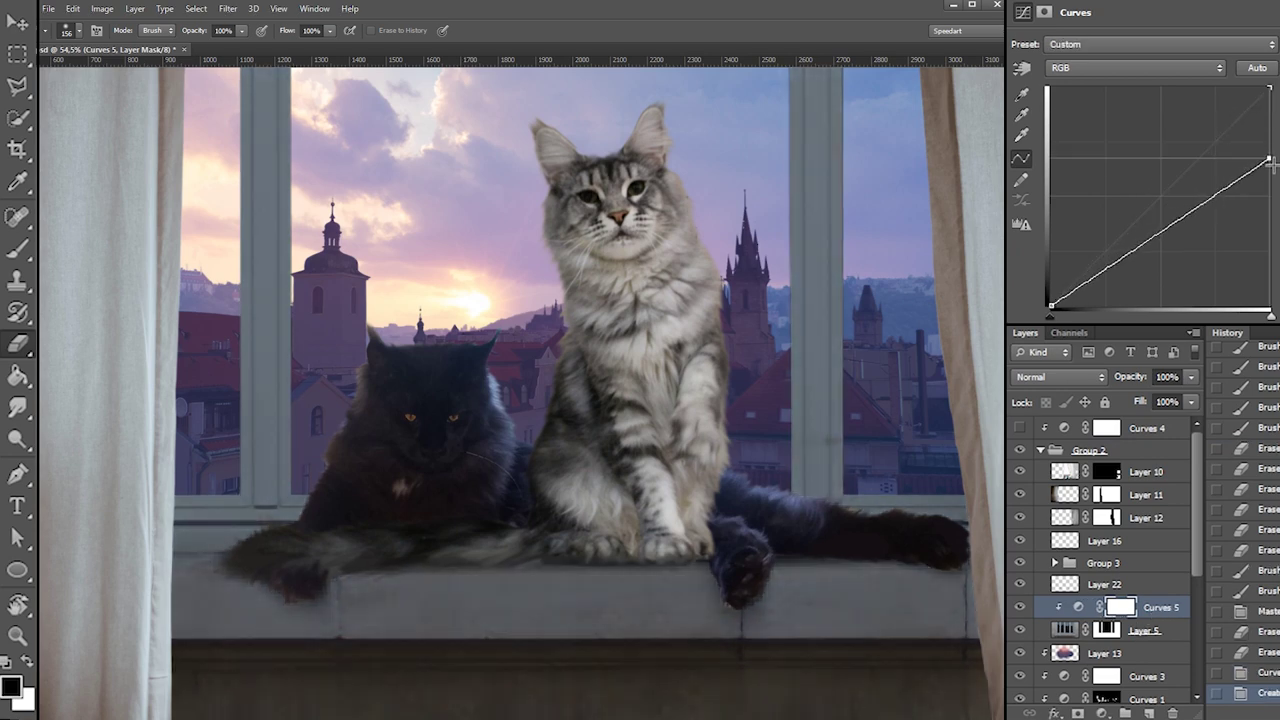
left_click_drag(1152, 237, 1152, 268)
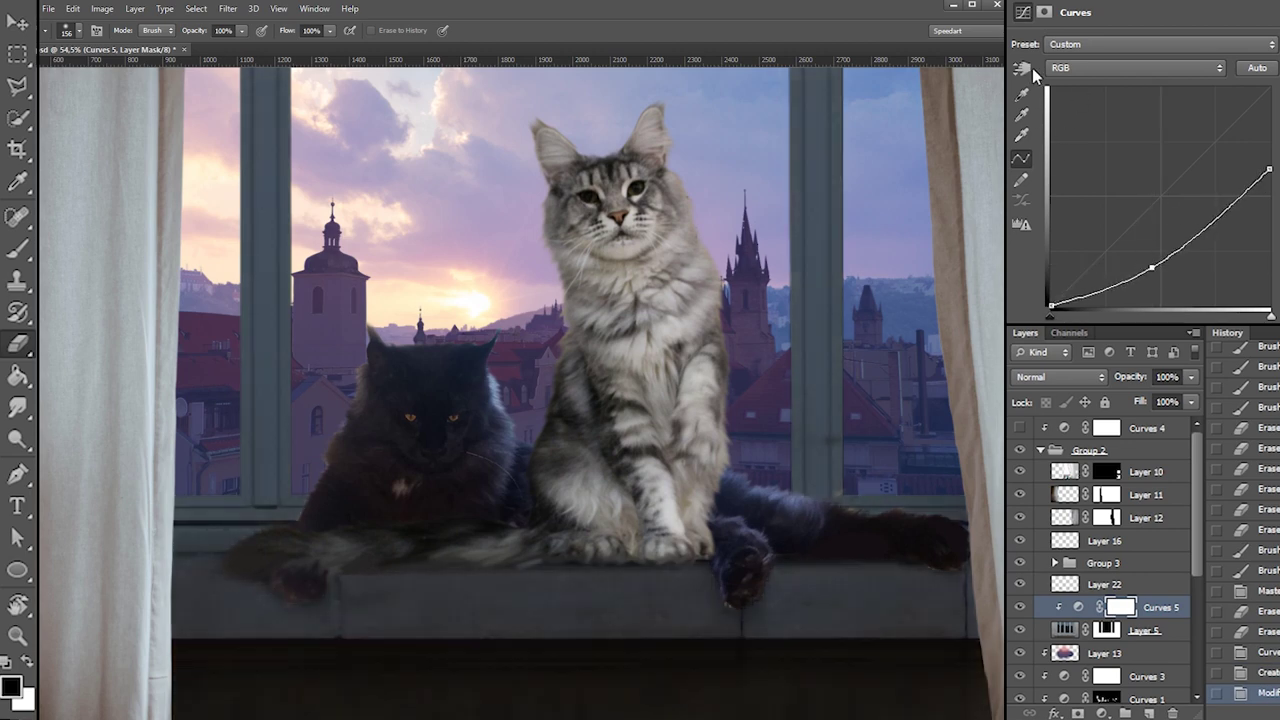
Lower the highlight end of the Green and Blue curves for the window frame
left_click(1100, 67)
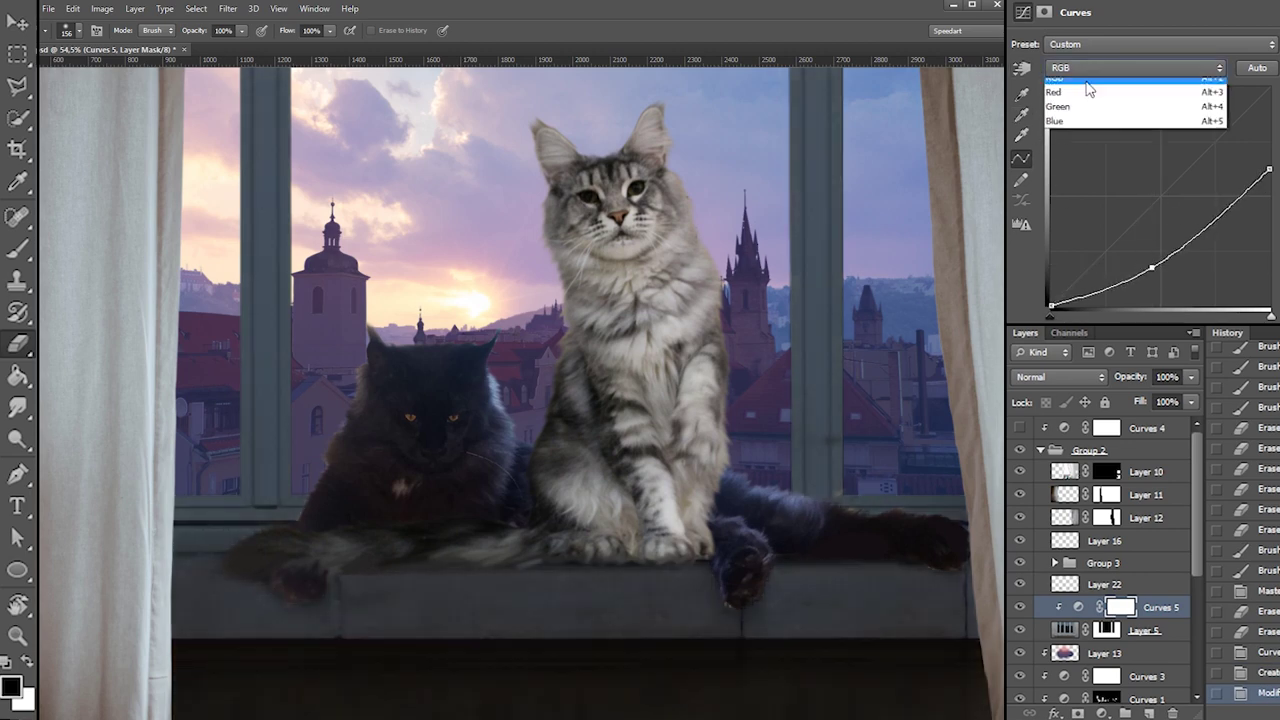
left_click(1129, 114)
mouse_move(1266, 98)
left_mouse_down()
mouse_move(1270, 171)
mouse_move(1269, 90)
mouse_move(1268, 112)
left_mouse_up()
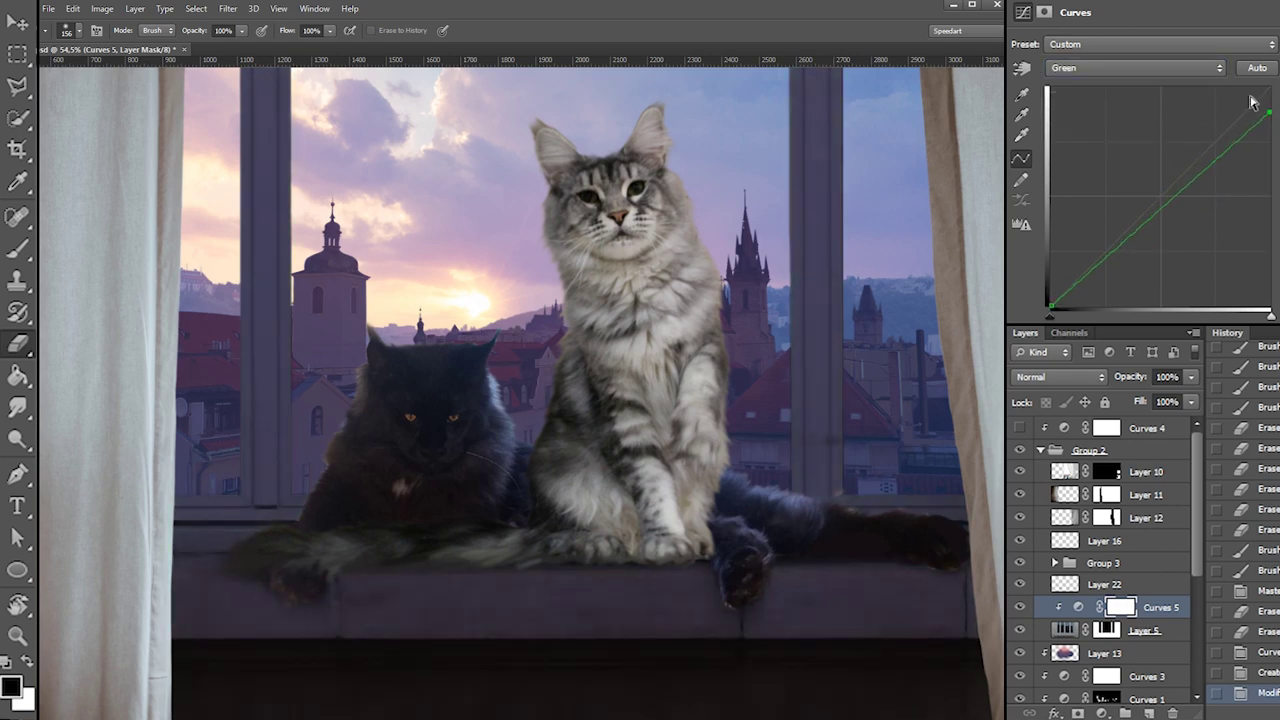
left_click(1128, 68)
left_click(1110, 130)
mouse_move(1269, 96)
left_mouse_down()
mouse_move(1269, 119)
mouse_move(1269, 93)
mouse_move(1269, 108)
left_mouse_up()
Lower the window frame's Red curve highlights and pull its Green highlights down further
left_click(1109, 66)
left_click(1109, 101)
mouse_move(1269, 95)
left_mouse_down()
mouse_move(1269, 150)
mouse_move(1269, 118)
left_mouse_up()
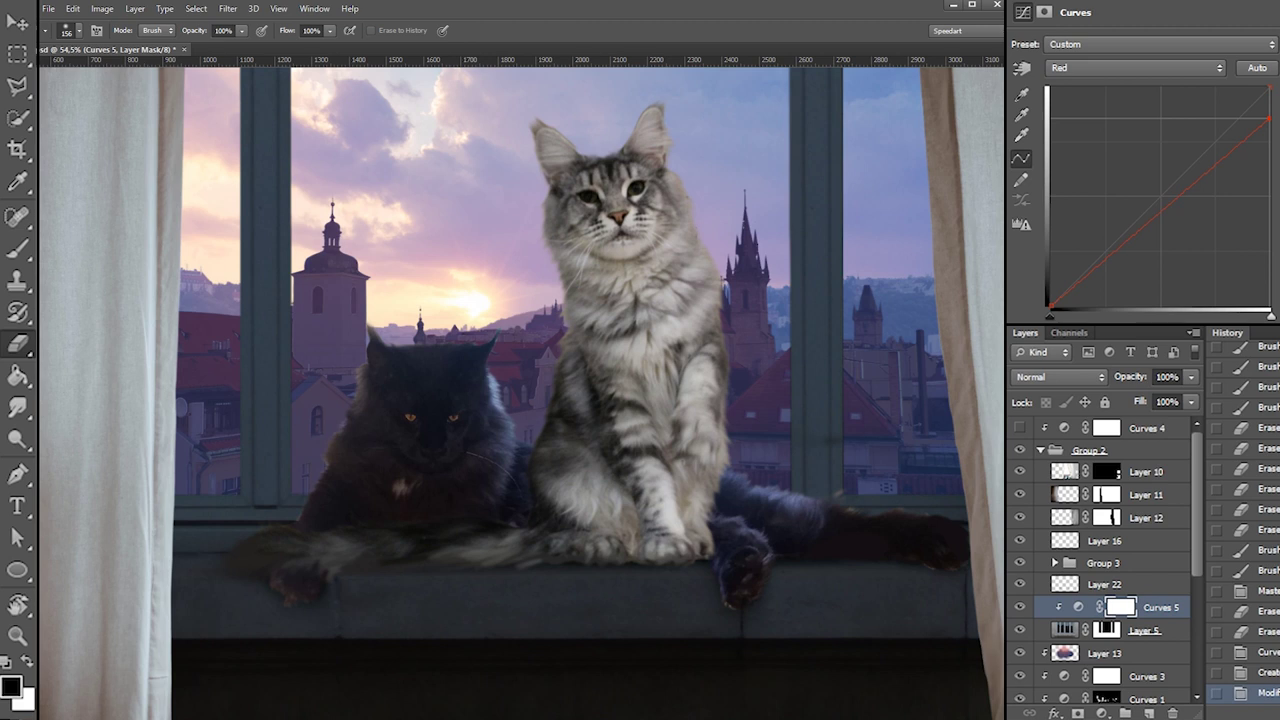
left_click(1177, 66)
left_click(1165, 89)
mouse_move(1262, 117)
left_mouse_down()
mouse_move(1270, 145)
mouse_move(1270, 131)
left_mouse_up()
Fine-tune the window frame's RGB curve by testing a much lower white point, restoring it and slightly darkening the midtones
left_click(1153, 69)
left_click(1140, 68)
left_click_drag(1270, 174, 1268, 225)
left_click_drag(1145, 268, 1152, 273)
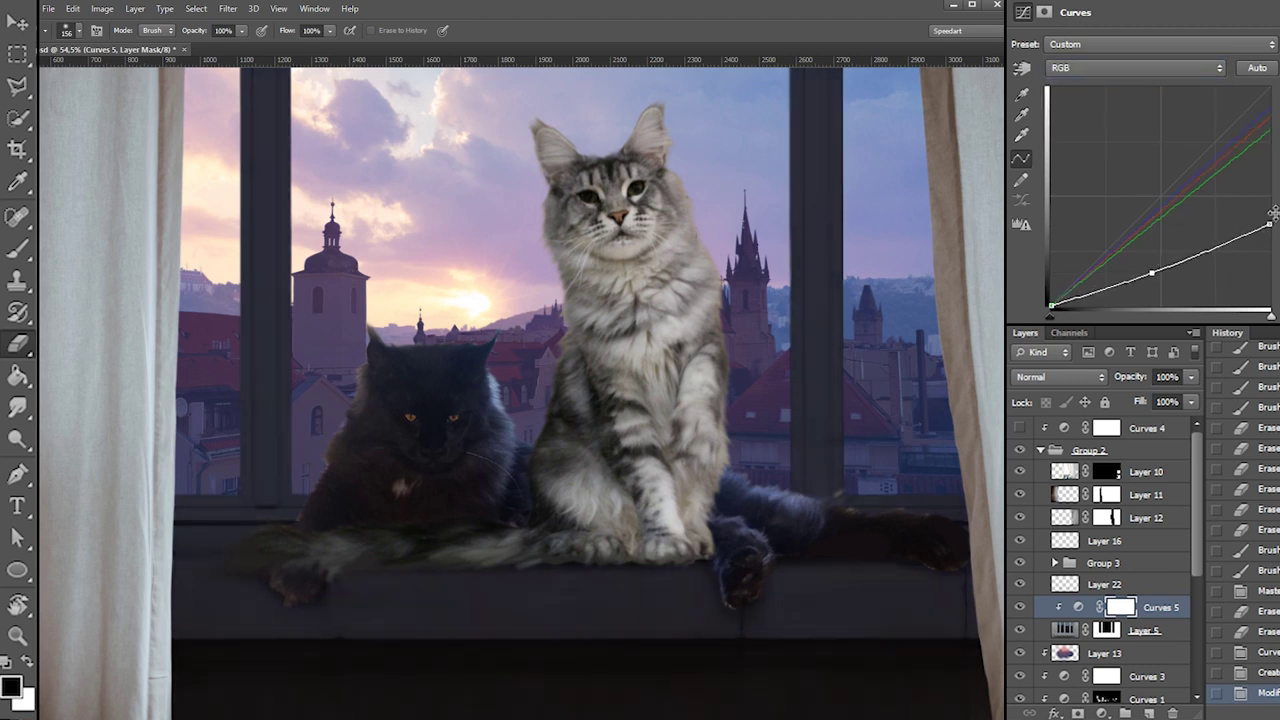
left_click_drag(1266, 224, 1269, 174)
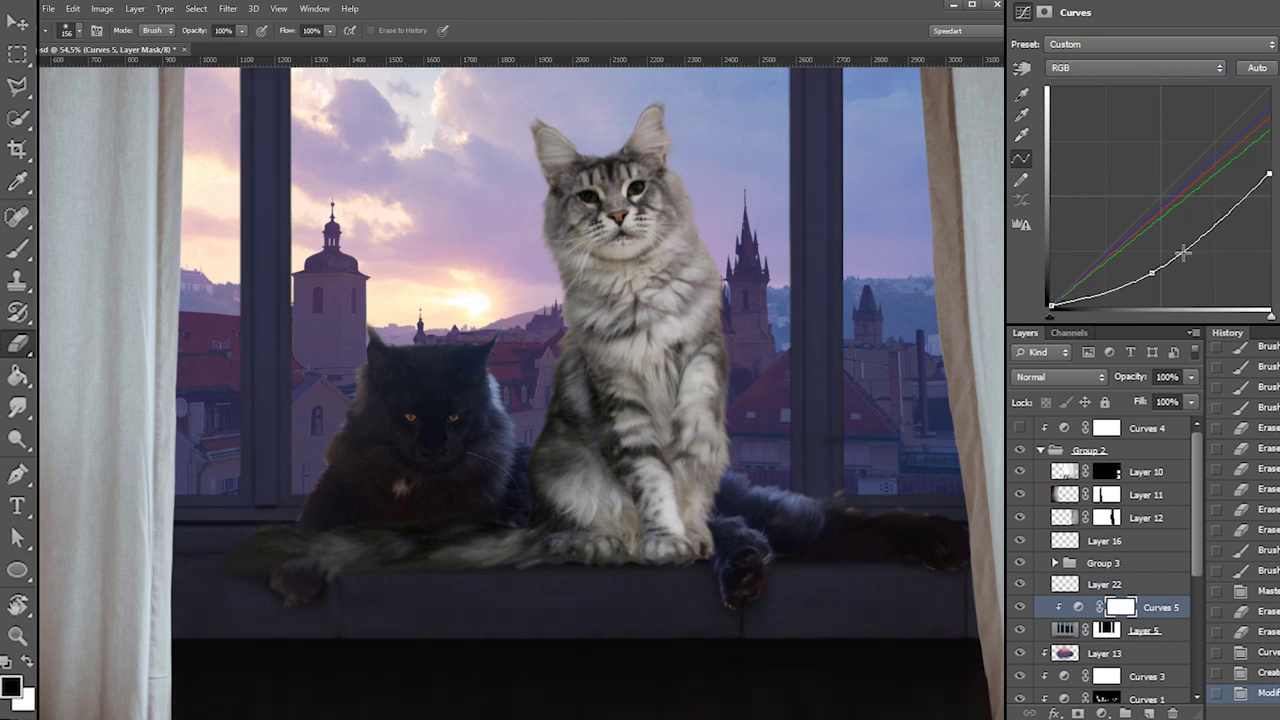
key("ctrl+z")
key("ctrl+z")
left_click_drag(1152, 274, 1152, 272)
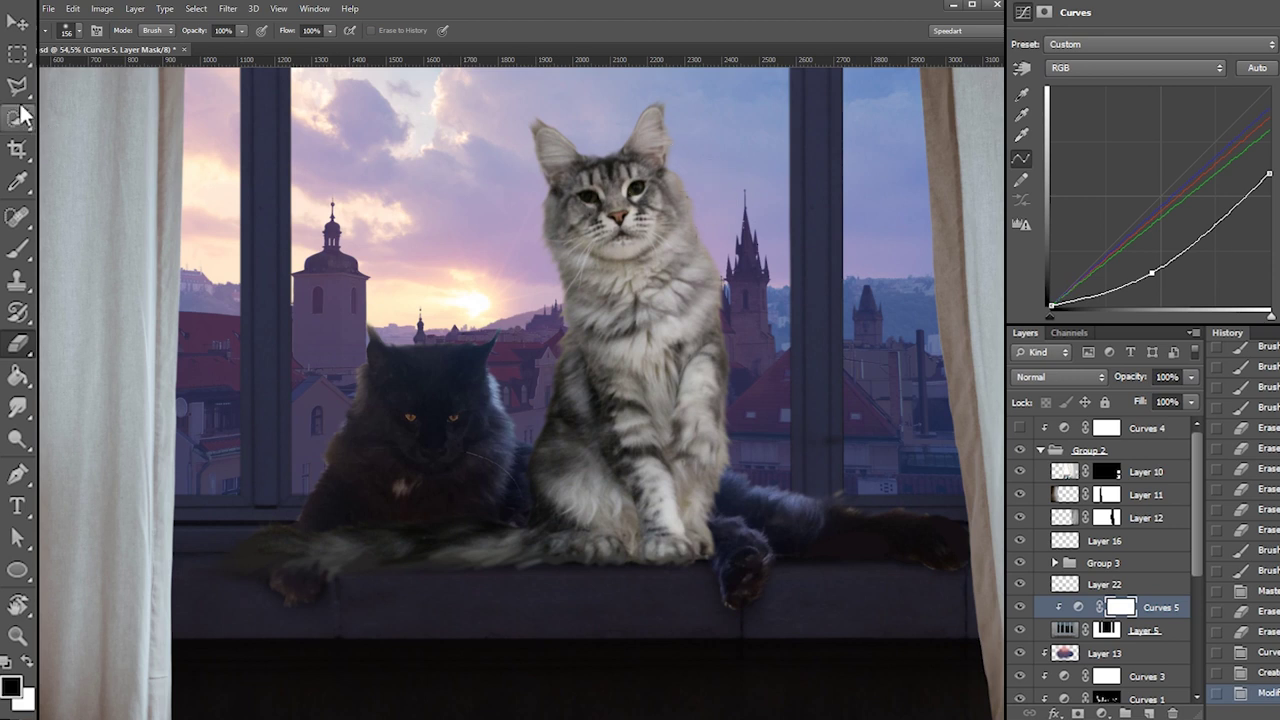
Rename Group 3 as cats and clip a copy of the window frame's Curves adjustment to it
left_click(17, 53)
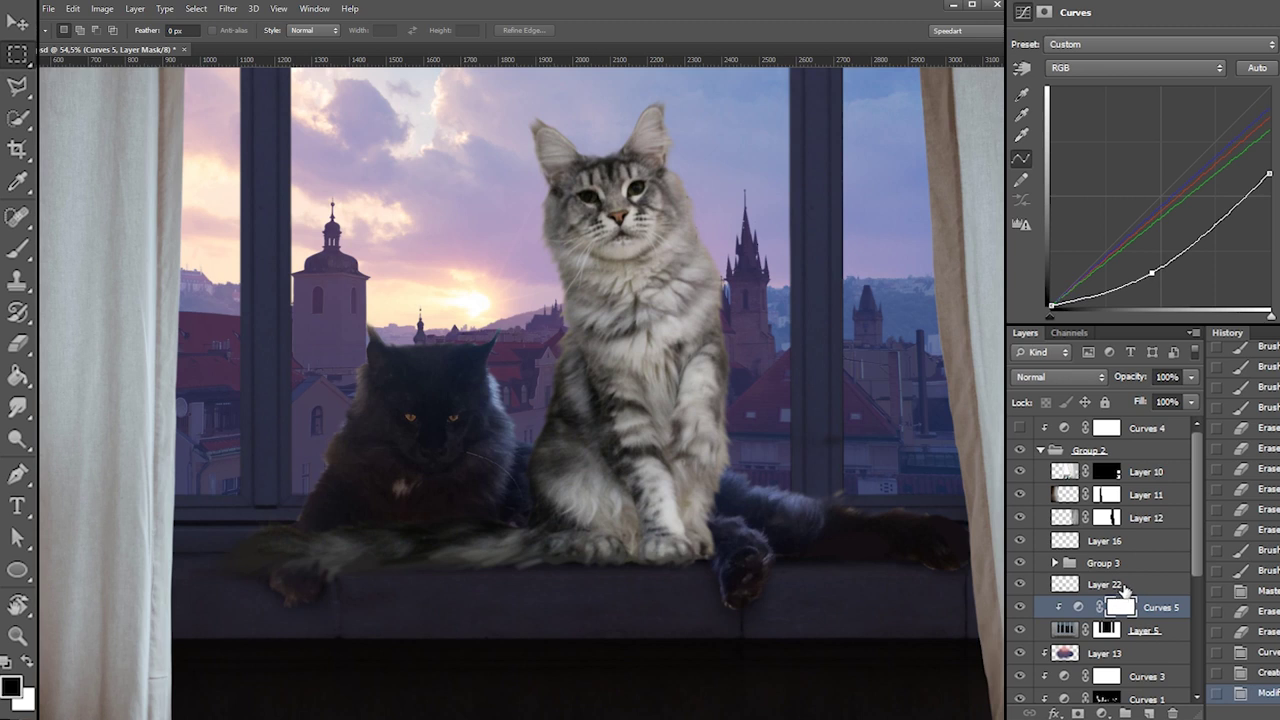
left_click_drag(1198, 550, 1190, 584)
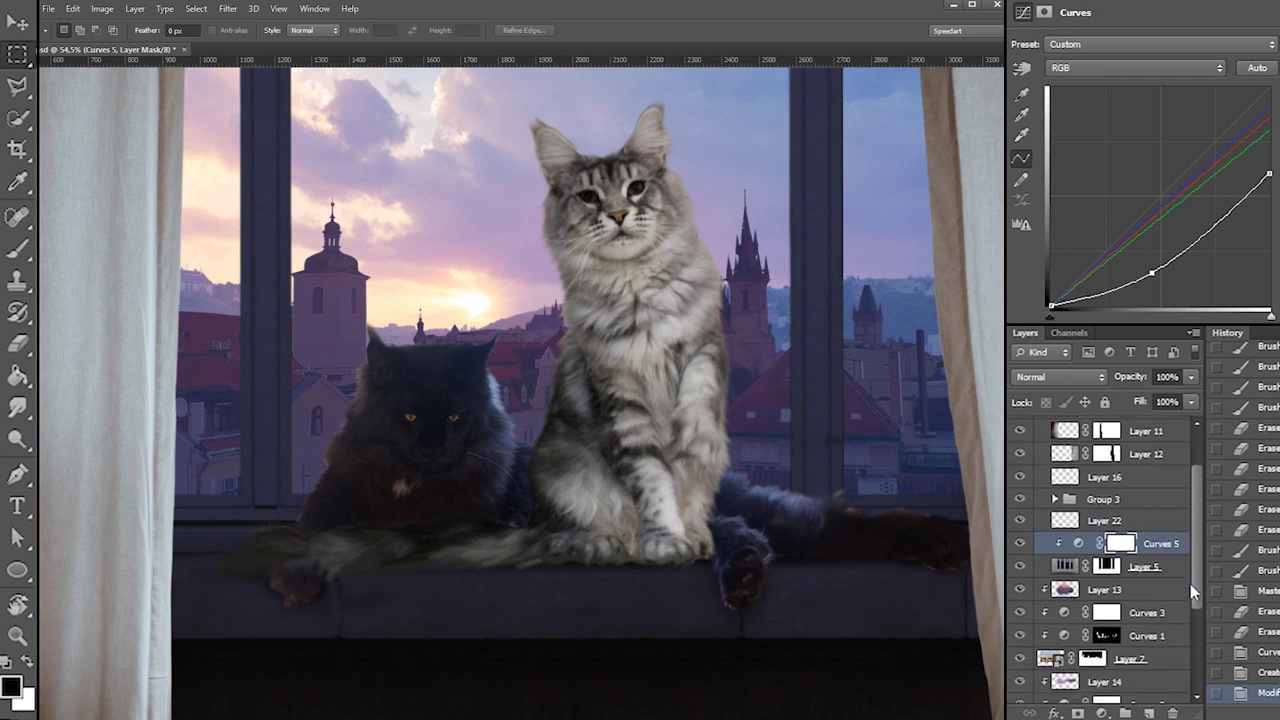
left_click(1090, 501)
double_click(1117, 503)
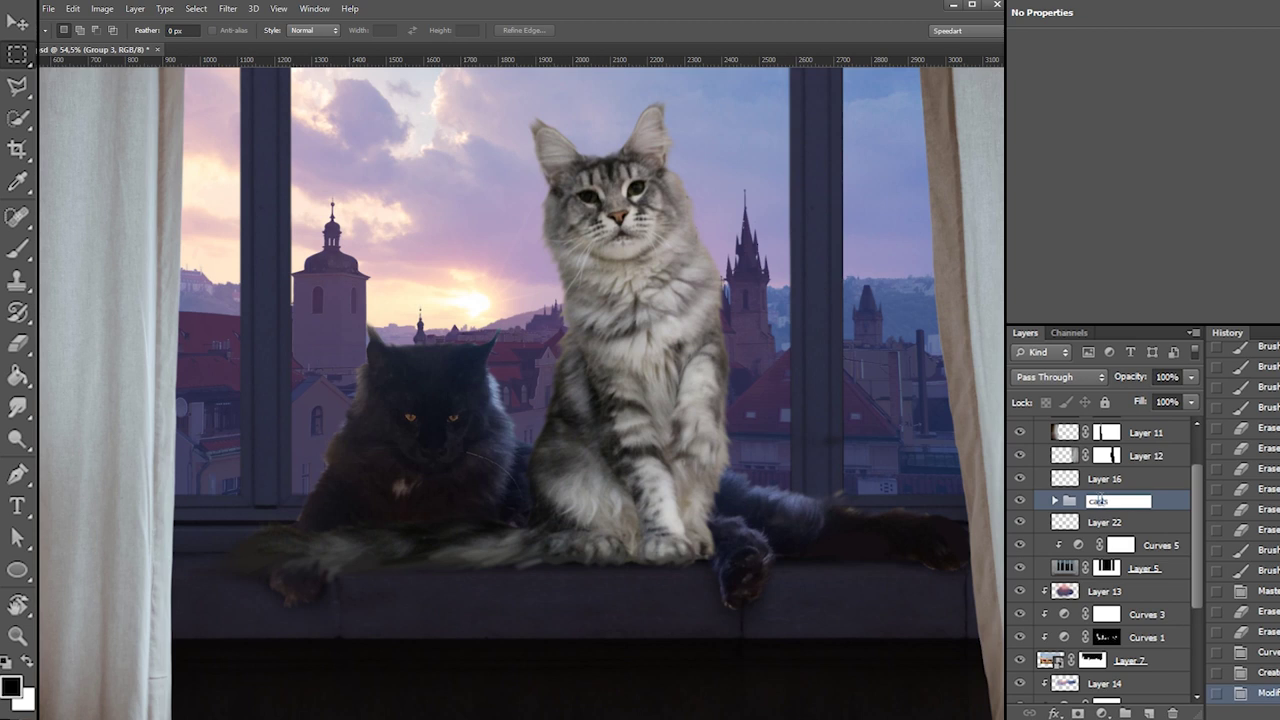
left_click(1127, 516)
left_click_drag(1156, 543, 1138, 498)
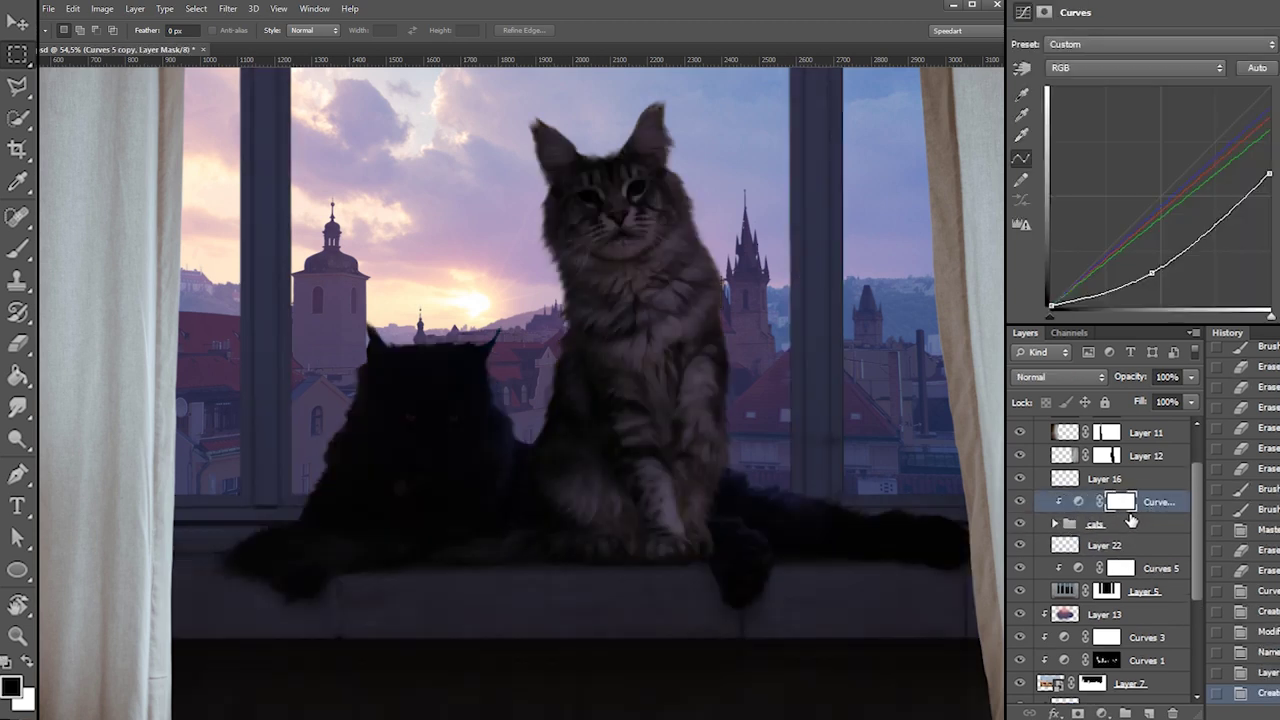
Add a strongly brightening Curves adjustment inside the cats group and place it between Layer 19 and Layer 1
left_click(1055, 523)
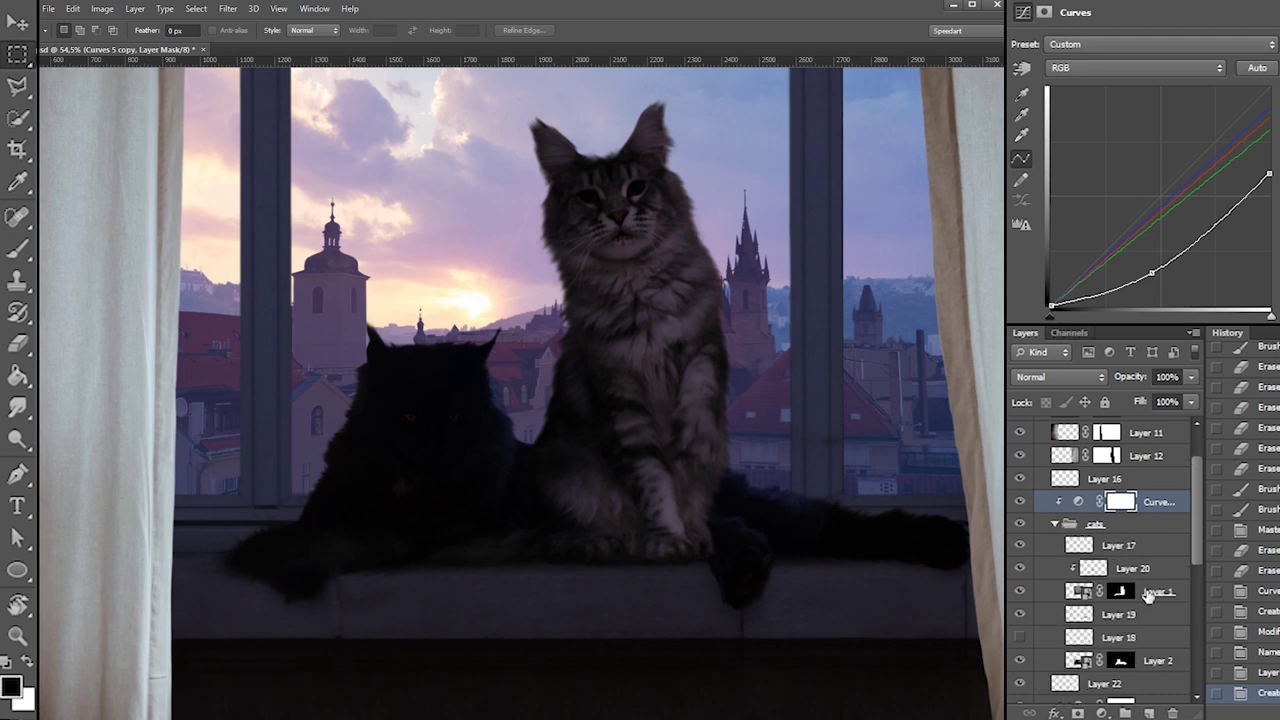
left_click(1155, 660)
left_click(1102, 712)
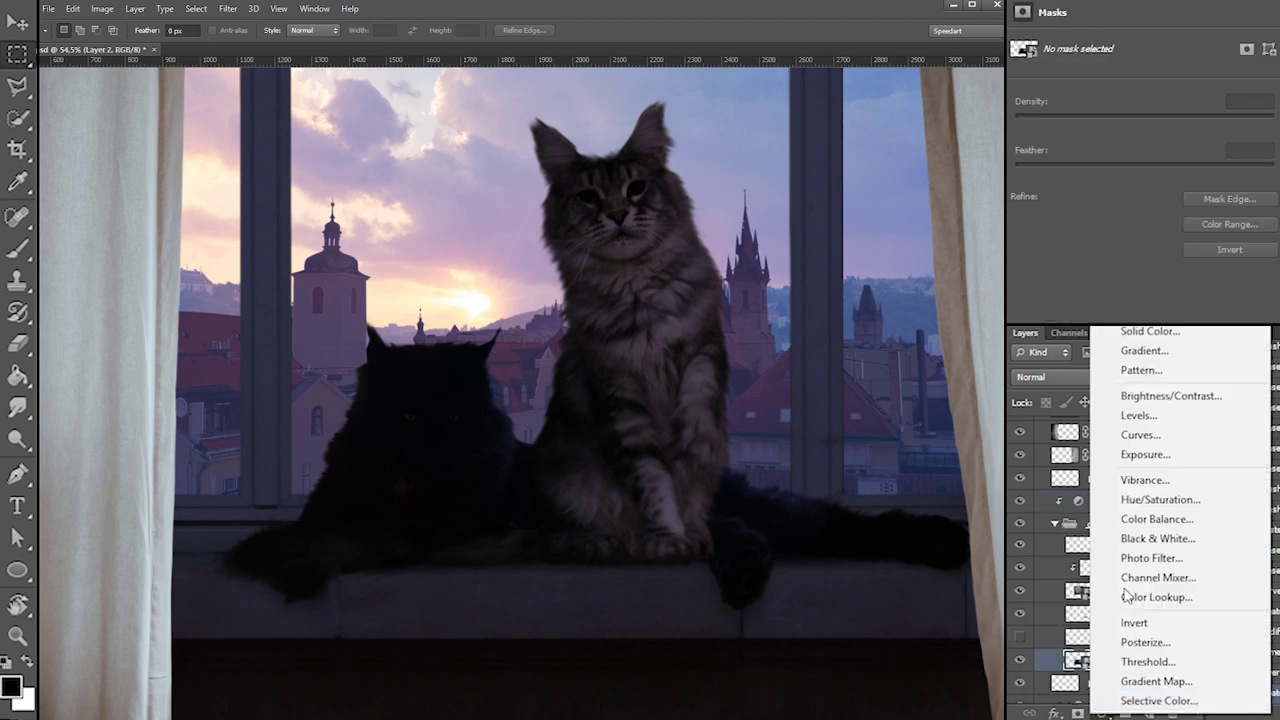
left_click(1110, 432)
left_click_drag(1135, 228, 1085, 174)
left_click_drag(1155, 660, 1086, 590)
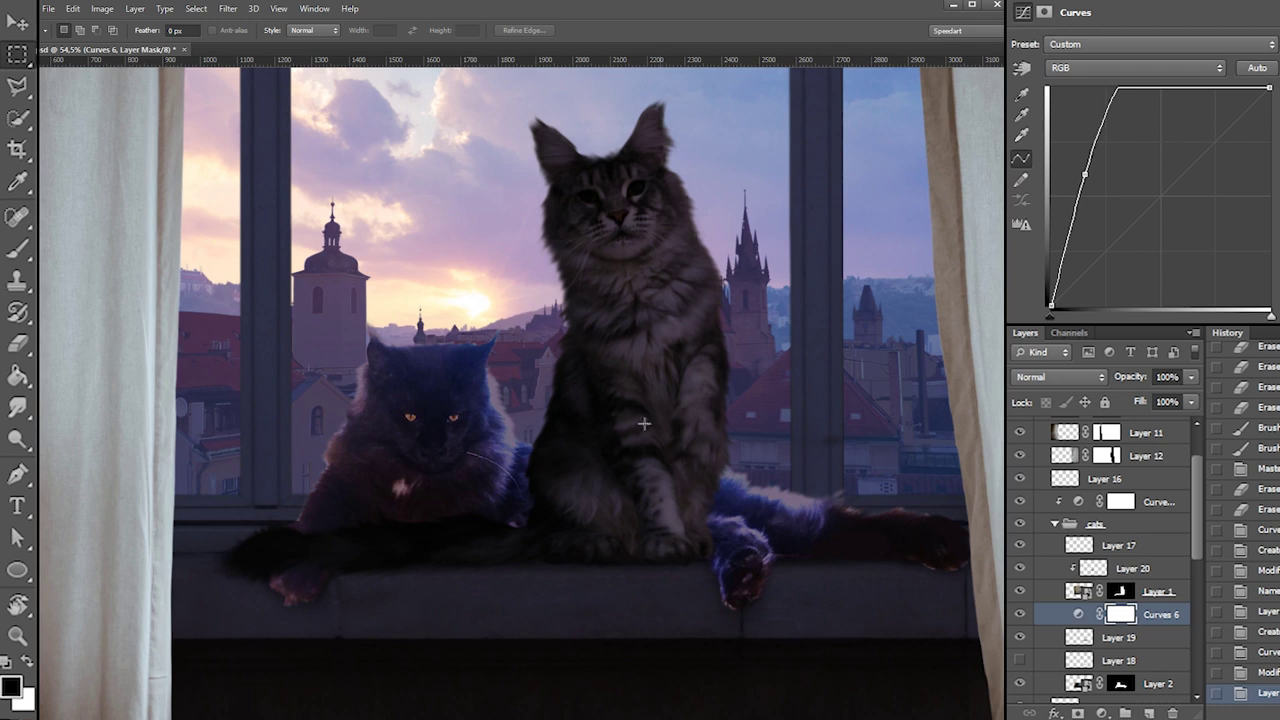
Fill the brightening Curves mask with black and paint white over the black cat's face and chest
key("g")
left_click(436, 370)
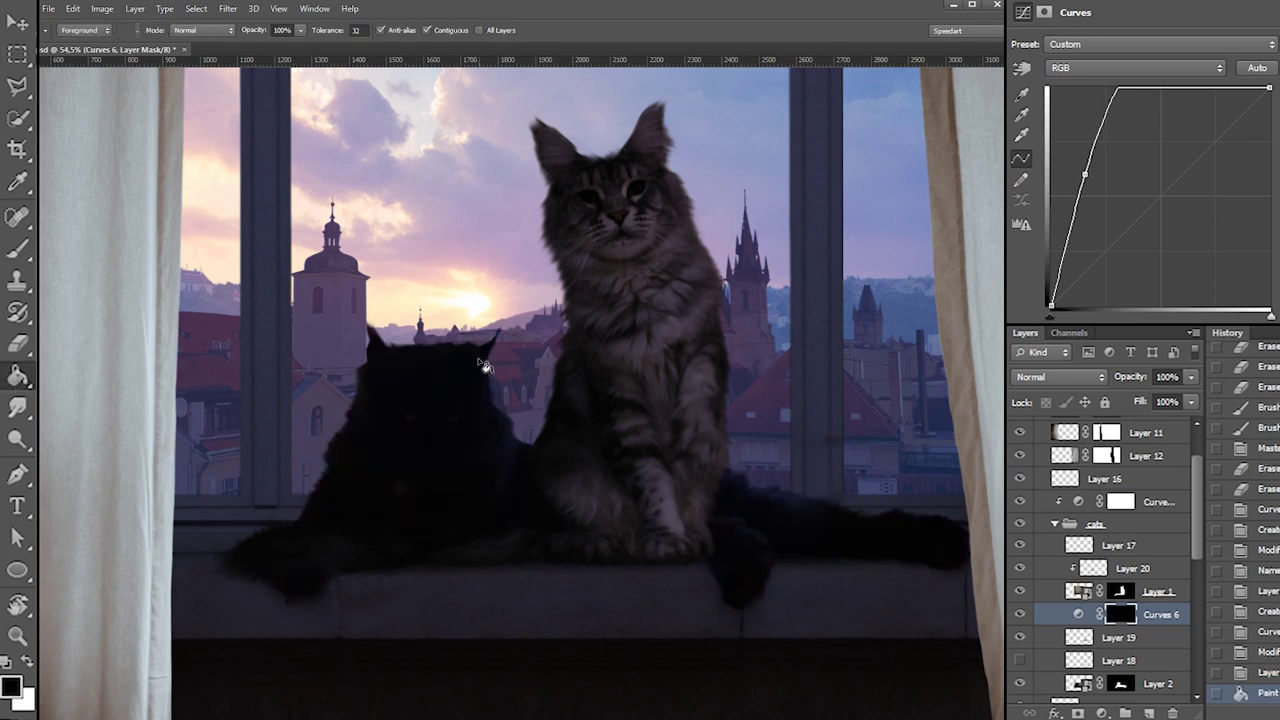
key("x")
key("b")
key("x")
right_click(457, 382)
mouse_move(386, 442)
left_mouse_down()
mouse_move(401, 401)
mouse_move(354, 498)
left_mouse_up()
key("x")
mouse_move(407, 420)
left_mouse_down()
mouse_move(360, 480)
mouse_move(448, 502)
left_mouse_up()
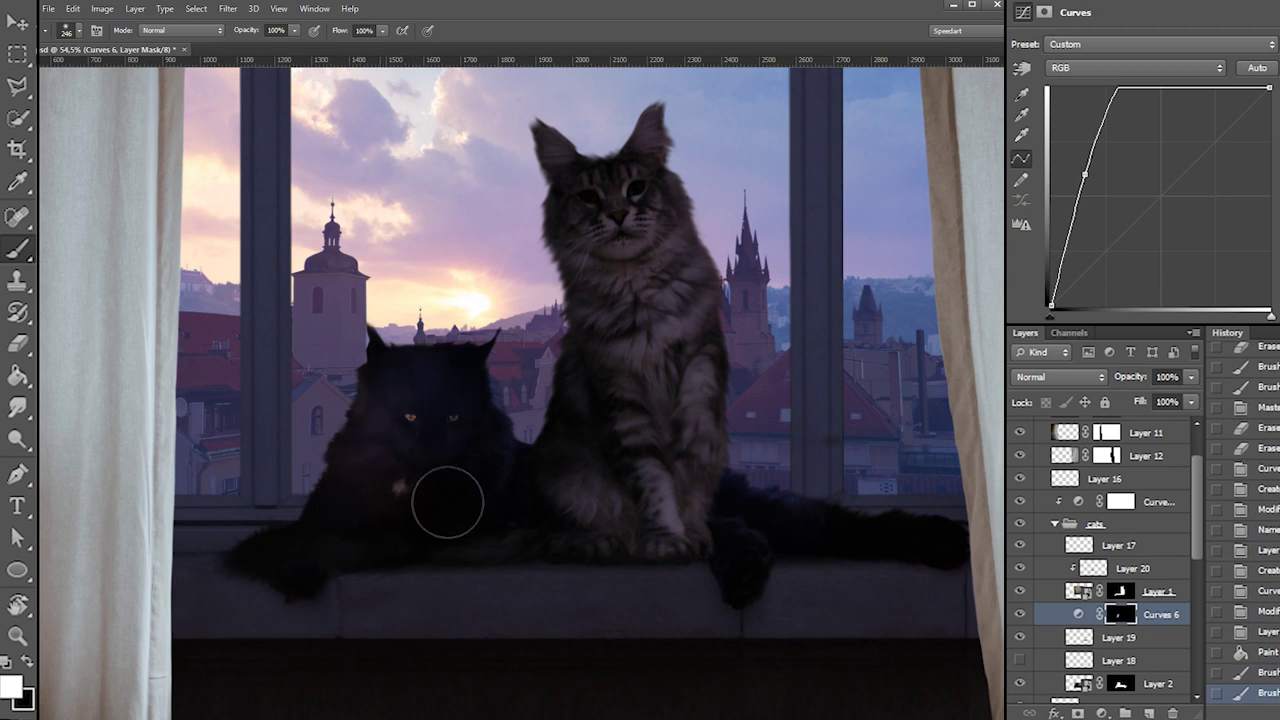
right_click(490, 393)
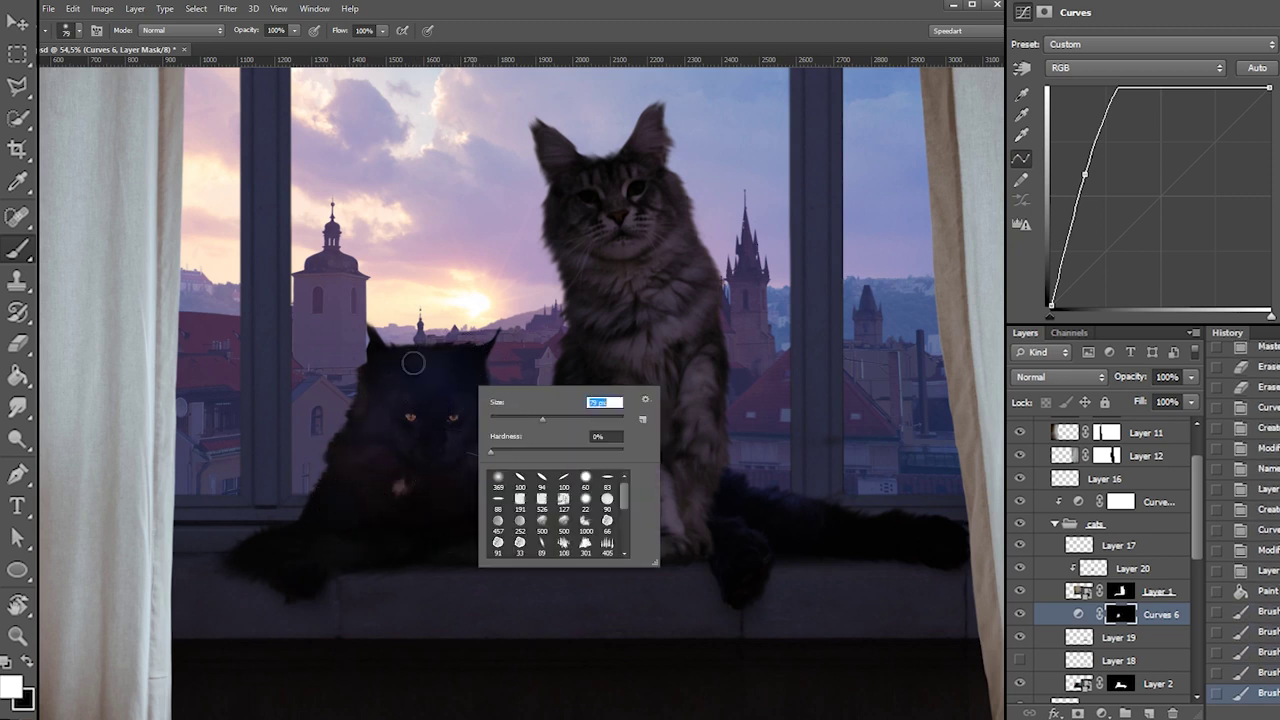
Load Layer 2's mask as a selection and paint the Curves mask around the black cat's head with a 246 px brush
left_click(1120, 686, "ctrl")
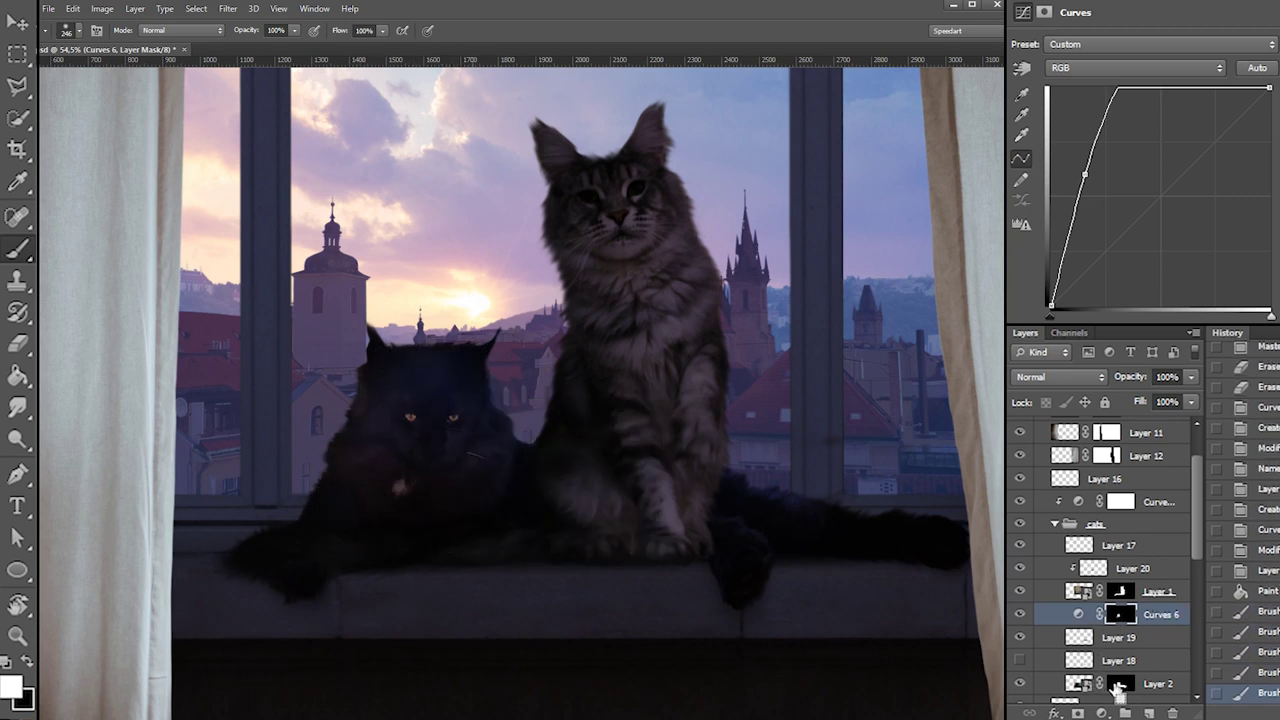
right_click(404, 388)
left_click_drag(458, 402, 380, 398)
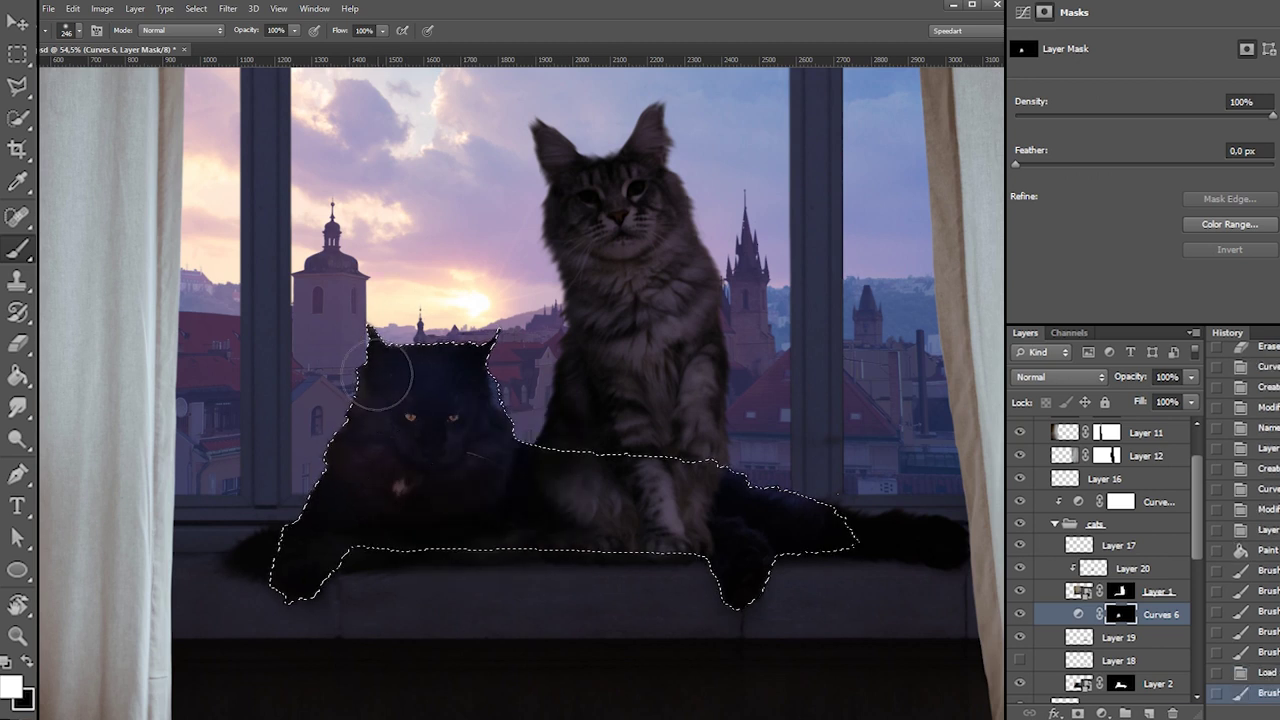
key("x")
left_click_drag(548, 400, 569, 444)
mouse_move(569, 444)
left_mouse_down()
mouse_move(557, 421)
mouse_move(526, 432)
left_mouse_up()
mouse_move(354, 357)
left_mouse_down()
mouse_move(393, 475)
mouse_move(400, 375)
mouse_move(783, 529)
mouse_move(720, 552)
left_mouse_up()
key("x")
key("ctrl+z")
Brighten the black cat's chest, flank and front leg within the selection, trimming the effect beside the grey cat
left_click_drag(472, 381, 575, 485)
left_click_drag(578, 480, 588, 486)
key("x")
mouse_move(502, 477)
left_mouse_down()
mouse_move(574, 495)
mouse_move(536, 498)
left_mouse_up()
left_click_drag(536, 498, 520, 479)
key("x")
left_click_drag(433, 478, 285, 580)
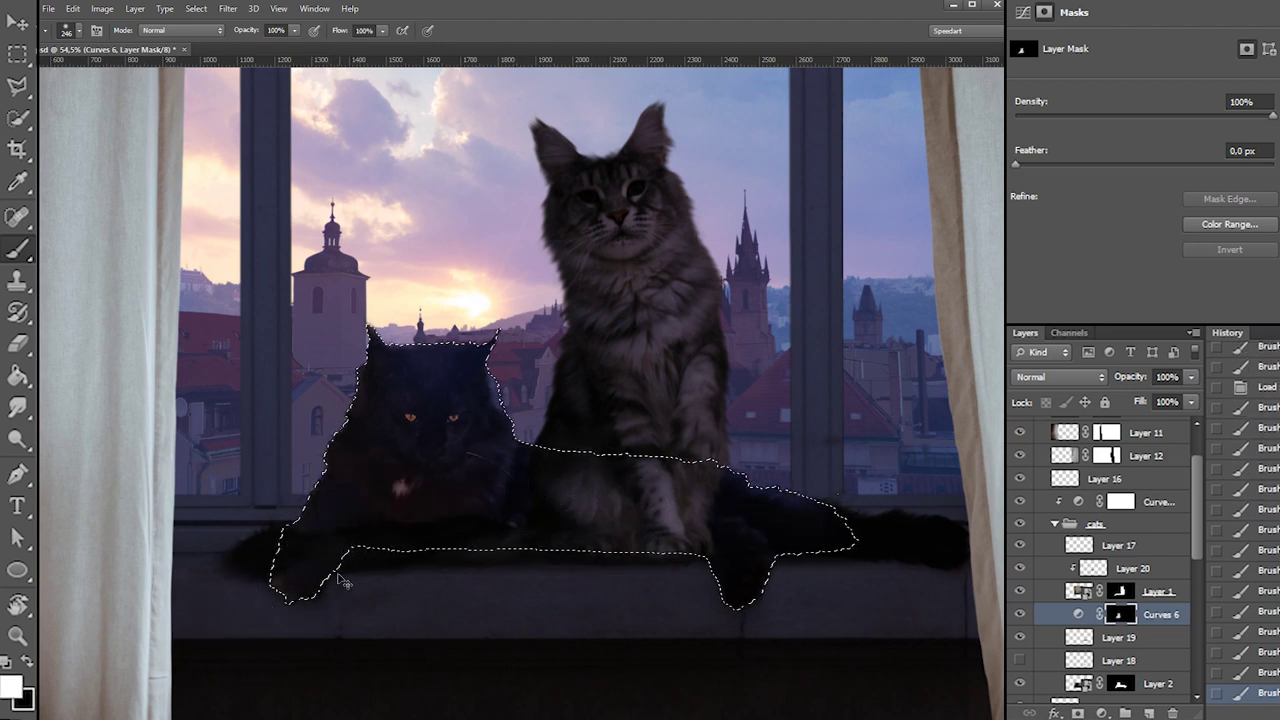
Brighten the black cat's hind leg and hanging paw on the Curves mask, and clear the selection
mouse_move(731, 497)
left_mouse_down()
mouse_move(859, 531)
mouse_move(760, 545)
left_mouse_up()
left_click_drag(640, 556, 933, 526)
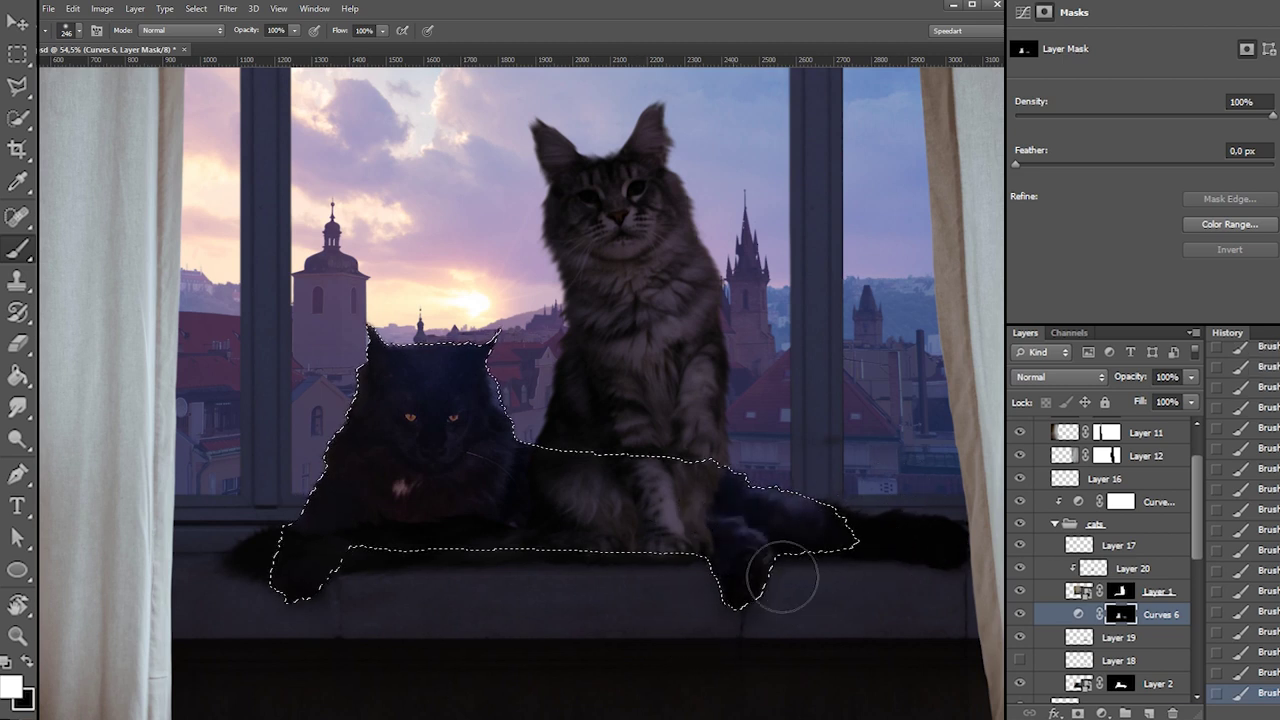
left_click(17, 54)
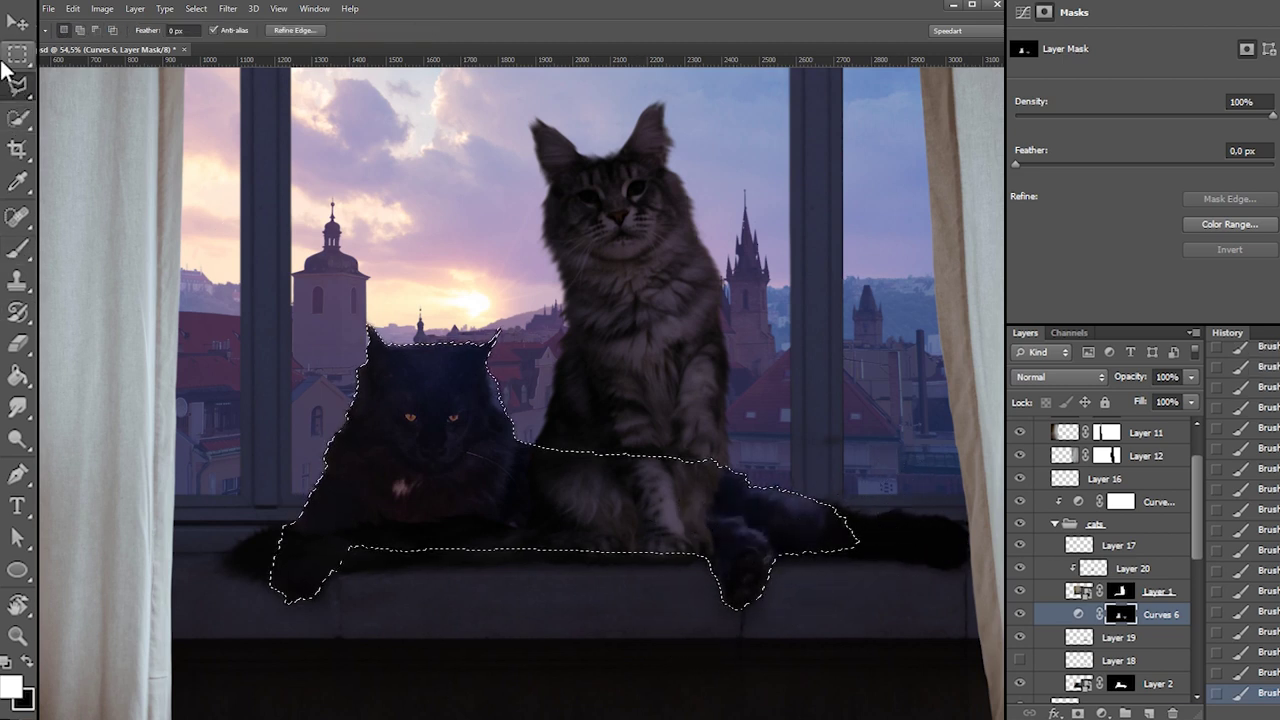
left_click(160, 103)
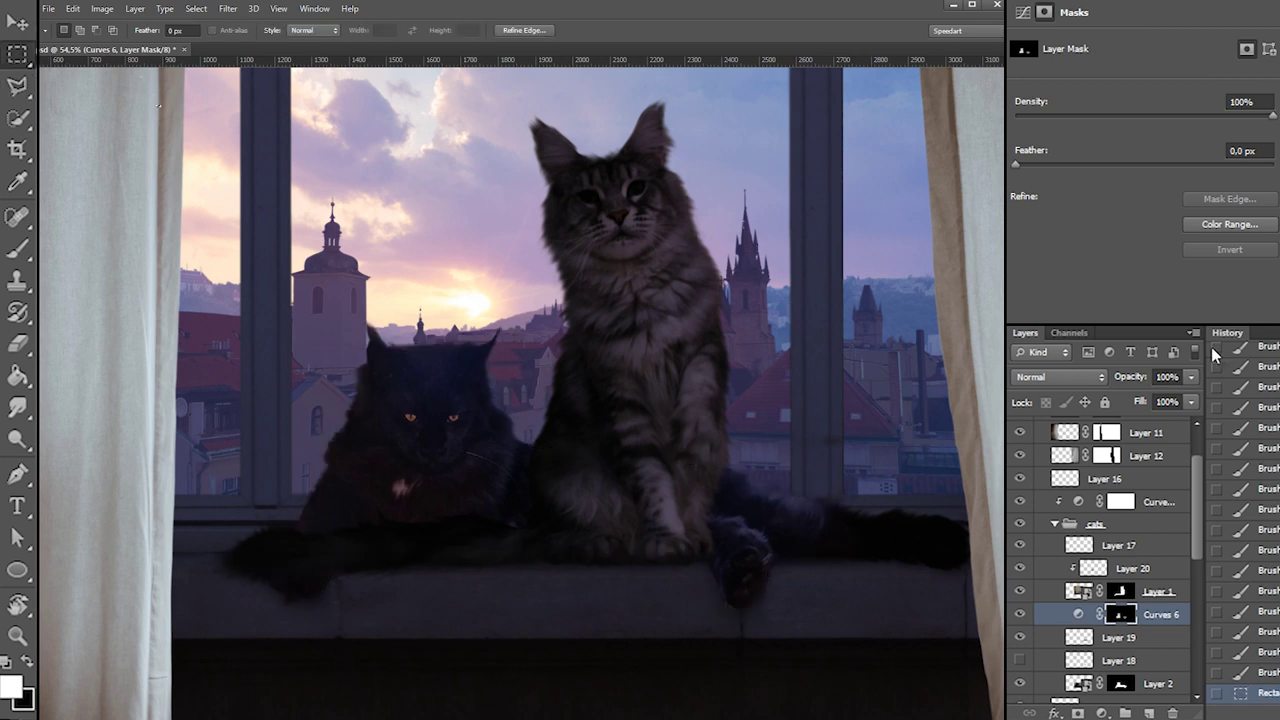
key("b")
left_click_drag(823, 537, 834, 509)
key("x")
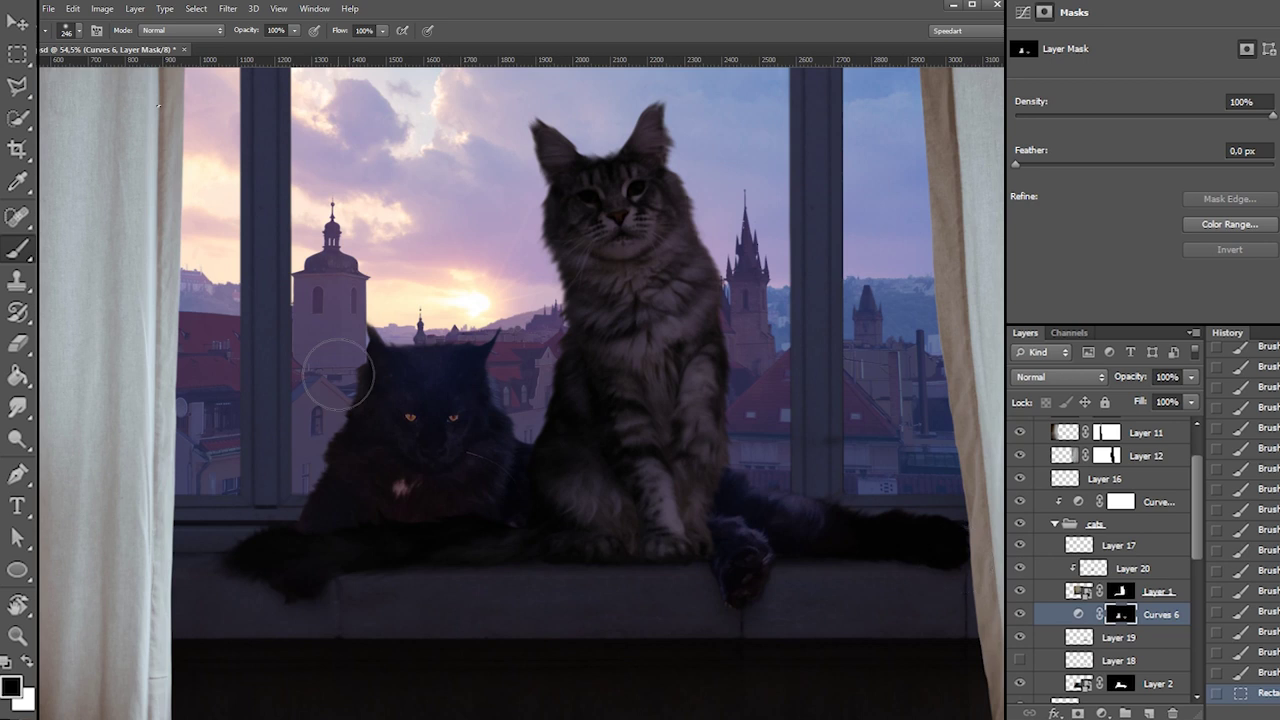
left_click(17, 54)
key("ctrl+d")
key("b")
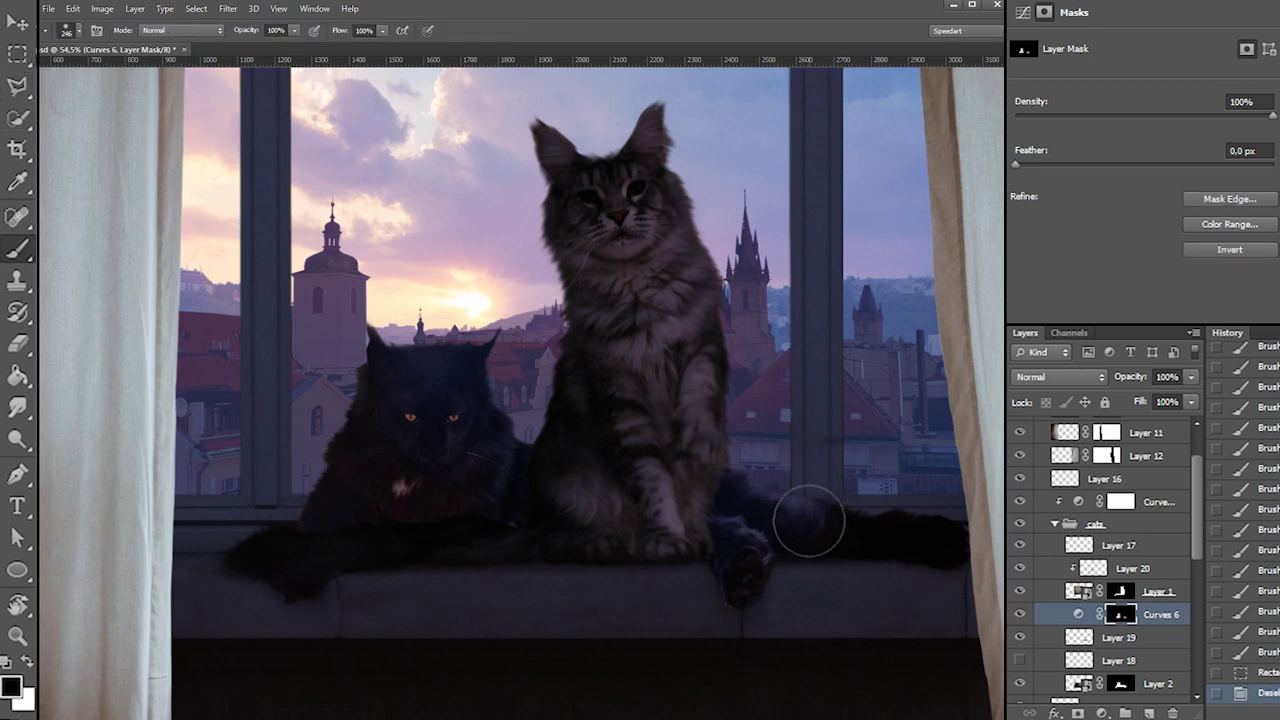
Reveal the brightening along the stretched hind leg to its far paw with a 129 px white brush
key("x")
right_click(812, 505)
key("Return")
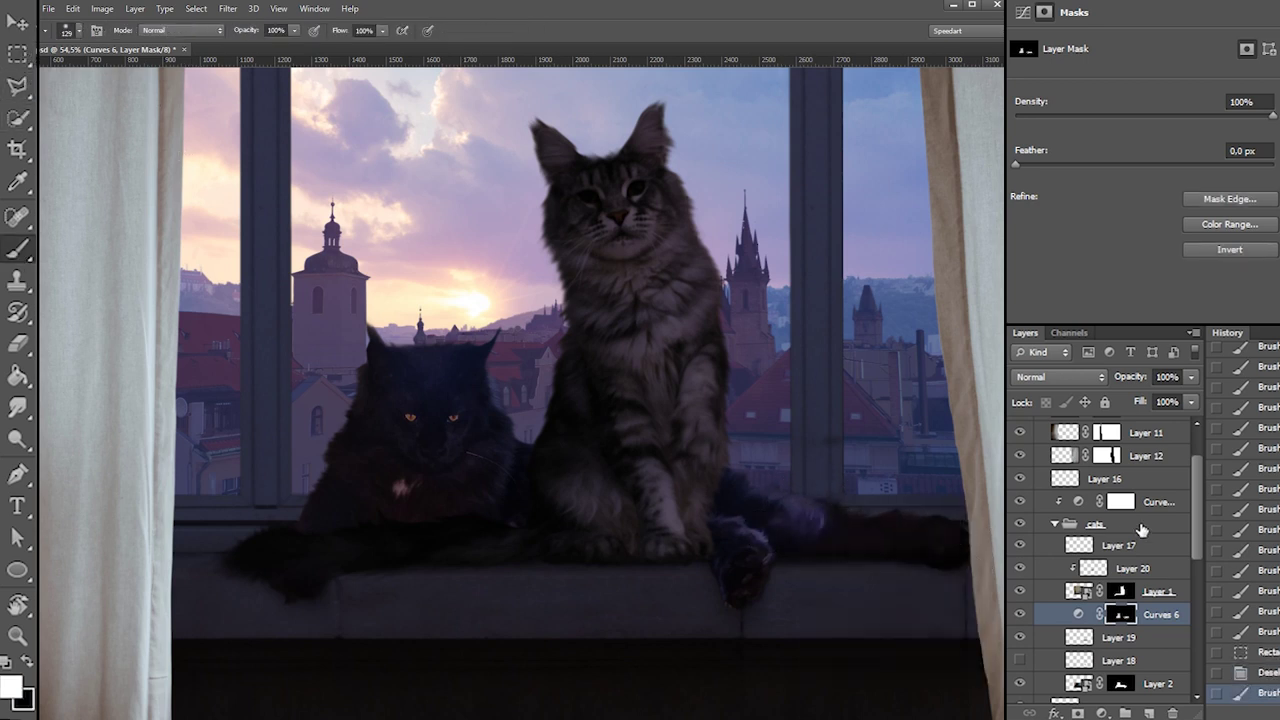
mouse_move(820, 531)
left_mouse_down()
mouse_move(963, 548)
mouse_move(938, 552)
left_mouse_up()
key("ctrl+z")
key("x")
key("x")
key("x")
Paint black on the Curves mask to tone down the brightening on the hanging hind paw
left_click_drag(735, 515, 785, 602)
left_click_drag(774, 546, 772, 594)
left_click_drag(727, 545, 714, 576)
left_click_drag(714, 576, 727, 637)
Reduce the brightening on the black cat's chest, body and forehead with a 158 px brush
right_click(508, 432)
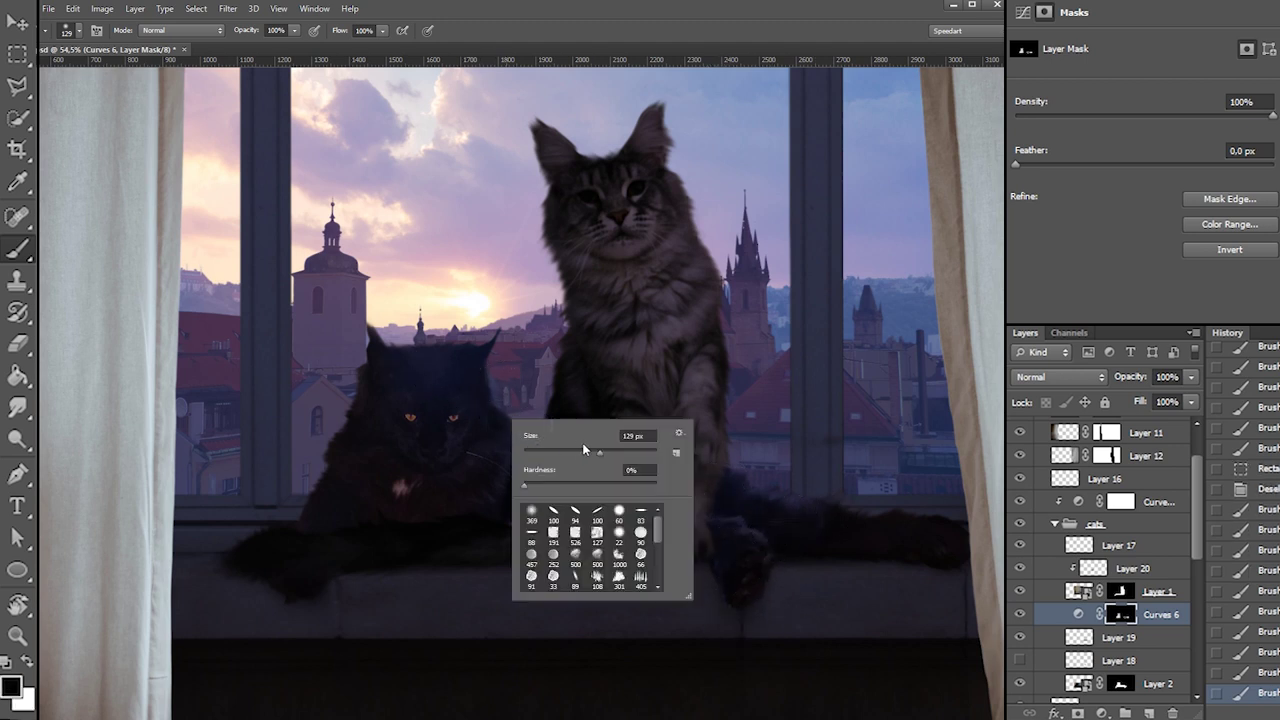
left_click(452, 538)
left_click_drag(601, 451, 560, 445)
mouse_move(412, 508)
left_mouse_down()
mouse_move(436, 492)
mouse_move(404, 492)
mouse_move(428, 430)
mouse_move(438, 500)
left_mouse_up()
key("x")
key("x")
left_click_drag(369, 428, 461, 513)
key("x")
left_click_drag(434, 372, 392, 350)
key("x")
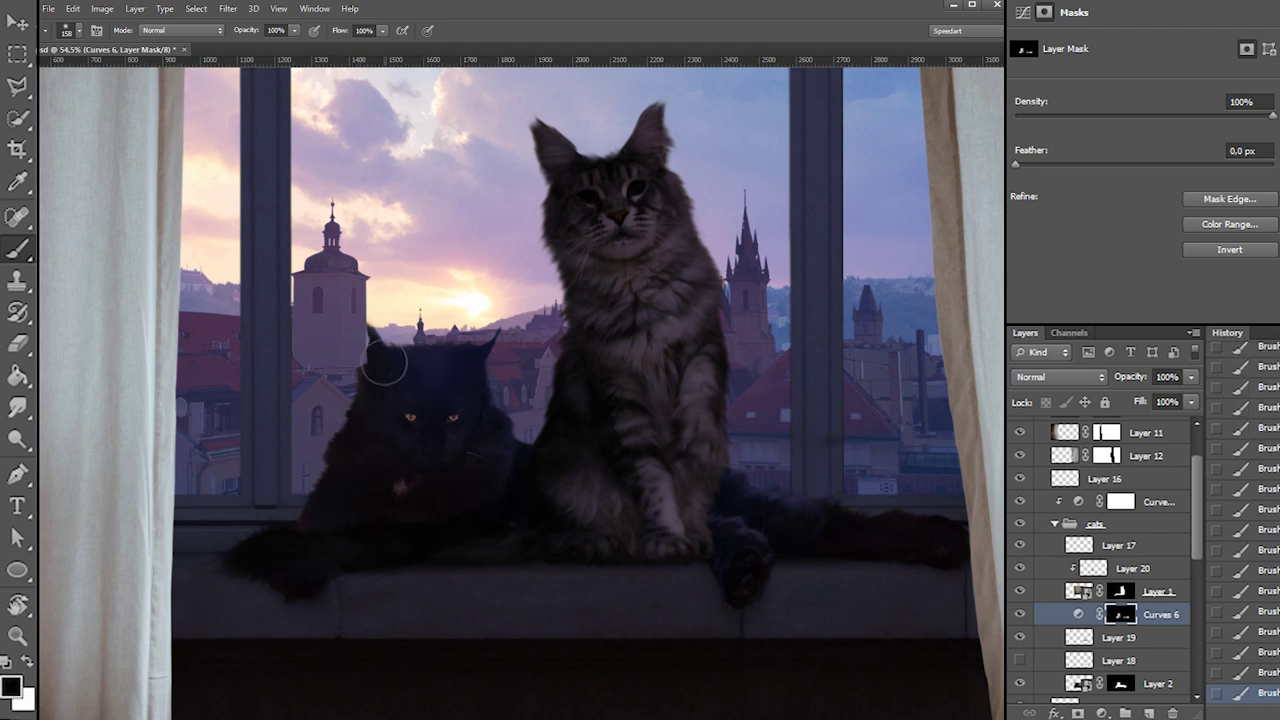
Touch up the brightening around the black cat's head and eyes with a 257 px brush
key("x")
right_click(499, 375)
mouse_move(375, 390)
left_mouse_down()
mouse_move(480, 380)
mouse_move(347, 388)
left_mouse_up()
key("ctrl+z")
left_click_drag(471, 410, 477, 414)
key("ctrl+z")
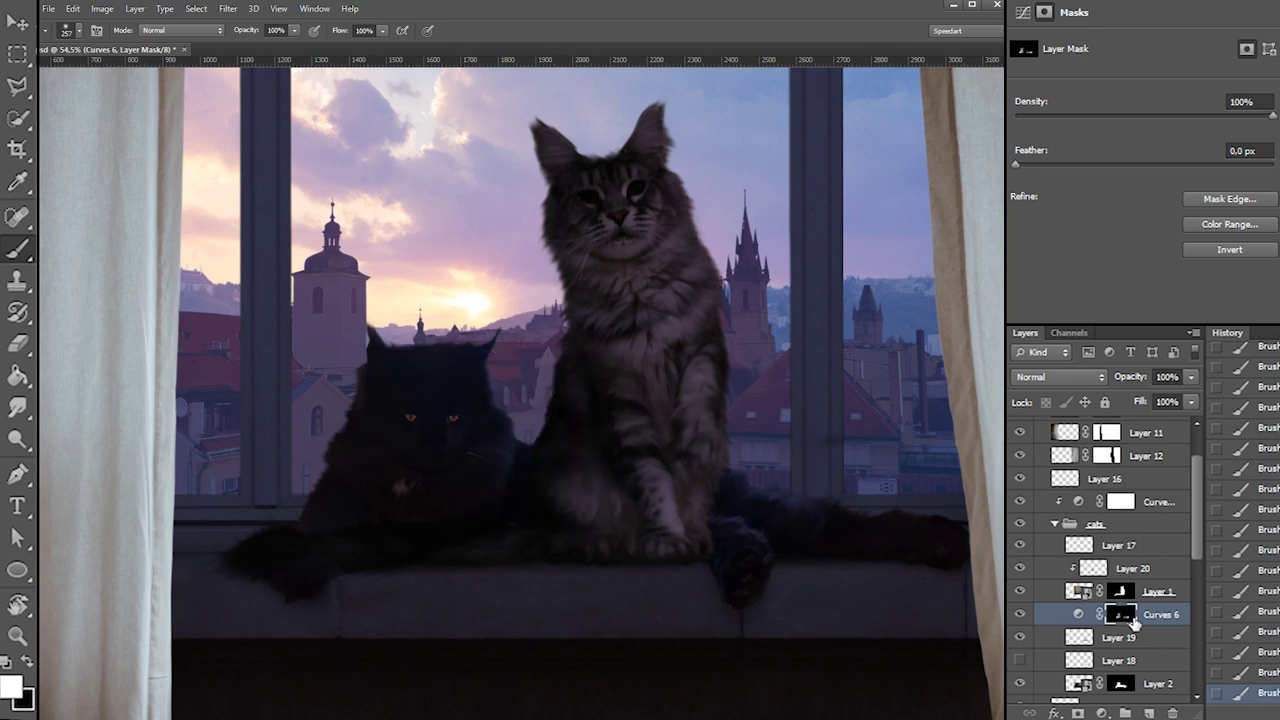
Move the brightening Curves above the darkening Curves clipped to the cats group, and try masking it along the tail and ledge
left_click_drag(1145, 620, 1138, 533)
mouse_move(1155, 592)
left_mouse_down()
mouse_move(1150, 605)
mouse_move(1147, 507)
left_mouse_up()
key("x")
mouse_move(672, 555)
left_mouse_down()
mouse_move(529, 563)
mouse_move(451, 592)
mouse_move(291, 581)
mouse_move(376, 641)
mouse_move(347, 658)
mouse_move(269, 666)
left_mouse_up()
key("x")
key("ctrl+z")
Paint white on the moved Curves mask over the black cat's head, chest and side
left_click_drag(431, 421, 445, 254)
left_click_drag(447, 392, 367, 347)
mouse_move(478, 254)
left_mouse_down()
mouse_move(467, 342)
mouse_move(431, 370)
left_mouse_up()
left_click_drag(321, 494, 297, 516)
left_click_drag(297, 516, 486, 374)
left_click_drag(843, 519, 987, 515)
key("ctrl+z")
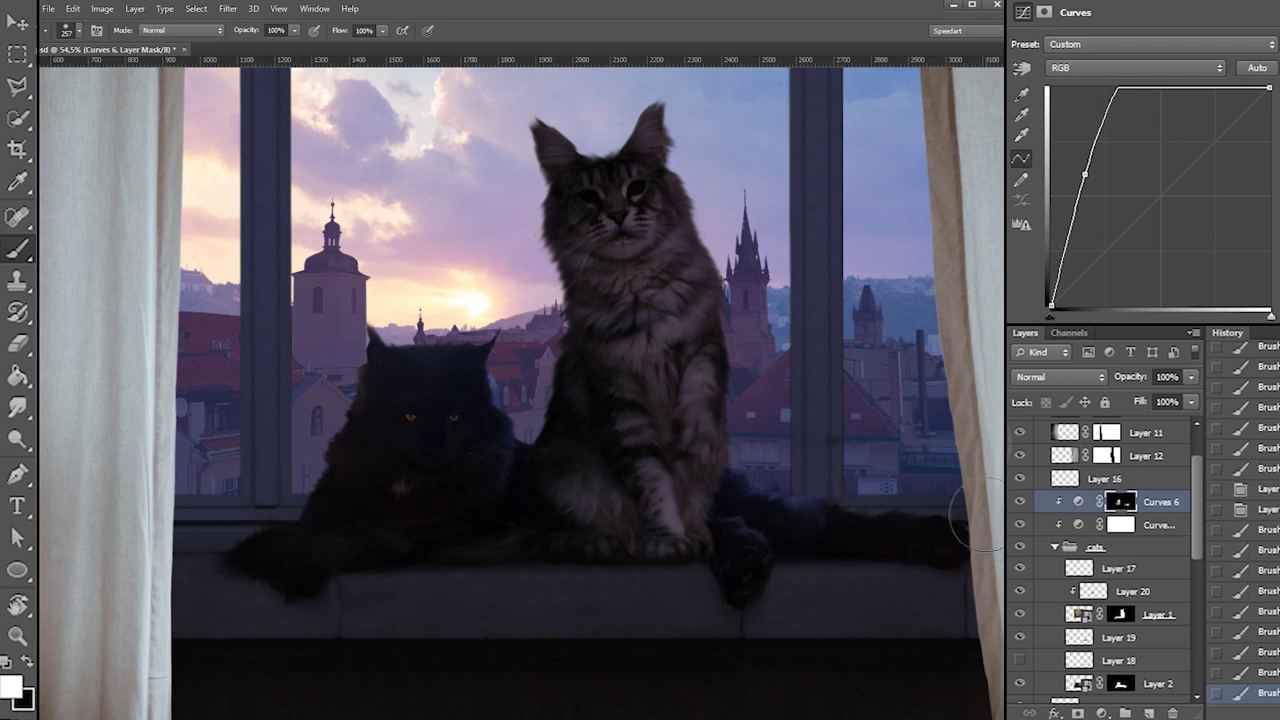
Erase Layer 19 along the upper edge of the black cat's tail with a 36 px eraser
left_click(1124, 656)
left_click(1019, 637)
left_click(1019, 637)
left_click(1078, 614)
key("e")
key("x")
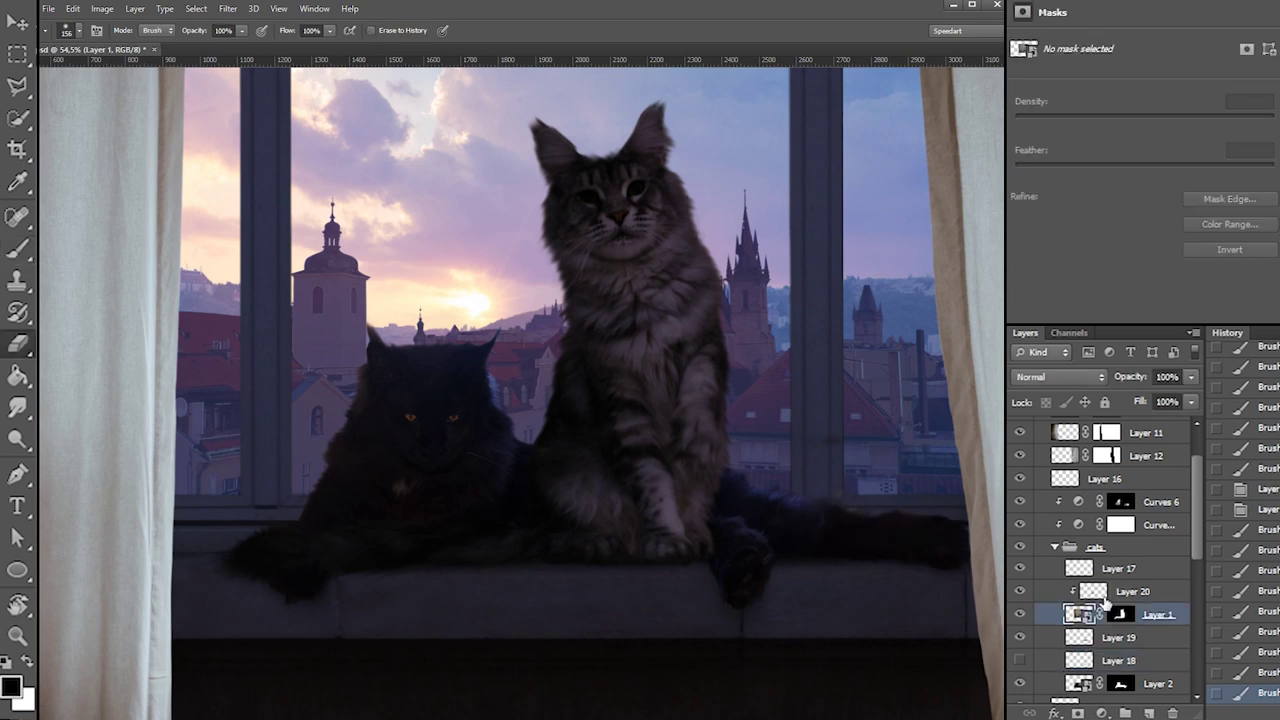
left_click(1105, 637)
right_click(866, 478)
left_click_drag(829, 499, 868, 496)
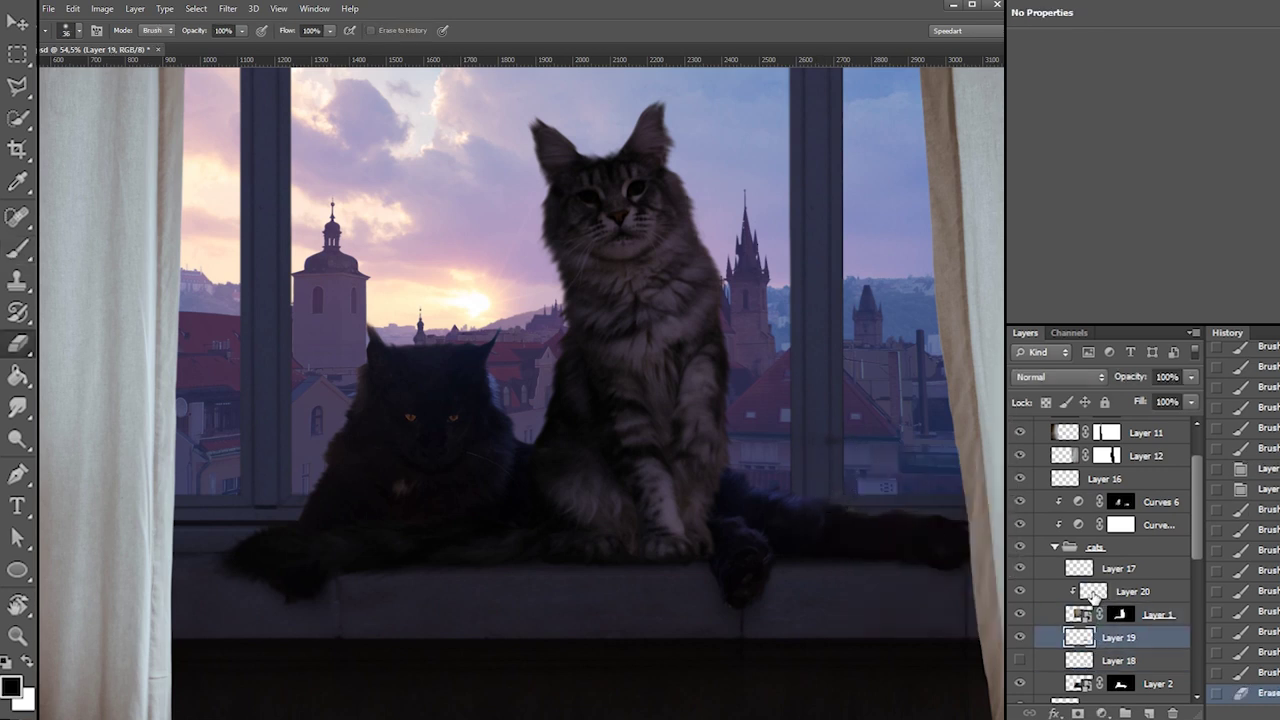
Refine the black cat's layer mask above the tail and erase the remaining edge there on Layer 19
left_click(1121, 686)
key("x")
key("ctrl+z")
key("x")
left_click_drag(846, 491, 908, 494)
left_click_drag(912, 497, 937, 491)
left_click(1104, 640)
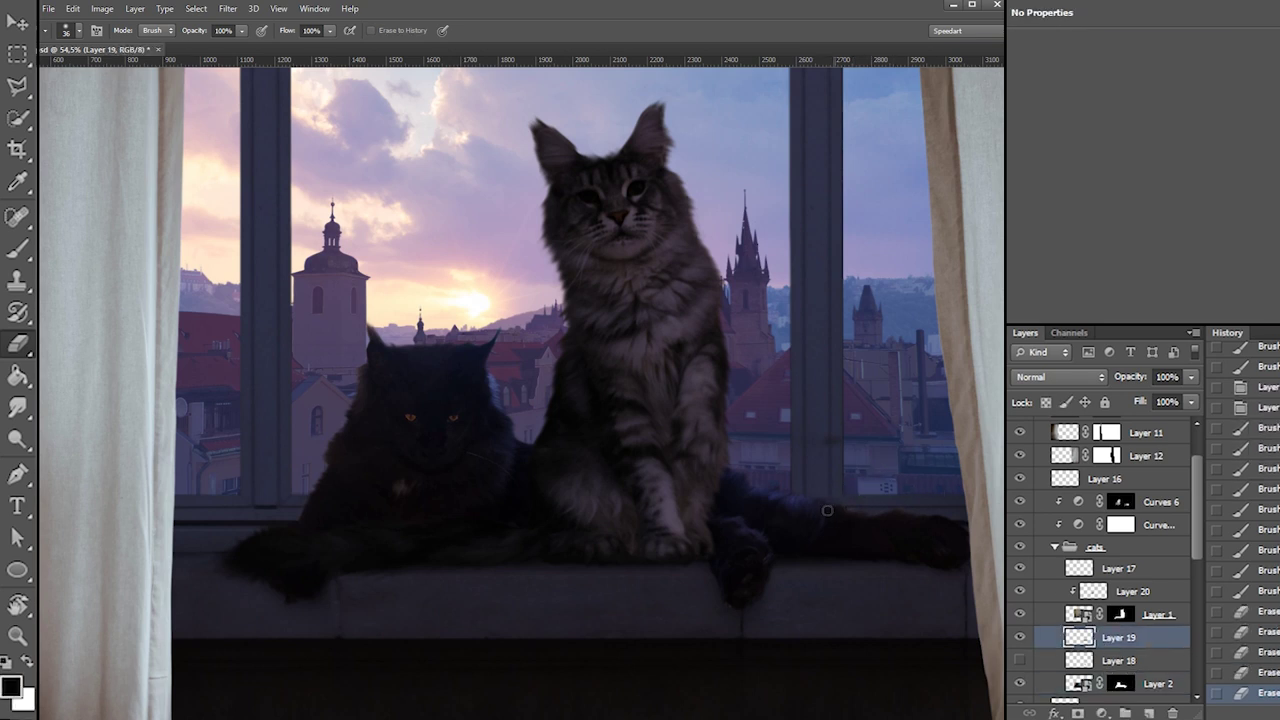
left_click(848, 510)
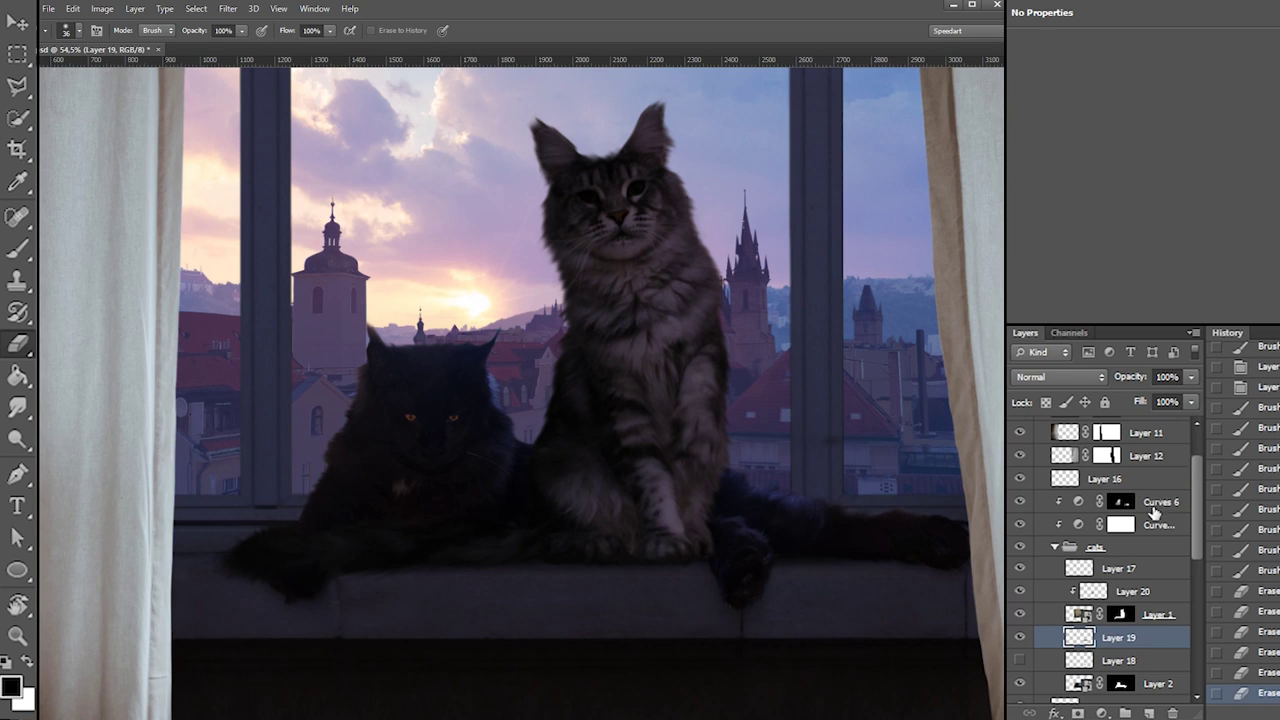
Add a clipped Curves adjustment above the cats group's darkening Curves and raise its upper midtones to brighten both cats
left_click(1145, 500)
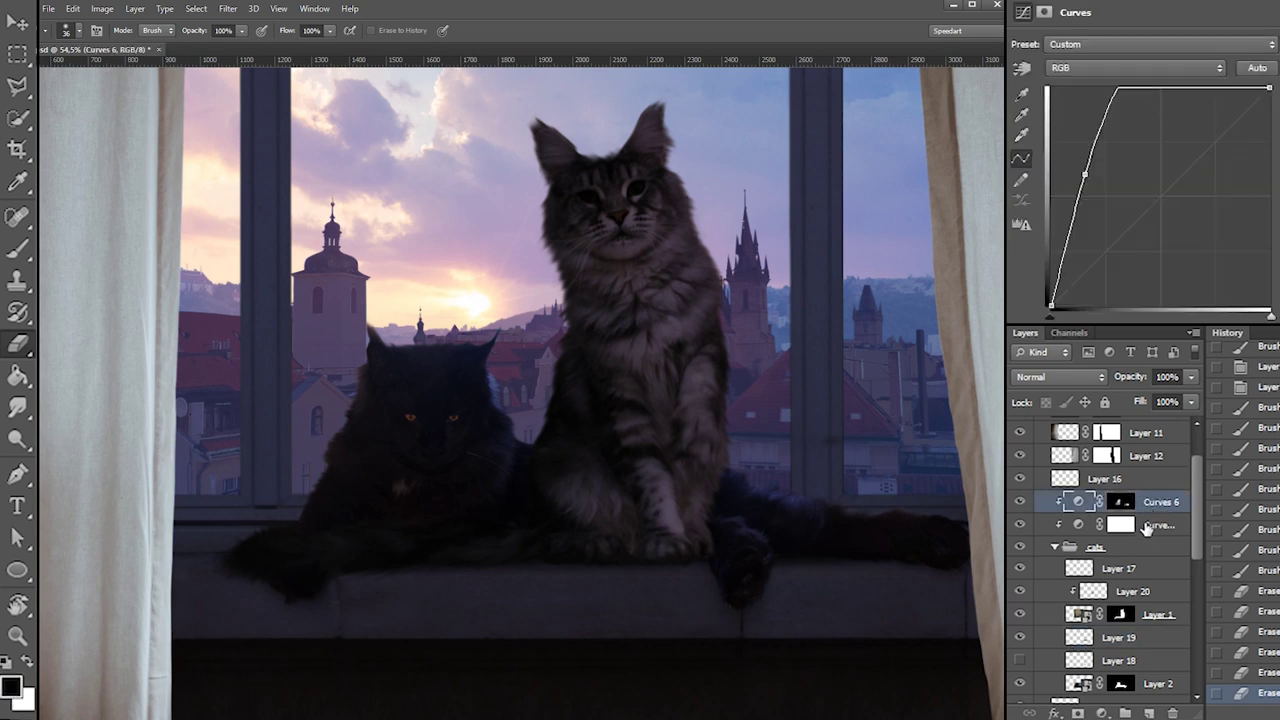
left_click(1148, 528)
left_click(1103, 713)
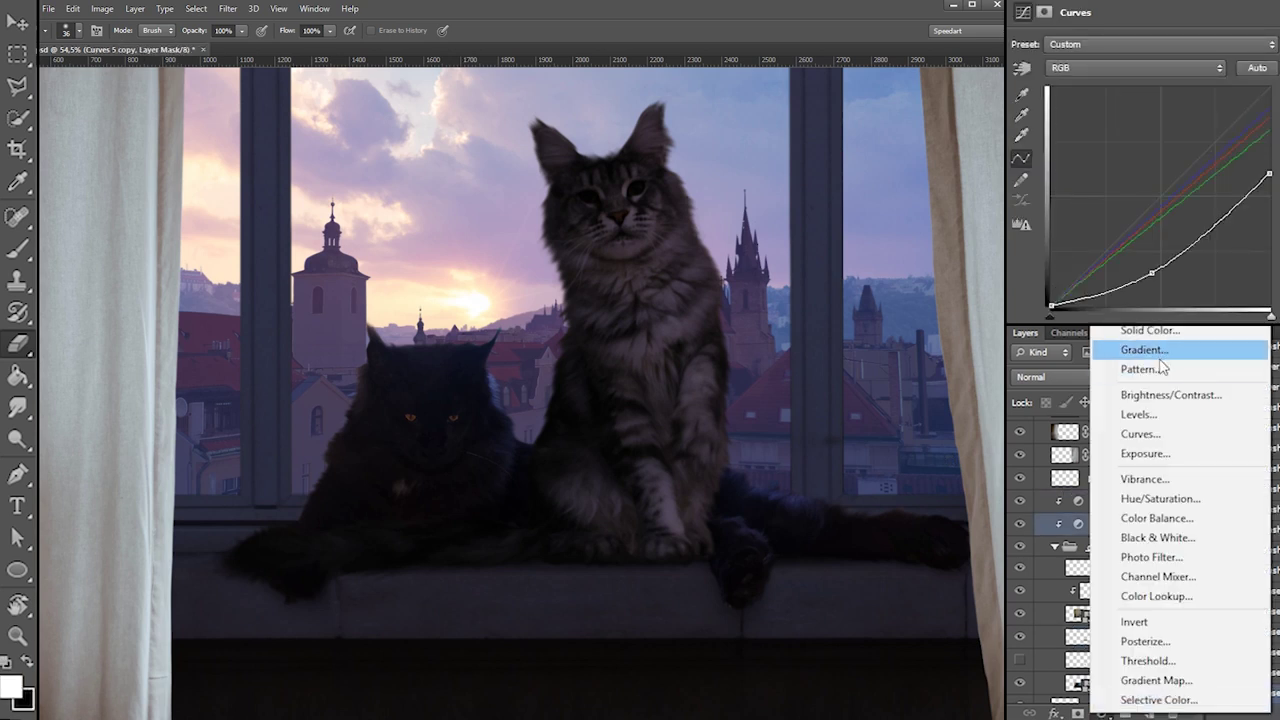
left_click(1148, 431)
left_click_drag(1232, 118, 1170, 103)
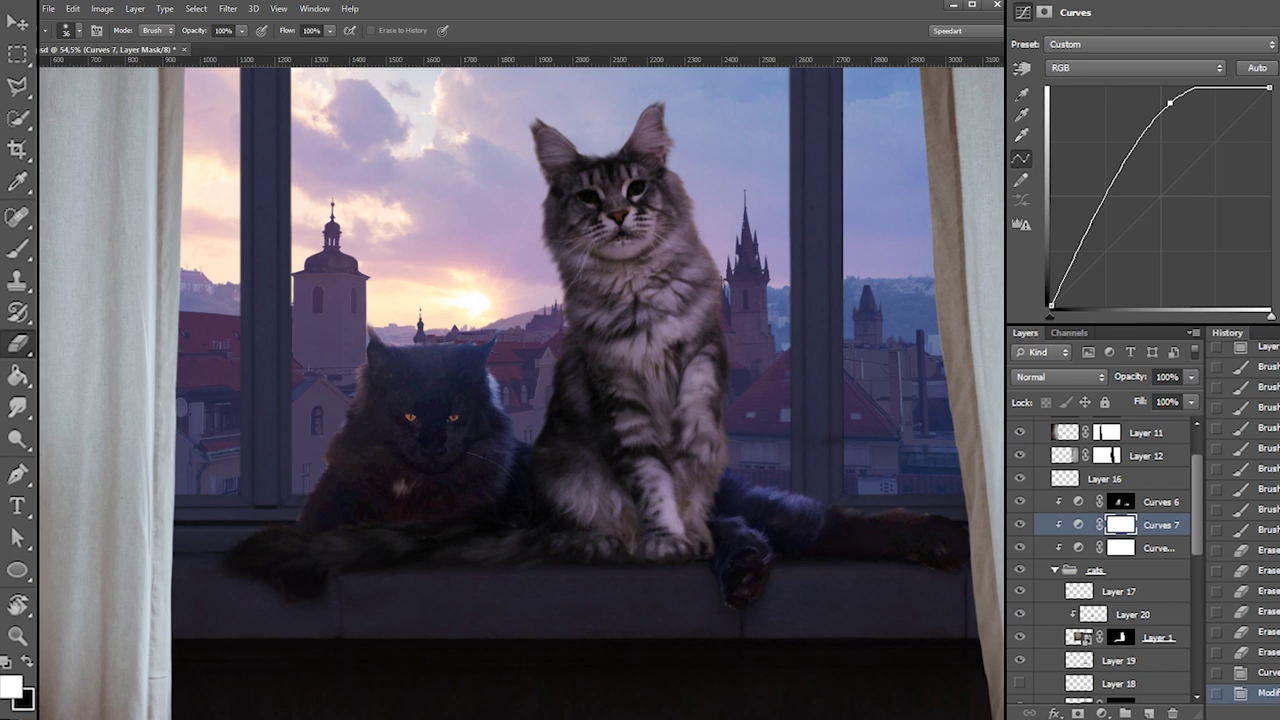
Fill the new brightening Curves mask with black
left_click(25, 407)
key("x")
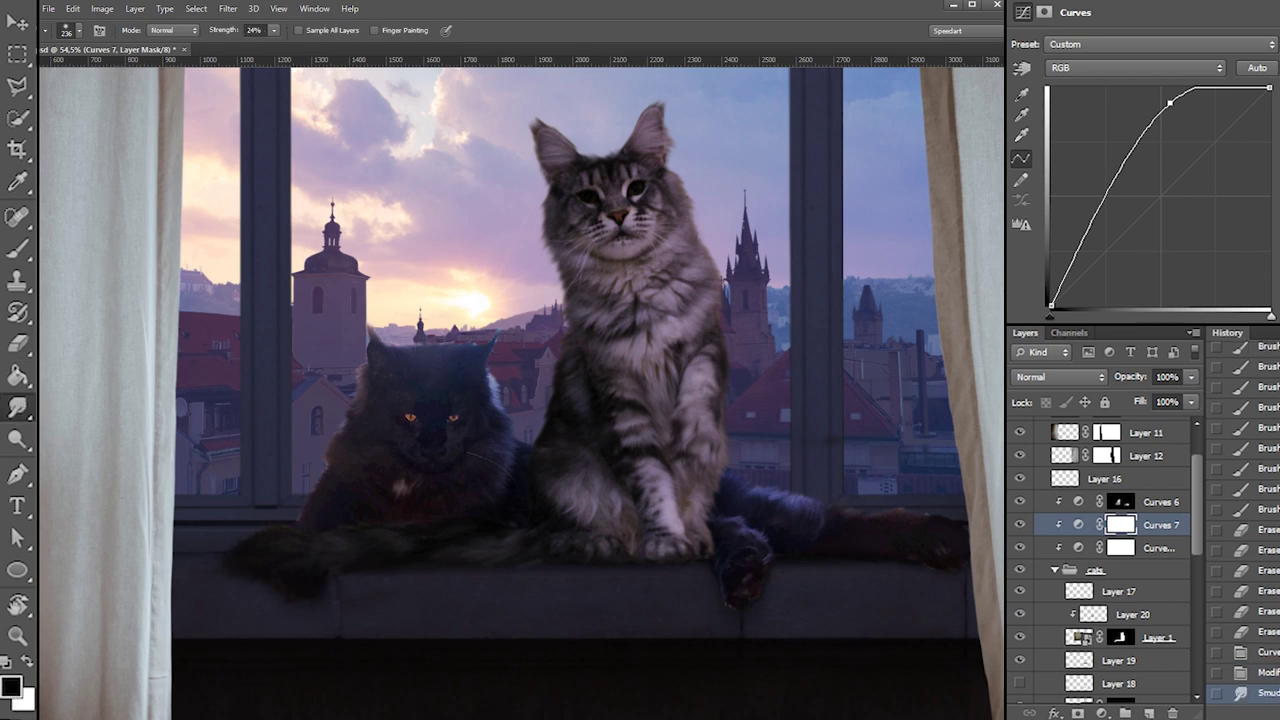
left_click(22, 385)
key("x")
key("x")
left_click(505, 362)
Paint white on the new Curves mask over the black cat's head, face and chest
key("b")
key("x")
left_click_drag(428, 293, 450, 288)
left_click_drag(430, 393, 472, 345)
right_click(474, 314)
left_click_drag(377, 390, 372, 468)
mouse_move(401, 425)
left_mouse_down()
mouse_move(434, 464)
mouse_move(478, 410)
left_mouse_up()
left_click_drag(351, 386, 352, 392)
left_click_drag(354, 460, 360, 454)
Paint black on the Curves mask around the black cat's sides and chest with a 257 px brush
key("x")
left_click_drag(321, 374, 355, 422)
left_click_drag(355, 422, 427, 506)
mouse_move(507, 357)
left_mouse_down()
mouse_move(503, 426)
mouse_move(463, 515)
left_mouse_up()
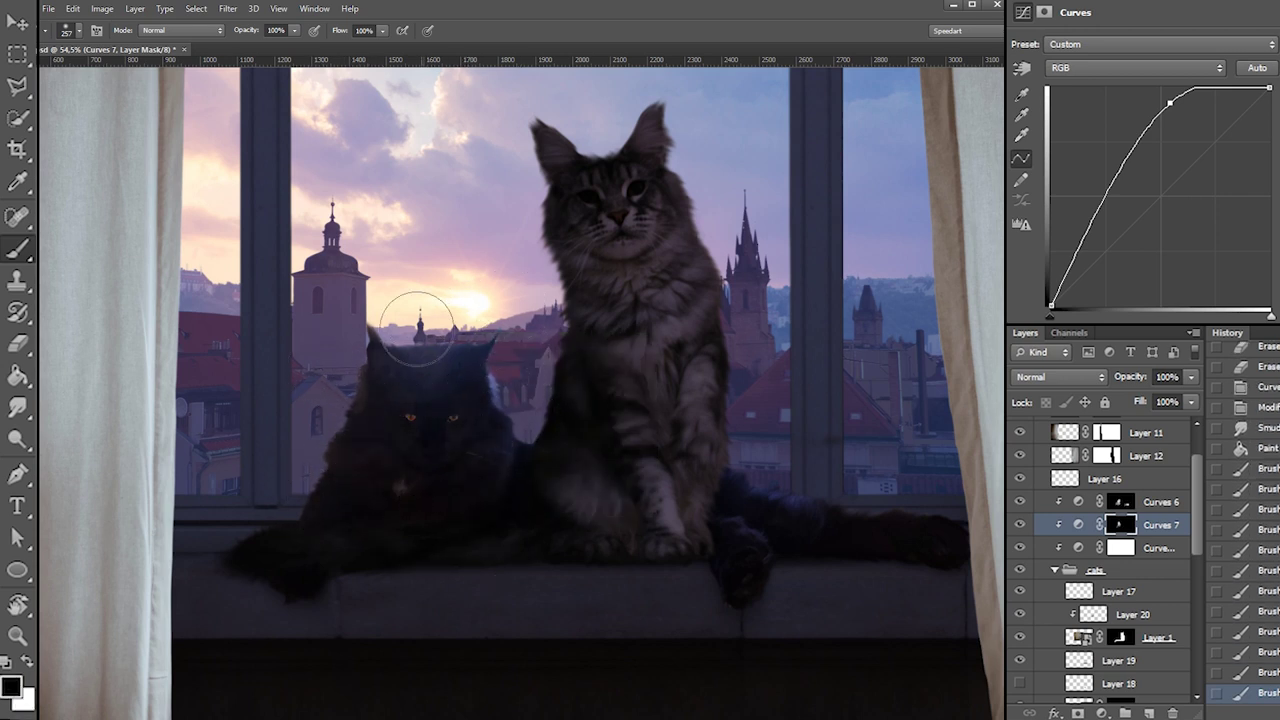
left_click_drag(470, 374, 514, 398)
Paint white on the new Curves mask along the tabby cat's neck, cheek and forehead
key("x")
left_click_drag(555, 314, 560, 250)
mouse_move(565, 205)
left_mouse_down()
mouse_move(583, 170)
mouse_move(578, 144)
mouse_move(618, 174)
mouse_move(547, 225)
mouse_move(572, 176)
mouse_move(611, 175)
left_mouse_up()
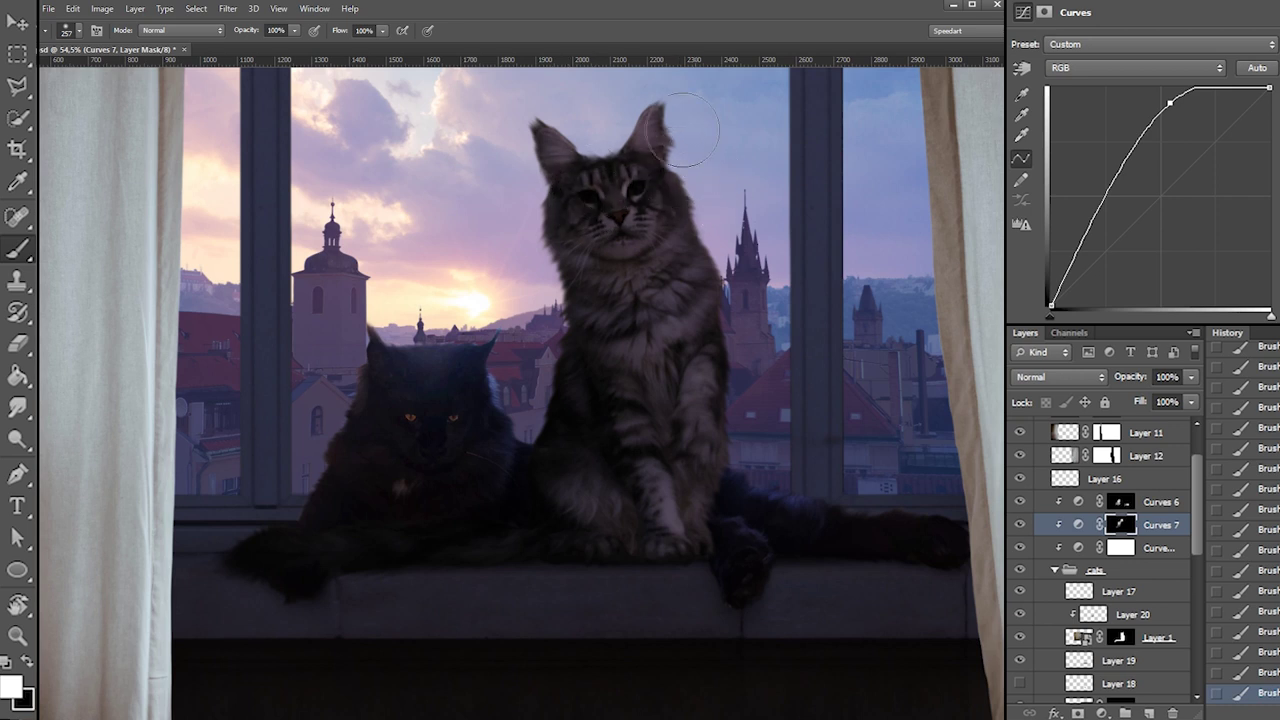
left_click(1140, 503)
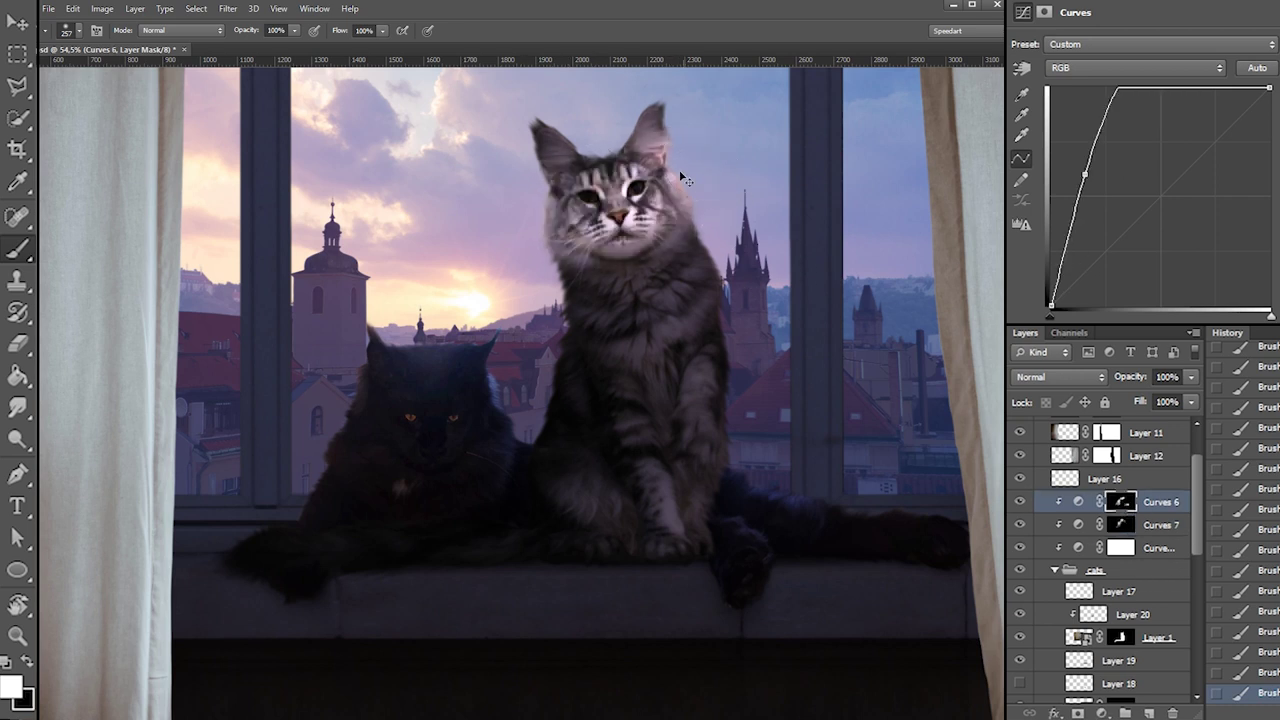
key("ctrl+alt+z")
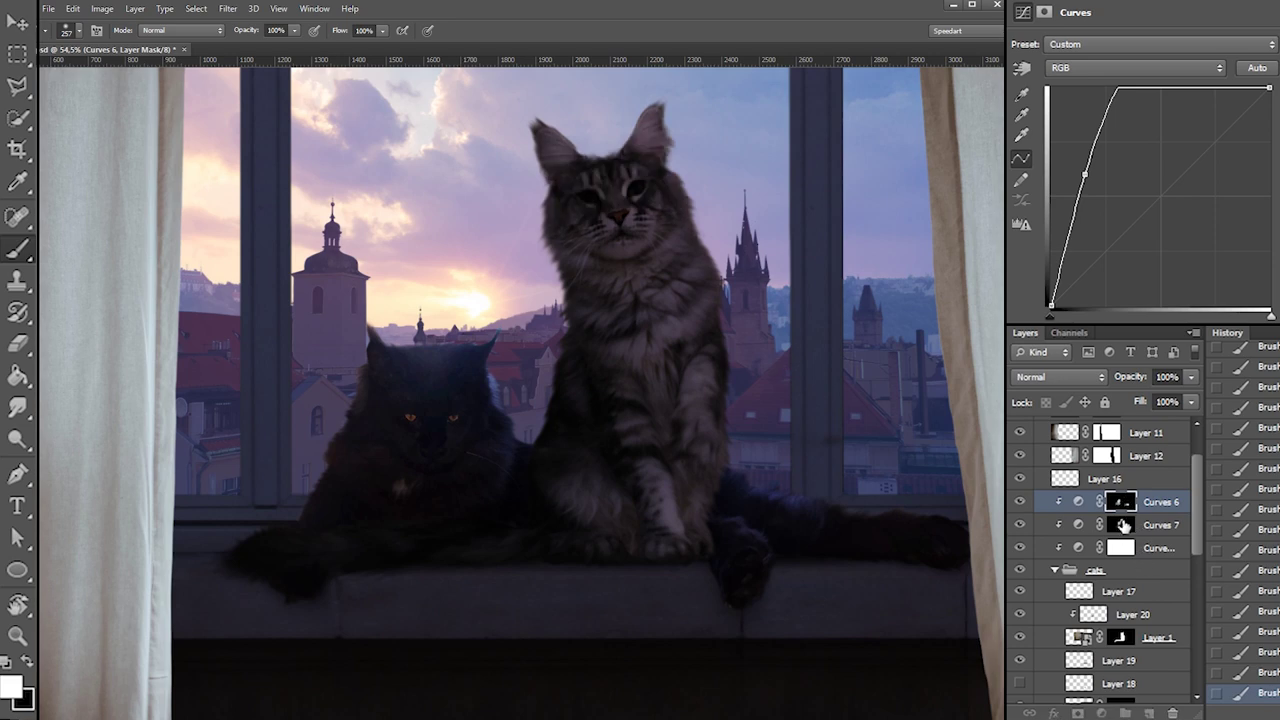
Add another clipped Curves adjustment above Curves 7 and lift its shadows and midtones with two points
left_click(1121, 523)
left_click(1101, 713)
left_click(1140, 428)
left_click_drag(1095, 274, 1069, 264)
left_click_drag(1106, 191, 1114, 202)
Fill the Curves 8 mask with black and paint white over the tabby cat's forehead and ear
key("g")
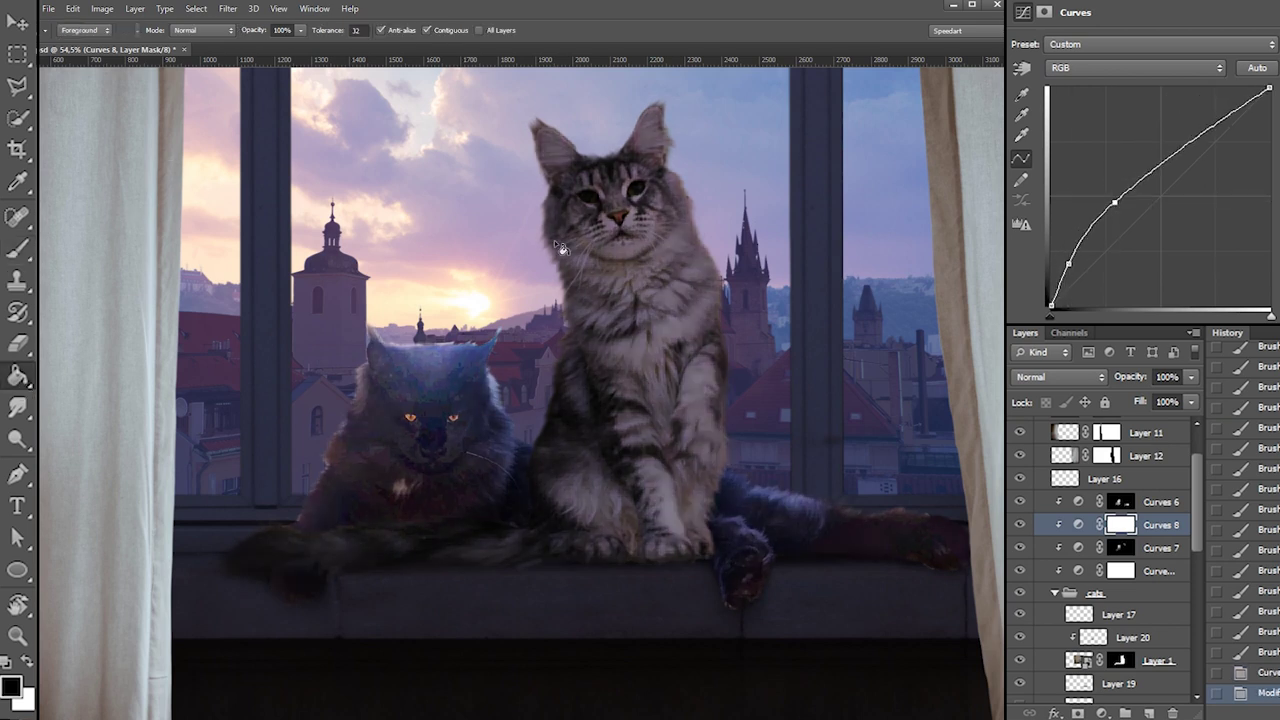
left_click(634, 170)
key("x")
key("b")
mouse_move(610, 155)
left_mouse_down()
mouse_move(618, 198)
mouse_move(621, 156)
mouse_move(640, 148)
left_mouse_up()
left_click_drag(652, 138, 668, 190)
key("x")
right_click(647, 186)
key("Escape")
key("x")
Paint white on the Curves 8 mask along the tabby cat's ear and cheek with a 73 px brush
right_click(646, 196)
type("73")
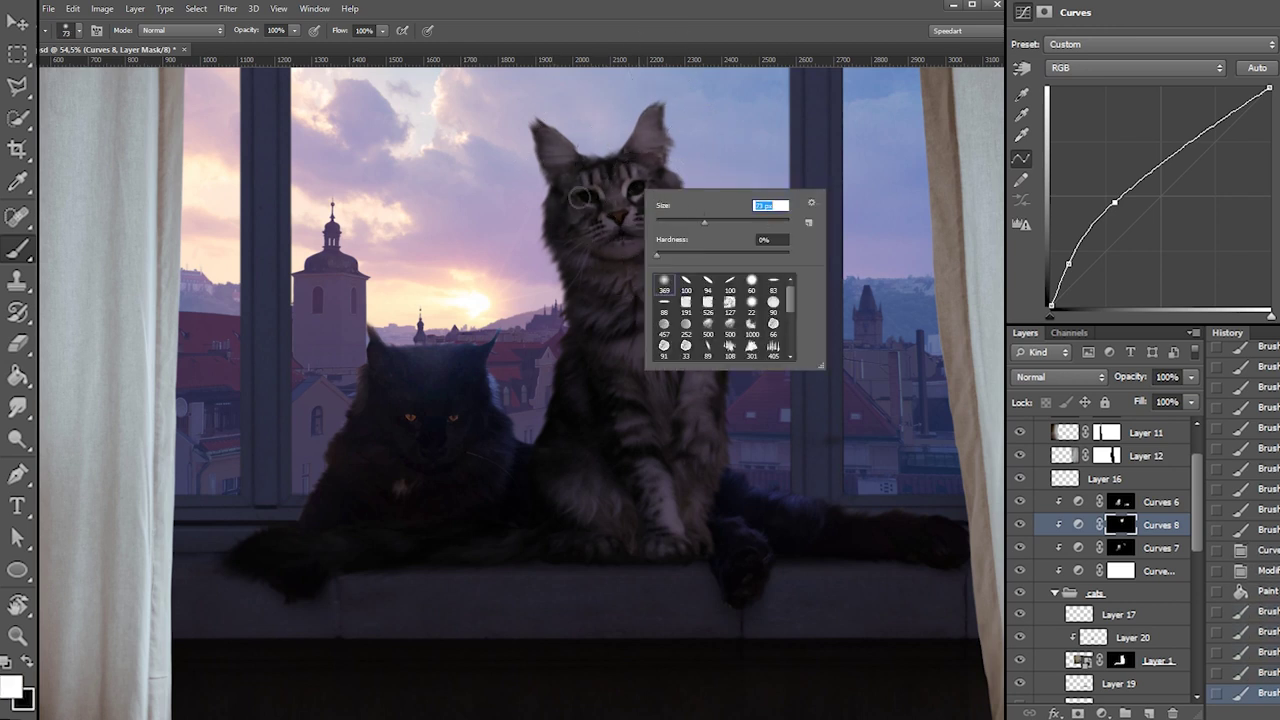
key("Return")
left_click_drag(671, 148, 665, 165)
key("x")
key("x")
mouse_move(634, 236)
left_mouse_down()
mouse_move(615, 245)
mouse_move(668, 271)
left_mouse_up()
key("ctrl+z")
right_click(744, 226)
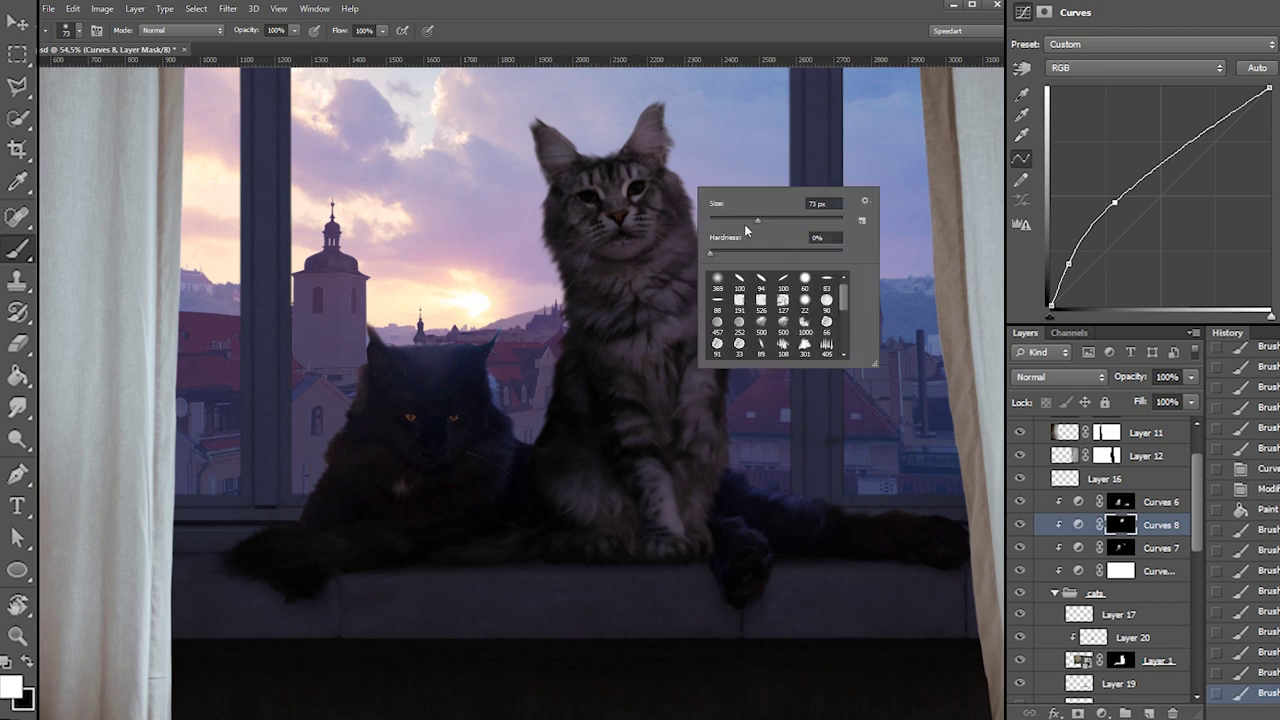
left_click_drag(673, 164, 676, 220)
With a 193 px brush, paint the Curves 8 mask black over the tabby's lower chest and white along its back
right_click(692, 214)
left_click(804, 245)
mouse_move(686, 270)
left_mouse_down()
mouse_move(676, 300)
mouse_move(718, 300)
mouse_move(688, 358)
mouse_move(727, 370)
mouse_move(718, 350)
mouse_move(716, 382)
left_mouse_up()
key("ctrl+z")
key("x")
left_click_drag(668, 372, 626, 460)
key("x")
mouse_move(735, 327)
left_mouse_down()
mouse_move(691, 503)
mouse_move(721, 443)
left_mouse_up()
key("x")
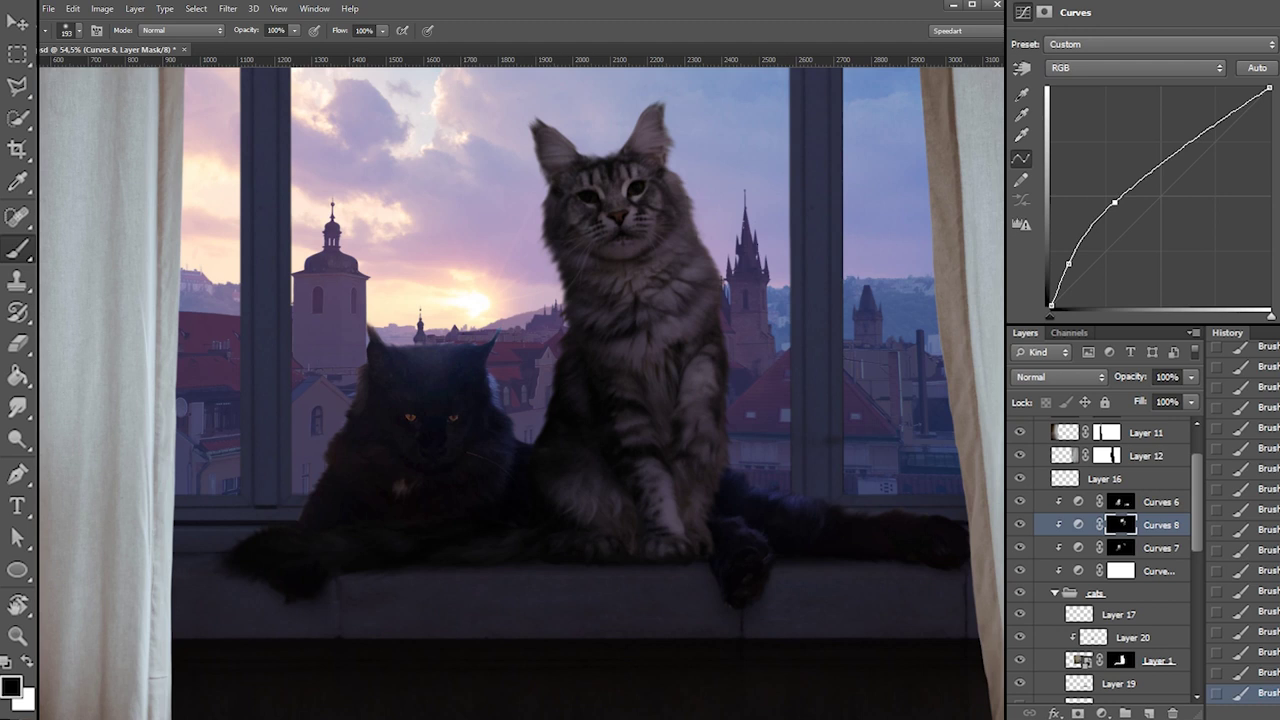
Duplicate the darkening Curves above the curtain Layer 11 and clip the copy to it
scroll(1140, 575, "up", 2)
left_click_drag(1149, 632, 1148, 496)
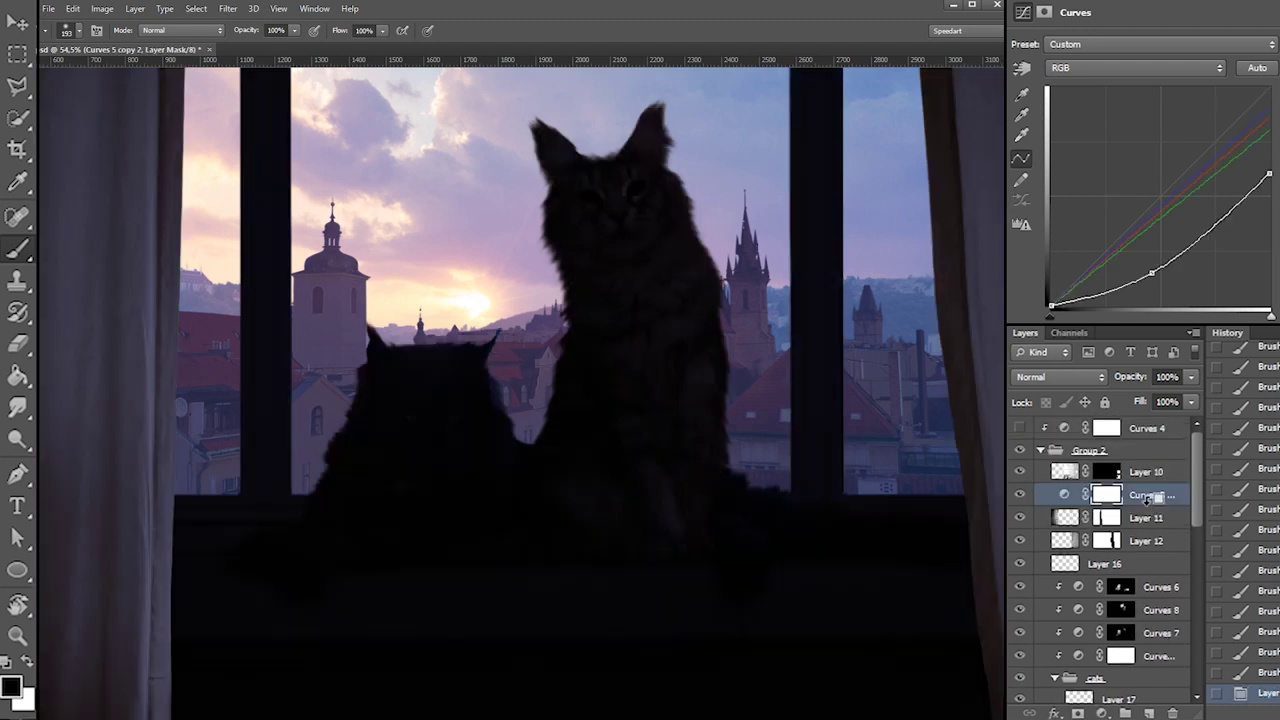
left_click(1148, 515)
left_click(1152, 506, "alt")
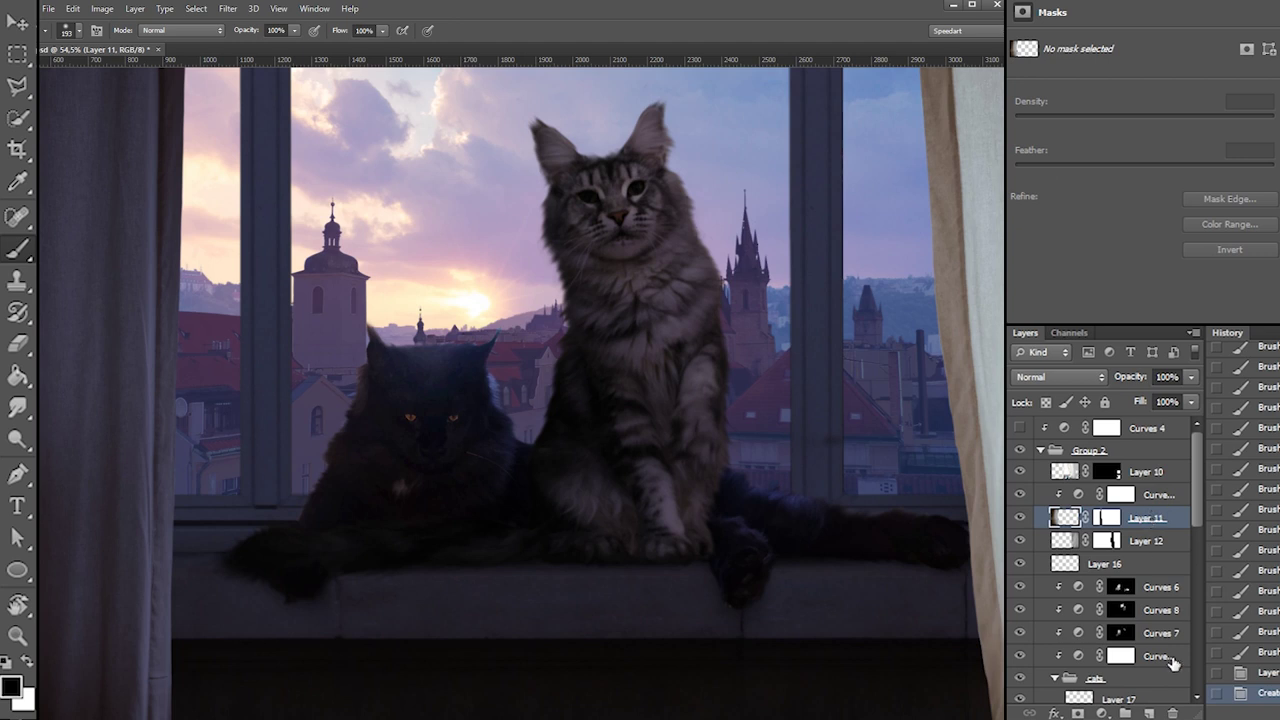
Create a layer group beneath the copied Curves and name it curtains
left_click(1127, 713)
left_click_drag(1136, 499, 1162, 512)
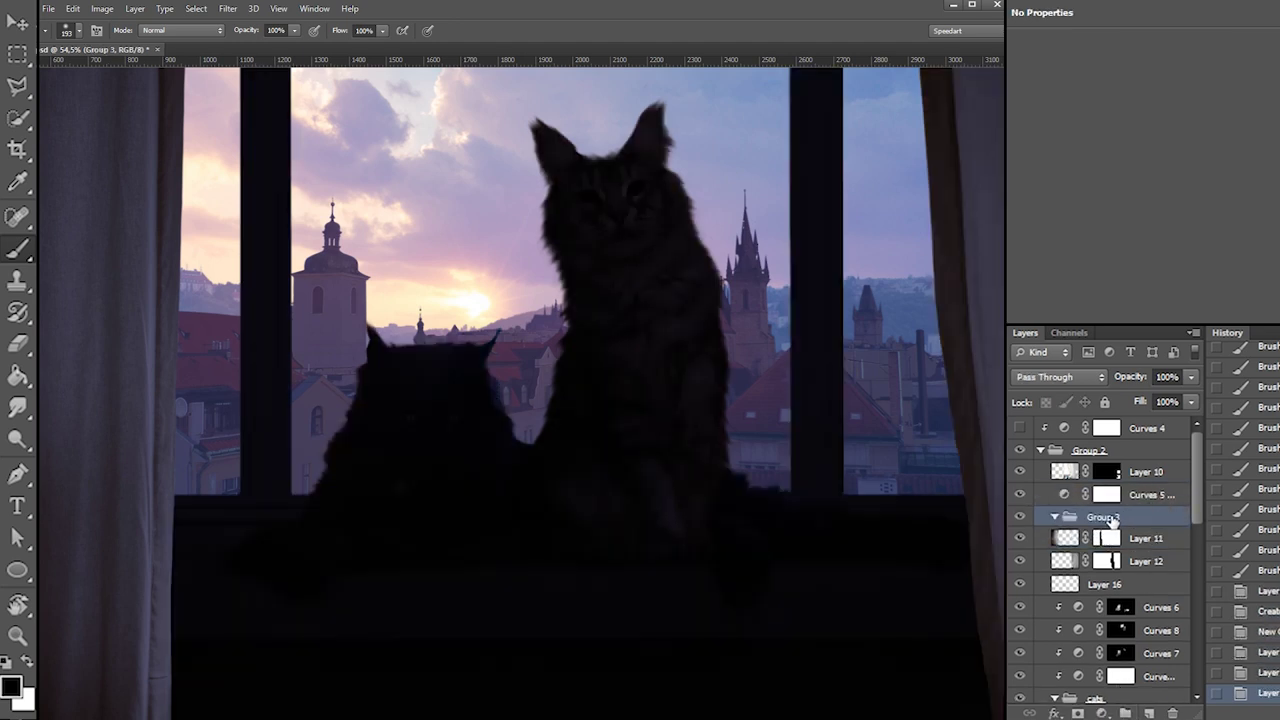
double_click(1103, 517)
type("cu")
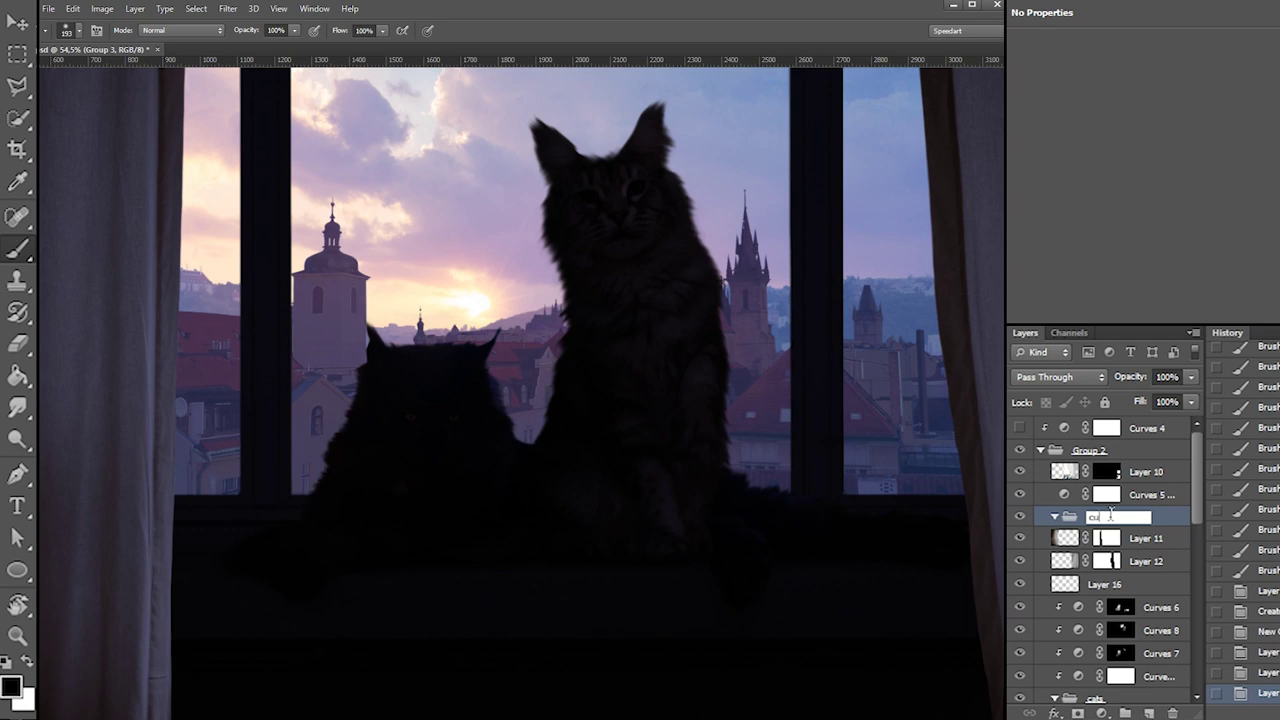
key("Return")
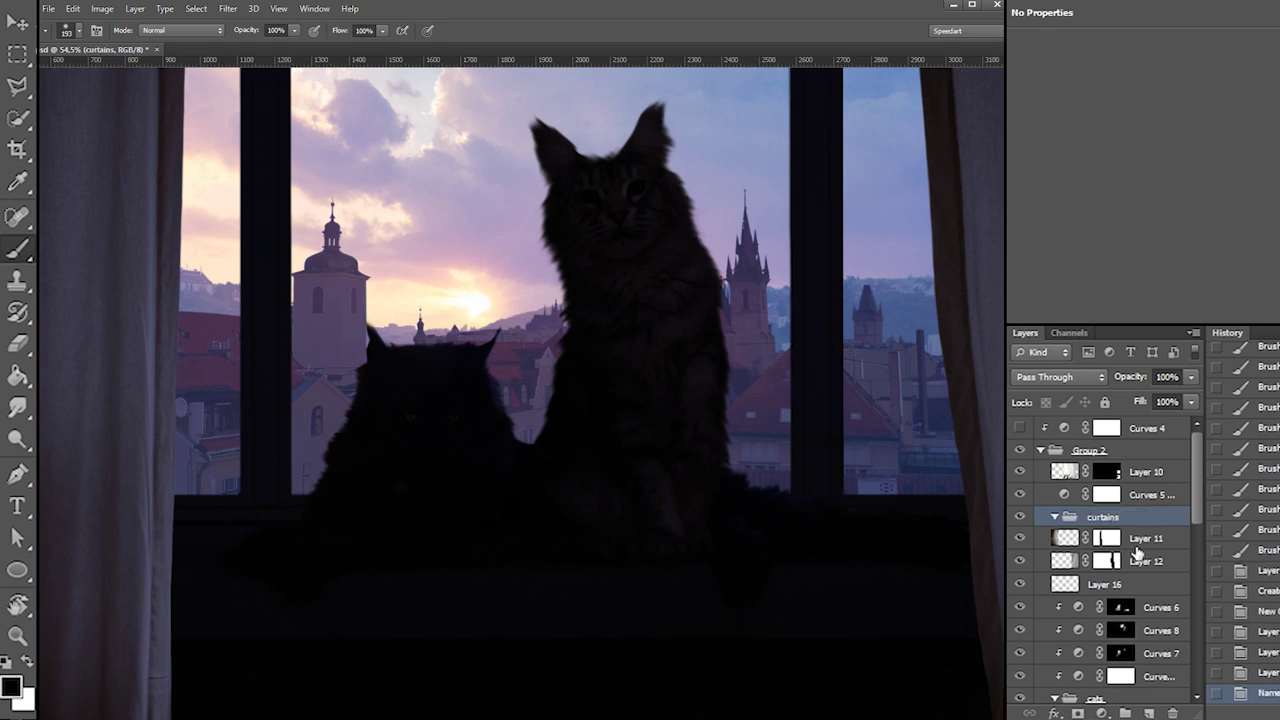
Move Layer 11 and Layer 12 into the curtains group and clip the darkening Curves to the group
left_click(1137, 547)
left_click(1148, 564, "shift")
left_click_drag(1148, 562, 1147, 520)
left_click(1143, 507, "alt")
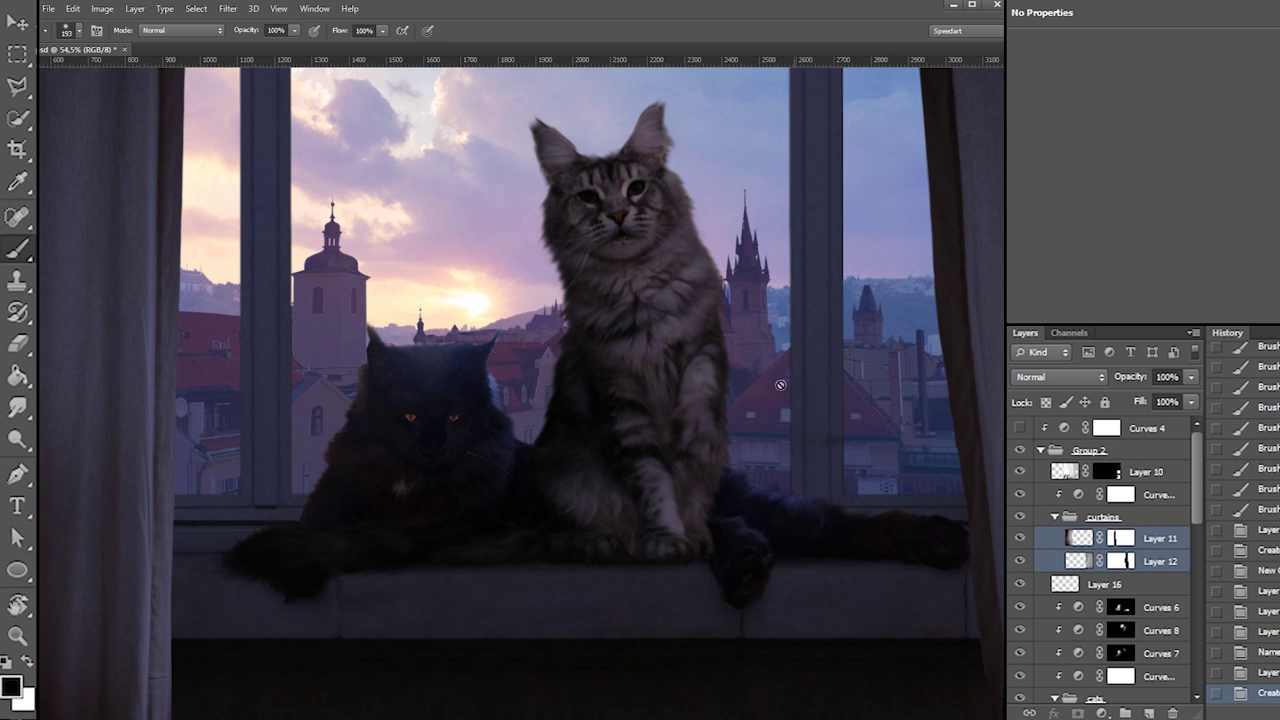
left_click_drag(652, 396, 571, 434)
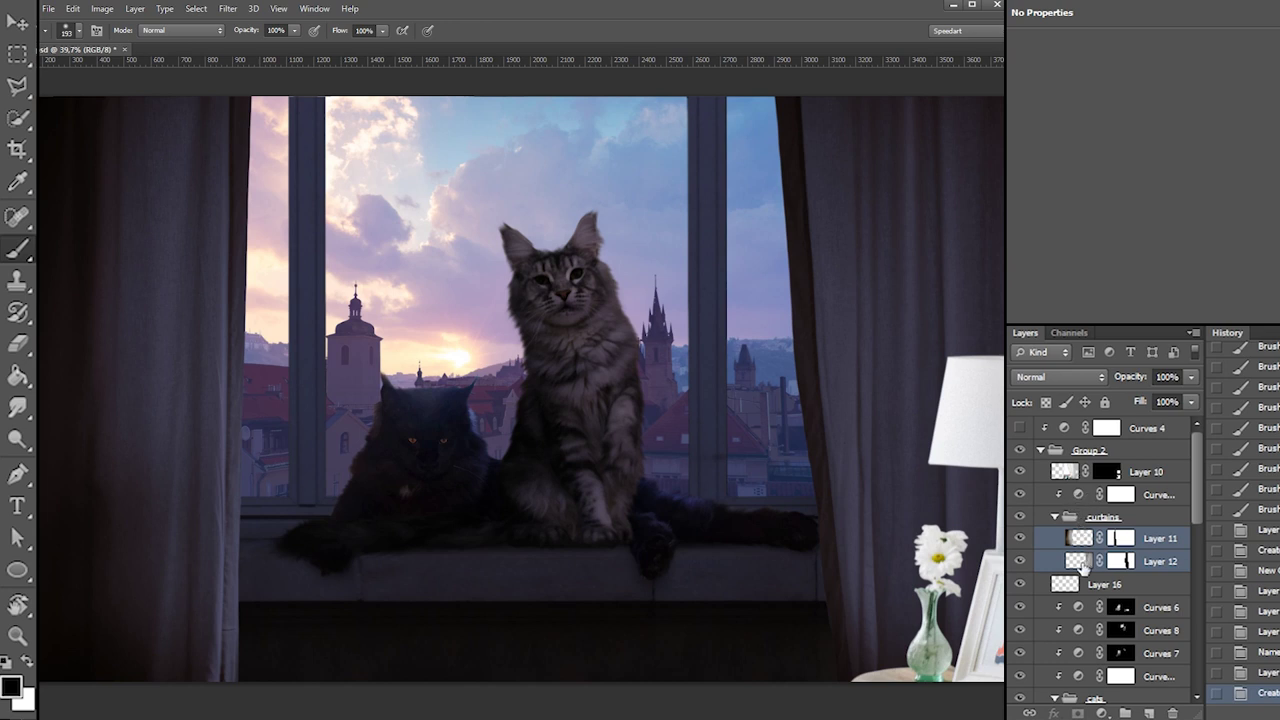
Duplicate the background layers from Layer 0 up to Layer 13 and merge the copies into one layer
left_click(1151, 517)
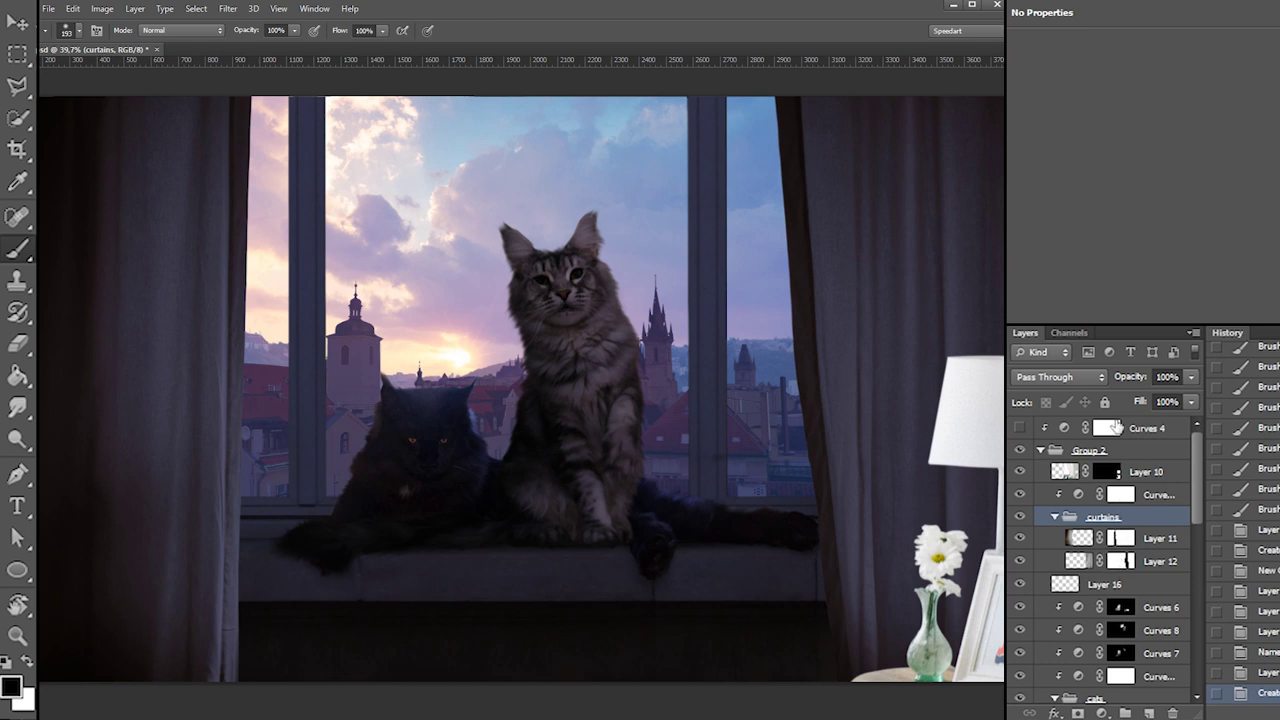
left_click_drag(1196, 487, 1180, 657)
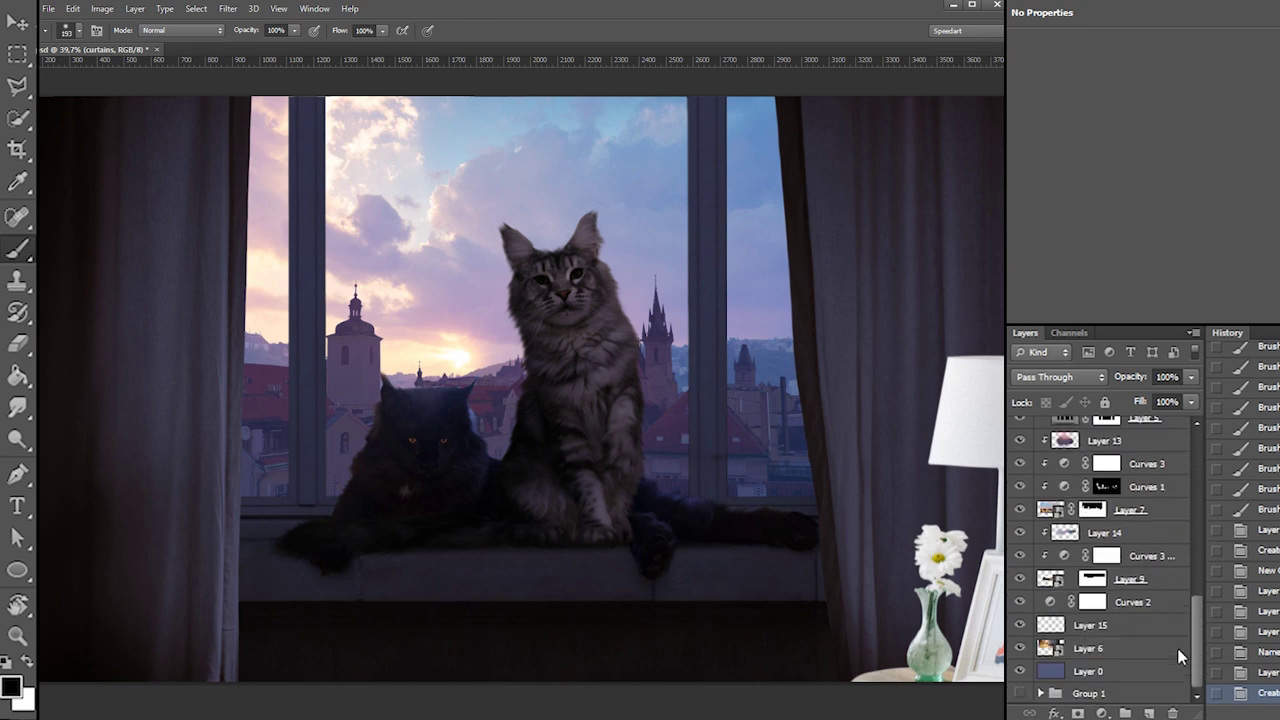
left_click(1092, 670)
left_click_drag(1198, 608, 1198, 566)
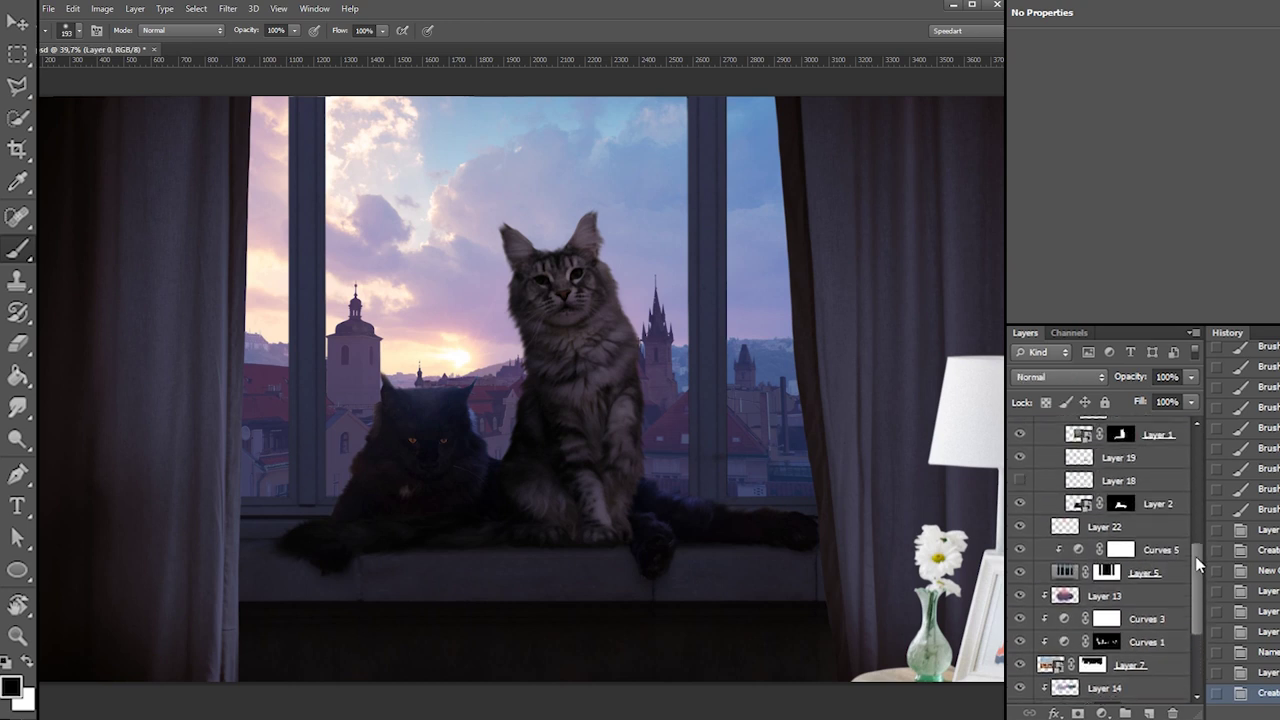
left_click(1122, 597, "shift")
right_click(1128, 602)
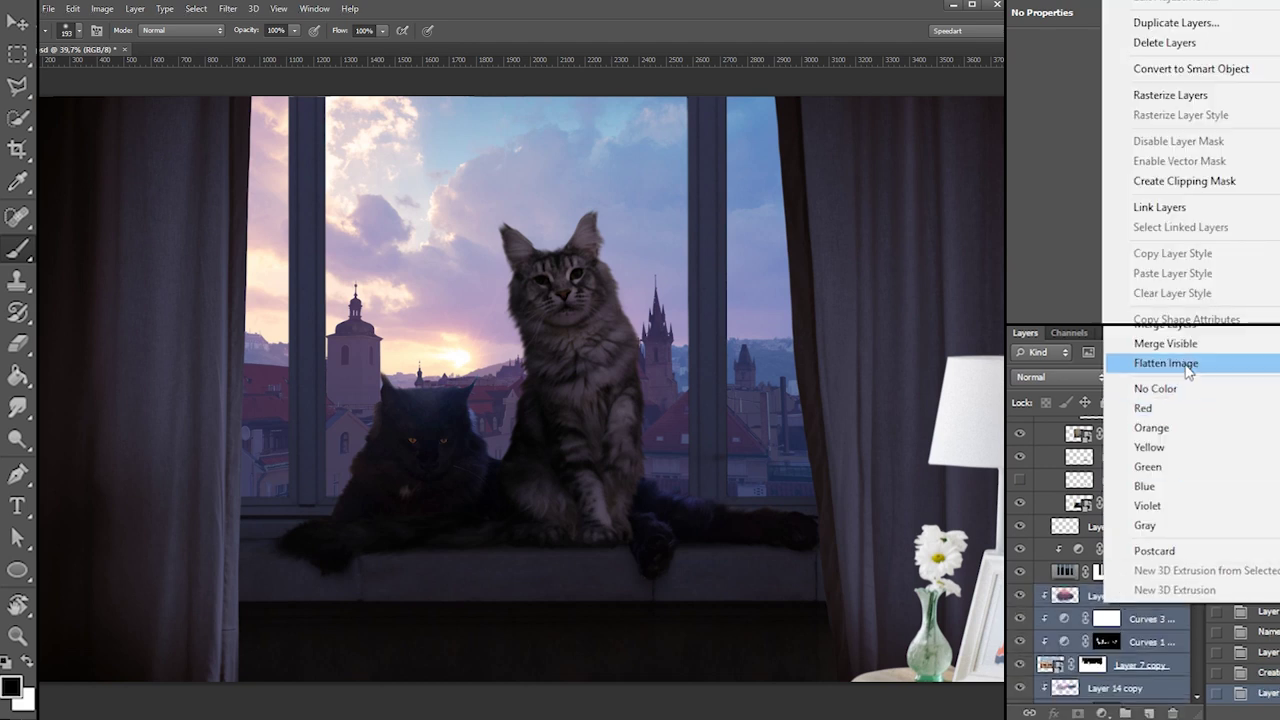
left_click(1165, 324)
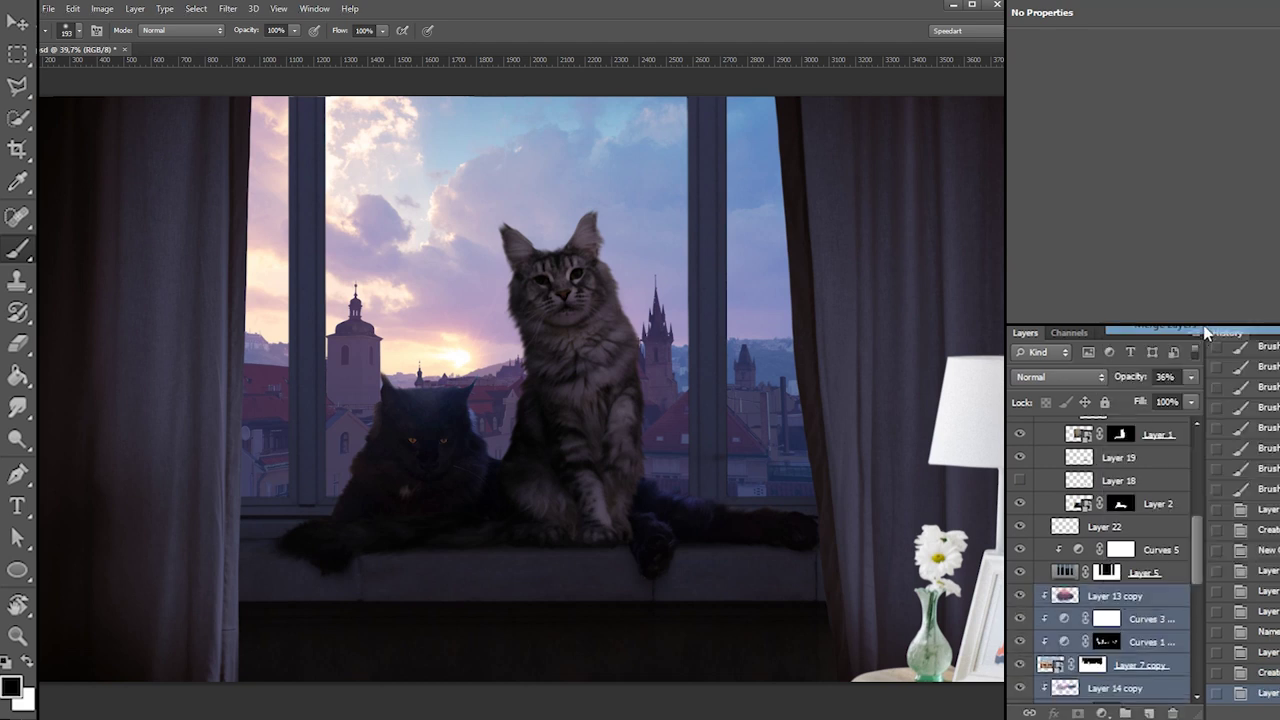
Try the Alien Skin Bokeh 2 filter on the merged background copy
left_click(238, 8)
mouse_move(330, 266)
left_click(415, 268)
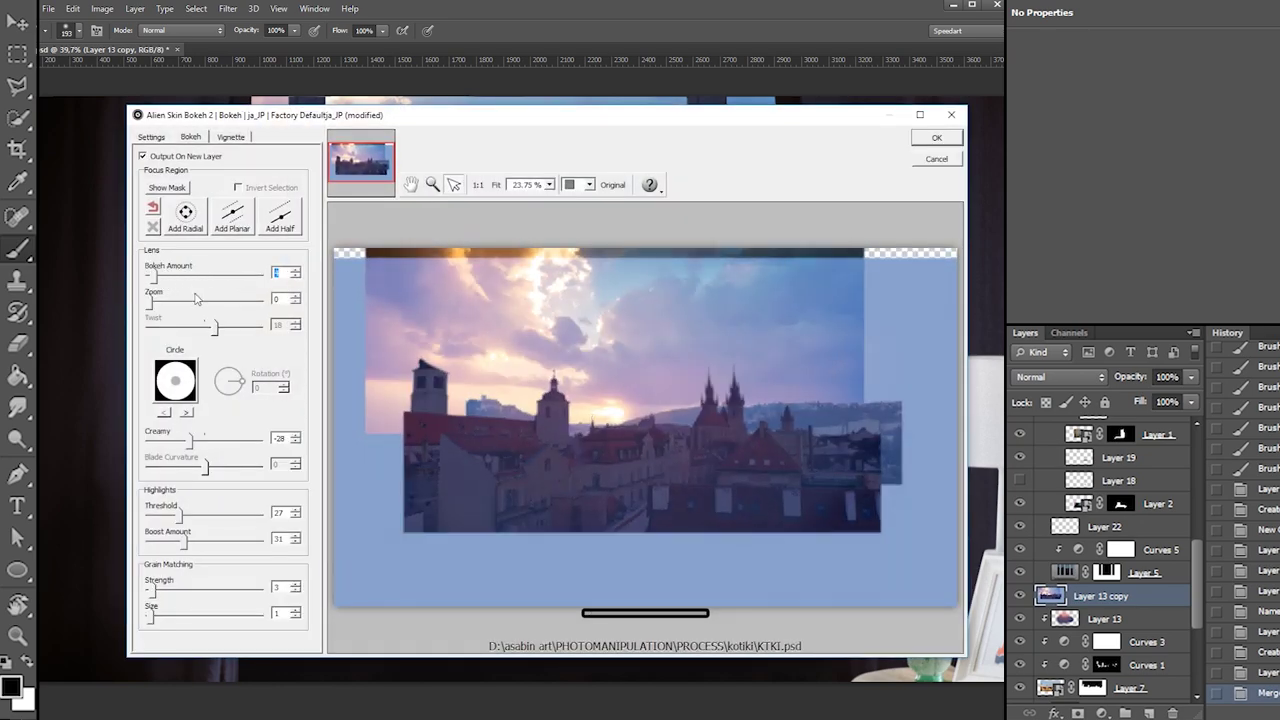
key("Return")
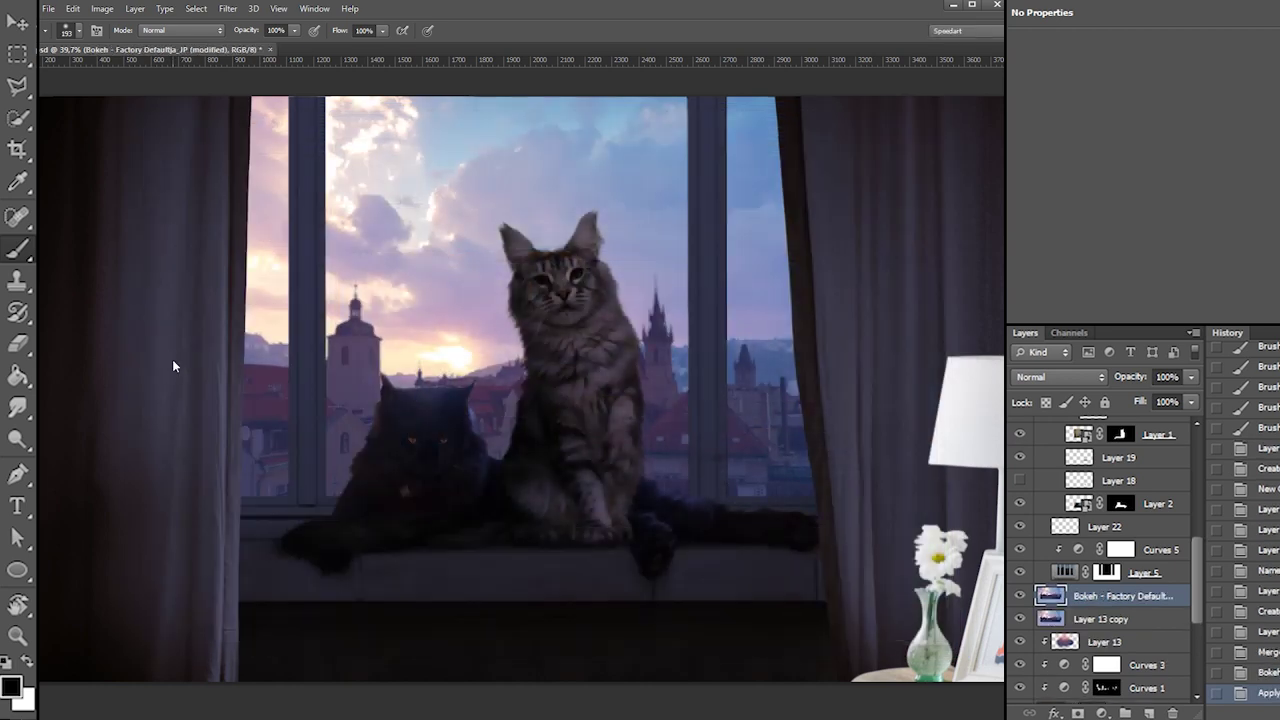
left_click(20, 55)
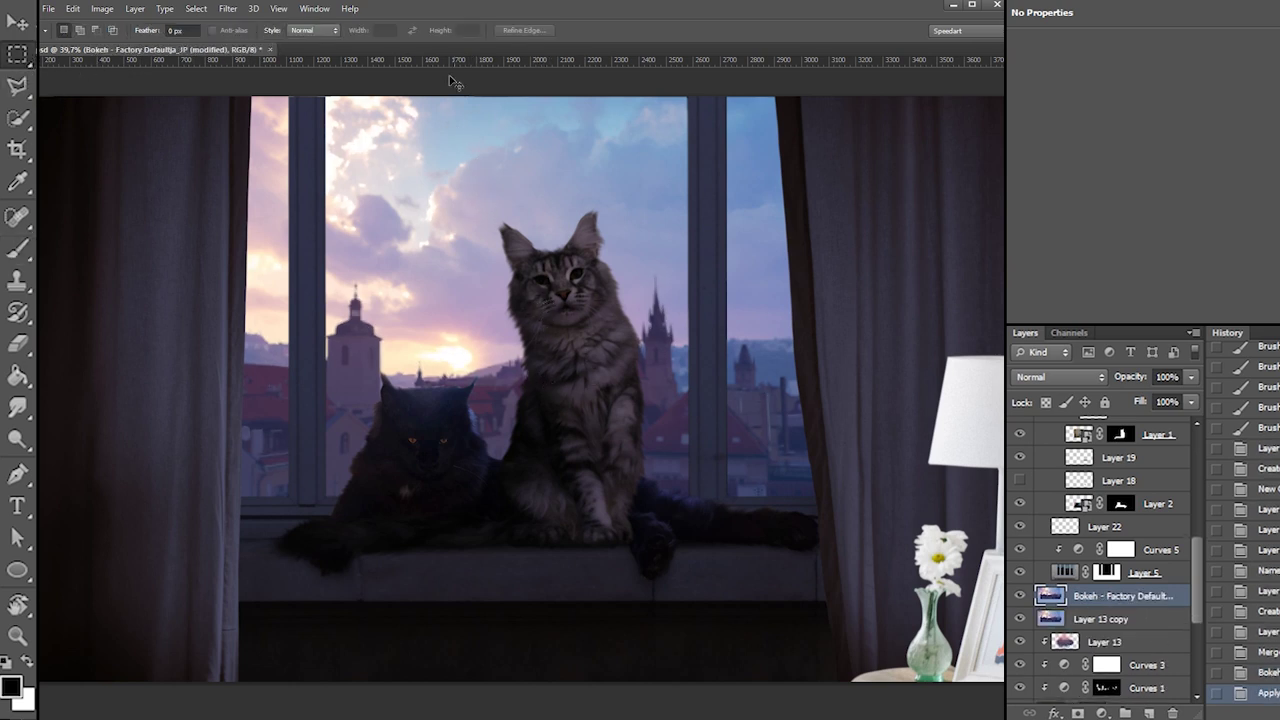
key("ctrl+z")
Open the Bokeh filter for the merged background copy again and set its grain matching strength to 0
left_click(228, 8)
mouse_move(368, 272)
left_click(428, 270)
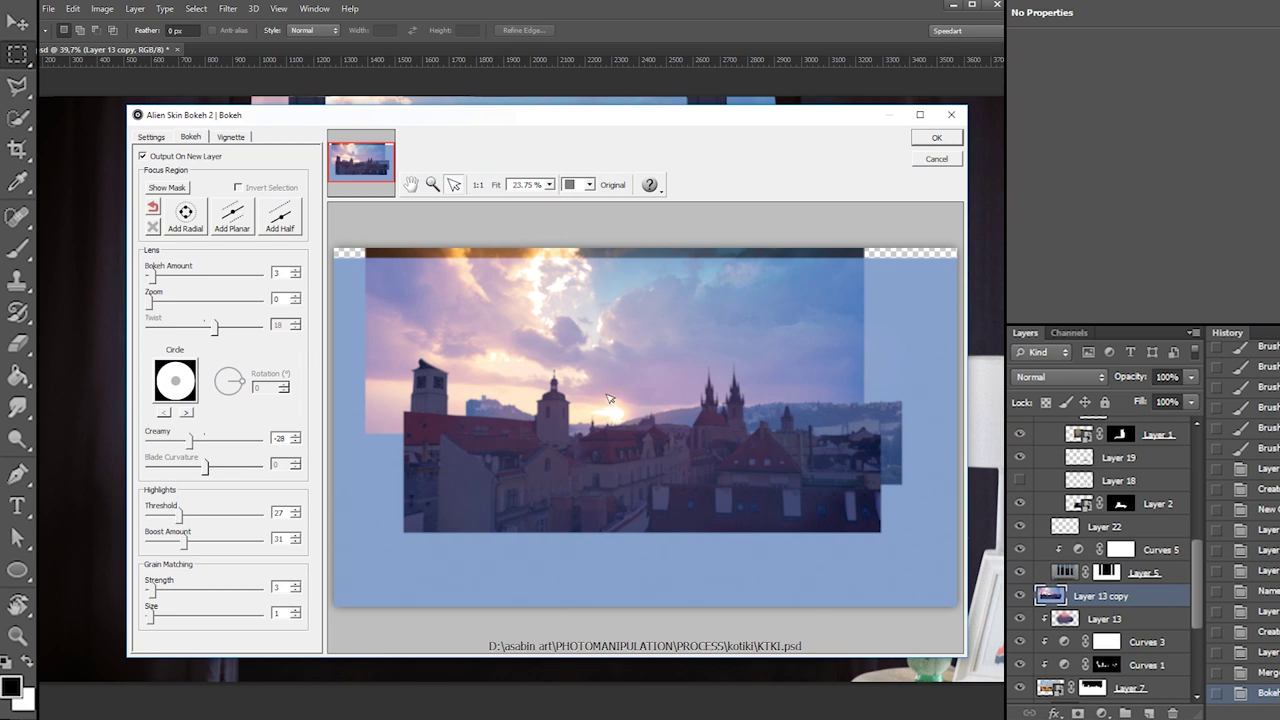
left_click(153, 591)
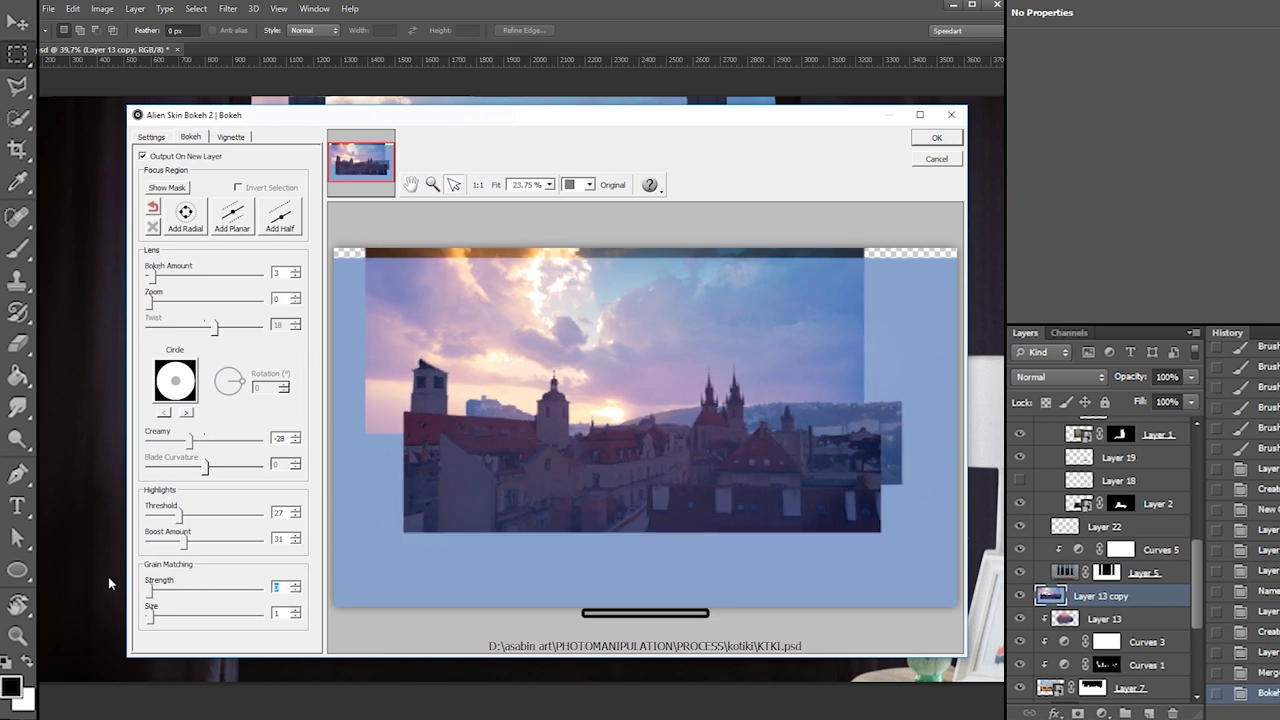
Set the bokeh highlight threshold to 24, lower the boost amount, and apply the filter as a new layer
left_click_drag(181, 541, 245, 540)
left_click_drag(181, 513, 155, 539)
left_click_drag(206, 518, 179, 519)
left_click_drag(155, 541, 262, 541)
mouse_move(184, 516)
left_mouse_down()
mouse_move(157, 518)
mouse_move(176, 517)
left_mouse_up()
left_click_drag(258, 541, 162, 545)
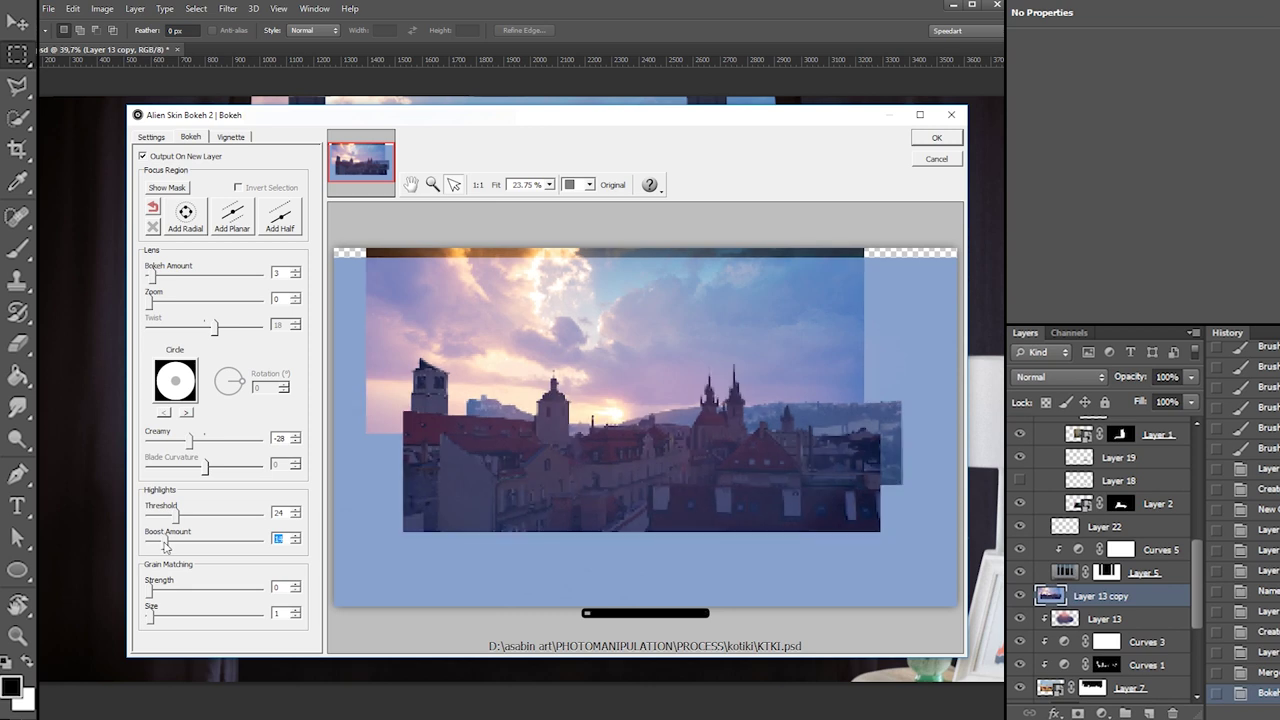
left_click(939, 138)
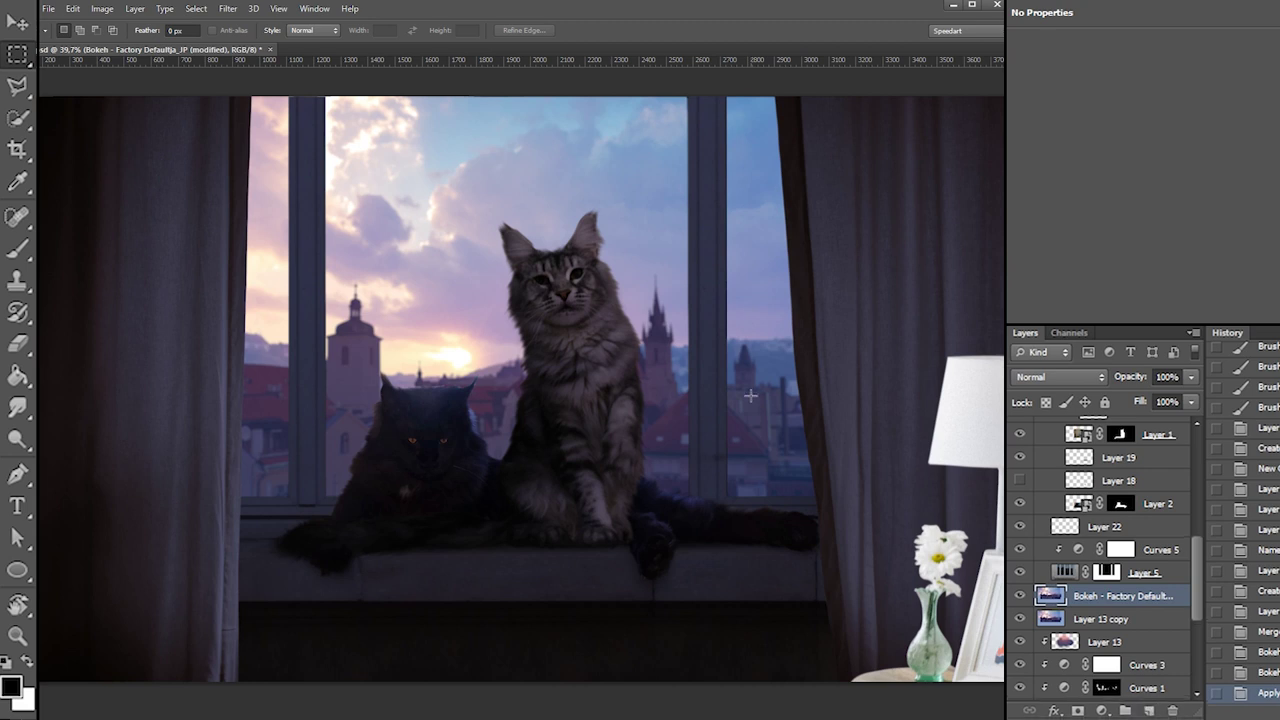
Add a new layer above the bokeh background in Screen mode and set the foreground color to orange ff8a50
left_click(1149, 710)
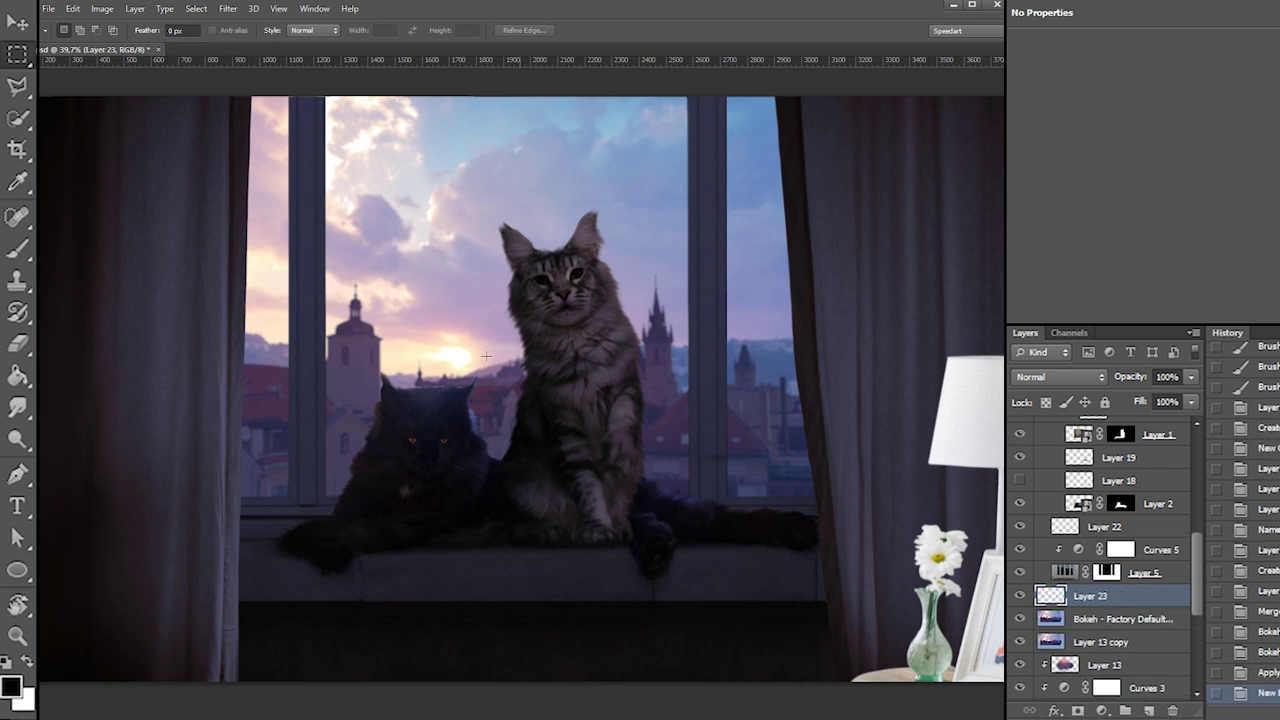
left_click(12, 686)
left_click_drag(769, 234, 722, 160)
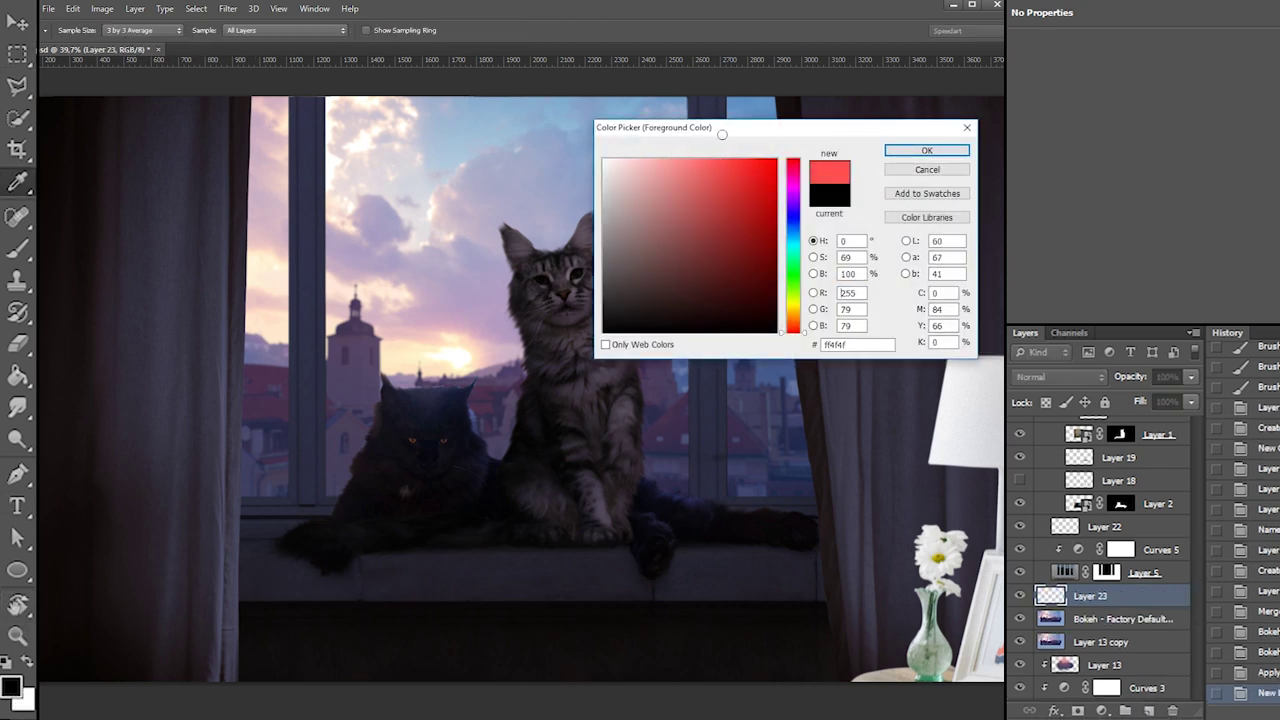
left_click_drag(796, 318, 795, 305)
left_click(927, 150)
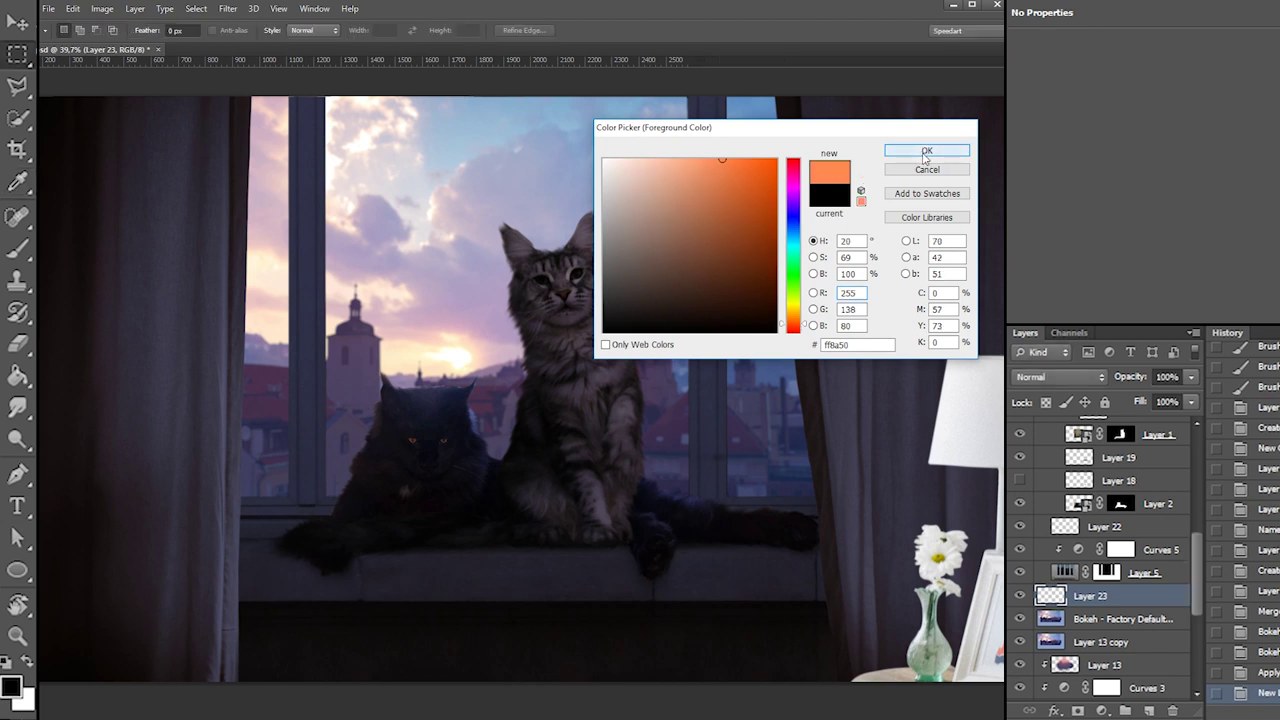
key("m")
left_click(1058, 377)
left_click(1049, 91)
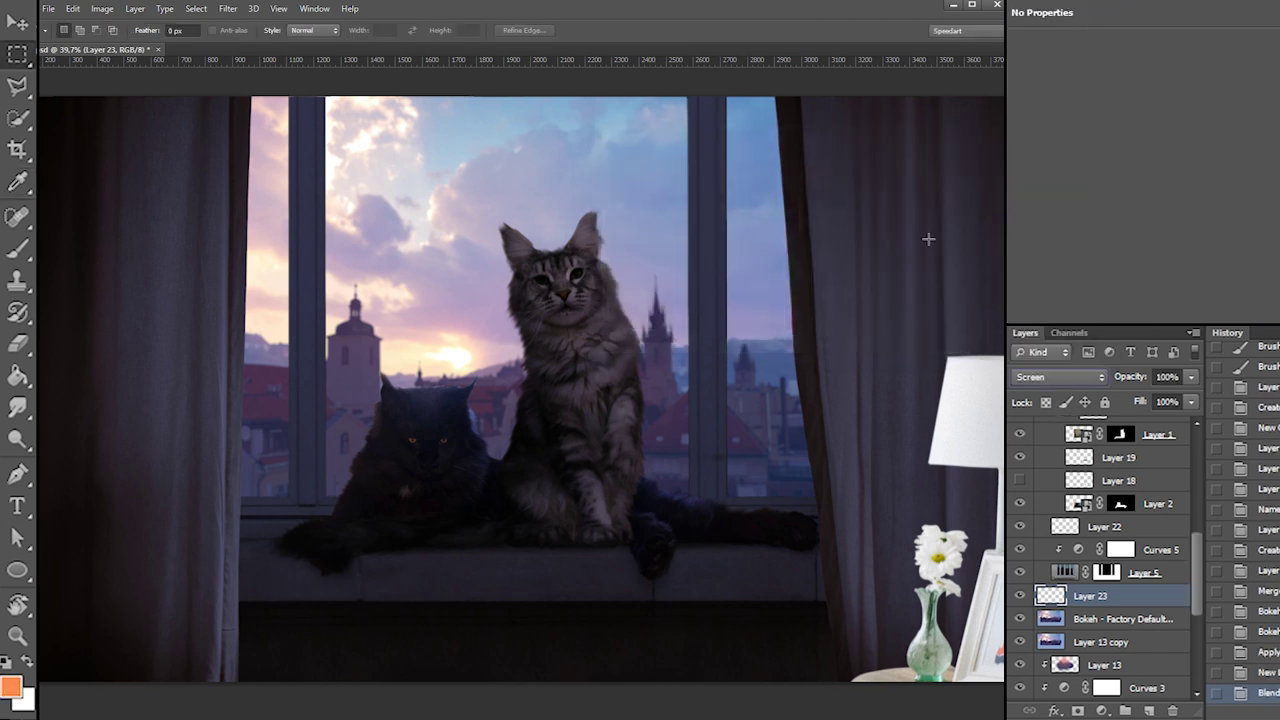
Paint a warm orange glow around the setting sun and nearby skyline on the Screen layer with a large 825 px brush
key("b")
right_click(456, 343)
left_click_drag(548, 365, 614, 364)
key("Return")
left_click(474, 338)
key("ctrl+z")
right_click(461, 329)
key("Return")
left_click(448, 346)
right_click(478, 333)
key("Return")
mouse_move(385, 318)
left_mouse_down()
mouse_move(456, 328)
mouse_move(485, 281)
left_mouse_up()
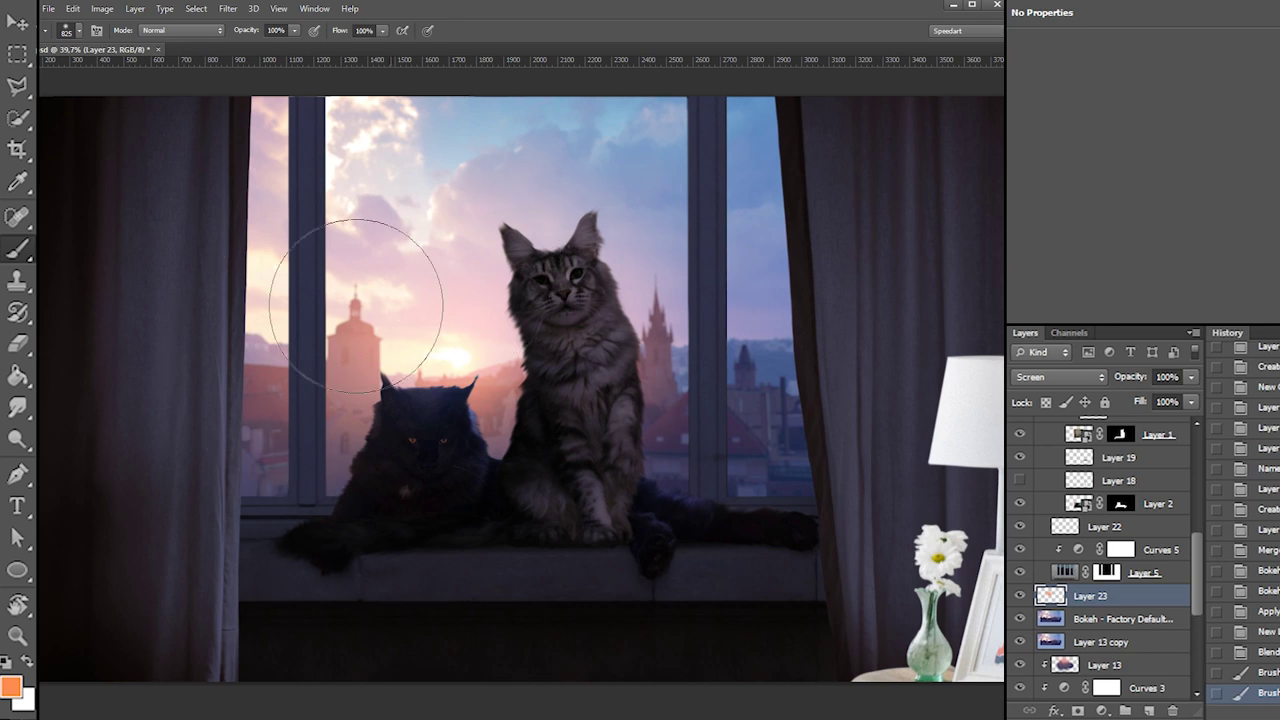
Erase excess orange glow from the lower rooftops and skyline beside the cats with a 339 px eraser
key("e")
right_click(502, 361)
left_click(531, 467)
left_click_drag(611, 391, 581, 390)
key("Return")
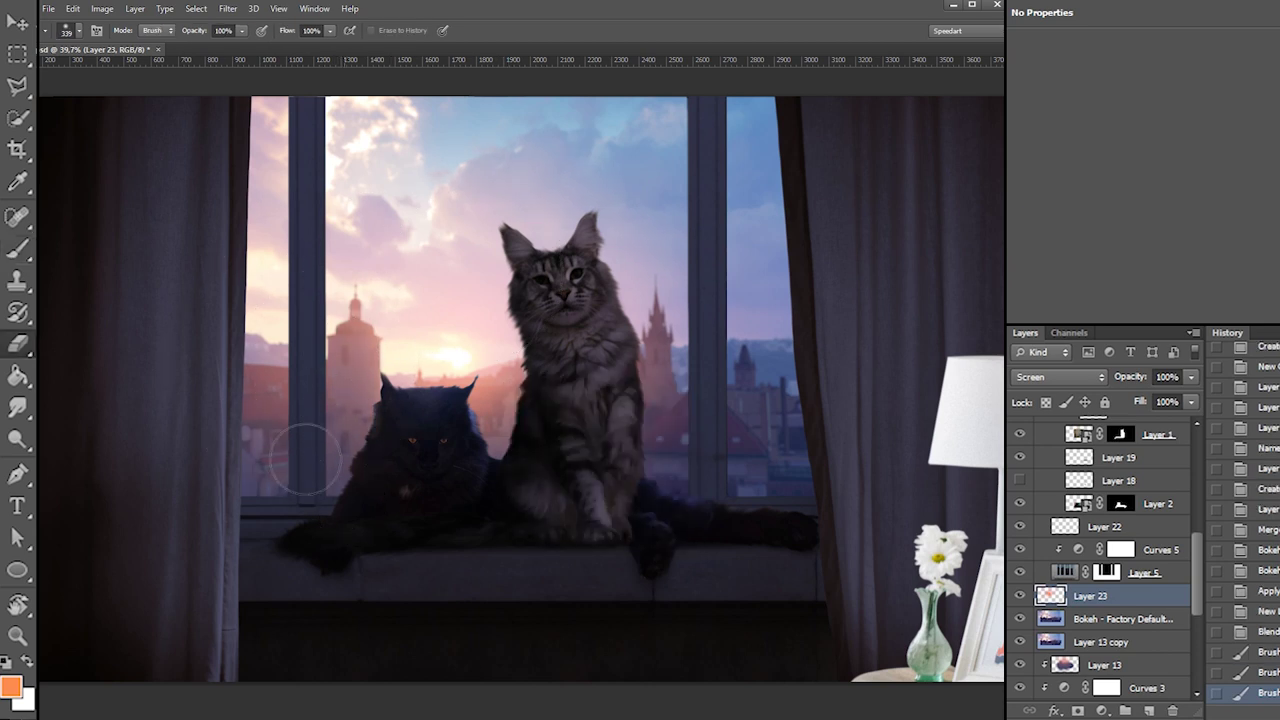
mouse_move(300, 488)
left_mouse_down()
mouse_move(494, 420)
mouse_move(649, 390)
mouse_move(670, 415)
mouse_move(677, 378)
left_mouse_up()
Brush more orange glow over the skyline around the window post beside the tabby cat with the 825 px brush
key("b")
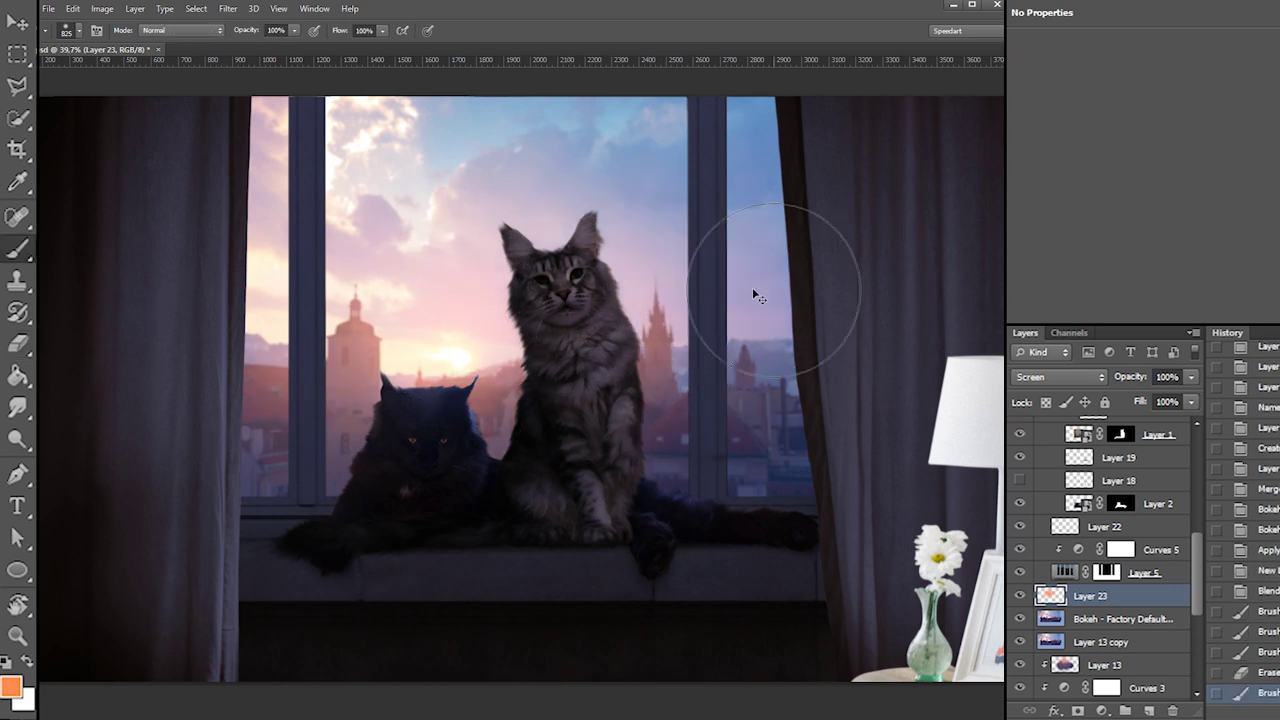
left_click(700, 297)
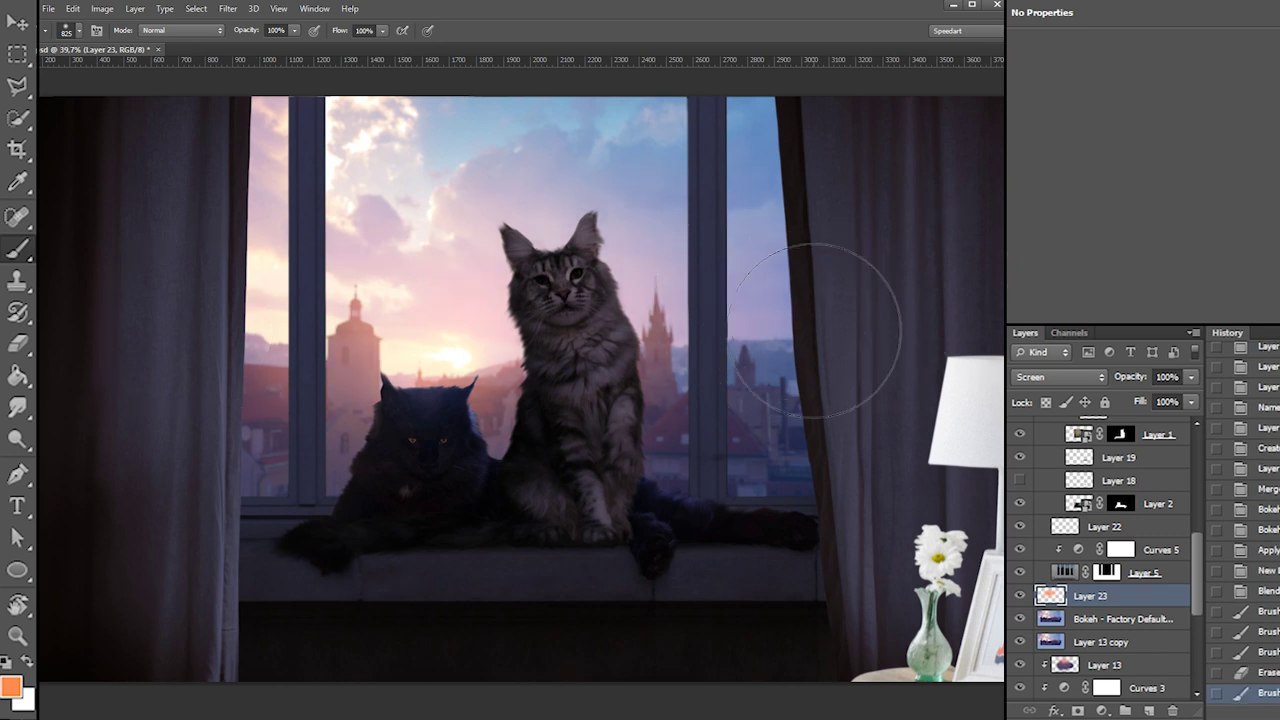
Undo the last orange stroke on Layer 23 and repaint it over the window's right pane beside the curtain
key("ctrl+z")
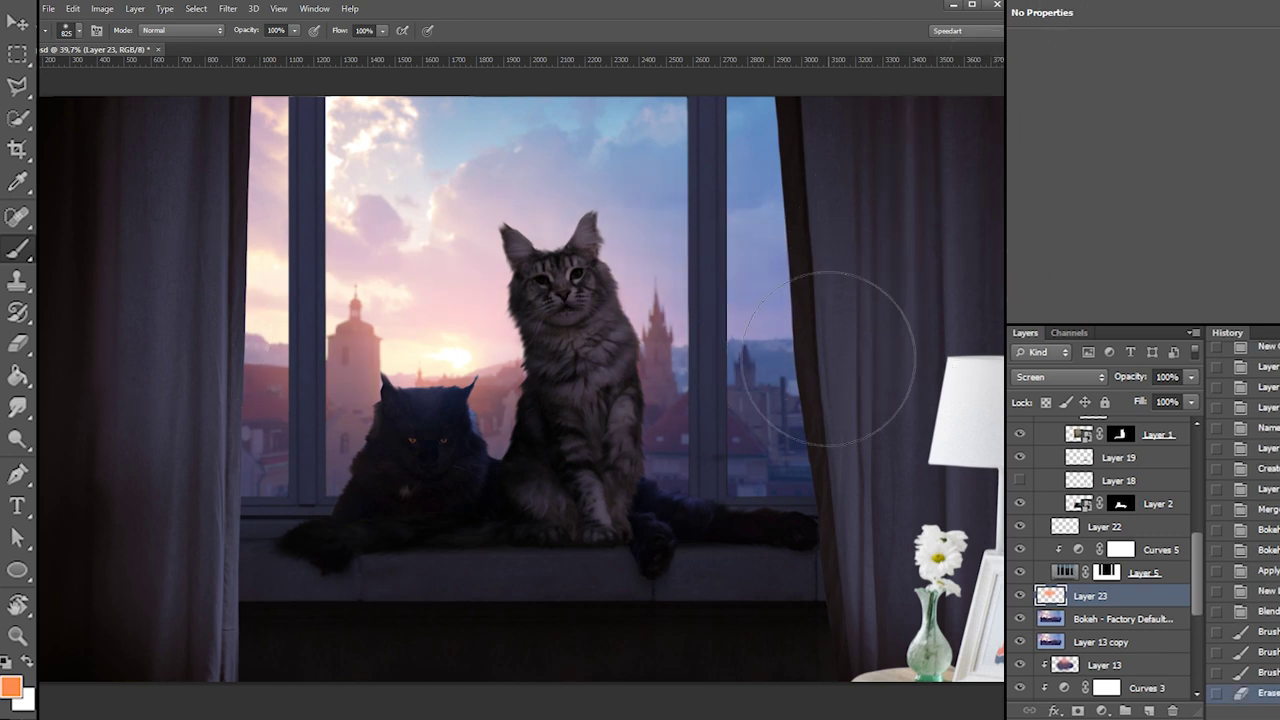
left_click(845, 382)
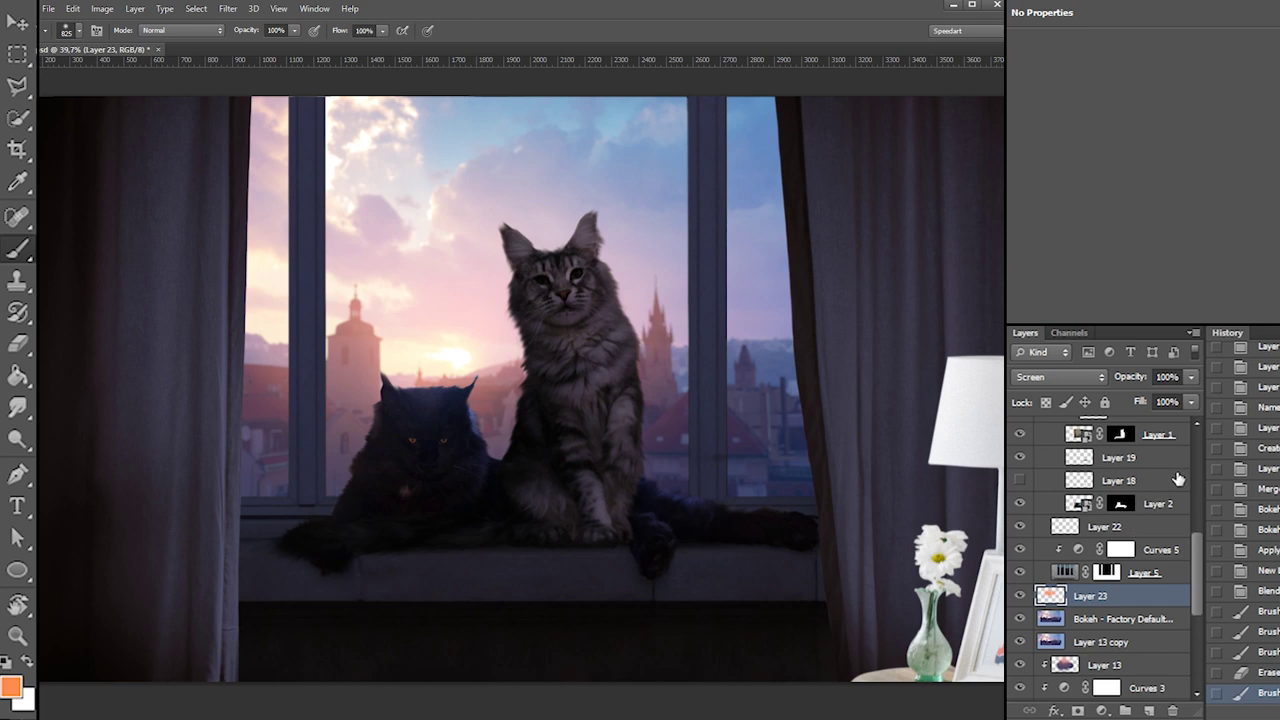
Add a new layer above the curtains group and its Curves adjustment, clipped to the curtains
left_click_drag(1197, 552, 1155, 340)
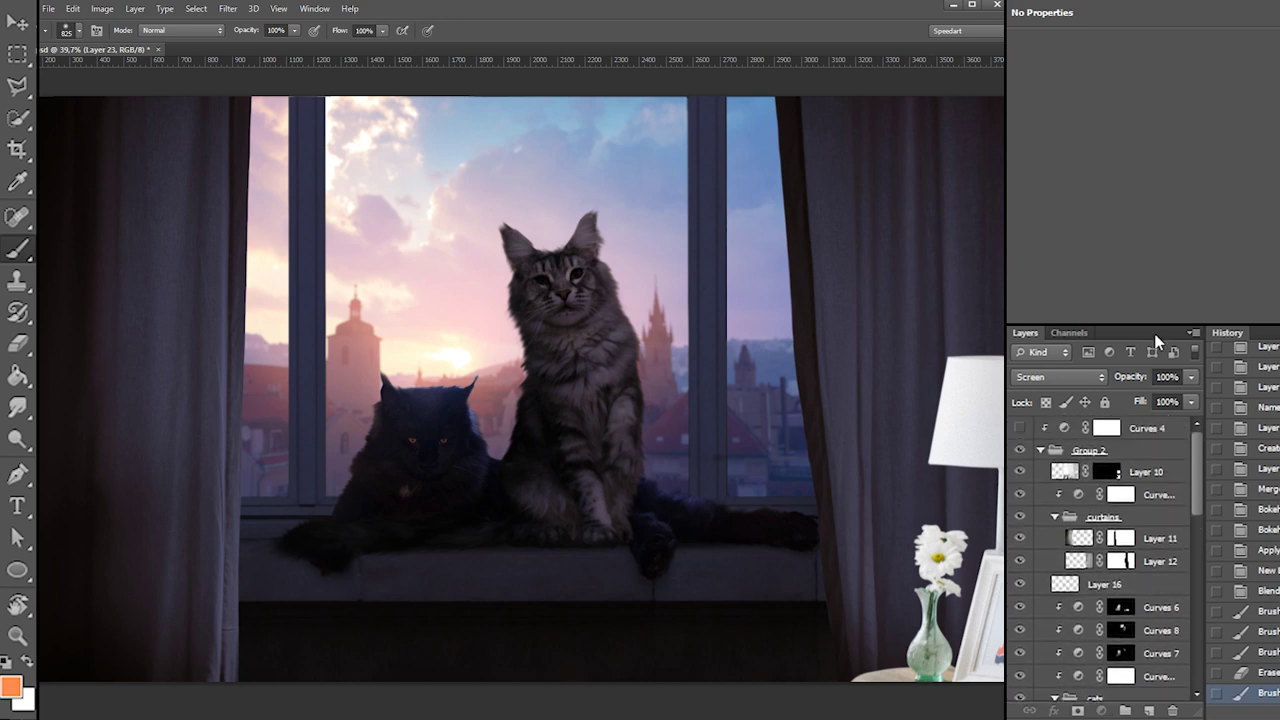
left_click(1112, 512)
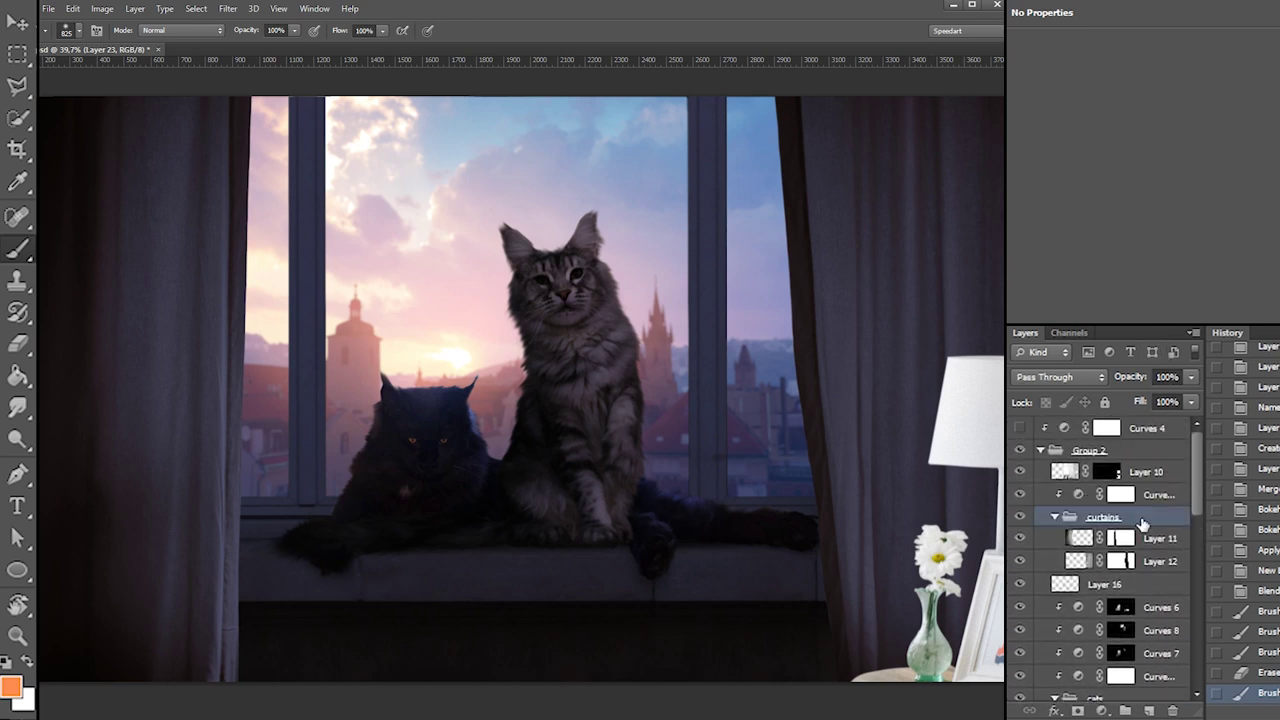
left_click(1148, 706)
left_click_drag(1110, 537, 1115, 507)
left_click_drag(1115, 519, 1121, 483)
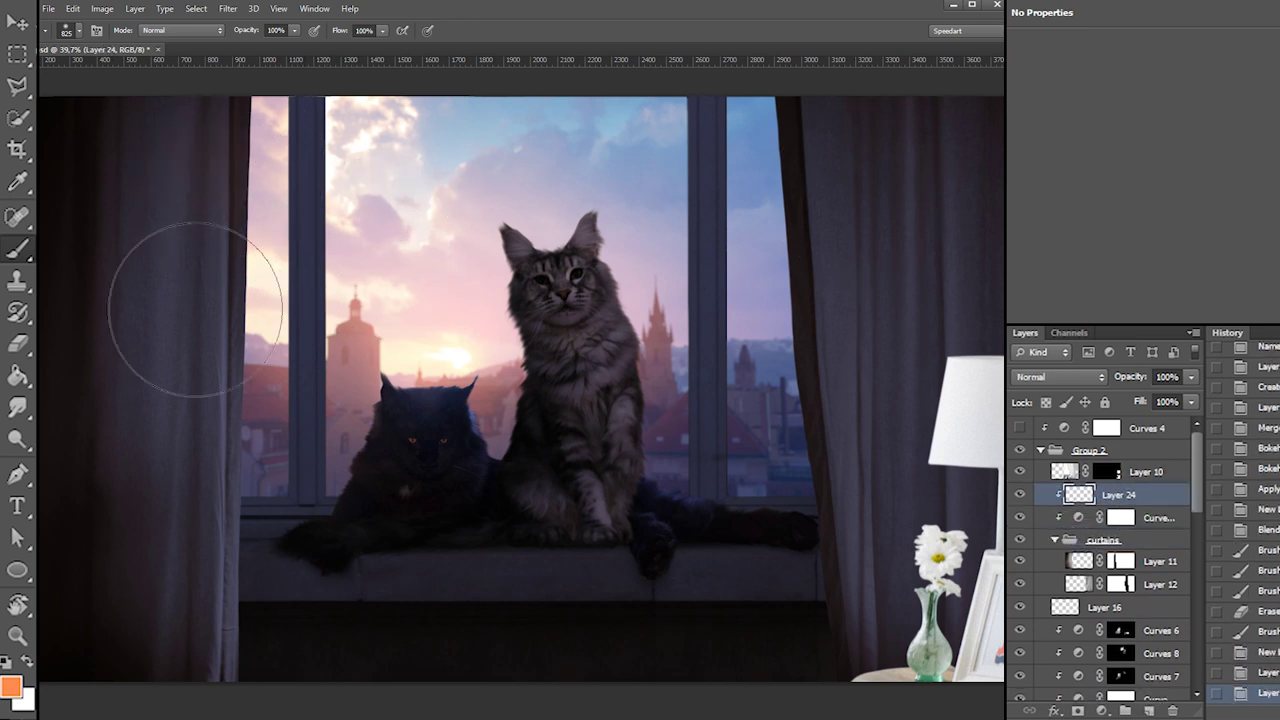
Paint a soft orange glow down the left curtain and set the layer's blend mode to Screen
left_click_drag(175, 185, 175, 465)
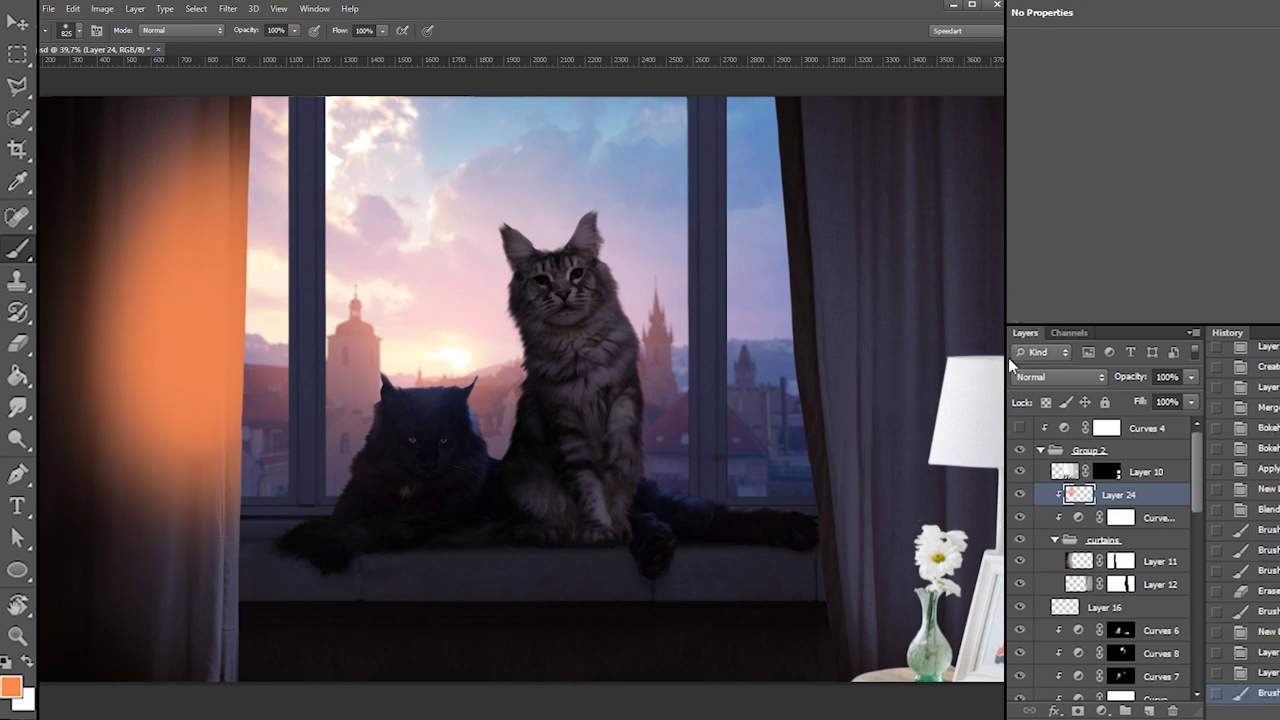
left_click(1038, 352)
left_click(1082, 379)
left_click(1082, 378)
left_click(1051, 99)
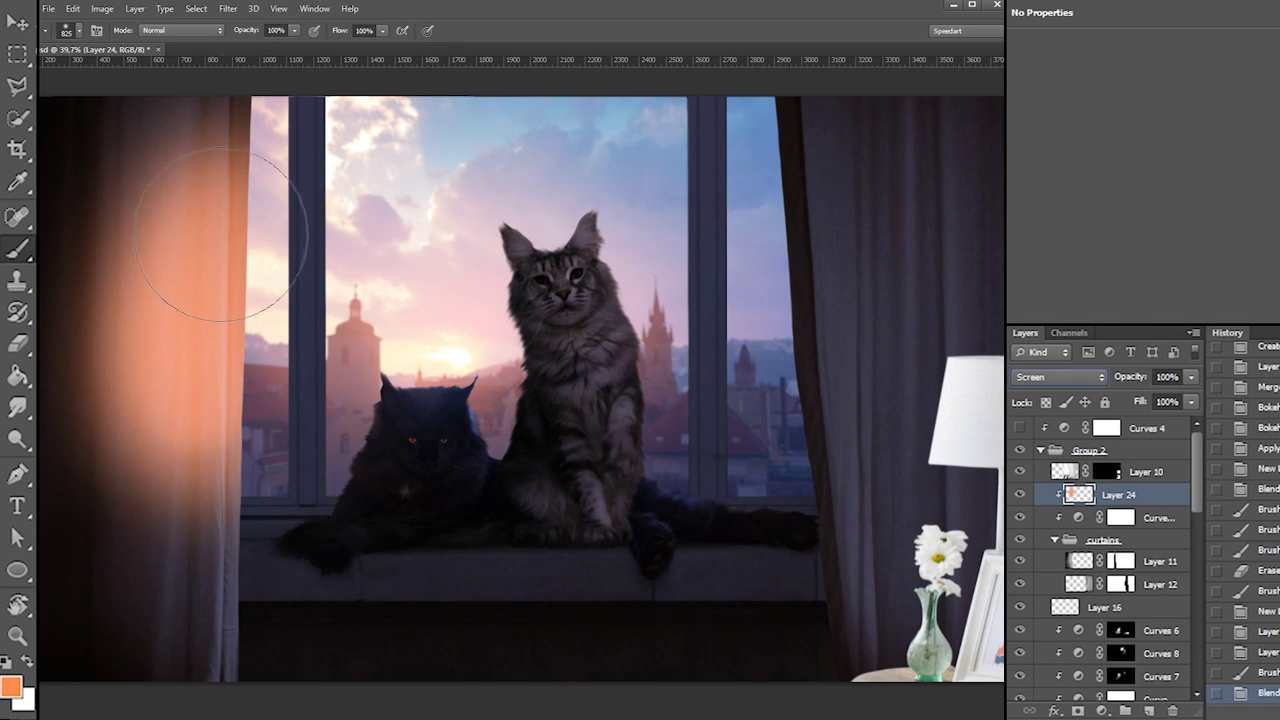
Enlarge the brush to 1753 px and broaden the orange glow on the left curtain
right_click(245, 320)
left_click_drag(376, 351, 381, 351)
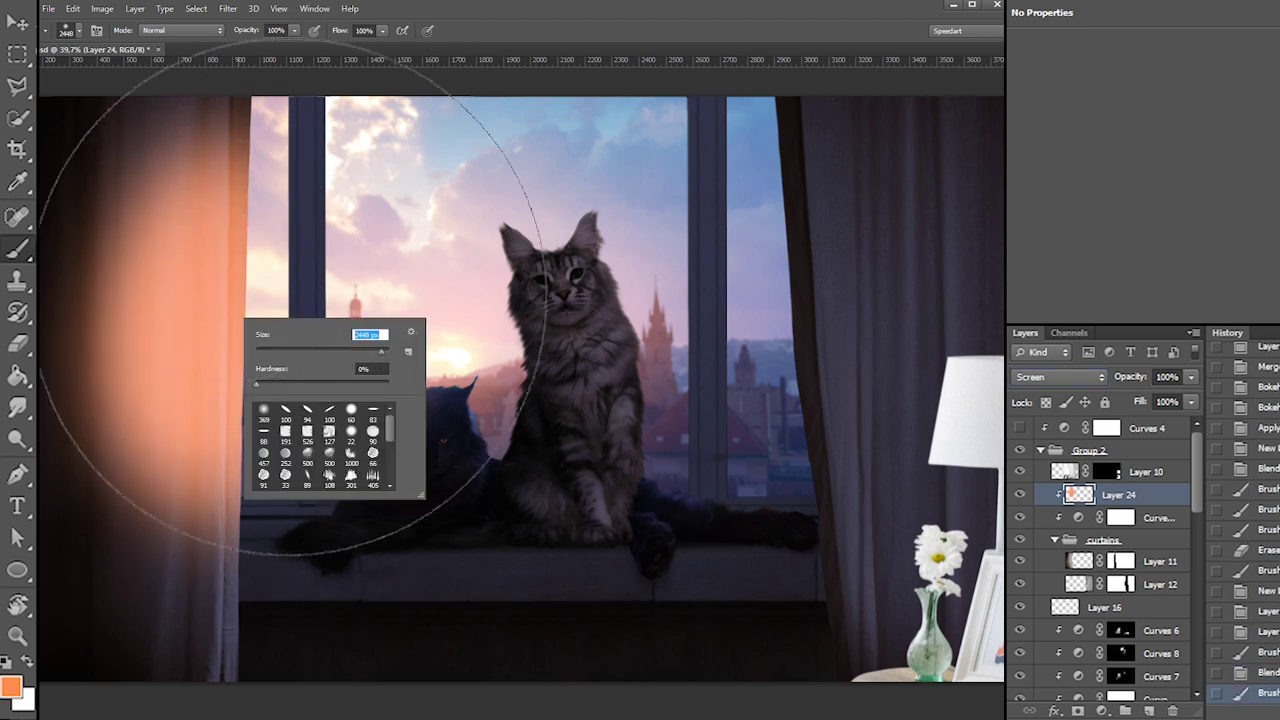
key("Return")
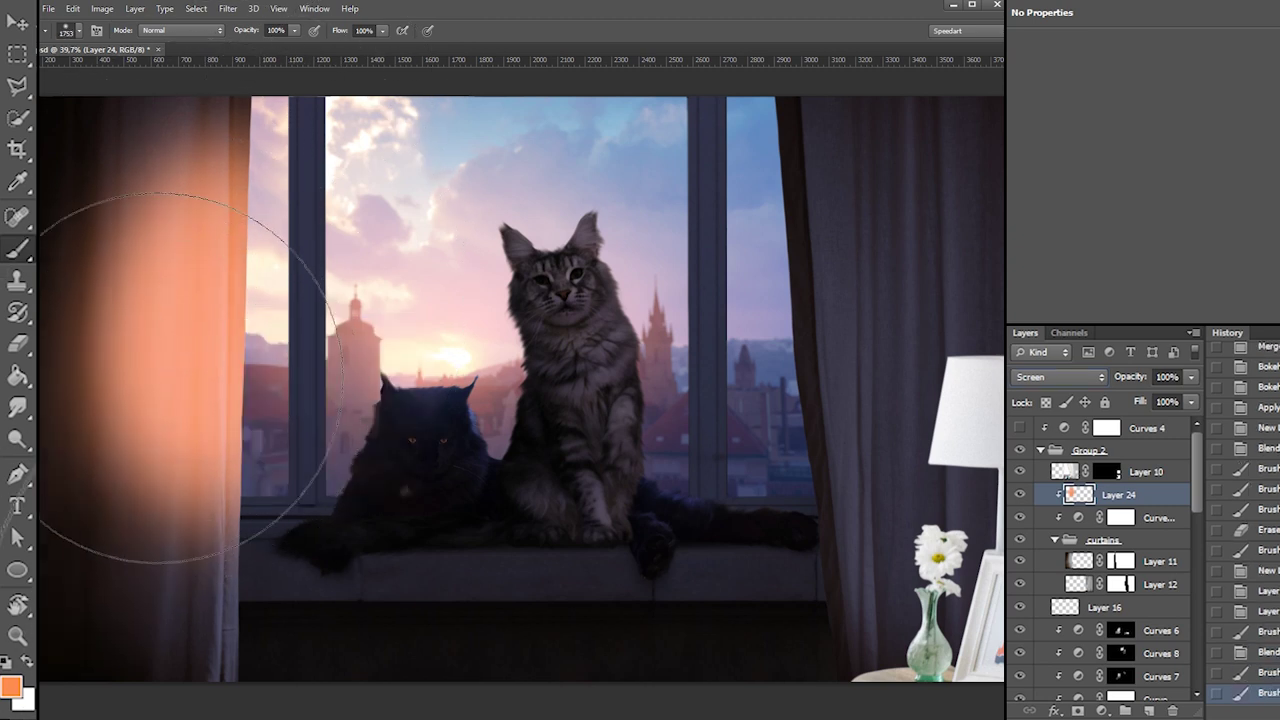
Erase soft vertical folds from the lower part of the left curtain's glow with a smaller eraser
key("e")
right_click(192, 500)
left_click(236, 534)
left_click_drag(185, 438, 186, 510)
right_click(199, 433)
left_click(272, 467)
left_click_drag(195, 409, 170, 591)
key("ctrl+z")
left_click_drag(180, 526, 177, 531)
Set the eraser to 22 px and erase a thin vertical line near the left curtain's inner edge
right_click(212, 455)
left_click_drag(286, 503, 260, 507)
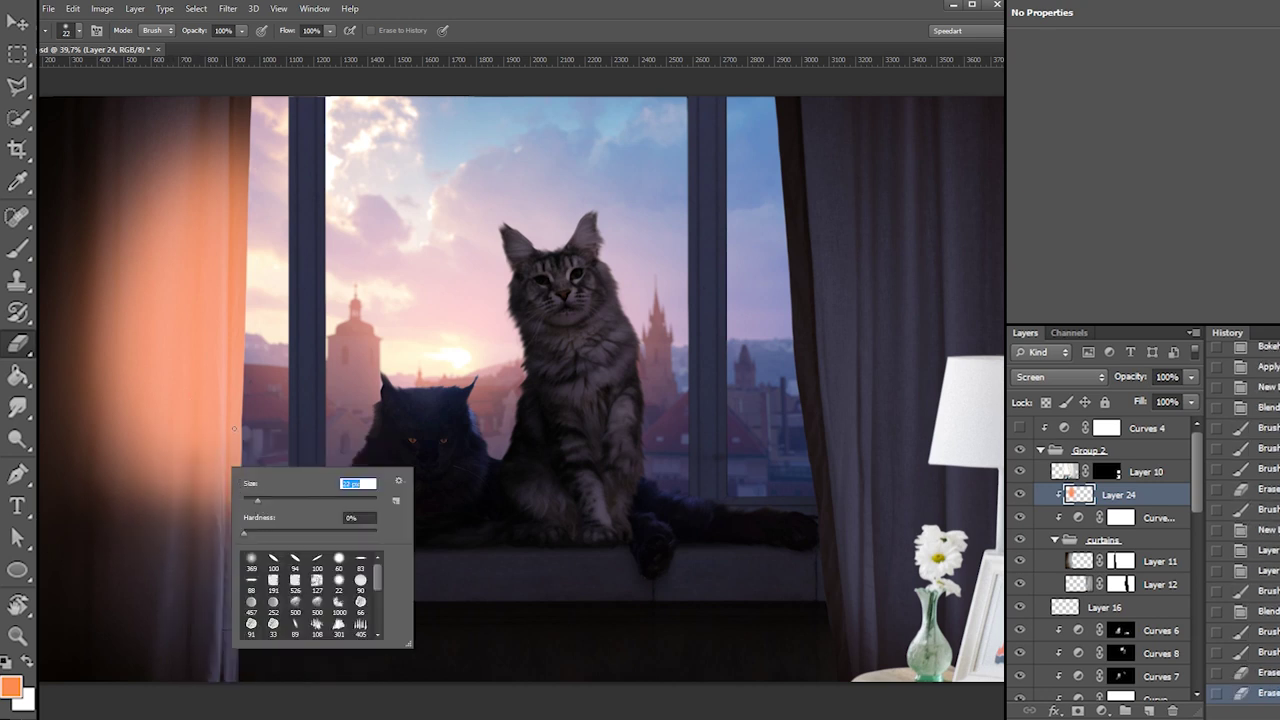
key("Return")
left_click_drag(234, 428, 214, 613)
key("ctrl+z")
left_click_drag(228, 434, 228, 610)
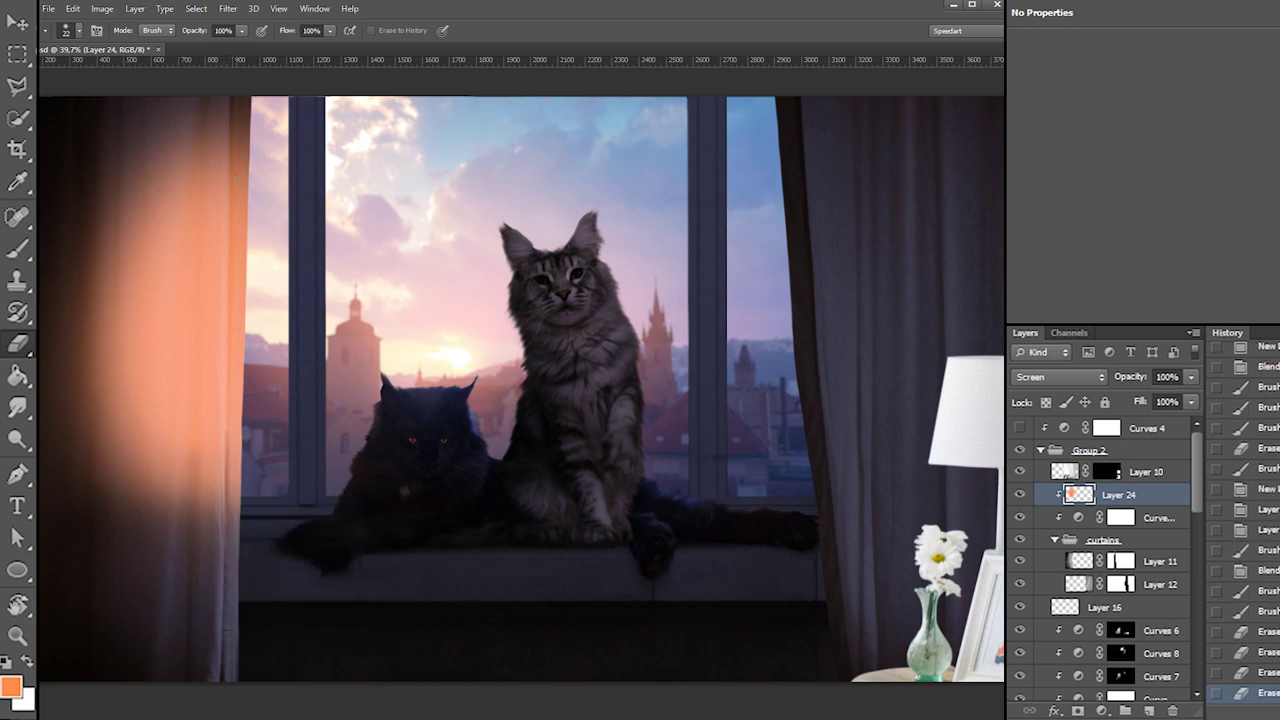
Set the eraser to 7 px and touch up the upper inner edge of the left curtain
scroll(231, 206, "up", 2)
right_click(243, 226)
left_click(264, 319)
left_click_drag(266, 259, 261, 262)
left_click(272, 215)
left_click_drag(279, 220, 283, 184)
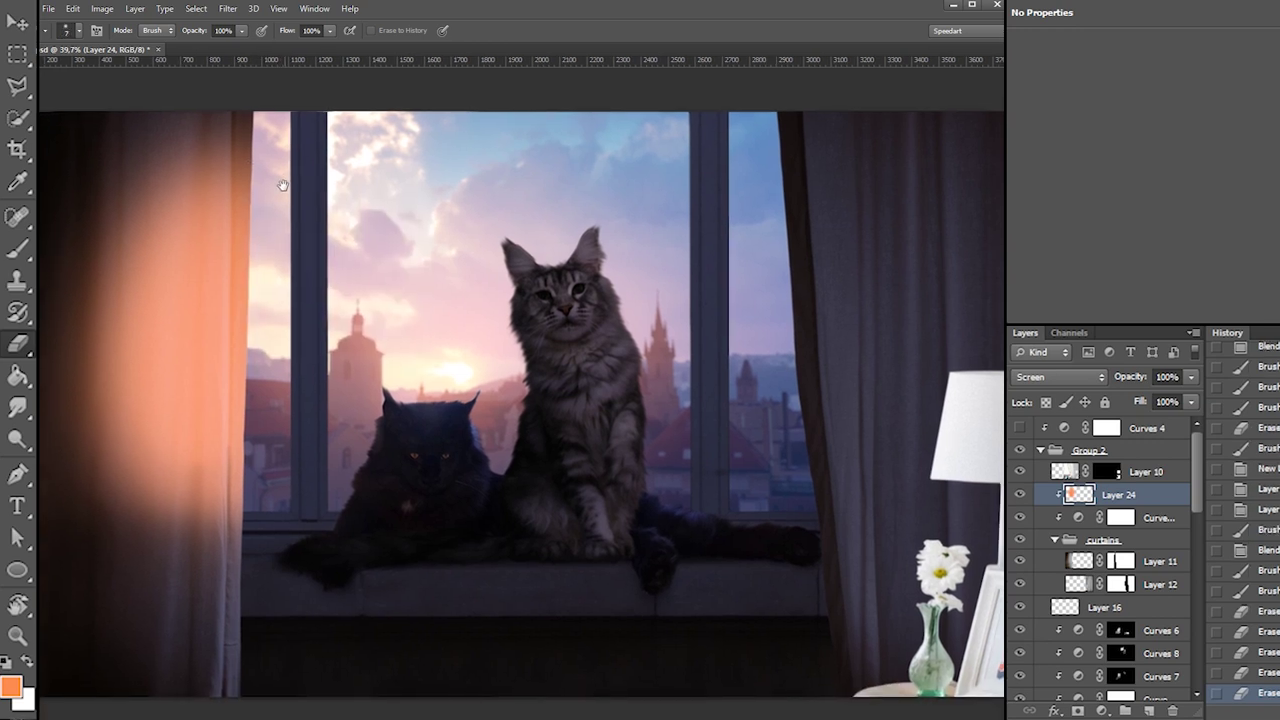
Set the eraser to 25 px and erase narrow vertical fold shadows in the upper part of the left curtain's glow
right_click(291, 188)
left_click_drag(320, 223, 332, 223)
left_click(242, 120)
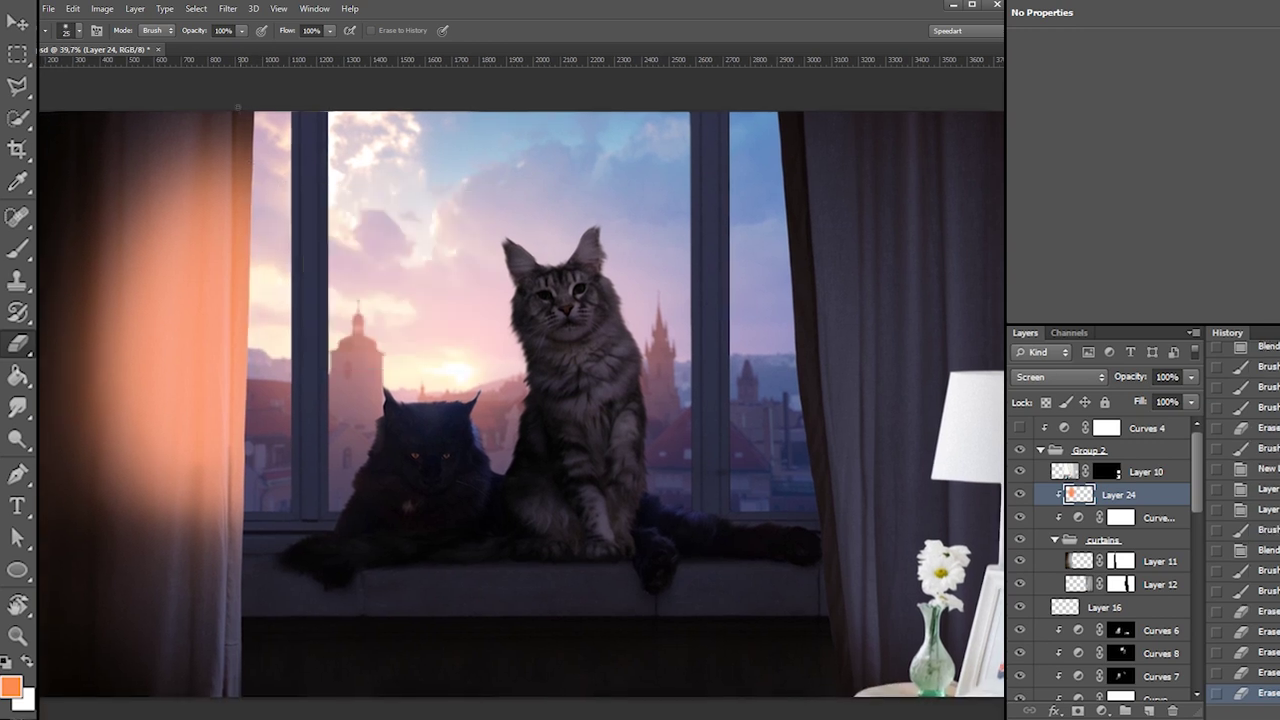
key("ctrl+z")
left_click_drag(239, 122, 237, 288)
key("ctrl+z")
mouse_move(230, 216)
left_mouse_down()
mouse_move(233, 120)
mouse_move(232, 272)
left_mouse_up()
key("ctrl+z")
left_click_drag(235, 181, 231, 298)
key("ctrl+z")
left_click_drag(119, 126, 119, 288)
Set the eraser to 61 px and erase vertical folds along the outer side of the left curtain's glow
right_click(143, 205)
left_click_drag(165, 243, 194, 243)
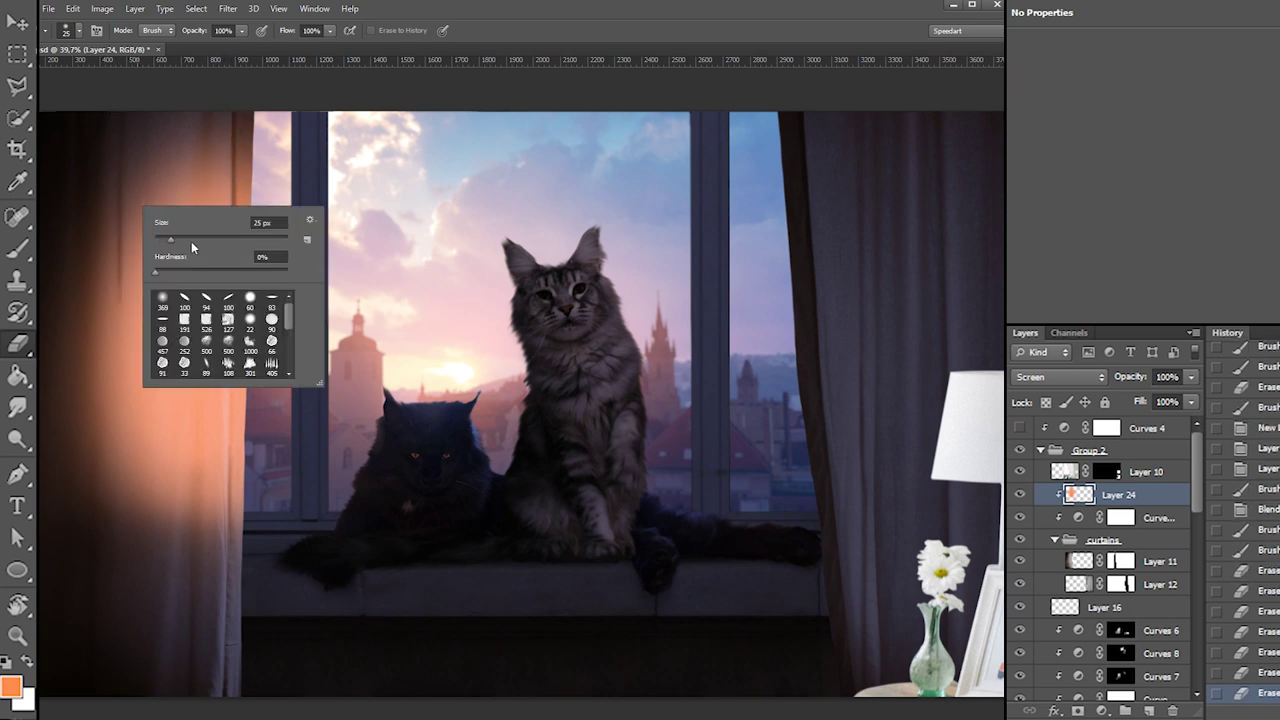
left_click_drag(146, 108, 148, 262)
mouse_move(131, 376)
left_mouse_down()
mouse_move(106, 580)
mouse_move(106, 560)
left_mouse_up()
key("ctrl+z")
key("ctrl+z")
key("ctrl+z")
key("ctrl+z")
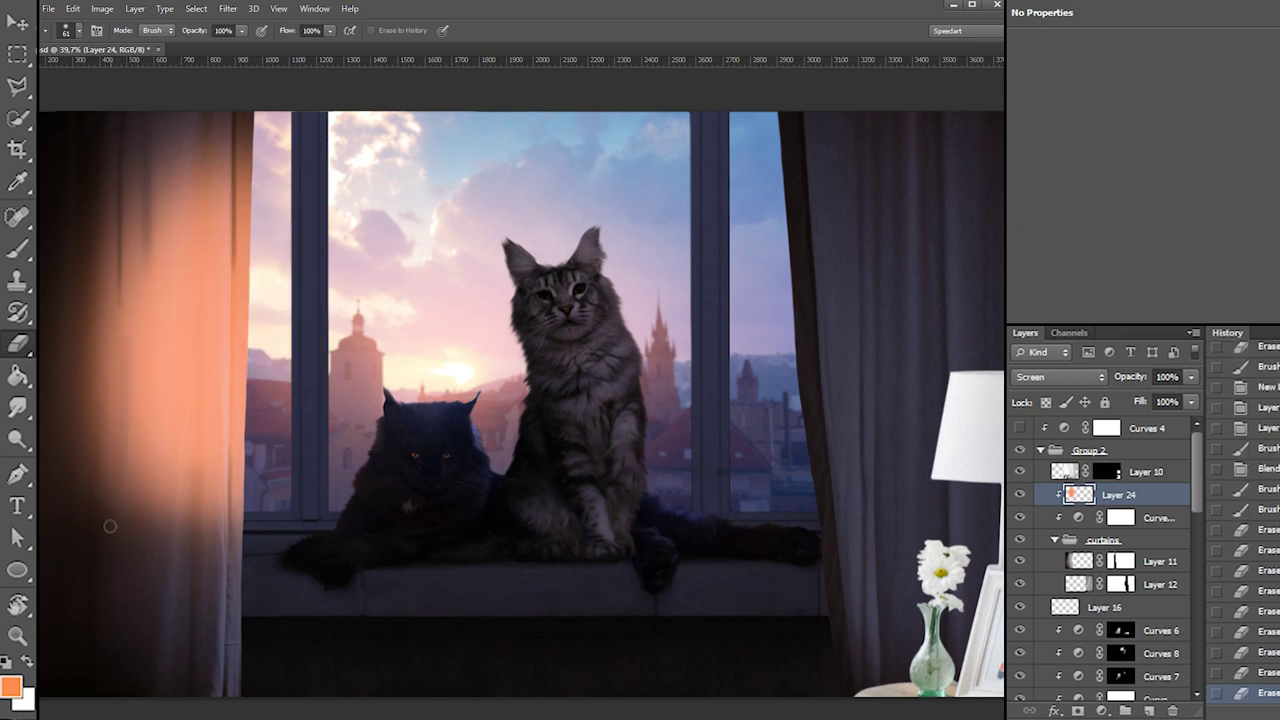
left_click_drag(116, 365, 211, 177)
key("ctrl+z")
left_click_drag(149, 328, 126, 531)
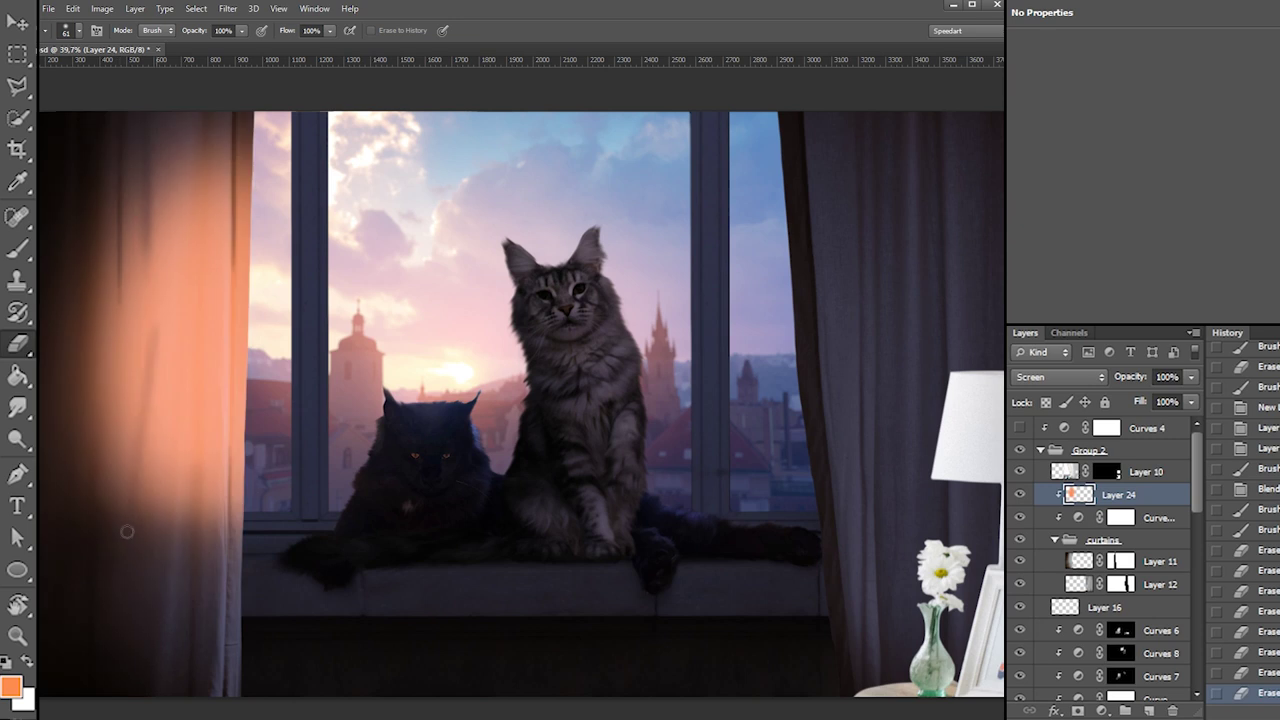
key("ctrl+z")
Resize the eraser and erase a long vertical fold shadow down the middle of the left curtain's glow
right_click(157, 339)
left_click_drag(208, 367, 231, 357)
left_click_drag(156, 252, 138, 485)
key("ctrl+z")
left_click_drag(158, 366, 264, 78)
key("ctrl+z")
left_click_drag(151, 324, 440, 374)
key("ctrl+z")
mouse_move(155, 180)
left_mouse_down()
mouse_move(127, 539)
mouse_move(147, 327)
mouse_move(147, 420)
mouse_move(132, 550)
mouse_move(111, 591)
left_mouse_up()
Set the eraser to 43 px and erase streaks along the outer, lower edge of the left curtain's glow
right_click(121, 354)
left_click(162, 377)
left_click_drag(96, 496, 85, 537)
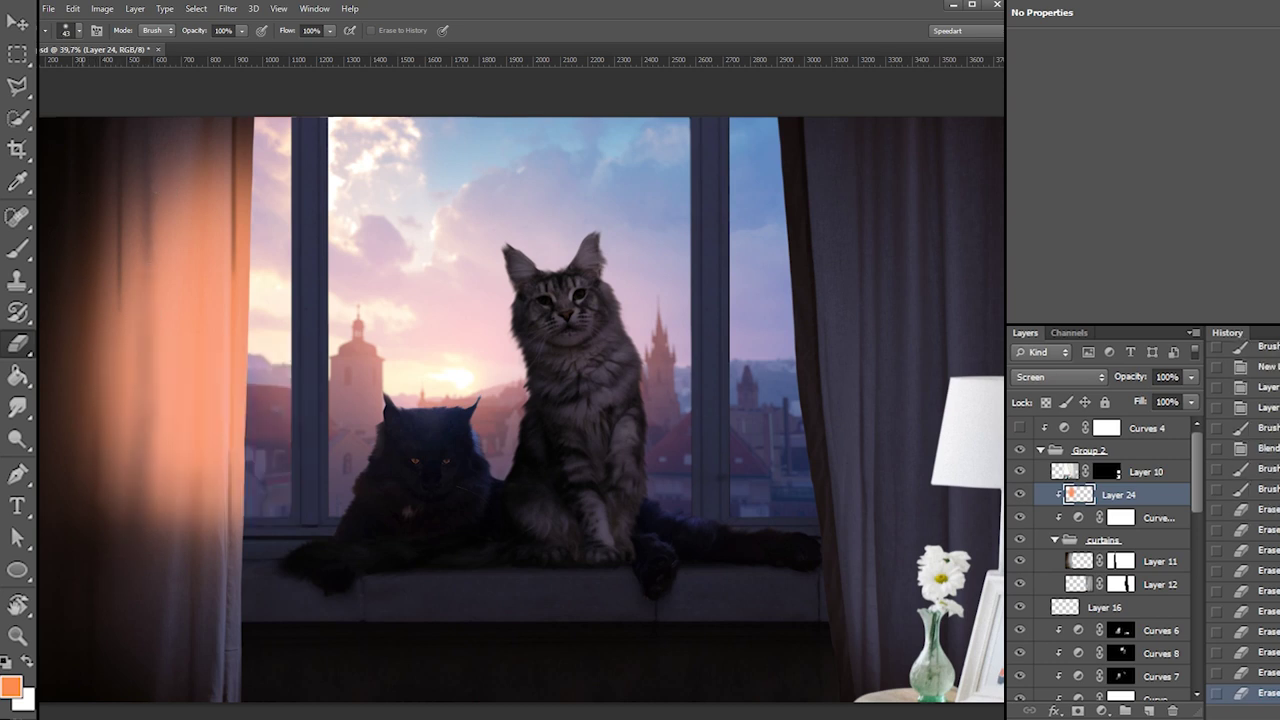
left_click_drag(83, 282, 58, 565)
Set the eraser to 101 px and fade the outermost edge of the left curtain's glow with a long stroke
right_click(79, 382)
left_click(121, 324)
left_click_drag(179, 321, 210, 320)
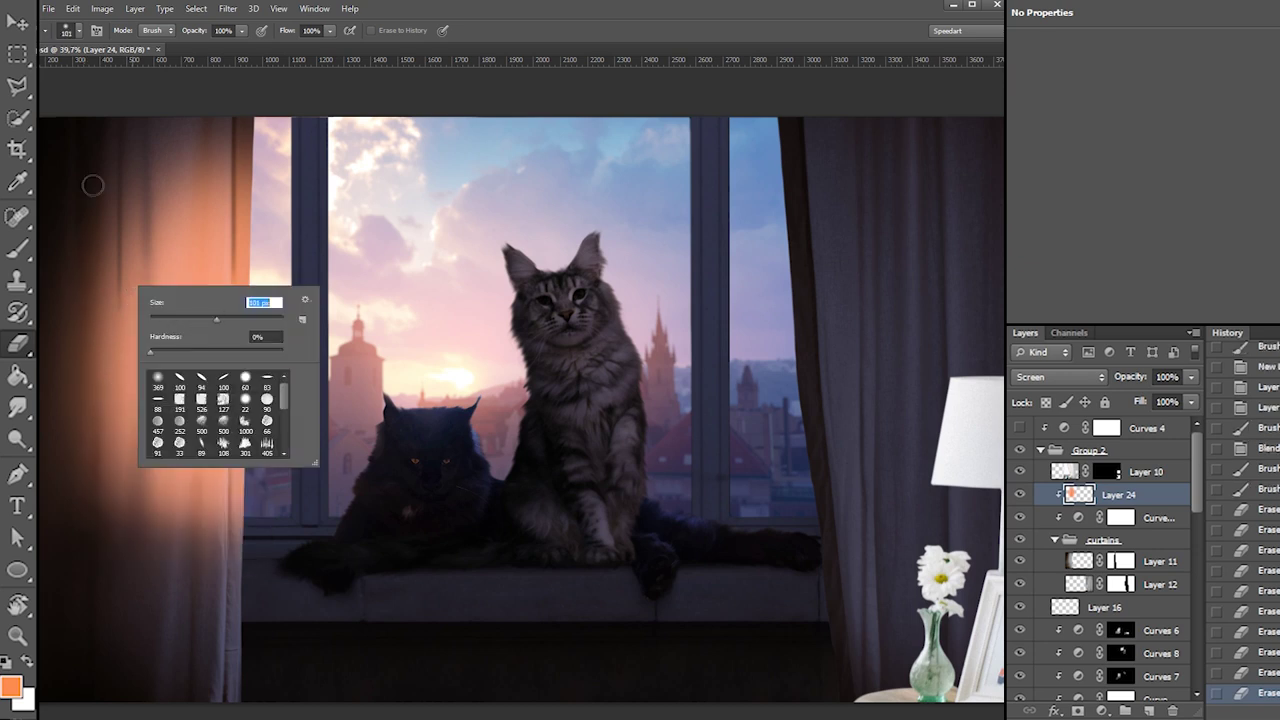
left_click_drag(78, 246, 49, 554)
key("ctrl+z")
left_click_drag(90, 243, 76, 589)
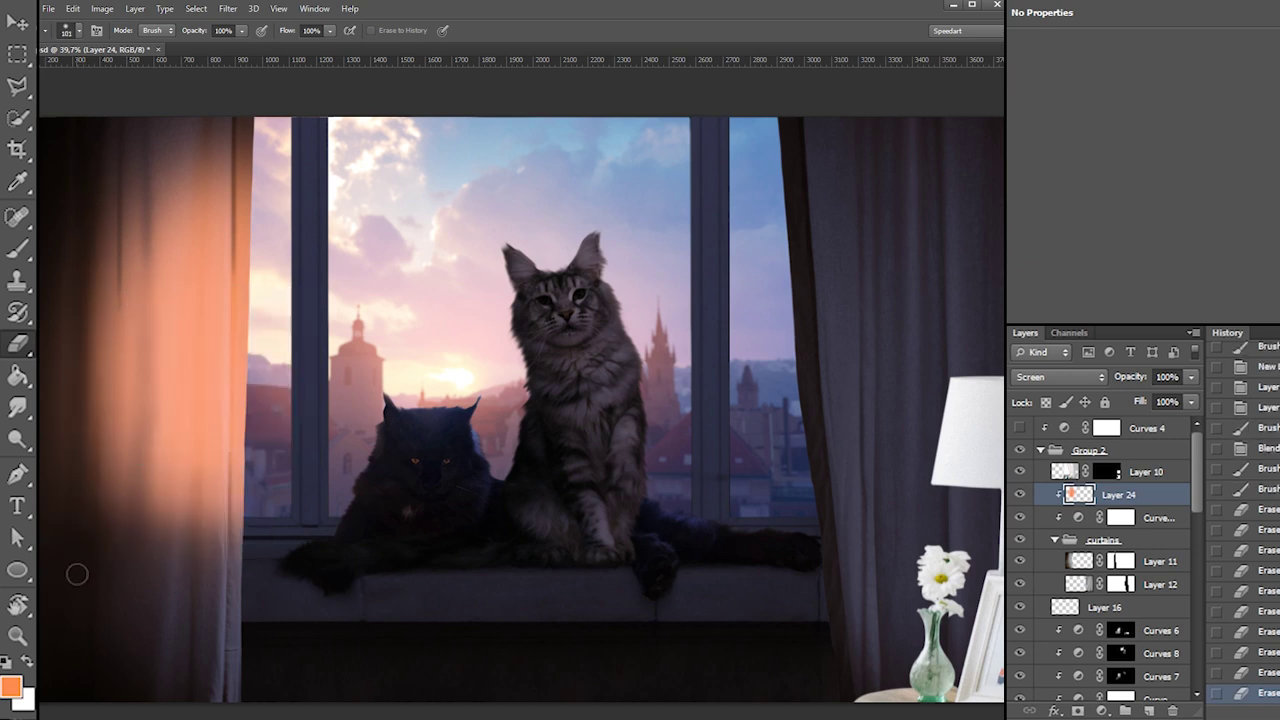
Erase a vertical fold shadow close to the inner side of the left curtain's glow
right_click(213, 228)
mouse_move(208, 144)
left_mouse_down()
mouse_move(168, 514)
mouse_move(191, 470)
left_mouse_up()
key("ctrl+z")
right_click(295, 383)
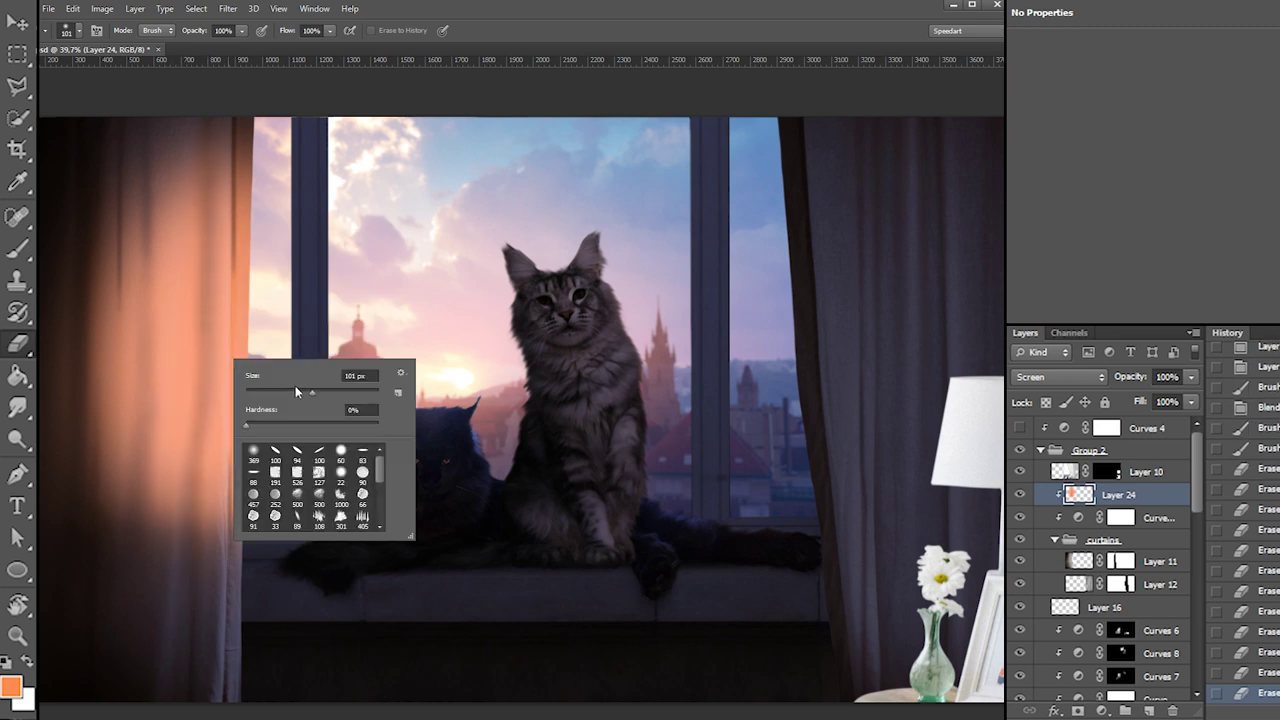
key("Escape")
Paint a soft orange glow over the right curtain with the 1753 px brush and check it by toggling the curtains group's visibility
key("b")
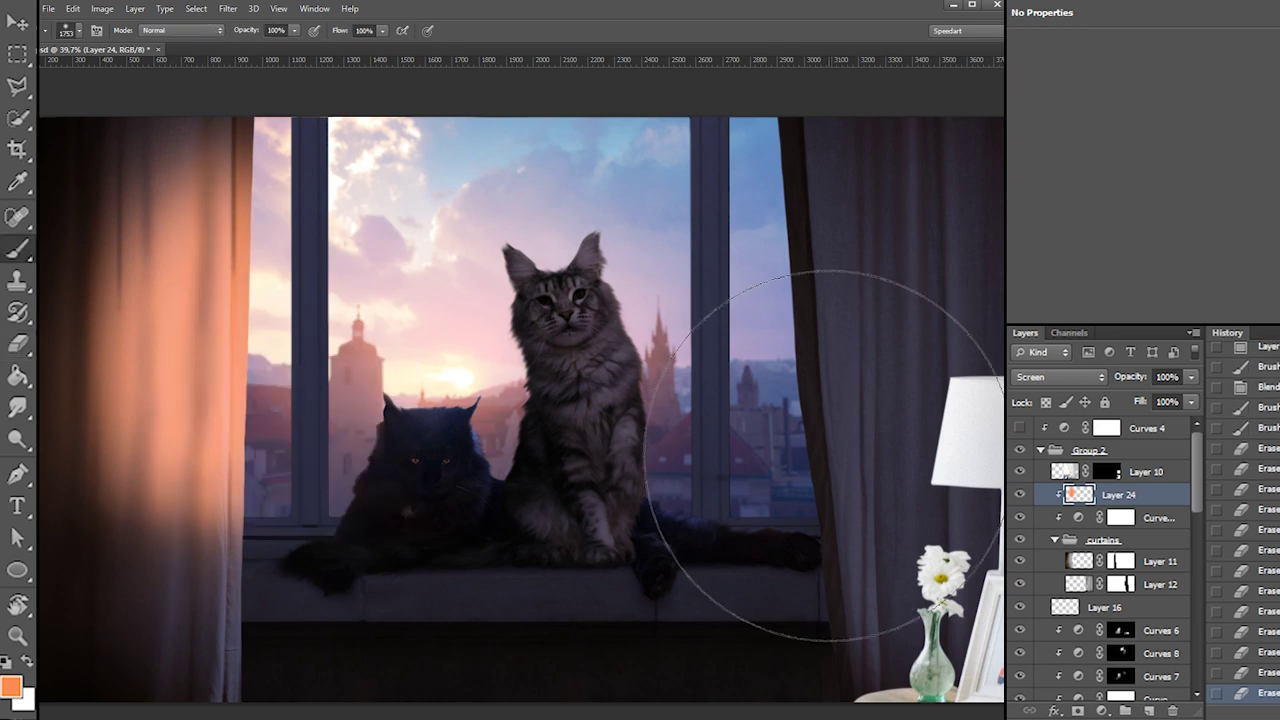
mouse_move(780, 300)
left_mouse_down()
mouse_move(860, 250)
mouse_move(870, 200)
mouse_move(920, 260)
left_mouse_up()
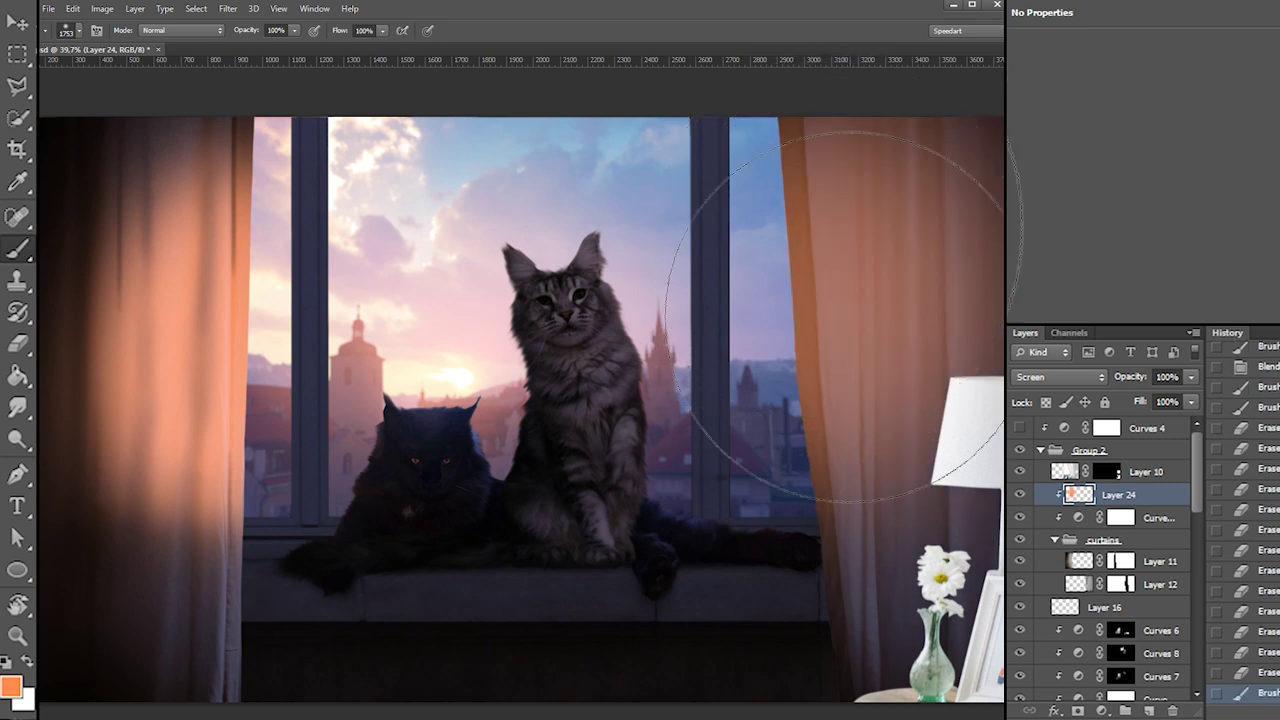
left_click(1019, 539)
left_click(1019, 539)
Set the eraser to 277 px and erase the glow from the top and outer half of the left curtain
key("e")
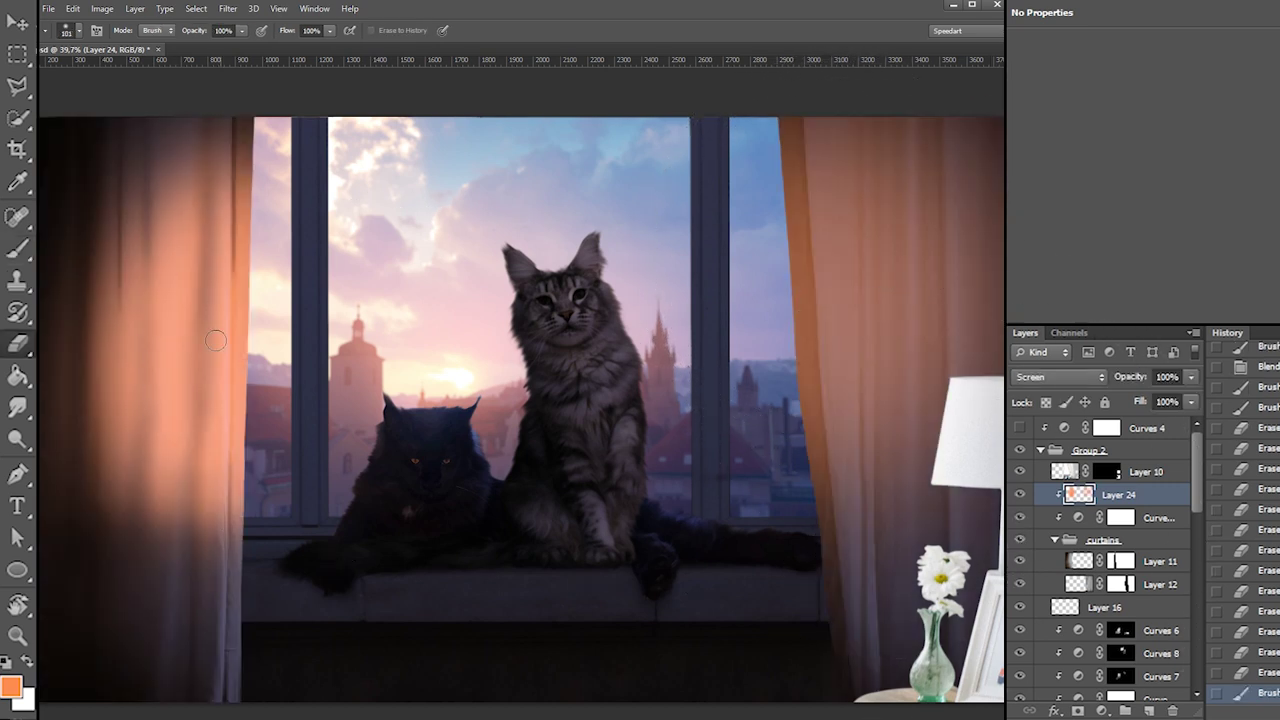
right_click(200, 372)
mouse_move(120, 135)
left_mouse_down()
mouse_move(114, 114)
mouse_move(133, 150)
mouse_move(28, 274)
left_mouse_up()
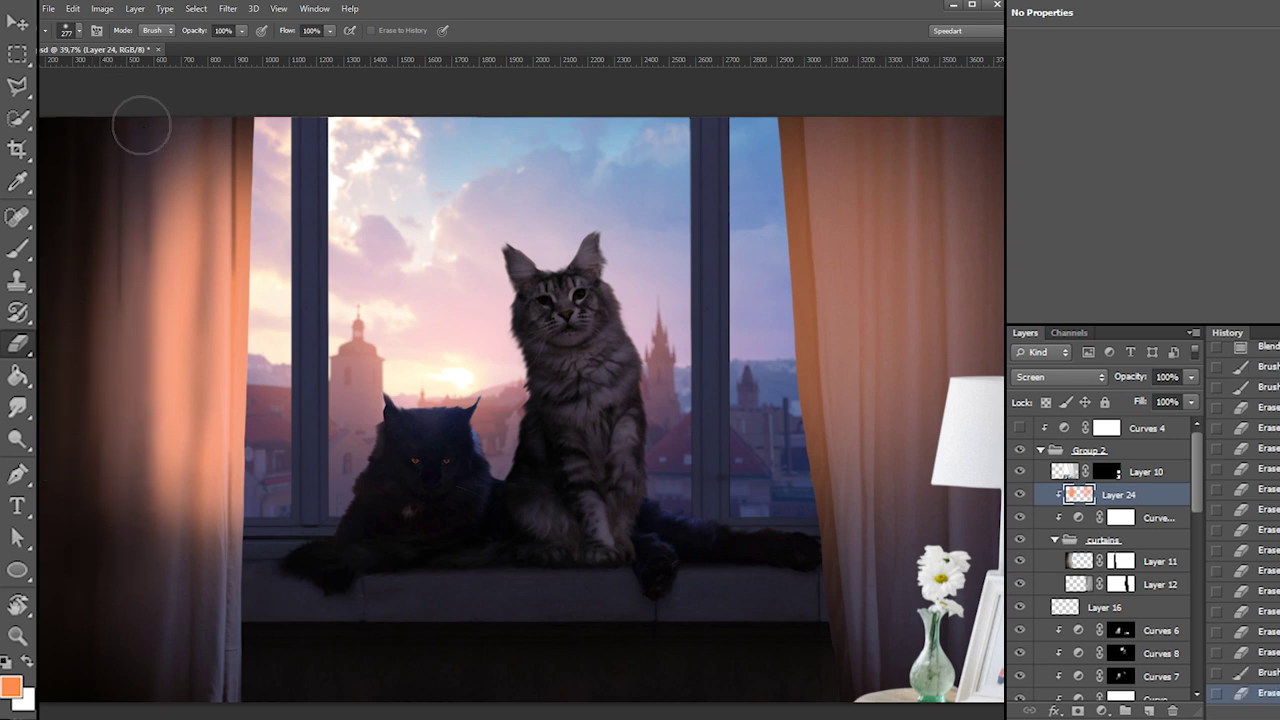
left_click_drag(140, 220, 129, 600)
key("z")
key("e")
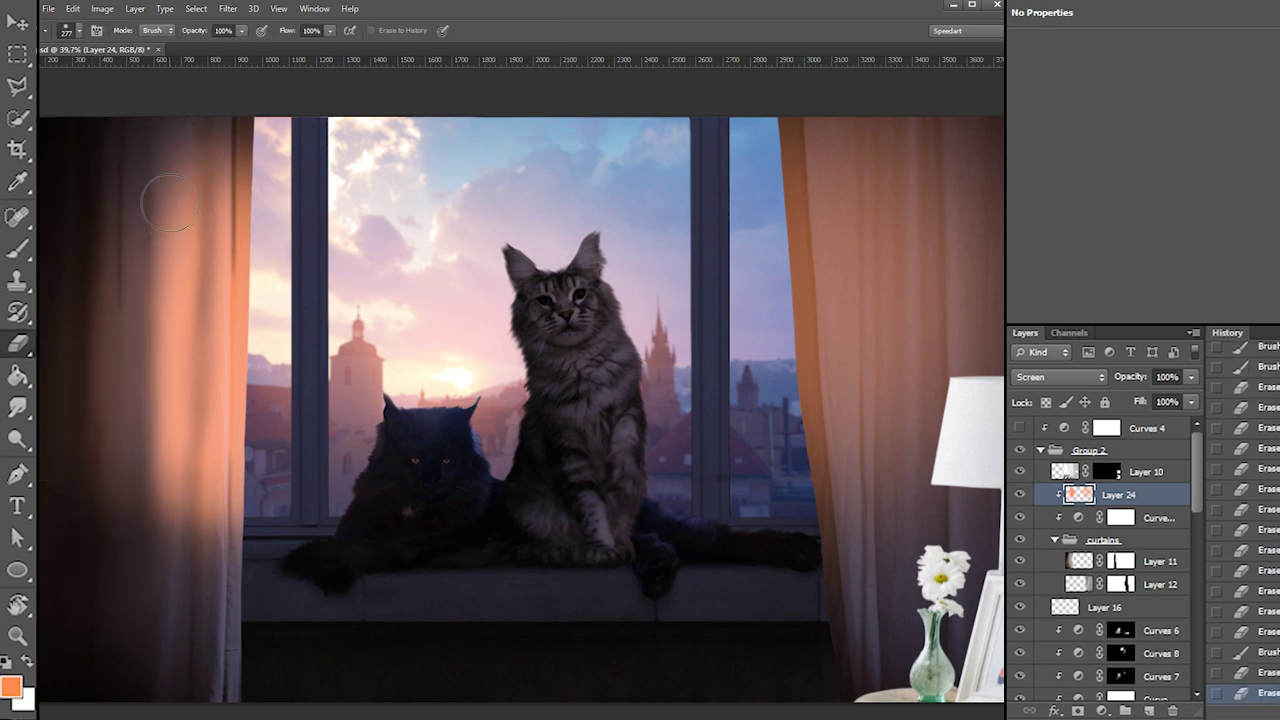
left_click_drag(163, 195, 153, 563)
left_click_drag(150, 315, 166, 500)
Add a single large soft orange dab to the middle of the left curtain, redoing it once
key("b")
left_click(185, 352)
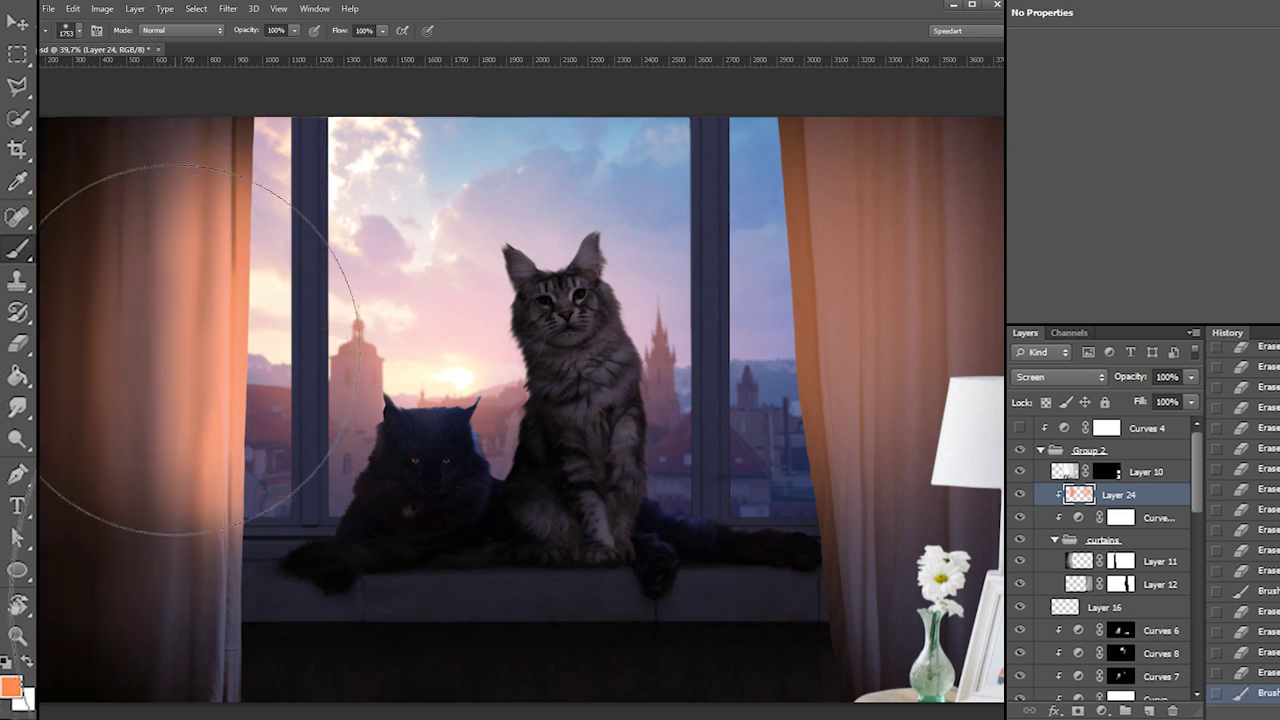
key("ctrl+z")
left_click(179, 332)
Erase the spilled glow from the left curtain's outer side and compare by toggling the curtains group's visibility
key("e")
left_click_drag(103, 194, 60, 498)
left_click_drag(100, 206, 100, 660)
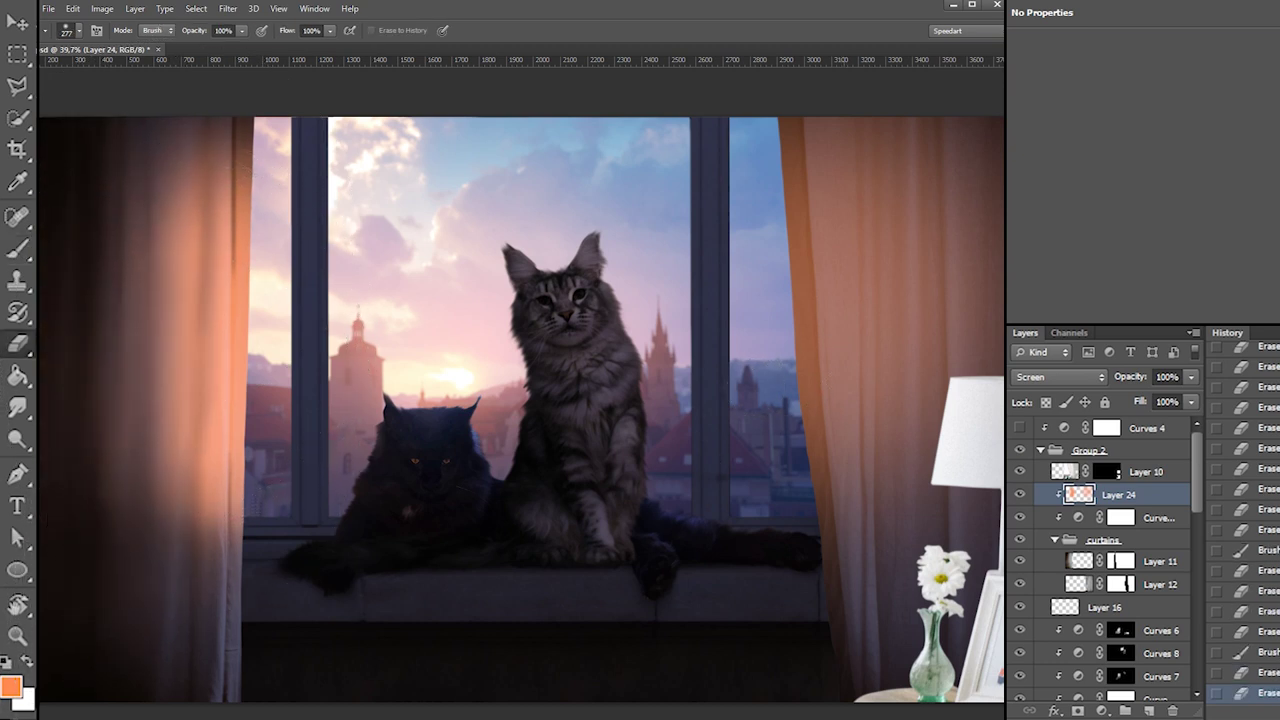
key("b")
left_click(1019, 540)
left_click(1019, 540)
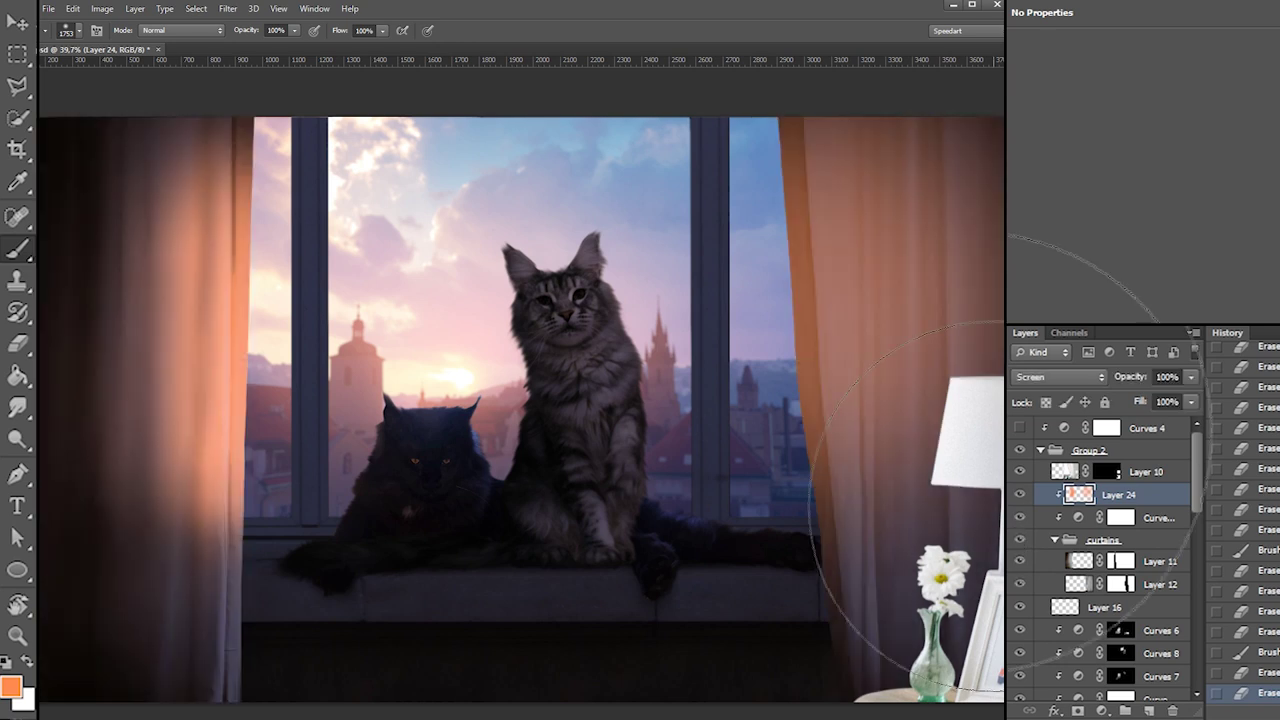
Erase the orange glow from the outer half of the right curtain
key("e")
mouse_move(910, 128)
left_mouse_down()
mouse_move(860, 580)
mouse_move(878, 112)
mouse_move(945, 524)
mouse_move(986, 229)
left_mouse_up()
key("ctrl+z")
mouse_move(899, 485)
left_mouse_down()
mouse_move(897, 365)
mouse_move(802, 591)
mouse_move(834, 402)
left_mouse_up()
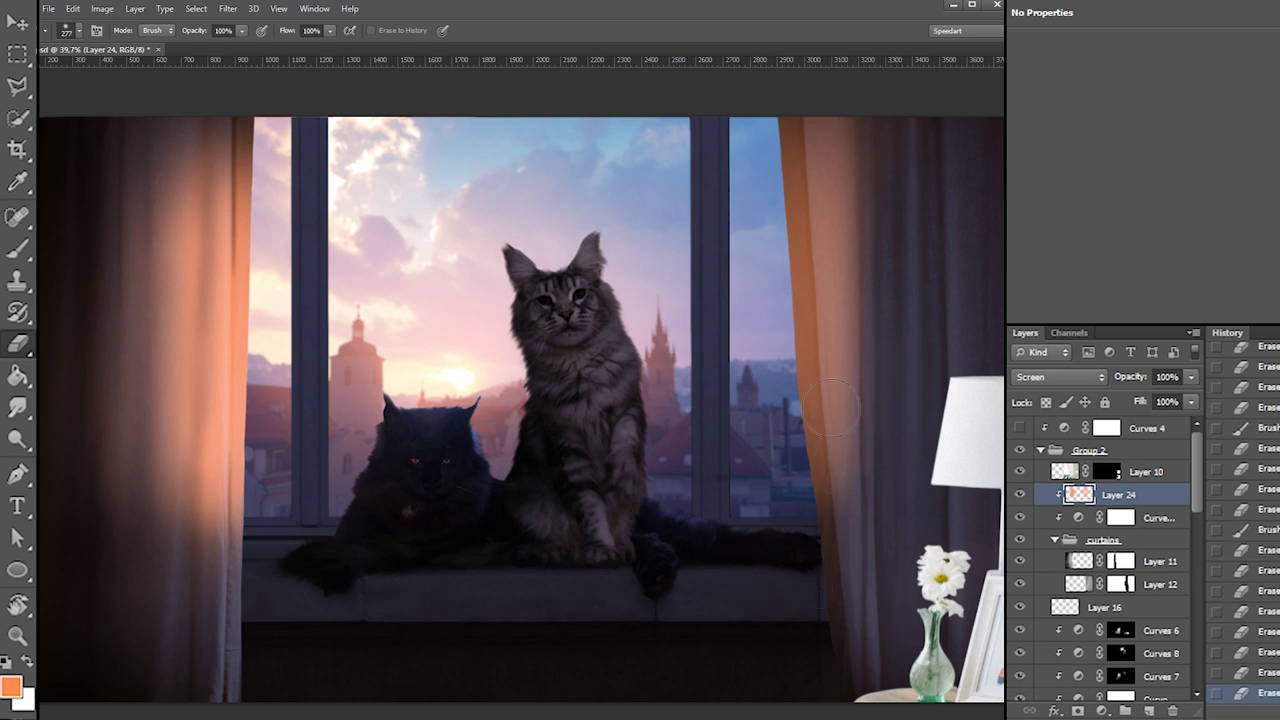
Set the eraser to 380 px and soften the outer boundary of the right curtain's glow
right_click(850, 407)
left_click_drag(970, 439, 975, 439)
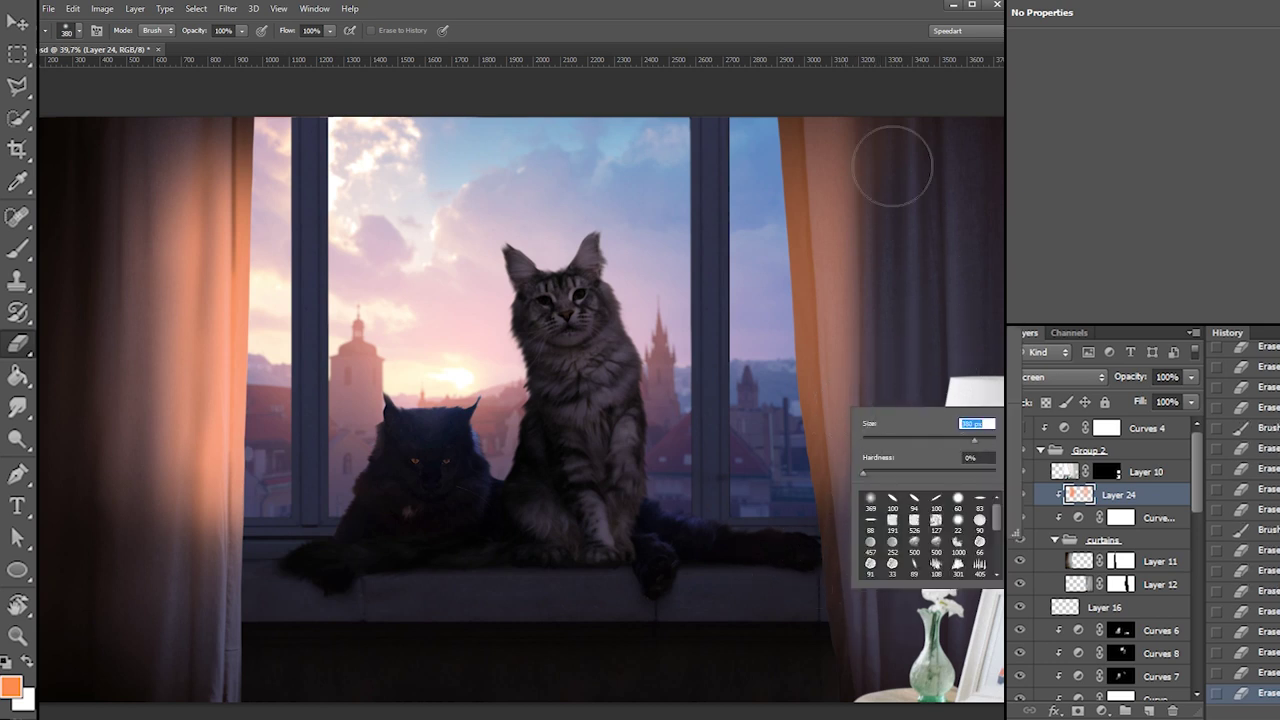
mouse_move(855, 214)
left_mouse_down()
mouse_move(840, 98)
mouse_move(873, 403)
left_mouse_up()
mouse_move(857, 162)
left_mouse_down()
mouse_move(874, 440)
mouse_move(881, 290)
mouse_move(872, 382)
mouse_move(858, 215)
mouse_move(851, 530)
left_mouse_up()
Set the brush to 370 px and repaint the orange glow along the right curtain's inner edge
key("b")
right_click(822, 280)
left_click(947, 313)
left_click_drag(822, 151, 808, 448)
key("ctrl+z")
left_click_drag(822, 192, 800, 506)
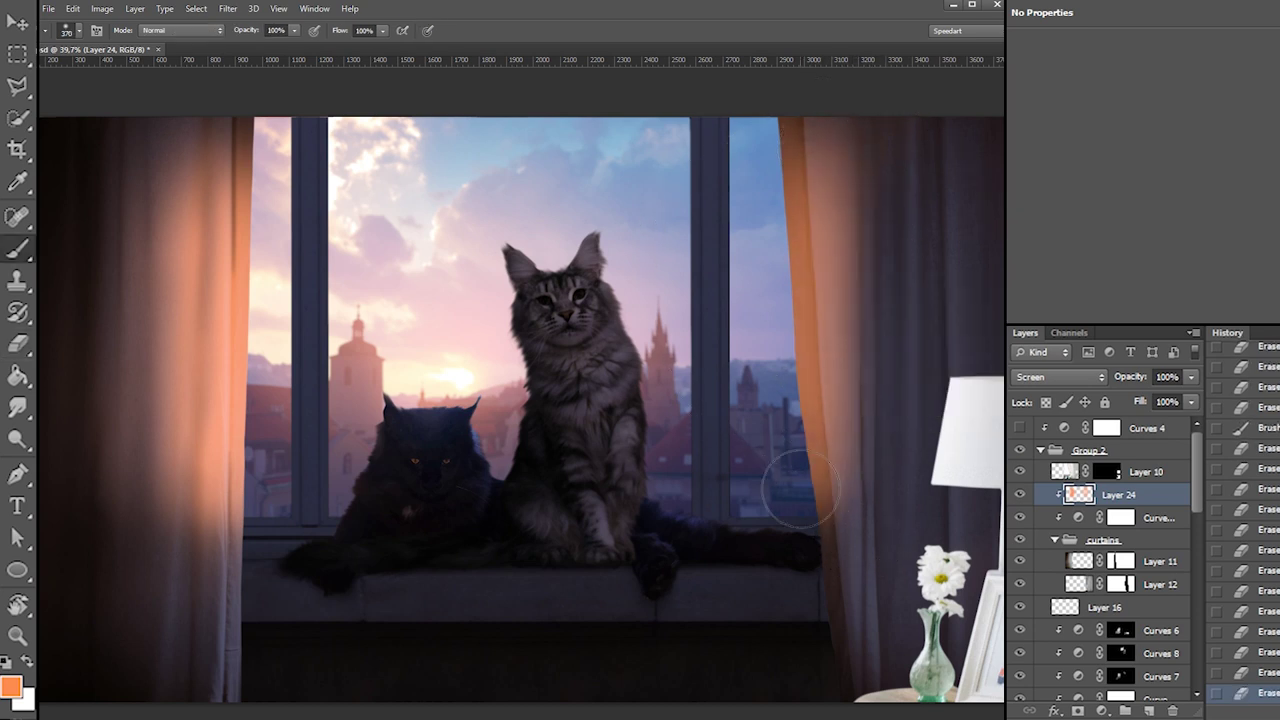
Set the brush size to 26 px for fine strokes on the right curtain
right_click(822, 305)
type("26")
key("Return")
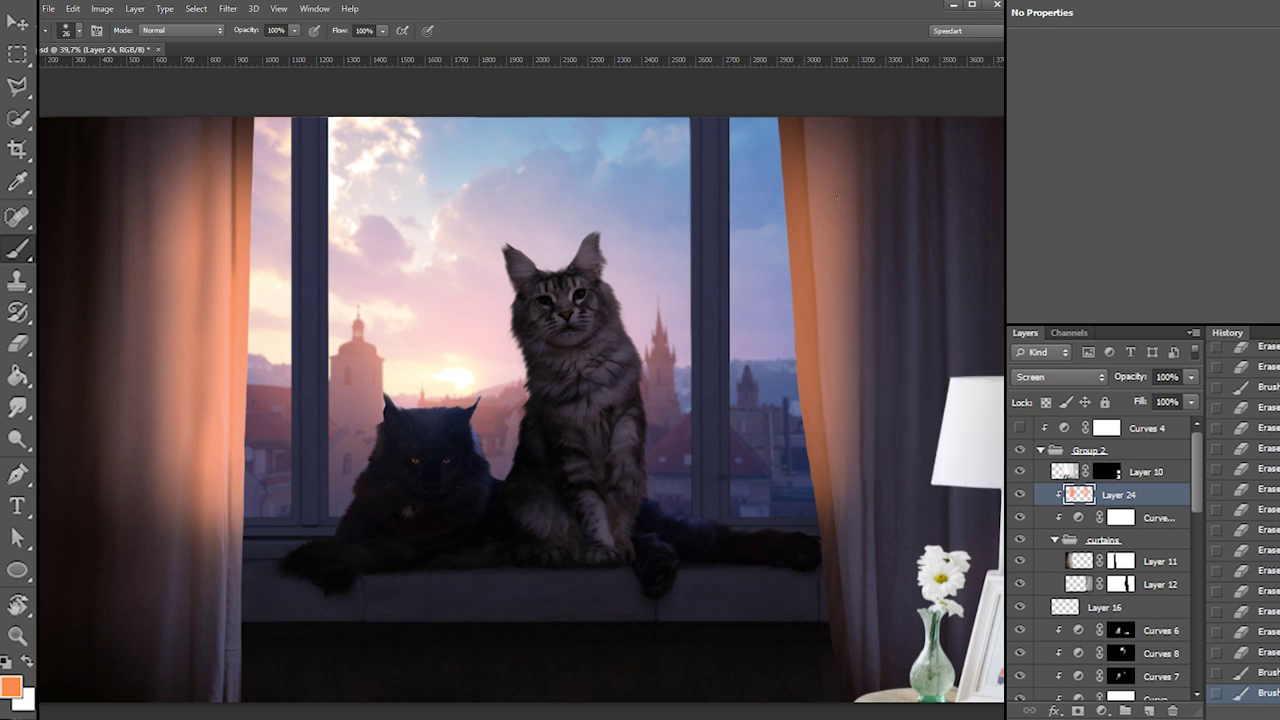
Set the eraser to 47 px and erase thin fold shadows down the right curtain's inner edge and across its glow
key("e")
right_click(822, 218)
type("47")
key("Return")
key("ctrl+z")
left_click_drag(798, 132, 806, 270)
key("ctrl+z")
left_click_drag(796, 112, 808, 276)
left_click_drag(804, 226, 833, 532)
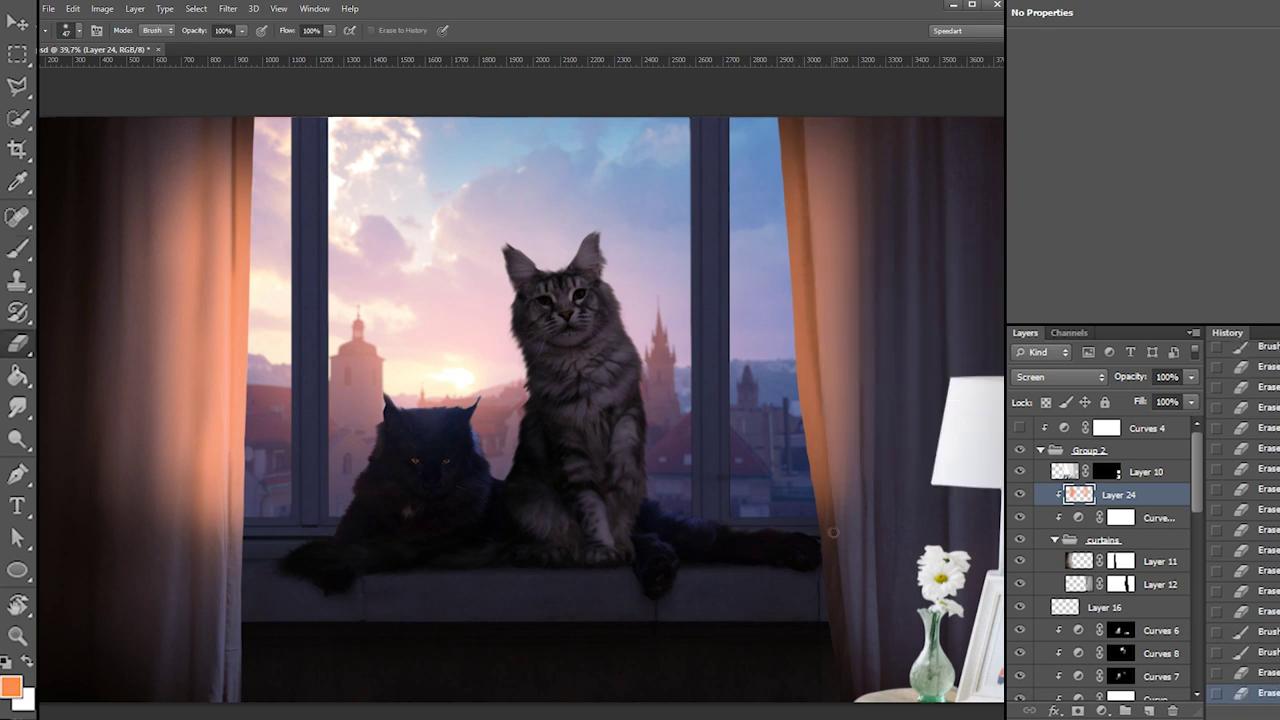
left_click_drag(812, 312, 830, 508)
left_click_drag(878, 125, 853, 424)
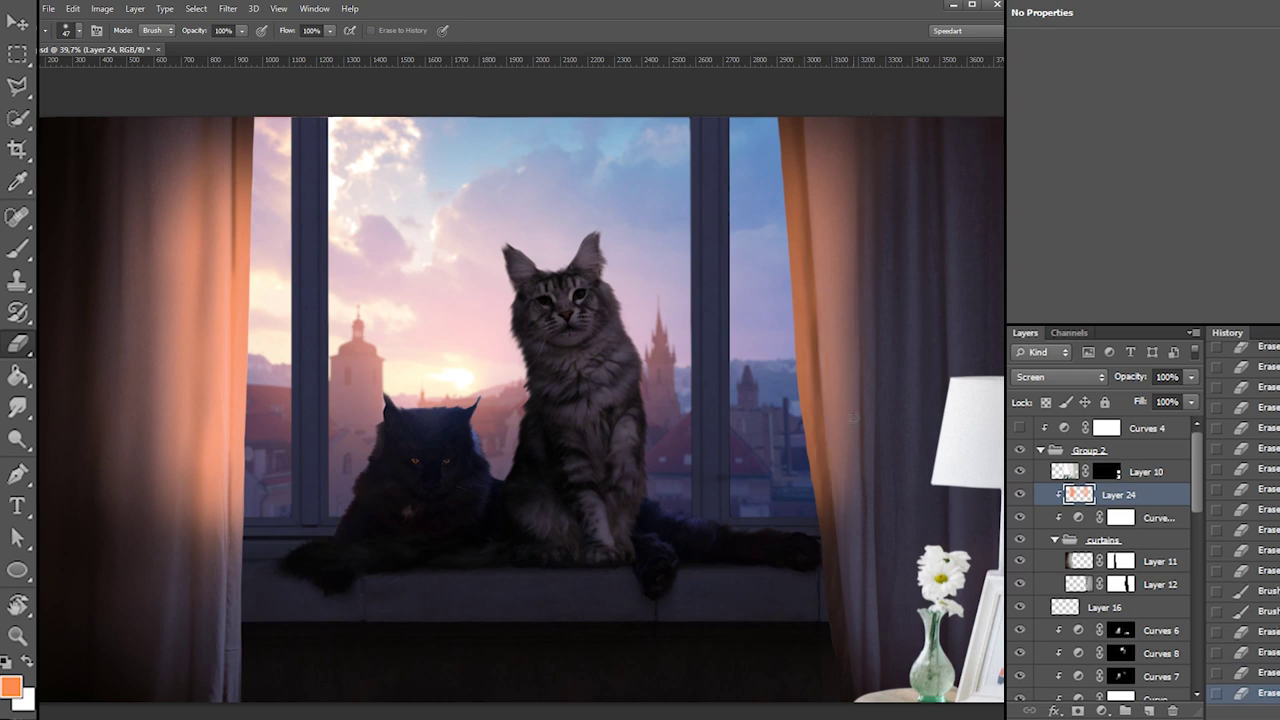
Set the brush to 44 px and paint a thin vertical orange streak along a middle fold of the right curtain
key("b")
right_click(887, 210)
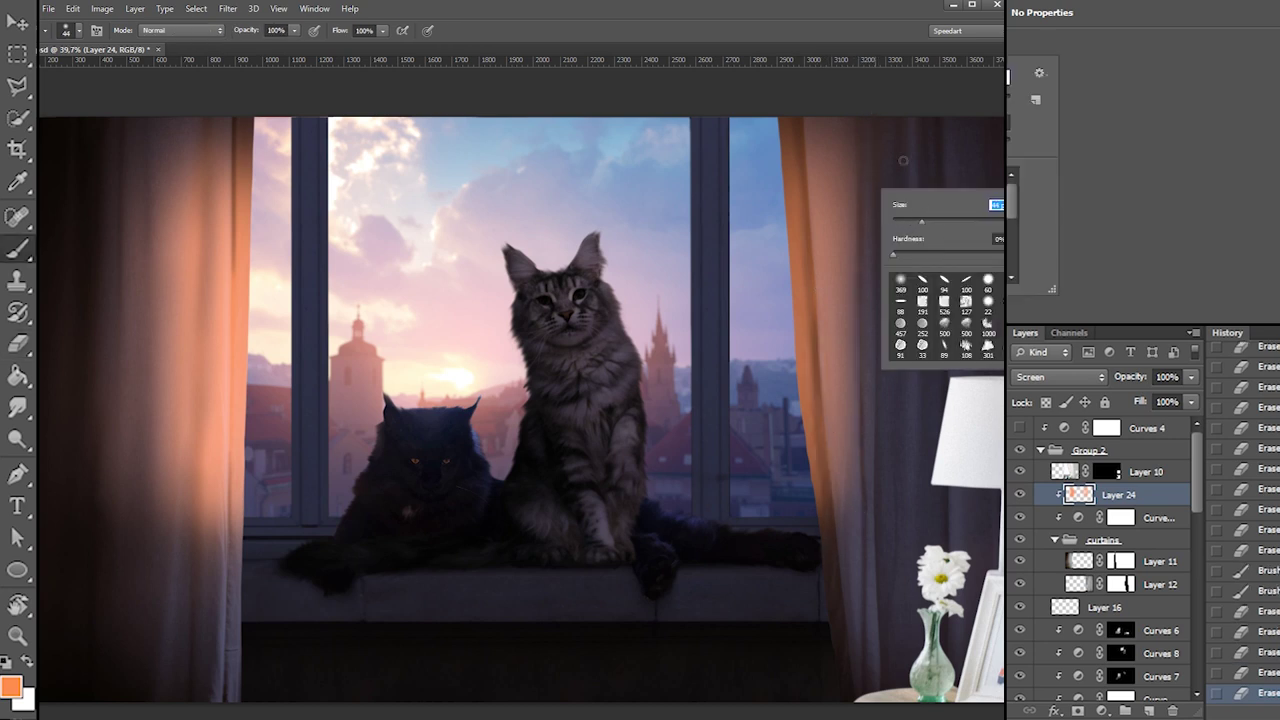
left_click(874, 119)
left_click_drag(874, 119, 852, 428)
key("ctrl+z")
left_click_drag(874, 114, 874, 555)
key("ctrl+z")
left_click_drag(870, 115, 872, 475)
Erase back the new streak on the right curtain with the eraser at 143 px, then at 473 px
key("e")
mouse_move(872, 148)
left_mouse_down()
mouse_move(874, 484)
mouse_move(893, 355)
left_mouse_up()
right_click(896, 242)
left_click_drag(946, 272, 996, 272)
mouse_move(878, 126)
left_mouse_down()
mouse_move(872, 482)
mouse_move(890, 317)
left_mouse_up()
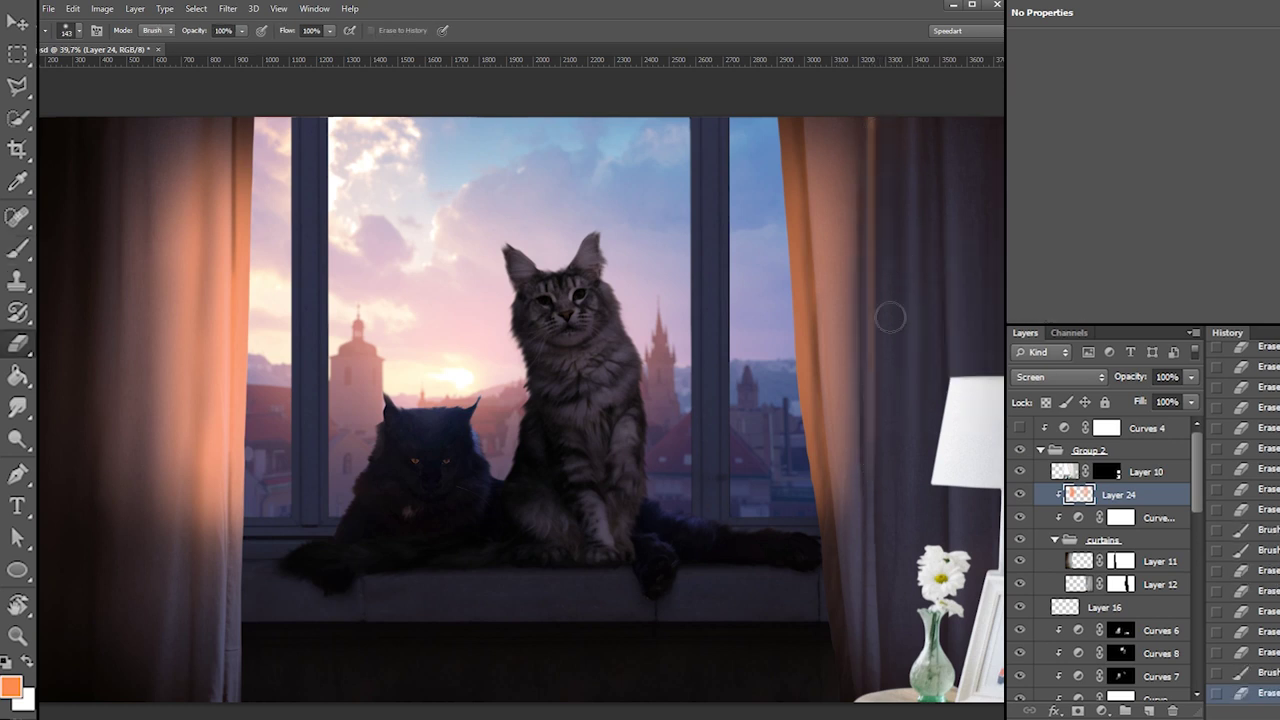
right_click(919, 255)
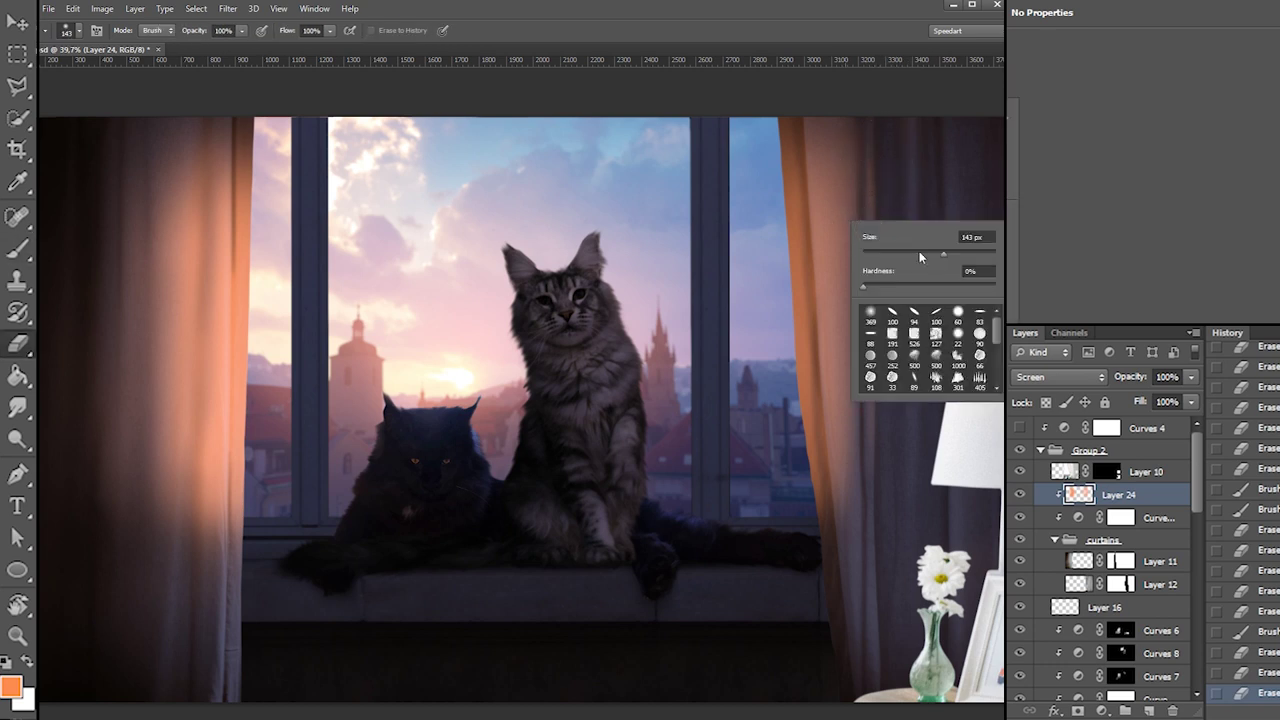
key("Return")
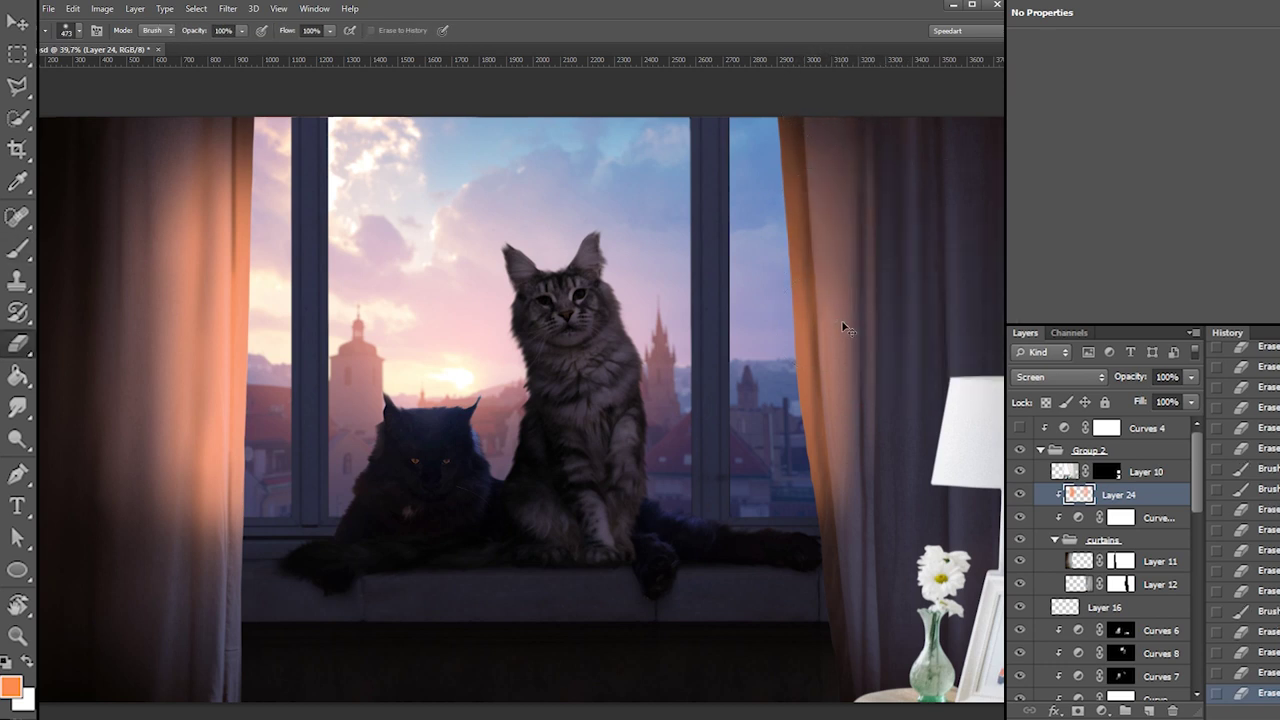
Set the brush to 131 px and try orange glow strokes down the right curtain's inner folds
key("b")
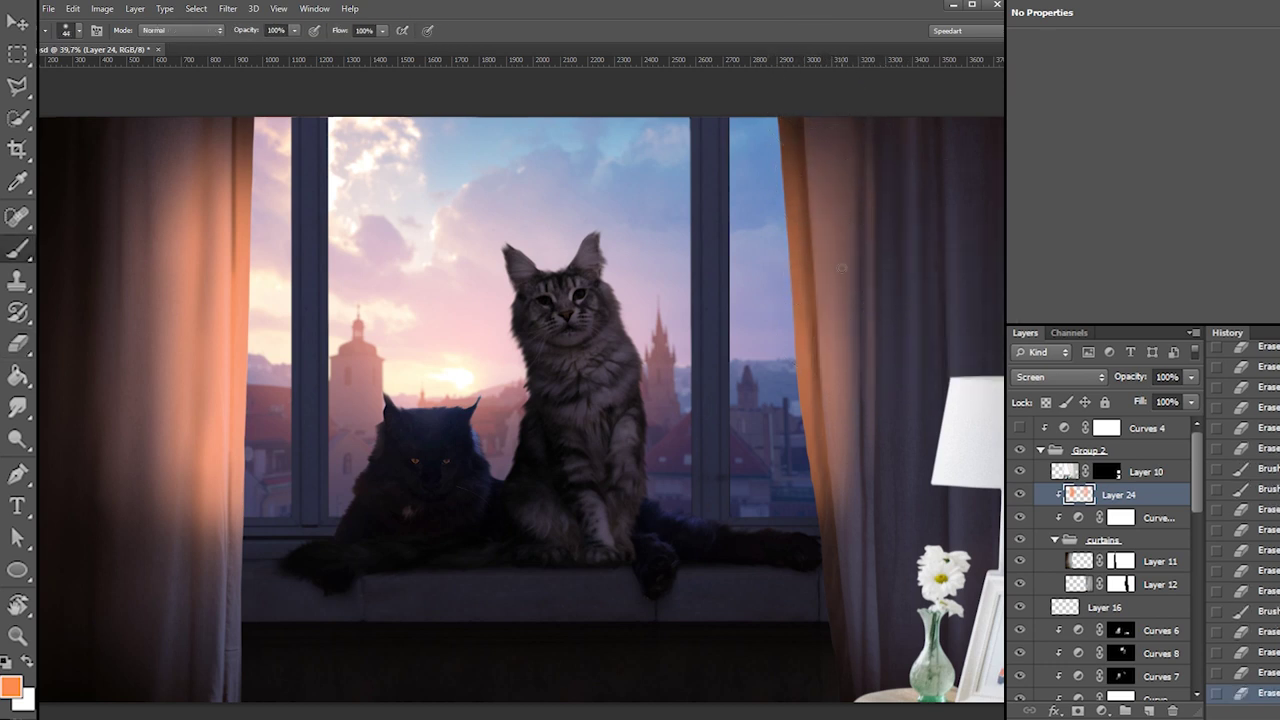
right_click(872, 270)
left_click_drag(953, 297, 967, 292)
key("Return")
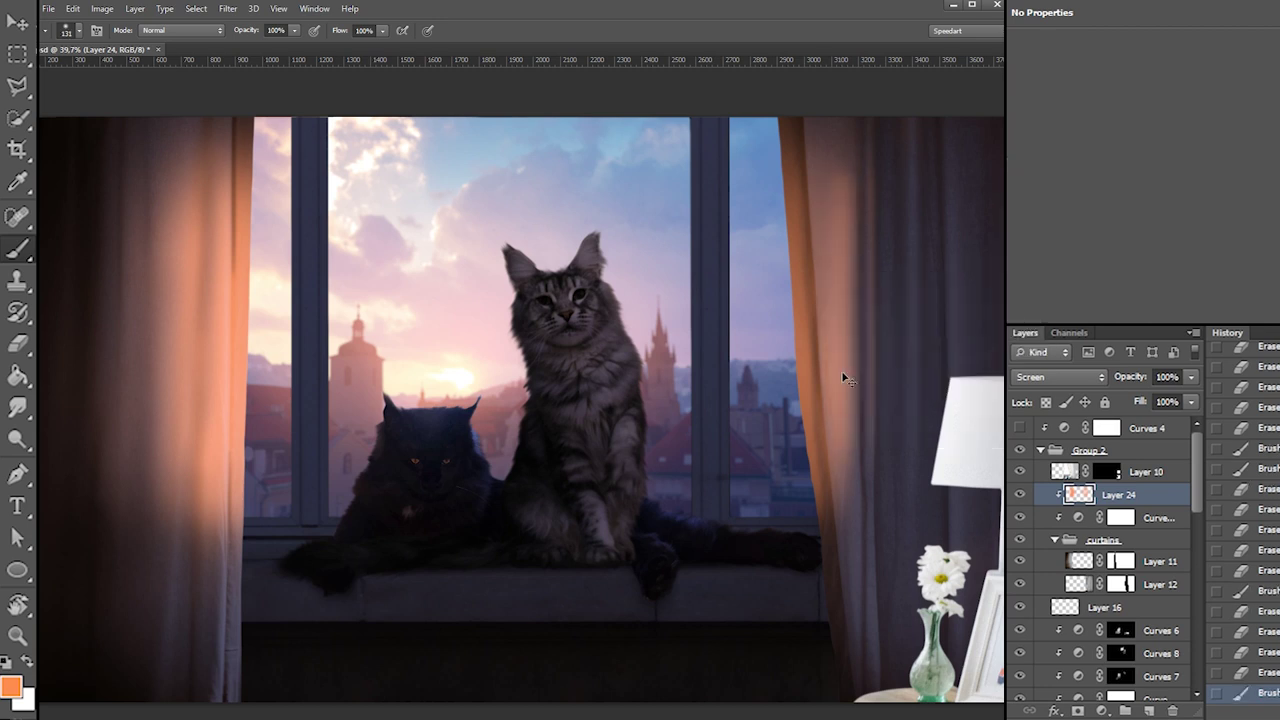
key("ctrl+z")
left_click_drag(837, 117, 836, 518)
key("ctrl+z")
key("ctrl+z")
mouse_move(838, 131)
left_mouse_down()
mouse_move(819, 519)
mouse_move(845, 255)
left_mouse_up()
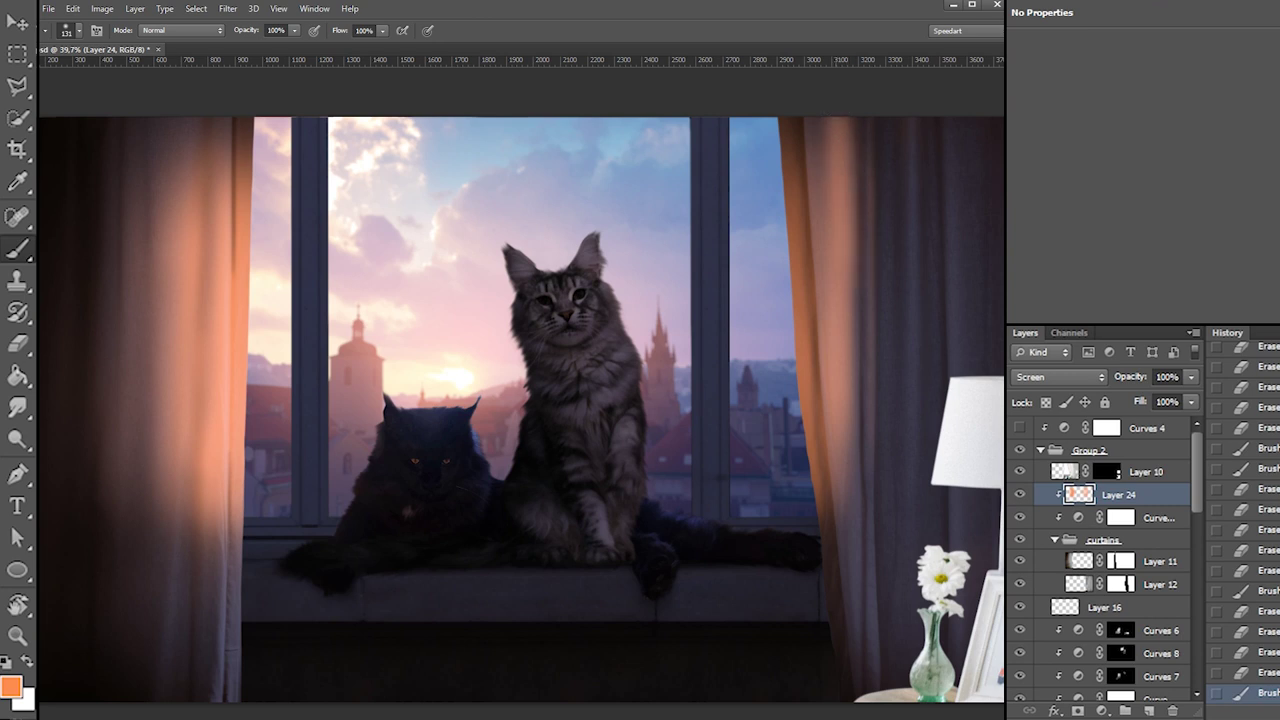
key("ctrl+z")
Repaint the orange streak on the right curtain's upper inner fold and soften it with the 473 px eraser
mouse_move(814, 118)
left_mouse_down()
mouse_move(825, 344)
mouse_move(821, 125)
mouse_move(832, 256)
left_mouse_up()
key("ctrl+z")
left_click_drag(819, 132, 848, 325)
key("e")
left_click_drag(829, 160, 832, 278)
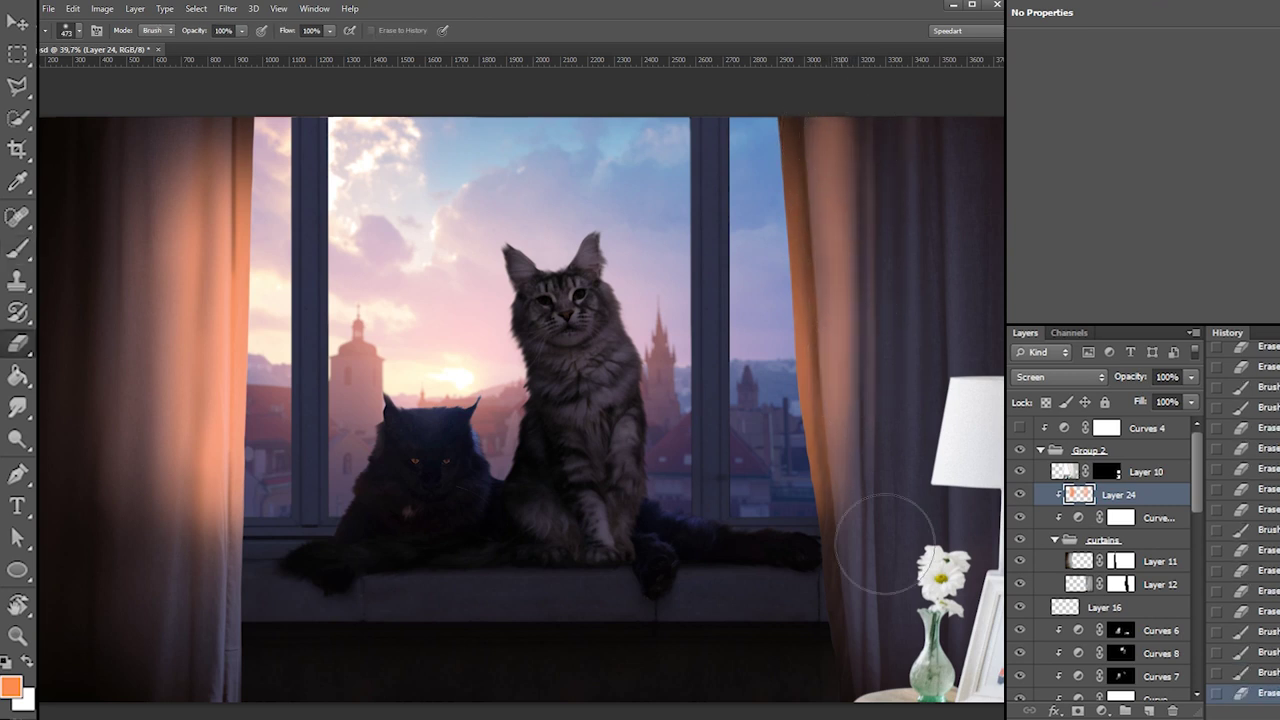
Paint orange light down the lower part of the right curtain's inner fold and soften it with the eraser
key("b")
right_click(888, 245)
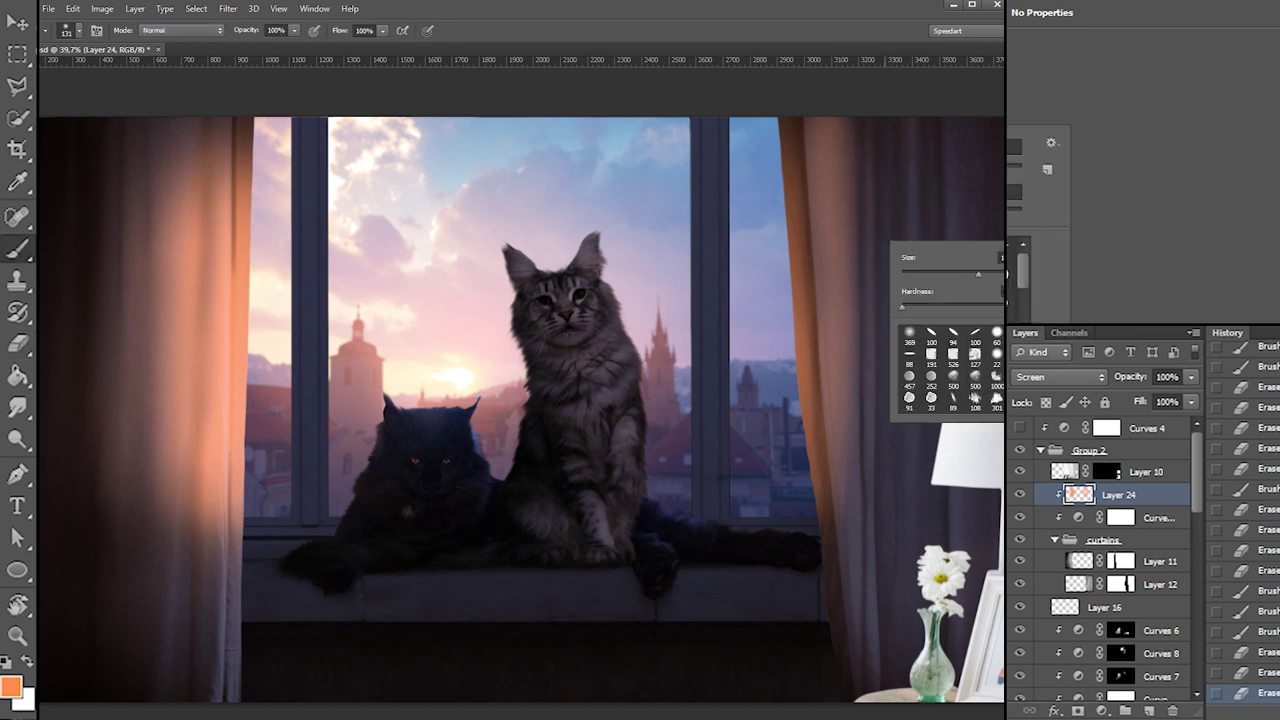
mouse_move(830, 208)
left_mouse_down()
mouse_move(848, 343)
mouse_move(843, 485)
left_mouse_up()
key("ctrl+z")
left_click_drag(820, 264, 831, 550)
key("e")
mouse_move(833, 350)
left_mouse_down()
mouse_move(905, 507)
mouse_move(921, 122)
left_mouse_up()
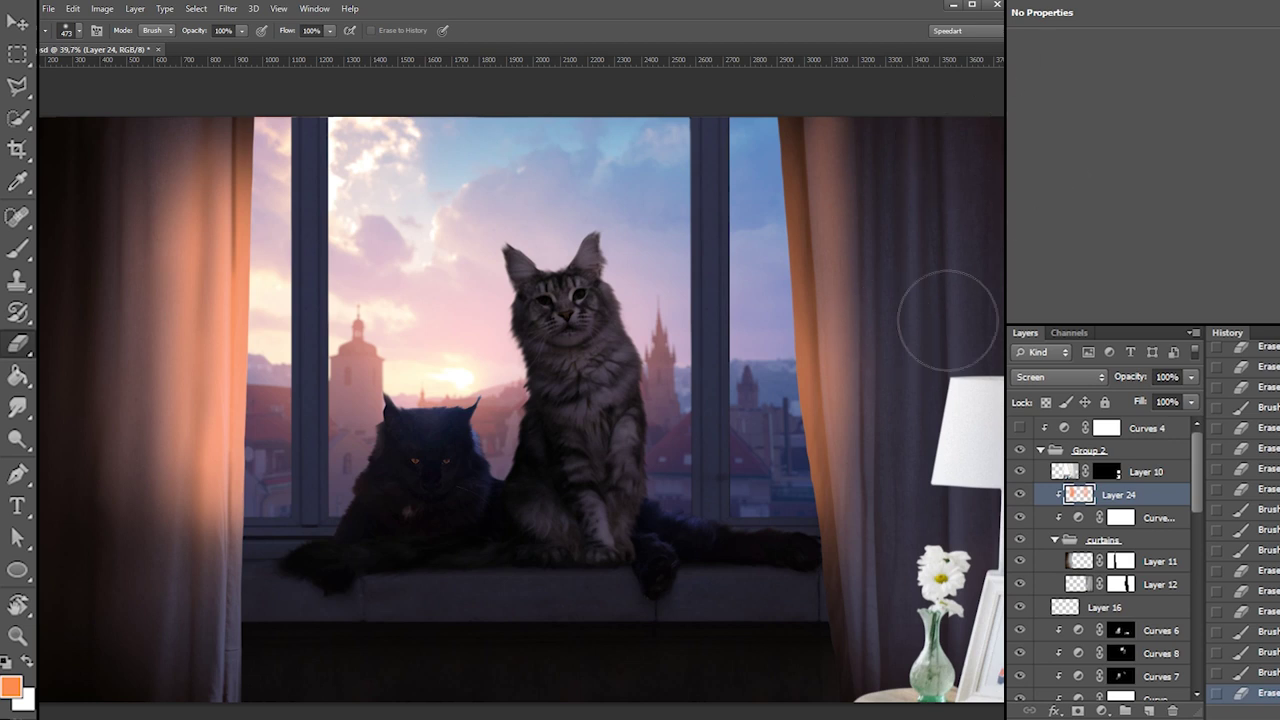
Compare the curtain glow at different strengths and set Layer 24's opacity to 57%
left_click(1192, 378)
left_click_drag(1091, 396, 1250, 414)
left_click(1116, 502)
left_click(1192, 377)
left_click_drag(1190, 398, 1072, 398)
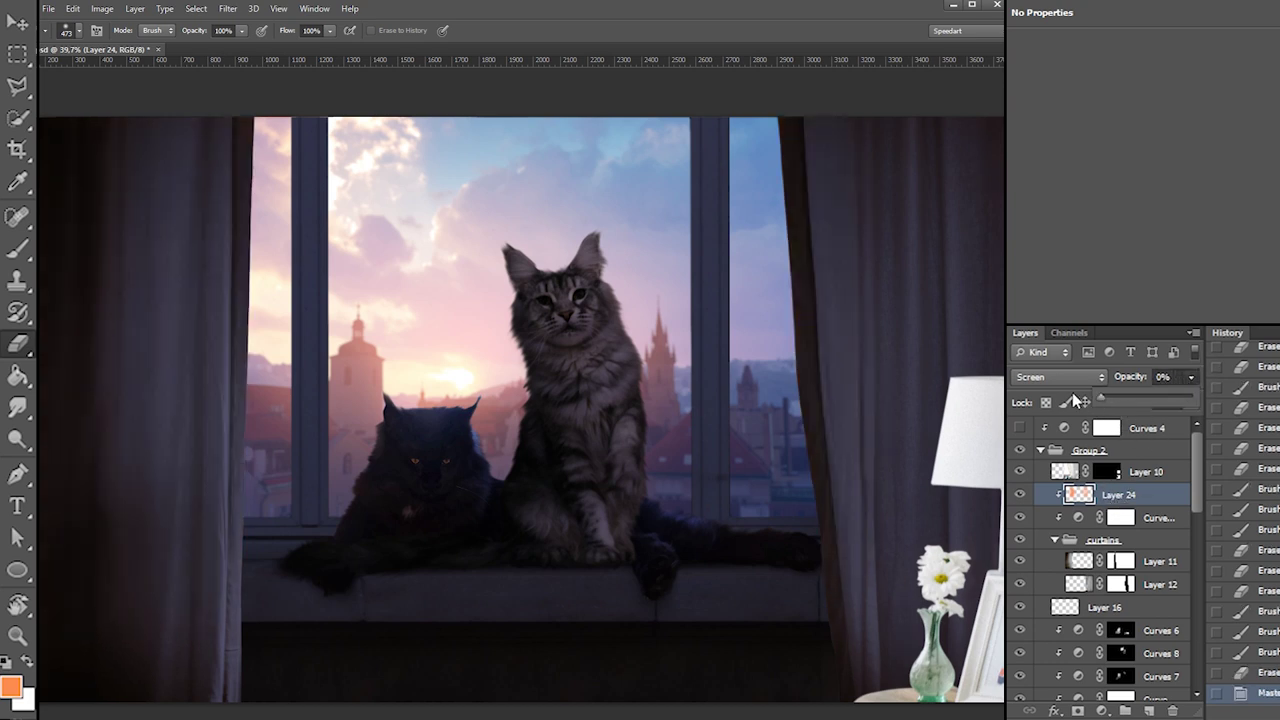
mouse_move(1149, 397)
left_mouse_down()
mouse_move(1235, 393)
mouse_move(1100, 396)
mouse_move(1184, 391)
mouse_move(1154, 386)
left_mouse_up()
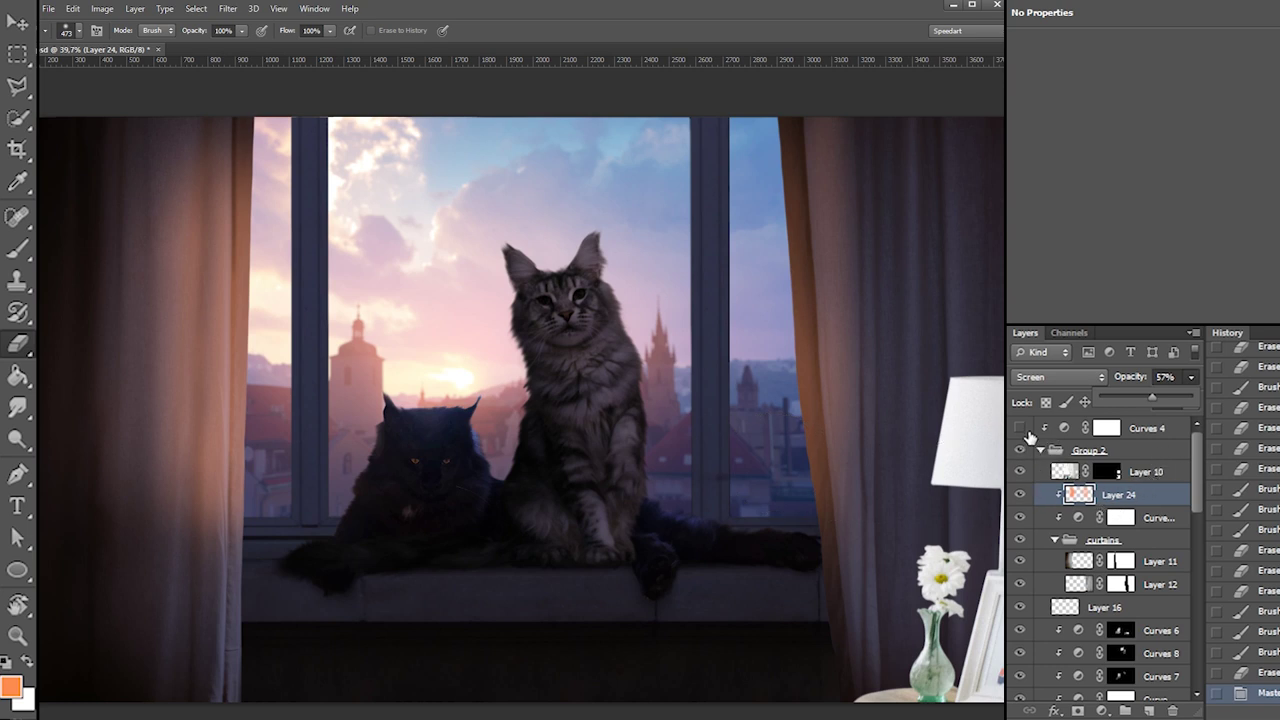
Turn on the Curves 4 adjustment, then delete its mask and the layer itself
left_click(1021, 429)
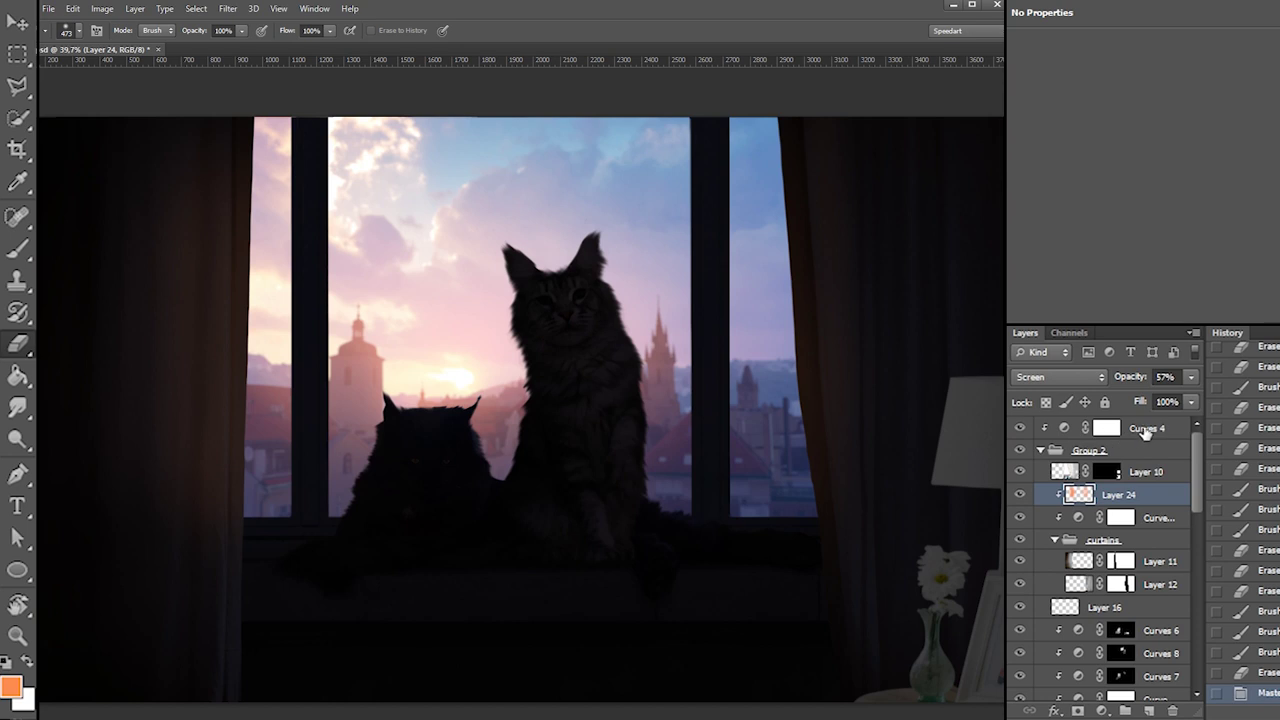
left_click(1145, 430)
left_click(1172, 709)
key("Return")
left_click(1166, 700)
left_click(1131, 425)
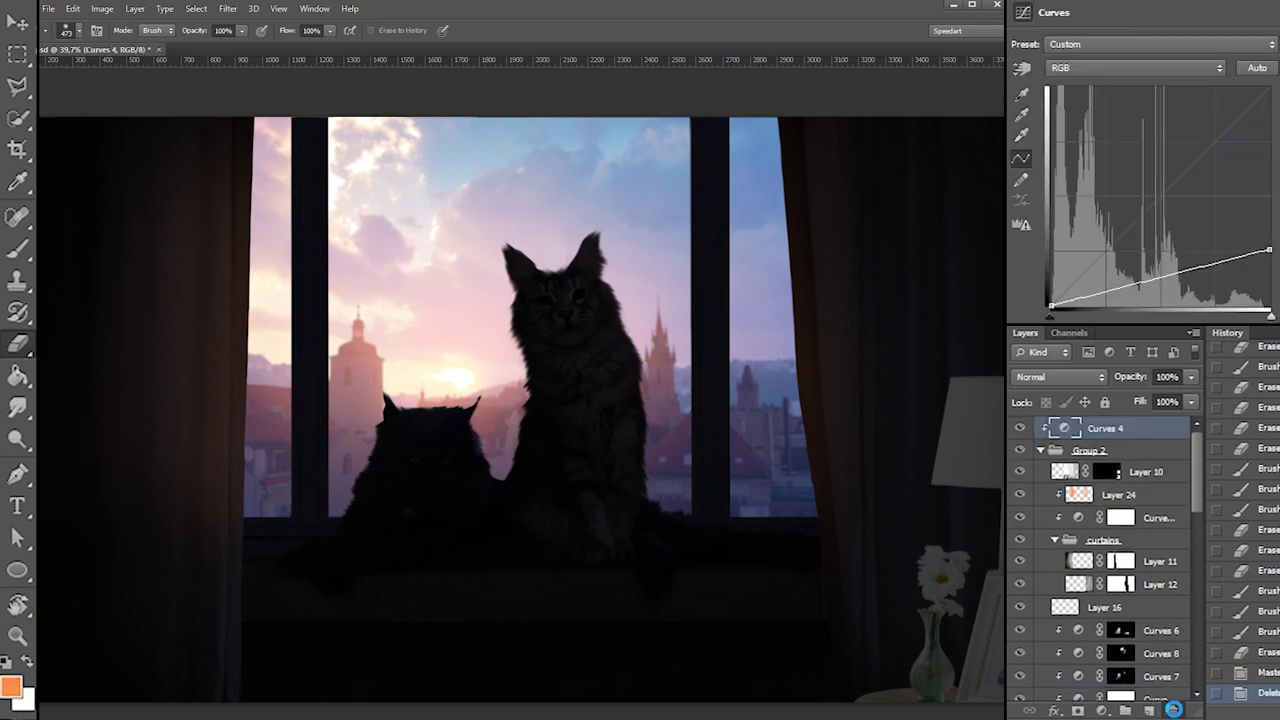
left_click(1174, 709)
Duplicate the curves adjustment from below Layer 24 to above Layer 10, clip it, and lower its curve to darken the lamp and flowers
left_click_drag(1152, 498, 1169, 442)
left_click(1162, 460, "alt")
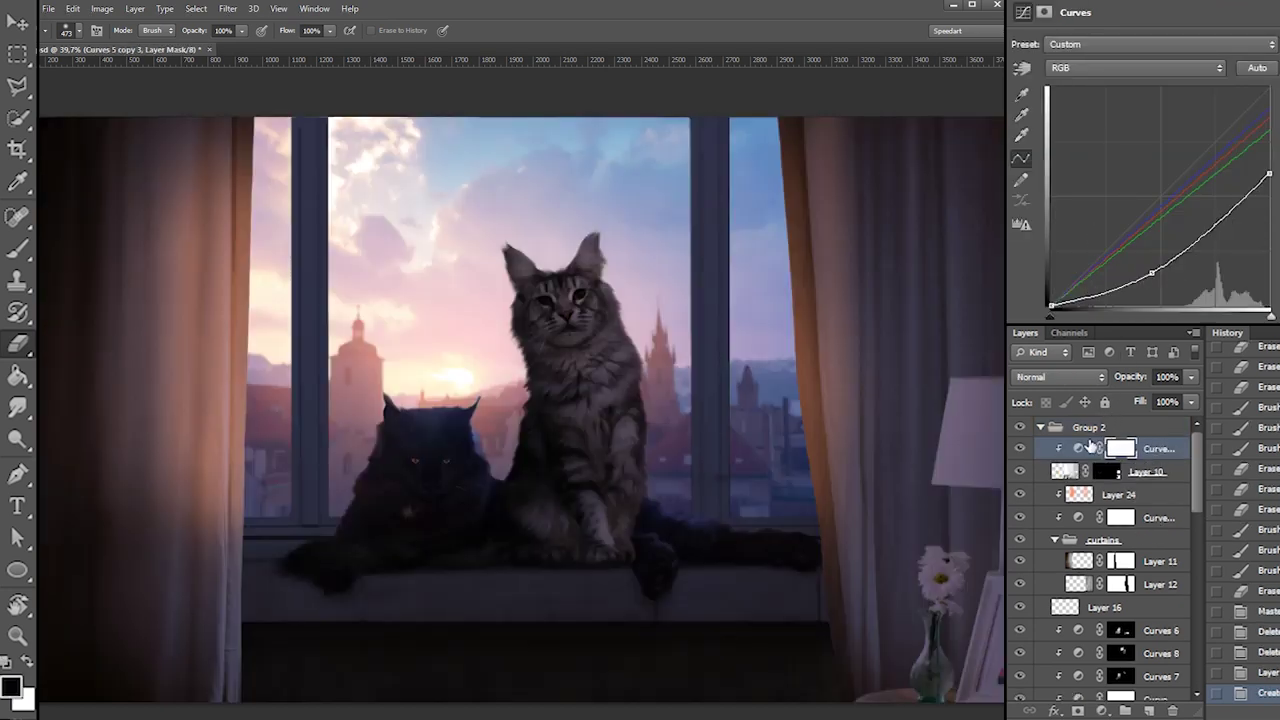
double_click(1093, 452)
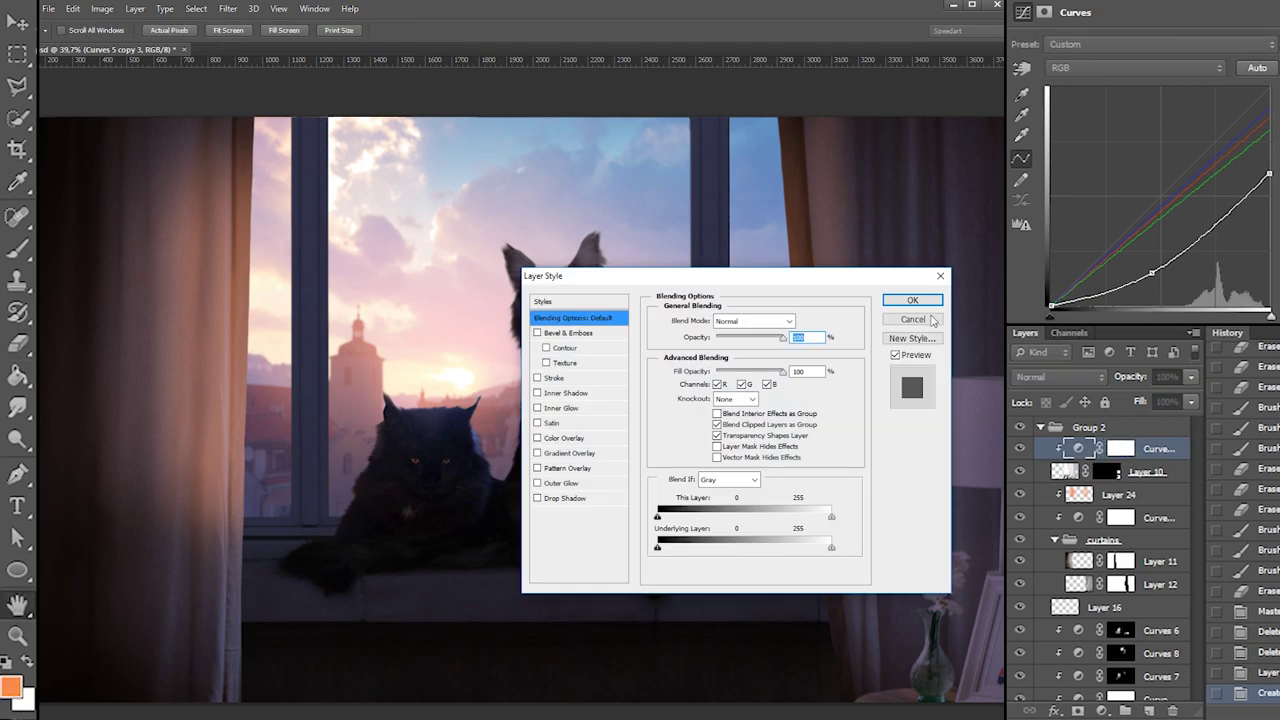
left_click(912, 319)
left_click_drag(1265, 183, 1268, 218)
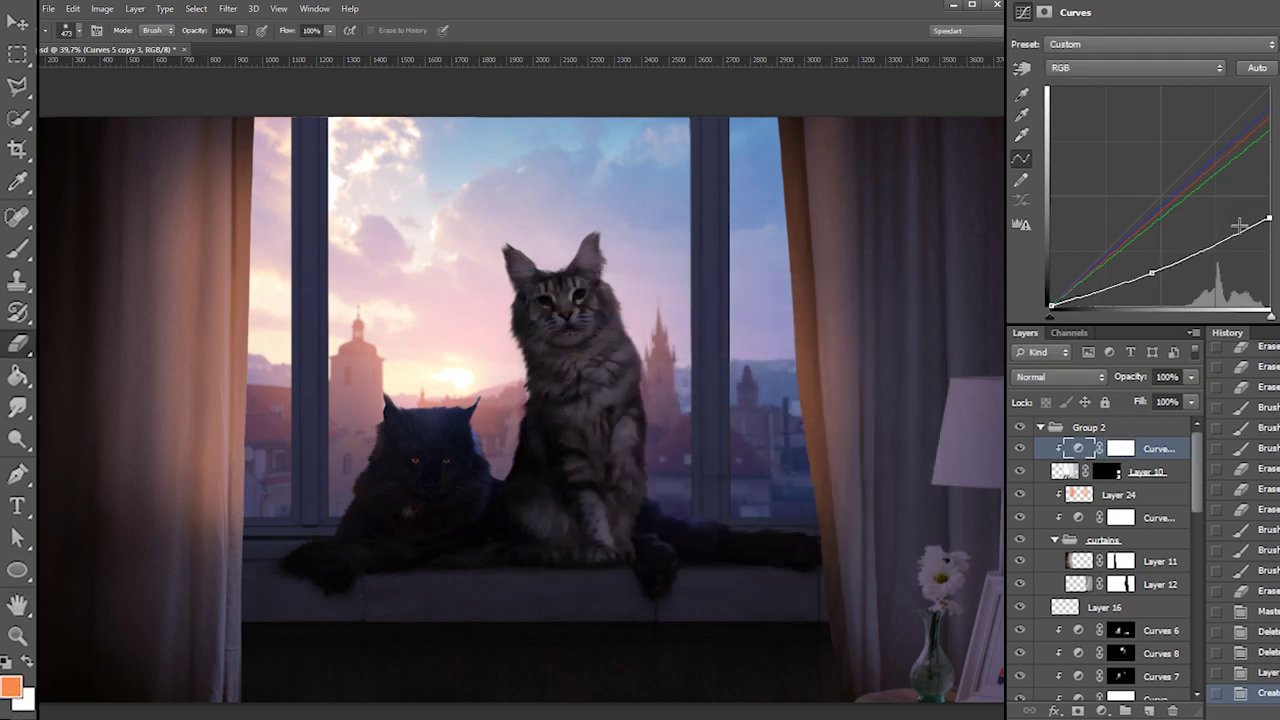
left_click_drag(1152, 272, 1159, 283)
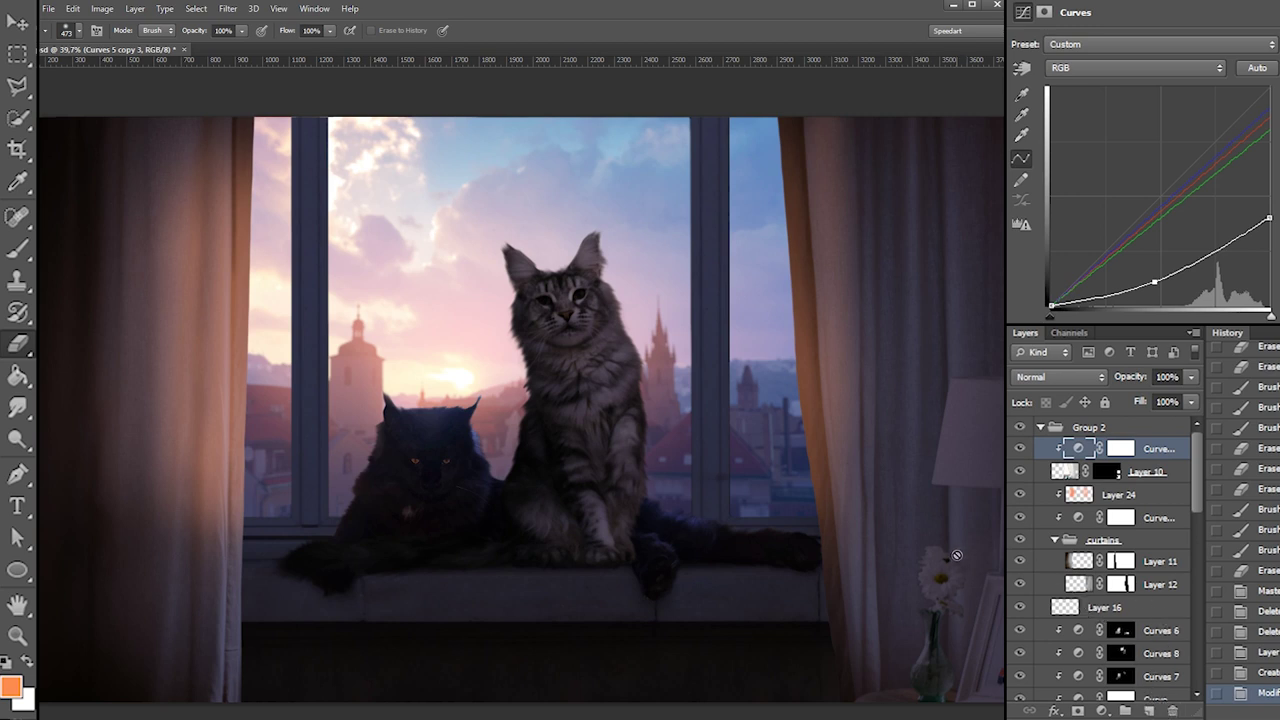
Refine the mask edge of Layer 10 around the lamp and vase, outputting to the layer mask
left_click_drag(898, 567, 589, 388)
scroll(555, 329, "up", 1)
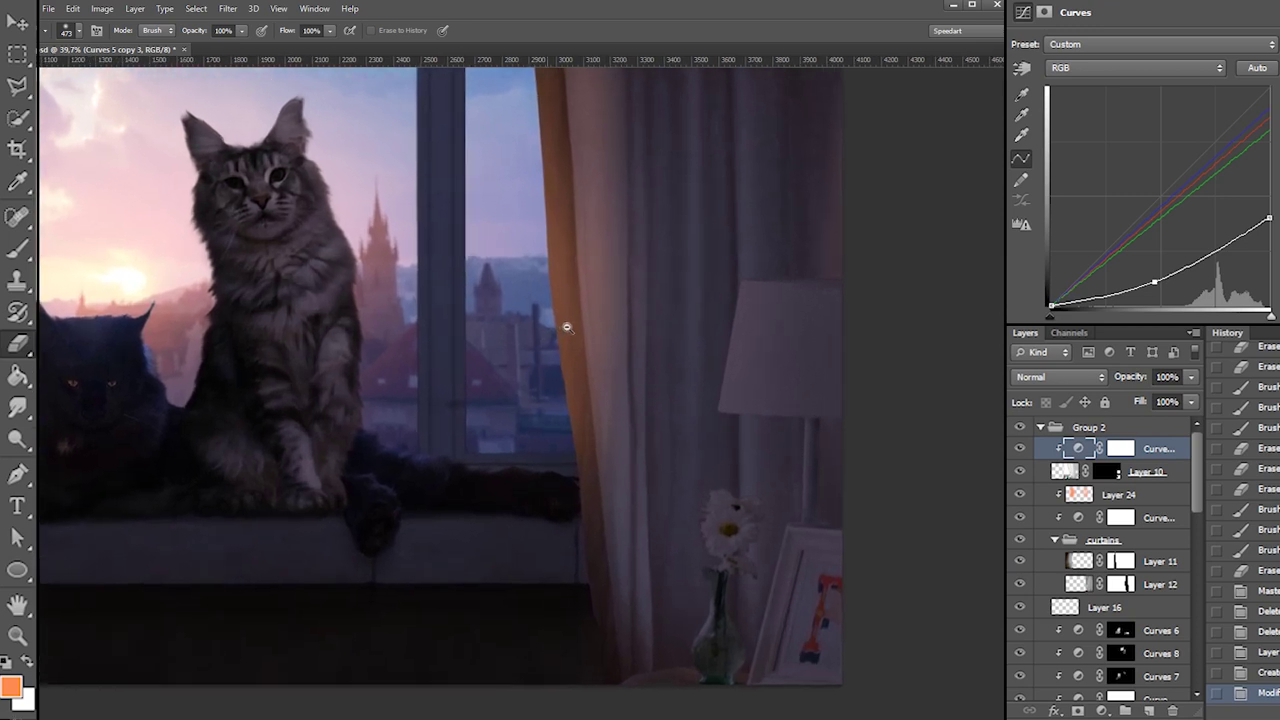
left_click_drag(561, 329, 677, 351)
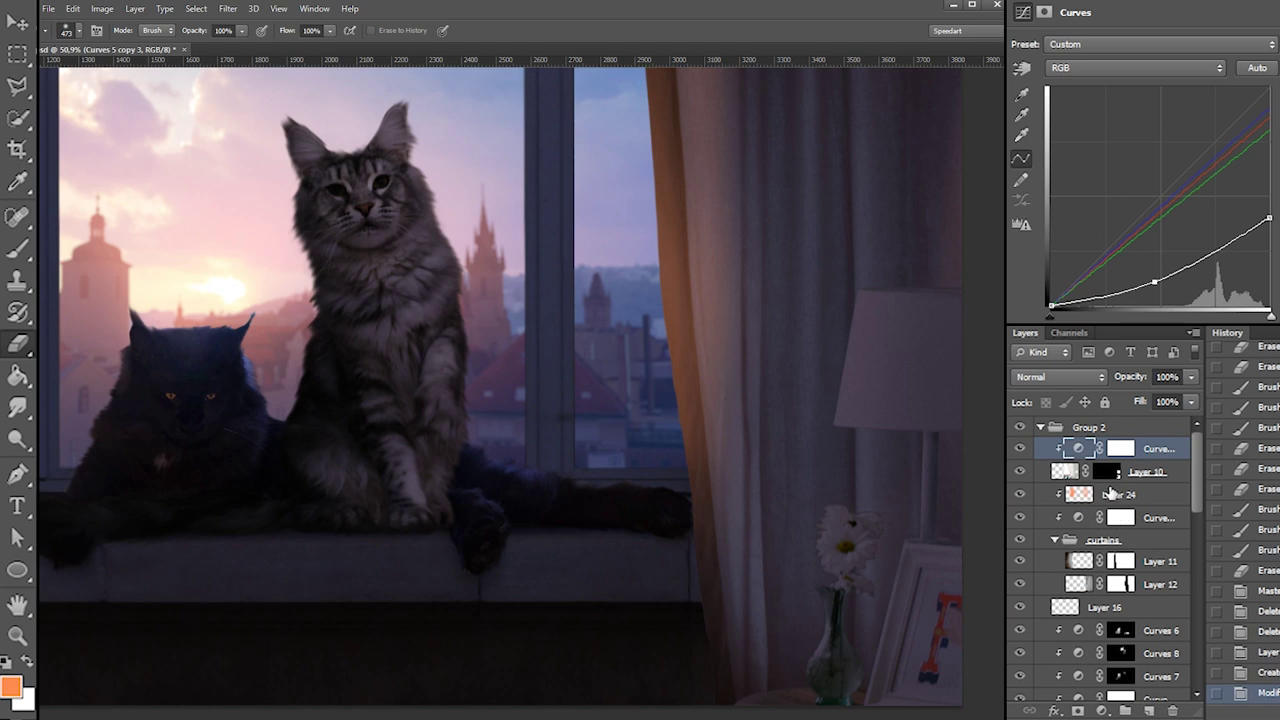
left_click(1113, 474)
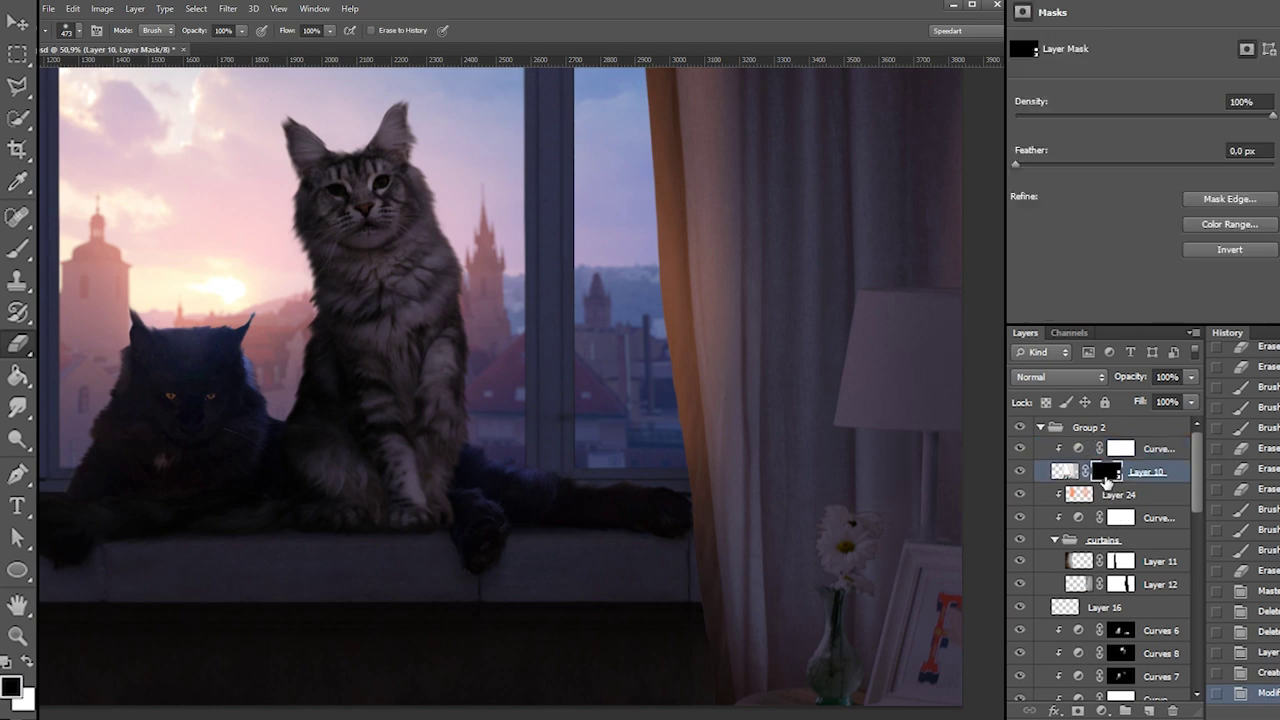
left_click(1222, 199)
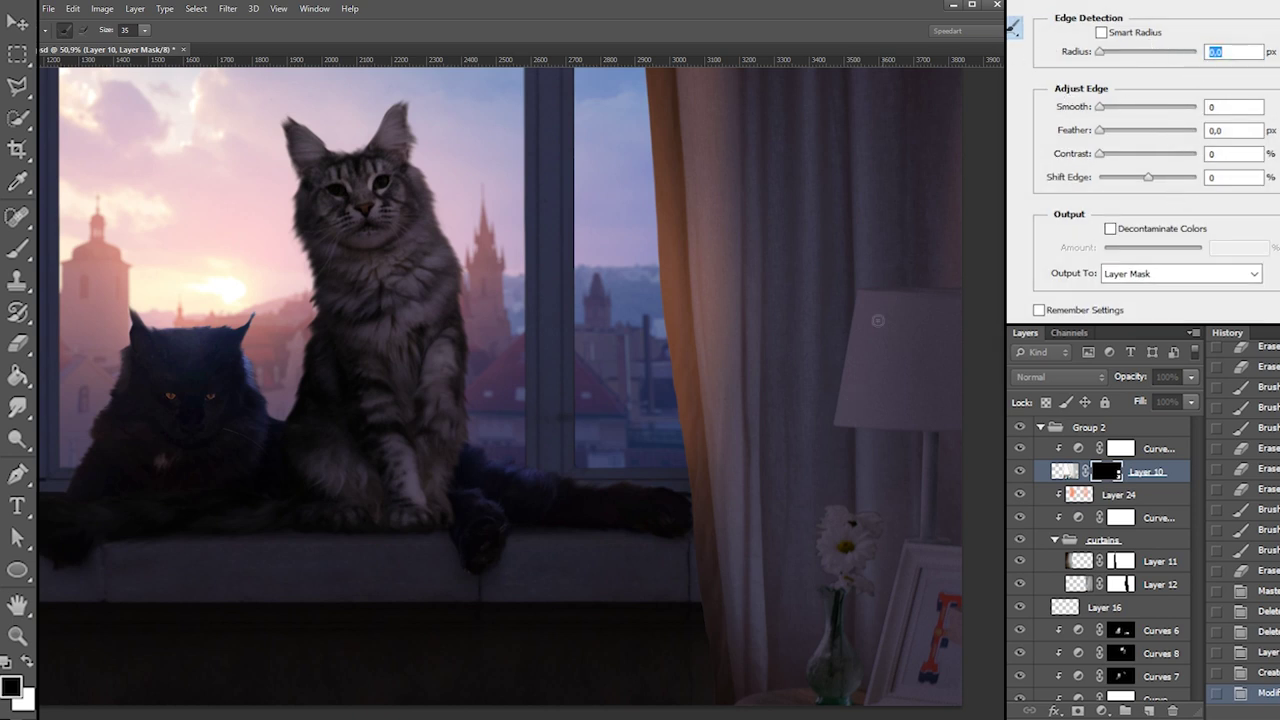
left_click(878, 530)
key("Return")
key("e")
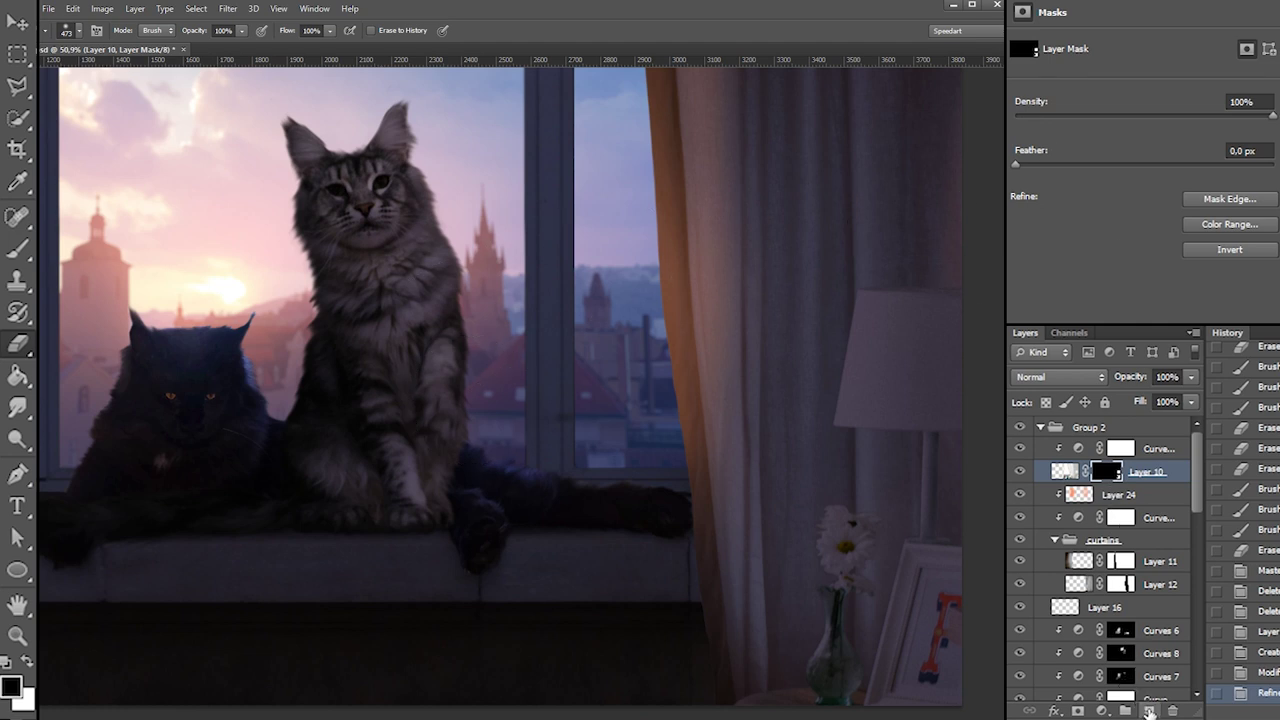
Add a new layer above the curves adjustment and dab a soft 380 px orange glow in the middle of the lampshade
key("alt+bracketright")
left_click(1149, 711)
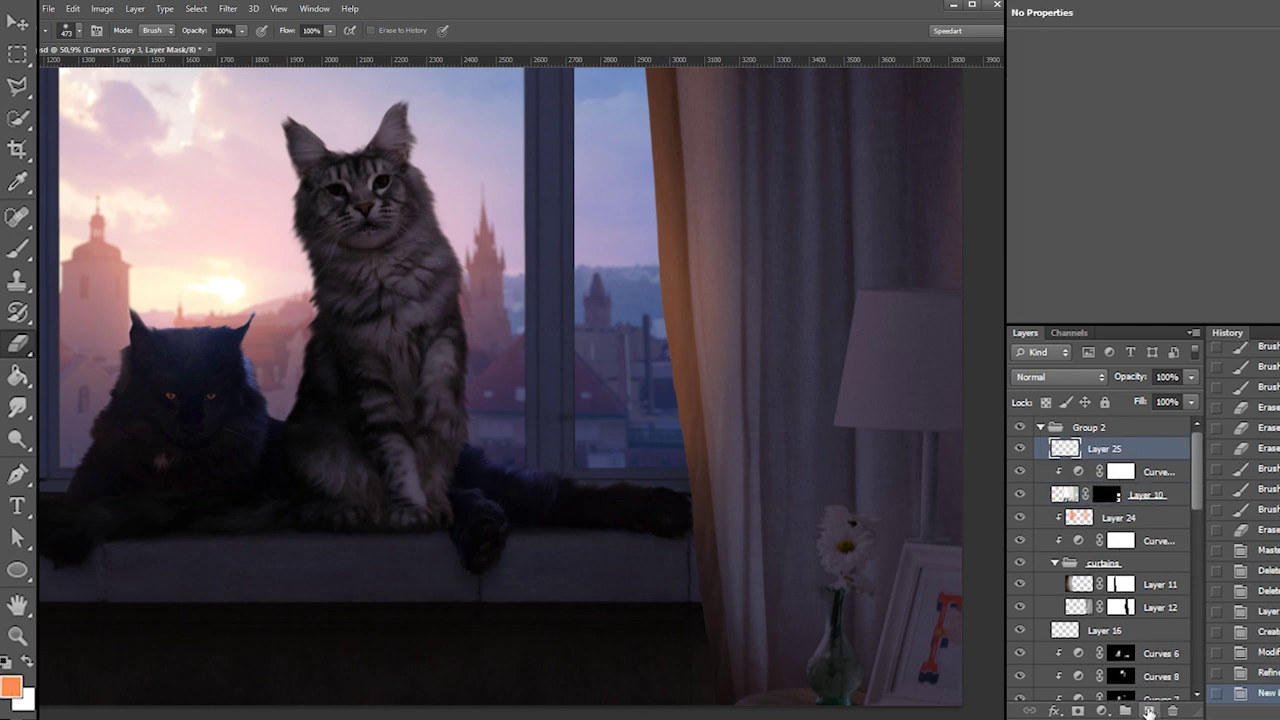
left_click(919, 392)
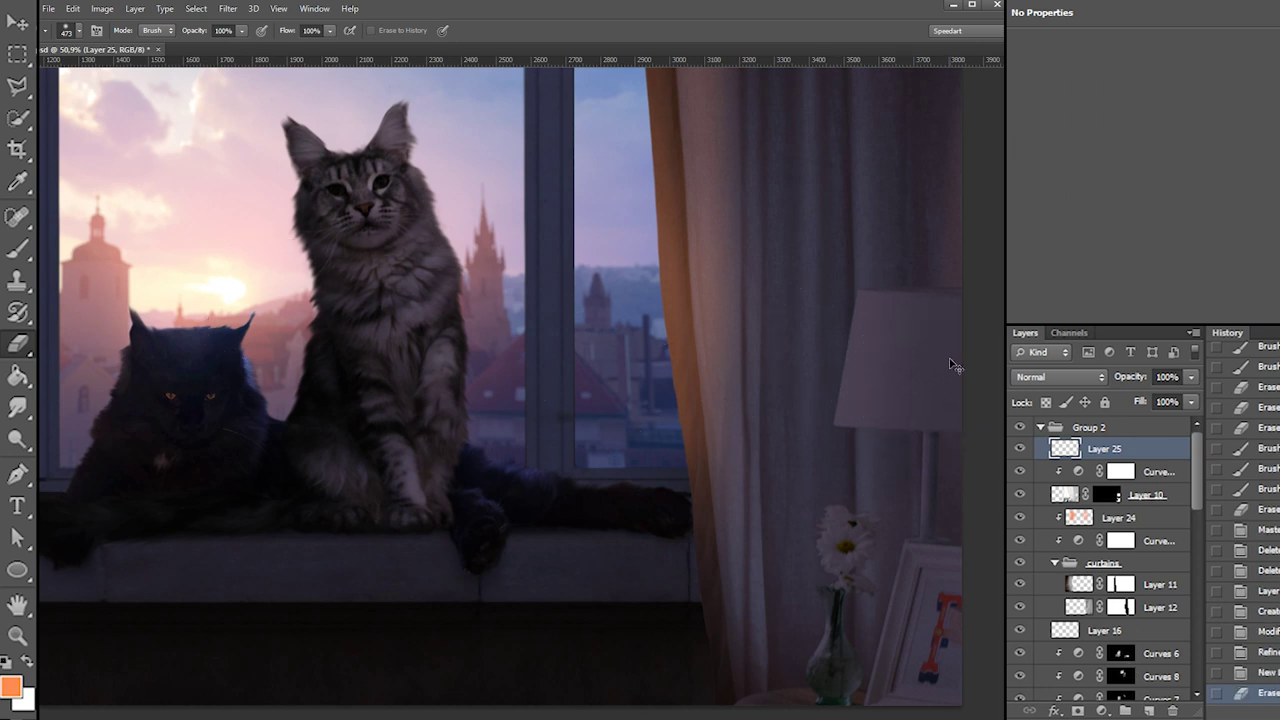
key("ctrl+z")
key("b")
left_click(920, 368)
key("ctrl+z")
left_click(918, 360)
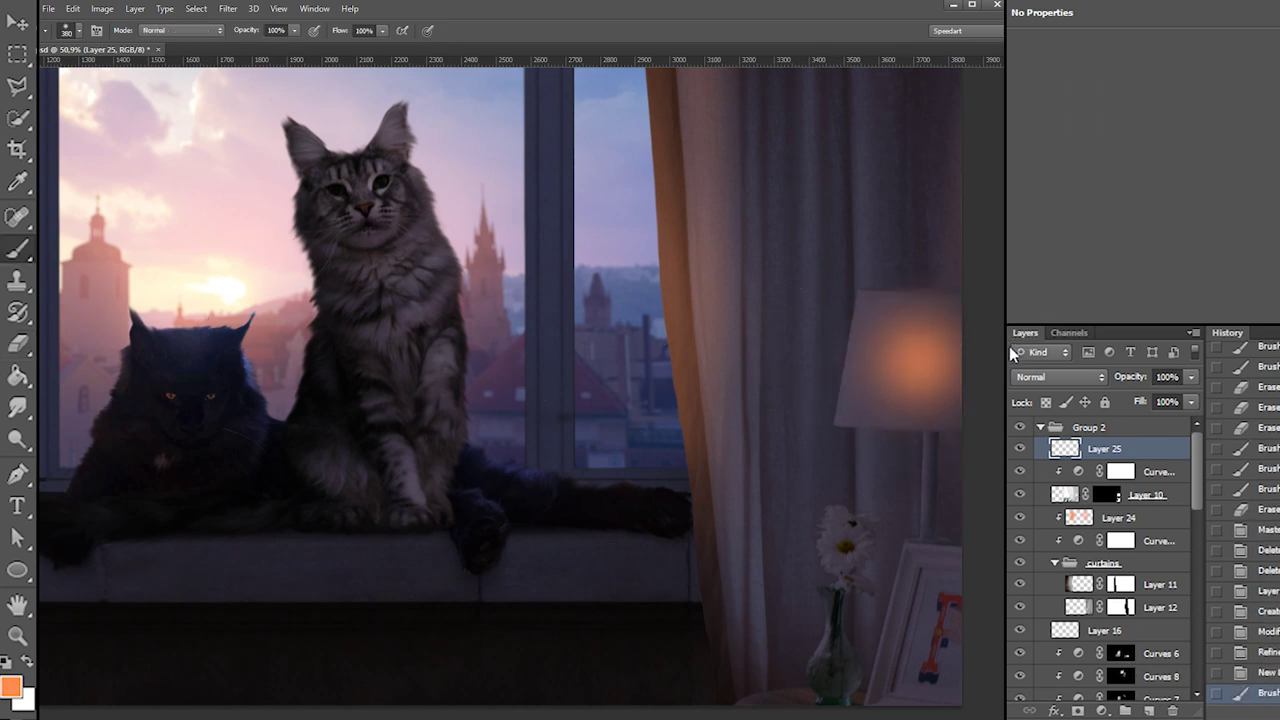
Clip Layer 25 to the lamp layer and set its blend mode to Screen
left_click(1112, 460, "alt")
left_click(1073, 375)
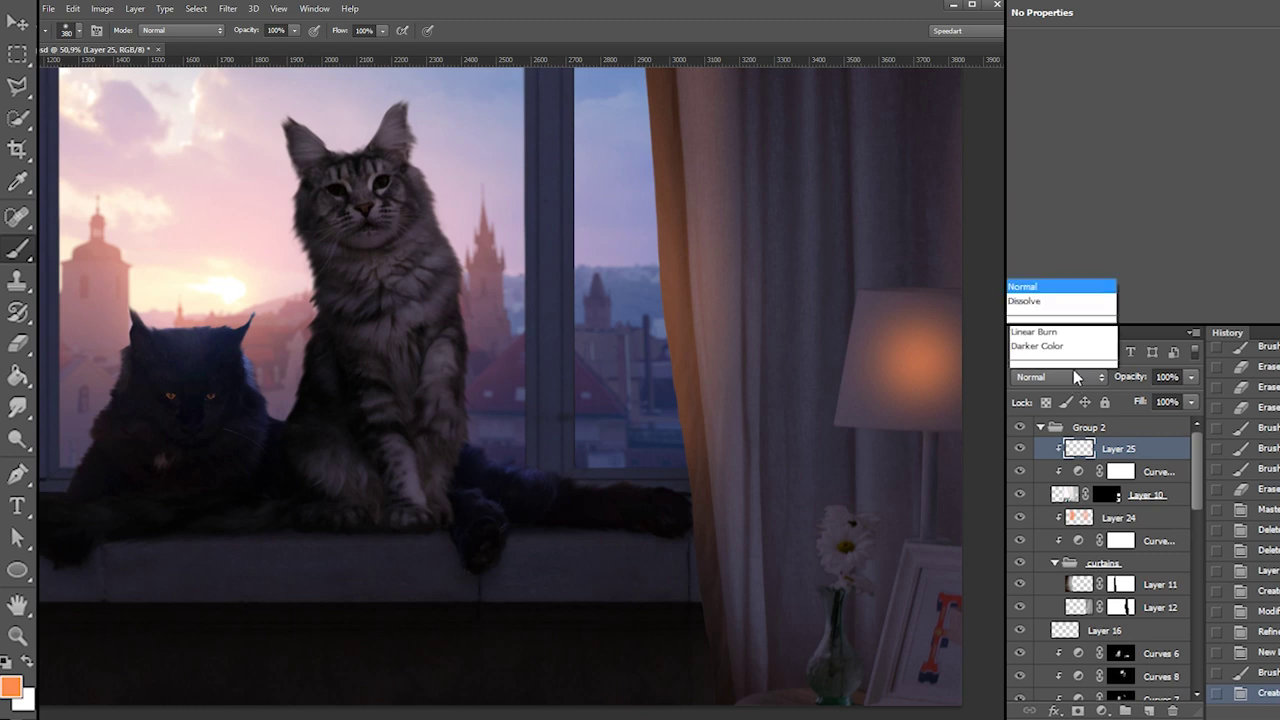
left_click(1035, 99)
Build up the orange glow across the whole lampshade with larger soft strokes and touch it up with the eraser
right_click(931, 359)
left_click(938, 343)
left_click_drag(935, 342, 946, 447)
right_click(922, 357)
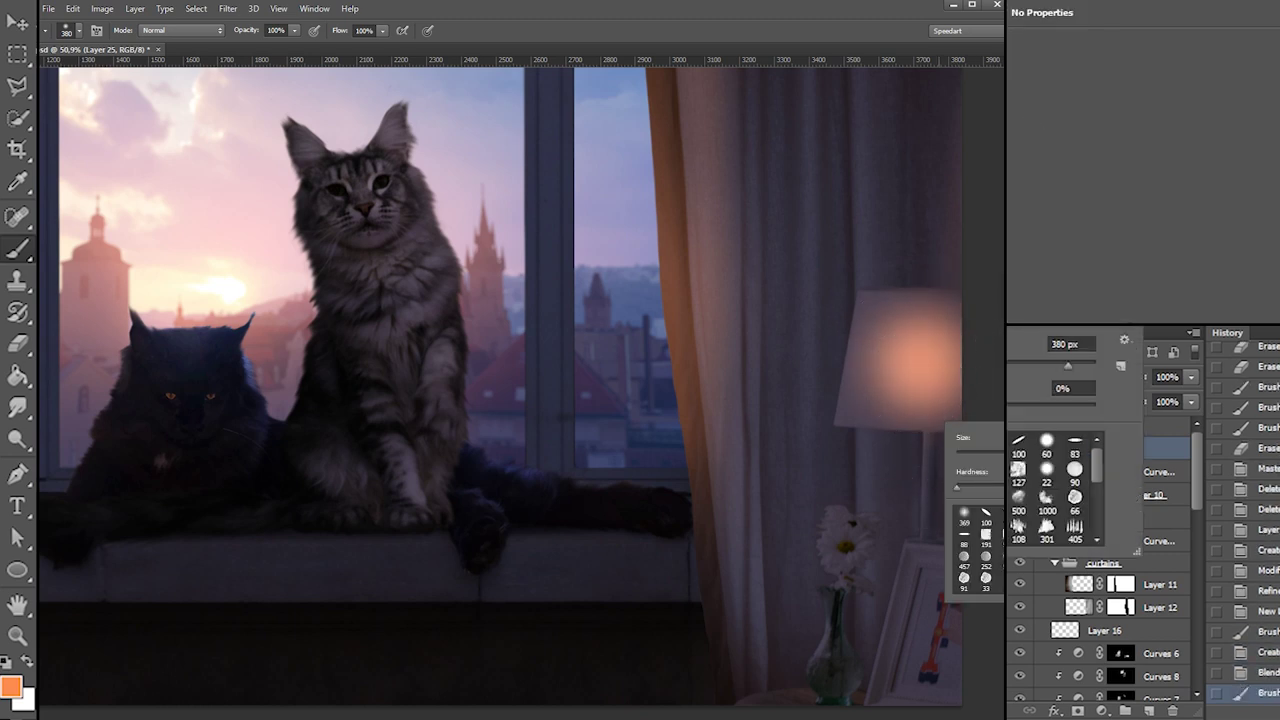
left_click(1073, 388)
mouse_move(896, 302)
left_mouse_down()
mouse_move(890, 372)
mouse_move(950, 425)
left_mouse_up()
key("ctrl+z")
mouse_move(934, 306)
left_mouse_down()
mouse_move(979, 387)
mouse_move(876, 292)
mouse_move(961, 294)
left_mouse_up()
key("e")
right_click(905, 303)
Paint a thin bright orange rim along the lampshade's top edge with a small brush
key("b")
right_click(896, 274)
left_click(914, 305)
key("ctrl+z")
left_click_drag(859, 290, 961, 290)
key("ctrl+z")
left_click_drag(859, 290, 961, 290)
right_click(916, 275)
left_click(944, 308)
mouse_move(864, 290)
left_mouse_down()
mouse_move(958, 290)
mouse_move(942, 277)
left_mouse_up()
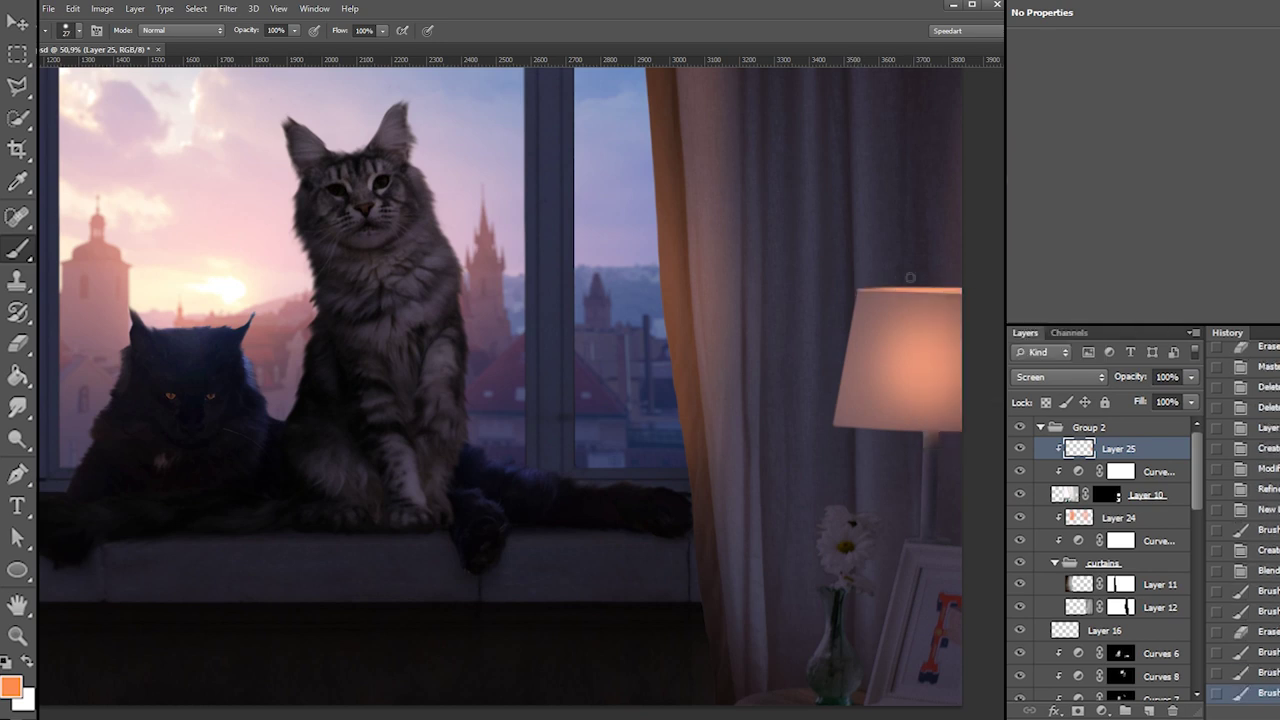
Paint an orange rim along the lampshade's bottom edge with the brush at 20 px
right_click(930, 413)
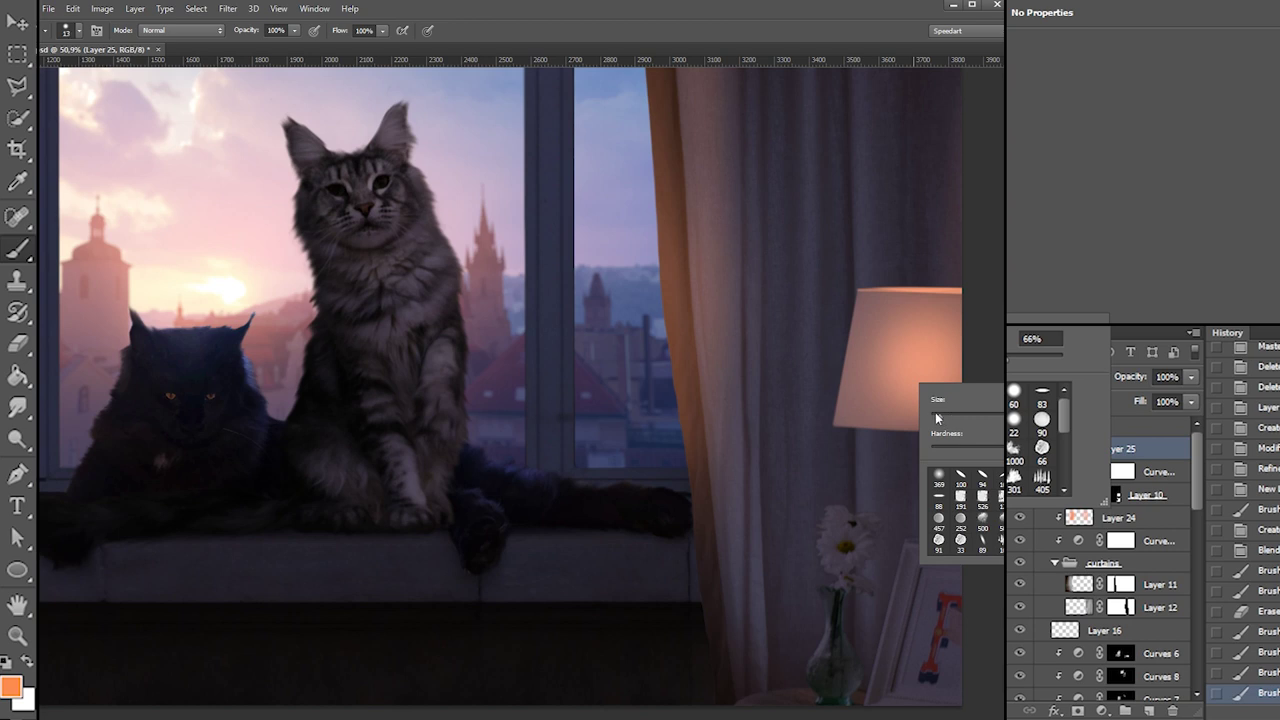
left_click_drag(830, 424, 961, 430)
key("ctrl+z")
left_click_drag(832, 425, 910, 431)
key("ctrl+z")
right_click(932, 396)
left_click(931, 500)
left_click_drag(830, 426, 1001, 435)
key("ctrl+z")
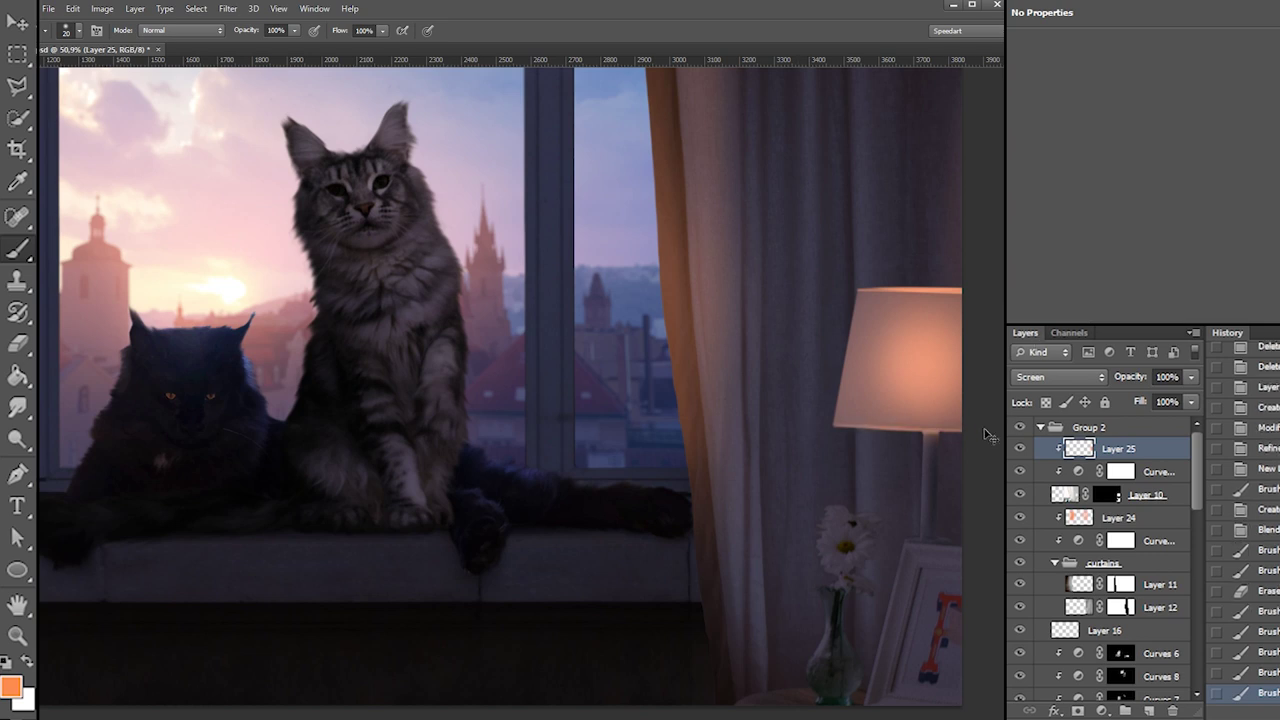
mouse_move(834, 426)
left_mouse_down()
mouse_move(857, 290)
mouse_move(865, 438)
left_mouse_up()
Add more orange glow to the upper lampshade with a 145 px brush and set the eraser to 45 px
right_click(897, 331)
left_click(938, 363)
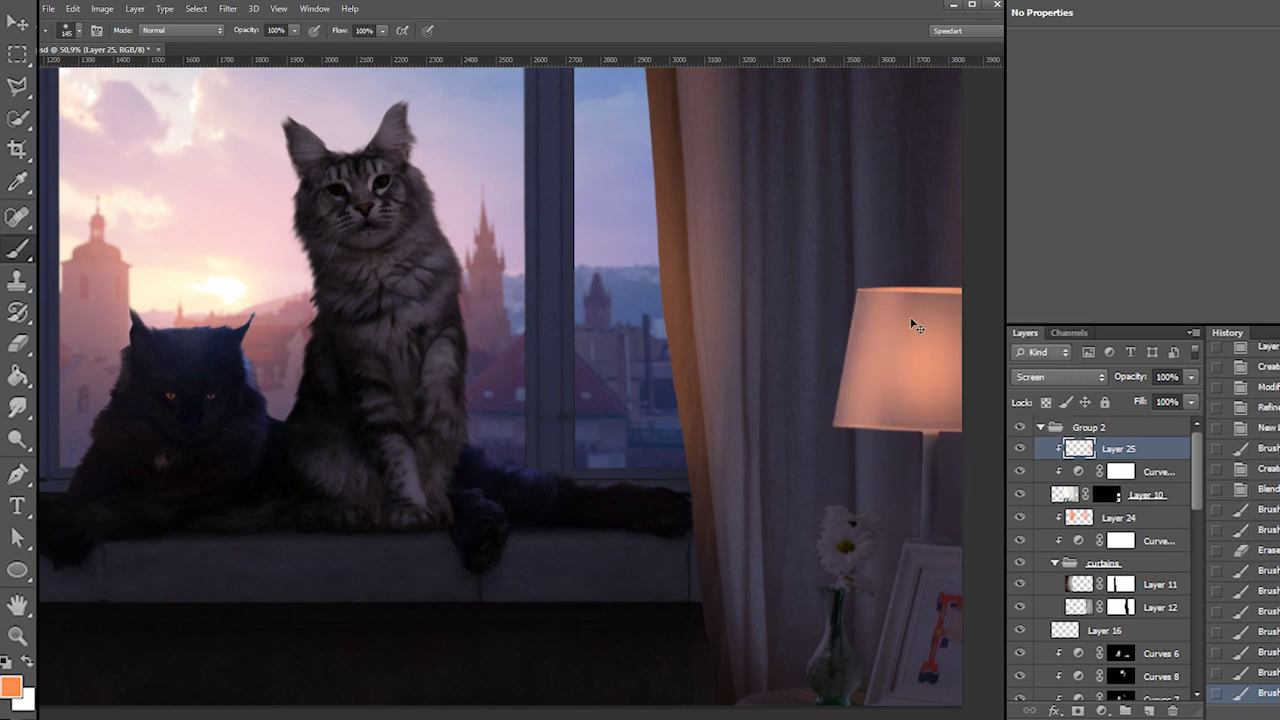
key("e")
right_click(952, 432)
key("Escape")
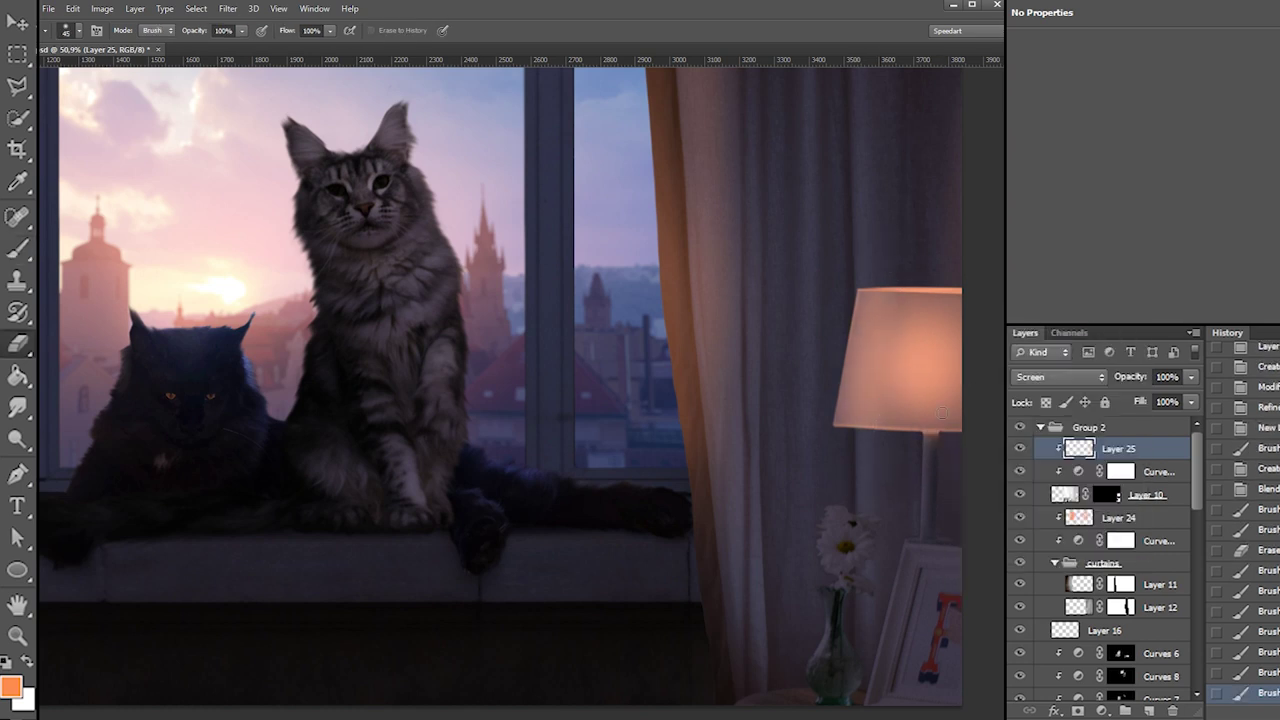
Resize the brush and paint orange light down the lamp's stand below the shade
key("b")
right_click(937, 424)
left_click_drag(1016, 361, 1022, 361)
key("Return")
left_click(947, 452)
left_click_drag(936, 446, 930, 528)
left_click_drag(946, 453, 930, 527)
key("e")
right_click(940, 438)
key("Escape")
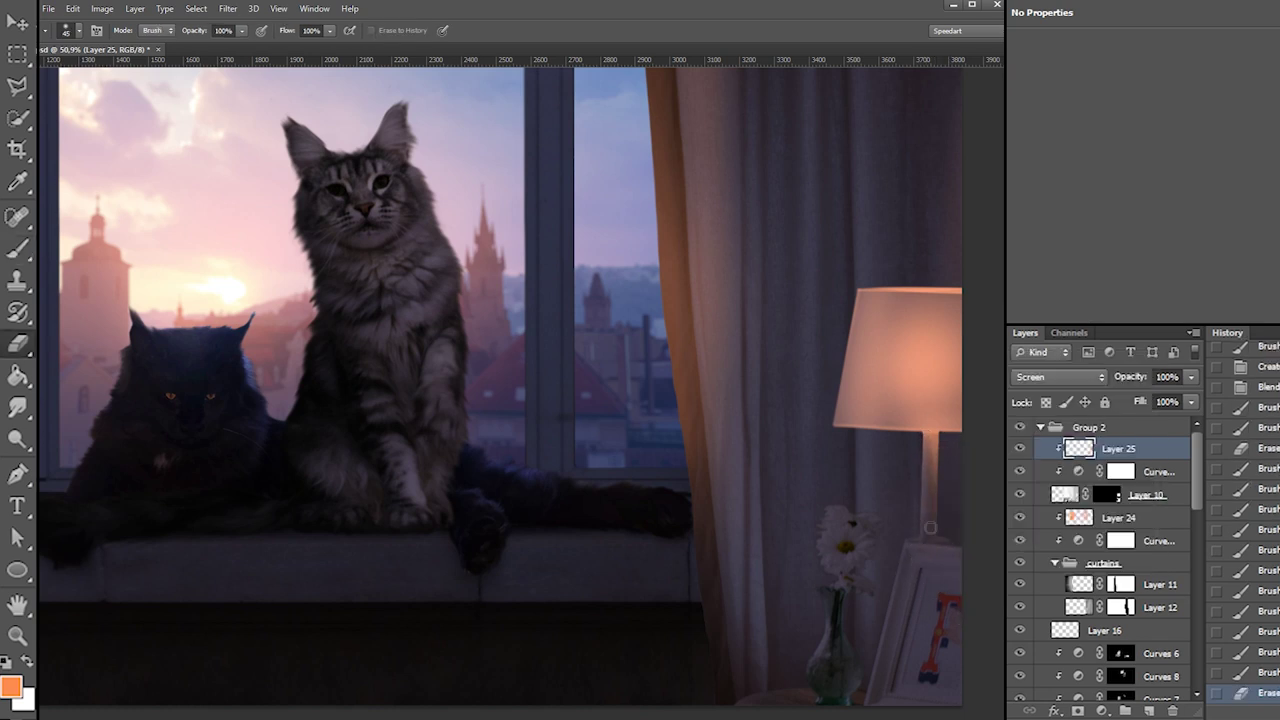
key("ctrl+z")
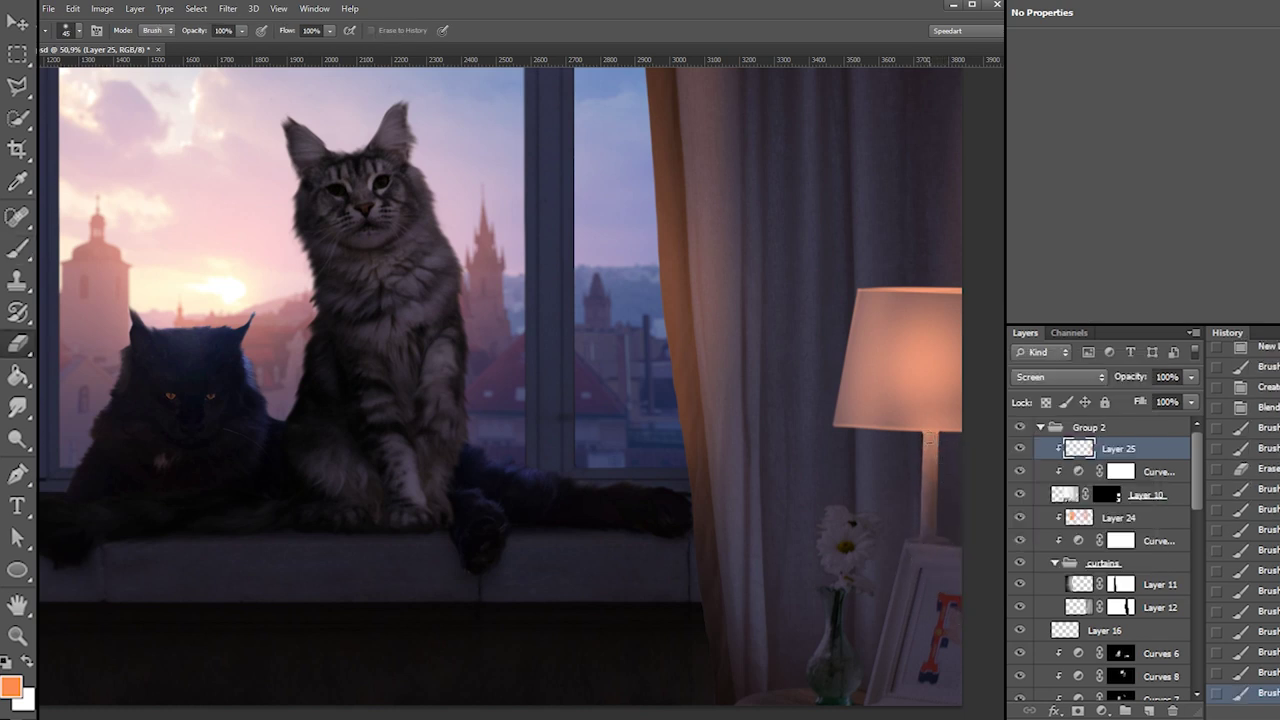
Erase excess orange glow from the lamp's stand below the shade with the 45 px eraser
left_click_drag(929, 436, 928, 503)
mouse_move(940, 428)
left_mouse_down()
mouse_move(940, 563)
mouse_move(944, 436)
left_mouse_up()
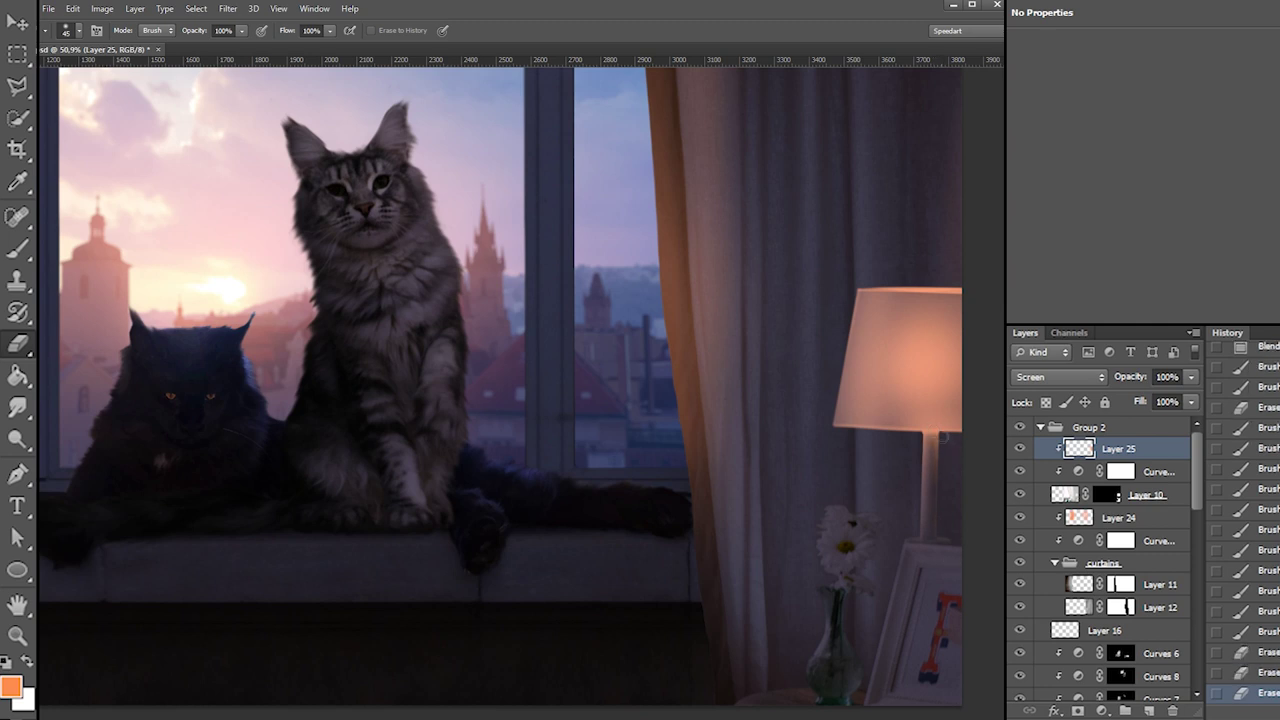
left_click_drag(926, 554, 928, 530)
key("ctrl+z")
left_click_drag(931, 433, 932, 541)
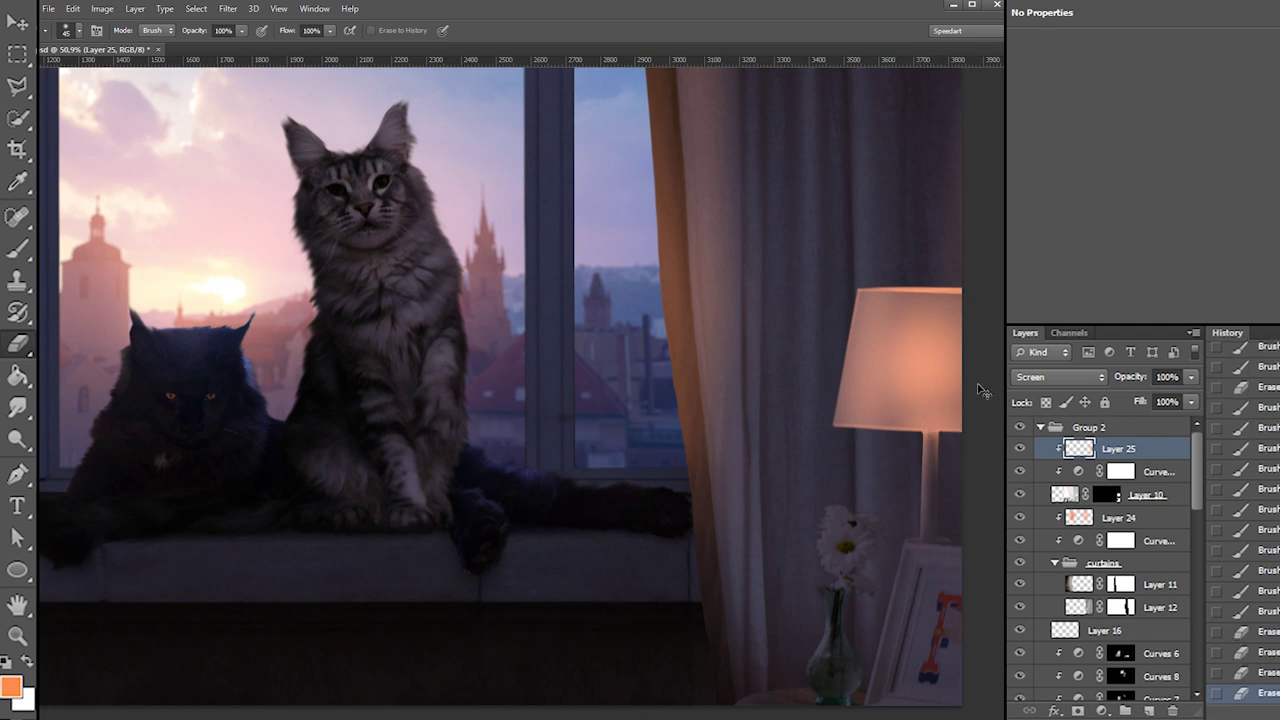
Add a broad orange glow over the lampshade with a 463 px brush
key("b")
right_click(946, 305)
left_click(1057, 256)
left_click(898, 341)
left_click(898, 340)
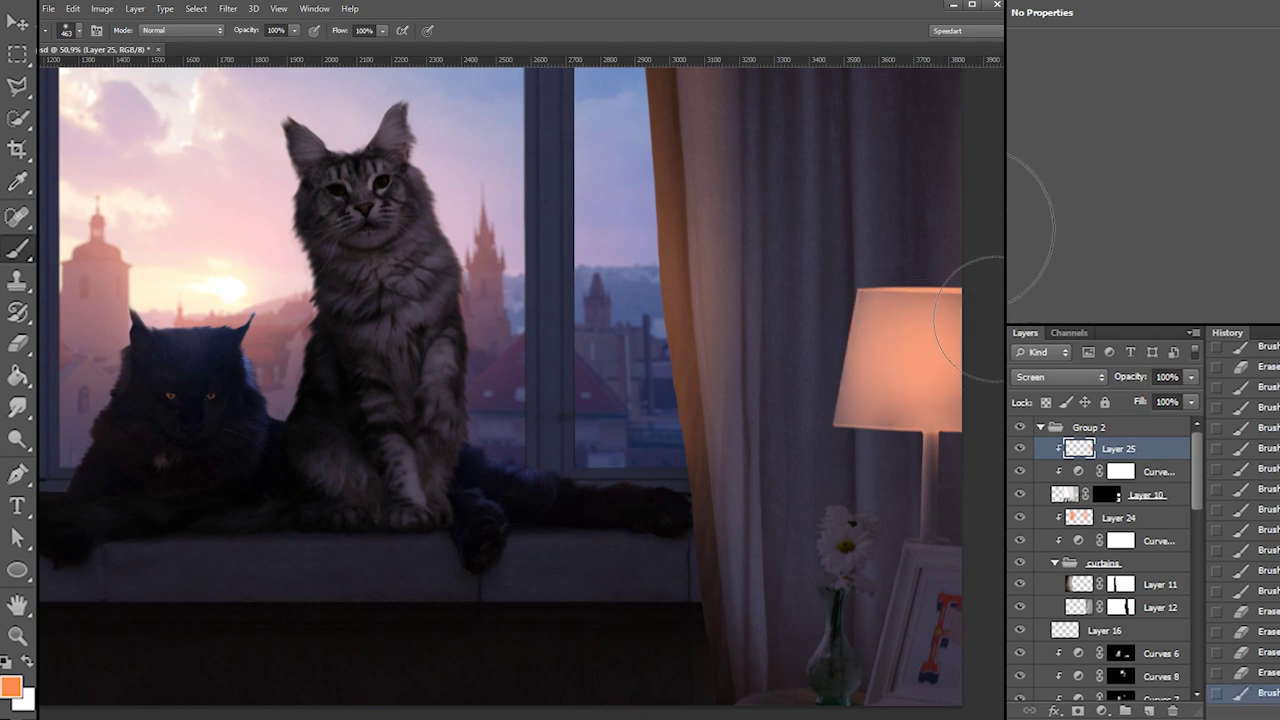
Try thinning the lampshade's orange glow with a 172 px eraser
key("e")
right_click(932, 350)
left_click(999, 370)
left_click_drag(893, 338, 914, 385)
key("ctrl+z")
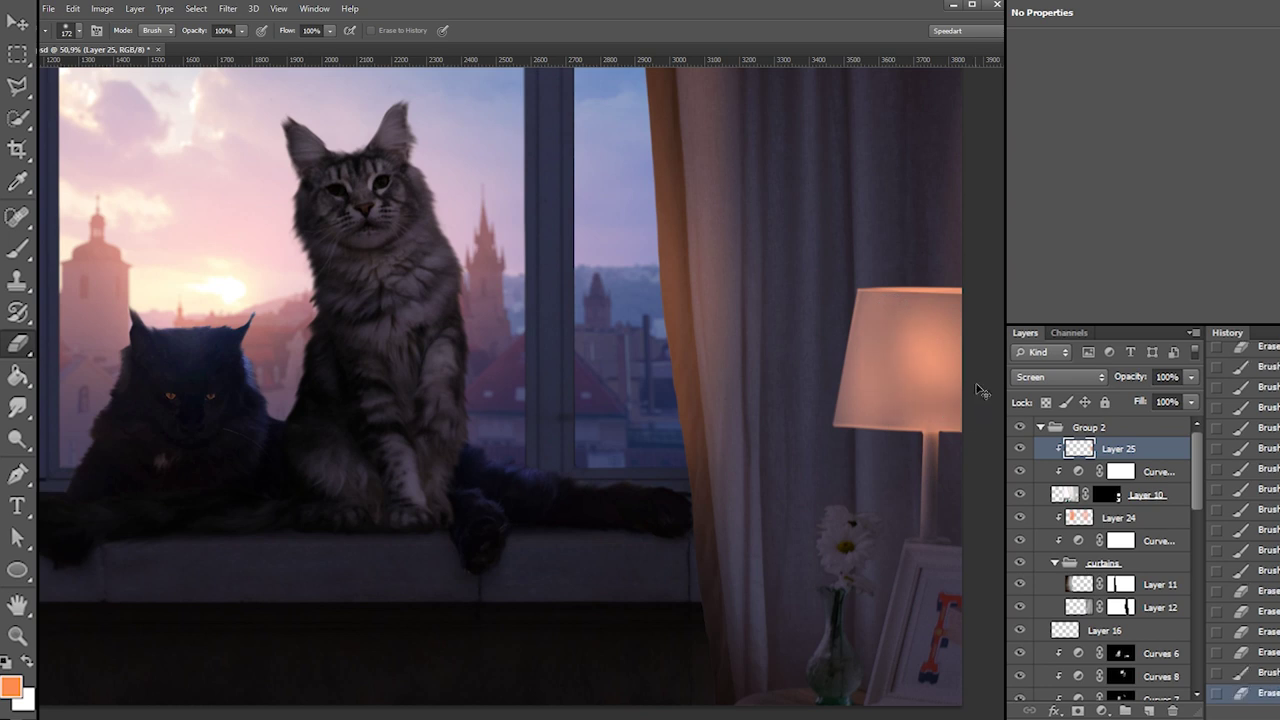
key("ctrl+z")
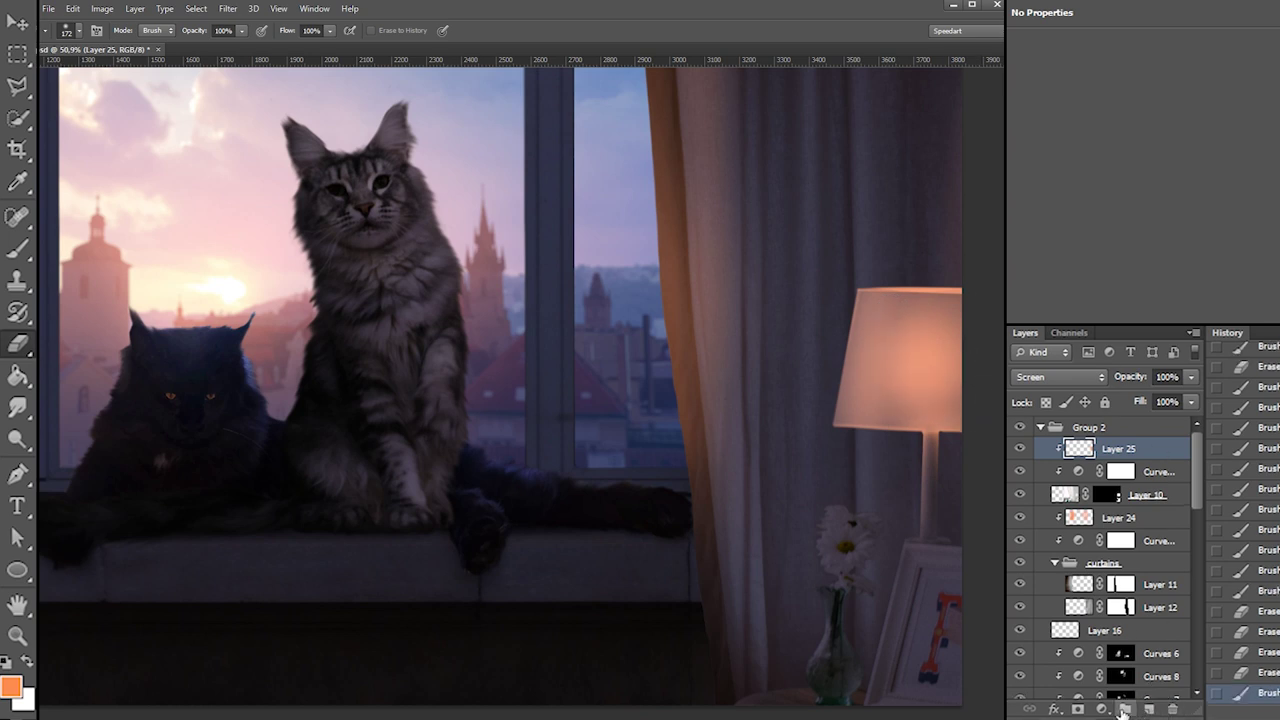
Set the foreground color to ffab50 and paint a yellow-orange glow in the lampshade's center with a 143 px brush
key("b")
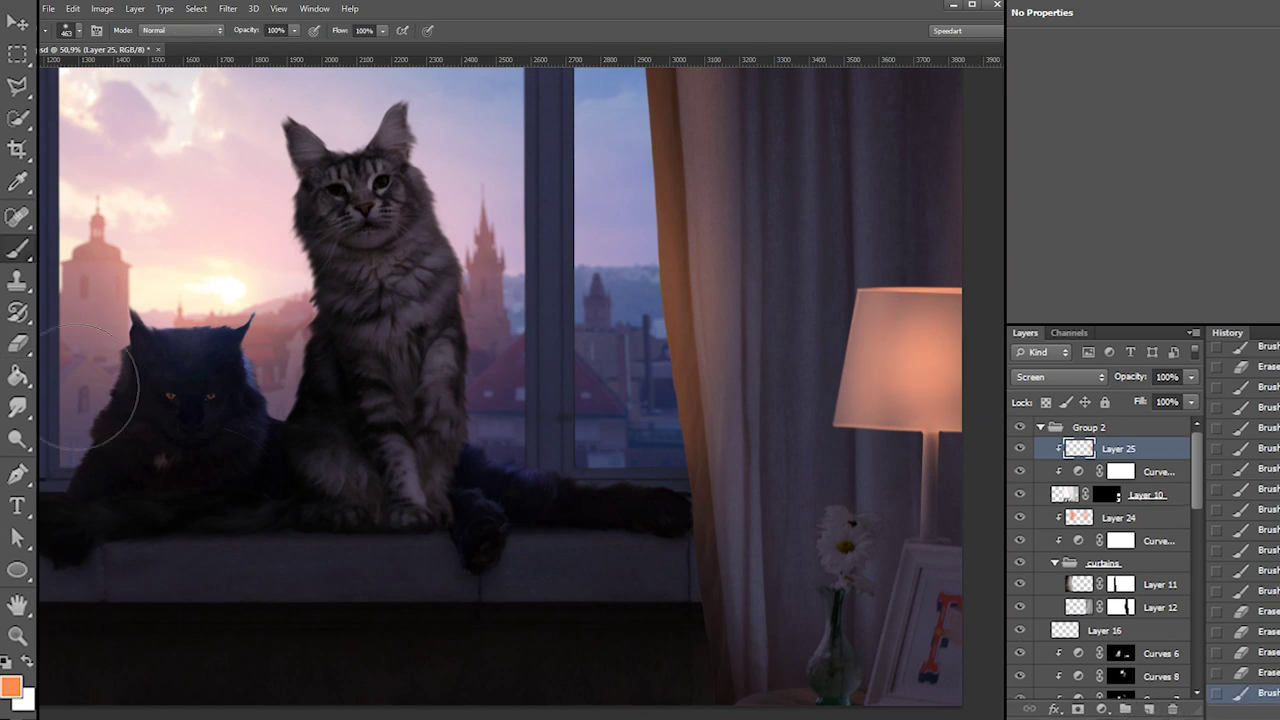
left_click(14, 686)
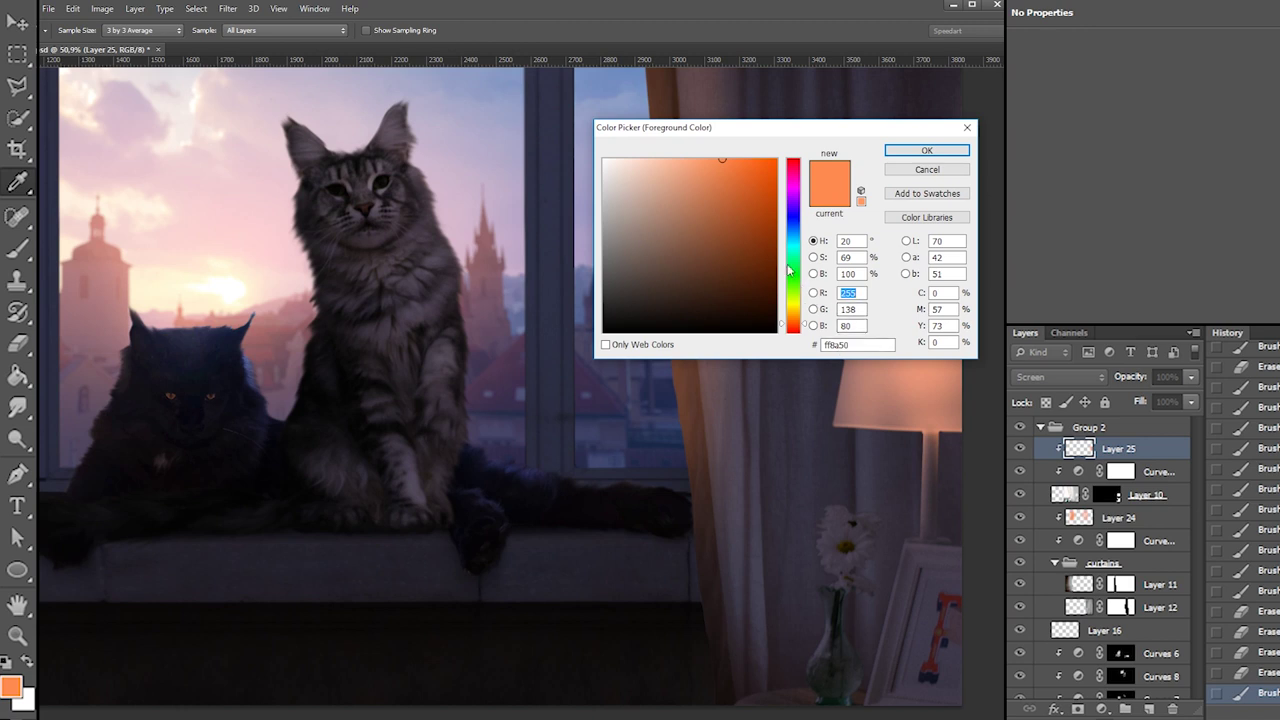
left_click(796, 320)
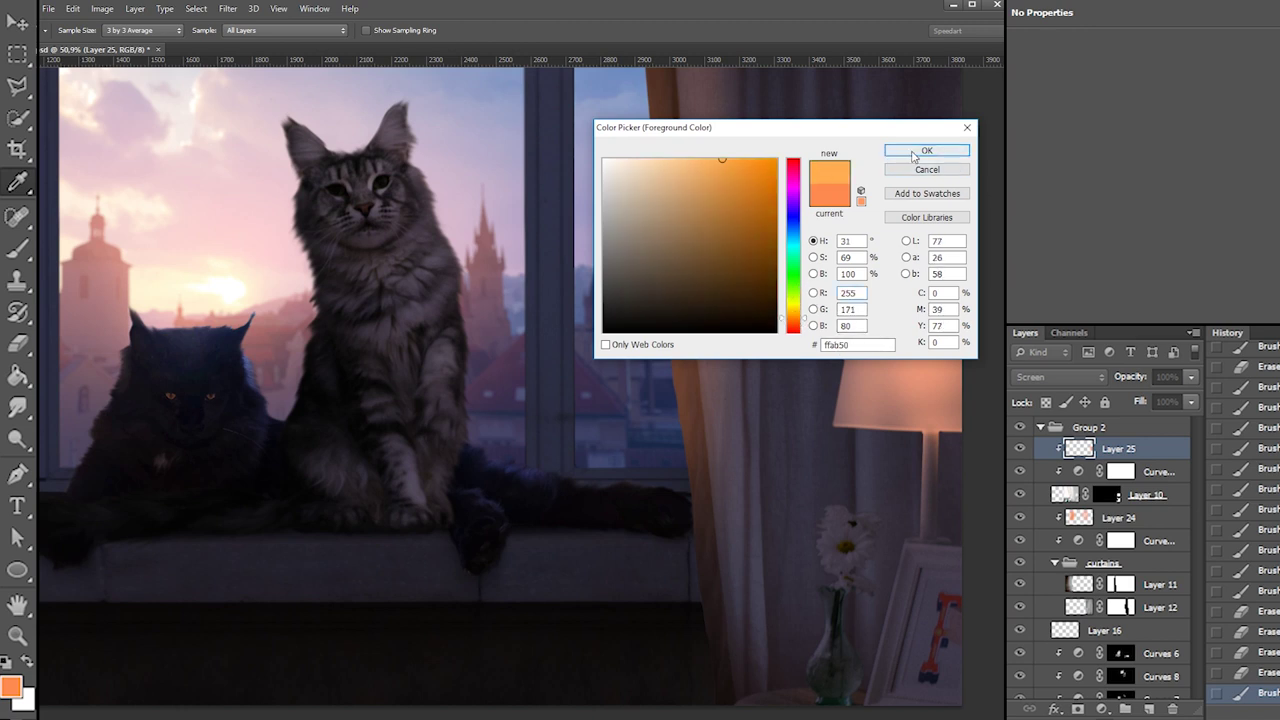
left_click(927, 150)
right_click(923, 343)
left_click(923, 349)
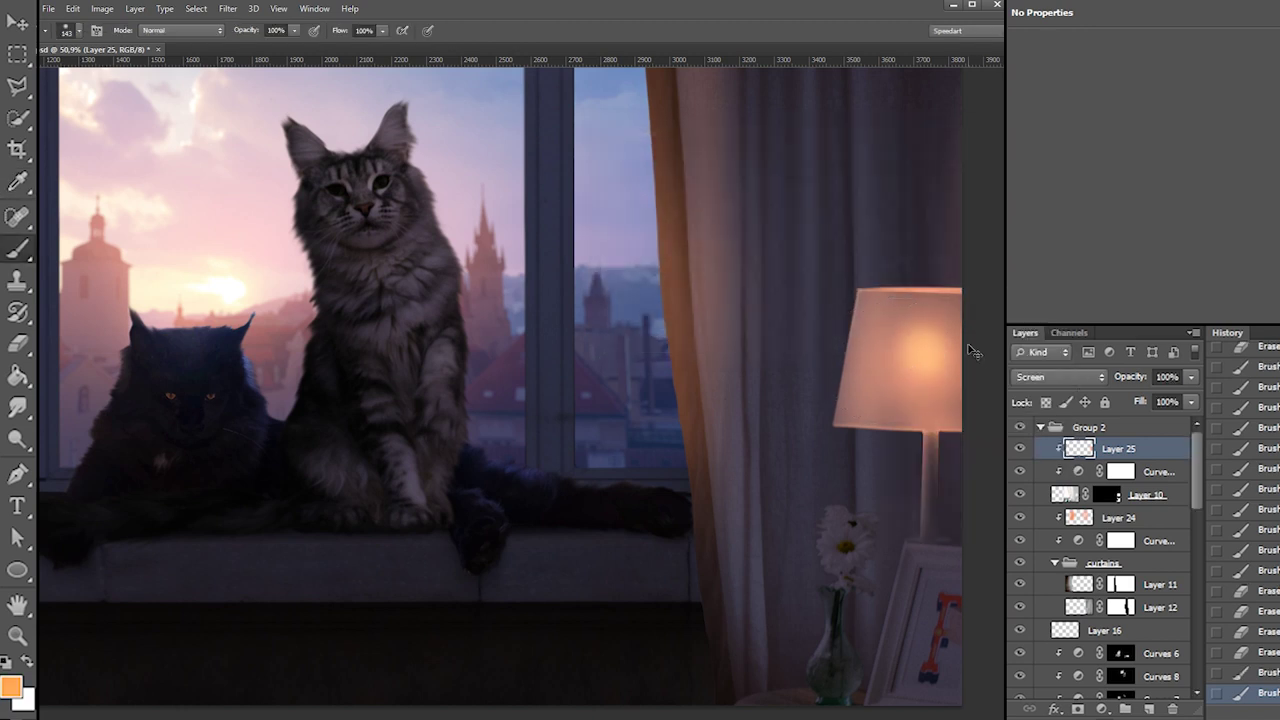
right_click(935, 351)
key("Escape")
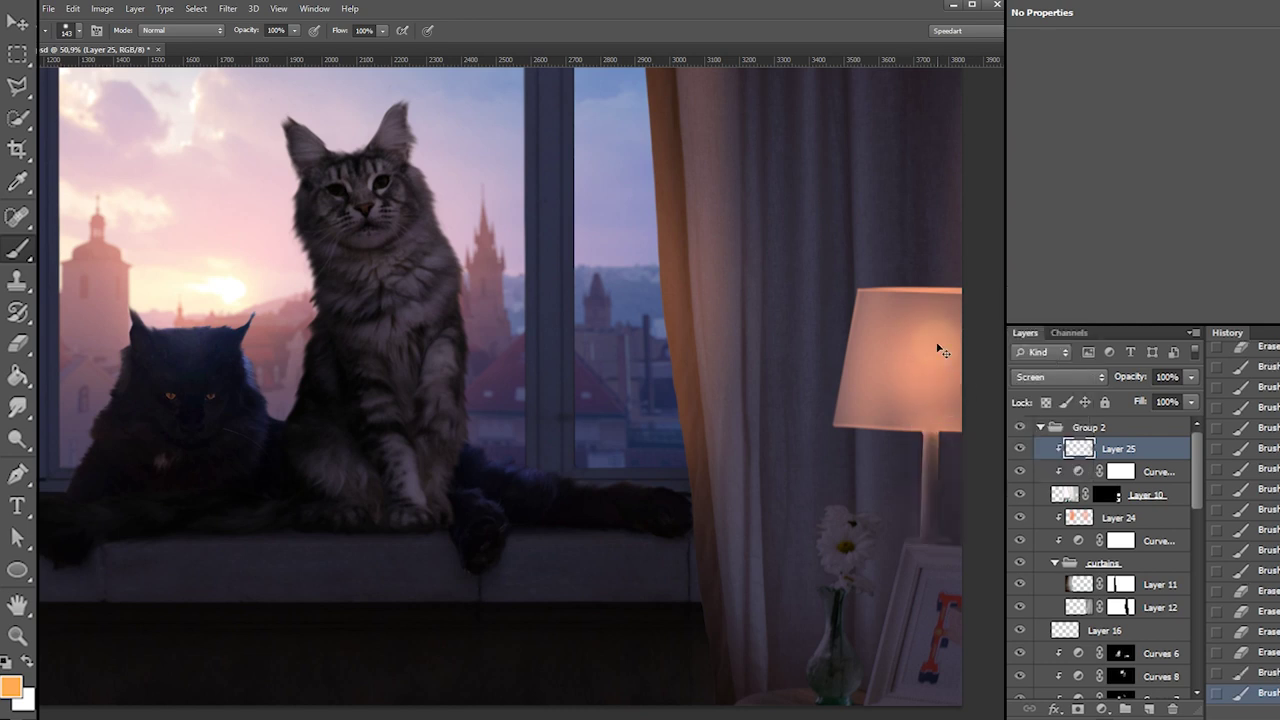
right_click(937, 346)
key("Escape")
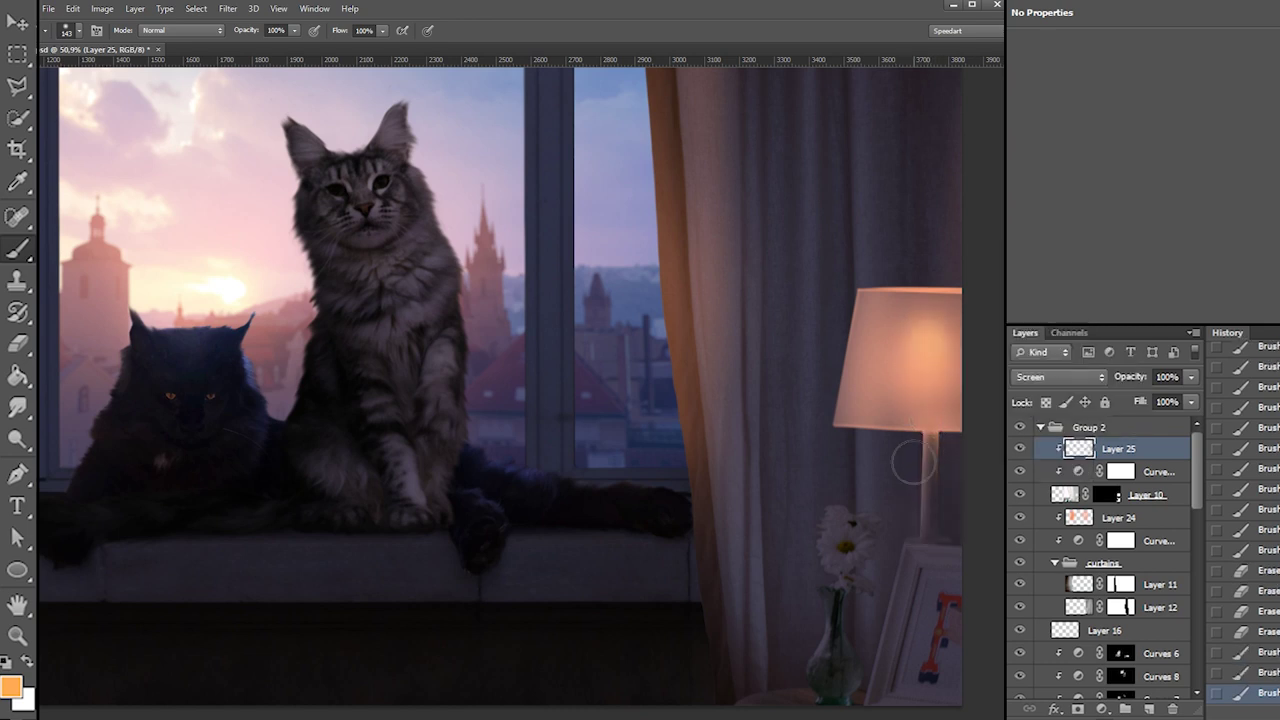
Build up the yellow-orange glow inside the lampshade, enlarging the brush to 199 px
left_click(932, 344)
right_click(937, 344)
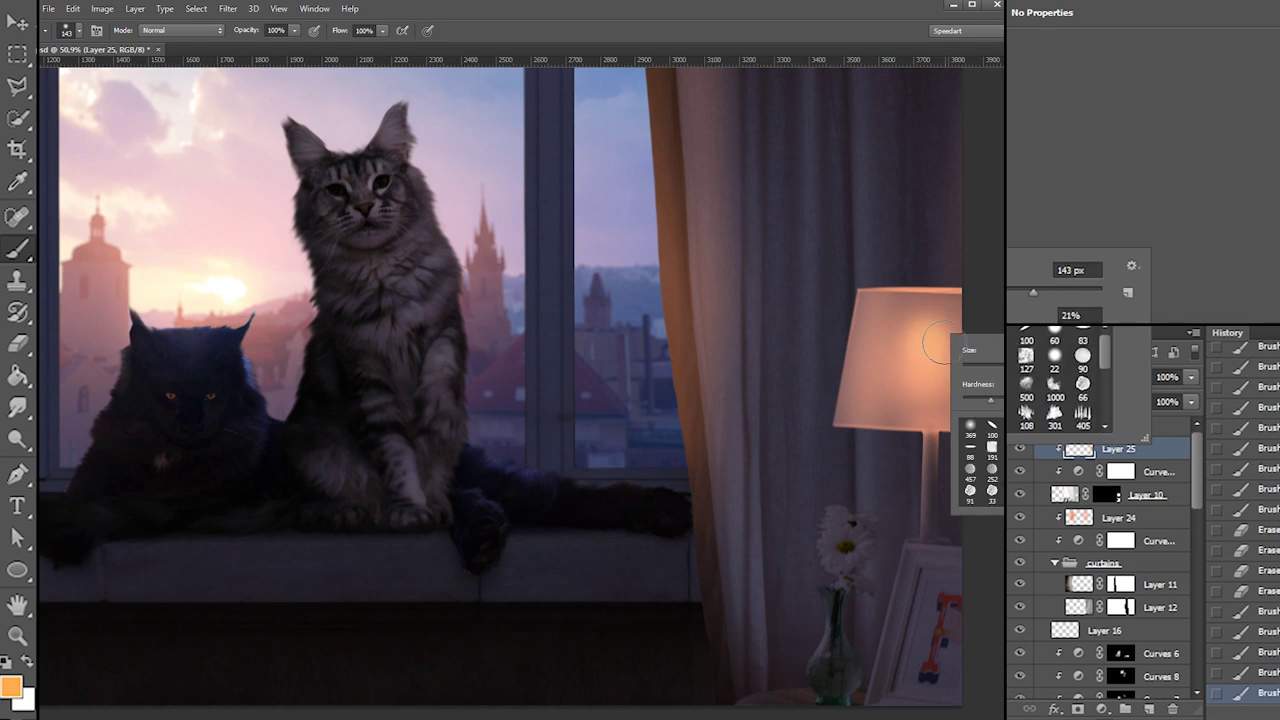
left_click_drag(1031, 289, 1057, 290)
left_click(943, 350)
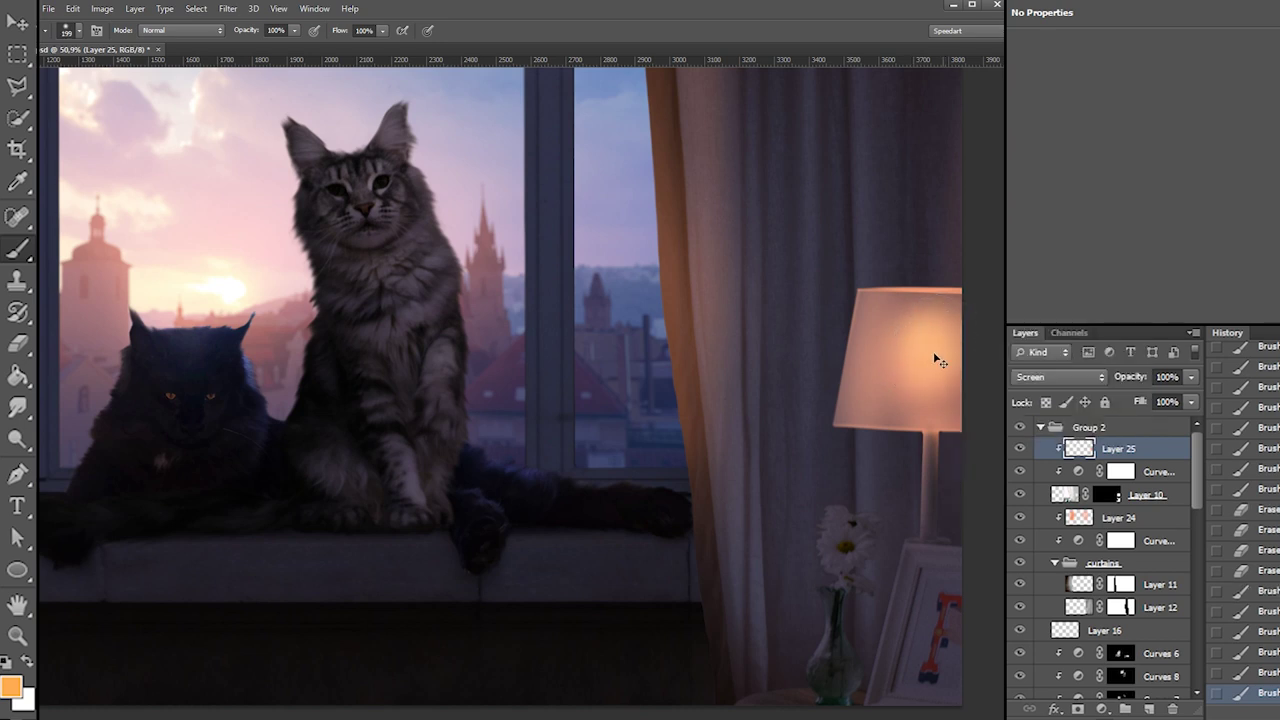
left_click(937, 327)
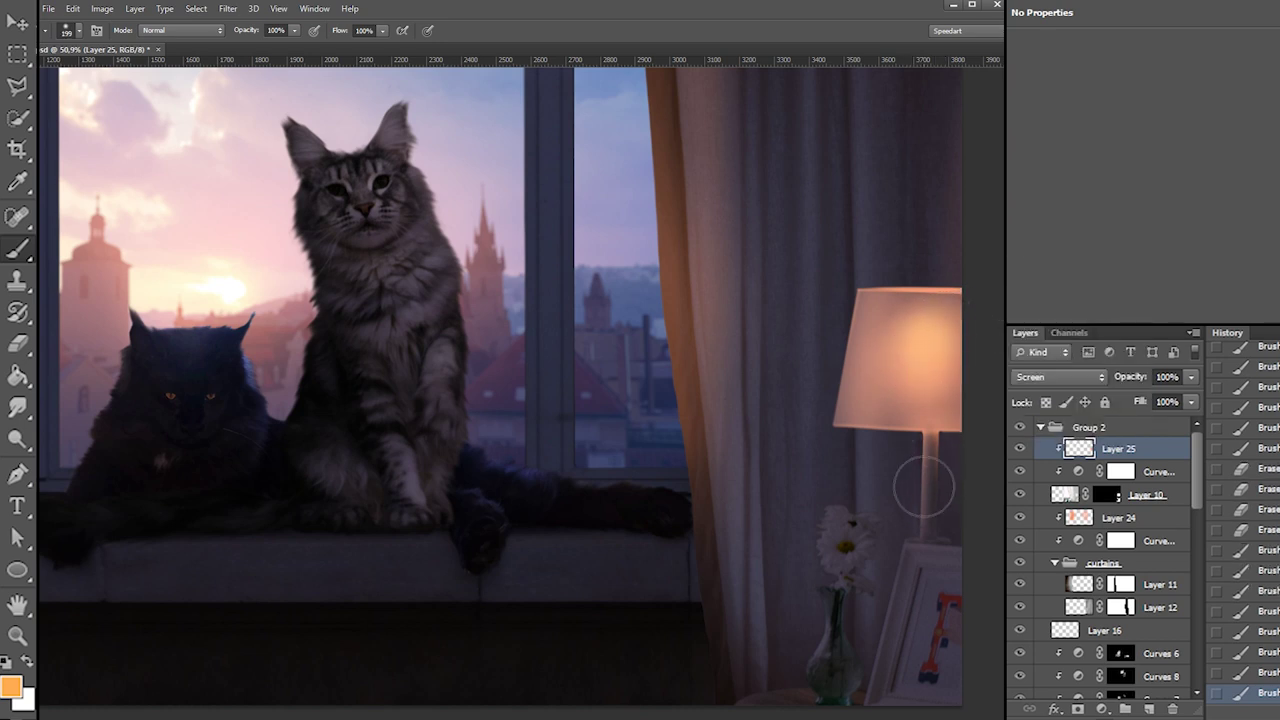
left_click(943, 329)
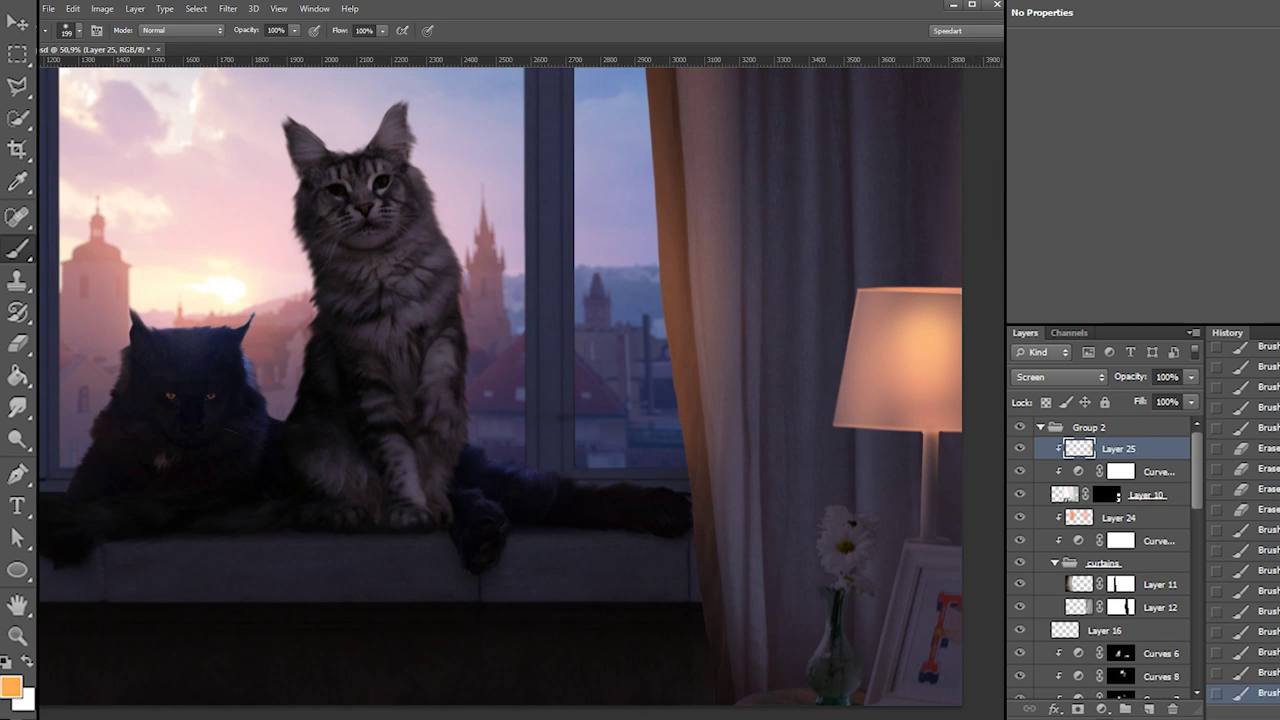
Soften the edges of the lamp's glow with the eraser and enlarge it to 298 px
key("e")
left_click(889, 310)
right_click(914, 308)
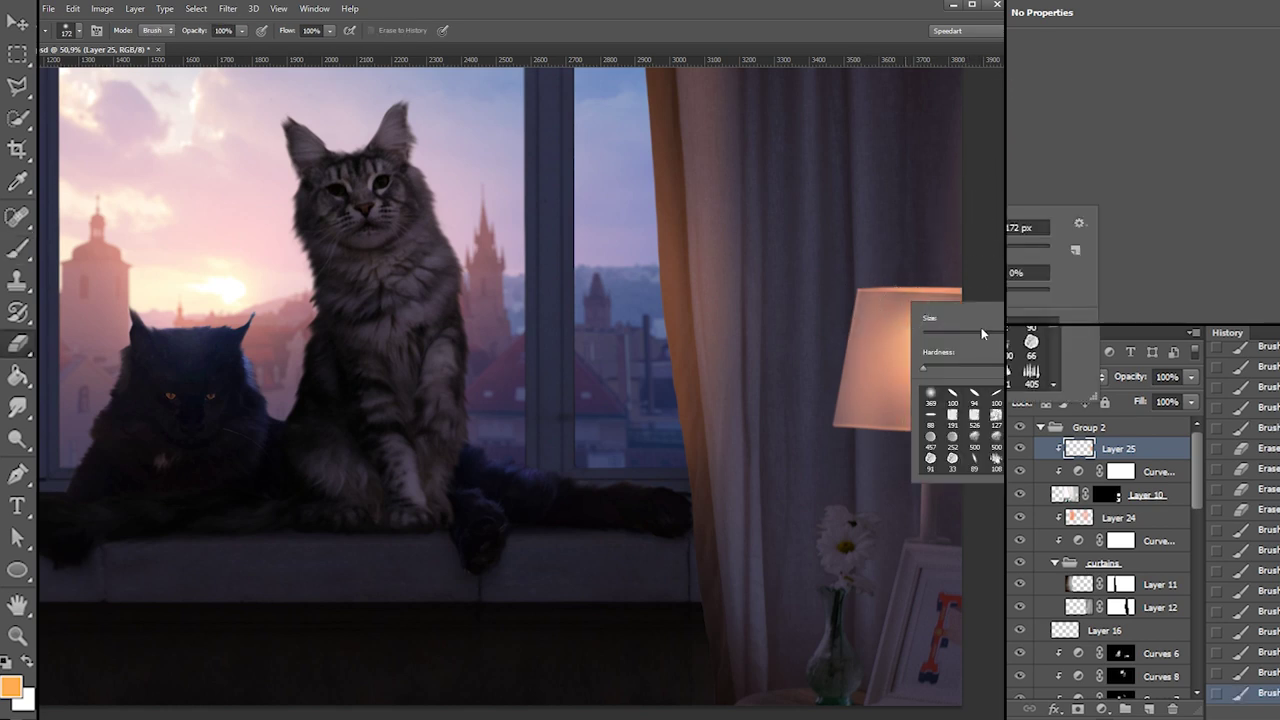
left_click_drag(990, 334, 1000, 334)
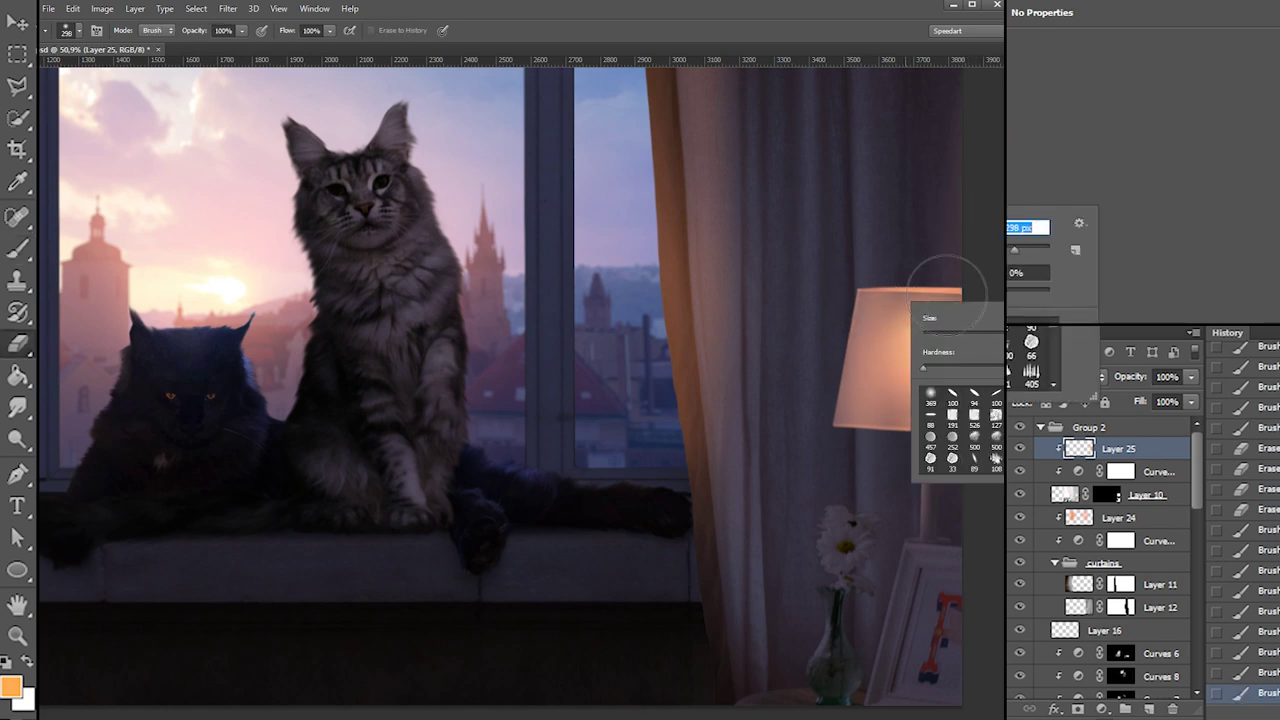
left_click(983, 537)
Set the foreground color to ff794f and paint orange light on the lamp stand's foot with 10 px and 26 px brushes
key("b")
right_click(913, 520)
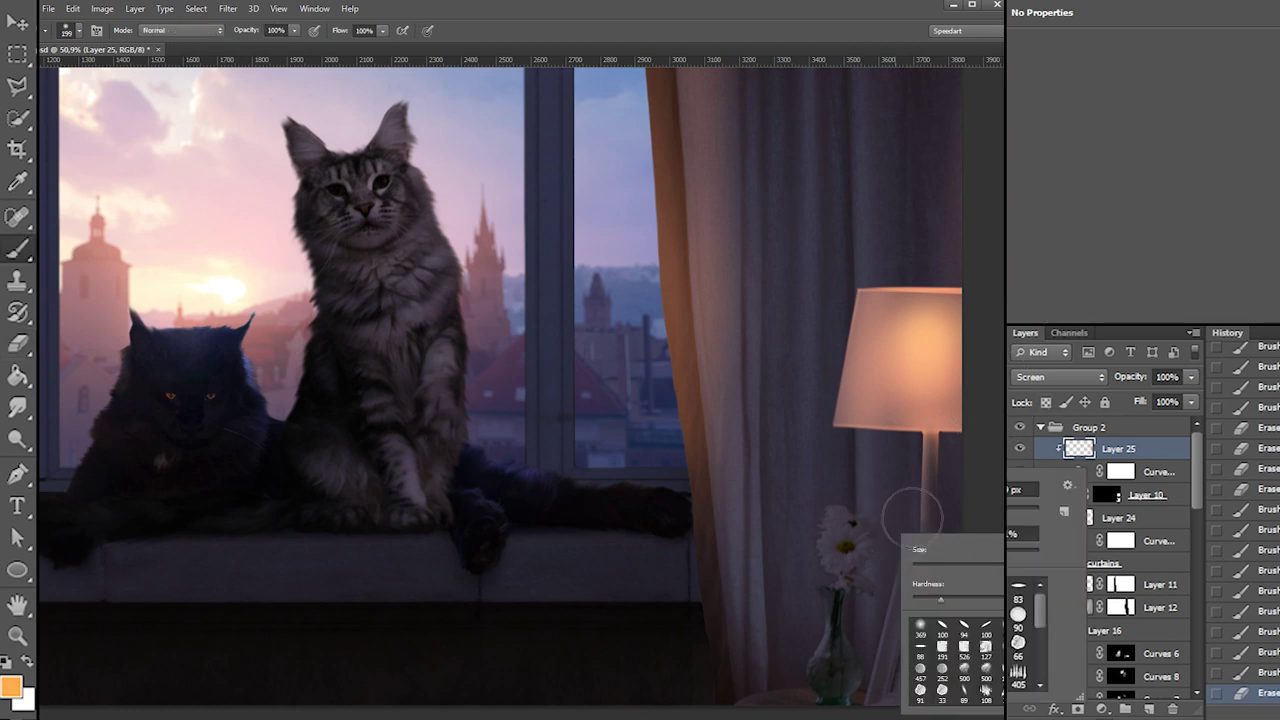
left_click_drag(916, 567, 912, 567)
key("Return")
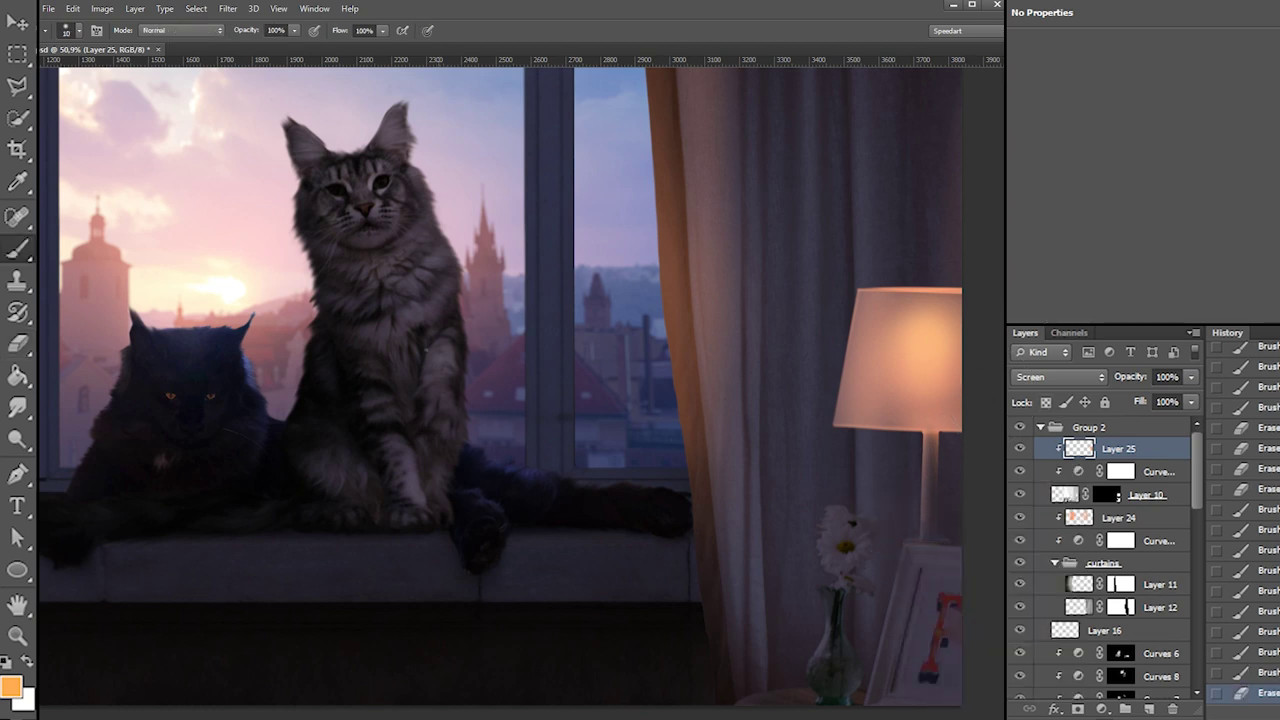
left_click(924, 397, "alt")
left_click(11, 686)
left_click(727, 164)
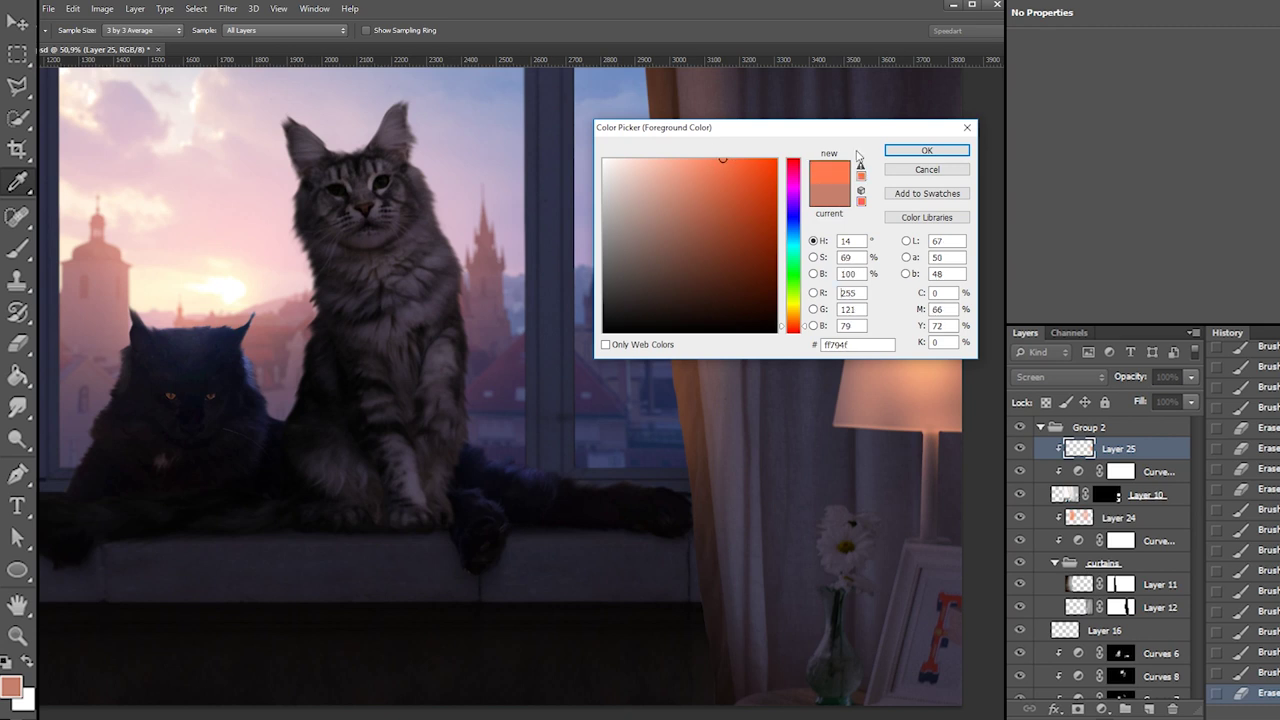
left_click(927, 150)
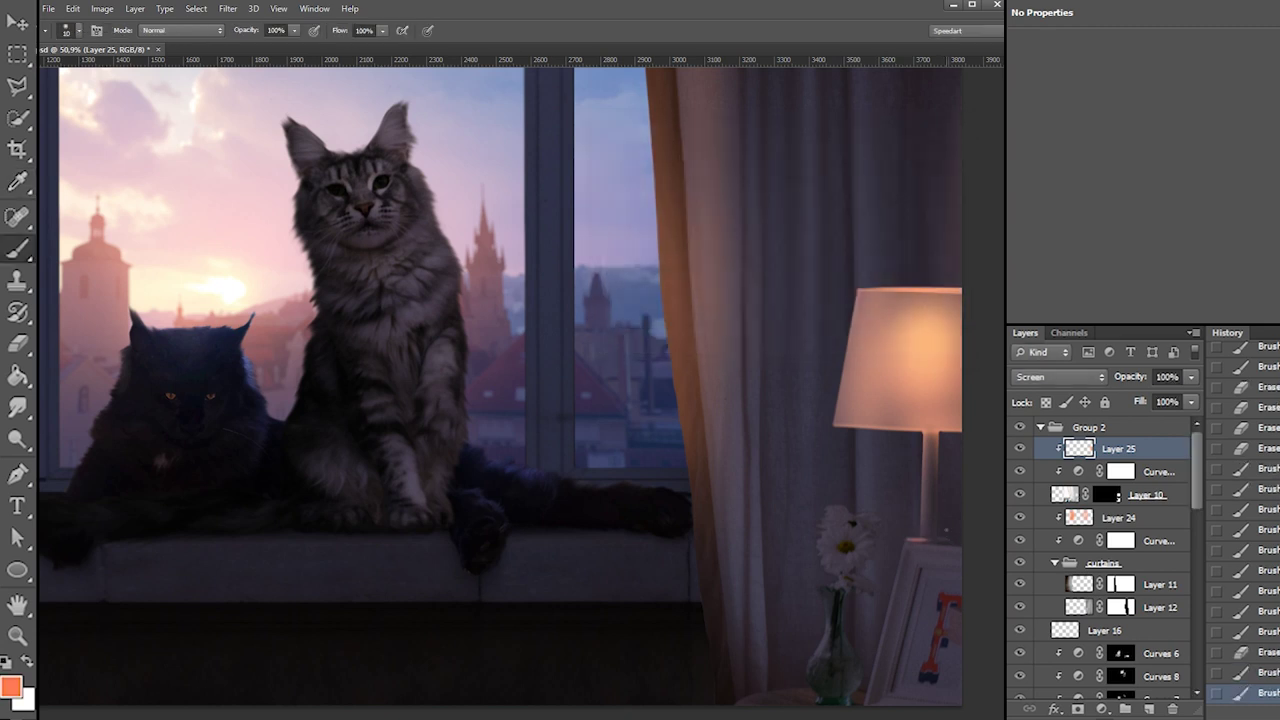
right_click(952, 545)
key("Escape")
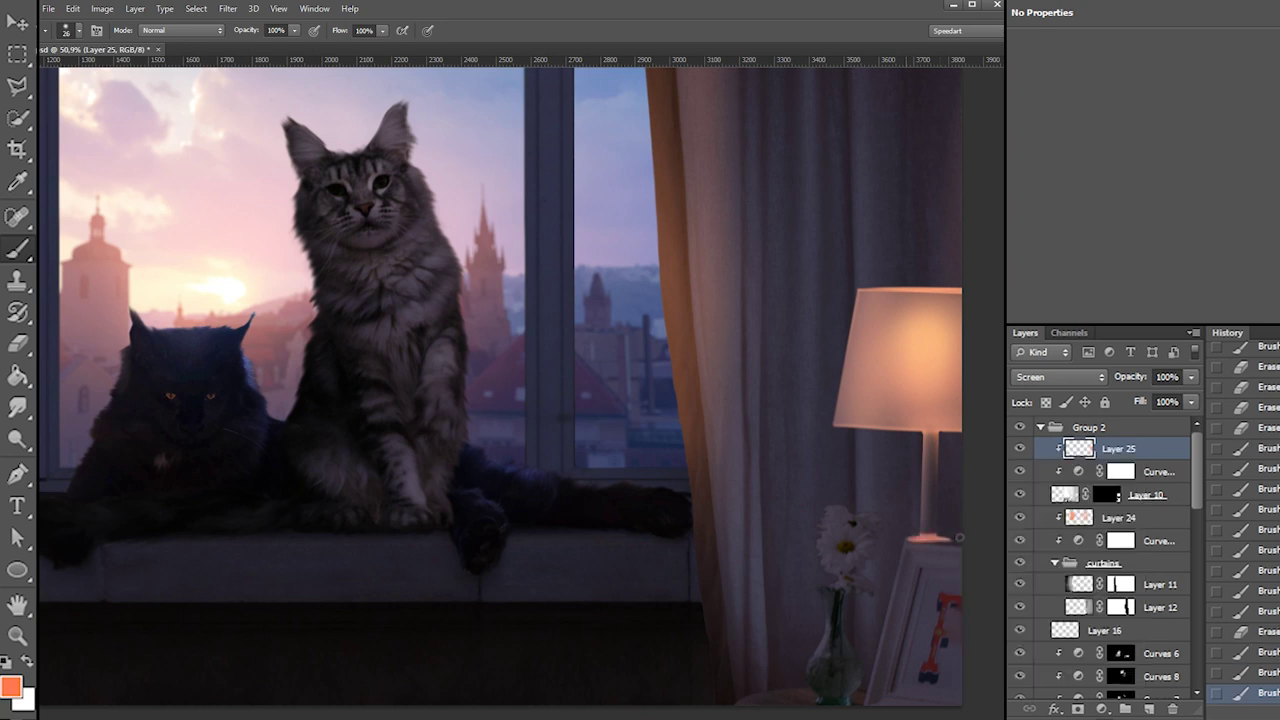
Erase the excess orange around the lamp stand's foot with a 45 px eraser
key("e")
right_click(941, 524)
left_click(979, 553)
key("Return")
left_click_drag(930, 529, 912, 519)
left_click(917, 529)
left_click_drag(921, 525, 923, 531)
mouse_move(931, 534)
left_mouse_down()
mouse_move(915, 537)
mouse_move(975, 538)
mouse_move(944, 541)
left_mouse_up()
left_click(974, 538)
left_click_drag(943, 541, 917, 543)
left_click(917, 543)
Paint an orange rim along the picture frame's top edge with a 13 px brush and trim it with the eraser
key("b")
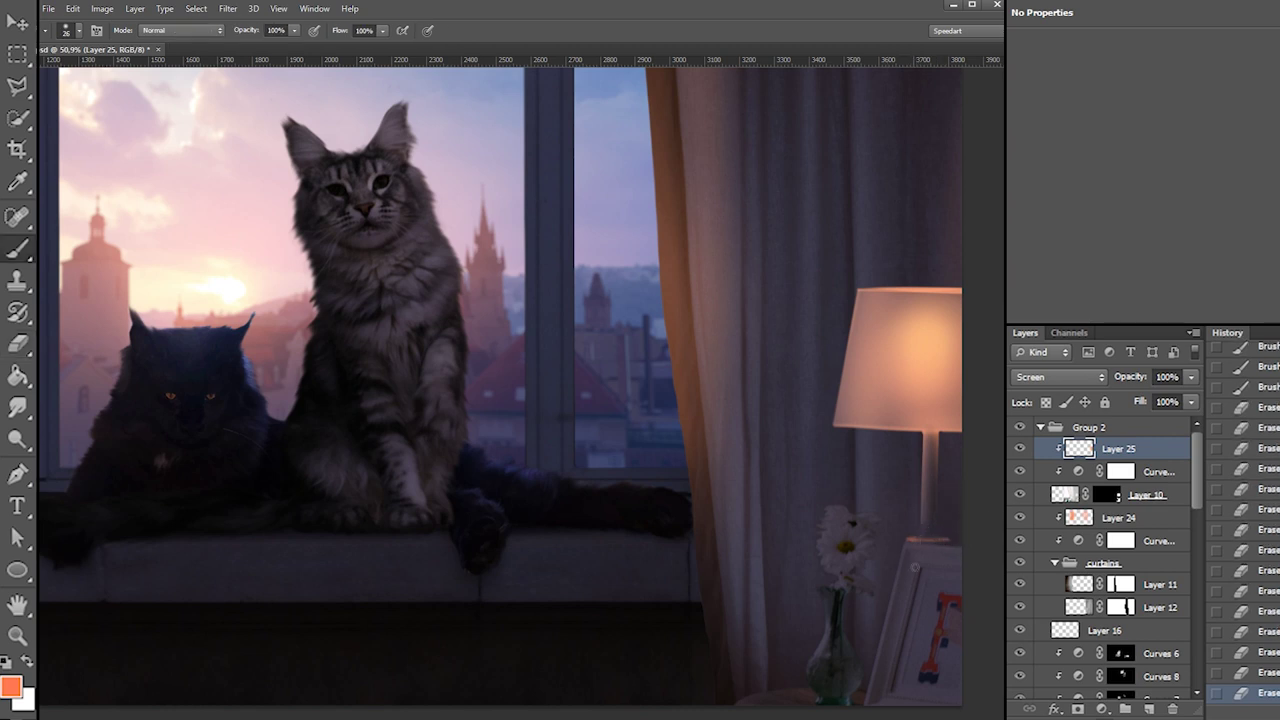
right_click(945, 548)
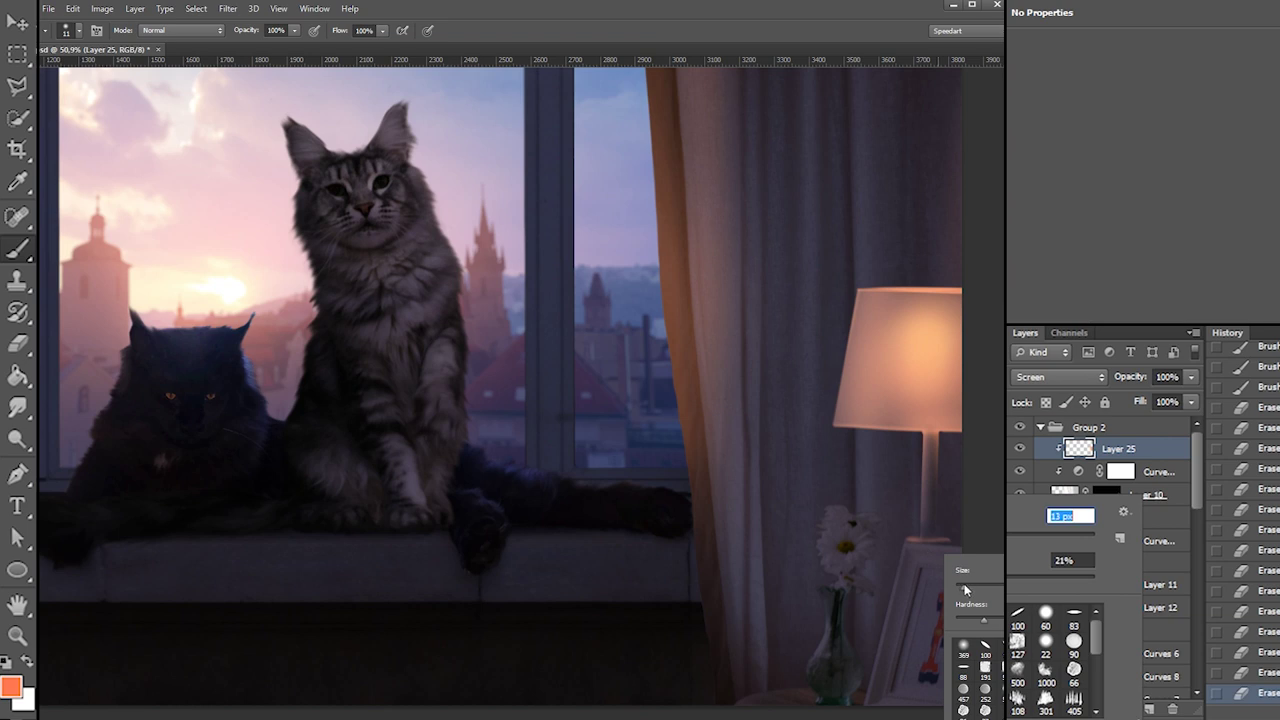
left_click_drag(909, 547, 976, 548)
key("ctrl+z")
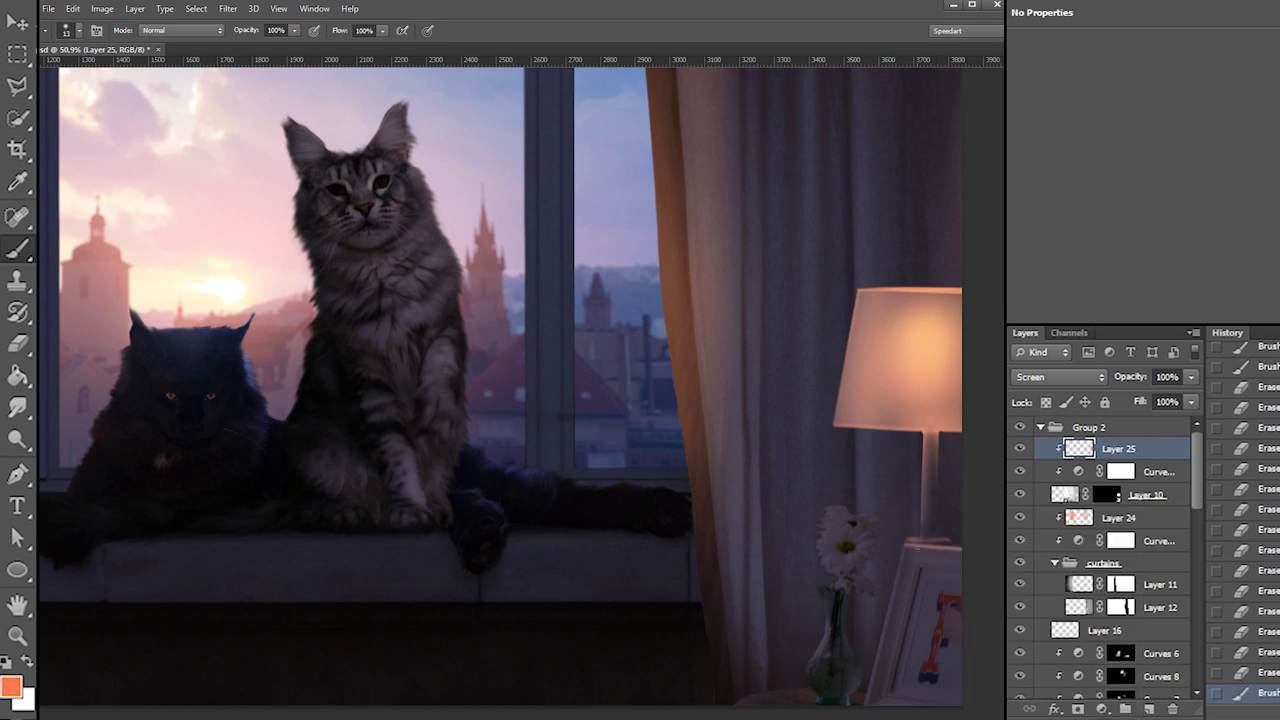
left_click(930, 548)
key("e")
left_click(905, 550)
left_click(935, 552)
left_click(933, 551)
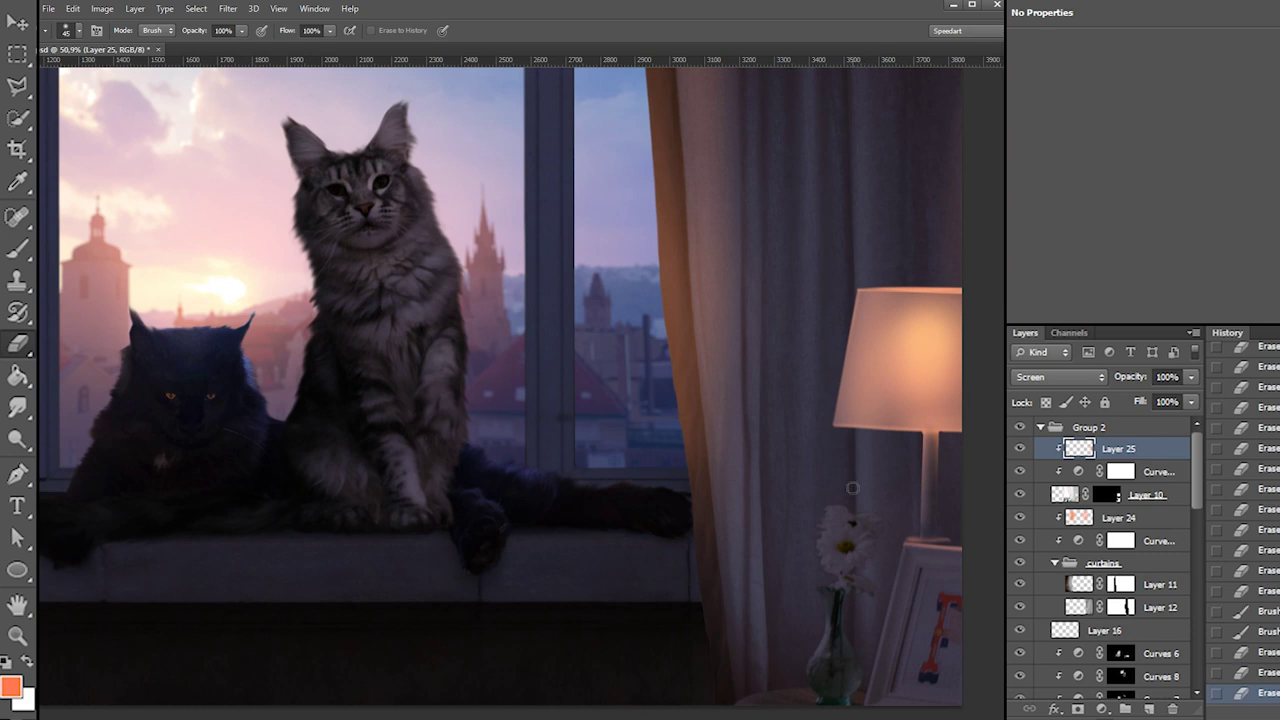
Dab orange light onto the flower's upper petals with the 13 px brush
key("b")
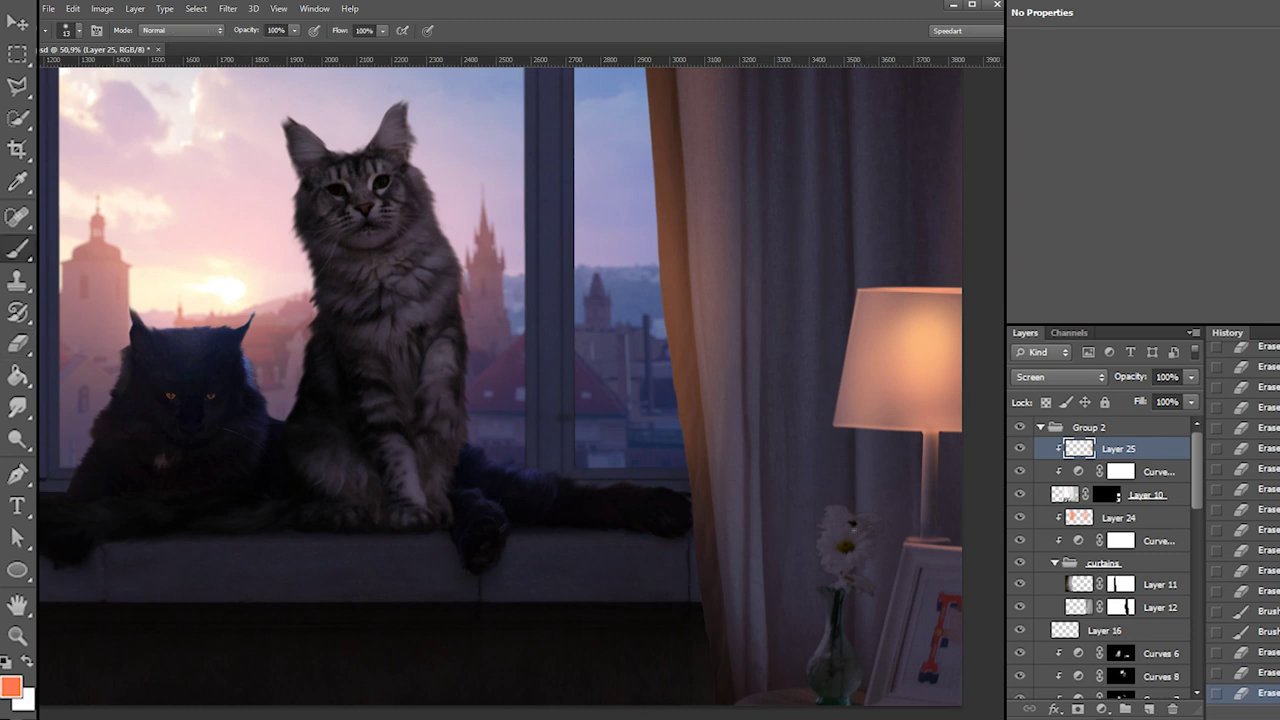
left_click(864, 514)
left_click(864, 514)
left_click(864, 514)
left_click(864, 514)
left_click(864, 514)
left_click(864, 514)
left_click(864, 514)
left_click(864, 514)
left_click(864, 514)
left_click(864, 514)
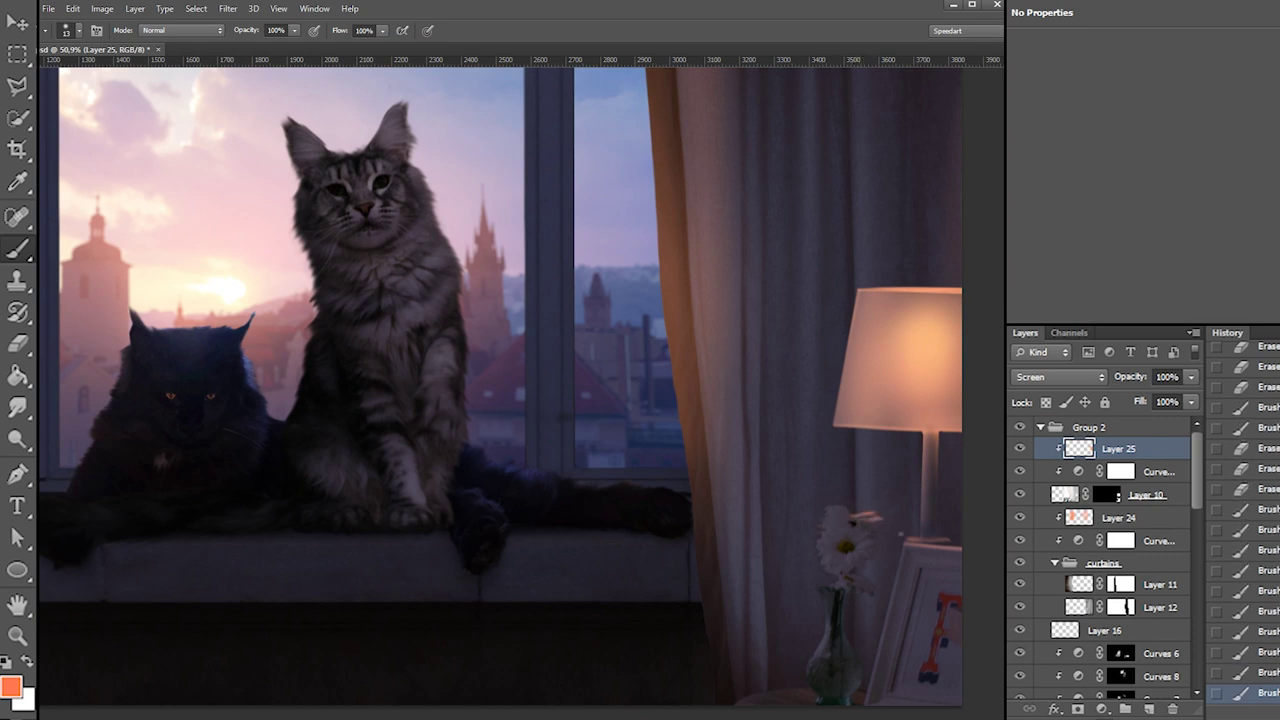
Examine the original lamp and flower photo on Layer 10 alone without its mask, and return to Layer 25
left_click(1065, 494)
left_click(1032, 500, "alt")
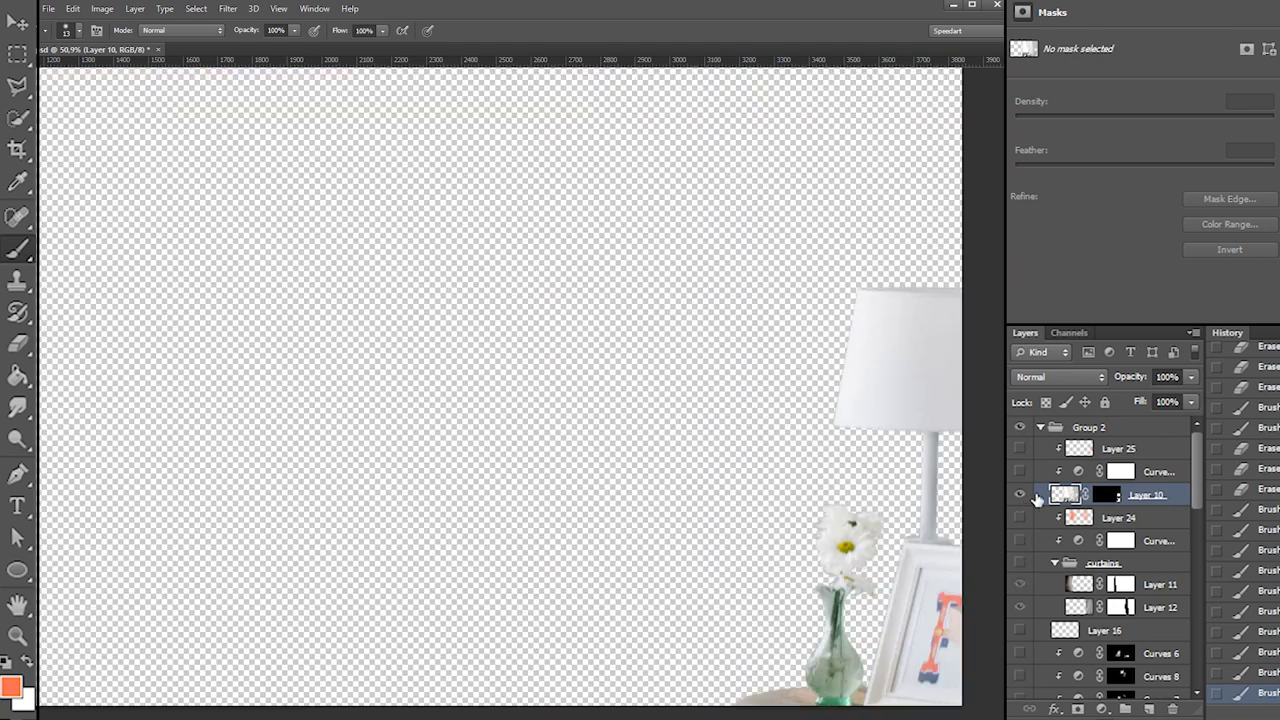
left_click(1107, 494, "shift")
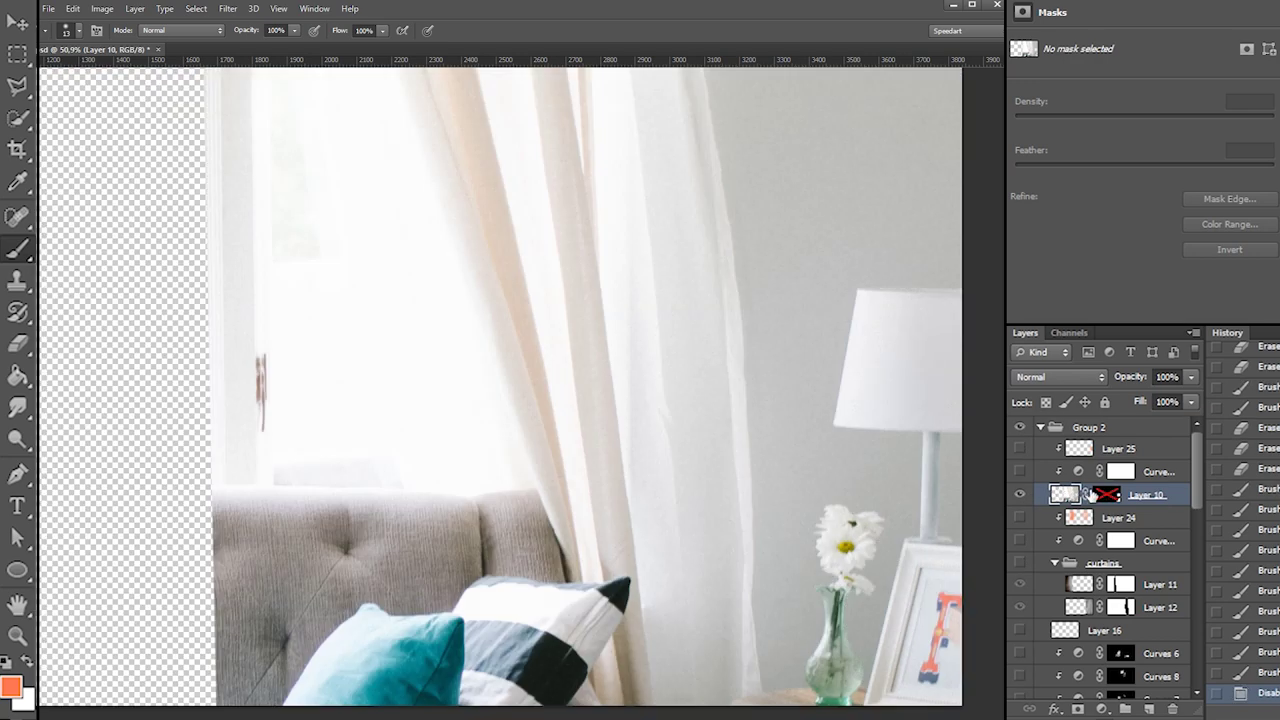
left_click(1032, 500, "alt")
left_click(1105, 495, "shift")
left_click(1100, 458)
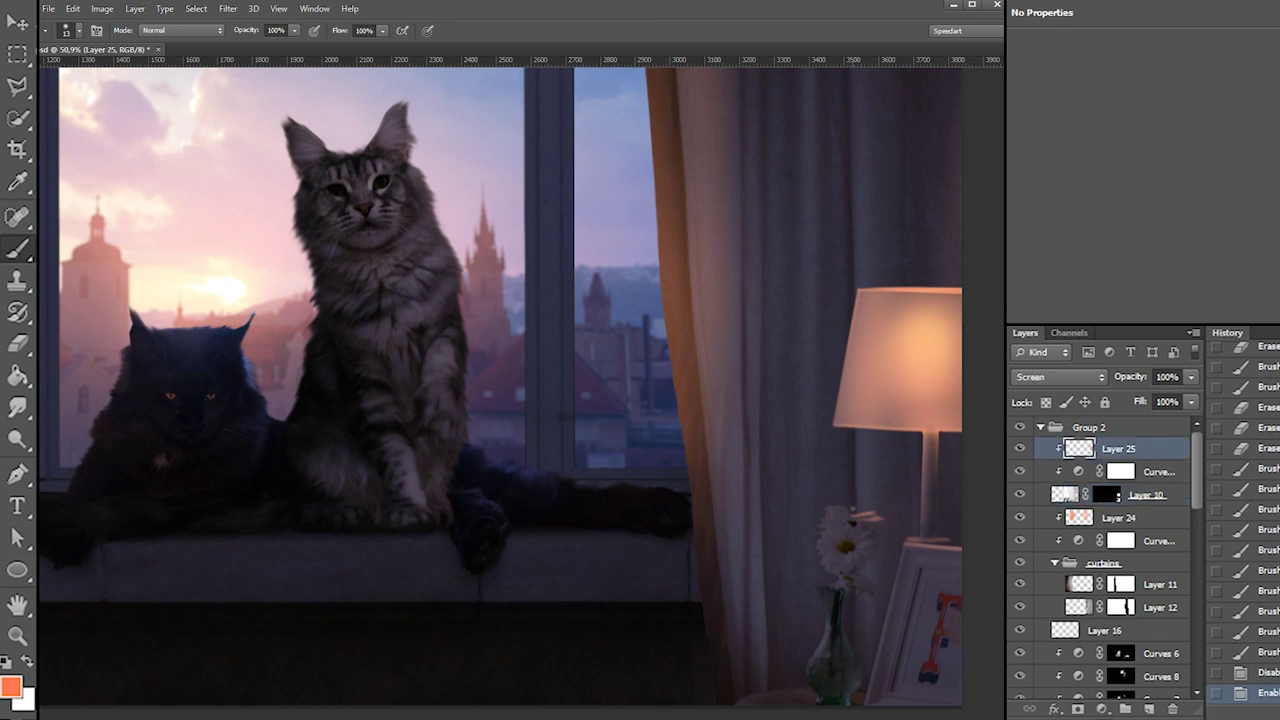
Paint orange light strokes across the flower's upper petals with the 13 px brush
left_click_drag(846, 516, 836, 509)
left_click_drag(843, 511, 840, 509)
key("ctrl+z")
mouse_move(842, 514)
left_mouse_down()
mouse_move(832, 509)
mouse_move(874, 515)
left_mouse_up()
mouse_move(866, 521)
left_mouse_down()
mouse_move(880, 518)
mouse_move(822, 518)
left_mouse_up()
left_click_drag(826, 520, 834, 514)
left_click_drag(850, 520, 874, 516)
mouse_move(866, 520)
left_mouse_down()
mouse_move(878, 518)
mouse_move(857, 521)
left_mouse_up()
left_click_drag(850, 524, 857, 525)
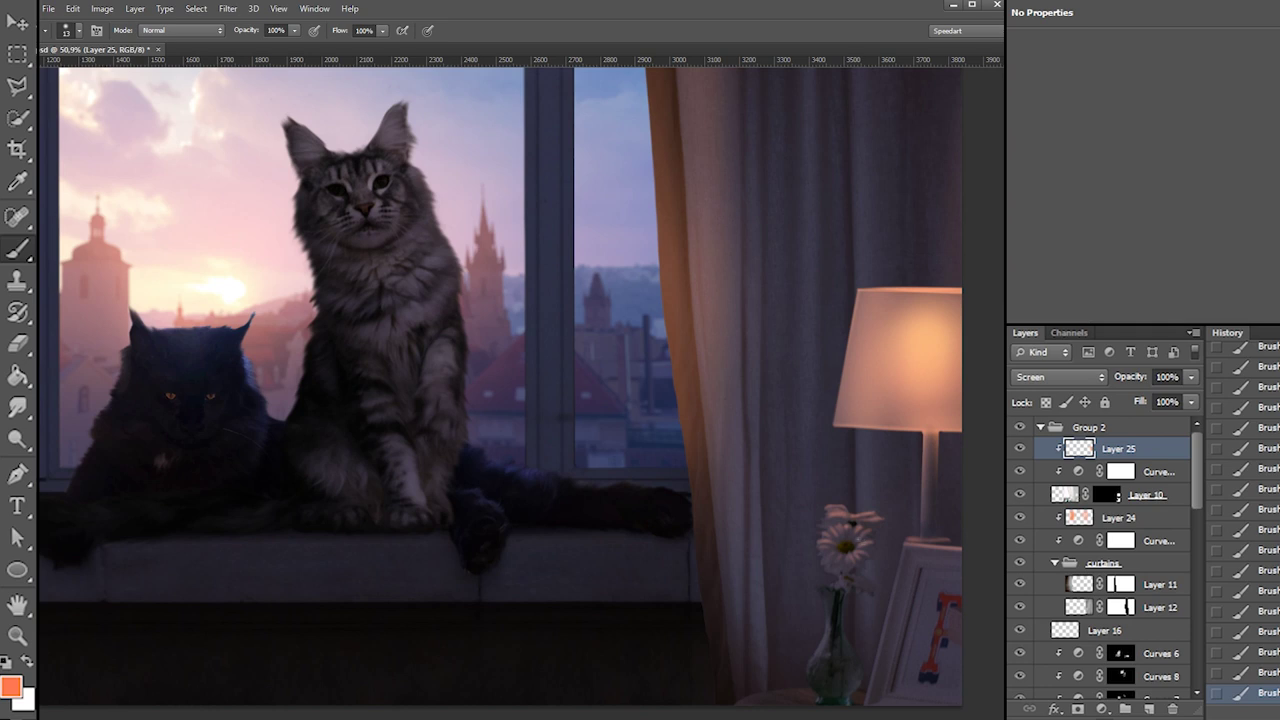
Tint the lower flower's petals with warm orange using a 31 px brush
right_click(871, 509)
left_click(904, 535)
left_click(840, 533)
Try highlighting the lower flower with a 14 px brush, and undo the last three strokes
right_click(864, 554)
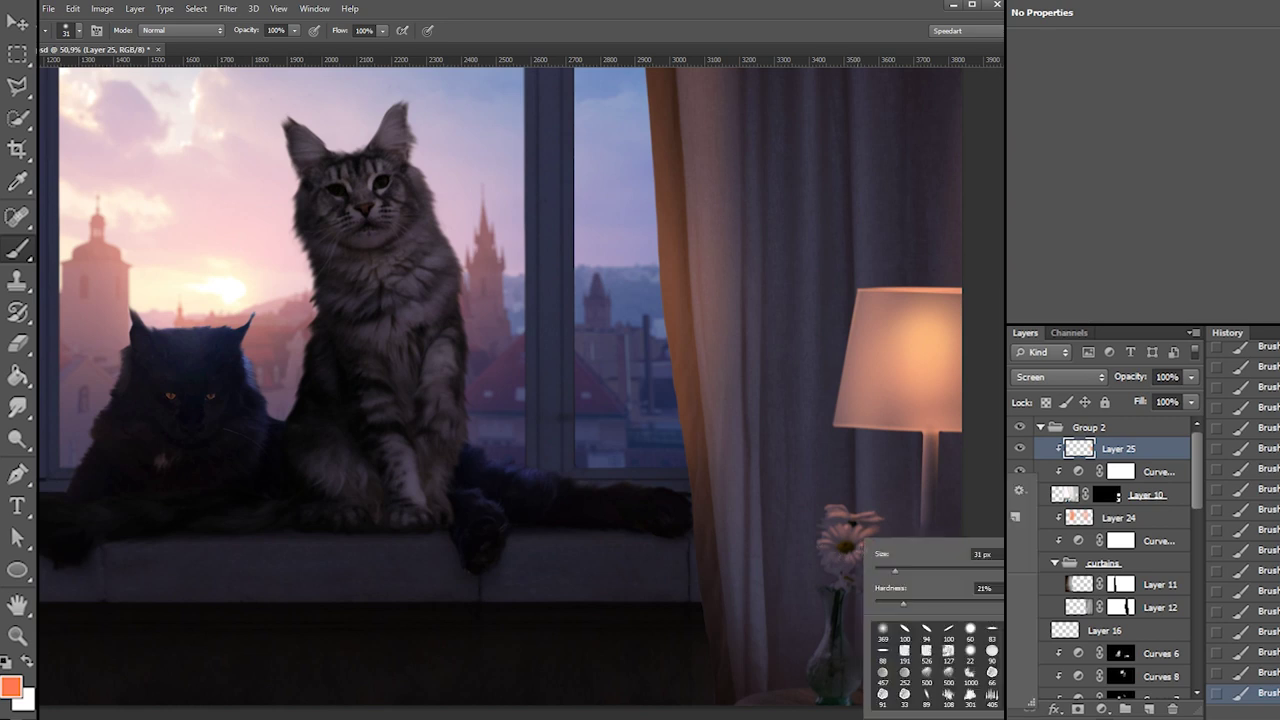
left_click_drag(884, 572, 866, 568)
key("Return")
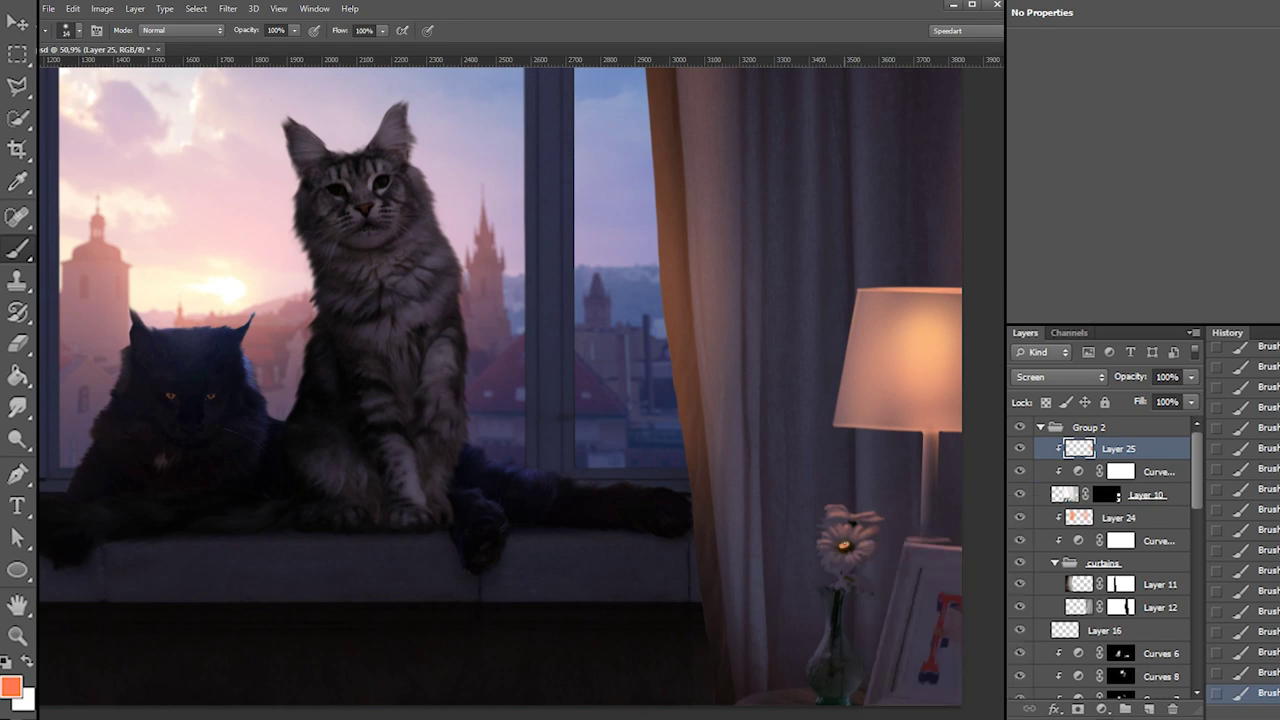
key("e")
key("ctrl+alt+z")
key("ctrl+alt+z")
key("ctrl+alt+z")
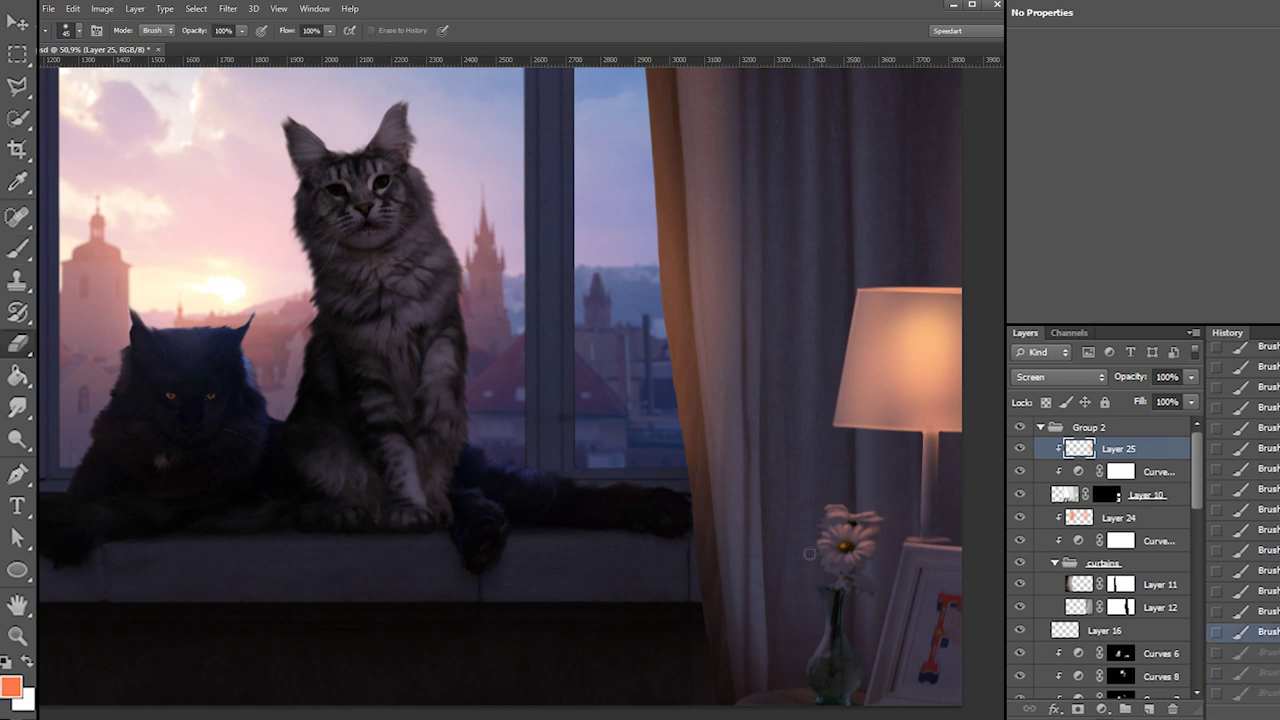
Dab warm orange onto the lower flower's centre with the 14 px brush
key("b")
left_click(846, 547)
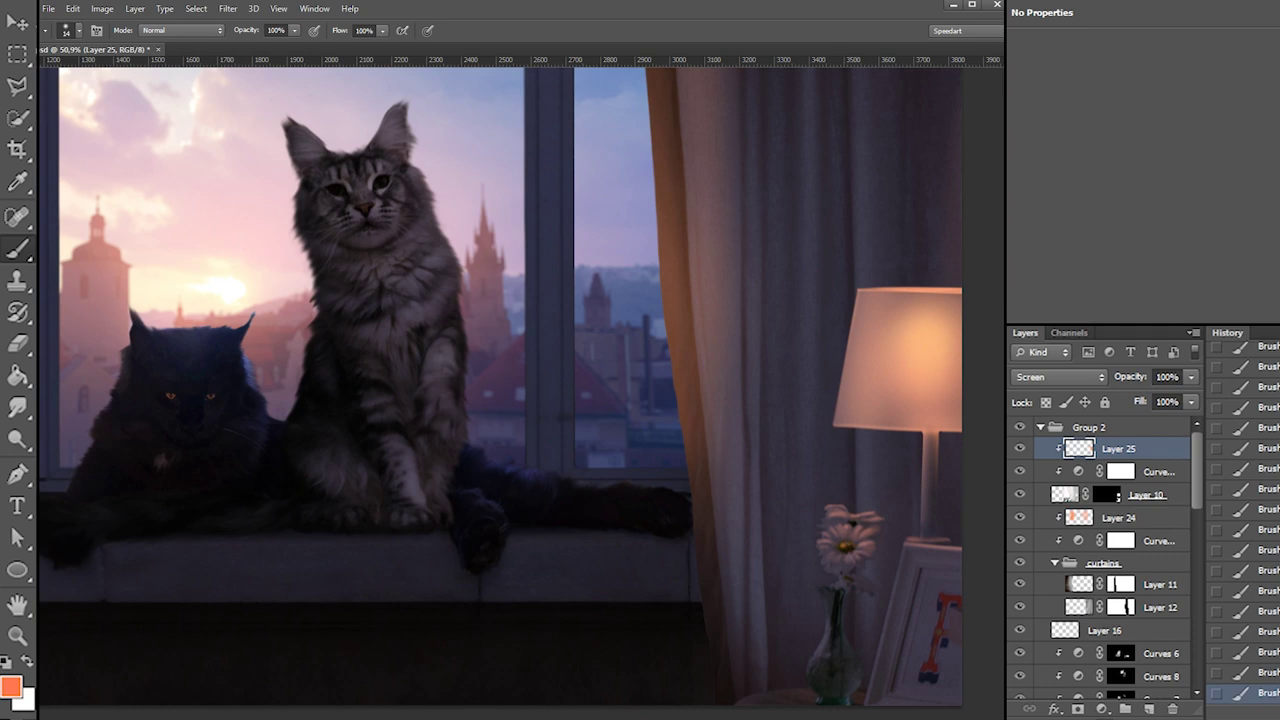
right_click(847, 547)
left_click(891, 558)
left_click(845, 548)
Tint the lower flower with soft orange light, enlarging the brush to 95 px
right_click(853, 492)
left_click_drag(924, 512, 950, 520)
key("Return")
right_click(880, 515)
key("Return")
right_click(877, 536)
left_click_drag(922, 571, 937, 570)
key("Return")
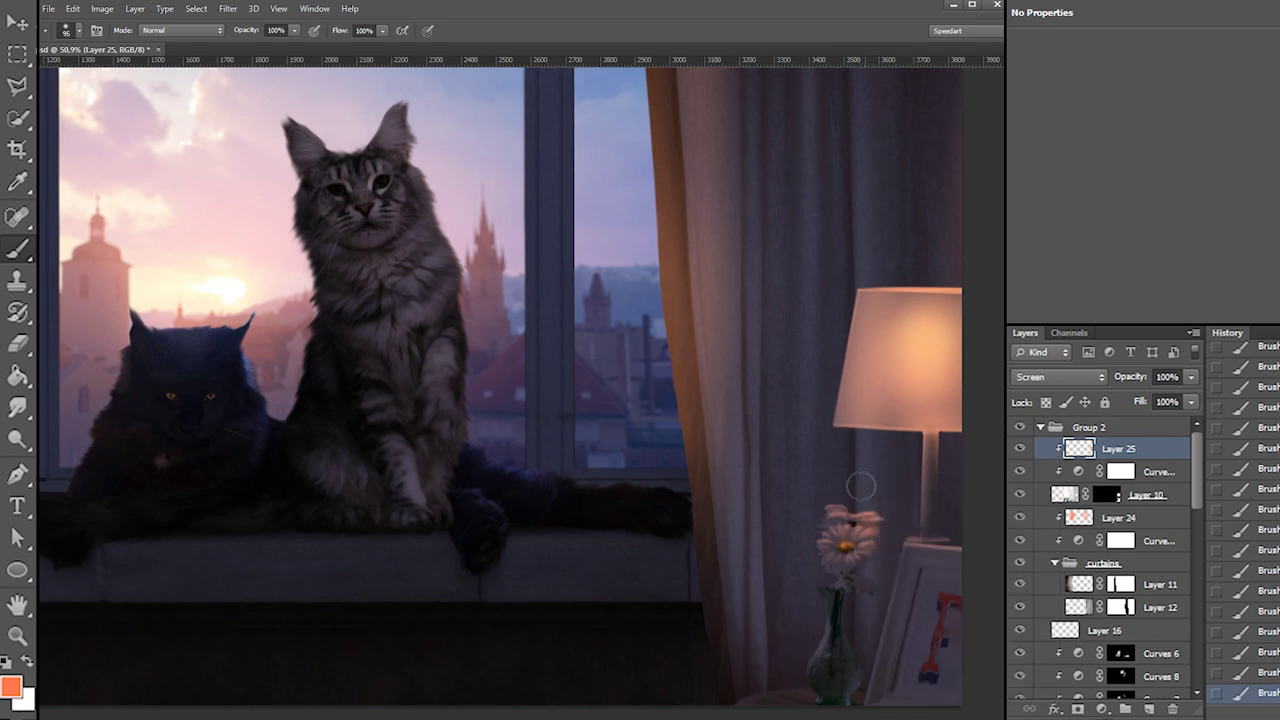
left_click(862, 548)
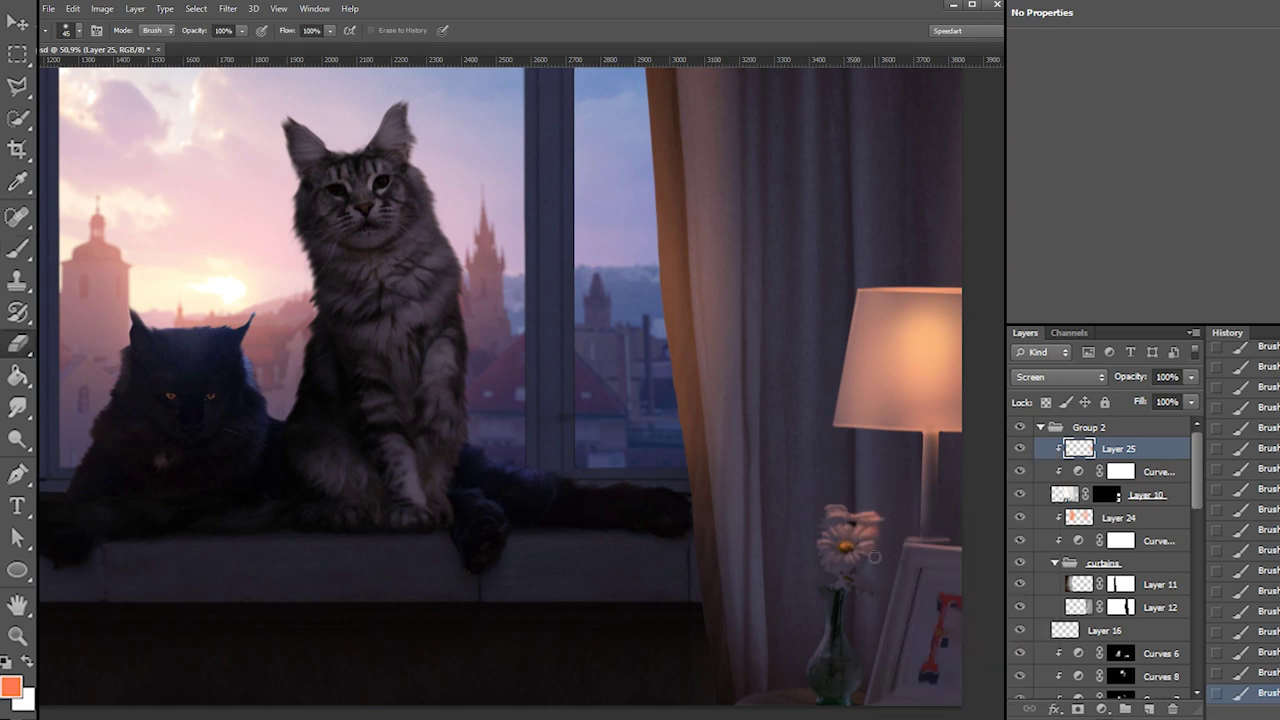
Paint orange light over the glass vase's neck and body
right_click(873, 552)
left_click_drag(913, 594, 885, 580)
key("Return")
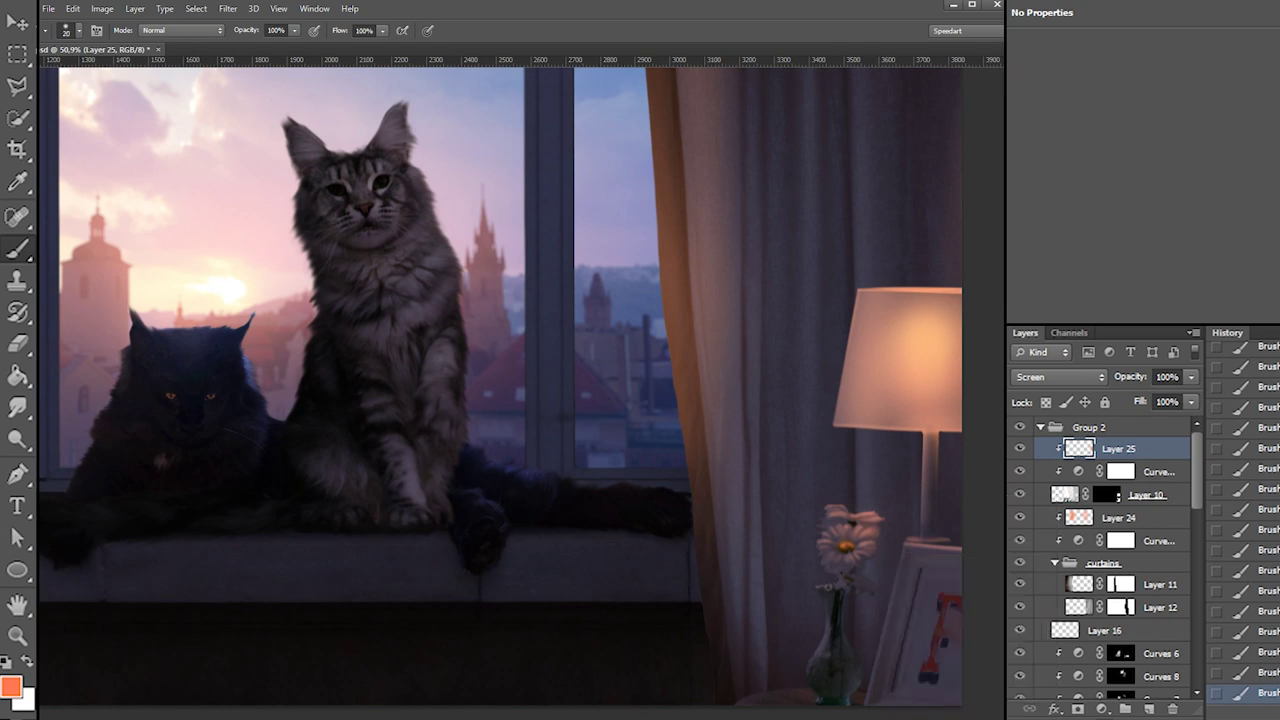
right_click(858, 648)
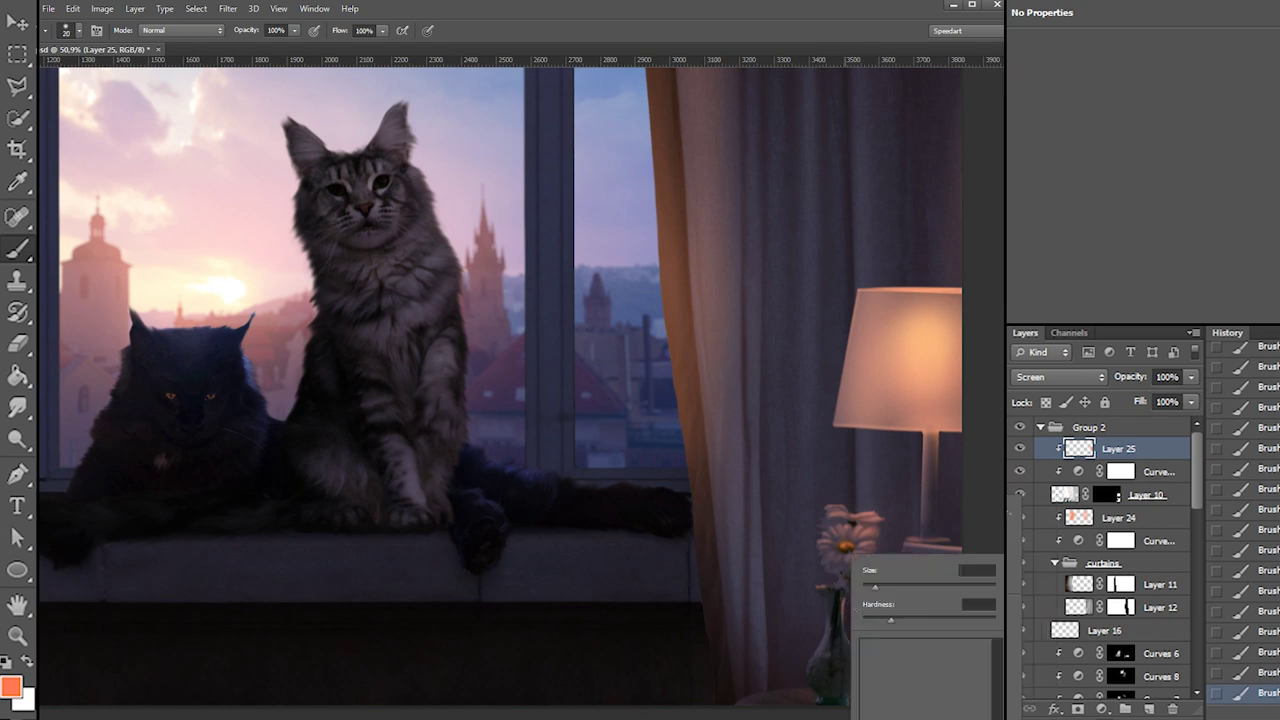
left_click_drag(870, 583, 885, 583)
key("Return")
mouse_move(852, 690)
left_mouse_down()
mouse_move(846, 640)
mouse_move(856, 680)
mouse_move(836, 700)
left_mouse_up()
Thin out the orange on the vase's neck and body with a soft 116 px eraser
key("e")
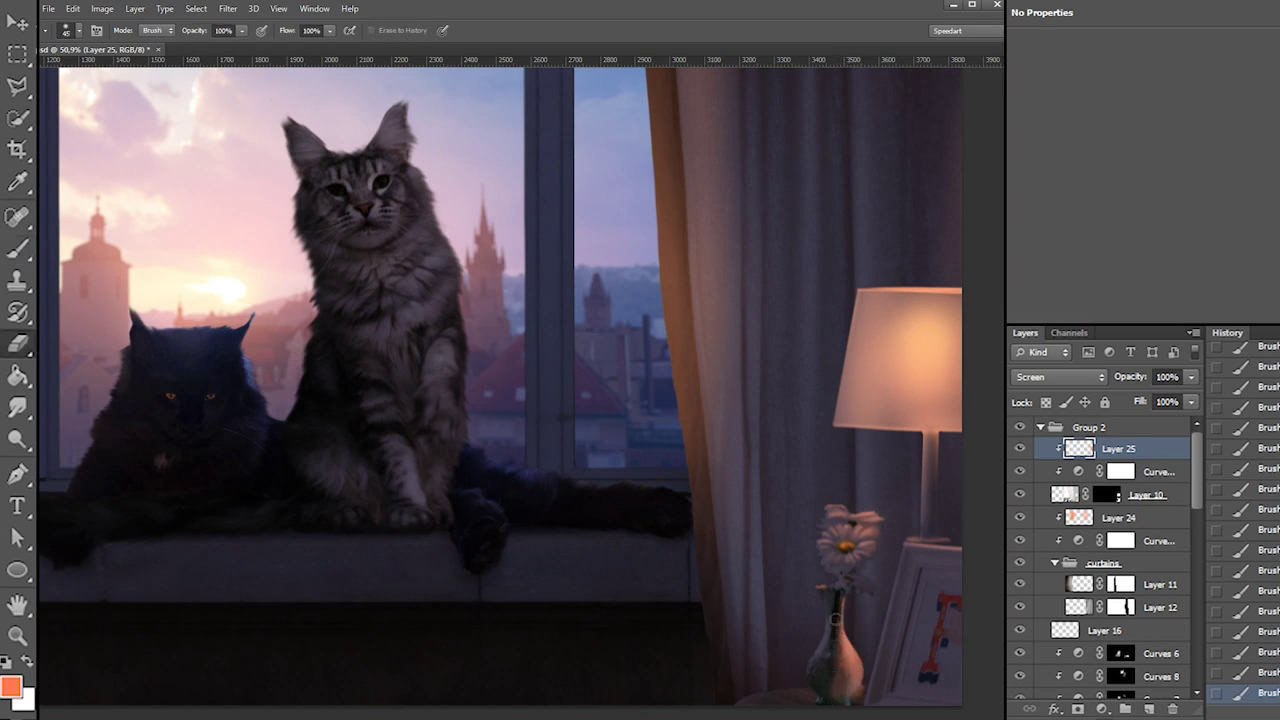
right_click(856, 638)
left_click(933, 588)
key("Return")
left_click_drag(850, 690, 845, 635)
mouse_move(845, 635)
left_mouse_down()
mouse_move(847, 697)
mouse_move(829, 669)
left_mouse_up()
key("b")
key("e")
left_click_drag(842, 615, 841, 646)
left_click_drag(846, 642, 858, 684)
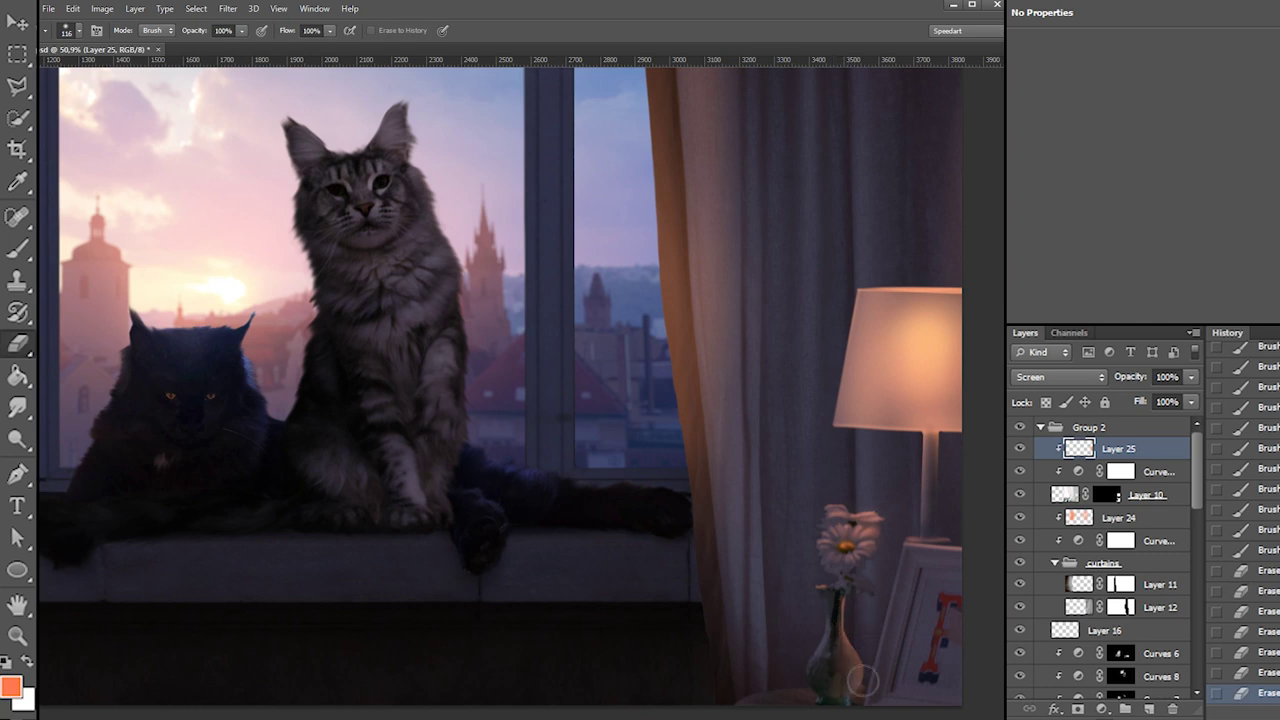
Paint an orange rim highlight along the vase's lamp-facing shoulder with a 15 px brush, undoing the misplaced stroke
key("b")
right_click(862, 632)
left_click(928, 620)
left_click(885, 588)
key("Return")
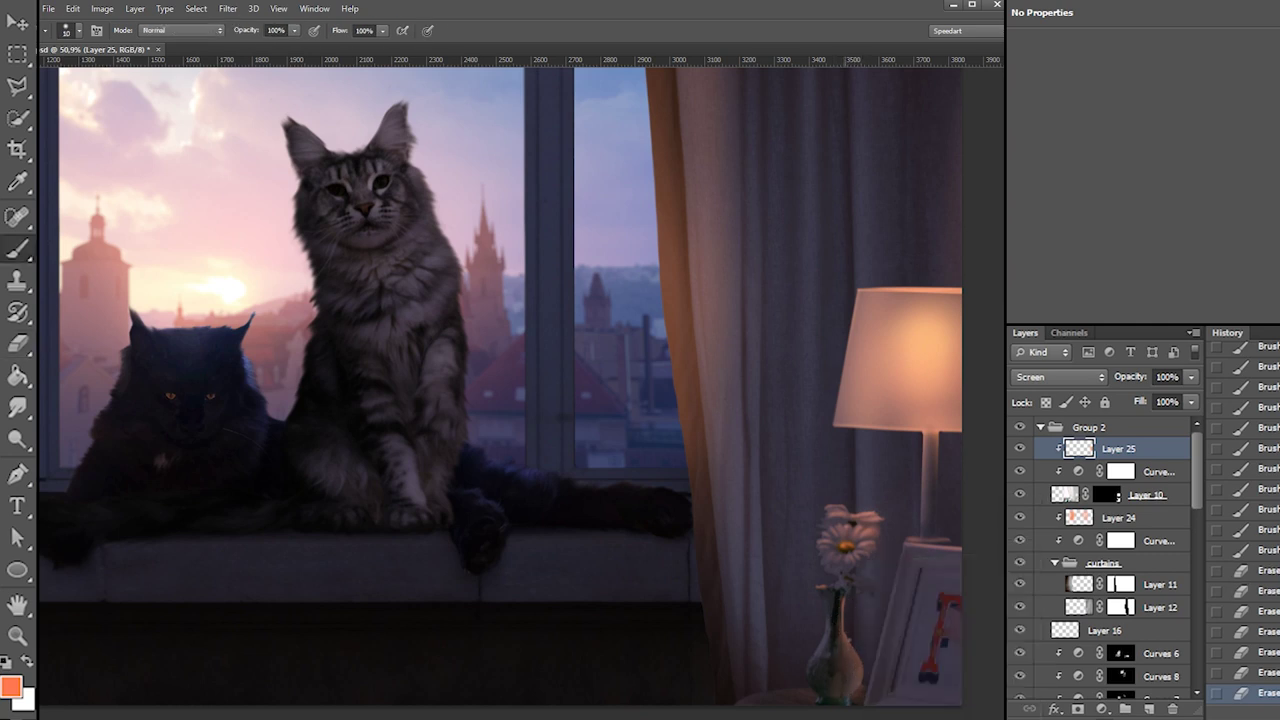
right_click(856, 628)
left_click(879, 588)
key("Return")
left_click_drag(848, 638, 857, 652)
key("ctrl+z")
key("ctrl+z")
left_click(855, 650)
left_click(866, 668)
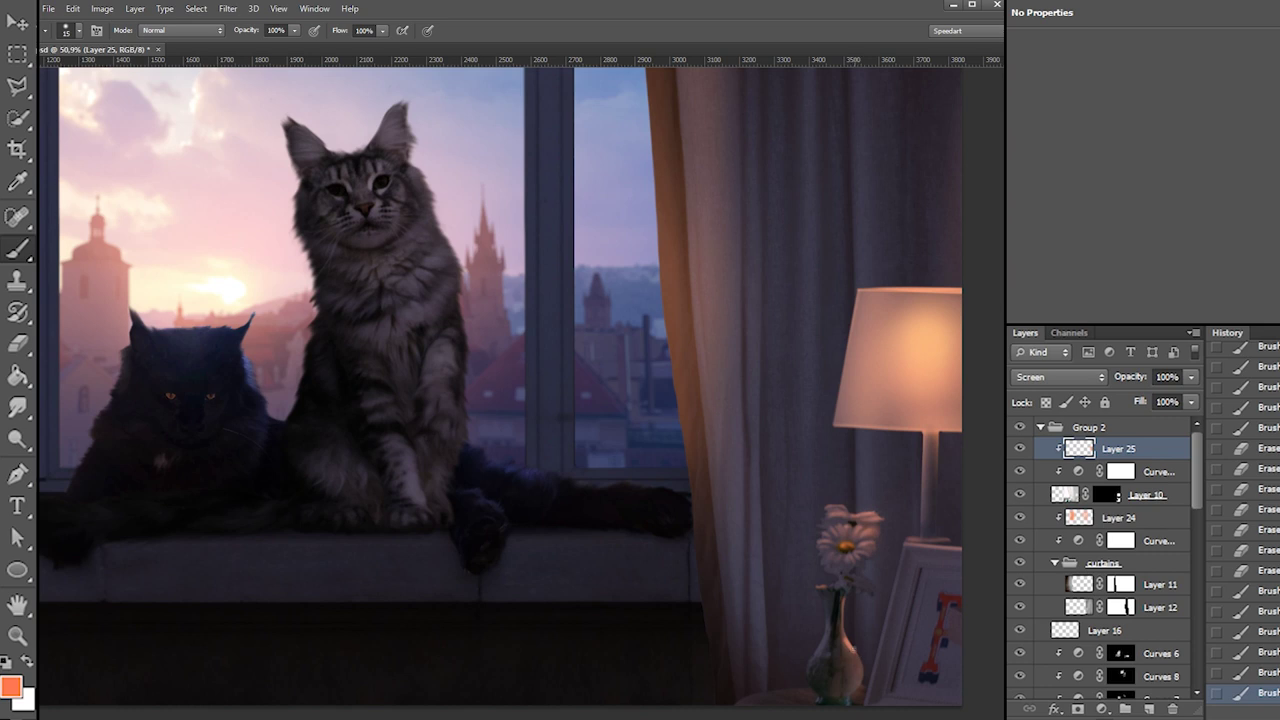
Extend the orange highlight along the vase's lower lamp-facing edge and base with the 15 px brush
left_click(860, 683)
left_click(853, 690)
left_click_drag(862, 677, 860, 686)
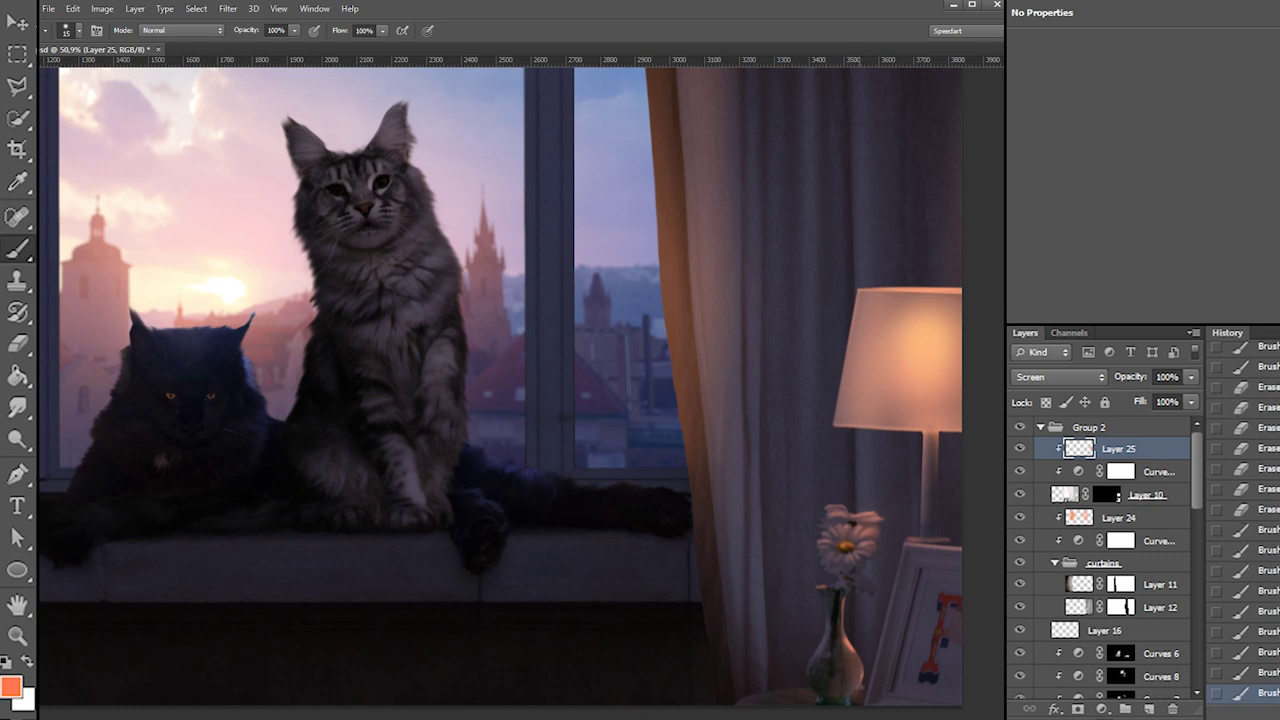
left_click(840, 695)
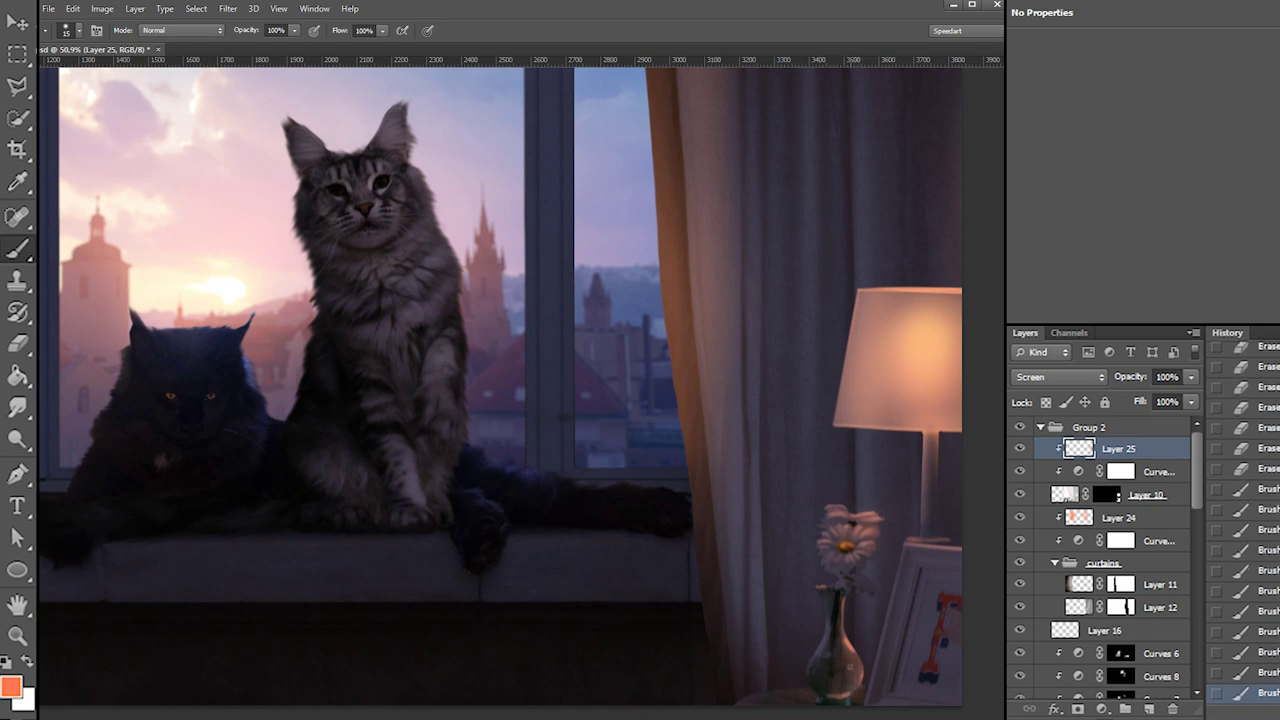
Paint orange light on the tabletop between vase and frame with a 46 px brush, and trim it with a 15 px eraser
right_click(884, 633)
left_click(899, 586)
left_click(832, 699)
left_click_drag(867, 697, 850, 699)
key("e")
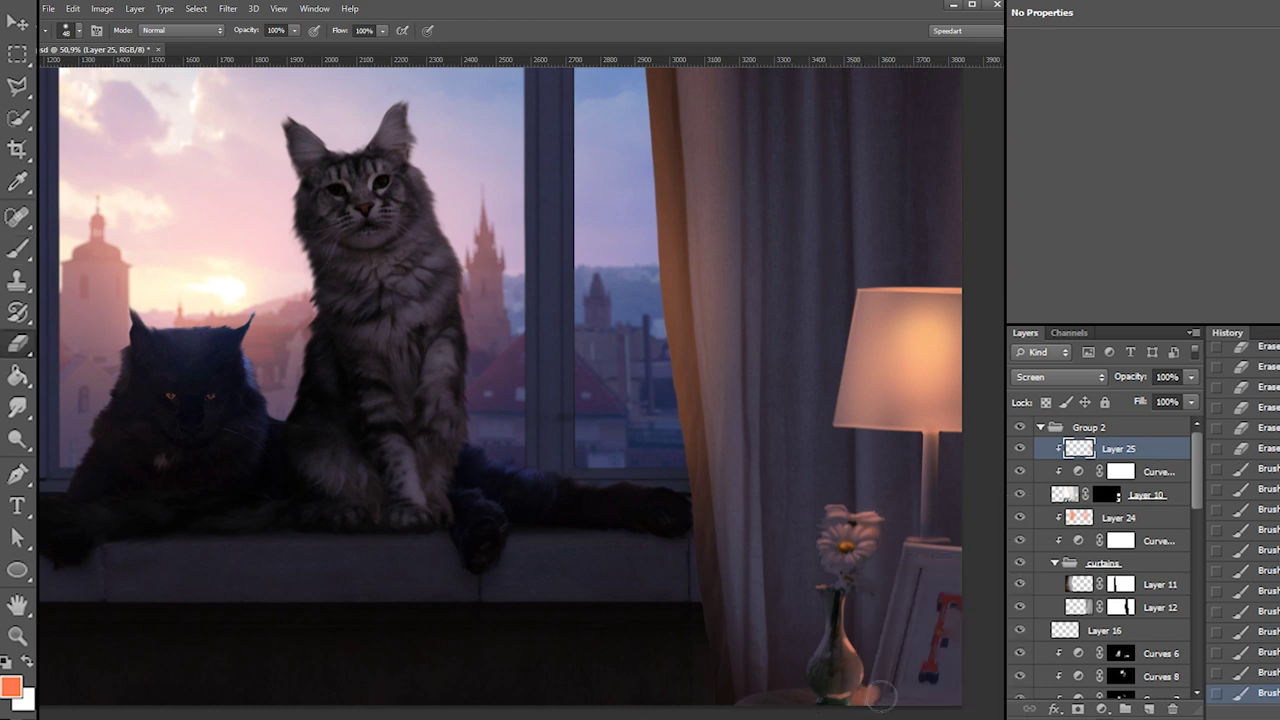
right_click(898, 620)
left_click(922, 586)
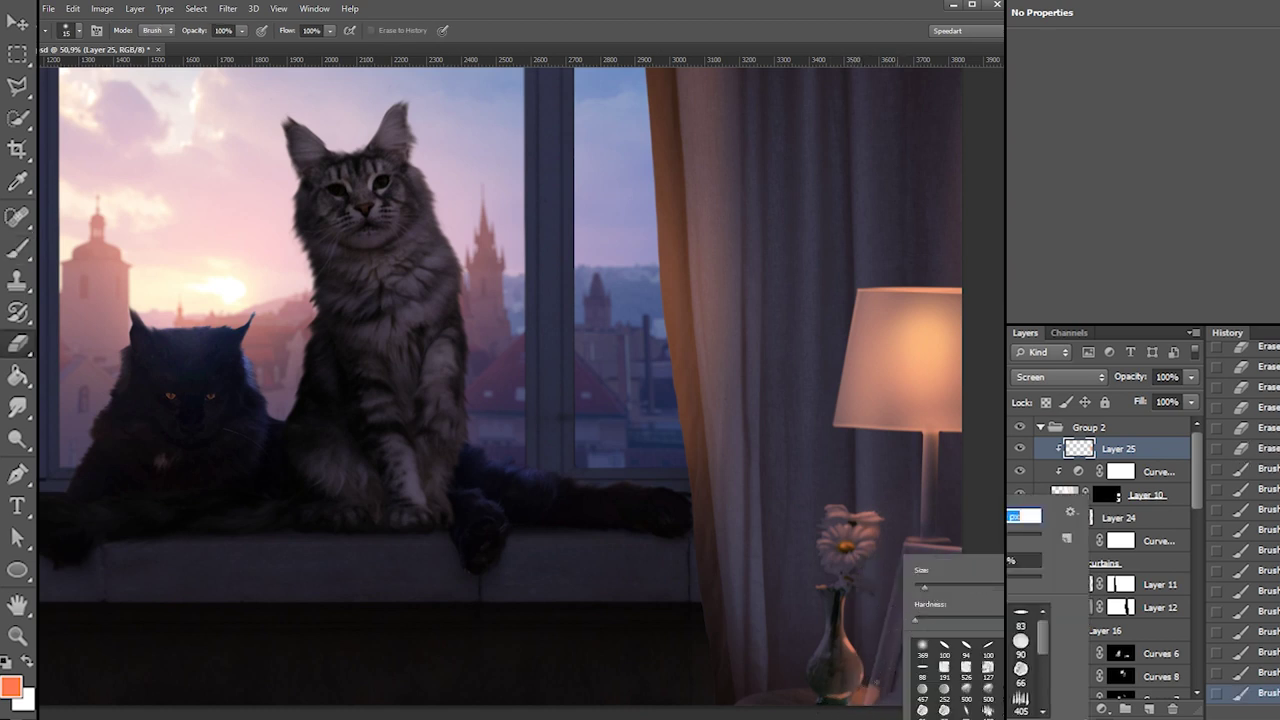
left_click(877, 686)
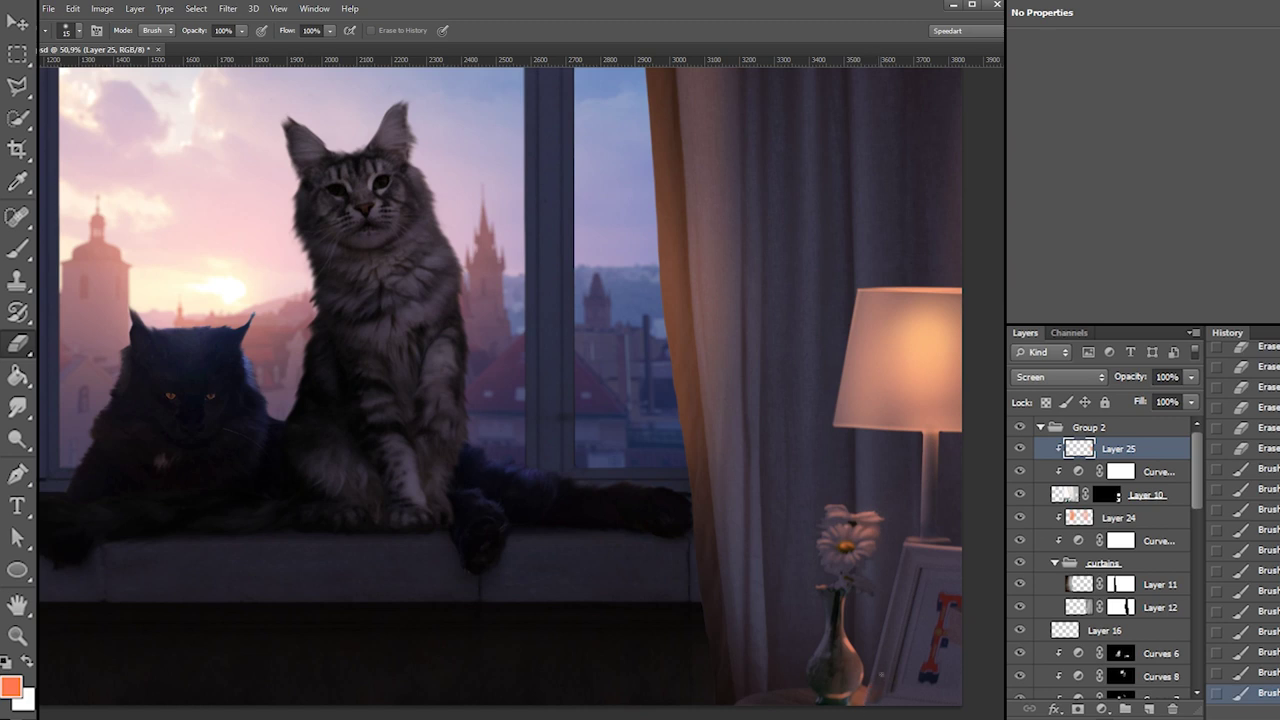
Paint orange light on the tabletop beside the curtain, and fade it around the vase with a 76 px eraser
key("b")
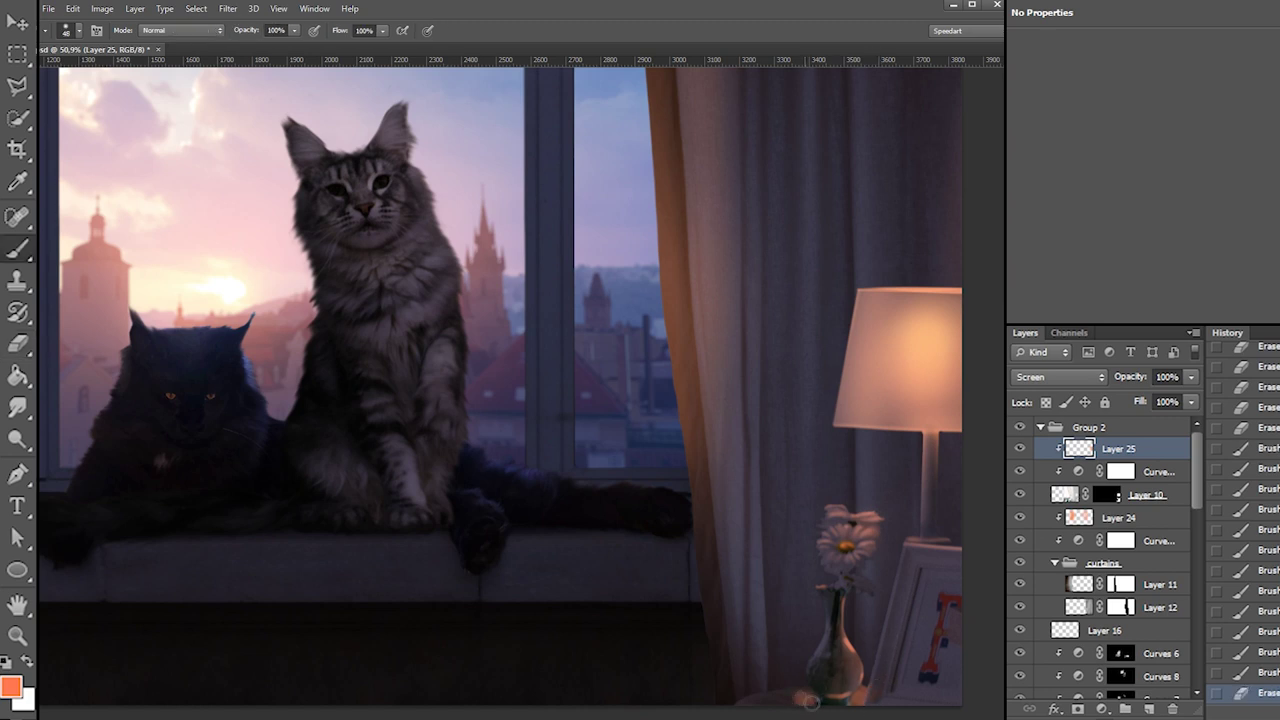
mouse_move(783, 701)
left_mouse_down()
mouse_move(748, 696)
mouse_move(808, 692)
left_mouse_up()
key("e")
right_click(829, 690)
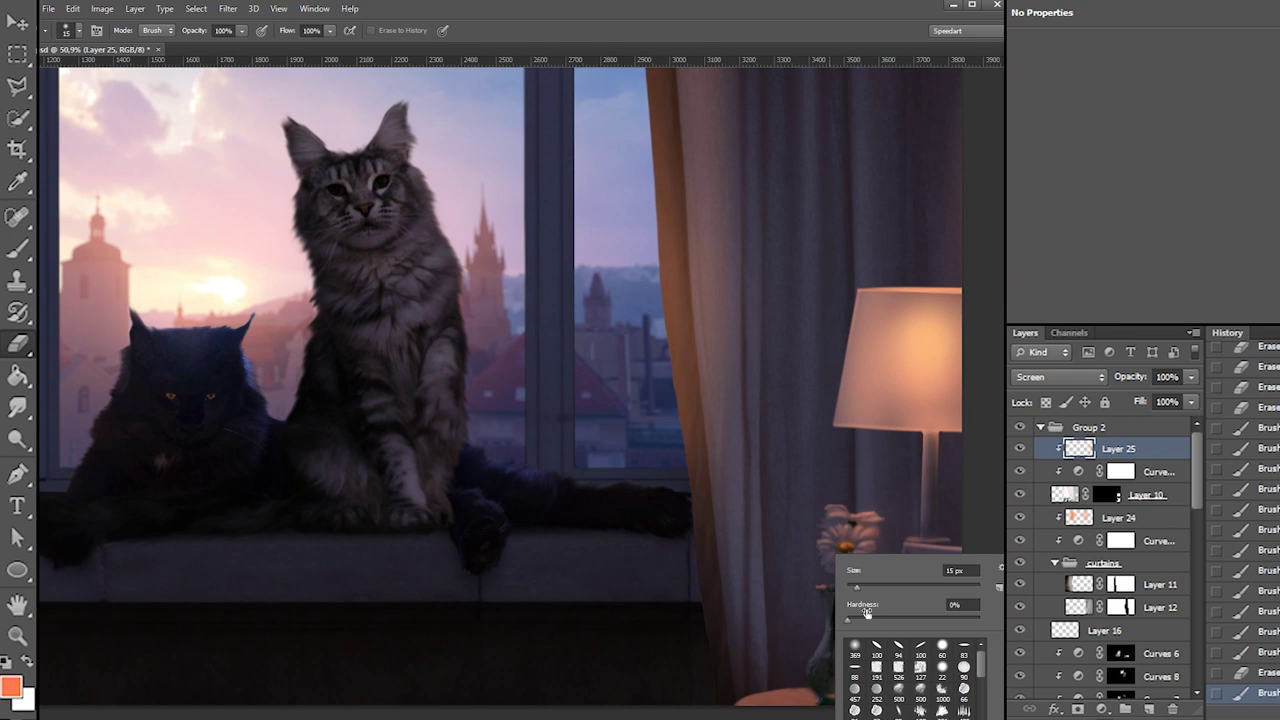
left_click_drag(893, 588, 896, 587)
mouse_move(790, 712)
left_mouse_down()
mouse_move(723, 707)
mouse_move(805, 702)
left_mouse_up()
mouse_move(745, 700)
left_mouse_down()
mouse_move(830, 702)
mouse_move(742, 693)
mouse_move(824, 682)
mouse_move(795, 711)
mouse_move(832, 688)
left_mouse_up()
left_click_drag(824, 685, 832, 698)
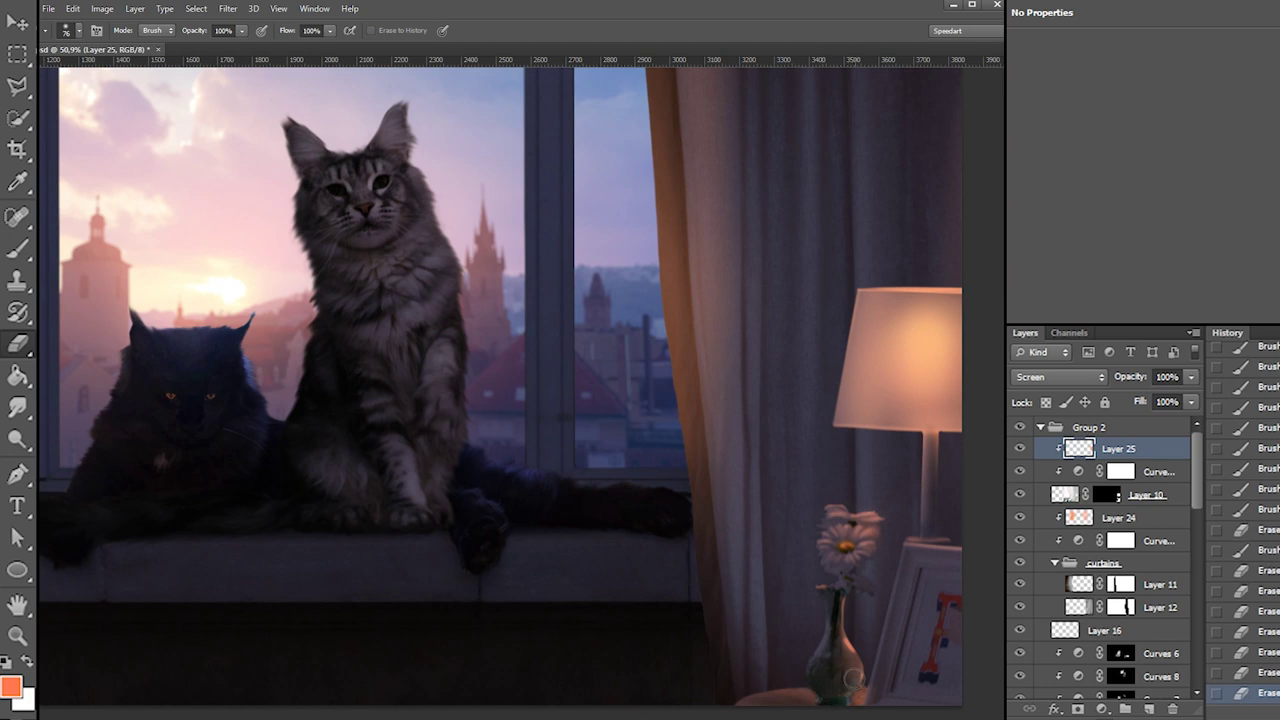
Refine the orange reflection on the vase's lower body with a 17 px brush, erasing excess colour and undoing stray strokes
key("b")
right_click(844, 665)
left_click_drag(860, 590, 853, 590)
key("Return")
left_click_drag(831, 684, 838, 682)
key("e")
left_click_drag(842, 682, 847, 680)
mouse_move(848, 678)
left_mouse_down()
mouse_move(814, 711)
mouse_move(854, 709)
mouse_move(813, 711)
mouse_move(858, 703)
mouse_move(817, 710)
mouse_move(837, 570)
mouse_move(851, 602)
mouse_move(833, 689)
mouse_move(812, 704)
mouse_move(825, 705)
mouse_move(812, 670)
mouse_move(815, 712)
mouse_move(813, 699)
mouse_move(828, 713)
mouse_move(815, 709)
mouse_move(837, 703)
mouse_move(808, 669)
mouse_move(841, 713)
mouse_move(820, 686)
left_mouse_up()
key("b")
key("ctrl+z")
key("ctrl+z")
key("e")
key("b")
key("ctrl+z")
Shape the reflection along the vase's curtain-facing side by erasing excess orange
key("e")
key("b")
key("e")
key("b")
key("e")
mouse_move(811, 672)
left_mouse_down()
mouse_move(808, 662)
mouse_move(826, 676)
left_mouse_up()
key("b")
key("e")
left_click_drag(823, 677, 811, 665)
left_click_drag(811, 663, 813, 668)
key("b")
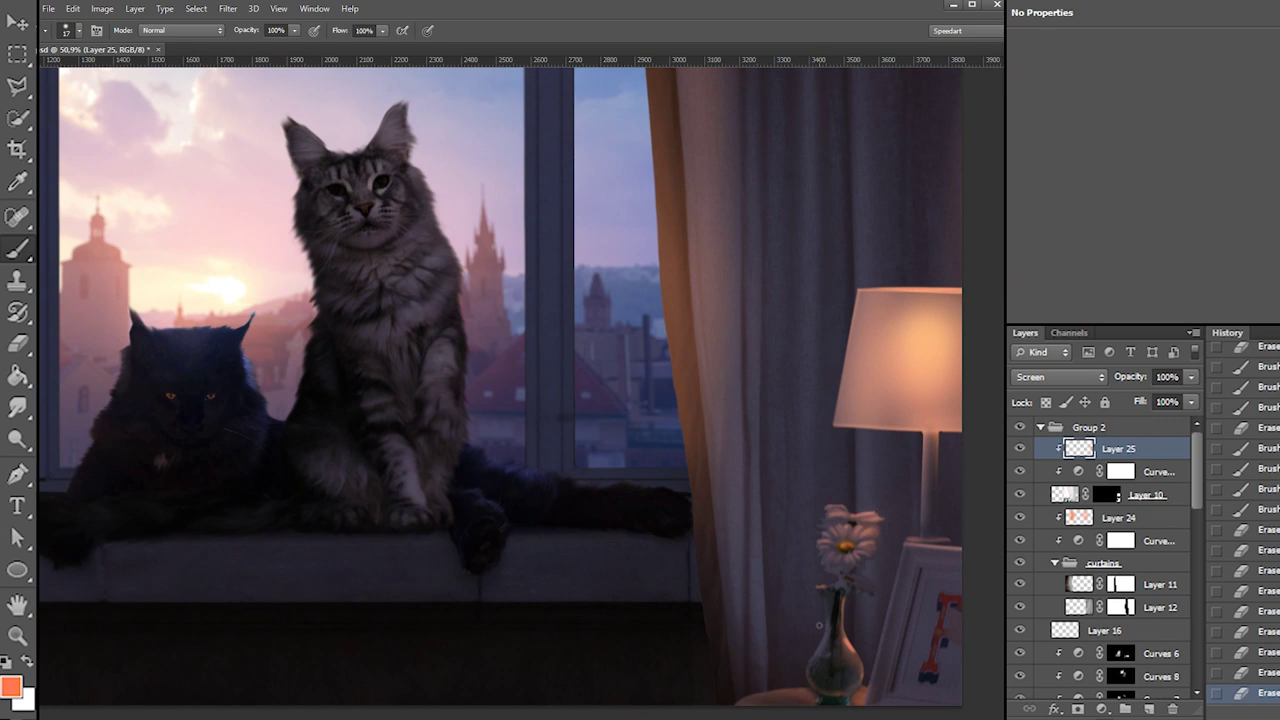
Paint a thin orange highlight along the picture frame's upper edge with a 10 px brush
right_click(934, 526)
left_click_drag(973, 550, 968, 553)
key("Return")
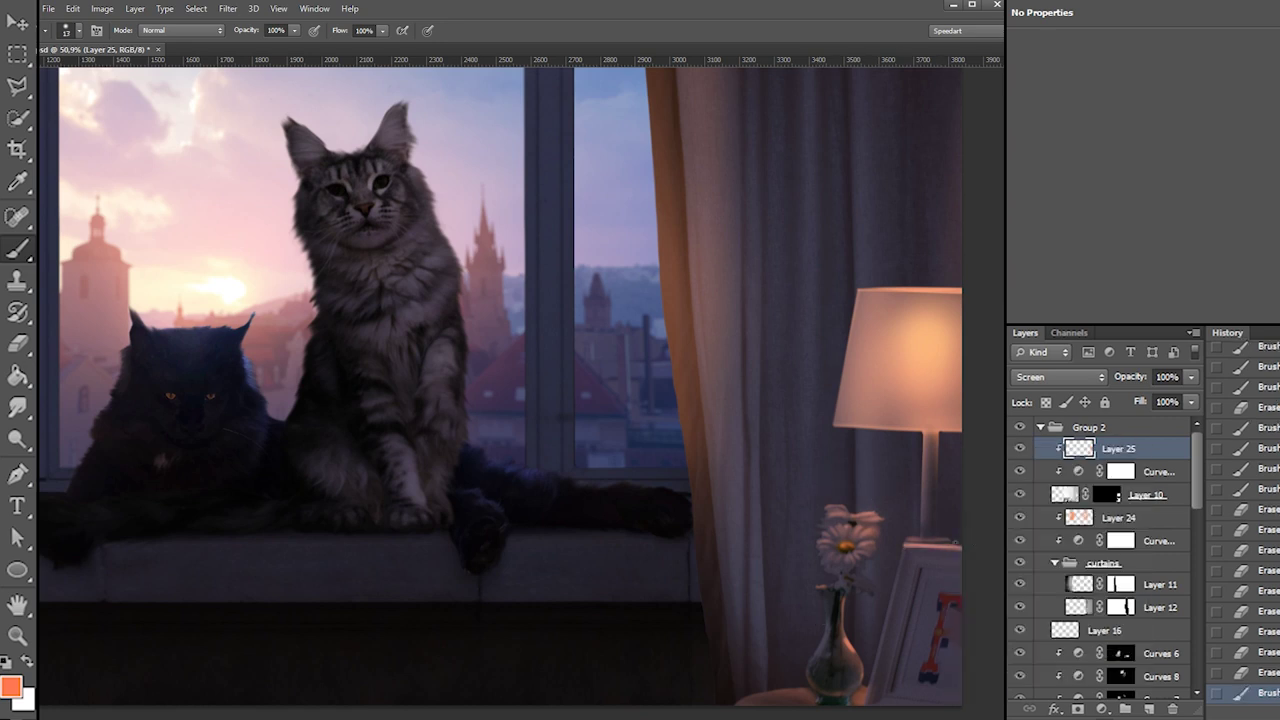
right_click(968, 540)
left_click_drag(978, 558, 978, 565)
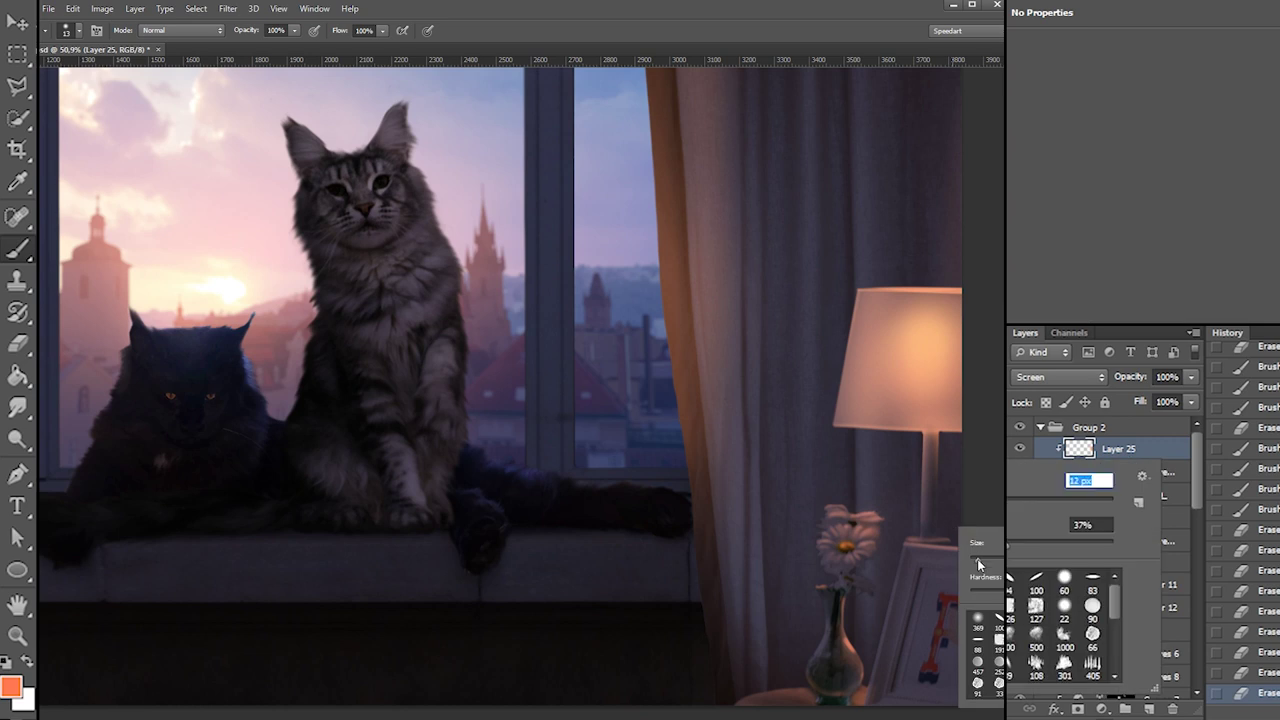
key("Return")
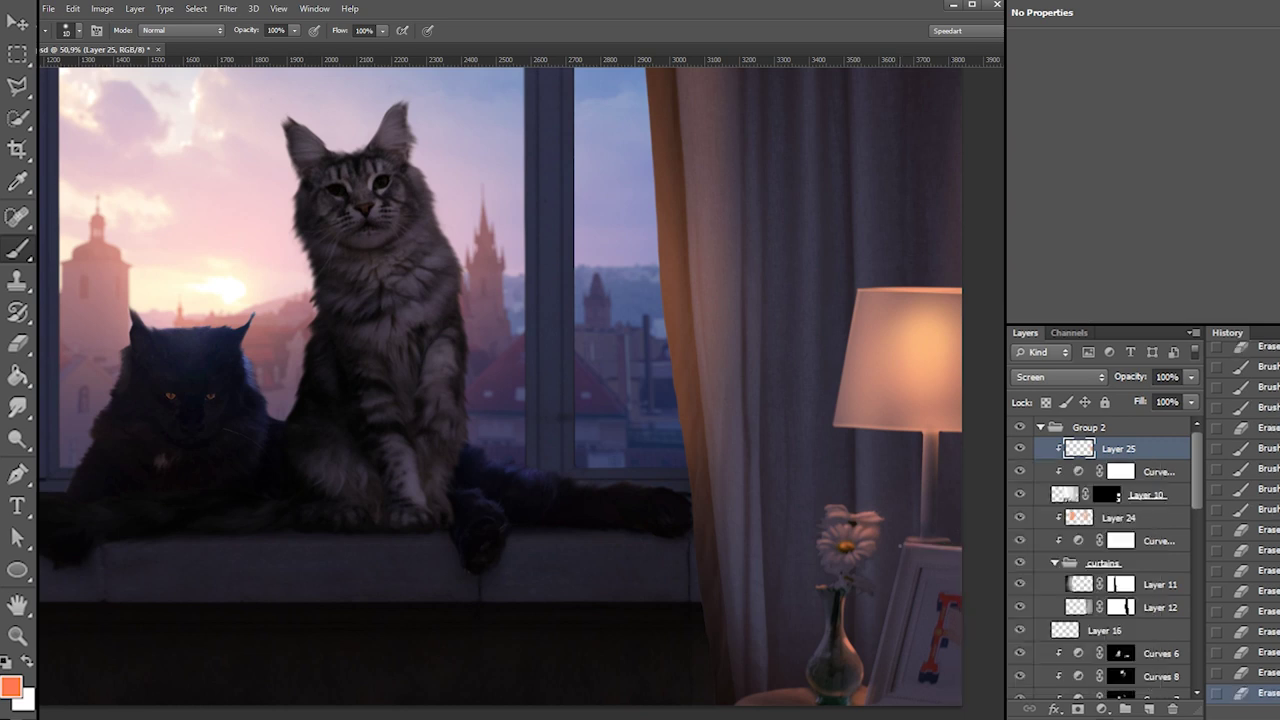
key("ctrl+z")
mouse_move(908, 544)
left_mouse_down()
mouse_move(976, 547)
mouse_move(966, 536)
left_mouse_up()
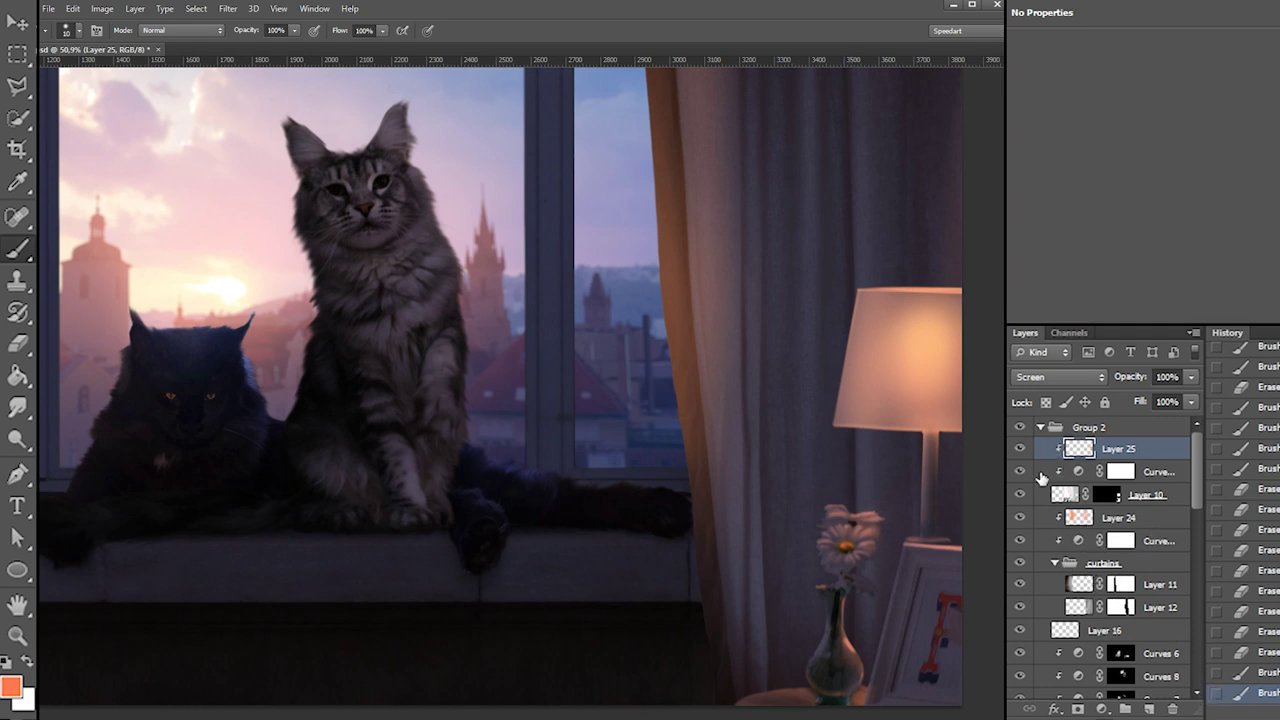
Check Group 2 and the curtains by toggling their visibility, and add a new clipped layer directly above Layer 24
left_click(1018, 428)
left_click(1019, 428)
left_click(1019, 563)
left_click(1019, 563)
left_click(1158, 541)
left_click(1147, 710)
key("ctrl+bracketright")
right_click(779, 298)
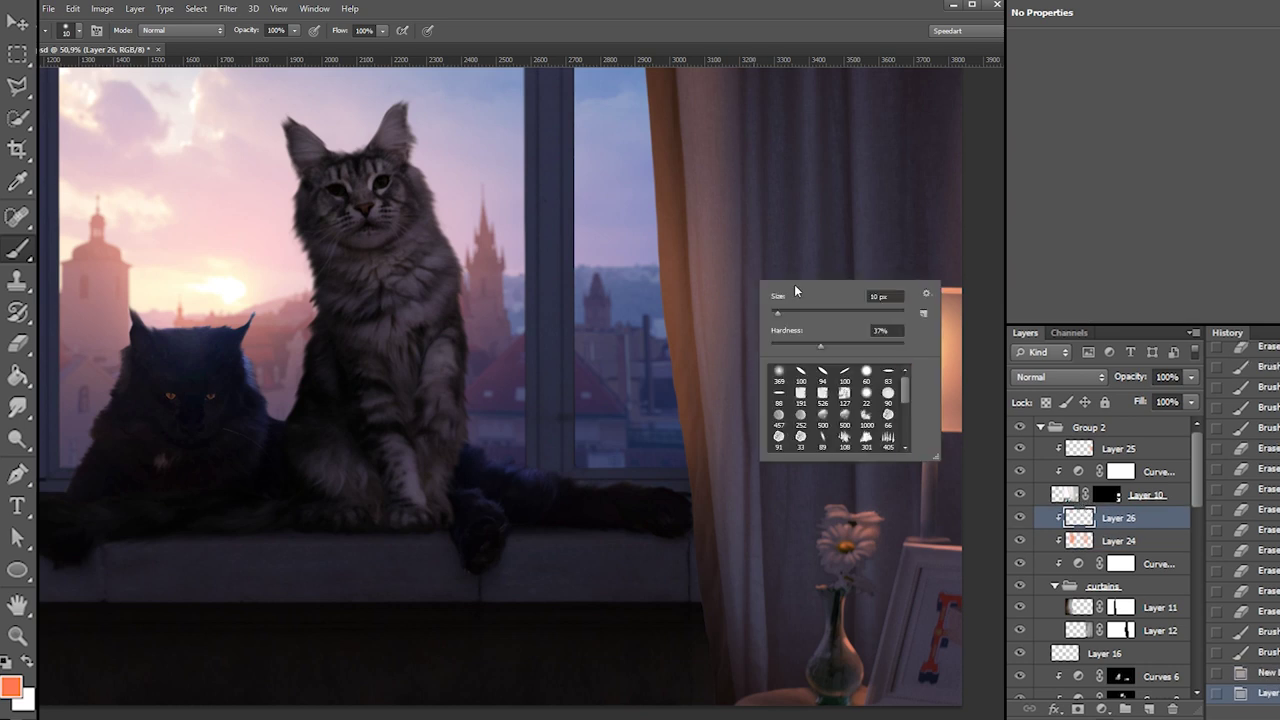
left_click_drag(728, 152, 751, 300)
key("ctrl+z")
right_click(764, 166)
left_click_drag(818, 224, 787, 224)
left_click_drag(736, 158, 737, 226)
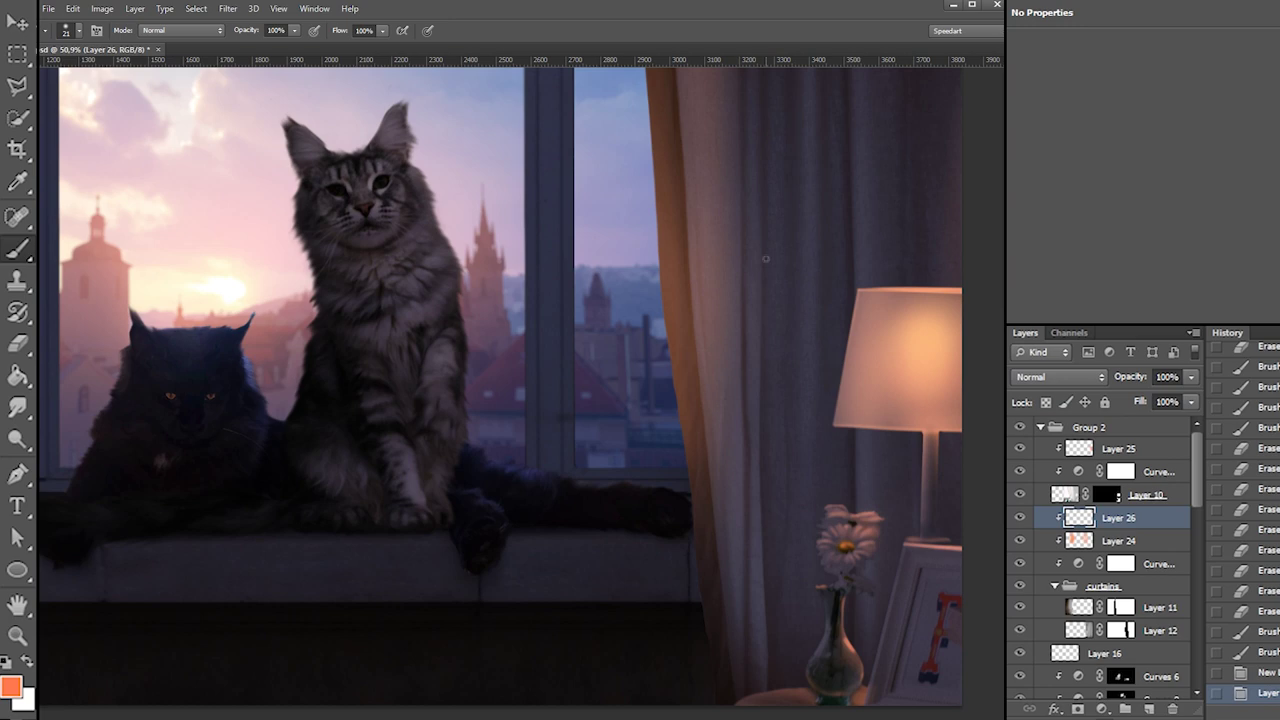
Set the brush to 31 px and rotate the canvas view a quarter turn so the curtain folds run horizontally
right_click(811, 283)
key("Return")
key("r")
mouse_move(514, 400)
left_mouse_down()
mouse_move(600, 500)
mouse_move(633, 619)
mouse_move(731, 377)
left_mouse_up()
key("b")
right_click(481, 383)
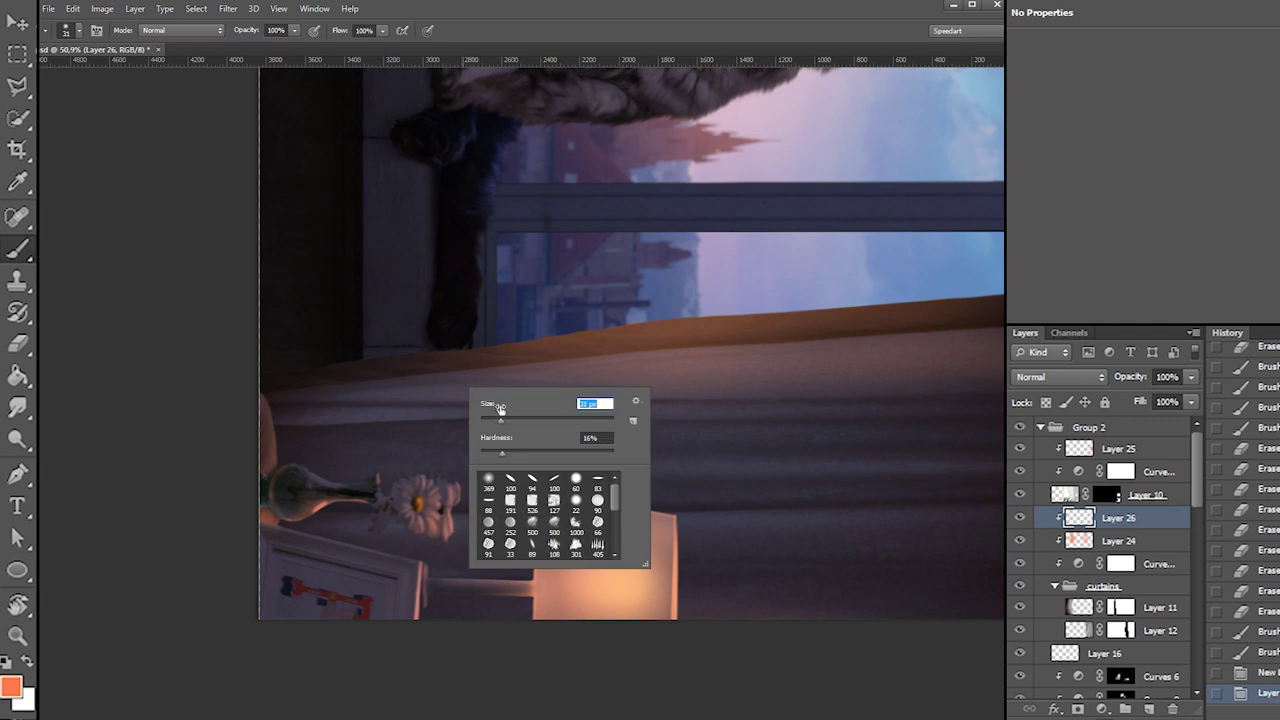
Examine the curtains group in isolation with Layer 12's mask disabled, and restore the mask and all layers
left_click(1020, 587, "alt")
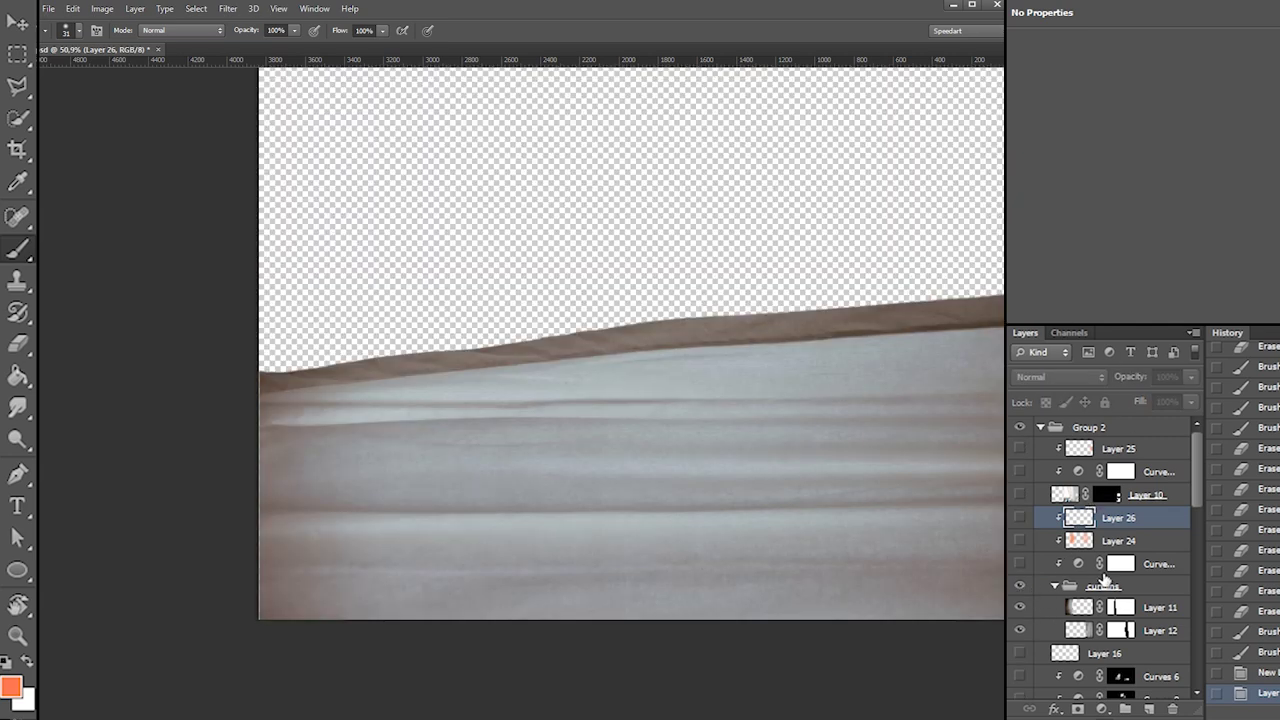
left_click(1121, 630, "shift")
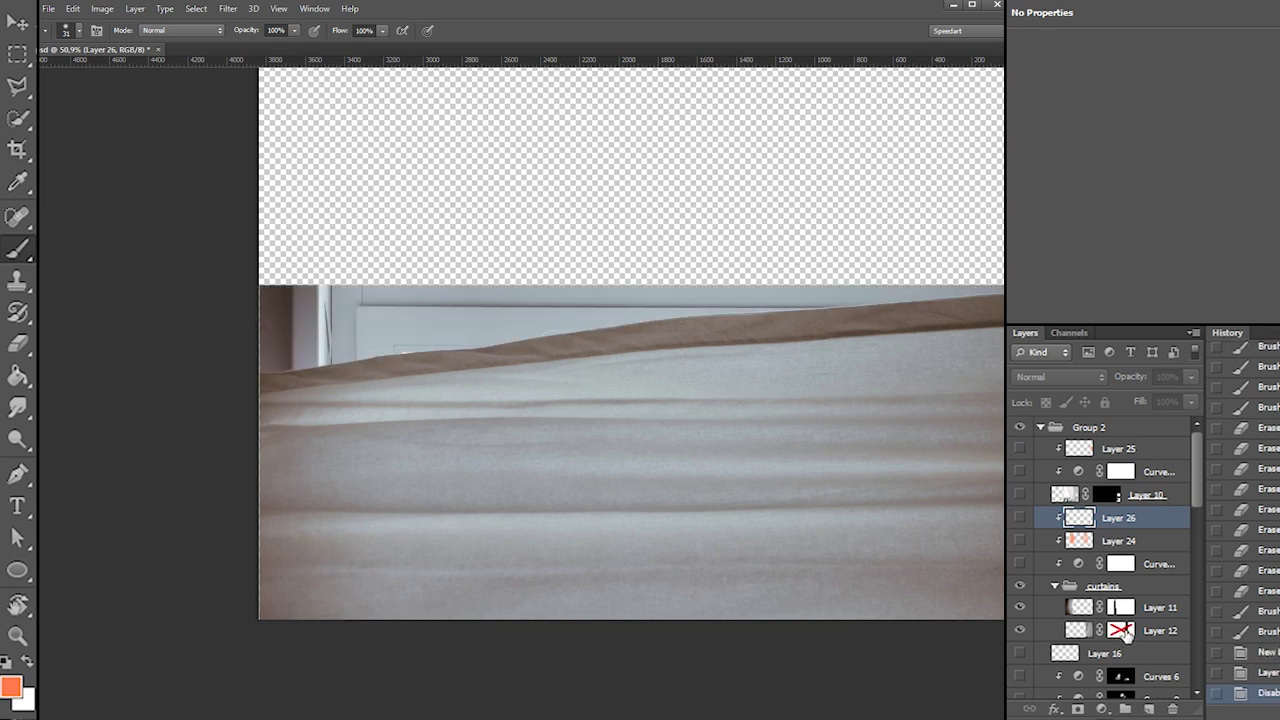
left_click(1122, 630, "shift")
left_click(1020, 588, "alt")
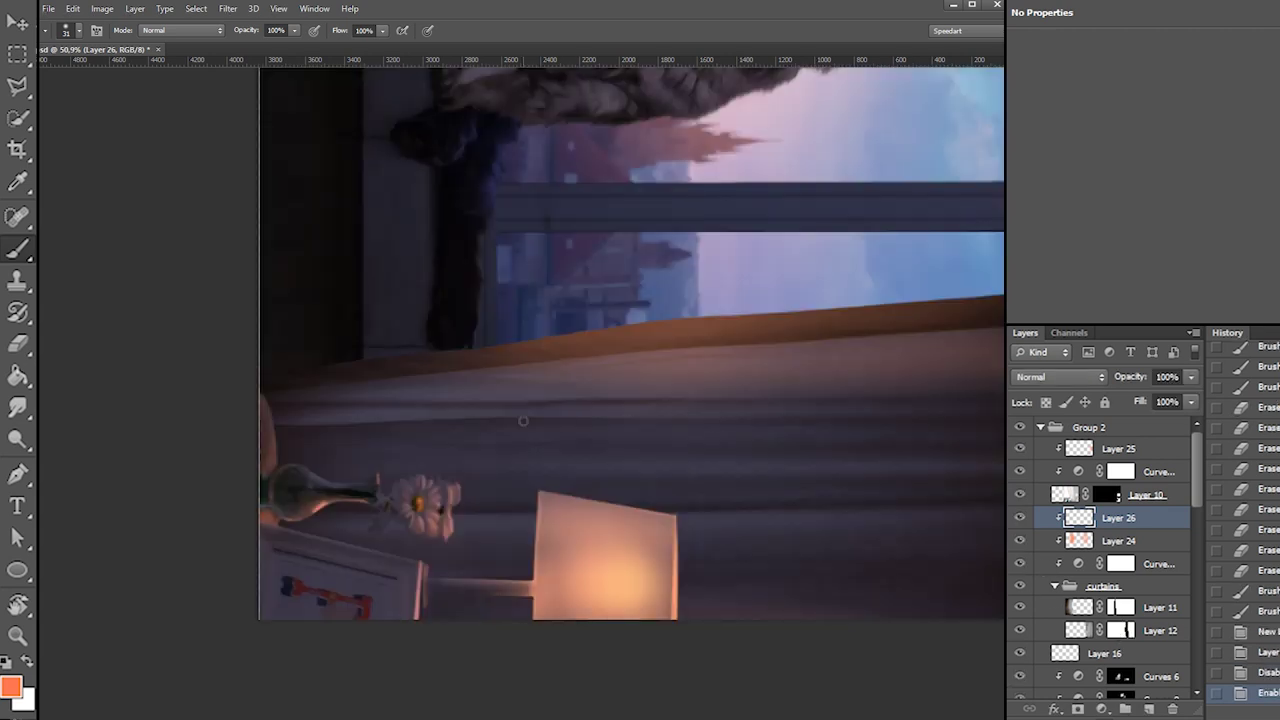
Paint a narrow orange highlight along the full length of a curtain fold on Layer 26, and soften it with a 76 px eraser
left_click_drag(278, 421, 433, 416)
mouse_move(298, 422)
left_mouse_down()
mouse_move(584, 417)
mouse_move(464, 418)
left_mouse_up()
left_click_drag(361, 414, 660, 407)
key("ctrl+z")
left_click_drag(466, 413, 764, 412)
left_click_drag(574, 417, 984, 413)
key("ctrl+z")
left_click_drag(760, 412, 967, 408)
left_click_drag(815, 413, 1002, 414)
key("e")
right_click(703, 390)
left_click_drag(645, 420, 812, 420)
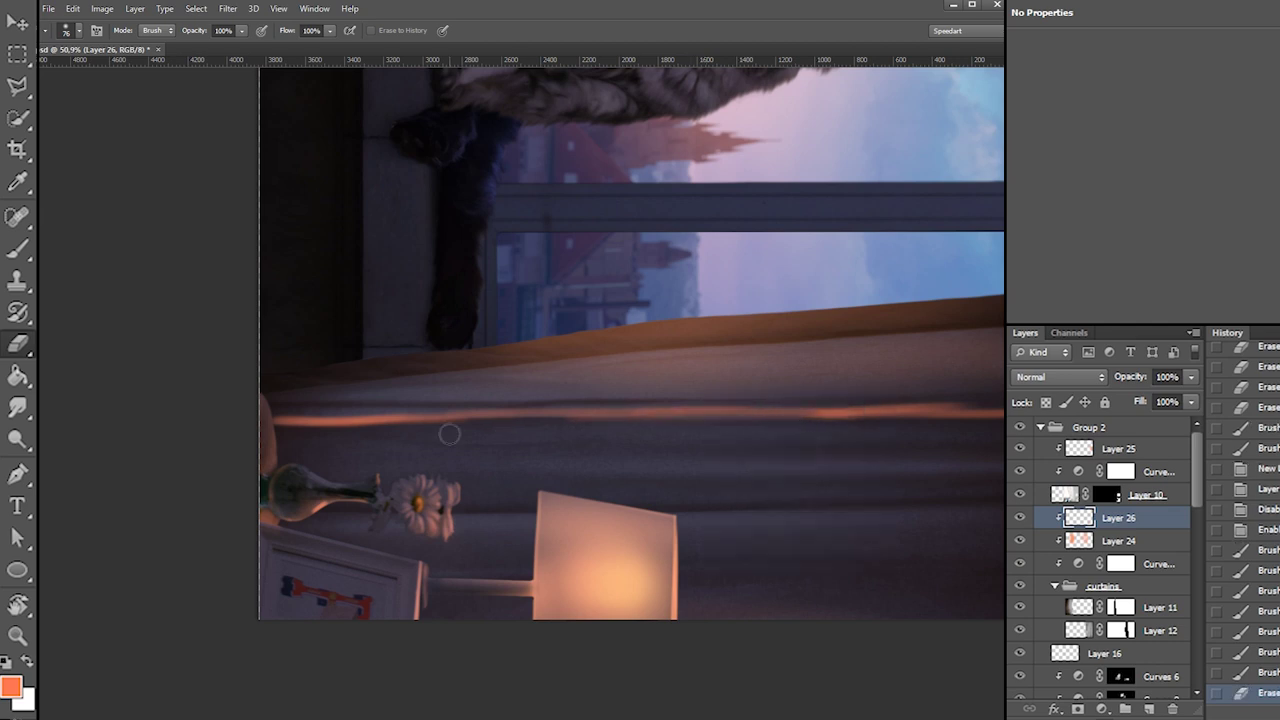
Paint an orange highlight on the lower half of the neighbouring fold, closer to the curtain's window edge, with the 31 px brush
key("b")
left_click_drag(270, 403, 504, 387)
left_click_drag(388, 399, 650, 376)
key("ctrl+z")
left_click_drag(440, 395, 660, 390)
mouse_move(394, 405)
left_mouse_down()
mouse_move(662, 399)
mouse_move(672, 387)
left_mouse_up()
key("ctrl+z")
left_click_drag(378, 404, 734, 381)
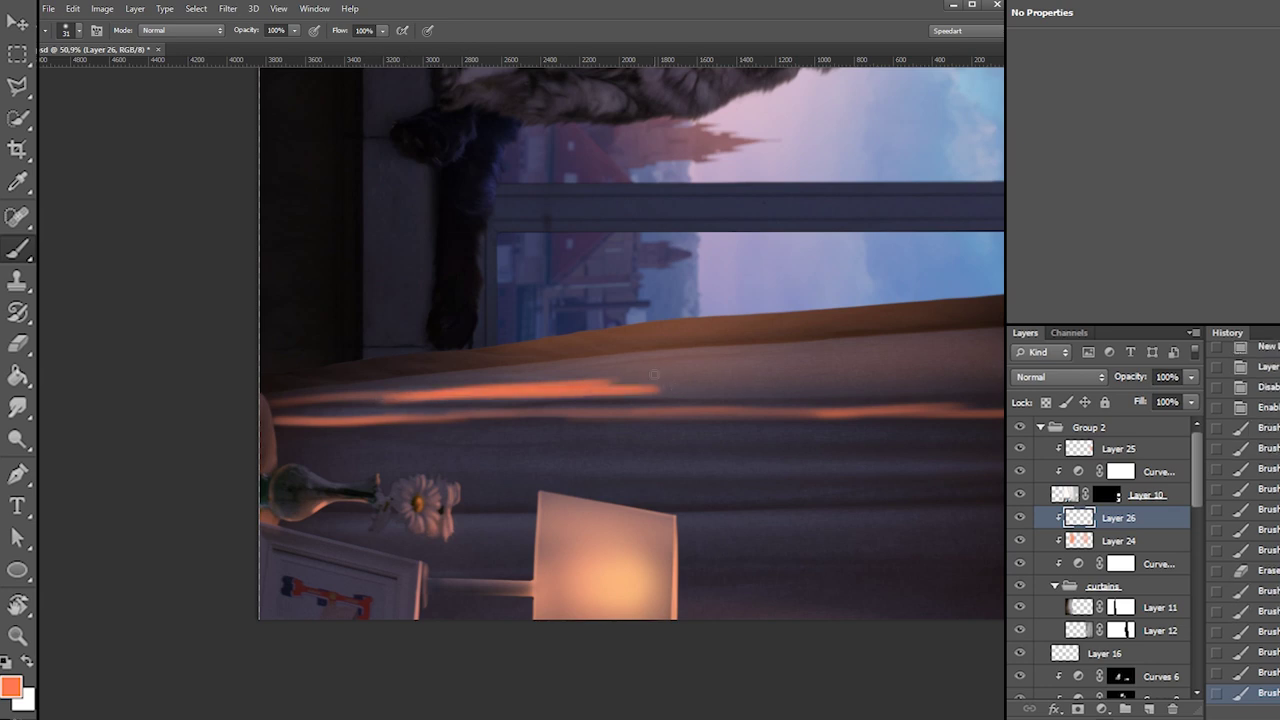
Widen and extend that second fold's orange highlight toward the curtain's top with an 80 px brush
right_click(672, 382)
left_click(736, 415)
left_click_drag(572, 384, 946, 369)
mouse_move(573, 399)
left_mouse_down()
mouse_move(896, 384)
mouse_move(742, 374)
mouse_move(862, 376)
mouse_move(1088, 308)
left_mouse_up()
key("ctrl+z")
left_click_drag(808, 387, 1054, 309)
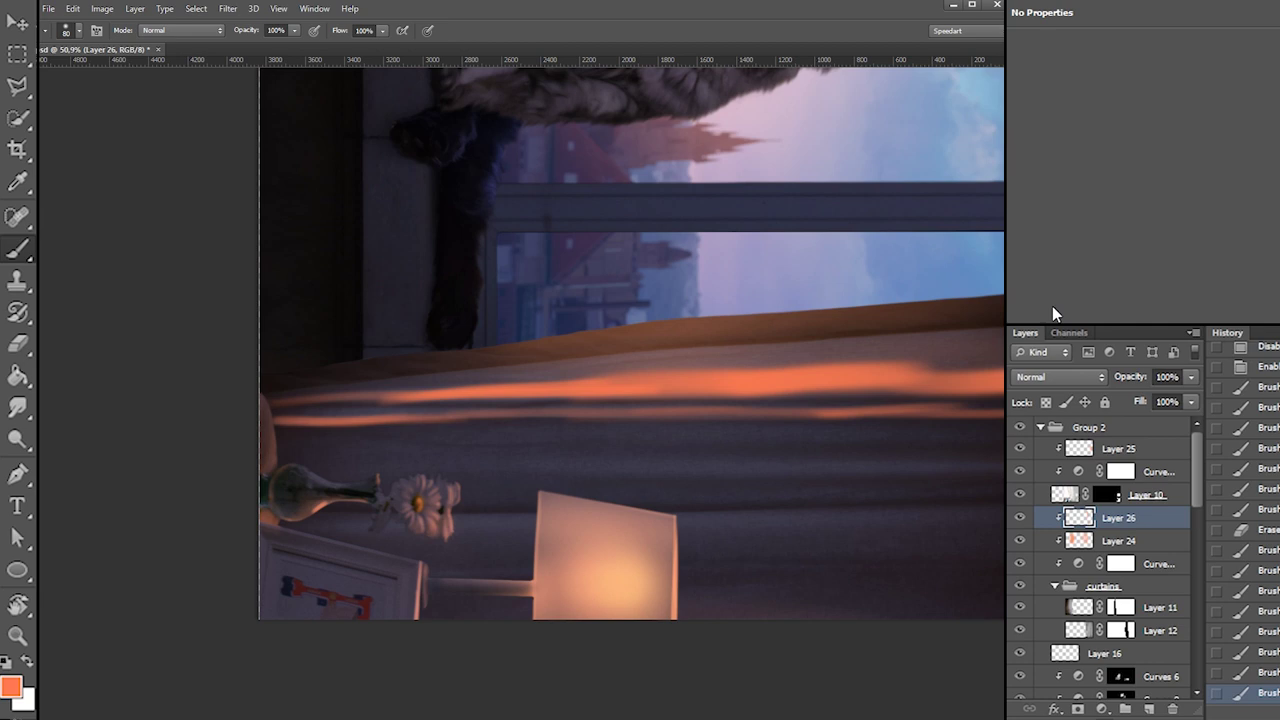
left_click_drag(884, 375, 1084, 291)
left_click_drag(562, 391, 945, 370)
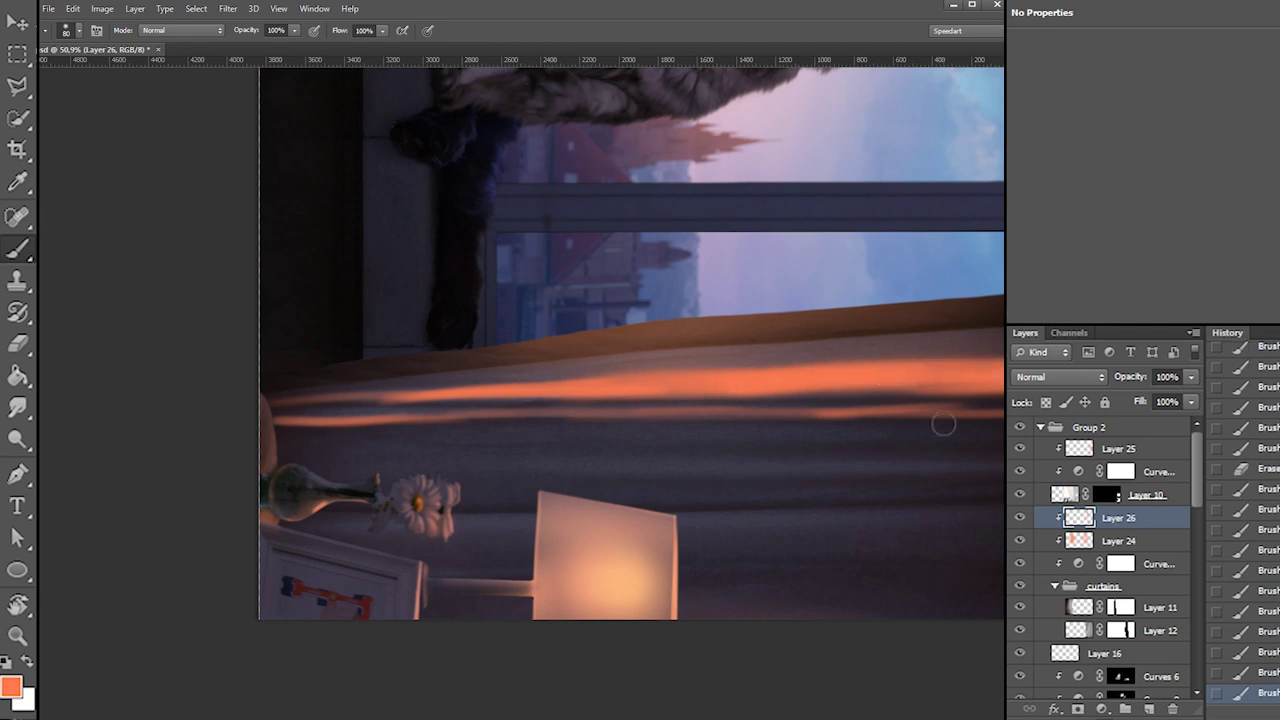
Paint an orange highlight on Layer 26 along the fold beside the vase and flower, extending it past the lampshade
left_click_drag(289, 463, 520, 459)
key("ctrl+z")
left_click_drag(313, 472, 442, 473)
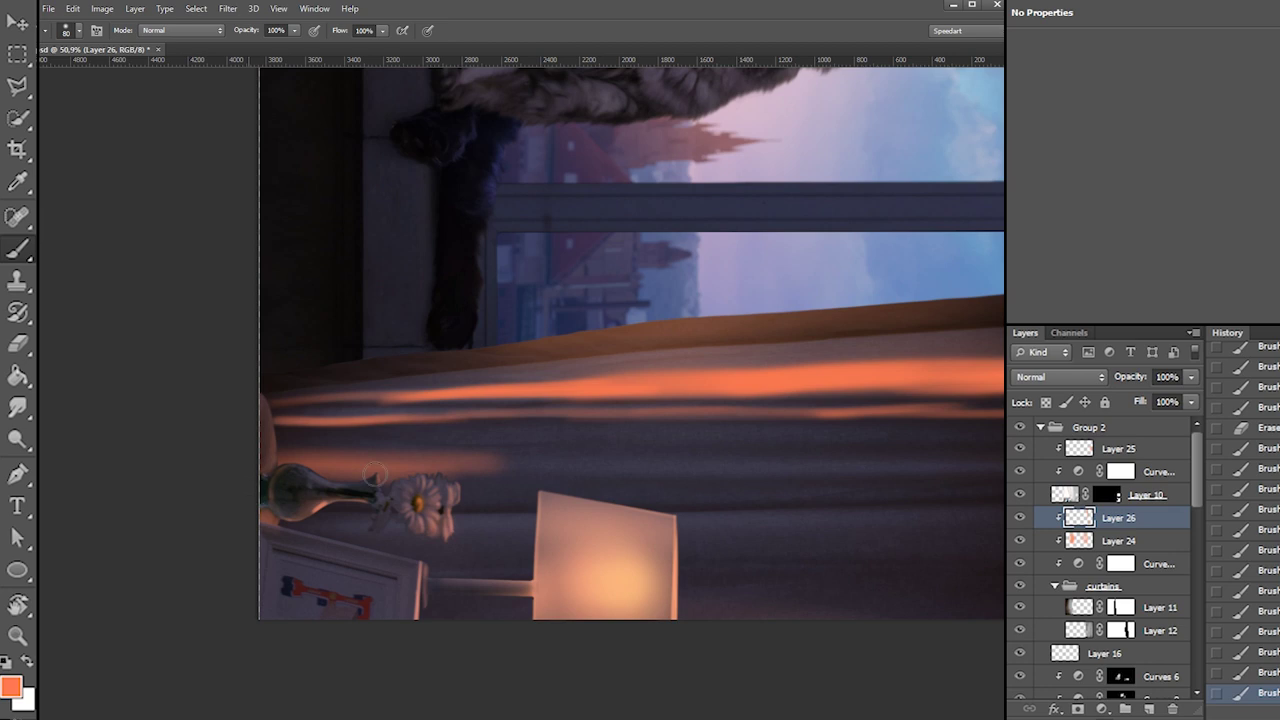
right_click(584, 458)
left_click(607, 547)
left_click(651, 487)
left_click_drag(488, 467, 815, 470)
key("ctrl+z")
mouse_move(488, 471)
left_mouse_down()
mouse_move(918, 460)
mouse_move(697, 460)
mouse_move(906, 460)
left_mouse_up()
key("ctrl+z")
Extend that fold's orange highlight to the curtain's top with a 66 px brush
right_click(781, 431)
left_click(842, 462)
left_click_drag(648, 467, 1003, 459)
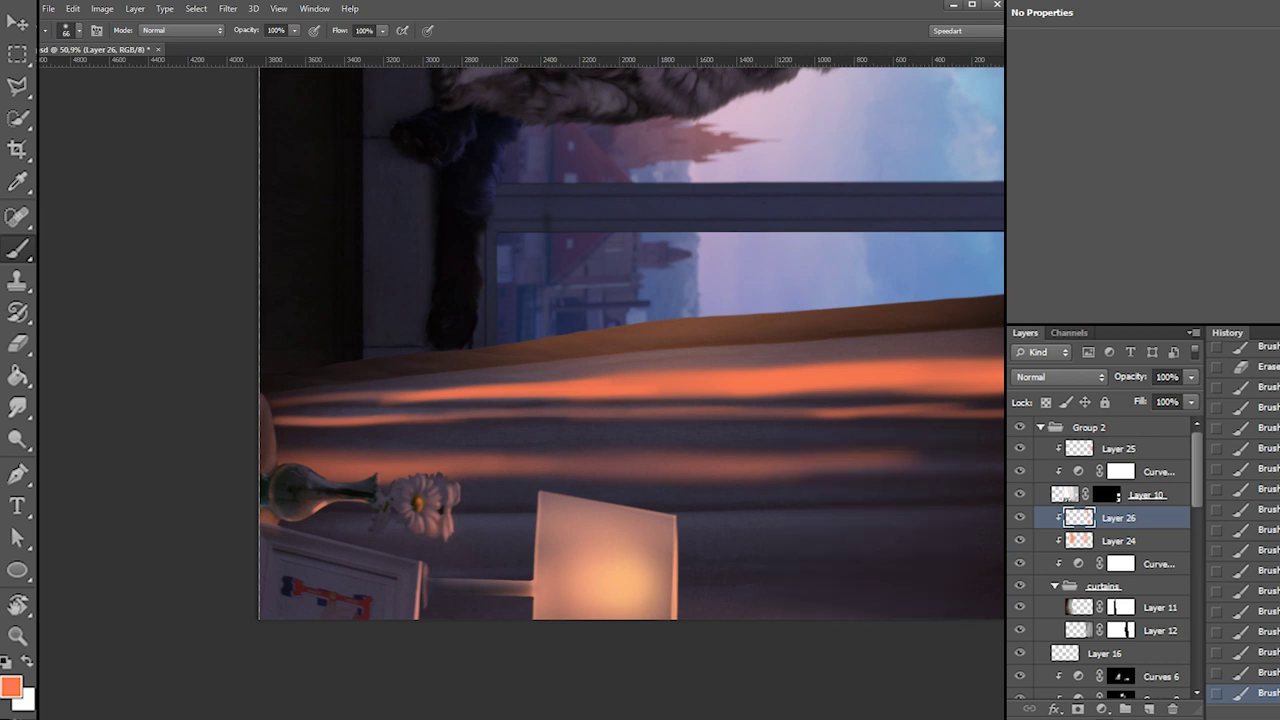
key("ctrl+z")
left_click_drag(742, 466, 1003, 470)
Soften both edges of the new highlight toward the curtain's top with the 76 px eraser
key("e")
left_click_drag(584, 450, 1000, 438)
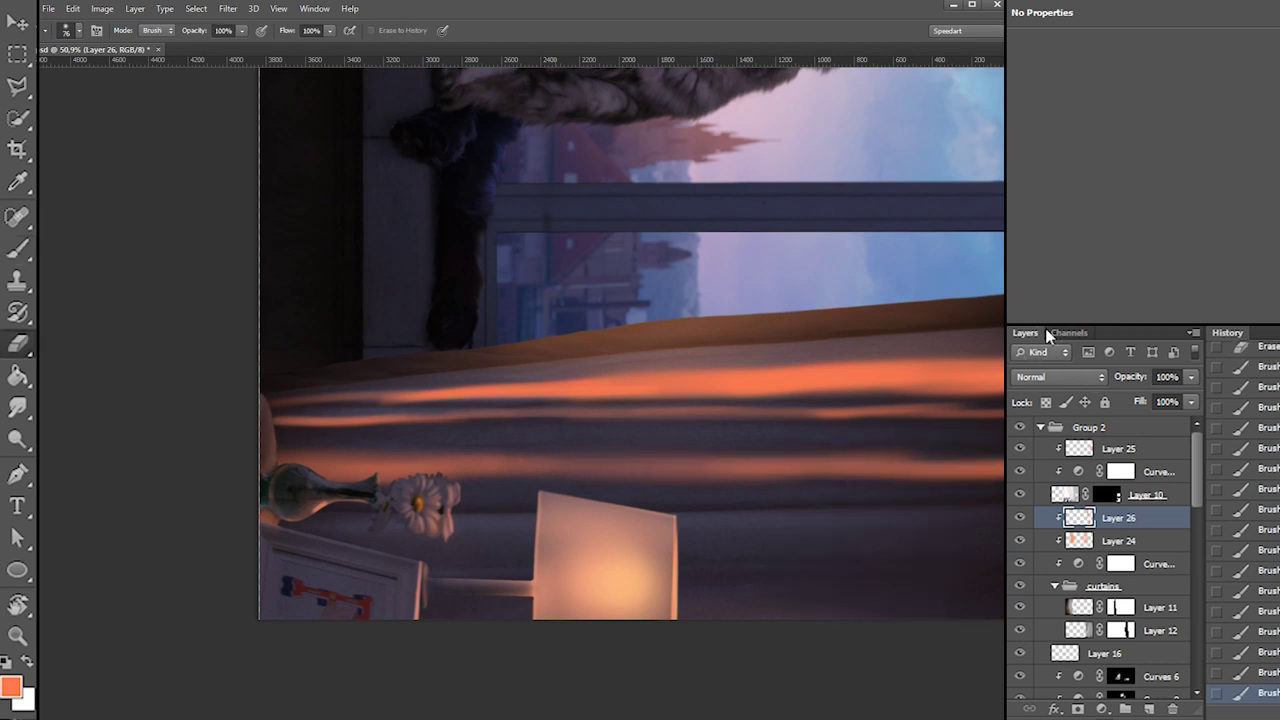
left_click_drag(550, 487, 1003, 476)
left_click_drag(670, 490, 1000, 479)
Paint an orange highlight with the 66 px brush on the next narrow fold, on the lamp side of the softened one
key("b")
left_click_drag(470, 495, 980, 476)
key("ctrl+z")
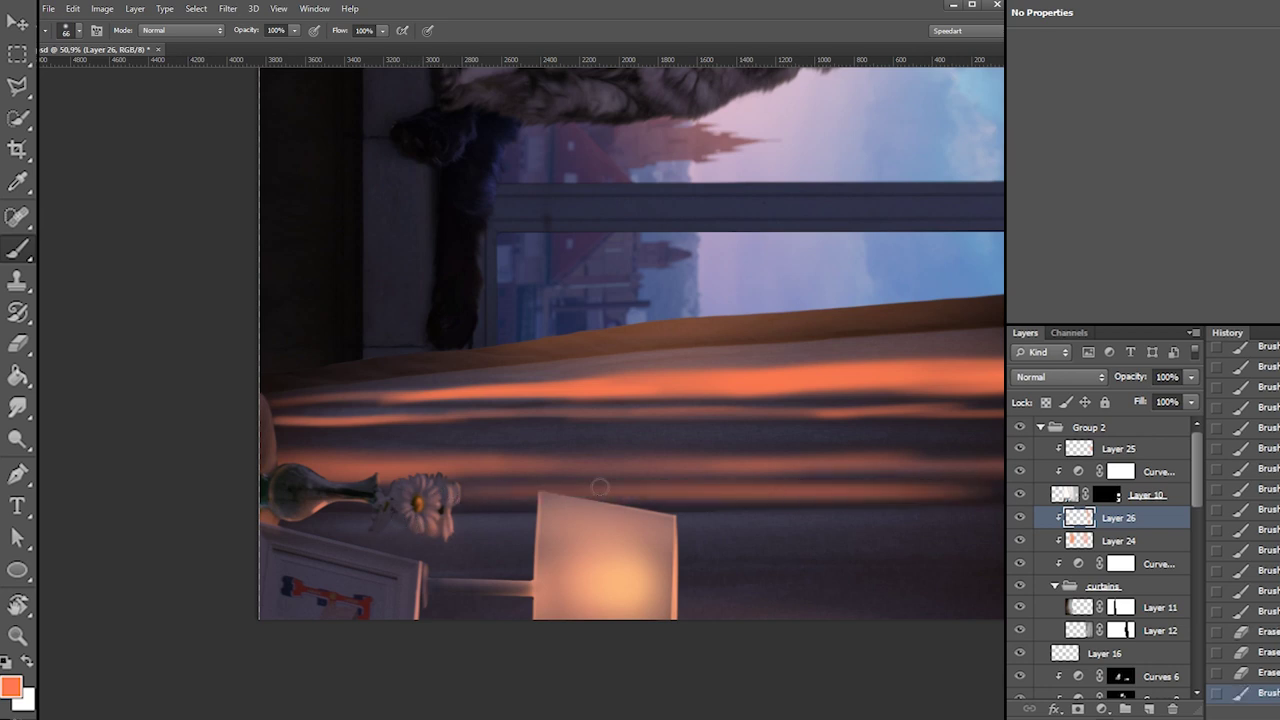
left_click_drag(598, 488, 1000, 470)
Spread a broader orange glow over the folds between the window side and the lamp with a 189 px brush
right_click(629, 466)
left_click_drag(675, 493, 745, 496)
left_click_drag(461, 478, 952, 446)
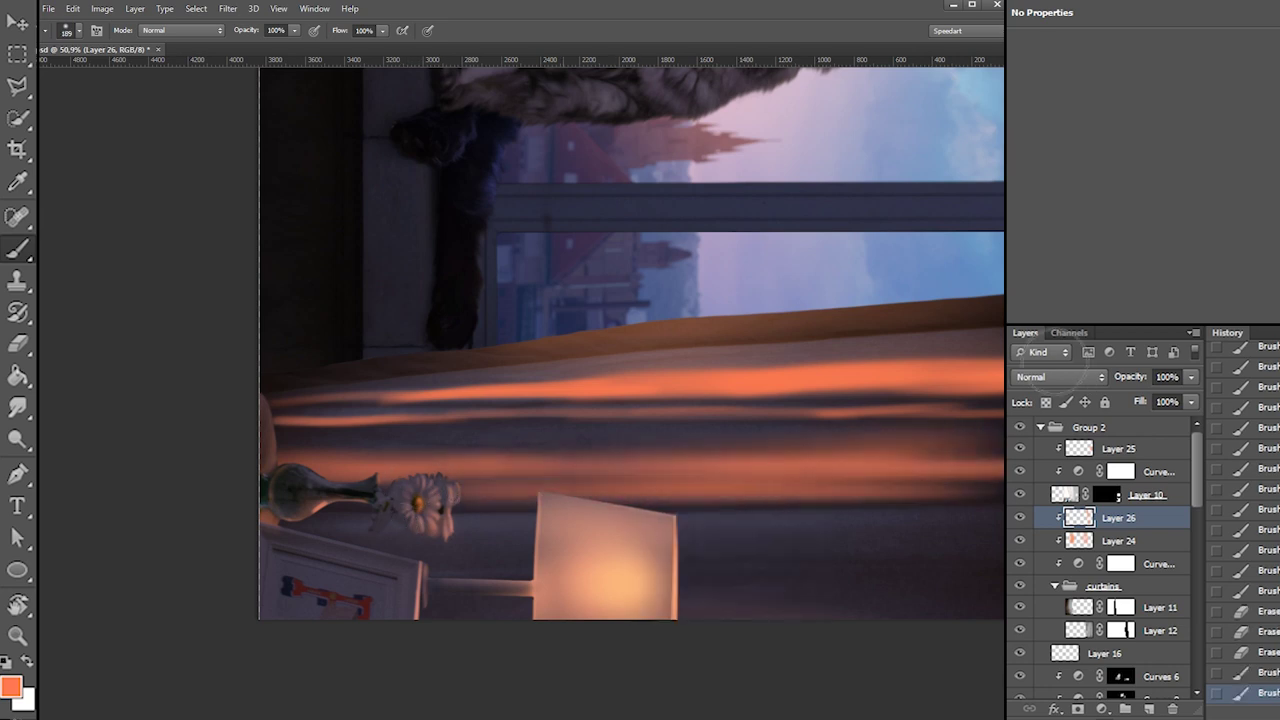
left_click_drag(333, 465, 860, 437)
Paint an orange highlight with a 73 px brush on the fold running behind the flower and lampshade edge up to the curtain's top
right_click(778, 511)
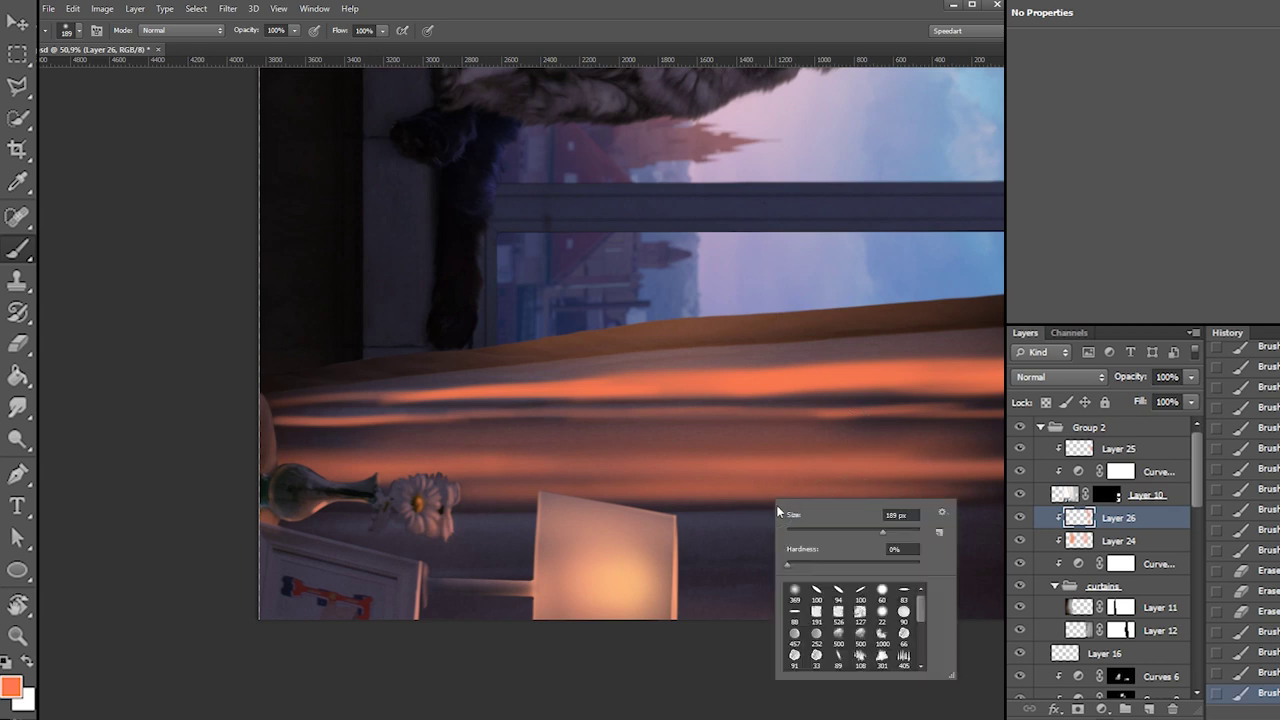
left_click_drag(303, 535, 994, 527)
key("ctrl+z")
left_click_drag(307, 532, 840, 509)
left_click_drag(660, 531, 1000, 510)
key("ctrl+z")
left_click_drag(726, 533, 1003, 521)
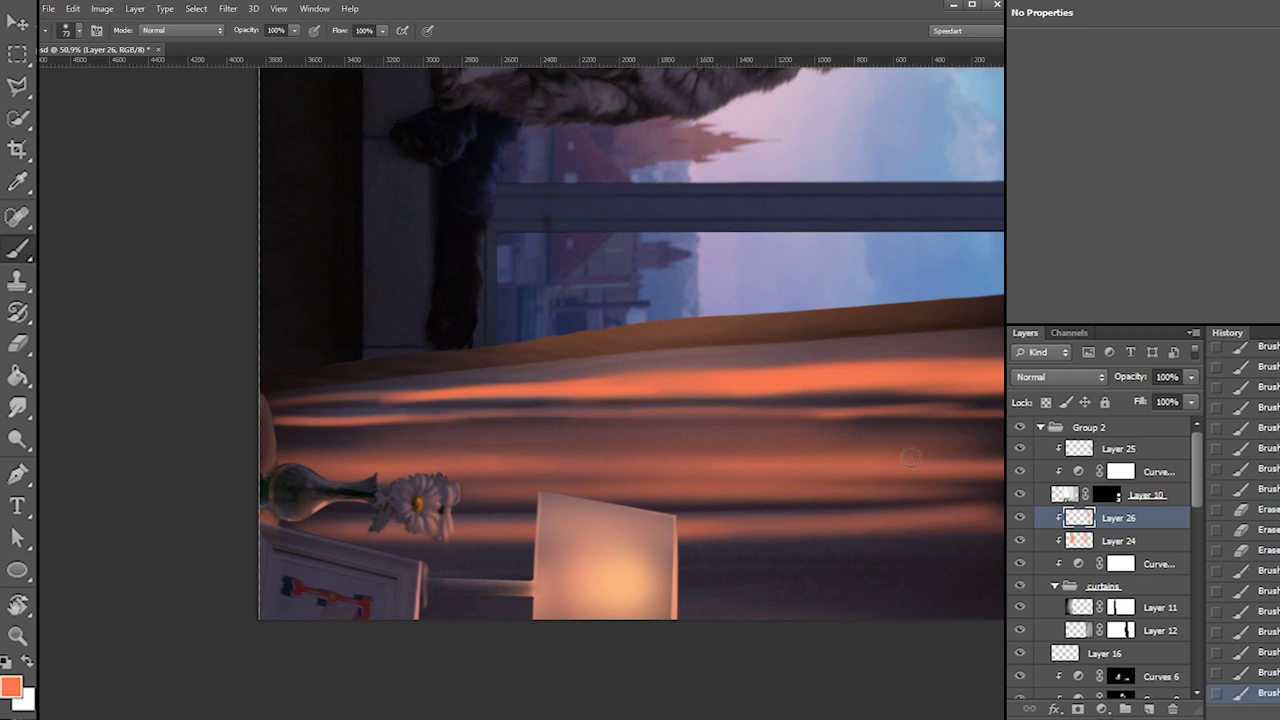
Touch up the thin second fold's orange highlight near the curtain's top
right_click(873, 404)
left_click_drag(918, 433, 914, 433)
left_click_drag(812, 416, 1003, 412)
key("ctrl+z")
Paint a broad orange glow on the curtain around the lamp with a 246 px brush, and thin it with a 114 px eraser
right_click(758, 519)
type("246")
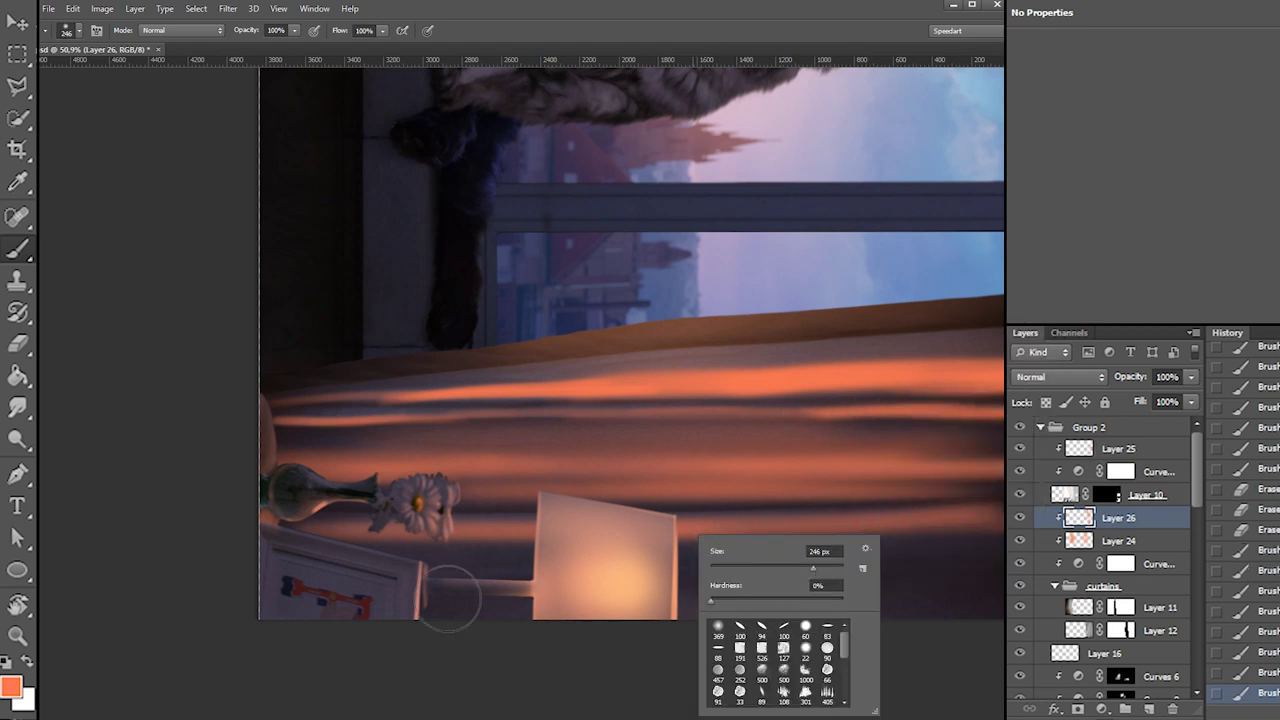
key("Return")
mouse_move(802, 585)
left_mouse_down()
mouse_move(680, 586)
mouse_move(857, 591)
mouse_move(960, 548)
mouse_move(580, 575)
left_mouse_up()
key("e")
right_click(640, 520)
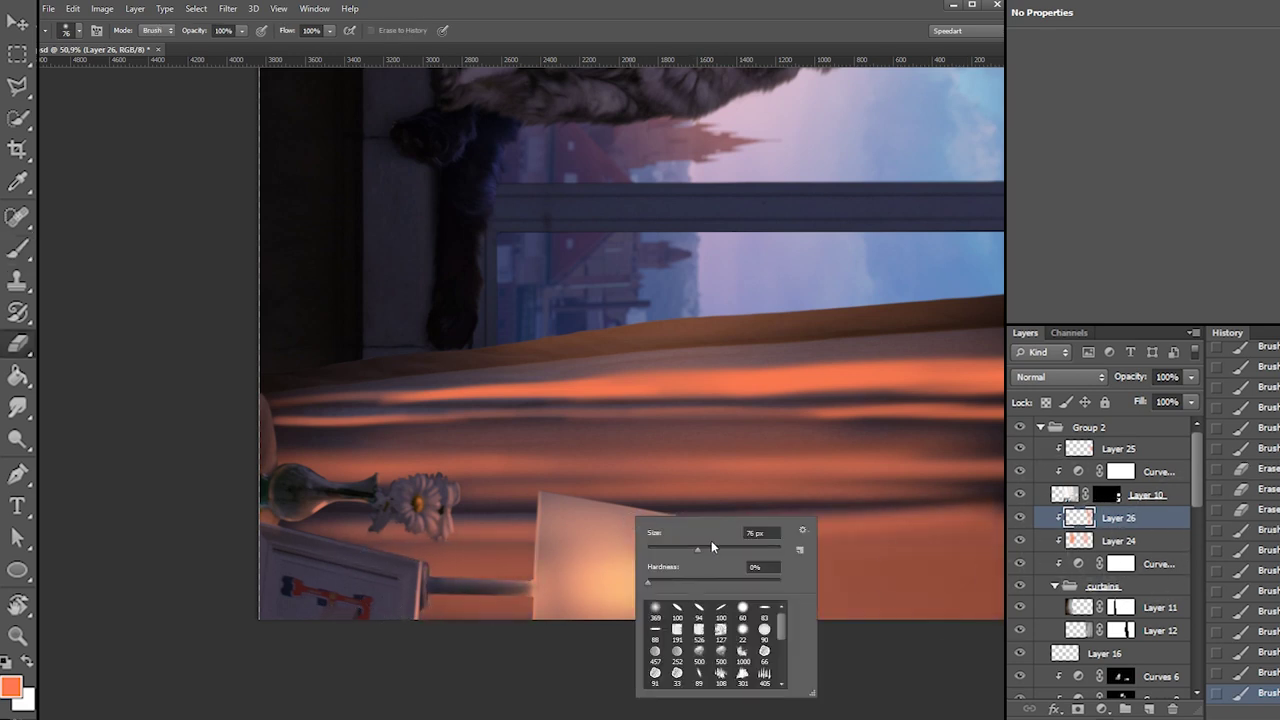
key("Return")
left_click_drag(694, 577, 926, 558)
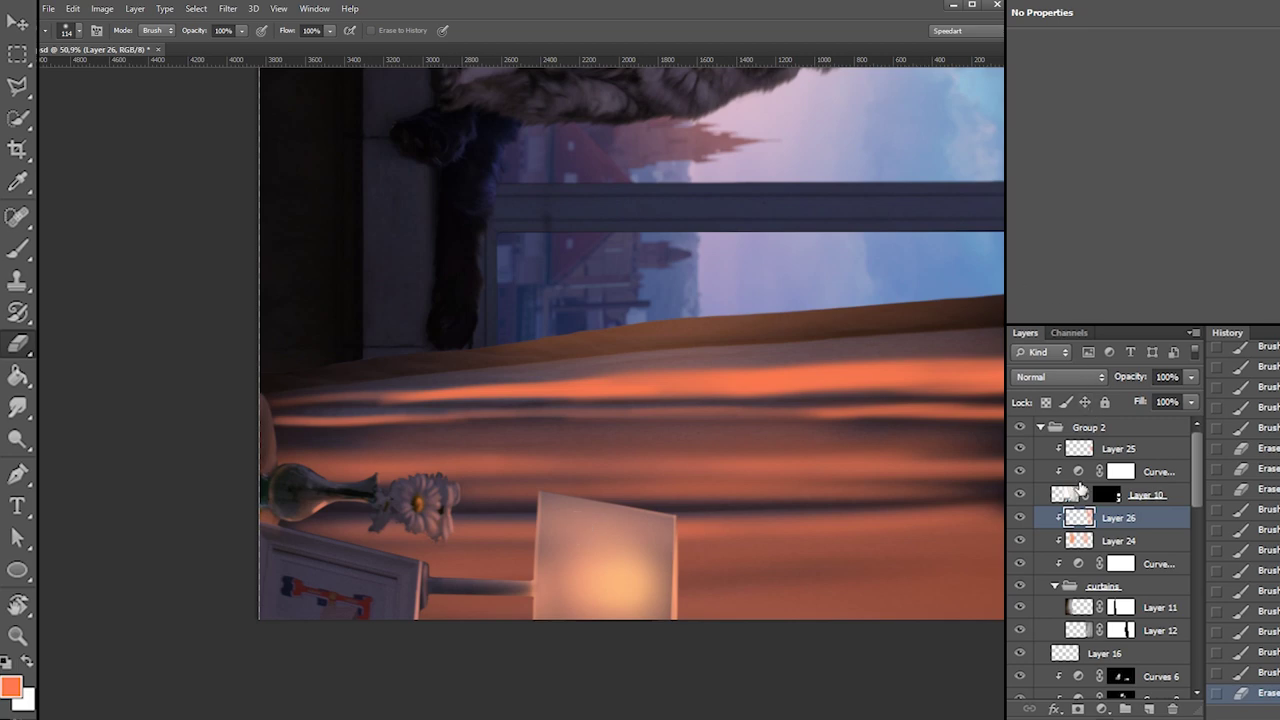
Load Layer 26's pixels as a selection, hide that layer, and add a Curves adjustment masked by the selection above Layer 24
left_click(1078, 517, "ctrl")
left_click(1019, 517)
left_click(1118, 540)
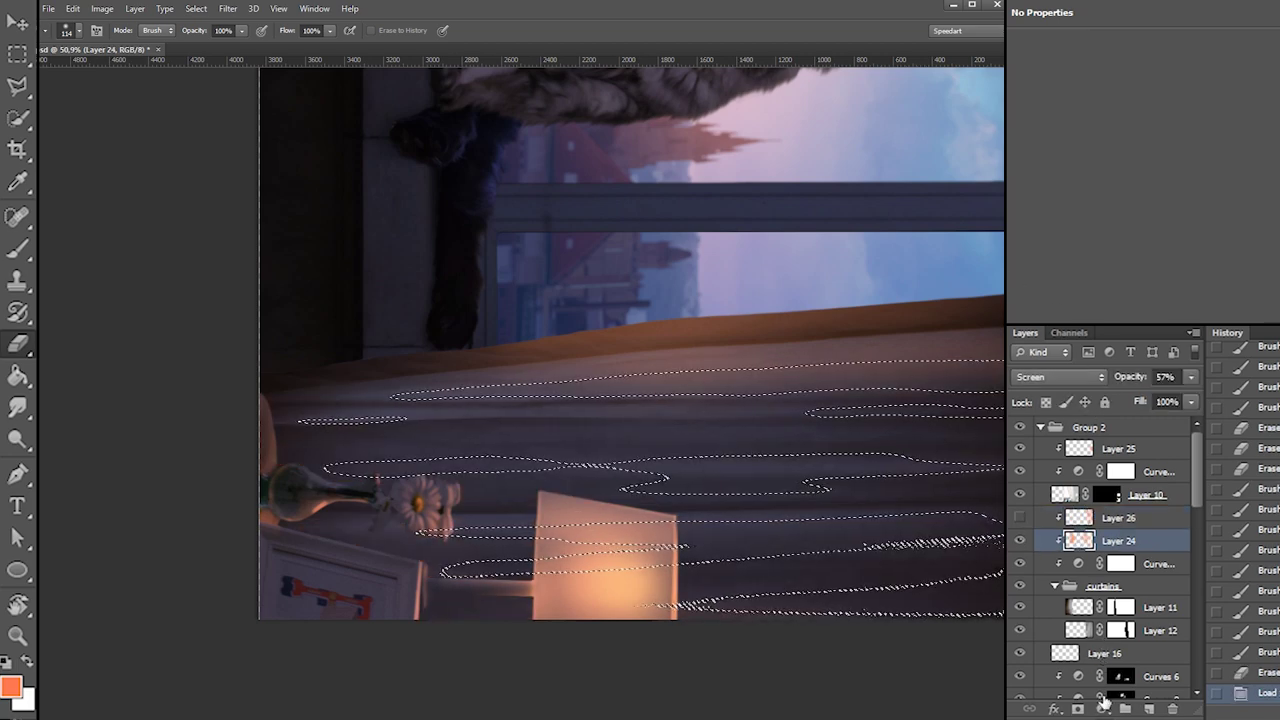
left_click(1104, 700)
left_click(1130, 424)
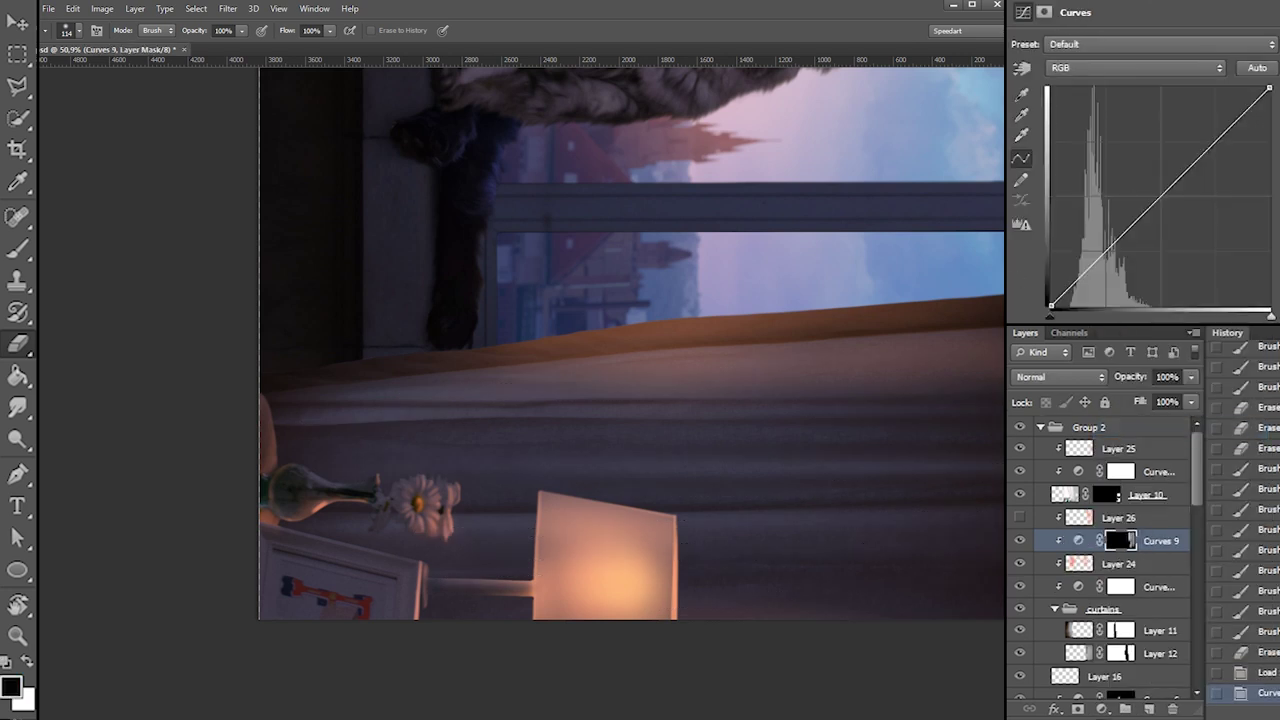
Raise the RGB curve and the red curve of Curves 9 strongly in the shadows and midtones
left_click_drag(1118, 195, 1086, 172)
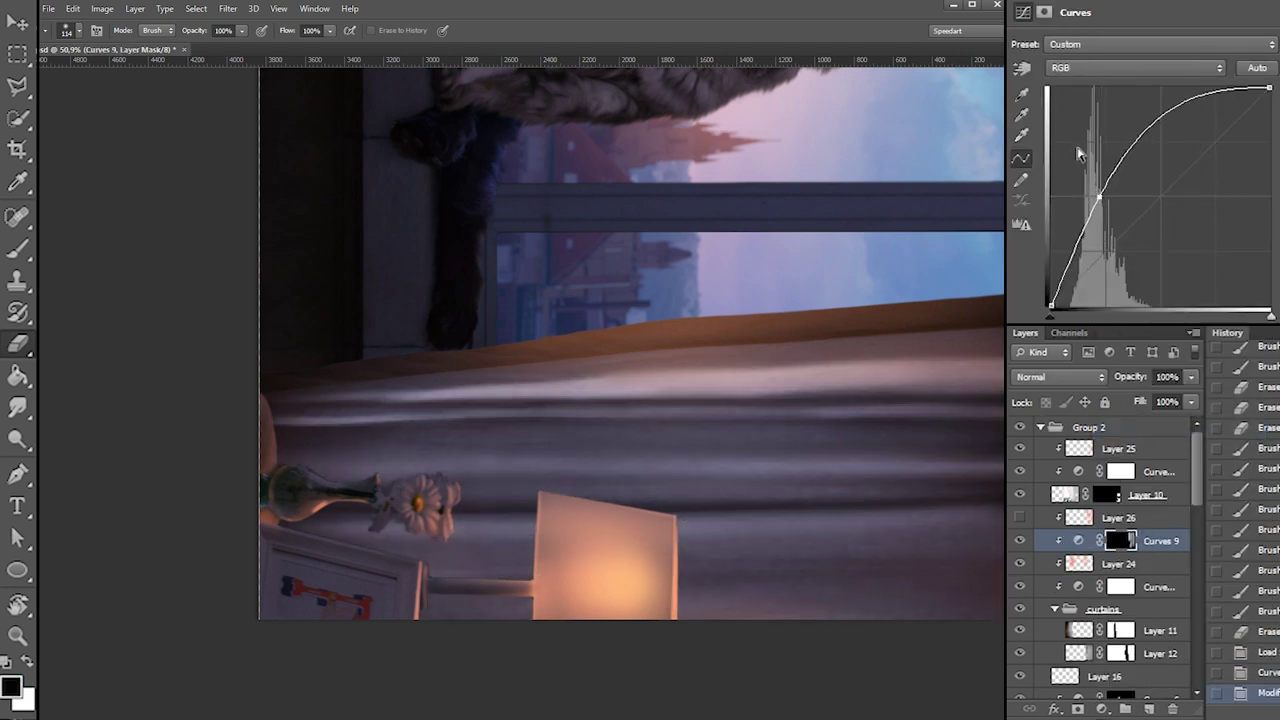
left_click(1079, 68)
left_click(1086, 101)
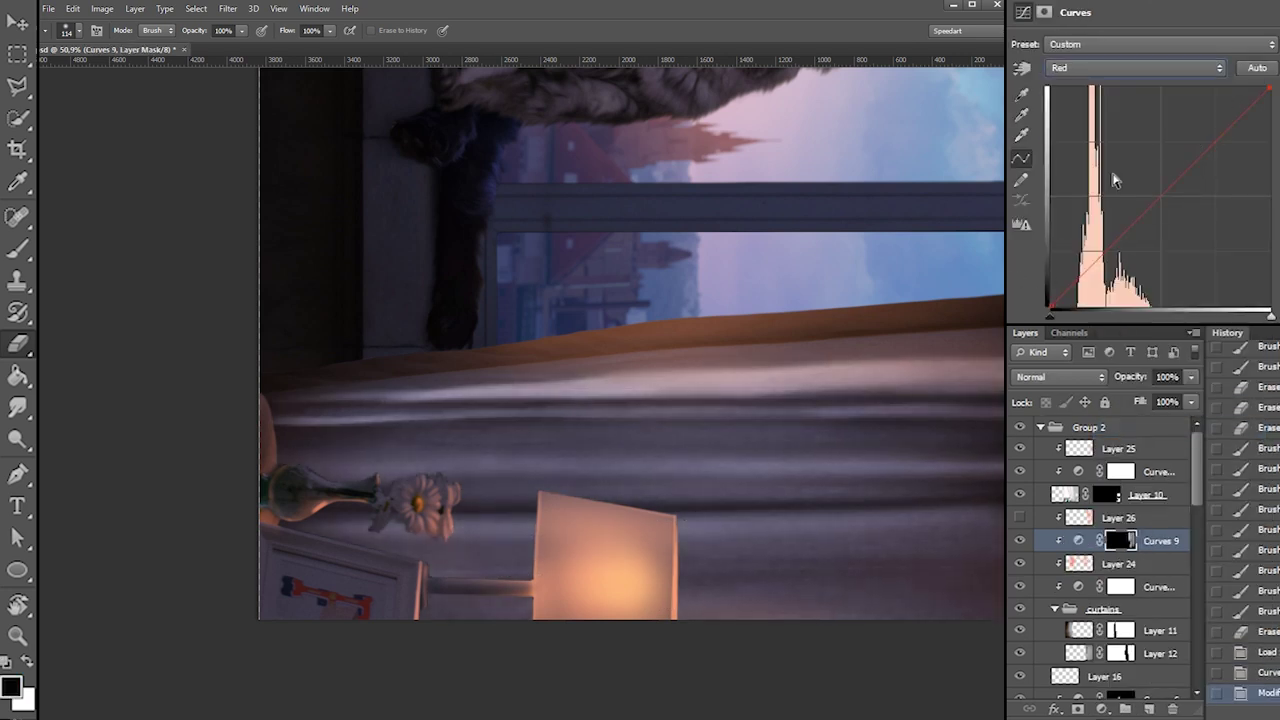
left_click_drag(1098, 256, 1104, 180)
Raise the green curve of Curves 9 slightly and lower its blue curve to turn the highlights orange
left_click(1090, 68)
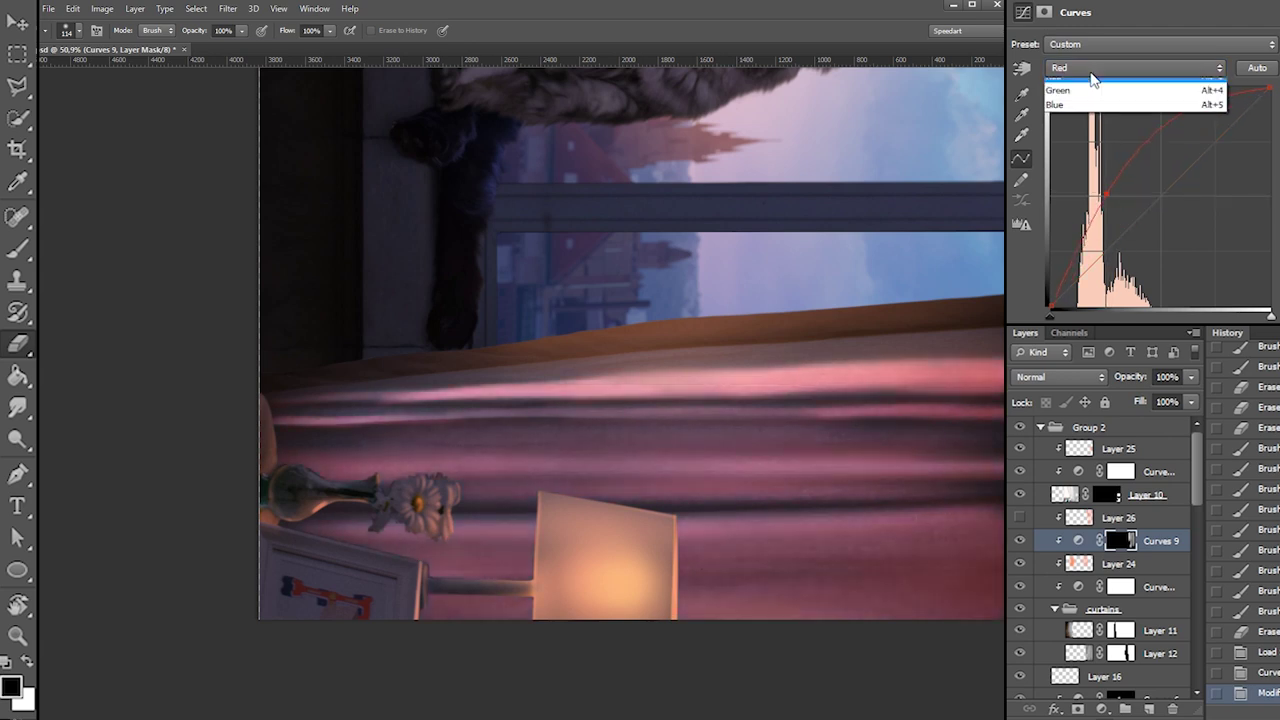
left_click(1096, 121)
left_click_drag(1128, 198, 1132, 206)
left_click(1085, 70)
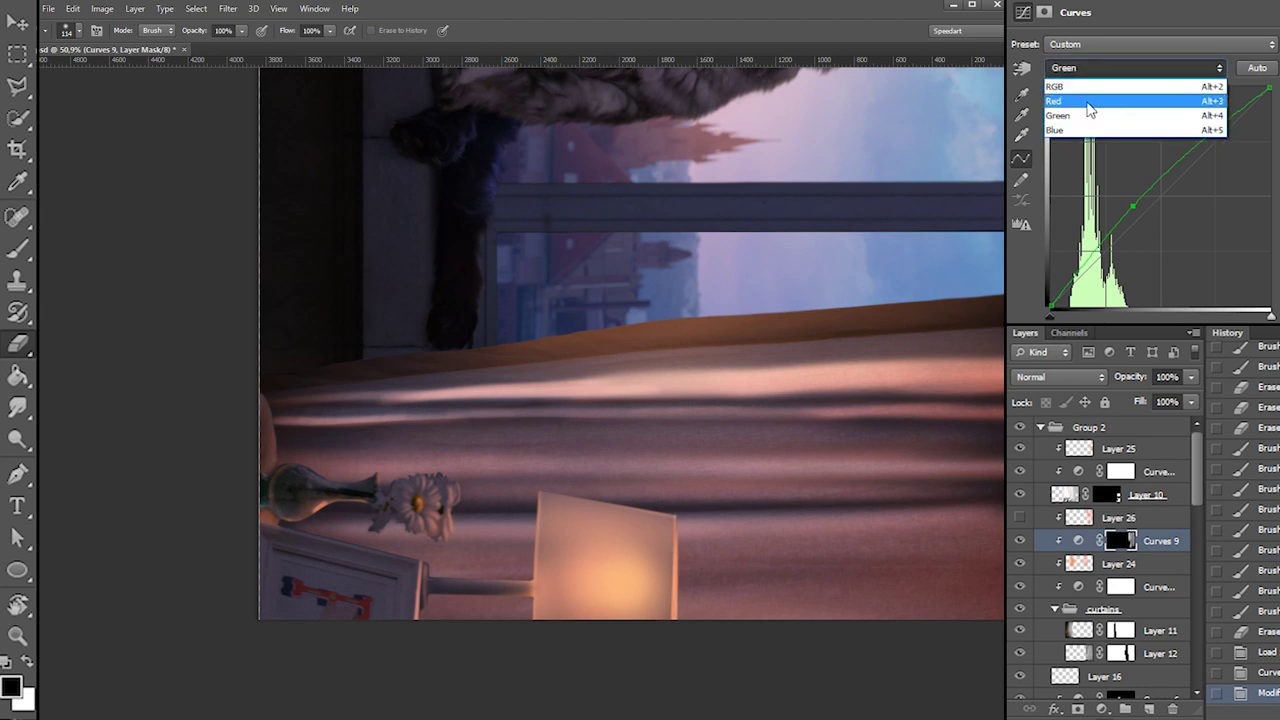
left_click(1085, 99)
mouse_move(1148, 203)
left_mouse_down()
mouse_move(1162, 223)
mouse_move(1145, 214)
left_mouse_up()
left_click(1085, 72)
left_click(1088, 93)
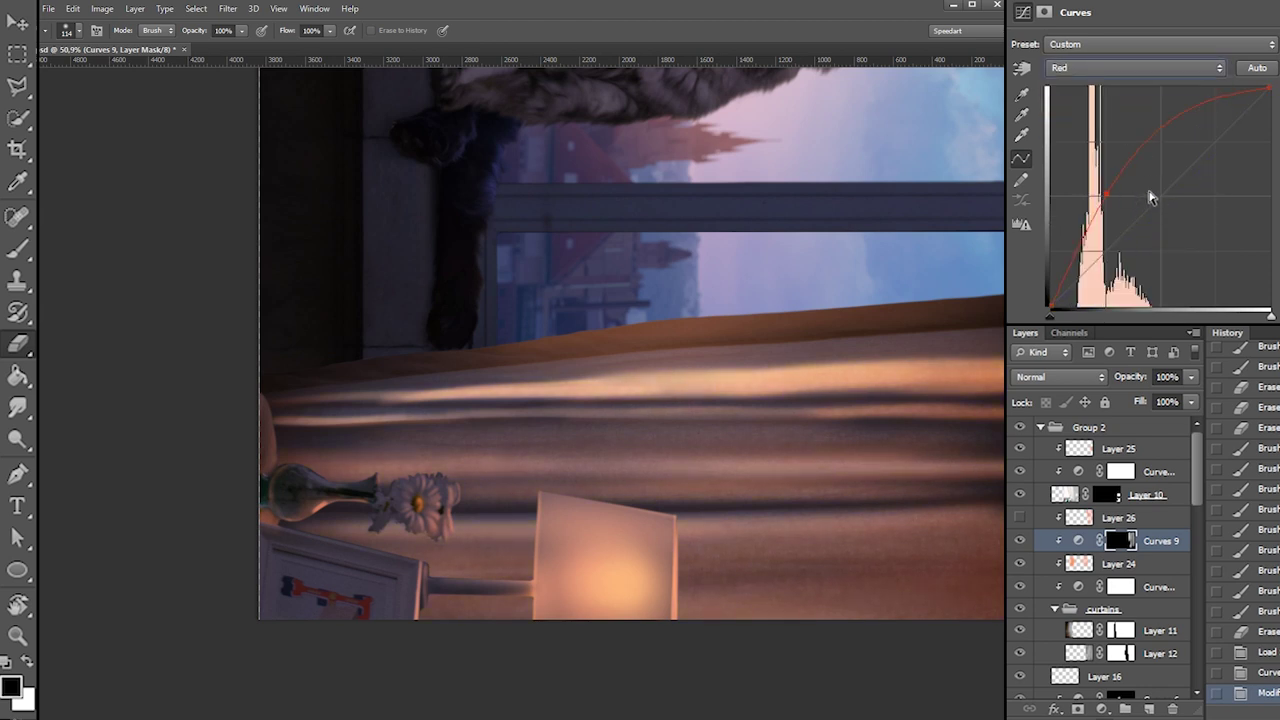
Pull the RGB curve of Curves 9 part of the way back down to dim the curtain highlights
left_click(1090, 68)
left_click(1090, 86)
left_click(1101, 205)
left_click_drag(1101, 205, 1108, 229)
key("r")
mouse_move(934, 443)
left_mouse_down()
mouse_move(880, 323)
mouse_move(593, 204)
mouse_move(537, 200)
left_mouse_up()
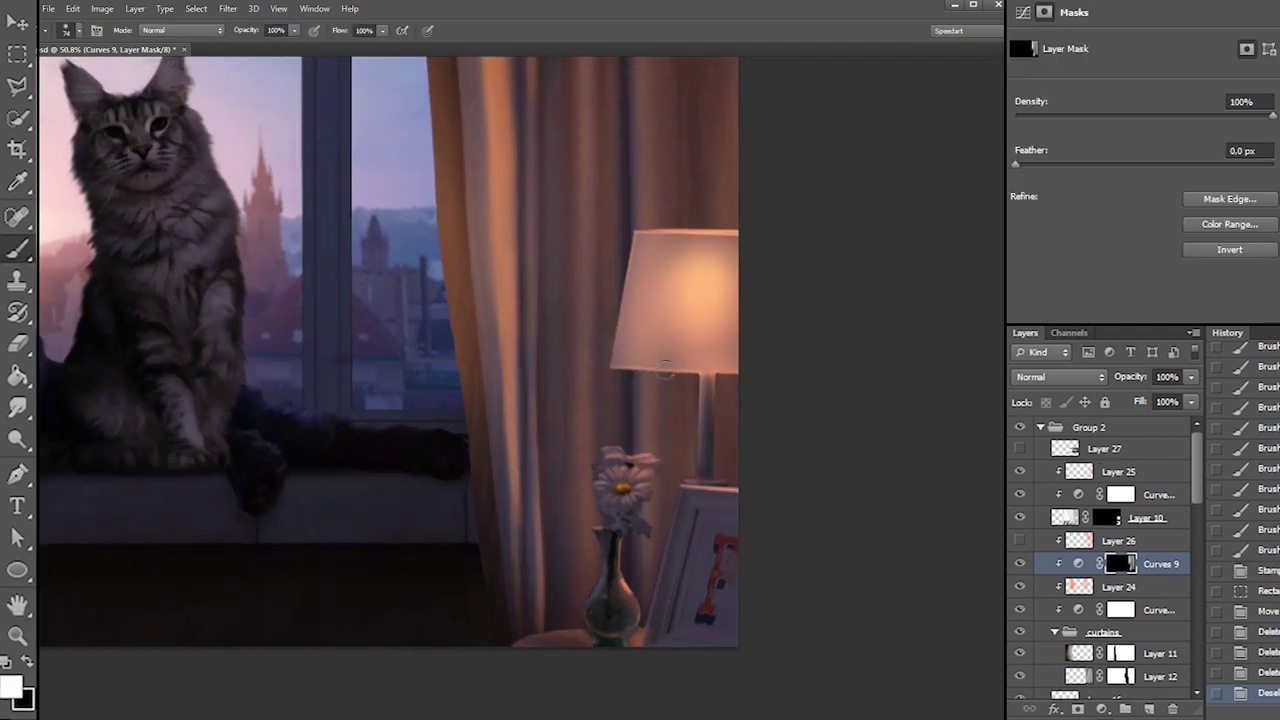
Try a white stroke on the Curves 9 mask across the curtain around the lamp with a 215 px brush
right_click(740, 352)
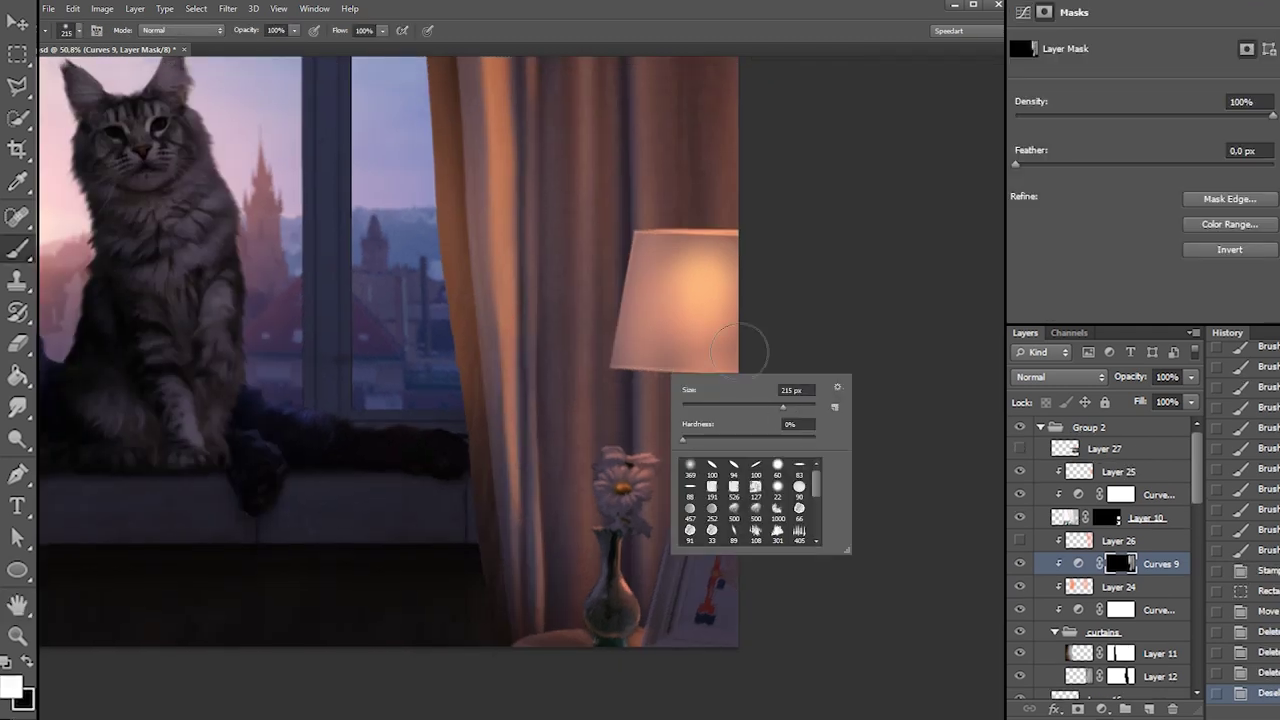
scroll(669, 137, "down", 1)
mouse_move(612, 214)
left_mouse_down()
mouse_move(848, 349)
mouse_move(834, 352)
mouse_move(789, 568)
left_mouse_up()
key("ctrl+z")
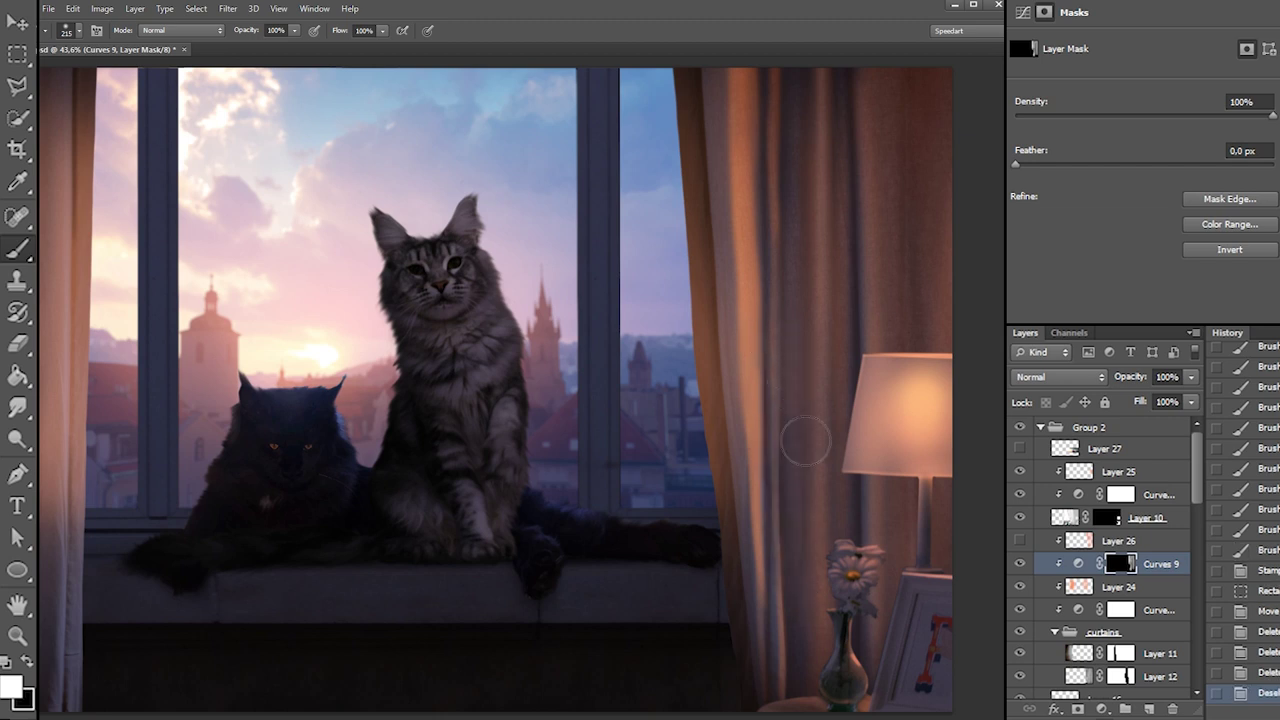
Paint white on the Curves 9 mask with a 92 px brush along the fold between the lamp and the curtain's middle
right_click(811, 325)
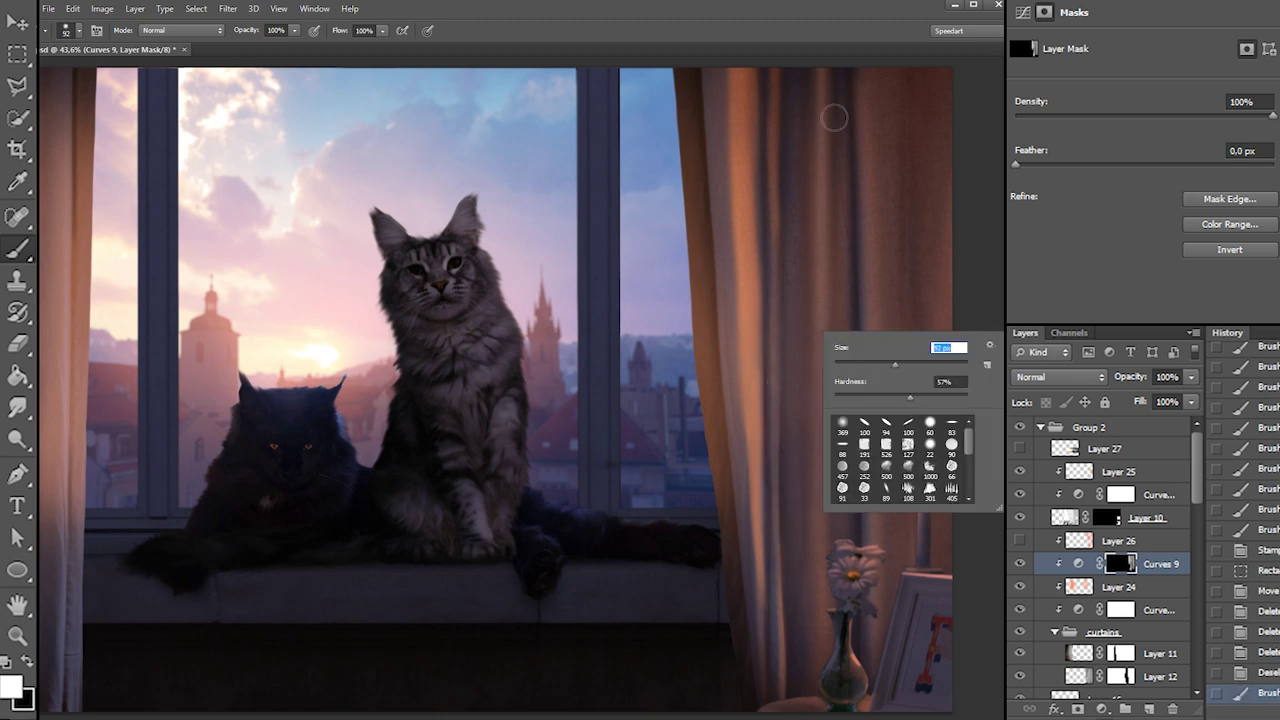
key("Escape")
left_click_drag(831, 433, 824, 550)
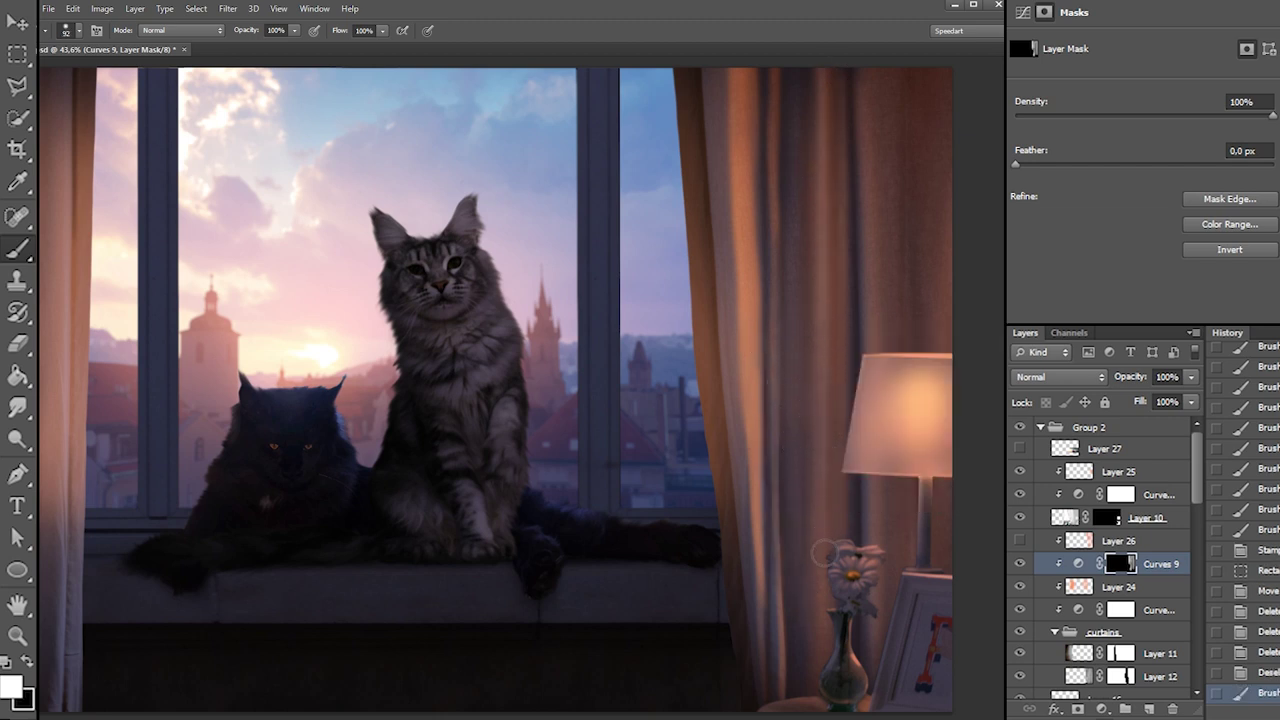
left_click_drag(834, 650, 835, 321)
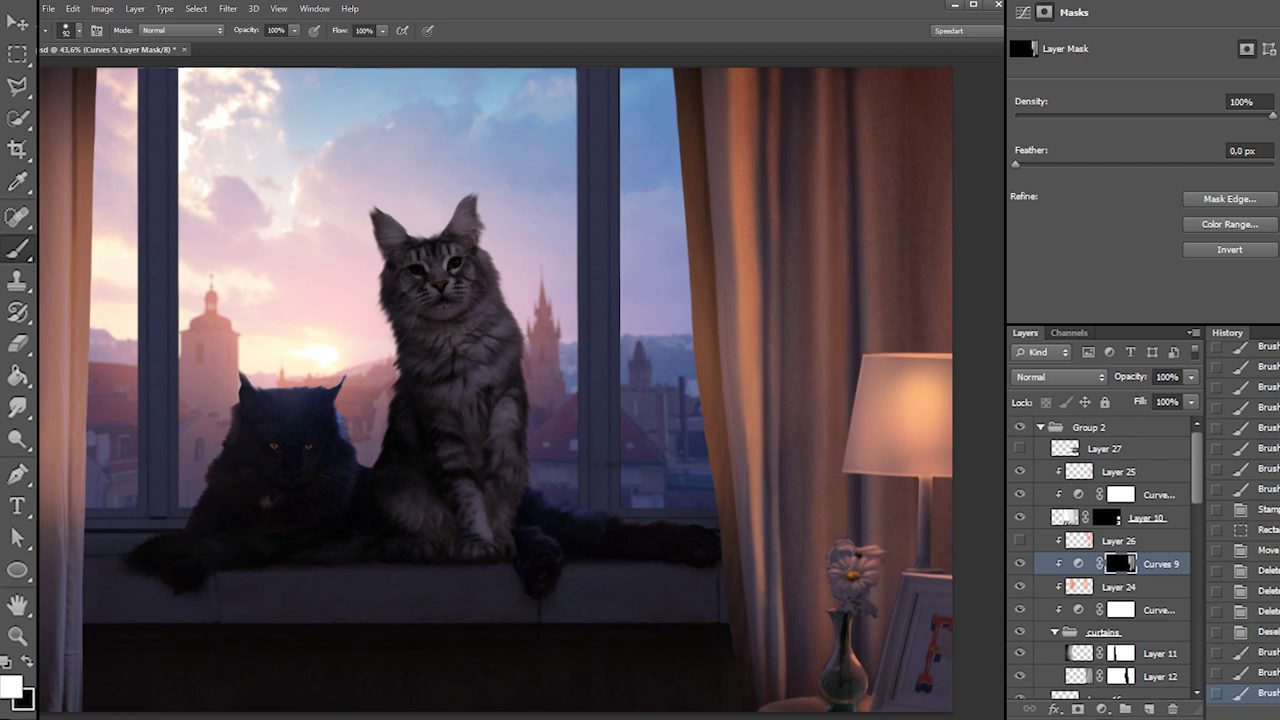
Paint black on the Curves 9 mask with a small soft brush to darken the crease above the lampshade
key("x")
right_click(876, 181)
left_click(897, 272)
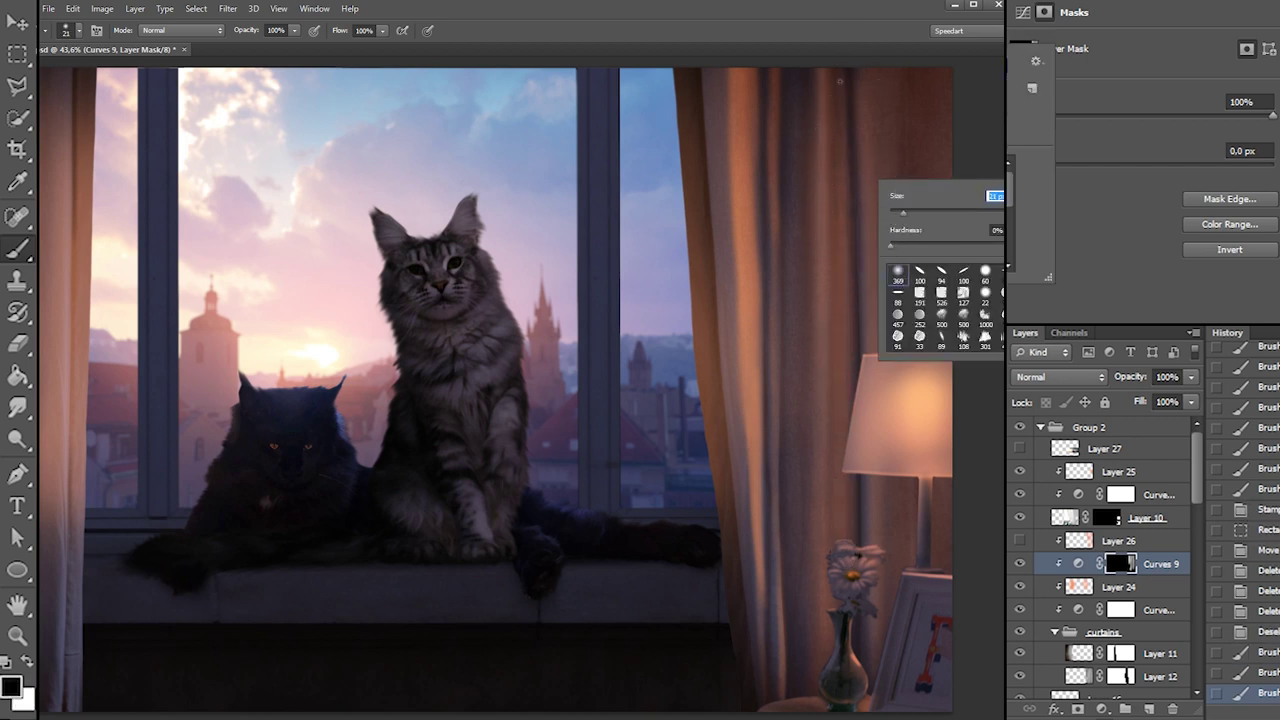
left_click_drag(847, 76, 857, 288)
right_click(860, 148)
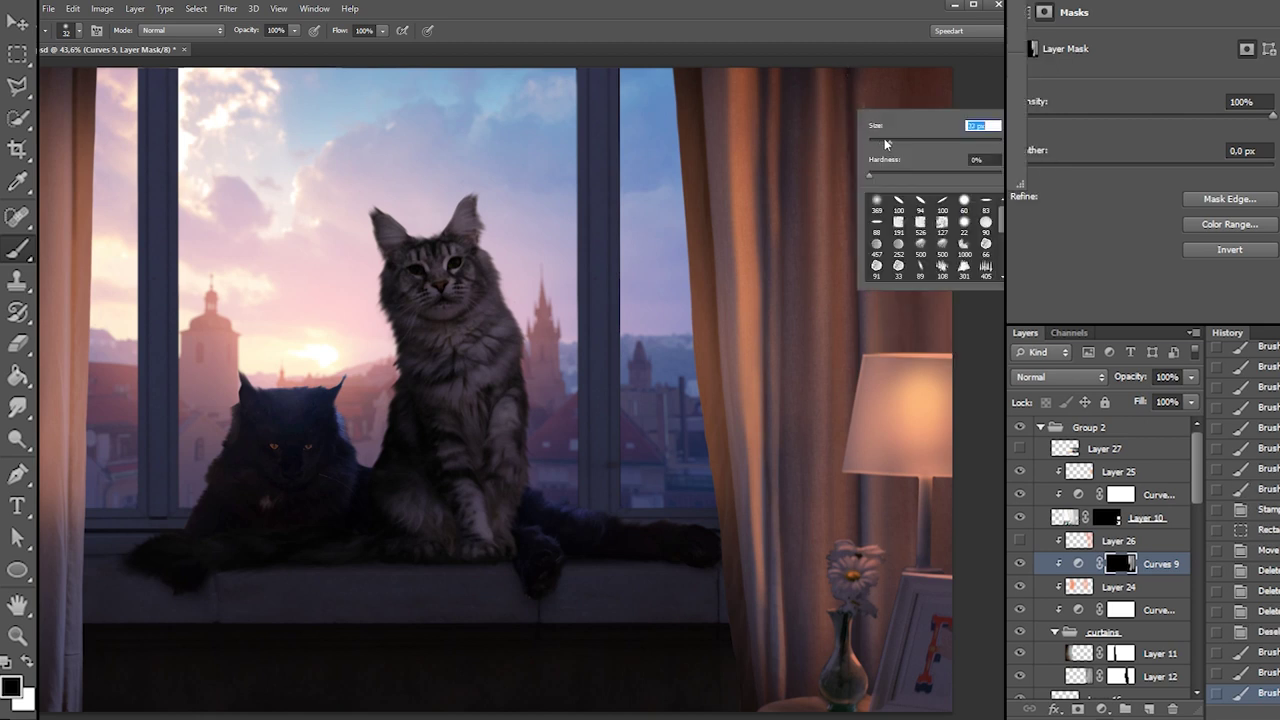
key("Return")
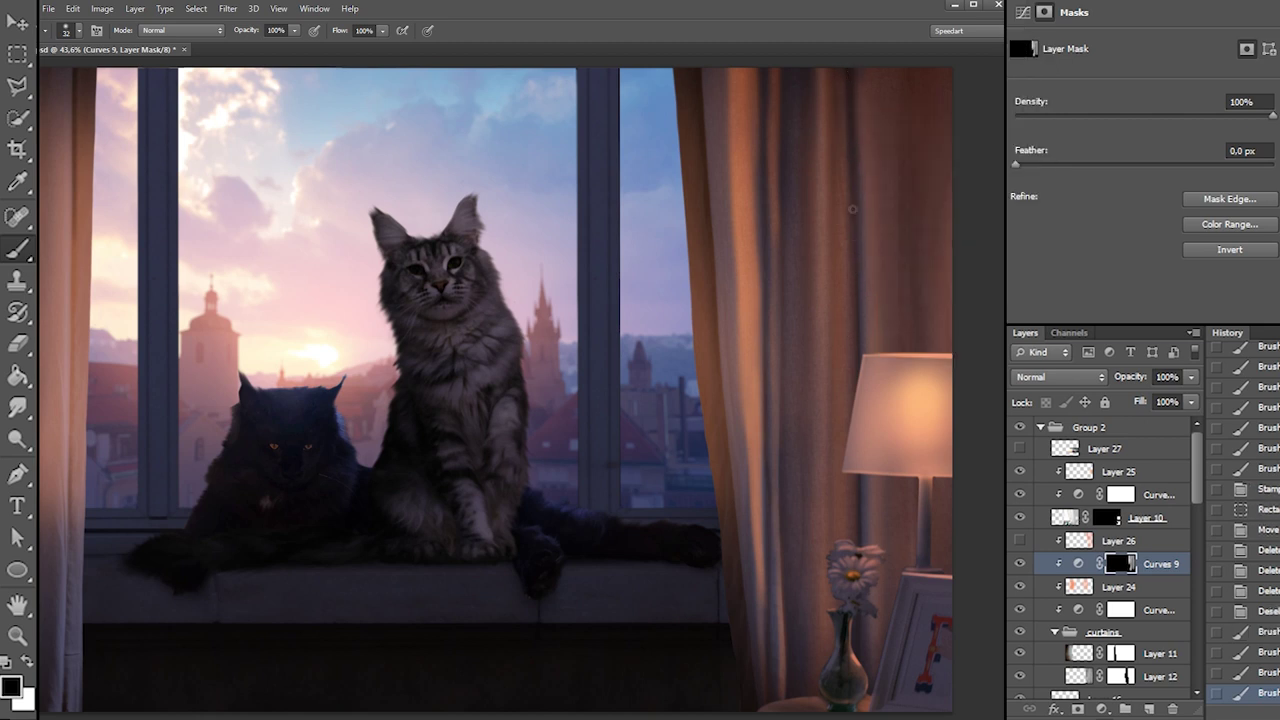
Paint white on the Curves 9 mask with a 112 px brush to light the upper part of the fold nearest the window
key("x")
right_click(803, 257)
left_click(889, 290)
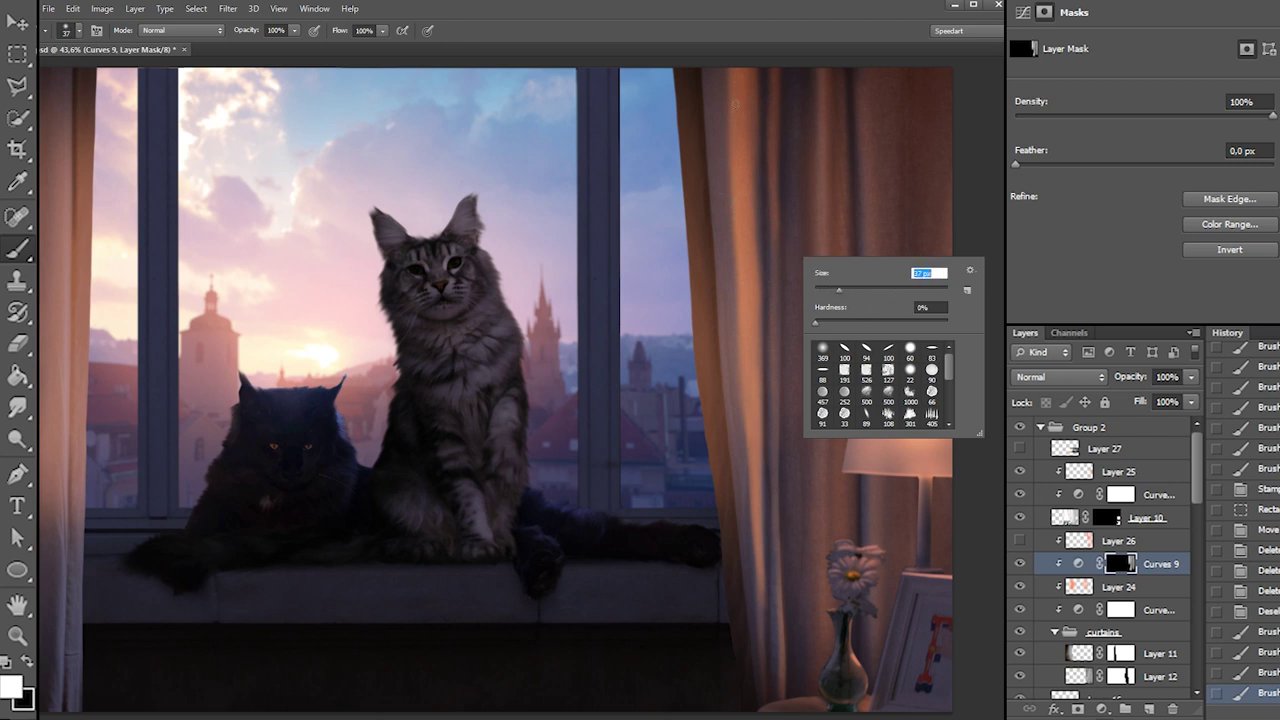
key("Return")
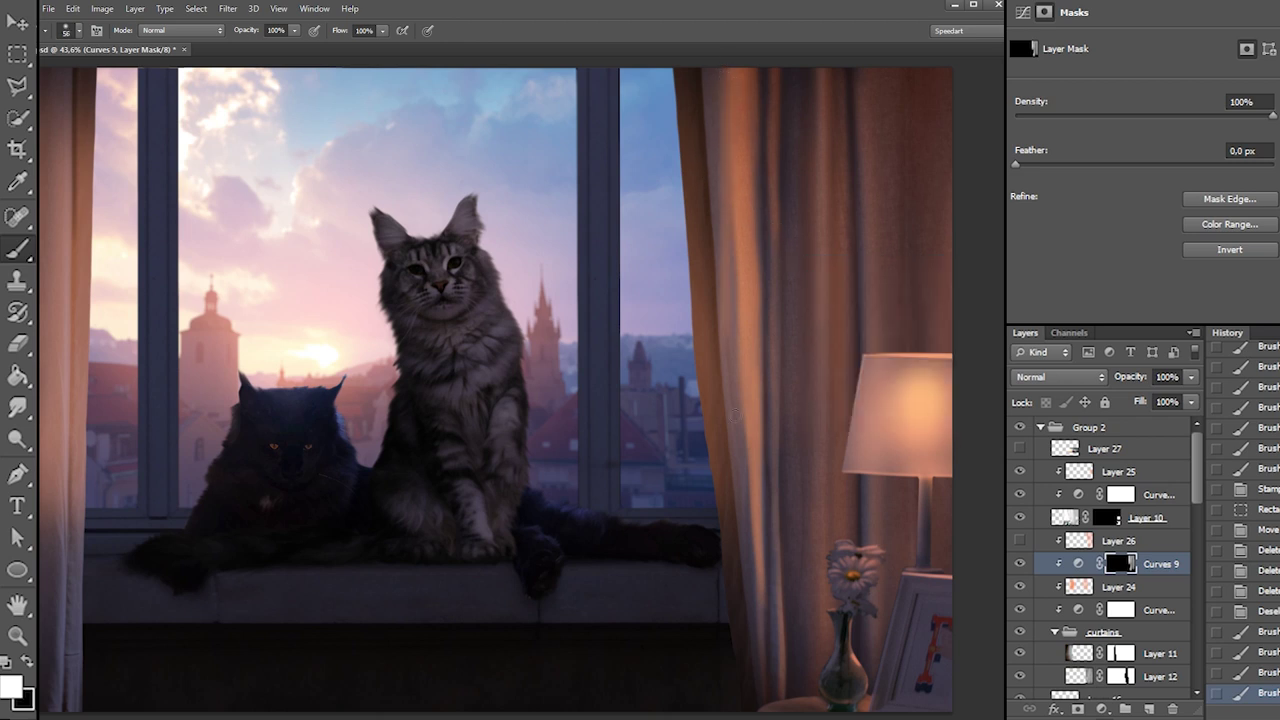
right_click(785, 194)
left_click(857, 232)
key("Return")
left_click_drag(724, 69, 732, 250)
left_click_drag(727, 200, 738, 328)
left_click_drag(720, 78, 728, 160)
Paint white on the Curves 9 mask with a smaller brush along the upper part of the neighbouring fold
key("x")
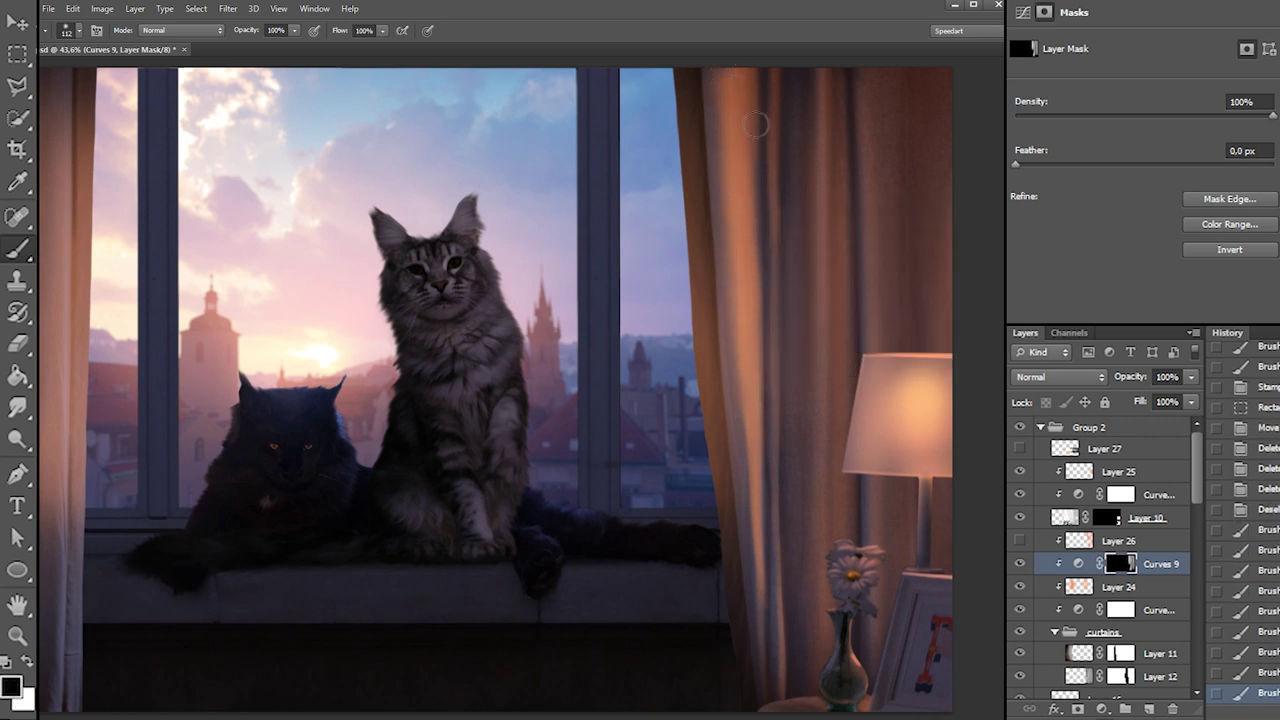
key("x")
right_click(764, 150)
left_click(808, 190)
key("Return")
left_click_drag(753, 73, 766, 280)
left_click_drag(763, 159, 768, 364)
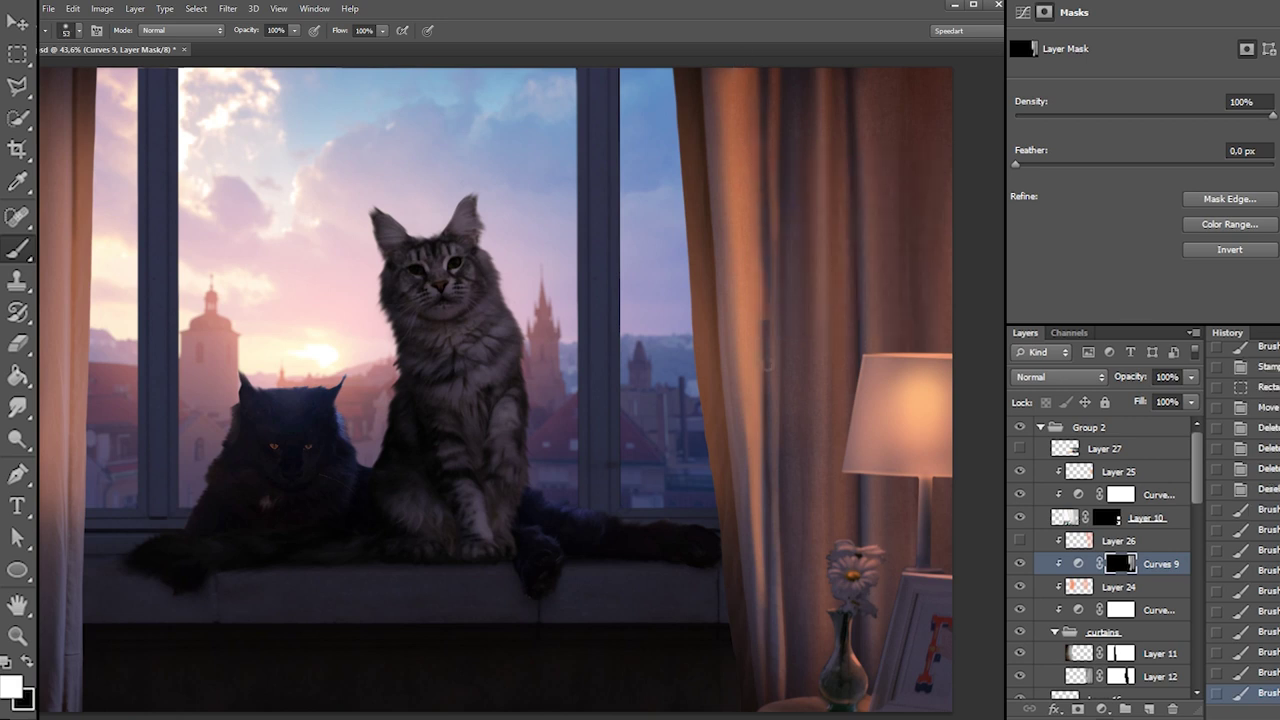
Paint black on the Curves 9 mask with a 32 px brush to restore the dark crease beside that fold
key("x")
right_click(772, 162)
left_click_drag(766, 112, 769, 380)
key("ctrl+z")
left_click_drag(770, 428, 770, 436)
left_click_drag(768, 281, 773, 401)
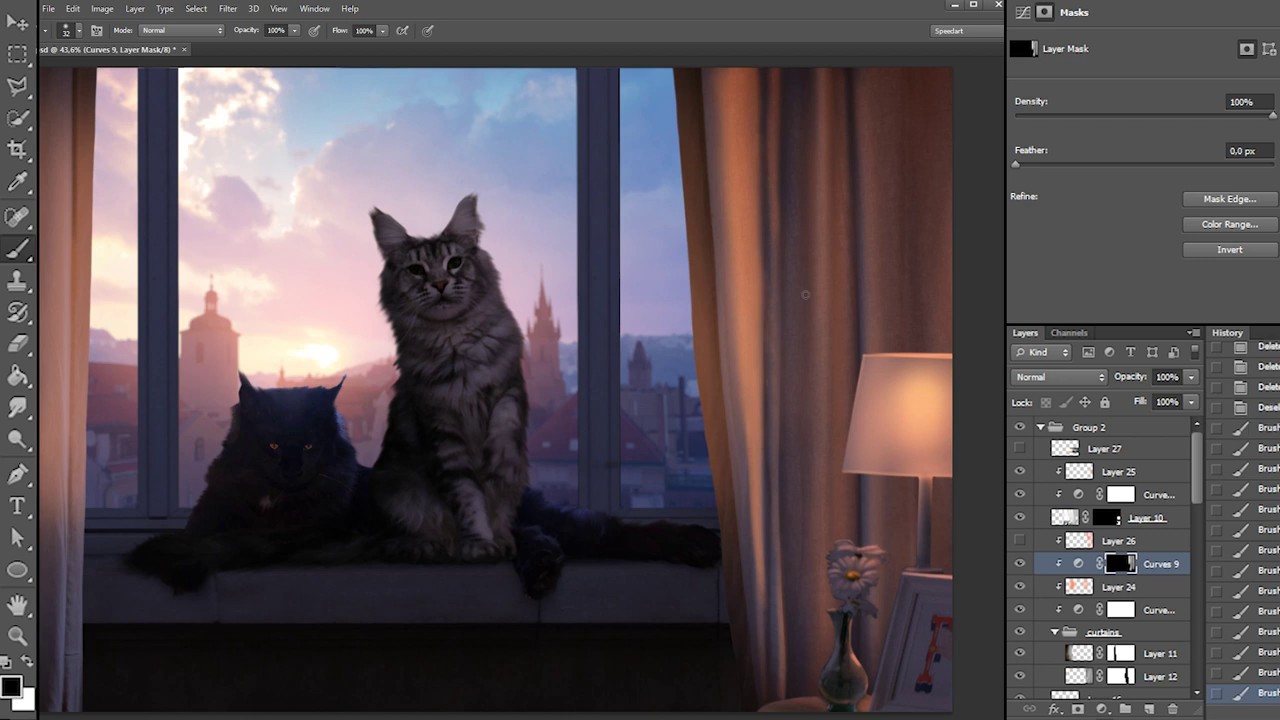
Paint white on the Curves 9 mask with a 46 px brush to light the curtain folds' lower end beside the vase
key("x")
right_click(791, 264)
left_click_drag(832, 302, 848, 301)
key("Return")
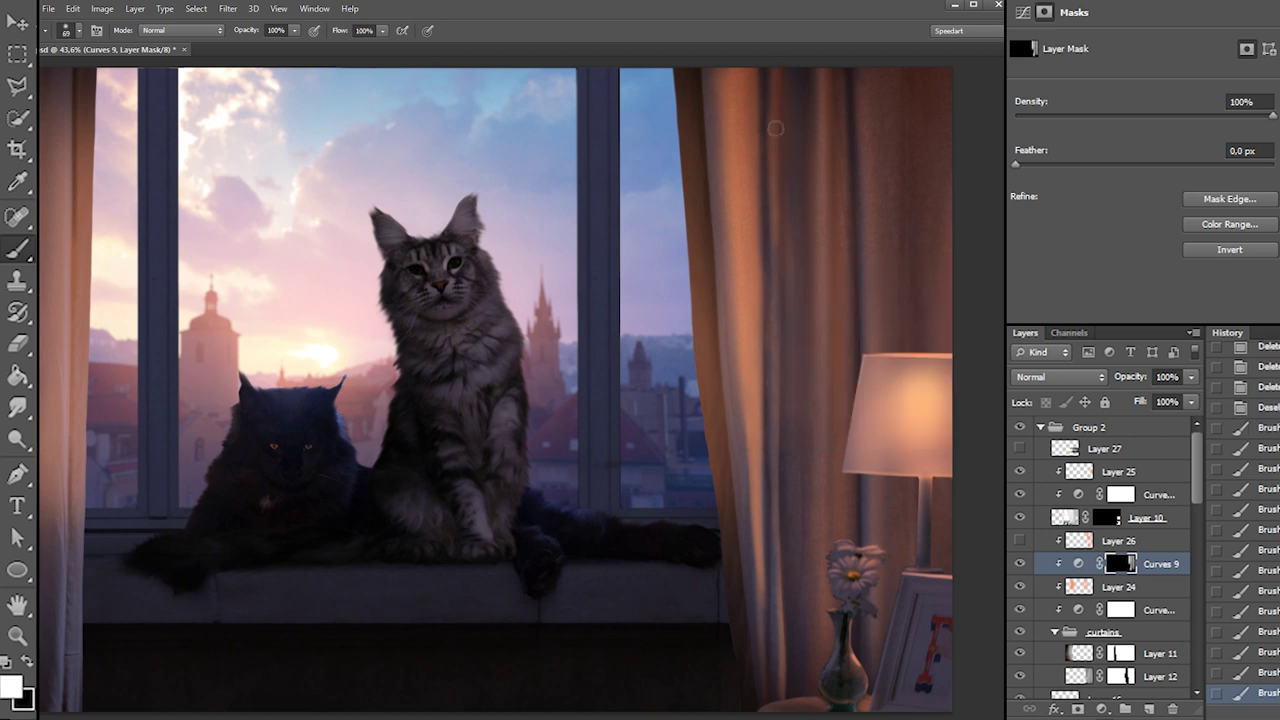
right_click(800, 474)
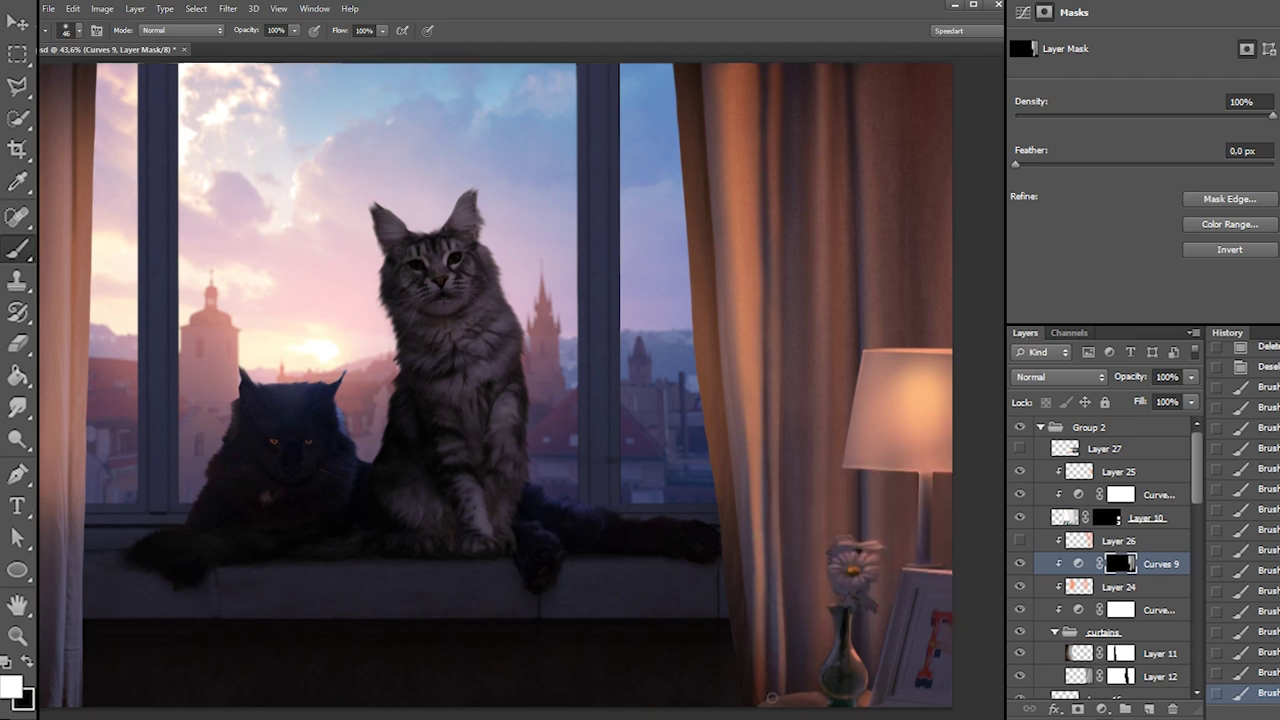
left_click_drag(760, 574, 763, 690)
left_click_drag(771, 577, 766, 680)
key("x")
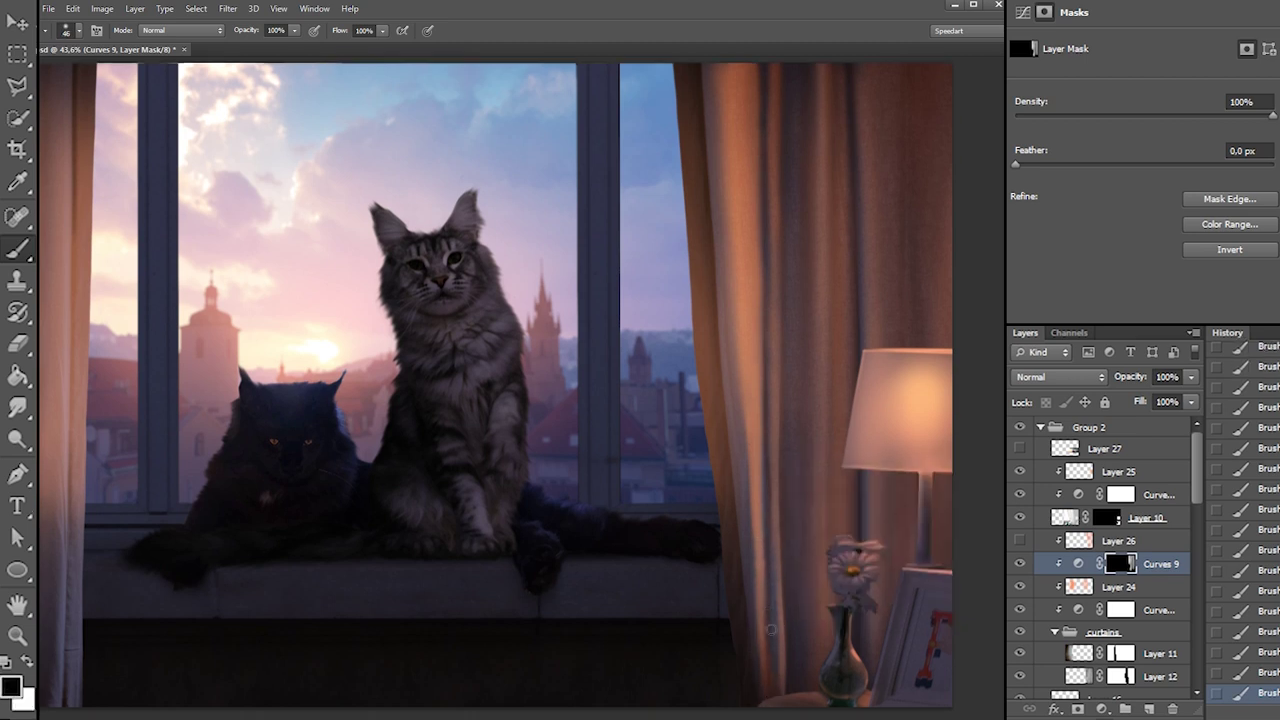
key("x")
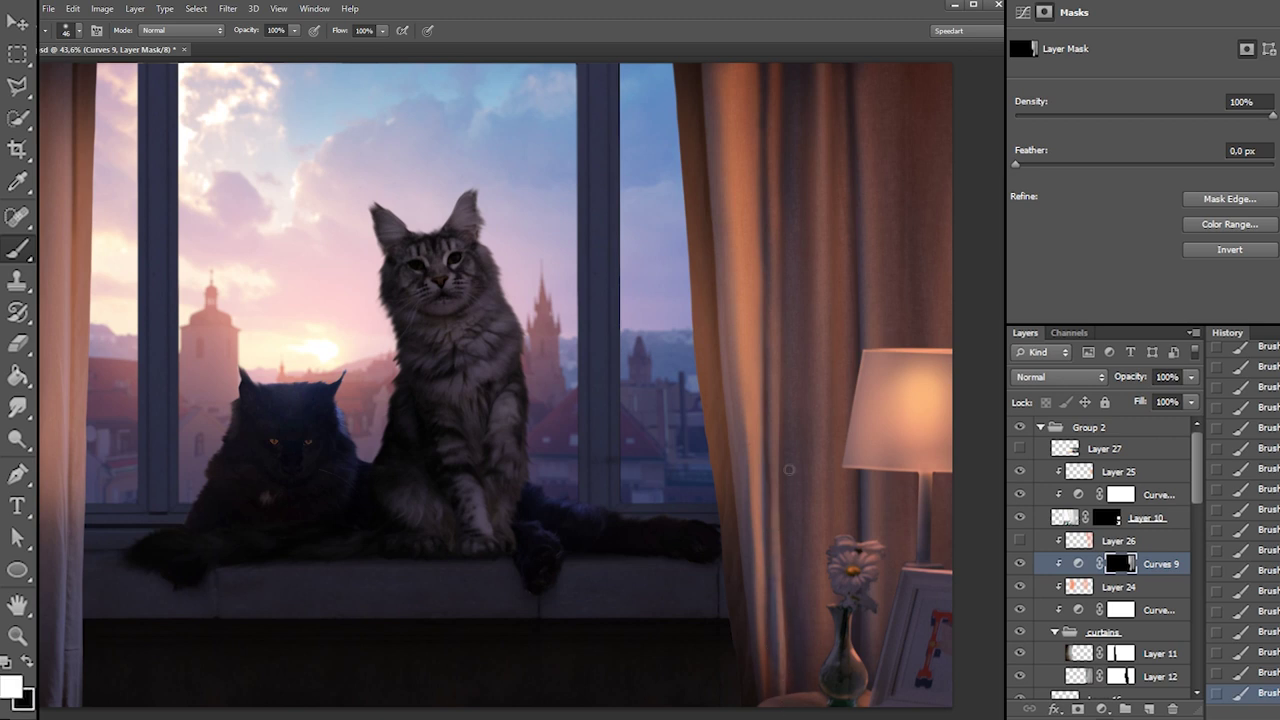
Paint white on the Curves 9 mask with a 74 px brush along the curtain folds between the window and the lamp
right_click(788, 488)
left_click_drag(854, 463, 861, 464)
left_click_drag(785, 418, 782, 653)
left_click_drag(808, 456, 818, 689)
left_click_drag(813, 350, 805, 683)
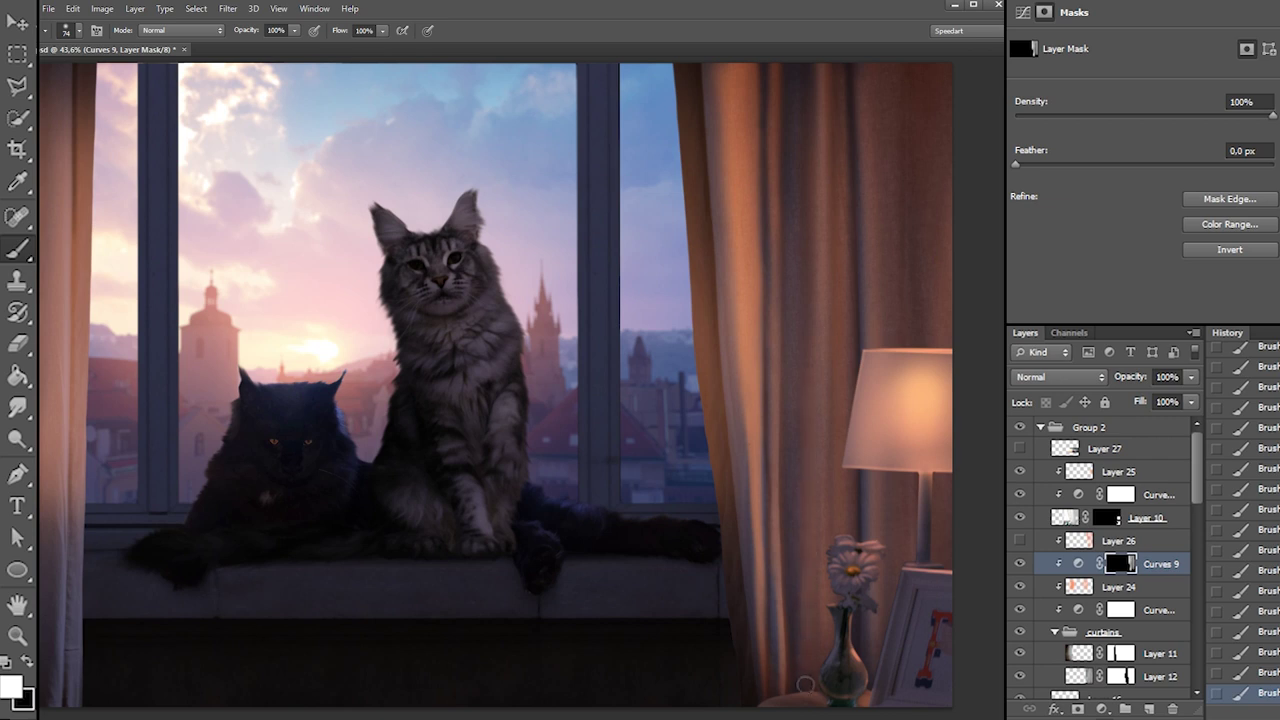
left_click_drag(816, 451, 815, 656)
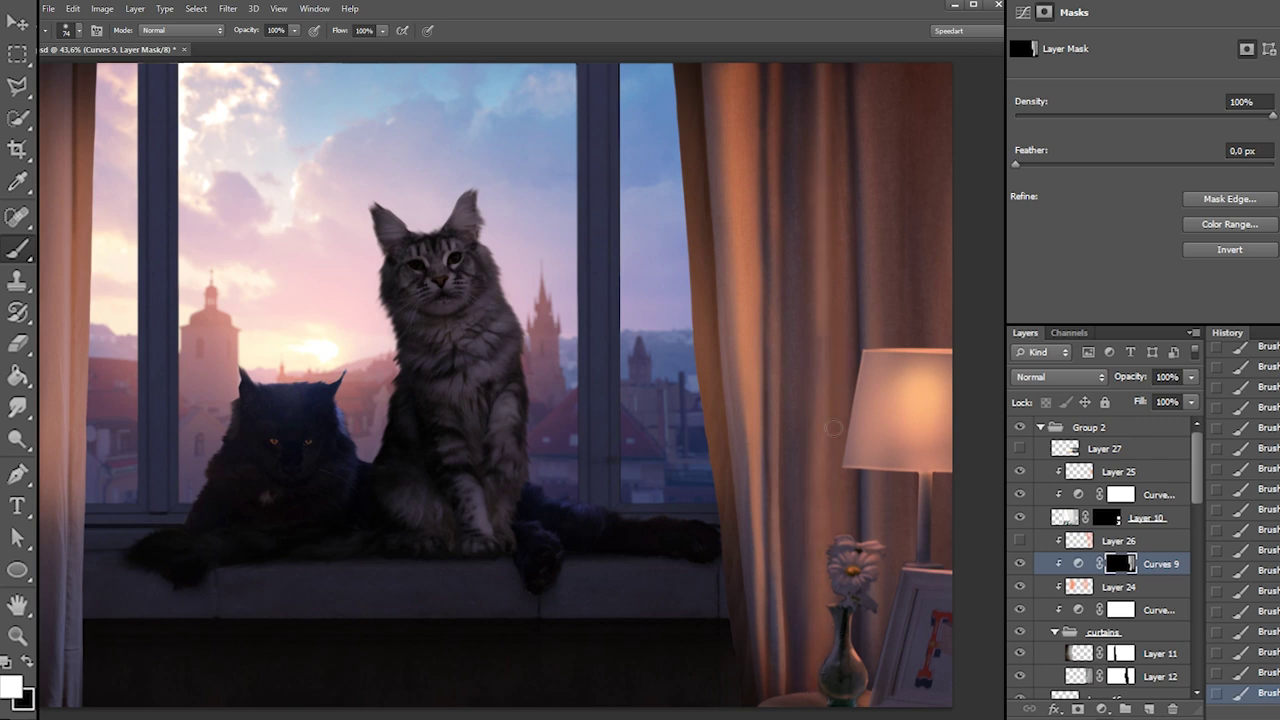
left_click_drag(814, 92, 814, 372)
key("x")
key("x")
left_click_drag(788, 88, 784, 473)
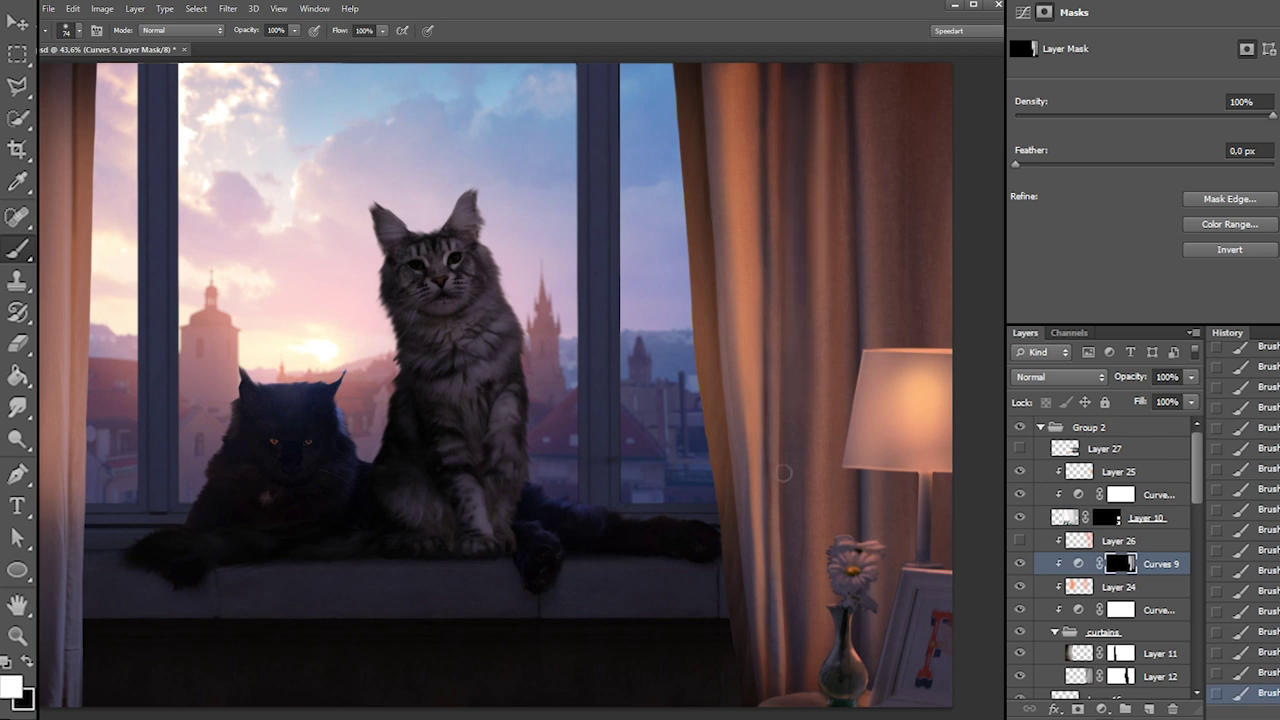
Try broad white dabs on the Curves 9 mask over the curtain beside the lamp with a soft 463 px brush
right_click(796, 290)
left_click(822, 382)
left_click(932, 322)
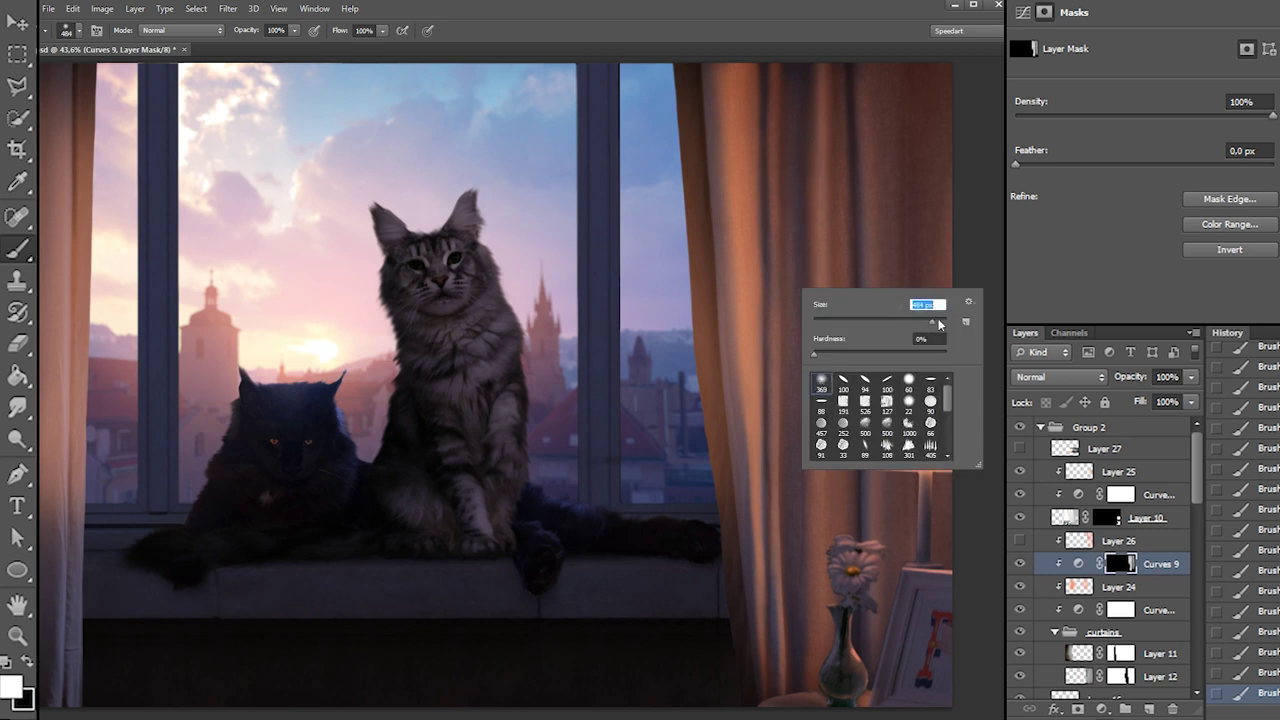
left_click(938, 322)
left_click(866, 486)
left_click(775, 400)
key("ctrl+z")
right_click(821, 376)
left_click(955, 411)
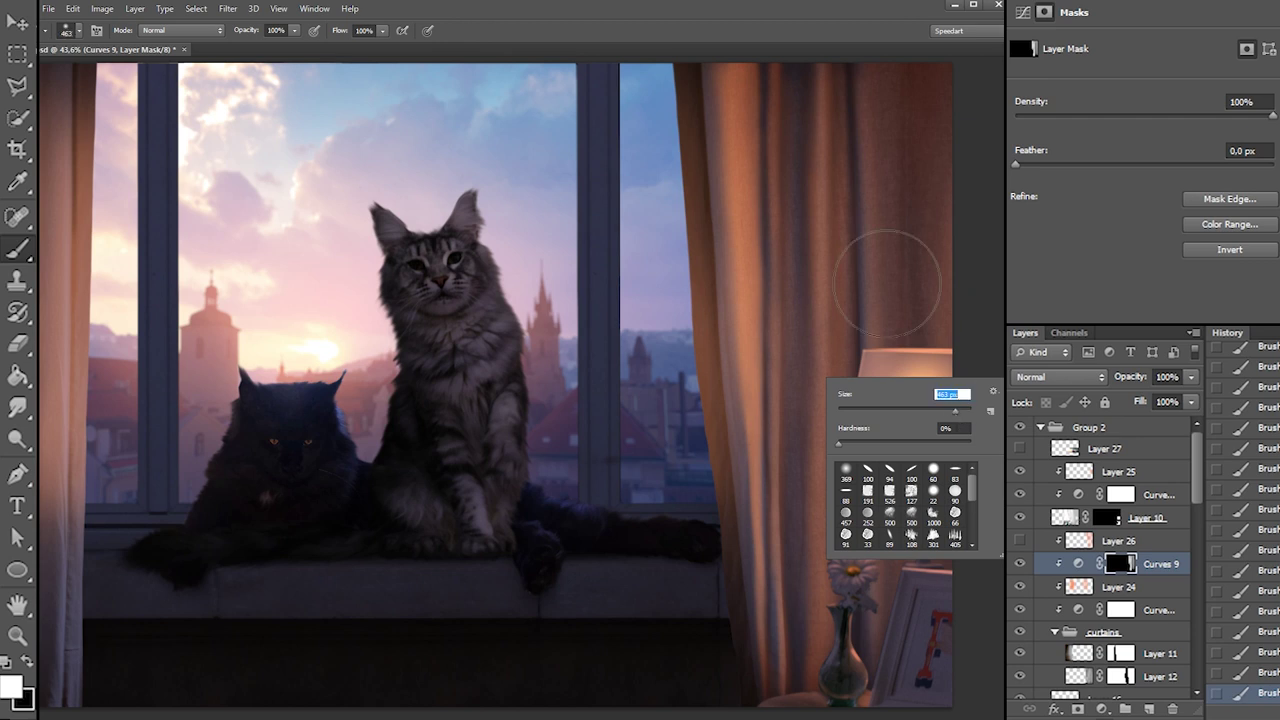
left_click(889, 282)
left_click(891, 411)
key("ctrl+z")
Paint black on the Curves 9 mask with a 1521 px soft brush to dim the upper part of the curtain
right_click(829, 368)
mouse_move(967, 407)
left_mouse_down()
mouse_move(940, 405)
mouse_move(958, 402)
left_mouse_up()
key("Return")
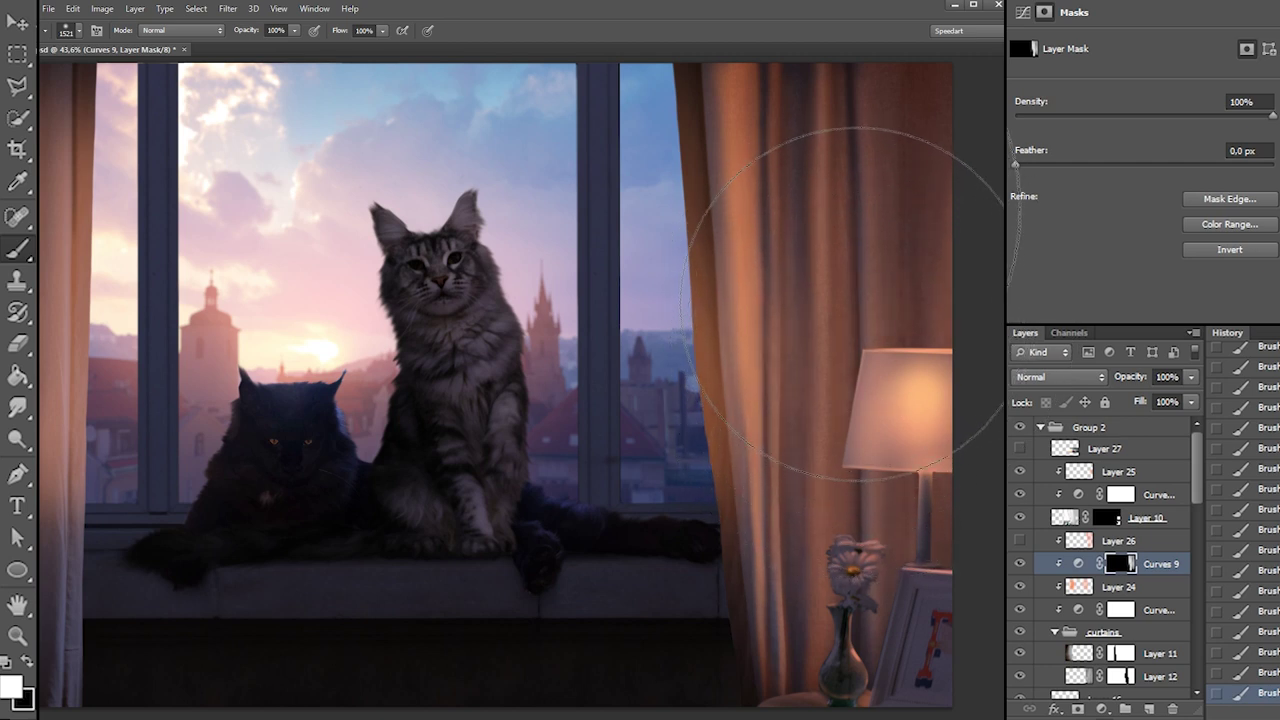
key("x")
mouse_move(857, 71)
left_mouse_down()
mouse_move(852, 55)
mouse_move(824, 99)
mouse_move(735, 147)
left_mouse_up()
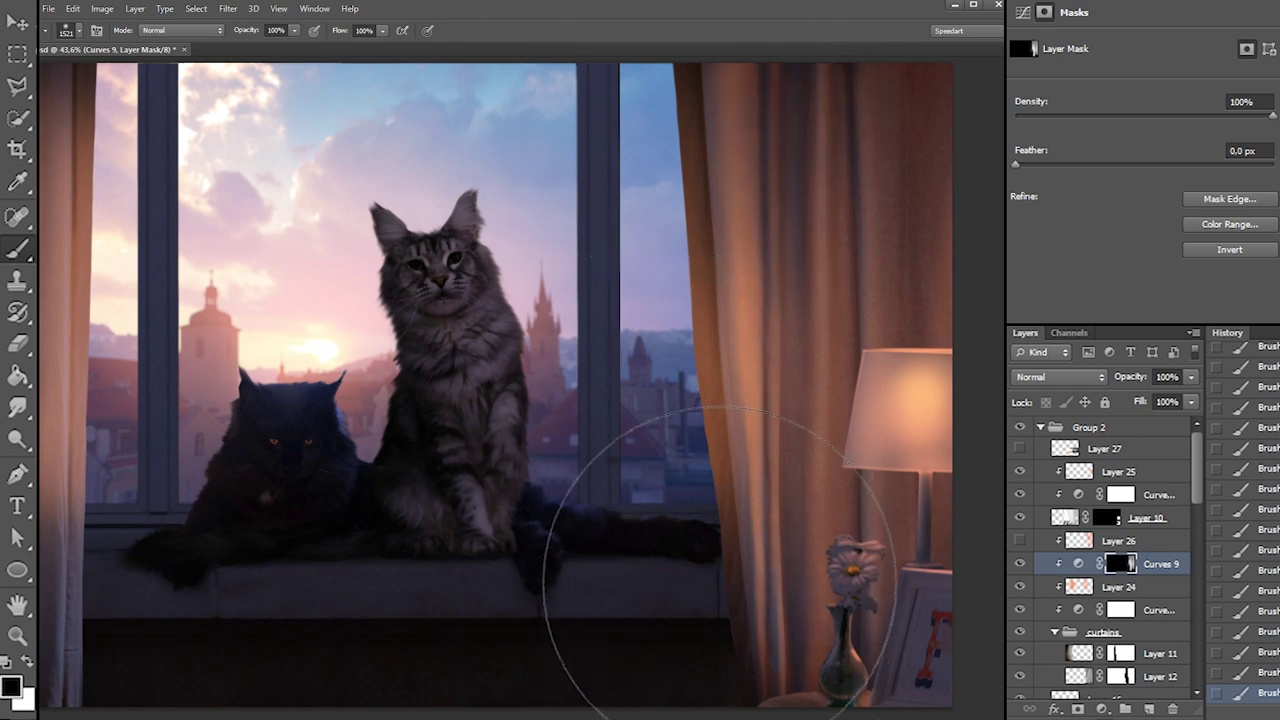
Reduce the brush size to 114 px with black as the foreground colour
key("x")
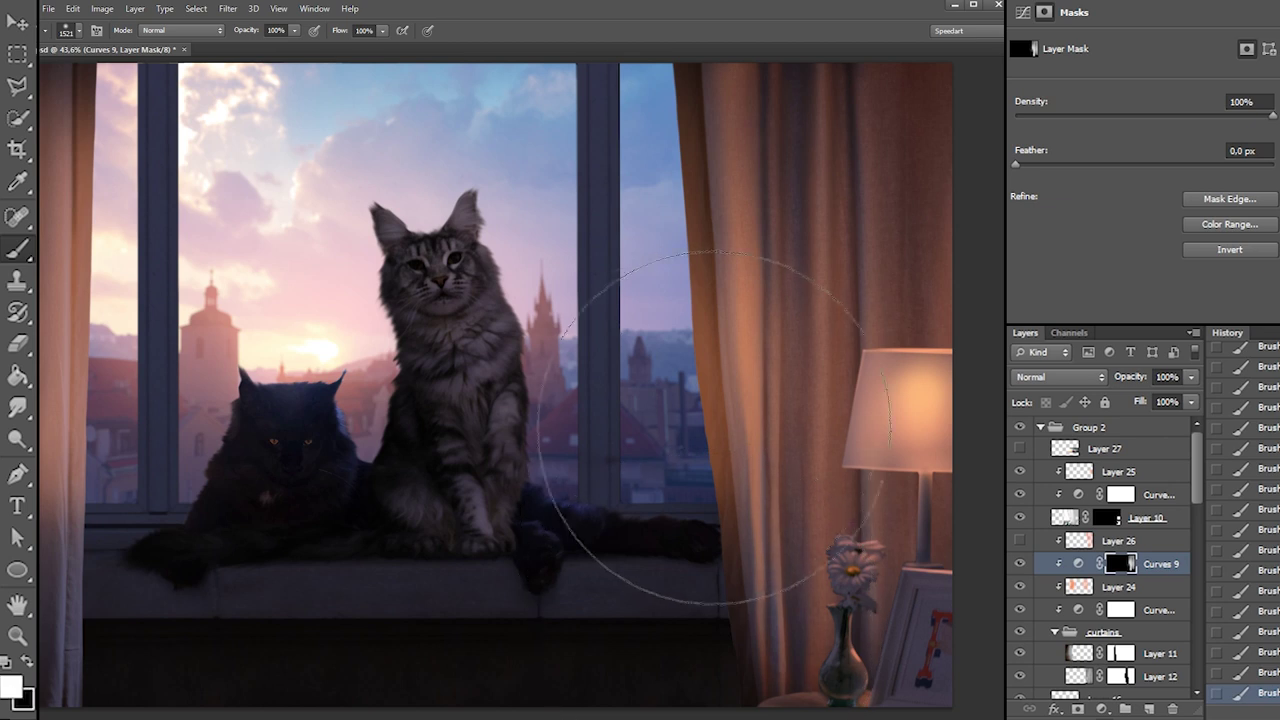
right_click(710, 427)
left_click(817, 469)
key("Return")
key("x")
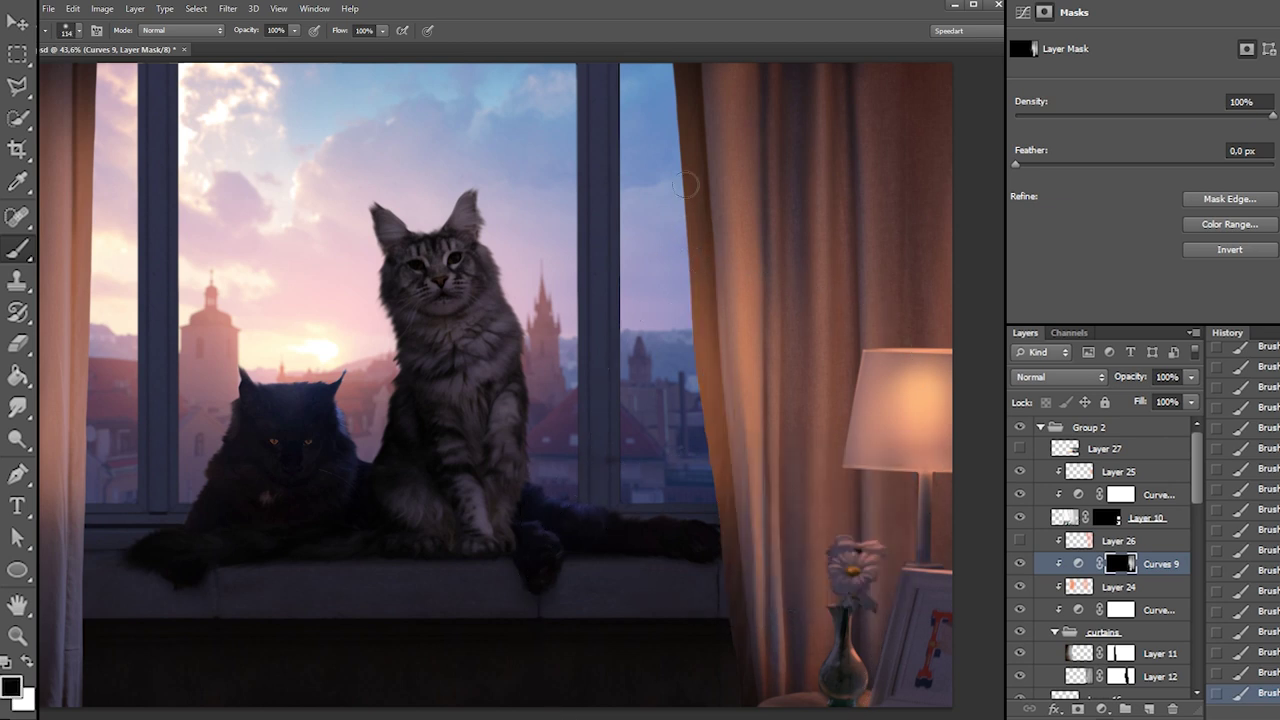
right_click(738, 362)
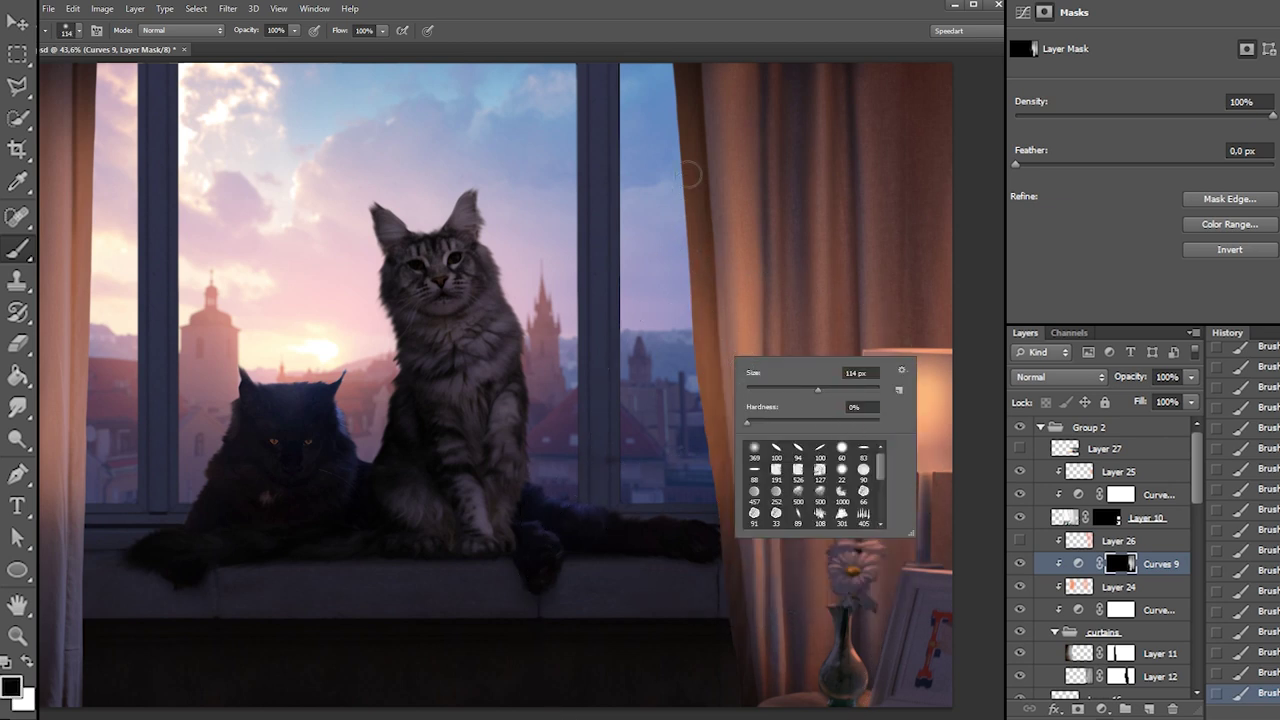
key("Return")
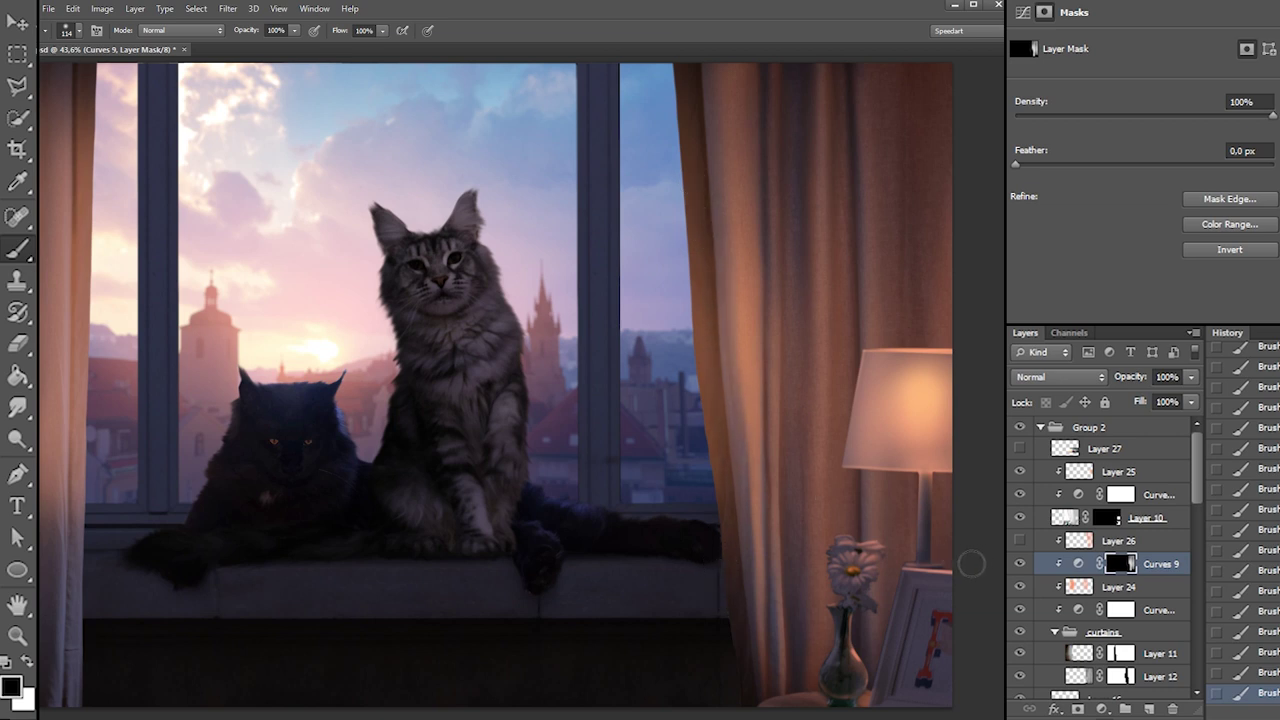
Add a new layer above Curves 9 and set the foreground colour to orange #ff9a63
left_click(1150, 708)
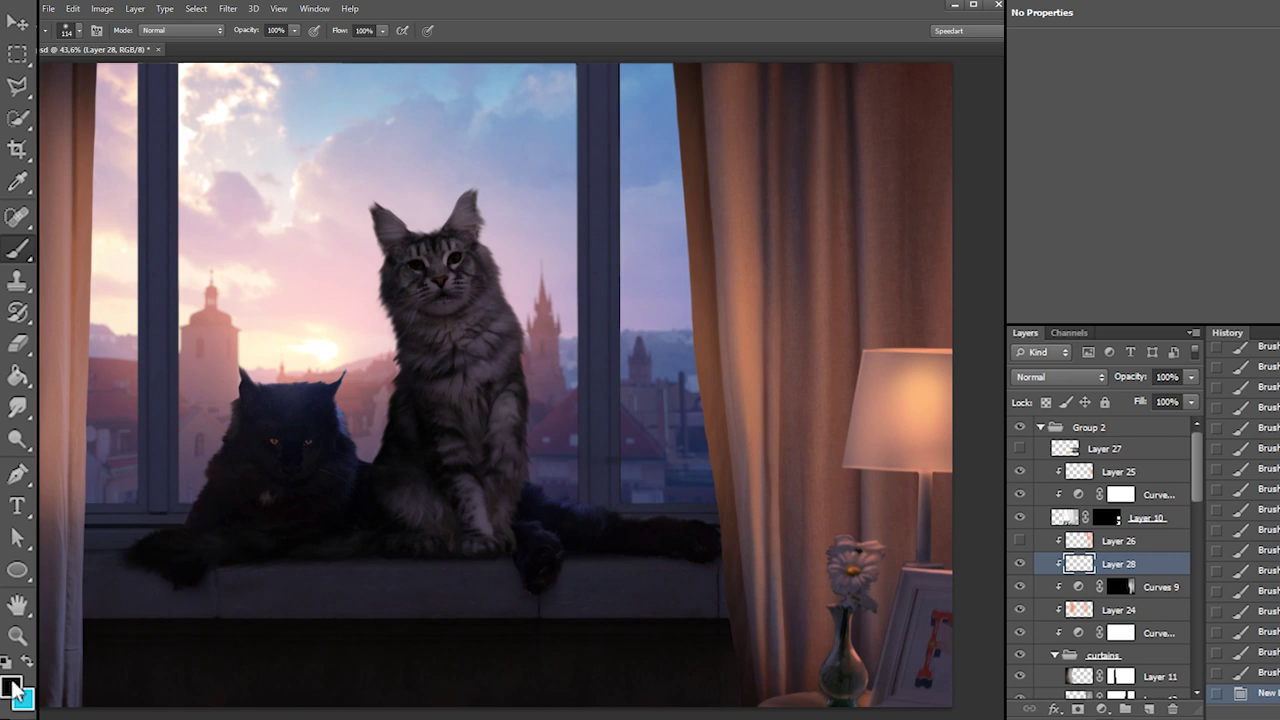
left_click(12, 684)
left_click(790, 322)
left_click(707, 150)
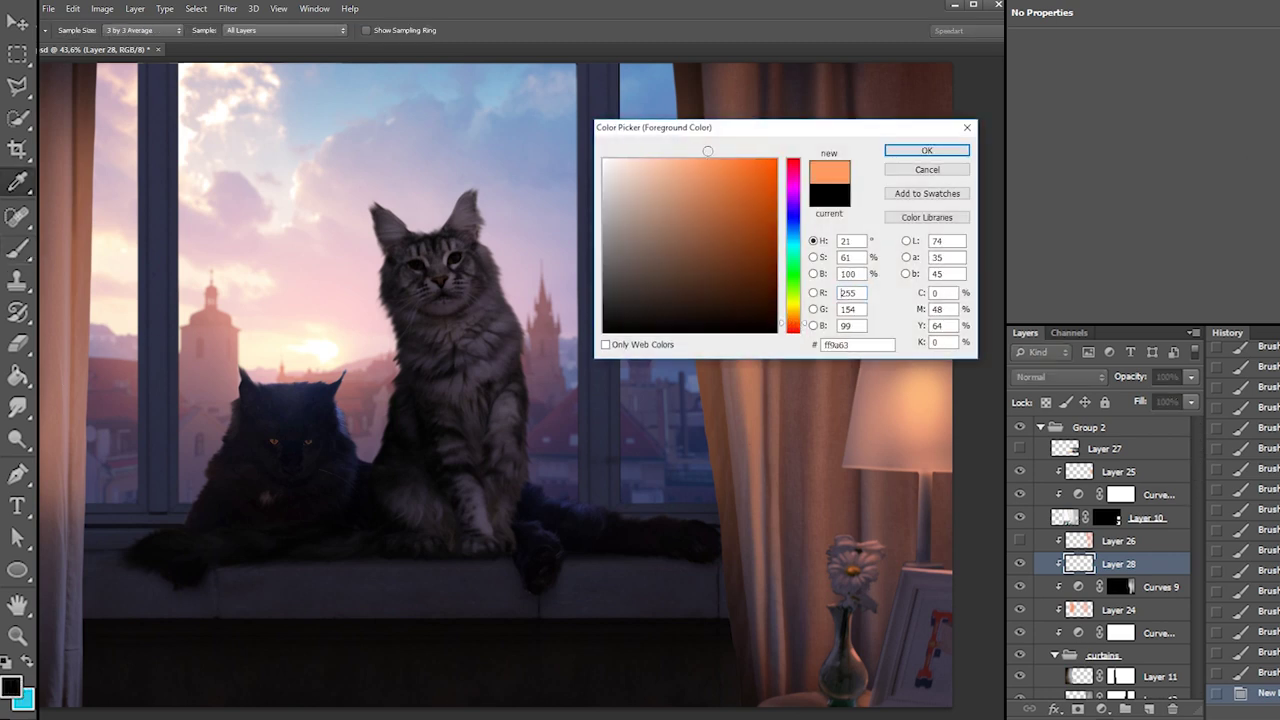
left_click(905, 151)
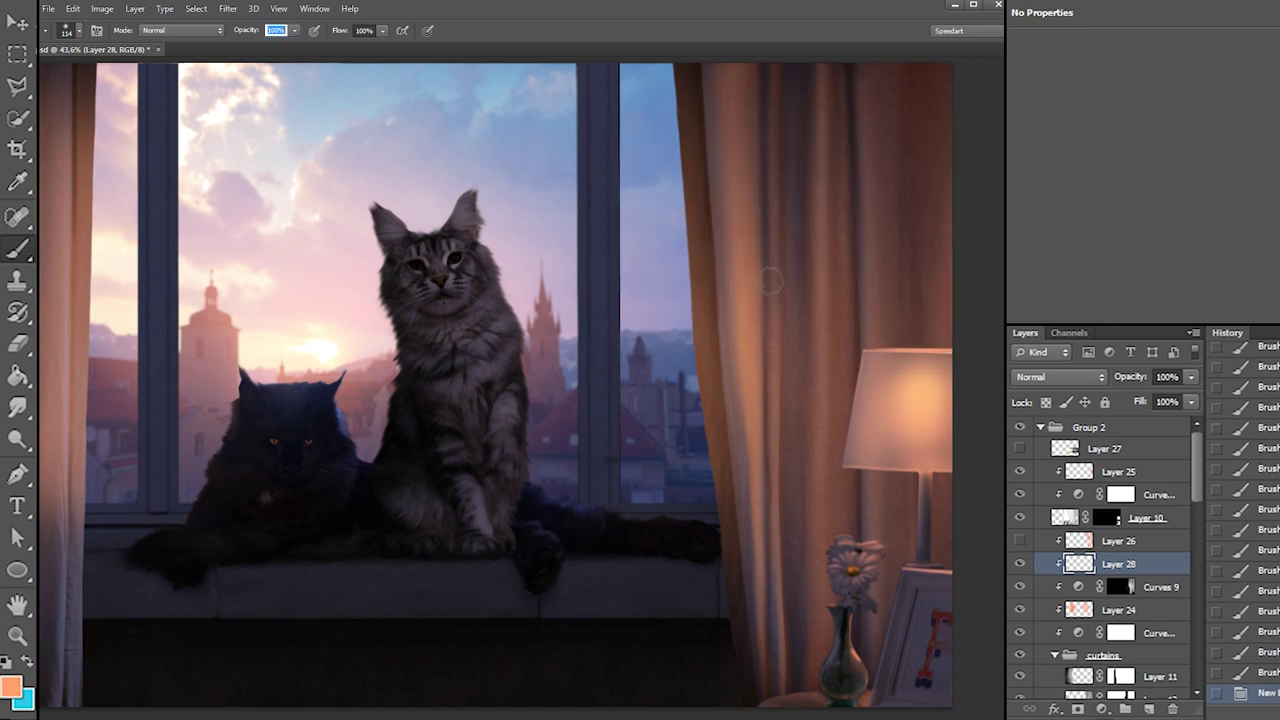
Set up a soft round 11 px brush and move the new empty layer above Layer 25
right_click(692, 270)
left_click(734, 358)
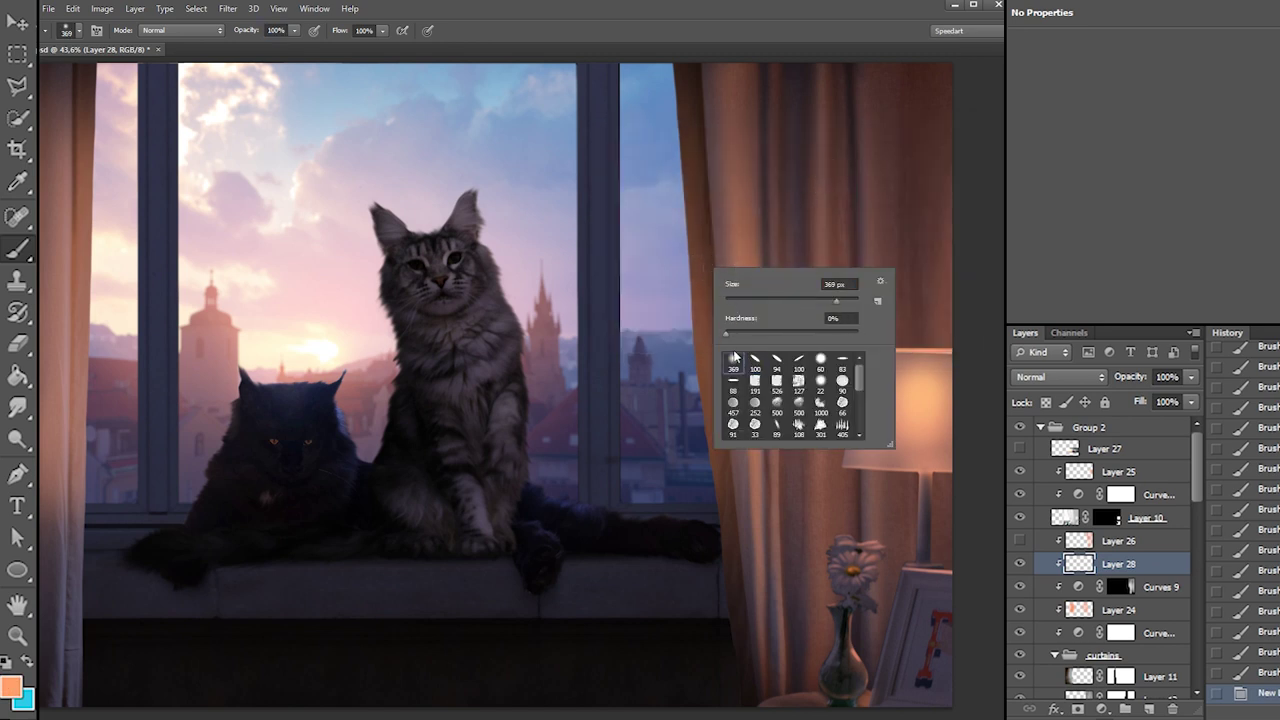
left_click(779, 244)
left_click(779, 244)
key("ctrl+z")
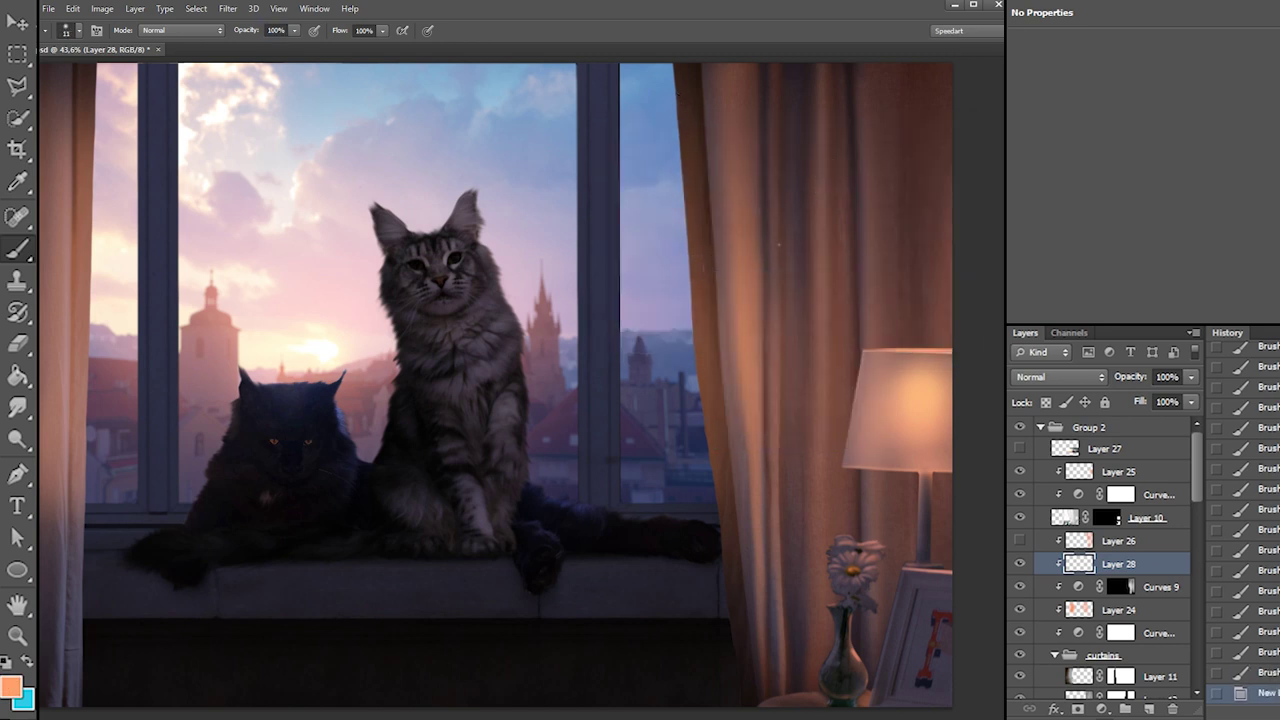
left_click_drag(1065, 563, 1062, 460)
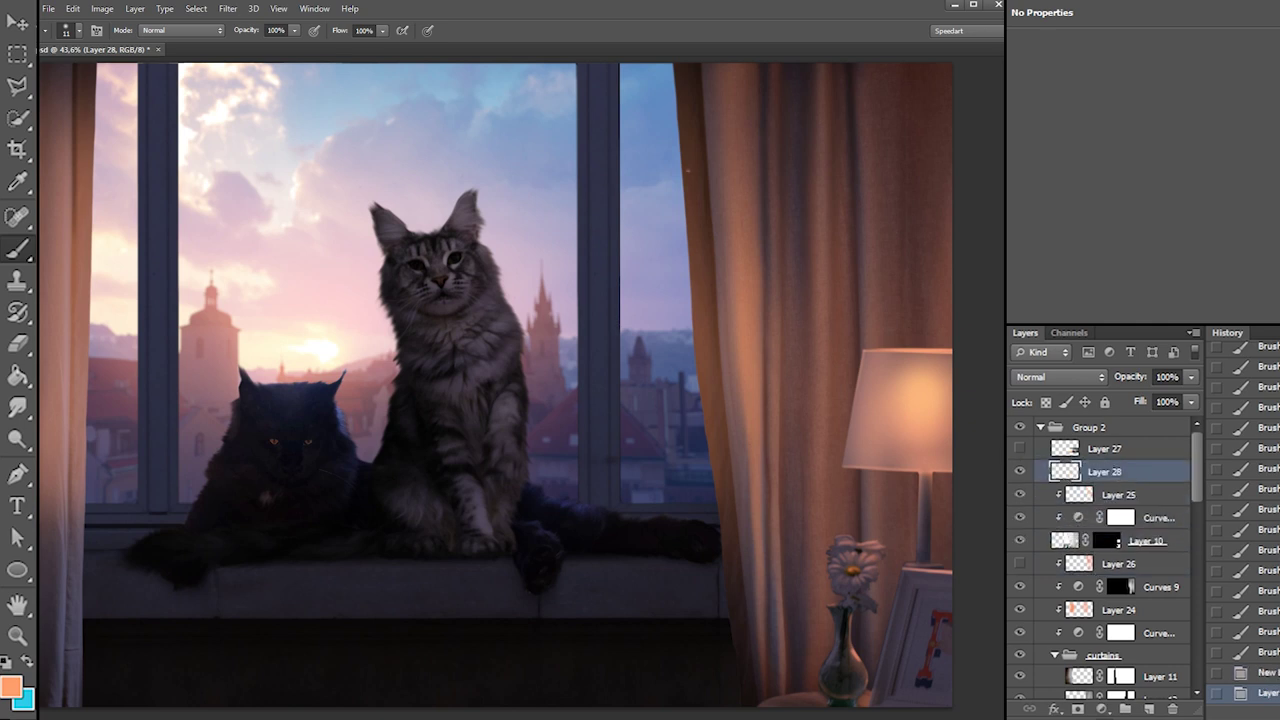
Paint a thin orange rim highlight on Layer 28 along the window-side edge of the curtain beside the lamp, redoing uneven strokes
left_click_drag(675, 78, 690, 284)
key("ctrl+z")
left_click_drag(687, 226, 696, 276)
key("e")
right_click(707, 196)
key("b")
left_click_drag(694, 350, 694, 402)
key("ctrl+z")
left_click_drag(689, 252, 690, 273)
key("ctrl+z")
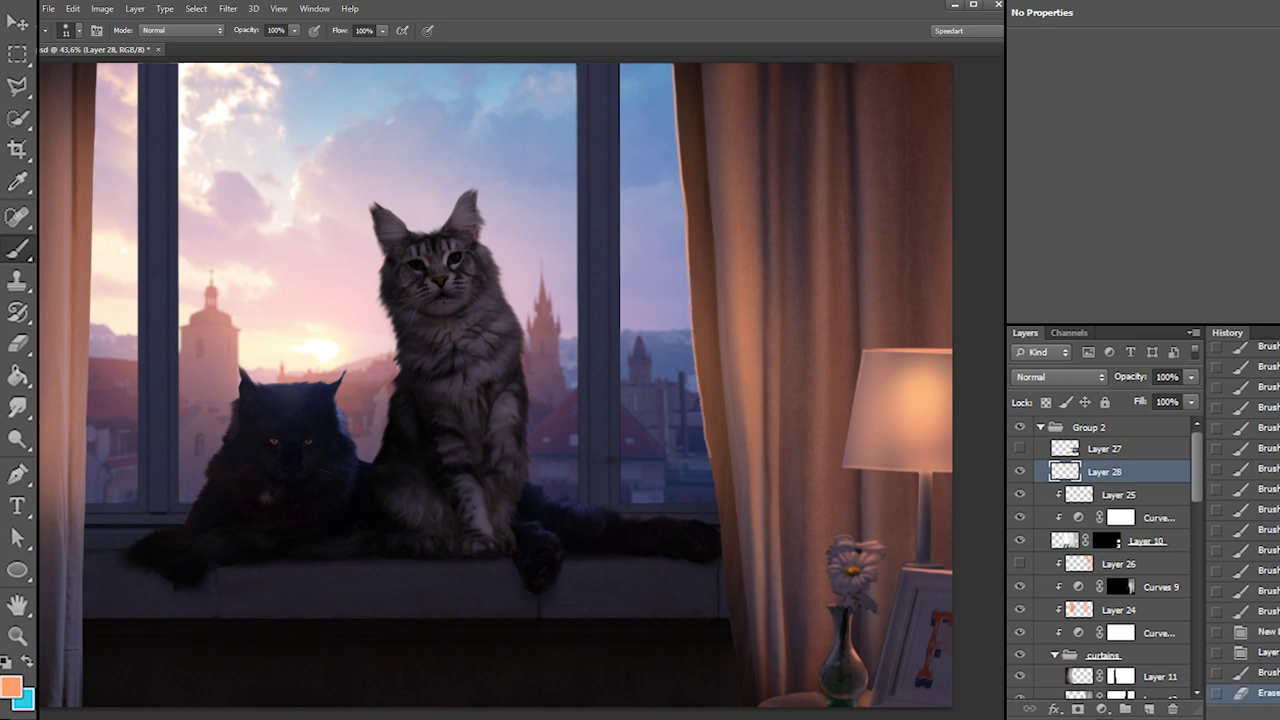
left_click_drag(717, 511, 717, 527)
Smudge the lower end of that rim highlight near the window sill at 24% strength
key("e")
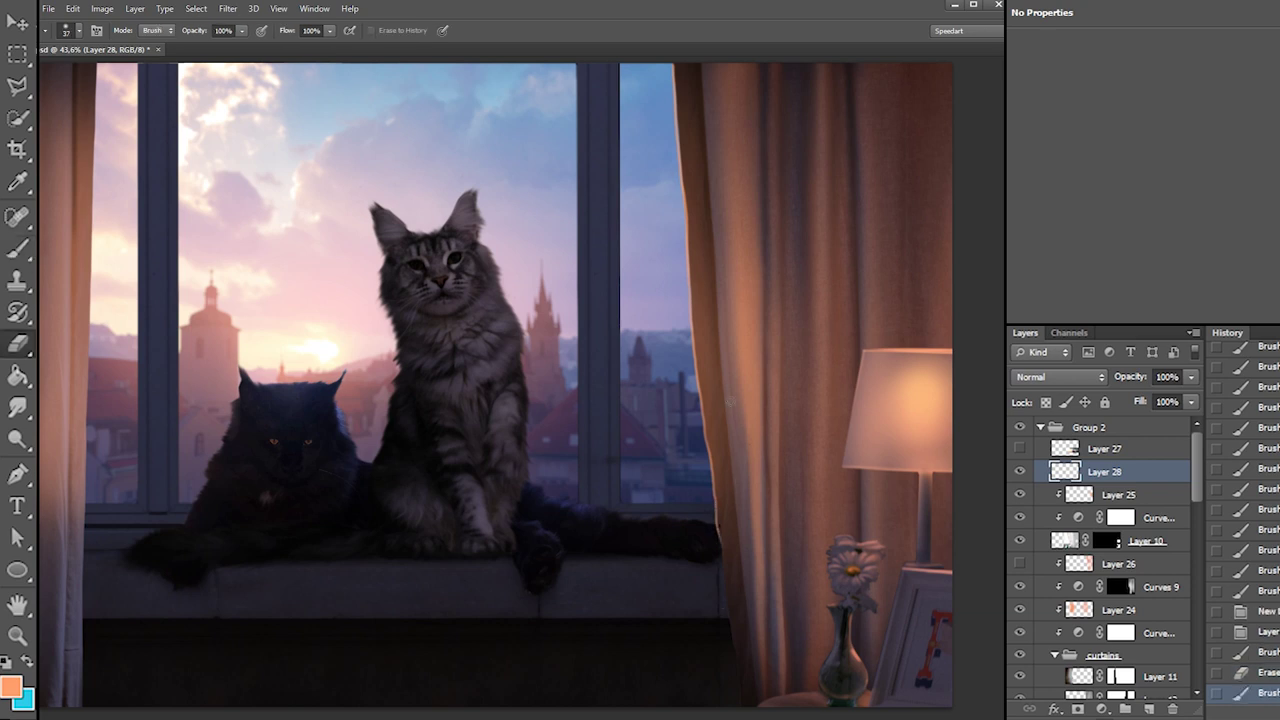
left_click(17, 414)
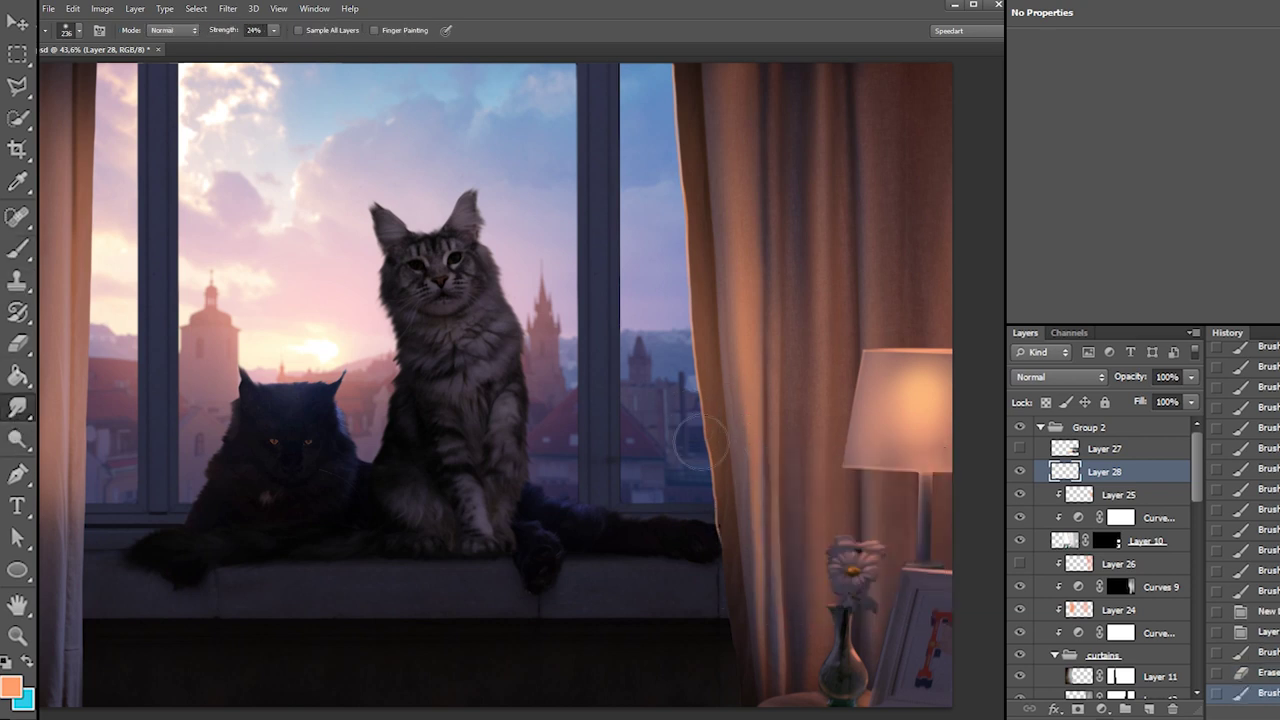
left_click_drag(698, 511, 685, 501)
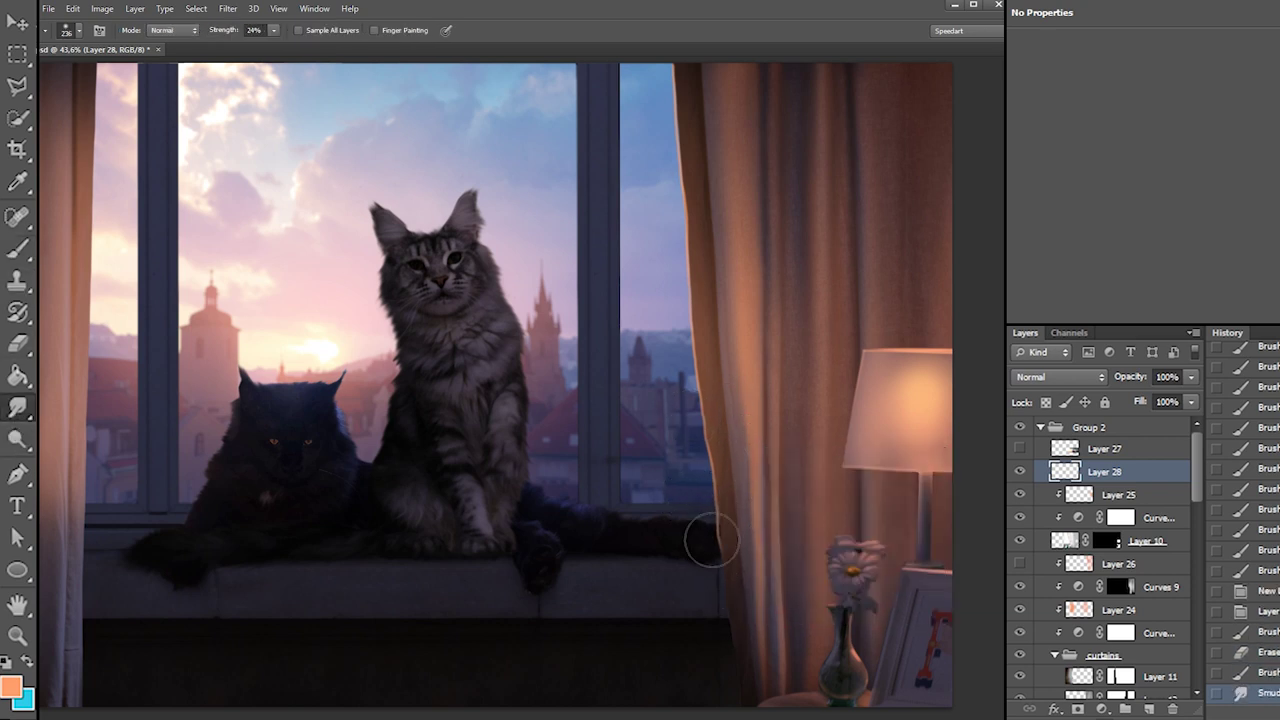
left_click_drag(715, 556, 699, 519)
Fade the rim highlight's lower part below the window with a soft 369 px eraser
key("e")
right_click(748, 440)
left_click(772, 531)
left_click_drag(721, 476, 732, 596)
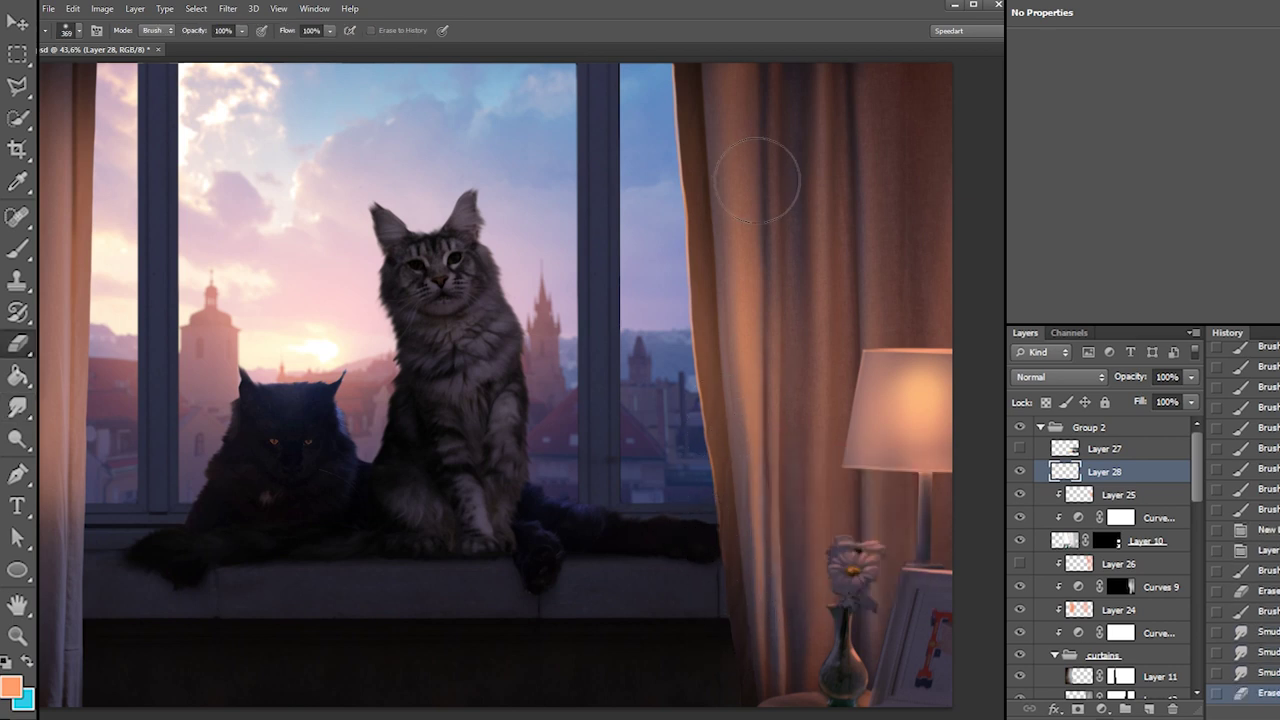
Paint a thin orange highlight along the left curtain's window-side edge and smudge its upper part
key("b")
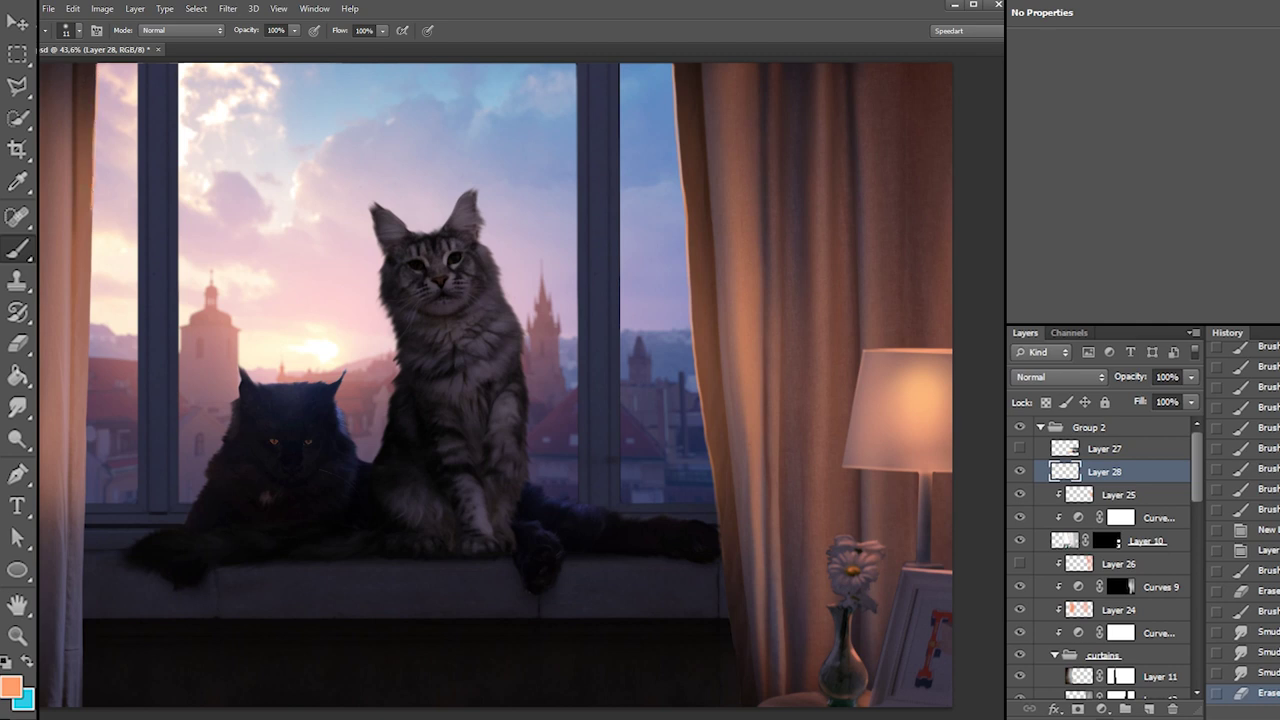
left_click(17, 407)
left_click_drag(70, 228, 82, 258)
left_click_drag(87, 350, 100, 300)
Extend the orange highlight down the left curtain's edge and smudge it into the fabric at 24% strength
key("b")
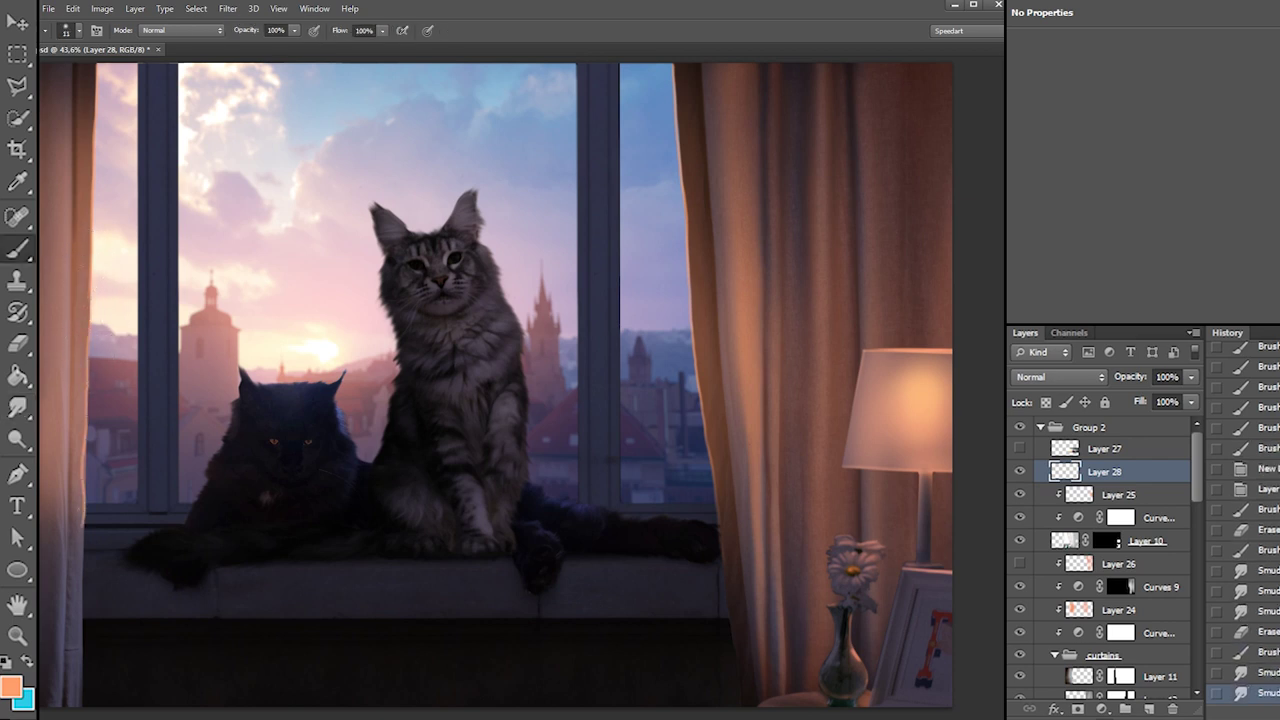
left_click(17, 407)
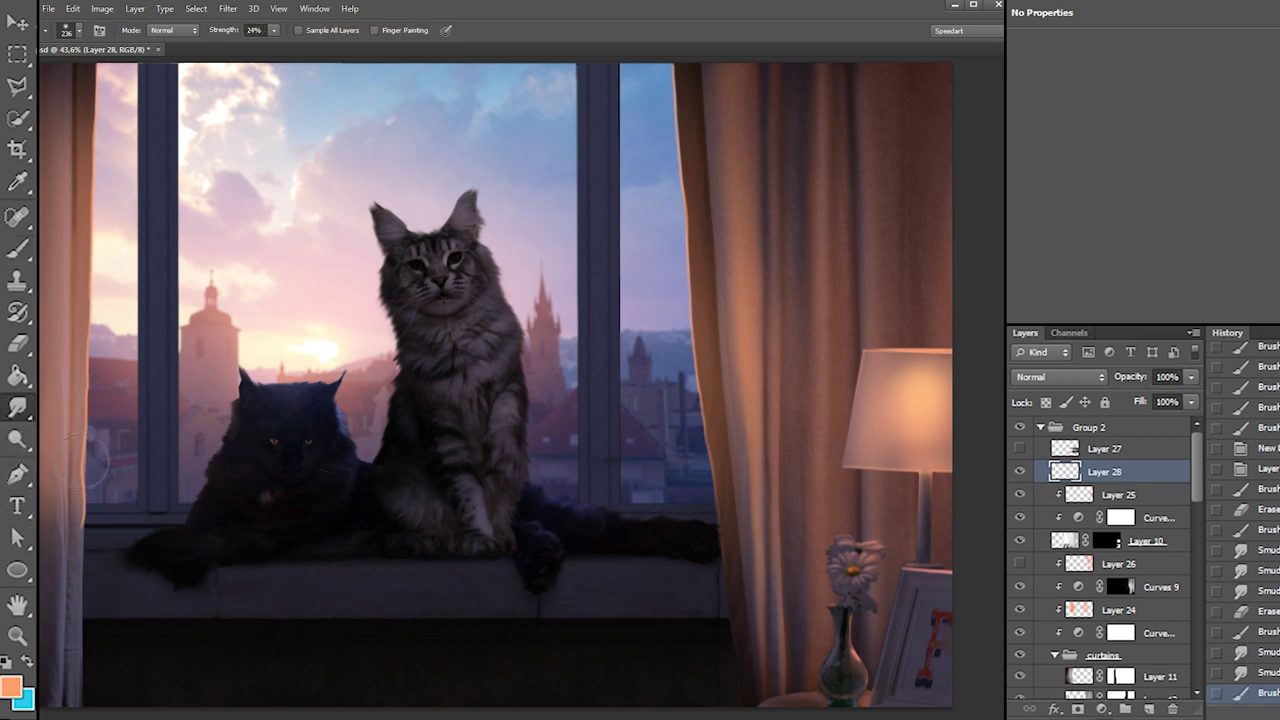
left_click_drag(82, 462, 82, 474)
left_click_drag(105, 364, 98, 385)
left_click_drag(98, 385, 97, 355)
mouse_move(97, 355)
left_mouse_down()
mouse_move(78, 327)
mouse_move(105, 305)
left_mouse_up()
left_click_drag(106, 300, 105, 325)
Fade the lower end of the left curtain's highlight with the soft 369 px eraser
key("e")
mouse_move(105, 577)
left_mouse_down()
mouse_move(92, 509)
mouse_move(110, 439)
mouse_move(101, 548)
left_mouse_up()
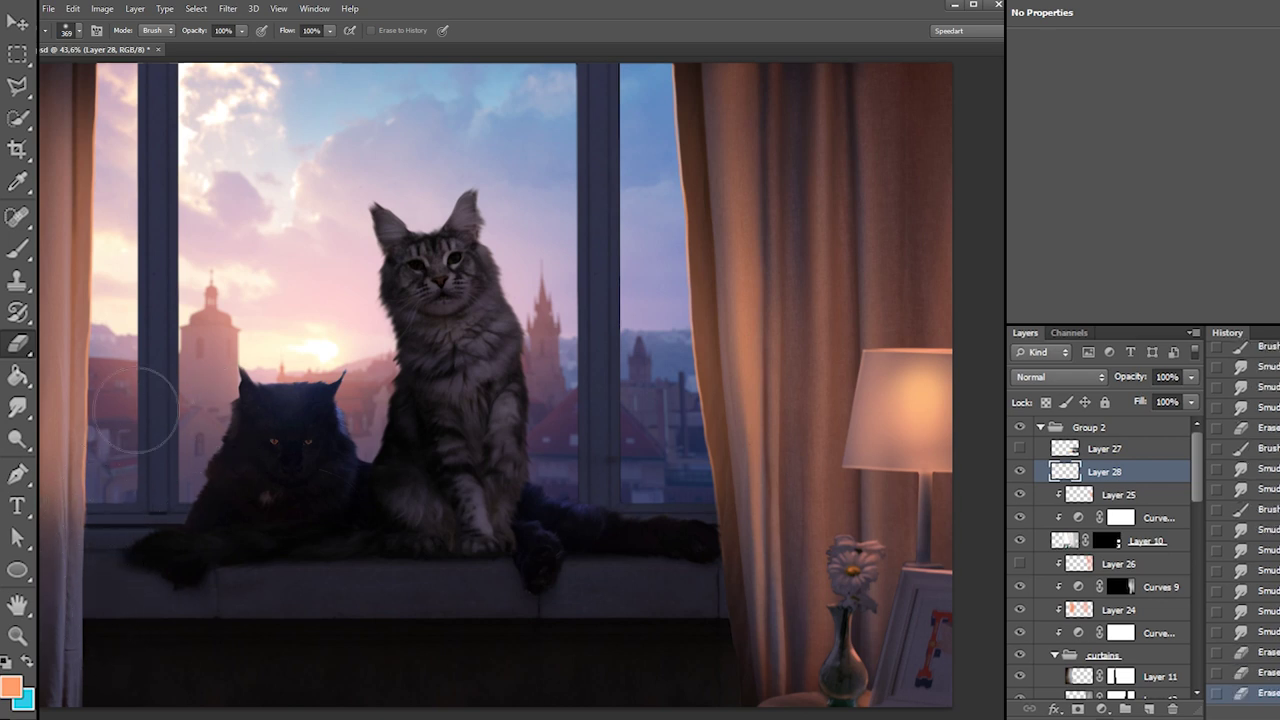
left_click_drag(76, 501, 108, 533)
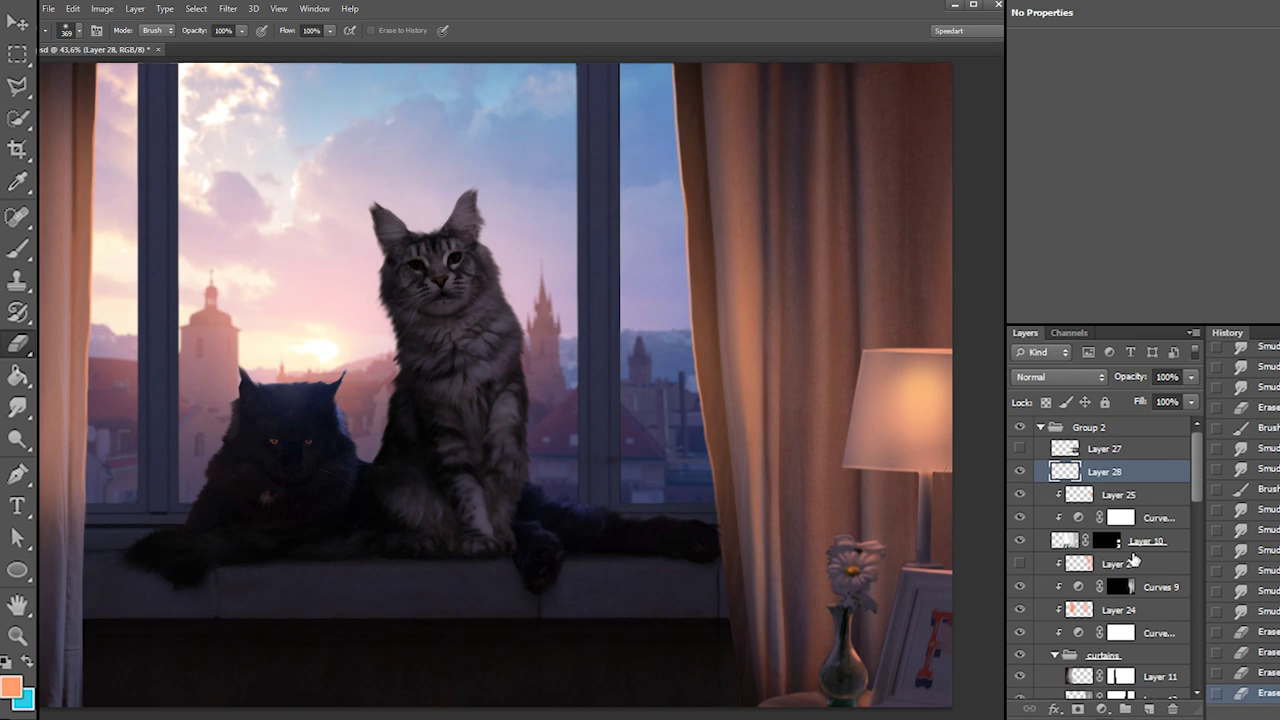
Compare the image with Layer 25 hidden and shown, and select Layer 24
left_click(1100, 500)
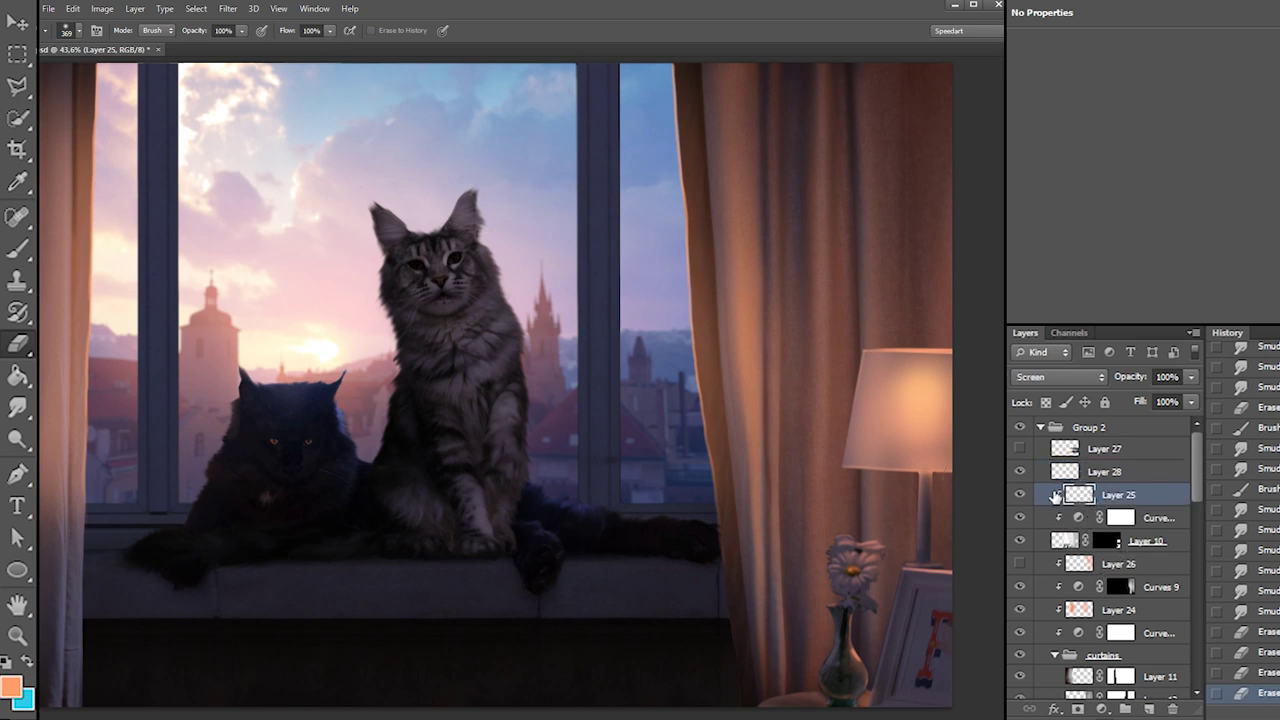
left_click(1021, 497)
left_click(1021, 497)
left_click_drag(1196, 475, 1191, 490)
left_click(1074, 551)
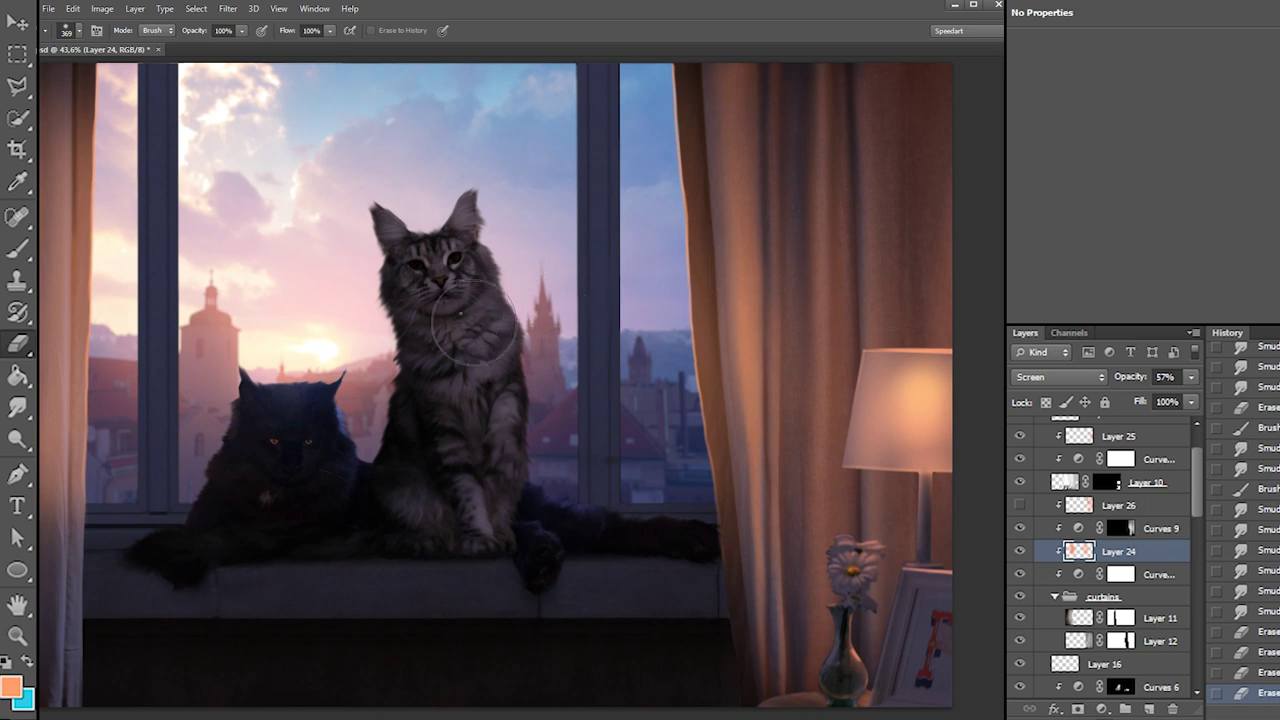
Try erasing the orange glow on Layer 24 over the left curtain with a soft 1753 px eraser
right_click(462, 316)
left_click_drag(583, 345, 596, 345)
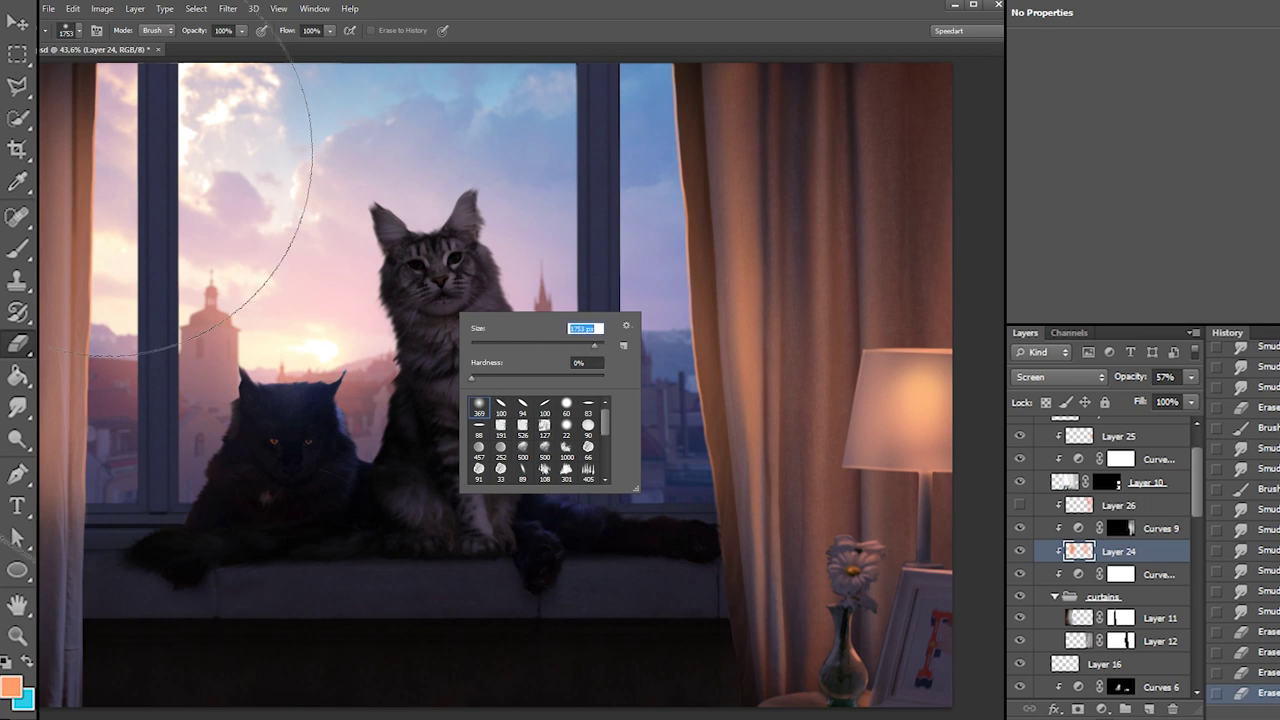
left_click(92, 146)
left_click_drag(92, 148, 128, 194)
key("ctrl+z")
right_click(148, 206)
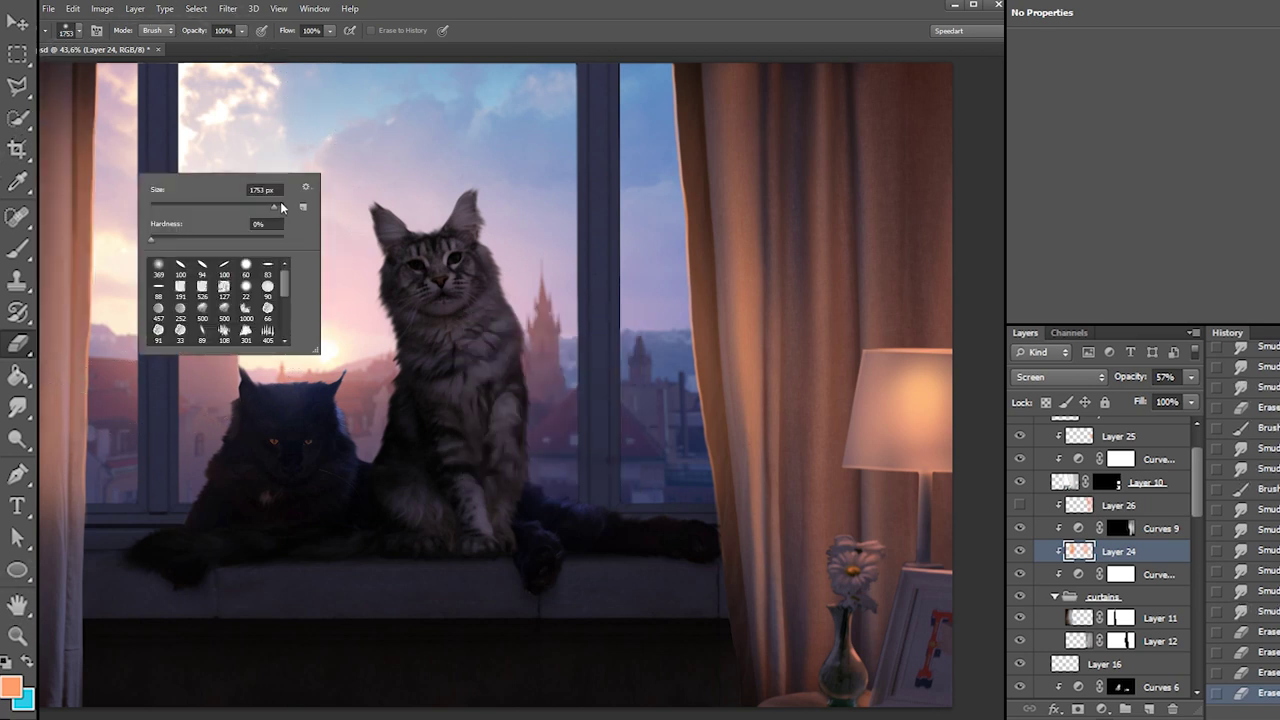
left_click(60, 131)
mouse_move(59, 131)
left_mouse_down()
mouse_move(44, 432)
mouse_move(78, 445)
left_mouse_up()
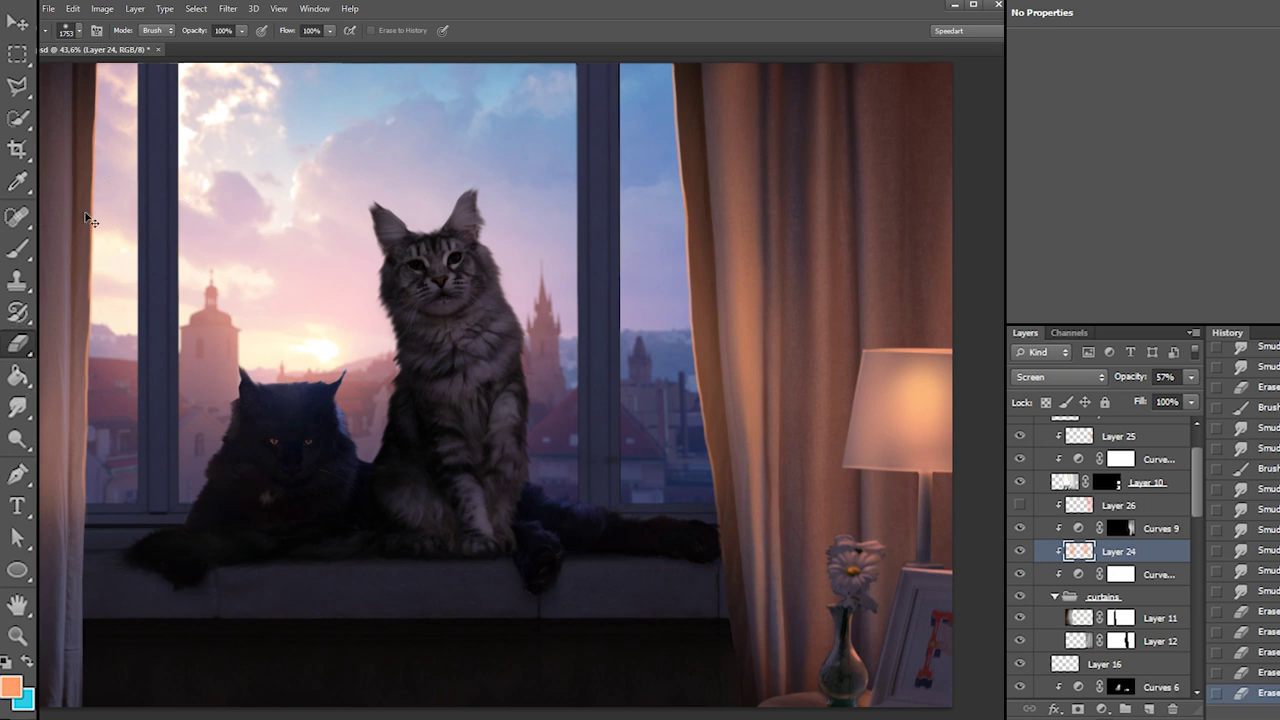
key("ctrl+z")
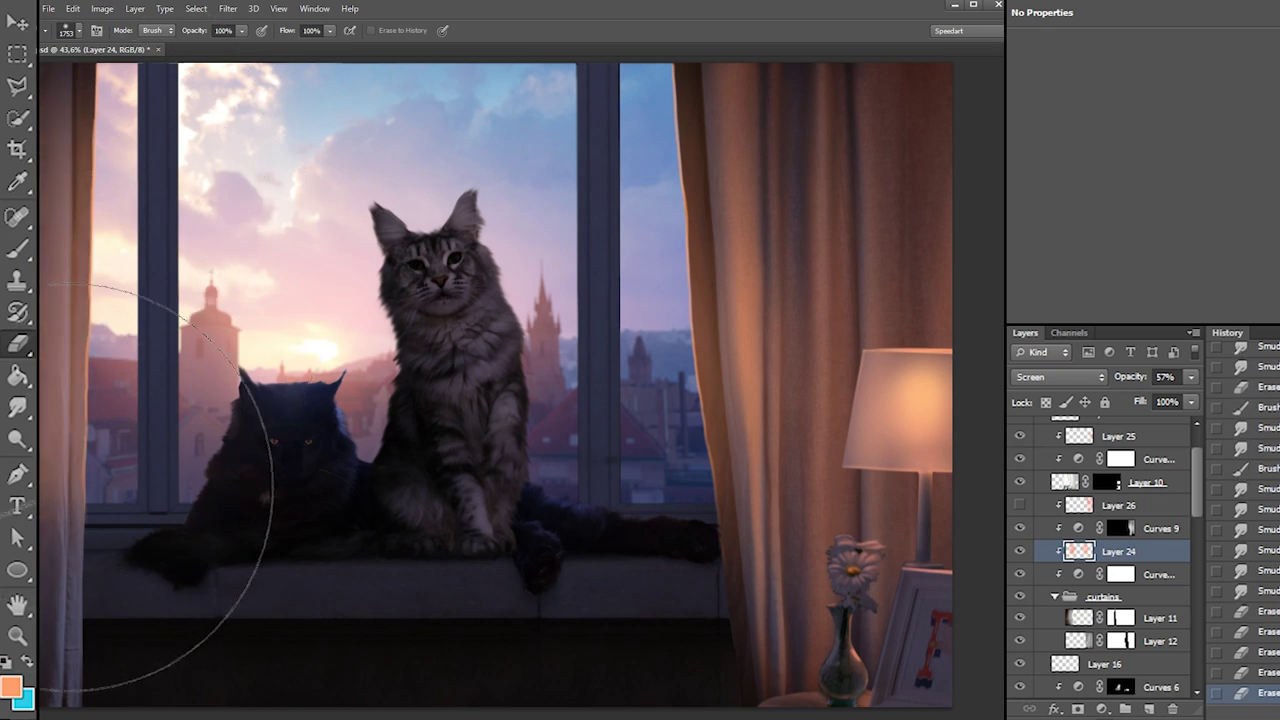
right_click(165, 390)
key("ctrl+alt+z")
Erase part of the orange glow on Layer 24 over the left curtain with a soft 1057 px eraser
right_click(158, 321)
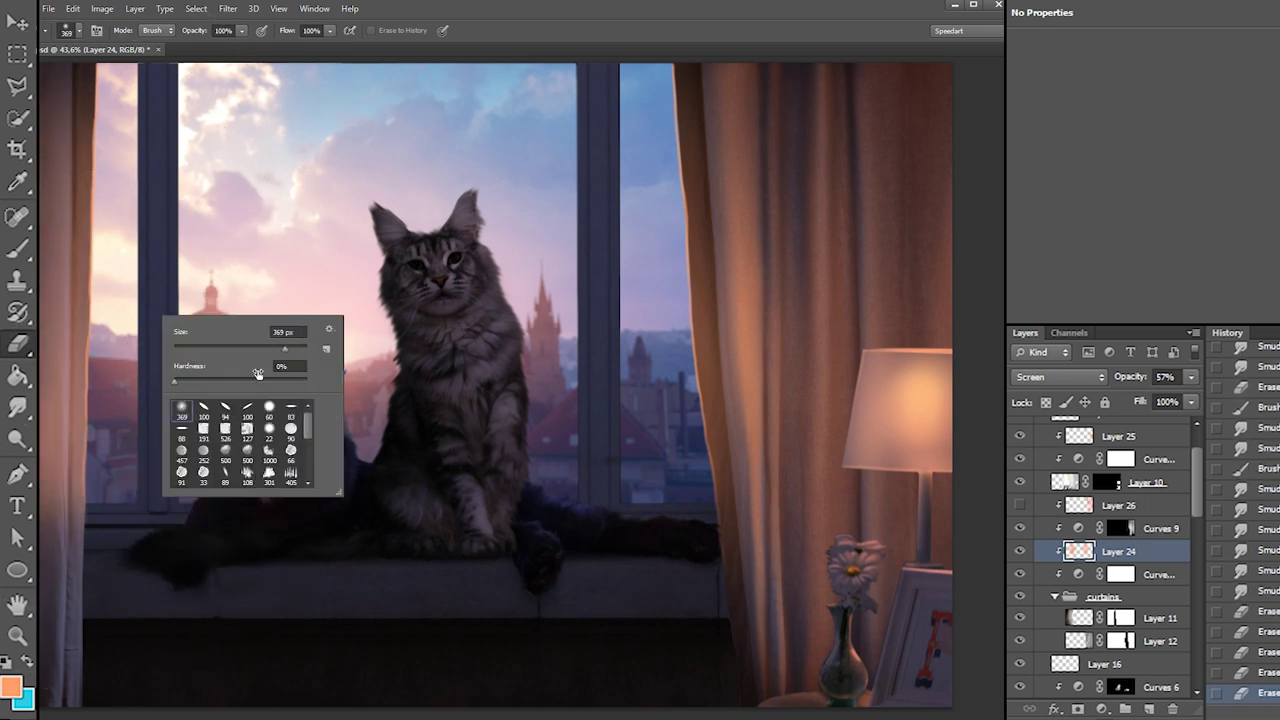
left_click(293, 348)
left_click(58, 135)
left_click_drag(58, 135, 62, 345)
key("ctrl+z")
left_click_drag(70, 165, 58, 373)
key("ctrl+z")
left_click(57, 443)
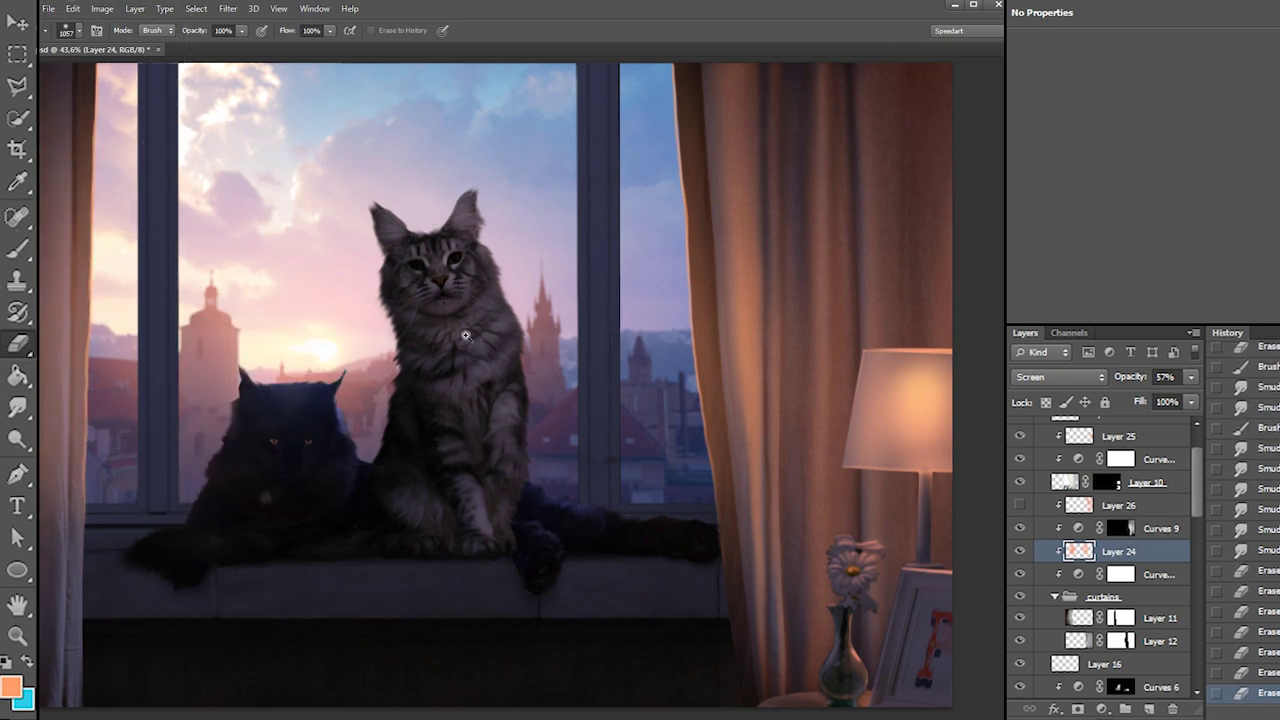
Add a new layer clipped above Layer 24 and set the brush to 453 px with 0% hardness
scroll(457, 340, "down", 2)
scroll(455, 340, "up", 2)
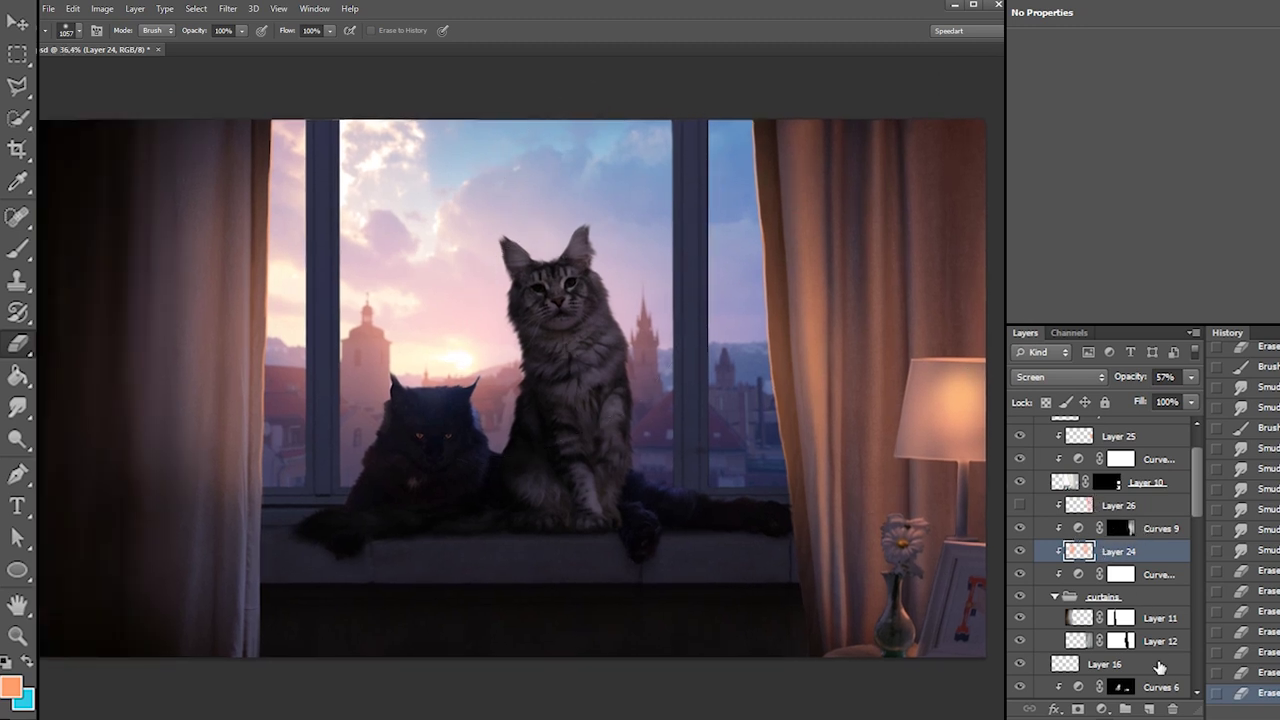
left_click(1148, 708)
left_click(425, 190, "alt")
key("Return")
key("b")
left_click(437, 168, "alt")
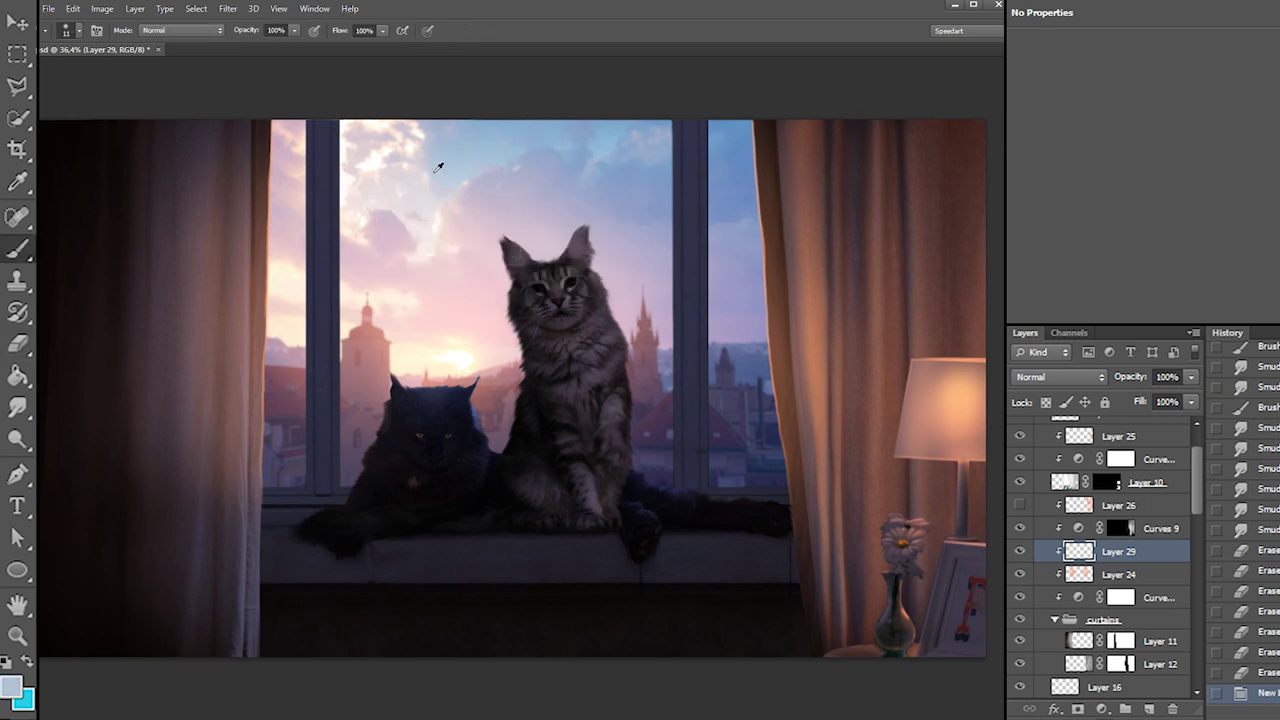
key("x")
right_click(343, 265)
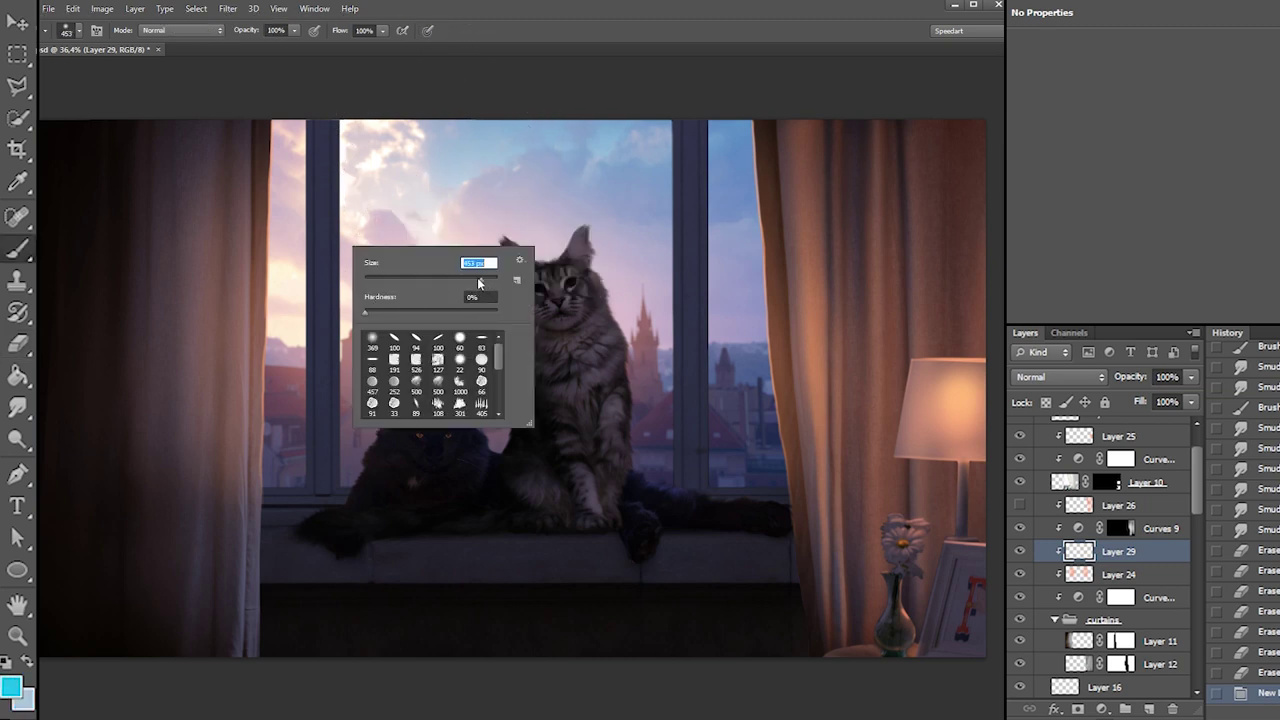
Set the foreground colour to light blue bedeff
left_click(11, 686)
left_click(683, 158)
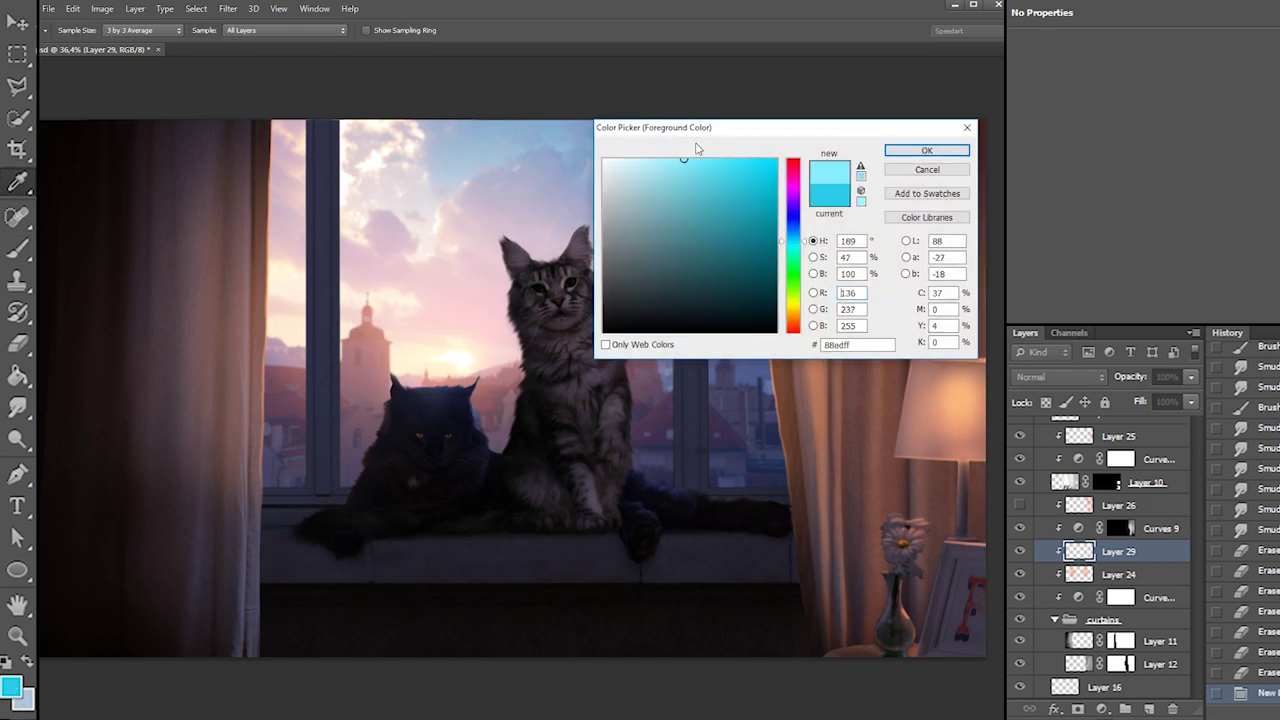
left_click(795, 237)
left_click(646, 160)
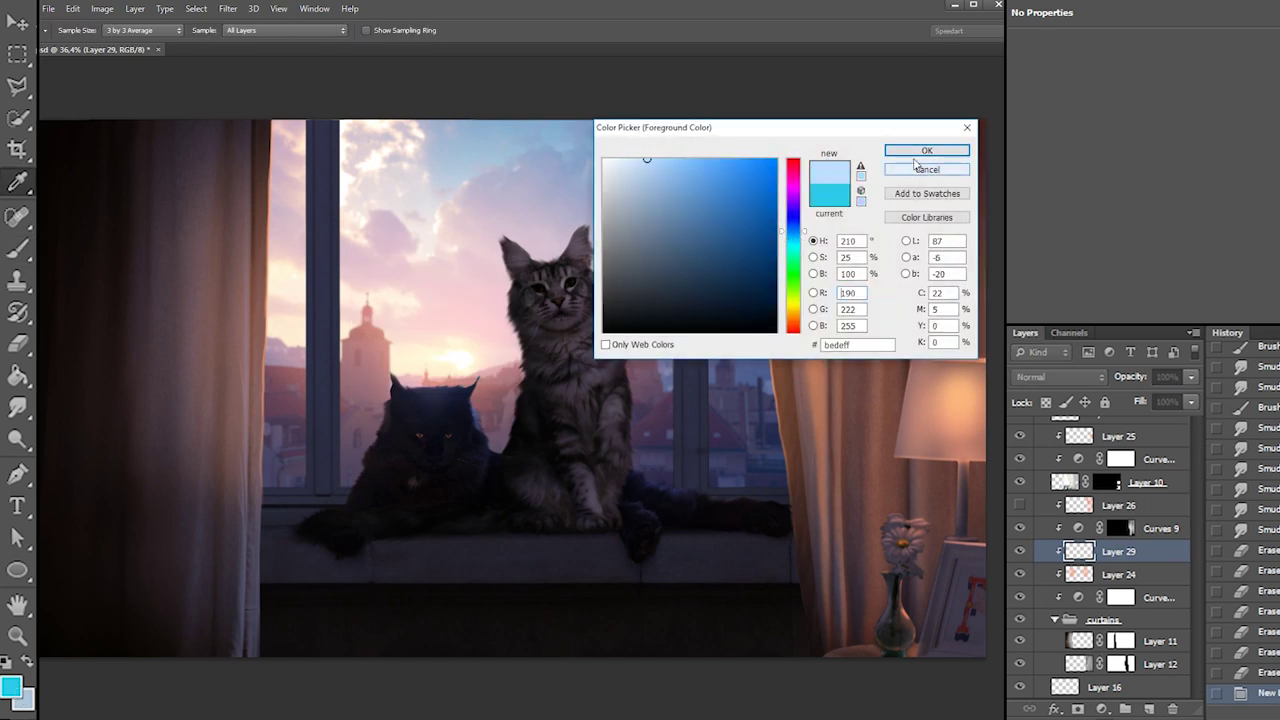
left_click(927, 150)
Paint soft light-blue strokes on Layer 29 down the left curtain's folds and the right curtain's window-side edge
left_click_drag(183, 136, 181, 340)
key("ctrl+z")
mouse_move(187, 122)
left_mouse_down()
mouse_move(193, 404)
mouse_move(243, 100)
mouse_move(185, 323)
mouse_move(176, 465)
left_mouse_up()
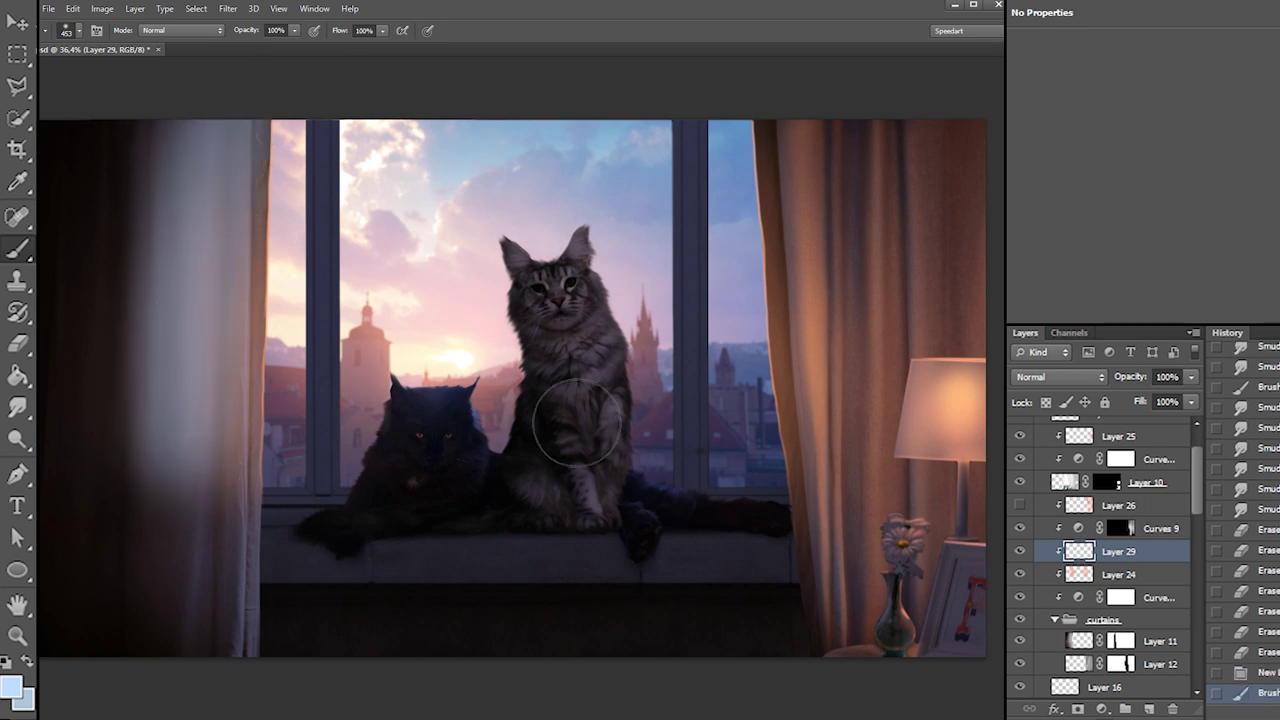
left_click_drag(773, 476, 800, 143)
Set Layer 29's blend mode to Soft Light and compare the image with the layer hidden and shown
key("e")
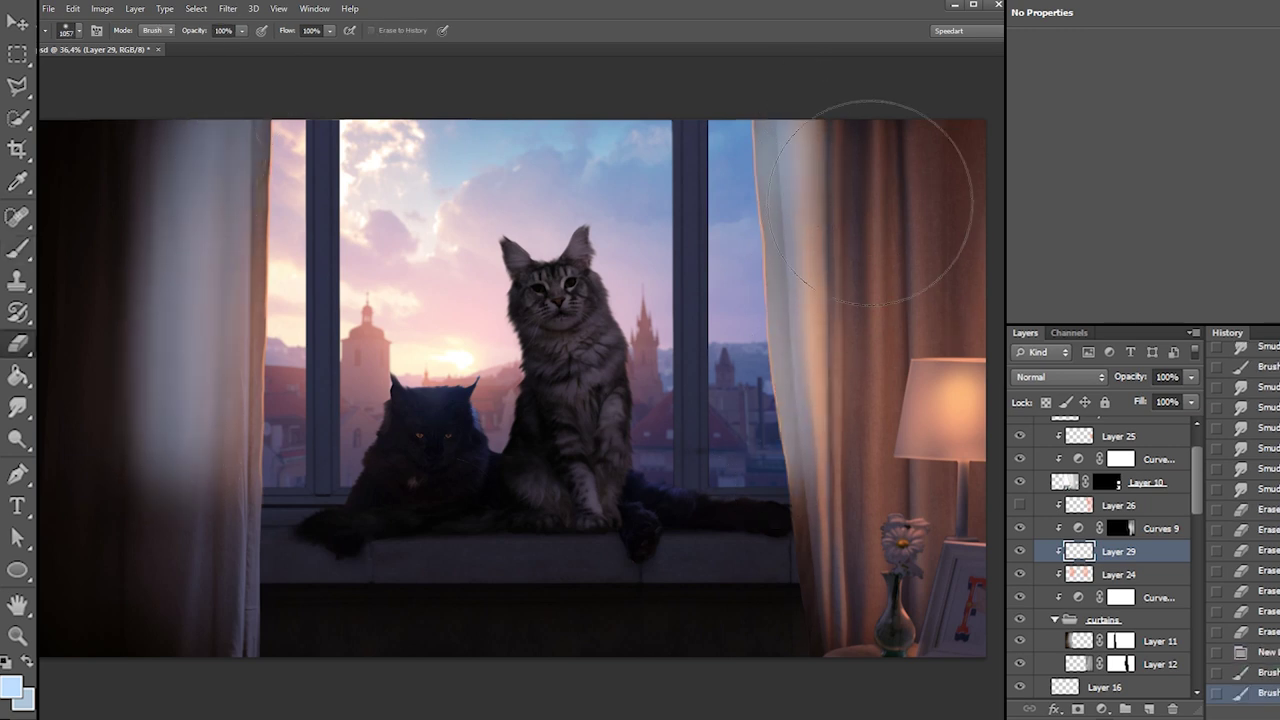
right_click(875, 185)
left_click(1060, 377)
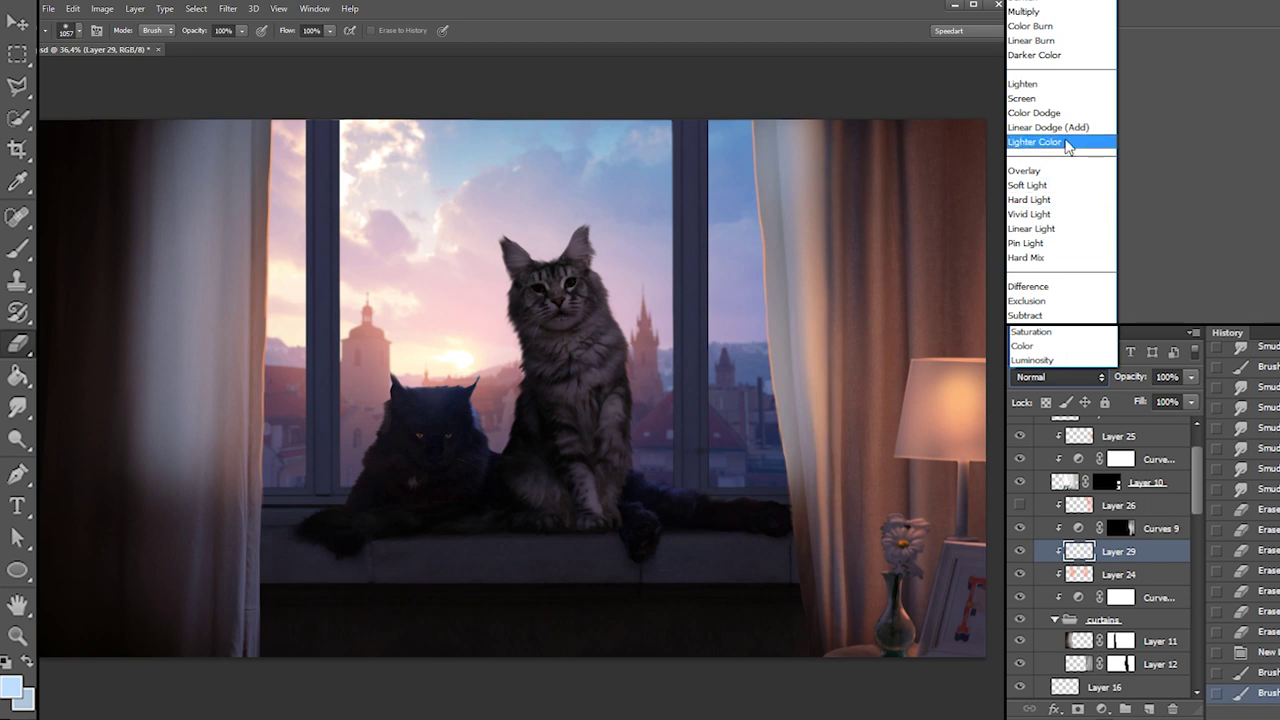
left_click(1030, 183)
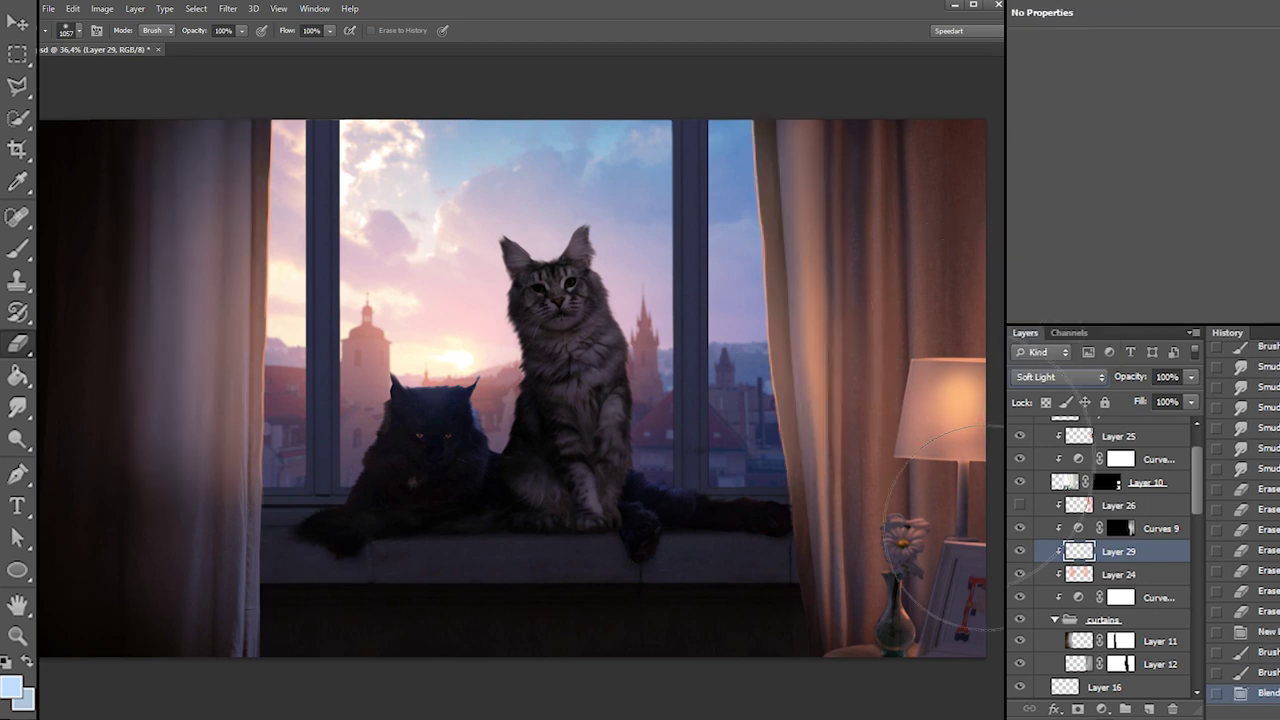
left_click(1019, 551)
left_click(1019, 551)
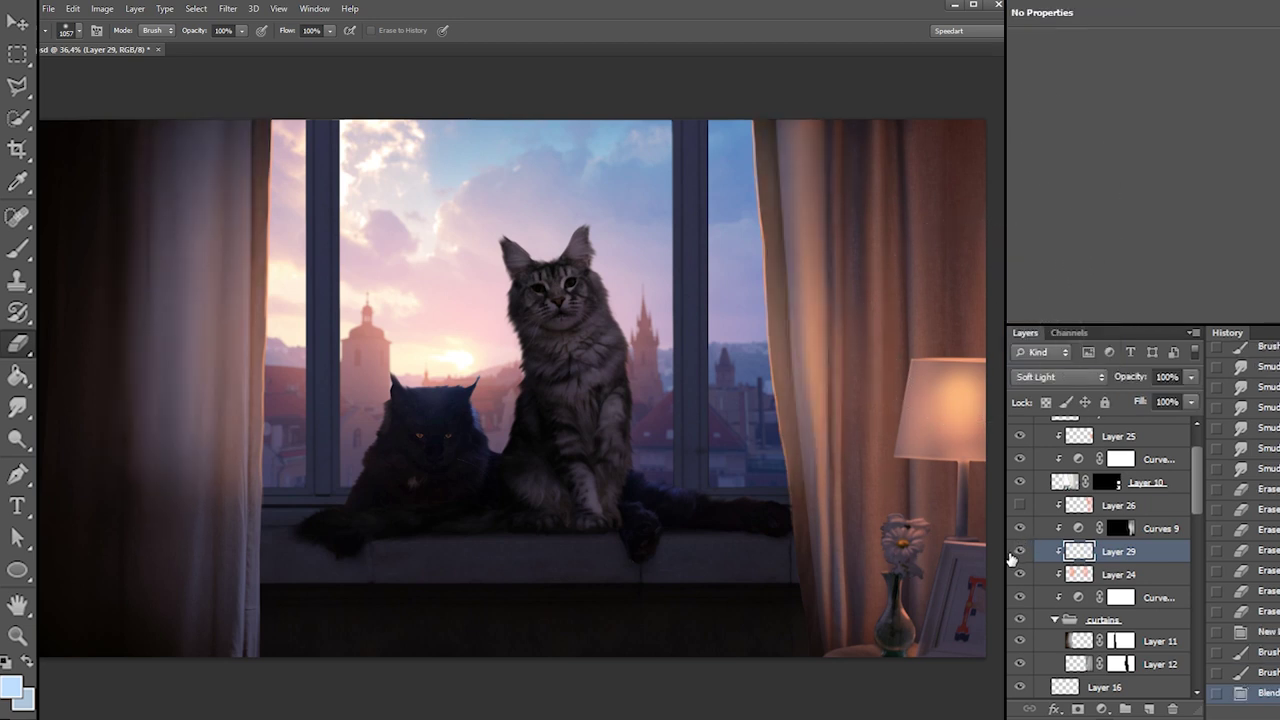
Soften the blue light on both curtains on Layer 29 with the 1057 px eraser
mouse_move(797, 374)
left_mouse_down()
mouse_move(797, 437)
mouse_move(797, 415)
left_mouse_up()
left_click_drag(80, 455, 112, 360)
mouse_move(198, 511)
left_mouse_down()
mouse_move(162, 443)
mouse_move(232, 411)
mouse_move(193, 362)
mouse_move(134, 401)
mouse_move(263, 220)
mouse_move(224, 300)
mouse_move(234, 265)
mouse_move(187, 325)
left_mouse_up()
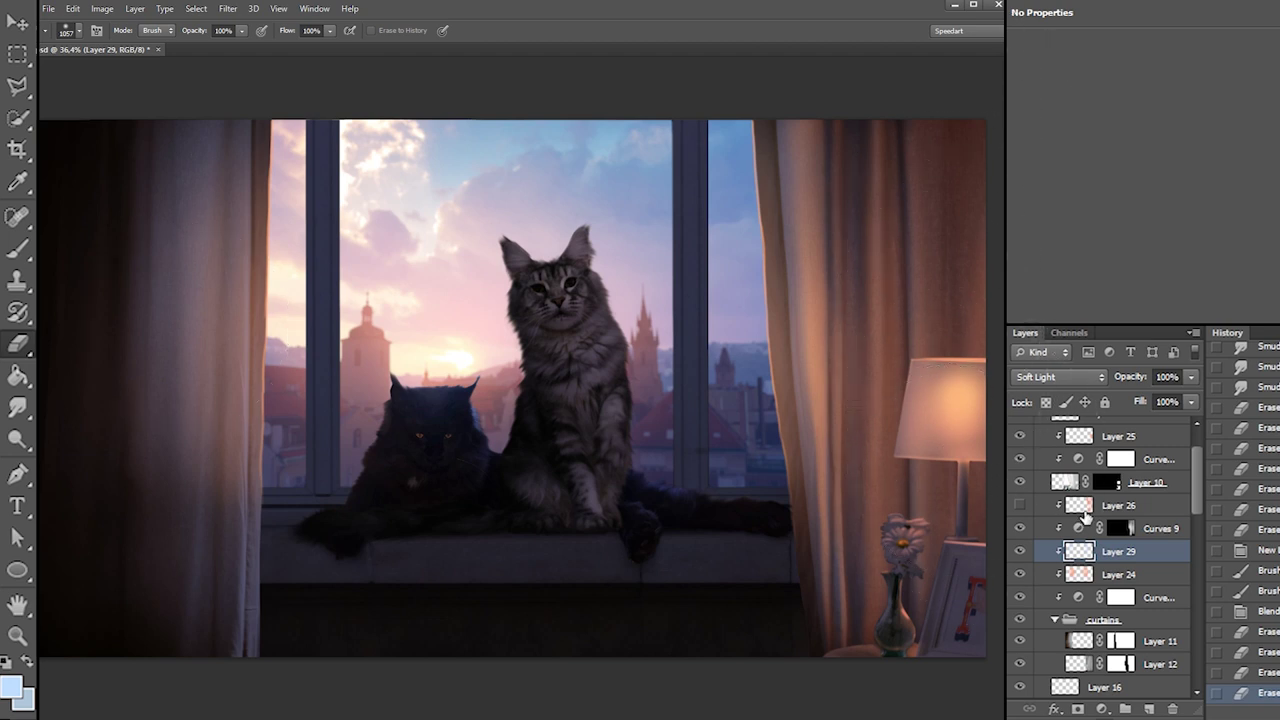
Check the curtains group and the hidden orange Layer 26 by toggling their visibility, and delete Layer 26
left_click(1021, 619)
left_click(1021, 619)
left_click(1019, 505)
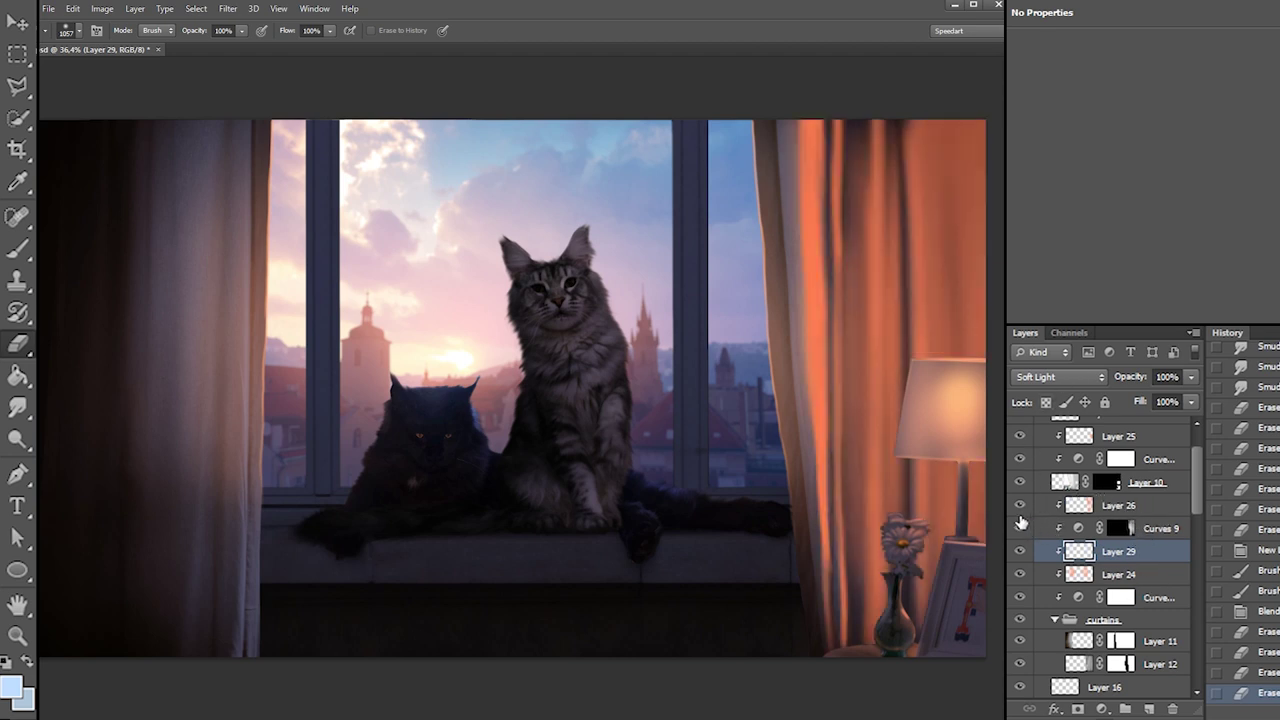
left_click(1020, 524)
left_click(1096, 510)
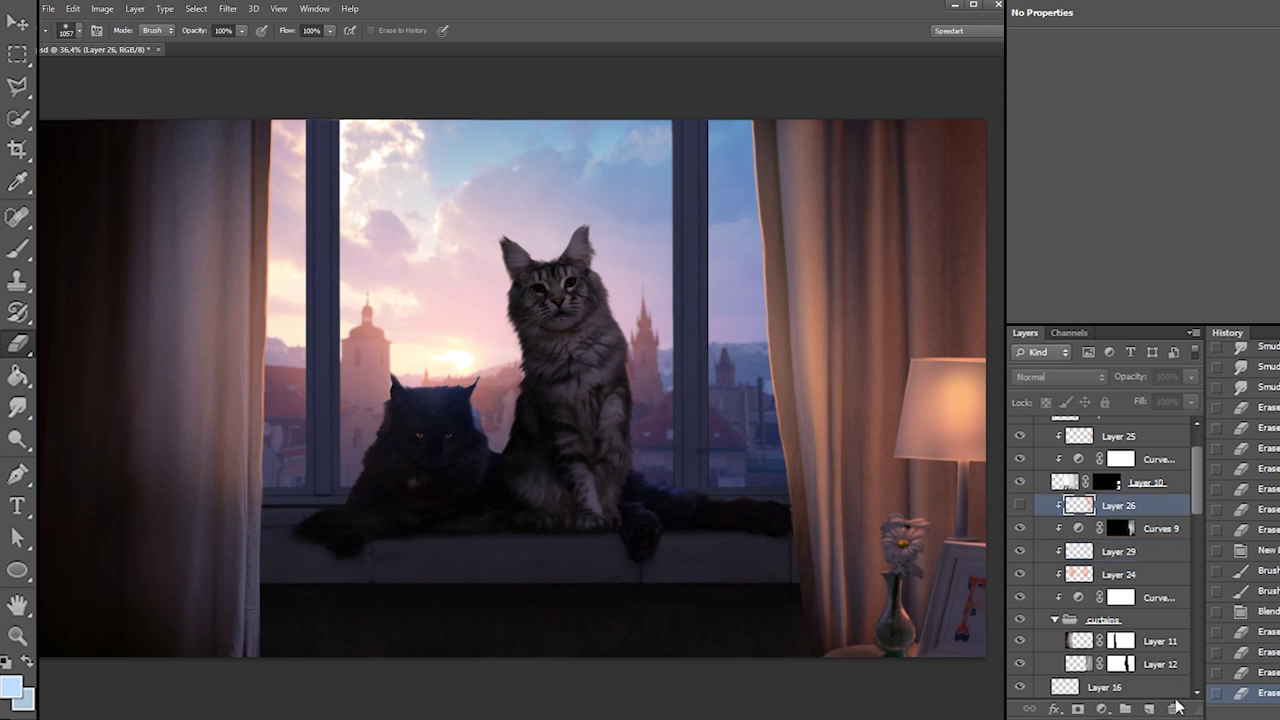
left_click(1171, 709)
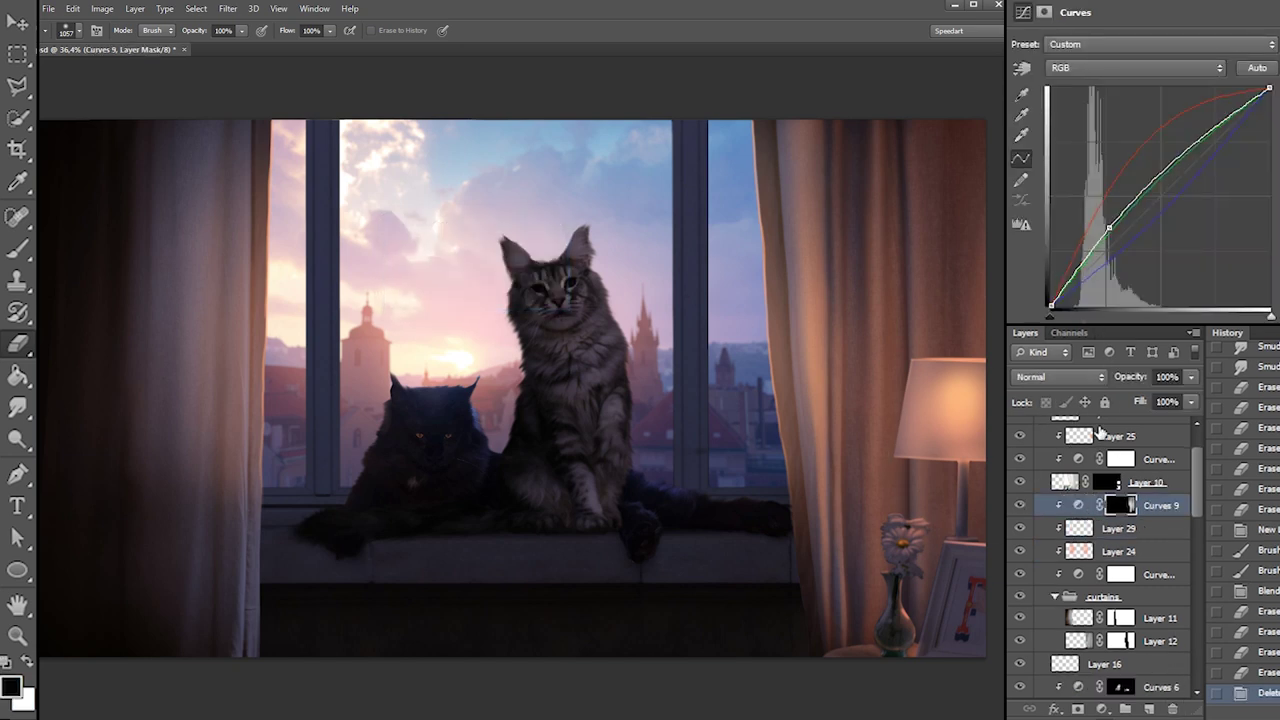
Add a Curves adjustment clipped to the window frame on Layer 5, above Curves 5
left_click_drag(1198, 473, 1190, 585)
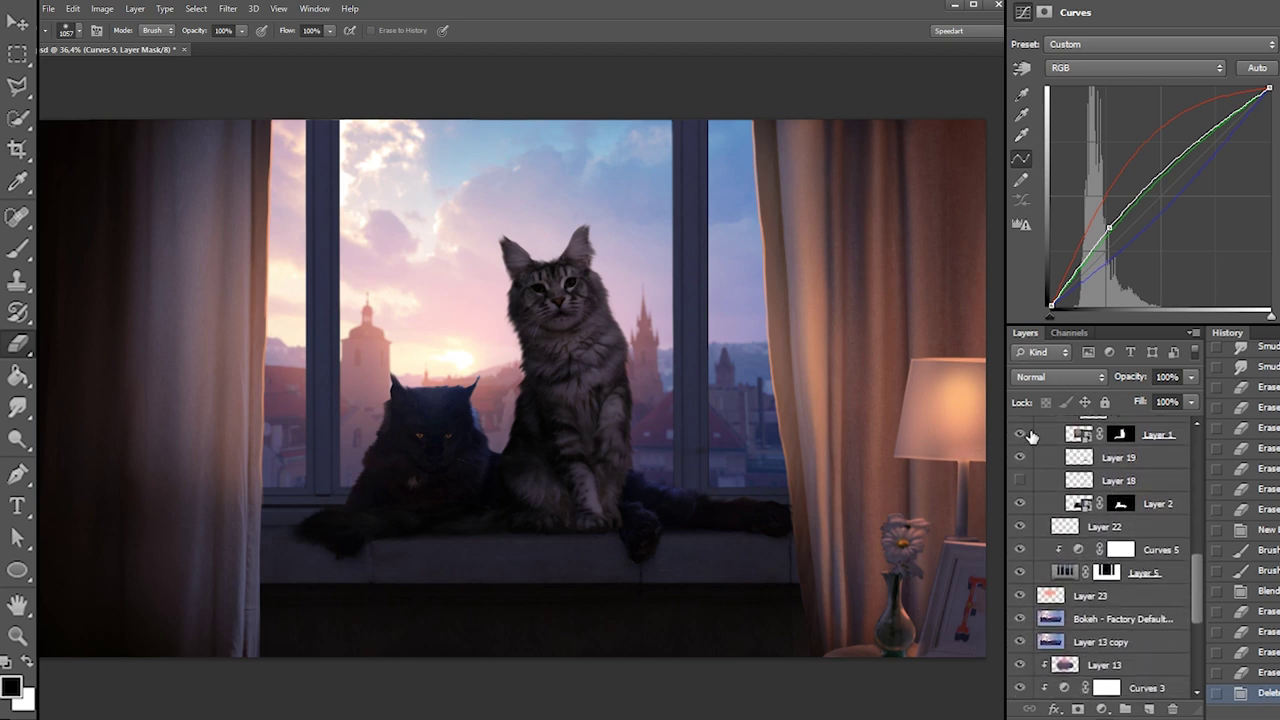
left_click(1140, 553)
left_click(1150, 573)
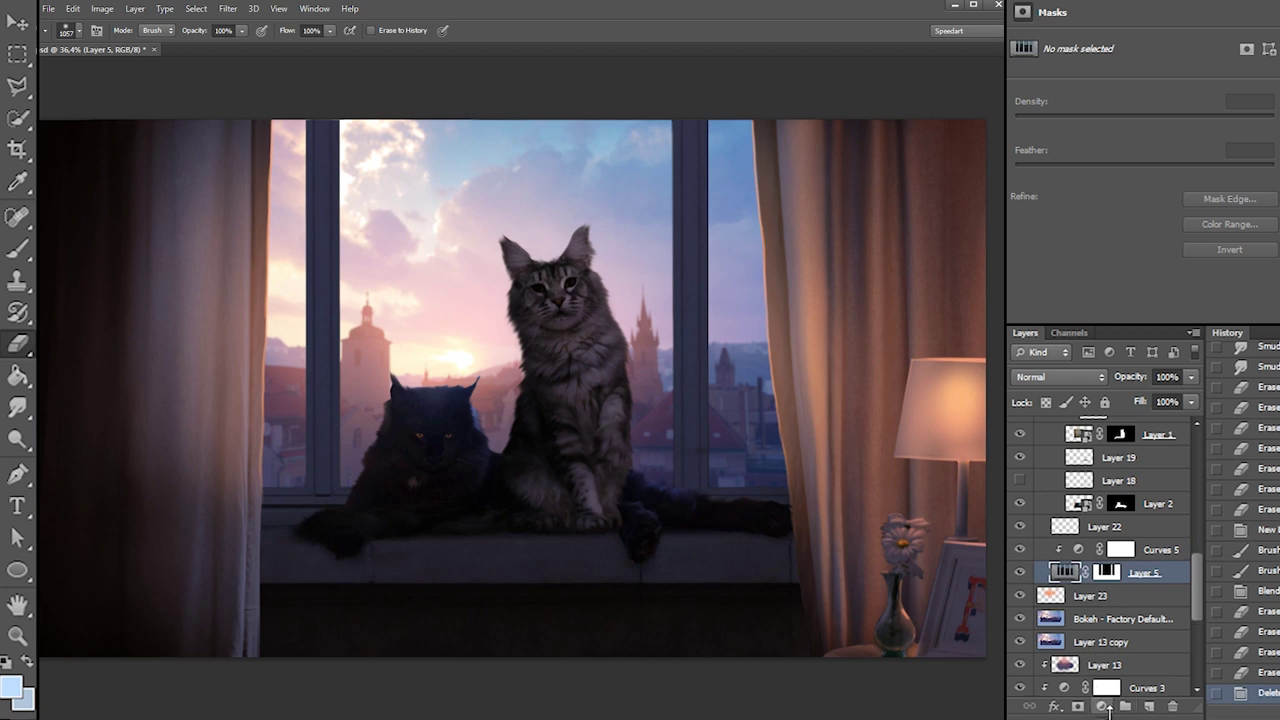
left_click_drag(1107, 714, 1108, 718)
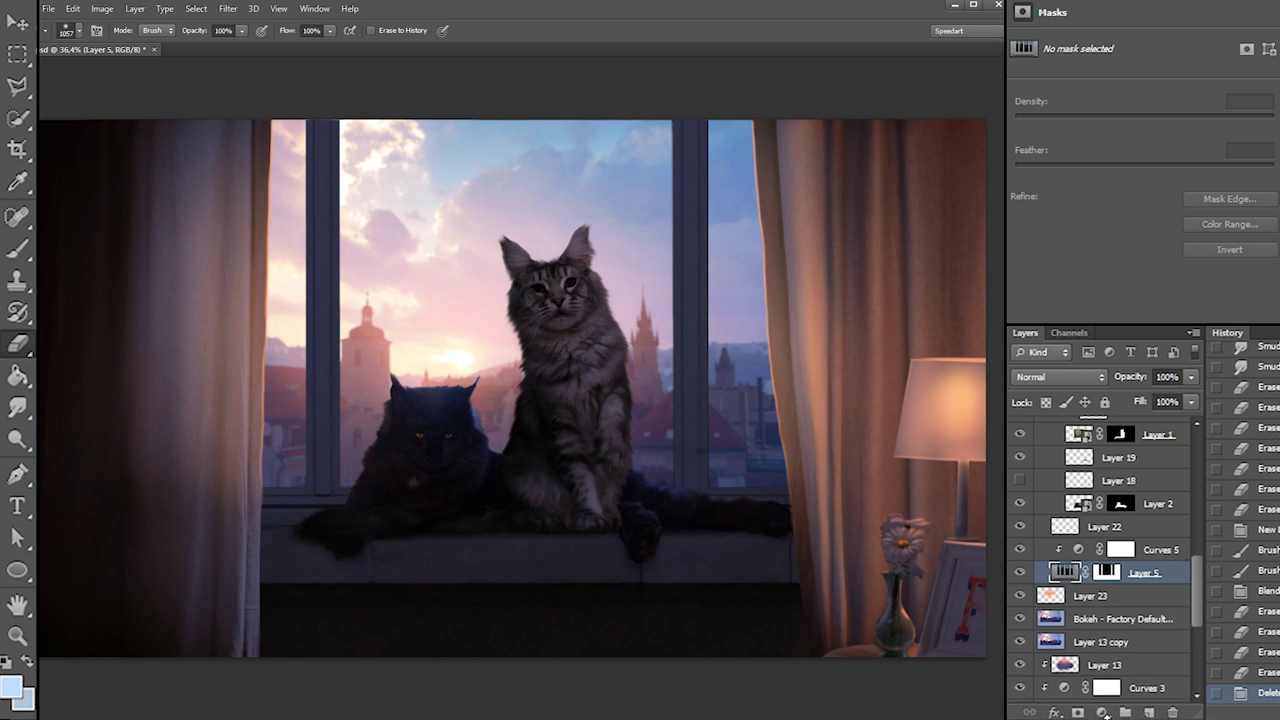
left_click(1103, 714)
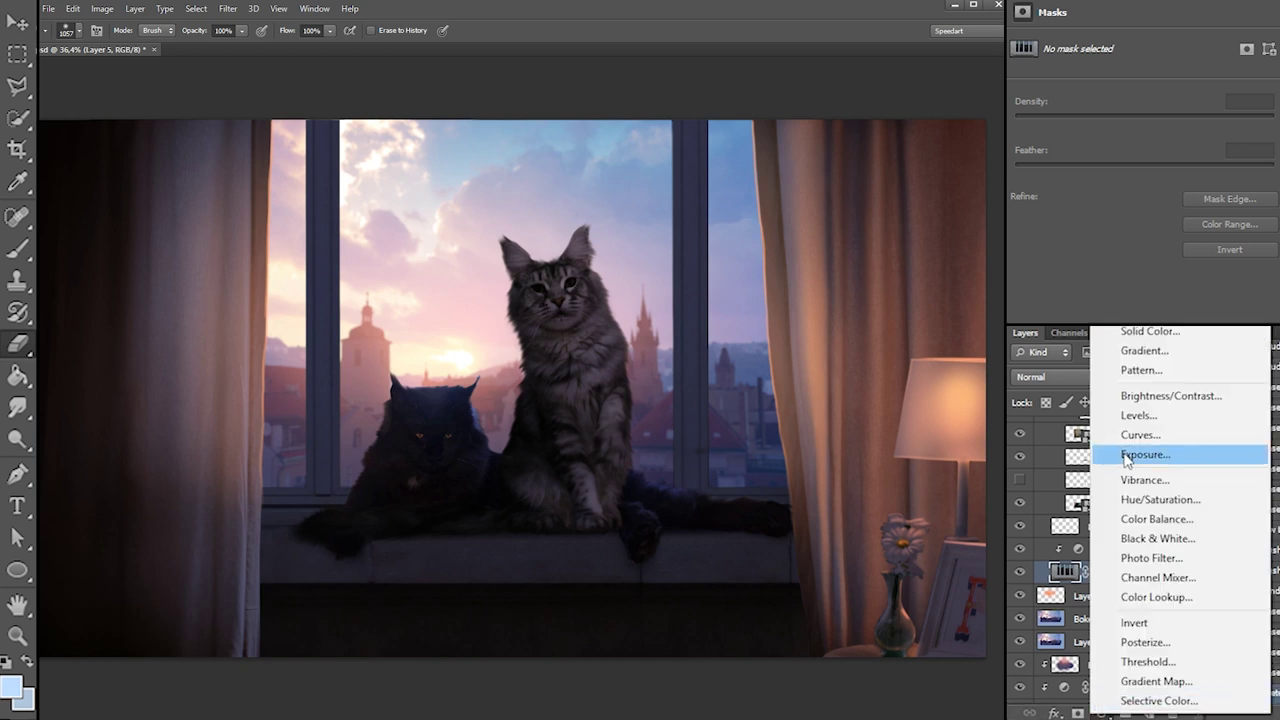
left_click(1130, 452)
left_click_drag(1186, 571, 1176, 538)
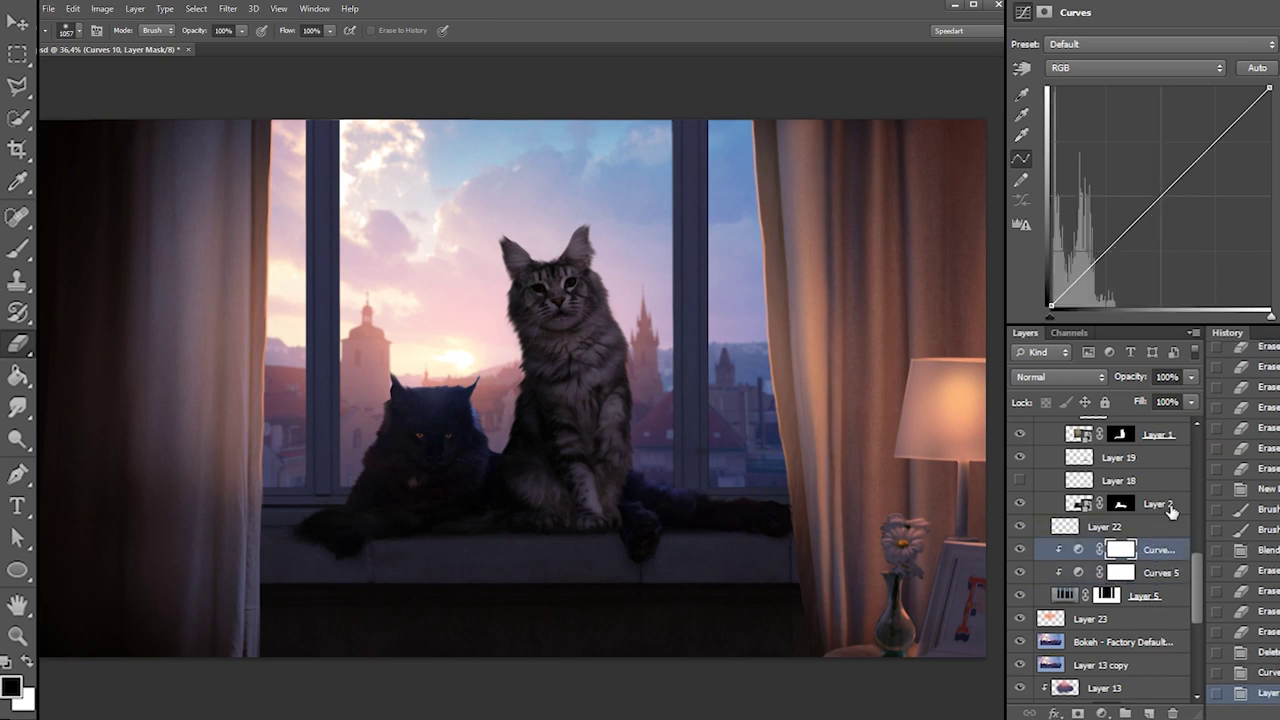
Raise the black points and midtones of the Red and Green curves to tint the window frame and sill orange
left_click(1092, 68)
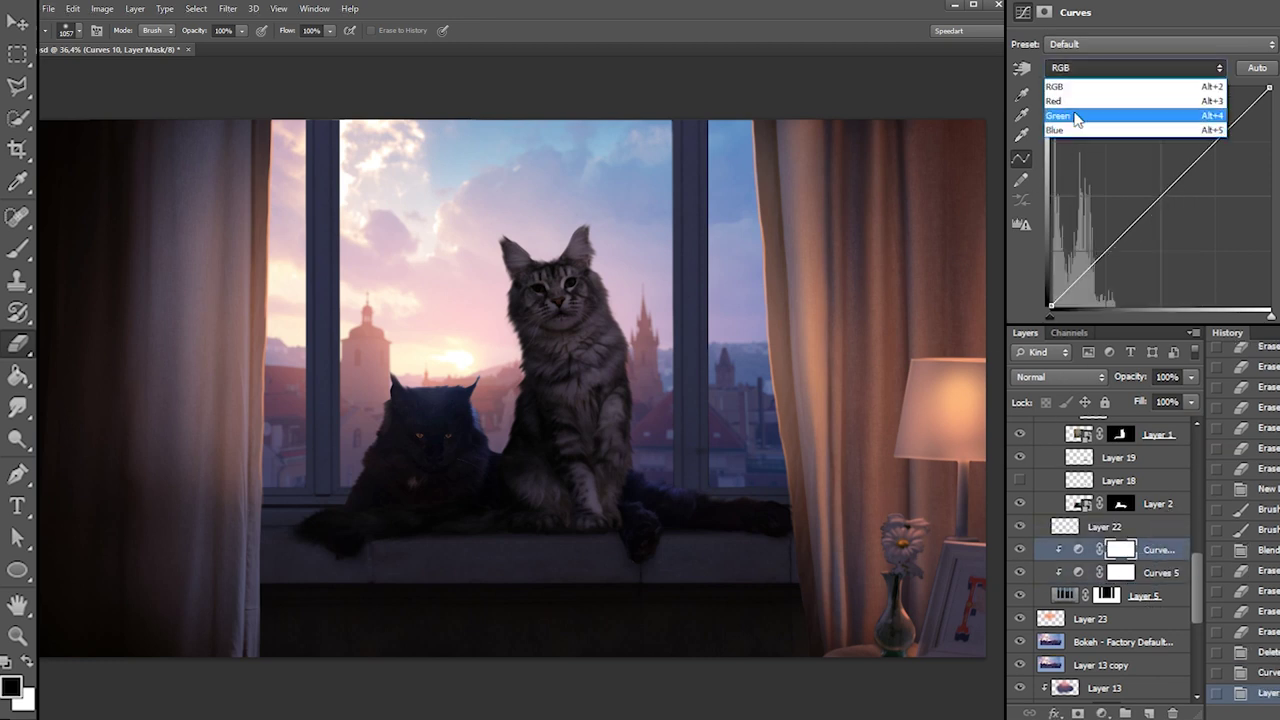
left_click(1068, 113)
left_click_drag(1054, 296, 1050, 285)
left_click(1075, 68)
left_click(1070, 90)
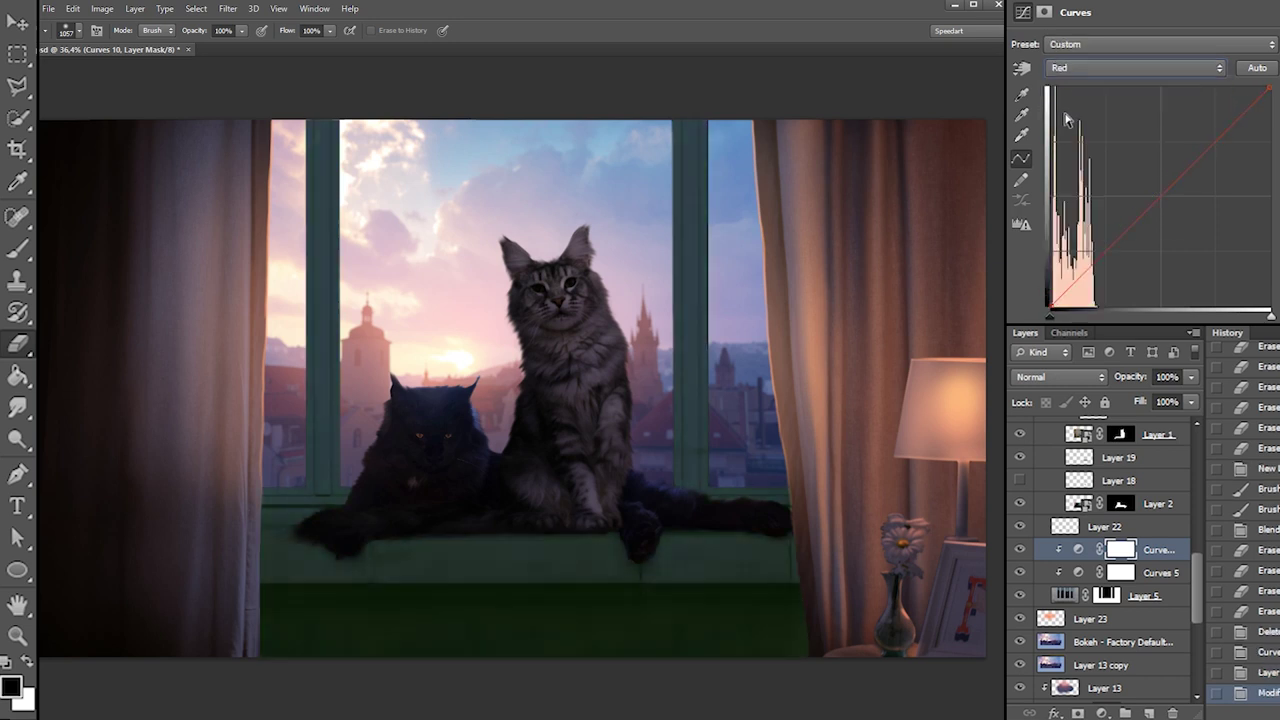
left_click_drag(1050, 296, 1050, 274)
left_click_drag(1113, 221, 1114, 183)
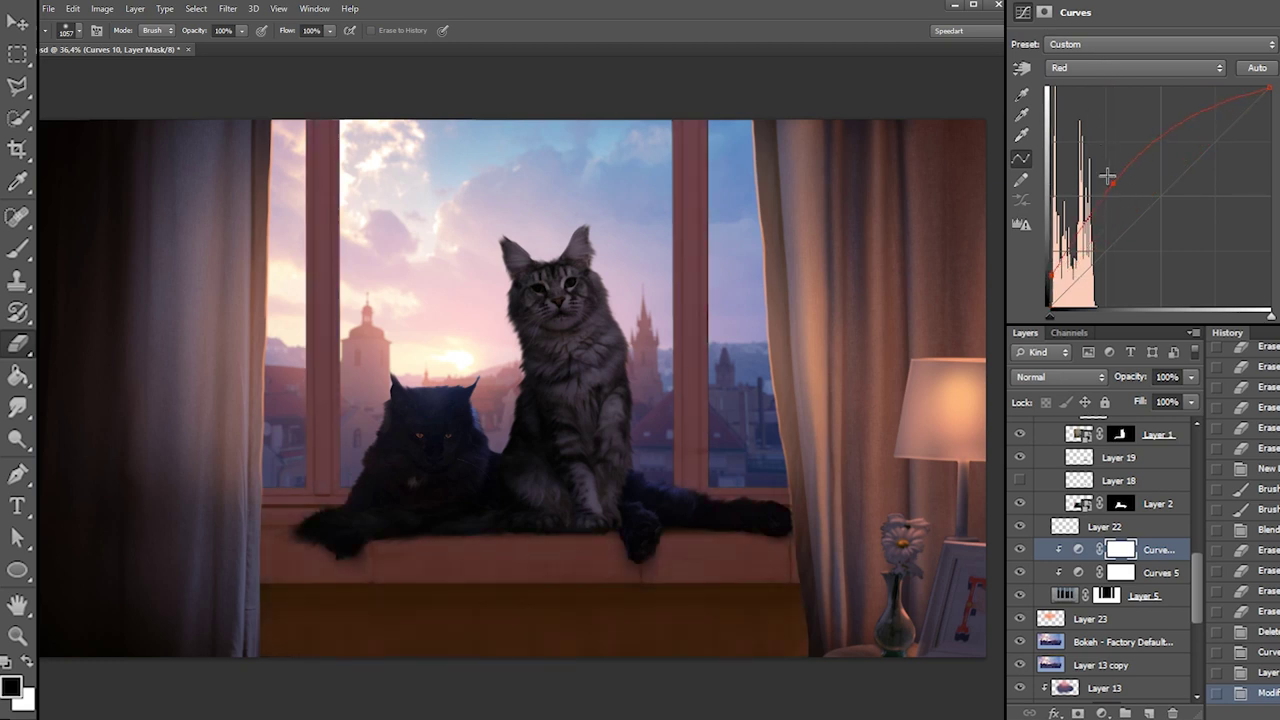
left_click(1108, 70)
left_click(1103, 120)
left_click_drag(1116, 234, 1114, 203)
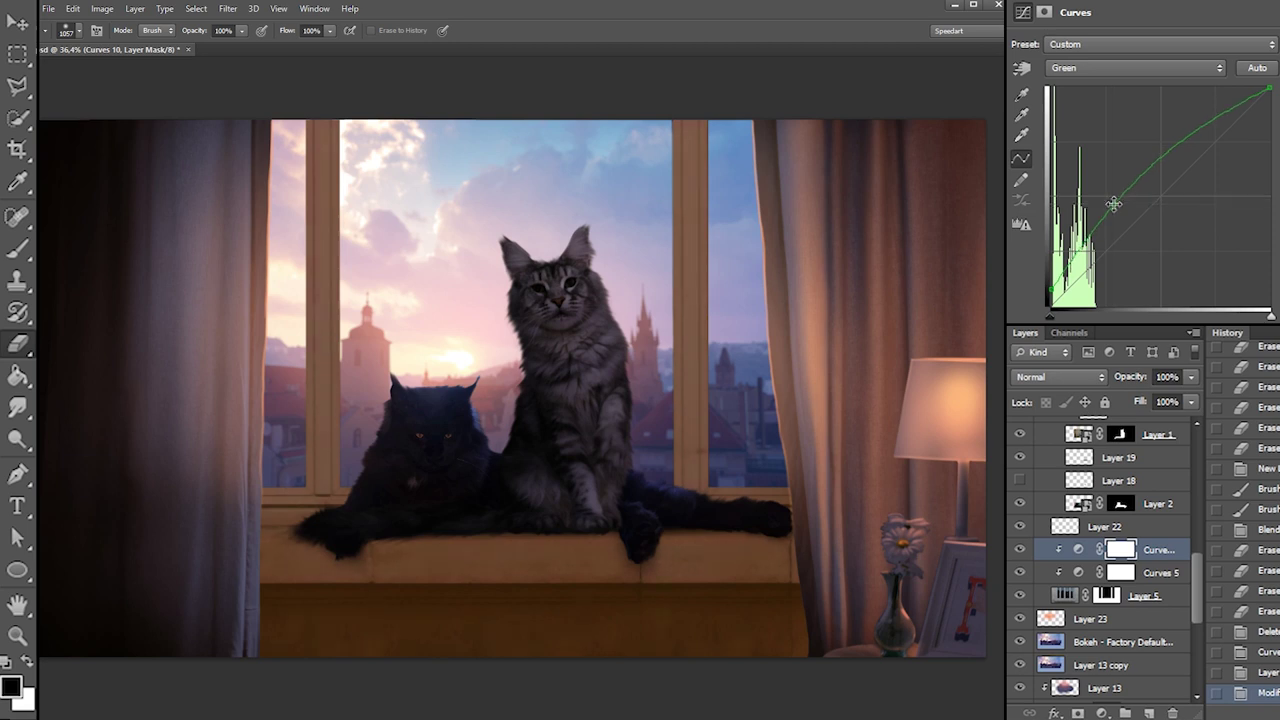
Fill the new Curves adjustment's mask with black to hide the orange tint
left_click(17, 376)
left_click(628, 489)
key("b")
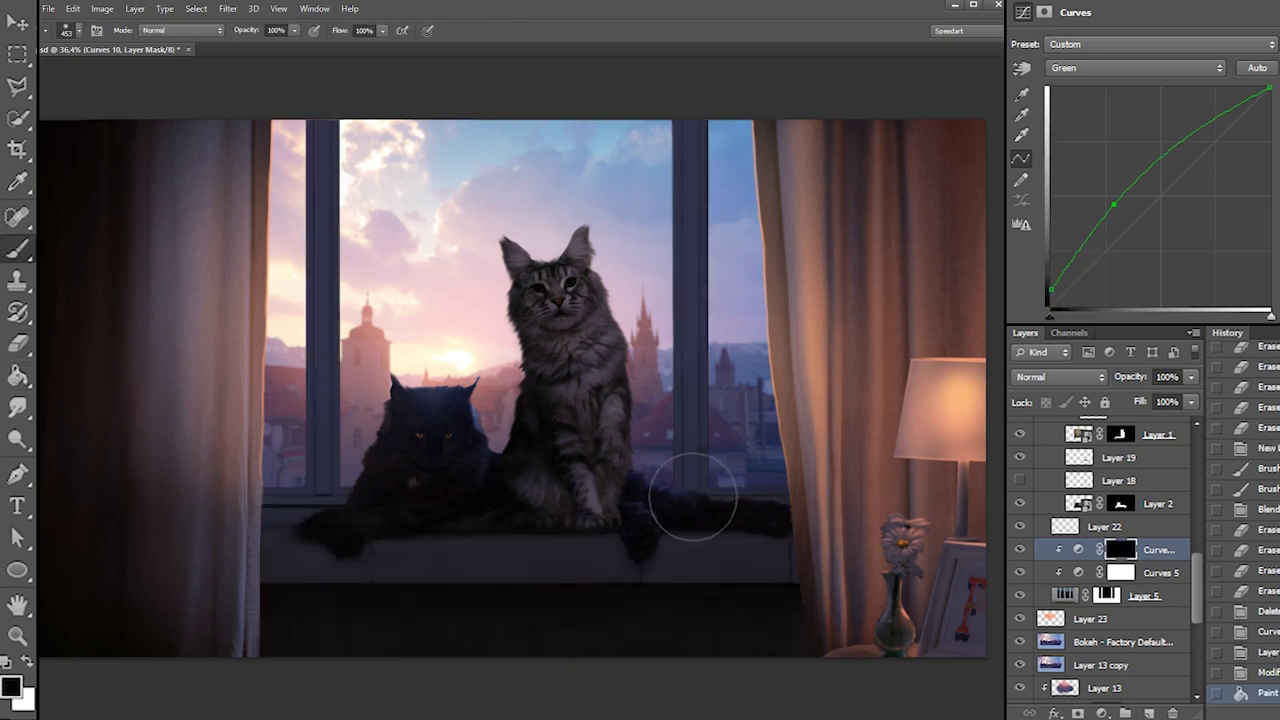
Paint white on the Curves mask with a 147 px brush at 18% hardness to reveal orange along the sill's front
right_click(660, 497)
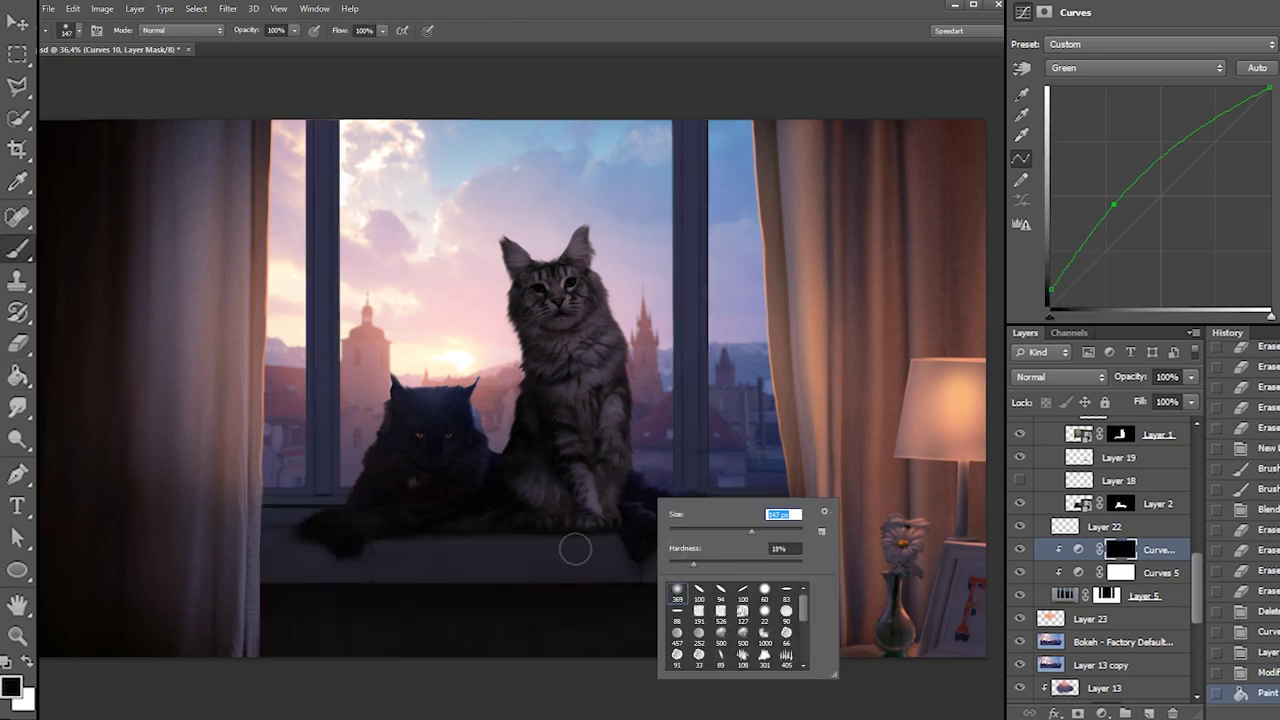
mouse_move(394, 552)
left_mouse_down()
mouse_move(510, 567)
mouse_move(801, 563)
mouse_move(396, 549)
left_mouse_up()
key("x")
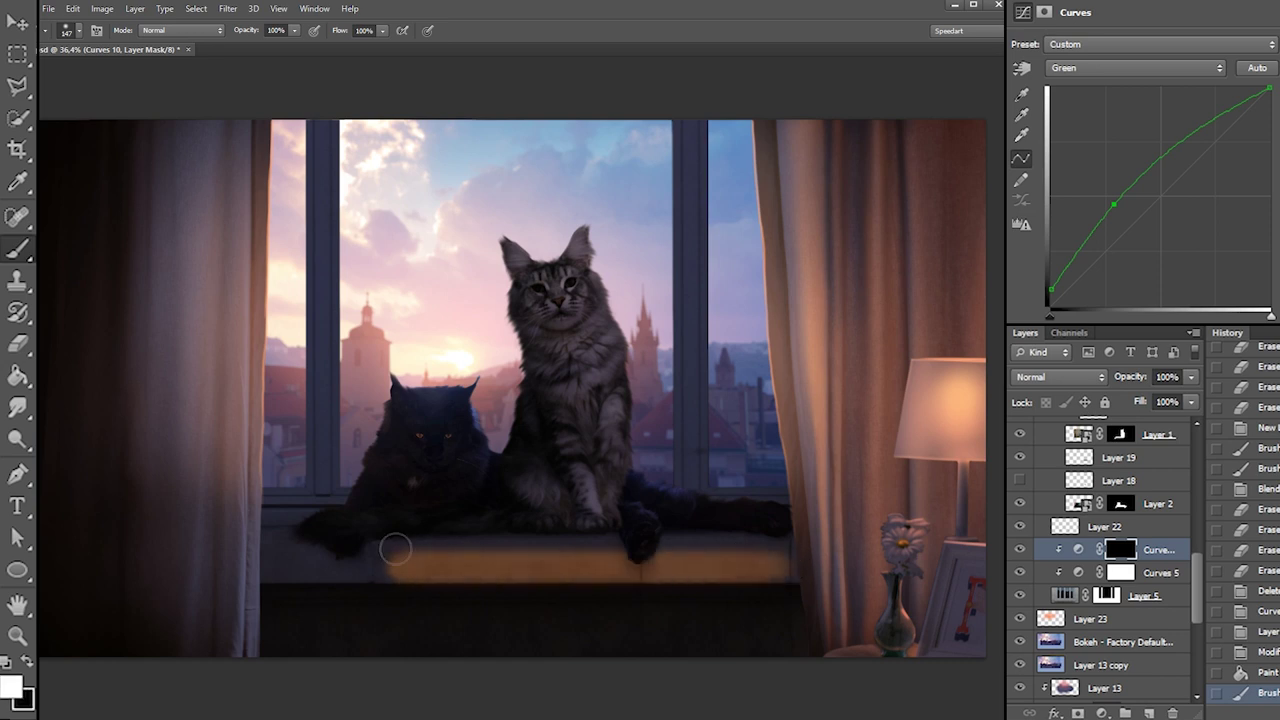
right_click(740, 554)
left_click(855, 606)
mouse_move(674, 557)
left_mouse_down()
mouse_move(791, 568)
mouse_move(409, 551)
mouse_move(402, 575)
mouse_move(620, 539)
mouse_move(490, 562)
left_mouse_up()
Fill in the orange tint across the sill's front from below the black cat to the right curtain
key("x")
right_click(612, 543)
key("x")
left_click_drag(358, 556, 790, 565)
right_click(708, 558)
key("Escape")
left_click_drag(712, 556, 813, 563)
left_click_drag(630, 558, 816, 558)
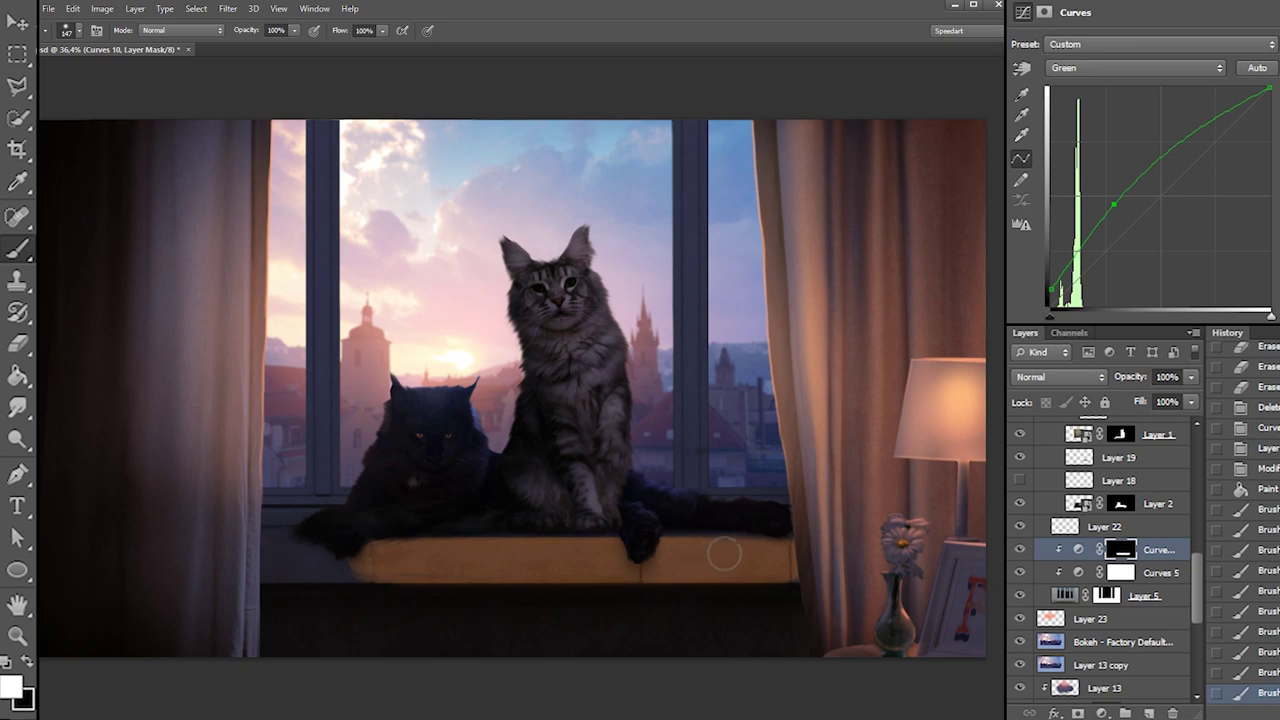
Paint black on the mask along the sill's upper edge to keep the tint off the area around the cats
key("x")
left_click_drag(686, 516, 430, 504)
left_click_drag(726, 523, 326, 534)
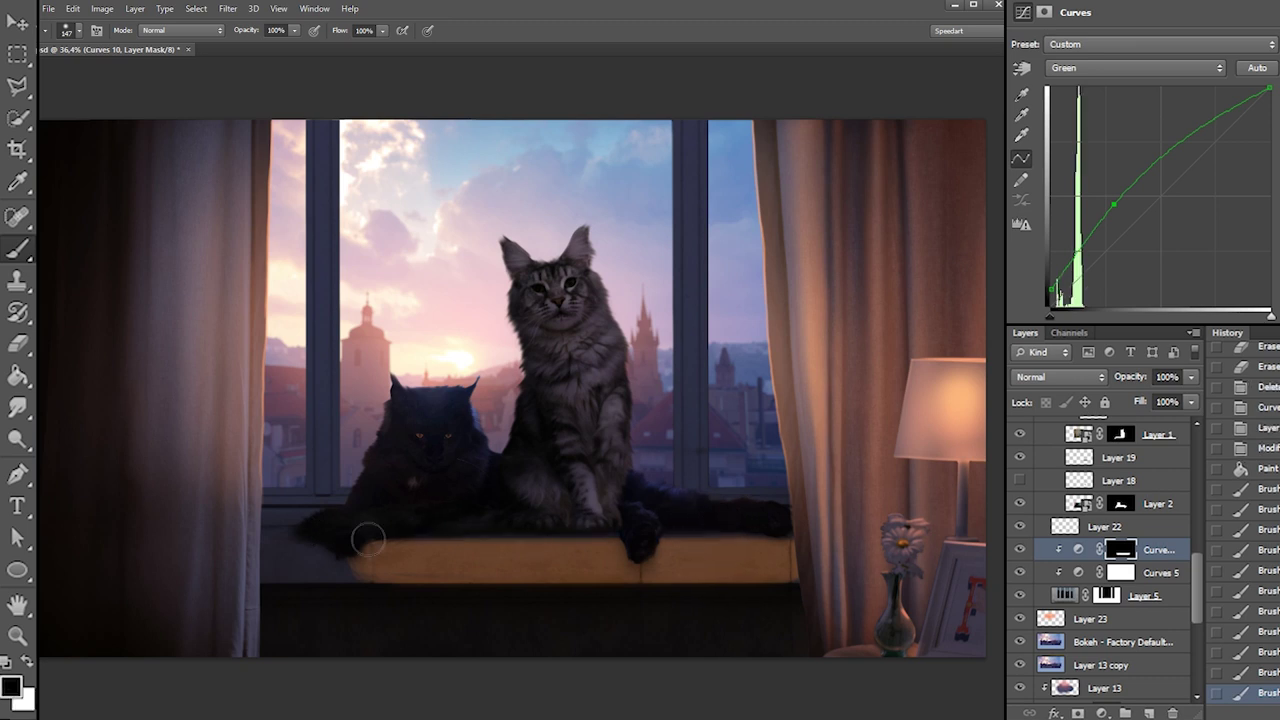
Extend the orange tint to the sill's end at the left curtain with a 123 px white brush at 30% hardness
key("x")
right_click(687, 537)
left_click_drag(785, 566, 697, 563)
key("Return")
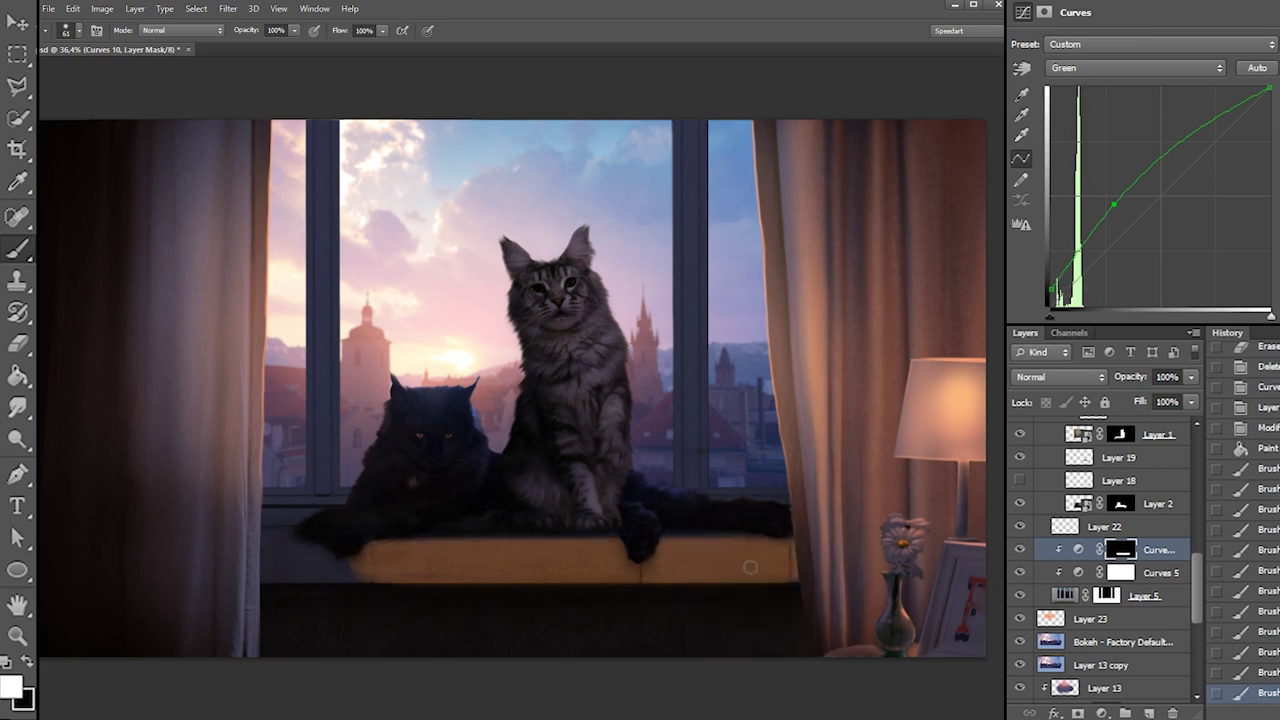
right_click(422, 566)
left_click_drag(430, 585, 478, 585)
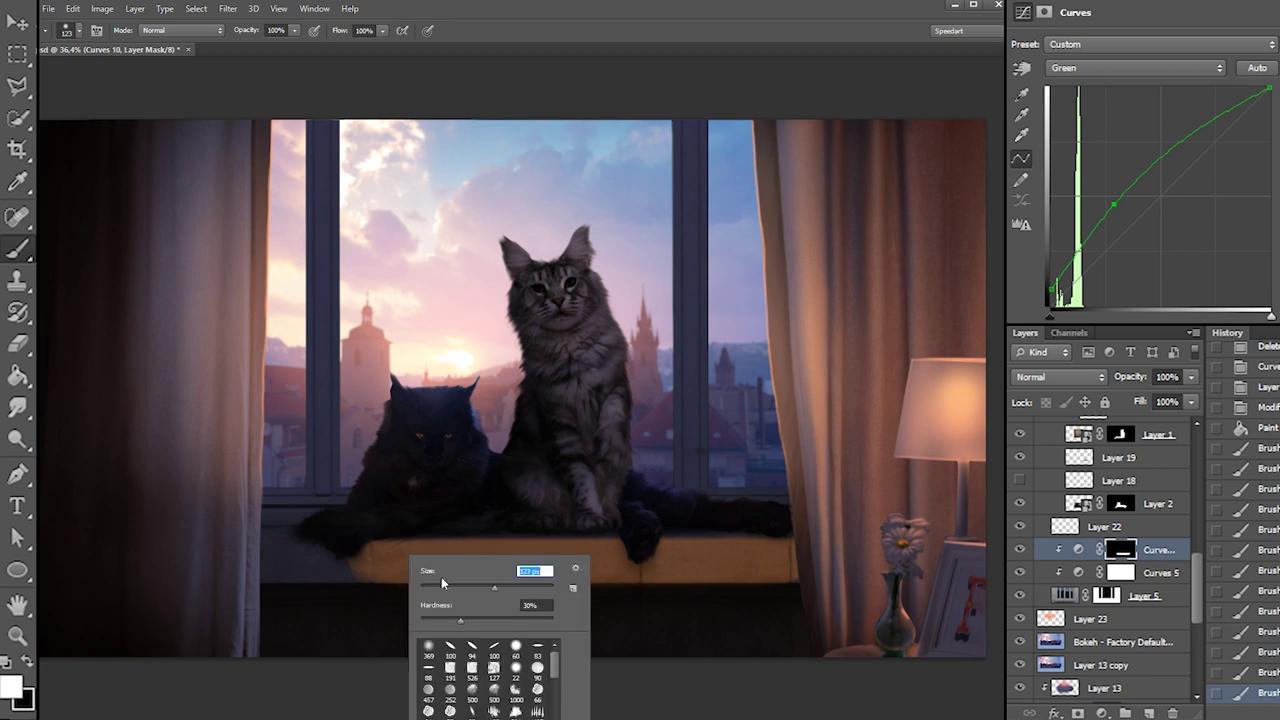
key("Return")
mouse_move(388, 566)
left_mouse_down()
mouse_move(301, 560)
mouse_move(388, 568)
mouse_move(266, 570)
mouse_move(347, 560)
mouse_move(257, 549)
mouse_move(367, 556)
mouse_move(312, 518)
mouse_move(363, 527)
left_mouse_up()
key("x")
key("x")
Undo the last strokes by the right curtain and trim the tint at that end of the sill with black
mouse_move(795, 590)
left_mouse_down()
mouse_move(805, 650)
mouse_move(801, 570)
mouse_move(810, 629)
left_mouse_up()
key("ctrl+z")
key("x")
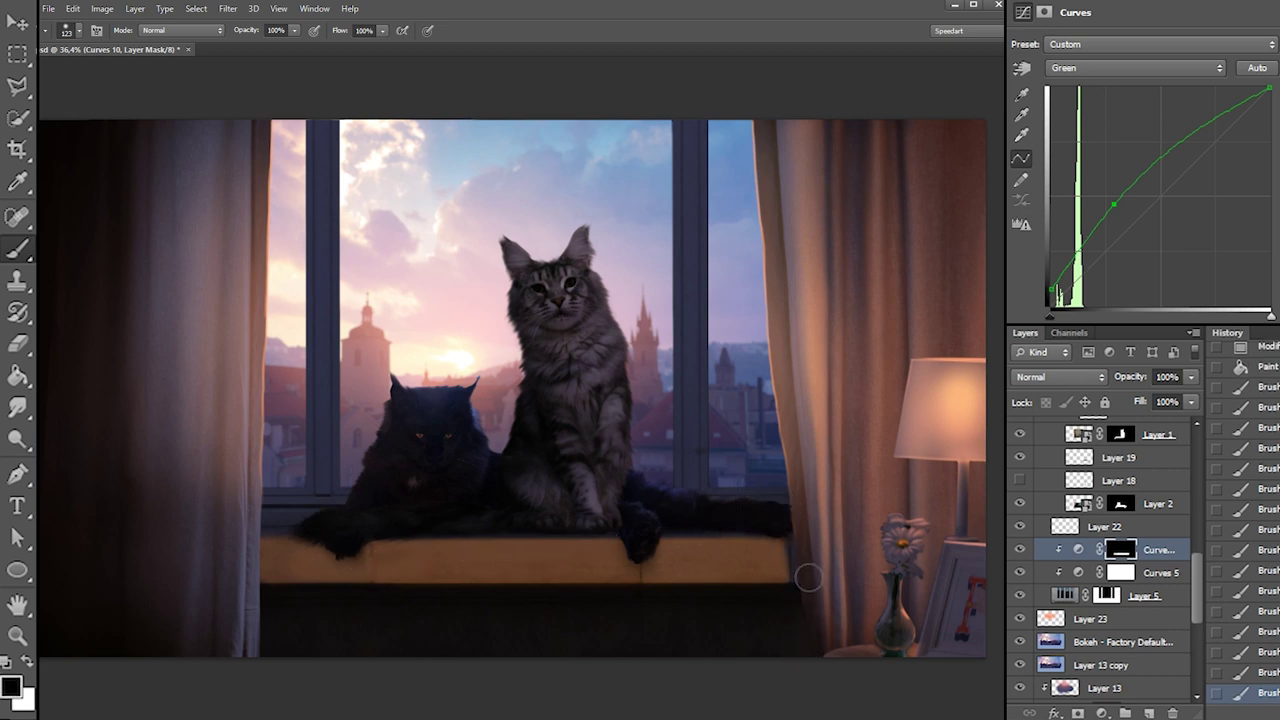
key("ctrl+z")
mouse_move(804, 532)
left_mouse_down()
mouse_move(815, 625)
mouse_move(811, 615)
left_mouse_up()
left_click_drag(786, 514, 803, 606)
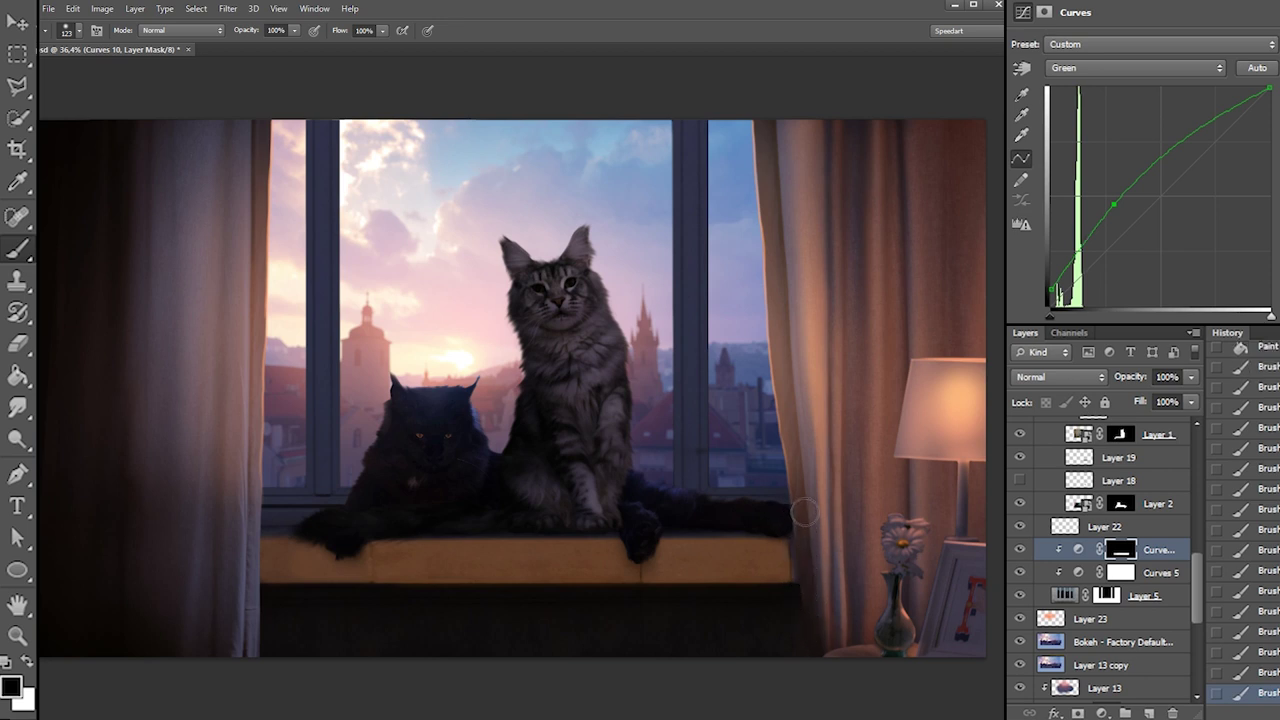
Paint black on the mask around the black cat's paw hanging over the sill to create a shadow in the tint
right_click(602, 507)
left_click(632, 542)
mouse_move(560, 549)
left_mouse_down()
mouse_move(640, 558)
mouse_move(712, 540)
left_mouse_up()
right_click(645, 562)
key("Return")
left_click_drag(621, 530, 623, 540)
right_click(632, 521)
left_click(652, 620)
left_click(674, 557)
mouse_move(615, 558)
left_mouse_down()
mouse_move(629, 543)
mouse_move(710, 552)
left_mouse_up()
Refine the shadow around the black cat's hanging paw on the mask with an 86 px brush, alternating black and white
right_click(641, 519)
key("Return")
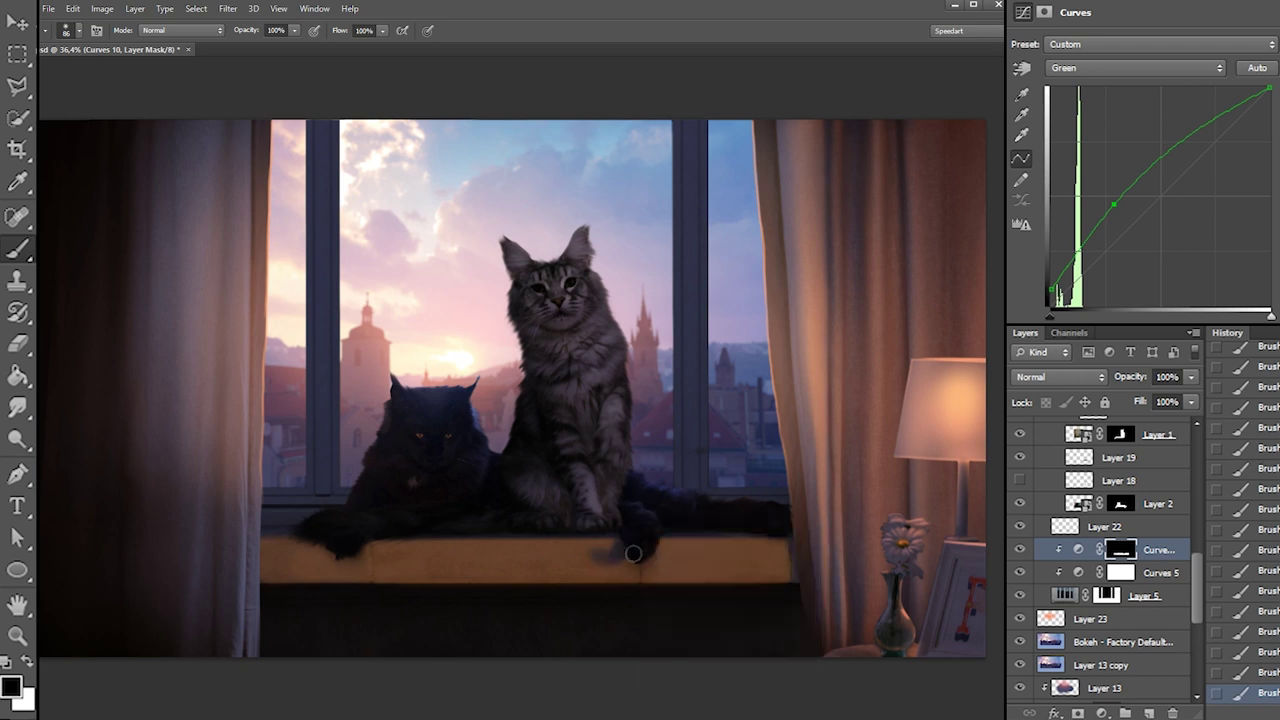
right_click(631, 533)
key("Return")
key("x")
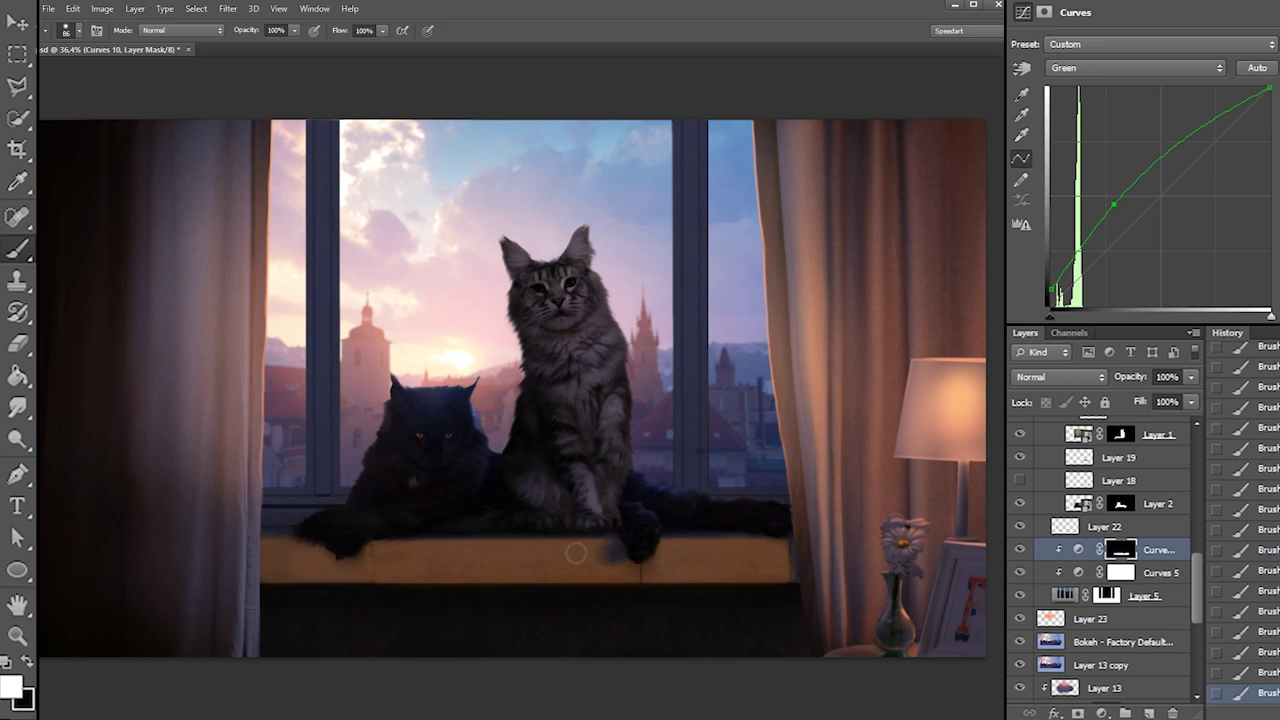
key("x")
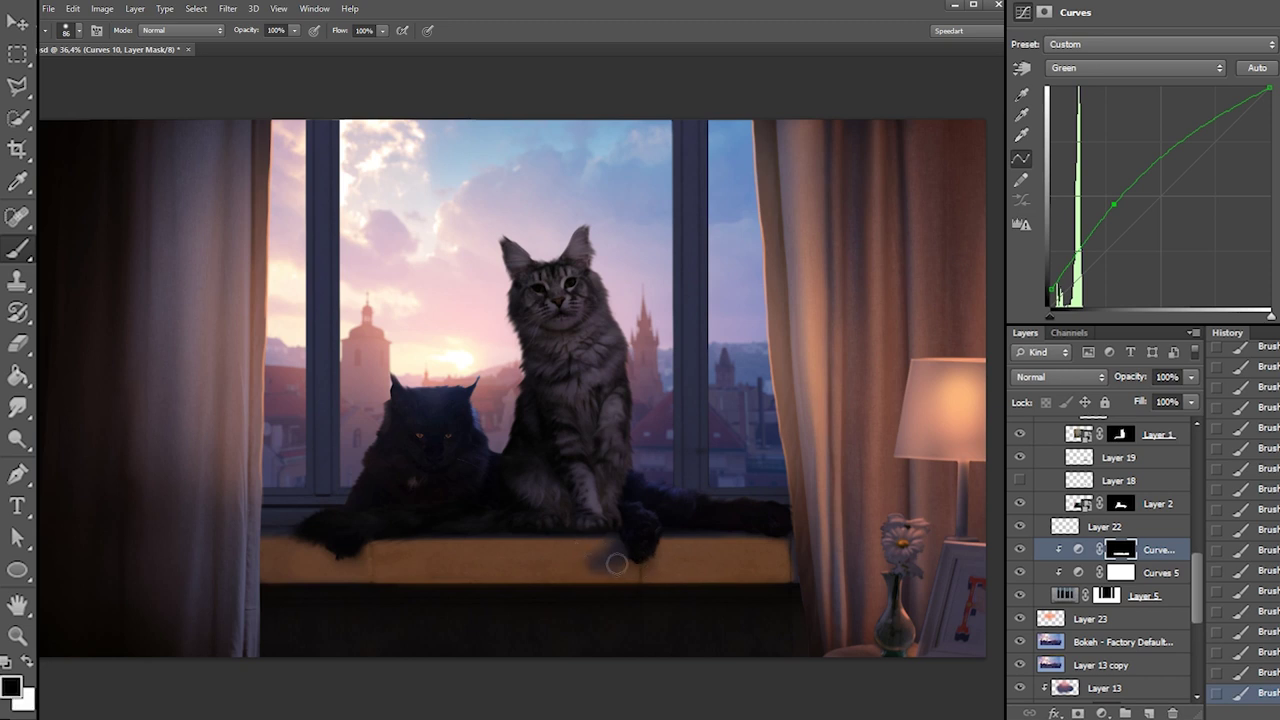
key("x")
key("x")
key("x")
key("x")
key("x")
Touch up the tint mask along the sill's upper edge beside the hanging paw with a soft 36 px brush
right_click(692, 468)
left_click(721, 533)
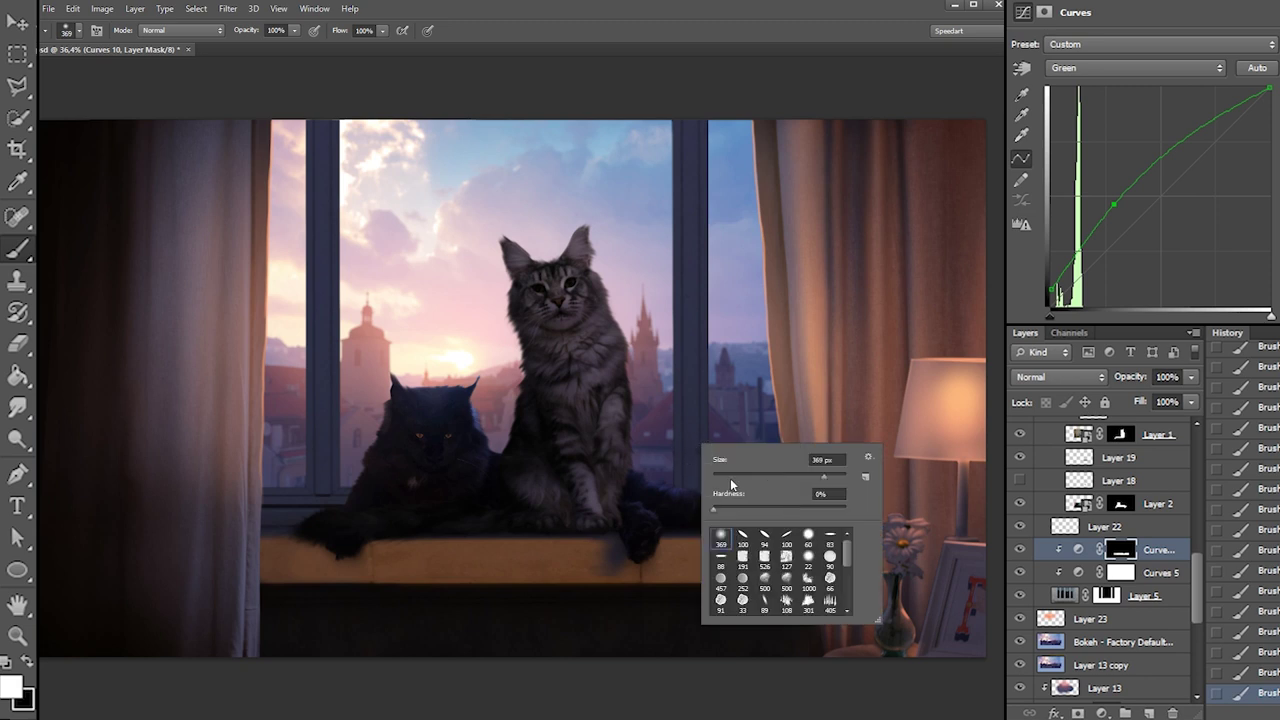
key("Return")
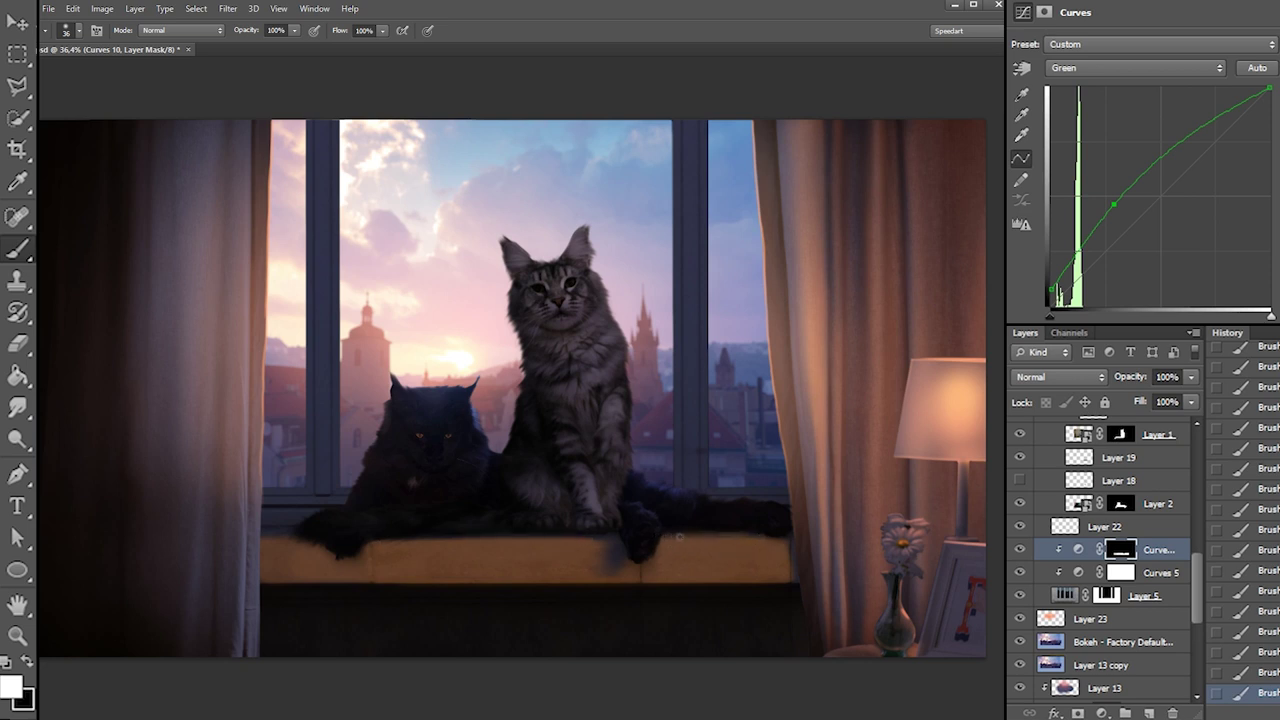
key("x")
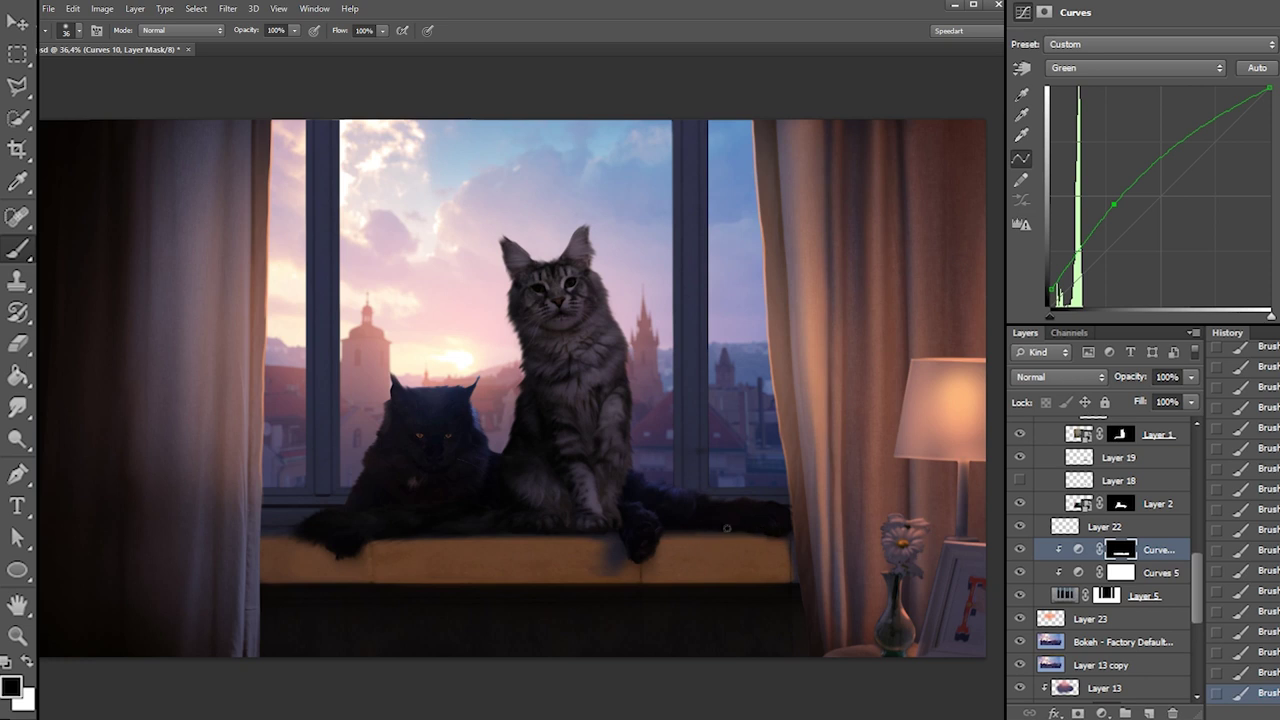
key("x")
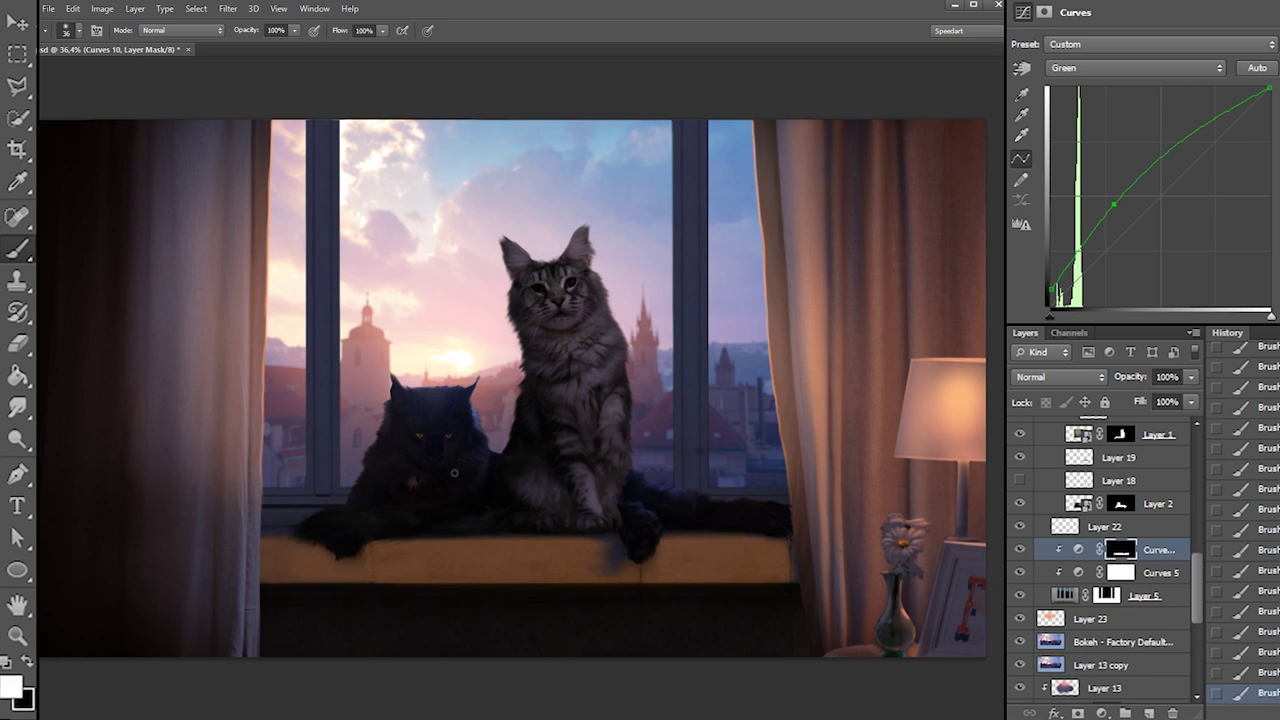
Paint a shadow into the tint below the black cat's front paw near the left curtain with a 102 px brush
right_click(334, 497)
left_click(403, 535)
mouse_move(292, 526)
left_mouse_down()
mouse_move(334, 554)
mouse_move(344, 542)
left_mouse_up()
key("x")
right_click(333, 552)
key("x")
key("x")
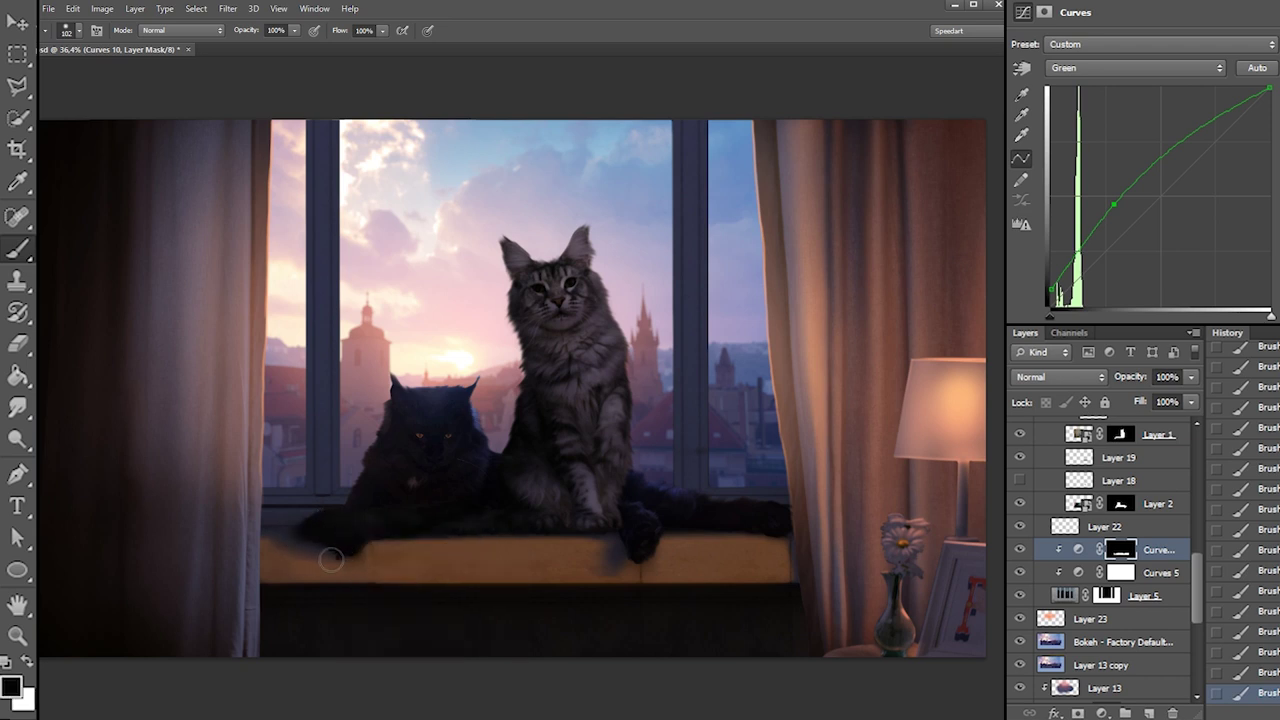
key("x")
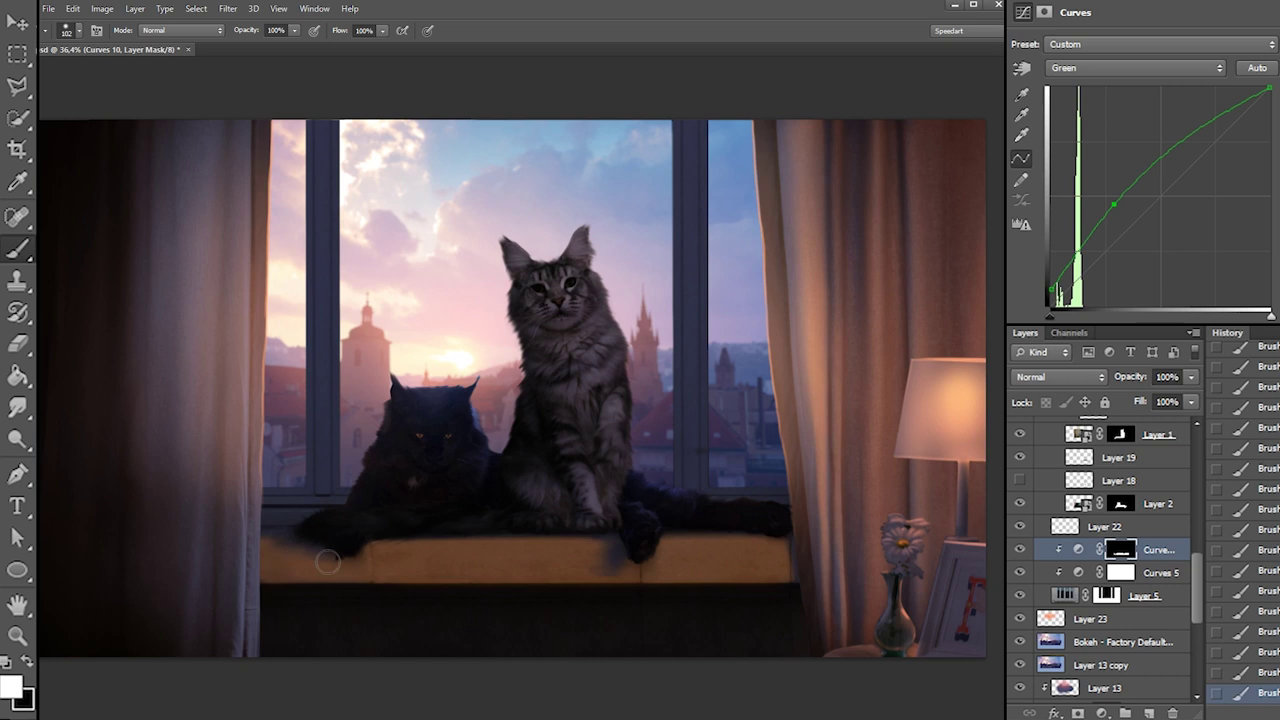
Refine the front paw's shadow on the mask with the 102 px brush, switching between black and white
key("x")
right_click(342, 487)
left_click(391, 550)
left_click_drag(288, 535, 343, 531)
key("x")
key("x")
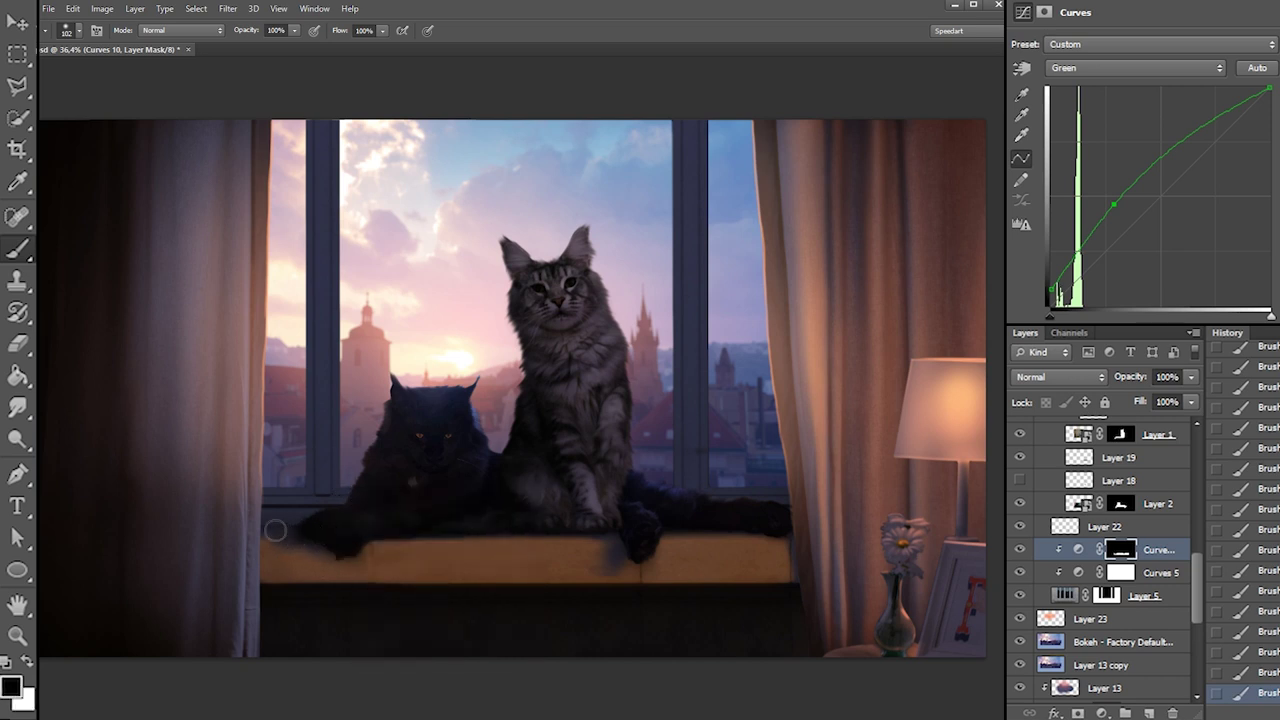
key("x")
Choose a speckled texture brush tip for painting on the sill's tint mask
right_click(422, 508)
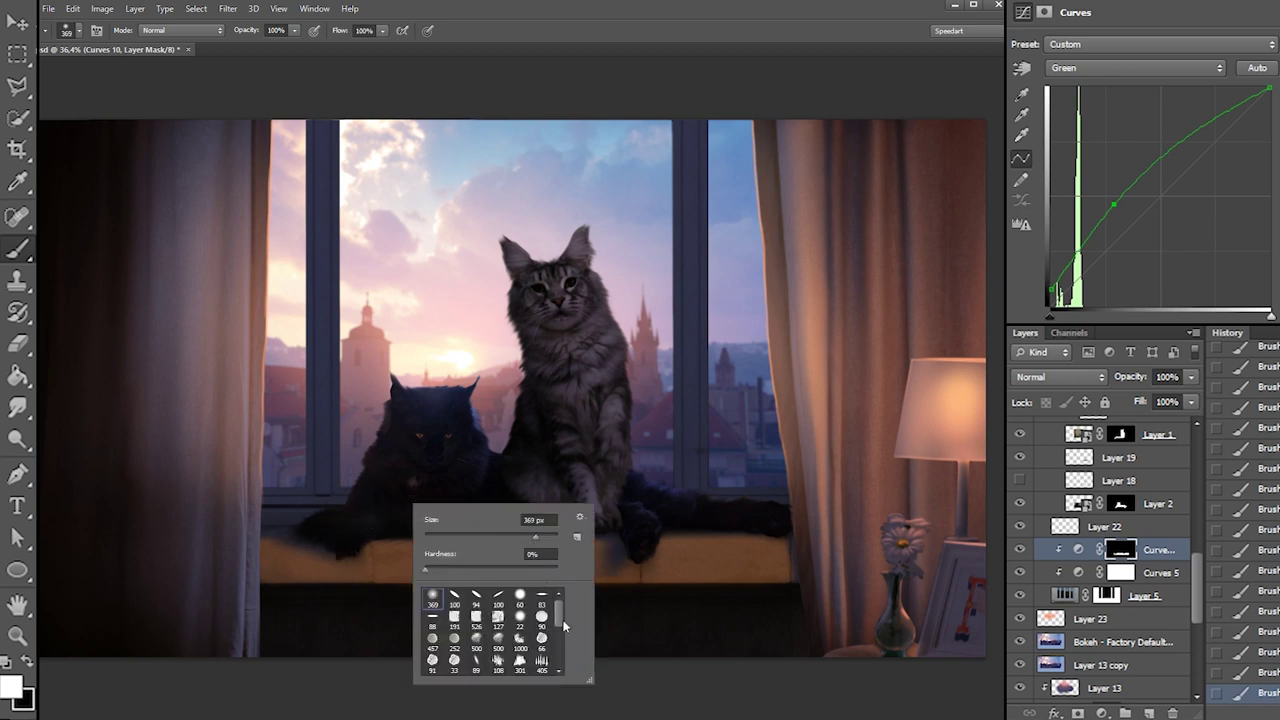
scroll(567, 619, "down", 5)
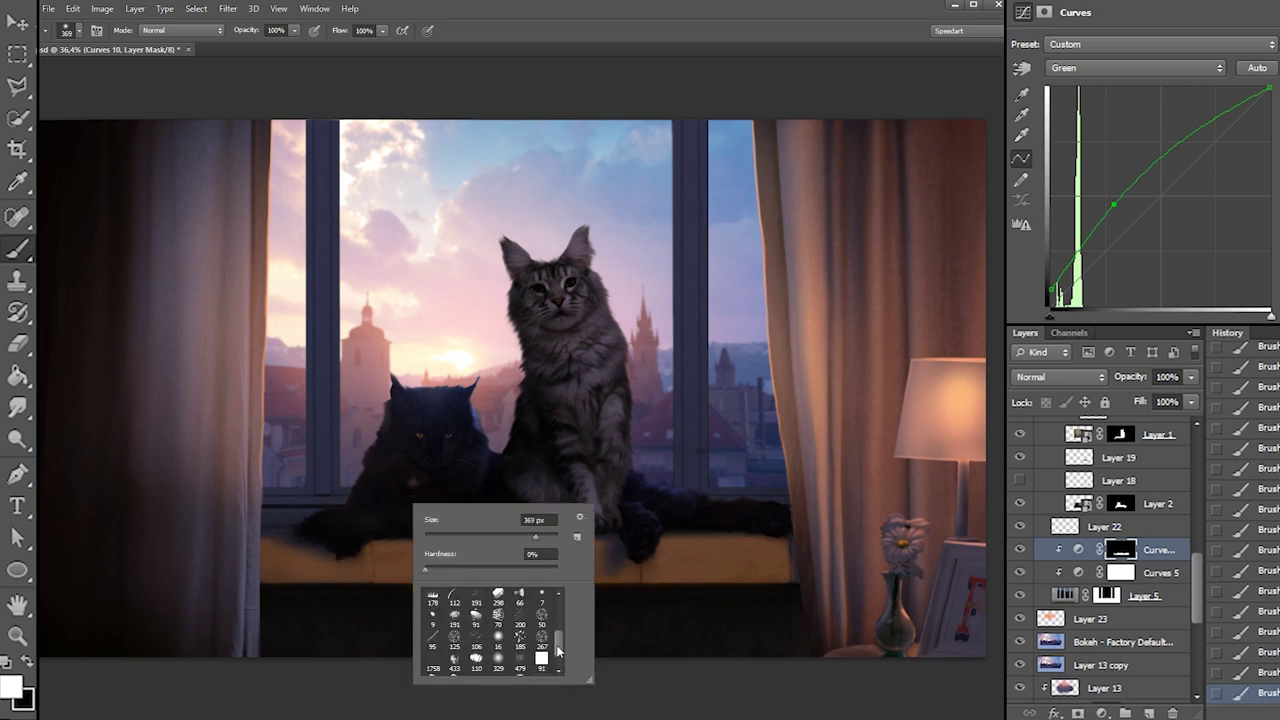
left_click(476, 636)
left_click(531, 537)
key("Return")
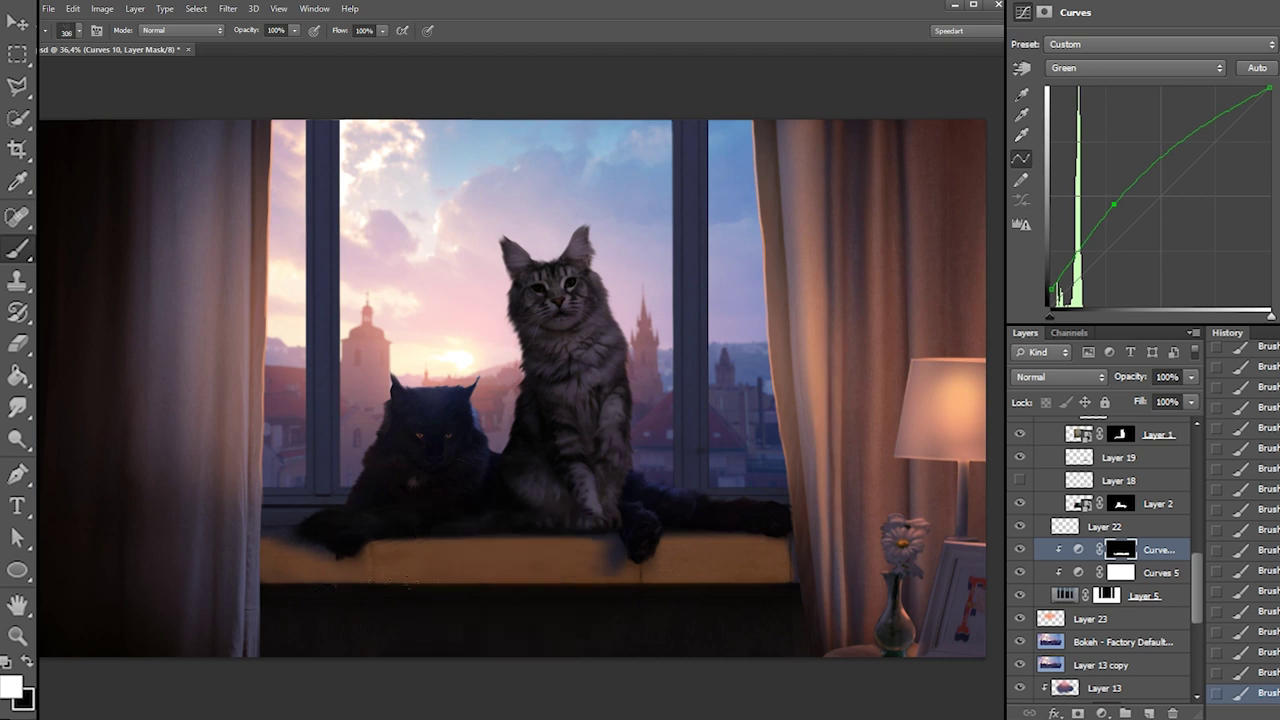
right_click(367, 538)
double_click(401, 664)
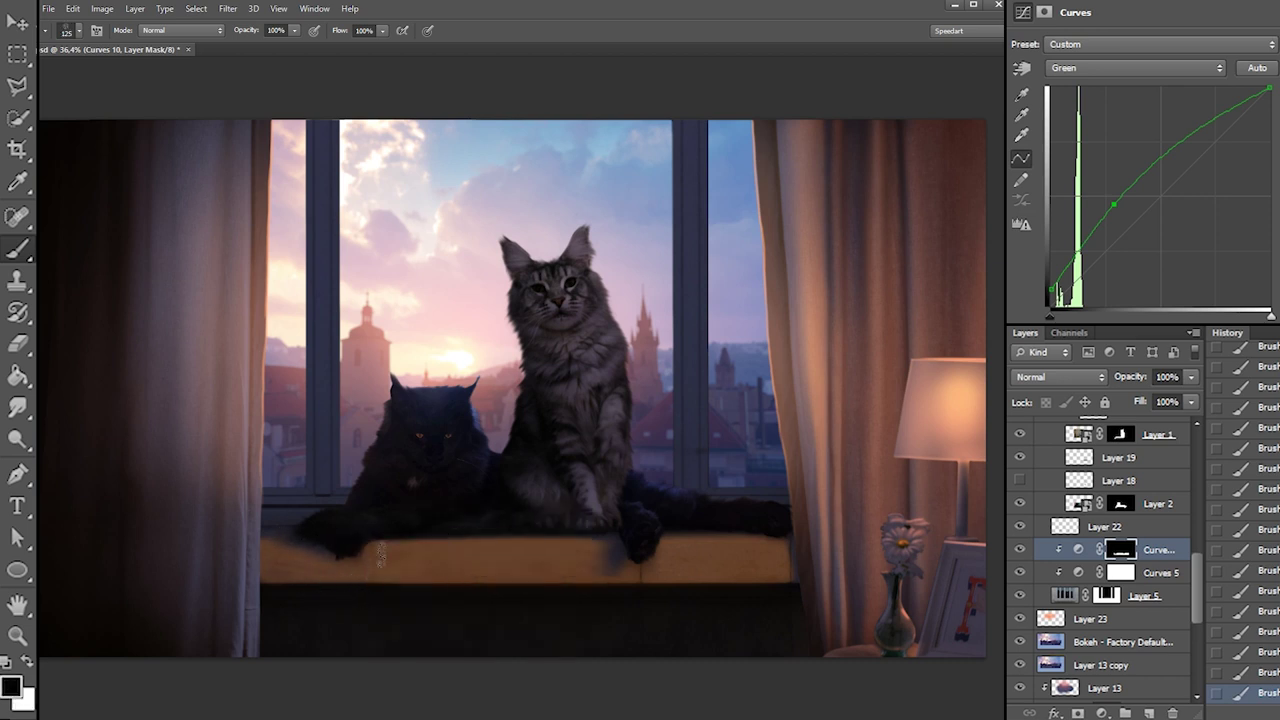
Try the speckled texture brush at 1521 px over the sill's end by the left curtain
right_click(366, 523)
type("308")
key("Return")
right_click(373, 555)
double_click(484, 565)
type("1521")
key("Return")
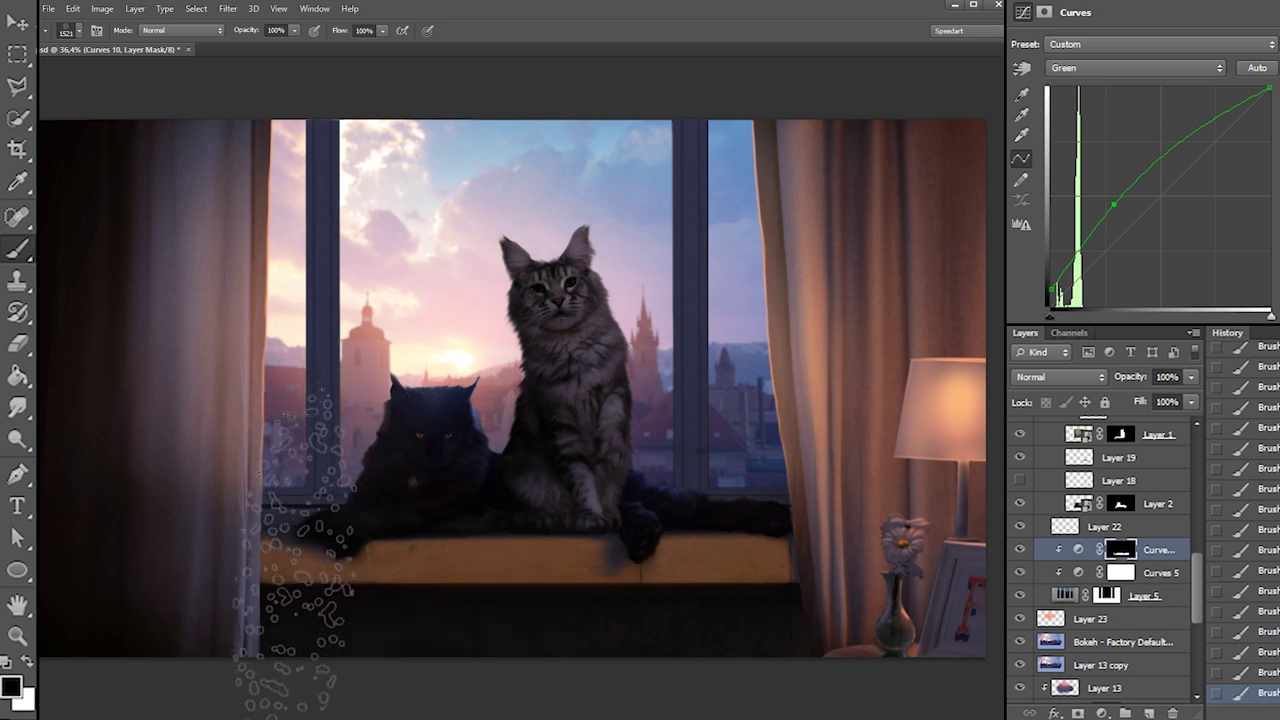
Set the speckled brush to 422 px and break up the tint at the sill's end by the left curtain
right_click(411, 499)
left_click_drag(527, 528, 529, 528)
left_click(271, 582)
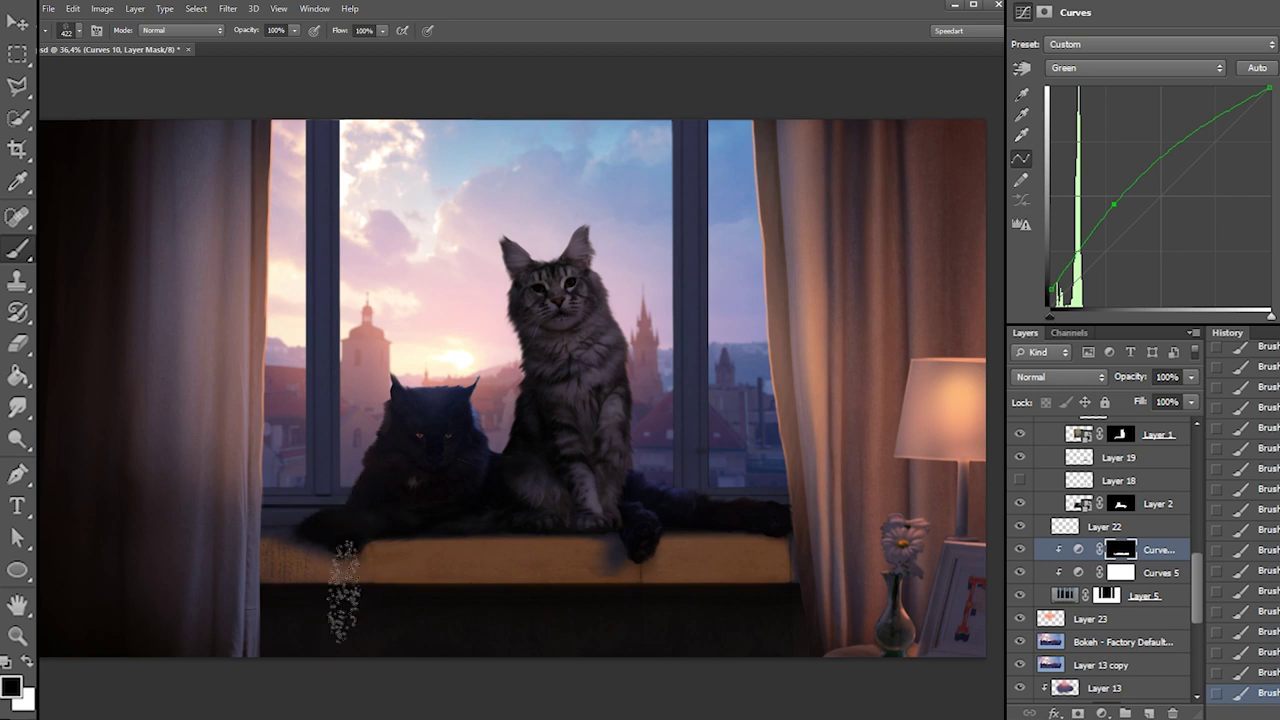
key("x")
mouse_move(288, 594)
left_mouse_down()
mouse_move(353, 607)
mouse_move(388, 550)
mouse_move(368, 502)
mouse_move(388, 611)
left_mouse_up()
key("ctrl+z")
key("x")
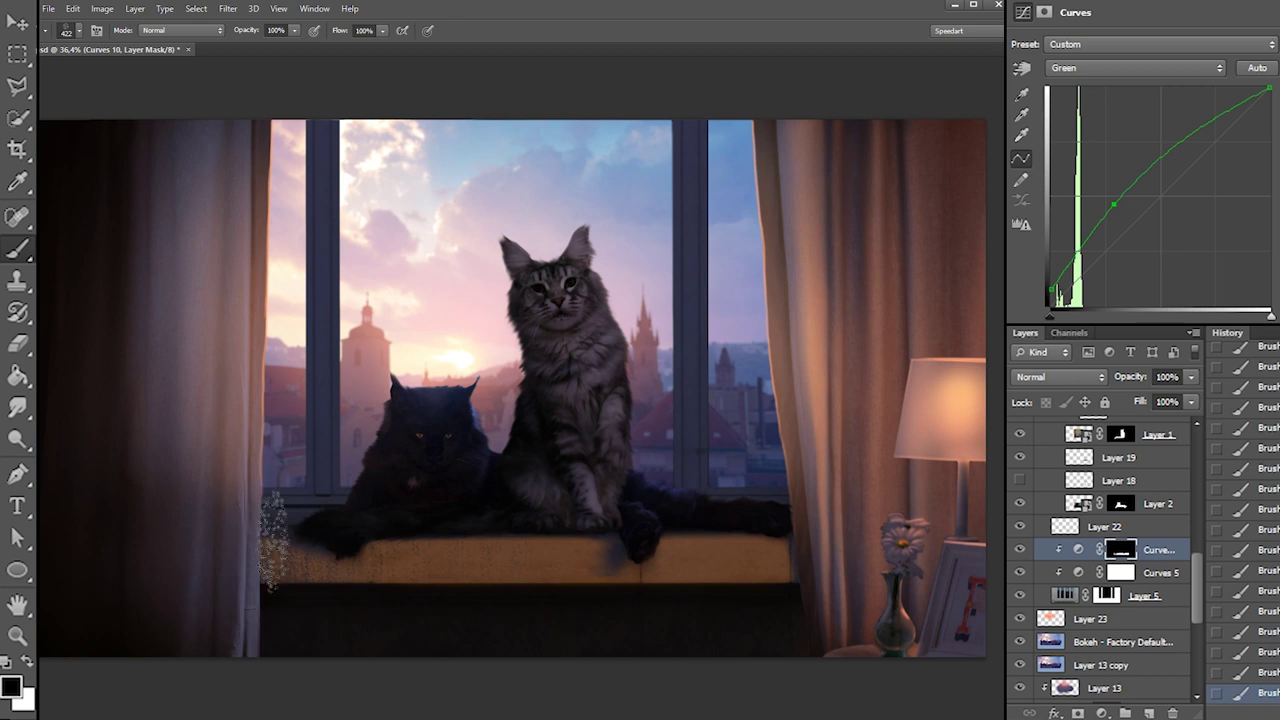
Fade the tint at the sill's end by the left curtain with a soft 369 px black brush at 0% hardness
right_click(388, 458)
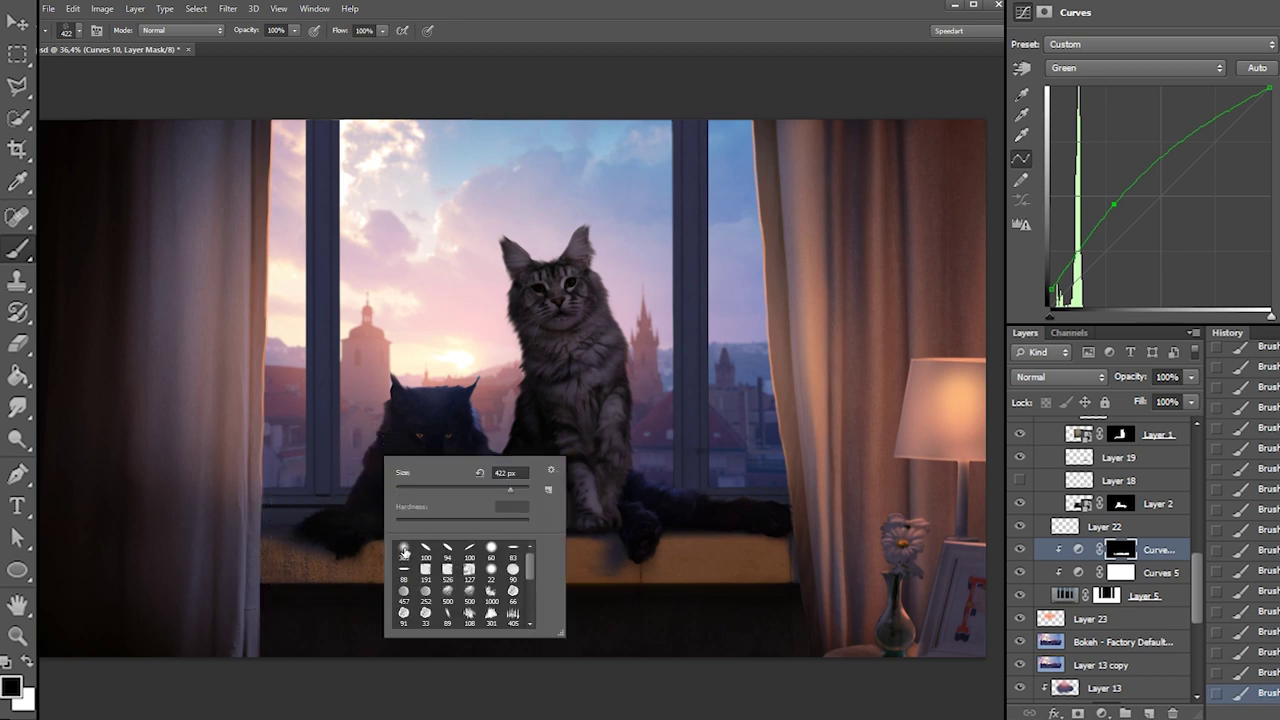
double_click(404, 552)
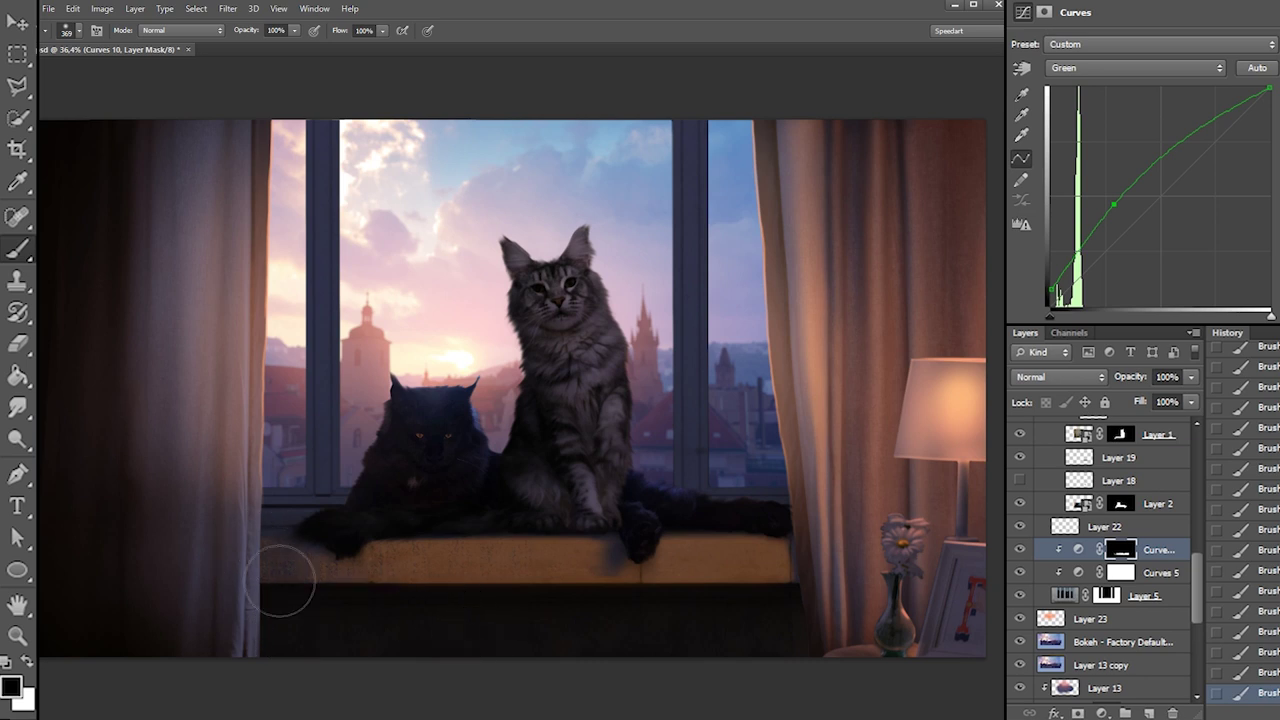
left_click_drag(354, 537, 634, 523)
key("ctrl+z")
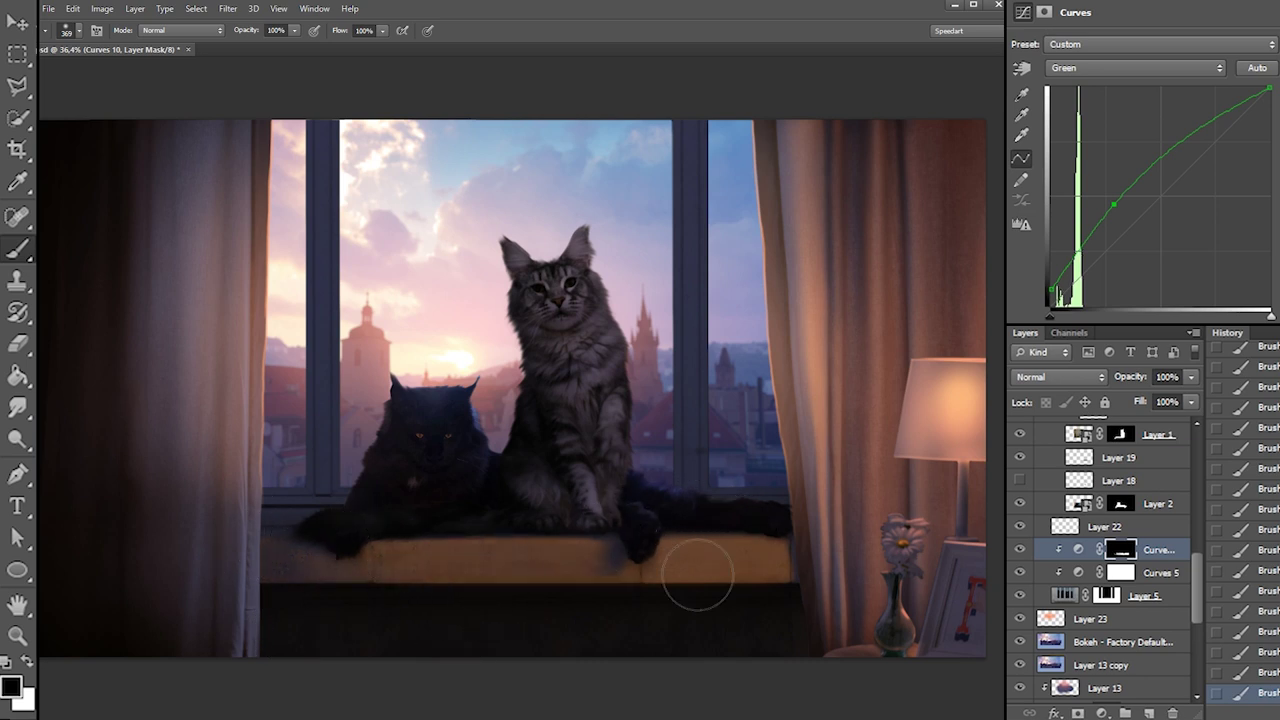
Restore some tint along the sill beneath the cats with a soft 143 px white brush
key("x")
right_click(378, 510)
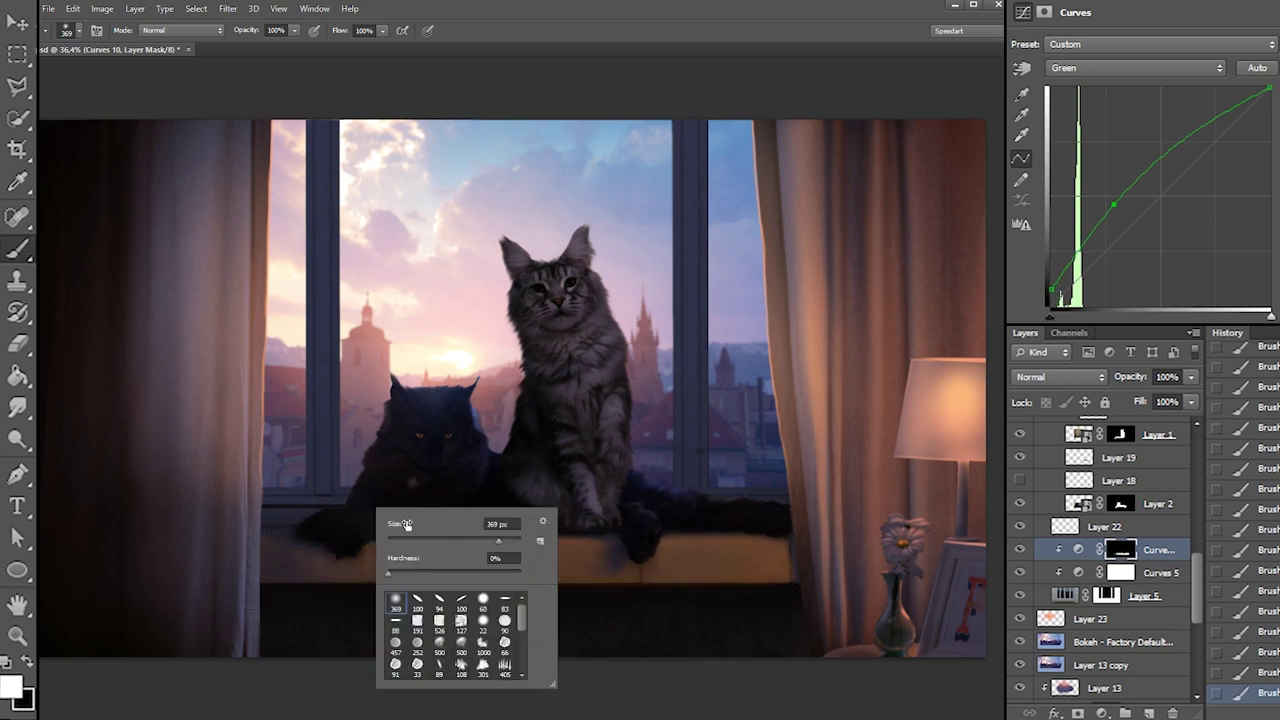
mouse_move(290, 557)
left_mouse_down()
mouse_move(383, 563)
mouse_move(257, 557)
left_mouse_up()
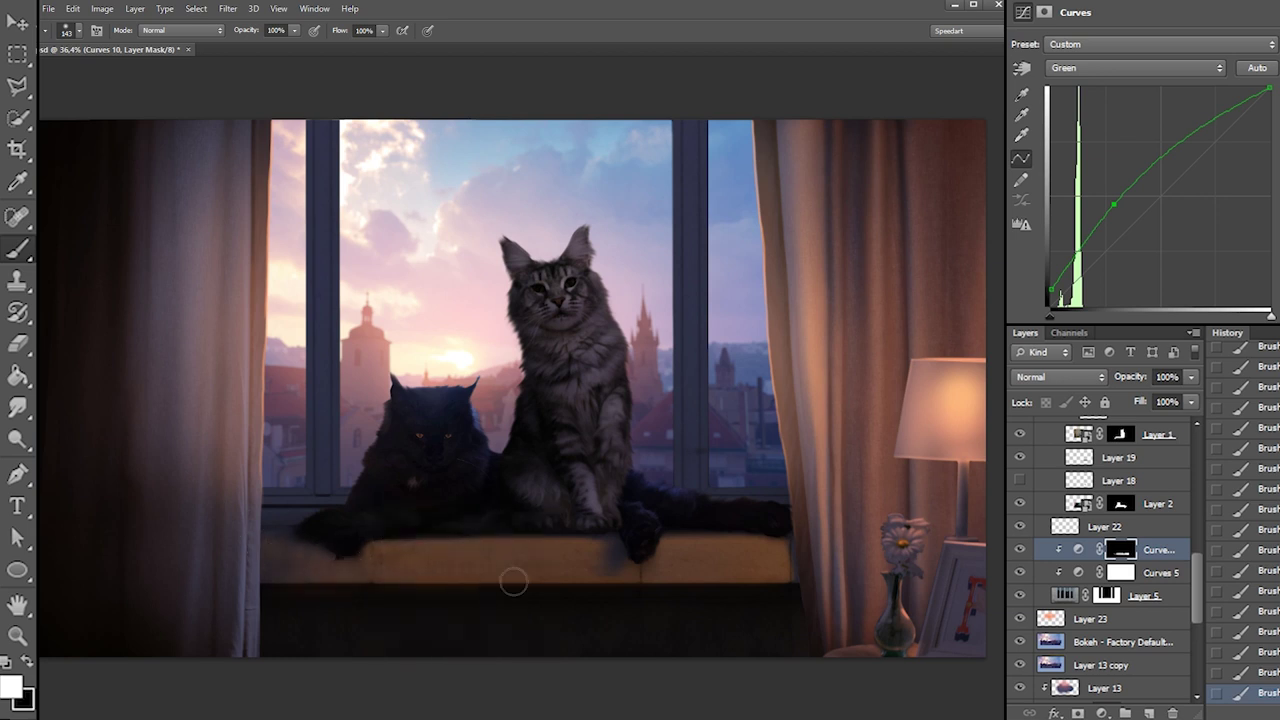
Paint black details on the mask around the sill's seam below the black cat with soft 16 px and 45 px brushes
key("x")
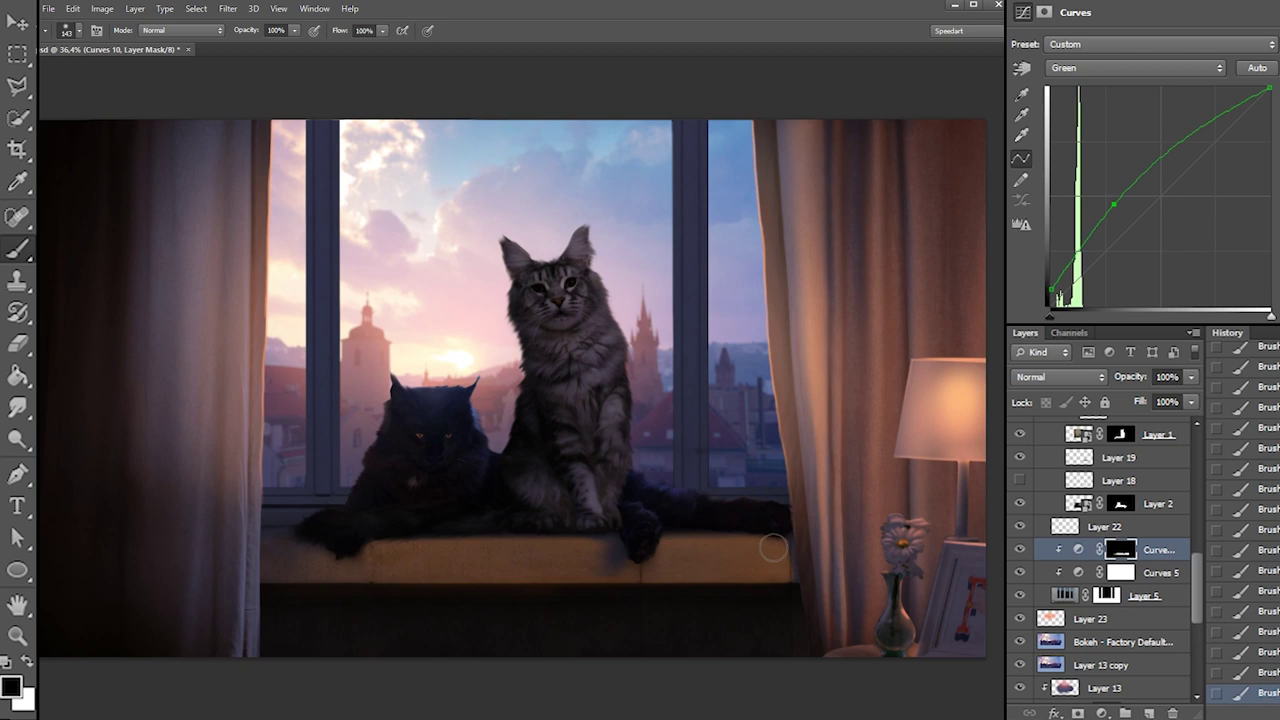
right_click(420, 528)
left_click_drag(438, 547, 429, 551)
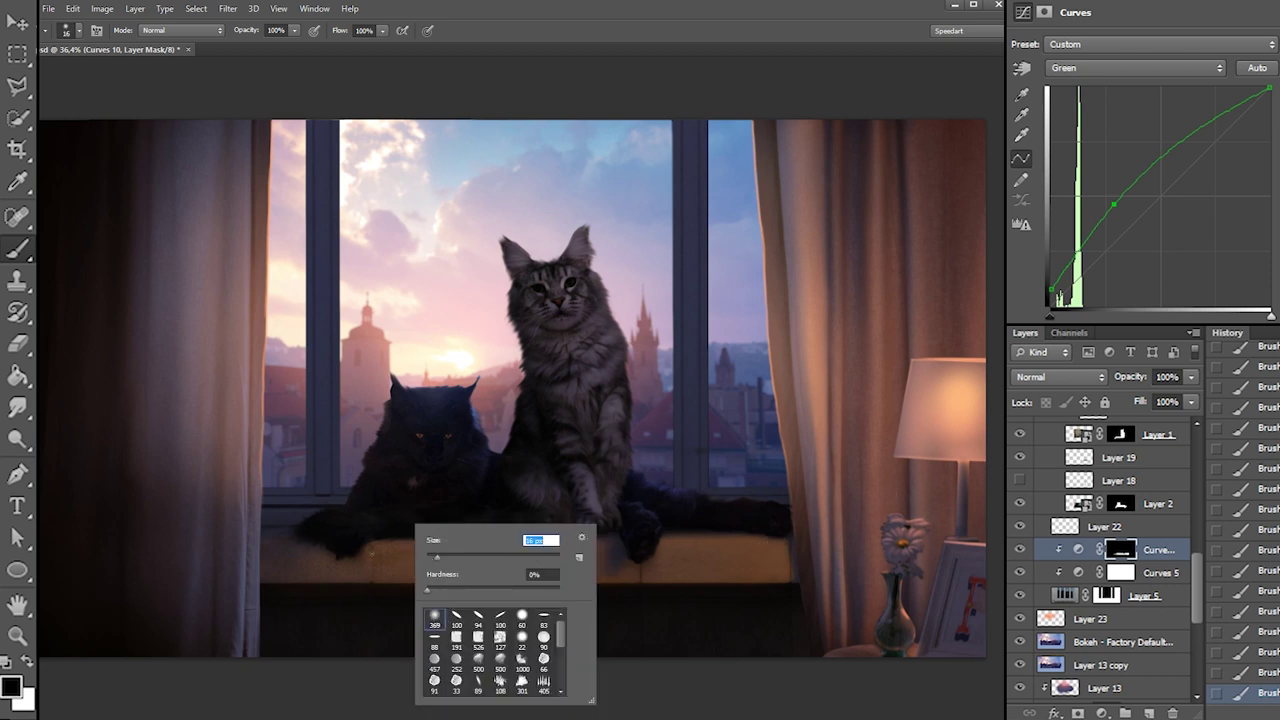
left_click(367, 611)
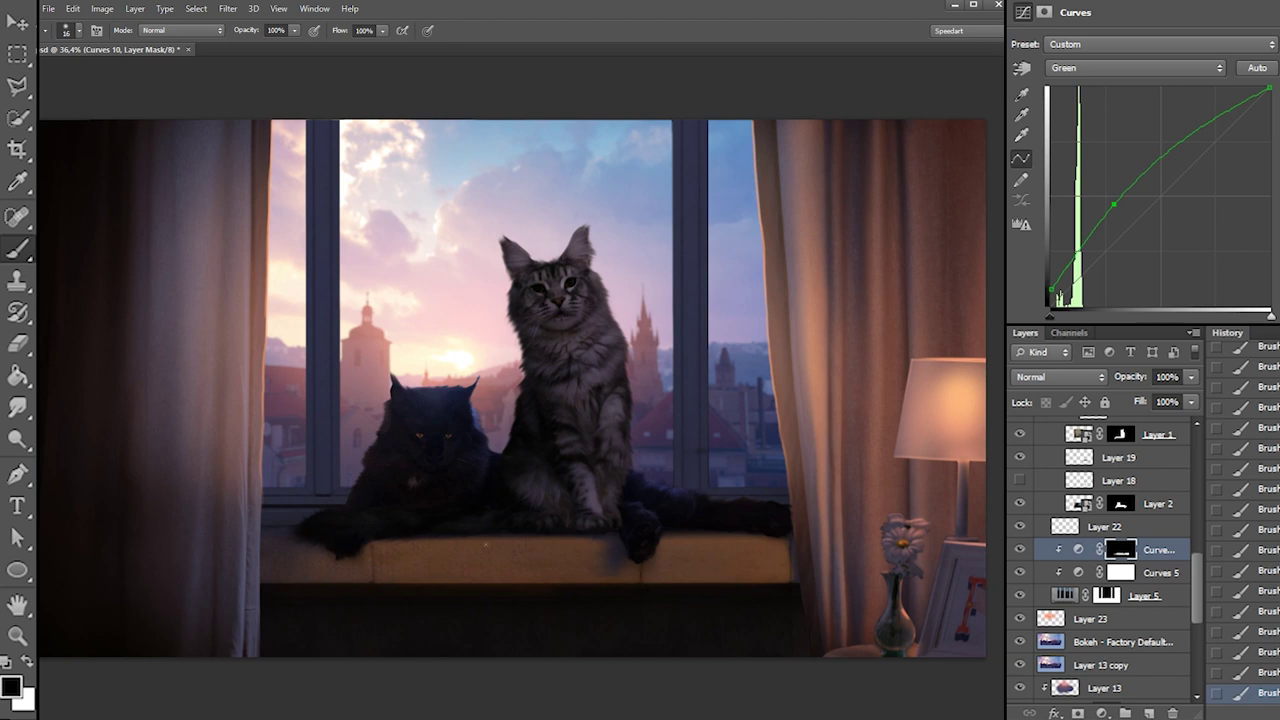
right_click(533, 540)
left_click(550, 561)
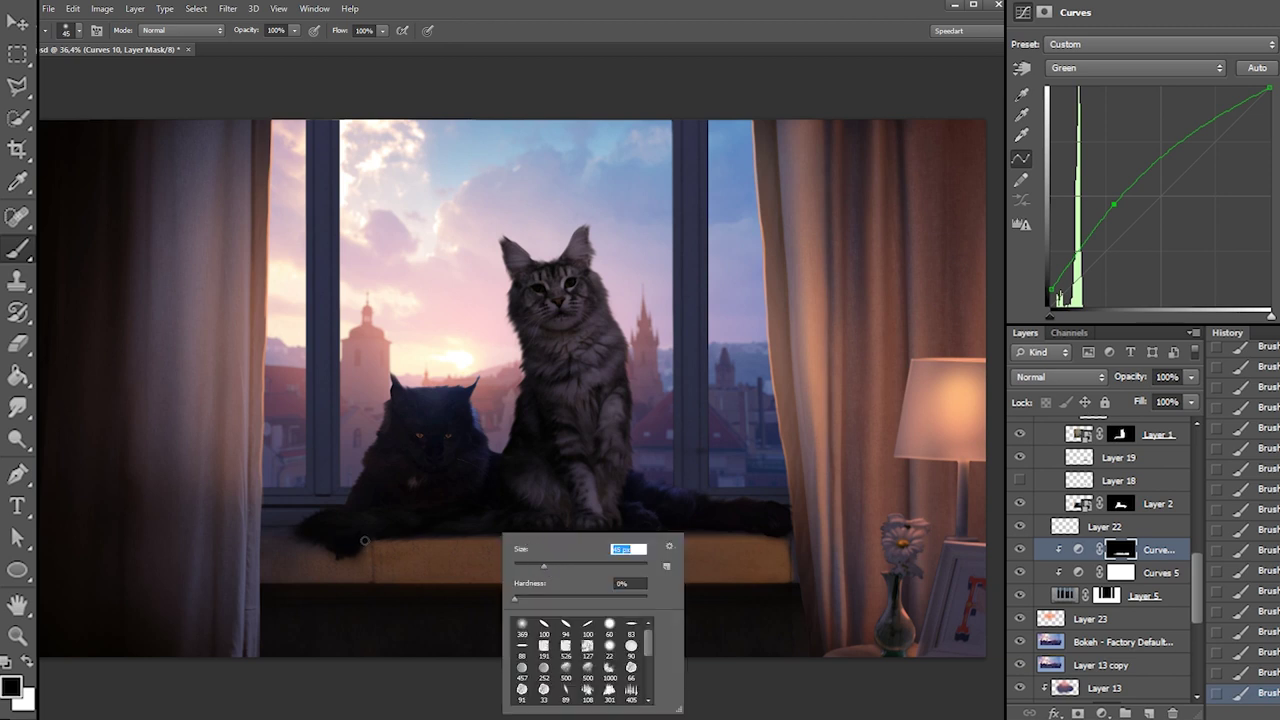
left_click(364, 588)
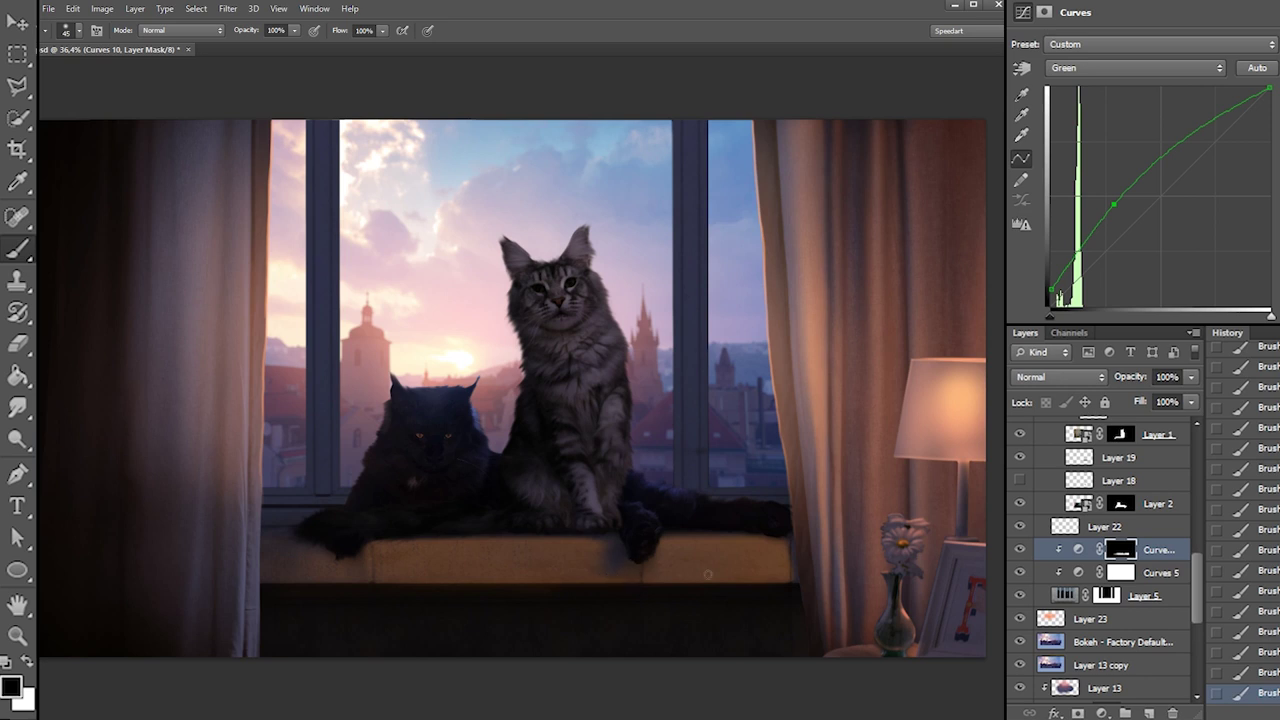
Try dimming the tint across the sill with a soft 1289 px black brush stroke
right_click(646, 470)
key("x")
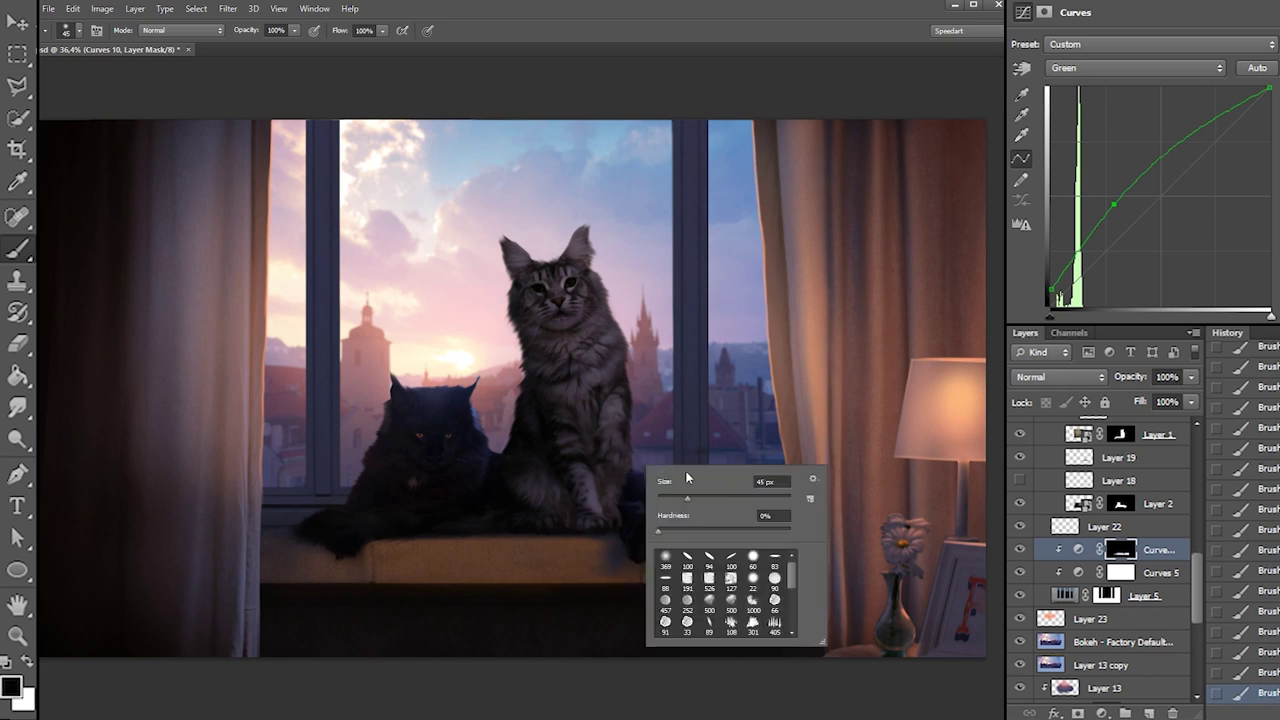
left_click(777, 498)
left_click_drag(327, 555, 487, 560)
key("ctrl+z")
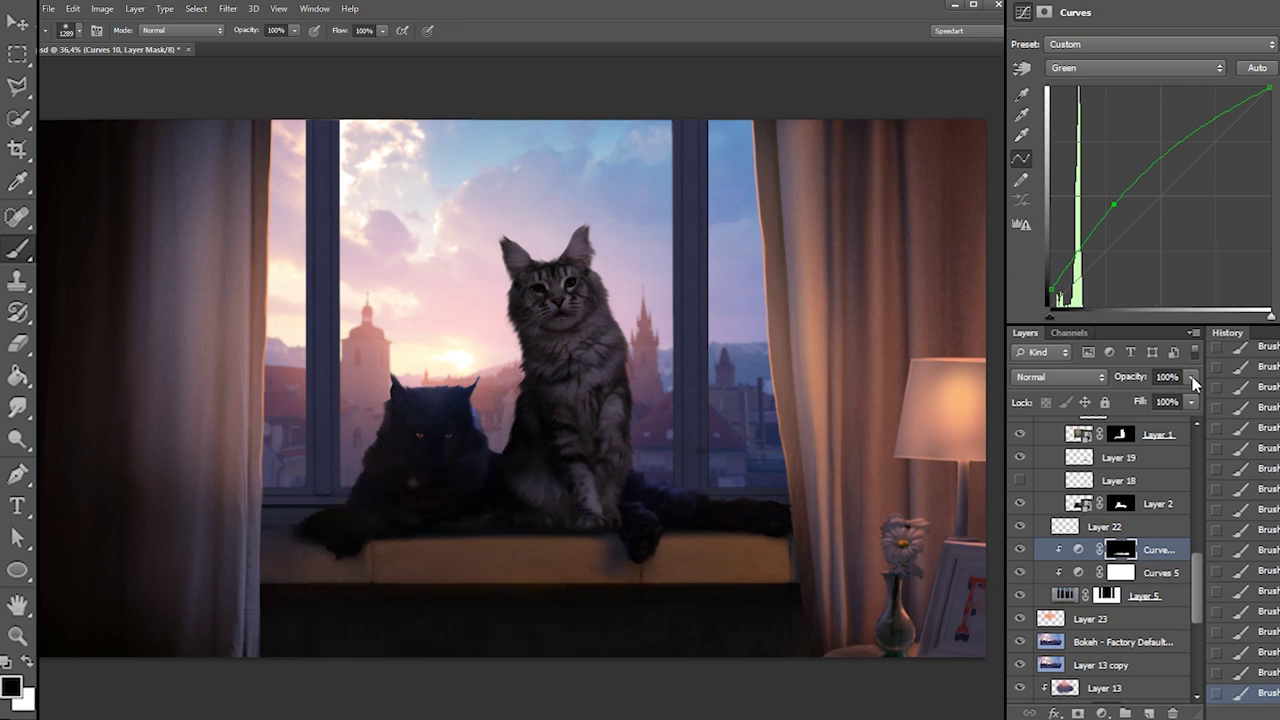
Lower the black point of the sill tint's red curve
left_click(1097, 74)
left_click(1097, 95)
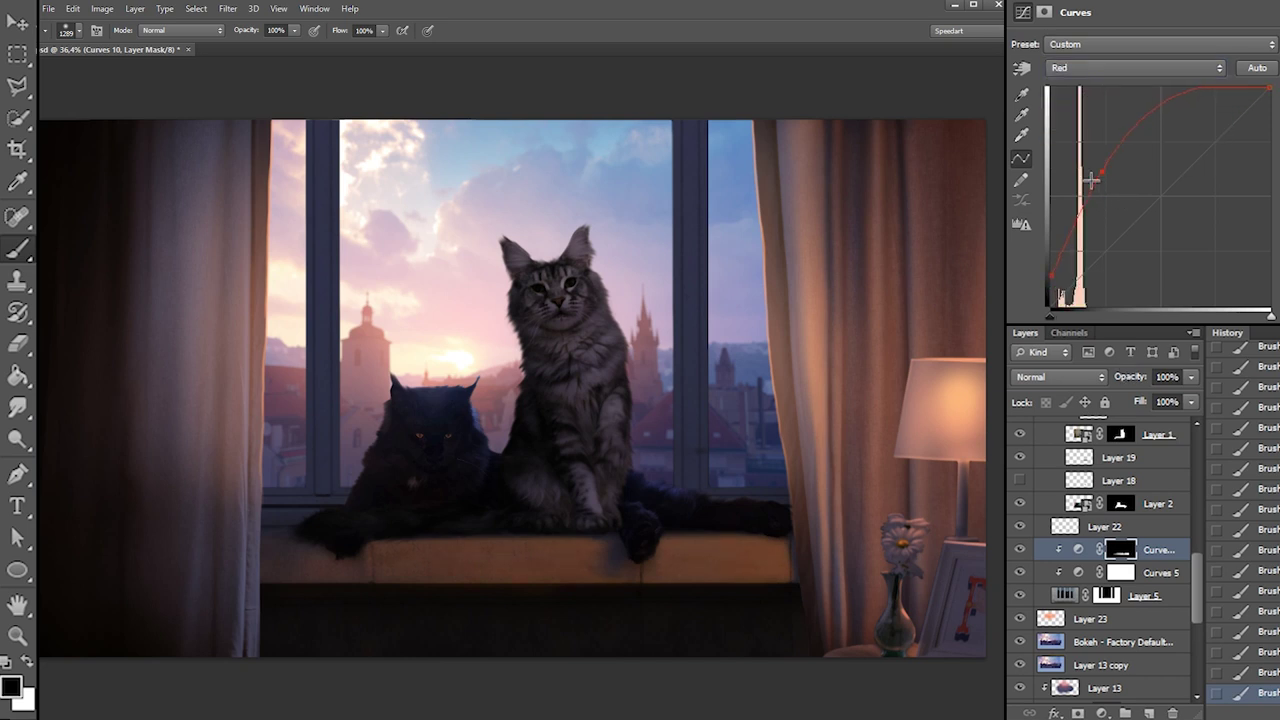
left_click_drag(1052, 275, 1050, 262)
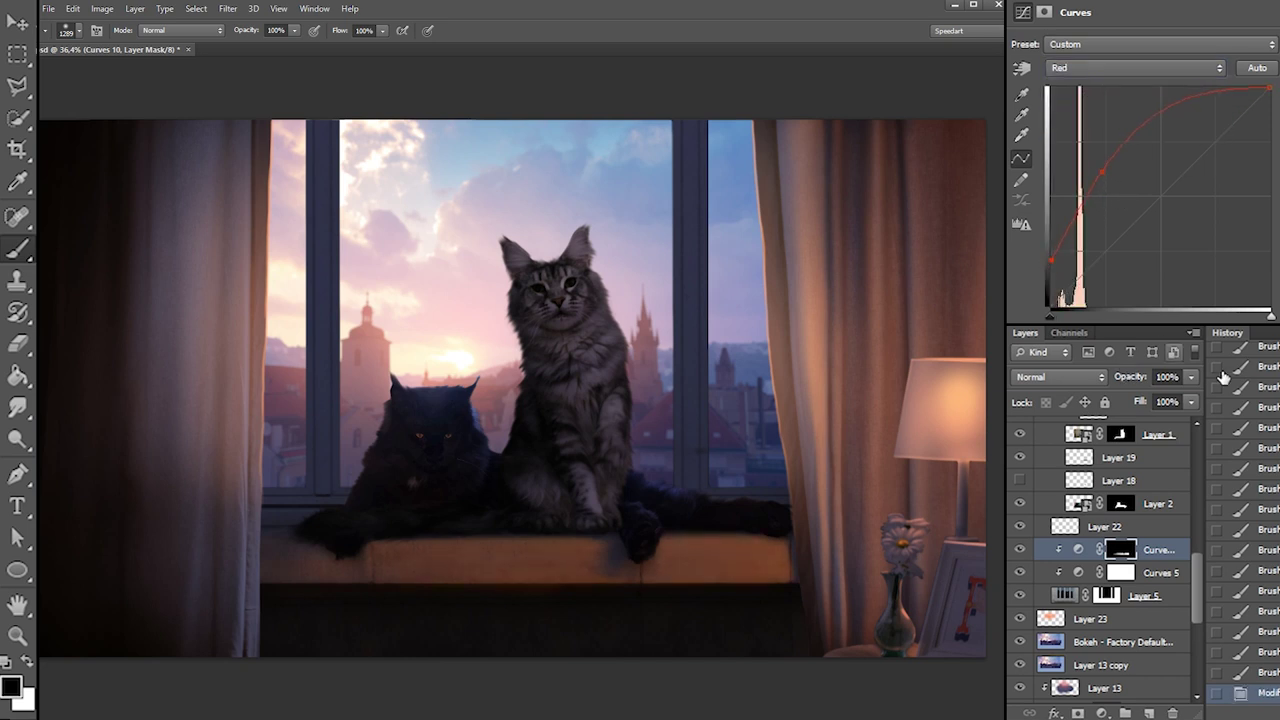
left_click_drag(1051, 265, 1036, 300)
Lower the black point of the green curve and raise its midtone point to brighten the sill's tint
left_click(1098, 68)
left_click(1068, 117)
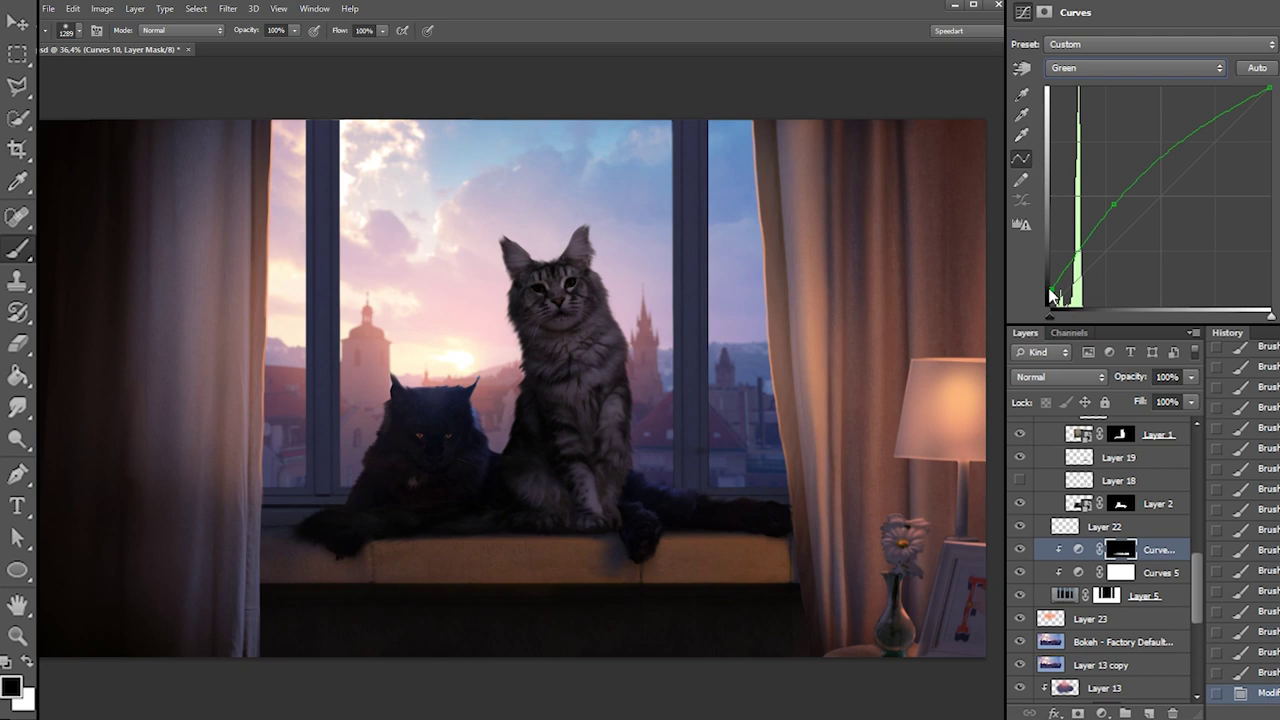
left_click_drag(1054, 286, 1054, 300)
left_click_drag(1114, 205, 1108, 189)
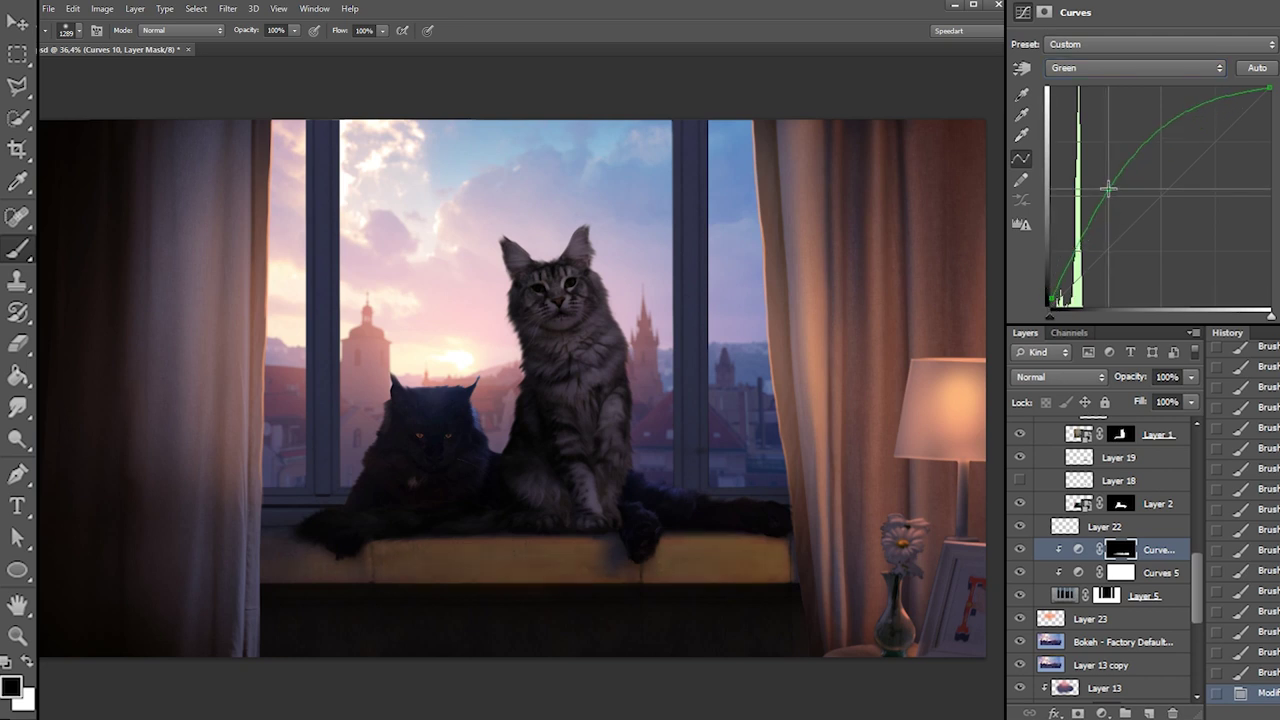
Raise the midtone point of the red curve to warm the sill's tint
left_click(1098, 68)
left_click(1070, 97)
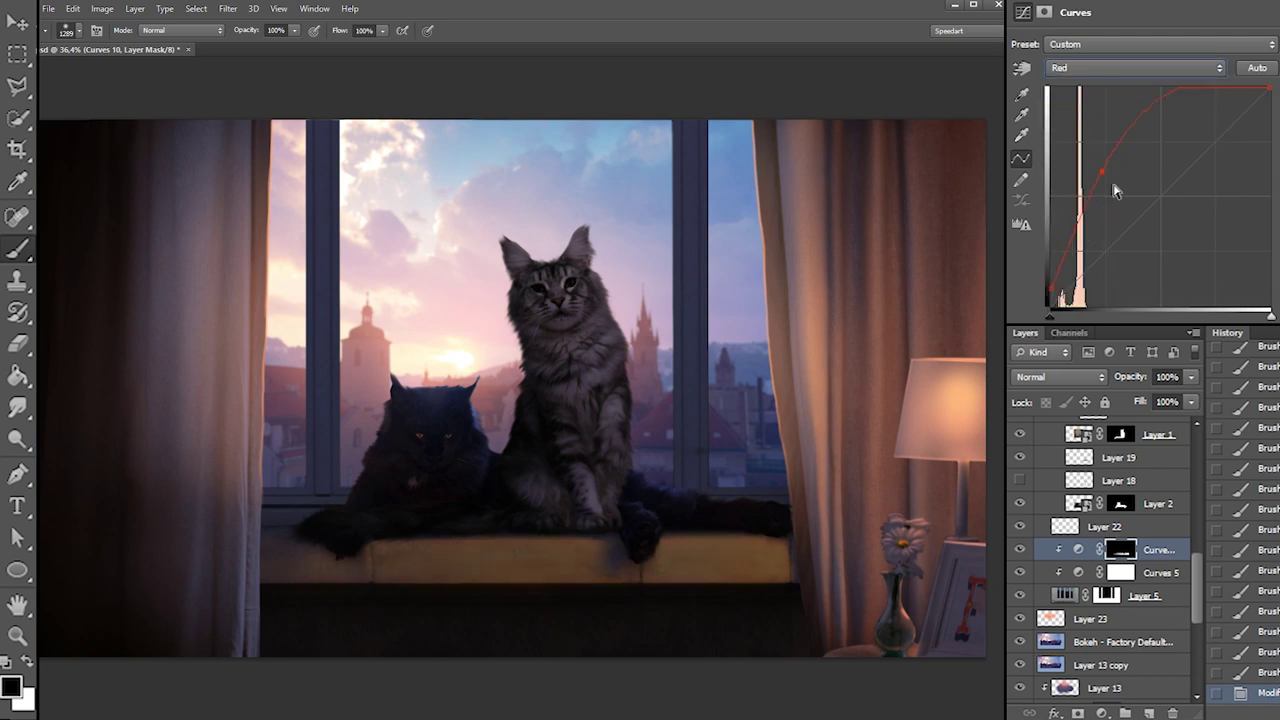
left_click_drag(1100, 176, 1098, 164)
Compare the sill tint with its mask off and on, and paint a soft 92 px white strip across the panel below the sill
right_click(653, 573)
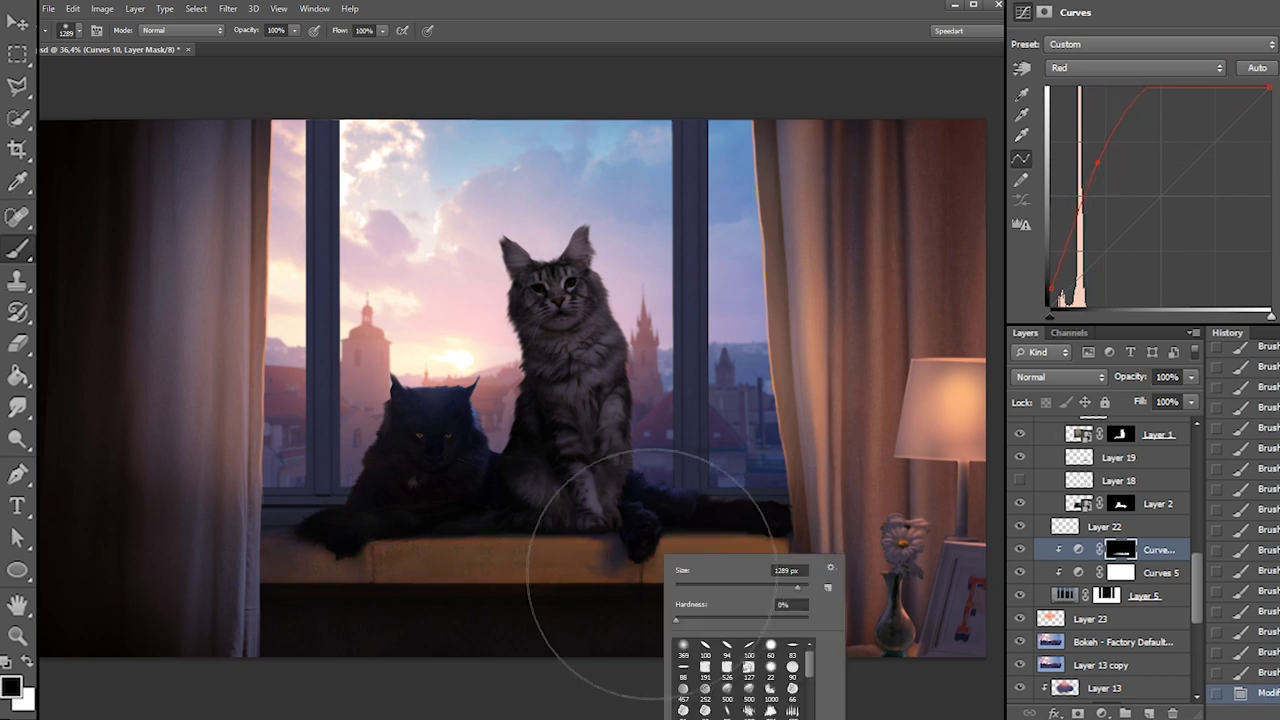
left_click_drag(748, 594, 733, 588)
left_click(1120, 552)
left_click(1120, 550, "shift")
left_click(1120, 550, "shift")
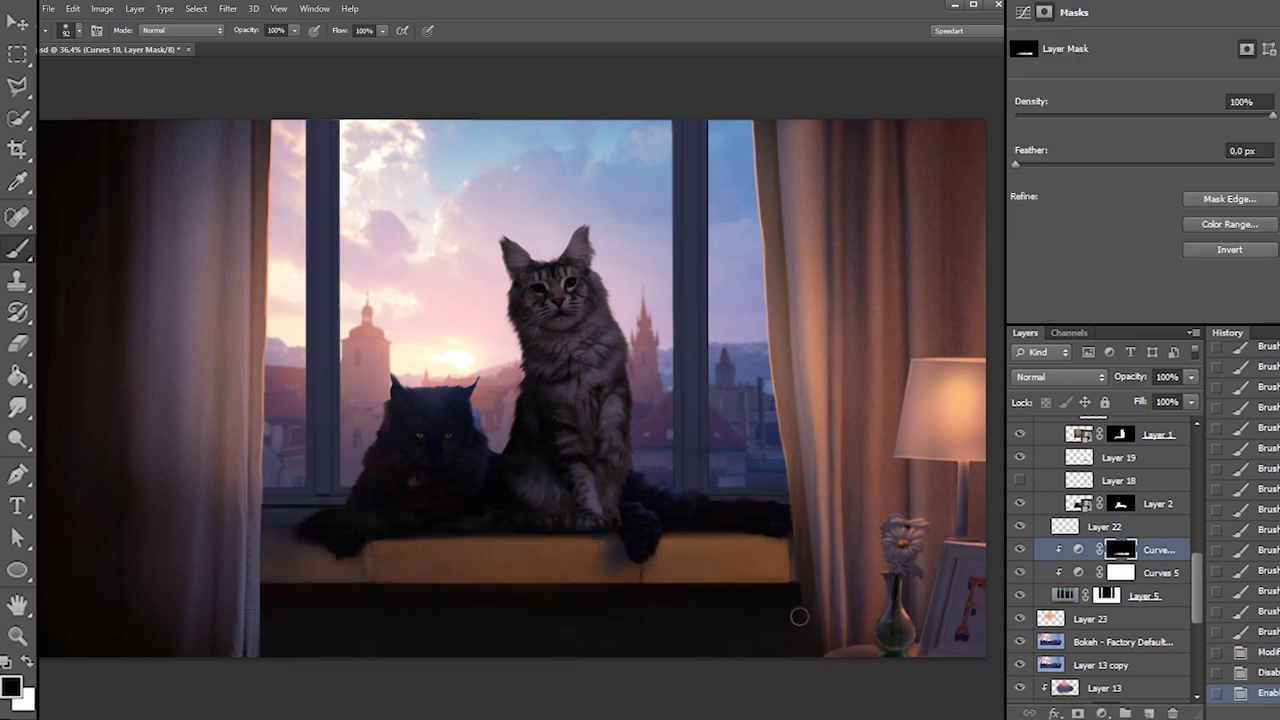
key("x")
left_click_drag(325, 612, 766, 620)
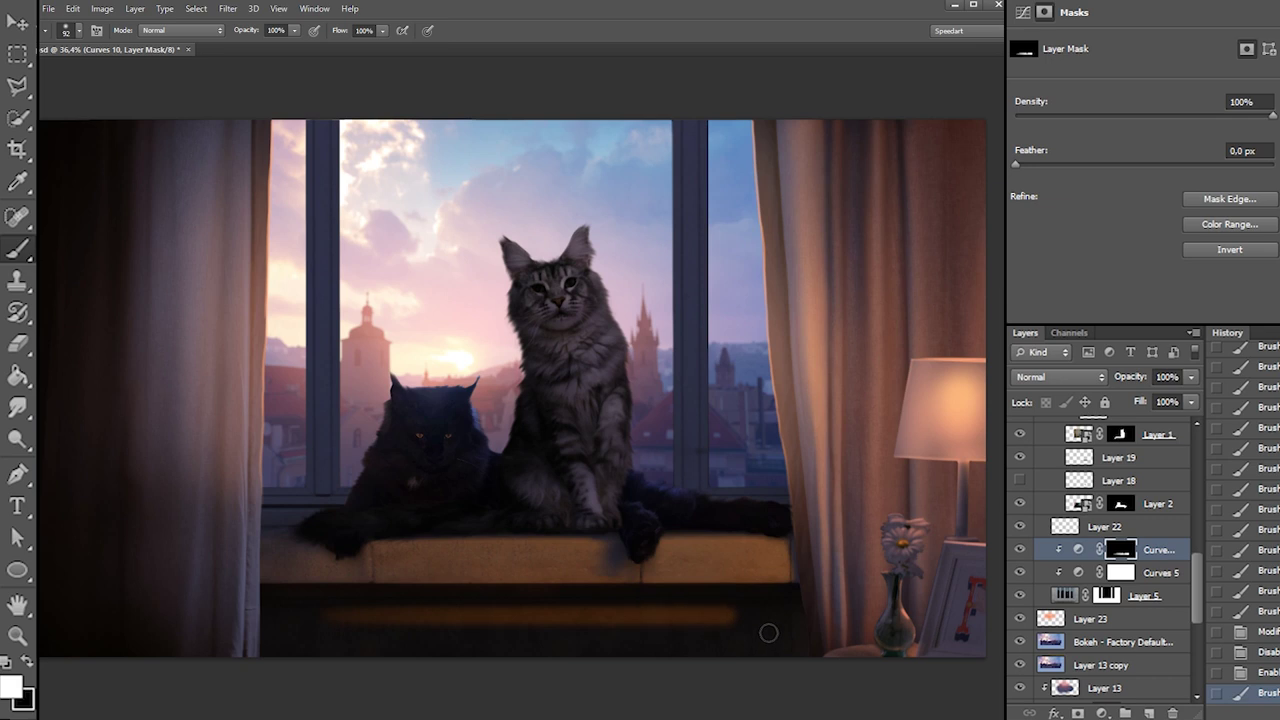
Extend the orange tint over the whole panel below the sill with a soft 329 px white brush on the Curves 10 mask
right_click(803, 628)
left_click(897, 590)
left_click_drag(274, 640, 839, 655)
Dim the tint along the bottom of the panel below the sill with a soft 422 px black brush
key("x")
right_click(519, 553)
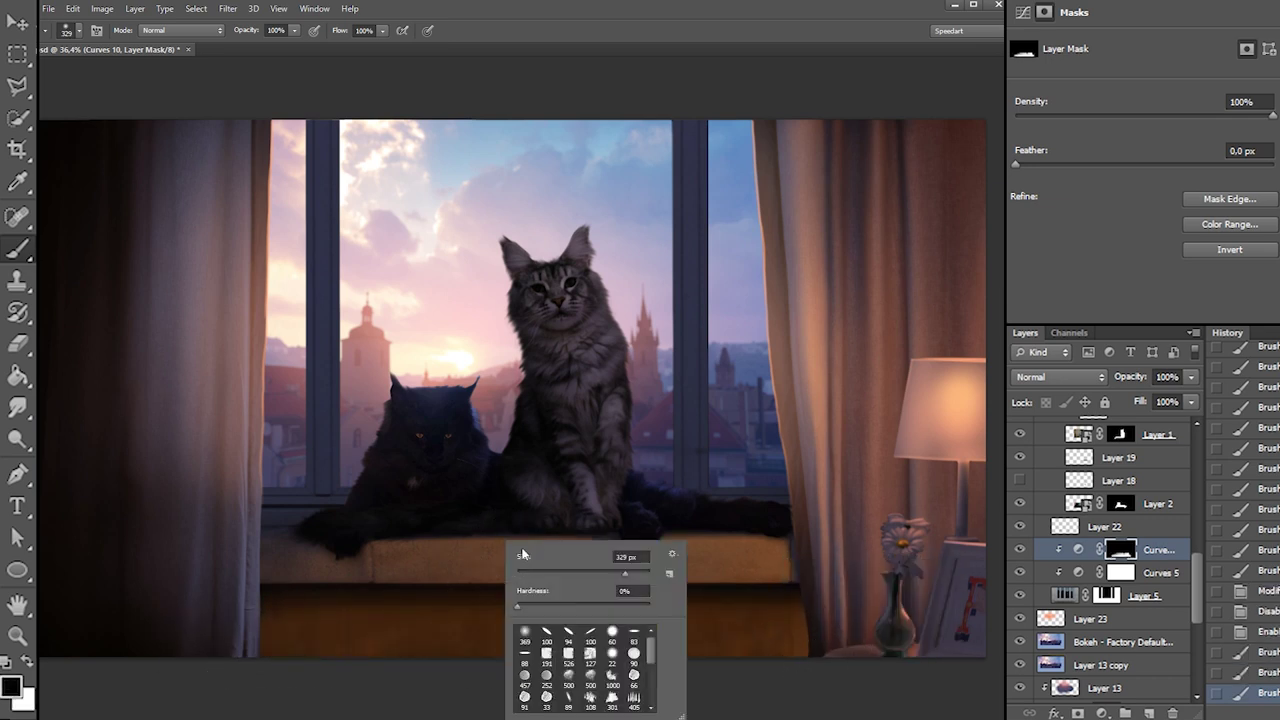
mouse_move(296, 597)
left_mouse_down()
mouse_move(246, 601)
mouse_move(862, 595)
mouse_move(395, 576)
mouse_move(76, 584)
left_mouse_up()
key("ctrl+z")
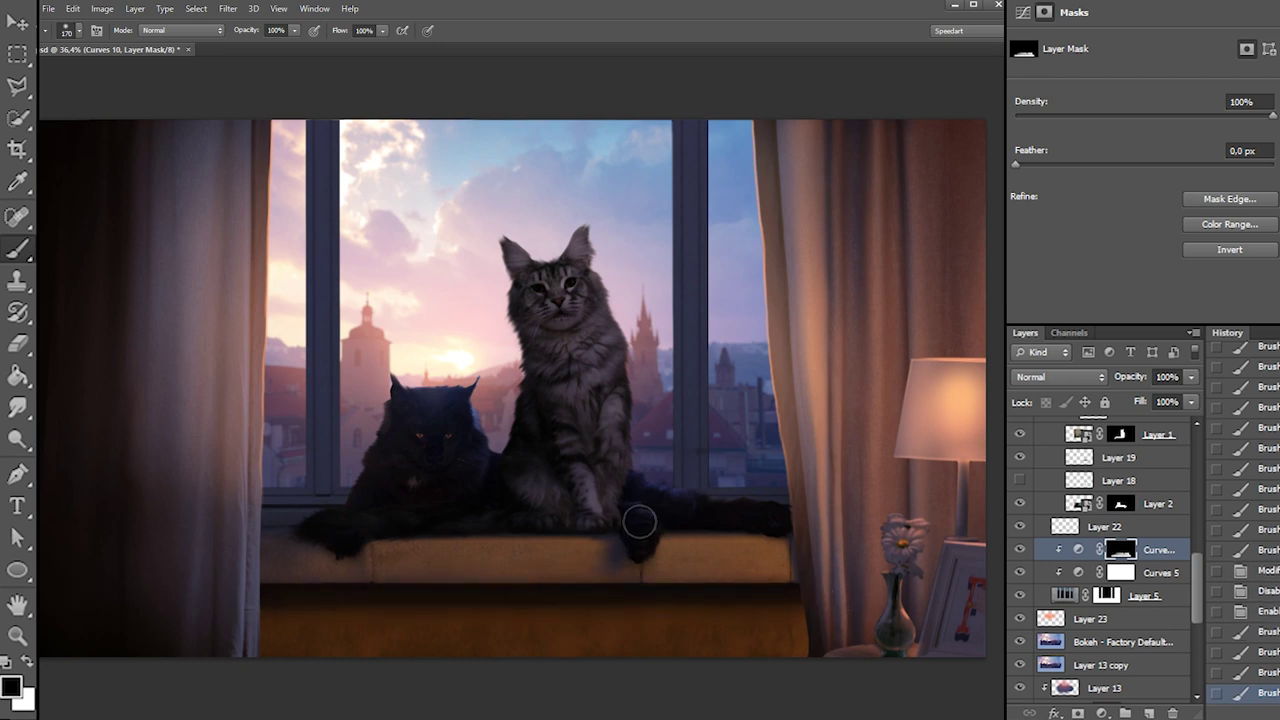
right_click(519, 550)
left_click_drag(649, 578, 665, 576)
mouse_move(229, 638)
left_mouse_down()
mouse_move(425, 632)
mouse_move(205, 631)
mouse_move(731, 638)
left_mouse_up()
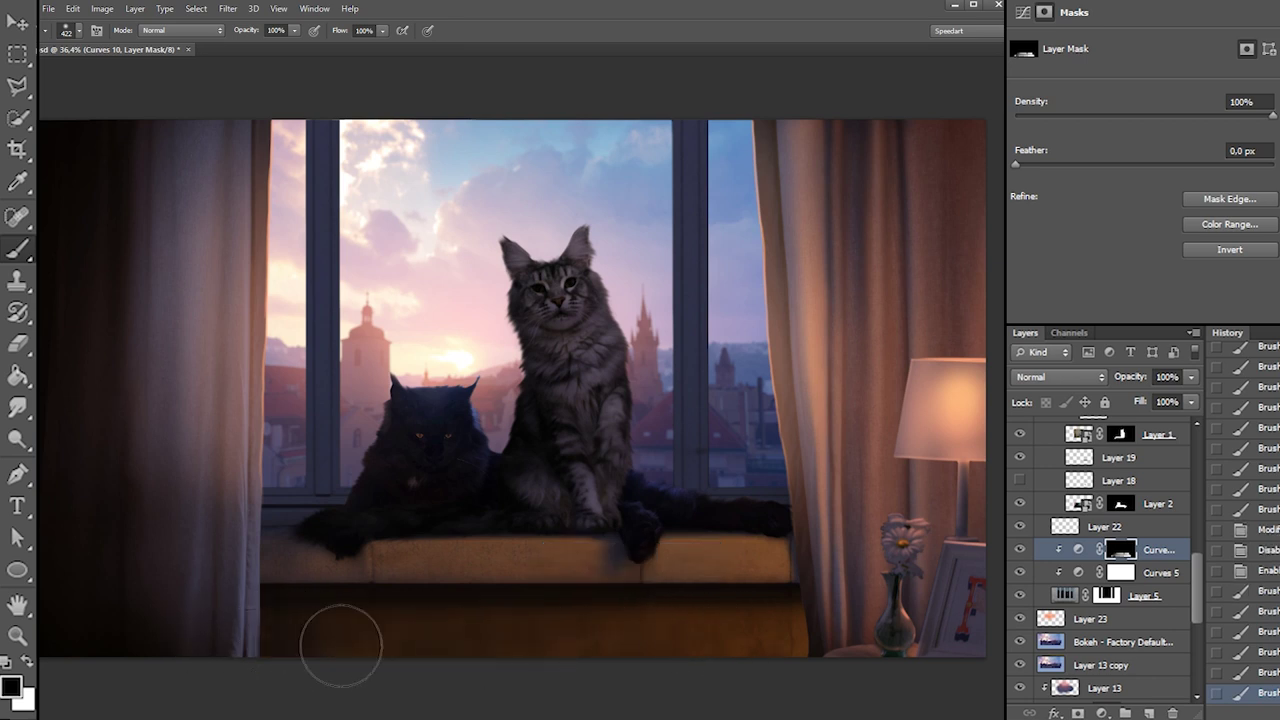
Mask out the tint along the panel's edge beside the lamp-side curtain with a soft 96 px black brush
key("x")
right_click(855, 568)
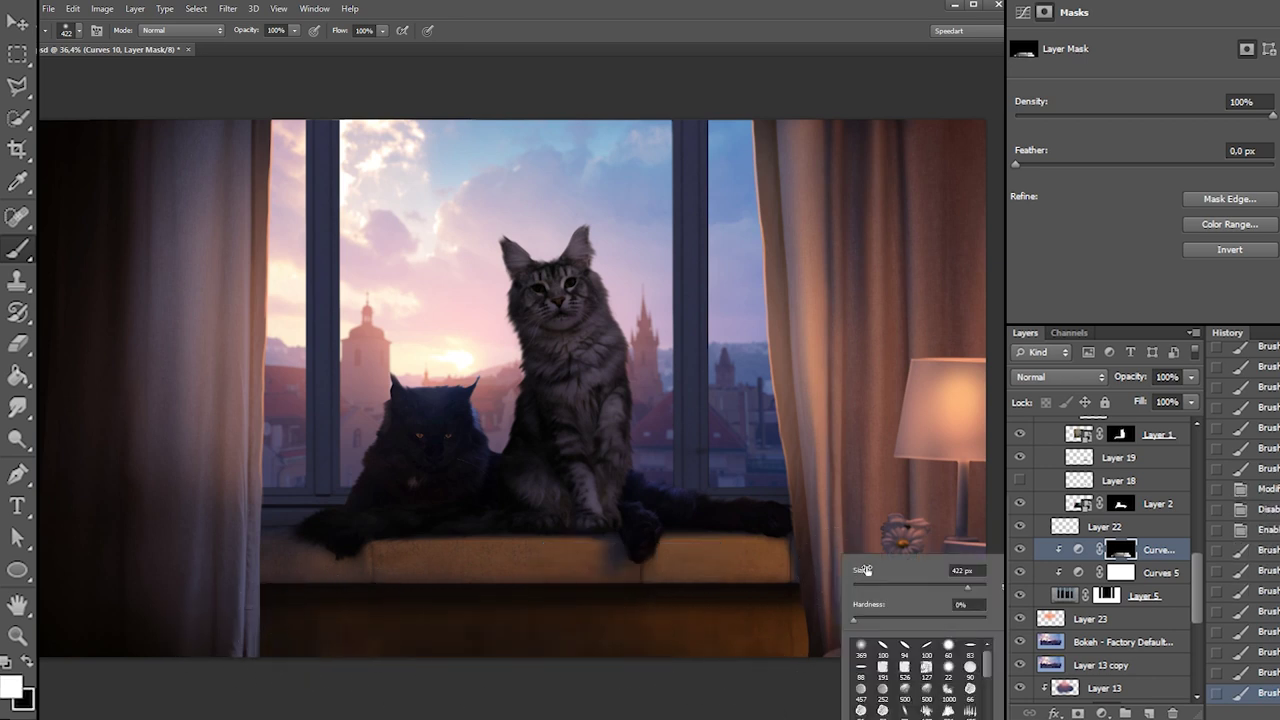
left_click(903, 588)
left_click_drag(791, 602, 820, 676)
key("ctrl+z")
key("x")
left_click_drag(778, 596, 818, 675)
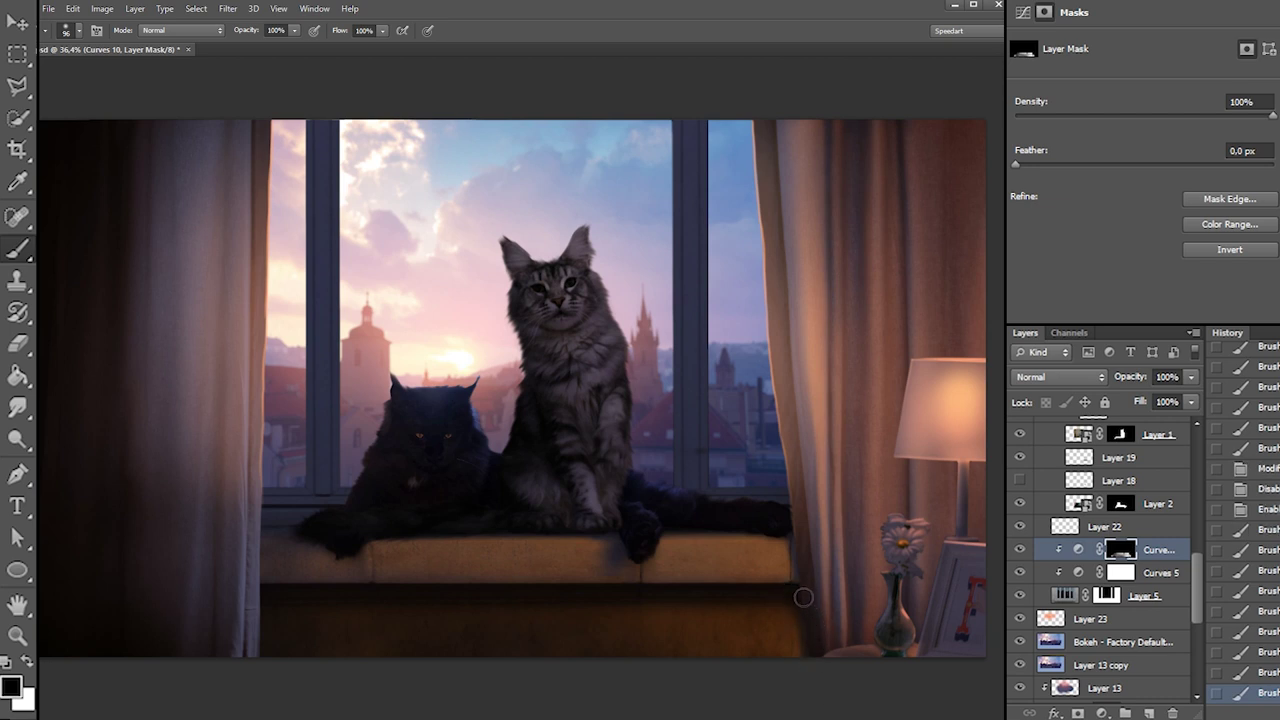
left_click_drag(796, 700, 796, 704)
mouse_move(798, 604)
left_mouse_down()
mouse_move(791, 699)
mouse_move(774, 683)
left_mouse_up()
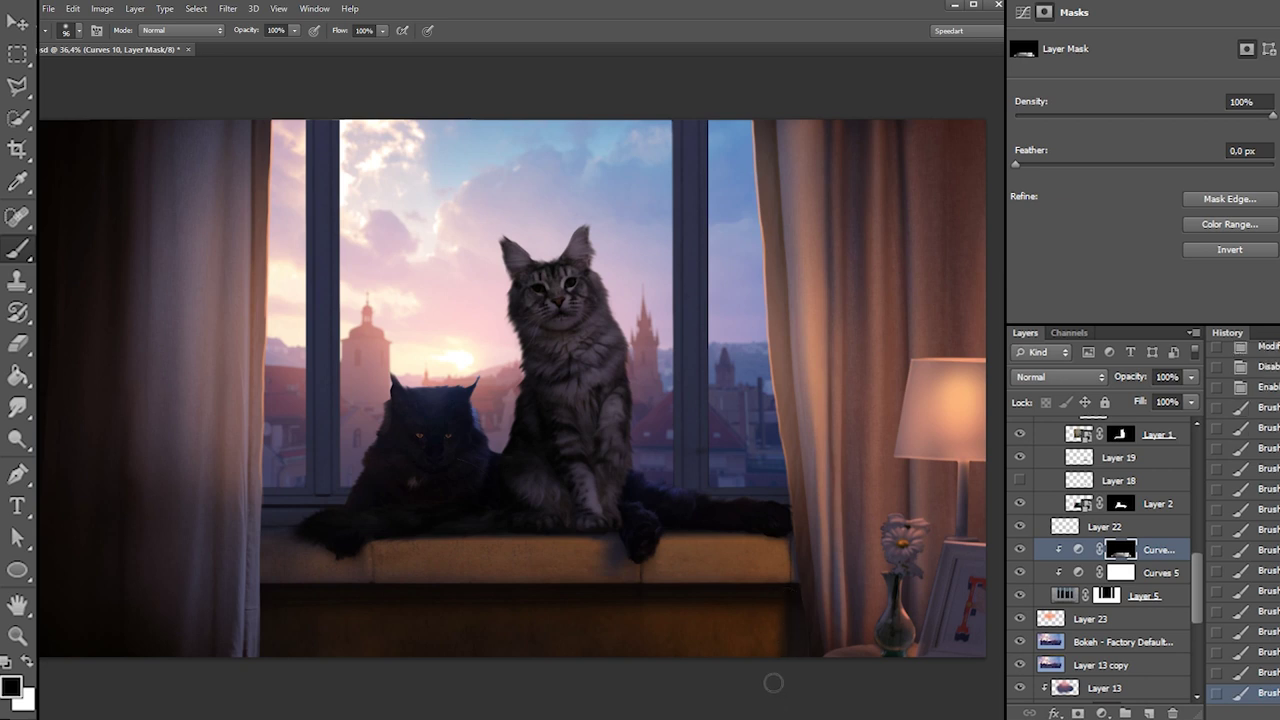
Fade the tint near the panel's curtain corner and lower edge with a soft 267 px black brush
key("x")
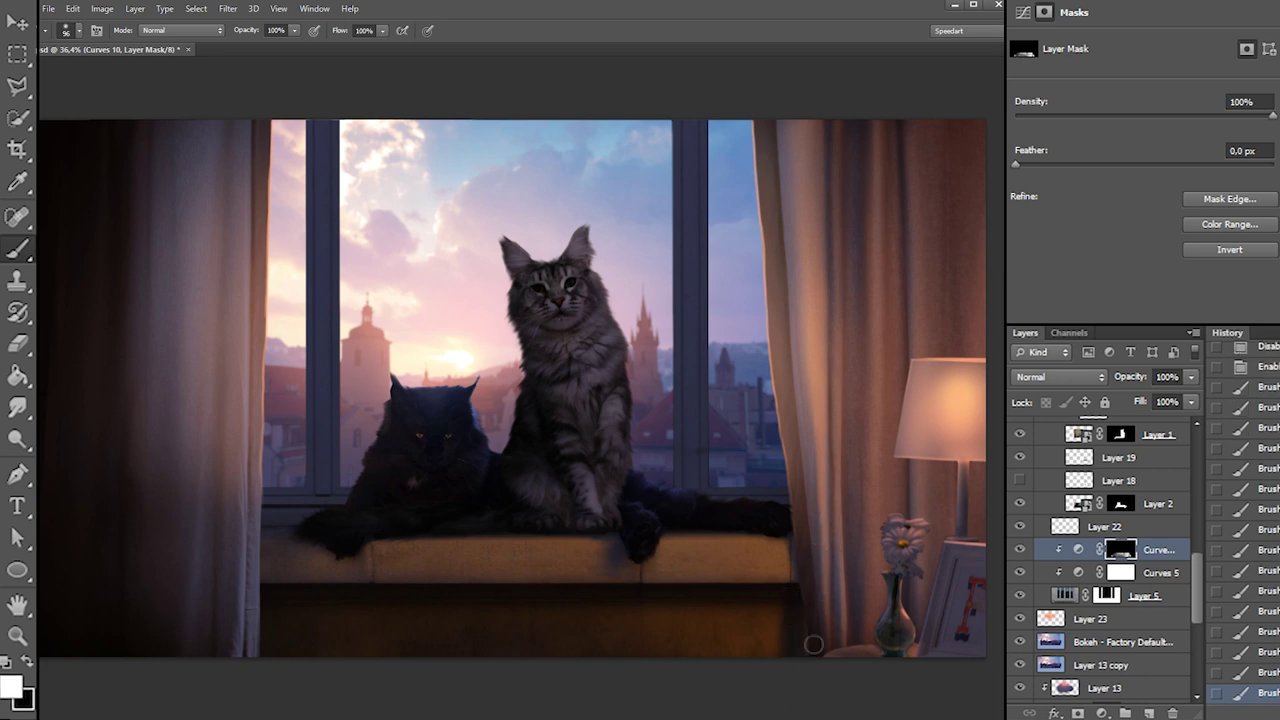
key("x")
right_click(853, 531)
left_click(944, 559)
left_click_drag(792, 628, 796, 672)
key("ctrl+z")
key("x")
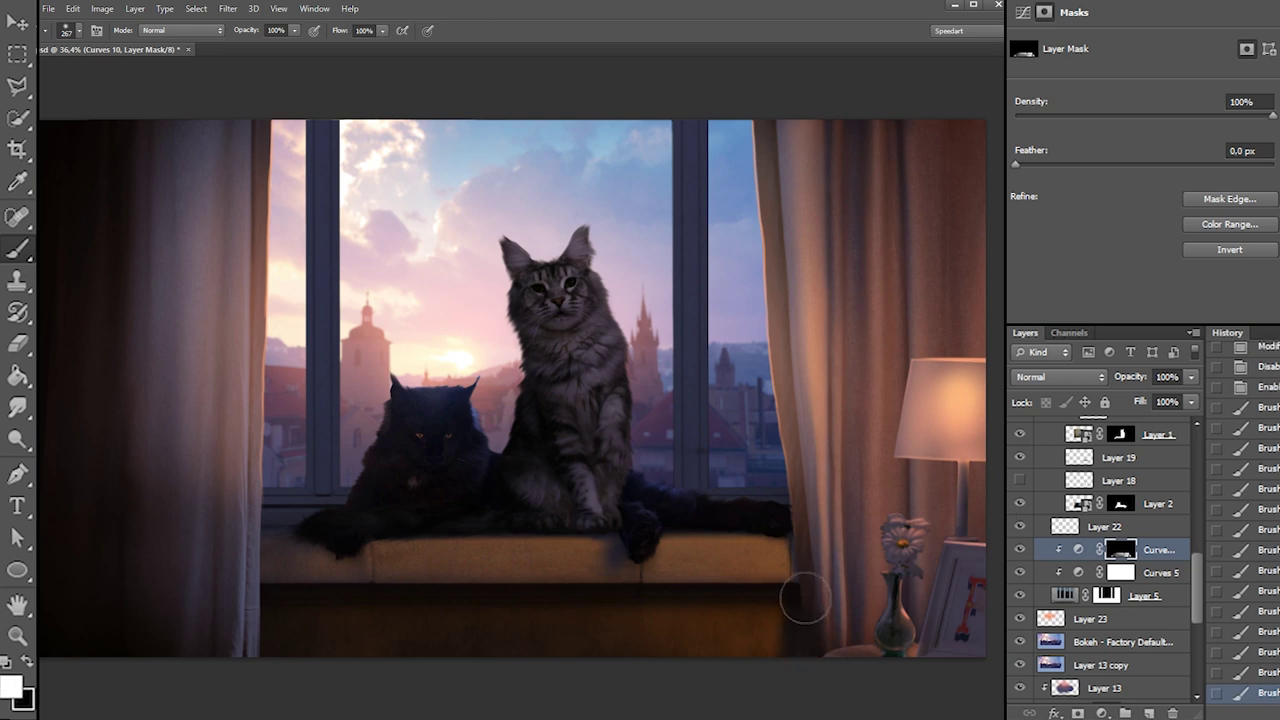
key("x")
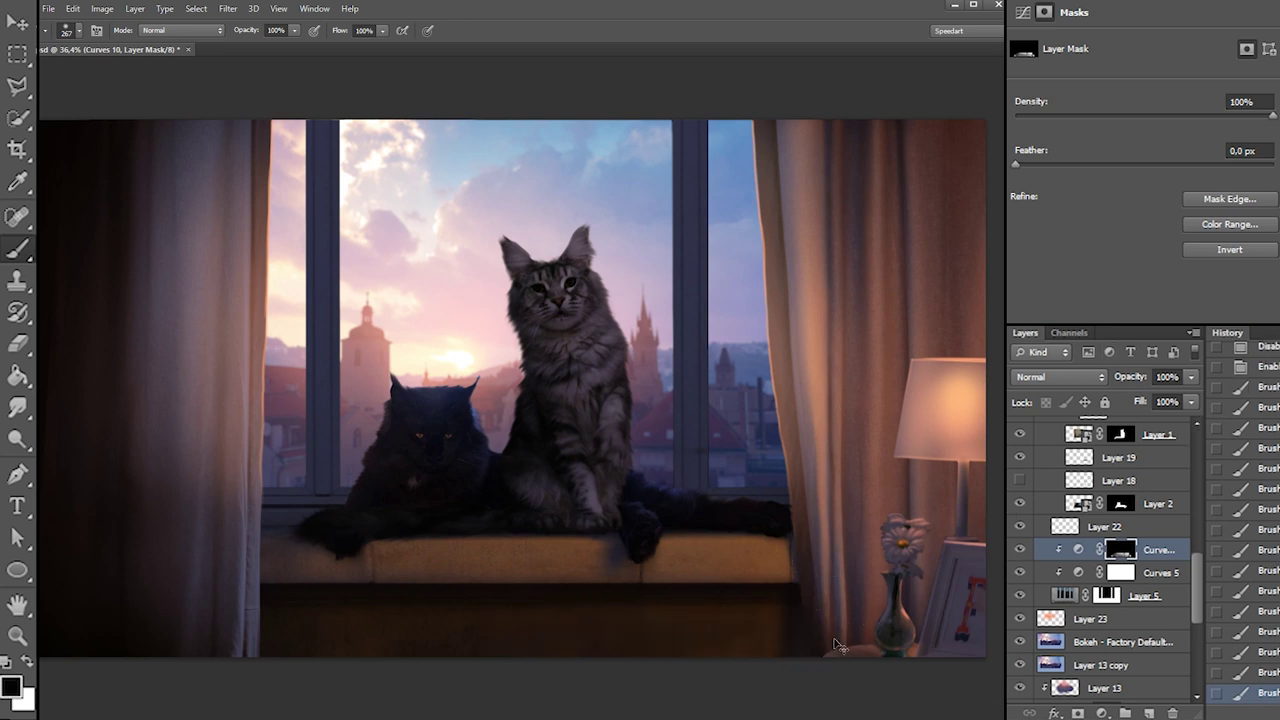
left_click_drag(320, 631, 586, 674)
left_click_drag(792, 661, 764, 634)
left_click_drag(764, 634, 815, 664)
Set the opacity of the sill's Curves 10 tint layer to 55%
left_click(1192, 379)
left_click_drag(1128, 397, 1150, 390)
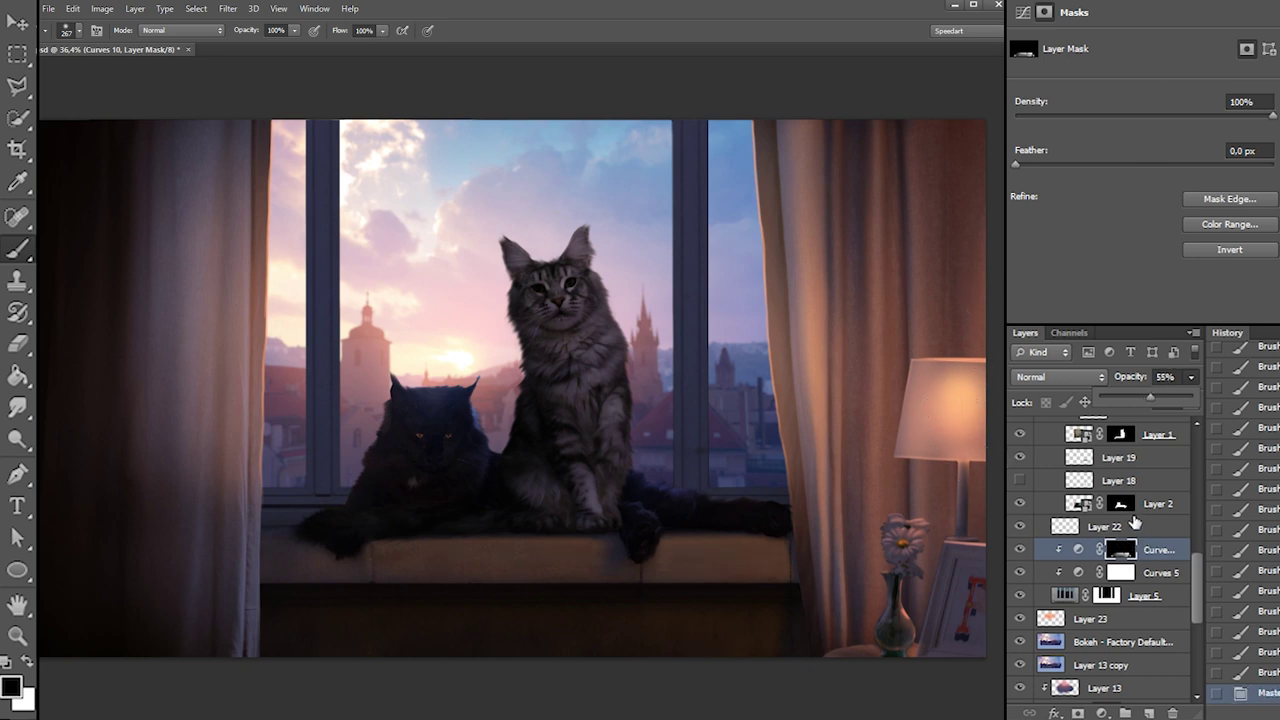
Try a copy of the sill's tint curves clipped to the sitting cat with its mask disabled, and delete the copy
scroll(1141, 520, "up", 3)
left_click(1138, 474)
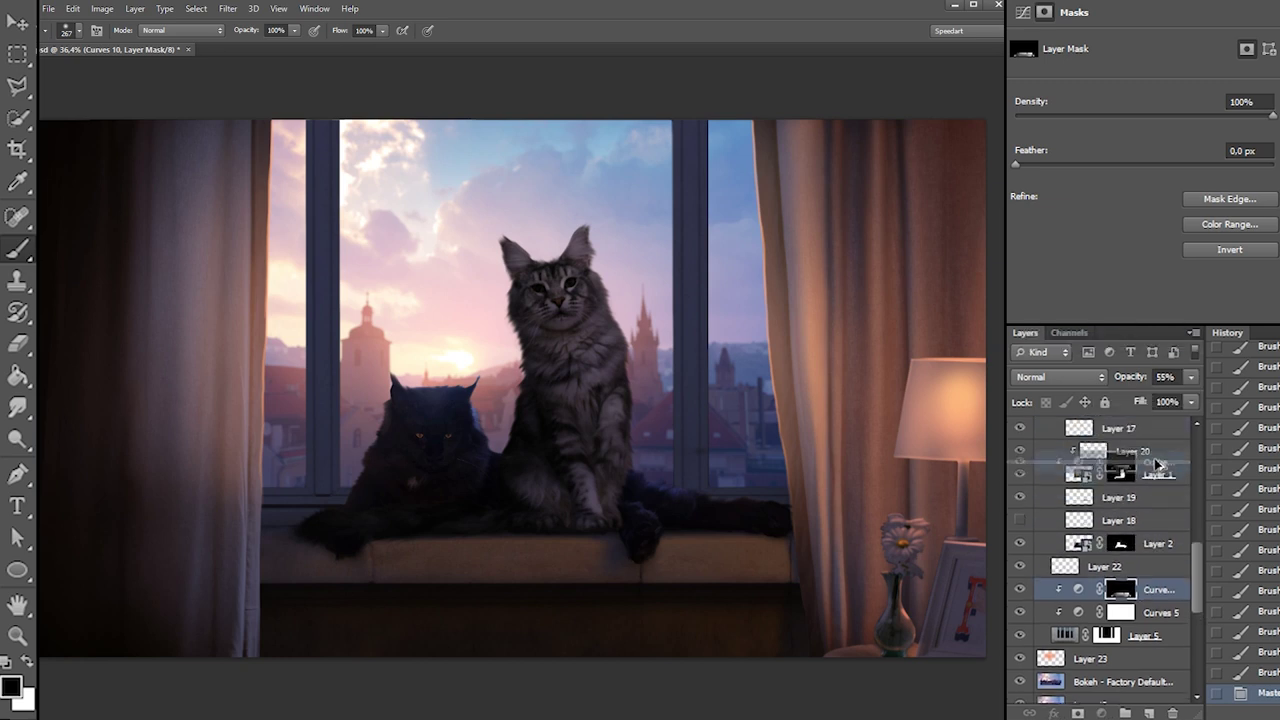
left_click(1139, 475, "shift")
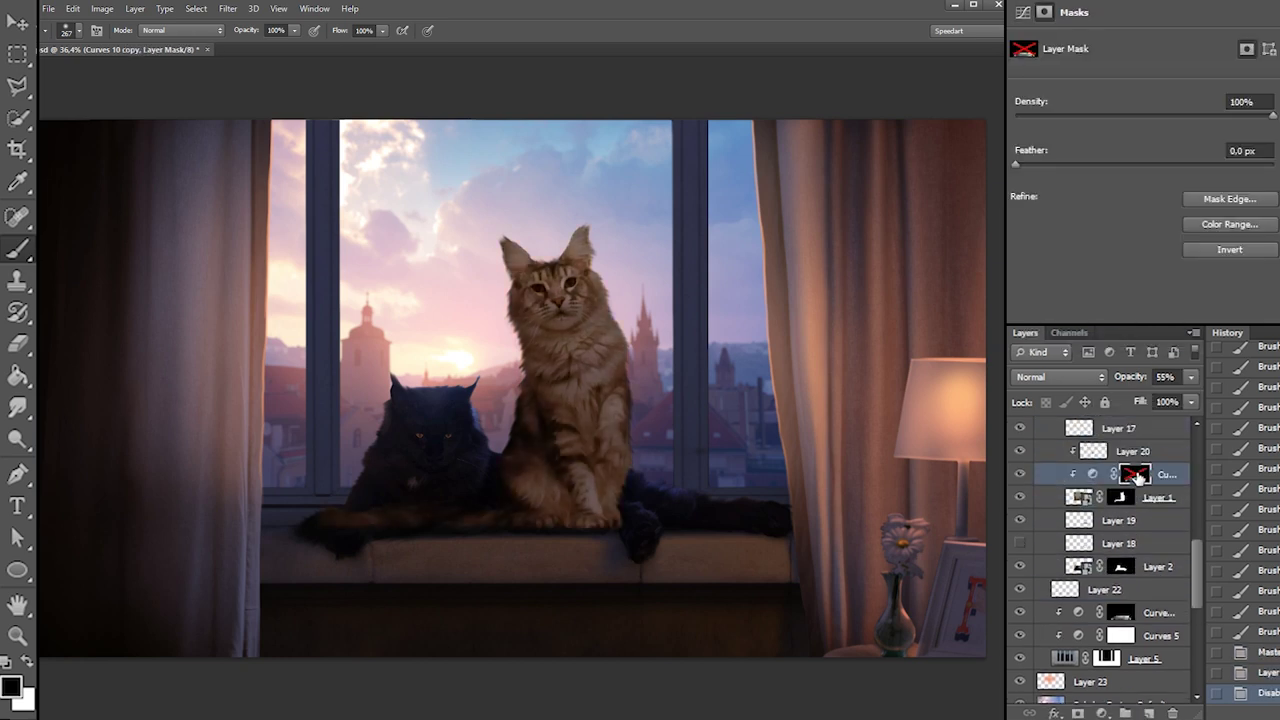
left_click_drag(1140, 481, 1173, 712)
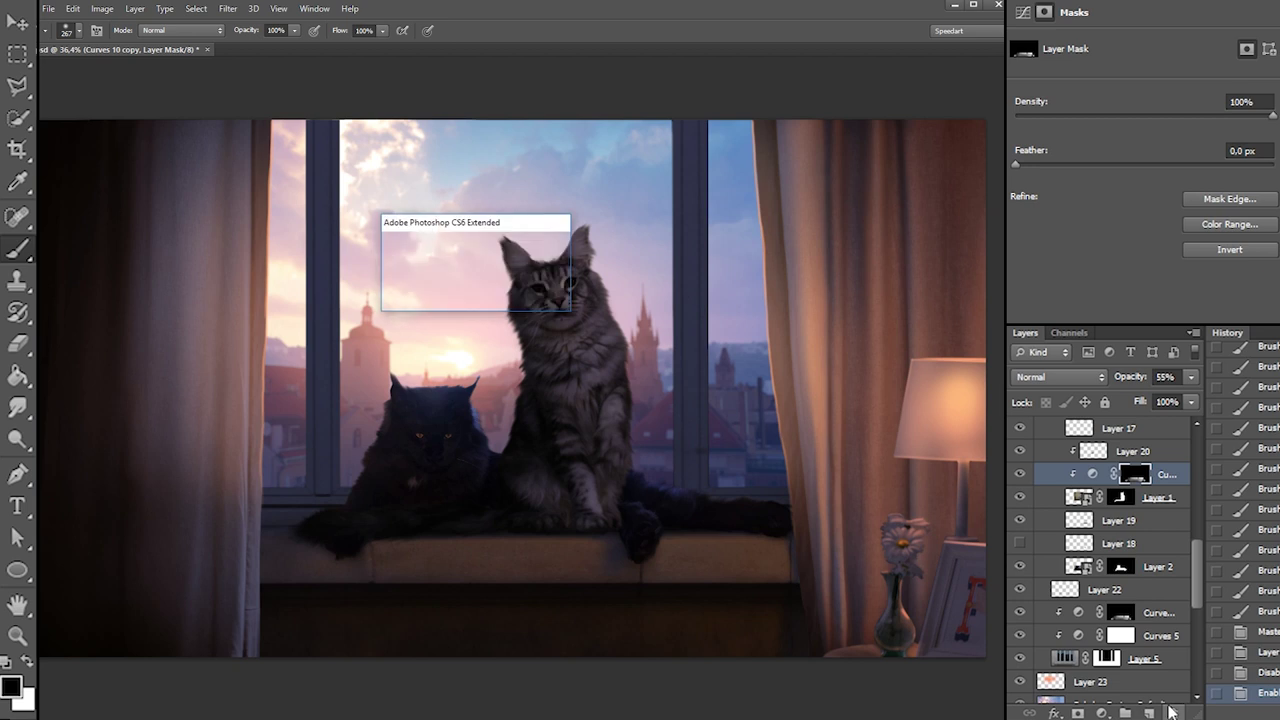
key("Return")
left_click(1172, 711)
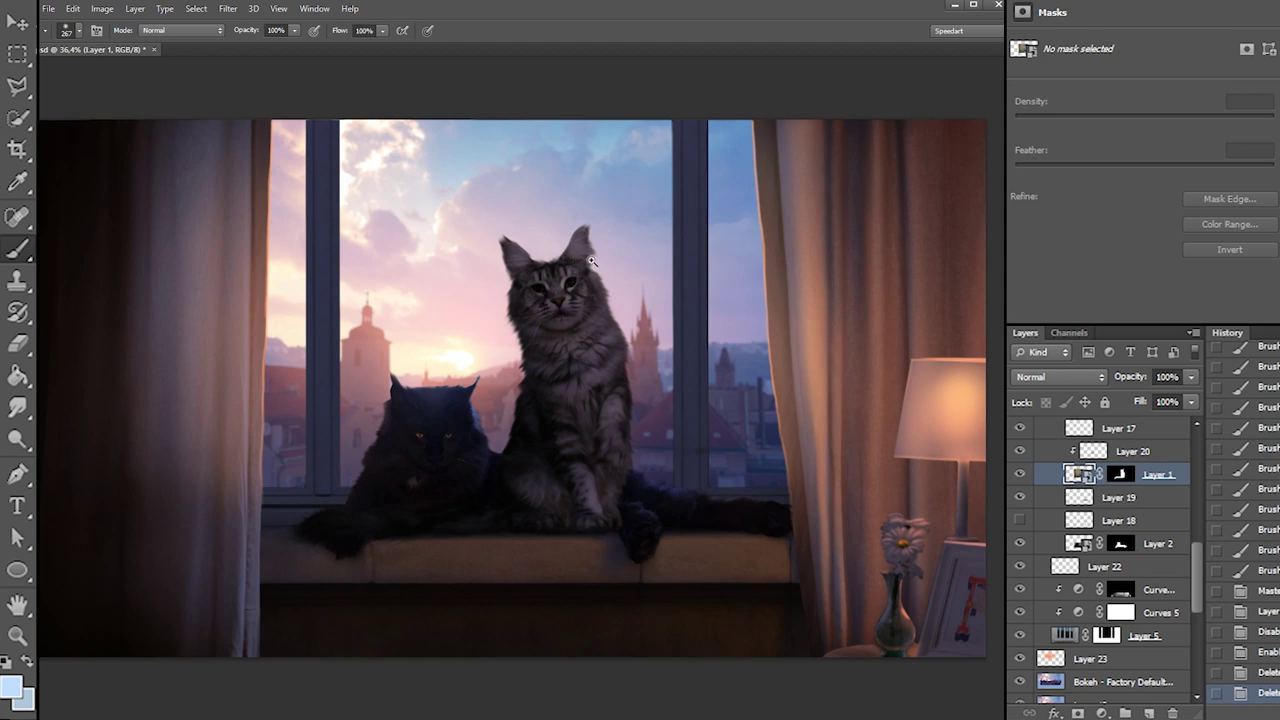
Trim the sitting cat's fur edge below the castle-side ear on the Layer 1 mask with an 11 px black brush
left_click_drag(570, 268, 643, 249)
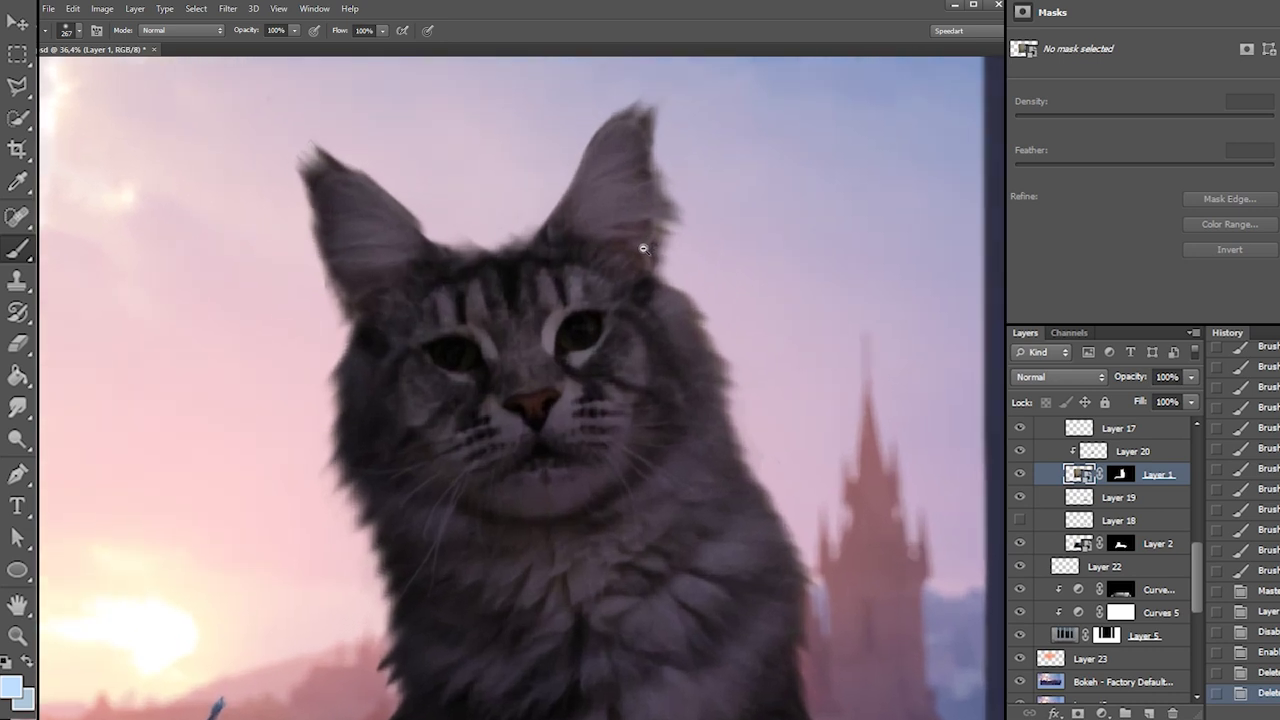
scroll(645, 248, "up", 3)
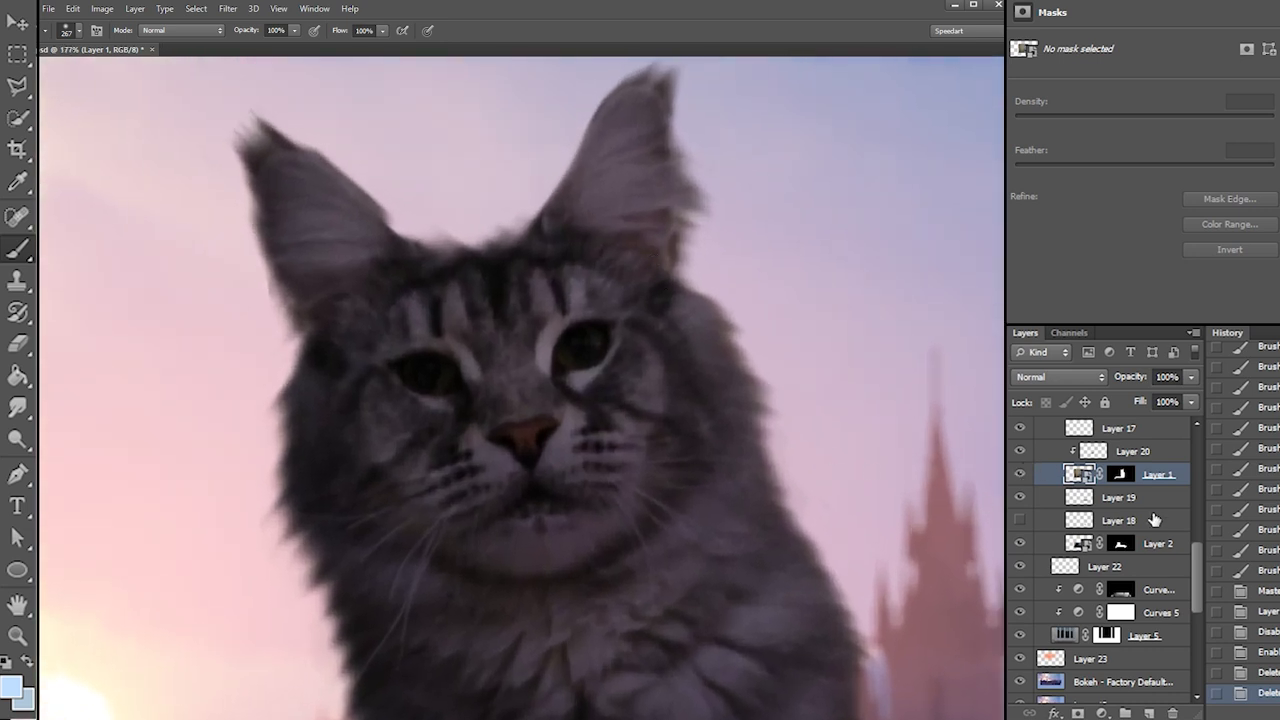
mouse_move(1202, 554)
left_mouse_down()
mouse_move(1188, 456)
mouse_move(1199, 552)
left_mouse_up()
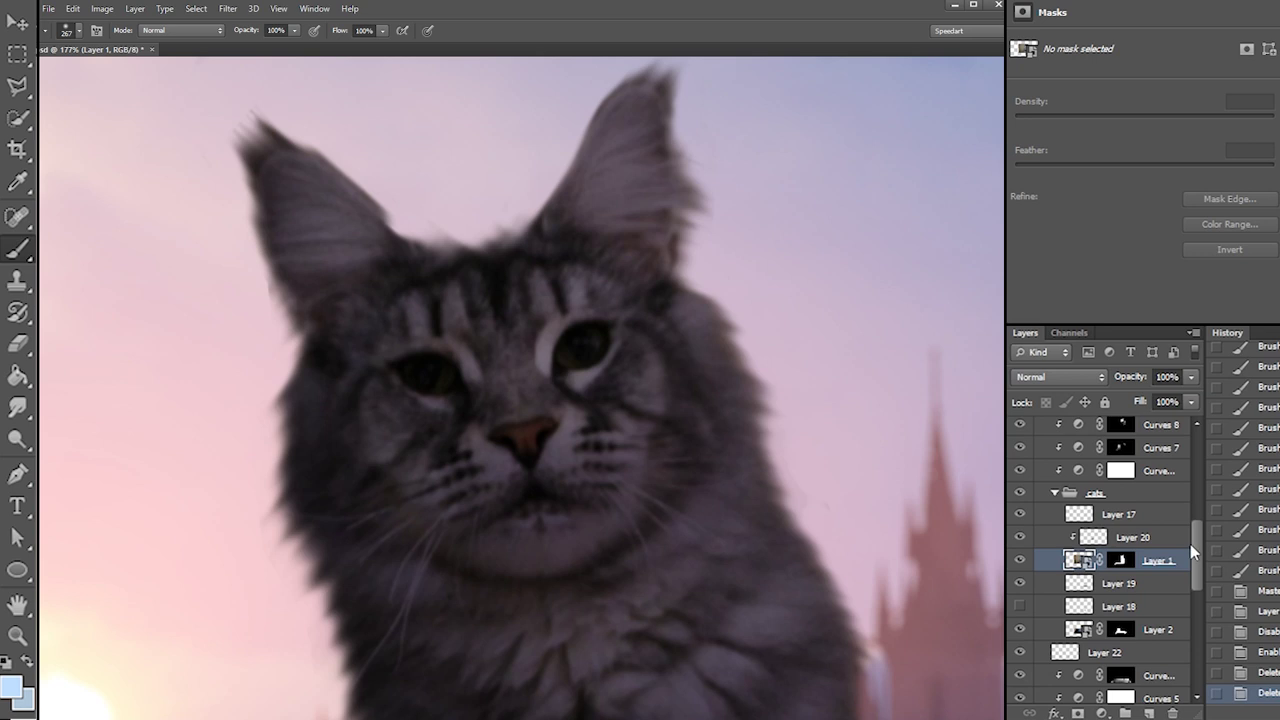
left_click(1121, 563)
right_click(757, 337)
left_click(778, 358)
left_click_drag(732, 324, 698, 296)
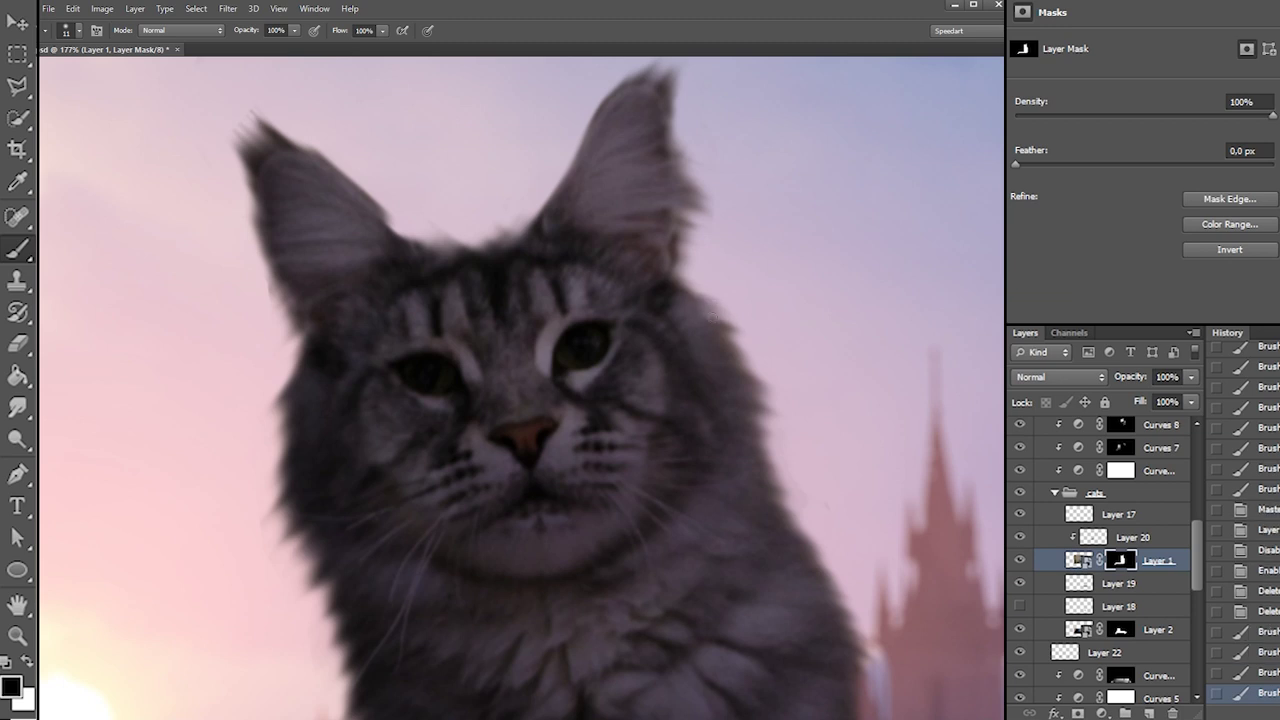
left_click(727, 325)
Check the unmasked cat photo, and trim and restore fur along the castle-side cheek and neck on the Layer 1 mask
left_click(1120, 563, "shift")
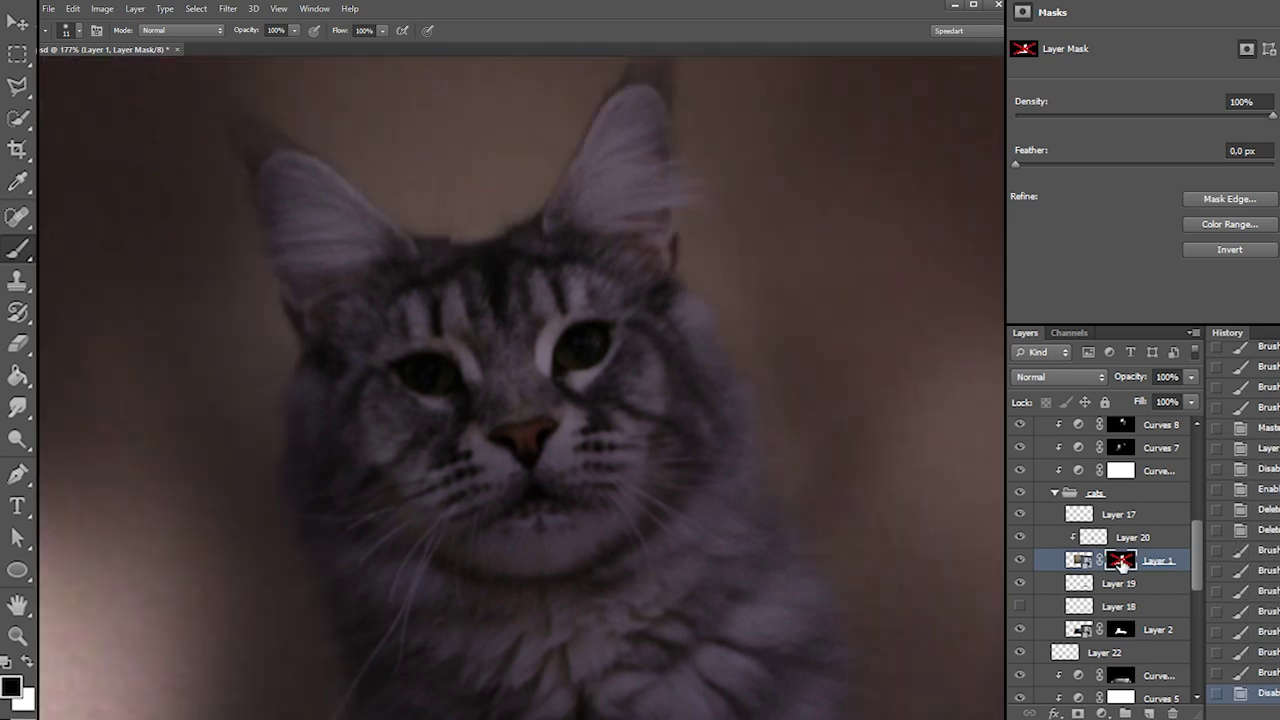
left_click(1120, 563, "shift")
left_click_drag(785, 408, 768, 393)
mouse_move(778, 398)
left_mouse_down()
mouse_move(732, 370)
mouse_move(763, 388)
left_mouse_up()
key("x")
left_click_drag(754, 388, 772, 414)
left_click_drag(763, 428, 779, 466)
left_click_drag(769, 460, 782, 479)
left_click_drag(774, 474, 794, 507)
left_click_drag(787, 503, 811, 537)
Trim the fur edge of the sitting cat's sunset-side cheek with short black strokes on the Layer 1 mask
key("x")
left_click_drag(276, 520, 284, 506)
left_click_drag(279, 526, 288, 514)
mouse_move(284, 532)
left_mouse_down()
mouse_move(292, 512)
mouse_move(288, 528)
left_mouse_up()
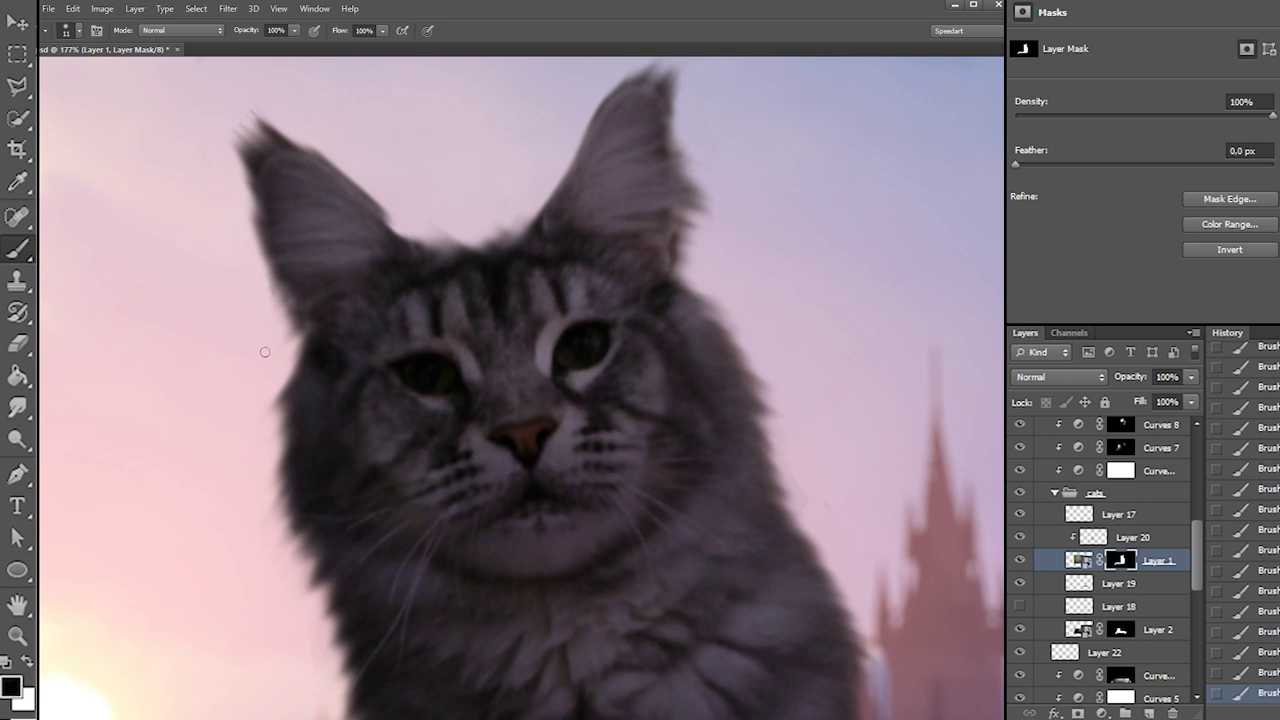
Try restoring fur below the sitting cat's sunset-side ear with larger white strokes on the Layer 1 mask
key("x")
right_click(306, 282)
left_click(343, 309)
left_click_drag(291, 264, 333, 348)
key("ctrl+z")
right_click(303, 285)
left_click(412, 342)
mouse_move(297, 265)
left_mouse_down()
mouse_move(318, 350)
mouse_move(310, 436)
left_mouse_up()
key("ctrl+z")
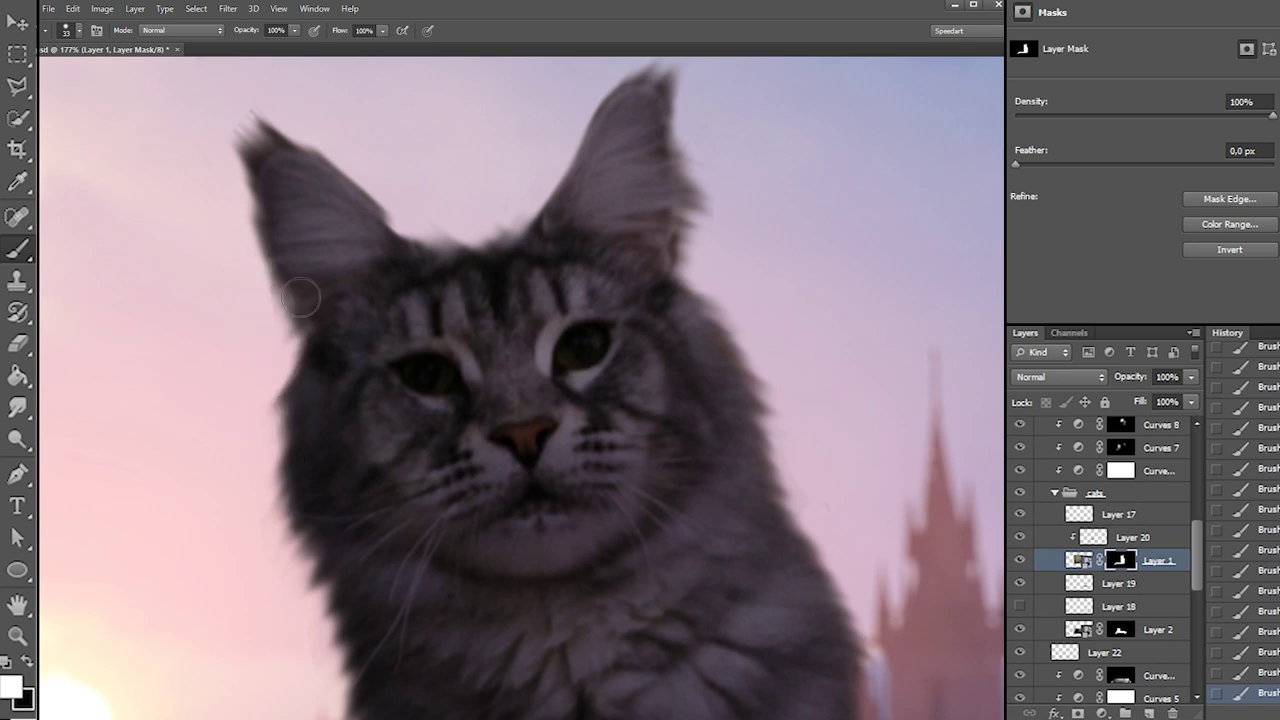
Trim the tip of the sitting cat's sunset-side ear on the Layer 1 mask with a 27 px black brush
key("x")
right_click(300, 145)
type("27")
key("Return")
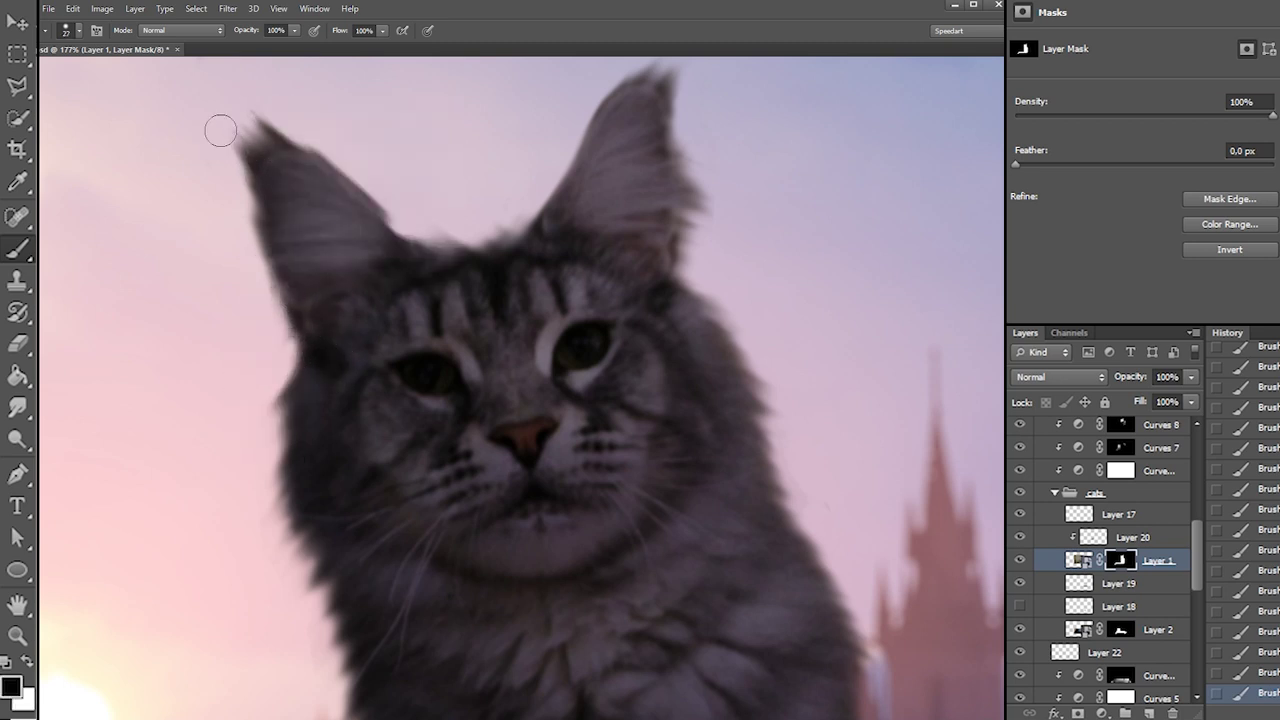
mouse_move(249, 106)
left_mouse_down()
mouse_move(279, 120)
mouse_move(256, 99)
mouse_move(233, 102)
mouse_move(335, 161)
mouse_move(272, 140)
mouse_move(314, 177)
mouse_move(284, 126)
mouse_move(317, 140)
left_mouse_up()
key("x")
key("x")
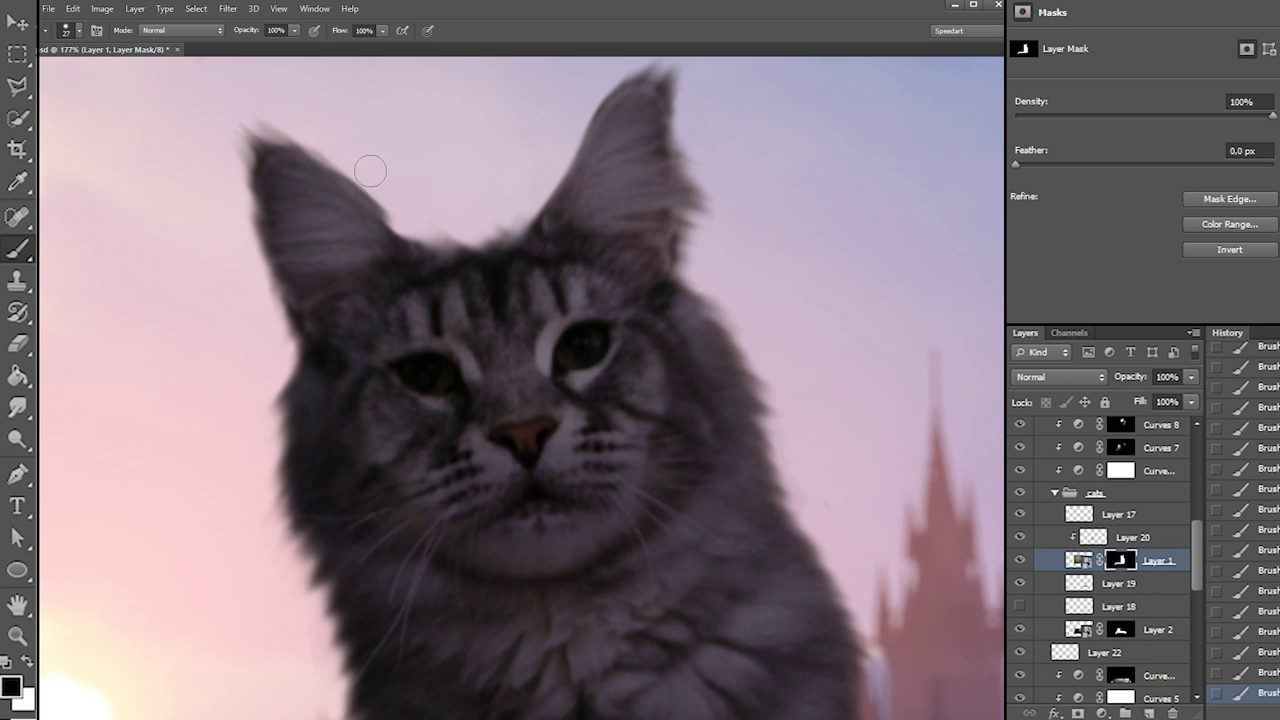
Restore the inner edge of the sunset-side ear down to the top of the head with white on the Layer 1 mask
key("x")
left_click_drag(386, 180, 356, 224)
left_click_drag(305, 142, 408, 242)
key("ctrl+alt+z")
key("ctrl+alt+z")
right_click(458, 190)
left_click_drag(424, 153, 468, 276)
key("ctrl+alt+z")
left_click_drag(390, 226, 420, 236)
key("ctrl+alt+z")
right_click(451, 170)
left_click(482, 236)
key("Escape")
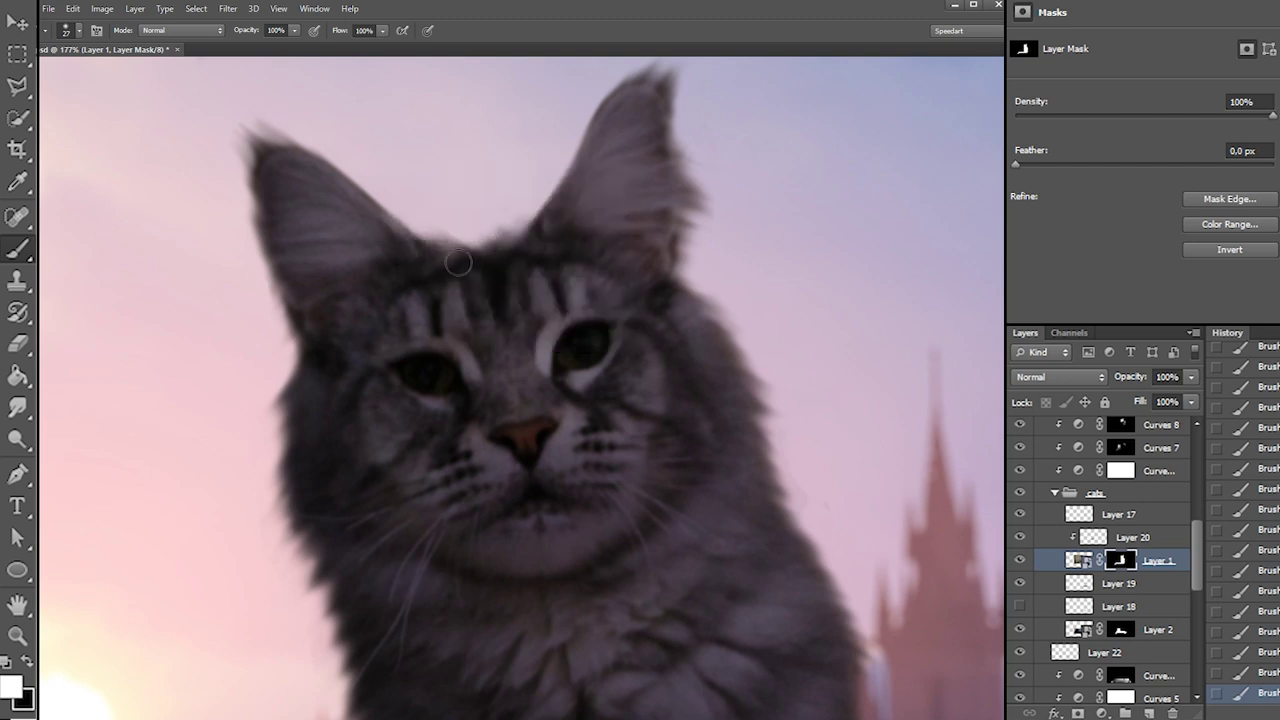
Restore fur on top of the head near the base of the castle-side ear with white on the Layer 1 mask
key("x")
key("x")
mouse_move(505, 228)
left_mouse_down()
mouse_move(545, 222)
mouse_move(525, 232)
left_mouse_up()
mouse_move(565, 190)
left_mouse_down()
mouse_move(490, 275)
mouse_move(632, 270)
mouse_move(517, 232)
left_mouse_up()
key("ctrl+z")
Trim the stray tufts along the outer edge and tip of the castle-side ear with black on the Layer 1 mask
right_click(558, 212)
left_click(637, 266)
key("x")
mouse_move(712, 200)
left_mouse_down()
mouse_move(699, 185)
mouse_move(695, 196)
left_mouse_up()
left_click_drag(680, 90, 692, 115)
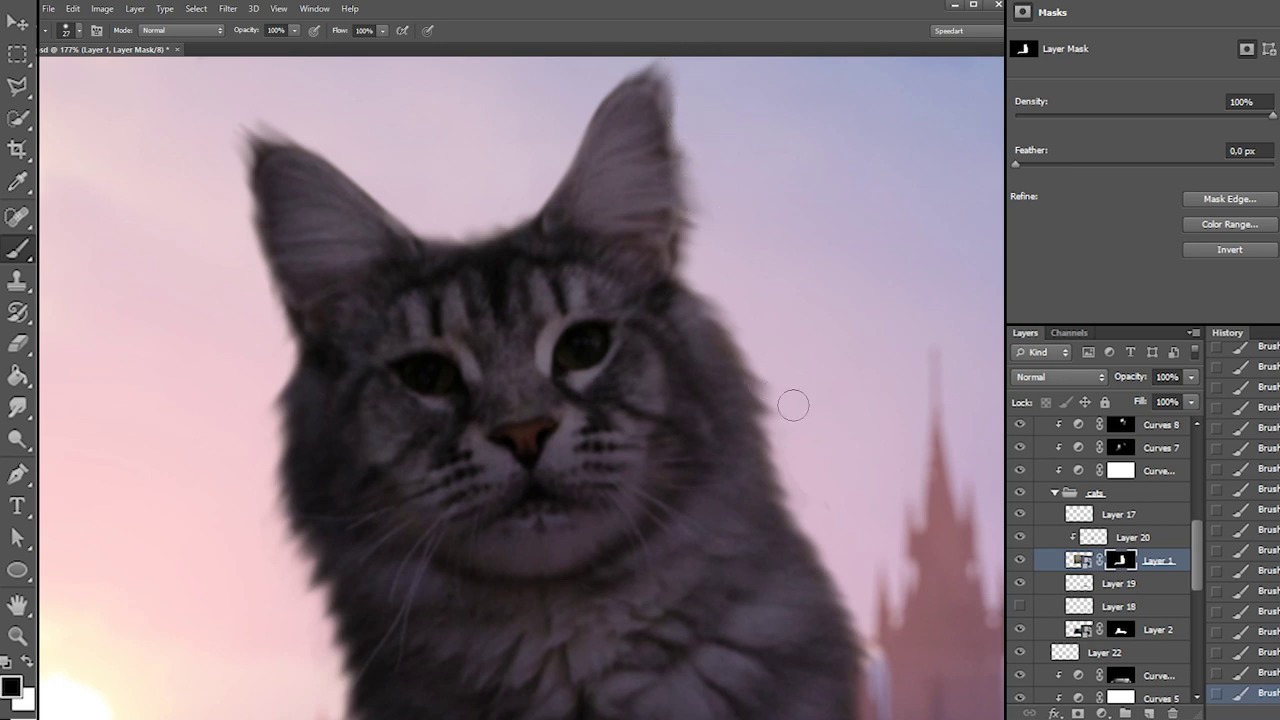
Trim the upper fur edge of the sunset-side cheek with a black stroke on the Layer 1 mask
mouse_move(288, 512)
left_mouse_down()
mouse_move(310, 586)
mouse_move(285, 506)
left_mouse_up()
key("ctrl+z")
mouse_move(279, 438)
left_mouse_down()
mouse_move(270, 412)
mouse_move(292, 375)
left_mouse_up()
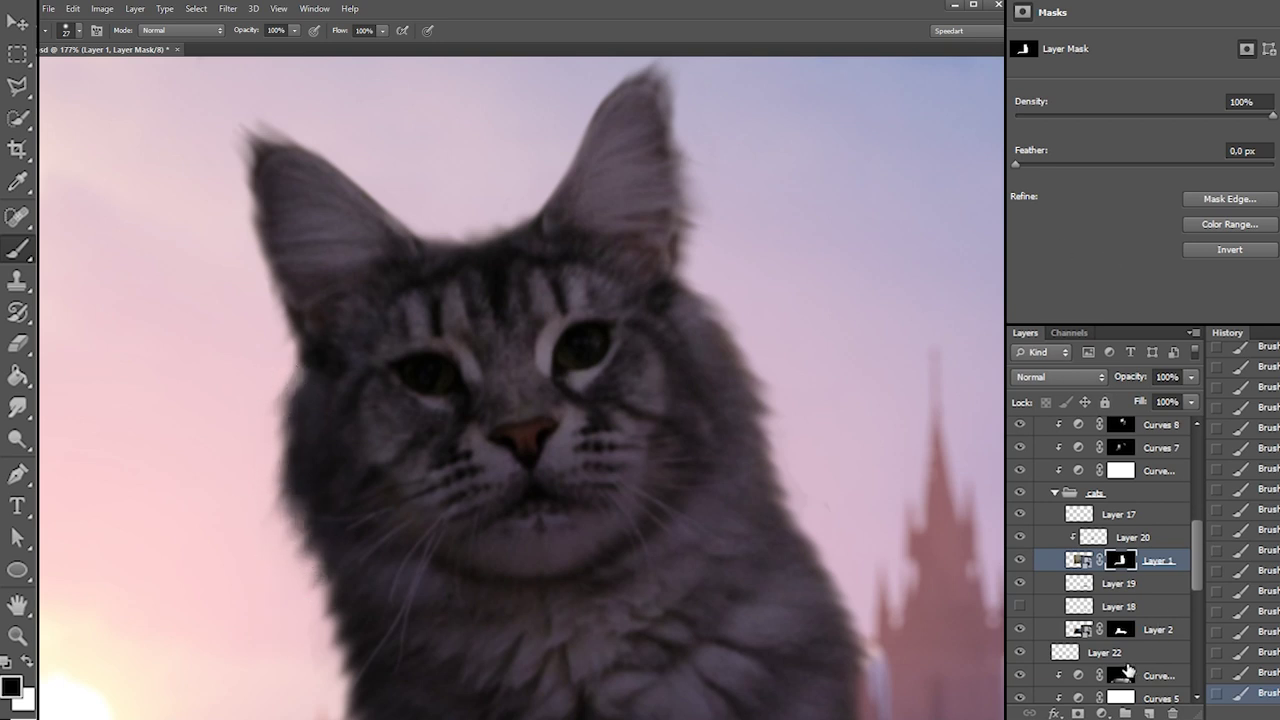
Add a new layer above Layer 20 and set the foreground colour to orange ff9a69
left_click(1148, 540)
left_click(1149, 713)
left_click(73, 289, "alt")
left_click(12, 686)
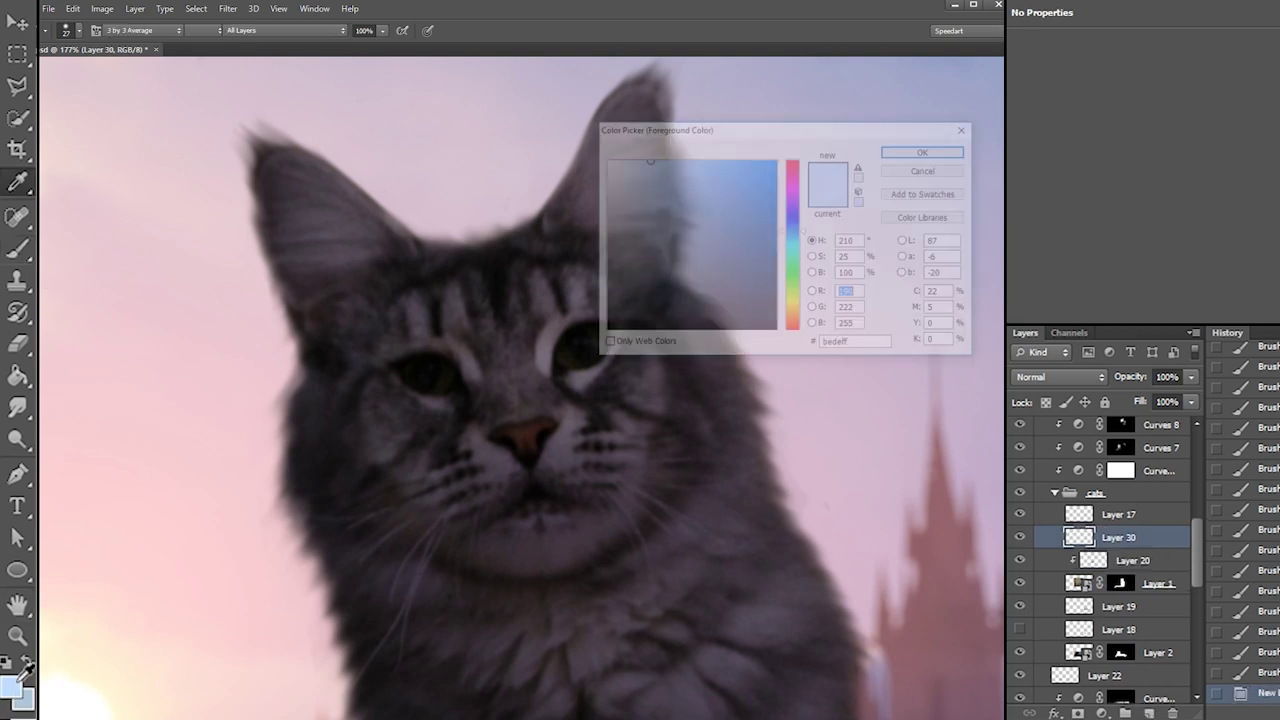
left_click_drag(797, 311, 798, 323)
left_click_drag(762, 166, 738, 129)
left_click(918, 150)
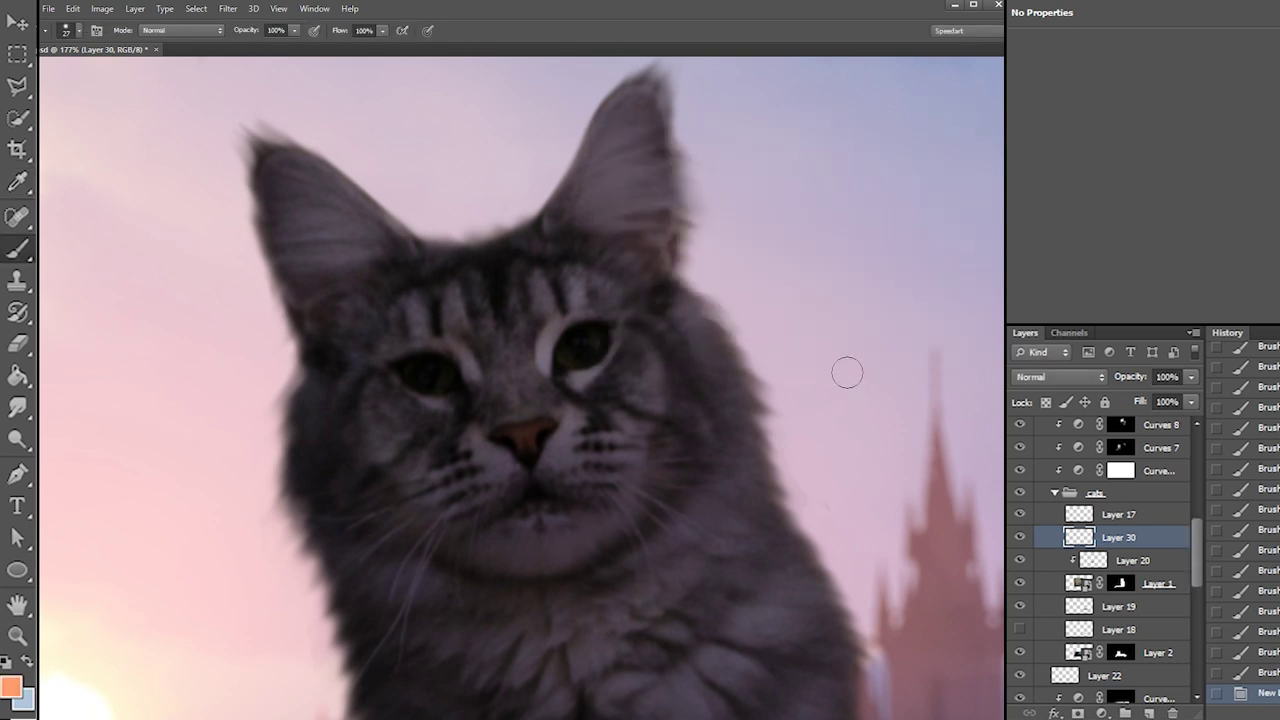
Paint short orange highlight strokes on the lamp side of the sitting cat's mouth with a soft 6 px brush
right_click(748, 401)
left_click(758, 497)
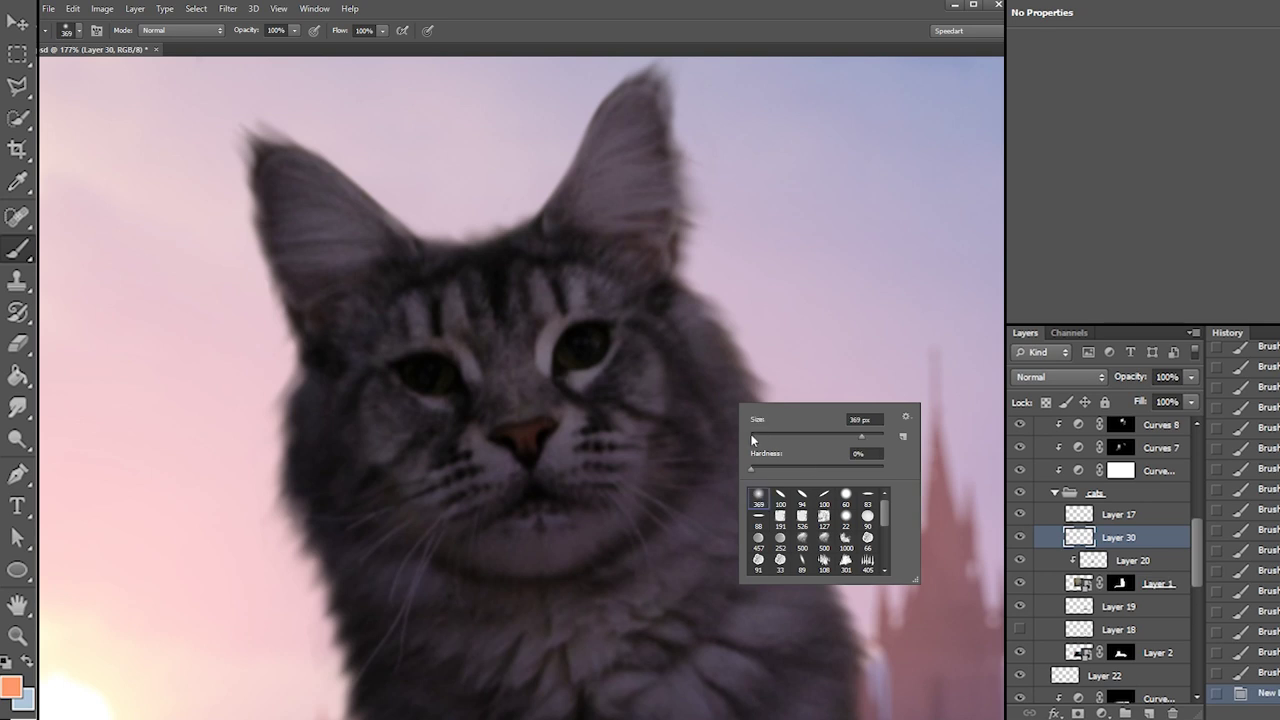
left_click(757, 436)
key("Return")
key("ctrl+z")
left_click_drag(575, 491, 585, 492)
left_click_drag(575, 492, 590, 493)
left_click_drag(580, 493, 596, 493)
left_click_drag(584, 494, 602, 493)
left_click_drag(590, 494, 605, 492)
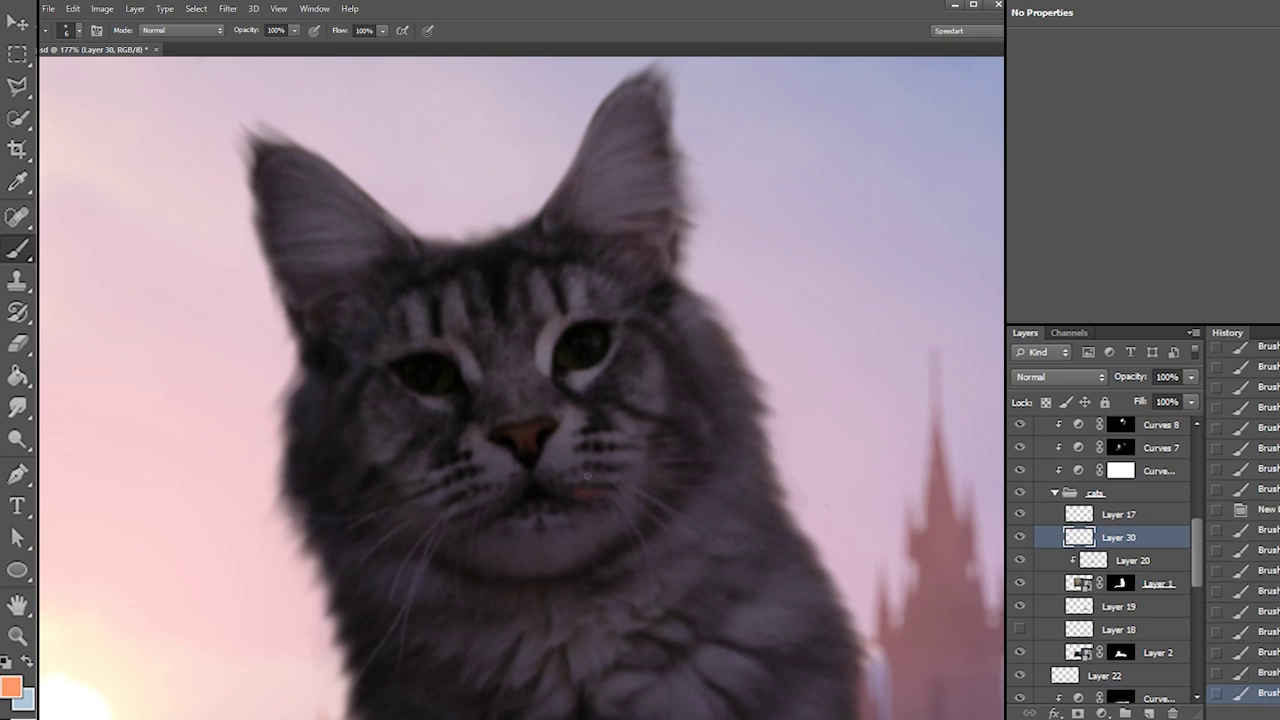
left_click(10, 688)
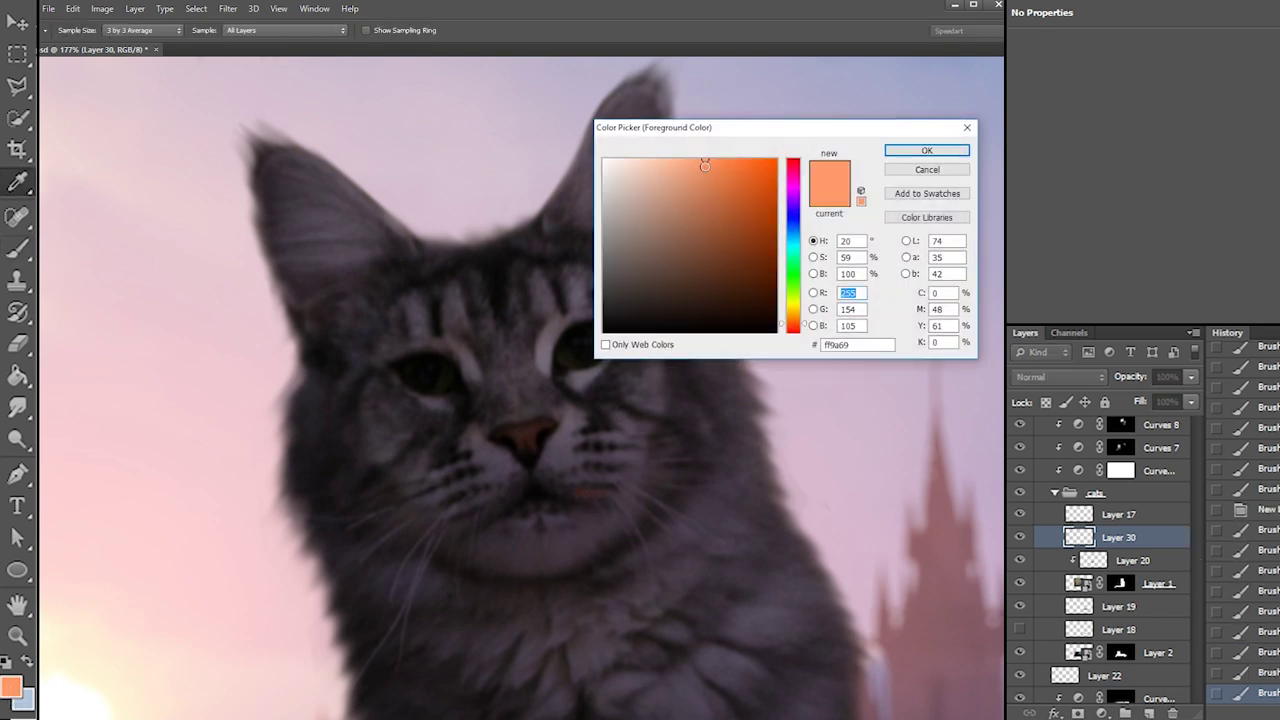
left_click(927, 170)
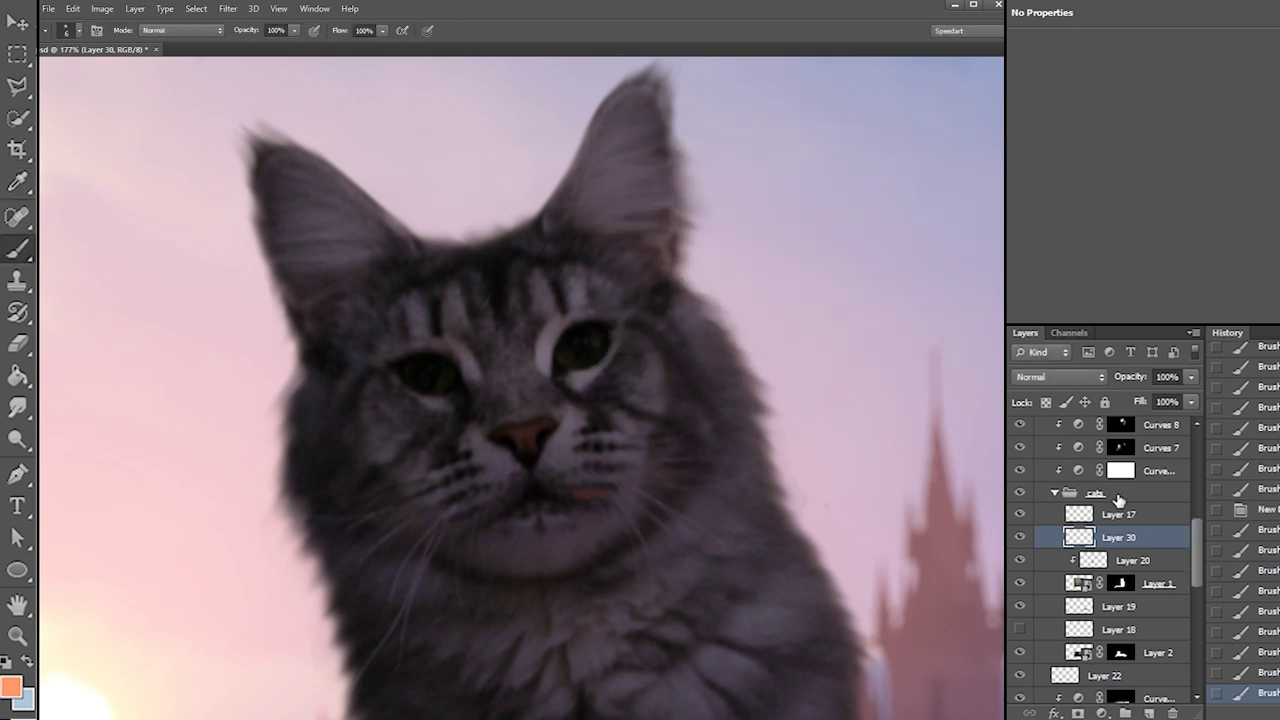
Move Layer 30 above Curves 6 as a clipped layer and paint short orange fur strokes around the lamp-side corner of the mouth
left_click_drag(1102, 530, 1138, 495)
mouse_move(592, 496)
left_mouse_down()
mouse_move(608, 505)
mouse_move(599, 498)
left_mouse_up()
key("ctrl+z")
left_click_drag(597, 495, 607, 500)
left_click_drag(604, 497, 615, 502)
left_click_drag(612, 497, 620, 504)
left_click_drag(617, 497, 624, 507)
left_click_drag(621, 496, 627, 510)
left_click_drag(624, 499, 630, 510)
left_click_drag(624, 494, 629, 505)
left_click_drag(622, 490, 630, 496)
left_click_drag(628, 480, 632, 496)
mouse_move(632, 479)
left_mouse_down()
mouse_move(638, 512)
mouse_move(610, 542)
mouse_move(591, 522)
mouse_move(606, 543)
left_mouse_up()
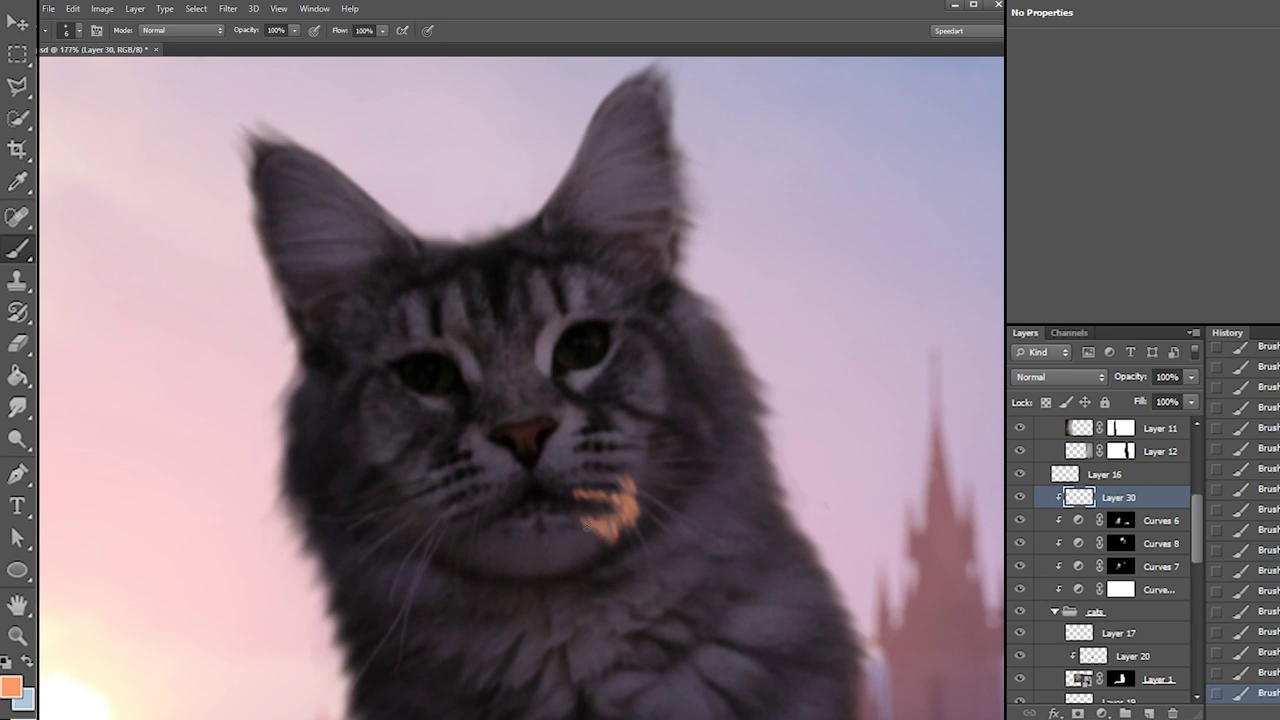
Paint short orange fur strokes across the chin and the lamp-side whisker pad of the sitting cat
mouse_move(578, 518)
left_mouse_down()
mouse_move(592, 550)
mouse_move(580, 539)
mouse_move(604, 553)
mouse_move(579, 568)
mouse_move(582, 548)
mouse_move(570, 550)
mouse_move(551, 572)
mouse_move(570, 525)
mouse_move(548, 521)
left_mouse_up()
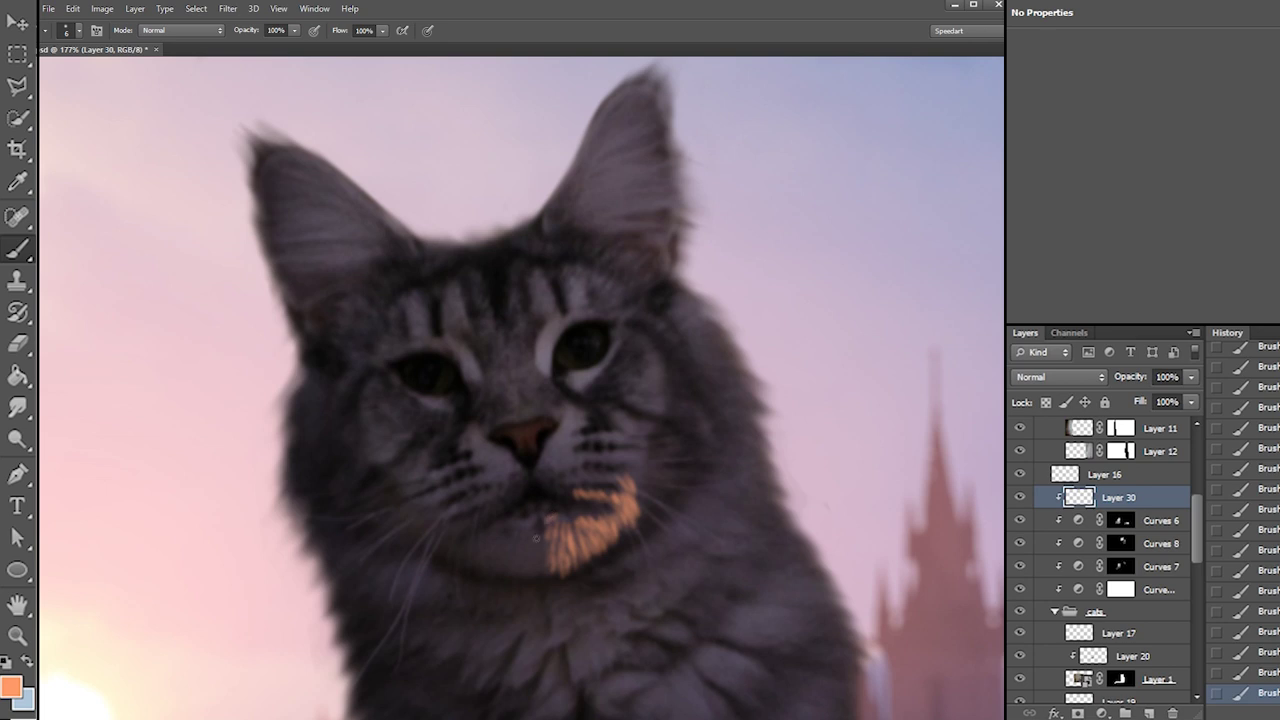
mouse_move(543, 556)
left_mouse_down()
mouse_move(535, 535)
mouse_move(541, 563)
mouse_move(518, 553)
left_mouse_up()
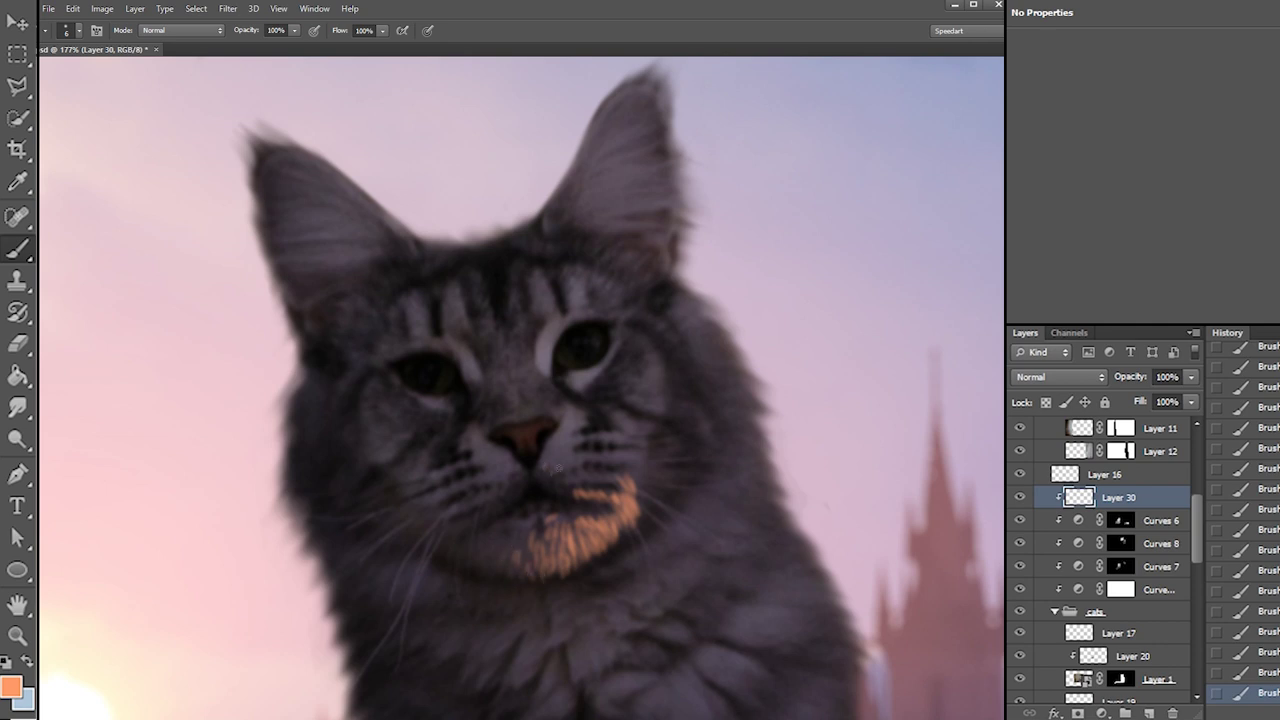
left_click_drag(572, 483, 605, 476)
left_click_drag(574, 464, 594, 455)
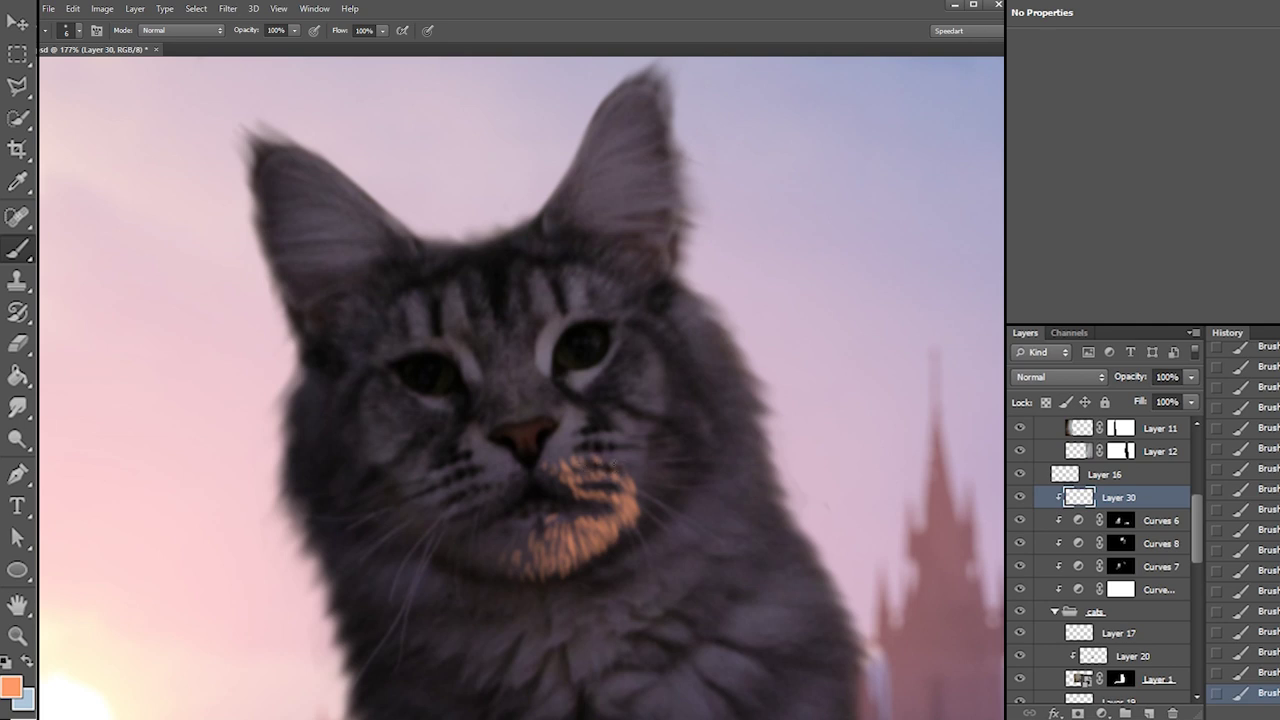
mouse_move(626, 465)
left_mouse_down()
mouse_move(641, 491)
mouse_move(646, 460)
mouse_move(628, 451)
mouse_move(645, 435)
mouse_move(552, 459)
mouse_move(564, 449)
left_mouse_up()
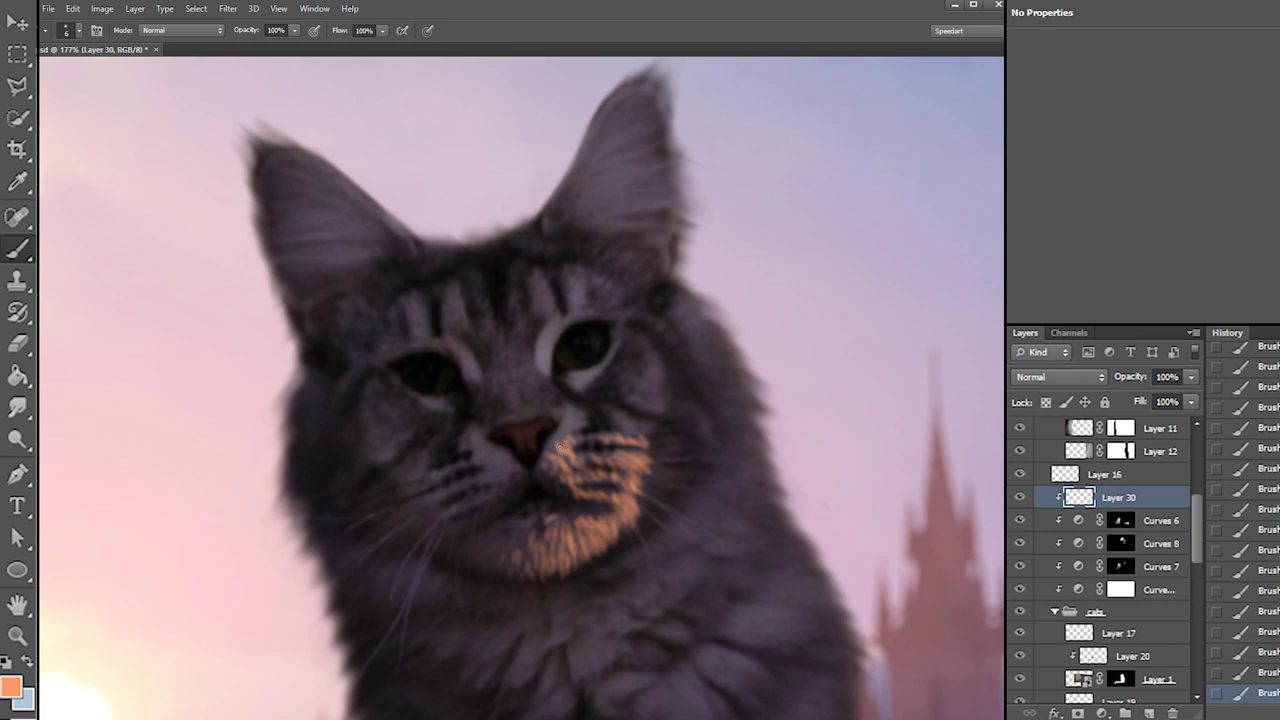
left_click_drag(630, 427, 616, 434)
Paint orange fur strokes below the lamp-side eye and out to the upper edge of the cheek
left_click_drag(618, 379, 643, 392)
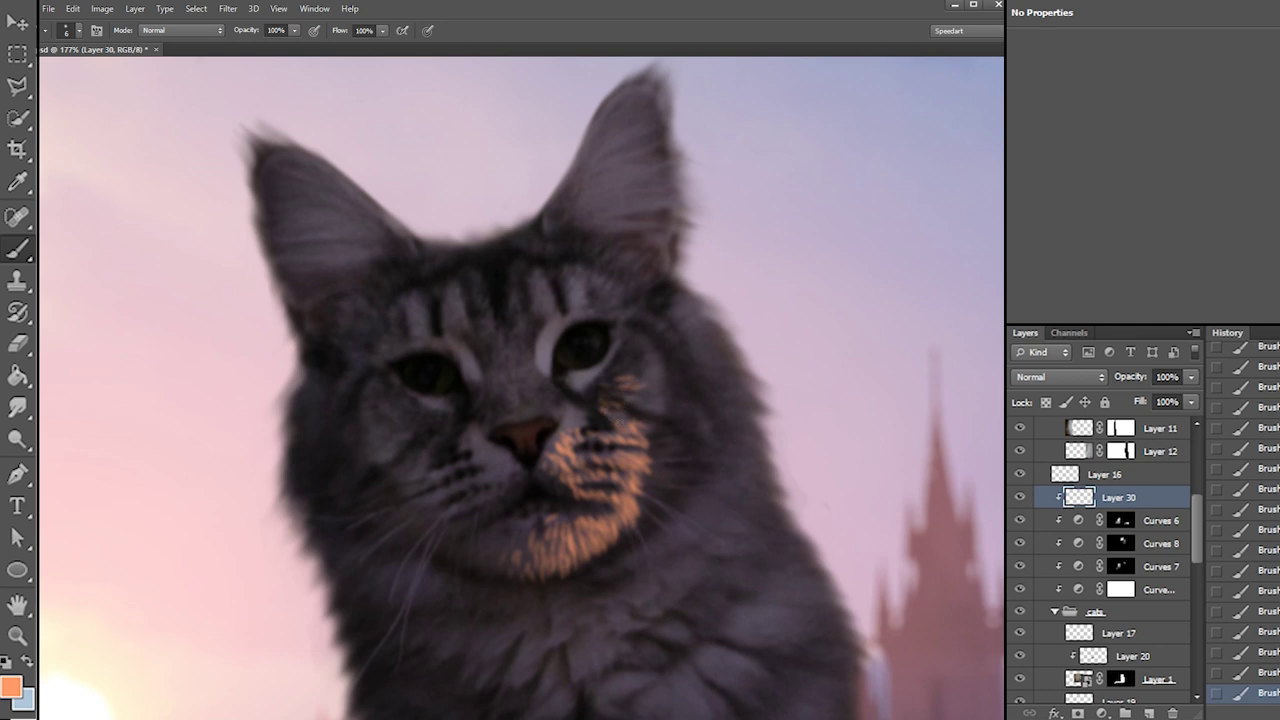
left_click_drag(620, 412, 637, 420)
mouse_move(619, 367)
left_mouse_down()
mouse_move(632, 361)
mouse_move(635, 389)
mouse_move(646, 405)
mouse_move(653, 396)
mouse_move(656, 433)
left_mouse_up()
mouse_move(641, 431)
left_mouse_down()
mouse_move(651, 440)
mouse_move(667, 404)
mouse_move(655, 375)
mouse_move(664, 350)
mouse_move(644, 353)
mouse_move(656, 336)
mouse_move(634, 340)
left_mouse_up()
mouse_move(664, 406)
left_mouse_down()
mouse_move(740, 455)
mouse_move(737, 435)
mouse_move(769, 430)
mouse_move(772, 410)
mouse_move(731, 375)
left_mouse_up()
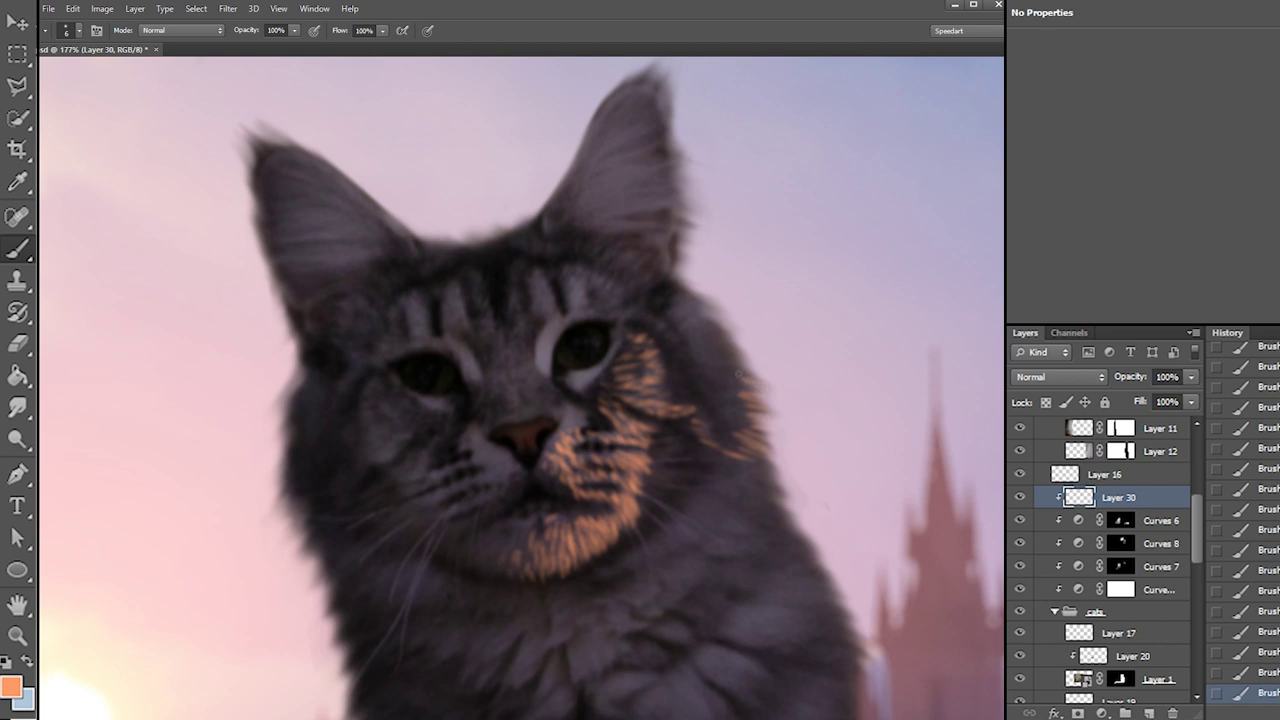
mouse_move(689, 308)
left_mouse_down()
mouse_move(749, 356)
mouse_move(700, 355)
mouse_move(753, 384)
mouse_move(718, 380)
mouse_move(715, 394)
mouse_move(754, 419)
mouse_move(715, 412)
mouse_move(713, 364)
mouse_move(686, 334)
mouse_move(667, 346)
mouse_move(679, 332)
mouse_move(644, 322)
left_mouse_up()
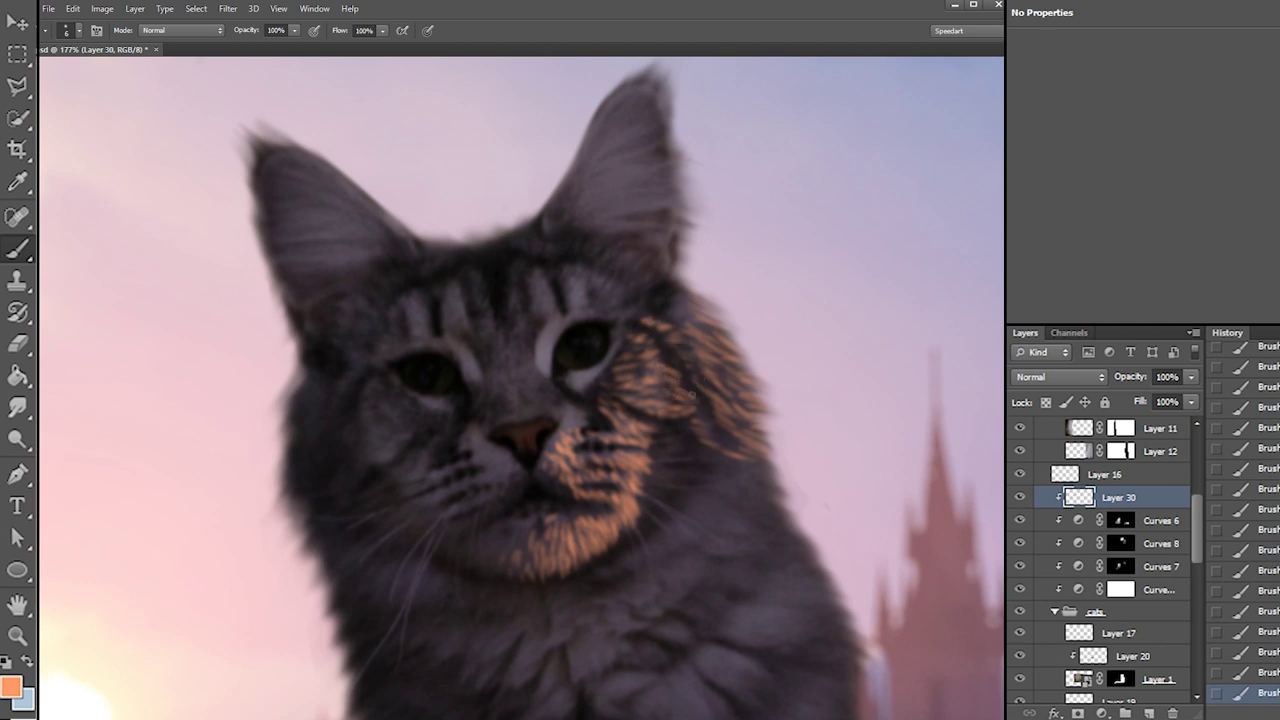
Fill the lower lamp-side cheek with short orange fur strokes from the muzzle out to the neck edge
mouse_move(670, 457)
left_mouse_down()
mouse_move(647, 450)
mouse_move(649, 481)
mouse_move(636, 487)
mouse_move(648, 495)
left_mouse_up()
left_click_drag(665, 506, 639, 509)
left_click_drag(667, 467, 644, 459)
mouse_move(667, 475)
left_mouse_down()
mouse_move(649, 467)
mouse_move(649, 478)
left_mouse_up()
left_click_drag(659, 491, 638, 485)
left_click_drag(673, 447, 653, 436)
mouse_move(678, 441)
left_mouse_down()
mouse_move(739, 459)
mouse_move(714, 450)
mouse_move(706, 461)
mouse_move(753, 513)
mouse_move(778, 496)
mouse_move(775, 470)
mouse_move(769, 487)
mouse_move(718, 501)
mouse_move(730, 500)
mouse_move(706, 529)
mouse_move(748, 528)
left_mouse_up()
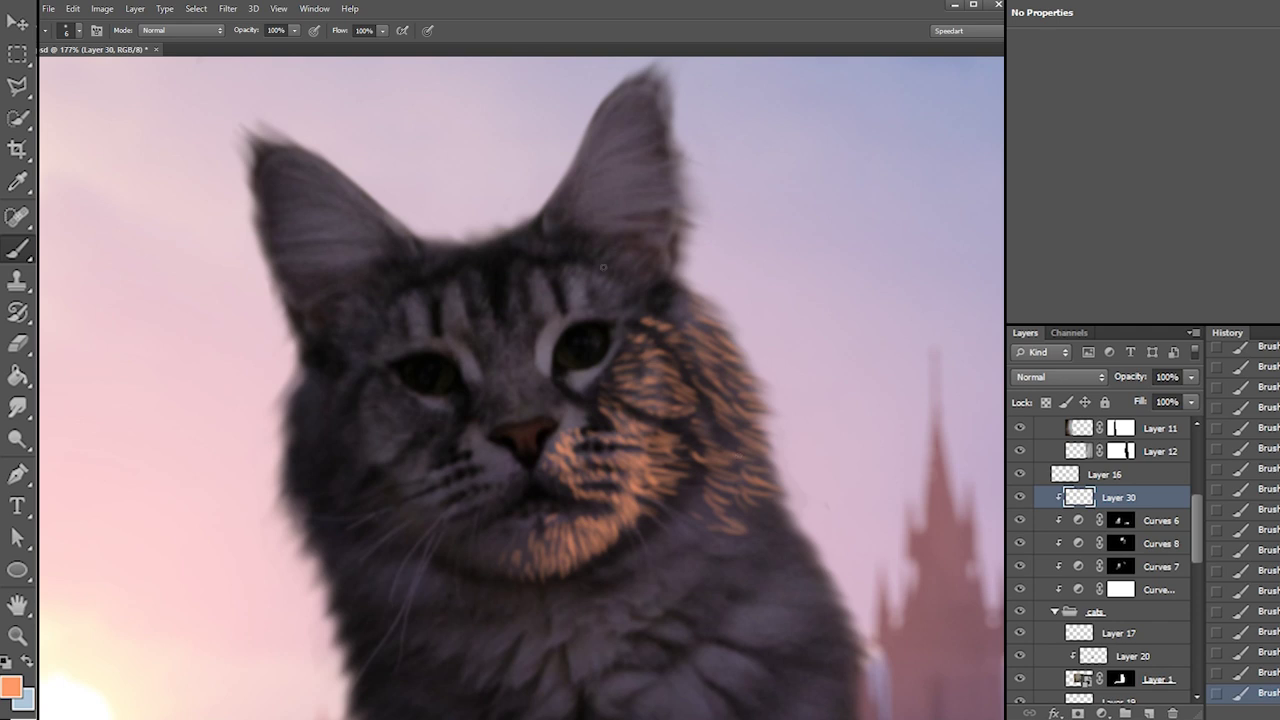
Paint orange highlights on the nose and around the lamp-side eye, and undo the last stroke at the ear base
left_click_drag(535, 438, 524, 455)
right_click(579, 396)
key("Return")
left_click_drag(578, 424, 586, 418)
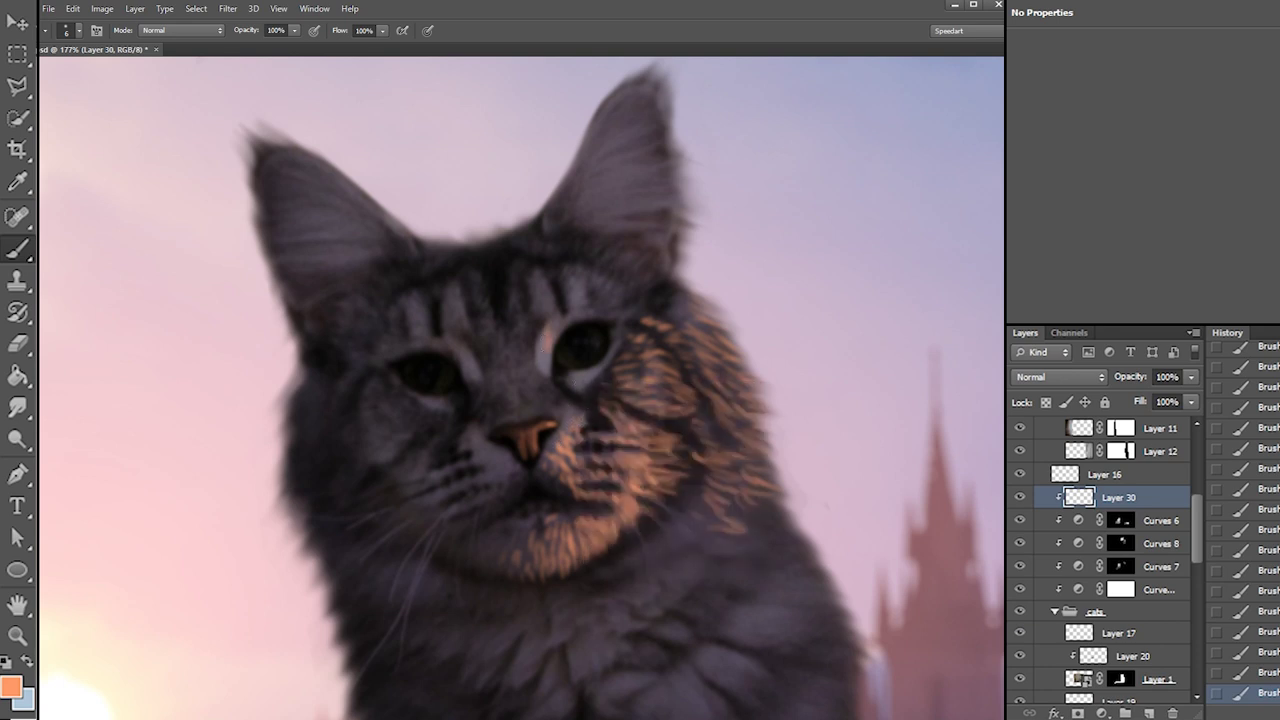
mouse_move(543, 338)
left_mouse_down()
mouse_move(548, 318)
mouse_move(620, 311)
left_mouse_up()
mouse_move(609, 219)
left_mouse_down()
mouse_move(665, 217)
mouse_move(671, 235)
left_mouse_up()
key("ctrl+z")
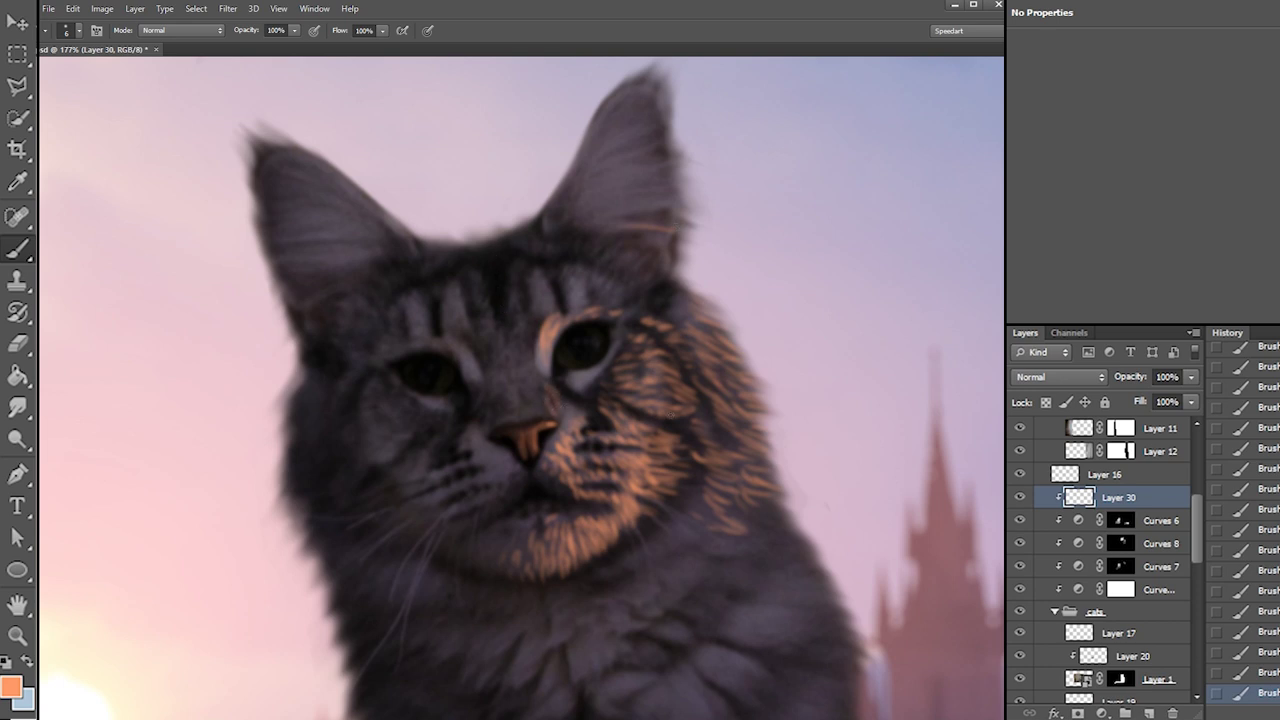
Paint short orange fur strokes on the brow and temple above the lamp-side eye
left_click_drag(611, 298, 632, 291)
mouse_move(624, 304)
left_mouse_down()
mouse_move(646, 287)
mouse_move(642, 300)
left_mouse_up()
left_click_drag(632, 318, 655, 304)
left_click_drag(643, 295, 659, 287)
Reduce the soft brush size and paint orange hair strokes inside the castle-side ear from its base to near the tip
right_click(672, 266)
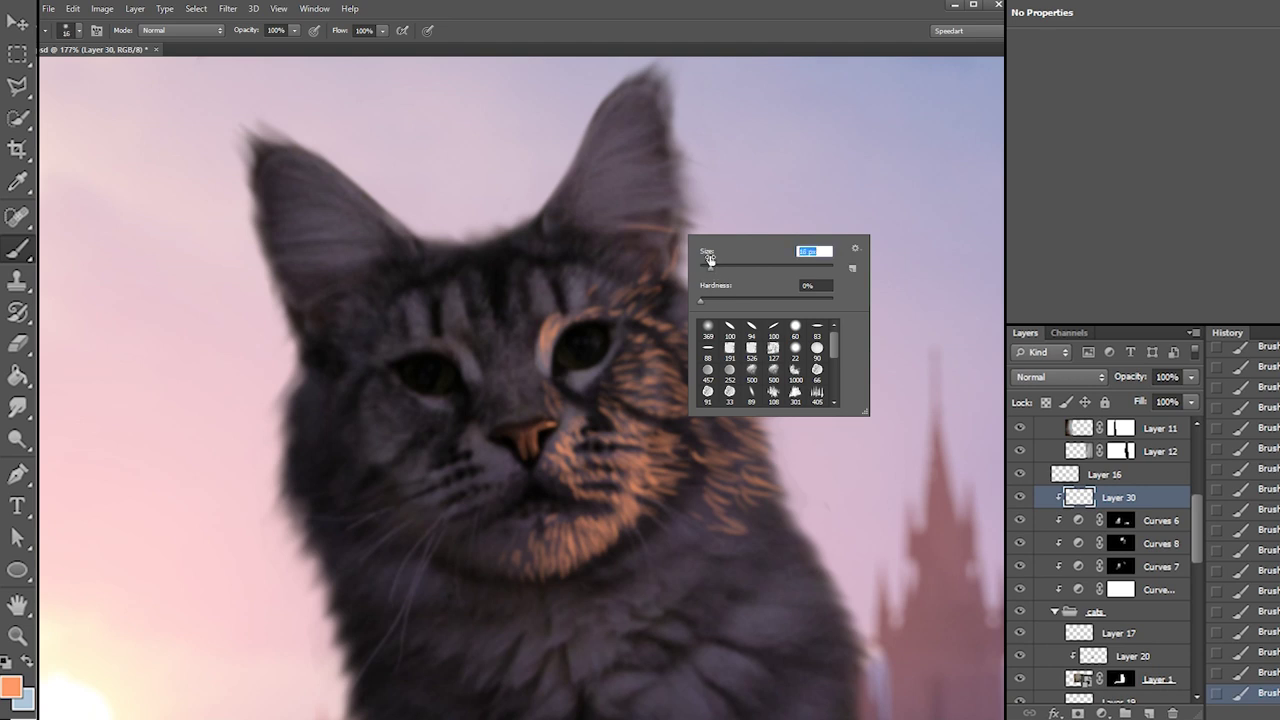
left_click_drag(711, 266, 706, 266)
right_click(668, 278)
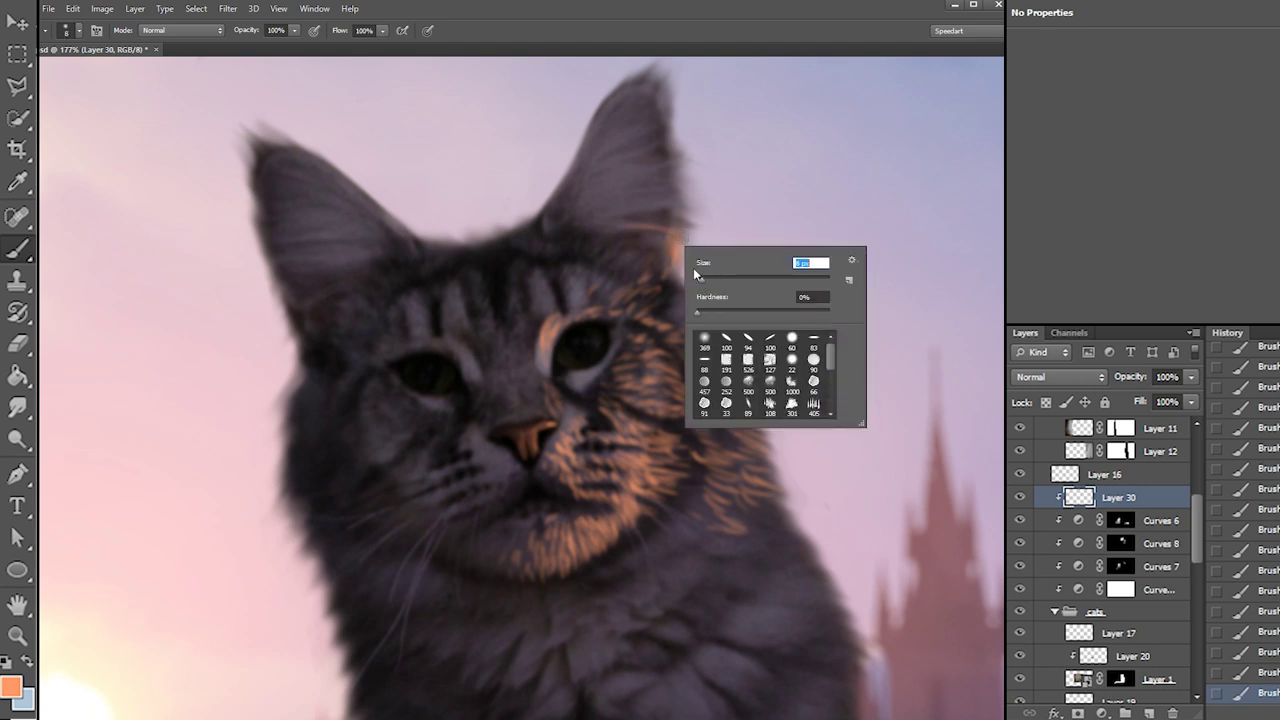
left_click(635, 249)
left_click_drag(642, 225, 658, 227)
mouse_move(632, 234)
left_mouse_down()
mouse_move(660, 247)
mouse_move(672, 188)
mouse_move(660, 167)
left_mouse_up()
left_click_drag(612, 192, 641, 178)
left_click_drag(594, 213, 626, 197)
mouse_move(596, 217)
left_mouse_down()
mouse_move(641, 203)
mouse_move(632, 211)
left_mouse_up()
mouse_move(638, 160)
left_mouse_down()
mouse_move(670, 143)
mouse_move(660, 104)
left_mouse_up()
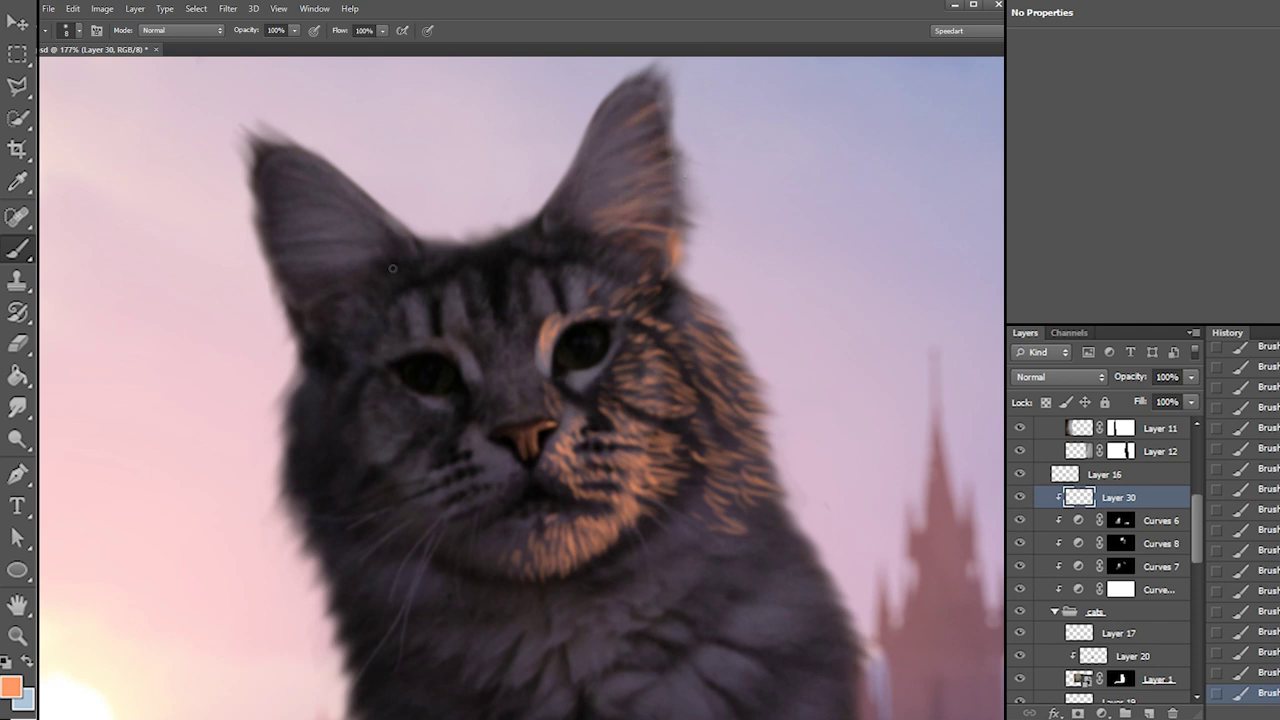
Paint orange fur strokes under the chin, over the upper chest ruff and along the castle-side shoulder
mouse_move(667, 561)
left_mouse_down()
mouse_move(607, 569)
mouse_move(670, 555)
mouse_move(652, 544)
mouse_move(702, 526)
left_mouse_up()
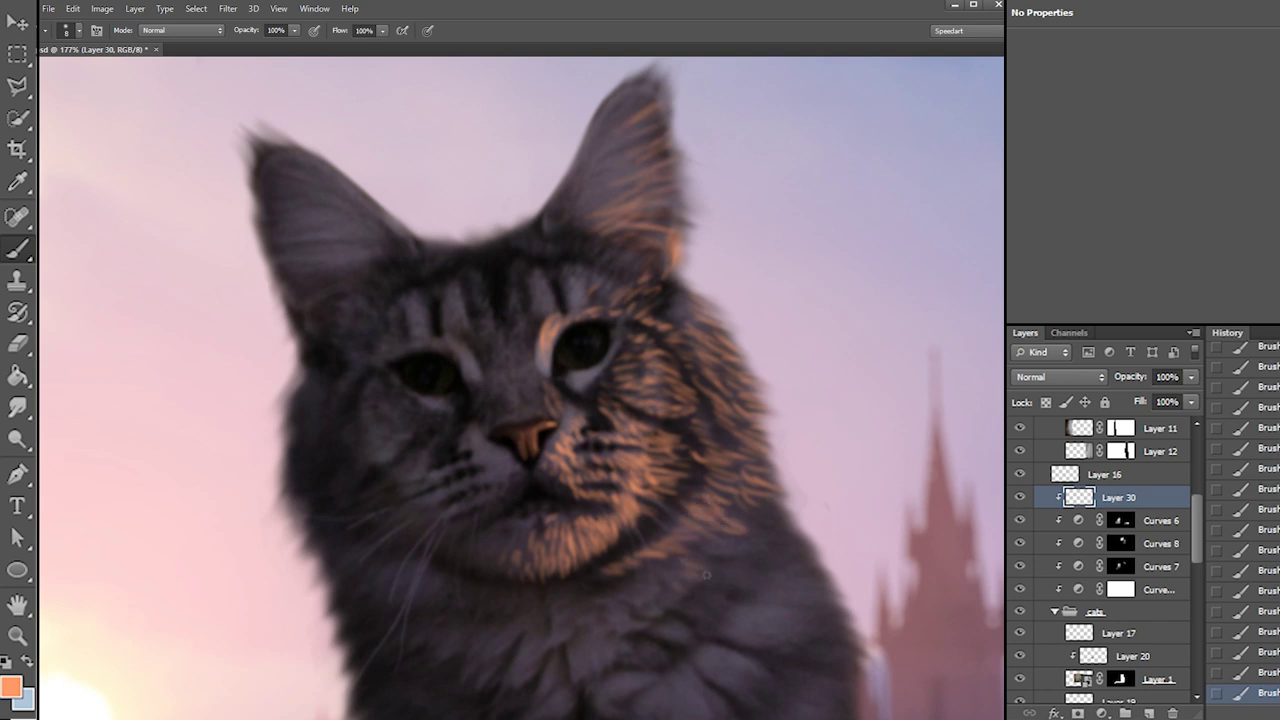
mouse_move(615, 594)
left_mouse_down()
mouse_move(795, 645)
mouse_move(785, 638)
mouse_move(806, 641)
mouse_move(790, 595)
mouse_move(806, 577)
left_mouse_up()
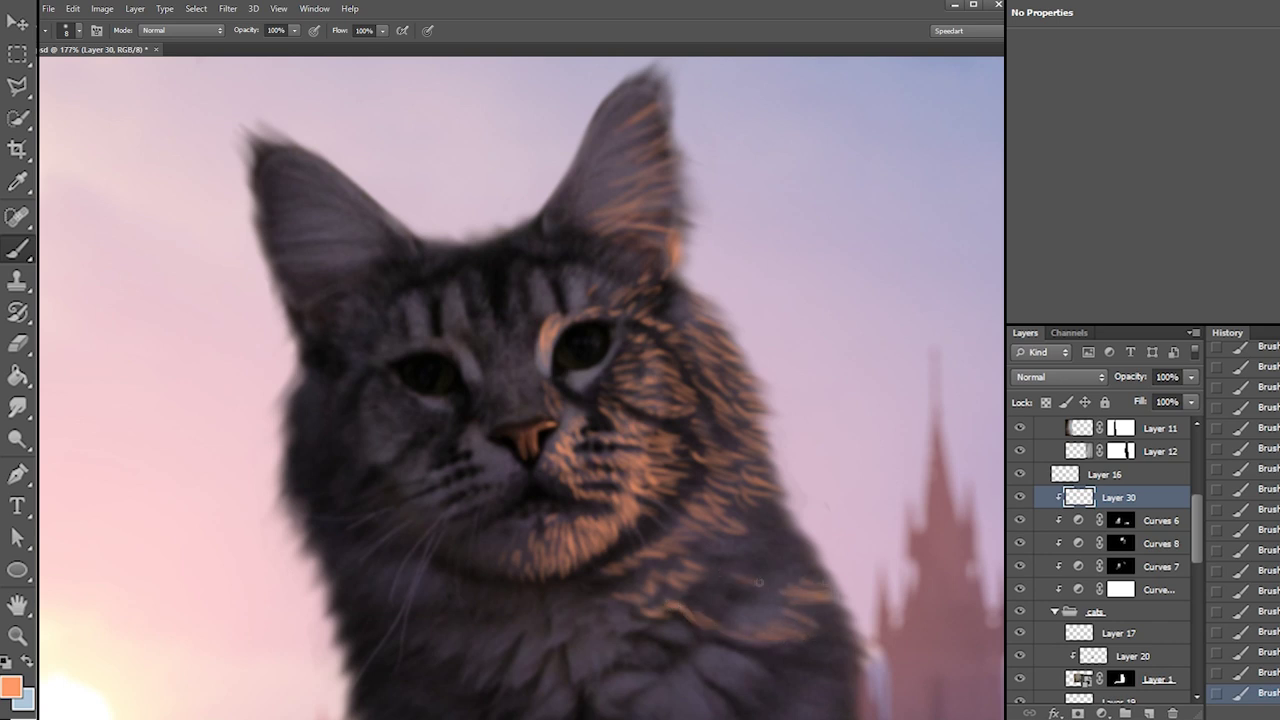
mouse_move(611, 623)
left_mouse_down()
mouse_move(642, 617)
mouse_move(680, 642)
mouse_move(692, 628)
mouse_move(702, 658)
mouse_move(745, 694)
mouse_move(722, 664)
mouse_move(766, 684)
mouse_move(700, 680)
mouse_move(636, 650)
mouse_move(640, 662)
mouse_move(649, 641)
mouse_move(670, 662)
mouse_move(619, 651)
mouse_move(580, 670)
mouse_move(550, 645)
mouse_move(570, 628)
mouse_move(504, 684)
mouse_move(543, 659)
mouse_move(519, 677)
mouse_move(566, 706)
mouse_move(531, 579)
left_mouse_up()
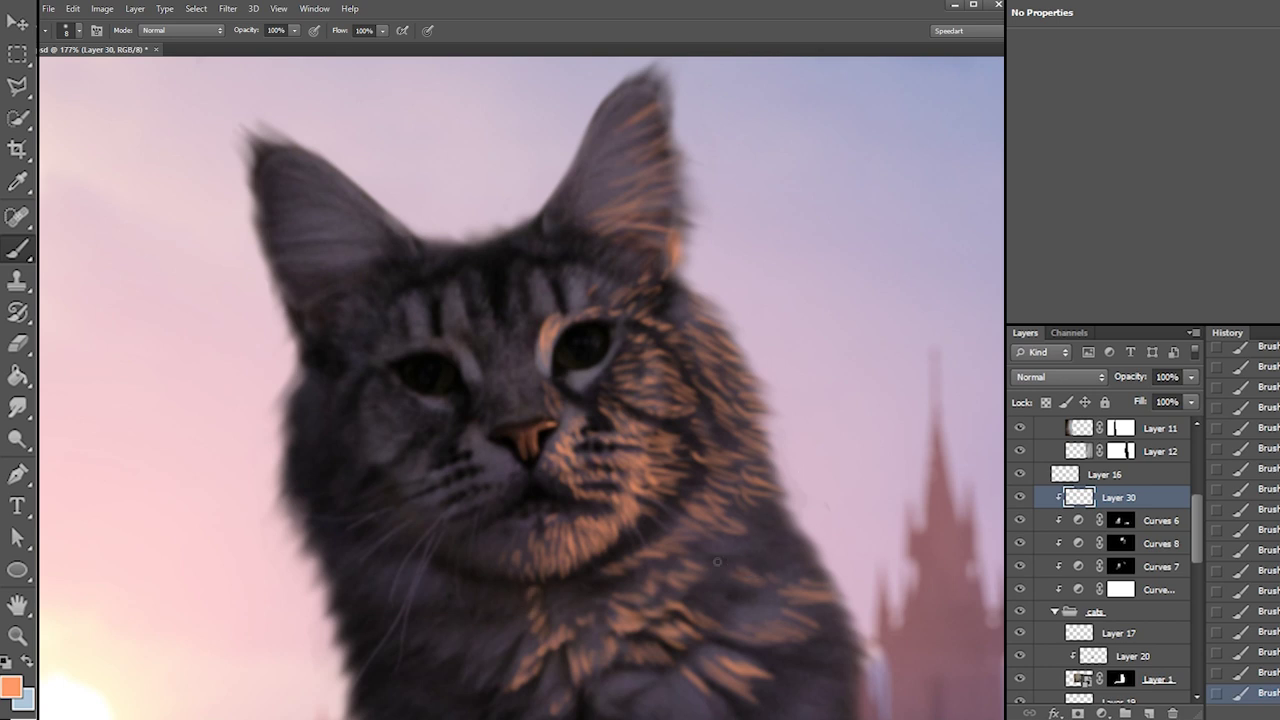
left_click_drag(743, 599, 778, 603)
left_click_drag(748, 613, 789, 618)
mouse_move(778, 575)
left_mouse_down()
mouse_move(824, 574)
mouse_move(810, 541)
left_mouse_up()
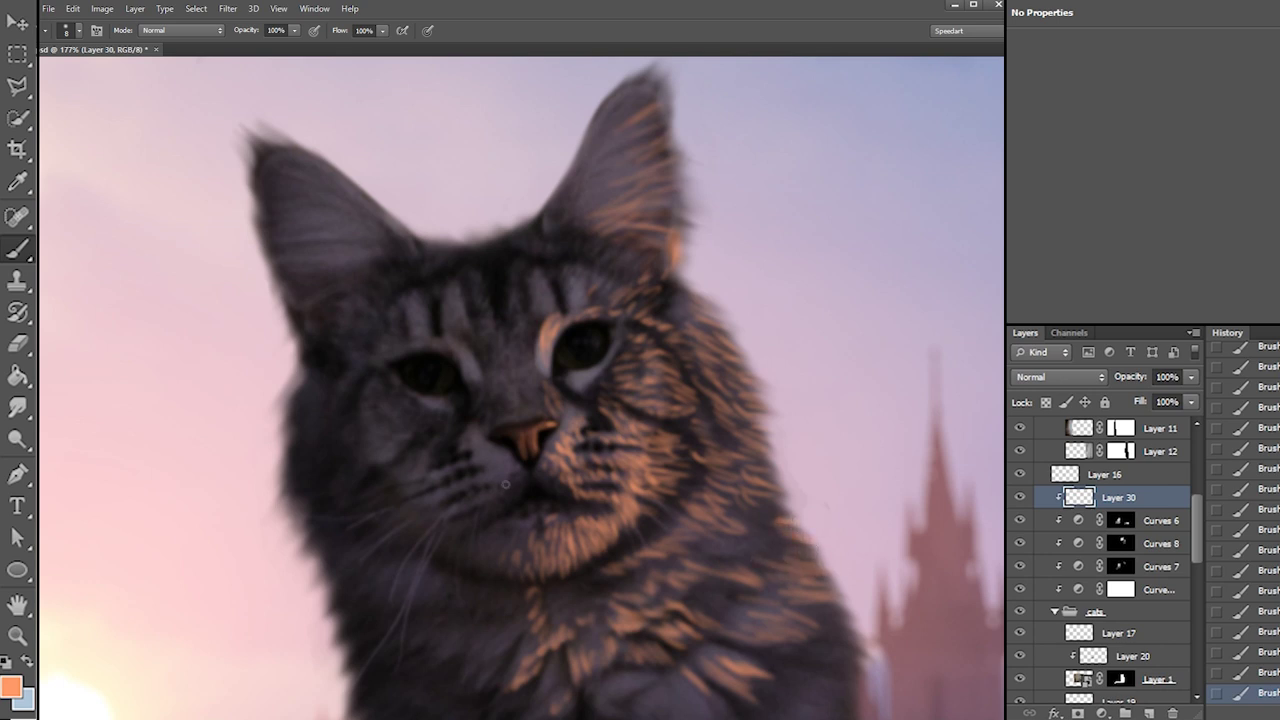
Paint orange highlights on the sunset-side muzzle and chin, softening them with a 35 px eraser
left_click_drag(513, 469, 484, 506)
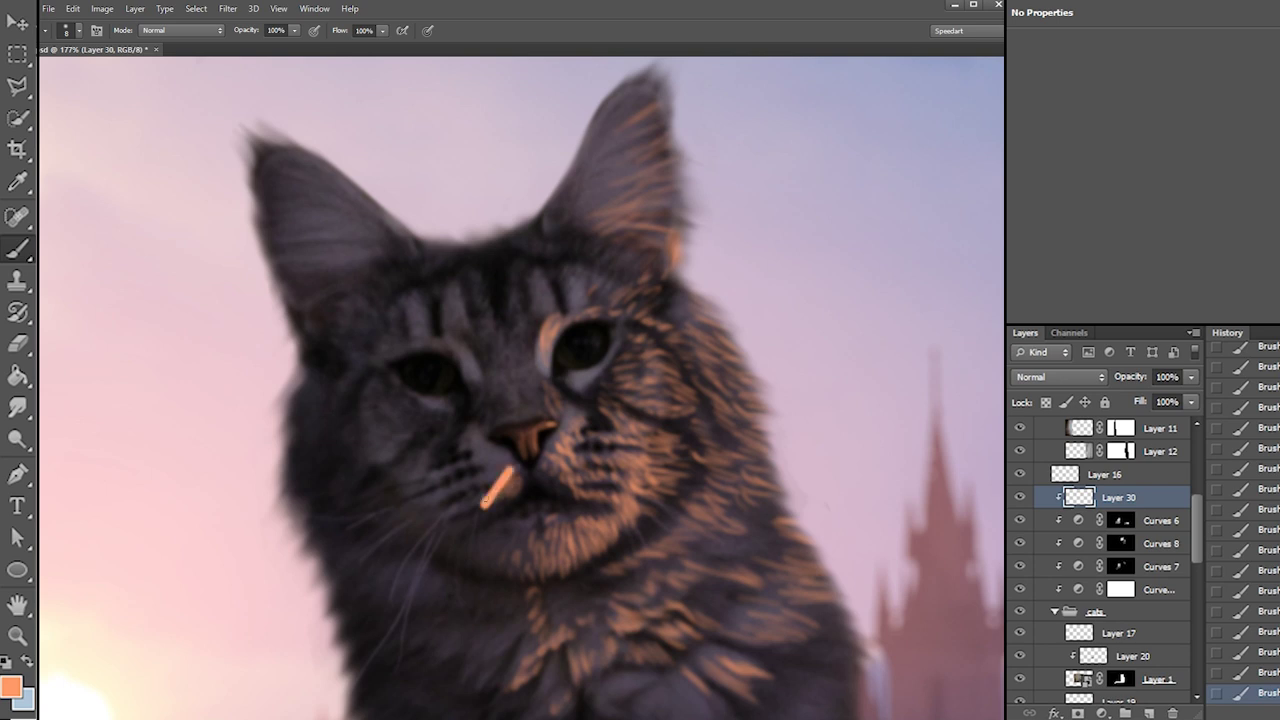
key("e")
right_click(514, 437)
left_click(551, 474)
mouse_move(512, 469)
left_mouse_down()
mouse_move(487, 505)
mouse_move(503, 495)
mouse_move(451, 533)
mouse_move(477, 502)
mouse_move(498, 504)
mouse_move(498, 486)
left_mouse_up()
key("b")
mouse_move(518, 468)
left_mouse_down()
mouse_move(476, 515)
mouse_move(487, 532)
mouse_move(434, 562)
left_mouse_up()
key("e")
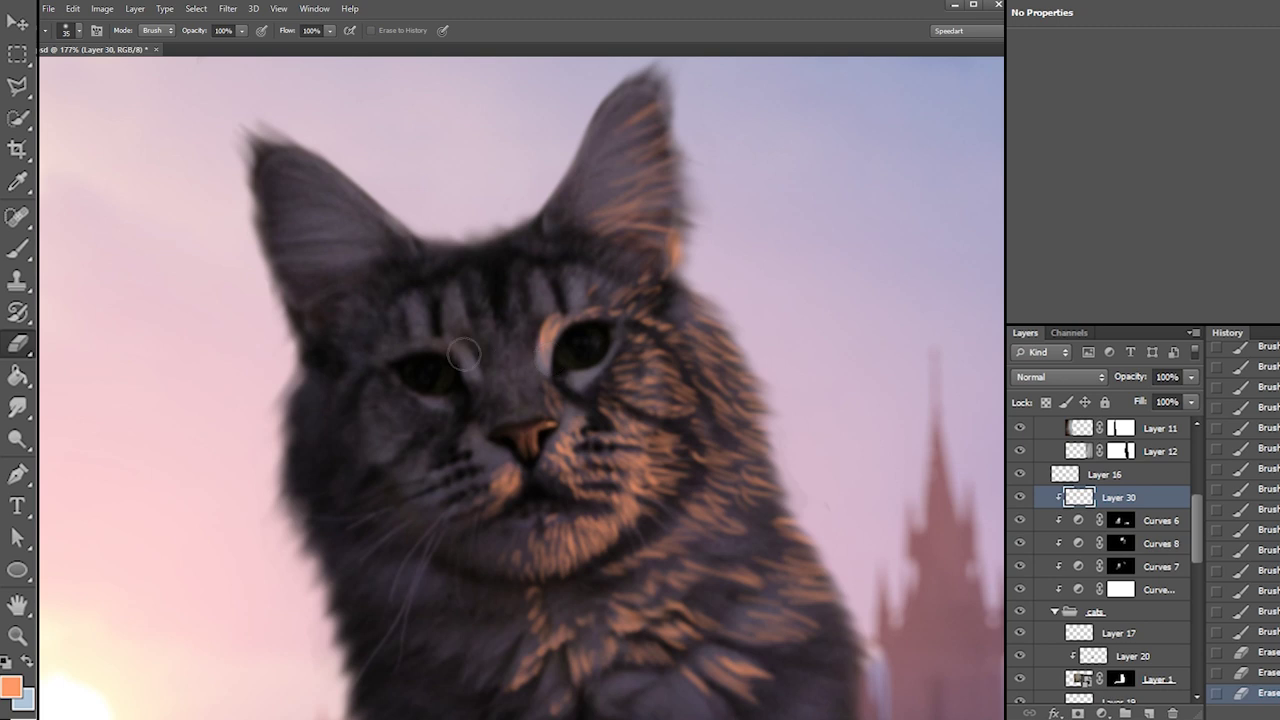
key("b")
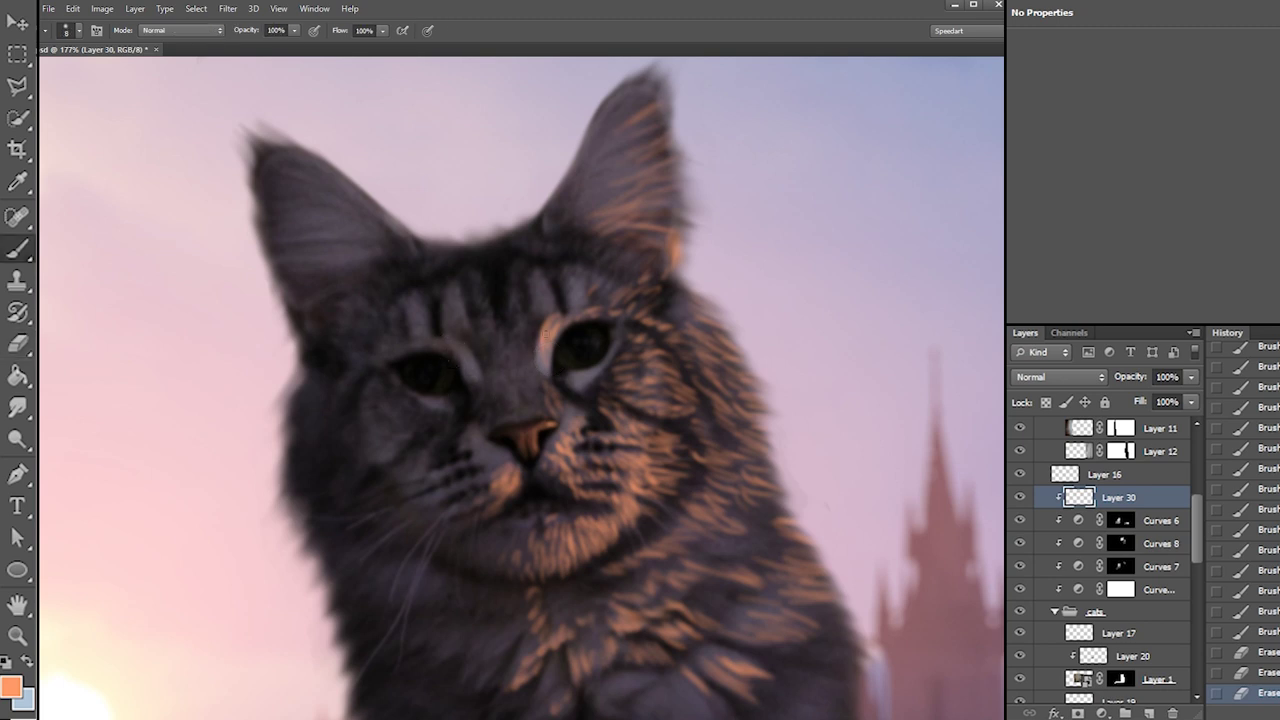
key("e")
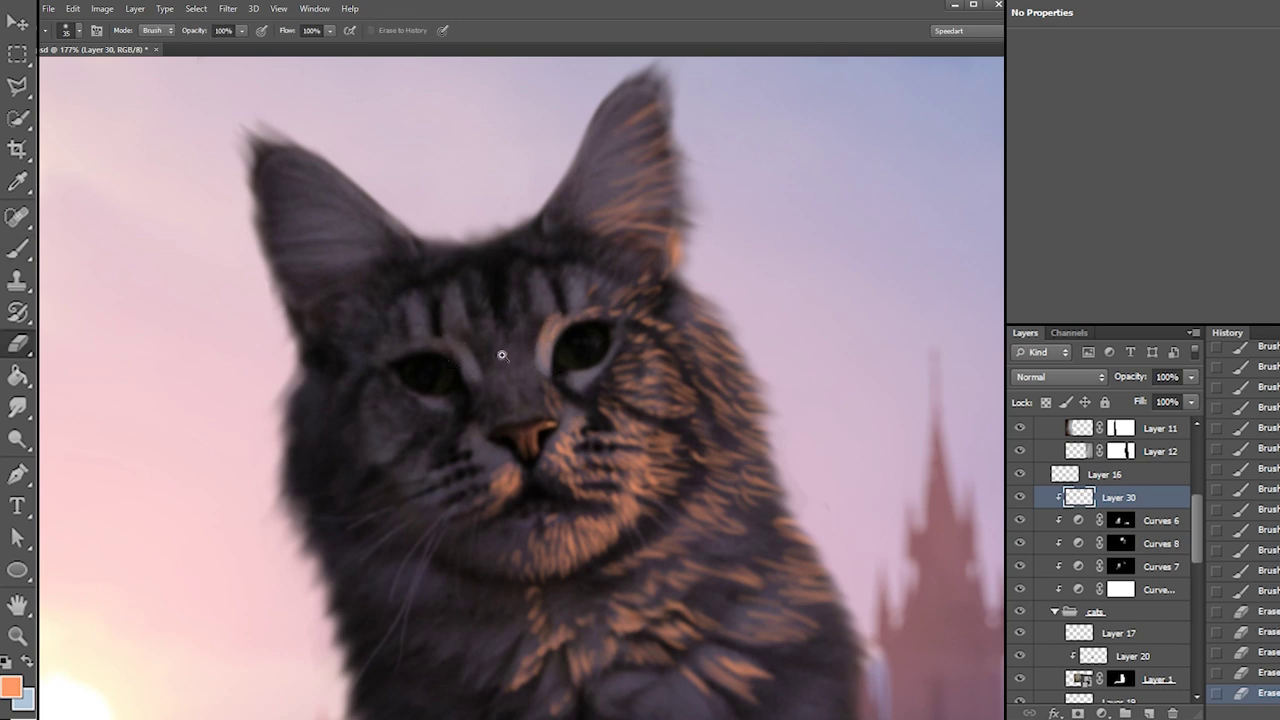
Erase lightly around the forehead, enlarge the soft brush and paint a broad orange glow on the castle-side chest
scroll(500, 355, "down", 3)
left_click_drag(489, 375, 409, 278)
key("b")
right_click(521, 331)
left_click_drag(541, 365, 571, 365)
mouse_move(480, 328)
left_mouse_down()
mouse_move(545, 323)
mouse_move(500, 318)
mouse_move(517, 352)
mouse_move(523, 290)
mouse_move(549, 258)
mouse_move(537, 352)
mouse_move(492, 392)
mouse_move(574, 305)
mouse_move(563, 243)
mouse_move(594, 340)
mouse_move(581, 262)
mouse_move(533, 211)
mouse_move(586, 257)
mouse_move(604, 404)
mouse_move(479, 466)
mouse_move(508, 470)
mouse_move(578, 381)
left_mouse_up()
key("ctrl+z")
mouse_move(606, 436)
left_mouse_down()
mouse_move(586, 486)
mouse_move(648, 446)
mouse_move(598, 512)
mouse_move(618, 525)
left_mouse_up()
Resize the eraser and fade the outer and lower edges of the orange highlights on the chest
key("e")
right_click(541, 412)
left_click(642, 447)
left_click_drag(548, 296, 562, 250)
key("ctrl+z")
left_click_drag(665, 455, 600, 494)
left_click_drag(594, 495, 526, 518)
mouse_move(526, 514)
left_mouse_down()
mouse_move(507, 491)
mouse_move(573, 548)
left_mouse_up()
left_click_drag(578, 546, 606, 490)
Paint a soft orange glow over the lamp side of the muzzle with a 52 px brush
key("b")
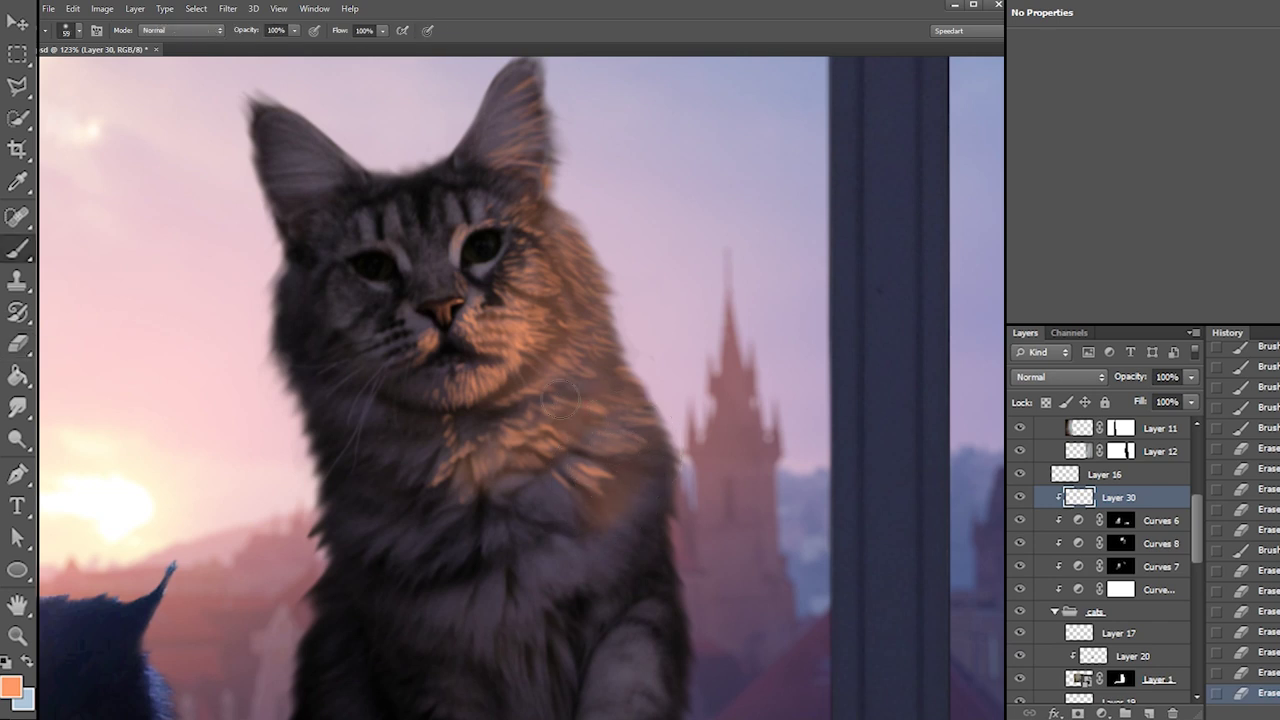
right_click(562, 412)
left_click_drag(497, 382, 529, 354)
left_click_drag(512, 371, 530, 359)
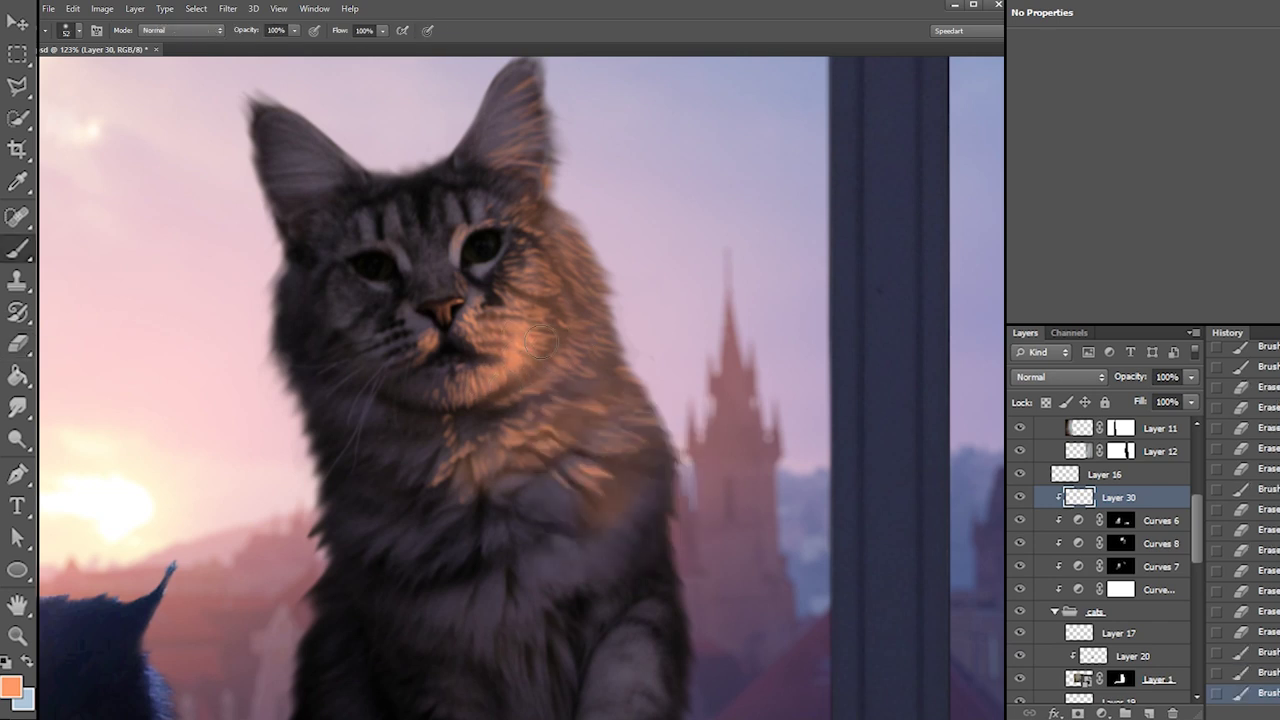
Shrink the soft brush and paint orange fur tufts across the middle of the chest ruff
right_click(562, 424)
left_click_drag(596, 457, 581, 457)
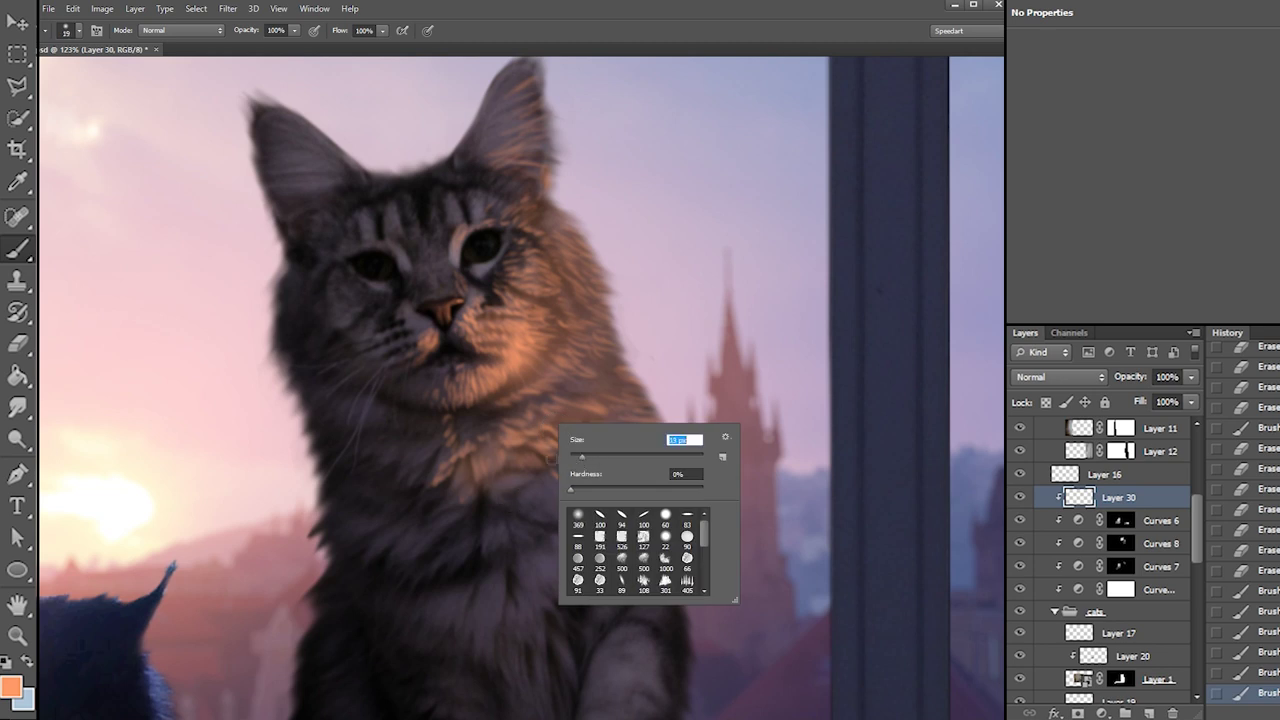
mouse_move(507, 491)
left_mouse_down()
mouse_move(495, 499)
mouse_move(511, 498)
left_mouse_up()
right_click(528, 466)
left_click(597, 618)
left_click(554, 498)
key("ctrl+z")
left_click_drag(543, 470, 511, 496)
mouse_move(540, 480)
left_mouse_down()
mouse_move(522, 500)
mouse_move(548, 519)
left_mouse_up()
mouse_move(560, 514)
left_mouse_down()
mouse_move(564, 526)
mouse_move(560, 506)
mouse_move(570, 514)
left_mouse_up()
Erase part of the orange from the castle-side edge of the chest tufts
key("e")
right_click(584, 490)
left_click(595, 505)
left_click(572, 530)
left_click_drag(582, 530, 552, 504)
Repaint orange tufts on the castle side of the chest ruff, adjusting the soft brush size
key("b")
mouse_move(558, 522)
left_mouse_down()
mouse_move(549, 507)
mouse_move(566, 507)
left_mouse_up()
right_click(577, 482)
left_click(597, 573)
left_click(597, 498)
type("16")
key("Return")
left_click_drag(578, 503, 569, 519)
mouse_move(562, 496)
left_mouse_down()
mouse_move(512, 548)
mouse_move(562, 549)
left_mouse_up()
Paint small orange tips along the lower edge of the ruff towards the sunset side
right_click(542, 518)
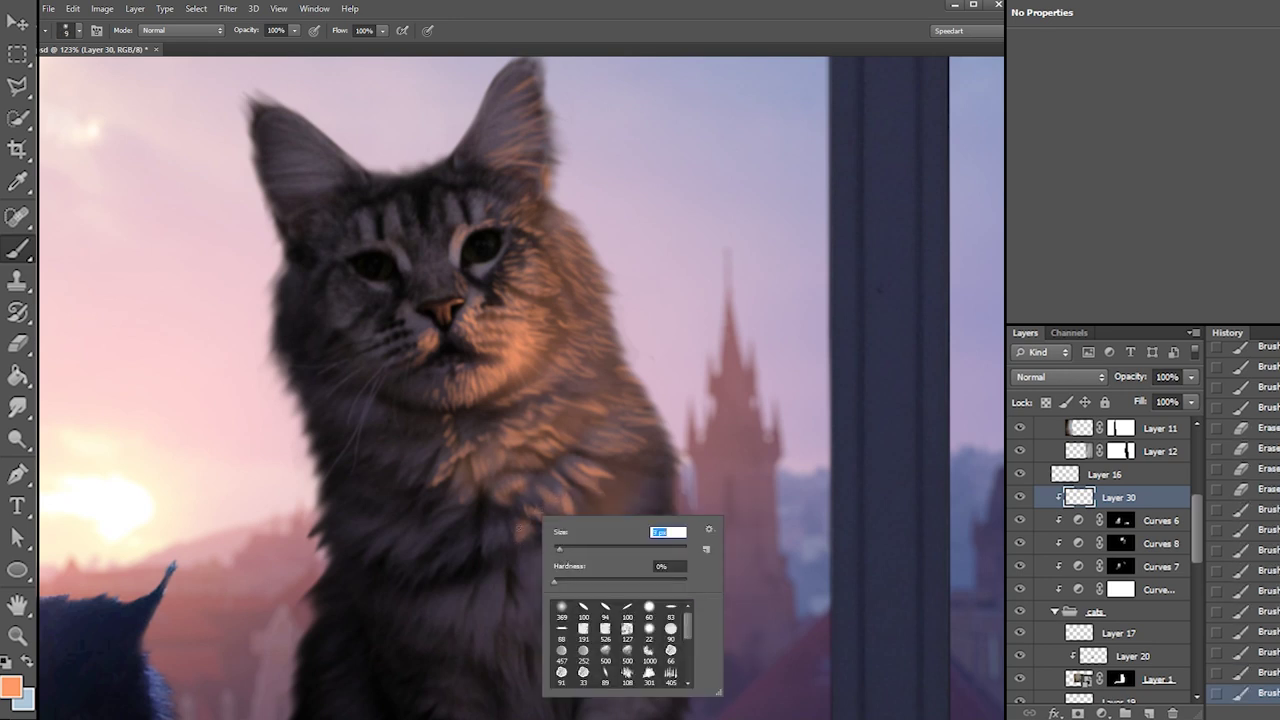
key("Return")
left_click_drag(486, 530, 487, 550)
left_click_drag(495, 531, 496, 556)
left_click_drag(504, 538, 504, 552)
mouse_move(505, 523)
left_mouse_down()
mouse_move(463, 550)
mouse_move(426, 583)
mouse_move(453, 525)
mouse_move(401, 564)
mouse_move(425, 540)
left_mouse_up()
mouse_move(452, 521)
left_mouse_down()
mouse_move(408, 566)
mouse_move(440, 515)
left_mouse_up()
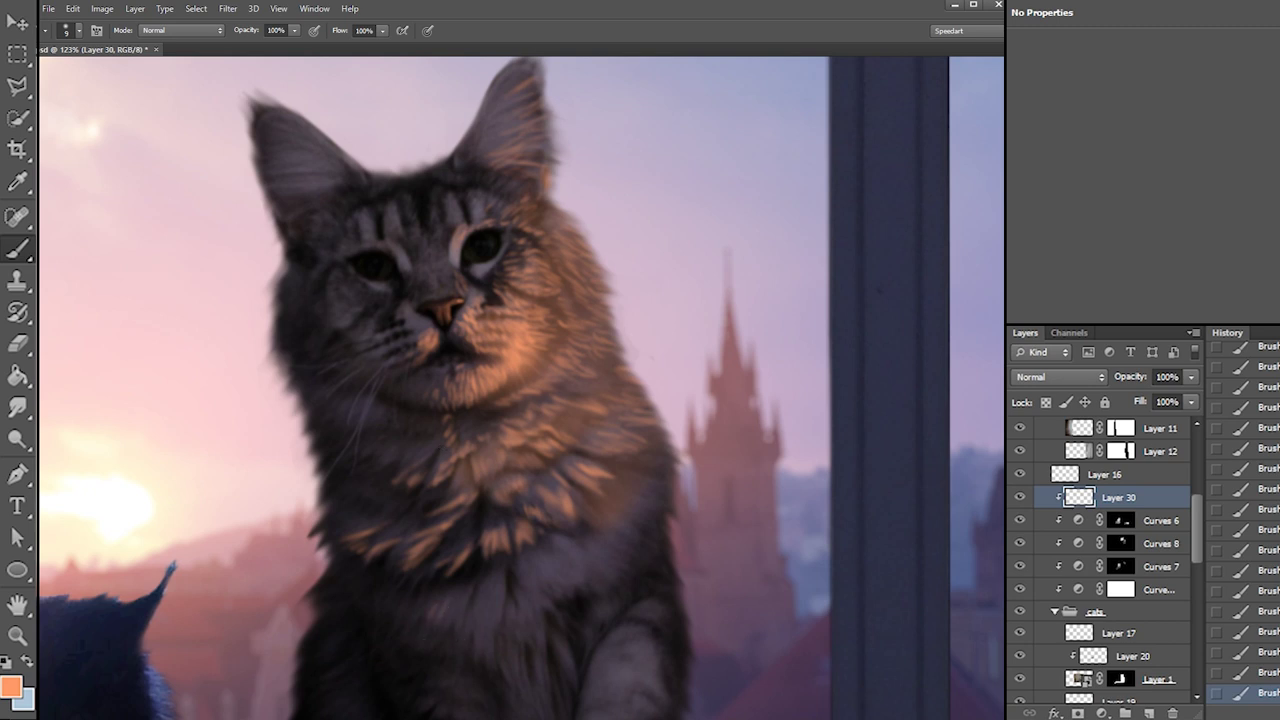
Paint orange fur strokes below the ruff and out to the castle-side shoulder, and soften the shoulder strokes with the eraser
mouse_move(470, 590)
left_mouse_down()
mouse_move(456, 634)
mouse_move(479, 656)
mouse_move(500, 600)
left_mouse_up()
left_click_drag(494, 660, 504, 578)
mouse_move(496, 624)
left_mouse_down()
mouse_move(494, 578)
mouse_move(497, 628)
mouse_move(520, 632)
mouse_move(536, 630)
mouse_move(528, 572)
mouse_move(583, 584)
mouse_move(600, 558)
mouse_move(588, 544)
mouse_move(627, 567)
mouse_move(644, 522)
mouse_move(636, 502)
mouse_move(662, 508)
mouse_move(652, 490)
mouse_move(638, 502)
left_mouse_up()
mouse_move(646, 531)
left_mouse_down()
mouse_move(624, 517)
mouse_move(660, 494)
left_mouse_up()
key("e")
left_click_drag(670, 512, 646, 488)
Paint long vertical orange fur strokes down the lower chest between the front legs
key("b")
left_click_drag(541, 652, 539, 636)
mouse_move(544, 668)
left_mouse_down()
mouse_move(542, 626)
mouse_move(542, 648)
left_mouse_up()
left_click_drag(546, 692, 530, 620)
mouse_move(520, 676)
left_mouse_down()
mouse_move(524, 630)
mouse_move(504, 640)
mouse_move(562, 624)
mouse_move(578, 602)
left_mouse_up()
mouse_move(586, 652)
left_mouse_down()
mouse_move(588, 604)
mouse_move(607, 624)
mouse_move(570, 664)
mouse_move(576, 642)
left_mouse_up()
Adjust the eraser and brush sizes and add soft orange strokes in the centre of the chest
key("e")
right_click(597, 554)
left_click(653, 595)
key("Return")
key("b")
right_click(552, 557)
left_click(624, 572)
left_click(573, 585)
mouse_move(526, 562)
left_mouse_down()
mouse_move(552, 574)
mouse_move(548, 560)
left_mouse_up()
right_click(580, 550)
left_click(612, 572)
left_click_drag(532, 578, 530, 558)
Soften the castle-side chest highlights with the eraser, undo the last changes and resize the brush
key("e")
mouse_move(520, 574)
left_mouse_down()
mouse_move(546, 506)
mouse_move(578, 493)
left_mouse_up()
key("b")
key("ctrl+z")
right_click(587, 459)
left_click(637, 495)
key("ctrl+z")
scroll(556, 534, "down", 3)
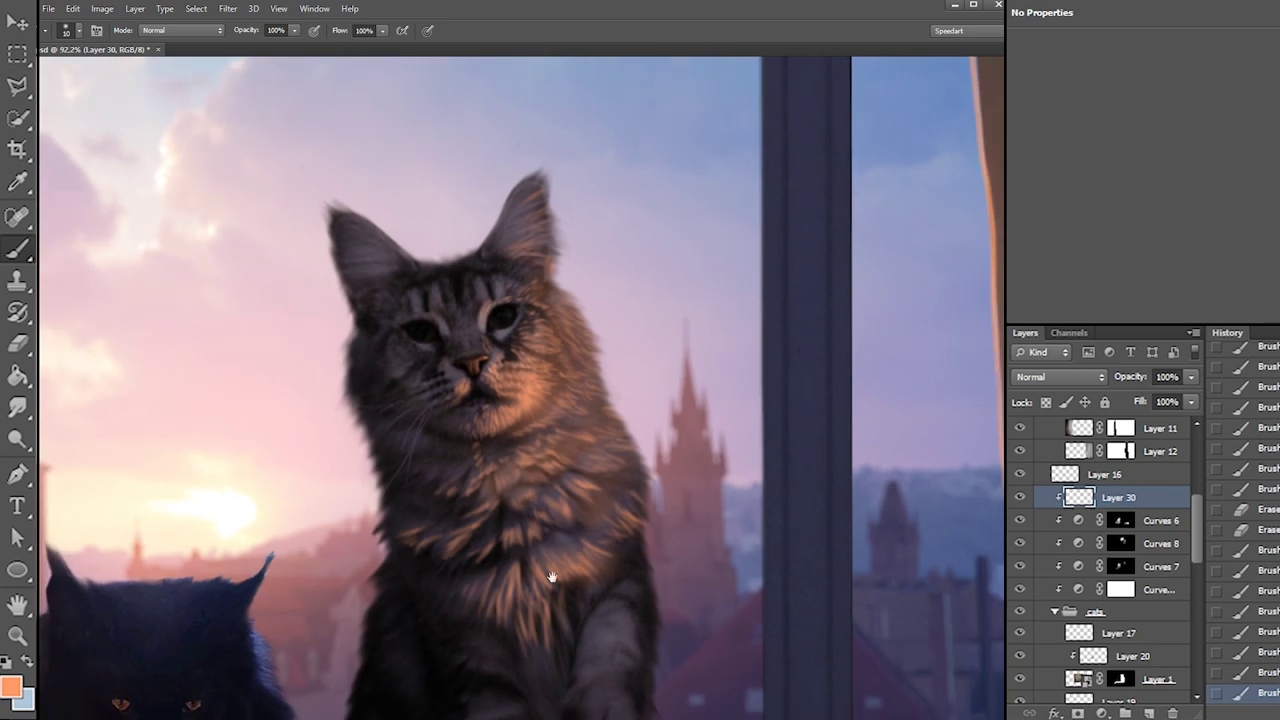
mouse_move(551, 577)
left_mouse_down()
mouse_move(490, 446)
mouse_move(383, 346)
mouse_move(322, 314)
left_mouse_up()
scroll(429, 351, "down", 2)
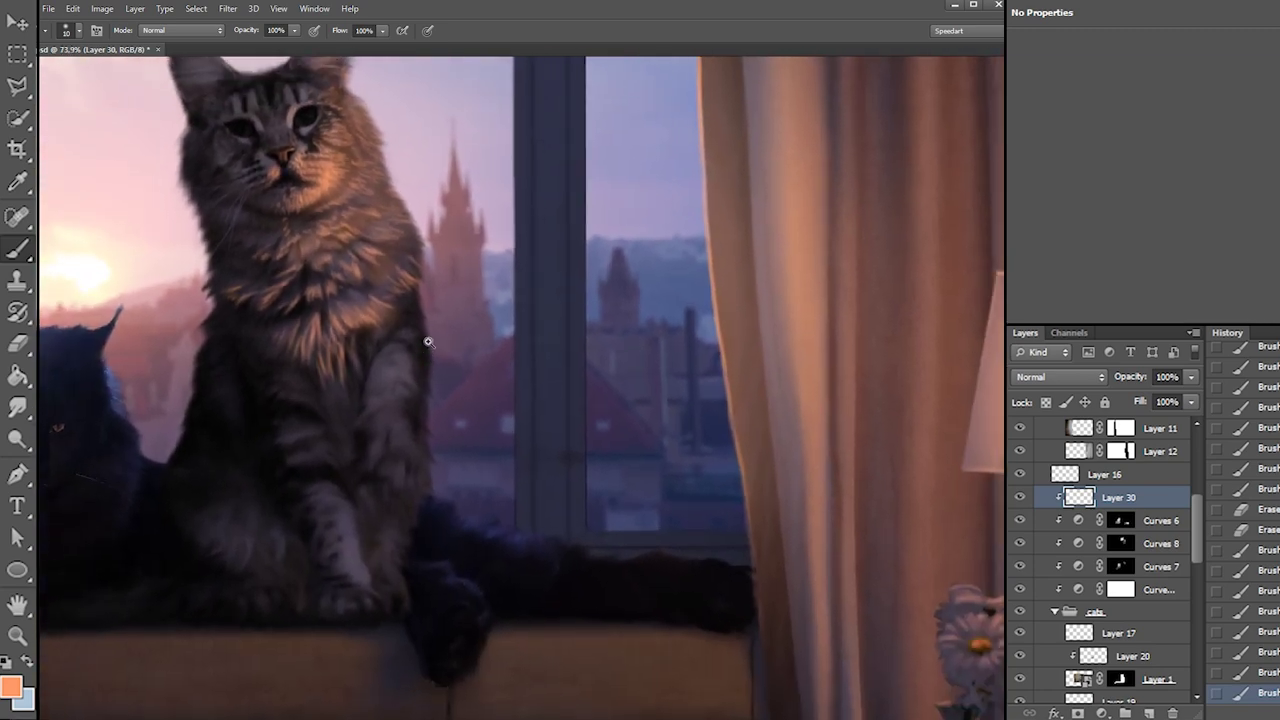
left_click_drag(460, 363, 459, 378)
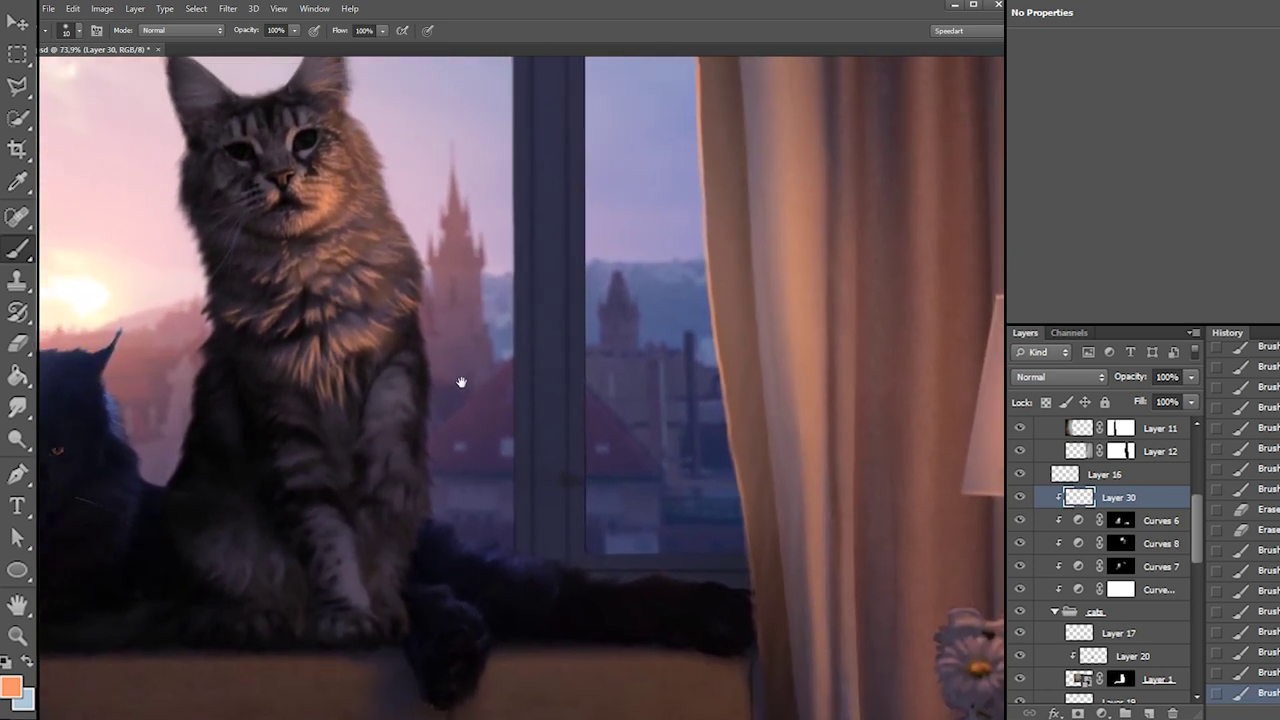
left_click_drag(317, 297, 333, 295)
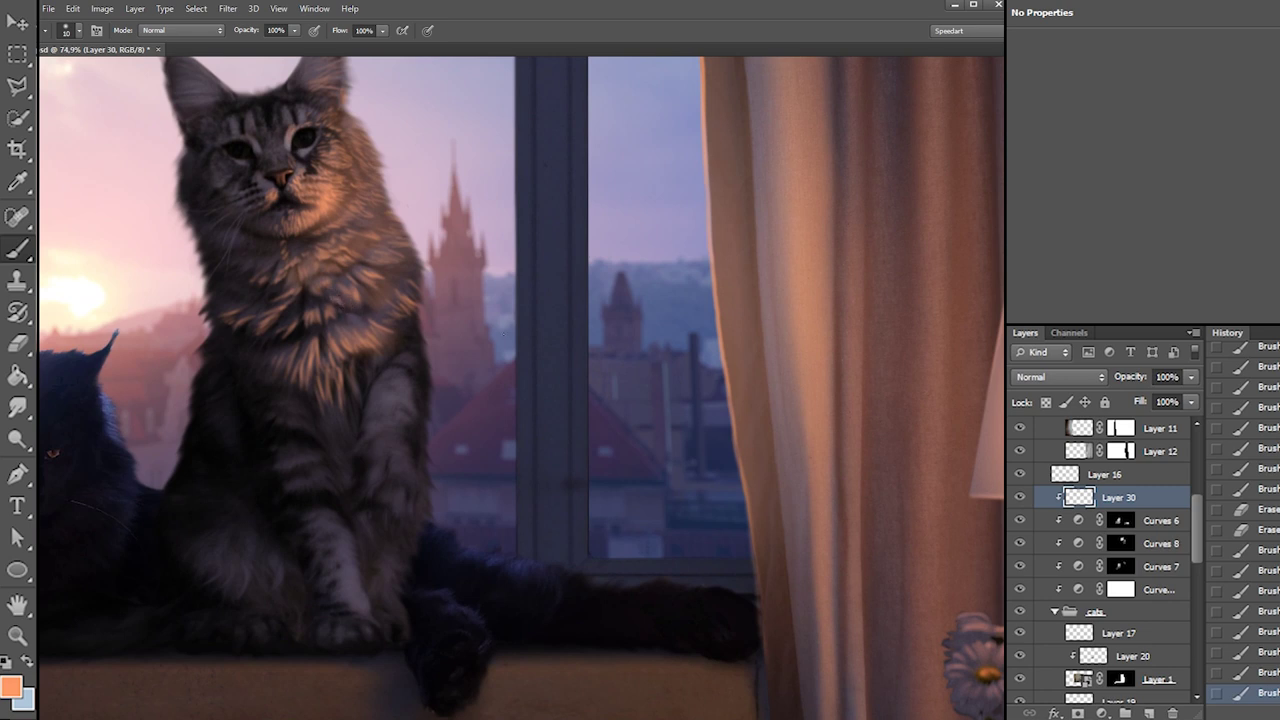
Paint short orange fur strokes on Layer 30 from the lower chest down the upper part of the sun-side front leg
left_click_drag(301, 412, 309, 428)
key("ctrl+z")
left_click_drag(304, 415, 315, 434)
left_click_drag(302, 412, 308, 424)
left_click_drag(300, 410, 305, 420)
left_click(302, 412)
left_click(302, 412)
left_click(301, 410)
left_click(300, 408)
left_click(297, 402)
left_click_drag(303, 435, 325, 465)
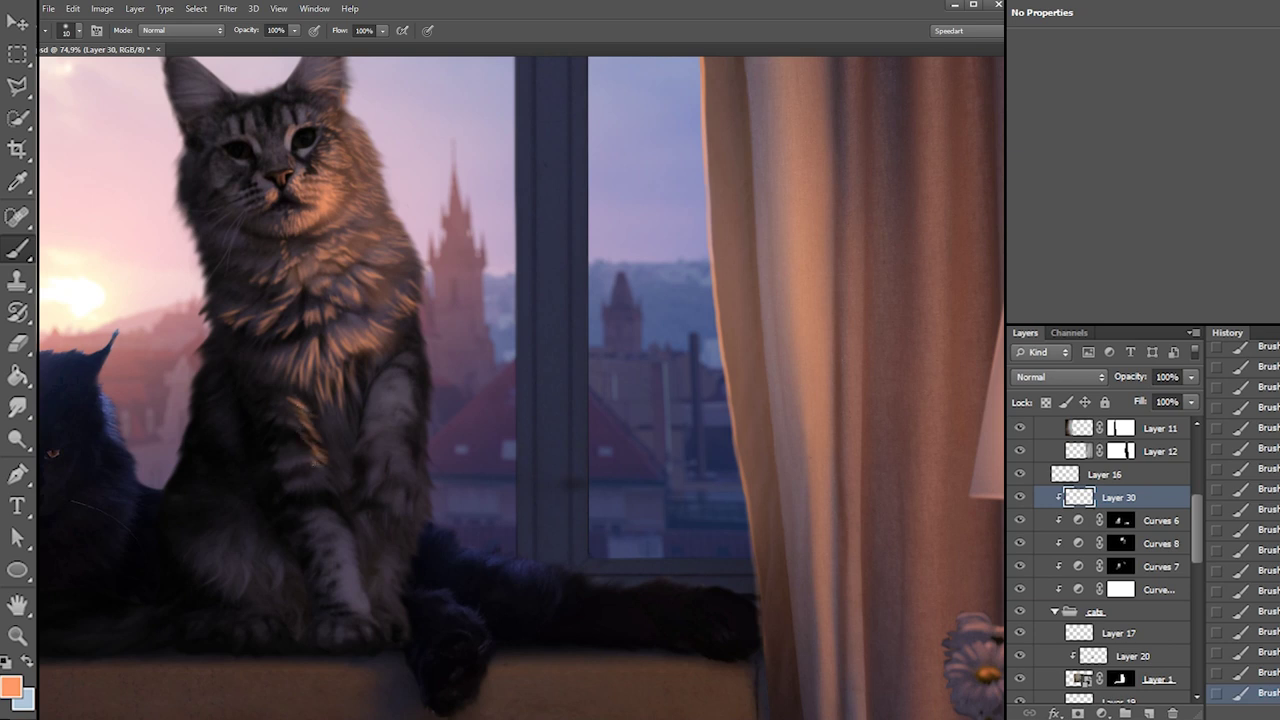
left_click(320, 477)
mouse_move(337, 510)
left_mouse_down()
mouse_move(350, 541)
mouse_move(338, 512)
left_mouse_up()
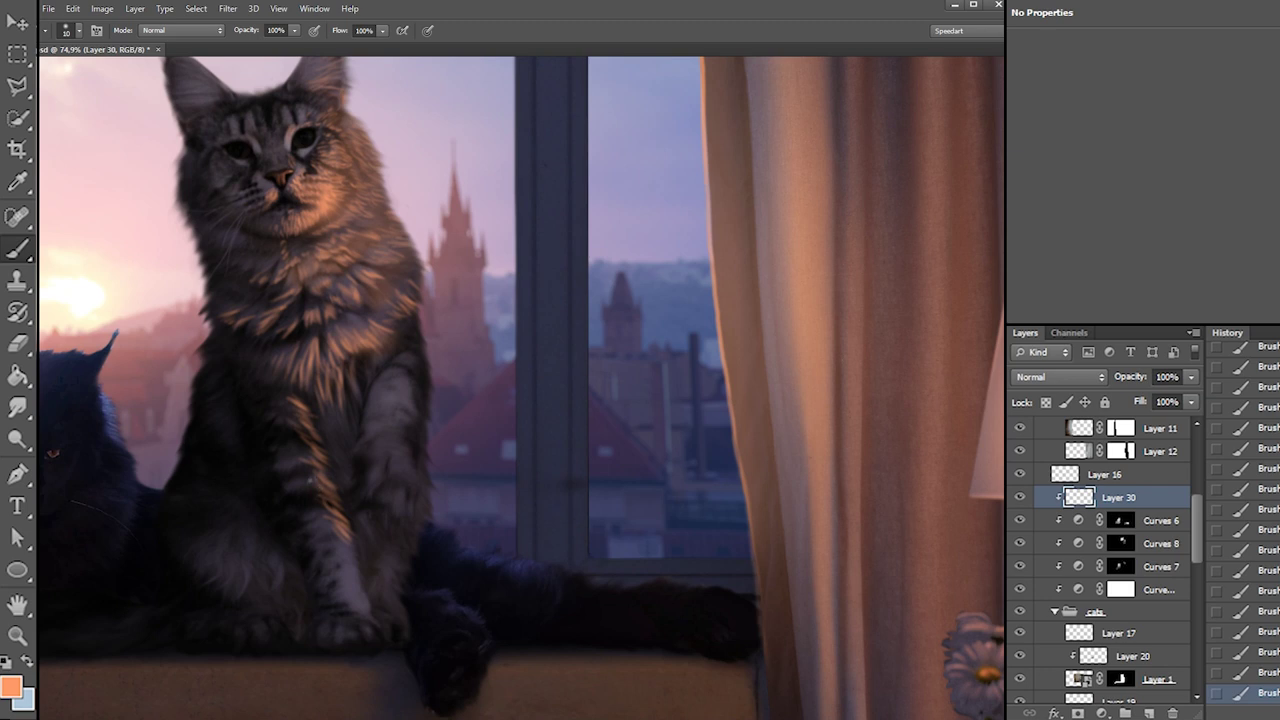
Continue the orange fur strokes down the sun-side front leg to just above the paw
key("e")
key("b")
left_click_drag(314, 484, 325, 502)
left_click_drag(319, 492, 331, 512)
left_click_drag(325, 503, 334, 521)
left_click_drag(328, 512, 338, 532)
left_click_drag(332, 524, 340, 538)
left_click_drag(334, 531, 343, 552)
left_click_drag(338, 545, 347, 570)
left_click_drag(344, 560, 350, 572)
left_click_drag(346, 562, 355, 578)
left_click_drag(352, 568, 358, 580)
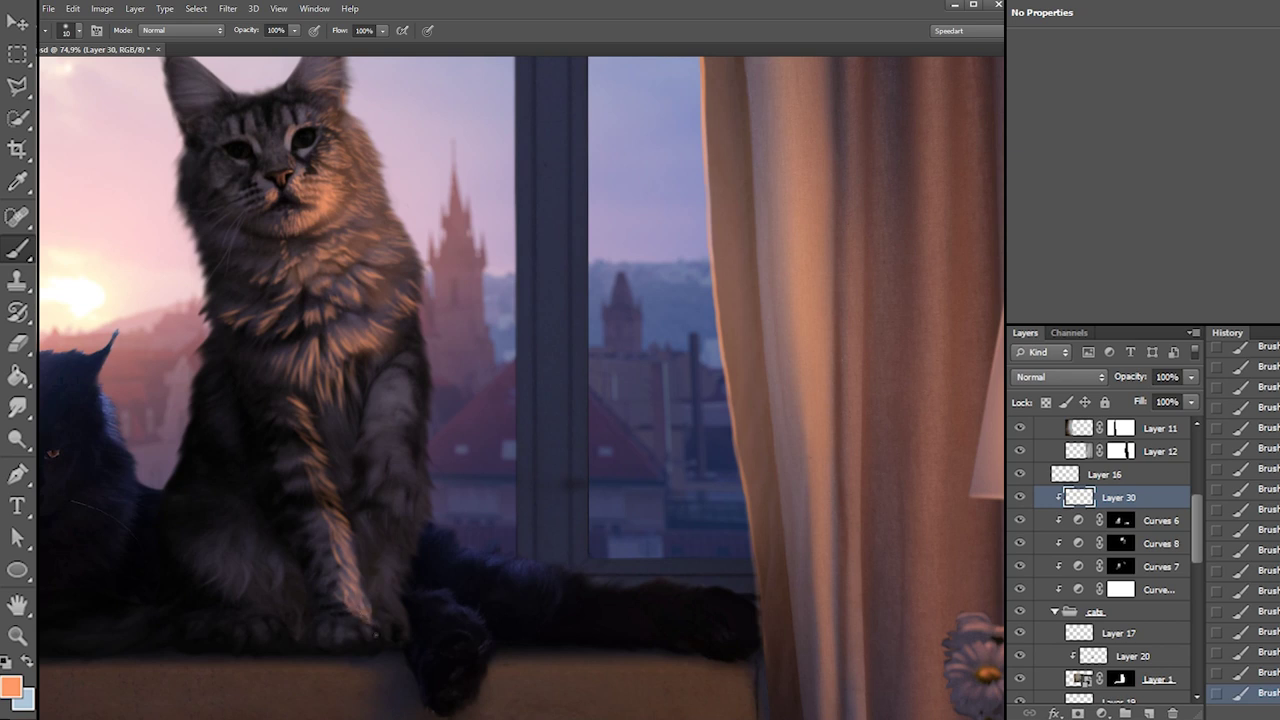
Paint orange fur strokes over the castle-side front leg from the shoulder down to the paw
right_click(370, 486)
left_click(308, 501)
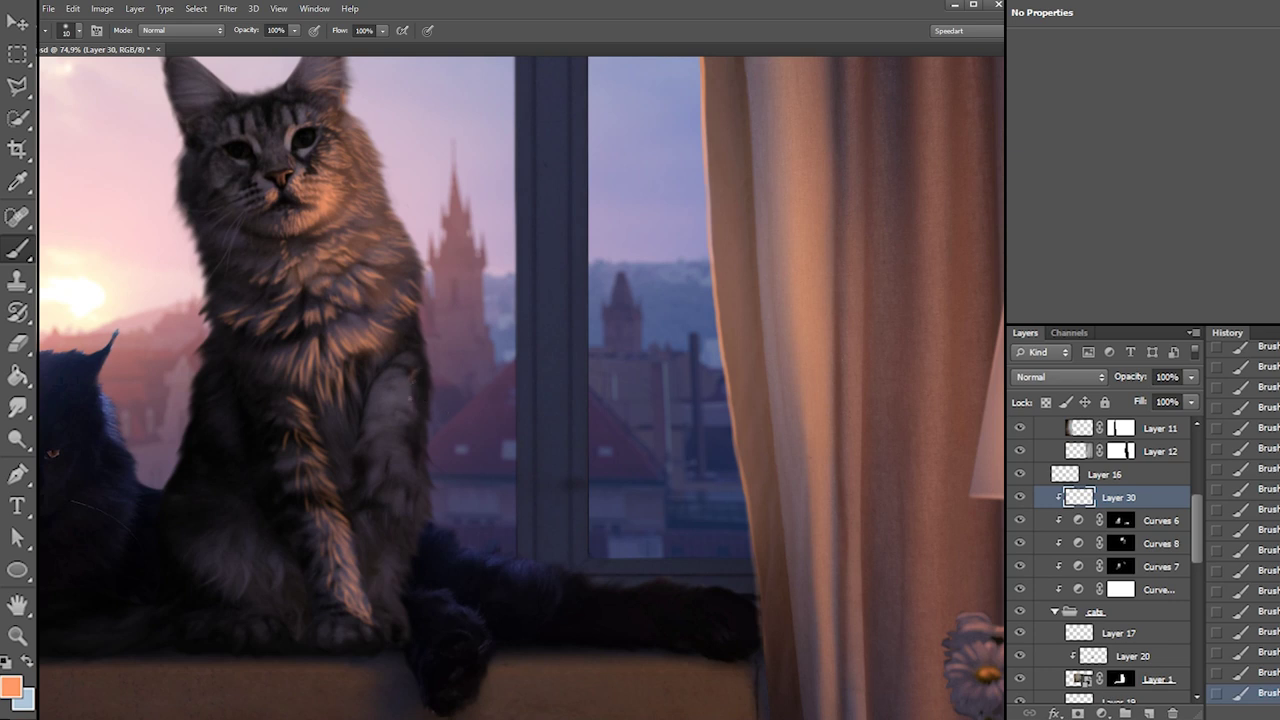
mouse_move(419, 404)
left_mouse_down()
mouse_move(405, 443)
mouse_move(416, 515)
mouse_move(405, 507)
left_mouse_up()
mouse_move(408, 491)
left_mouse_down()
mouse_move(393, 512)
mouse_move(403, 552)
left_mouse_up()
left_click_drag(420, 537, 412, 553)
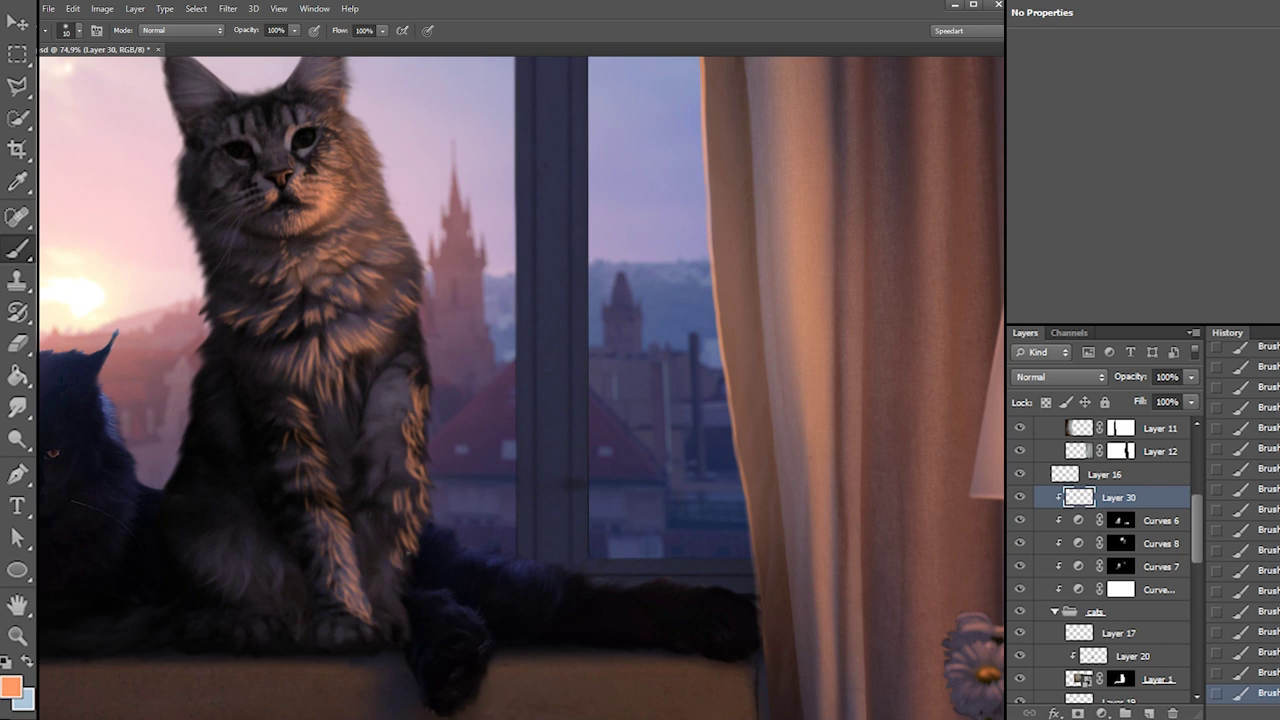
left_click_drag(398, 570, 386, 612)
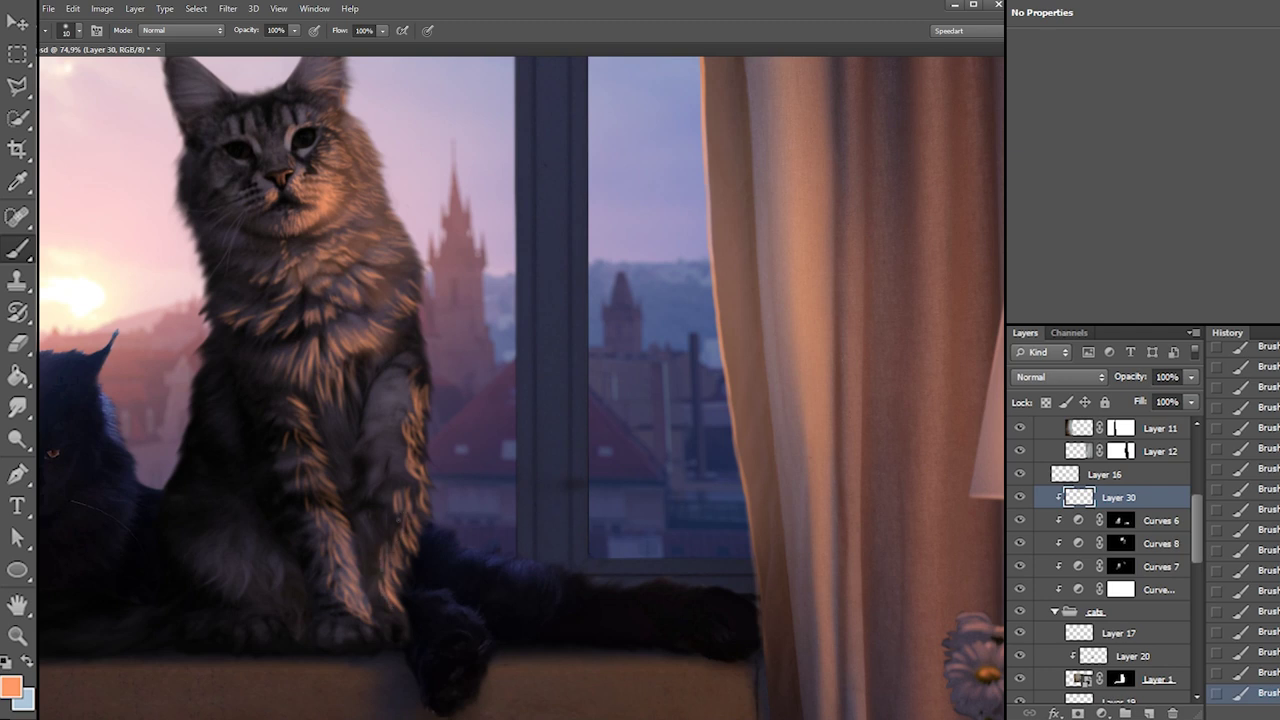
left_click_drag(405, 452, 405, 486)
left_click_drag(398, 452, 394, 468)
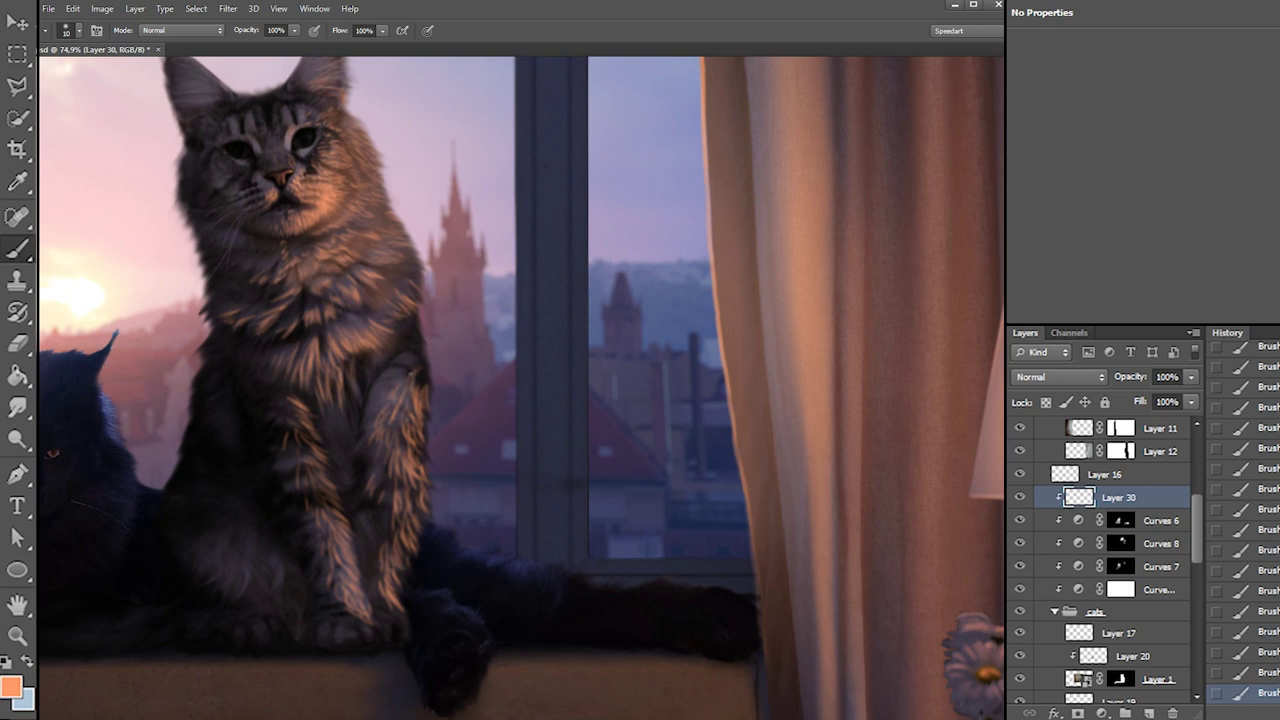
left_click_drag(418, 388, 420, 336)
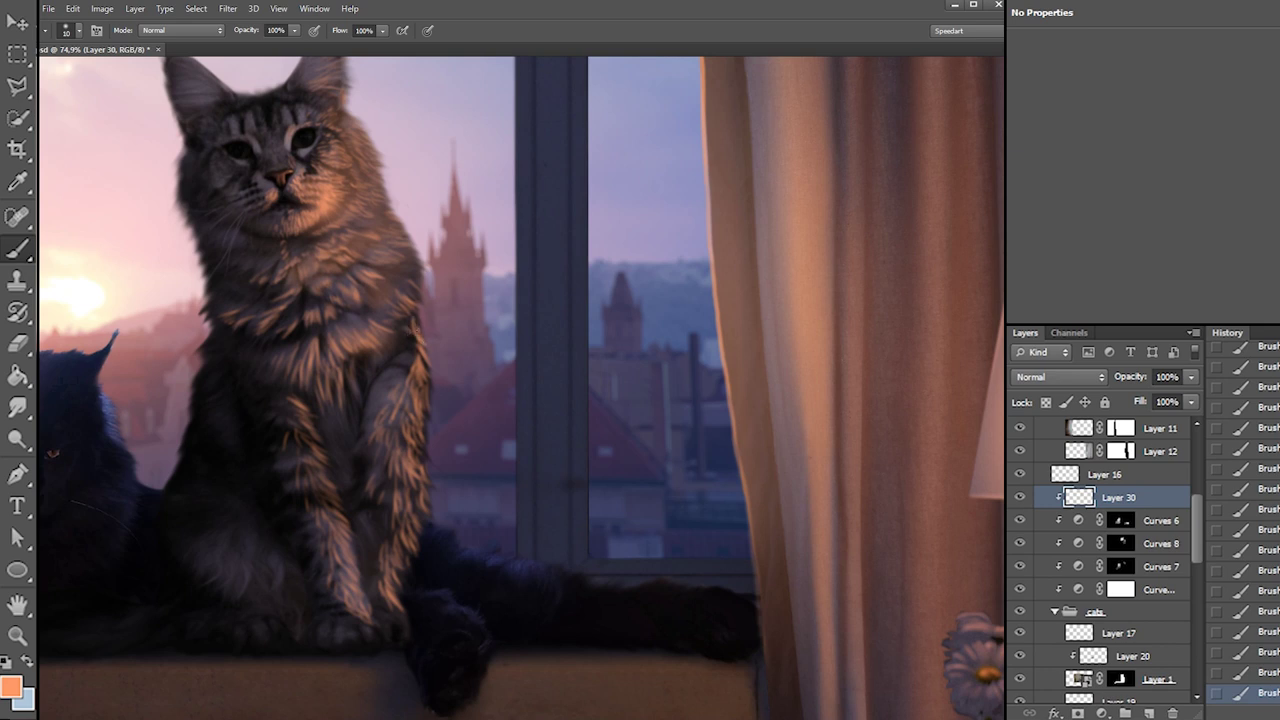
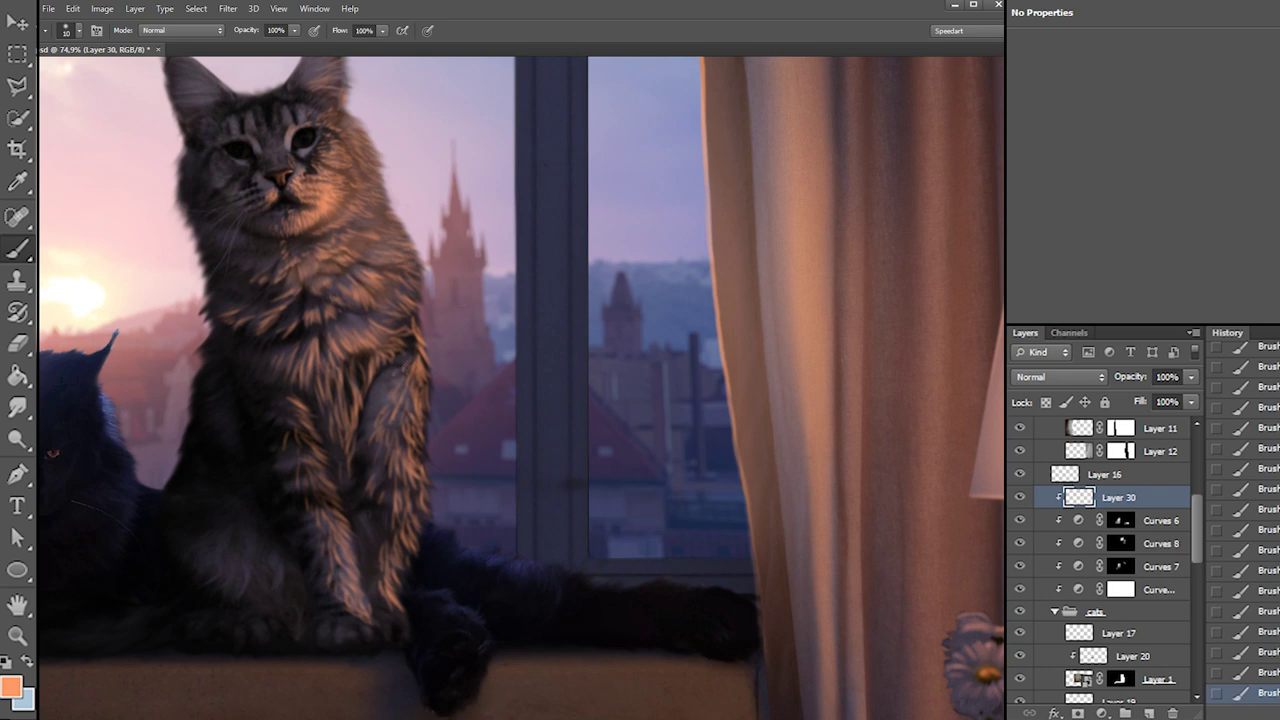
Resize the brush and add long orange strokes along the outer edge of the castle-side front leg
right_click(551, 380)
left_click_drag(547, 436, 571, 437)
mouse_move(425, 342)
left_mouse_down()
mouse_move(398, 450)
mouse_move(401, 522)
left_mouse_up()
left_click_drag(415, 474, 382, 584)
left_click_drag(420, 448, 418, 488)
left_click_drag(426, 376, 420, 448)
left_click_drag(426, 400, 424, 492)
Add orange strokes down the sun-side front leg and across the lower chest and castle-side shoulder
mouse_move(310, 406)
left_mouse_down()
mouse_move(316, 480)
mouse_move(365, 602)
left_mouse_up()
mouse_move(341, 384)
left_mouse_down()
mouse_move(344, 428)
mouse_move(352, 414)
left_mouse_up()
left_click_drag(374, 358, 360, 392)
mouse_move(396, 316)
left_mouse_down()
mouse_move(370, 358)
mouse_move(300, 368)
left_mouse_up()
mouse_move(386, 300)
left_mouse_down()
mouse_move(344, 344)
mouse_move(366, 322)
mouse_move(394, 362)
left_mouse_up()
Set the brush to 119 px and paint a soft orange glow over the chest and ruff
right_click(390, 290)
left_click(477, 321)
left_click(380, 252)
mouse_move(308, 304)
left_mouse_down()
mouse_move(286, 328)
mouse_move(314, 332)
left_mouse_up()
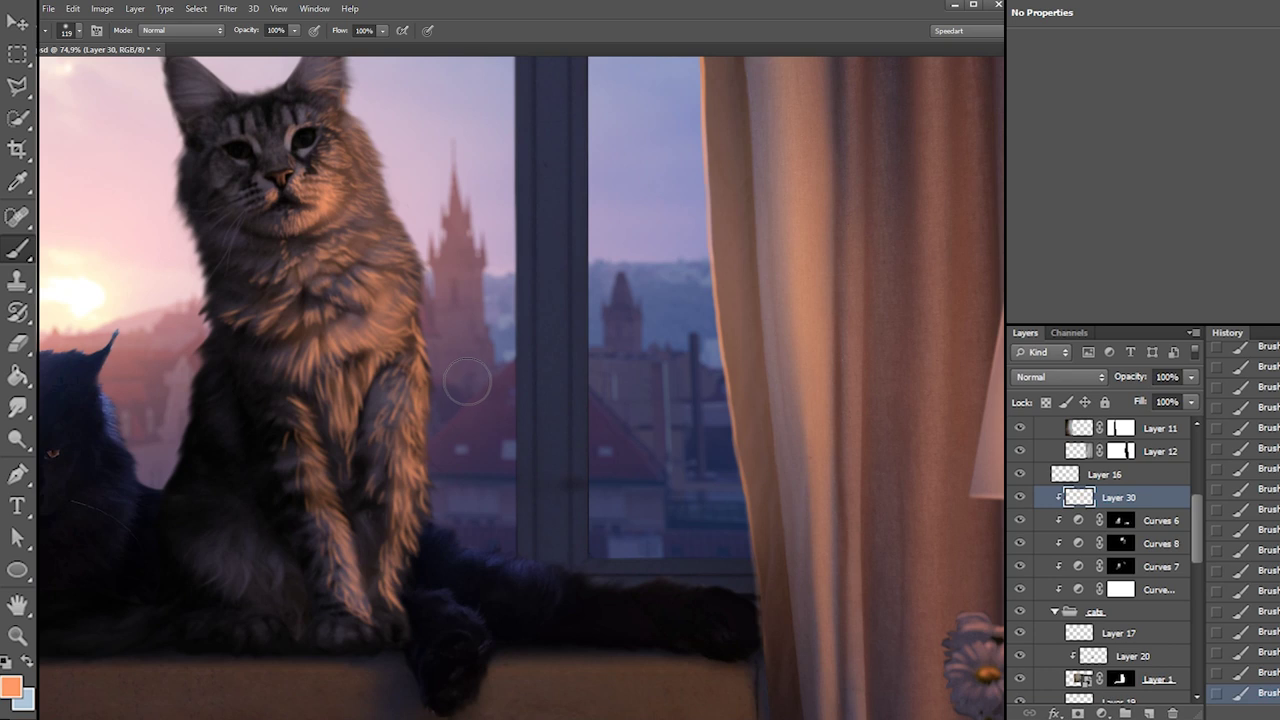
Hide Layer 30 and add a clipped Curves adjustment above Curves 6, masked to the shape of Layer 30's strokes
left_click(1019, 497)
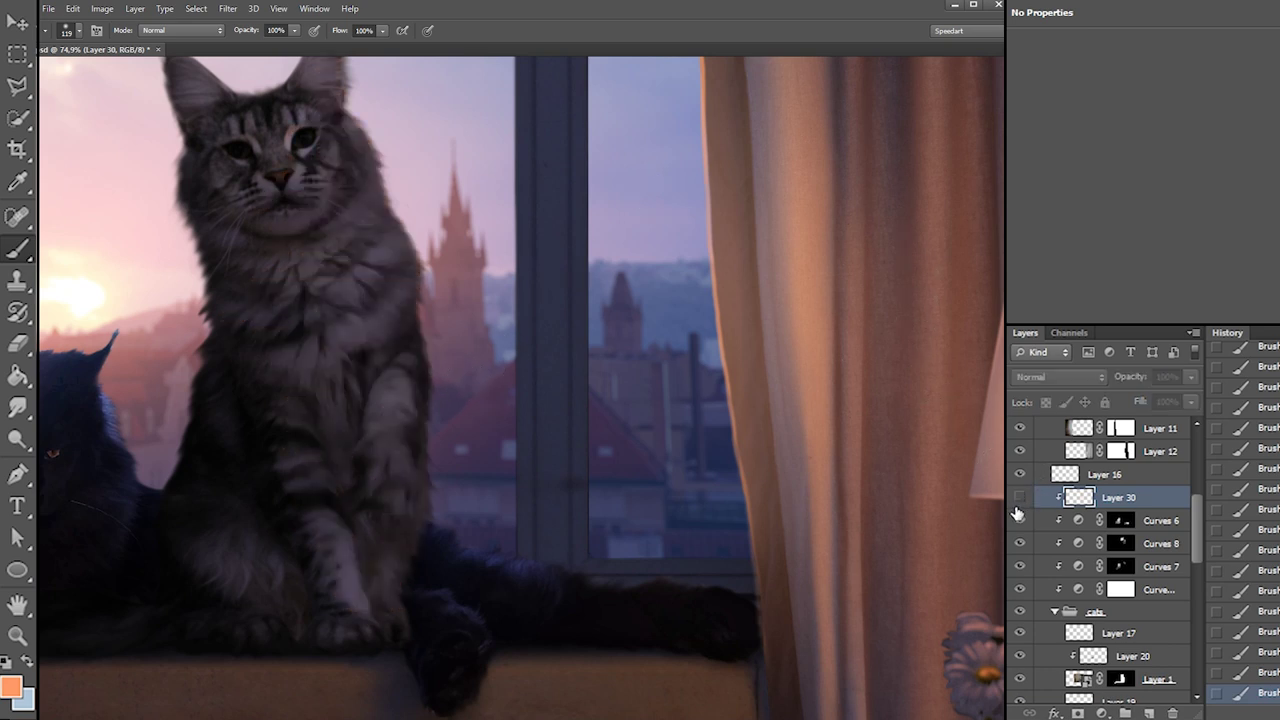
left_click(1124, 521)
left_click(1102, 712)
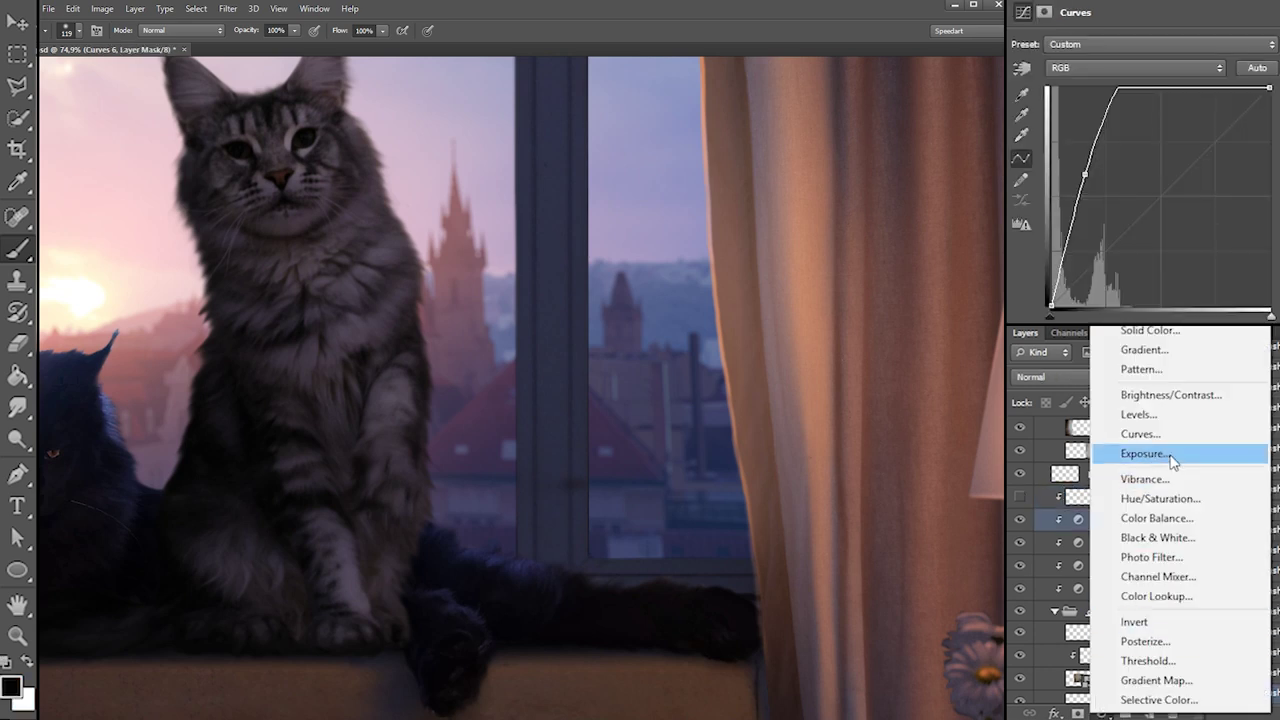
left_click(1166, 434)
left_click(1122, 698, "ctrl")
right_click(1106, 521)
left_click(1160, 558)
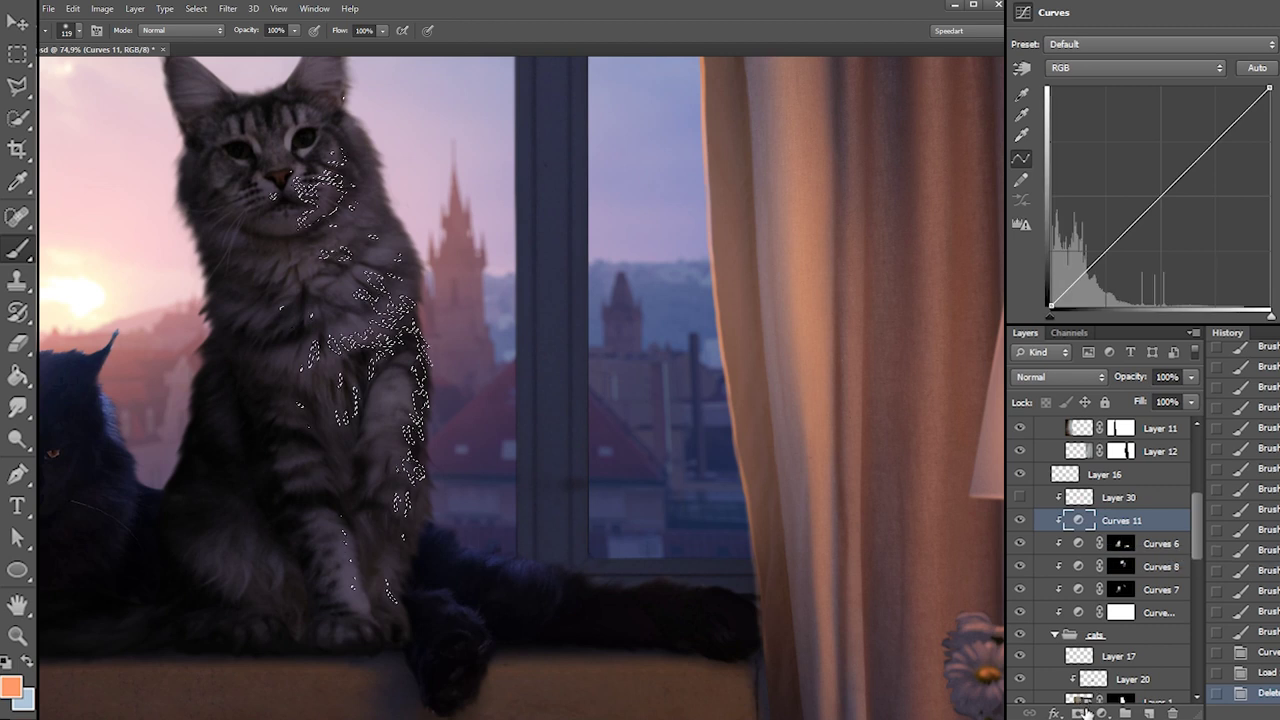
left_click(1078, 712)
left_click(1078, 520)
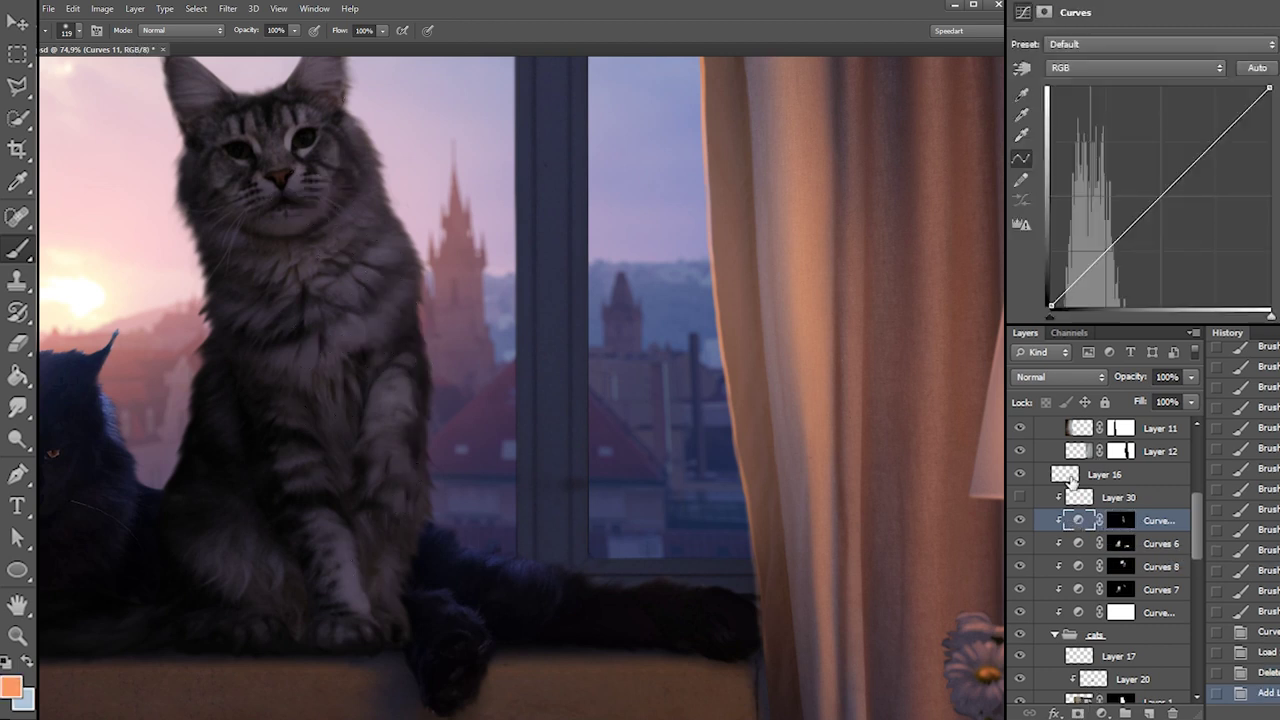
Raise the Curves 11 RGB curve and paint white on its mask over the castle-side chest and upper leg
left_click_drag(1134, 220, 1095, 203)
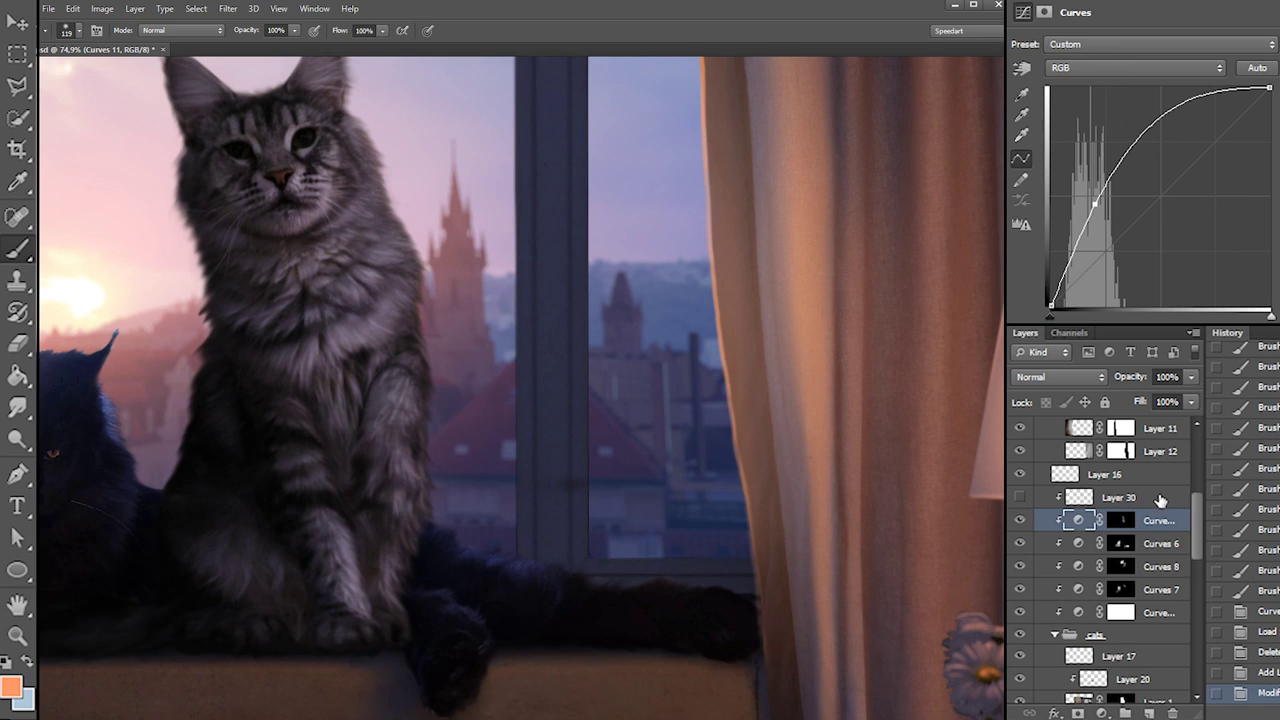
left_click(1122, 522)
key("x")
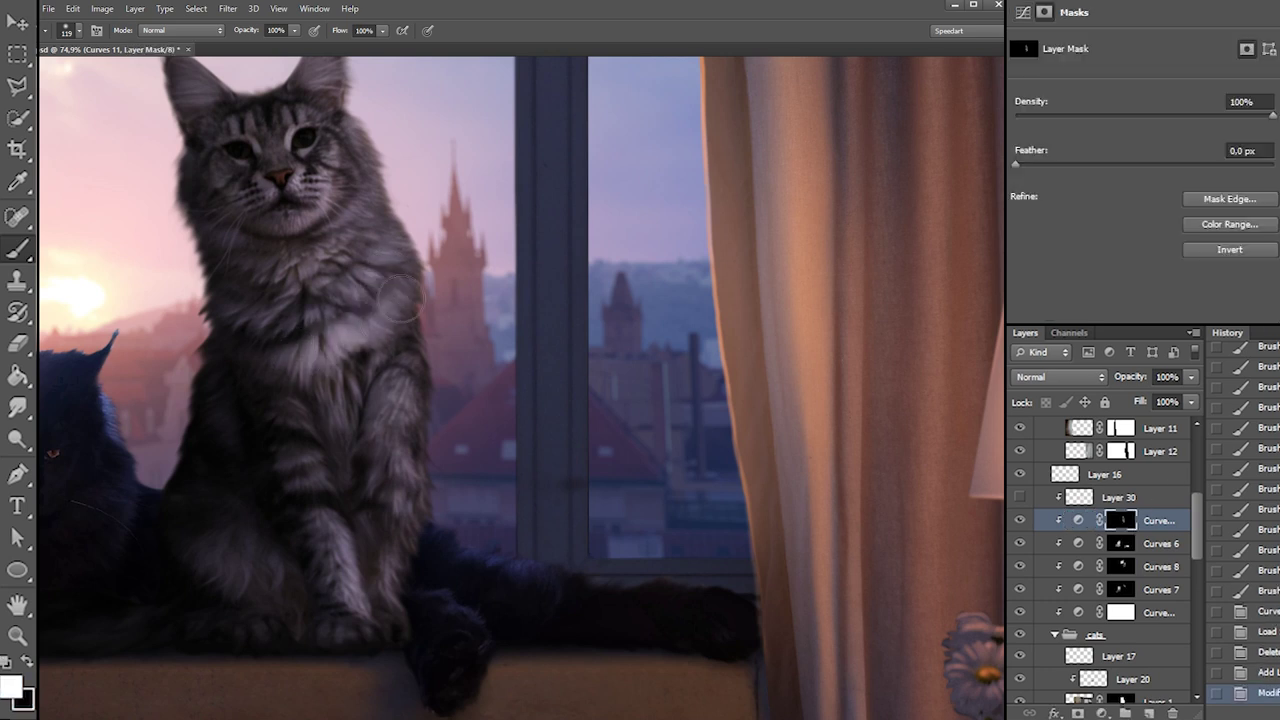
left_click_drag(316, 350, 406, 265)
left_click_drag(399, 414, 404, 357)
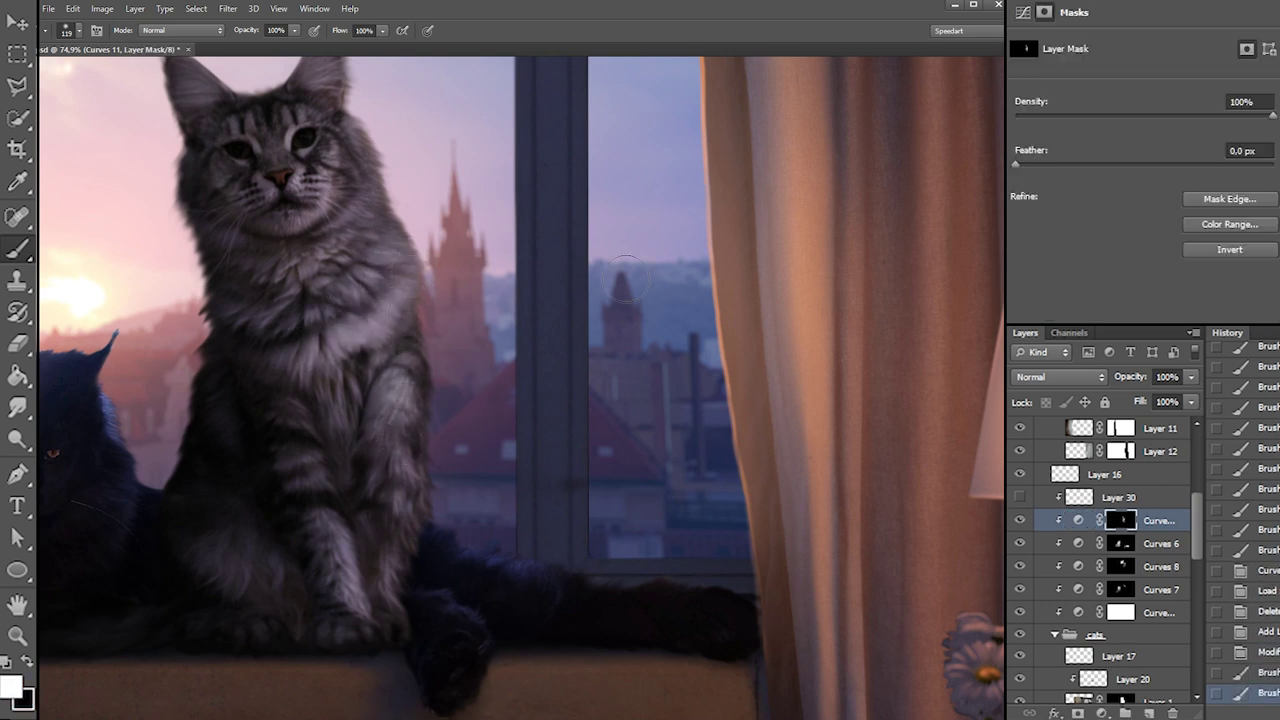
Warm the Curves 11 highlights by raising the Red curve strongly and the Green curve slightly
left_click(1078, 522)
left_click(1075, 68)
left_click(1086, 103)
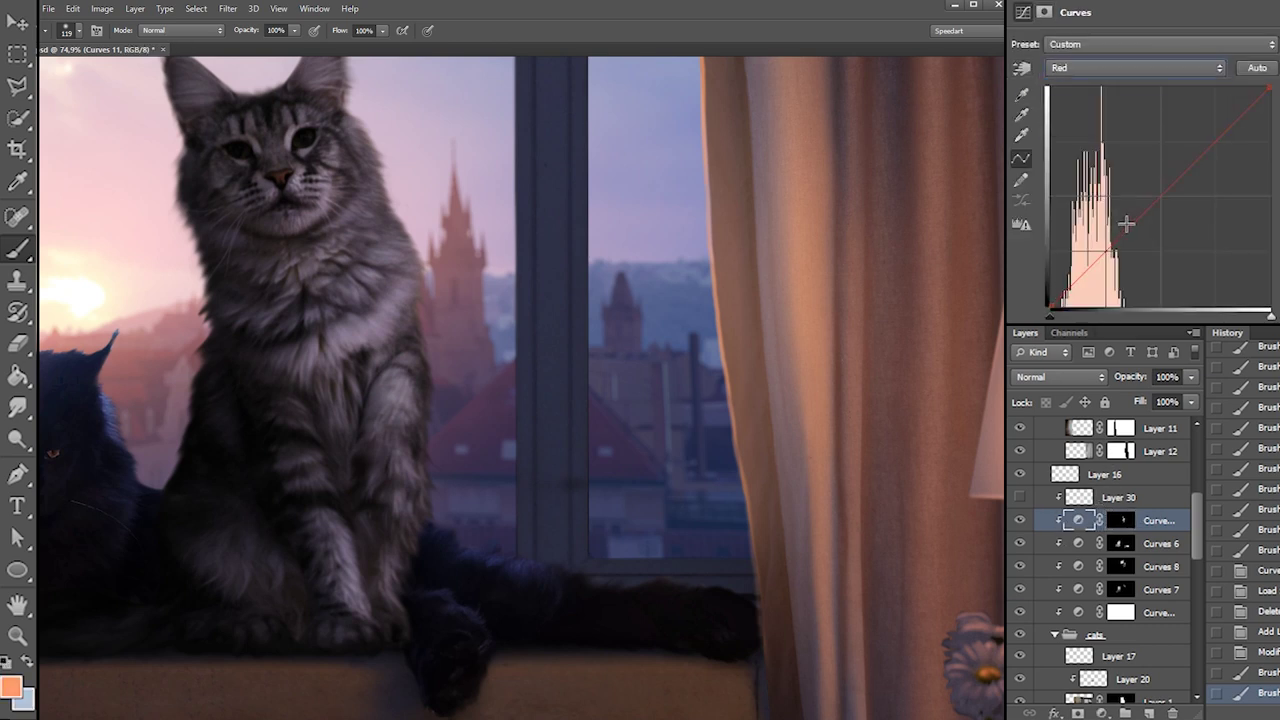
left_click_drag(1128, 222, 1111, 202)
left_click(1081, 70)
left_click(1086, 118)
left_click_drag(1139, 216, 1135, 197)
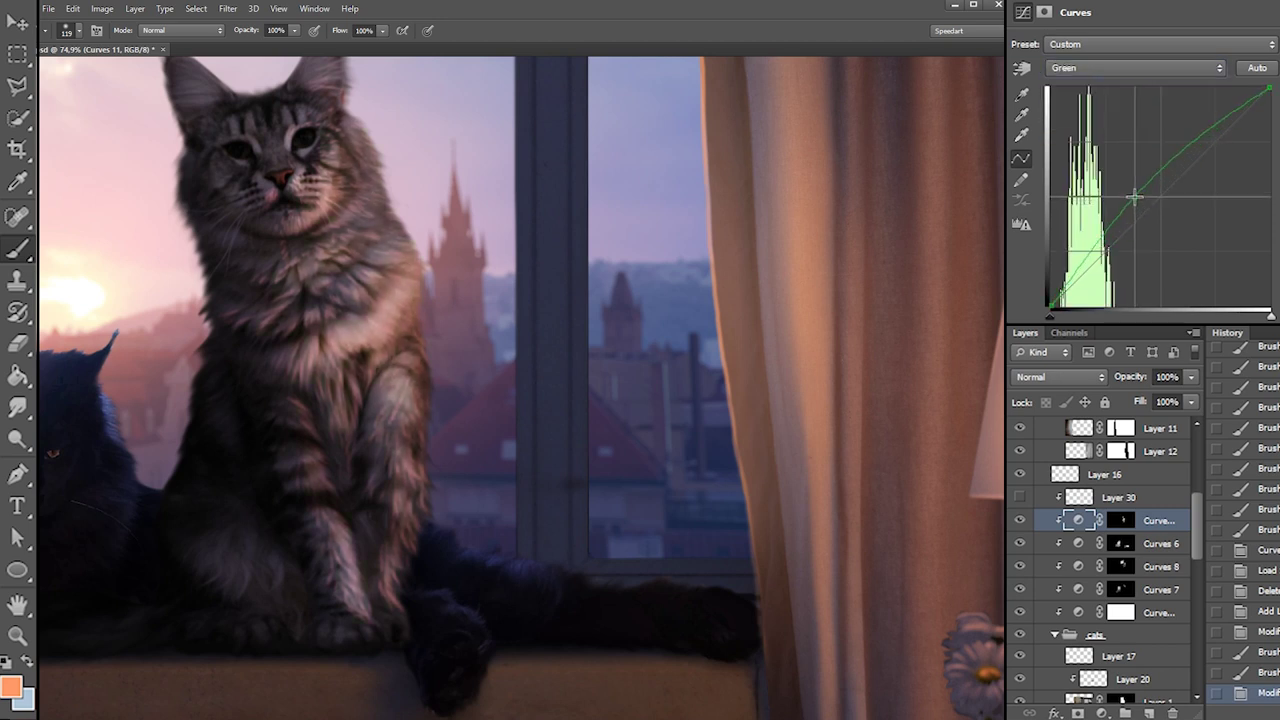
left_click_drag(1135, 197, 1137, 202)
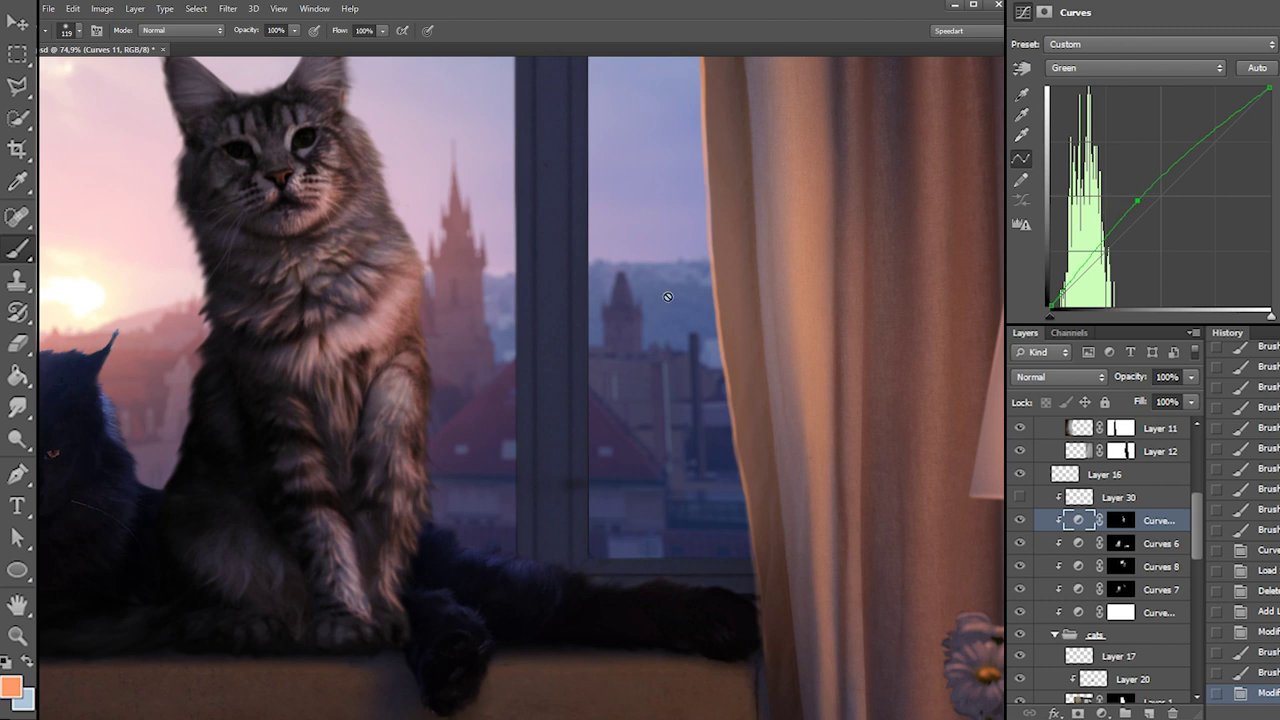
Lift the black points of the Green and Red curves in Curves 11
left_click_drag(1051, 307, 1051, 298)
left_click(1082, 68)
left_click(1080, 98)
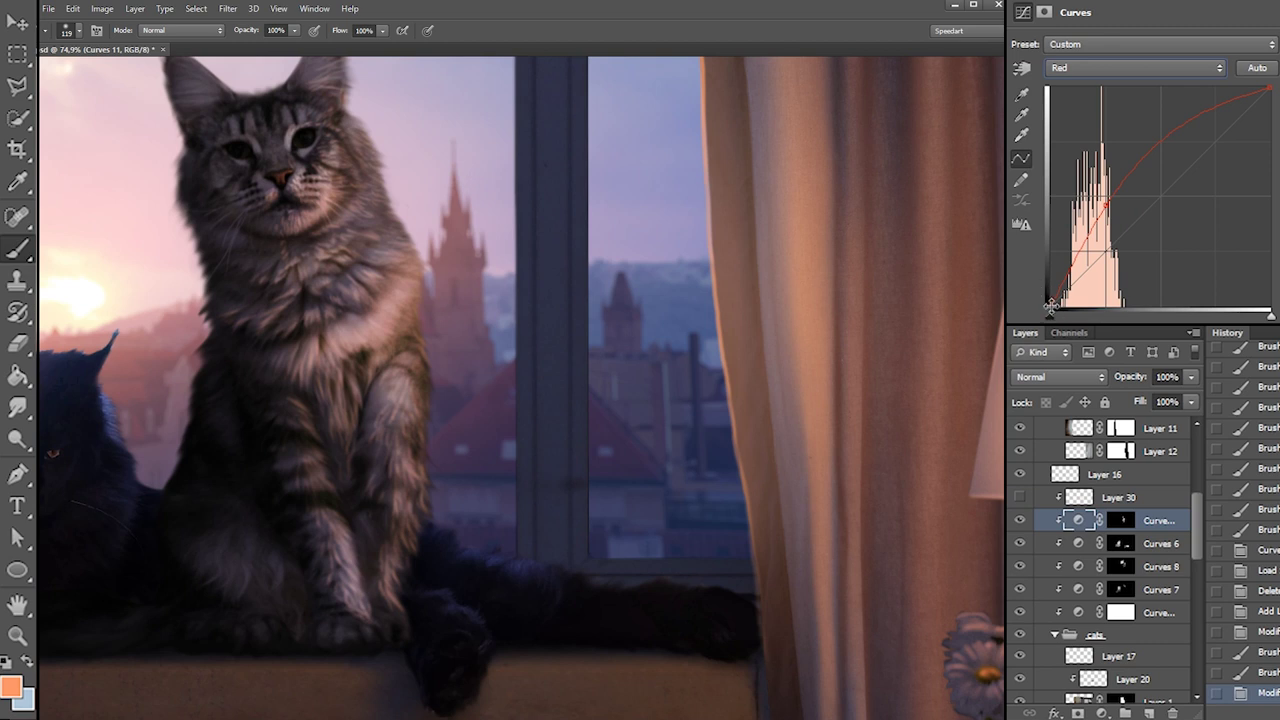
left_click_drag(1051, 305, 1032, 290)
Resize the brush and paint black on the Curves 11 mask to restore shadow between the chest and front legs
left_click(1121, 520)
key("d")
right_click(430, 340)
left_click_drag(455, 383, 450, 386)
mouse_move(356, 360)
left_mouse_down()
mouse_move(350, 414)
mouse_move(344, 382)
left_mouse_up()
key("ctrl+z")
key("x")
mouse_move(346, 376)
left_mouse_down()
mouse_move(360, 410)
mouse_move(344, 456)
left_mouse_up()
right_click(386, 368)
left_click(435, 392)
mouse_move(364, 398)
left_mouse_down()
mouse_move(346, 442)
mouse_move(409, 380)
left_mouse_up()
Paint white on the Curves 11 mask down the castle-side front leg to the paw
key("x")
mouse_move(400, 434)
left_mouse_down()
mouse_move(413, 380)
mouse_move(396, 405)
left_mouse_up()
mouse_move(420, 454)
left_mouse_down()
mouse_move(423, 405)
mouse_move(400, 540)
left_mouse_up()
mouse_move(392, 485)
left_mouse_down()
mouse_move(400, 600)
mouse_move(408, 545)
left_mouse_up()
left_click_drag(398, 594, 405, 500)
left_click_drag(408, 550, 422, 455)
key("x")
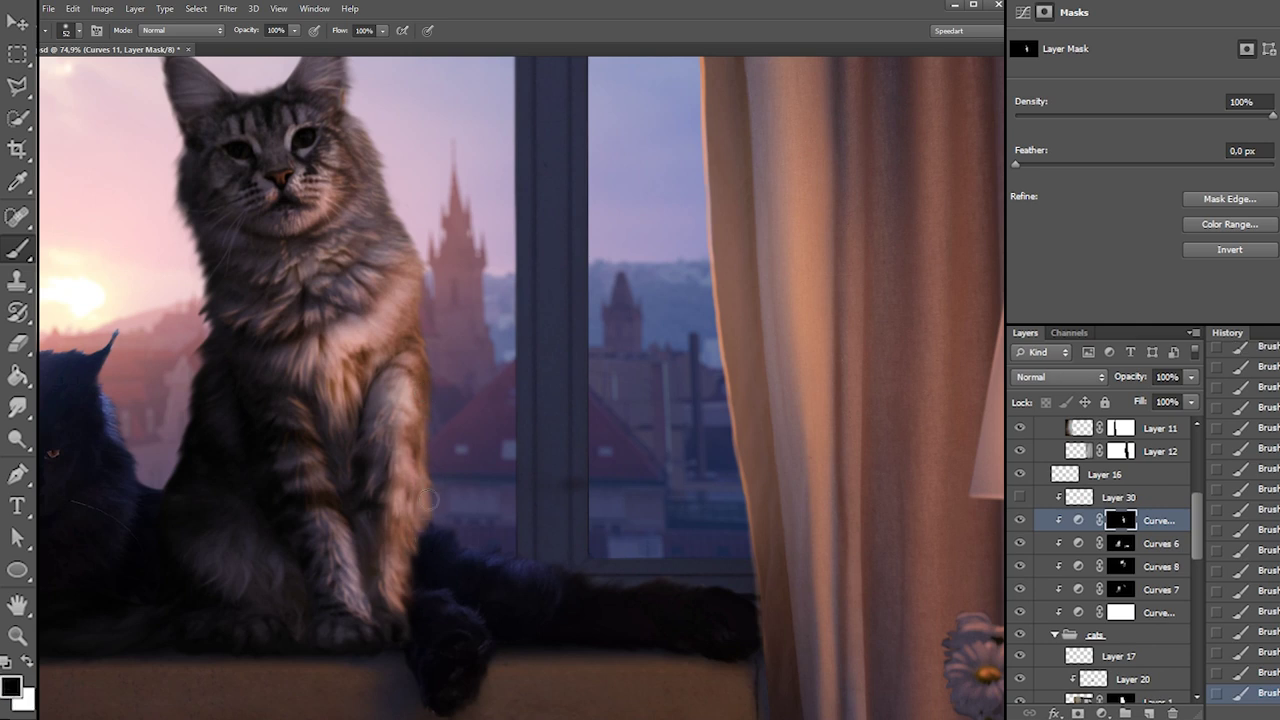
Reveal the warm light down the sun-side front leg on the Curves 11 mask and trim its shadow edge, finishing with a 25 px brush
key("x")
key("x")
left_click_drag(306, 404, 326, 496)
key("x")
mouse_move(293, 434)
left_mouse_down()
mouse_move(304, 485)
mouse_move(381, 624)
mouse_move(350, 579)
mouse_move(365, 574)
mouse_move(340, 498)
mouse_move(376, 622)
left_mouse_up()
key("x")
key("ctrl+z")
left_click_drag(314, 548, 354, 632)
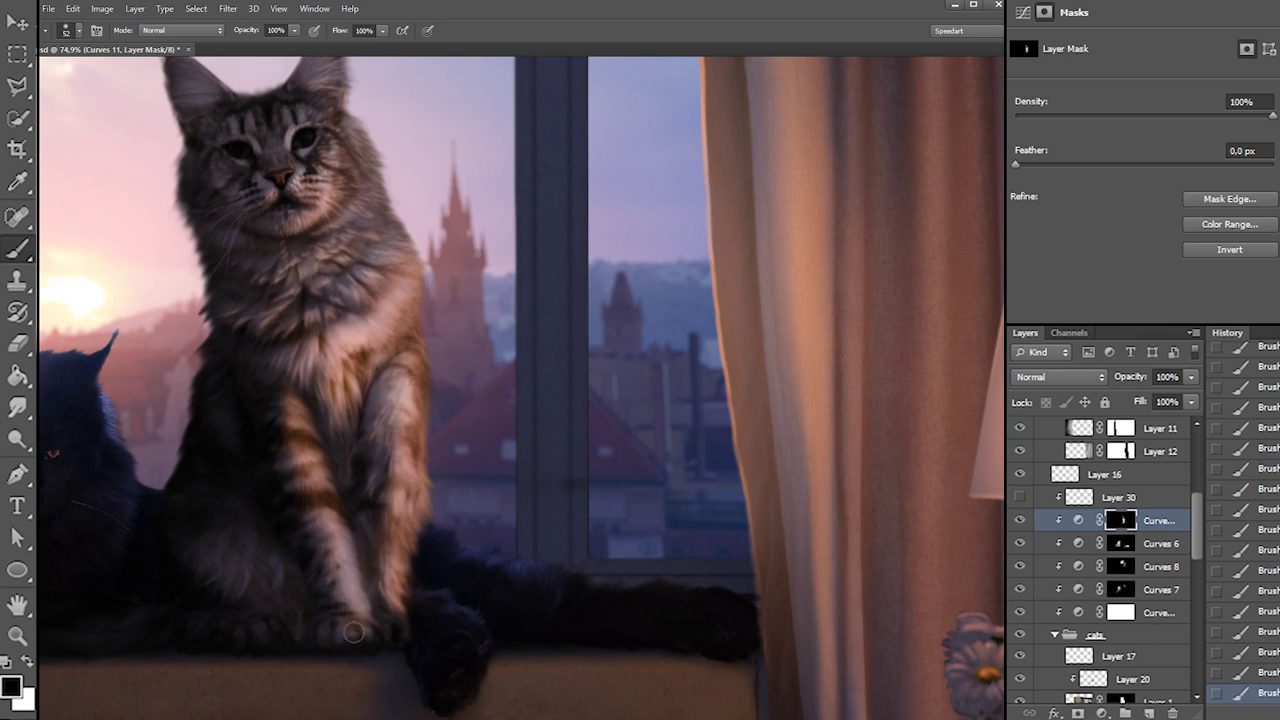
right_click(280, 396)
left_click(323, 418)
left_click(279, 413)
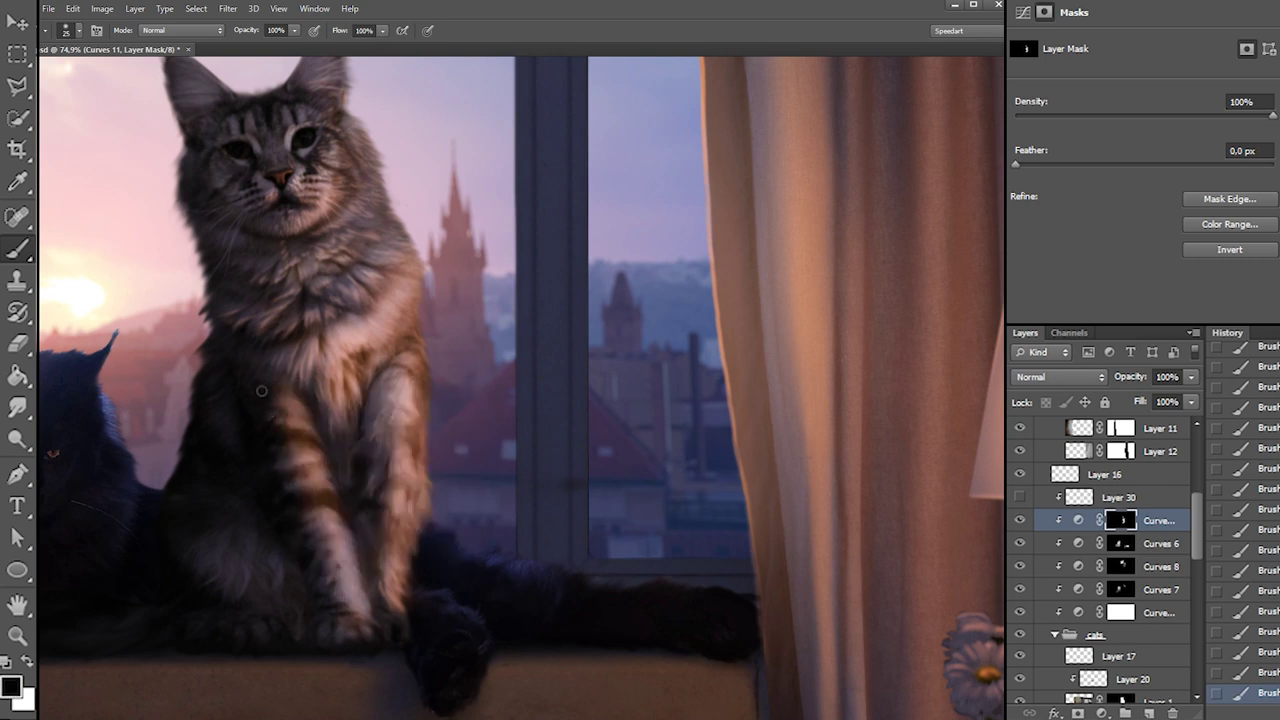
Set the brush to 93 px and paint white on the Curves 11 mask from the ruff up the castle-side neck
key("x")
right_click(332, 356)
left_click(385, 393)
mouse_move(357, 292)
left_mouse_down()
mouse_move(335, 297)
mouse_move(372, 262)
mouse_move(410, 164)
left_mouse_up()
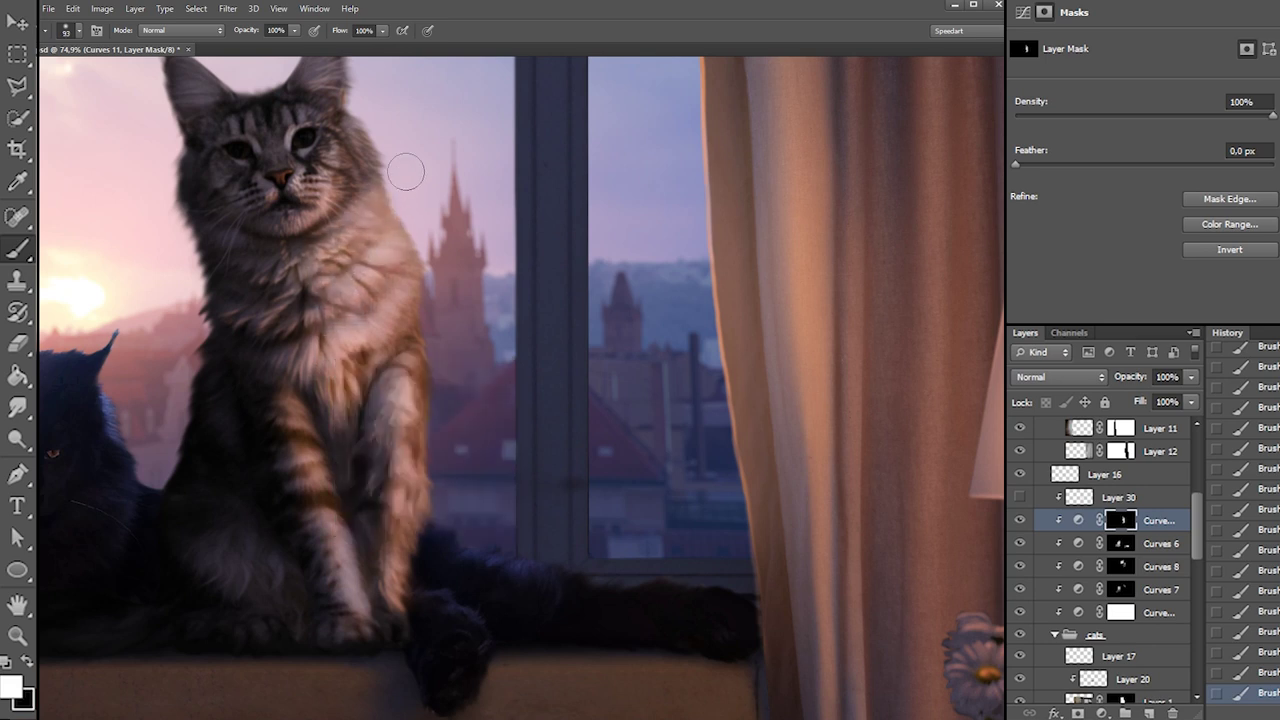
Set the brush to 62 px and paint white on the Curves 11 mask from the chin up the castle-side cheek
right_click(318, 318)
left_click(364, 353)
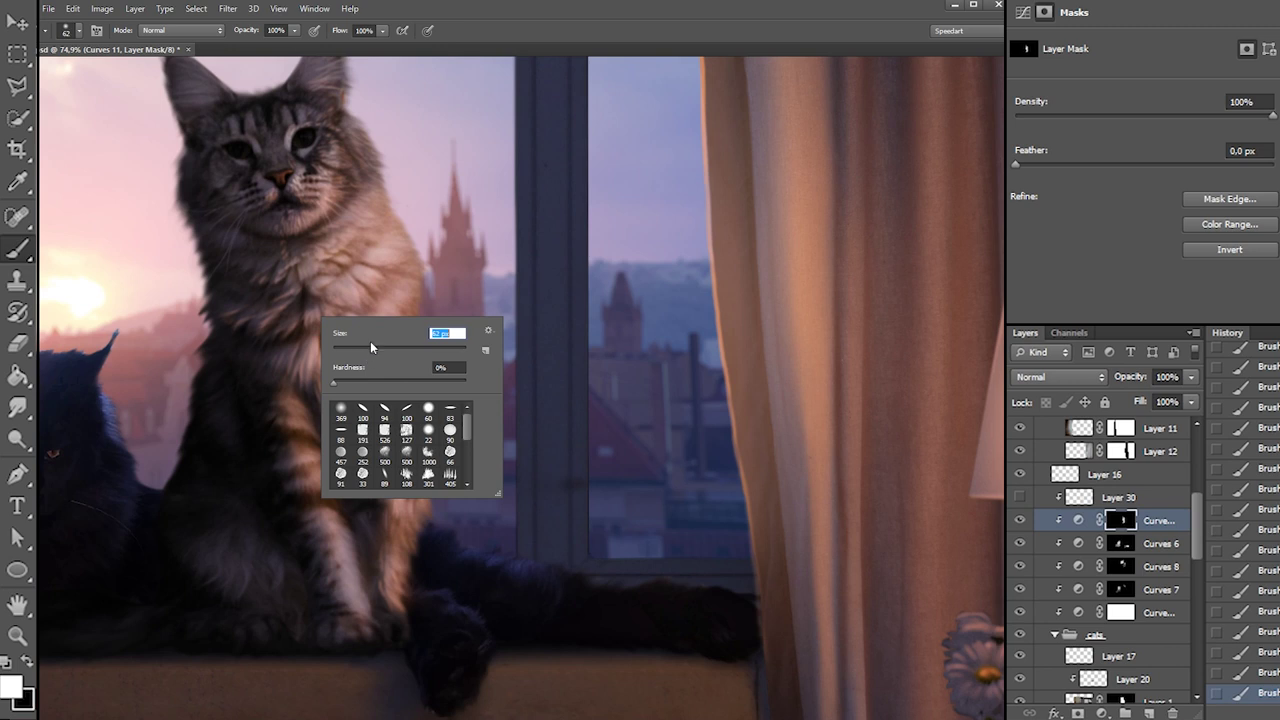
key("Return")
key("x")
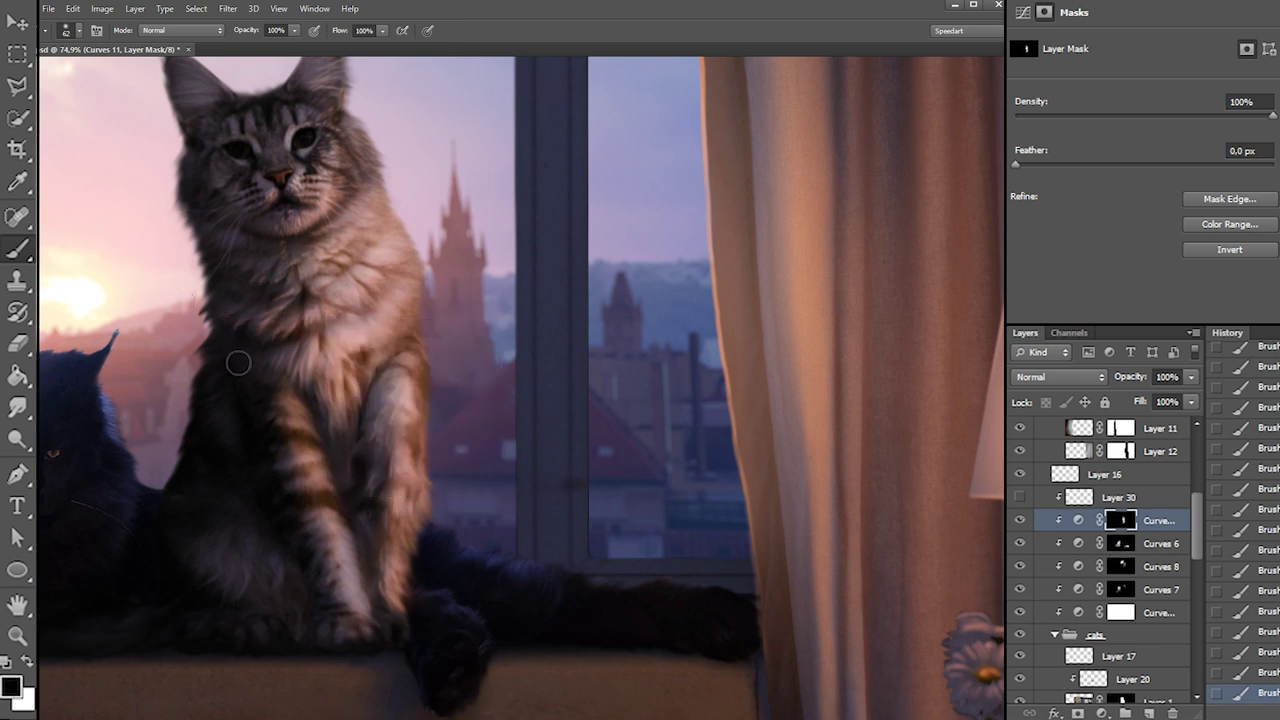
key("x")
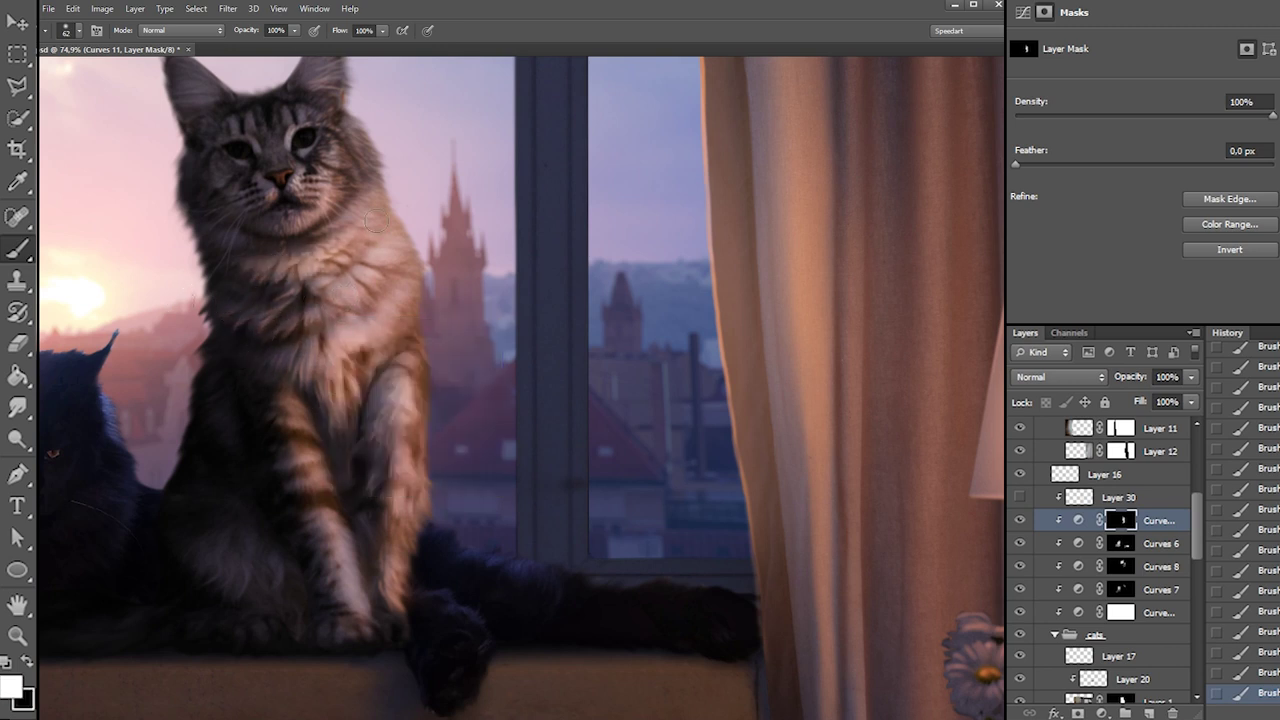
mouse_move(264, 271)
left_mouse_down()
mouse_move(372, 203)
mouse_move(285, 241)
mouse_move(368, 217)
mouse_move(274, 242)
mouse_move(374, 163)
left_mouse_up()
key("ctrl+z")
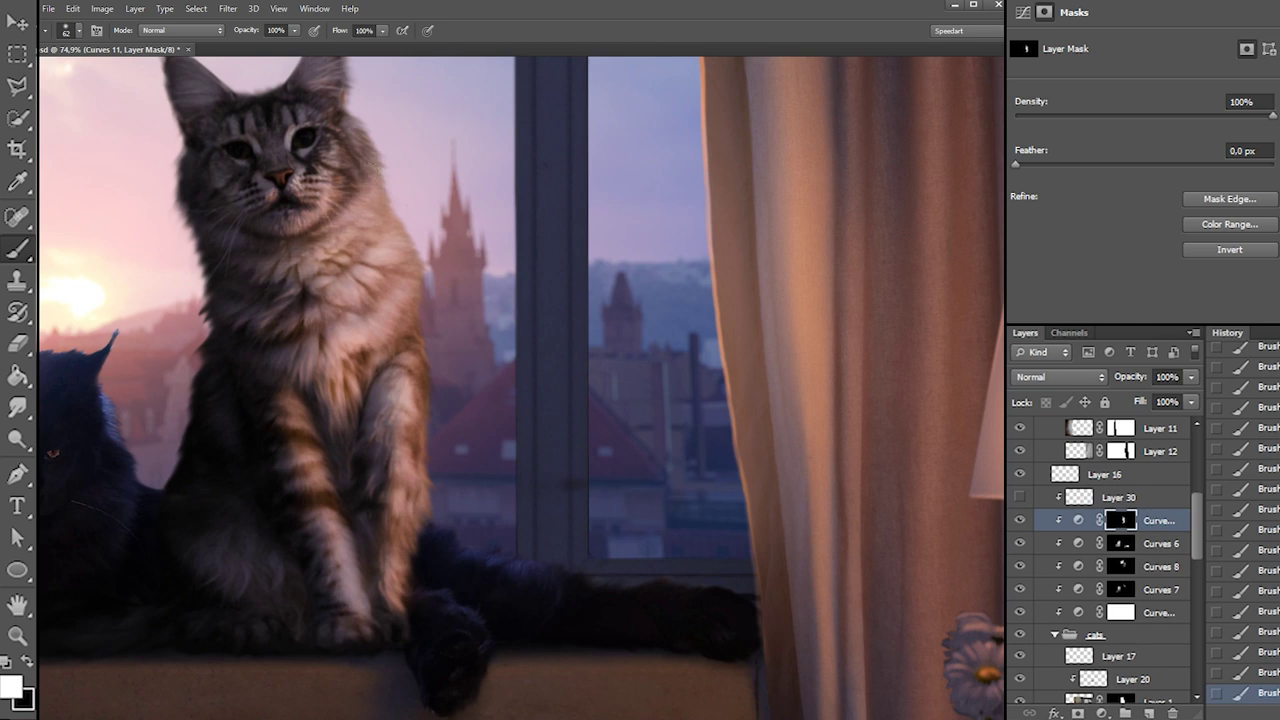
left_click_drag(318, 229, 366, 143)
Set the brush to 79 px, extend the warm light over the cheek toward the castle-side ear, and trim it with black below the ear
right_click(357, 164)
left_click_drag(402, 196, 422, 196)
mouse_move(304, 198)
left_mouse_down()
mouse_move(387, 192)
mouse_move(335, 186)
mouse_move(366, 106)
left_mouse_up()
mouse_move(329, 160)
left_mouse_down()
mouse_move(377, 72)
mouse_move(337, 168)
mouse_move(385, 77)
mouse_move(364, 120)
mouse_move(346, 94)
mouse_move(348, 115)
mouse_move(325, 100)
mouse_move(366, 127)
mouse_move(353, 101)
mouse_move(359, 44)
left_mouse_up()
key("x")
key("x")
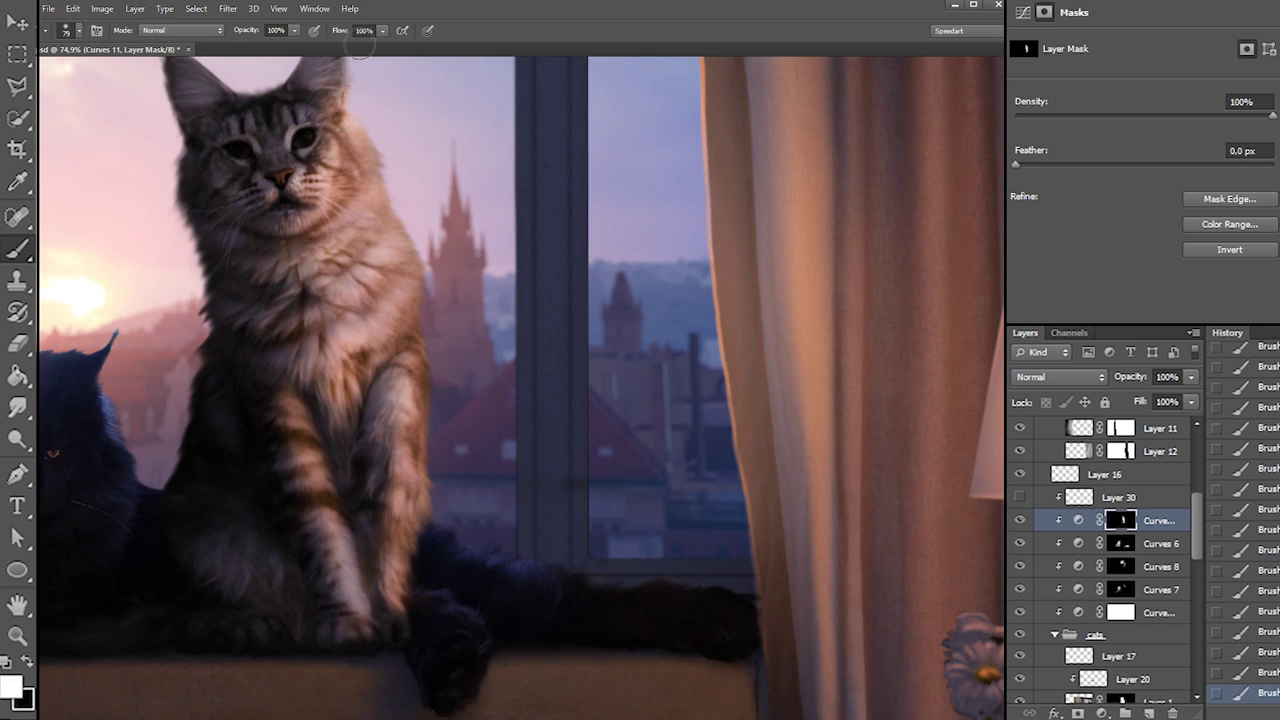
key("x")
left_click_drag(353, 92, 358, 122)
Try a 127 px brush on the Curves 11 mask beside the castle-side neck and undo the last stroke
right_click(416, 187)
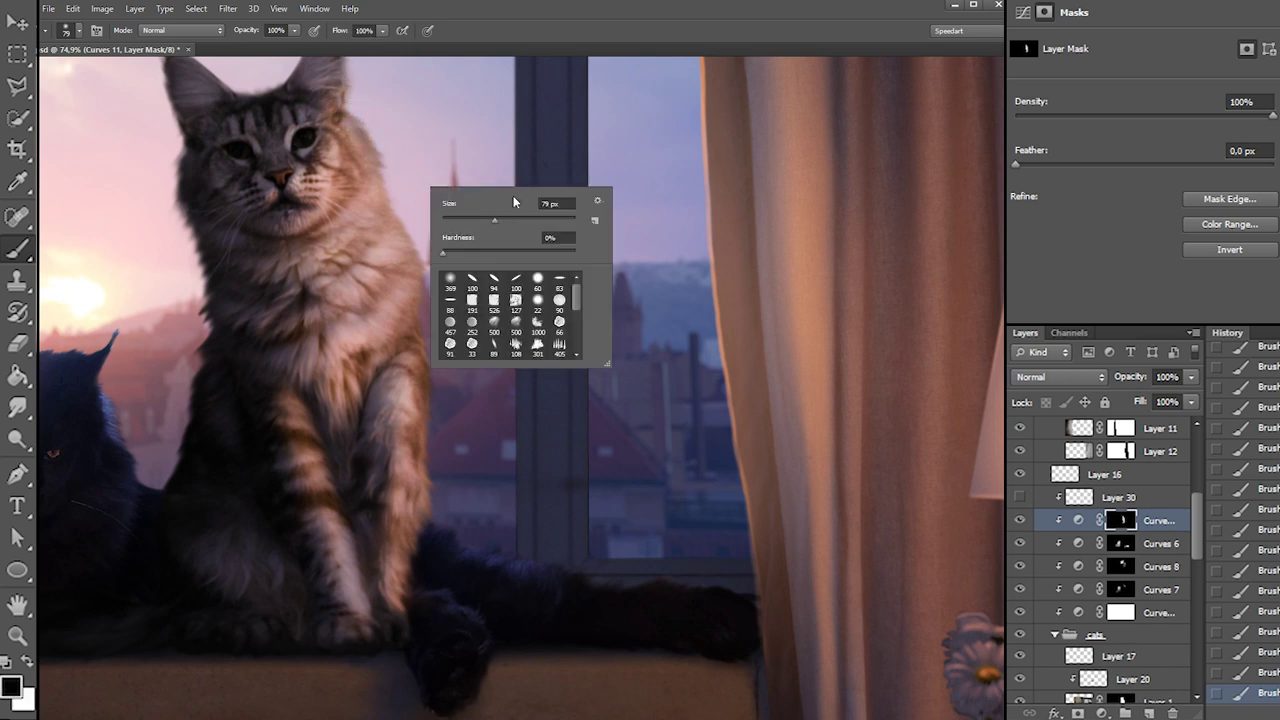
left_click_drag(455, 207, 470, 155)
left_click(470, 155)
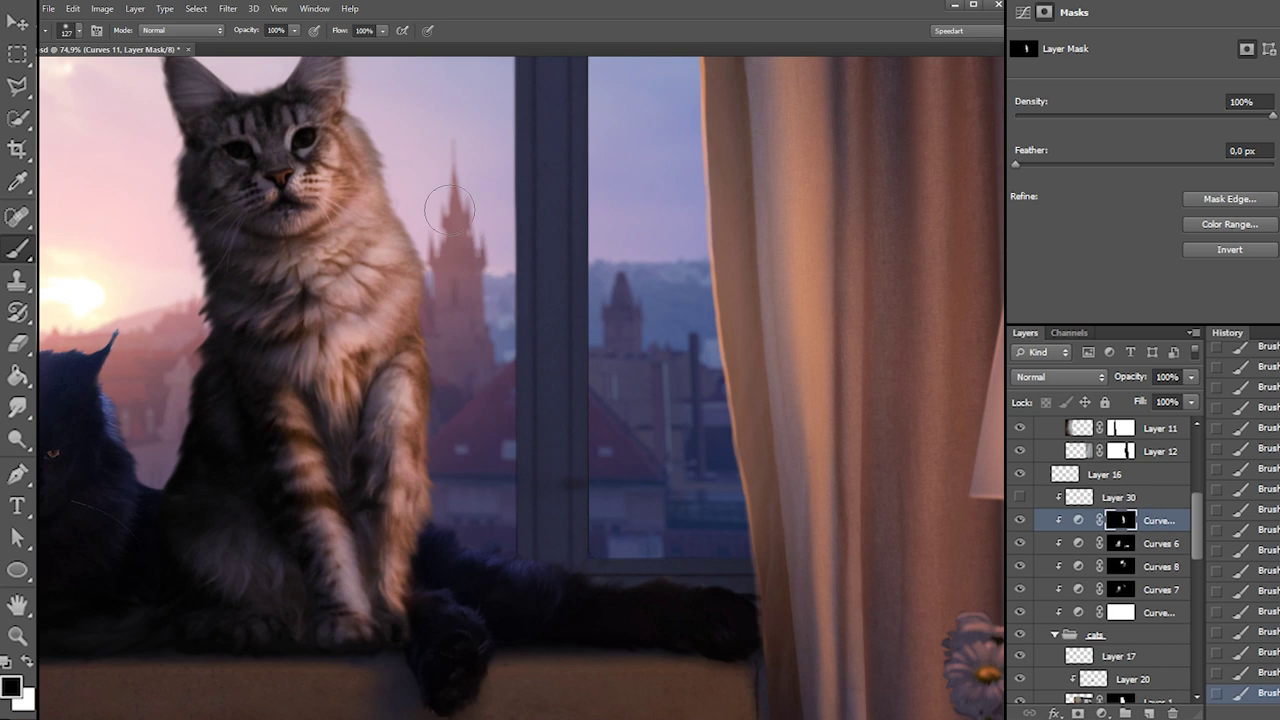
key("x")
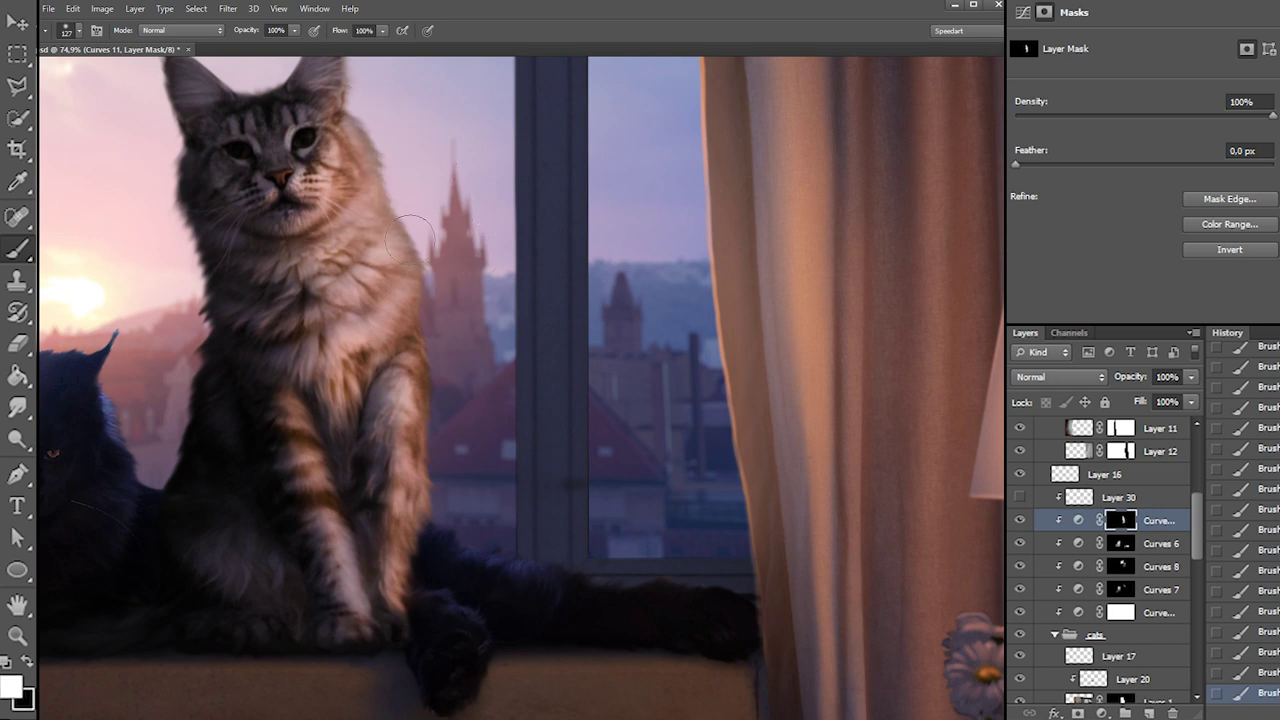
key("x")
key("ctrl+z")
key("x")
Set the brush to 50 px and touch up the Curves 11 mask around the muzzle
right_click(272, 187)
mouse_move(310, 205)
left_mouse_down()
mouse_move(246, 196)
mouse_move(258, 186)
left_mouse_up()
left_click(264, 197)
key("x")
key("x")
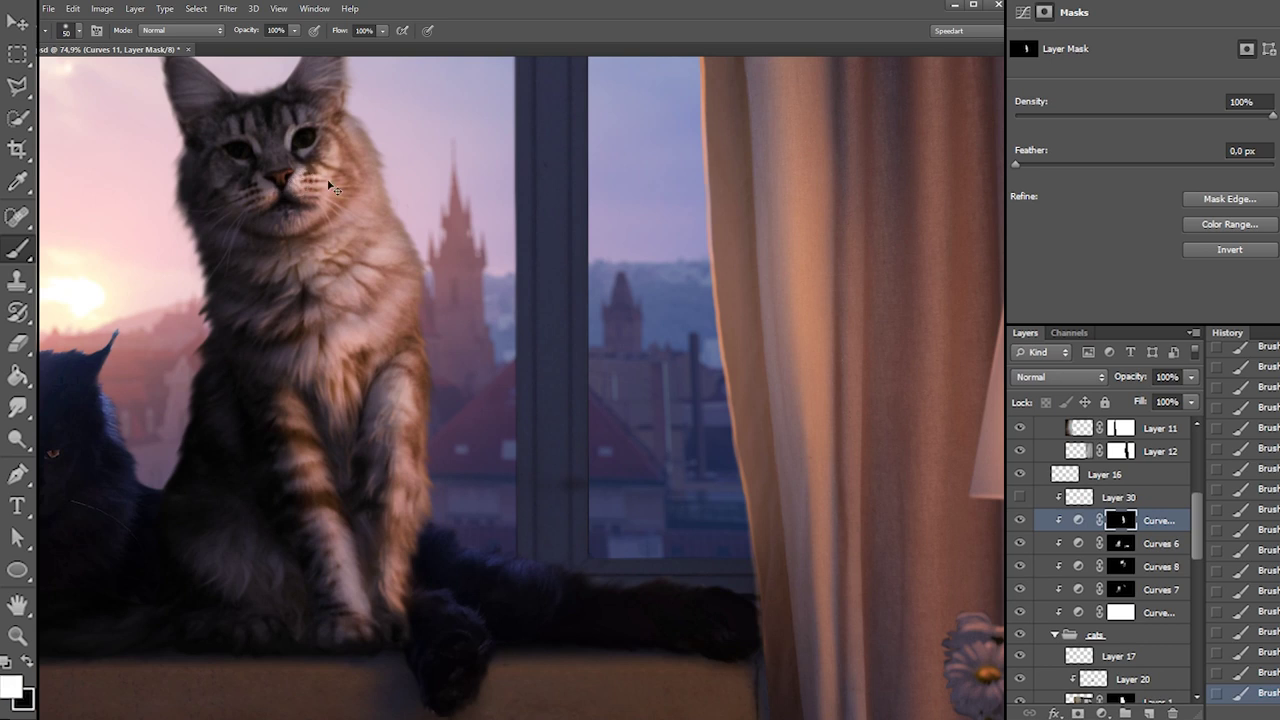
key("x")
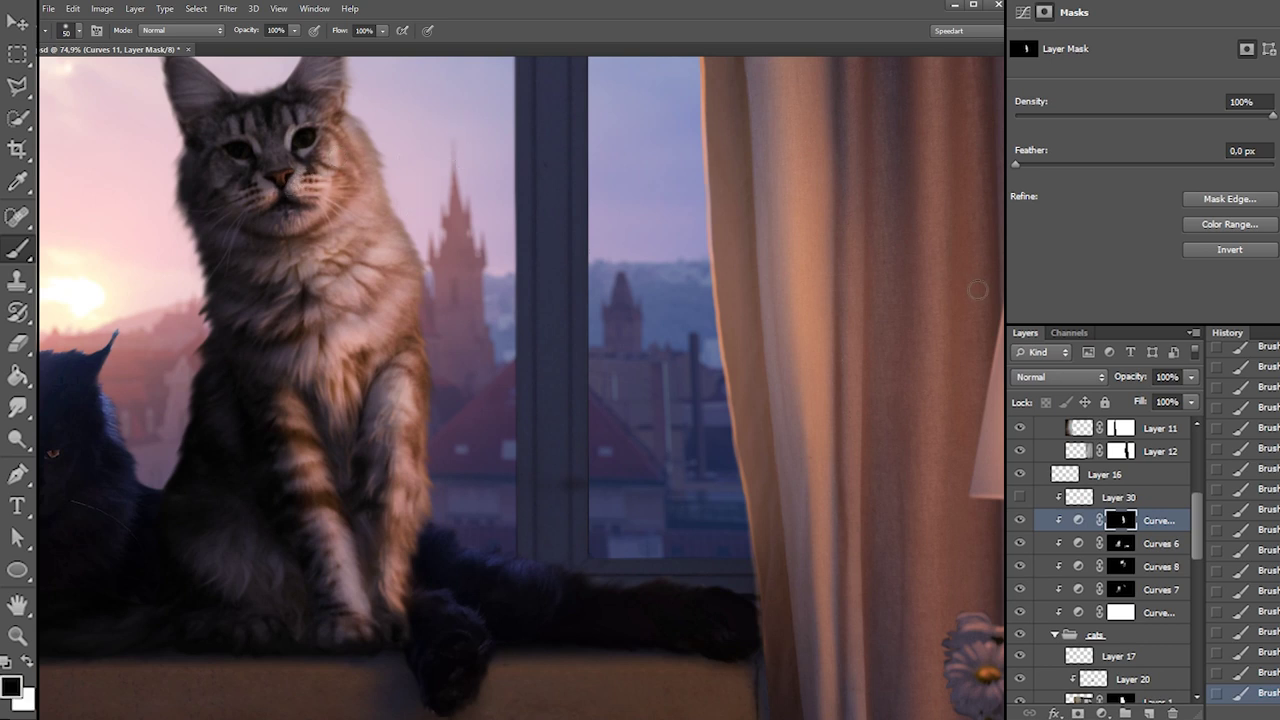
Lower the highlight end of the Blue channel curve in Curves 11 to warm the sitting cat's lit fur
left_click(1077, 520)
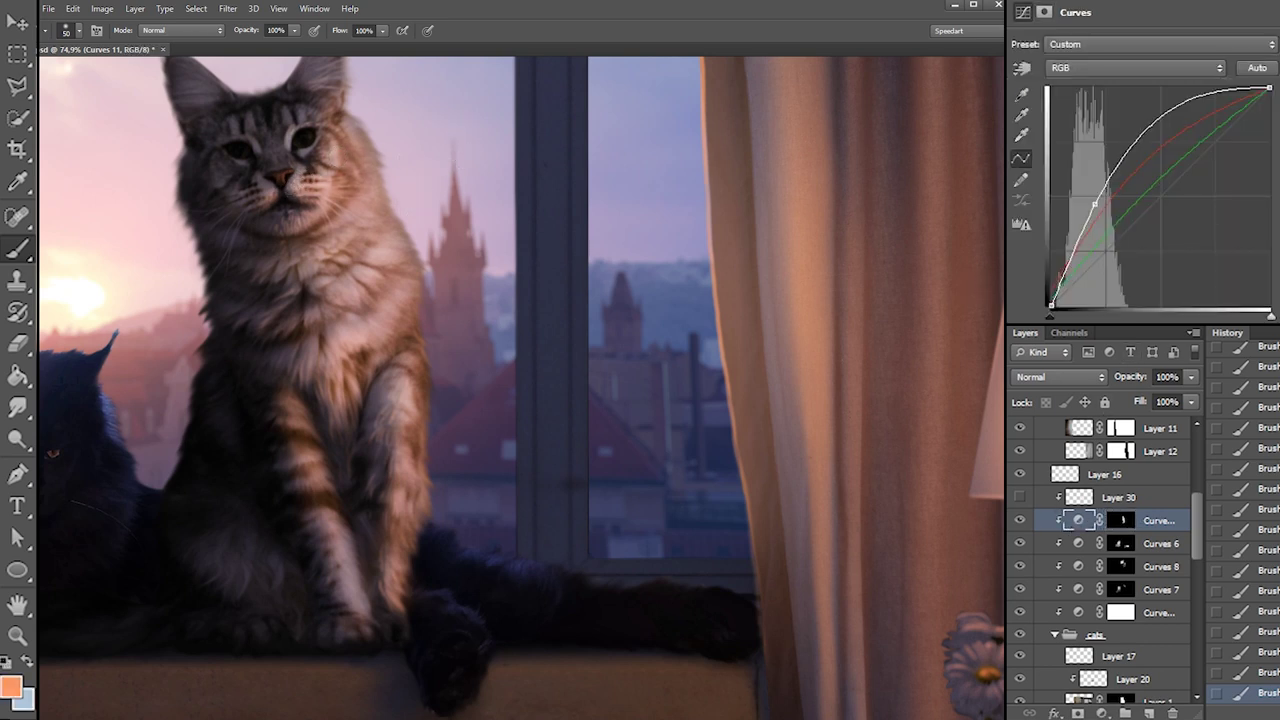
left_click(1091, 70)
left_click(1102, 133)
mouse_move(1264, 112)
left_mouse_down()
mouse_move(1268, 138)
mouse_move(1268, 108)
mouse_move(1268, 122)
left_mouse_up()
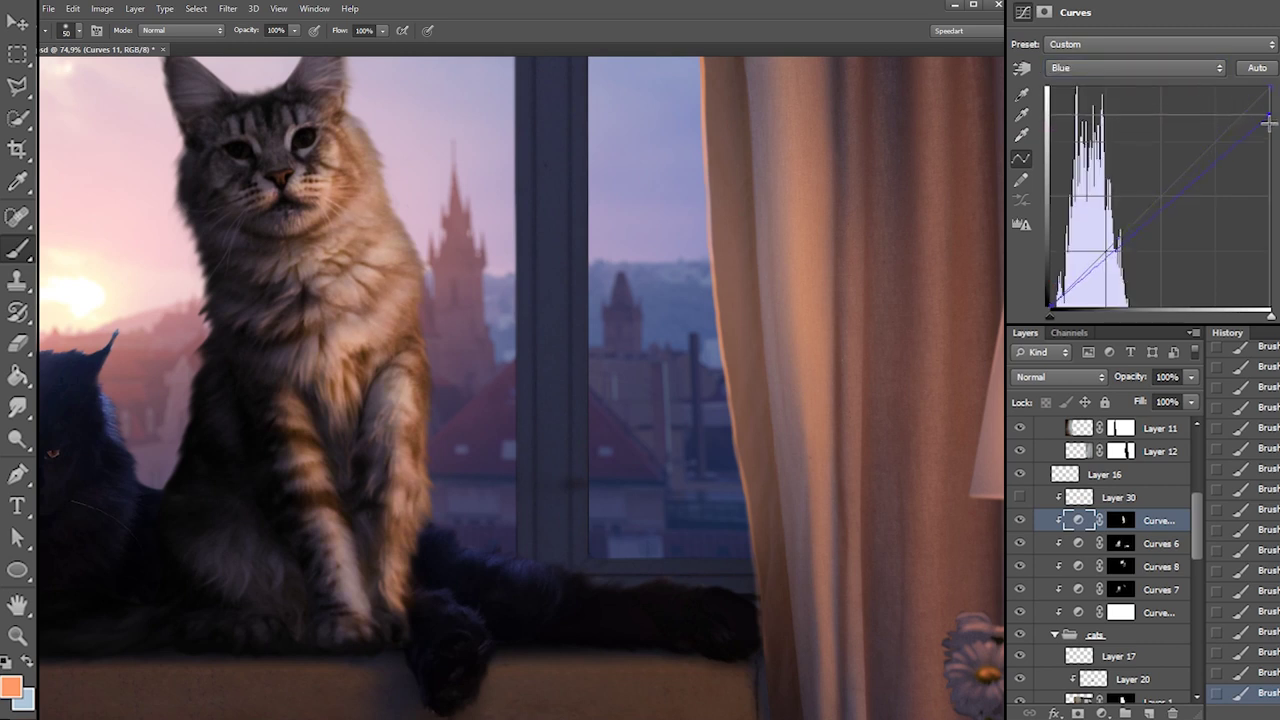
Lower the highlight end and the midtone point of the Green channel curve in Curves 11 for a more orange light
left_click(1123, 67)
left_click(1125, 115)
left_click_drag(1267, 96, 1268, 107)
left_click_drag(1140, 192, 1139, 203)
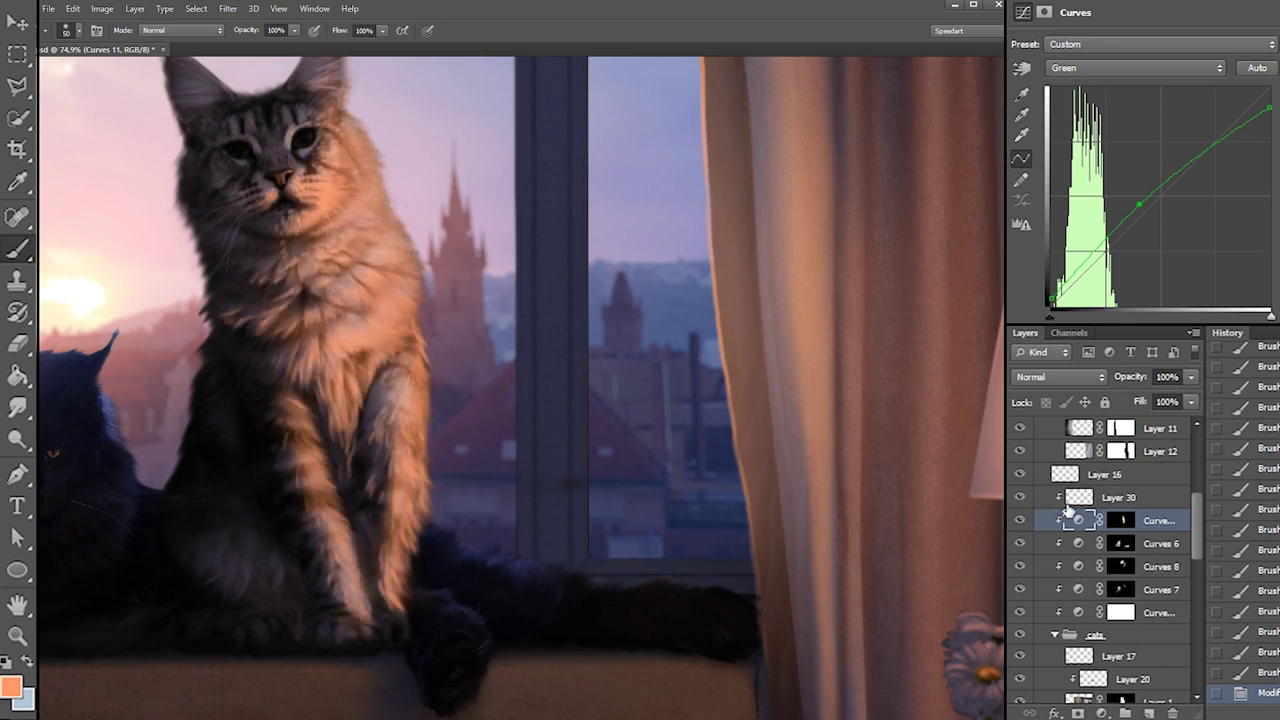
Show and select Layer 30, set its opacity to 44%, and add a black mask that hides its strokes
left_click(1057, 500)
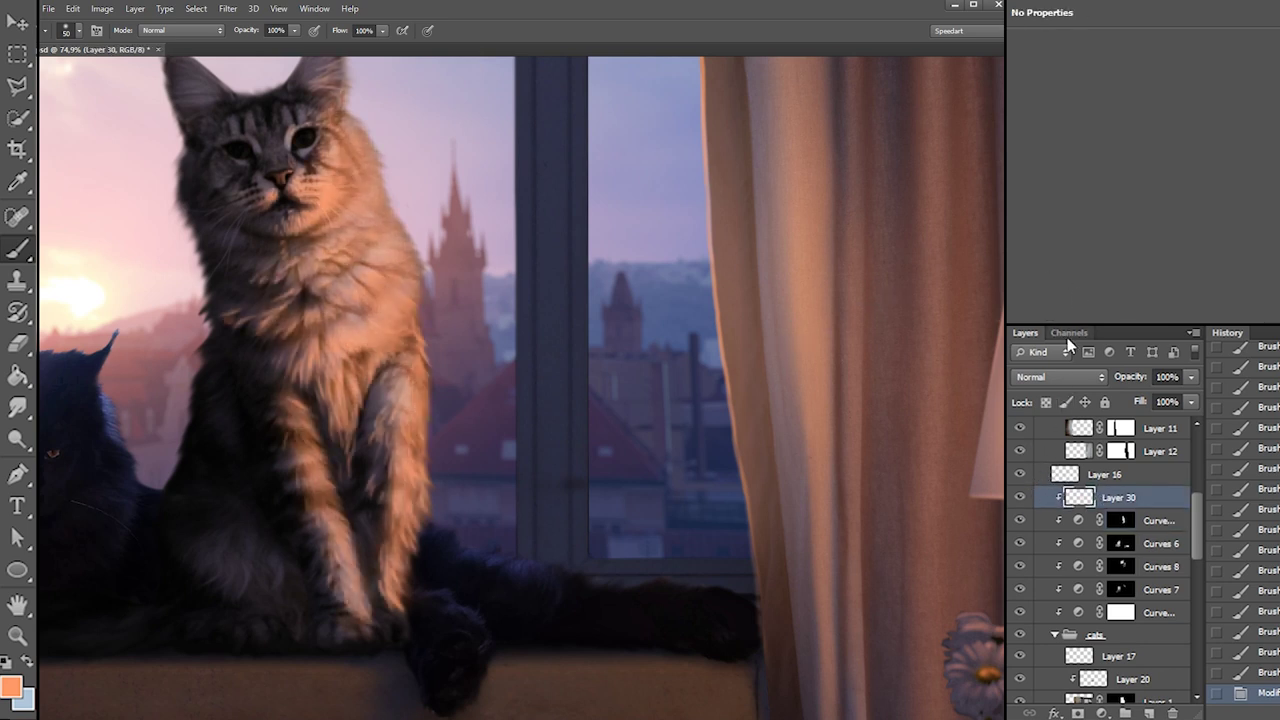
mouse_move(1188, 376)
left_mouse_down()
mouse_move(1090, 400)
mouse_move(1139, 393)
left_mouse_up()
left_click(1078, 713, "alt")
key("x")
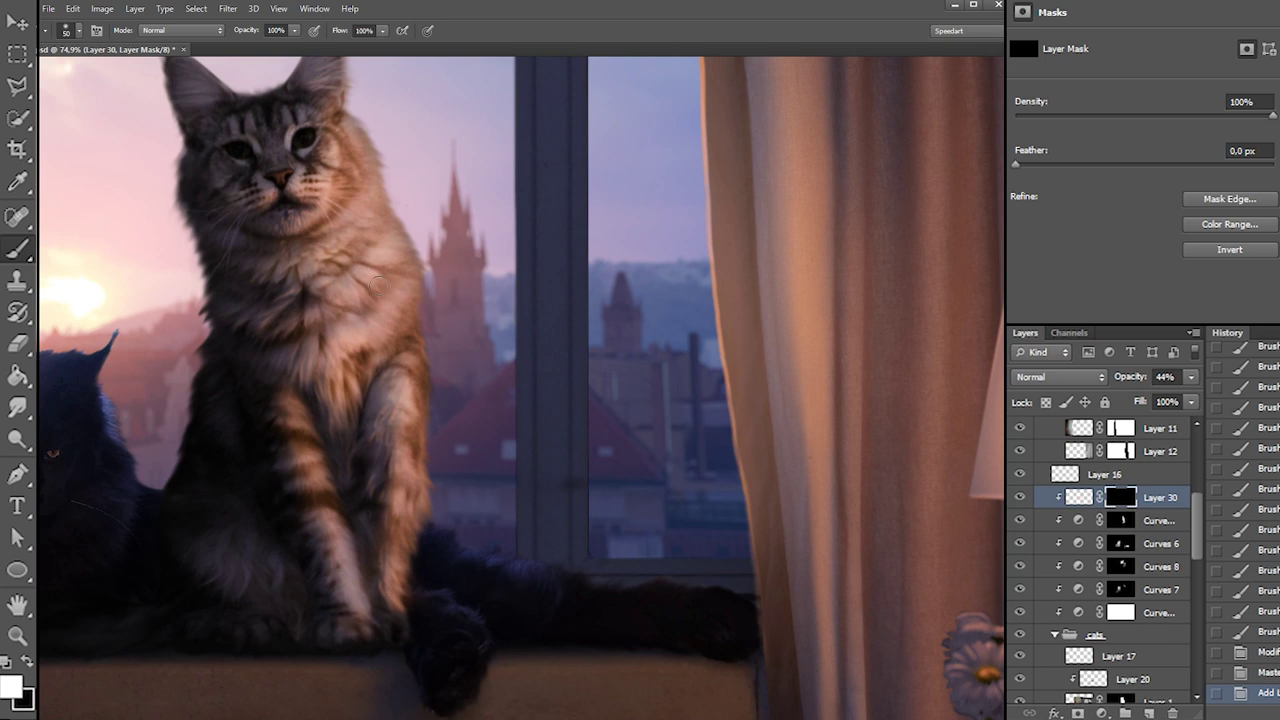
Set the brush to 139 px, raise Layer 30's opacity to 100%, and target the layer's pixels instead of its mask
right_click(352, 288)
left_click(368, 385)
left_click(441, 320)
left_click(1188, 400)
left_click(1190, 378)
left_click(1195, 398)
left_click_drag(1197, 402, 1201, 402)
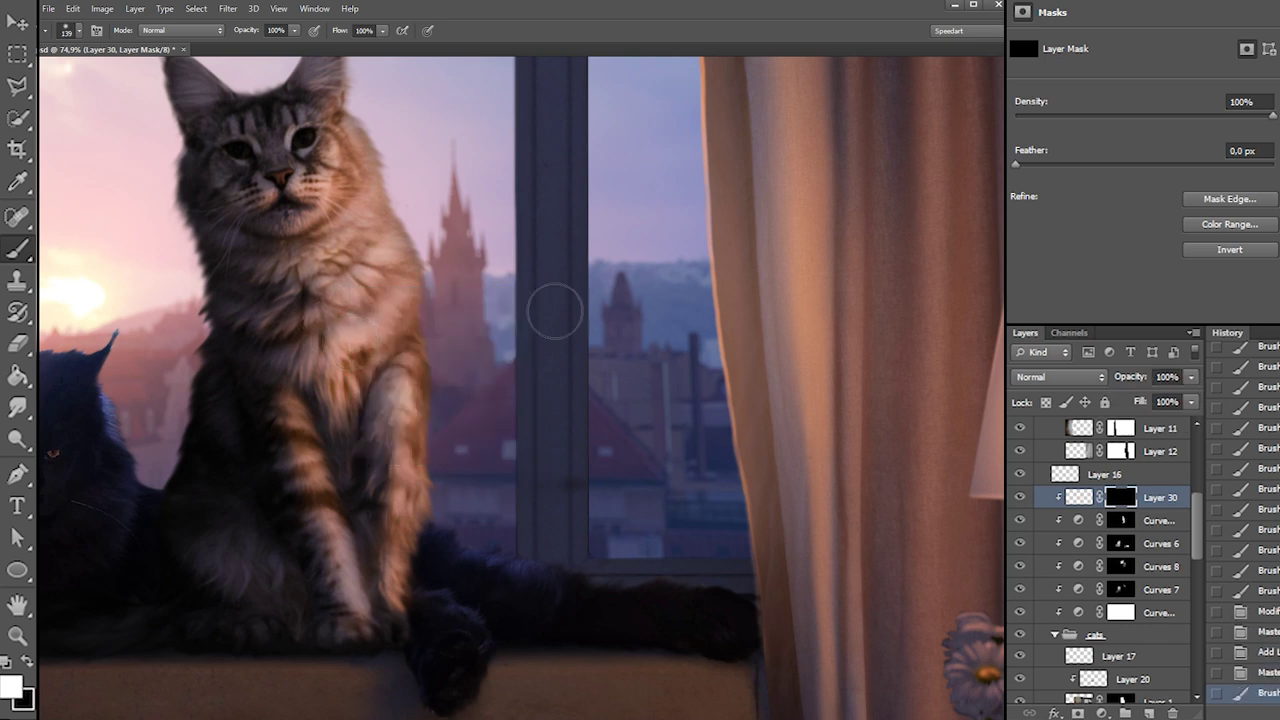
left_click(1070, 498)
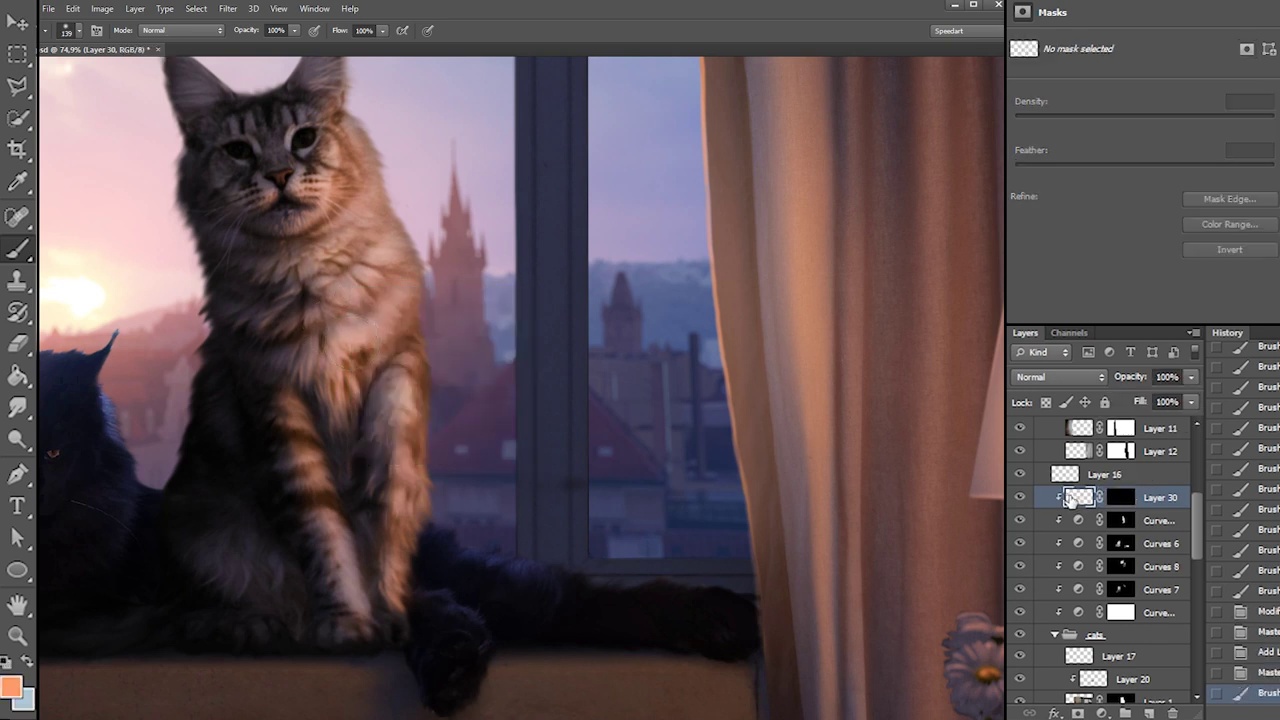
Paint white on Layer 30's mask to reveal its warm light over the tabby cat's chest and front leg
left_click(1120, 497)
key("d")
mouse_move(278, 303)
left_mouse_down()
mouse_move(290, 348)
mouse_move(303, 338)
left_mouse_up()
left_click_drag(296, 427, 351, 566)
key("x")
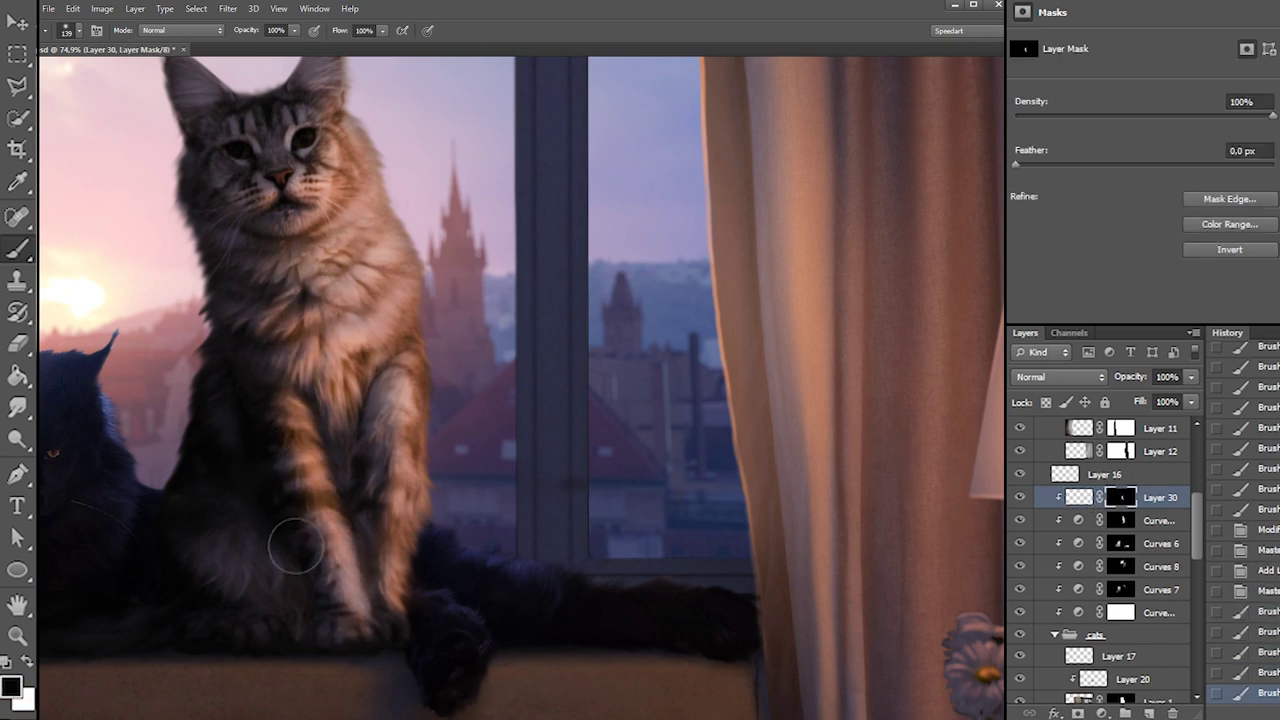
key("x")
left_click_drag(344, 418, 334, 522)
key("ctrl+z")
mouse_move(357, 392)
left_mouse_down()
mouse_move(341, 447)
mouse_move(351, 362)
left_mouse_up()
Refine Layer 30's mask on the front legs, revealing light on the outer leg and hiding it between the legs
key("x")
right_click(365, 485)
left_click(414, 456)
mouse_move(350, 455)
left_mouse_down()
mouse_move(362, 509)
mouse_move(346, 436)
left_mouse_up()
key("x")
left_click_drag(399, 376, 381, 537)
key("x")
left_click_drag(363, 475, 360, 425)
mouse_move(366, 475)
left_mouse_down()
mouse_move(368, 420)
mouse_move(386, 400)
left_mouse_up()
Extend Layer 30's light down the outer front leg, and mask its inner side using a 102 px brush
key("x")
left_click_drag(410, 352, 412, 532)
right_click(432, 430)
left_click(508, 459)
key("Return")
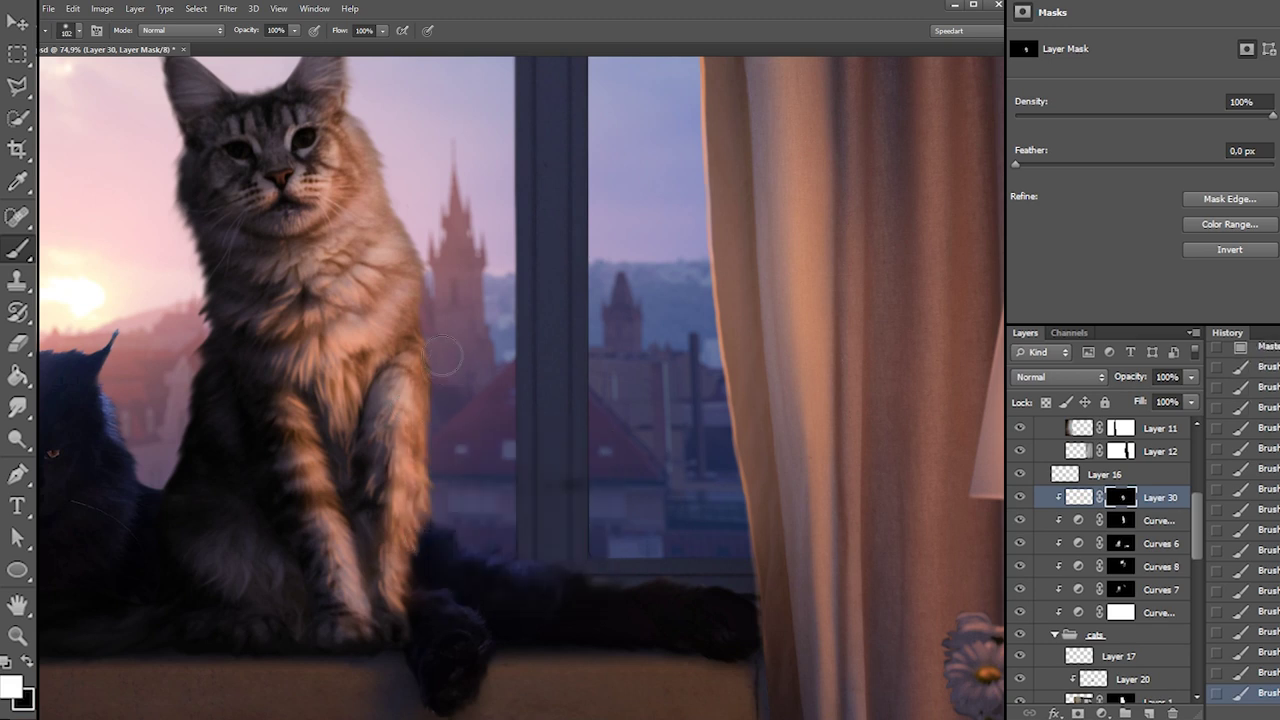
key("x")
mouse_move(374, 400)
left_mouse_down()
mouse_move(387, 505)
mouse_move(397, 450)
mouse_move(368, 488)
mouse_move(381, 427)
mouse_move(377, 514)
left_mouse_up()
Paint black with a 46 px brush on the Curves 11 mask to reduce its effect along the outer front leg
left_click(1112, 519)
key("x")
right_click(343, 422)
key("Return")
key("ctrl+z")
key("x")
key("x")
key("x")
left_click_drag(393, 380, 391, 516)
left_click_drag(398, 426, 400, 518)
left_click_drag(402, 470, 400, 543)
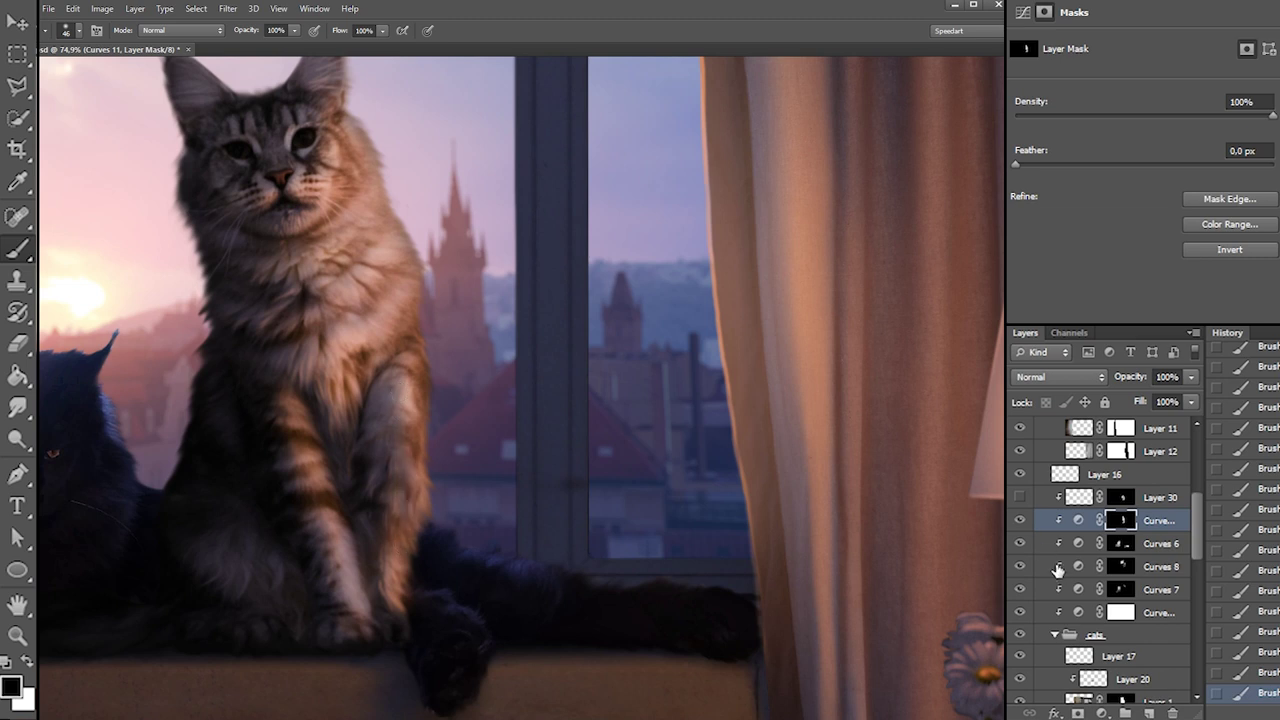
Show Layer 30 again and touch up its mask on the upper part of the outer front leg
left_click(1019, 497)
left_click(1121, 497)
key("x")
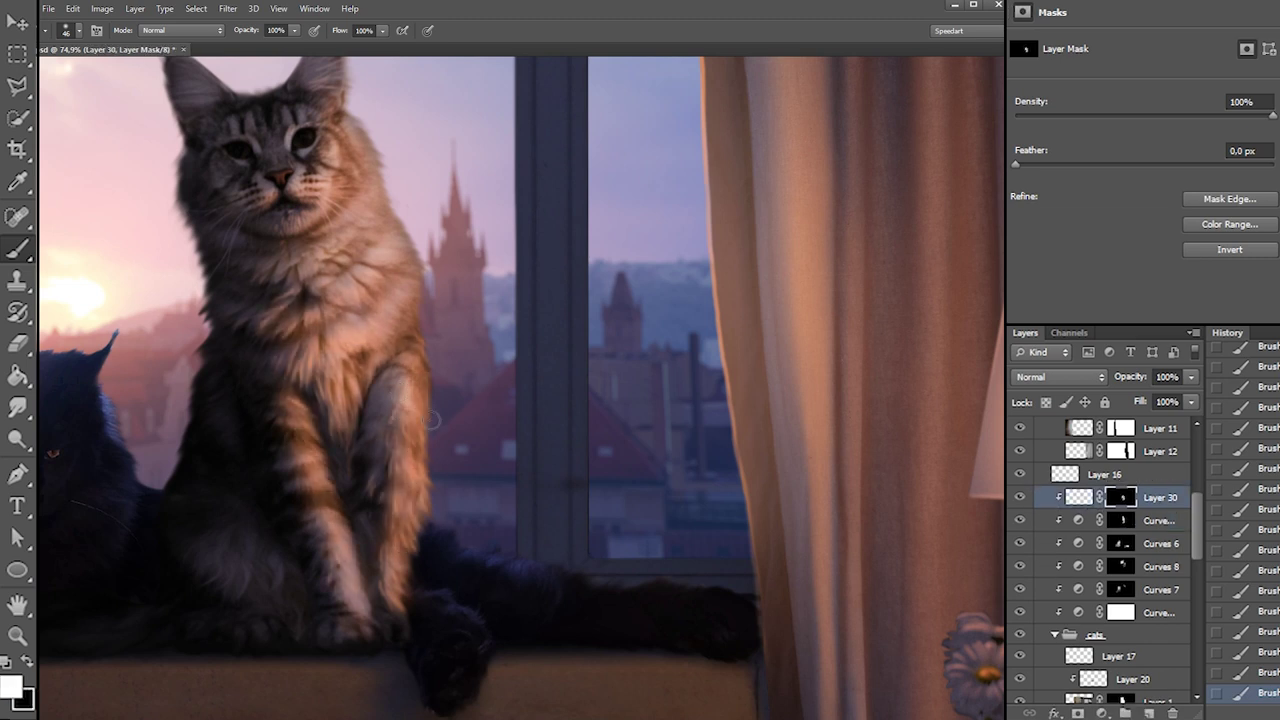
key("x")
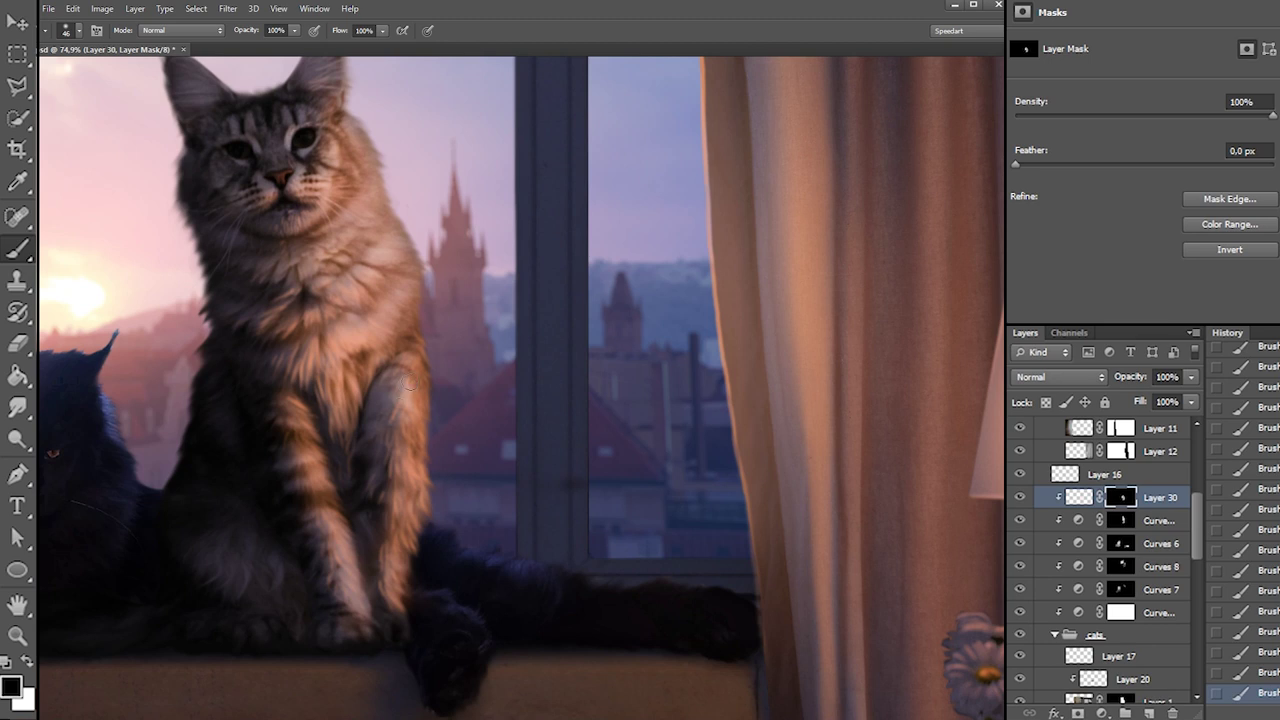
key("x")
key("x")
Reveal Layer 30's light on the tabby's shoulder, chest and cheek by painting its mask white with a 100 px brush
right_click(459, 452)
left_click_drag(533, 473, 526, 474)
left_click(372, 301)
key("x")
mouse_move(372, 362)
left_mouse_down()
mouse_move(404, 250)
mouse_move(426, 352)
left_mouse_up()
key("ctrl+z")
left_click_drag(390, 378, 404, 315)
mouse_move(345, 150)
left_mouse_down()
mouse_move(336, 245)
mouse_move(298, 242)
left_mouse_up()
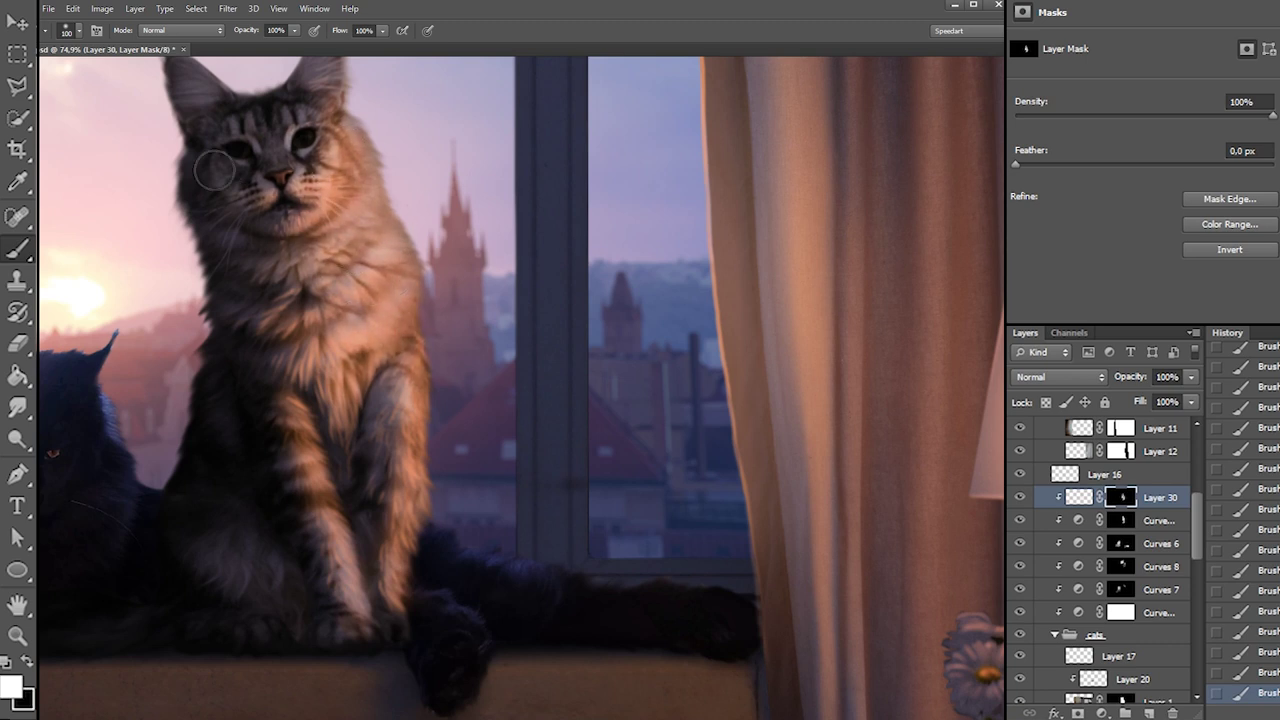
Soften Layer 30's mask around the tabby's face and chest with black, enlarging the brush to 172 px
key("x")
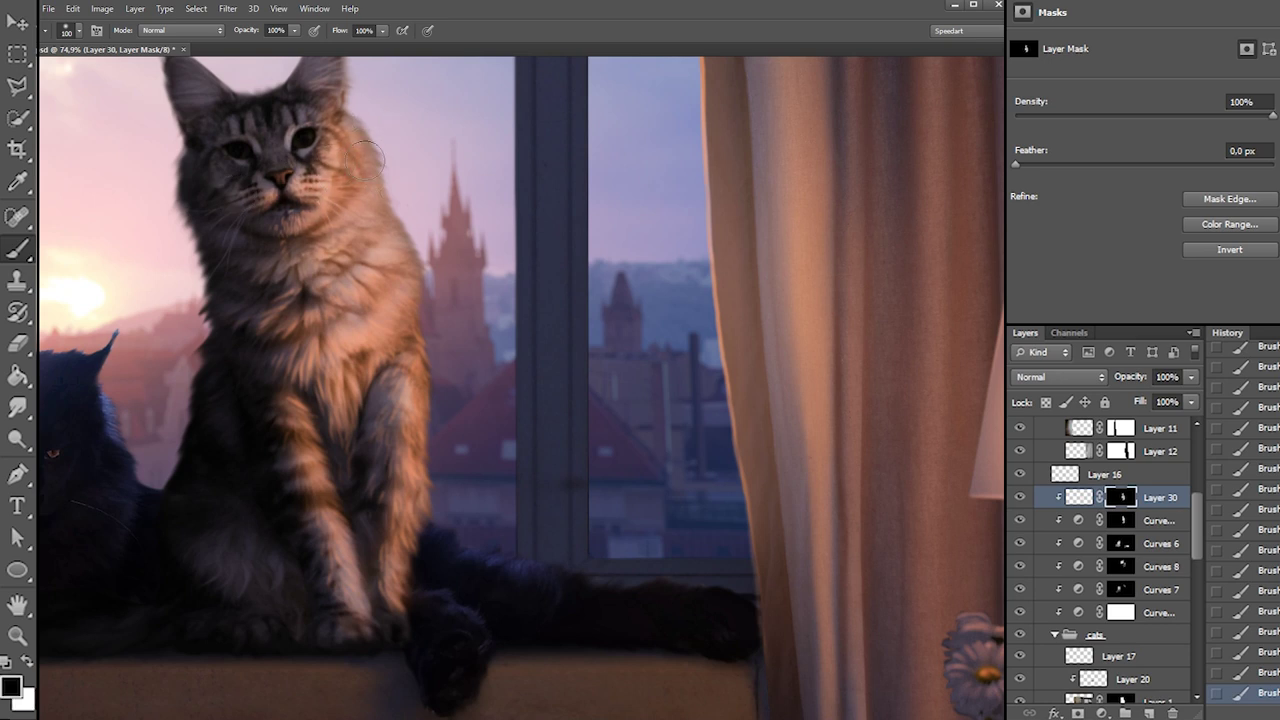
right_click(522, 273)
left_click(625, 304)
left_click(472, 374)
key("x")
key("x")
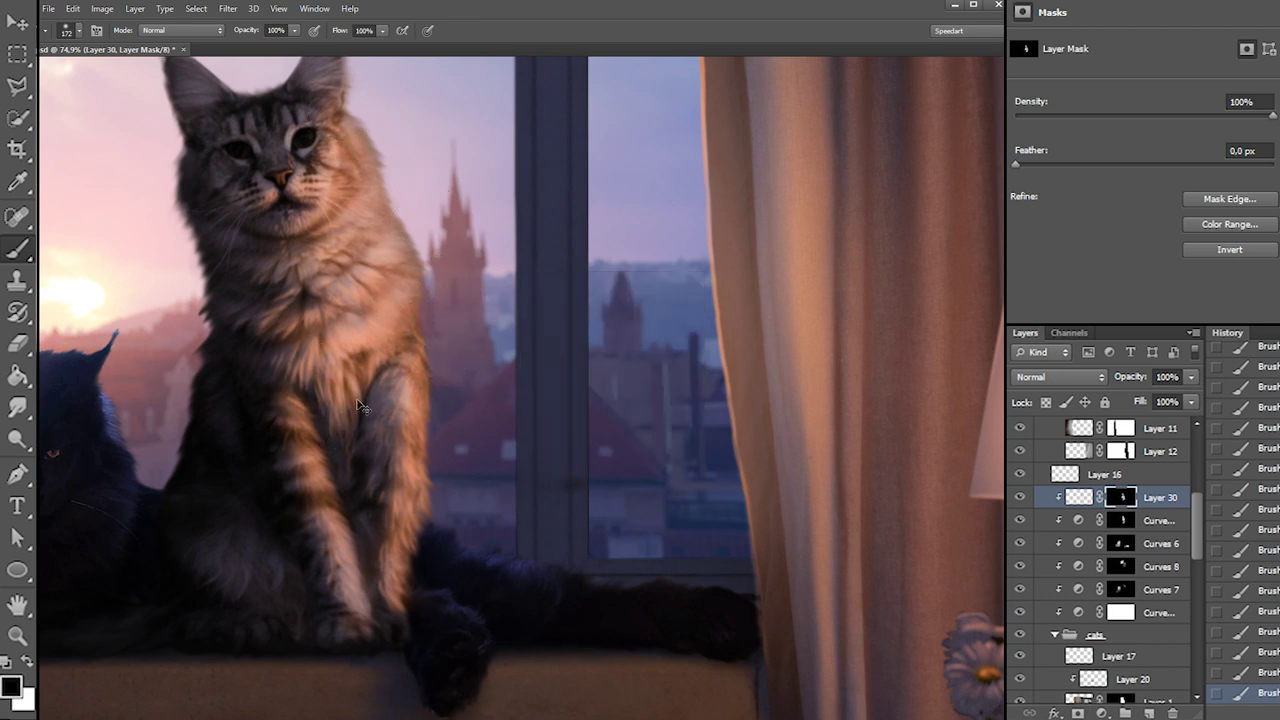
Paint black on the Curves 11 mask over the tabby's cheek and chest, enlarging the brush to 267 px
left_click(1121, 521)
mouse_move(342, 120)
left_mouse_down()
mouse_move(284, 238)
mouse_move(380, 270)
mouse_move(358, 312)
left_mouse_up()
right_click(378, 194)
left_click_drag(480, 256, 492, 256)
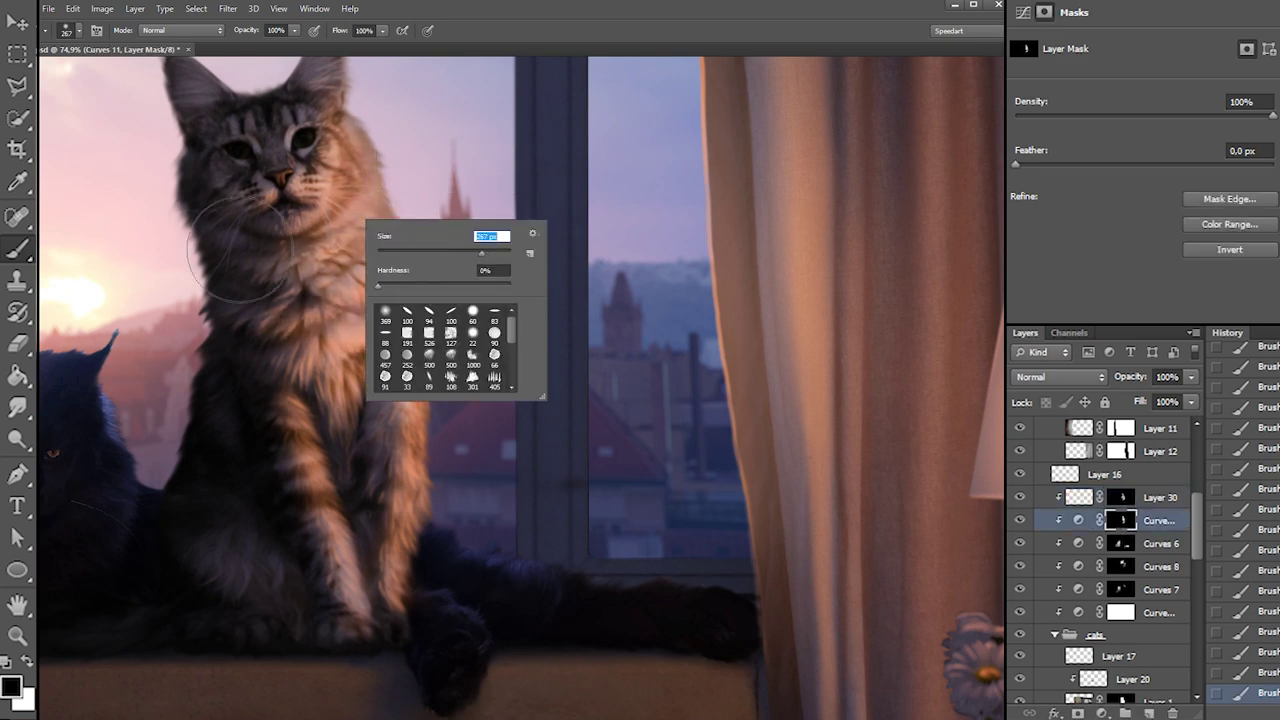
key("Return")
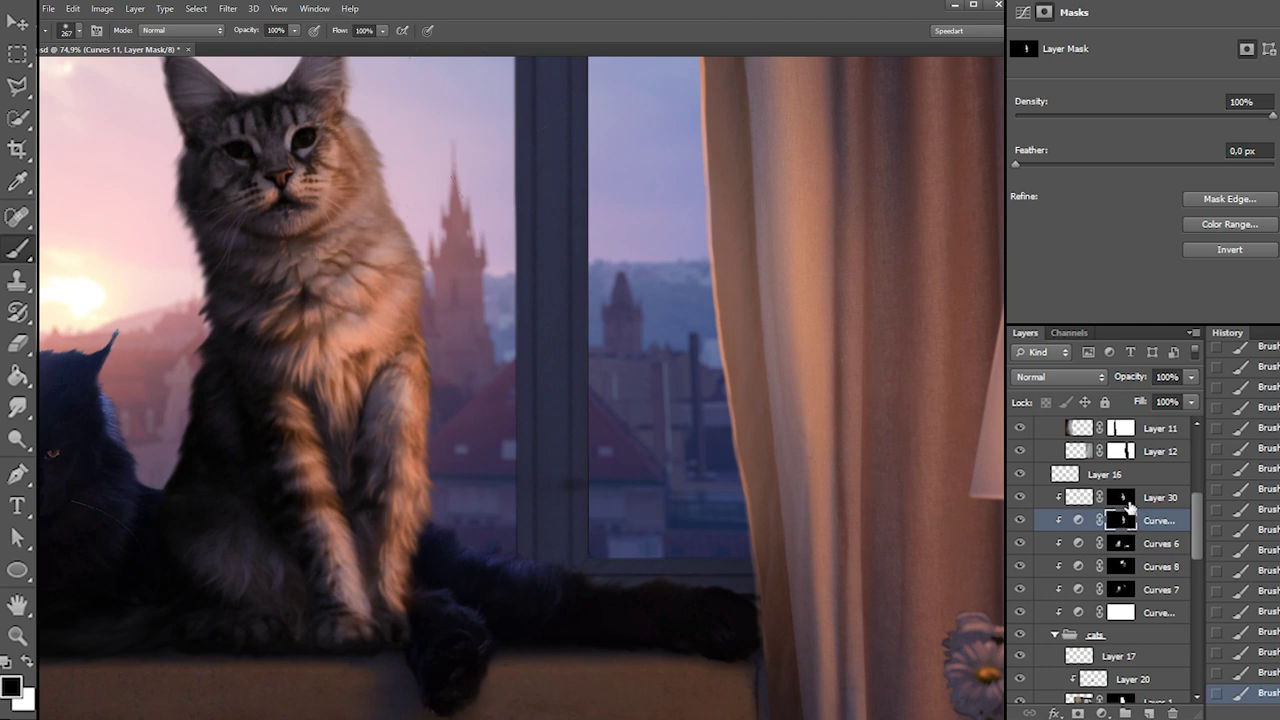
Paint white on the Curves 11 mask with a smaller brush to add warm light to the black cat's chest
key("x")
right_click(84, 410)
mouse_move(141, 443)
left_mouse_down()
mouse_move(129, 443)
mouse_move(155, 522)
left_mouse_up()
key("Return")
key("x")
key("x")
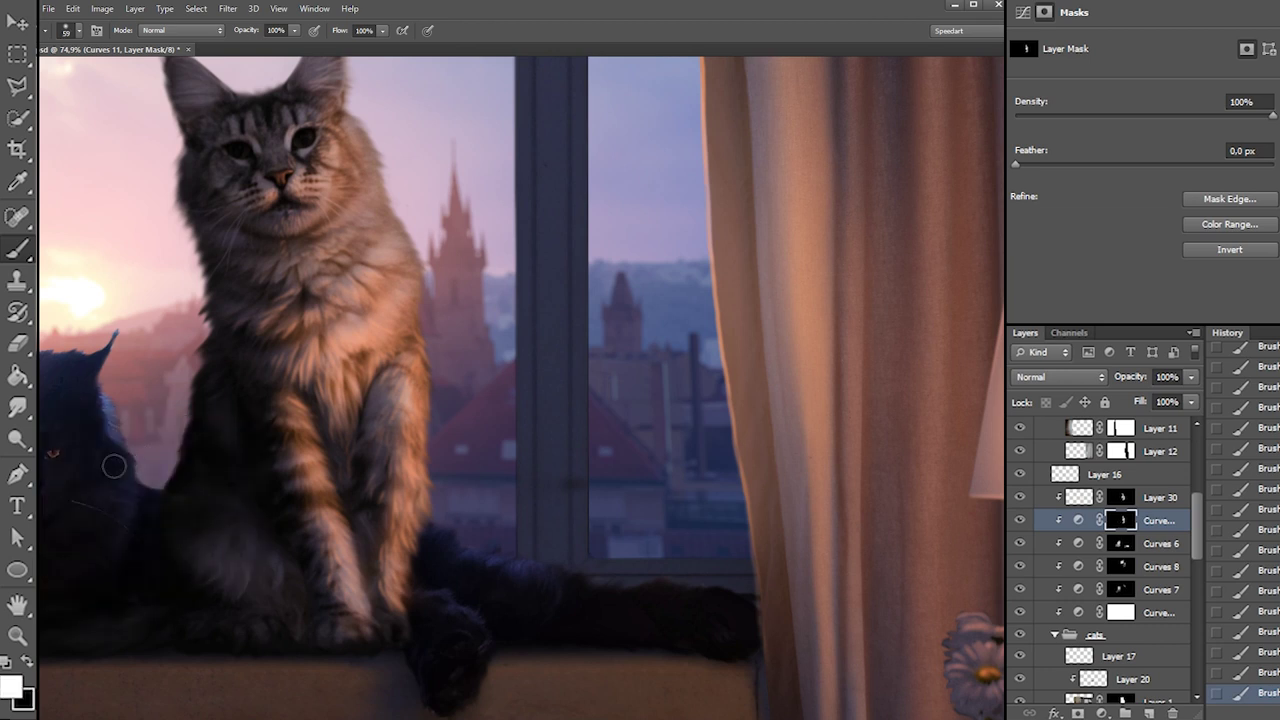
right_click(127, 448)
left_click_drag(200, 481, 216, 481)
mouse_move(67, 547)
left_mouse_down()
mouse_move(117, 477)
mouse_move(71, 527)
left_mouse_up()
Shape the warm light on the black cat's chest and side with an 87 px brush on the Curves 11 mask
right_click(100, 512)
left_click(170, 541)
key("Return")
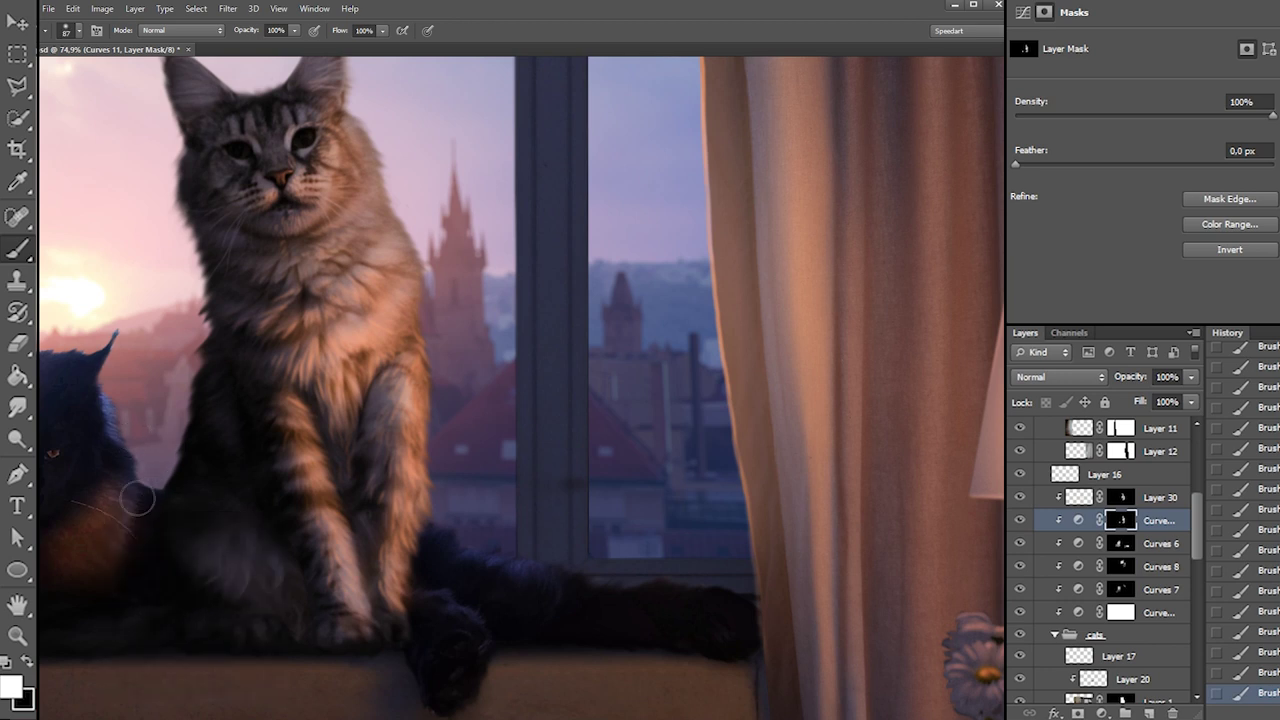
key("x")
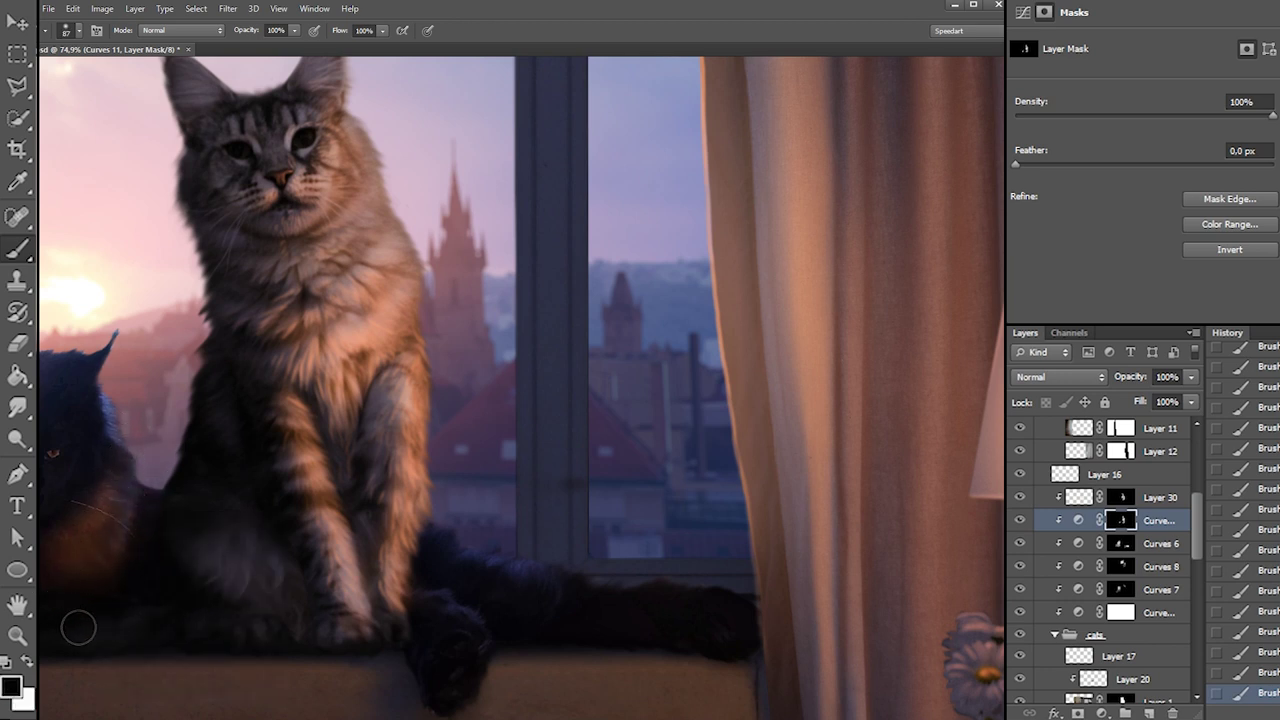
key("x")
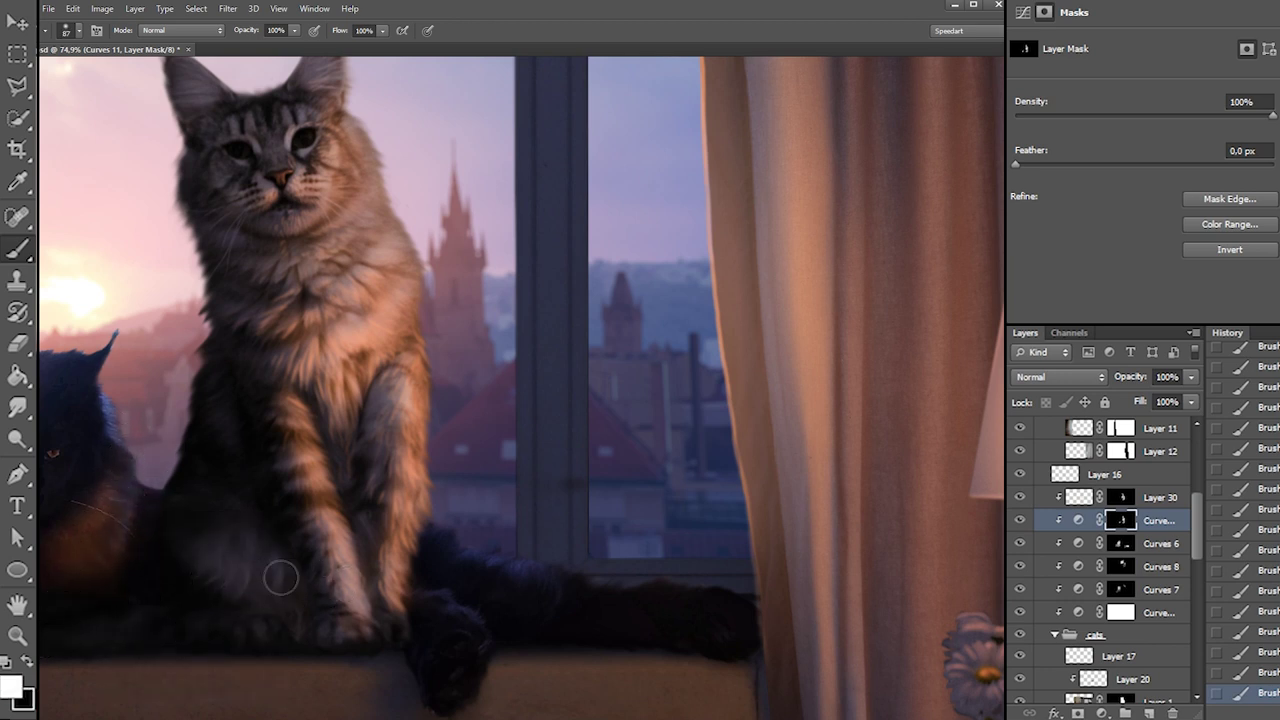
Reveal warm light on the tabby's hind paw by painting white on the Curves 11 mask
right_click(296, 556)
left_click(336, 586)
key("Return")
mouse_move(254, 624)
left_mouse_down()
mouse_move(282, 651)
mouse_move(286, 614)
left_mouse_up()
right_click(275, 650)
left_click(345, 586)
Clean up the hind paw's light on the Curves 11 mask with a 39 px brush
key("x")
right_click(280, 560)
left_click(307, 640)
key("Return")
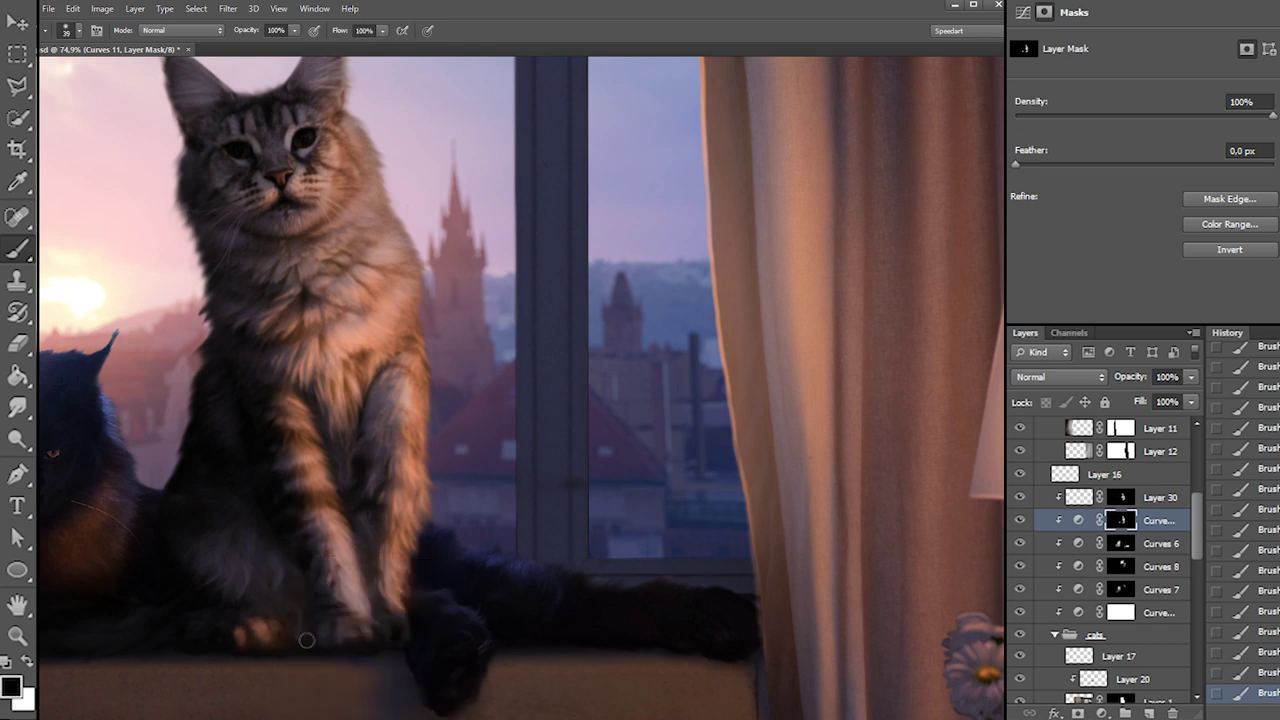
key("x")
mouse_move(205, 618)
left_mouse_down()
mouse_move(252, 623)
mouse_move(218, 629)
mouse_move(254, 614)
mouse_move(261, 632)
left_mouse_up()
key("ctrl+z")
key("x")
Paint warm light onto the black paw hanging over the sill in the Curves 11 mask, starting with a 121 px brush
right_click(268, 558)
left_click(355, 587)
key("x")
right_click(512, 598)
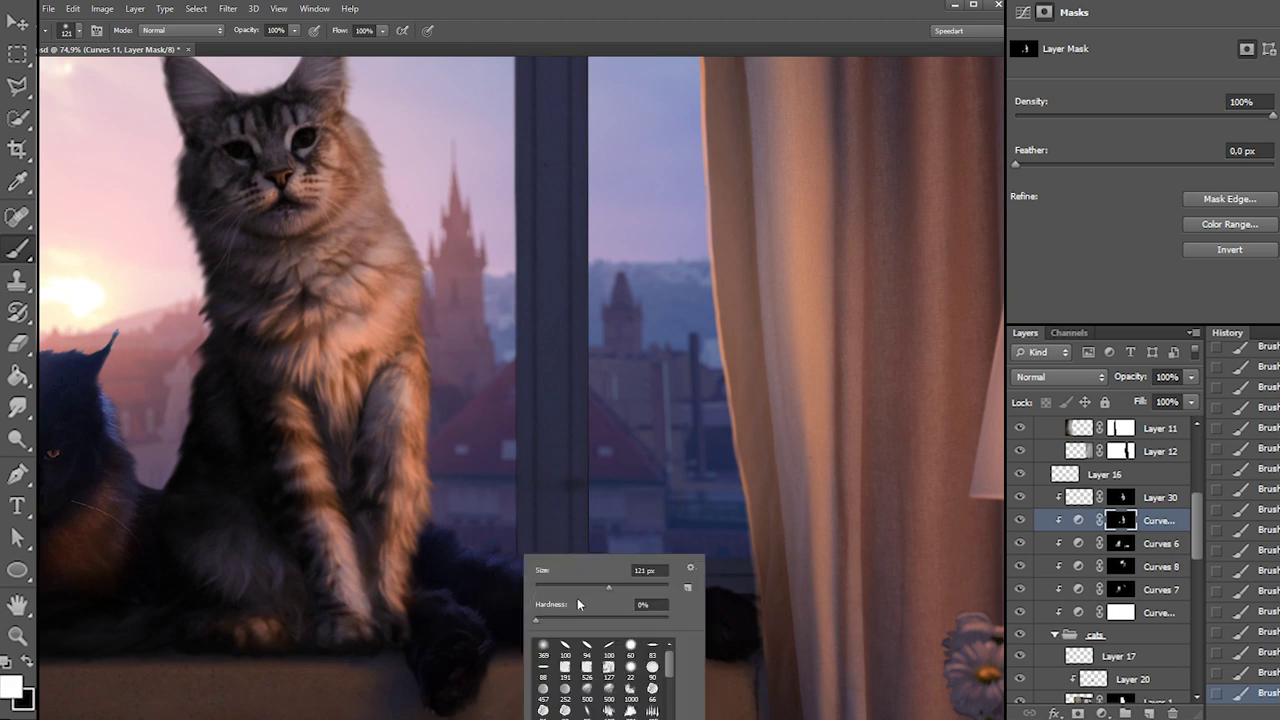
left_click_drag(433, 603, 483, 643)
right_click(512, 580)
left_click(571, 587)
mouse_move(437, 603)
left_mouse_down()
mouse_move(480, 640)
mouse_move(428, 619)
left_mouse_up()
key("x")
key("x")
mouse_move(465, 658)
left_mouse_down()
mouse_move(437, 676)
mouse_move(498, 650)
mouse_move(481, 600)
mouse_move(522, 587)
mouse_move(478, 664)
left_mouse_up()
Refine the light on the hanging black paw using 31 px and 61 px brushes, masking it along the paw's upper edge
key("x")
right_click(481, 599)
left_click(516, 588)
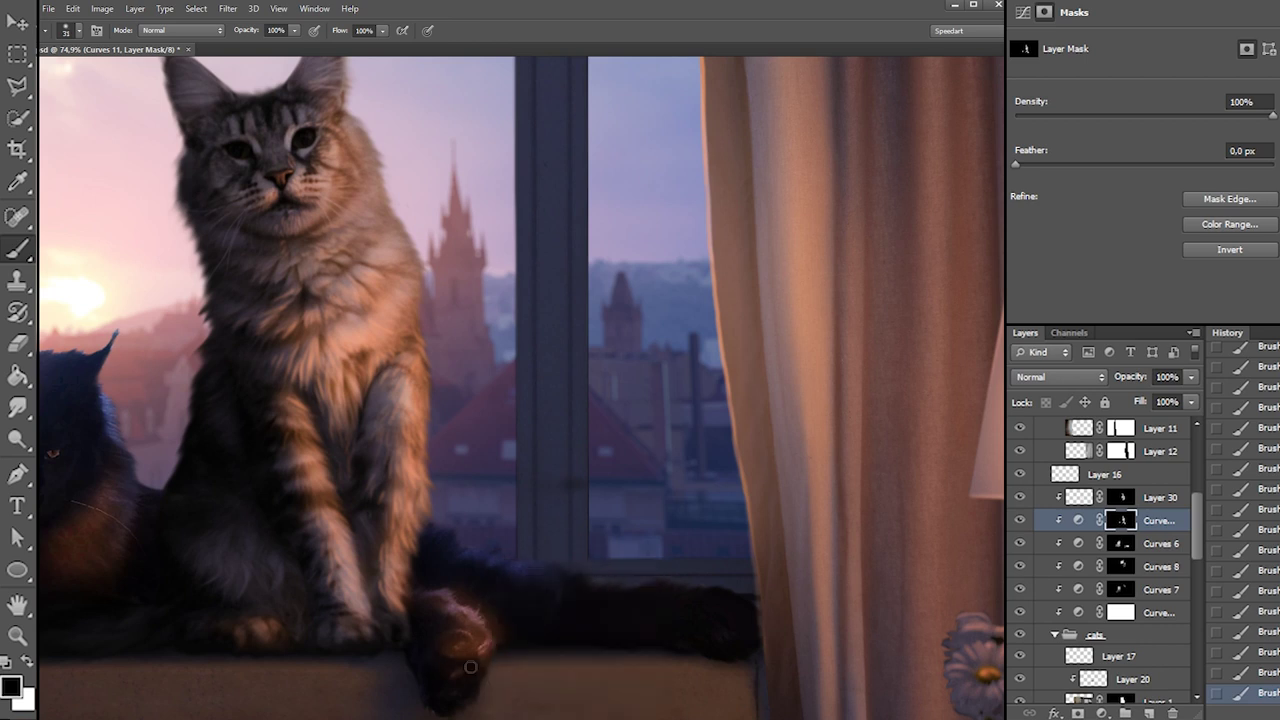
key("x")
right_click(479, 621)
left_click_drag(532, 591, 551, 592)
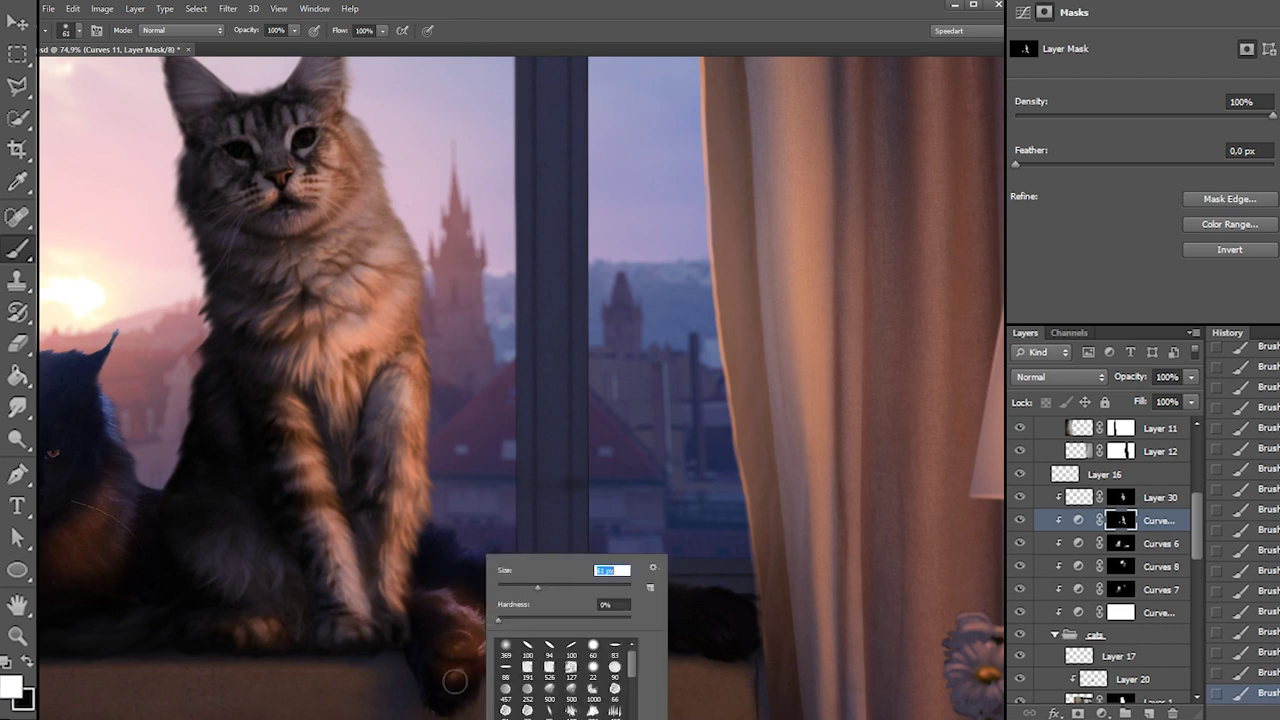
key("Return")
key("x")
left_click_drag(445, 593, 489, 631)
key("ctrl+z")
left_click_drag(440, 594, 484, 632)
key("x")
Add warm light along the black leg stretched over the windowsill, and darken its underside with an 86 px brush
right_click(602, 522)
left_click_drag(677, 552, 692, 552)
mouse_move(432, 563)
left_mouse_down()
mouse_move(572, 612)
mouse_move(459, 568)
mouse_move(538, 652)
mouse_move(481, 570)
mouse_move(530, 600)
mouse_move(506, 588)
mouse_move(590, 599)
mouse_move(550, 611)
mouse_move(728, 627)
mouse_move(665, 592)
left_mouse_up()
key("x")
key("x")
key("x")
right_click(632, 580)
left_click(691, 588)
mouse_move(518, 633)
left_mouse_down()
mouse_move(743, 649)
mouse_move(744, 628)
mouse_move(570, 608)
left_mouse_up()
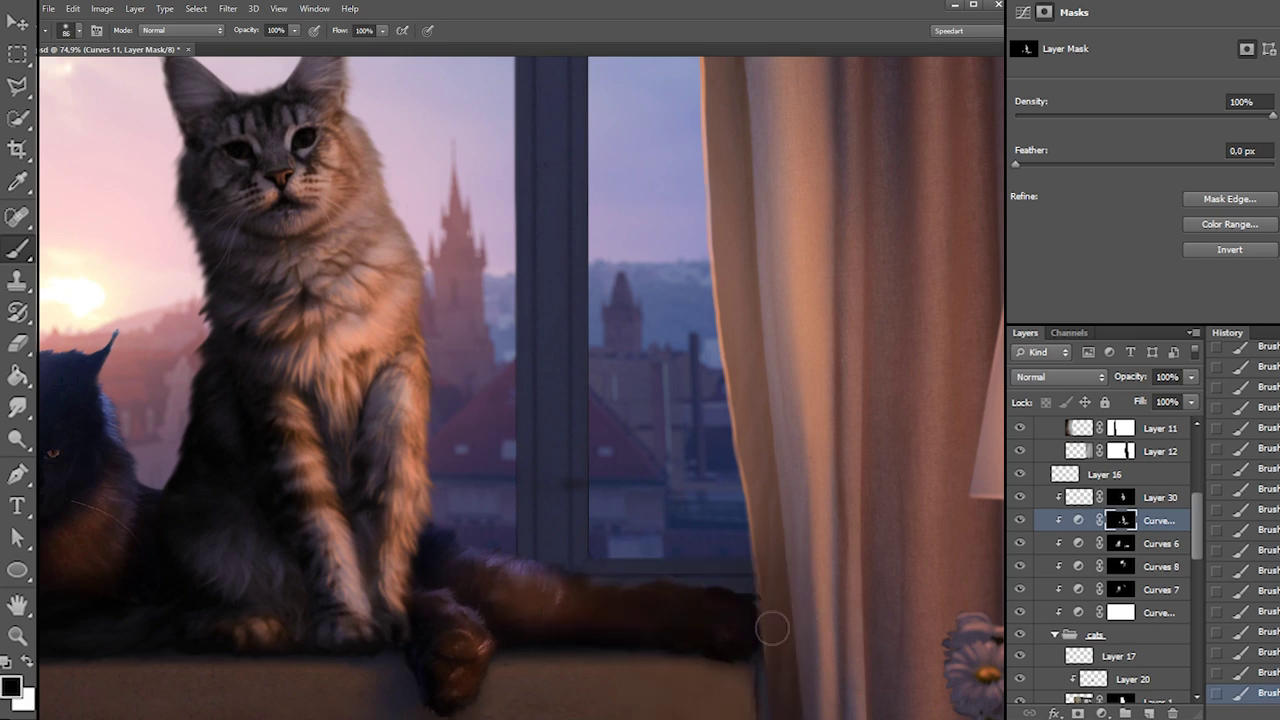
Touch up the light on the outstretched black leg and add light to the dark fur beside the tabby's hind paw with a 99 px brush
key("x")
mouse_move(474, 566)
left_mouse_down()
mouse_move(423, 556)
mouse_move(516, 560)
mouse_move(518, 573)
left_mouse_up()
key("x")
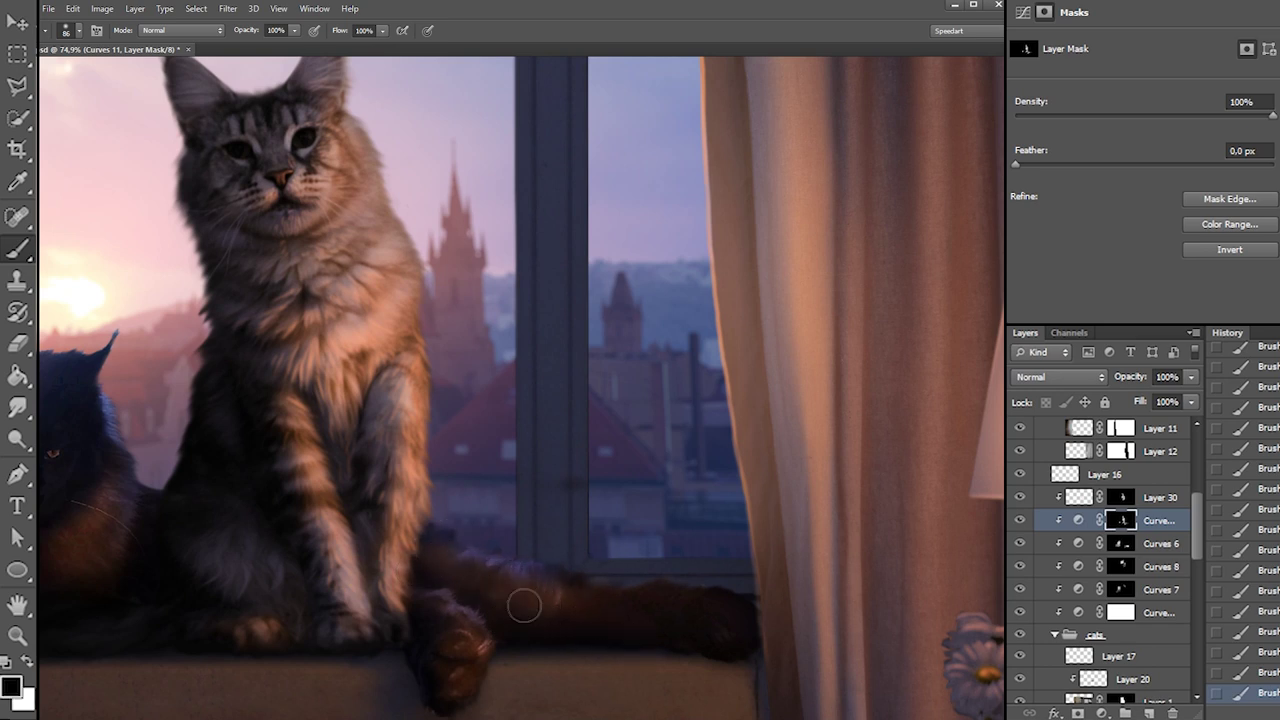
right_click(619, 551)
left_click_drag(676, 584, 692, 584)
key("Return")
key("x")
key("x")
key("x")
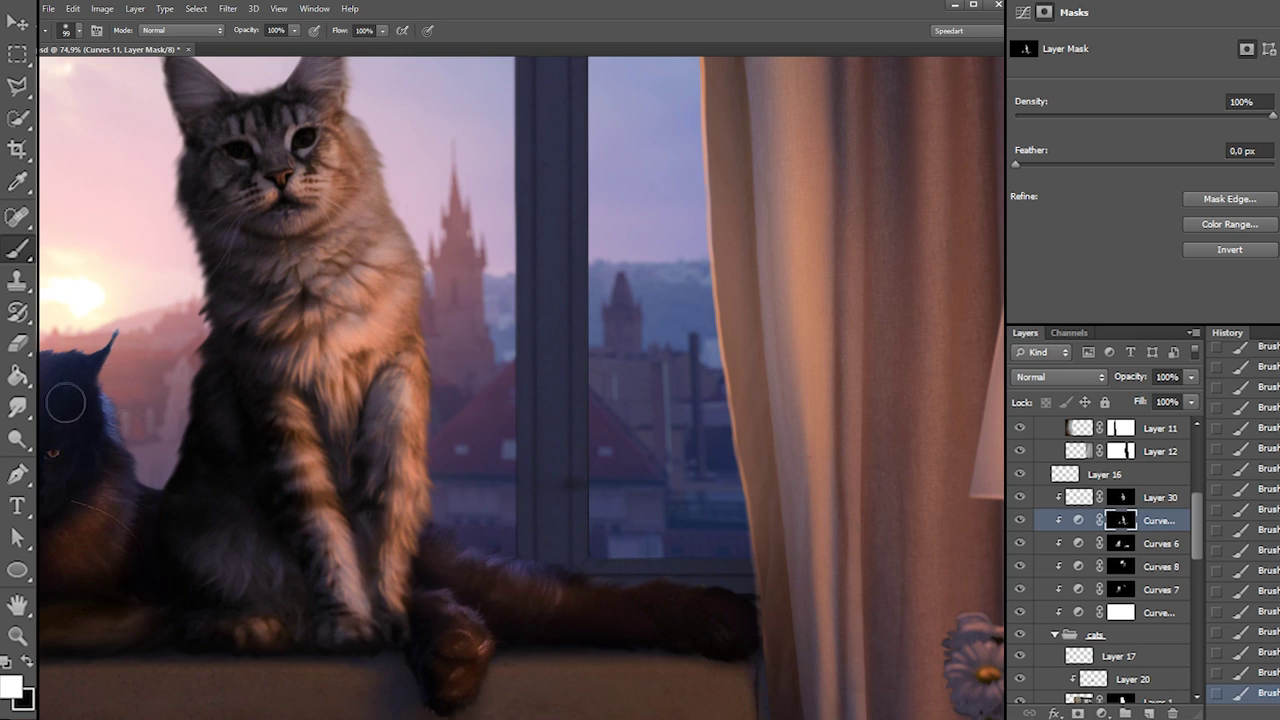
Paint warm light onto the black cat's face and neck in the Curves 11 mask, and soften its edges
left_click_drag(67, 460, 54, 523)
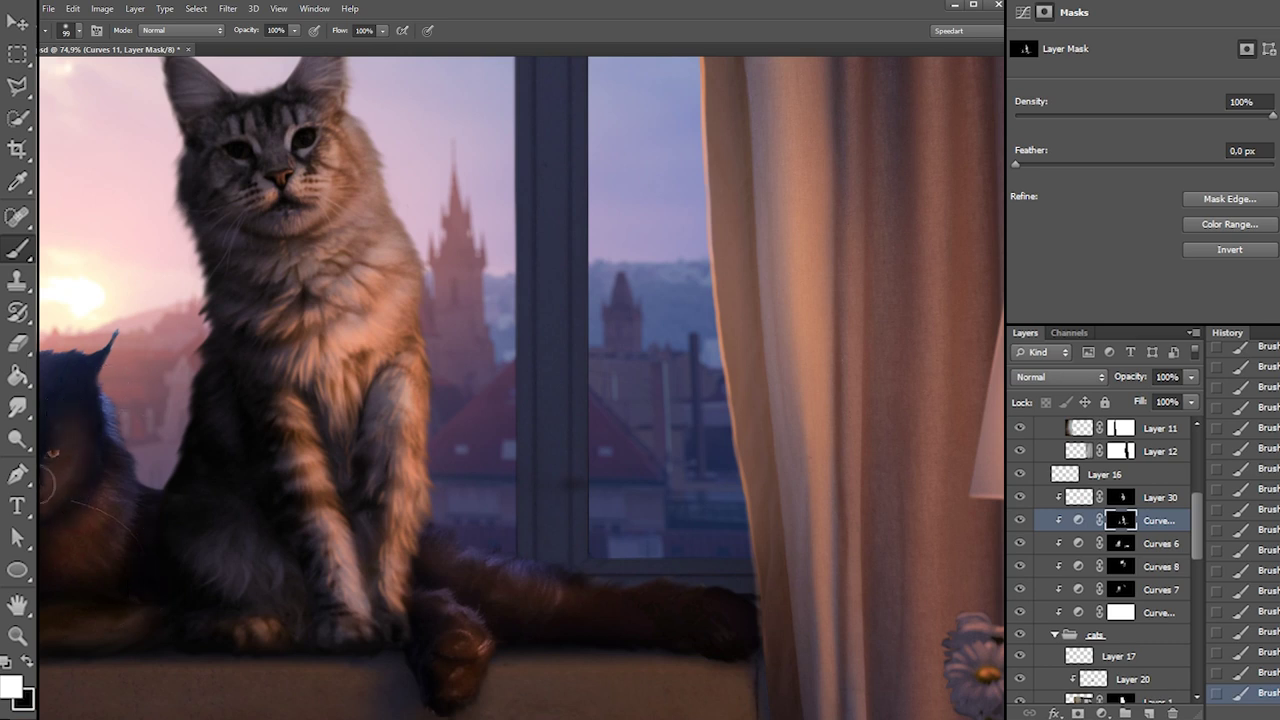
key("x")
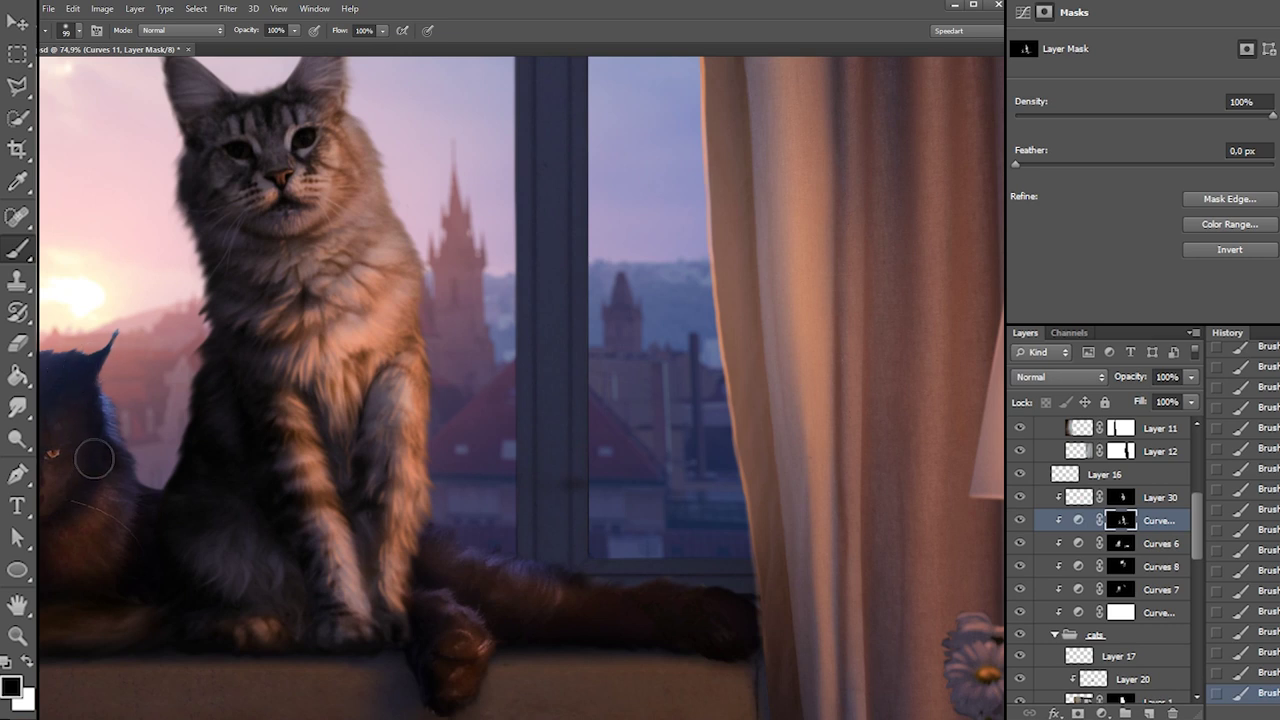
key("x")
left_click_drag(103, 460, 74, 501)
key("x")
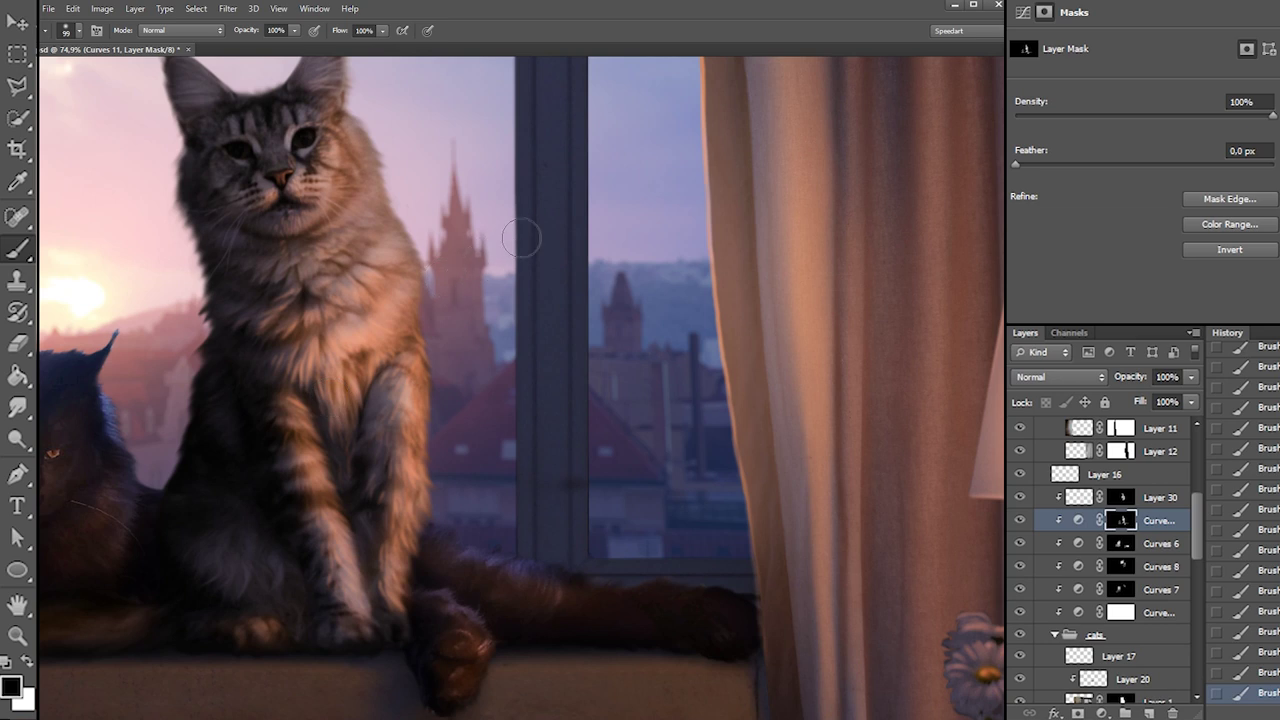
Switch to the Eraser at 37 px, and compare the image with Layer 30 hidden and shown
left_click(1042, 477)
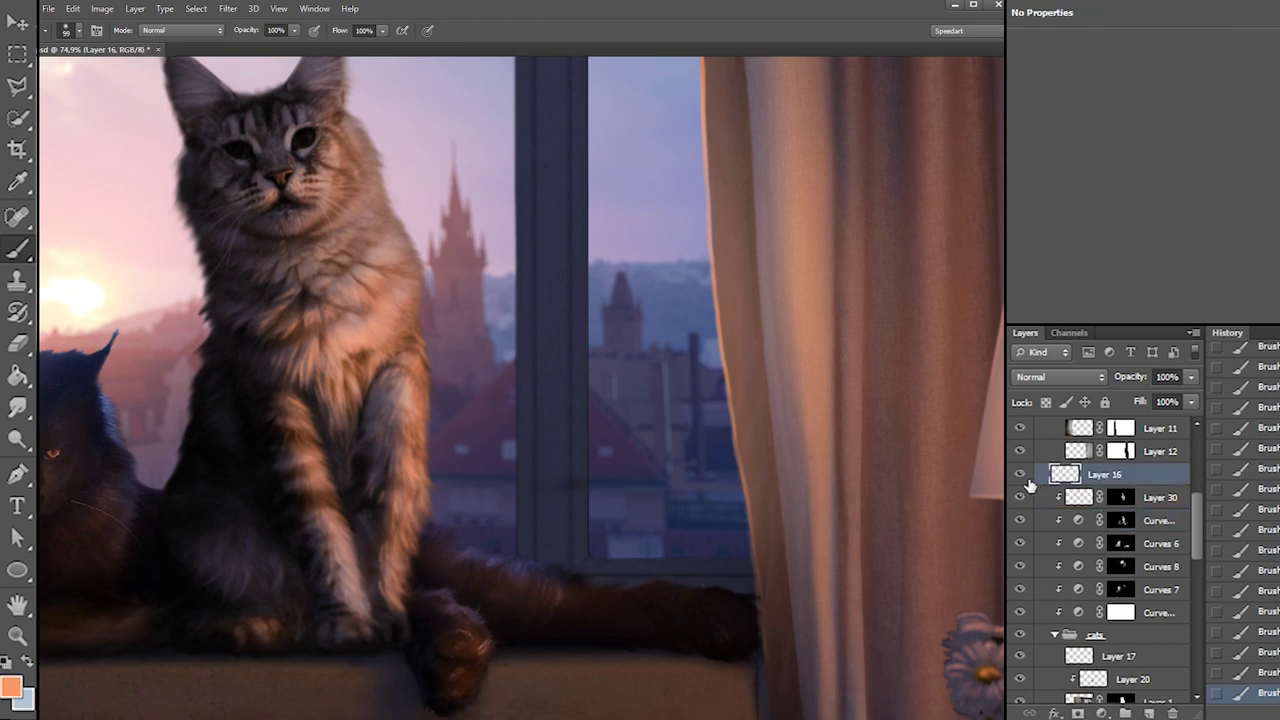
key("e")
right_click(526, 543)
left_click(564, 576)
key("Return")
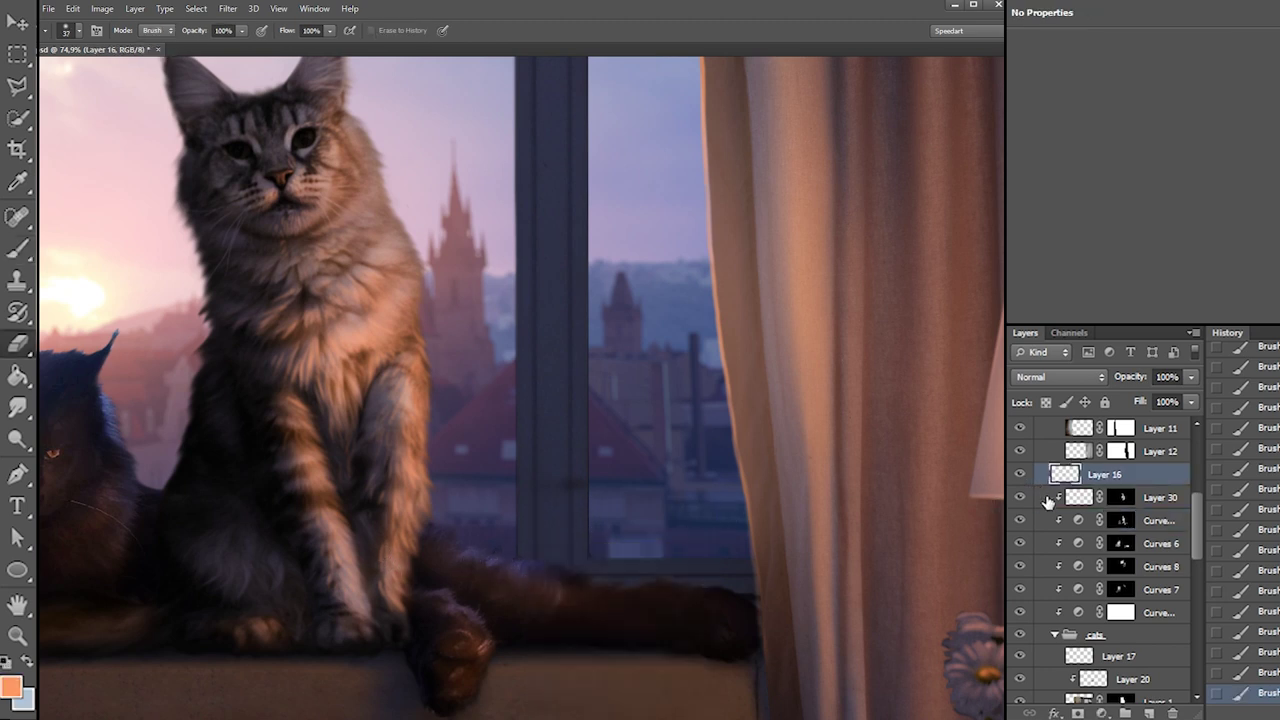
left_click(1079, 498)
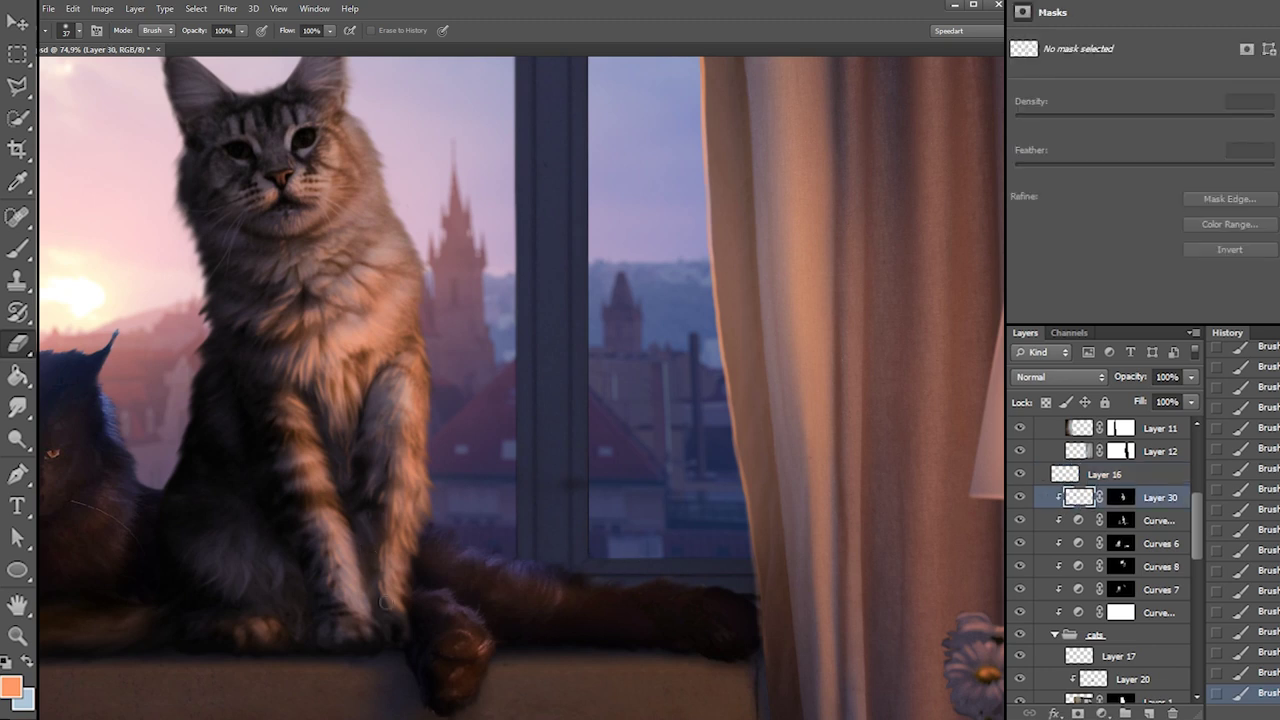
left_click(1020, 497)
left_click(1020, 497)
Erase the Curves 11 mask along the outer edge of the tabby's front leg and paw
left_click(1124, 520)
mouse_move(389, 608)
left_mouse_down()
mouse_move(386, 548)
mouse_move(404, 614)
mouse_move(400, 572)
left_mouse_up()
mouse_move(412, 630)
left_mouse_down()
mouse_move(404, 573)
mouse_move(413, 530)
left_mouse_up()
left_click_drag(429, 457, 427, 512)
key("ctrl+z")
mouse_move(440, 455)
left_mouse_down()
mouse_move(437, 528)
mouse_move(416, 584)
left_mouse_up()
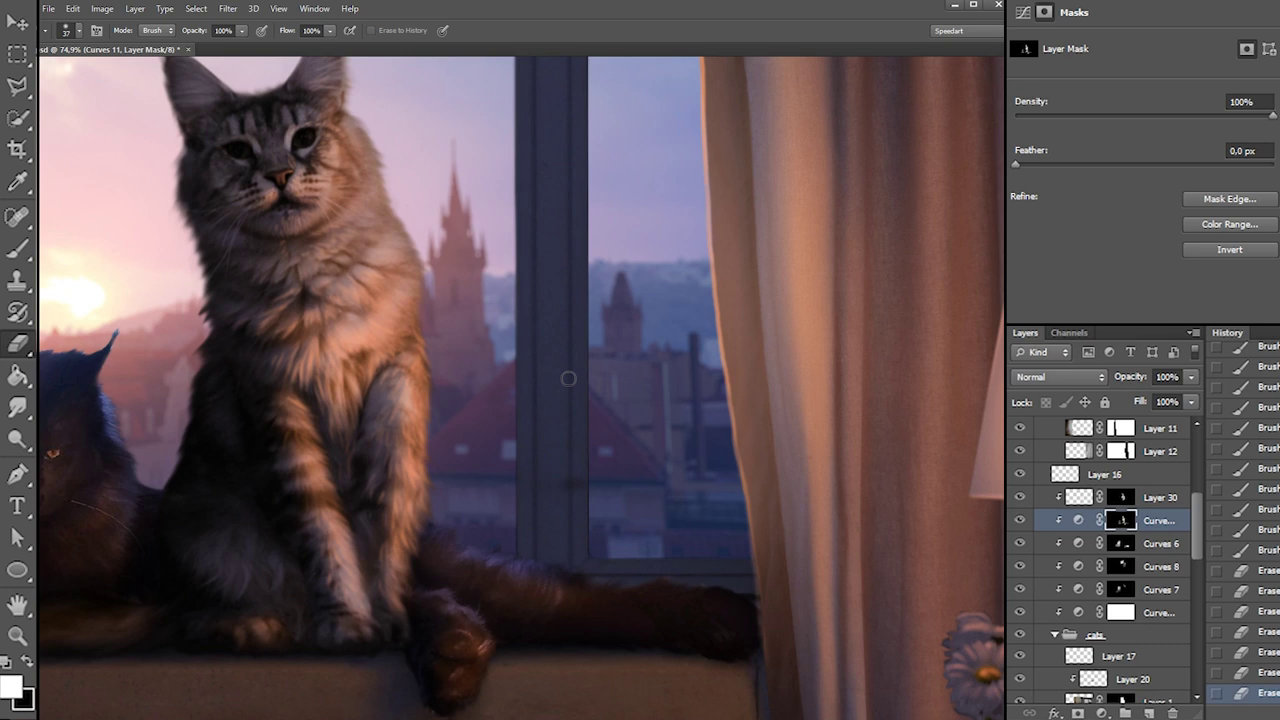
Compare Layer 30 with its layer mask disabled and enabled
left_click(1080, 497)
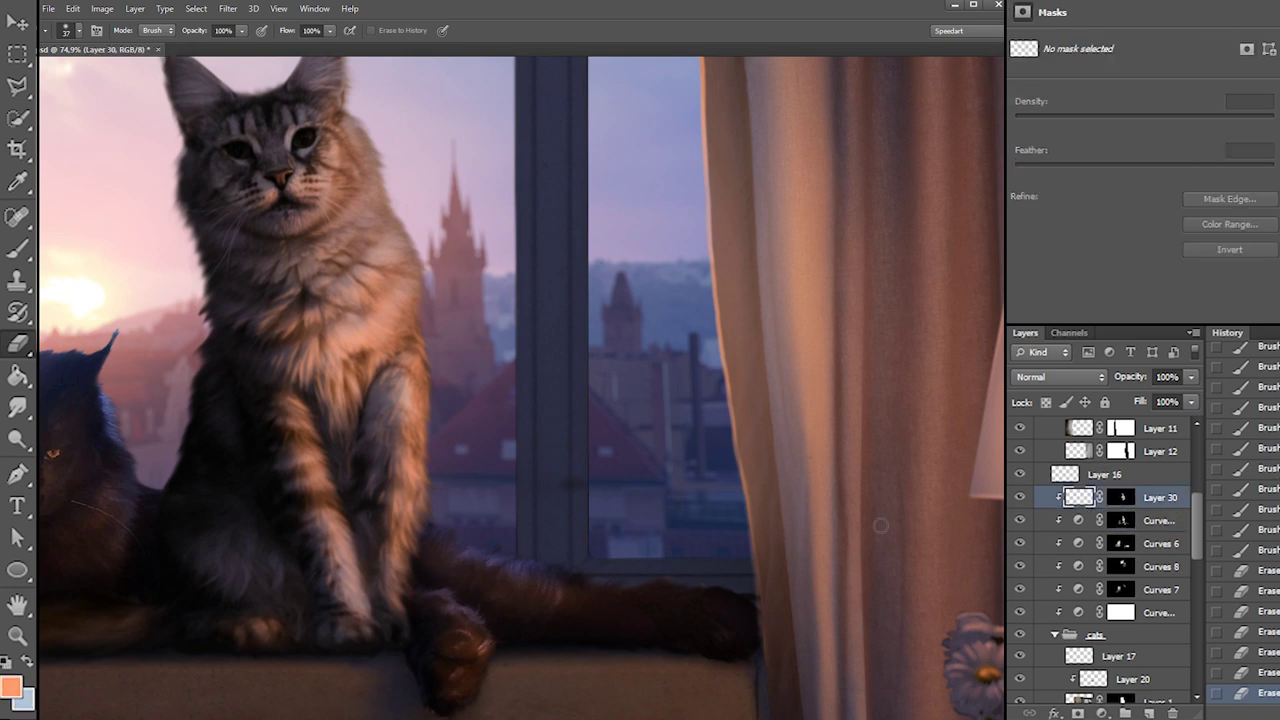
left_click(1119, 503, "shift")
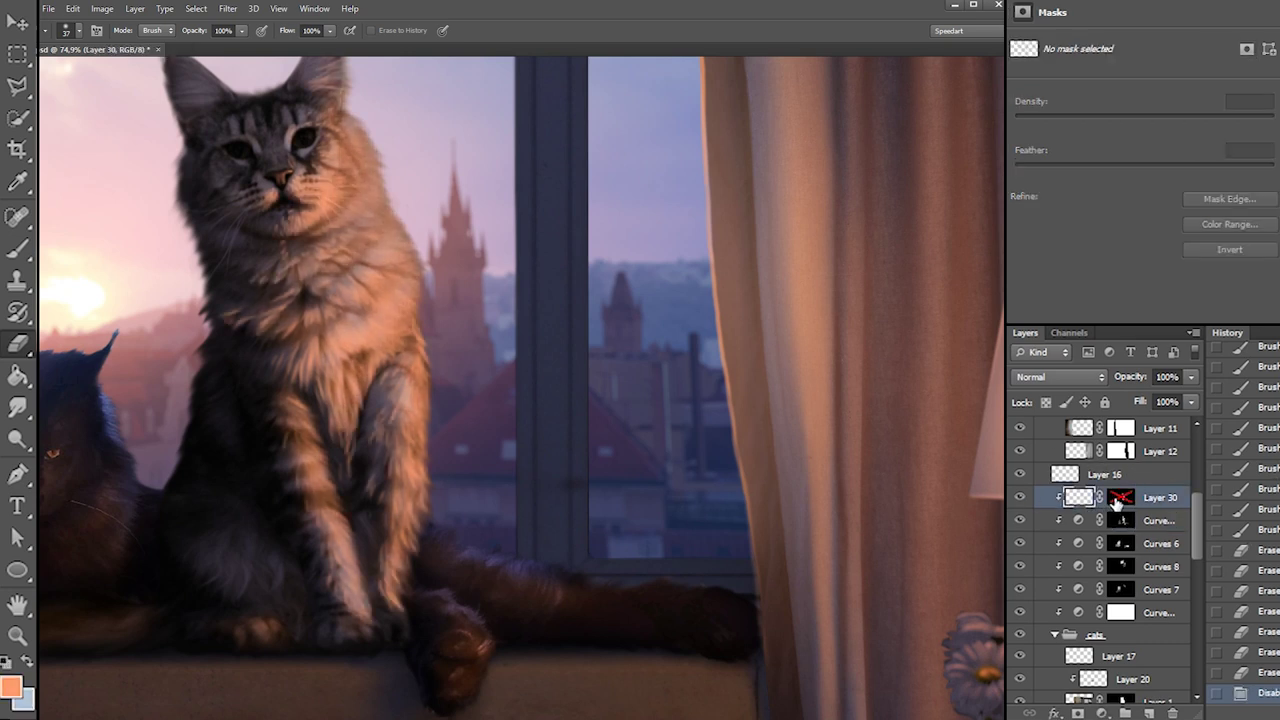
left_click(1120, 501, "shift")
Erase Layer 30's mask over the tabby's haunch with a 215 px eraser, and inspect the mask on its own
left_click(1122, 500)
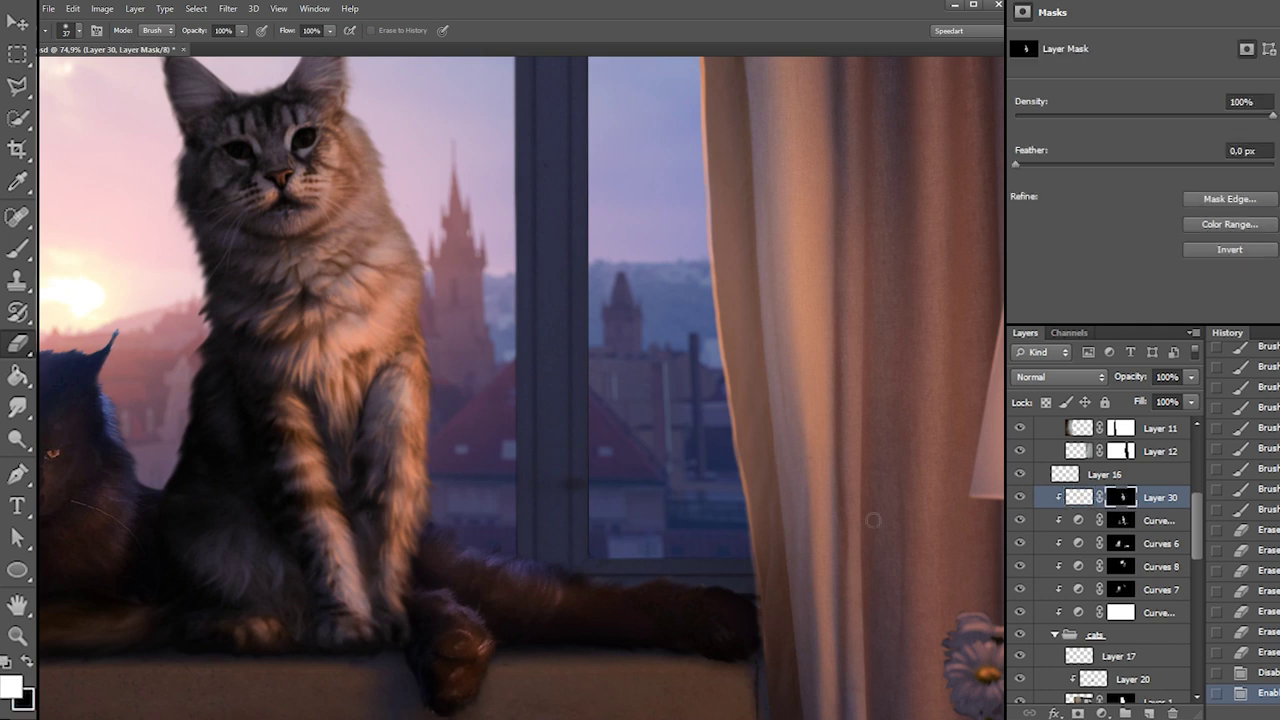
right_click(649, 495)
left_click(754, 554)
left_click(754, 522)
left_click(457, 646)
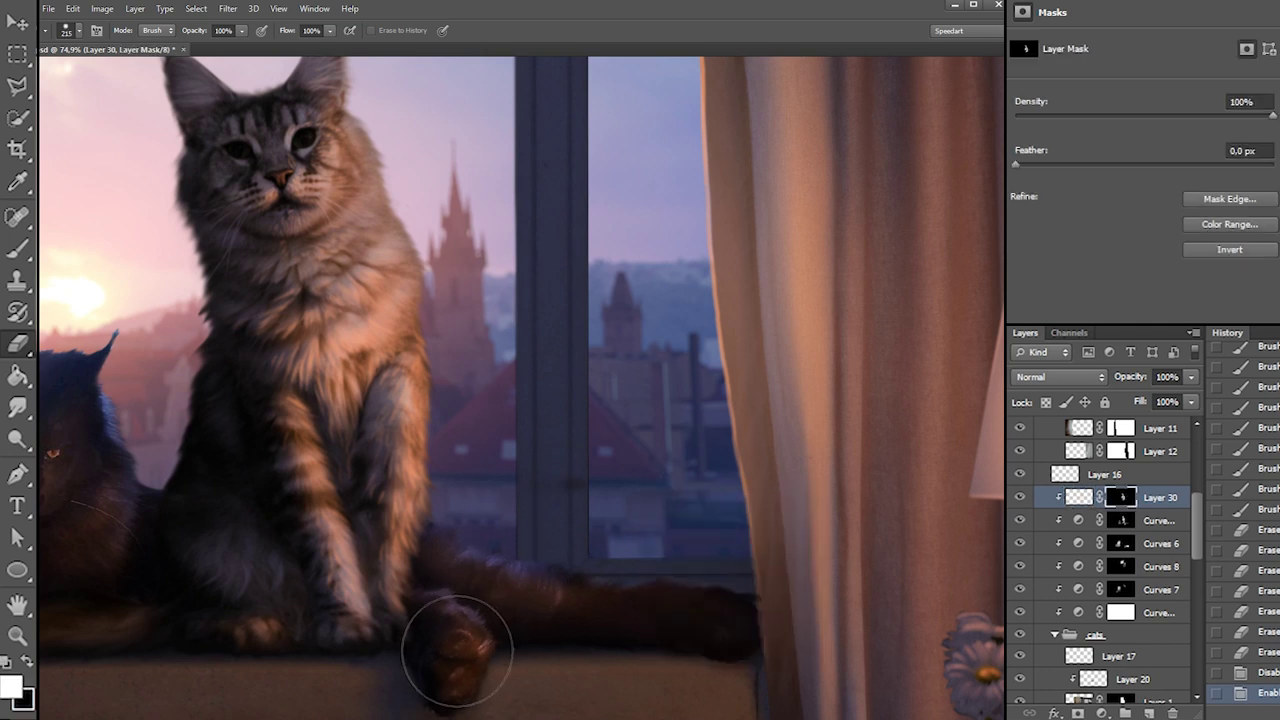
mouse_move(259, 583)
left_mouse_down()
mouse_move(175, 591)
mouse_move(222, 577)
left_mouse_up()
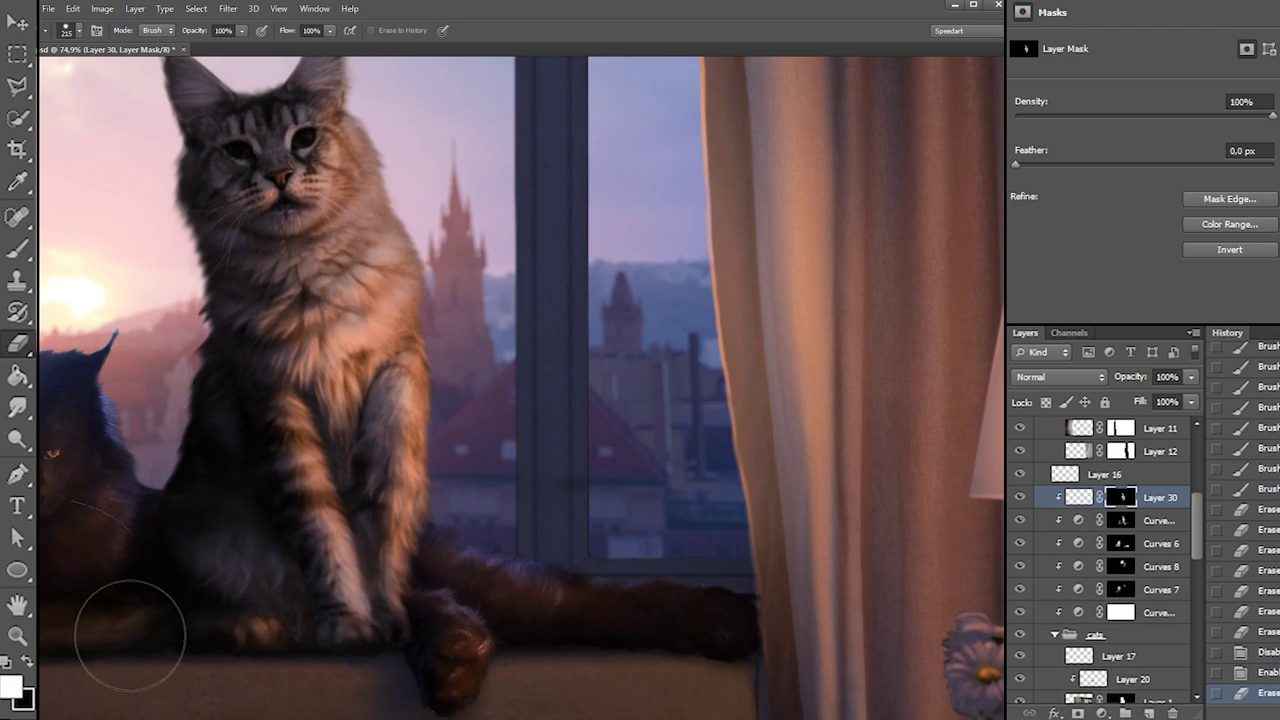
left_click(1120, 500, "alt")
left_click(1124, 506, "alt")
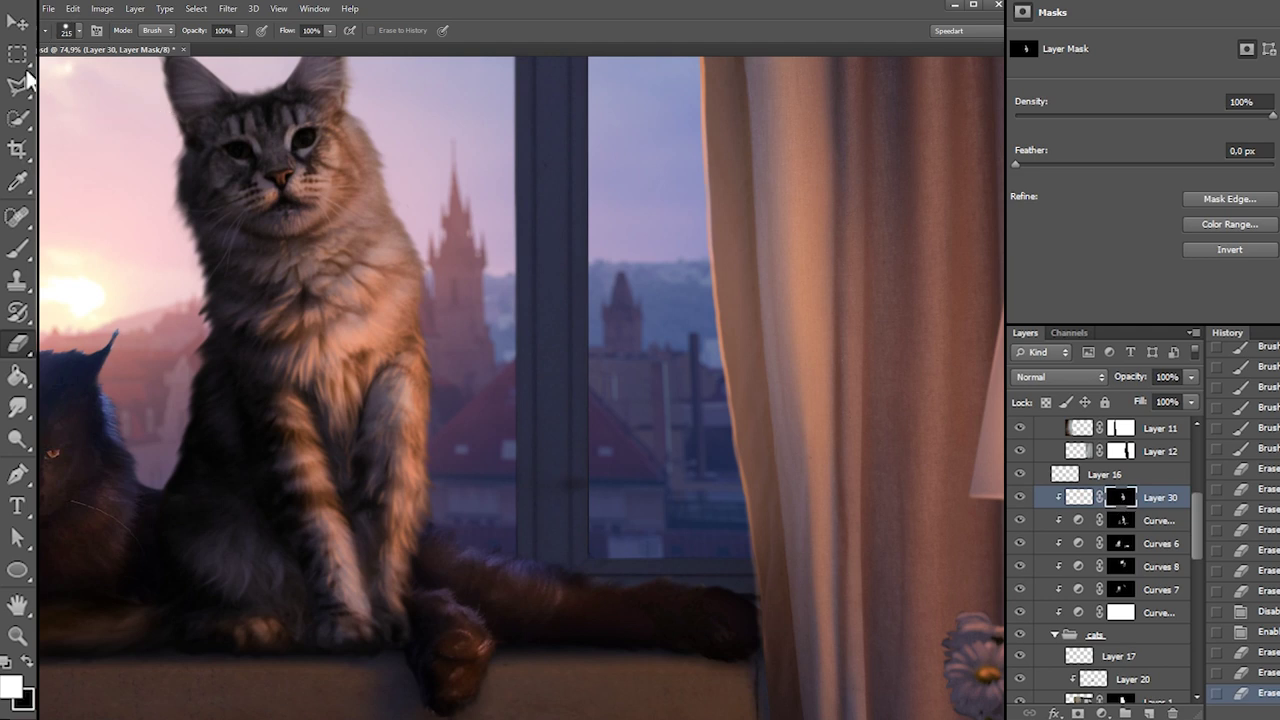
Revert the latest erasures on Layer 30's mask, and paint it white over the tabby's tail, paws and haunch with a 185 px brush
left_click(17, 53)
key("b")
right_click(475, 512)
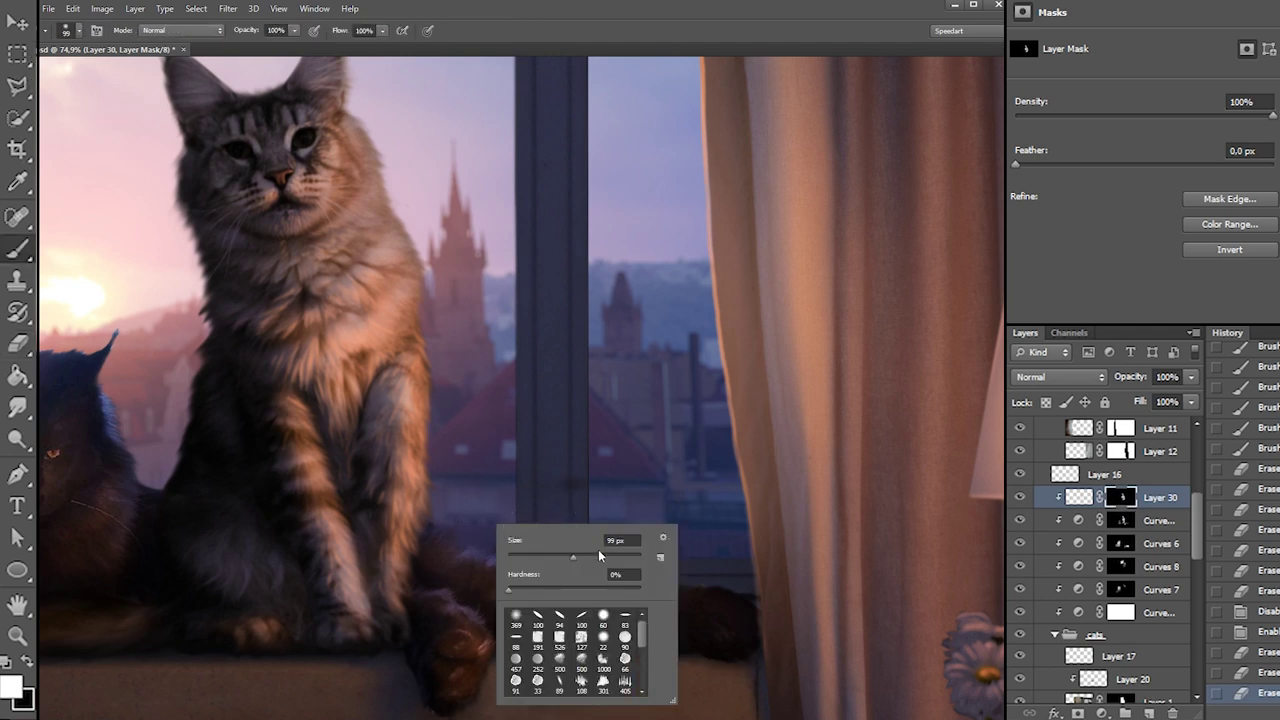
left_click(598, 590)
left_click(1258, 632)
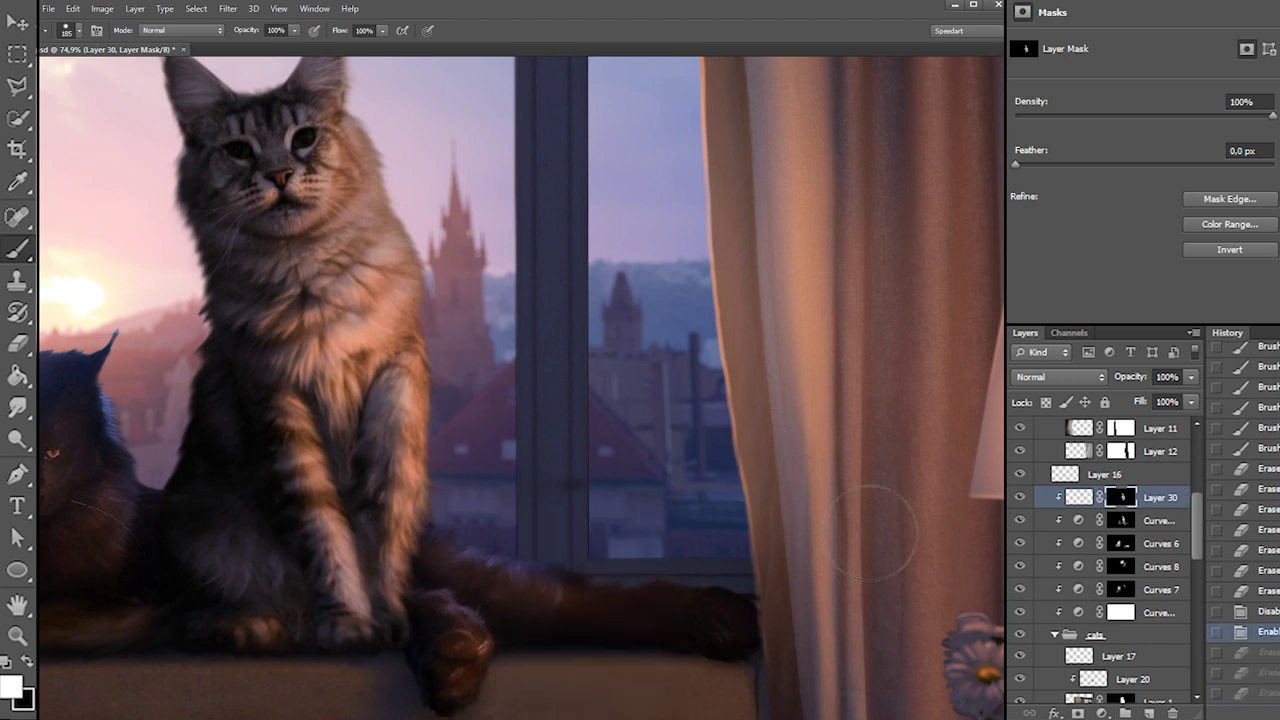
mouse_move(466, 620)
left_mouse_down()
mouse_move(477, 545)
mouse_move(467, 579)
mouse_move(667, 568)
mouse_move(751, 609)
left_mouse_up()
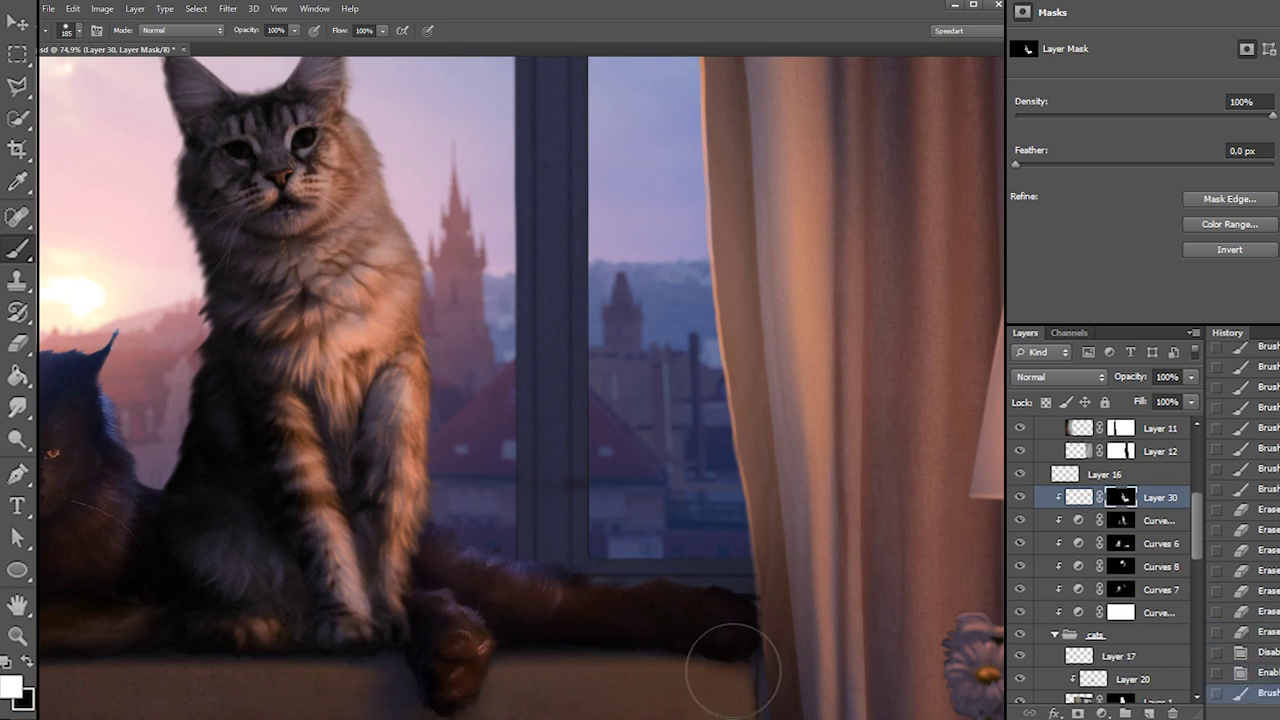
left_click_drag(420, 712, 425, 625)
key("ctrl+z")
key("ctrl+z")
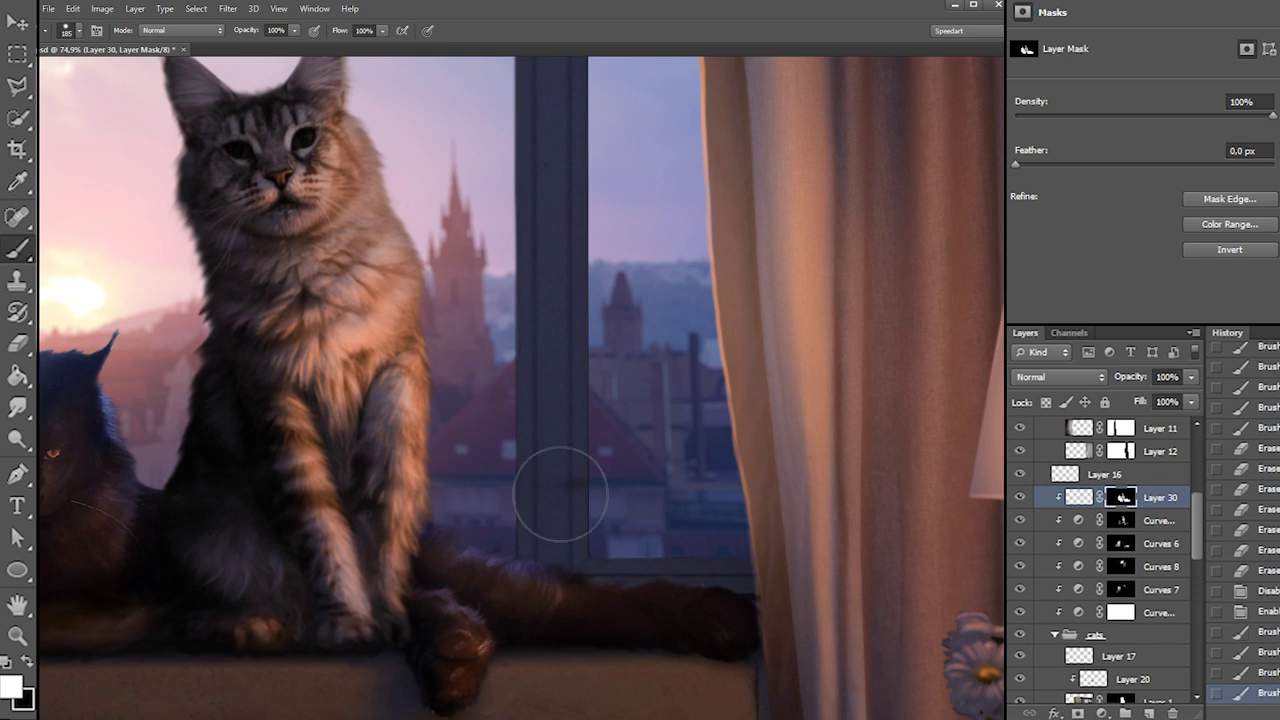
Paint warm orange fur strokes on Layer 30 along the tabby's tail and hind paw with a 16 px brush
left_click(1079, 497)
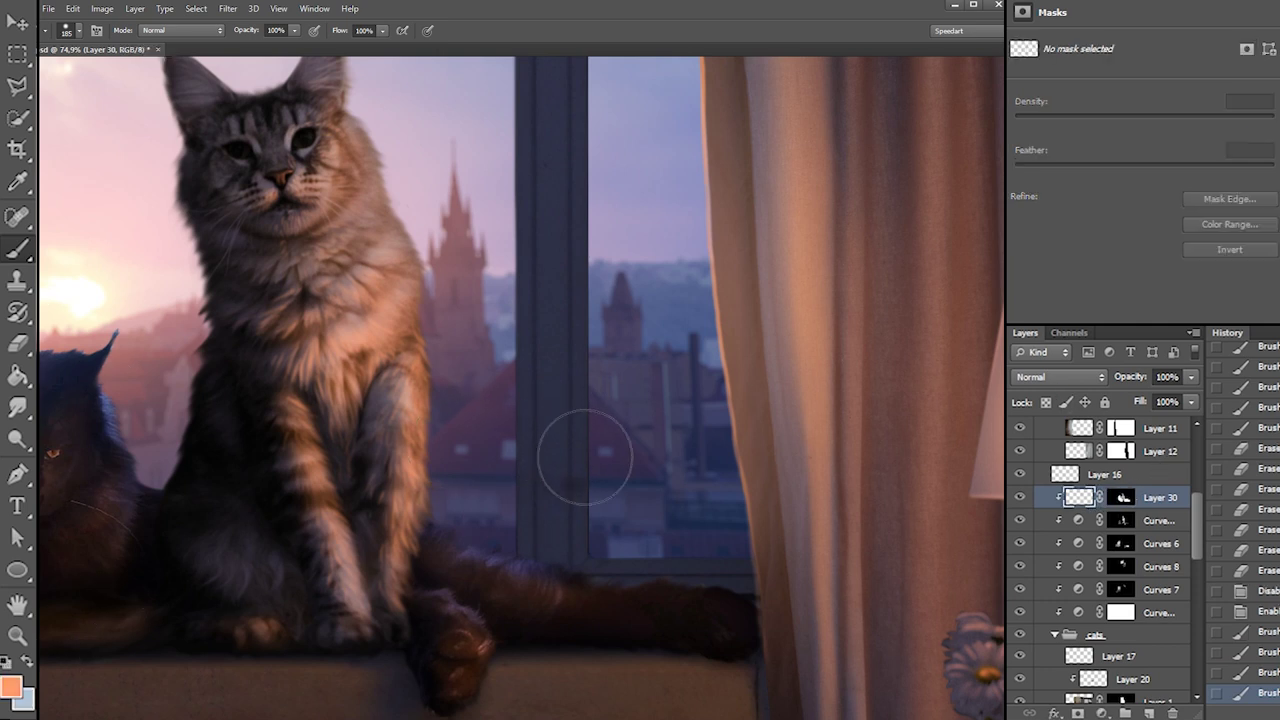
right_click(577, 445)
left_click(602, 491)
mouse_move(557, 577)
left_mouse_down()
mouse_move(557, 617)
mouse_move(567, 602)
left_mouse_up()
key("ctrl+z")
right_click(612, 535)
left_click(643, 569)
left_click_drag(572, 584, 580, 600)
left_click_drag(580, 589, 584, 602)
left_click_drag(585, 592, 594, 605)
left_click_drag(595, 597, 620, 610)
left_click_drag(623, 599, 625, 611)
left_click_drag(628, 600, 630, 611)
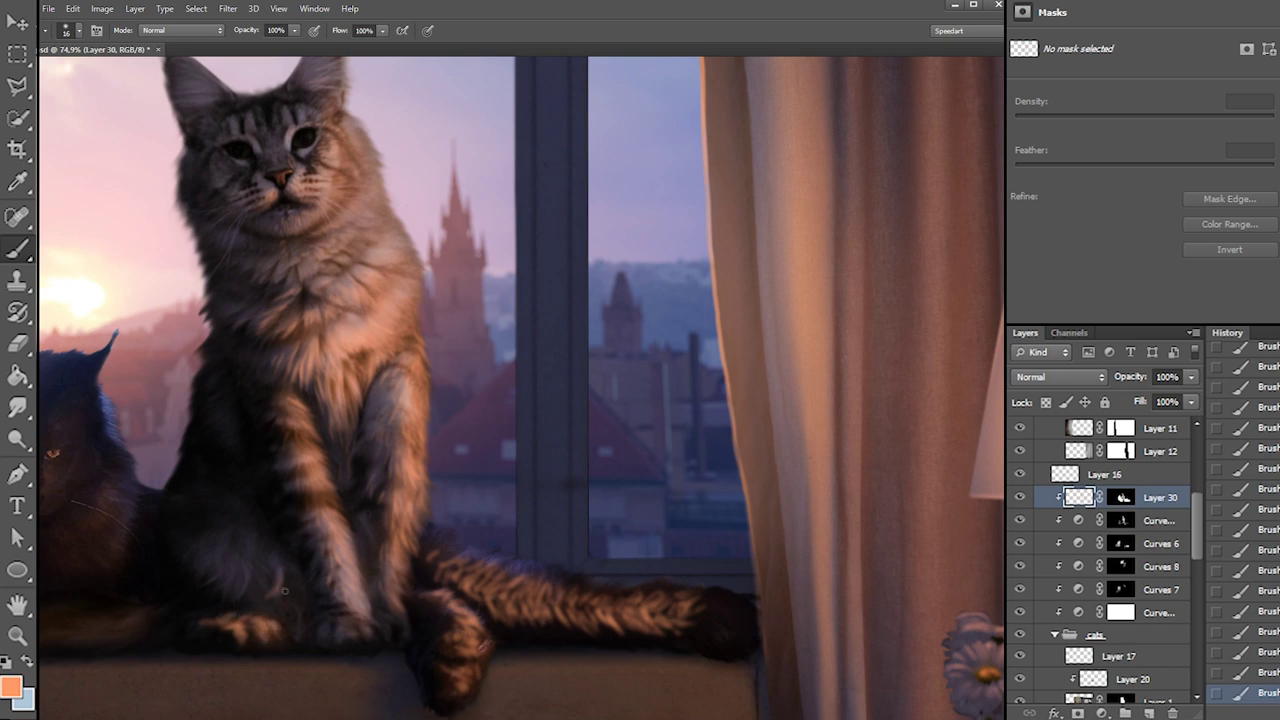
Paint warm fur strokes across the tabby's haunch and soften them with a 101 px eraser
mouse_move(259, 561)
left_mouse_down()
mouse_move(270, 590)
mouse_move(251, 591)
mouse_move(240, 572)
mouse_move(225, 584)
mouse_move(246, 540)
mouse_move(252, 550)
mouse_move(253, 591)
mouse_move(246, 530)
mouse_move(236, 548)
mouse_move(220, 504)
mouse_move(221, 531)
left_mouse_up()
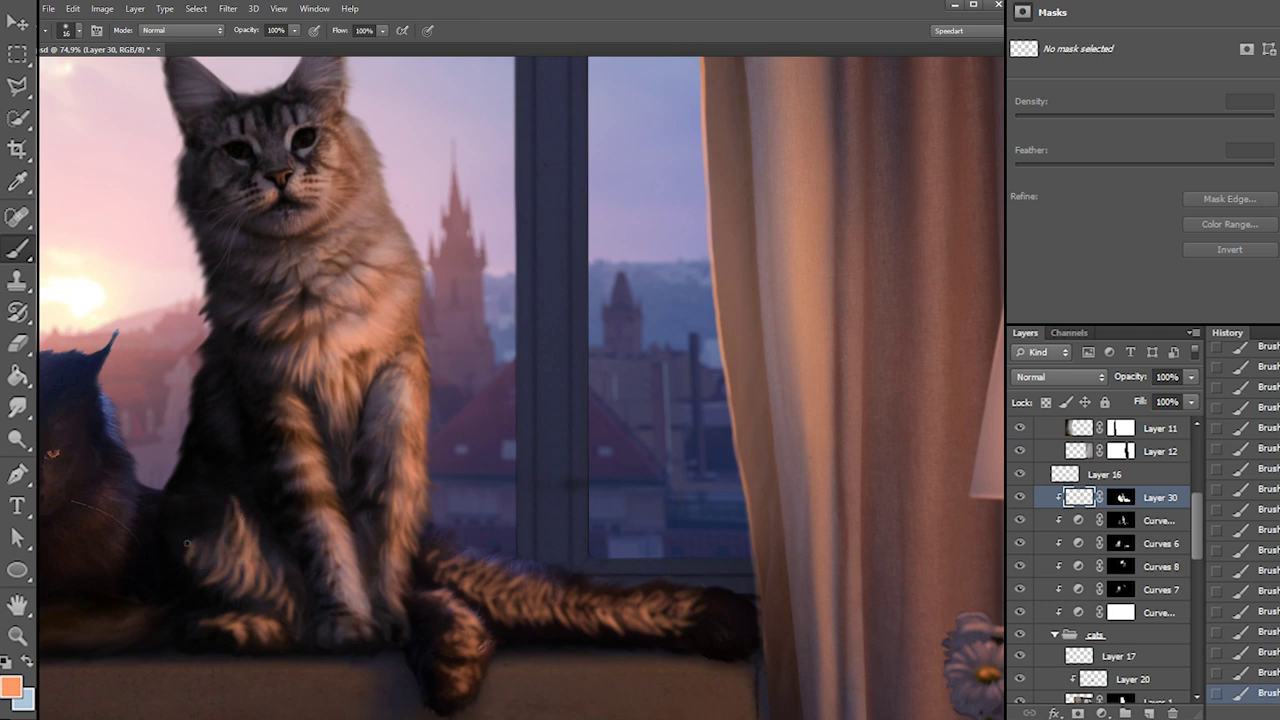
key("e")
right_click(260, 495)
left_click(321, 526)
mouse_move(253, 502)
left_mouse_down()
mouse_move(226, 514)
mouse_move(251, 517)
mouse_move(219, 583)
mouse_move(228, 595)
mouse_move(252, 571)
left_mouse_up()
right_click(289, 476)
left_click(310, 567)
left_click(358, 504)
mouse_move(252, 571)
left_mouse_down()
mouse_move(232, 532)
mouse_move(268, 614)
left_mouse_up()
mouse_move(268, 614)
left_mouse_down()
mouse_move(146, 605)
mouse_move(258, 617)
left_mouse_up()
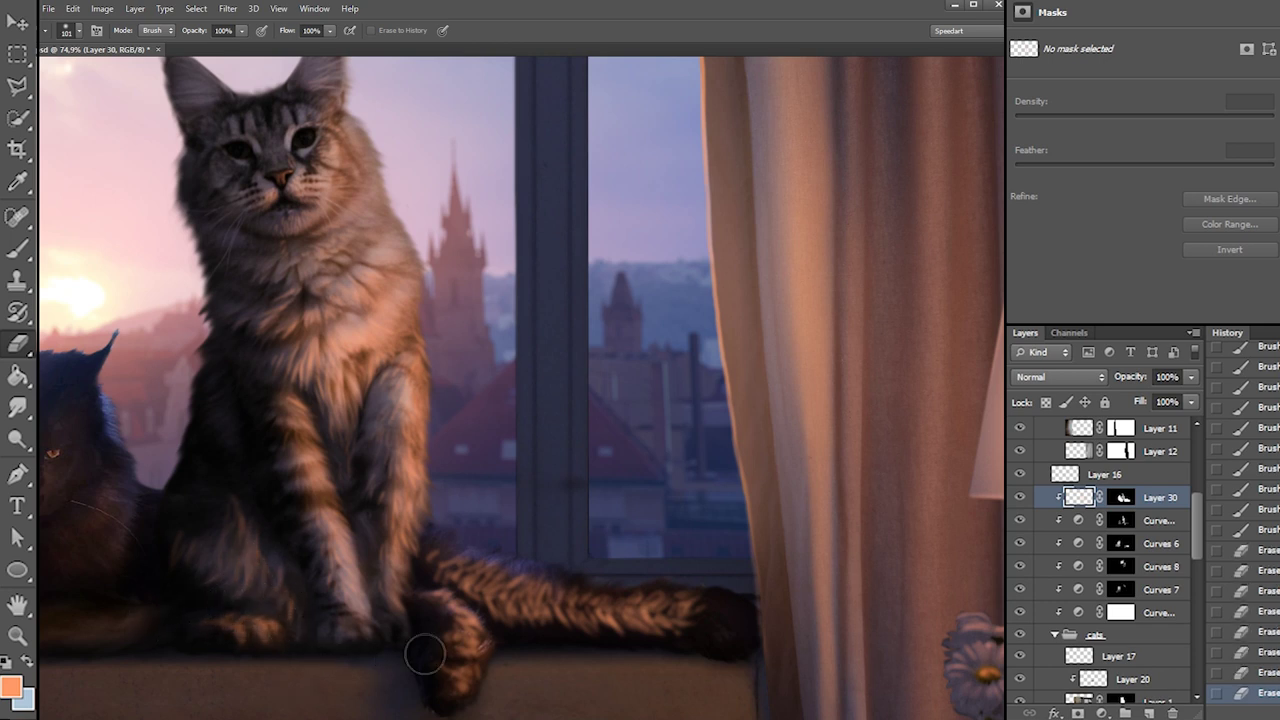
Fade the painted fur strokes on the tabby's hind paw and tail with the Eraser
left_click_drag(465, 672, 475, 656)
mouse_move(451, 585)
left_mouse_down()
mouse_move(437, 574)
mouse_move(490, 606)
left_mouse_up()
mouse_move(482, 605)
left_mouse_down()
mouse_move(518, 637)
mouse_move(481, 614)
left_mouse_up()
left_click_drag(468, 612, 500, 590)
mouse_move(574, 609)
left_mouse_down()
mouse_move(520, 598)
mouse_move(545, 615)
mouse_move(541, 590)
left_mouse_up()
mouse_move(660, 630)
left_mouse_down()
mouse_move(592, 634)
mouse_move(671, 624)
left_mouse_up()
Brush a soft glow over the fur strokes on the tabby's tail with a 63 px brush
key("b")
right_click(608, 506)
left_click(644, 536)
left_click_drag(467, 577, 713, 620)
key("ctrl+z")
mouse_move(548, 598)
left_mouse_down()
mouse_move(708, 617)
mouse_move(650, 624)
left_mouse_up()
key("ctrl+z")
left_click_drag(653, 624, 690, 608)
right_click(680, 556)
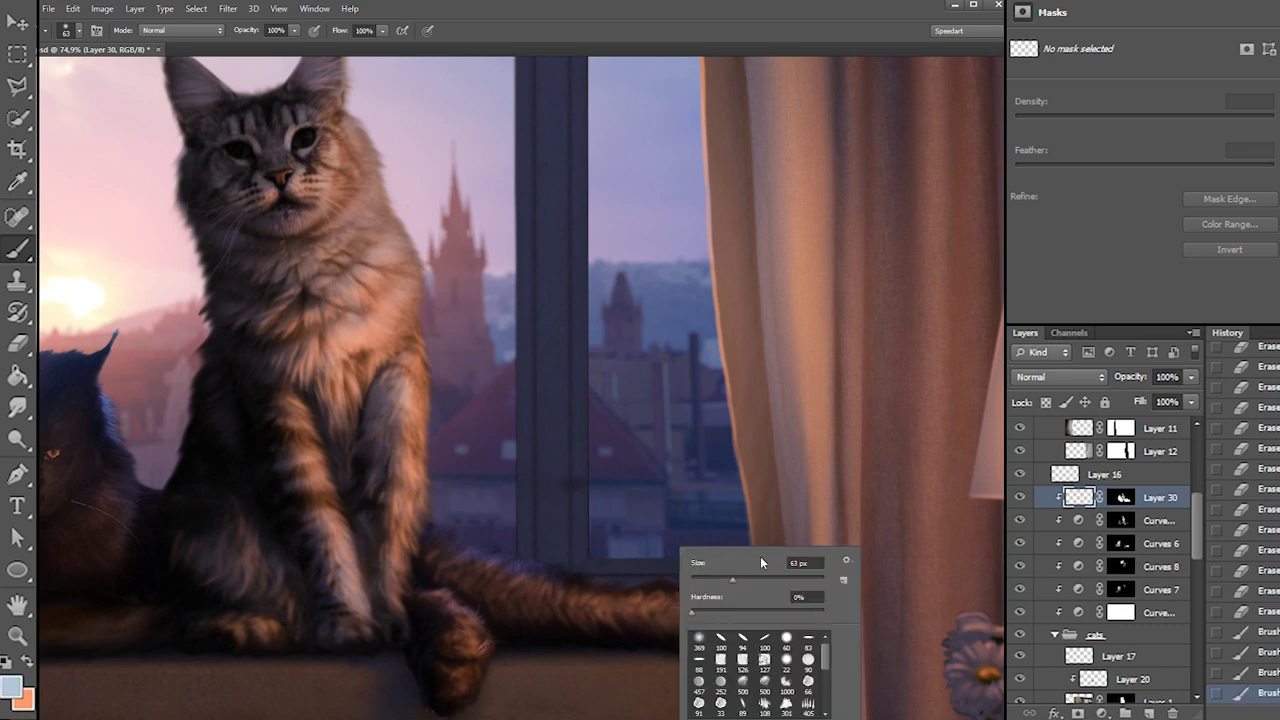
left_click(510, 606)
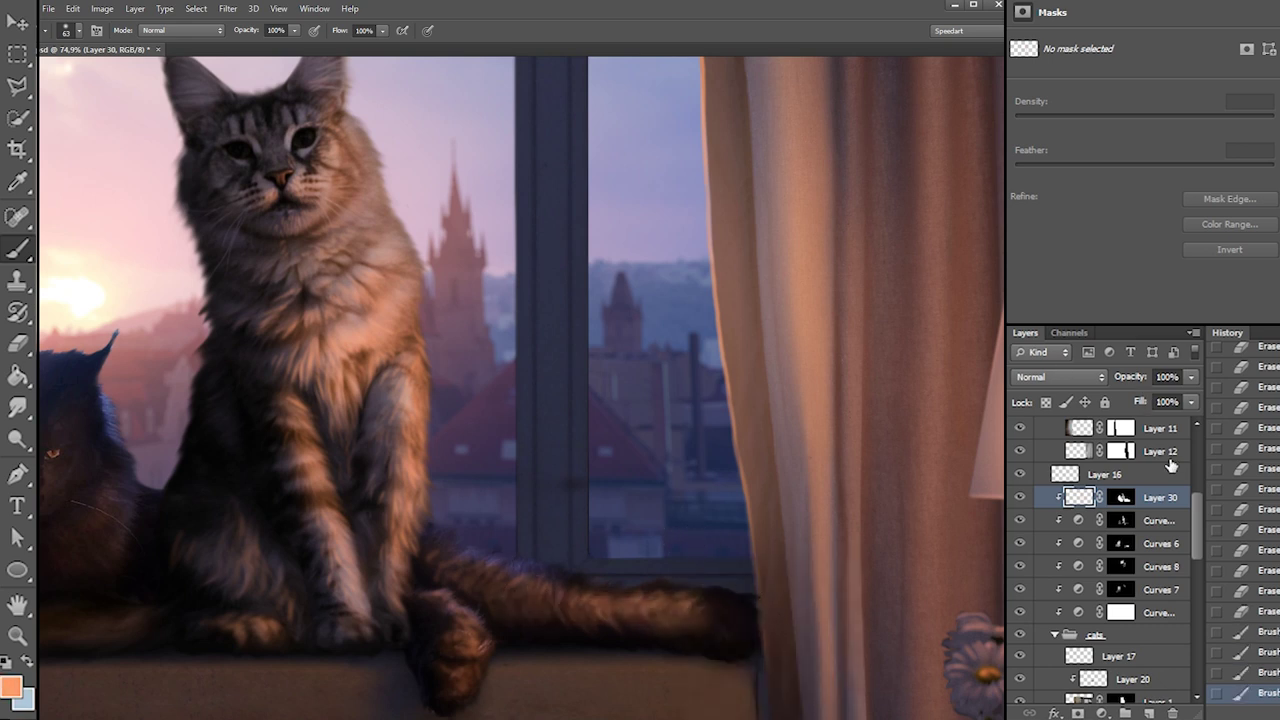
Tone down the tail highlights by painting black on Layer 30's mask with a 182 px brush
left_click(1122, 500)
key("d")
right_click(696, 566)
left_click(723, 587)
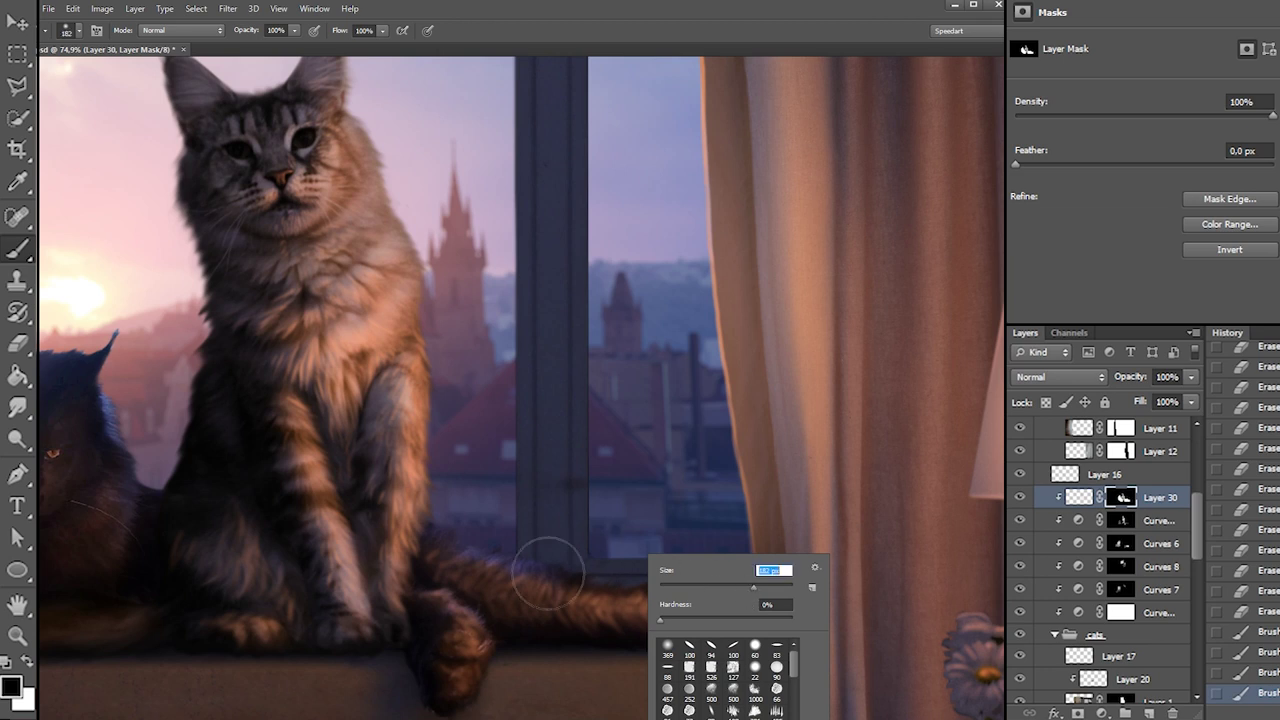
left_click_drag(558, 584, 772, 614)
key("ctrl+z")
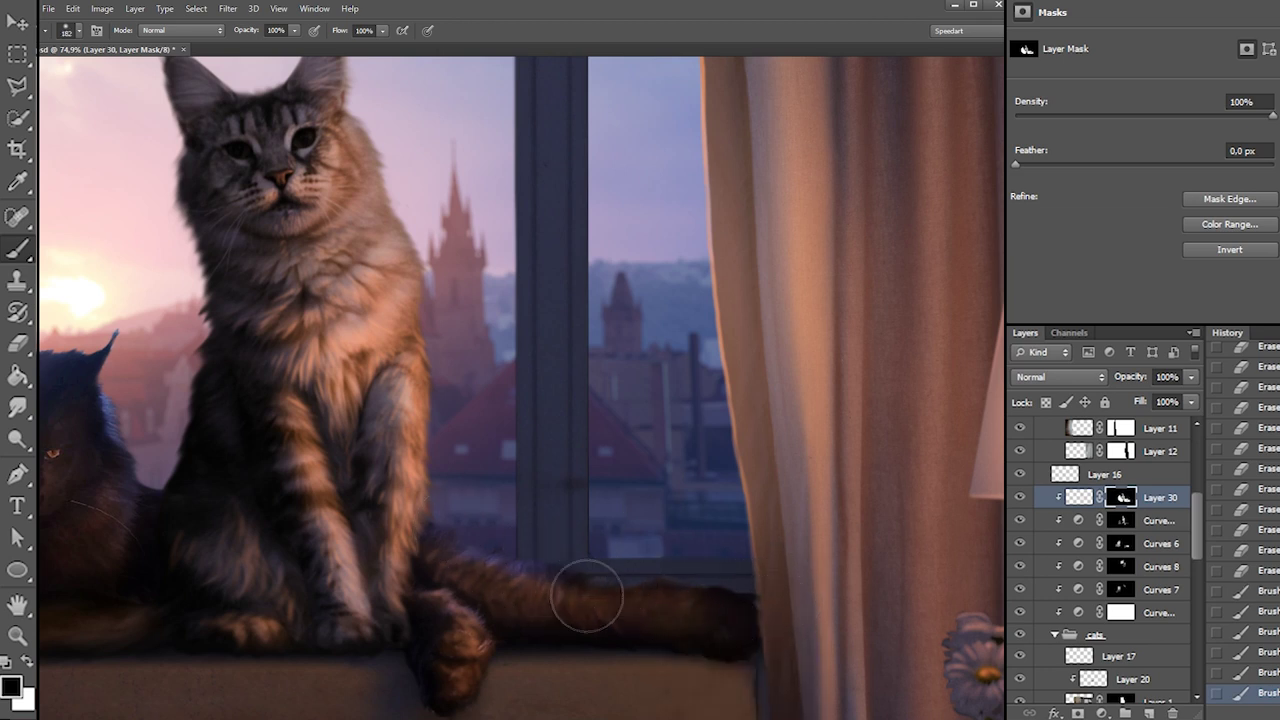
key("x")
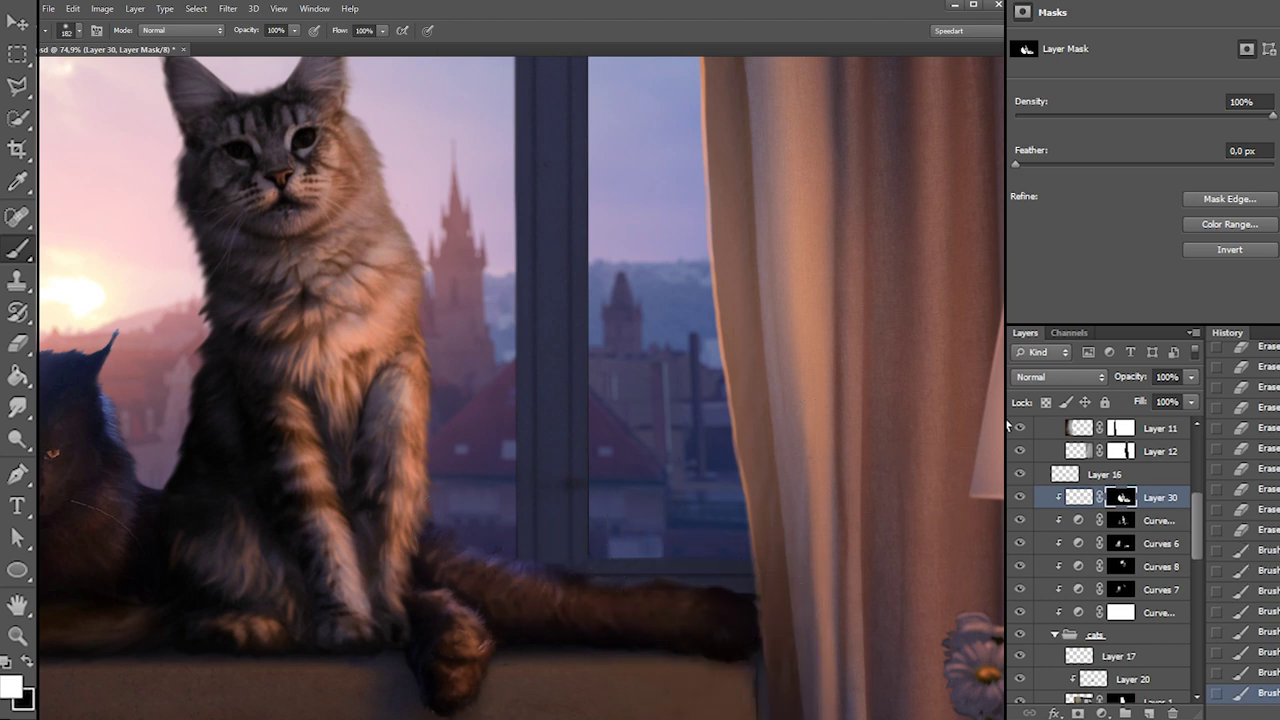
Paint fine orange fur strokes on Layer 30 over the black cat's chest with an 11 px brush
left_click(1079, 497)
right_click(205, 425)
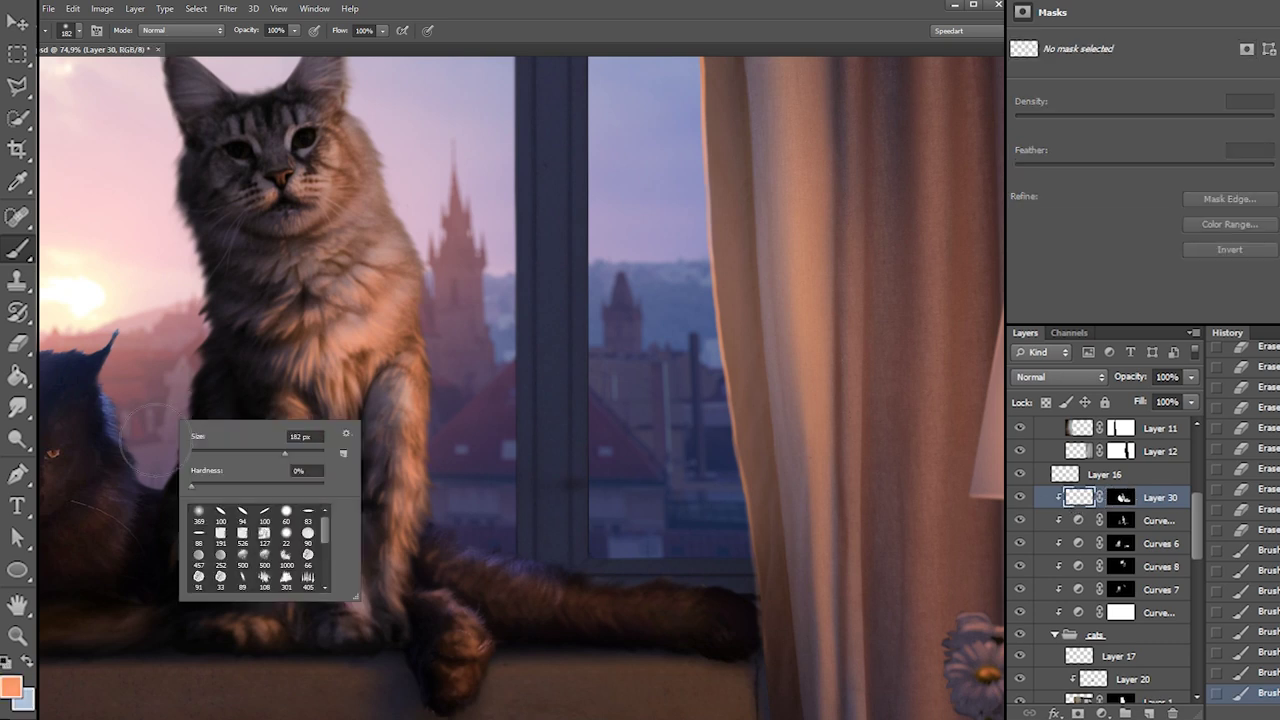
double_click(300, 436)
type("19")
key("Return")
key("ctrl+z")
mouse_move(84, 538)
left_mouse_down()
mouse_move(99, 558)
mouse_move(90, 547)
left_mouse_up()
right_click(95, 494)
left_click(122, 527)
mouse_move(84, 530)
left_mouse_down()
mouse_move(94, 545)
mouse_move(92, 528)
left_mouse_up()
left_click_drag(86, 516, 99, 533)
left_click_drag(93, 522, 104, 540)
left_click_drag(108, 529, 102, 541)
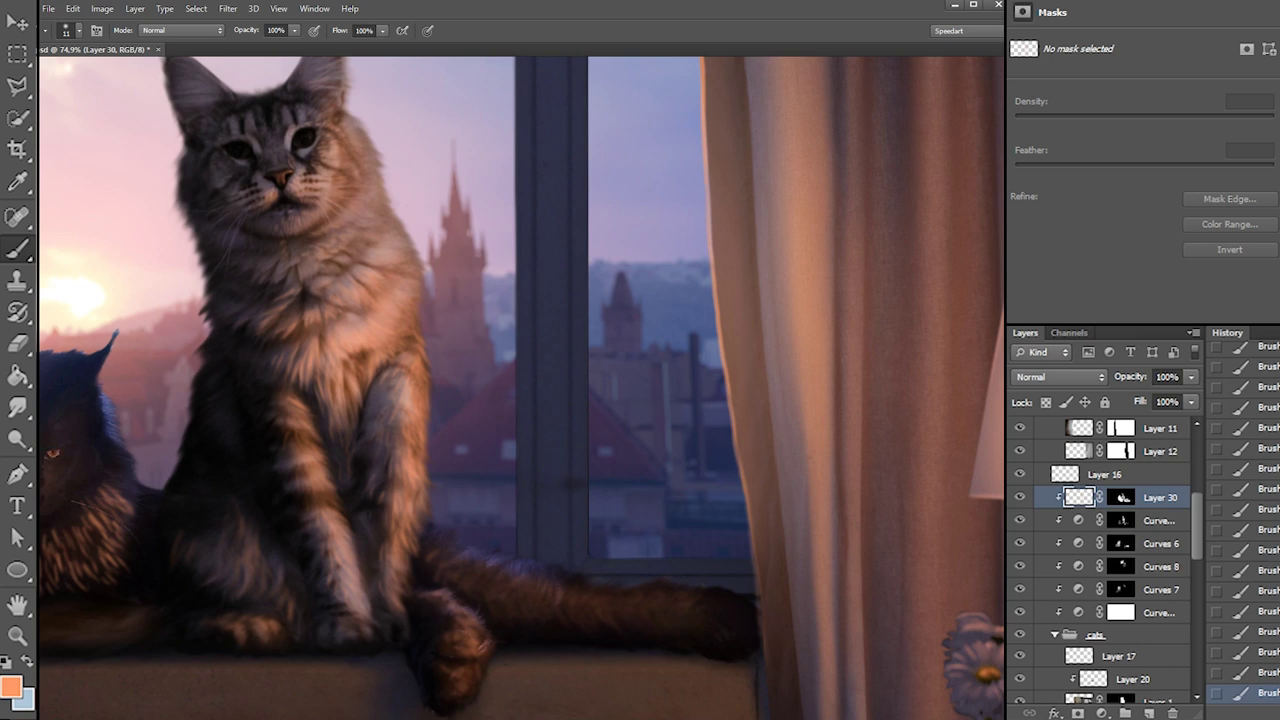
Blend the black cat's chest fur strokes with a soft 38 px orange brush
right_click(60, 552)
mouse_move(92, 575)
left_mouse_down()
mouse_move(103, 574)
mouse_move(52, 576)
mouse_move(88, 566)
mouse_move(118, 580)
mouse_move(82, 532)
mouse_move(68, 537)
left_mouse_up()
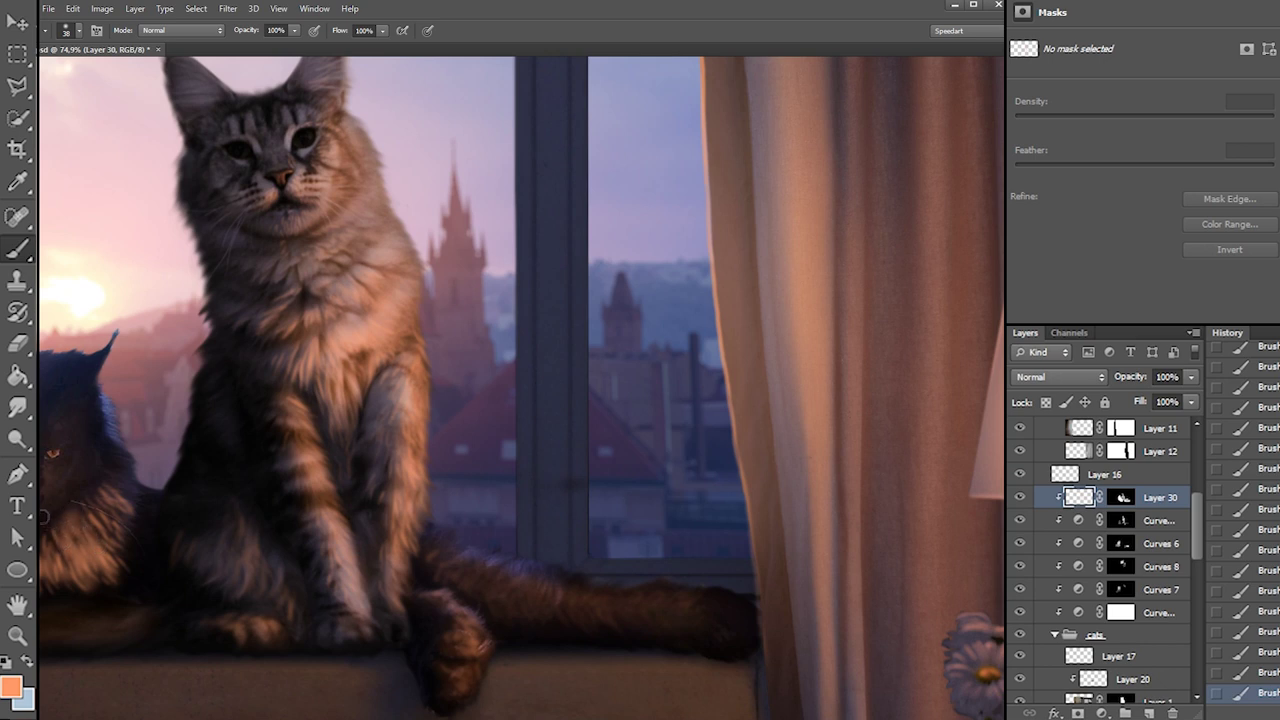
right_click(101, 465)
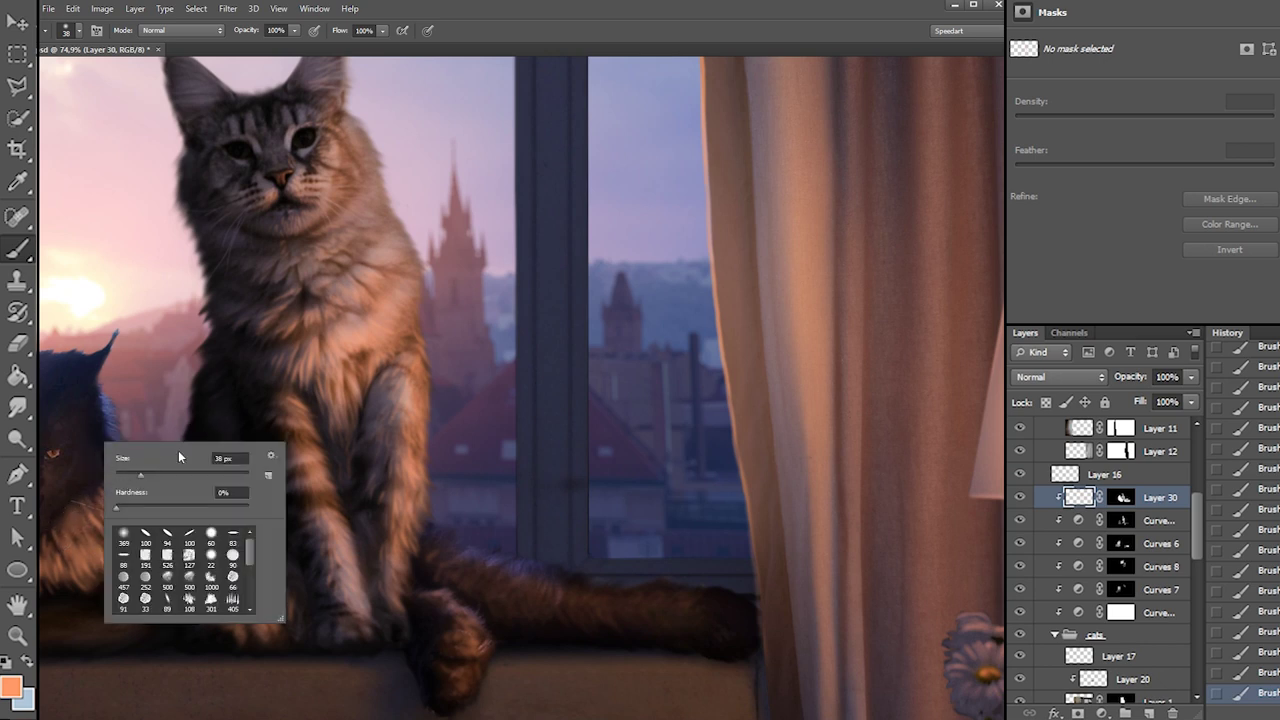
key("Return")
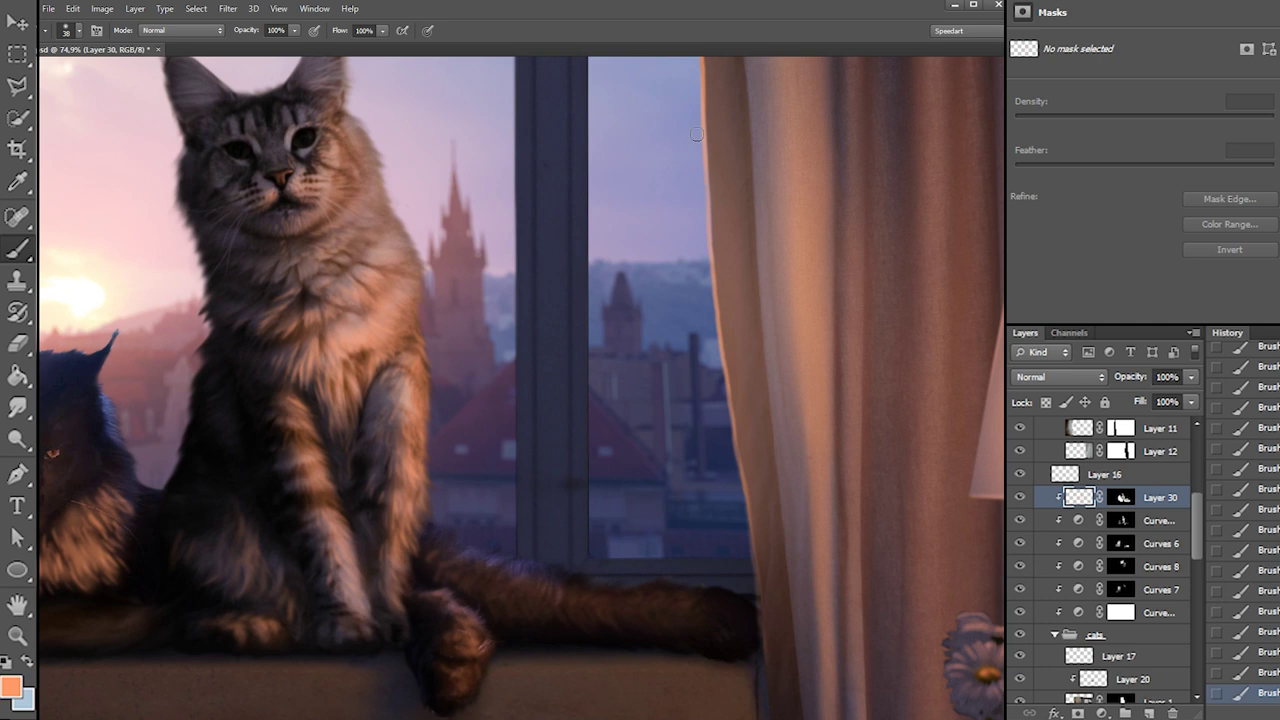
Soften the upper edge of the black cat's painted chest fur with the Eraser
mouse_move(63, 480)
left_mouse_down()
mouse_move(149, 457)
mouse_move(213, 467)
mouse_move(421, 453)
left_mouse_up()
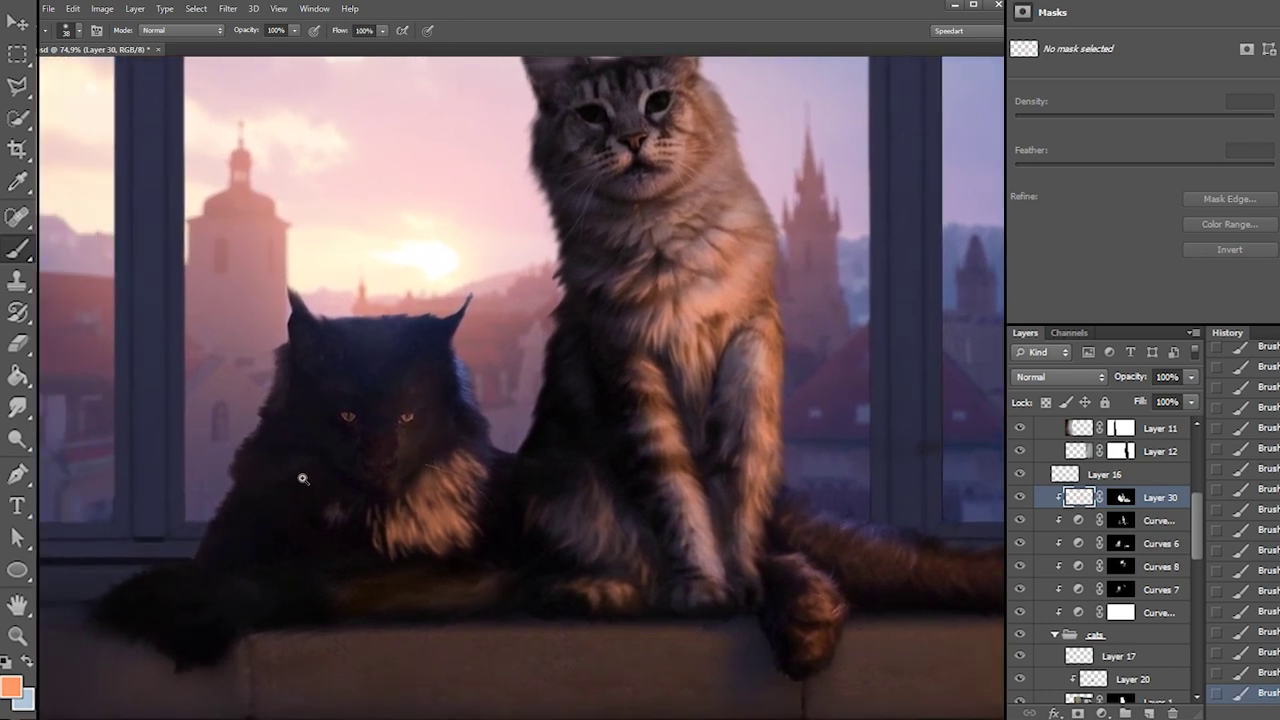
mouse_move(349, 488)
left_mouse_down()
mouse_move(386, 484)
mouse_move(537, 400)
mouse_move(546, 374)
mouse_move(569, 377)
left_mouse_up()
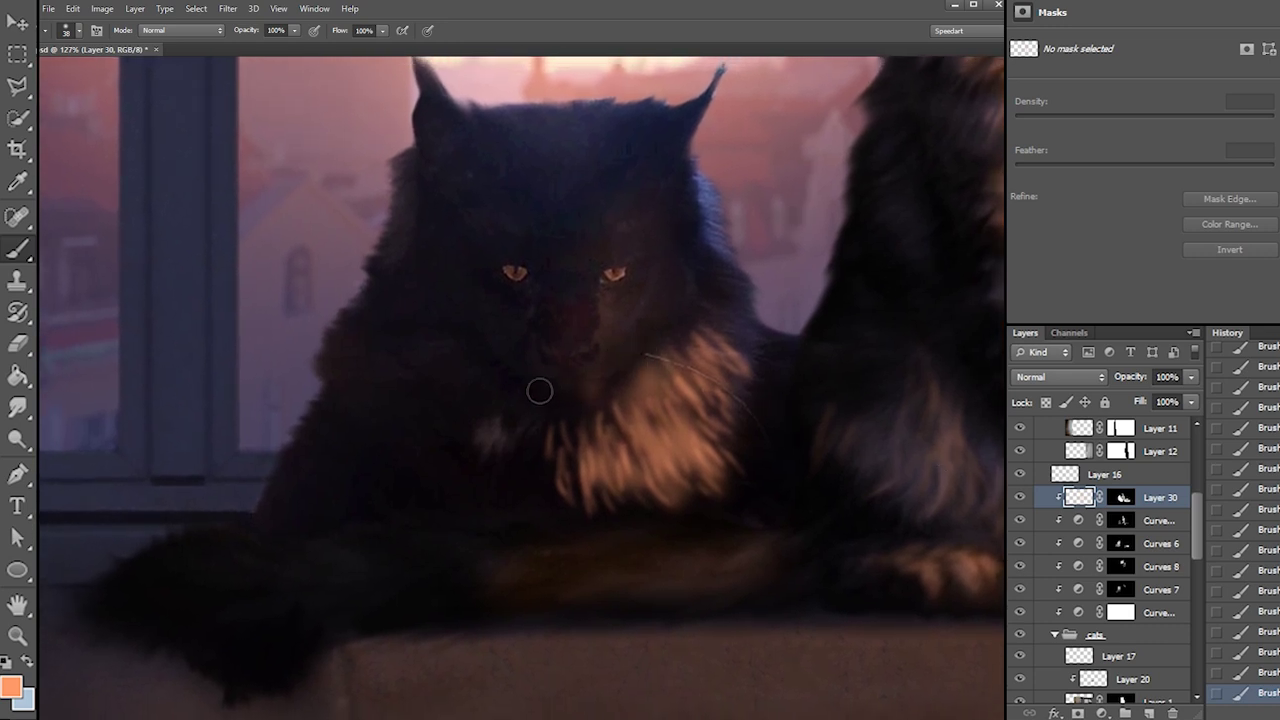
key("e")
left_click_drag(599, 411, 709, 403)
key("ctrl+z")
mouse_move(624, 382)
left_mouse_down()
mouse_move(577, 371)
mouse_move(642, 368)
left_mouse_up()
Paint fine warm fur strokes on the black cat's muzzle, nose bridge and brow with a 9 px brush
key("b")
right_click(625, 334)
left_click_drag(568, 384, 571, 392)
left_click_drag(570, 383, 573, 393)
left_click_drag(571, 385, 577, 395)
left_click_drag(578, 384, 580, 394)
left_click_drag(583, 384, 586, 393)
left_click_drag(591, 385, 590, 393)
left_click_drag(597, 384, 594, 391)
left_click_drag(590, 386, 583, 396)
mouse_move(581, 387)
left_mouse_down()
mouse_move(574, 398)
mouse_move(596, 389)
mouse_move(587, 370)
left_mouse_up()
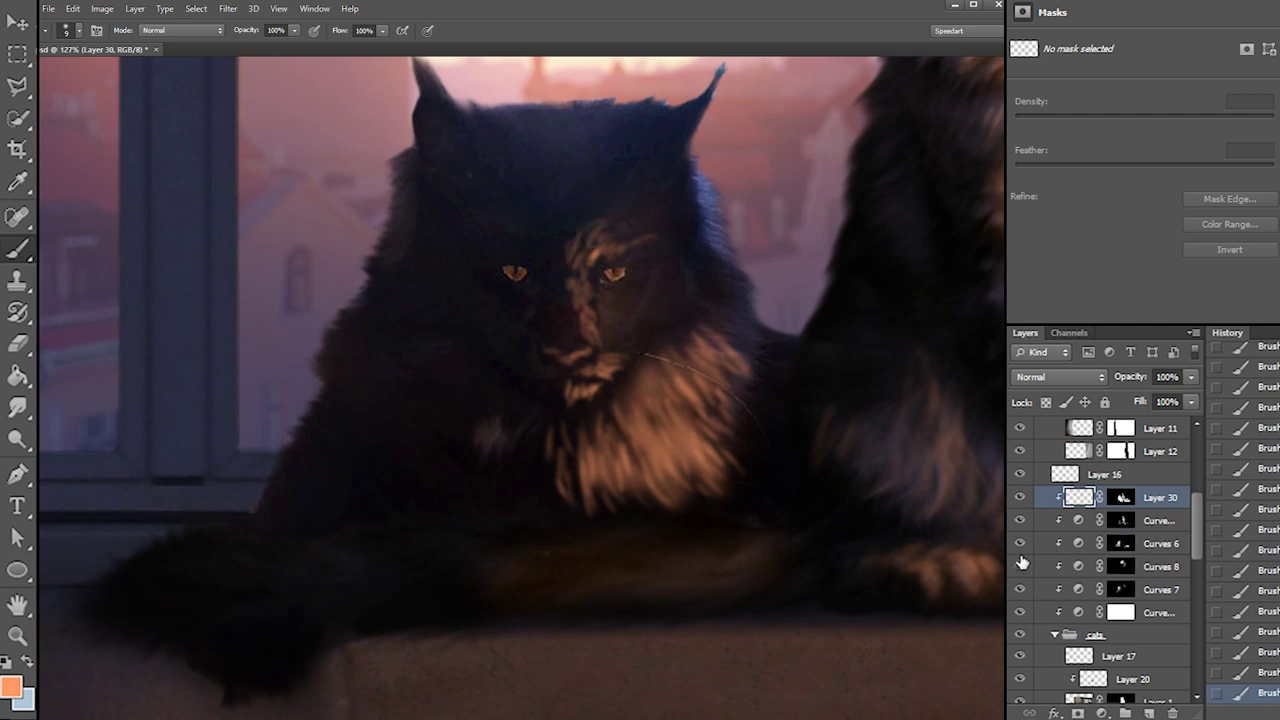
Compare the image with Curves 7 hidden and shown, and paint black on its mask over the black cat's head with a 156 px brush
left_click(1020, 589)
left_click(1020, 589)
left_click(1123, 590)
right_click(695, 268)
left_click_drag(714, 303, 797, 302)
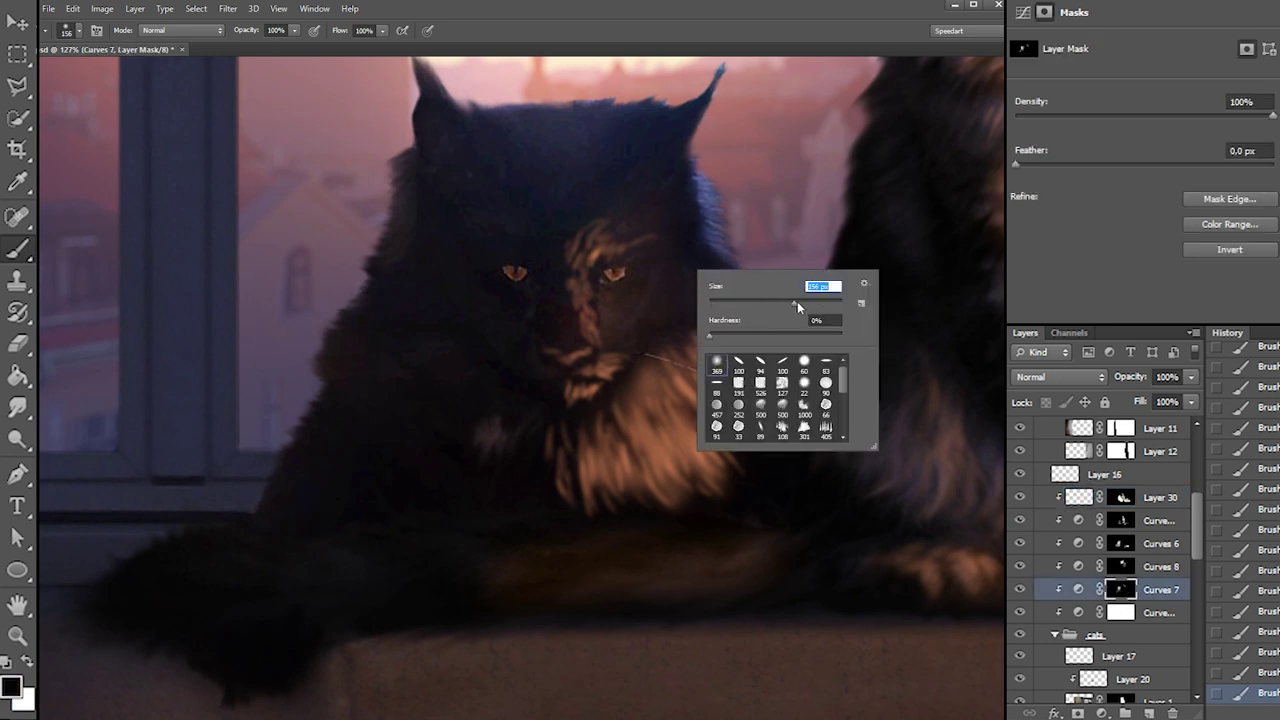
left_click_drag(583, 142, 623, 124)
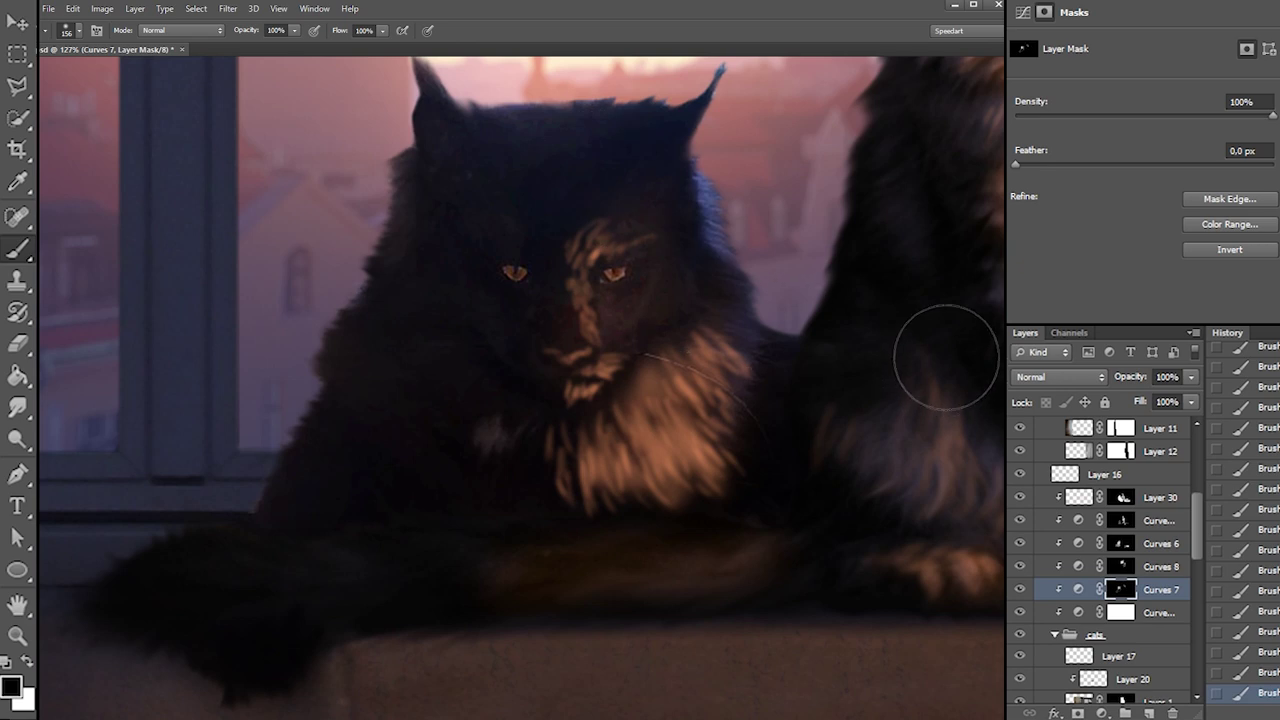
Paint small warm strokes on Layer 30 beneath the black cat's lit eye with a 7 px brush
left_click(1074, 499)
right_click(644, 247)
left_click(667, 278)
type("7")
key("Return")
right_click(636, 292)
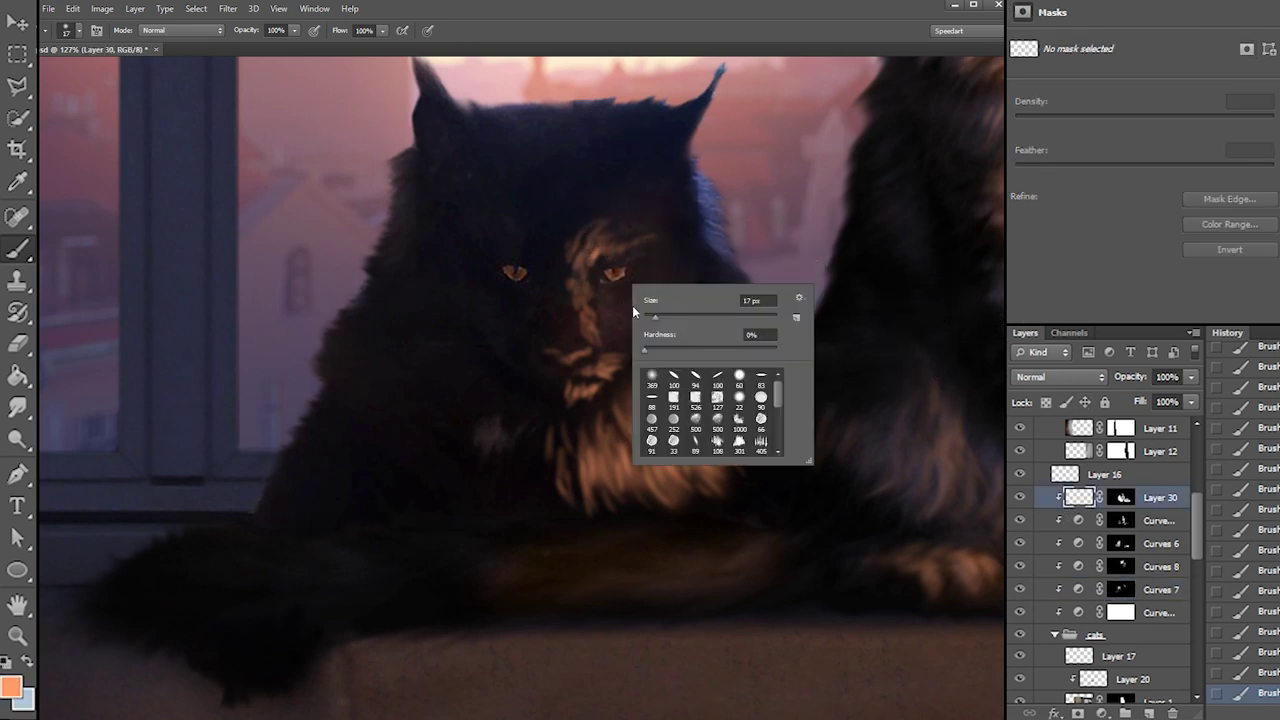
left_click_drag(609, 300, 594, 282)
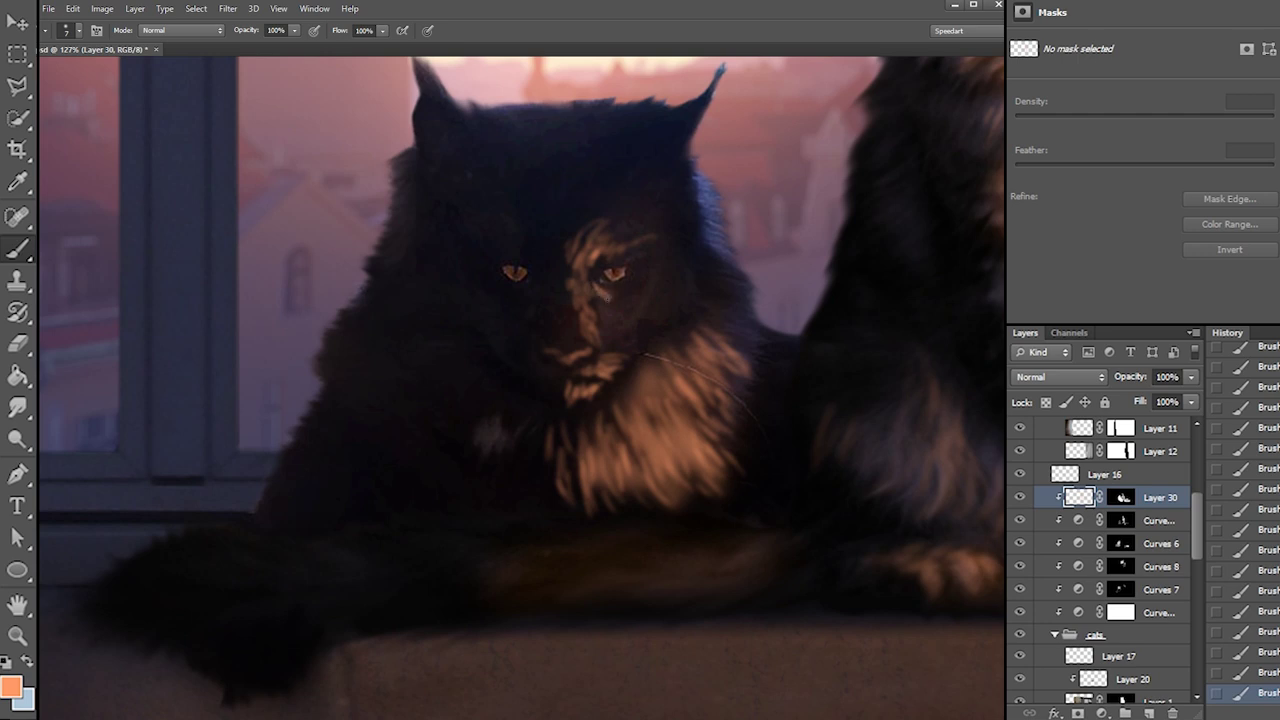
Cover the black cat's lit cheek with warm fur strokes using 14 px and 11 px brushes
right_click(636, 316)
type("14")
key("Return")
right_click(648, 316)
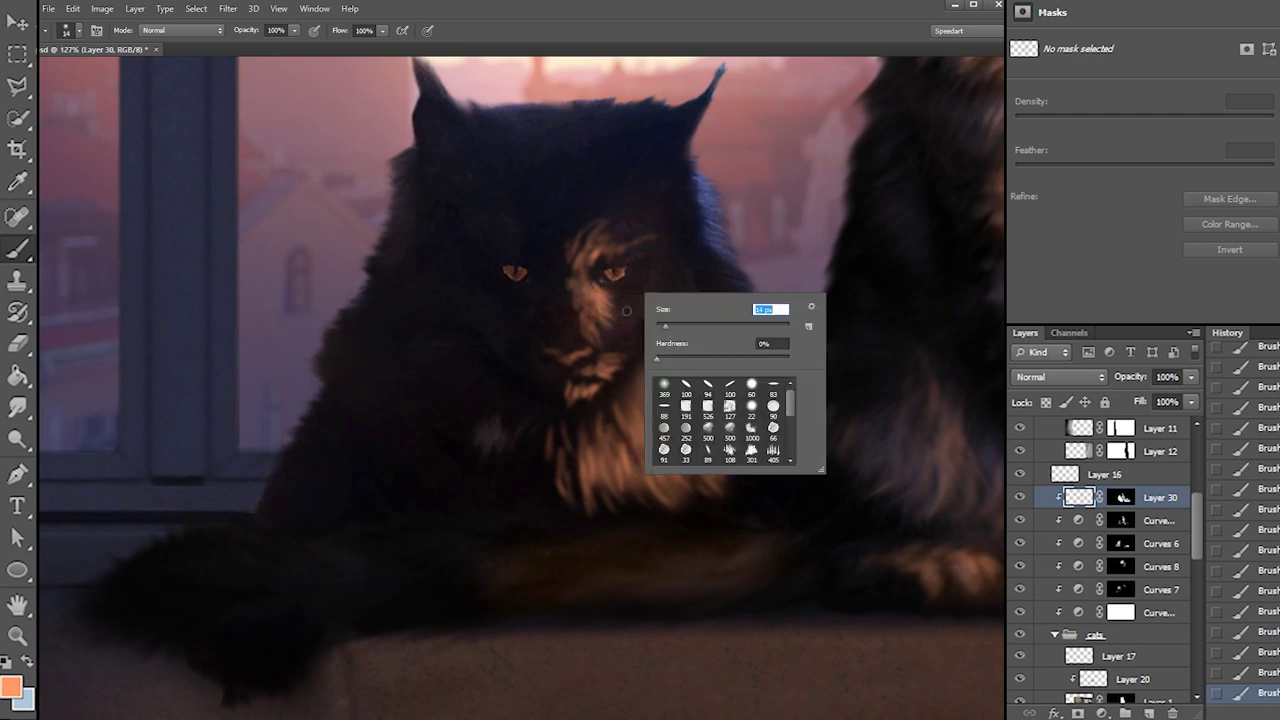
key("Return")
right_click(670, 335)
left_click(692, 350)
left_click_drag(622, 369, 664, 347)
mouse_move(616, 343)
left_mouse_down()
mouse_move(671, 339)
mouse_move(670, 325)
mouse_move(708, 319)
mouse_move(726, 287)
mouse_move(688, 294)
mouse_move(680, 261)
mouse_move(682, 312)
mouse_move(664, 311)
mouse_move(678, 326)
mouse_move(628, 326)
mouse_move(645, 300)
left_mouse_up()
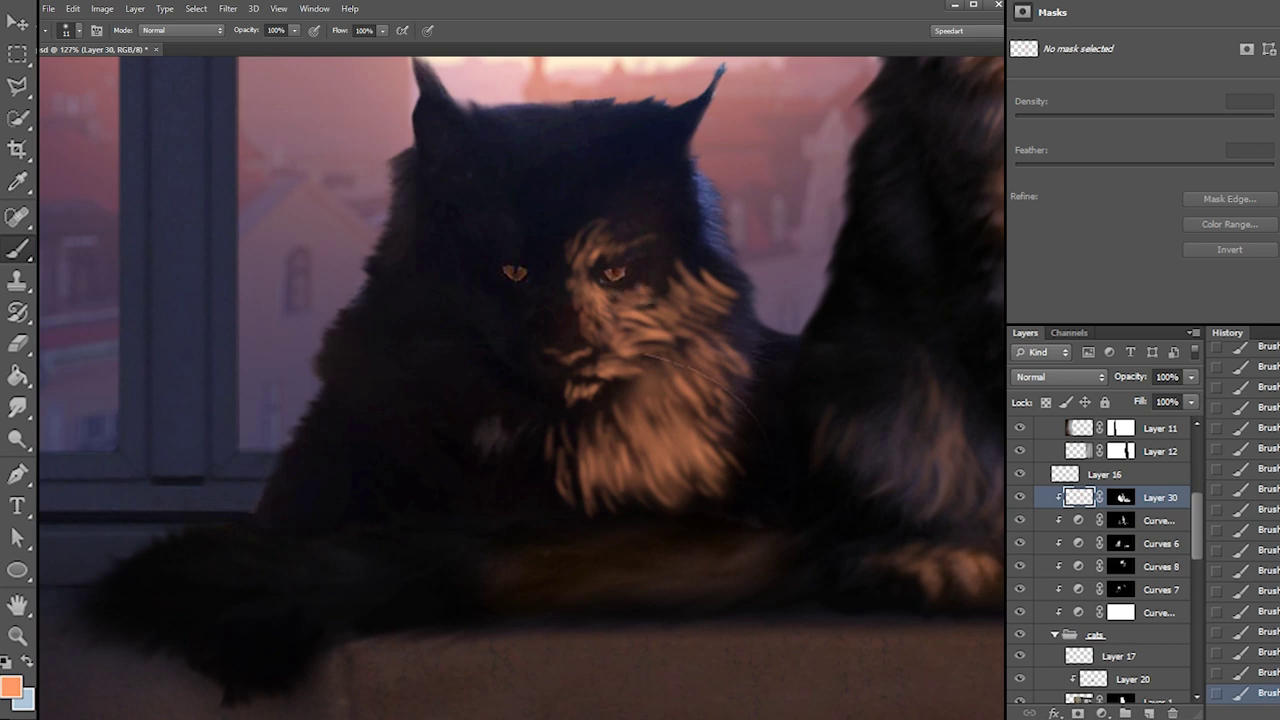
Extend the warm fur strokes onto the shaded side of the black cat's muzzle and chest with the 11 px brush
right_click(604, 232)
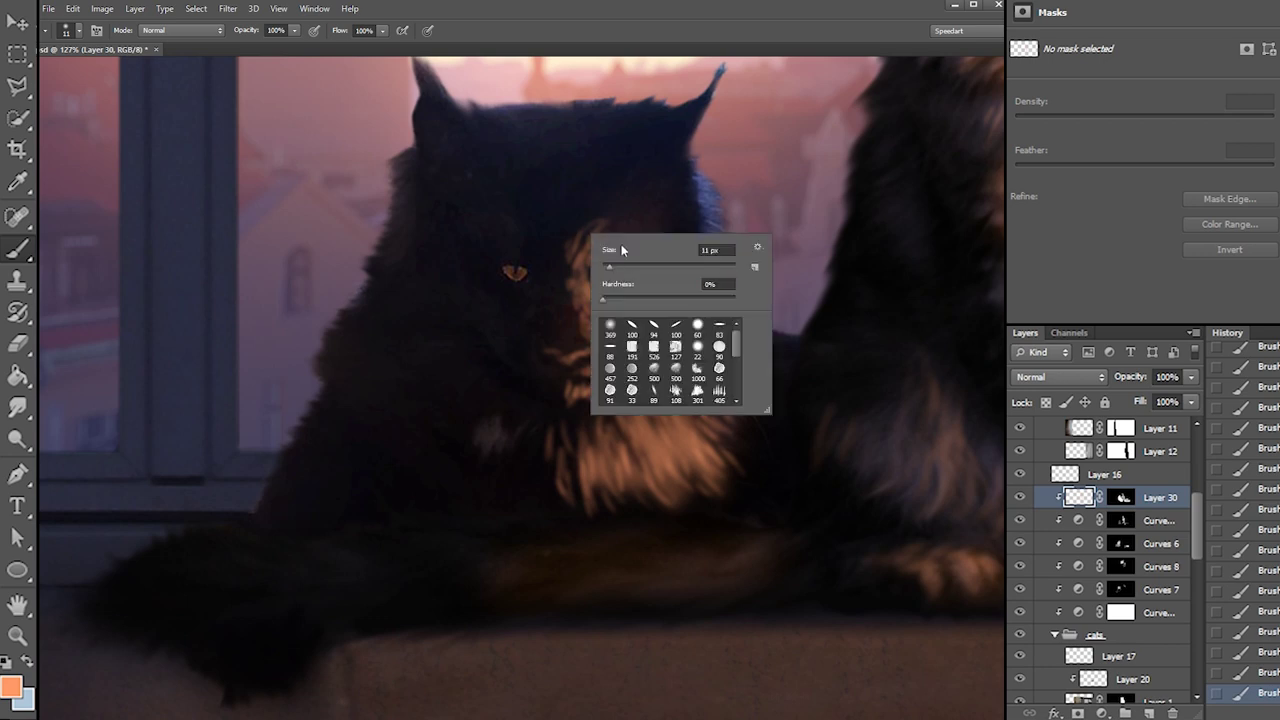
left_click_drag(545, 368, 533, 364)
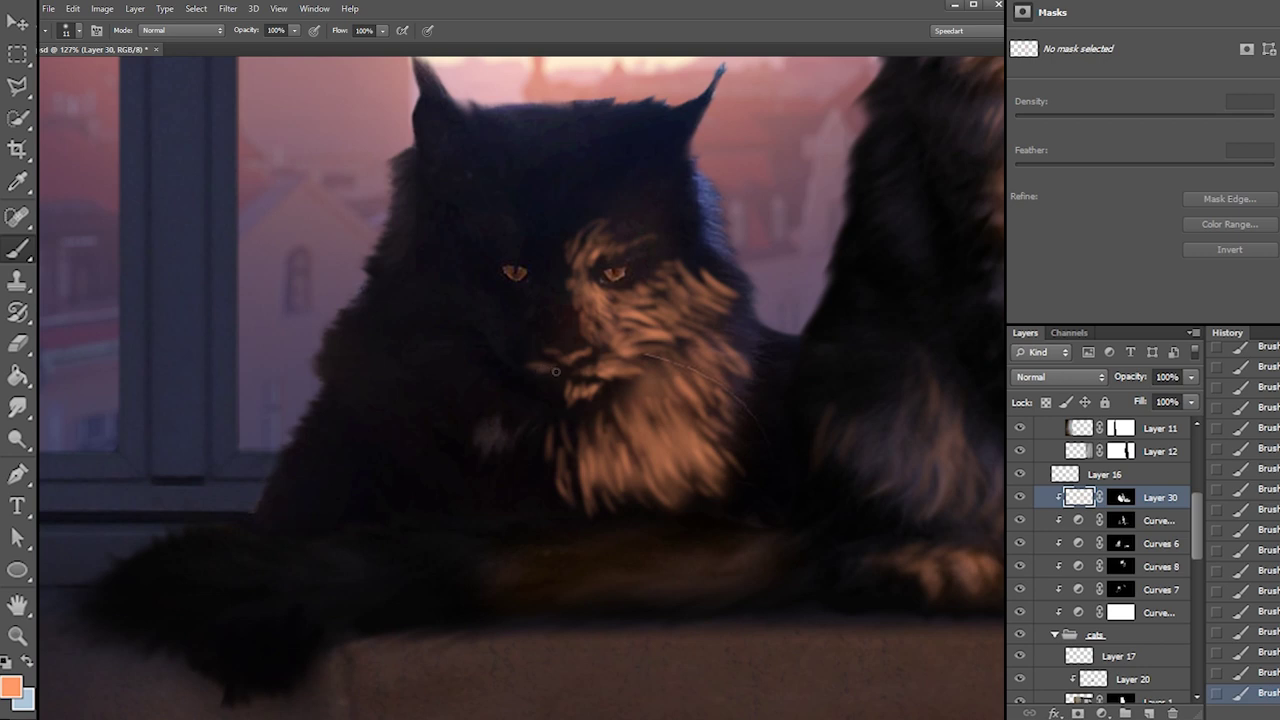
mouse_move(536, 440)
left_mouse_down()
mouse_move(504, 444)
mouse_move(541, 493)
left_mouse_up()
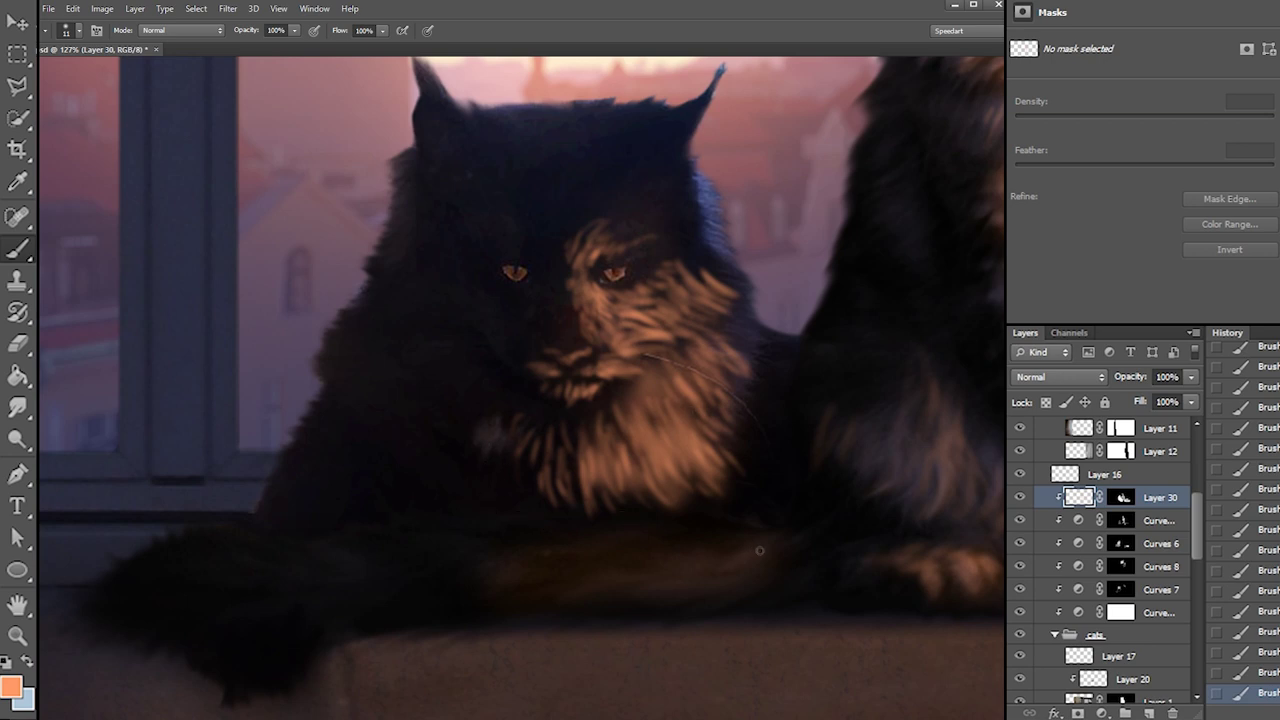
Paint long warm fur strokes along the base half of the black cat's tail on the windowsill
mouse_move(768, 552)
left_mouse_down()
mouse_move(648, 582)
mouse_move(738, 588)
left_mouse_up()
mouse_move(810, 545)
left_mouse_down()
mouse_move(722, 583)
mouse_move(736, 571)
mouse_move(622, 546)
left_mouse_up()
mouse_move(742, 554)
left_mouse_down()
mouse_move(592, 543)
mouse_move(686, 566)
left_mouse_up()
mouse_move(604, 584)
left_mouse_down()
mouse_move(709, 574)
mouse_move(566, 574)
left_mouse_up()
mouse_move(662, 586)
left_mouse_down()
mouse_move(602, 592)
mouse_move(612, 604)
mouse_move(580, 590)
left_mouse_up()
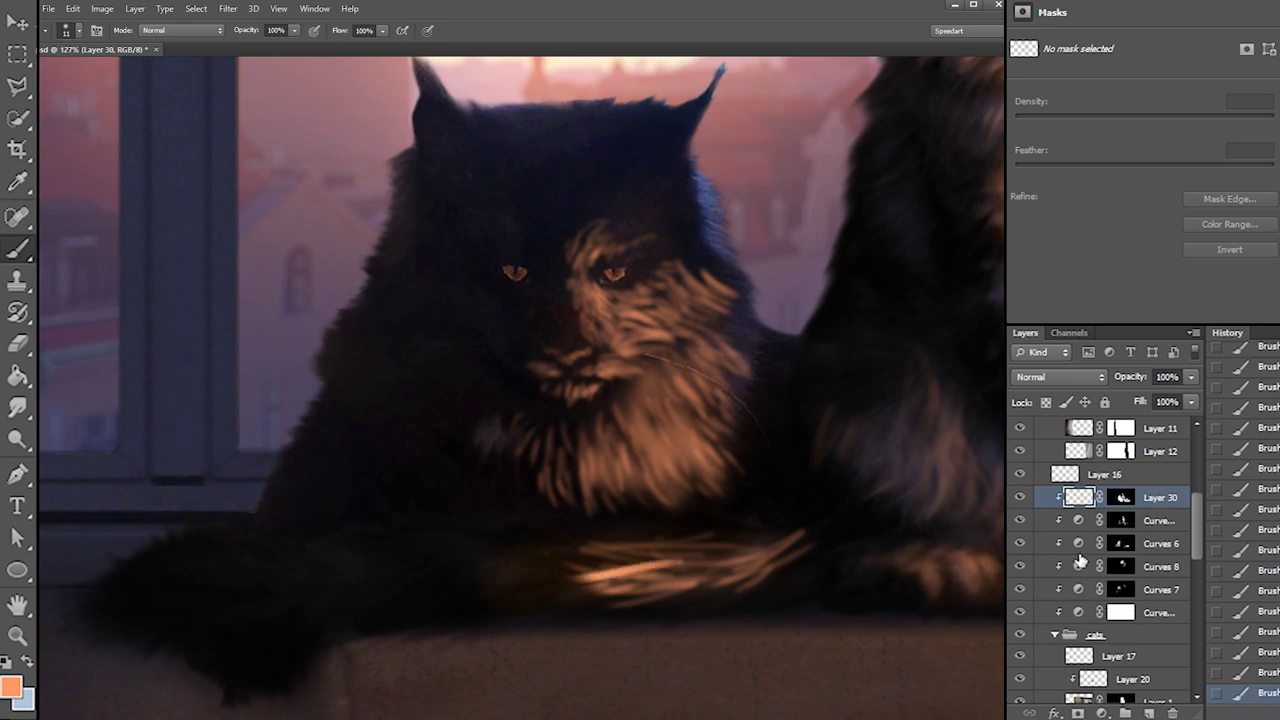
Reveal more of the black cat's chest and tail strokes by painting white on Layer 30's mask with a 453 px brush
left_click(1121, 498)
key("x")
right_click(722, 466)
left_click(846, 498)
left_click_drag(500, 450, 520, 558)
key("ctrl+z")
key("ctrl+z")
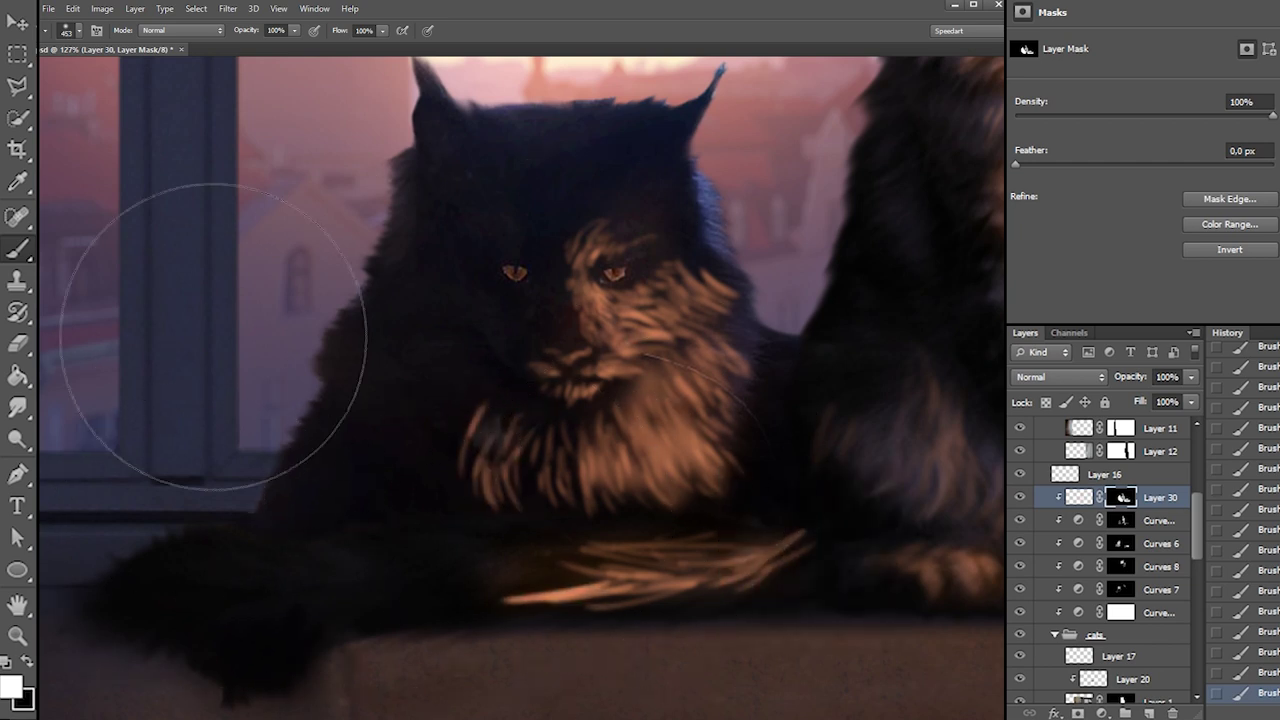
Paint warm fur strokes on Layer 30 along both edges of the black cat's tail toward its tip with a 9 px brush
left_click(1087, 496)
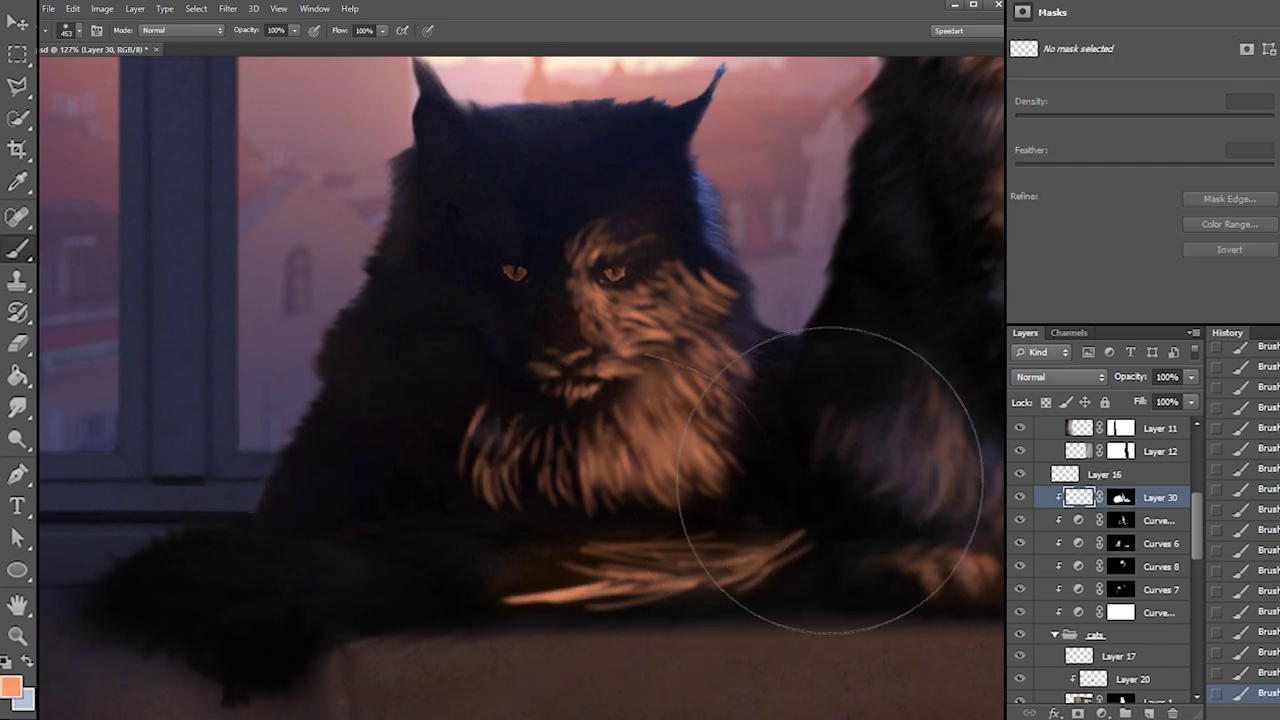
right_click(630, 508)
left_click(648, 602)
left_click(646, 543)
left_click_drag(554, 576, 496, 606)
key("ctrl+z")
key("e")
right_click(569, 583)
key("b")
left_click_drag(534, 586, 482, 607)
left_click_drag(512, 587, 472, 609)
left_click_drag(503, 589, 462, 610)
left_click_drag(482, 592, 446, 609)
left_click_drag(450, 592, 408, 616)
left_click_drag(430, 602, 395, 620)
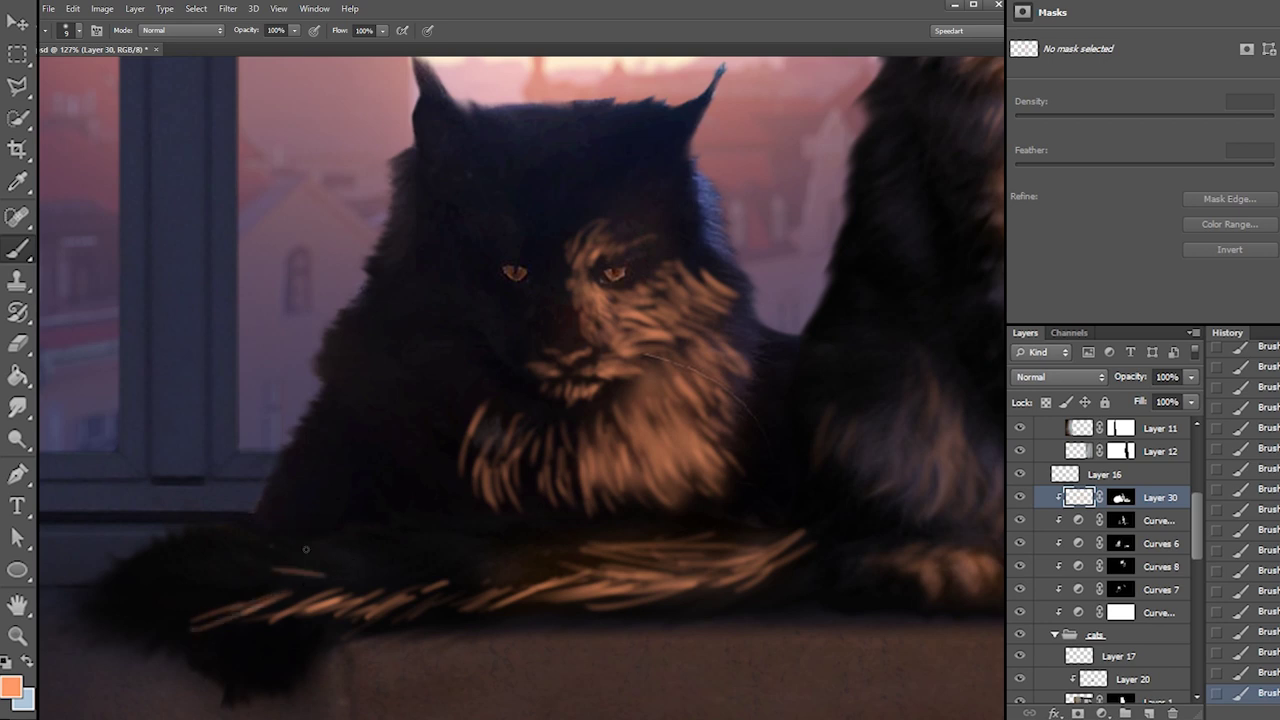
left_click_drag(279, 572, 227, 569)
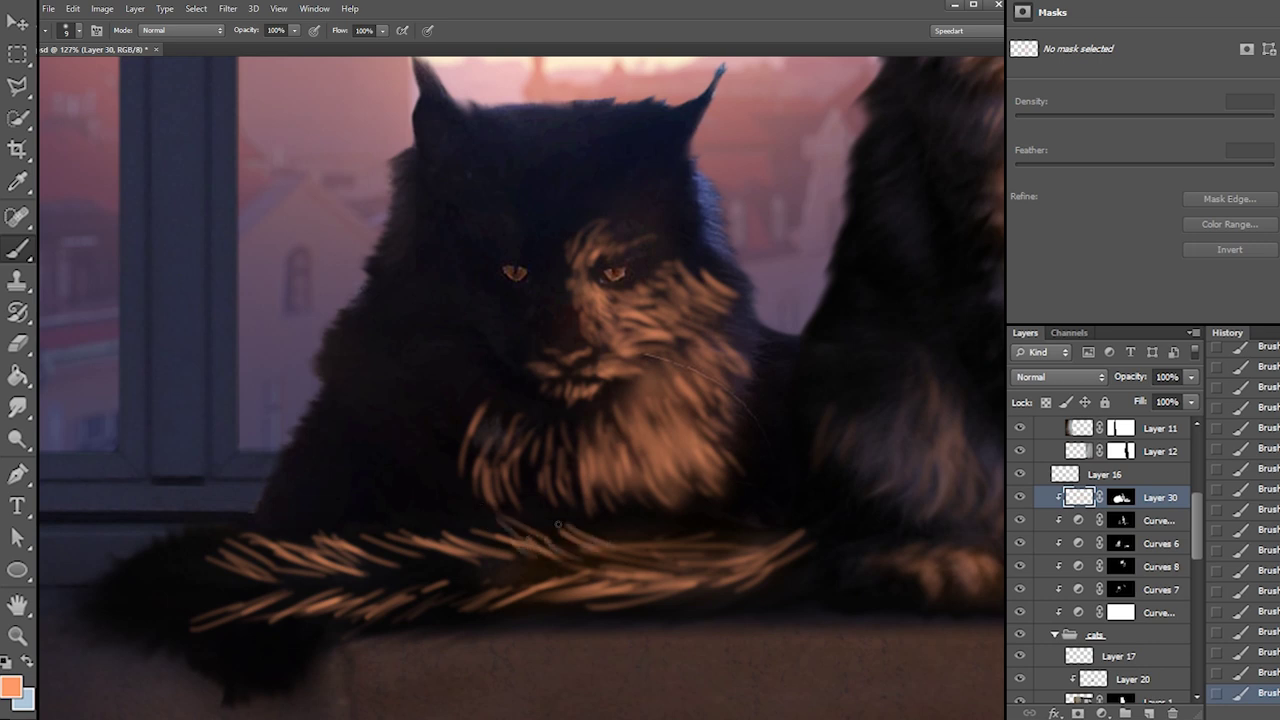
Fill the middle and tip of the black cat's tail with fine warm strokes, and overlay a soft glow with a 74 px brush
mouse_move(708, 566)
left_mouse_down()
mouse_move(630, 540)
mouse_move(440, 570)
mouse_move(509, 588)
mouse_move(430, 585)
left_mouse_up()
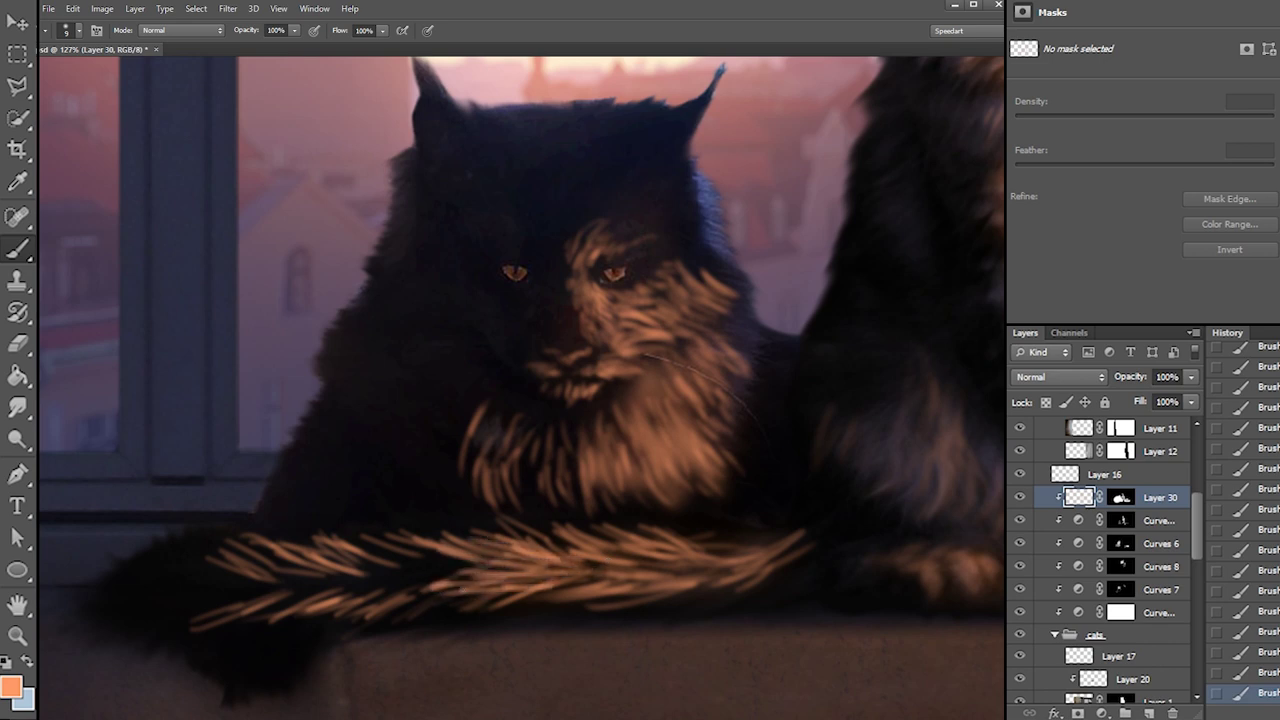
mouse_move(407, 576)
left_mouse_down()
mouse_move(440, 560)
mouse_move(358, 581)
mouse_move(328, 557)
left_mouse_up()
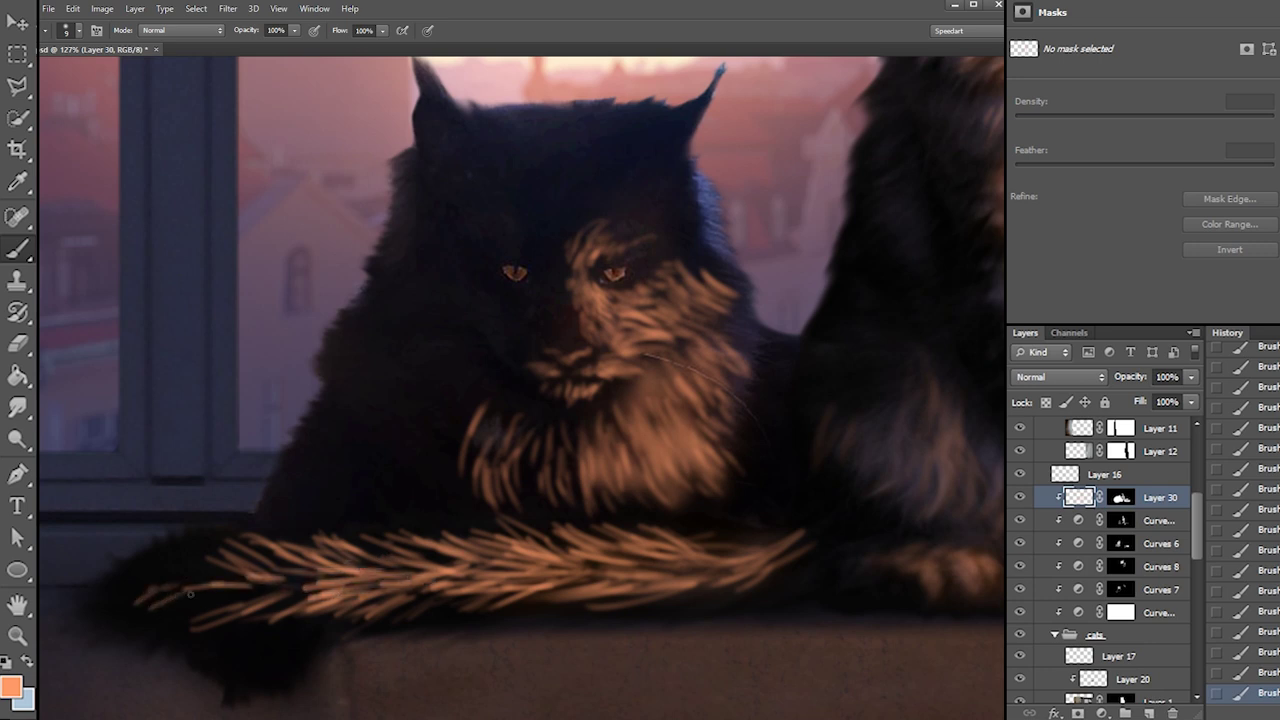
right_click(734, 572)
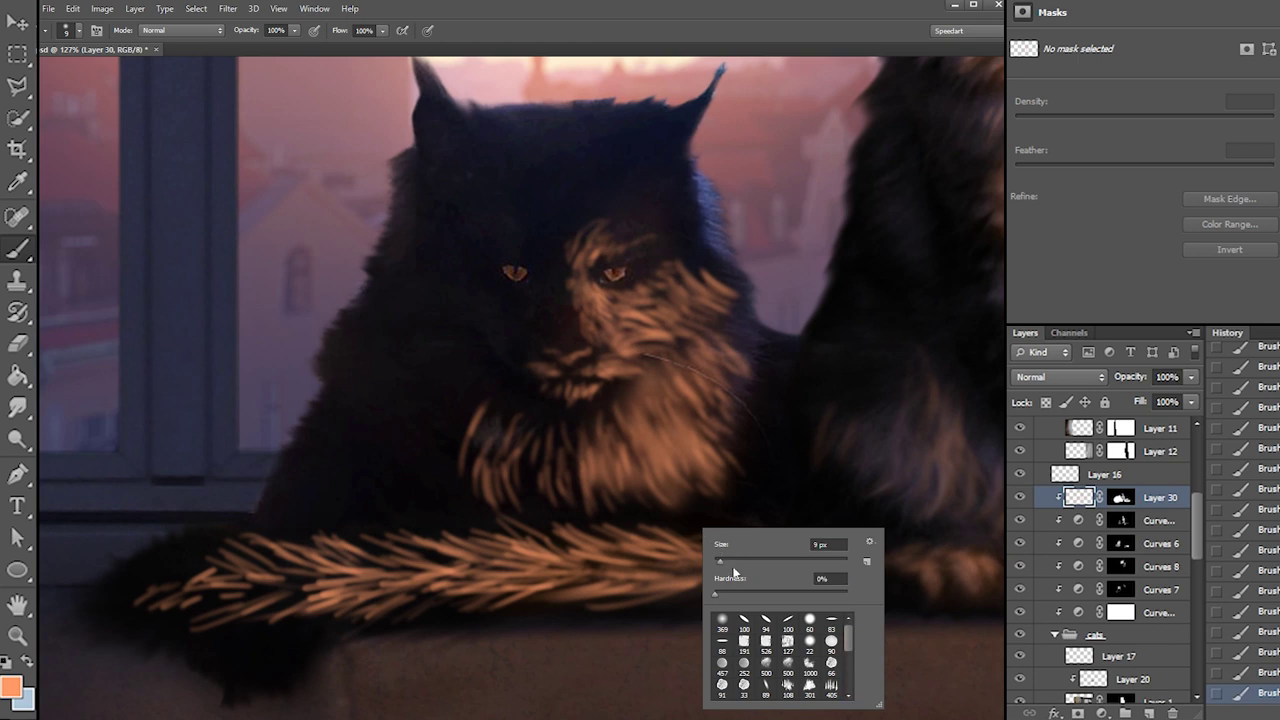
mouse_move(325, 581)
left_mouse_down()
mouse_move(600, 586)
mouse_move(744, 566)
left_mouse_up()
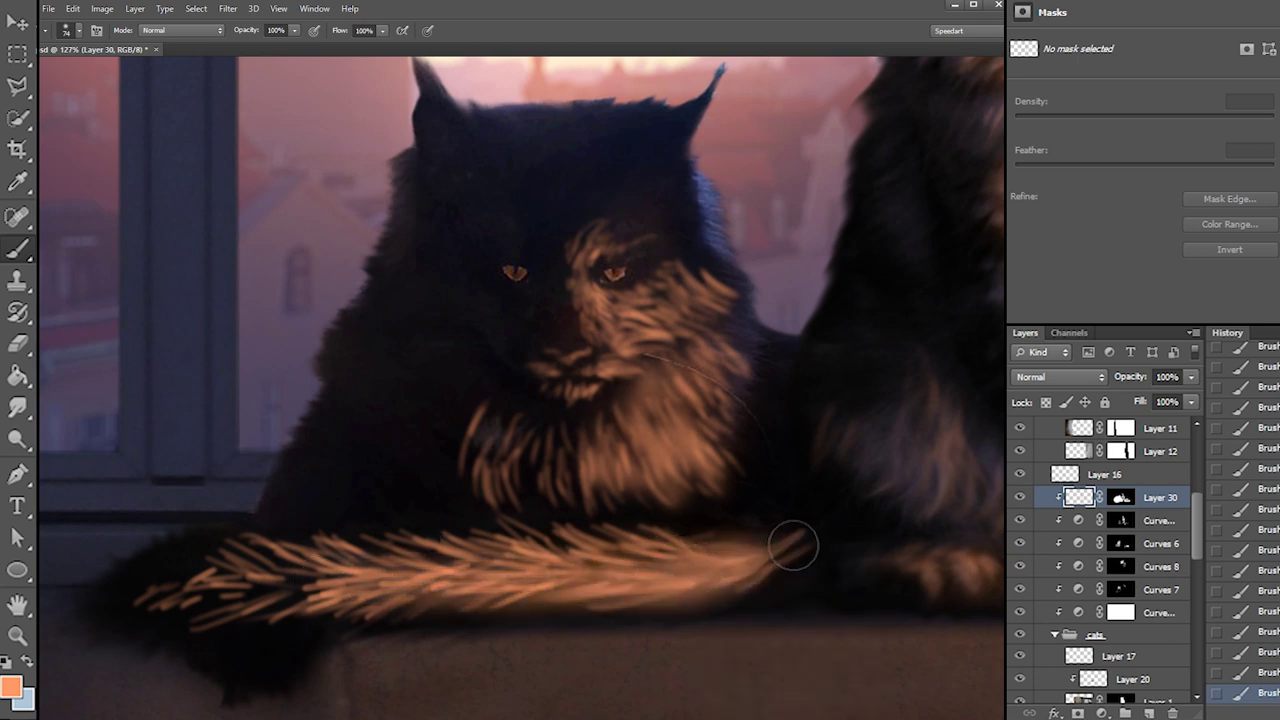
mouse_move(785, 537)
left_mouse_down()
mouse_move(664, 557)
mouse_move(180, 580)
left_mouse_up()
Erase the warm strokes along the black cat's tail edges and tip with a soft eraser so they fade into the fur
key("e")
left_click_drag(390, 636, 235, 608)
left_click_drag(466, 584, 131, 566)
left_click_drag(361, 521, 186, 539)
mouse_move(352, 580)
left_mouse_down()
mouse_move(553, 542)
mouse_move(677, 591)
left_mouse_up()
mouse_move(430, 575)
left_mouse_down()
mouse_move(600, 605)
mouse_move(832, 545)
mouse_move(423, 600)
mouse_move(757, 591)
left_mouse_up()
Soften the black cat's lower chest fur with warm paint and erase the strokes on the shaded side of its chest
key("b")
left_click_drag(572, 436, 594, 502)
left_click_drag(585, 430, 578, 500)
key("e")
mouse_move(530, 425)
left_mouse_down()
mouse_move(583, 457)
mouse_move(610, 430)
left_mouse_up()
left_click_drag(620, 460, 585, 425)
left_click_drag(507, 403, 503, 420)
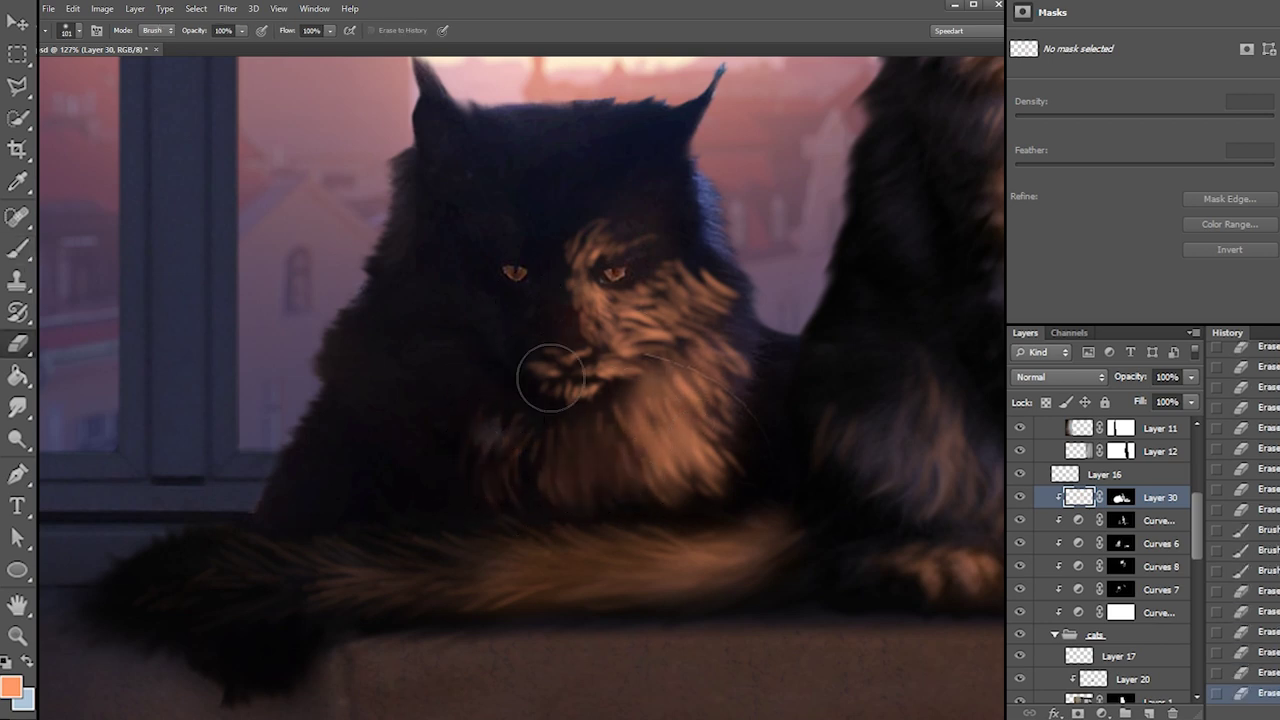
left_click_drag(623, 229, 615, 375)
key("ctrl+z")
Paint a soft warm glow above the black cat's lit eye and carve fur detail into it with a 16 px eraser
key("b")
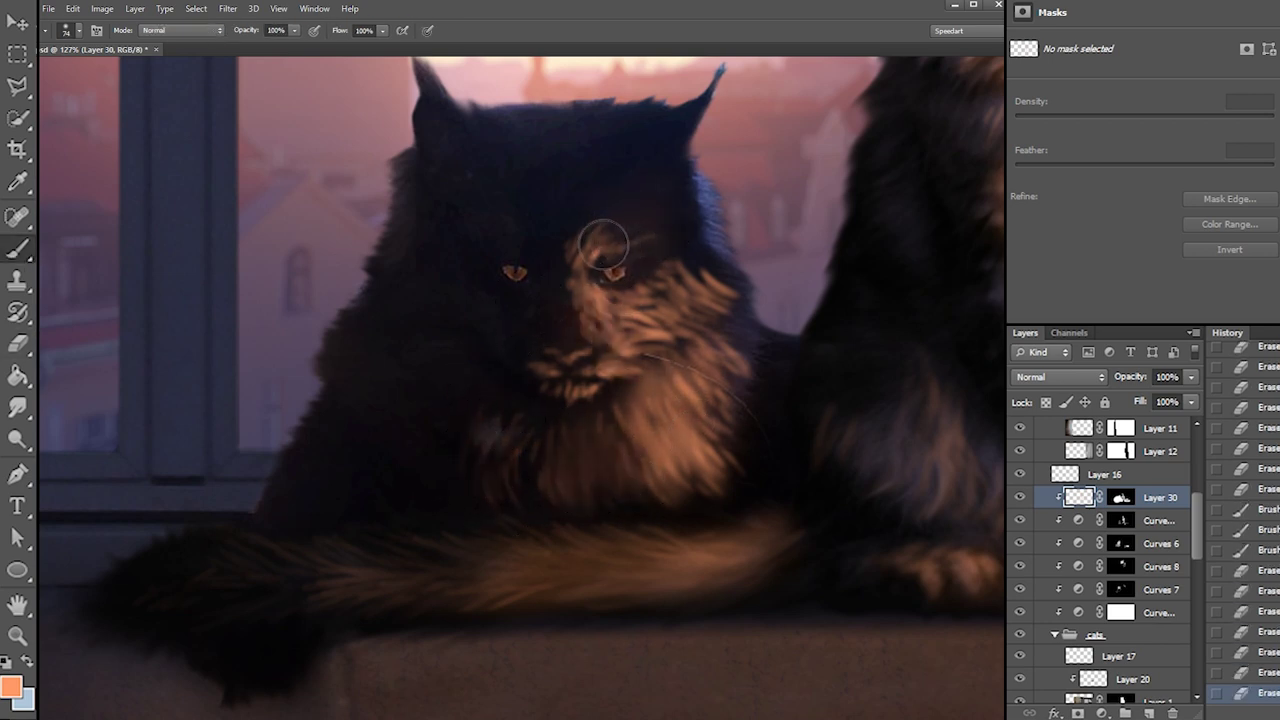
left_click_drag(608, 239, 664, 194)
key("e")
right_click(664, 215)
left_click(694, 248)
mouse_move(632, 234)
left_mouse_down()
mouse_move(643, 211)
mouse_move(632, 202)
mouse_move(633, 214)
mouse_move(654, 193)
left_mouse_up()
right_click(650, 212)
right_click(656, 209)
left_click(679, 239)
mouse_move(647, 213)
left_mouse_down()
mouse_move(661, 197)
mouse_move(678, 204)
left_mouse_up()
mouse_move(675, 222)
left_mouse_down()
mouse_move(678, 206)
mouse_move(652, 214)
left_mouse_up()
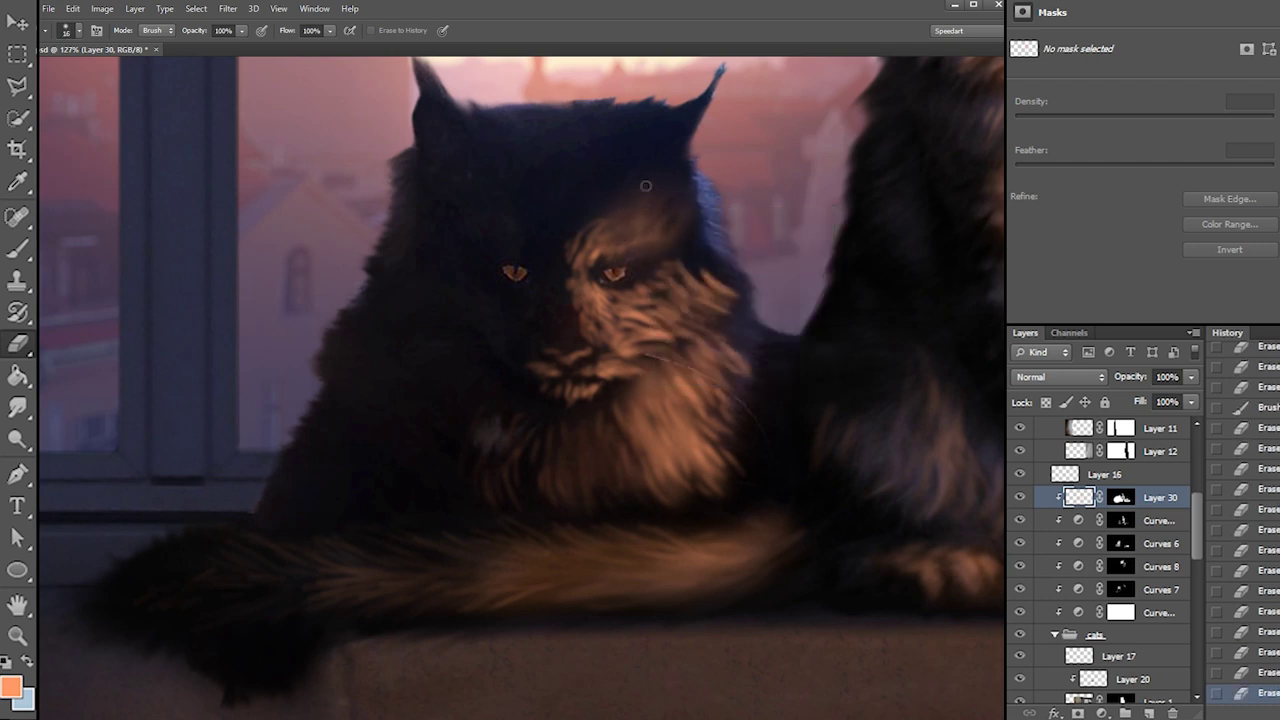
Blend the black cat's lit cheek with a 74 px warm brush and erase the spill along its outer edge
right_click(723, 275)
key("Return")
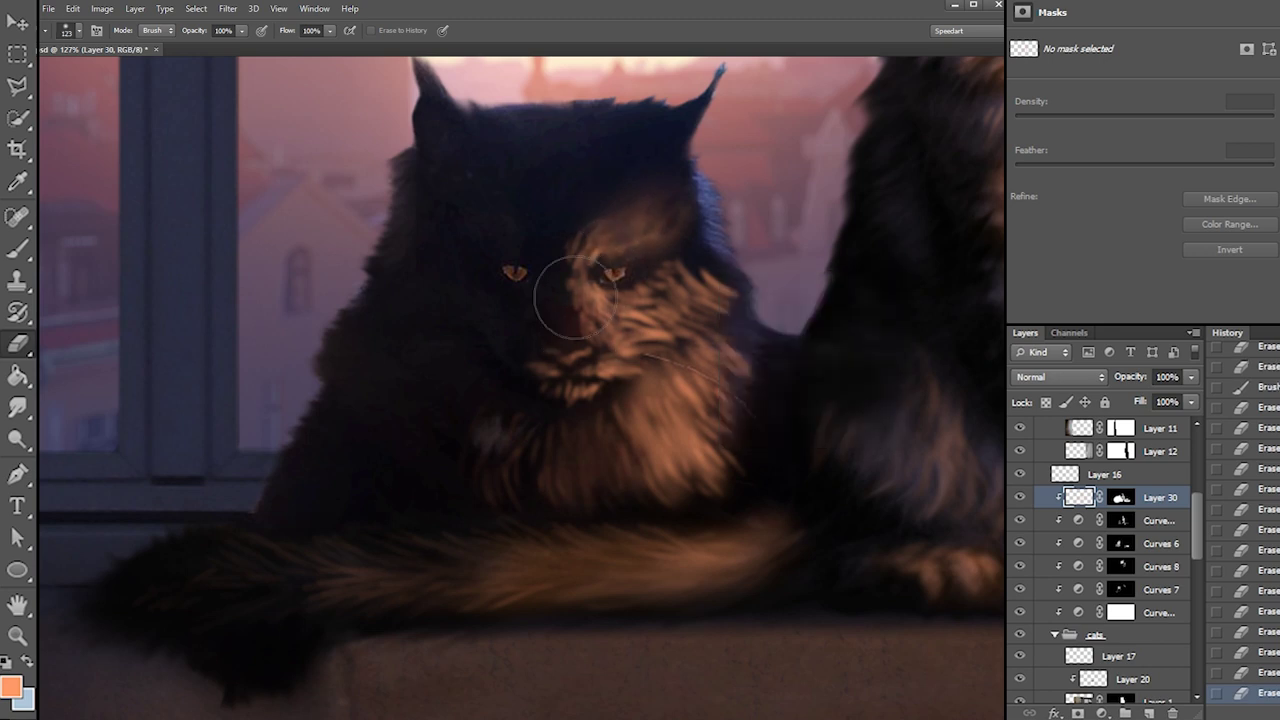
key("b")
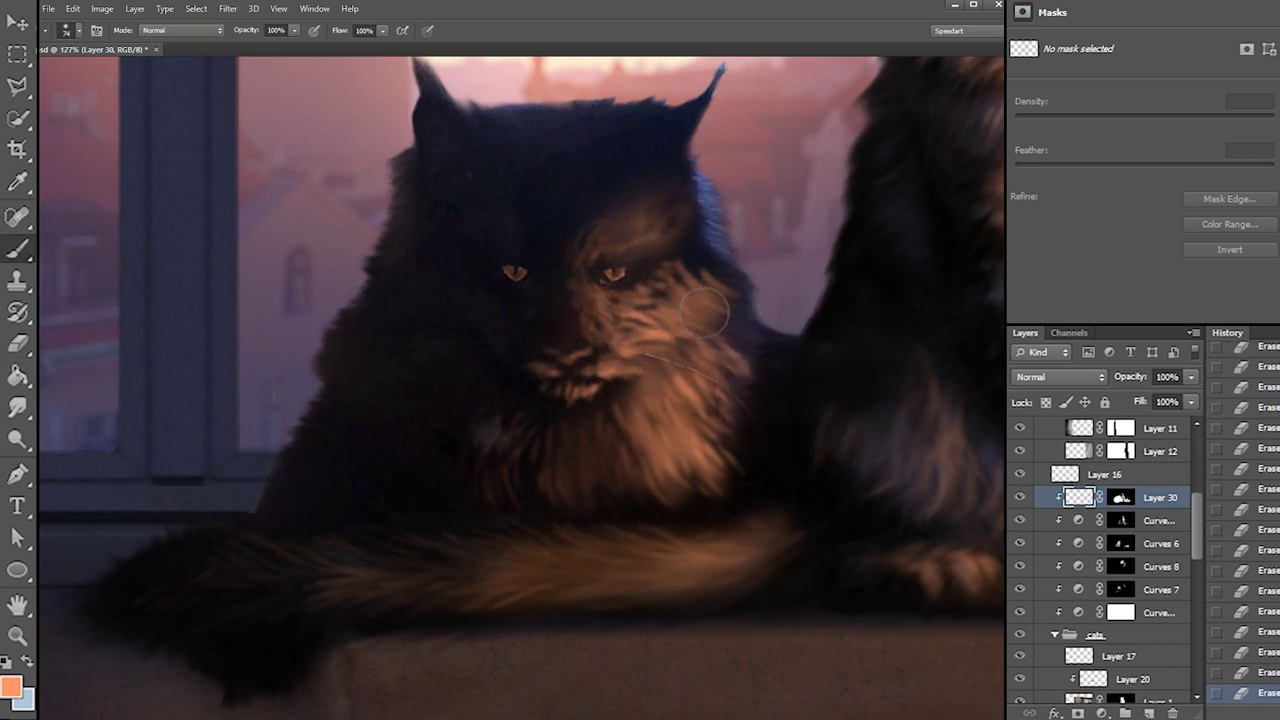
left_click_drag(683, 378, 699, 343)
left_click_drag(721, 287, 731, 324)
key("e")
left_click_drag(760, 272, 745, 296)
left_click_drag(748, 300, 736, 334)
key("b")
left_click_drag(577, 367, 602, 370)
key("ctrl+z")
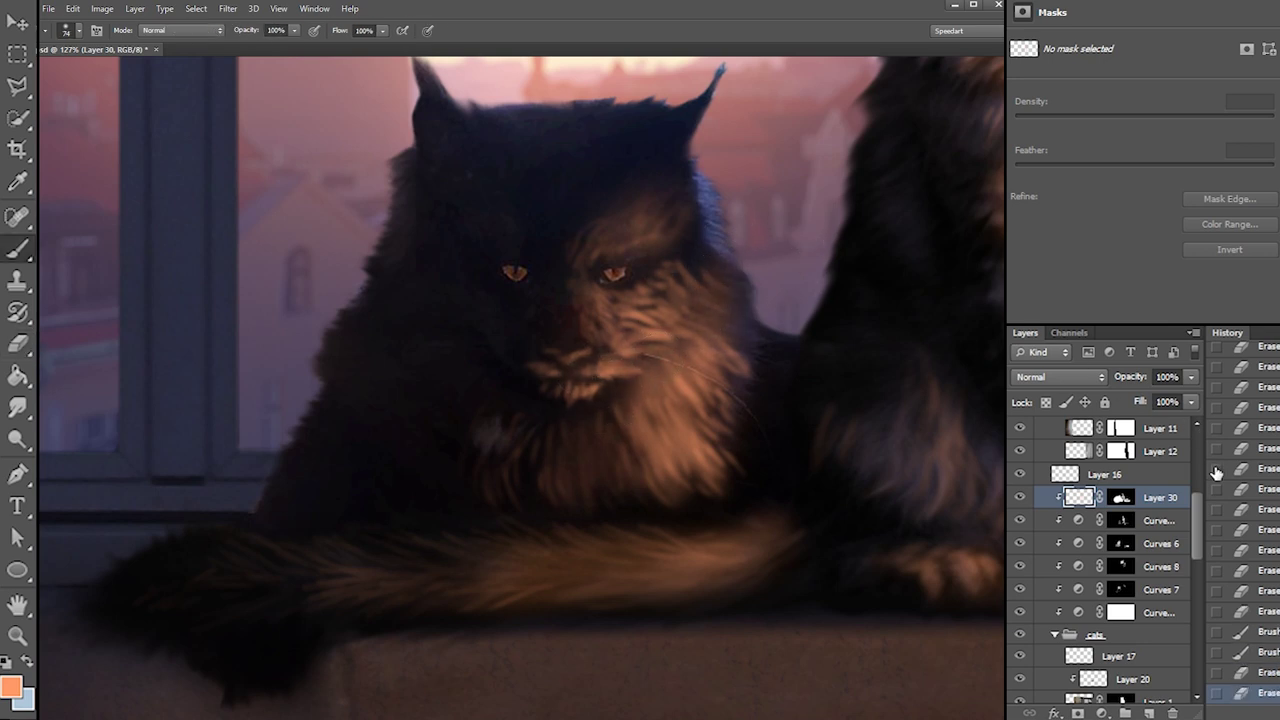
Paint black on Layer 30's mask over the black cat's face, chest and tail to tone down the warm strokes
left_click(1125, 501)
right_click(699, 403)
left_click(716, 497)
left_click(814, 438)
key("Return")
key("x")
mouse_move(685, 182)
left_mouse_down()
mouse_move(680, 282)
mouse_move(710, 443)
mouse_move(700, 497)
mouse_move(324, 593)
mouse_move(807, 598)
left_mouse_up()
Fade the remaining warm strokes on the black cat's muzzle and tail by painting black on Layer 30's mask with a 168 px brush
right_click(692, 375)
left_click(795, 408)
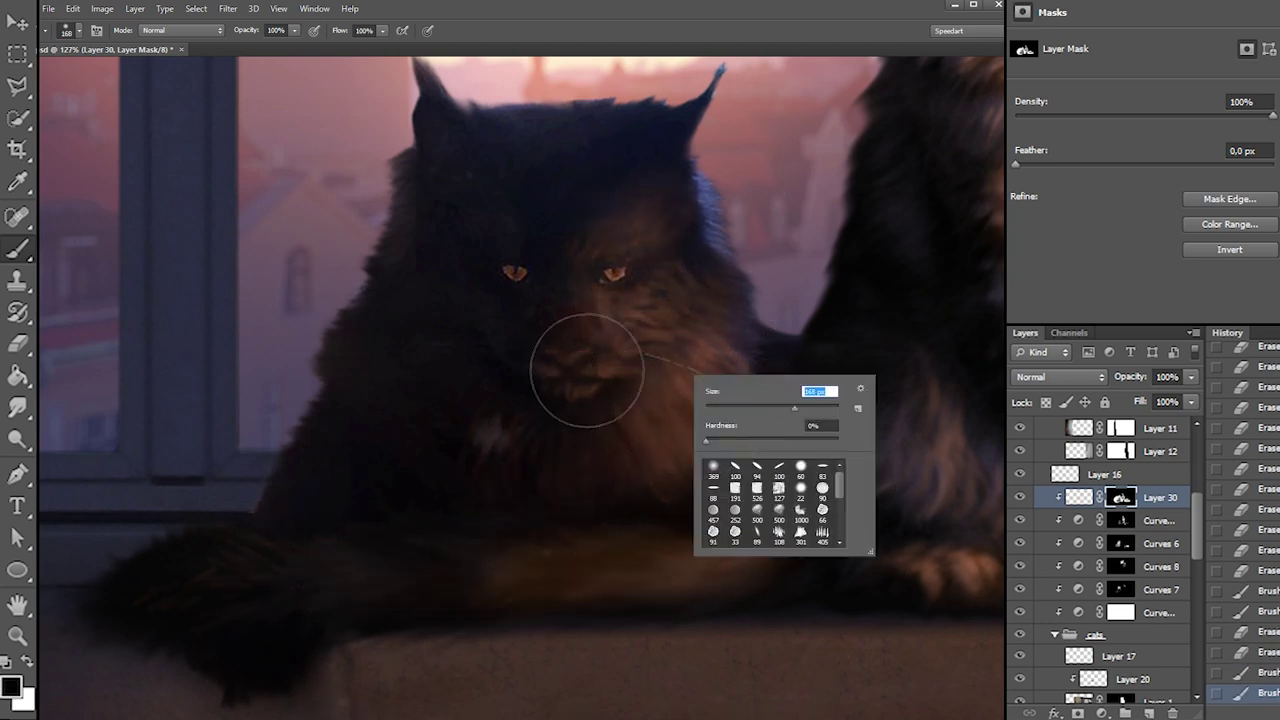
key("Return")
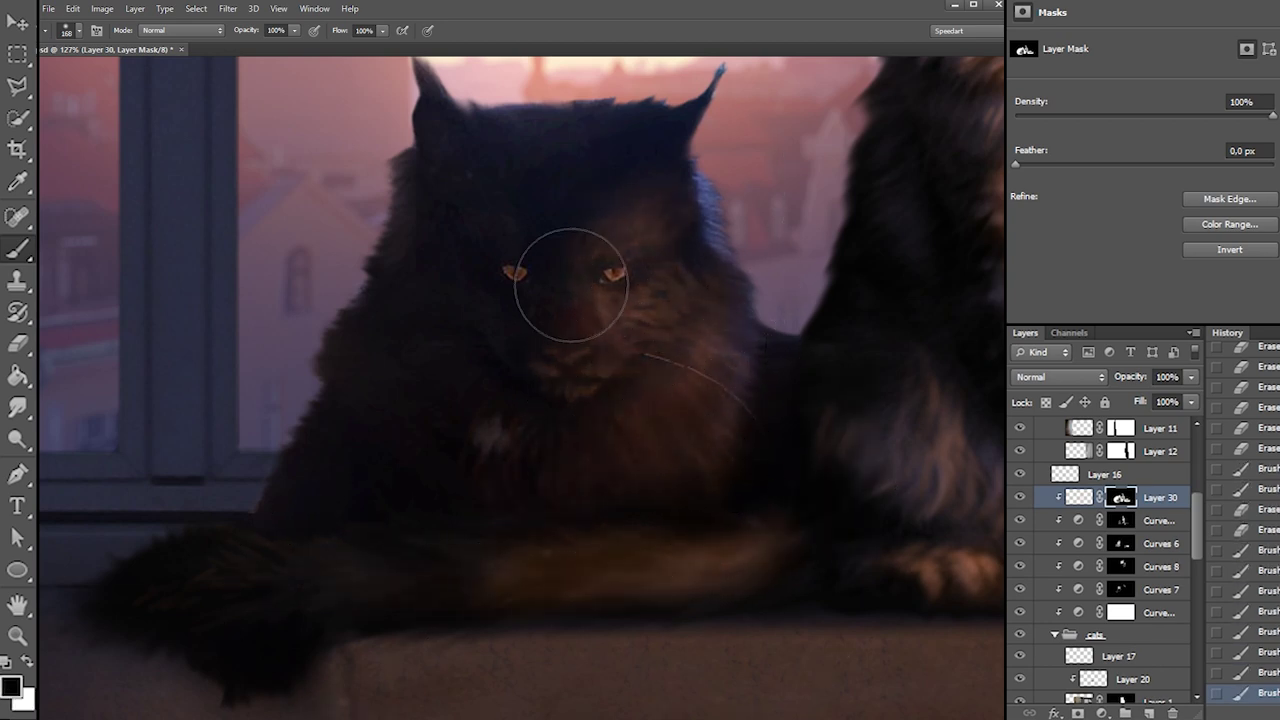
left_click_drag(431, 638, 488, 638)
mouse_move(681, 547)
left_mouse_down()
mouse_move(669, 575)
mouse_move(612, 564)
mouse_move(503, 603)
left_mouse_up()
left_click_drag(616, 640, 818, 587)
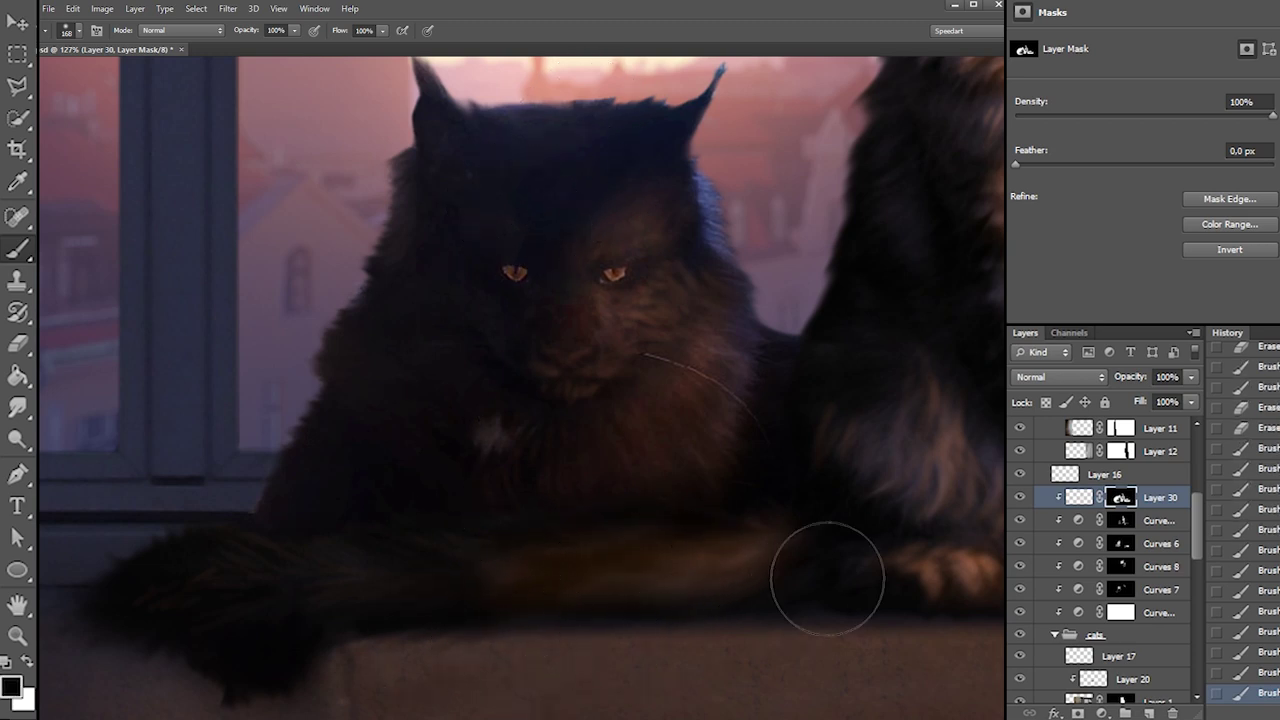
Refine the mask of the Curves layer directly below Layer 30 to remove the yellowish glow from the black cat's tail
left_click(1120, 521)
key("x")
left_click_drag(456, 588, 693, 562)
key("ctrl+z")
key("x")
Reveal the tail's warm strokes with white on Layer 30's mask and darken the tail's lower edge with black
left_click(1121, 497)
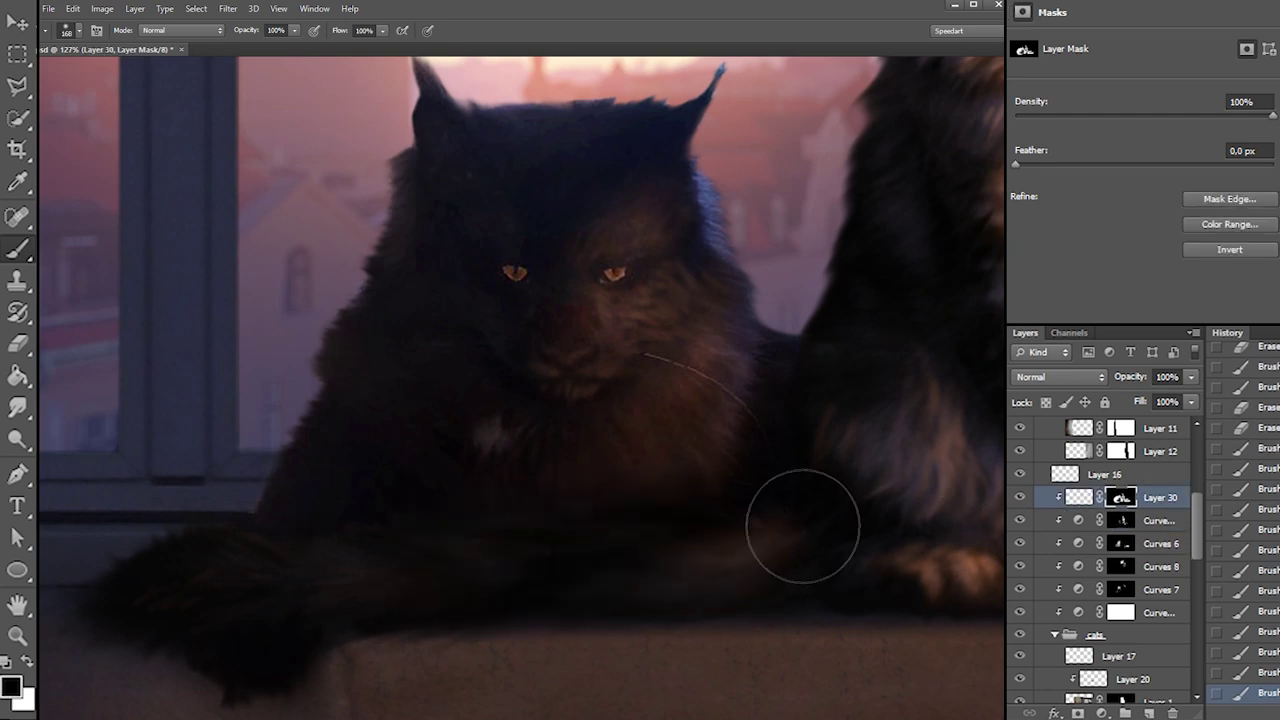
key("x")
left_click_drag(754, 551, 400, 562)
key("ctrl+z")
left_click_drag(706, 562, 400, 575)
key("x")
left_click_drag(322, 643, 464, 637)
left_click_drag(464, 637, 515, 655)
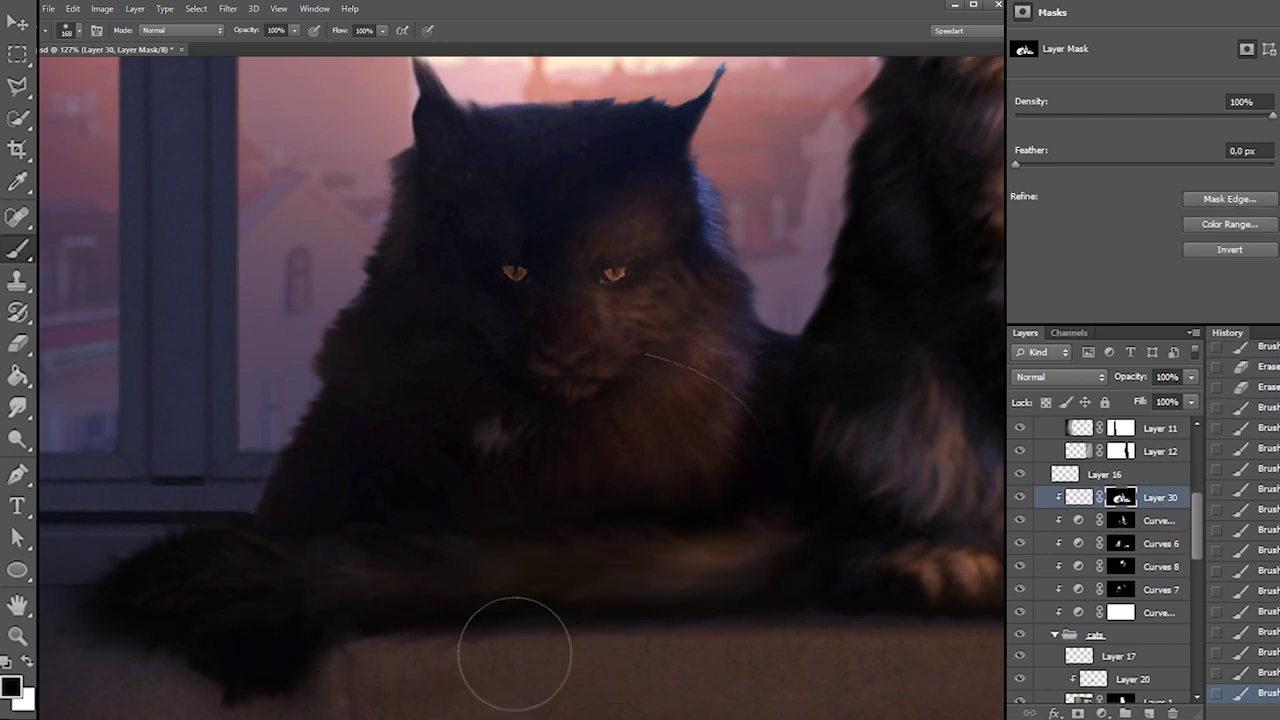
Load Curves 11's mask as a selection, paint white inside it over the tail and chest, and deselect
left_click(1121, 520, "ctrl")
key("x")
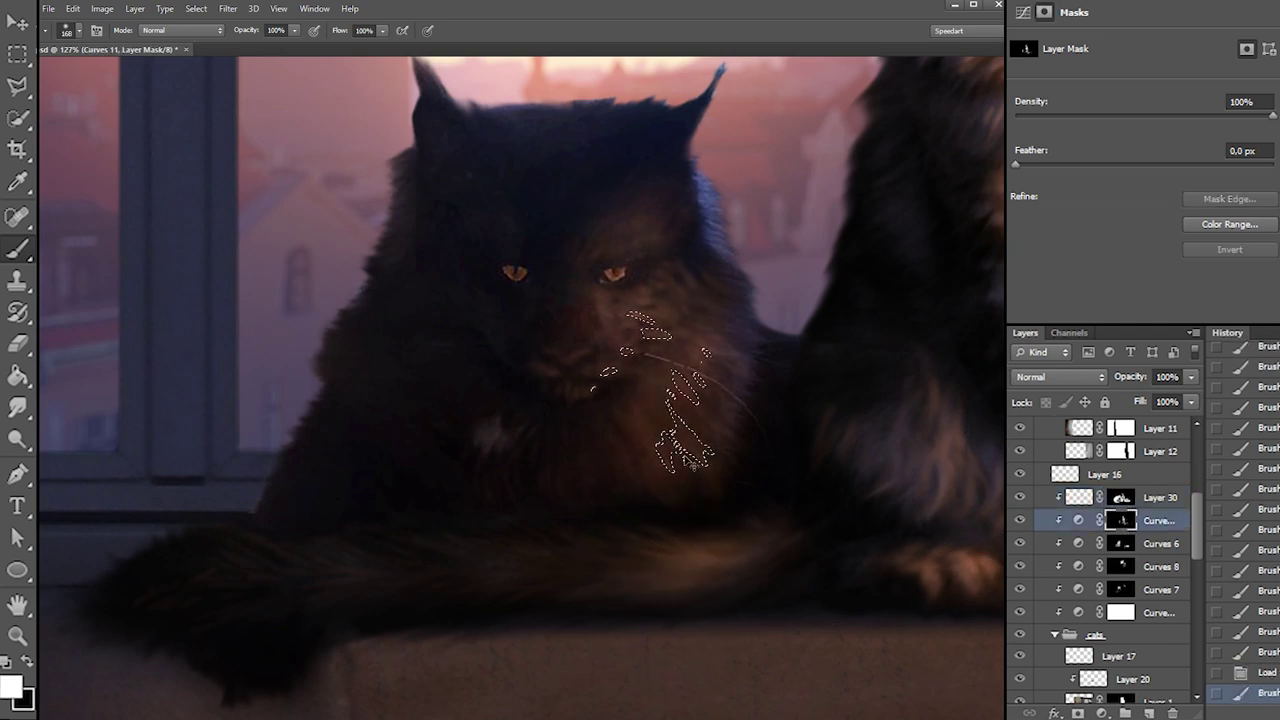
left_click_drag(380, 552, 754, 534)
mouse_move(735, 457)
left_mouse_down()
mouse_move(593, 234)
mouse_move(484, 342)
left_mouse_up()
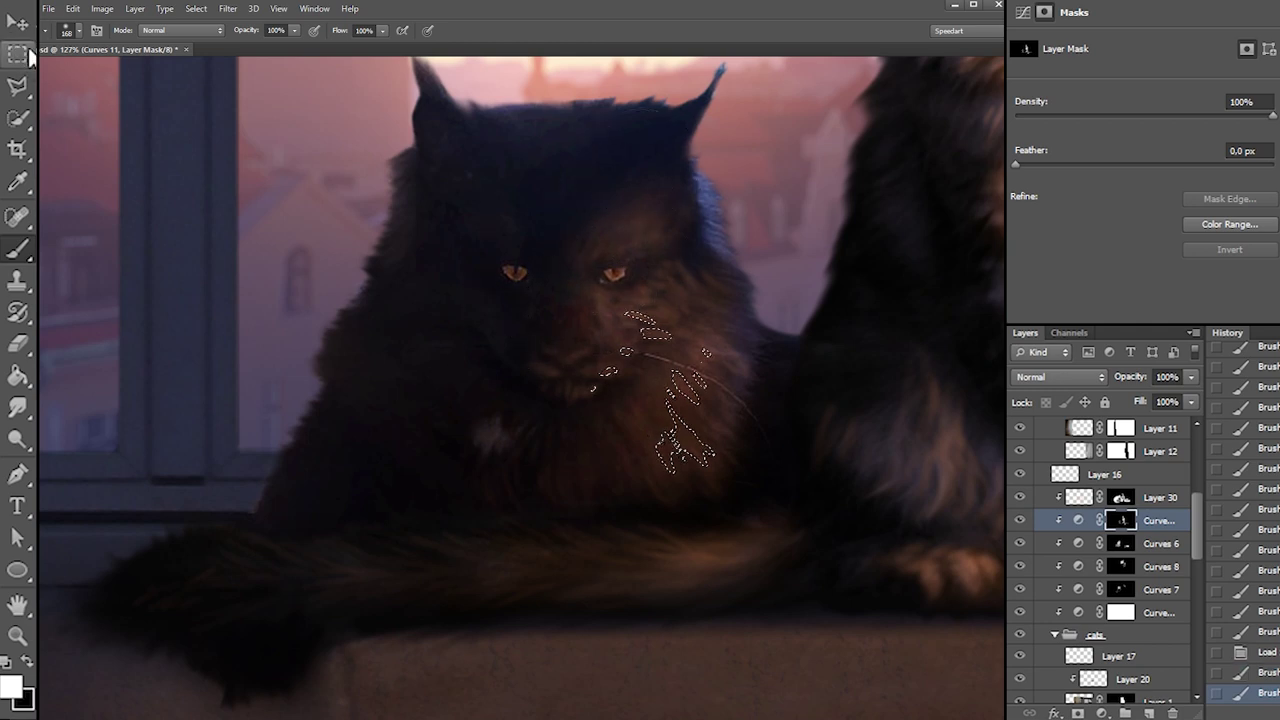
left_click(18, 60)
left_click(54, 77)
key("b")
Refine Curves 11's mask around the black cat's forehead and nose, using a 59 px brush for the nose
mouse_move(632, 248)
left_mouse_down()
mouse_move(520, 346)
mouse_move(628, 390)
left_mouse_up()
key("ctrl+z")
mouse_move(614, 214)
left_mouse_down()
mouse_move(557, 243)
mouse_move(586, 206)
left_mouse_up()
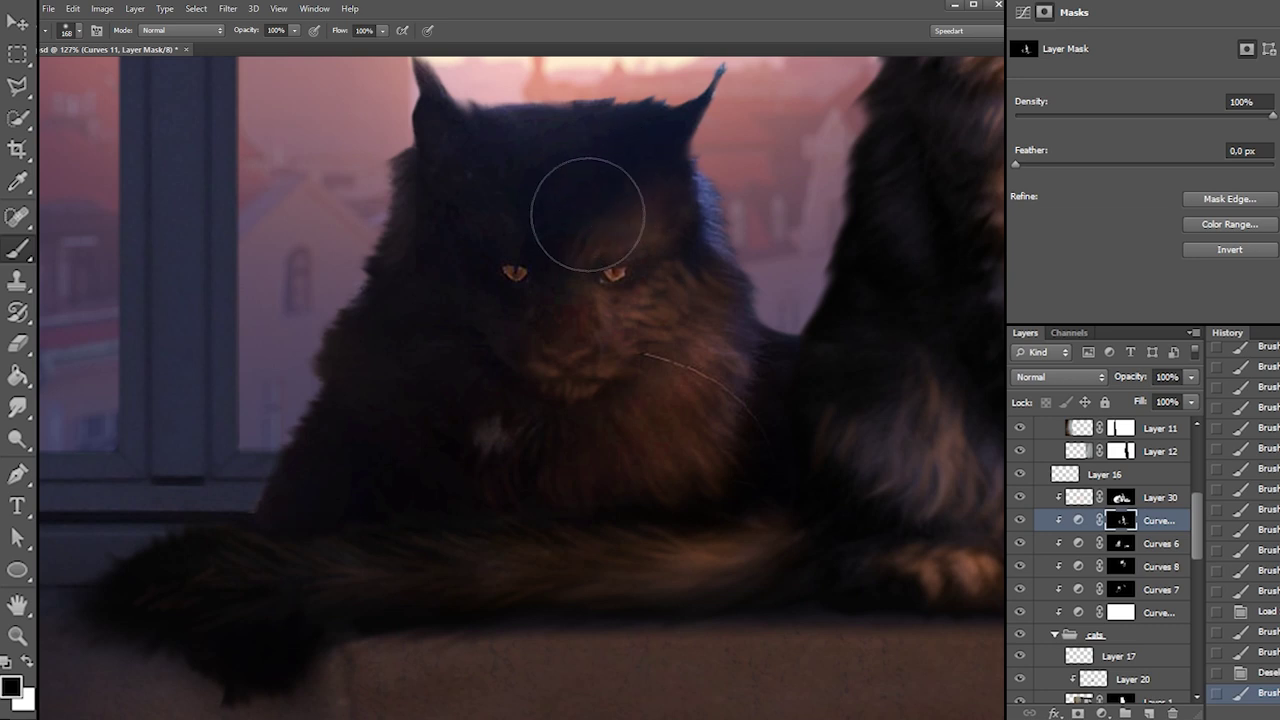
right_click(668, 244)
key("Return")
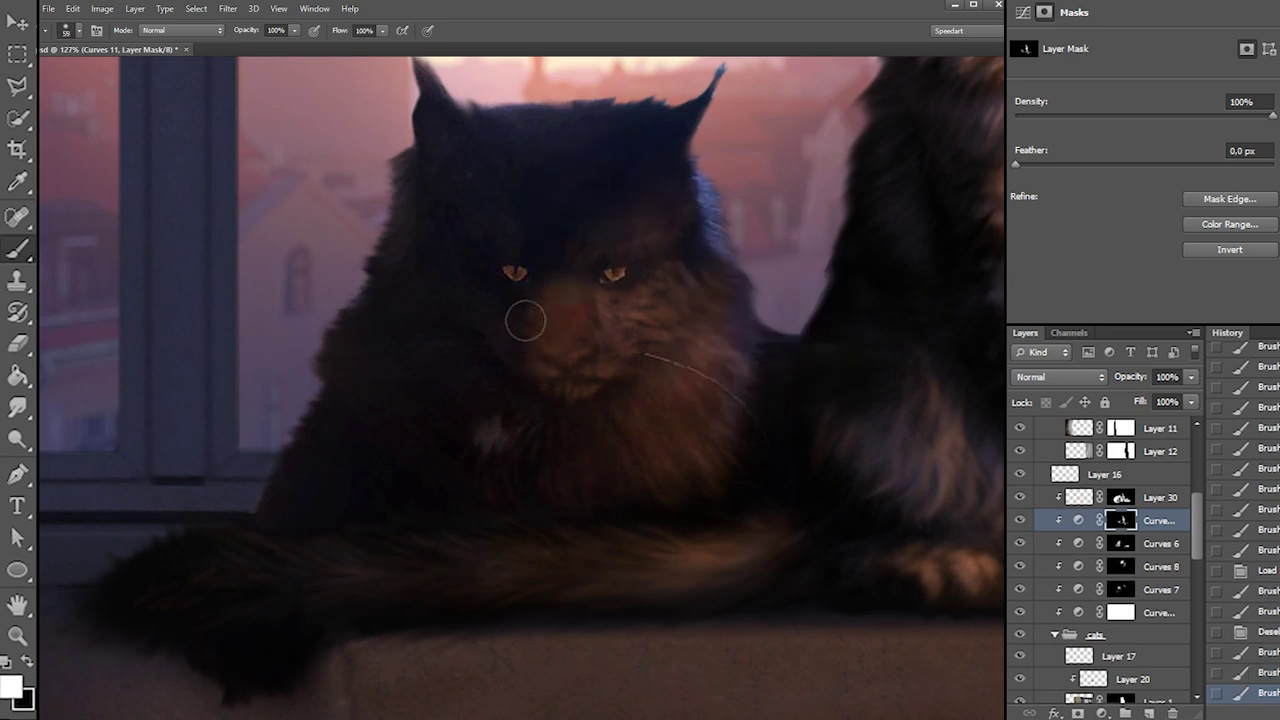
key("x")
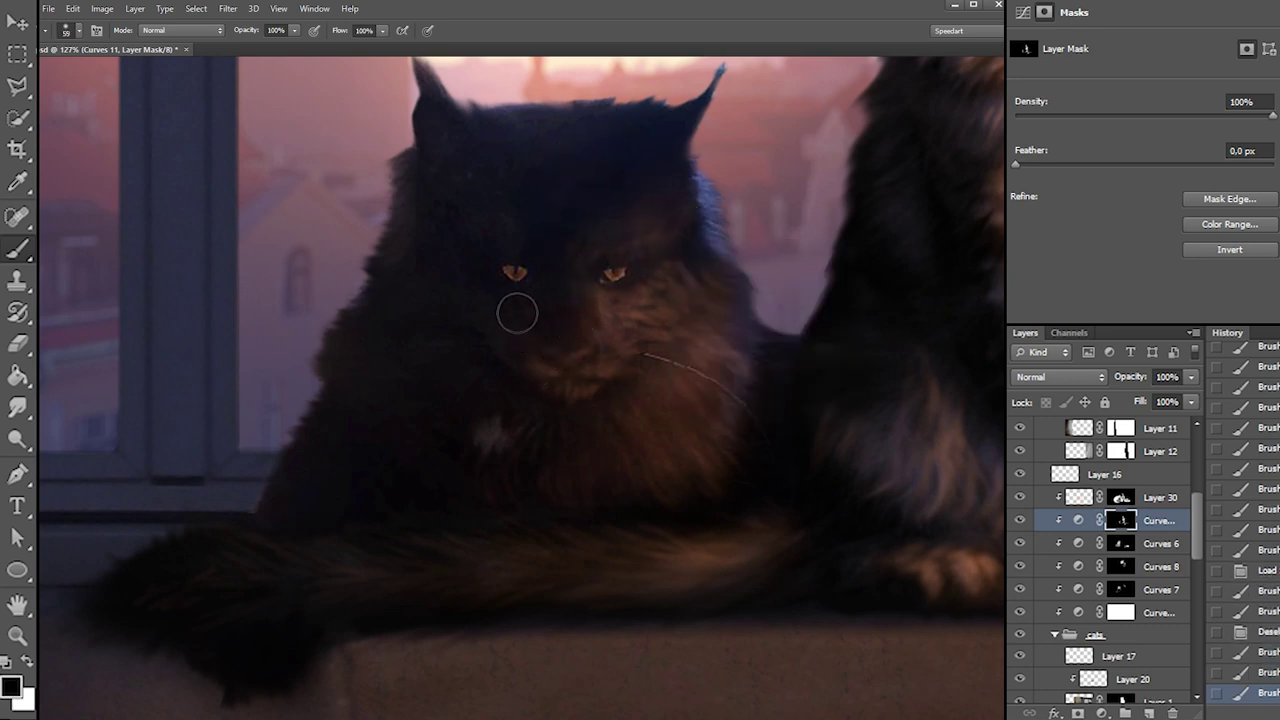
Brighten the black cat's chest with white on Curves 11's mask using a 154 px brush, and darken beside its lit eye with black
key("x")
left_click_drag(571, 423, 500, 445)
key("ctrl+z")
right_click(563, 396)
left_click_drag(667, 435, 688, 436)
mouse_move(462, 411)
left_mouse_down()
mouse_move(544, 455)
mouse_move(707, 425)
left_mouse_up()
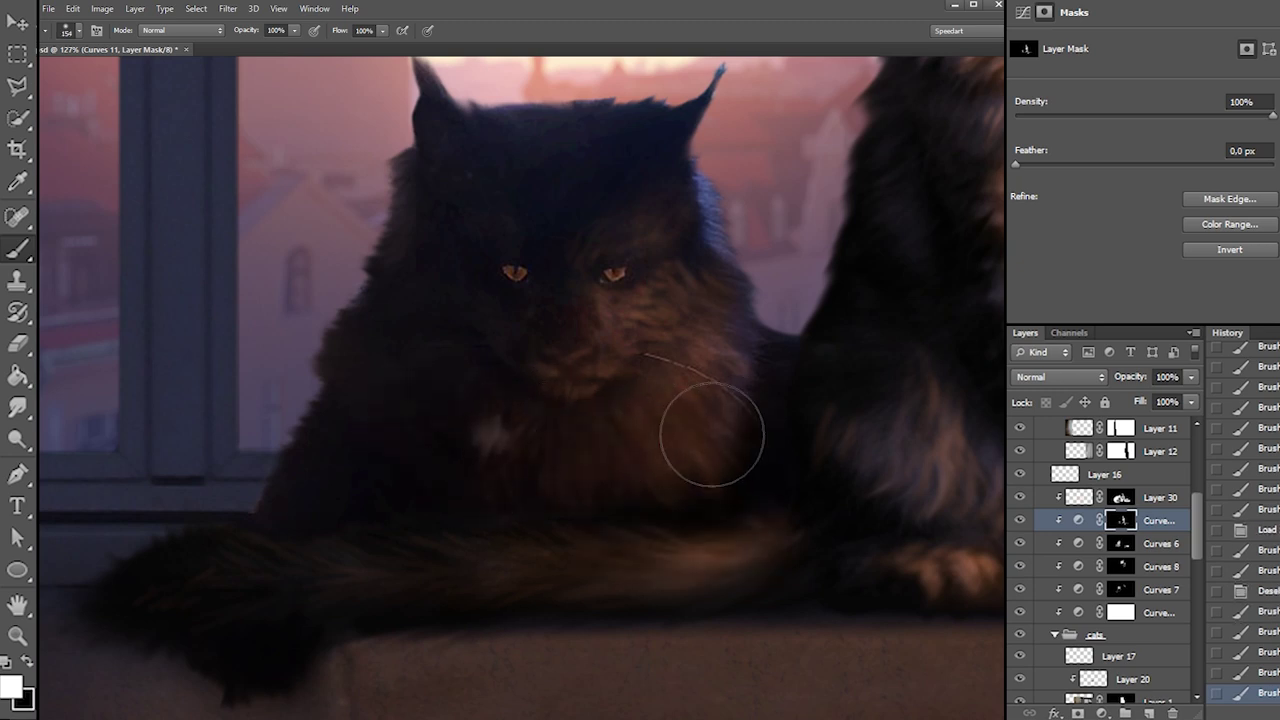
key("x")
left_click(592, 285)
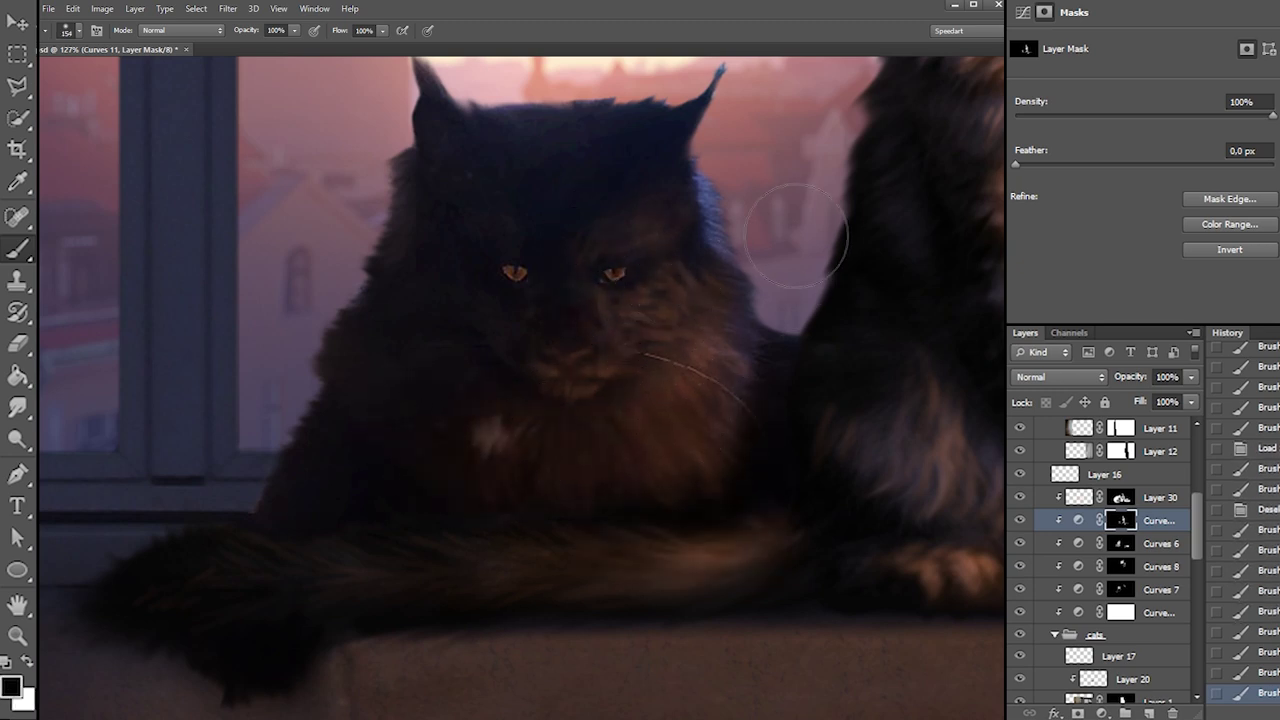
mouse_move(478, 371)
left_mouse_down()
mouse_move(444, 381)
mouse_move(429, 366)
mouse_move(177, 463)
mouse_move(374, 423)
mouse_move(355, 437)
mouse_move(370, 402)
left_mouse_up()
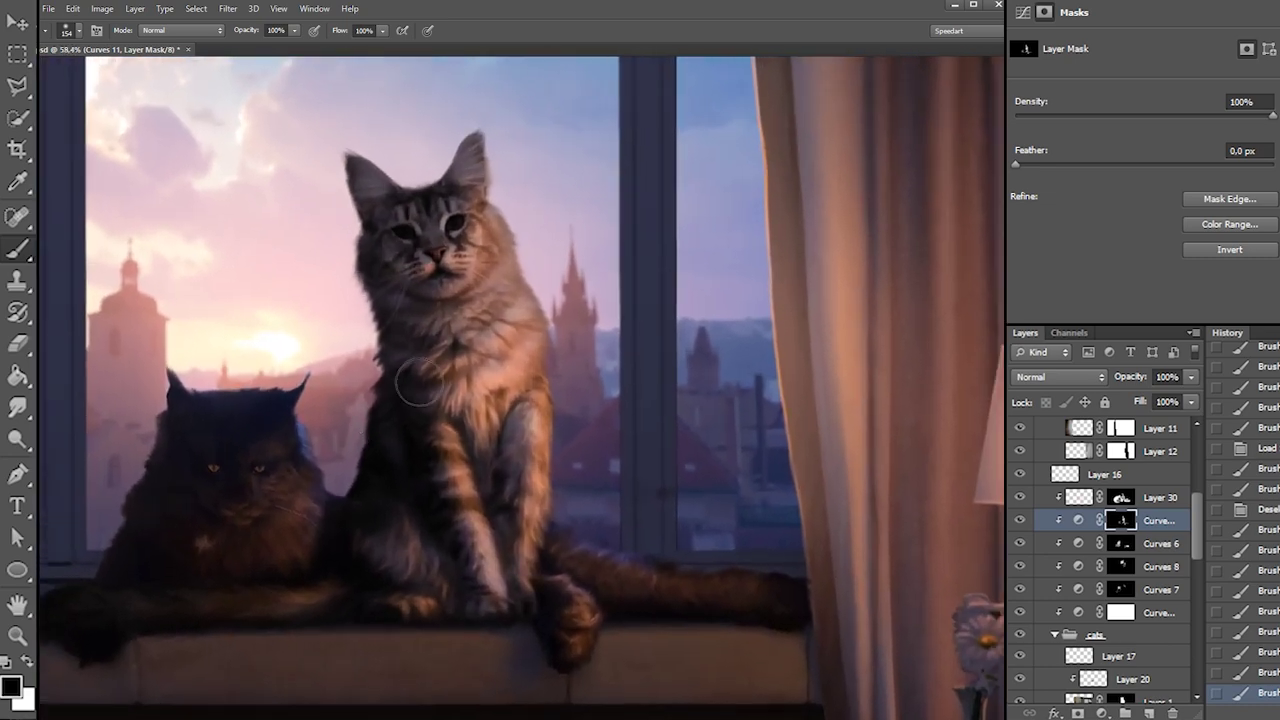
Hide Layer 30 and paint white on Curves 11's mask over the tabby cat's front legs and lower chest
left_click_drag(439, 465, 478, 467)
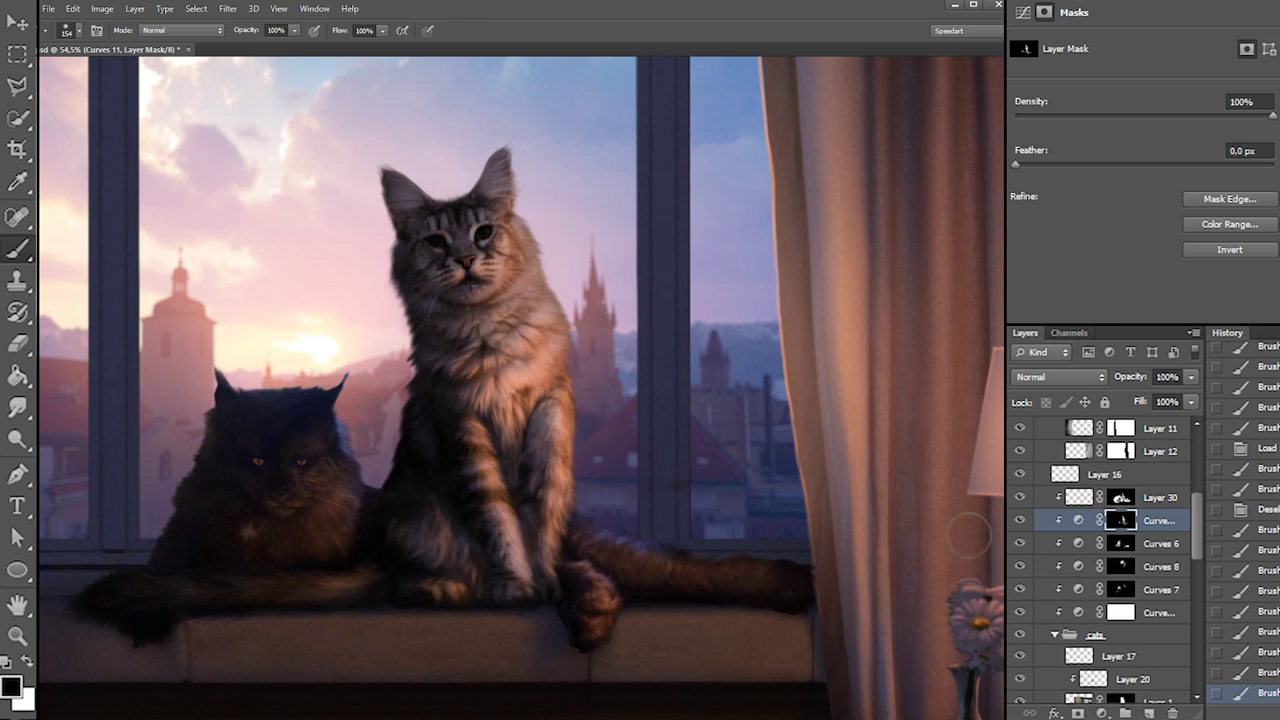
left_click_drag(1020, 497, 1027, 522)
left_click(1020, 522)
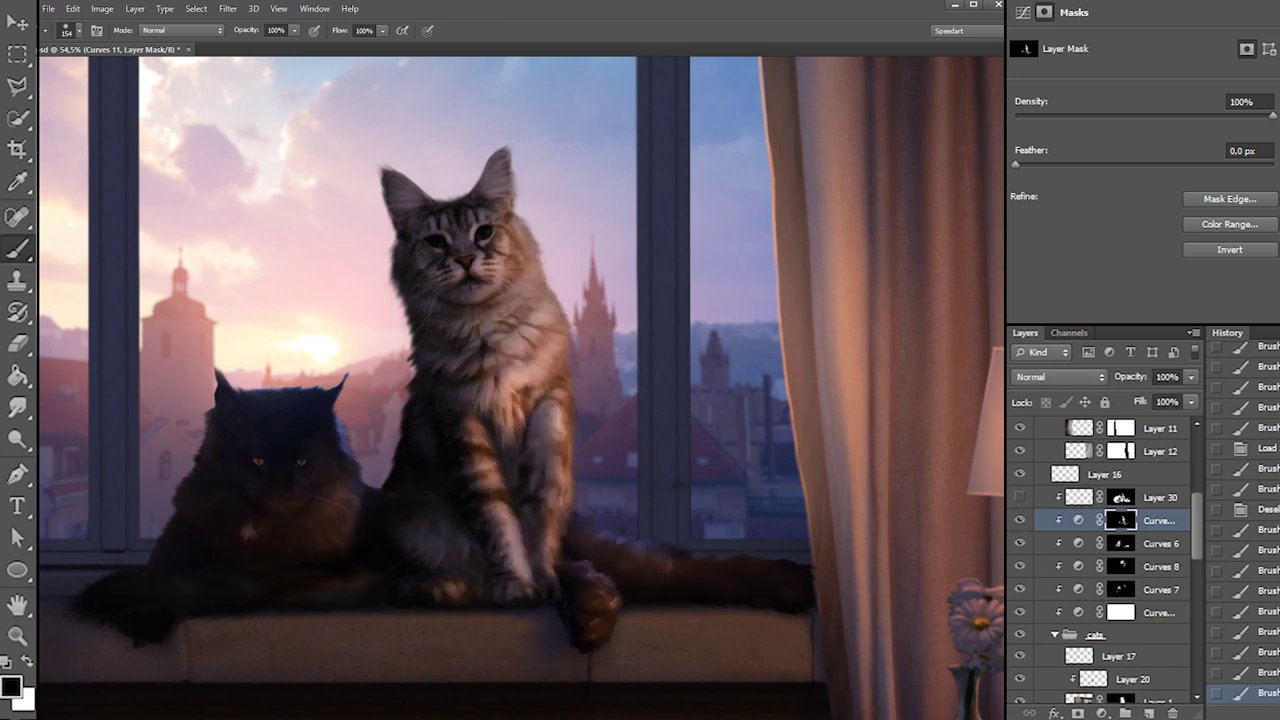
right_click(600, 368)
key("Escape")
key("x")
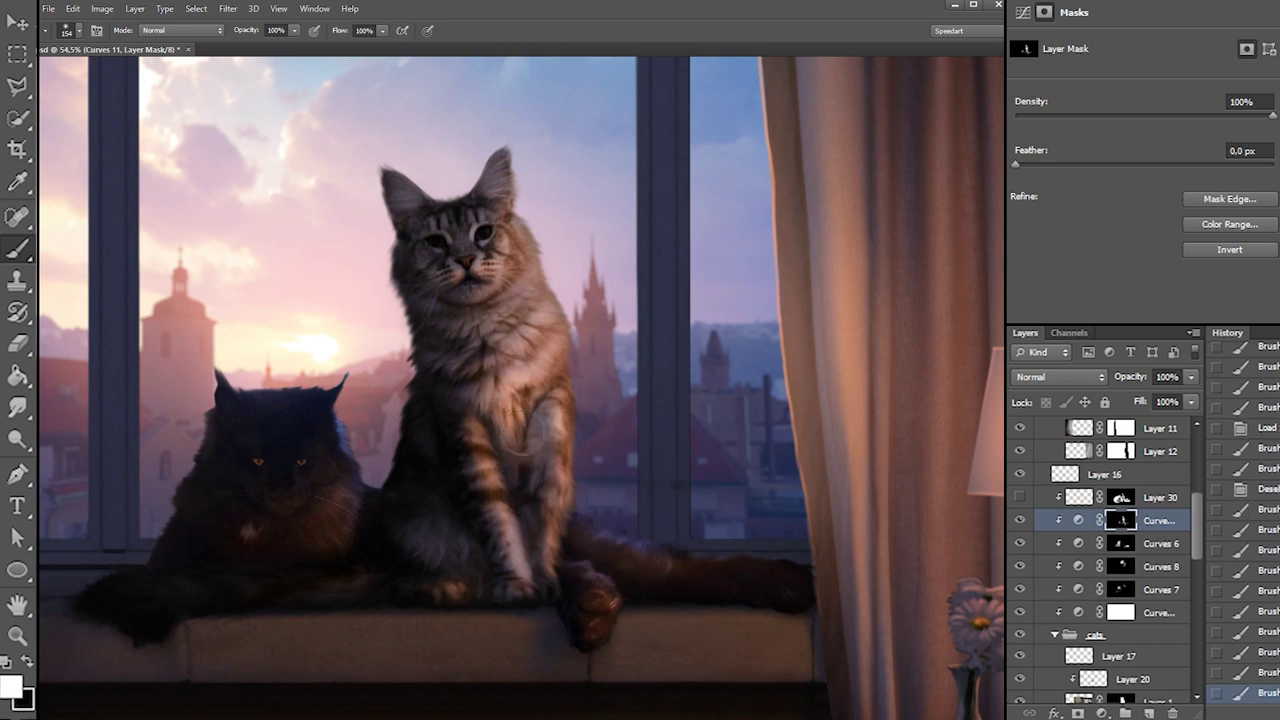
left_click(522, 464)
mouse_move(504, 446)
left_mouse_down()
mouse_move(521, 464)
mouse_move(510, 408)
left_mouse_up()
key("x")
key("x")
Try to brighten the tabby cat's chest and legs with white on Curves 11's mask using a 349 px brush
left_click_drag(474, 330, 475, 388)
key("ctrl+z")
right_click(556, 373)
left_click_drag(656, 393, 675, 393)
left_click_drag(499, 242, 502, 518)
key("ctrl+z")
key("x")
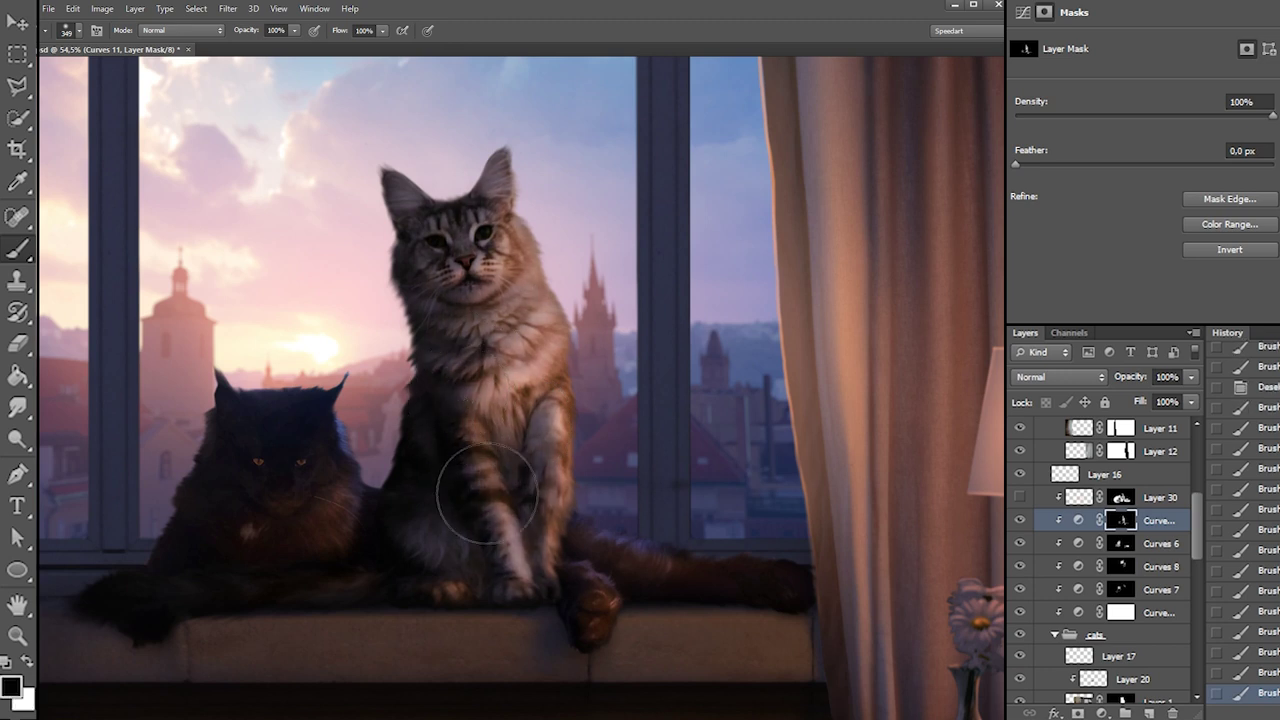
key("x")
left_click_drag(526, 240, 502, 505)
key("ctrl+z")
key("x")
key("x")
left_click_drag(523, 212, 532, 532)
key("ctrl+z")
key("ctrl+z")
Paint black on Curves 11's mask along the tabby cat's lit side with a 349 px brush, and compare the Curves layer off and on
key("x")
left_click_drag(521, 196, 535, 405)
left_click_drag(555, 225, 497, 427)
key("ctrl+z")
left_click_drag(566, 206, 617, 388)
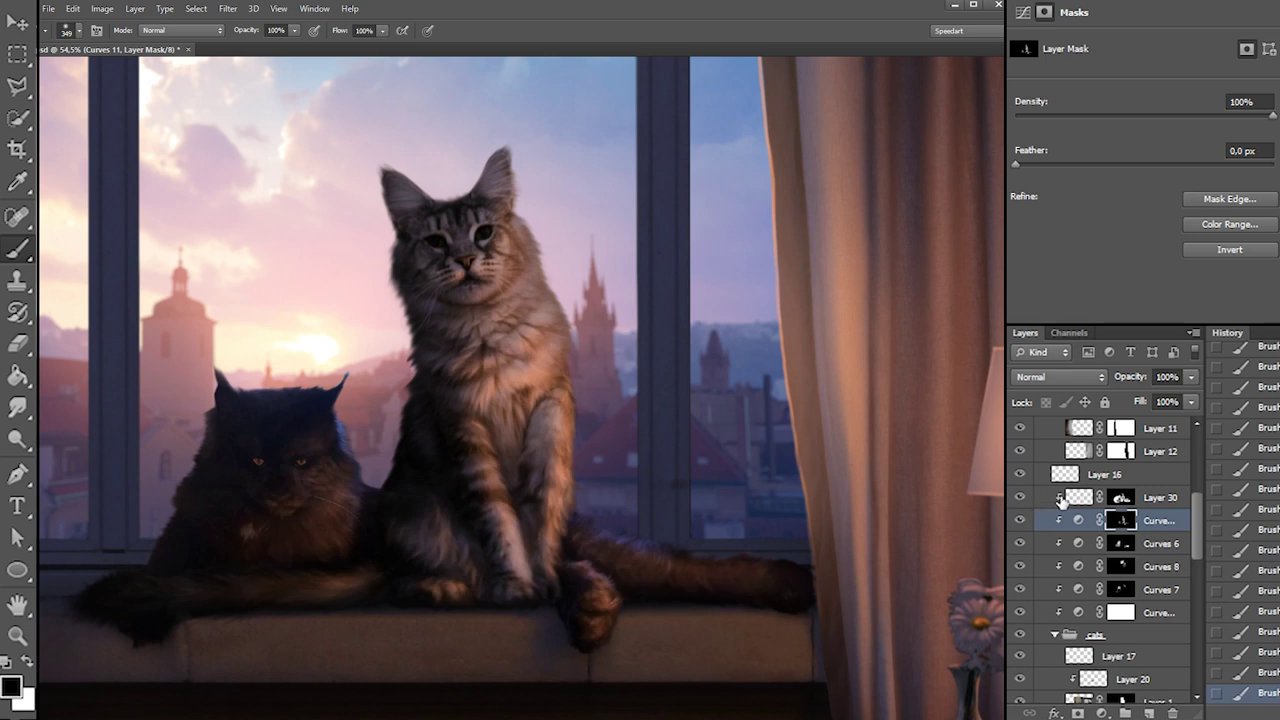
left_click(1020, 517)
left_click(1020, 517)
Smudge the warm strokes around the black cat's lit eye and cheek on Layer 30 with a 36 px Smudge brush
left_click(1078, 497)
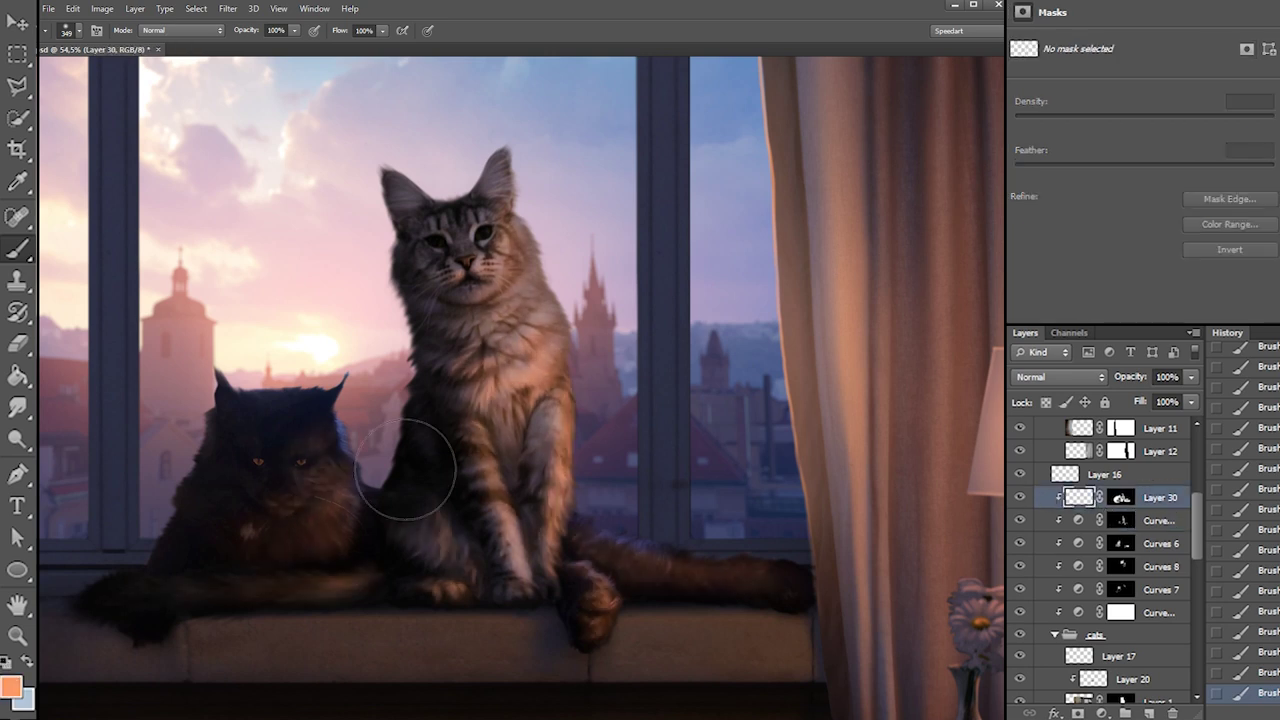
left_click(17, 408)
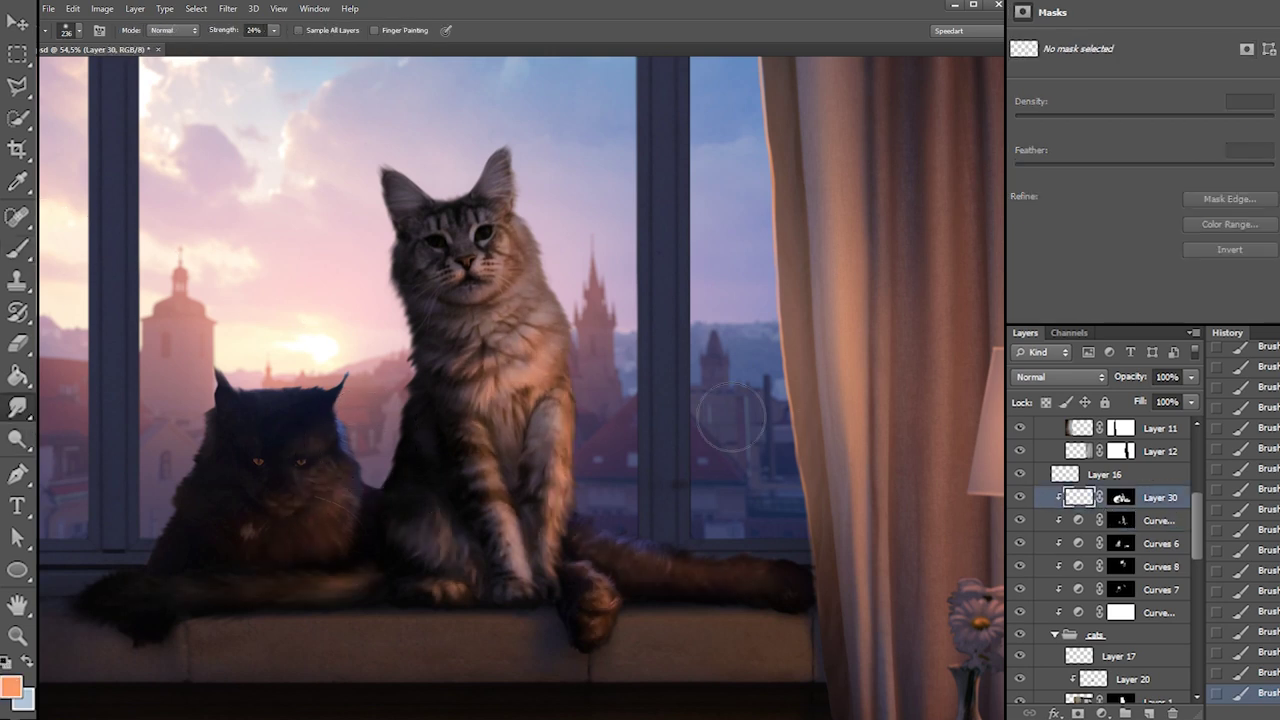
right_click(299, 469)
left_click(304, 459)
right_click(318, 459)
left_click(356, 485)
left_click(303, 471)
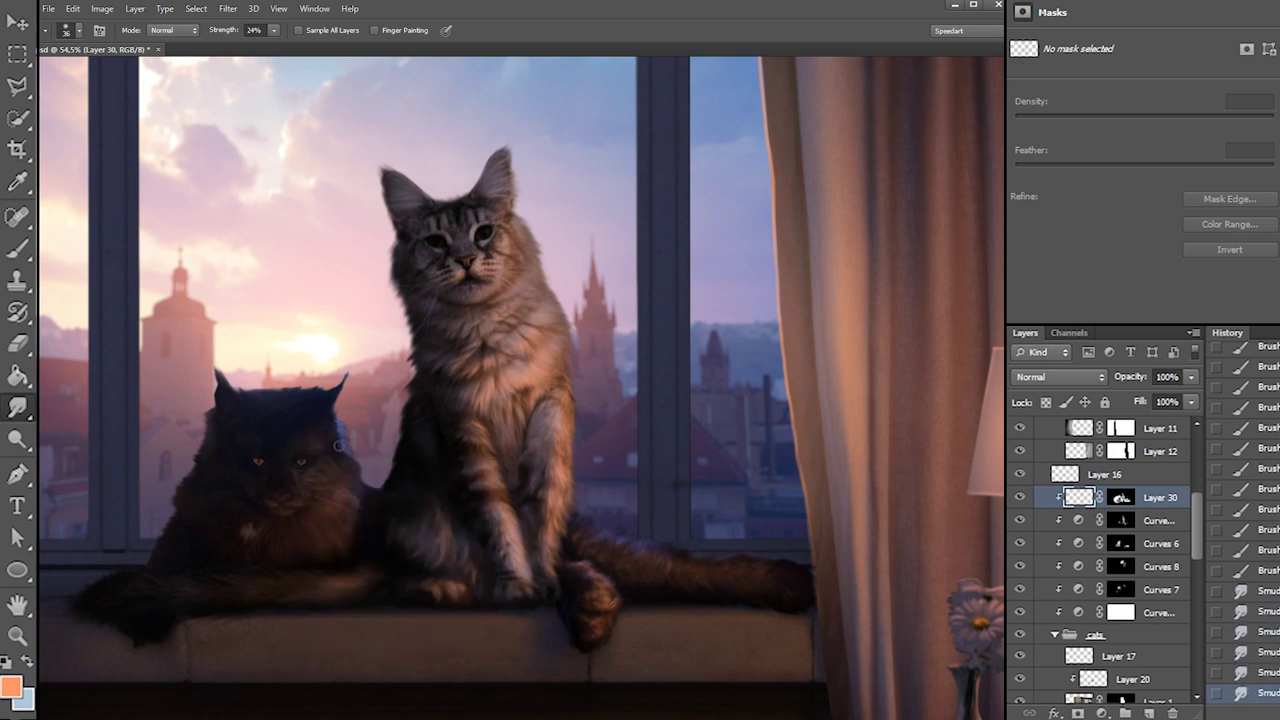
Set an 11 px white brush for Layer 30's mask, then isolate Layer 30 on the cats to examine its strokes and restore all layers
left_click(1120, 497)
key("b")
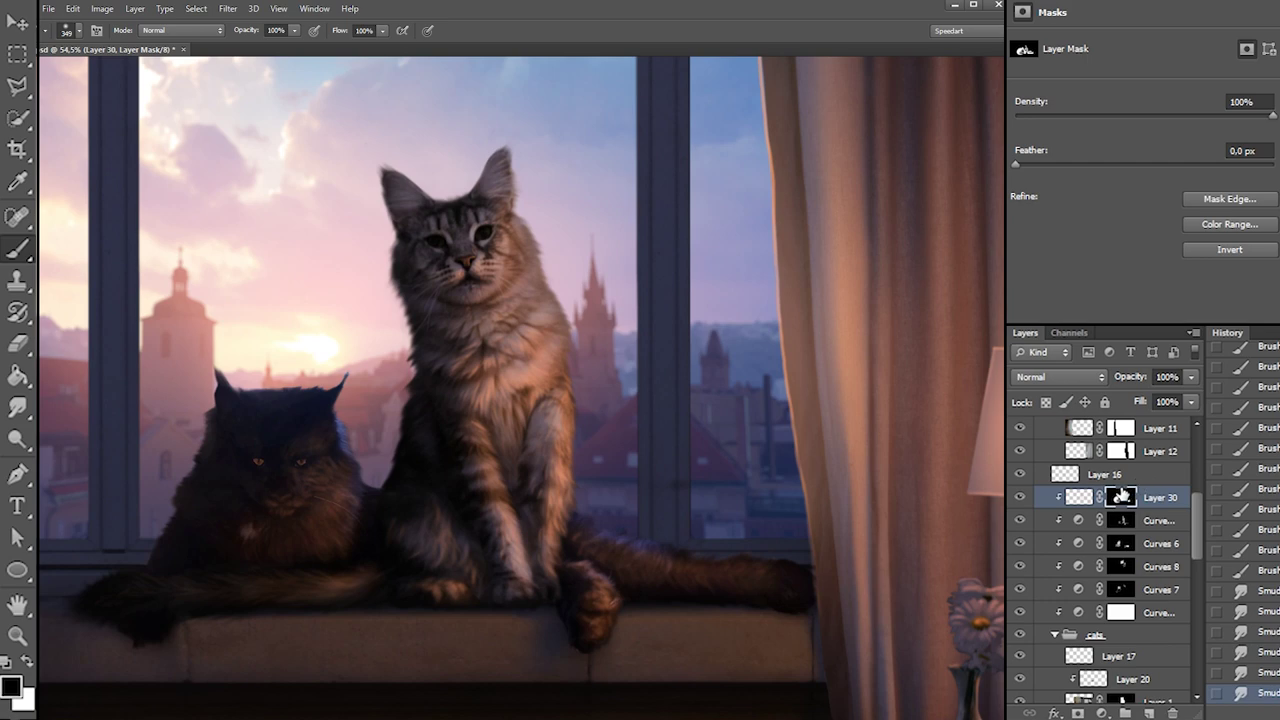
right_click(450, 485)
key("Return")
key("x")
left_click(1020, 497, "alt")
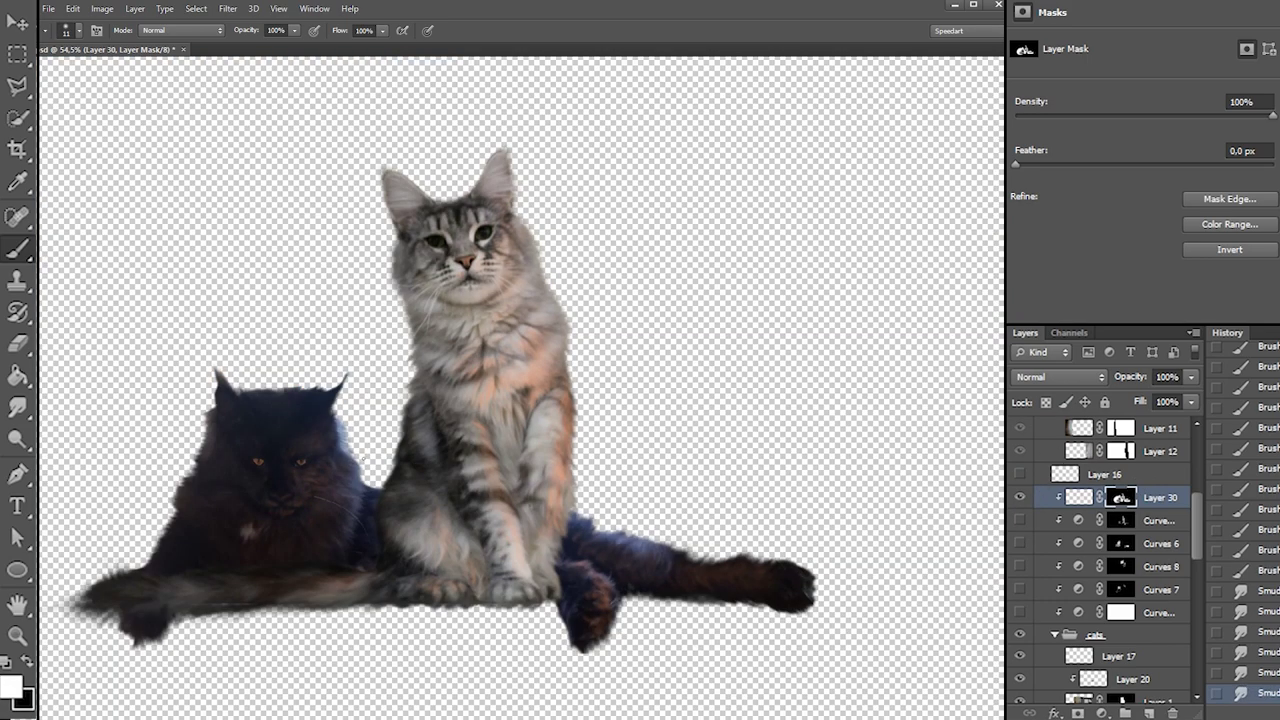
left_click(1020, 497, "alt")
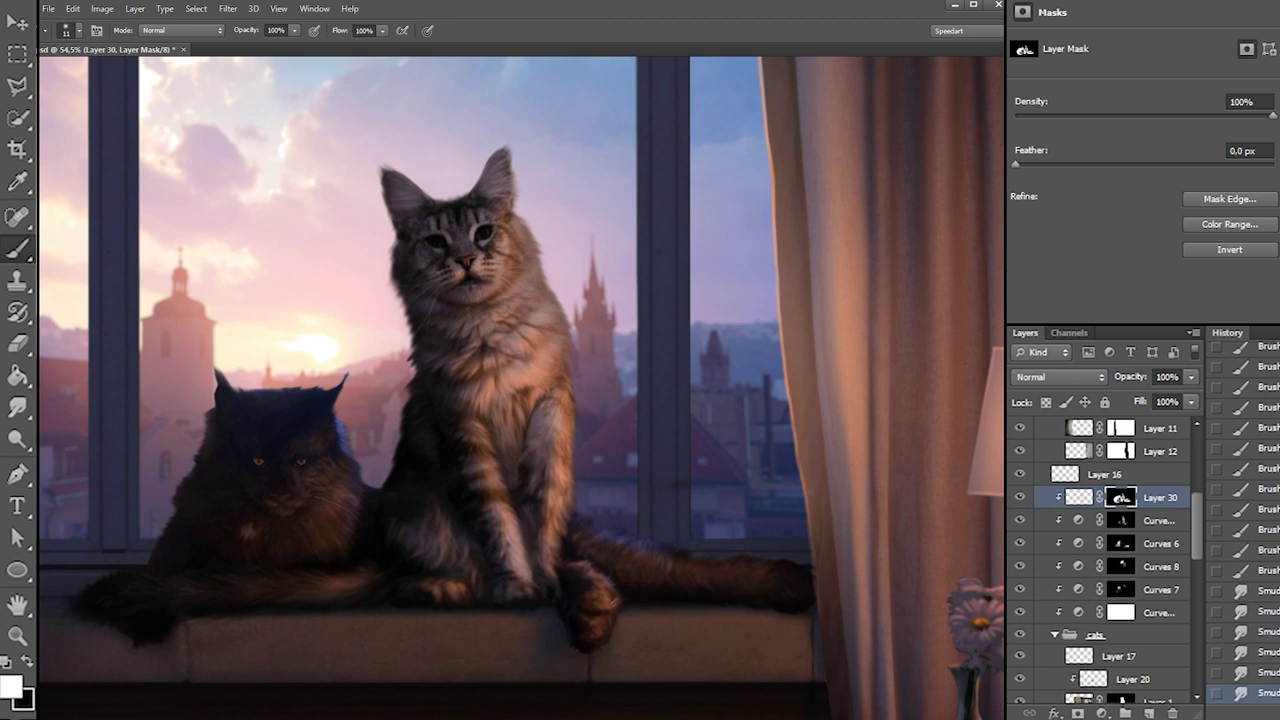
Dab small warm strokes around the black cat's lit eye on Layer 30 with the 11 px brush
left_click(1080, 497)
left_click(310, 473)
left_click(319, 462)
left_click(313, 463)
left_click(309, 465)
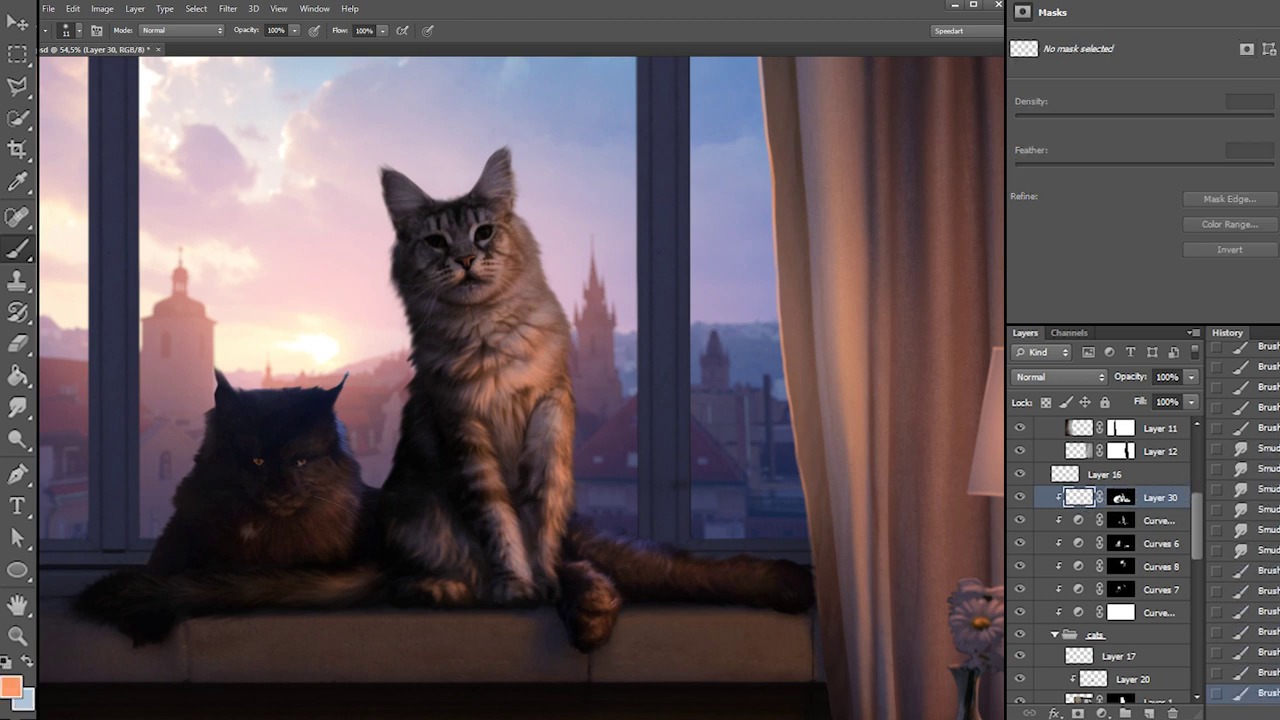
Dab warm strokes around the black cat's lit eye on Layer 30, and erase the excess around it with a soft eraser
right_click(298, 428)
left_click(306, 461)
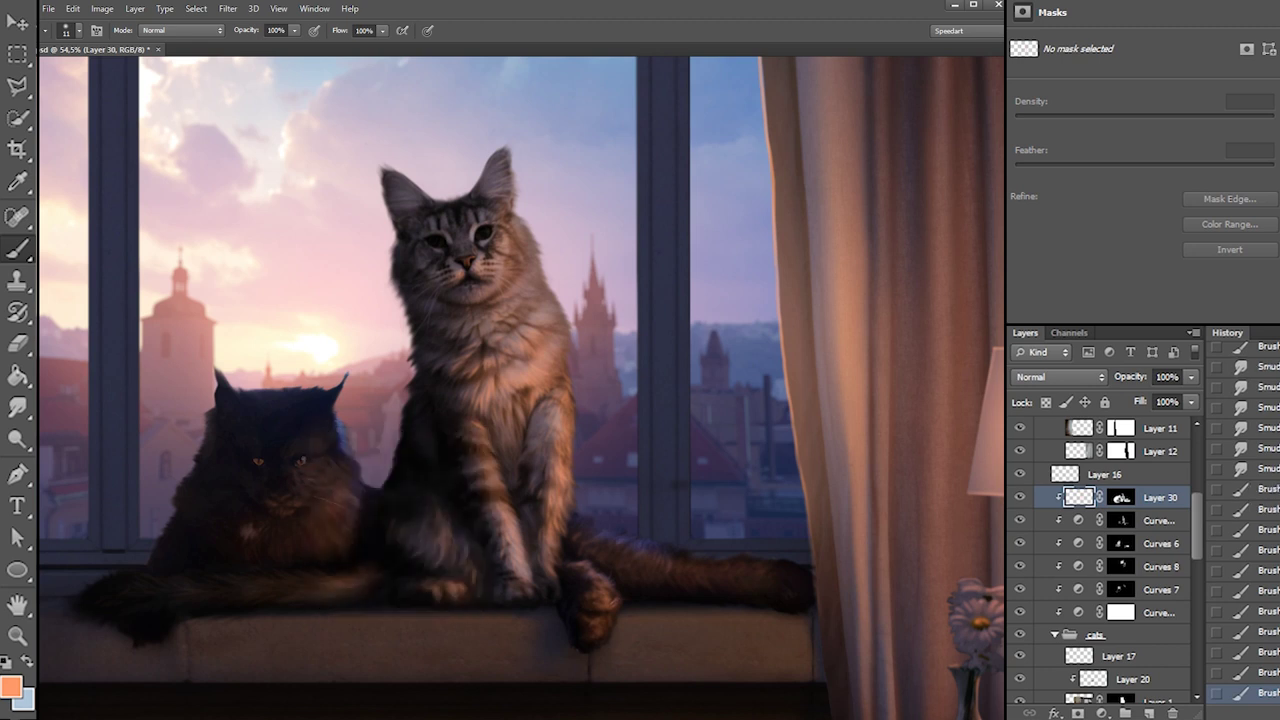
left_click(306, 461)
key("e")
left_click(318, 456)
right_click(305, 444)
left_click(299, 460)
left_click(347, 446)
left_click(309, 471)
left_click(341, 481)
left_click(430, 360)
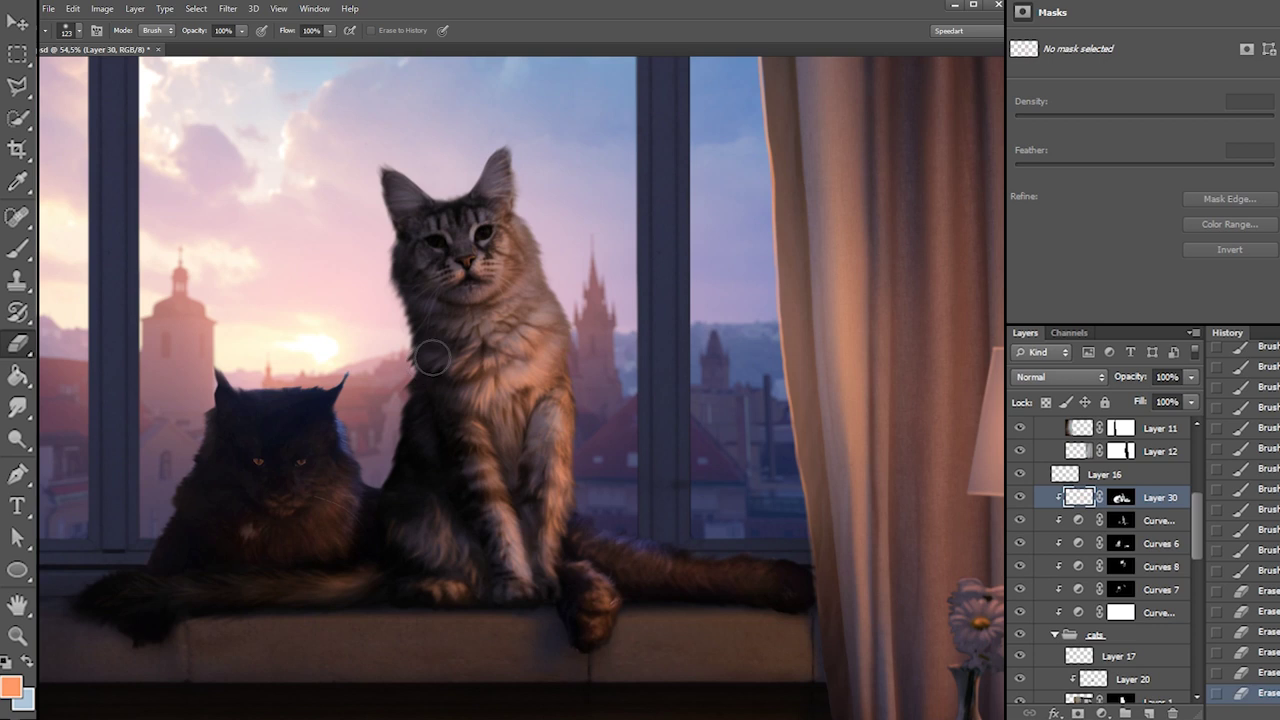
Refine Layer 1's mask along the tabby cat's shadowed chest edge with a 35 px eraser, alternating black and white
left_click_drag(1192, 504, 1157, 540)
left_click(1122, 532)
right_click(452, 380)
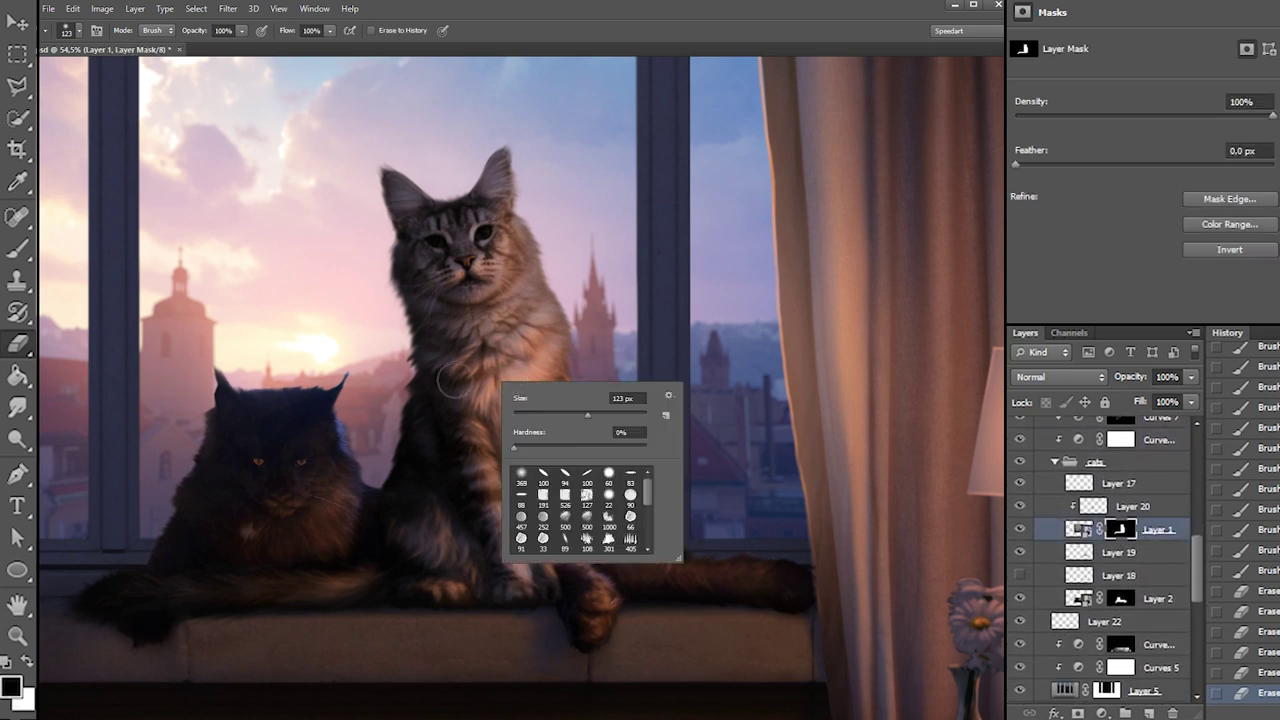
left_click(523, 412)
left_click_drag(408, 357, 402, 377)
right_click(417, 346)
key("Escape")
key("ctrl+z")
key("x")
right_click(421, 330)
left_click(456, 361)
left_click(457, 391)
left_click(409, 357)
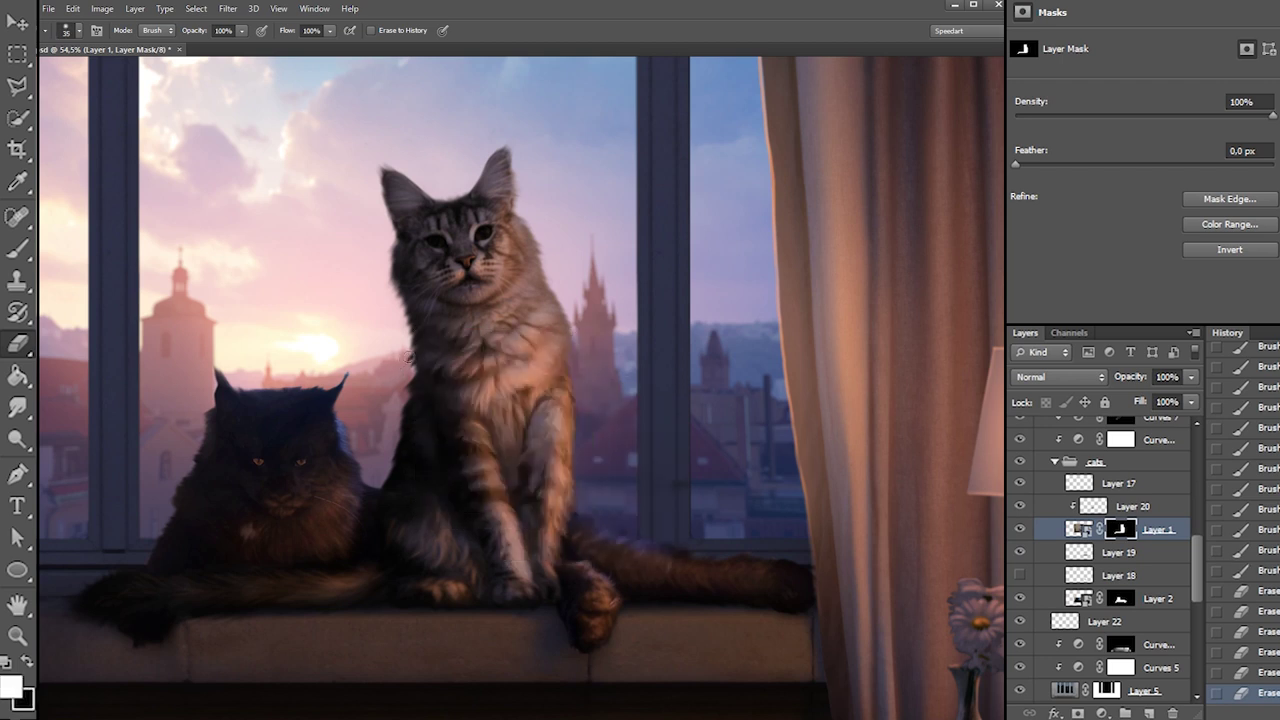
key("x")
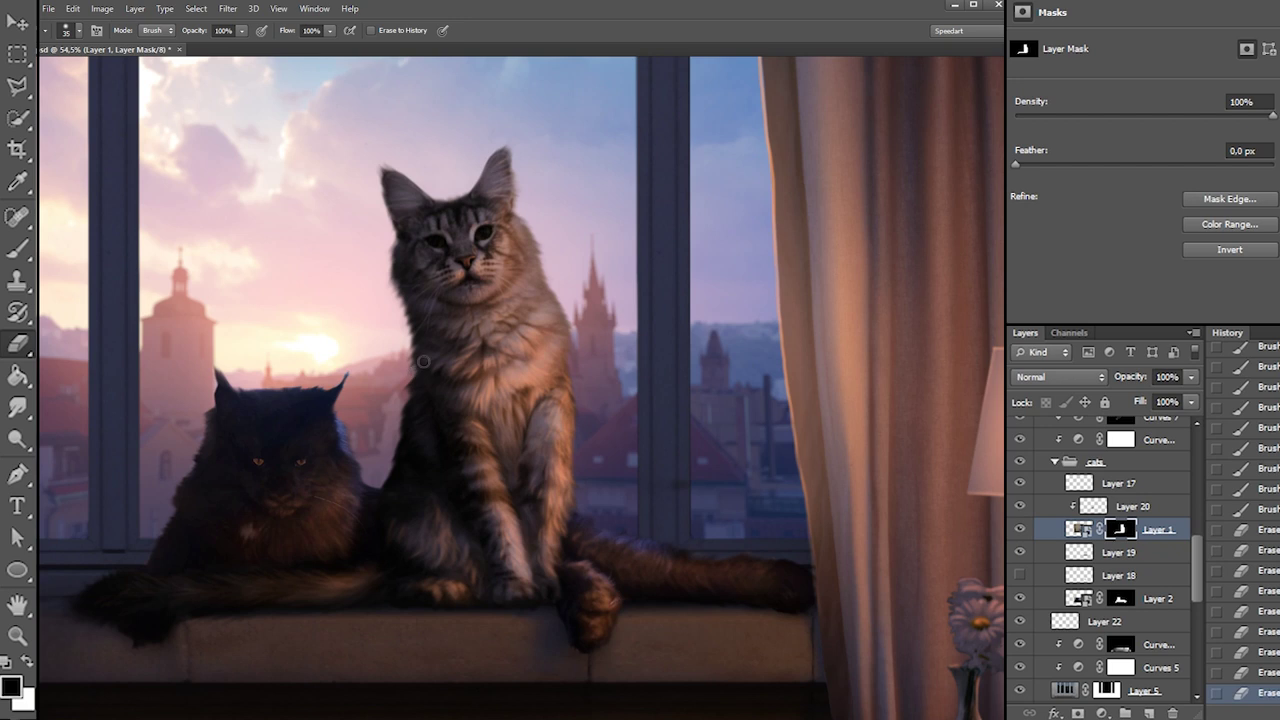
key("x")
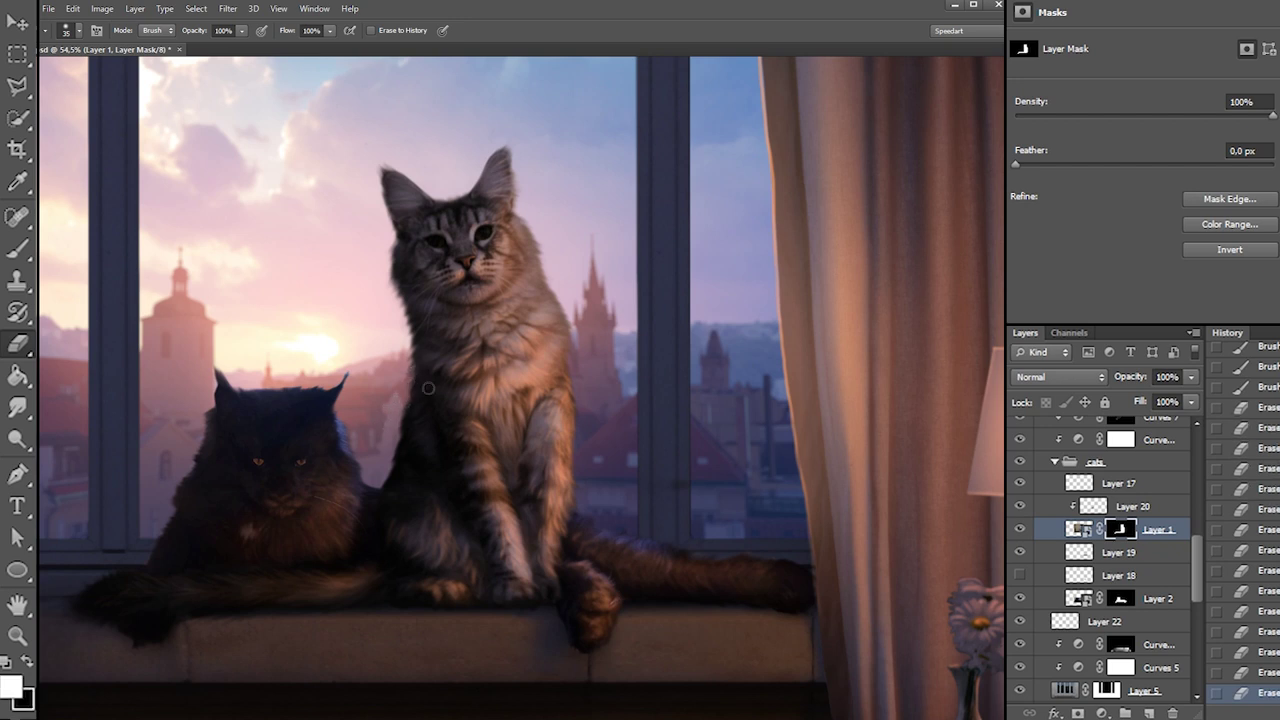
Add a new layer clipped to Layer 2 and set the Eyedropper to sample Current & Below
left_click(1150, 598)
left_click(1150, 712)
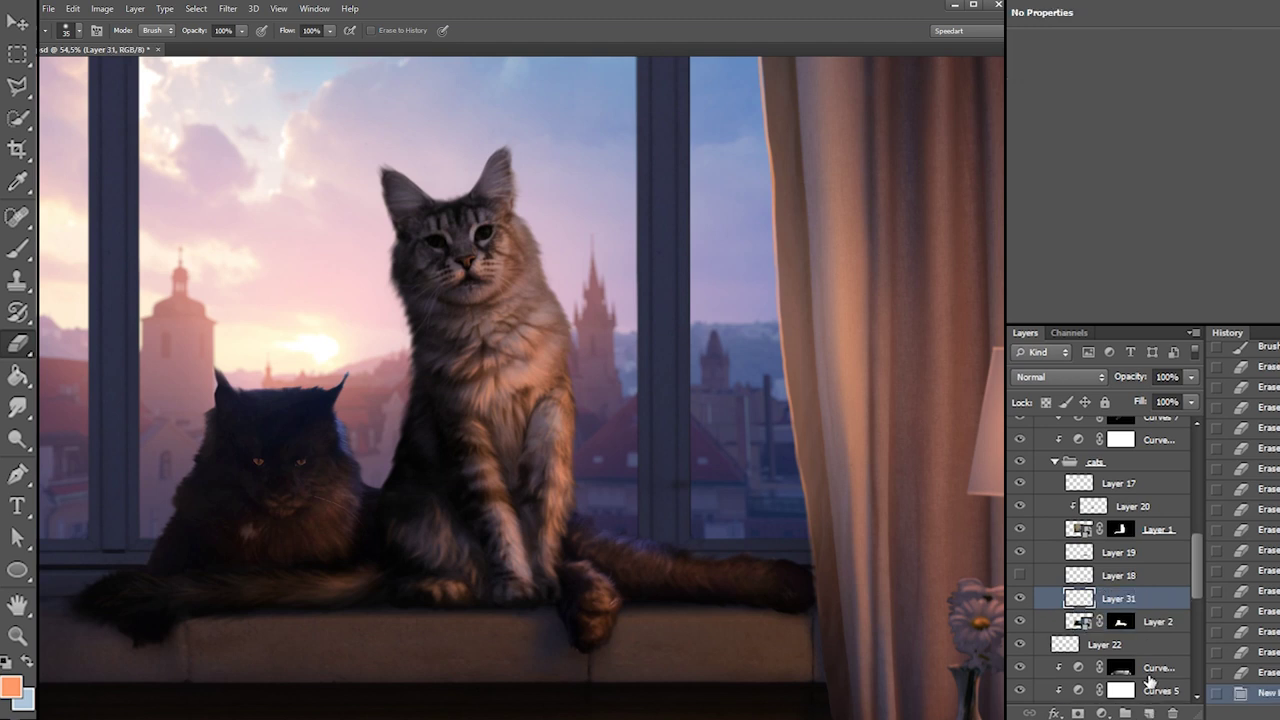
left_click(1150, 609, "alt")
key("i")
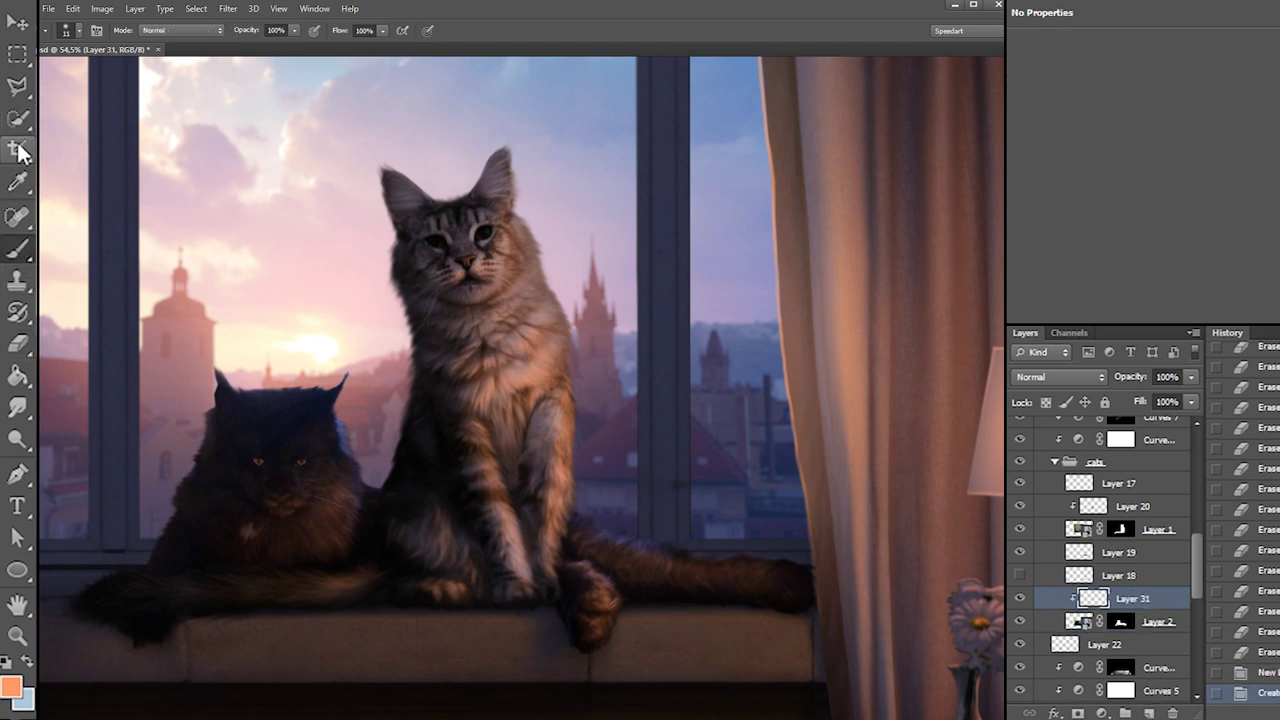
left_click(300, 30)
left_click(276, 53)
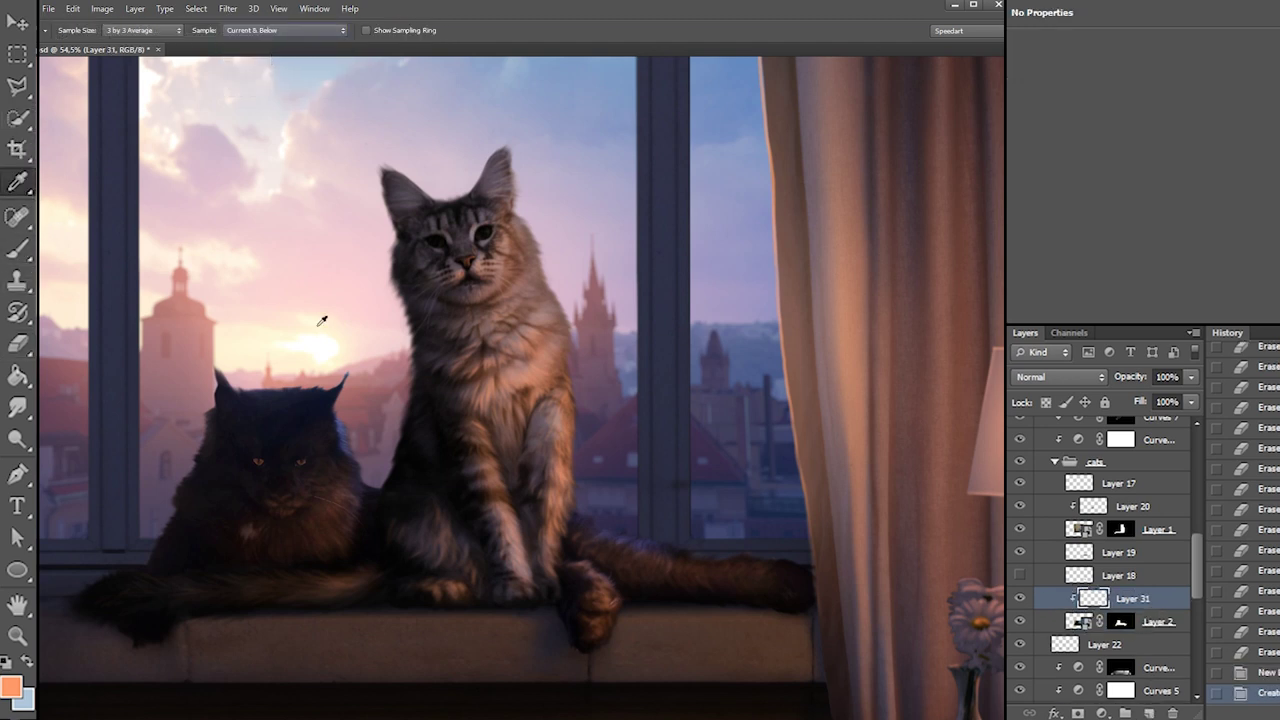
Paint black on Layer 31 along the black cat's edge facing the tabby with a 52 px brush
key("b")
right_click(413, 425)
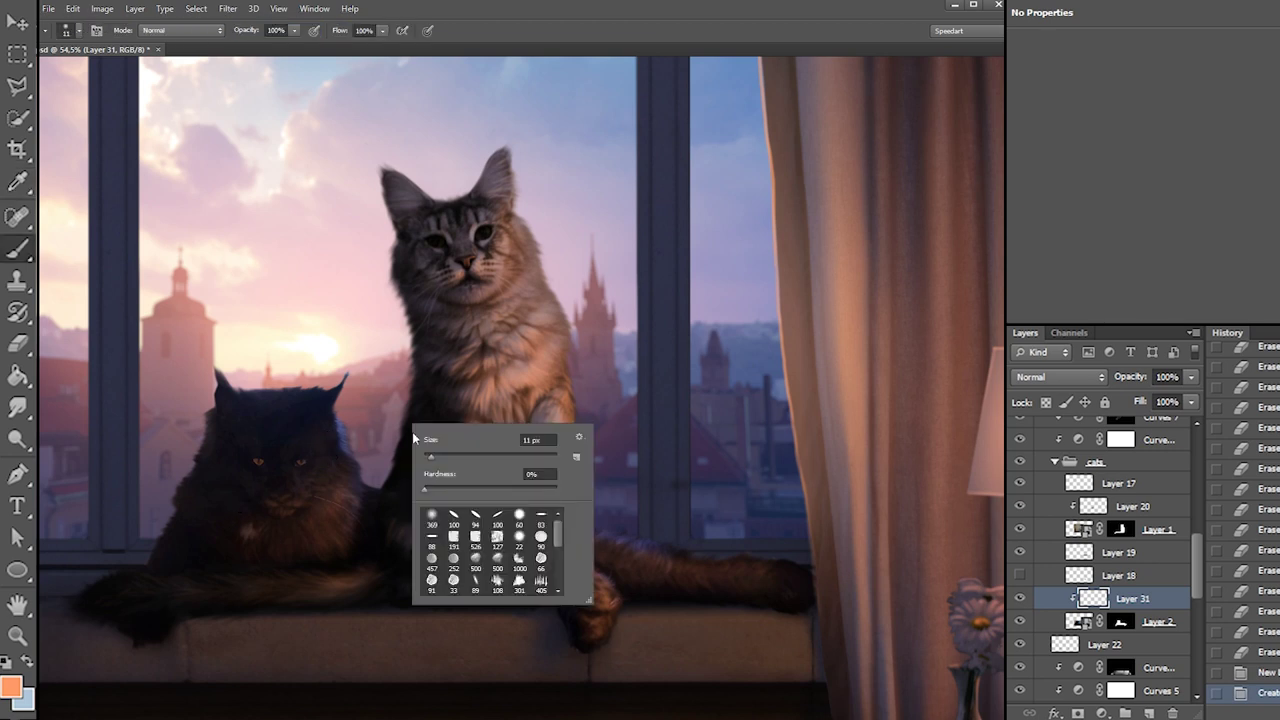
key("Return")
key("d")
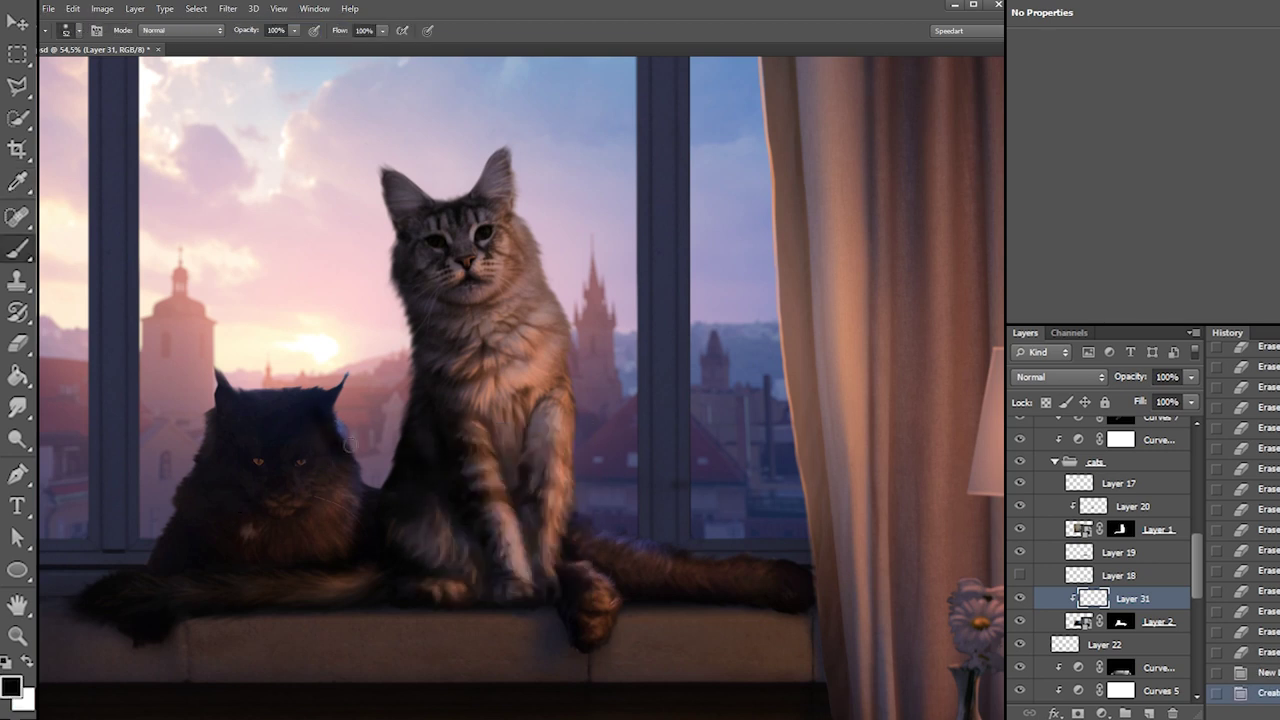
left_click_drag(370, 465, 351, 408)
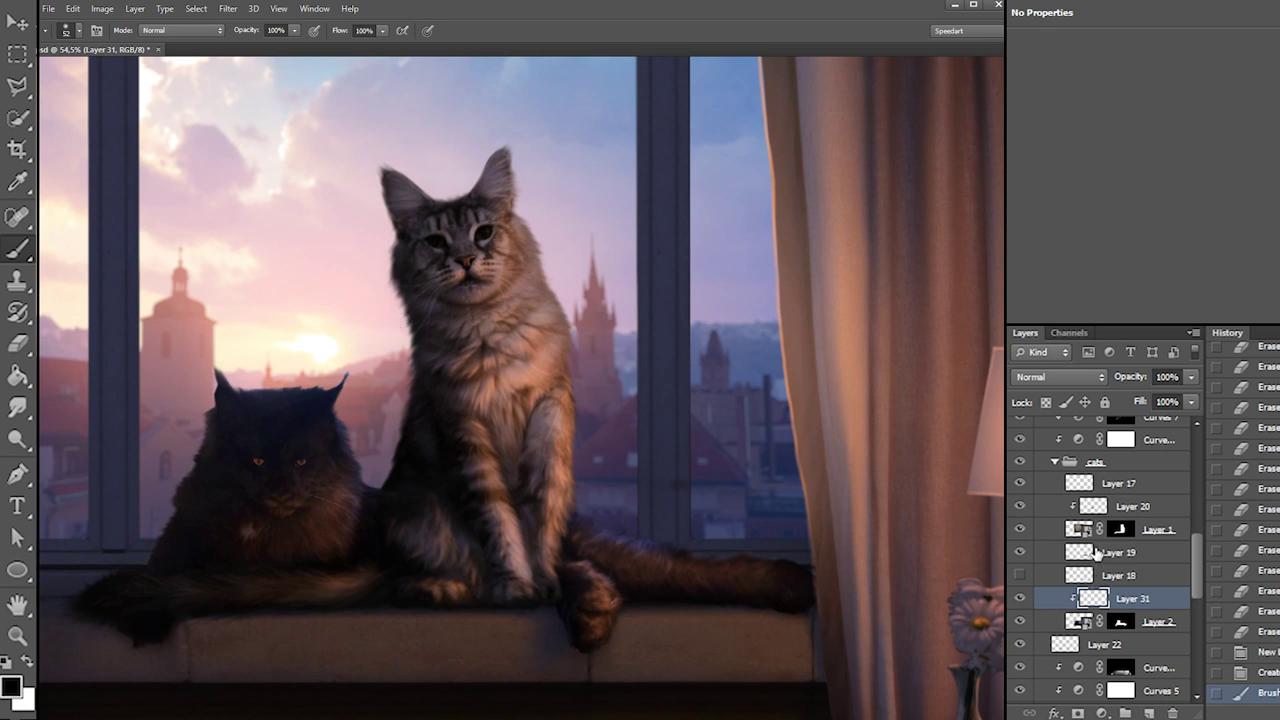
Paint on Layer 30's mask over the tabby cat's hanging paw with a 129 px brush
left_click_drag(1197, 547, 1188, 495)
left_click(1080, 487)
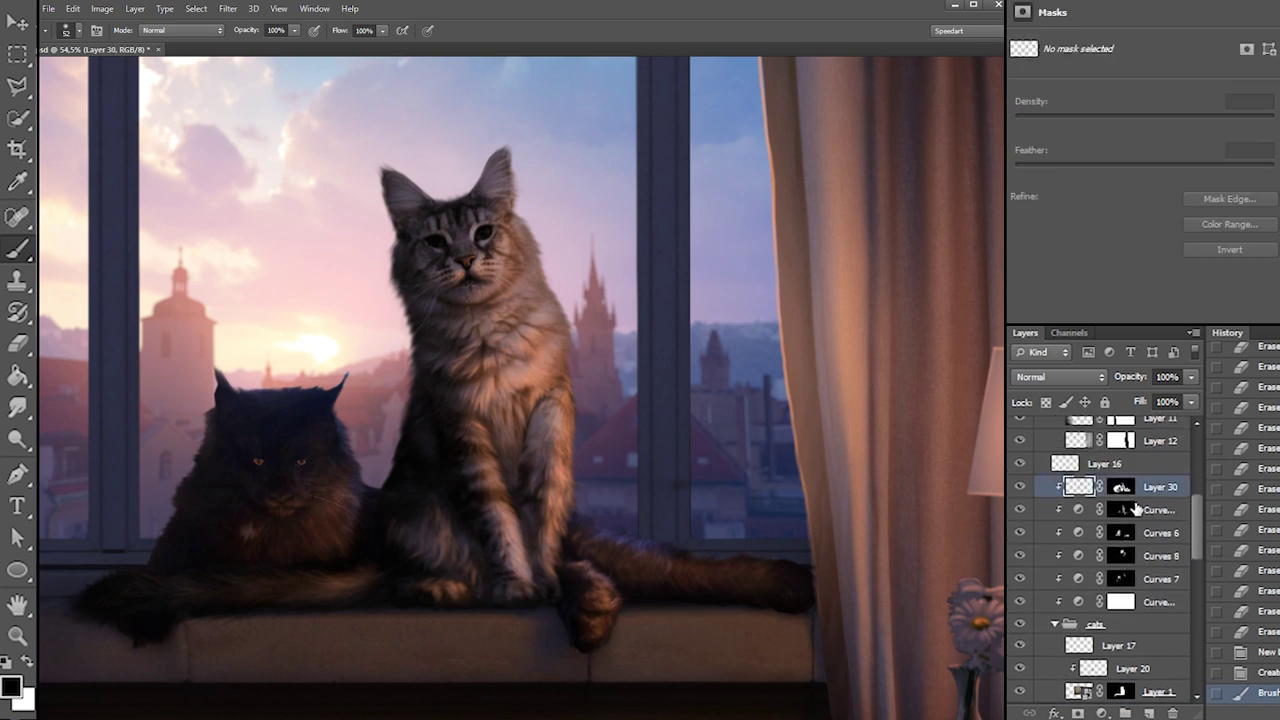
left_click(1124, 488)
right_click(678, 537)
left_click(702, 633)
left_click(752, 570)
mouse_move(594, 607)
left_mouse_down()
mouse_move(614, 643)
mouse_move(624, 586)
mouse_move(616, 597)
mouse_move(642, 630)
mouse_move(571, 628)
mouse_move(720, 572)
mouse_move(587, 587)
mouse_move(619, 629)
mouse_move(613, 595)
mouse_move(595, 685)
mouse_move(624, 625)
mouse_move(602, 654)
mouse_move(607, 568)
mouse_move(597, 669)
mouse_move(579, 635)
mouse_move(626, 668)
left_mouse_up()
key("x")
key("x")
Paint on Curves 11's mask along the tail beside the tabby cat, undoing the unwanted trial strokes
left_click(1121, 510)
key("ctrl+z")
key("x")
key("ctrl+z")
key("x")
key("x")
mouse_move(618, 562)
left_mouse_down()
mouse_move(586, 575)
mouse_move(790, 565)
mouse_move(782, 582)
left_mouse_up()
key("ctrl+z")
key("ctrl+z")
left_click_drag(616, 554, 652, 566)
key("ctrl+z")
left_click_drag(582, 534, 640, 512)
key("x")
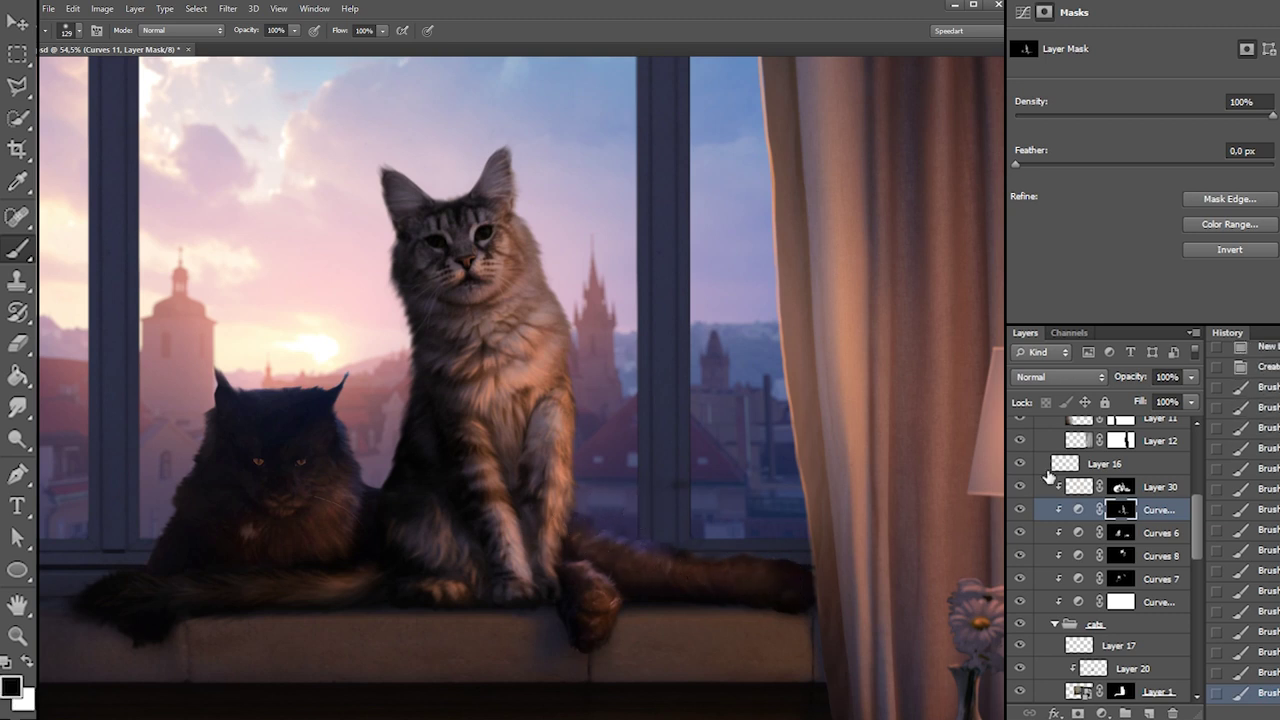
Erase Layer 30's warm strokes along the tail's upper edge with a 35 px eraser
left_click(1080, 486)
key("e")
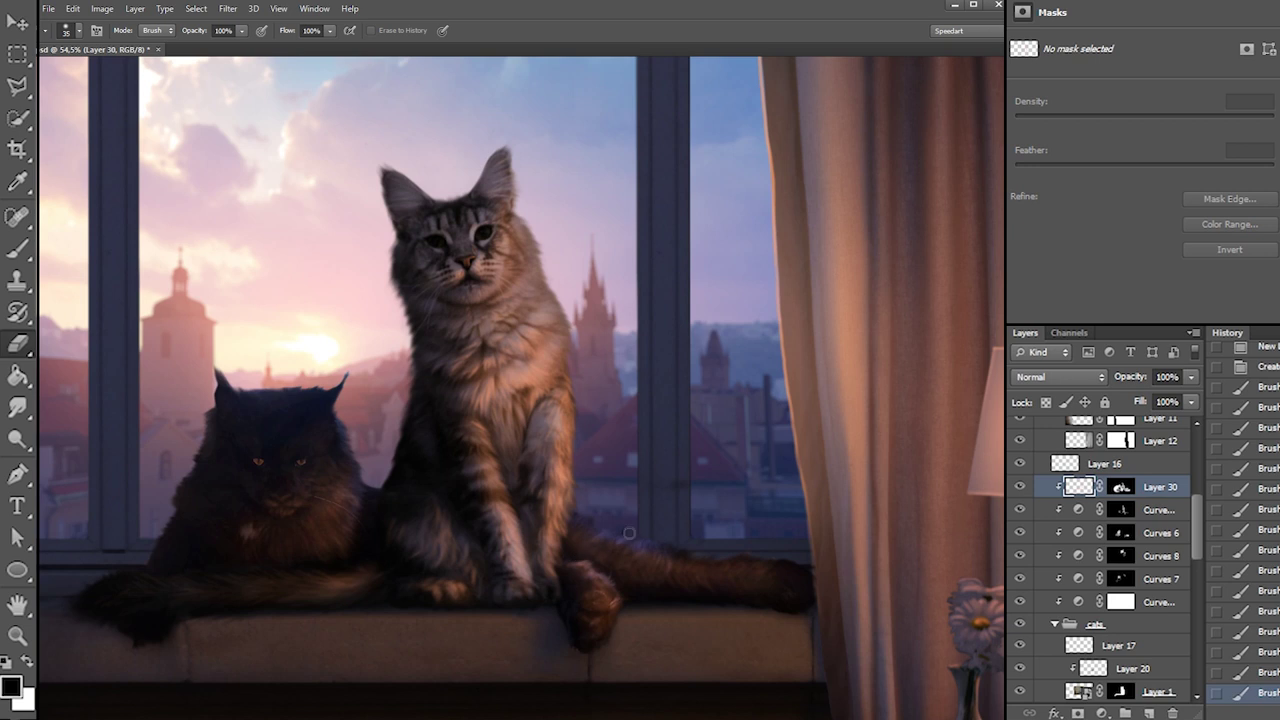
left_click_drag(629, 539, 715, 533)
Paint black on Layer 31 over the tail's upper edge with an 89 px brush, and compare the layer off and on
scroll(1118, 590, "down", 3)
left_click(1098, 634)
key("b")
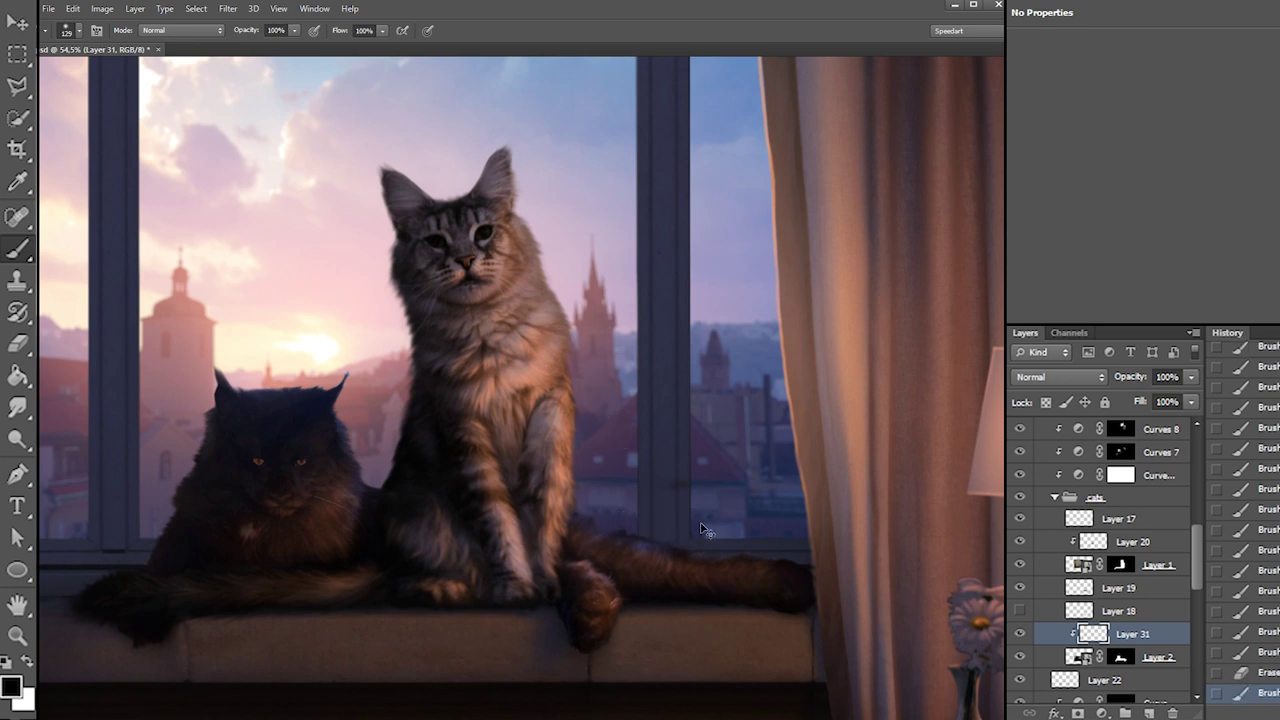
right_click(677, 527)
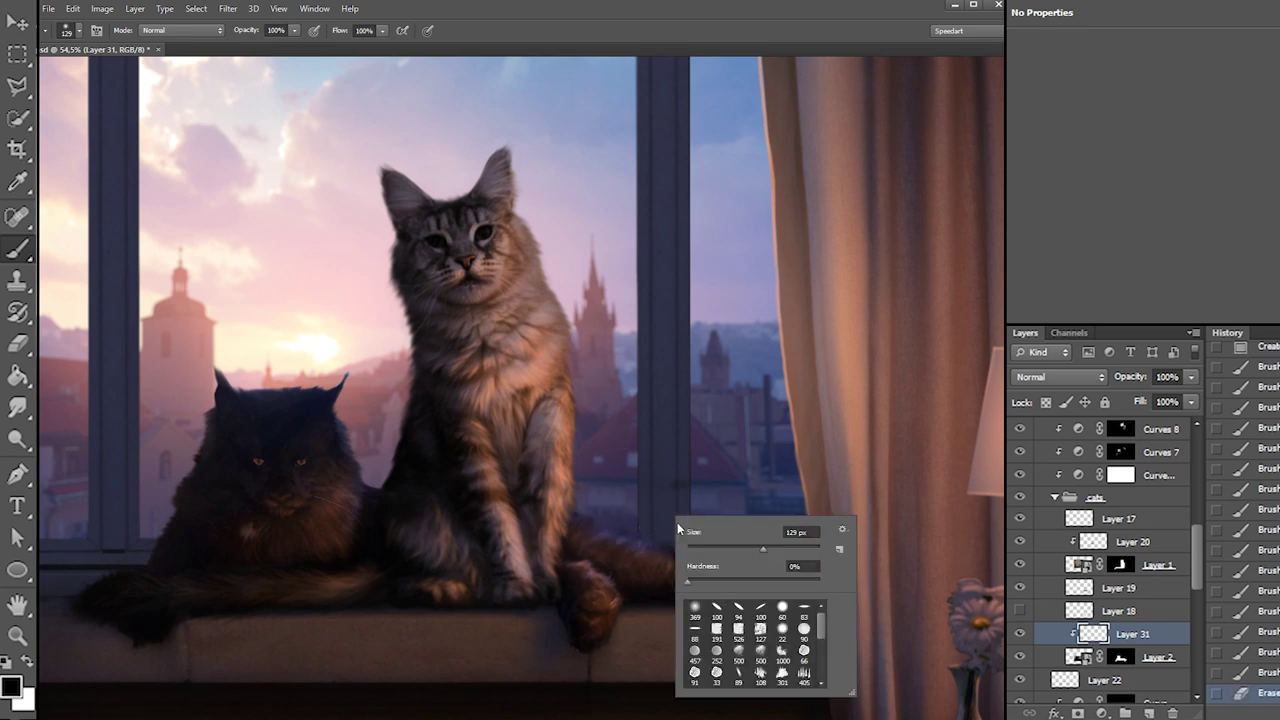
type("89")
key("Return")
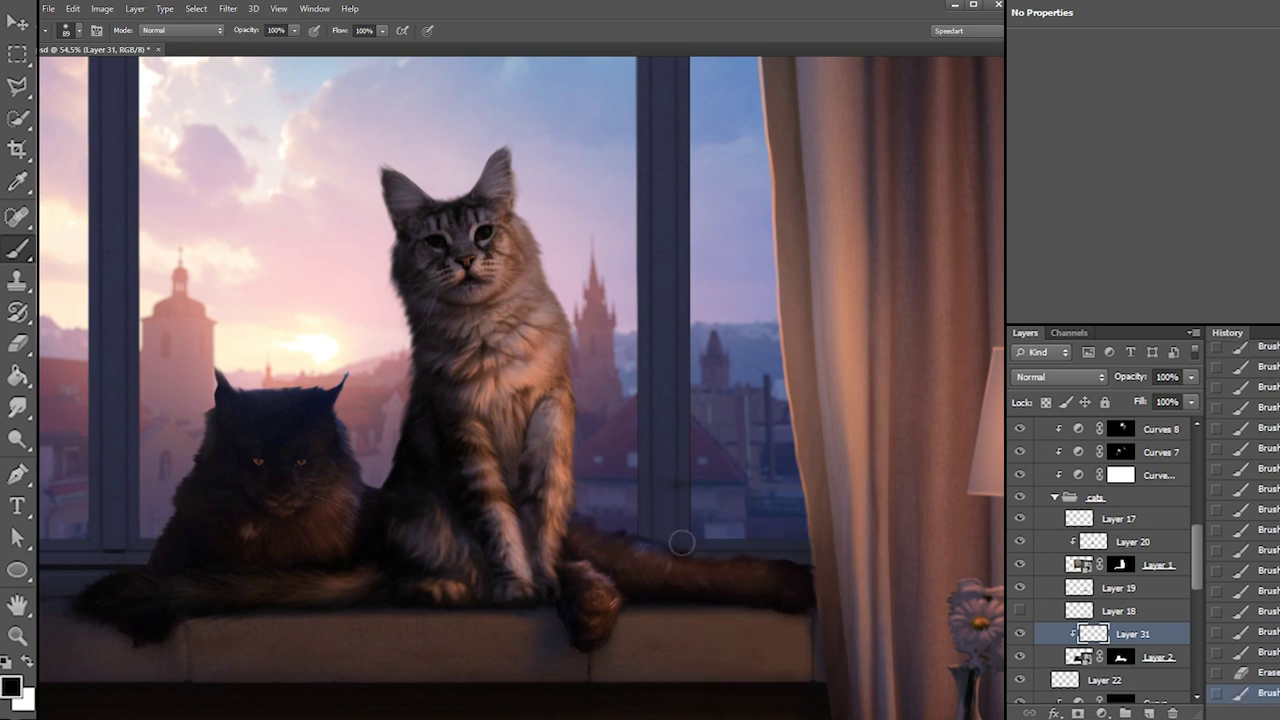
left_click_drag(690, 560, 594, 528)
left_click_drag(682, 540, 686, 529)
left_click(1020, 633)
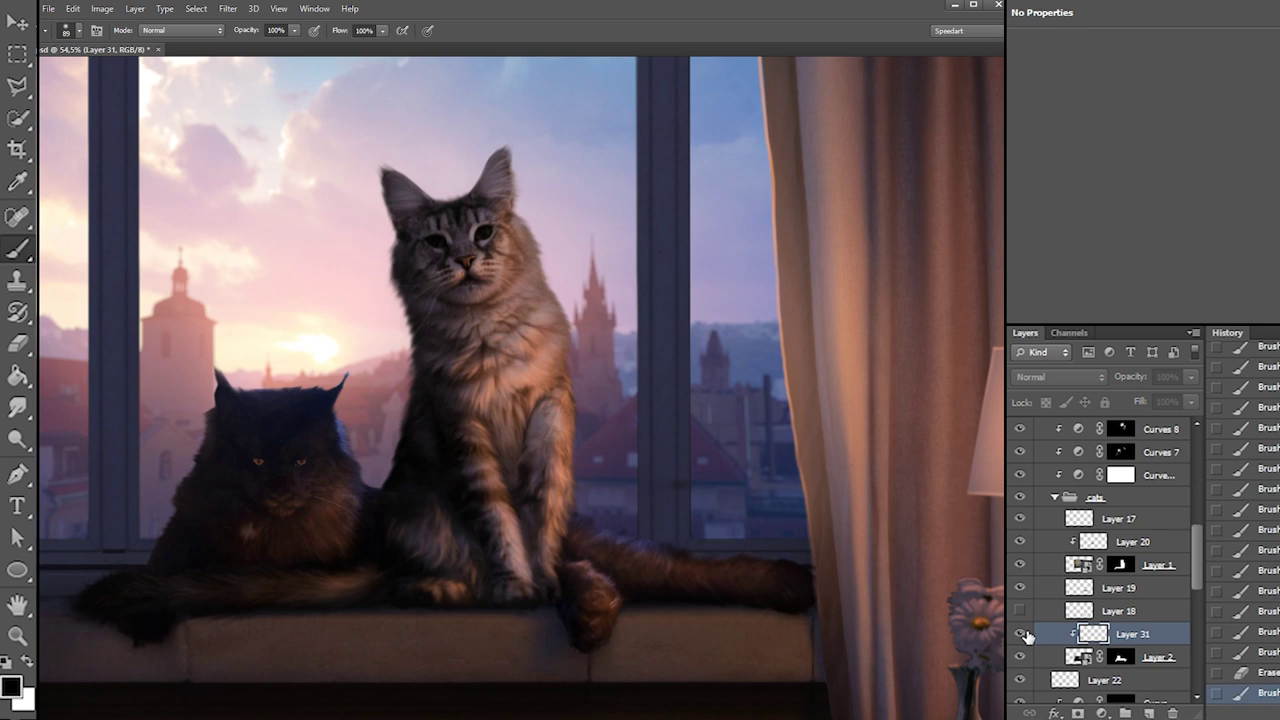
left_click(1020, 633)
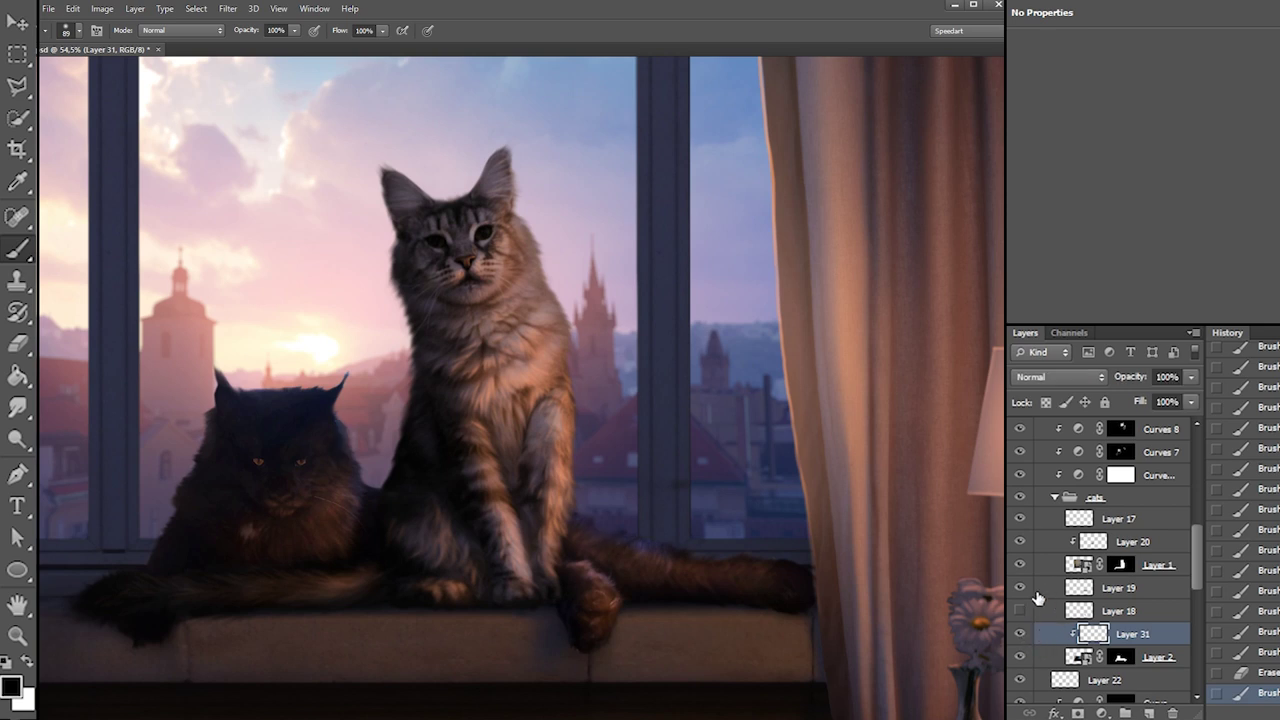
Create a new layer clipped to Layer 19 and paint black shading along the tail's upper edge with the 89 px brush
left_click(1020, 587)
left_click(1118, 587)
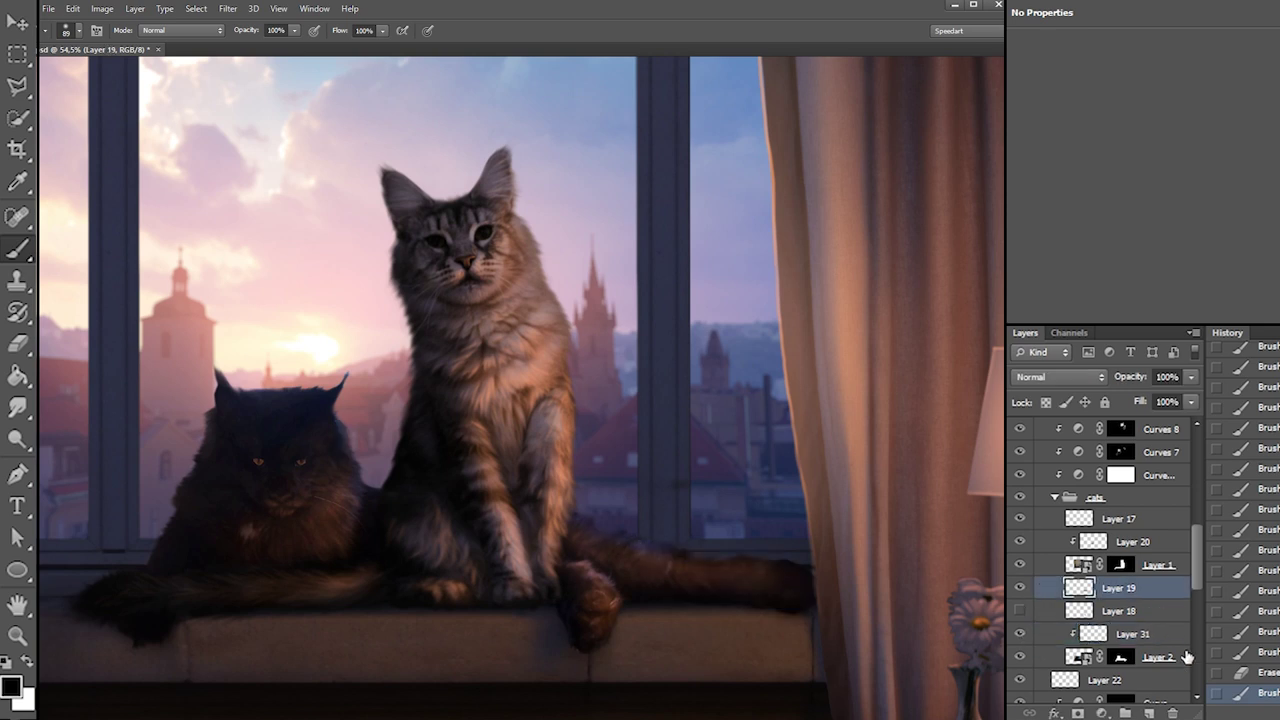
left_click(1149, 713)
left_click_drag(607, 545, 676, 549)
key("ctrl+z")
key("ctrl+z")
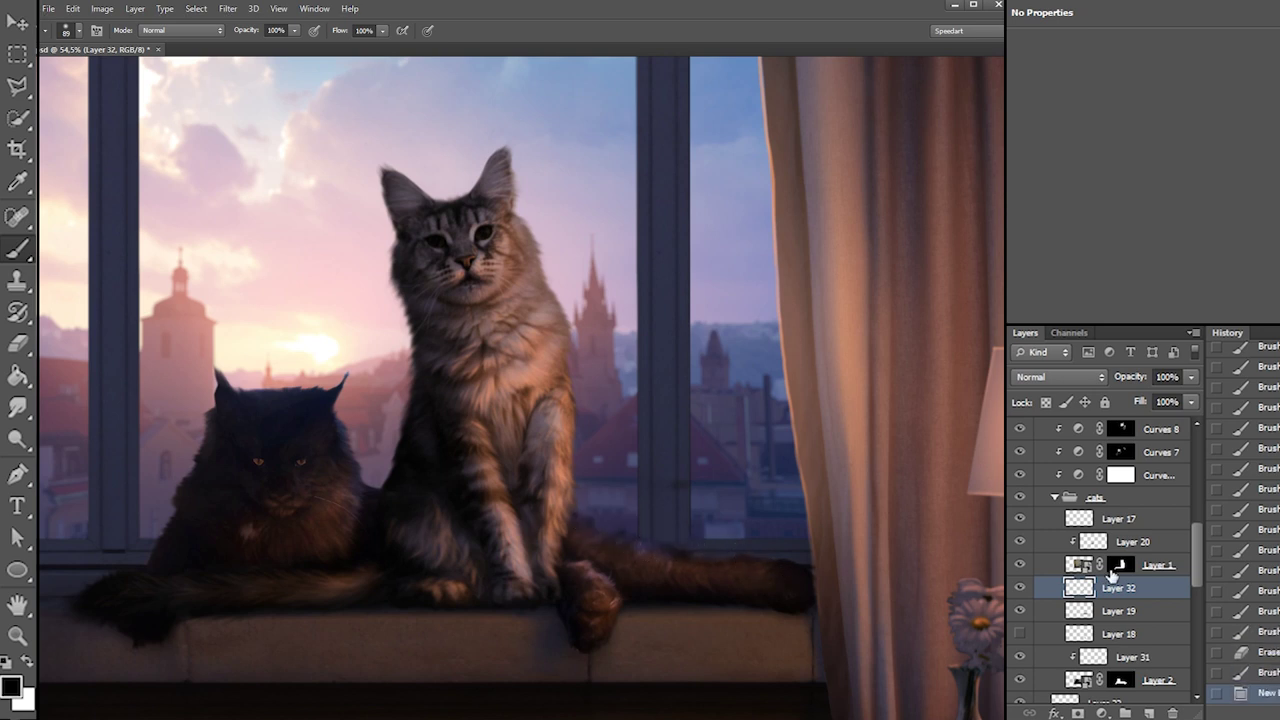
key("ctrl+alt+g")
mouse_move(680, 562)
left_mouse_down()
mouse_move(620, 538)
mouse_move(686, 516)
left_mouse_up()
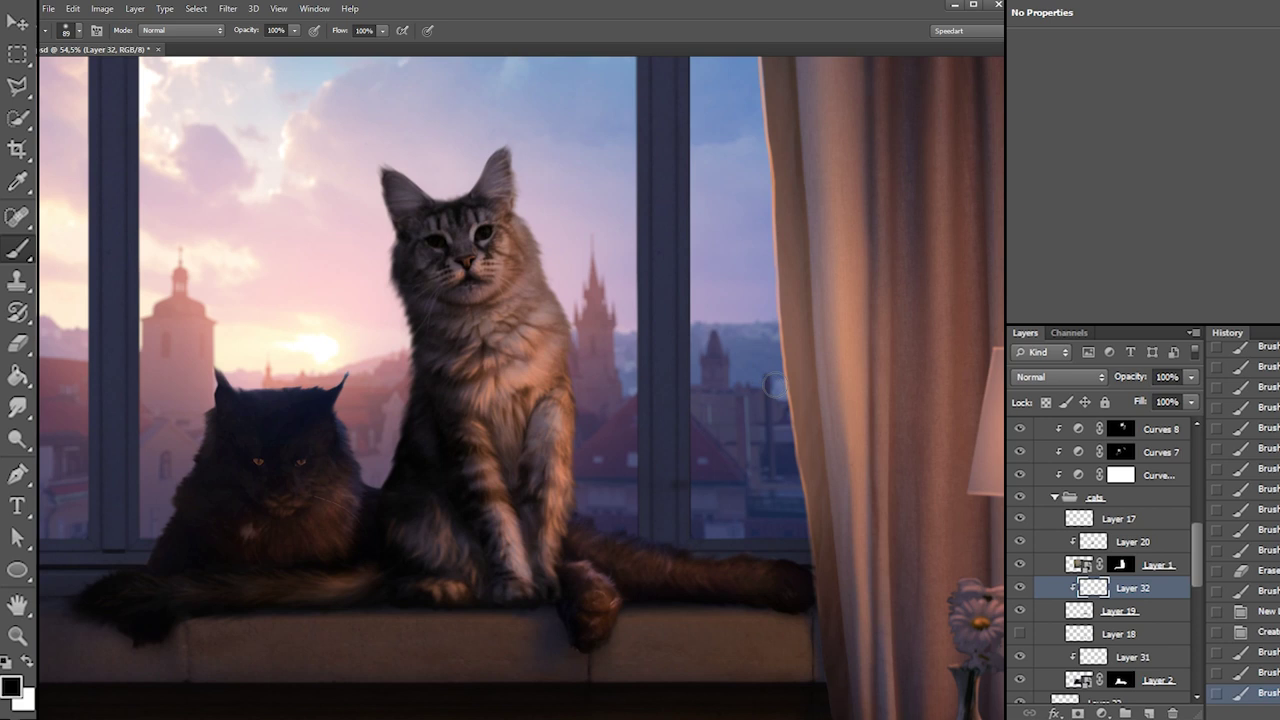
left_click(775, 362)
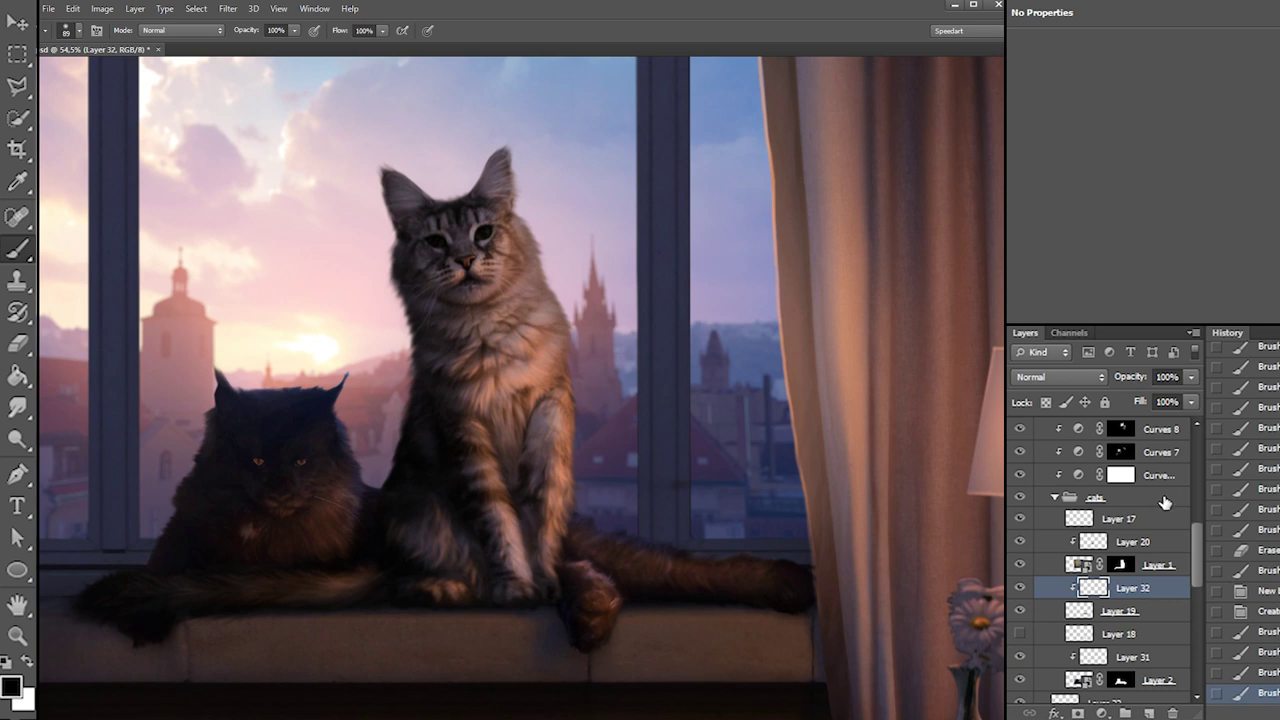
Smudge Layer 2's mask along the left edge of the black cat's back and head with a 50 px brush at 24% strength
left_click(1124, 684)
key("x")
right_click(202, 472)
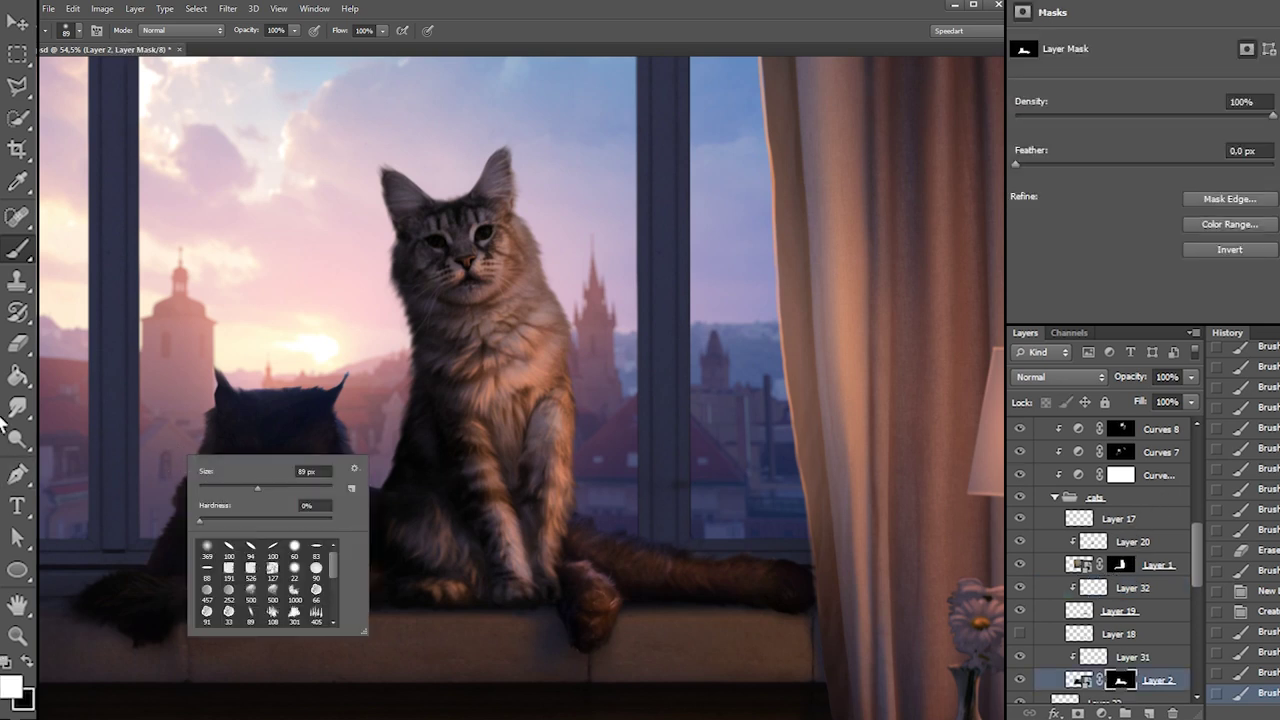
left_click(17, 407)
right_click(336, 458)
left_click(366, 474)
mouse_move(153, 501)
left_mouse_down()
mouse_move(189, 488)
mouse_move(176, 482)
left_mouse_up()
left_click_drag(192, 484, 180, 471)
mouse_move(196, 475)
left_mouse_down()
mouse_move(182, 466)
mouse_move(195, 434)
left_mouse_up()
left_click_drag(212, 436, 202, 408)
Smudge Layer 2's mask along the black cat's right cheek, and soften its lower back edge with a 95 px Smudge brush
left_click_drag(338, 406, 352, 396)
left_click_drag(341, 418, 356, 407)
left_click_drag(345, 432, 359, 420)
left_click_drag(350, 445, 363, 436)
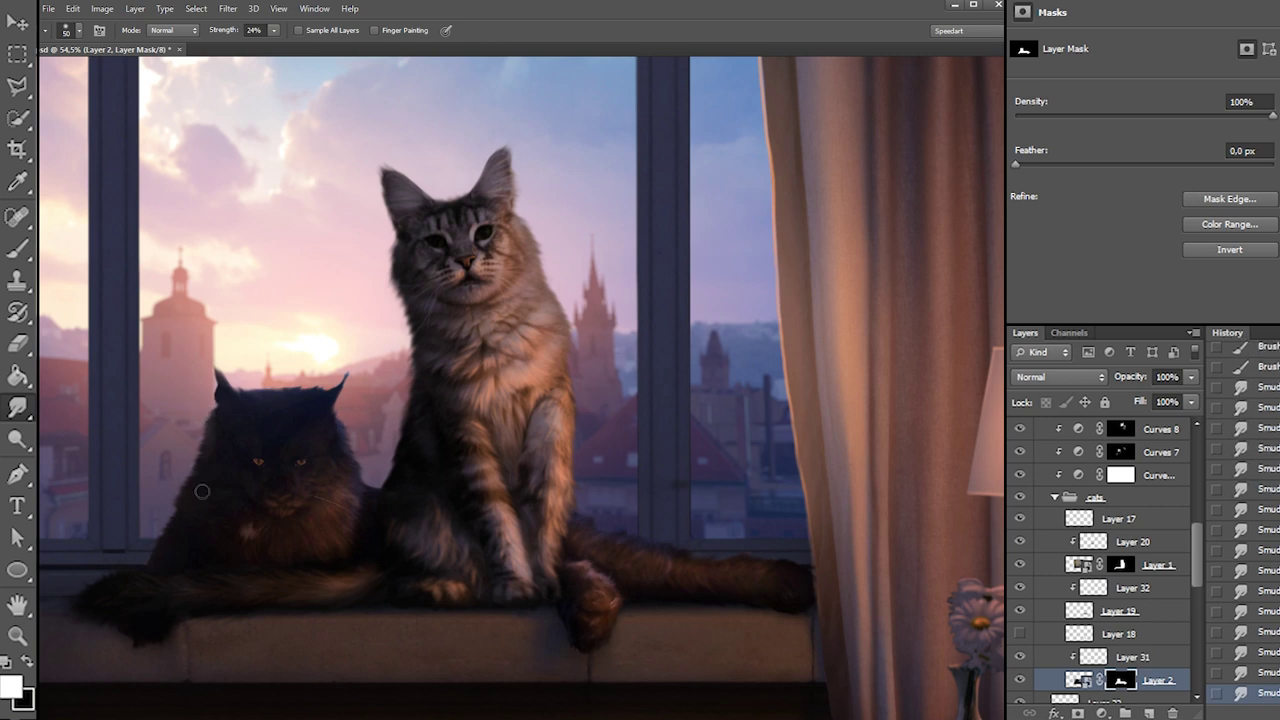
left_click_drag(183, 510, 179, 498)
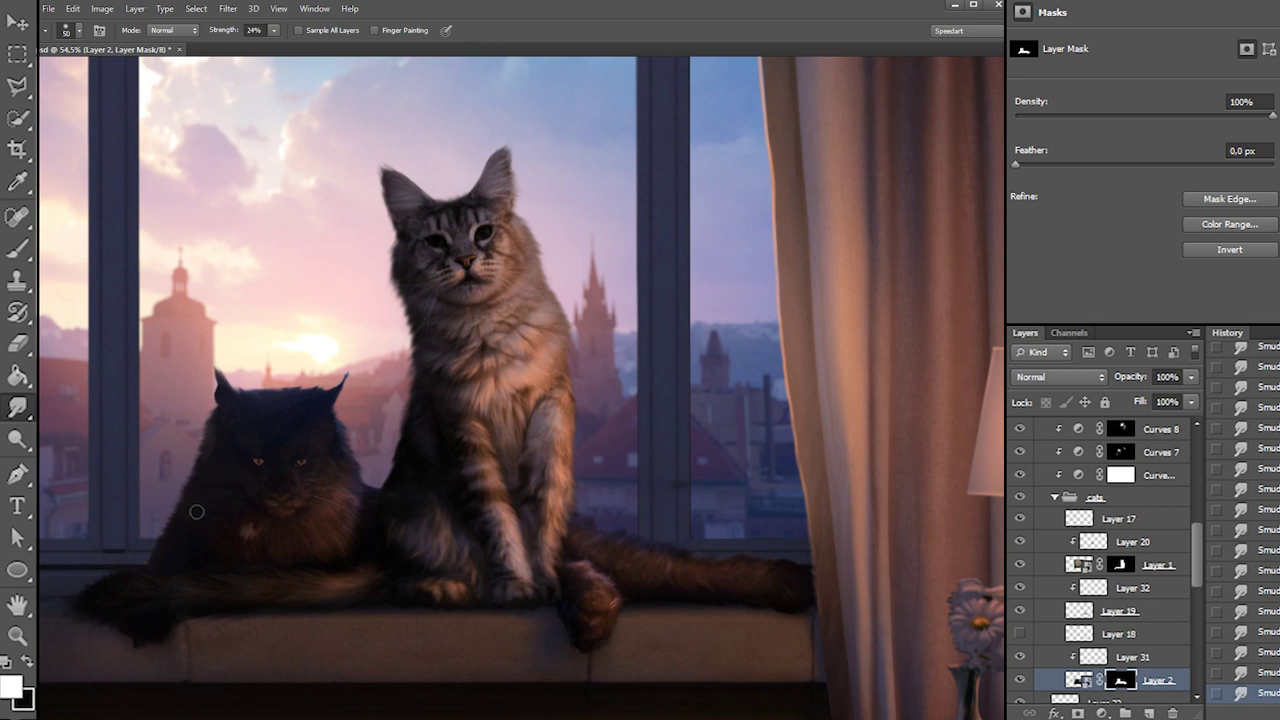
right_click(203, 502)
left_click_drag(237, 515, 246, 515)
left_click(165, 538)
Compare Layer 20, Layer 30 and Curves 11 off and on to examine their effect on the cats
left_click(1124, 544)
left_click(1019, 541)
left_click(1027, 541)
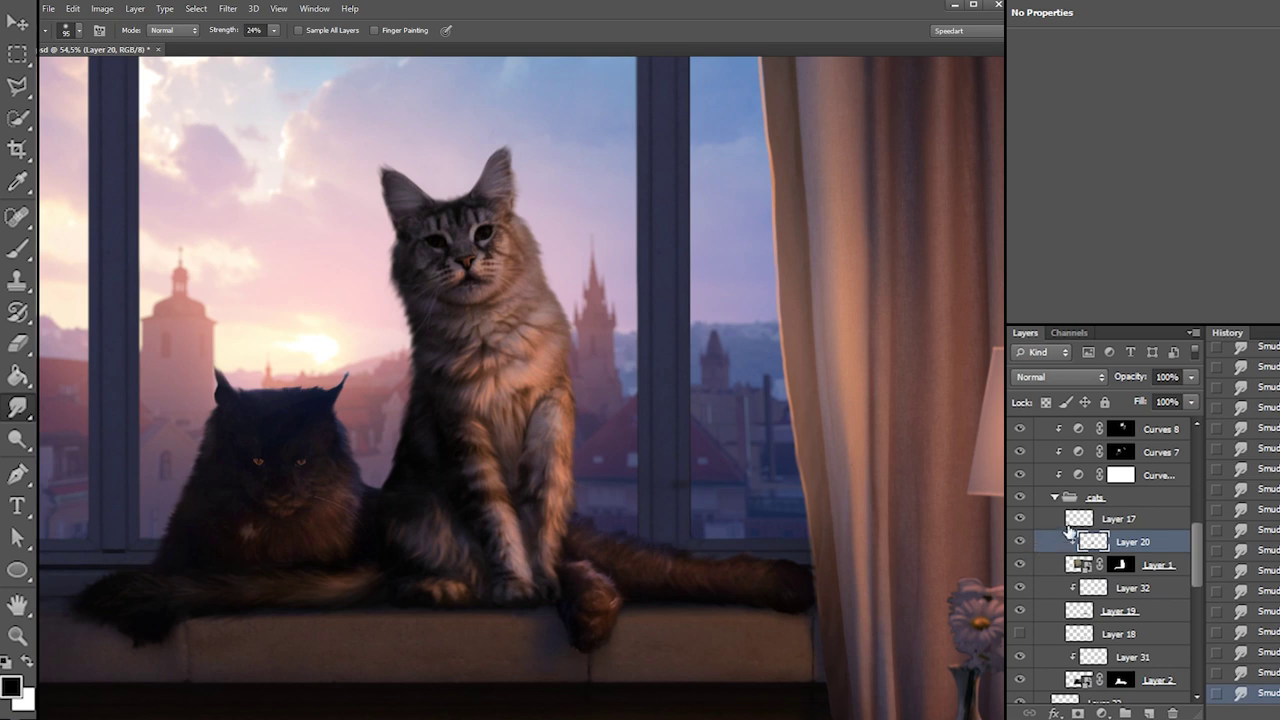
scroll(1078, 510, "up", 3)
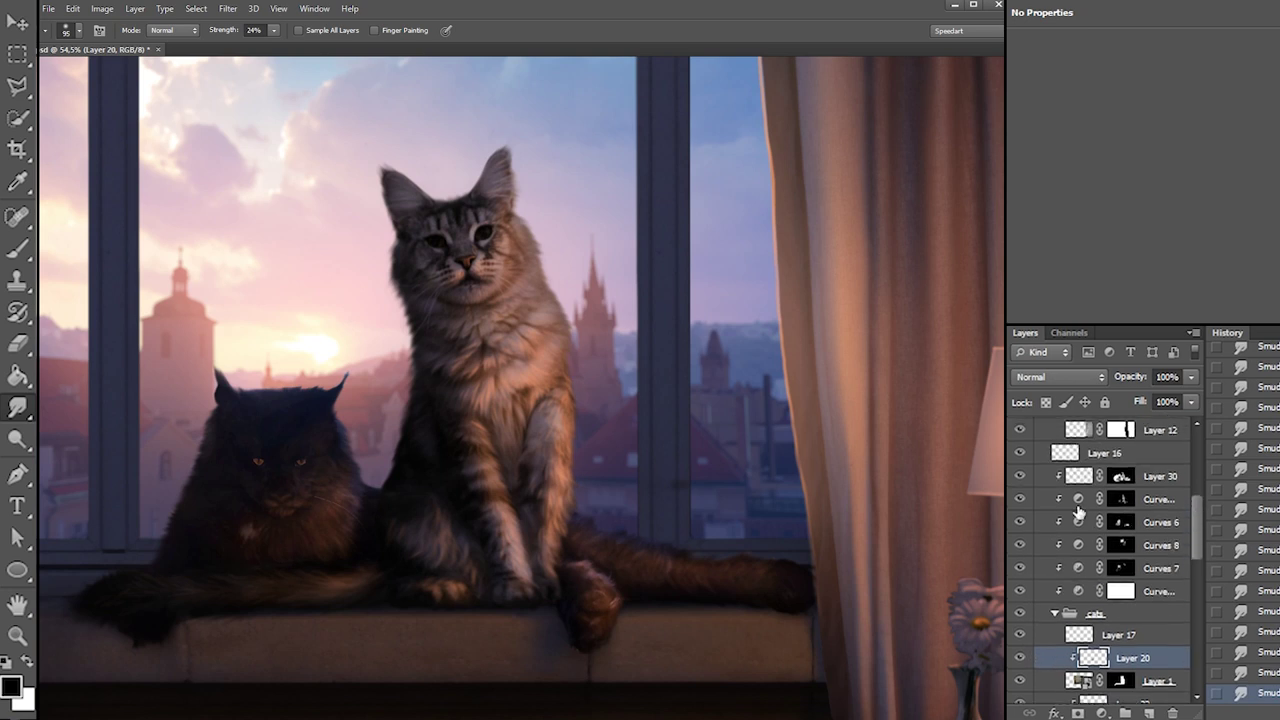
left_click(1019, 480)
left_click(1018, 498)
left_click(1018, 498)
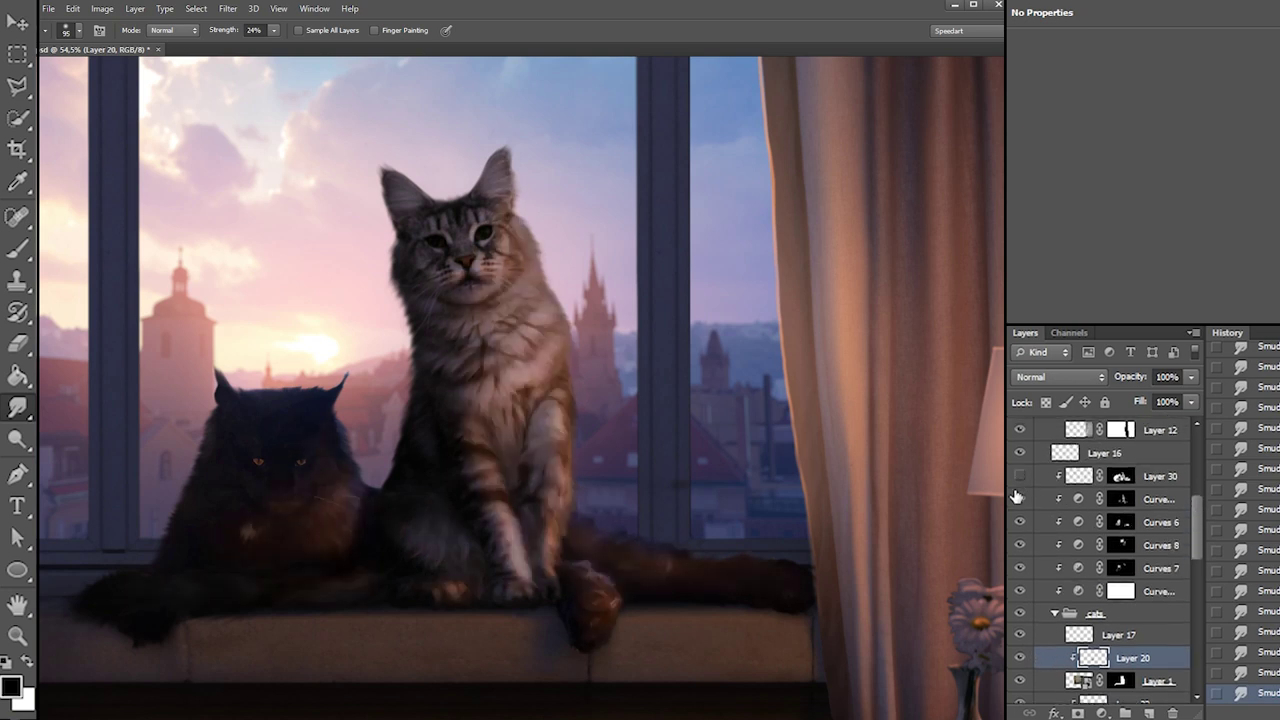
left_click(1018, 477)
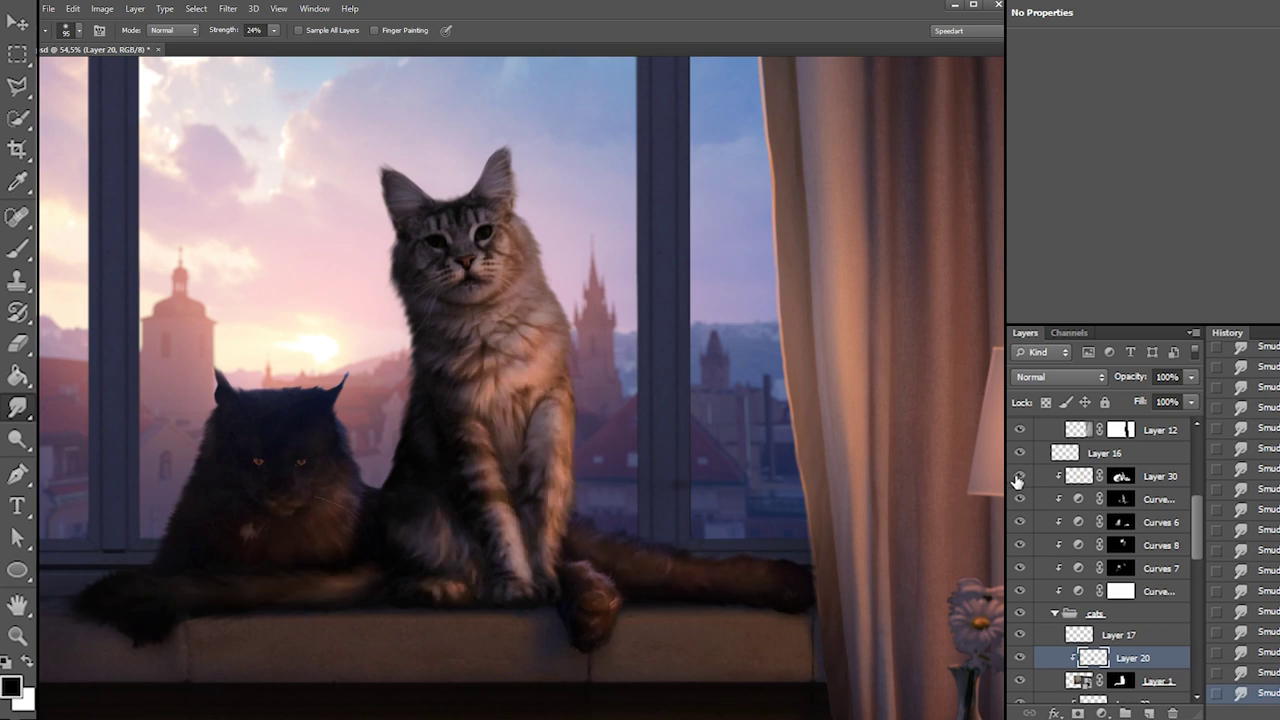
Try to erase Layer 30's warm strokes near the tabby cat's tail, and set the eraser size to 55 px
left_click(1078, 478)
key("e")
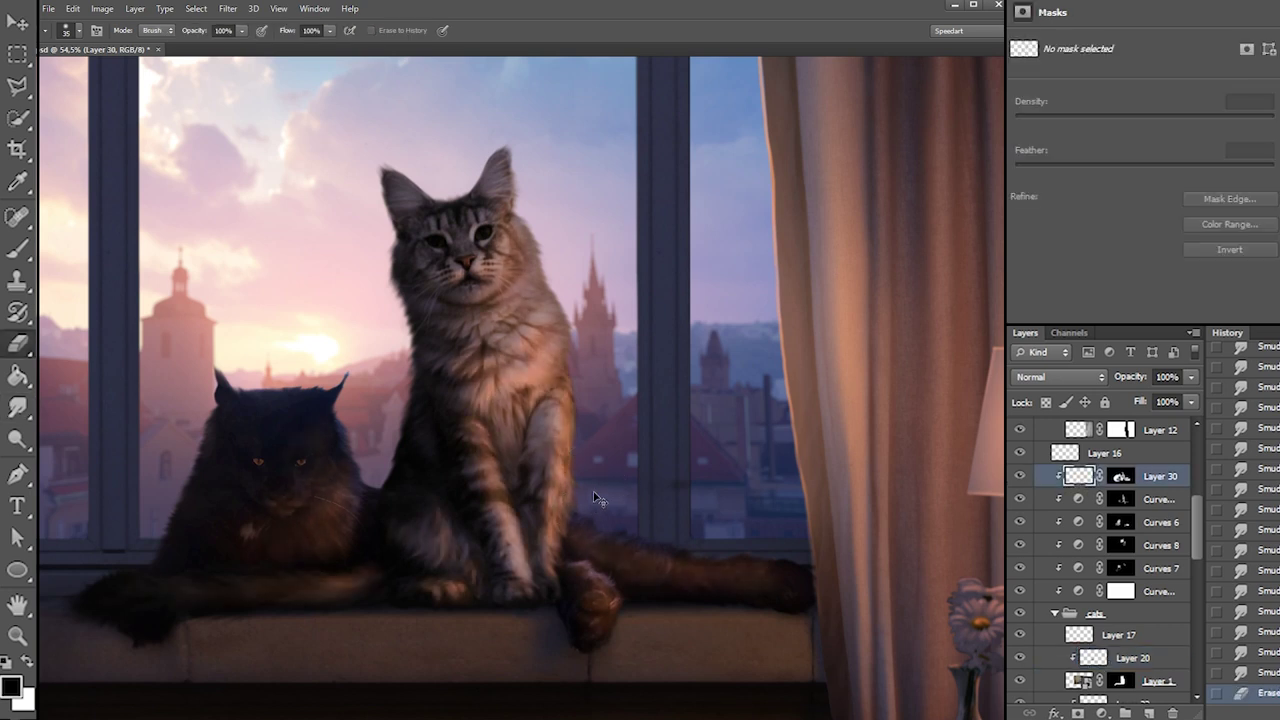
right_click(618, 522)
left_click(624, 548)
key("bracketright")
key("bracketright")
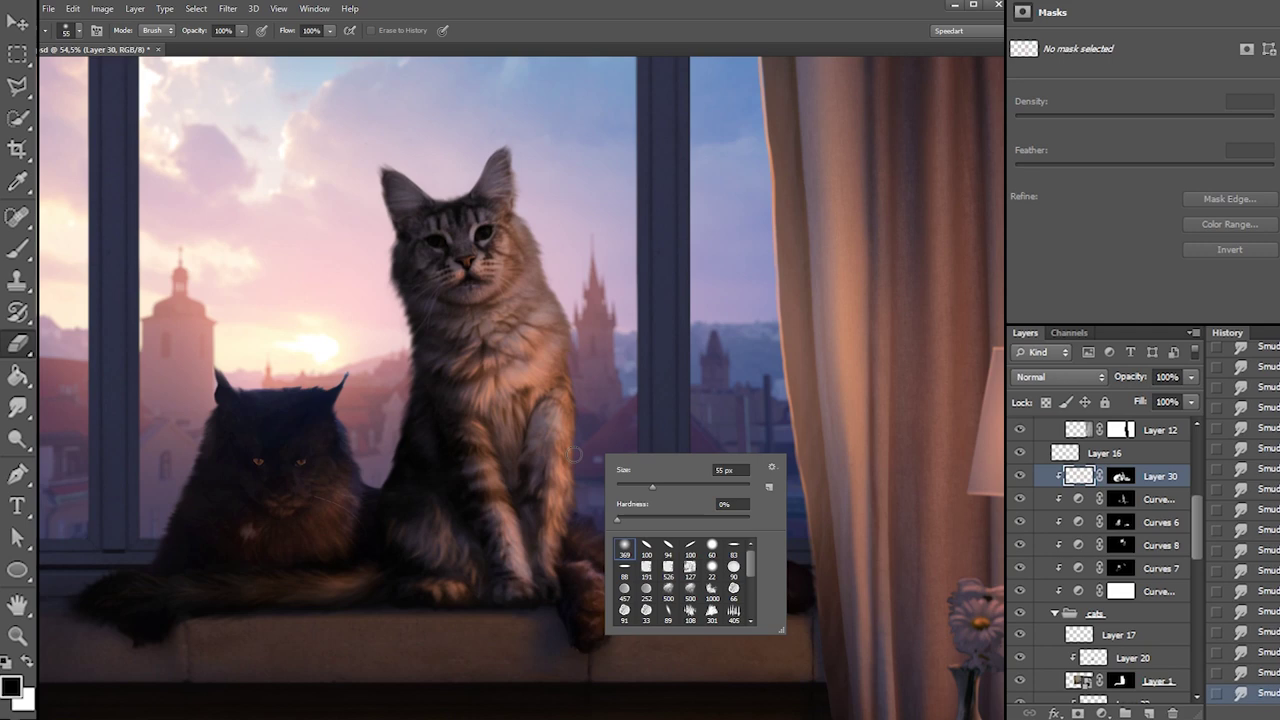
key("Return")
Isolate Layer 30 to examine its strokes, restore all layers, and set the brush's foreground colour to a light orange
key("b")
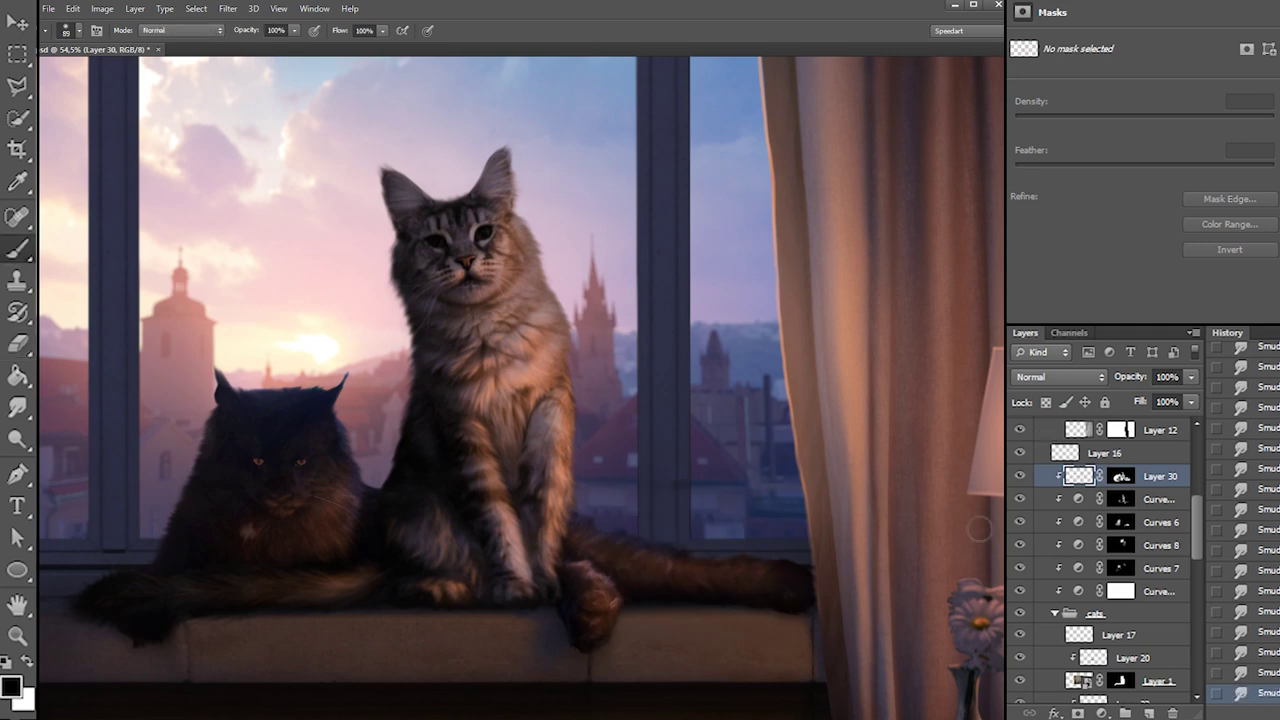
left_click(1019, 476, "alt")
left_click(1019, 476, "alt")
key("x")
left_click(15, 688)
left_click(722, 160)
left_click(794, 322)
key("Return")
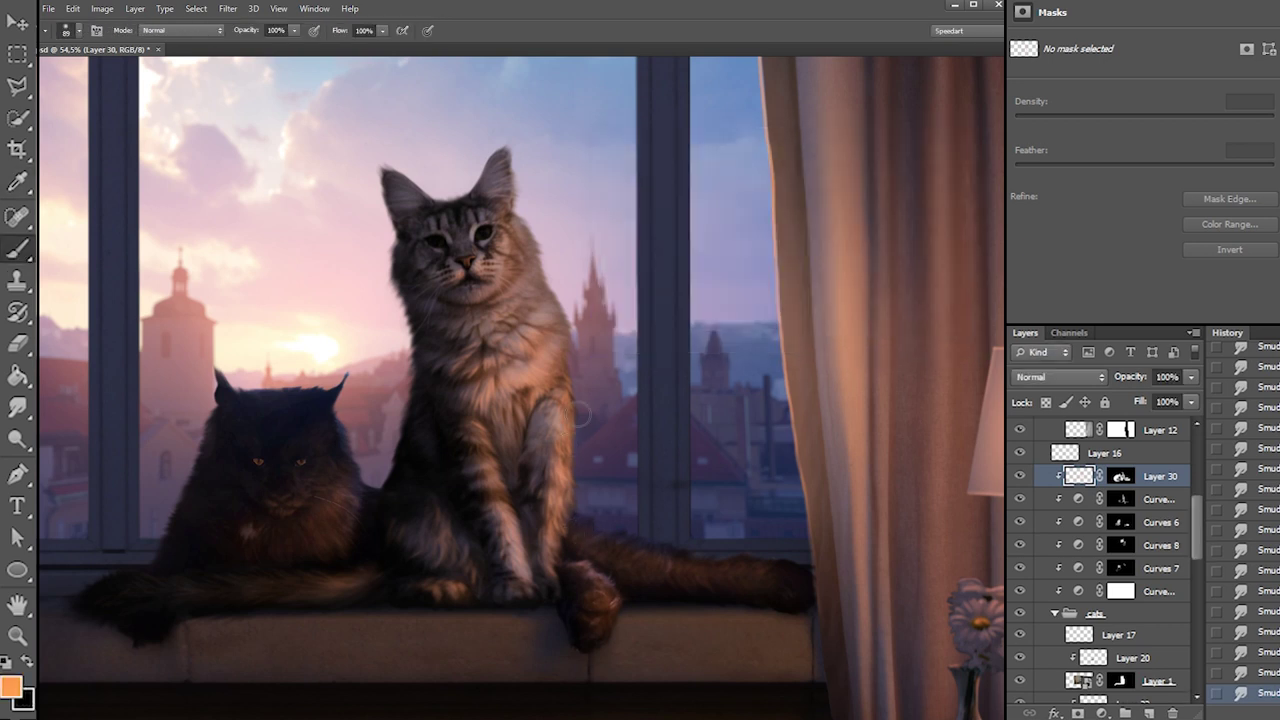
Resize the eraser and erase stray warm strokes on Layer 30 along the outer edge of the tabby cat's front leg
key("e")
mouse_move(563, 470)
left_mouse_down()
mouse_move(558, 448)
mouse_move(582, 500)
left_mouse_up()
key("ctrl+z")
right_click(588, 408)
left_click(610, 502)
left_click(634, 443)
left_click_drag(634, 443, 639, 443)
mouse_move(575, 432)
left_mouse_down()
mouse_move(575, 482)
mouse_move(578, 450)
left_mouse_up()
key("ctrl+z")
key("ctrl+z")
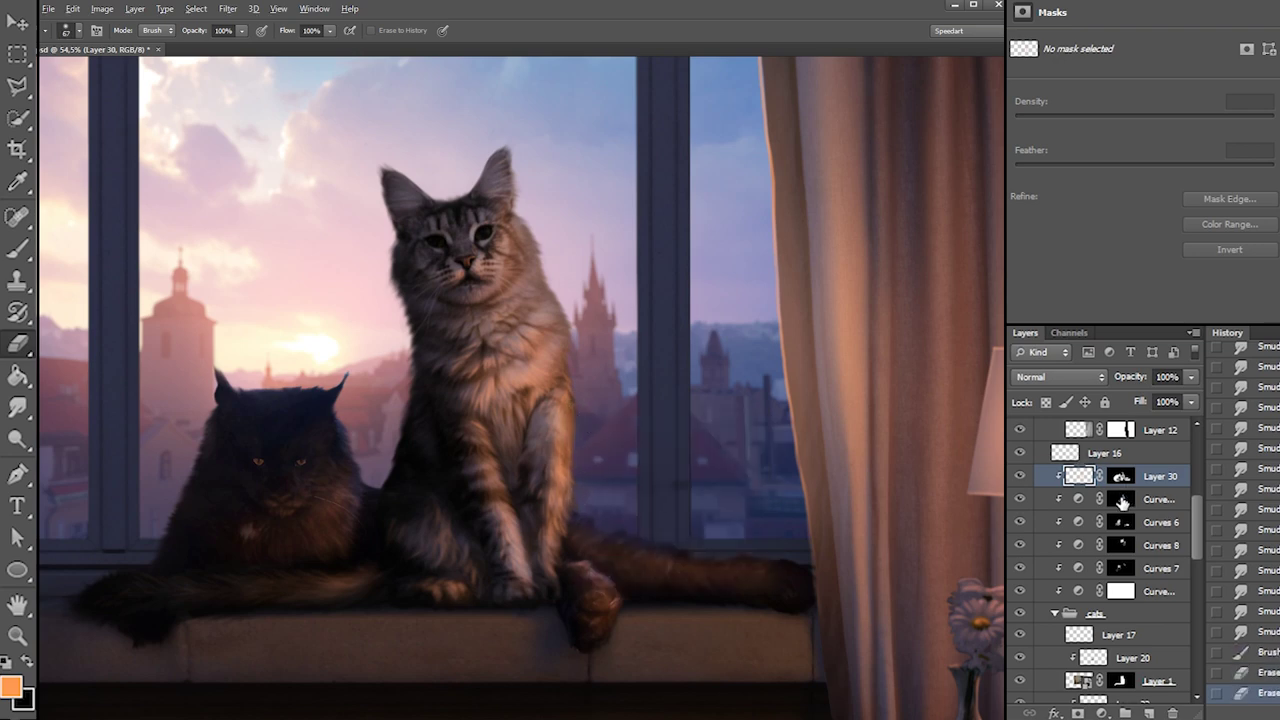
Show the Curves 11 mask on its own and repaint it with sampled greys around the tabby cat's outer front leg and tail base
left_click(1121, 499, "alt")
left_click(550, 478)
key("Return")
key("b")
left_click(534, 496, "alt")
right_click(532, 470)
mouse_move(563, 498)
left_mouse_down()
mouse_move(535, 505)
mouse_move(545, 460)
left_mouse_up()
left_click(563, 483, "alt")
mouse_move(572, 520)
left_mouse_down()
mouse_move(567, 480)
mouse_move(637, 468)
left_mouse_up()
left_click(583, 515, "alt")
key("ctrl+z")
right_click(584, 442)
left_click(563, 451, "alt")
left_click_drag(552, 442, 552, 556)
Clean the Curves 11 mask along the tabby cat's back and ear with sampled tones, and return to the composite view
left_click(580, 373, "alt")
left_click(575, 379, "alt")
mouse_move(578, 404)
left_mouse_down()
mouse_move(580, 372)
mouse_move(579, 408)
left_mouse_up()
left_click(590, 364, "alt")
left_click_drag(590, 364, 590, 425)
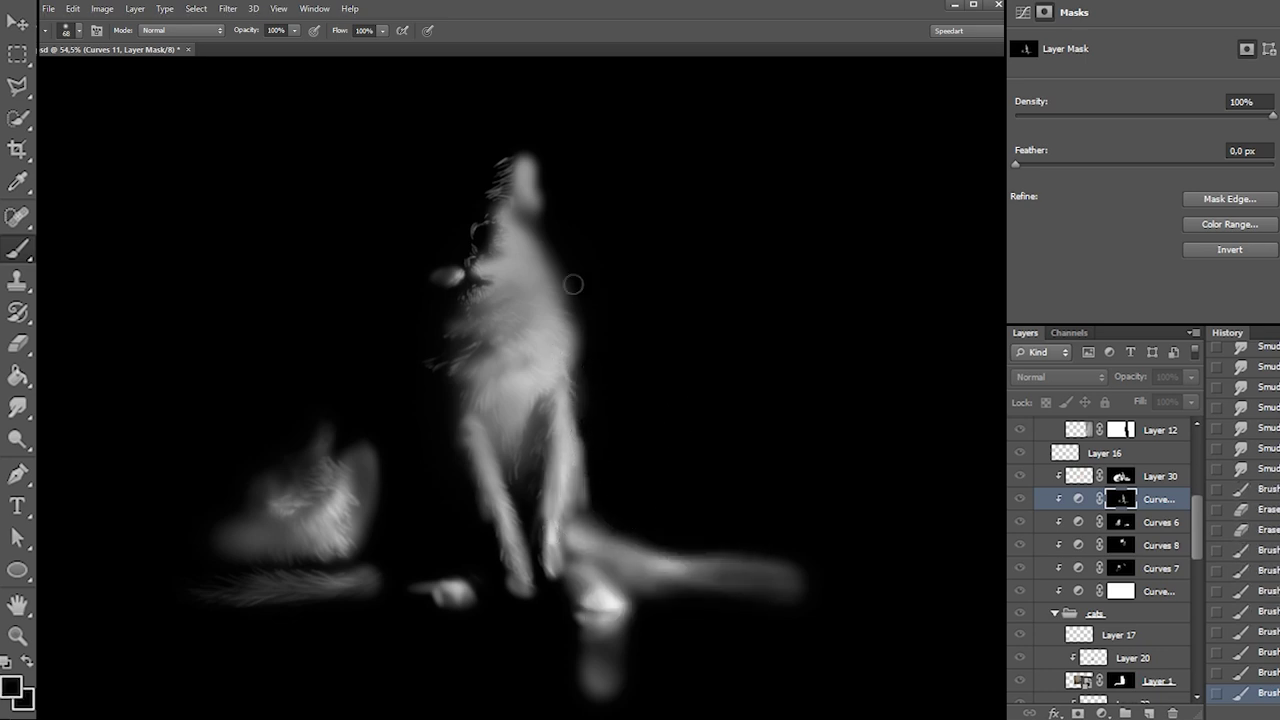
left_click(489, 174, "alt")
left_click_drag(515, 160, 510, 212)
left_click(522, 182, "alt")
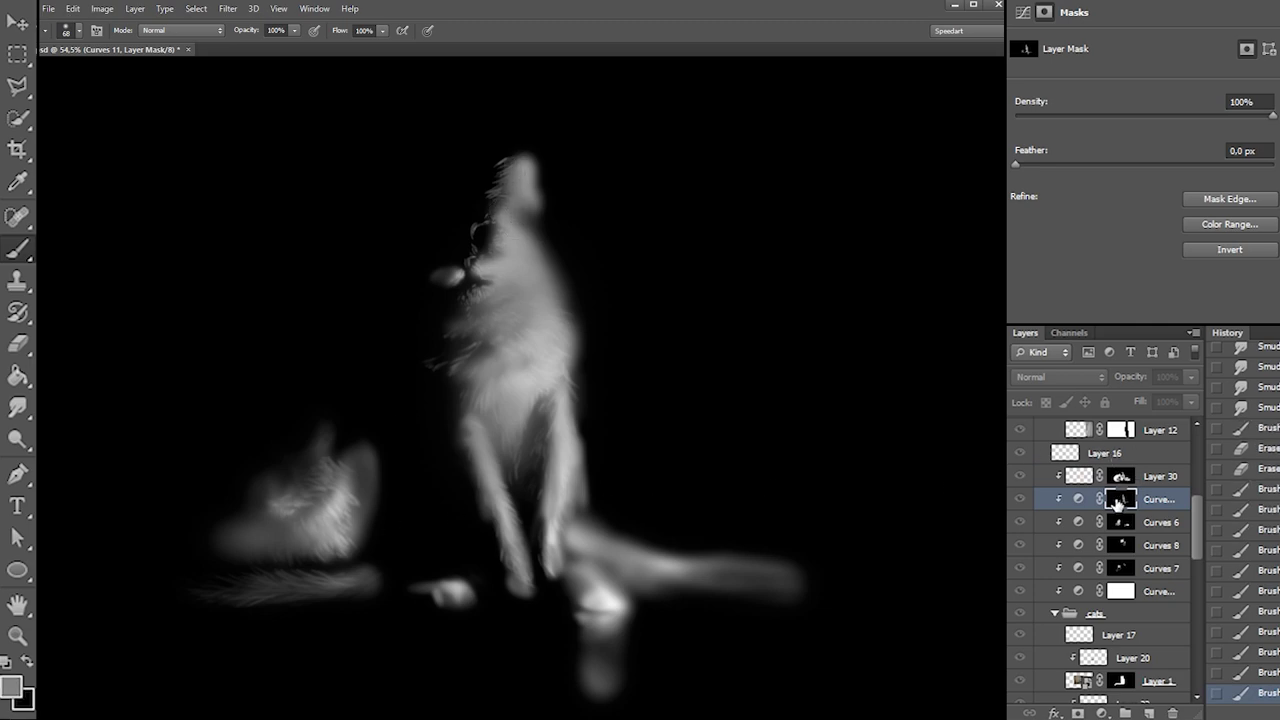
left_click(1117, 500, "alt")
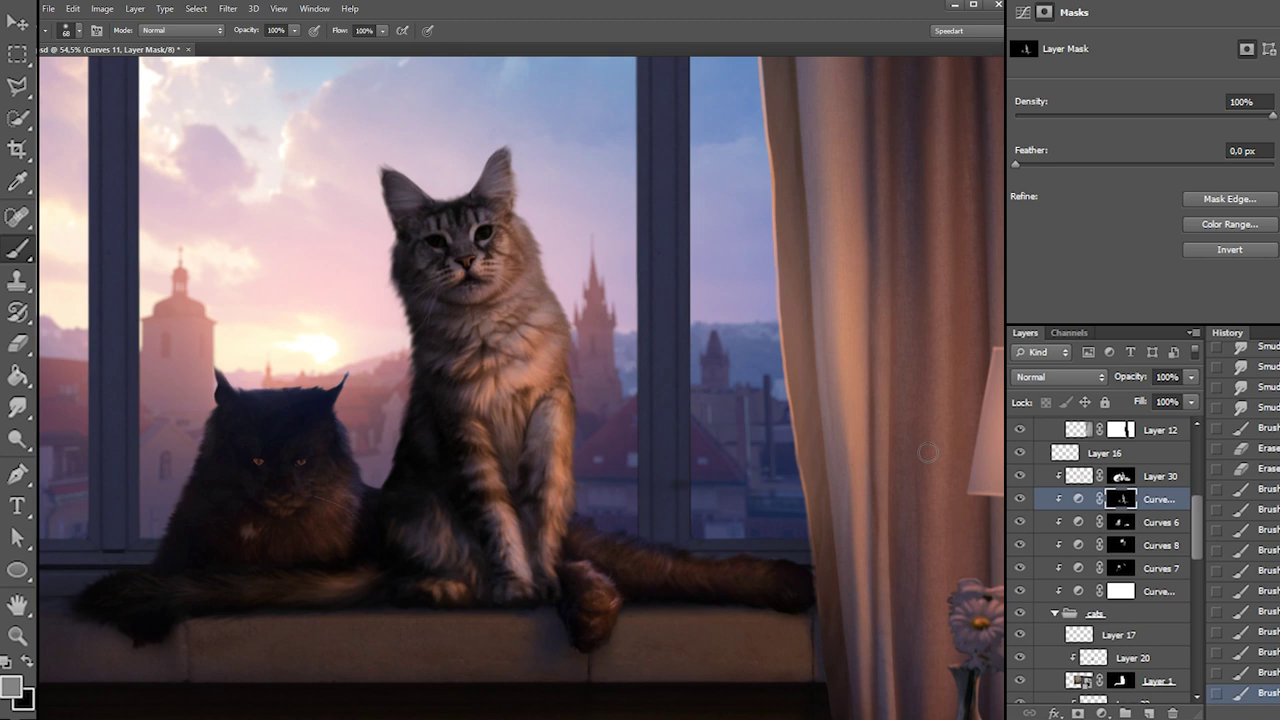
Add a new layer above Layer 30 and dab light orange over the tabby cat's eyes with a 12 px brush
left_click(1155, 478)
left_click(1149, 713)
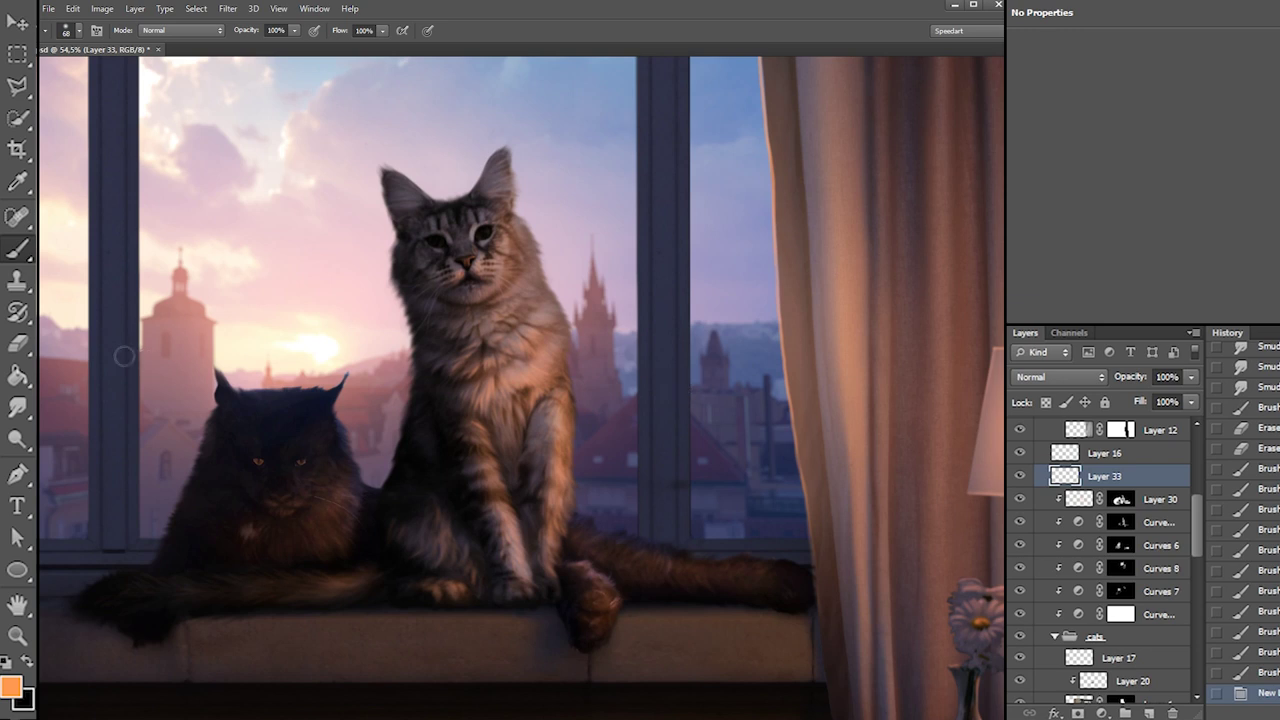
right_click(538, 237)
left_click(565, 267)
left_click_drag(491, 226, 443, 245)
key("ctrl+z")
key("ctrl+z")
key("ctrl+z")
key("ctrl+z")
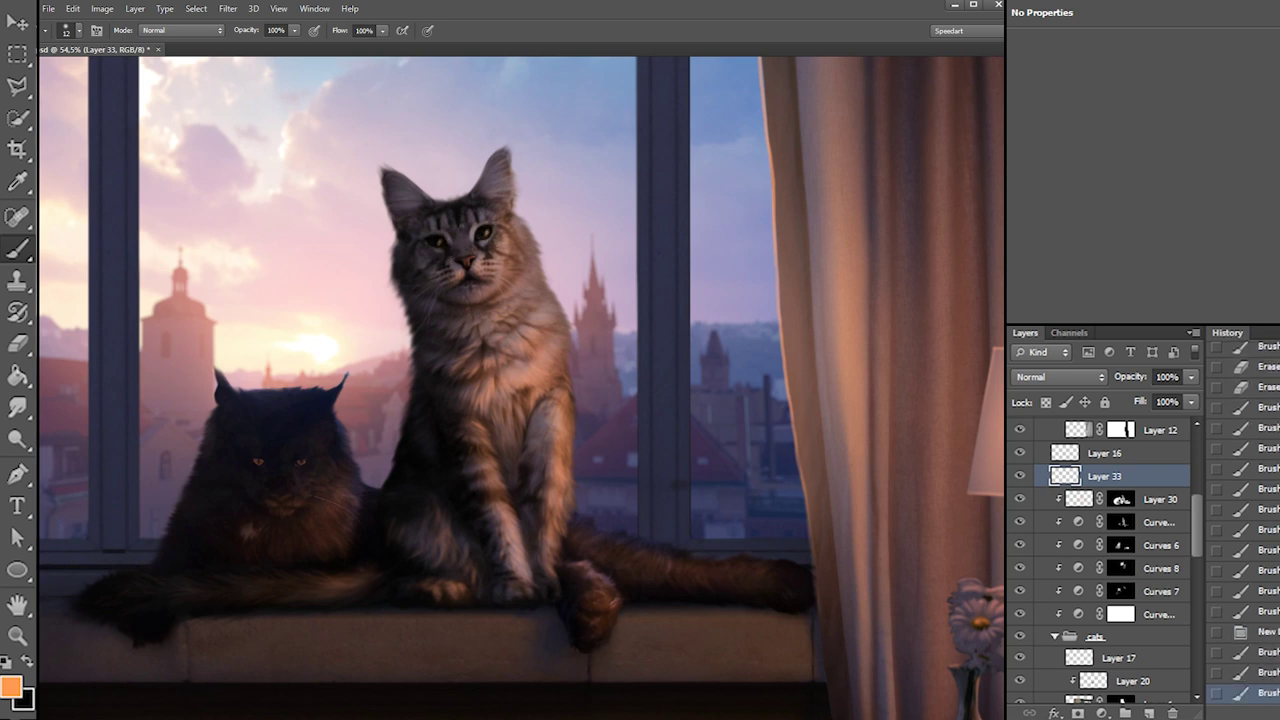
Strengthen the orange glow in the tabby cat's eyes with a 23 px brush
right_click(539, 232)
left_click(550, 236)
left_click(442, 241)
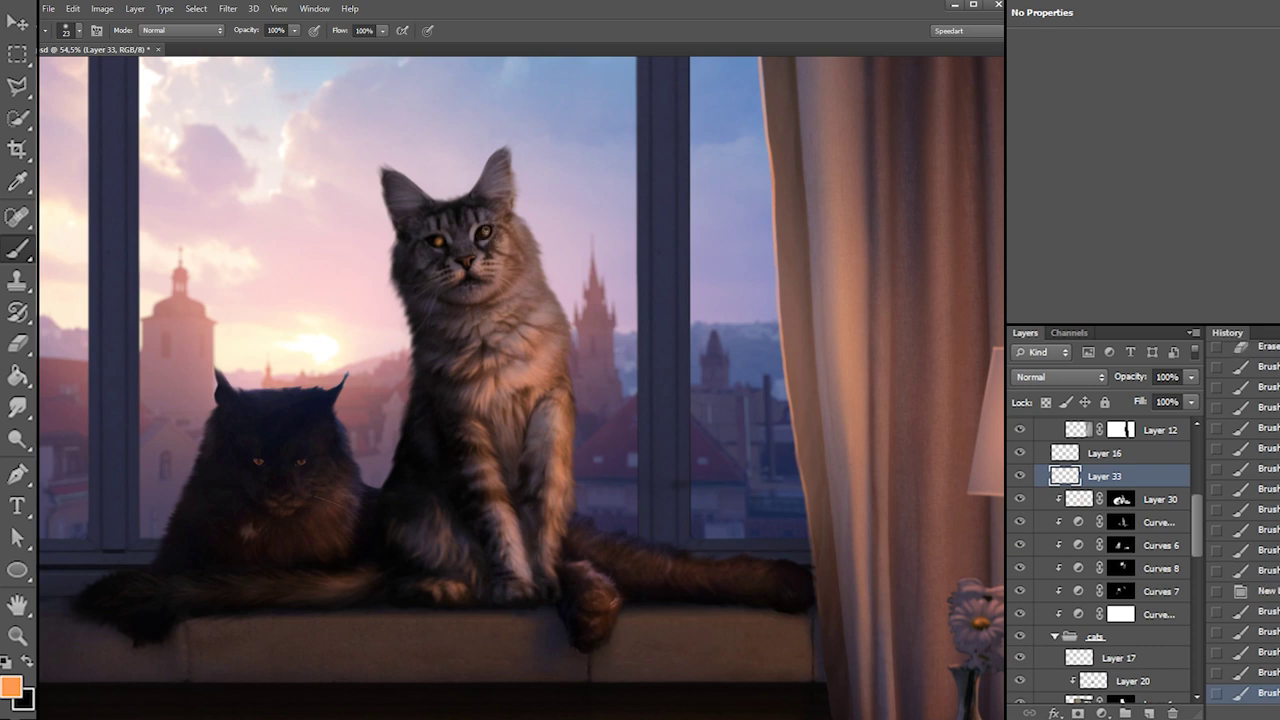
Erase the excess orange from both of the tabby cat's eyes on Layer 33 with a small soft eraser
key("e")
right_click(479, 213)
left_click_drag(560, 217, 545, 217)
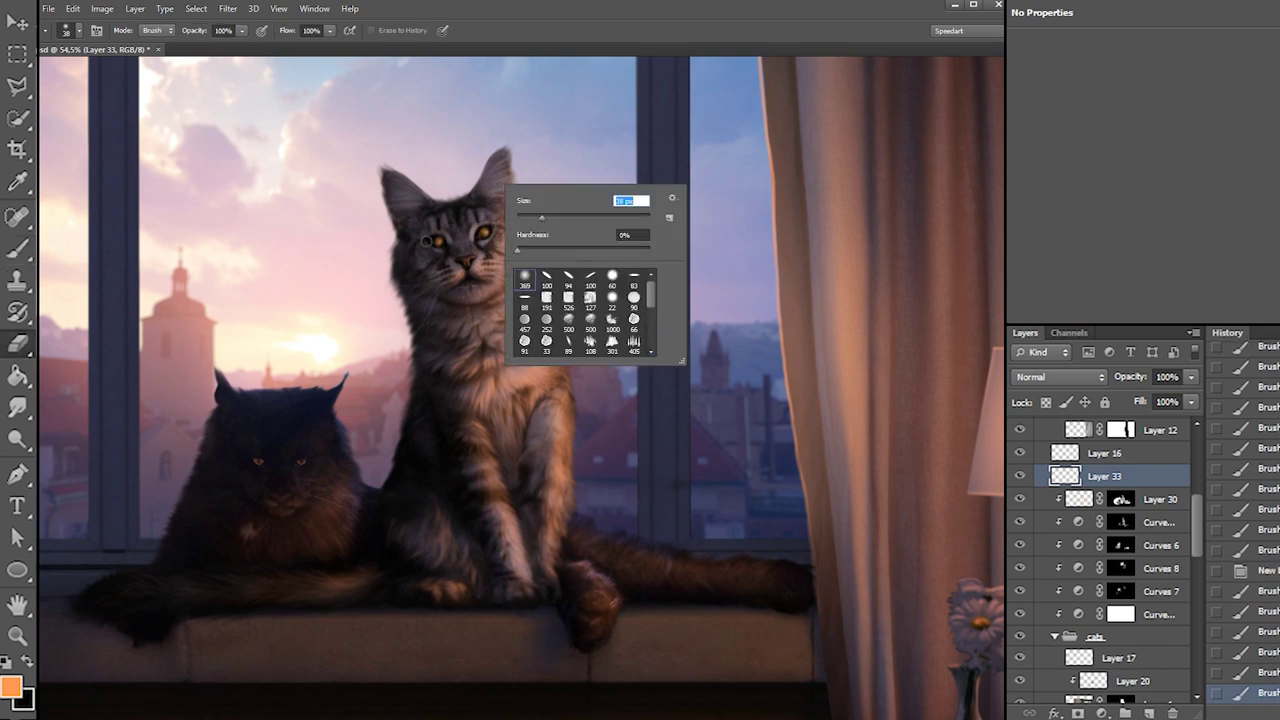
key("Return")
left_click(433, 236)
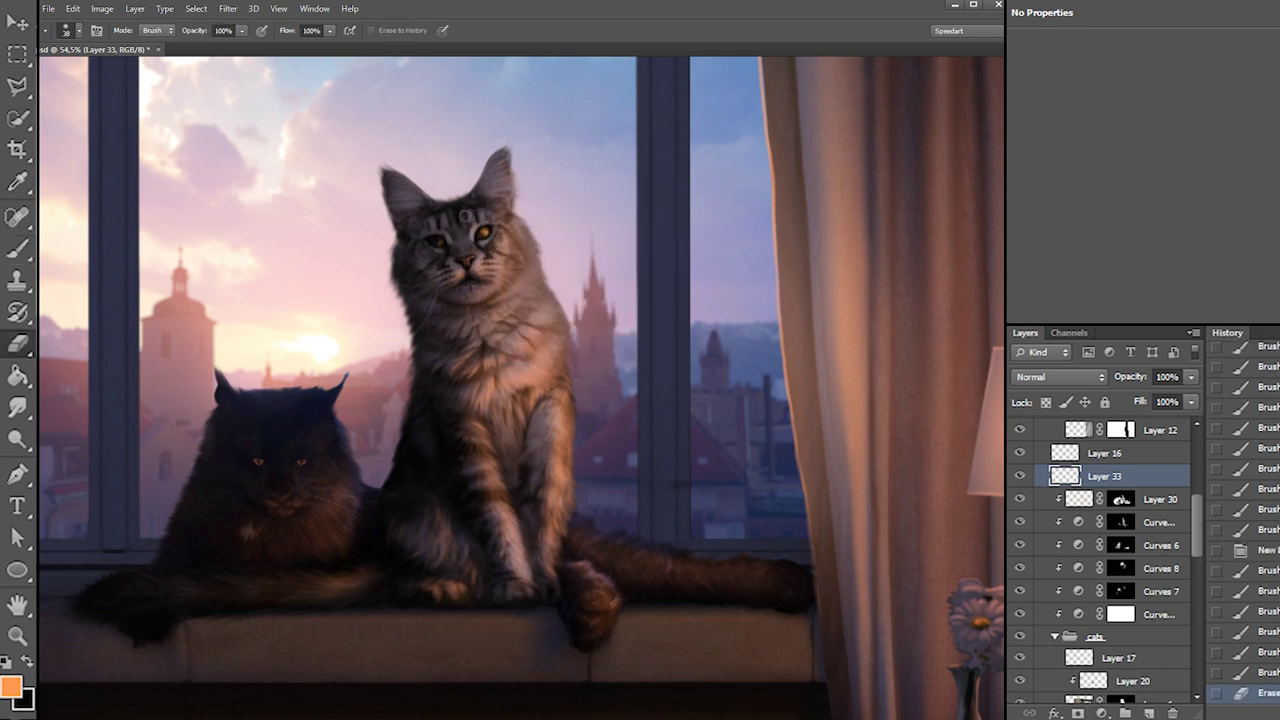
left_click(484, 227)
left_click(485, 227)
left_click(490, 226)
left_click(483, 222)
left_click(484, 234)
left_click(447, 258)
Dab orange onto both of the black cat's eyes on Layer 33 with a 12 px brush
key("b")
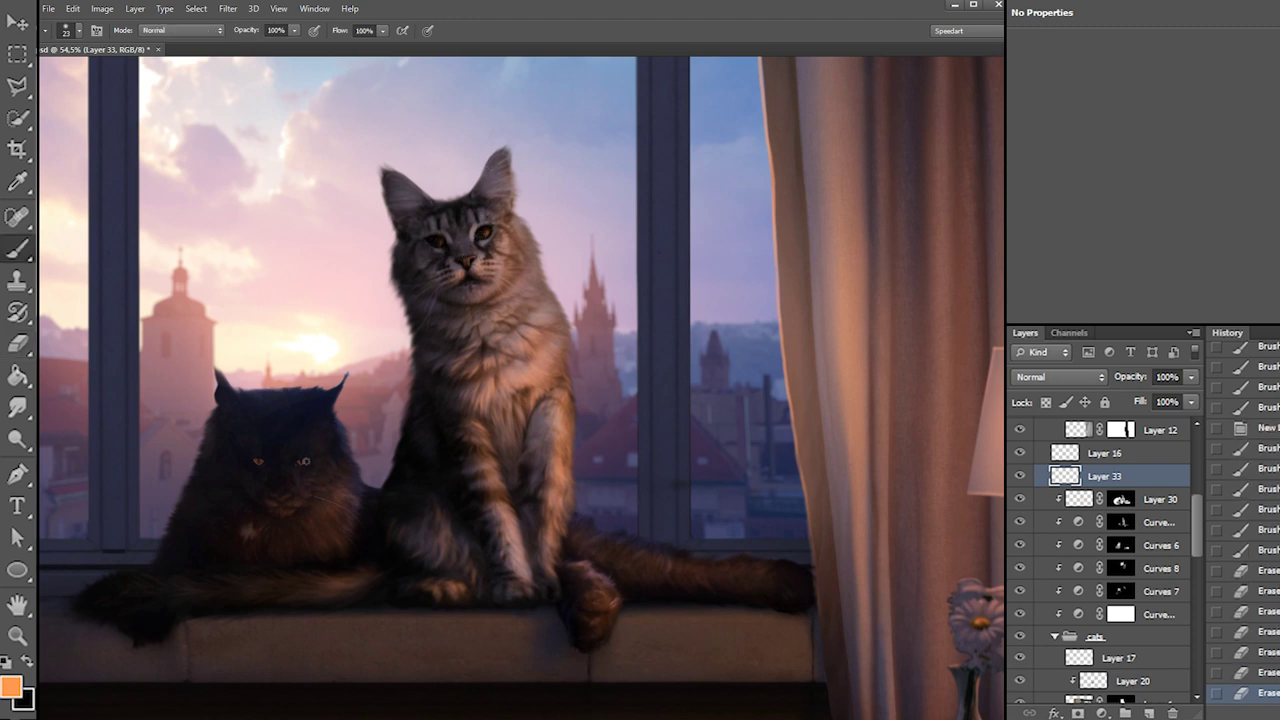
right_click(306, 462)
type("12")
key("Return")
key("ctrl+z")
left_click(303, 461)
left_click(258, 461)
key("ctrl+z")
left_click(259, 461)
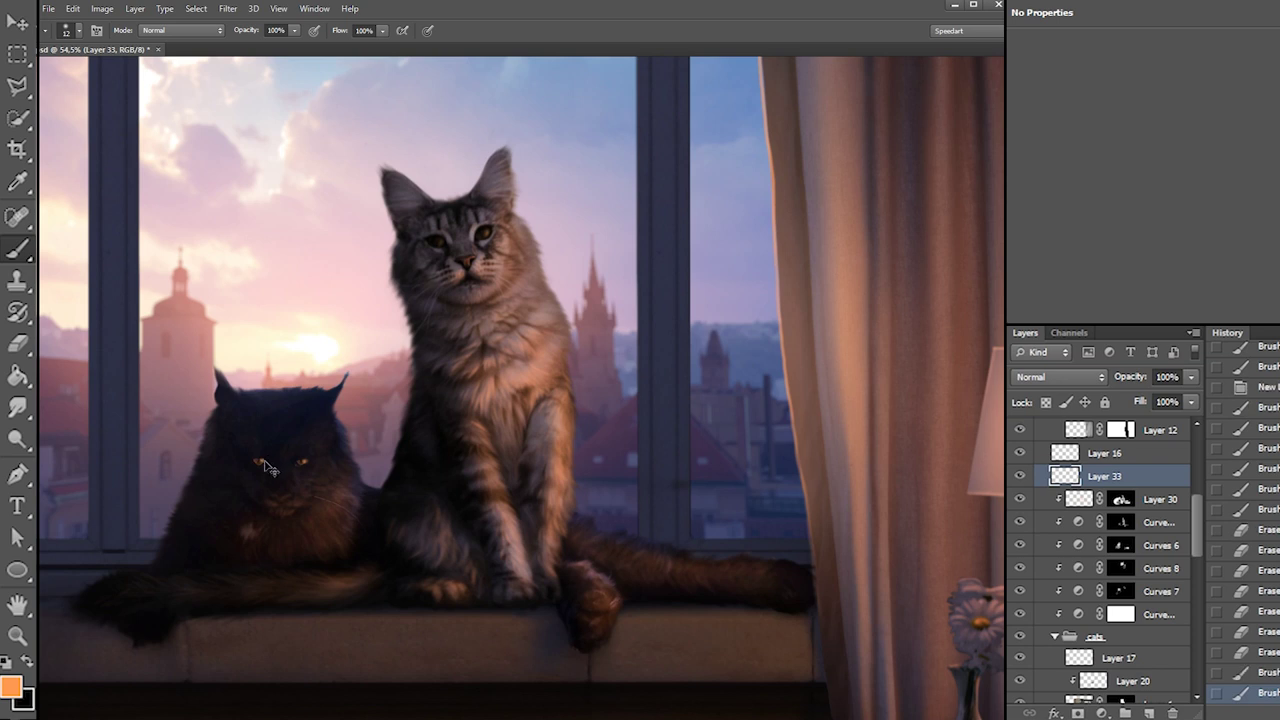
Undo the last dab and soften the glow around the black cat's eyes, enlarging the eraser to 72 px
key("ctrl+z")
key("e")
left_click(274, 459)
left_click(311, 453)
right_click(326, 404)
left_click_drag(356, 430, 362, 430)
left_click(306, 452)
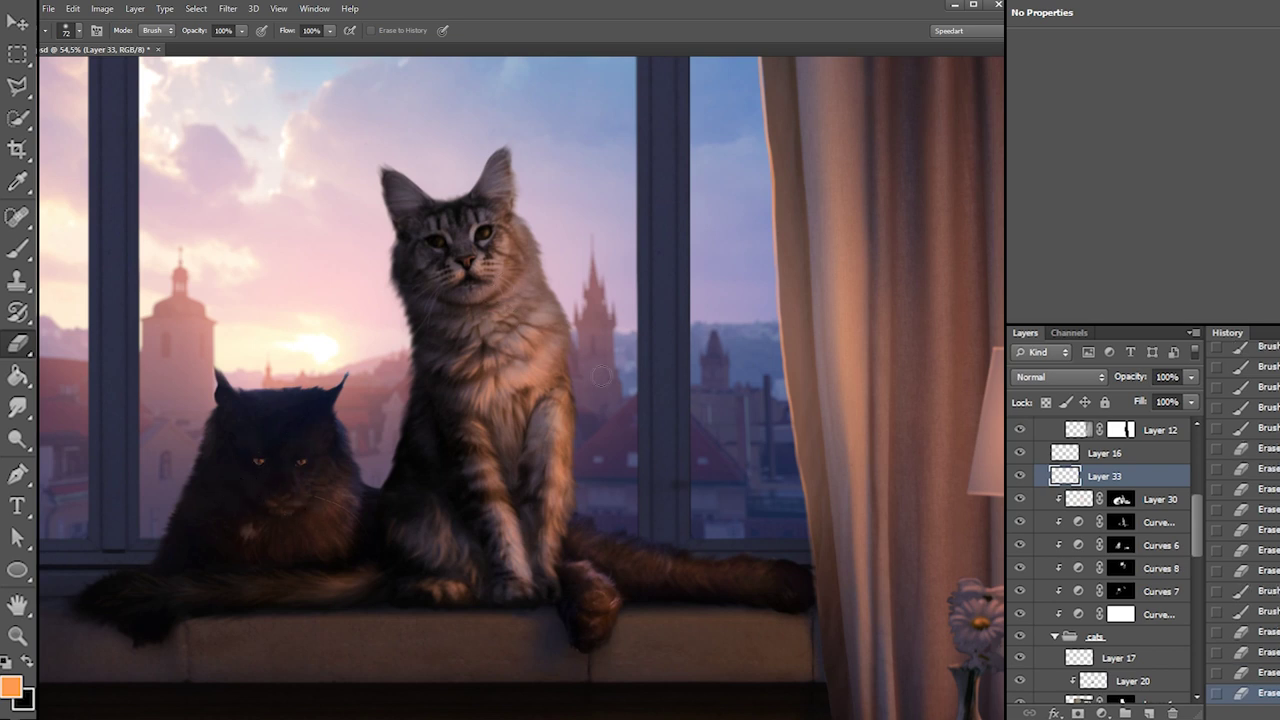
Add orange to the tabby cat's left-hand eye with a 16 px brush, and soften the dab with the eraser
key("b")
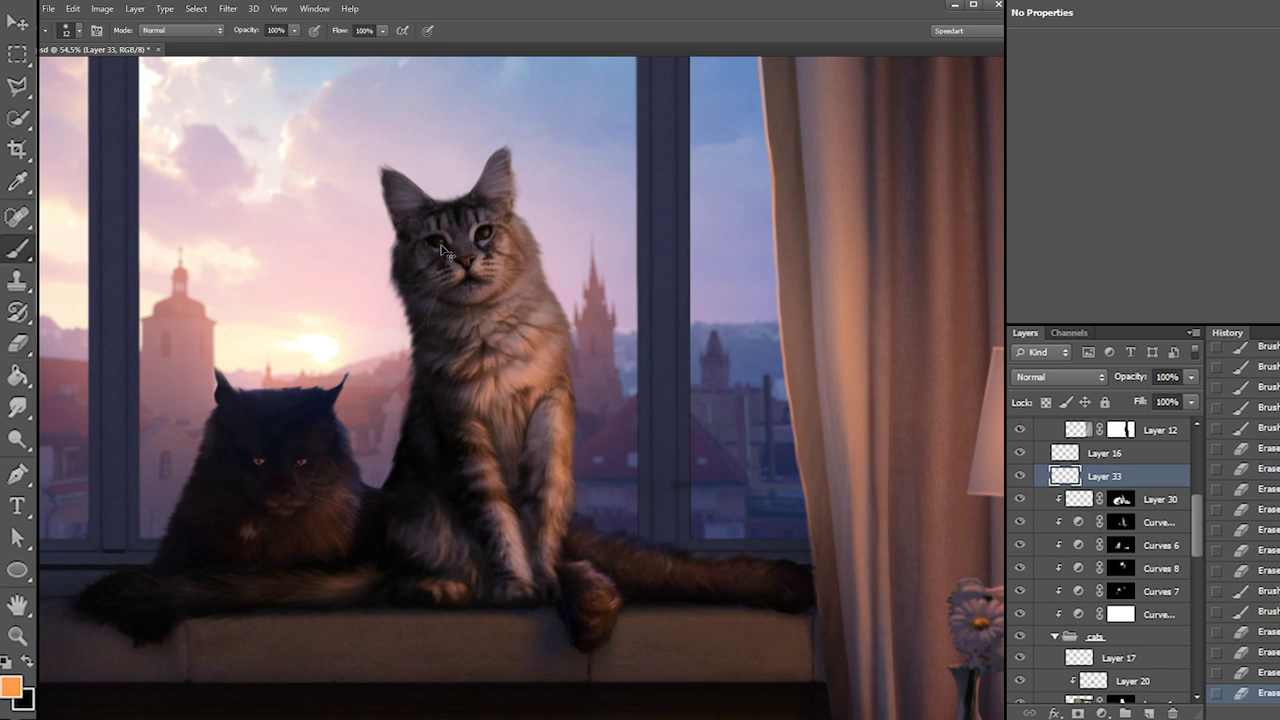
right_click(492, 240)
left_click_drag(495, 259, 497, 258)
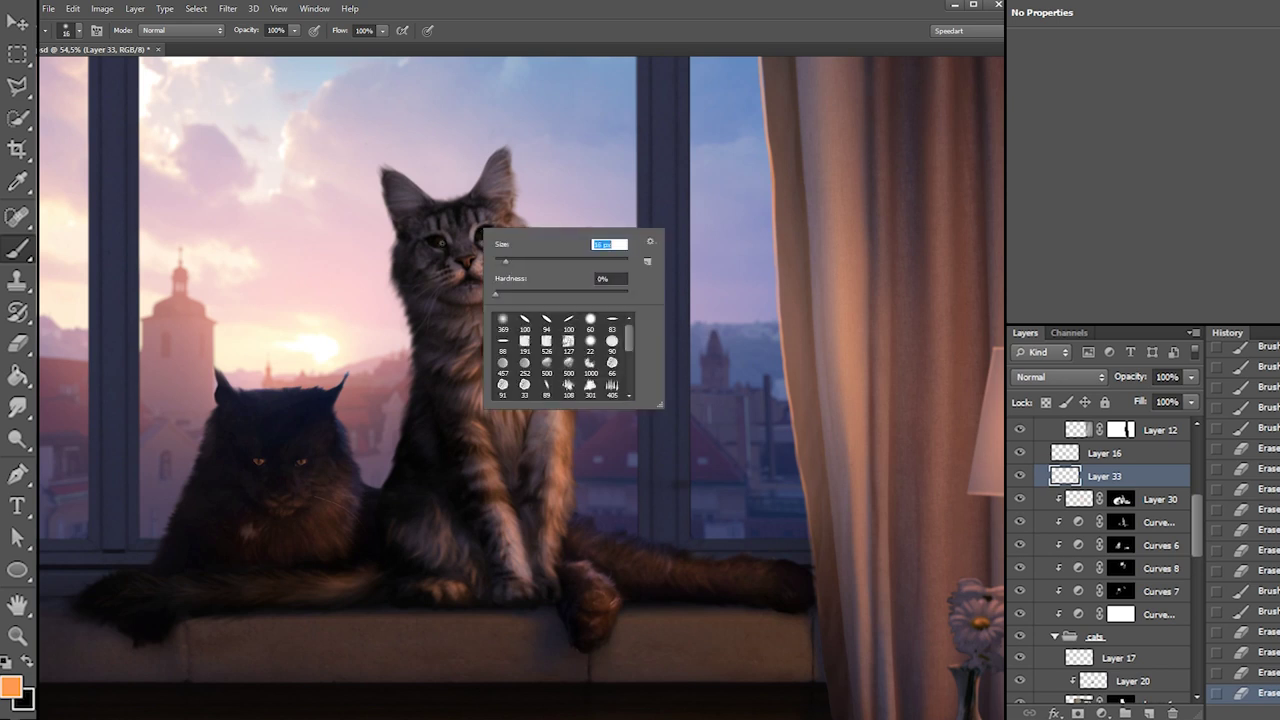
key("Return")
left_click(441, 244)
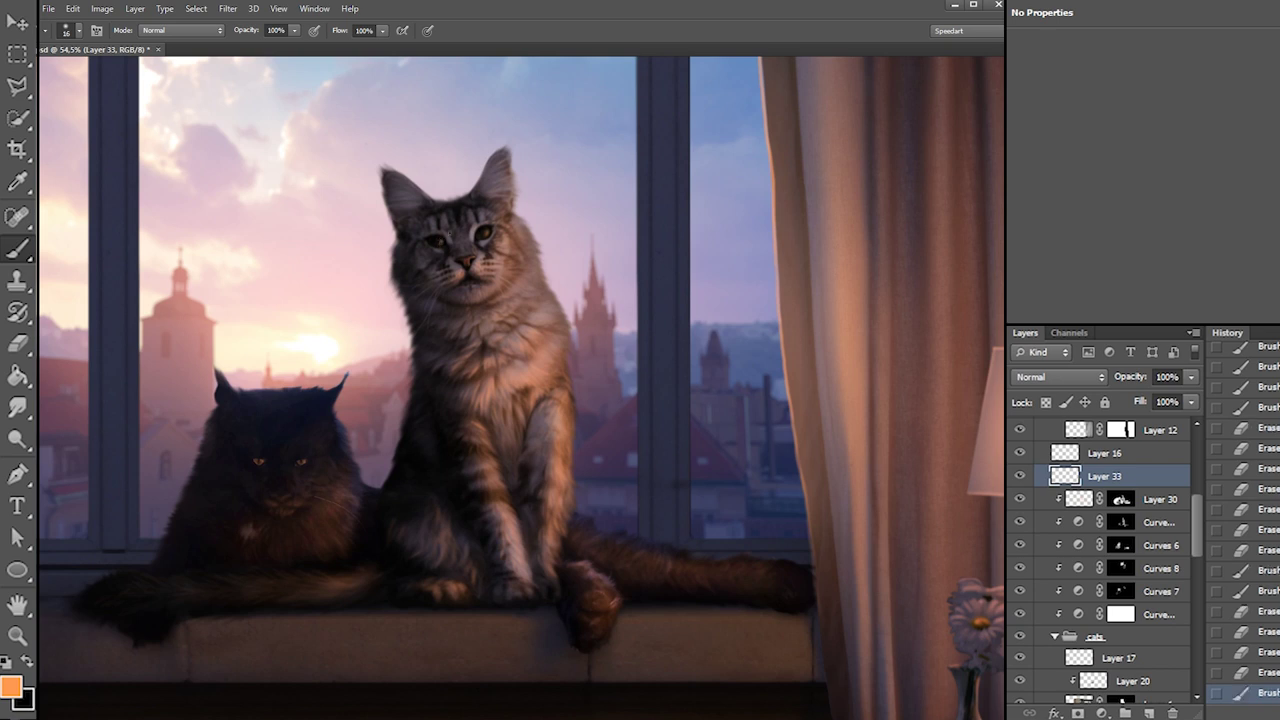
key("e")
left_click(438, 240)
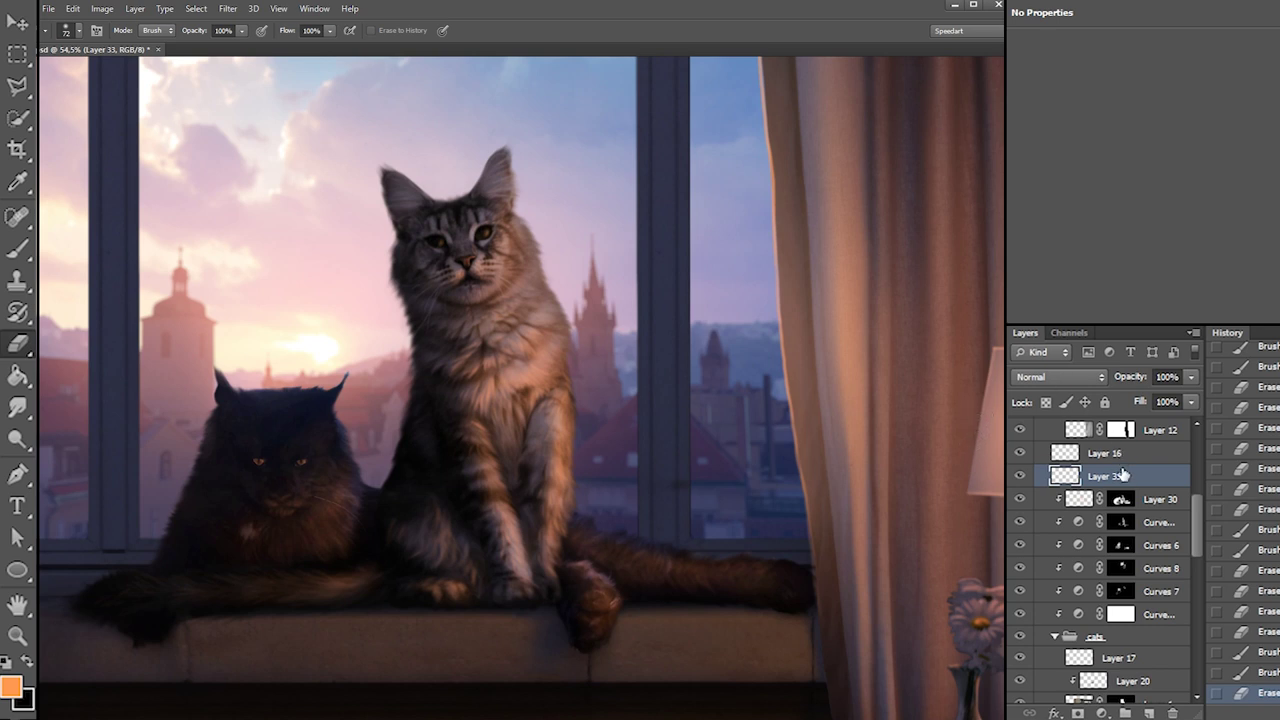
Collapse Group 2 and compare the composite with the group hidden and shown
scroll(1191, 491, "up", 4)
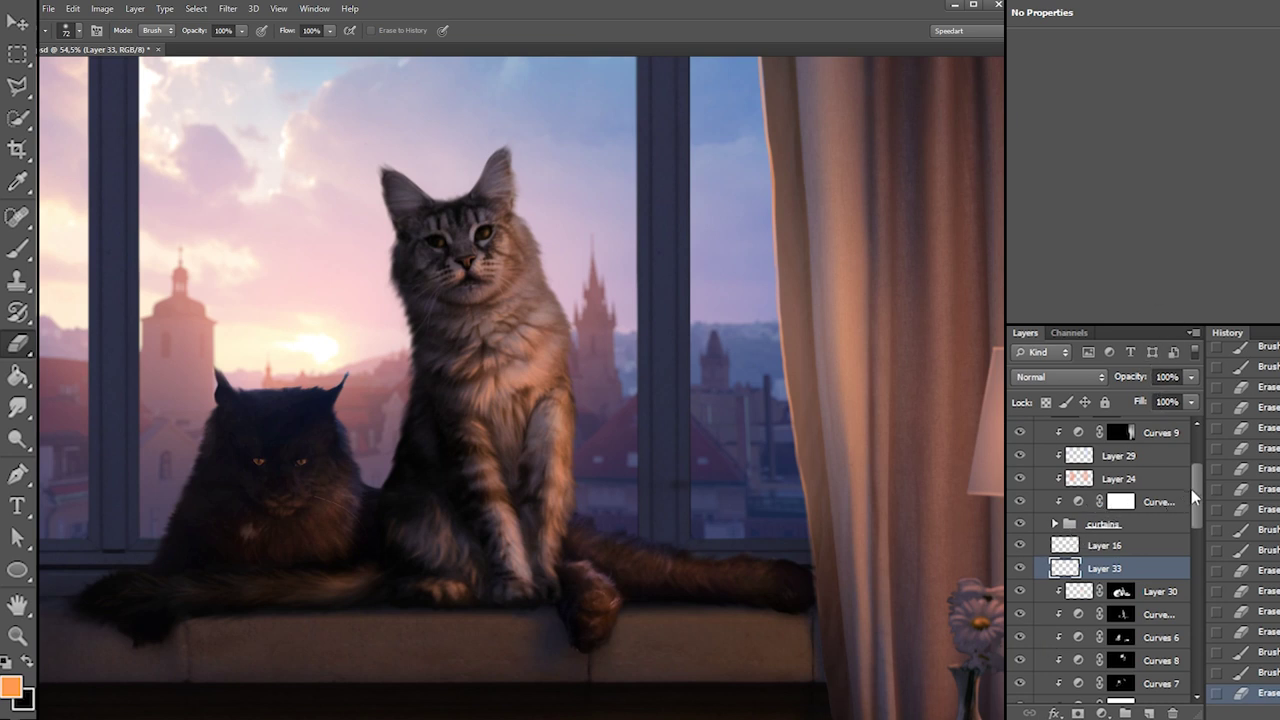
left_click_drag(1193, 495, 1191, 461)
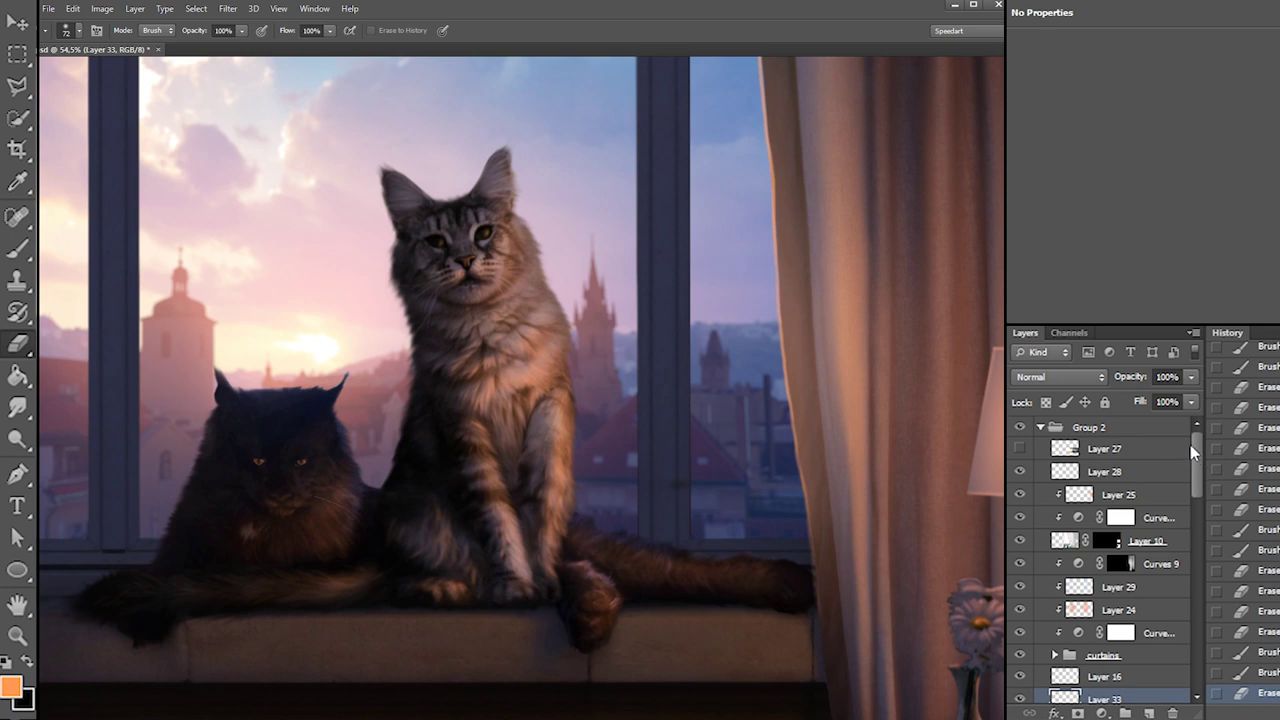
left_click(1041, 427)
left_click(1020, 428)
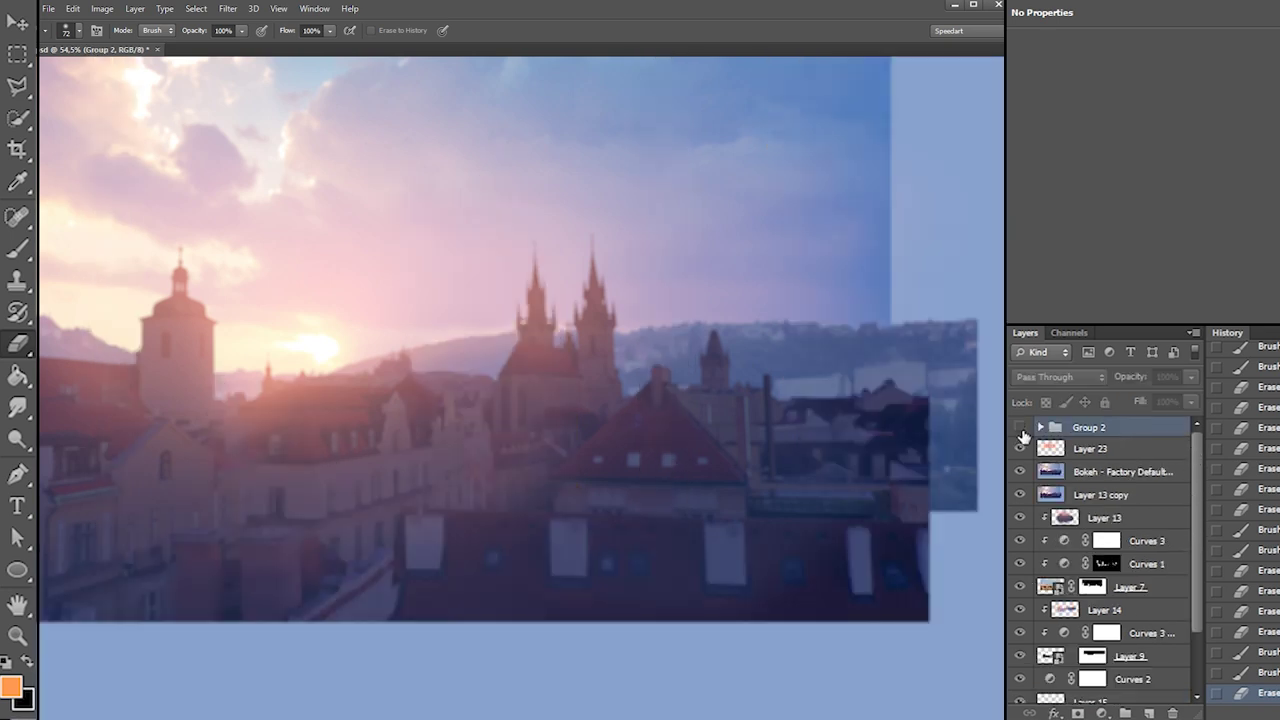
left_click(1020, 428)
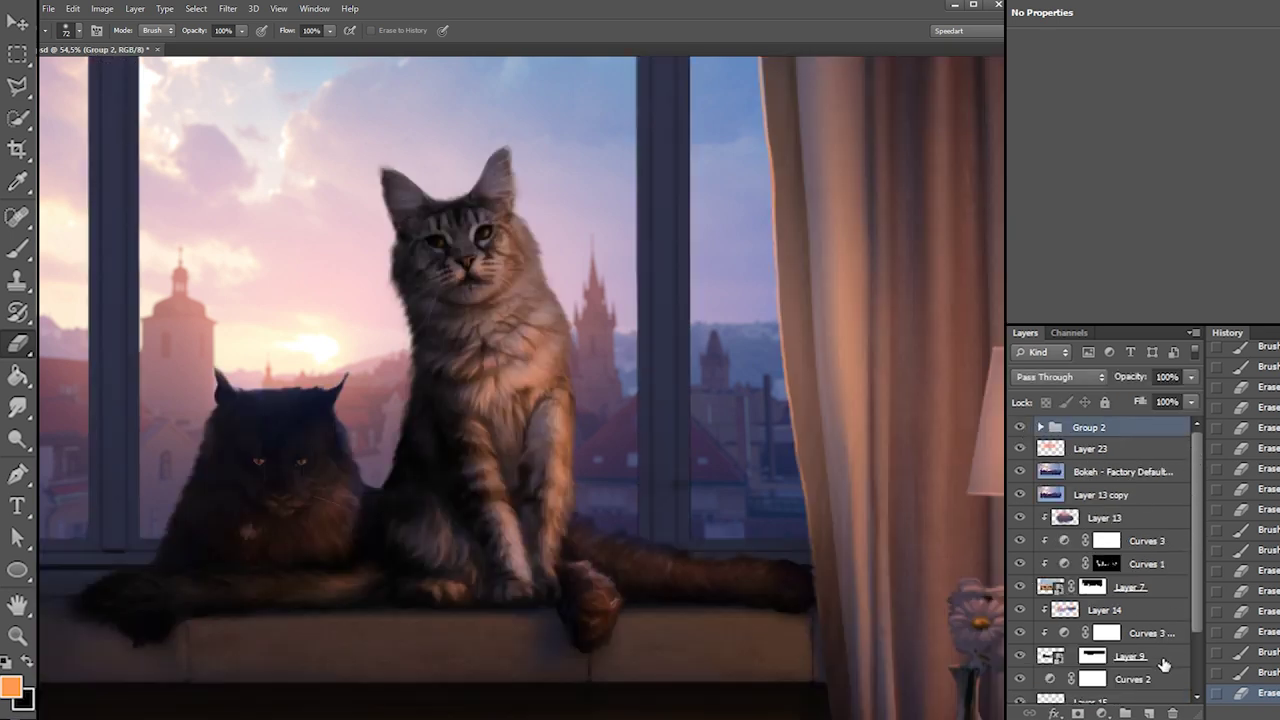
Try brush strokes beside the black cat's ear on a new layer above Group 2, and set the brush size to 7 px
left_click(1148, 711)
key("b")
right_click(287, 348)
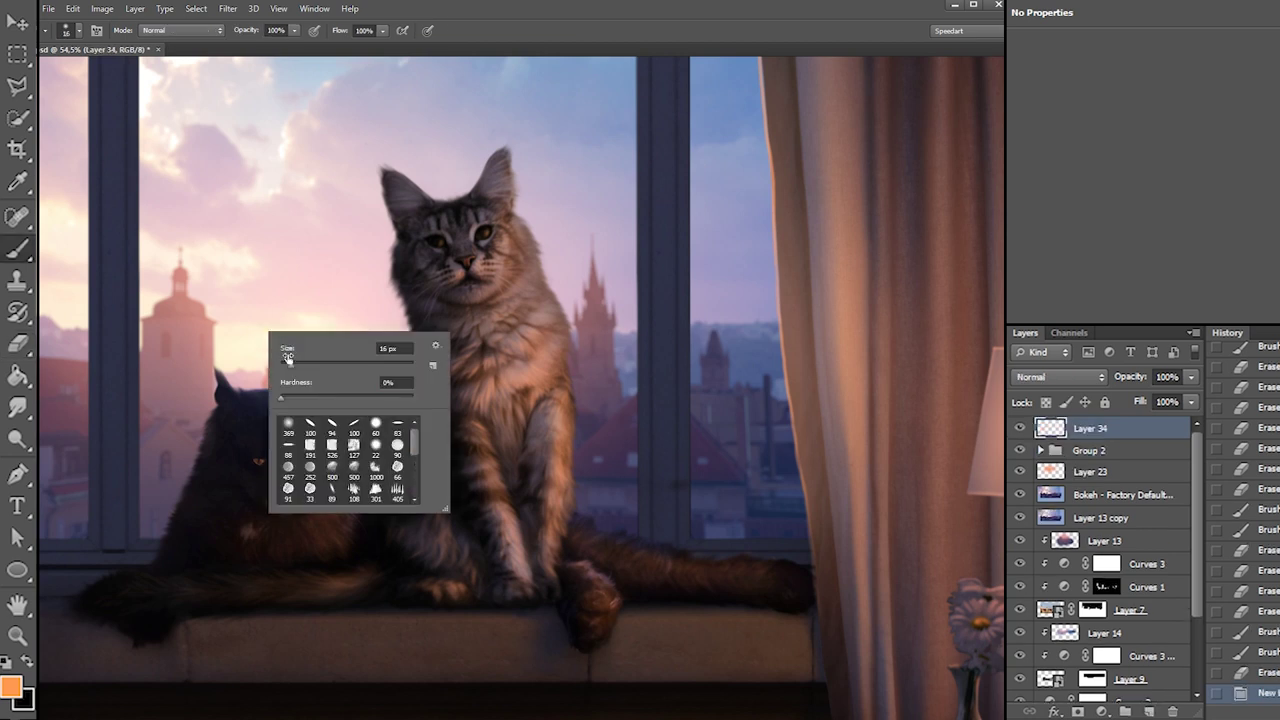
left_click_drag(186, 371, 201, 475)
key("ctrl+z")
key("x")
right_click(235, 352)
left_click_drag(254, 381, 251, 384)
left_click(206, 358)
key("x")
right_click(222, 358)
type("7")
key("Return")
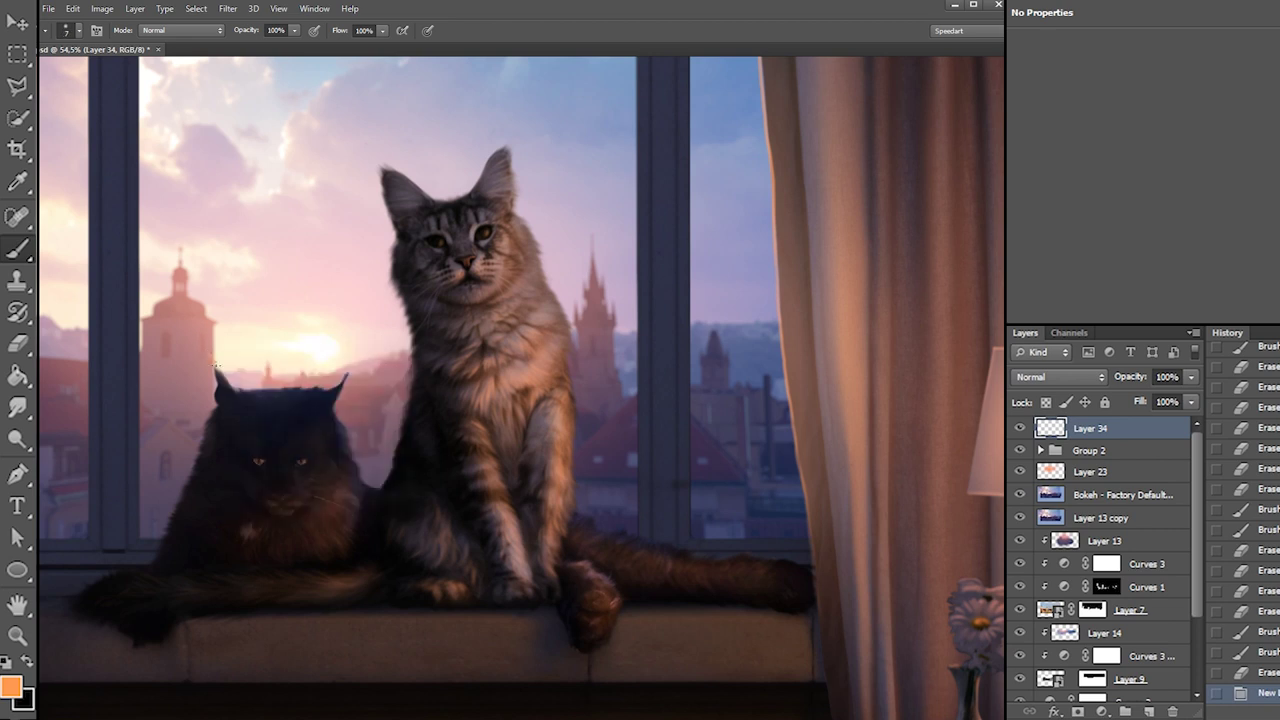
Try fine white strokes along the black cat's ear and tail on Layer 34, and delete that layer
key("d")
key("x")
left_click(222, 358)
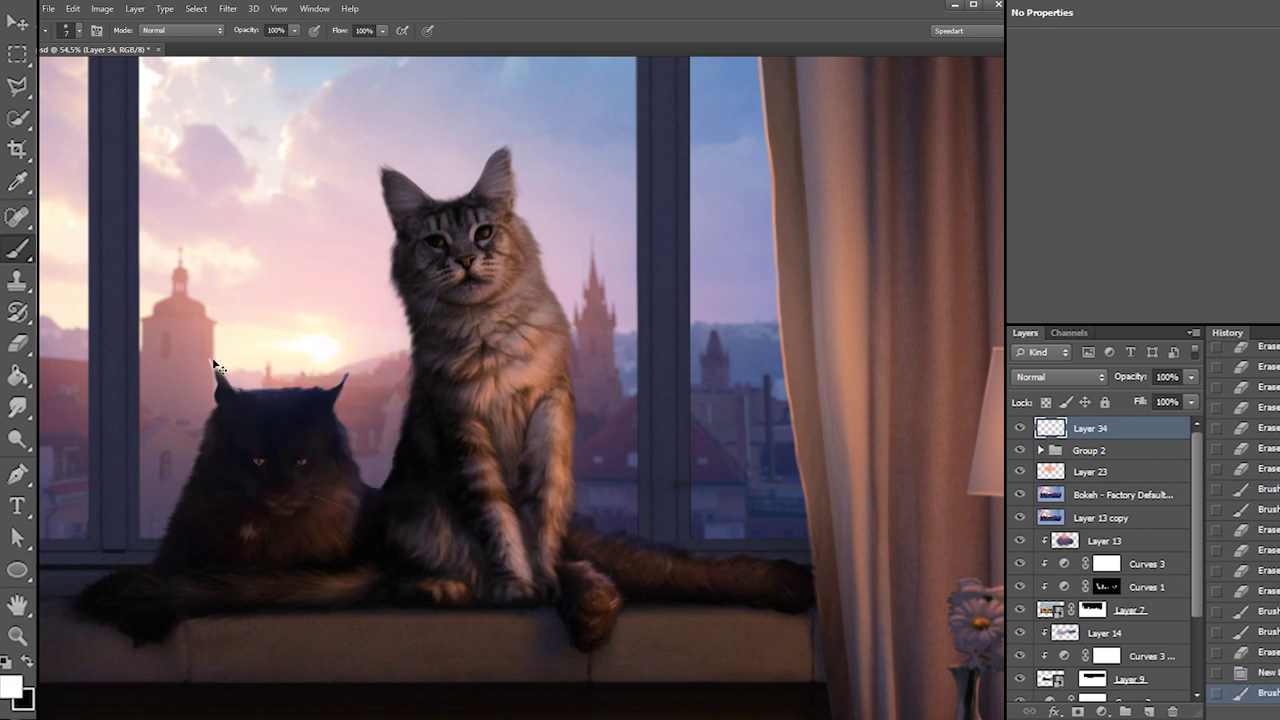
left_click_drag(217, 371, 236, 385)
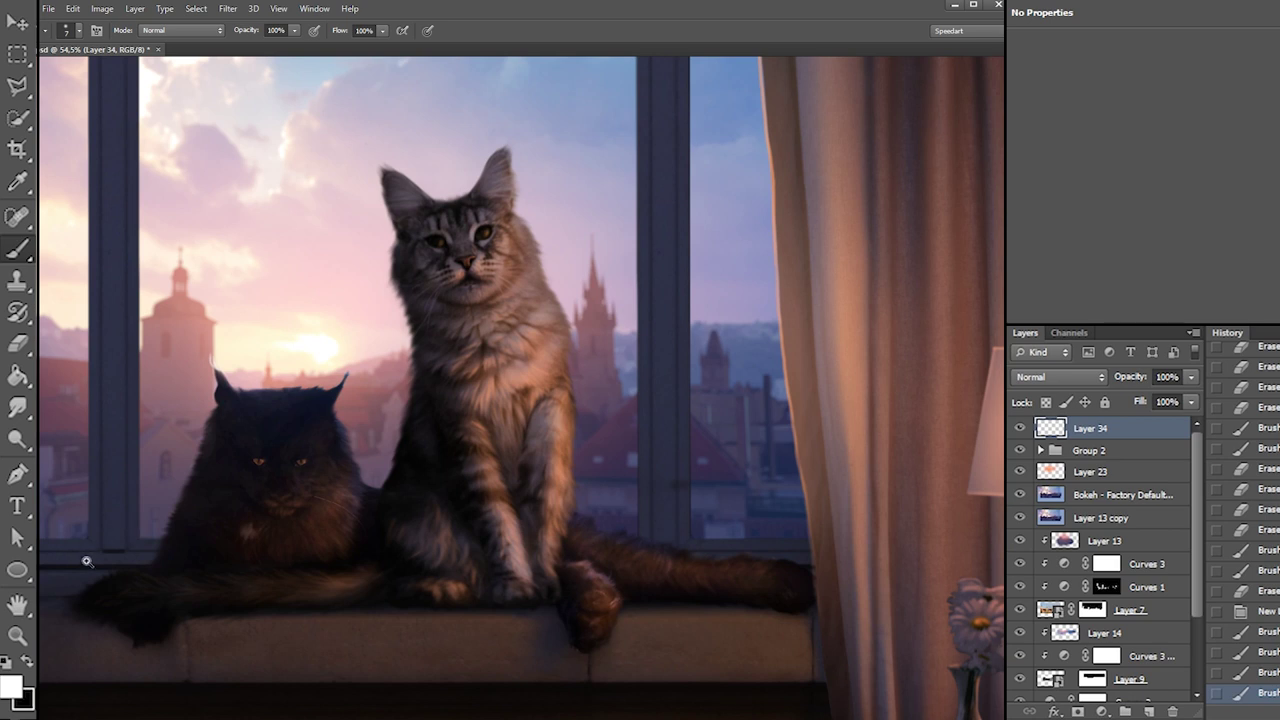
left_click_drag(109, 556, 147, 537)
key("ctrl+z")
left_click_drag(252, 466, 185, 472)
left_click_drag(570, 424, 612, 420)
left_click(1176, 709)
key("Return")
Expand Group 2, duplicate Layer 2 to just below Layer 27, and delete the copy's layer mask
scroll(1188, 647, "down", 3)
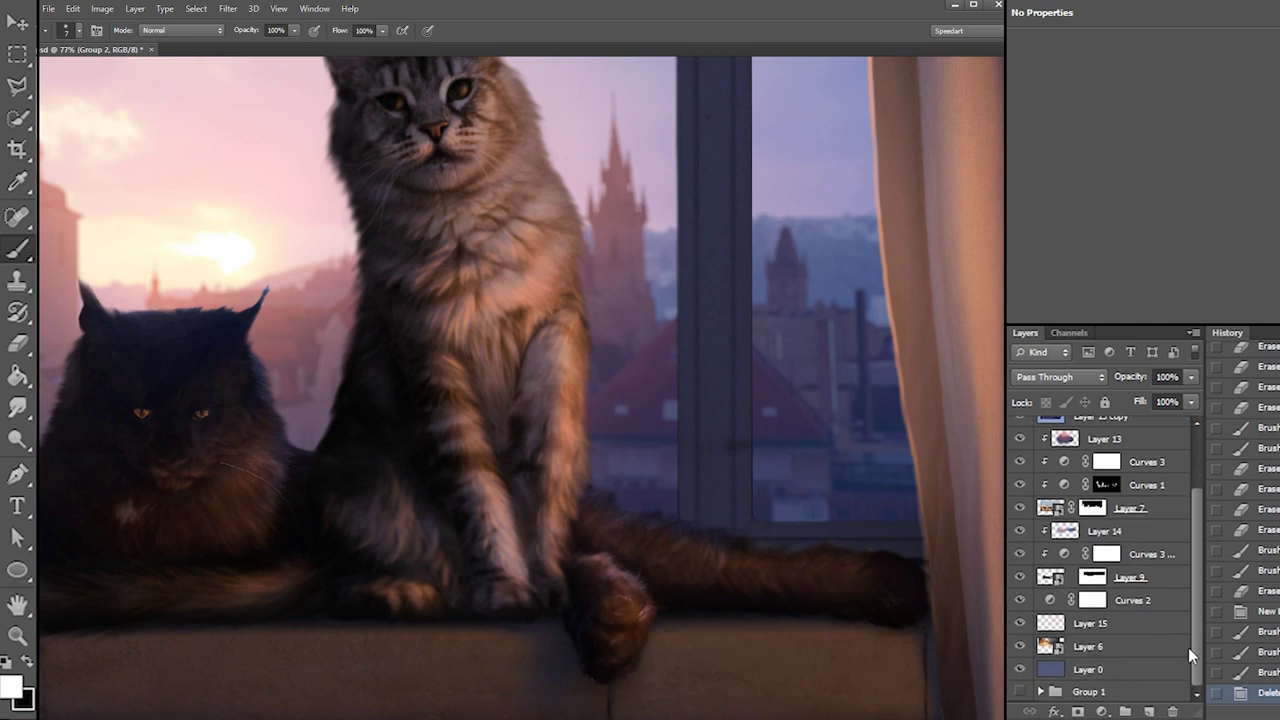
left_click_drag(1196, 540, 1138, 465)
left_click(1041, 428)
right_click(1098, 468)
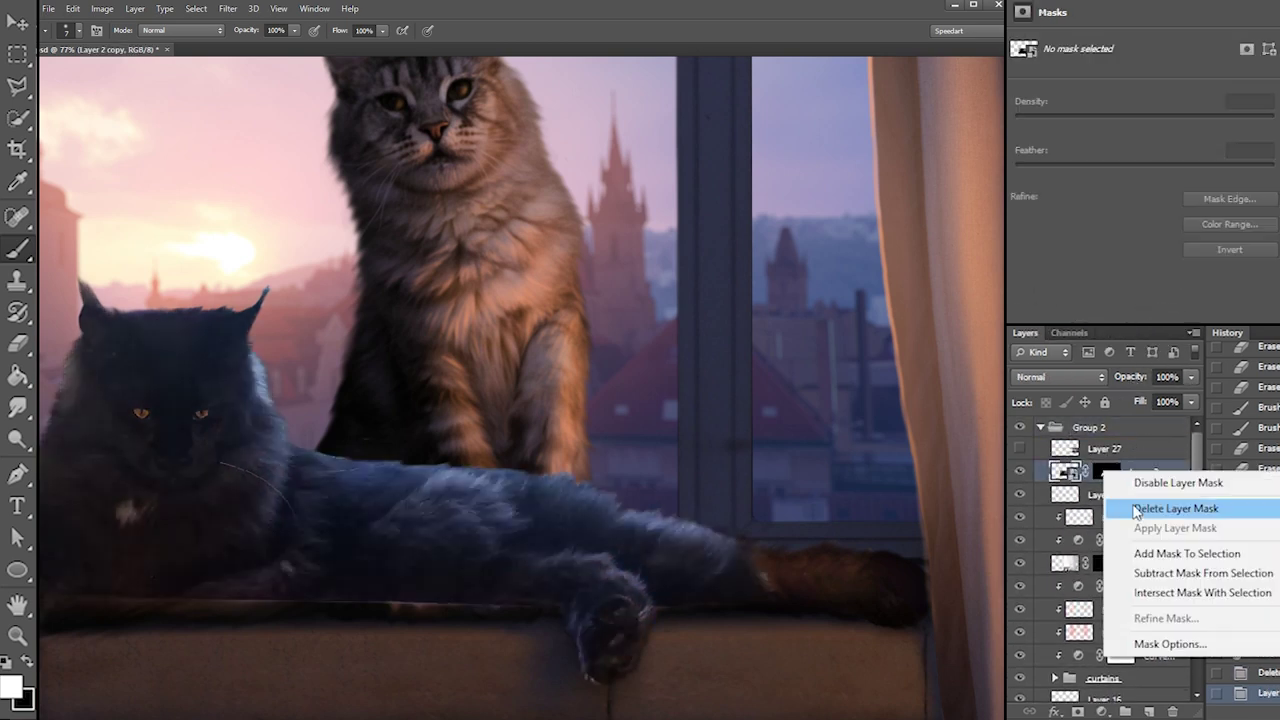
left_click(1135, 506)
Shift Layer 2 copy upwards, copy a rectangular selection around its hanging tail, and delete the Layer 2 copy
left_click_drag(790, 637, 660, 288)
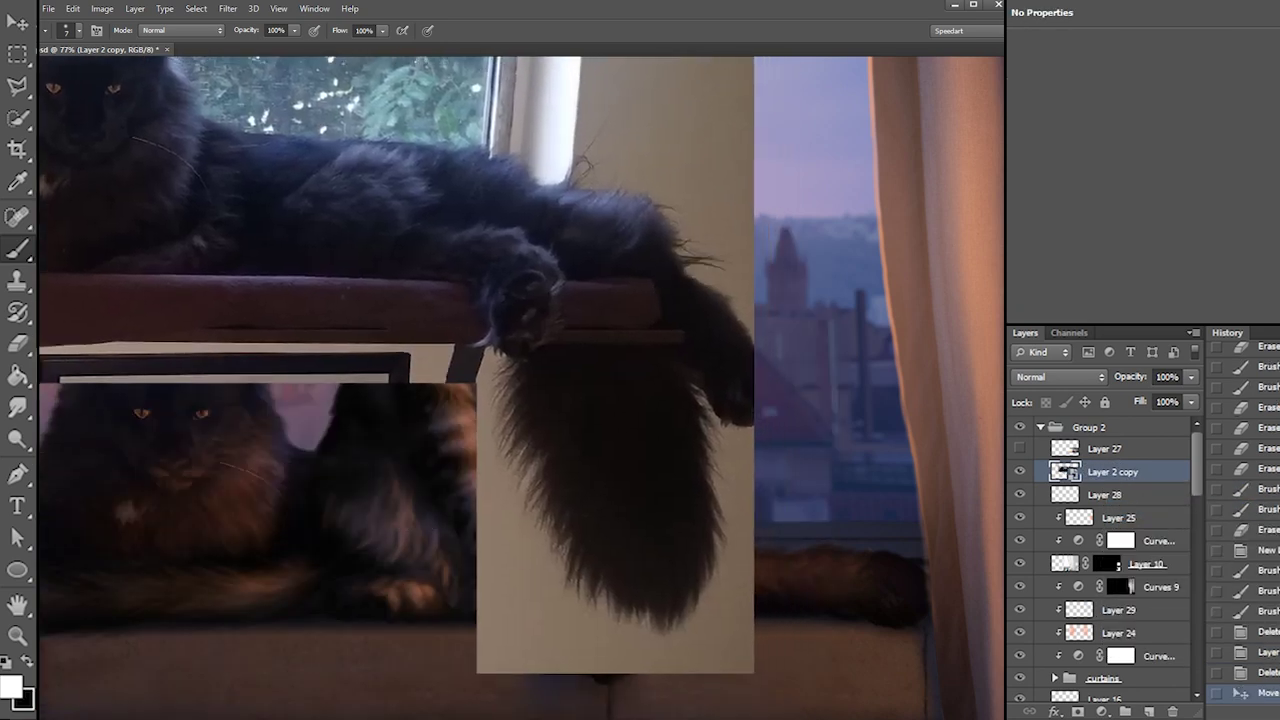
key("m")
left_click_drag(471, 350, 741, 661)
left_click(1019, 471)
left_click(1173, 711)
key("Return")
Paste the copied tail as a new layer and place it directly beneath Layer 2 in the cats group
left_click_drag(1196, 486, 1197, 552)
scroll(1196, 560, "down", 4)
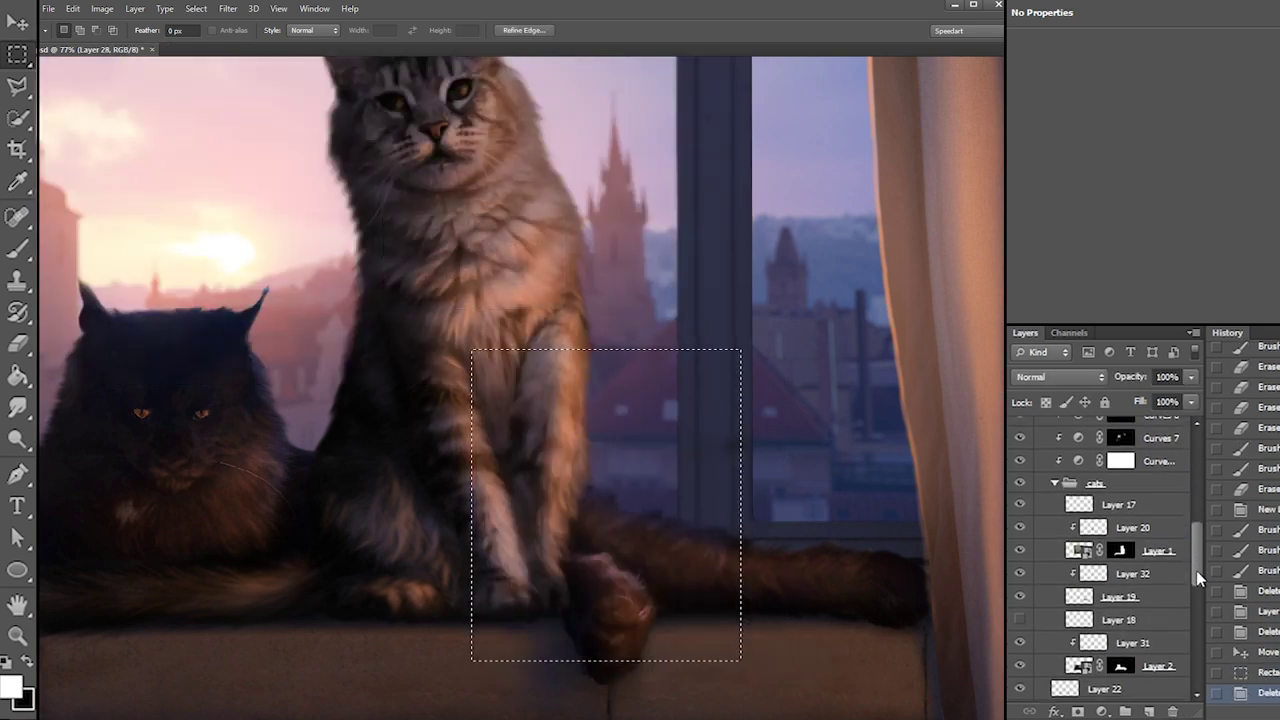
left_click(1141, 582)
key("ctrl+v")
left_click_drag(1141, 588, 1142, 609)
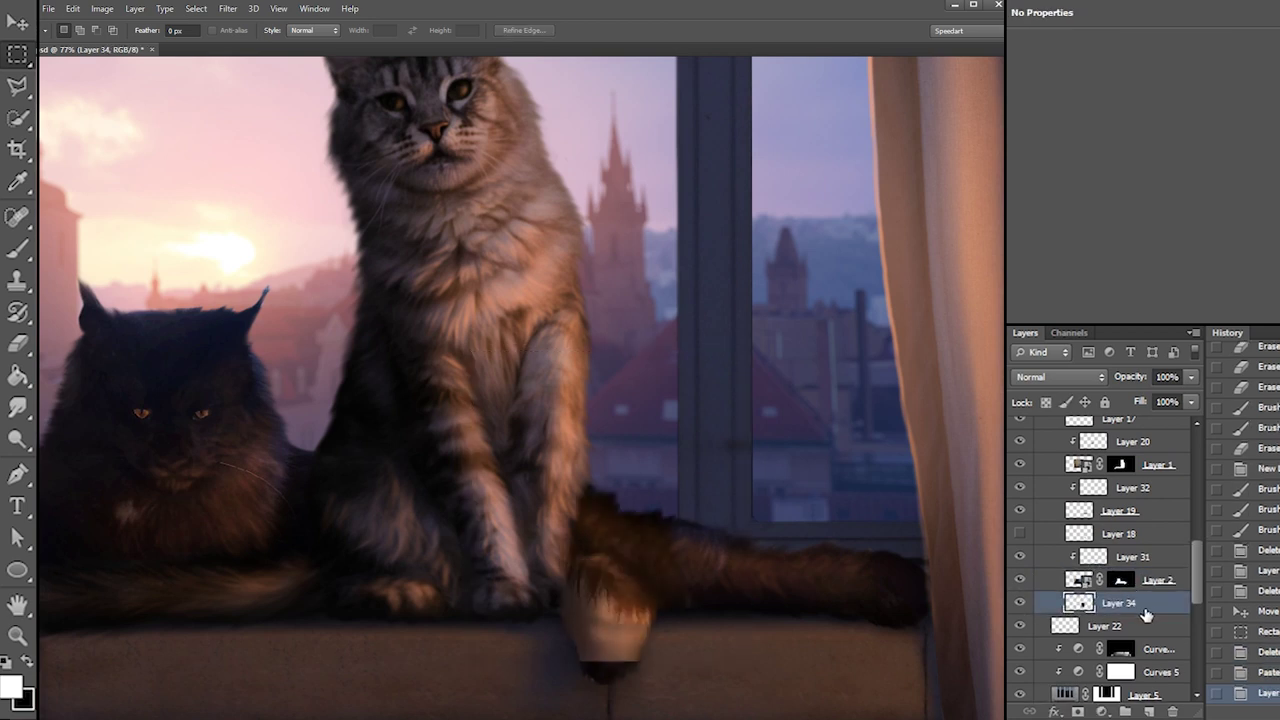
Free-transform the tail piece, rotating it about -144° and placing it upright beside the tabby cat
right_click(663, 393)
left_click(725, 513)
left_click_drag(805, 418, 470, 502)
left_click_drag(638, 519, 725, 393)
left_click_drag(816, 581, 790, 590)
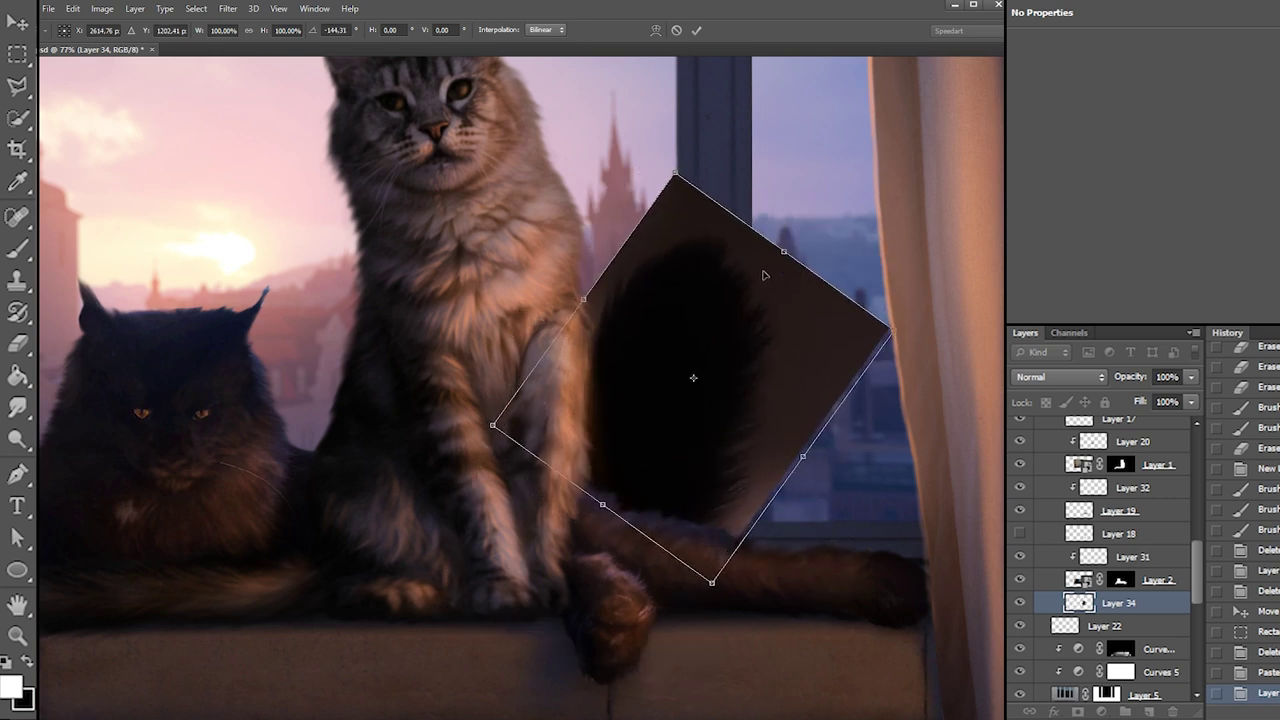
mouse_move(769, 407)
left_mouse_down()
mouse_move(772, 285)
mouse_move(777, 391)
left_mouse_up()
Warp the tail piece with a custom mesh so it curves upward behind the tabby cat, and apply the transform
left_click(656, 30)
left_click_drag(673, 444, 702, 456)
left_click_drag(721, 567, 665, 571)
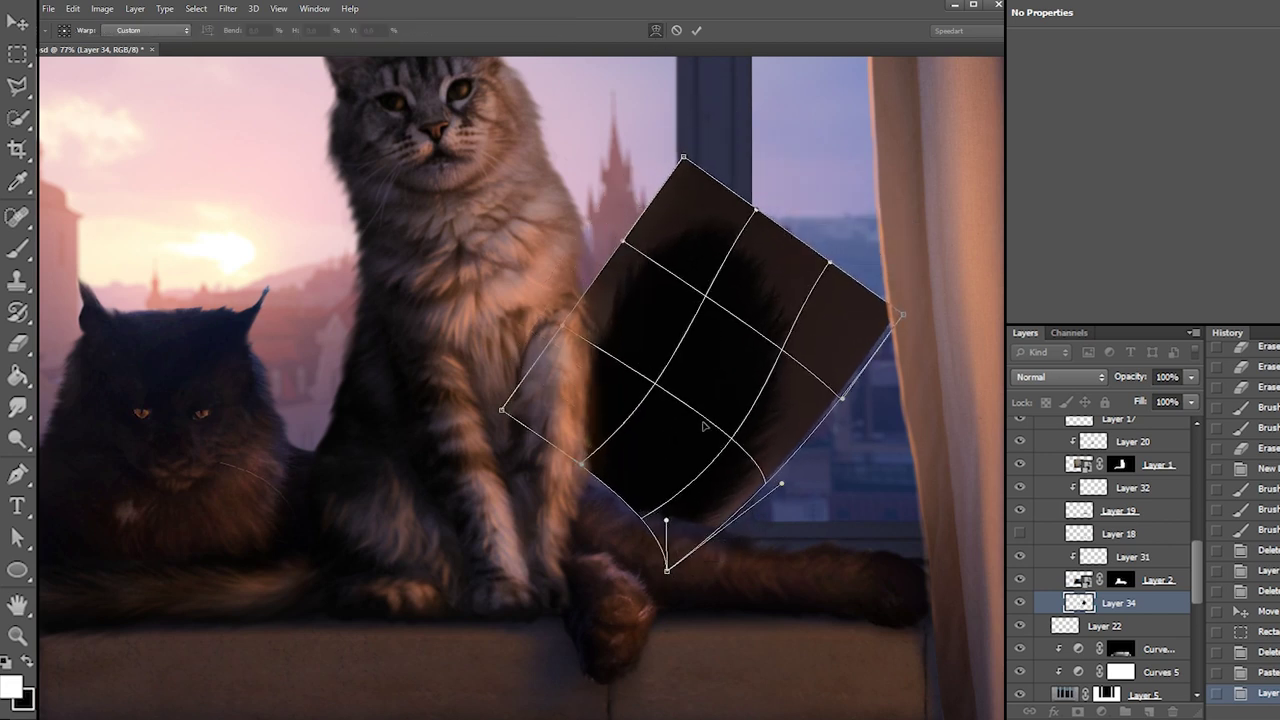
left_click_drag(703, 420, 695, 398)
left_click_drag(682, 157, 615, 109)
left_click_drag(592, 337, 609, 332)
left_click_drag(502, 410, 547, 438)
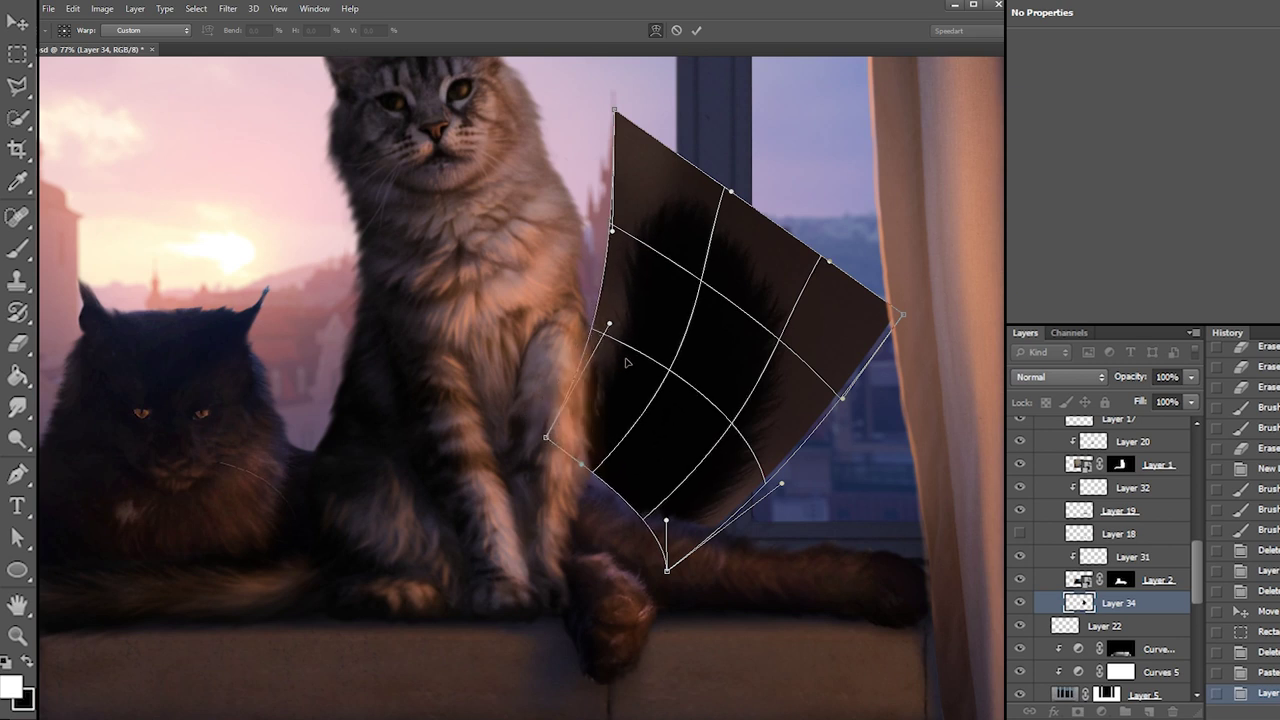
left_click_drag(731, 193, 727, 143)
mouse_move(807, 272)
left_mouse_down()
mouse_move(790, 262)
mouse_move(809, 292)
left_mouse_up()
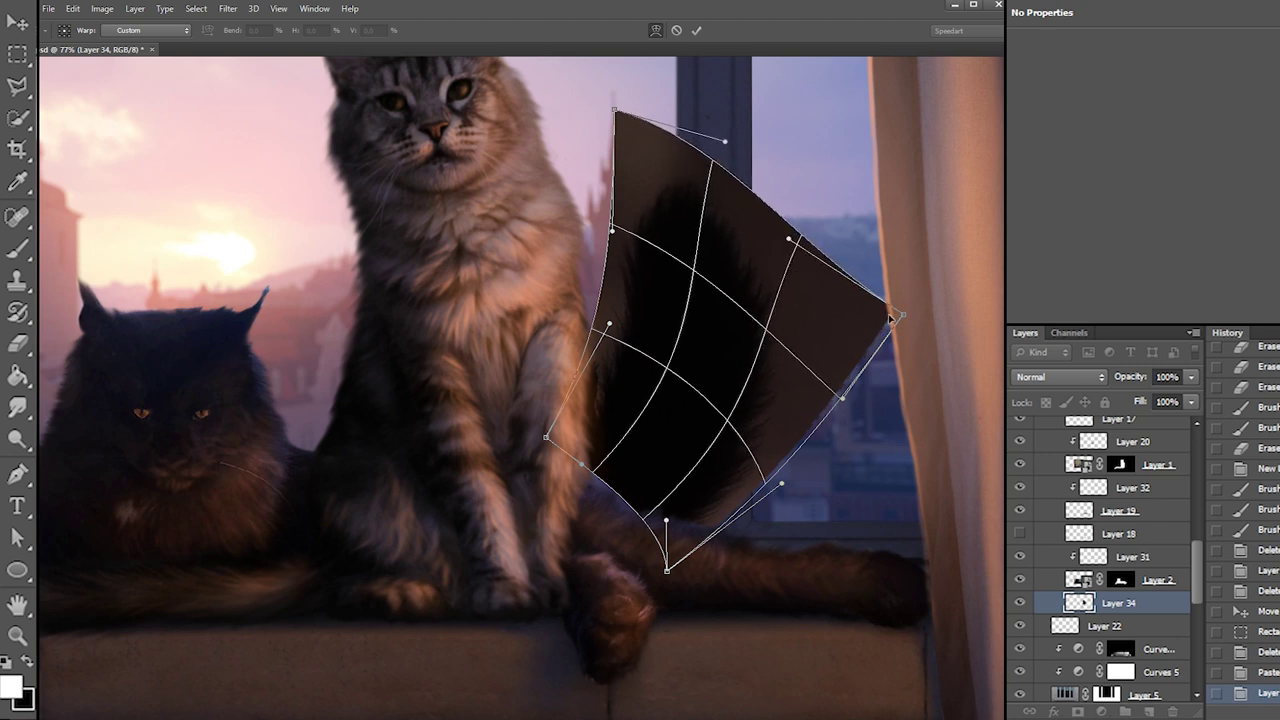
key("Return")
Reposition the warped tail beside the tabby cat's back and move Layer 34 directly above Layer 30
mouse_move(709, 350)
left_mouse_down()
mouse_move(693, 348)
mouse_move(704, 411)
left_mouse_up()
left_click_drag(734, 377, 750, 357)
key("b")
left_click_drag(805, 487, 806, 493)
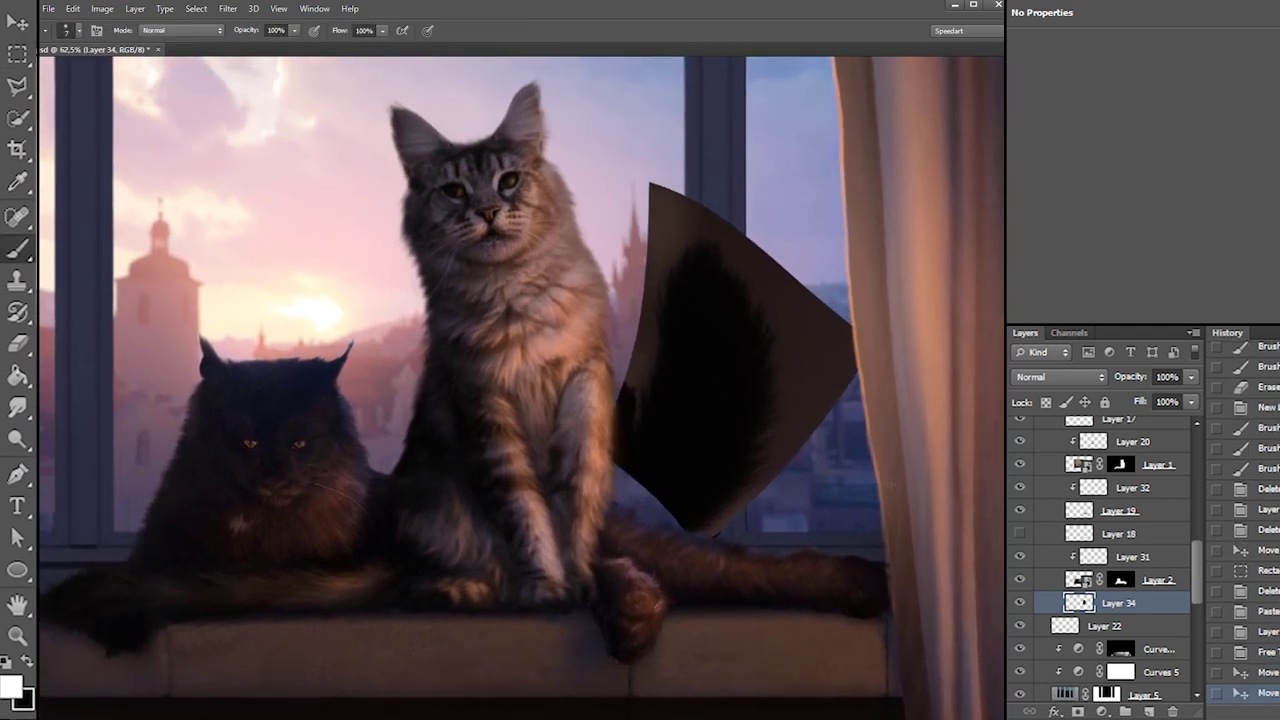
left_click_drag(1111, 578, 1066, 476)
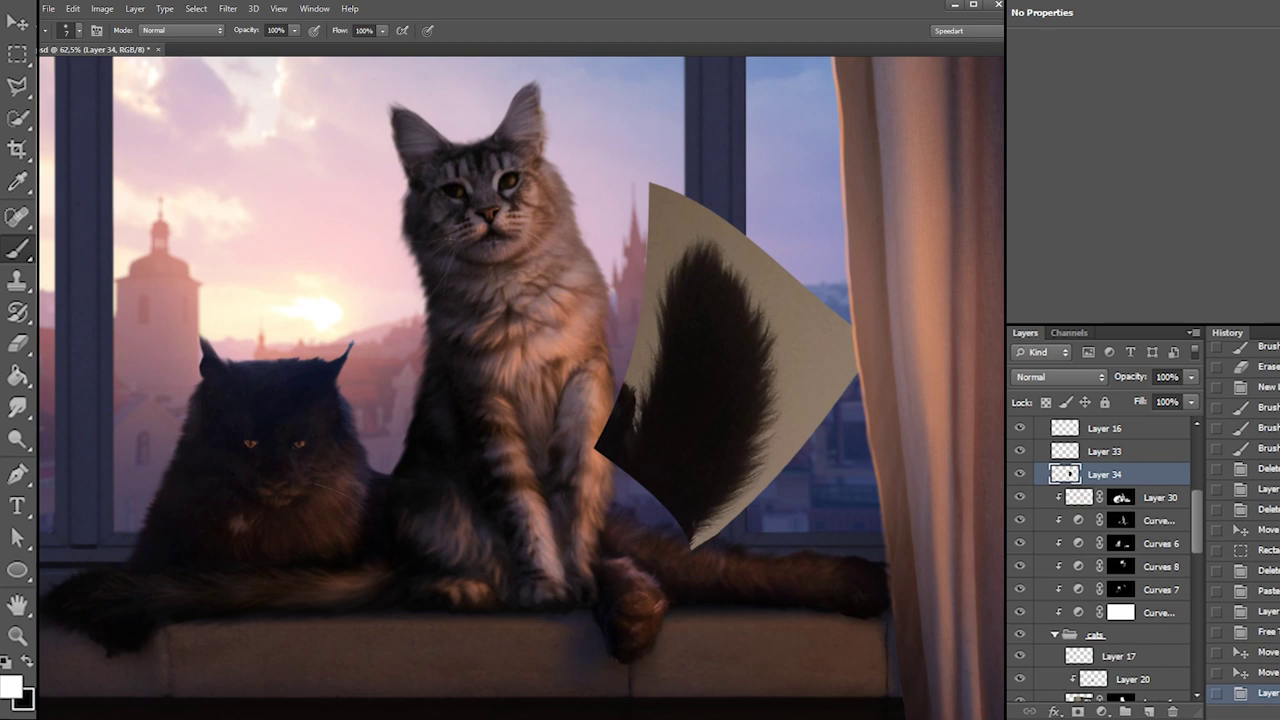
Quick-select the beige background around the tail on Layer 34 and hide it with a layer mask
left_click(18, 119)
left_click_drag(798, 319, 778, 455)
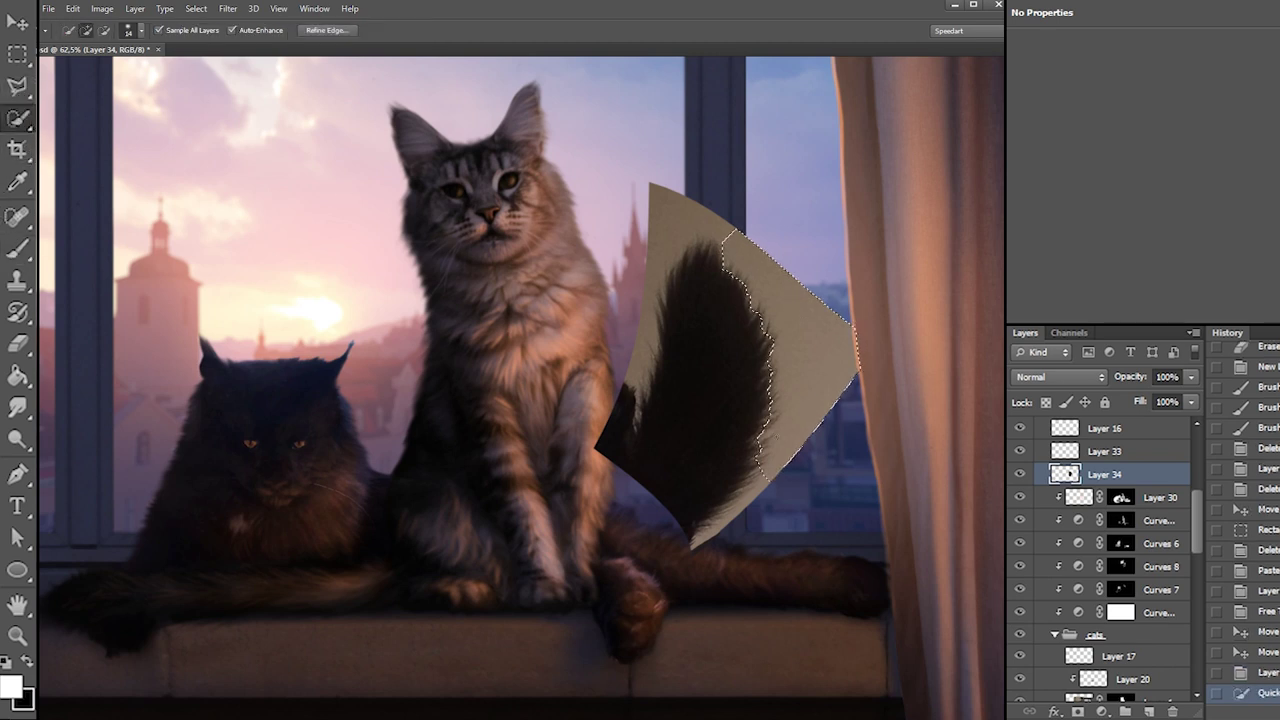
mouse_move(722, 232)
left_mouse_down()
mouse_move(694, 222)
mouse_move(664, 256)
mouse_move(642, 372)
mouse_move(695, 296)
mouse_move(692, 436)
left_mouse_up()
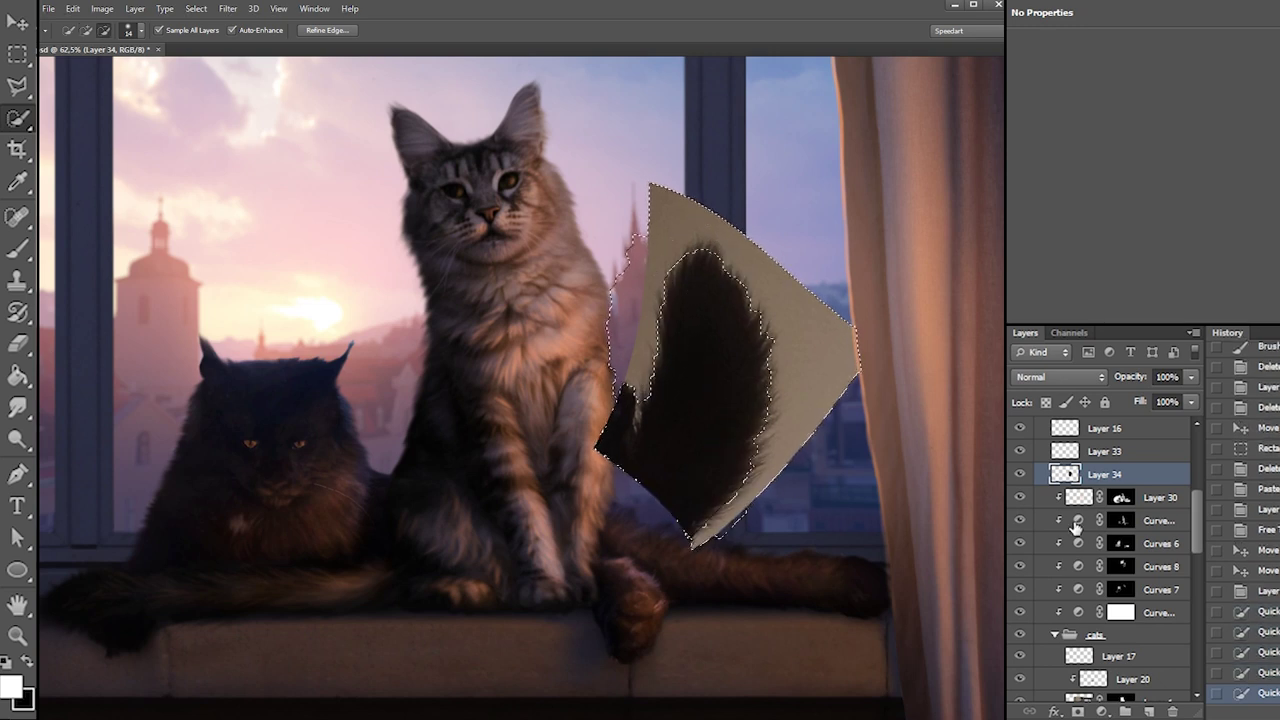
left_click(1078, 712, "alt")
Paint black on Layer 34's mask with a 133 px brush to hide the stray dark piece and faint outline beside the tail
key("b")
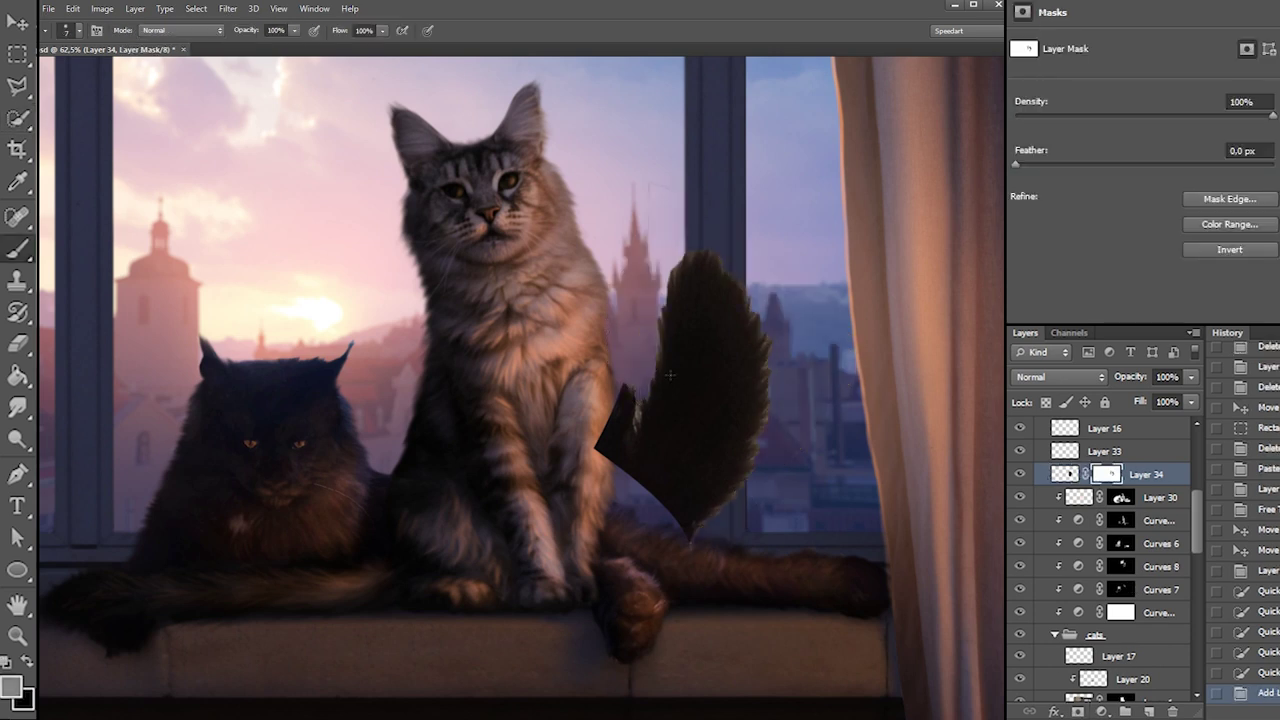
right_click(774, 459)
left_click(742, 411)
left_click_drag(624, 385, 608, 452)
key("ctrl+z")
key("x")
mouse_move(618, 385)
left_mouse_down()
mouse_move(590, 441)
mouse_move(608, 415)
left_mouse_up()
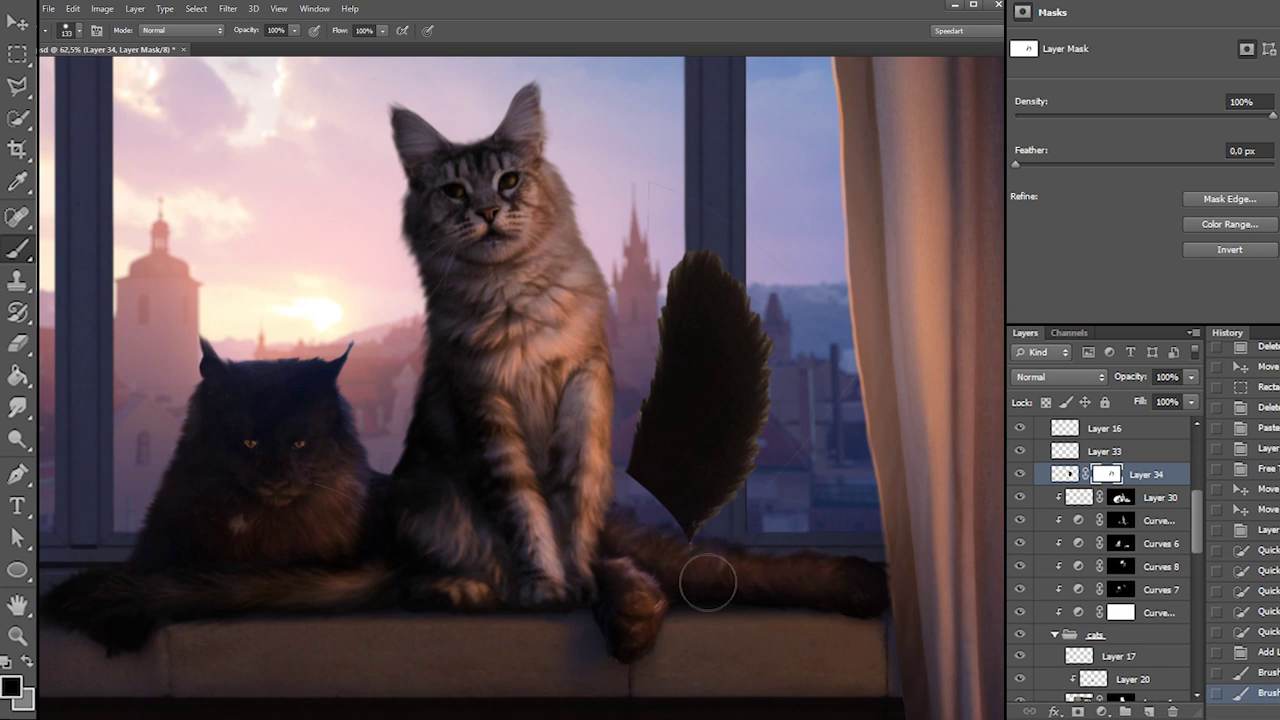
left_click_drag(622, 176, 614, 237)
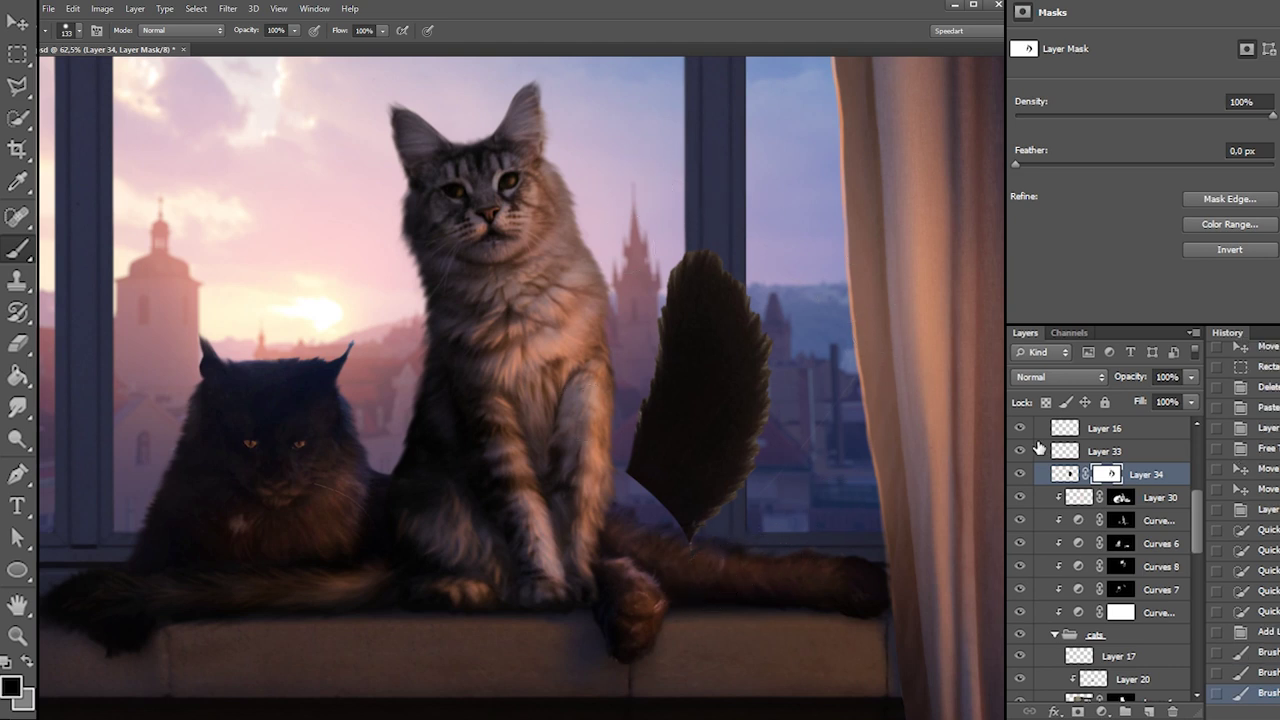
Refine Layer 34's mask edge by brushing around the tail's fur contour with a 73 px refine radius brush, output to the layer mask
left_click(1230, 201)
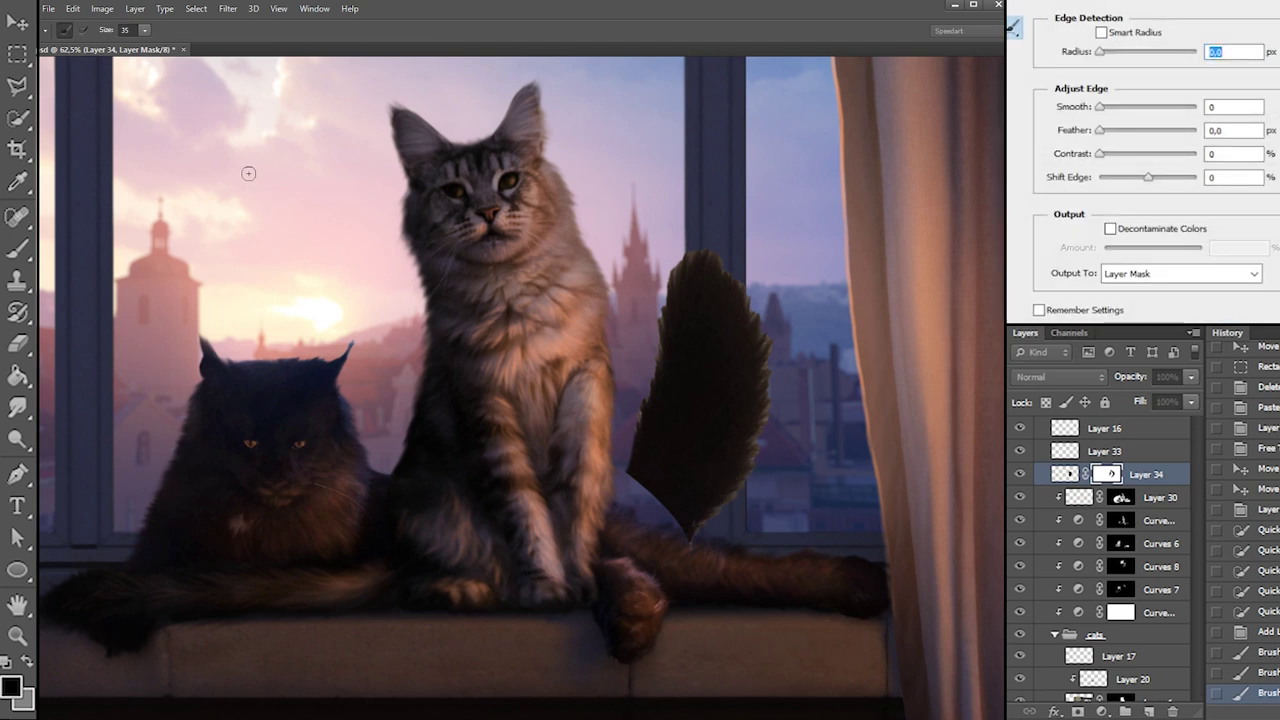
left_click(146, 33)
mouse_move(735, 503)
left_mouse_down()
mouse_move(705, 535)
mouse_move(775, 437)
left_mouse_up()
mouse_move(742, 514)
left_mouse_down()
mouse_move(769, 364)
mouse_move(762, 374)
mouse_move(777, 376)
mouse_move(773, 323)
mouse_move(742, 293)
mouse_move(756, 314)
mouse_move(758, 276)
left_mouse_up()
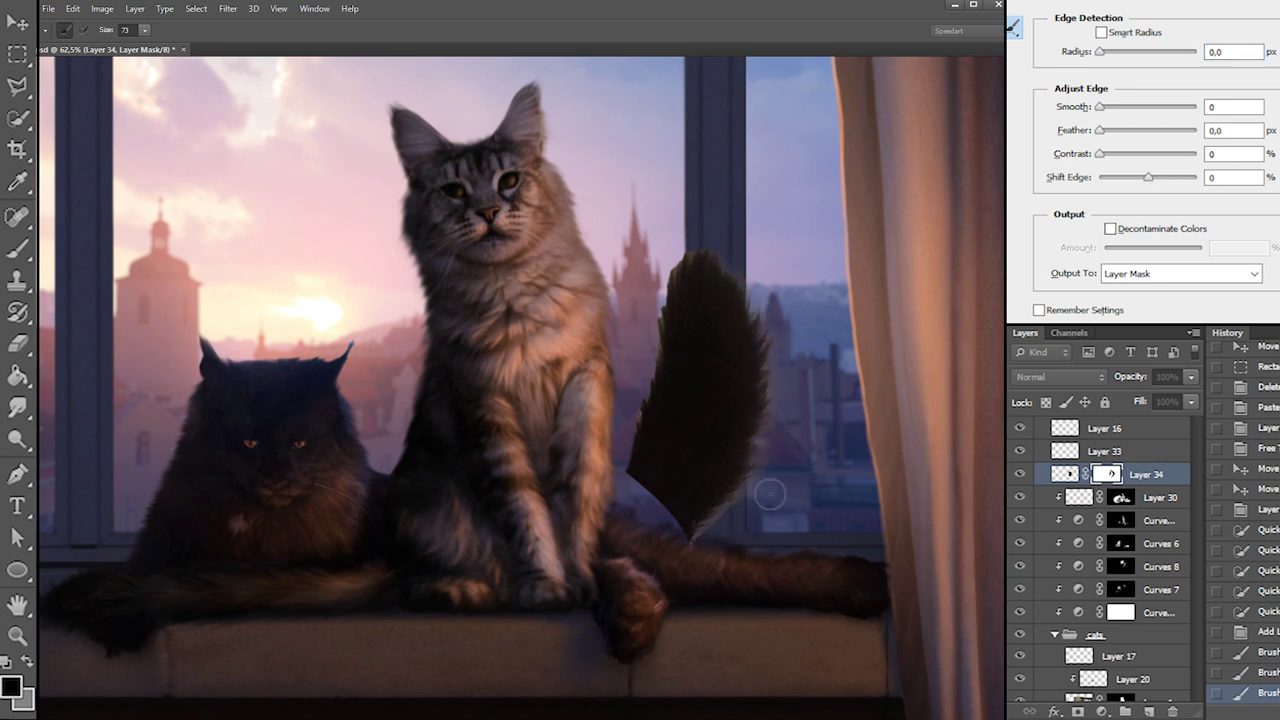
mouse_move(712, 251)
left_mouse_down()
mouse_move(703, 267)
mouse_move(737, 256)
mouse_move(745, 309)
left_mouse_up()
mouse_move(691, 244)
left_mouse_down()
mouse_move(657, 377)
mouse_move(671, 287)
mouse_move(644, 377)
mouse_move(641, 458)
left_mouse_up()
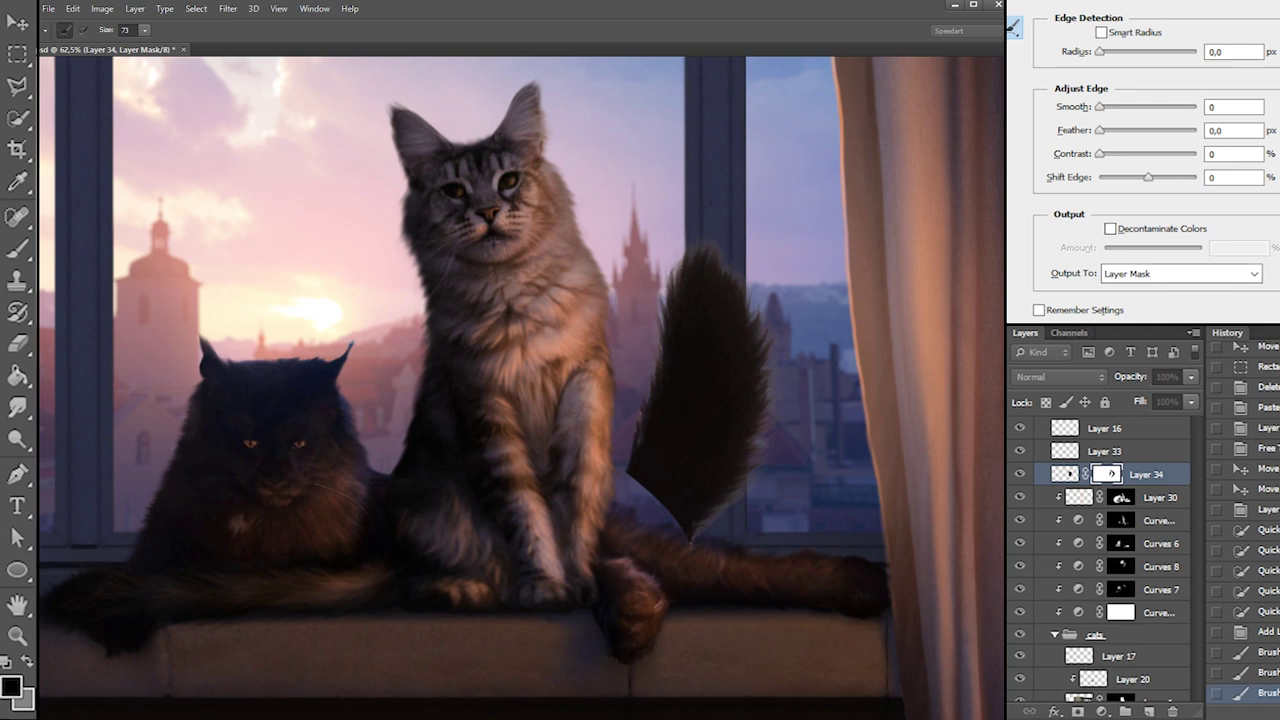
key("Return")
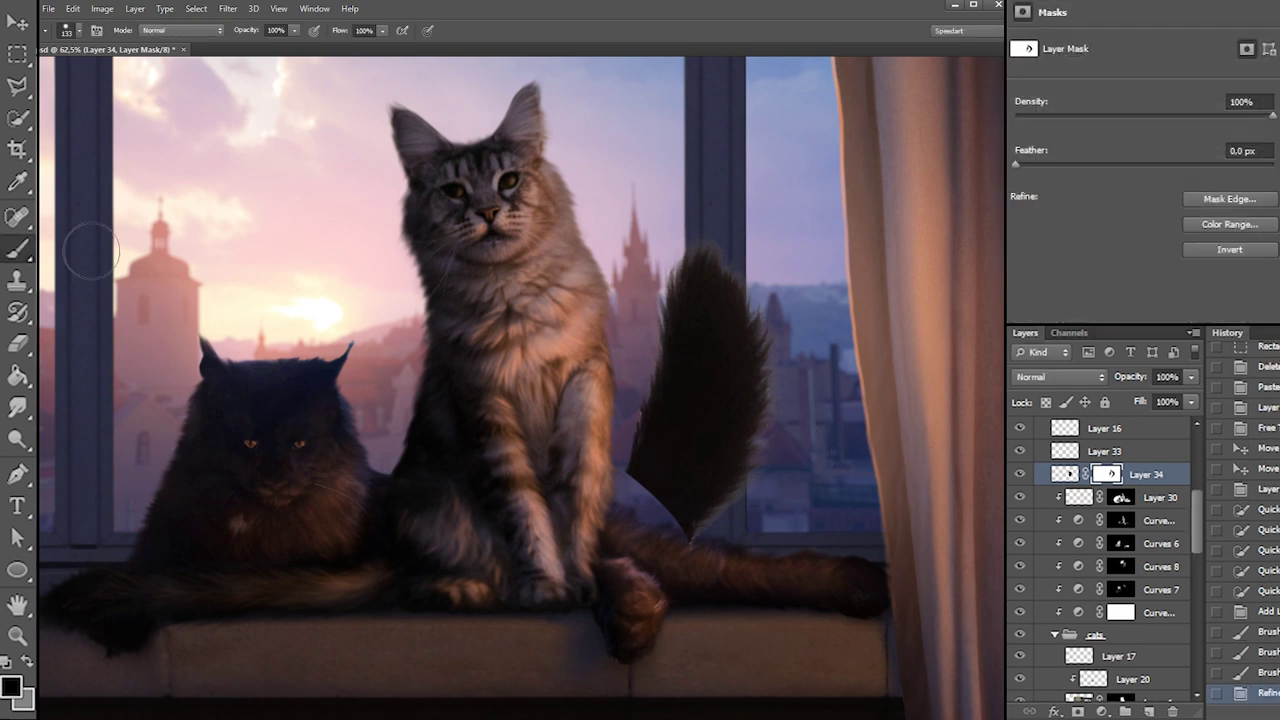
Burn Layer 34's mask along both sides of the tail with the range set to Midtones and 50% exposure
left_click(18, 440)
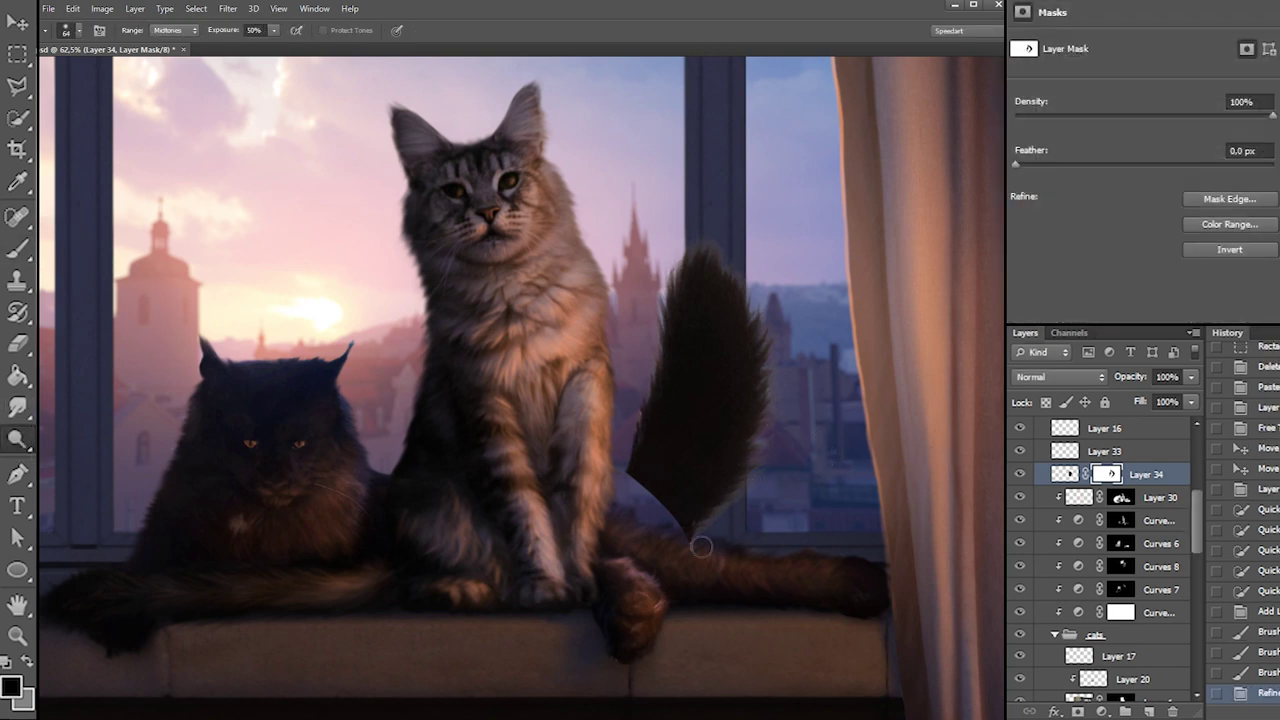
mouse_move(757, 497)
left_mouse_down()
mouse_move(771, 393)
mouse_move(779, 400)
left_mouse_up()
right_click(783, 366)
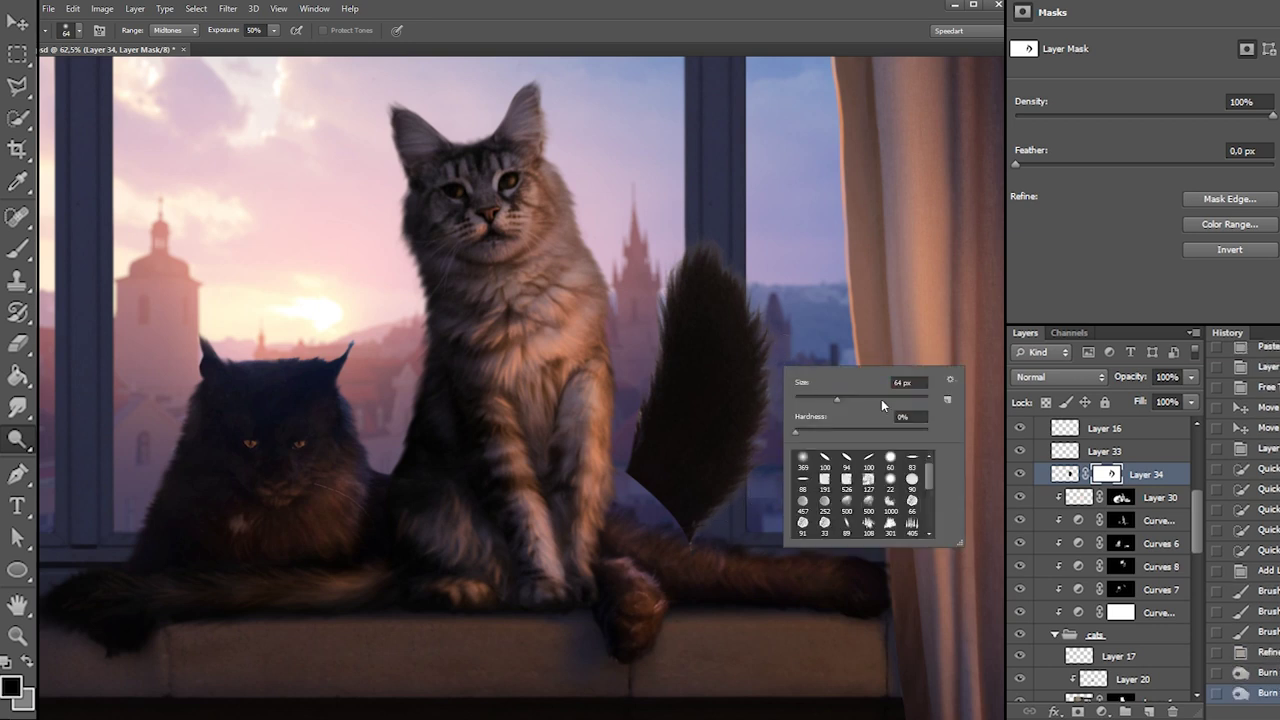
mouse_move(710, 255)
left_mouse_down()
mouse_move(786, 220)
mouse_move(733, 232)
mouse_move(640, 404)
mouse_move(651, 420)
mouse_move(627, 457)
left_mouse_up()
Paint black on Layer 34's mask with a smaller brush to clean up the tail's lower edge facing the tabby cat
key("b")
right_click(738, 424)
left_click(795, 457)
key("ctrl+z")
right_click(690, 428)
left_click(725, 458)
left_click(700, 426)
mouse_move(637, 424)
left_mouse_down()
mouse_move(632, 466)
mouse_move(631, 412)
left_mouse_up()
key("ctrl+z")
left_click_drag(629, 476, 620, 480)
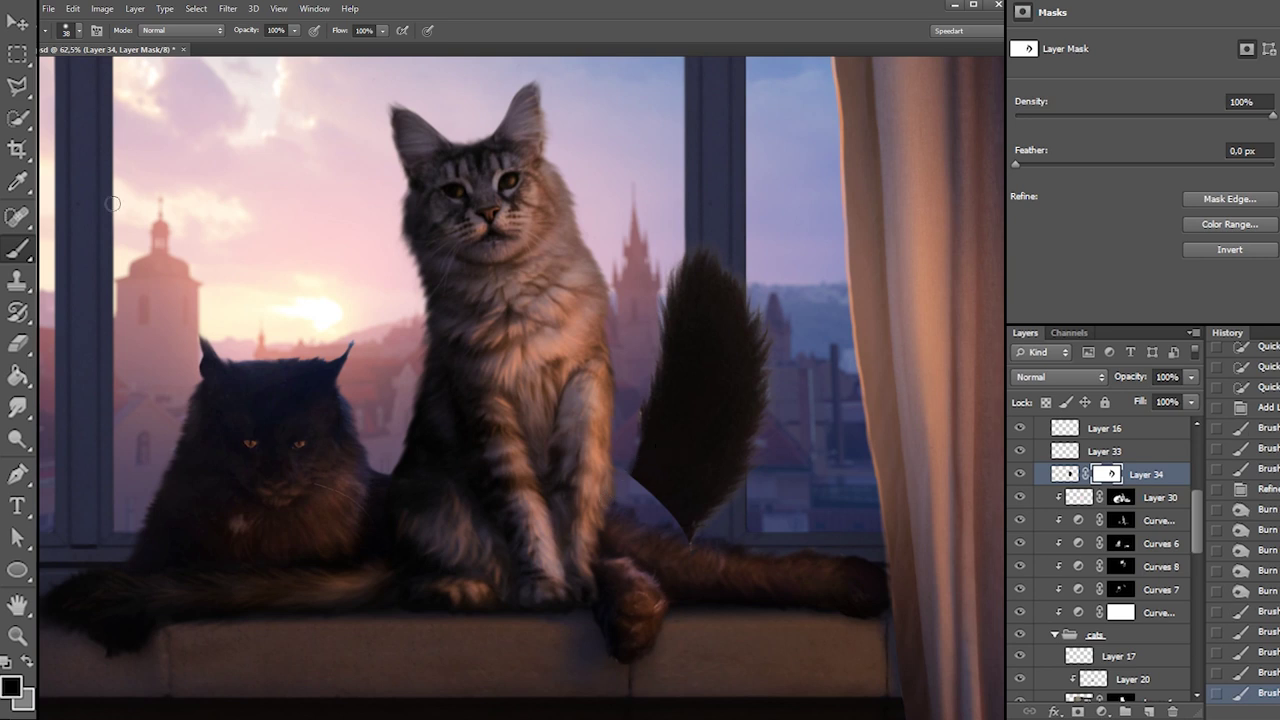
Duplicate Layer 34 and apply the layer mask on the copy
left_click(20, 56)
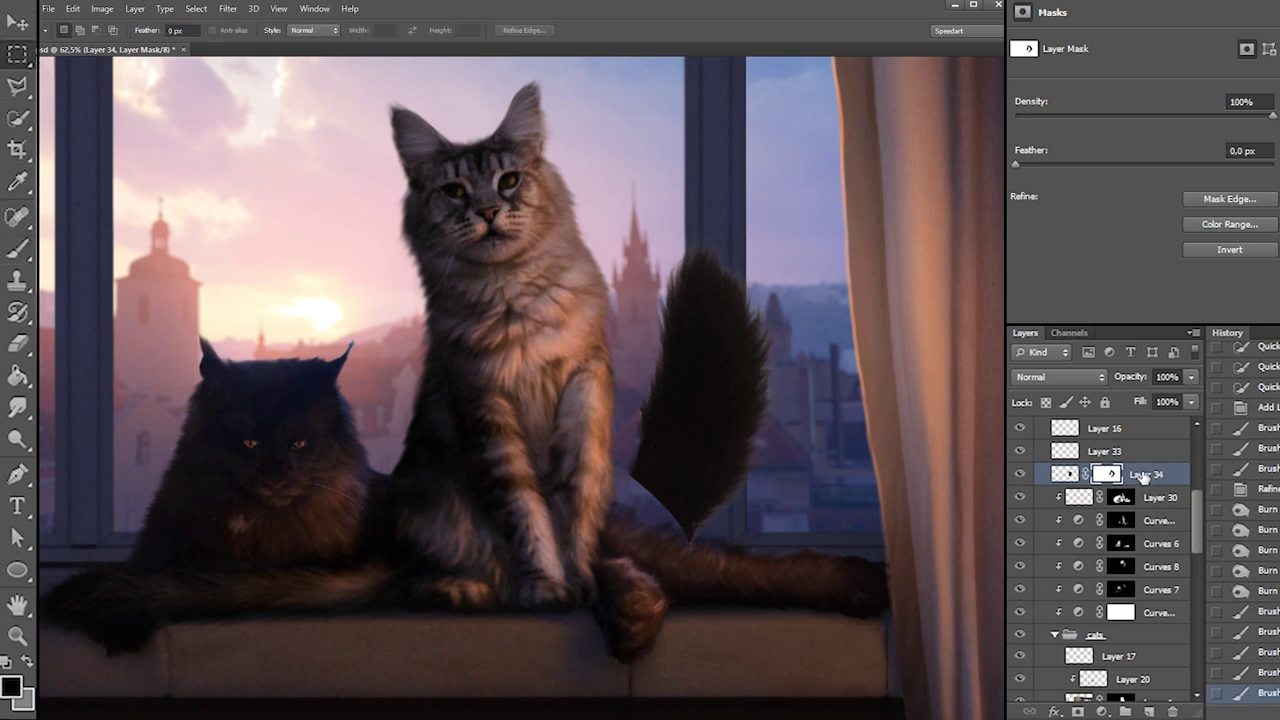
key("ctrl+j")
right_click(1105, 472)
left_click(1130, 528)
Free-transform Layer 34 copy, rotating it about 34°, scaling it down and placing it as the tail's base near the tabby's front paws
right_click(783, 405)
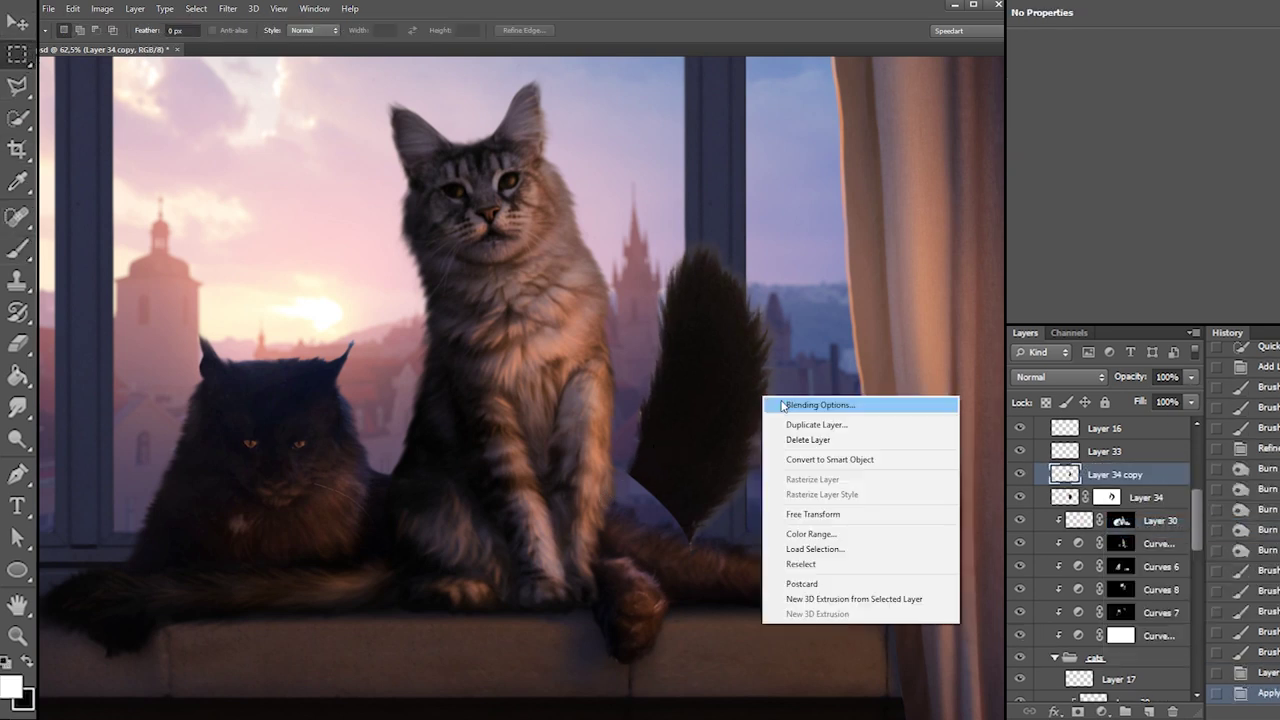
left_click(813, 514)
left_click_drag(885, 455, 818, 540)
left_click_drag(757, 386, 691, 530)
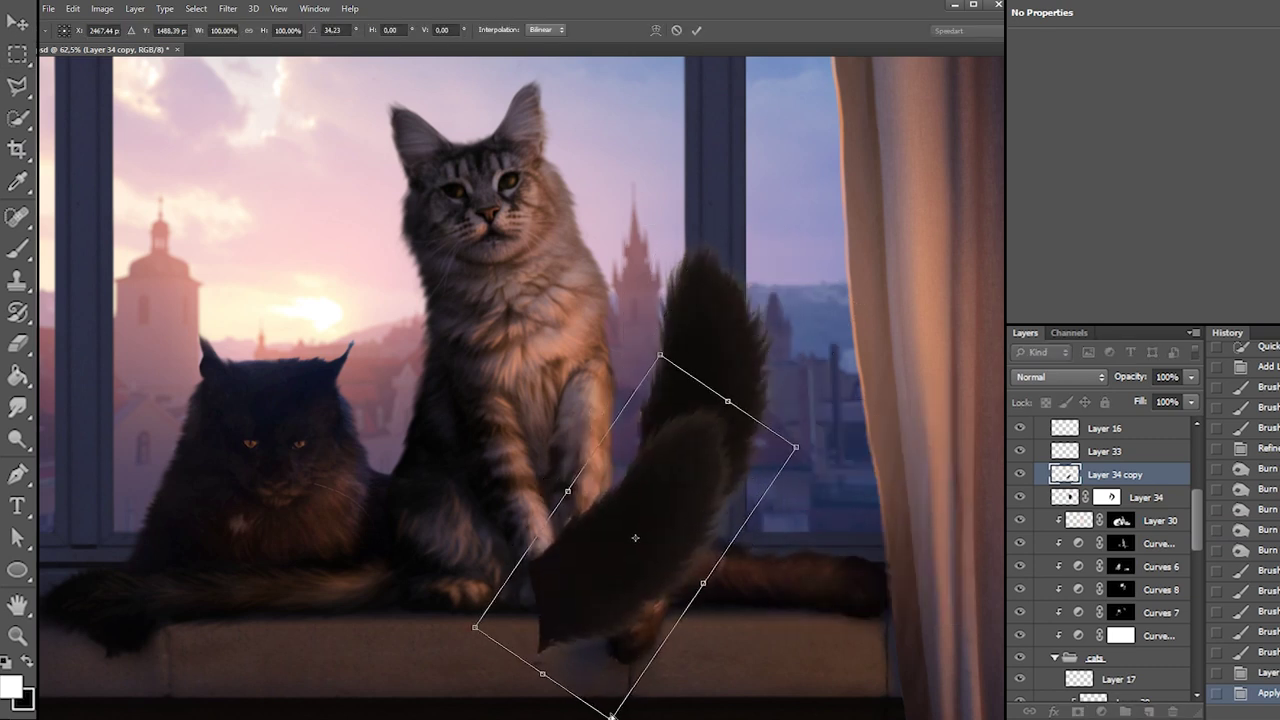
left_click_drag(607, 714, 537, 610)
mouse_move(799, 453)
left_mouse_down()
mouse_move(820, 449)
mouse_move(806, 454)
left_mouse_up()
Warp Layer 34 copy with a custom mesh so its curve follows the upper tail, and apply the transform
left_click(657, 31)
left_click_drag(634, 344, 552, 328)
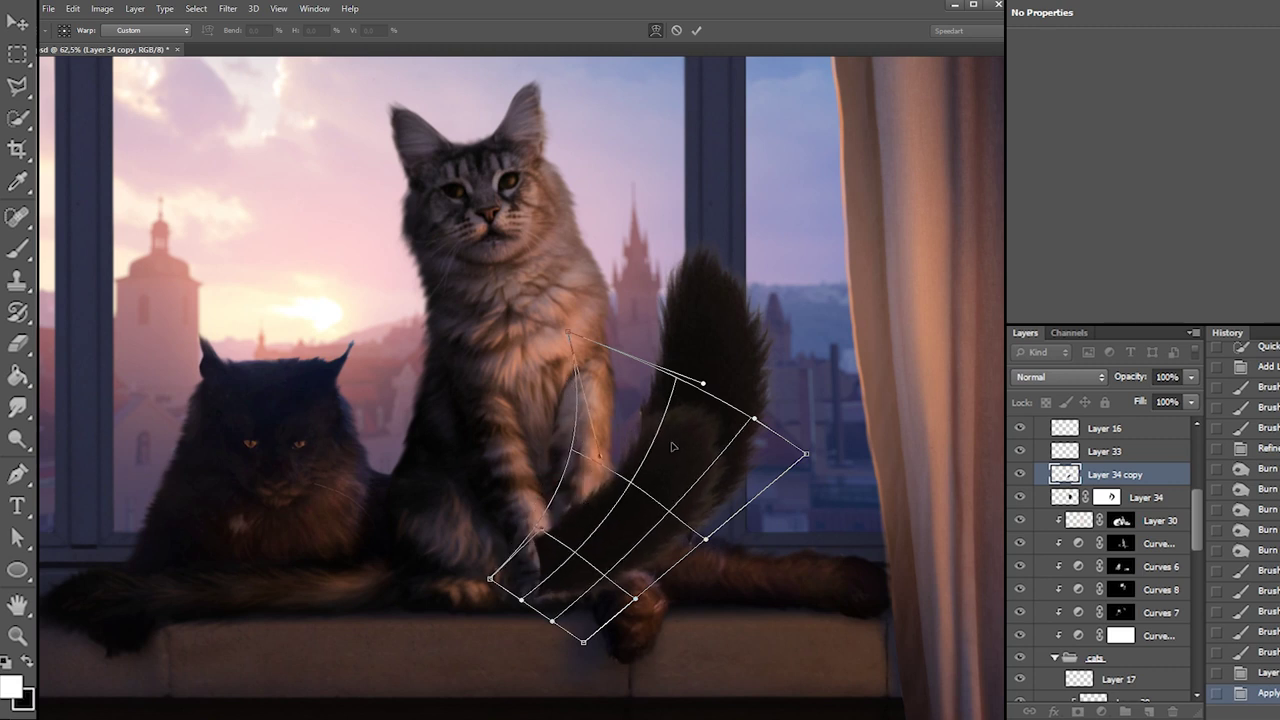
left_click_drag(807, 457, 831, 485)
left_click_drag(714, 541, 734, 554)
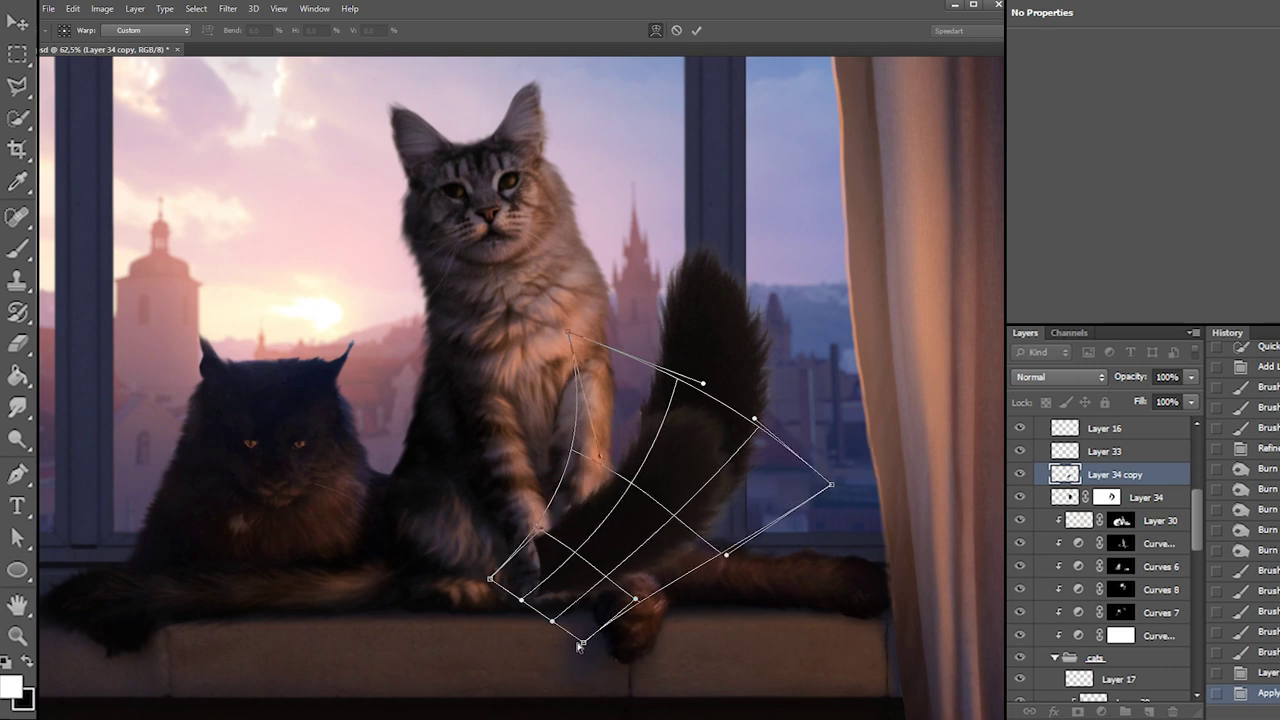
left_click_drag(583, 641, 572, 616)
left_click_drag(672, 392, 605, 524)
key("Return")
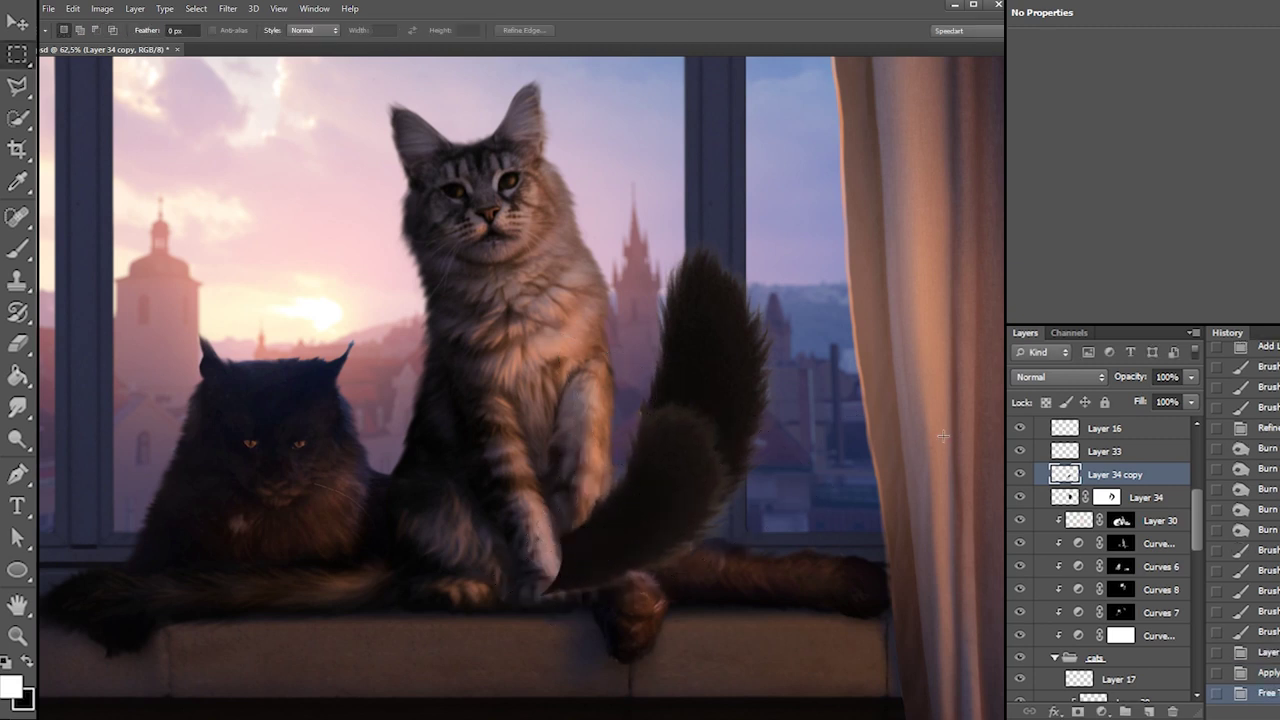
Move Layer 34 copy beneath Layer 34 and blend the seam by painting black on Layer 34's mask at the tail's lower end
left_click_drag(1134, 484, 1113, 498)
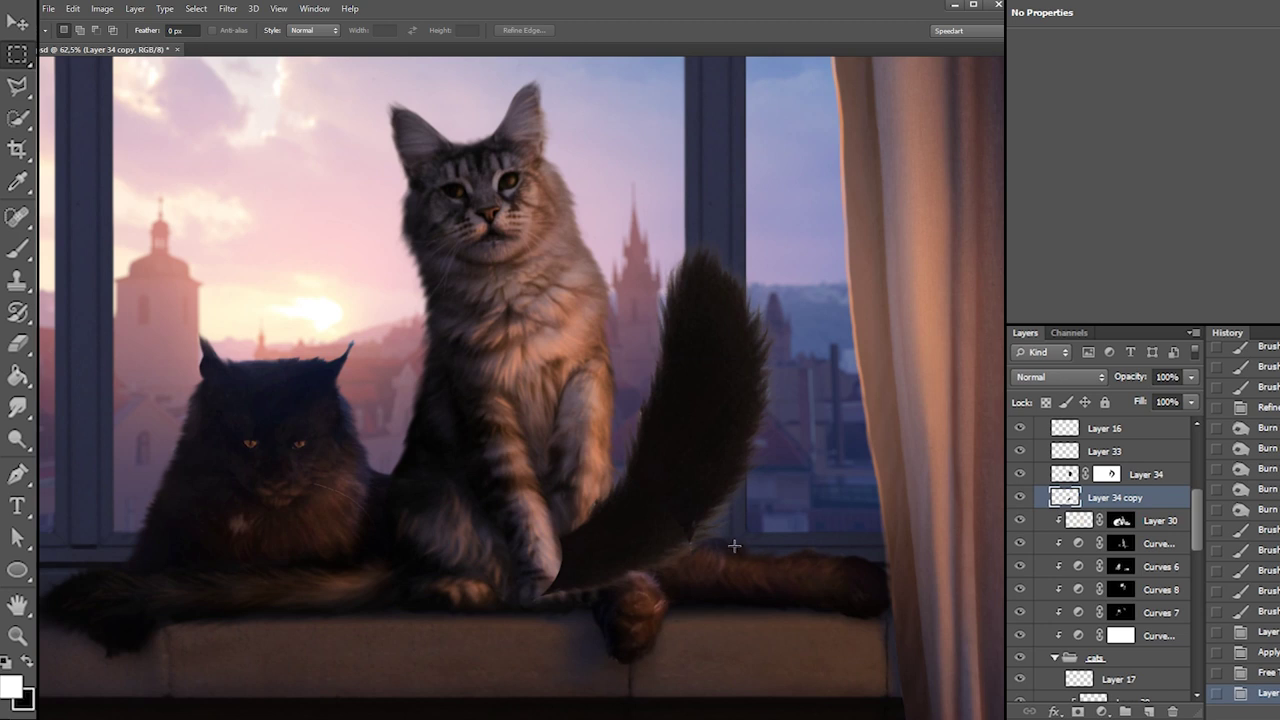
left_click(1106, 479)
key("b")
right_click(682, 469)
left_click_drag(764, 505, 771, 505)
left_click_drag(676, 517, 691, 519)
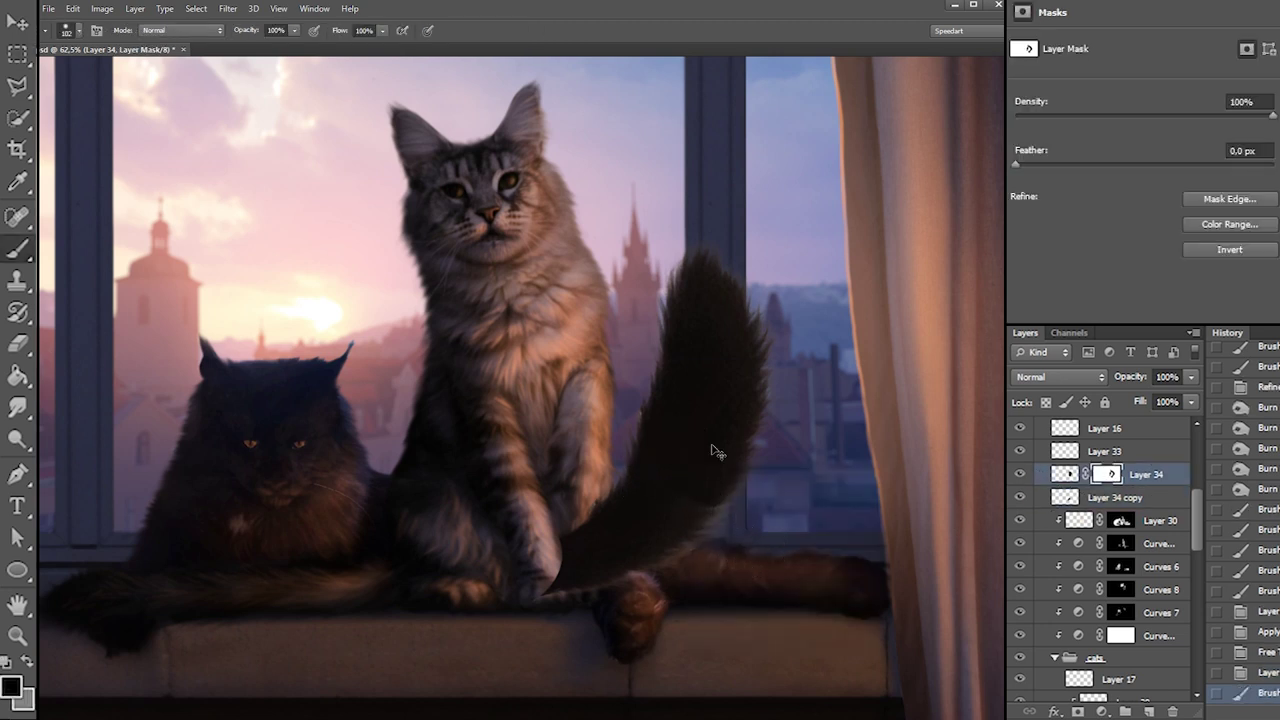
right_click(733, 465)
left_click(833, 494)
left_click_drag(705, 579, 680, 520)
mouse_move(678, 507)
left_mouse_down()
mouse_move(638, 512)
mouse_move(682, 526)
left_mouse_up()
Smooth the tail's inner edge by painting black on Layer 34's mask with a 59 px brush
right_click(694, 406)
left_click(745, 438)
mouse_move(649, 420)
left_mouse_down()
mouse_move(656, 401)
mouse_move(631, 404)
left_mouse_up()
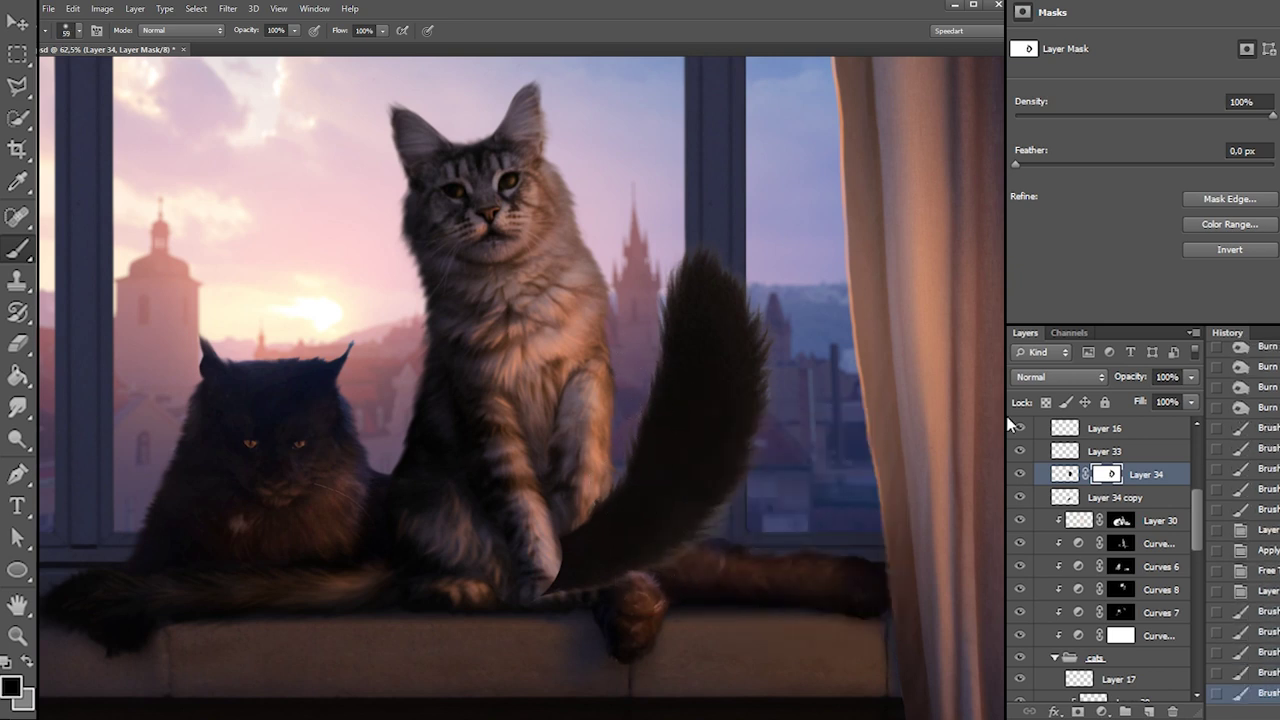
Move Layer 34 and Layer 34 copy directly beneath Layer 2 in the cats group and shift the tail away from the tabby cat
left_click(1109, 500)
left_click(1152, 474, "shift")
left_click_drag(1152, 474, 1150, 644)
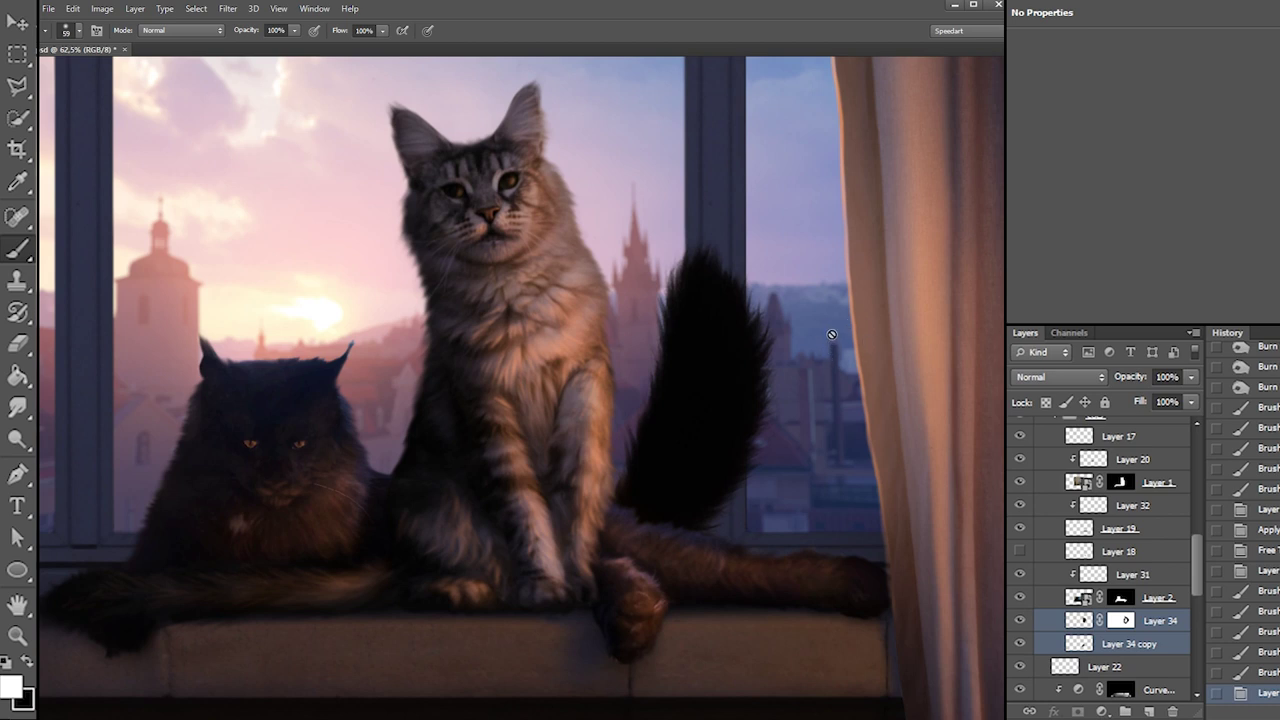
left_click_drag(712, 400, 753, 371)
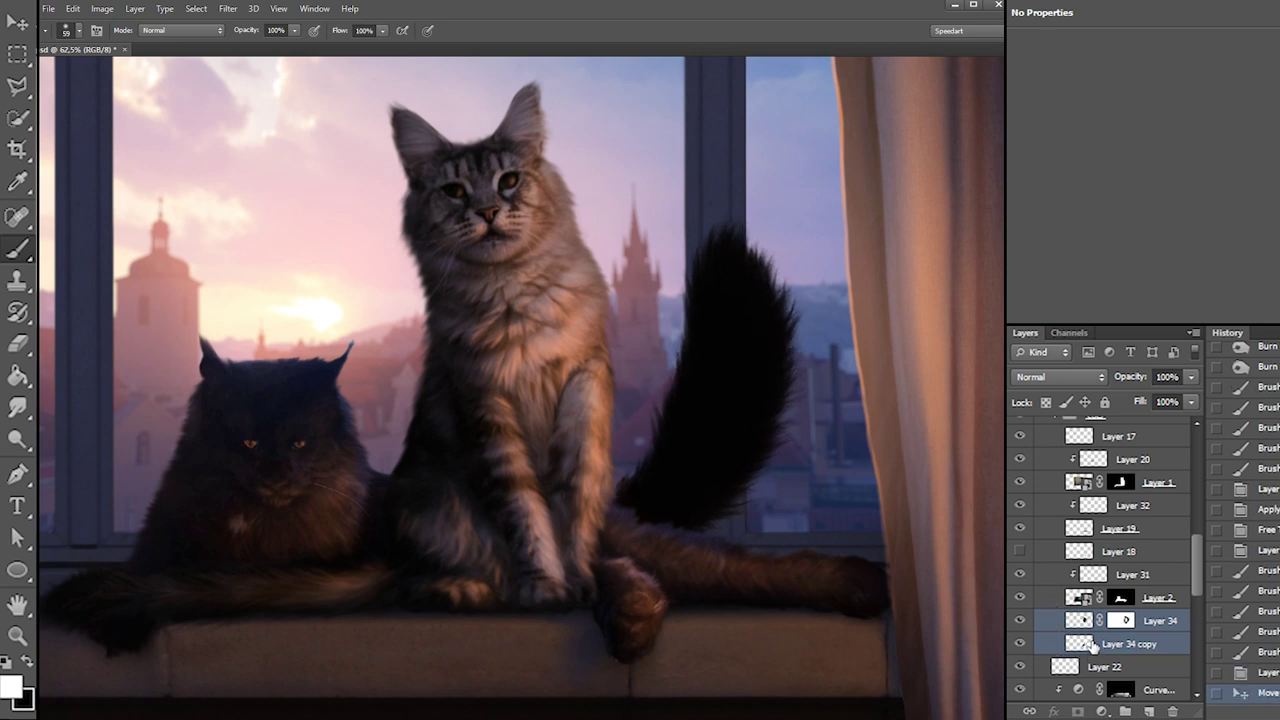
Free-transform Layer 34 alone, rotating the upper tail slightly counterclockwise, and apply the transform
left_click(1080, 620)
left_click(17, 150)
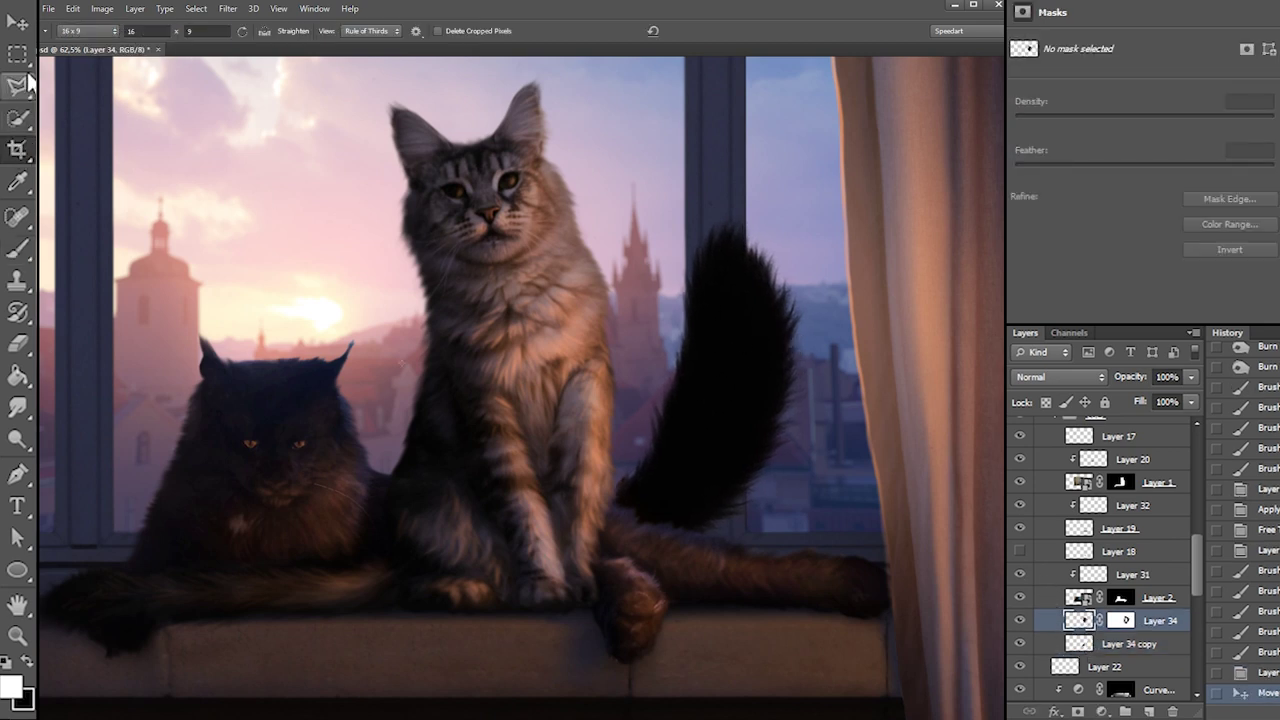
left_click(24, 86)
right_click(757, 286)
left_click(818, 414)
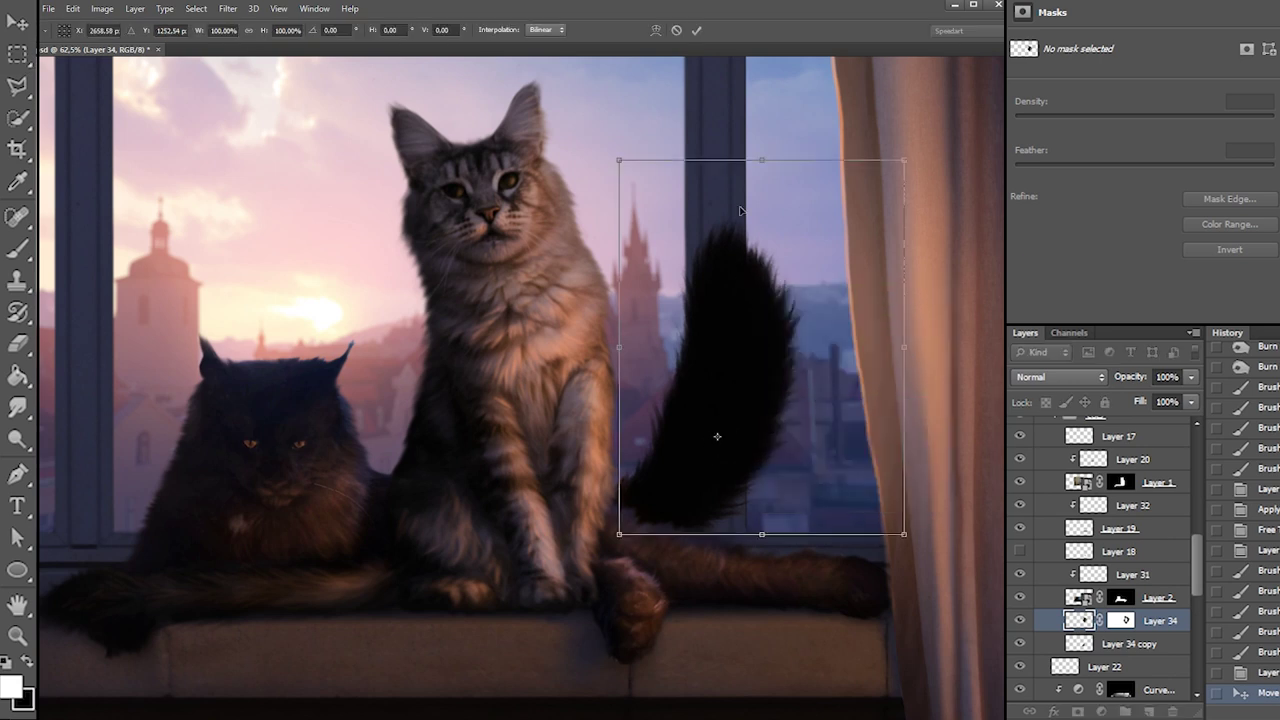
left_click_drag(692, 122, 610, 121)
key("m")
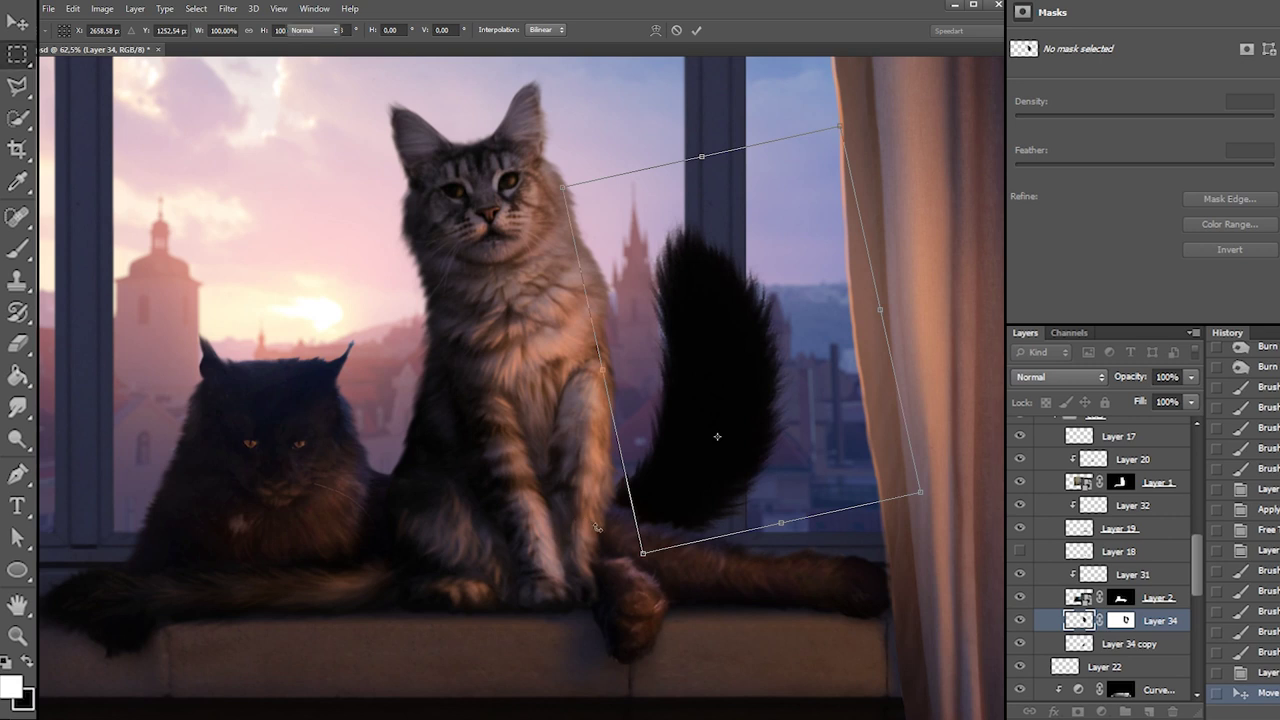
Raise both tail layers together, rotate them clockwise and reposition them so the tail leans from the tabby cat toward the curtain
left_click(1130, 645, "shift")
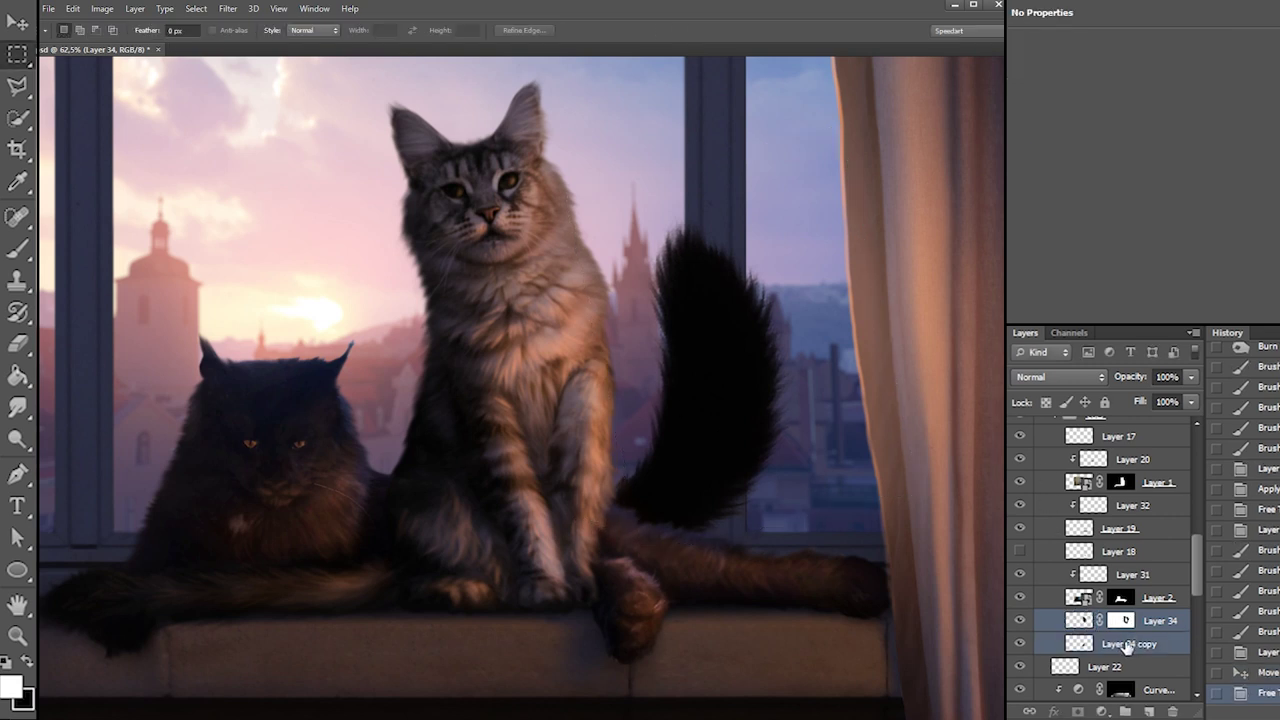
left_click_drag(740, 498, 757, 441)
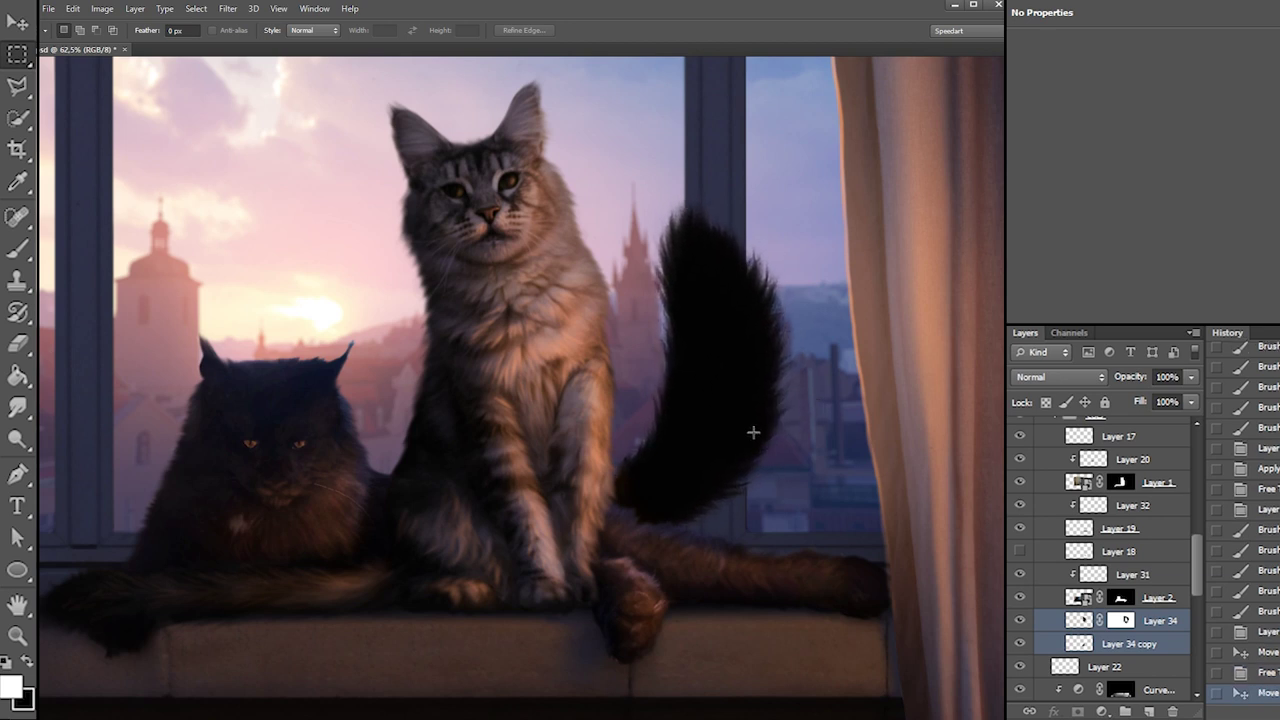
right_click(757, 402)
left_click(801, 512)
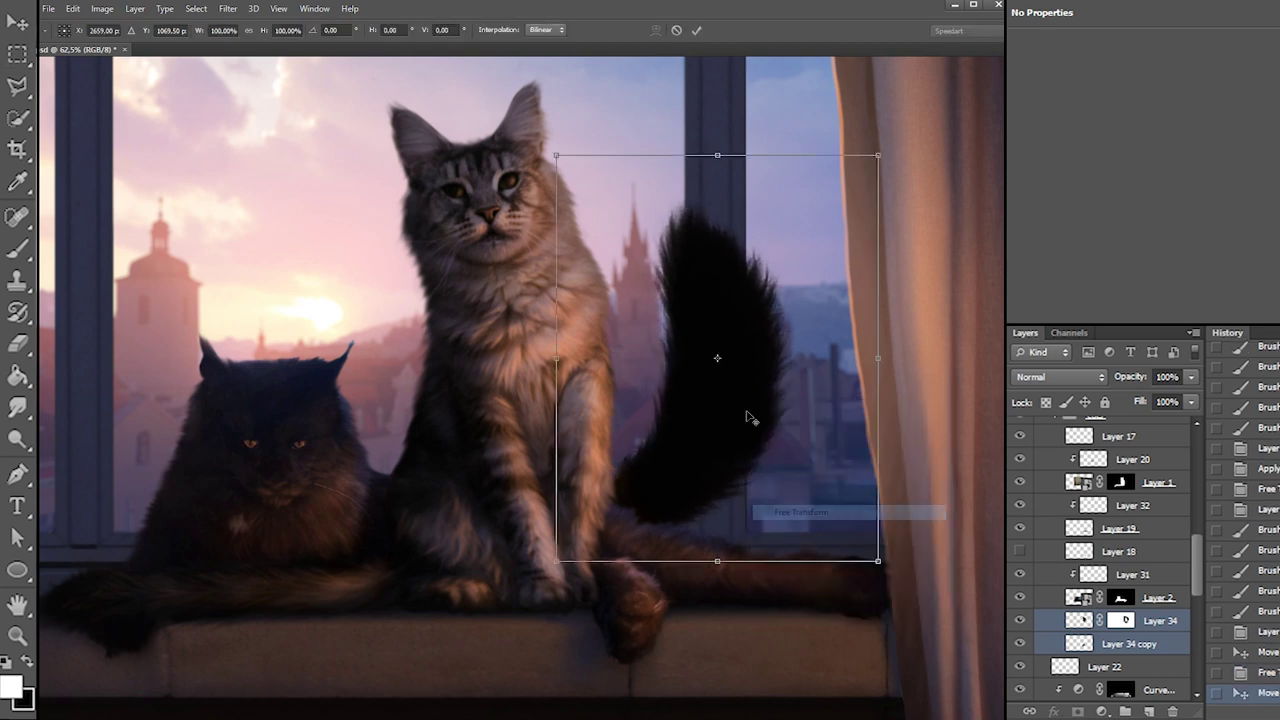
left_click_drag(777, 653, 686, 638)
left_click_drag(723, 502, 740, 511)
left_click_drag(582, 237, 553, 236)
key("Return")
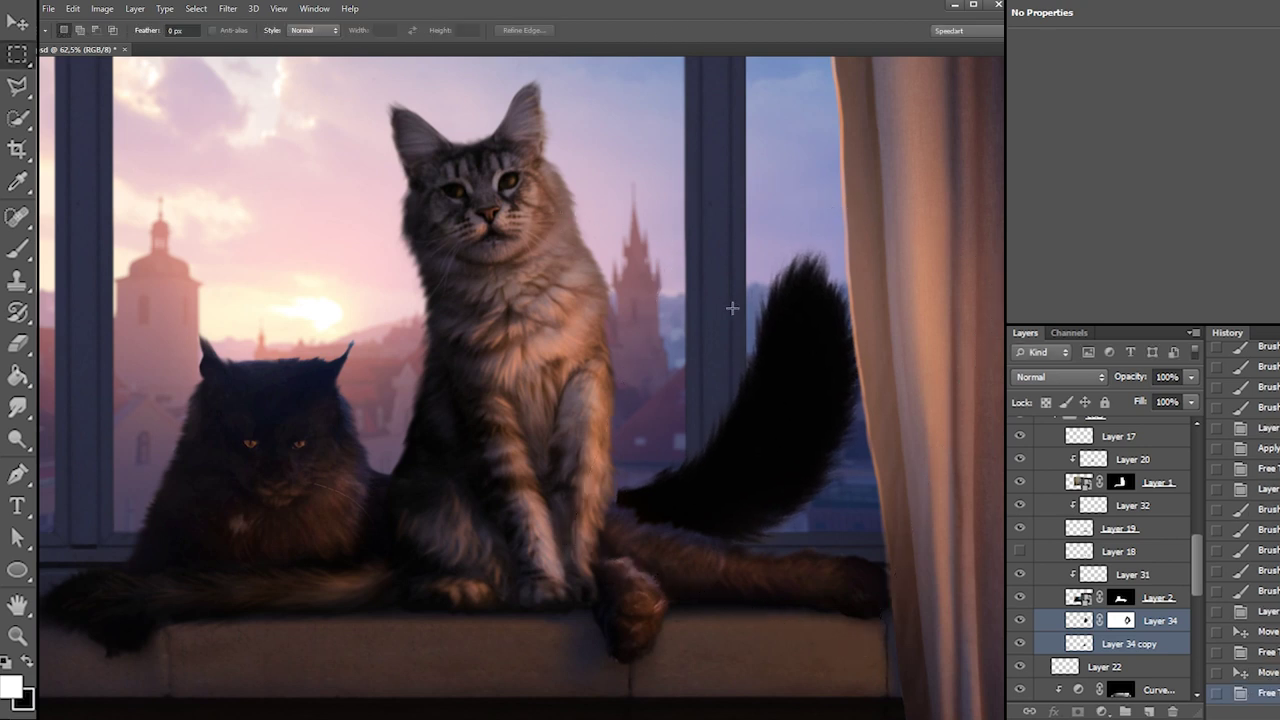
Free-transform both tail layers together, setting the width to 110.61% and shifting the tail slightly toward the curtain
right_click(753, 352)
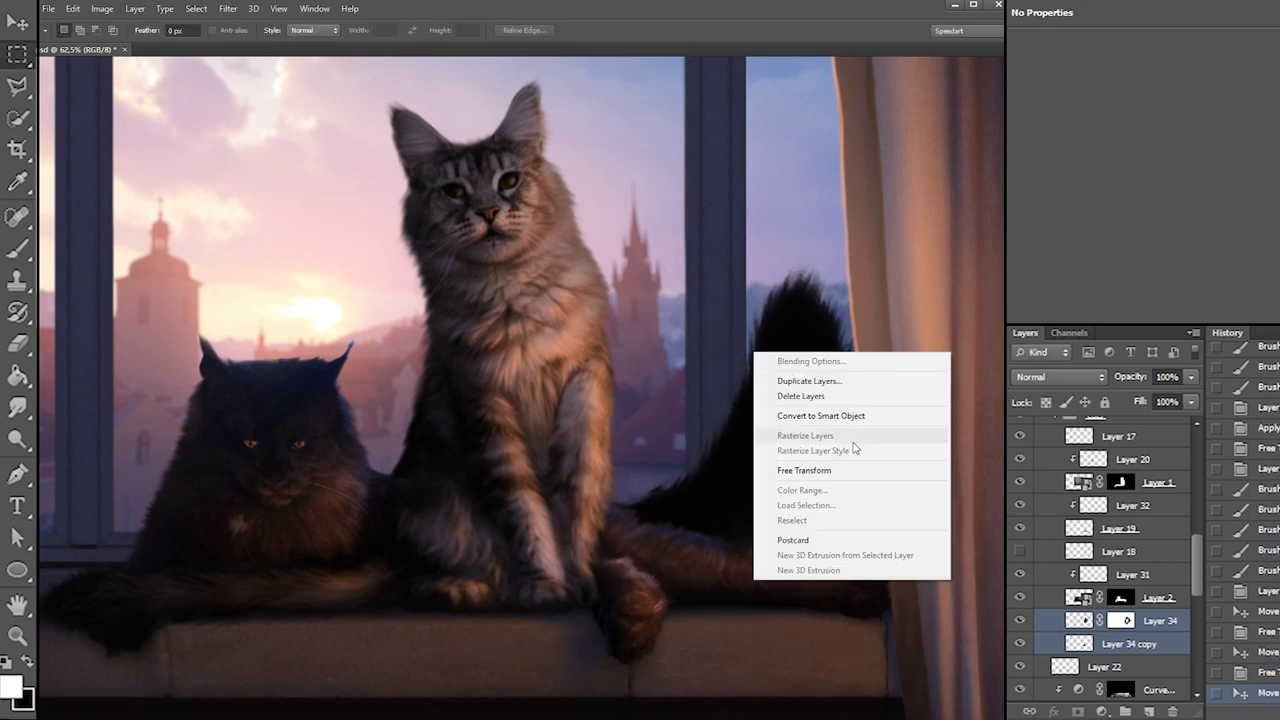
left_click(842, 471)
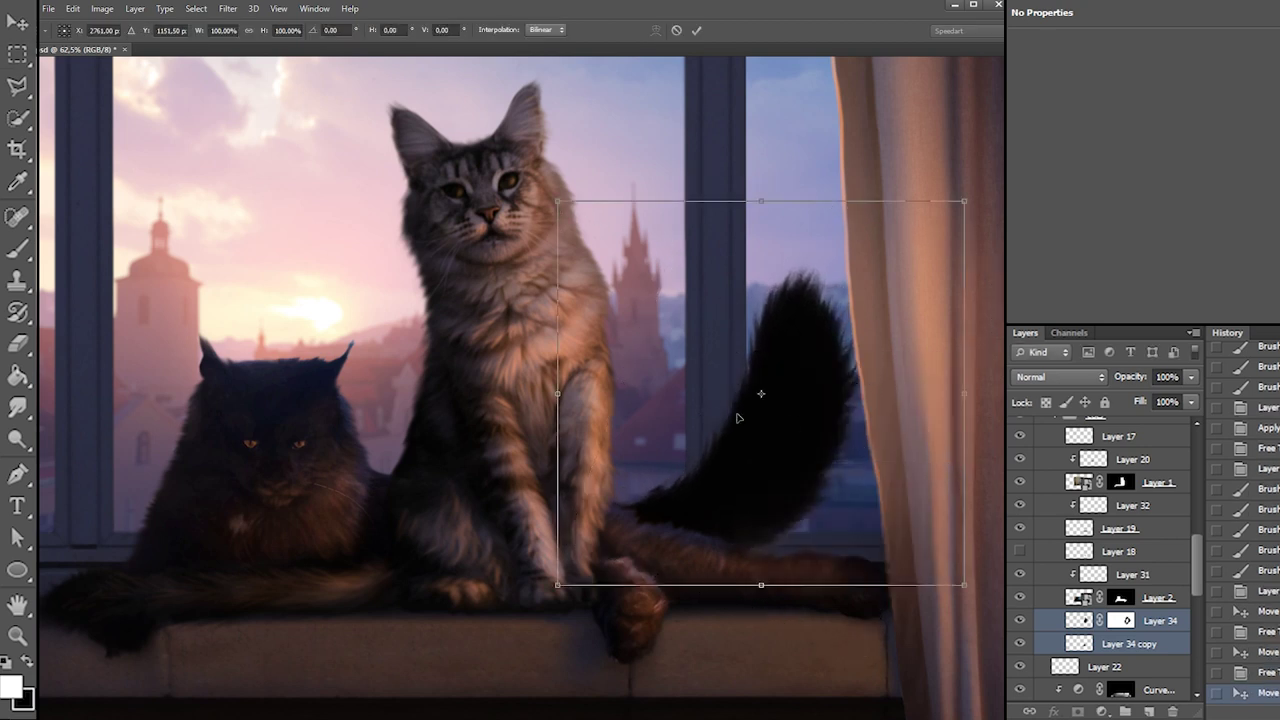
left_click_drag(555, 393, 537, 393)
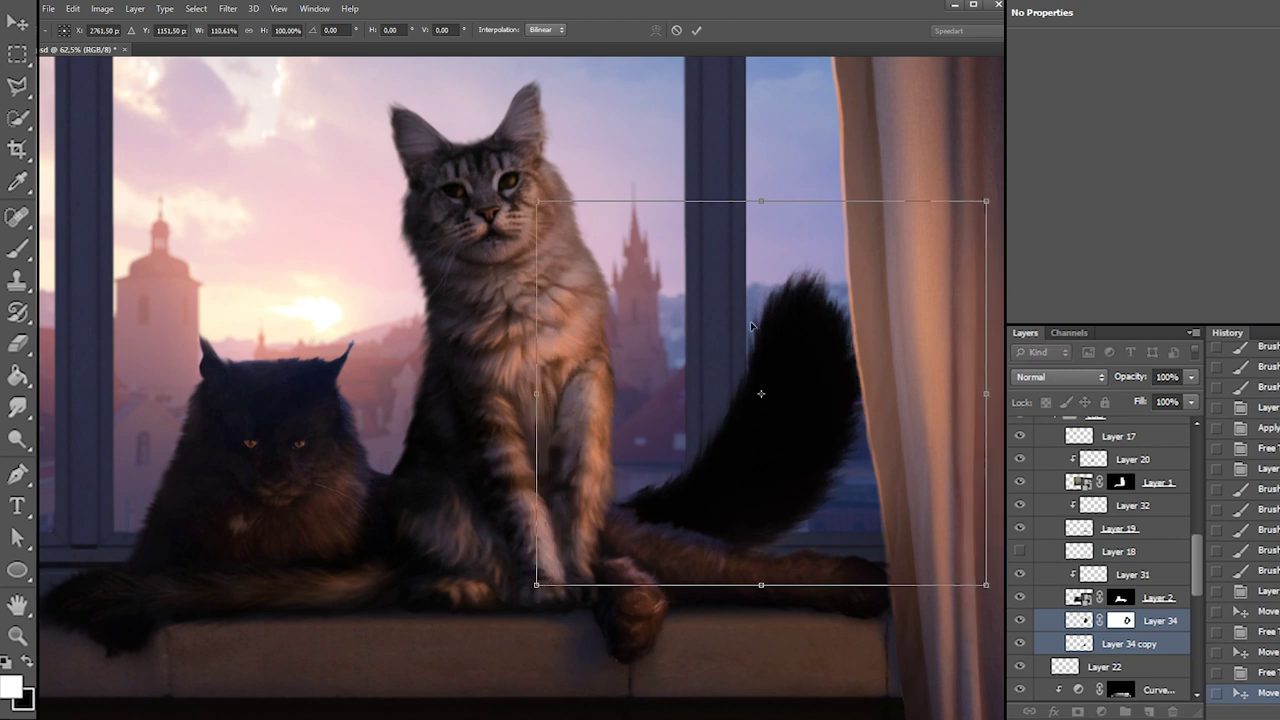
left_click_drag(705, 317, 720, 317)
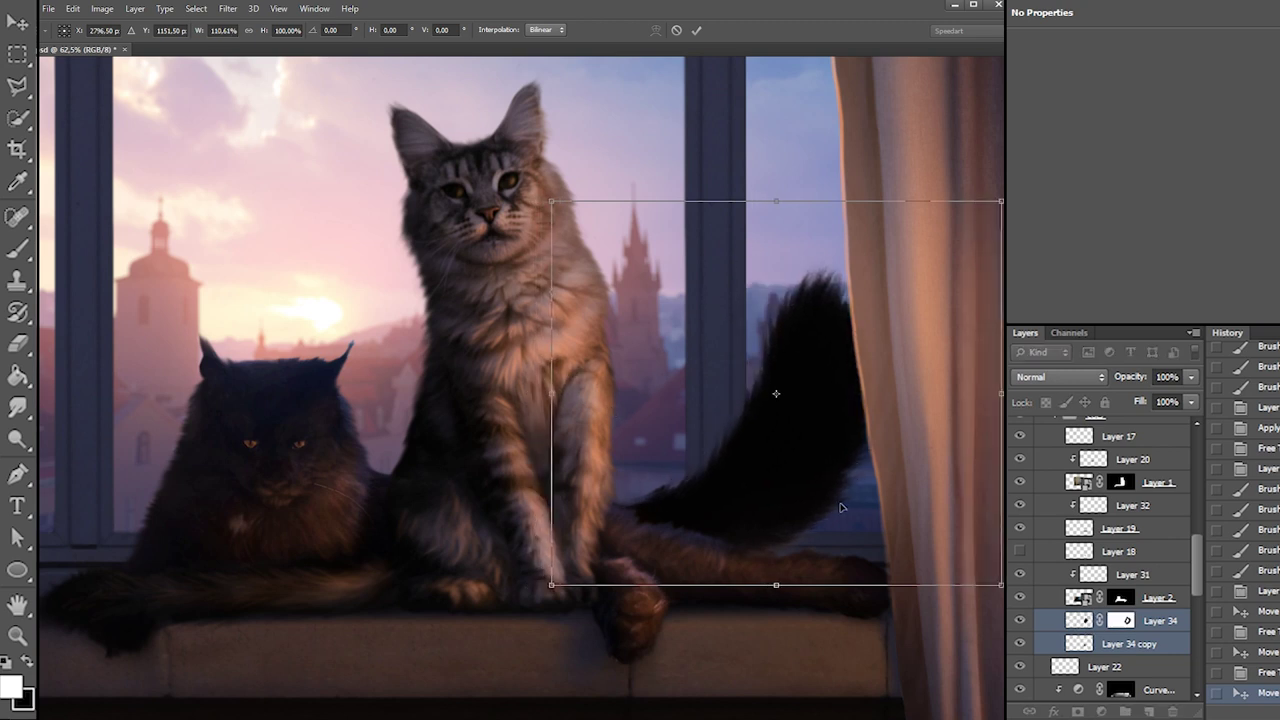
key("m")
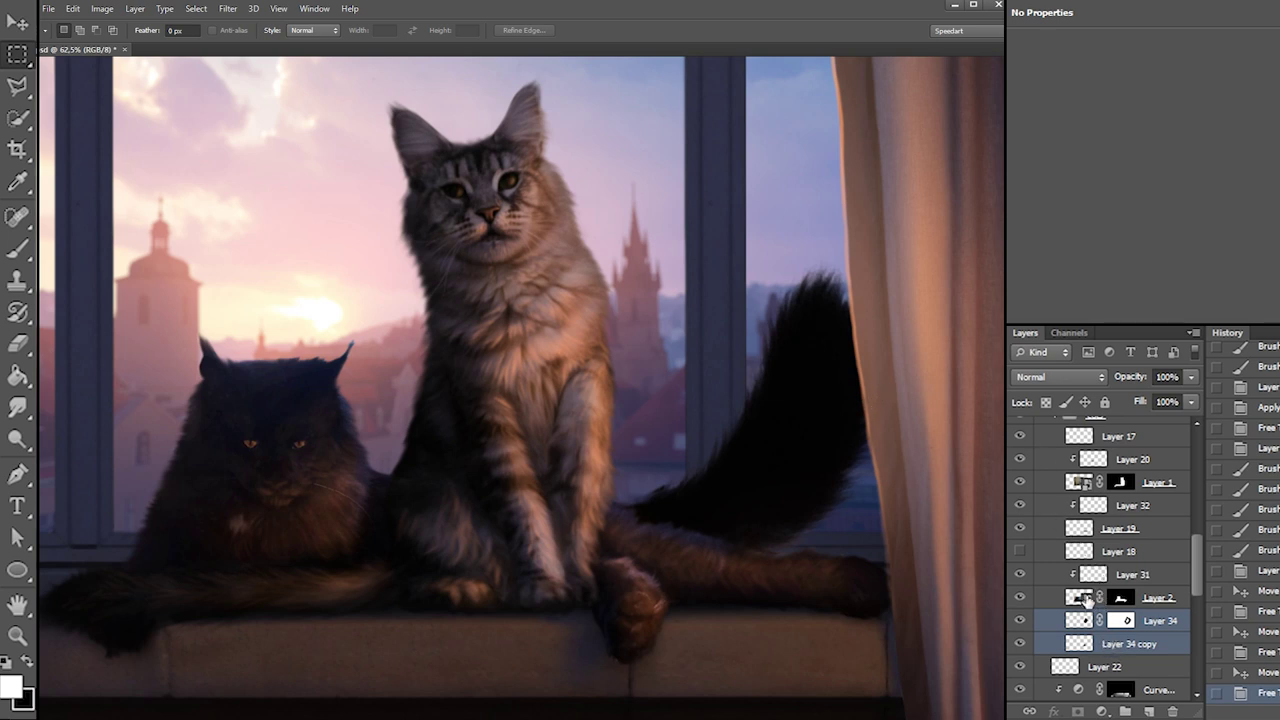
Free-transform Layer 34 copy to stretch the tail base to 115.29% width and 94.31% height
left_click(1119, 652)
right_click(745, 455)
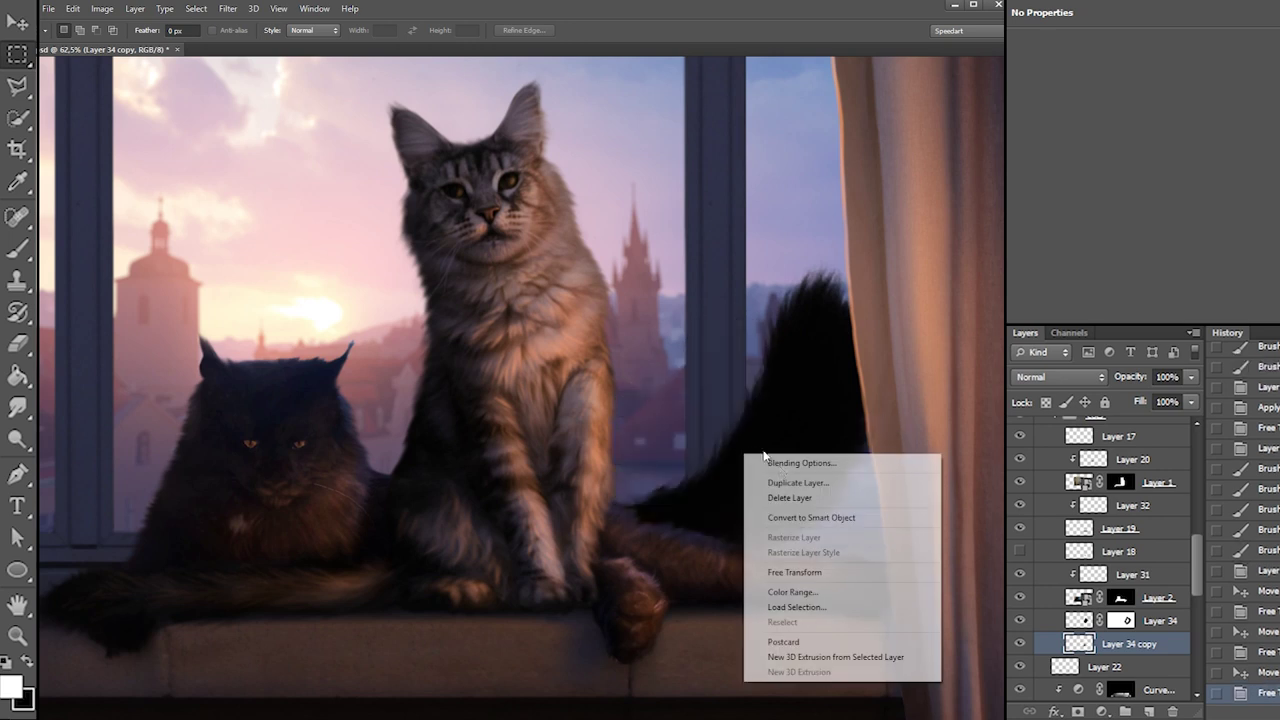
left_click(794, 572)
left_click_drag(841, 491, 852, 491)
left_click_drag(695, 583, 692, 575)
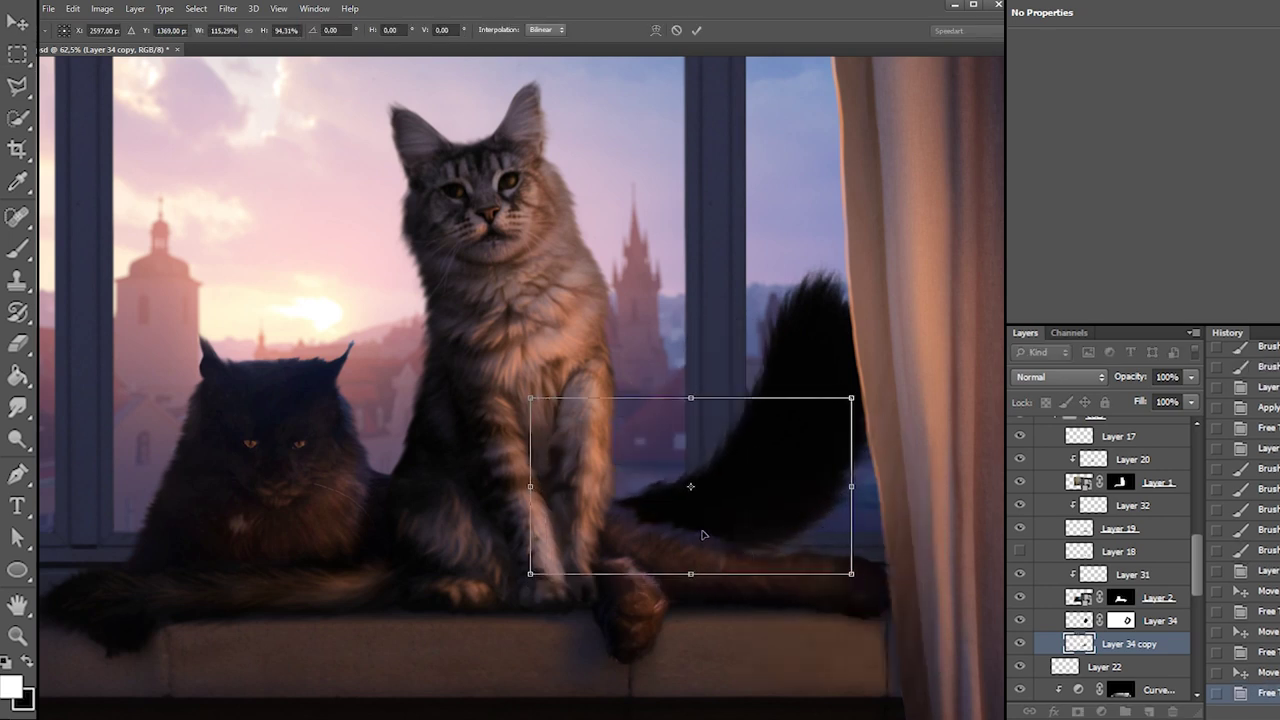
key("Return")
Nudge Layer 34 and scale the upper tail to 82.62% width and 82.71% height to fit the tail base
left_click(1078, 623)
mouse_move(738, 430)
left_mouse_down()
mouse_move(789, 414)
mouse_move(748, 410)
left_mouse_up()
right_click(773, 397)
left_click(800, 516)
mouse_move(688, 558)
left_mouse_down()
mouse_move(667, 545)
mouse_move(706, 542)
left_mouse_up()
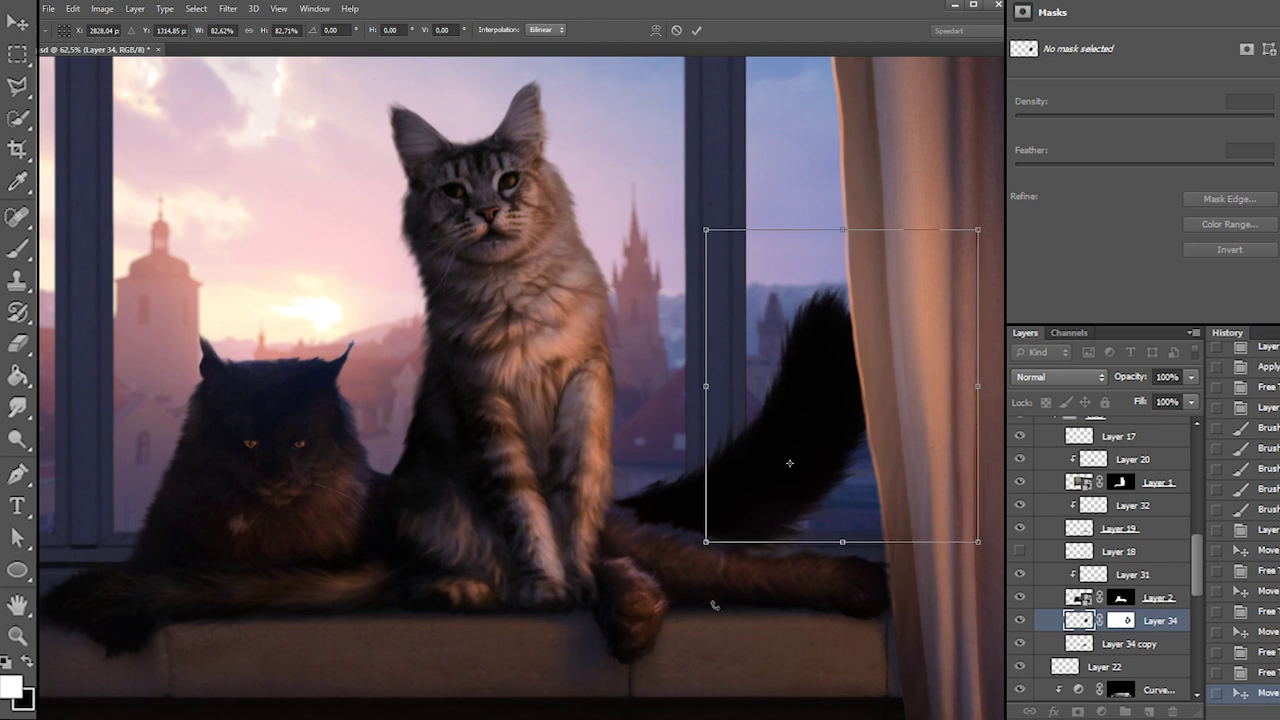
key("Return")
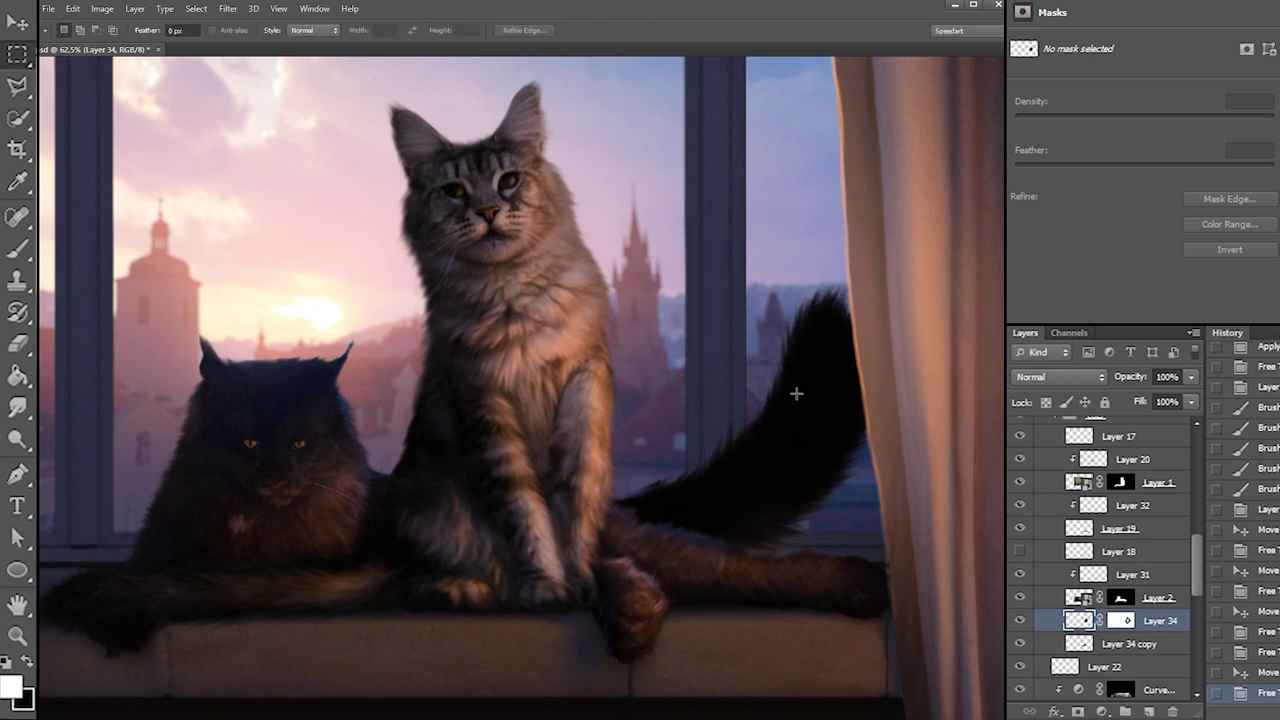
Erase the stray dark fur along the upper edge of the tail base on Layer 34 copy with a small eraser
left_click(1103, 649)
key("e")
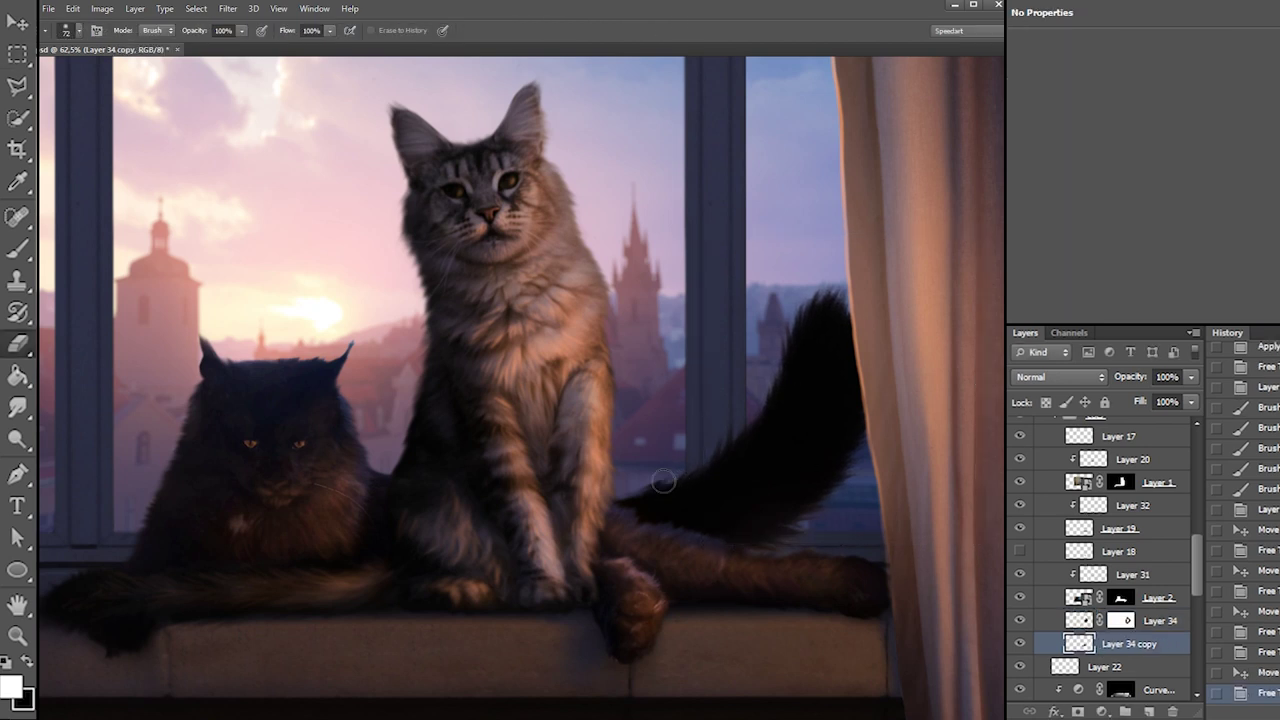
right_click(684, 434)
left_click_drag(712, 467, 713, 467)
left_click_drag(632, 489, 676, 468)
mouse_move(676, 470)
left_mouse_down()
mouse_move(685, 463)
mouse_move(655, 479)
left_mouse_up()
left_click_drag(631, 493, 638, 488)
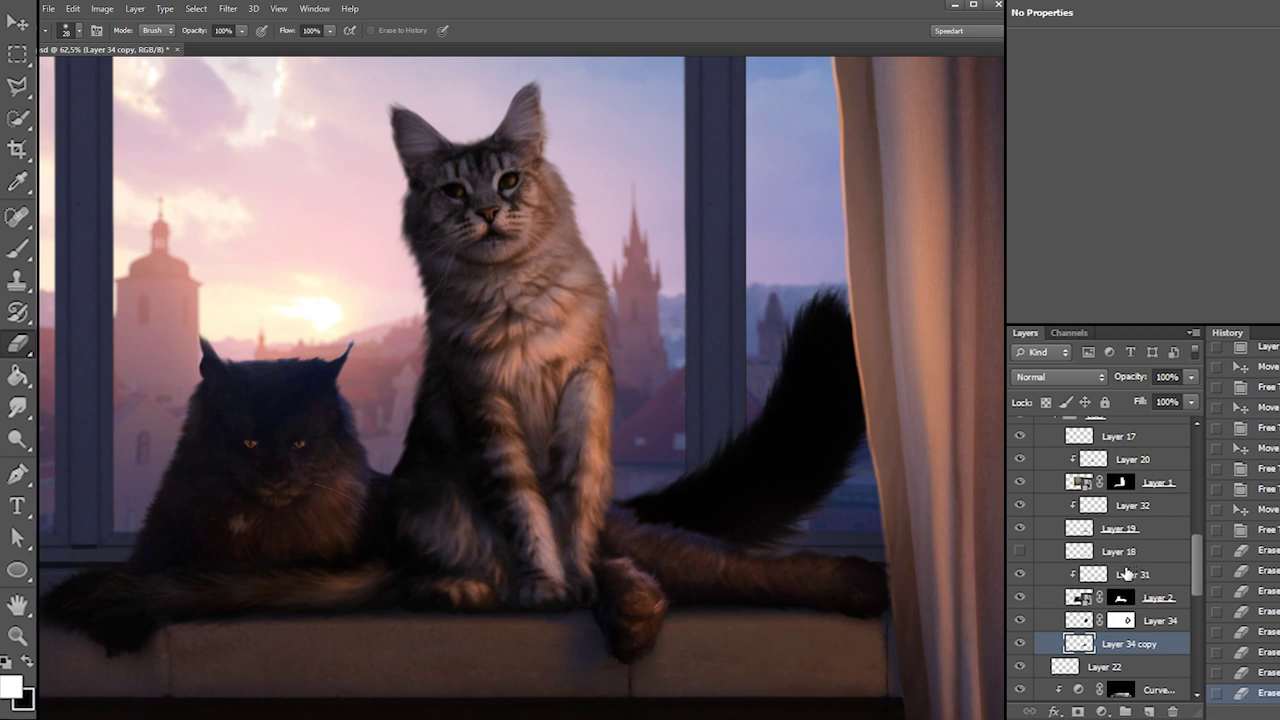
Target the Curves 11 layer mask and try a 133 px brush stroke over the raised tail
scroll(1203, 553, "up", 5)
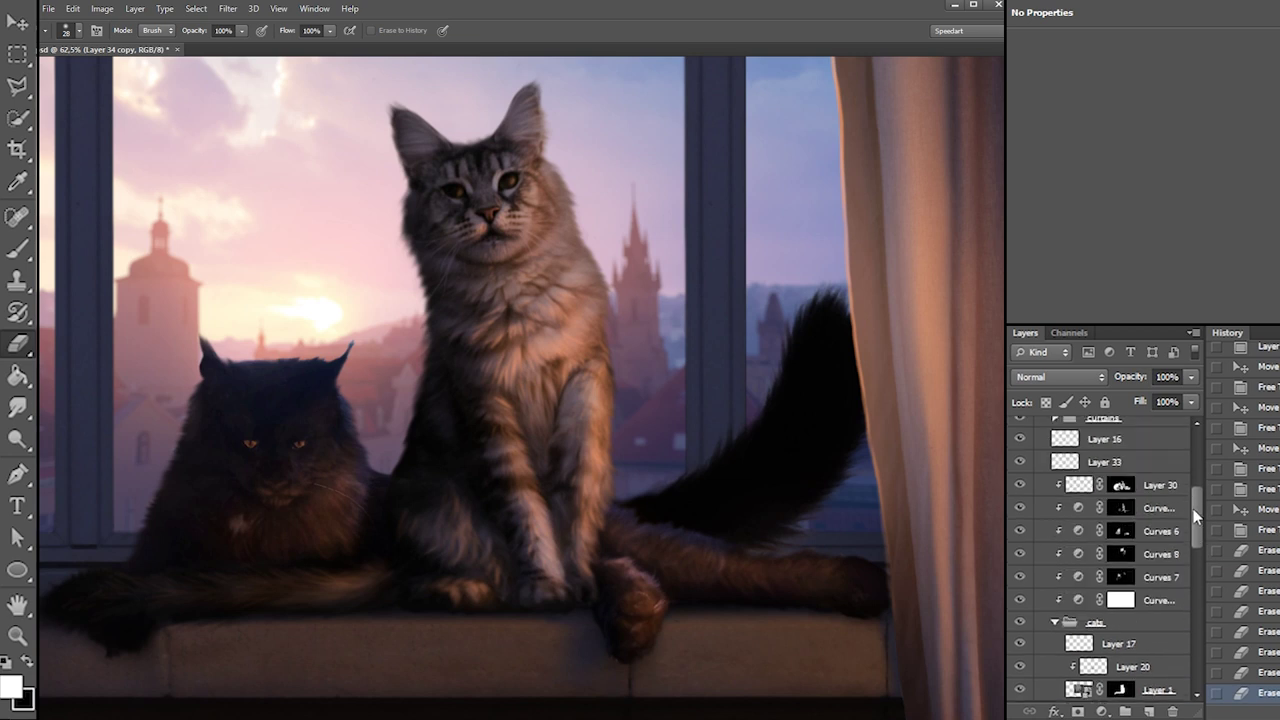
left_click(1121, 538)
key("b")
right_click(715, 446)
type("133")
key("Return")
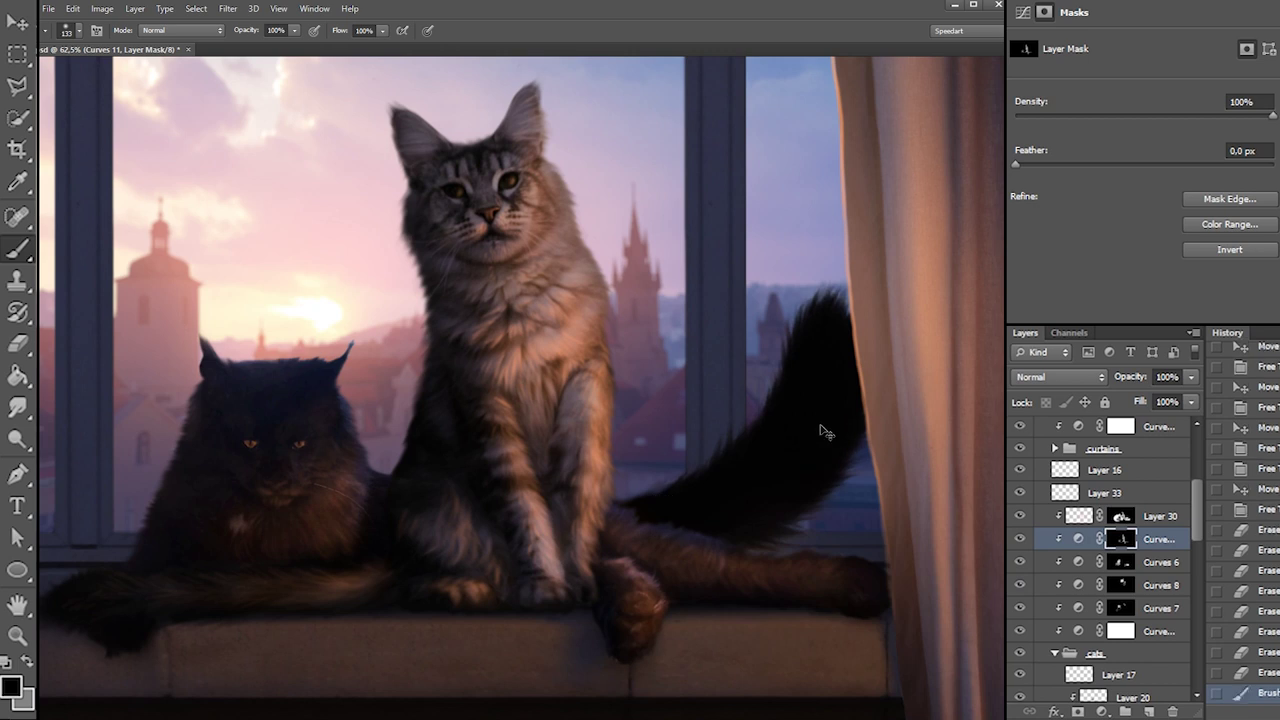
Paint warm fur streaks across the lower and middle tail on the Curves 11 mask with a 22 px brush
key("x")
right_click(720, 472)
left_click(793, 636)
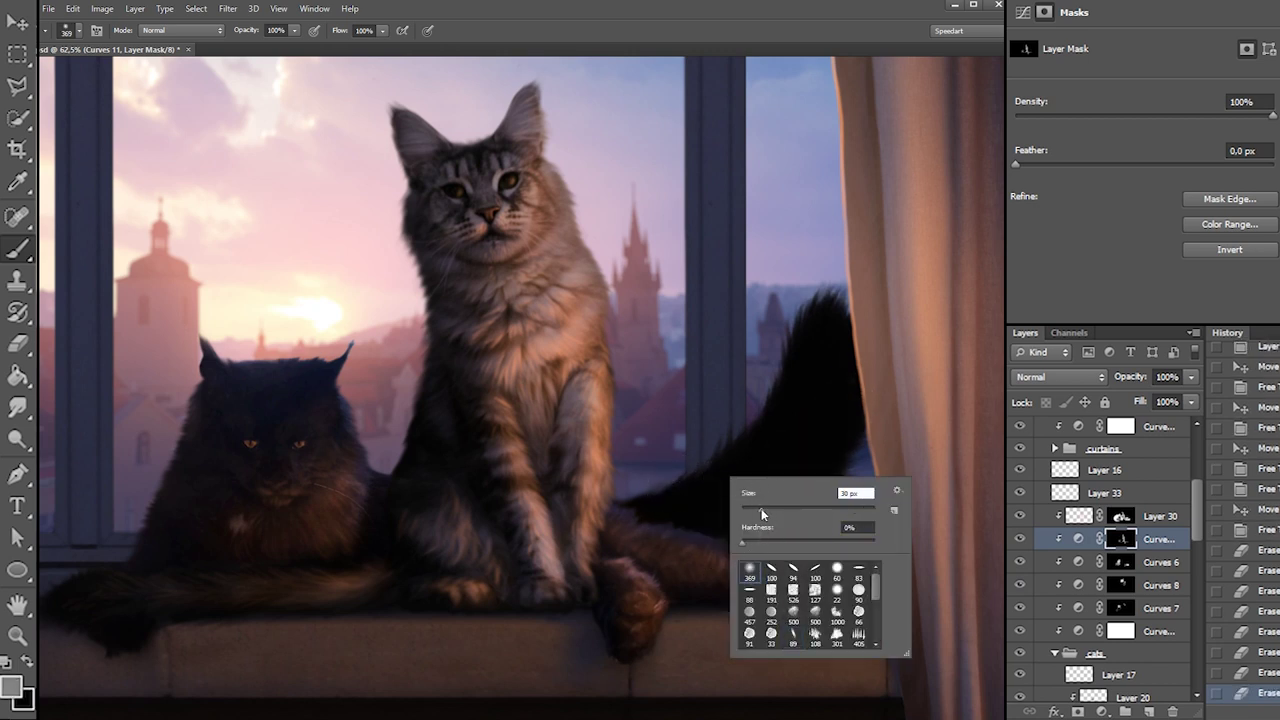
type("22")
key("Return")
left_click_drag(750, 523, 728, 516)
mouse_move(736, 530)
left_mouse_down()
mouse_move(711, 526)
mouse_move(730, 527)
left_mouse_up()
left_click_drag(722, 518, 768, 526)
left_click_drag(755, 530, 808, 508)
left_click_drag(775, 517, 795, 508)
left_click_drag(725, 508, 700, 496)
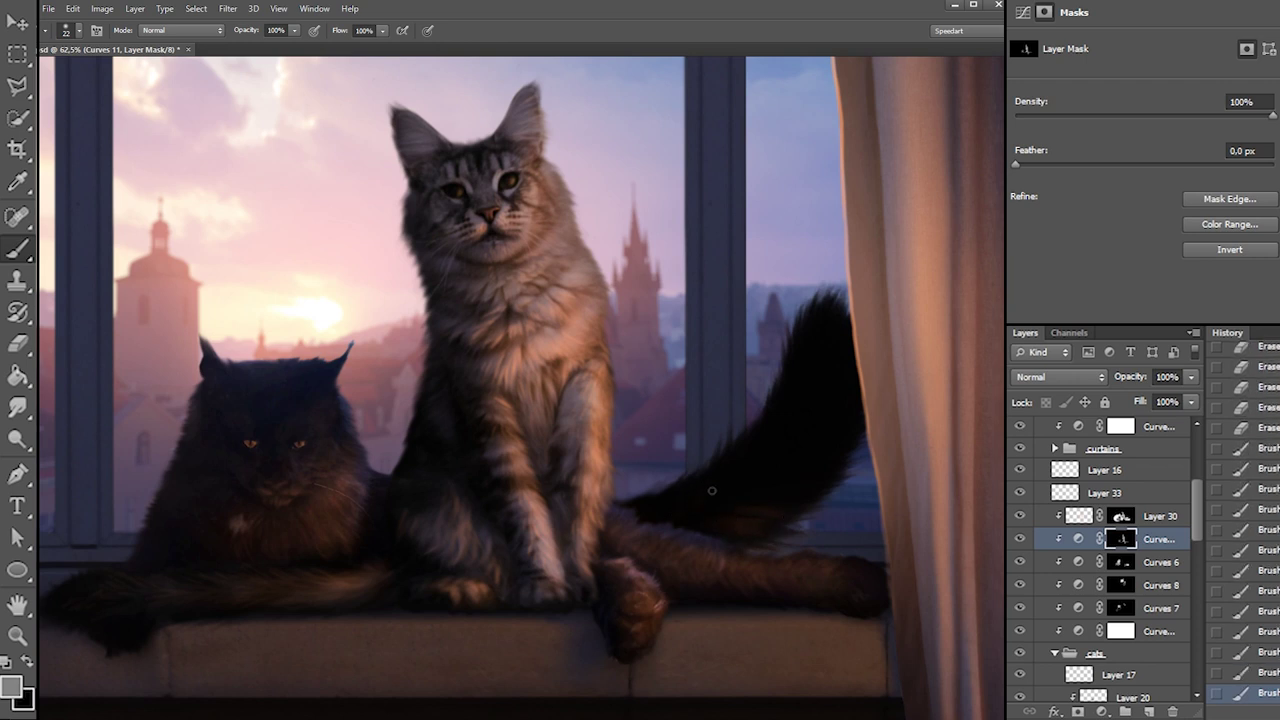
left_click(779, 454)
left_click(785, 470)
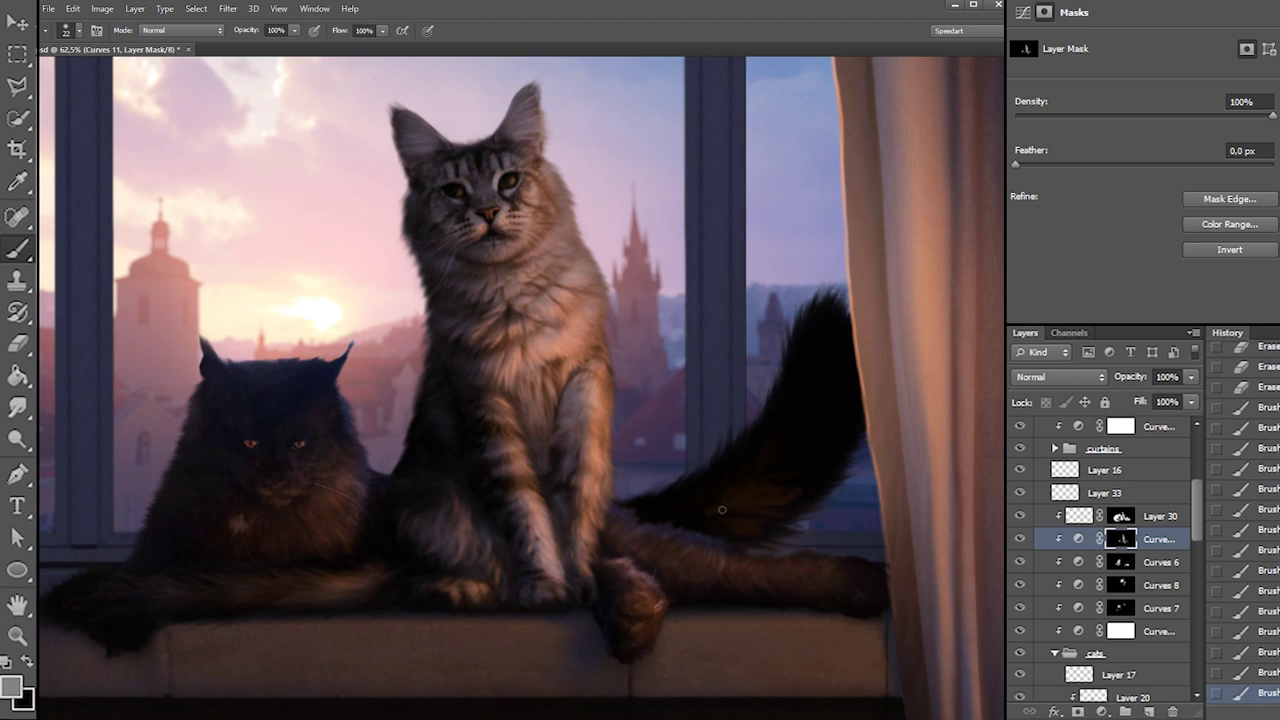
Tone down the tail's light streaks with a 58 px black brush and add fine fur streaks with a 16 px grey brush
key("d")
right_click(737, 494)
type("58")
key("Return")
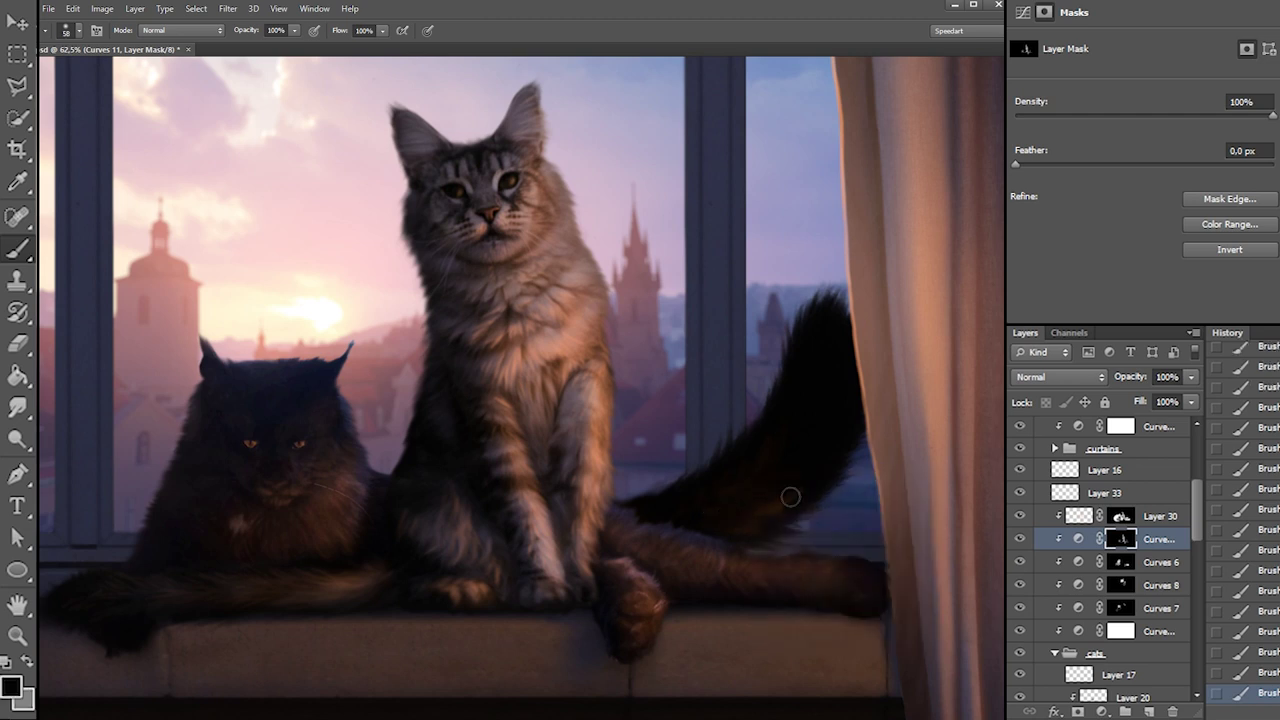
key("x")
right_click(733, 508)
type("16")
key("Return")
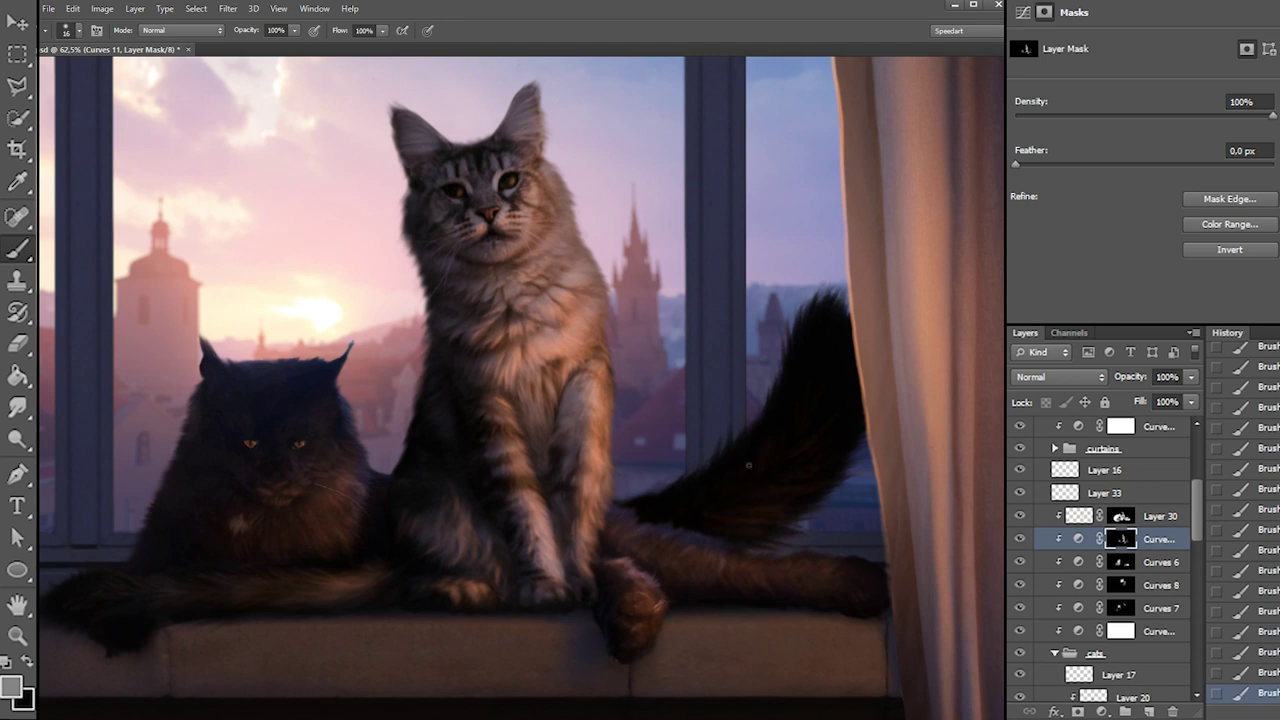
Soften and blend the warm glow along the tail on the Curves 11 mask with 40 px and 112 px brushes
right_click(752, 474)
type("40")
key("Return")
right_click(780, 477)
type("112")
key("Return")
key("x")
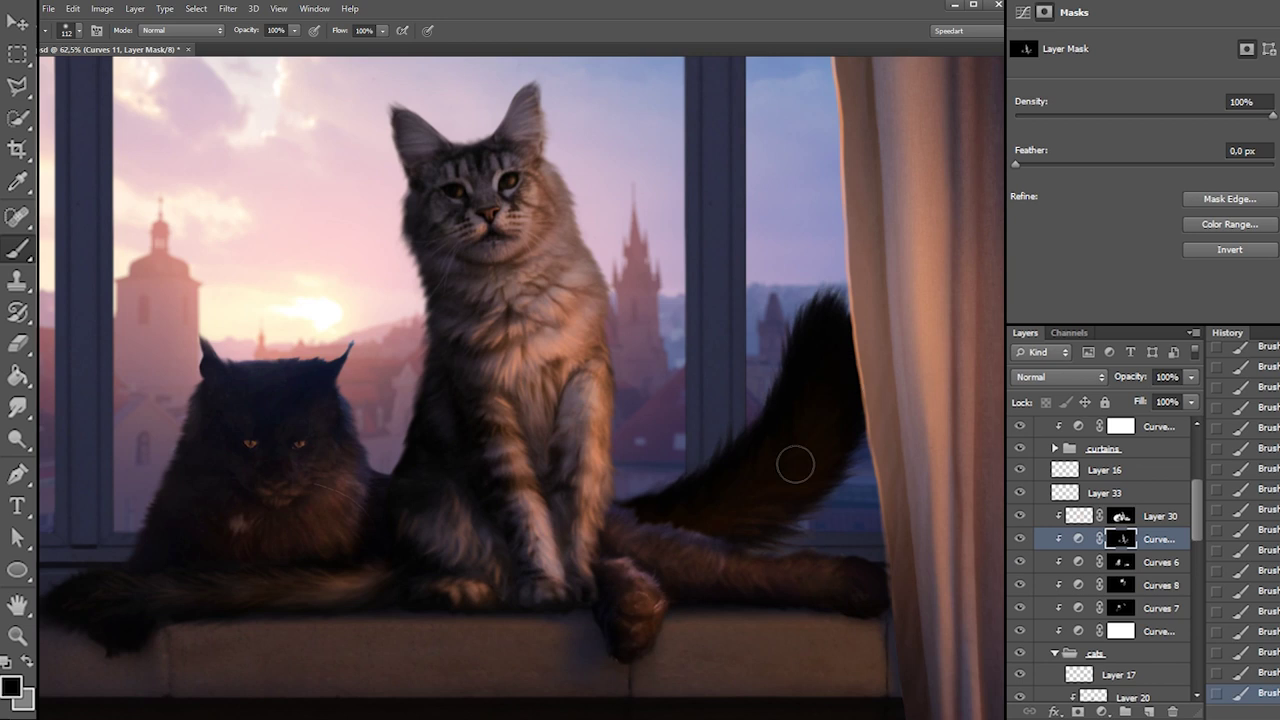
With Layer 30 hidden, load the Curves 11 mask as a selection and invert it
left_click(1020, 516)
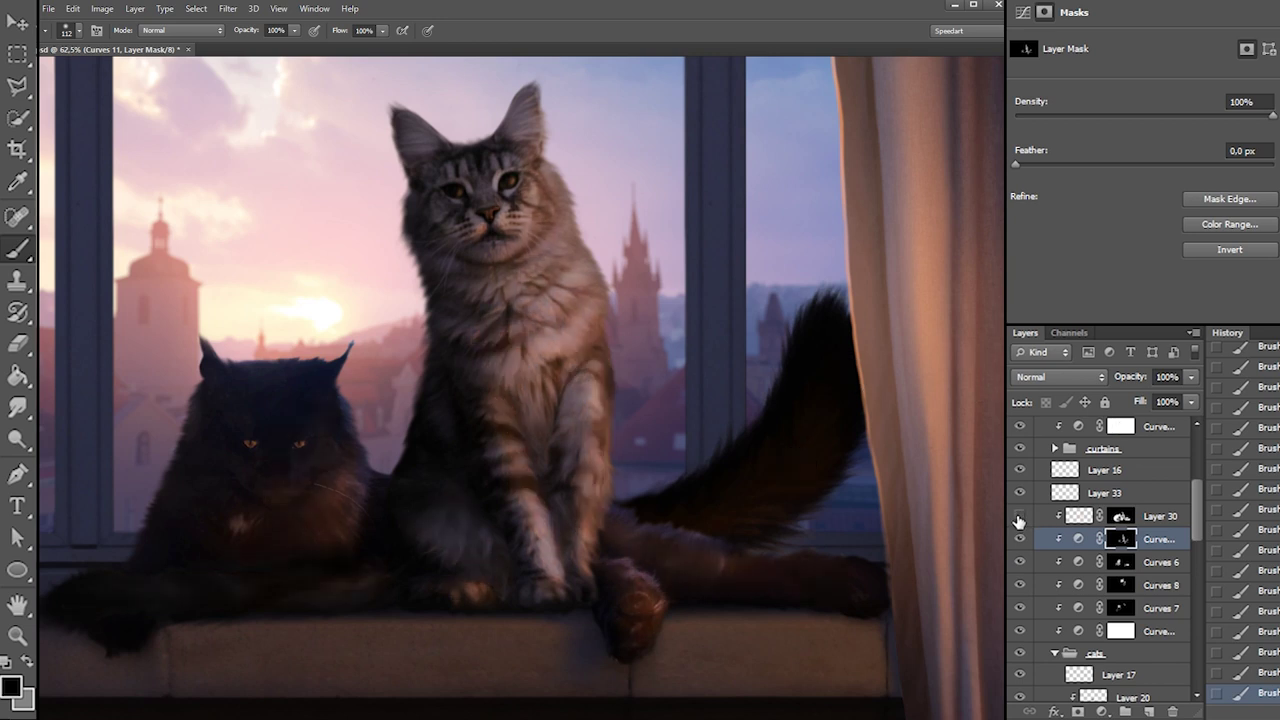
left_click(1020, 516)
left_click(1078, 516, "ctrl")
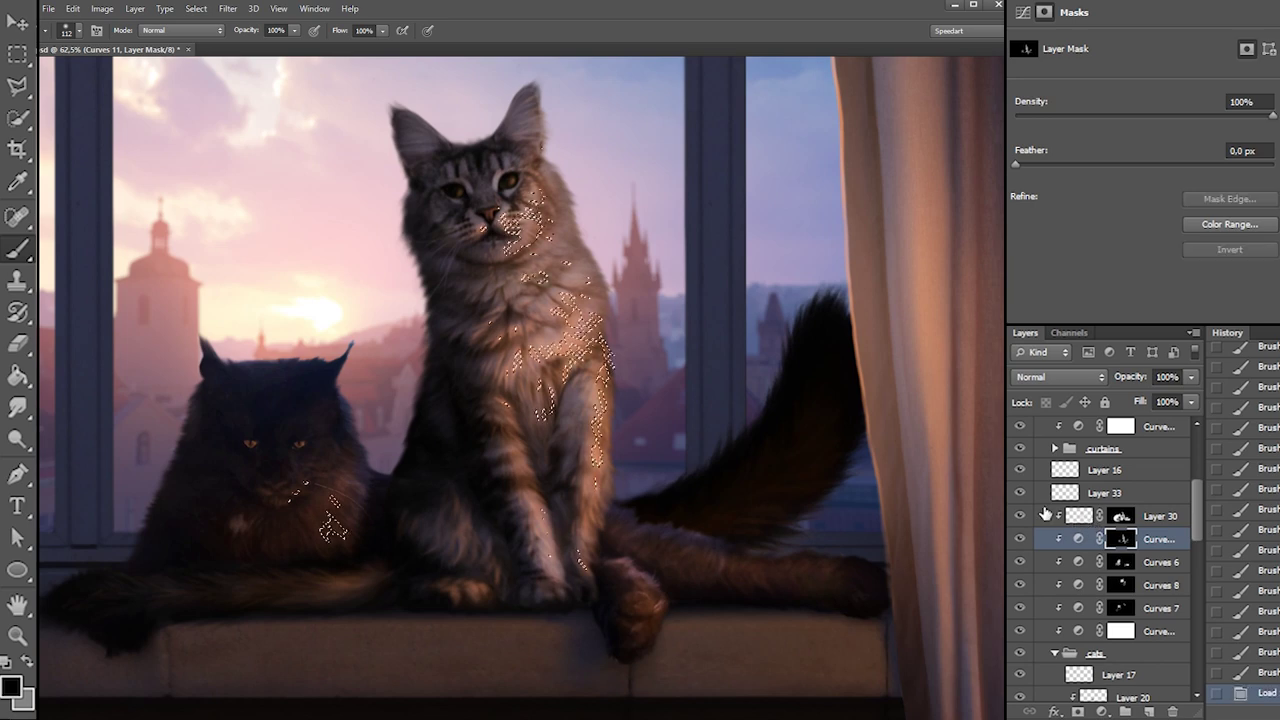
left_click(1080, 516, "ctrl")
left_click(1020, 516)
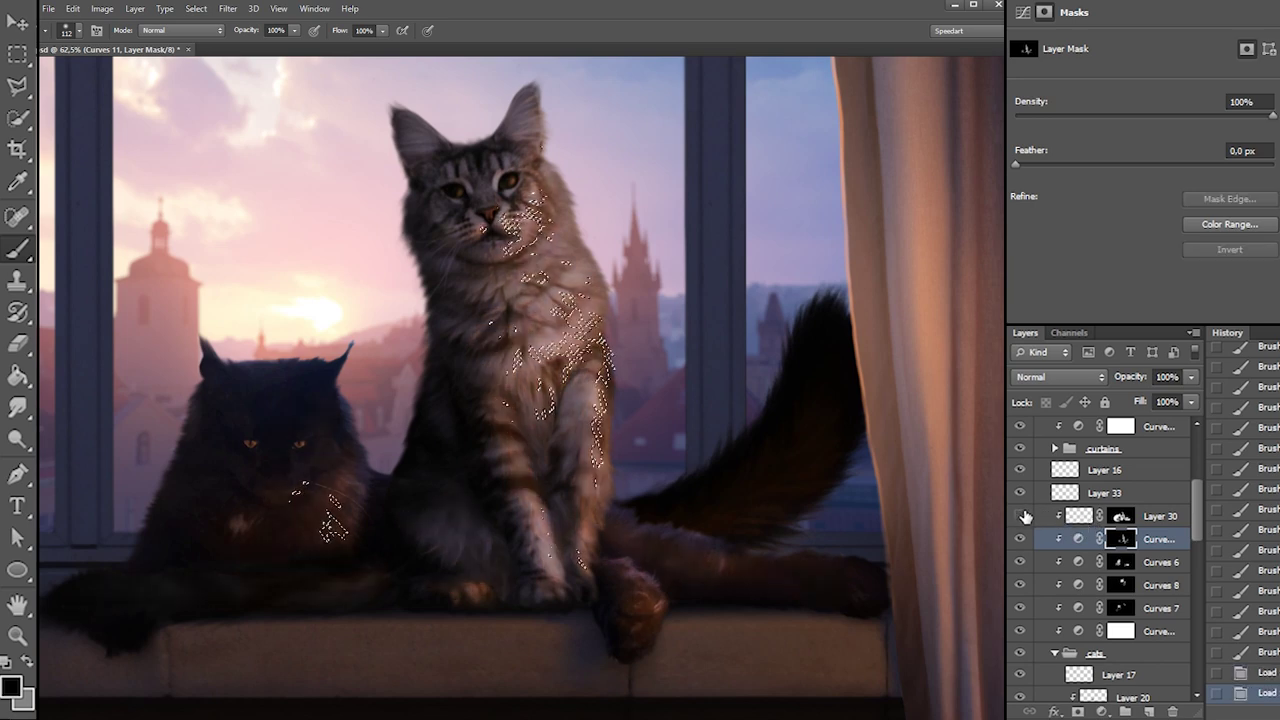
left_click(1104, 539, "ctrl")
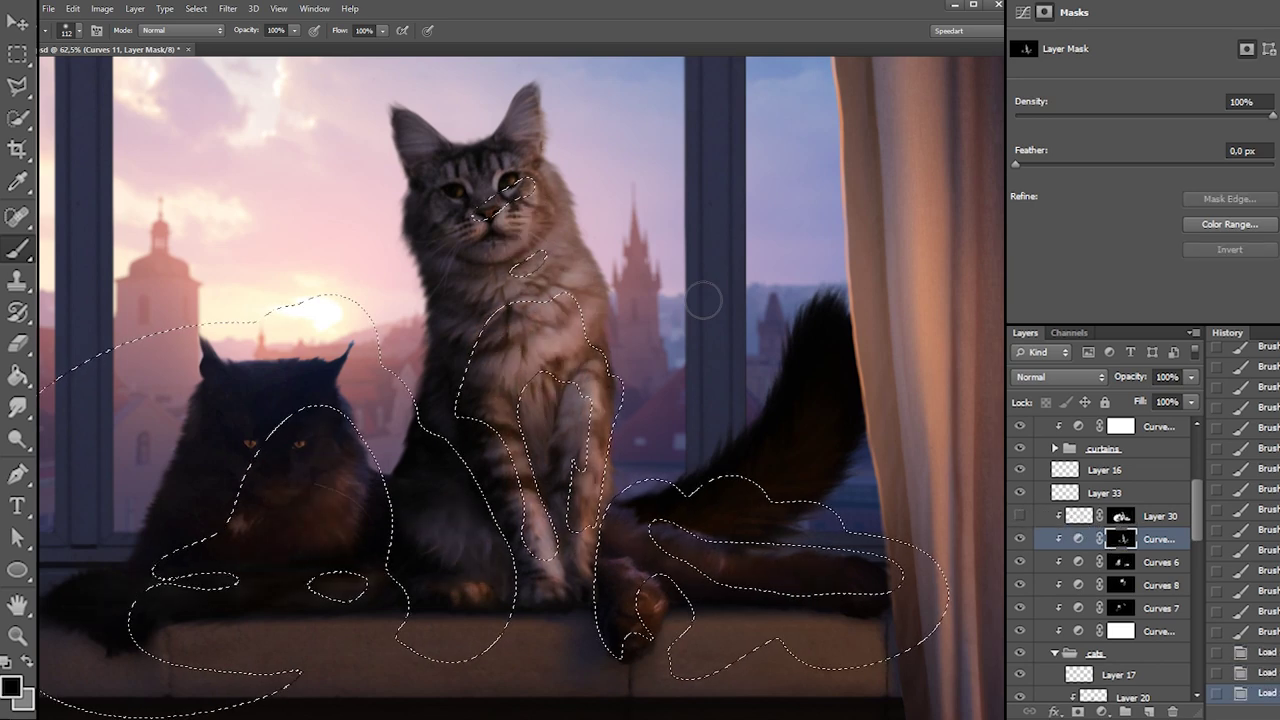
left_click(196, 8)
left_click(206, 62)
Try to paint the Curves 11 mask around the outstretched hind leg within the selection, using 360 px and 176 px brushes
key("x")
right_click(766, 521)
double_click(888, 538)
type("360")
key("Return")
key("x")
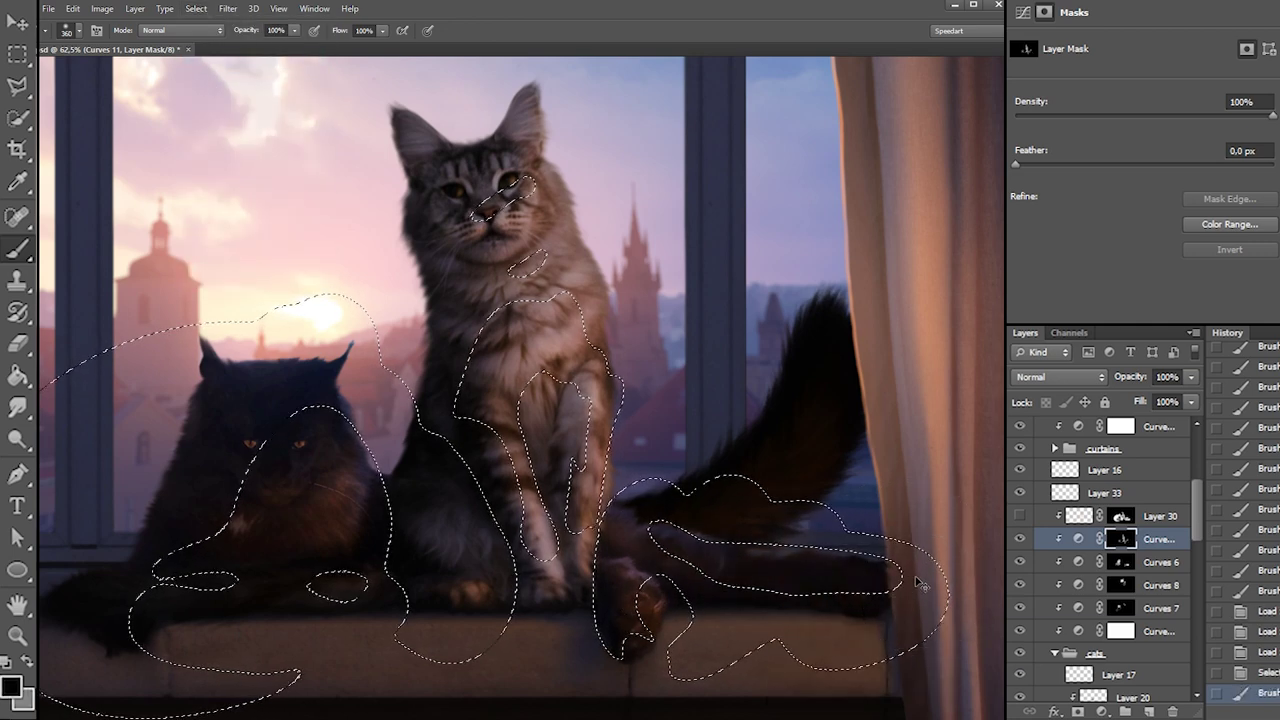
right_click(797, 556)
left_click_drag(918, 588, 907, 592)
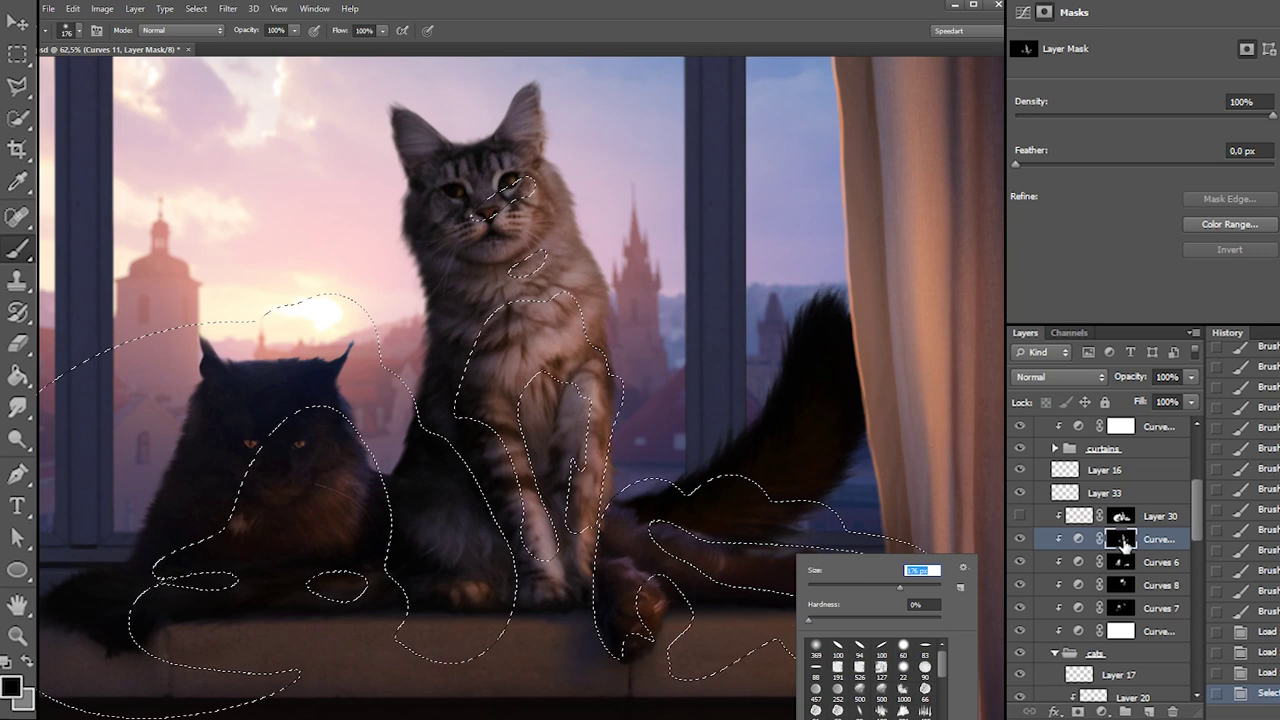
left_click(1121, 540)
left_click_drag(652, 600, 688, 580)
Compare the light from Layer 30 and Curves 11, load Layer 30 as a selection and invert it
left_click(1079, 517, "ctrl")
left_click(1122, 541, "ctrl")
left_click(1020, 539)
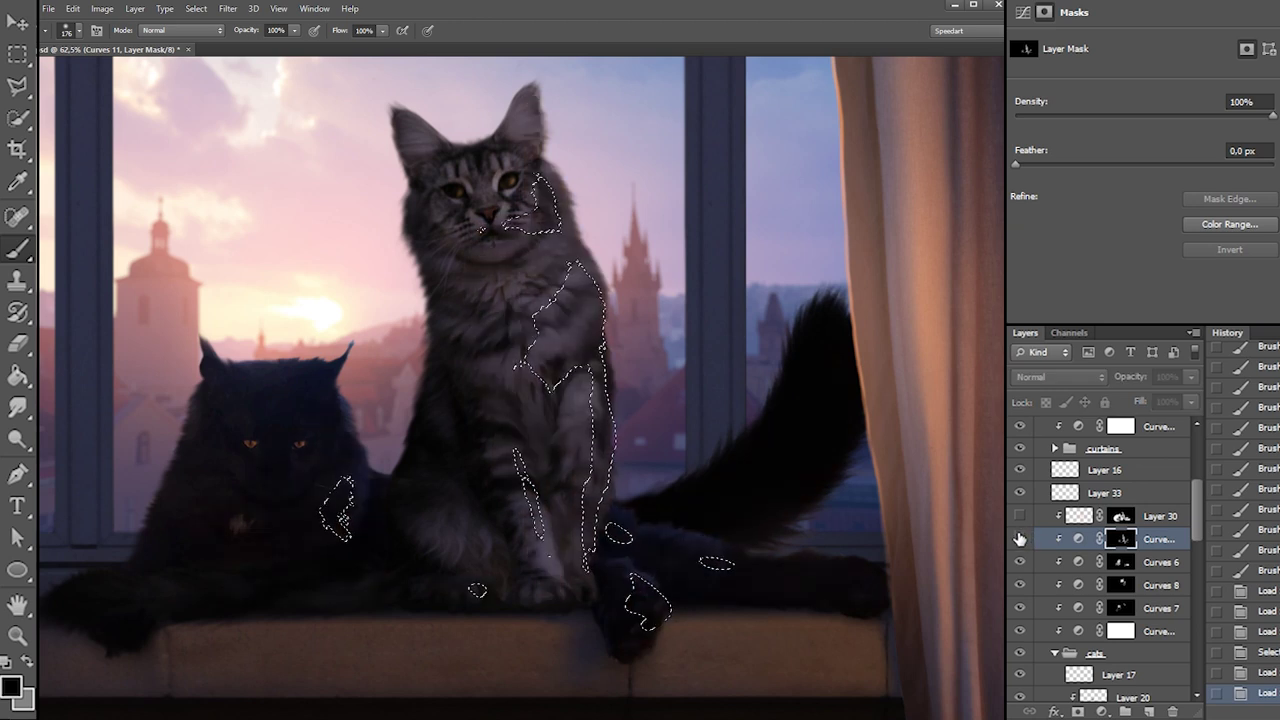
left_click(1020, 516)
left_click(1079, 518, "ctrl")
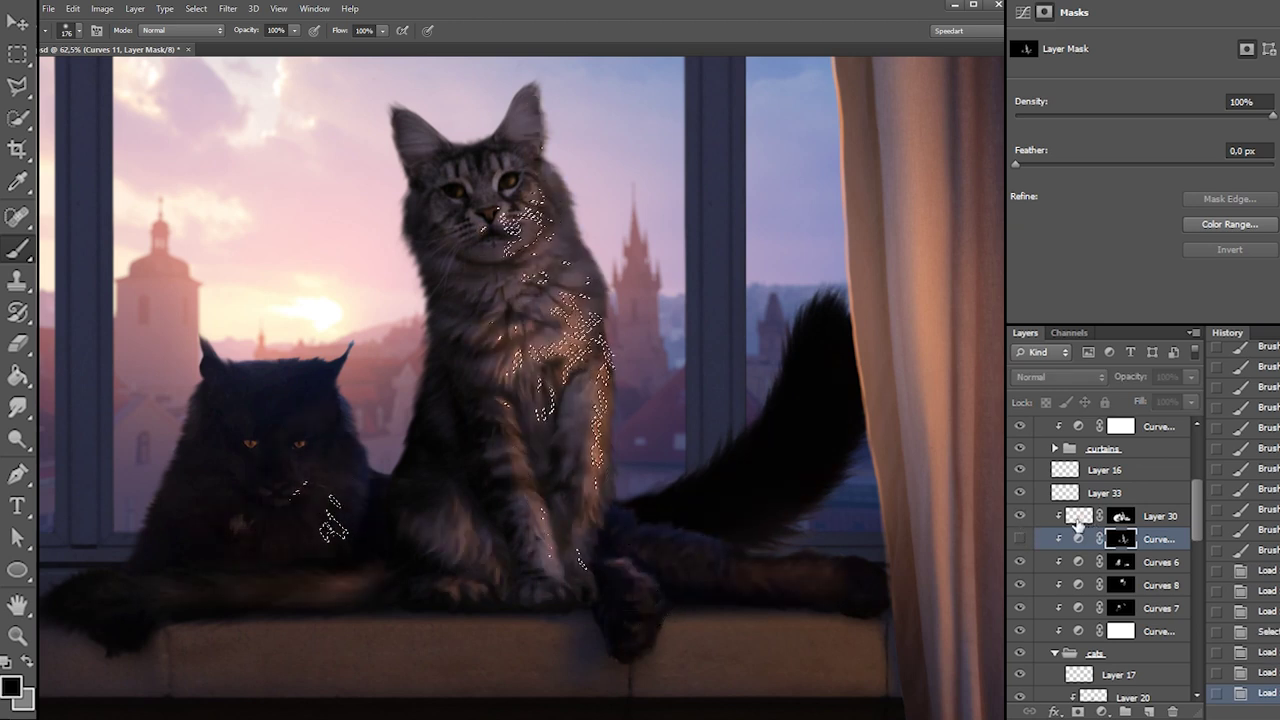
left_click(1020, 516)
left_click(1020, 539)
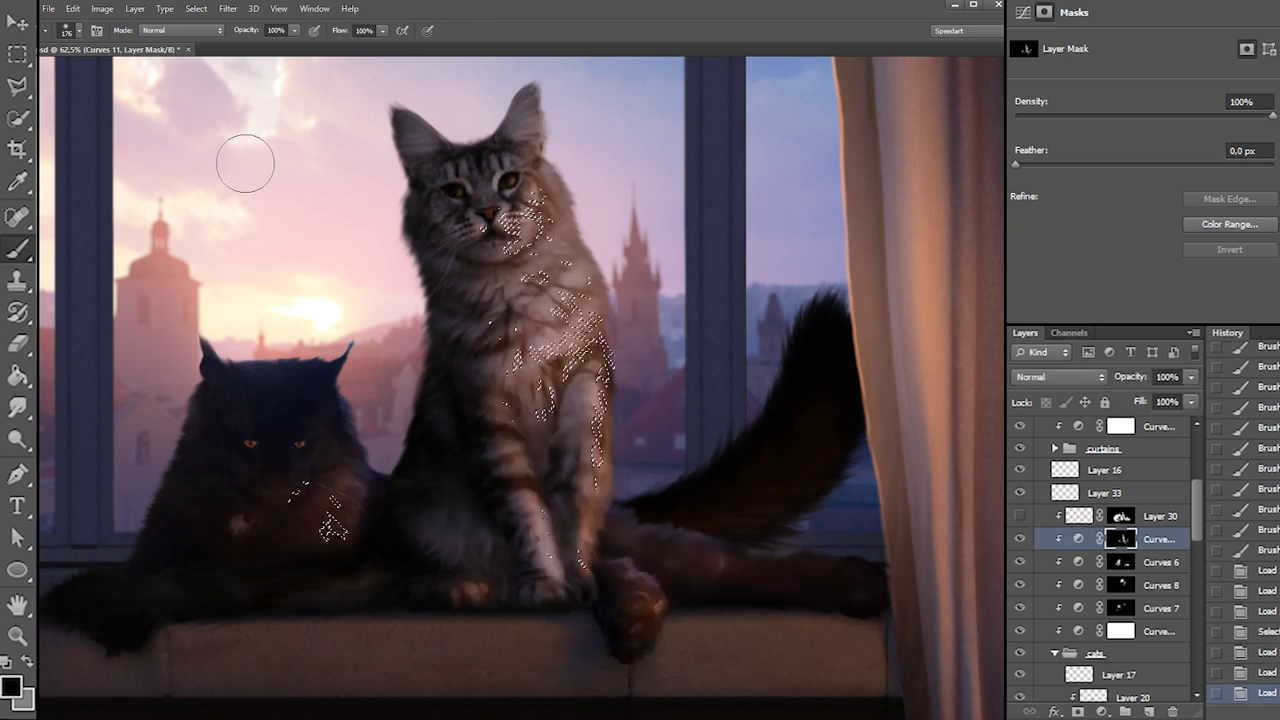
left_click(196, 9)
left_click(250, 63)
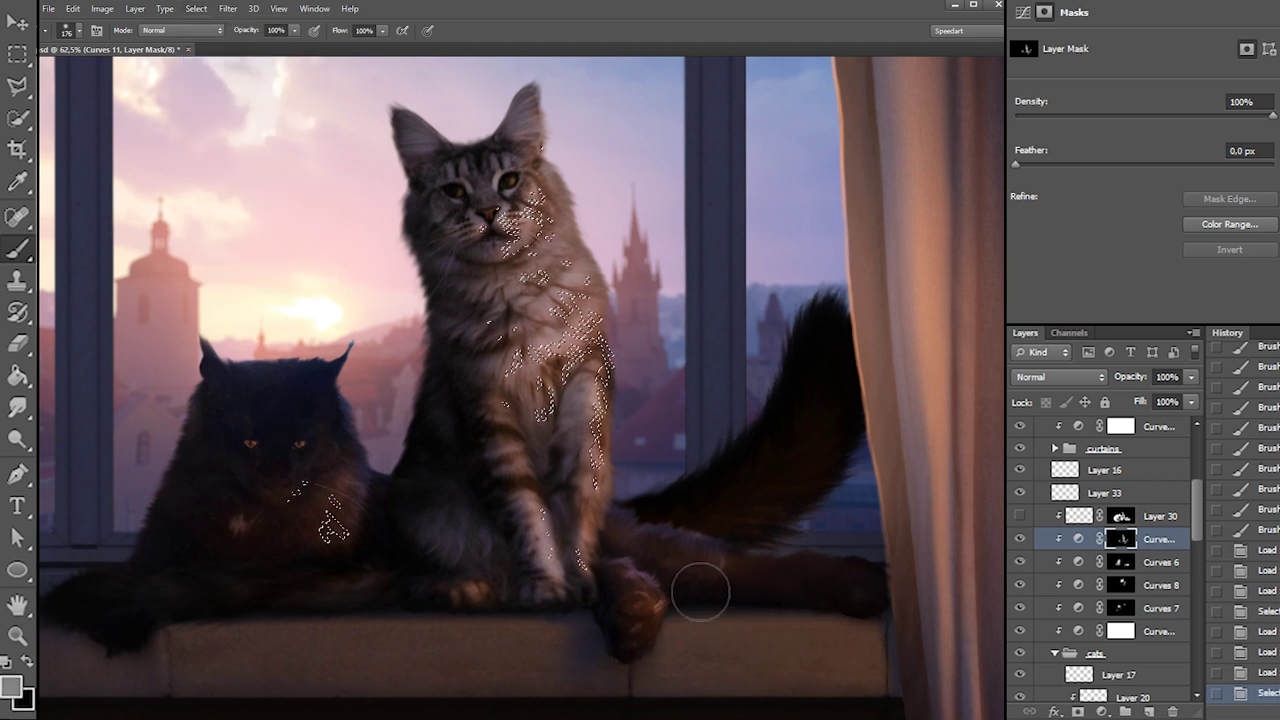
Choose the textured size-89 brush preset and clear the selection
right_click(852, 593)
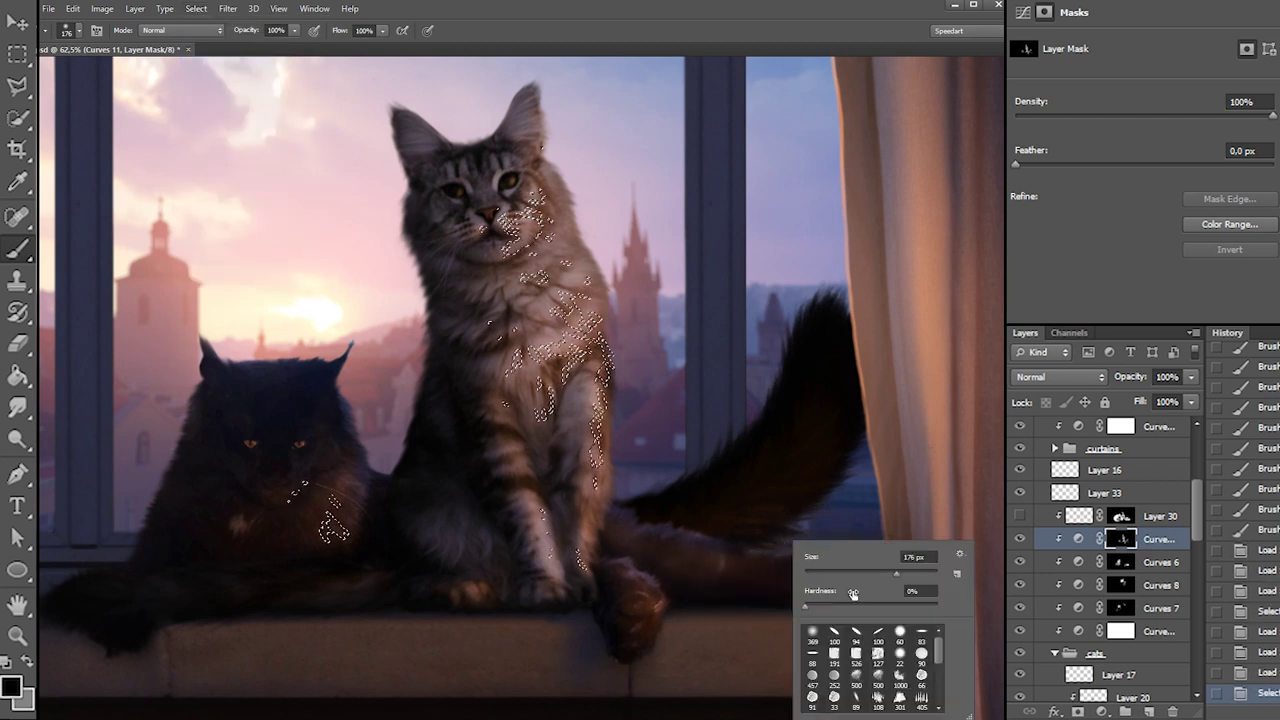
left_click(855, 700)
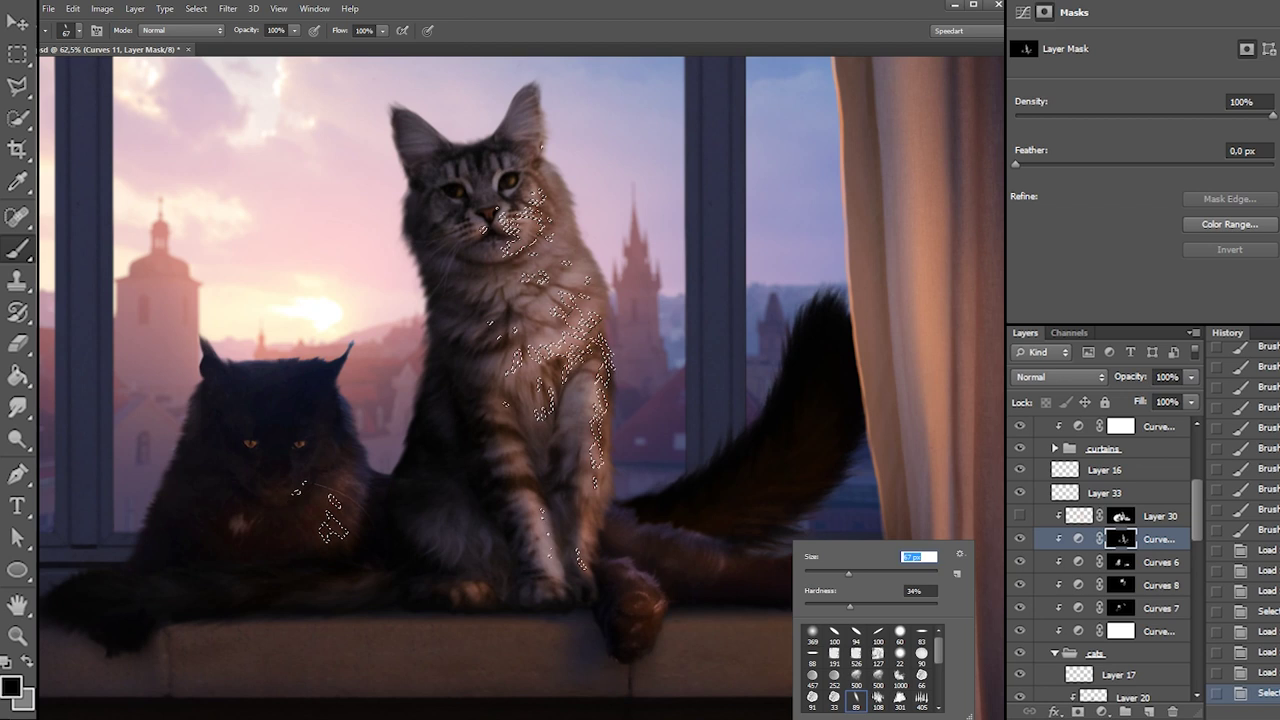
left_click(9, 91)
left_click(17, 55)
left_click(314, 284)
key("b")
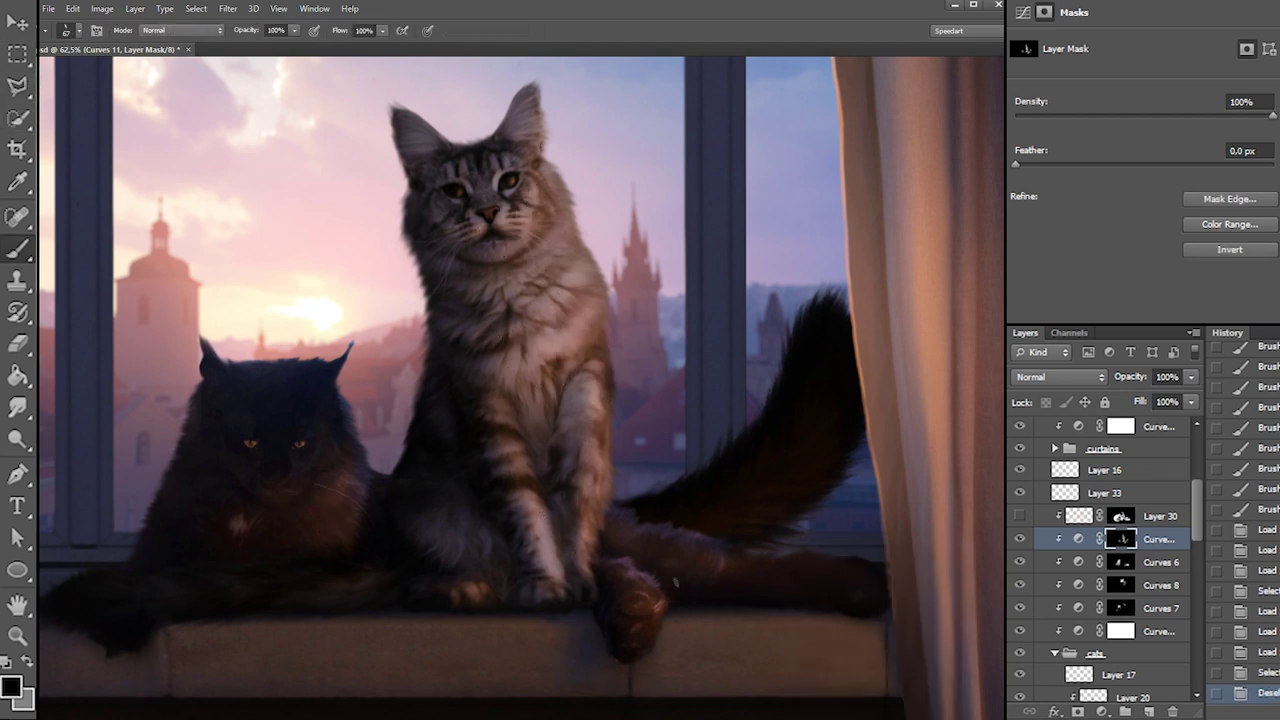
Darken the outstretched hind leg and the lower tail on the Curves 11 mask with textured black strokes at 96 px
right_click(752, 585)
left_click_drag(808, 590, 828, 587)
left_click(672, 593)
left_click_drag(751, 607, 825, 612)
left_click_drag(706, 590, 826, 603)
key("ctrl+z")
mouse_move(710, 555)
left_mouse_down()
mouse_move(798, 547)
mouse_move(816, 569)
mouse_move(801, 553)
left_mouse_up()
left_click_drag(623, 532, 690, 548)
mouse_move(680, 545)
left_mouse_down()
mouse_move(696, 558)
mouse_move(797, 506)
left_mouse_up()
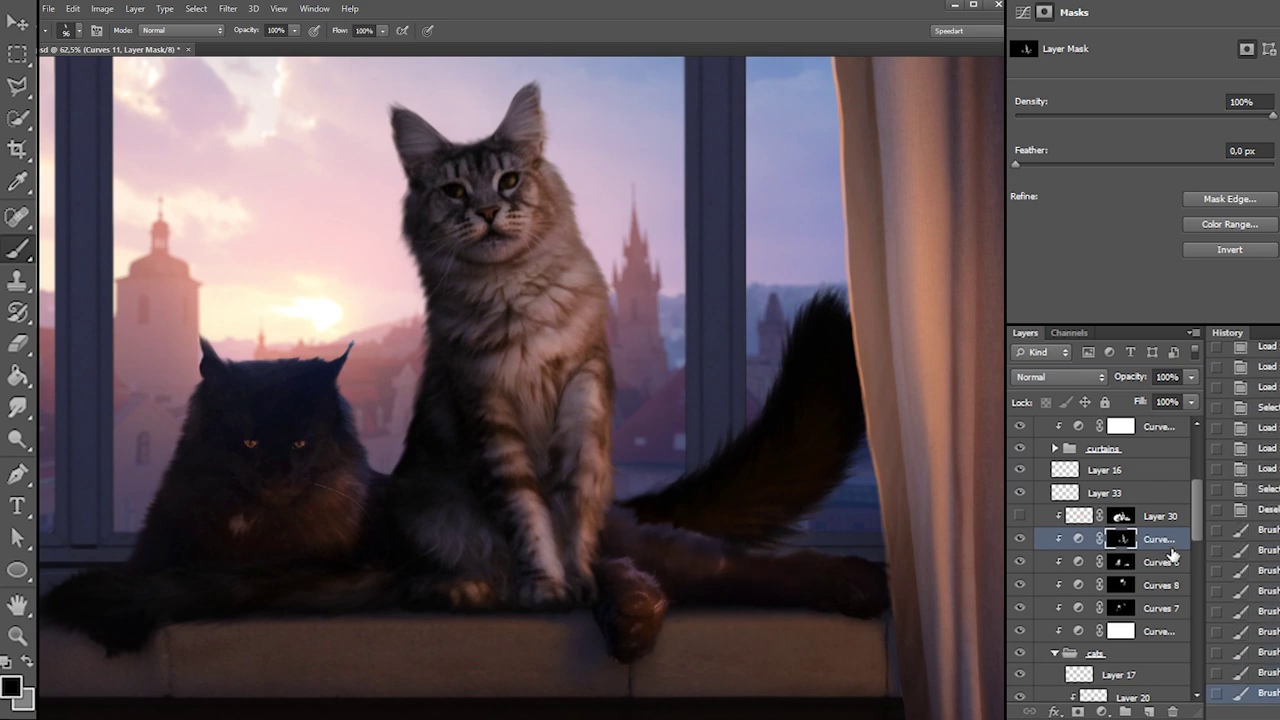
Show Layer 30 and smudge its painted light along the outstretched hind leg with a 95 px Smudge brush
left_click(1019, 516)
left_click(1078, 516)
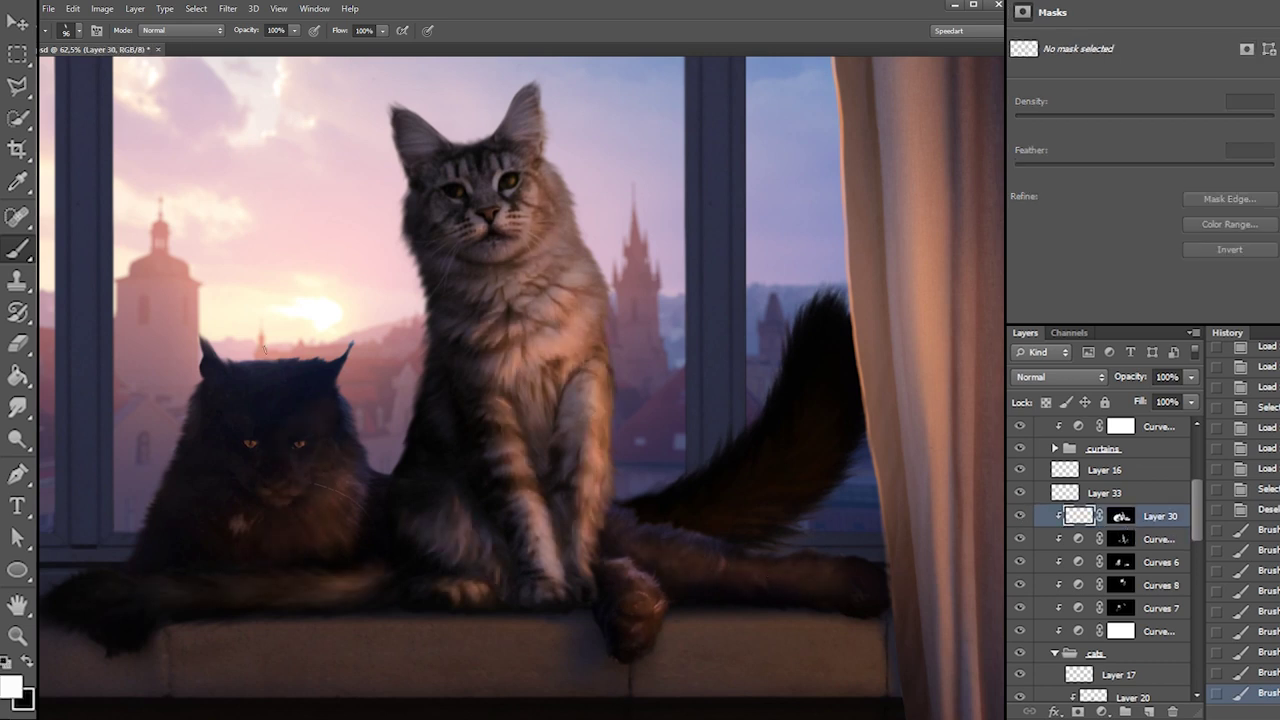
left_click(17, 408)
right_click(781, 560)
mouse_move(716, 562)
left_mouse_down()
mouse_move(750, 602)
mouse_move(711, 591)
mouse_move(820, 591)
left_mouse_up()
mouse_move(717, 556)
left_mouse_down()
mouse_move(691, 531)
mouse_move(608, 523)
mouse_move(646, 549)
mouse_move(744, 539)
left_mouse_up()
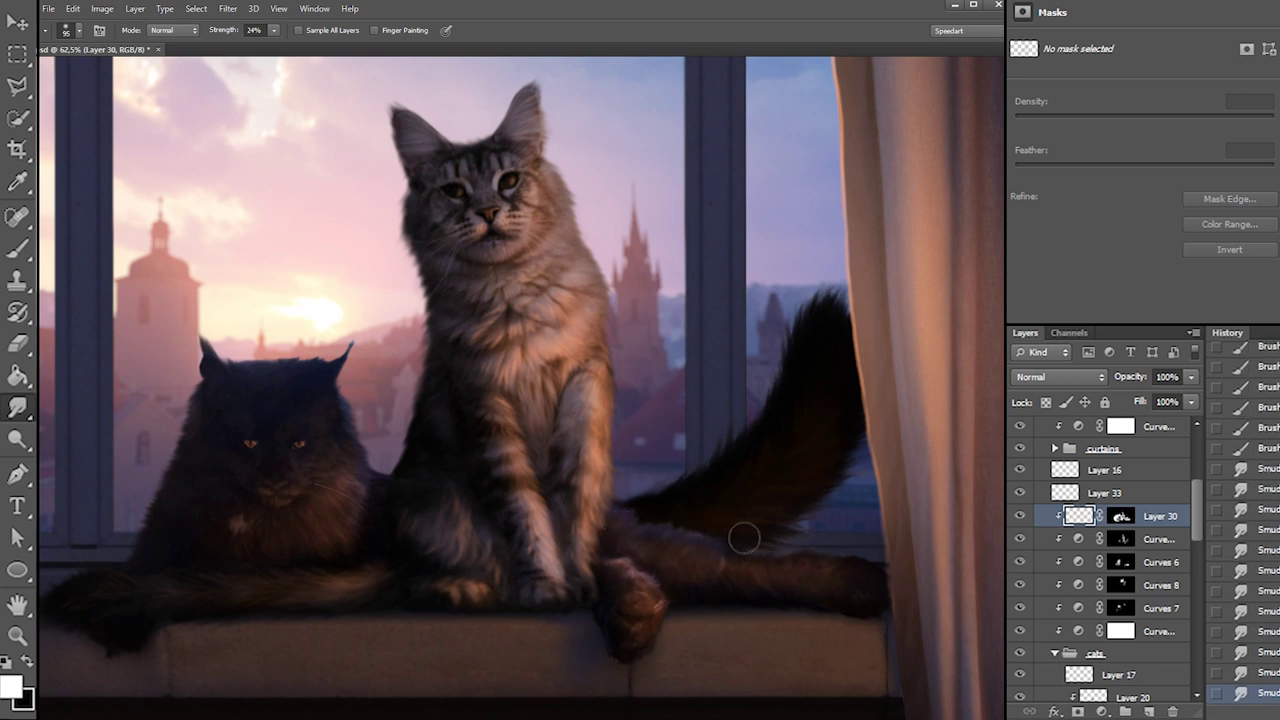
Paint black on the Layer 30 mask with a soft 164 px brush to reduce the light on the outstretched hind leg
left_click(1121, 517)
key("b")
right_click(773, 553)
left_click(805, 651)
left_click_drag(836, 590, 873, 586)
left_click_drag(628, 555, 875, 578)
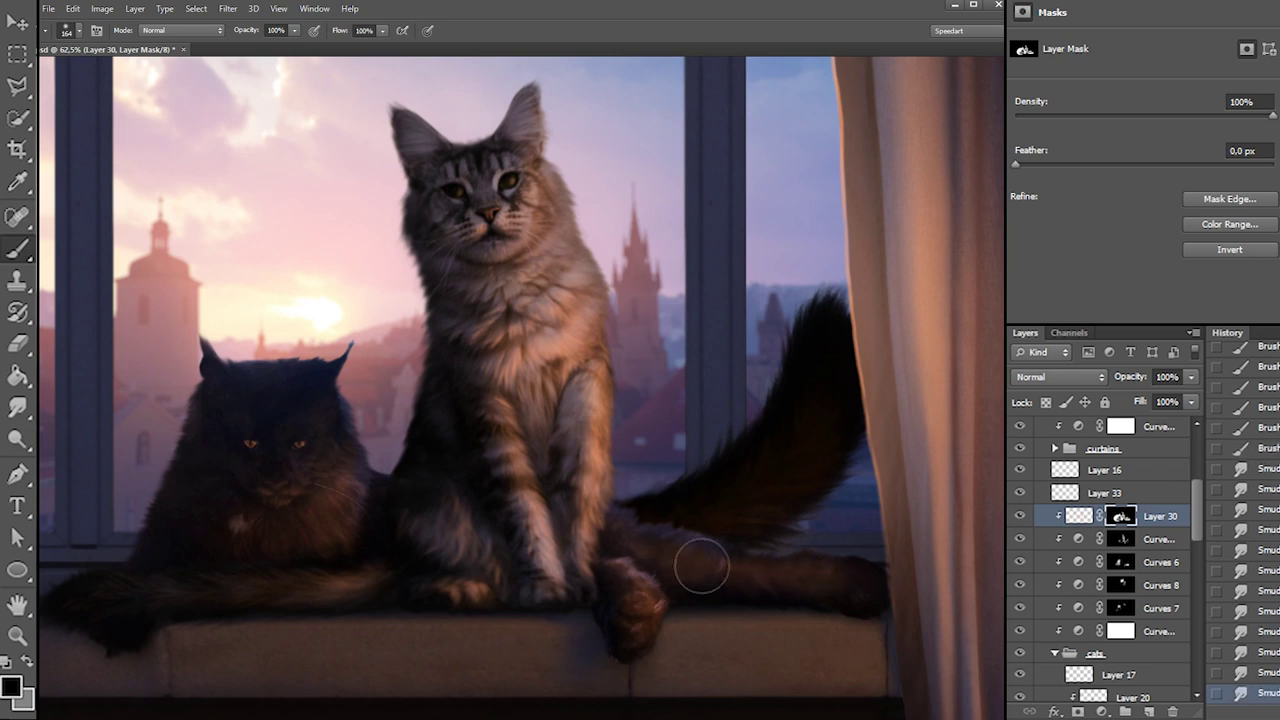
left_click_drag(803, 557, 711, 564)
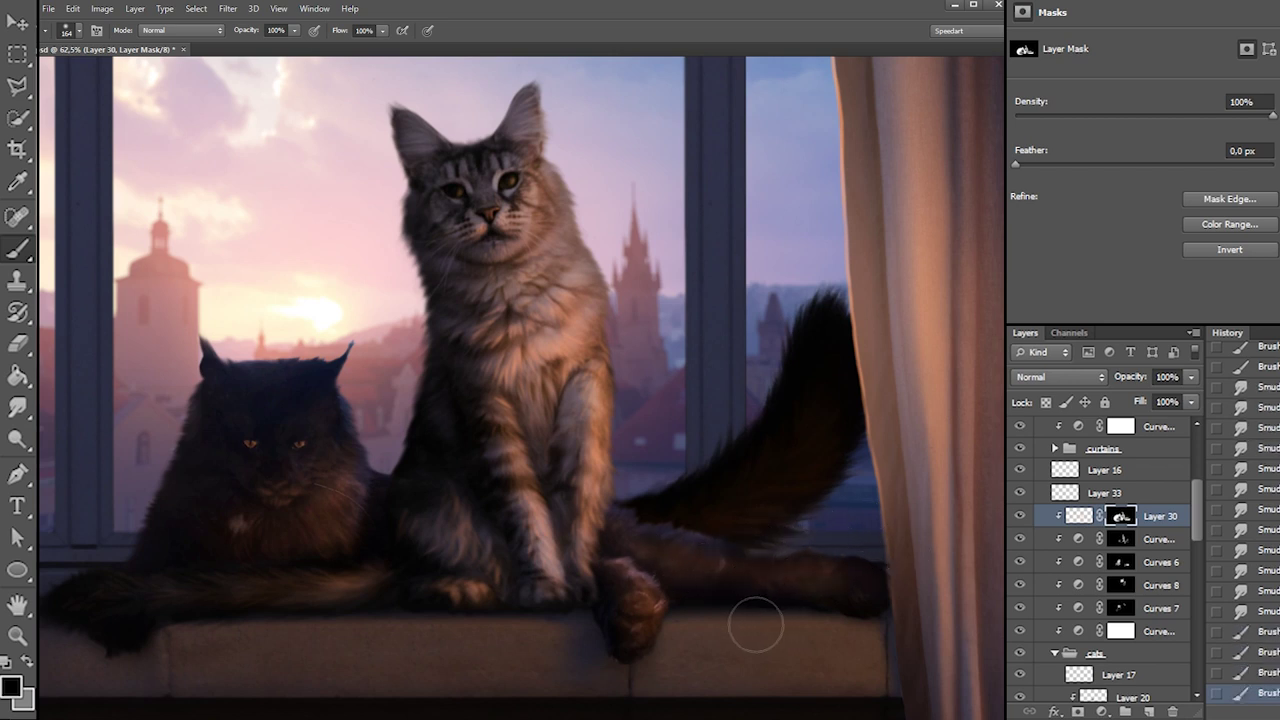
left_click(1020, 516)
left_click(1020, 516)
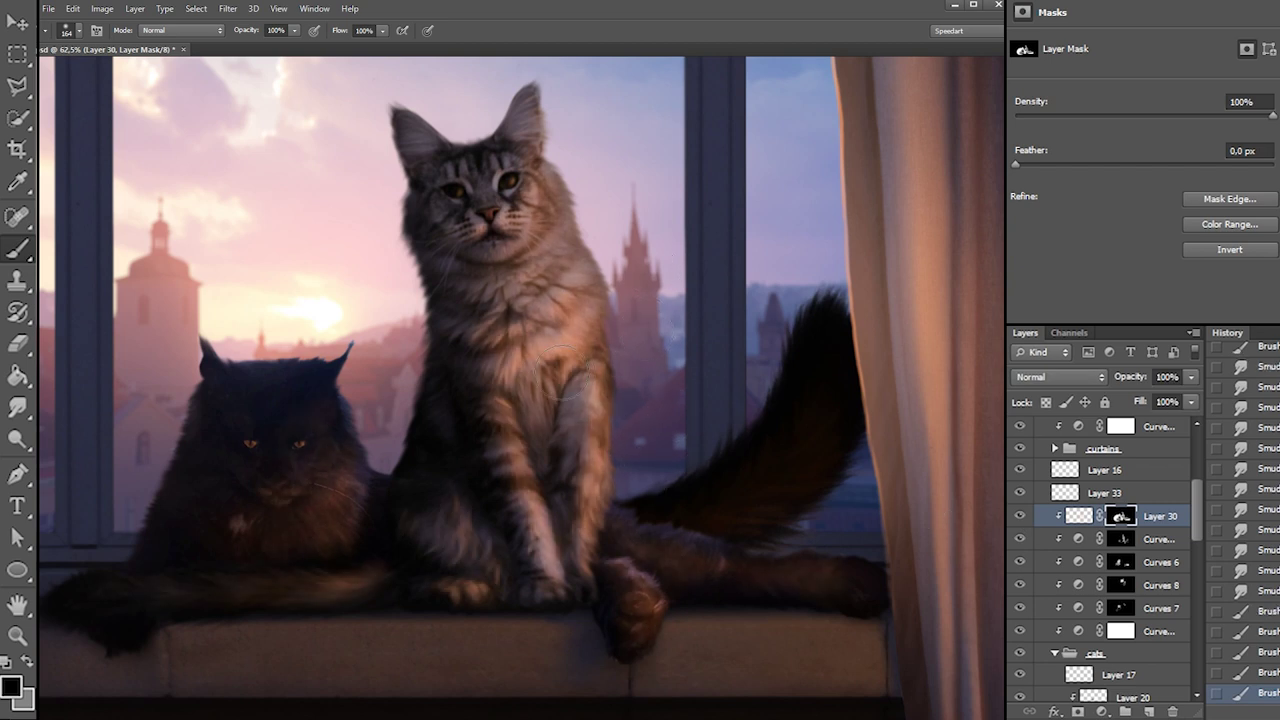
Reduce Layer 30's light on the tabby's chest, front legs and head in its mask, and clip Layer 33 to the layer below
left_click_drag(525, 312, 521, 409)
mouse_move(541, 580)
left_mouse_down()
mouse_move(539, 497)
mouse_move(551, 500)
left_mouse_up()
left_click_drag(551, 500, 605, 289)
left_click(498, 165)
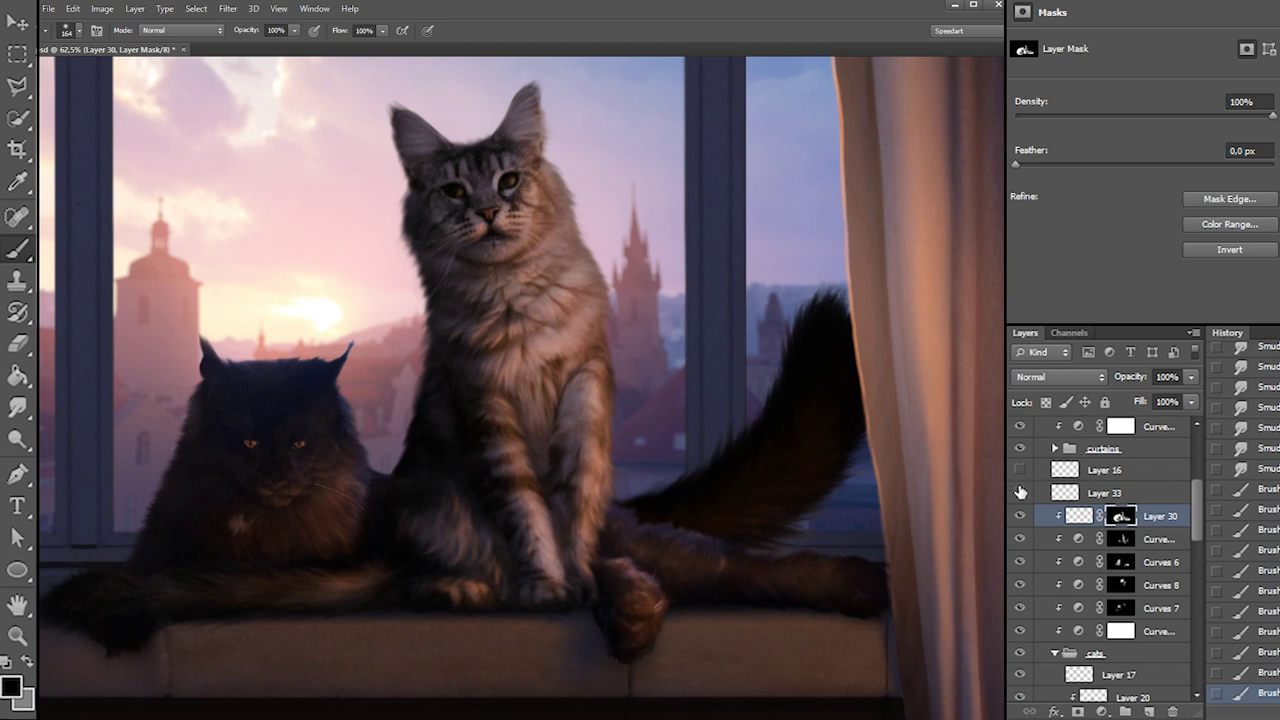
left_click(1098, 496, "alt")
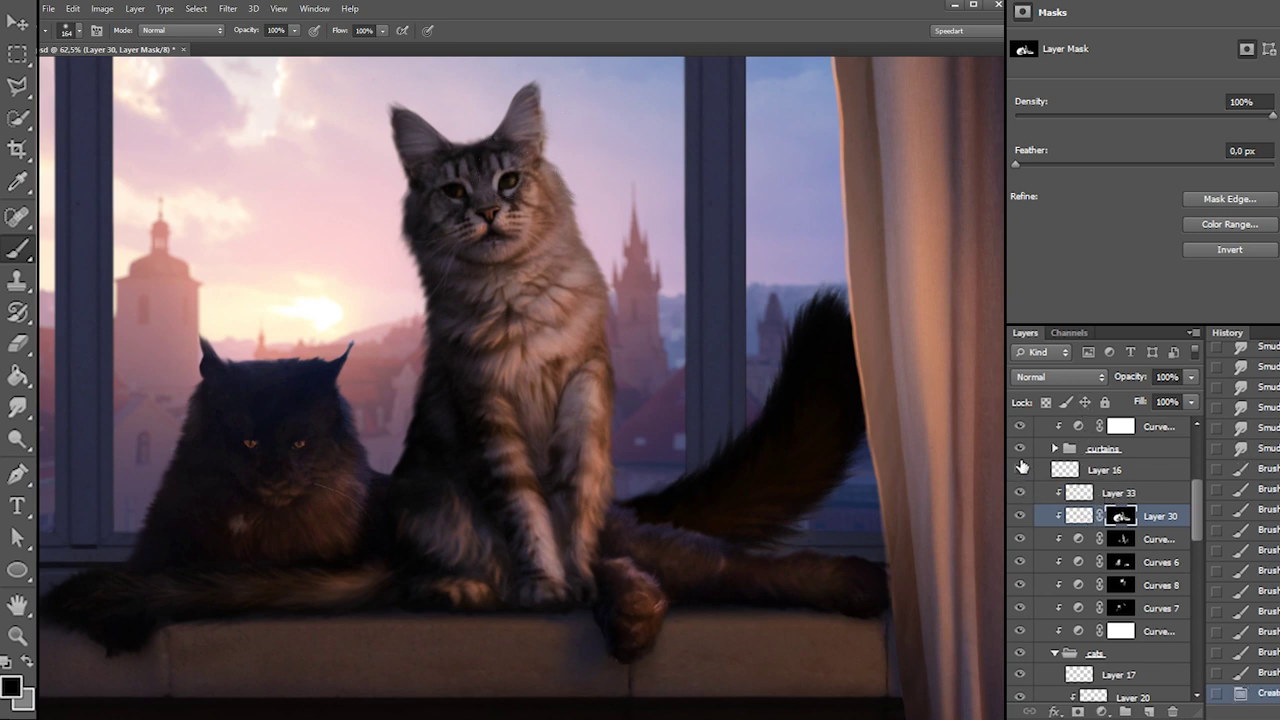
Erase part of Layer 33 around the tabby's head and ear with an 85 px eraser, and adjust the layer's opacity
left_click(1083, 493)
key("e")
right_click(534, 174)
left_click_drag(563, 214, 597, 211)
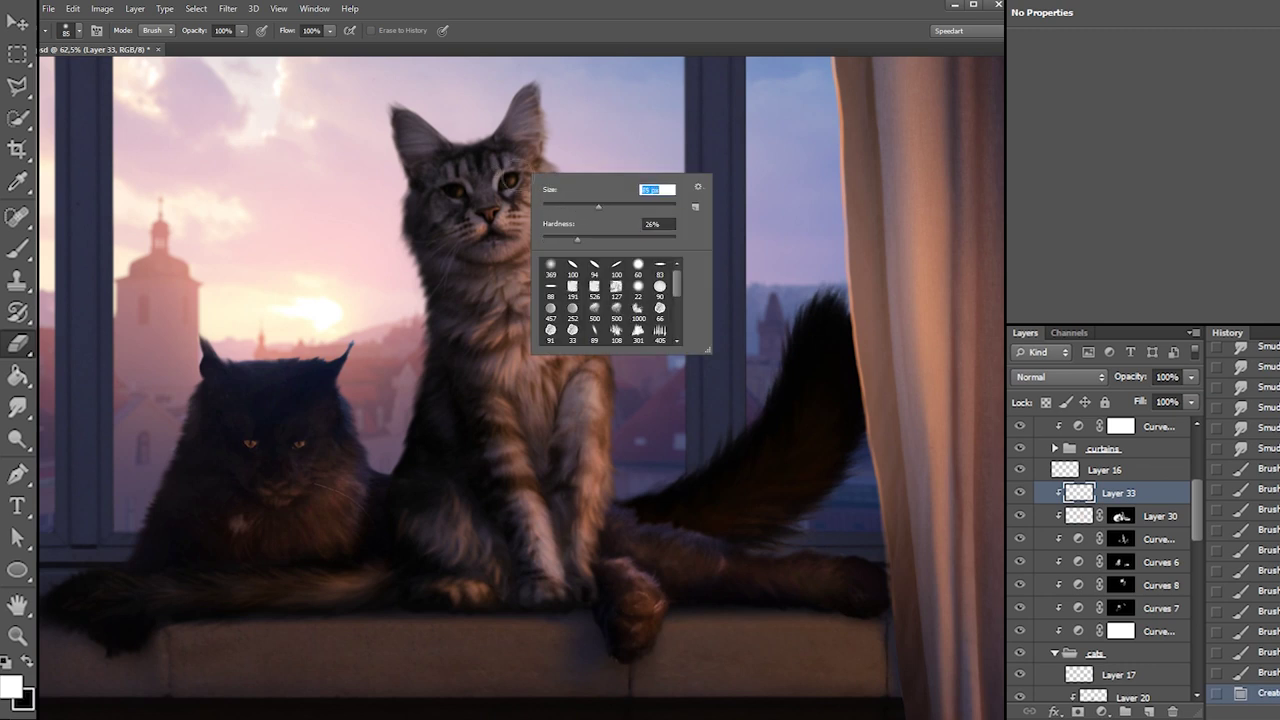
left_click_drag(526, 174, 543, 147)
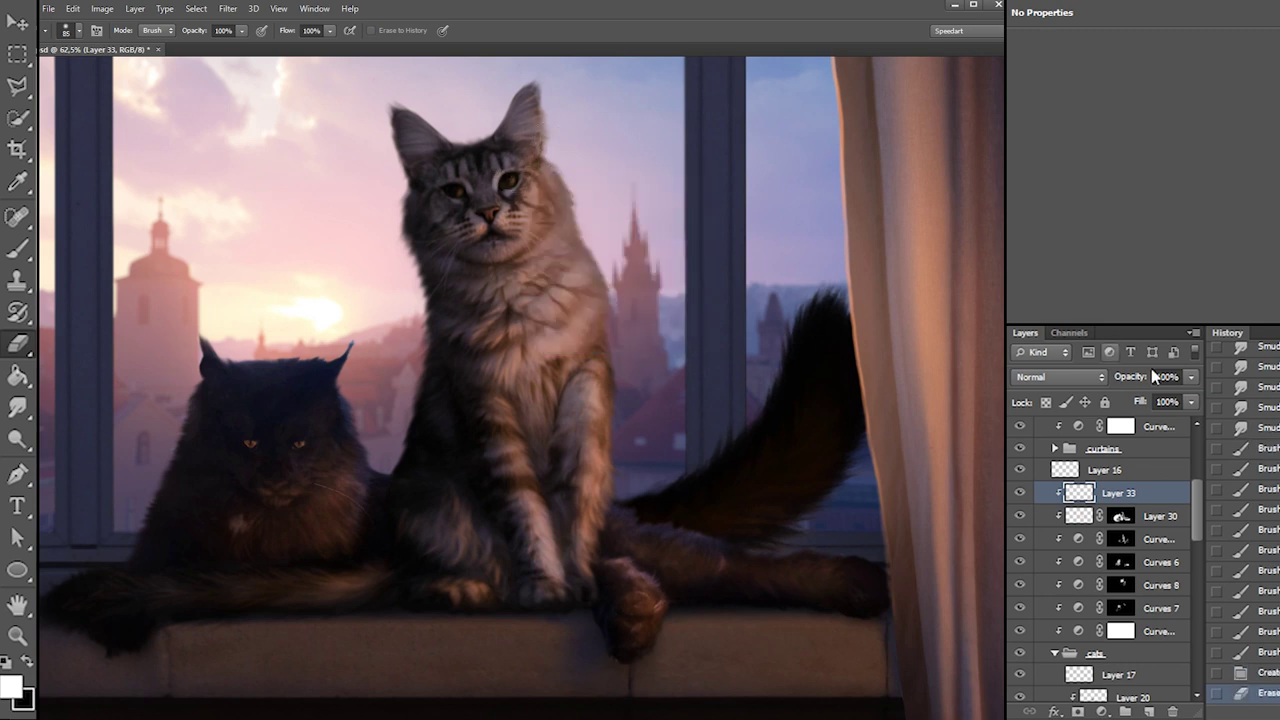
left_click(1191, 377)
left_click_drag(1192, 396, 1115, 387)
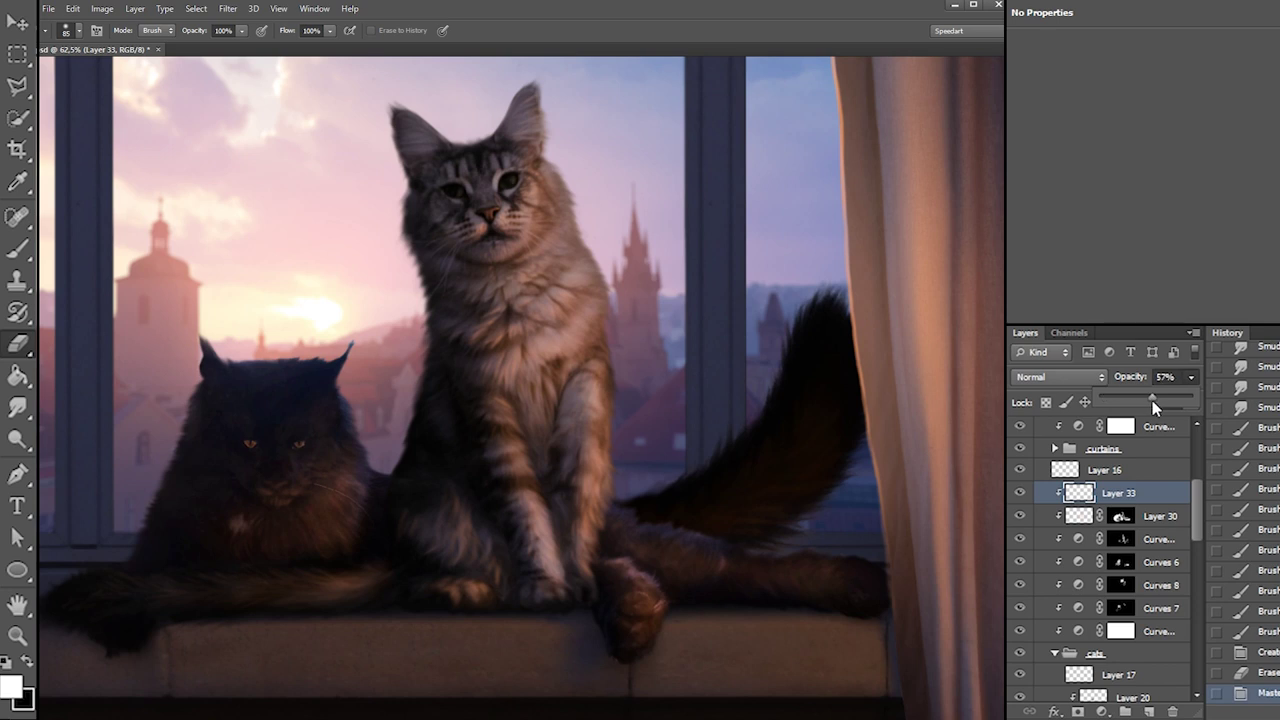
left_click_drag(1180, 400, 1177, 400)
Load Layer 16's pixels as a selection and try a white 39 px brush stroke along the raised tail's sunlit edge
left_click(1064, 476)
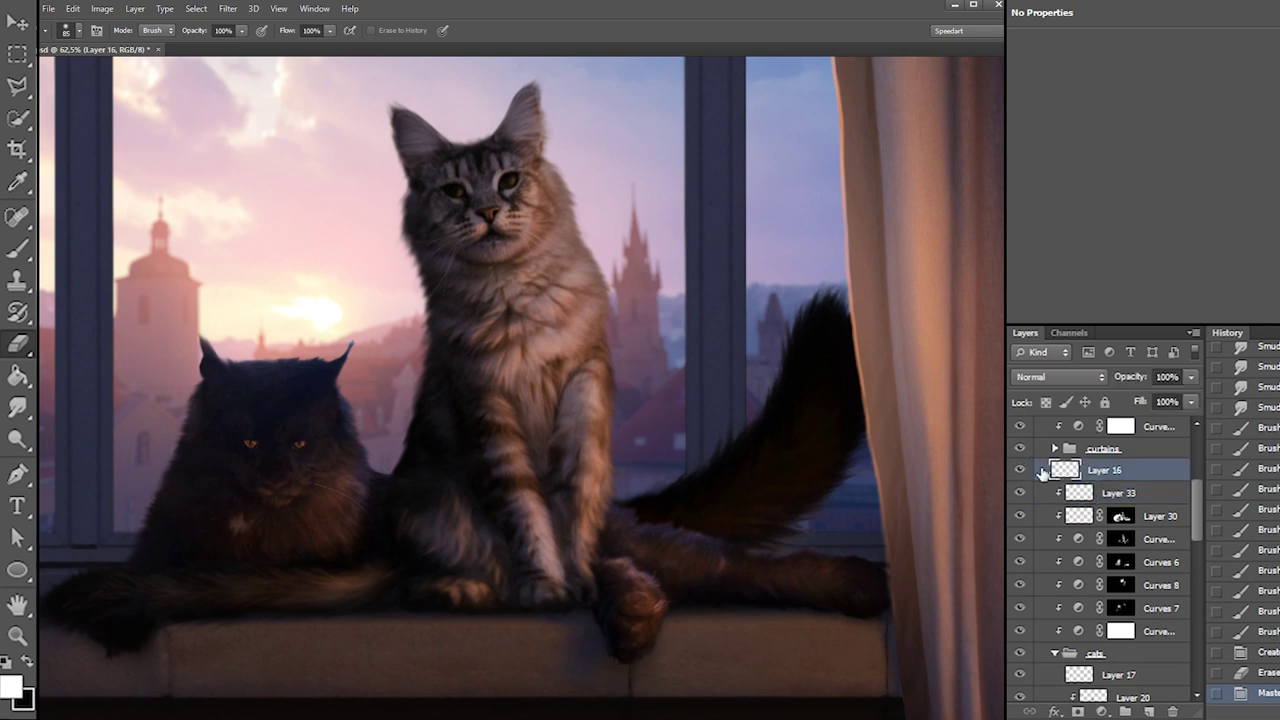
left_click(1057, 476, "ctrl")
key("Return")
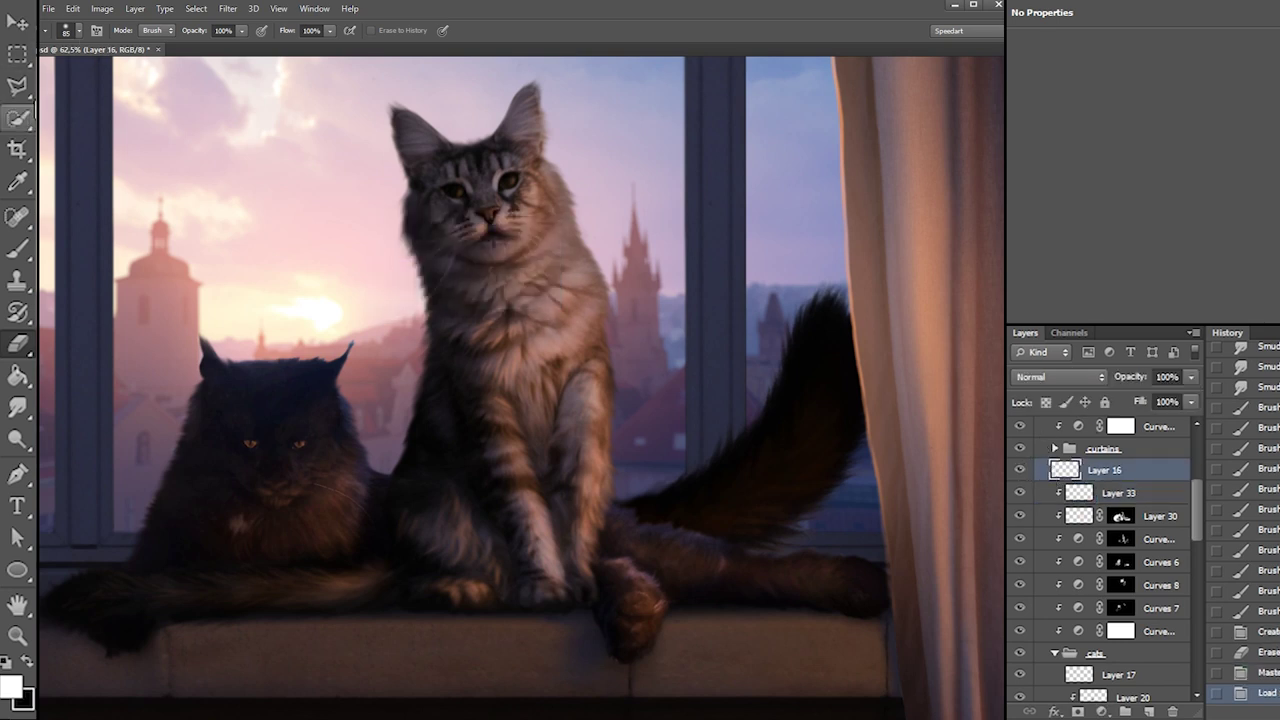
left_click(17, 53)
key("b")
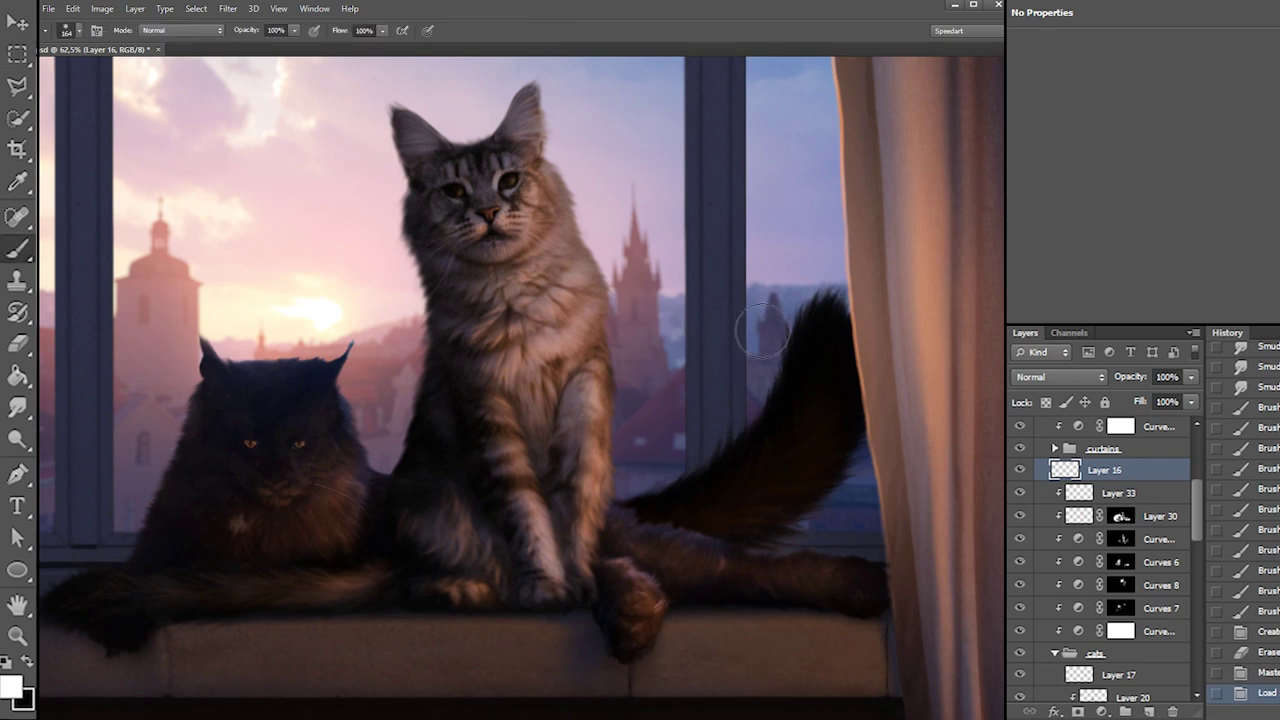
right_click(832, 363)
left_click(876, 396)
left_click_drag(799, 314, 746, 434)
right_click(790, 367)
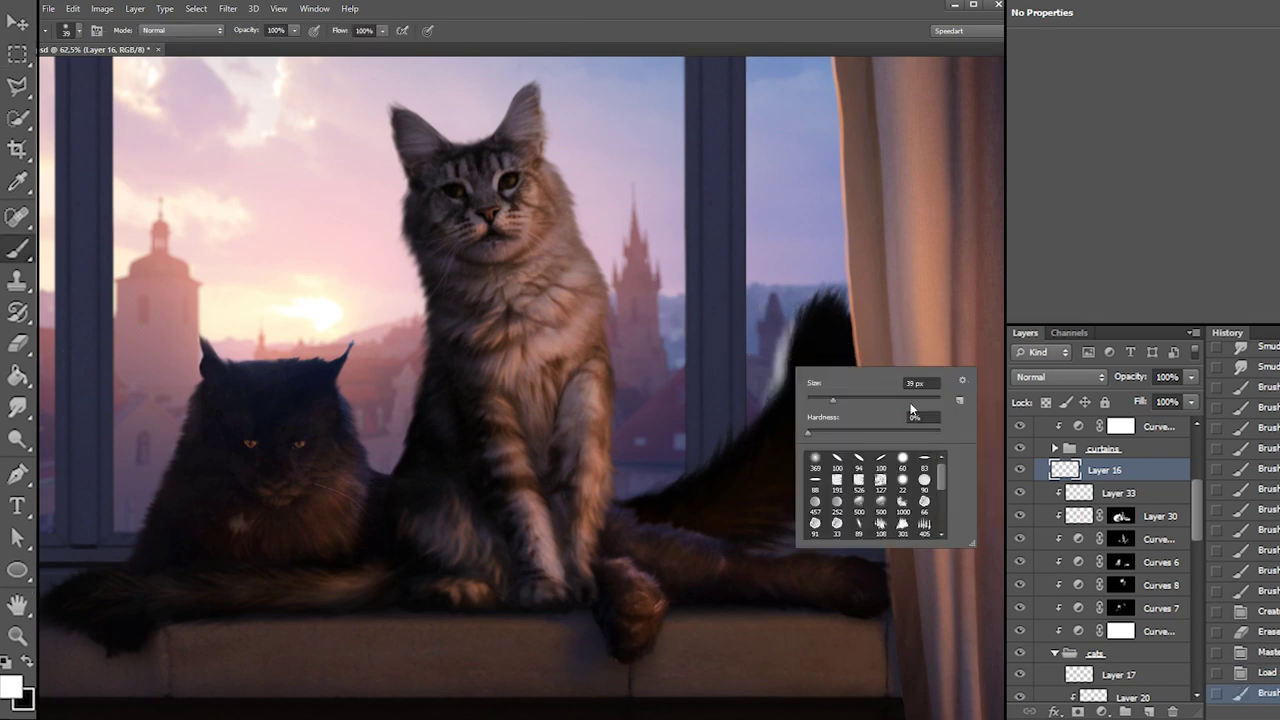
key("ctrl+z")
Move Layer 16 beneath the cats group and paint a white rim along the raised tail's sunlit edge with a 22 px brush
mouse_move(1101, 438)
left_mouse_down()
mouse_move(1100, 695)
mouse_move(1106, 445)
left_mouse_up()
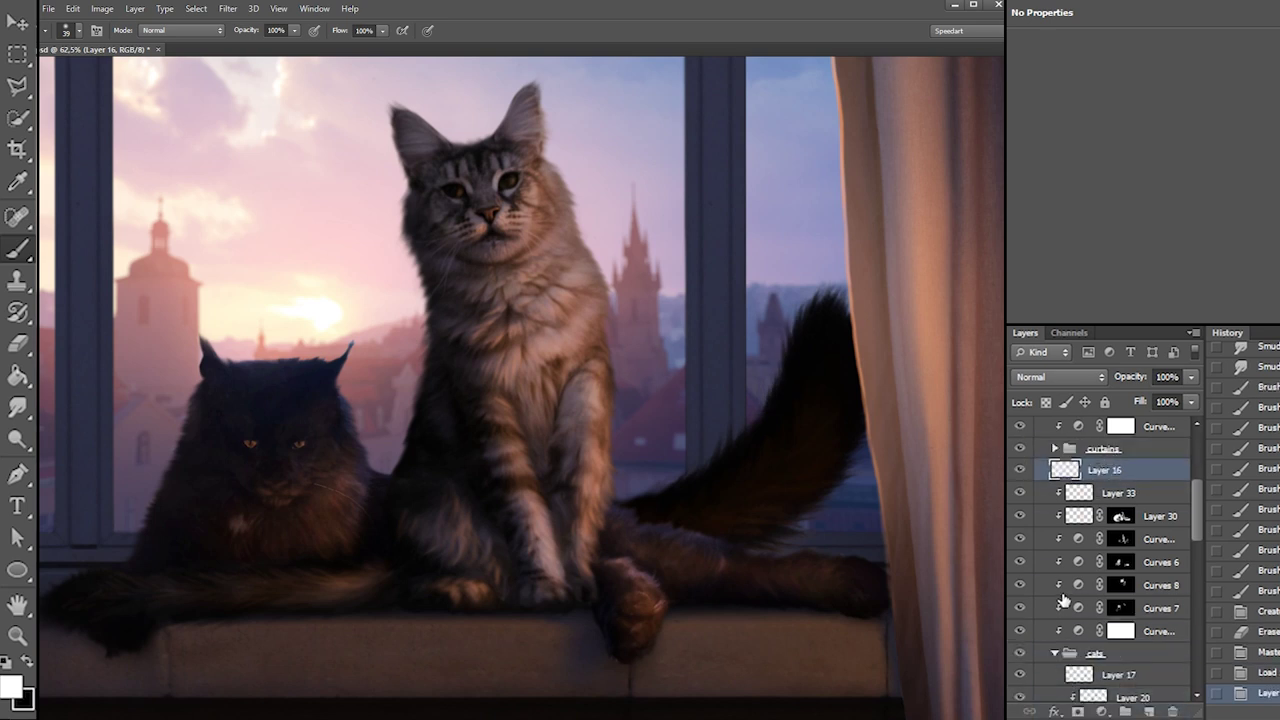
left_click(1054, 653)
left_click_drag(1093, 679, 1093, 666)
right_click(813, 308)
left_click(839, 336)
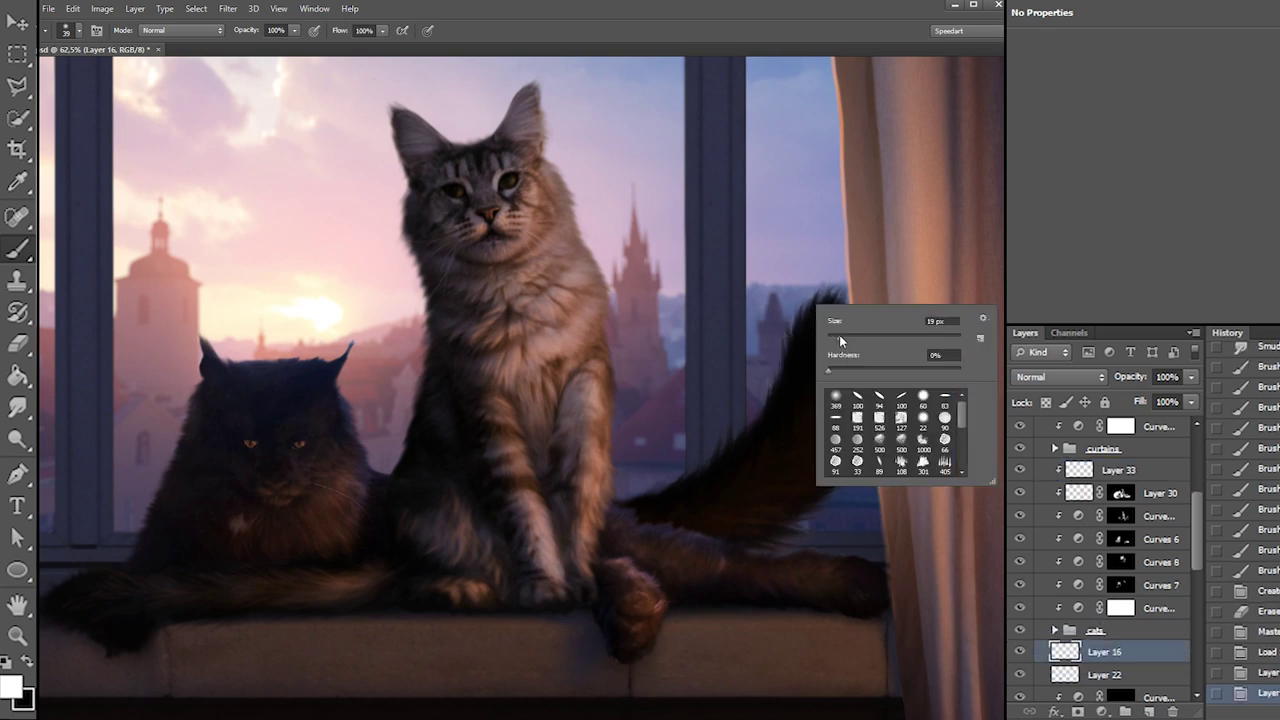
left_click_drag(806, 308, 790, 344)
left_click_drag(788, 324, 774, 387)
left_click_drag(778, 353, 761, 408)
left_click_drag(770, 384, 748, 435)
left_click_drag(757, 412, 742, 440)
Move Layer 16 above Layer 25, erase the white rim from the raised tail and reduce the brush to 14 px
left_click_drag(1080, 652, 1118, 484)
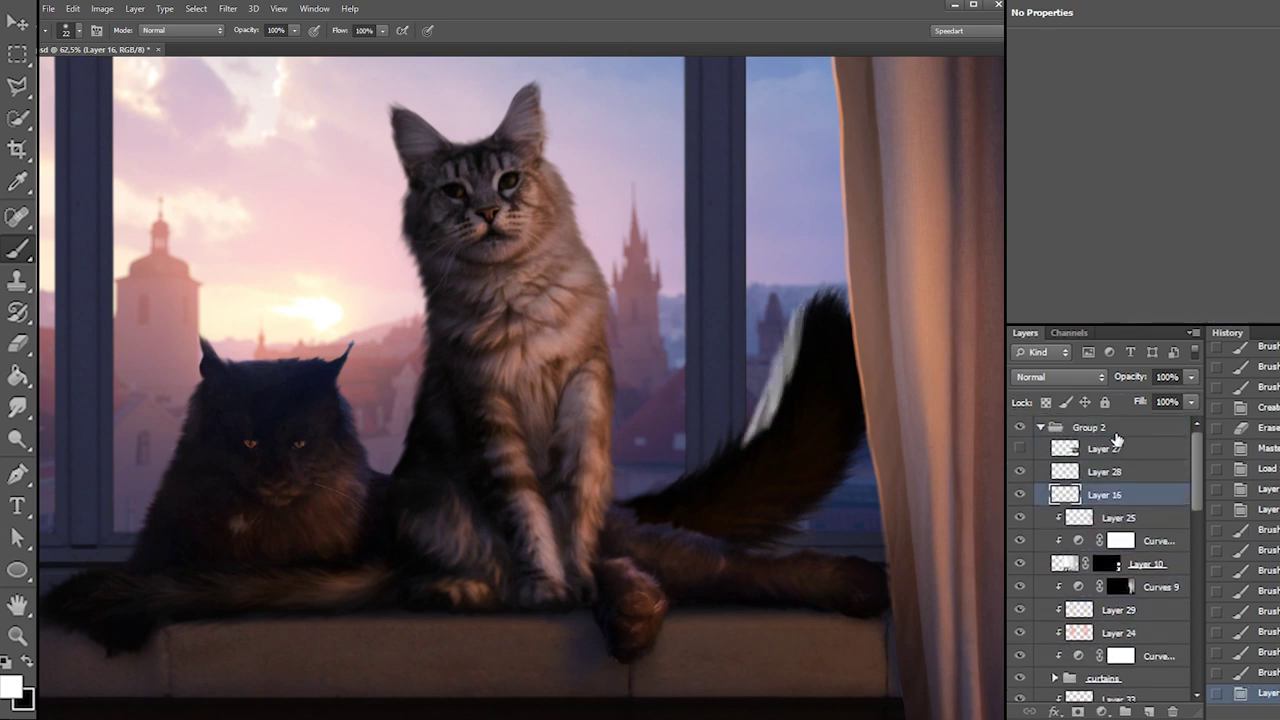
key("e")
mouse_move(786, 318)
left_mouse_down()
mouse_move(763, 463)
mouse_move(744, 440)
left_mouse_up()
key("b")
mouse_move(777, 351)
left_mouse_down()
mouse_move(770, 402)
mouse_move(784, 343)
mouse_move(810, 372)
left_mouse_up()
right_click(788, 337)
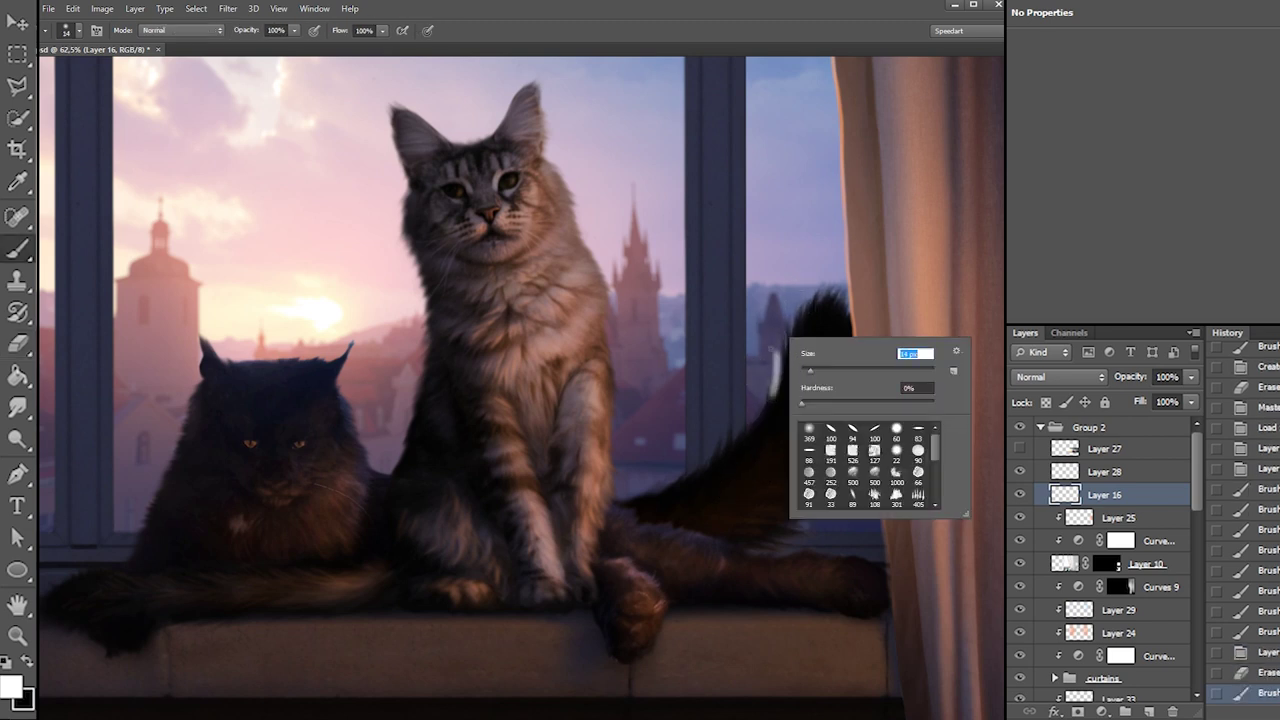
key("Return")
key("ctrl+z")
Paint fine white hair strokes around the tail's base and along the lower part of its sunlit edge with the 14 px brush
left_click_drag(608, 511, 636, 513)
left_click_drag(610, 510, 635, 512)
left_click_drag(613, 509, 692, 528)
left_click_drag(632, 500, 670, 479)
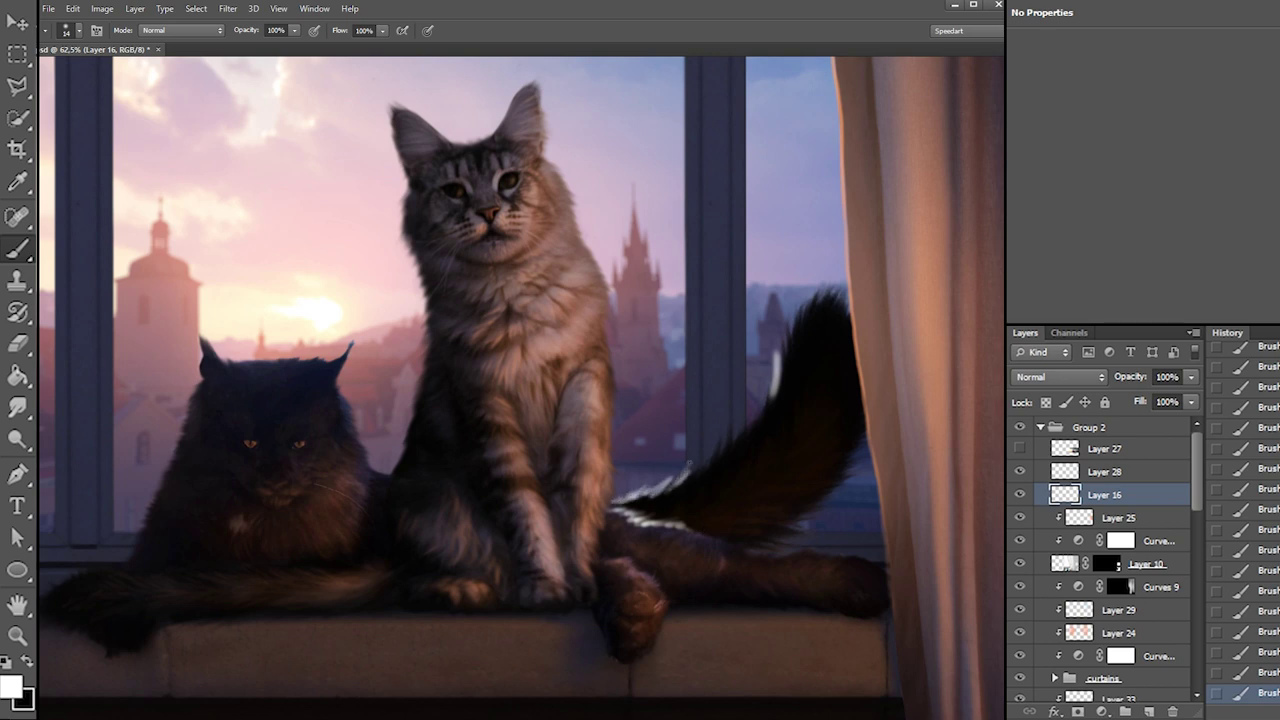
left_click_drag(709, 467, 774, 358)
key("e")
key("b")
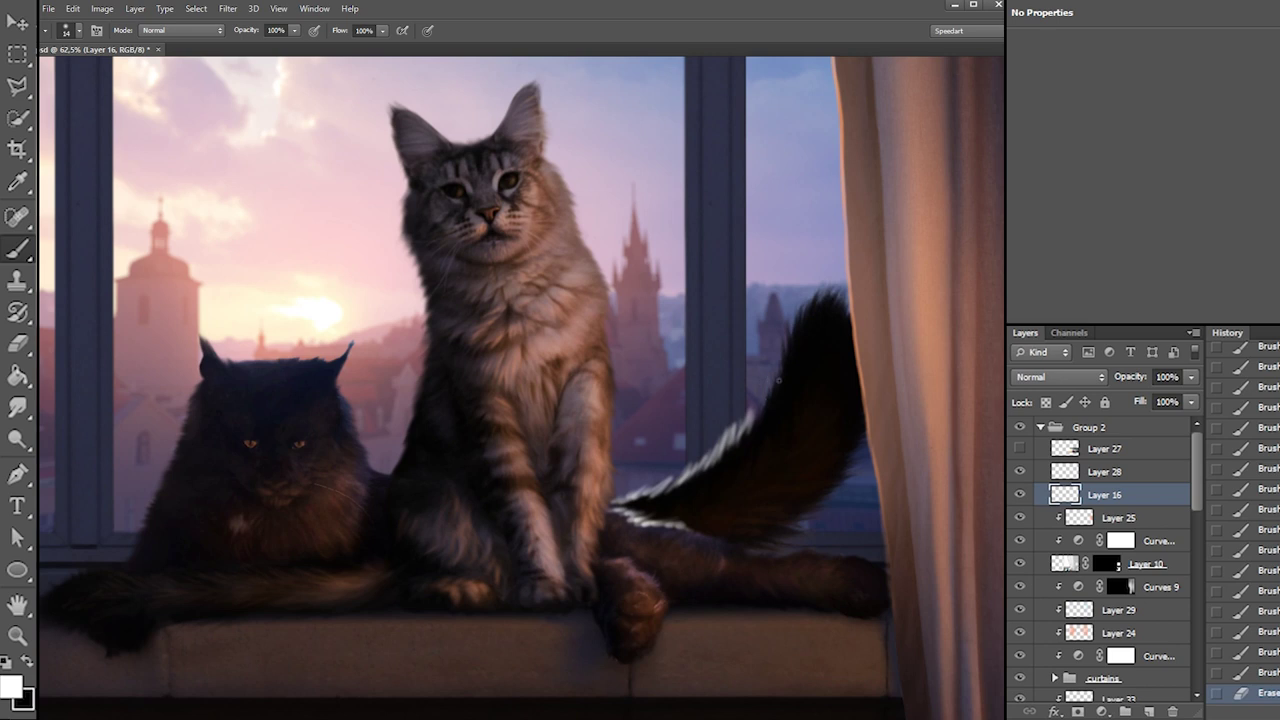
Extend the white rim hairs up the middle of the tail's sunlit edge and erase the excess inside the fur
left_click_drag(742, 430, 752, 388)
key("ctrl+z")
left_click_drag(743, 437, 763, 390)
left_click_drag(754, 432, 765, 391)
left_click_drag(752, 432, 765, 383)
left_click_drag(764, 411, 773, 360)
mouse_move(769, 397)
left_mouse_down()
mouse_move(780, 363)
mouse_move(771, 369)
left_mouse_up()
key("e")
left_click_drag(792, 420, 770, 372)
left_click_drag(775, 430, 776, 398)
left_click_drag(784, 408, 806, 380)
key("b")
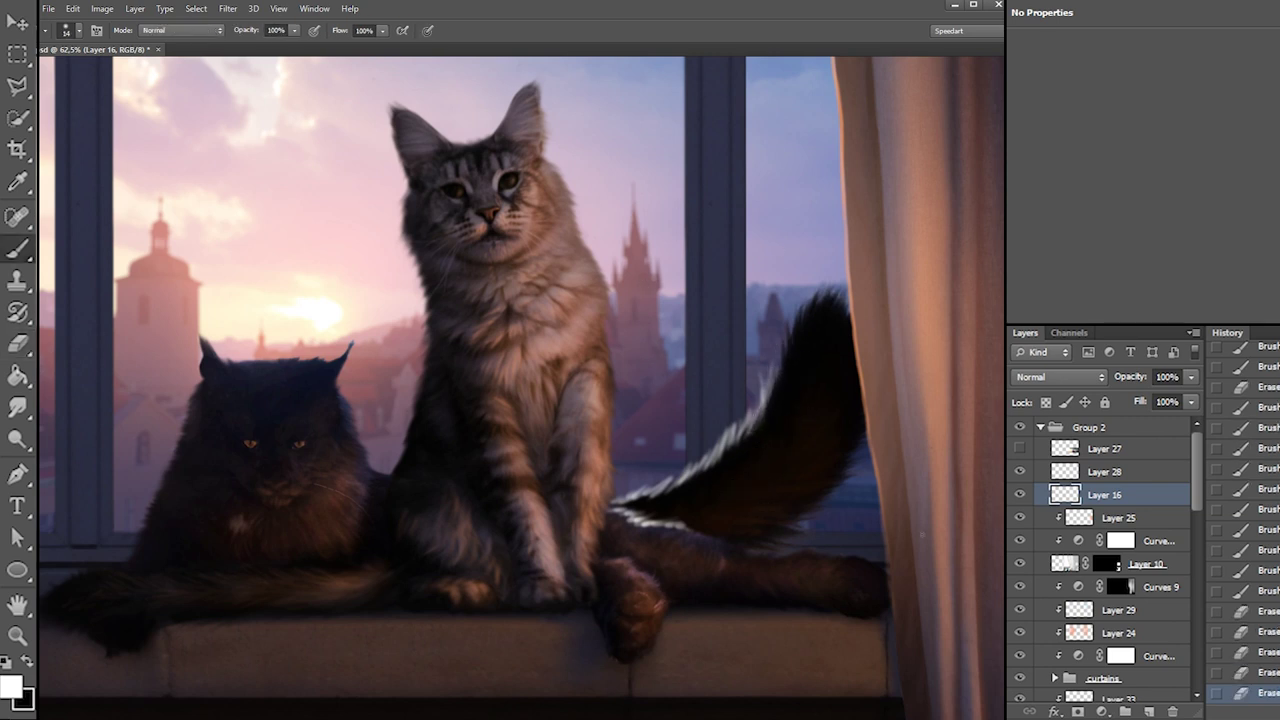
Paint short white hairs along the raised tail's underside near the curtain, erasing and undoing the unwanted strokes
left_click_drag(864, 455, 878, 444)
left_click_drag(862, 460, 872, 450)
left_click_drag(857, 468, 868, 460)
left_click_drag(850, 478, 864, 472)
left_click_drag(840, 488, 856, 480)
left_click_drag(824, 499, 846, 492)
mouse_move(810, 512)
left_mouse_down()
mouse_move(844, 498)
mouse_move(828, 508)
left_mouse_up()
key("e")
left_click_drag(816, 514, 838, 496)
key("b")
mouse_move(882, 454)
left_mouse_down()
mouse_move(862, 456)
mouse_move(872, 446)
left_mouse_up()
left_click_drag(858, 463, 869, 457)
mouse_move(852, 474)
left_mouse_down()
mouse_move(894, 418)
mouse_move(872, 484)
left_mouse_up()
key("e")
key("b")
key("ctrl+z")
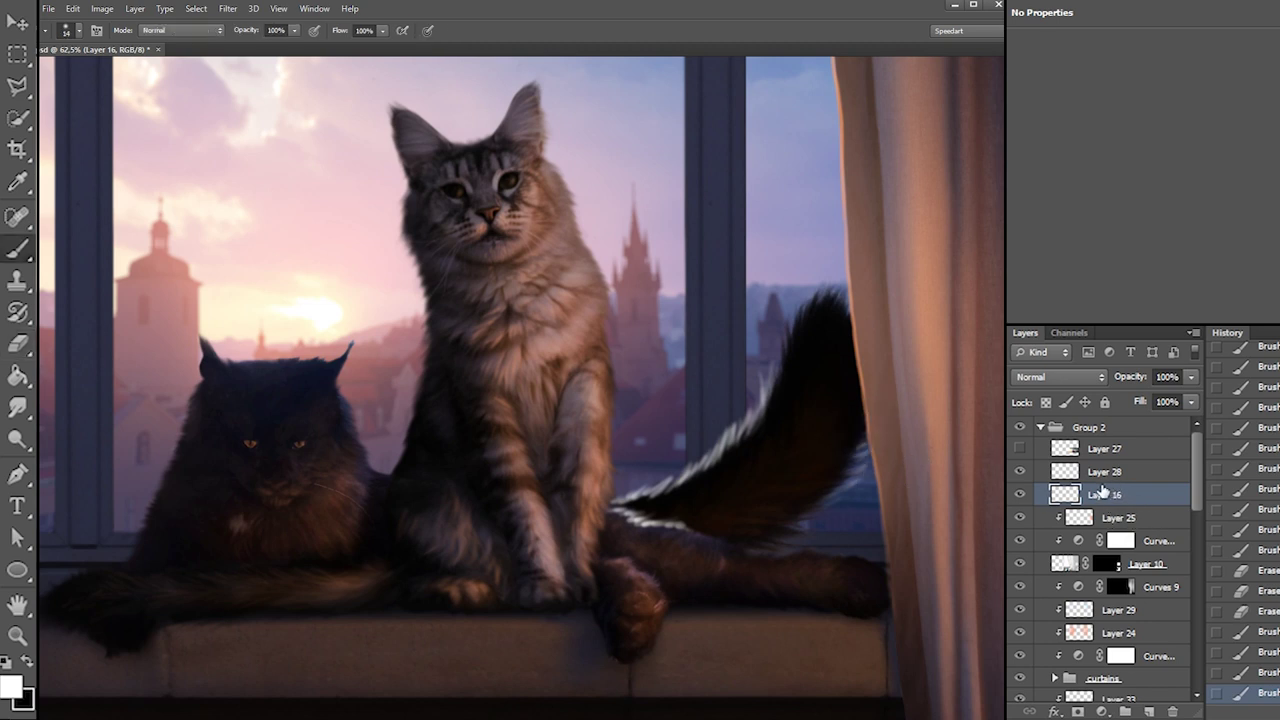
key("ctrl+z")
key("ctrl+z")
Add a white stroke on the tail beside the curtain and move Layer 16 between the curtains group and Layer 33
left_click(1020, 428)
left_click(1020, 428)
left_click_drag(1093, 500, 1103, 582)
left_click_drag(851, 455, 868, 432)
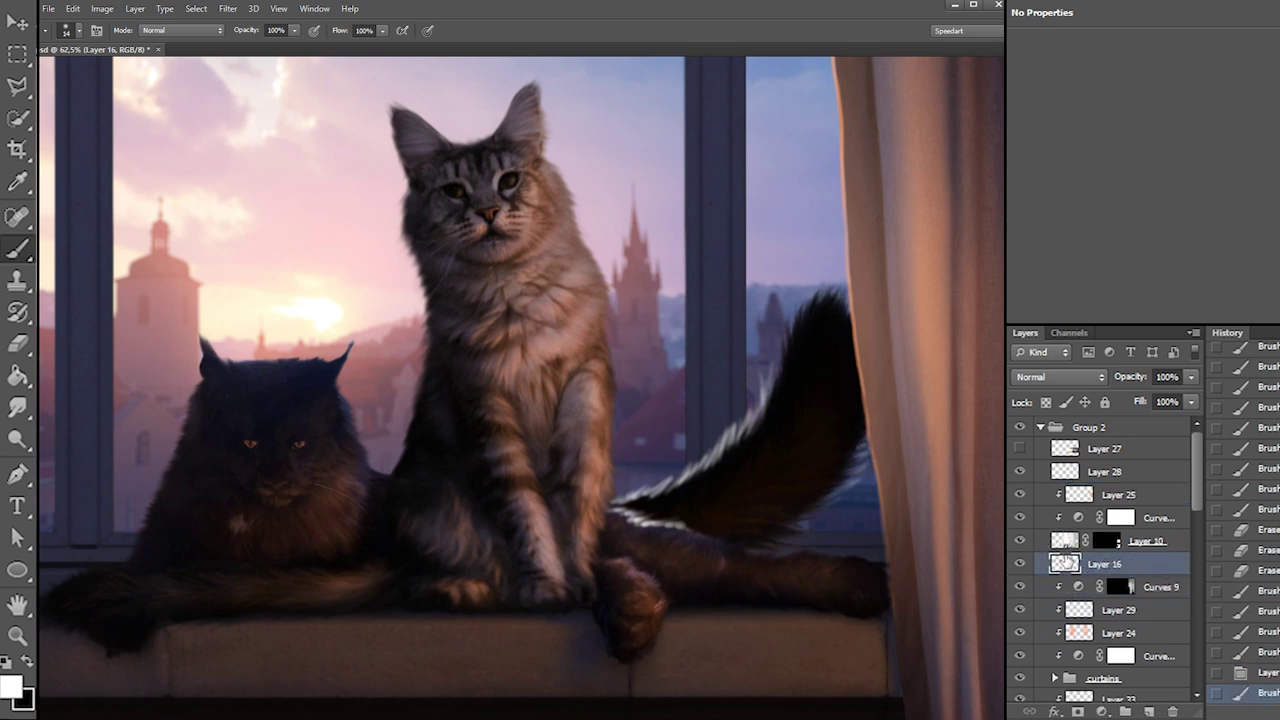
left_click_drag(1203, 472, 1175, 578)
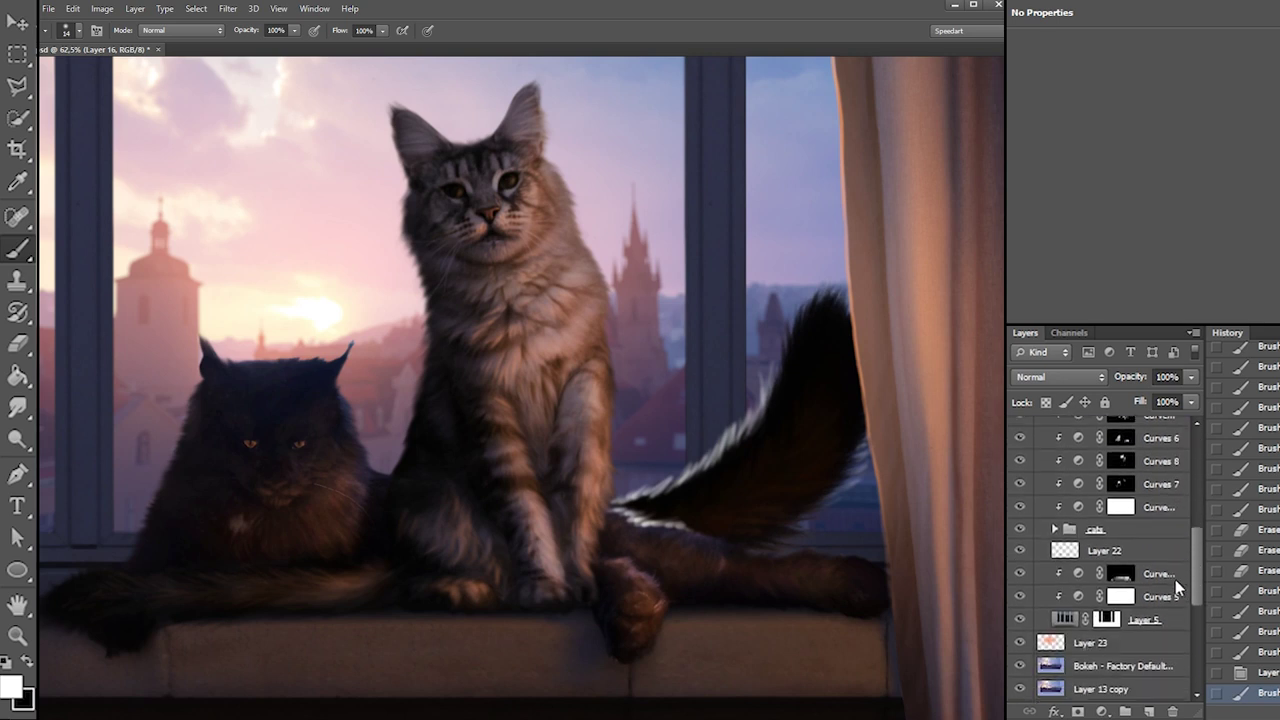
scroll(1175, 579, "up", 4)
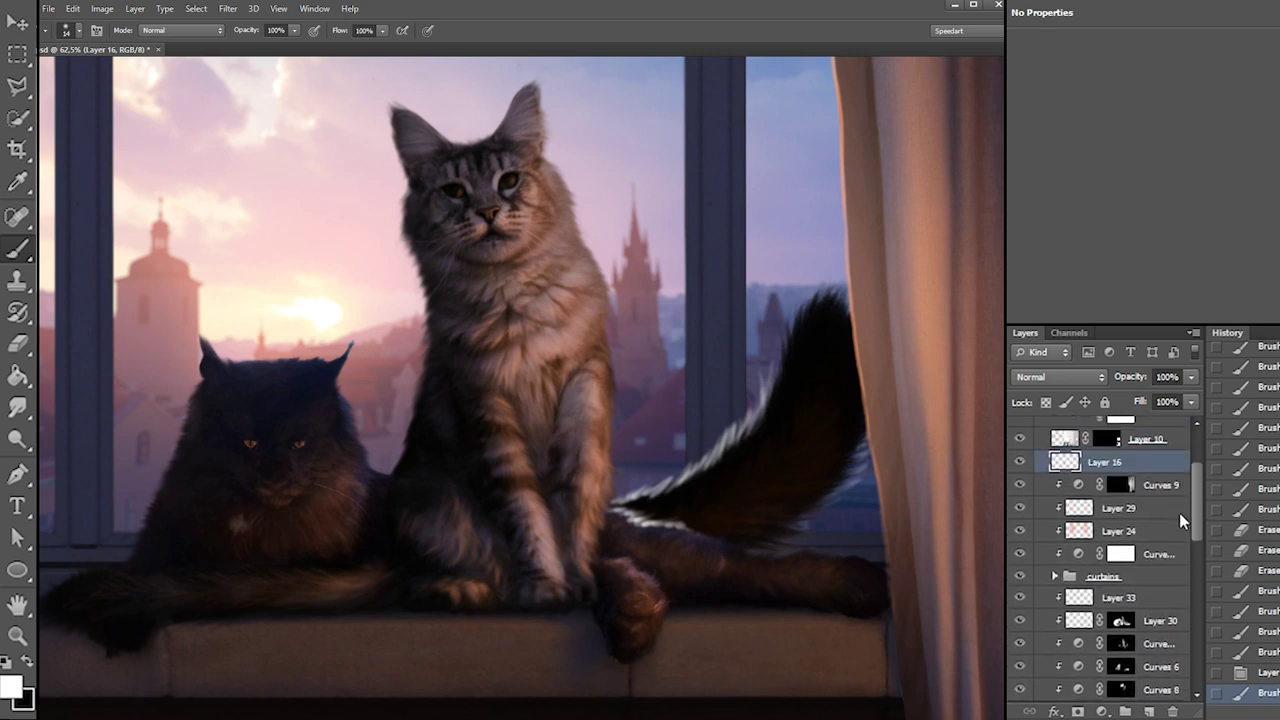
left_click_drag(1098, 609, 1086, 600)
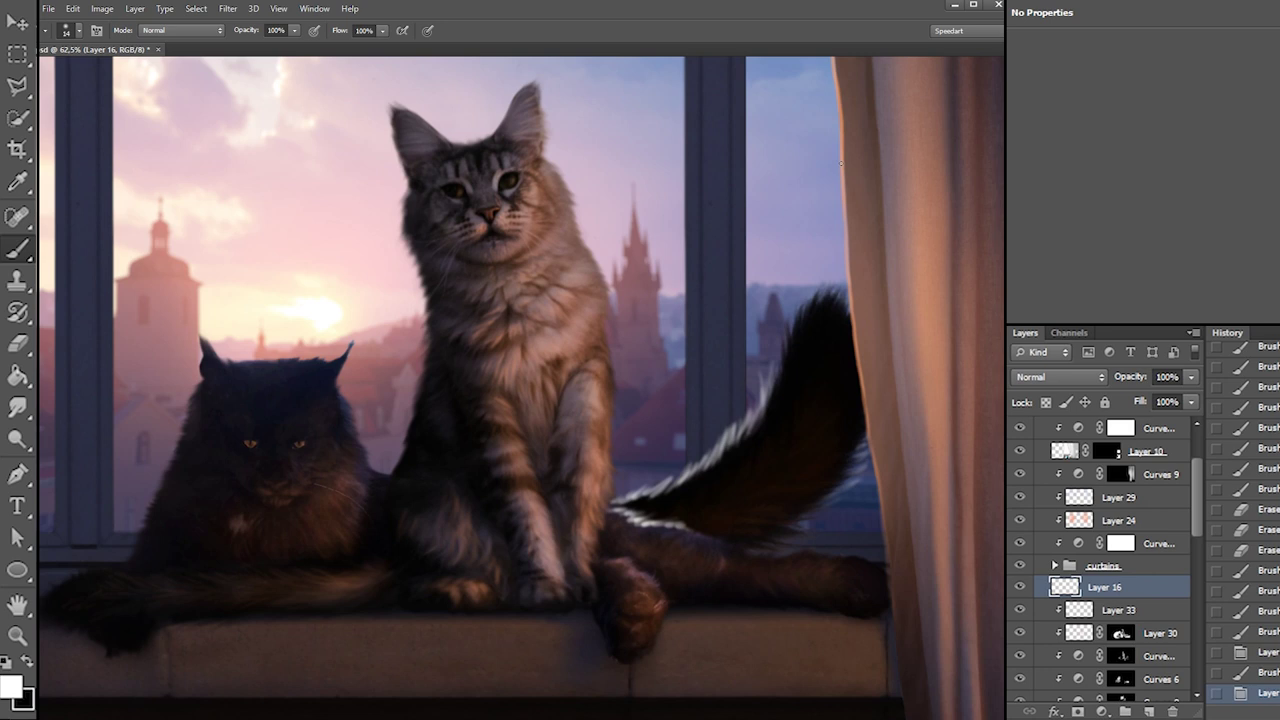
Paint short white rim hairs down the black cat's cheek and shoulder on the side facing the tabby
key("ctrl+z")
mouse_move(344, 398)
left_mouse_down()
mouse_move(374, 427)
mouse_move(364, 422)
left_mouse_up()
left_click_drag(354, 416, 364, 424)
left_click_drag(355, 414, 367, 432)
left_click_drag(356, 422, 368, 439)
left_click_drag(357, 428, 369, 444)
left_click_drag(358, 433, 369, 444)
left_click_drag(359, 433, 370, 447)
left_click_drag(360, 436, 371, 450)
left_click_drag(361, 438, 374, 457)
key("ctrl+z")
left_click_drag(364, 445, 375, 459)
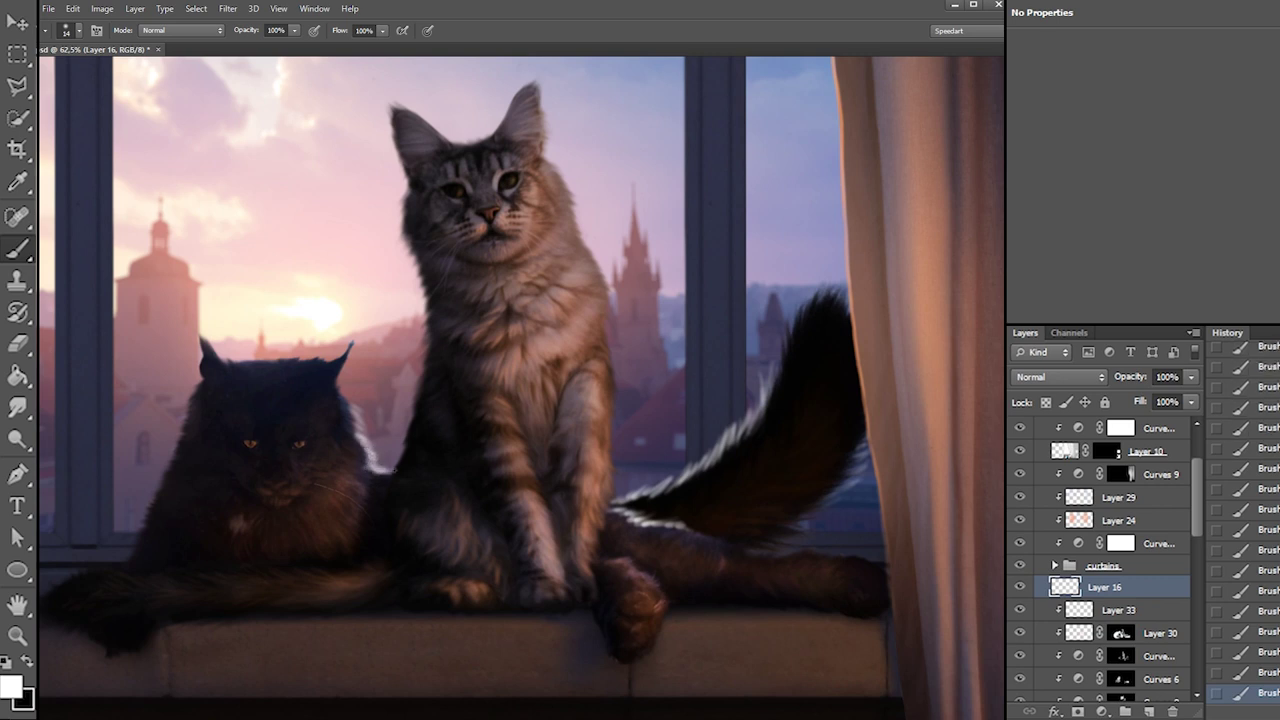
Paint short white rim hairs along the tabby's lower back edge beside the black cat, clearing the area with the 85 px eraser
key("e")
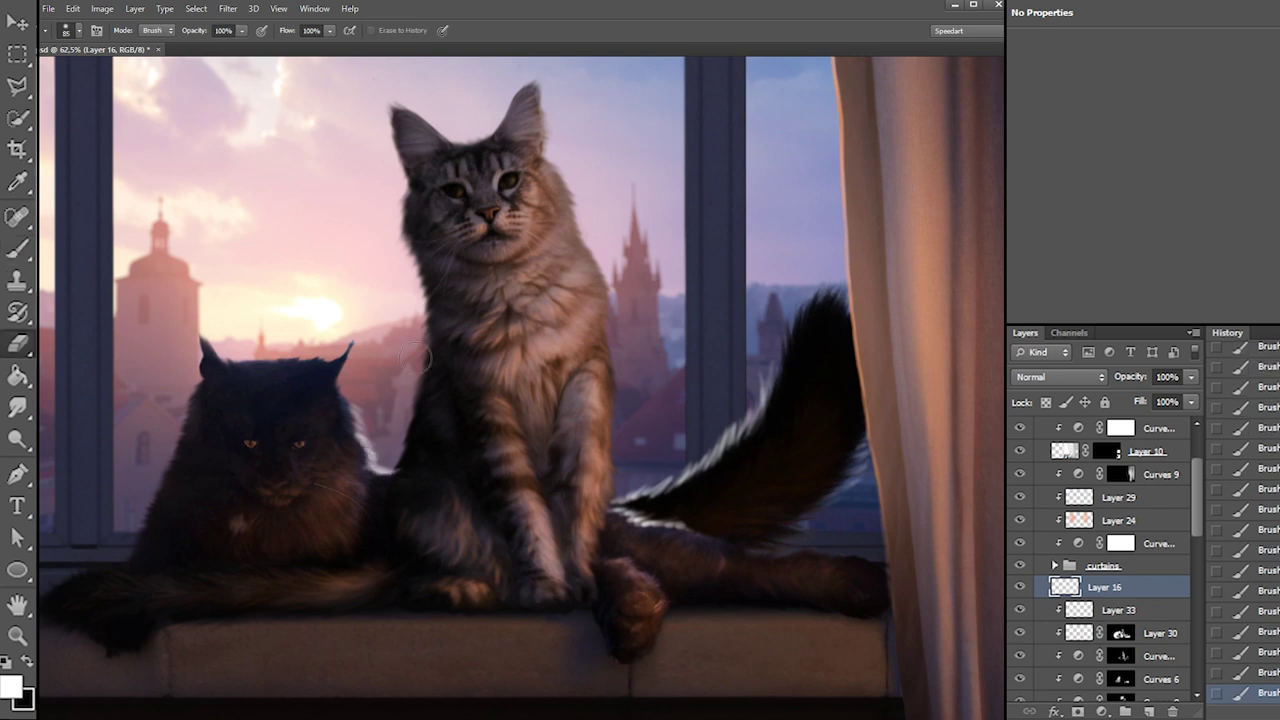
mouse_move(416, 357)
left_mouse_down()
mouse_move(408, 480)
mouse_move(393, 471)
left_mouse_up()
key("b")
left_click_drag(398, 464, 389, 482)
left_click_drag(394, 473, 387, 490)
left_click_drag(391, 480, 387, 494)
left_click_drag(390, 484, 386, 500)
mouse_move(388, 490)
left_mouse_down()
mouse_move(382, 505)
mouse_move(389, 473)
left_mouse_up()
key("e")
key("b")
left_click_drag(398, 458, 392, 466)
left_click_drag(401, 450, 395, 460)
left_click_drag(403, 442, 396, 456)
left_click_drag(405, 437, 399, 446)
left_click_drag(409, 424, 400, 441)
left_click_drag(410, 420, 402, 433)
left_click_drag(412, 411, 404, 422)
left_click_drag(412, 400, 404, 408)
Thin the white rim along the tabby's lower back with a 19 px eraser
key("e")
right_click(425, 410)
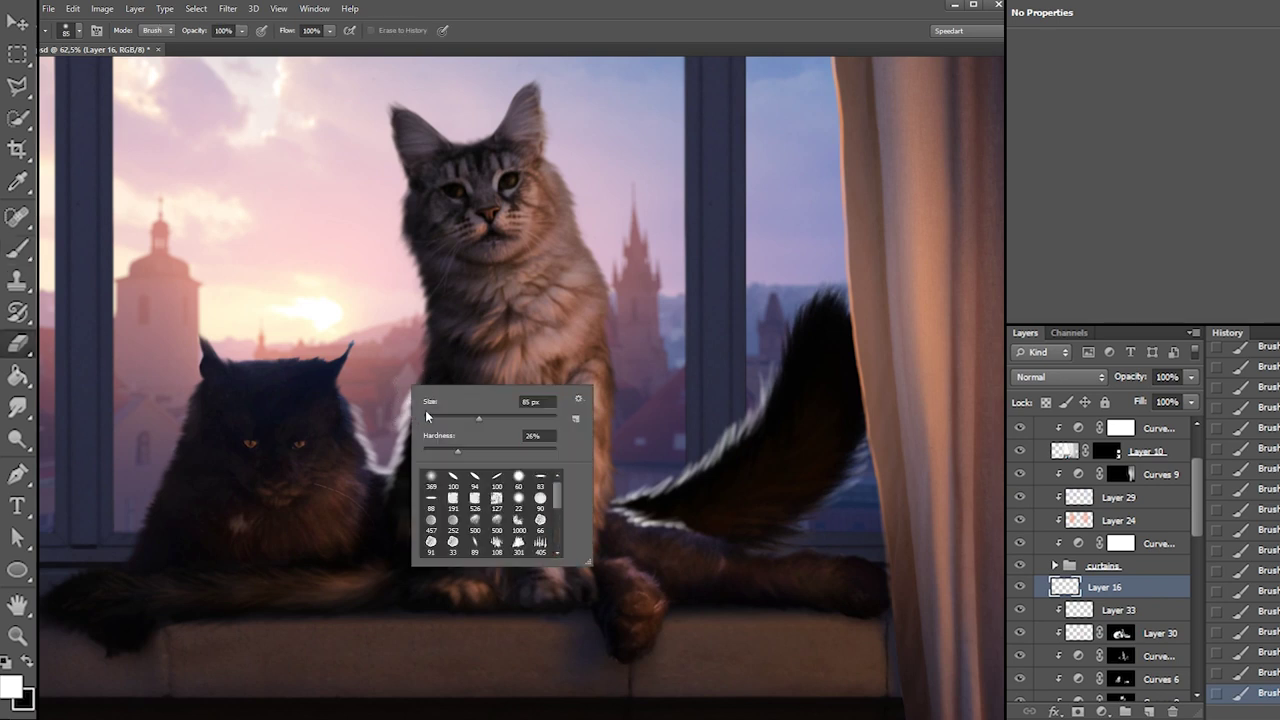
key("Escape")
right_click(450, 410)
type("19")
key("Return")
left_click(403, 407)
left_click(401, 417)
left_click(404, 420)
left_click(405, 425)
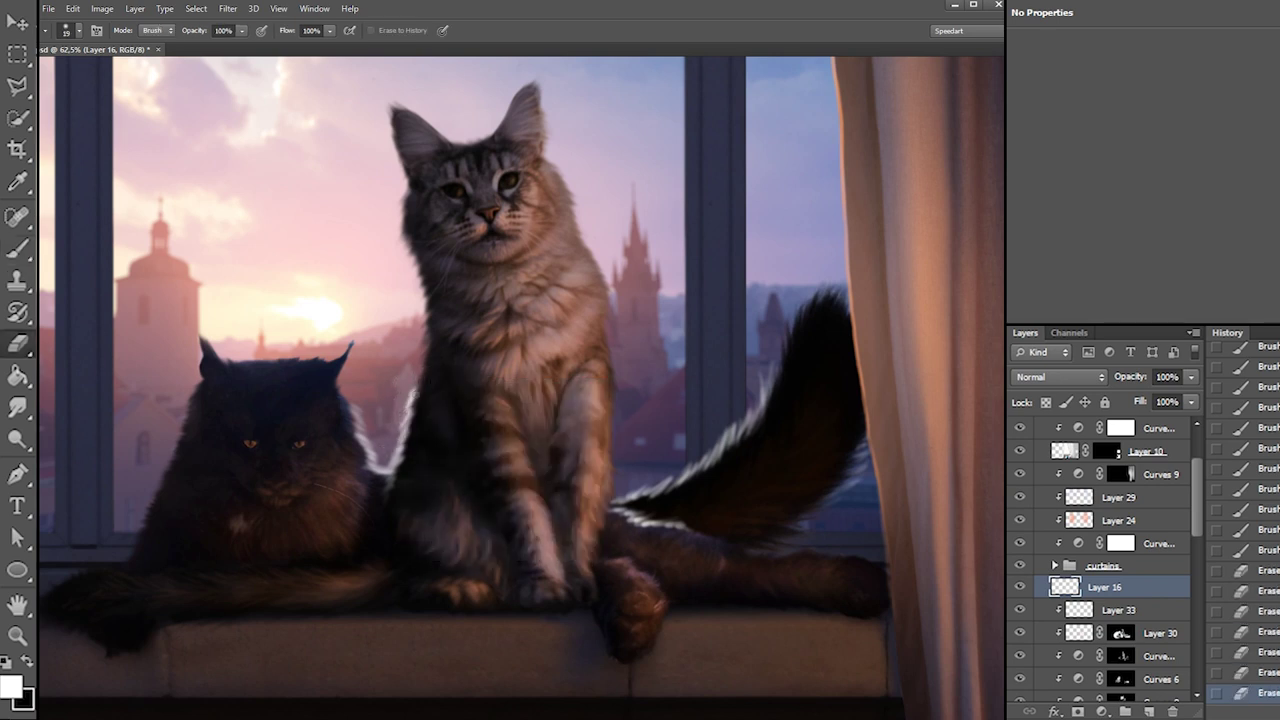
Continue the white rim hairs up the tabby's back and along its head and ears with the 14 px brush
key("b")
left_click_drag(452, 256, 433, 291)
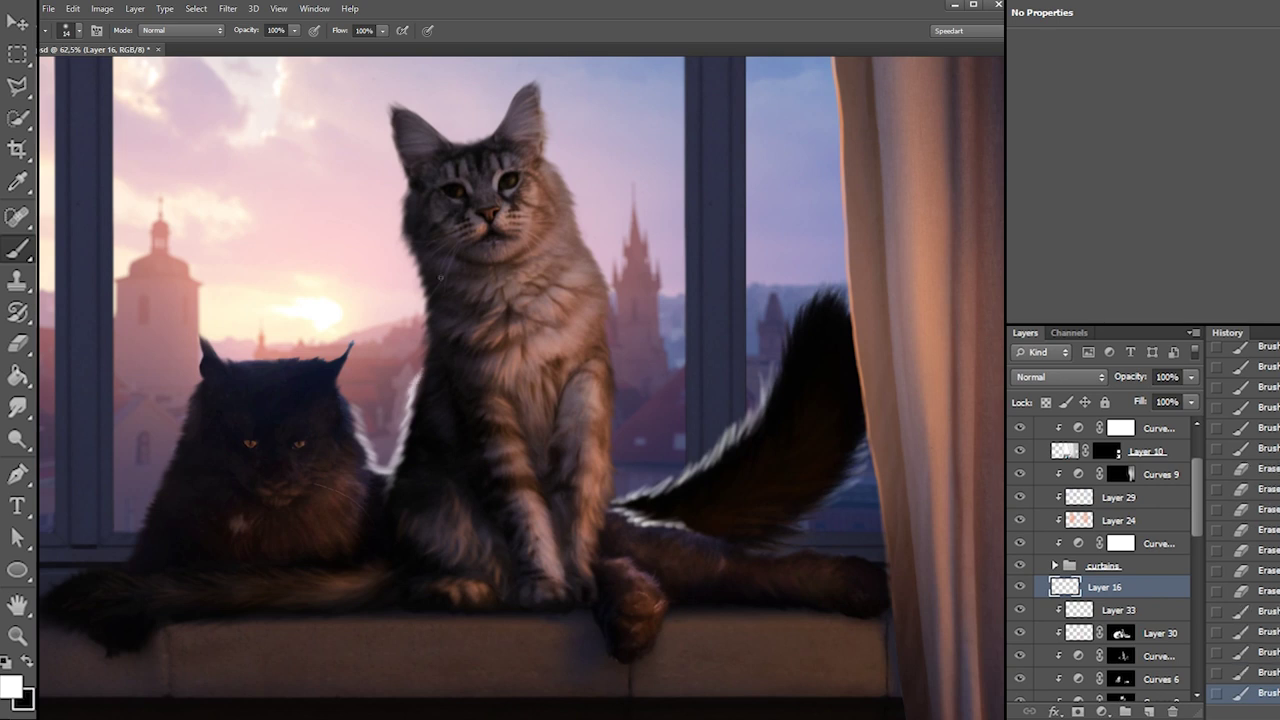
key("ctrl+z")
mouse_move(424, 371)
left_mouse_down()
mouse_move(431, 356)
mouse_move(418, 364)
left_mouse_up()
left_click_drag(421, 370, 421, 355)
left_click_drag(425, 360, 425, 345)
left_click_drag(421, 371, 416, 362)
left_click(419, 351)
left_click(419, 351)
left_click(420, 344)
left_click(422, 338)
left_click(424, 337)
left_click(424, 332)
left_click(425, 330)
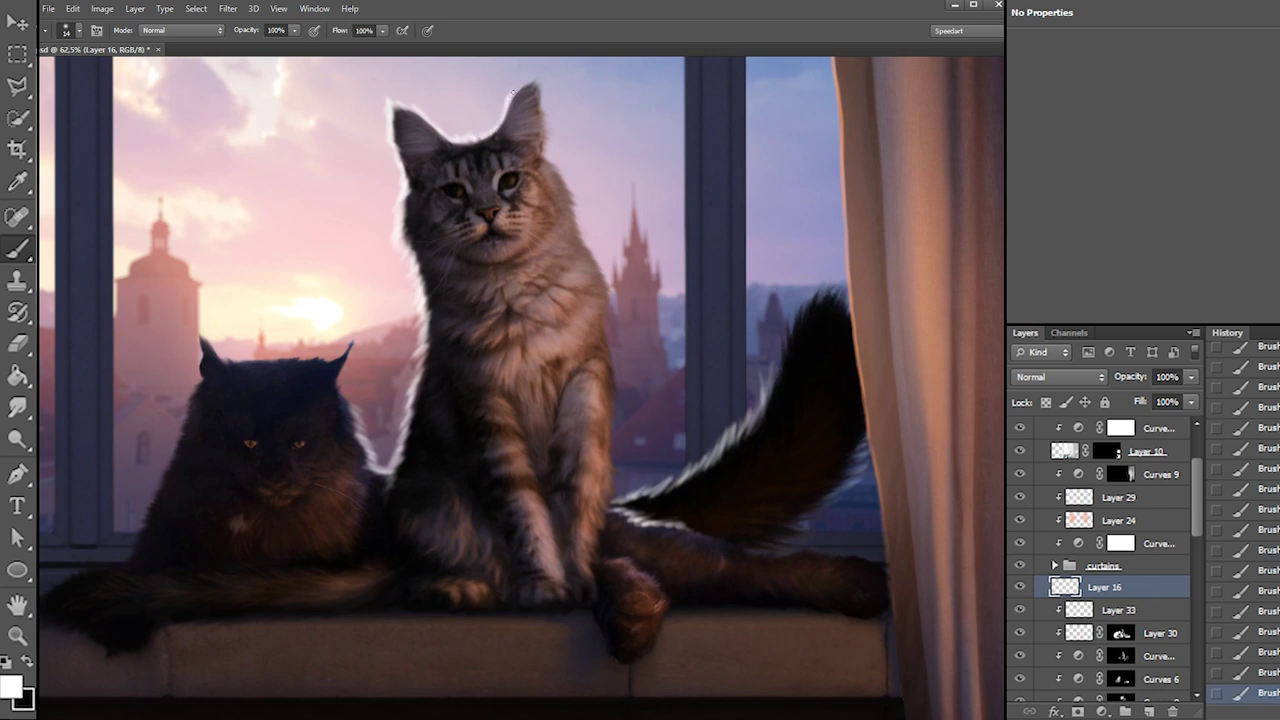
Erase the excess rim beside the tabby's ear and paint white hair tufts on both ear tips
key("e")
left_click_drag(519, 79, 516, 90)
left_click_drag(523, 78, 519, 87)
key("b")
mouse_move(526, 76)
left_mouse_down()
mouse_move(520, 85)
mouse_move(533, 80)
left_mouse_up()
left_click_drag(524, 87, 537, 75)
left_click_drag(532, 82, 539, 73)
left_click_drag(536, 82, 542, 69)
left_click_drag(539, 84, 542, 70)
left_click_drag(397, 104, 390, 99)
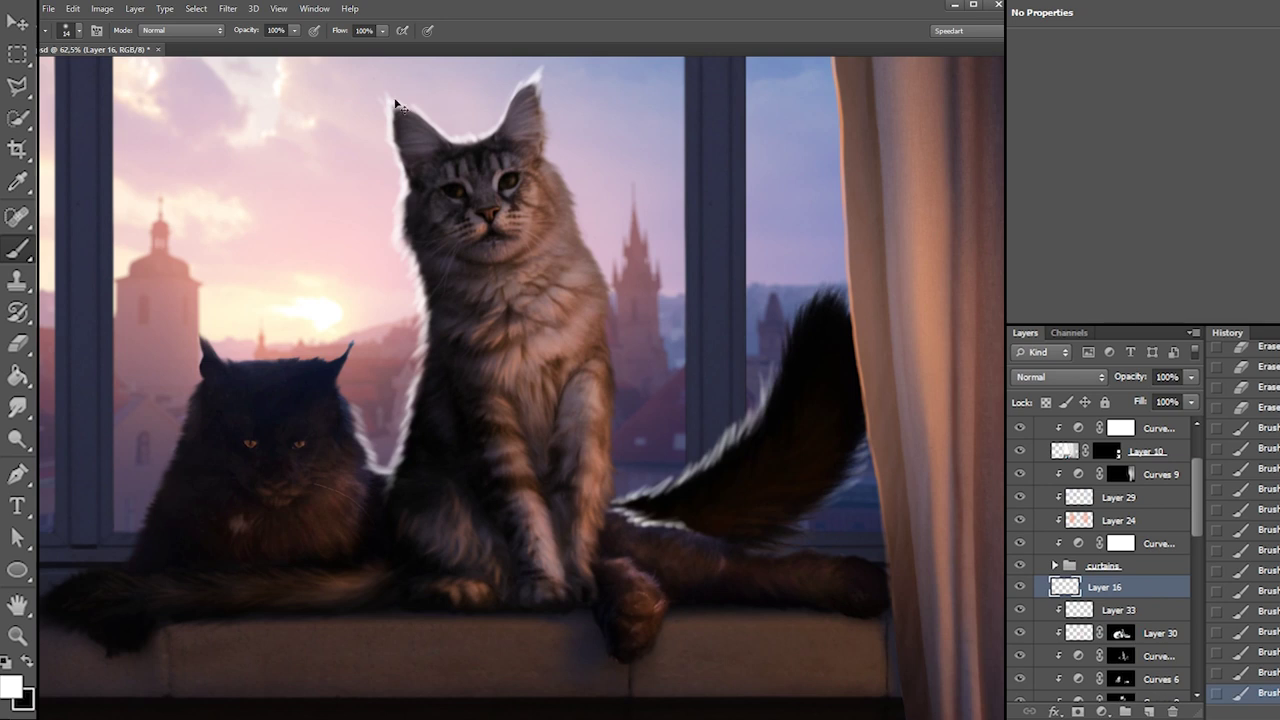
Paint white rim hairs down the outer edge of the tabby's curtain-side ear and along its cheek
left_click_drag(543, 106, 548, 98)
left_click_drag(543, 112, 549, 112)
left_click_drag(545, 128, 550, 120)
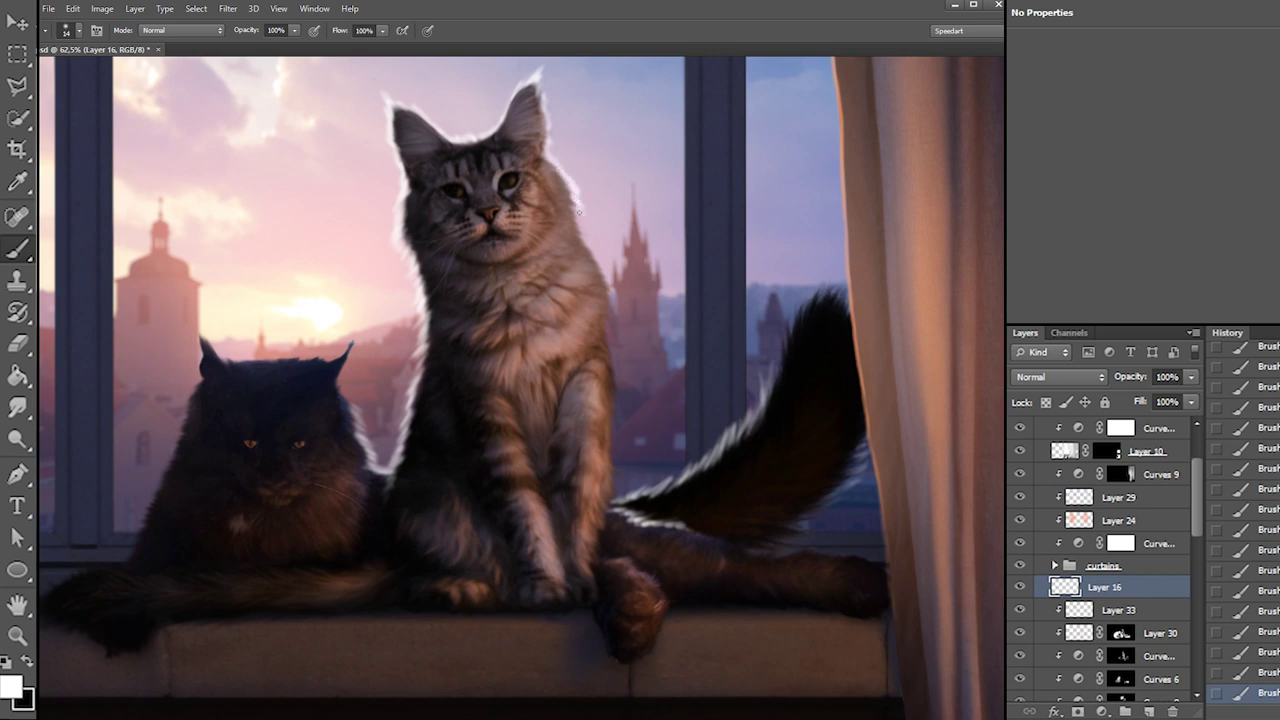
Shrink the eraser from its large soft tip and thin the white rim along the tabby's curtain-side cheek and neck
key("e")
right_click(619, 230)
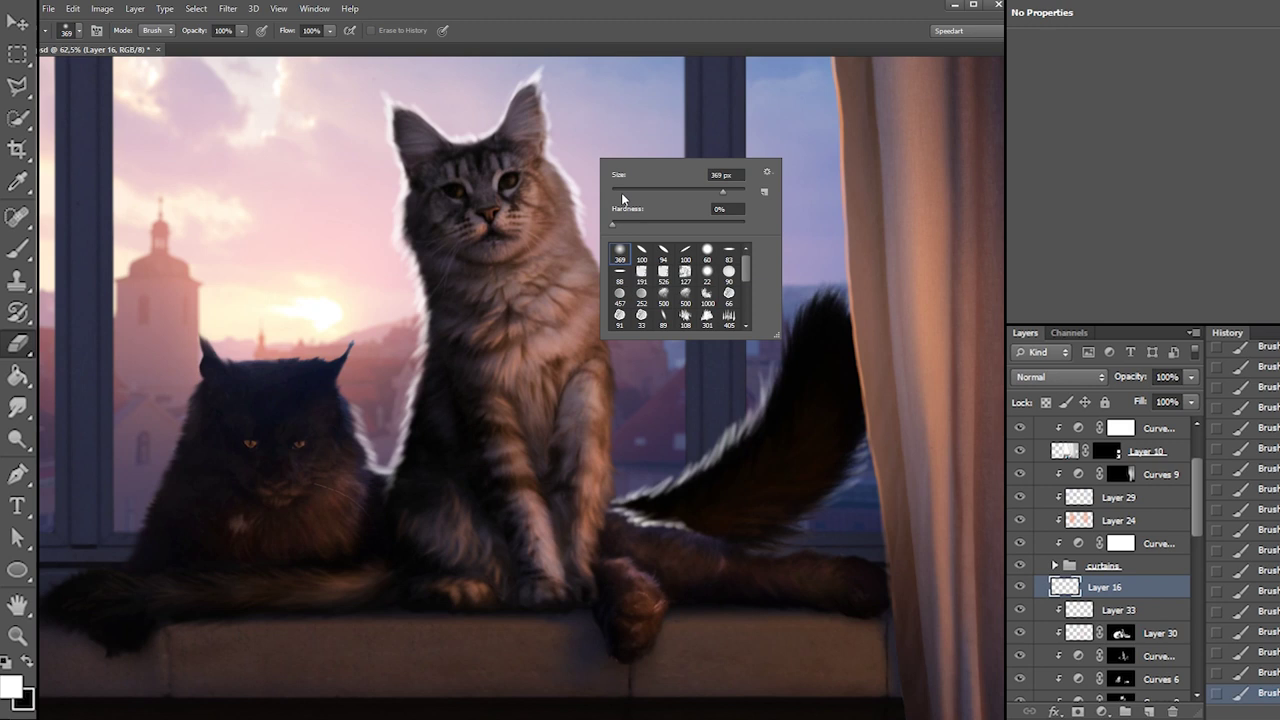
mouse_move(556, 173)
left_mouse_down()
mouse_move(569, 188)
mouse_move(672, 198)
mouse_move(577, 174)
mouse_move(593, 176)
mouse_move(614, 235)
left_mouse_up()
right_click(602, 164)
Paint white rim hairs down the tabby's curtain-side neck and shoulder with the 14 px brush
key("b")
mouse_move(600, 215)
left_mouse_down()
mouse_move(612, 234)
mouse_move(589, 243)
left_mouse_up()
left_click_drag(586, 239, 598, 258)
left_click_drag(595, 253, 601, 263)
left_click_drag(598, 258, 605, 273)
left_click_drag(603, 268, 607, 278)
left_click(608, 281)
left_click(609, 284)
left_click(609, 288)
left_click(610, 291)
left_click(610, 295)
left_click(611, 298)
left_click(612, 302)
left_click(613, 306)
left_click_drag(613, 314, 610, 328)
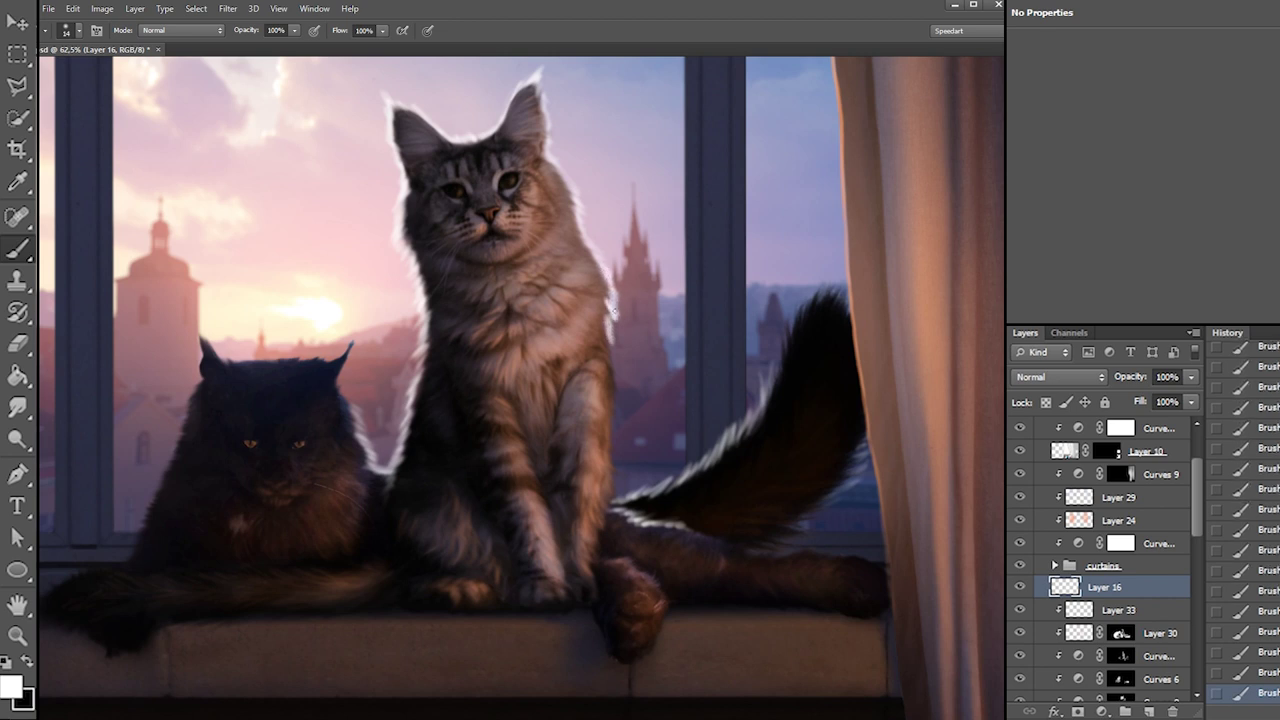
Thin the new white rim beside the tabby's curtain-side shoulder with a 38 px eraser
key("e")
right_click(644, 254)
left_click(683, 290)
left_click_drag(617, 304, 617, 314)
Continue the white rim hairs from the tabby's curtain-side shoulder down its flank and upper front leg
key("b")
left_click_drag(617, 306, 609, 330)
key("b")
left_click_drag(611, 322, 610, 340)
left_click_drag(611, 330, 611, 349)
left_click_drag(610, 340, 612, 359)
left_click_drag(610, 350, 613, 366)
left_click_drag(610, 358, 615, 379)
left_click_drag(611, 370, 617, 393)
left_click_drag(612, 384, 618, 409)
mouse_move(612, 400)
left_mouse_down()
mouse_move(616, 464)
mouse_move(604, 442)
left_mouse_up()
Paint white rim hairs down the tabby's lower front leg, past the base of the raised tail
key("e")
key("b")
left_click_drag(606, 432, 617, 470)
left_click_drag(612, 460, 617, 484)
left_click_drag(612, 473, 616, 491)
left_click_drag(611, 481, 615, 496)
left_click_drag(611, 487, 614, 502)
left_click_drag(610, 495, 611, 512)
left_click_drag(608, 506, 608, 523)
left_click_drag(605, 516, 606, 528)
left_click_drag(603, 520, 602, 536)
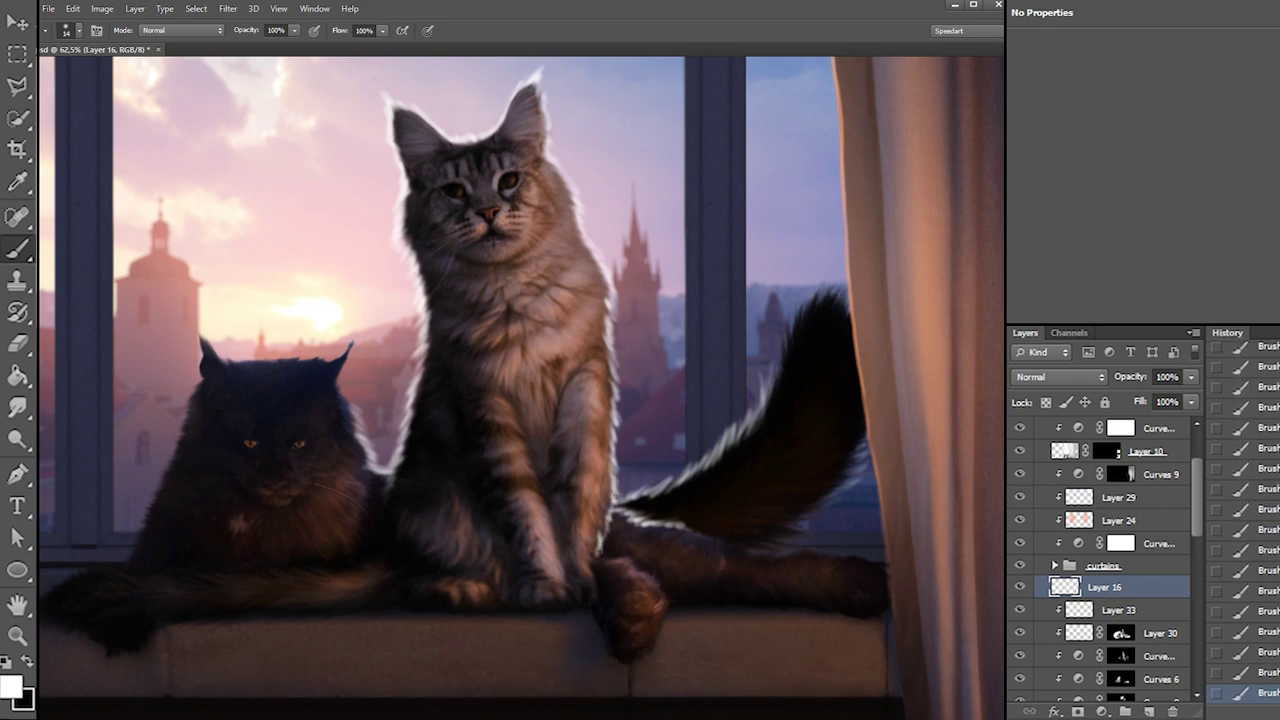
Erase the excess white rim at the bottom of the tabby's curtain-side front leg, just above the paw
key("e")
left_click_drag(602, 534, 604, 568)
left_click_drag(603, 558, 607, 570)
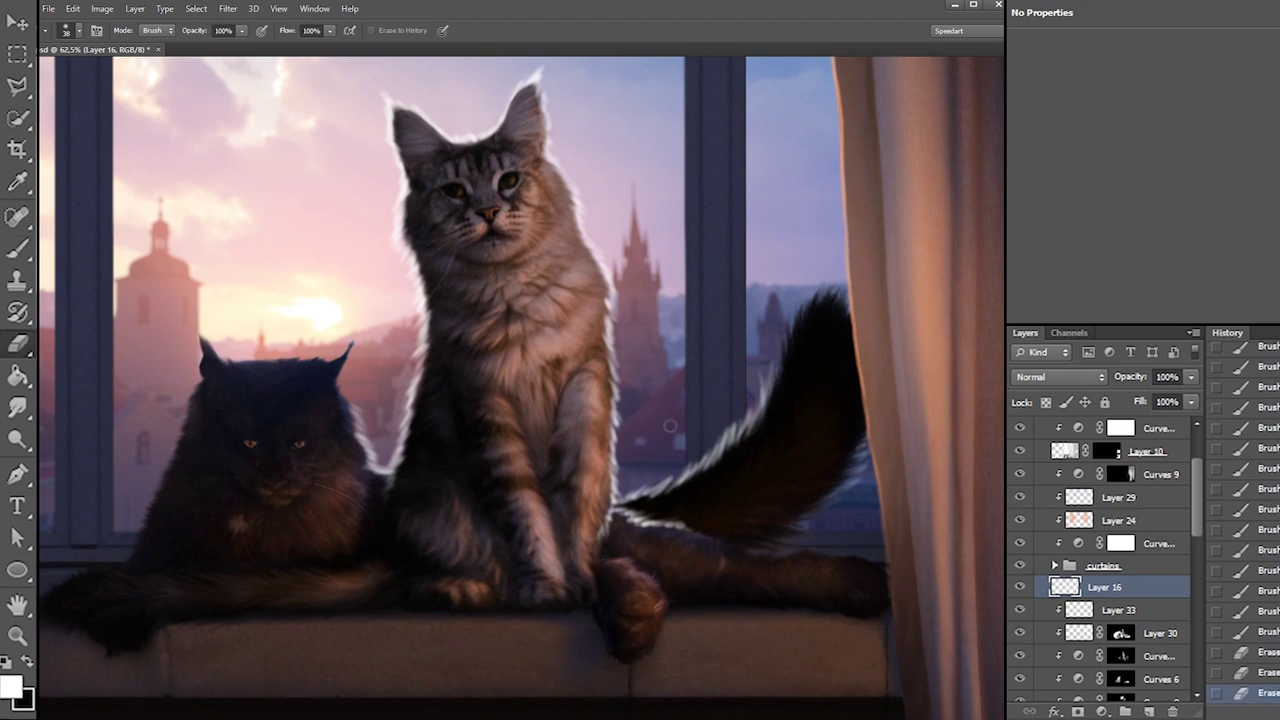
right_click(622, 424)
key("Escape")
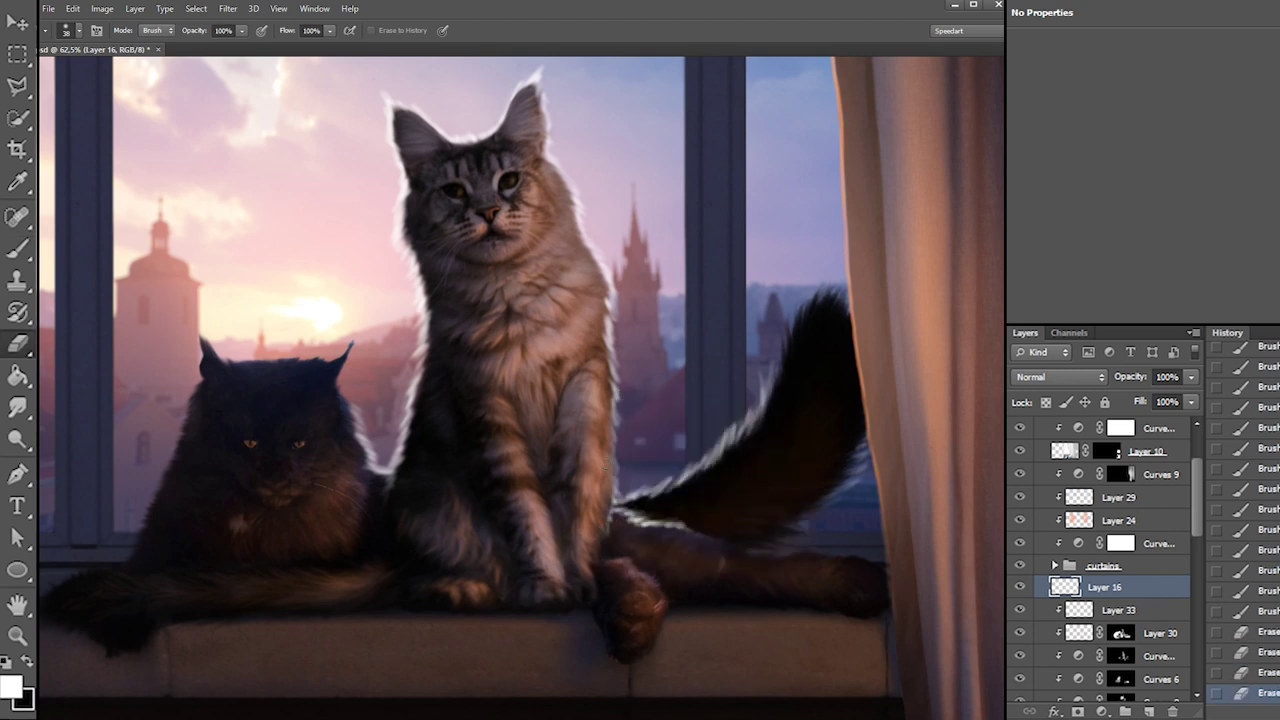
Soften the white rim along the tabby's curtain-side leg and flank with a 46 px eraser
right_click(677, 375)
left_click_drag(707, 409, 710, 408)
left_click_drag(627, 395, 620, 462)
left_click_drag(611, 524, 611, 502)
left_click_drag(621, 496, 631, 494)
left_click_drag(612, 380, 611, 303)
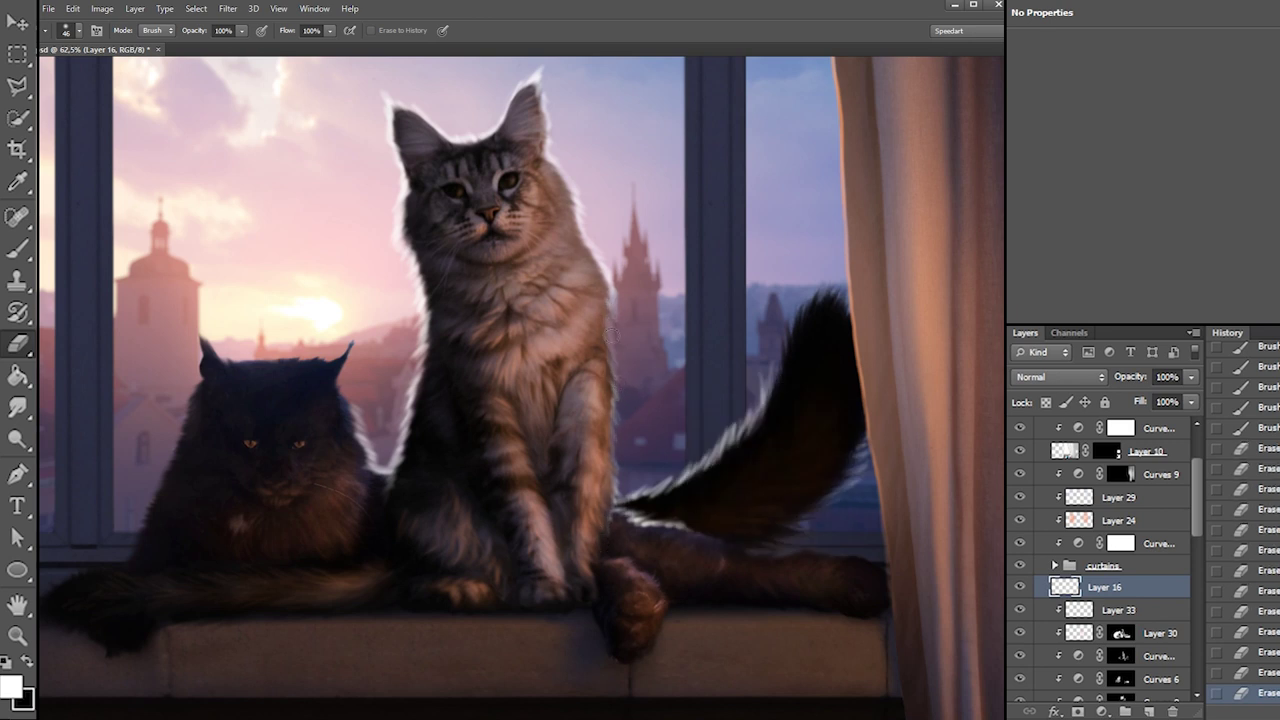
Add a few white rim hairs to the tabby's curtain-side shoulder with the 14 px brush
key("b")
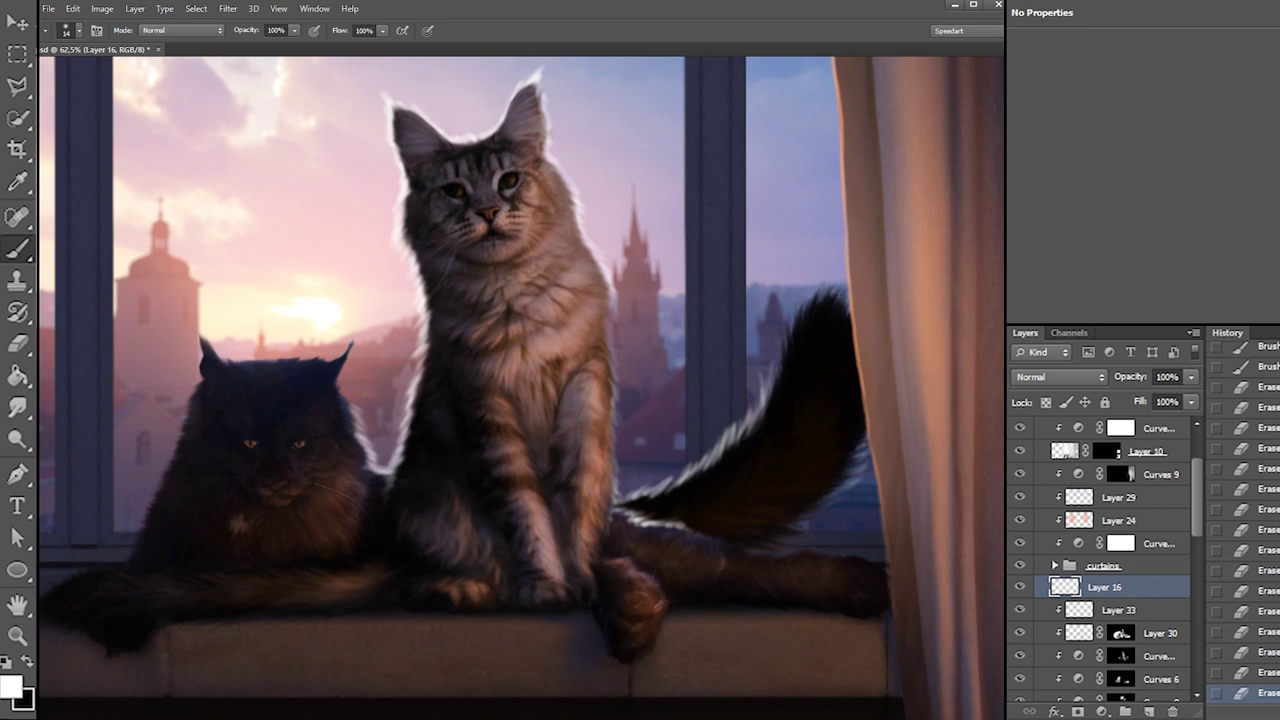
left_click_drag(598, 262, 606, 282)
left_click_drag(602, 272, 609, 292)
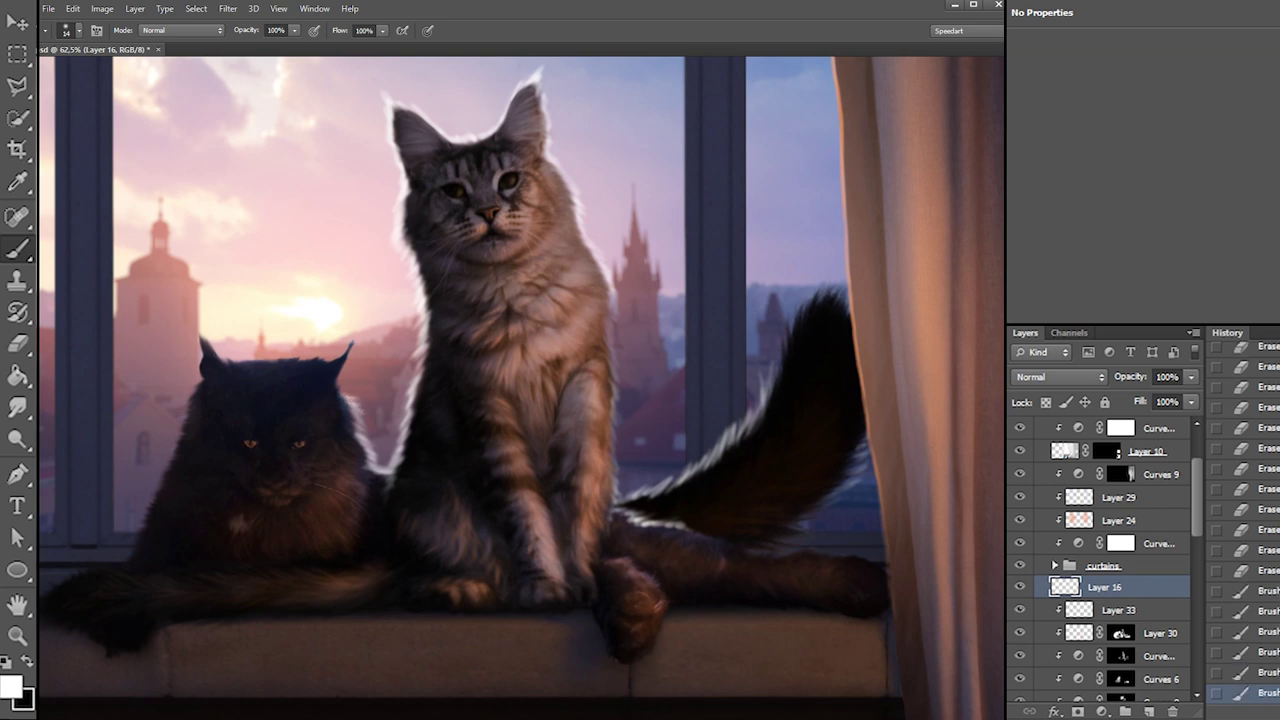
Paint white rim hairs on the tip of the black cat's ear nearest the tabby
left_click_drag(344, 372, 349, 360)
left_click_drag(345, 368, 350, 356)
left_click_drag(344, 367, 350, 355)
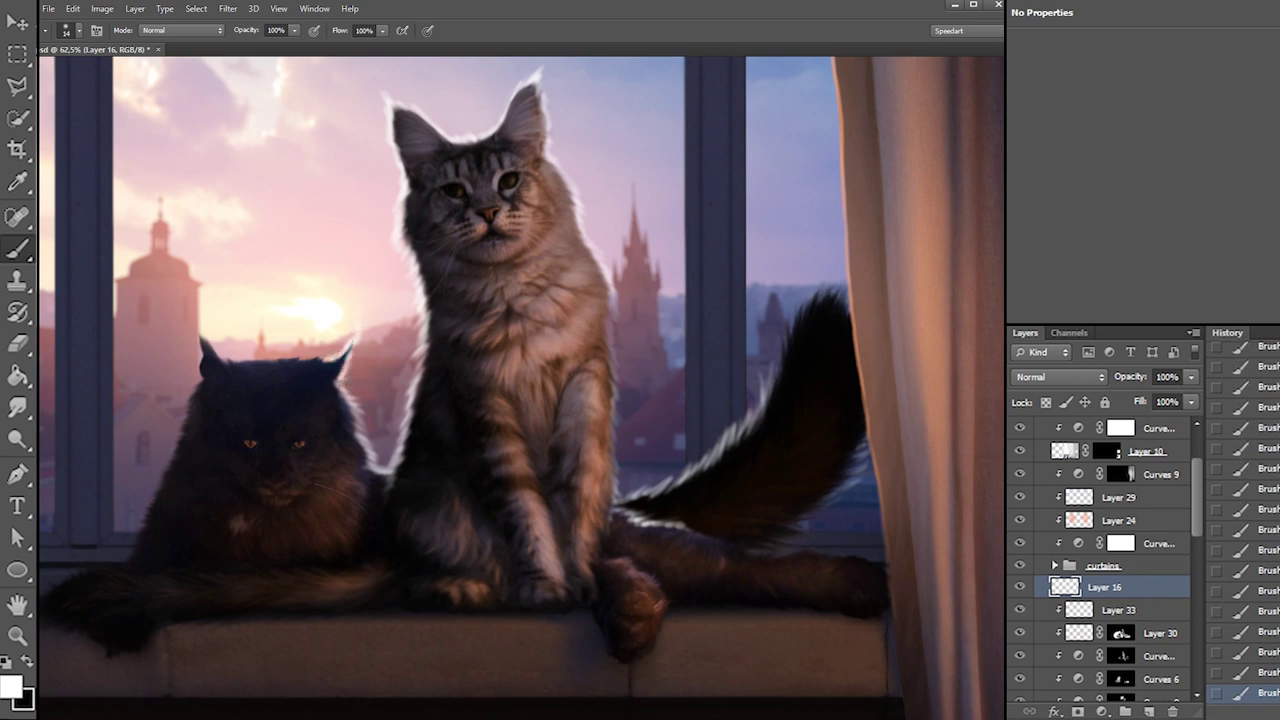
key("e")
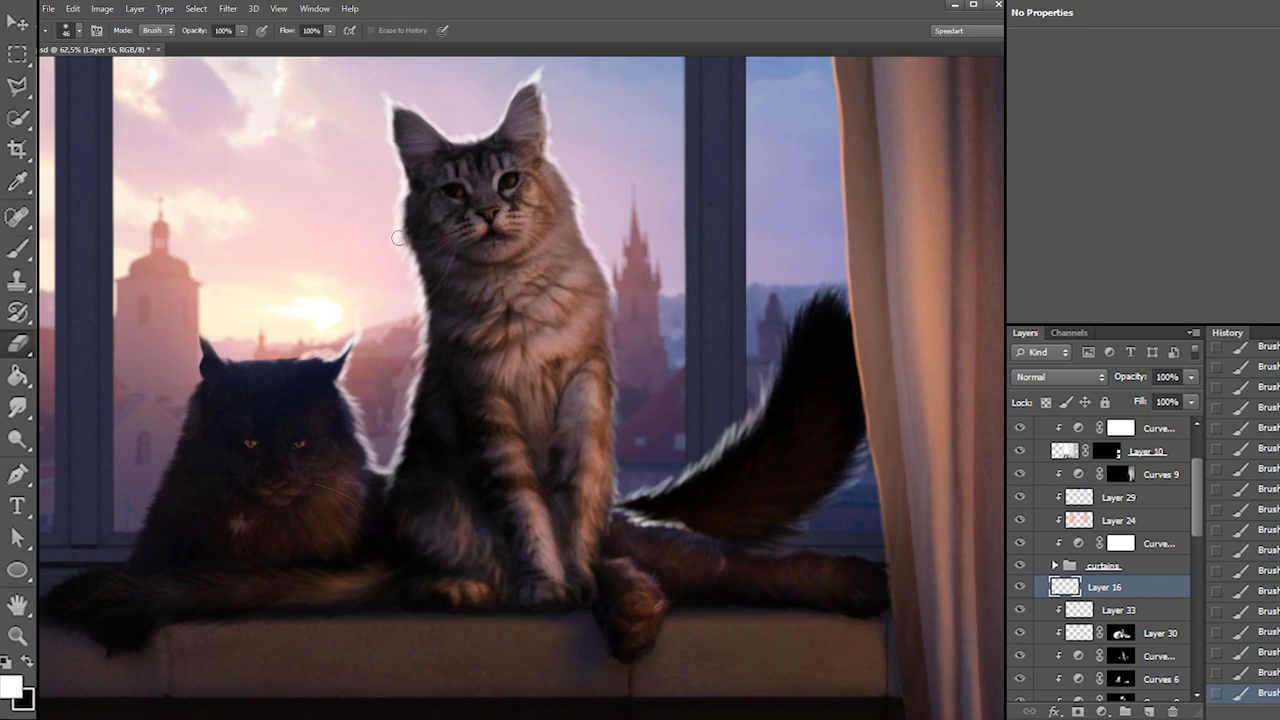
Paint short white rim hairs across the top of the black cat's head between its ears
key("b")
left_click_drag(326, 360, 320, 356)
left_click_drag(318, 360, 302, 357)
left_click_drag(238, 360, 237, 356)
left_click_drag(248, 360, 250, 356)
left_click_drag(264, 361, 264, 356)
left_click_drag(273, 361, 274, 356)
left_click_drag(283, 361, 279, 356)
left_click_drag(289, 361, 291, 356)
left_click_drag(301, 361, 298, 356)
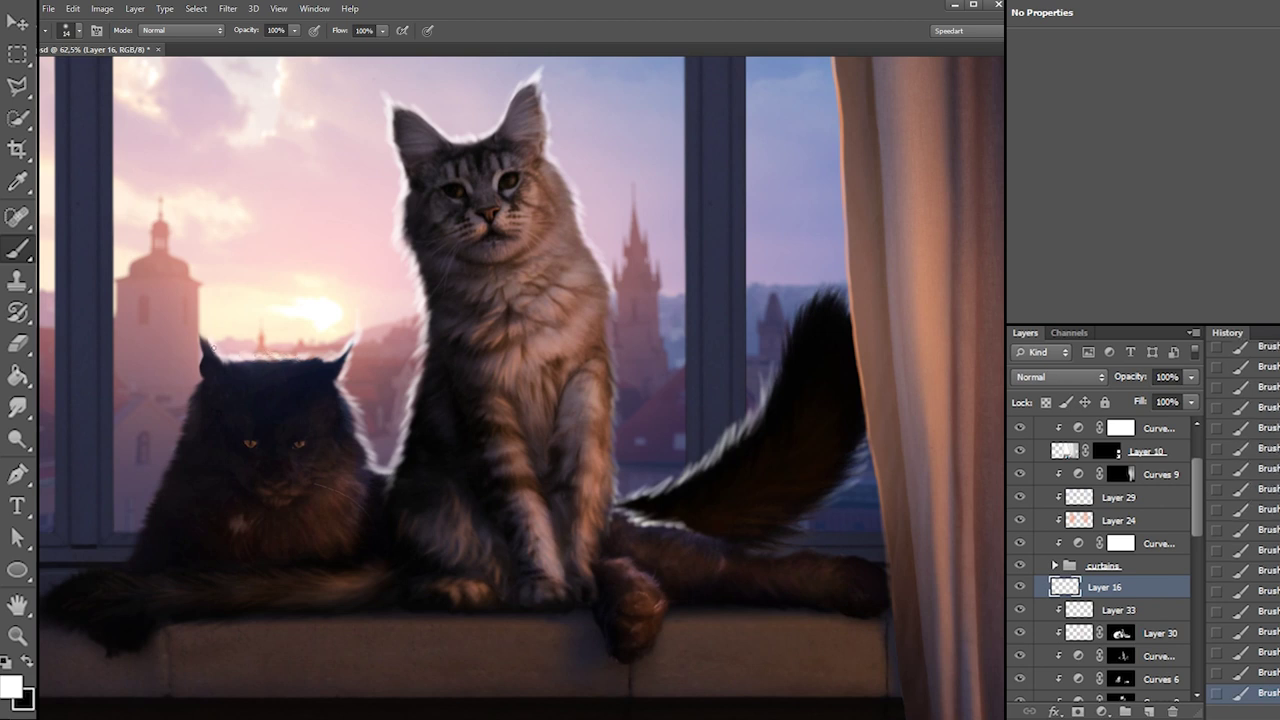
Paint white rim hairs on the tip and outer edge of the black cat's ear farthest from the tabby
key("e")
left_click_drag(188, 316, 196, 326)
key("b")
left_click_drag(203, 340, 196, 325)
left_click_drag(204, 341, 197, 335)
left_click_drag(202, 351, 198, 346)
left_click_drag(201, 361, 197, 358)
left_click_drag(201, 373, 197, 364)
left_click_drag(201, 379, 197, 365)
Continue the rim hairs below that ear along the black cat's outer cheek and neck, erasing excess between strokes
key("e")
key("b")
left_click_drag(201, 379, 196, 372)
left_click_drag(200, 384, 194, 380)
left_click_drag(197, 392, 188, 389)
left_click_drag(192, 402, 186, 394)
key("e")
left_click_drag(189, 407, 181, 398)
left_click_drag(184, 388, 181, 408)
key("b")
left_click_drag(185, 420, 178, 417)
left_click_drag(182, 430, 176, 425)
left_click_drag(181, 436, 175, 429)
left_click_drag(180, 440, 183, 402)
Paint and trim white rim hairs along the black cat's outer shoulder and upper back
key("e")
key("b")
left_click_drag(186, 414, 179, 412)
left_click_drag(182, 424, 175, 423)
left_click_drag(178, 436, 171, 435)
left_click_drag(174, 448, 169, 447)
key("e")
left_click_drag(175, 459, 167, 453)
key("b")
left_click_drag(171, 466, 162, 462)
mouse_move(168, 470)
left_mouse_down()
mouse_move(139, 502)
mouse_move(156, 474)
left_mouse_up()
Extend the white rim hairs down the black cat's lower back to the windowsill and trim the excess
key("e")
left_click_drag(160, 463, 153, 482)
key("b")
left_click_drag(160, 489, 149, 490)
left_click_drag(156, 498, 145, 499)
key("e")
left_click_drag(152, 507, 138, 514)
key("b")
mouse_move(141, 501)
left_mouse_down()
mouse_move(137, 520)
mouse_move(148, 491)
left_mouse_up()
left_click_drag(155, 499, 145, 500)
left_click_drag(153, 506, 143, 511)
left_click_drag(151, 510, 138, 520)
left_click_drag(147, 519, 133, 534)
left_click_drag(143, 530, 128, 544)
left_click_drag(138, 538, 126, 547)
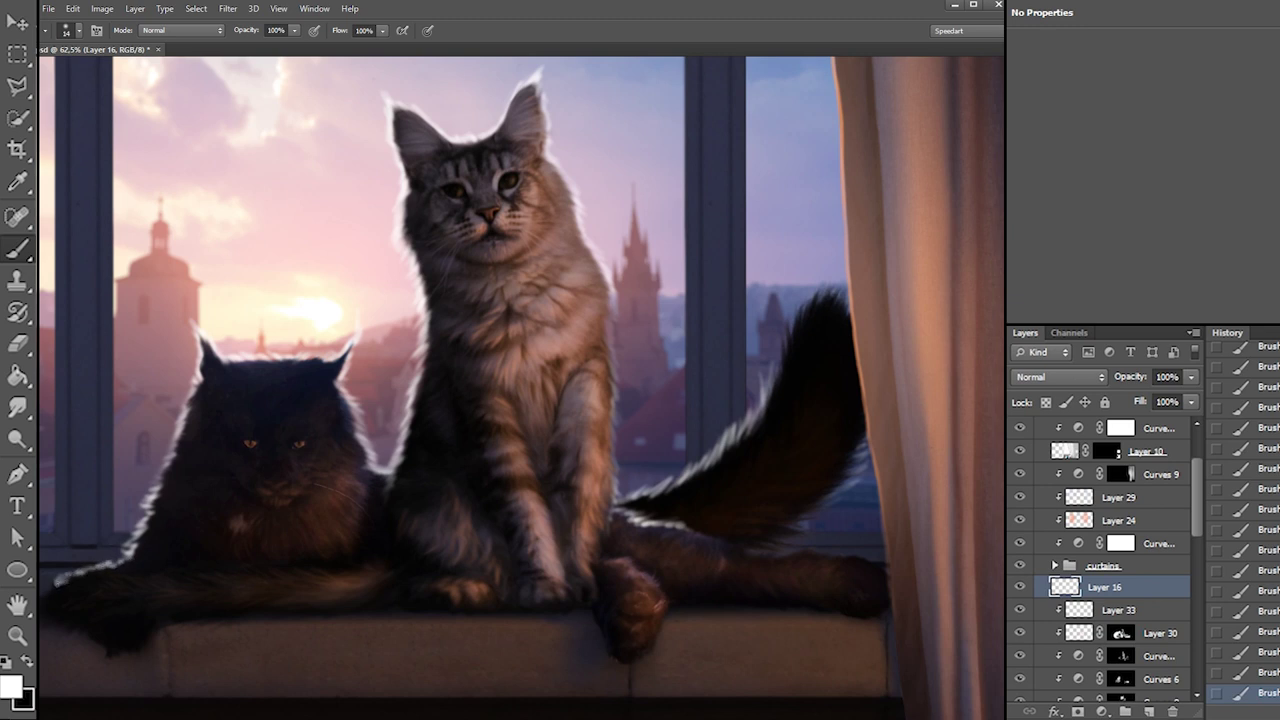
Fade the white rim along the black cat's resting tail and lower back with the 46 px eraser
key("e")
mouse_move(43, 596)
left_mouse_down()
mouse_move(50, 575)
mouse_move(88, 573)
left_mouse_up()
left_click_drag(62, 574, 144, 552)
mouse_move(148, 554)
left_mouse_down()
mouse_move(117, 549)
mouse_move(143, 560)
mouse_move(153, 488)
mouse_move(150, 516)
left_mouse_up()
right_click(180, 497)
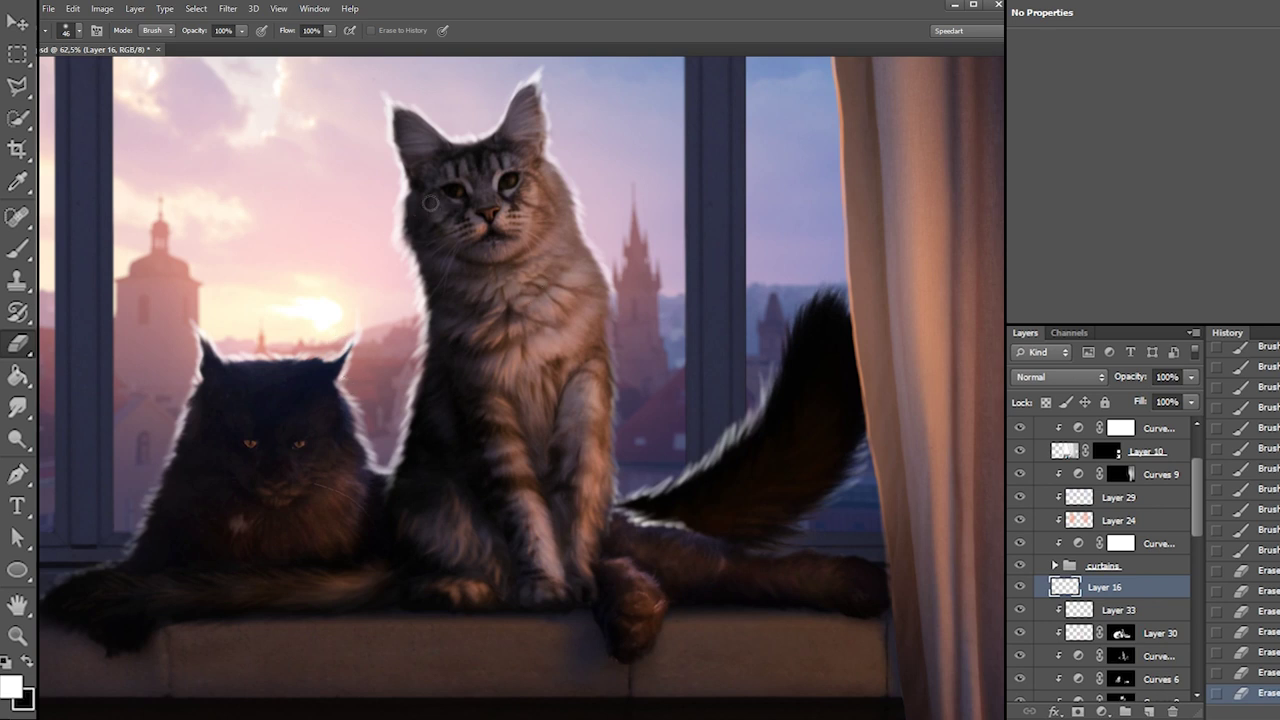
Paint fine white hairs along the tabby's sun-side cheek and jaw with the 14 px brush
key("b")
left_click_drag(411, 203, 405, 212)
left_click_drag(411, 209, 406, 225)
left_click_drag(413, 220, 408, 234)
left_click_drag(415, 226, 410, 235)
left_click(414, 236)
left_click(415, 238)
left_click(417, 240)
left_click(419, 241)
left_click(422, 242)
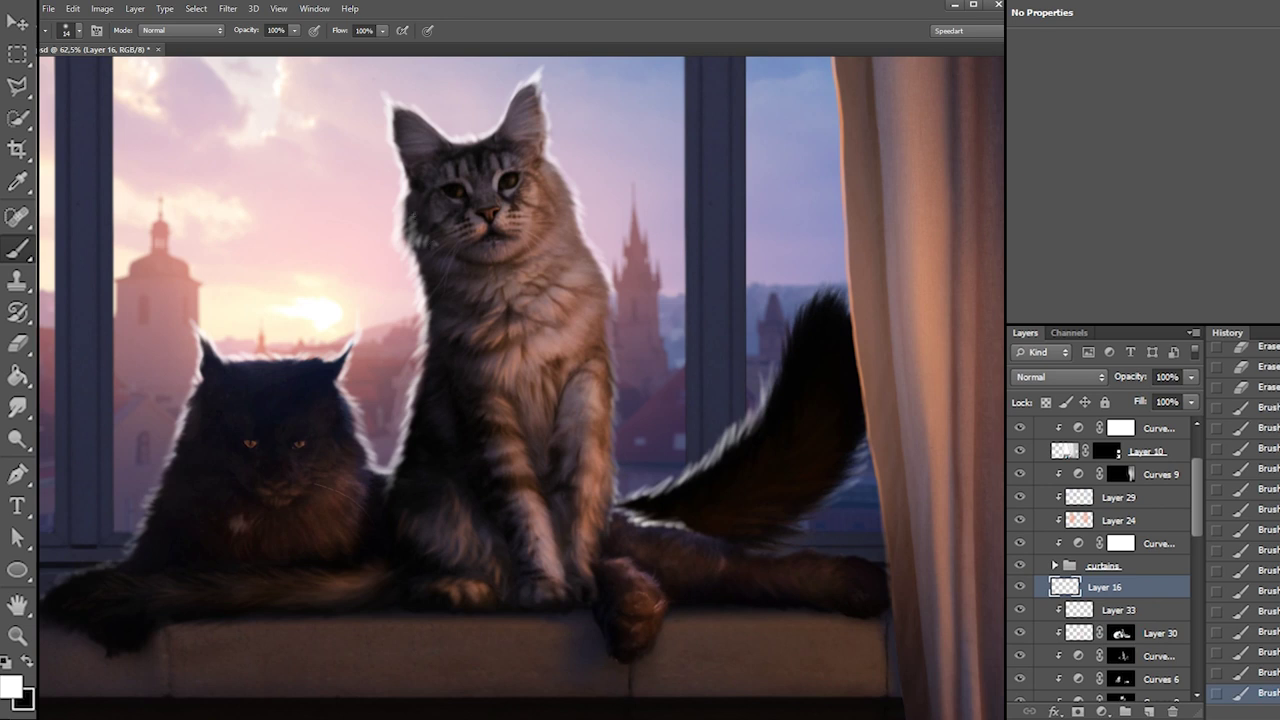
Lightly erase the white hairs on the inner part of the tabby's sun-side cheek
key("e")
left_click(428, 215)
left_click(418, 228)
left_click(421, 187)
left_click(421, 195)
left_click(420, 203)
Paint fine white hairs just inside the tabby's sun-side outline, from the cheek down the neck to the chest
key("b")
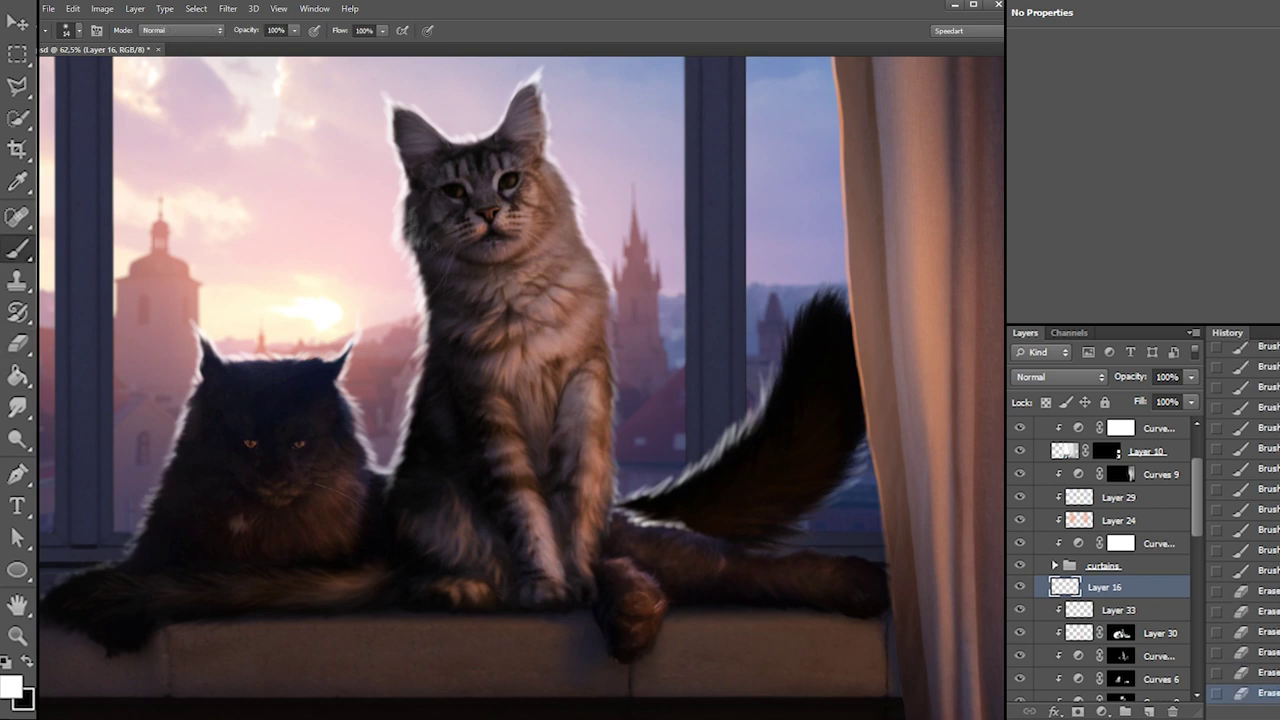
left_click(404, 180)
left_click(406, 192)
left_click(409, 205)
left_click(412, 218)
left_click(416, 232)
left_click(421, 248)
left_click(427, 264)
left_click(428, 271)
left_click(429, 278)
left_click(429, 285)
left_click(430, 292)
left_click(430, 299)
left_click(431, 306)
left_click(431, 313)
left_click(432, 321)
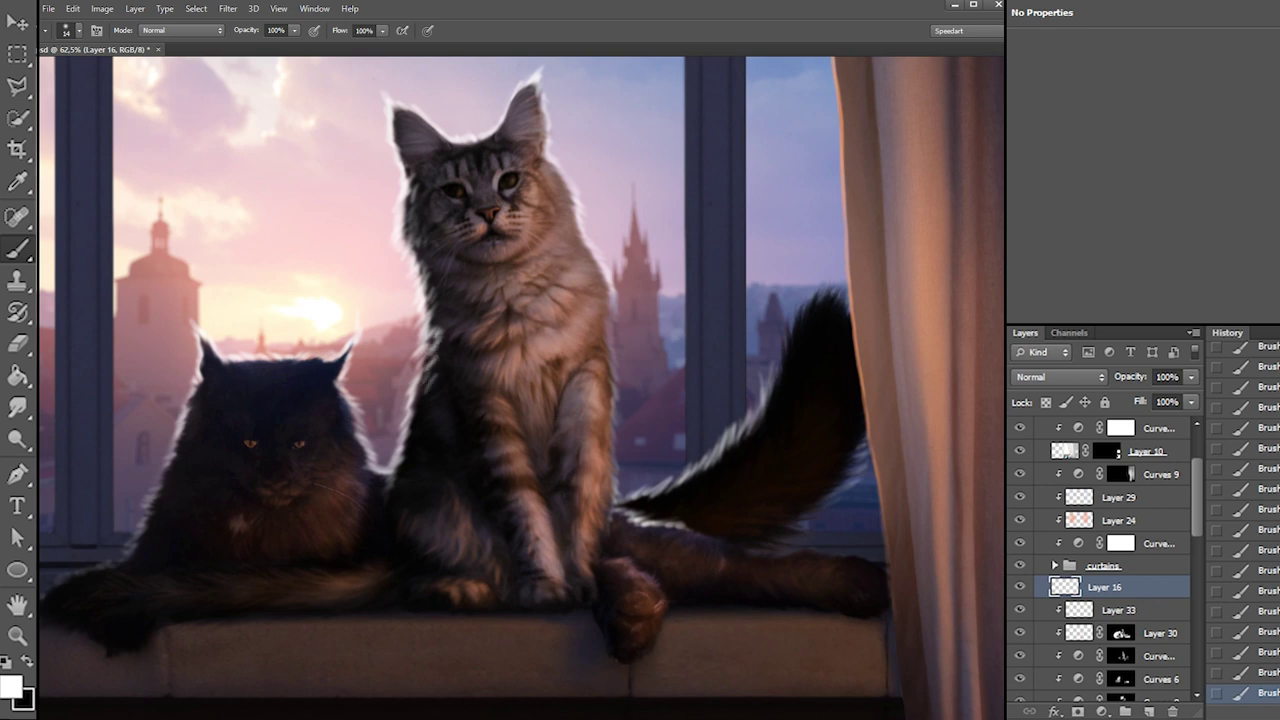
Soften the white hairs along the tabby's sun-side neck and chest with the 46 px eraser
key("e")
mouse_move(429, 342)
left_mouse_down()
mouse_move(435, 375)
mouse_move(445, 337)
left_mouse_up()
left_click_drag(440, 336, 435, 338)
key("b")
key("e")
key("b")
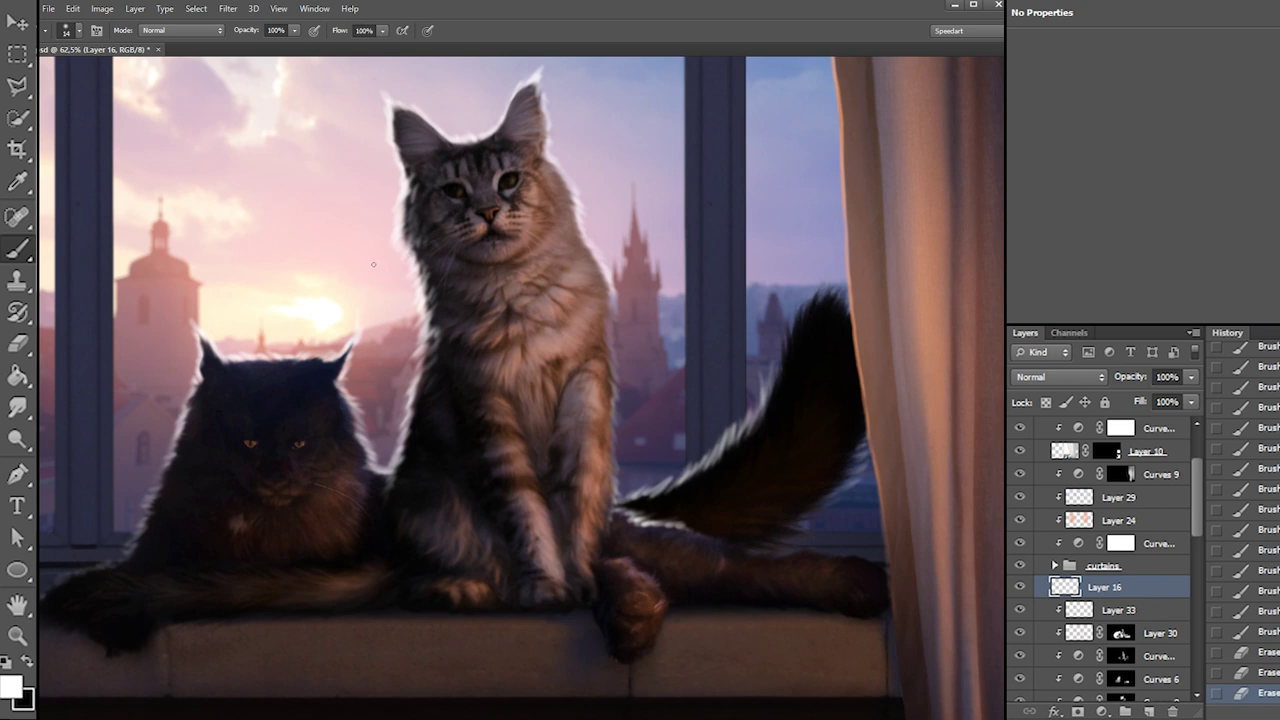
key("e")
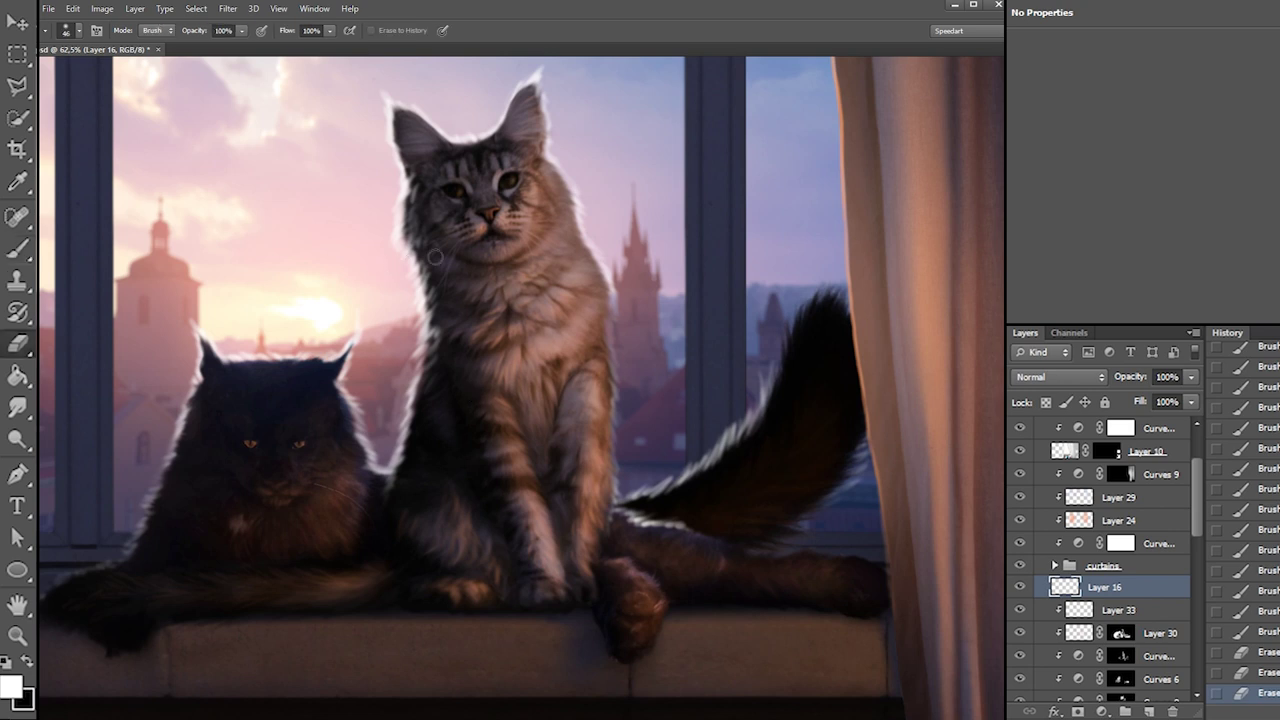
left_click_drag(422, 240, 428, 312)
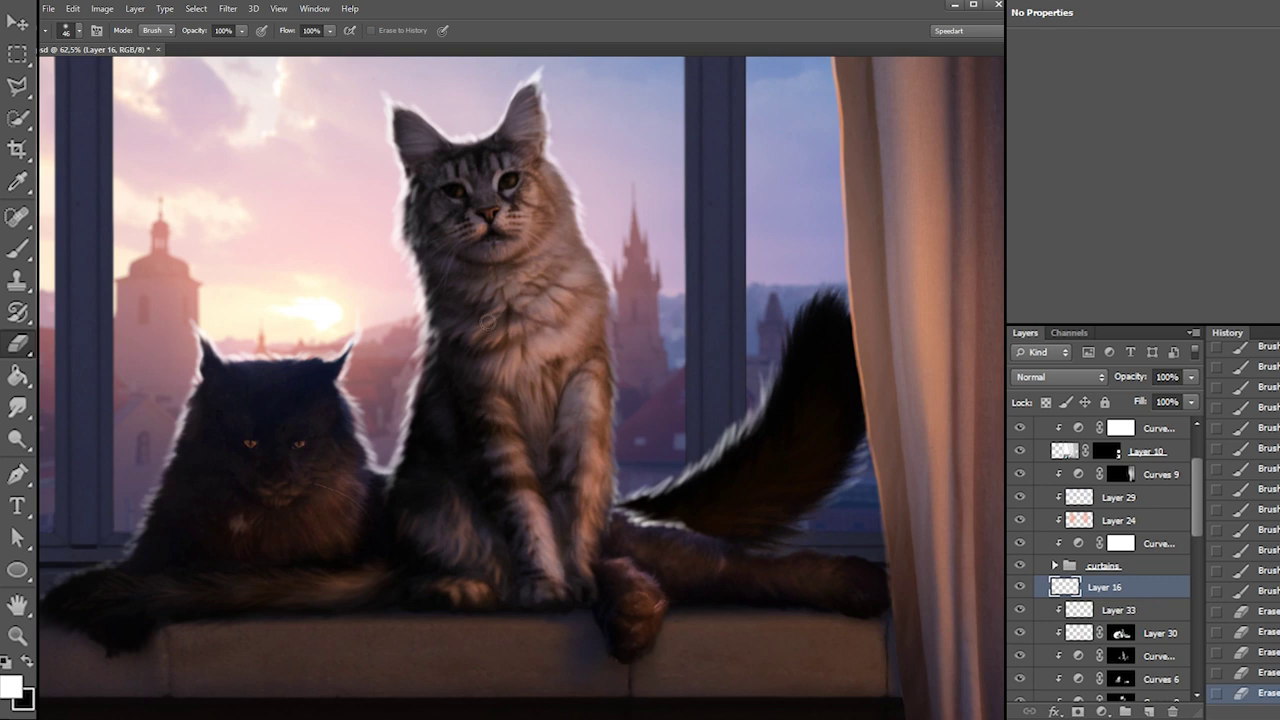
Paint short white hairs along the tabby's shoulder outline on the side away from the sun with the 14 px brush
key("b")
left_click_drag(607, 276, 609, 303)
left_click_drag(607, 286, 611, 318)
left_click_drag(609, 298, 611, 324)
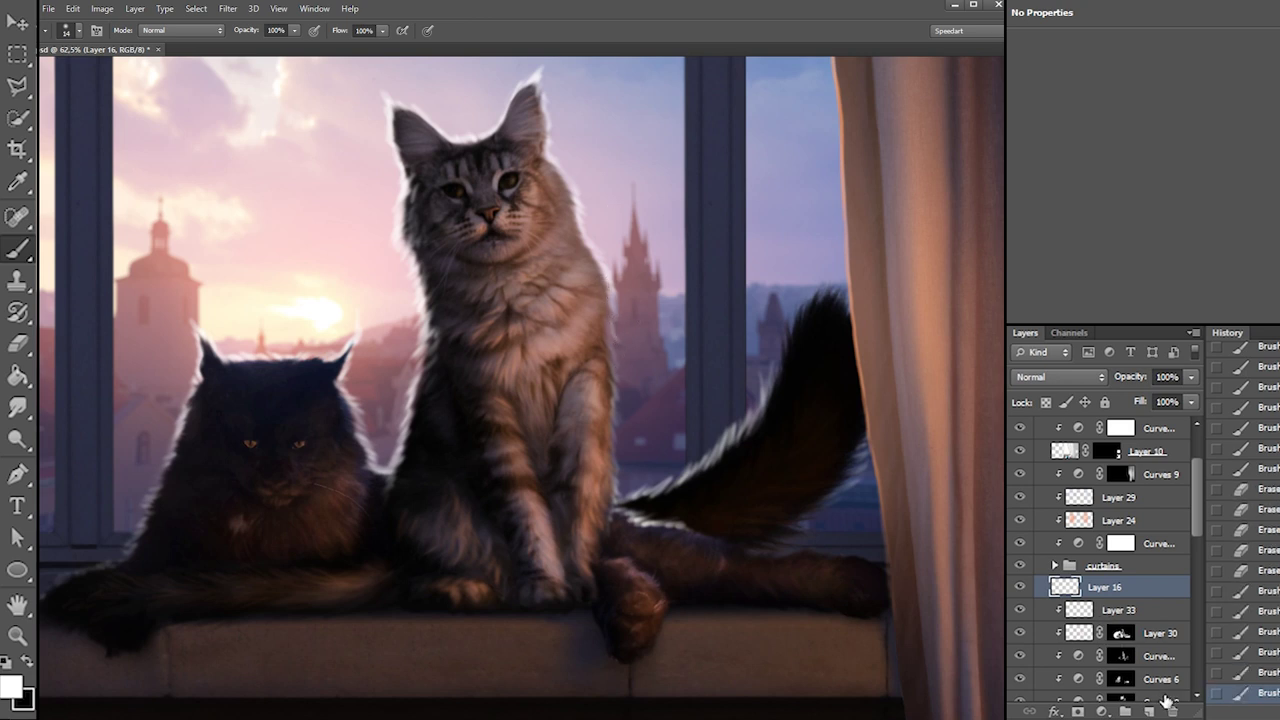
Add a layer clipped to the white rim-hair layer, Layer 16, and set the foreground colour to pale cream yellow
left_click(1149, 711)
left_click(1124, 593, "alt")
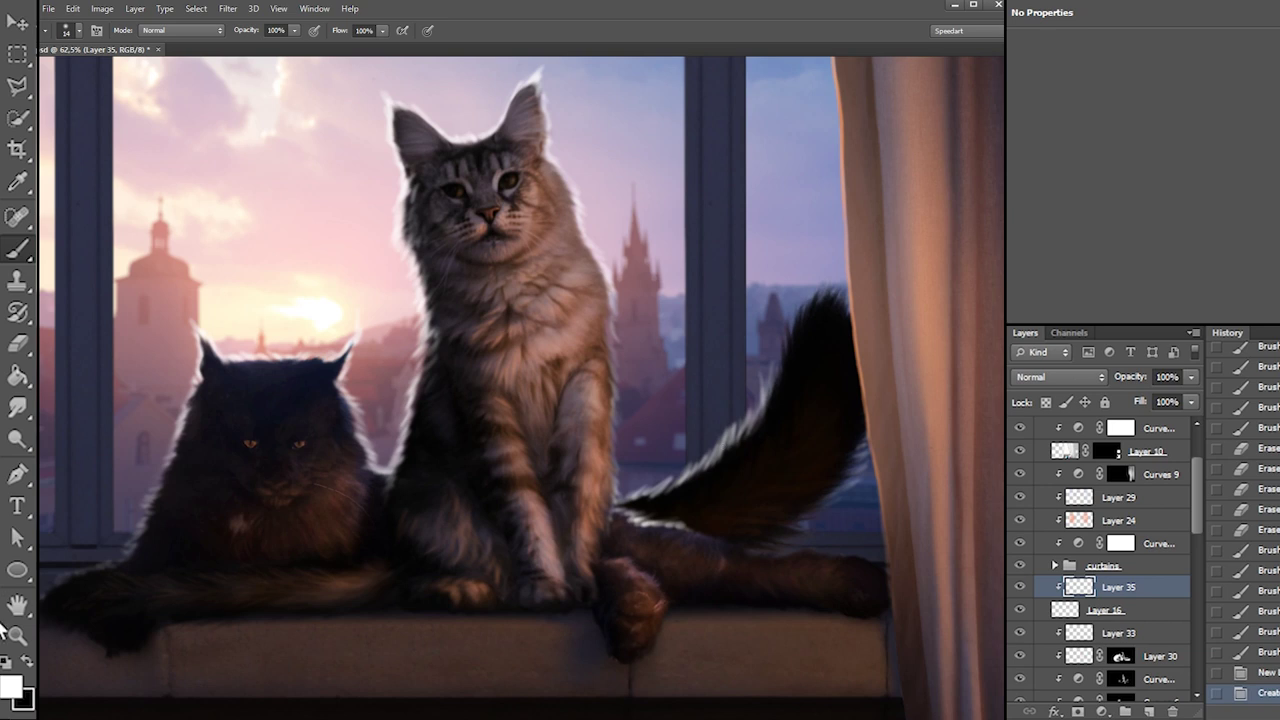
left_click(9, 689)
left_click(793, 324)
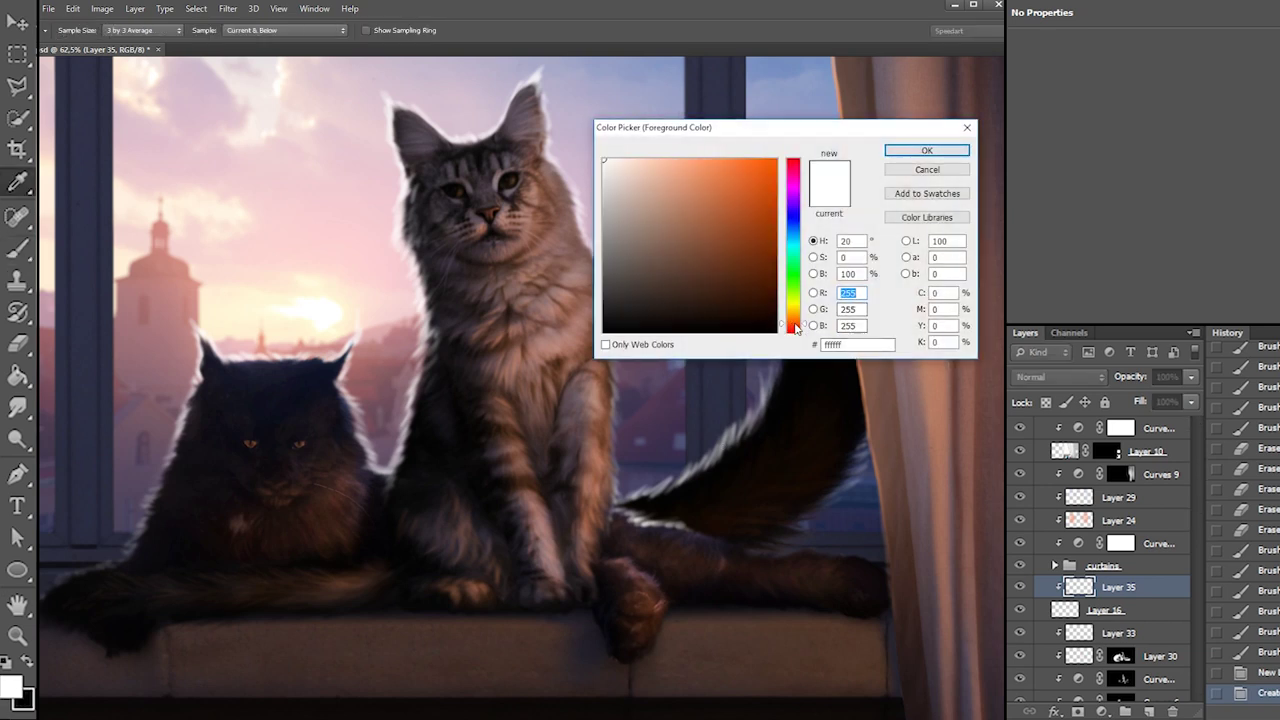
left_click_drag(756, 237, 713, 118)
left_click(790, 312)
left_click_drag(678, 176, 665, 129)
key("Return")
key("b")
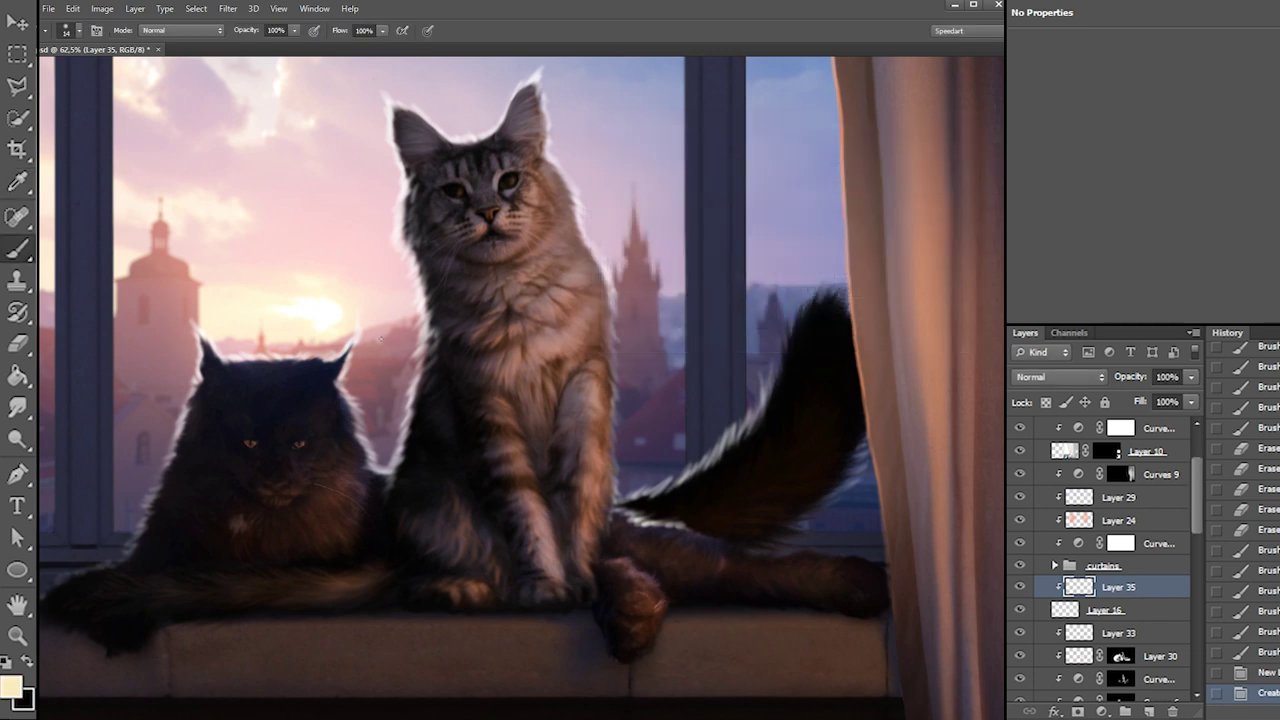
Tint the black cat's rim light cream with a 236 px brush, and brush a near-white tint along the tabby's sun-side edge
right_click(390, 336)
left_click_drag(294, 278, 204, 324)
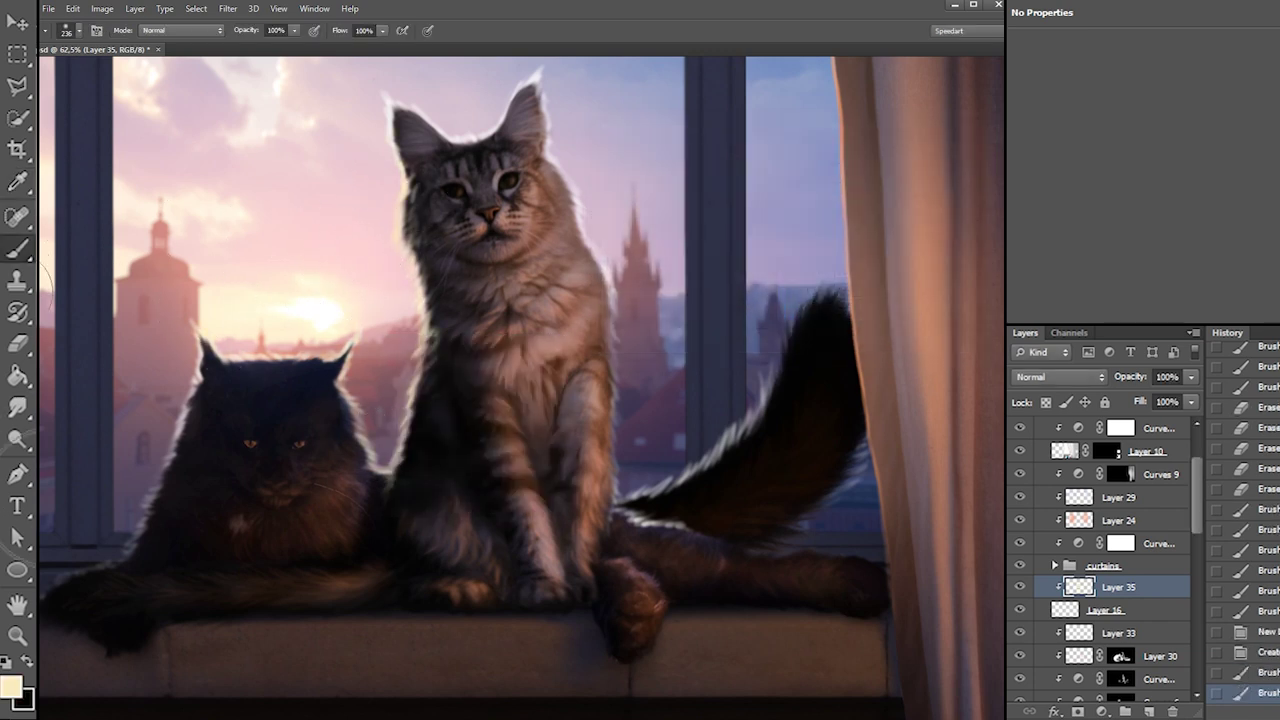
key("x")
left_click(11, 686)
left_click(646, 176)
key("Return")
left_click_drag(425, 239, 436, 304)
mouse_move(399, 190)
left_mouse_down()
mouse_move(401, 401)
mouse_move(411, 364)
left_mouse_up()
key("x")
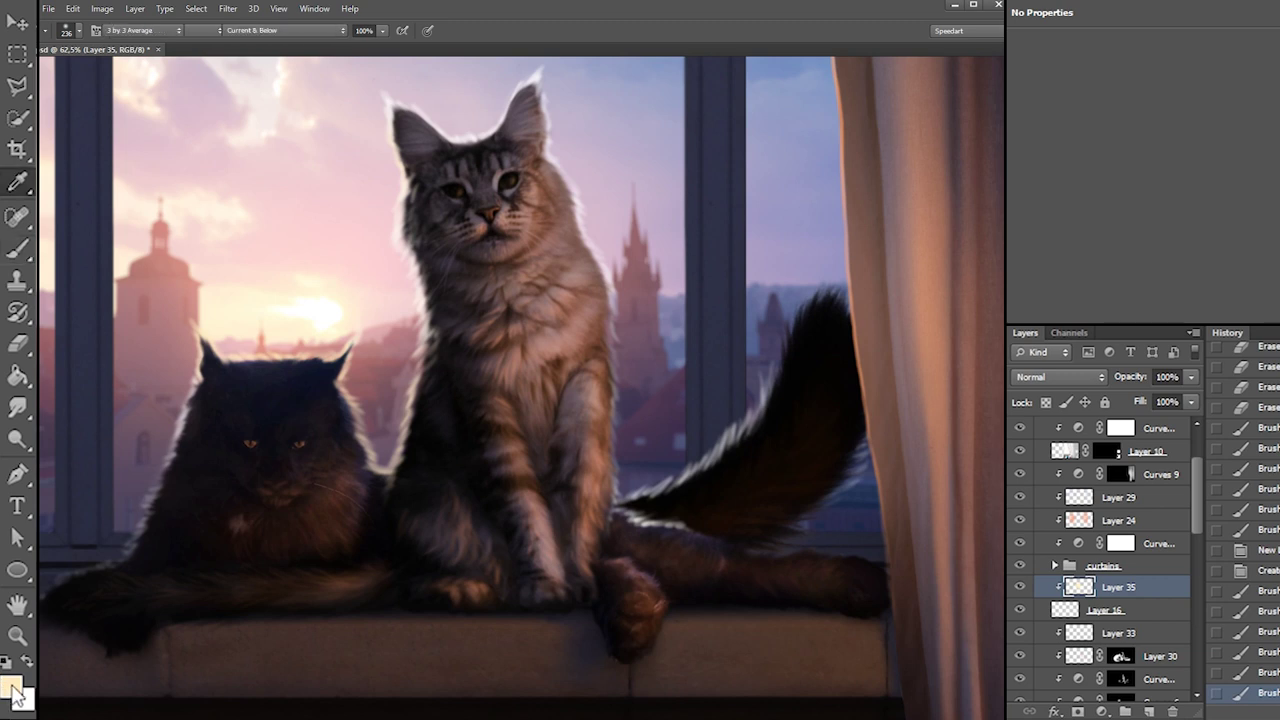
Set the foreground colour to peach ffddbc and tint the rim hairs on the tabby's head, the raised tail and the black cat
left_click(13, 687)
left_click_drag(802, 311, 800, 318)
key("Return")
left_click_drag(386, 245, 379, 126)
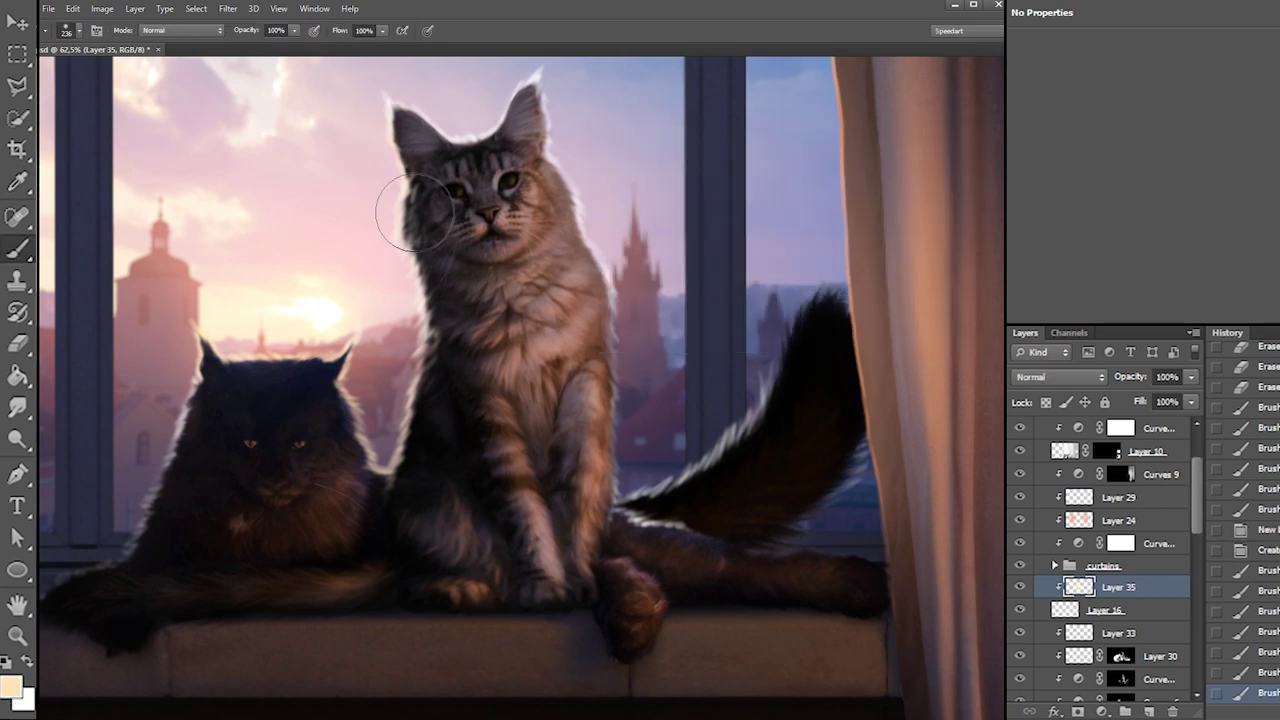
mouse_move(650, 490)
left_mouse_down()
mouse_move(795, 308)
mouse_move(700, 450)
left_mouse_up()
mouse_move(294, 356)
left_mouse_down()
mouse_move(127, 588)
mouse_move(143, 368)
left_mouse_up()
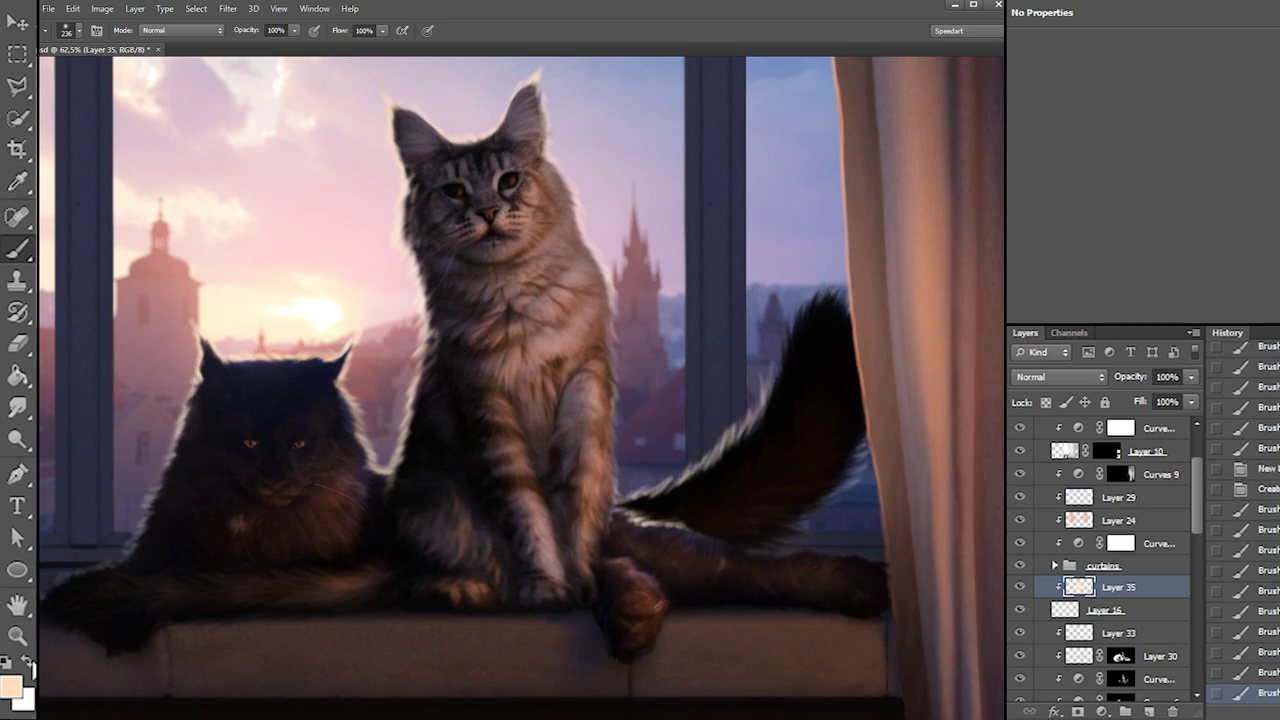
Set the foreground colour to light orange ffbc80 and tint the rim hairs further with the brush enlarged to 277 px
left_click(12, 686)
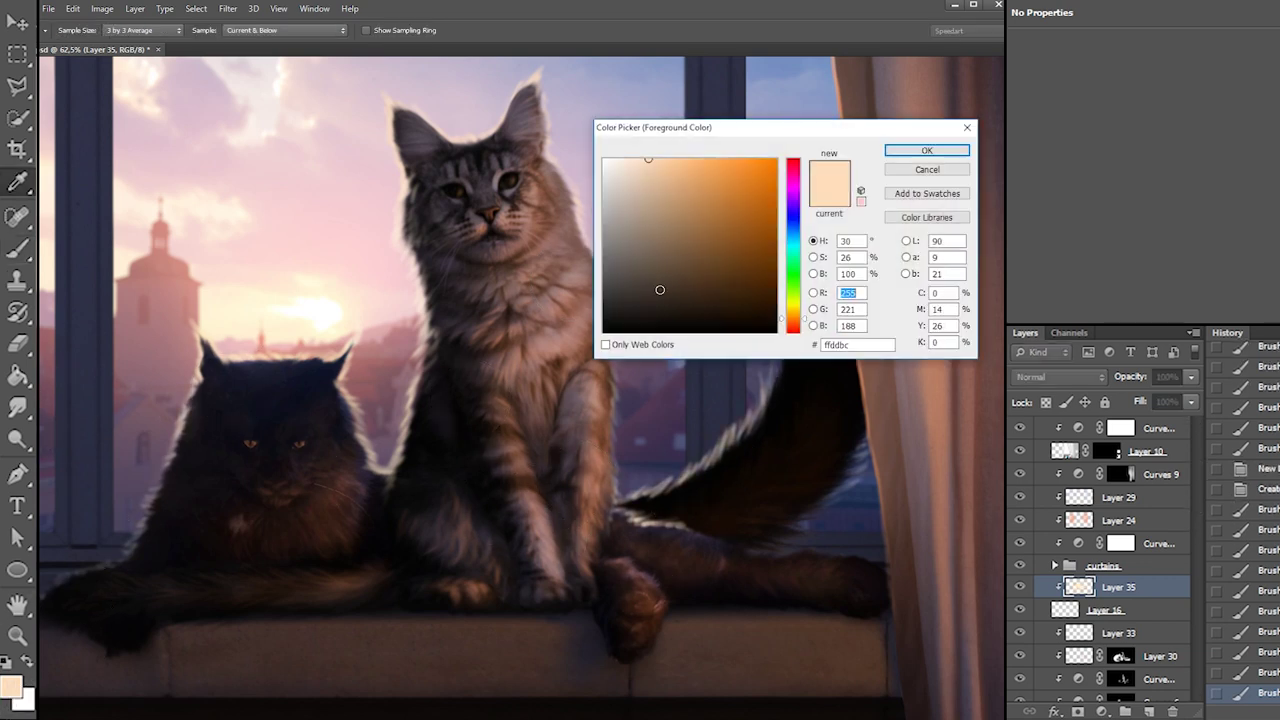
left_click_drag(670, 169, 689, 158)
left_click_drag(810, 319, 798, 324)
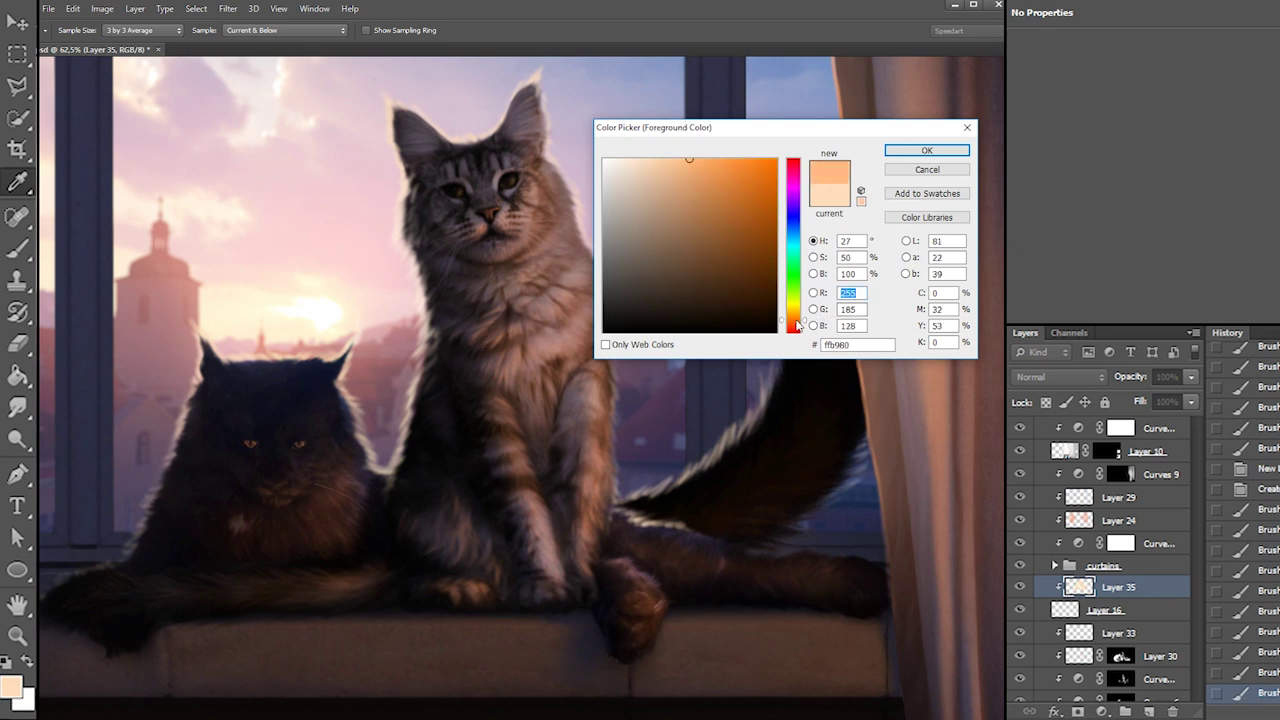
key("Return")
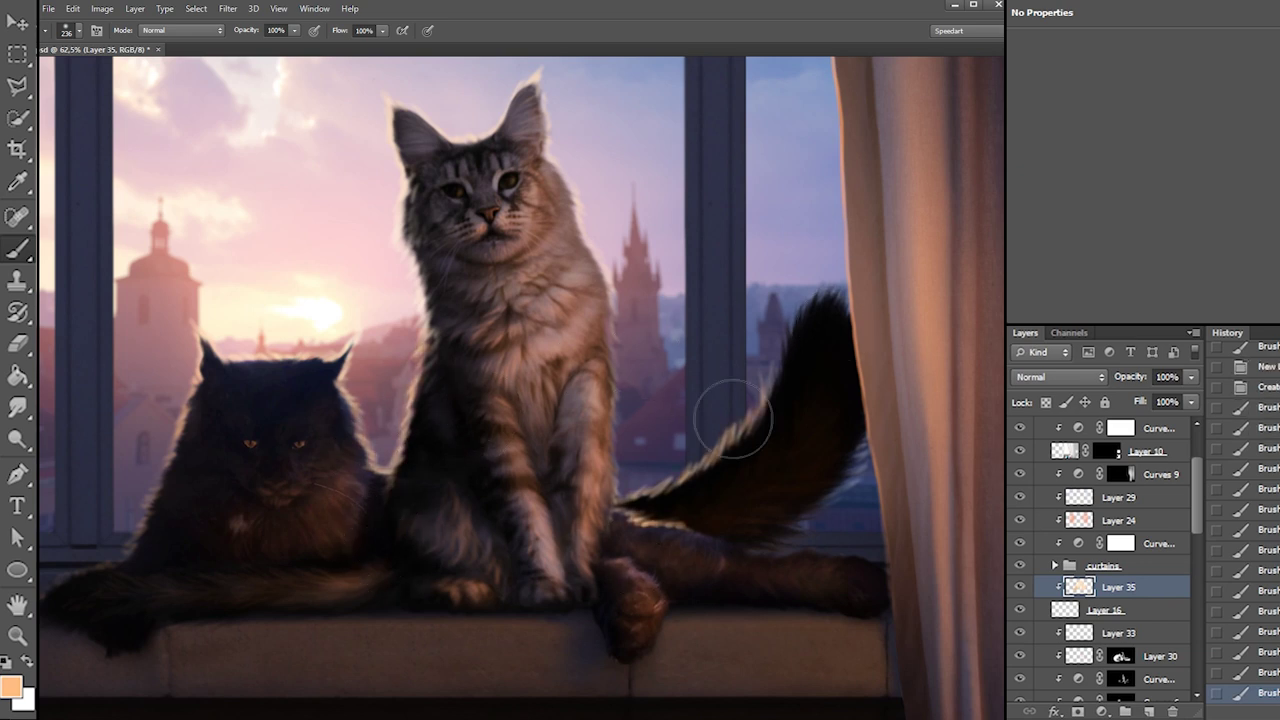
right_click(740, 420)
key("Return")
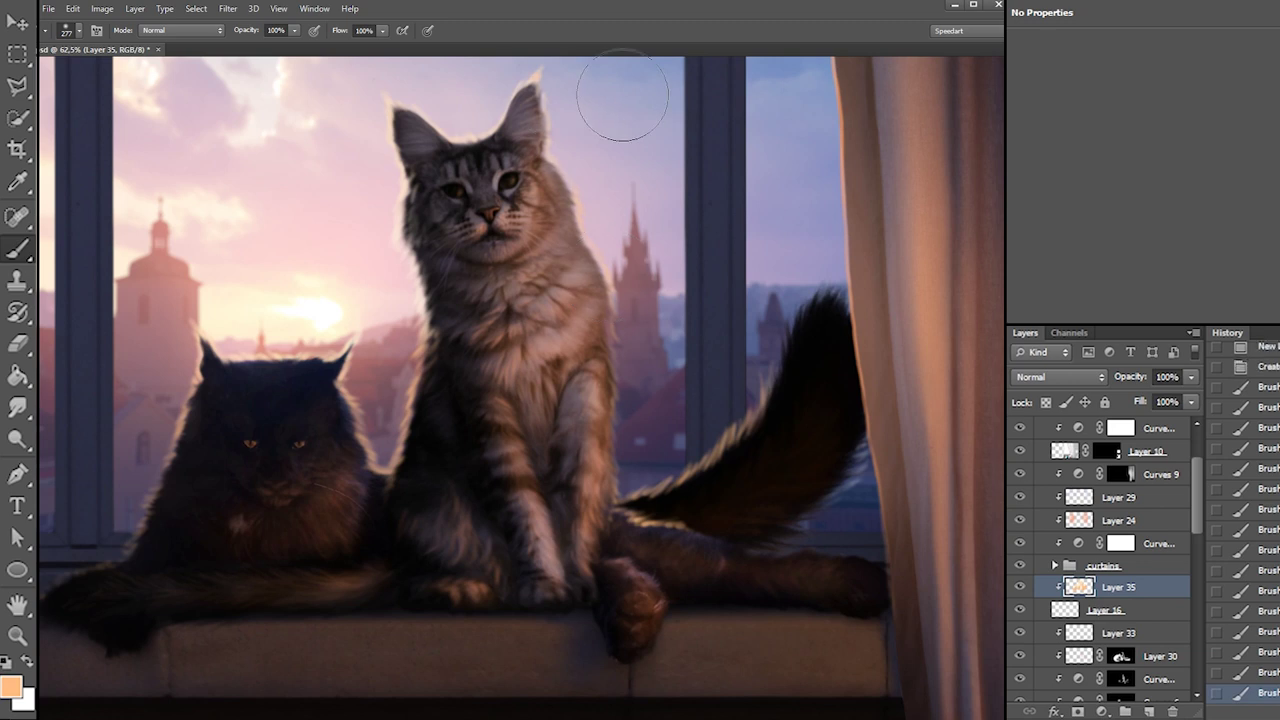
Set the foreground colour to a saturated red-orange and tint the rim hairs along the raised tail
left_click(18, 692)
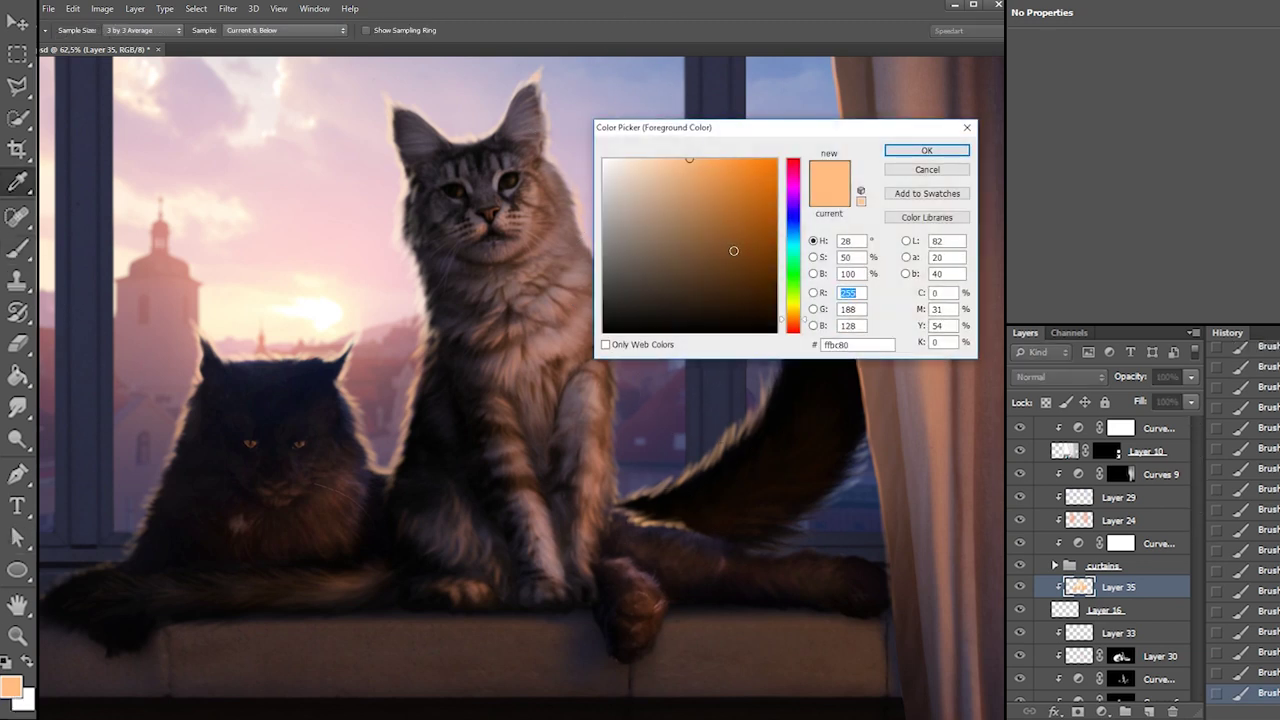
left_click_drag(796, 320, 794, 327)
left_click_drag(711, 170, 729, 158)
key("Return")
left_click_drag(726, 488, 740, 456)
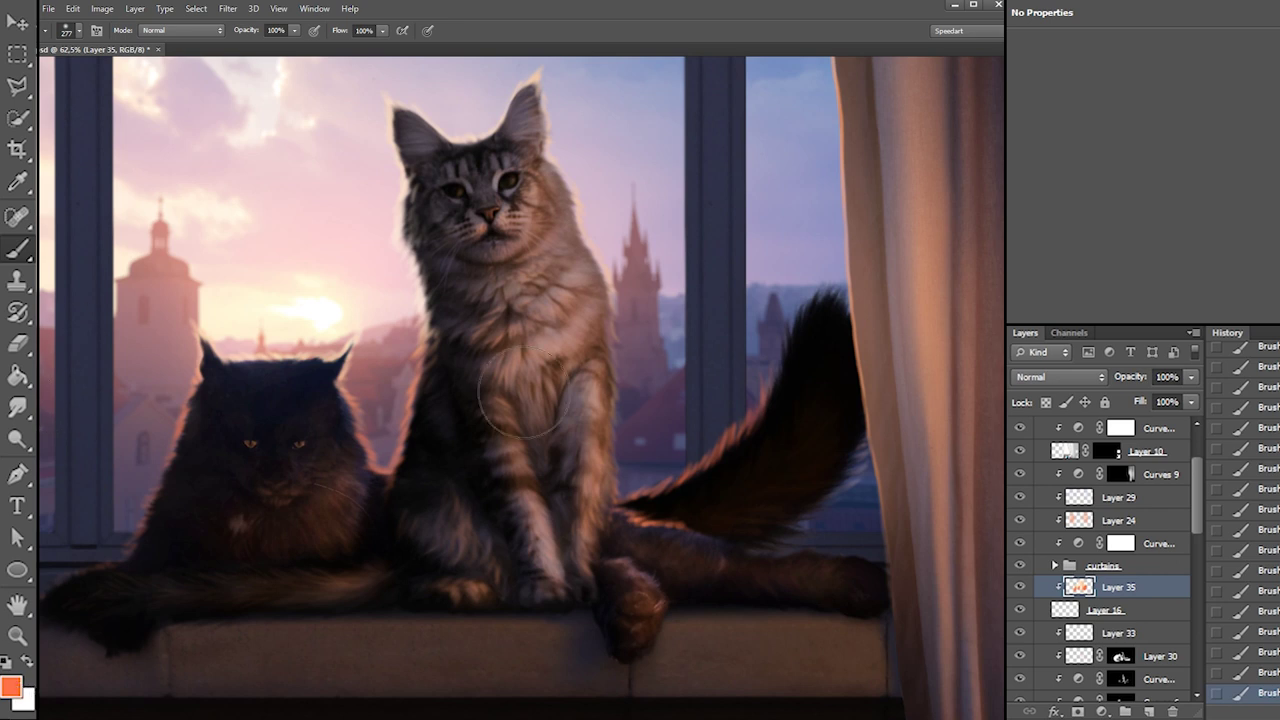
Set the foreground colour to orange ff814a and tint the rim hairs along the tabby's sun-side neck and chest
left_click(13, 686)
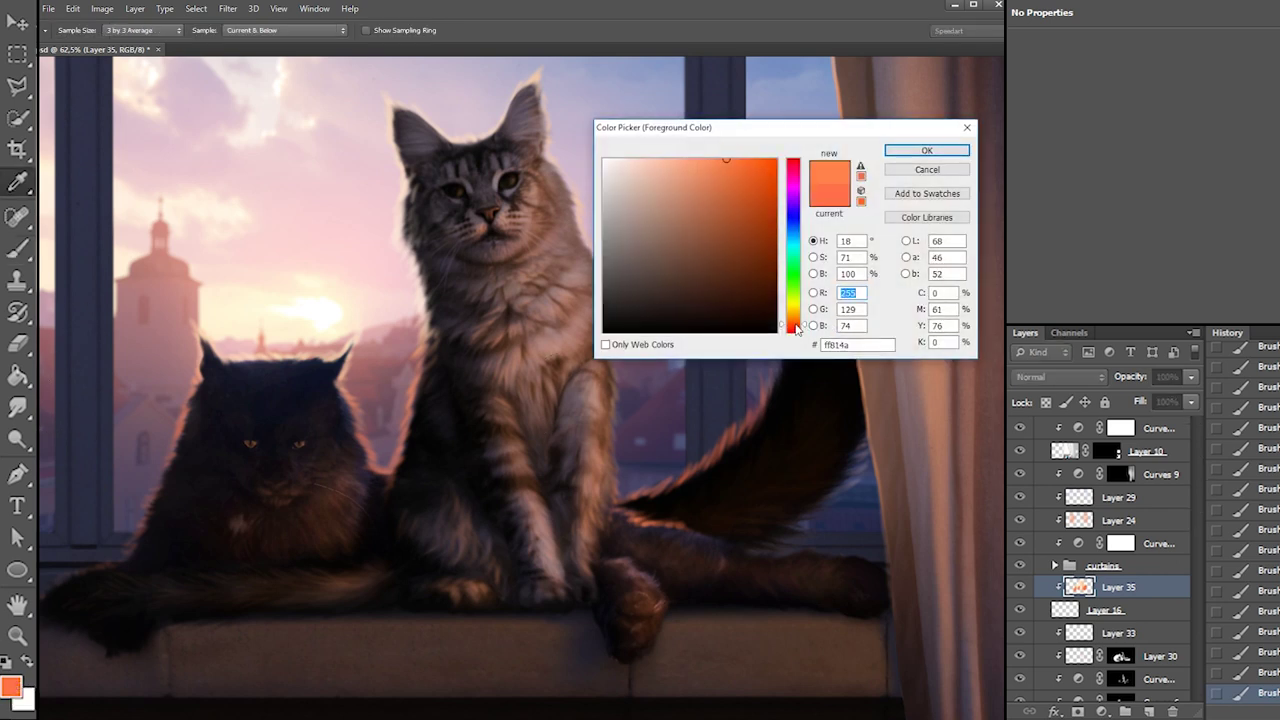
key("Return")
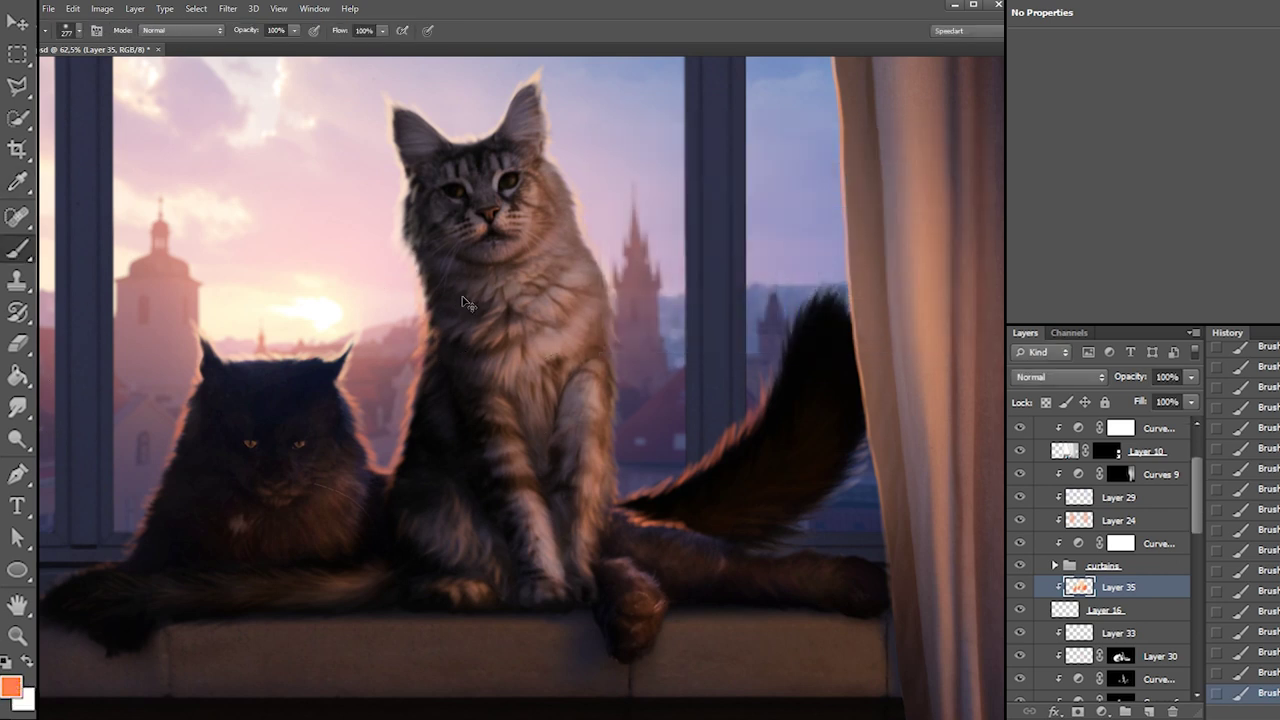
right_click(457, 295)
left_click_drag(507, 313, 488, 313)
left_click_drag(432, 264, 430, 352)
right_click(352, 375)
Warm the rim hairs with orange ff9b4a and a 308 px brush, and reset the foreground colour to white
left_click(13, 686)
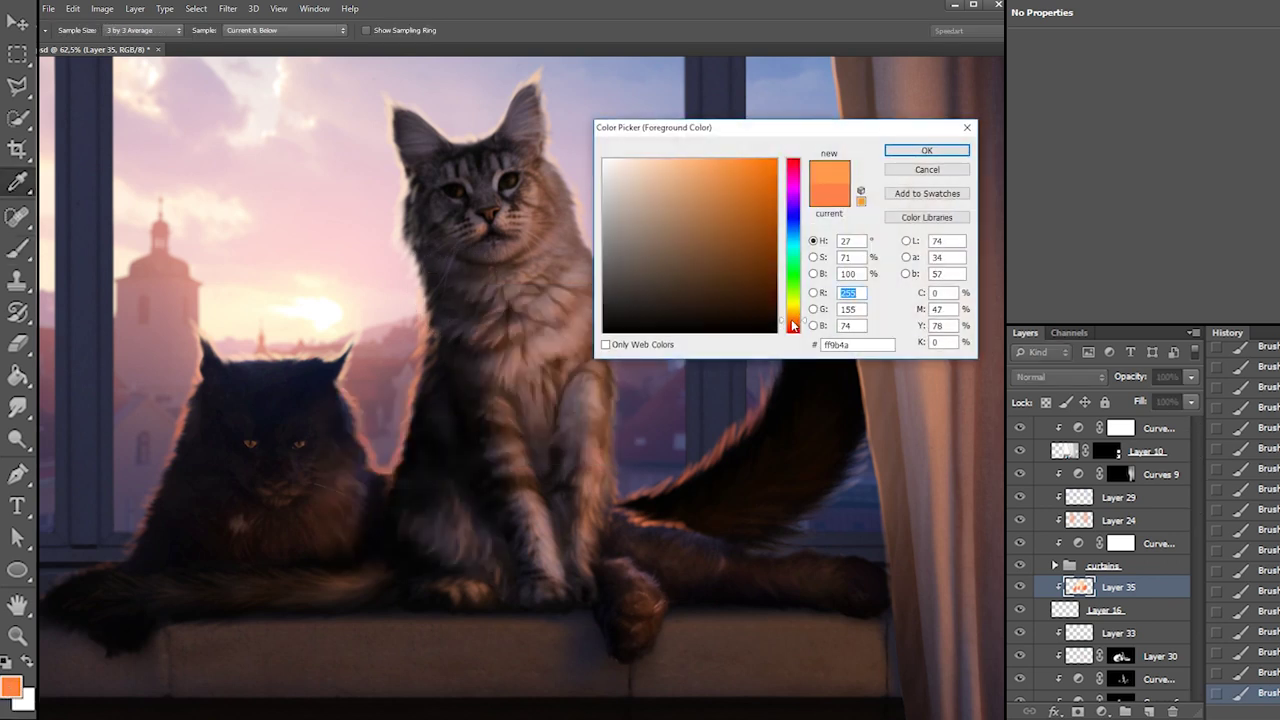
key("Return")
right_click(771, 478)
key("Return")
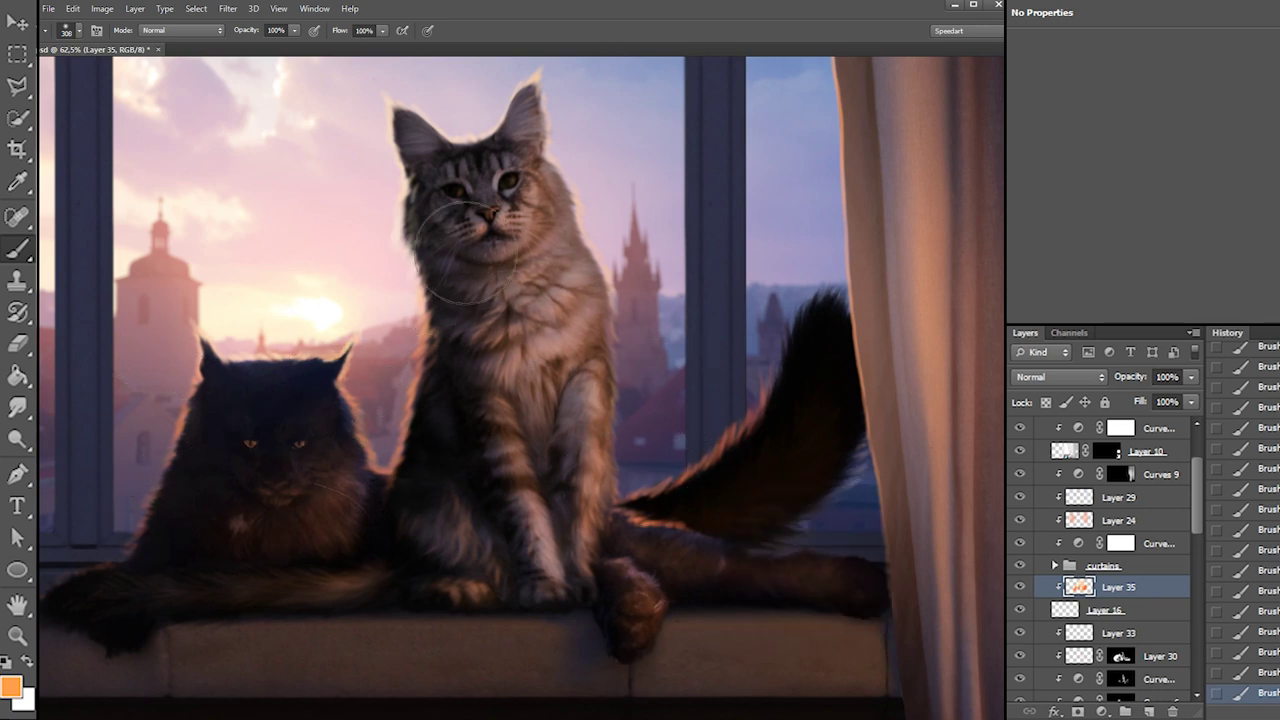
key("d")
key("x")
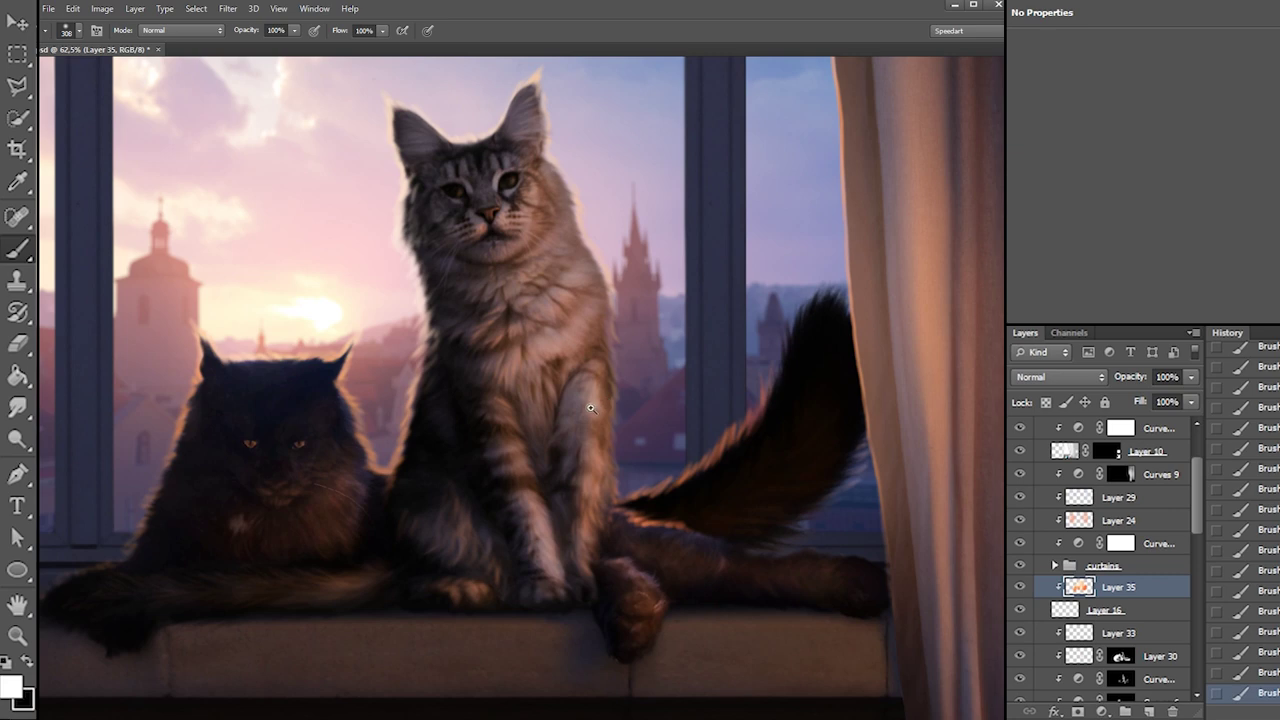
Stamp all visible layers into a merged copy above Group 2 and name it "1 var ?"
mouse_move(583, 410)
left_mouse_down()
mouse_move(552, 419)
mouse_move(595, 408)
mouse_move(508, 432)
left_mouse_up()
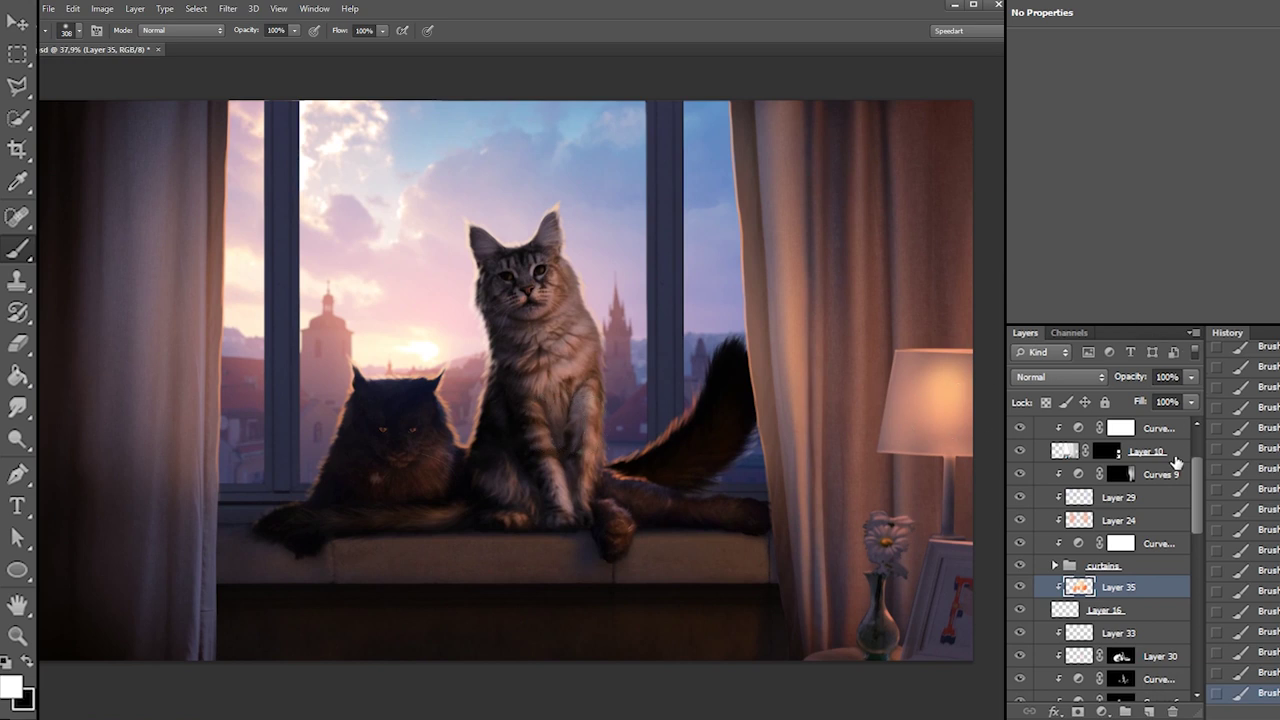
left_click_drag(1195, 484, 1203, 455)
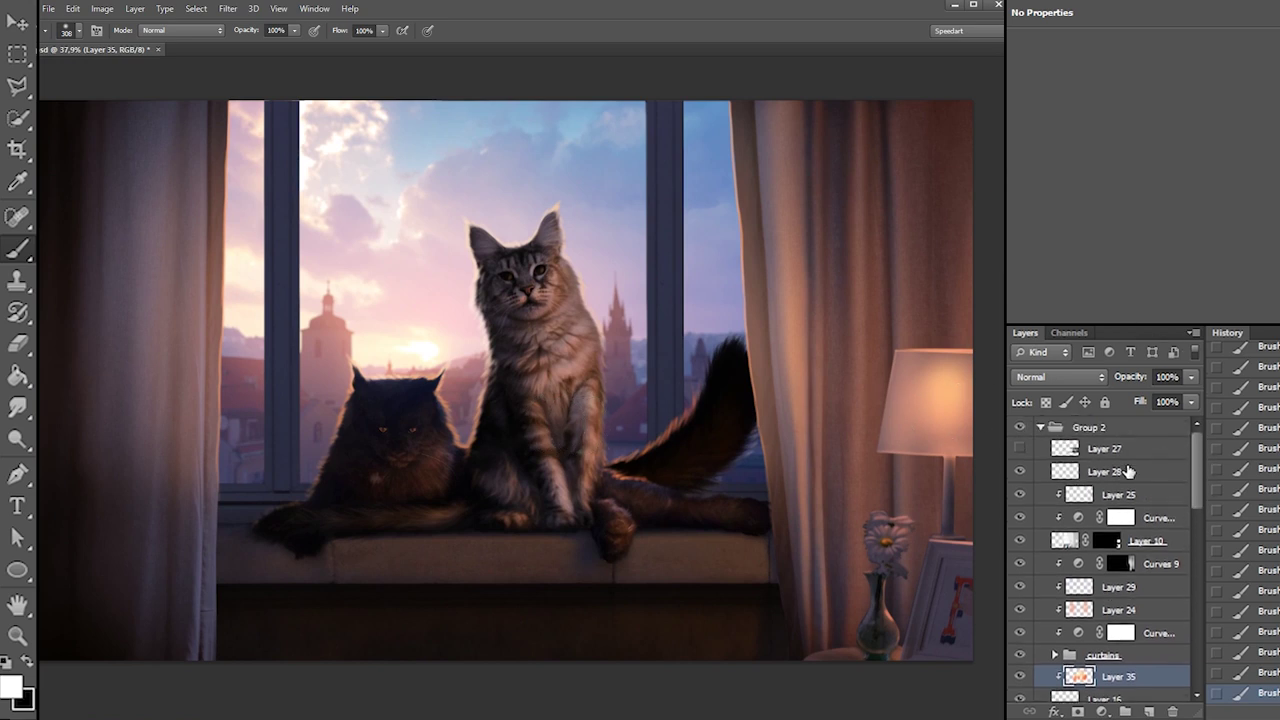
left_click(1037, 427)
key("ctrl+alt+shift+e")
double_click(1100, 427)
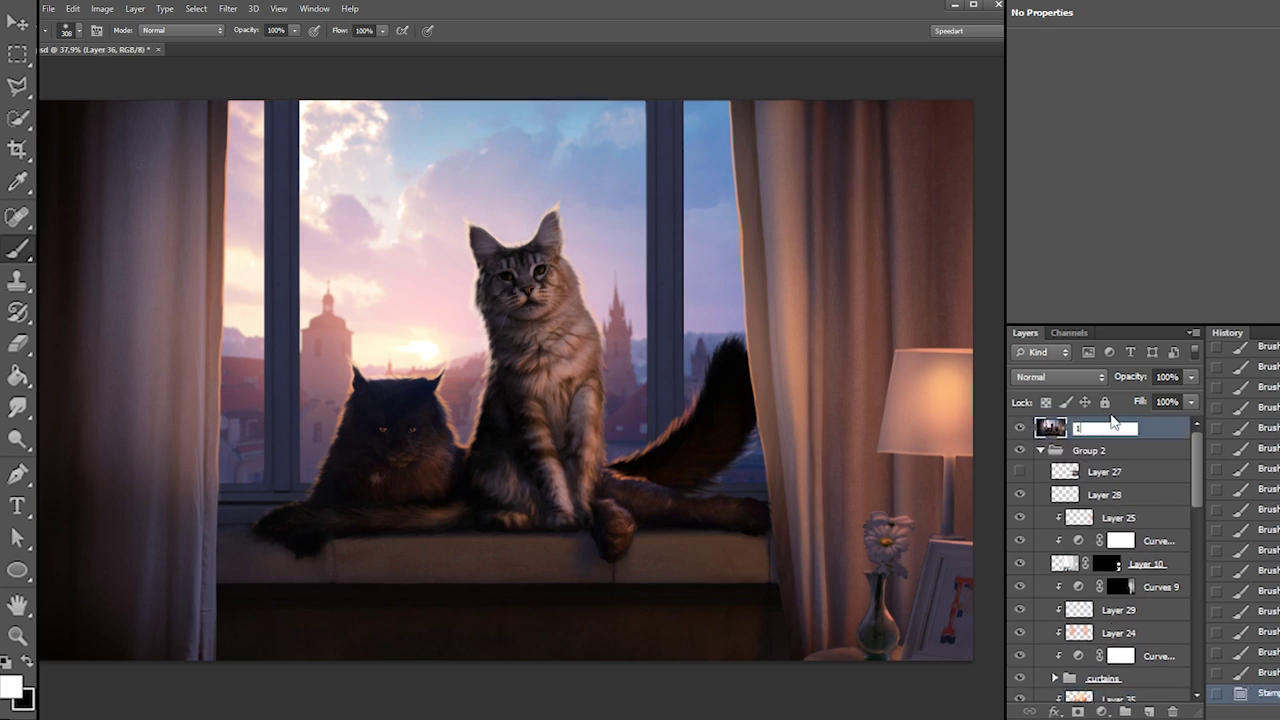
type("1 var 7")
key("Return")
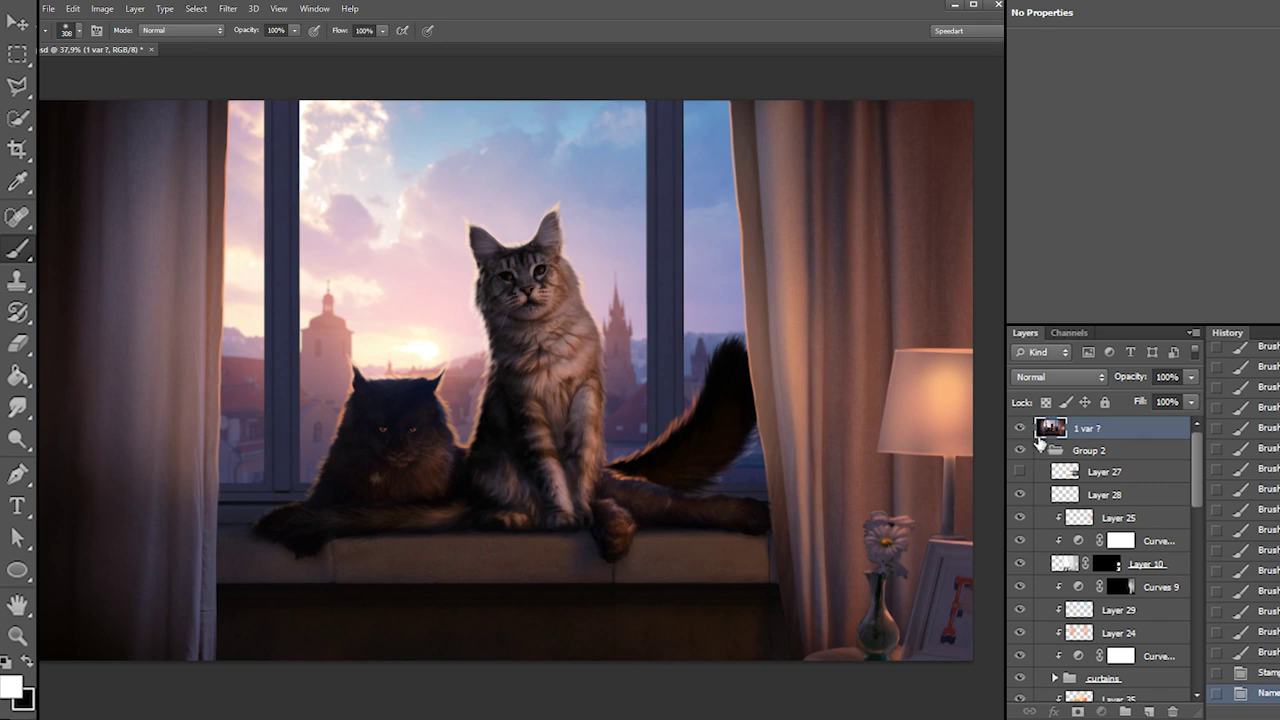
Hide the merged copy and check the contents of Group 2 and its curtains folder
left_click(1020, 428)
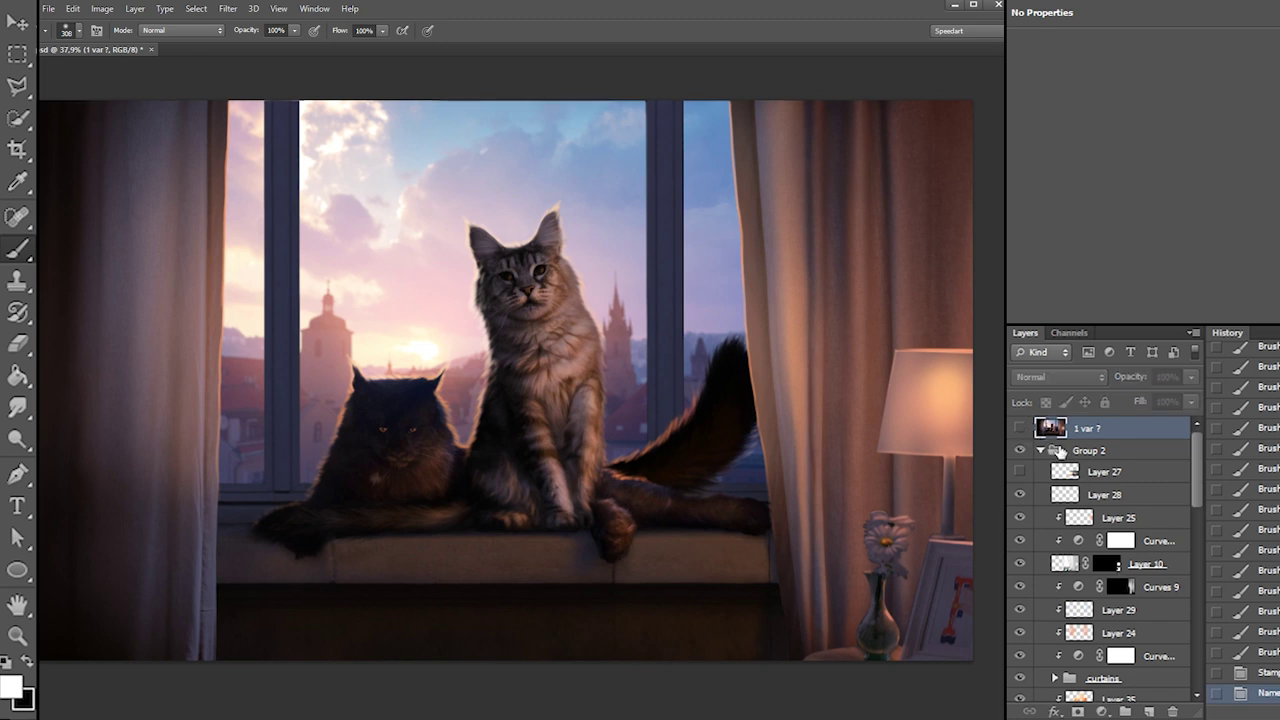
left_click(1020, 450)
left_click(1021, 451)
left_click_drag(1191, 479, 1196, 522)
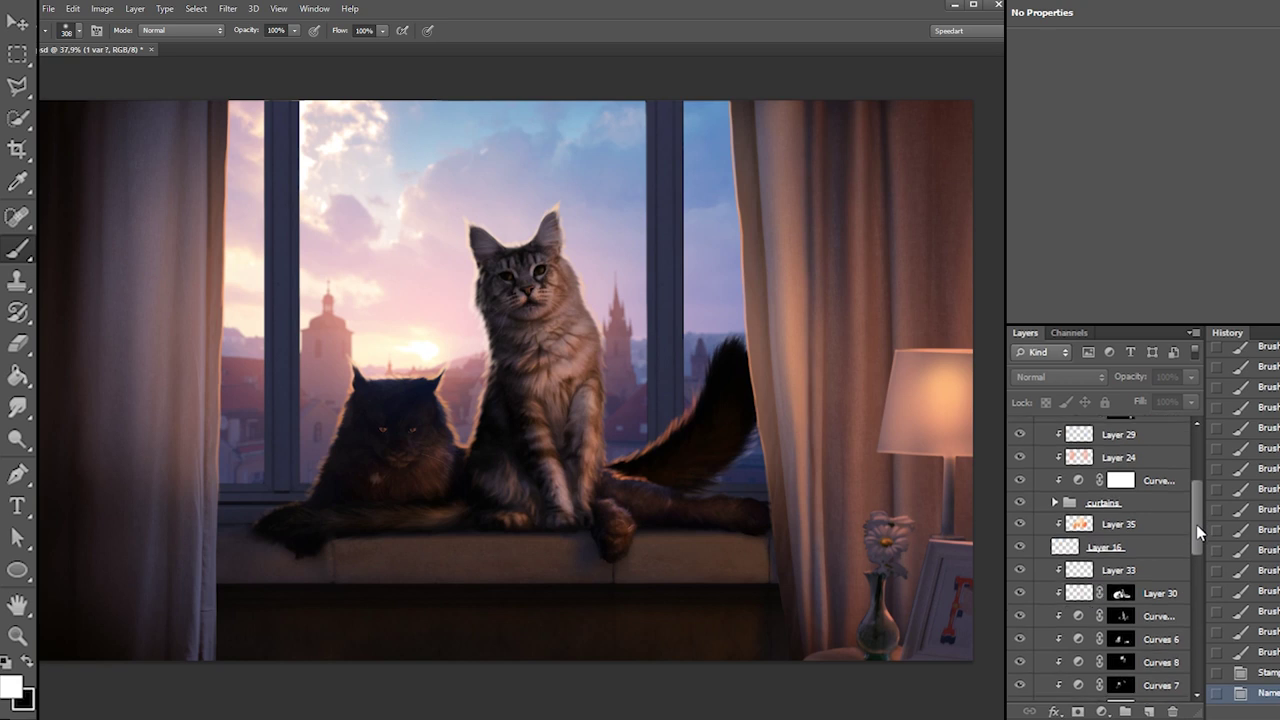
left_click_drag(1196, 524, 1197, 505)
left_click(1055, 560)
left_click(1055, 561)
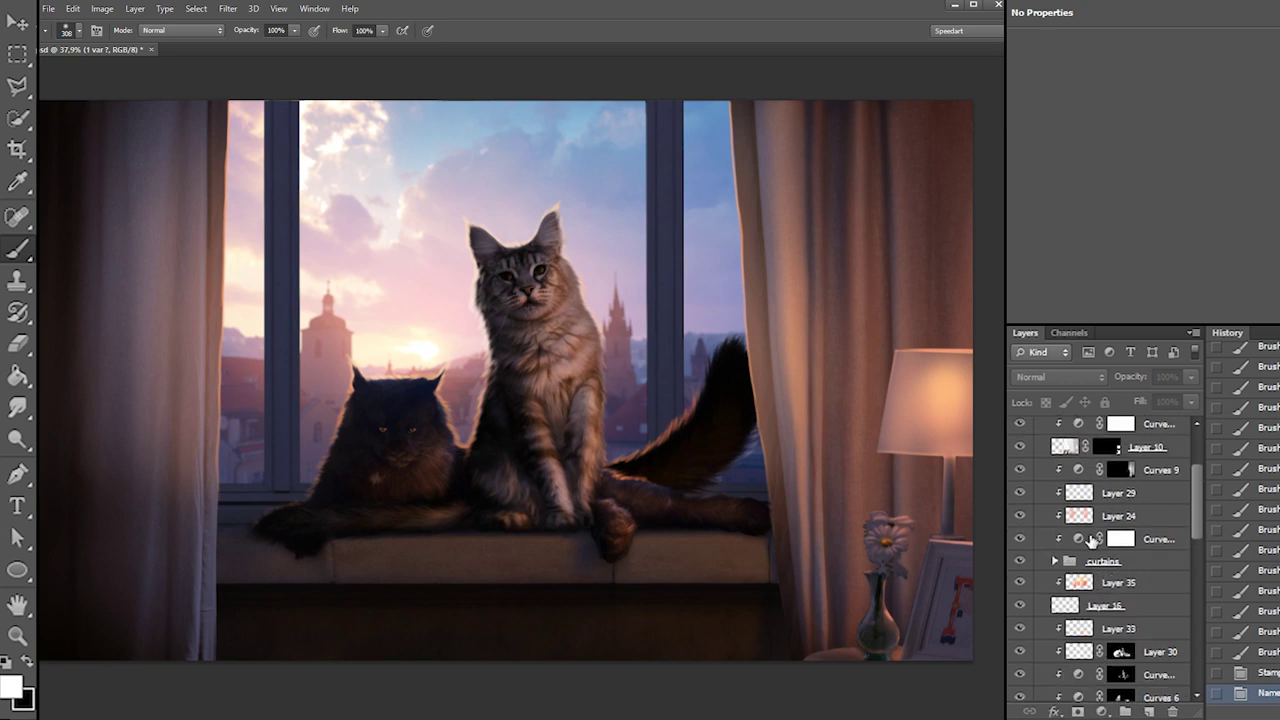
Rename the lamp glow layer, Layer 25, to "1 var", hide it and give it an orange colour label
left_click(1148, 452)
scroll(1130, 490, "up", 3)
left_click(1127, 507)
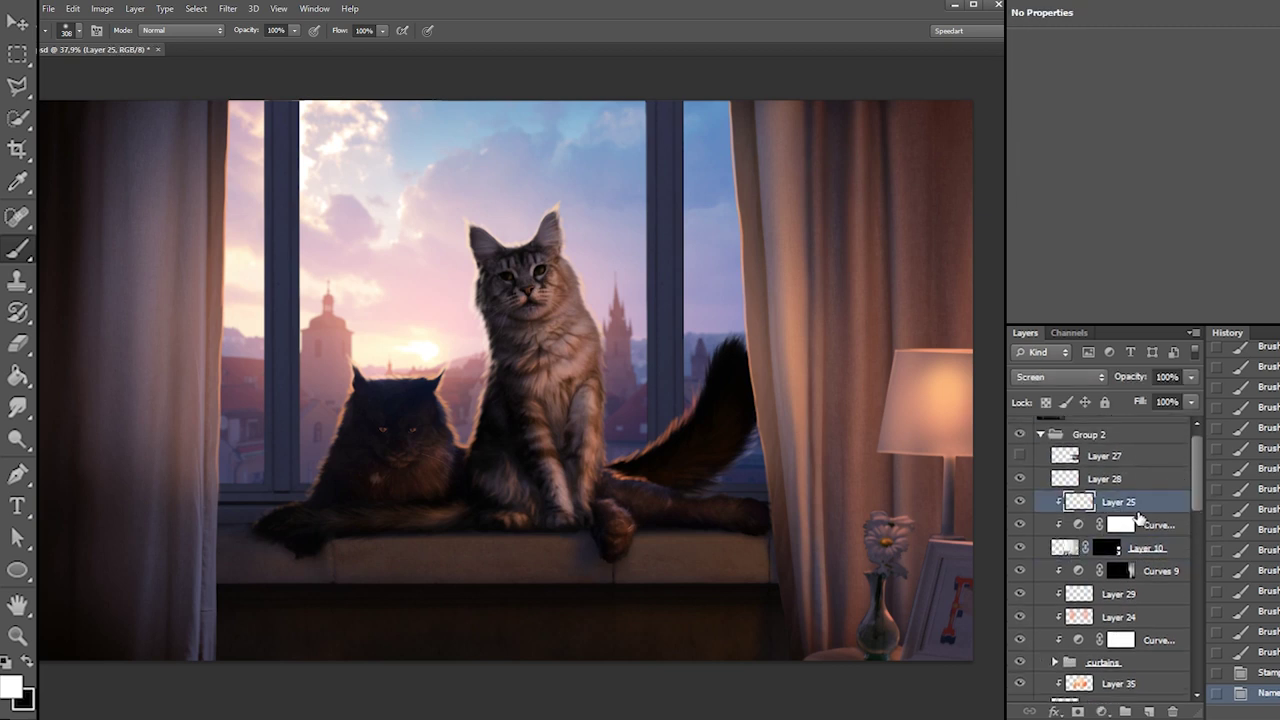
double_click(1118, 502)
key("BackSpace")
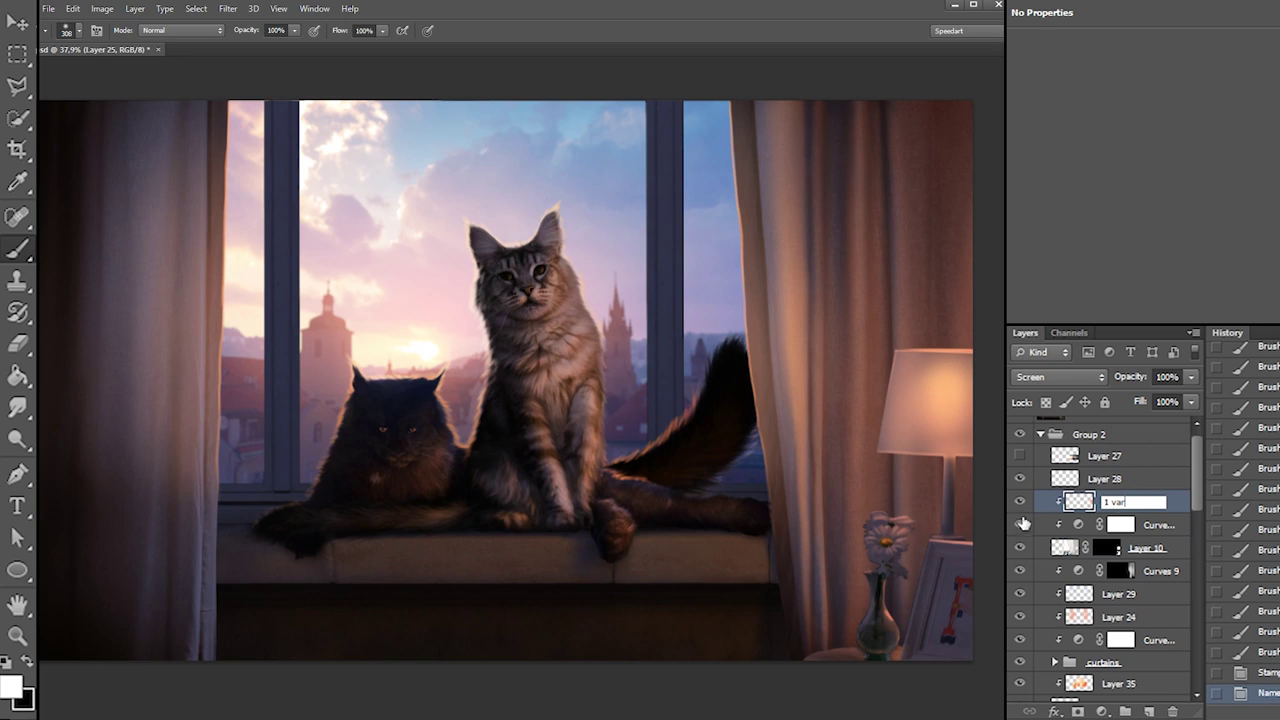
left_click(1019, 501)
right_click(1019, 505)
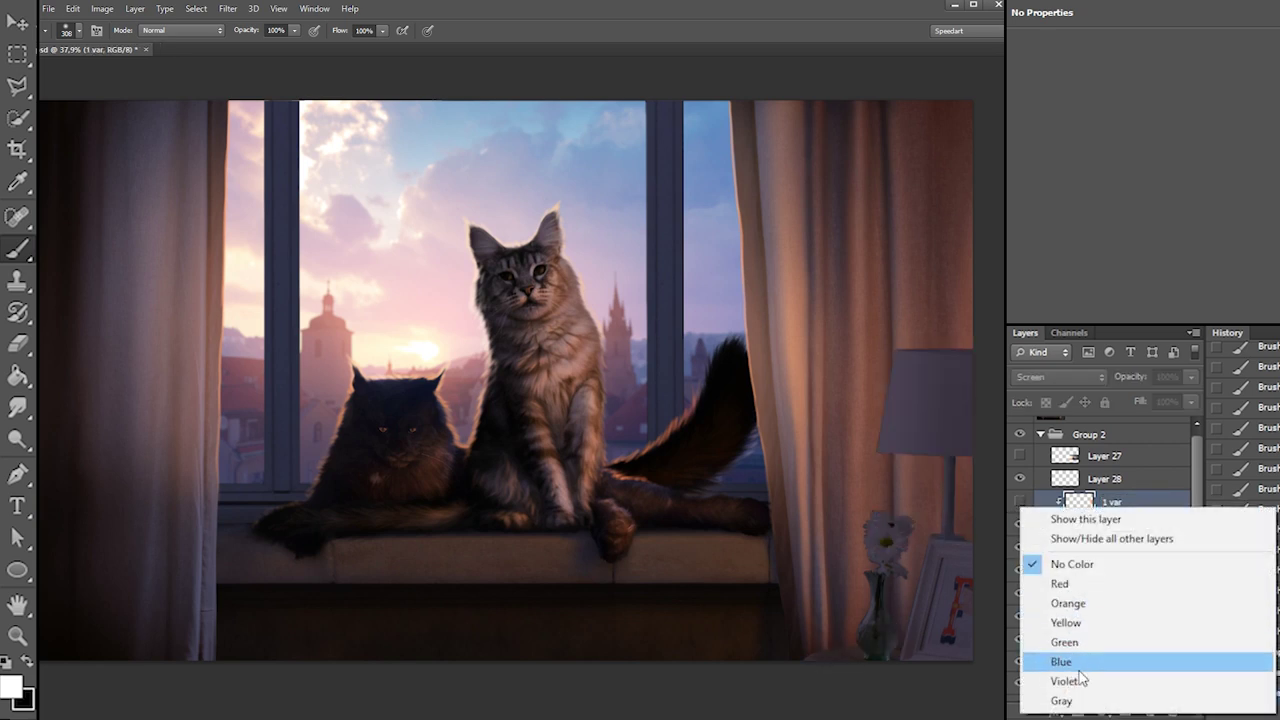
left_click(1085, 622)
Duplicate the "1 var" lamp glow layer as "2 var", keep only the copy visible and label it blue
left_click(1020, 502)
left_click(1020, 502)
mouse_move(1102, 506)
left_mouse_down()
mouse_move(1115, 511)
mouse_move(1112, 498)
mouse_move(1099, 506)
left_mouse_up()
double_click(1113, 502)
type("2")
key("Delete")
left_click(1020, 502)
right_click(1022, 503)
left_click(1097, 660)
Shift the hue of the "2 var" lamp glow layer to cyan with Hue/Saturation
left_click(102, 8)
mouse_move(122, 43)
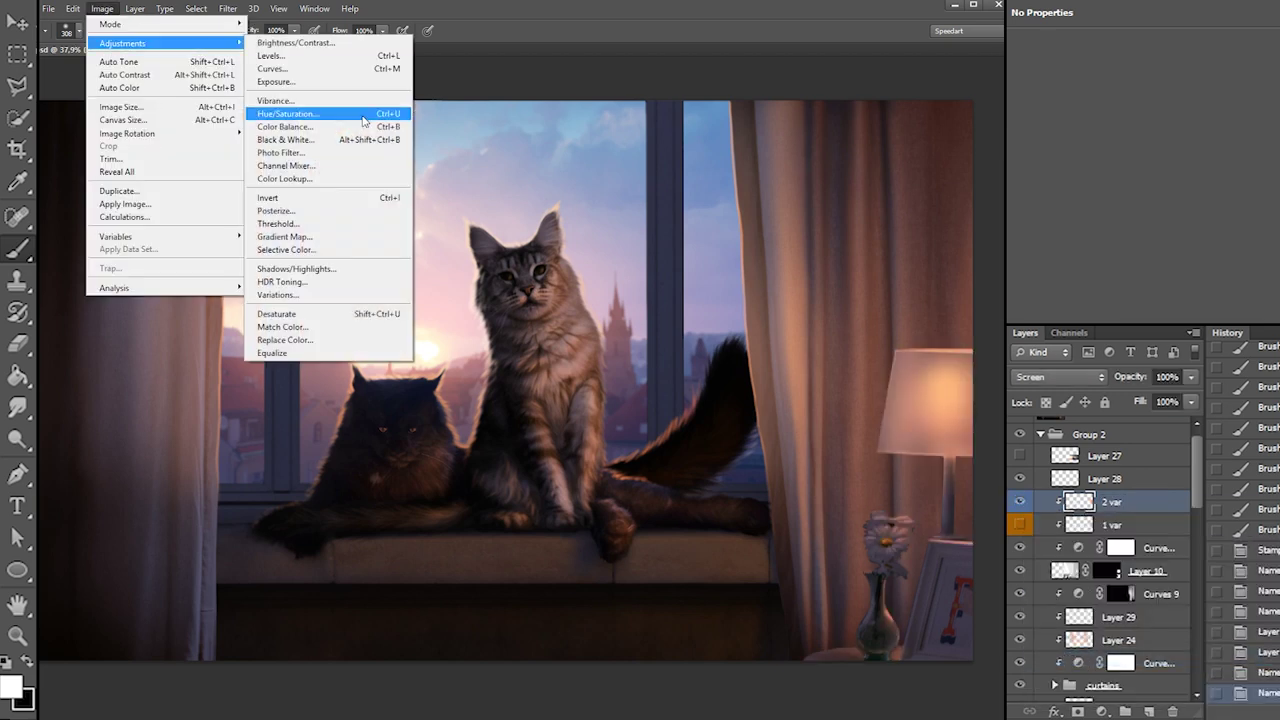
left_click(363, 115)
left_click_drag(811, 334, 1136, 47)
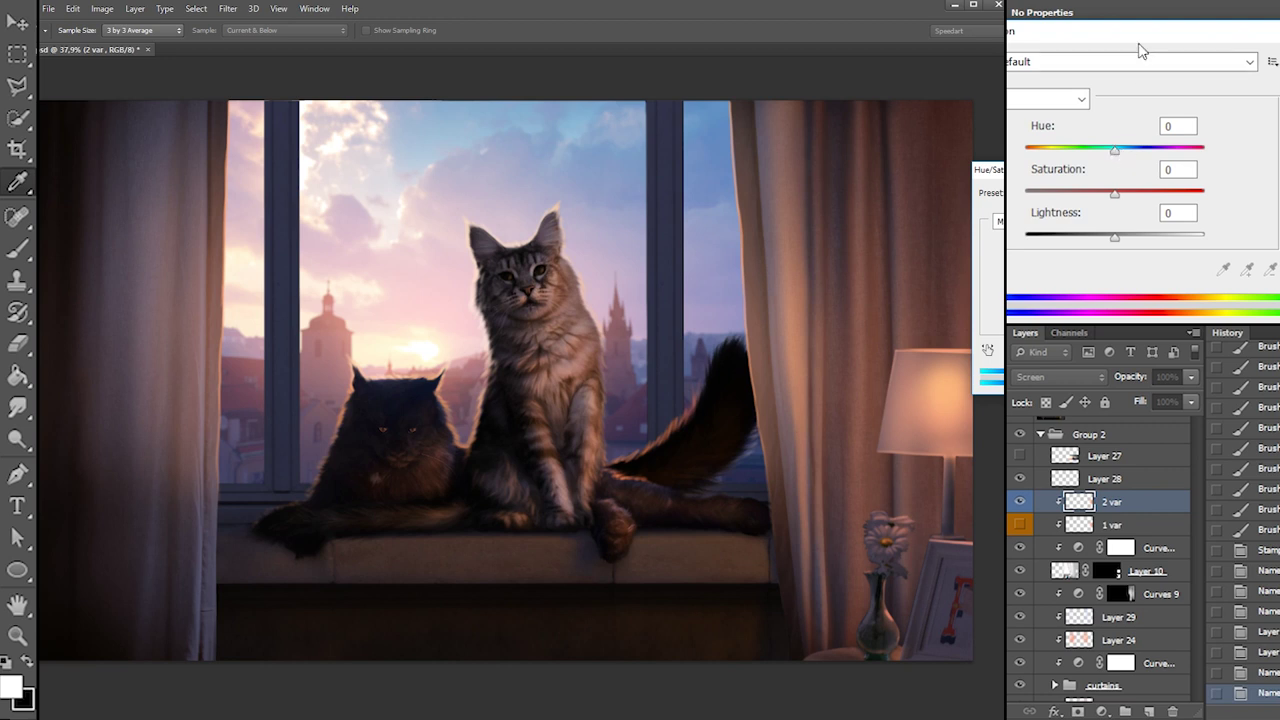
left_click_drag(1134, 42, 1140, 43)
left_click_drag(1120, 150, 1027, 154)
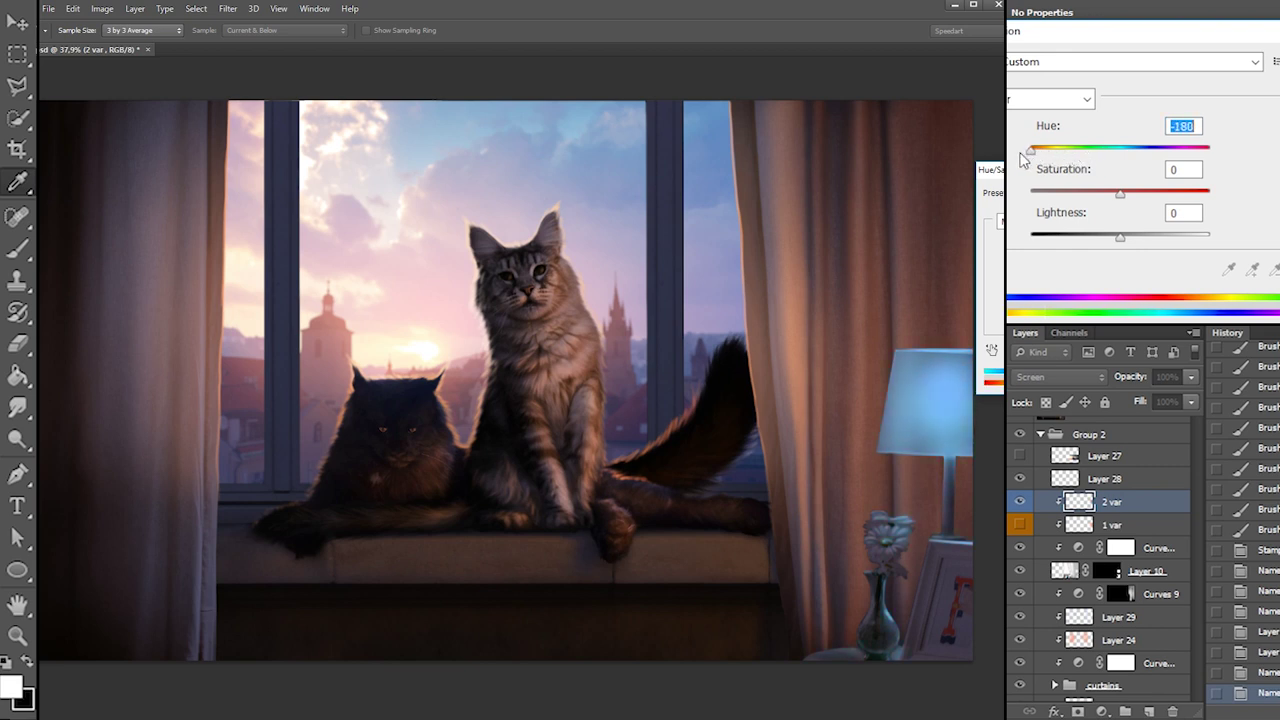
left_click(1200, 149)
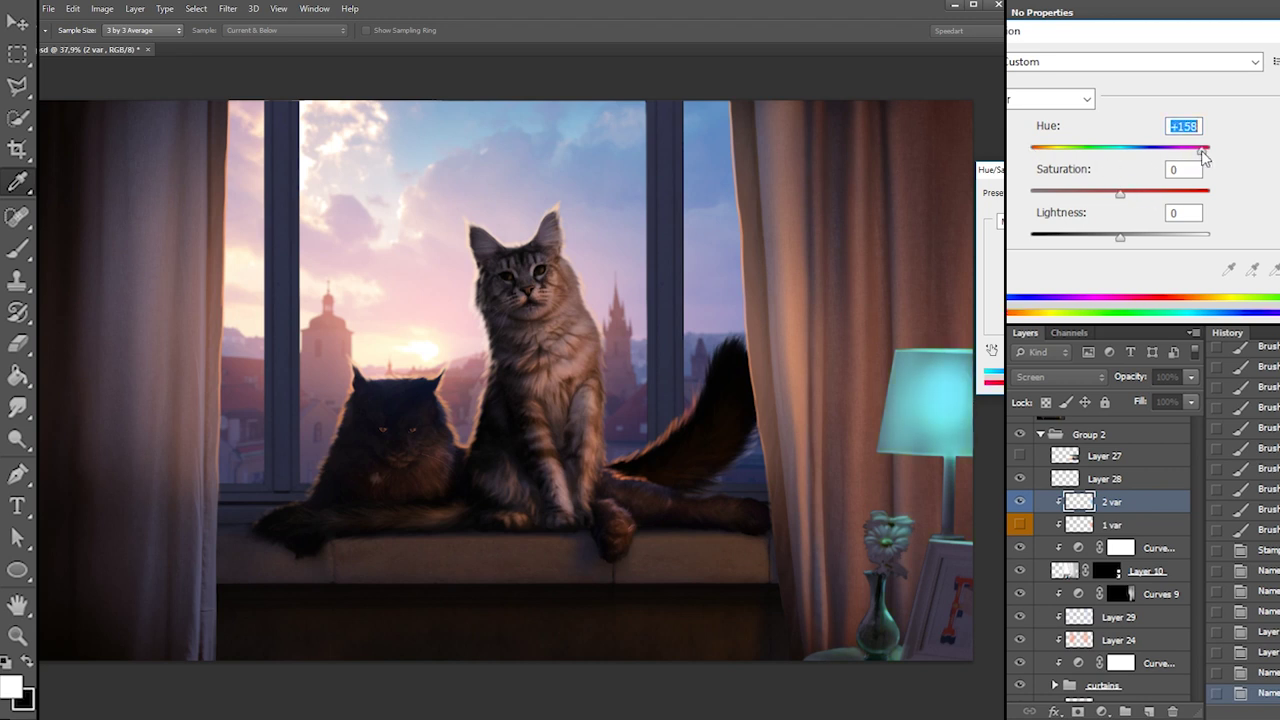
left_click_drag(1203, 156, 1206, 157)
key("Return")
key("b")
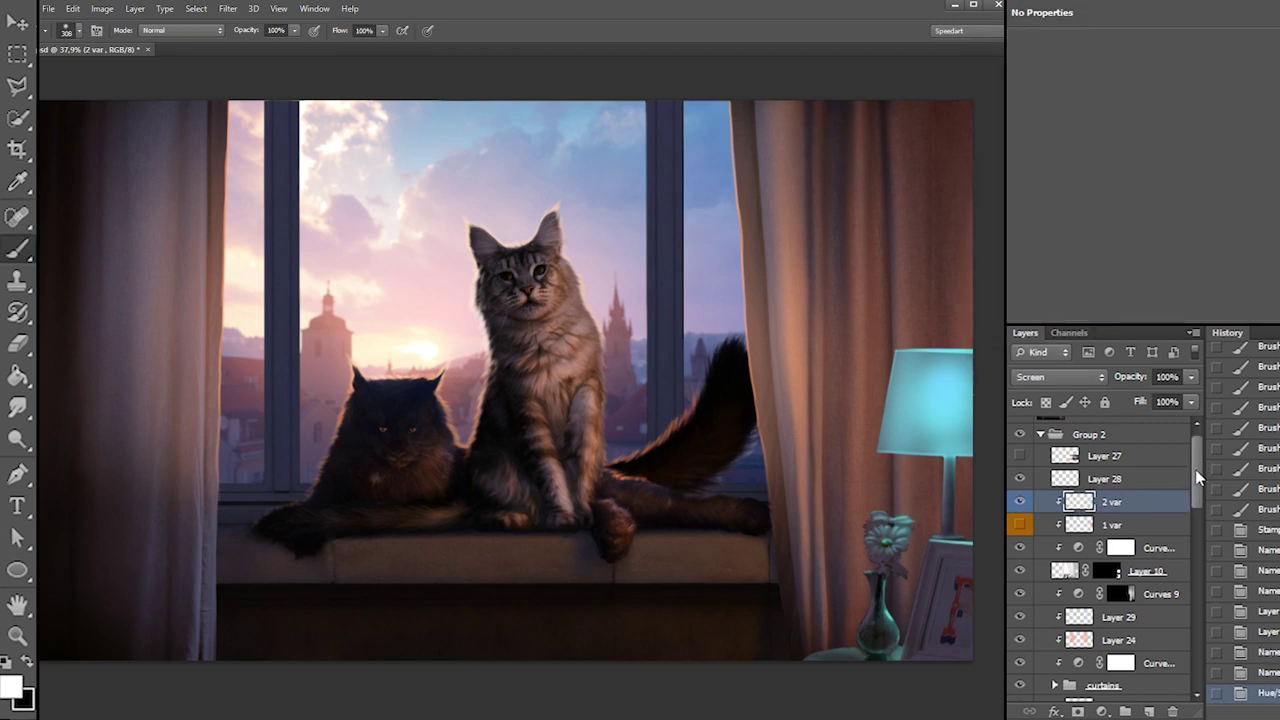
Duplicate the curtain adjustment Curves 9, name the lower copy "1 var" and hide it, and name the upper one "2 var"
scroll(1198, 468, "up", 1)
scroll(1198, 480, "down", 6)
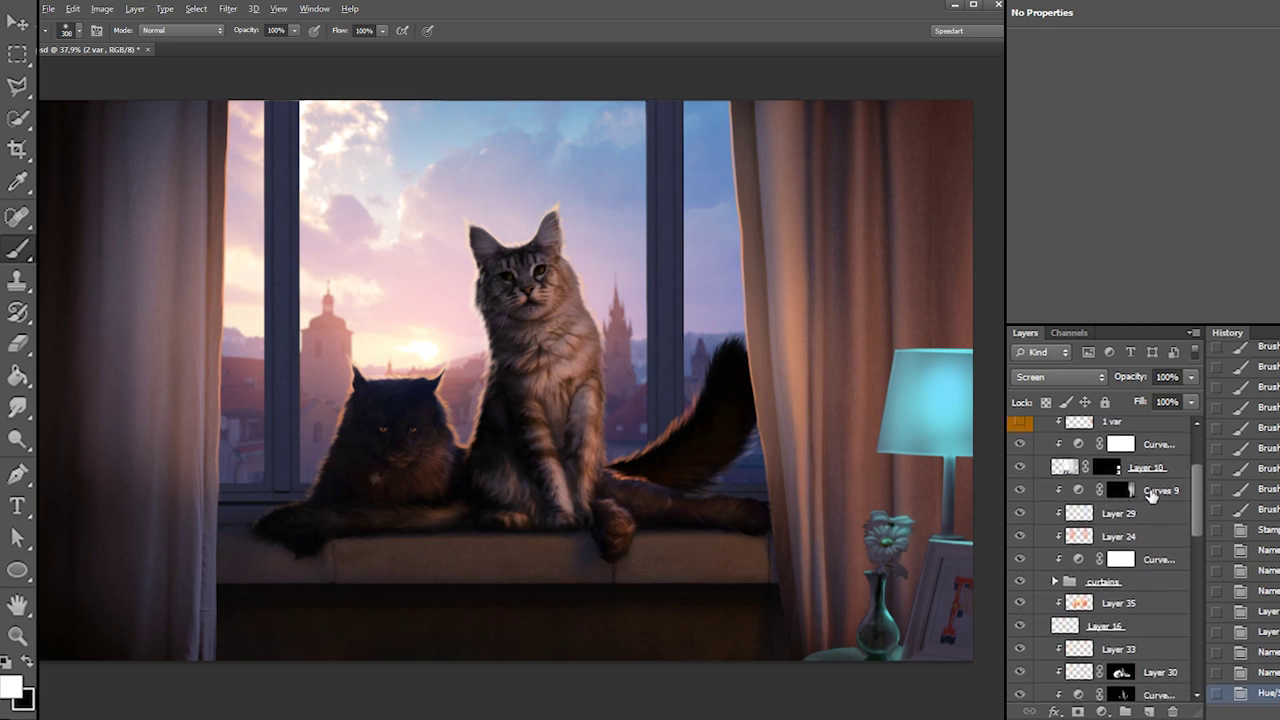
left_click_drag(1152, 493, 1154, 511)
double_click(1154, 512)
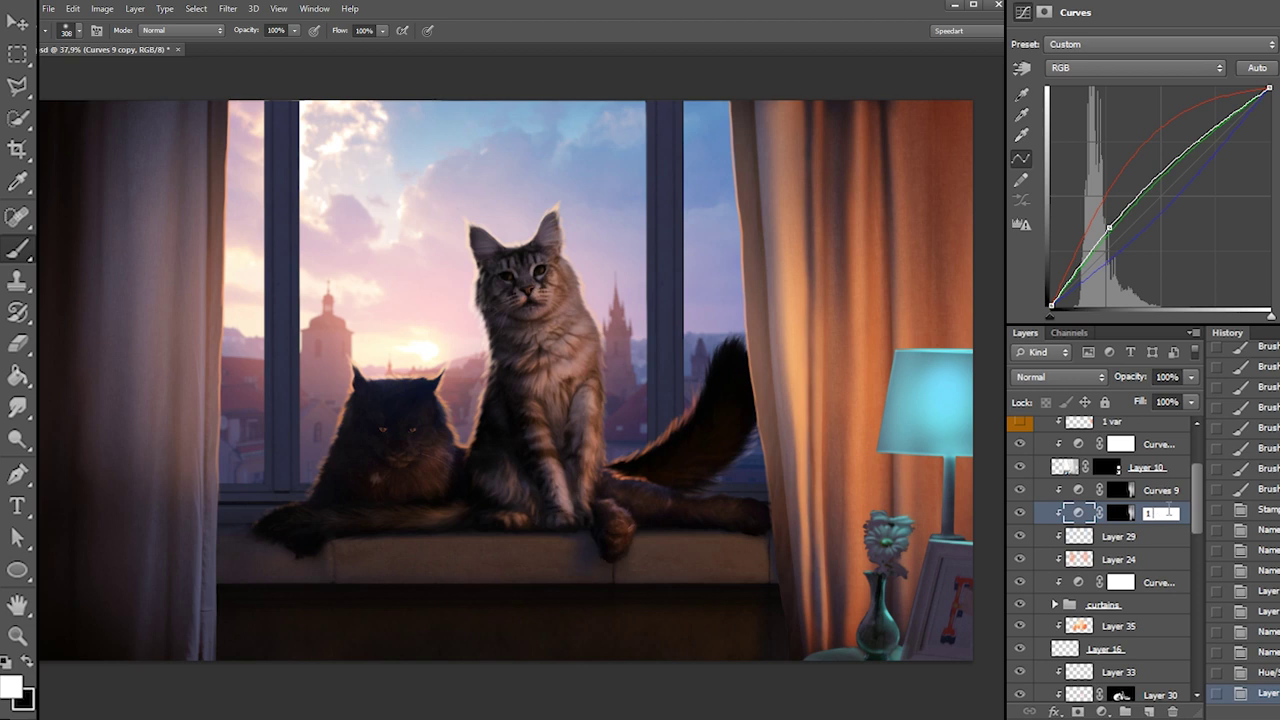
left_click(1019, 513)
double_click(1160, 490)
type("2 var")
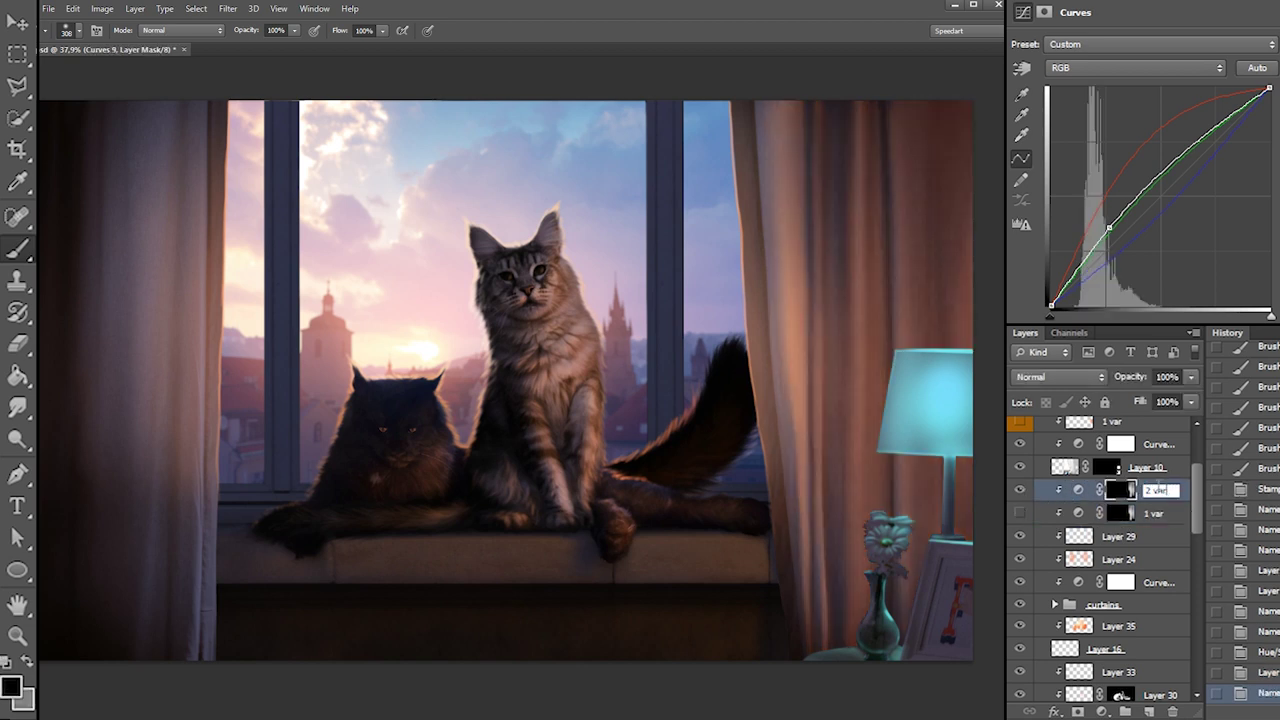
Label both curtain curves layers blue and keep only "2 var" visible and selected
left_click(1019, 490)
right_click(1020, 488)
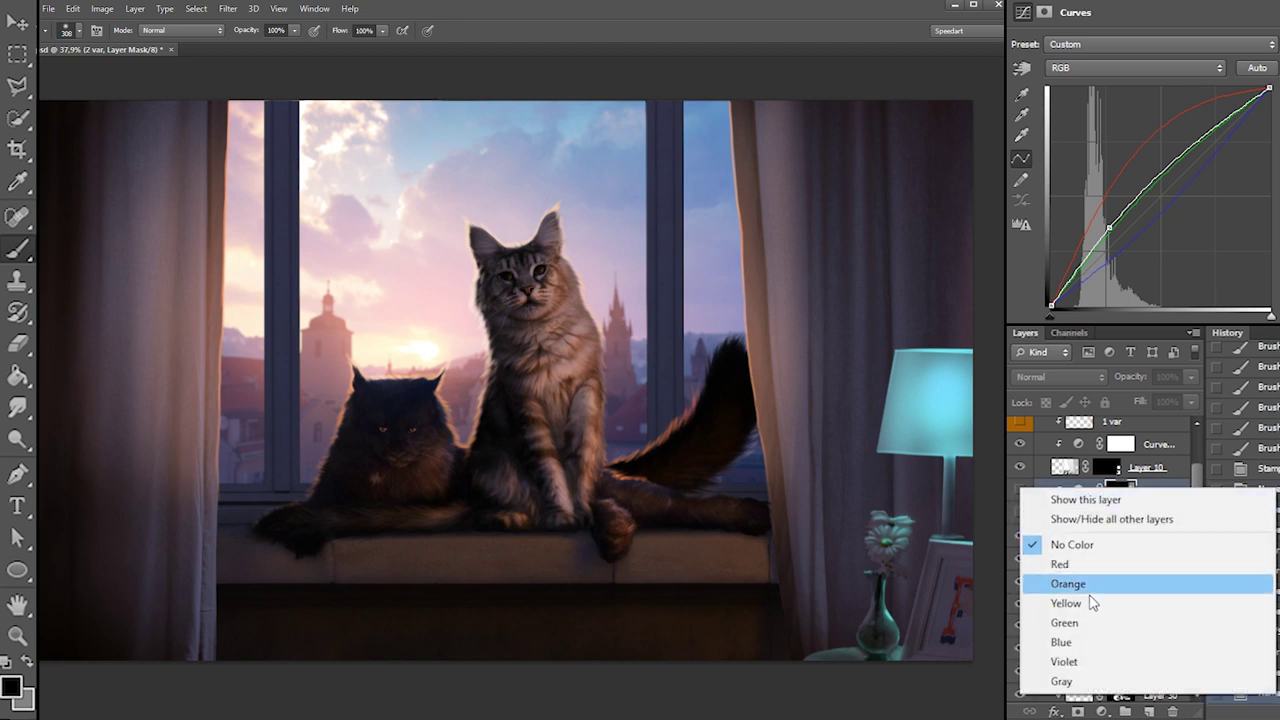
left_click(1062, 681)
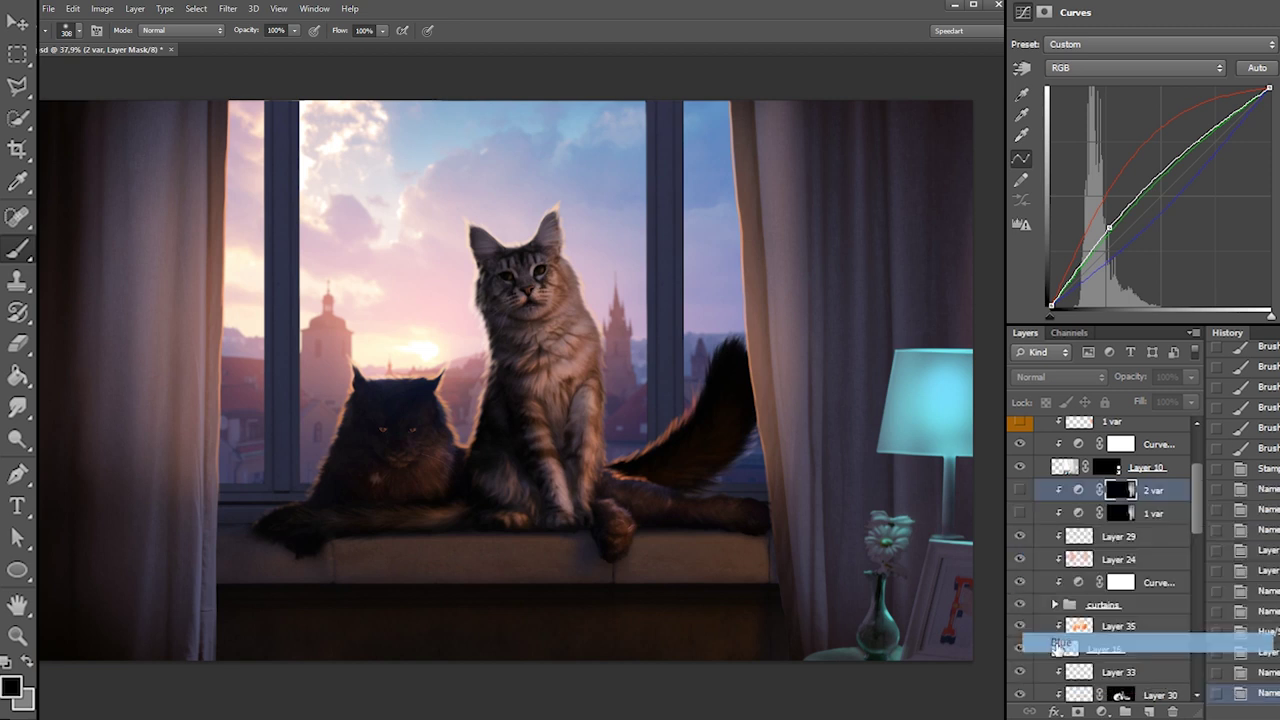
right_click(1021, 513)
left_click(1062, 683)
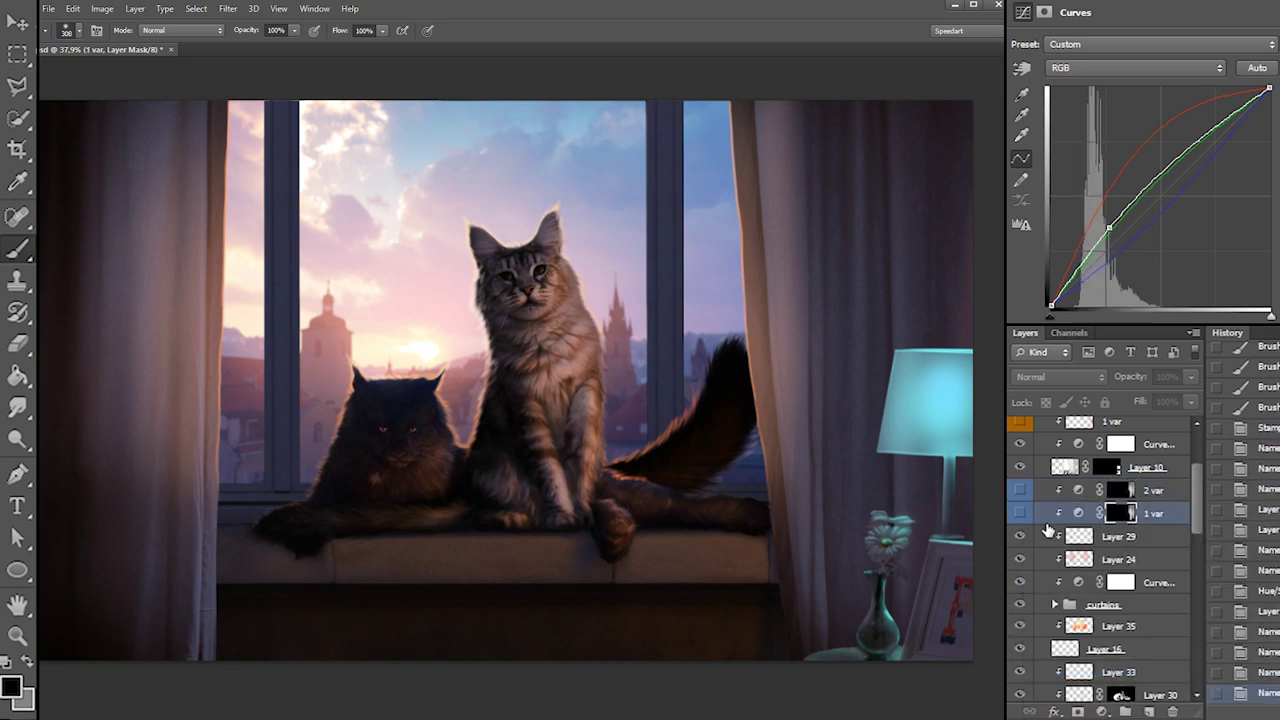
left_click(1019, 490)
left_click(1080, 490)
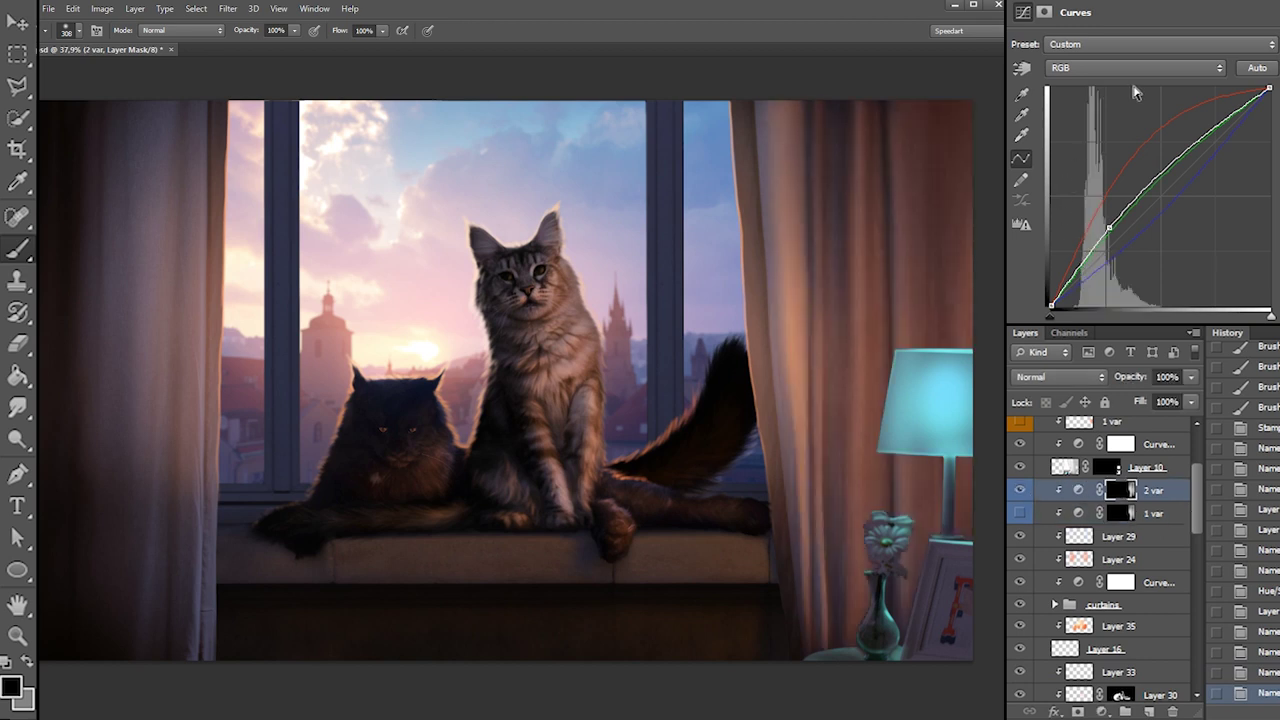
Reset the curtains' "2 var" curve to the Default preset, then raise its blue channel's shadows and midtones and its green channel's midtones
left_click(1105, 49)
left_click(1100, 58)
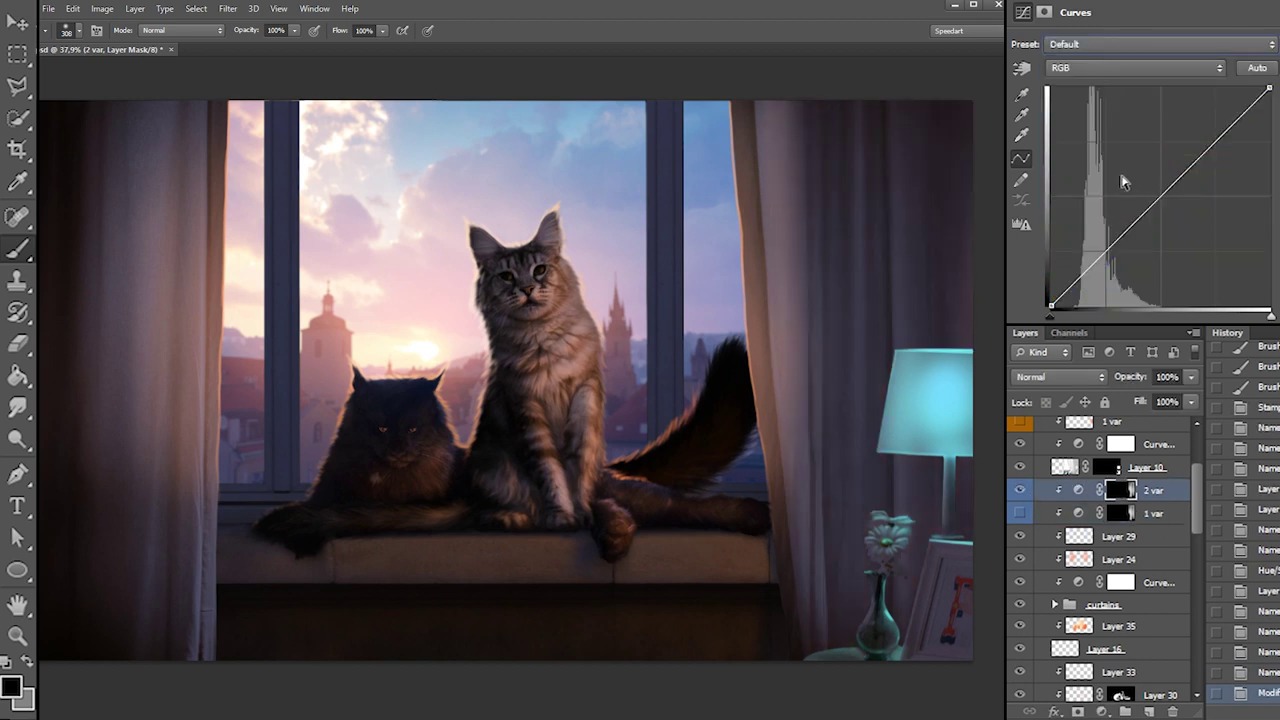
left_click(1109, 70)
left_click(1090, 130)
left_click_drag(1118, 242, 1116, 197)
left_click_drag(1050, 306, 1050, 288)
left_click(1073, 68)
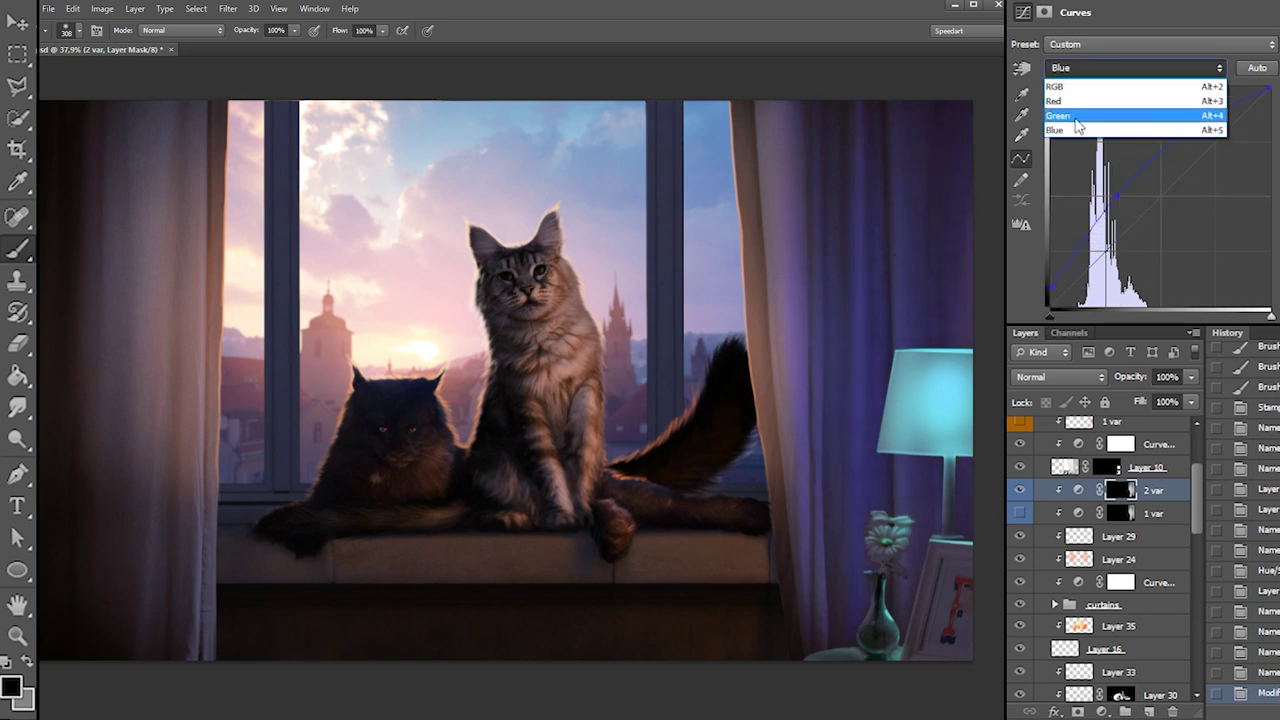
left_click(1058, 95)
left_click_drag(1128, 214, 1115, 200)
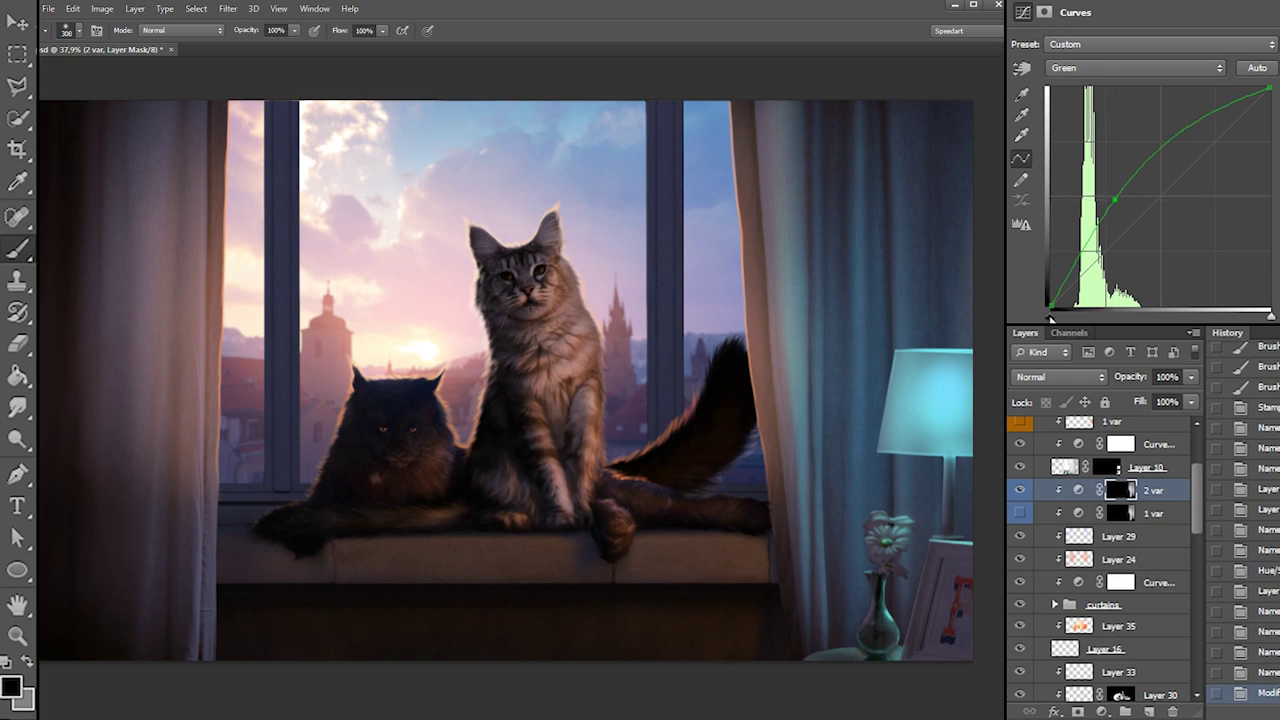
mouse_move(1051, 306)
left_mouse_down()
mouse_move(1047, 294)
mouse_move(1044, 305)
left_mouse_up()
Duplicate the windowsill adjustment Curves 10, name the lower copy "1 var" and hide it, and name the upper one "2 var"
scroll(1190, 470, "up", 3)
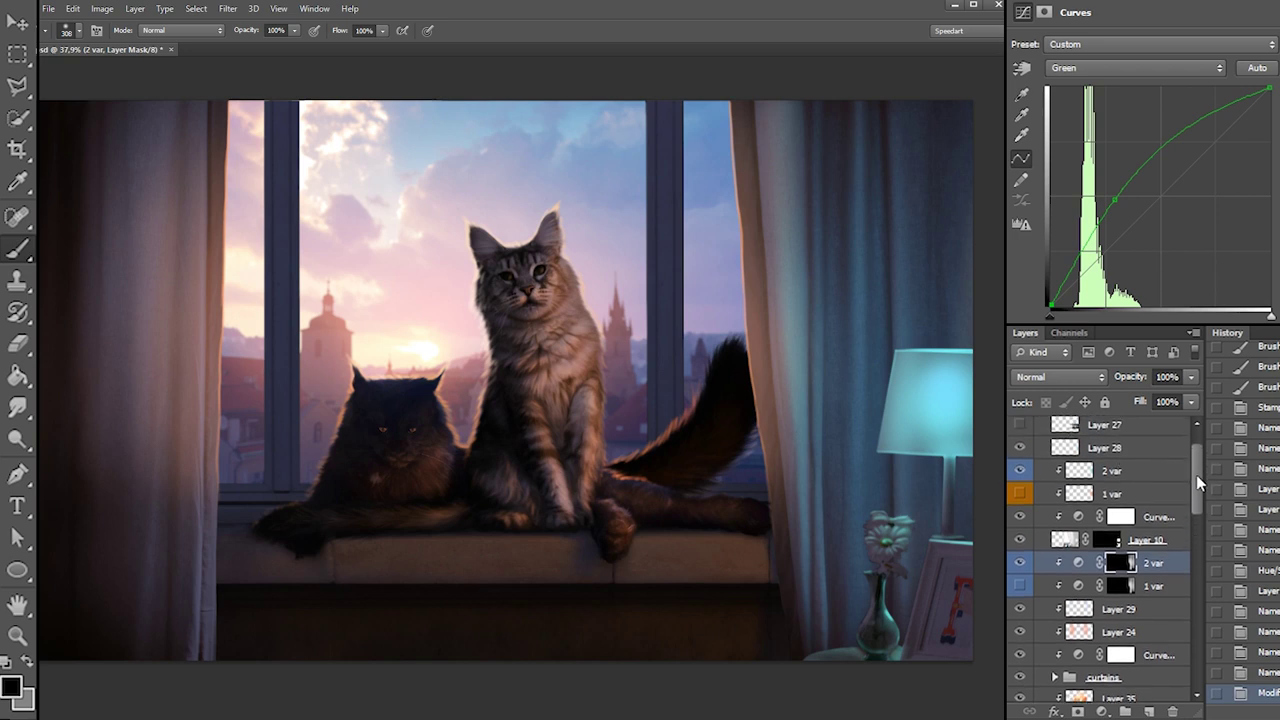
scroll(1182, 521, "down", 10)
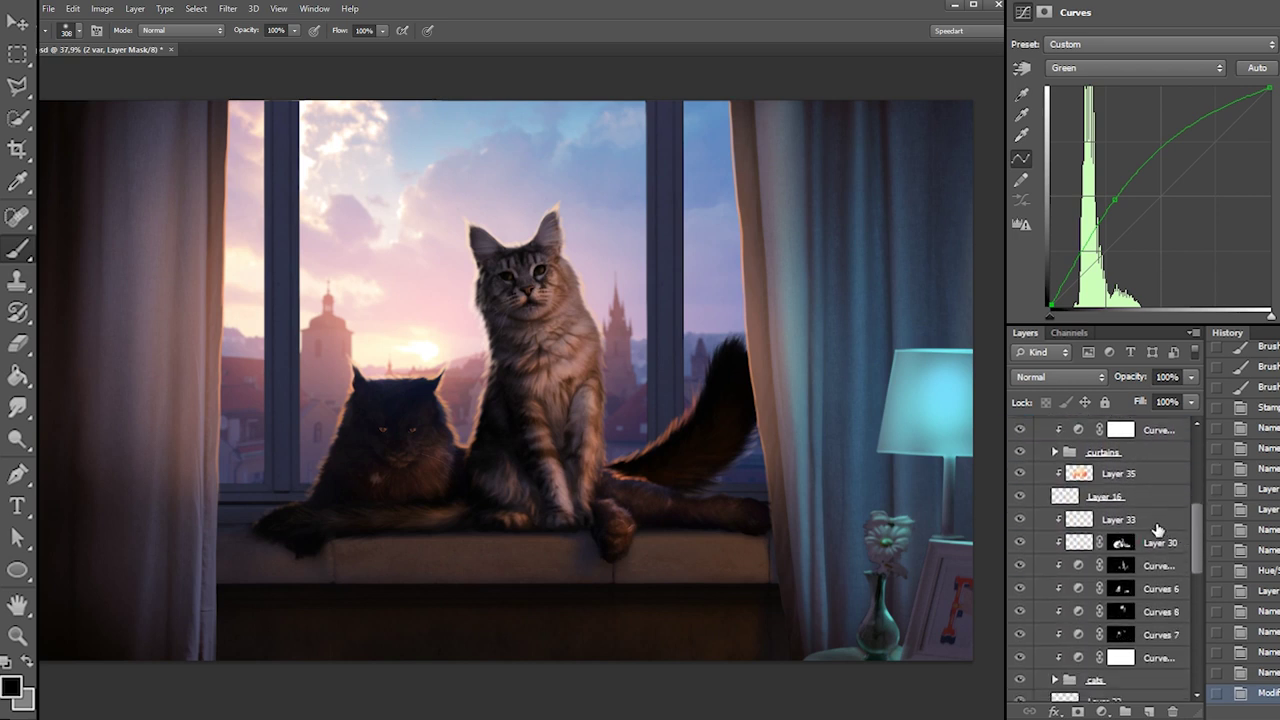
scroll(1186, 560, "down", 8)
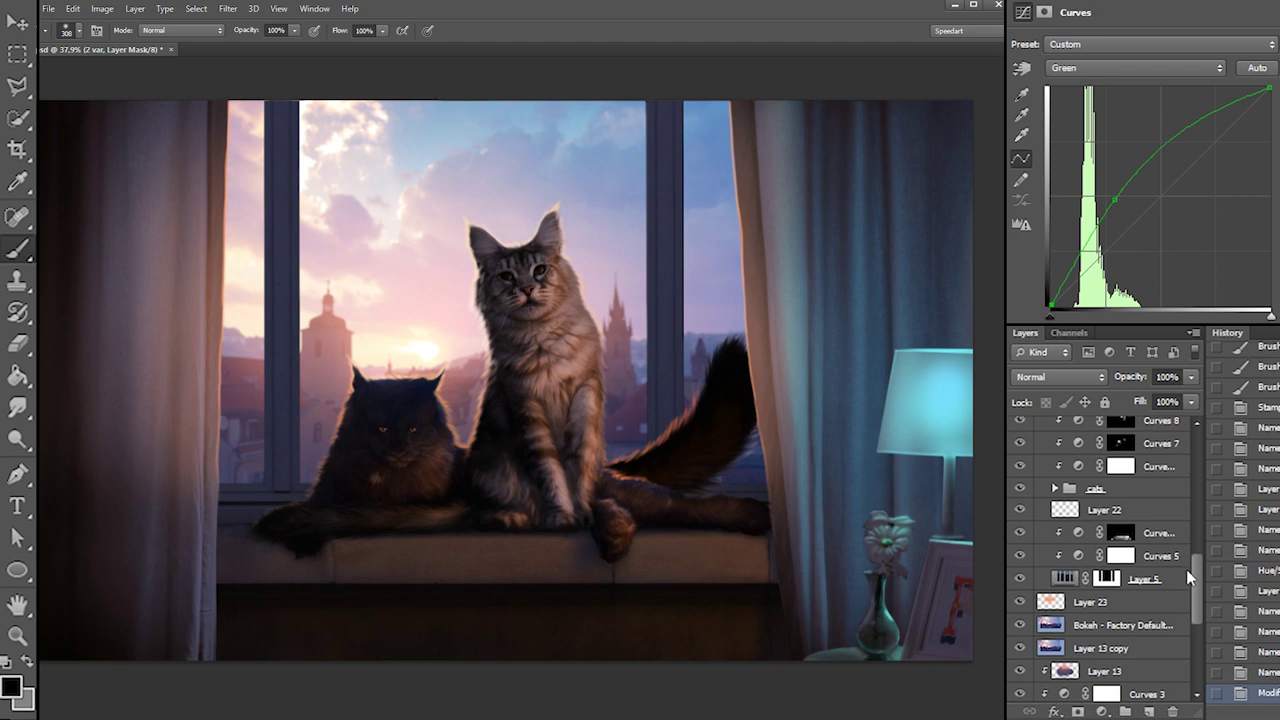
left_click_drag(1152, 537, 1155, 545)
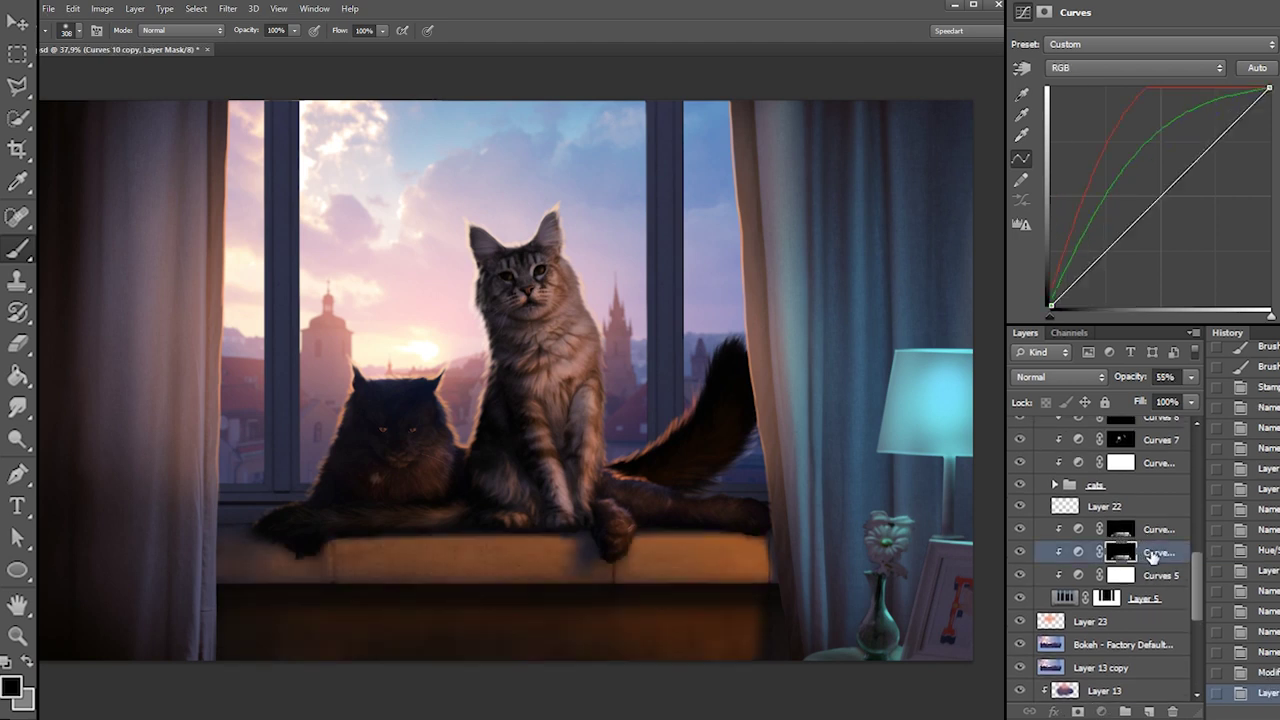
double_click(1154, 553)
type("1 b")
type("1 var")
left_click(1158, 529)
double_click(1158, 529)
type("2 var")
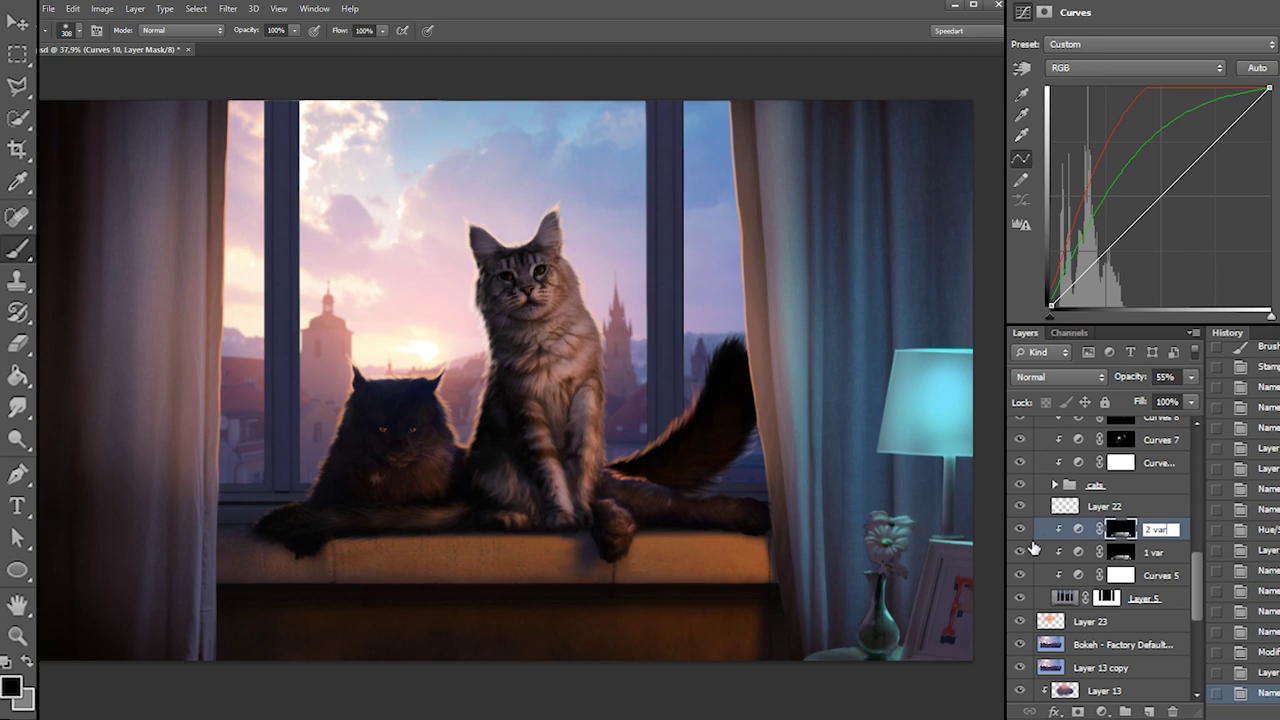
left_click(1020, 552)
left_click(1078, 529)
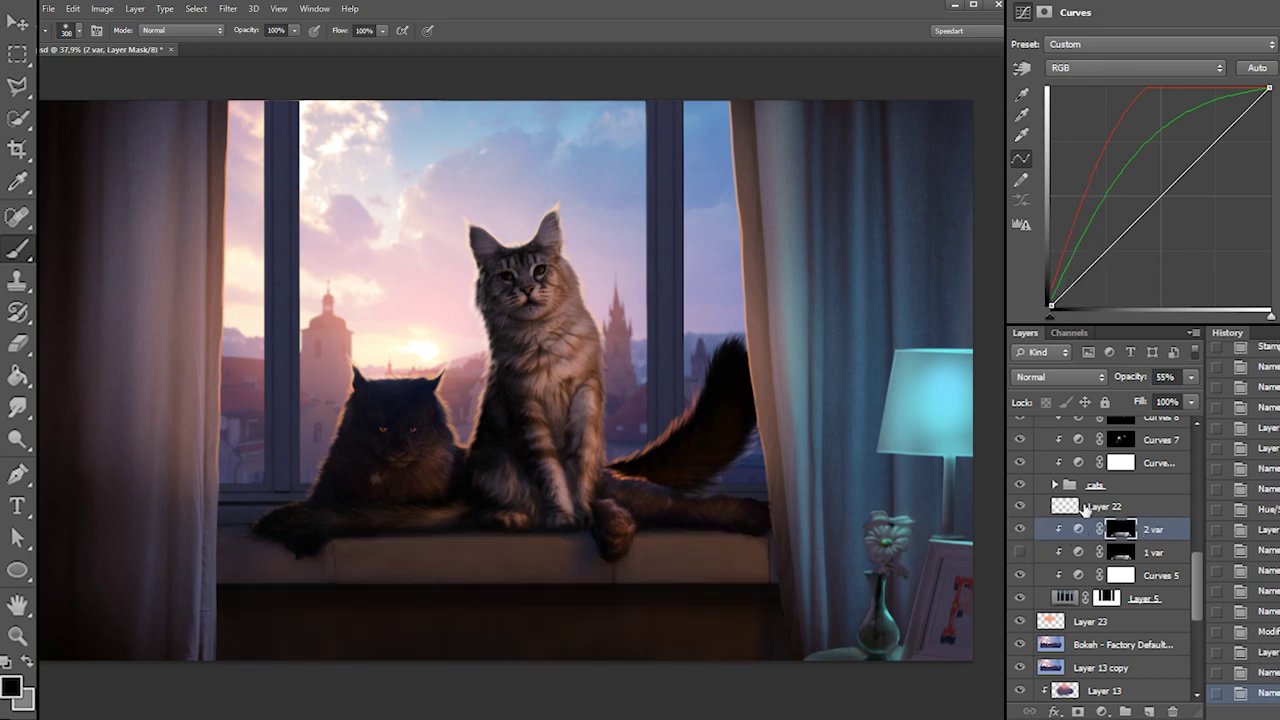
Remove the red boost from the windowsill's "2 var" curve and raise its blue channel's shadows and midtones
left_click(1101, 68)
left_click(1100, 68)
left_click(1100, 68)
left_click(1095, 101)
left_click_drag(1098, 161, 1095, 52)
mouse_move(1052, 289)
left_mouse_down()
mouse_move(1050, 308)
mouse_move(1050, 270)
left_mouse_up()
left_click(1108, 68)
left_click(1095, 135)
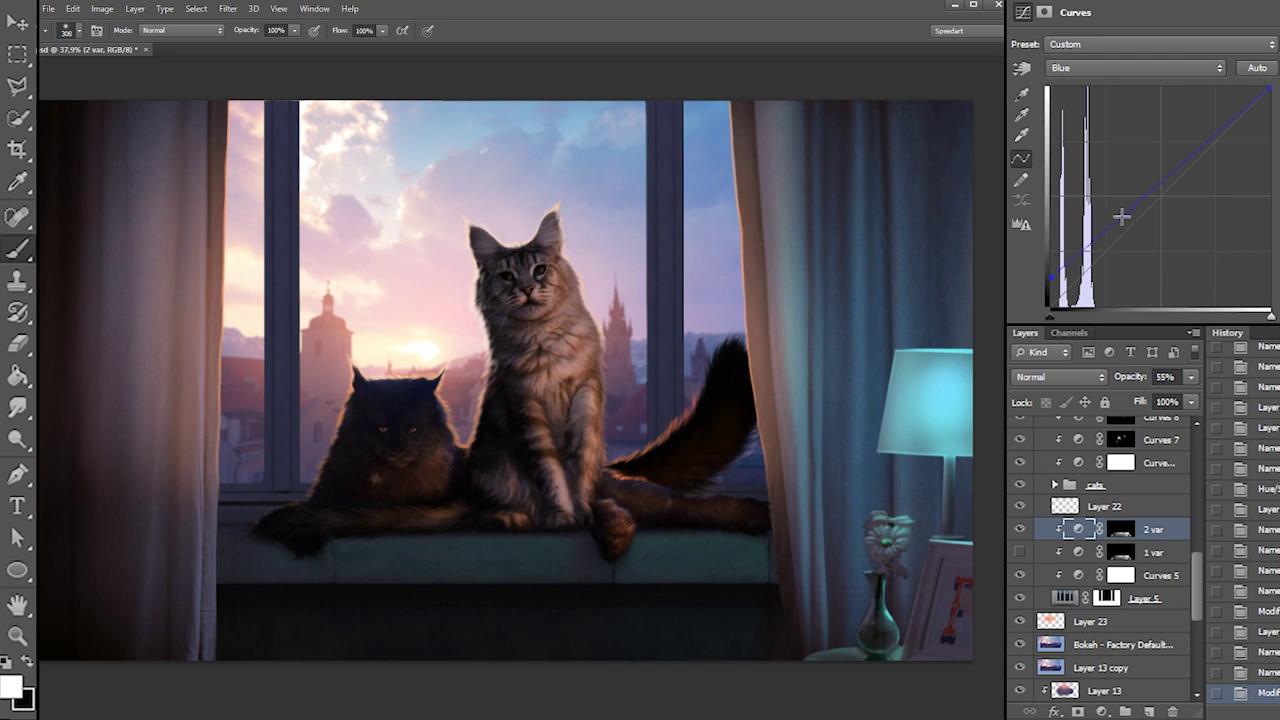
left_click_drag(1120, 206, 1118, 179)
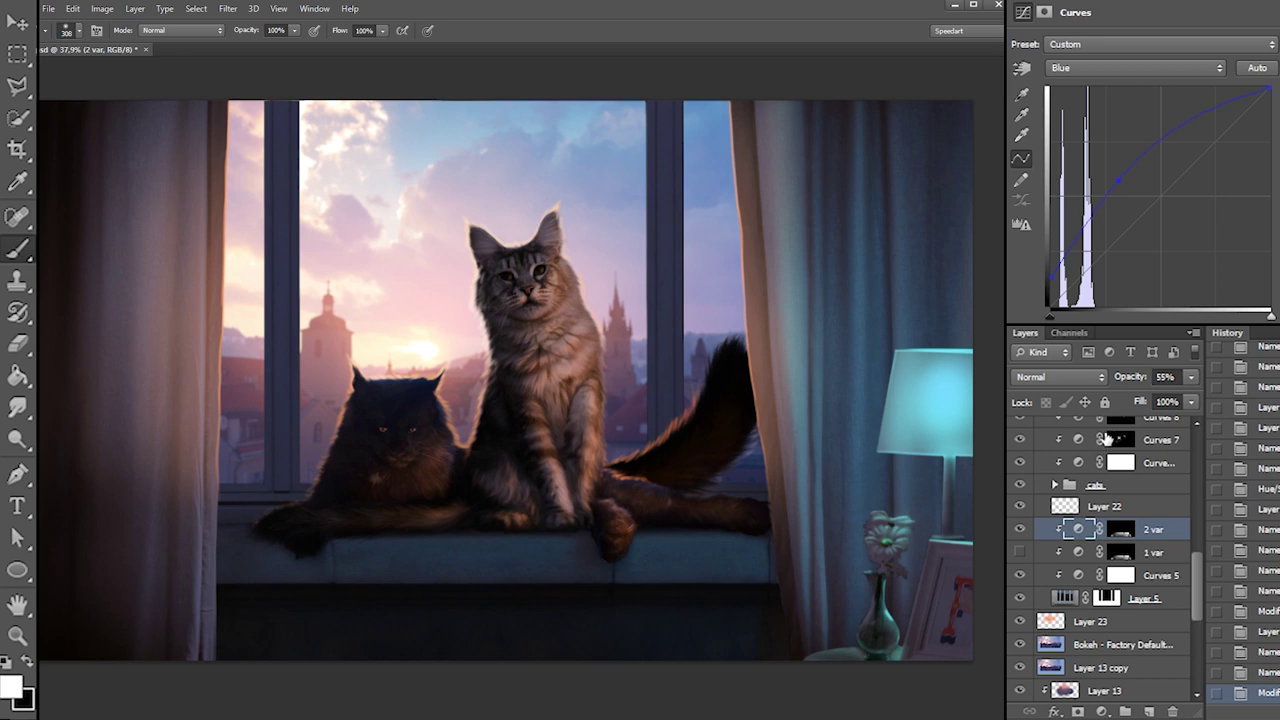
Compare the cats with and without Layers 30 and 33, then load Layer 30's mask as a selection and delete that mask
left_click_drag(1190, 579, 1188, 521)
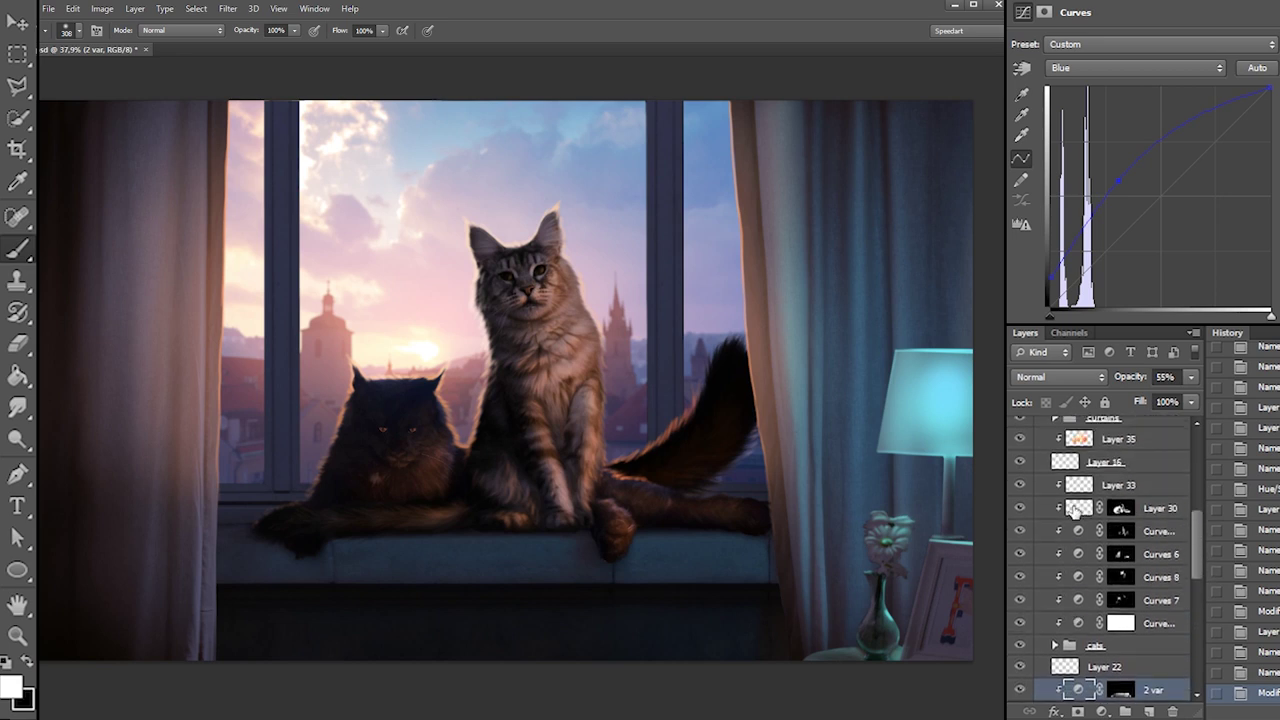
left_click(1019, 508)
left_click(1019, 486)
left_click(1019, 484)
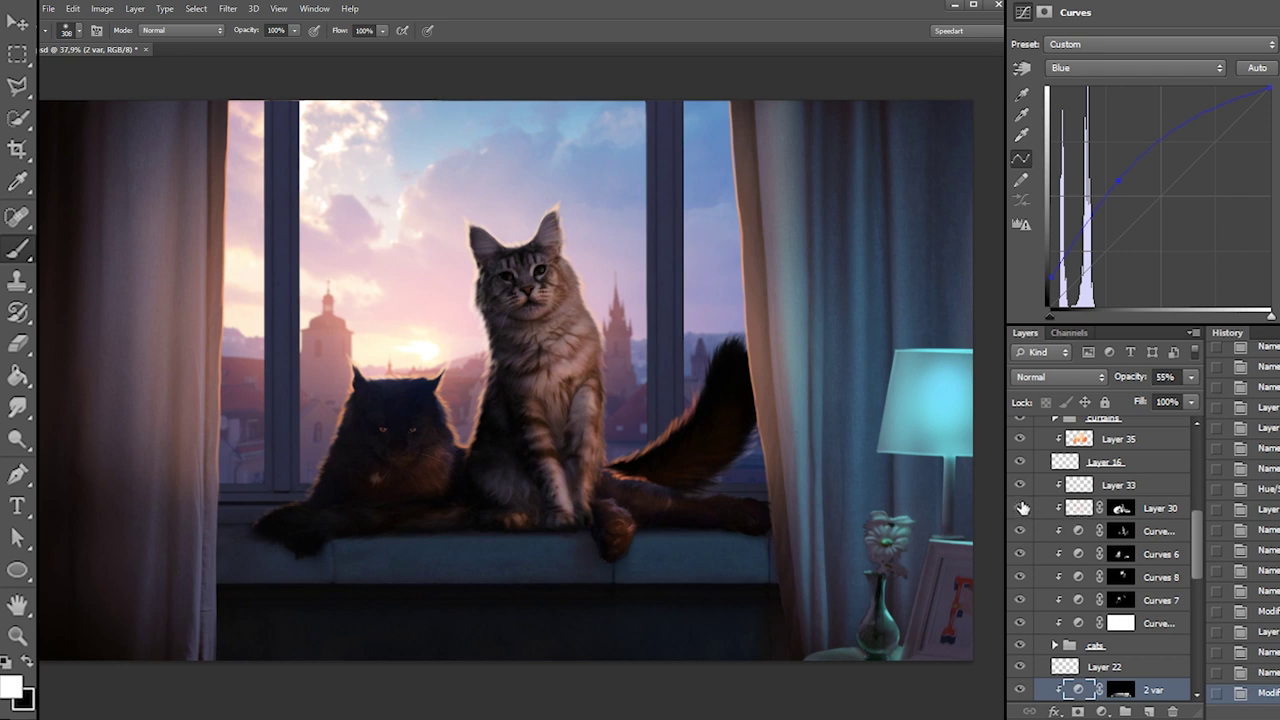
left_click(1019, 508)
left_click(1119, 509, "ctrl")
right_click(1109, 510)
left_click(1154, 545)
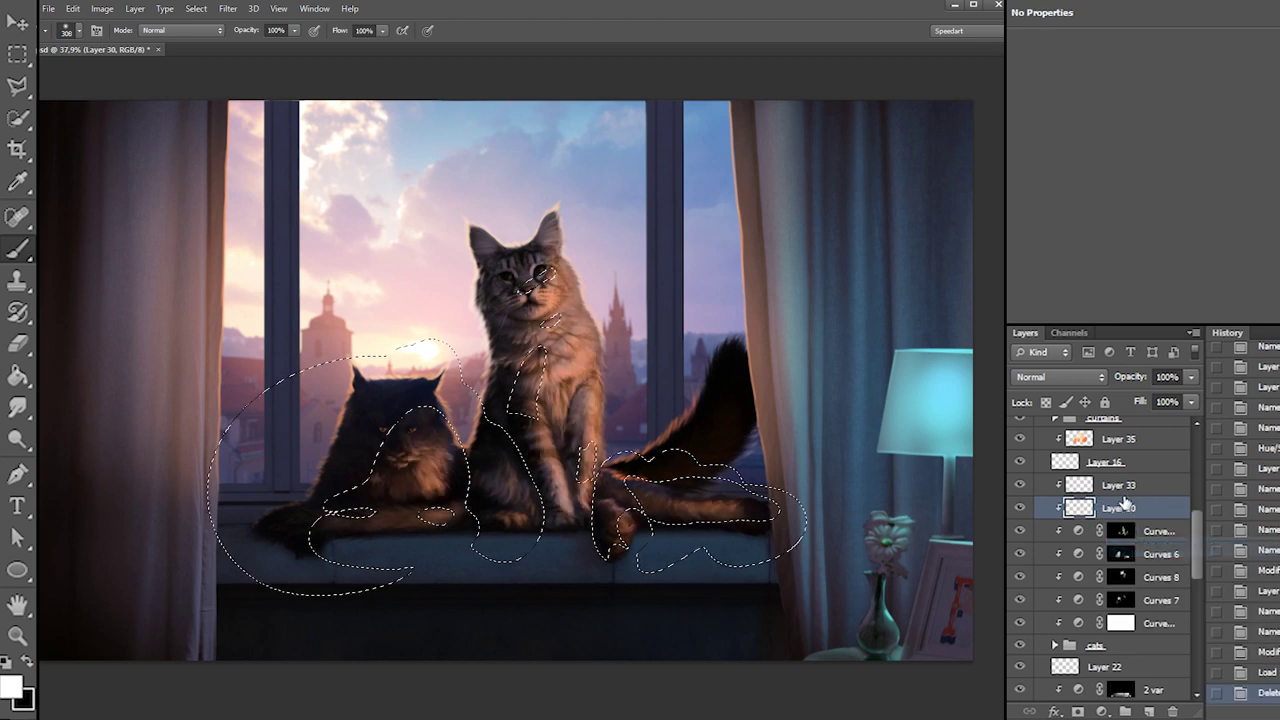
Merge Layers 30 and 33 and mask the merged layer with the loaded selection
left_click(1122, 488, "ctrl")
right_click(1105, 489)
left_click(1160, 251)
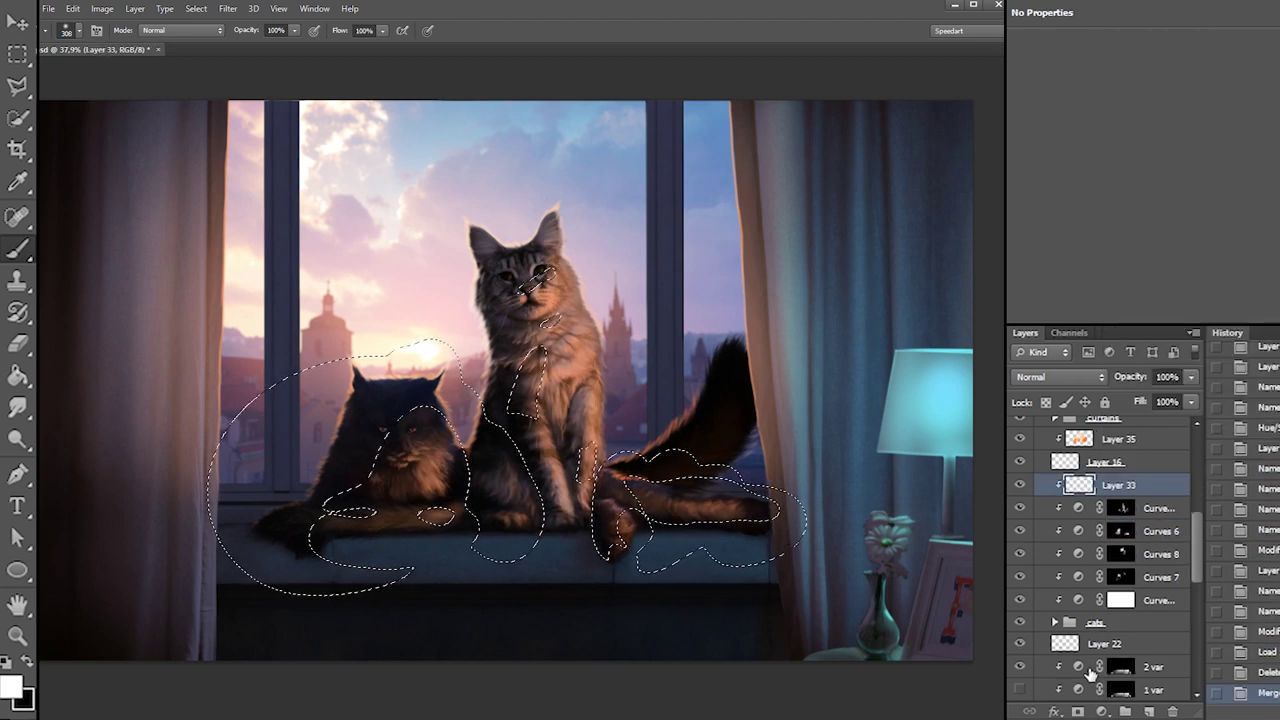
left_click(1078, 711)
Retouch Layer 33's mask over the sitting cat's face with a small 52 px white brush
key("x")
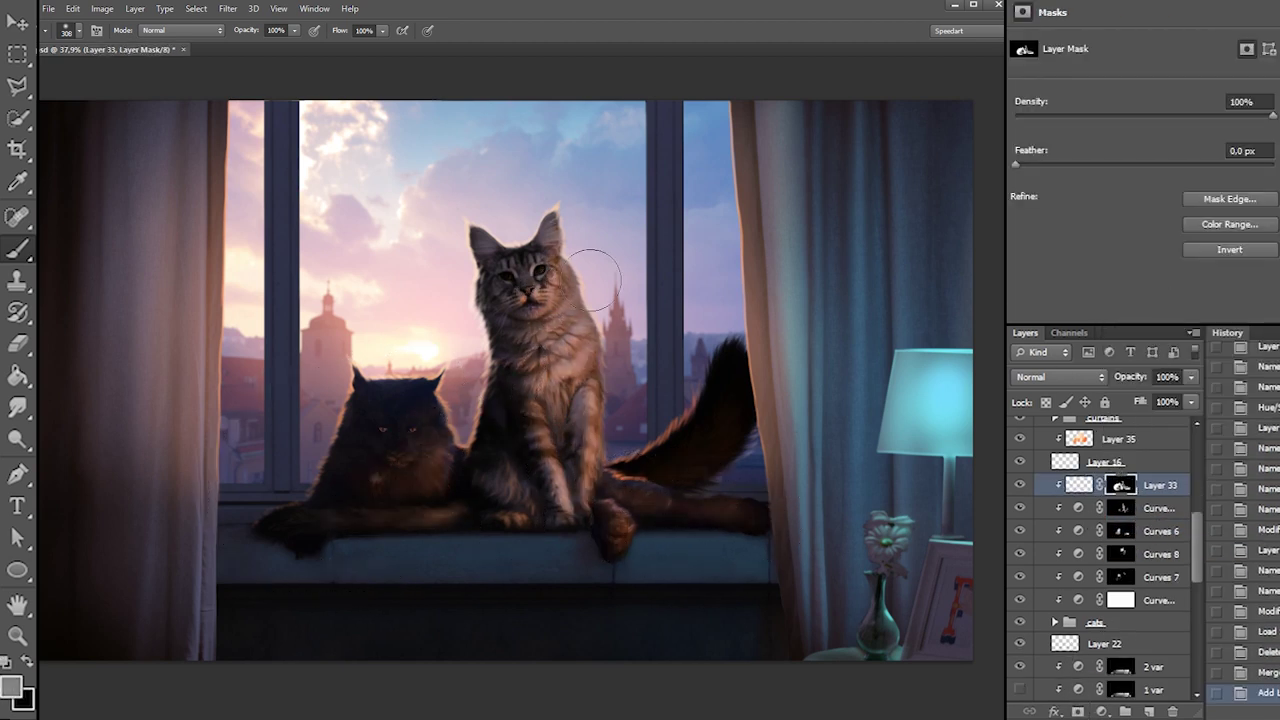
right_click(525, 256)
key("Return")
mouse_move(556, 272)
left_mouse_down()
mouse_move(497, 271)
mouse_move(508, 281)
left_mouse_up()
key("ctrl+z")
key("d")
key("x")
key("x")
left_click(517, 277)
left_click(537, 271)
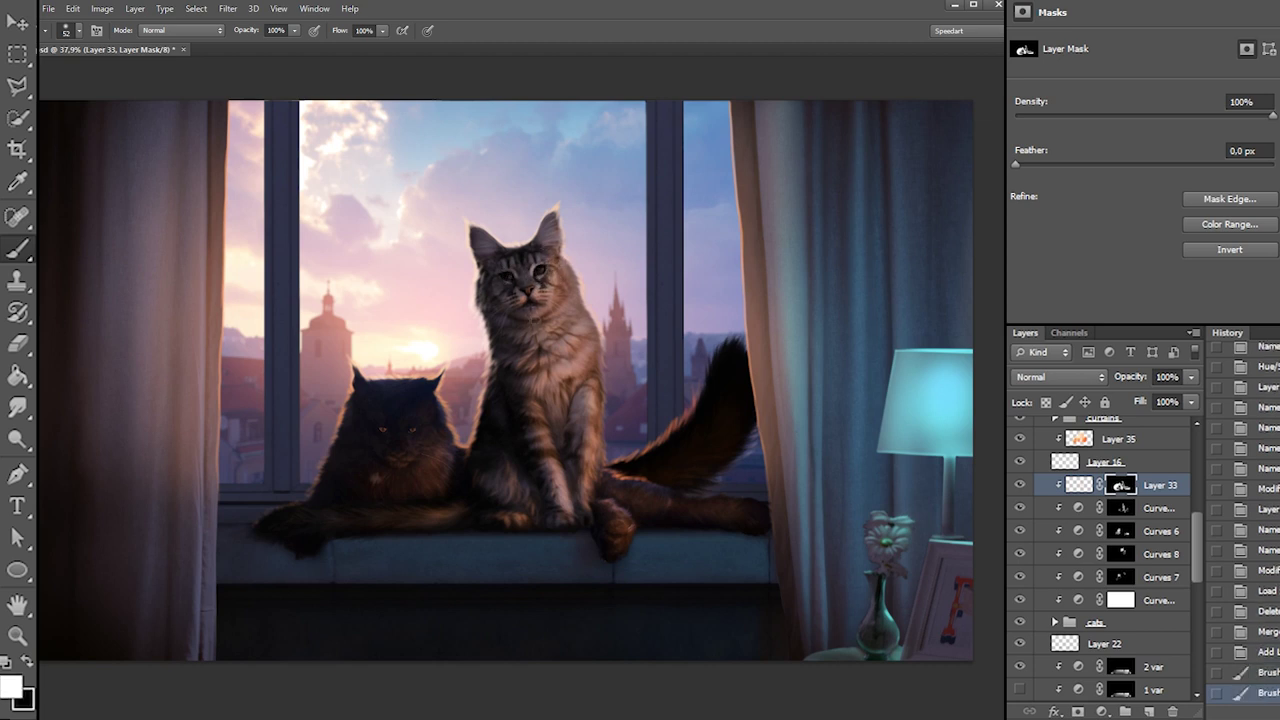
Refine Layer 33's mask over the dark cat's face, revealing with white and hiding with black
left_click(424, 441)
left_click(387, 422)
key("x")
left_click(404, 454)
left_click(408, 421)
left_click(410, 426)
left_click(446, 455)
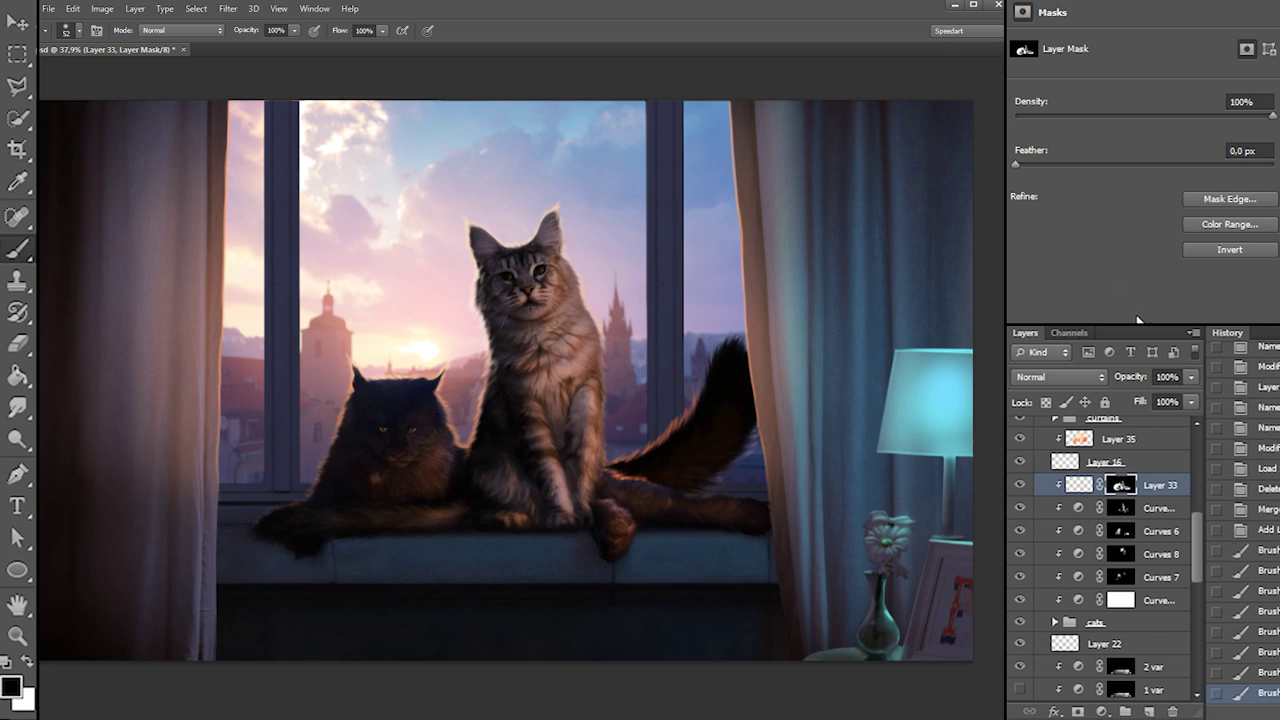
Rename both the cats' light layer, Layer 33, and the curves layer directly below it as "1"
double_click(1086, 484)
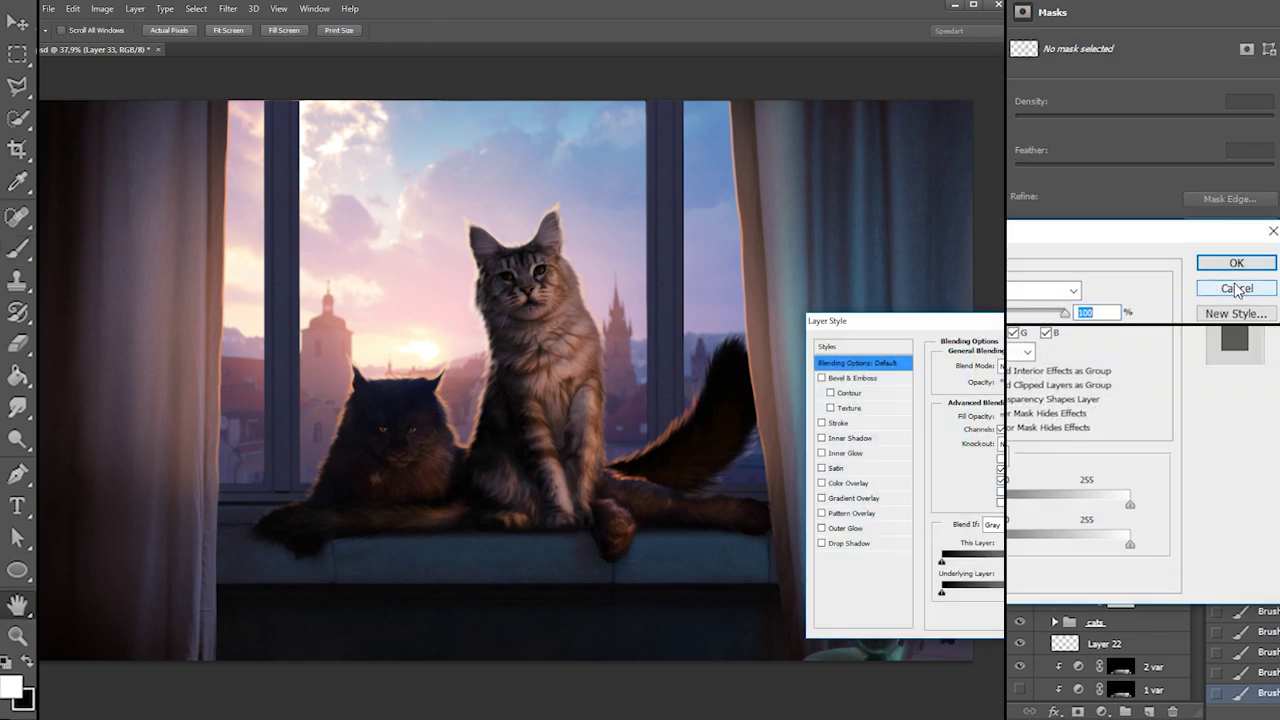
left_click(1212, 290)
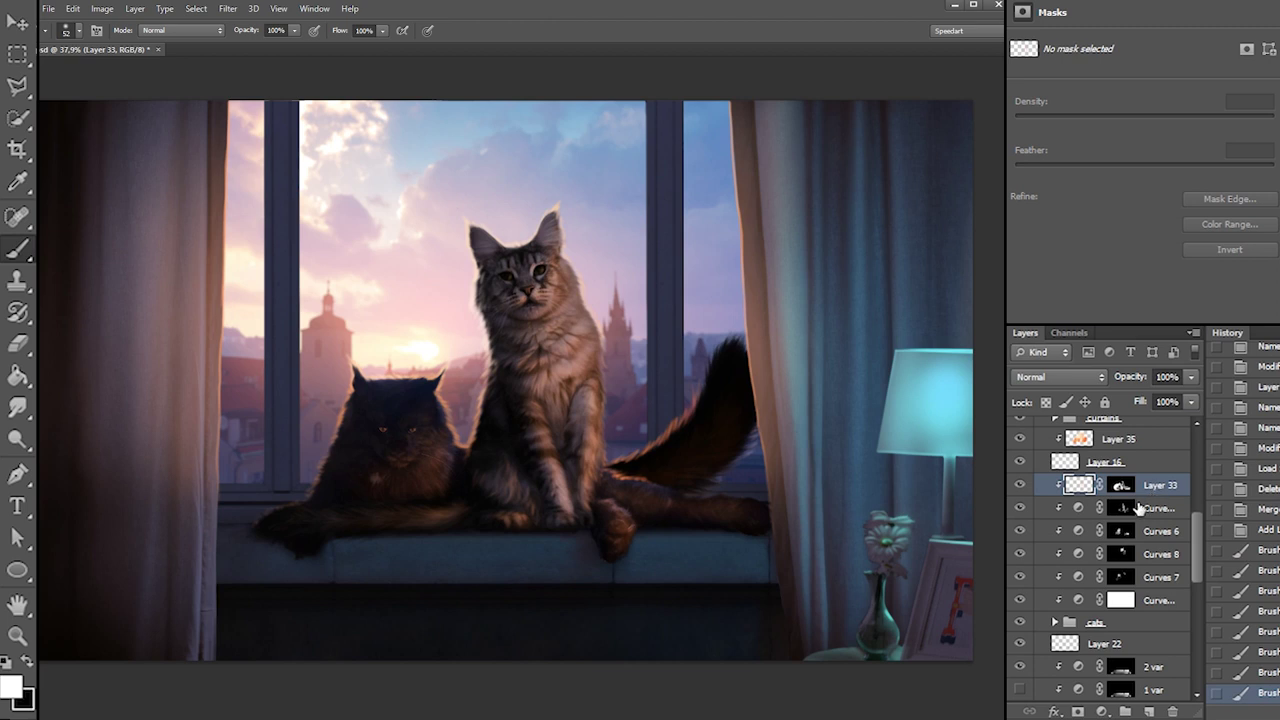
left_click(1019, 485)
left_click(1019, 485)
double_click(1160, 485)
type("1")
double_click(1160, 508)
type("1")
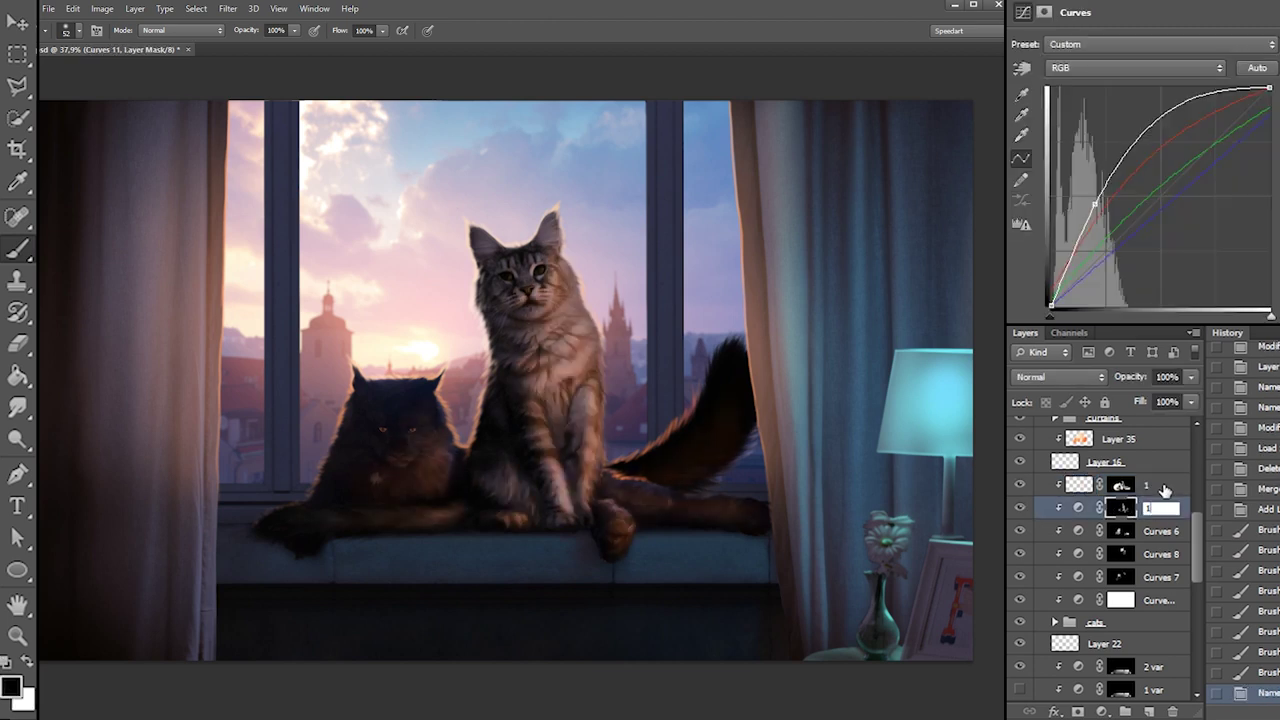
Give the two layers named "1" an orange colour label
left_click(1157, 487)
right_click(1024, 489)
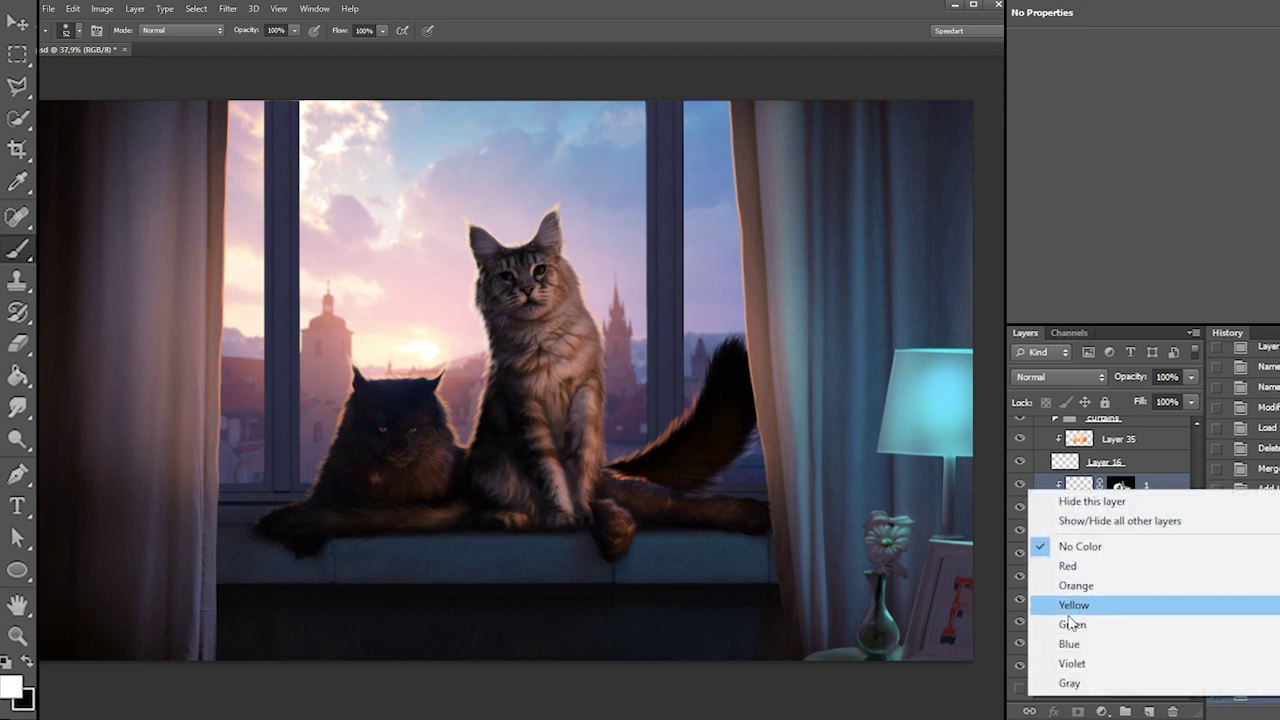
left_click(1083, 586)
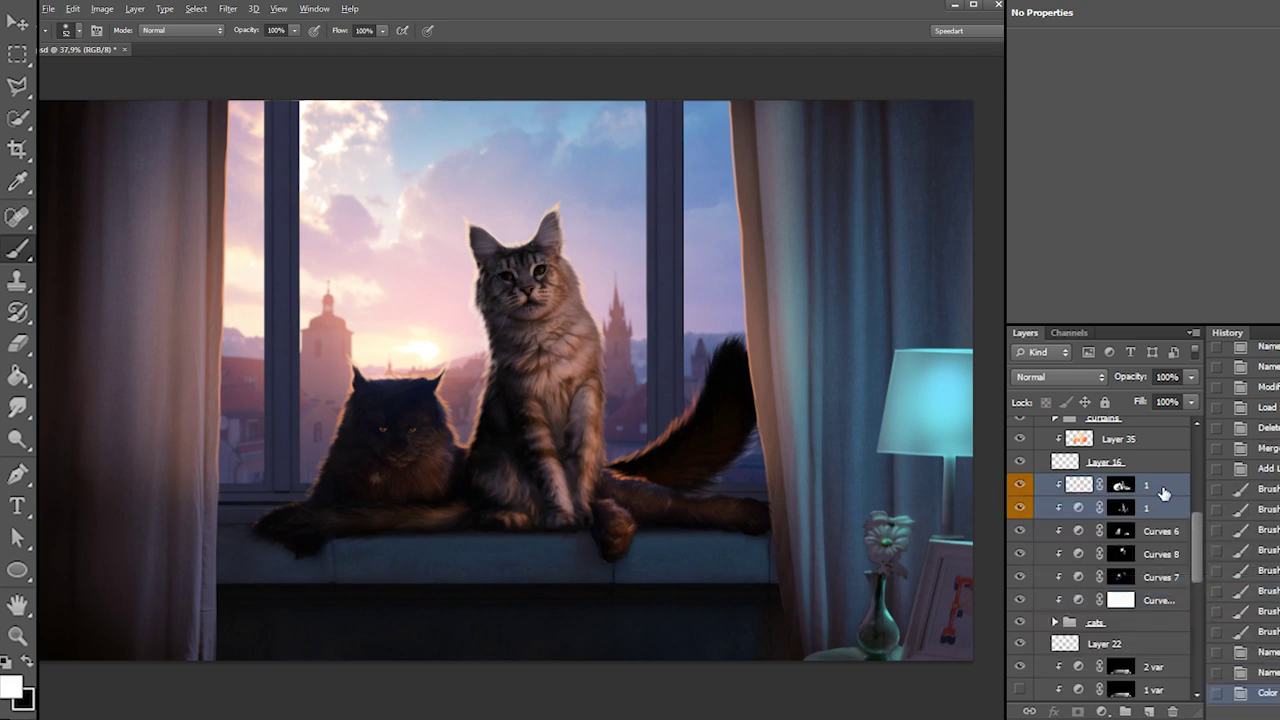
Duplicate the two "1" layers, hide the originals, and give the copies a blue colour label
left_click_drag(1162, 487, 1155, 519)
left_click_drag(1020, 485, 1020, 508)
right_click(1022, 531)
left_click(1065, 516)
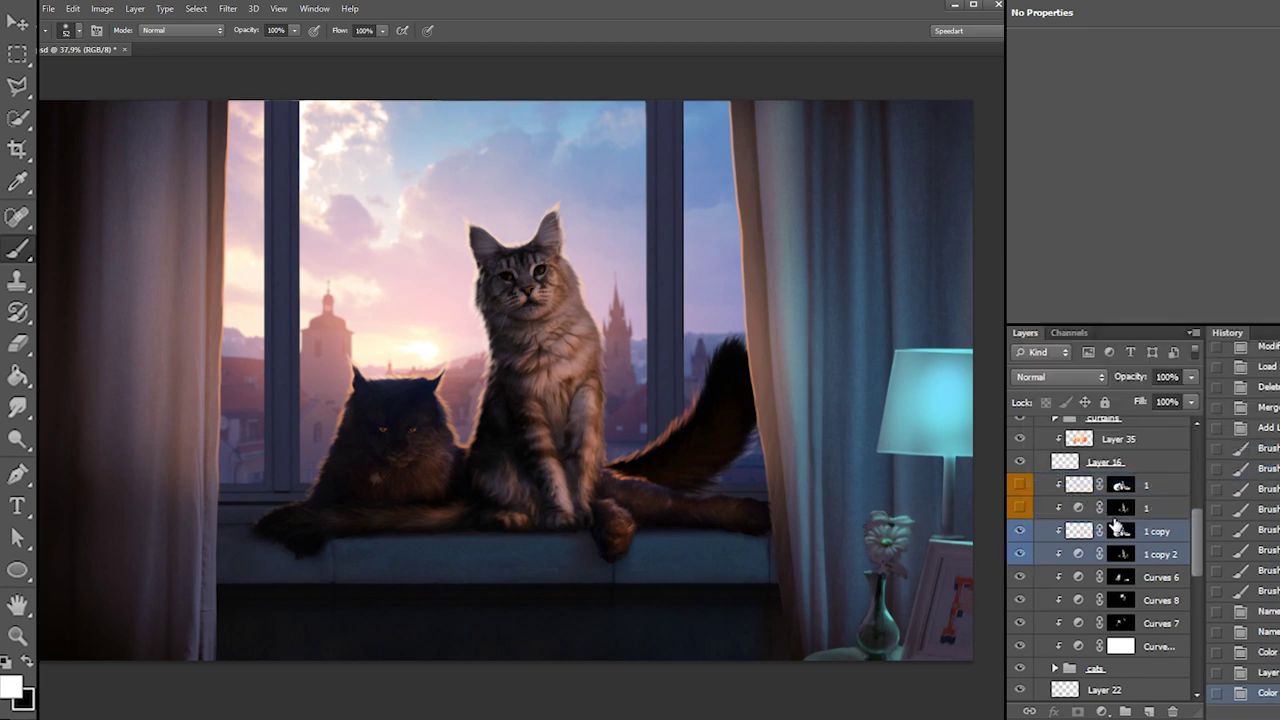
Rename both blue-labelled copies as "2" and move them above the two orange "1" layers
double_click(1150, 531)
type("2")
key("Tab")
type("2")
key("Return")
left_click(1158, 560, "shift")
left_click_drag(1158, 560, 1140, 476)
Hide the painted light layer "2" and reset the curves layer "2" to the Default preset
left_click(1122, 508)
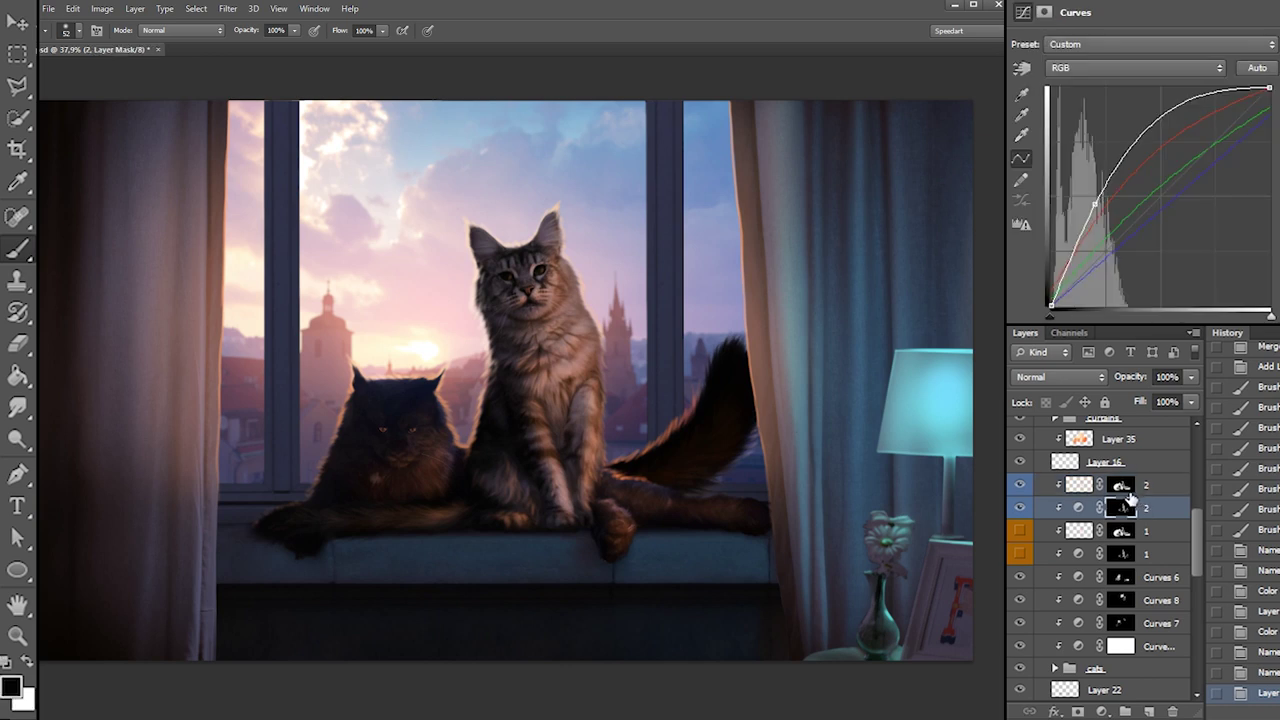
left_click(1020, 487)
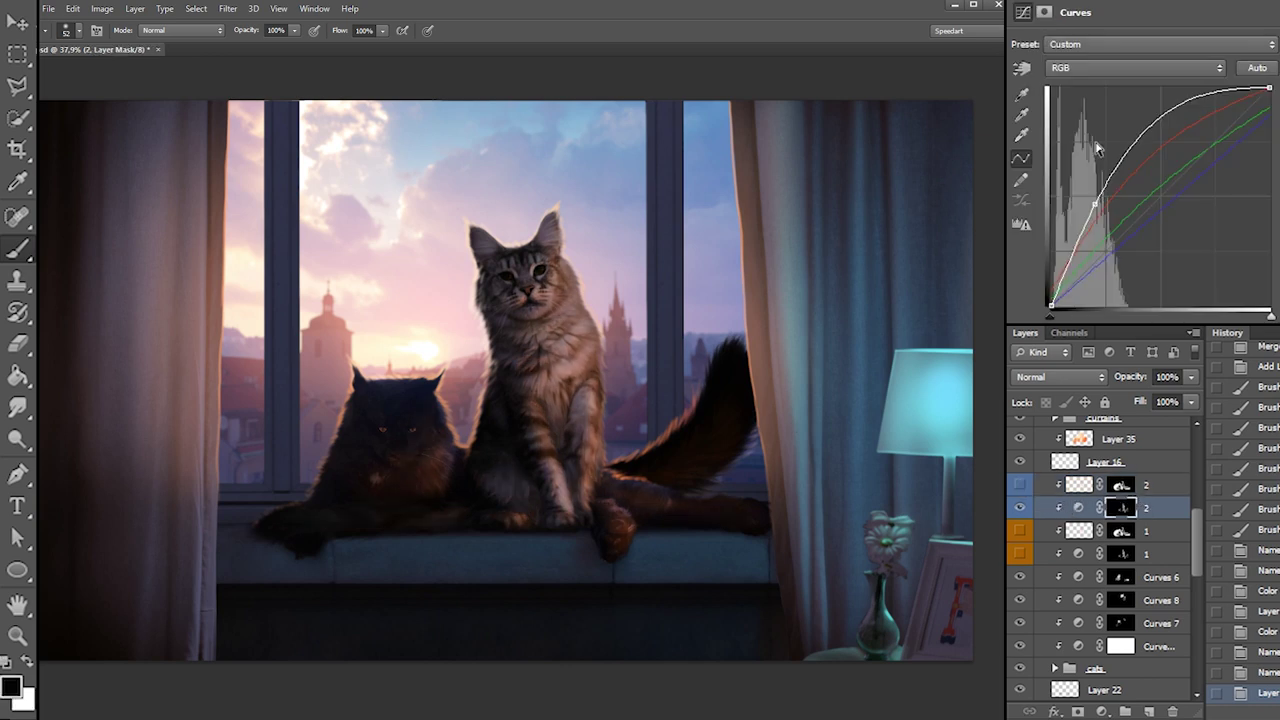
left_click(1088, 66)
left_click(1093, 65)
left_click(1095, 44)
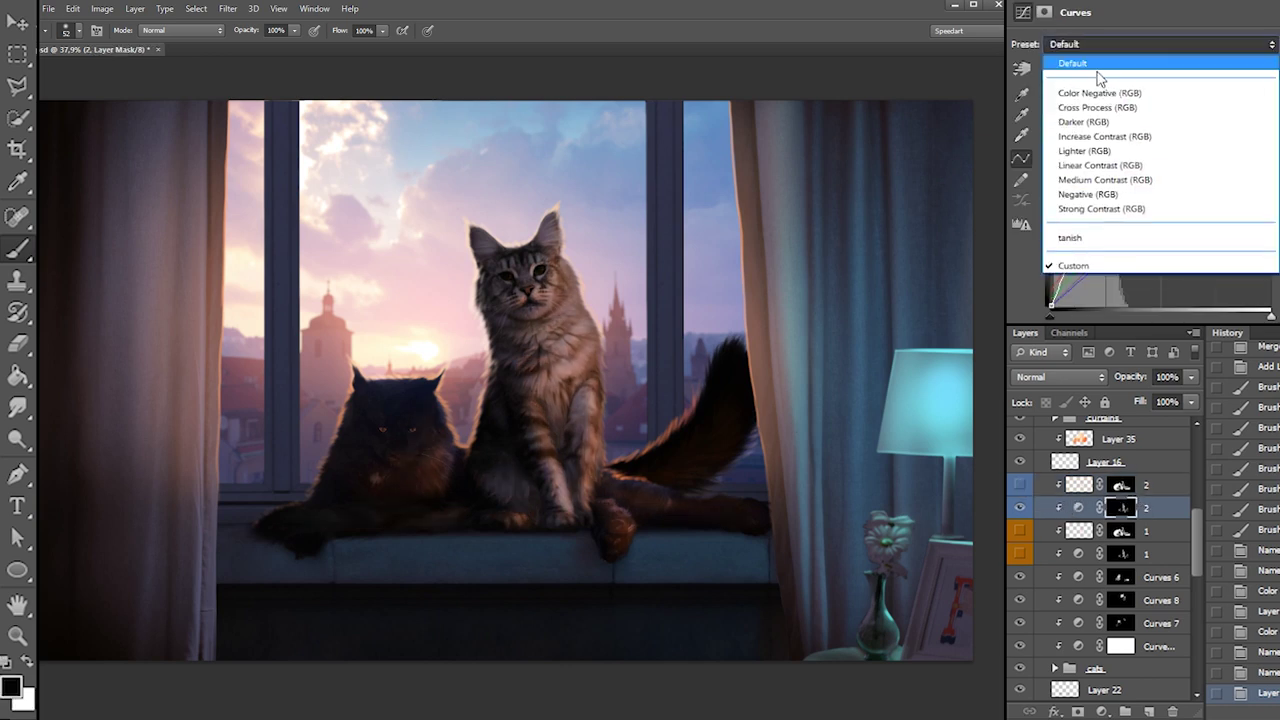
left_click(1092, 47)
left_click(1093, 46)
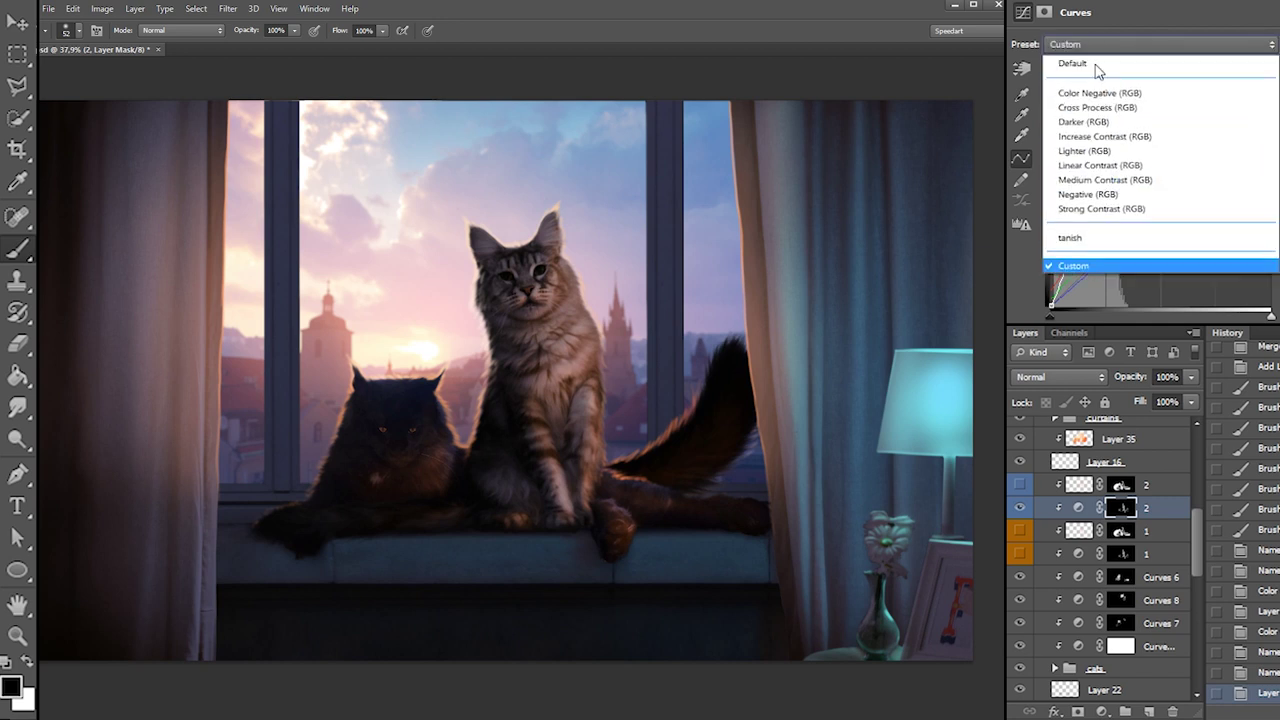
left_click(1097, 64)
Raise the blue channel's midtones and black point in the curves layer "2" to cool the light on the cats
left_click(1100, 67)
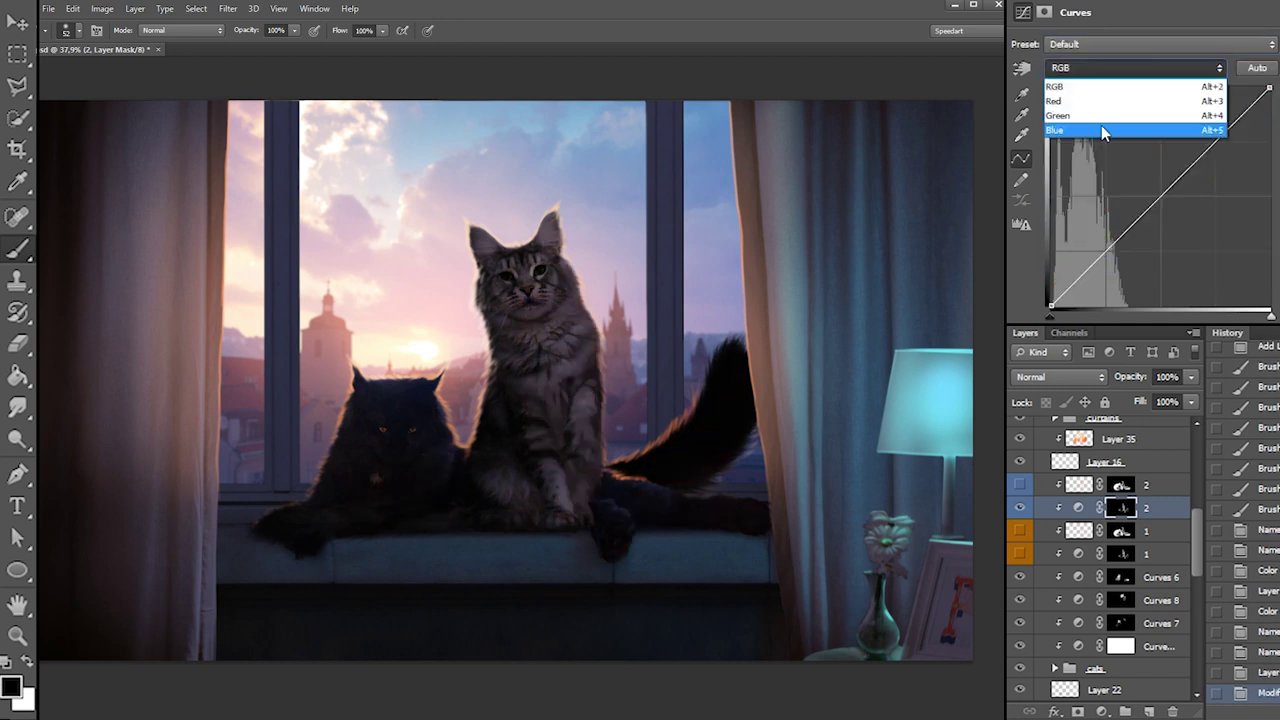
left_click(1104, 131)
left_click_drag(1151, 209, 1136, 192)
left_click_drag(1052, 305, 1051, 285)
left_click_drag(1137, 190, 1128, 165)
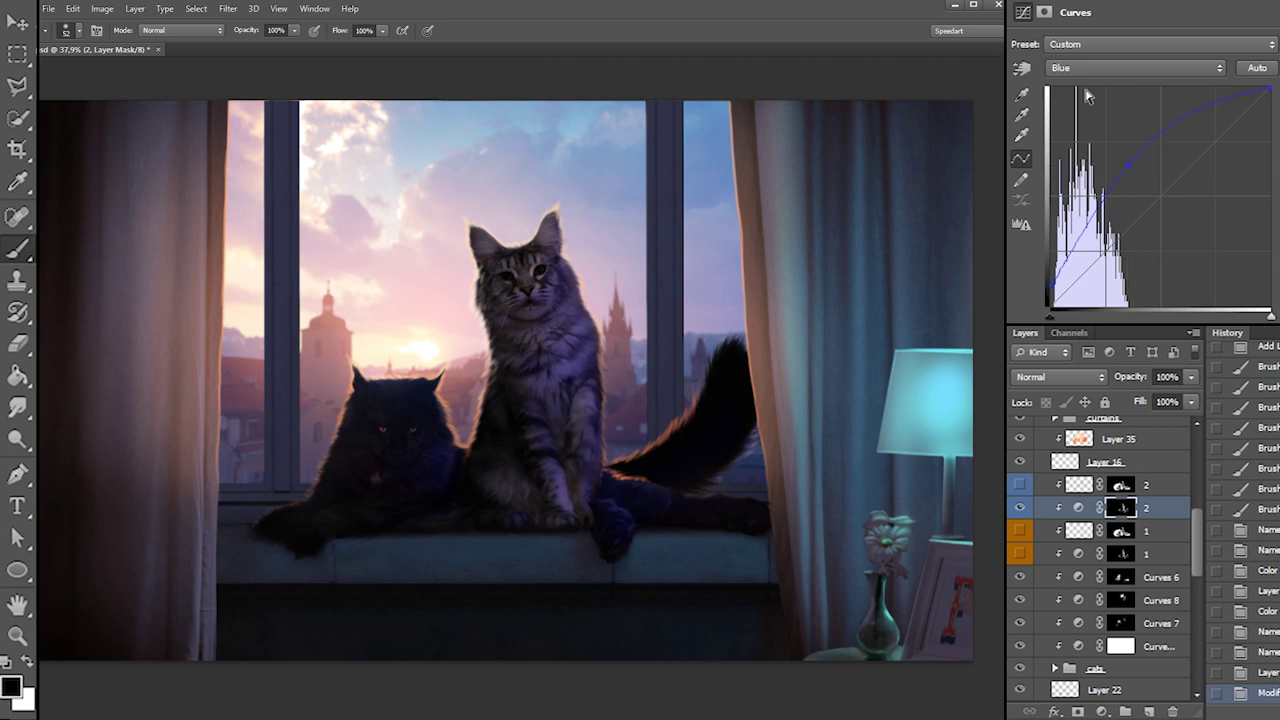
Raise the green channel's black point slightly and lift its midtones in the curves layer "2"
left_click(1117, 66)
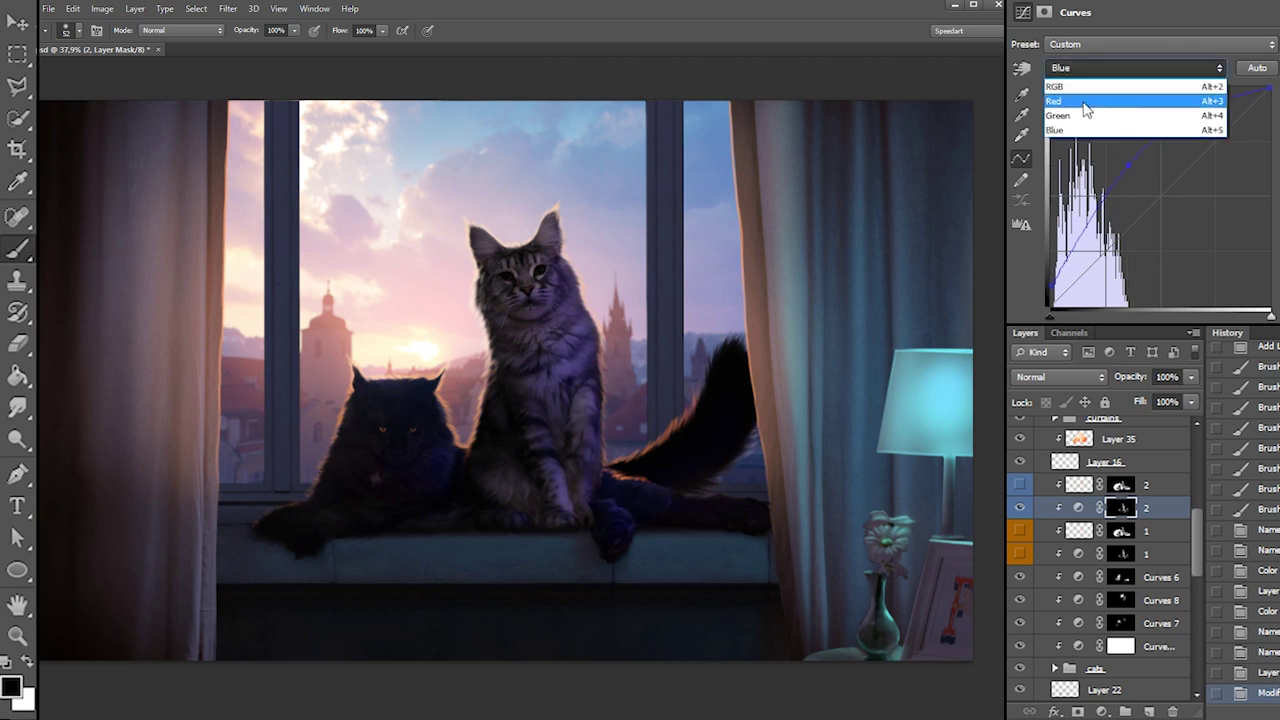
left_click(1085, 109)
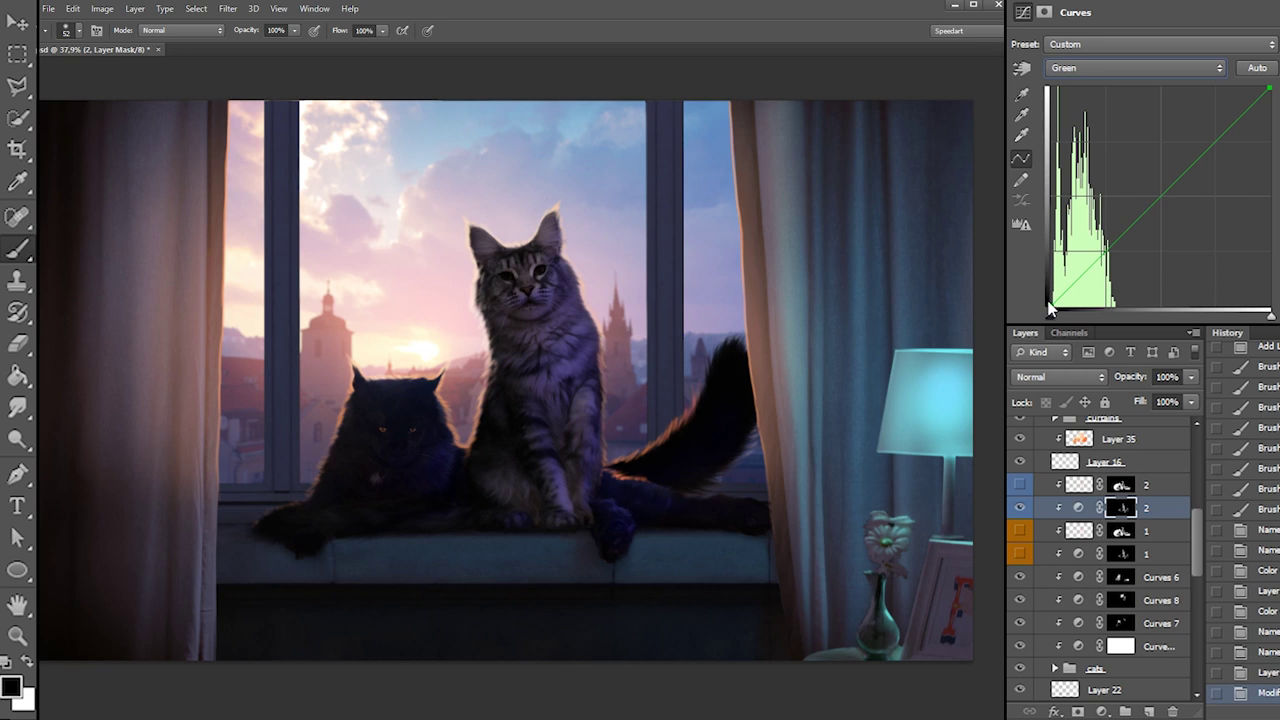
mouse_move(1050, 293)
left_mouse_down()
mouse_move(1047, 272)
mouse_move(1047, 296)
left_mouse_up()
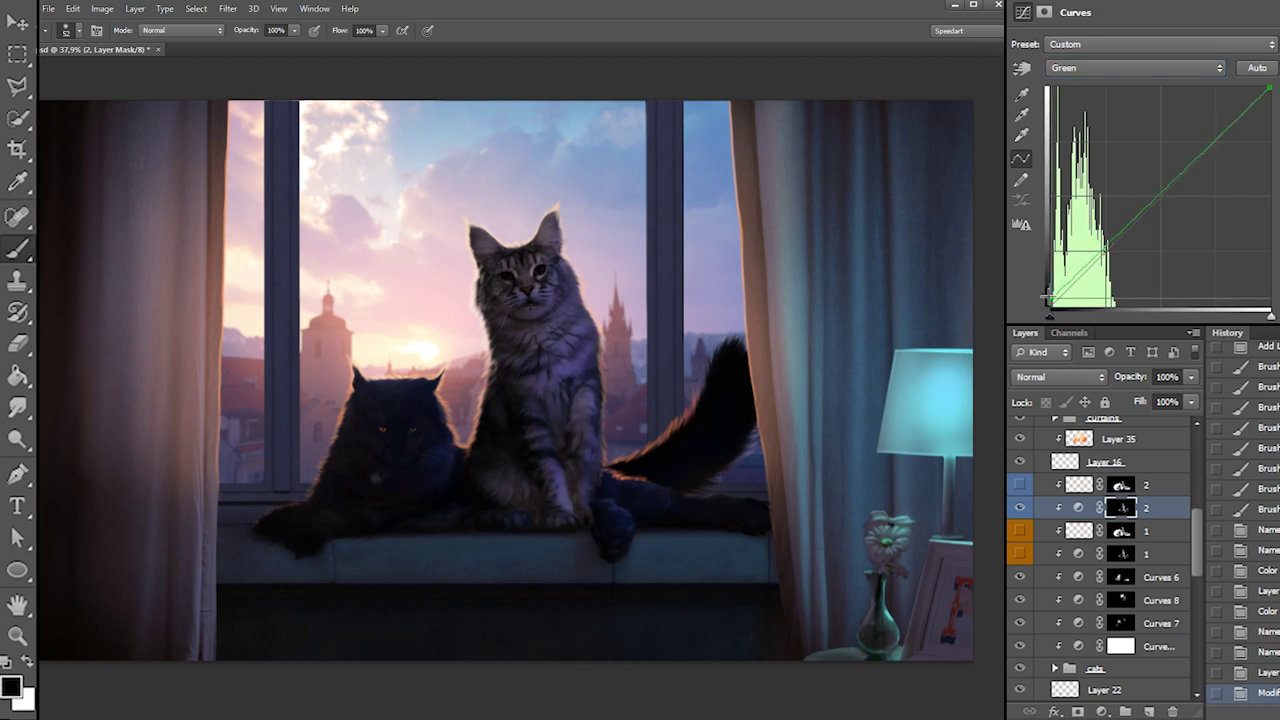
mouse_move(1146, 205)
left_mouse_down()
mouse_move(1126, 180)
mouse_move(1136, 184)
left_mouse_up()
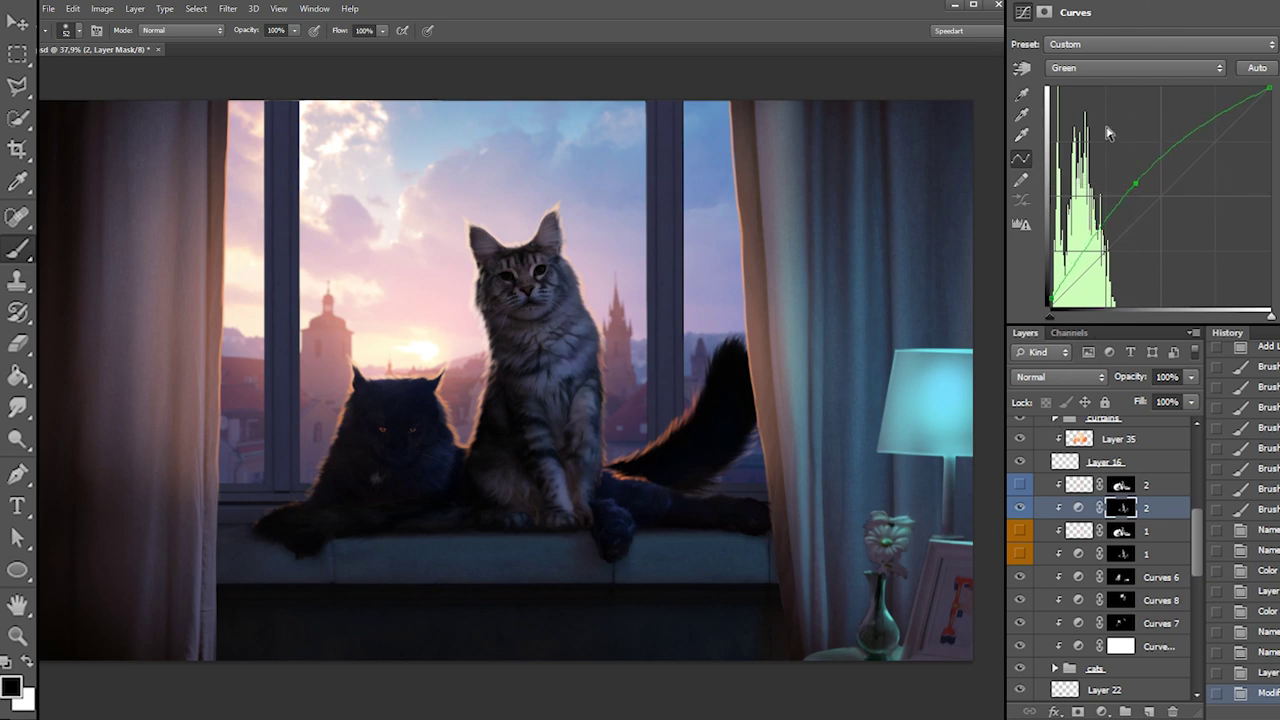
Show the painted light layer "2" and apply Hue/Saturation to it with hue -180 and increased saturation
left_click(1019, 484)
left_click(1079, 484)
key("x")
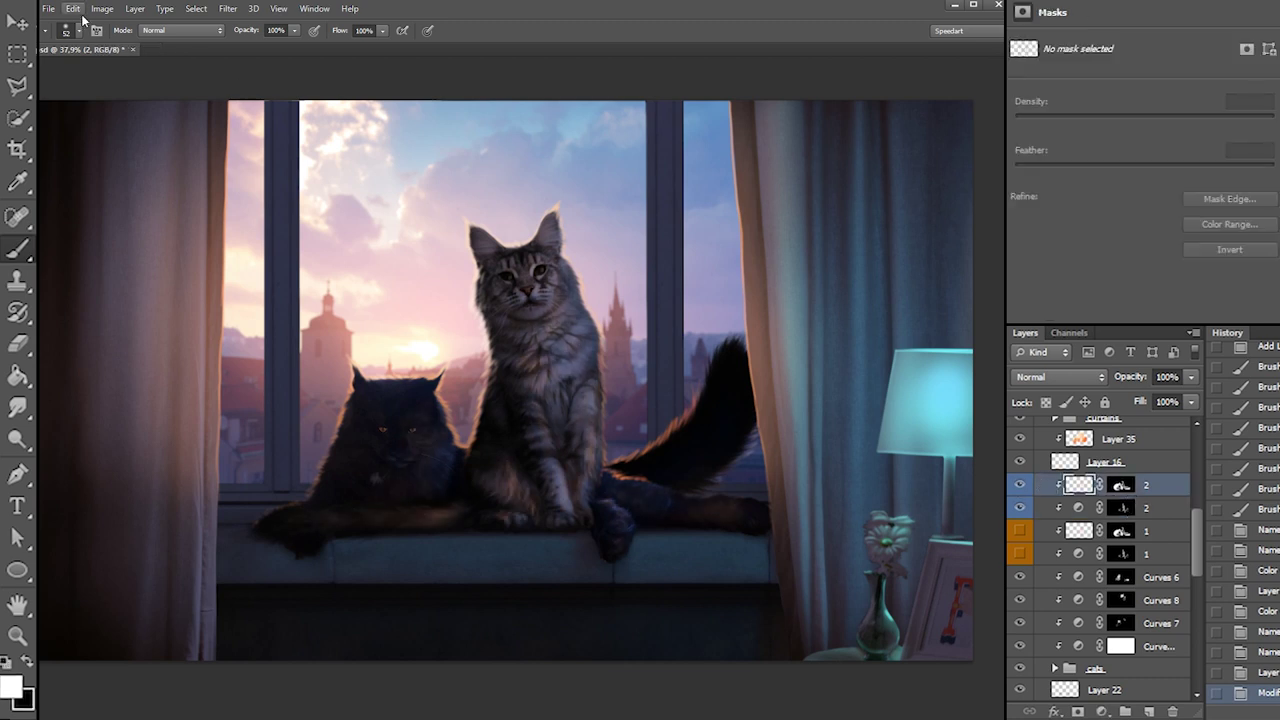
left_click(101, 9)
mouse_move(120, 43)
left_click(290, 128)
left_click_drag(1120, 150, 1033, 152)
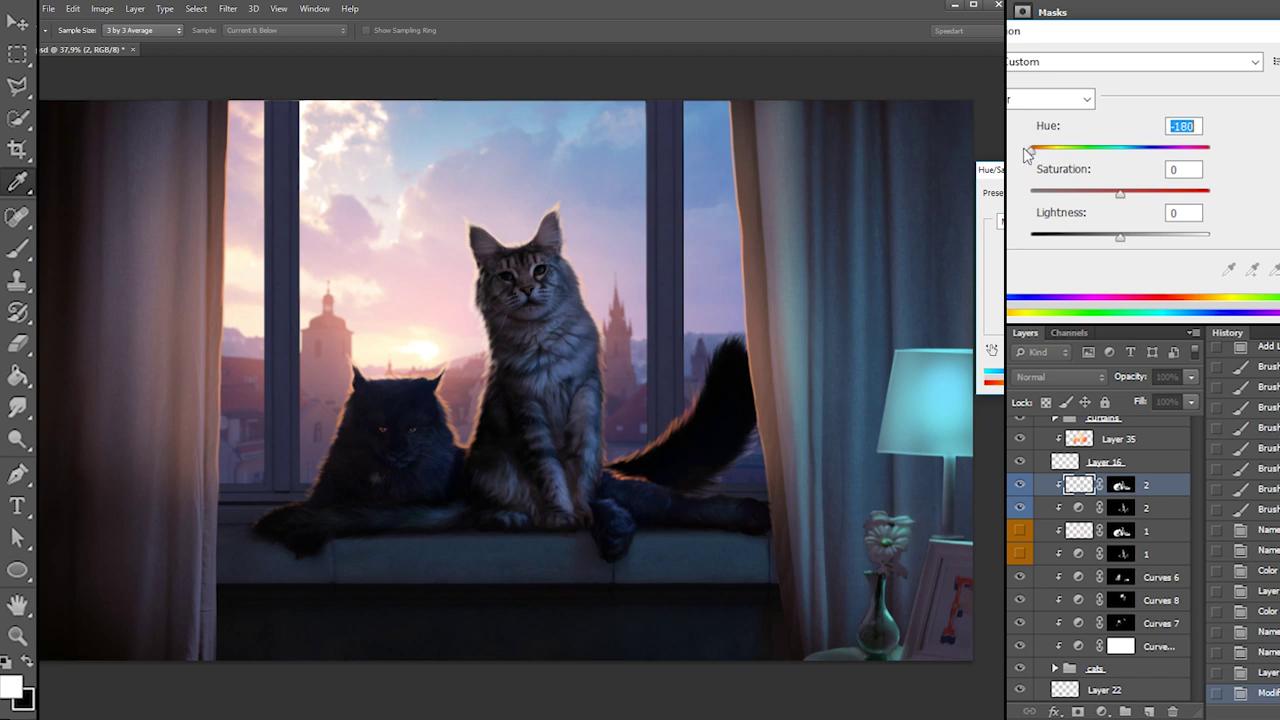
left_click_drag(1122, 194, 1155, 195)
left_click(1279, 62)
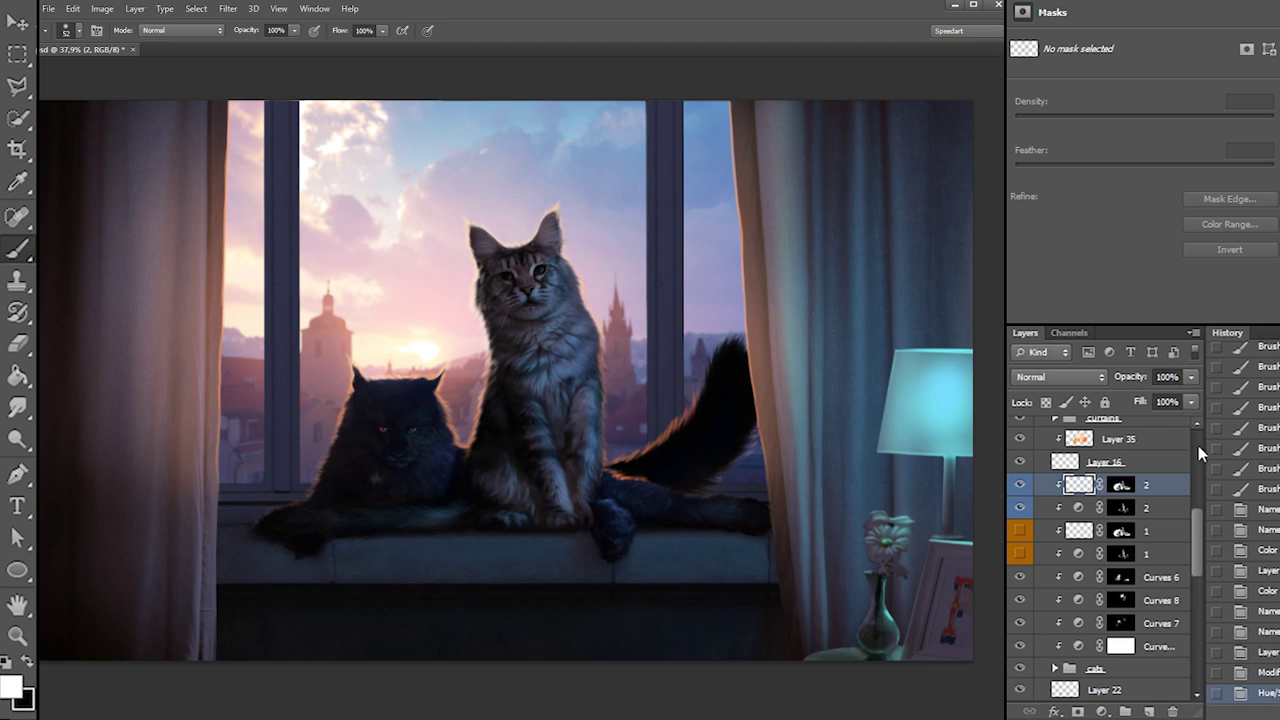
Lower the green channel's midtones in the "2 var" curves layer below Layer 10 to shift the lamp light towards blue
left_click_drag(1201, 538, 1181, 433)
left_click(1019, 428)
left_click(1121, 609)
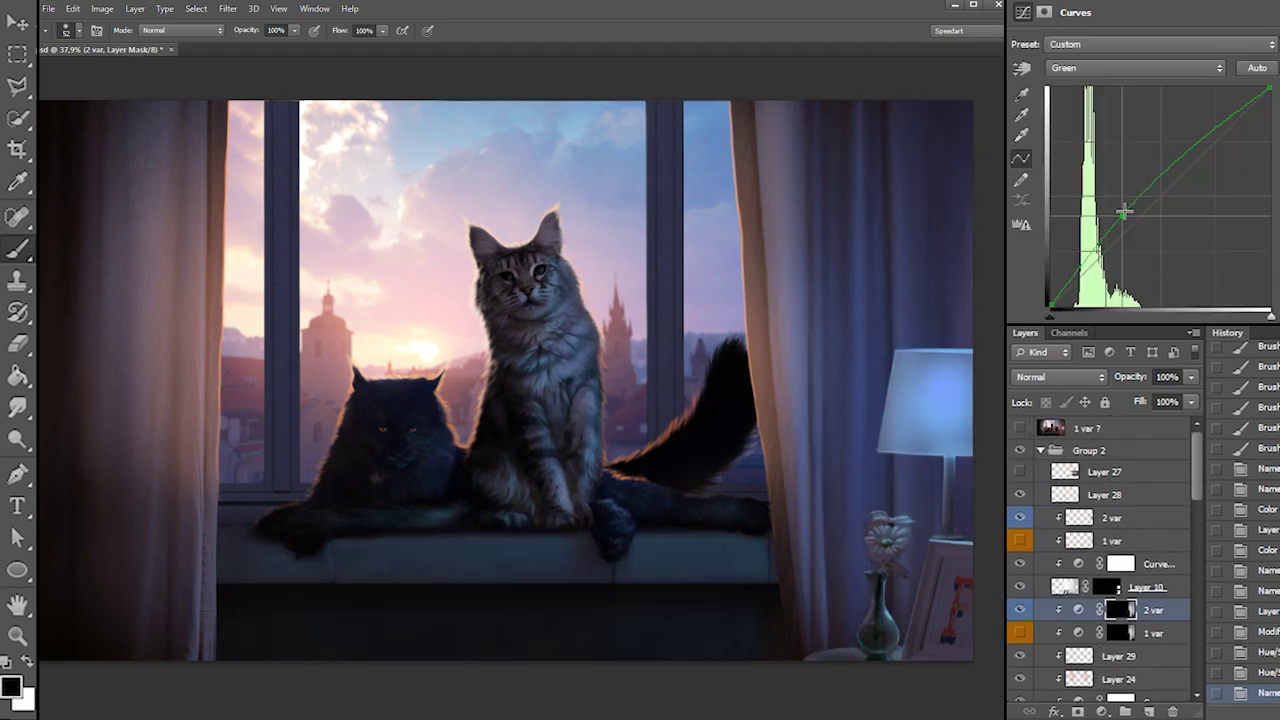
left_click_drag(1122, 210, 1118, 215)
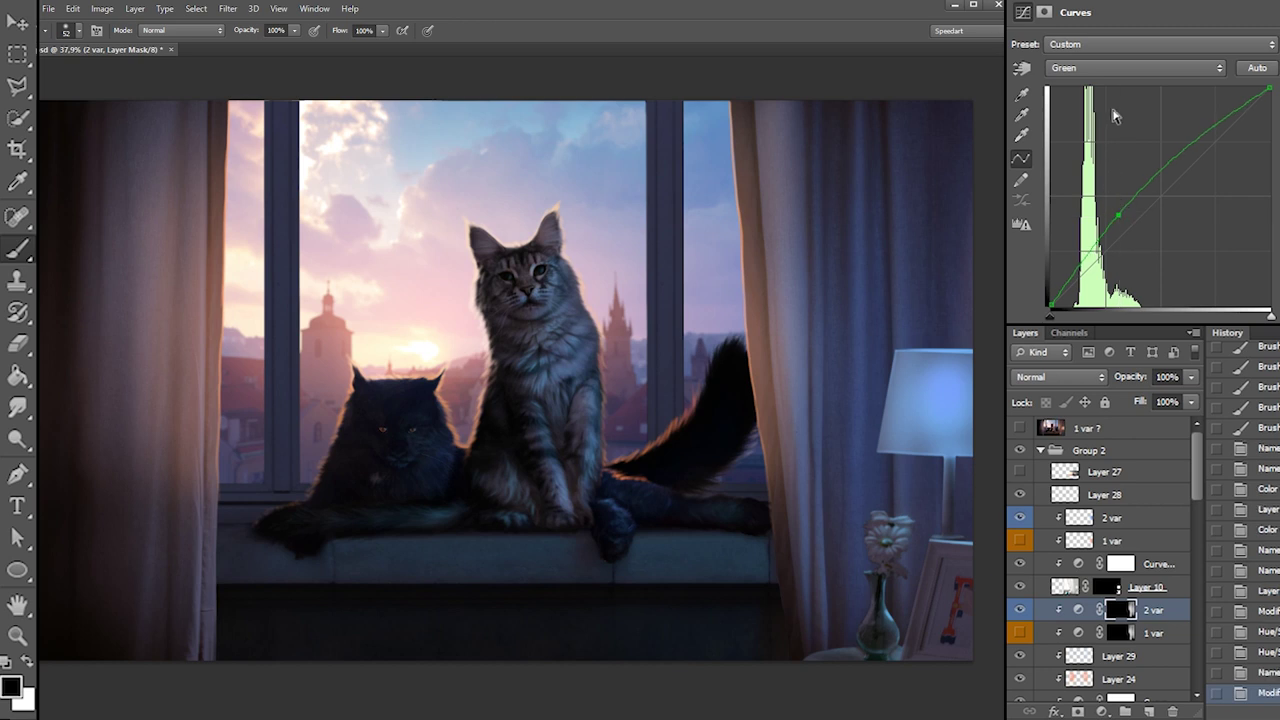
Hide the cats' curves layer "2" and make the painted light layer "2" active
mouse_move(1206, 517)
left_mouse_down()
mouse_move(1190, 509)
mouse_move(1202, 536)
left_mouse_up()
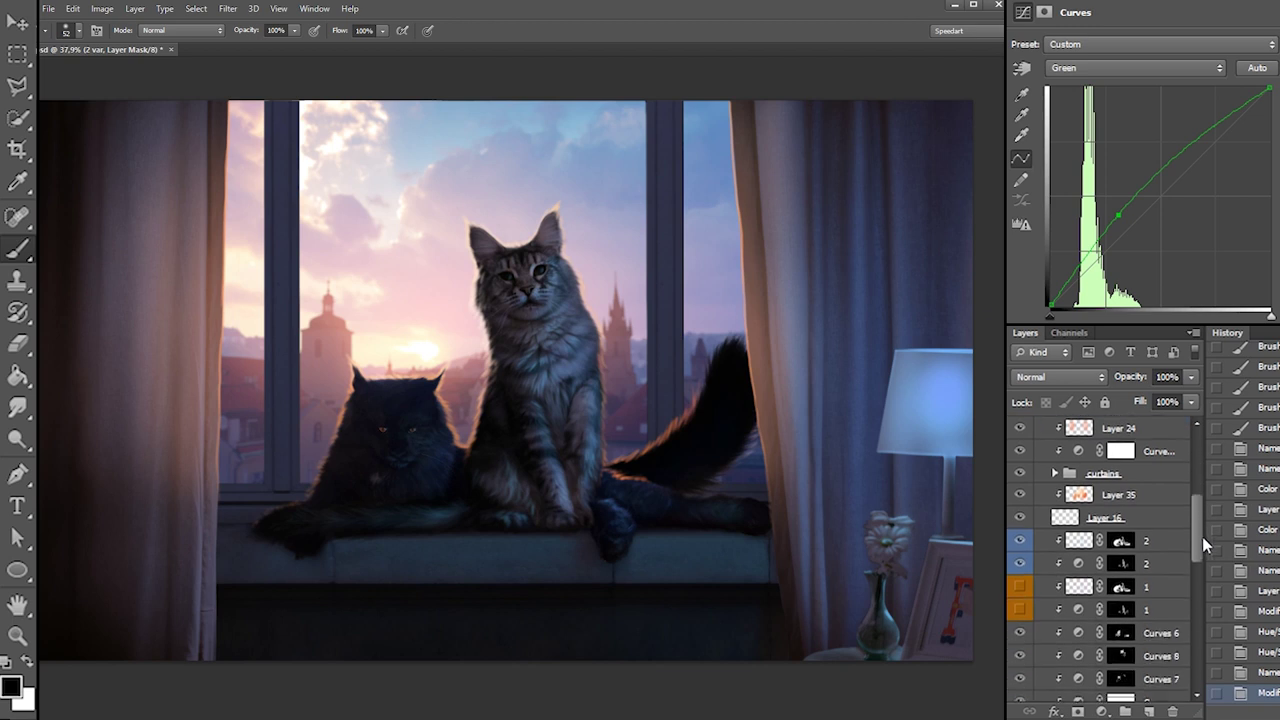
left_click(1074, 565)
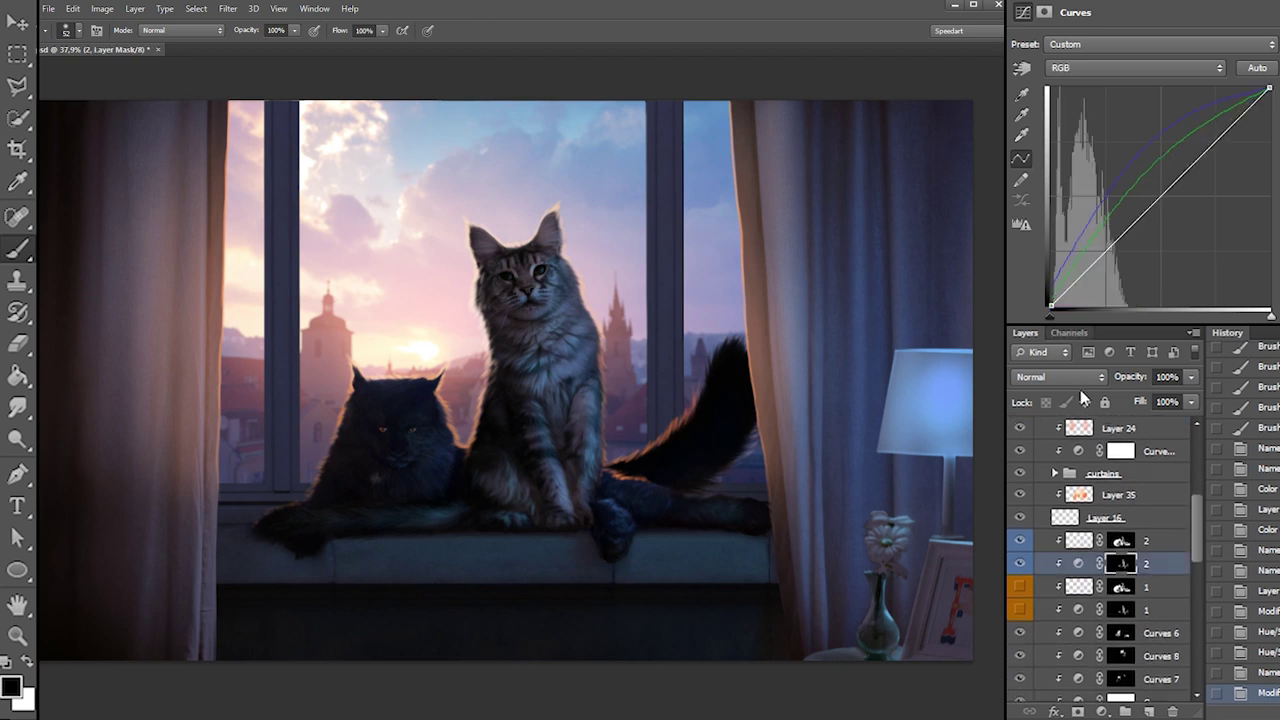
left_click(1079, 541)
left_click(1020, 564)
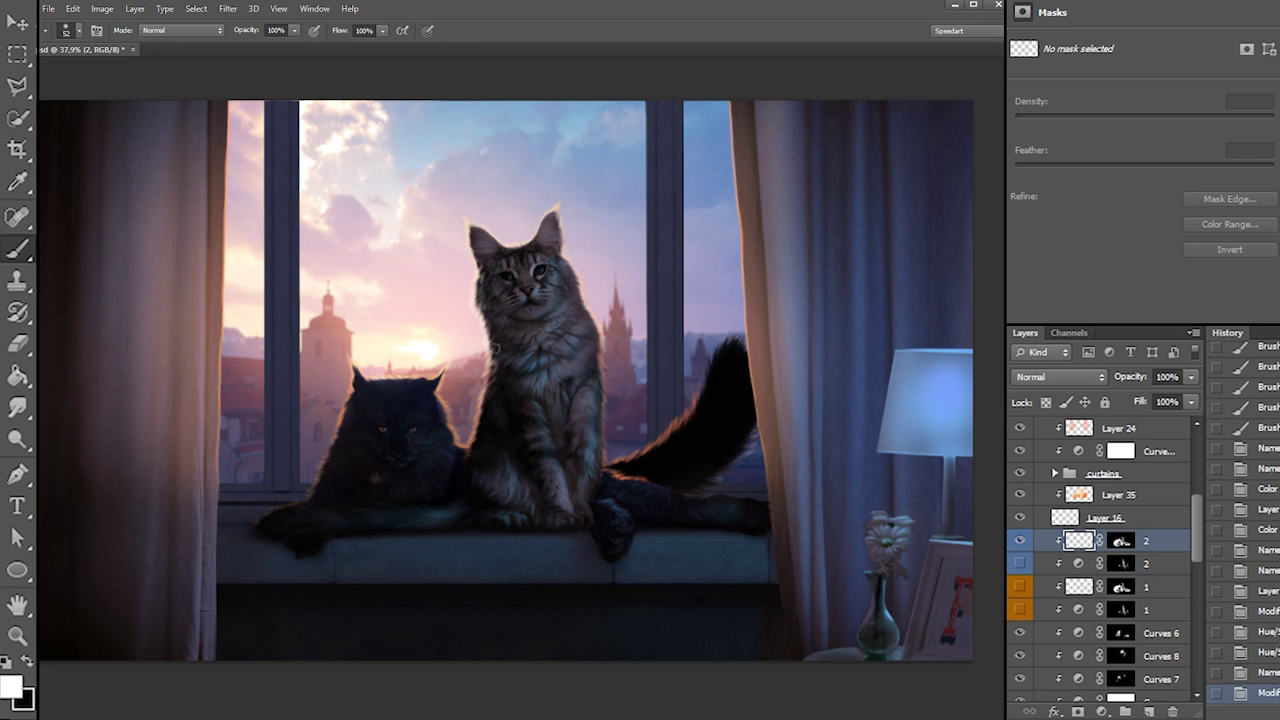
Reveal more cool light on both cats by painting white on the light layer's mask with a 226 px brush
left_click(1123, 541)
right_click(634, 326)
left_click(716, 357)
left_click(568, 347)
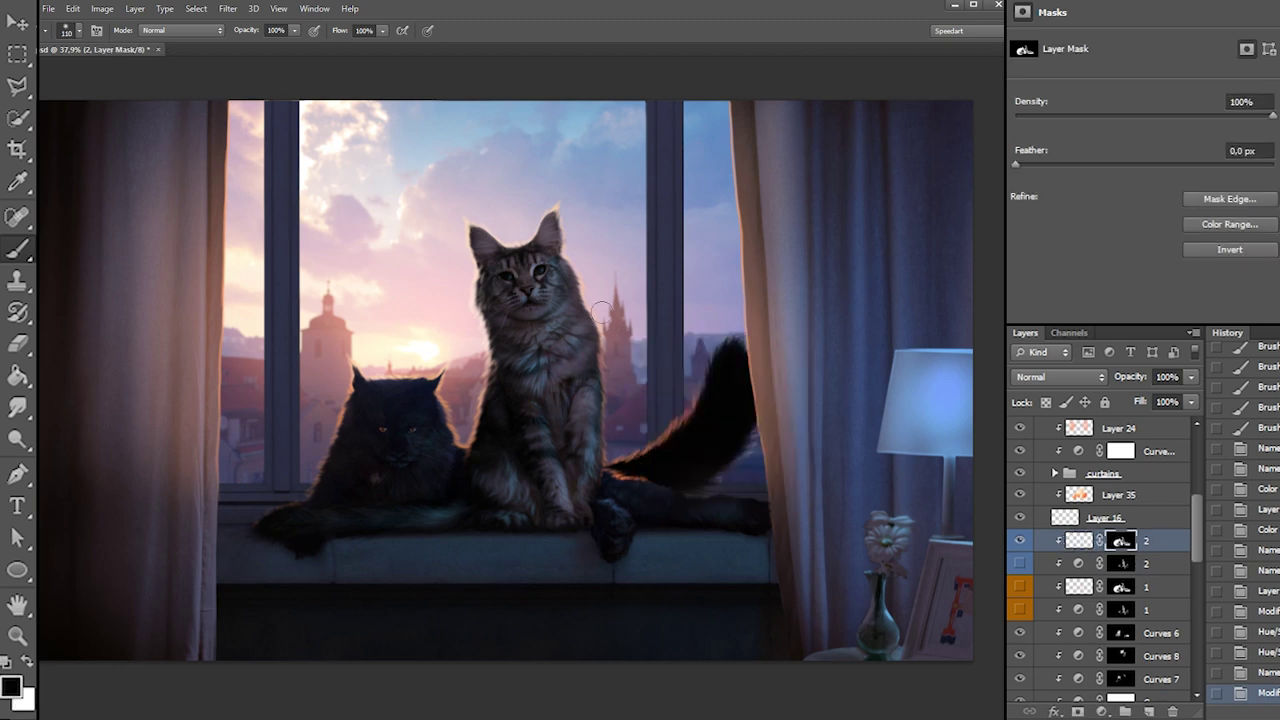
key("x")
left_click_drag(563, 364, 582, 372)
key("ctrl+z")
right_click(593, 319)
left_click(687, 350)
left_click(587, 315)
left_click_drag(583, 310, 588, 460)
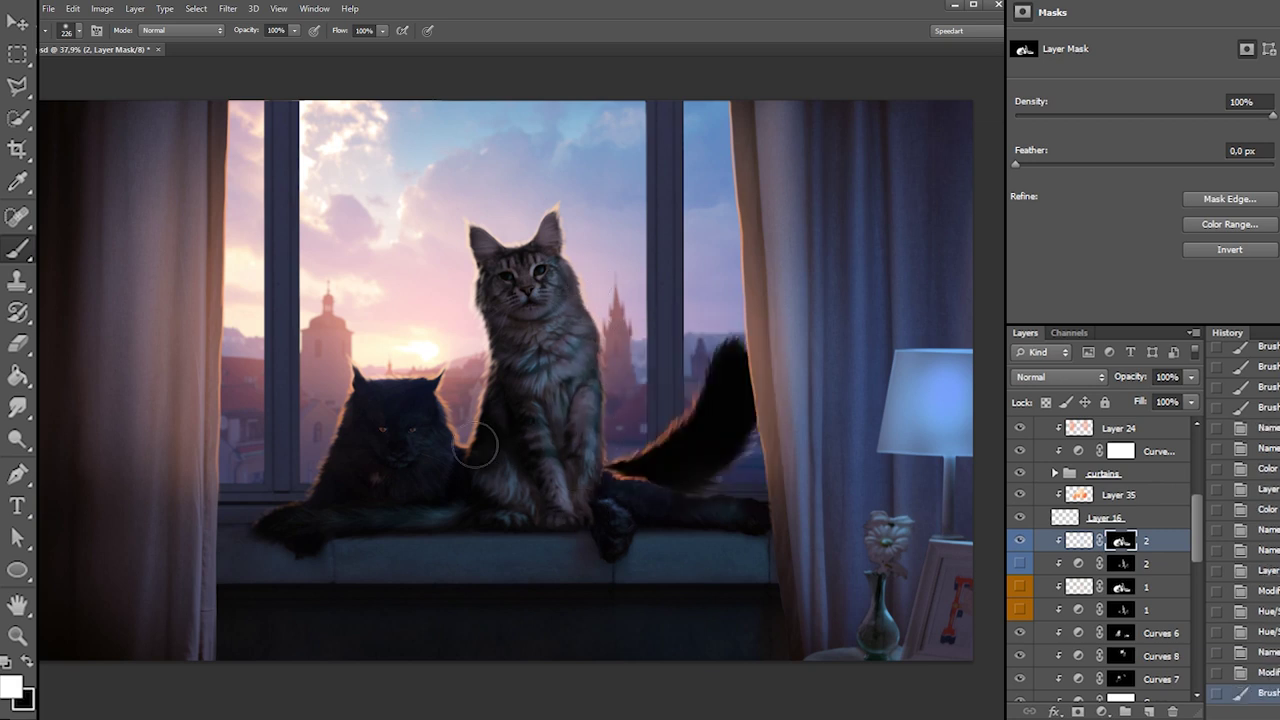
mouse_move(393, 473)
left_mouse_down()
mouse_move(463, 453)
mouse_move(366, 488)
left_mouse_up()
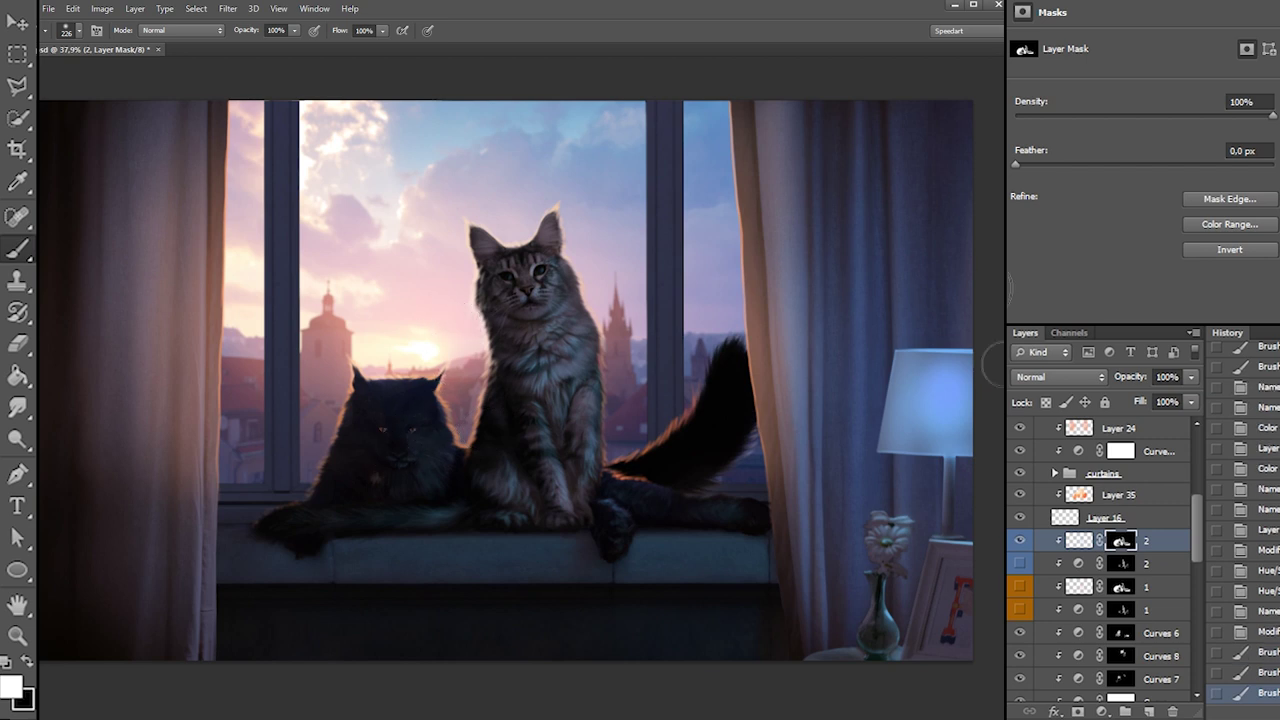
Dab black on the light layer's mask below the cats along the window-sill edge
key("x")
left_click(472, 584)
left_click(476, 551)
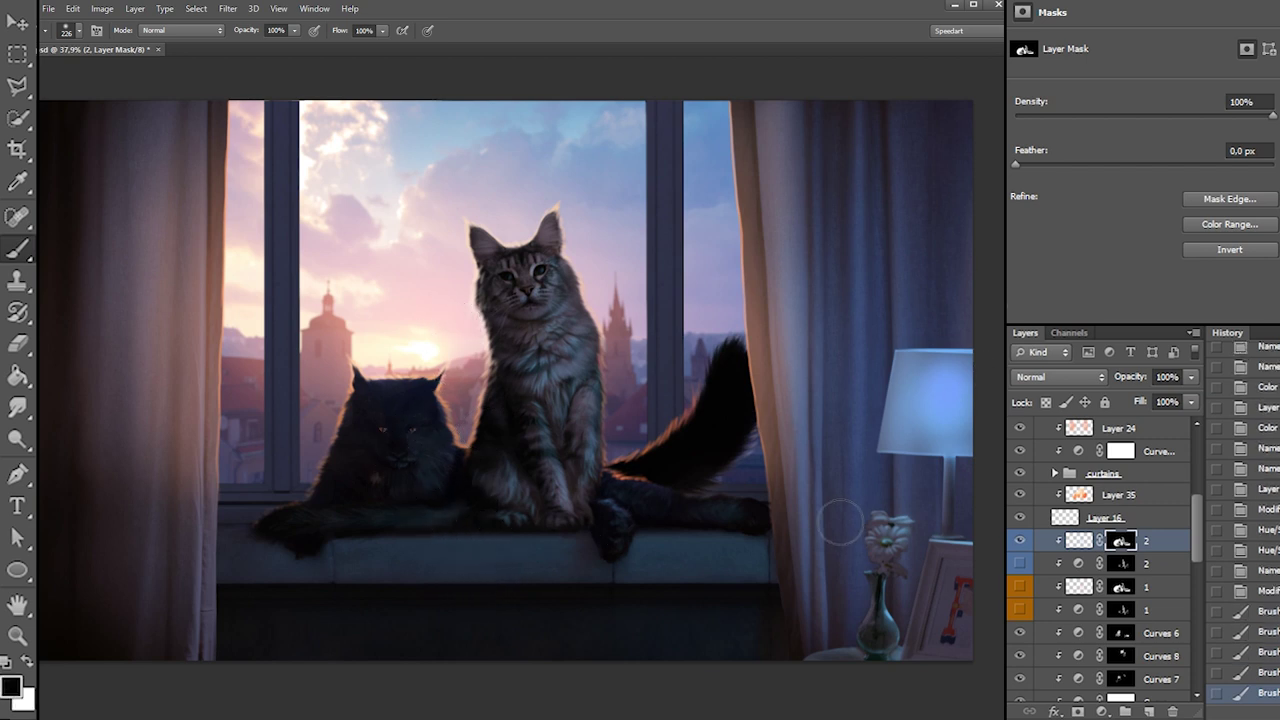
Apply Hue/Saturation to the painted light layer "2", shifting its hue slightly towards blue
left_click(1078, 540)
left_click(102, 8)
mouse_move(130, 41)
left_click(380, 114)
left_click_drag(1118, 150, 1140, 155)
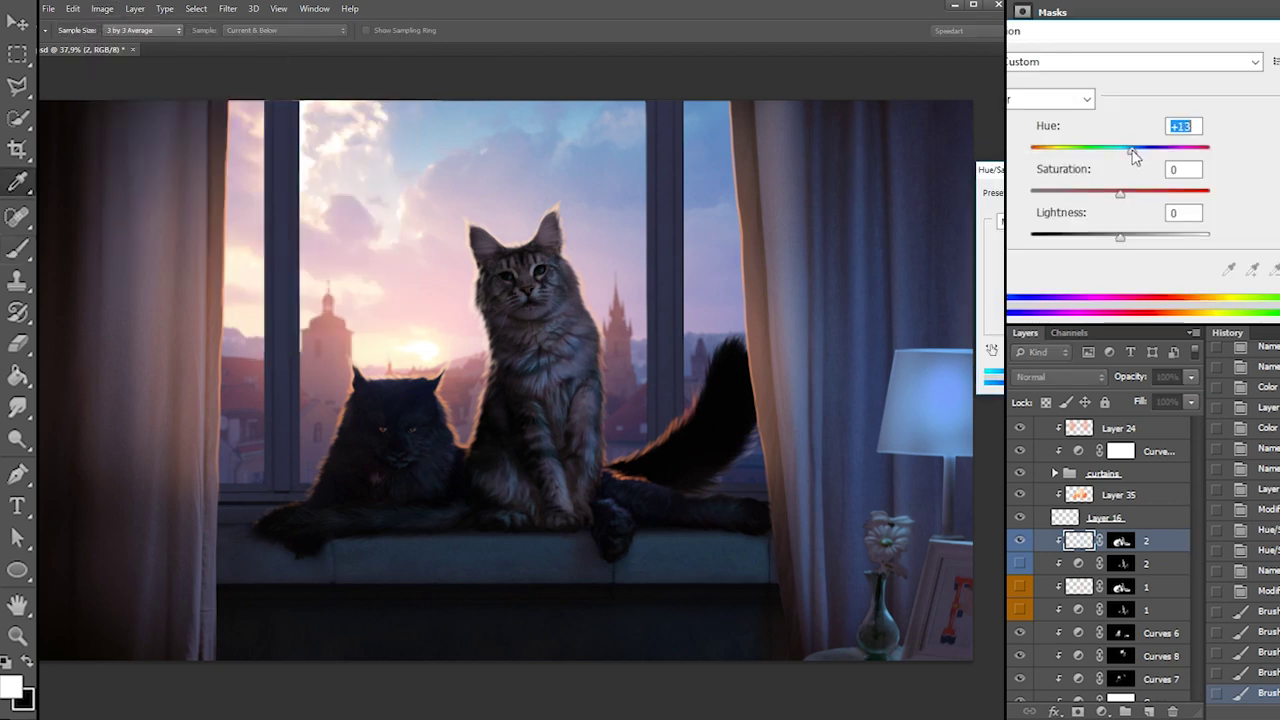
left_click(1277, 43)
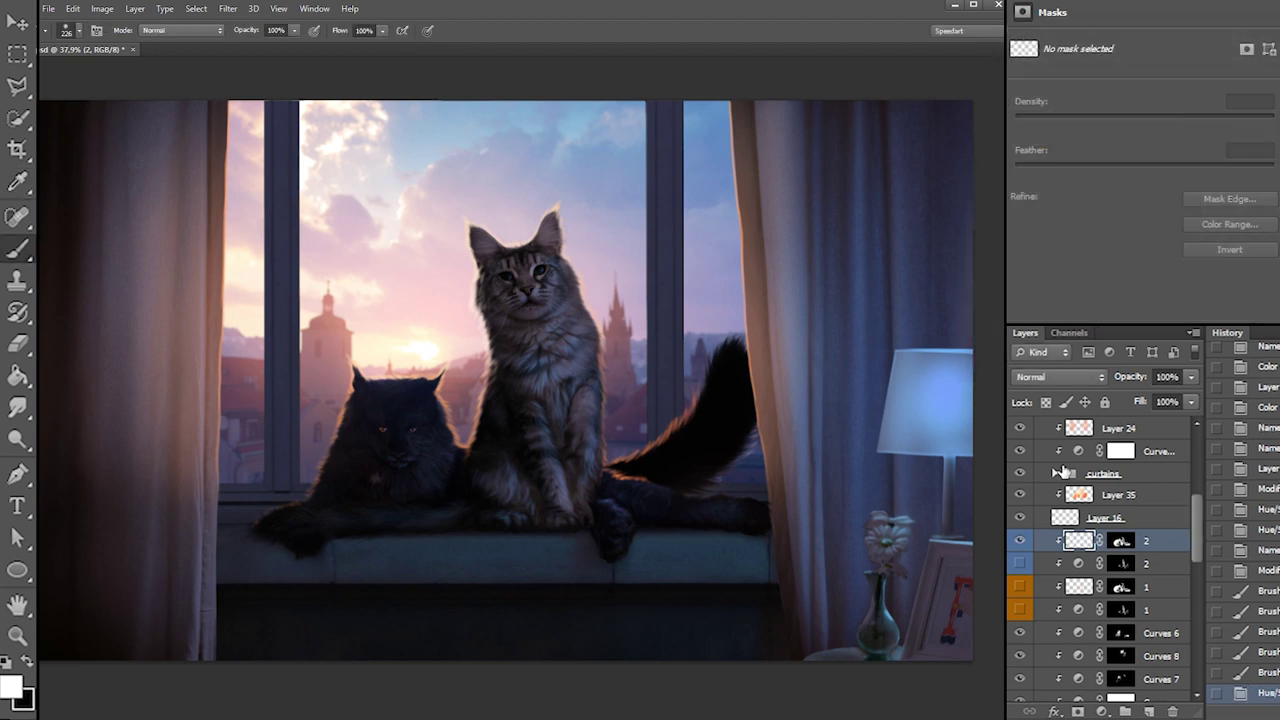
Show the cats' curves layer "2" and lower its green channel's midtones to just above the diagonal
left_click(1122, 563)
left_click(1135, 67)
left_click(1100, 111)
left_click_drag(1147, 158, 1139, 205)
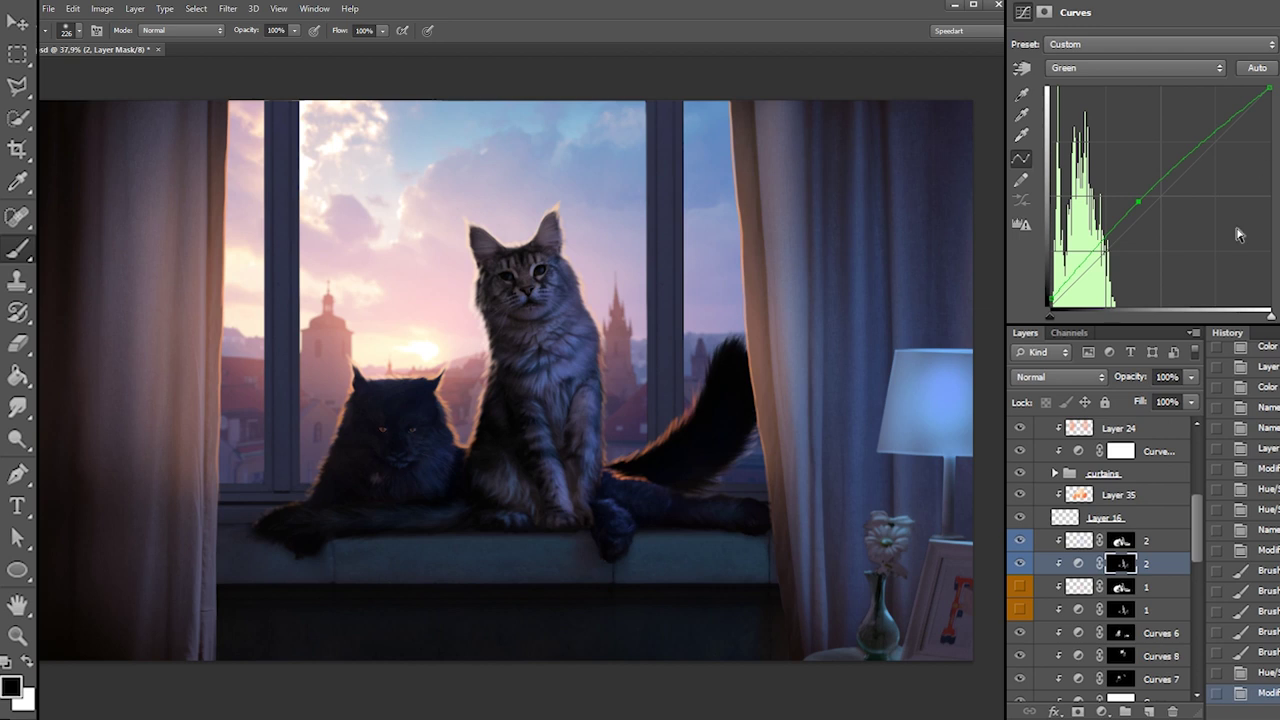
Lower the Green curve of the "2 var" Curves adjustment above Layer 5 to a gentler arc above the diagonal
left_click_drag(1198, 520, 1186, 580)
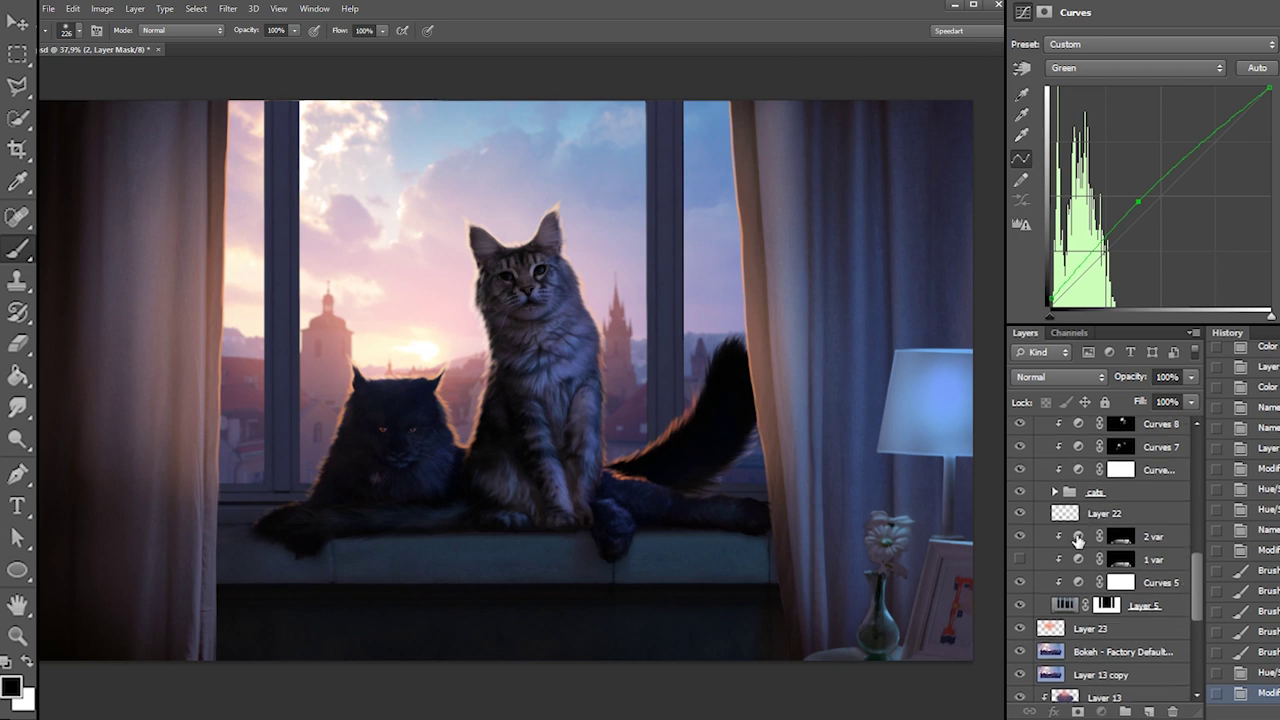
left_click(1080, 536)
left_click(1106, 74)
left_click(1094, 115)
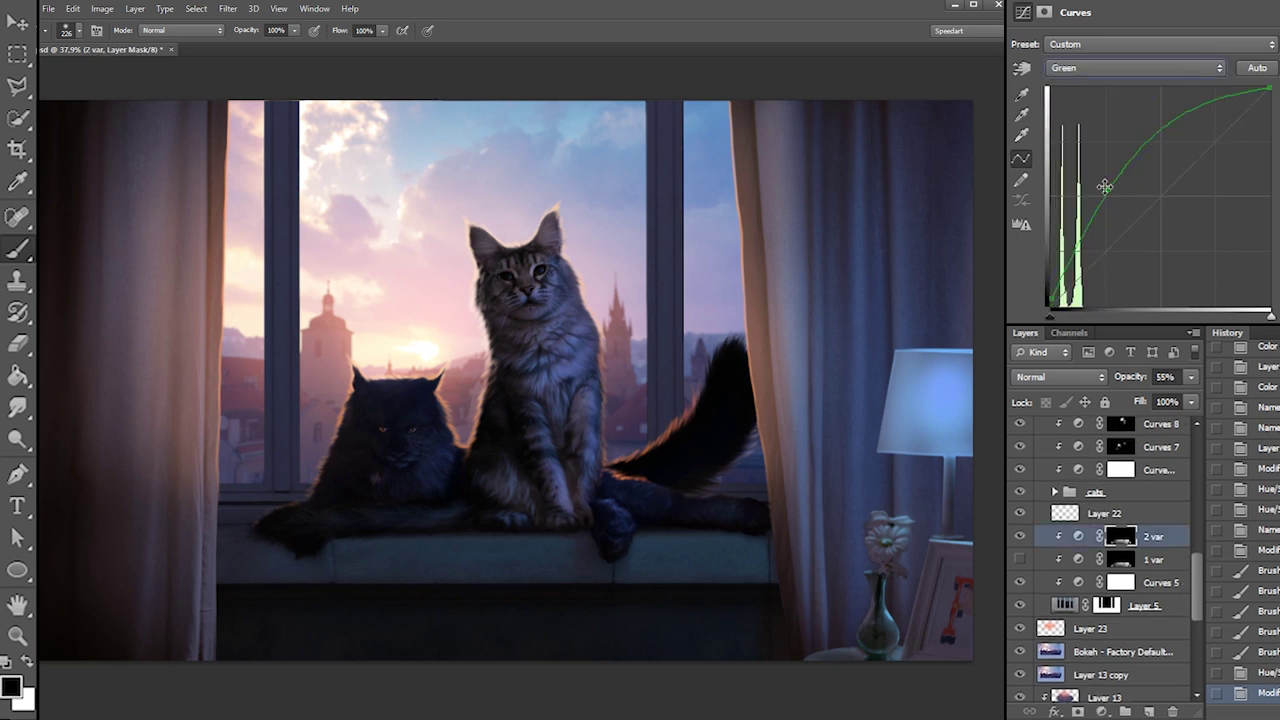
left_click(1113, 210)
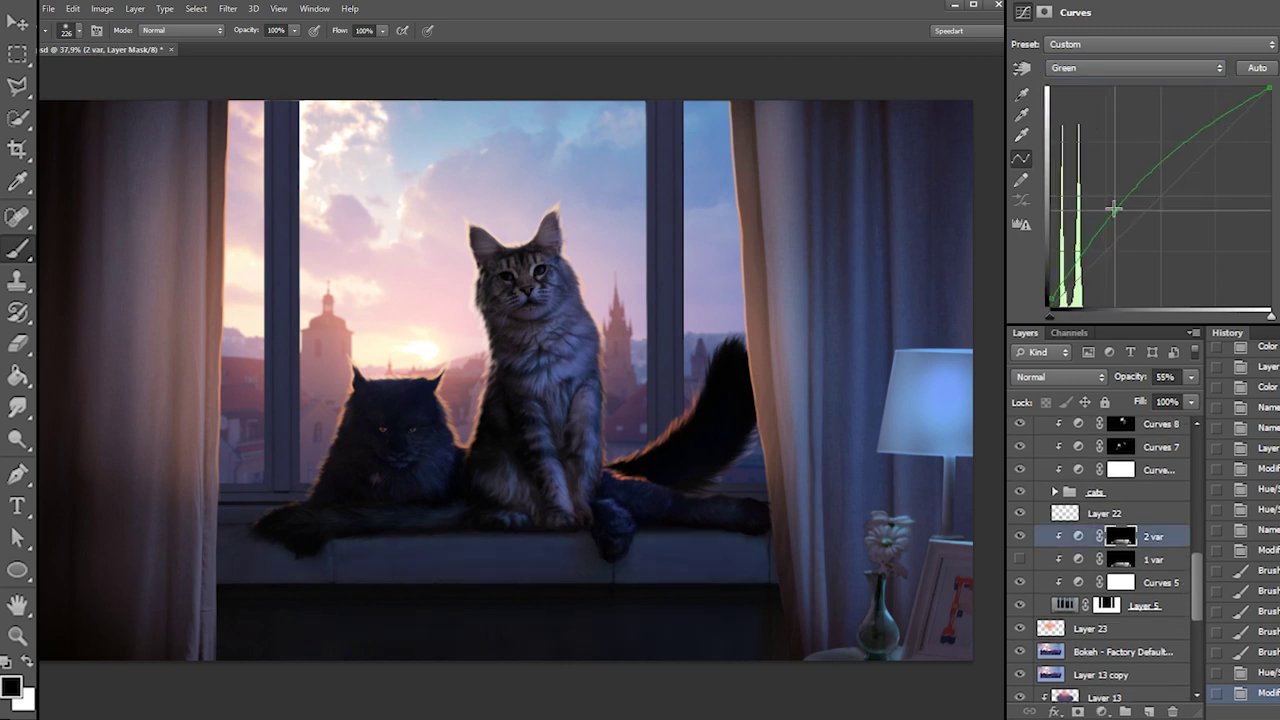
Examine Layer 28 on its own, and show the other layers again
left_click_drag(1196, 556, 1190, 440)
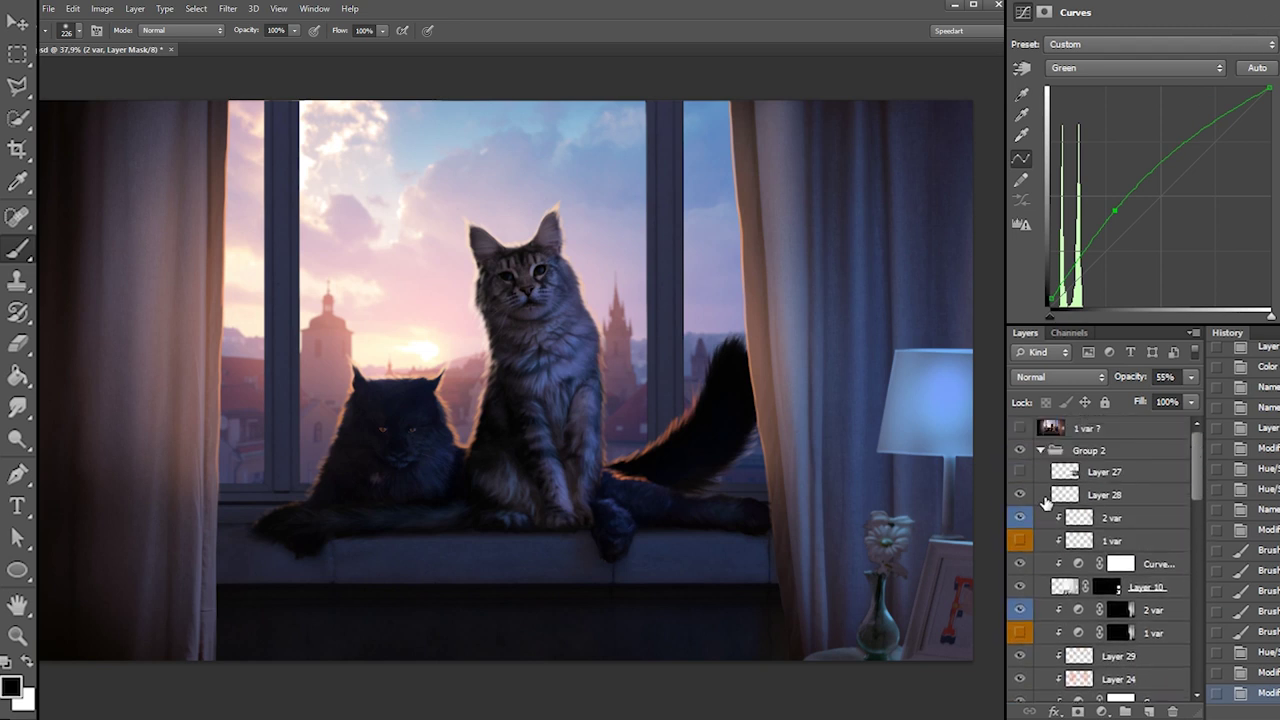
left_click(1046, 498)
key("x")
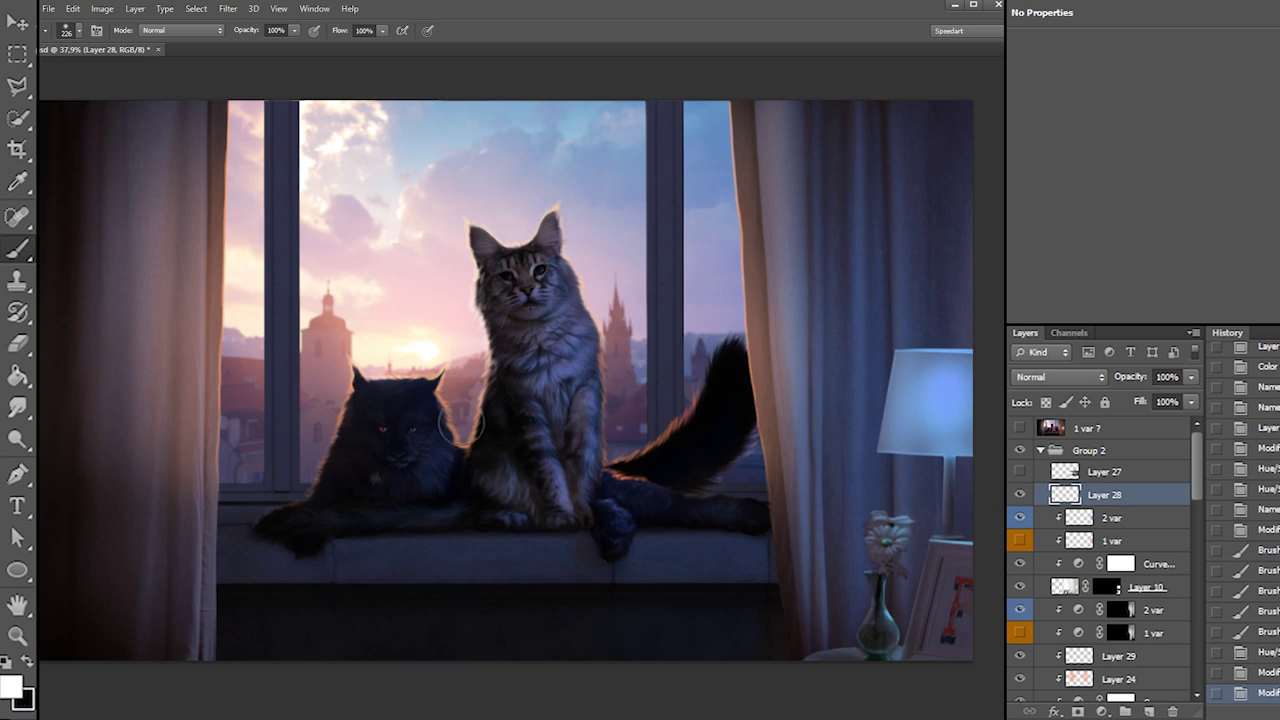
left_click(1020, 494, "alt")
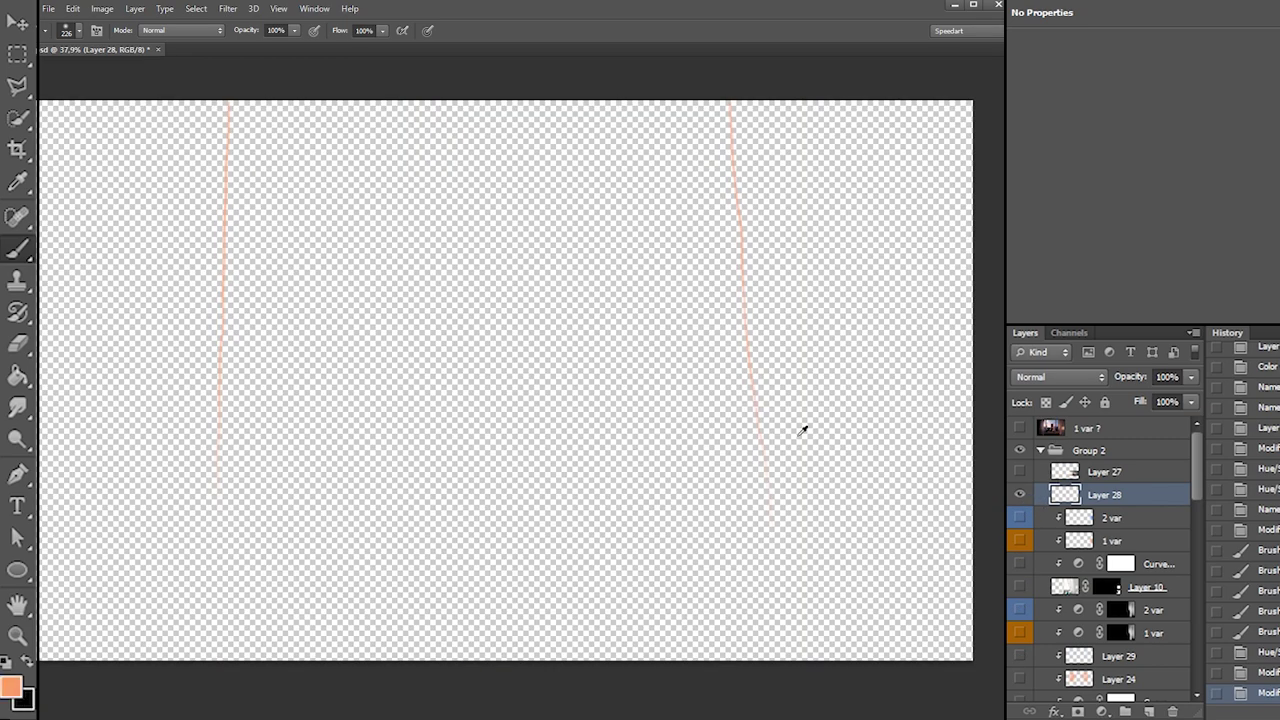
left_click(1020, 493, "alt")
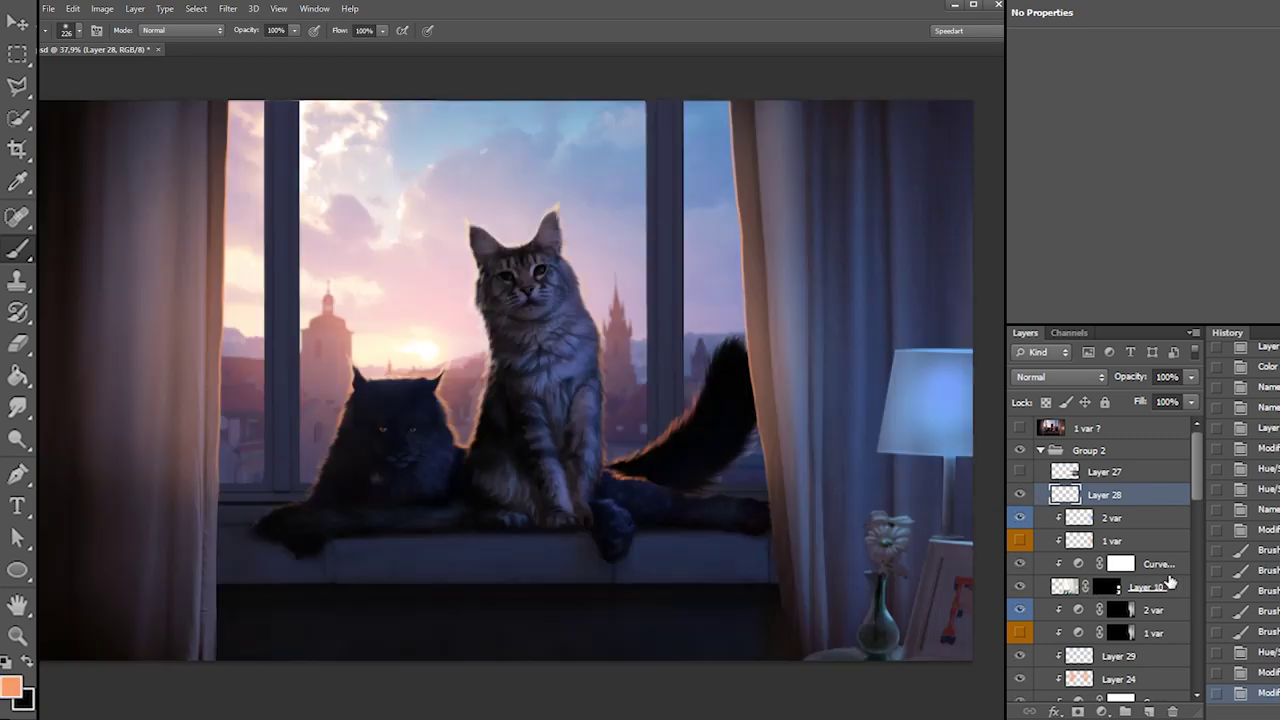
Select Layer 16, restore the default colours, and try a rim-light stroke along the tail with a smaller brush
scroll(1190, 510, "down", 5)
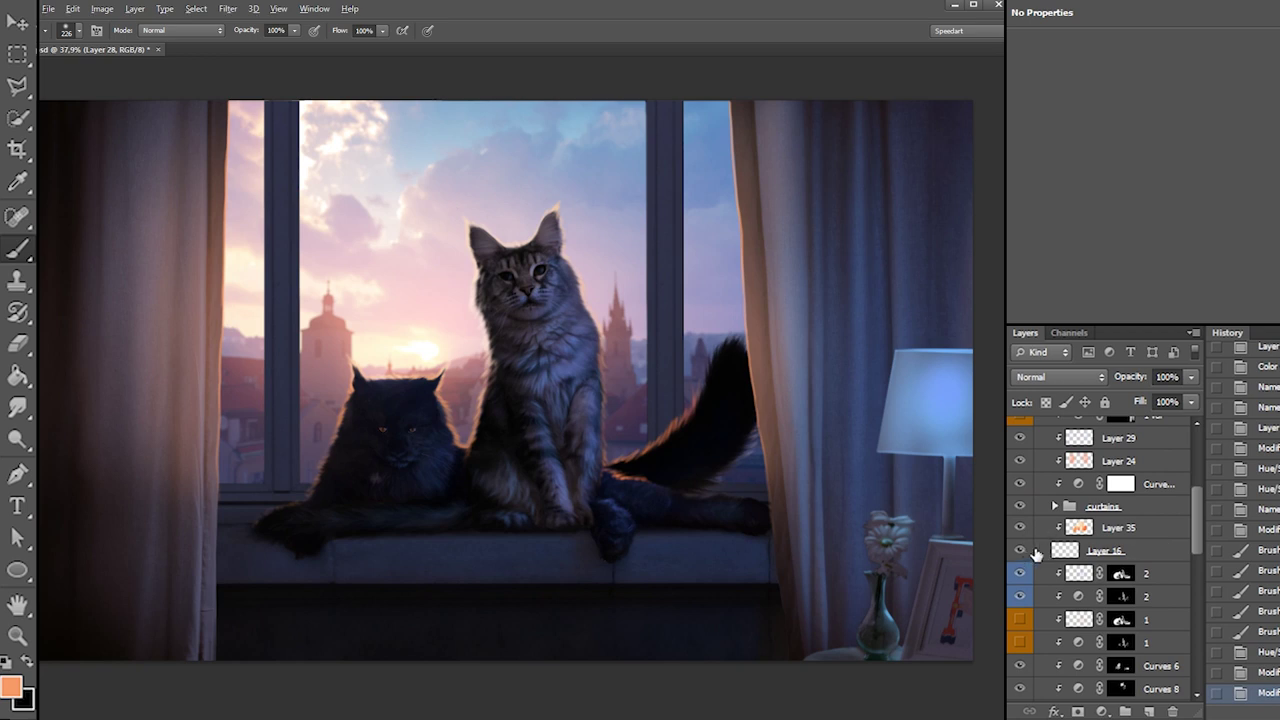
left_click(1064, 551)
key("d")
right_click(701, 454)
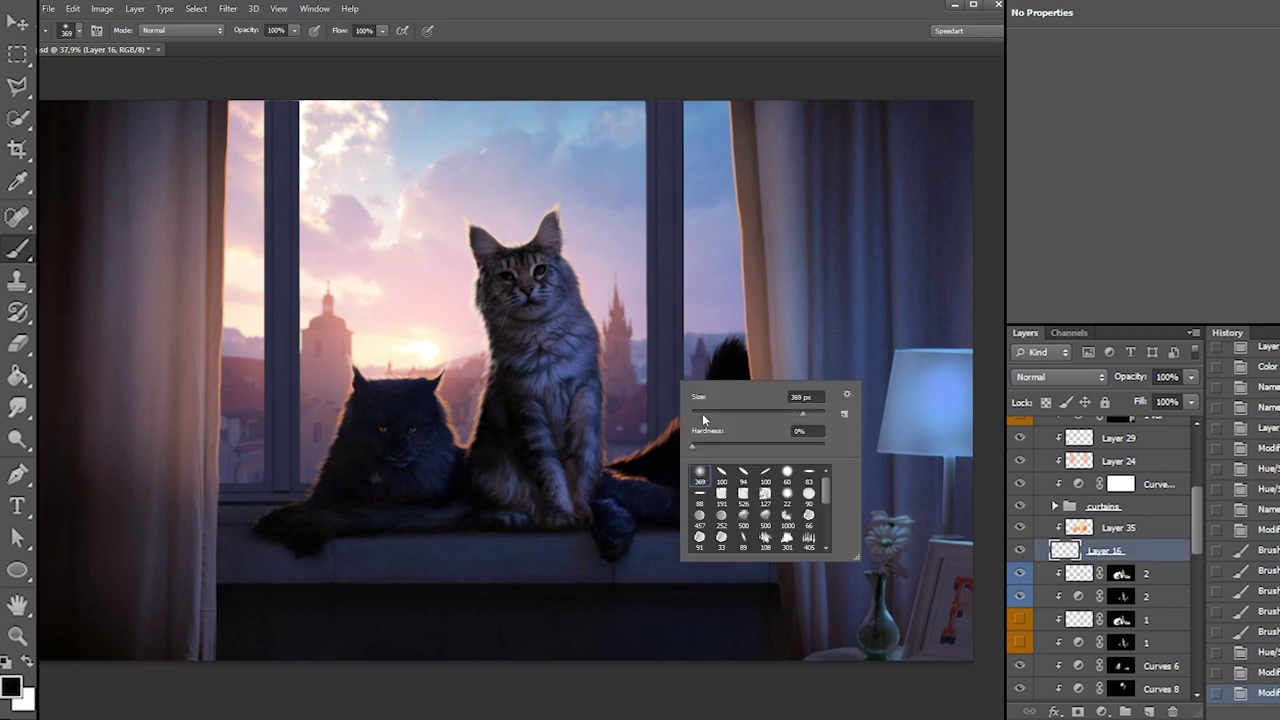
left_click(701, 412)
right_click(769, 421)
left_click_drag(769, 421, 771, 422)
mouse_move(632, 450)
left_mouse_down()
mouse_move(651, 456)
mouse_move(640, 468)
mouse_move(737, 423)
left_mouse_up()
key("ctrl+z")
Erase excess rim light on Layer 16 near the tail's base with a small eraser, and compare the layer hidden and shown
left_click(671, 457, "ctrl")
key("e")
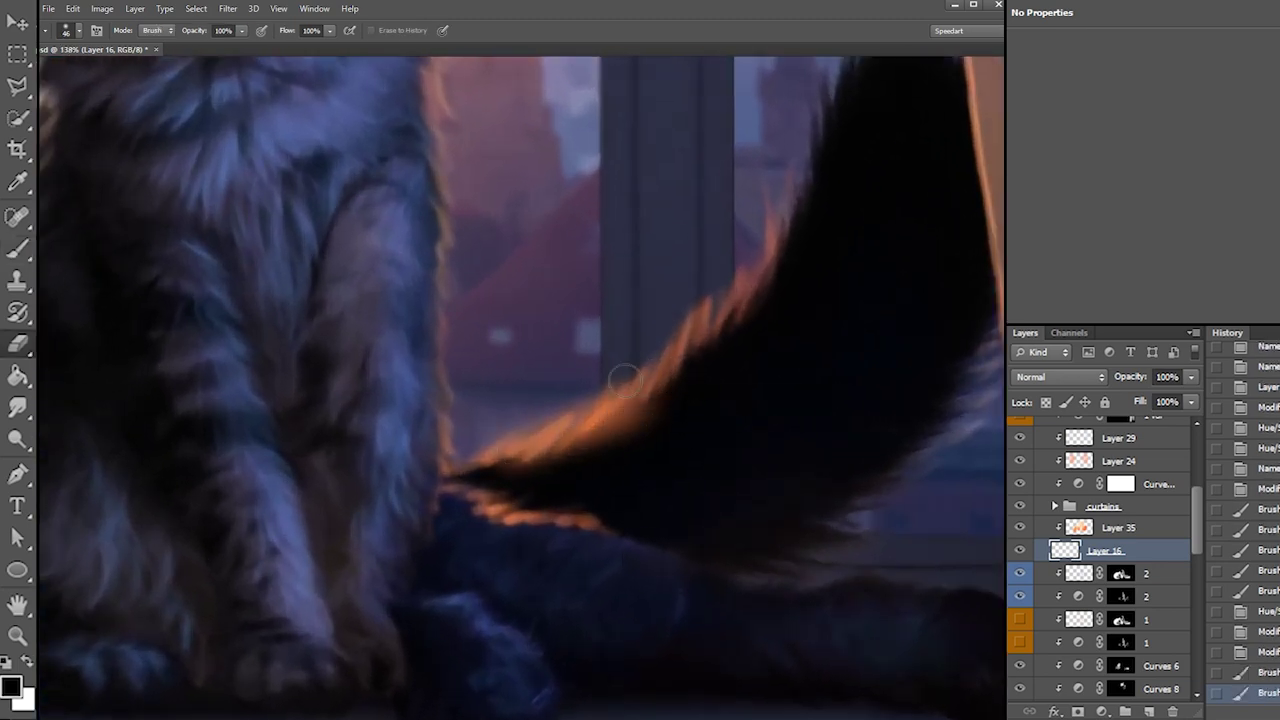
right_click(634, 377)
left_click(659, 420)
left_click_drag(500, 465, 530, 450)
left_click_drag(522, 464, 562, 446)
mouse_move(540, 474)
left_mouse_down()
mouse_move(552, 437)
mouse_move(545, 451)
left_mouse_up()
right_click(608, 407)
left_click(618, 441)
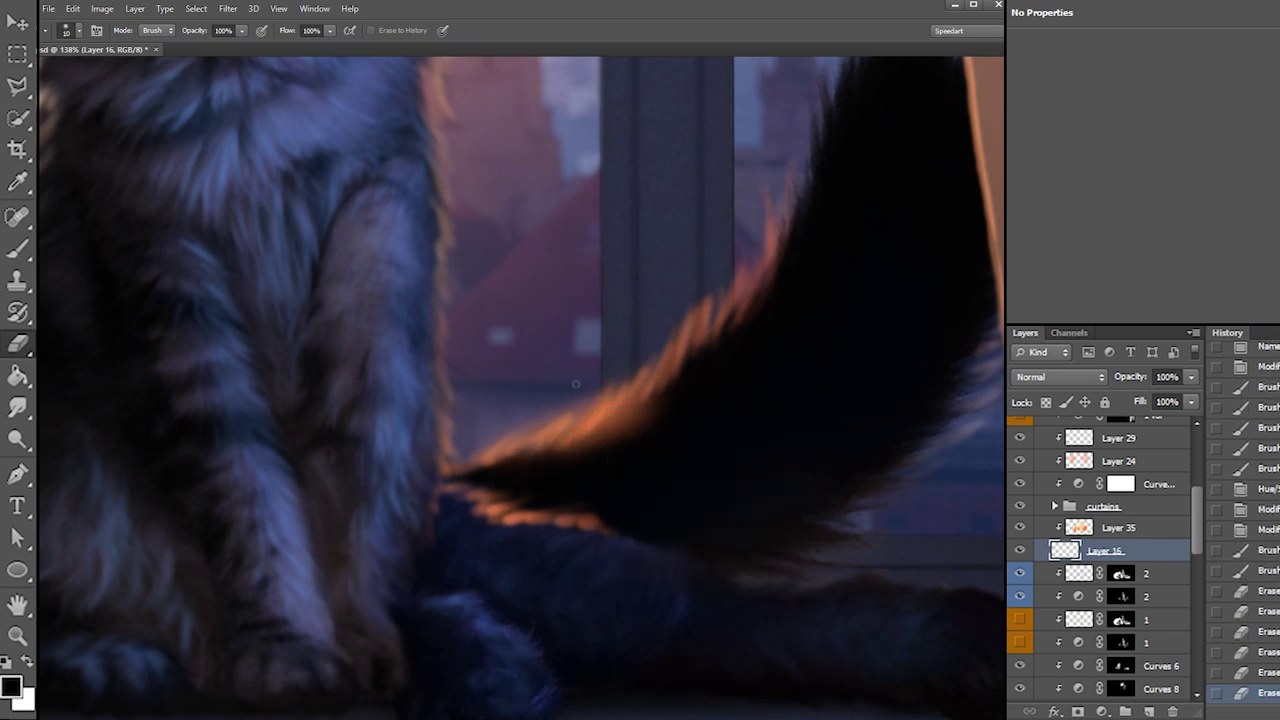
left_click(1021, 550)
left_click(1021, 550)
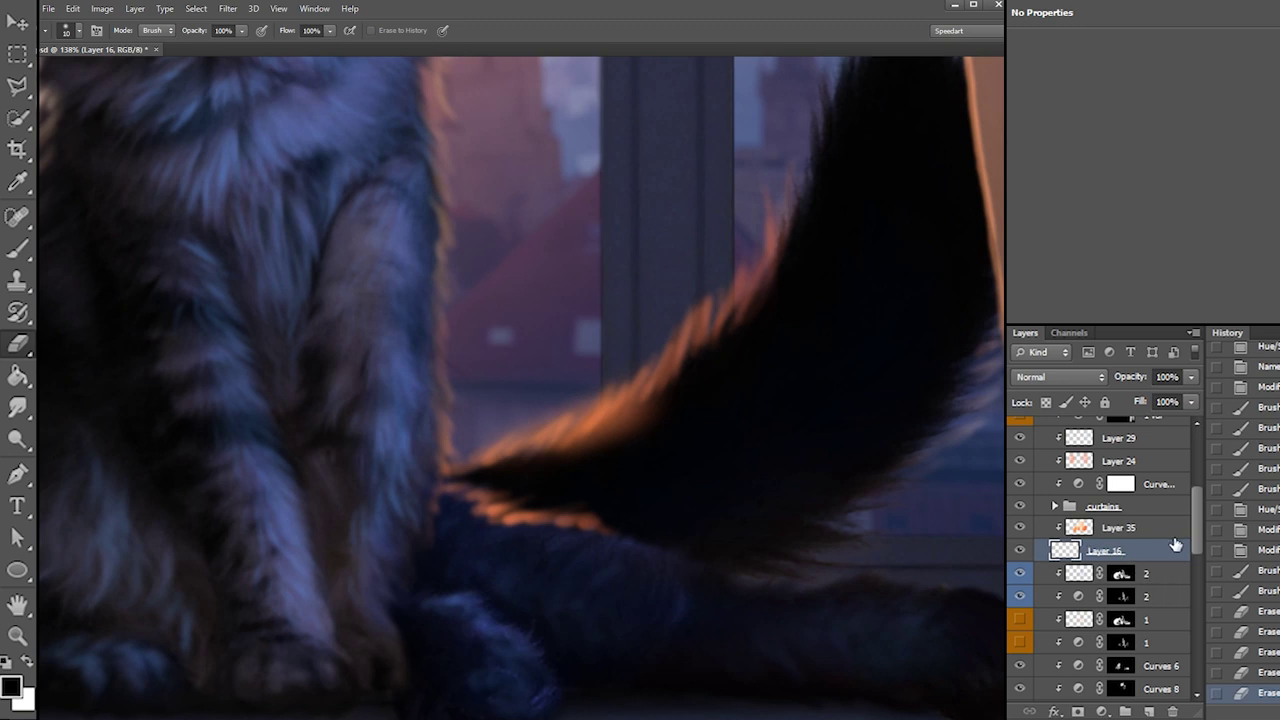
Erase the Layer 16 rim light that falls inside the outline of Layer 34 copy along the tail's upper edge, and deselect
left_click_drag(1193, 528, 1198, 586)
left_click(1055, 574)
left_click(1079, 617, "ctrl")
right_click(610, 426)
left_click_drag(634, 459, 651, 459)
left_click_drag(545, 458, 635, 415)
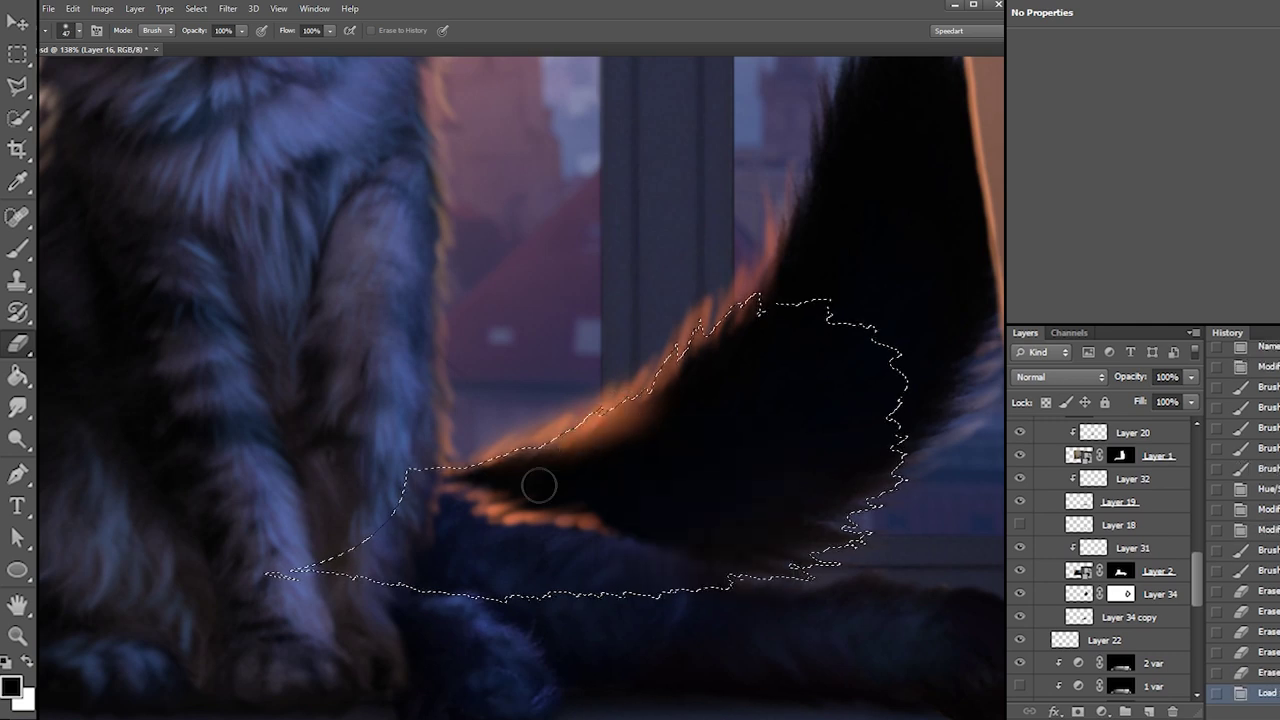
mouse_move(562, 442)
left_mouse_down()
mouse_move(686, 380)
mouse_move(726, 403)
left_mouse_up()
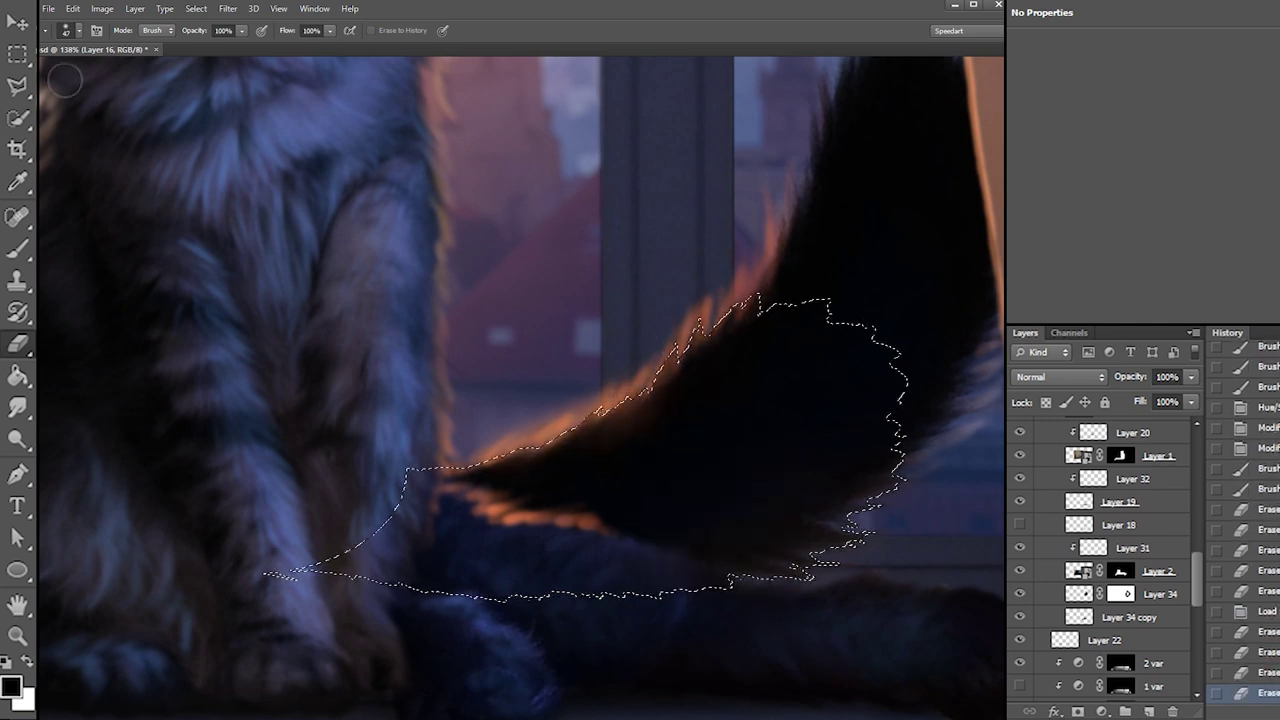
left_click(18, 54)
left_click(18, 249)
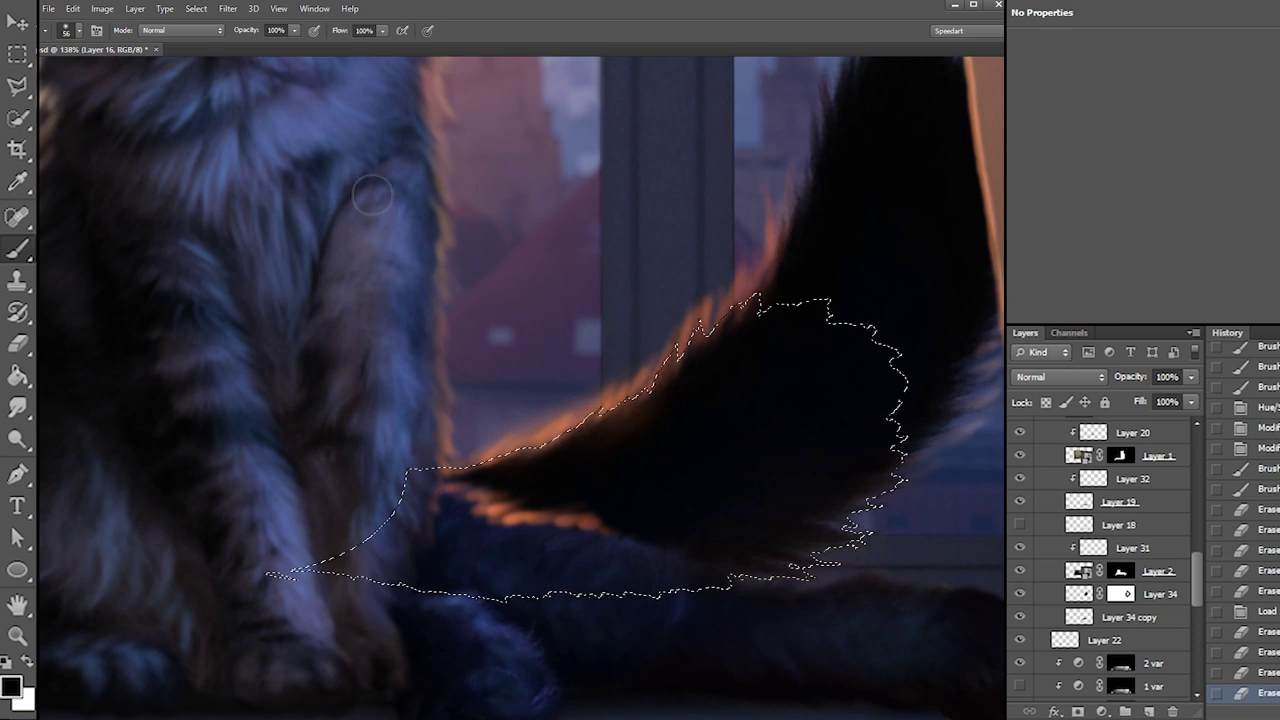
left_click(18, 54)
left_click(588, 176)
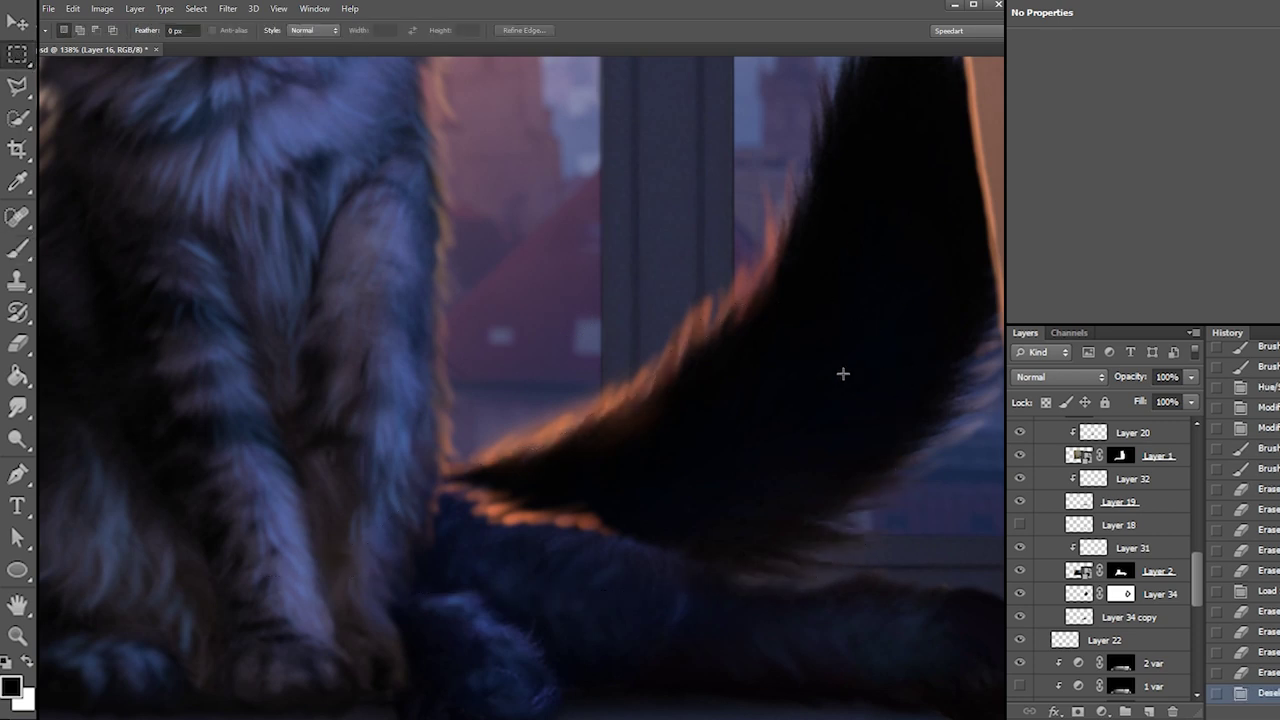
Paint thin rim-light hairs across the lower middle of the tail's upper edge with a small brush
key("b")
right_click(628, 396)
left_click_drag(583, 434, 602, 396)
left_click_drag(591, 410, 606, 363)
left_click_drag(592, 427, 602, 374)
Trim the new hairs on the tail's upper edge with a resized eraser, undoing one misplaced dab
key("e")
right_click(627, 356)
left_click(645, 388)
left_click(627, 313)
key("ctrl+z")
right_click(624, 354)
left_click(646, 389)
left_click_drag(590, 400, 600, 378)
Add short rim-light hairs along the tail's upper edge down to its base beside the sitting cat
key("b")
left_click_drag(561, 418, 573, 395)
left_click_drag(526, 450, 541, 430)
mouse_move(515, 460)
left_mouse_down()
mouse_move(533, 442)
mouse_move(522, 441)
left_mouse_up()
mouse_move(489, 467)
left_mouse_down()
mouse_move(517, 438)
mouse_move(482, 444)
left_mouse_up()
mouse_move(452, 472)
left_mouse_down()
mouse_move(491, 436)
mouse_move(517, 445)
mouse_move(498, 440)
left_mouse_up()
Thin the hairs near the tail's base with the eraser and add a few finer brush strokes there
key("e")
left_click_drag(519, 418, 549, 400)
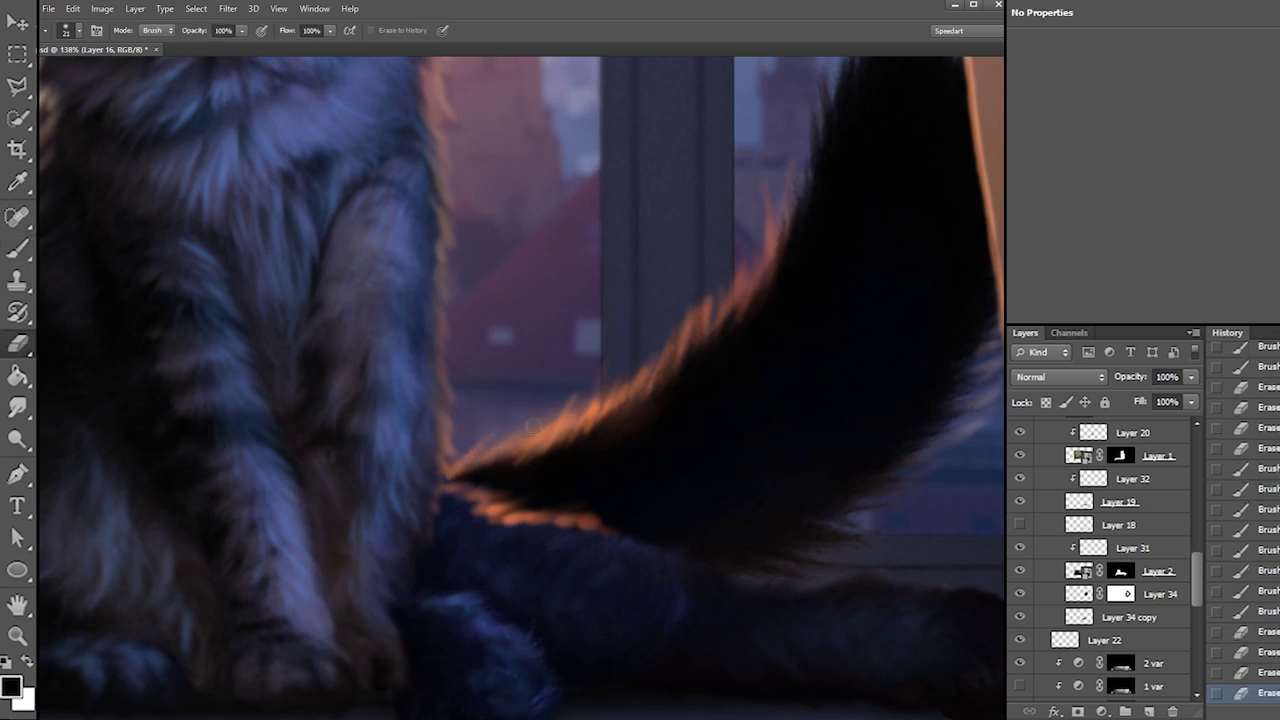
left_click_drag(515, 451, 540, 428)
left_click_drag(535, 428, 564, 406)
key("b")
left_click_drag(492, 466, 520, 444)
left_click_drag(478, 472, 510, 446)
Paint and trim rim-light hairs along the middle of the tail's upper edge in front of the window frame
left_click_drag(673, 372, 700, 318)
key("e")
left_click_drag(687, 331, 710, 298)
left_click_drag(669, 383, 685, 354)
left_click_drag(674, 376, 688, 350)
key("b")
mouse_move(723, 292)
left_mouse_down()
mouse_move(691, 366)
mouse_move(741, 263)
mouse_move(704, 370)
mouse_move(724, 347)
mouse_move(710, 331)
mouse_move(744, 383)
left_mouse_up()
key("e")
key("b")
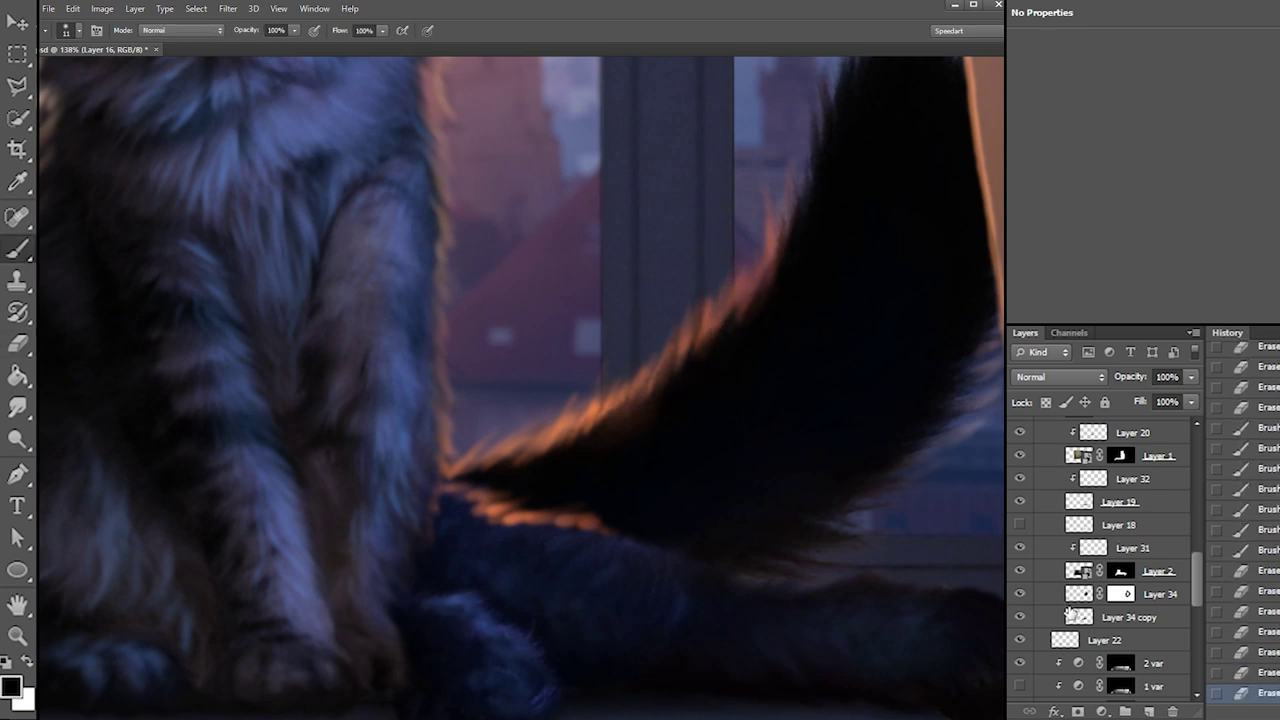
Load Layer 34's outline as a selection, erase the rim light within it near the tail's upper part, and deselect
left_click(1080, 597, "ctrl")
key("e")
right_click(808, 197)
left_click_drag(834, 226, 843, 226)
left_click(803, 231)
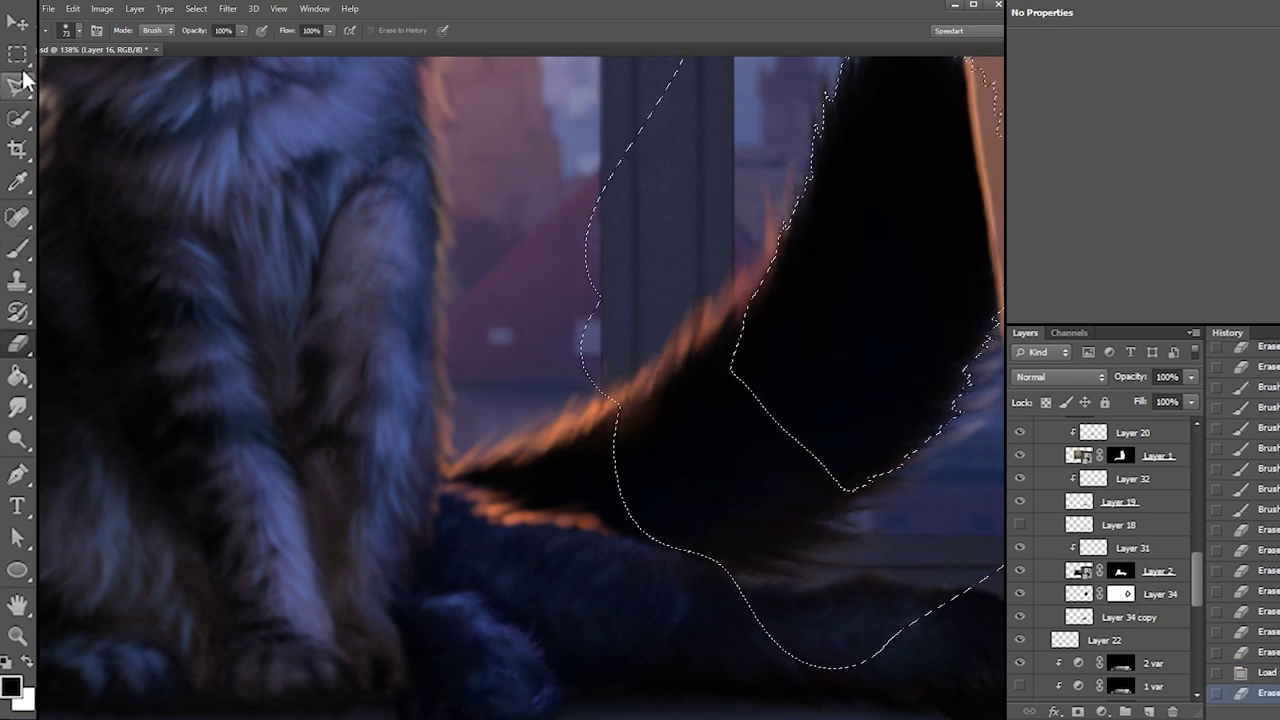
left_click(18, 58)
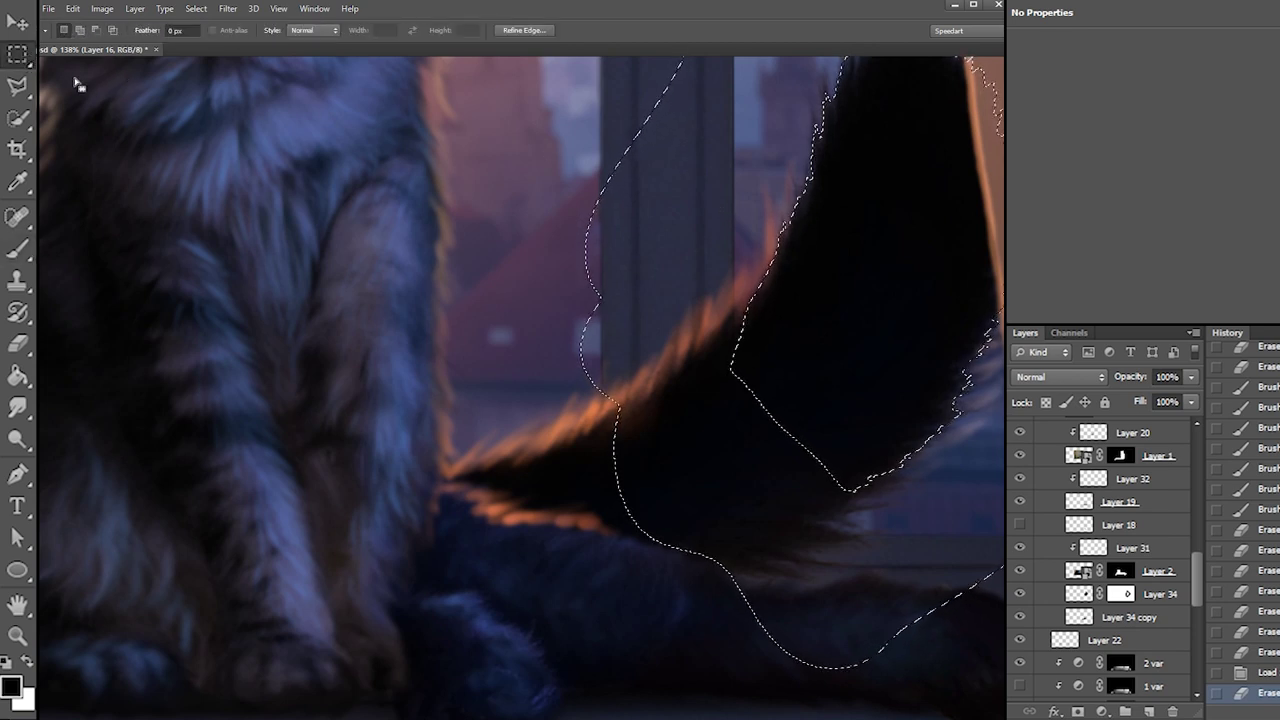
key("ctrl+d")
Paint fine rim-light hairs up the window-facing edge of the tail's upper part
key("b")
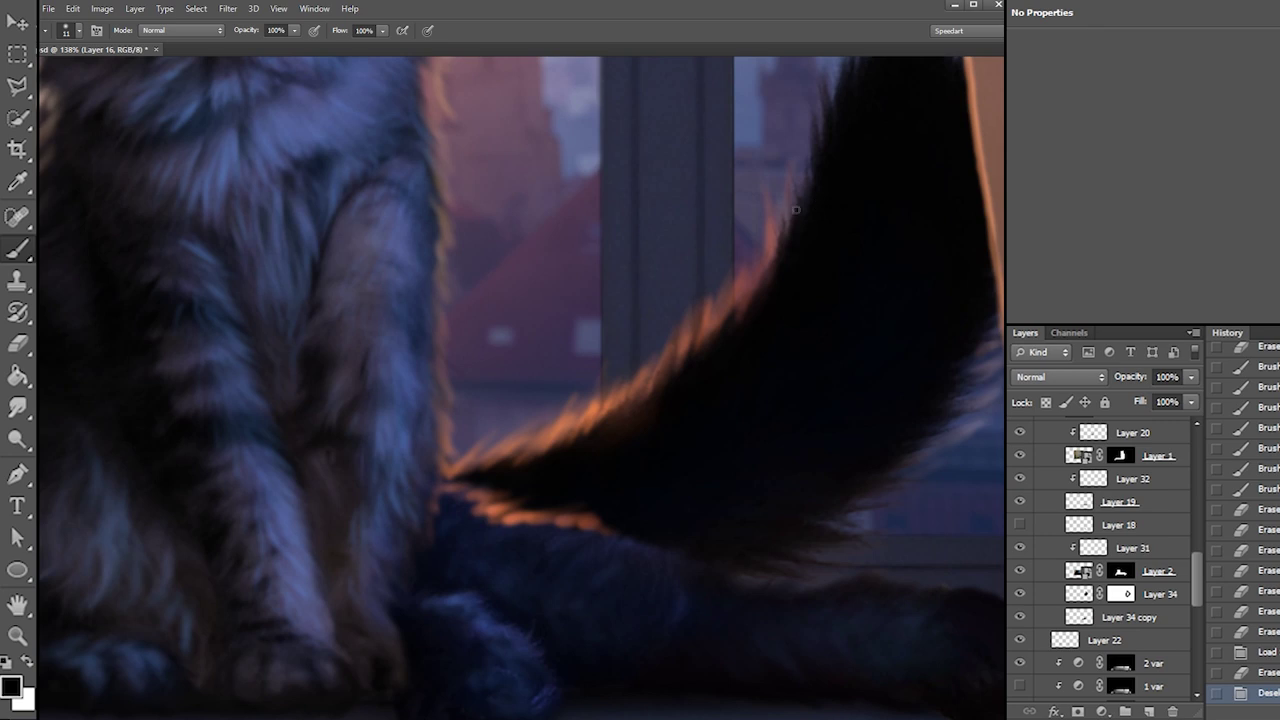
left_click(784, 228)
right_click(838, 222)
left_click_drag(812, 190, 803, 160)
left_click_drag(806, 200, 799, 166)
left_click_drag(798, 212, 793, 178)
mouse_move(818, 165)
left_mouse_down()
mouse_move(817, 137)
mouse_move(798, 254)
left_mouse_up()
mouse_move(814, 170)
left_mouse_down()
mouse_move(784, 276)
mouse_move(796, 258)
left_mouse_up()
mouse_move(799, 276)
left_mouse_down()
mouse_move(833, 190)
mouse_move(800, 250)
mouse_move(780, 338)
left_mouse_up()
Fade the inner ends of the hairs on the tail's upper part with a larger eraser
key("e")
right_click(828, 210)
left_click(847, 238)
left_click_drag(784, 290, 757, 331)
left_click_drag(831, 194, 815, 267)
left_click_drag(826, 212, 812, 250)
Undo the last stroke and paint longer rim-light hairs further up the tail towards its tip
key("b")
key("ctrl+z")
left_click_drag(812, 108, 811, 162)
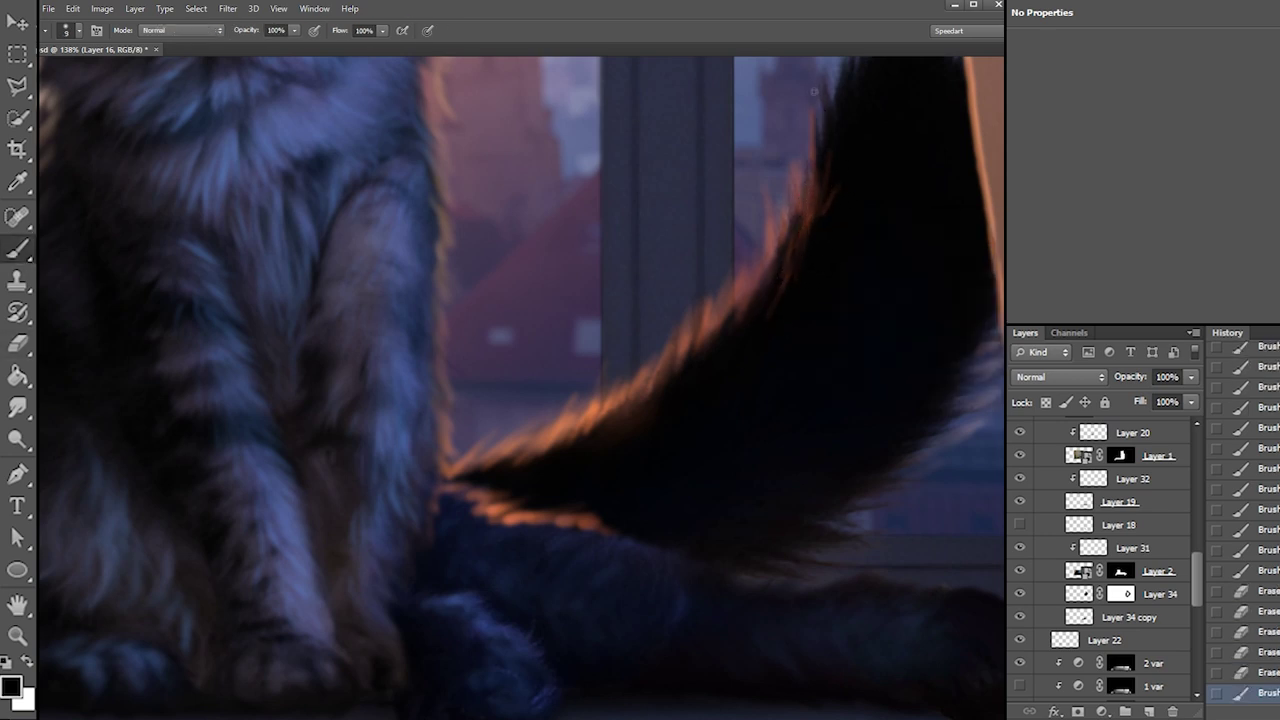
left_click_drag(830, 92, 820, 250)
left_click_drag(838, 200, 814, 268)
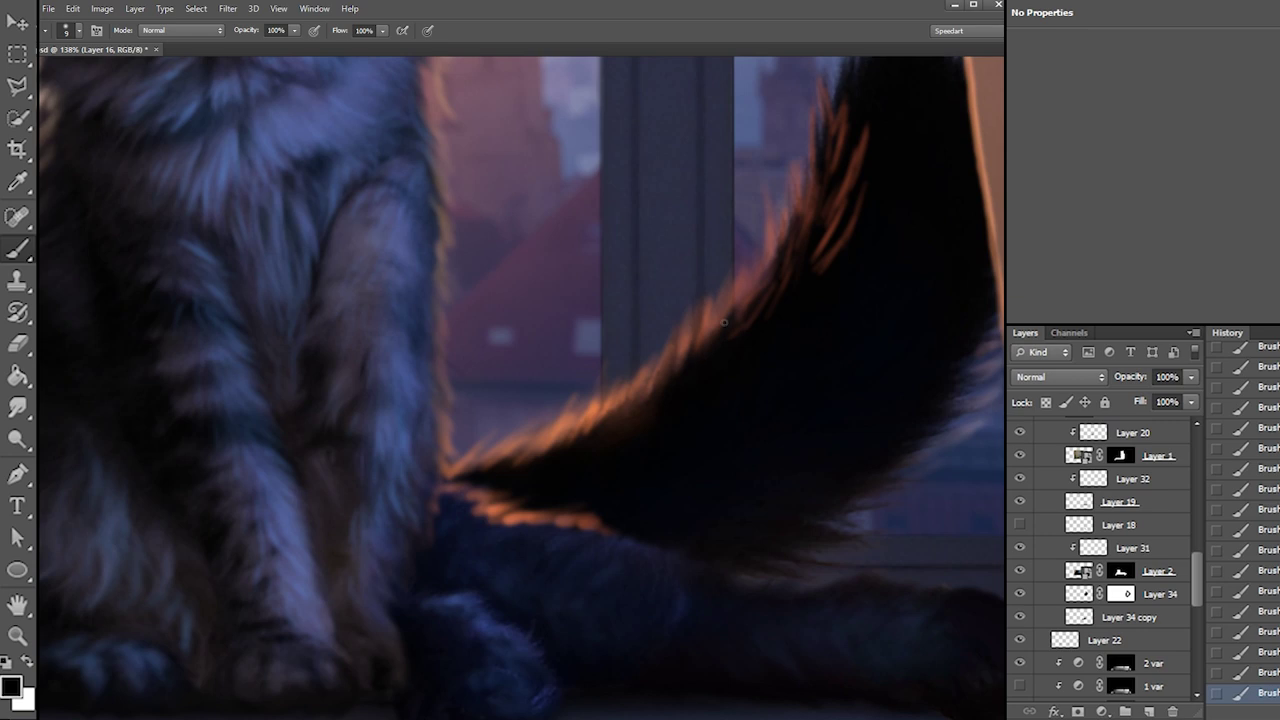
Blend the long hairs into the tail's dark fur with a 57 px eraser
key("e")
right_click(820, 252)
left_click(860, 281)
mouse_move(744, 342)
left_mouse_down()
mouse_move(740, 357)
mouse_move(762, 361)
left_mouse_up()
left_click_drag(837, 251, 842, 215)
mouse_move(860, 90)
left_mouse_down()
mouse_move(848, 215)
mouse_move(836, 150)
mouse_move(849, 78)
left_mouse_up()
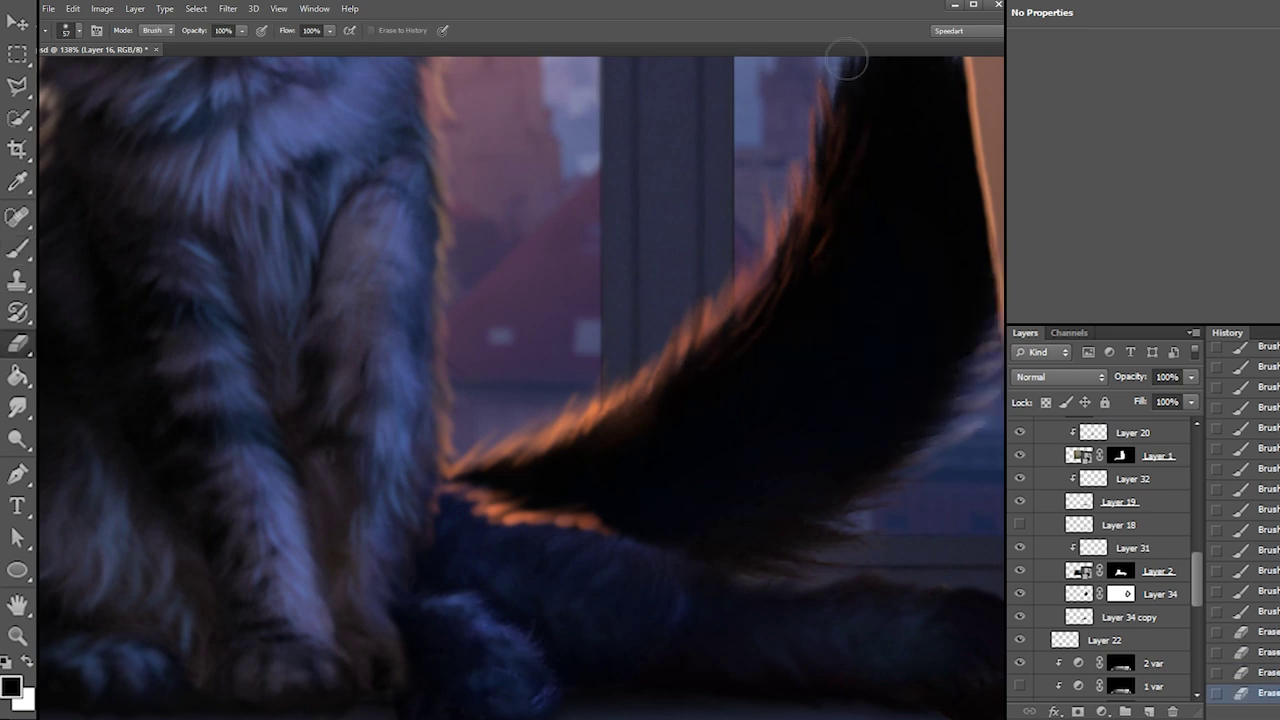
Add a few fine rim-light hairs at the tail's base with a 9 px brush
key("b")
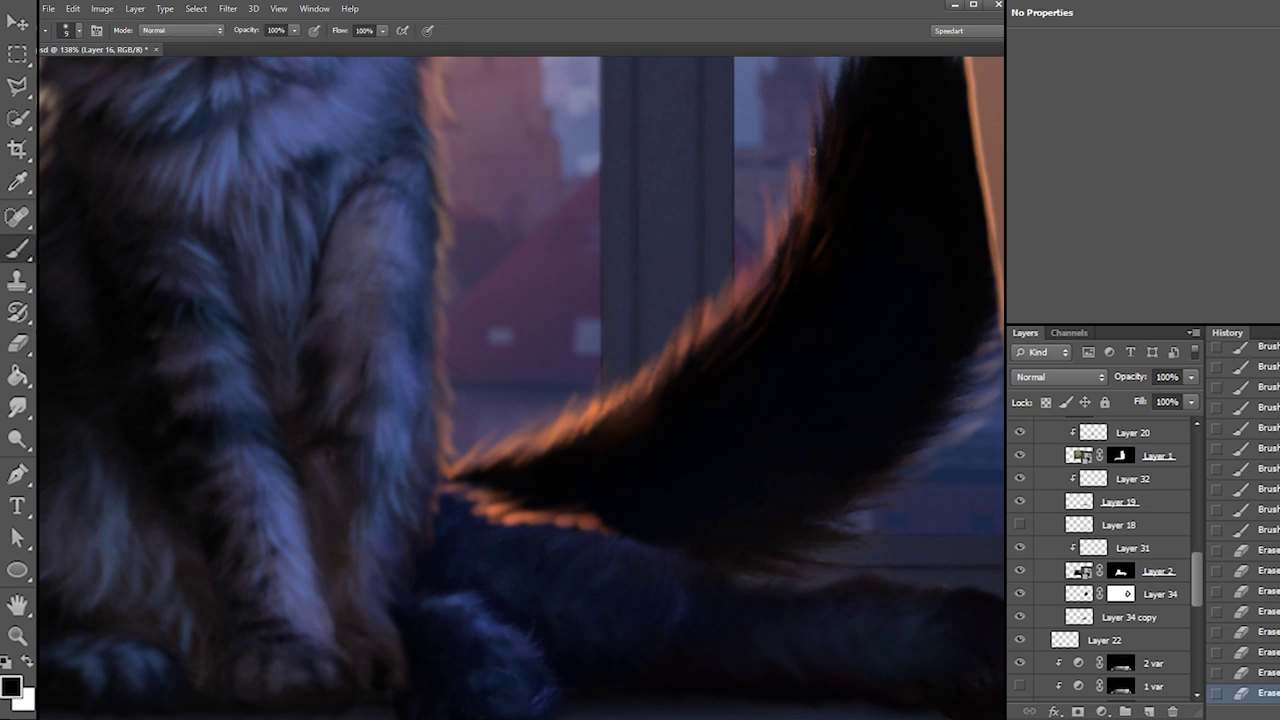
left_click_drag(480, 428, 498, 435)
left_click_drag(500, 436, 516, 441)
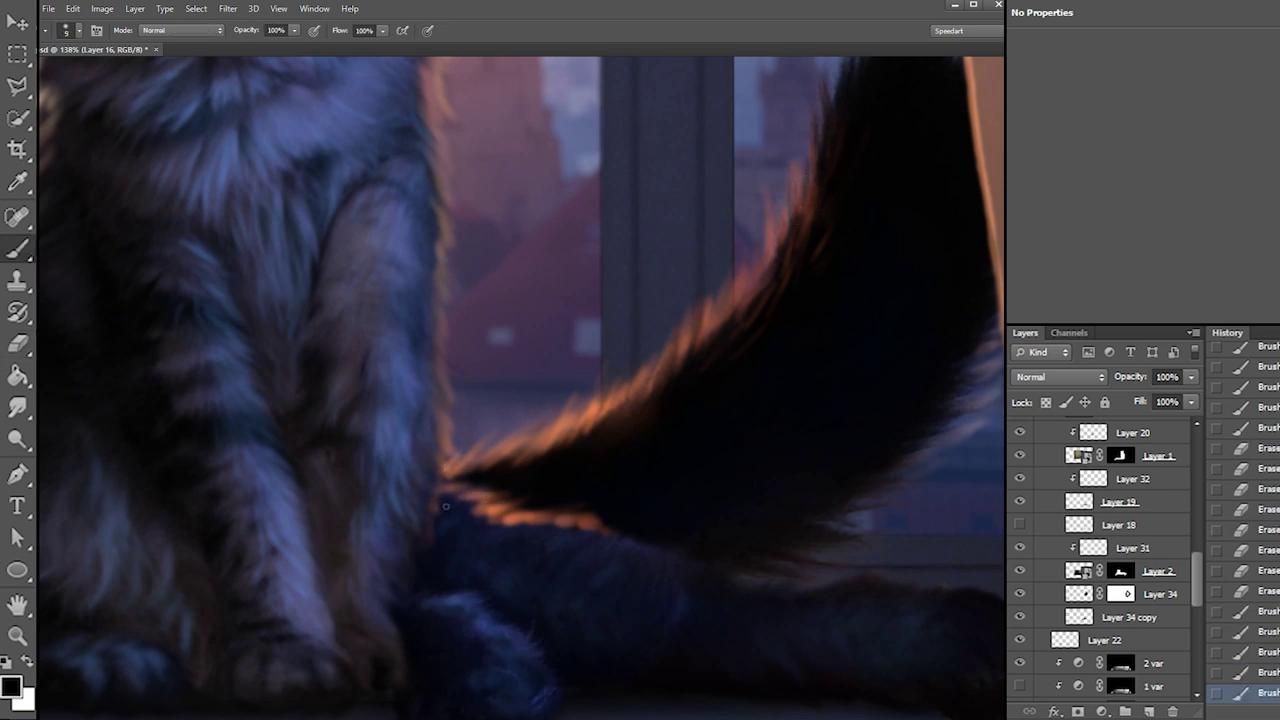
Erase the rough orange glow along the top edge of the dark leg beneath the tail
key("e")
right_click(495, 480)
mouse_move(486, 508)
left_mouse_down()
mouse_move(470, 520)
mouse_move(514, 523)
left_mouse_up()
right_click(531, 486)
left_click(479, 517)
left_click_drag(504, 520, 536, 525)
Start repainting the rim light on the dark leg beneath the tail with short hairs, trimming one stroke
key("b")
mouse_move(516, 524)
left_mouse_down()
mouse_move(530, 526)
mouse_move(486, 518)
mouse_move(500, 520)
left_mouse_up()
left_click_drag(494, 518, 512, 528)
mouse_move(504, 522)
left_mouse_down()
mouse_move(541, 529)
mouse_move(526, 528)
left_mouse_up()
key("e")
mouse_move(518, 523)
left_mouse_down()
mouse_move(538, 526)
mouse_move(530, 516)
left_mouse_up()
Continue the short rim-light hairs along the leg's top edge, following the underside of the tail
key("b")
left_click_drag(522, 510, 548, 522)
left_click_drag(536, 515, 556, 523)
mouse_move(544, 516)
left_mouse_down()
mouse_move(574, 525)
mouse_move(562, 528)
left_mouse_up()
mouse_move(556, 521)
left_mouse_down()
mouse_move(581, 527)
mouse_move(564, 530)
left_mouse_up()
left_click_drag(586, 523, 558, 532)
left_click_drag(584, 524, 564, 536)
left_click_drag(579, 527, 553, 546)
left_click_drag(579, 529, 558, 545)
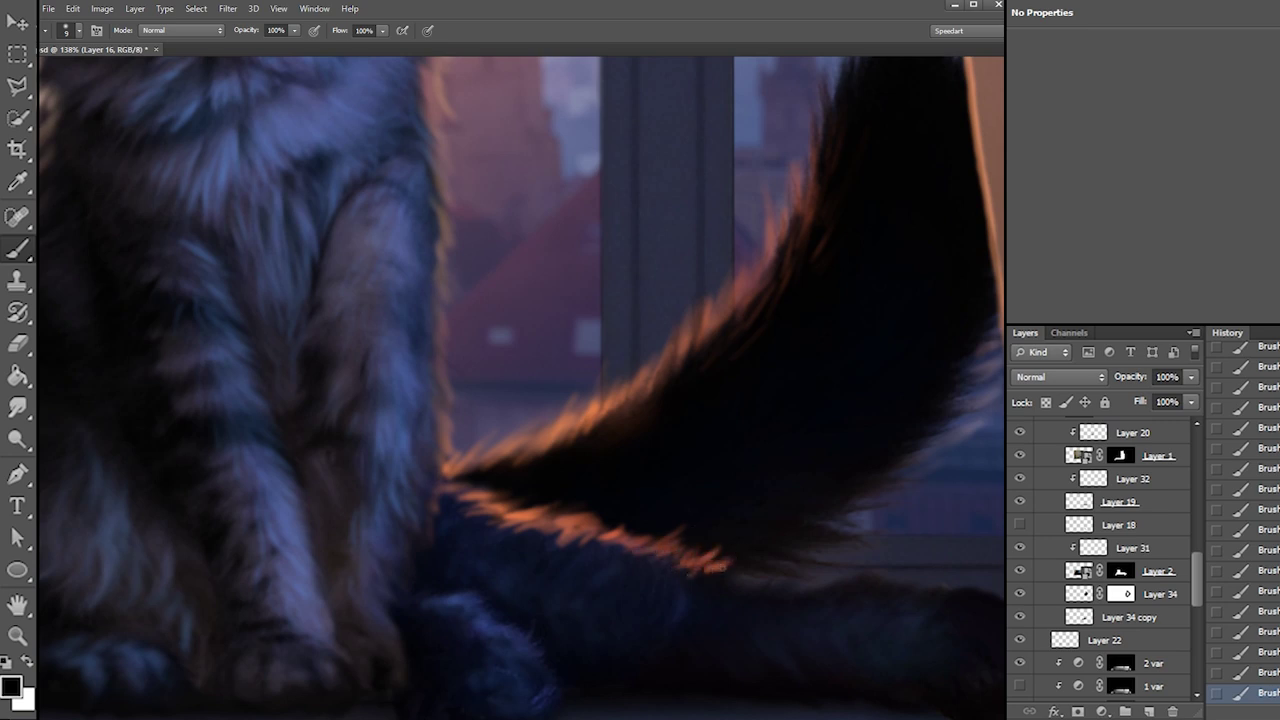
Extend the leg's rim light with a 14 px brush and soften its far end with a 35 px eraser
right_click(750, 556)
type("14")
key("Return")
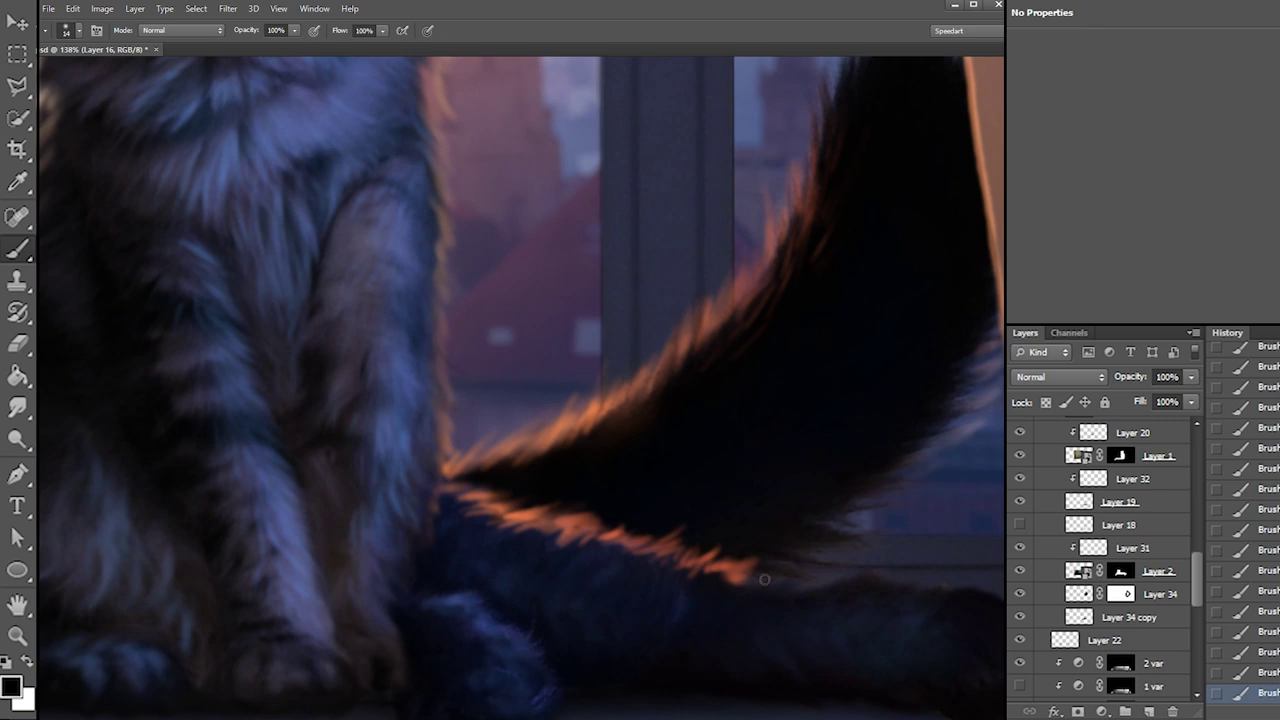
key("e")
left_click_drag(718, 560, 778, 570)
right_click(778, 552)
type("35")
key("Return")
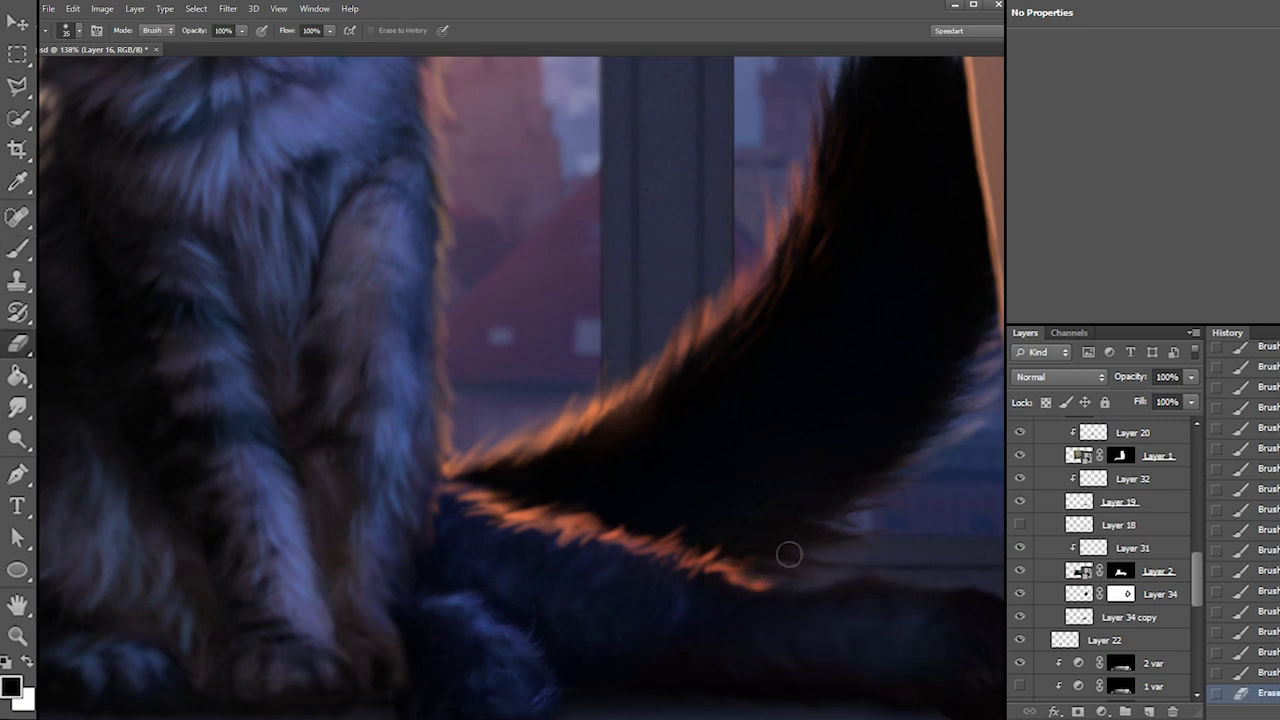
mouse_move(703, 551)
left_mouse_down()
mouse_move(680, 520)
mouse_move(626, 541)
mouse_move(768, 591)
left_mouse_up()
Refine the rim light along the middle of the leg's top edge with alternating brush and eraser strokes
key("b")
left_click_drag(568, 538, 680, 546)
key("e")
mouse_move(628, 500)
left_mouse_down()
mouse_move(541, 544)
mouse_move(534, 566)
left_mouse_up()
mouse_move(534, 566)
left_mouse_down()
mouse_move(530, 518)
mouse_move(580, 532)
left_mouse_up()
key("b")
key("e")
mouse_move(545, 512)
left_mouse_down()
mouse_move(566, 519)
mouse_move(598, 494)
left_mouse_up()
Paint rim-light hairs where the tail and dark leg meet the sitting cat's hindquarters
key("b")
left_click_drag(598, 494, 445, 485)
left_click_drag(466, 490, 443, 479)
left_click_drag(462, 484, 444, 476)
mouse_move(462, 481)
left_mouse_down()
mouse_move(443, 472)
mouse_move(434, 496)
left_mouse_up()
left_click_drag(445, 480, 432, 498)
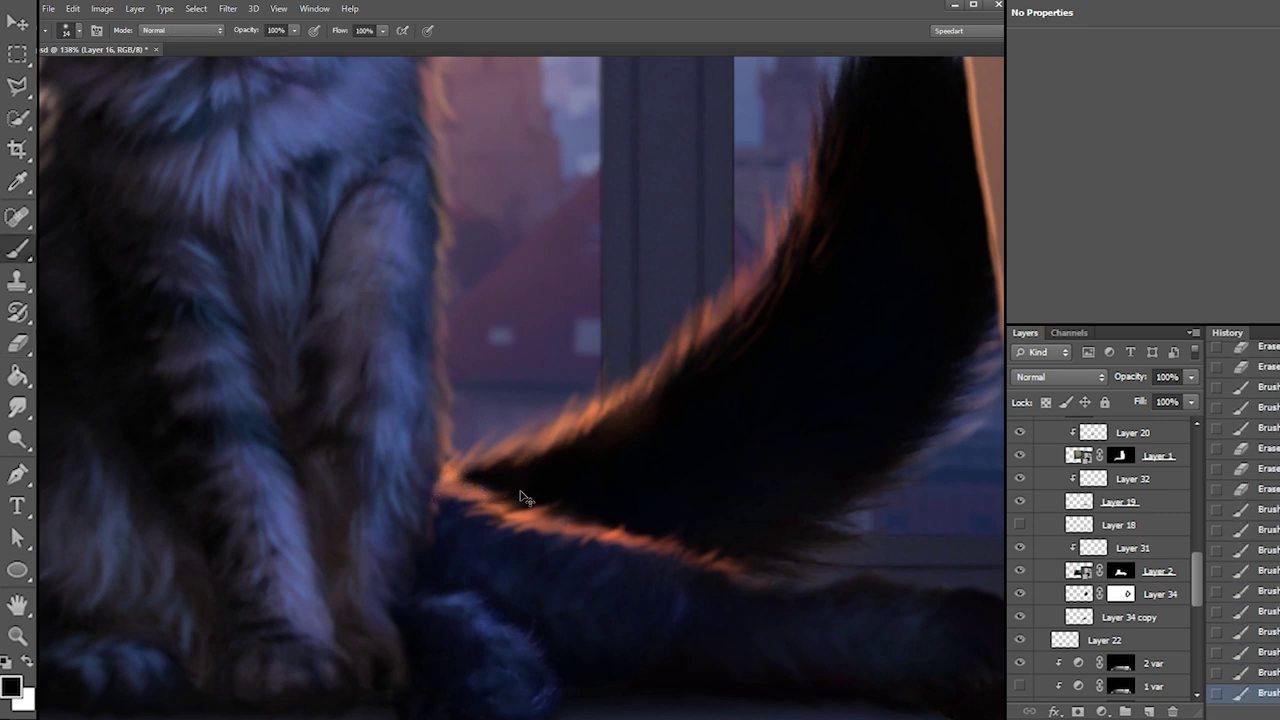
Reduce the brush size to 7 px and add fine rim-light hairs along the sitting cat's edge beside the tail
right_click(473, 441)
left_click(503, 472)
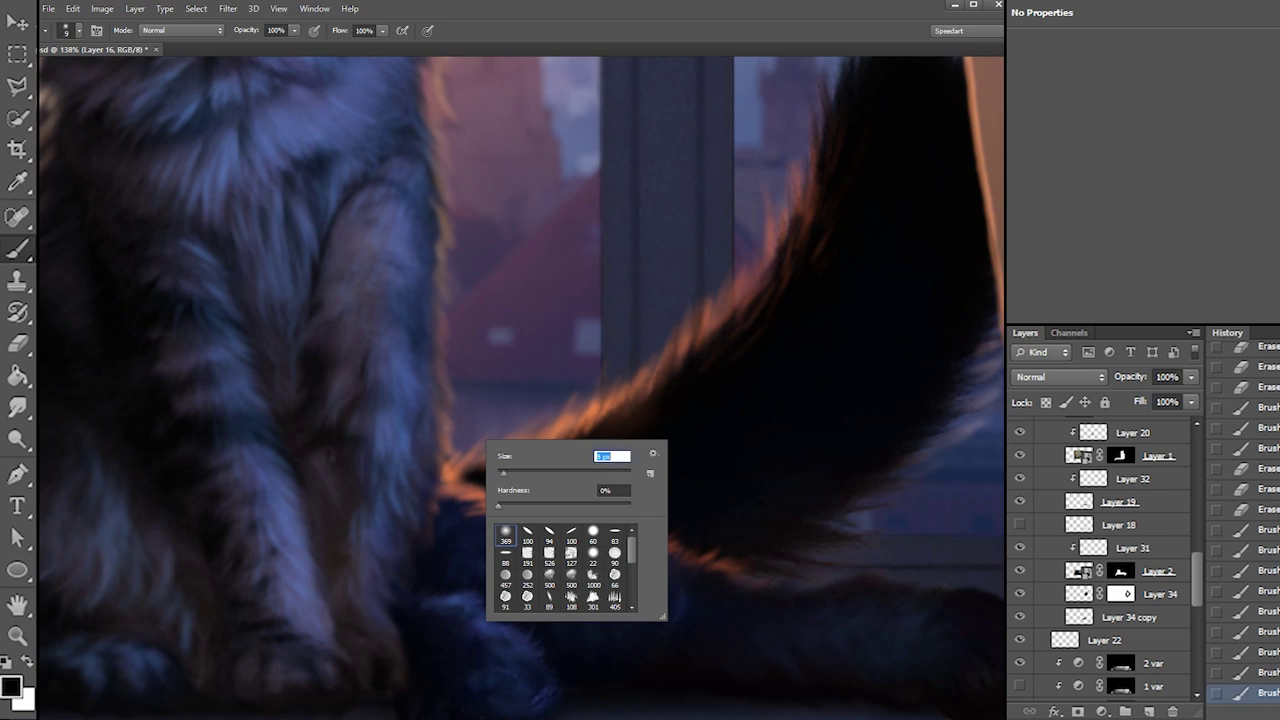
type("7")
key("Return")
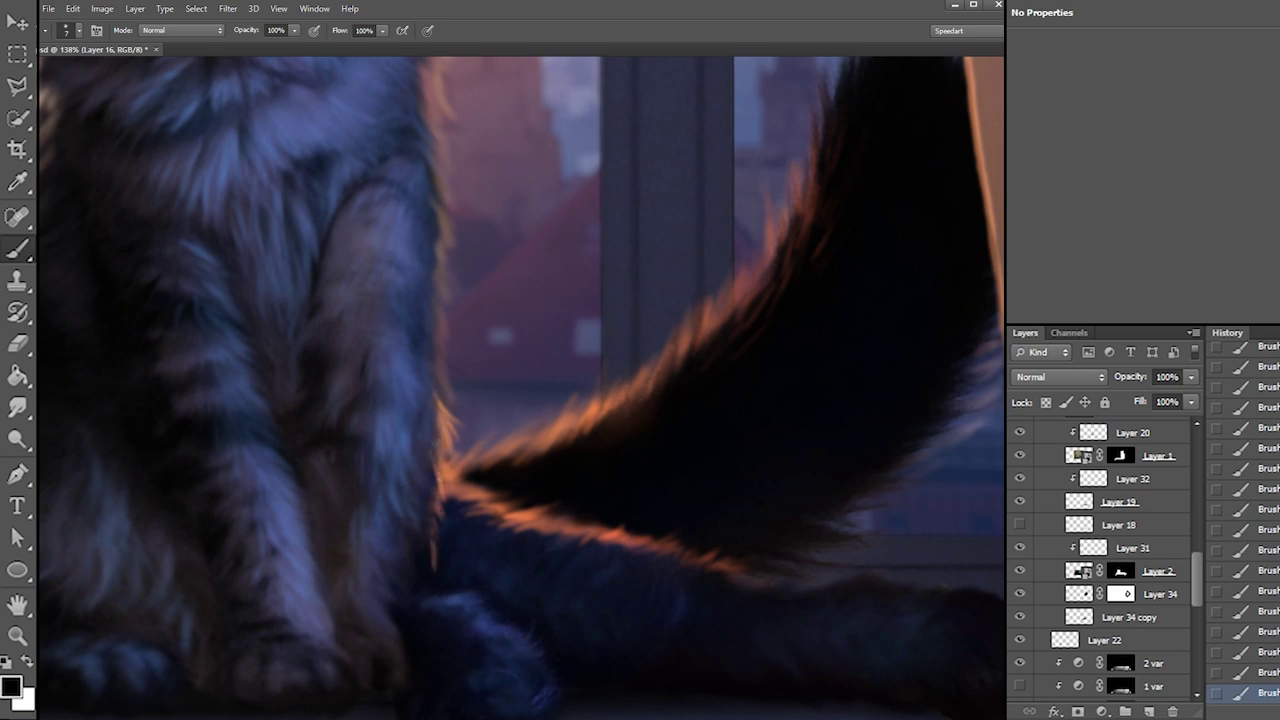
Soften the rim light just above the tail base with the eraser, then paint new rim-light hairs up the sitting cat's edge
key("e")
right_click(459, 346)
left_click_drag(439, 409, 444, 432)
key("b")
left_click_drag(438, 380, 447, 402)
left_click_drag(442, 390, 450, 404)
left_click_drag(442, 380, 451, 396)
left_click_drag(439, 372, 449, 388)
left_click_drag(438, 363, 455, 386)
left_click_drag(442, 364, 456, 380)
left_click_drag(441, 360, 458, 381)
Clean up the new hairs with the eraser and extend the rim-light hairs higher along the sitting cat's flank
key("e")
left_click_drag(461, 366, 448, 377)
left_click_drag(440, 388, 436, 368)
mouse_move(441, 390)
left_mouse_down()
mouse_move(436, 366)
mouse_move(450, 390)
left_mouse_up()
key("b")
mouse_move(438, 362)
left_mouse_down()
mouse_move(451, 386)
mouse_move(452, 370)
left_mouse_up()
left_click_drag(437, 339, 451, 363)
left_click_drag(437, 332, 447, 350)
mouse_move(436, 320)
left_mouse_down()
mouse_move(445, 343)
mouse_move(438, 320)
left_mouse_up()
left_click_drag(443, 344, 440, 320)
left_click_drag(446, 342, 458, 294)
mouse_move(442, 320)
left_mouse_down()
mouse_move(466, 298)
mouse_move(441, 318)
left_mouse_up()
Soften the flank hairs with a 39 px eraser and continue painting short rim-light hairs up the cat's body edge
key("e")
right_click(491, 322)
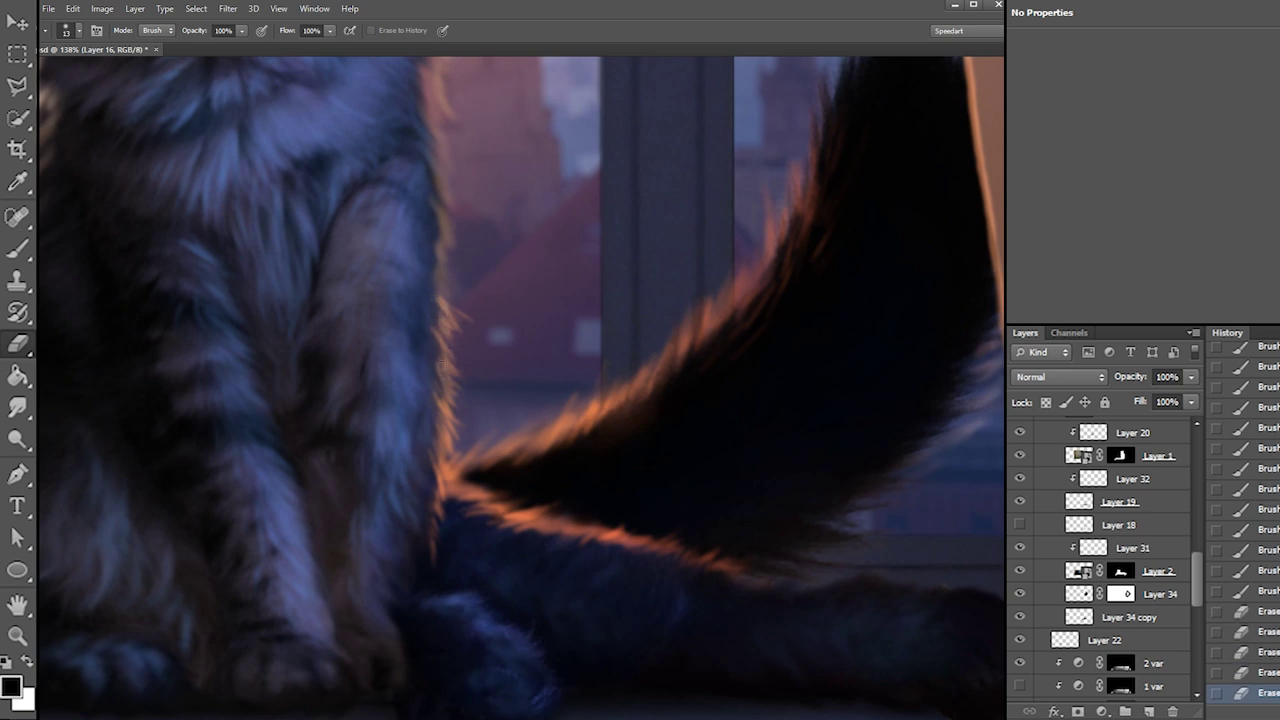
key("b")
right_click(476, 288)
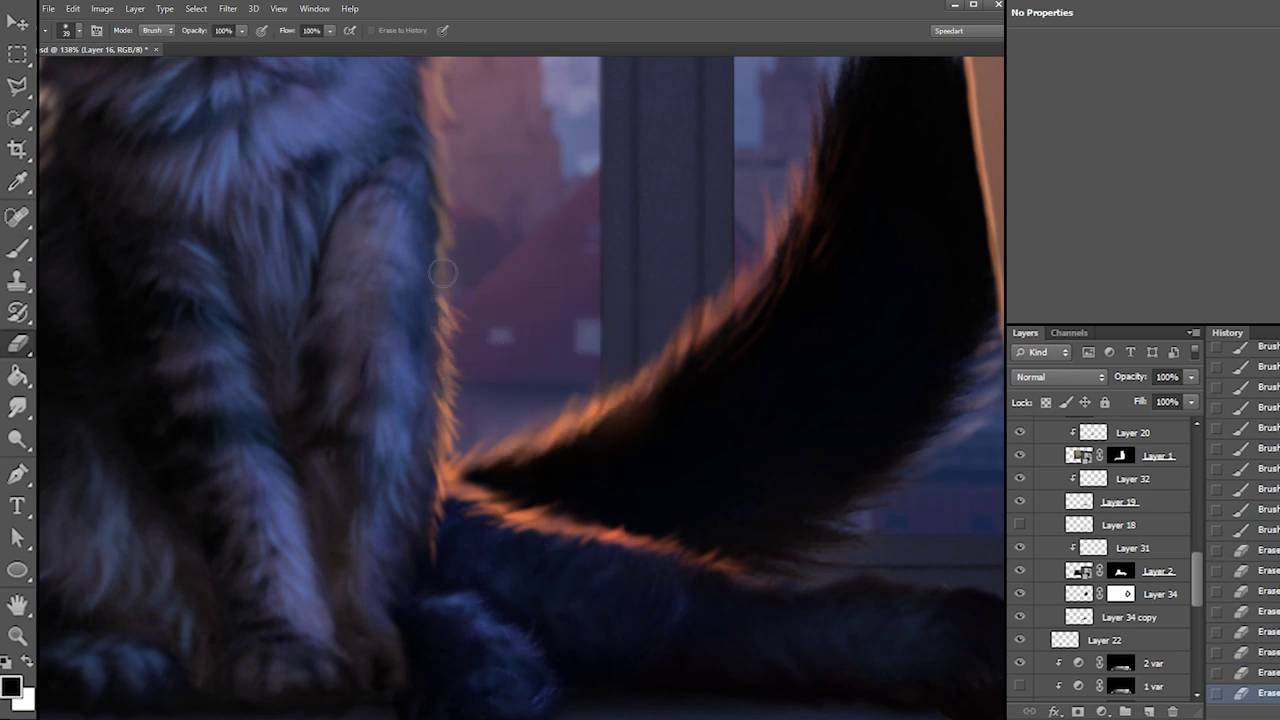
key("Escape")
left_click_drag(442, 290, 453, 312)
left_click_drag(440, 280, 449, 298)
left_click_drag(436, 256, 447, 284)
left_click_drag(438, 256, 447, 274)
left_click_drag(440, 248, 449, 261)
left_click_drag(440, 238, 452, 254)
mouse_move(443, 240)
left_mouse_down()
mouse_move(458, 268)
mouse_move(442, 260)
mouse_move(455, 256)
left_mouse_up()
Add a few more hairs at elbow height on the body edge and fade them with the 39 px eraser
key("e")
key("b")
left_click_drag(441, 230, 453, 248)
left_click_drag(440, 223, 451, 243)
key("e")
left_click_drag(440, 218, 457, 270)
left_click_drag(458, 256, 464, 276)
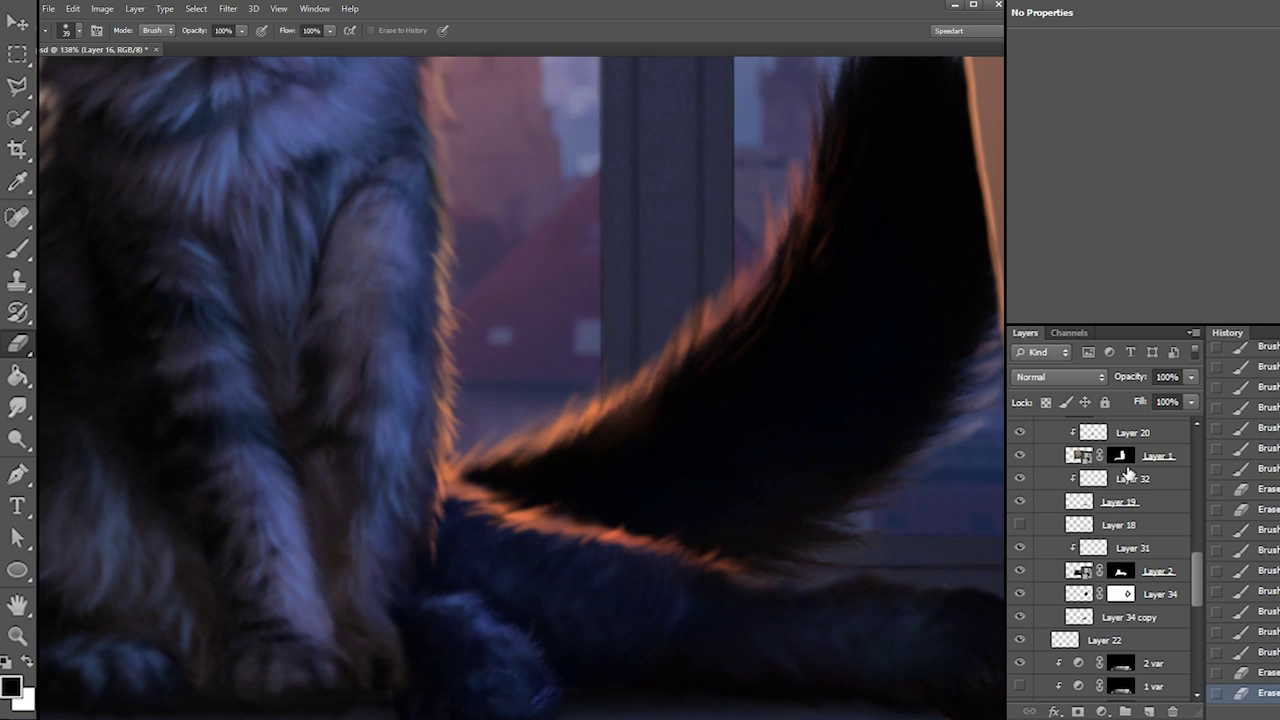
On Layer 35, set the foreground colour to #ff9b59 and tint the upper body rim light with a soft 182 px brush
left_click_drag(1198, 568, 1163, 503)
left_click(1103, 516)
key("i")
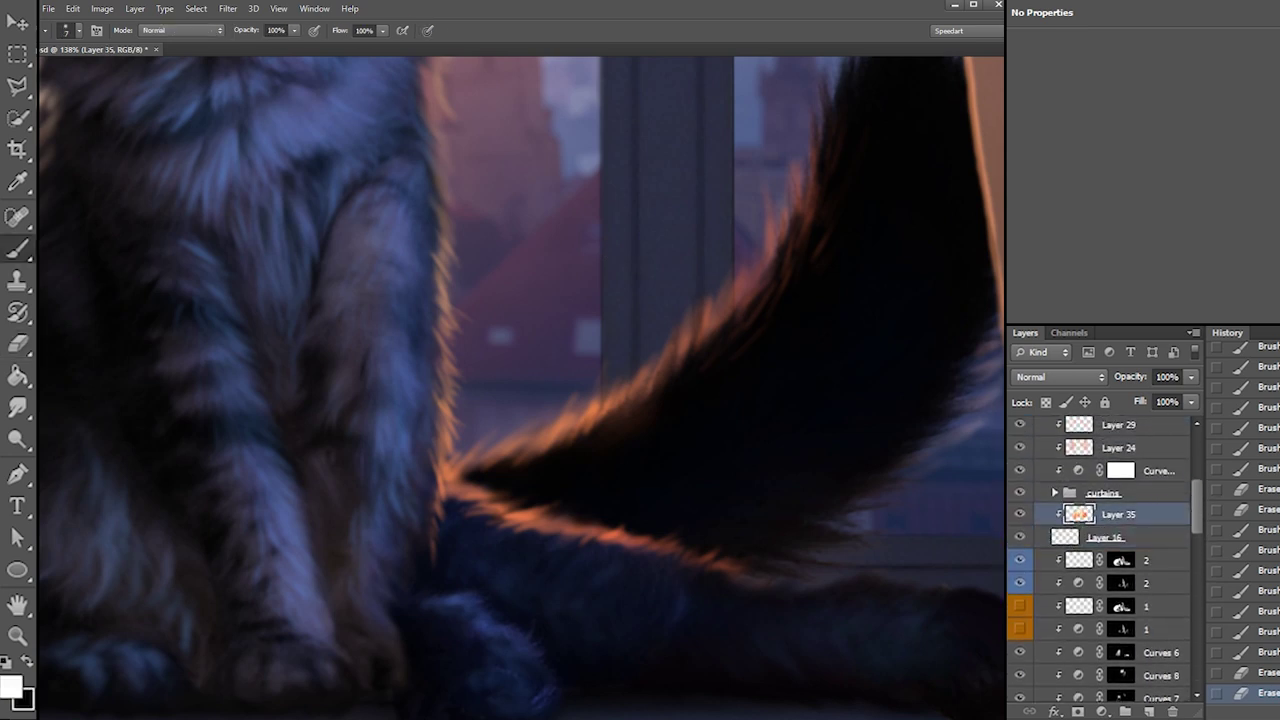
left_click(10, 685)
left_click_drag(801, 315, 801, 322)
left_click_drag(720, 165, 716, 139)
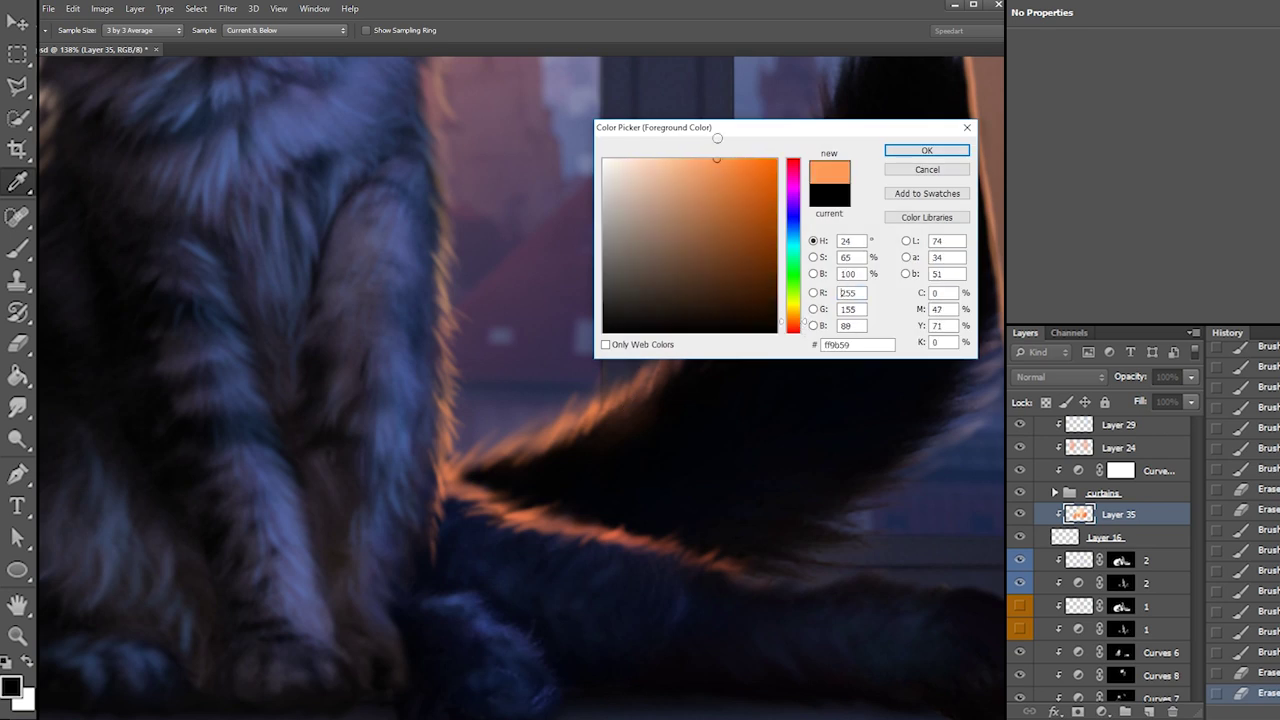
key("Return")
key("b")
right_click(515, 280)
left_click(605, 312)
left_click_drag(476, 200, 420, 312)
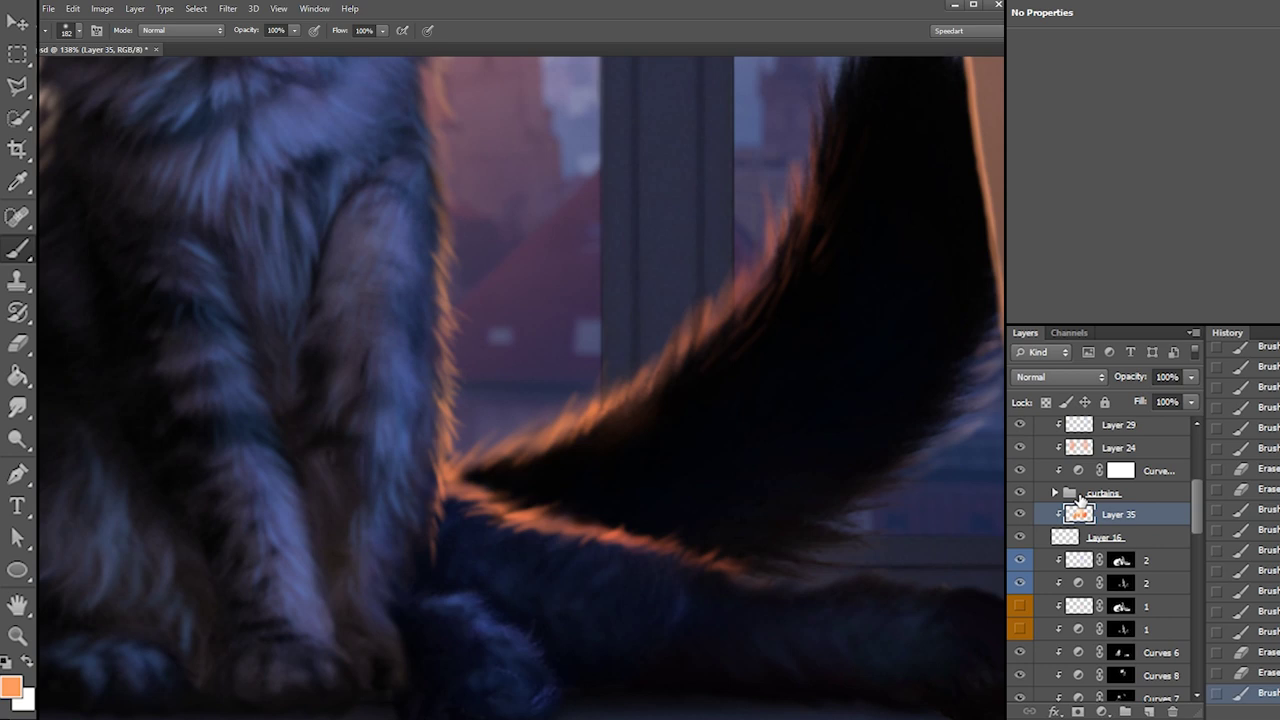
Return to Layer 16 and add rim-light hairs along the cat's upper body edge with a white 7 px brush
left_click(1082, 537)
key("d")
key("x")
right_click(503, 283)
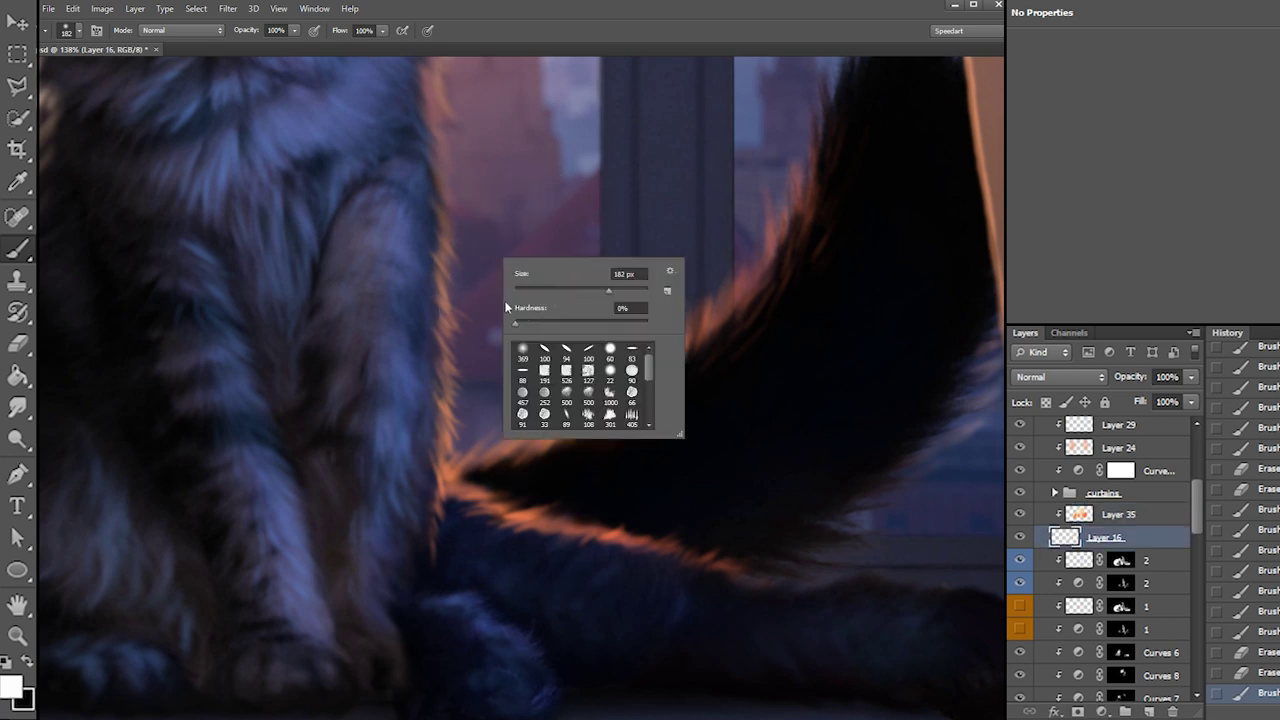
left_click(521, 289)
key("Return")
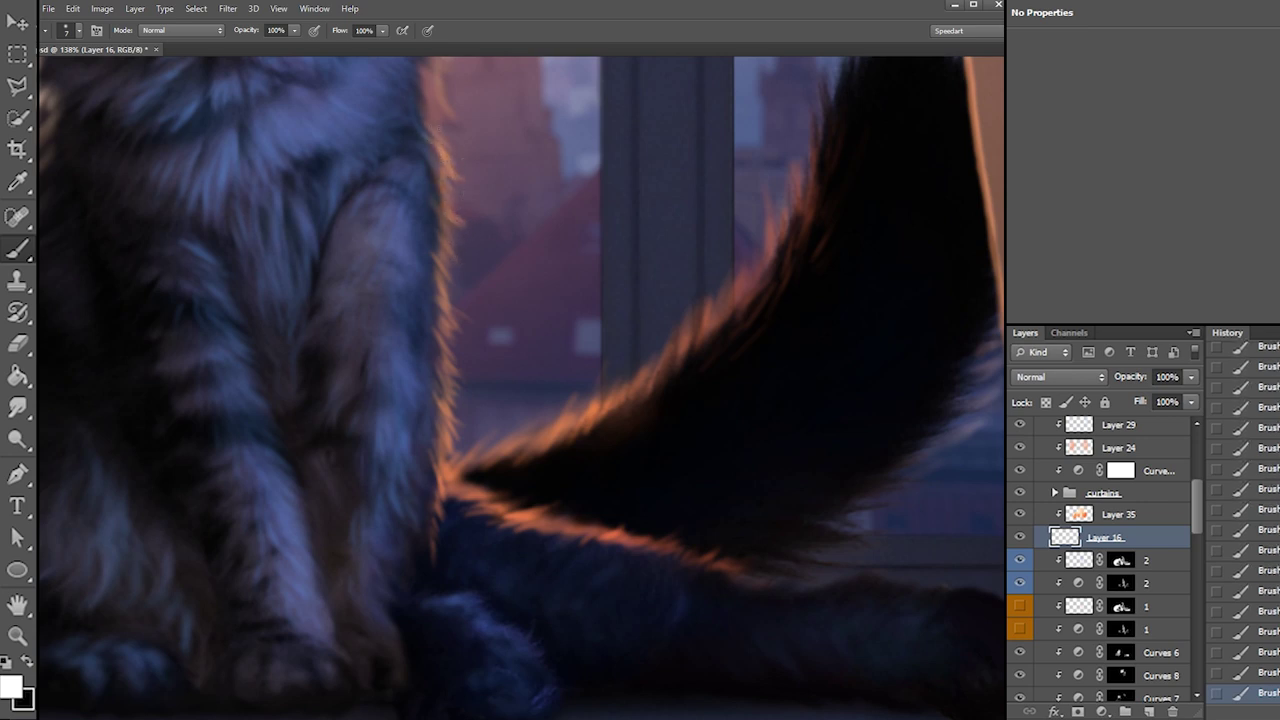
Thin the rim light at the upper end of the body edge with a small 13 px eraser
key("e")
right_click(446, 110)
left_click(464, 145)
key("Return")
left_click_drag(420, 118, 416, 130)
left_click_drag(426, 116, 442, 154)
right_click(446, 141)
left_click(468, 173)
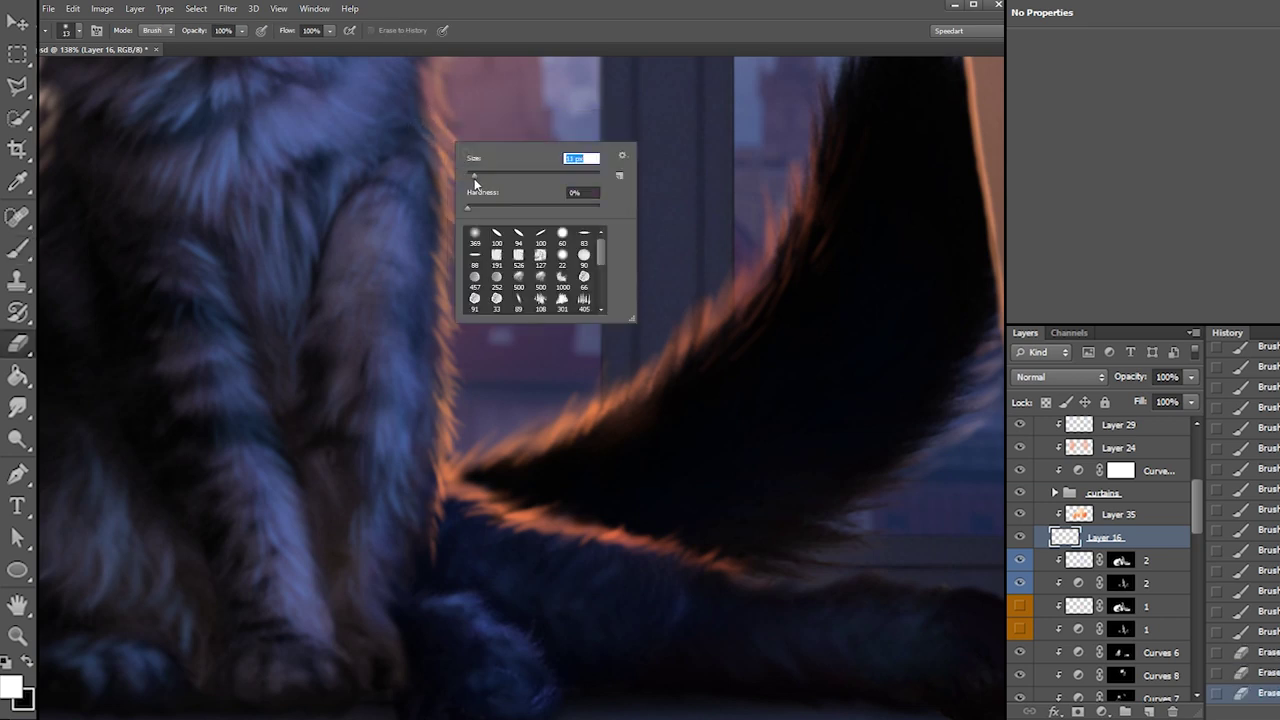
key("Return")
Set the eraser to 7 px and separate the individual hairs along the middle of the body edge
right_click(442, 205)
double_click(590, 180)
type("7")
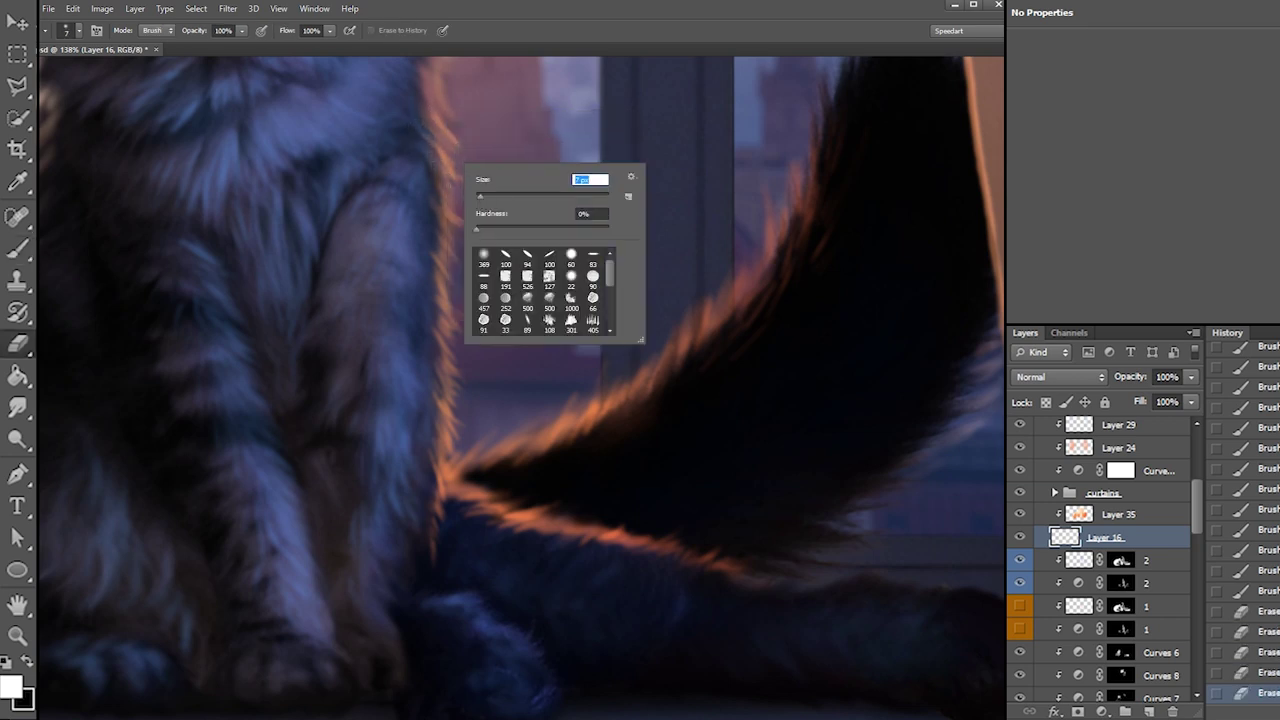
key("Return")
left_click(449, 218)
left_click_drag(452, 249, 447, 260)
left_click_drag(453, 258, 448, 270)
left_click_drag(454, 268, 449, 281)
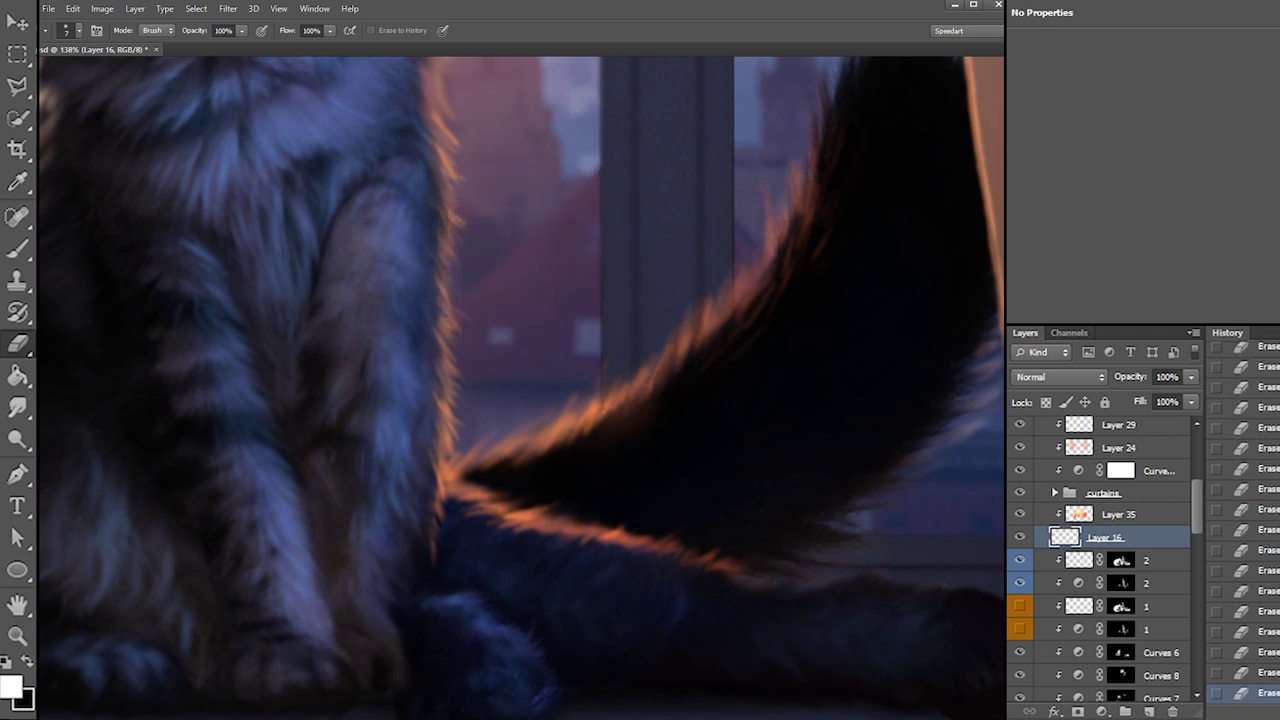
Set the eraser to 38 px for softening the body edge's rim light, then adjust its size again
right_click(467, 327)
double_click(600, 288)
type("38")
key("Return")
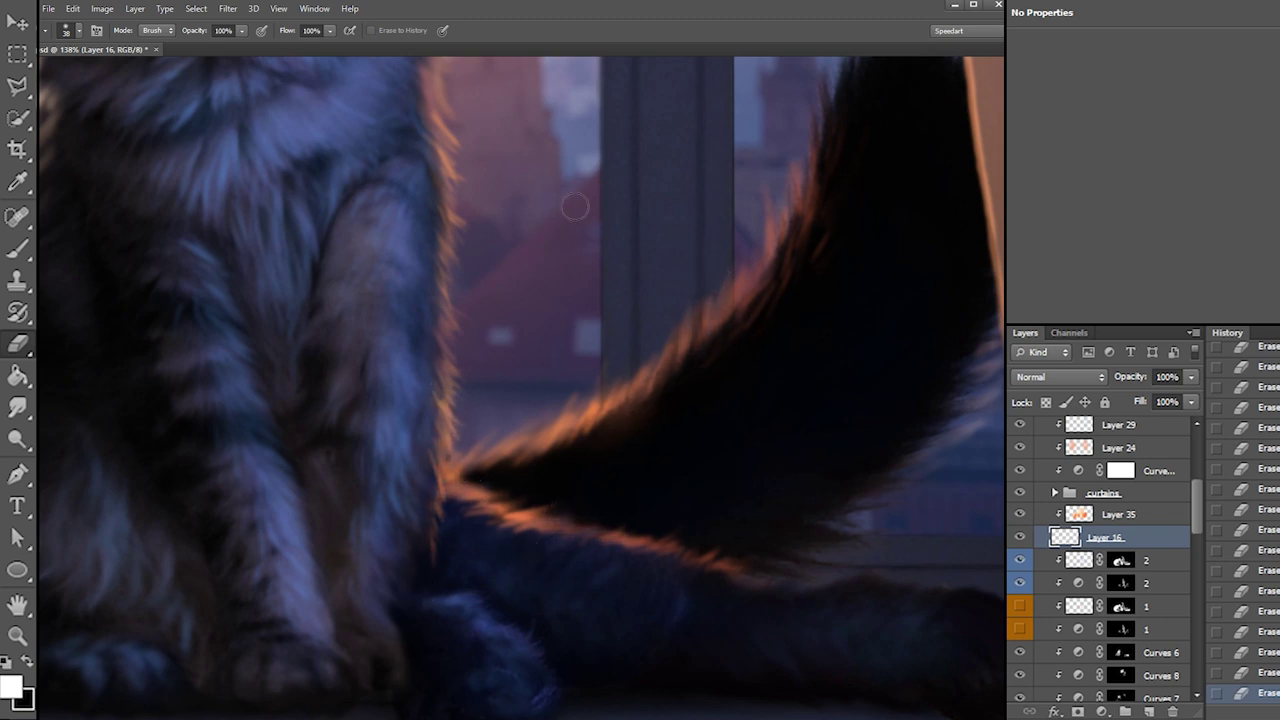
right_click(480, 167)
left_click(513, 190)
left_click(470, 223)
Paint additional 7 px rim-light hairs on the upper body edge and trim them with the eraser
key("b")
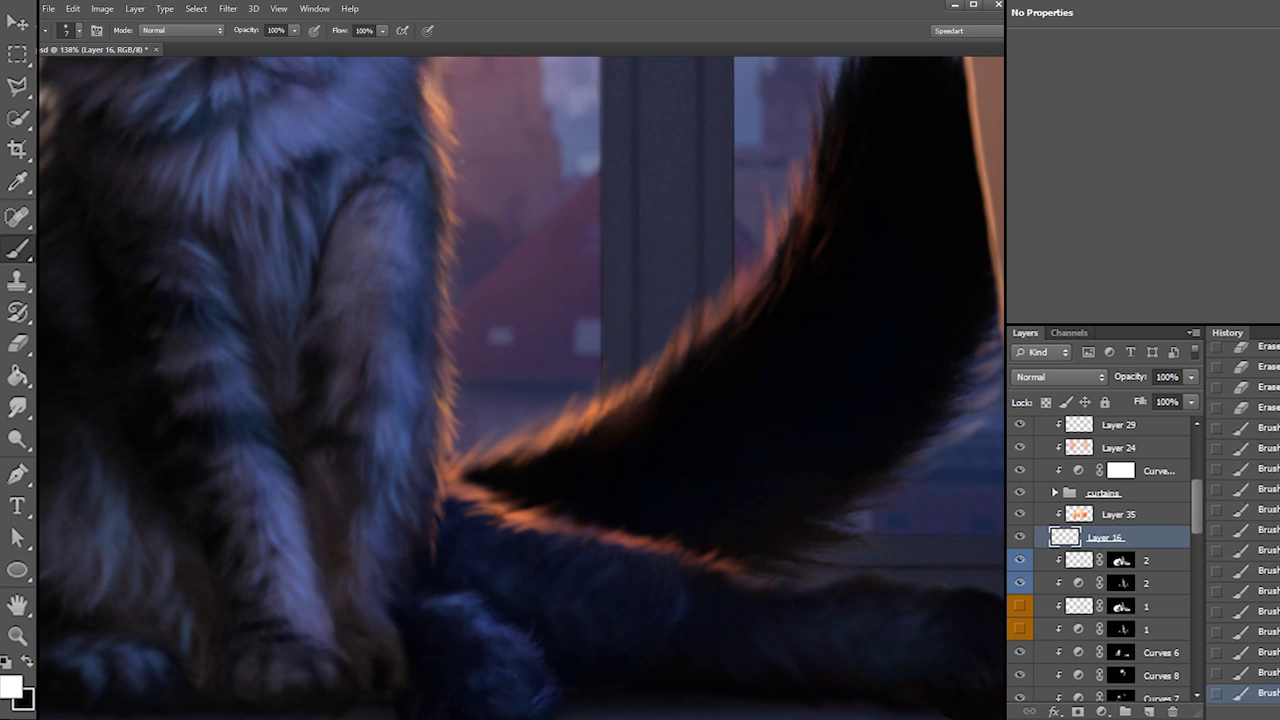
left_click_drag(430, 119, 454, 148)
key("e")
left_click_drag(436, 133, 466, 150)
Paint 7 px rim-light hairs on the chest edge beside the castle tower and soften them with the eraser
mouse_move(446, 98)
left_mouse_down()
mouse_move(457, 263)
mouse_move(677, 491)
mouse_move(733, 597)
mouse_move(729, 674)
left_mouse_up()
key("b")
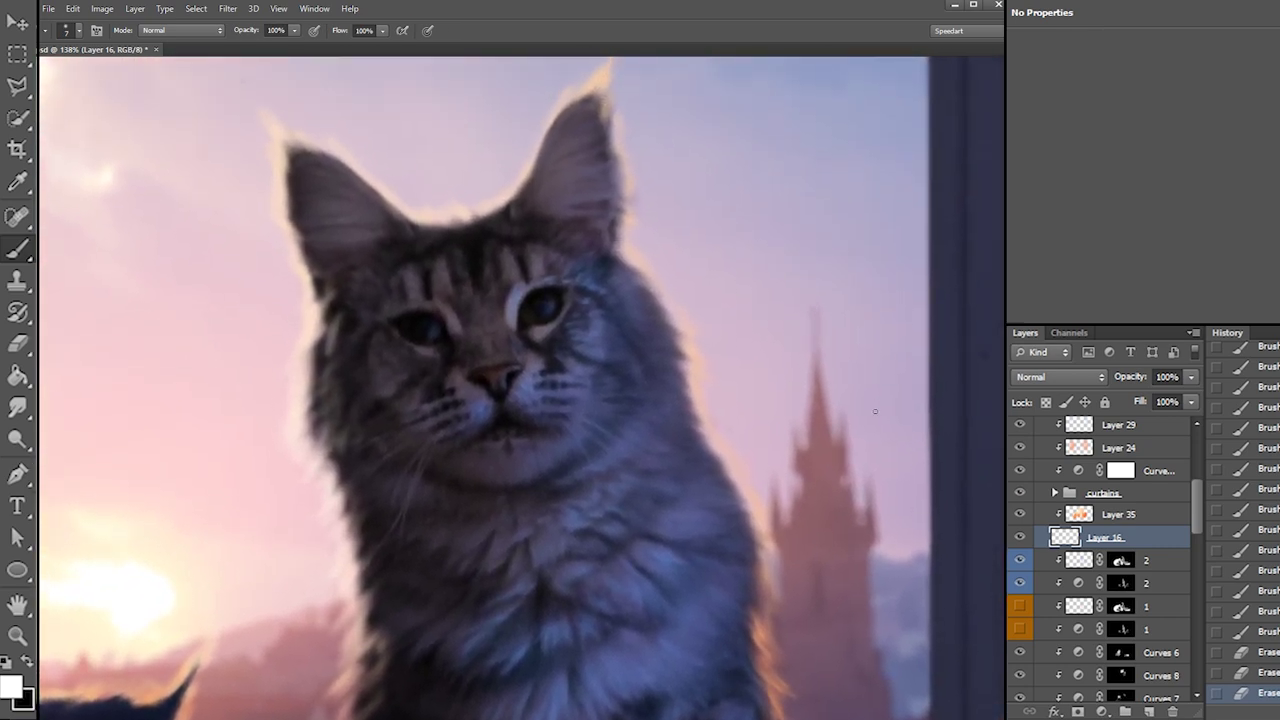
left_click_drag(766, 599, 778, 622)
left_click_drag(757, 595, 776, 616)
left_click_drag(762, 594, 772, 619)
mouse_move(760, 598)
left_mouse_down()
mouse_move(773, 620)
mouse_move(750, 565)
mouse_move(770, 590)
left_mouse_up()
key("e")
right_click(757, 593)
left_click(802, 589)
Extend the rim-light hairs from the chest up the shoulder edge facing the tower
key("b")
left_click_drag(757, 567, 773, 586)
left_click_drag(757, 563, 775, 581)
left_click_drag(756, 560, 778, 576)
left_click_drag(757, 556, 780, 570)
left_click_drag(757, 550, 780, 567)
left_click_drag(757, 547, 778, 560)
left_click_drag(756, 541, 773, 553)
mouse_move(761, 466)
left_mouse_down()
mouse_move(751, 448)
mouse_move(754, 466)
left_mouse_up()
left_click_drag(752, 542, 781, 566)
mouse_move(750, 538)
left_mouse_down()
mouse_move(779, 567)
mouse_move(823, 571)
mouse_move(771, 578)
mouse_move(771, 541)
left_mouse_up()
Add hairs higher on the shoulder edge with the brush and soften them with eraser touches
key("e")
right_click(787, 540)
key("b")
left_click_drag(750, 525, 770, 536)
left_click_drag(749, 521, 769, 534)
left_click_drag(748, 519, 767, 530)
mouse_move(747, 515)
left_mouse_down()
mouse_move(766, 528)
mouse_move(752, 481)
left_mouse_up()
key("e")
left_click(810, 538)
mouse_move(756, 480)
left_mouse_down()
mouse_move(766, 474)
mouse_move(751, 486)
left_mouse_up()
Dab short rim-light hairs from the shoulder up the neck edge and fade them with a 31 px eraser
key("b")
left_click_drag(735, 468, 745, 471)
left_click_drag(729, 457, 741, 466)
left_click(726, 452)
left_click(725, 450)
left_click(724, 448)
left_click(722, 446)
left_click(721, 444)
left_click(720, 442)
left_click(718, 439)
left_click(716, 437)
left_click(713, 433)
left_click(709, 427)
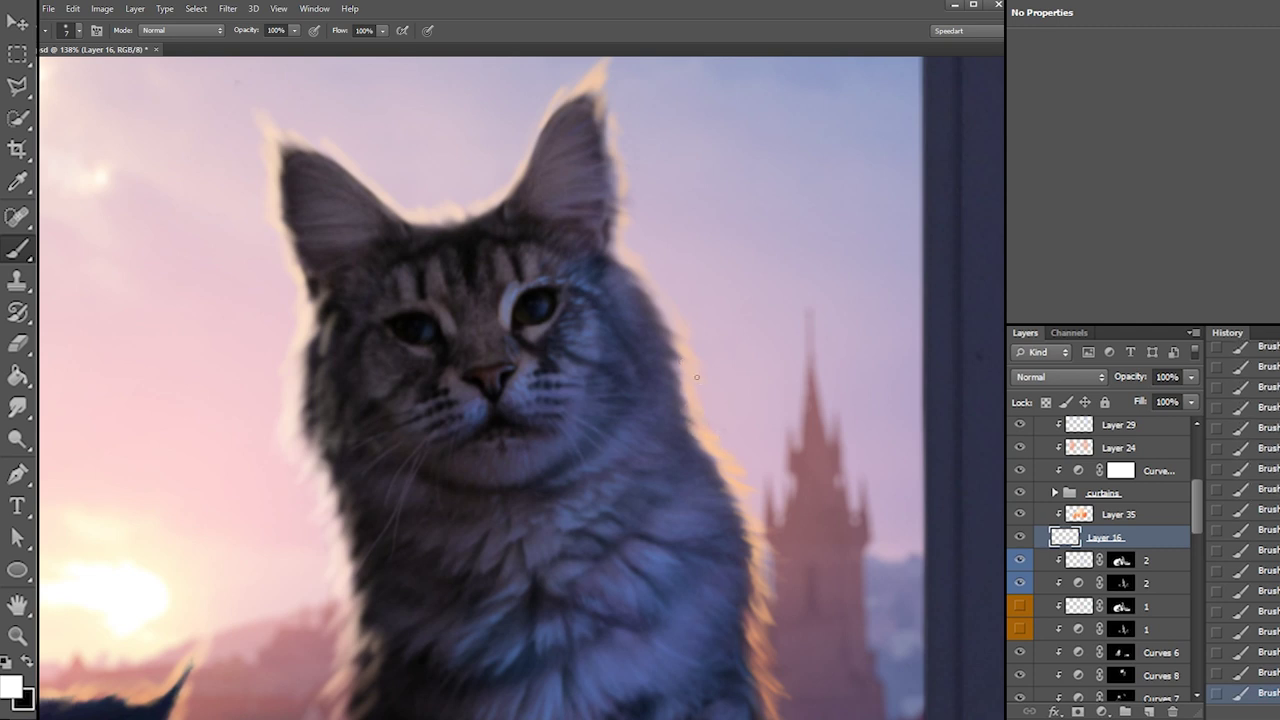
key("e")
left_click(733, 439)
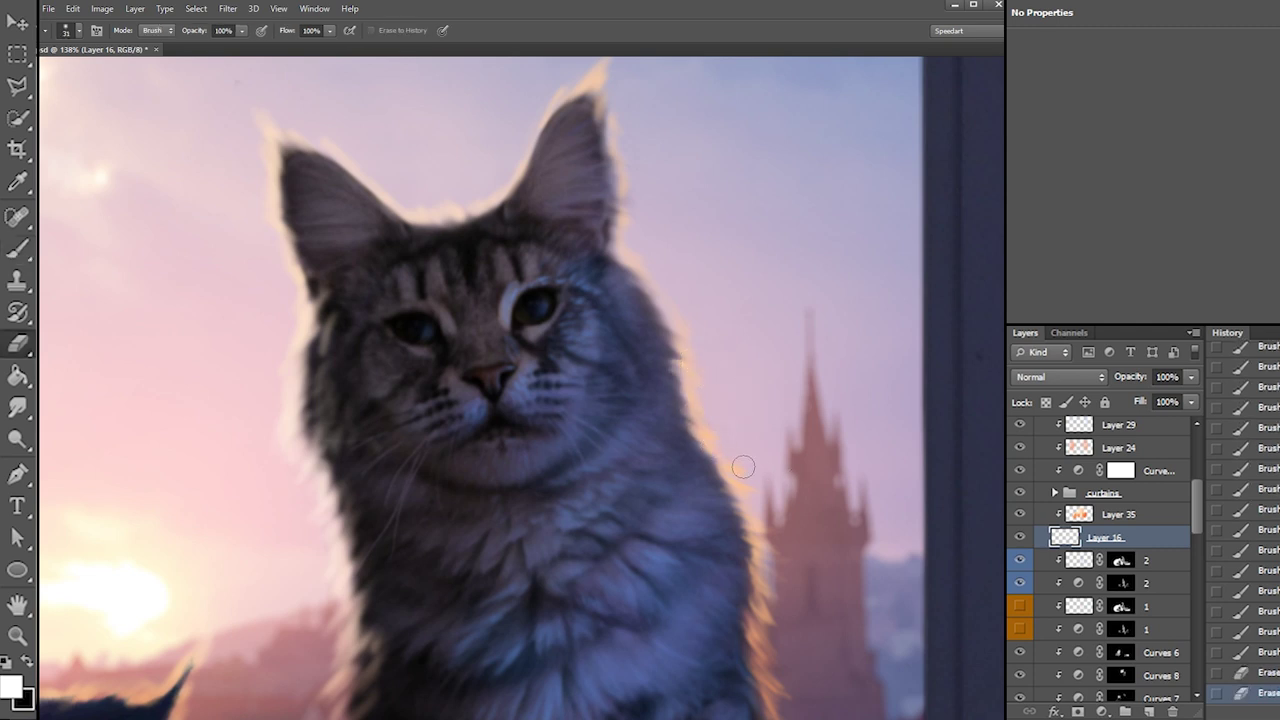
On Layer 35, choose a light peach foreground colour and tint the neck's rim light with a 137 px brush
left_click(1103, 516)
key("b")
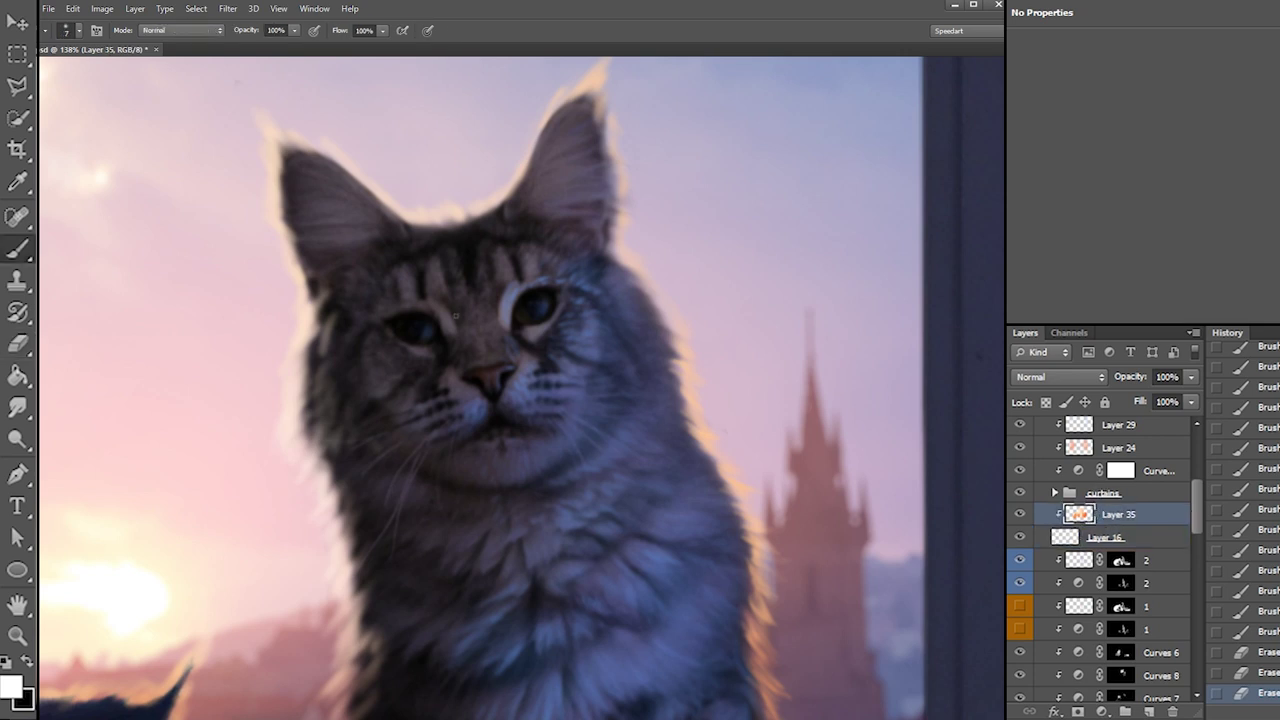
left_click(13, 686)
left_click(634, 160)
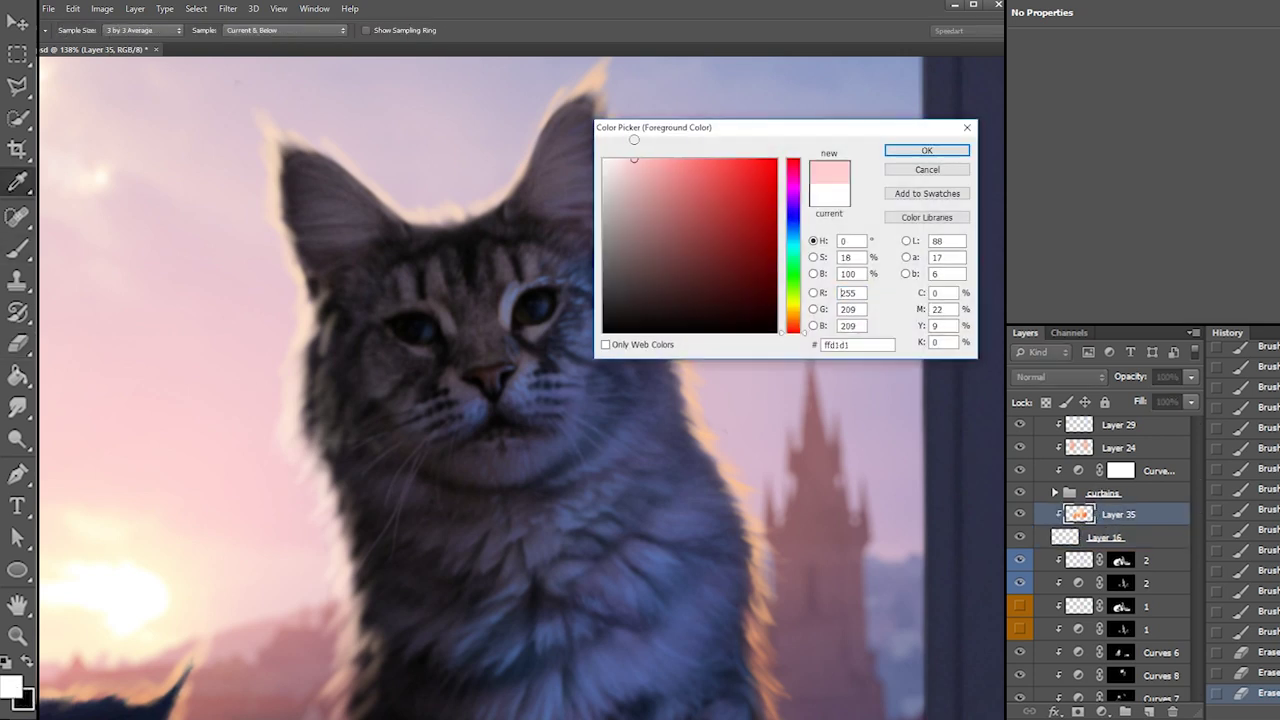
key("Return")
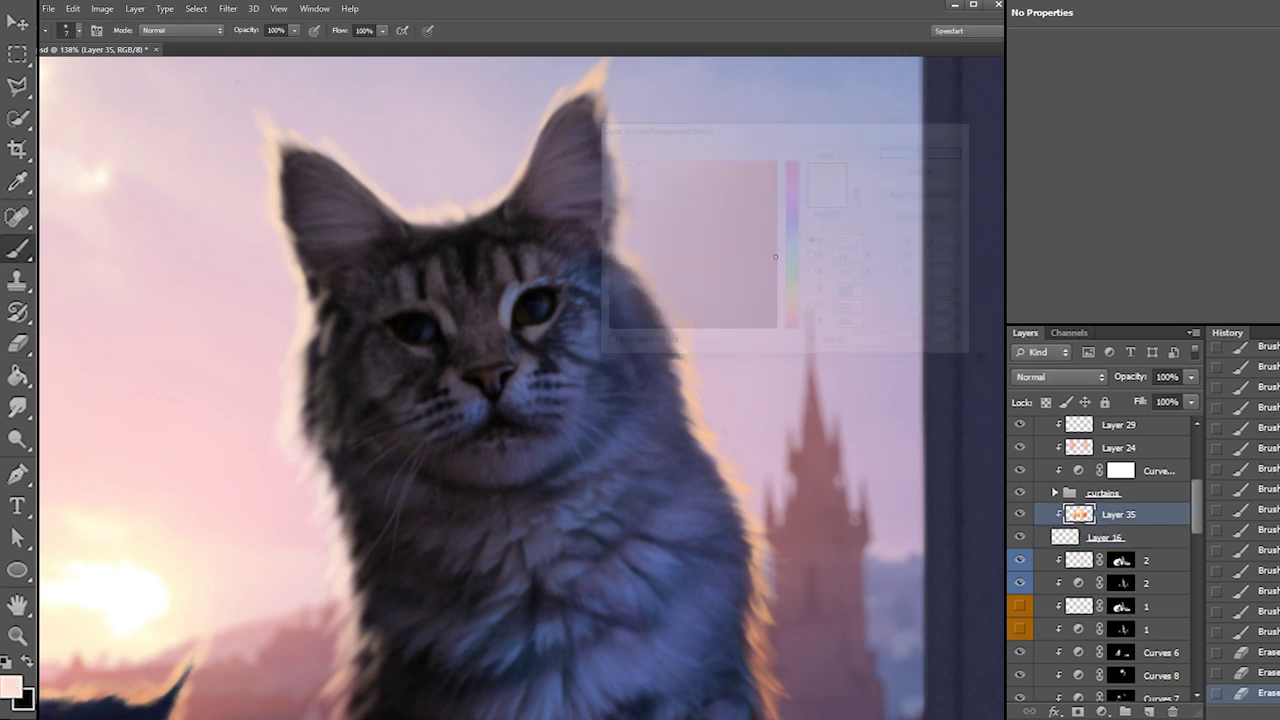
right_click(815, 362)
left_click(896, 398)
key("Return")
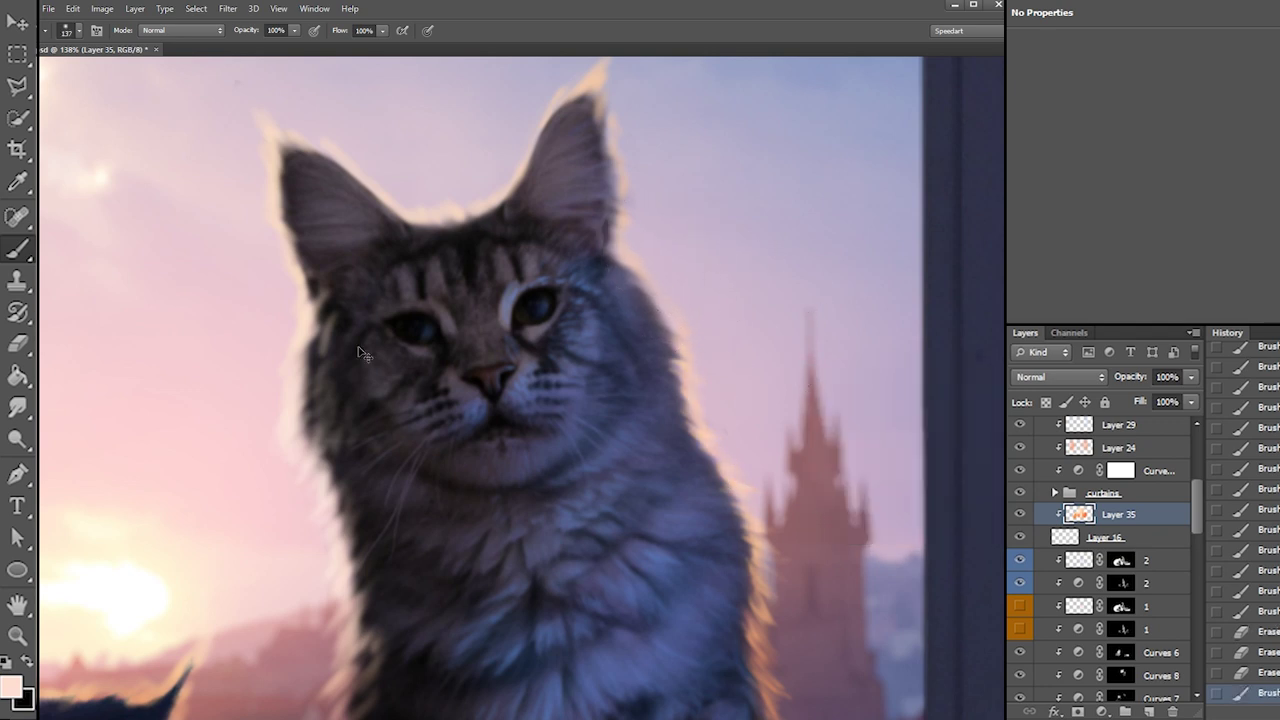
Set the foreground colour to about #ffd4c3 and brush it over the rim light around the cat's neck and head
left_click(13, 687)
left_click(641, 173)
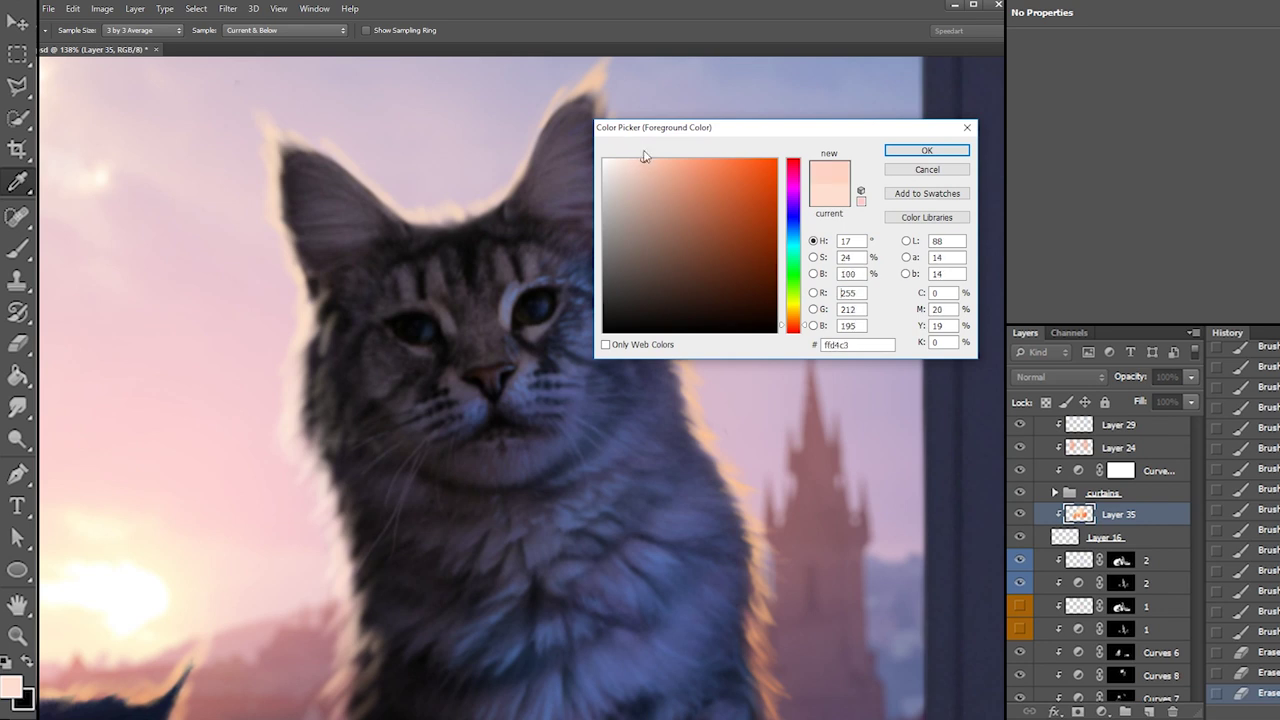
key("Return")
mouse_move(767, 610)
left_mouse_down()
mouse_move(653, 219)
mouse_move(774, 630)
mouse_move(668, 236)
left_mouse_up()
left_click_drag(425, 165, 359, 407)
mouse_move(322, 316)
left_mouse_down()
mouse_move(397, 669)
mouse_move(412, 540)
left_mouse_up()
left_click(425, 178, "alt")
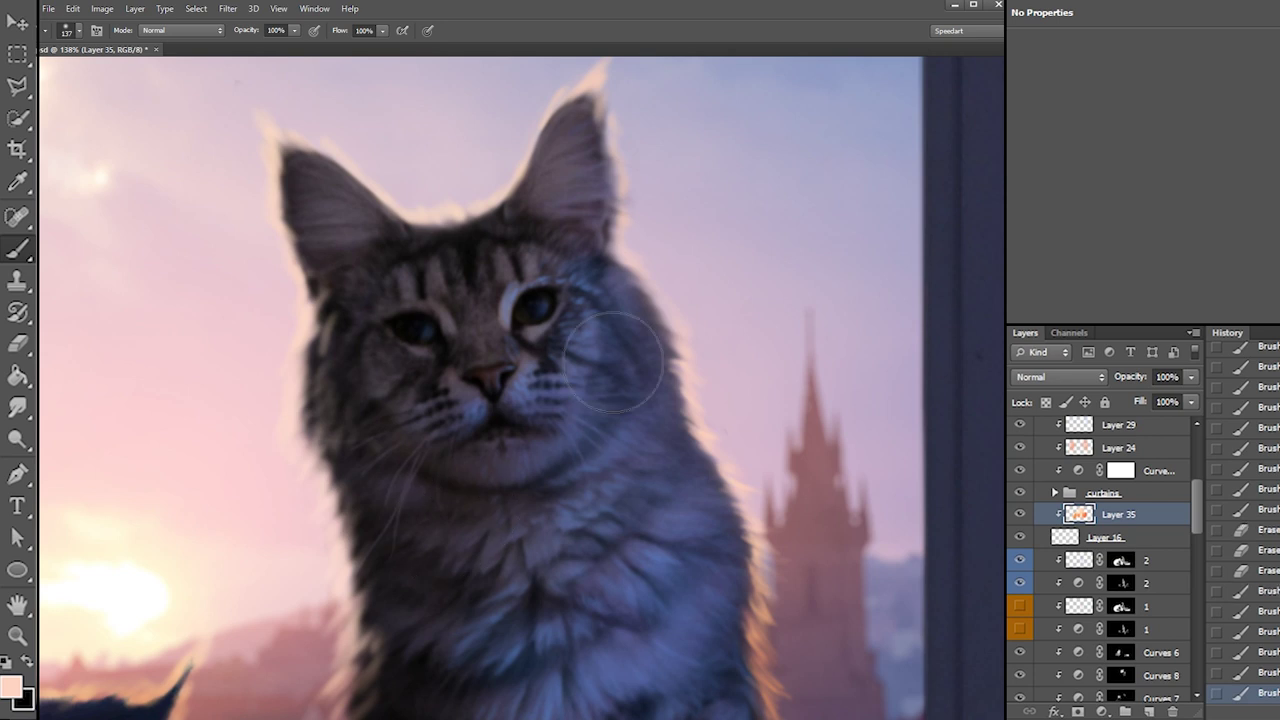
Return to Layer 16 and trim the rim light on the neck edge with a 16 px eraser
left_click(1081, 543)
key("e")
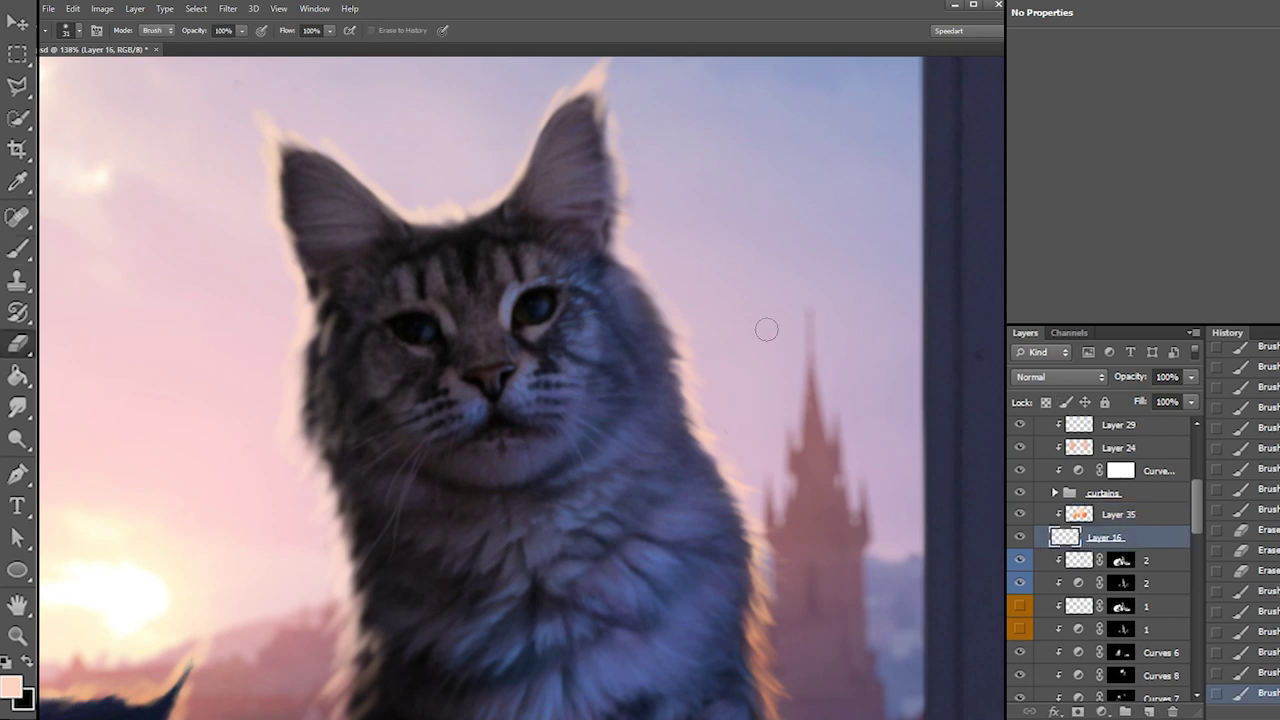
right_click(743, 368)
left_click_drag(787, 391, 765, 398)
left_click(704, 425)
Reduce the eraser to 11 px and thin the rim-light hairs along the shoulder edge beside the tower
right_click(695, 437)
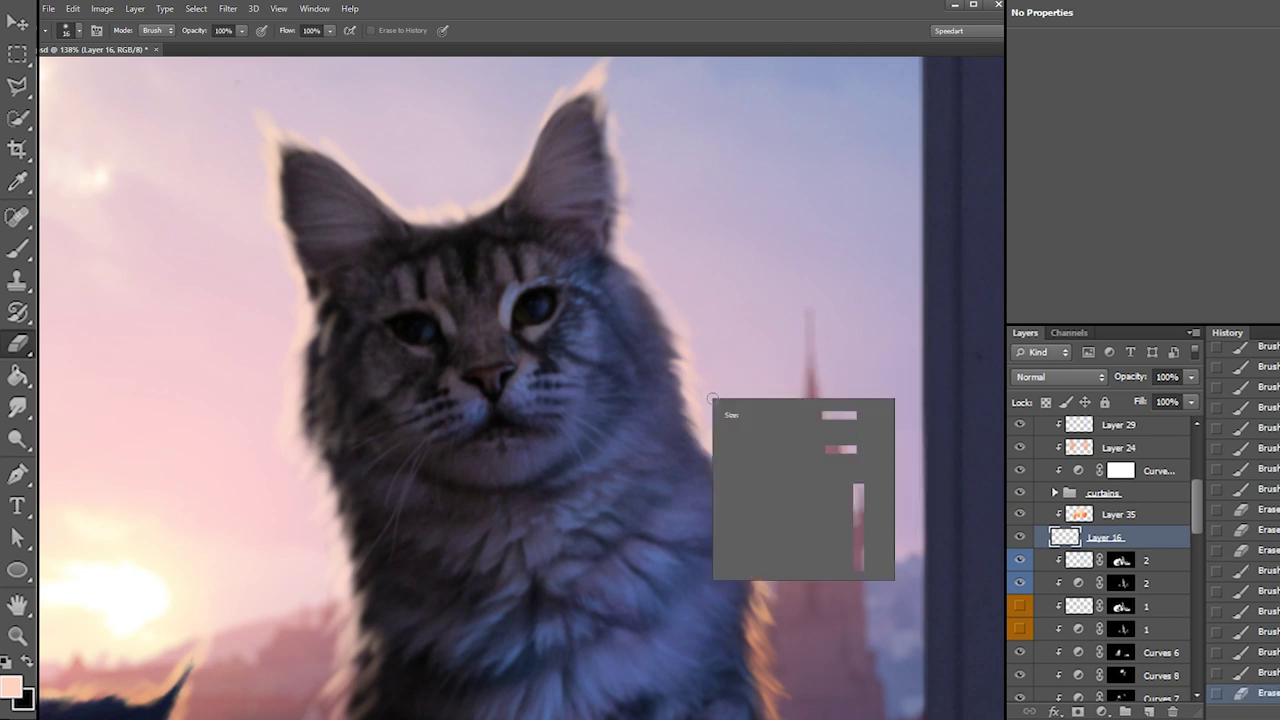
key("Return")
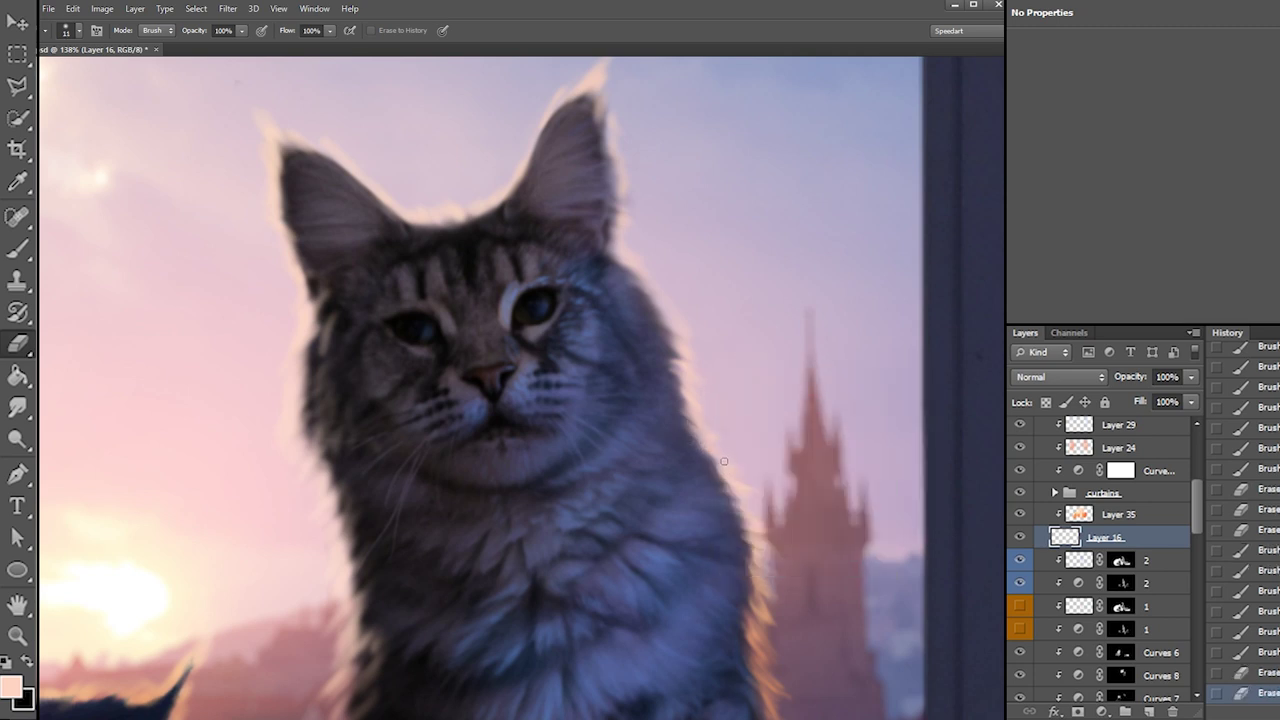
left_click_drag(761, 532, 755, 541)
left_click_drag(760, 538, 750, 530)
left_click_drag(756, 518, 749, 505)
left_click_drag(751, 498, 747, 482)
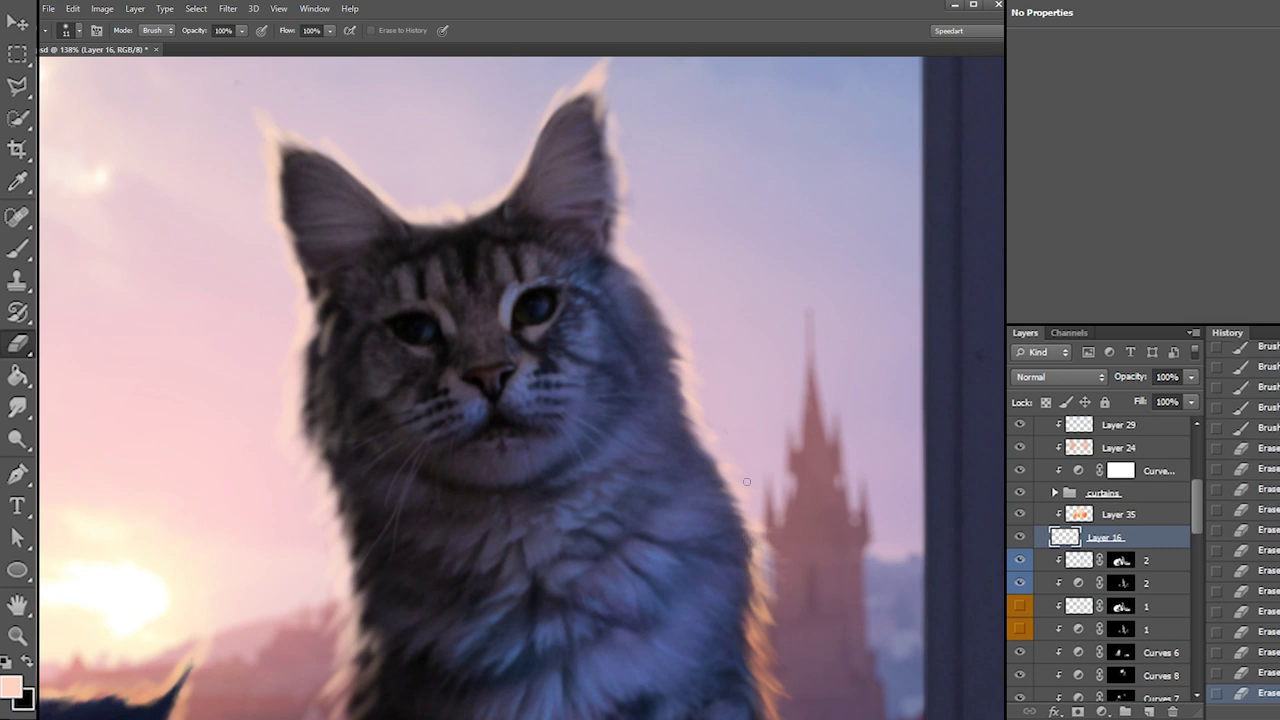
Trim the rim light along the head and tower-side ear, using a 42 px and a 20 px eraser
right_click(701, 378)
type("42")
key("Return")
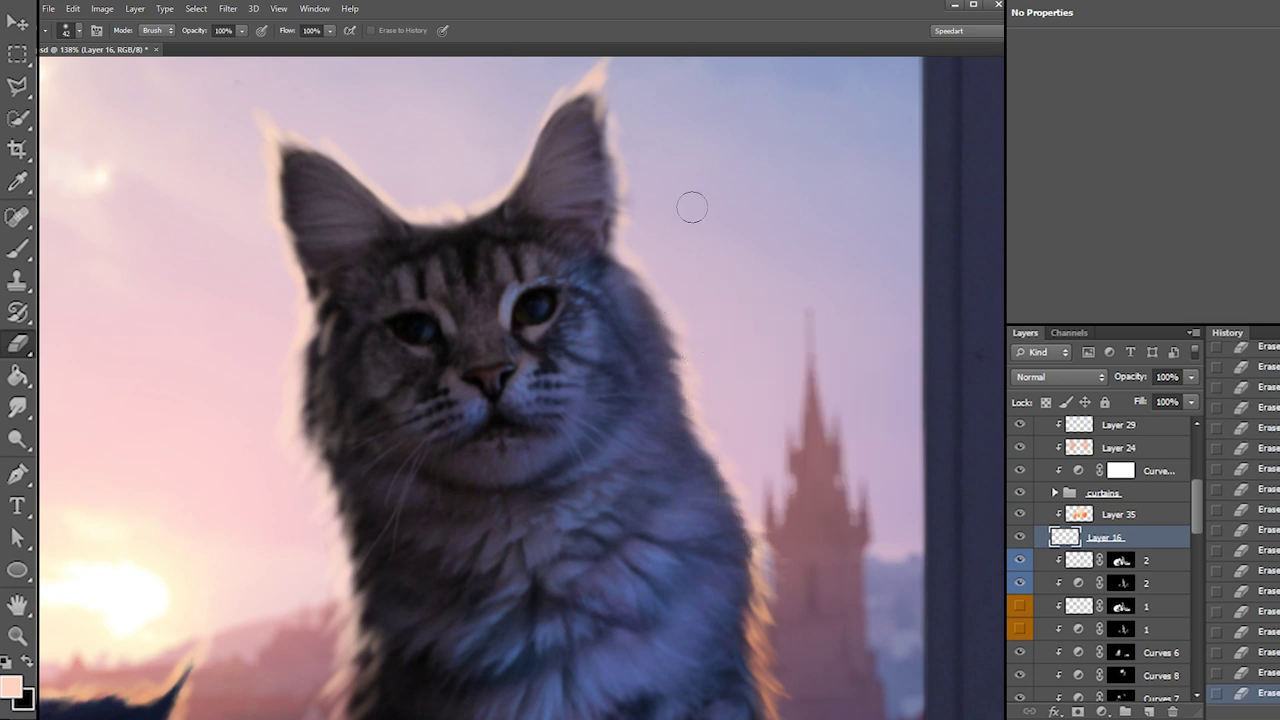
right_click(702, 250)
type("20")
key("Return")
right_click(664, 188)
key("Return")
Try a 2 px brush stroke down the inner edge of the tower-side ear
key("b")
key("e")
key("b")
right_click(575, 94)
left_click(606, 128)
left_click_drag(567, 100, 536, 140)
key("ctrl+z")
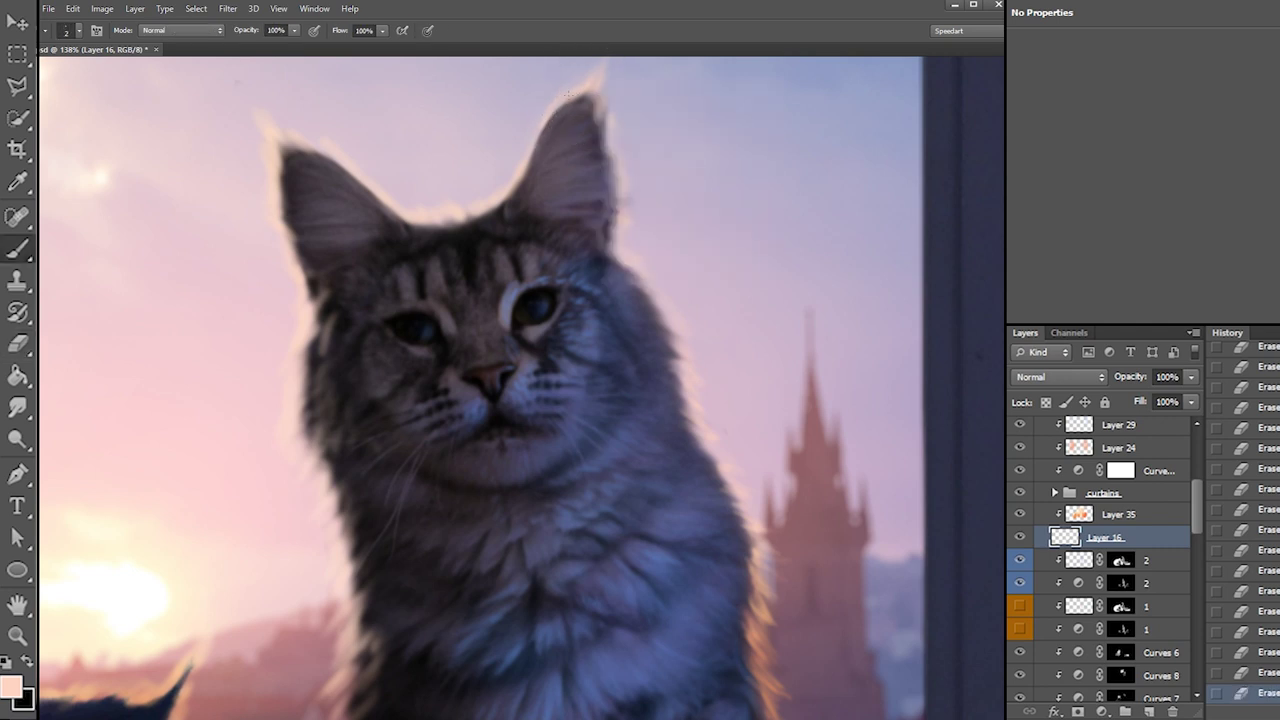
Paint fine peach rim-light hairs down the inner edge of the tower-side ear with a 6 px brush
right_click(563, 90)
left_click(600, 124)
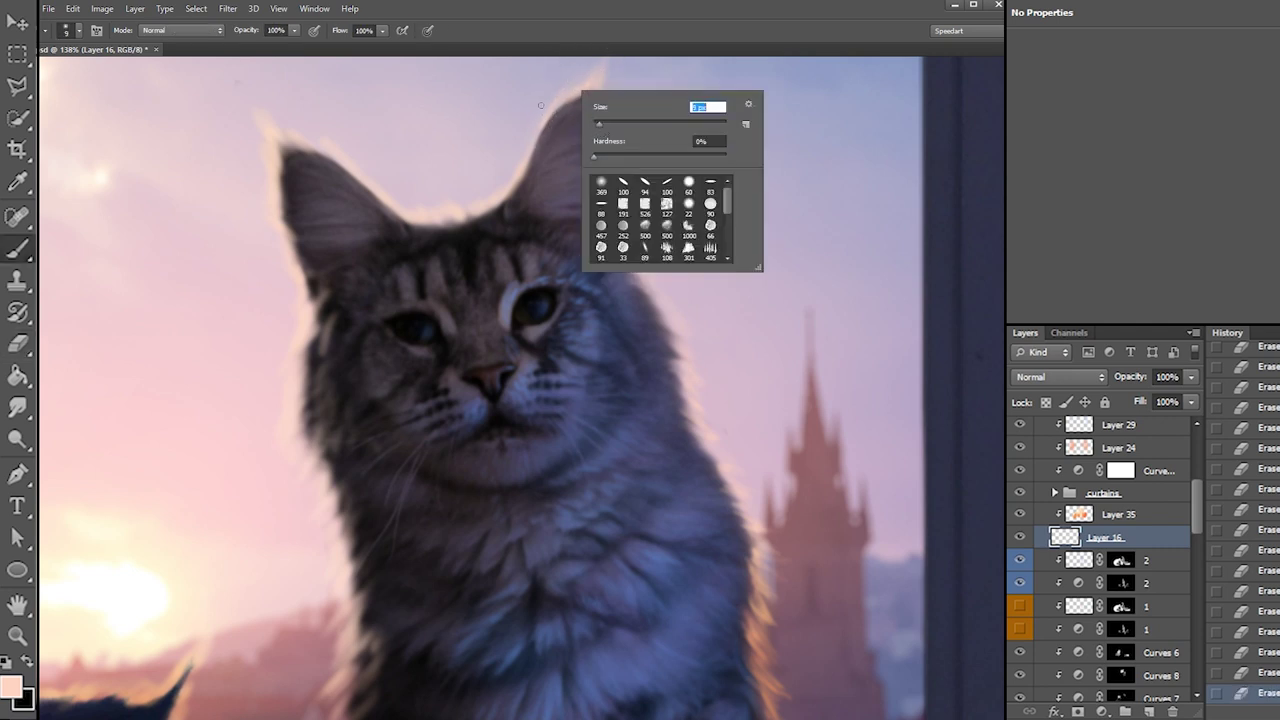
key("Return")
left_click(578, 93)
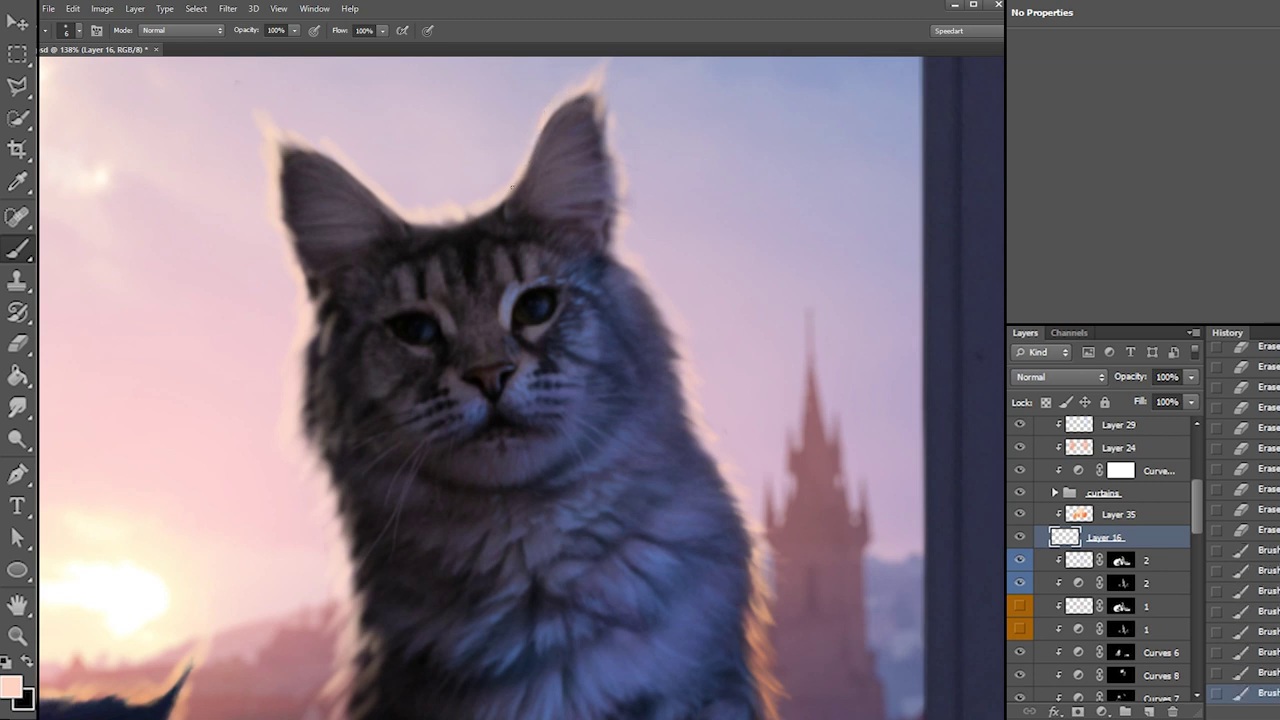
left_click_drag(523, 174, 521, 170)
left_click_drag(522, 178, 519, 174)
left_click_drag(520, 182, 493, 205)
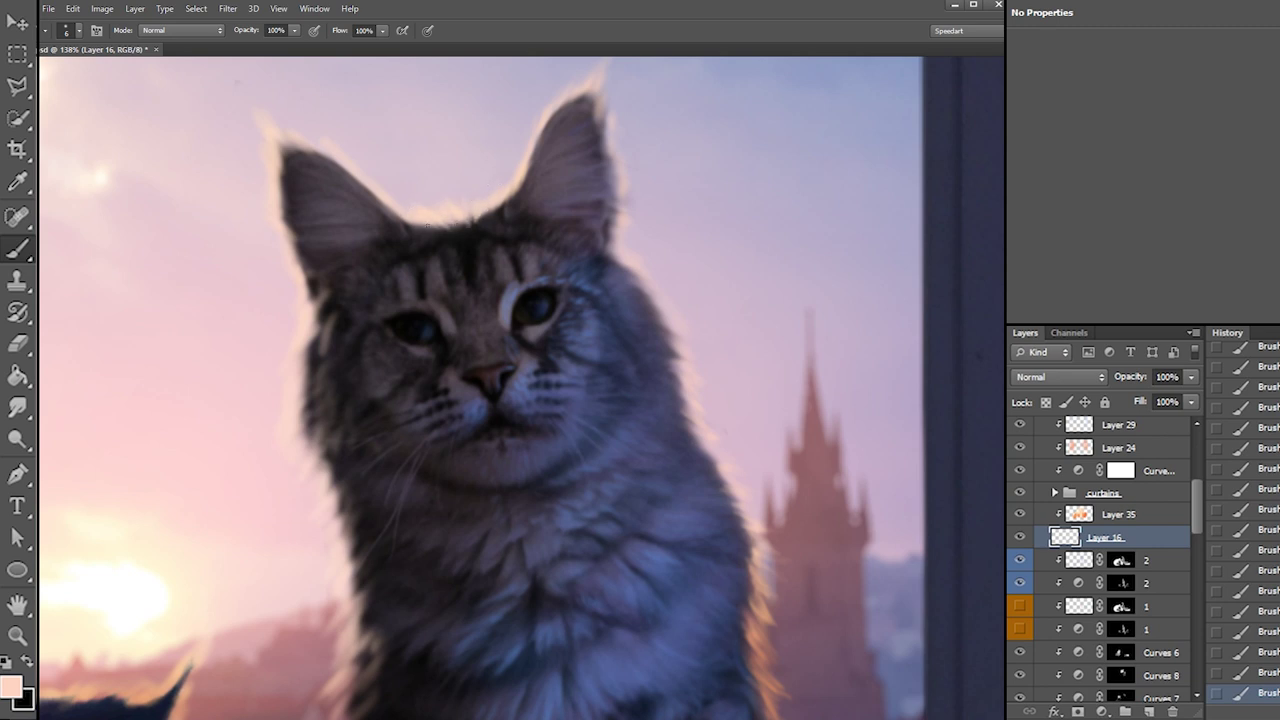
Paint short peach rim-light hairs along the inner edge of the sun-side ear
key("e")
key("b")
mouse_move(352, 179)
left_mouse_down()
mouse_move(346, 166)
mouse_move(384, 179)
mouse_move(354, 171)
left_mouse_up()
key("e")
key("ctrl+z")
key("b")
left_click_drag(364, 185, 367, 179)
left_click_drag(377, 191, 378, 186)
left_click_drag(387, 201, 388, 194)
left_click_drag(397, 209, 393, 198)
left_click_drag(402, 212, 398, 202)
left_click(328, 157)
left_click(322, 151)
left_click(314, 150)
left_click(306, 148)
Reshape the tuft at the tip of the sun-side ear by erasing it and repainting fine hairs
key("e")
mouse_move(264, 126)
left_mouse_down()
mouse_move(273, 149)
mouse_move(268, 130)
left_mouse_up()
key("b")
left_click_drag(277, 148, 268, 137)
left_click_drag(276, 152, 267, 137)
left_click_drag(275, 147, 265, 130)
left_click_drag(273, 143, 262, 123)
mouse_move(271, 139)
left_mouse_down()
mouse_move(262, 104)
mouse_move(257, 120)
left_mouse_up()
key("e")
mouse_move(265, 112)
left_mouse_down()
mouse_move(255, 118)
mouse_move(271, 156)
left_mouse_up()
key("b")
left_click_drag(278, 172, 273, 160)
Hide Layer 35 and set the foreground colour to white
left_click(1020, 514)
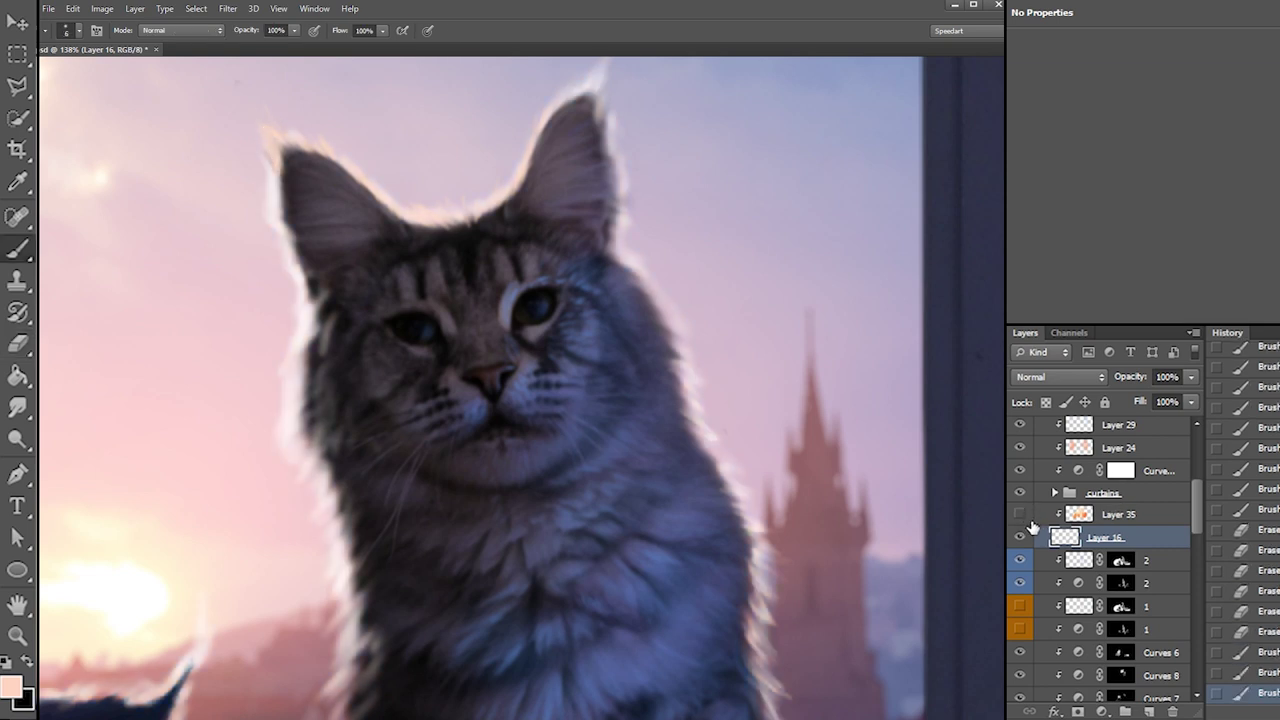
key("d")
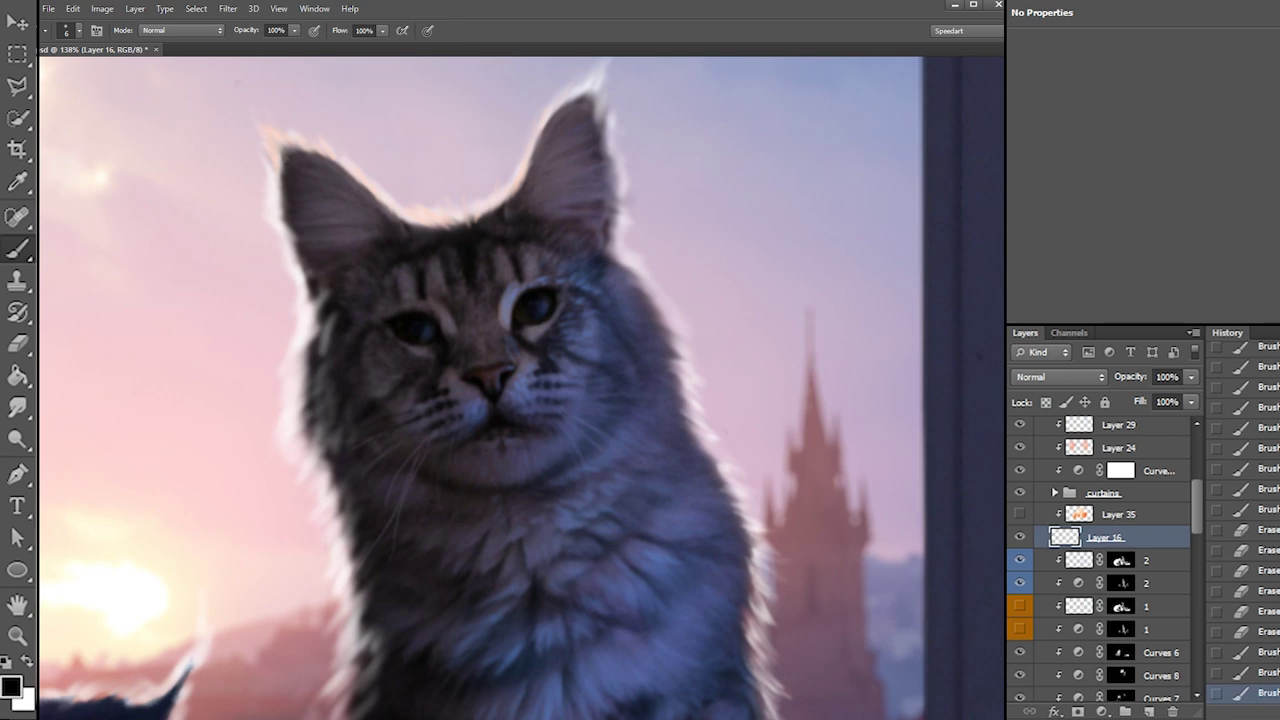
key("x")
Whiten the peach strokes on Layer 16 with a Hue/Saturation adjustment by raising the lightness
left_click(70, 9)
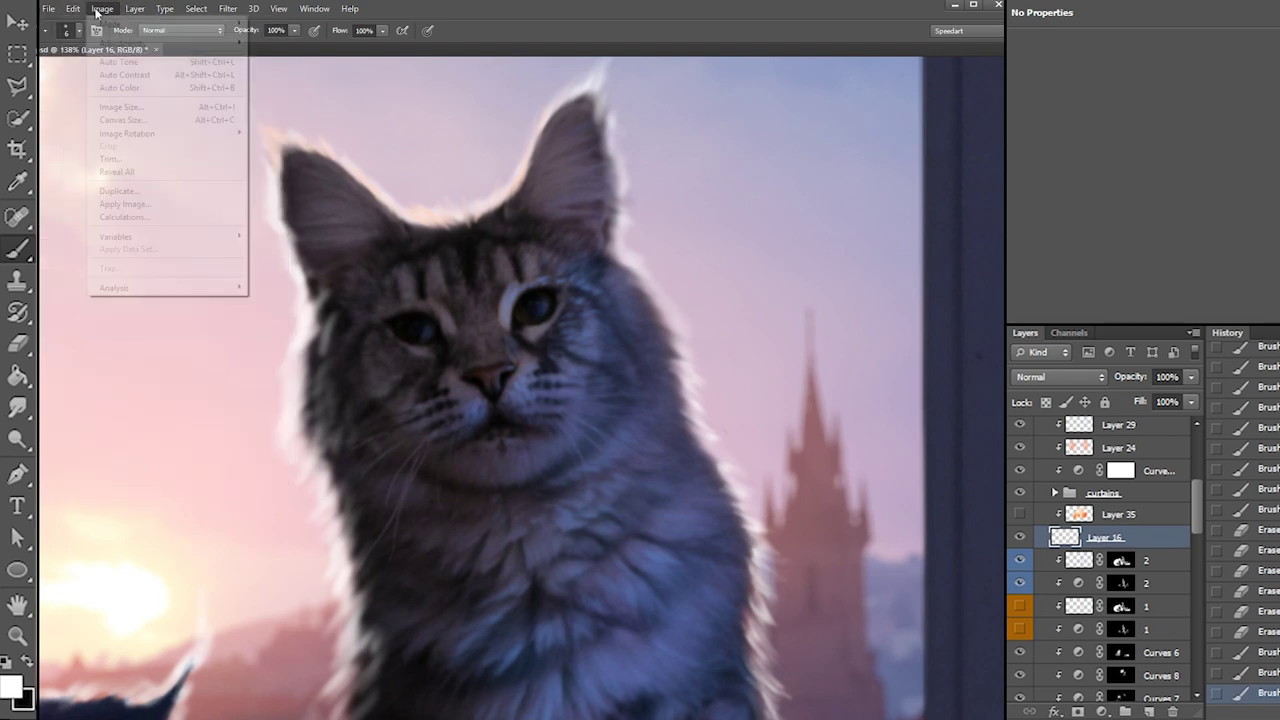
mouse_move(102, 9)
mouse_move(122, 43)
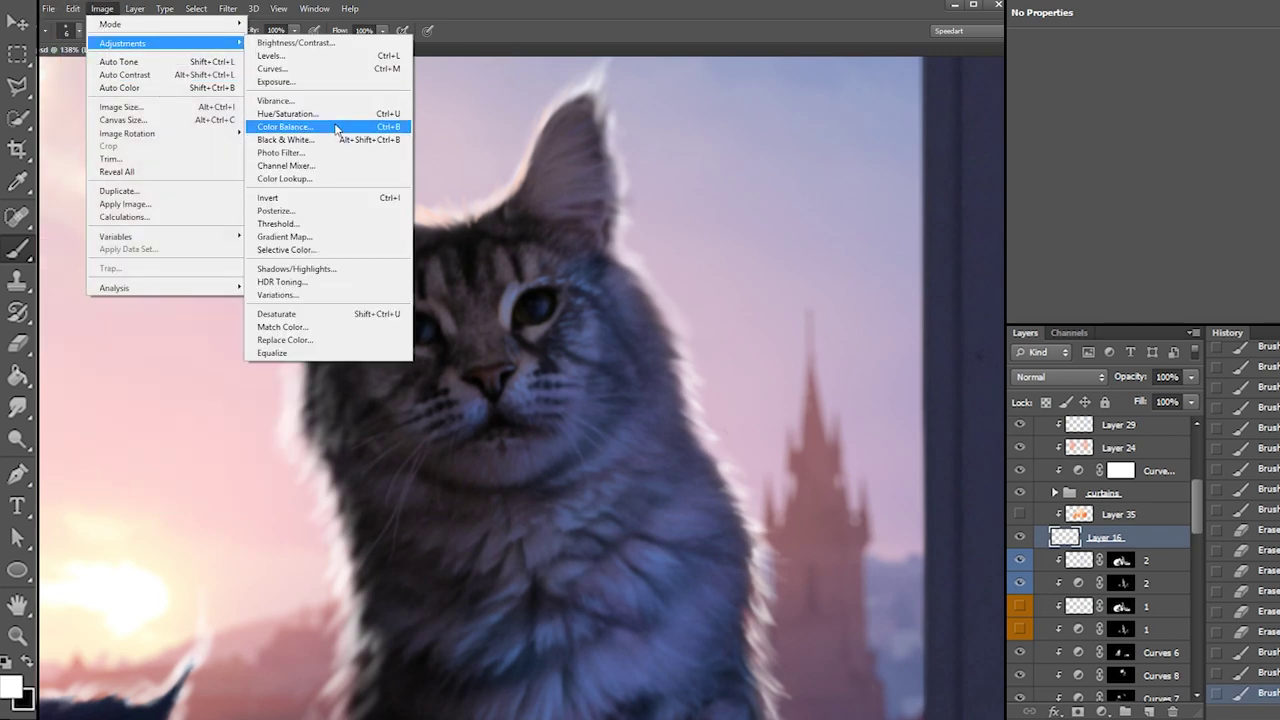
left_click(337, 126)
left_click_drag(1120, 237, 1209, 237)
key("Return")
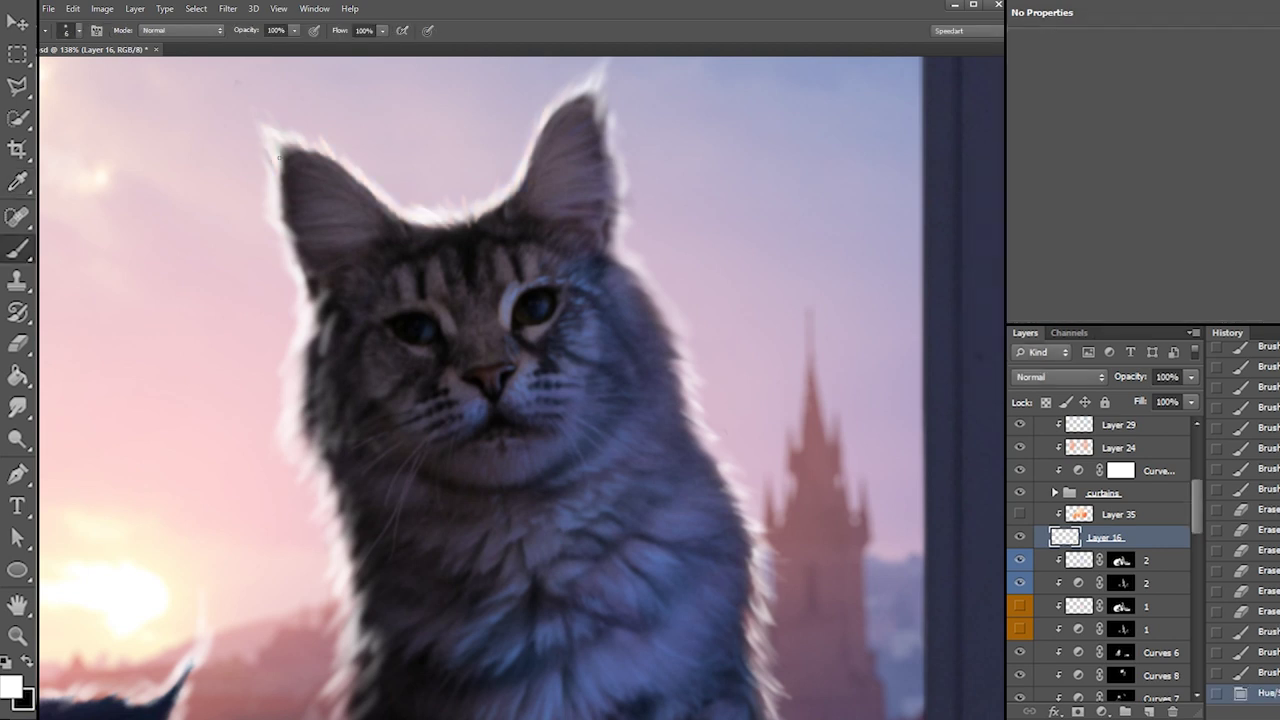
Add white hairs to the outer edge of the sun-side ear and thin its rim light with the eraser
left_click_drag(269, 158, 265, 156)
left_click_drag(272, 162, 269, 144)
key("e")
mouse_move(284, 166)
left_mouse_down()
mouse_move(290, 184)
mouse_move(270, 136)
mouse_move(268, 150)
left_mouse_up()
right_click(288, 167)
mouse_move(275, 174)
left_mouse_down()
mouse_move(268, 160)
mouse_move(268, 172)
left_mouse_up()
mouse_move(277, 198)
left_mouse_down()
mouse_move(268, 184)
mouse_move(270, 198)
left_mouse_up()
left_click_drag(281, 232, 274, 228)
left_click_drag(286, 252, 278, 238)
Paint white fur strokes along the sun-side edge of the face, from below the ear down to the cheek
key("b")
right_click(290, 214)
left_click_drag(304, 284, 300, 268)
key("ctrl+z")
mouse_move(302, 337)
left_mouse_down()
mouse_move(281, 367)
mouse_move(295, 368)
left_mouse_up()
key("ctrl+z")
left_click_drag(305, 352, 294, 375)
left_click_drag(305, 360, 293, 392)
left_click_drag(307, 376, 293, 407)
left_click_drag(306, 390, 293, 413)
left_click_drag(306, 397, 293, 420)
Thin the rim light along the sun-side cheek with the eraser and add fine white hairs between the erased parts
key("e")
right_click(310, 334)
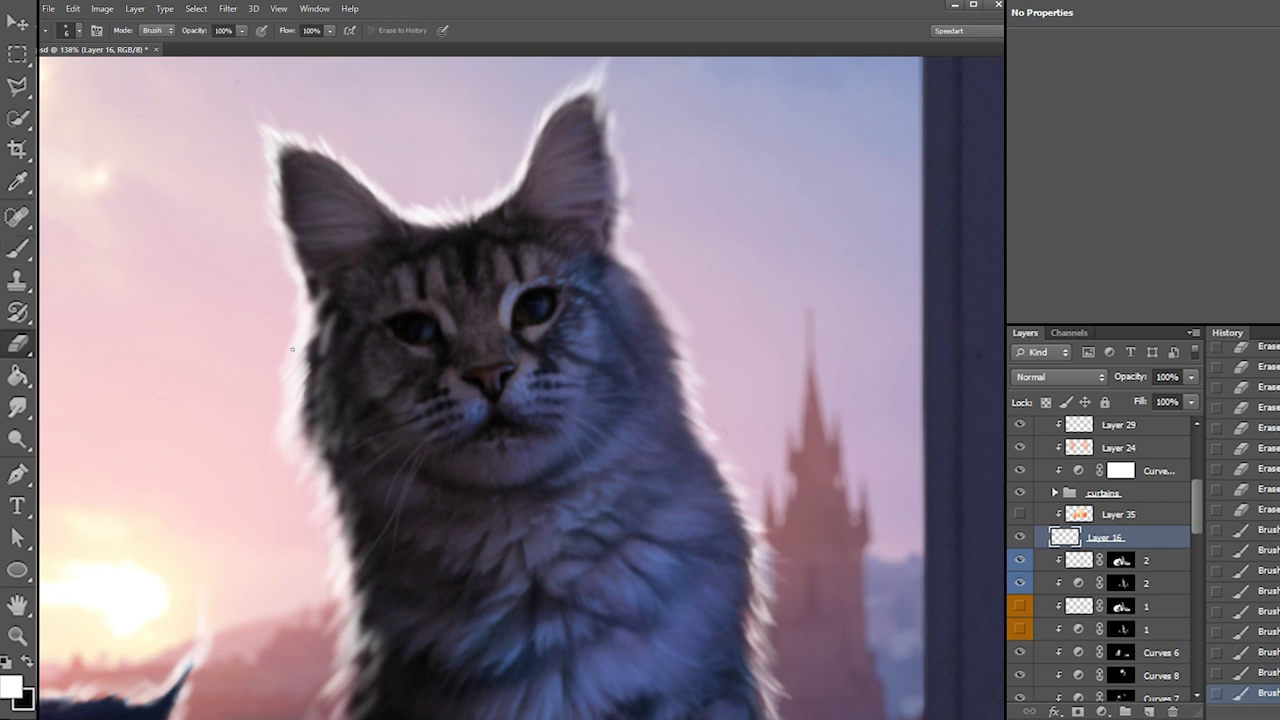
left_click_drag(327, 371, 331, 371)
mouse_move(290, 374)
left_mouse_down()
mouse_move(268, 415)
mouse_move(282, 436)
left_mouse_up()
key("b")
mouse_move(288, 398)
left_mouse_down()
mouse_move(276, 430)
mouse_move(295, 427)
left_mouse_up()
left_click_drag(308, 411, 298, 448)
key("e")
left_click_drag(289, 356, 277, 392)
mouse_move(298, 320)
left_mouse_down()
mouse_move(284, 366)
mouse_move(290, 422)
left_mouse_up()
Add white hairs at the lower edge of the sun-side cheek and erase the spill just below them
key("b")
left_click_drag(303, 416, 293, 445)
mouse_move(306, 424)
left_mouse_down()
mouse_move(302, 462)
mouse_move(297, 450)
left_mouse_up()
key("e")
key("b")
key("e")
left_click(304, 471)
Paint longer overlapping fur strokes under the sun-side cheek and soften their inner ends with a 17 px eraser
key("b")
left_click_drag(312, 434, 304, 460)
left_click_drag(325, 426, 309, 450)
left_click_drag(332, 419, 308, 462)
left_click_drag(324, 432, 308, 458)
left_click_drag(320, 444, 309, 464)
left_click_drag(324, 446, 315, 475)
key("e")
left_click_drag(322, 420, 316, 442)
left_click_drag(334, 404, 320, 442)
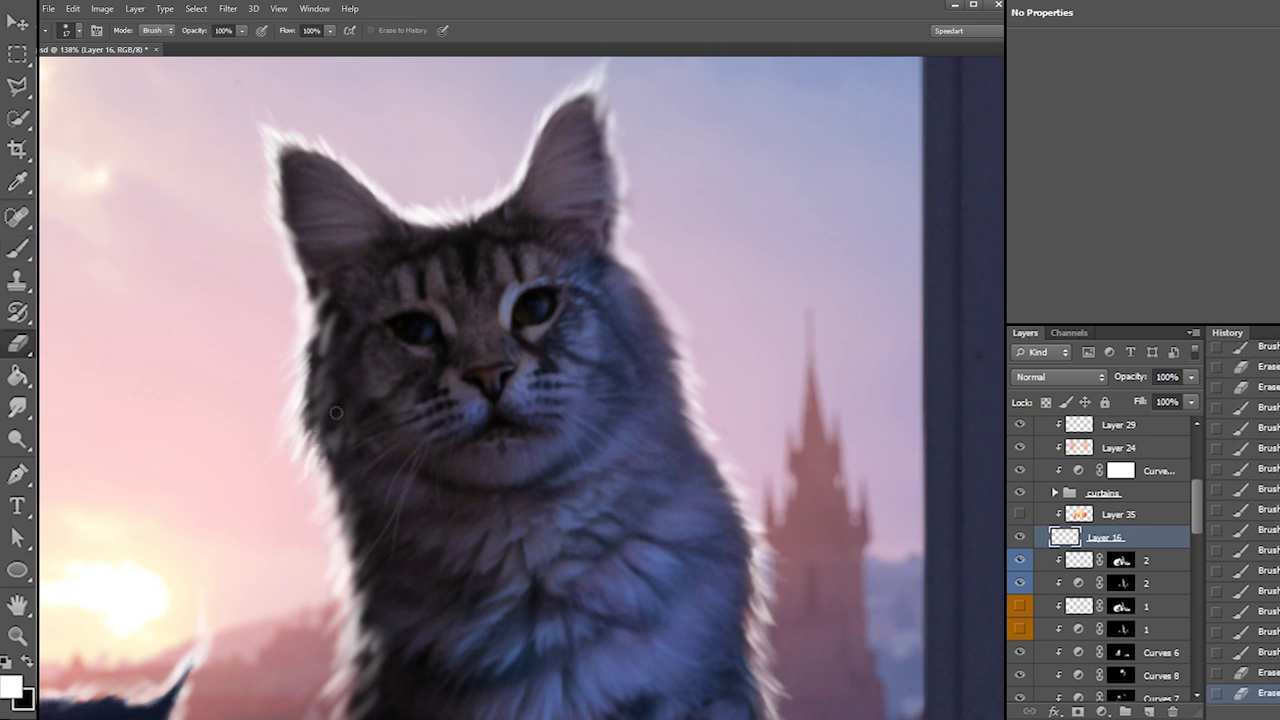
Paint short white hairs down the sun-side edge of the neck with a 6 px brush and erase the excess below
key("b")
left_click(321, 476)
left_click(321, 476)
left_click(321, 476)
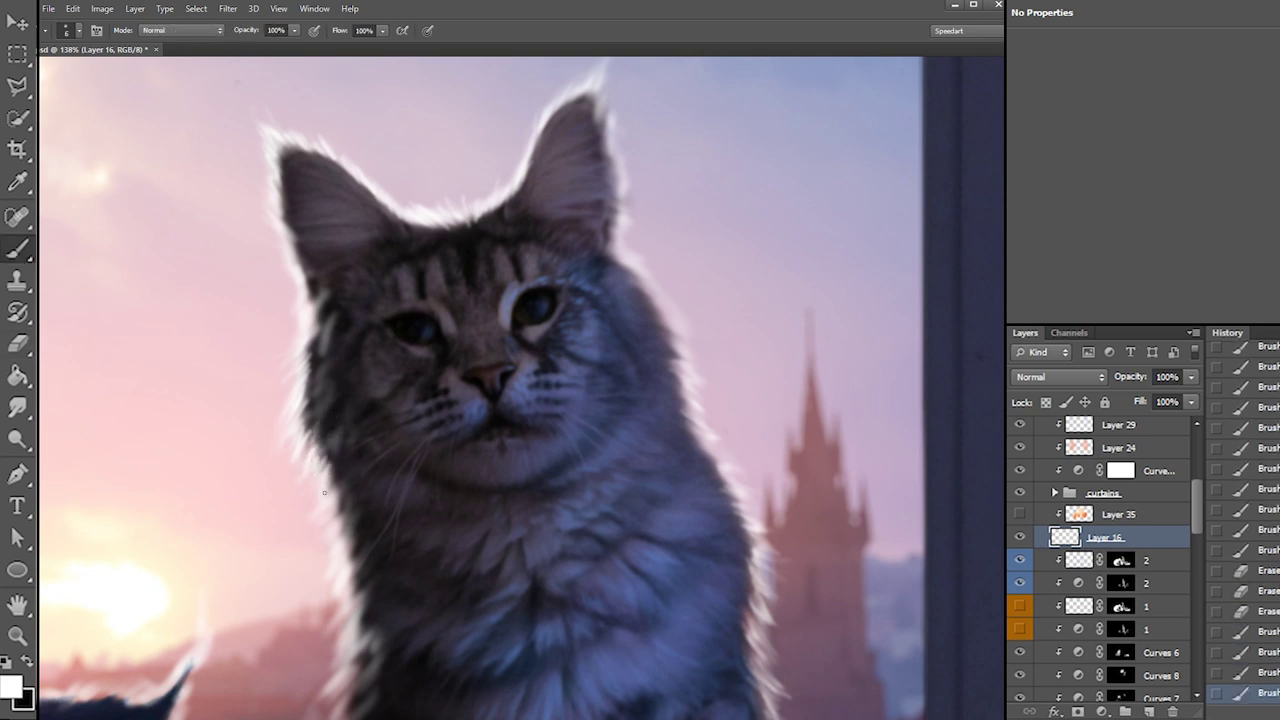
left_click(337, 495)
left_click(336, 508)
left_click(336, 521)
left_click(340, 536)
left_click(338, 543)
left_click(336, 550)
key("e")
mouse_move(319, 586)
left_mouse_down()
mouse_move(308, 601)
mouse_move(328, 582)
left_mouse_up()
Paint white rim-light hairs along the sun-side edge of the chest beside the hills
key("b")
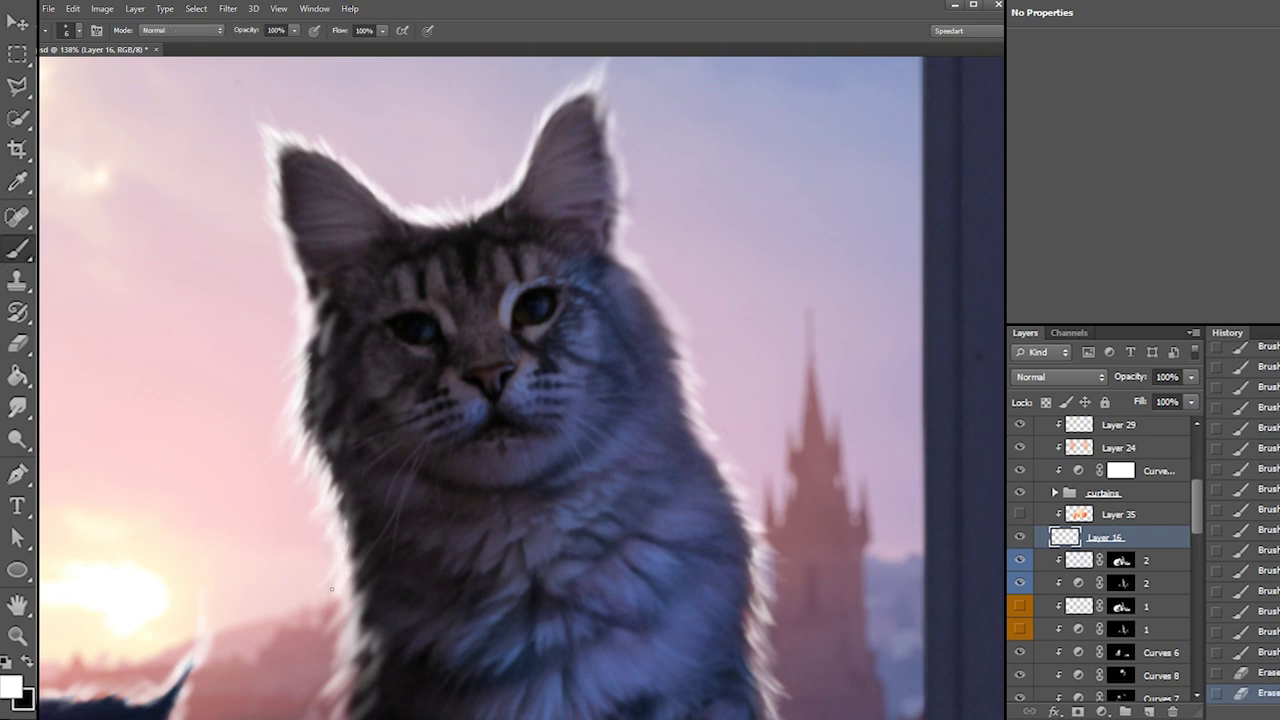
left_click(331, 604)
left_click(334, 607)
left_click(337, 610)
left_click(341, 613)
left_click(344, 617)
left_click(348, 620)
left_click_drag(318, 663, 324, 652)
left_click_drag(326, 658, 342, 622)
Soften the inner ends of the new chest hairs with the eraser and touch them up with fine strokes
key("e")
mouse_move(341, 638)
left_mouse_down()
mouse_move(311, 685)
mouse_move(356, 608)
mouse_move(336, 638)
mouse_move(356, 612)
left_mouse_up()
key("b")
mouse_move(359, 618)
left_mouse_down()
mouse_move(371, 608)
mouse_move(361, 620)
left_mouse_up()
left_click_drag(368, 604, 357, 616)
key("e")
left_click_drag(369, 600, 357, 616)
Add a white stroke low on the chest edge, then trim the rim light there and on the neck with a 17 px eraser
key("b")
mouse_move(343, 659)
left_mouse_down()
mouse_move(323, 673)
mouse_move(326, 696)
left_mouse_up()
key("e")
left_click_drag(350, 680, 328, 692)
mouse_move(340, 672)
left_mouse_down()
mouse_move(330, 688)
mouse_move(330, 667)
left_mouse_up()
left_click(355, 650)
left_click(337, 500)
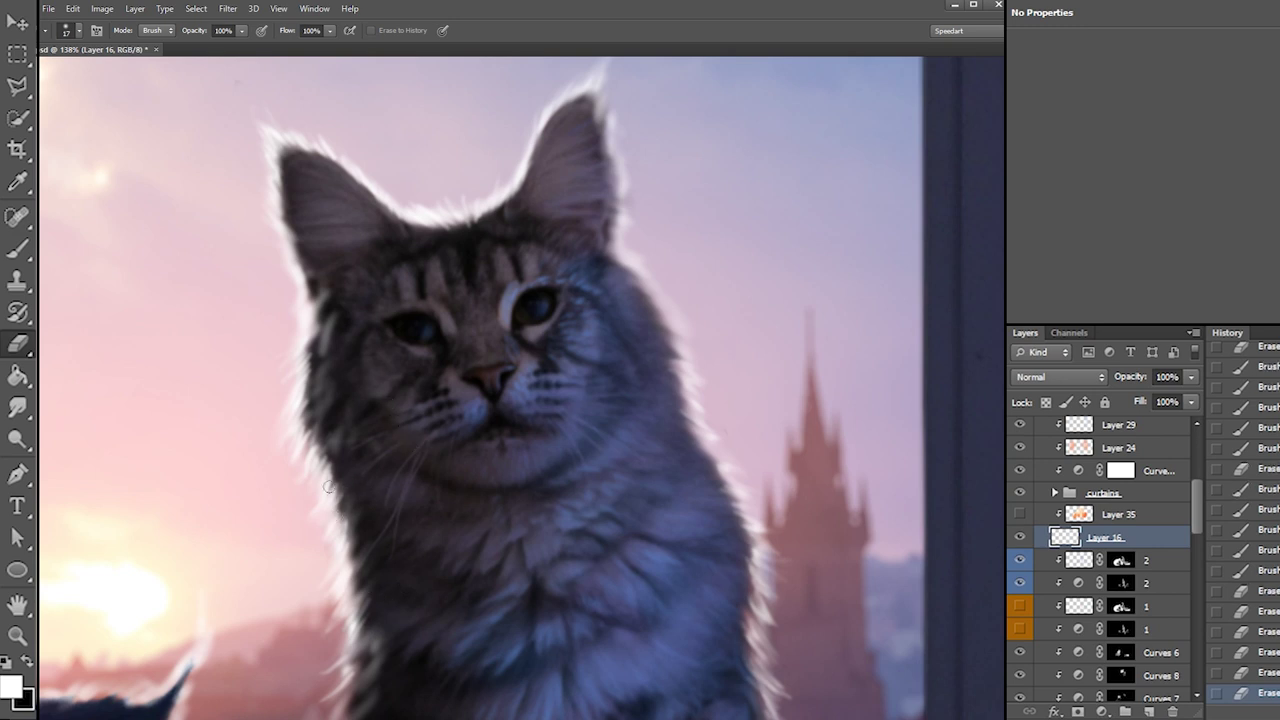
left_click(334, 476)
Fill in the sun-side chest edge with more short white hairs using the 6 px brush
key("b")
left_click(341, 622)
left_click(344, 630)
left_click(346, 640)
left_click(348, 636)
left_click(352, 631)
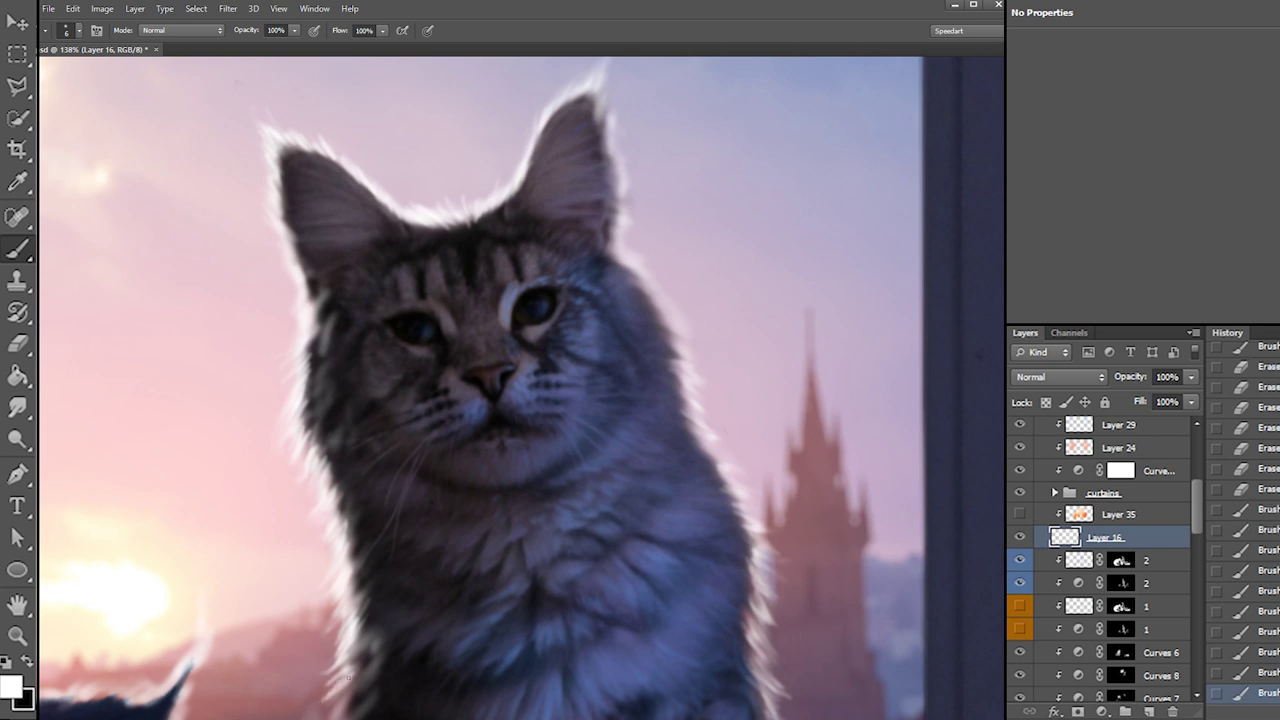
Add a white hair low on the tabby's sun-side chest edge and trim the rim light there with the eraser
left_click_drag(340, 700, 330, 714)
key("e")
mouse_move(340, 694)
left_mouse_down()
mouse_move(331, 706)
mouse_move(331, 684)
left_mouse_up()
left_click_drag(332, 696, 339, 670)
left_click_drag(335, 662, 344, 598)
Paint fine white hairs along the tabby's sun-side cheek and soften their inner ends with the eraser
key("b")
right_click(321, 385)
left_click_drag(335, 420, 340, 418)
left_click_drag(293, 376, 311, 464)
key("e")
left_click_drag(309, 385, 324, 468)
left_click_drag(311, 424, 316, 462)
Add more white rim-light hairs along the tabby's sun-side neck and chest edge
key("b")
left_click_drag(337, 562, 346, 660)
left_click_drag(339, 610, 343, 666)
mouse_move(335, 608)
left_mouse_down()
mouse_move(343, 664)
mouse_move(330, 646)
left_mouse_up()
key("e")
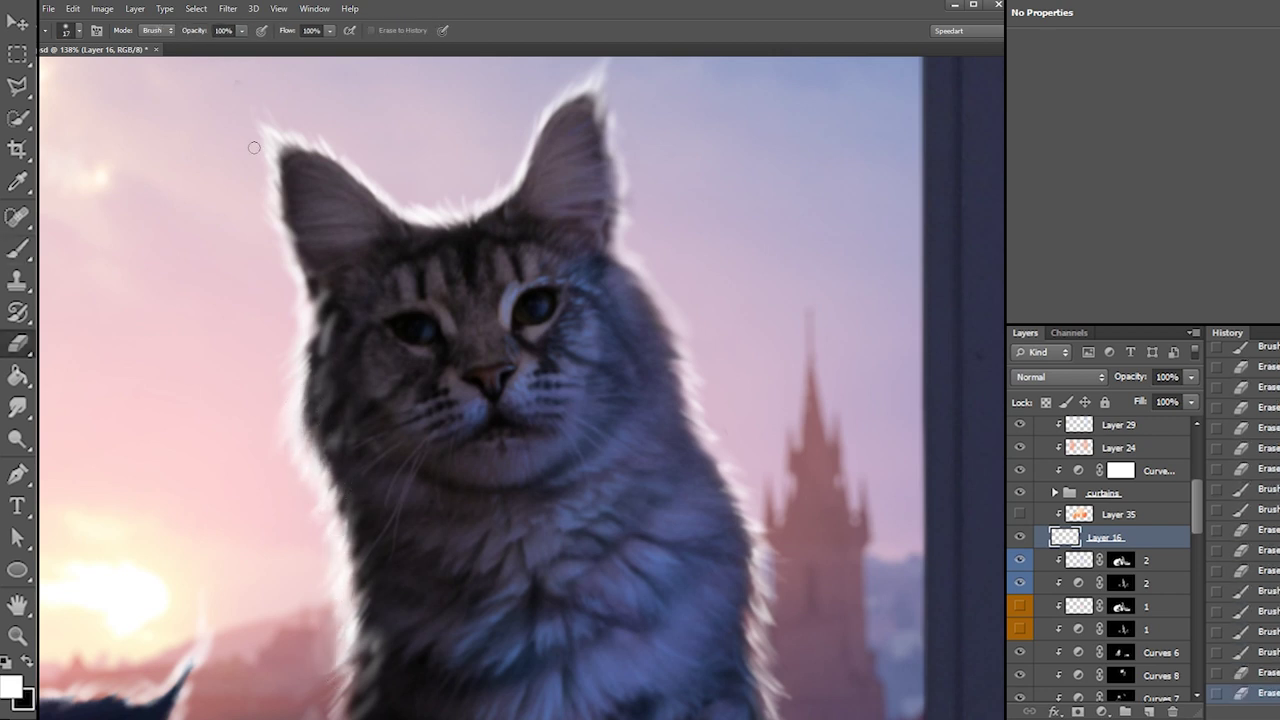
right_click(316, 234)
Turn the warm tint layer, Layer 35, back on and undo the accidental change
left_click(1019, 514)
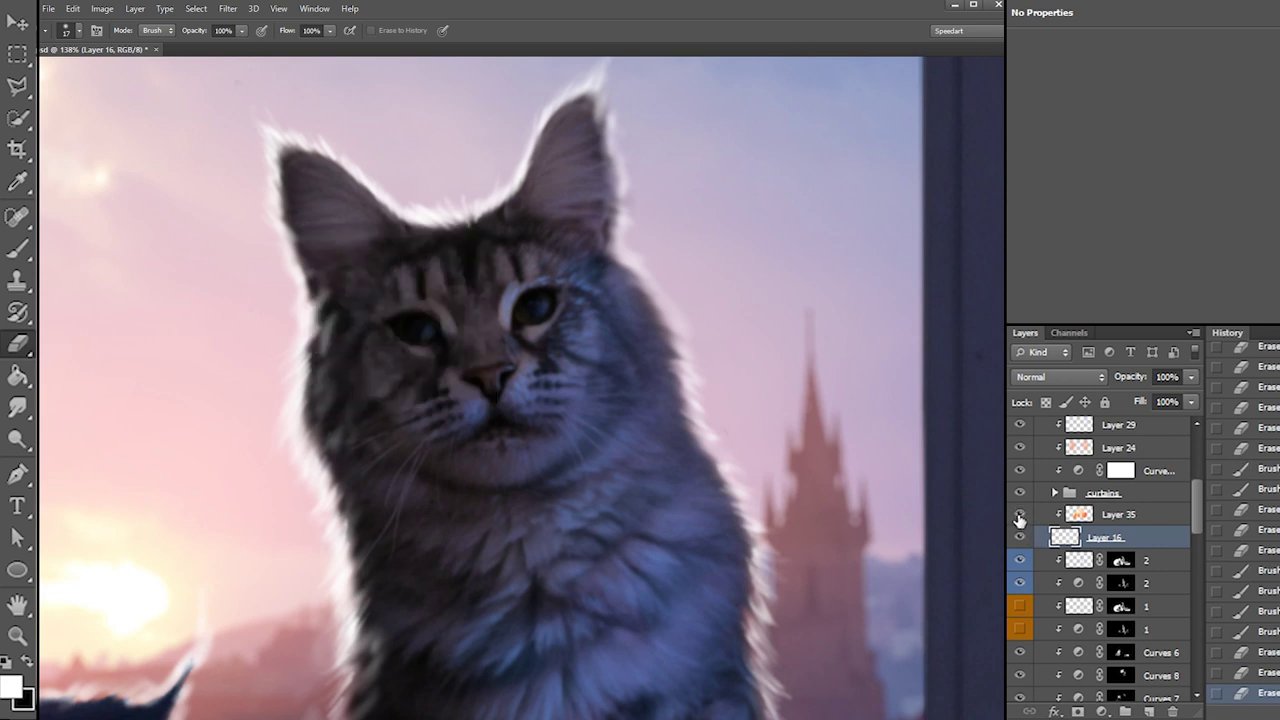
mouse_move(468, 602)
left_mouse_down()
mouse_move(557, 449)
mouse_move(702, 342)
left_mouse_up()
left_click_drag(1094, 534, 1074, 528)
key("ctrl+z")
Brush white on Layer 35 with a soft 187 px brush to lighten the rim tint around the black cat's head
left_click(1083, 515)
key("b")
right_click(537, 331)
left_click(643, 367)
left_click_drag(566, 220, 600, 351)
key("ctrl+z")
left_click_drag(545, 312, 610, 330)
key("ctrl+z")
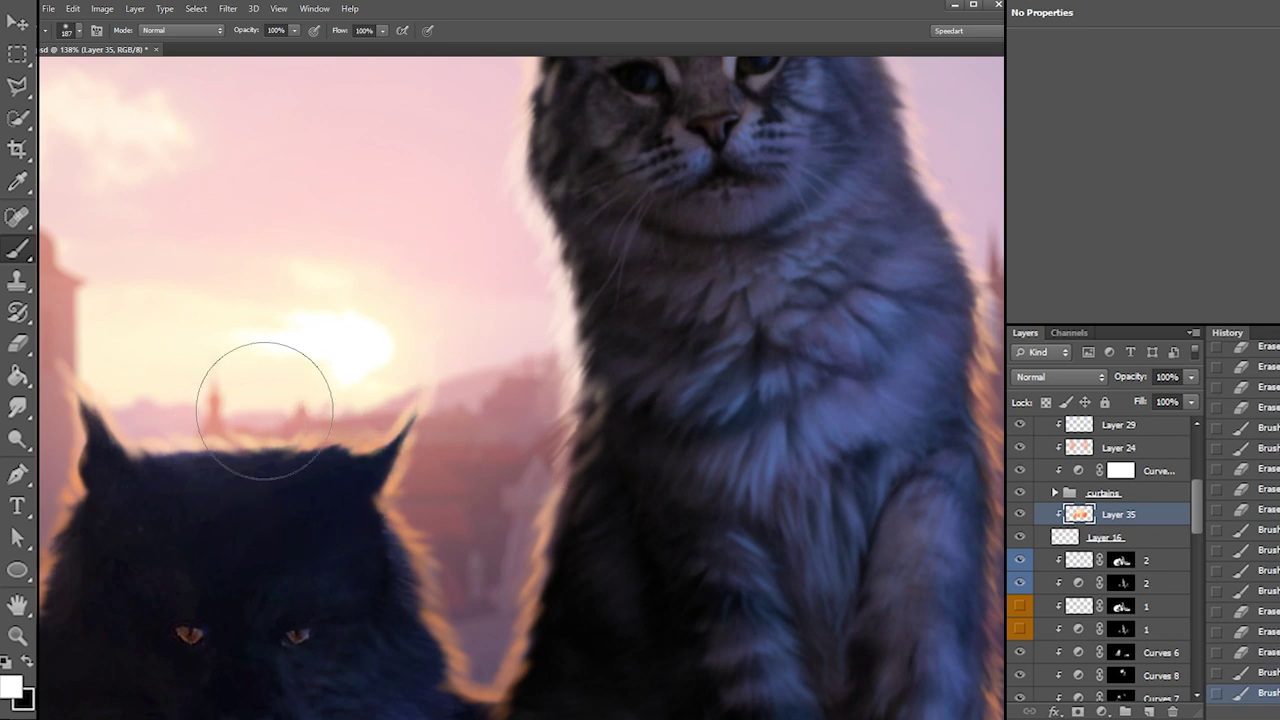
left_click_drag(249, 389, 340, 410)
left_click_drag(398, 516, 440, 475)
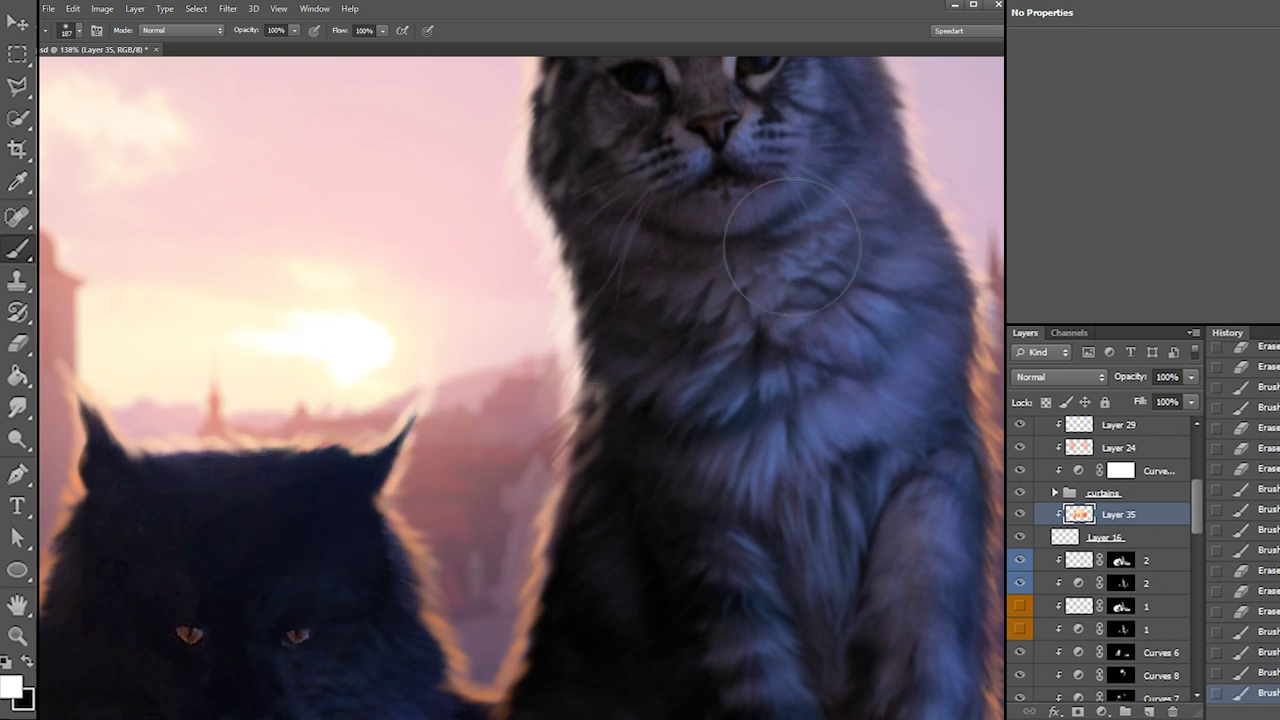
On Layer 16, erase the inner side of the rim light on the tabby's chest edge beside the sun
left_click(1065, 538)
mouse_move(468, 576)
left_mouse_down()
mouse_move(514, 531)
mouse_move(726, 417)
mouse_move(815, 321)
mouse_move(823, 331)
left_mouse_up()
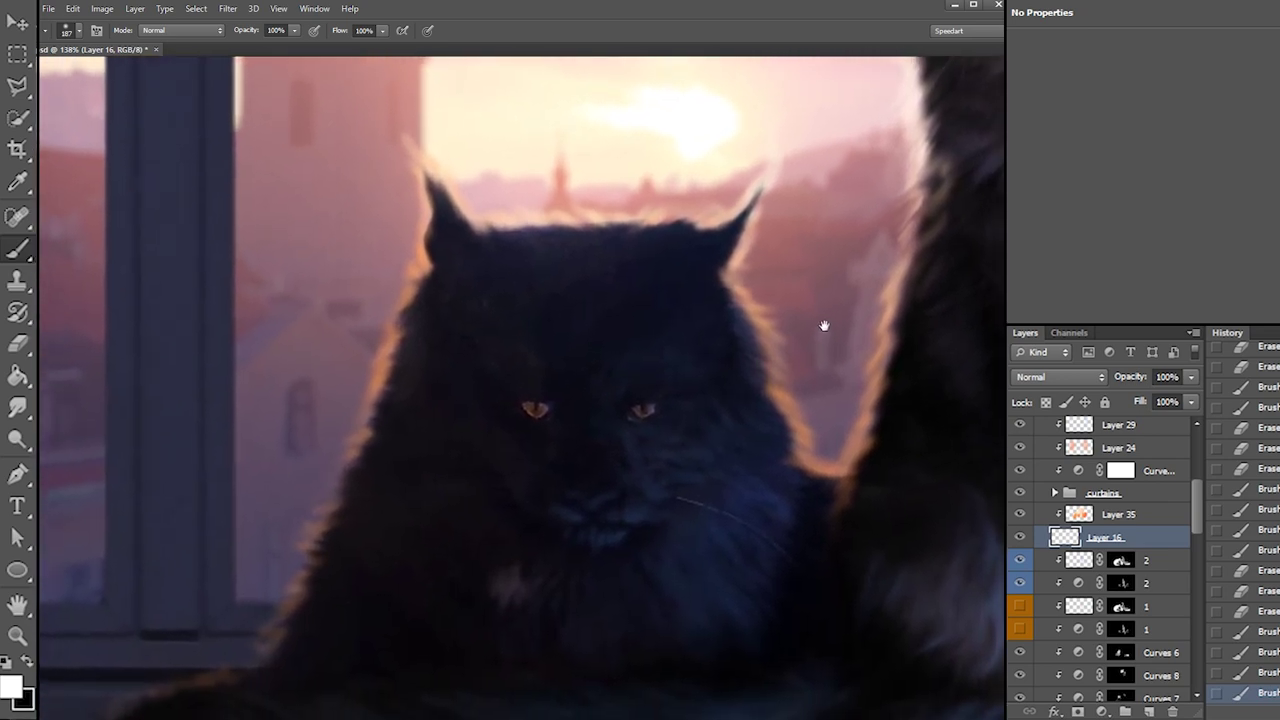
key("e")
right_click(972, 233)
mouse_move(954, 194)
left_mouse_down()
mouse_move(945, 220)
mouse_move(939, 200)
left_mouse_up()
left_click_drag(940, 194, 925, 222)
left_click_drag(956, 164, 941, 182)
left_click_drag(956, 152, 939, 176)
left_click_drag(972, 116, 954, 146)
left_click_drag(966, 134, 950, 164)
Paint fine rim-light hairs on the tabby's chest edge beside the hills using a 7 px brush
key("b")
right_click(877, 258)
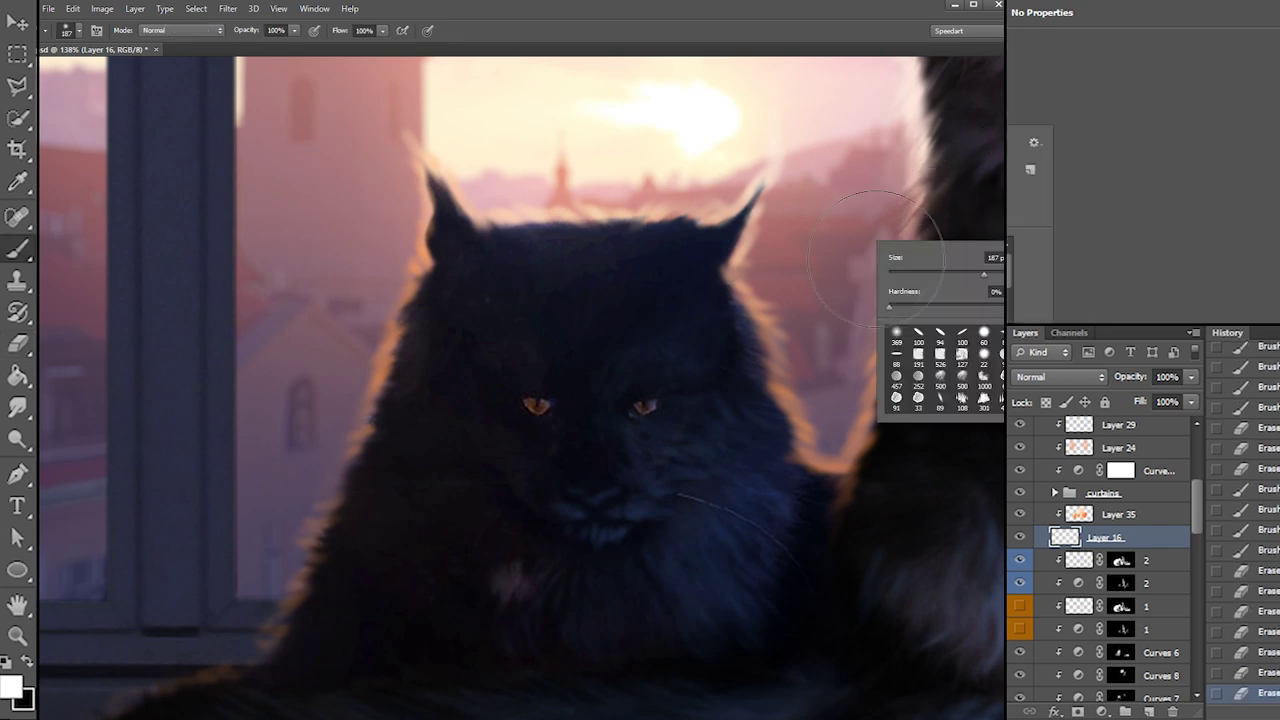
left_click(895, 274)
left_click(921, 238)
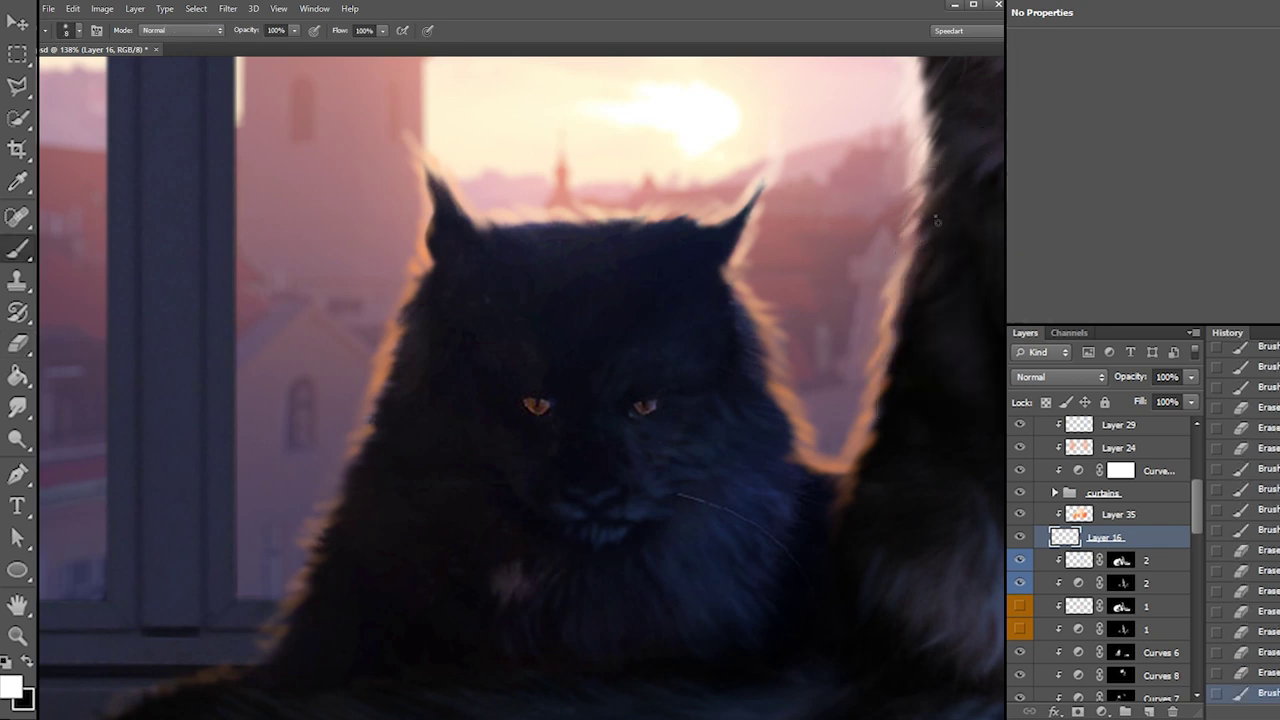
right_click(934, 219)
left_click(950, 232)
type("7")
key("Return")
key("ctrl+z")
mouse_move(914, 248)
left_mouse_down()
mouse_move(888, 282)
mouse_move(902, 256)
left_mouse_up()
left_click_drag(912, 248, 873, 280)
mouse_move(902, 268)
left_mouse_down()
mouse_move(878, 288)
mouse_move(893, 280)
left_mouse_up()
left_click_drag(908, 268, 888, 284)
Soften the inner ends of the hairs along the middle of the tabby's chest edge, alternating eraser and fine brush strokes
key("e")
mouse_move(904, 276)
left_mouse_down()
mouse_move(884, 290)
mouse_move(870, 376)
left_mouse_up()
right_click(921, 249)
key("b")
left_click_drag(888, 362, 868, 387)
key("e")
mouse_move(864, 330)
left_mouse_down()
mouse_move(880, 376)
mouse_move(878, 336)
mouse_move(892, 342)
left_mouse_up()
key("b")
key("e")
left_click_drag(896, 336, 885, 361)
key("b")
mouse_move(900, 348)
left_mouse_down()
mouse_move(876, 378)
mouse_move(900, 352)
left_mouse_up()
key("e")
left_click_drag(908, 342, 896, 358)
left_click_drag(903, 350, 860, 404)
Paint short rim-light hairs down the tabby's lower chest edge toward the point where the two cats meet
key("b")
left_click_drag(875, 399, 850, 424)
left_click_drag(880, 404, 858, 424)
mouse_move(878, 414)
left_mouse_down()
mouse_move(852, 432)
mouse_move(862, 436)
left_mouse_up()
left_click_drag(876, 422, 848, 444)
mouse_move(874, 434)
left_mouse_down()
mouse_move(846, 462)
mouse_move(885, 418)
mouse_move(843, 478)
left_mouse_up()
Fill the gap where the two cats meet with short crossing rim-light hairs
key("e")
key("b")
left_click_drag(856, 474, 836, 505)
mouse_move(855, 491)
left_mouse_down()
mouse_move(838, 513)
mouse_move(850, 484)
mouse_move(811, 471)
left_mouse_up()
key("e")
key("b")
left_click_drag(804, 466, 815, 476)
left_click_drag(809, 467, 826, 482)
left_click_drag(823, 472, 836, 488)
left_click_drag(832, 484, 845, 491)
mouse_move(828, 477)
left_mouse_down()
mouse_move(838, 490)
mouse_move(826, 487)
left_mouse_up()
left_click_drag(844, 475, 814, 497)
Trim the hairs at the cats' meeting point, add a few strokes below it, and erase the excess with a 17 px eraser
key("e")
mouse_move(838, 494)
left_mouse_down()
mouse_move(815, 502)
mouse_move(842, 528)
left_mouse_up()
mouse_move(828, 474)
left_mouse_down()
mouse_move(866, 506)
mouse_move(846, 502)
left_mouse_up()
key("b")
left_click_drag(830, 500, 846, 510)
mouse_move(820, 512)
left_mouse_down()
mouse_move(842, 546)
mouse_move(852, 532)
left_mouse_up()
mouse_move(830, 496)
left_mouse_down()
mouse_move(846, 514)
mouse_move(852, 504)
left_mouse_up()
mouse_move(830, 484)
left_mouse_down()
mouse_move(850, 500)
mouse_move(836, 544)
left_mouse_up()
key("e")
right_click(887, 451)
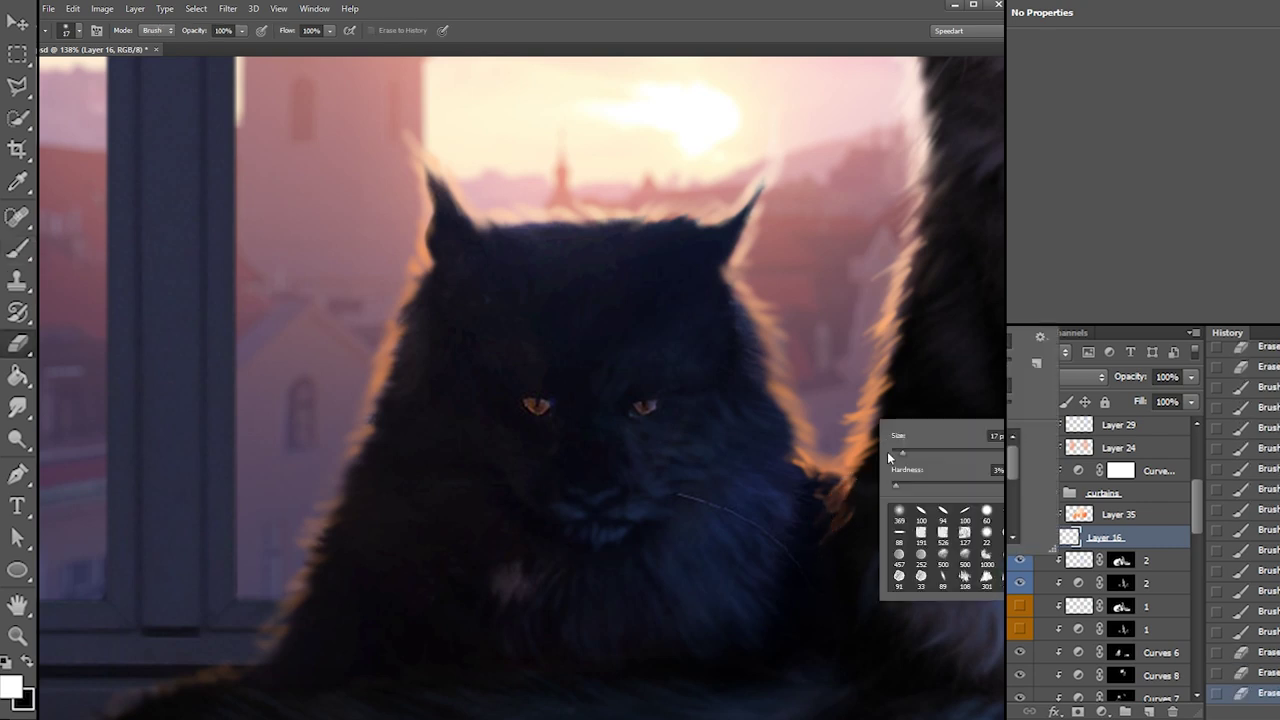
left_click_drag(868, 450, 854, 490)
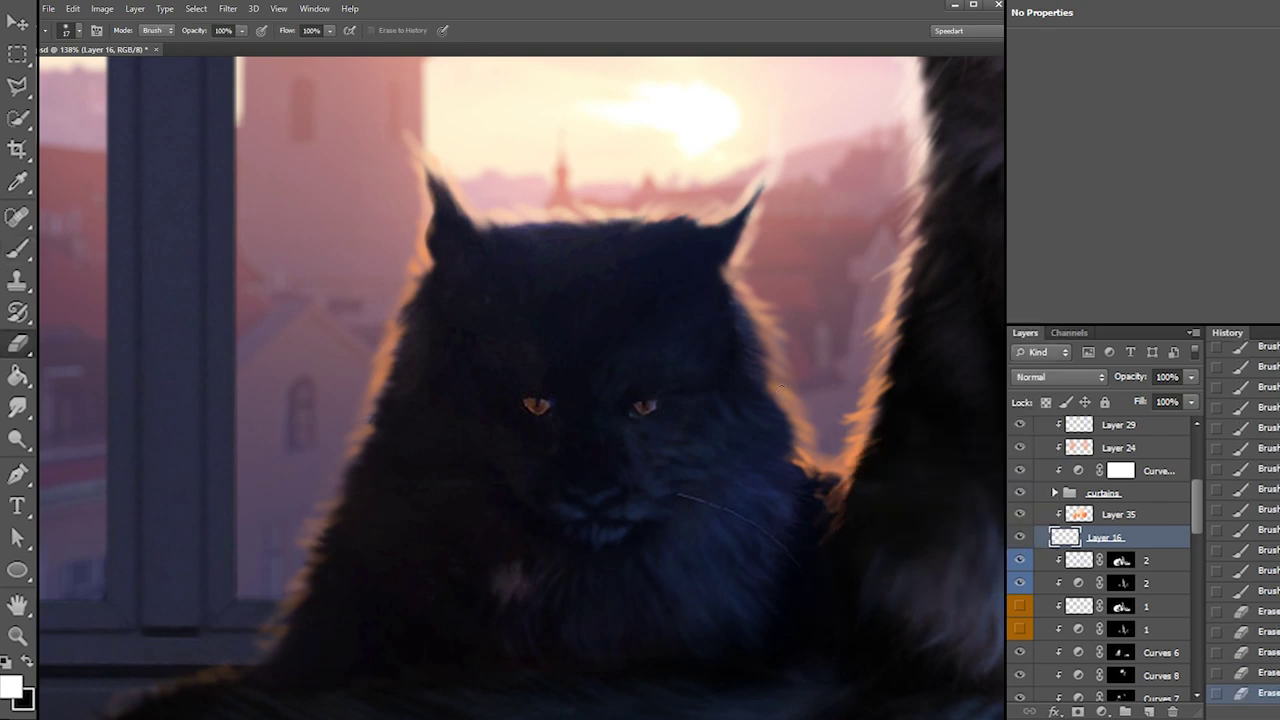
Paint long rim-light hairs over the black cat's shoulder beside the tabby
key("b")
left_click_drag(788, 448, 808, 470)
mouse_move(792, 460)
left_mouse_down()
mouse_move(816, 473)
mouse_move(786, 492)
mouse_move(778, 520)
left_mouse_up()
left_click_drag(826, 476, 792, 504)
left_click_drag(818, 492, 781, 500)
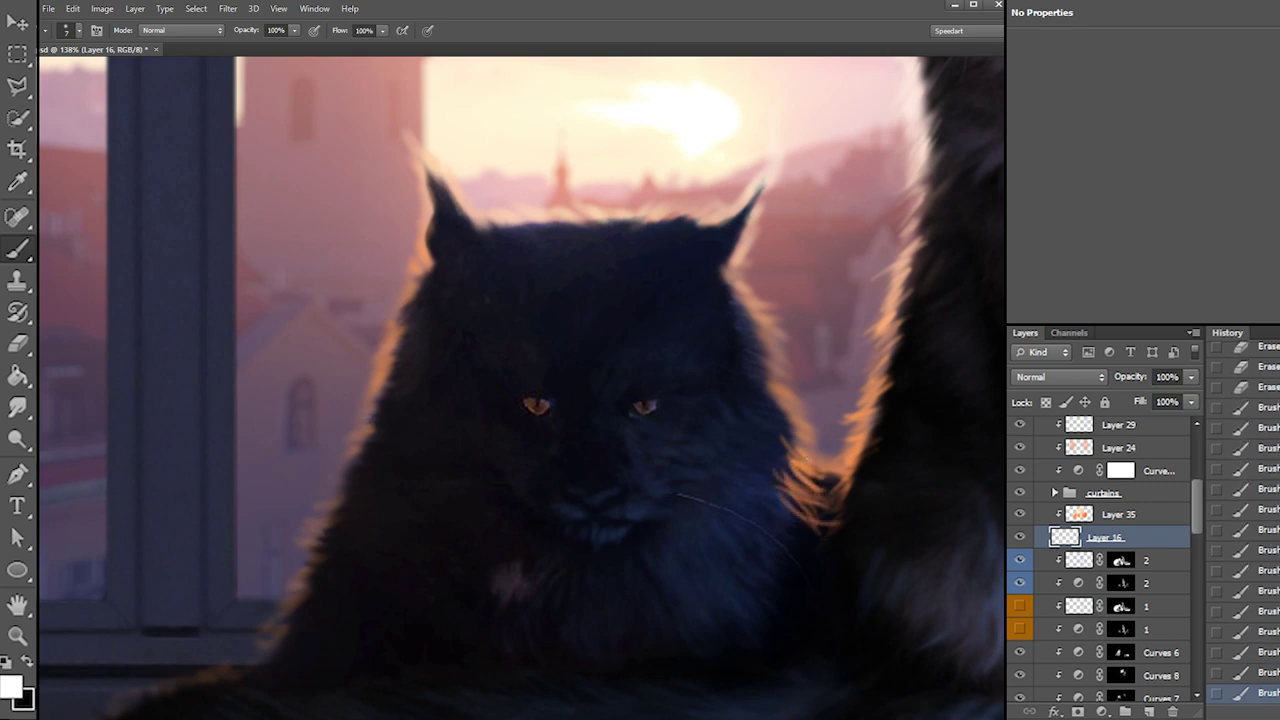
Fade the inner ends of the black cat's shoulder hairs with a soft 56 px eraser
key("e")
right_click(832, 442)
key("Return")
right_click(822, 438)
left_click_drag(842, 460, 854, 460)
left_click_drag(762, 471, 833, 547)
left_click_drag(798, 482, 846, 556)
left_click_drag(806, 490, 861, 572)
key("b")
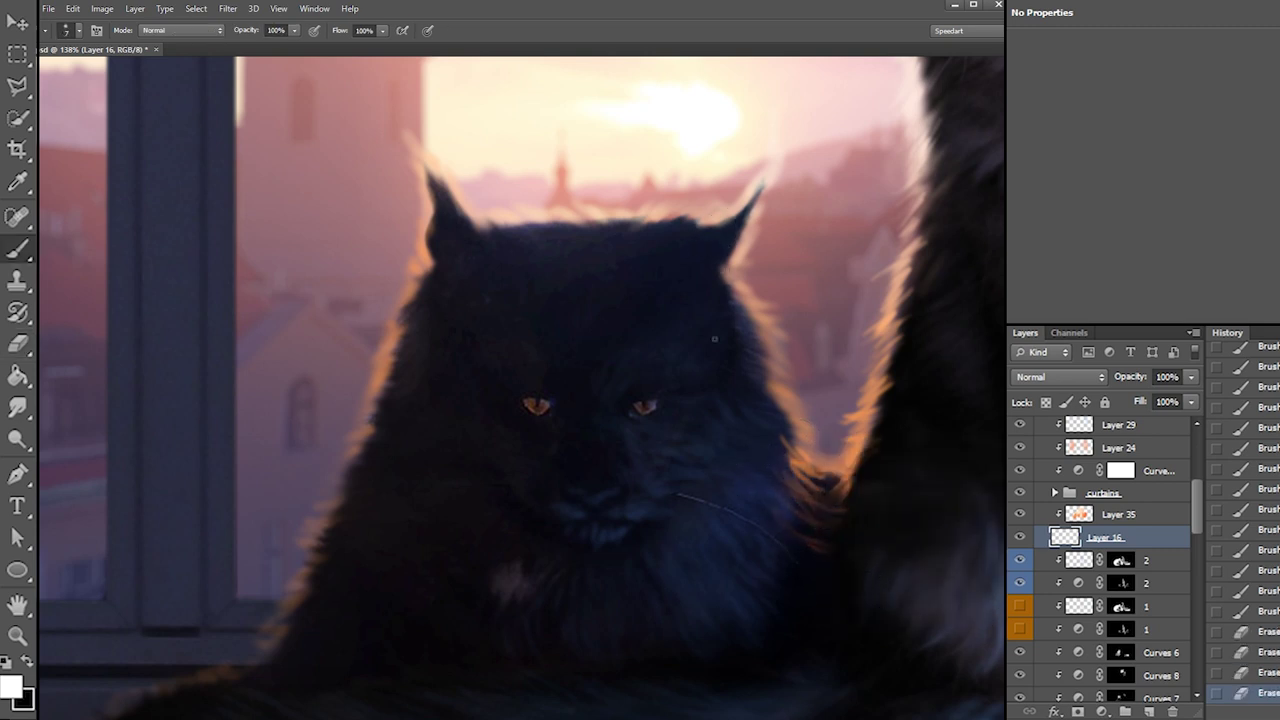
Paint rim-light hairs up the black cat's neck and cheek on the edge facing the tabby
key("e")
left_click_drag(772, 443, 802, 455)
key("b")
left_click_drag(788, 436, 805, 450)
left_click_drag(786, 428, 801, 438)
left_click_drag(780, 416, 798, 430)
mouse_move(778, 411)
left_mouse_down()
mouse_move(796, 424)
mouse_move(790, 413)
left_mouse_up()
left_click_drag(770, 391, 806, 424)
left_click_drag(794, 418, 834, 432)
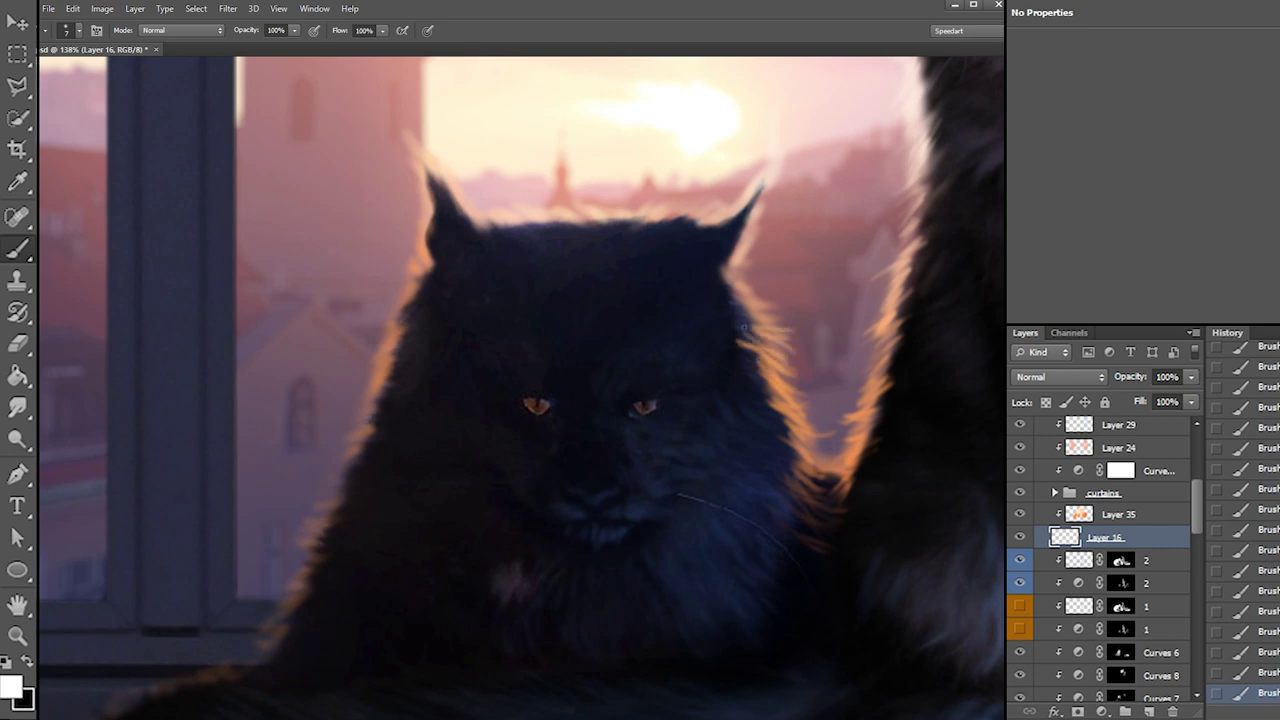
Resize the eraser and soften the inner ends of the hairs along the black cat's cheek and neck
key("e")
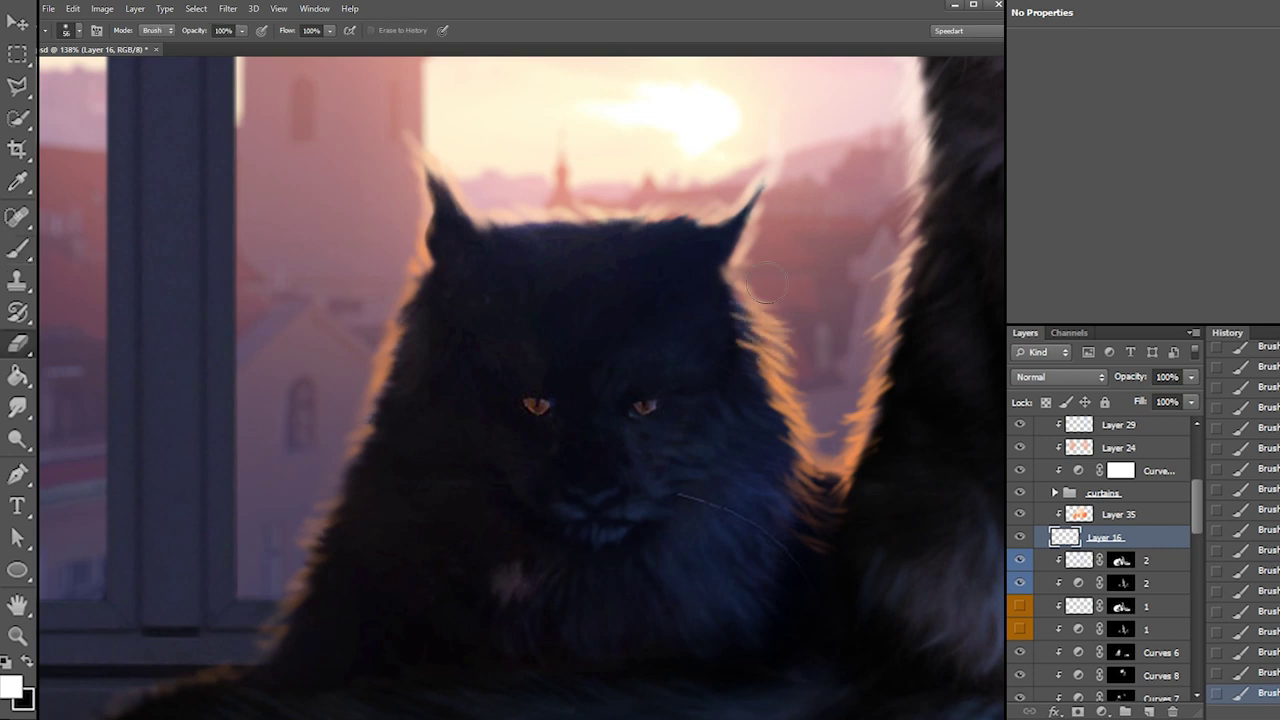
right_click(795, 312)
left_click(797, 297)
left_click_drag(714, 318, 728, 338)
left_click_drag(721, 325, 753, 345)
mouse_move(731, 311)
left_mouse_down()
mouse_move(790, 352)
mouse_move(790, 370)
left_mouse_up()
left_click_drag(778, 372, 800, 404)
left_click_drag(786, 400, 800, 412)
Add fine hairs to the black cat's upper cheek facing the tabby, undoing a slip and trimming the longest tips
key("b")
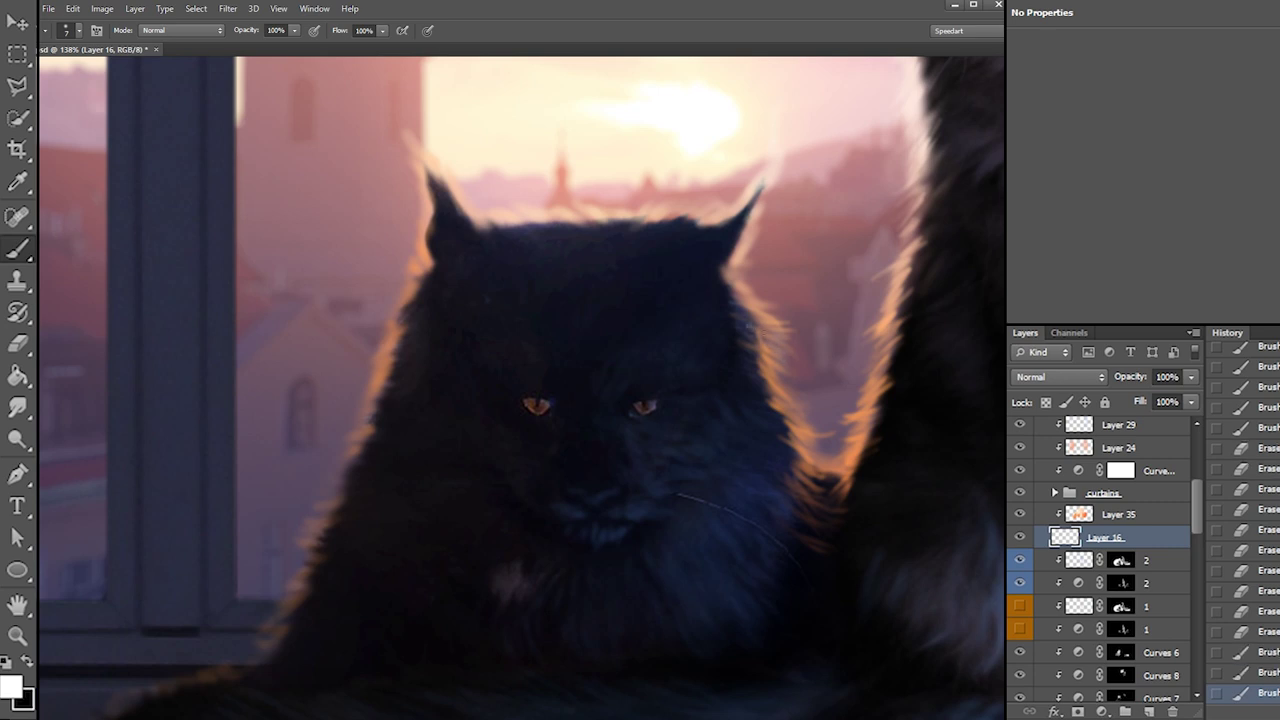
left_click_drag(734, 312, 742, 318)
left_click_drag(740, 306, 796, 320)
key("e")
key("ctrl+z")
mouse_move(771, 308)
left_mouse_down()
mouse_move(792, 318)
mouse_move(780, 308)
left_mouse_up()
Paint wispy rim-light hairs below and along the black cat's ear facing the tabby, trimming them with the eraser
key("b")
mouse_move(754, 290)
left_mouse_down()
mouse_move(768, 300)
mouse_move(746, 280)
left_mouse_up()
left_click_drag(730, 269, 743, 280)
left_click_drag(729, 268, 744, 271)
left_click_drag(729, 266, 750, 256)
mouse_move(736, 257)
left_mouse_down()
mouse_move(750, 243)
mouse_move(733, 257)
left_mouse_up()
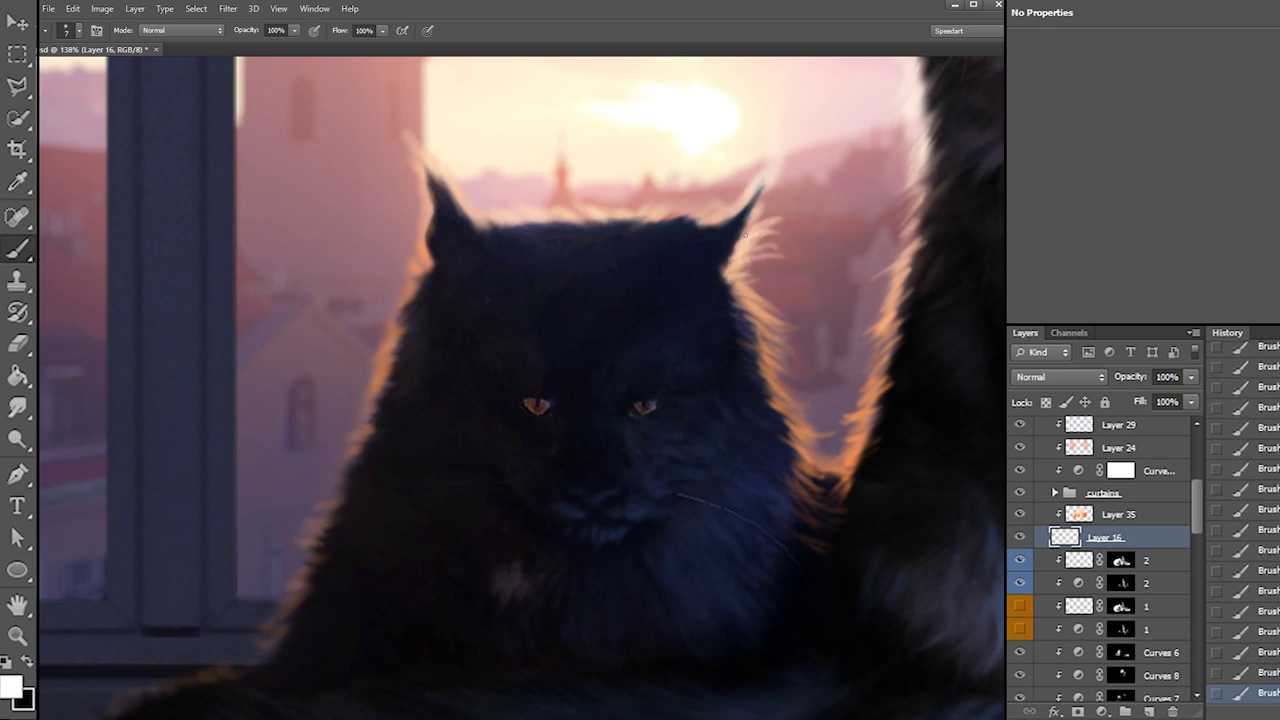
key("e")
key("b")
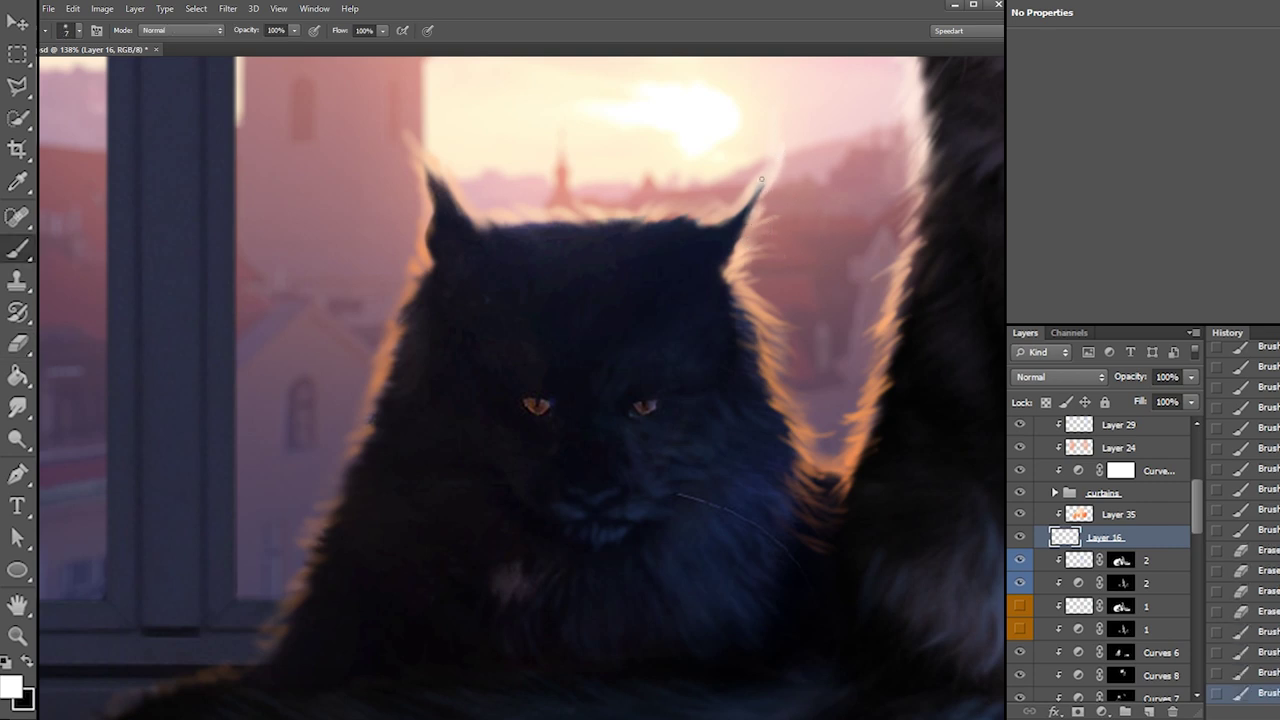
left_click_drag(733, 210, 730, 198)
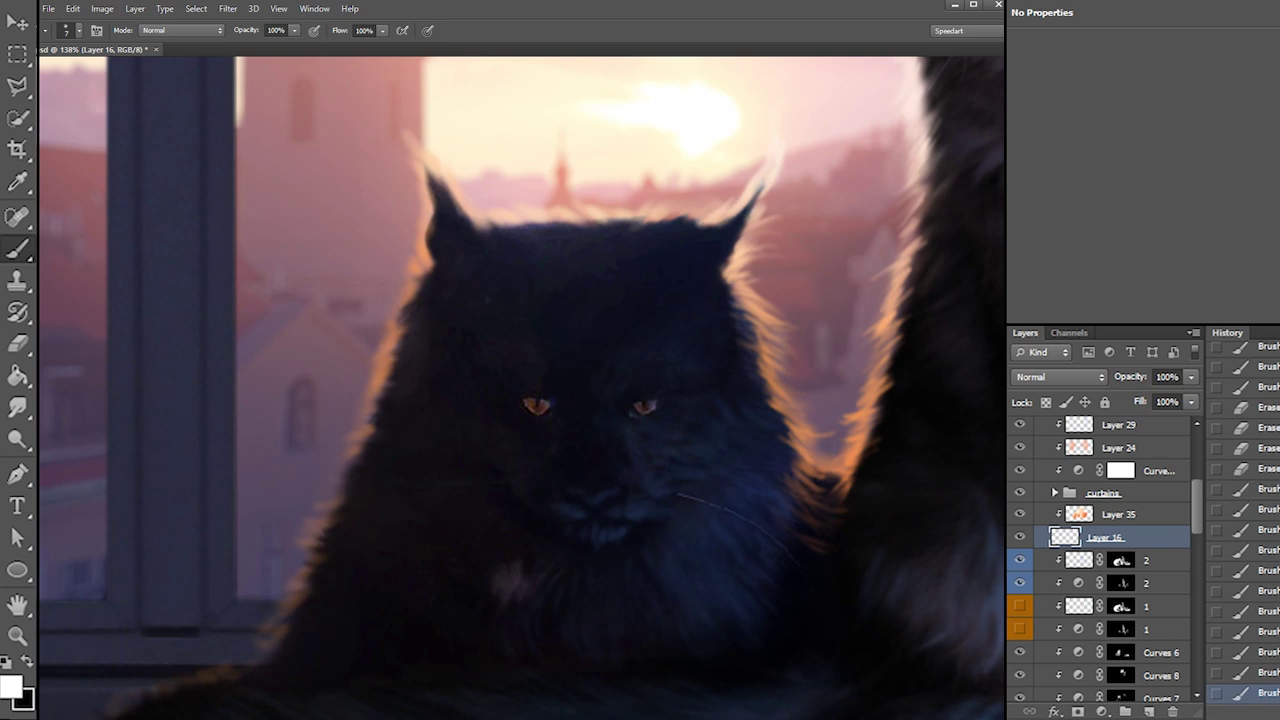
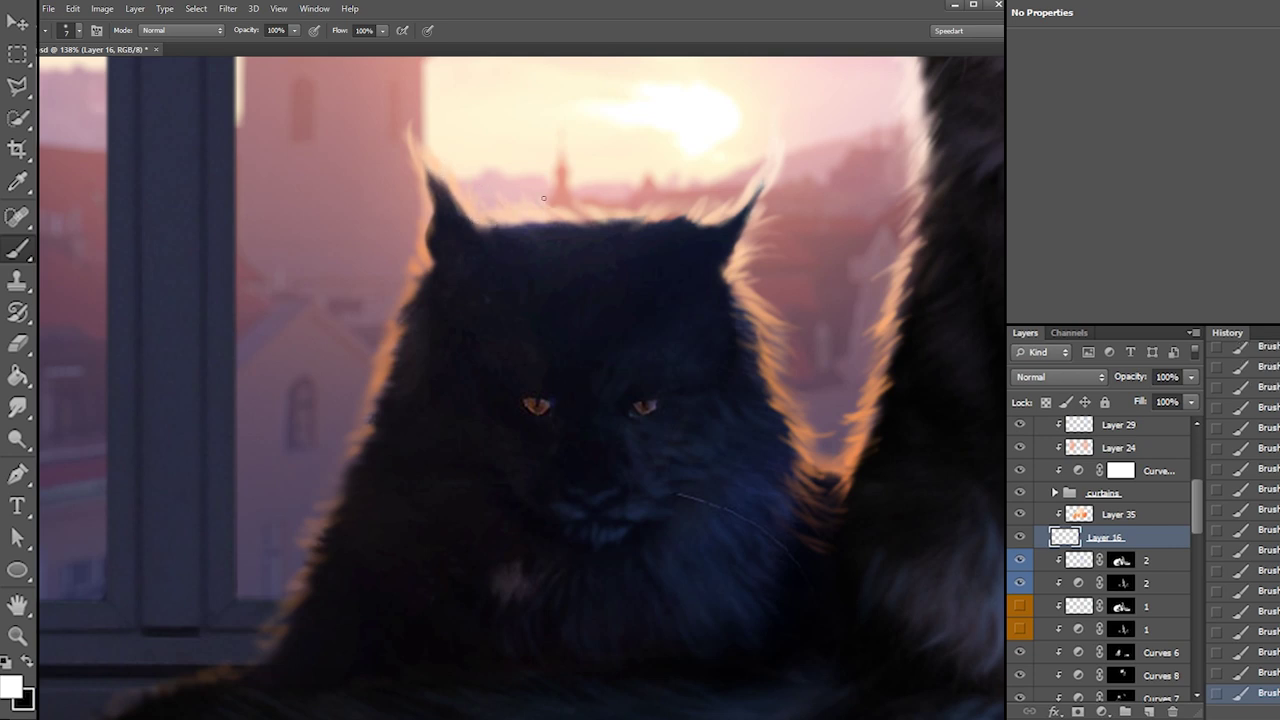
Erase part of the rim light on top of the black cat's head and repaint it as fine hair tufts between the ears
key("e")
left_click_drag(519, 206, 577, 208)
mouse_move(560, 213)
left_mouse_down()
mouse_move(588, 210)
mouse_move(572, 214)
left_mouse_up()
key("b")
left_click_drag(562, 226, 590, 214)
left_click_drag(586, 223, 614, 211)
left_click_drag(608, 221, 645, 203)
left_click_drag(637, 220, 711, 196)
key("e")
left_click_drag(708, 187, 722, 193)
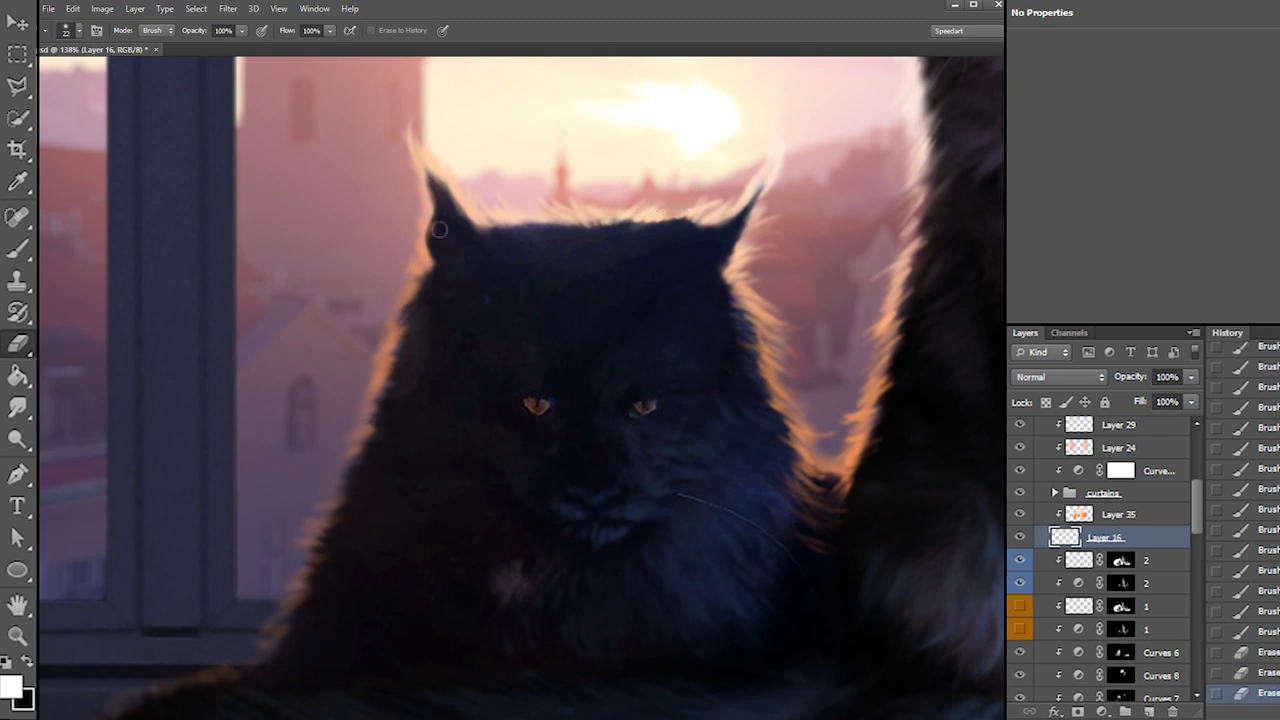
Paint fine rim-light hairs around the black cat's ear farther from the tabby and down that side of the head, trimming between strokes
key("b")
left_click_drag(419, 195, 421, 212)
key("e")
left_click_drag(418, 200, 422, 242)
key("b")
left_click_drag(416, 238, 413, 242)
left_click_drag(421, 248, 411, 231)
left_click_drag(421, 236, 402, 210)
mouse_move(418, 218)
left_mouse_down()
mouse_move(400, 205)
mouse_move(412, 258)
mouse_move(375, 366)
left_mouse_up()
Thin the rim light down the black cat's outer cheek and neck with the eraser
key("e")
key("b")
key("e")
left_click_drag(390, 312, 398, 302)
left_click_drag(402, 300, 378, 356)
left_click_drag(380, 350, 346, 446)
Add fine hairs to the black cat's outer neck and shoulder, trimming the edge between them
key("b")
left_click_drag(370, 436, 338, 454)
left_click_drag(362, 442, 332, 462)
key("e")
mouse_move(358, 392)
left_mouse_down()
mouse_move(330, 456)
mouse_move(330, 472)
mouse_move(345, 468)
mouse_move(306, 496)
mouse_move(294, 552)
left_mouse_up()
key("b")
mouse_move(336, 540)
left_mouse_down()
mouse_move(270, 564)
mouse_move(322, 553)
left_mouse_up()
Erase the thick rim light around the black cat's outer shoulder with a resized eraser
key("e")
left_click_drag(328, 484, 294, 520)
mouse_move(266, 503)
left_mouse_down()
mouse_move(306, 500)
mouse_move(312, 543)
mouse_move(330, 506)
left_mouse_up()
right_click(358, 476)
left_click_drag(336, 512, 290, 540)
mouse_move(343, 562)
left_mouse_down()
mouse_move(320, 500)
mouse_move(308, 511)
left_mouse_up()
Paint short outward hairs on the black cat's outer shoulder where the rim light was thinned
key("b")
left_click_drag(335, 535, 302, 522)
mouse_move(322, 549)
left_mouse_down()
mouse_move(292, 529)
mouse_move(278, 542)
left_mouse_up()
left_click_drag(322, 536, 294, 532)
left_click_drag(326, 552, 280, 547)
mouse_move(312, 568)
left_mouse_down()
mouse_move(278, 550)
mouse_move(282, 560)
left_mouse_up()
Trim the rim light down the black cat's lower back and paint small hairs where it meets the sill
key("e")
mouse_move(277, 550)
left_mouse_down()
mouse_move(298, 522)
mouse_move(270, 562)
mouse_move(288, 581)
mouse_move(246, 634)
left_mouse_up()
key("b")
left_click_drag(288, 620, 244, 645)
mouse_move(288, 641)
left_mouse_down()
mouse_move(246, 647)
mouse_move(238, 629)
mouse_move(244, 652)
left_mouse_up()
key("e")
mouse_move(244, 655)
left_mouse_down()
mouse_move(270, 654)
mouse_move(242, 646)
left_mouse_up()
Undo the long eraser strokes on the black cat's back and trim the shoulder edge in shorter strokes
left_click_drag(322, 512, 262, 610)
key("ctrl+alt+z")
key("ctrl+alt+z")
left_click_drag(318, 492, 288, 540)
mouse_move(284, 532)
left_mouse_down()
mouse_move(259, 561)
mouse_move(268, 568)
left_mouse_up()
left_click_drag(284, 564, 304, 546)
Paint another set of fine hairs on the black cat's outer shoulder and soften the edge down to the sill
key("b")
left_click_drag(322, 520, 291, 559)
left_click_drag(318, 542, 282, 563)
left_click_drag(336, 529, 302, 548)
left_click_drag(326, 536, 305, 547)
mouse_move(326, 538)
left_mouse_down()
mouse_move(281, 541)
mouse_move(341, 508)
mouse_move(347, 518)
mouse_move(312, 530)
left_mouse_up()
mouse_move(342, 510)
left_mouse_down()
mouse_move(306, 517)
mouse_move(345, 529)
mouse_move(328, 531)
left_mouse_up()
key("e")
mouse_move(330, 527)
left_mouse_down()
mouse_move(397, 493)
mouse_move(379, 381)
mouse_move(262, 640)
left_mouse_up()
left_click_drag(300, 582, 252, 660)
left_click_drag(292, 620, 256, 670)
Paint short rim-light tufts along the upper edge of the black cat's fur lying on the sill and trim their tips
key("b")
mouse_move(148, 704)
left_mouse_down()
mouse_move(113, 705)
mouse_move(124, 690)
left_mouse_up()
mouse_move(164, 691)
left_mouse_down()
mouse_move(130, 677)
mouse_move(137, 669)
mouse_move(148, 686)
mouse_move(126, 658)
mouse_move(164, 668)
left_mouse_up()
mouse_move(194, 690)
left_mouse_down()
mouse_move(168, 678)
mouse_move(178, 667)
left_mouse_up()
mouse_move(212, 683)
left_mouse_down()
mouse_move(188, 662)
mouse_move(201, 677)
left_mouse_up()
mouse_move(229, 679)
left_mouse_down()
mouse_move(194, 659)
mouse_move(212, 658)
left_mouse_up()
mouse_move(237, 684)
left_mouse_down()
mouse_move(210, 660)
mouse_move(226, 668)
mouse_move(250, 654)
mouse_move(268, 685)
left_mouse_up()
key("e")
mouse_move(261, 685)
left_mouse_down()
mouse_move(253, 660)
mouse_move(230, 668)
left_mouse_up()
mouse_move(222, 669)
left_mouse_down()
mouse_move(202, 667)
mouse_move(208, 649)
left_mouse_up()
Add hairs where the black cat's lower back meets the fur on the sill and trim them into the edge
key("b")
mouse_move(293, 655)
left_mouse_down()
mouse_move(276, 632)
mouse_move(268, 644)
left_mouse_up()
mouse_move(292, 664)
left_mouse_down()
mouse_move(262, 646)
mouse_move(284, 616)
left_mouse_up()
mouse_move(312, 628)
left_mouse_down()
mouse_move(284, 614)
mouse_move(300, 615)
left_mouse_up()
key("e")
left_click_drag(286, 614, 276, 638)
mouse_move(279, 639)
left_mouse_down()
mouse_move(298, 649)
mouse_move(288, 646)
left_mouse_up()
left_click_drag(297, 574, 319, 535)
Paint hairs at the far end of the black cat's fur on the sill and soften its whole upper edge
key("b")
mouse_move(150, 662)
left_mouse_down()
mouse_move(114, 665)
mouse_move(110, 688)
left_mouse_up()
mouse_move(140, 686)
left_mouse_down()
mouse_move(78, 711)
mouse_move(141, 693)
mouse_move(118, 668)
mouse_move(106, 697)
left_mouse_up()
key("e")
mouse_move(120, 682)
left_mouse_down()
mouse_move(162, 660)
mouse_move(146, 663)
mouse_move(317, 645)
left_mouse_up()
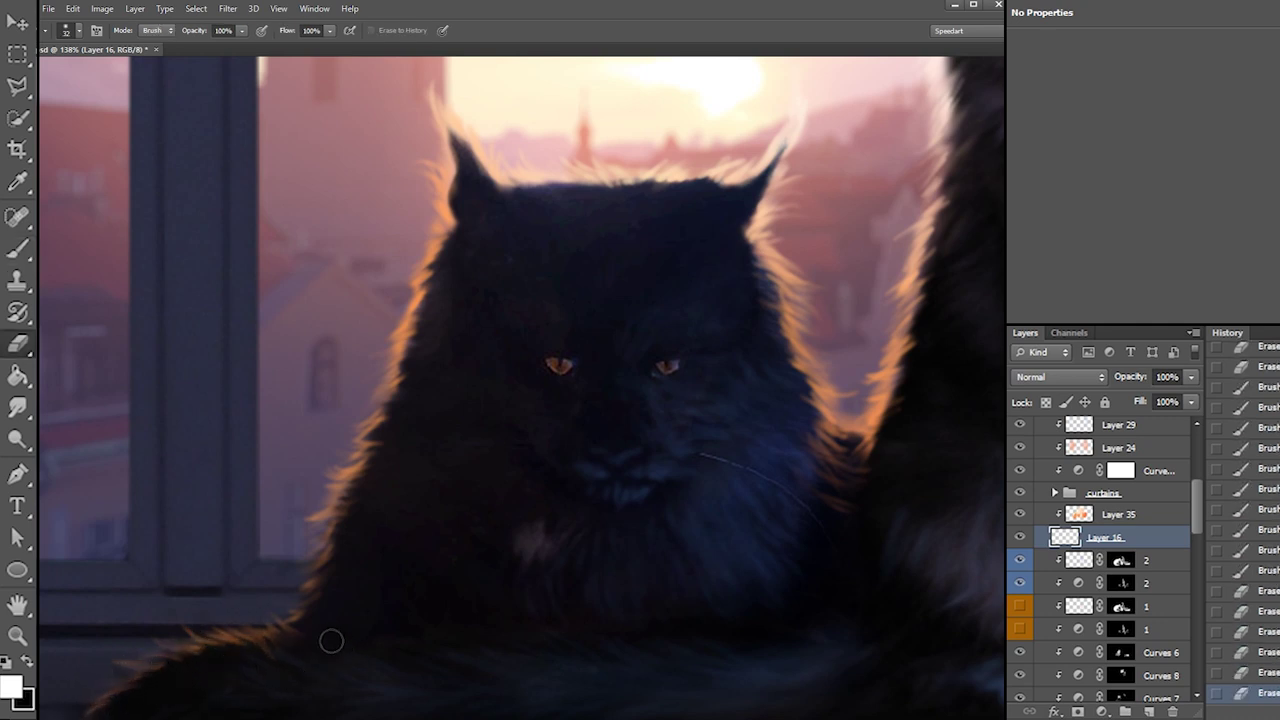
Save the document and review the whole composite
left_click_drag(520, 365, 298, 488)
left_click_drag(450, 412, 419, 411)
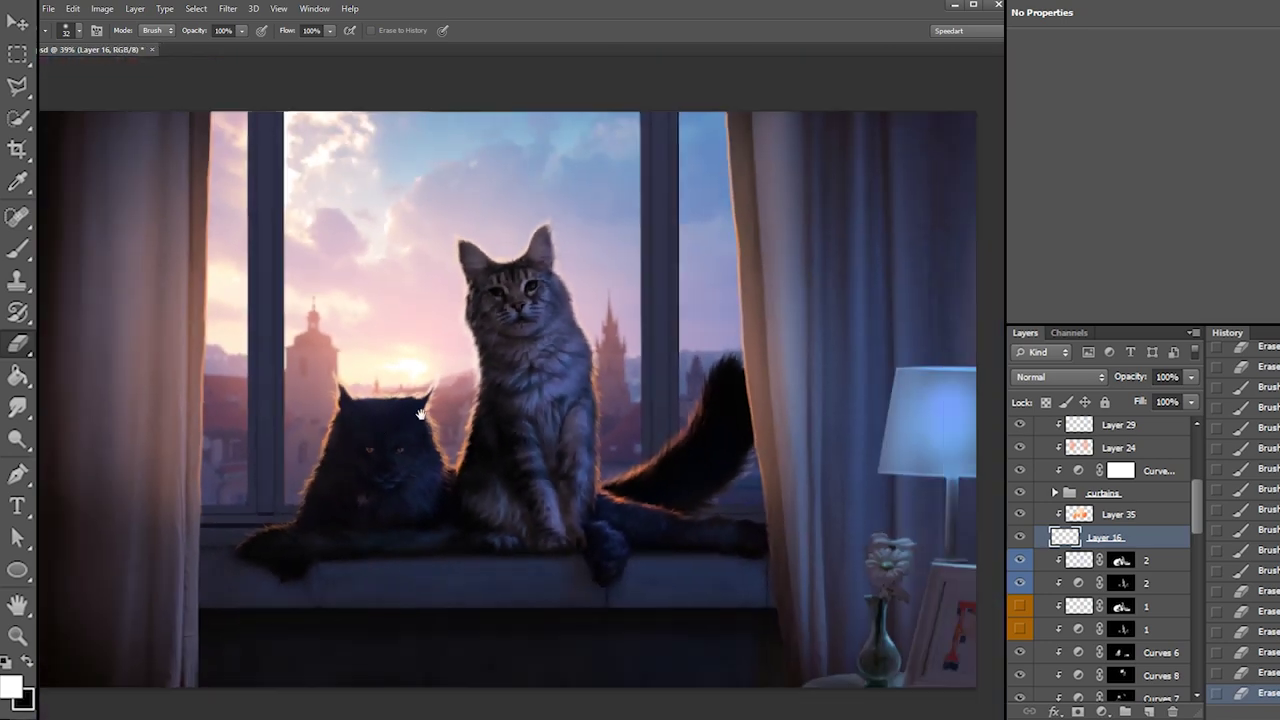
key("ctrl+s")
scroll(587, 309, "up", 2)
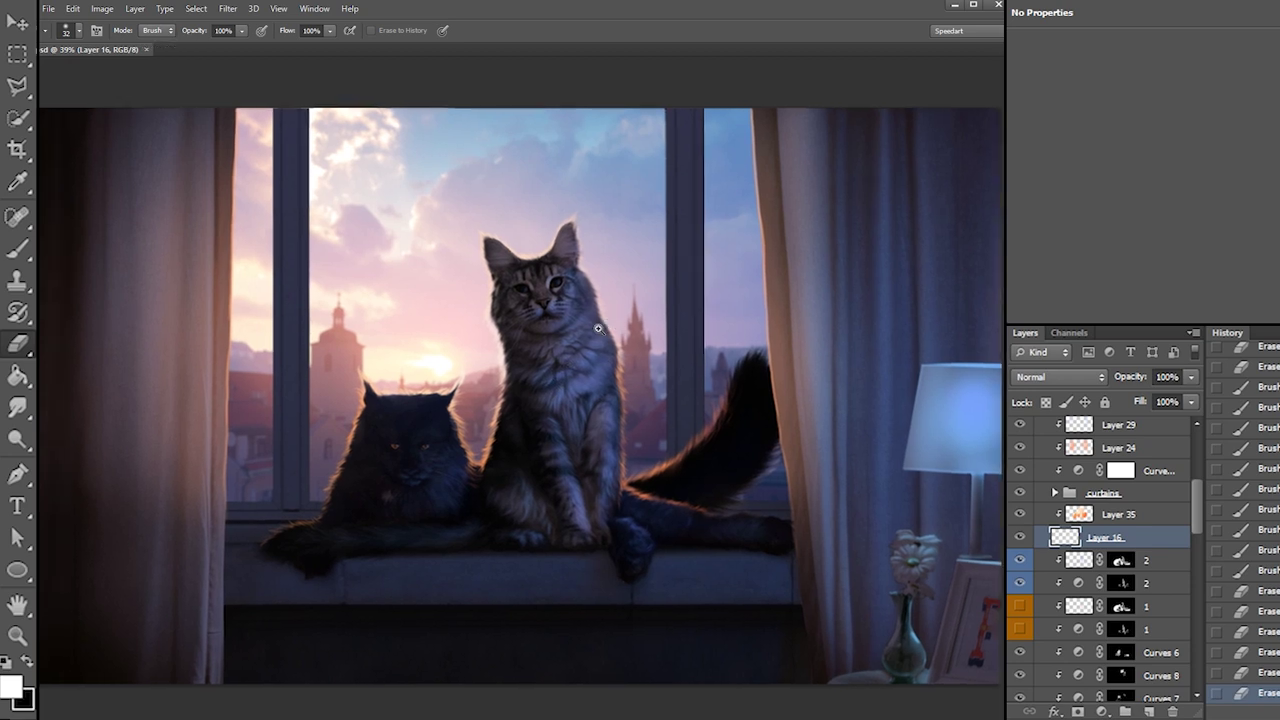
scroll(596, 328, "down", 2)
scroll(562, 343, "up", 1)
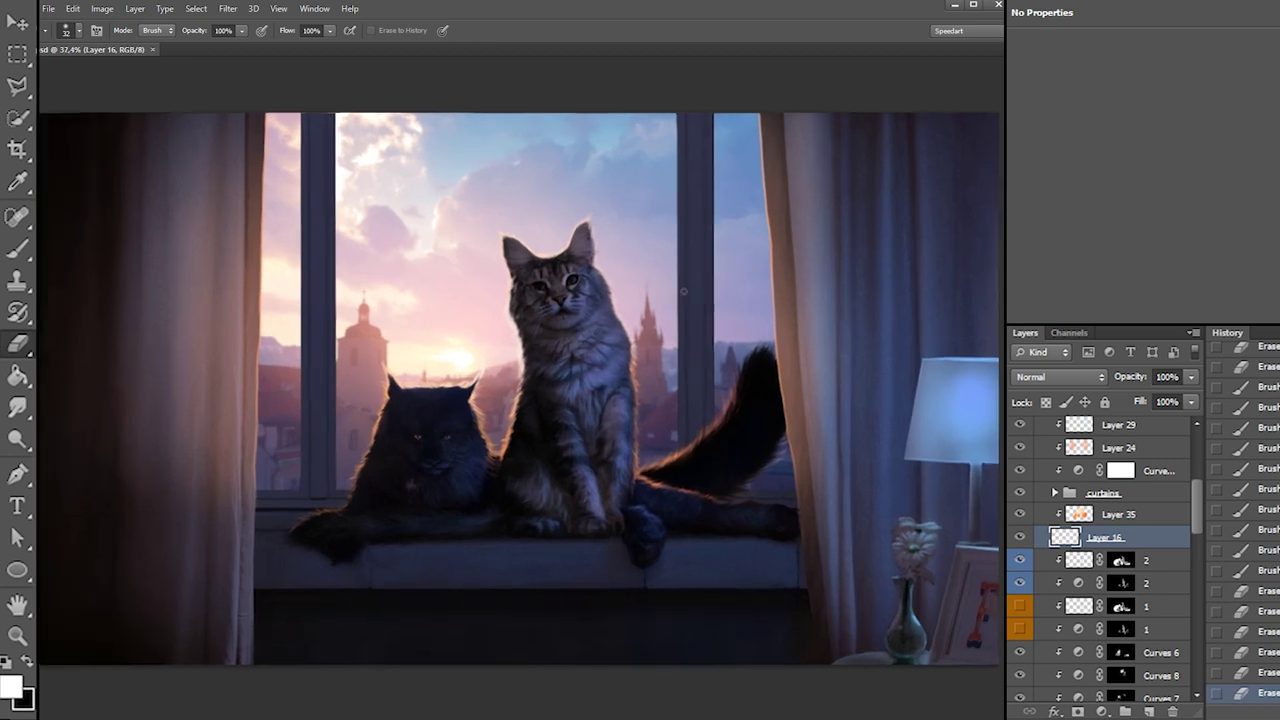
Try to delete the Bokeh layer and Layer 13 copy below Group 2
scroll(1100, 490, "up", 5)
left_click(1041, 450)
left_click(1110, 495)
left_click(1080, 517, "ctrl")
left_click(1165, 712)
key("Return")
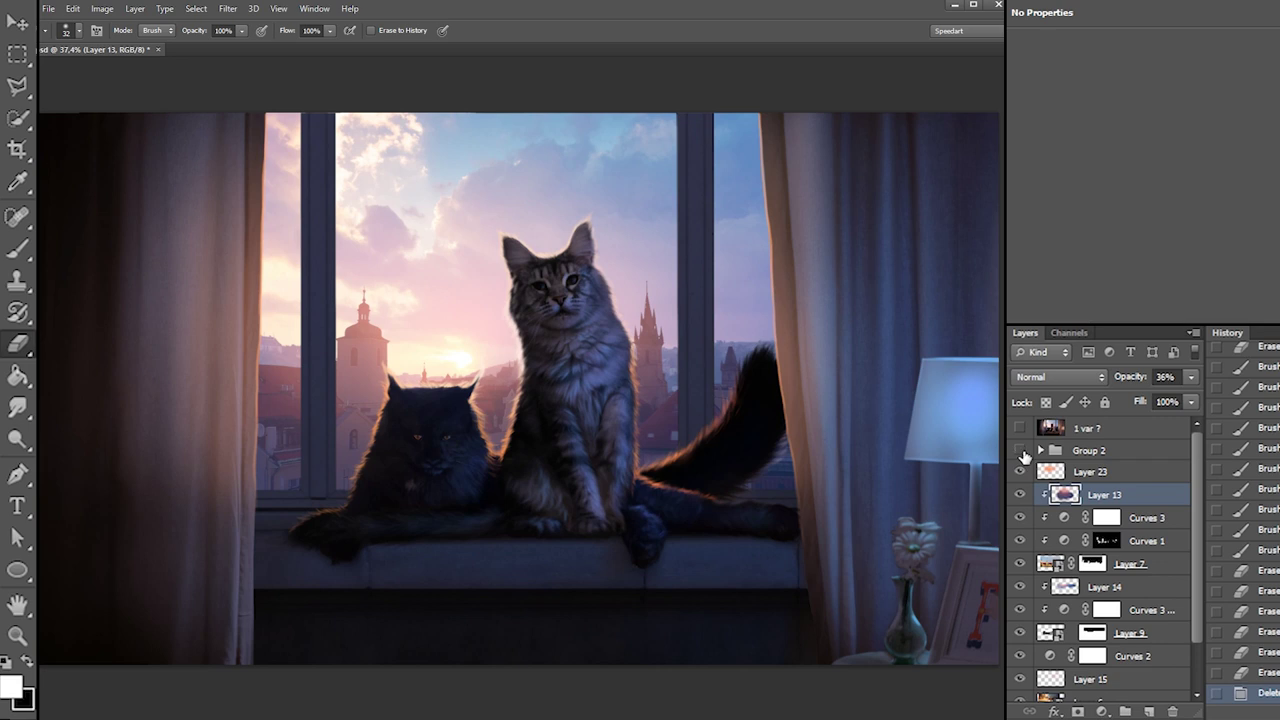
left_click(1021, 451)
left_click(1021, 452)
left_click(1042, 451)
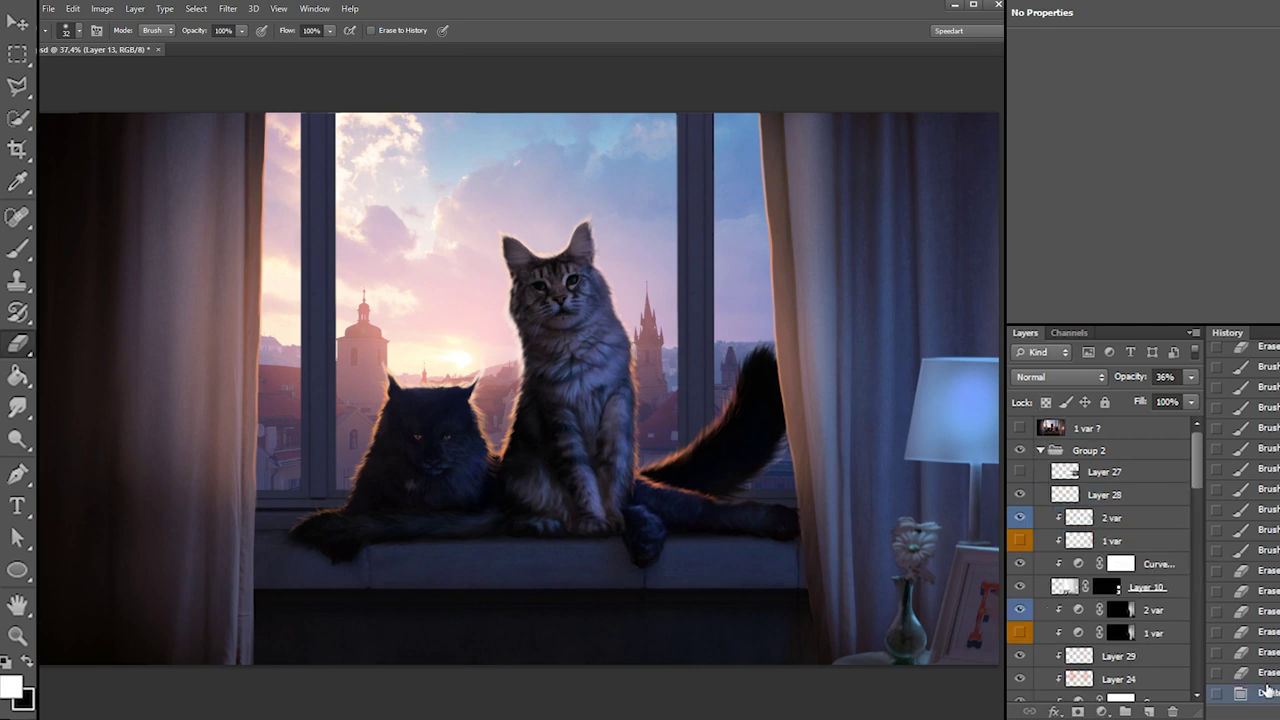
key("ctrl+z")
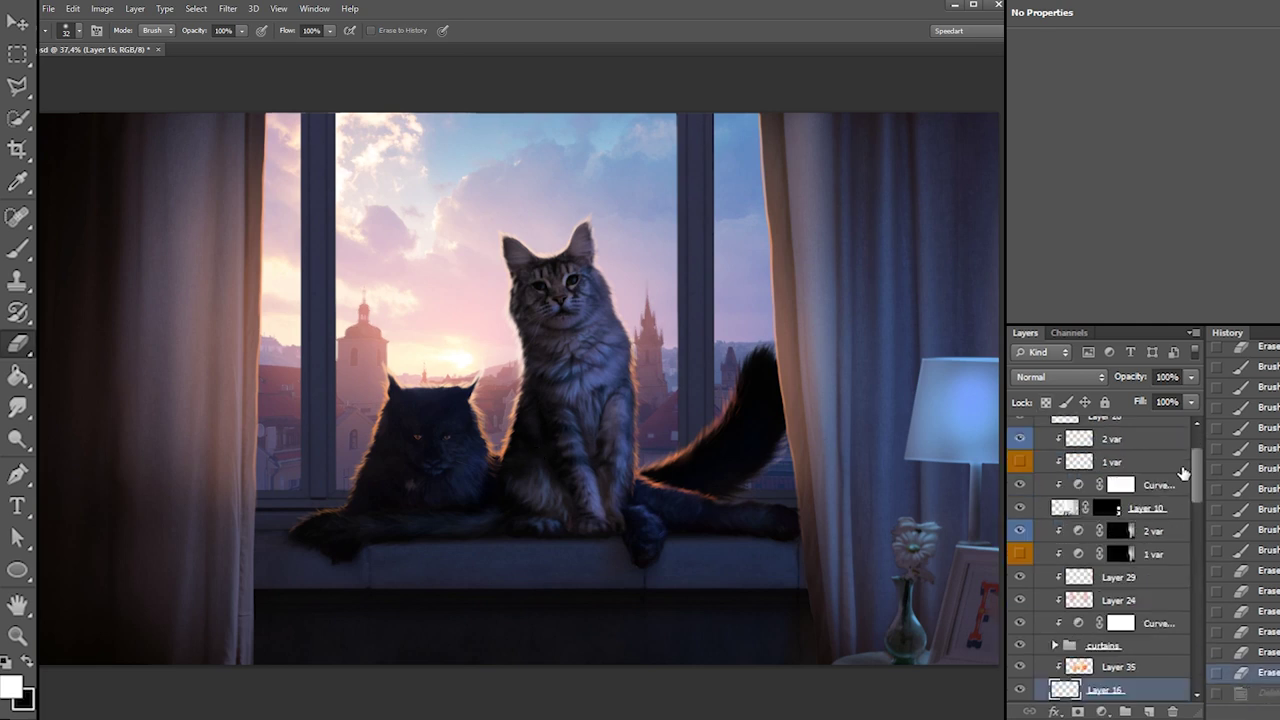
Collapse Group 2, select the Bokeh layer and inspect the blurred background around the two cats
scroll(1184, 472, "up", 3)
left_click(1044, 451)
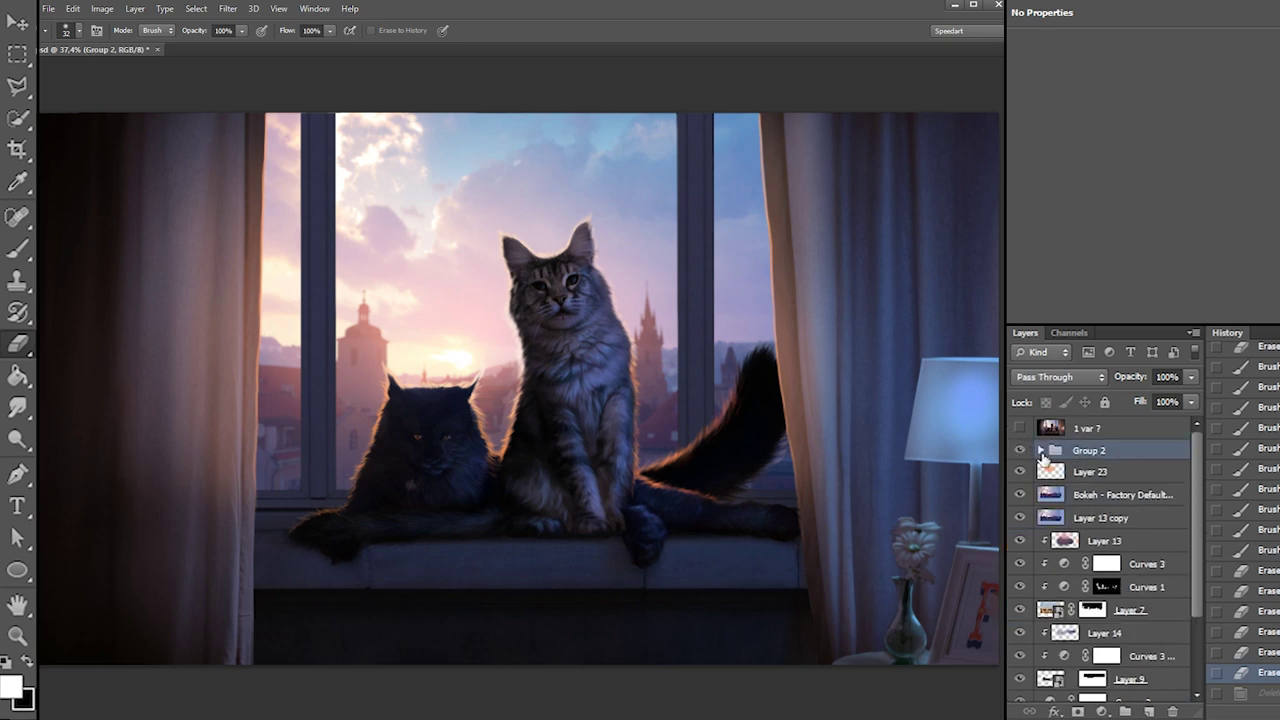
left_click(1067, 499)
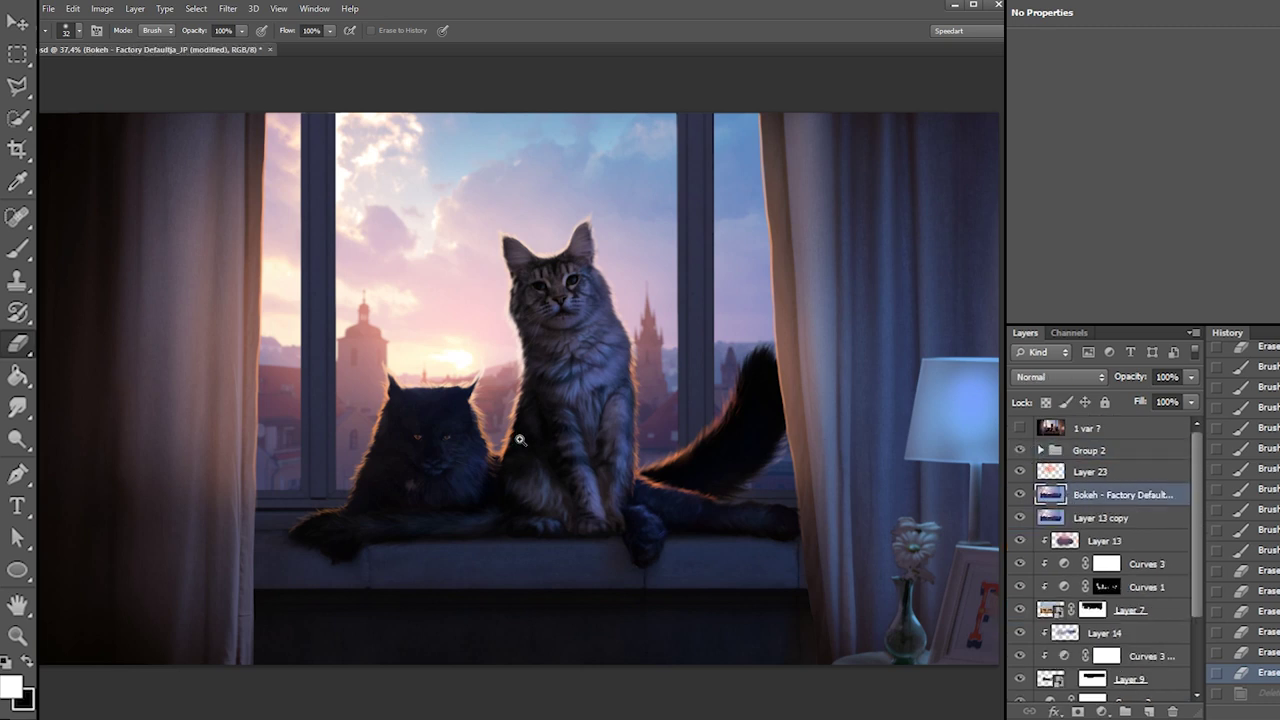
scroll(500, 393, "up", 3)
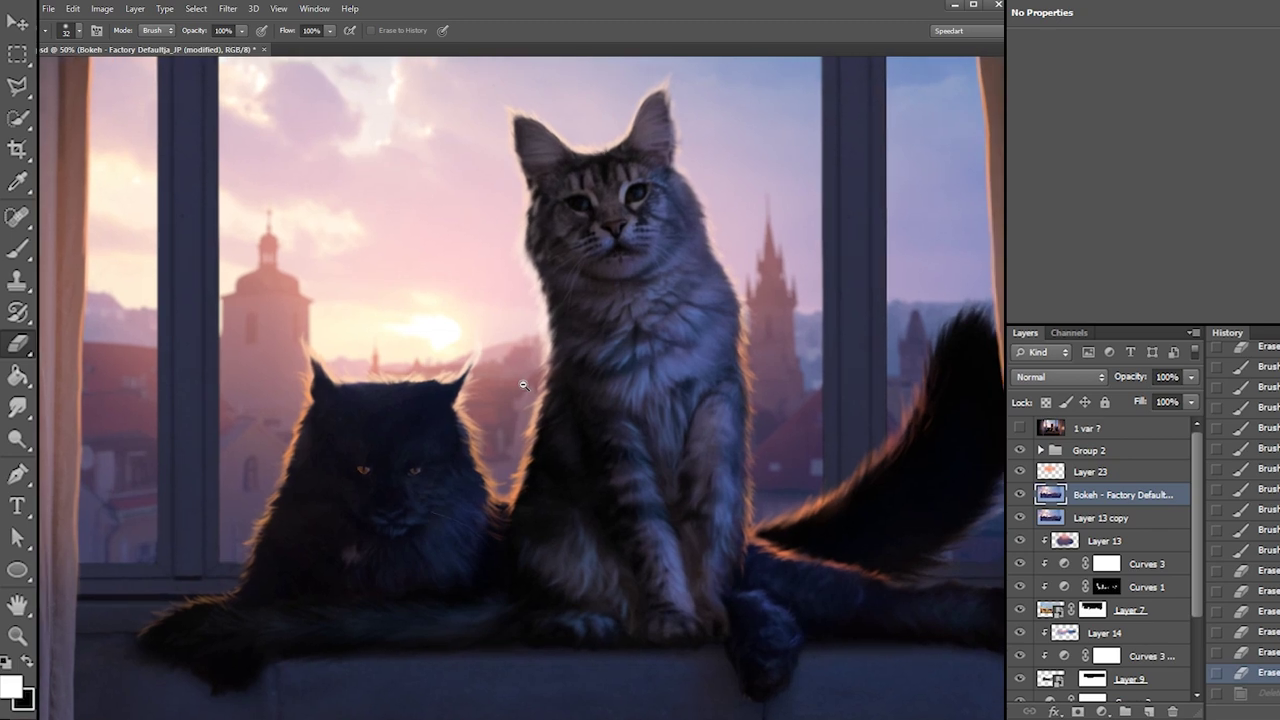
scroll(528, 386, "up", 3)
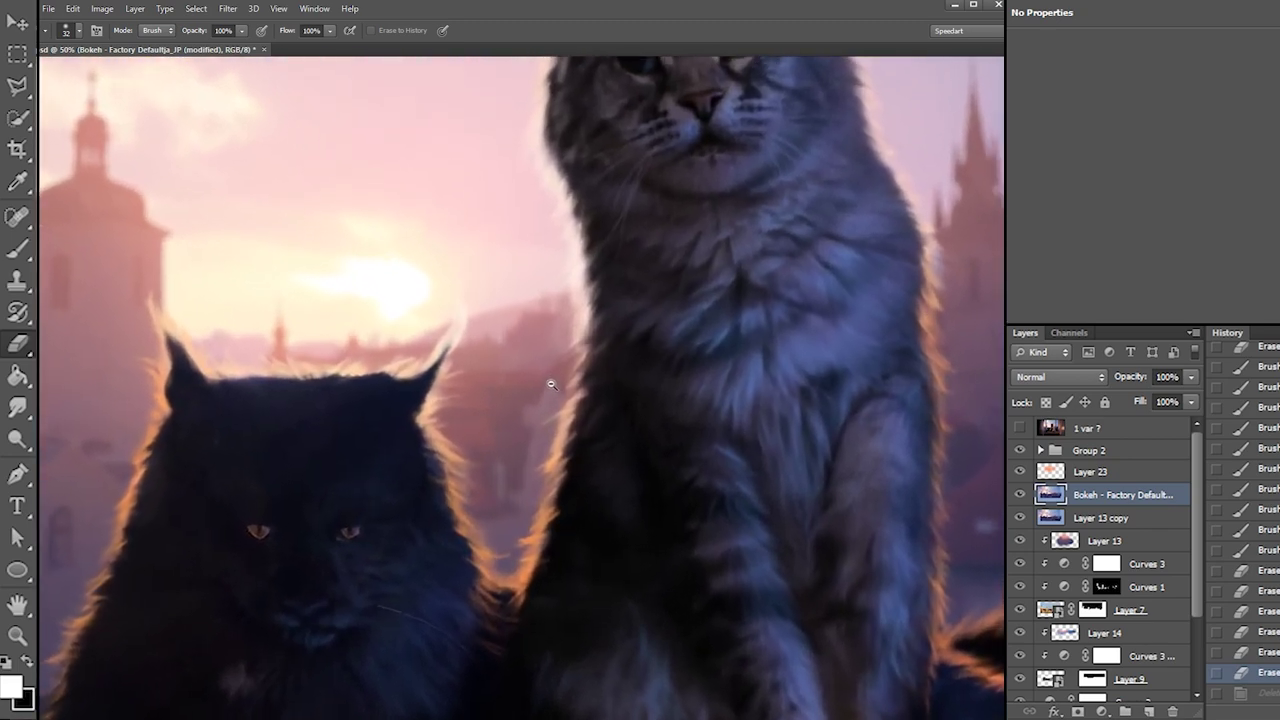
scroll(553, 386, "down", 2)
left_click_drag(531, 394, 841, 425)
scroll(805, 430, "down", 2)
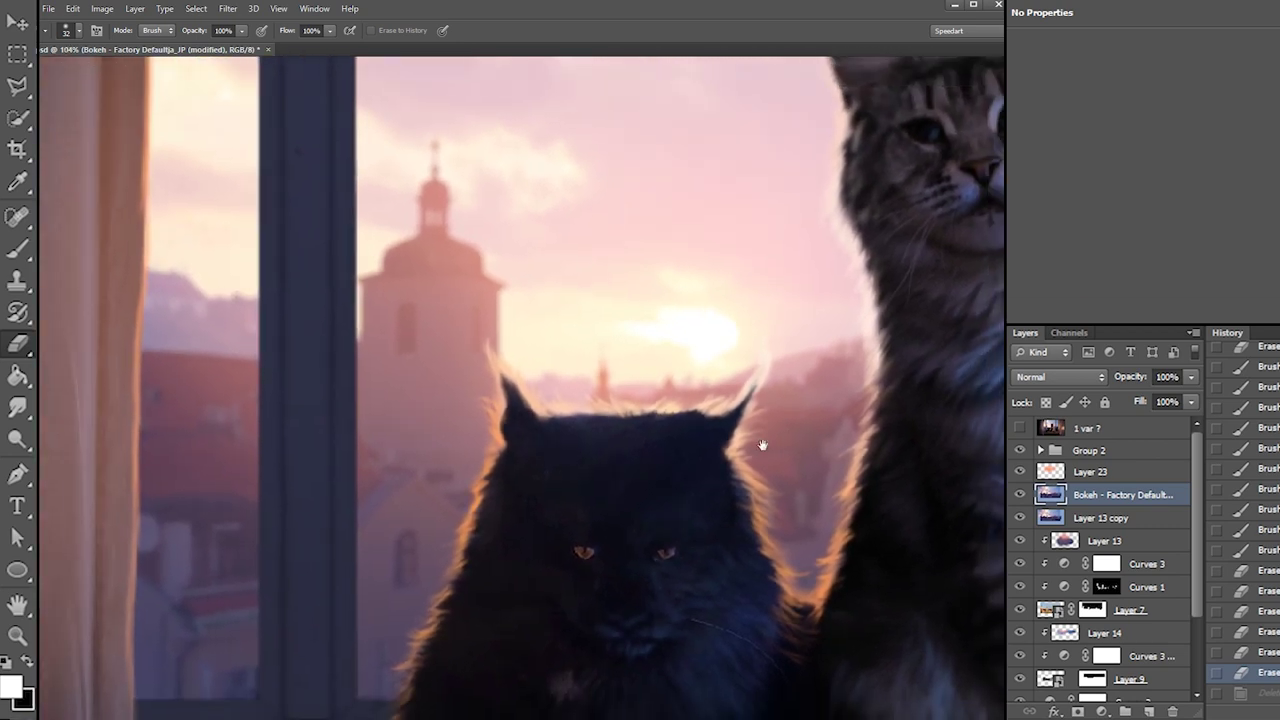
Hide the Bokeh layer and Layer 23, checking the city background with Group 2 temporarily hidden
left_click(1020, 496)
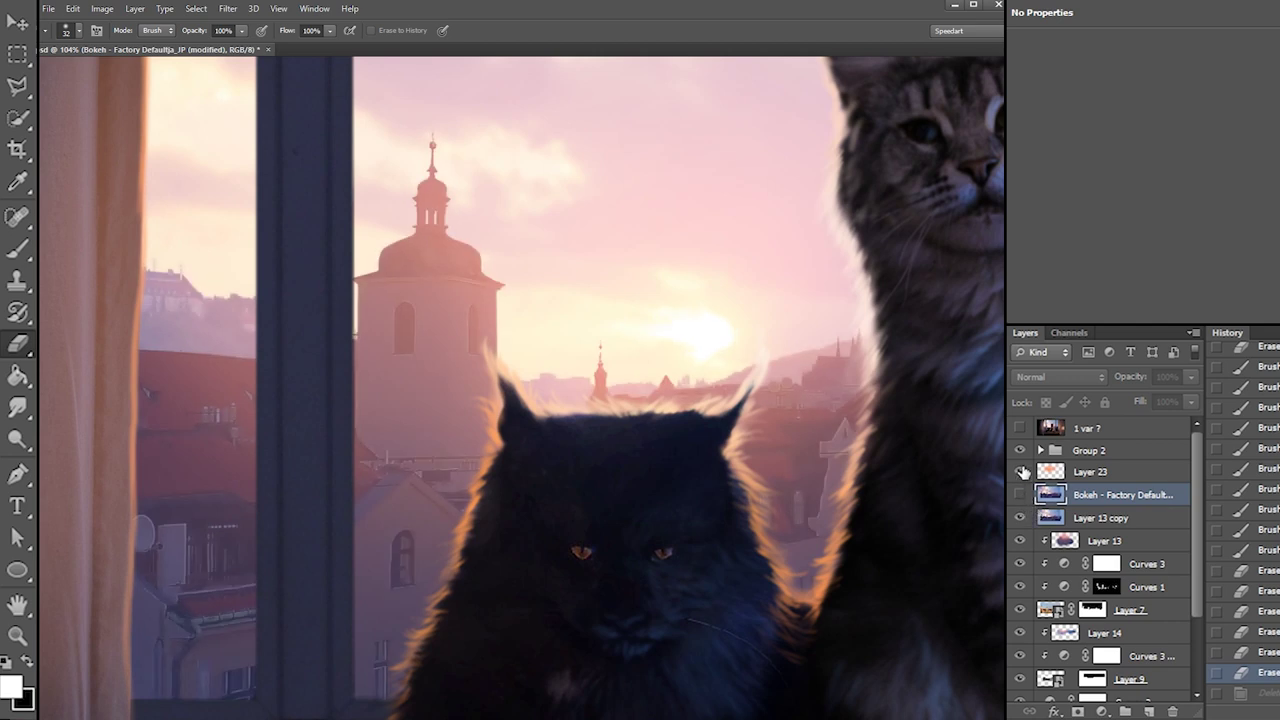
left_click(1020, 451)
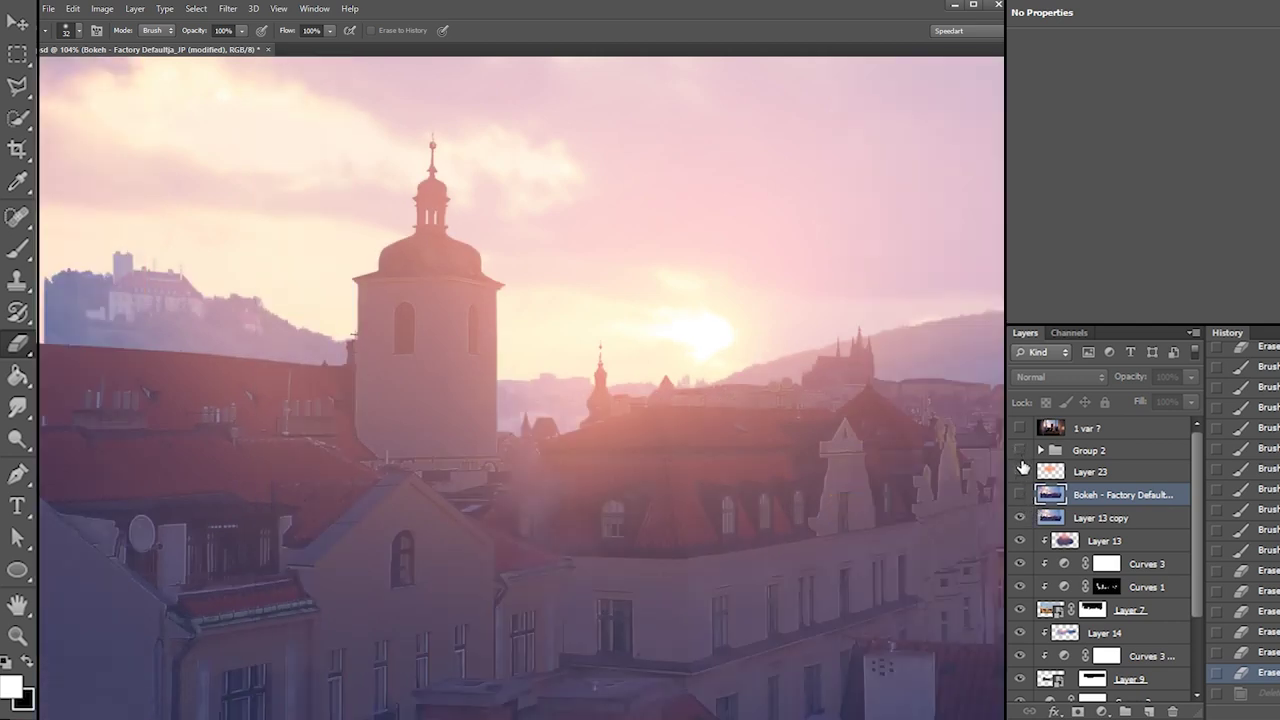
left_click(1021, 470)
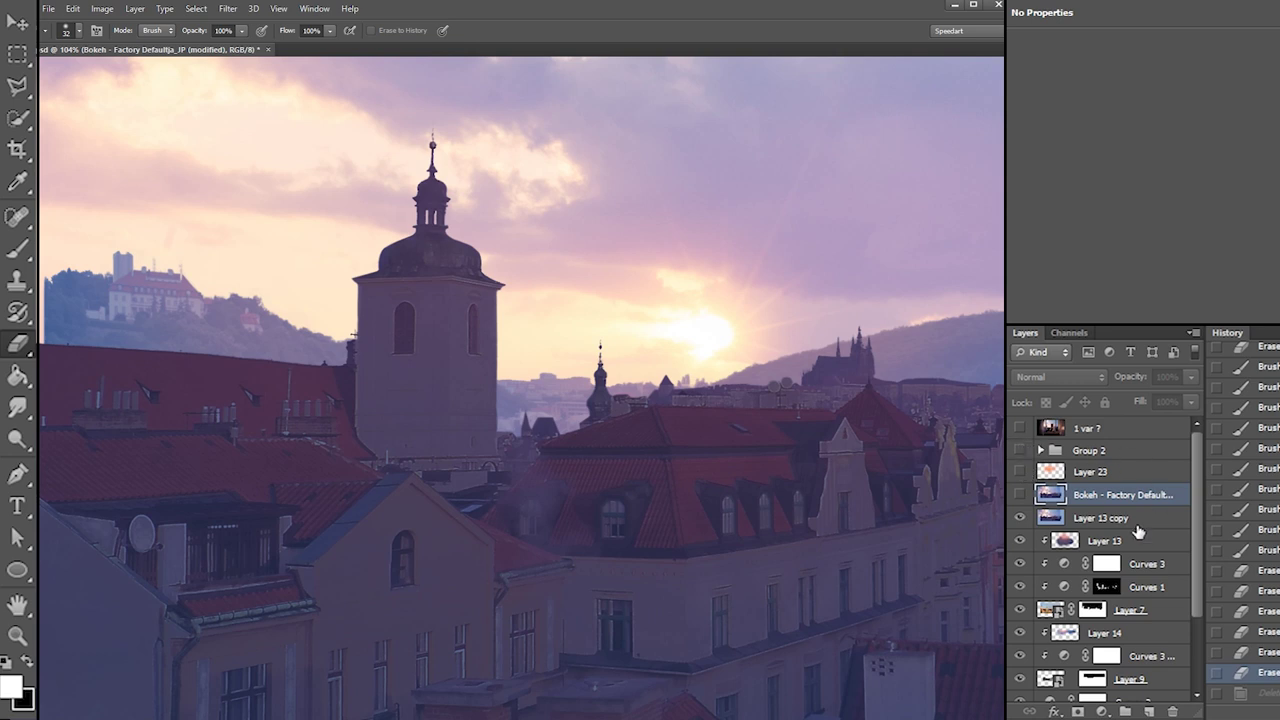
left_click(1021, 494)
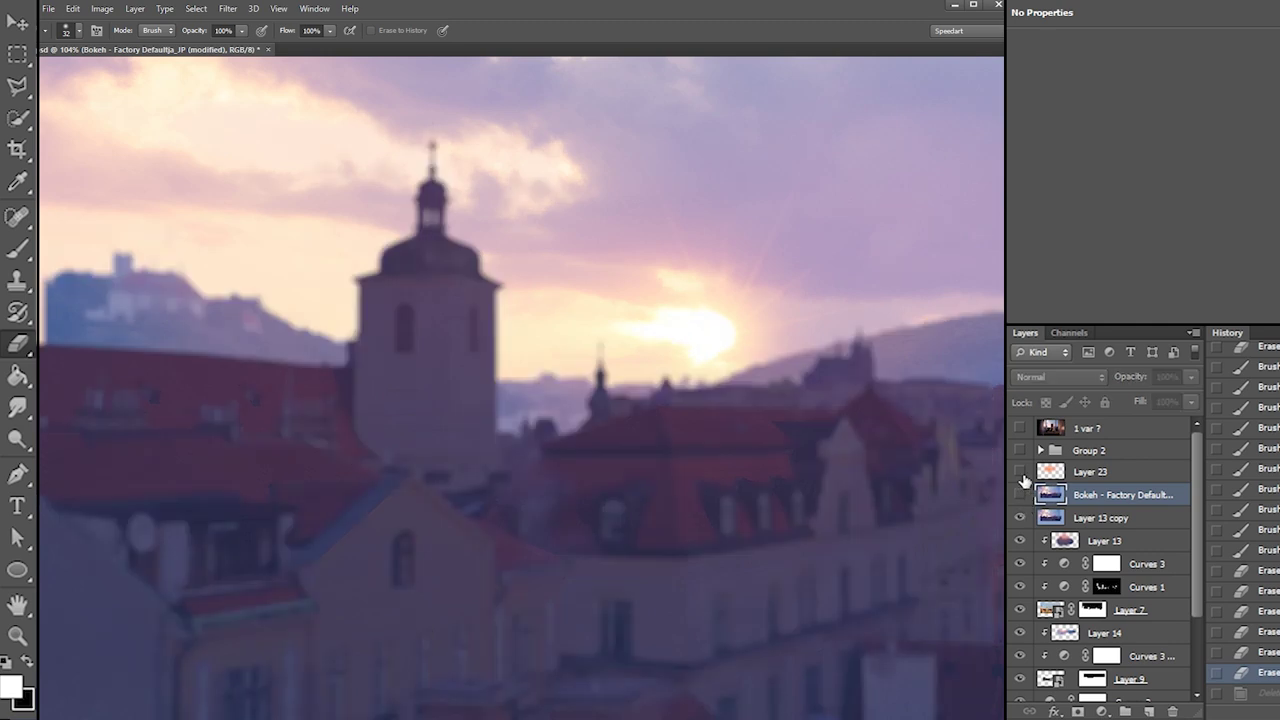
left_click(1021, 494)
left_click(1020, 450)
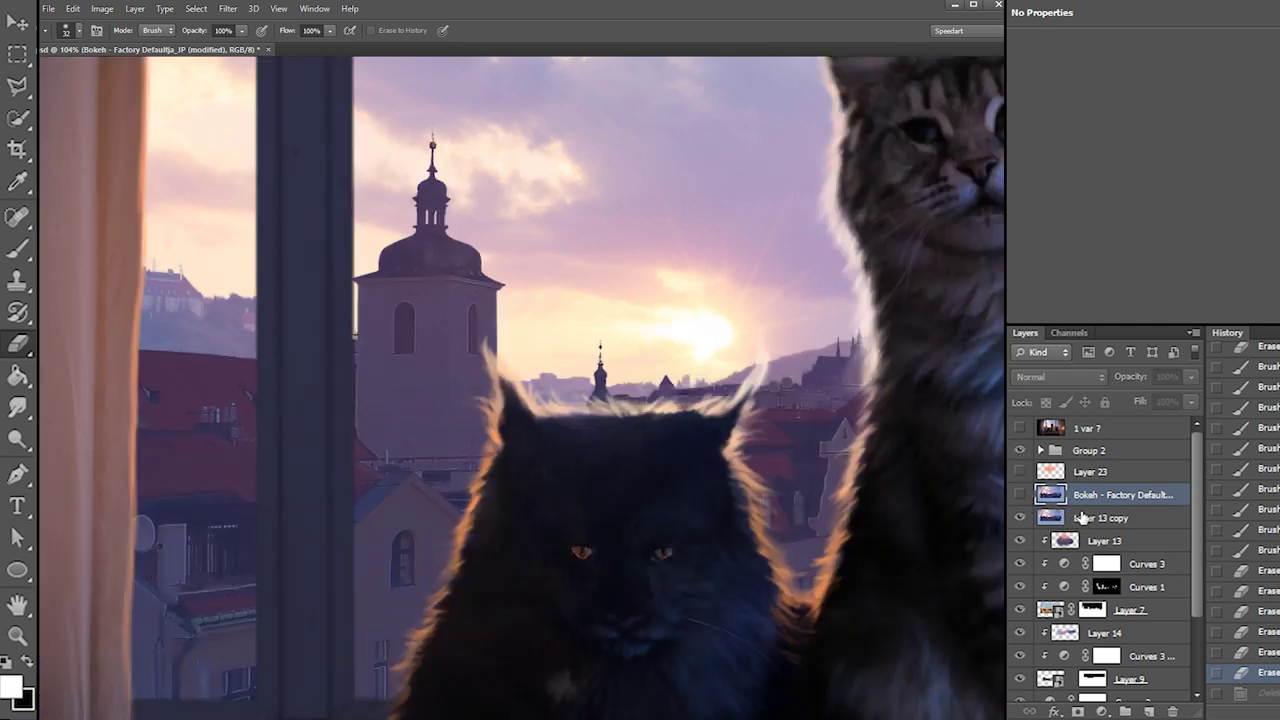
Delete Layer 13 copy and add a new empty layer clipped above Layer 13 for painting
left_click(1047, 515)
left_click(1173, 711)
key("Return")
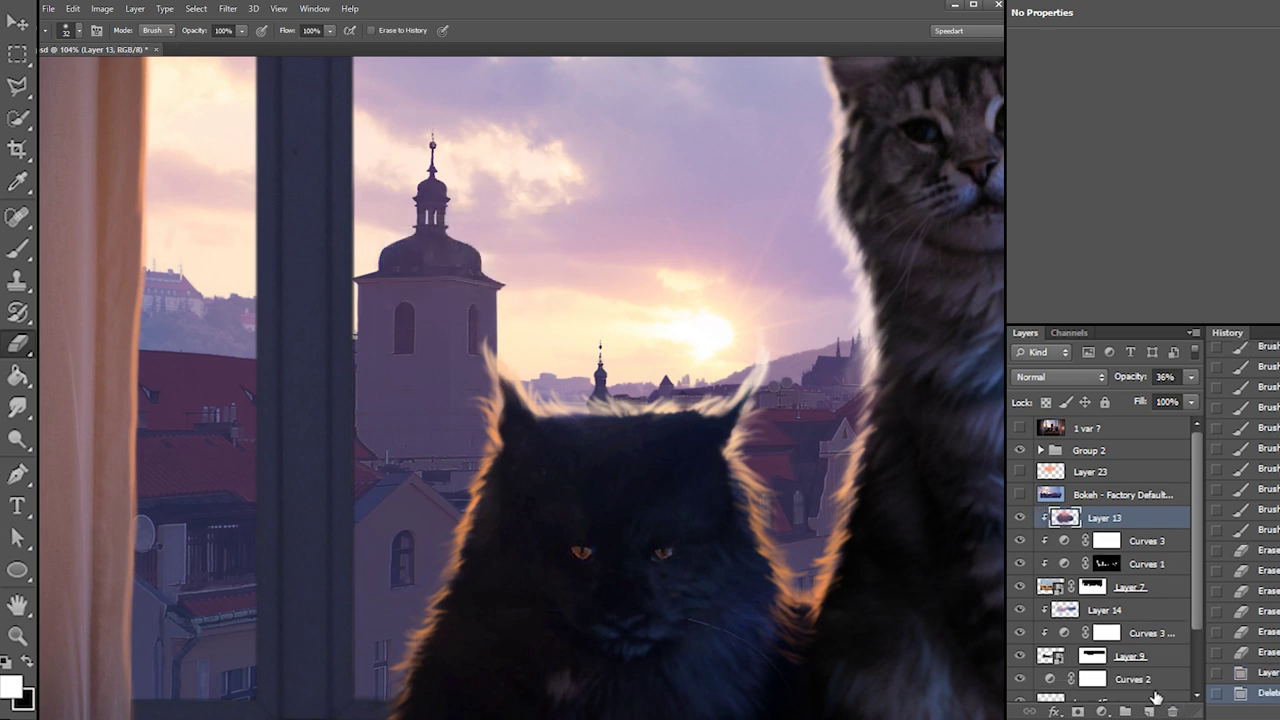
left_click(1150, 710)
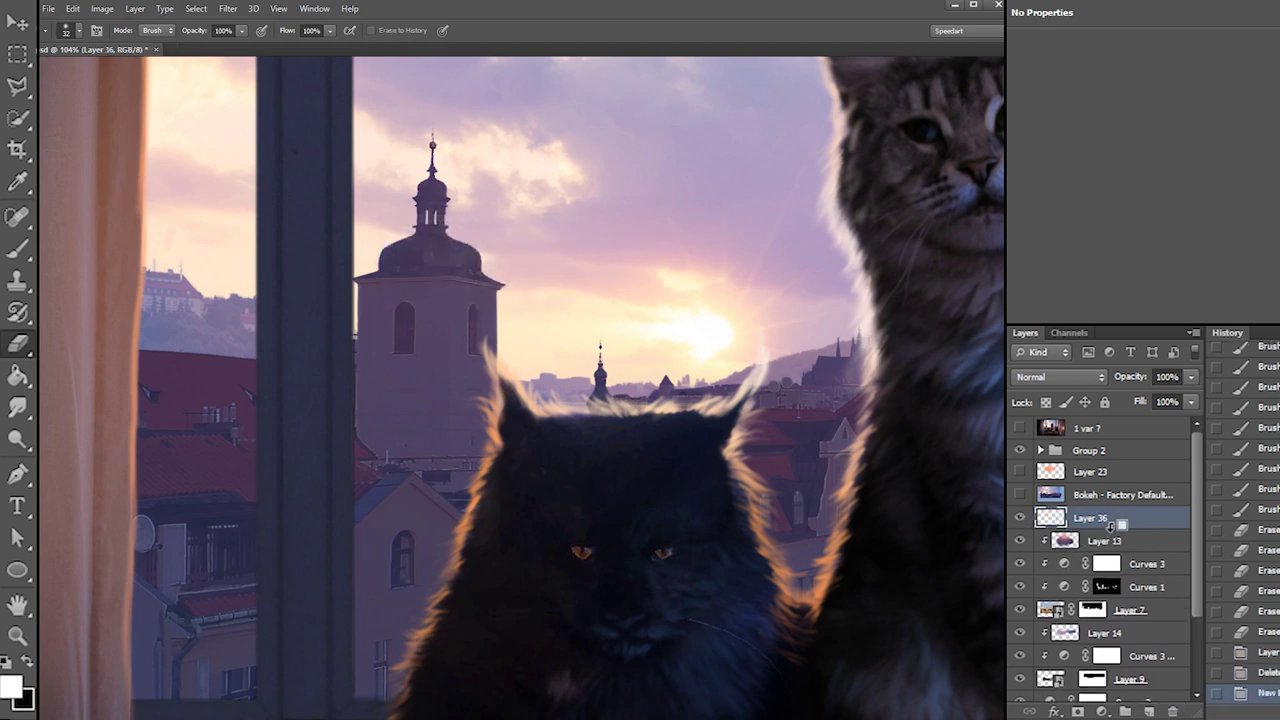
left_click(1110, 526, "alt")
key("b")
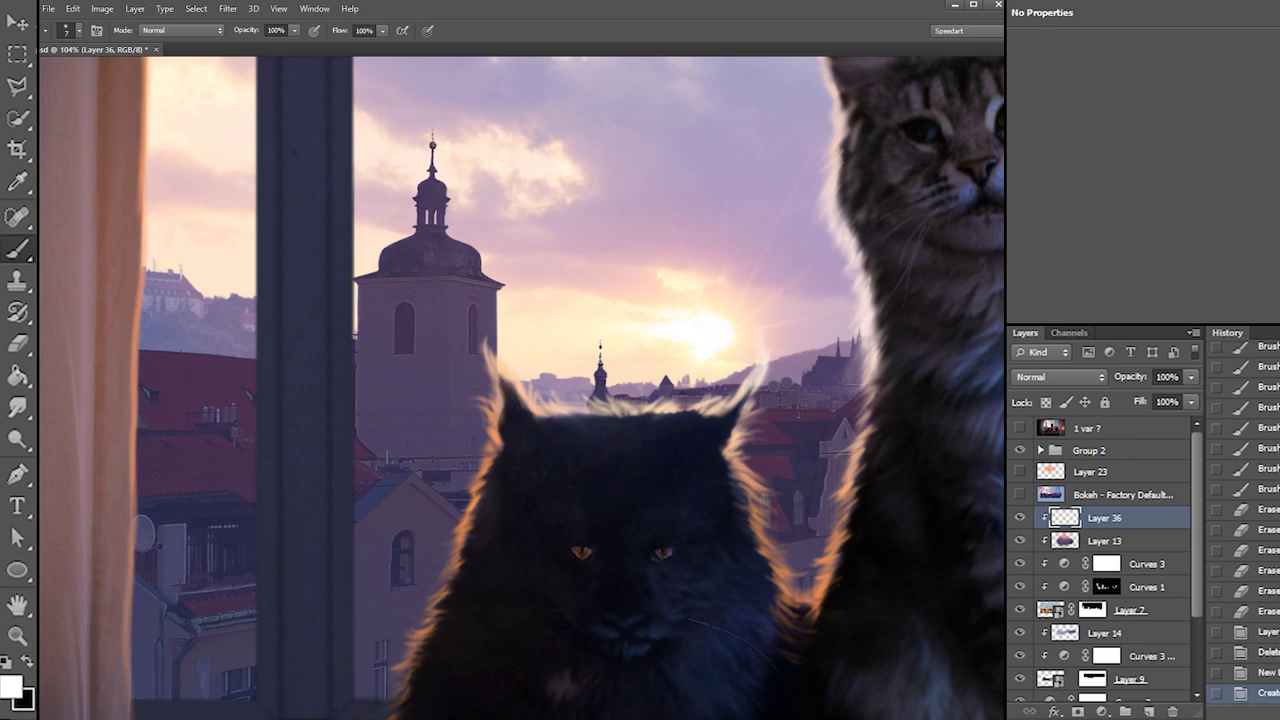
Set the foreground colour to the light orange ff946f
left_click(18, 684)
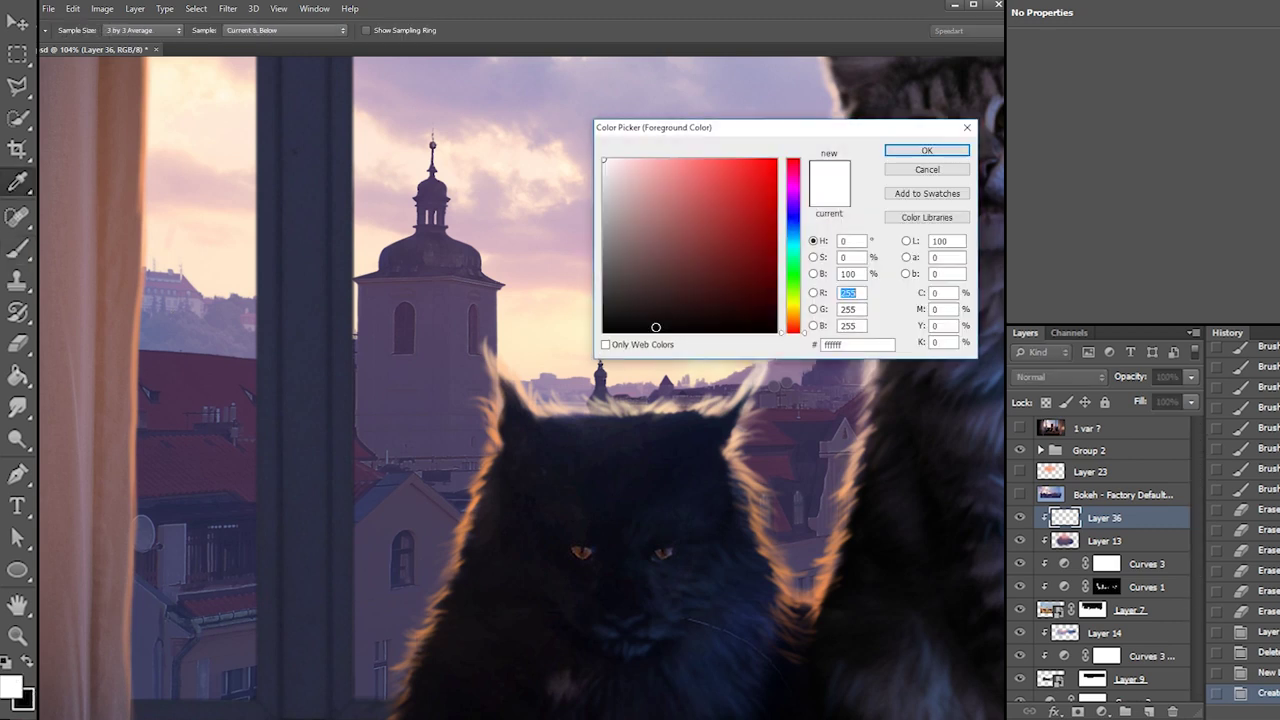
left_click(737, 159)
left_click(795, 326)
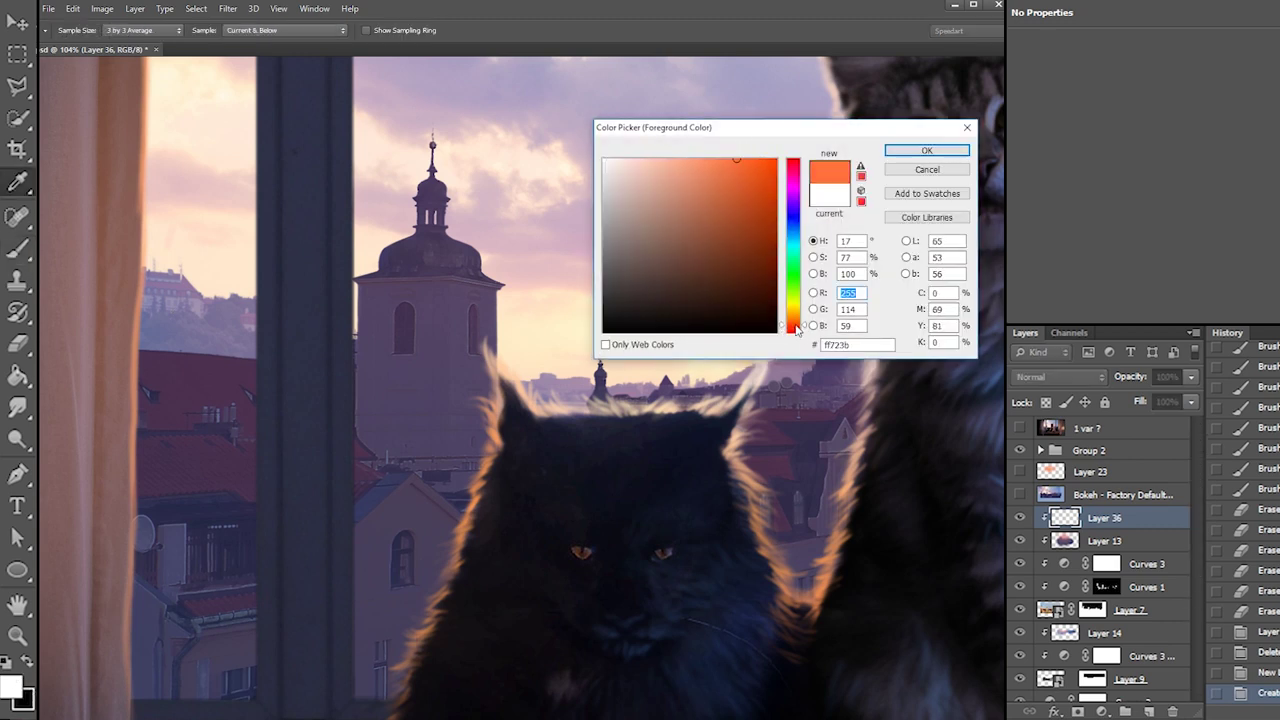
left_click(701, 159)
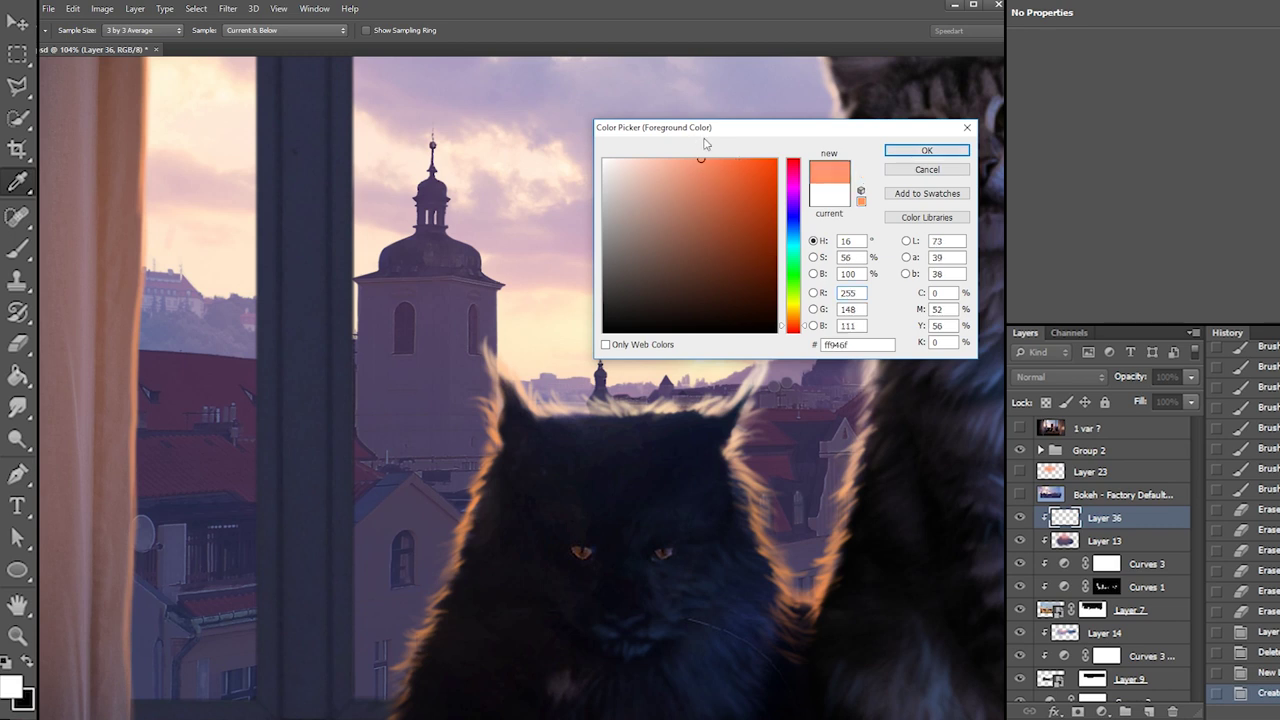
left_click(926, 151)
Choose a large soft round brush and paint orange haze over the distant rooftops below the sun
right_click(795, 418)
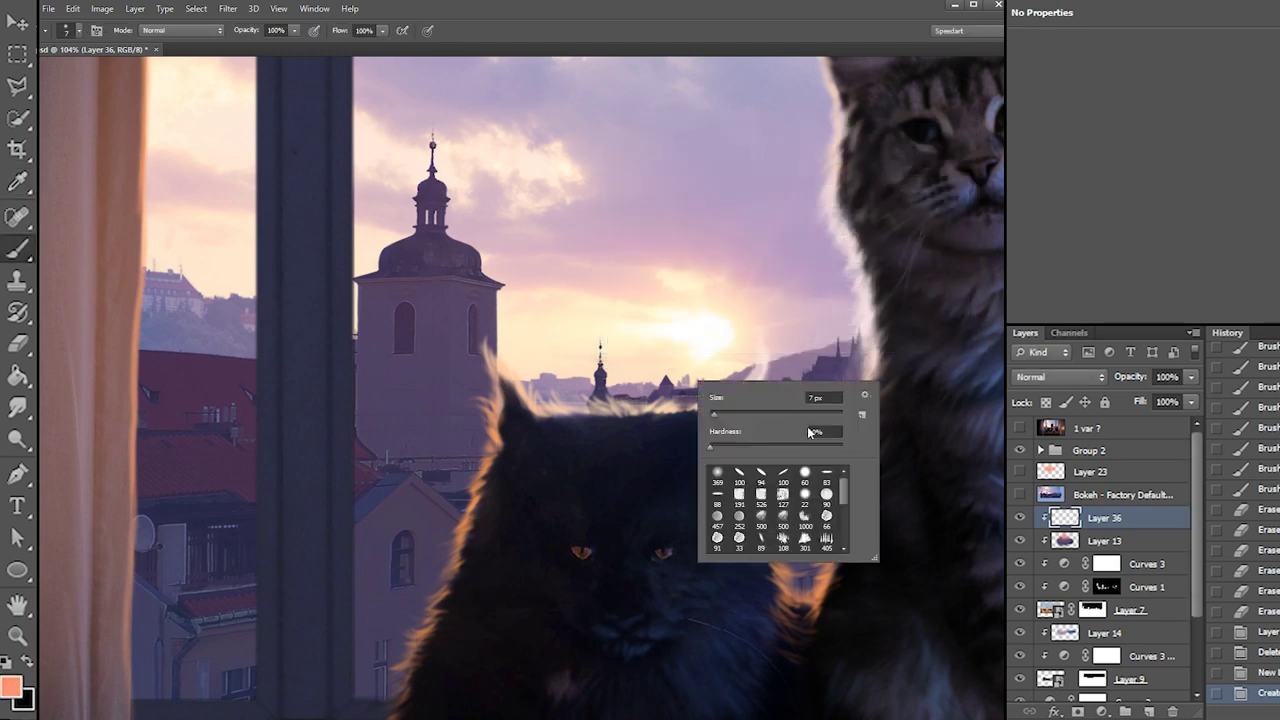
left_click(719, 474)
left_click(760, 446)
left_click(774, 413)
mouse_move(606, 345)
left_mouse_down()
mouse_move(626, 346)
mouse_move(657, 396)
left_mouse_up()
mouse_move(745, 392)
left_mouse_down()
mouse_move(810, 378)
mouse_move(830, 405)
mouse_move(900, 386)
left_mouse_up()
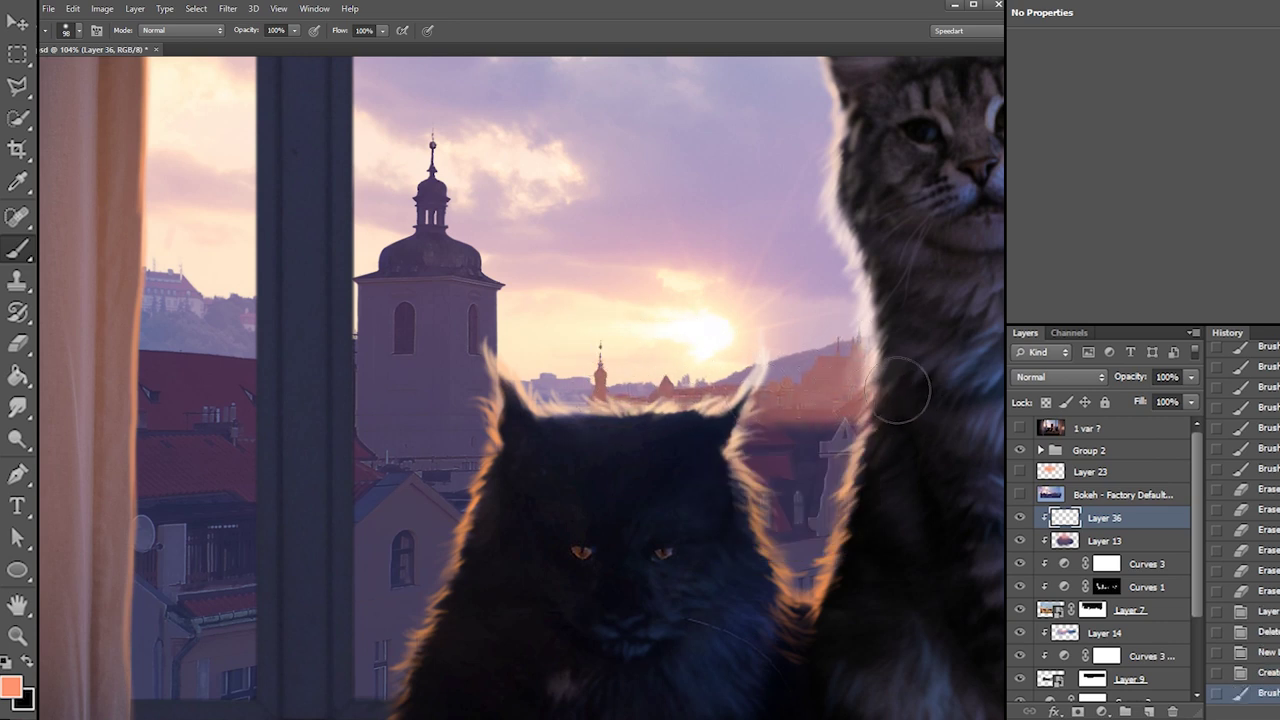
Hide Group 2 and erase the orange haze from the nearer building's roof with a 32 px eraser
key("e")
right_click(900, 410)
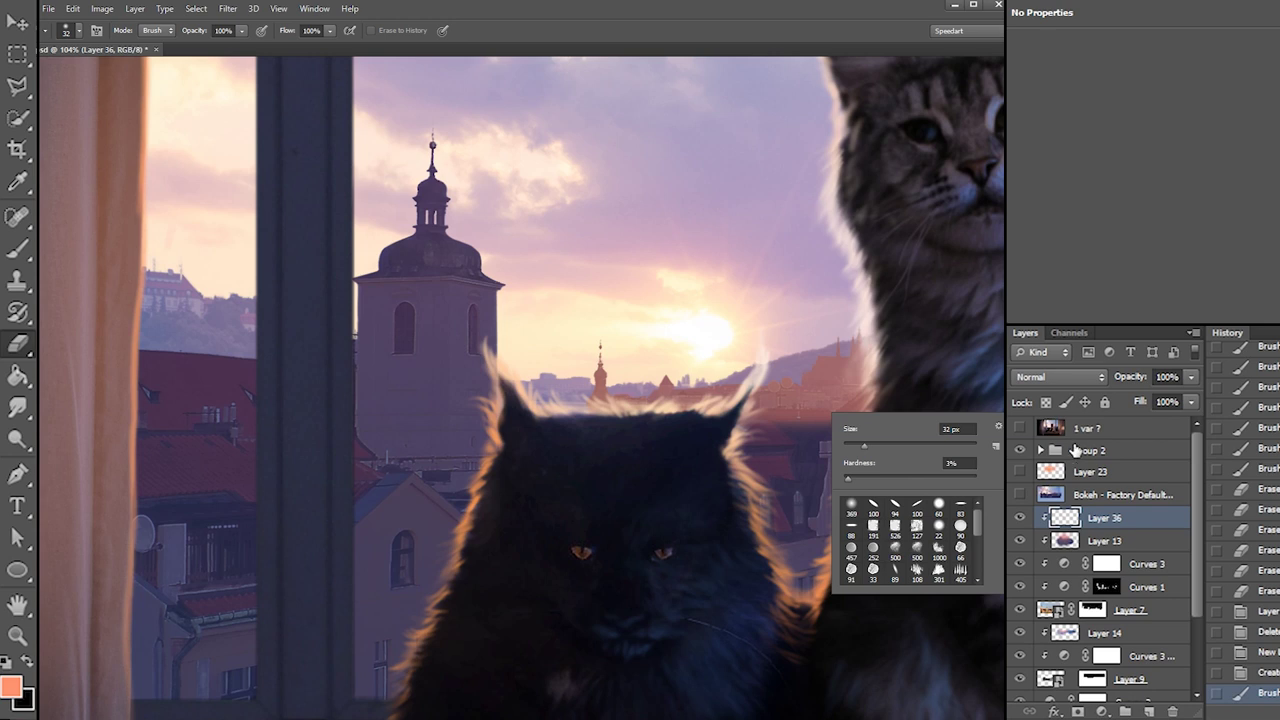
left_click(1017, 451)
left_click(1017, 451)
right_click(712, 440)
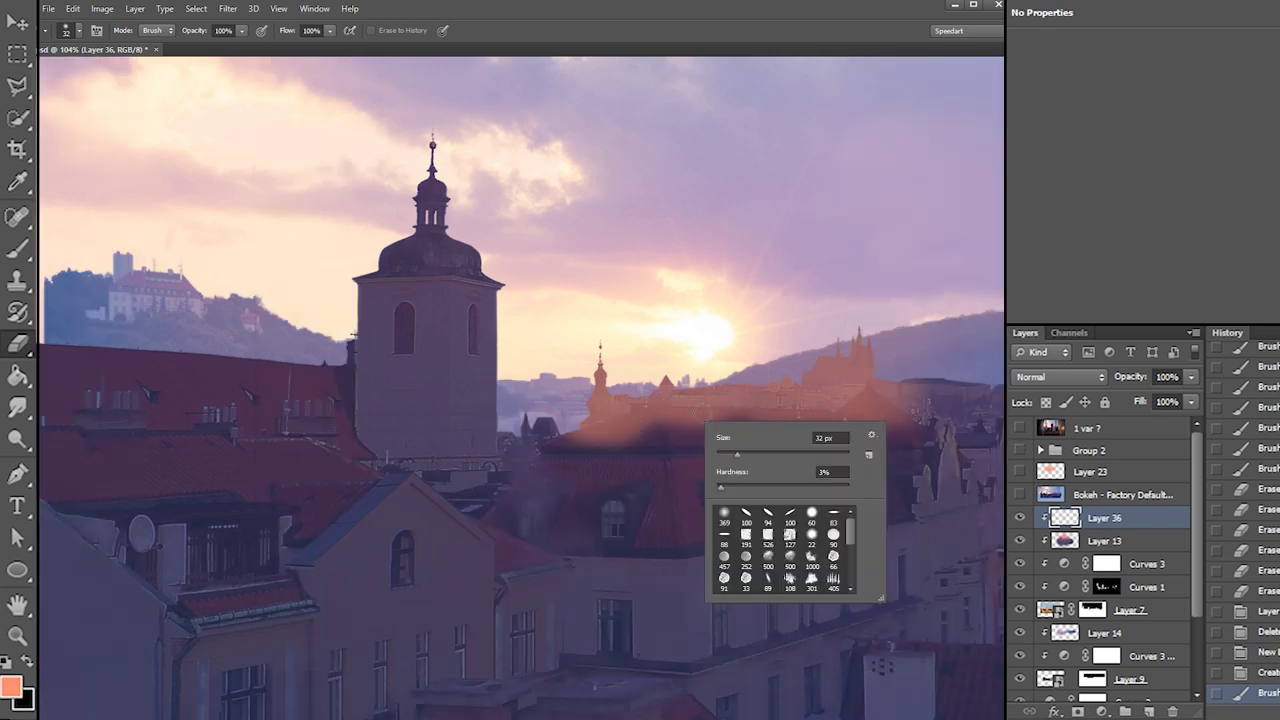
left_click(609, 456)
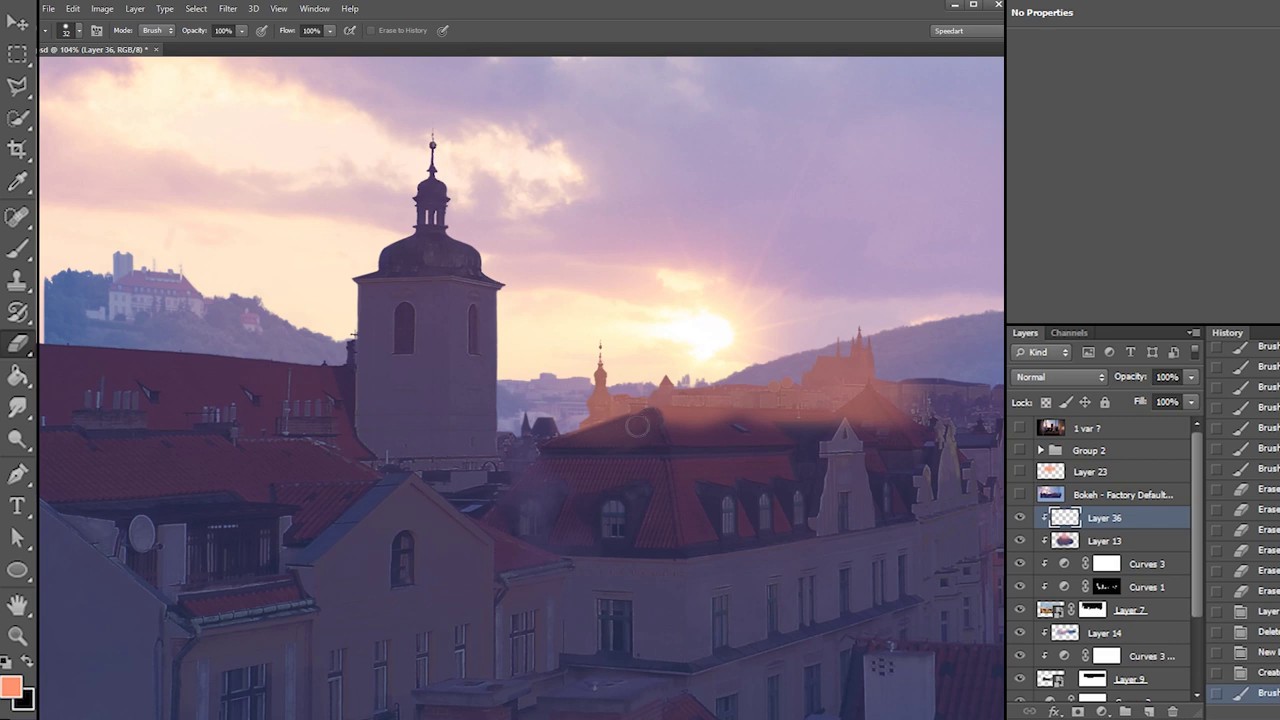
mouse_move(632, 427)
left_mouse_down()
mouse_move(662, 440)
mouse_move(802, 423)
left_mouse_up()
mouse_move(658, 421)
left_mouse_down()
mouse_move(858, 428)
mouse_move(862, 412)
mouse_move(919, 446)
mouse_move(879, 412)
mouse_move(919, 428)
left_mouse_up()
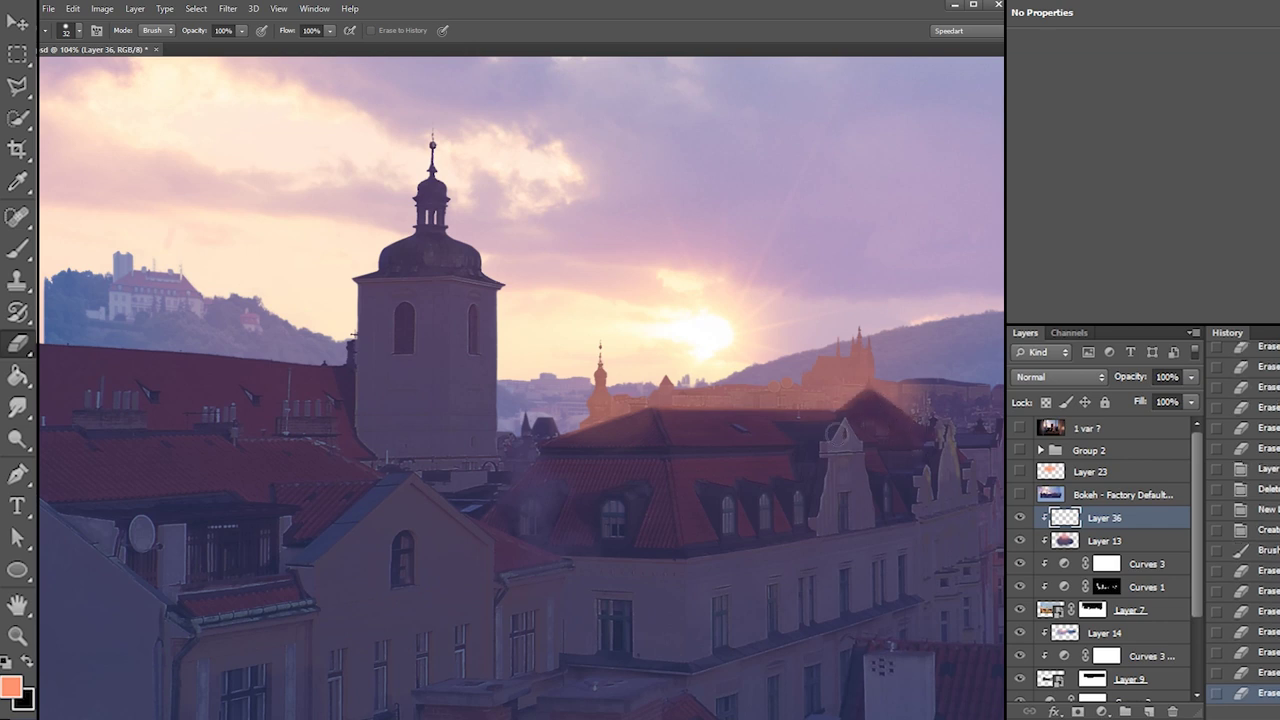
Shrink the eraser and clean the haze around the pointed roof peak below the castle
key("b")
right_click(898, 366)
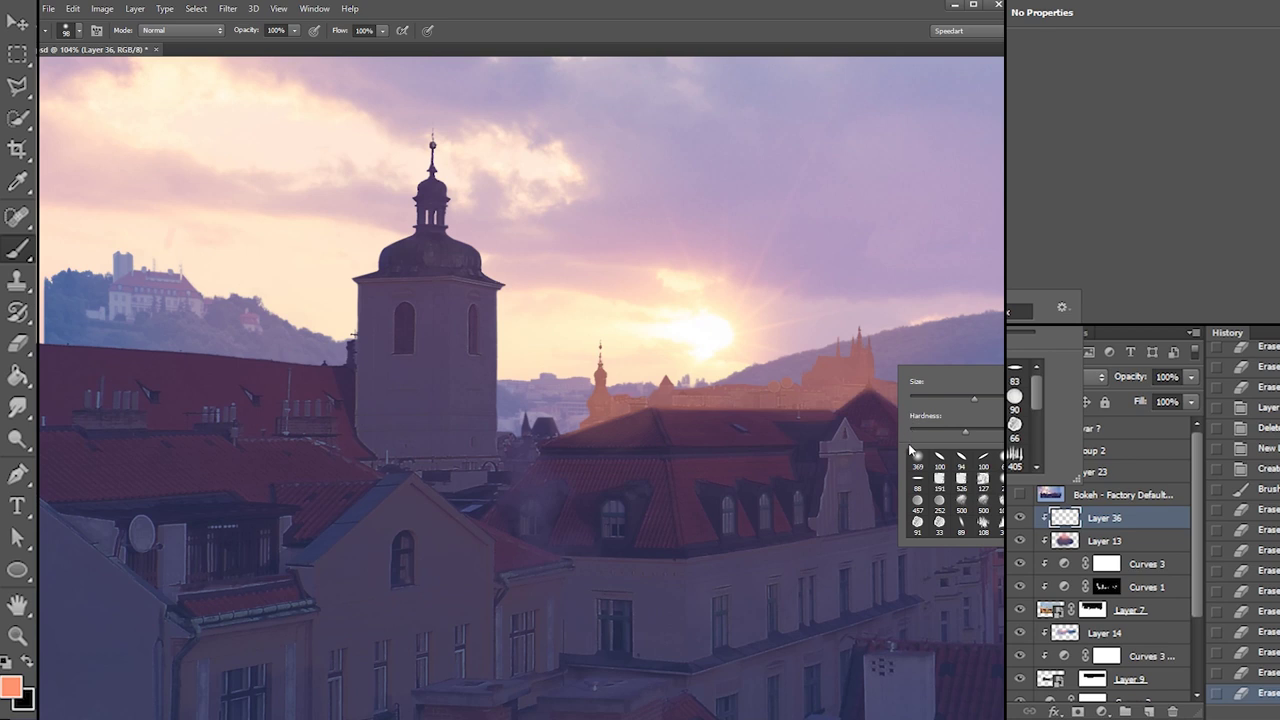
key("Escape")
key("e")
right_click(881, 366)
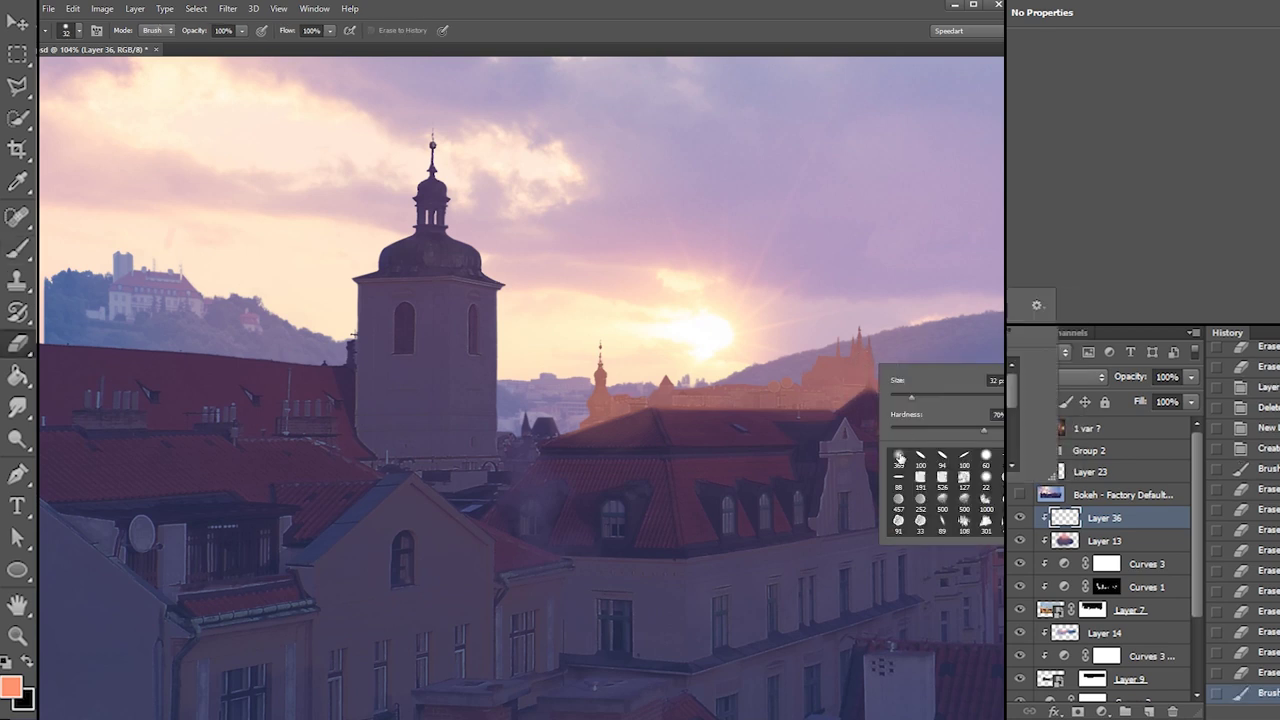
left_click_drag(869, 379, 869, 389)
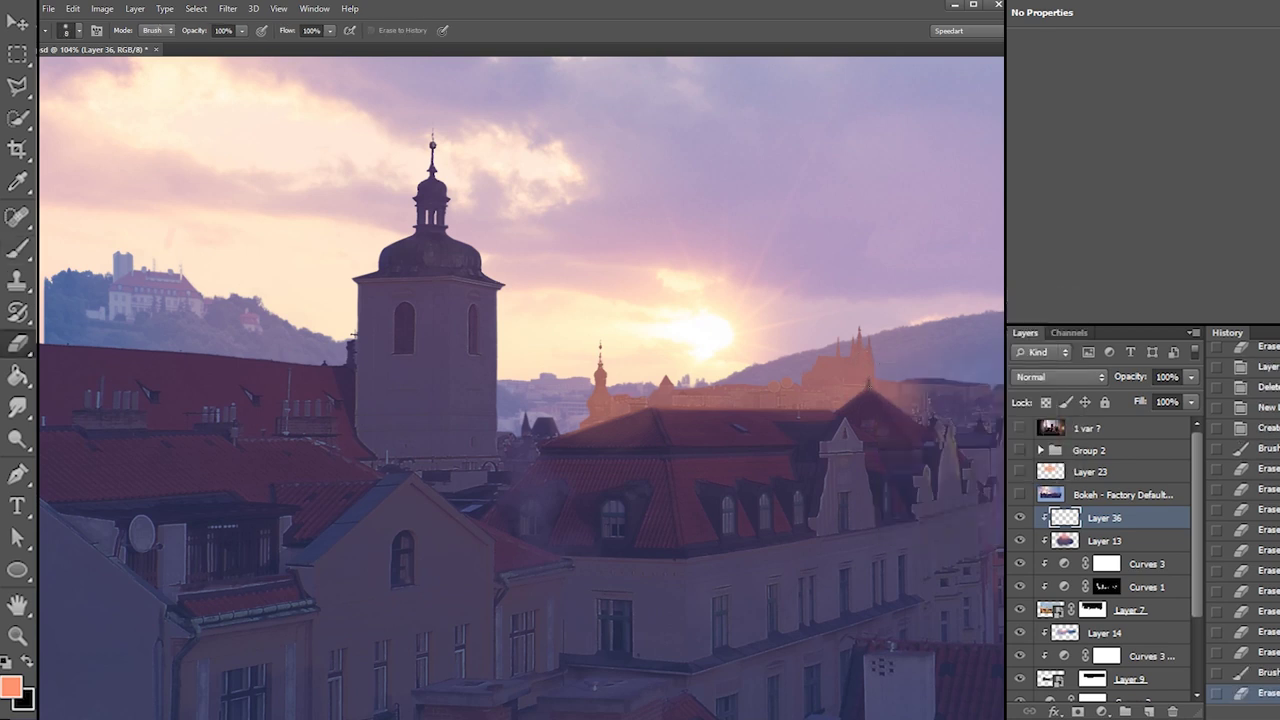
Resize the brush and repaint soft orange haze around the pointed roof peak, undoing the unwanted strokes
key("b")
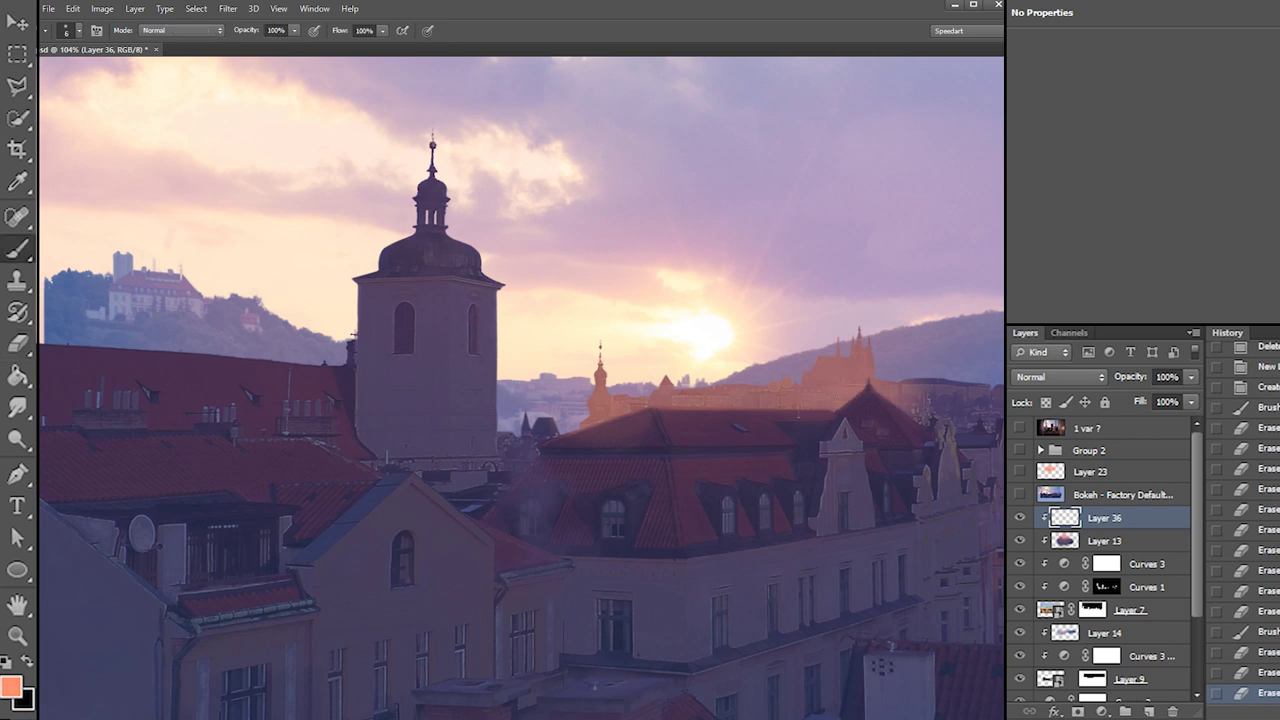
right_click(866, 423)
left_click(889, 432)
mouse_move(830, 412)
left_mouse_down()
mouse_move(885, 415)
mouse_move(866, 413)
left_mouse_up()
key("ctrl+z")
right_click(890, 397)
key("ctrl+z")
key("ctrl+z")
mouse_move(862, 411)
left_mouse_down()
mouse_move(894, 427)
mouse_move(873, 411)
left_mouse_up()
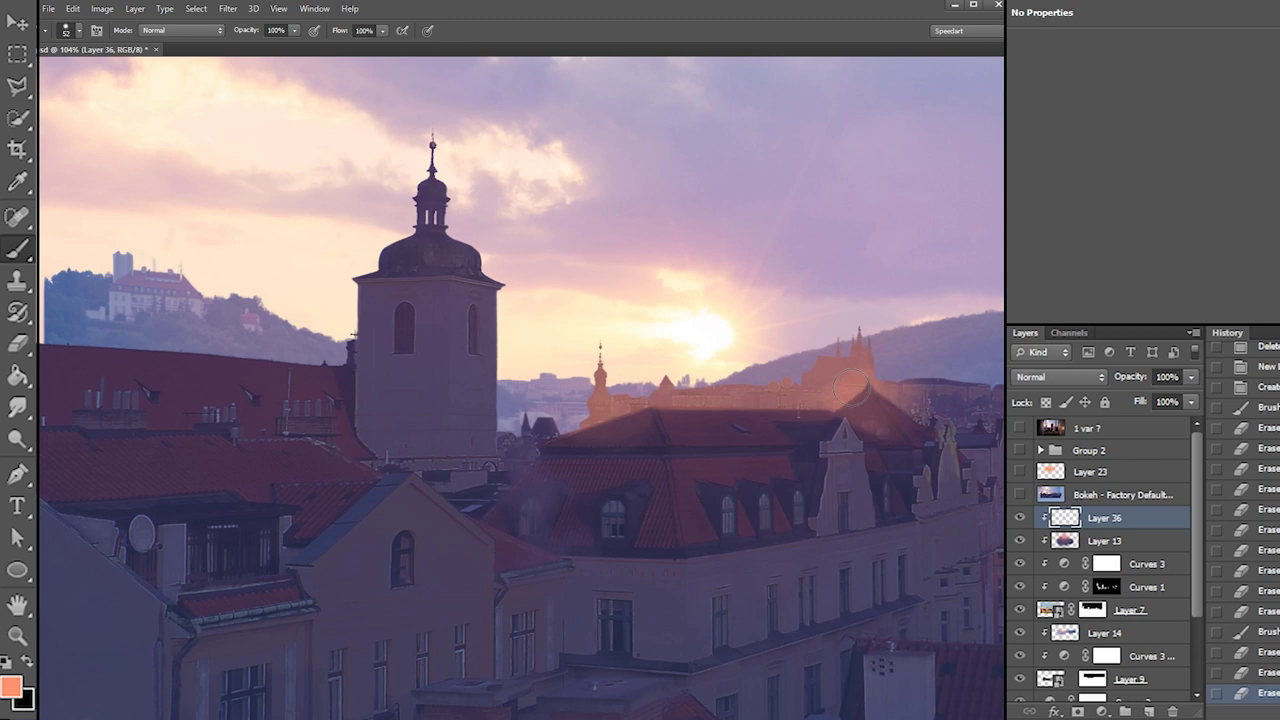
Strengthen the orange haze over the distant rooftops and castle, and touch up the castle spires with the eraser
mouse_move(764, 404)
left_mouse_down()
mouse_move(607, 395)
mouse_move(852, 361)
left_mouse_up()
key("e")
left_click(862, 350)
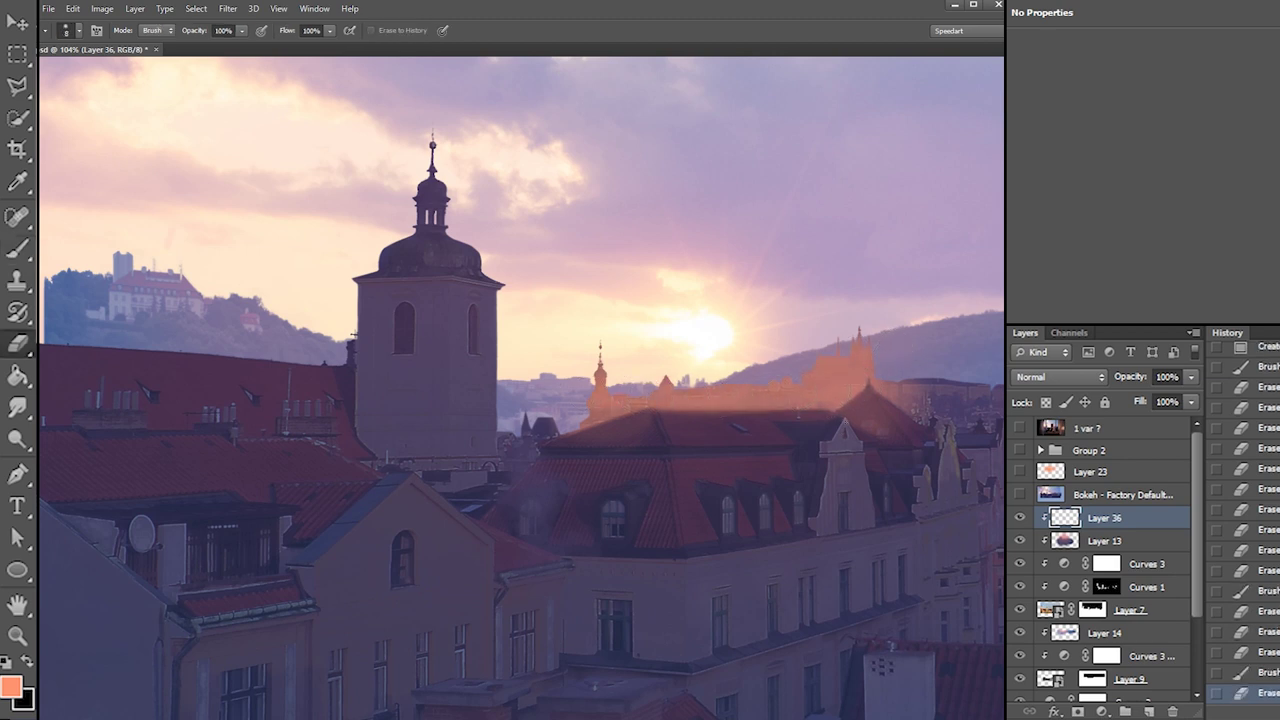
Clean up the orange haze along the nearer building's roofline with small eraser touches, enlarging the soft eraser to 59 px
left_click(866, 346)
left_click(616, 404)
right_click(620, 408)
key("Return")
left_click(640, 409)
right_click(632, 409)
left_click(679, 442)
key("Return")
mouse_move(632, 430)
left_mouse_down()
mouse_move(570, 458)
mouse_move(638, 434)
left_mouse_up()
right_click(681, 398)
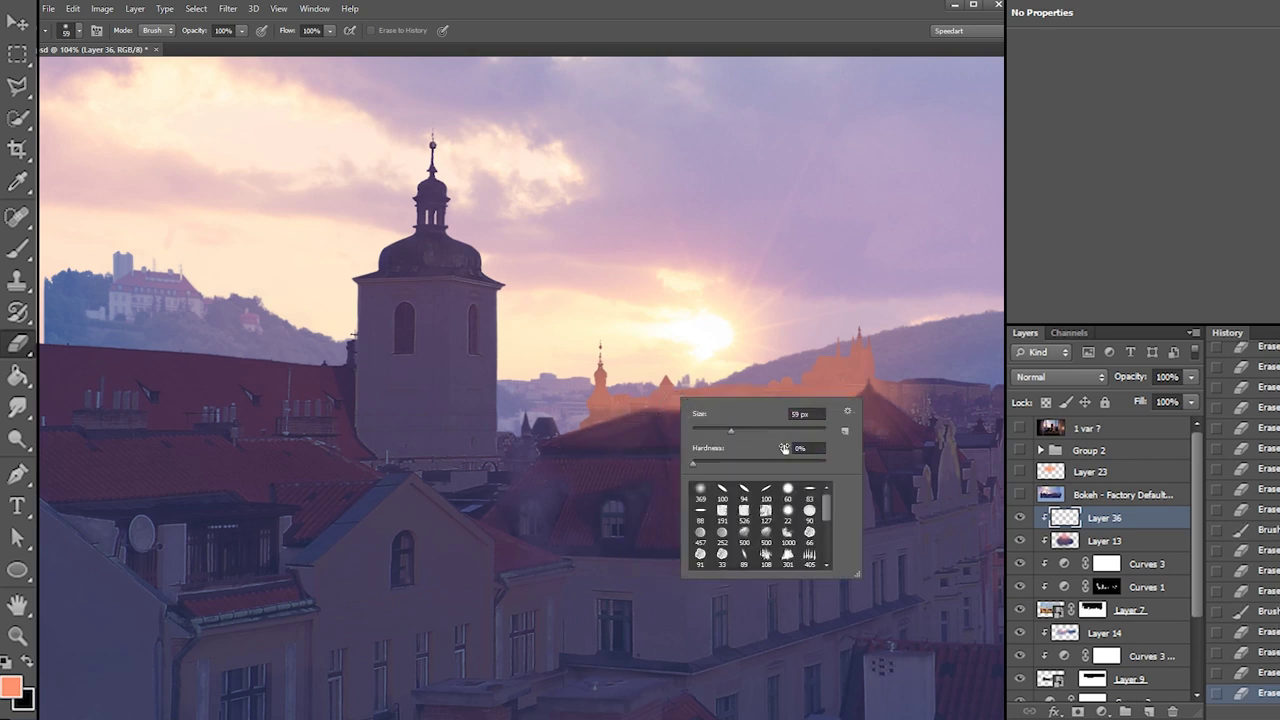
key("Escape")
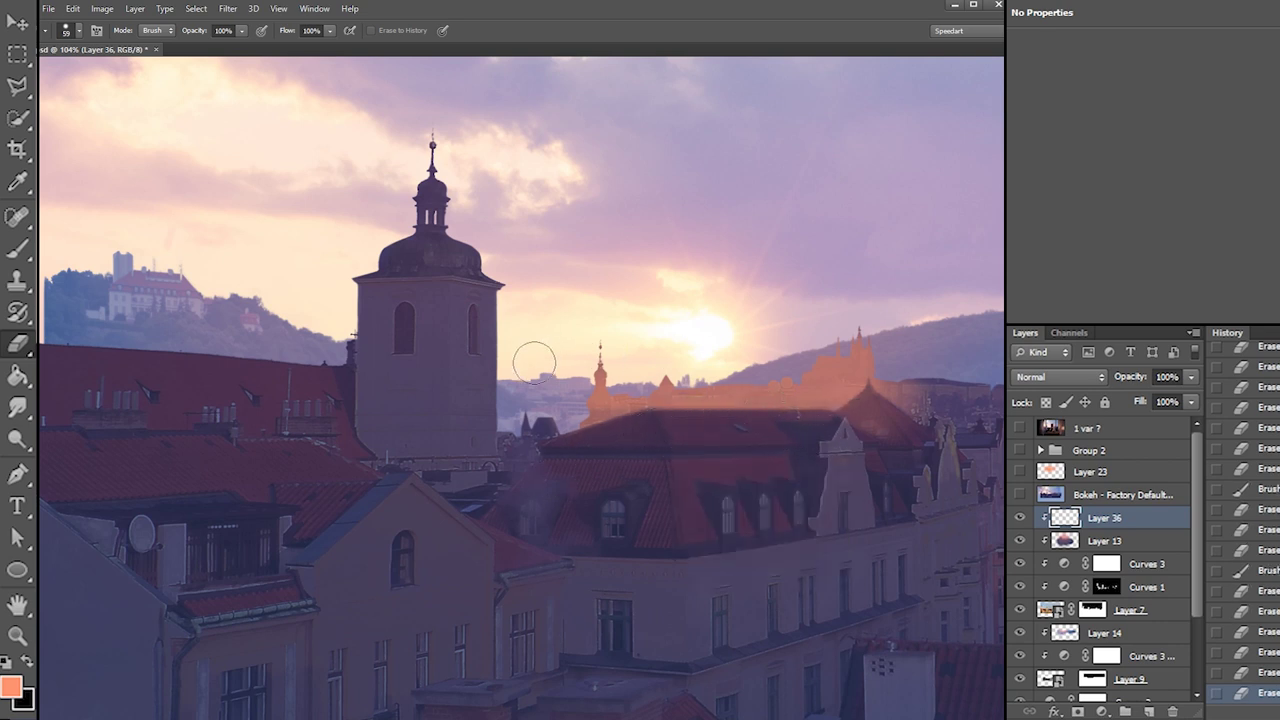
Paint orange haze over the distant rooftops between the church tower and the nearer roof, undoing the unwanted eraser touch
key("b")
mouse_move(521, 432)
left_mouse_down()
mouse_move(519, 455)
mouse_move(529, 420)
mouse_move(538, 437)
mouse_move(592, 432)
left_mouse_up()
key("e")
right_click(562, 448)
left_click(593, 478)
left_click(556, 456)
key("ctrl+z")
Extend the orange haze down the gap between the tower and the nearer building, undoing the unwanted erasures
key("b")
mouse_move(525, 470)
left_mouse_down()
mouse_move(505, 500)
mouse_move(511, 466)
mouse_move(496, 440)
mouse_move(515, 452)
mouse_move(527, 440)
mouse_move(500, 501)
mouse_move(544, 490)
mouse_move(500, 533)
left_mouse_up()
key("e")
key("ctrl+z")
right_click(518, 455)
left_click(499, 472)
key("ctrl+z")
Set the eraser to 49 px and trim the orange haze spilling onto the nearer roof's slanted edge and the houses below
right_click(537, 489)
type("49")
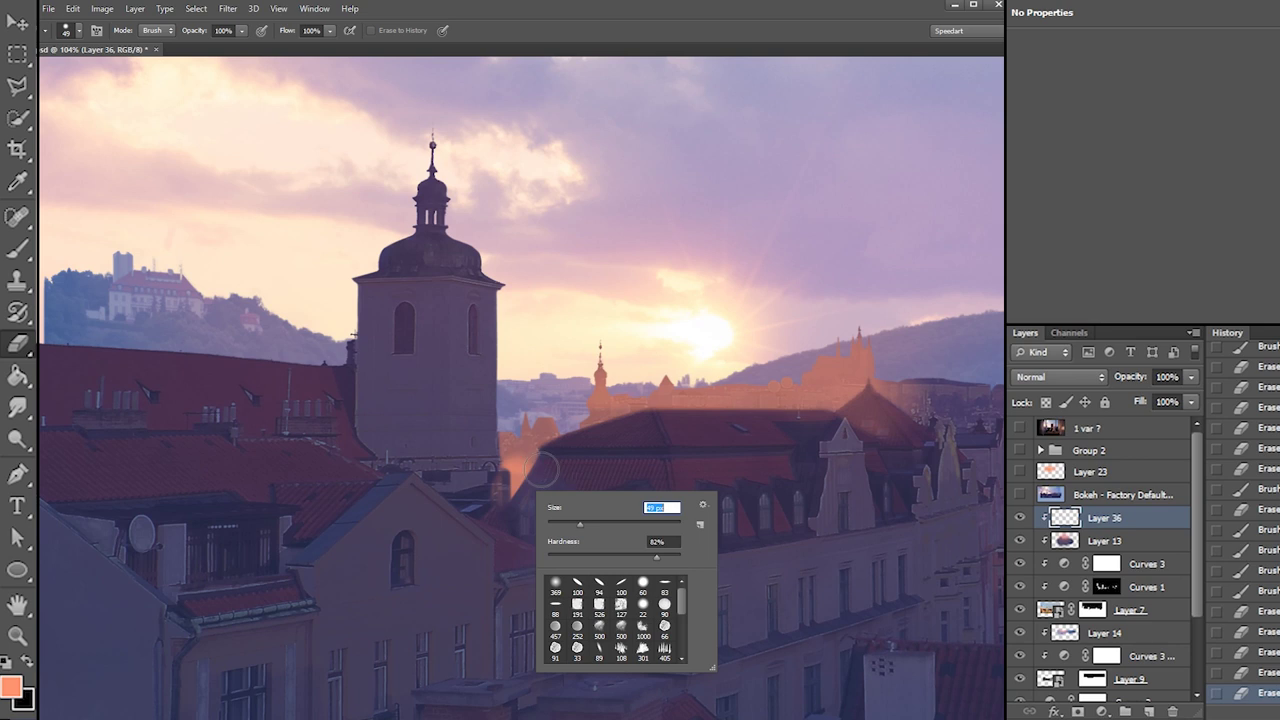
key("Return")
left_click_drag(512, 533, 510, 536)
mouse_move(561, 465)
left_mouse_down()
mouse_move(509, 530)
mouse_move(499, 490)
mouse_move(488, 506)
left_mouse_up()
left_click_drag(486, 510, 487, 541)
Soften the orange haze in the gap beside the tower with a 53 px eraser at 0% hardness
right_click(543, 494)
left_click(568, 487)
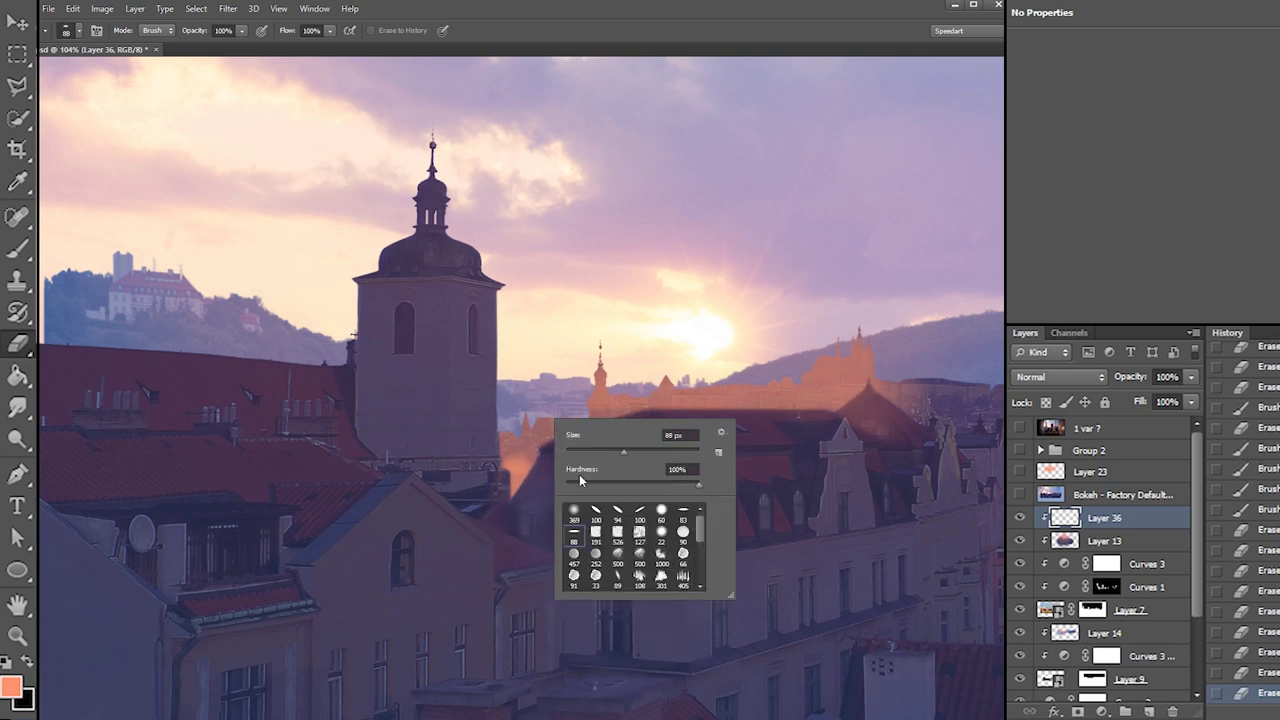
left_click(599, 454)
mouse_move(519, 480)
left_mouse_down()
mouse_move(512, 516)
mouse_move(538, 540)
left_mouse_up()
left_click_drag(515, 520, 526, 504)
left_click_drag(530, 454, 536, 552)
left_click_drag(503, 438, 520, 548)
right_click(604, 403)
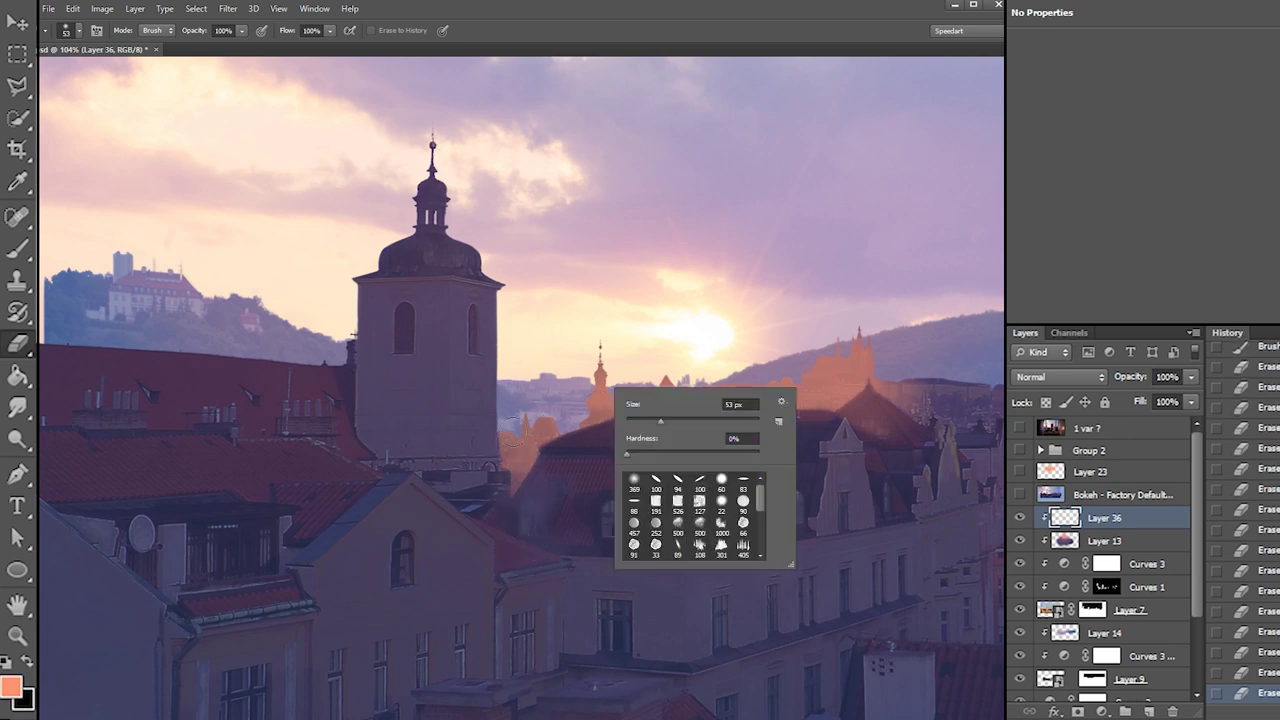
left_click(430, 440)
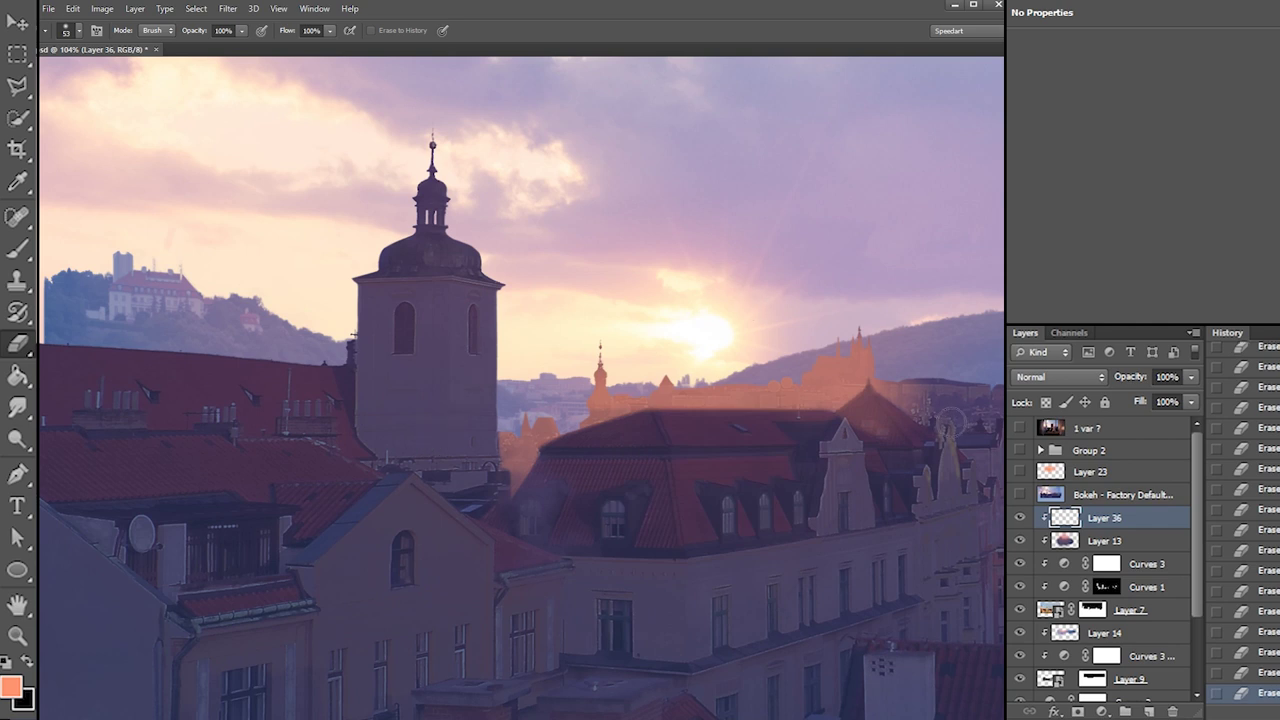
Try to paint orange haze over the distant buildings beyond the pointed roof
key("b")
right_click(920, 370)
key("Escape")
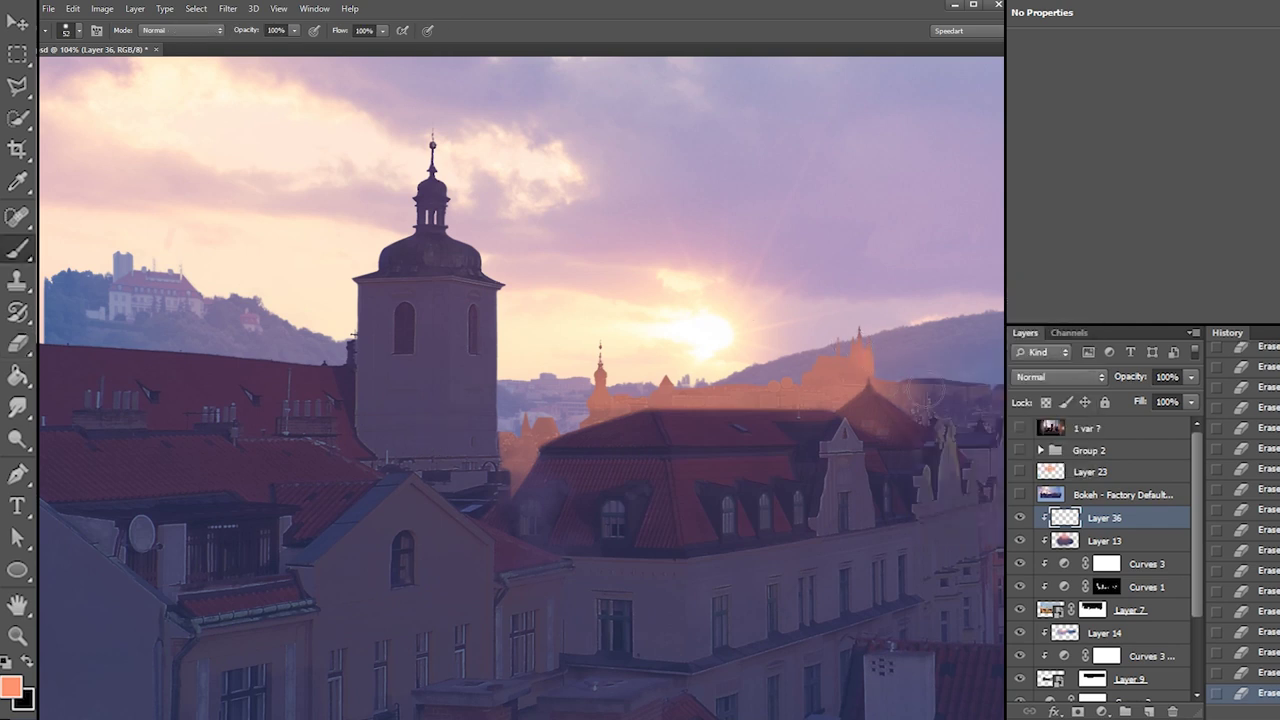
left_click_drag(931, 403, 945, 415)
key("ctrl+z")
mouse_move(895, 376)
left_mouse_down()
mouse_move(942, 413)
mouse_move(930, 402)
mouse_move(960, 410)
mouse_move(972, 398)
mouse_move(1000, 420)
left_mouse_up()
key("ctrl+z")
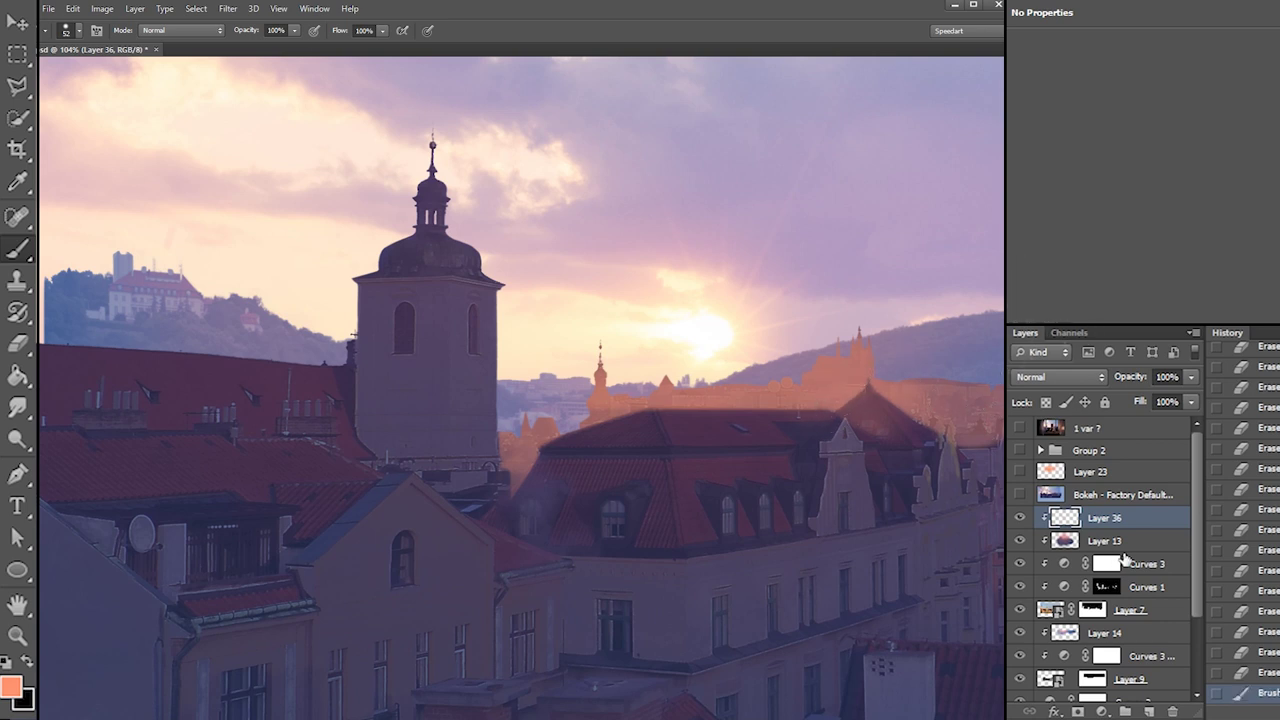
Add a new layer above Layer 13 and set the foreground colour to pink ff6f87
left_click(1112, 541)
left_click(1148, 711)
left_click(268, 315, "alt")
left_click(10, 688)
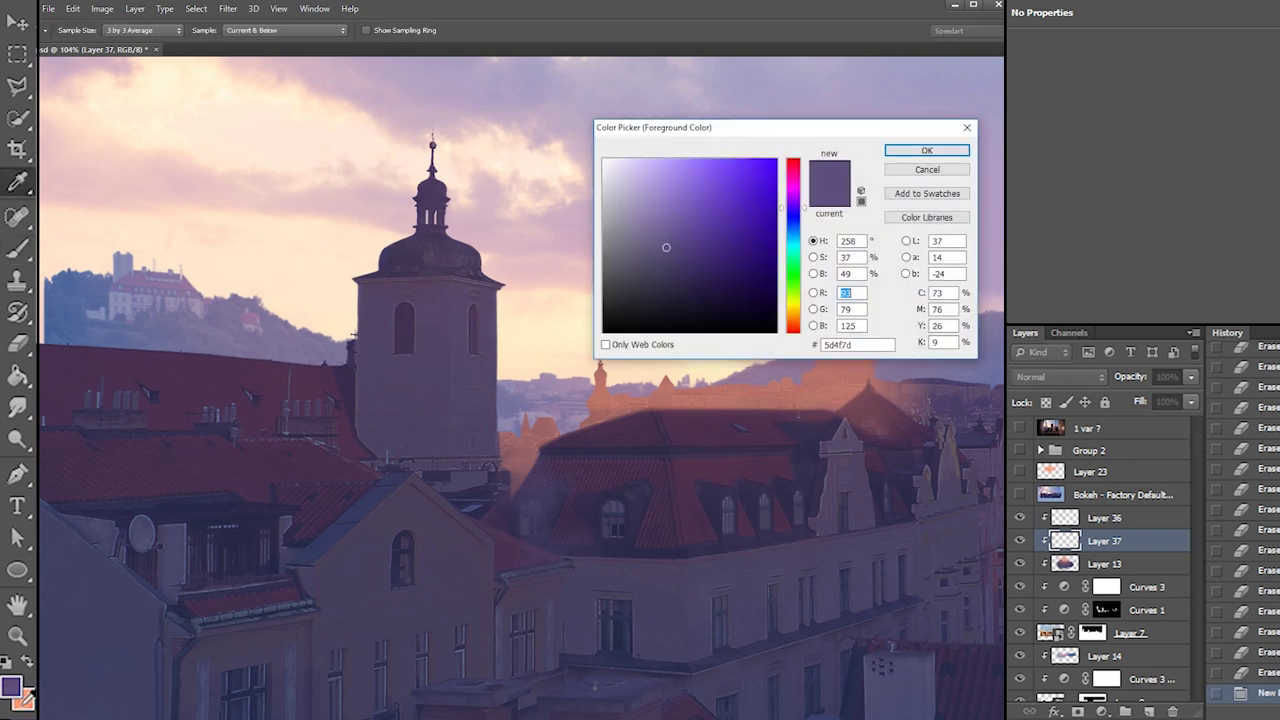
left_click(484, 277)
left_click(806, 333)
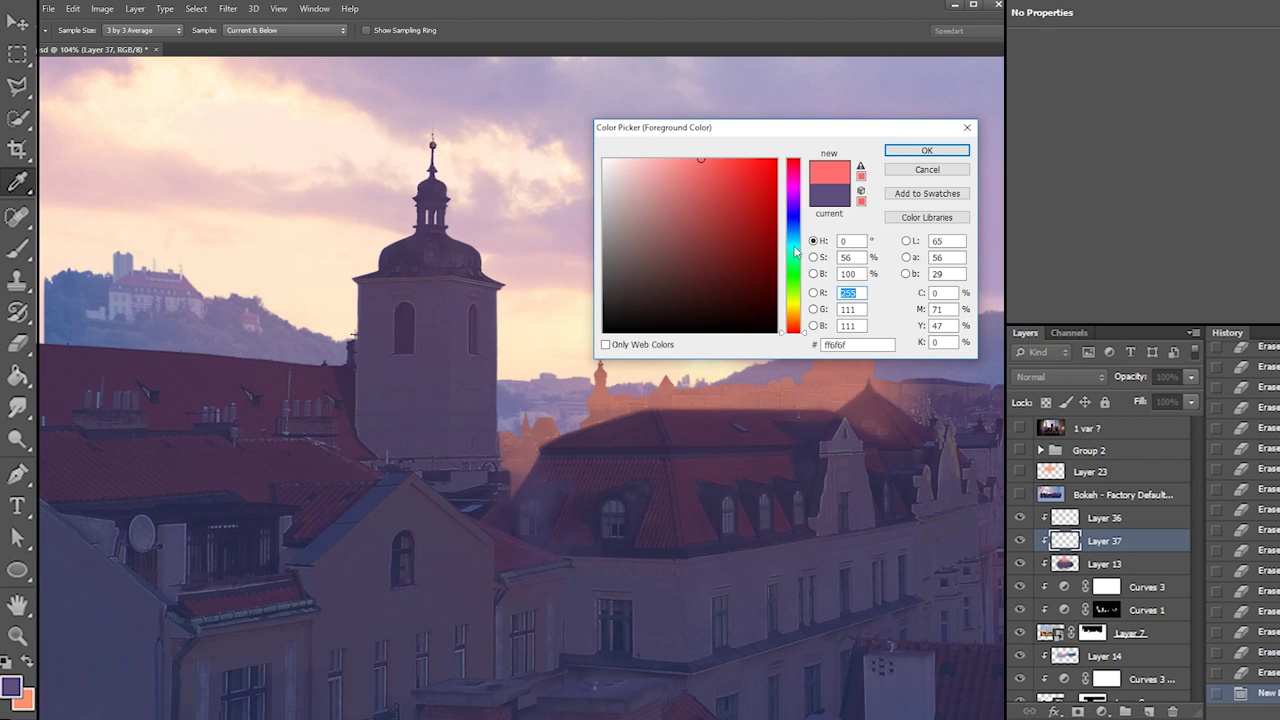
left_click(795, 165)
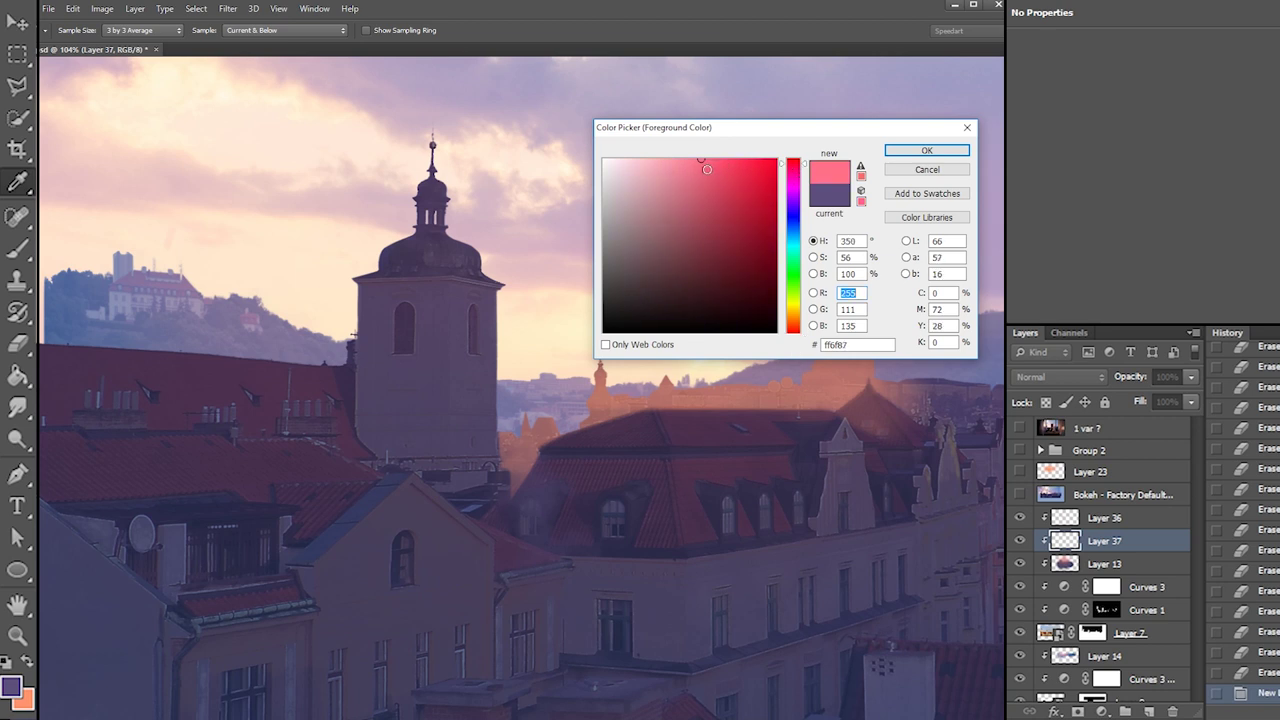
left_click(926, 150)
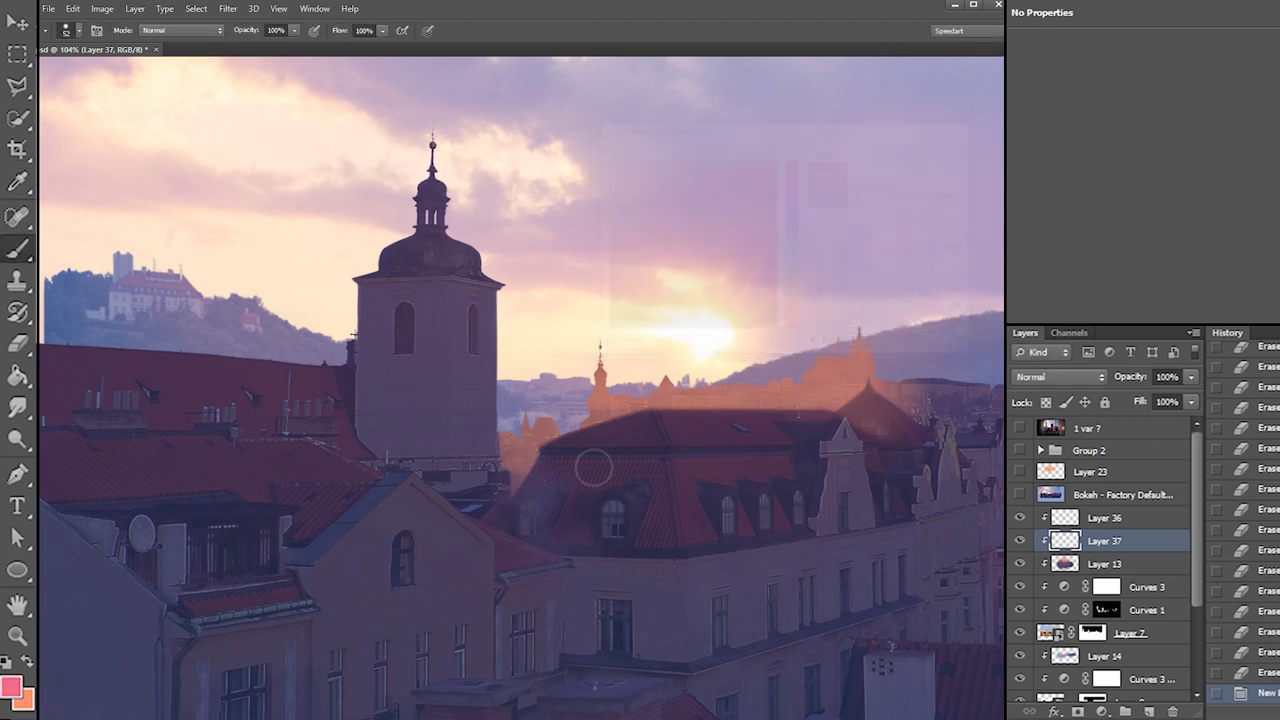
Paint a pink glow across the upper roof of the large nearer building, undoing the first stroke
left_click_drag(683, 440, 712, 441)
key("ctrl+z")
mouse_move(556, 430)
left_mouse_down()
mouse_move(702, 425)
mouse_move(688, 424)
left_mouse_up()
left_click_drag(796, 418, 812, 426)
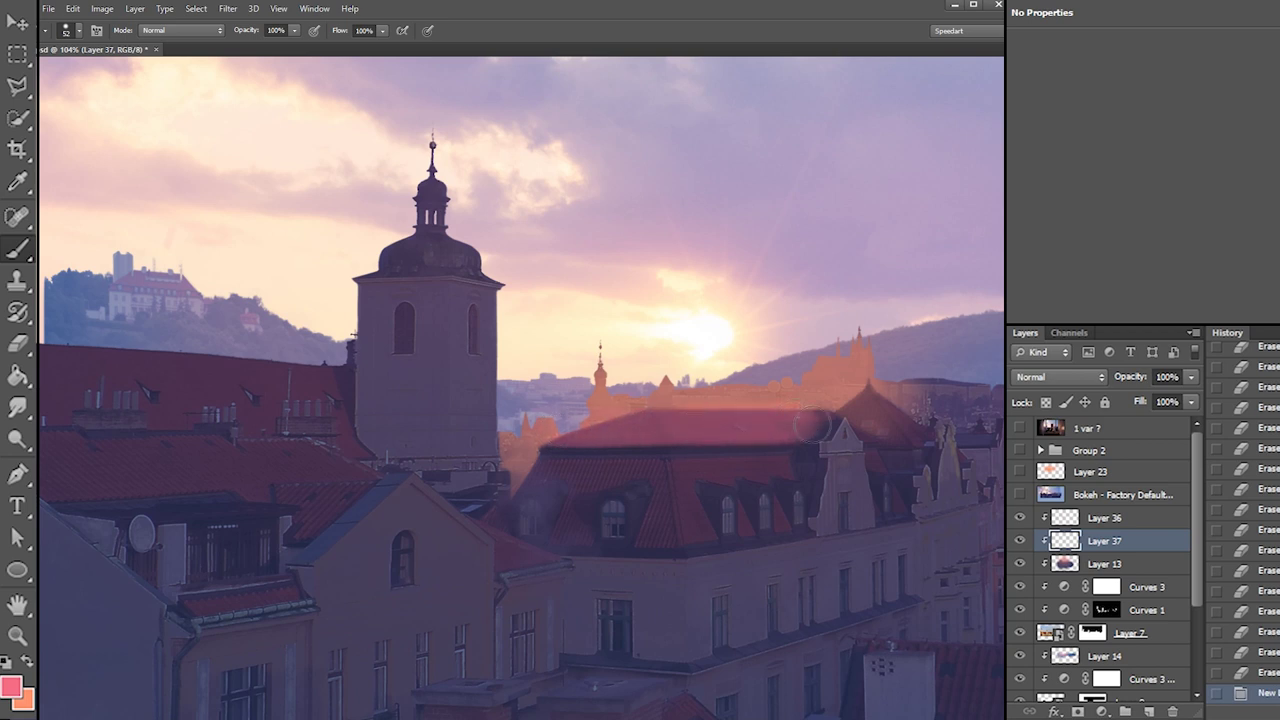
Trim the pink glow beside the pointed roof with a 9 px and a 24 px soft eraser
key("e")
right_click(805, 440)
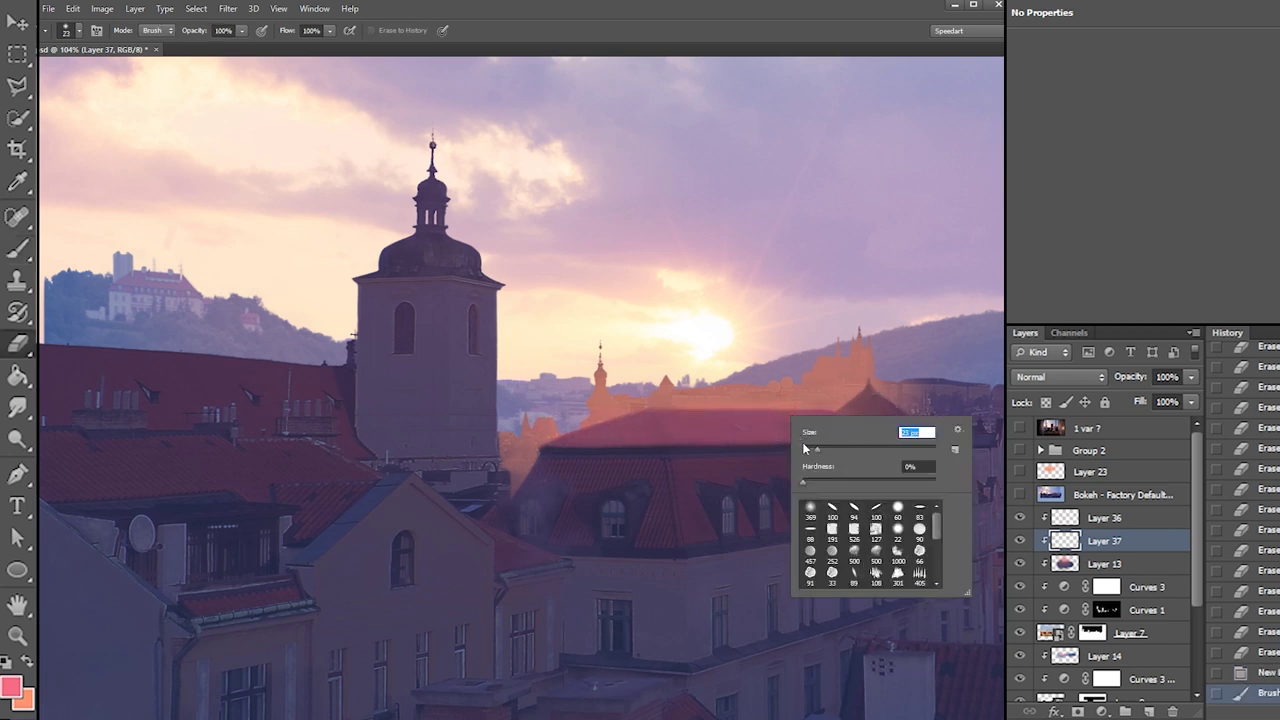
key("Return")
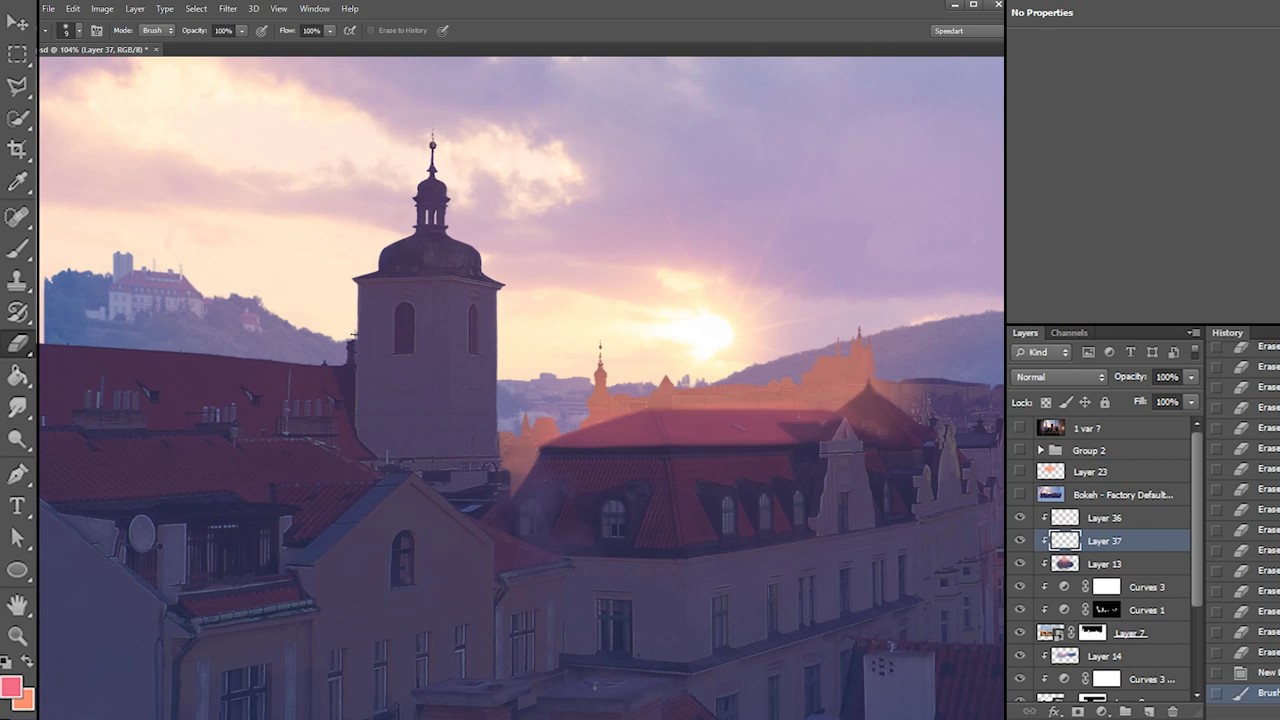
left_click(866, 390)
right_click(867, 389)
left_click(892, 419)
key("Return")
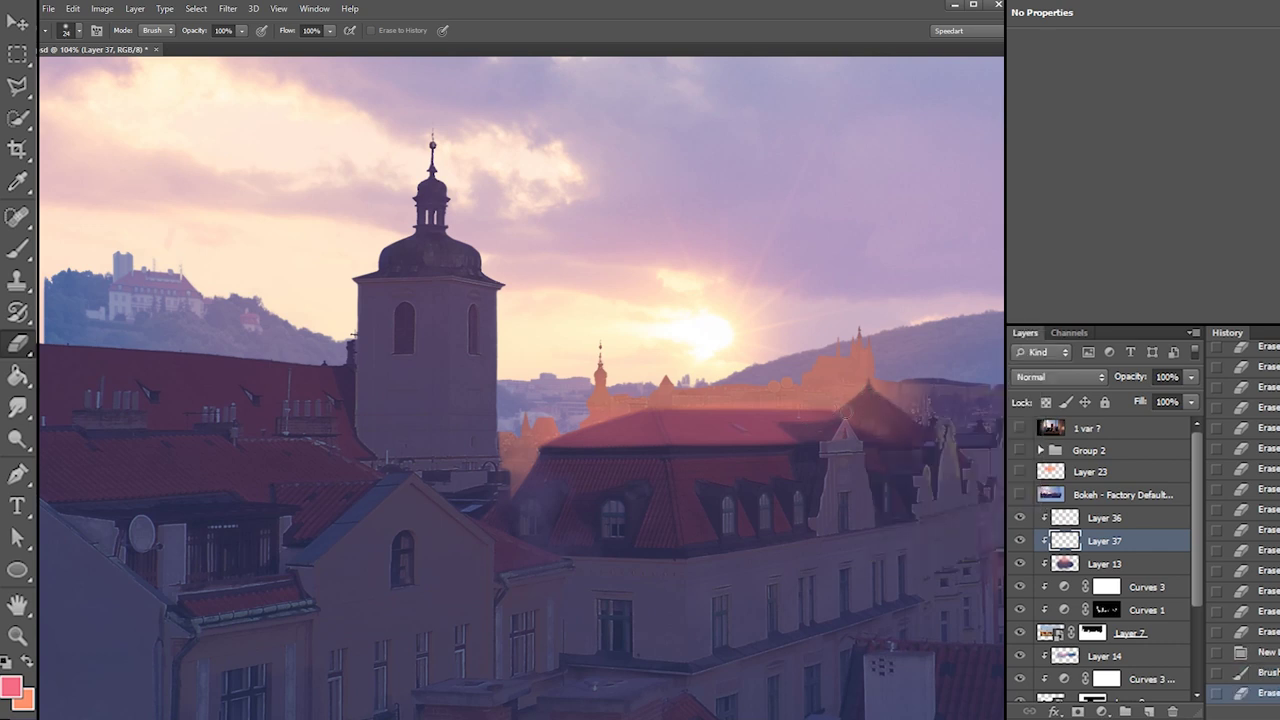
left_click(858, 413)
Paint pink glow onto the pointed roof and erase the spill around its lower edge and the adjoining gable
key("b")
mouse_move(885, 400)
left_mouse_down()
mouse_move(940, 440)
mouse_move(925, 435)
left_mouse_up()
key("e")
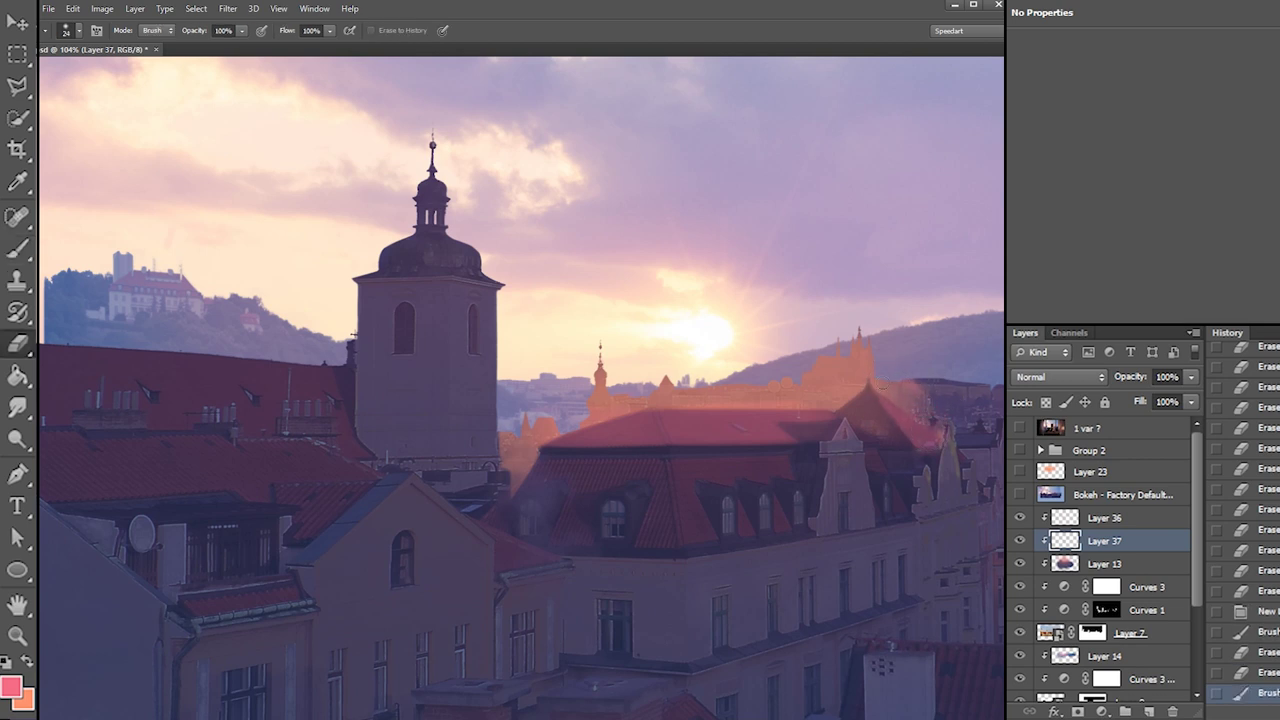
left_click(928, 440)
left_click(930, 438)
left_click(939, 433)
left_click(931, 428)
left_click(920, 455)
left_click(916, 461)
Enlarge the eraser to 63 px and soften the pink glow on the large building's upper roof
right_click(937, 456)
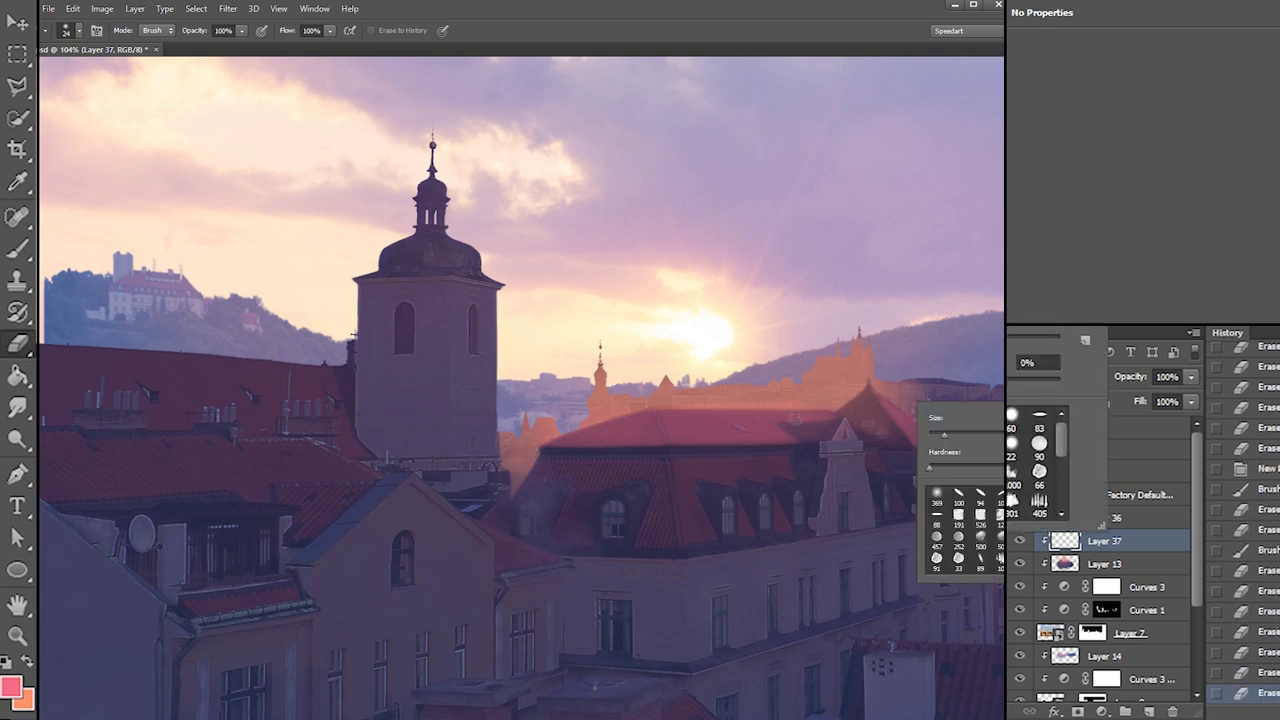
right_click(590, 470)
left_click_drag(652, 442, 679, 442)
left_click(621, 435)
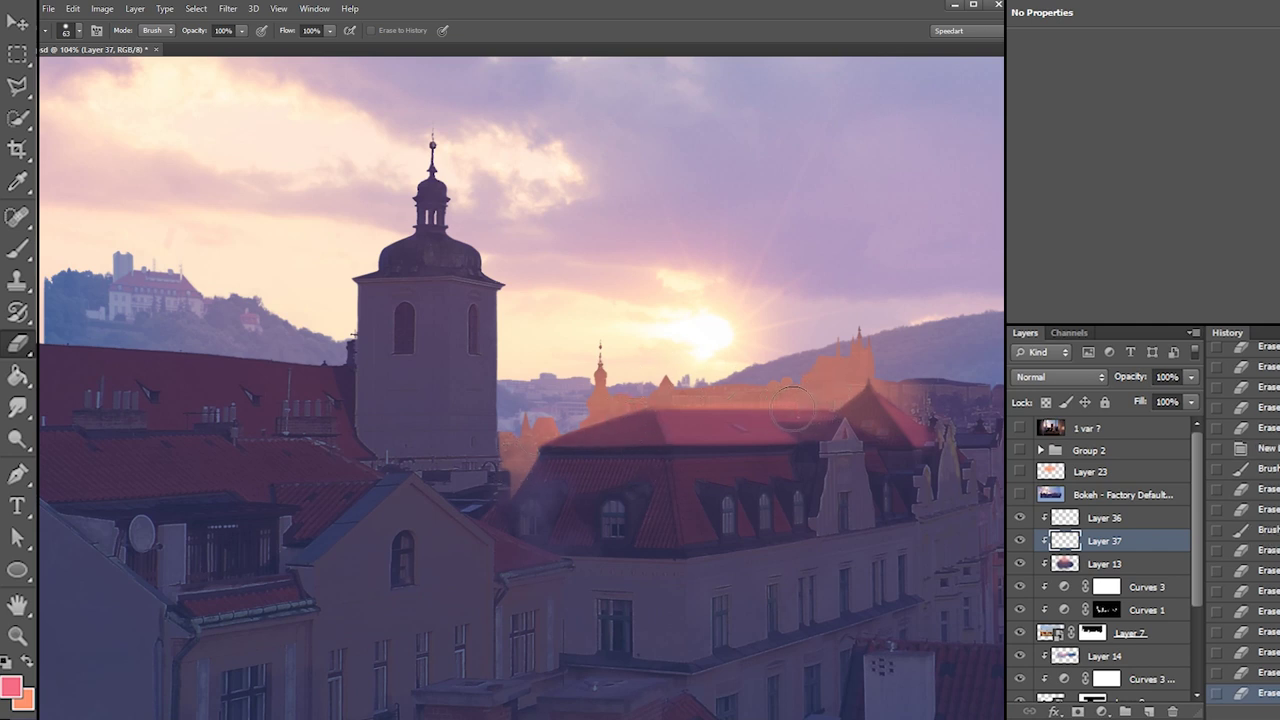
Resize the brush and paint pink light down the sun-facing side of the church tower
key("b")
right_click(481, 305)
left_click_drag(577, 371, 593, 371)
mouse_move(468, 279)
left_mouse_down()
mouse_move(471, 468)
mouse_move(483, 261)
mouse_move(491, 479)
mouse_move(489, 506)
mouse_move(477, 505)
mouse_move(474, 469)
mouse_move(470, 506)
mouse_move(500, 510)
left_mouse_up()
Erase the pink spill over the houses below the tower and soften the glow on the tower's lower wall
key("e")
left_click_drag(512, 467, 507, 522)
mouse_move(507, 522)
left_mouse_down()
mouse_move(504, 539)
mouse_move(505, 500)
left_mouse_up()
left_click_drag(462, 445, 482, 623)
left_click_drag(478, 465, 494, 552)
left_click(470, 413)
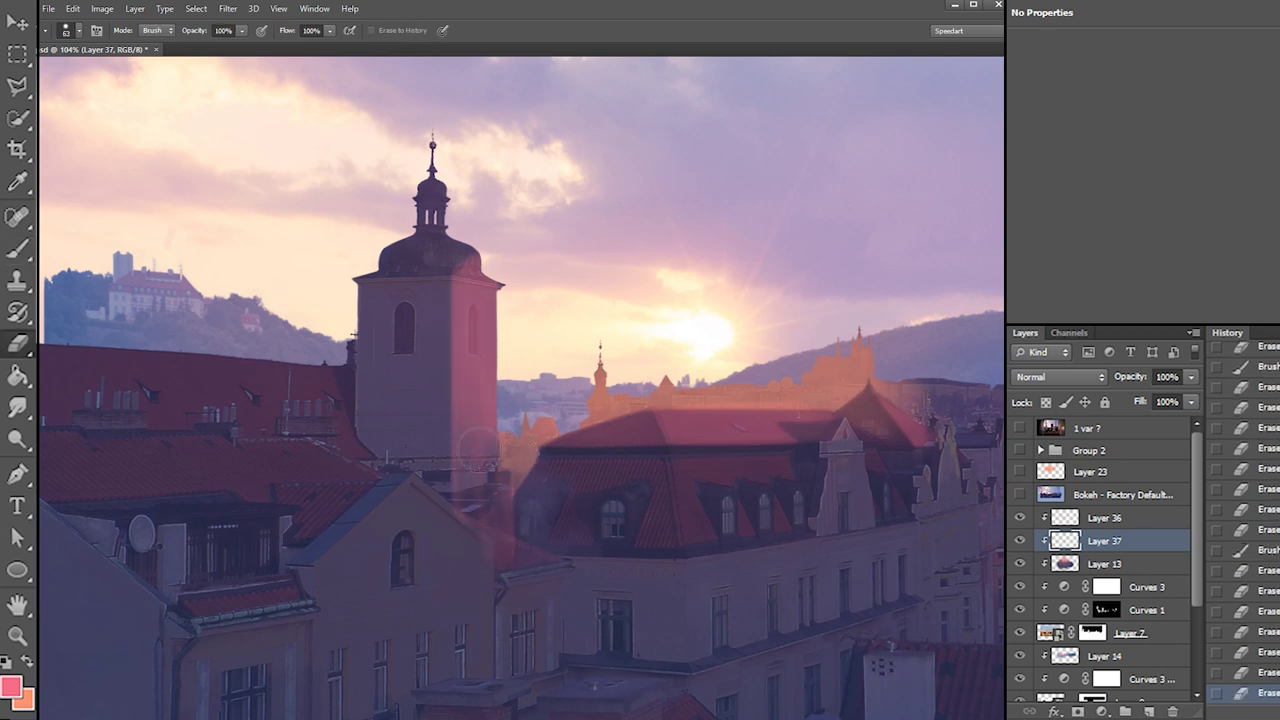
Resize the eraser and clear the pink from the tower's front face and the roofs at its base
right_click(500, 386)
left_click(560, 416)
left_click_drag(482, 568, 462, 499)
left_click_drag(458, 496, 432, 430)
left_click_drag(440, 420, 446, 390)
Fade the pink on the tower's sunlit wall and clean its dome with a 12 px eraser
right_click(472, 301)
left_click(561, 333)
mouse_move(471, 288)
left_mouse_down()
mouse_move(477, 511)
mouse_move(504, 582)
left_mouse_up()
right_click(450, 240)
left_click(473, 272)
left_click_drag(447, 249, 444, 268)
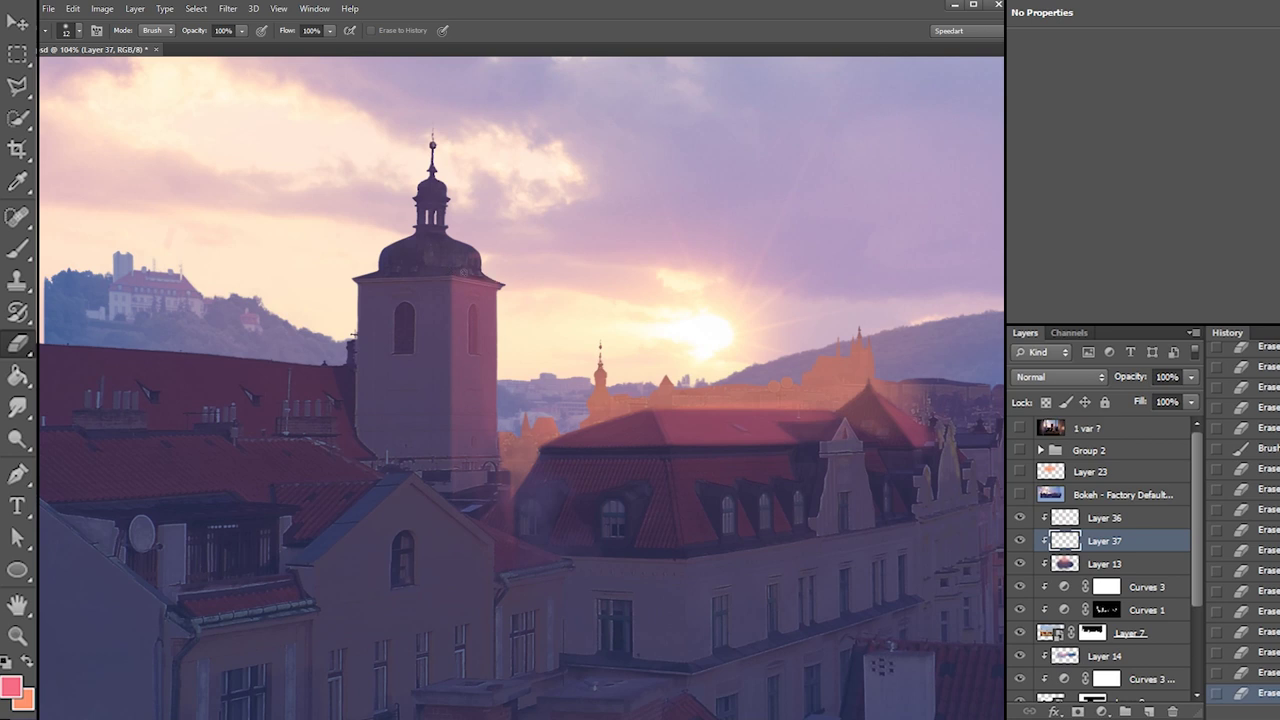
Paint pink highlights on the sunlit side of the tower's dome and lantern with a 26 px brush
key("b")
right_click(512, 240)
key("Return")
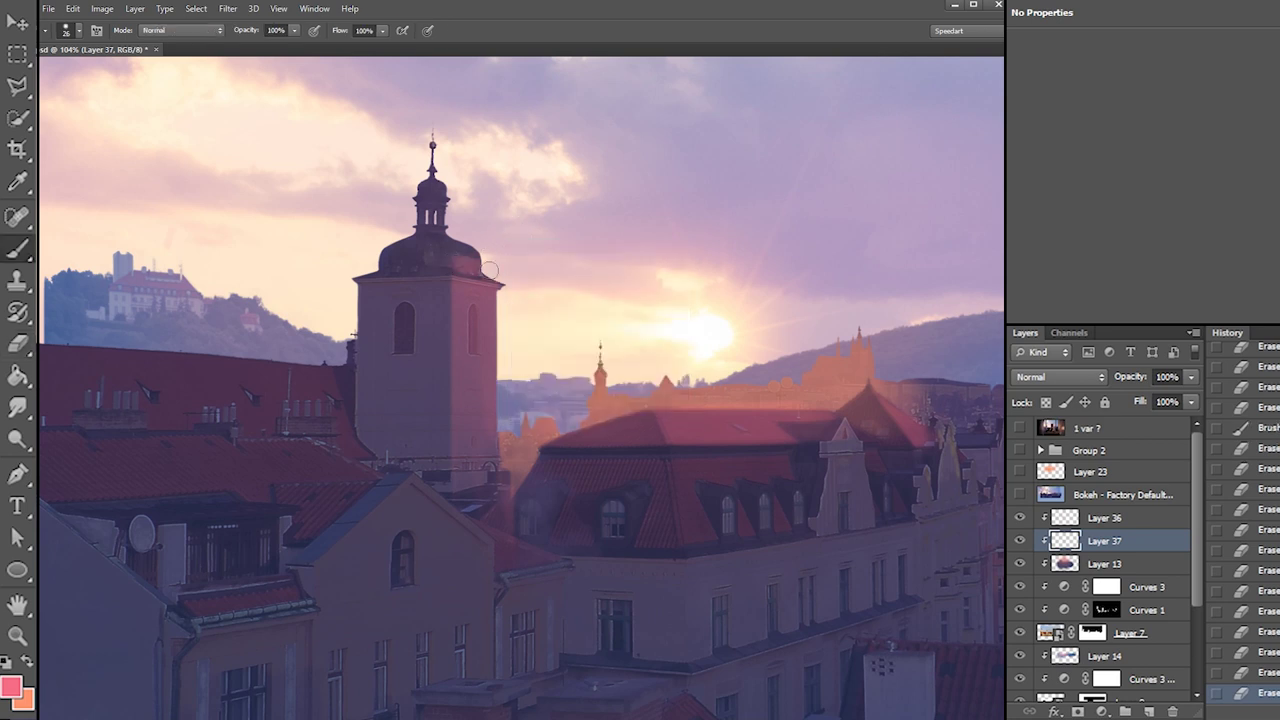
left_click(495, 275)
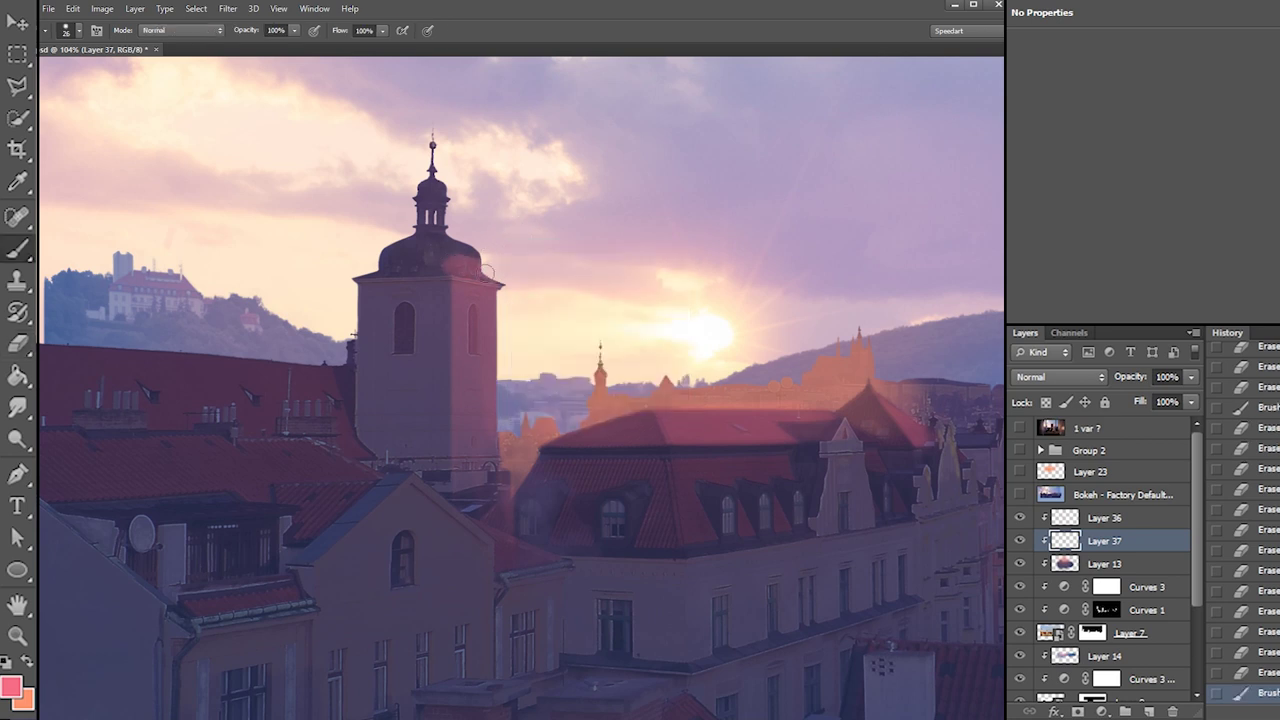
key("e")
key("b")
left_click(465, 245)
left_click(468, 248)
left_click(466, 252)
left_click(470, 250)
left_click(470, 250)
left_click(468, 248)
left_click(471, 252)
left_click(472, 248)
left_click(475, 240)
left_click(454, 229)
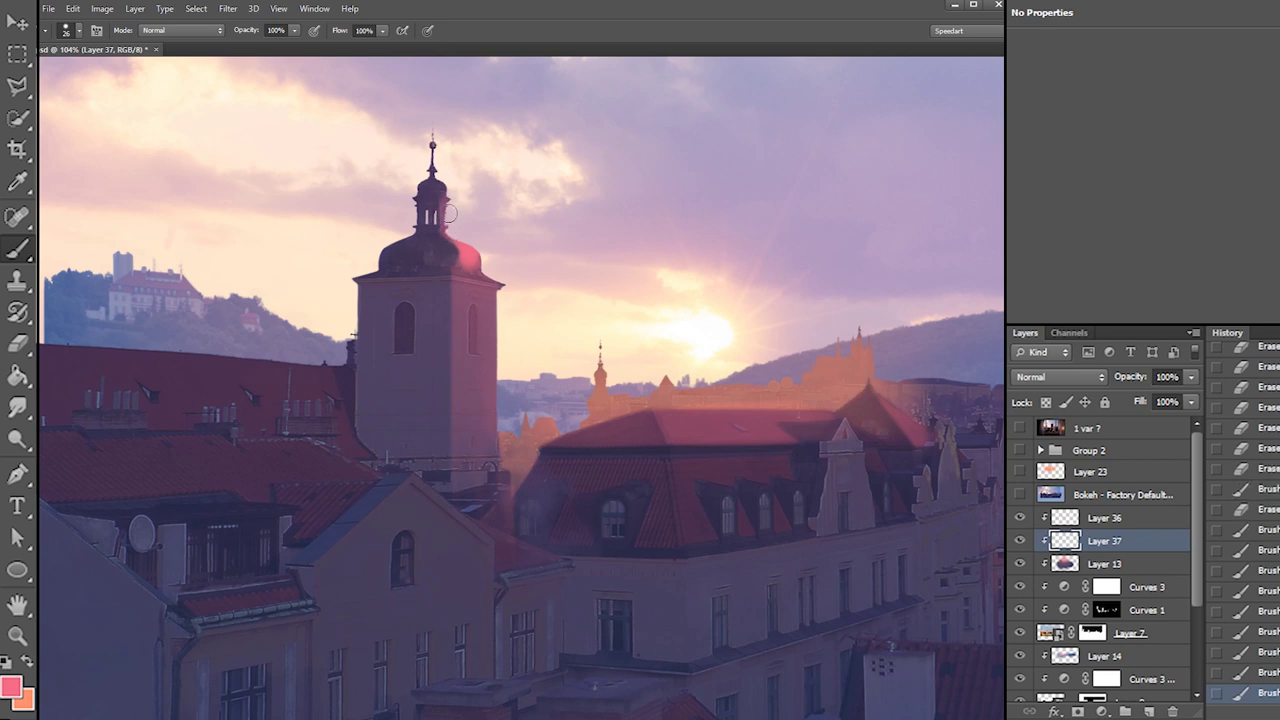
Touch up the pink on the tower's lantern with the eraser and brush pink onto the spire
key("e")
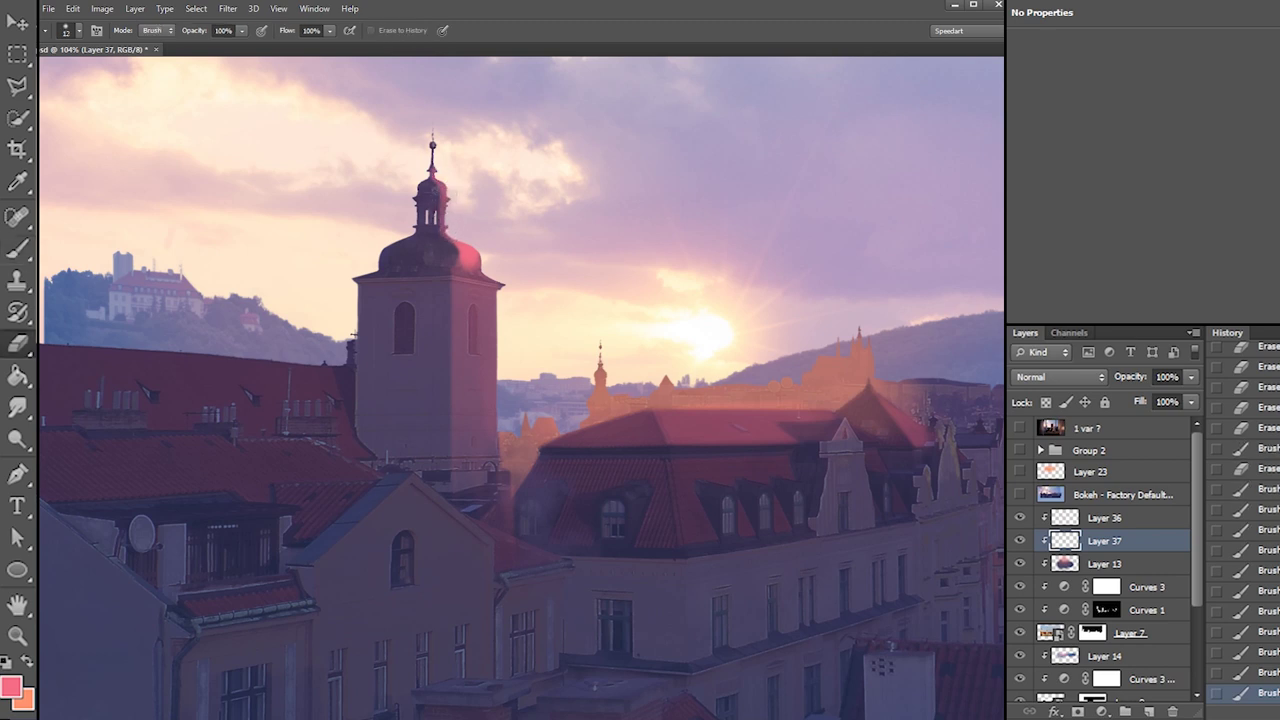
left_click(437, 198)
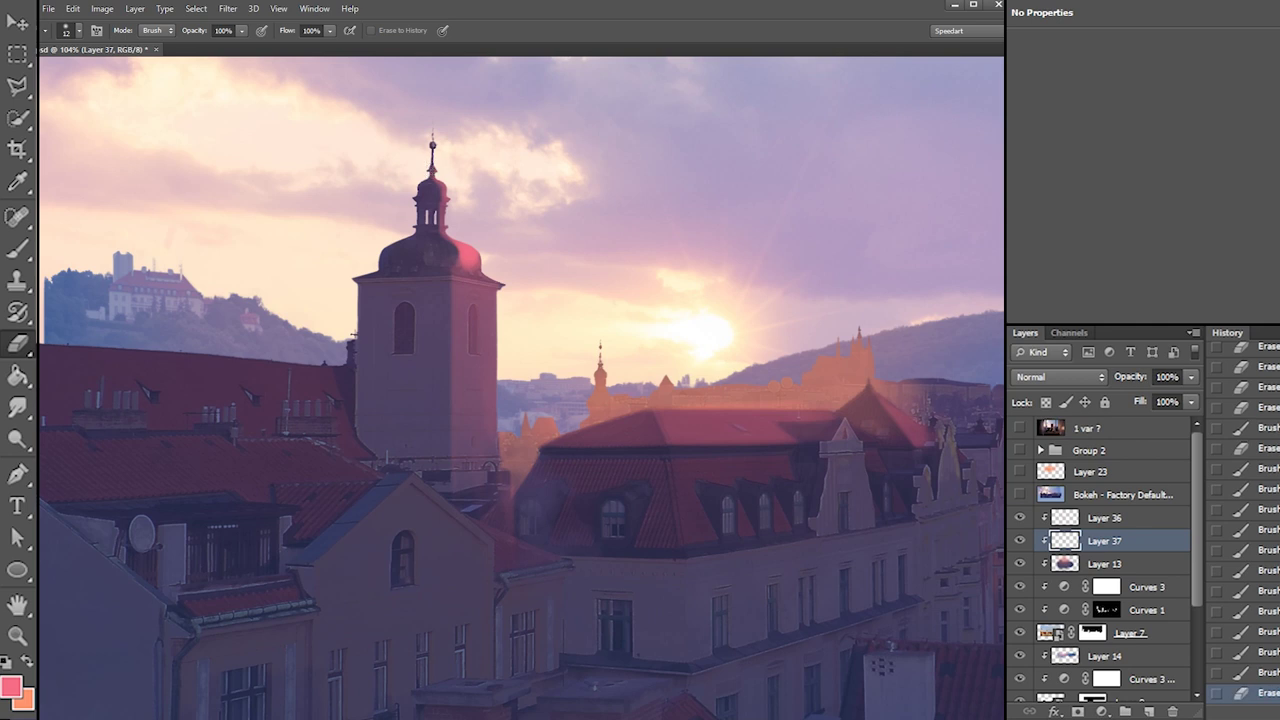
key("b")
left_click(475, 145)
key("e")
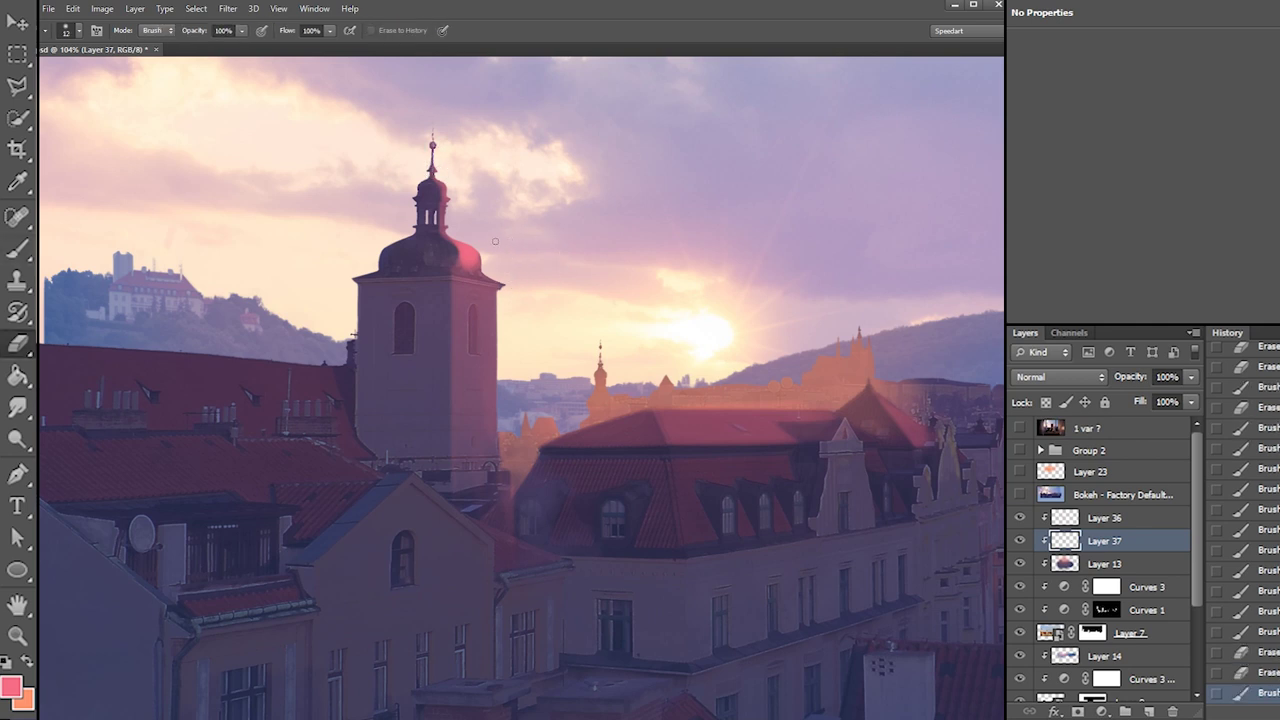
Resize the eraser, reduce the pink highlights on the dome and lantern, and set the eraser size to 7 px
right_click(510, 290)
left_click(530, 261)
mouse_move(471, 240)
left_mouse_down()
mouse_move(494, 260)
mouse_move(473, 238)
left_mouse_up()
left_click(450, 218)
right_click(470, 238)
double_click(605, 255)
type("7")
key("Return")
Try to paint pink light on the shadowed edge of the tower beside the long red roof
key("b")
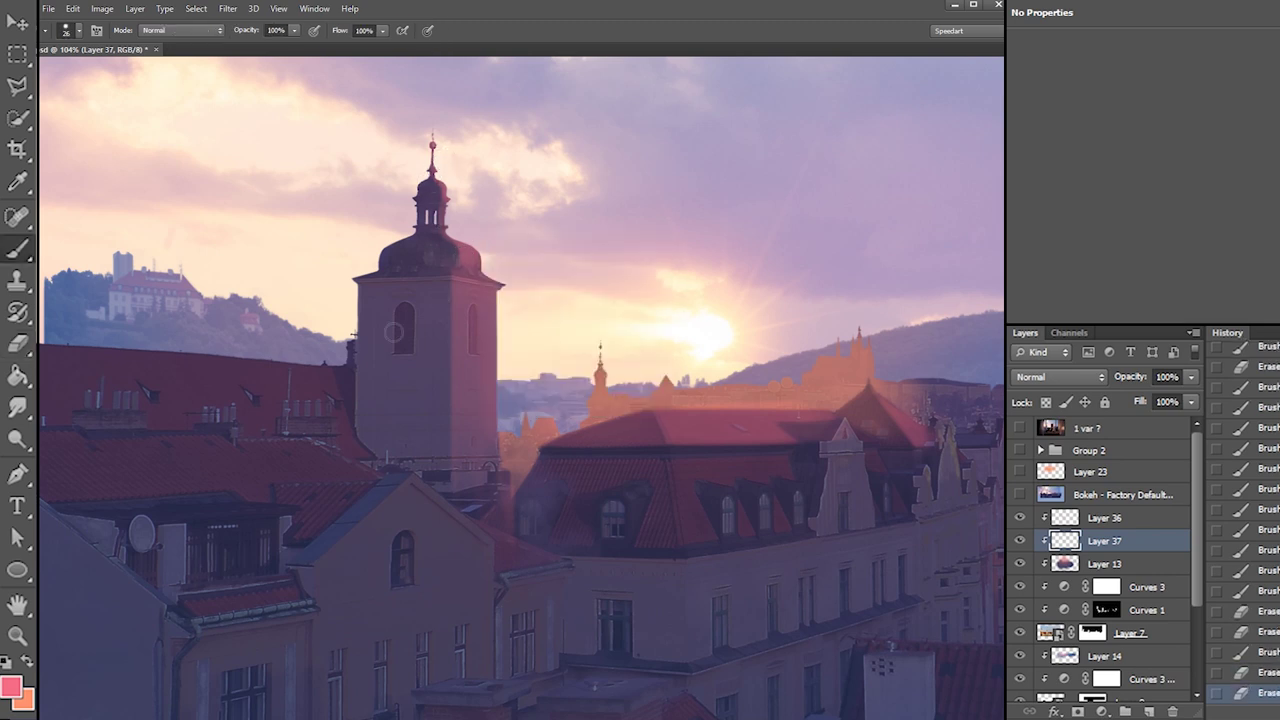
mouse_move(346, 338)
left_mouse_down()
mouse_move(348, 374)
mouse_move(360, 362)
left_mouse_up()
key("ctrl+z")
Set a soft 112 px eraser and fade the pink highlights on the tower's dome and lantern
key("e")
right_click(686, 451)
left_click(522, 503)
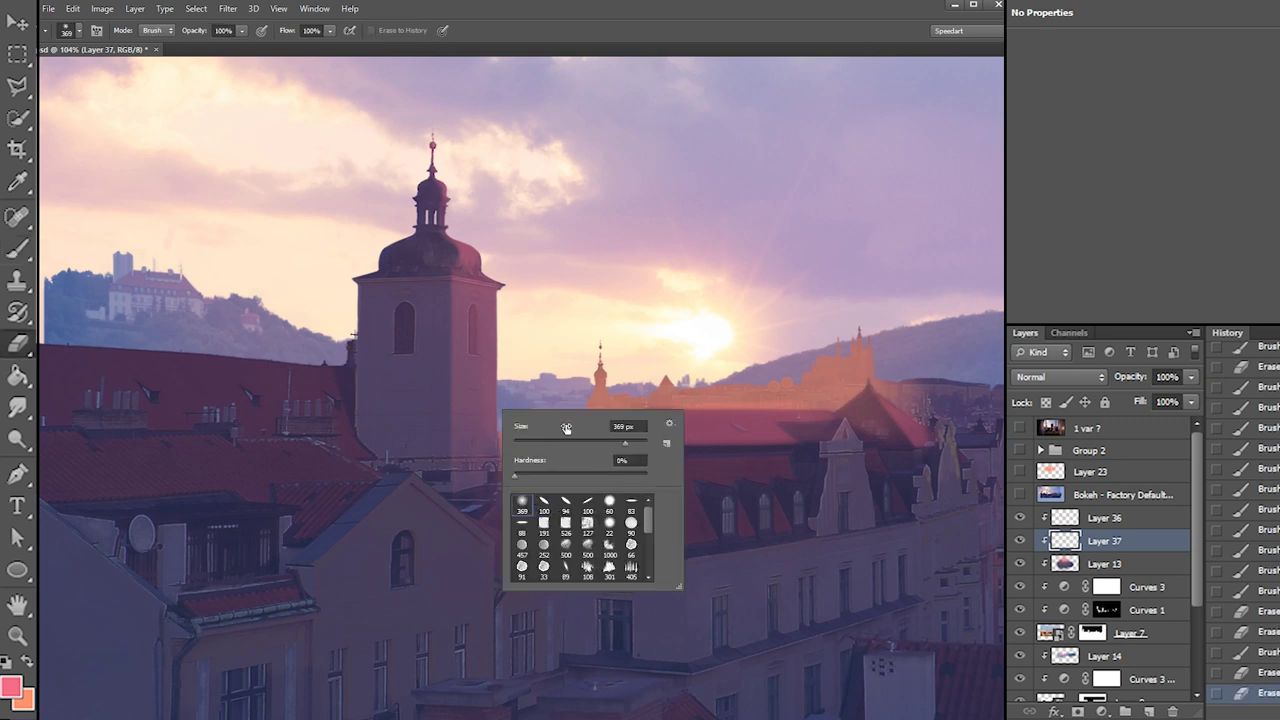
left_click(586, 442)
mouse_move(450, 246)
left_mouse_down()
mouse_move(503, 223)
mouse_move(474, 200)
left_mouse_up()
left_click_drag(466, 196, 518, 214)
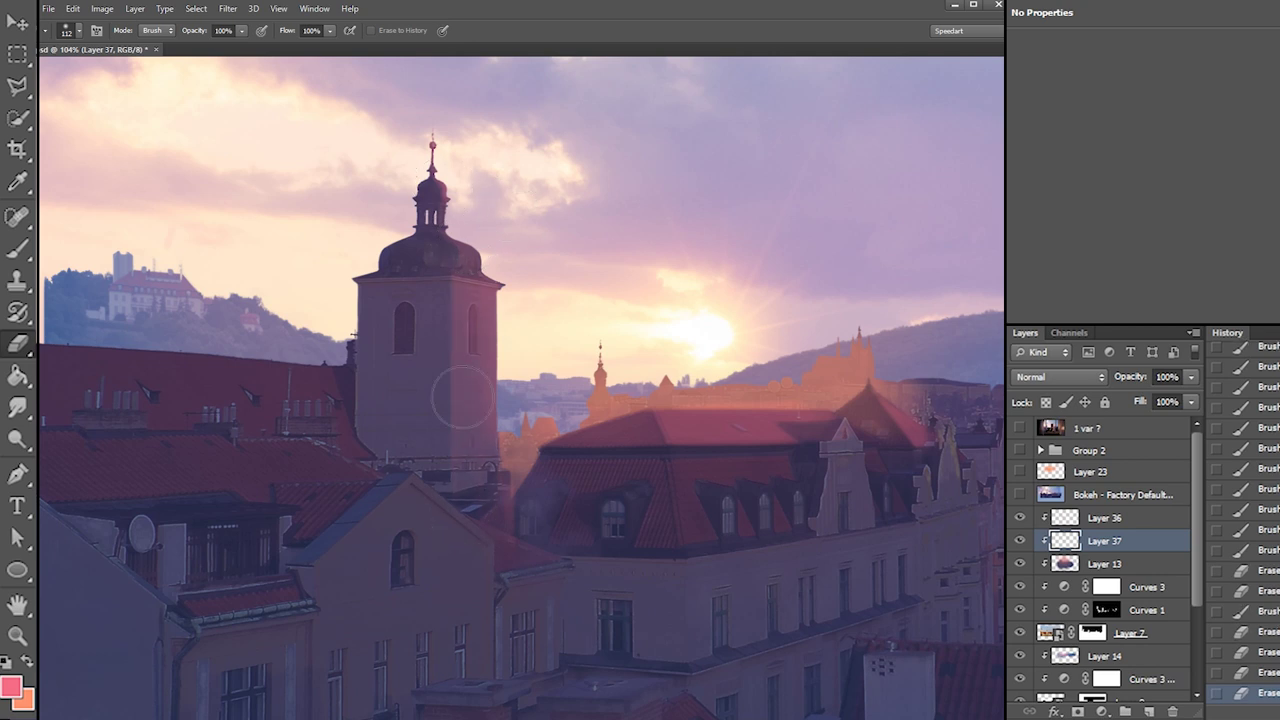
Shrink the brush to 6 px and paint a pink highlight on the peak of the foreground house's gable
key("b")
right_click(490, 476)
left_click(504, 505)
left_click(510, 563)
left_click(507, 506)
key("Return")
left_click(413, 470)
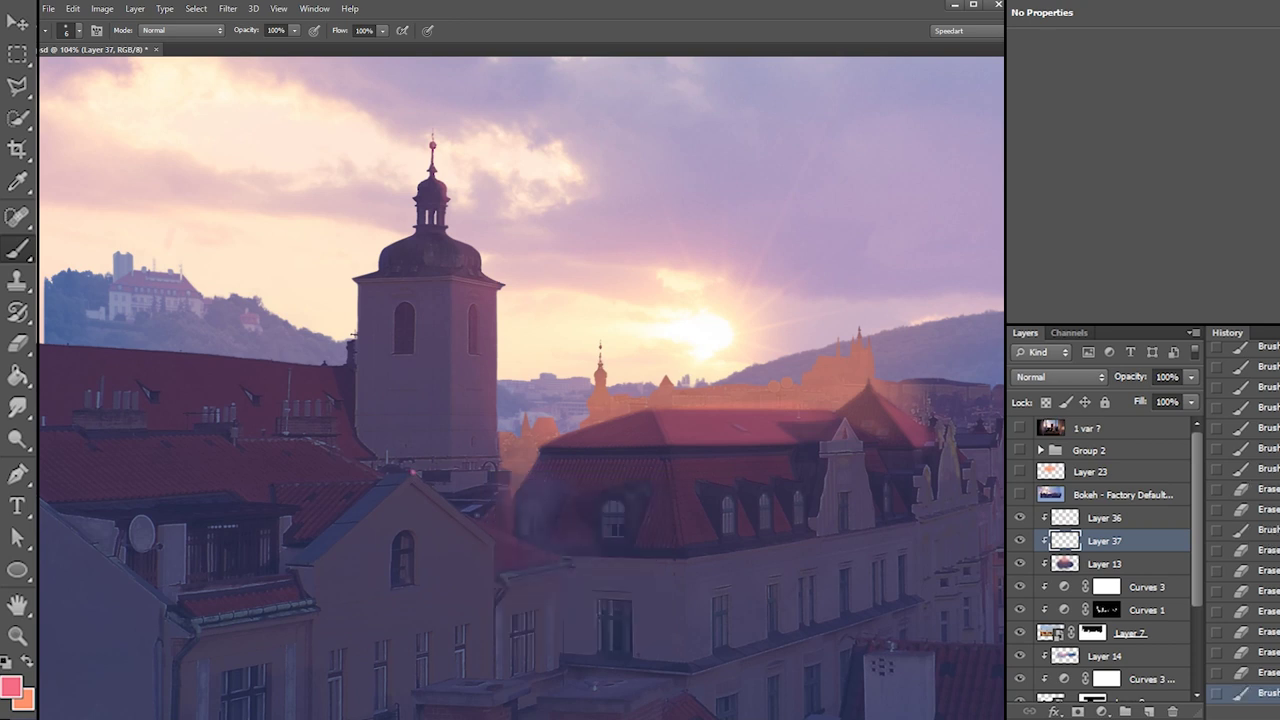
Refine the pink rim along the foreground gable's sloping edge, repainting it and fading its ends with a 33 px eraser
key("e")
right_click(402, 445)
left_click(453, 487)
left_click_drag(391, 471, 388, 468)
key("b")
left_click(401, 474)
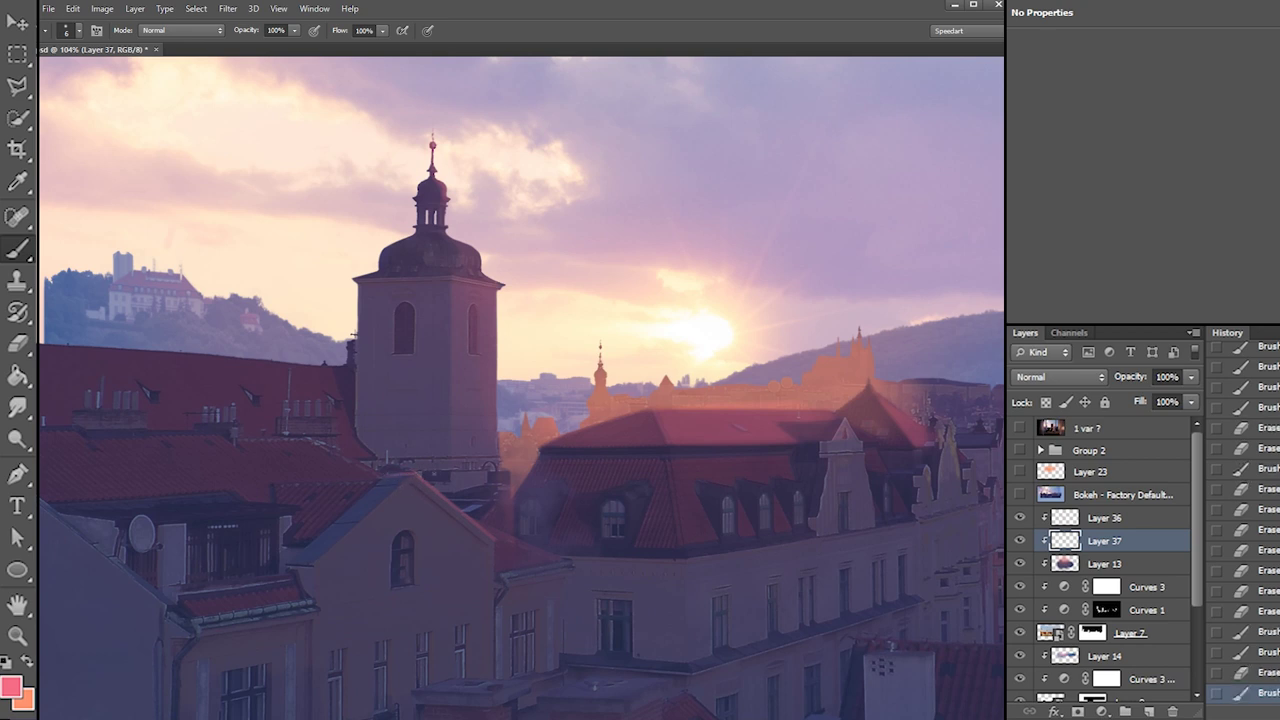
key("e")
left_click(514, 554)
left_click(485, 531)
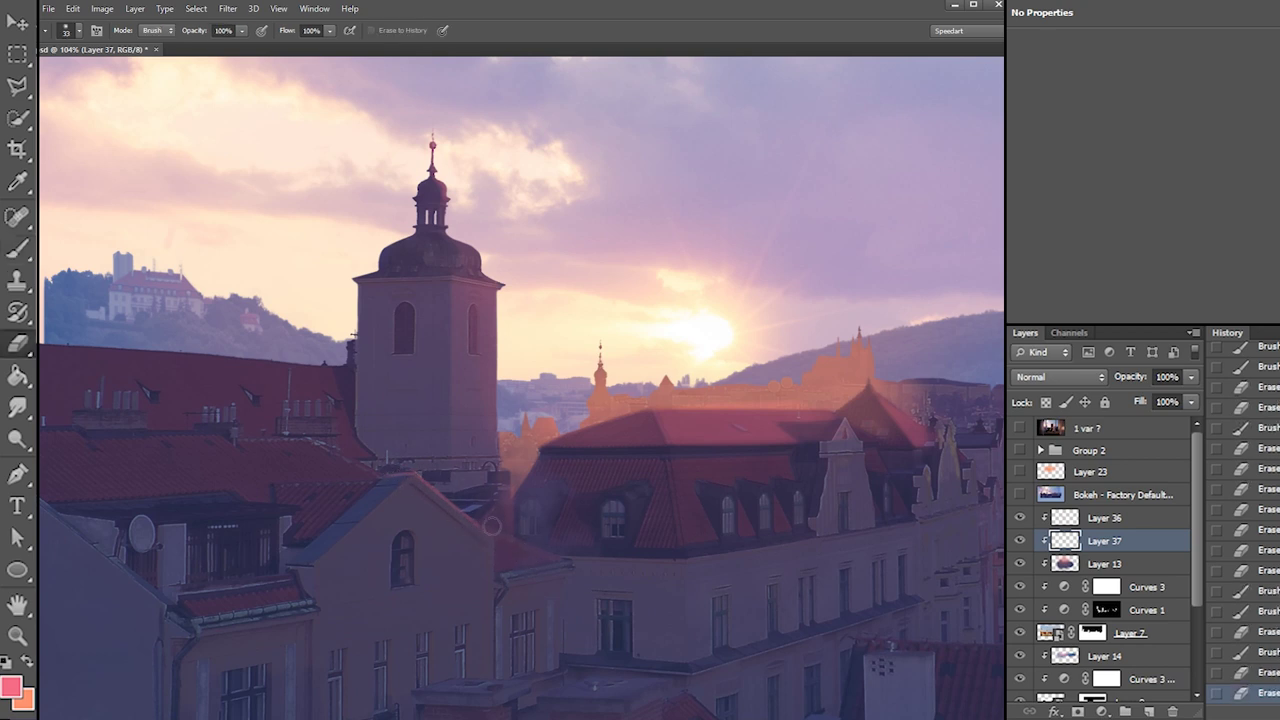
Try an 11 px soft brush to paint a pink rim along the small red roof's edge beside the foreground gable
key("b")
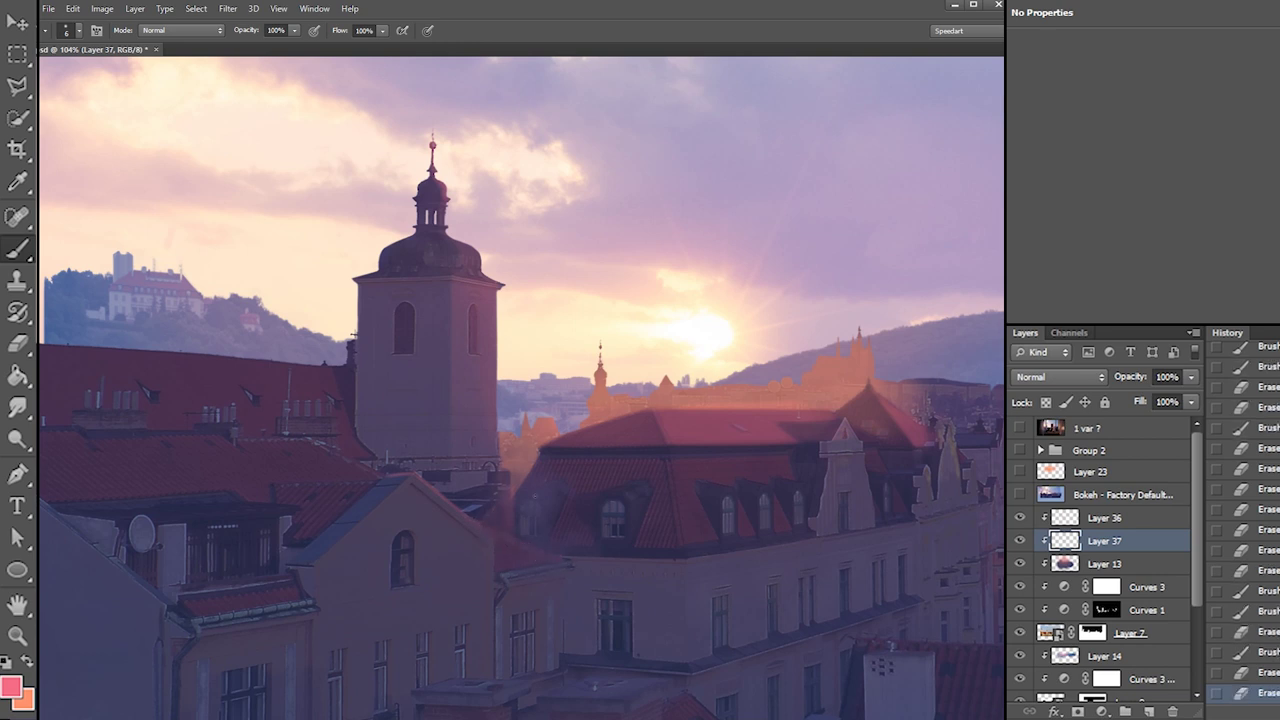
right_click(561, 515)
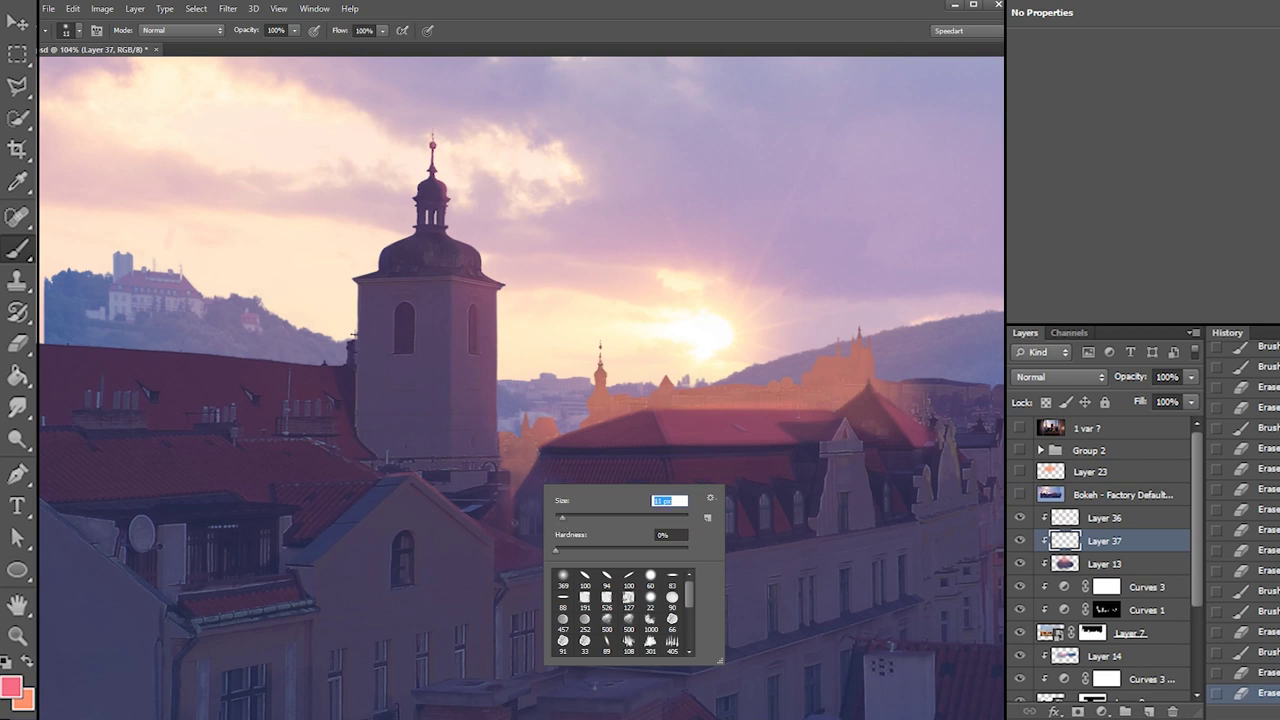
left_click_drag(482, 527, 571, 561)
key("ctrl+z")
key("ctrl+z")
left_click_drag(473, 519, 571, 563)
key("ctrl+z")
left_click_drag(480, 522, 561, 554)
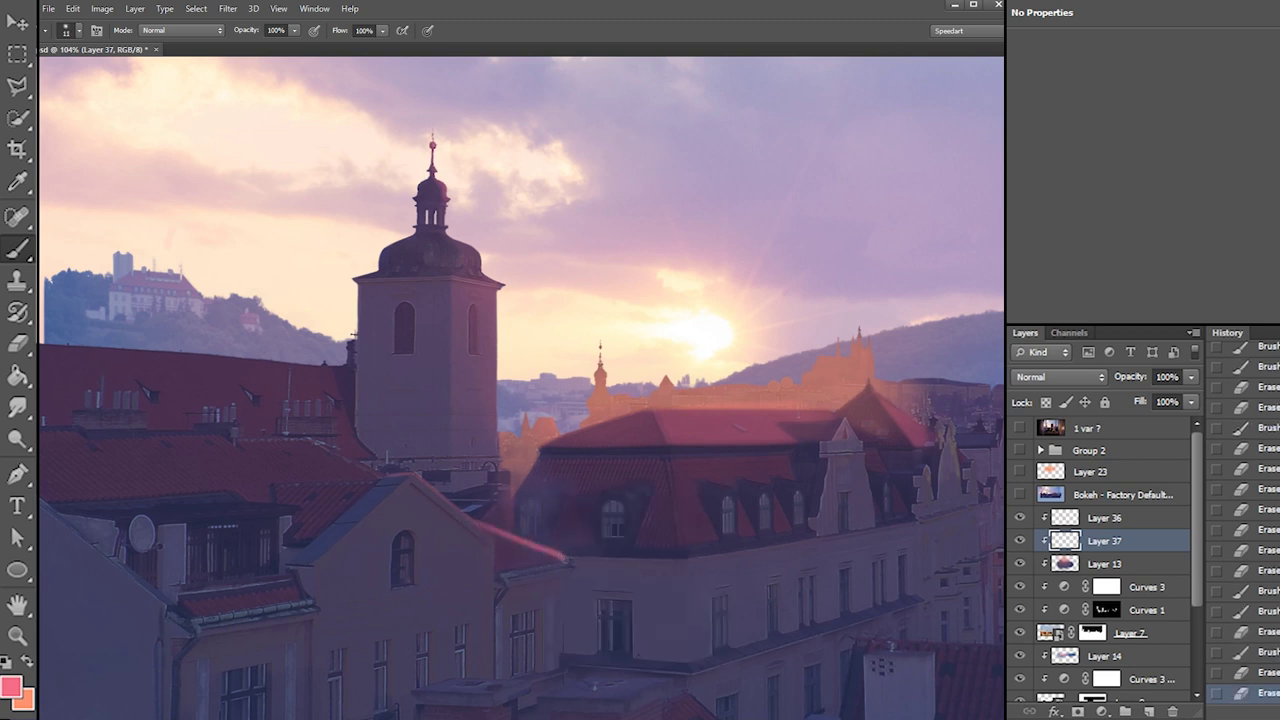
left_click_drag(488, 524, 565, 557)
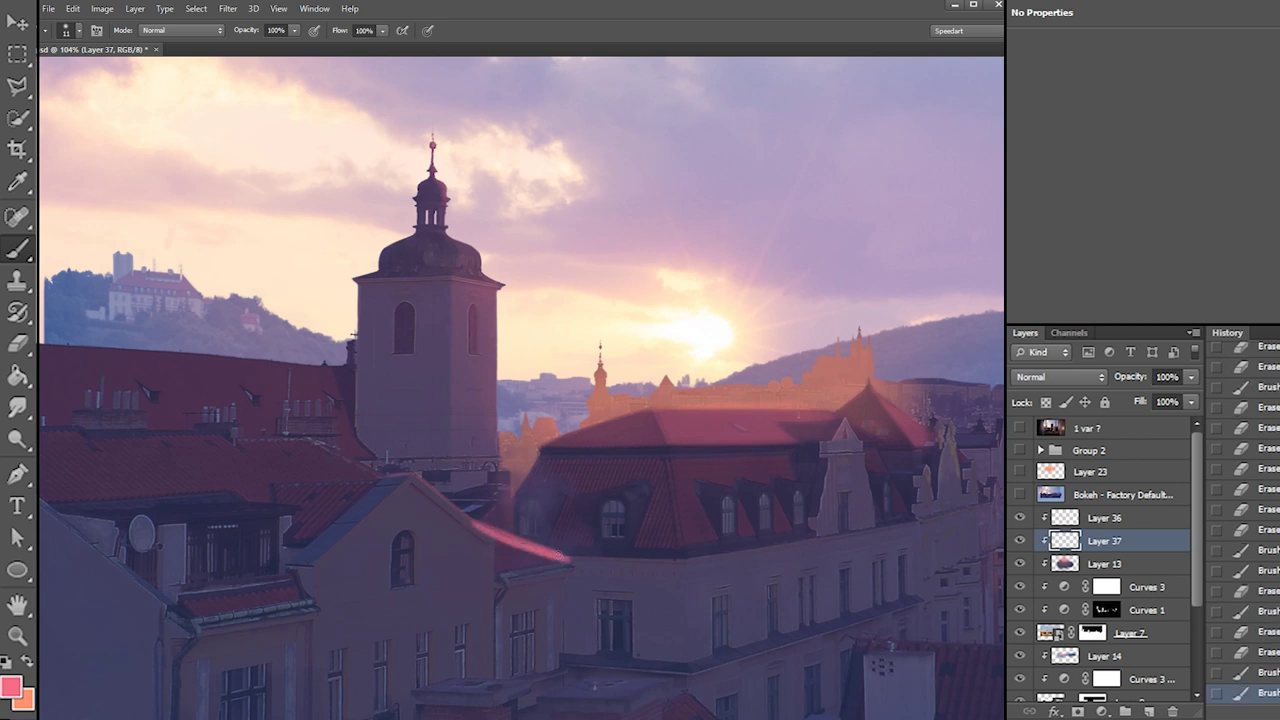
Erase the pink rim along the small red roof's sloping edge
key("e")
left_click_drag(474, 520, 588, 562)
key("ctrl+z")
mouse_move(470, 519)
left_mouse_down()
mouse_move(587, 574)
mouse_move(579, 567)
left_mouse_up()
left_click_drag(478, 528, 610, 562)
mouse_move(480, 532)
left_mouse_down()
mouse_move(598, 566)
mouse_move(479, 546)
left_mouse_up()
Try a thinner pink line along the small red roof's edge with a smaller brush, and erase it
key("b")
right_click(559, 483)
left_click_drag(579, 508, 581, 509)
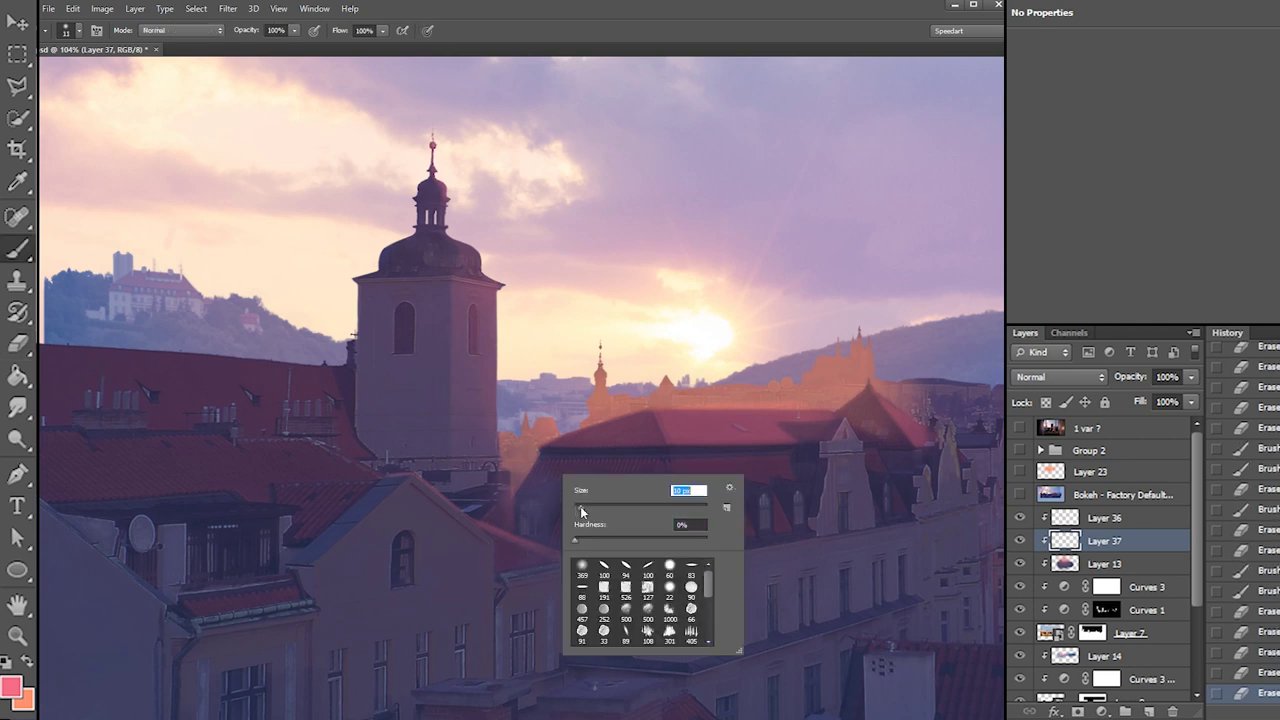
mouse_move(472, 521)
left_mouse_down()
mouse_move(582, 567)
mouse_move(531, 549)
mouse_move(580, 565)
mouse_move(566, 564)
left_mouse_up()
key("ctrl+z")
key("ctrl+z")
key("ctrl+z")
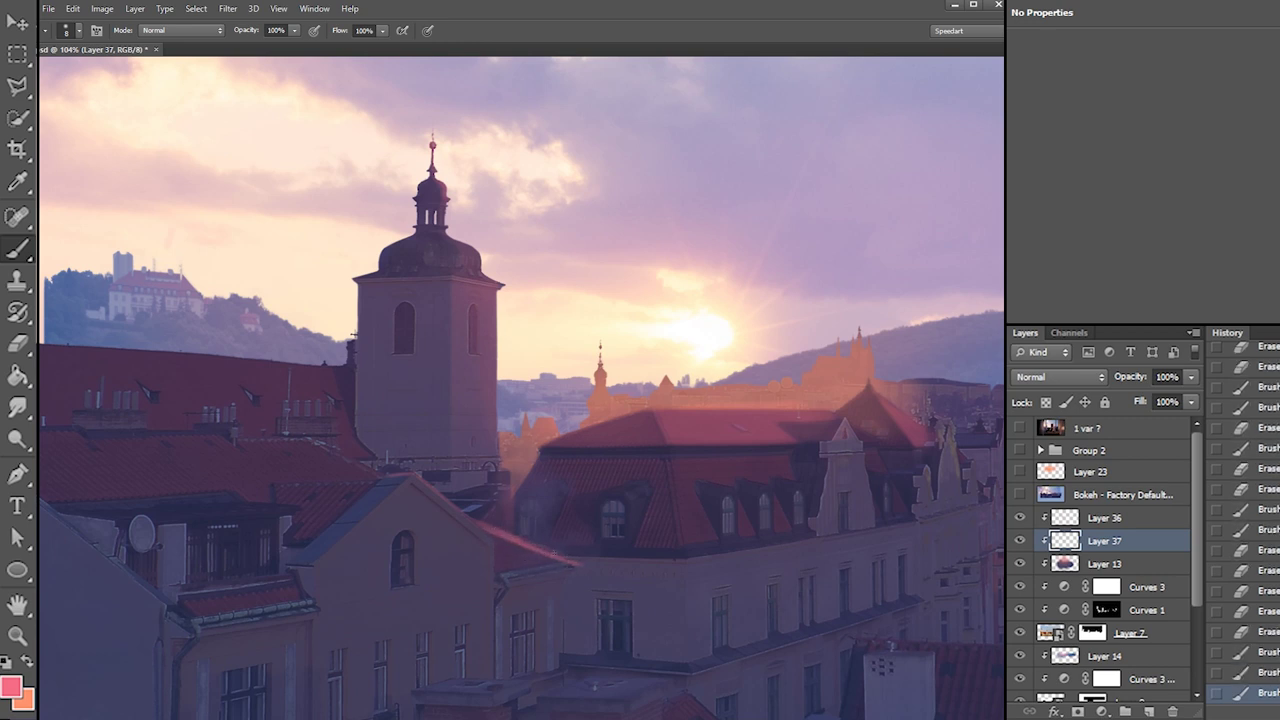
mouse_move(508, 538)
left_mouse_down()
mouse_move(578, 565)
mouse_move(603, 553)
left_mouse_up()
key("e")
key("b")
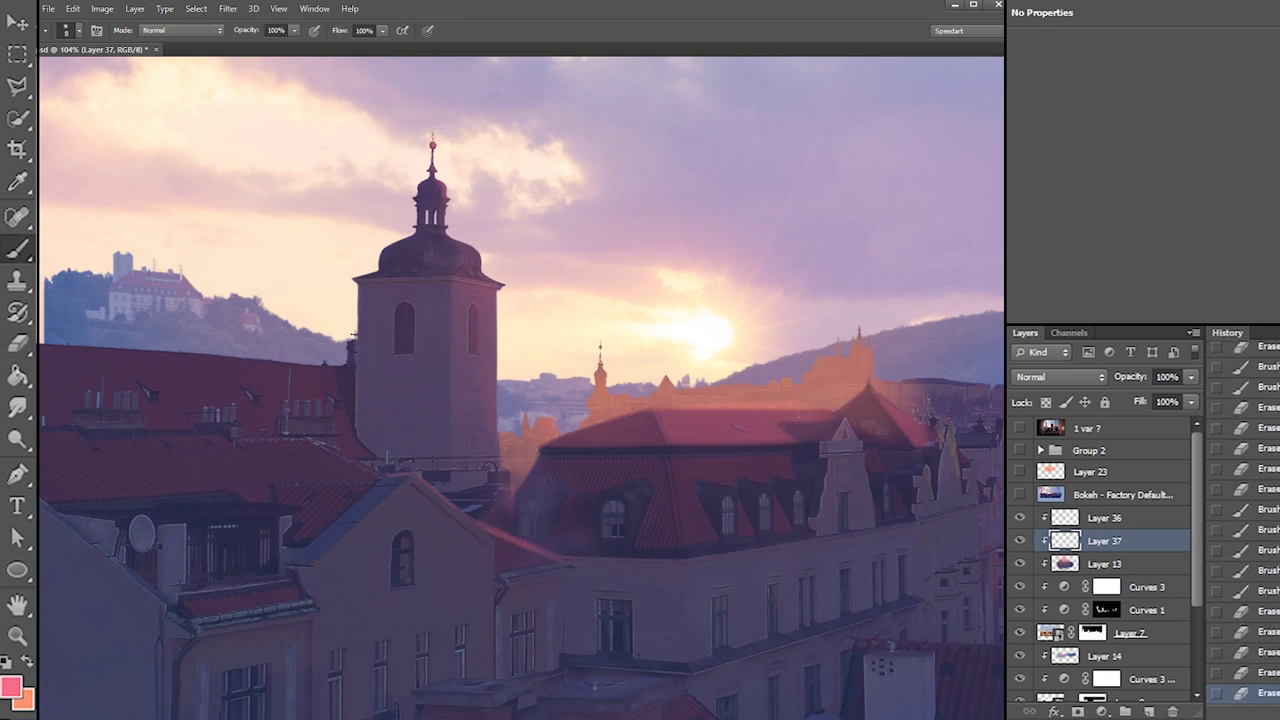
key("e")
left_click_drag(498, 497, 517, 520)
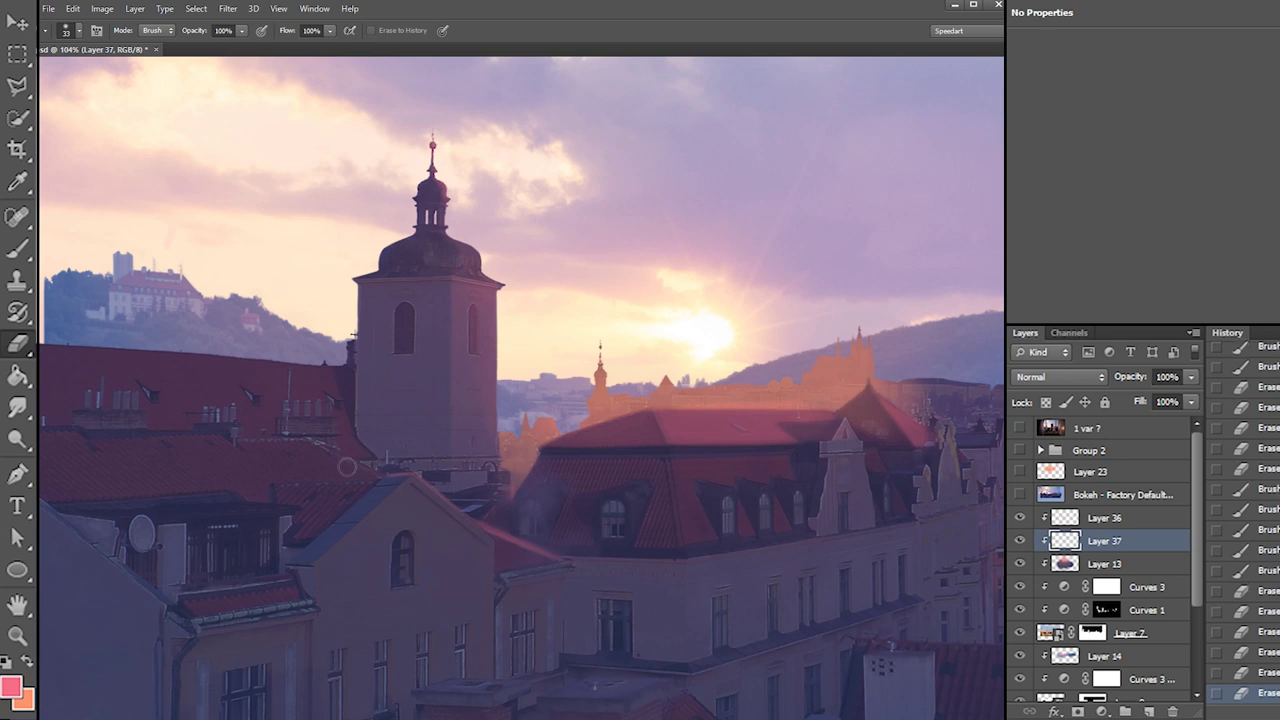
Paint pink highlight strokes across the red roofs on the near houses below the tower
key("b")
left_click_drag(372, 480, 280, 483)
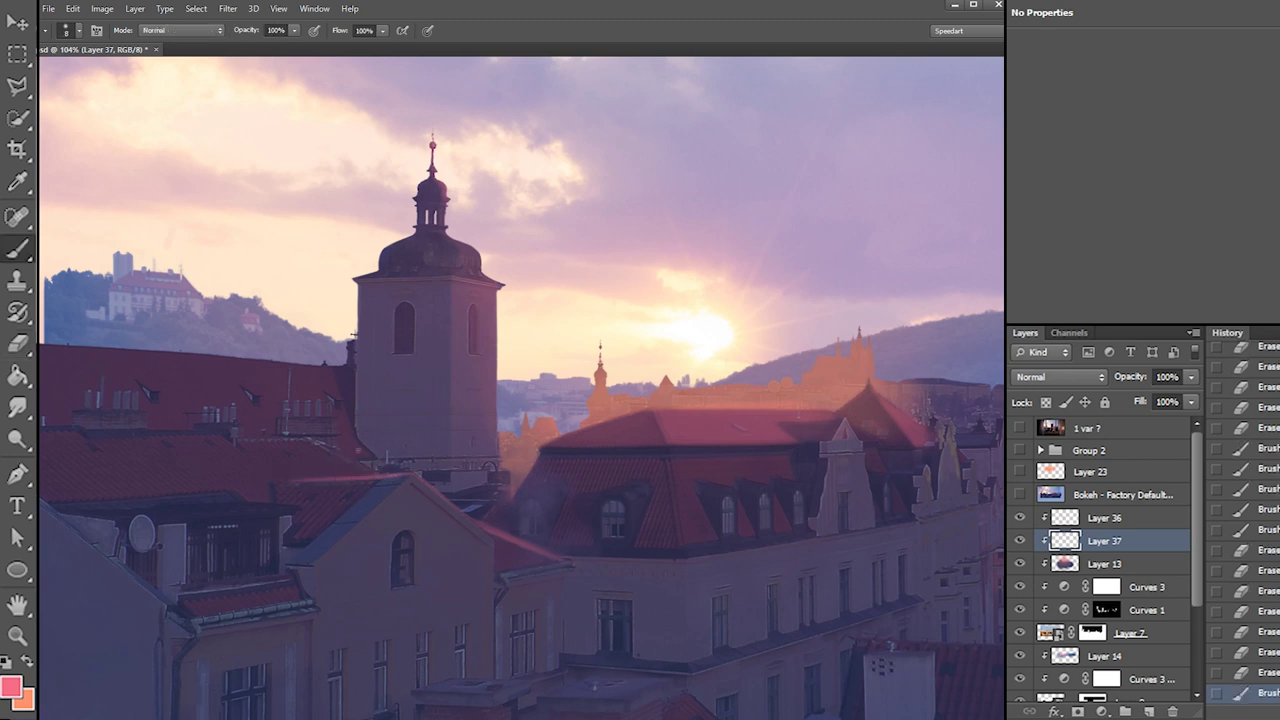
right_click(337, 430)
left_click(426, 497)
left_click(371, 465)
mouse_move(134, 481)
left_mouse_down()
mouse_move(373, 463)
mouse_move(163, 458)
mouse_move(92, 483)
left_mouse_up()
Set the eraser to 100 px and fade the pink strokes on the near red roofs and around the foreground gable
key("e")
mouse_move(338, 437)
left_mouse_down()
mouse_move(349, 440)
mouse_move(248, 470)
mouse_move(381, 451)
left_mouse_up()
right_click(349, 440)
type("100")
key("Return")
left_click_drag(236, 470, 95, 478)
left_click_drag(219, 425, 63, 534)
mouse_move(109, 491)
left_mouse_down()
mouse_move(115, 457)
mouse_move(221, 465)
left_mouse_up()
left_click_drag(318, 474, 265, 467)
left_click_drag(265, 467, 395, 454)
mouse_move(433, 550)
left_mouse_down()
mouse_move(355, 547)
mouse_move(411, 421)
left_mouse_up()
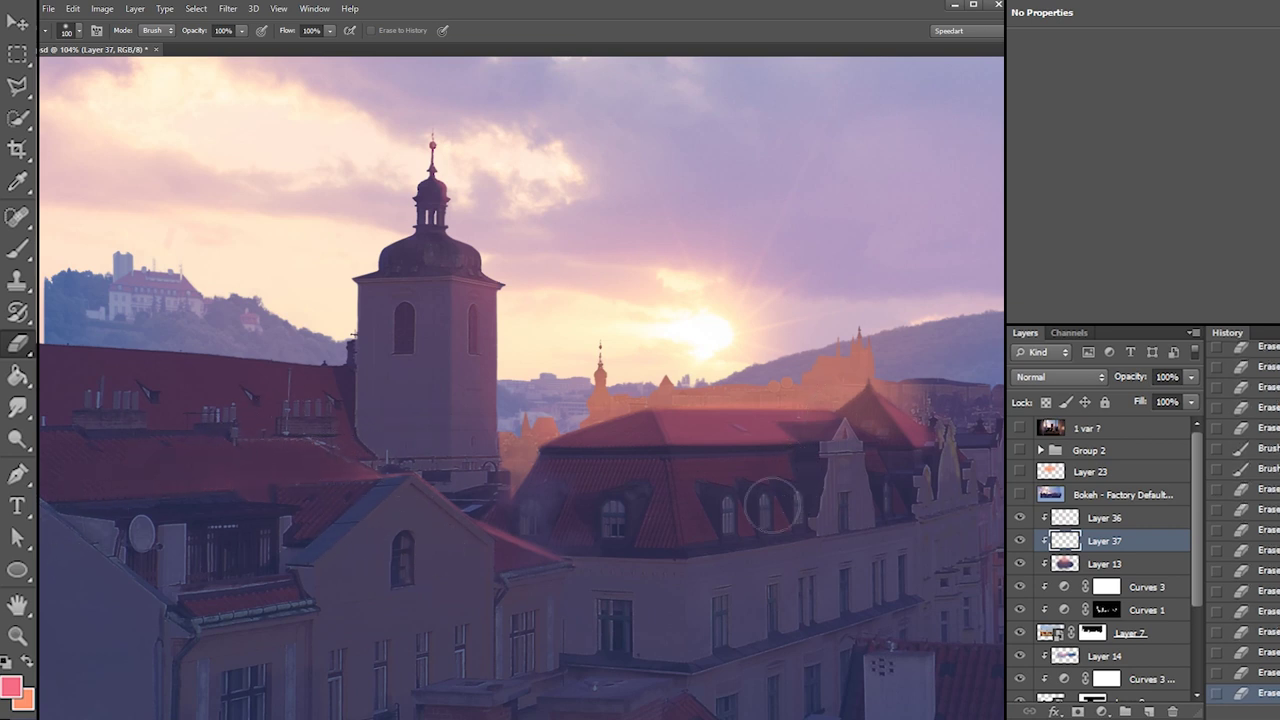
left_click_drag(494, 548, 529, 567)
left_click_drag(532, 568, 595, 582)
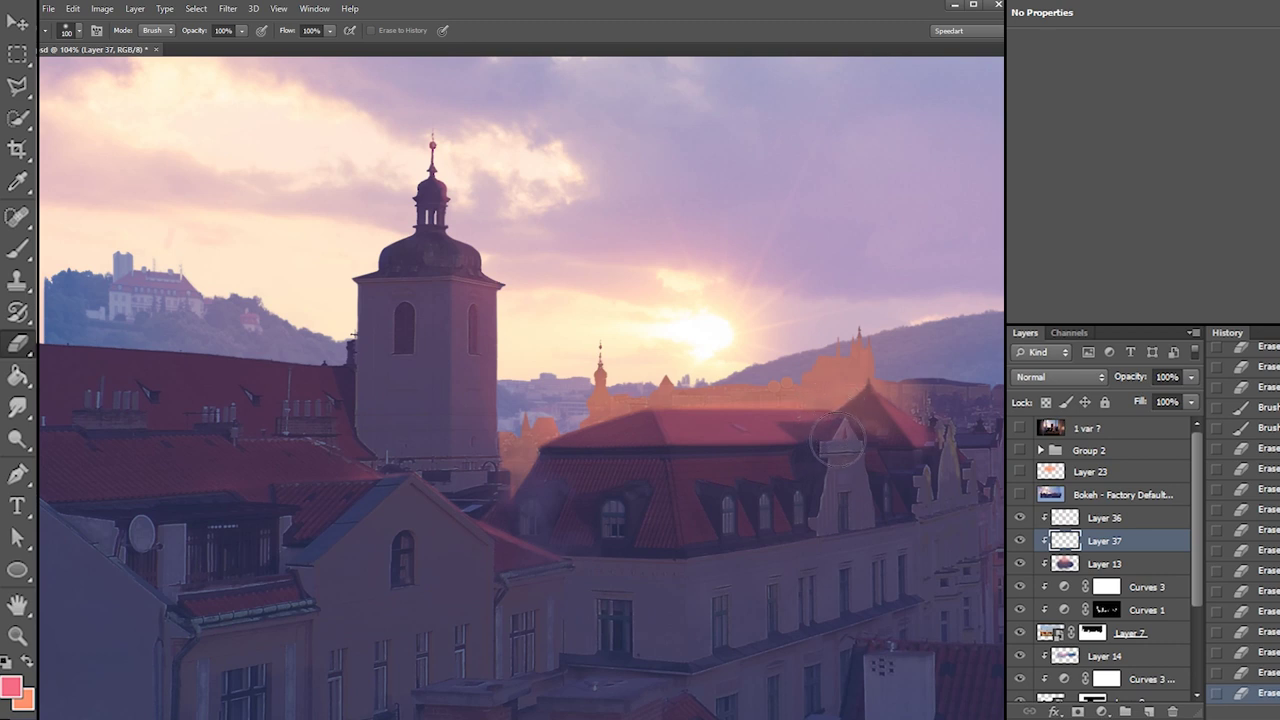
Set the brush to 19 px and test a pink stroke across the tops of the nearest foreground chimneys
key("b")
right_click(608, 628)
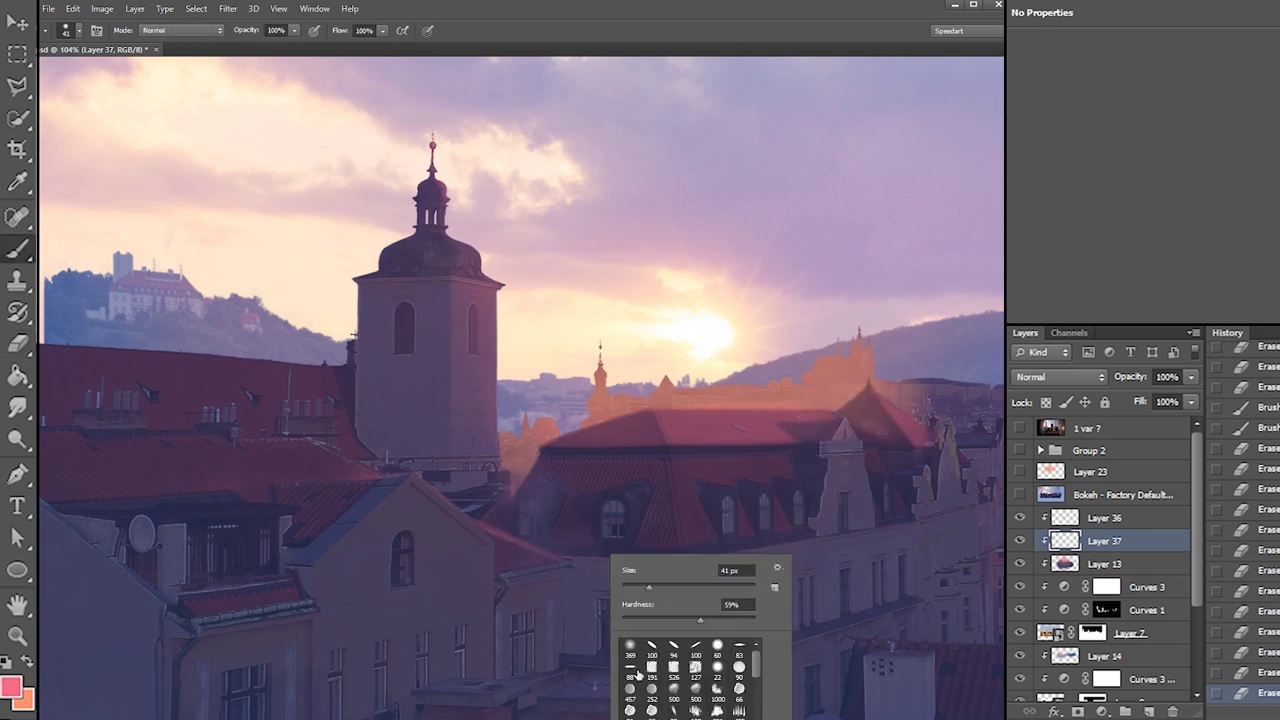
left_click(653, 619)
left_click(634, 587)
left_click_drag(507, 653, 729, 635)
key("ctrl+z")
right_click(604, 636)
left_click(702, 619)
mouse_move(537, 683)
left_mouse_down()
mouse_move(548, 682)
mouse_move(536, 684)
left_mouse_up()
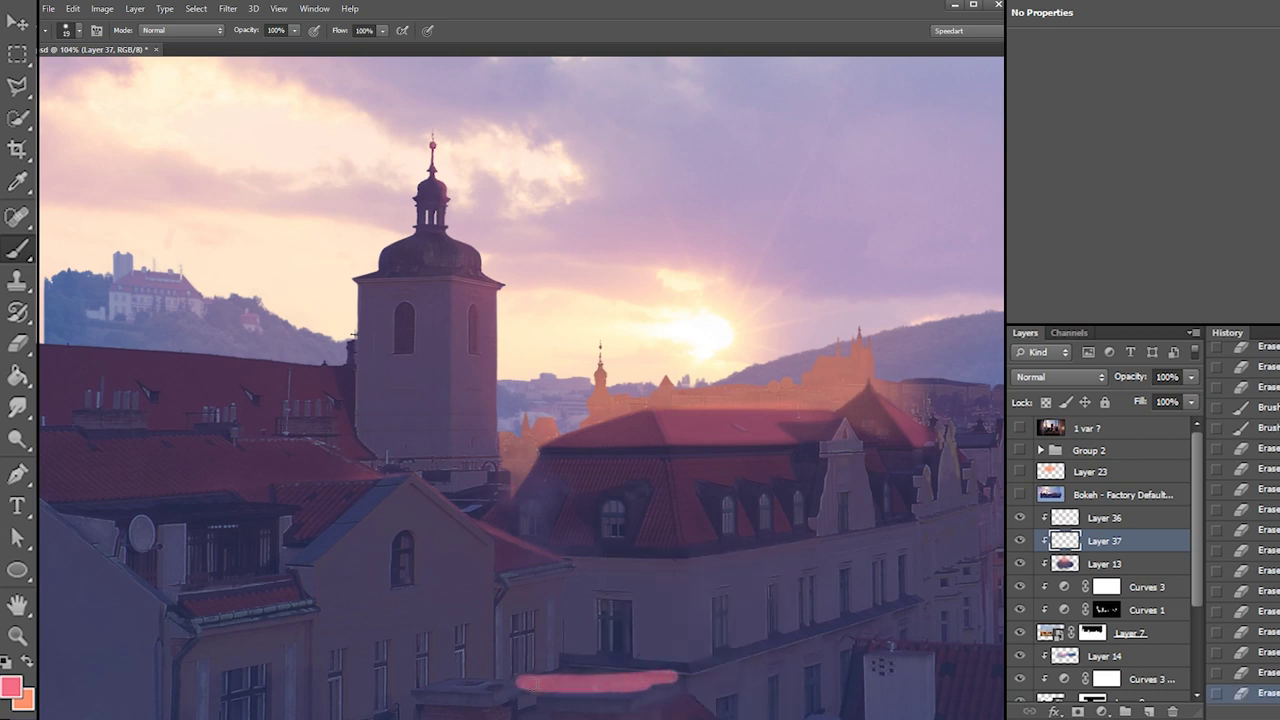
key("ctrl+z")
Paint pink highlights on the flat tops of the two nearest foreground chimneys, redoing uneven strokes
left_click_drag(419, 682, 678, 683)
left_click_drag(595, 686, 598, 682)
left_click_drag(432, 687, 548, 685)
key("ctrl+z")
key("ctrl+z")
left_click_drag(409, 682, 645, 685)
key("ctrl+z")
mouse_move(542, 690)
left_mouse_down()
mouse_move(655, 686)
mouse_move(552, 680)
mouse_move(577, 662)
left_mouse_up()
Trim the edges of the pink chimney highlights with a 33 px eraser
key("e")
right_click(558, 615)
left_click(597, 589)
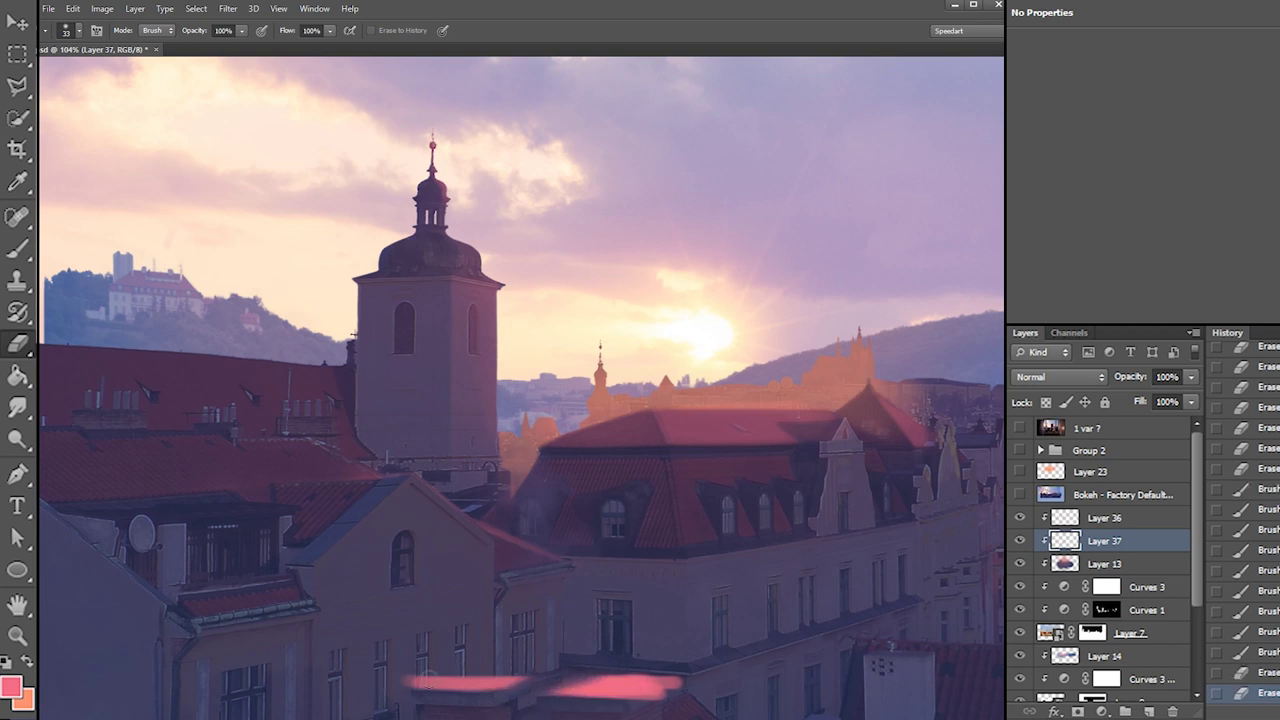
left_click_drag(425, 680, 485, 678)
key("ctrl+z")
mouse_move(685, 657)
left_mouse_down()
mouse_move(613, 690)
mouse_move(636, 704)
left_mouse_up()
key("ctrl+z")
mouse_move(680, 687)
left_mouse_down()
mouse_move(638, 702)
mouse_move(662, 694)
left_mouse_up()
Enlarge the eraser to 162 px and soften the pink highlights across both chimney tops
right_click(671, 688)
left_click(767, 587)
mouse_move(454, 665)
left_mouse_down()
mouse_move(730, 663)
mouse_move(430, 638)
left_mouse_up()
left_click_drag(508, 628, 666, 626)
left_click_drag(462, 662, 776, 630)
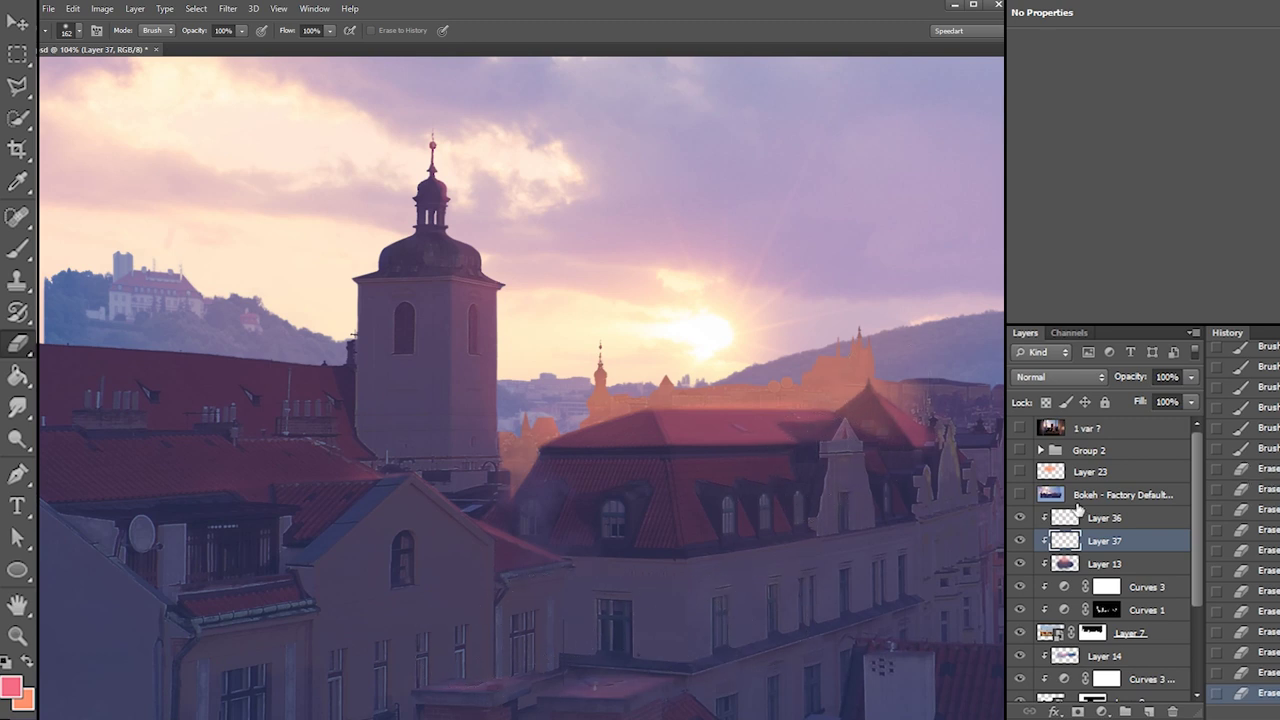
Hide the layers from Layer 36 down to Curves 1 and add a new clipped layer above Layer 7
left_click_drag(1020, 517, 1020, 608)
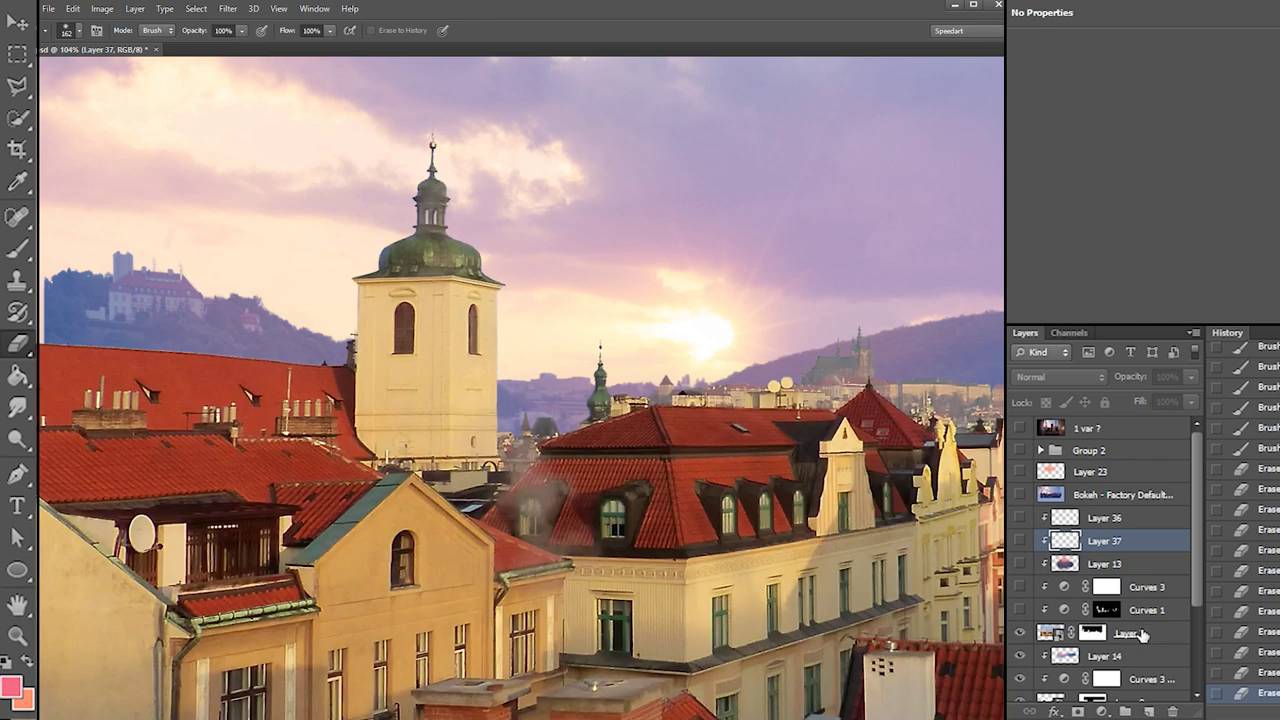
left_click(1143, 633)
left_click(1149, 711)
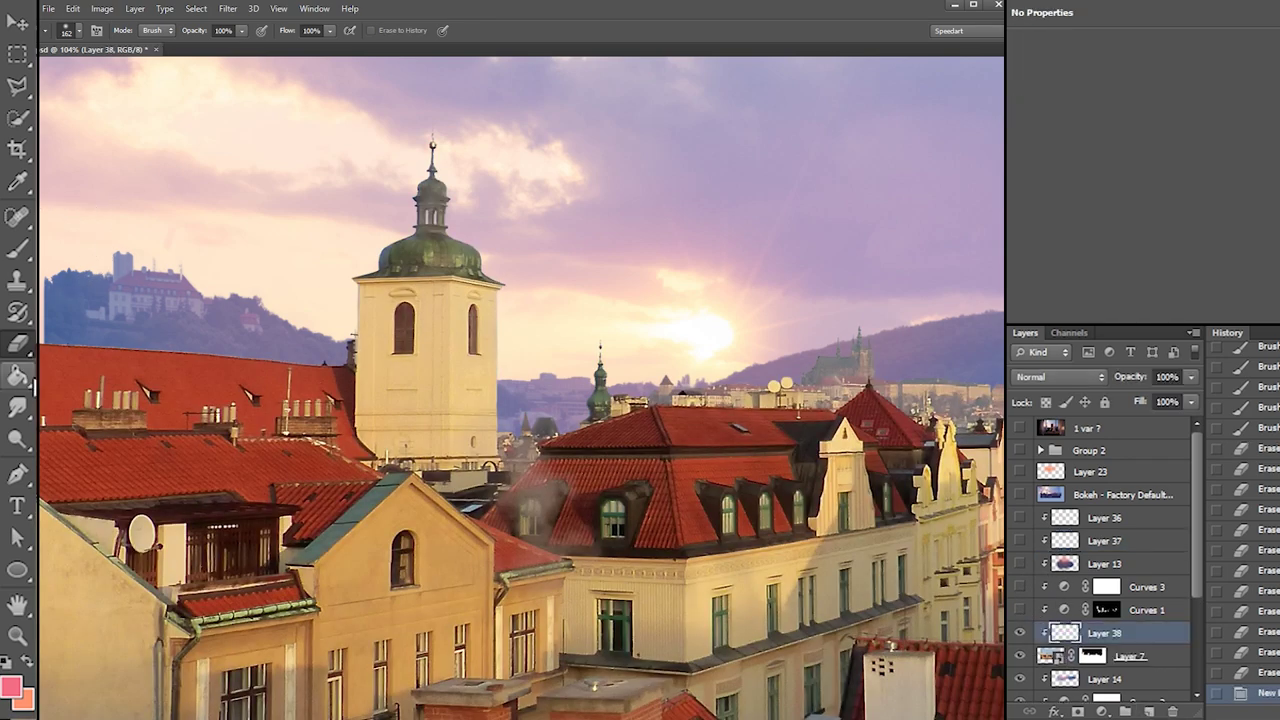
Try an 11 px Clone Stamp to extend the red roof tiles over the dark patch beside the ornate gable
left_click(17, 376)
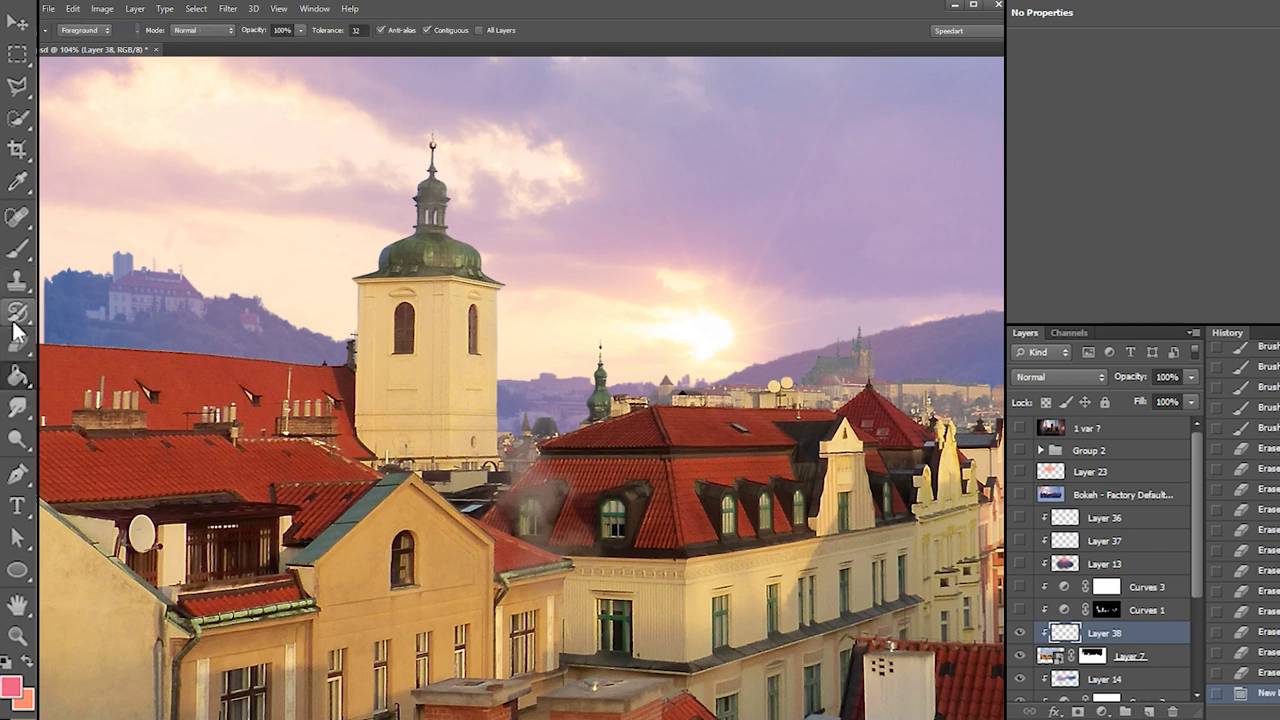
left_click(17, 280)
right_click(735, 379)
left_click_drag(756, 421, 752, 421)
key("Return")
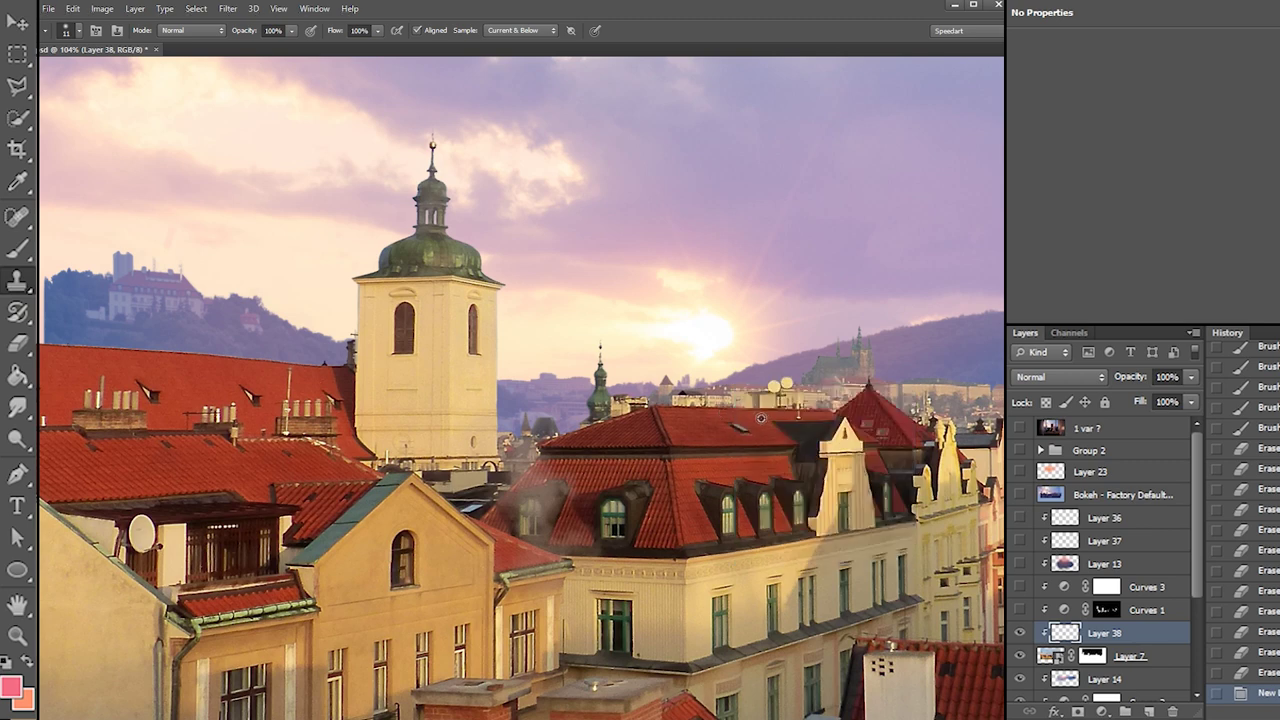
left_click(799, 432)
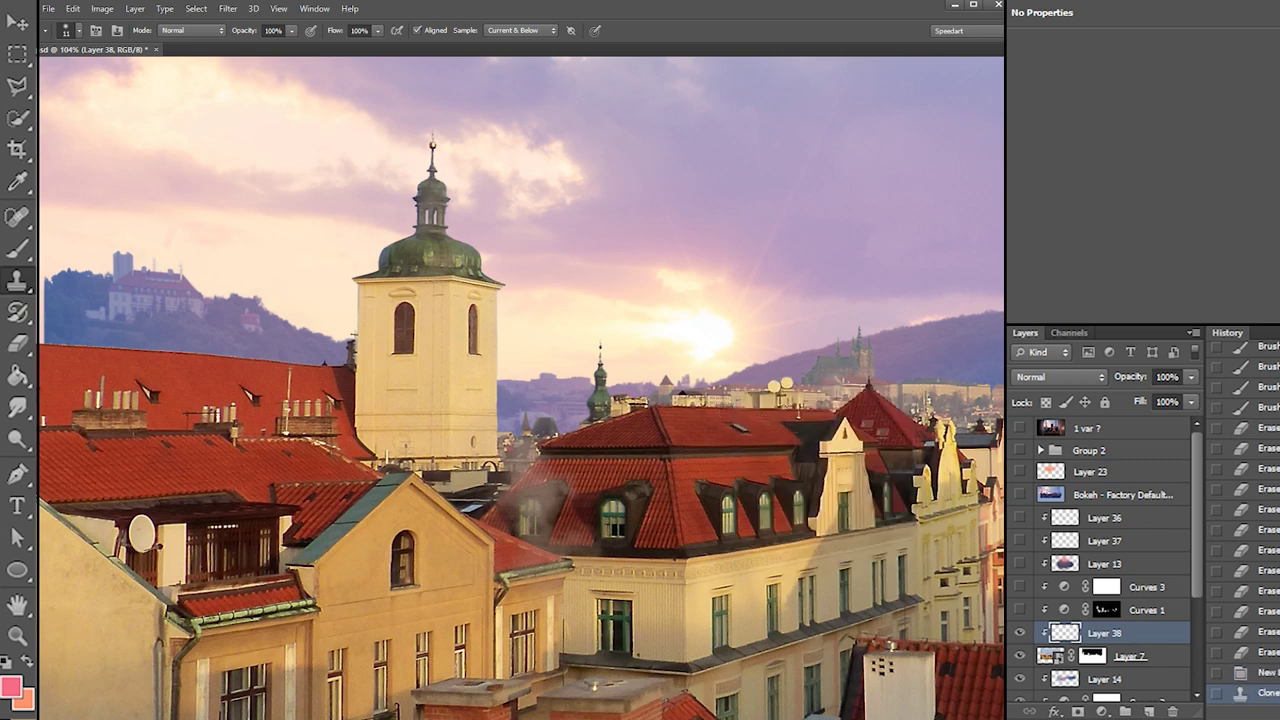
right_click(788, 407)
left_click_drag(808, 440, 780, 423)
left_click(797, 438)
left_click(799, 437)
left_click(801, 436)
key("ctrl+z")
Erase the cloned tiles beside the ornate gable with a small soft eraser
key("e")
right_click(802, 405)
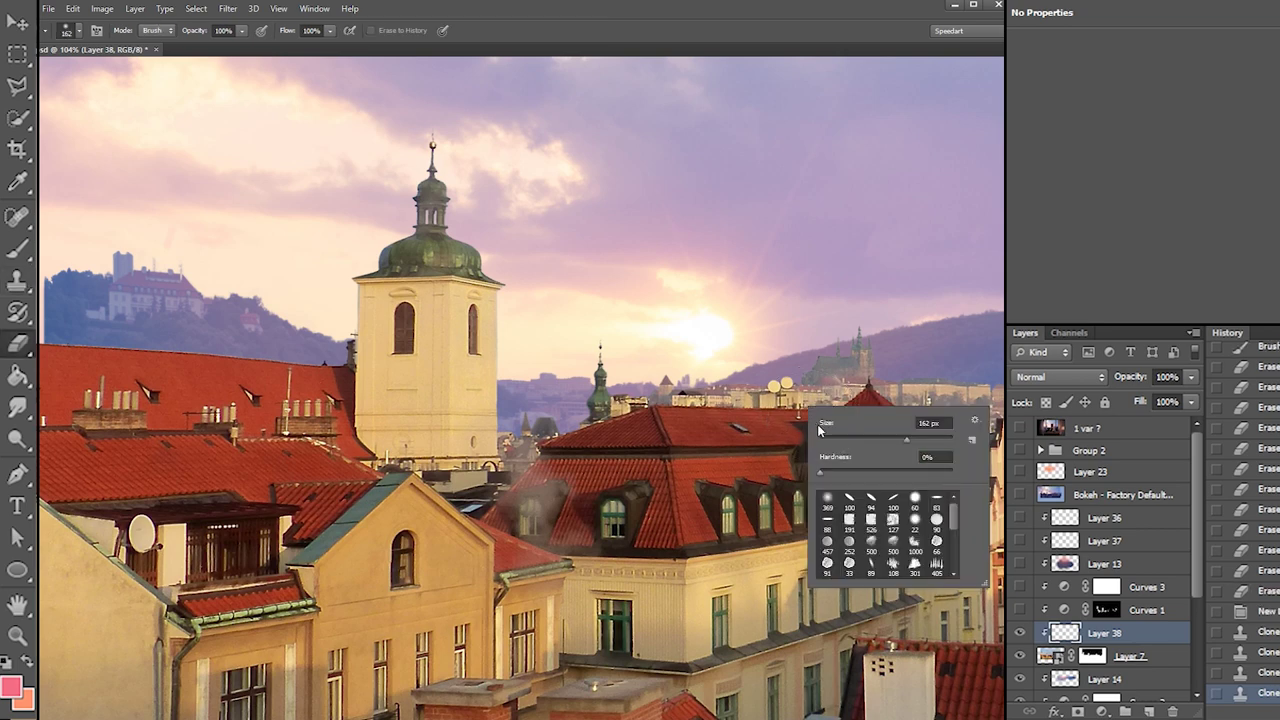
left_click_drag(824, 441, 829, 441)
key("Return")
left_click(780, 424)
left_click(825, 440)
Sample dark red from the roof, paint it over the dark patch beside the ornate gable, and clean up with the eraser
key("b")
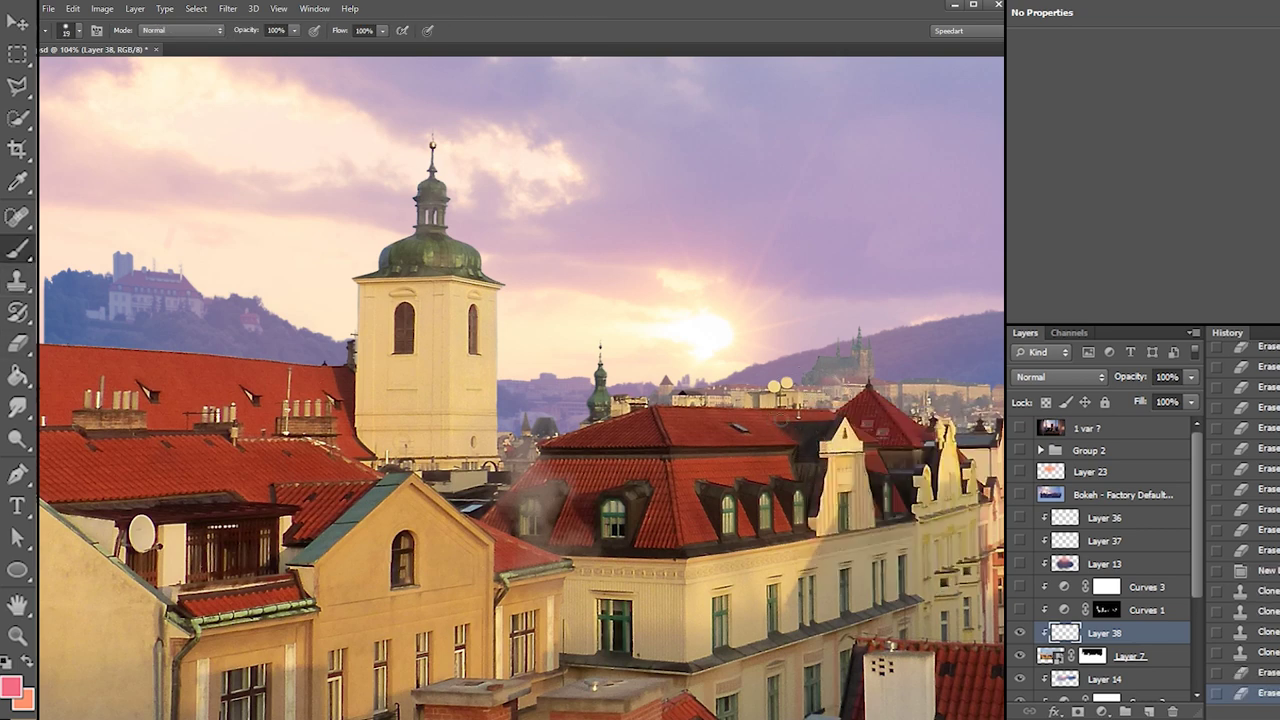
left_click(780, 423, "alt")
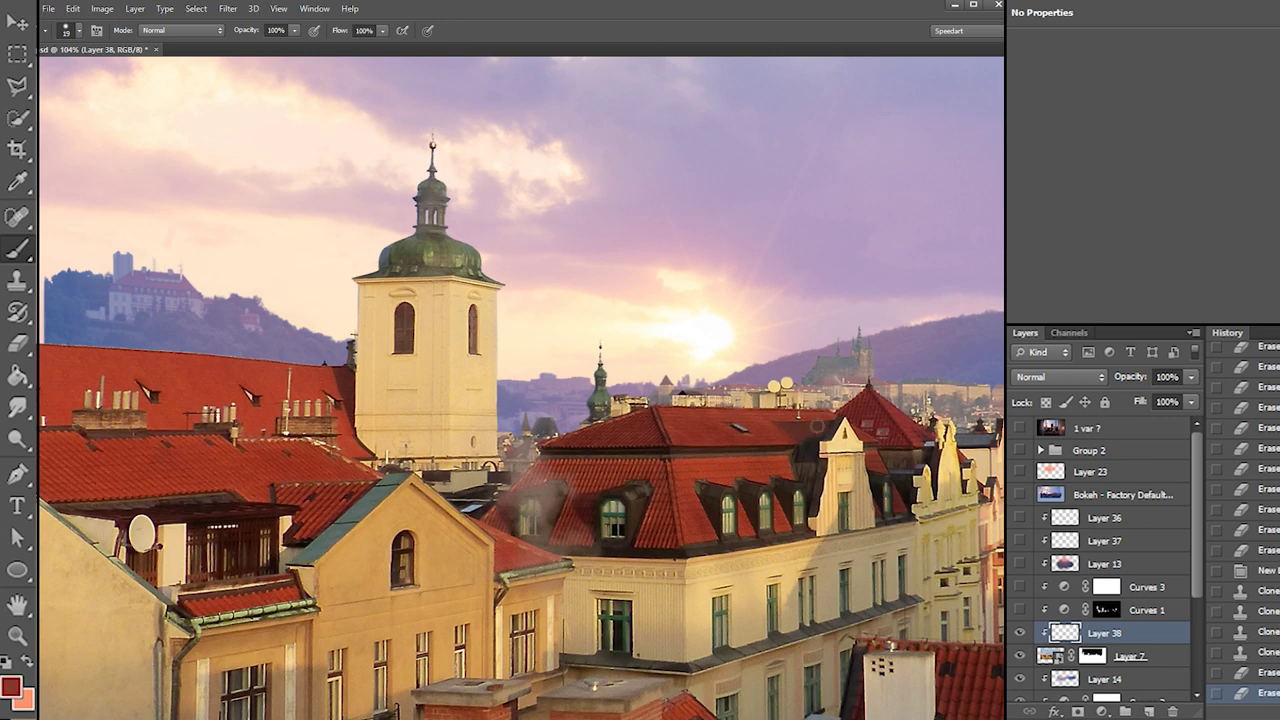
left_click(824, 433)
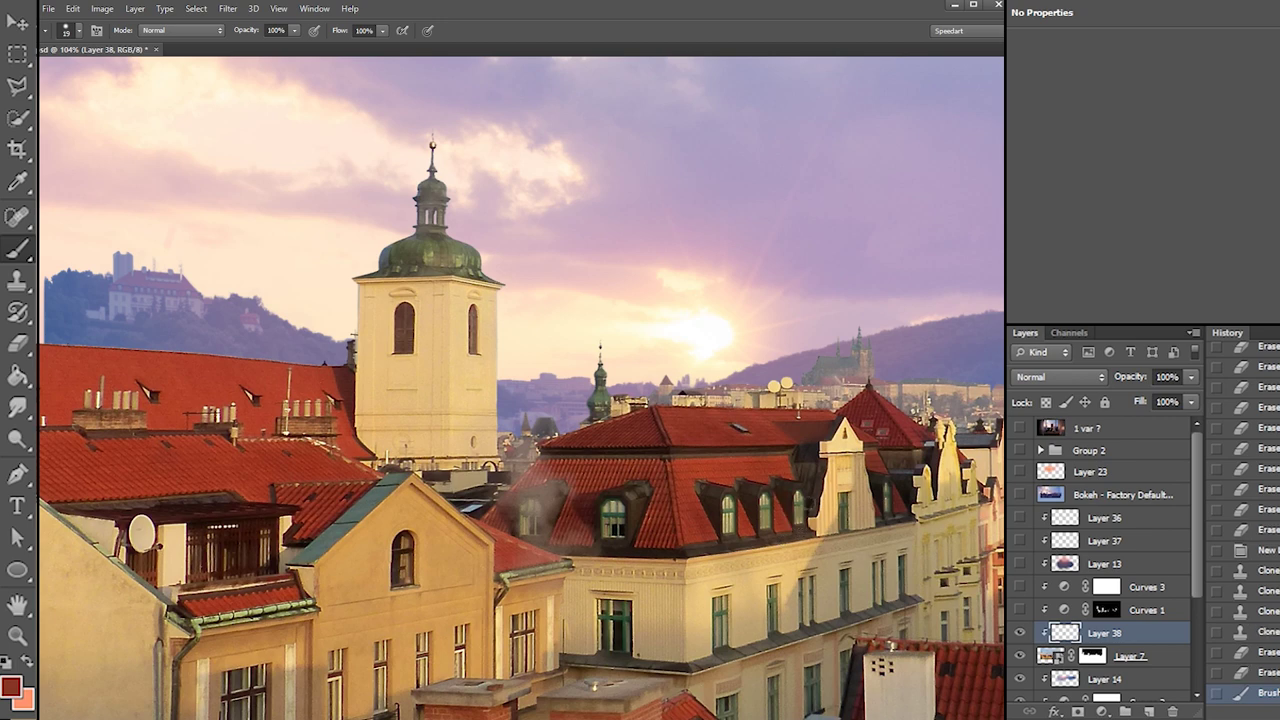
key("e")
left_click(777, 428)
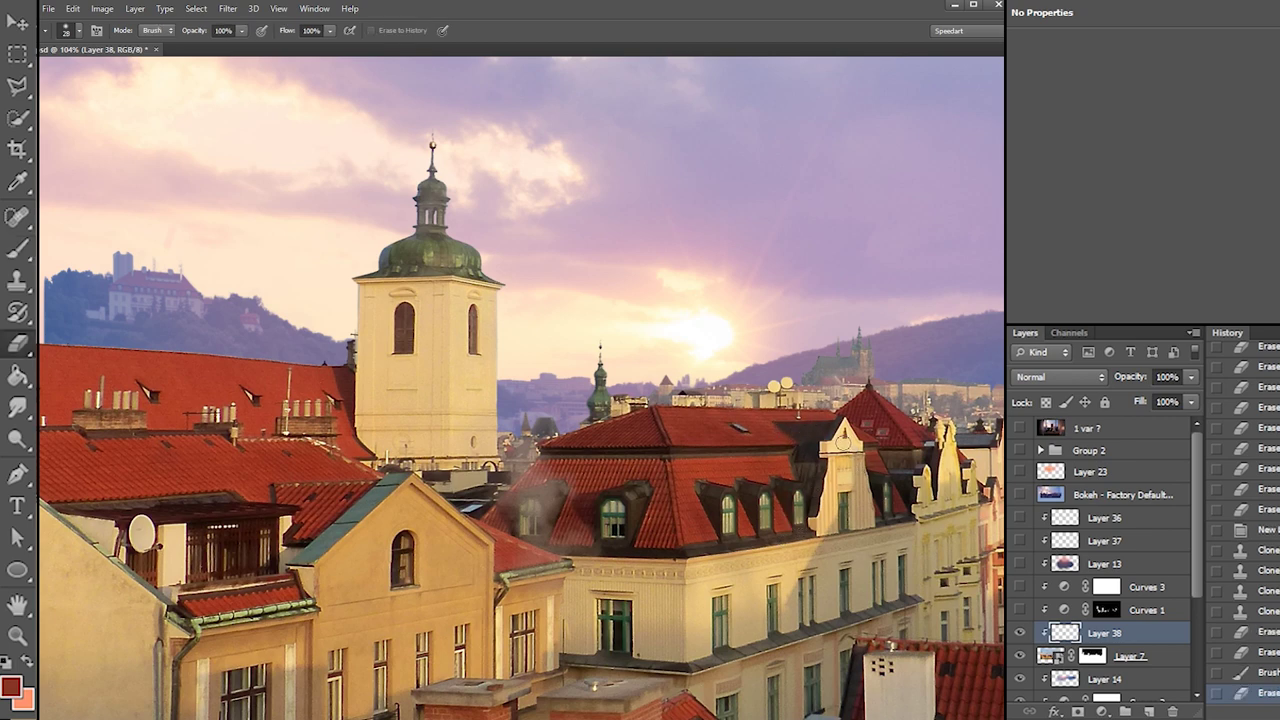
Clone red tiles with a 14 px Clone Stamp over the smoky haze on the lower roof near the arched dormers
key("b")
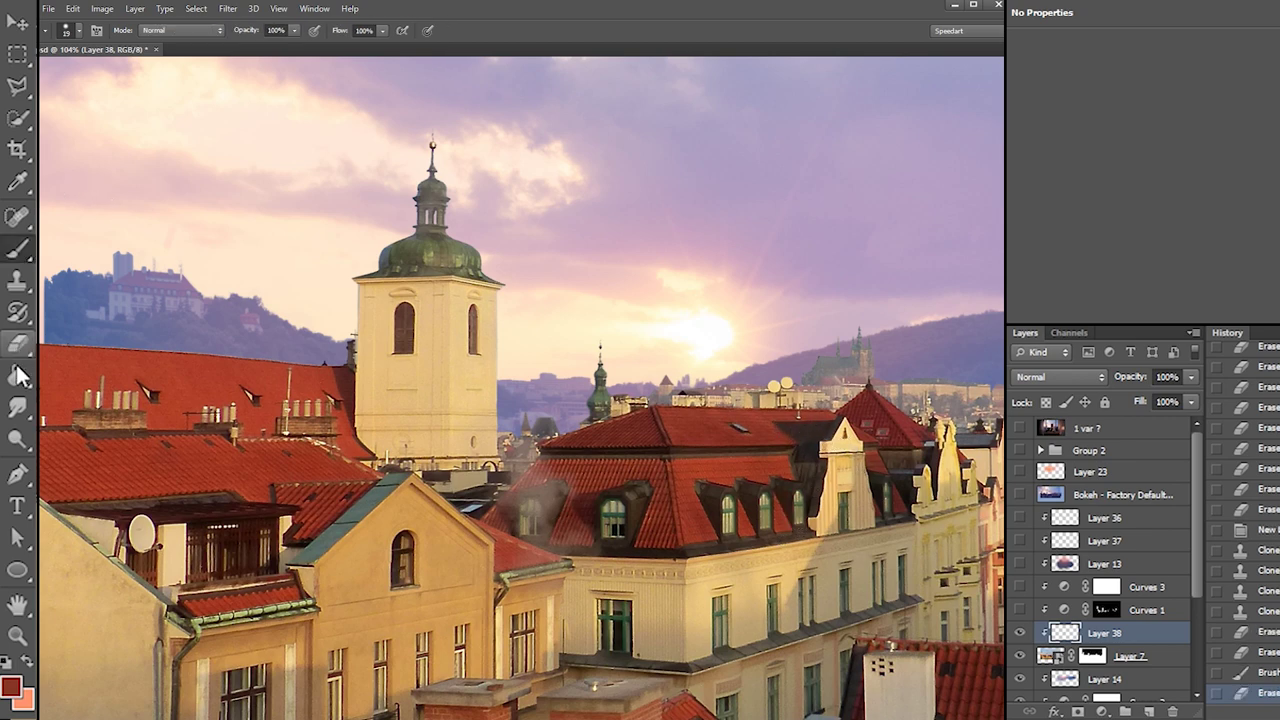
left_click(17, 373)
left_click(18, 311)
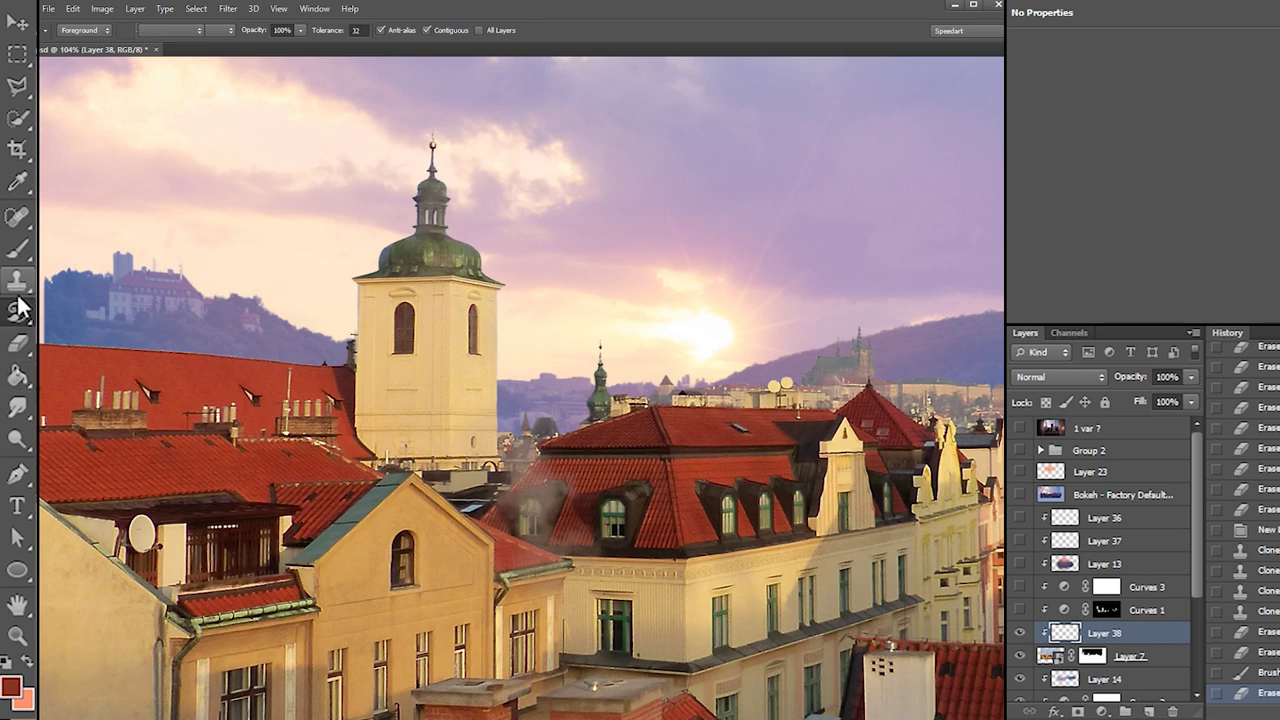
left_click(593, 471)
key("Return")
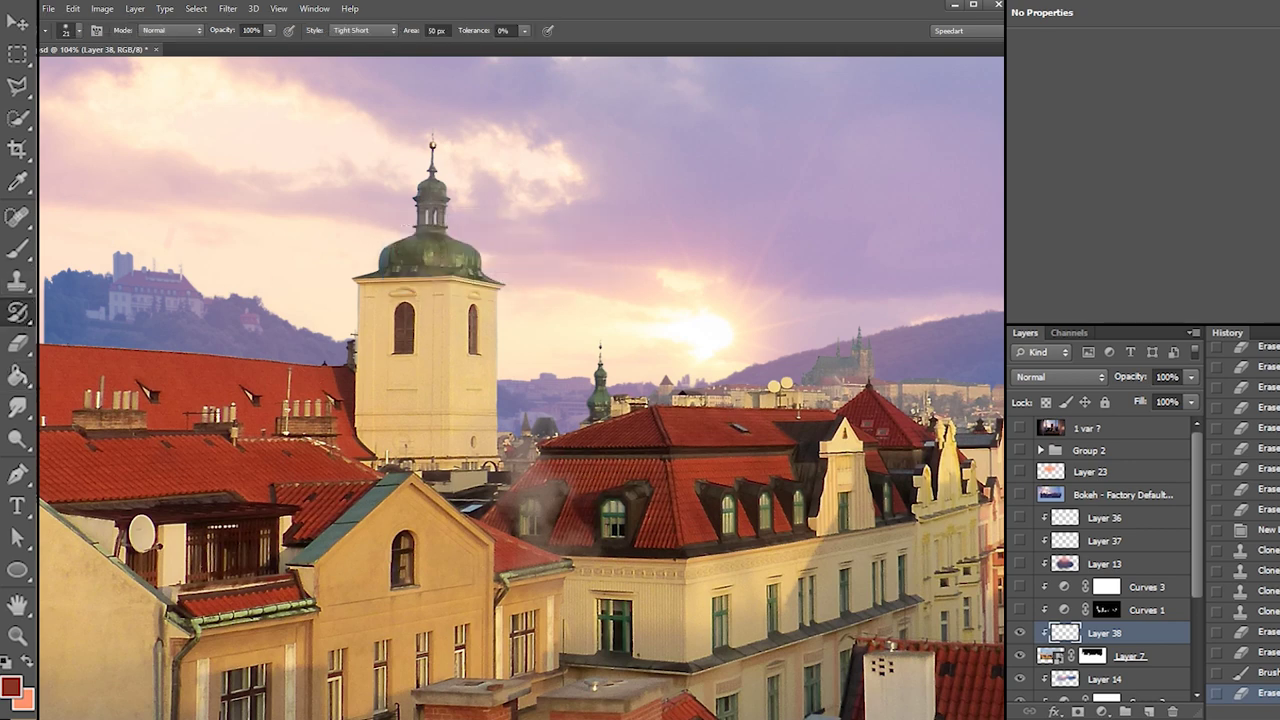
key("s")
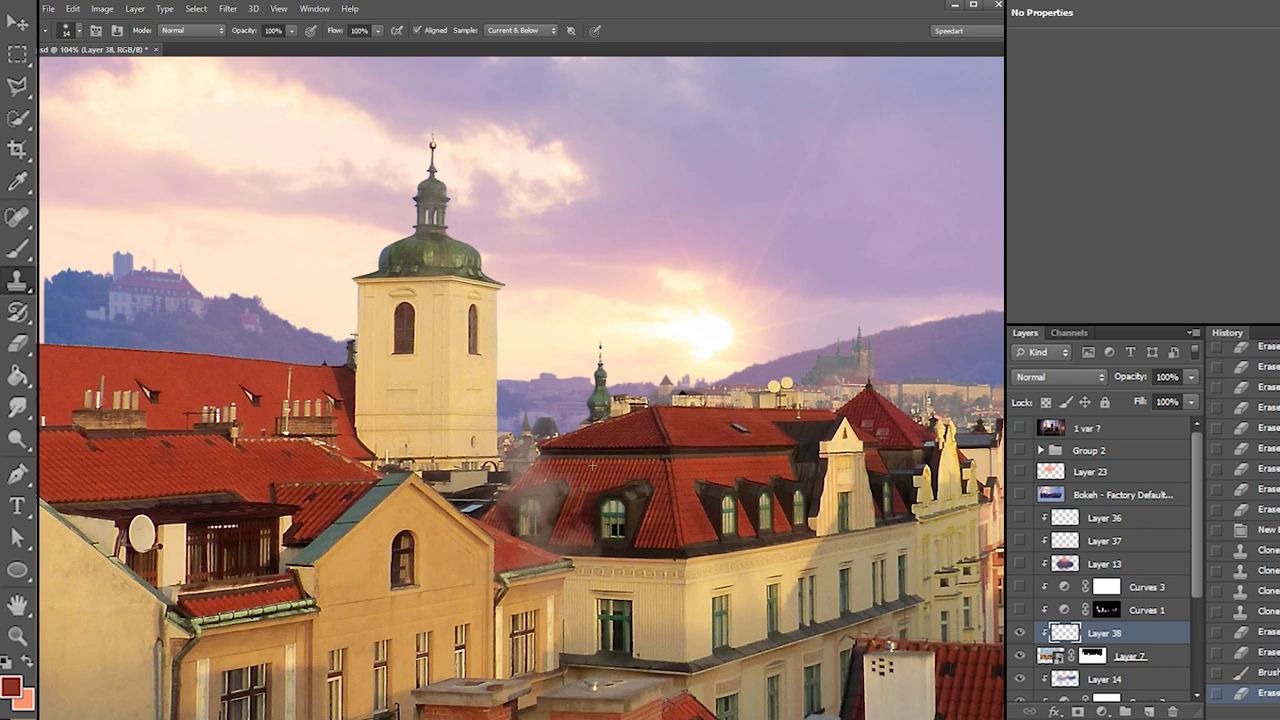
left_click(592, 498)
left_click(592, 499)
left_click(595, 490)
left_click(590, 494)
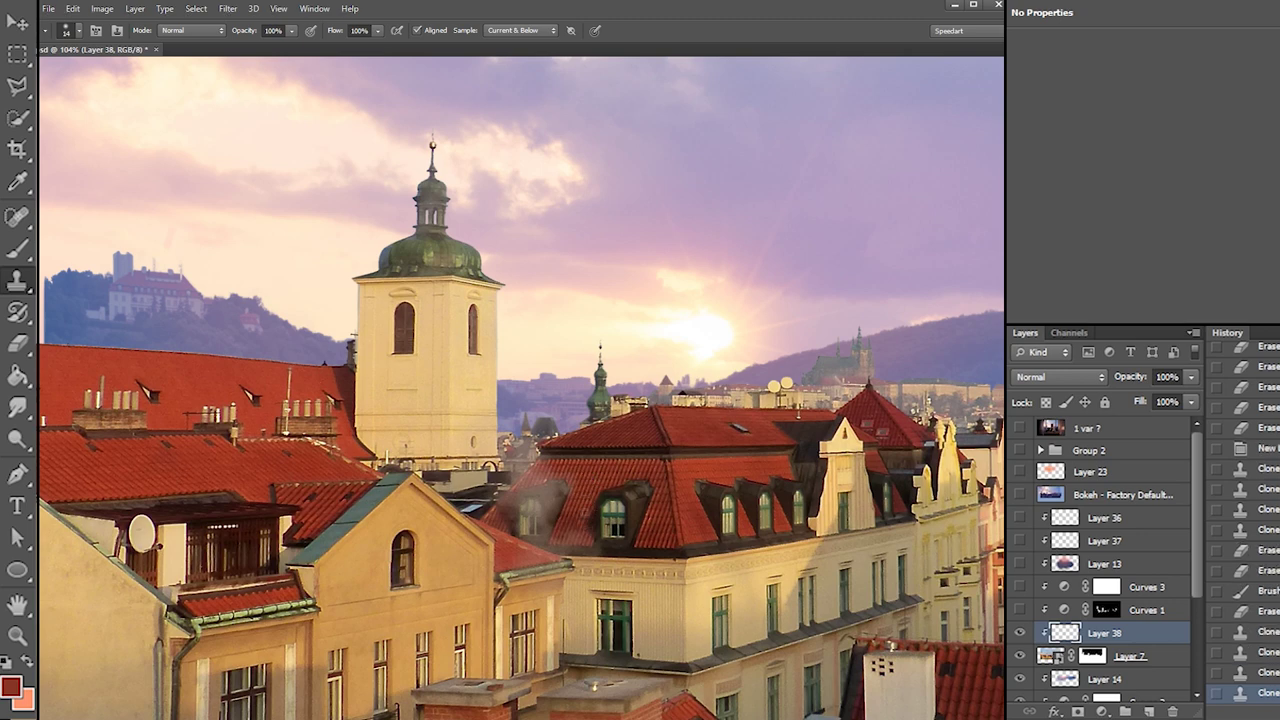
left_click(597, 490)
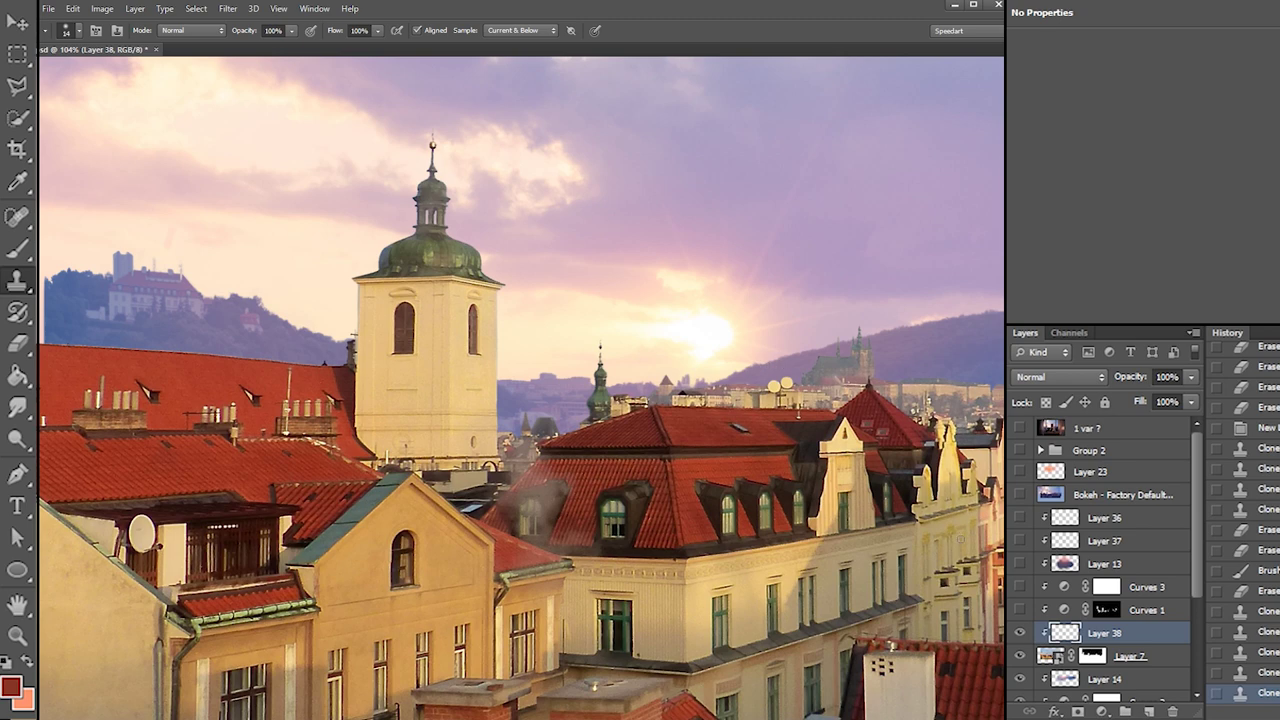
Show the Curves 1 adjustment and move Layer 38 above it
left_click(1019, 609)
left_click_drag(1068, 632, 1068, 600)
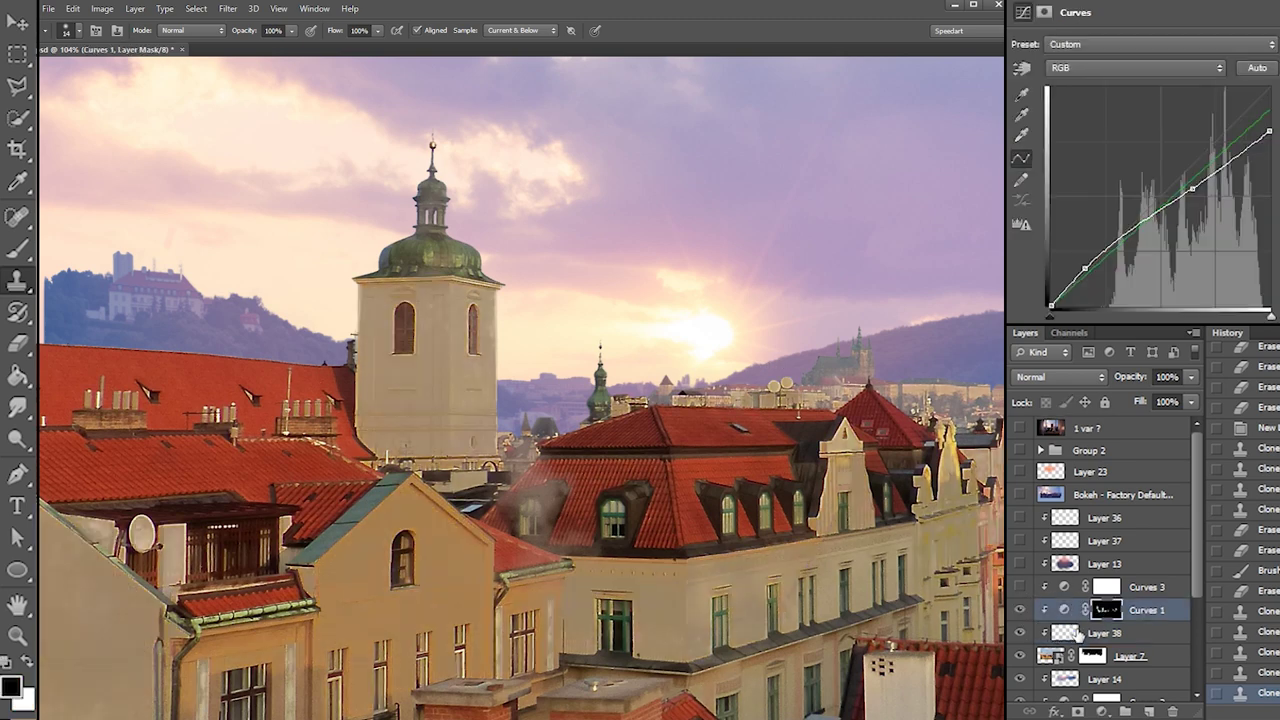
left_click(1019, 609)
left_click(1019, 609)
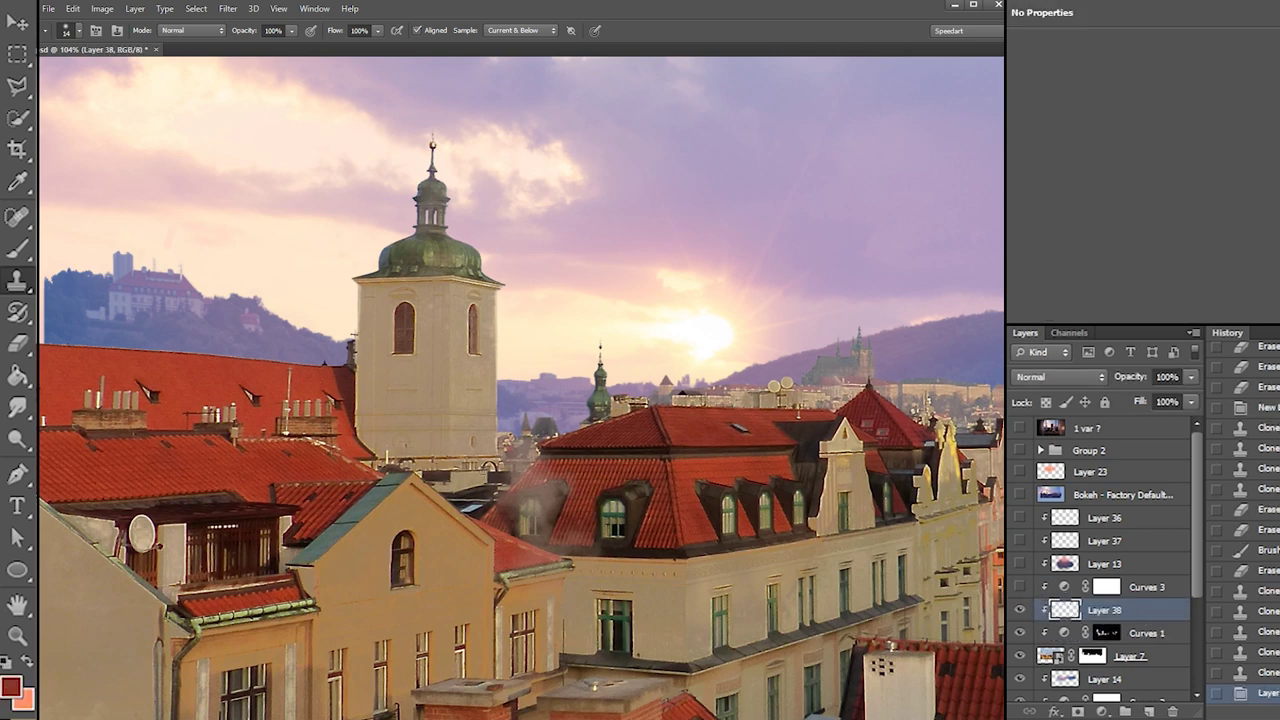
Enlarge the Clone Stamp to 31 px and clone over the remaining smoky haze at the end of the lower red roof
right_click(594, 445)
left_click(624, 479)
left_click(584, 497)
left_click(568, 524)
left_click(570, 518)
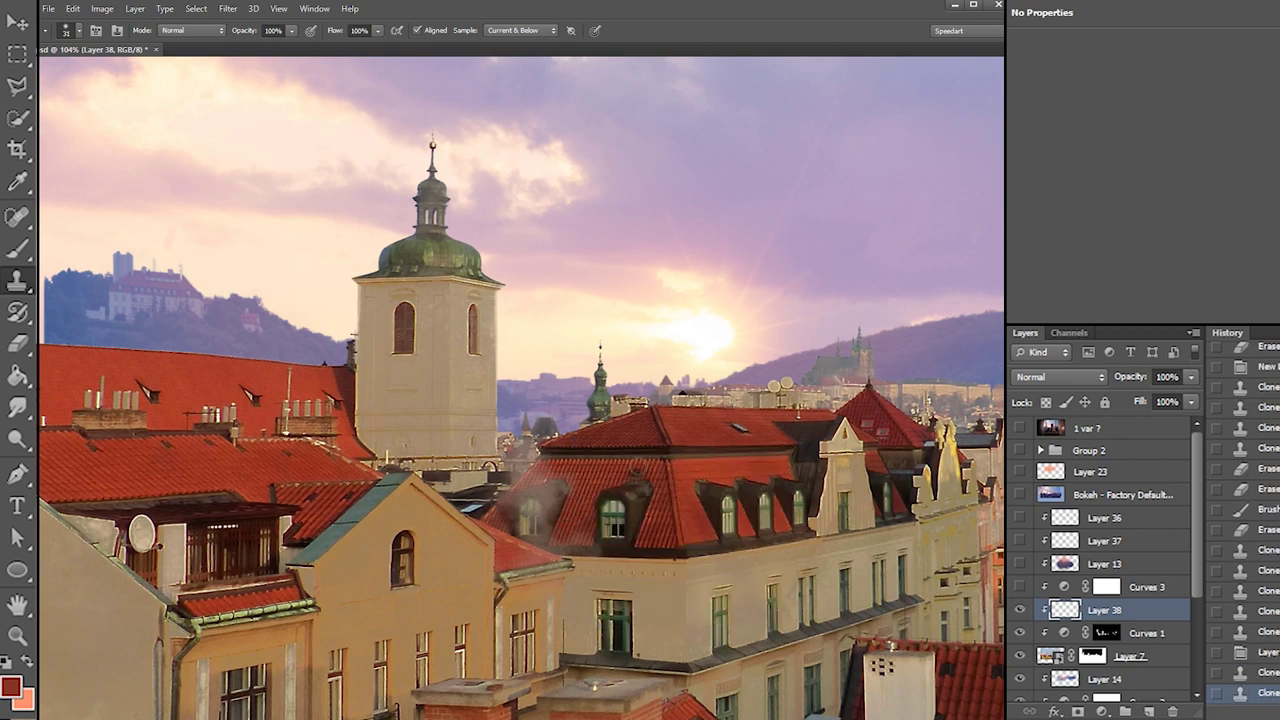
Paint small red touch-ups along the end of the long roof beside the green-domed tower, using a 7 px and then a 38 px brush
right_click(310, 336)
left_click(337, 373)
left_click(300, 374)
key("b")
right_click(362, 350)
left_click(383, 444)
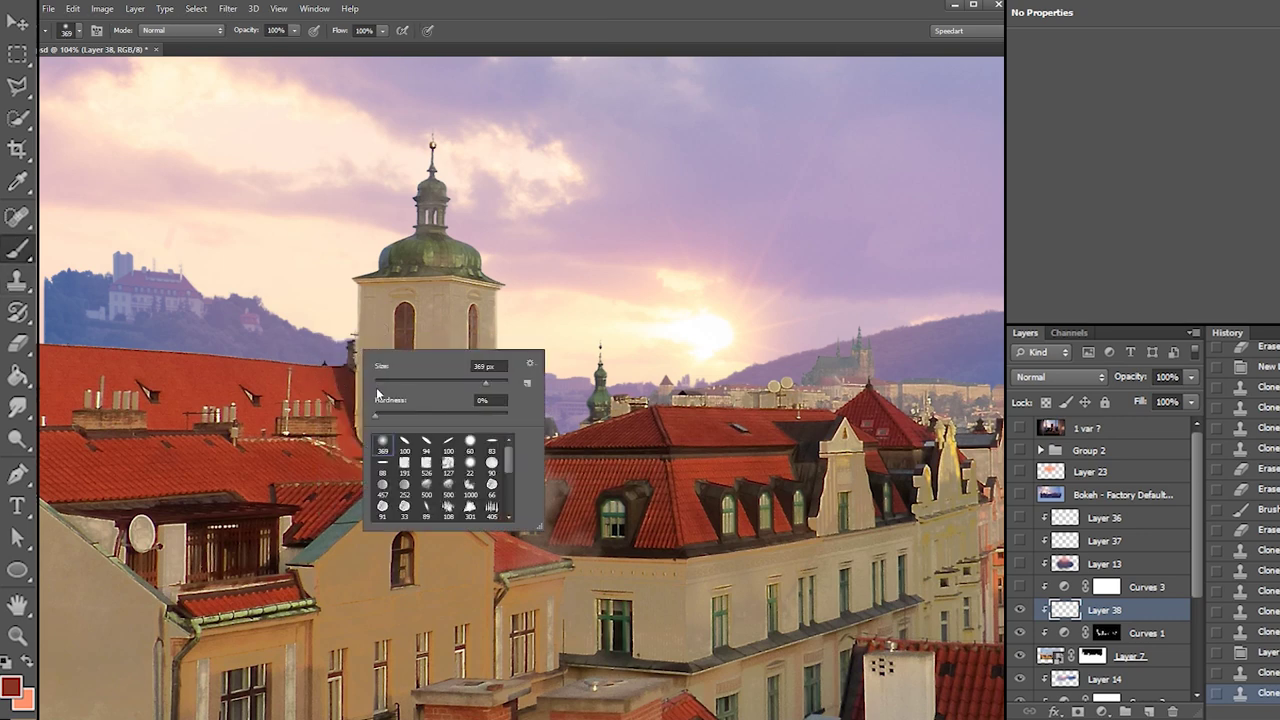
left_click(379, 383)
key("Return")
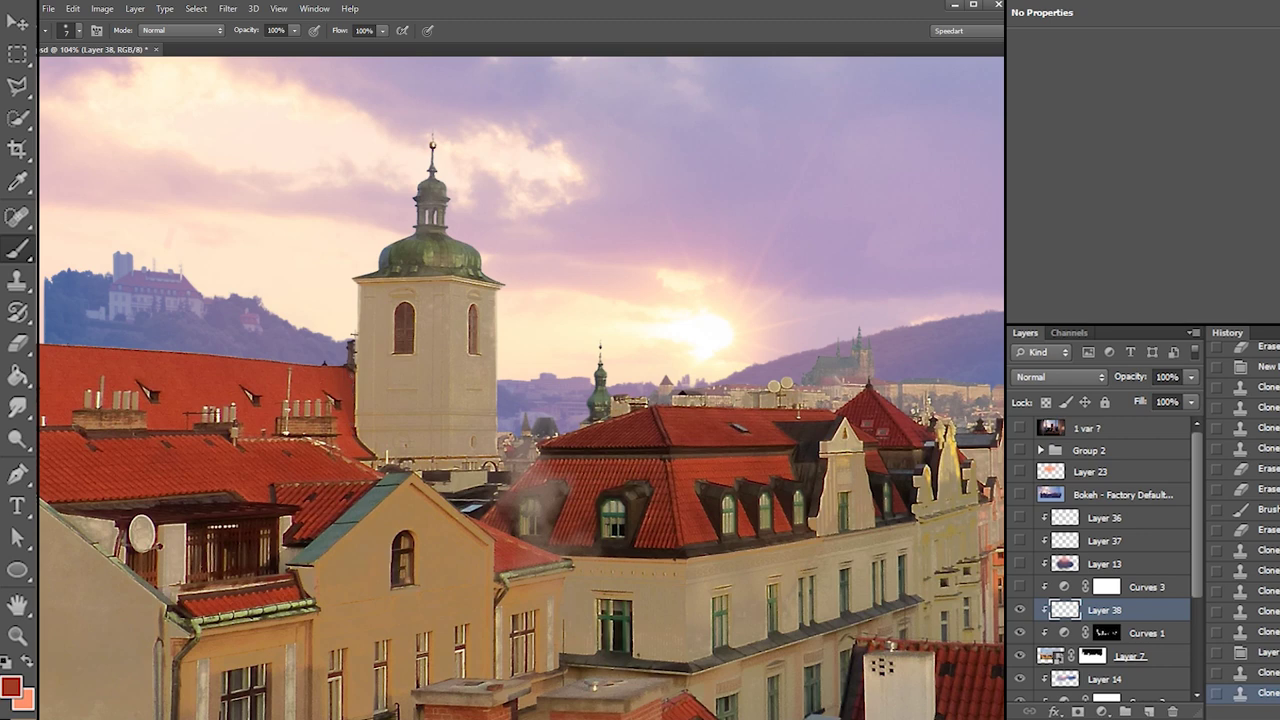
left_click(349, 372)
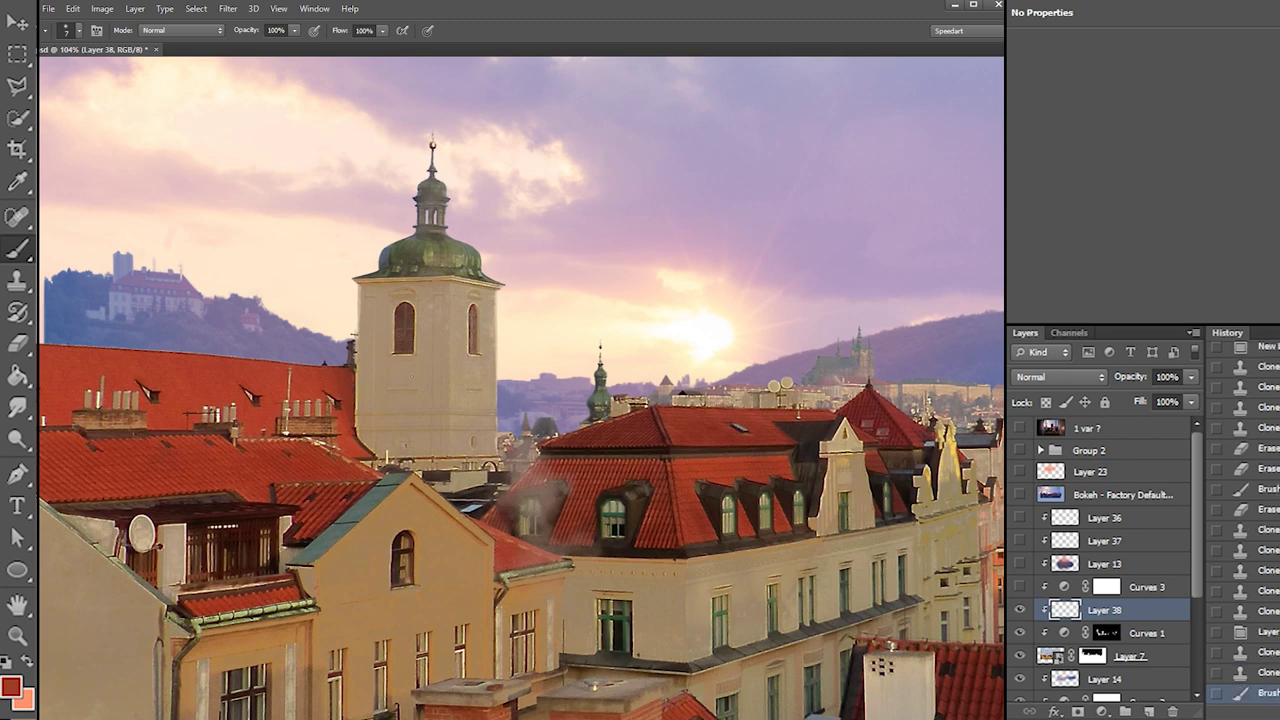
right_click(417, 378)
left_click_drag(435, 404, 444, 408)
left_click(418, 348)
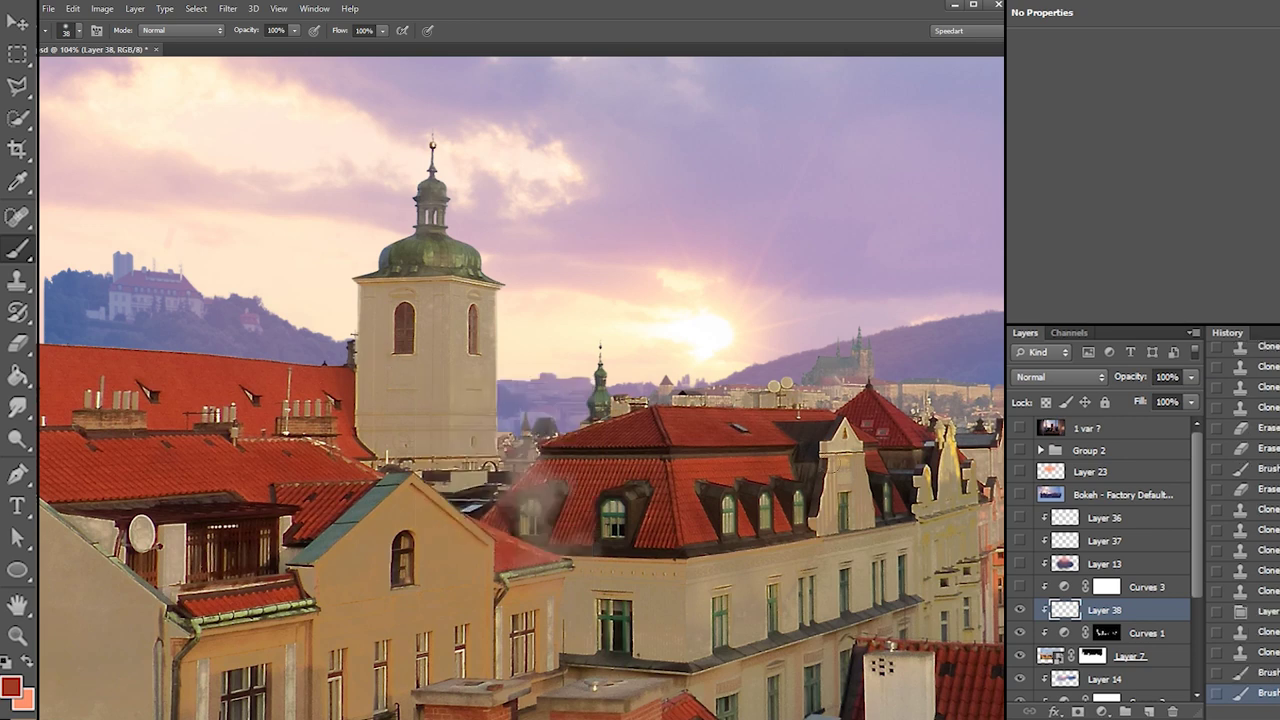
Sample tan from the yellow ornate-gabled house and touch up the neighbouring building details with a 10 px brush
right_click(938, 465)
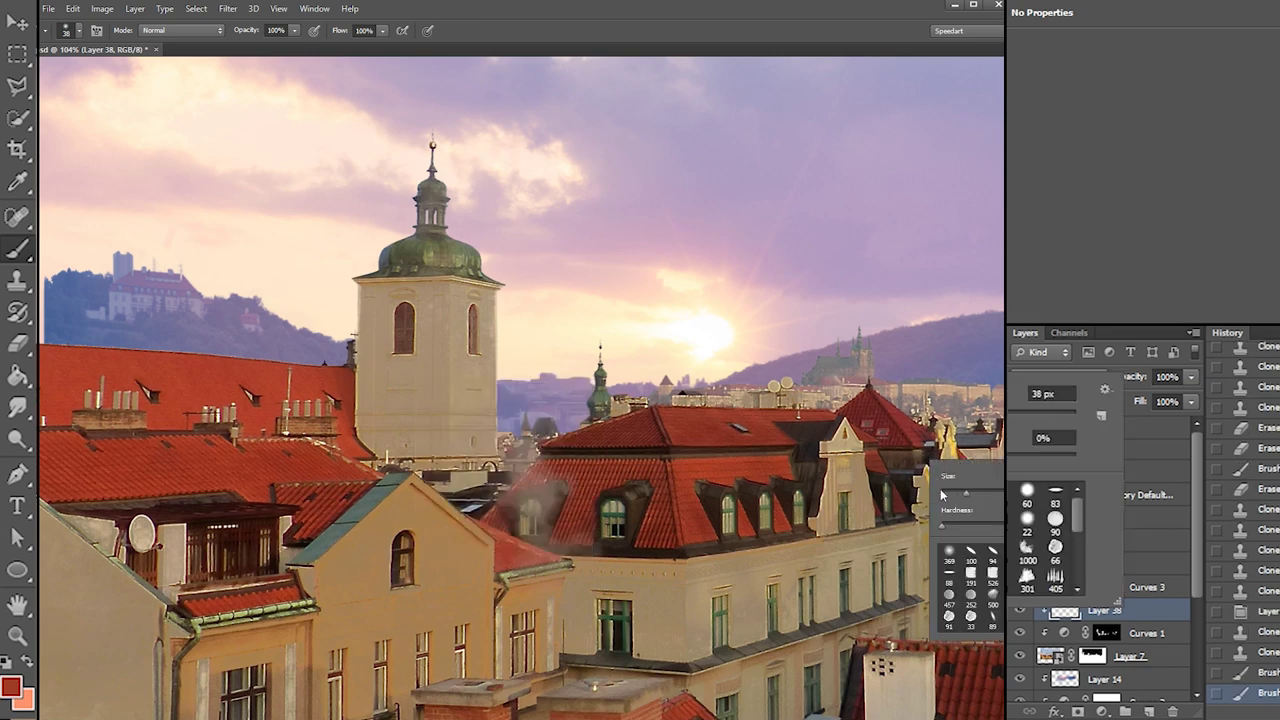
left_click_drag(966, 493, 953, 494)
left_click(904, 495)
left_click(966, 473, "alt")
right_click(960, 468)
left_click_drag(974, 491, 969, 492)
left_click(951, 485)
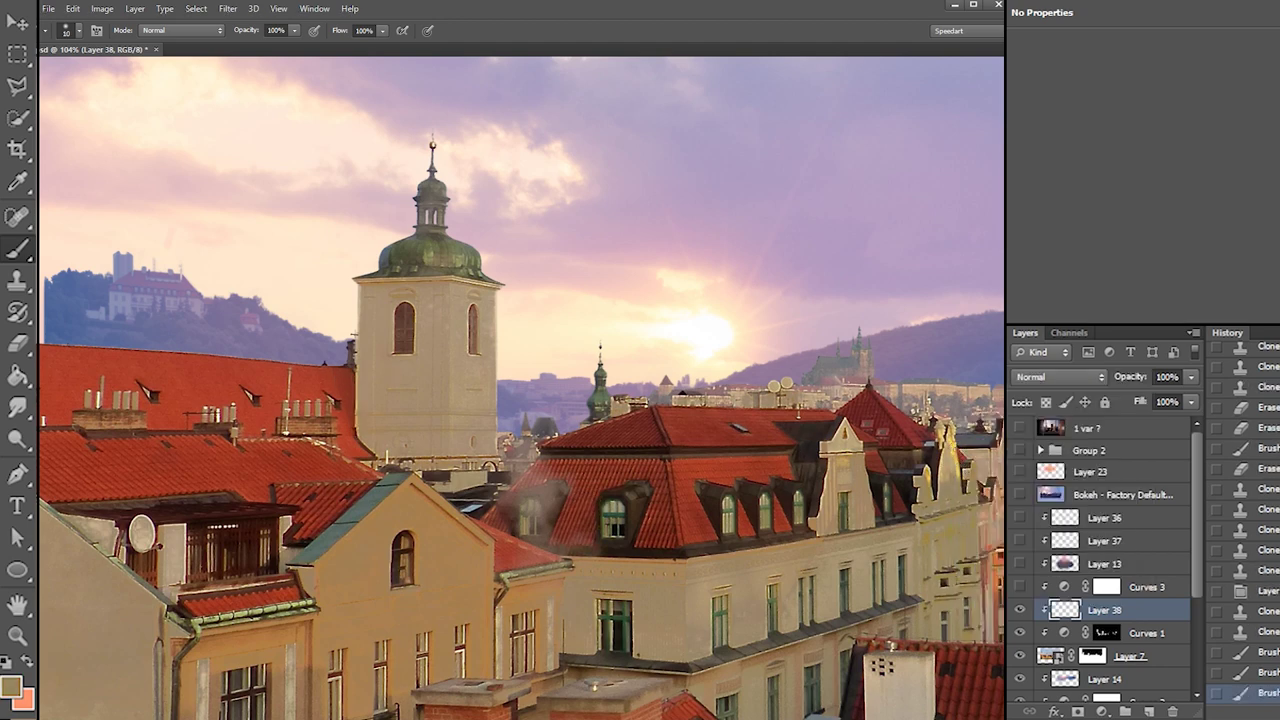
left_click(789, 488)
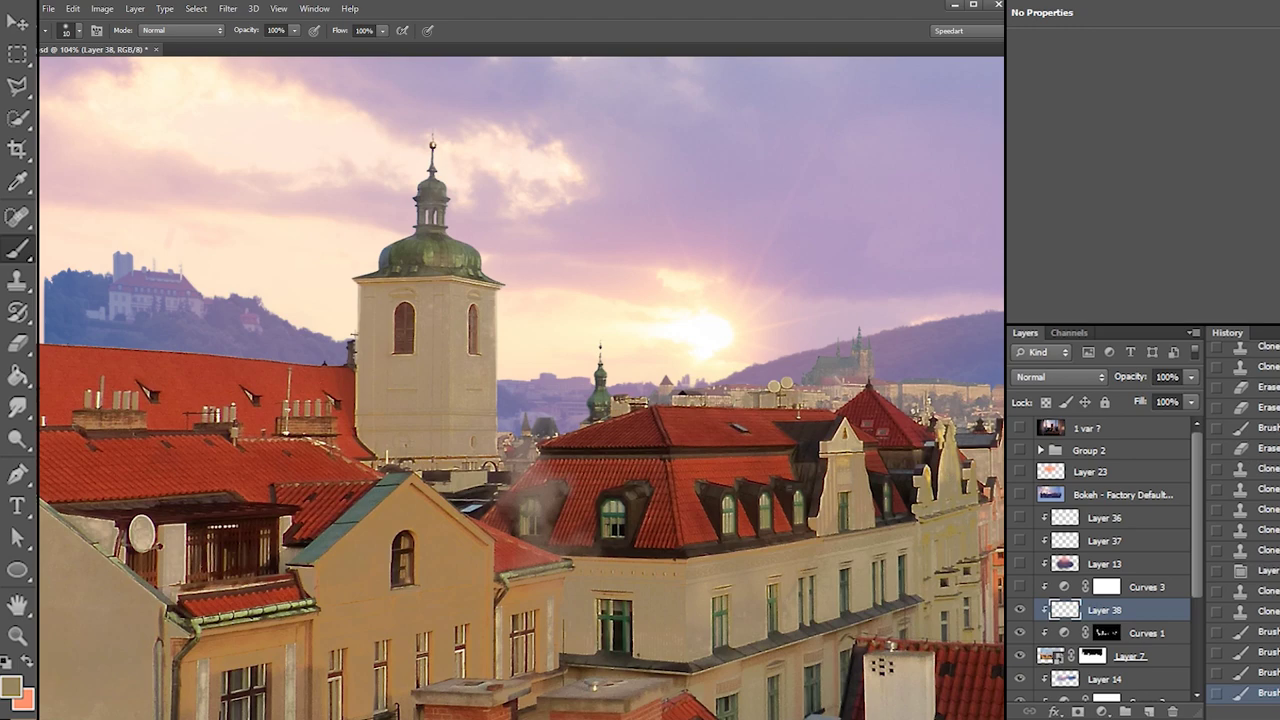
Examine the twin-spired church area with and without the cats of Group 2 in front
left_click_drag(836, 468, 298, 487)
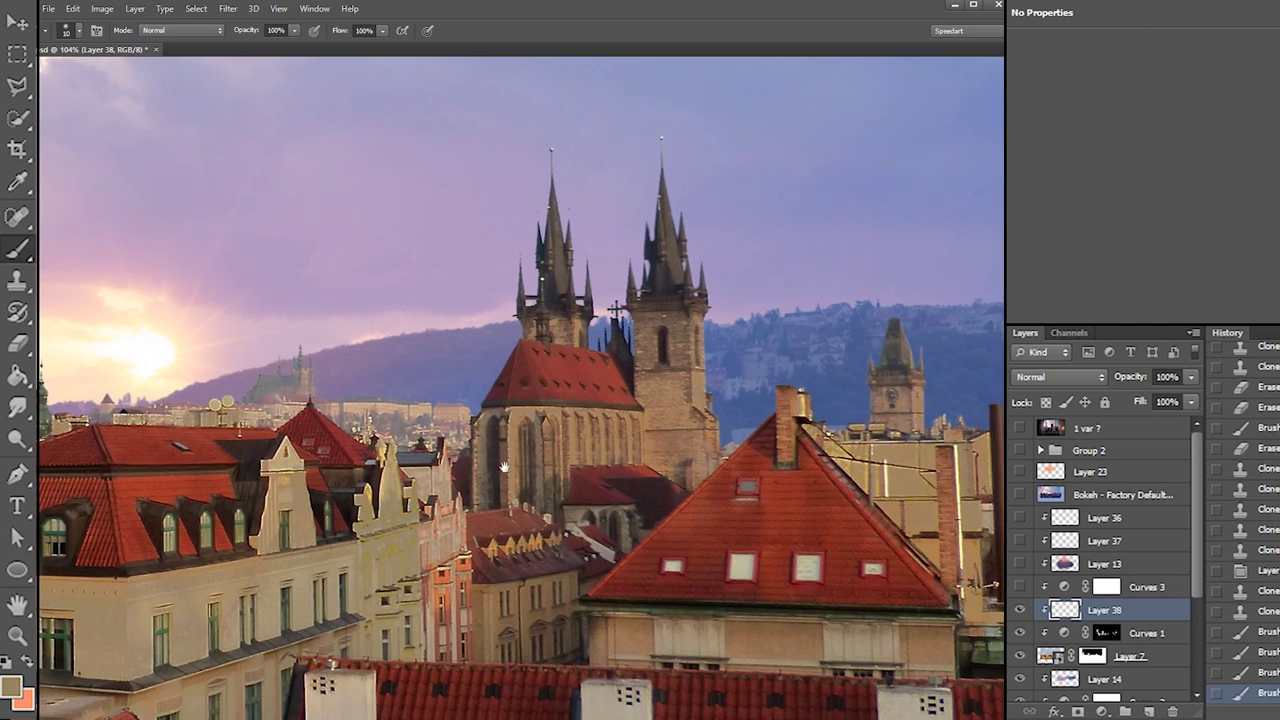
left_click(1019, 450)
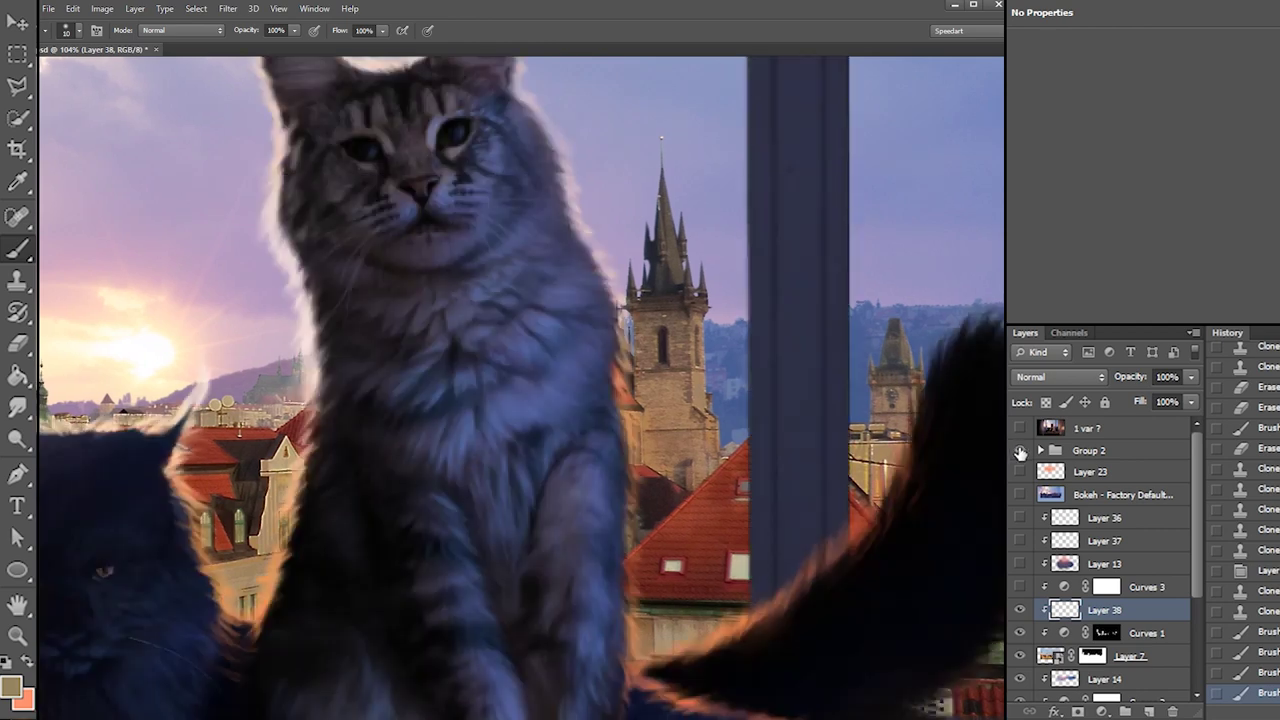
left_click(1020, 451)
left_click_drag(620, 531, 608, 532)
left_click_drag(859, 500, 808, 492)
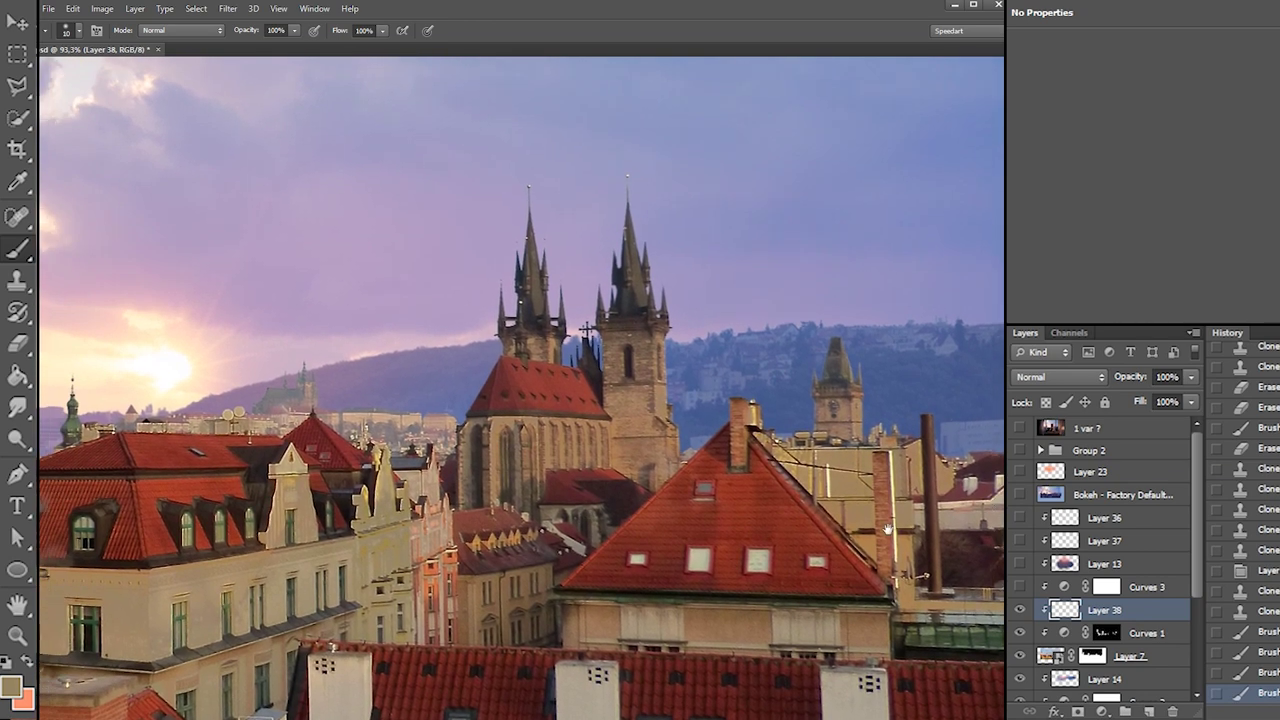
left_click(1020, 451)
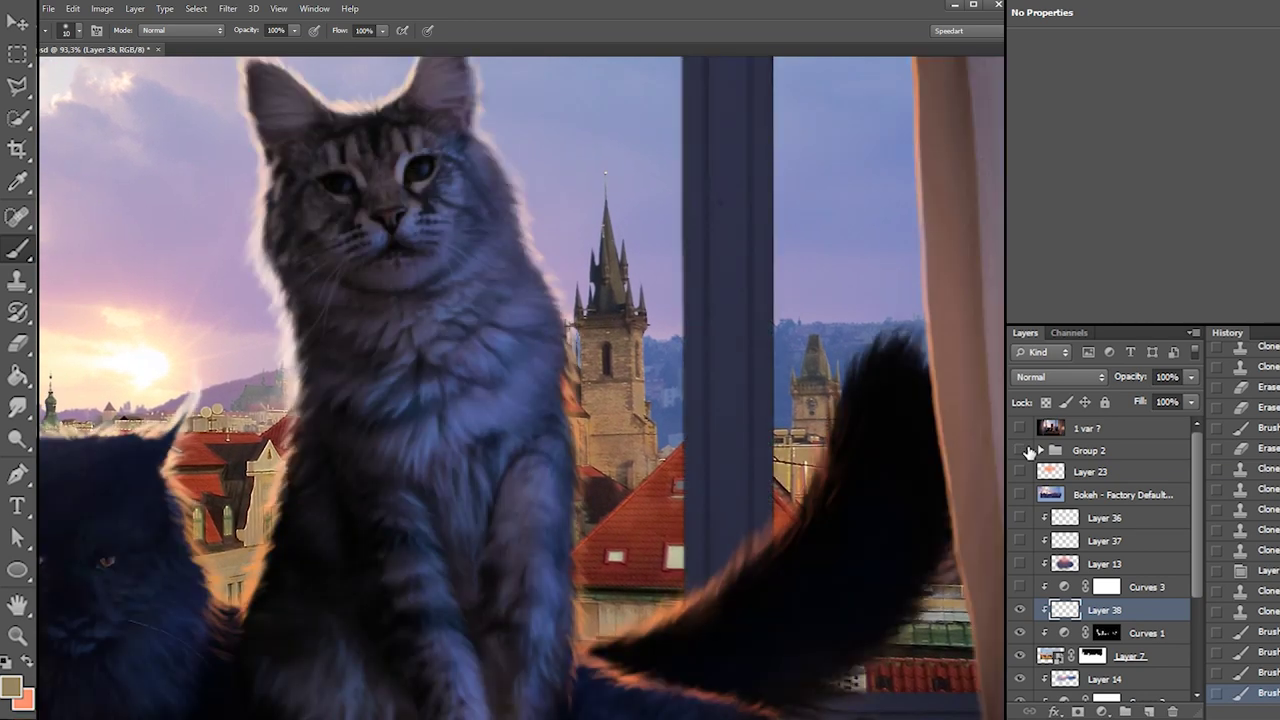
left_click(1020, 451)
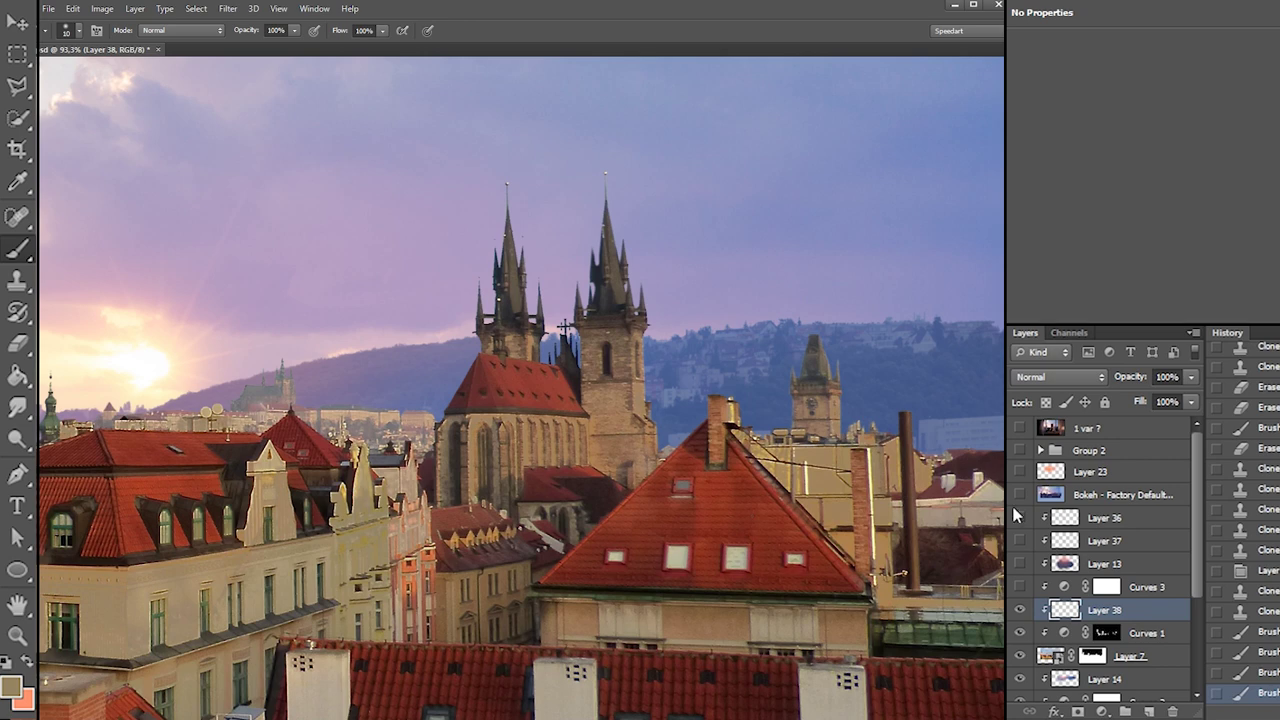
Show Curves 3, Layer 13, Layer 37 and Layer 36 over the city background
left_click(1020, 587)
left_click(1020, 564)
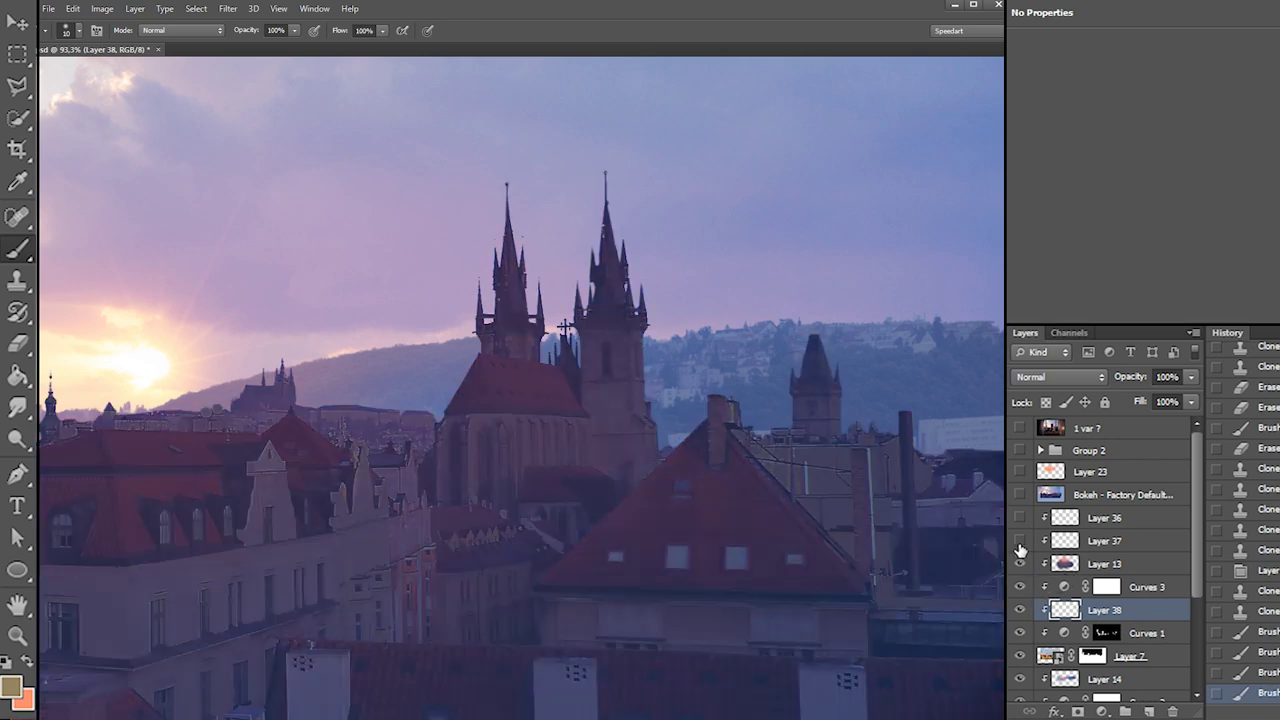
left_click(1020, 541)
left_click(1020, 518)
Hide Layer 36, erase the red spill above the roofs on Layer 37 with a 28 px eraser, and show Layer 36 again
left_click(1063, 541)
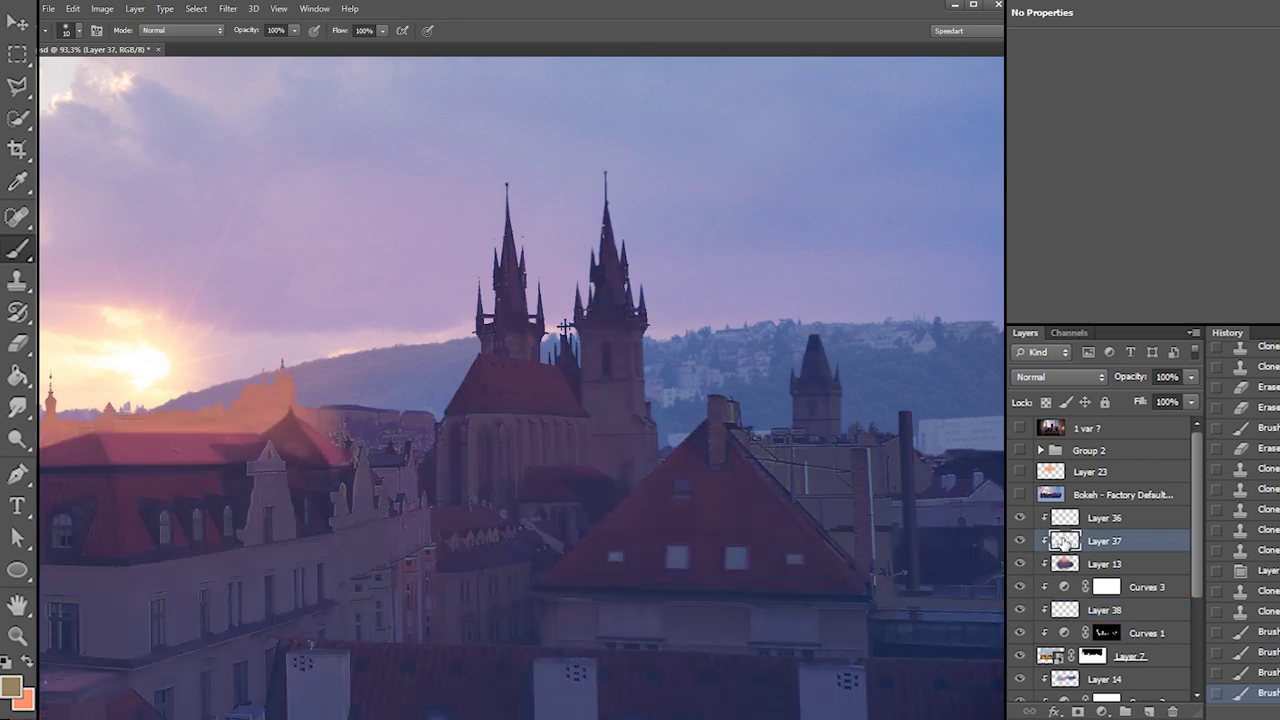
left_click(1020, 518)
key("e")
right_click(153, 410)
mouse_move(153, 410)
left_mouse_down()
mouse_move(143, 424)
mouse_move(230, 424)
left_mouse_up()
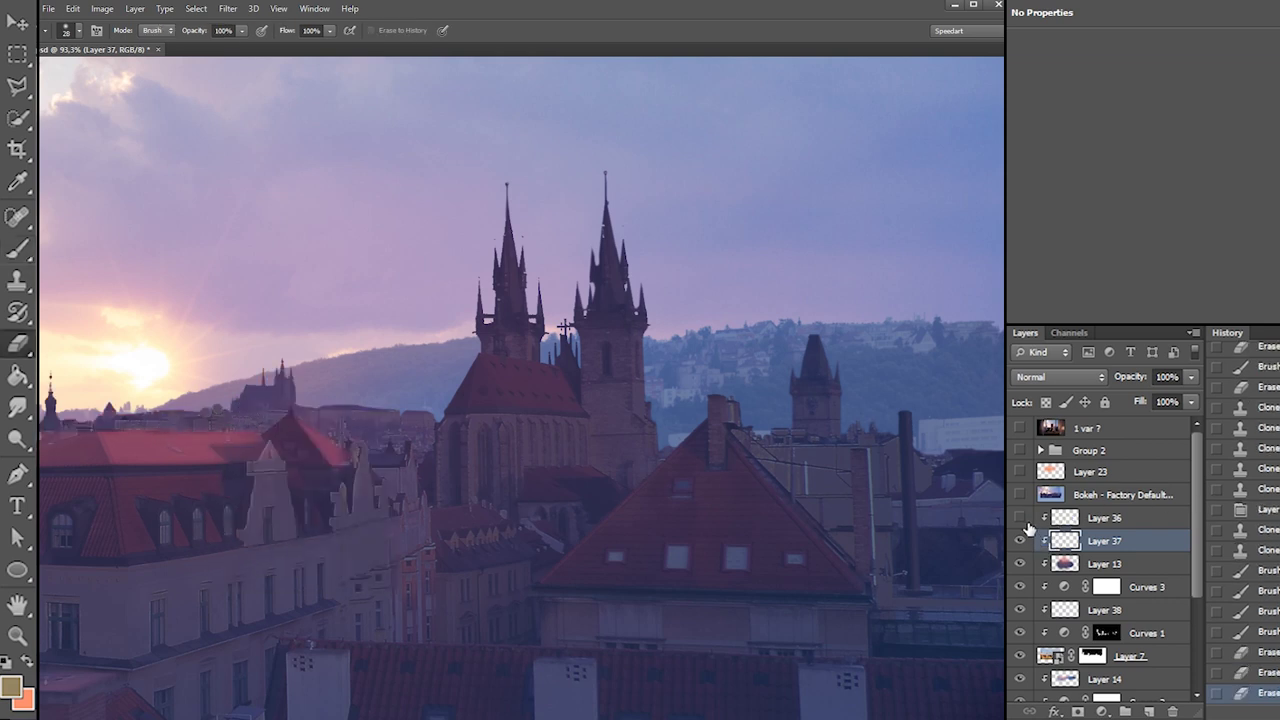
left_click(1021, 519)
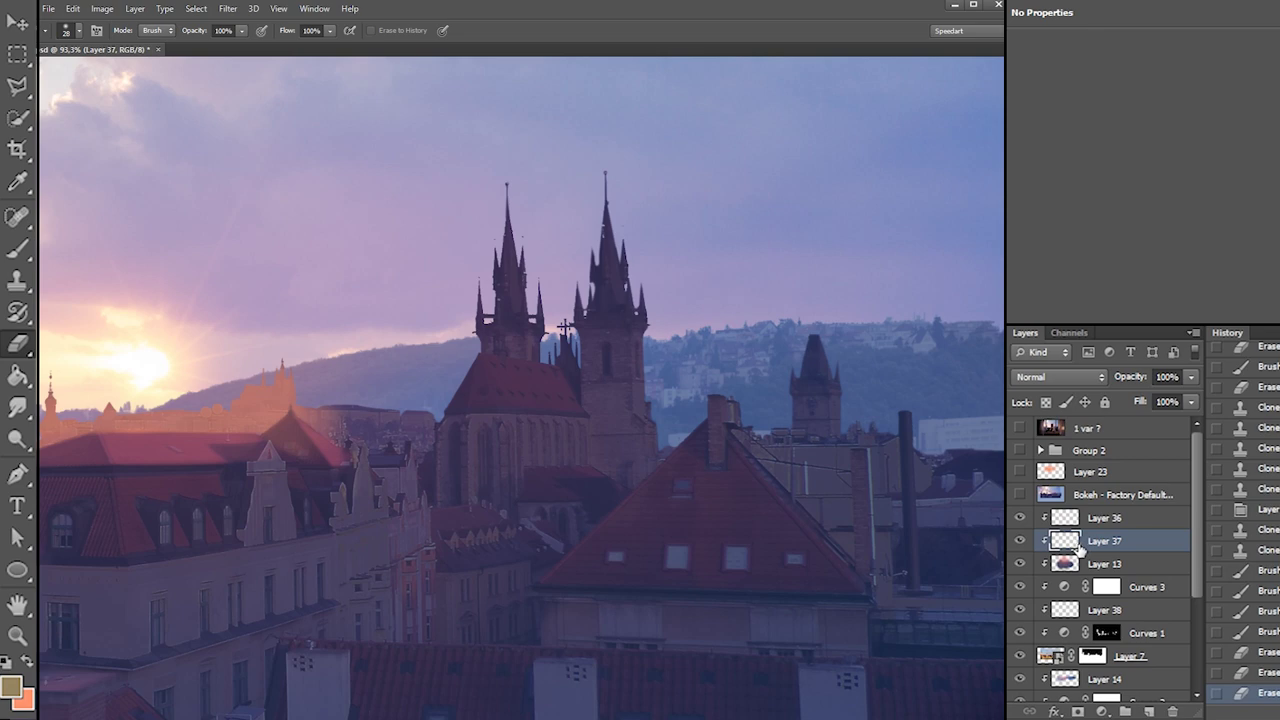
Sample red from the isolated Layer 37 and paint it onto the small roof behind the ornate gables with a 15 px, 41% hardness brush
key("b")
left_click(1020, 540, "alt")
left_click(214, 436, "alt")
left_click(1020, 540, "alt")
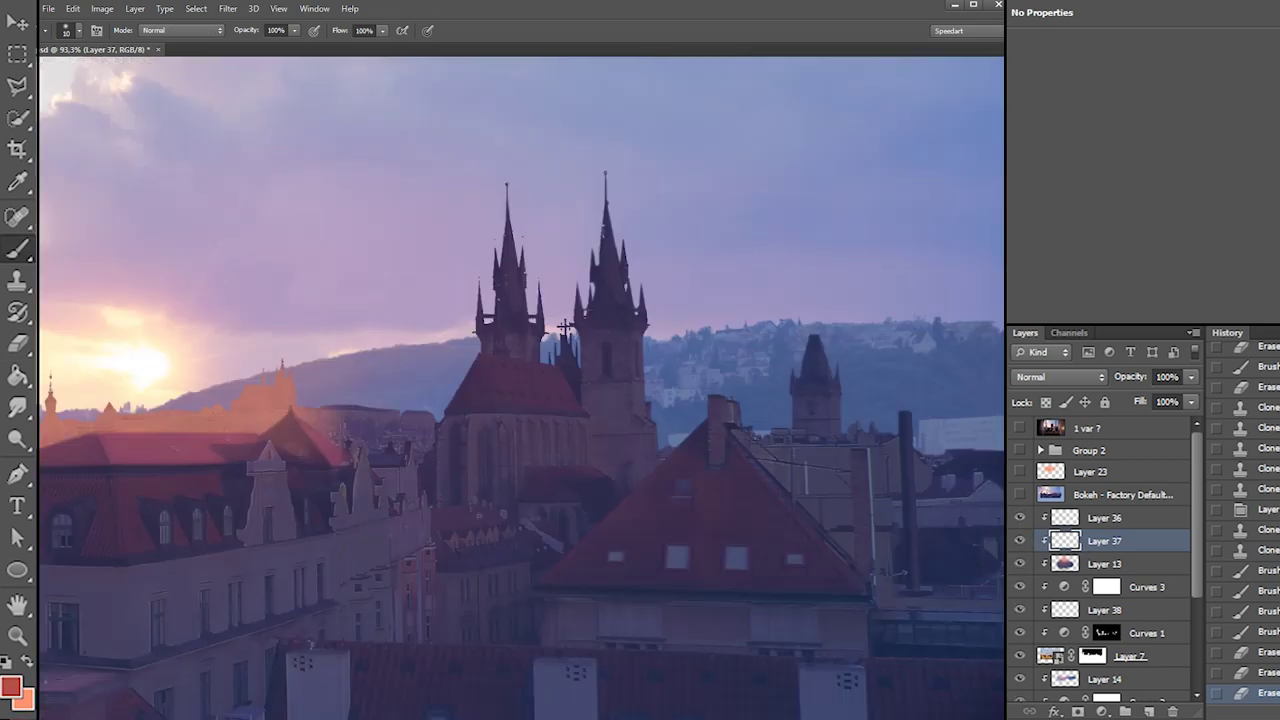
right_click(452, 490)
left_click(386, 467)
right_click(391, 437)
left_click(456, 499)
left_click(411, 468)
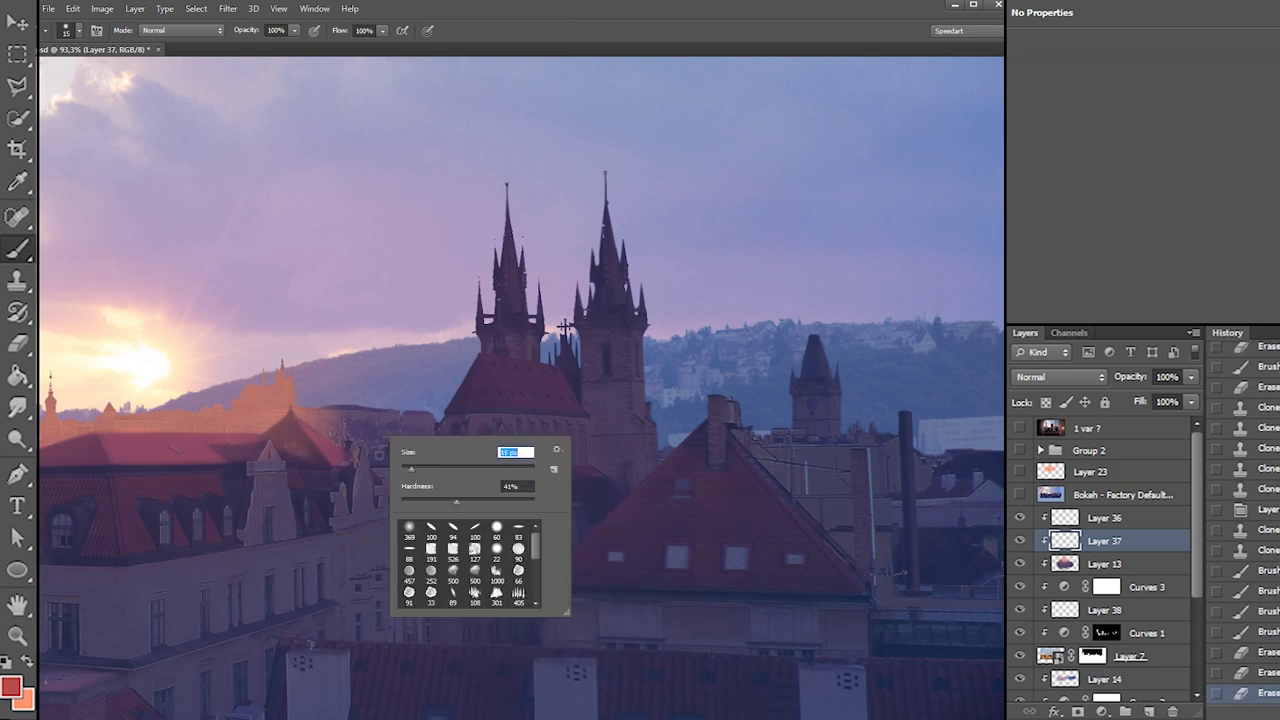
left_click(378, 453)
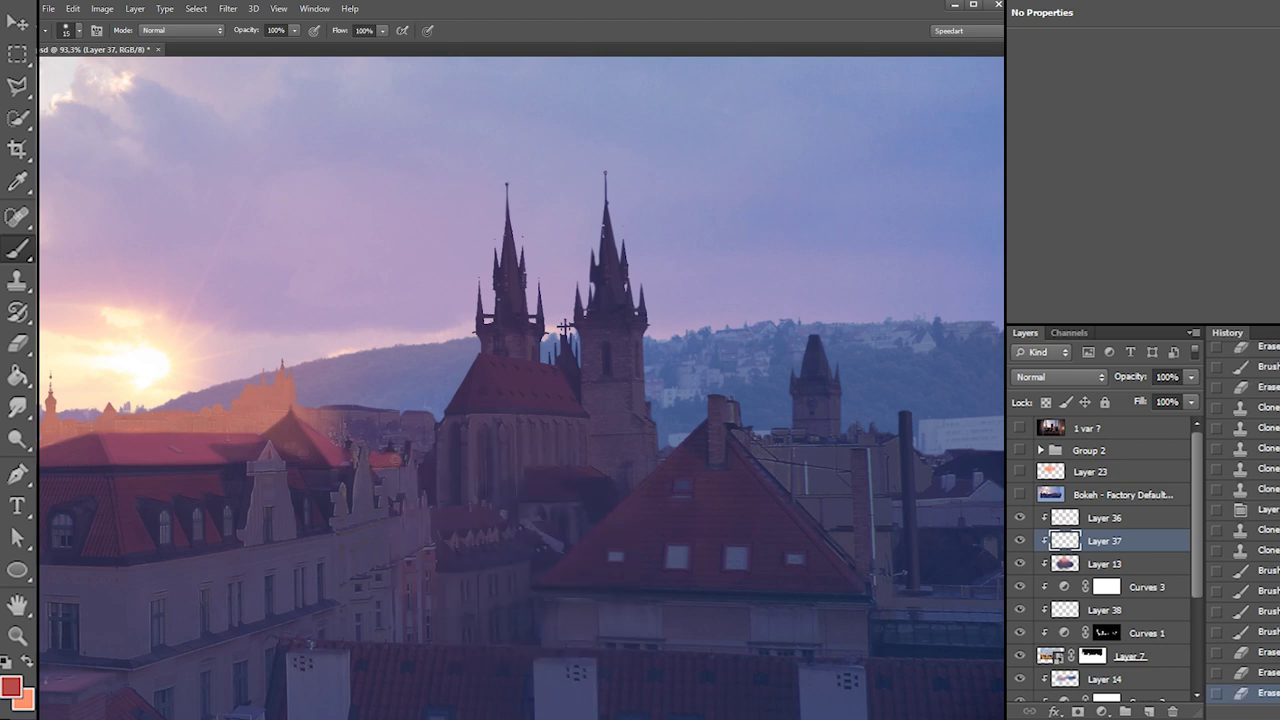
Trim the red paint around the small roof with a 9 px soft eraser
key("e")
right_click(380, 463)
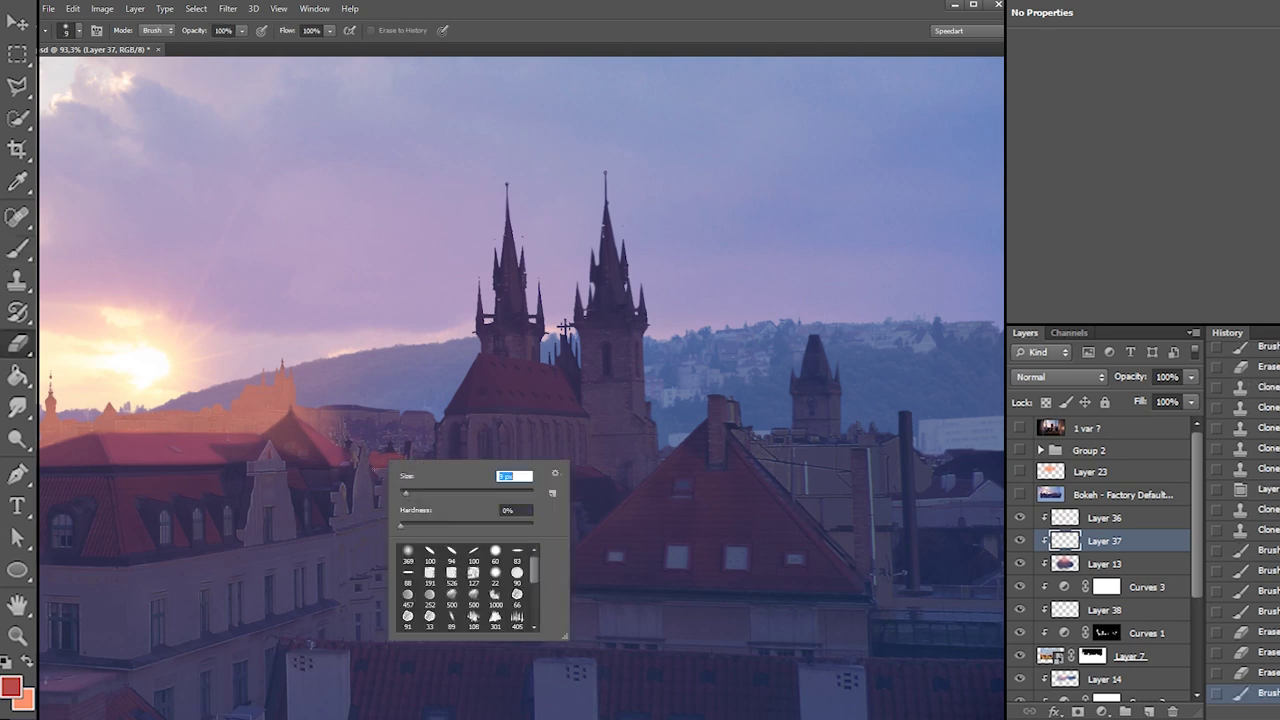
left_click(380, 463)
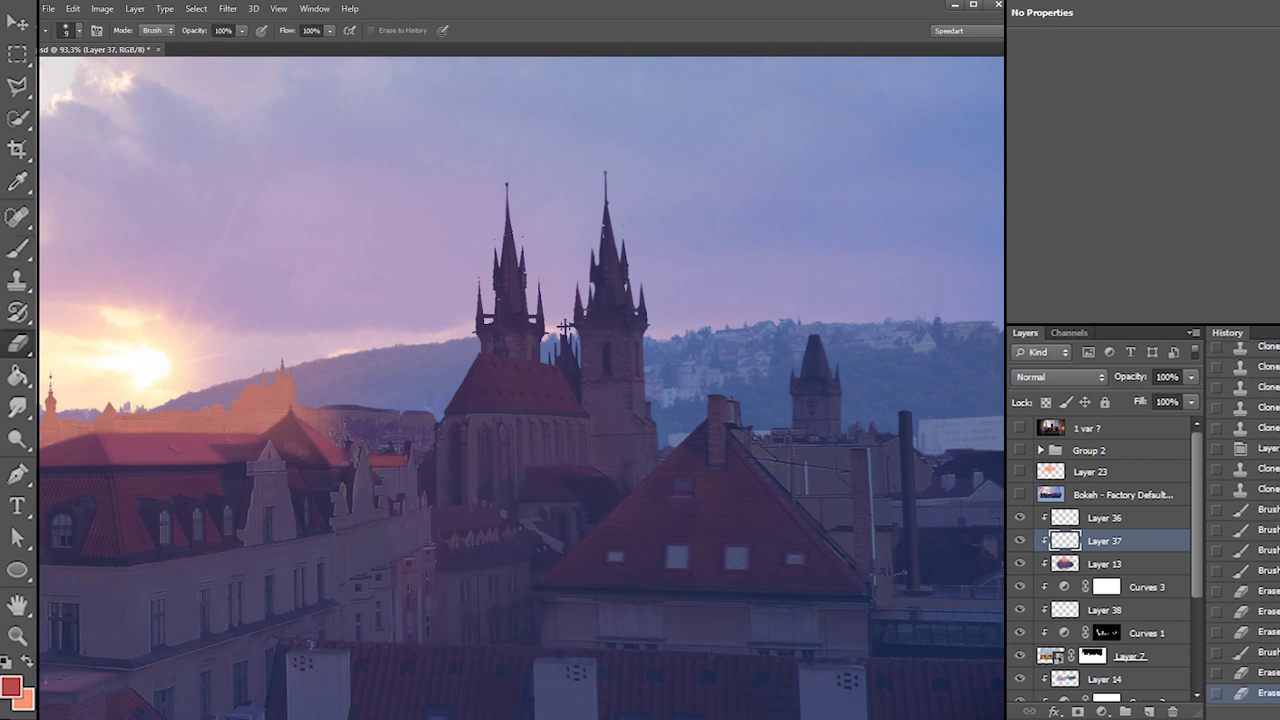
Paint a red highlight down the sunward edge of the church roof and soften it with a 21 px eraser
key("b")
left_click_drag(473, 356, 461, 414)
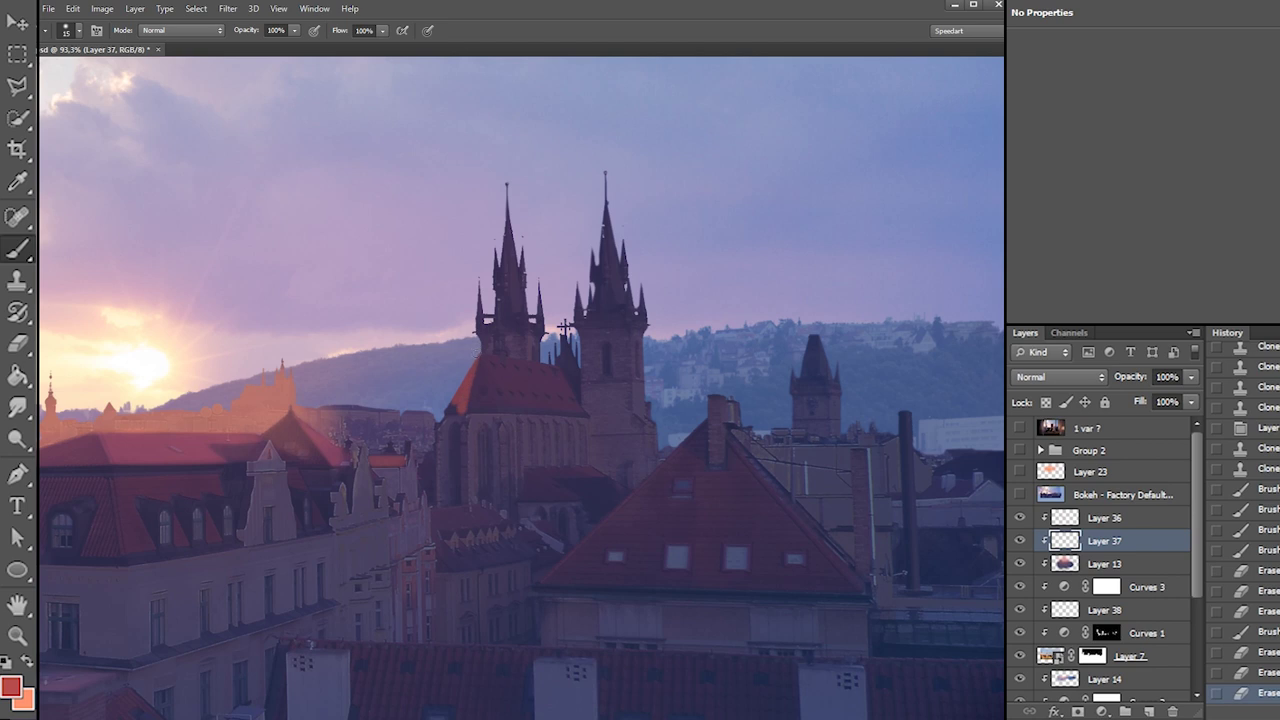
key("e")
right_click(467, 416)
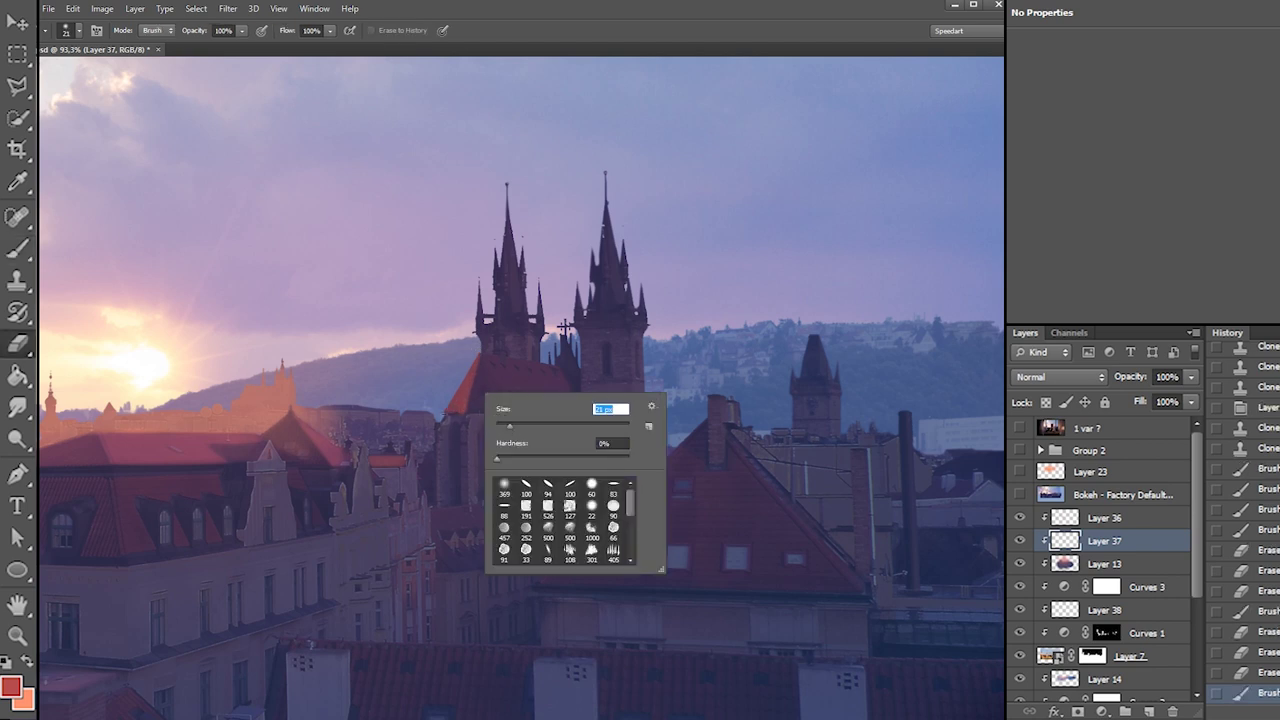
key("Return")
key("b")
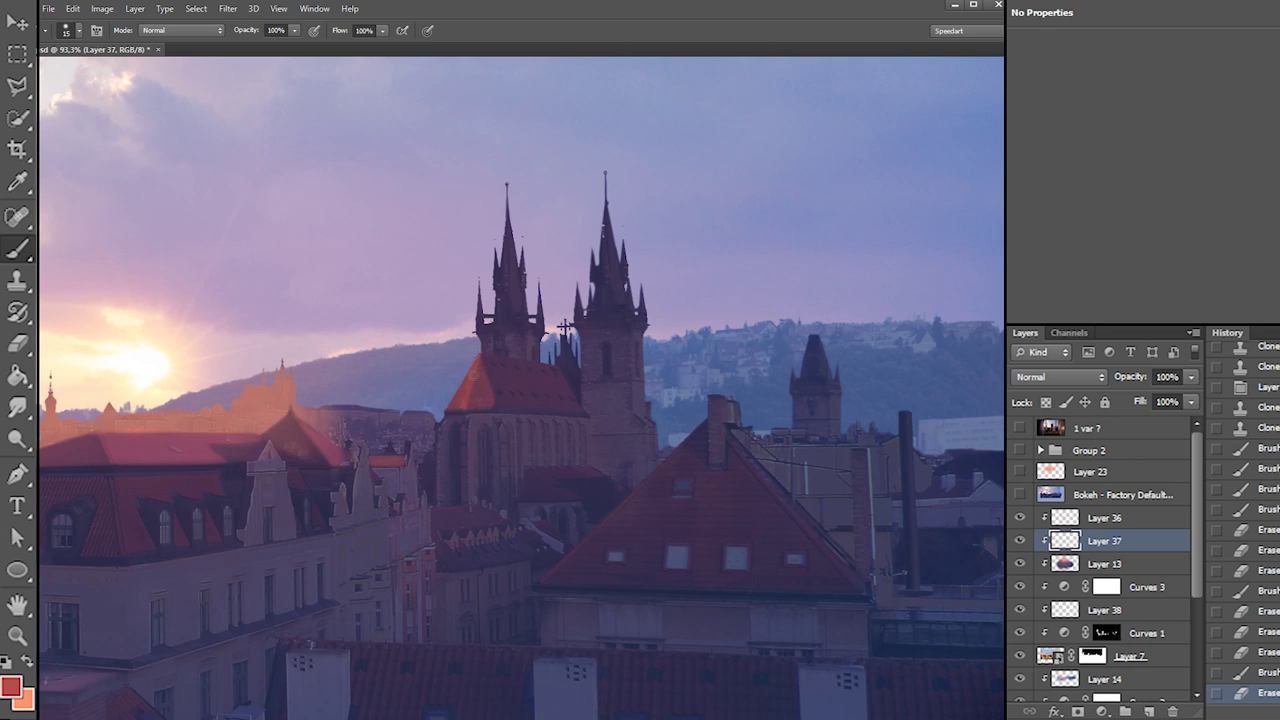
Enlarge the brush to 34 px, paint red light across the church roof, and undo the last stroke
right_click(588, 380)
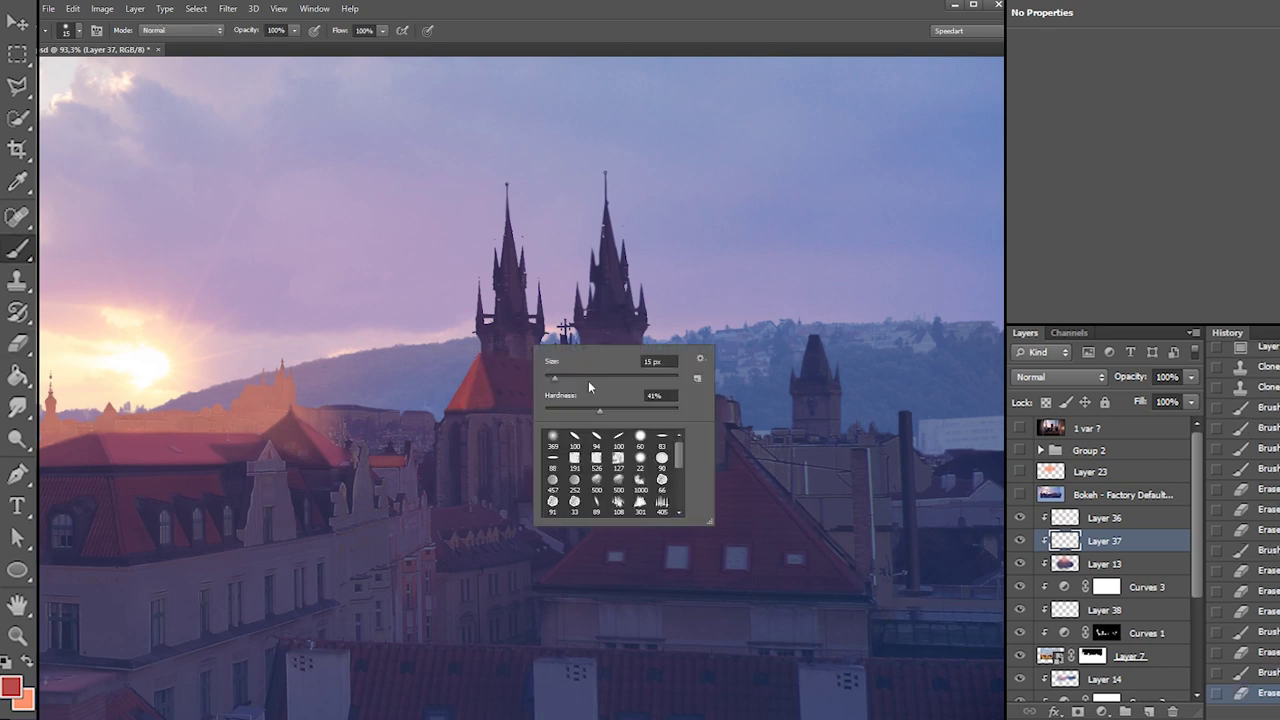
left_click(625, 379)
left_click(505, 386)
right_click(503, 381)
left_click(548, 390)
left_click(612, 423)
mouse_move(458, 394)
left_mouse_down()
mouse_move(558, 396)
mouse_move(484, 403)
mouse_move(538, 399)
mouse_move(560, 380)
mouse_move(480, 366)
mouse_move(547, 378)
mouse_move(626, 434)
left_mouse_up()
key("ctrl+z")
Erase the red spill around the church roof, enlarging the eraser to 127 px to fade the roof's lower part
key("e")
right_click(588, 348)
left_click(634, 381)
left_click_drag(556, 348, 613, 446)
right_click(560, 338)
type("127")
key("Return")
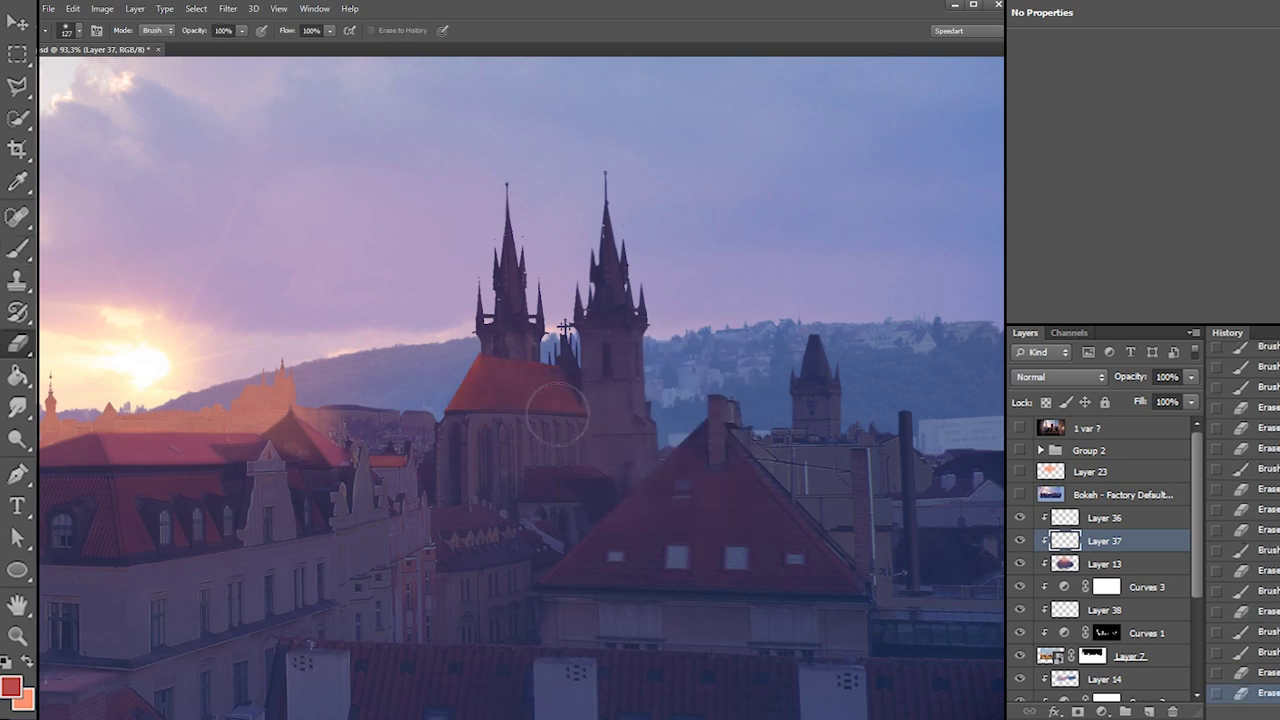
mouse_move(609, 457)
left_mouse_down()
mouse_move(578, 416)
mouse_move(560, 449)
left_mouse_up()
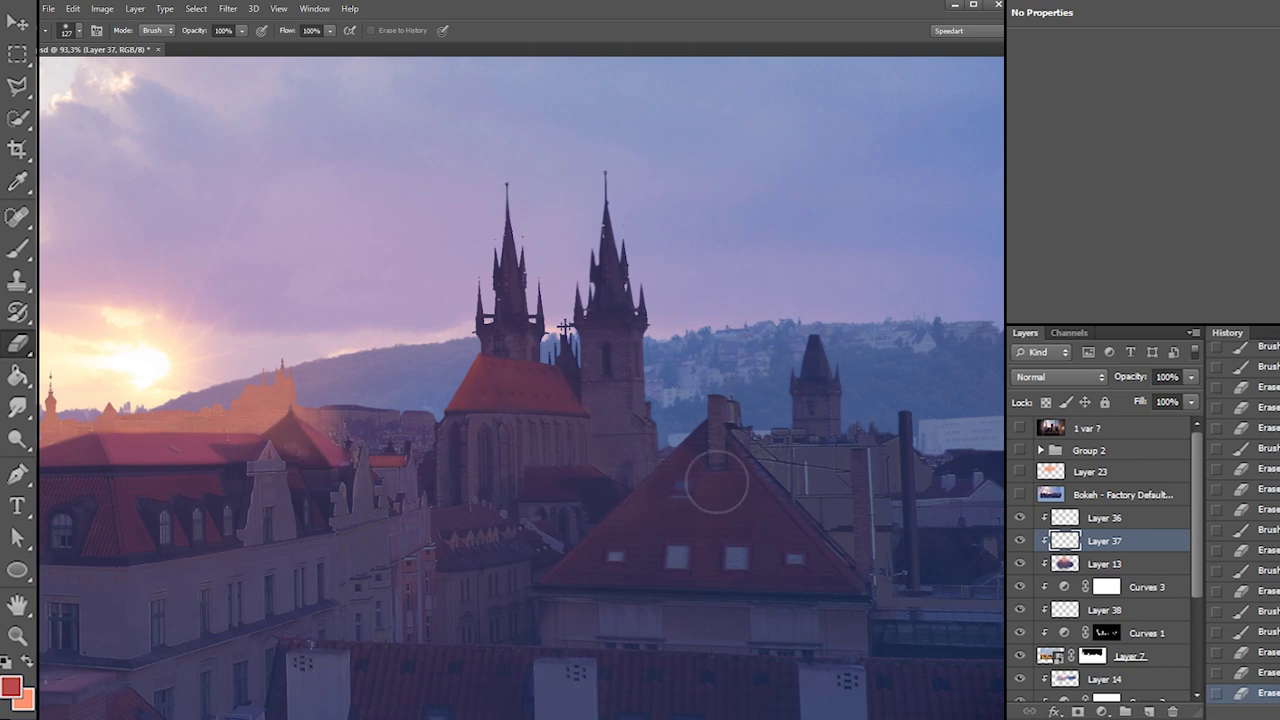
Swap to light orange and paint it on Layer 36 down the sloping edge of the pointed roof with a 34 px brush
key("b")
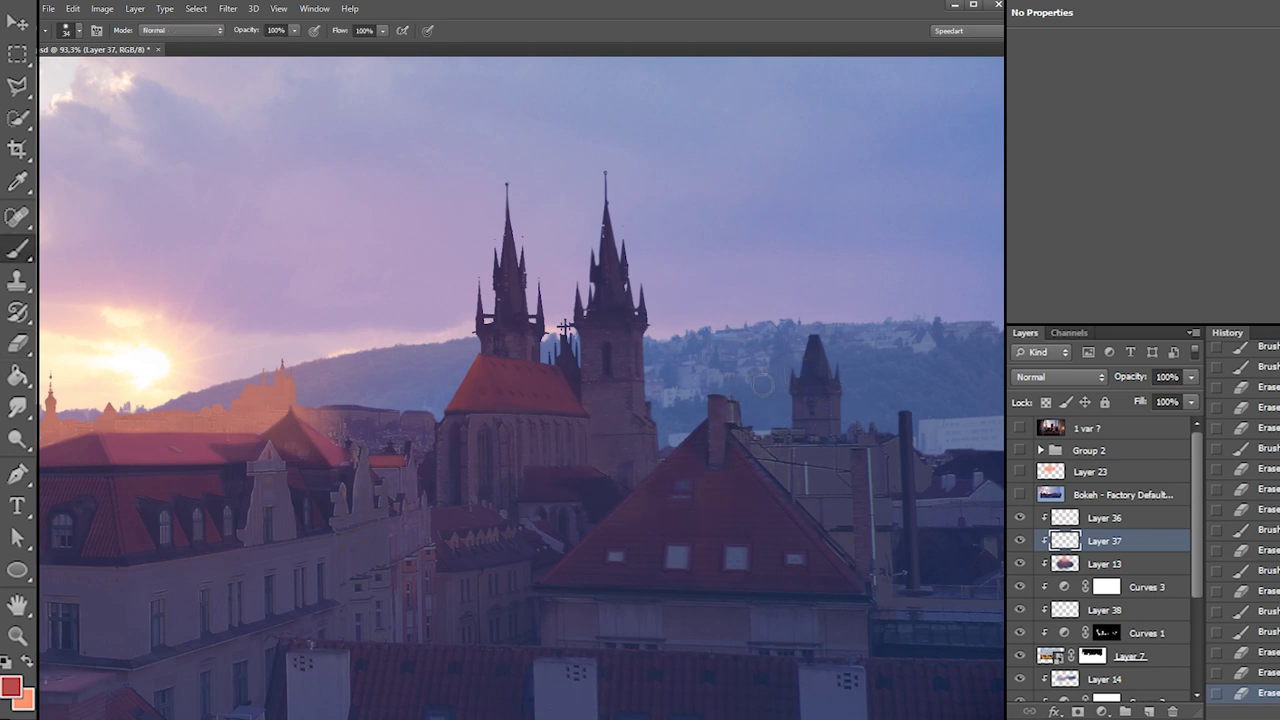
key("x")
left_click(1020, 519)
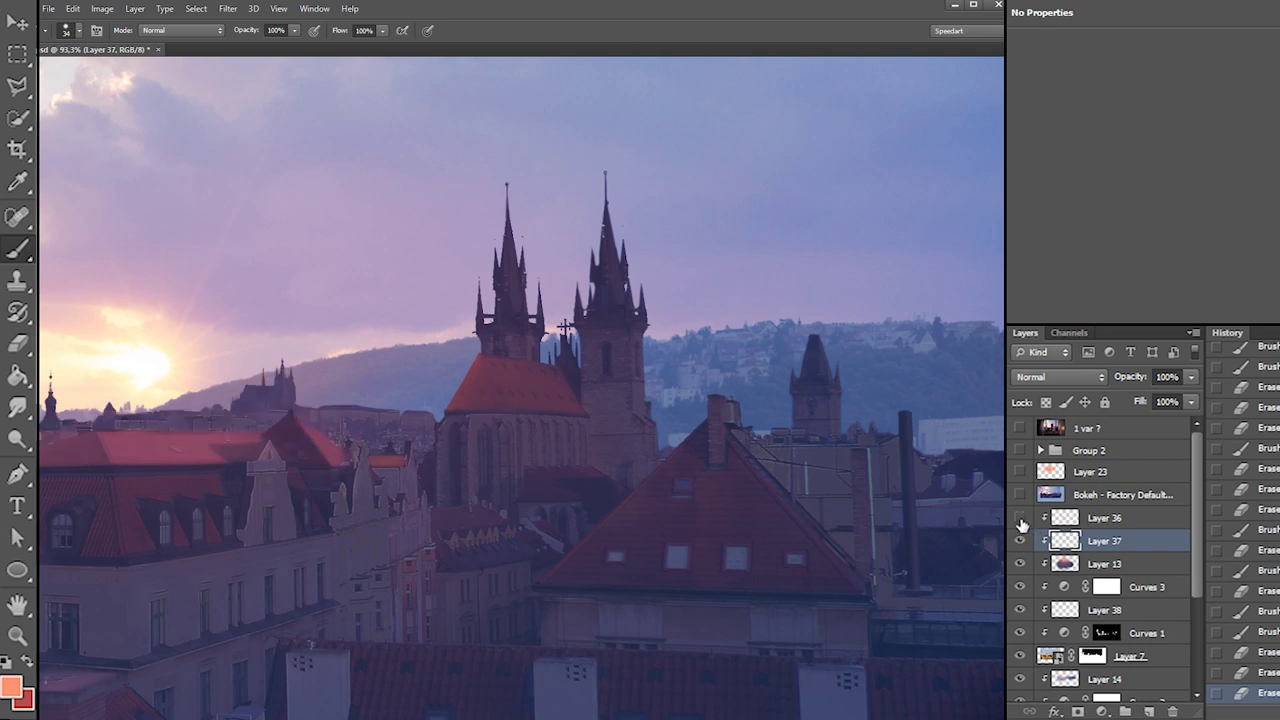
left_click(1020, 519)
left_click(1104, 517)
right_click(362, 447)
mouse_move(275, 400)
left_mouse_down()
mouse_move(354, 430)
mouse_move(314, 415)
mouse_move(343, 433)
left_mouse_up()
key("ctrl+z")
key("ctrl+z")
key("ctrl+z")
key("ctrl+z")
left_click(335, 429)
left_click(345, 434)
left_click(348, 438)
left_click(352, 442)
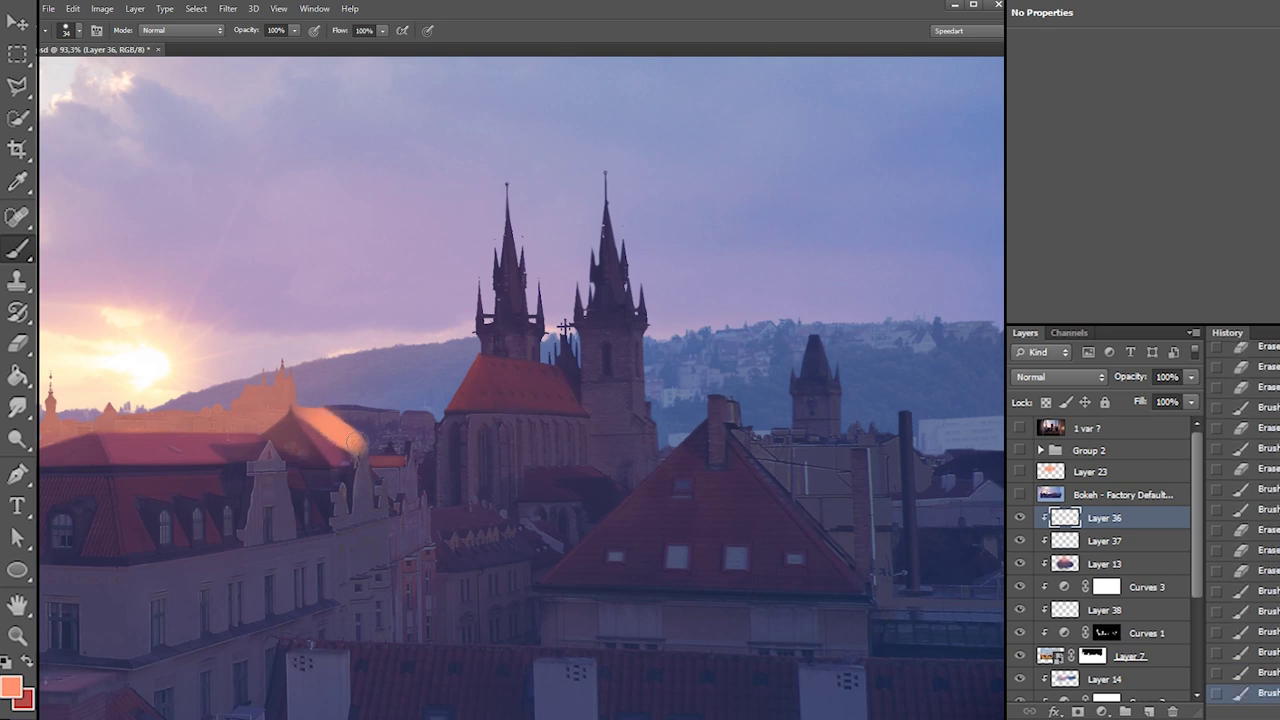
Trim the orange paint along the pointed roof's slope with a 22 px eraser
key("e")
right_click(371, 420)
left_click_drag(391, 456, 388, 456)
left_click_drag(368, 431, 311, 462)
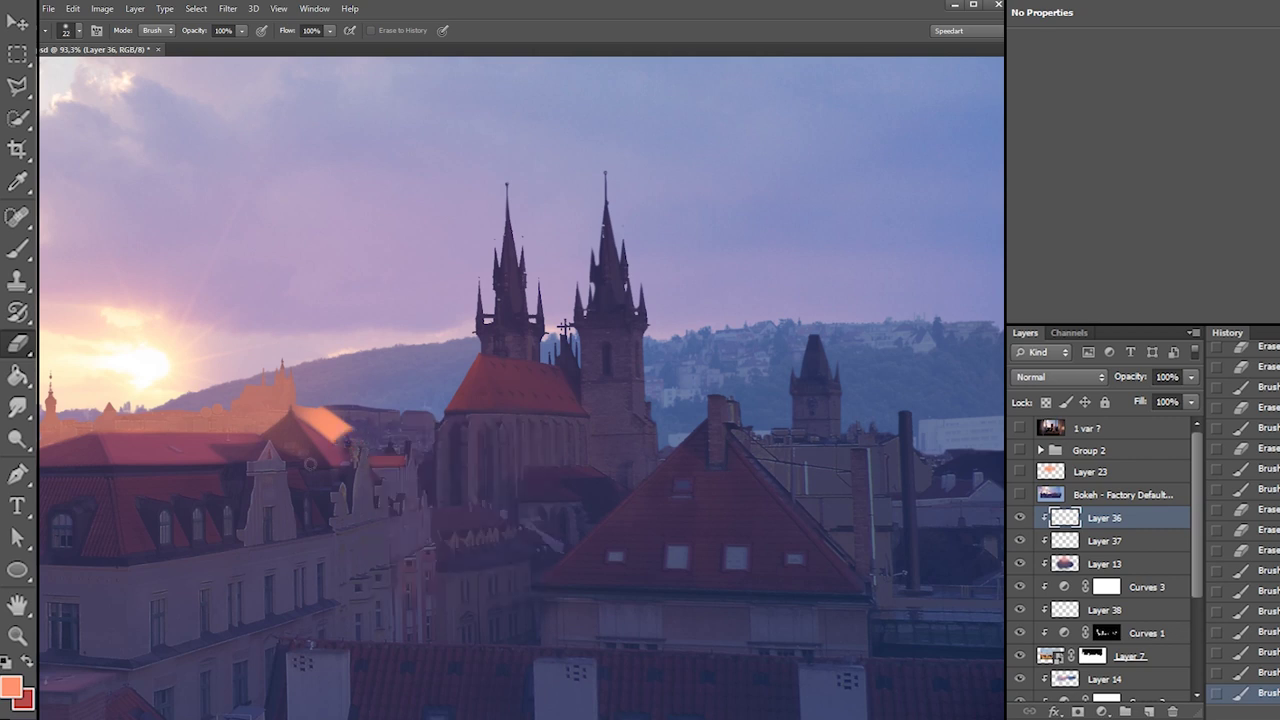
Extend the orange light to the ornate gable beside the pointed roof and carve its outline with a 12 px eraser
right_click(352, 446)
mouse_move(391, 457)
left_mouse_down()
mouse_move(353, 448)
mouse_move(384, 462)
mouse_move(354, 448)
mouse_move(370, 468)
mouse_move(369, 438)
mouse_move(371, 466)
left_mouse_up()
left_click(362, 448)
right_click(354, 450)
key("Escape")
key("ctrl+z")
key("b")
key("e")
key("ctrl+z")
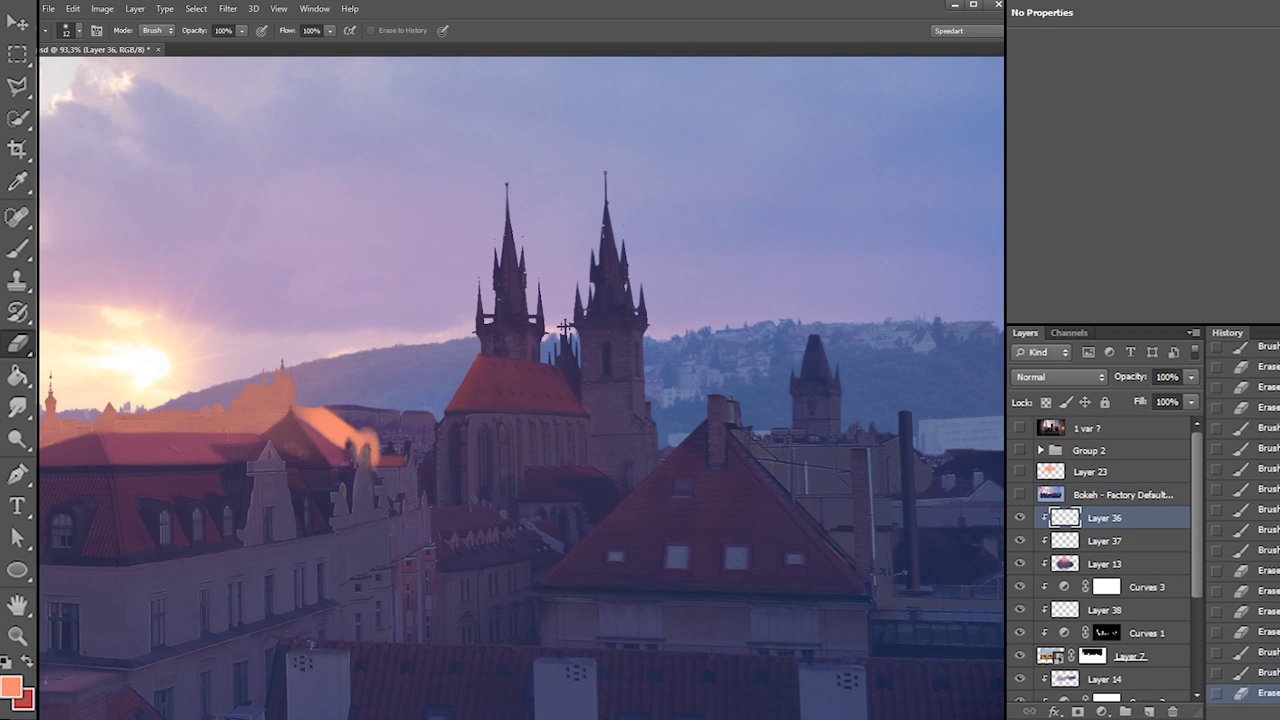
Paint orange light behind the ornate gables toward the small red roof and erase the overlap on the buildings
key("b")
mouse_move(366, 440)
left_mouse_down()
mouse_move(378, 465)
mouse_move(414, 472)
left_mouse_up()
key("e")
right_click(385, 435)
mouse_move(396, 474)
left_mouse_down()
mouse_move(370, 472)
mouse_move(417, 443)
left_mouse_up()
Extend the orange light across the top of the small red roof and cut out the gable beside it with a 14 px eraser
key("b")
mouse_move(415, 443)
left_mouse_down()
mouse_move(390, 442)
mouse_move(421, 443)
left_mouse_up()
key("ctrl+z")
mouse_move(400, 443)
left_mouse_down()
mouse_move(468, 473)
mouse_move(443, 448)
left_mouse_up()
key("e")
right_click(418, 417)
left_click(397, 443)
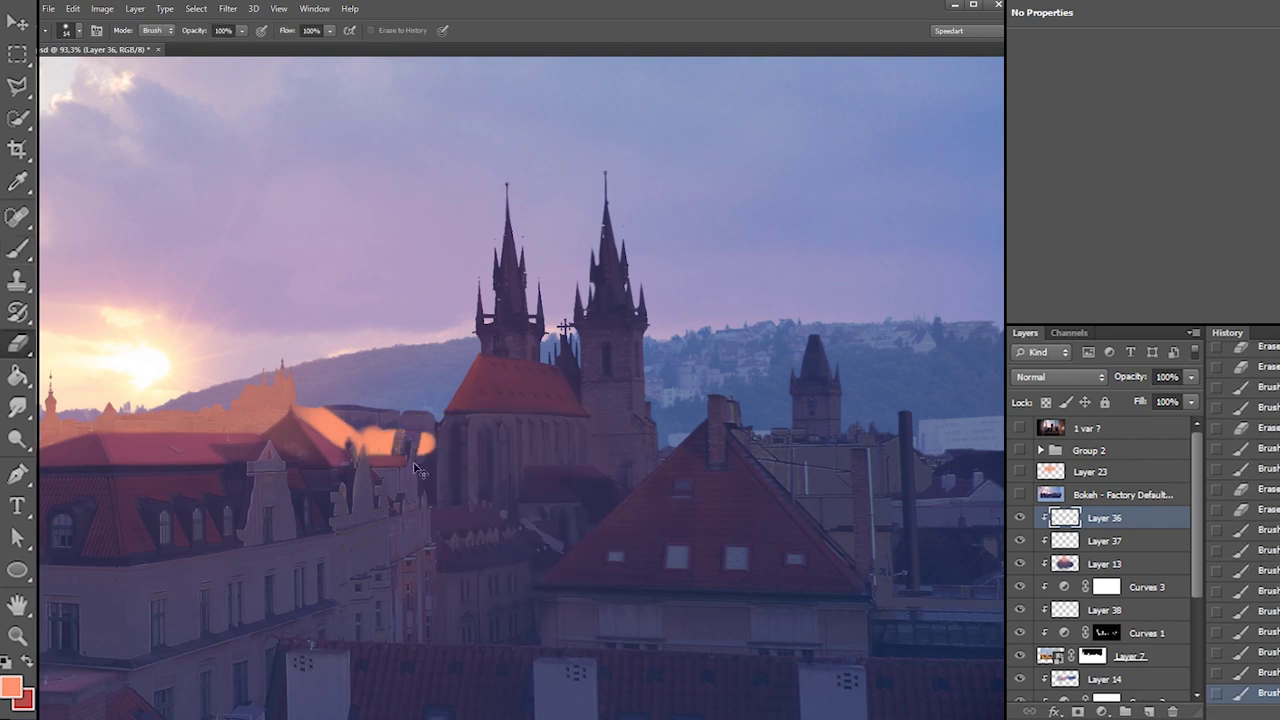
left_click_drag(421, 470, 417, 455)
left_click_drag(418, 458, 422, 427)
Paint orange light down the edge of the narrow house beside the church and erase the overlap at its lower end
key("b")
left_click_drag(424, 434, 430, 505)
key("e")
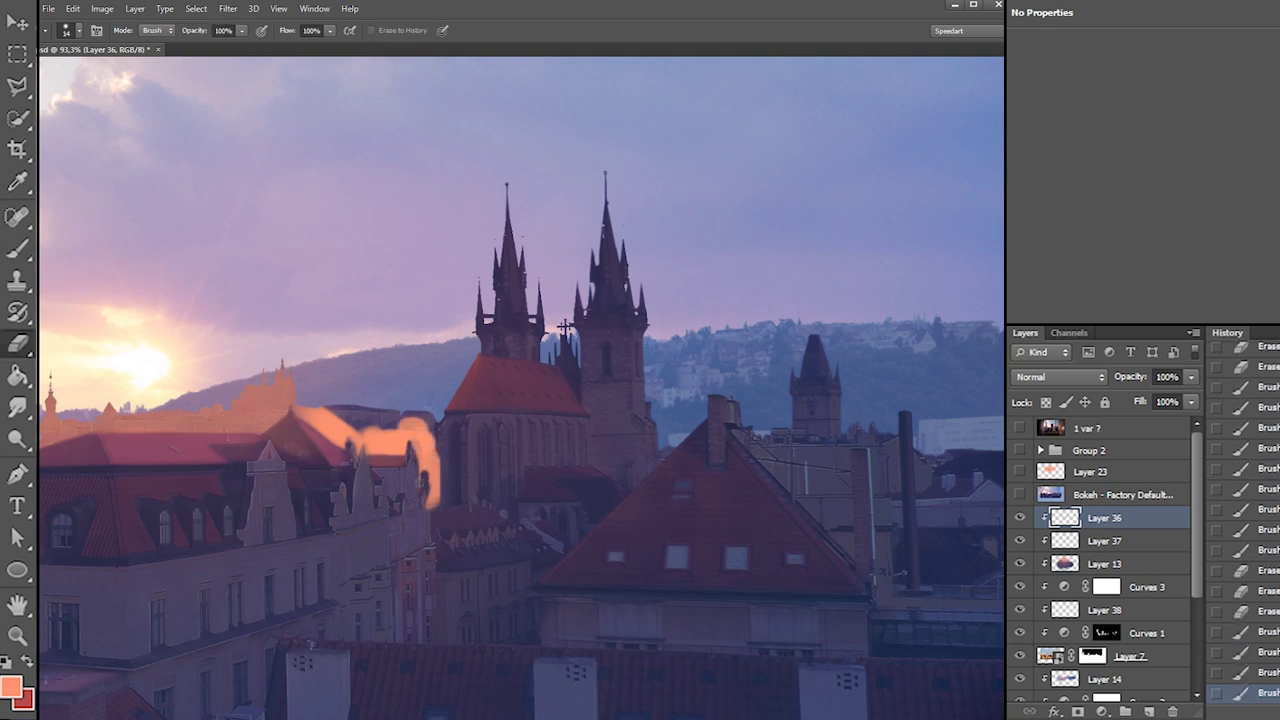
left_click(428, 497)
left_click(428, 495)
left_click(427, 498)
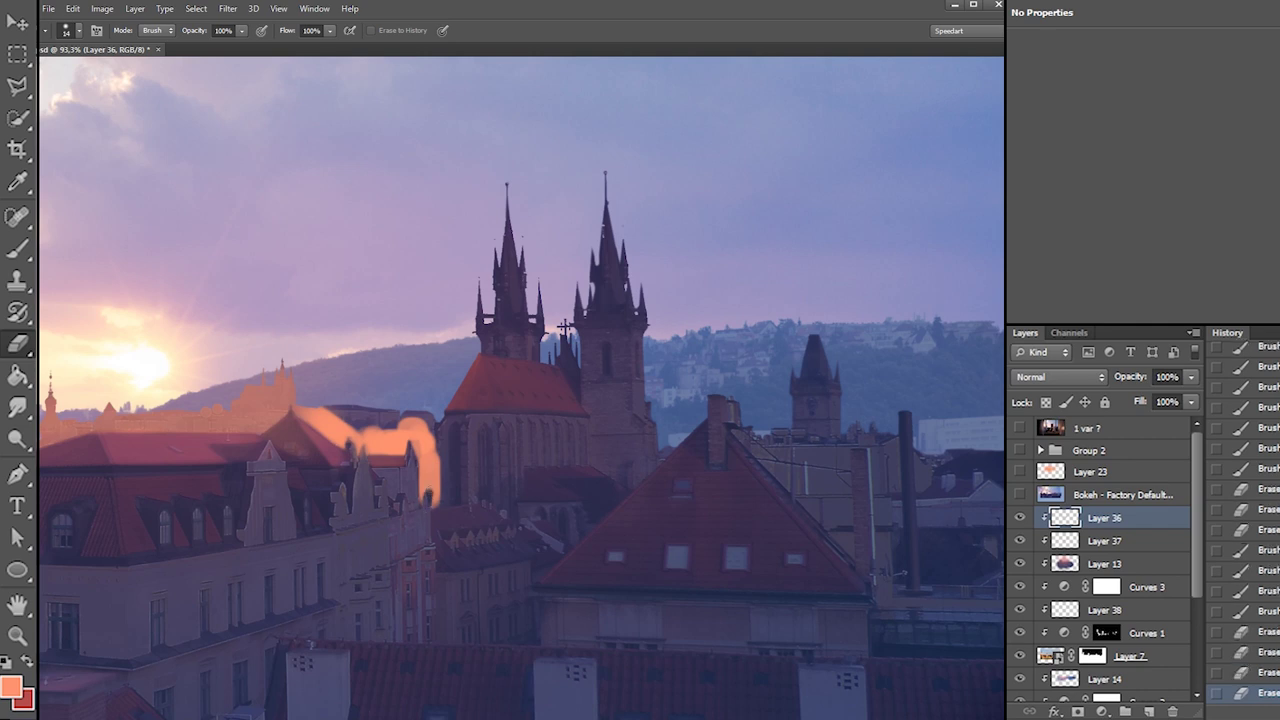
Fill the area between the pointed roof and the church with orange light, reaching down beside the narrow house
left_click(429, 493)
key("b")
left_click_drag(434, 480, 441, 509)
key("ctrl+z")
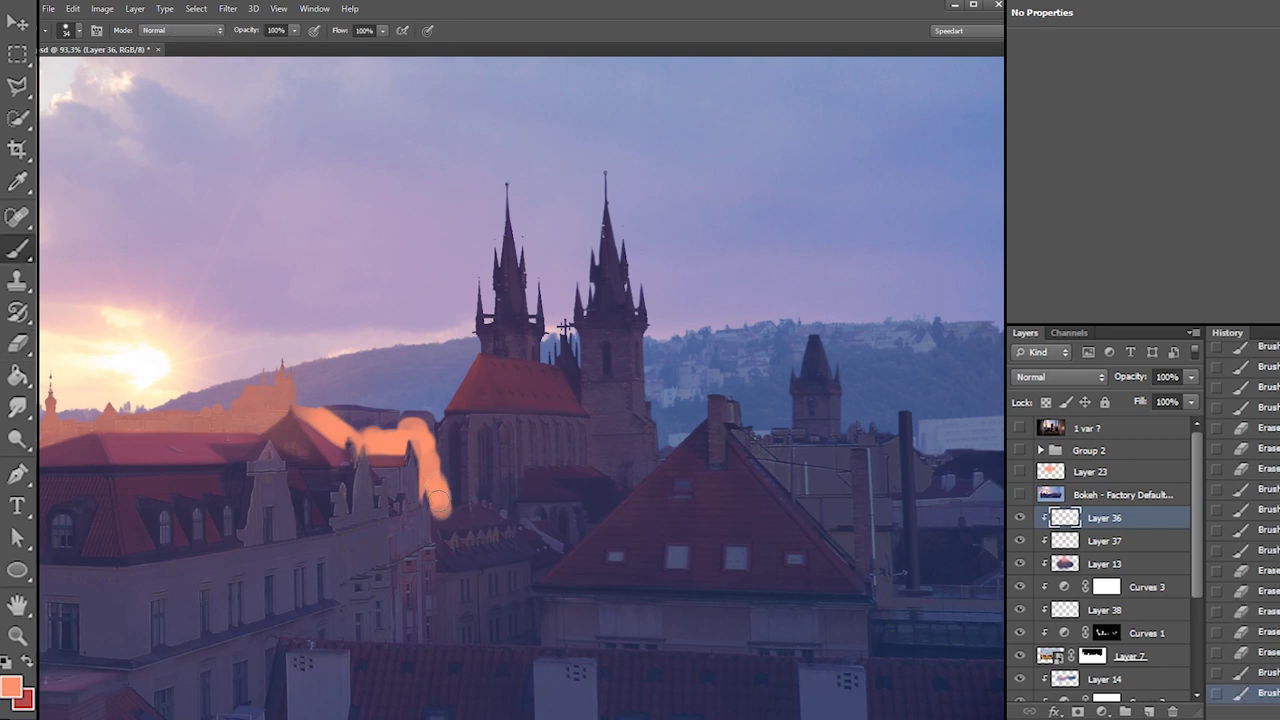
mouse_move(308, 409)
left_mouse_down()
mouse_move(373, 424)
mouse_move(345, 413)
mouse_move(416, 418)
mouse_move(438, 458)
left_mouse_up()
key("e")
key("b")
mouse_move(430, 434)
left_mouse_down()
mouse_move(436, 460)
mouse_move(505, 446)
left_mouse_up()
Trim the orange light to a straight vertical edge beside the church with a 20 px eraser
key("e")
right_click(465, 415)
left_click_drag(537, 479, 561, 478)
left_click_drag(452, 409, 427, 556)
key("ctrl+z")
right_click(461, 413)
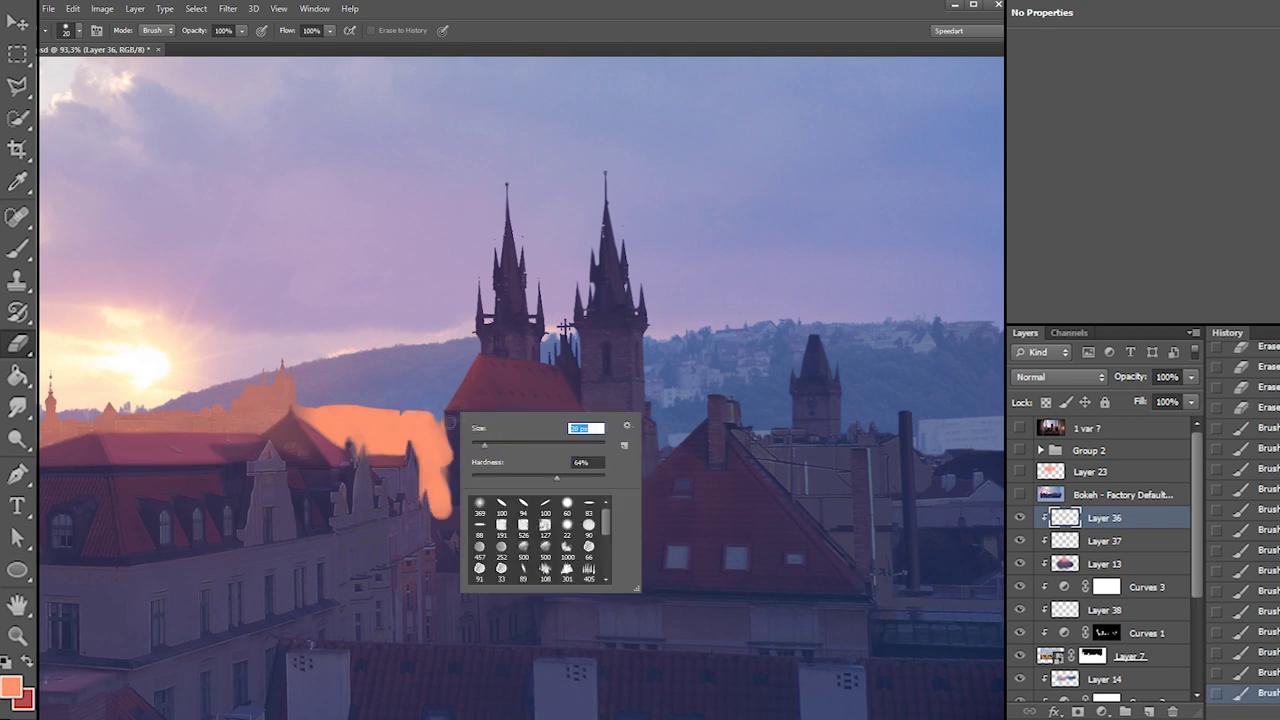
key("Return")
left_click_drag(444, 430, 462, 487)
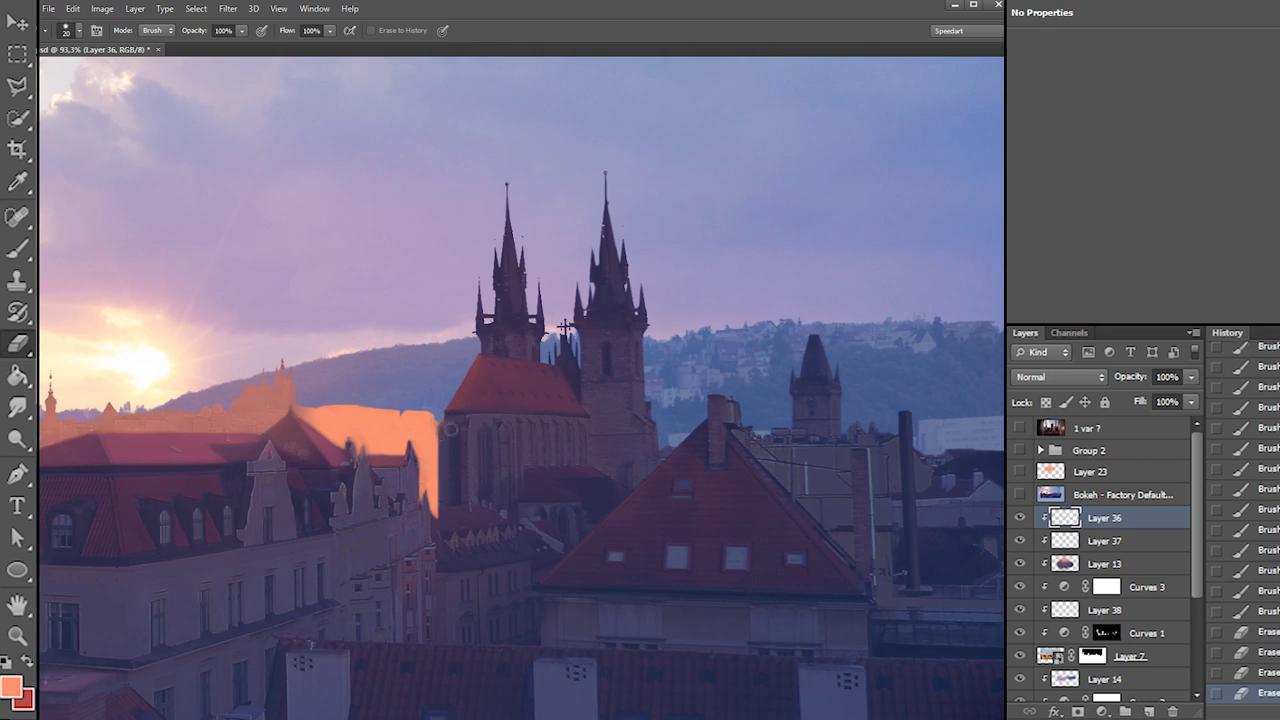
left_click_drag(438, 430, 447, 506)
Paint orange light across the church wall below its red roof with a 72 px brush
key("b")
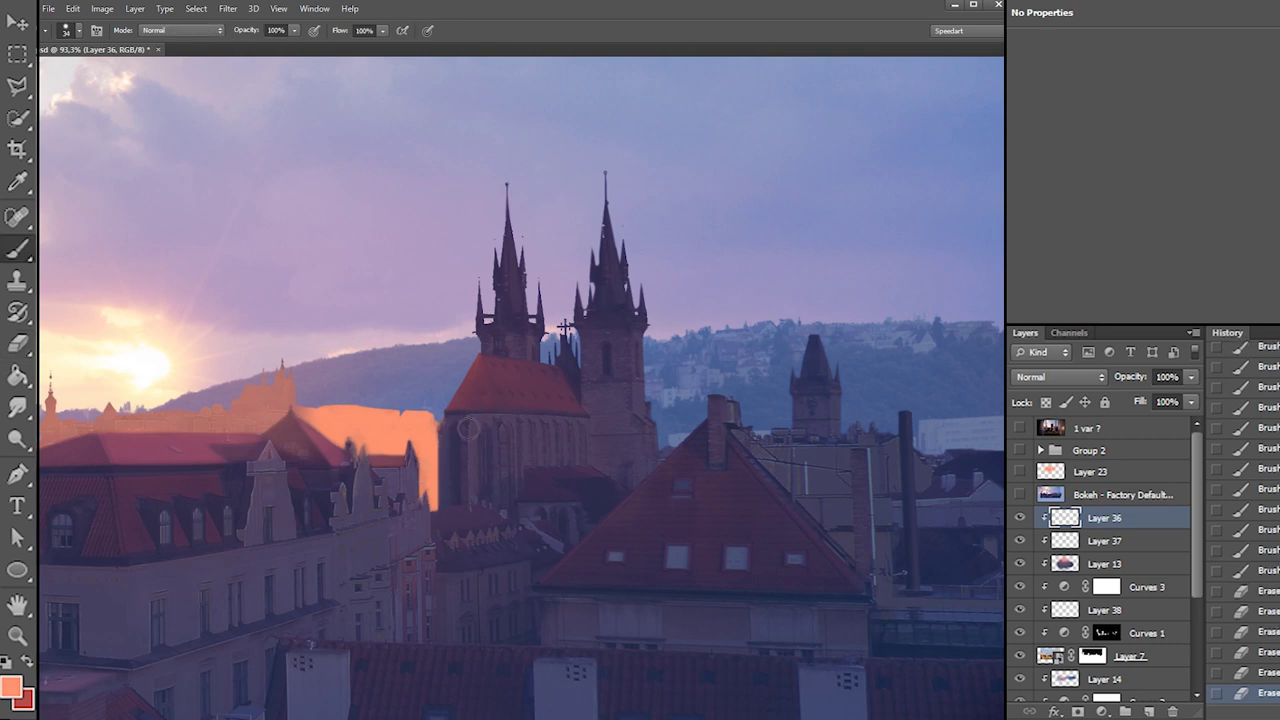
right_click(488, 458)
mouse_move(462, 420)
left_mouse_down()
mouse_move(463, 499)
mouse_move(456, 434)
mouse_move(459, 468)
mouse_move(489, 490)
left_mouse_up()
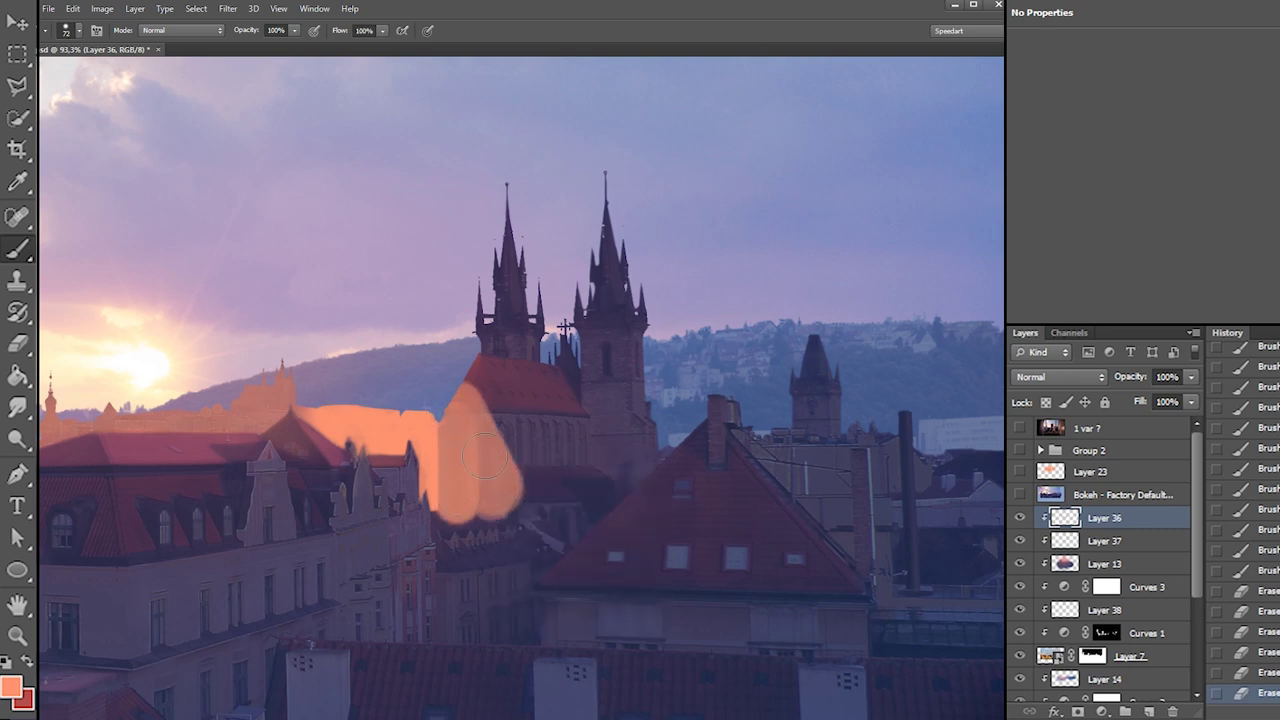
key("ctrl+z")
mouse_move(440, 452)
left_mouse_down()
mouse_move(460, 494)
mouse_move(453, 479)
mouse_move(540, 491)
mouse_move(557, 463)
mouse_move(448, 451)
mouse_move(565, 438)
mouse_move(590, 455)
left_mouse_up()
key("e")
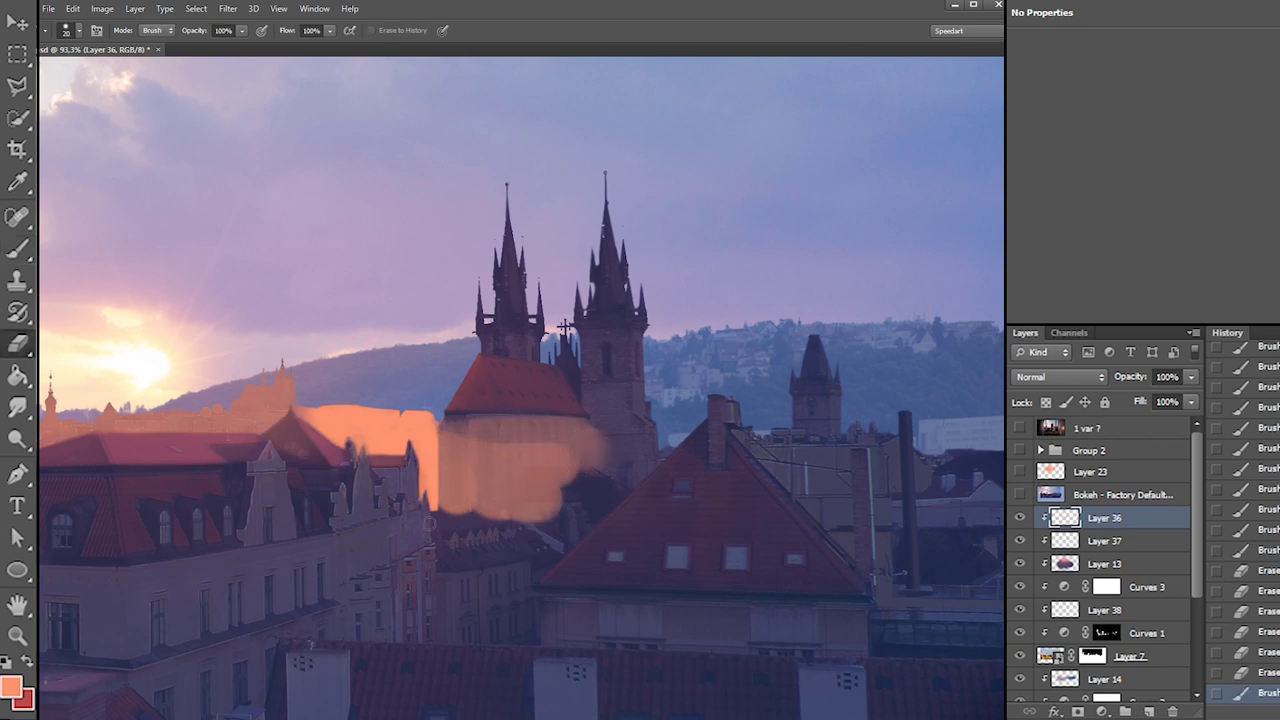
left_click_drag(507, 514, 562, 512)
key("ctrl+z")
Extend the orange light down over the houses below the church and trim it along the large roof's slope with an 88 px flat eraser
key("b")
right_click(506, 428)
left_click(455, 484)
mouse_move(456, 481)
left_mouse_down()
mouse_move(462, 633)
mouse_move(494, 545)
mouse_move(520, 642)
mouse_move(508, 589)
mouse_move(681, 410)
mouse_move(518, 556)
mouse_move(530, 531)
mouse_move(509, 532)
mouse_move(555, 480)
mouse_move(569, 498)
mouse_move(540, 506)
mouse_move(562, 472)
left_mouse_up()
left_click(525, 545, "alt")
key("e")
right_click(538, 471)
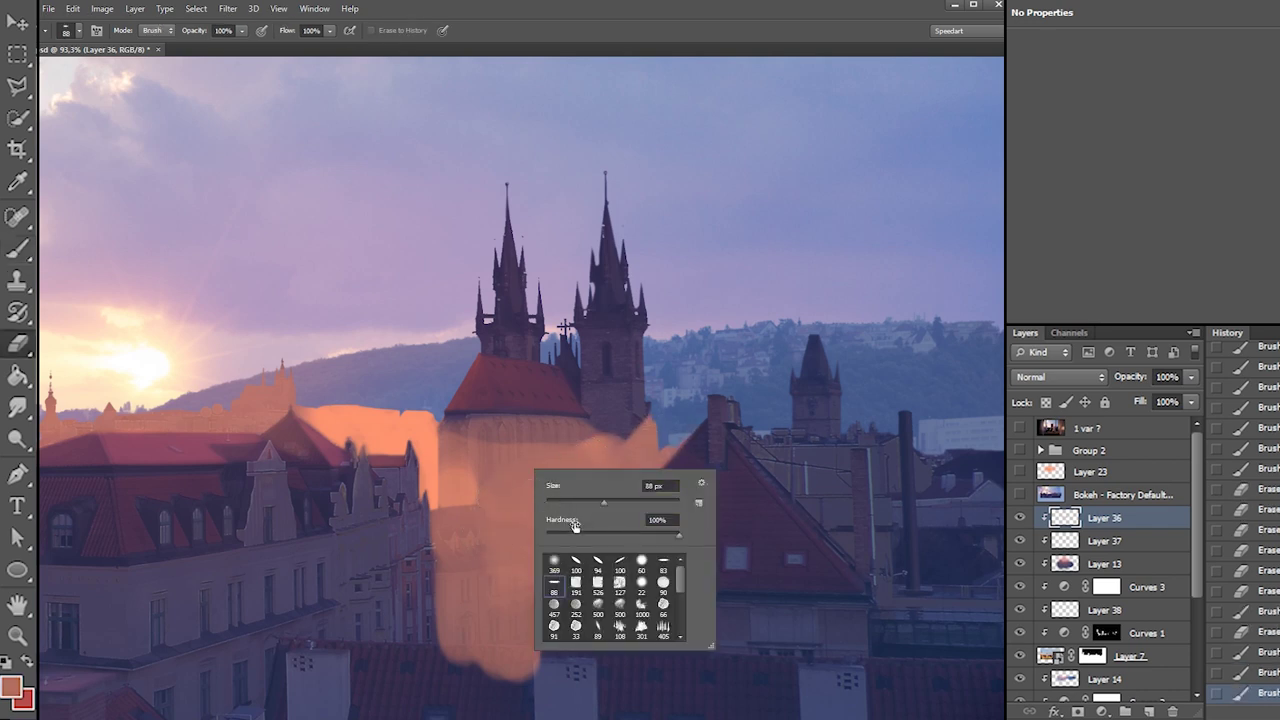
left_click_drag(528, 552, 600, 510)
Paint brighter orange light sampled from the church area down the strip beside the gabled houses
key("b")
left_click(457, 472, "alt")
mouse_move(461, 478)
left_mouse_down()
mouse_move(442, 451)
mouse_move(435, 423)
mouse_move(459, 479)
mouse_move(481, 618)
mouse_move(458, 525)
left_mouse_up()
left_click(453, 419, "alt")
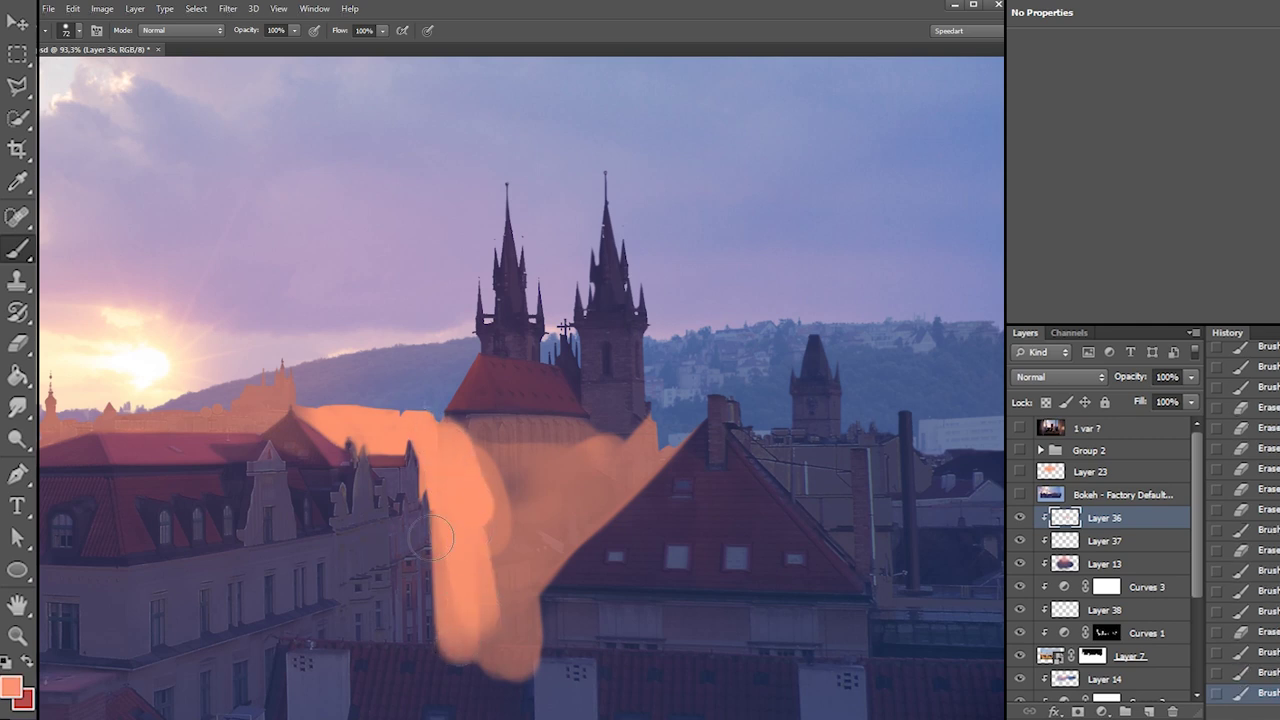
right_click(506, 598)
mouse_move(440, 592)
left_mouse_down()
mouse_move(490, 570)
mouse_move(478, 574)
left_mouse_up()
key("ctrl+z")
Change the red foreground color to purple
key("x")
key("x")
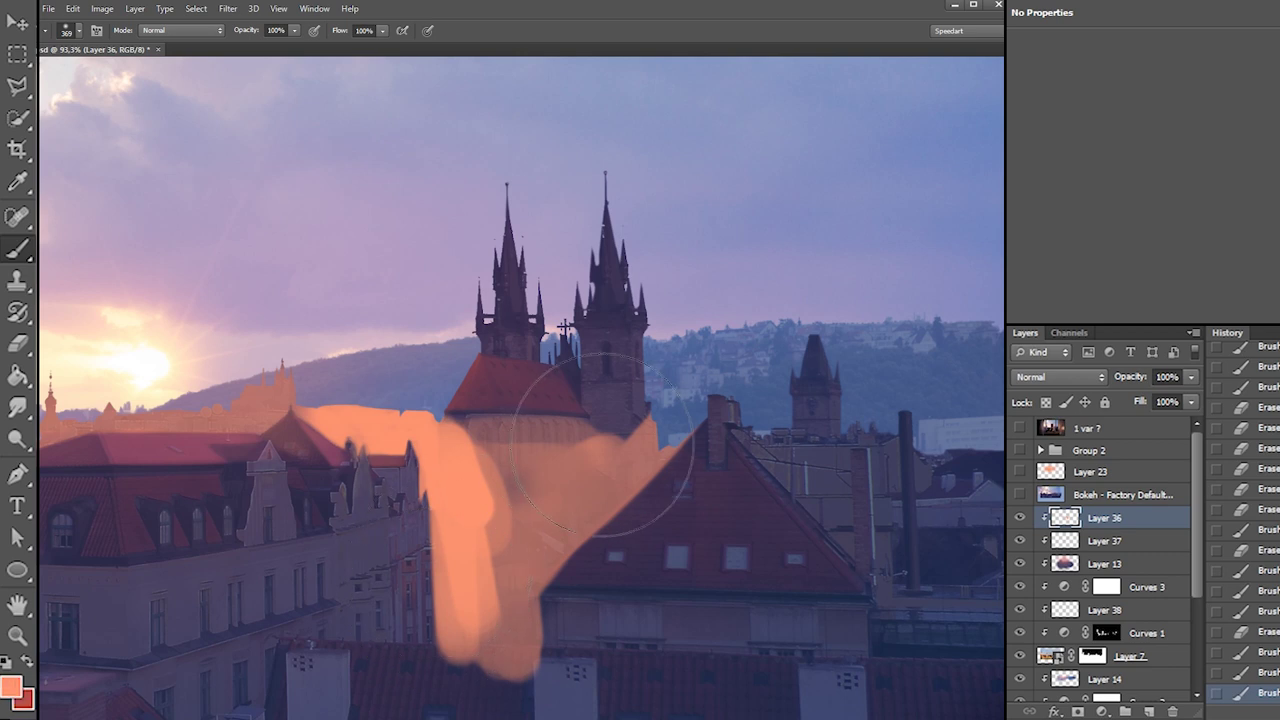
key("x")
left_click(10, 686)
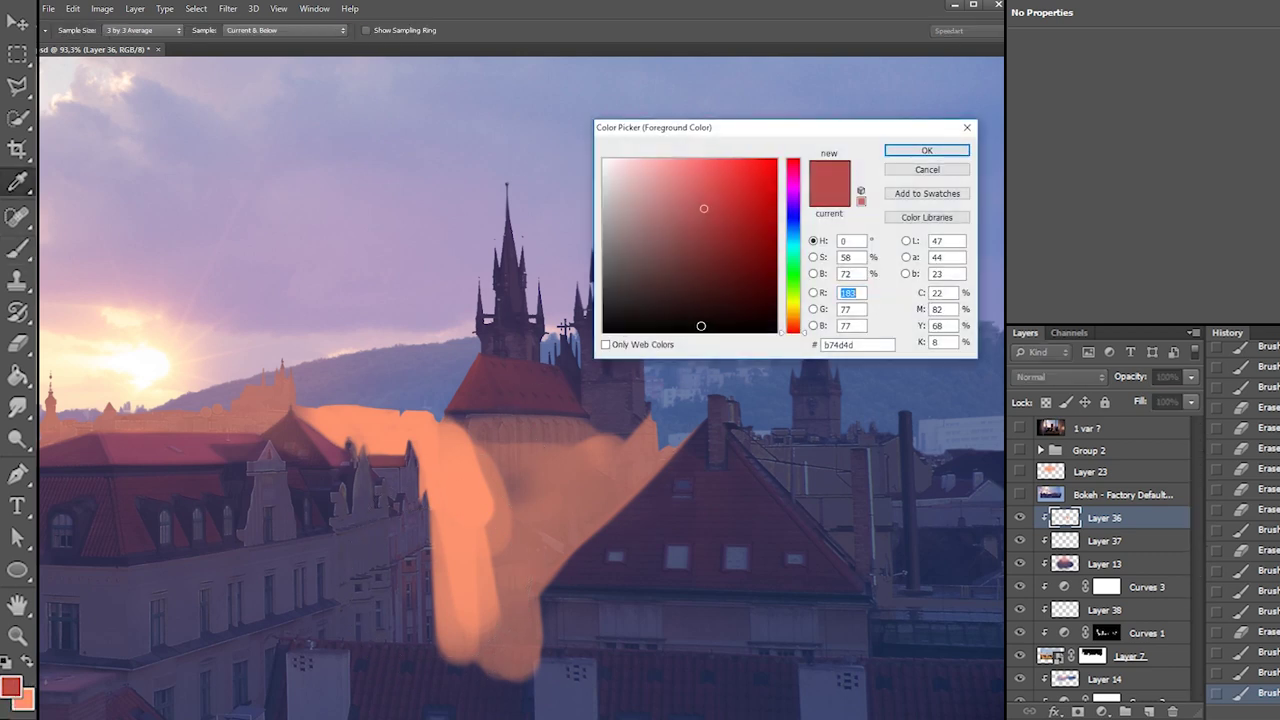
left_click_drag(790, 203, 791, 194)
left_click(926, 150)
key("ctrl+z")
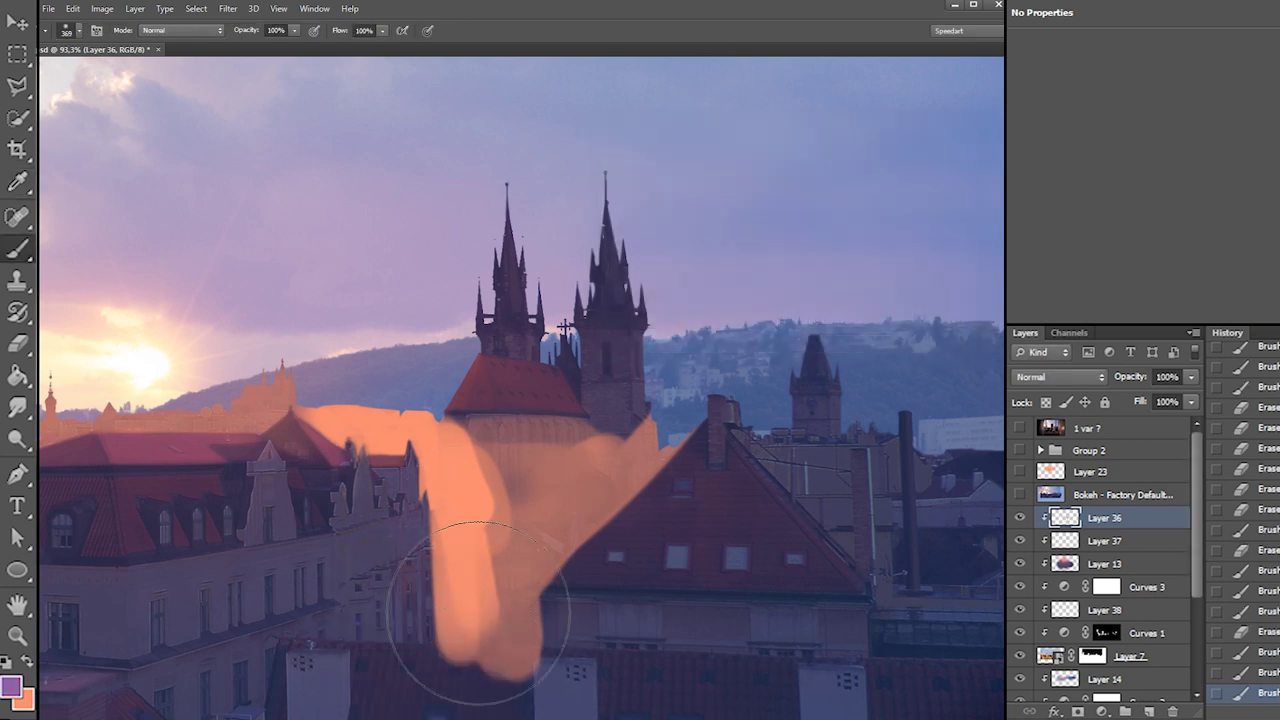
Paint soft purple haze over the lower end of the orange light and the neighbouring house fronts
left_click_drag(480, 611, 478, 565)
left_click(480, 650)
mouse_move(469, 657)
left_mouse_down()
mouse_move(529, 586)
mouse_move(486, 557)
left_mouse_up()
left_click(463, 540, "alt")
right_click(460, 543)
left_click_drag(553, 580, 525, 580)
left_click_drag(438, 560, 416, 645)
left_click_drag(351, 618, 368, 656)
mouse_move(400, 640)
left_mouse_down()
mouse_move(440, 650)
mouse_move(488, 634)
mouse_move(523, 598)
left_mouse_up()
Blend sampled pink and orange tones with a soft brush between the church wall and the purple haze
left_click(466, 511, "alt")
left_click_drag(505, 575, 480, 530)
right_click(519, 457)
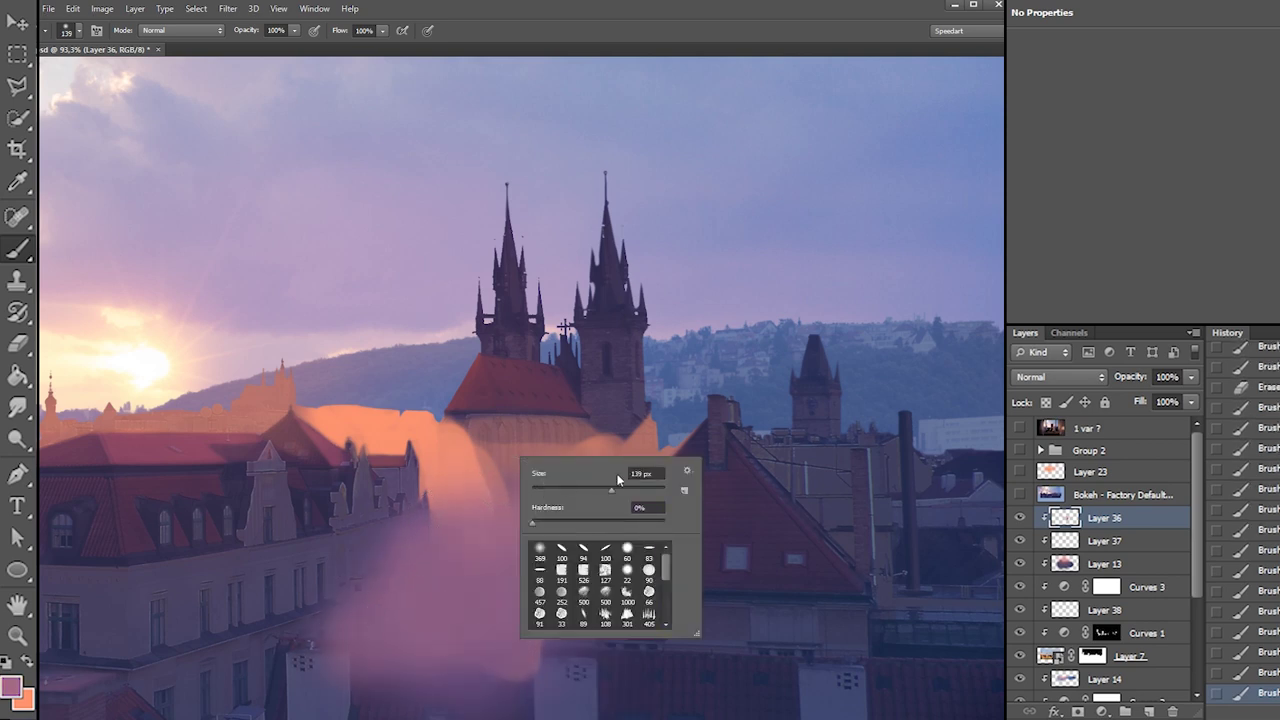
left_click(482, 480, "alt")
right_click(543, 452)
left_click(477, 490, "alt")
mouse_move(514, 464)
left_mouse_down()
mouse_move(553, 445)
mouse_move(588, 479)
mouse_move(478, 452)
mouse_move(528, 423)
mouse_move(608, 467)
mouse_move(525, 455)
left_mouse_up()
right_click(529, 459)
key("Escape")
Extend the haze over the lower house fronts beside the street with a sampled purple tone
left_click(444, 590, "alt")
right_click(449, 586)
left_click_drag(480, 566, 573, 567)
mouse_move(400, 575)
left_mouse_down()
mouse_move(357, 606)
mouse_move(414, 648)
left_mouse_up()
Erase the purple haze from the foreground roof along its ridge with a 54 px eraser
key("e")
right_click(455, 638)
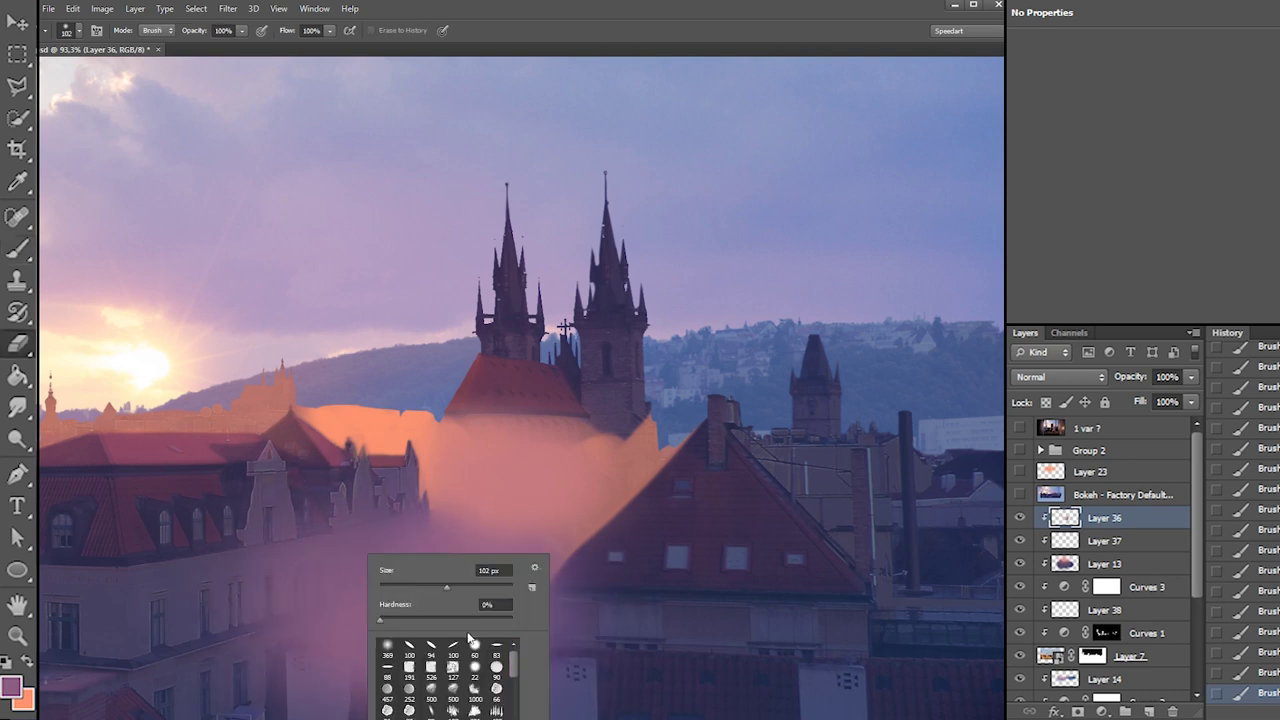
left_click_drag(475, 620, 493, 620)
left_click(433, 587)
left_click_drag(242, 666, 488, 634)
key("ctrl+z")
left_click_drag(290, 661, 565, 660)
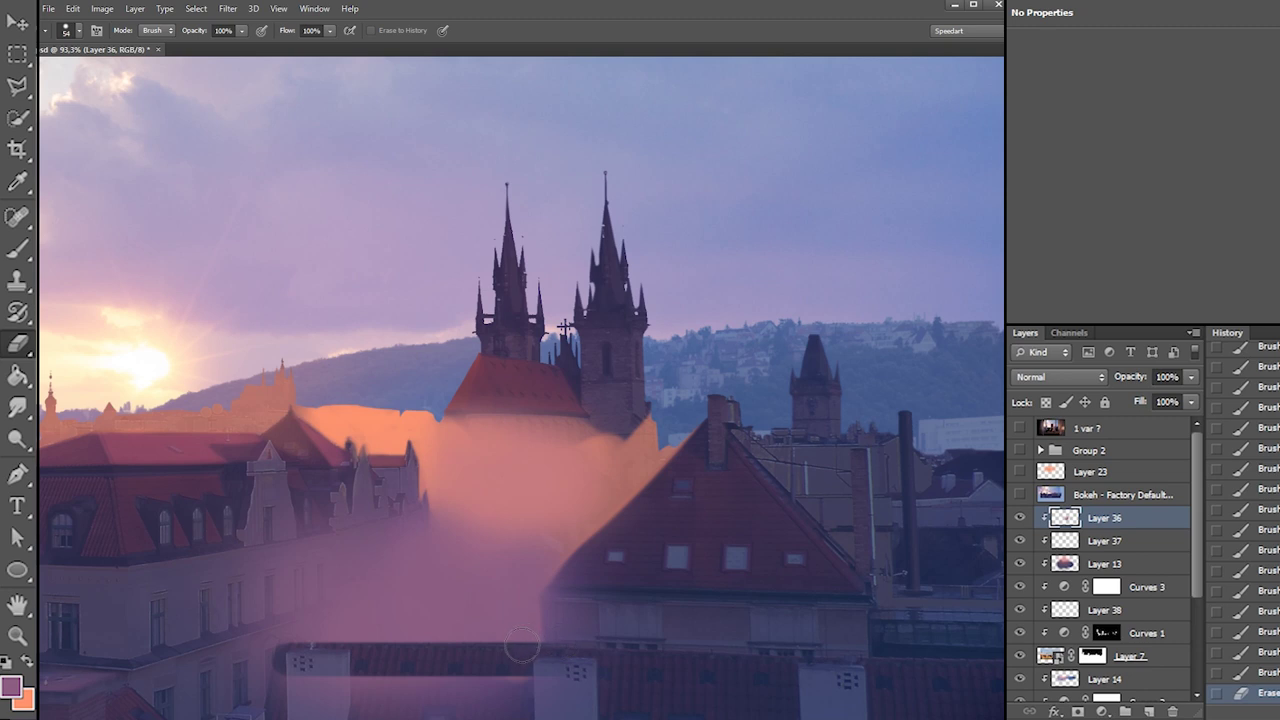
left_click_drag(250, 680, 540, 682)
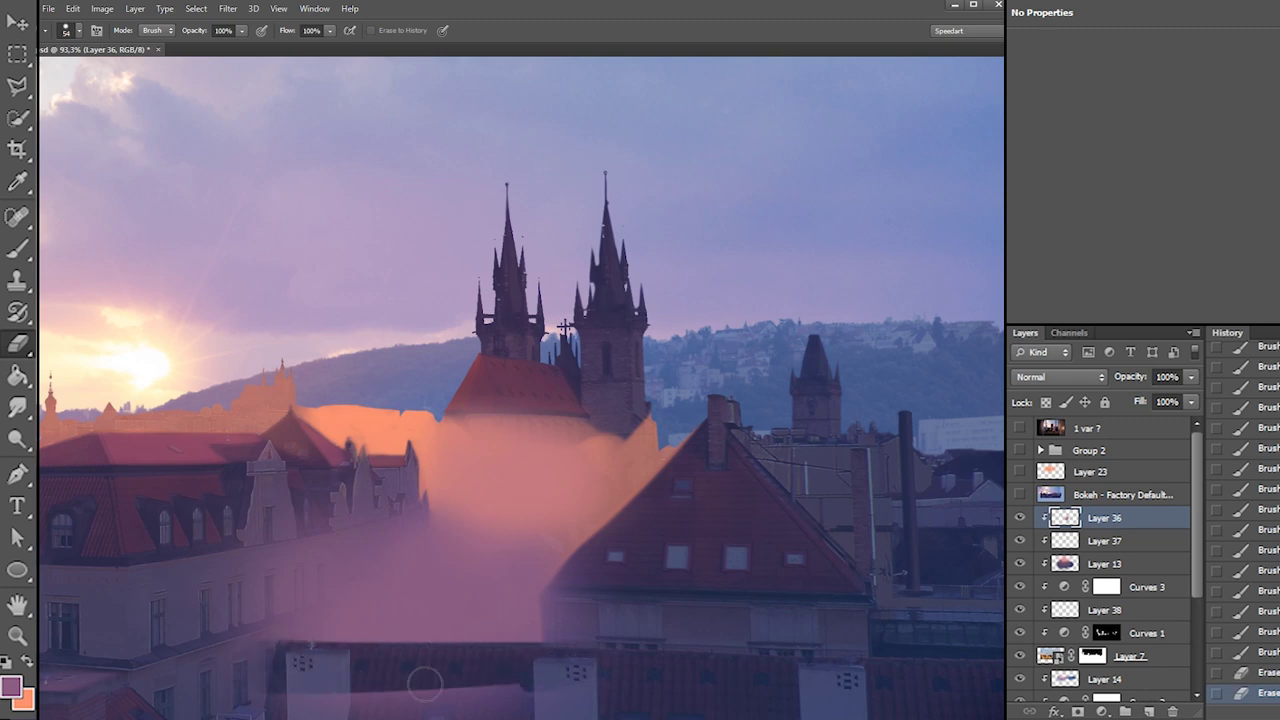
left_click_drag(275, 700, 510, 702)
Fade the haze over the street, house fronts and church wall with a 369 px eraser at 0% hardness
right_click(467, 624)
mouse_move(242, 692)
left_mouse_down()
mouse_move(591, 692)
mouse_move(240, 715)
left_mouse_up()
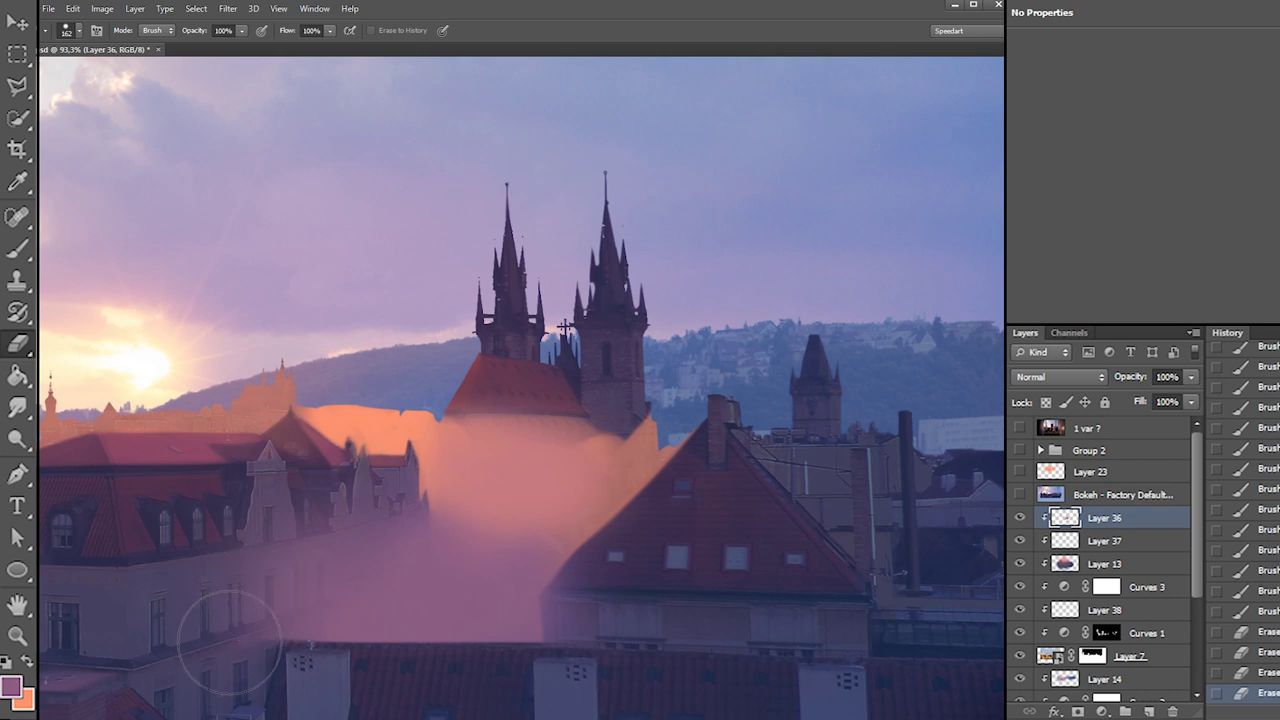
right_click(284, 552)
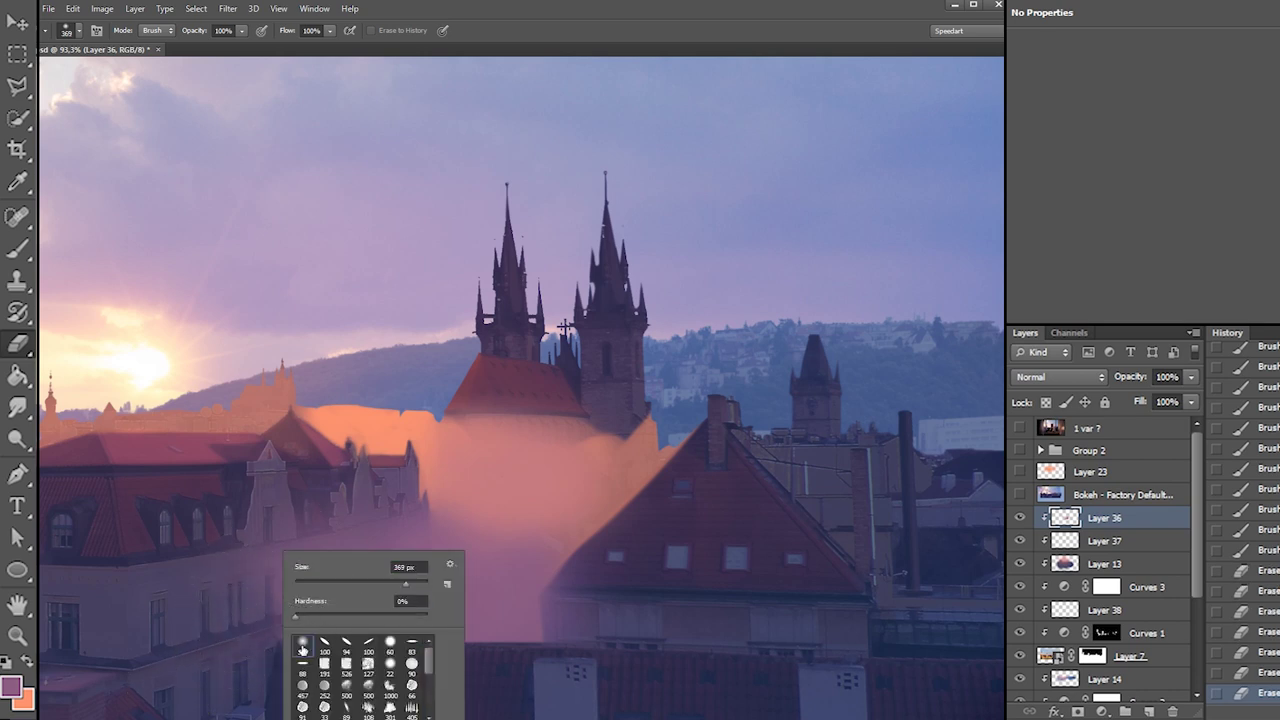
left_click(242, 594)
left_click(278, 617)
left_click(298, 632)
left_click(306, 645)
left_click_drag(486, 655, 365, 645)
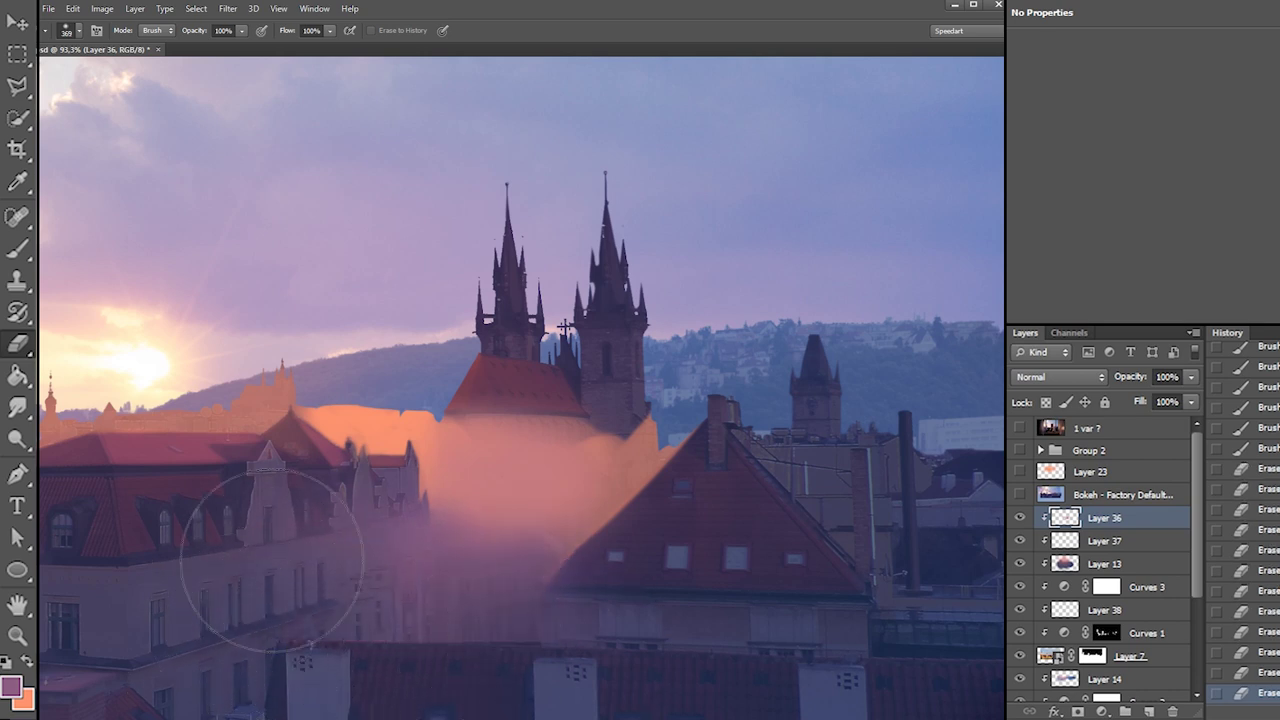
left_click_drag(275, 550, 656, 504)
key("b")
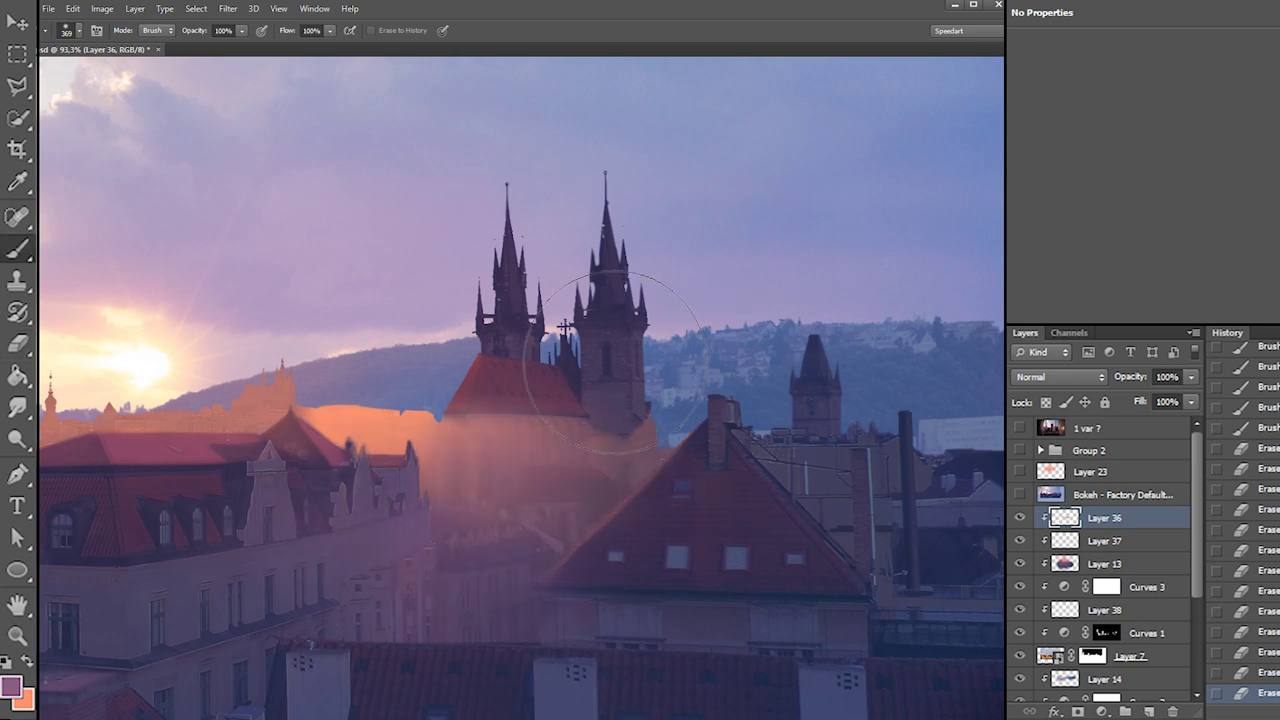
right_click(488, 410)
key("Return")
key("x")
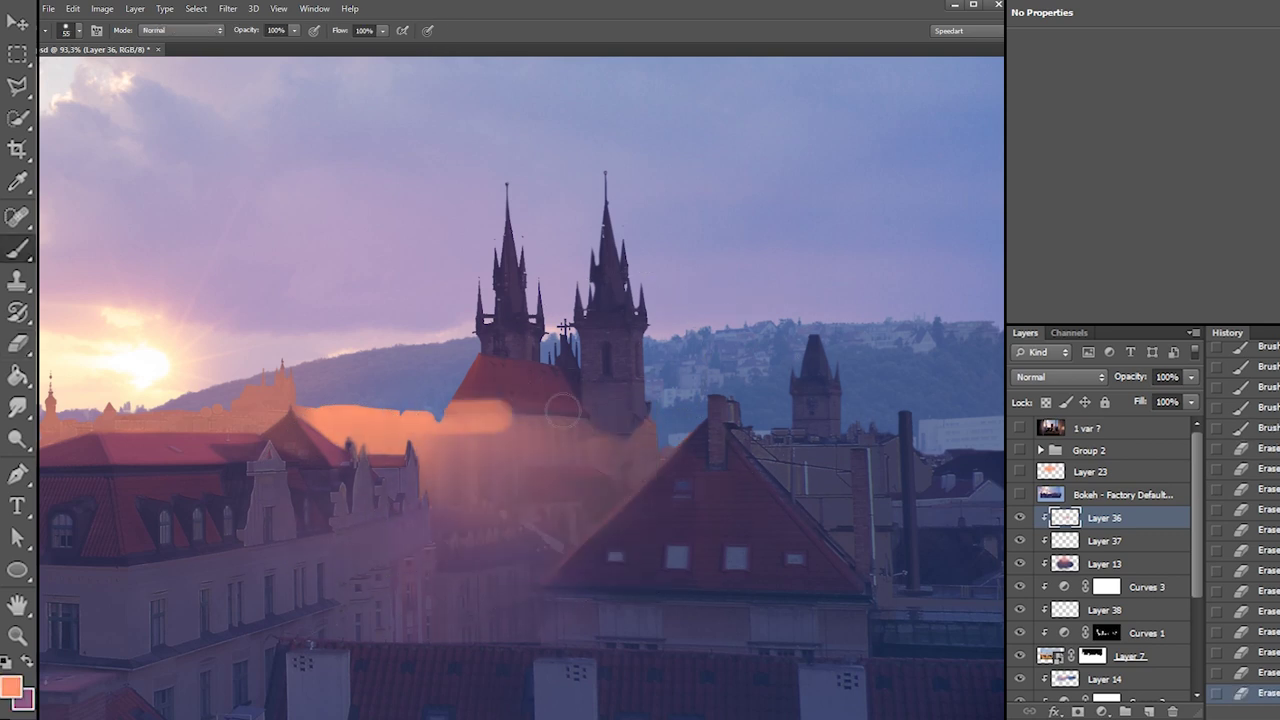
mouse_move(437, 411)
left_mouse_down()
mouse_move(607, 393)
mouse_move(652, 432)
mouse_move(579, 424)
mouse_move(500, 366)
mouse_move(506, 354)
left_mouse_up()
key("ctrl+z")
right_click(529, 394)
left_click(566, 396)
key("ctrl+z")
Paint soft orange and purple haze over the church roof and the bases of both towers
right_click(503, 389)
key("x")
mouse_move(480, 412)
left_mouse_down()
mouse_move(575, 386)
mouse_move(675, 423)
mouse_move(468, 412)
mouse_move(518, 366)
mouse_move(612, 392)
left_mouse_up()
right_click(568, 389)
key("x")
key("x")
left_click(492, 403)
left_click(614, 408)
left_click(611, 409)
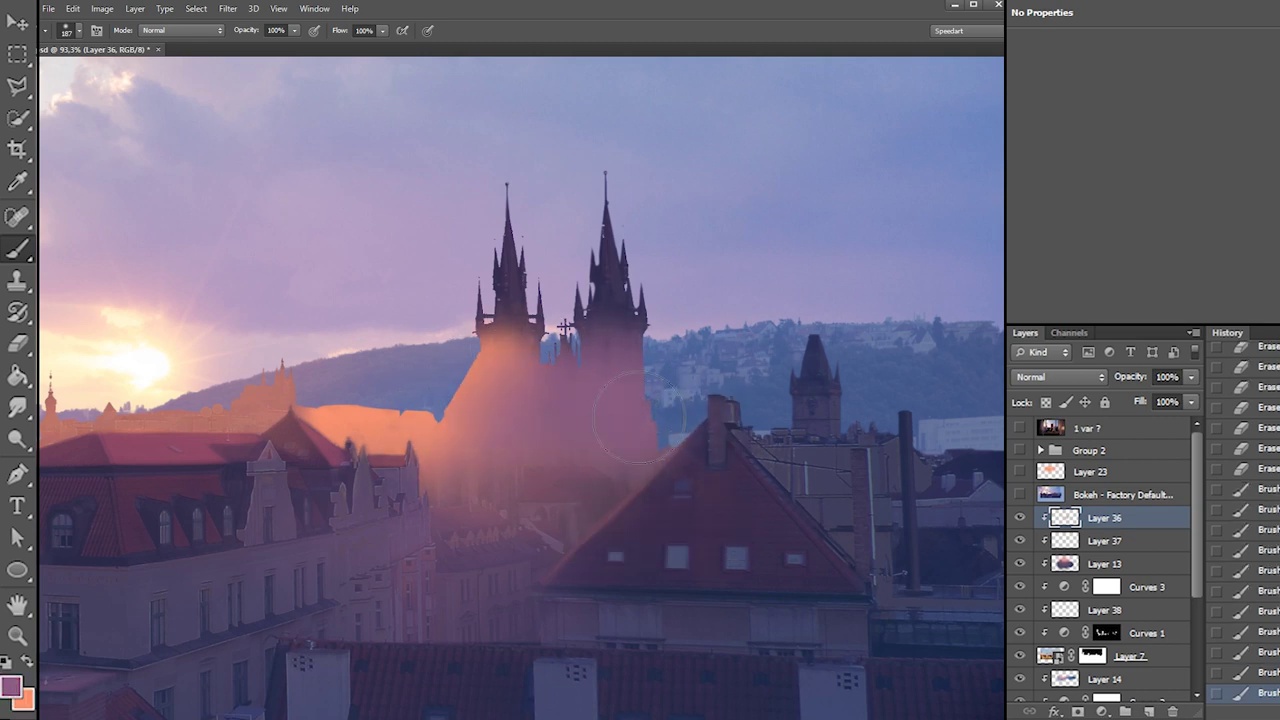
left_click(630, 330)
Add an orange glow between the church towers and soften the haze's upper edge with a 369 px eraser
key("x")
left_click(575, 372)
right_click(551, 347)
key("e")
left_click(530, 333)
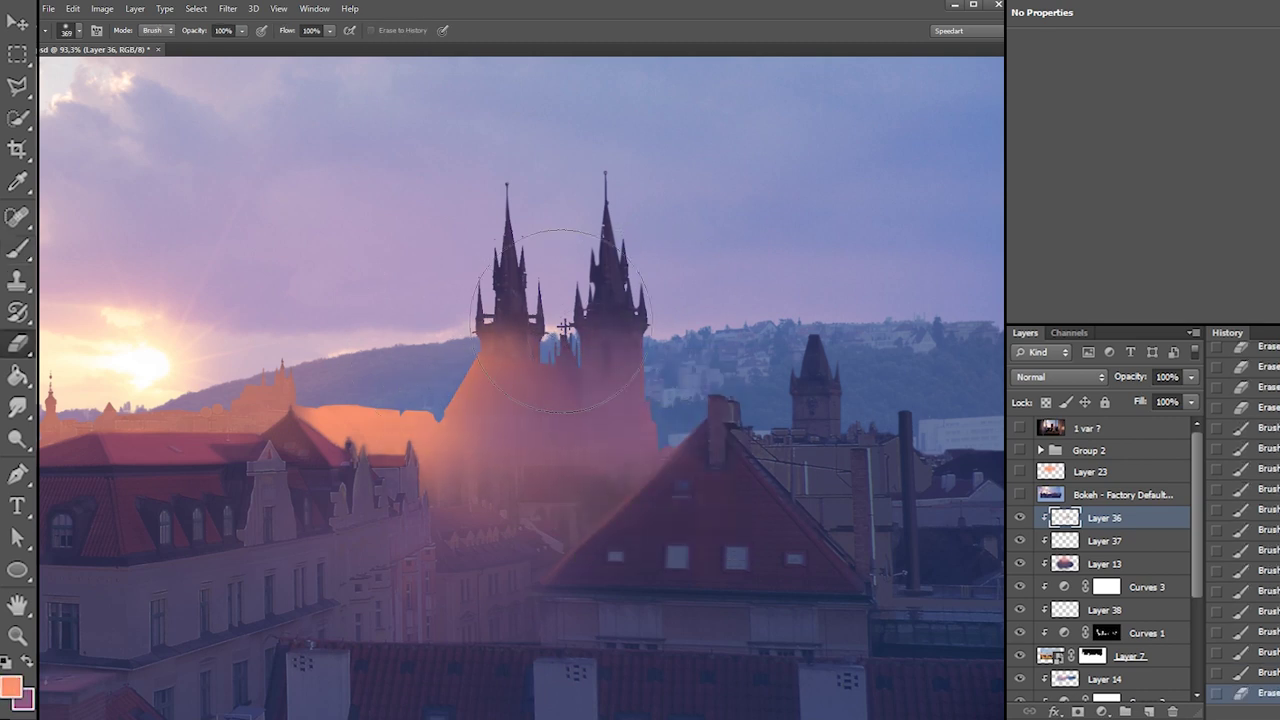
key("b")
right_click(572, 350)
key("Return")
key("x")
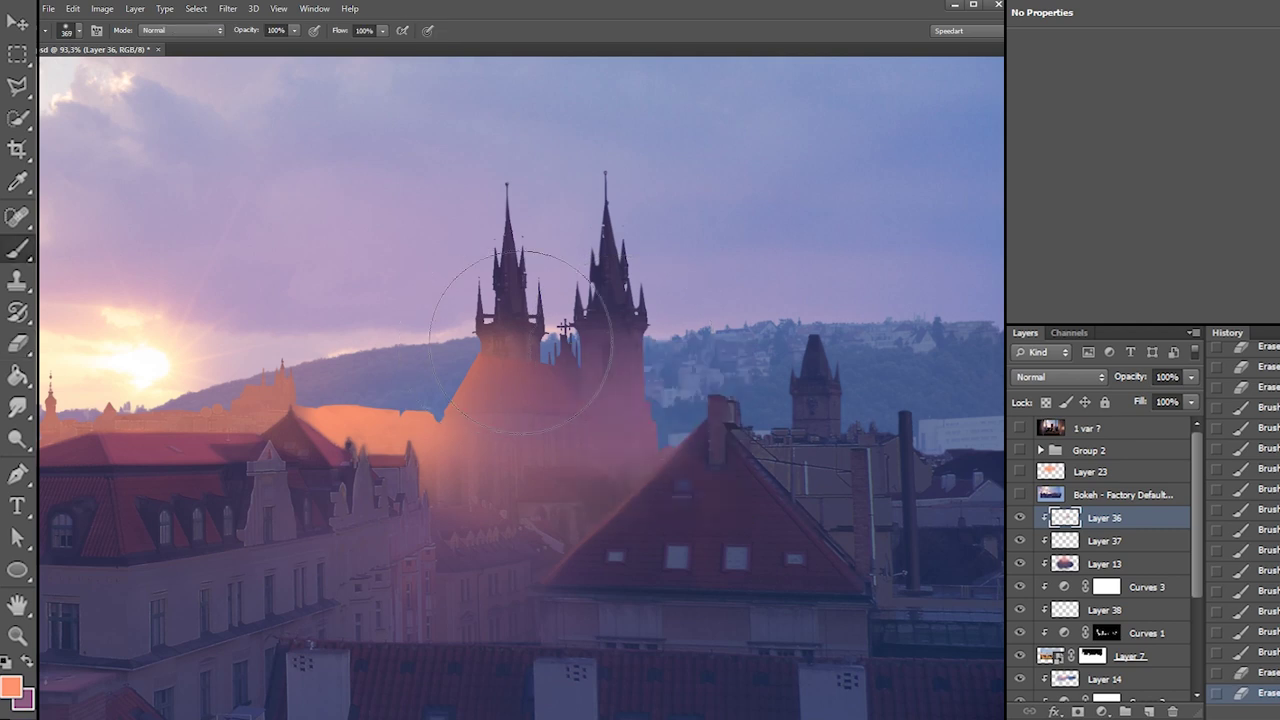
right_click(512, 335)
key("ctrl+z")
left_click_drag(490, 331, 568, 341)
right_click(492, 320)
left_click(528, 354)
key("ctrl+z")
key("x")
left_click_drag(482, 346, 560, 345)
key("ctrl+z")
Fade the haze on the church roof with the 369 px eraser and paint an orange band across the tower base with a 43 px brush
key("e")
left_click_drag(504, 385, 578, 362)
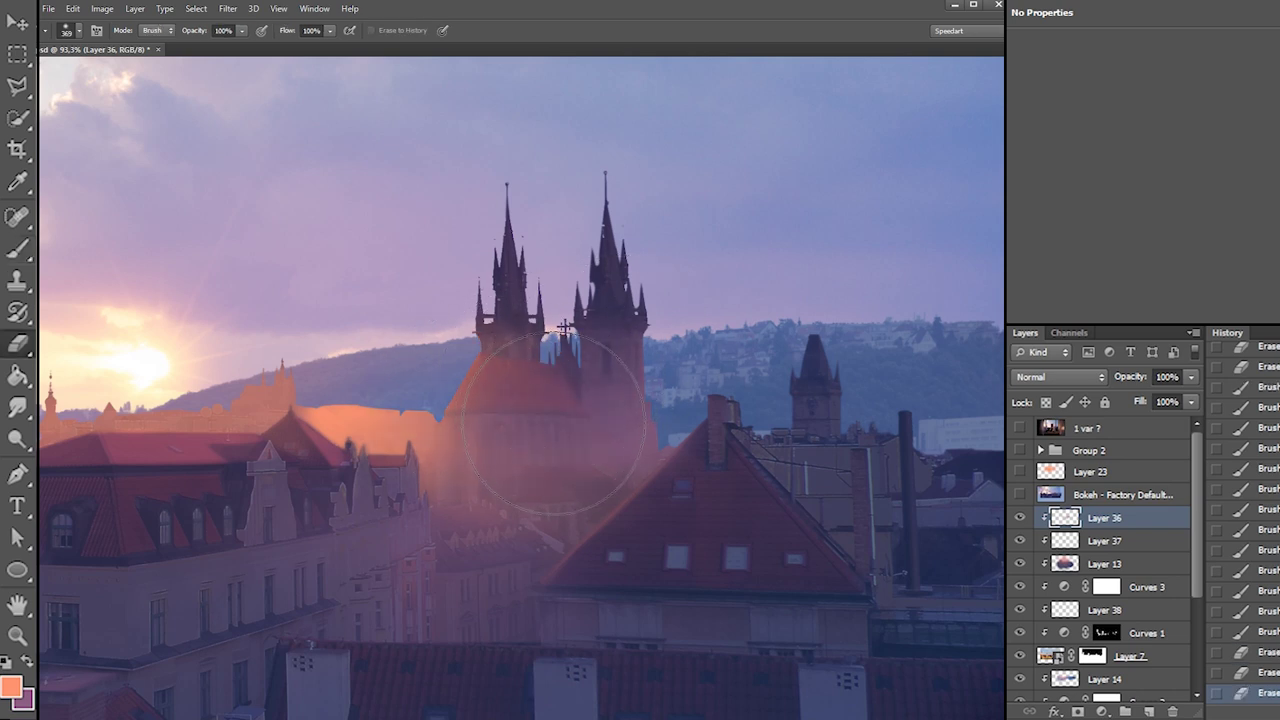
key("b")
key("x")
left_click_drag(474, 341, 566, 346)
key("ctrl+z")
key("x")
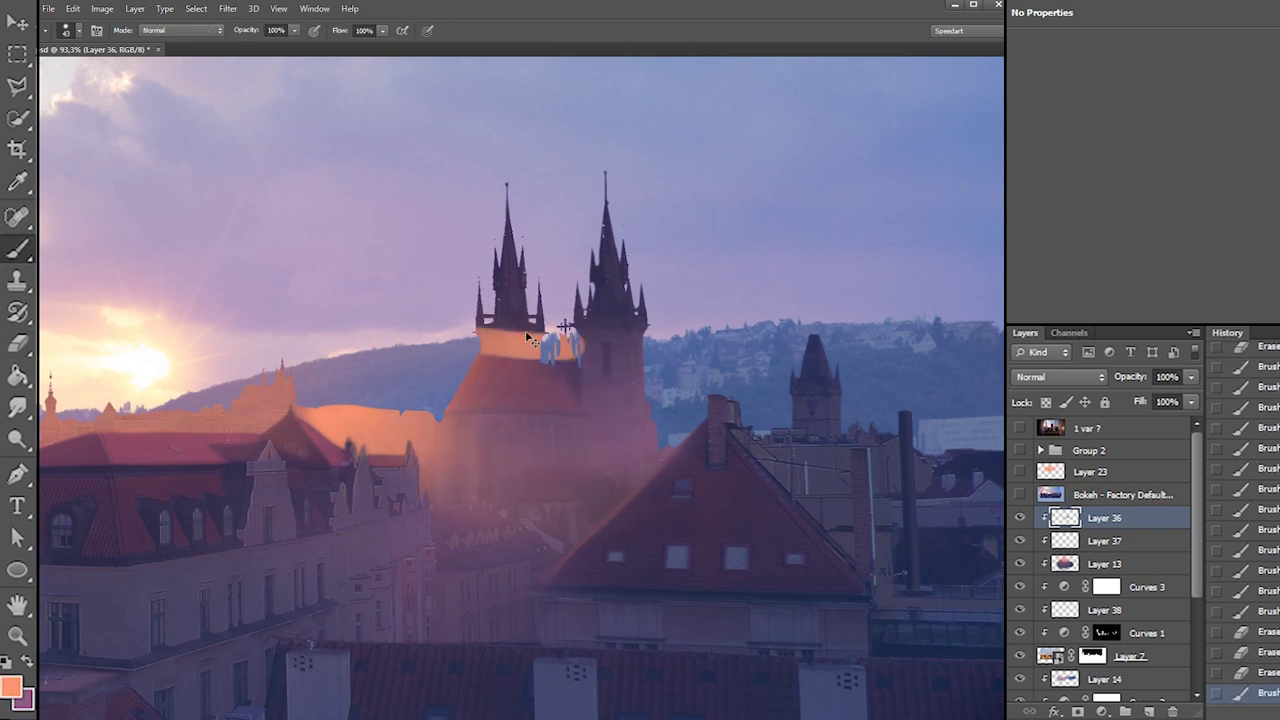
key("x")
left_click_drag(475, 341, 566, 346)
key("ctrl+z")
key("ctrl+z")
key("ctrl+z")
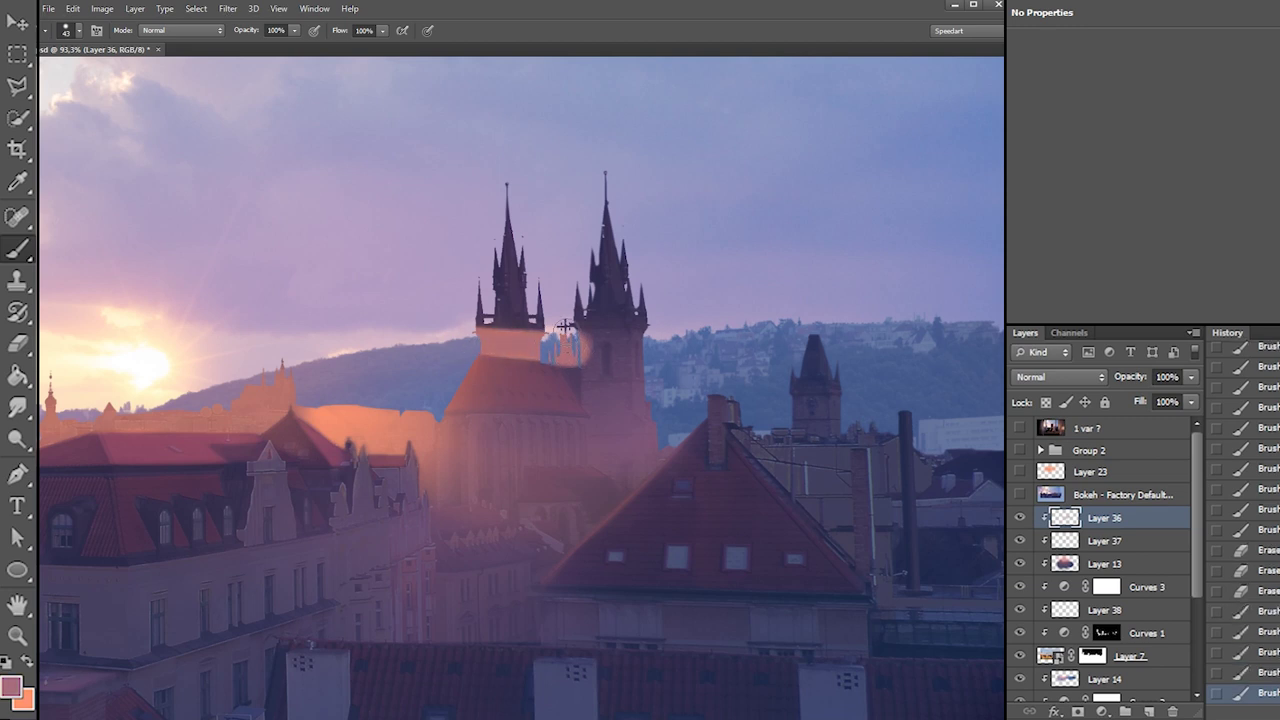
Paint pinkish orange light over the gap beside the church roof and both towers up to their spires
left_click_drag(567, 352, 596, 395)
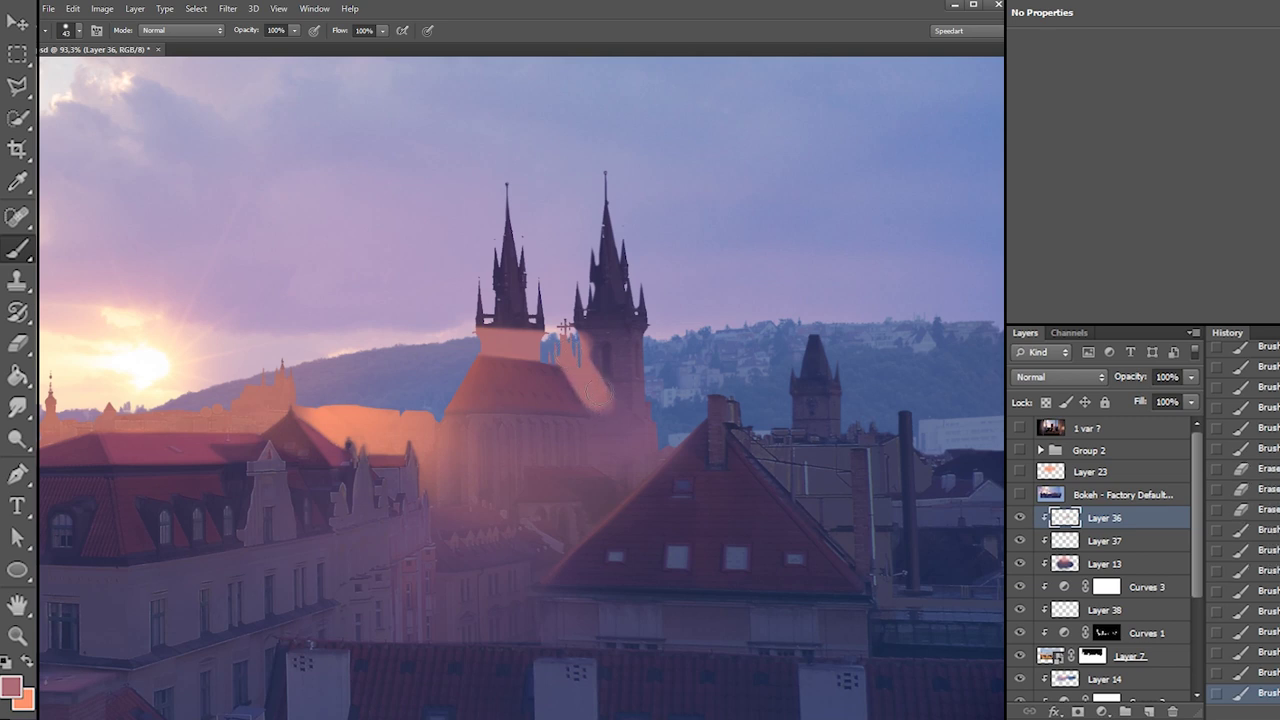
right_click(540, 311)
left_click_drag(576, 326, 604, 328)
left_click_drag(507, 304, 508, 216)
mouse_move(607, 238)
left_mouse_down()
mouse_move(632, 368)
mouse_move(615, 426)
left_mouse_up()
mouse_move(622, 436)
left_mouse_down()
mouse_move(627, 455)
mouse_move(600, 450)
left_mouse_up()
left_click_drag(598, 462, 614, 433)
Fade the pinkish light on both church towers with a 54 px soft eraser
key("e")
right_click(606, 316)
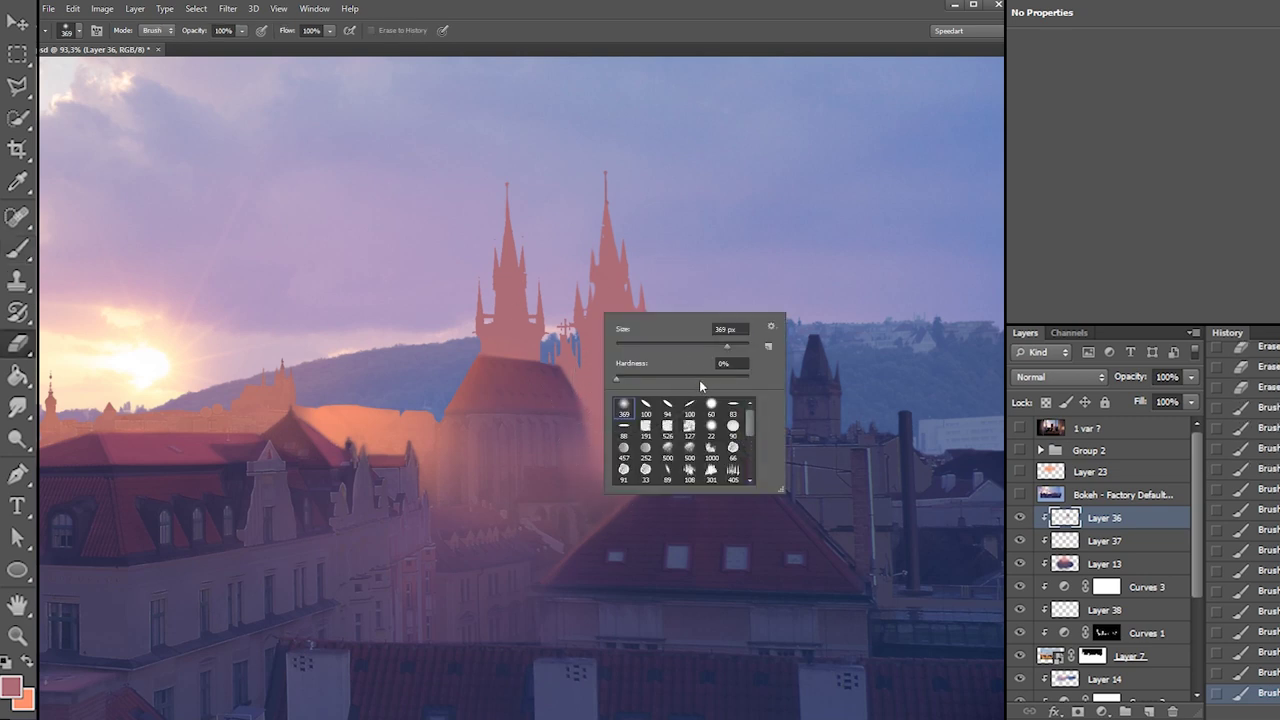
left_click_drag(670, 341, 651, 345)
key("Return")
mouse_move(580, 287)
left_mouse_down()
mouse_move(604, 399)
mouse_move(624, 340)
mouse_move(606, 473)
mouse_move(623, 360)
left_mouse_up()
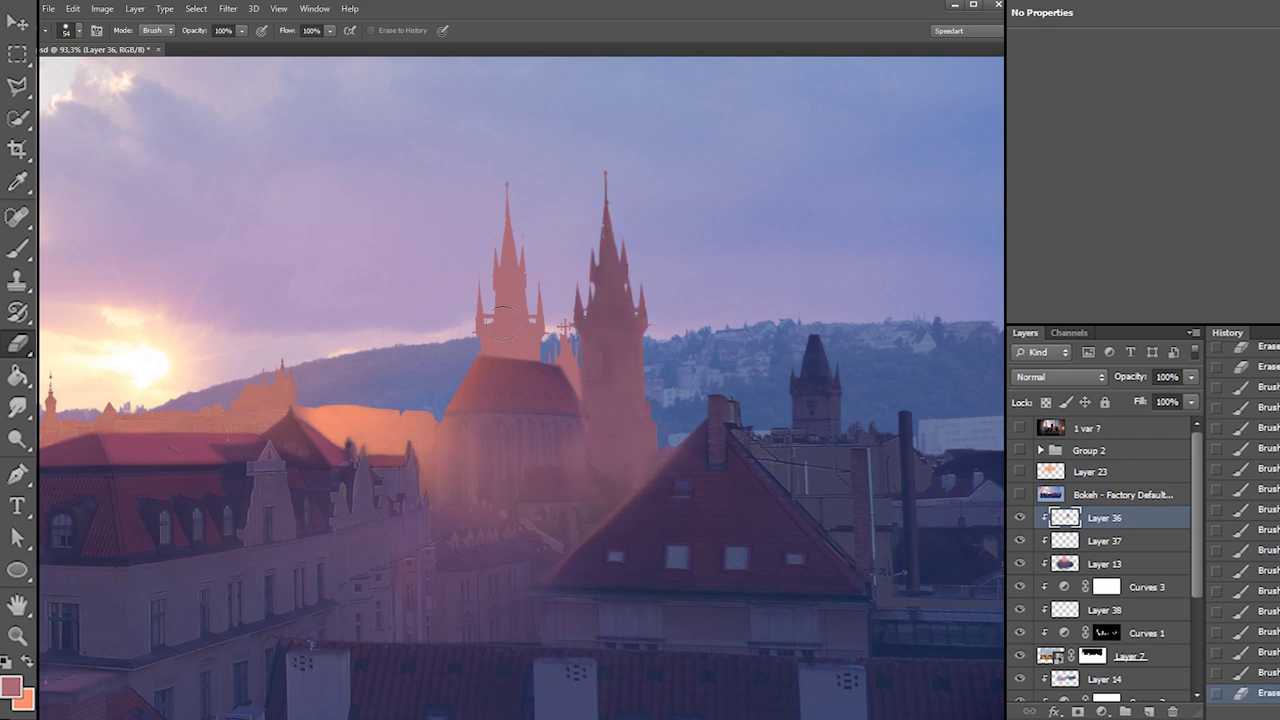
left_click_drag(492, 346, 534, 291)
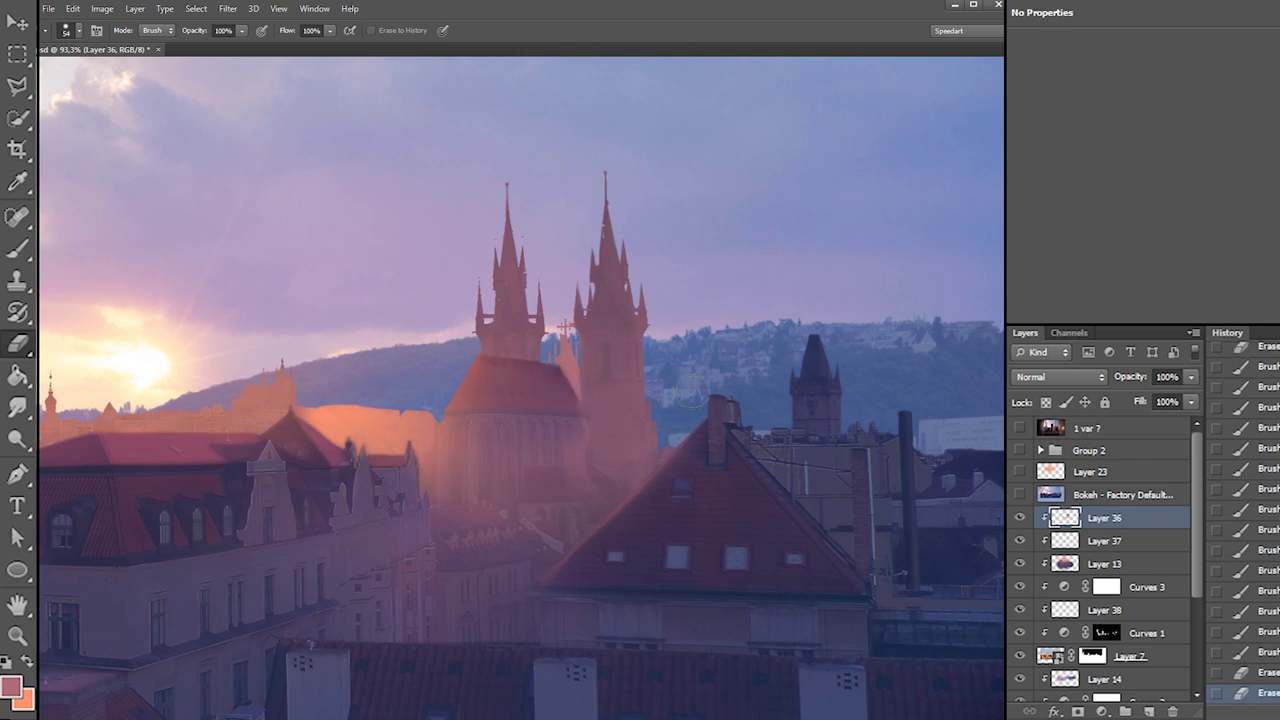
Paint orange-pink light over the buildings behind the sloping edge of the red gable roof with a 56 px brush
key("b")
right_click(722, 402)
left_click(831, 389)
left_click_drag(763, 429, 816, 456)
key("x")
right_click(789, 399)
left_click(886, 463)
key("ctrl+z")
key("x")
left_click_drag(741, 412, 832, 508)
left_click_drag(755, 450, 855, 533)
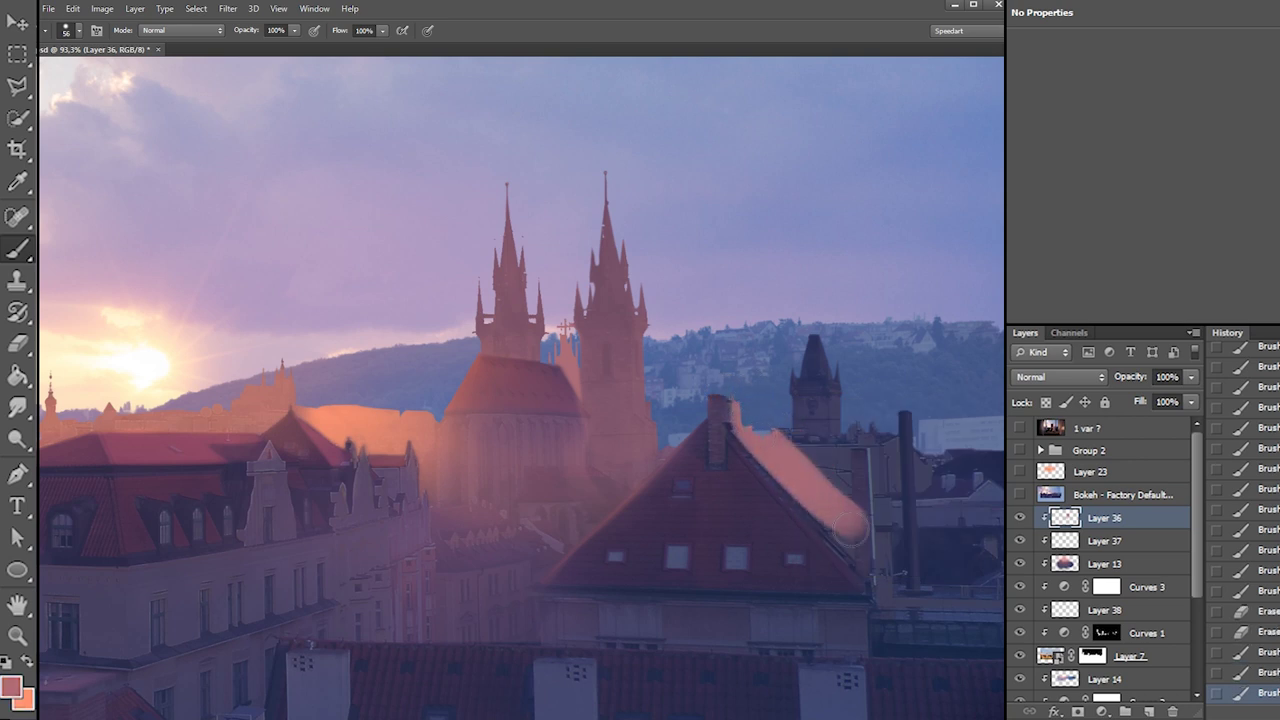
Set the foreground colour to mauve pink #ad6d8f and brush haze over the small tower and rooftops beyond the gable roof
right_click(820, 443)
left_click(812, 298)
mouse_move(763, 448)
left_mouse_down()
mouse_move(846, 462)
mouse_move(850, 484)
left_mouse_up()
key("ctrl+z")
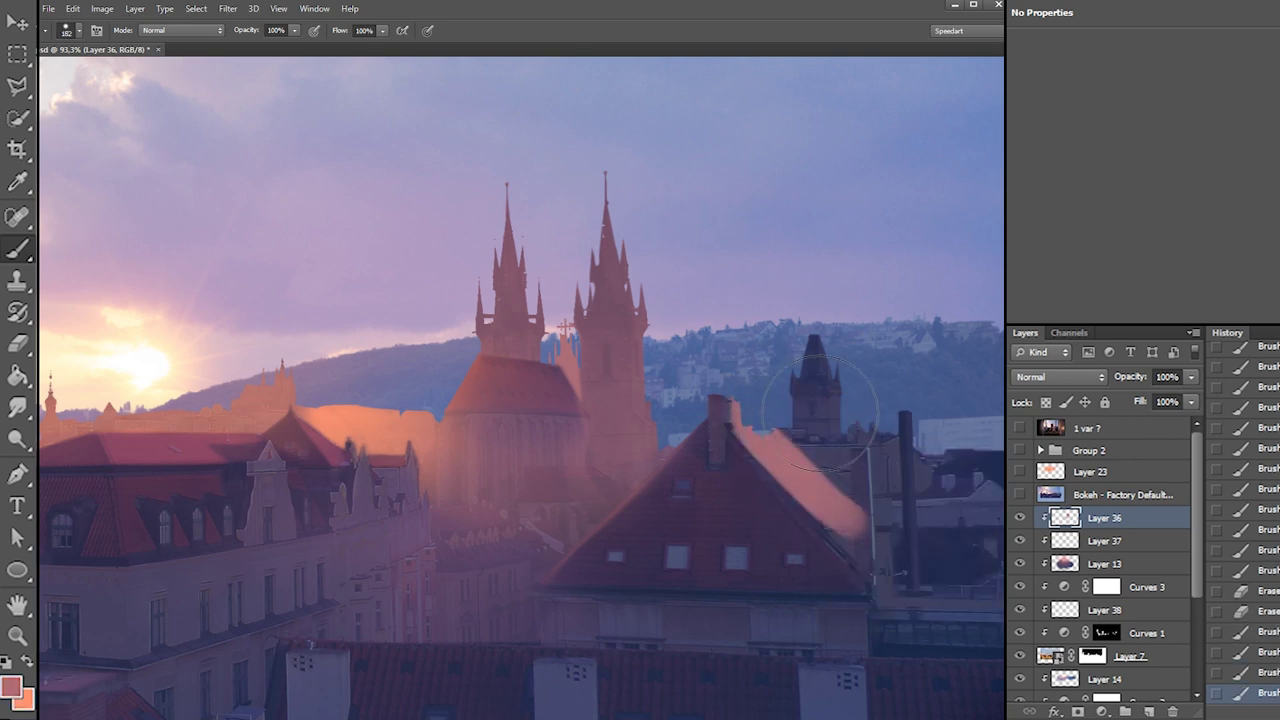
left_click(12, 686)
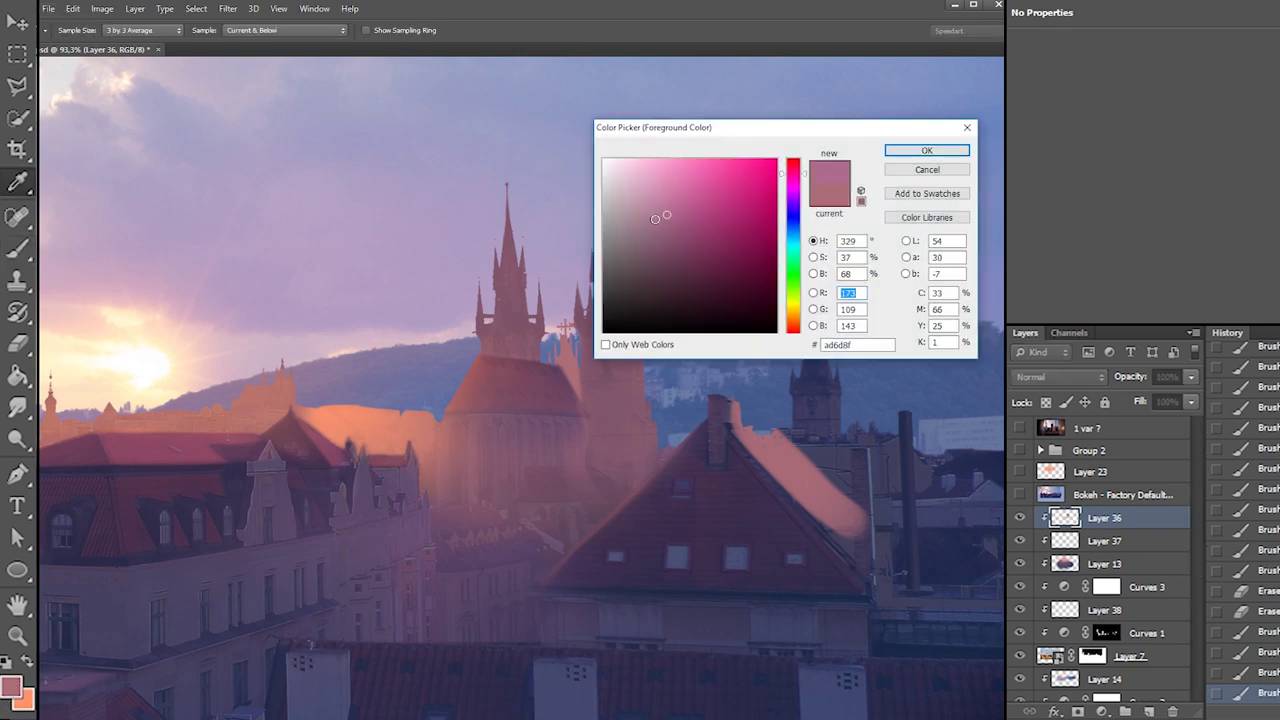
left_click(925, 151)
mouse_move(815, 345)
left_mouse_down()
mouse_move(870, 460)
mouse_move(857, 471)
mouse_move(910, 540)
mouse_move(893, 534)
left_mouse_up()
key("e")
left_click_drag(914, 580, 879, 652)
key("ctrl+z")
mouse_move(893, 500)
left_mouse_down()
mouse_move(420, 352)
mouse_move(387, 360)
left_mouse_up()
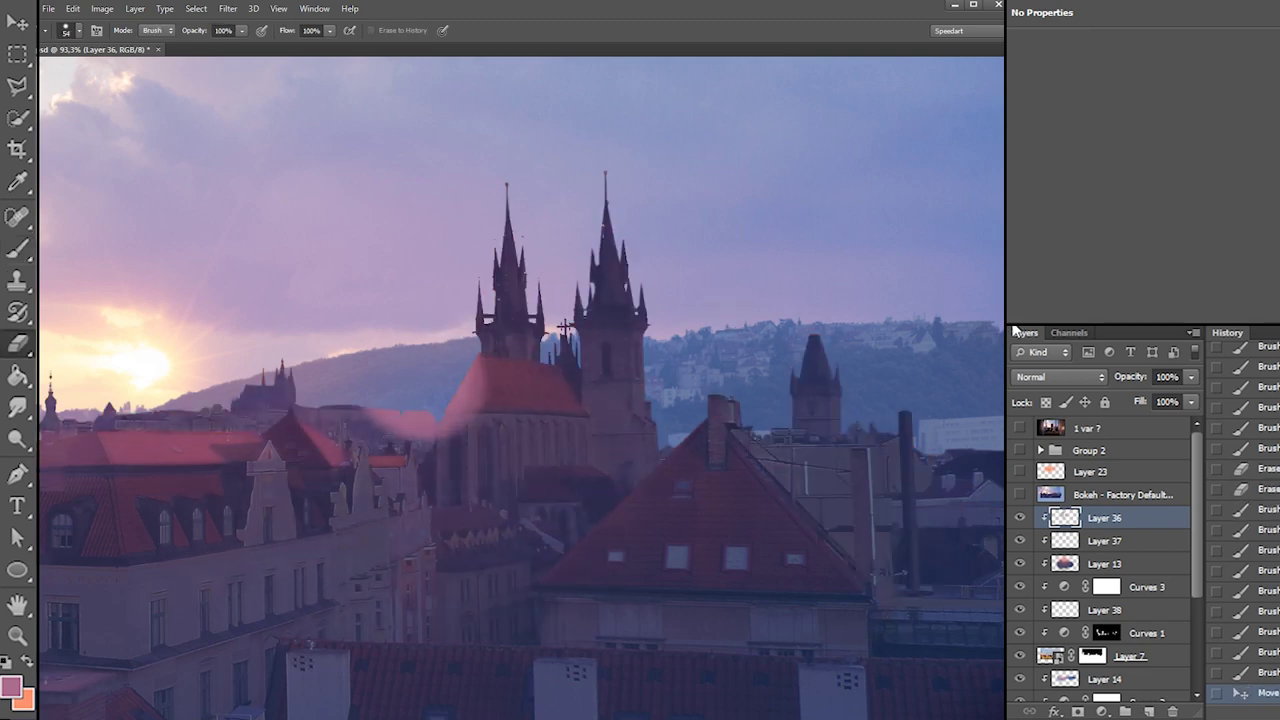
key("ctrl+z")
Check the original buildings with only Layer 7 shown, and erase the pink haze from the tall brick chimney beside the gable roof
left_click(1019, 656, "alt")
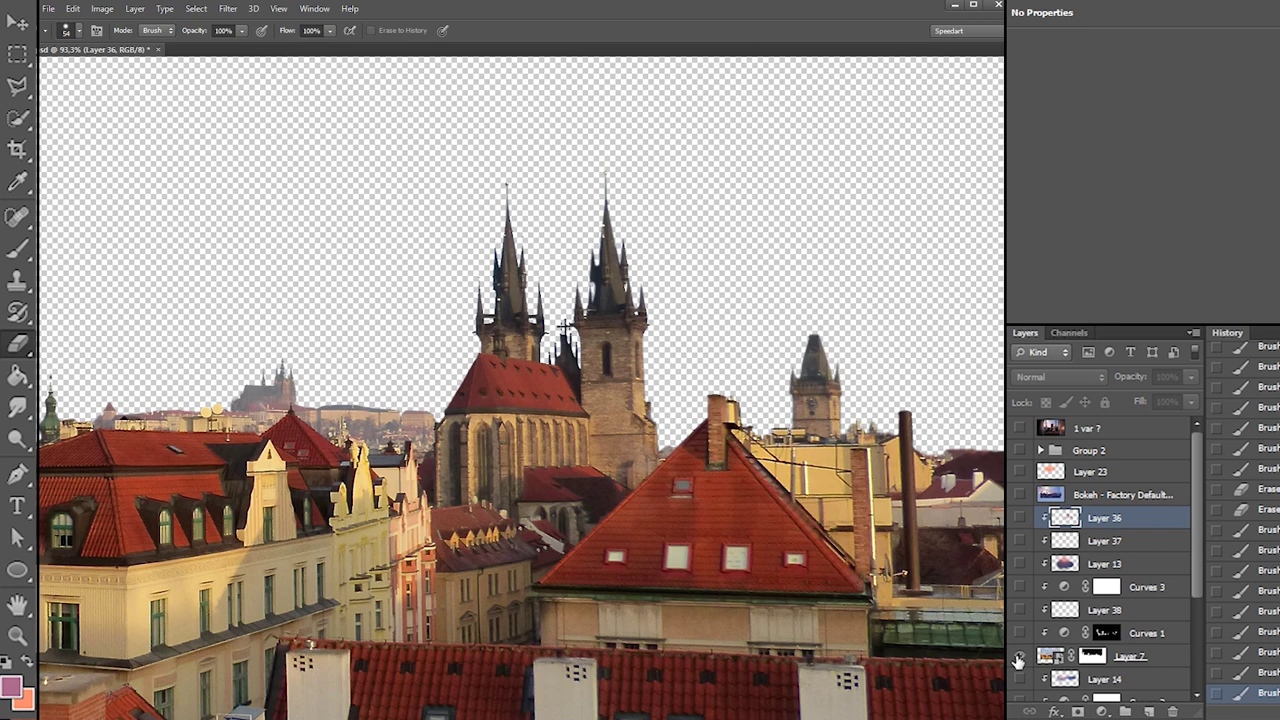
left_click(1019, 656, "alt")
right_click(862, 456)
left_click_drag(853, 446, 857, 574)
key("ctrl+z")
left_click_drag(854, 456, 855, 573)
right_click(886, 484)
left_click_drag(900, 514, 905, 514)
left_click_drag(858, 450, 868, 583)
mouse_move(859, 458)
left_mouse_down()
mouse_move(866, 602)
mouse_move(875, 568)
left_mouse_up()
Repaint the pink haze along the brick chimney's edges with a small brush at 72% hardness and tidy its outline with the eraser
key("b")
right_click(895, 449)
left_click_drag(877, 455, 880, 584)
key("ctrl+z")
left_click_drag(879, 449, 881, 562)
key("ctrl+z")
left_click_drag(878, 460, 885, 583)
right_click(868, 497)
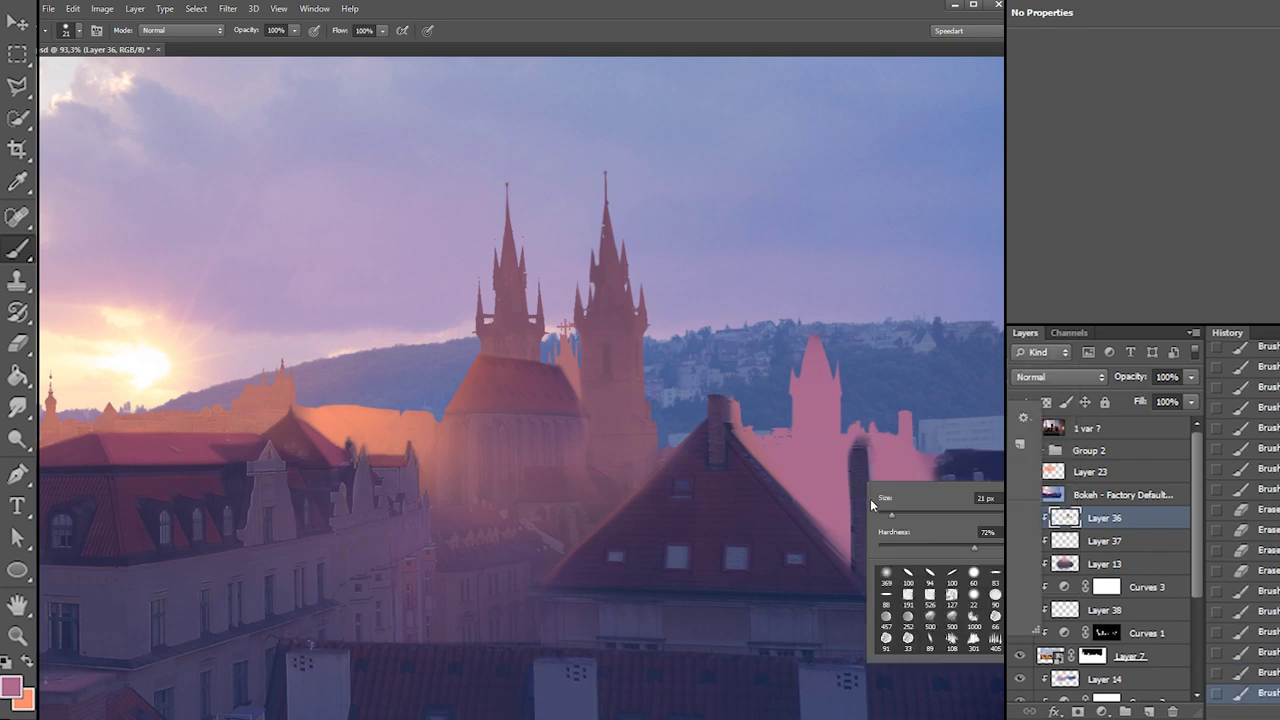
key("Escape")
key("e")
key("b")
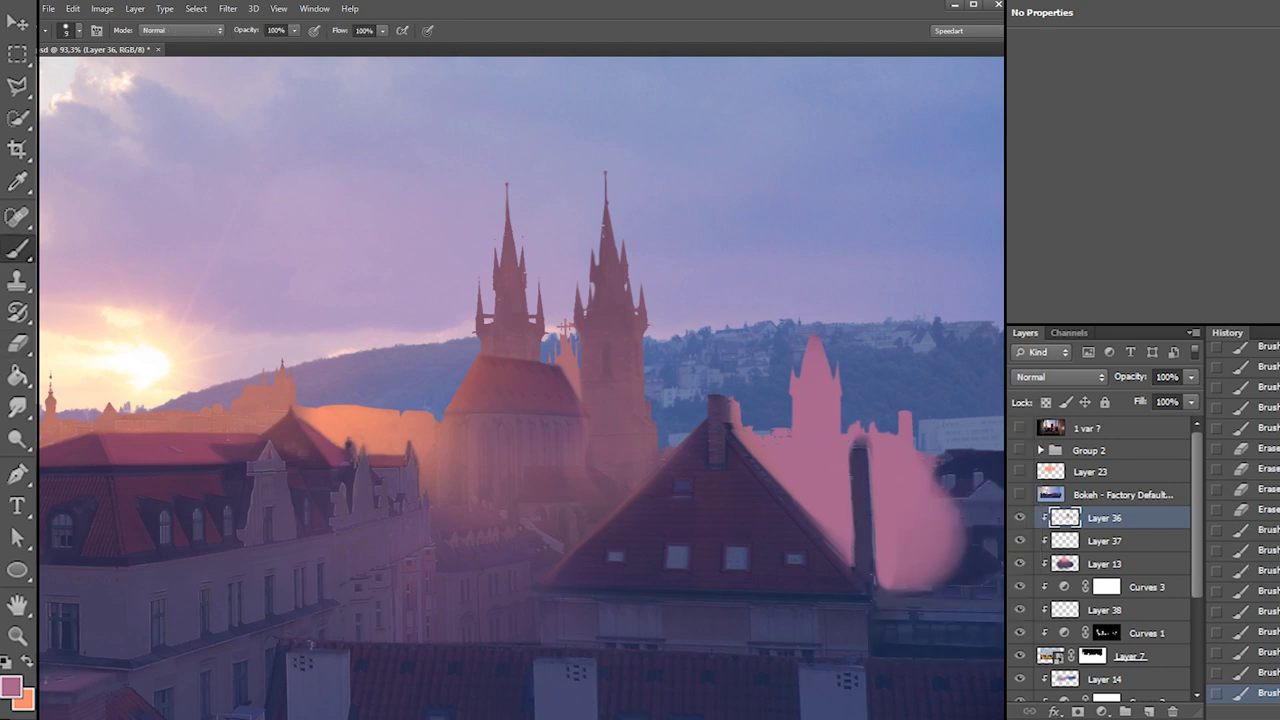
right_click(866, 490)
key("Escape")
key("e")
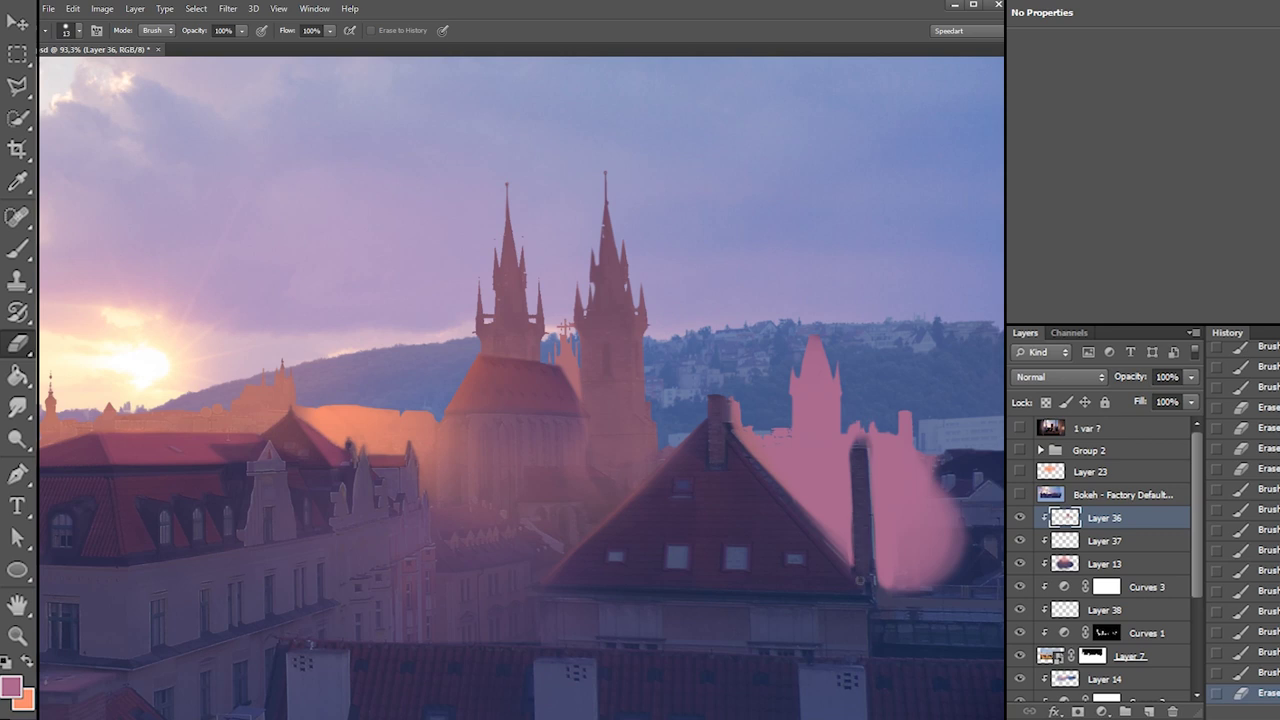
Paint pink haze around the chimney top and extend it over the buildings up to the picture's edge
key("b")
left_click_drag(851, 439, 898, 448)
right_click(884, 425)
left_click(952, 454)
key("Return")
mouse_move(908, 458)
left_mouse_down()
mouse_move(958, 498)
mouse_move(957, 483)
left_mouse_up()
mouse_move(911, 566)
left_mouse_down()
mouse_move(988, 574)
mouse_move(970, 556)
mouse_move(948, 579)
left_mouse_up()
Fade the pink haze over the small tower and the buildings around the chimney with a 215 px soft eraser
key("e")
right_click(768, 463)
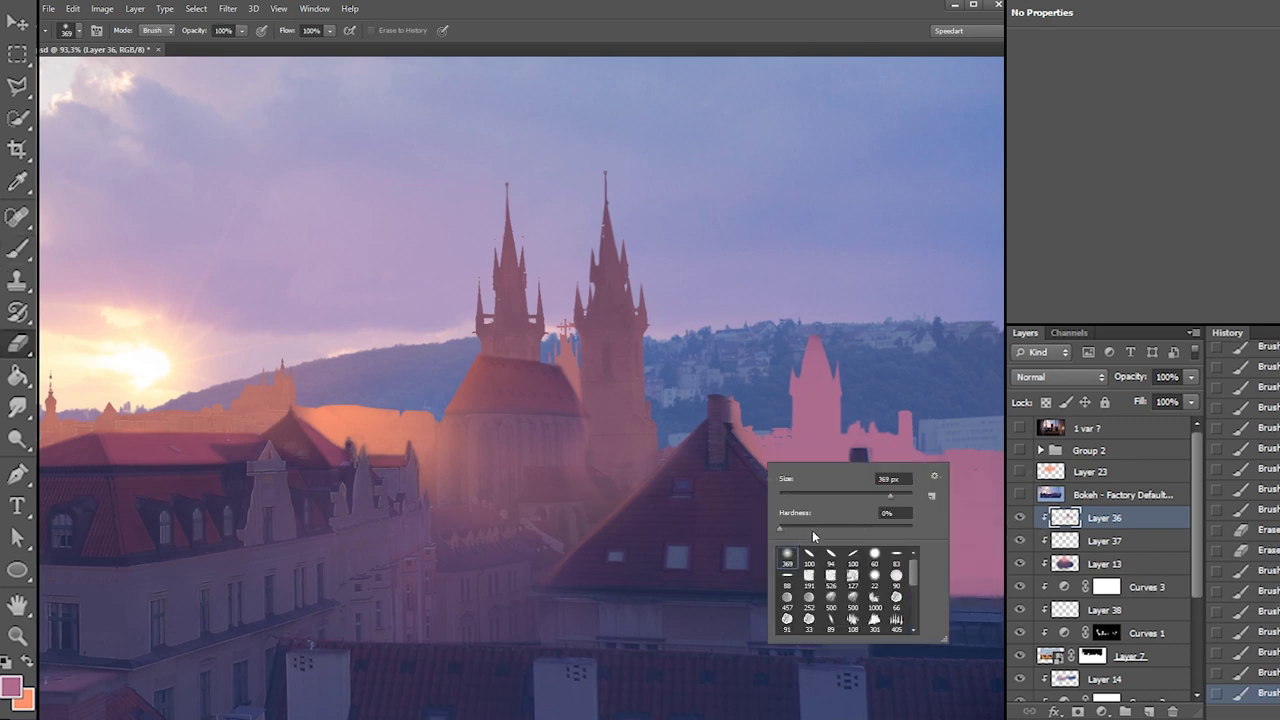
left_click_drag(879, 493, 864, 493)
key("Return")
left_click_drag(917, 493, 788, 484)
left_click_drag(788, 470, 822, 390)
left_click_drag(904, 523, 997, 583)
mouse_move(317, 409)
left_mouse_down()
mouse_move(378, 420)
mouse_move(465, 410)
left_mouse_up()
left_click_drag(882, 598, 1018, 653)
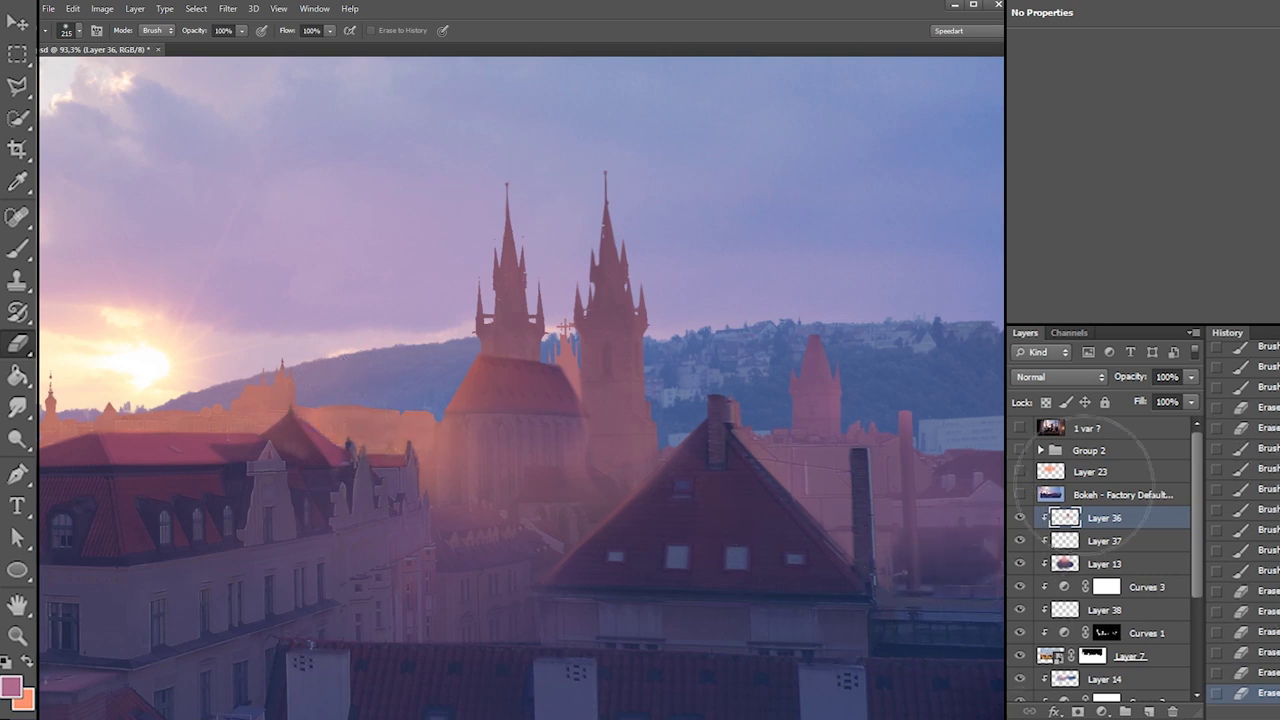
Erase the haze from the thin metal chimney pipe with an 11 px eraser
right_click(947, 459)
left_click(924, 456)
left_click_drag(906, 416, 927, 590)
key("ctrl+z")
key("ctrl+z")
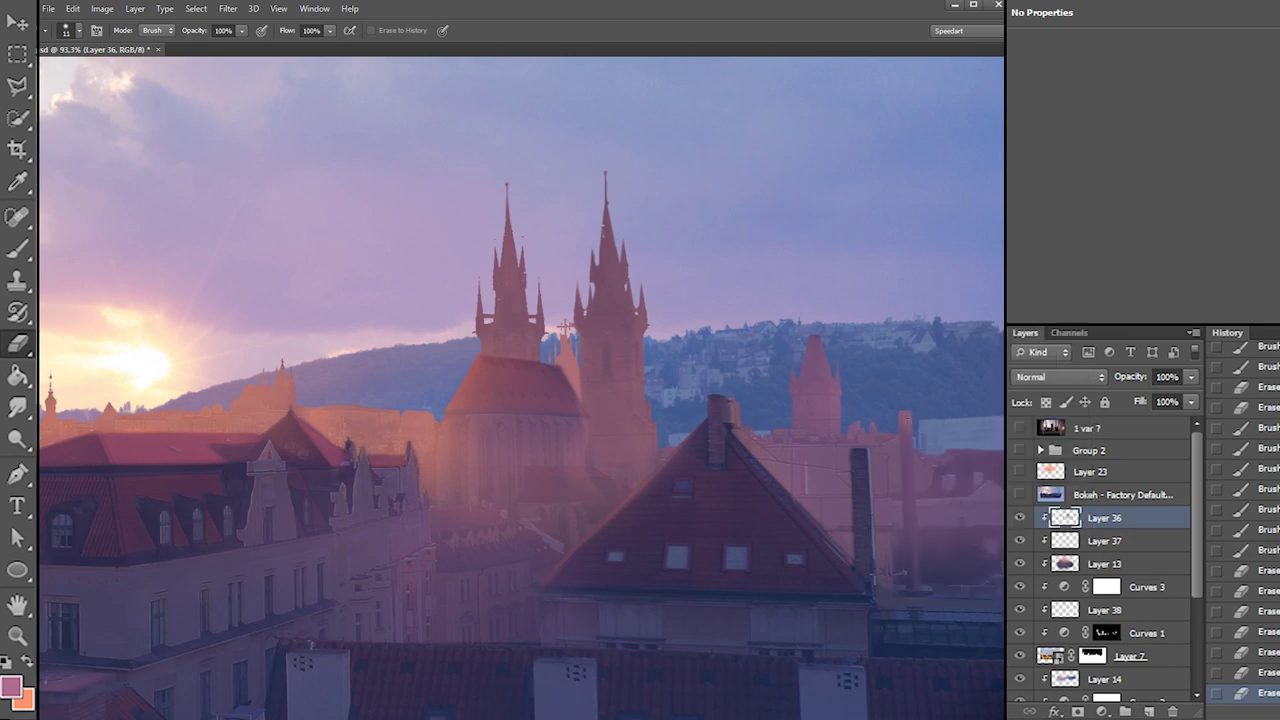
key("ctrl+z")
left_click_drag(906, 420, 911, 532)
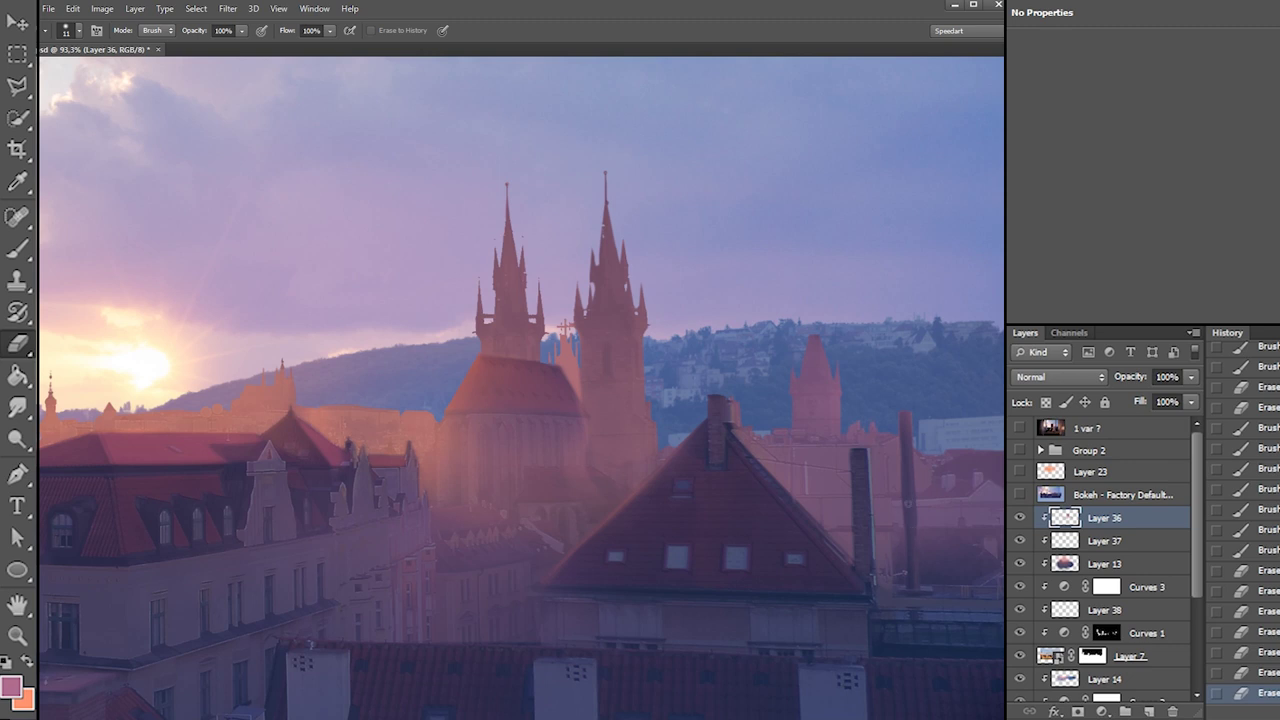
left_click_drag(908, 512, 914, 555)
Erase the haze from the thin rooftop details between the gable roof and the brick chimney with a 7 px eraser
right_click(842, 412)
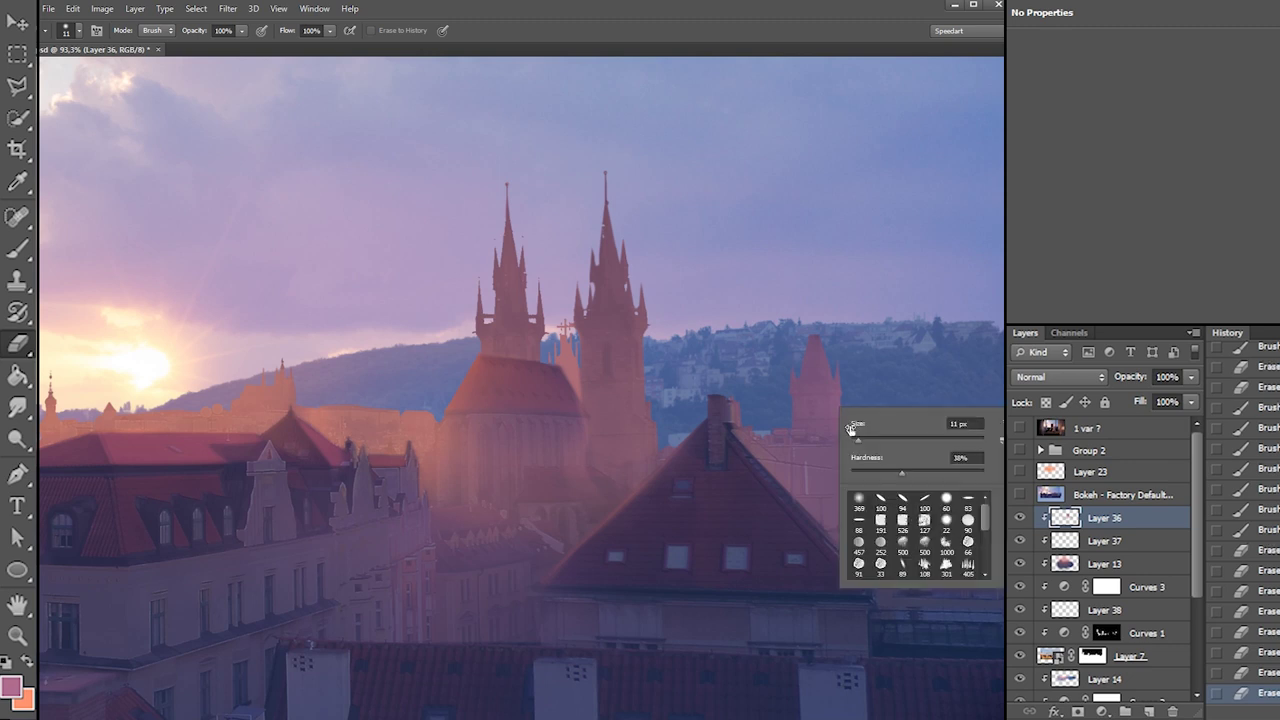
left_click_drag(776, 461, 848, 469)
key("ctrl+z")
left_click(846, 468)
left_click_drag(584, 443, 631, 450)
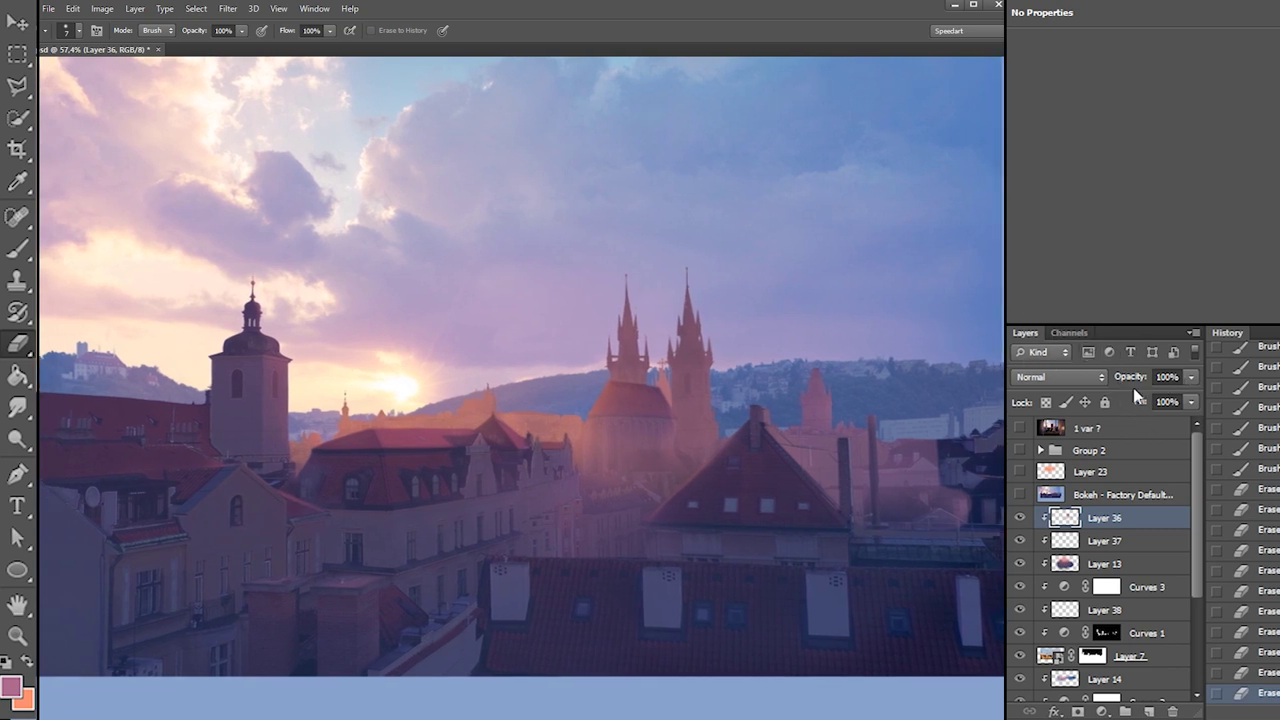
Brush pink haze over the dark roofs at the city's far edge with a 94 px brush and fade it with a 236 px eraser
key("b")
key("x")
right_click(952, 522)
left_click(949, 566)
left_click(992, 508)
mouse_move(940, 449)
left_mouse_down()
mouse_move(970, 498)
mouse_move(980, 493)
left_mouse_up()
key("ctrl+z")
key("x")
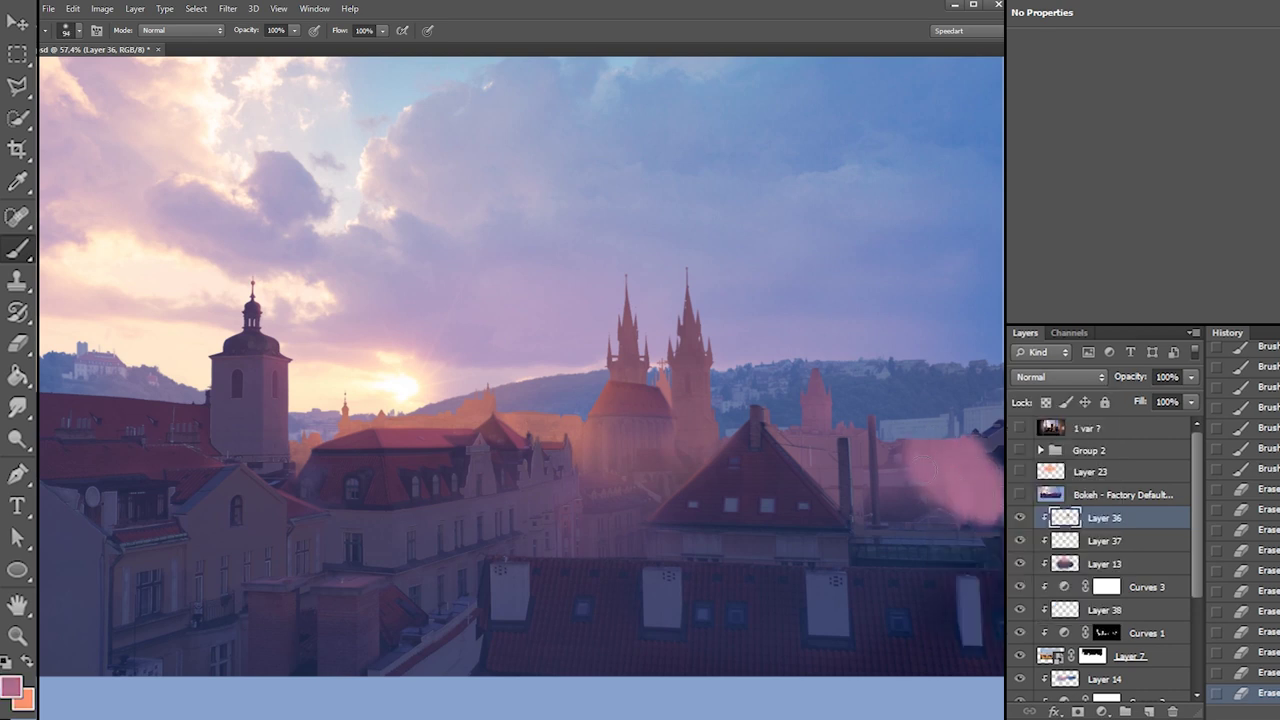
key("e")
right_click(945, 462)
left_click(1018, 406)
mouse_move(927, 470)
left_mouse_down()
mouse_move(1003, 501)
mouse_move(973, 472)
left_mouse_up()
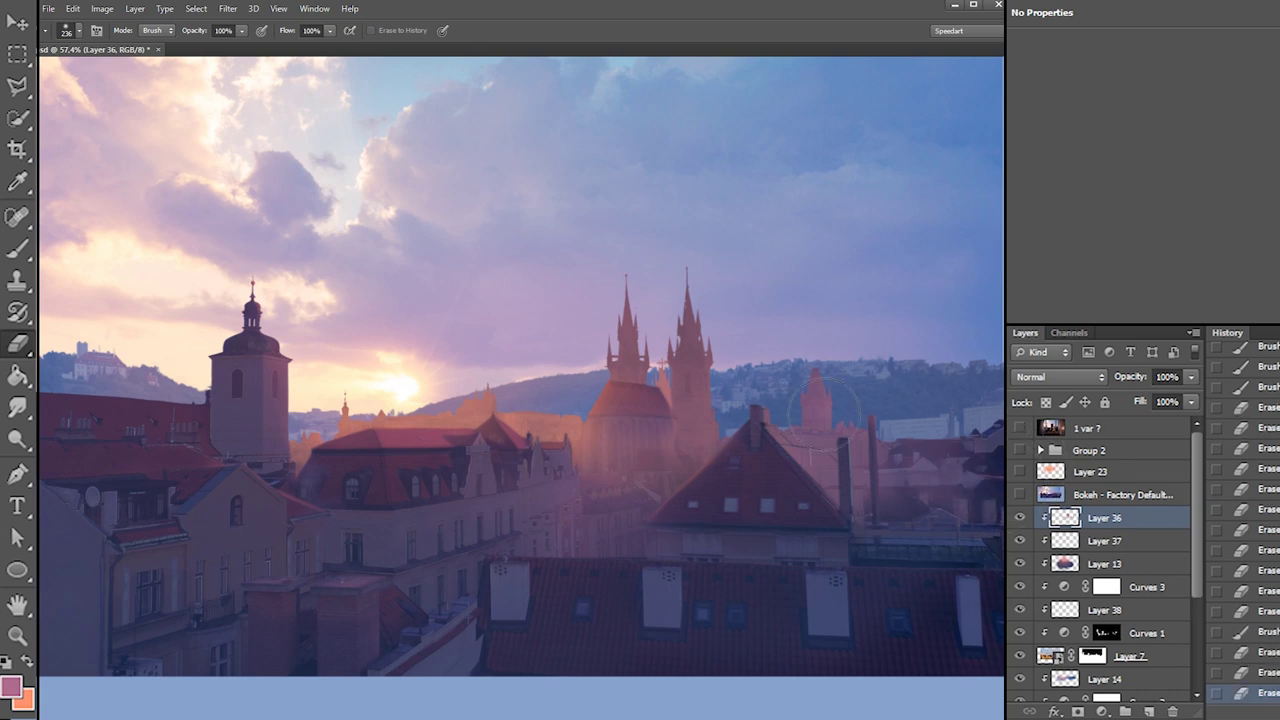
Lower Layer 36's opacity and compare the picture with Layer 37 hidden and shown
left_click(1190, 377)
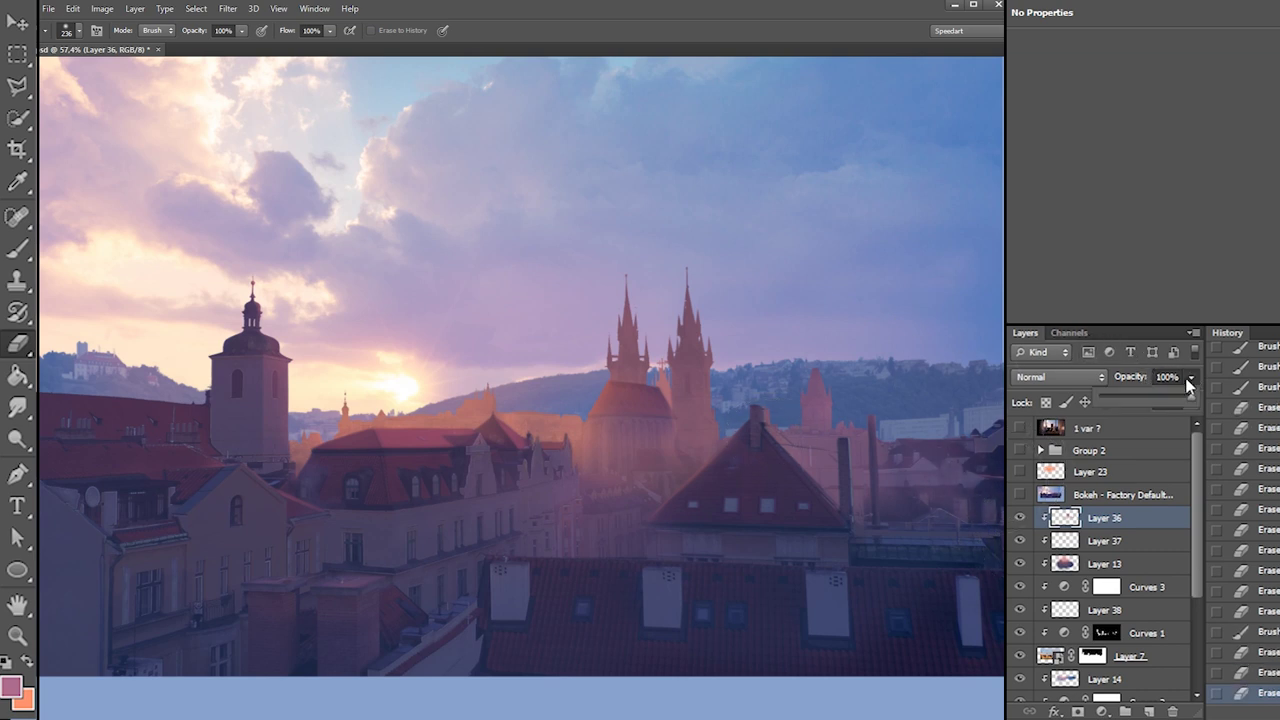
left_click_drag(1165, 398, 1027, 417)
left_click(1021, 540)
left_click(1023, 540)
Sample the red of a sunlit roof and paint it over the large gable roof on Layer 37
left_click(1105, 541)
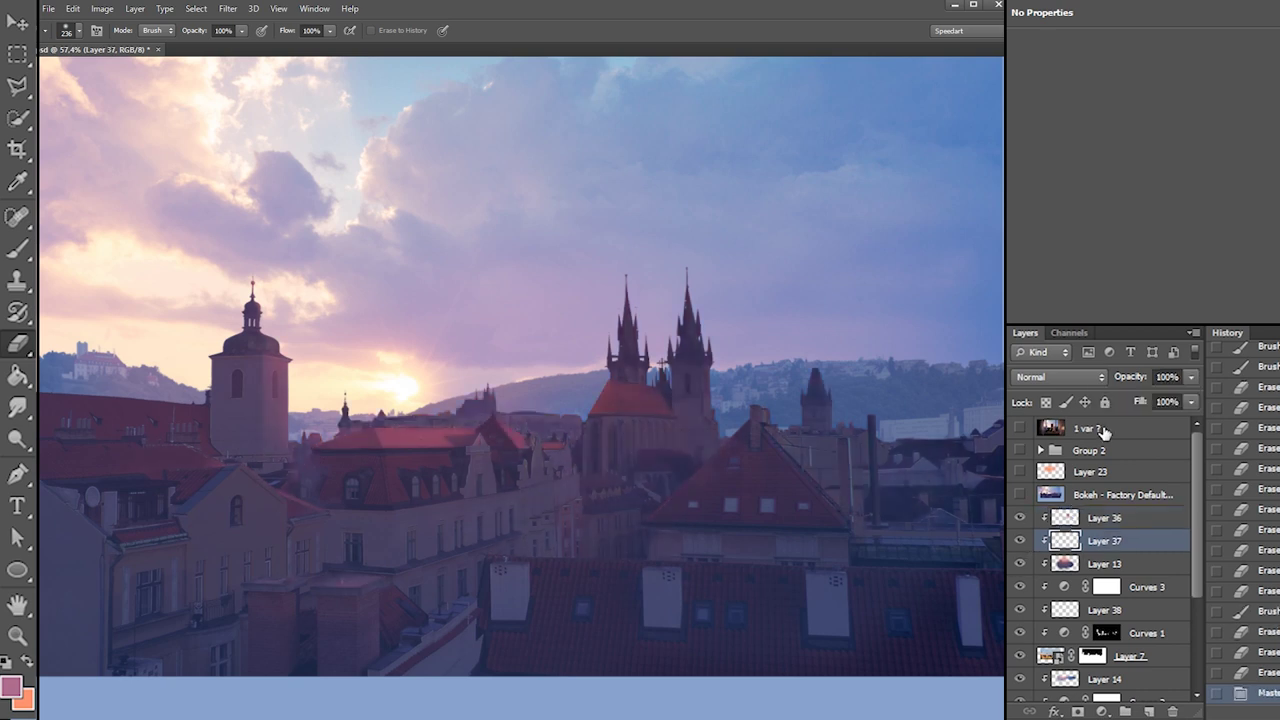
key("b")
key("x")
right_click(668, 486)
left_click(730, 501)
left_click(531, 430)
key("x")
left_click(405, 445, "alt")
right_click(761, 494)
left_click(866, 548)
mouse_move(641, 501)
left_mouse_down()
mouse_move(817, 501)
mouse_move(715, 503)
mouse_move(837, 513)
mouse_move(714, 487)
mouse_move(741, 447)
mouse_move(705, 490)
mouse_move(774, 480)
mouse_move(767, 454)
mouse_move(833, 448)
mouse_move(861, 484)
mouse_move(626, 534)
left_mouse_up()
Erase the red spill beside the gable roof's lower corner with a 32 px eraser
key("e")
right_click(828, 453)
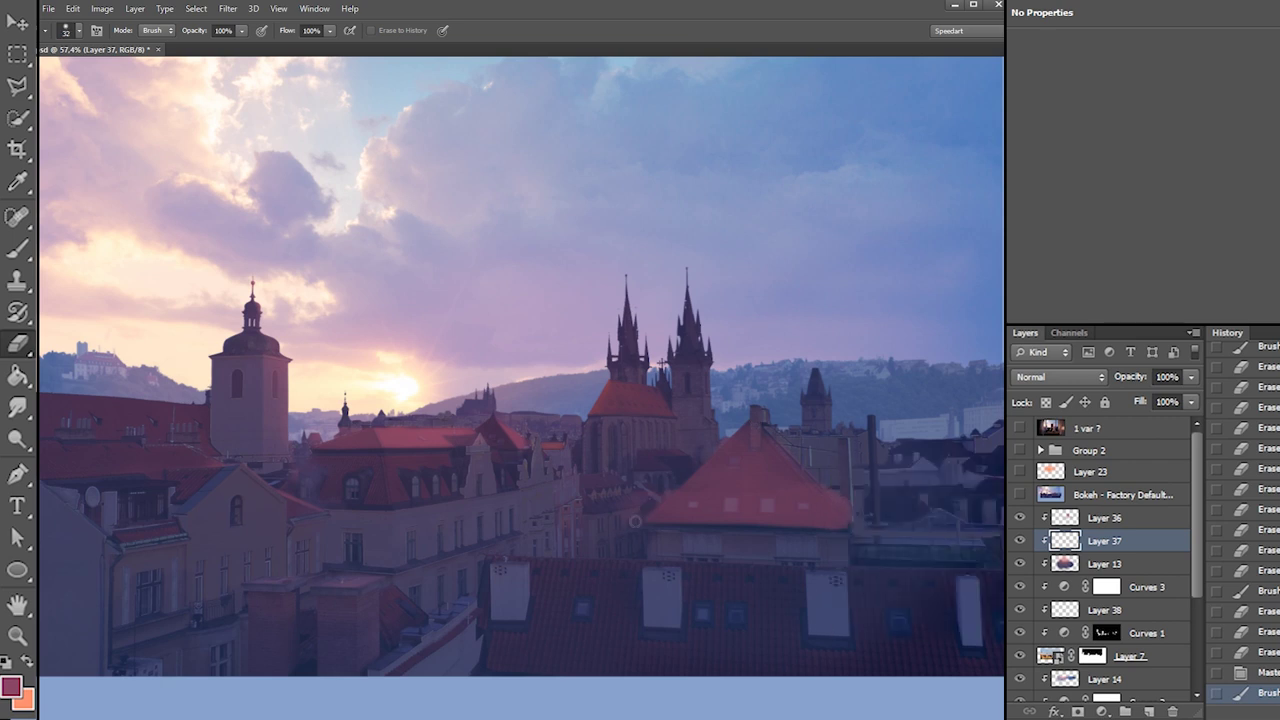
left_click(609, 527)
Set the foreground colour to a muted blue-violet and brush haze behind the gable roof's sloping edge with a 92 px brush
key("b")
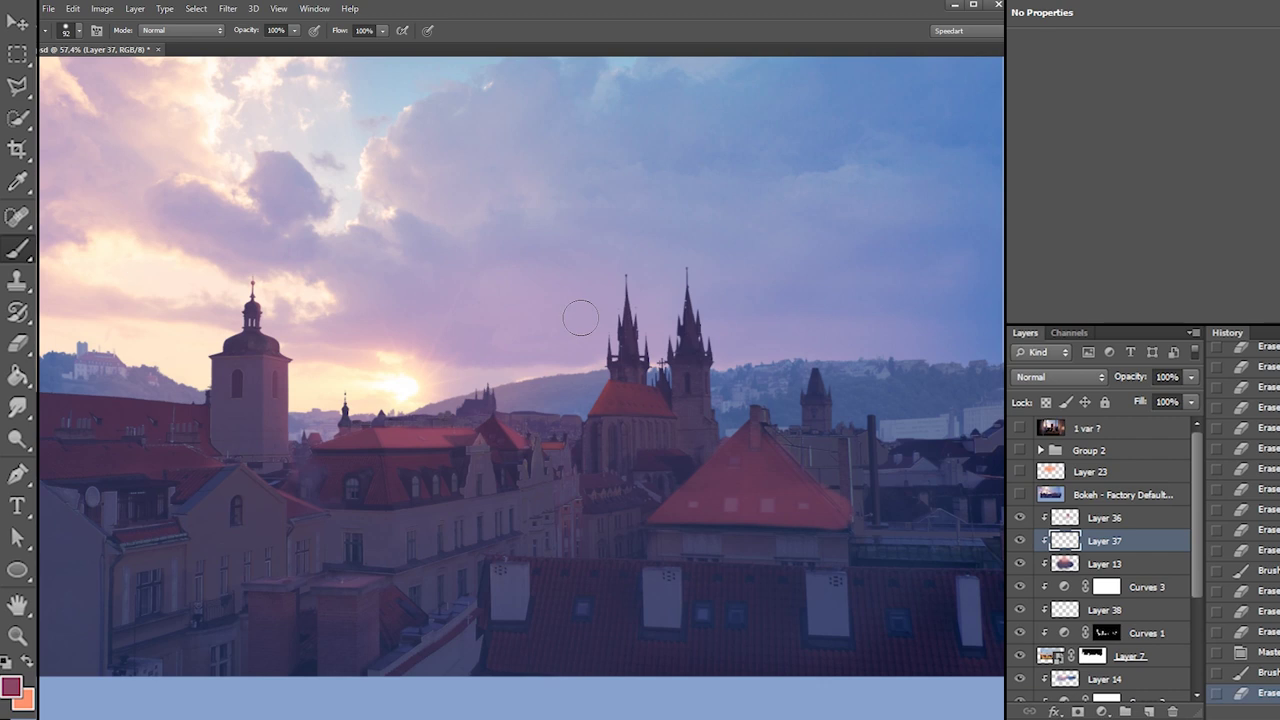
left_click(13, 687)
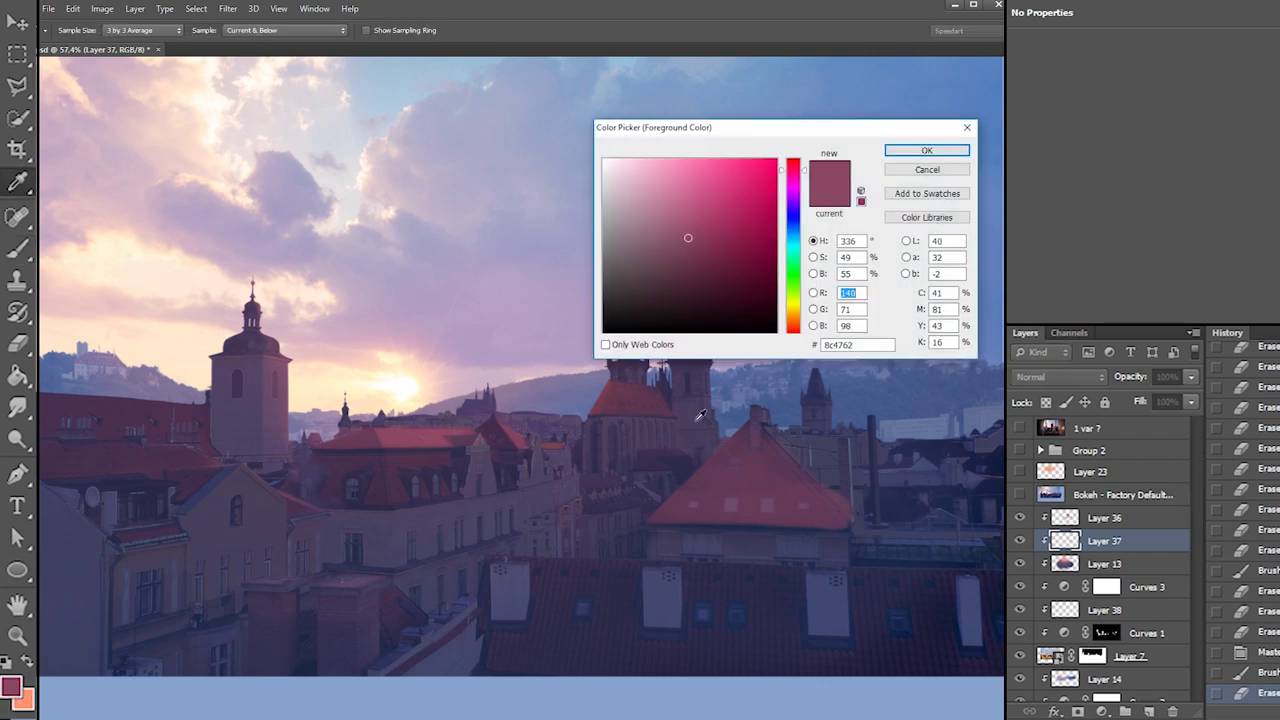
left_click(796, 212)
left_click_drag(740, 210, 672, 203)
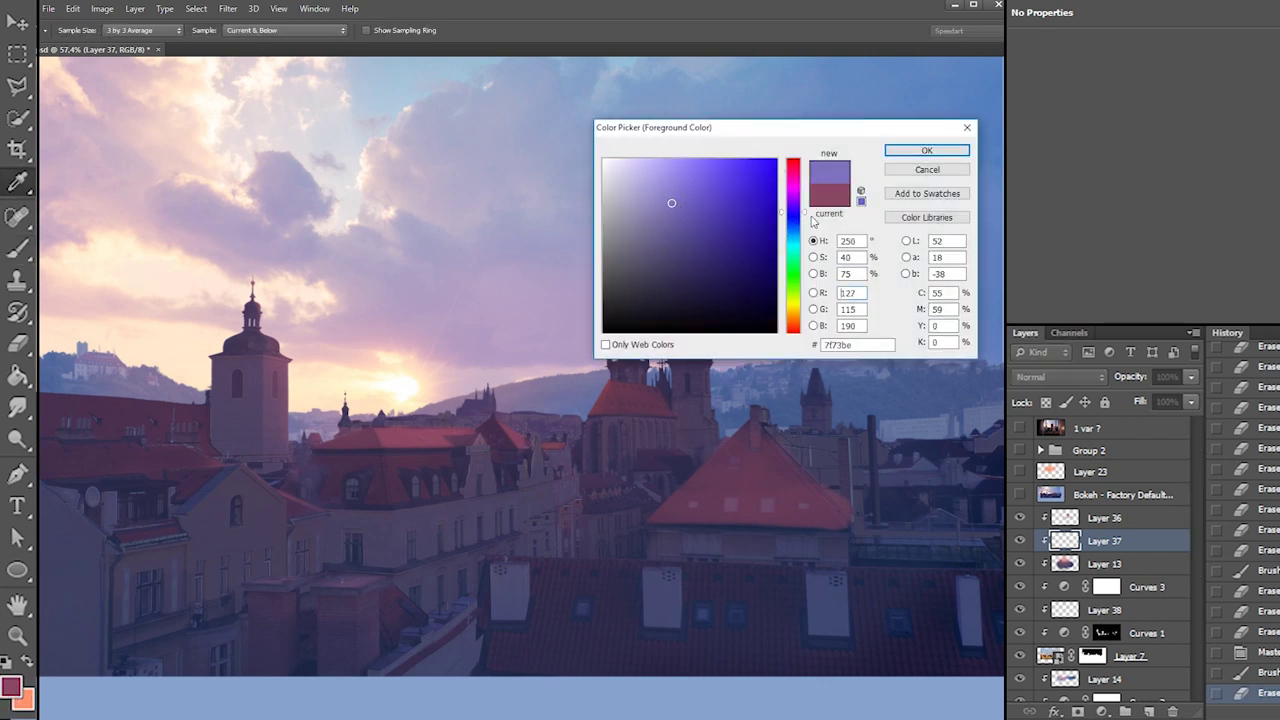
left_click(927, 150)
mouse_move(768, 422)
left_mouse_down()
mouse_move(866, 489)
mouse_move(847, 484)
mouse_move(841, 501)
mouse_move(839, 484)
mouse_move(856, 511)
mouse_move(793, 437)
left_mouse_up()
key("ctrl+z")
key("ctrl+z")
key("ctrl+z")
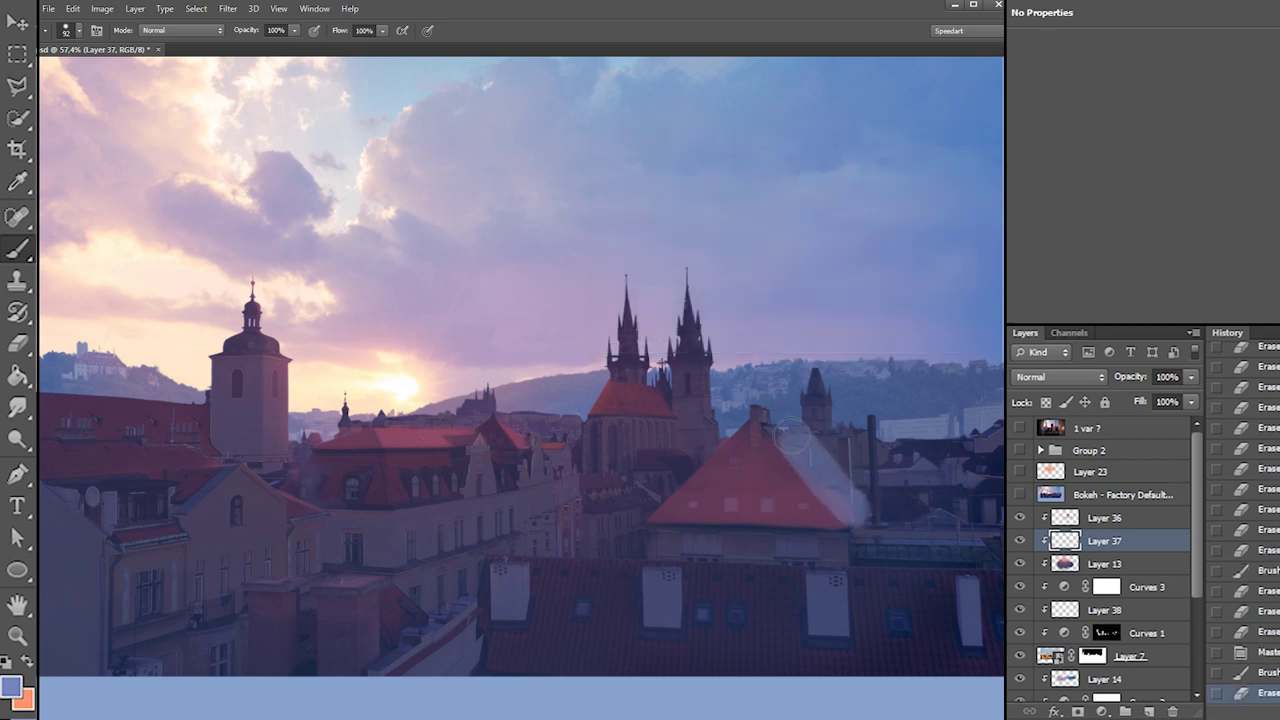
Erase the blue spill along the gable roof and fade the remaining haze with a 172 px eraser
key("e")
right_click(835, 445)
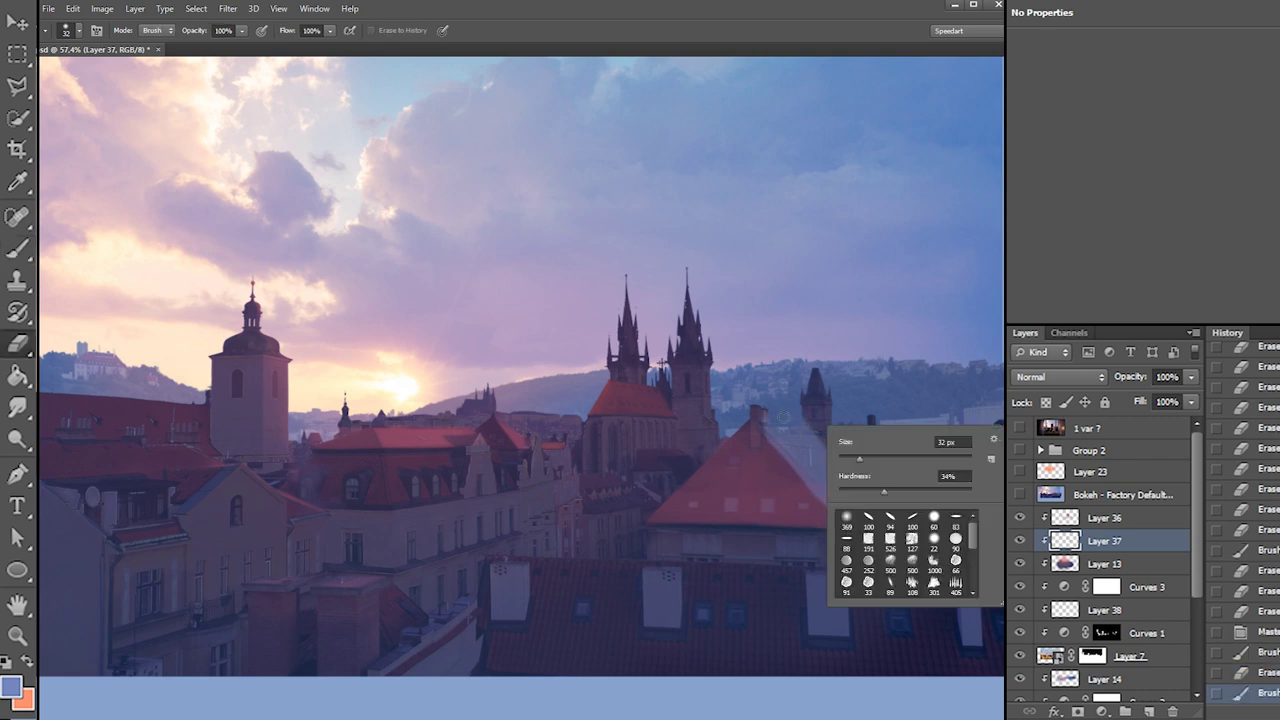
key("Escape")
right_click(820, 430)
mouse_move(850, 487)
left_mouse_down()
mouse_move(820, 432)
mouse_move(866, 460)
left_mouse_up()
mouse_move(779, 432)
left_mouse_down()
mouse_move(872, 503)
mouse_move(795, 412)
mouse_move(886, 550)
mouse_move(838, 500)
left_mouse_up()
key("ctrl+z")
mouse_move(838, 500)
left_mouse_down()
mouse_move(803, 479)
mouse_move(788, 438)
mouse_move(835, 522)
mouse_move(787, 461)
mouse_move(852, 484)
left_mouse_up()
right_click(787, 459)
mouse_move(793, 433)
left_mouse_down()
mouse_move(786, 519)
mouse_move(726, 481)
mouse_move(666, 552)
left_mouse_up()
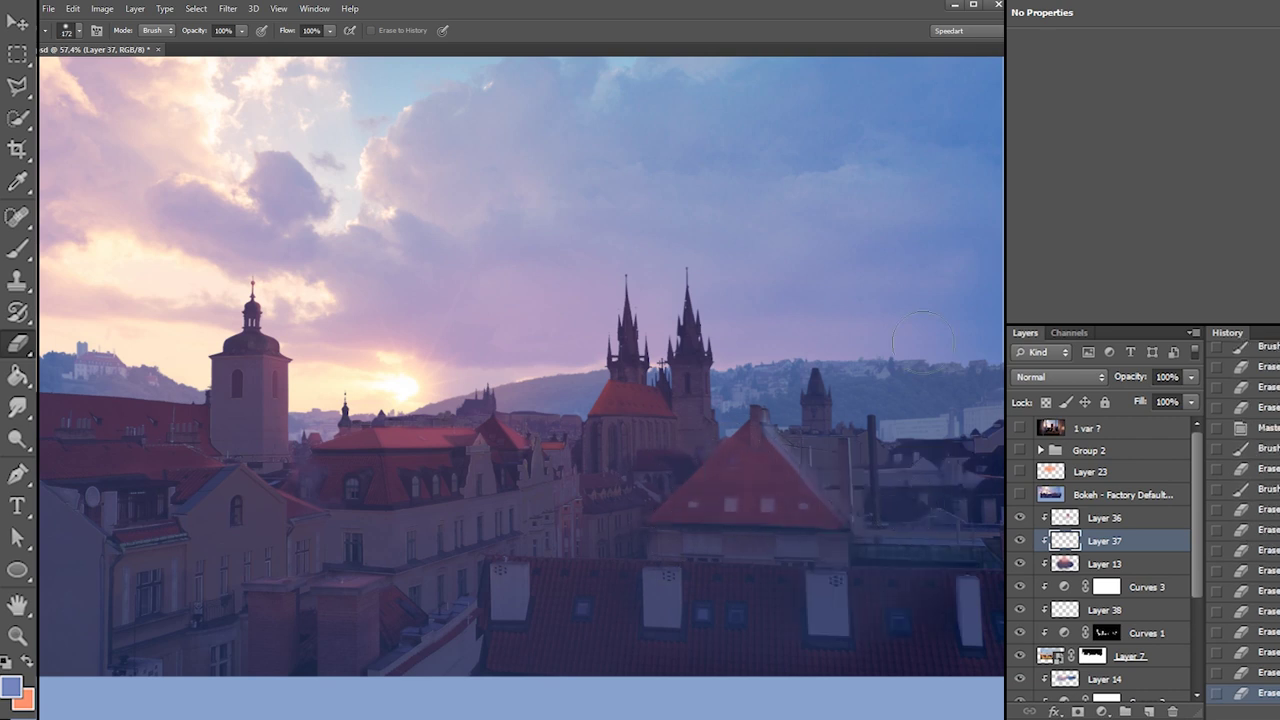
Paint a thin blue highlight along the first part of the foreground roof's ridge with an 11 px soft brush at 0% hardness
key("b")
right_click(684, 490)
left_click(703, 578)
left_click_drag(694, 514, 700, 515)
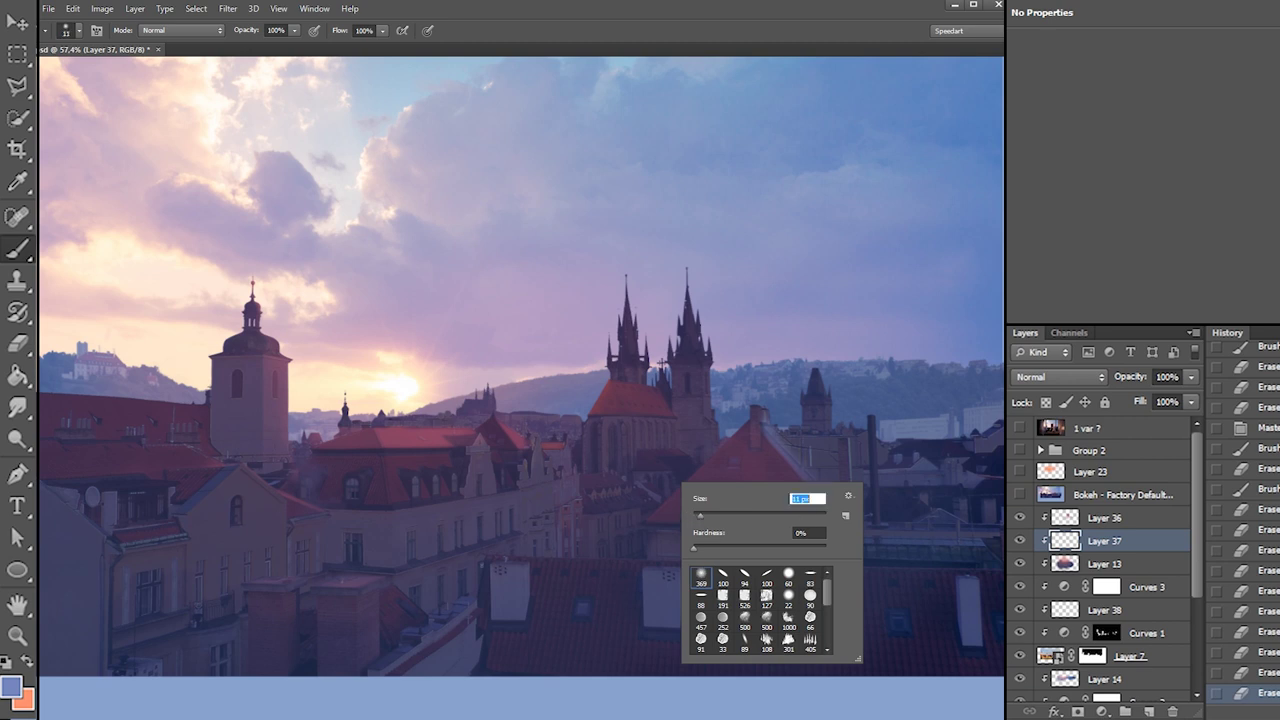
left_click_drag(491, 556, 947, 557)
key("ctrl+z")
left_click_drag(491, 559, 675, 560)
key("e")
key("b")
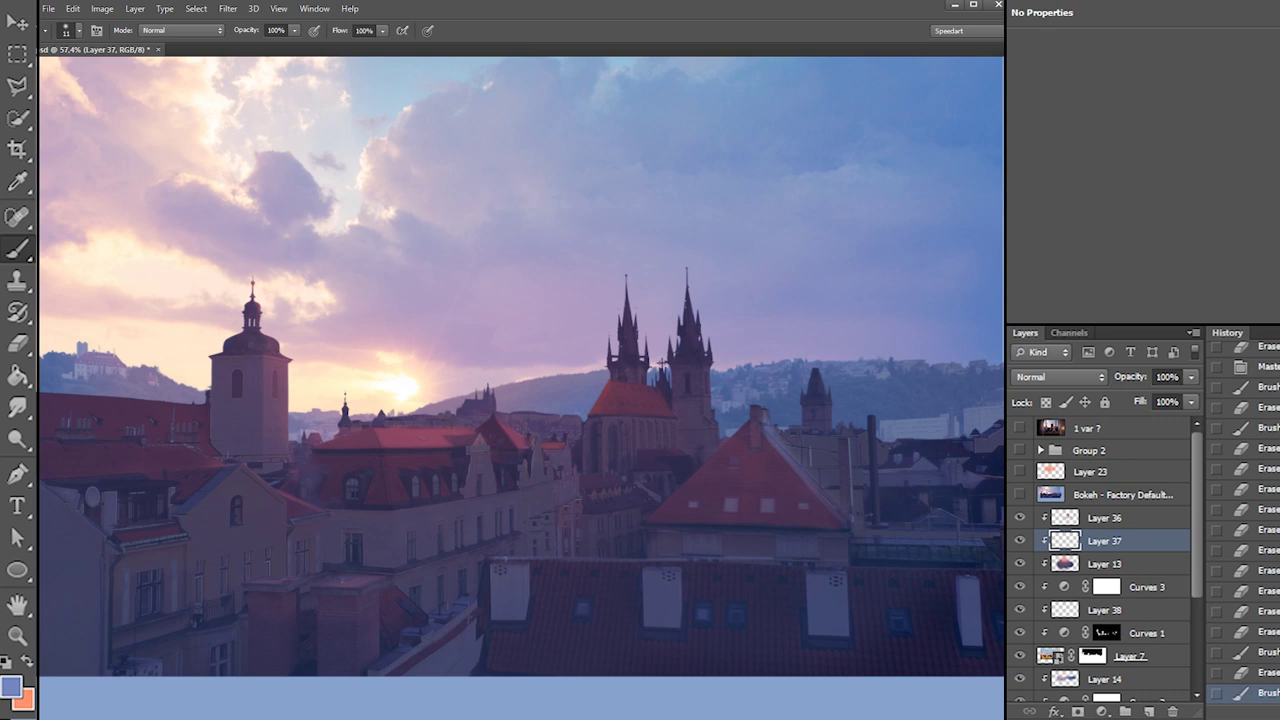
left_click_drag(676, 560, 730, 558)
Continue the thin blue highlight along the rest of the foreground roof's ridge to the picture's edge
key("e")
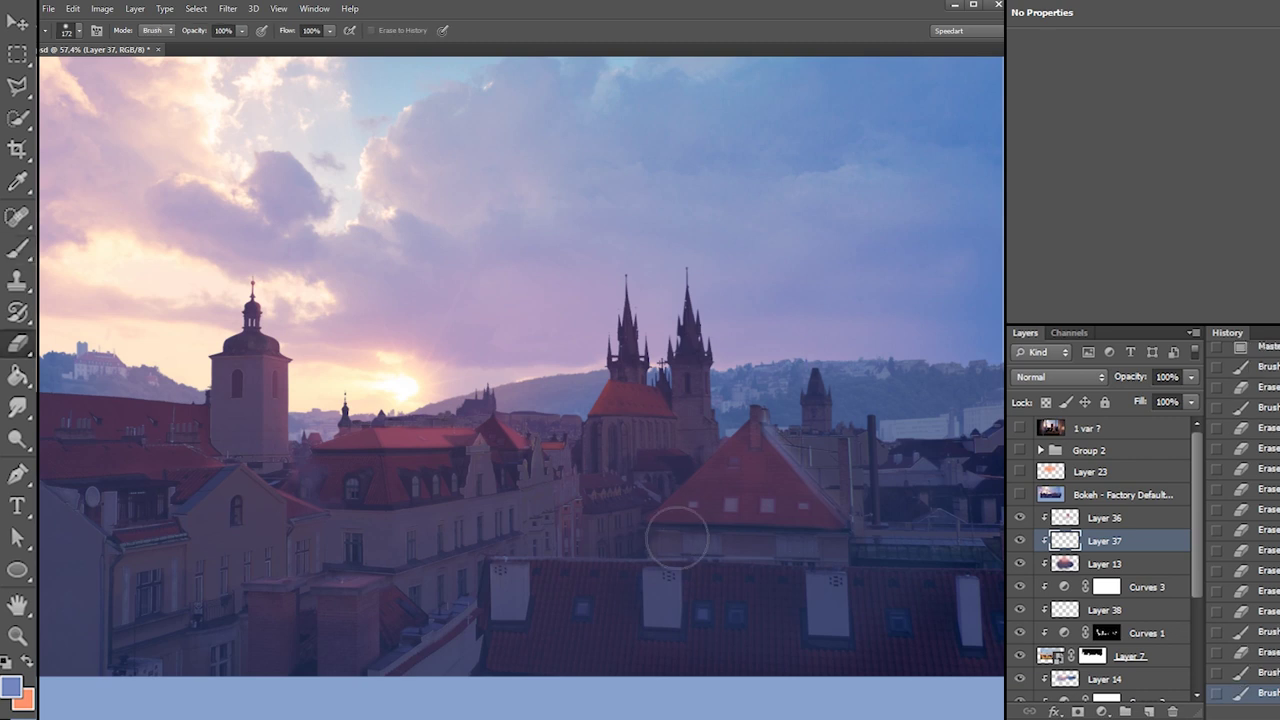
right_click(675, 545)
left_click(713, 573)
key("b")
left_click_drag(625, 559, 968, 563)
key("ctrl+z")
key("ctrl+z")
left_click_drag(764, 564, 1002, 571)
key("ctrl+z")
key("ctrl+z")
left_click_drag(766, 566, 1003, 570)
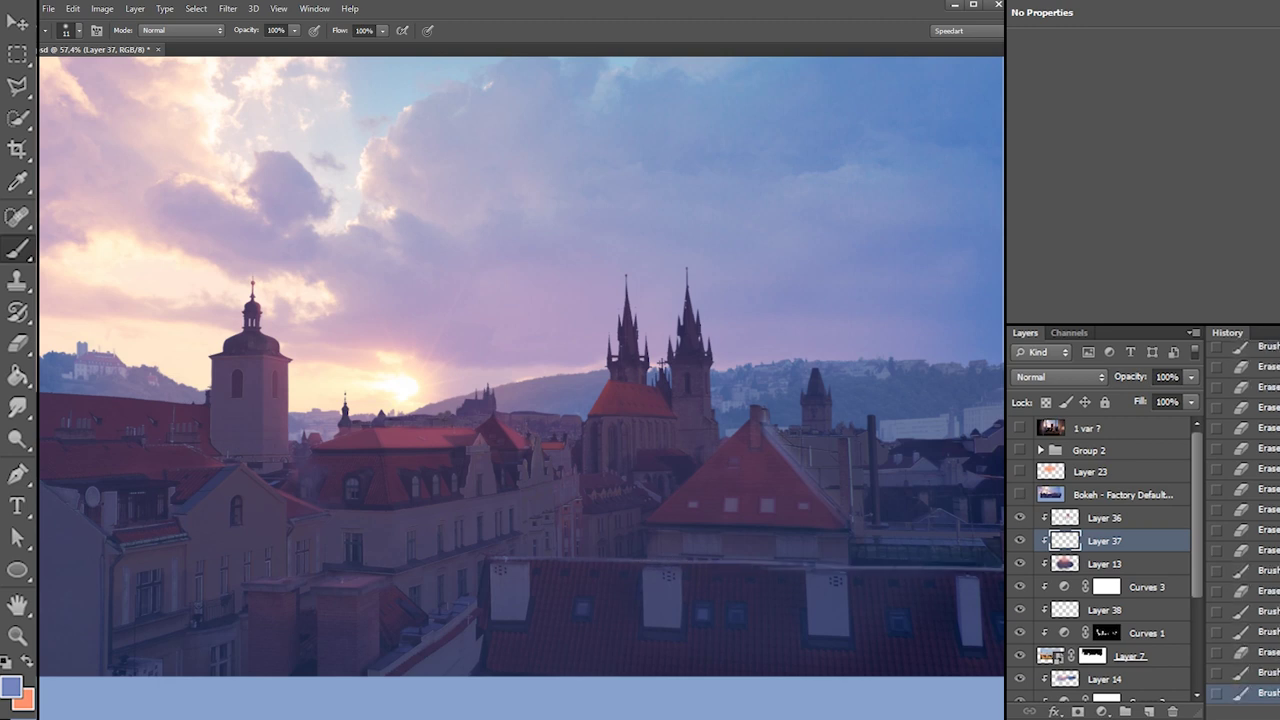
Soften the blue highlight along the foreground roof's ridge with a 42 px eraser
key("e")
mouse_move(755, 561)
left_mouse_down()
mouse_move(711, 566)
mouse_move(996, 563)
left_mouse_up()
left_click_drag(591, 579, 937, 576)
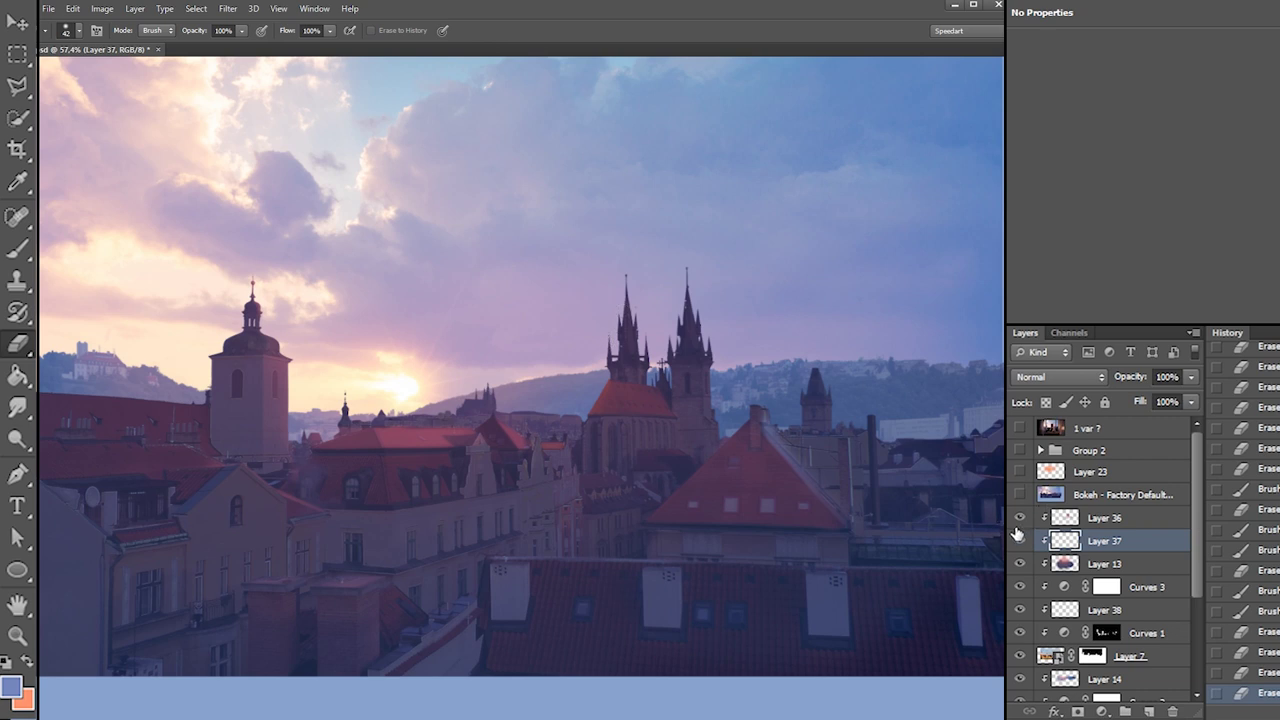
Set Layer 37's opacity to 50% and Layer 36's opacity to 53%
left_click(1191, 377)
mouse_move(1149, 396)
left_mouse_down()
mouse_move(1104, 400)
mouse_move(1149, 402)
left_mouse_up()
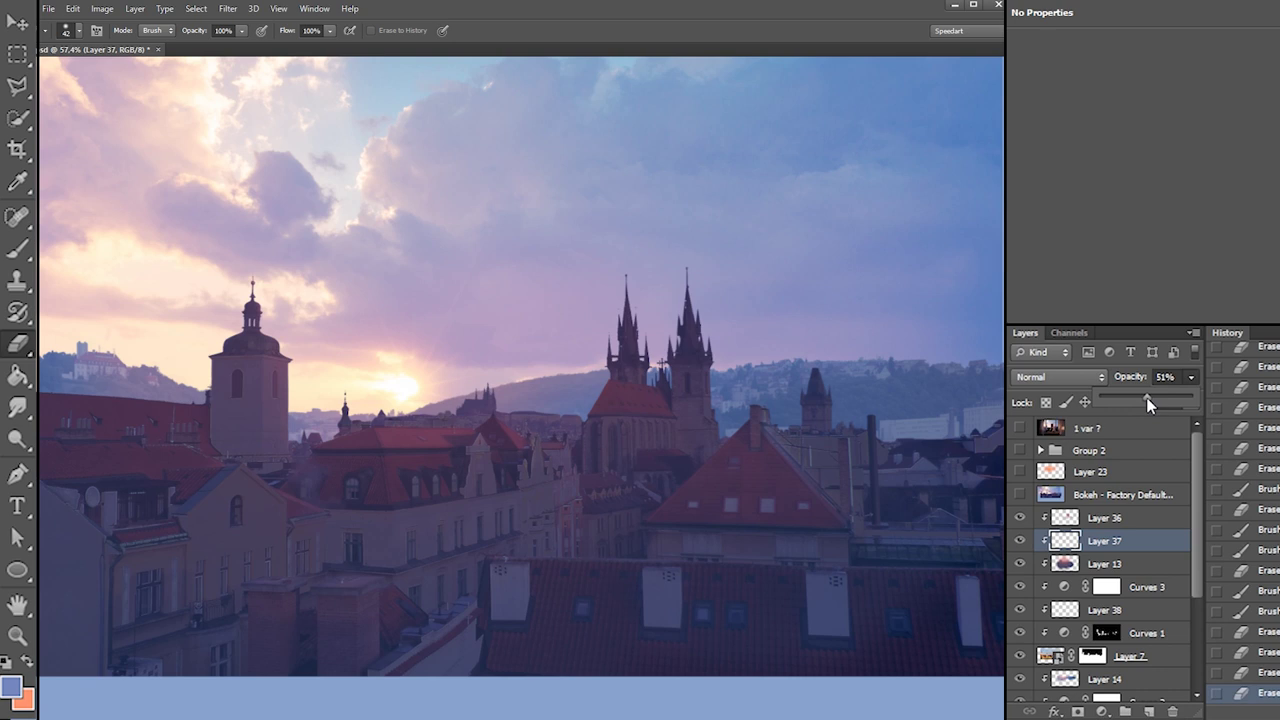
left_click(1023, 518)
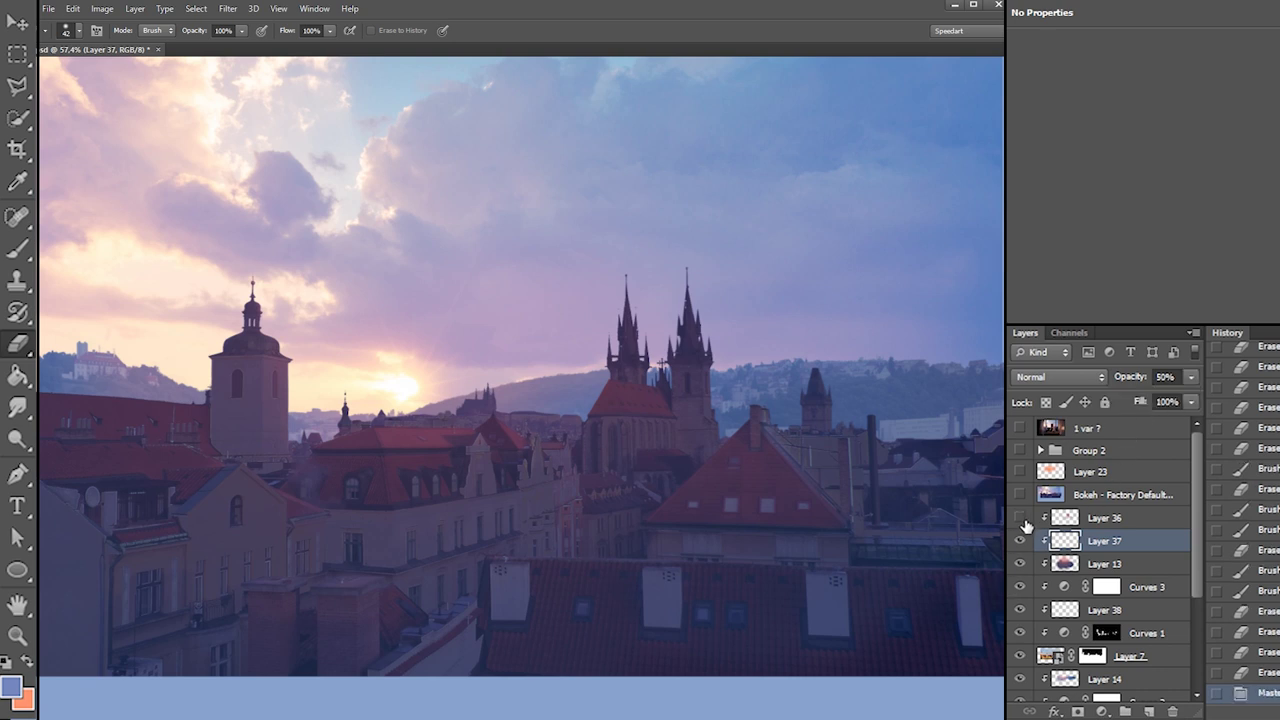
left_click(1020, 518)
left_click(1065, 517)
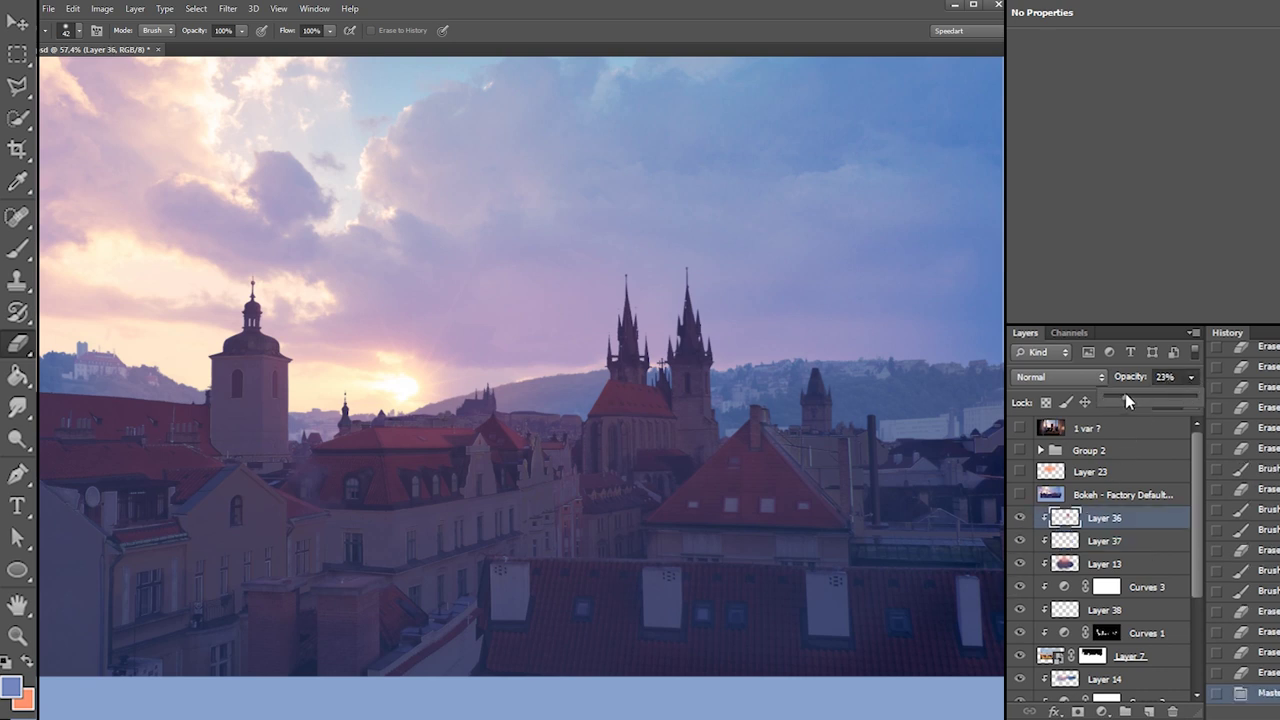
left_click_drag(1125, 395, 1145, 397)
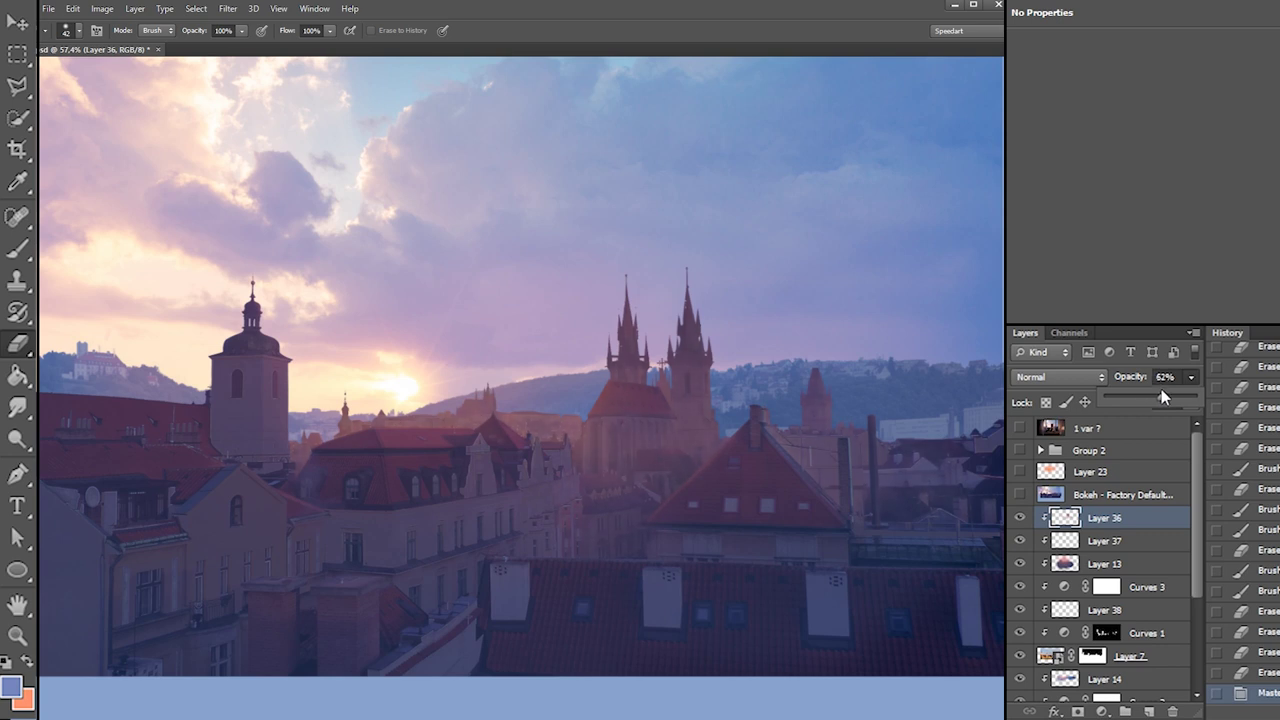
left_click_drag(1150, 390, 1153, 390)
left_click_drag(1192, 507, 1188, 525)
scroll(1189, 530, "down", 1)
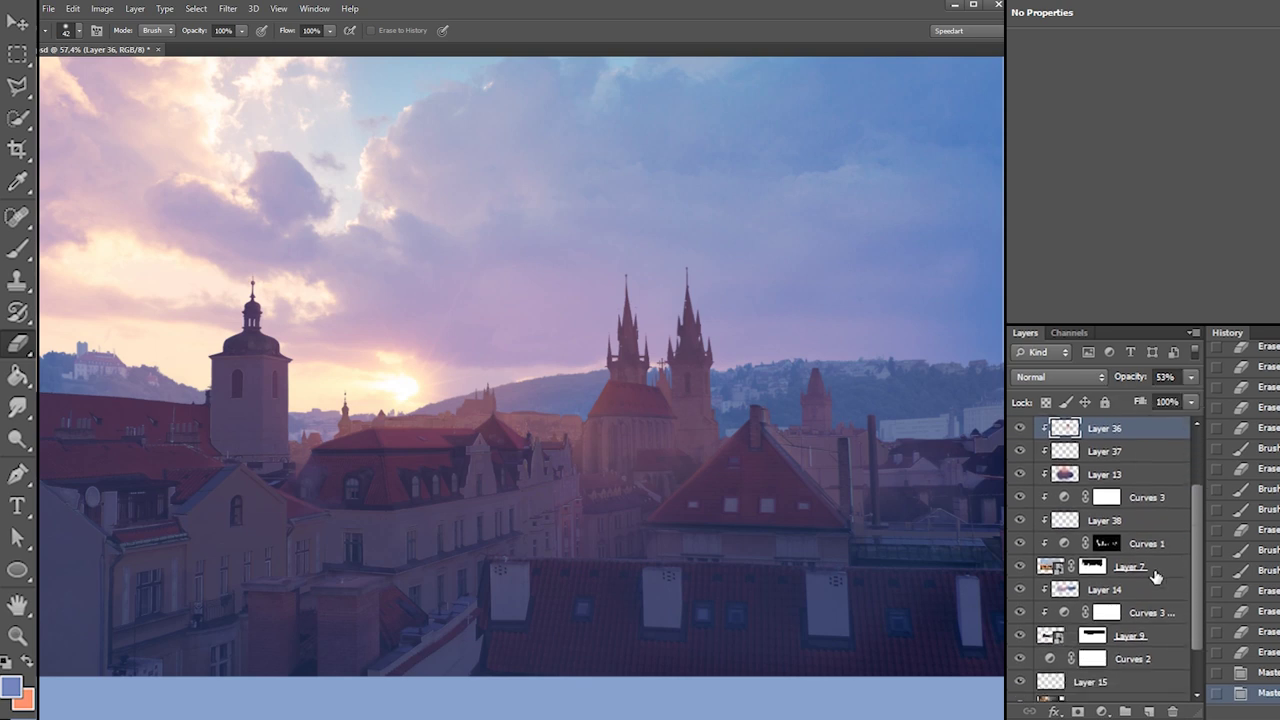
Add a new layer above Layer 14, clip it to the layers below and make orange the painting colour
left_click(1130, 589)
left_click(1149, 711)
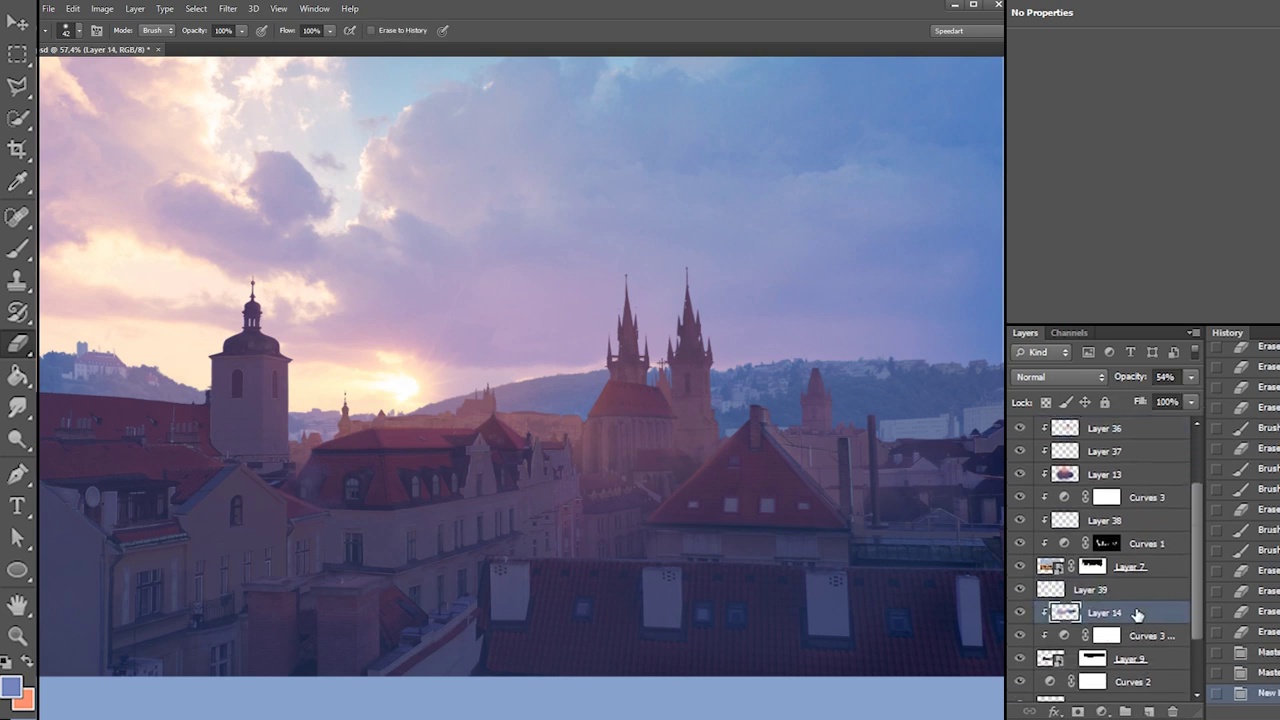
left_click(1145, 600, "alt")
key("b")
key("x")
Enlarge the soft brush to 199 px and set the foreground colour to light peach #ffb297
right_click(416, 498)
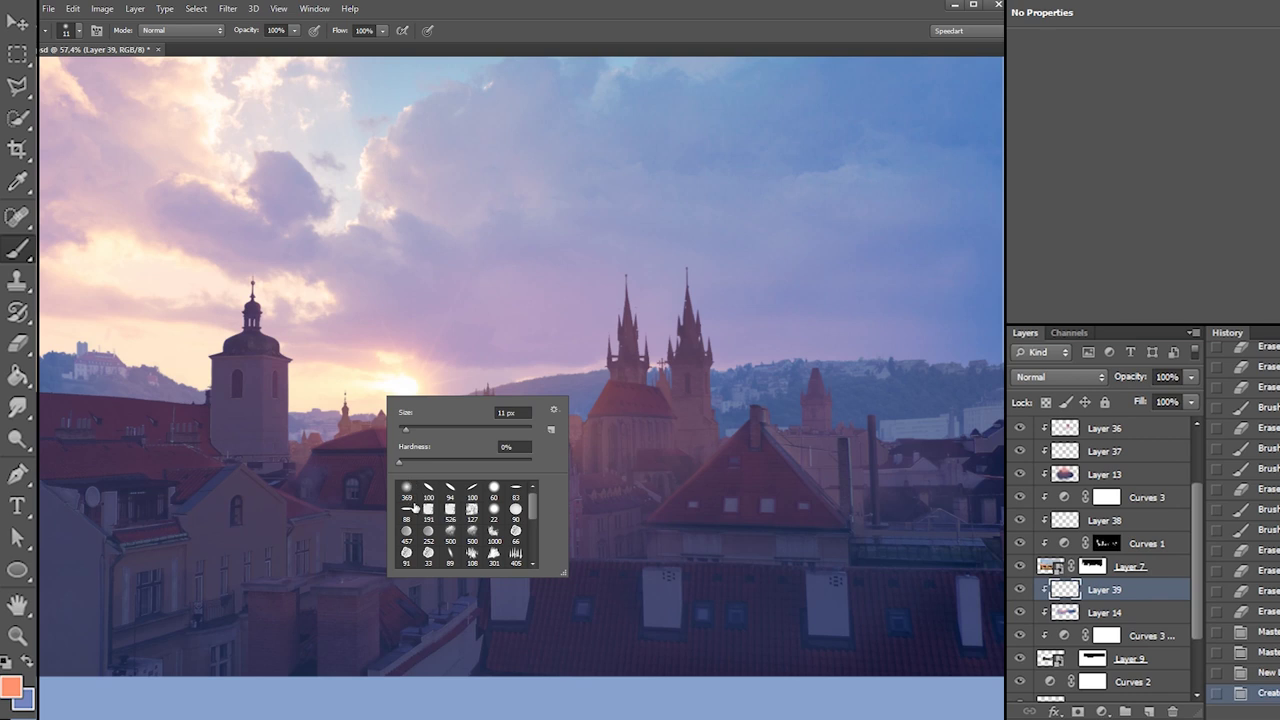
left_click_drag(277, 430, 425, 385)
key("ctrl+z")
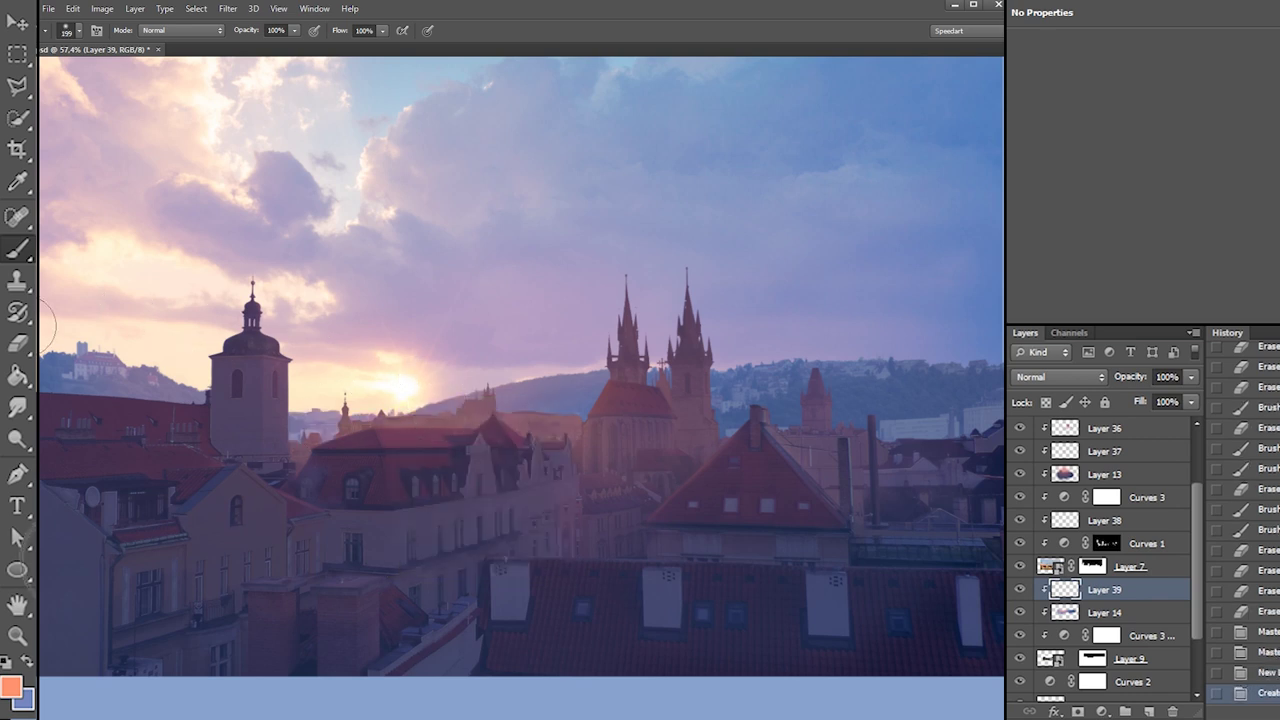
left_click(16, 686)
left_click(389, 347)
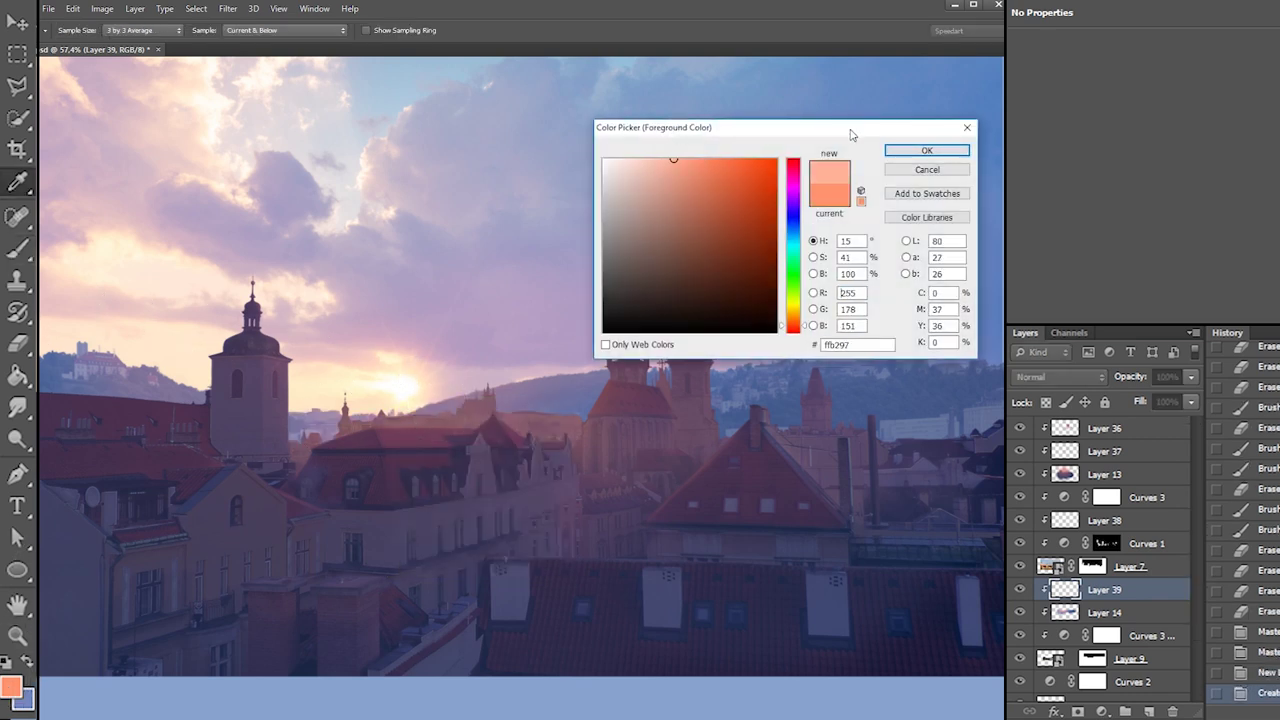
left_click(926, 150)
Paint peach sunset haze over the distant hills with a 463 px soft brush and set the haze layer's opacity to 69%
right_click(481, 413)
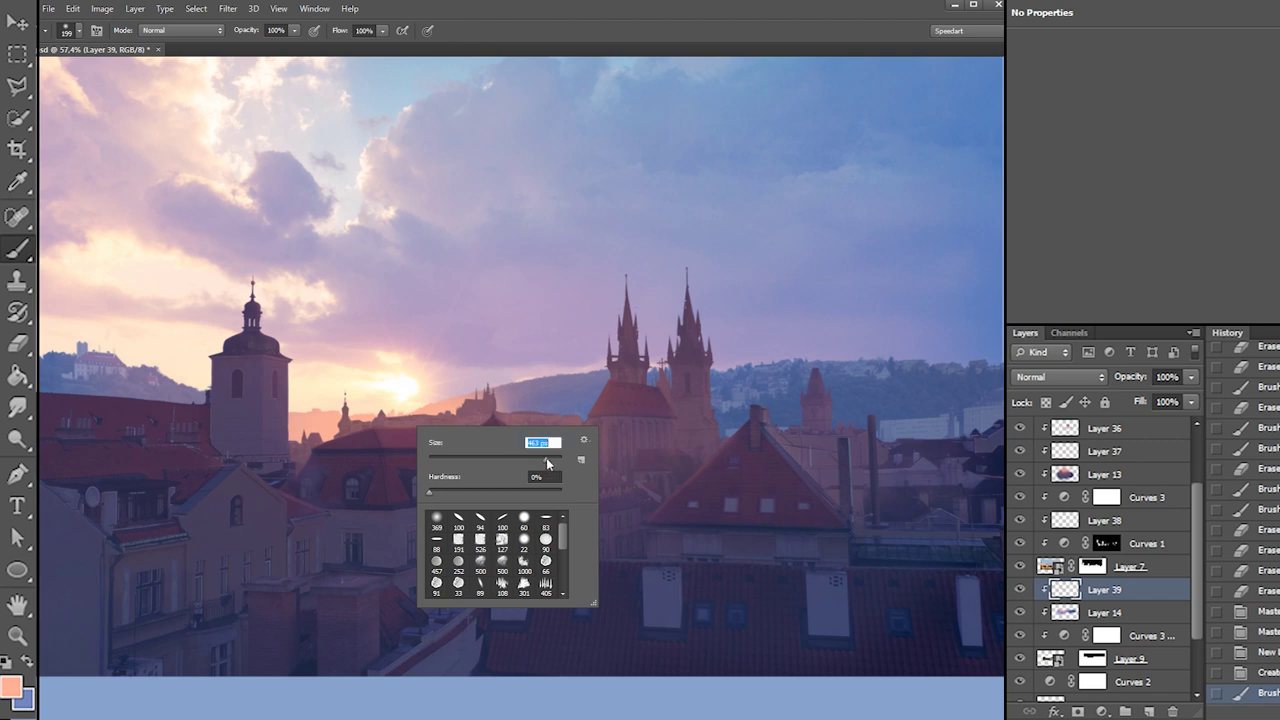
left_click(546, 460)
left_click(545, 320)
left_click(530, 395)
left_click(530, 418)
left_click(700, 410)
left_click(745, 392)
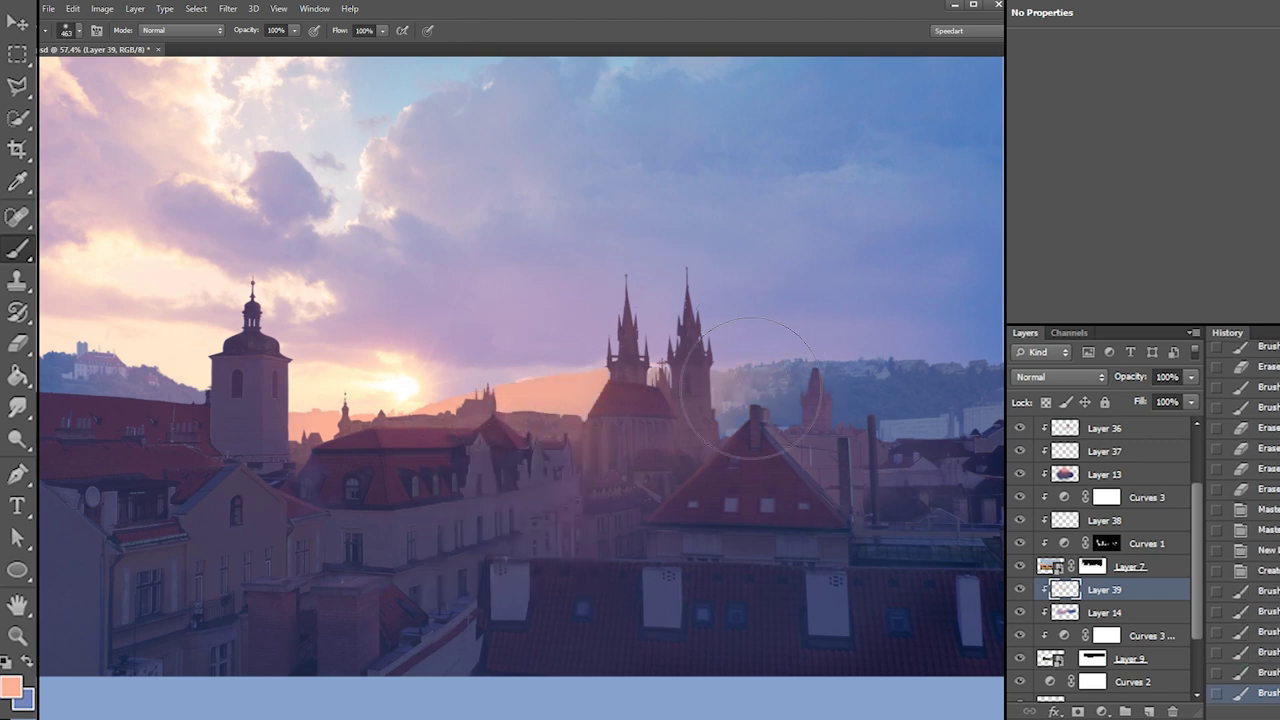
left_click(744, 392)
left_click(188, 392)
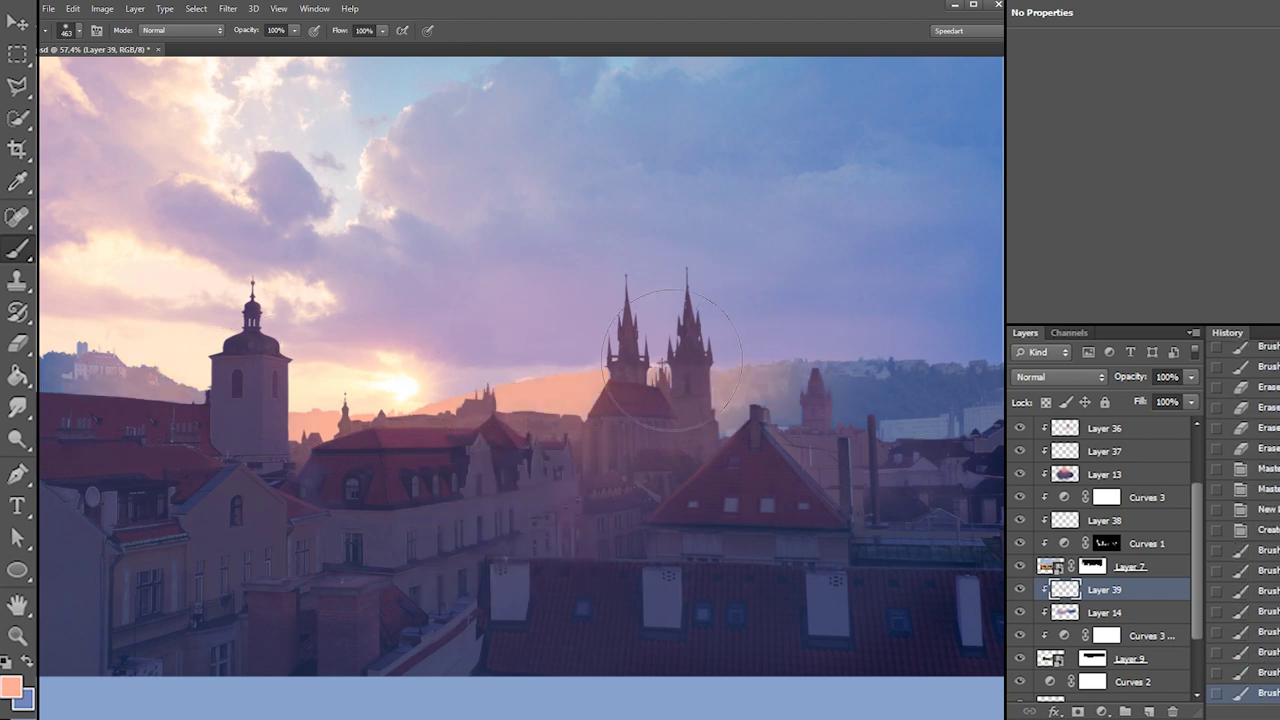
left_click_drag(1190, 377, 1164, 404)
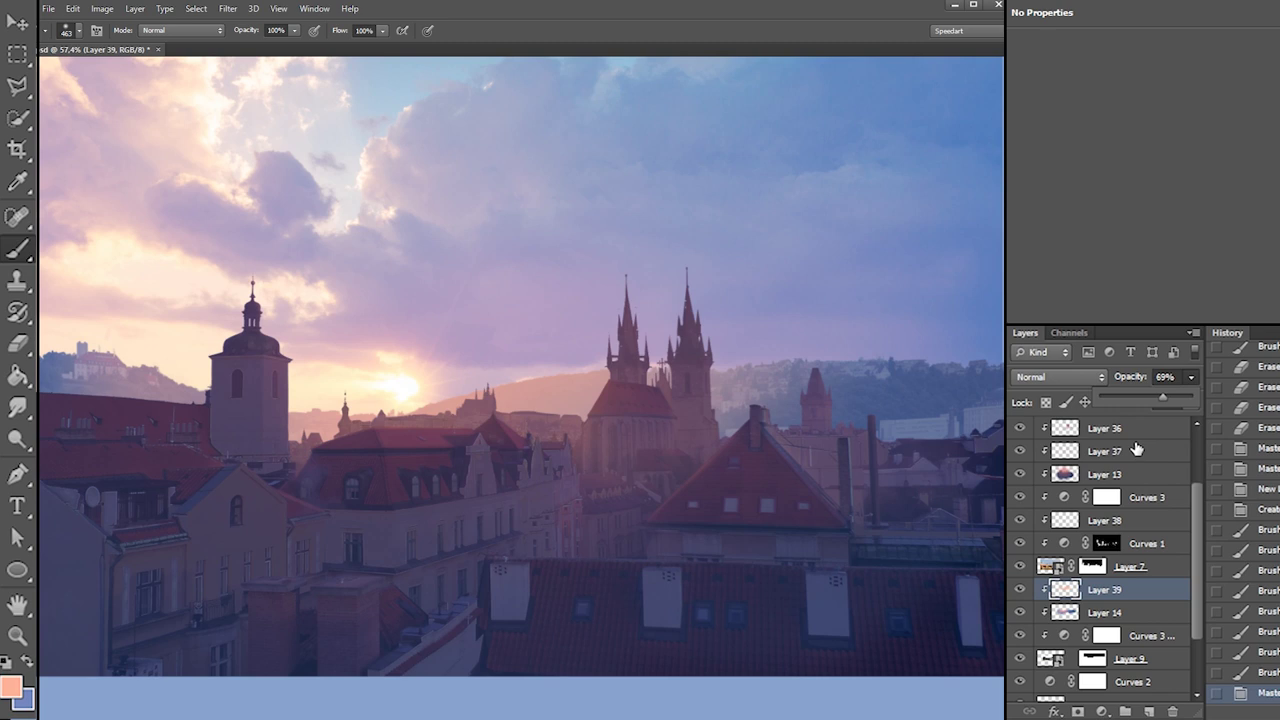
Add a clipped layer above Layer 36 and dab peach light between the church's twin towers with a 21 px brush
left_click(1137, 450)
left_click(1149, 711)
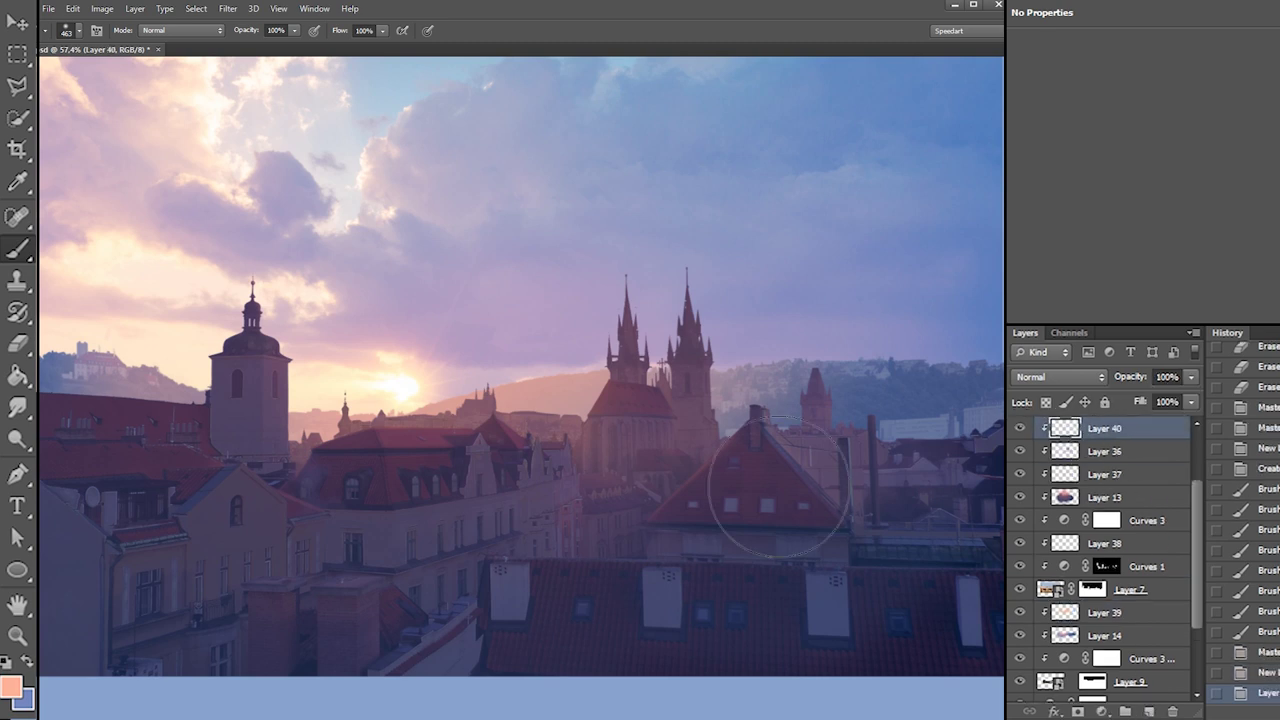
right_click(631, 360)
left_click_drag(667, 396, 642, 406)
key("ctrl+z")
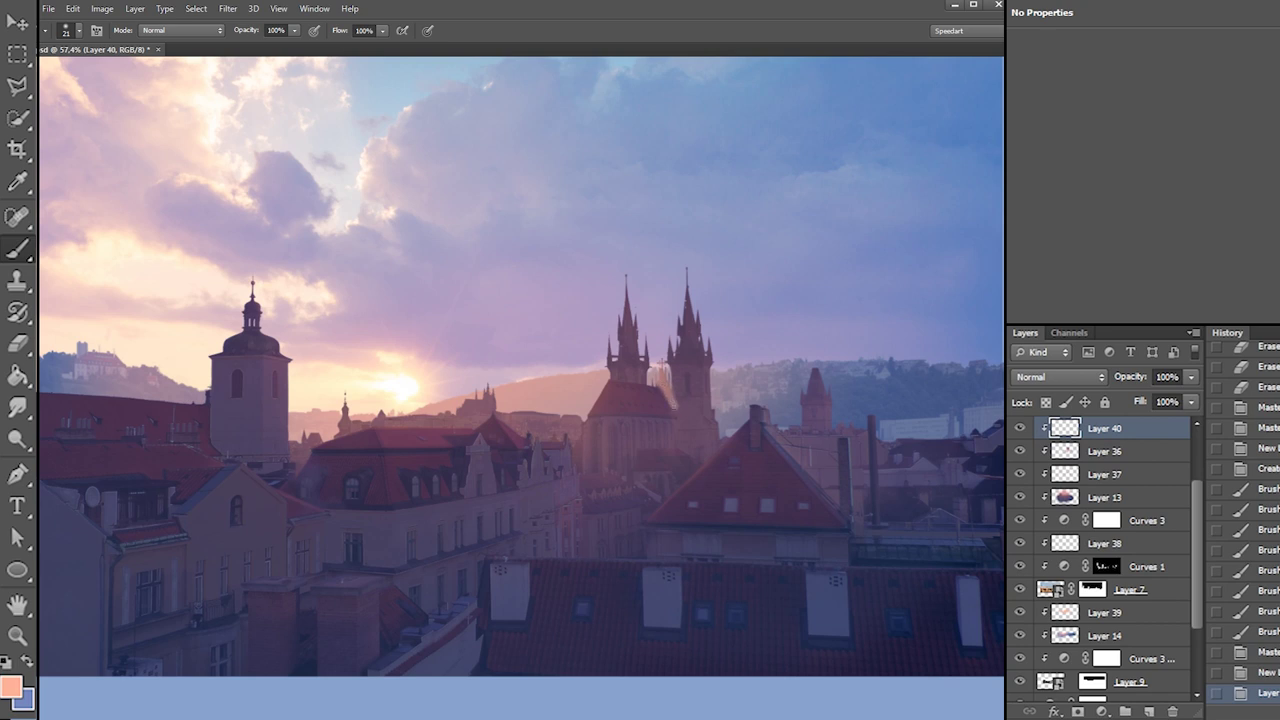
Soften the peach light between the twin towers with a 30 px eraser
key("e")
right_click(684, 376)
left_click_drag(665, 380, 675, 421)
key("ctrl+z")
right_click(681, 378)
left_click(712, 405)
key("ctrl+z")
key("ctrl+z")
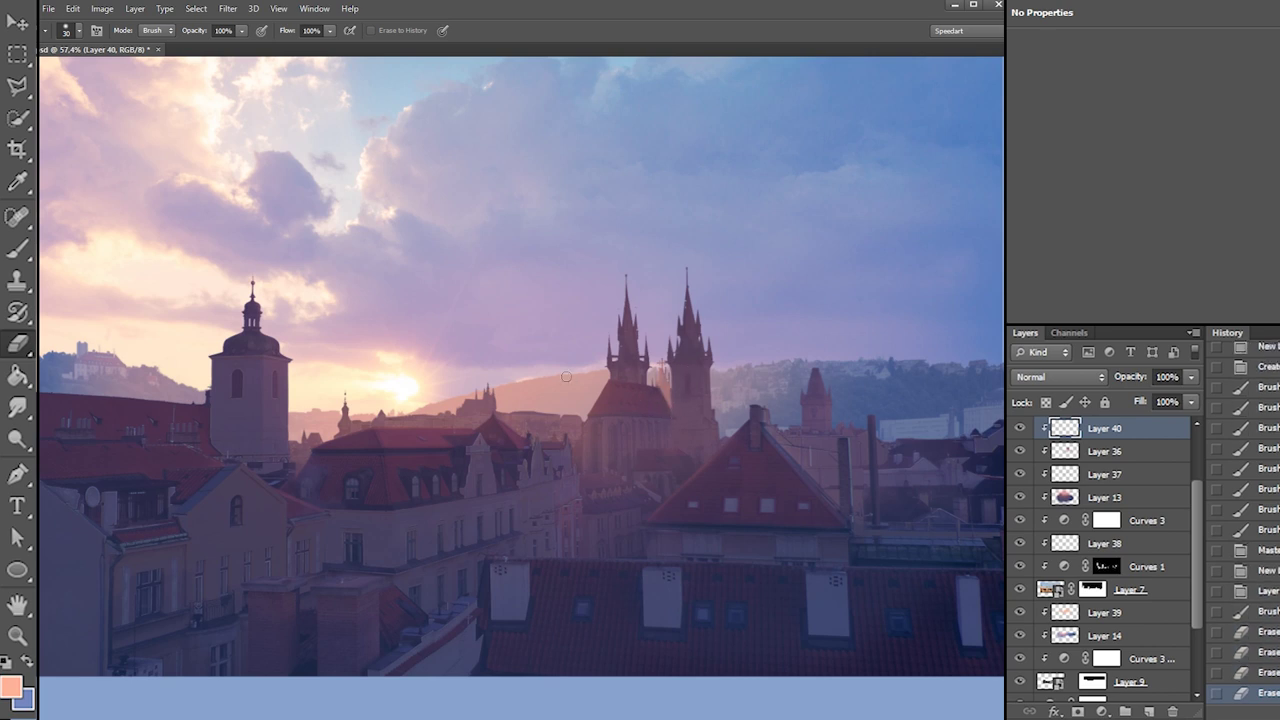
Paint peach light over the rooftops below the sun with a 66 px soft brush
key("b")
right_click(542, 369)
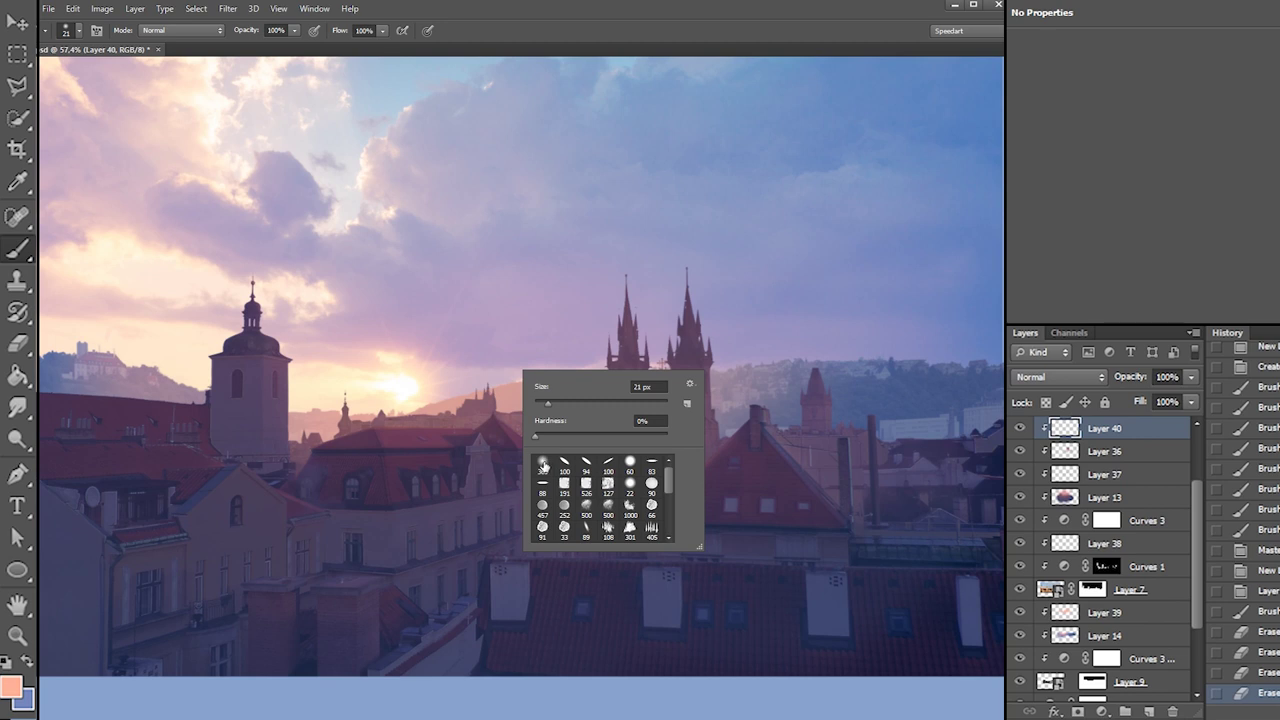
left_click(577, 403)
left_click(649, 436)
left_click_drag(348, 405, 474, 407)
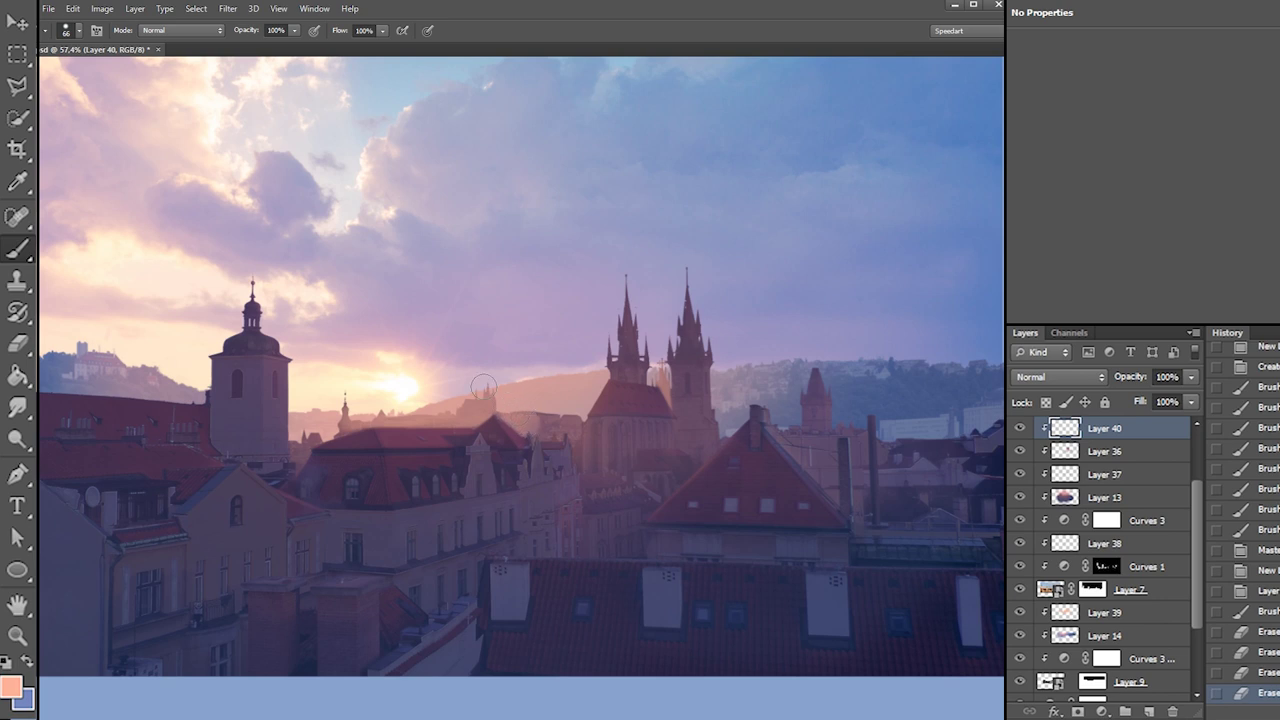
left_click_drag(278, 484, 371, 453)
Erase the excess peach light beside the clock tower and roof edge with a 145 px eraser
key("e")
right_click(279, 443)
key("Return")
left_click_drag(307, 501, 275, 458)
left_click_drag(262, 425, 328, 452)
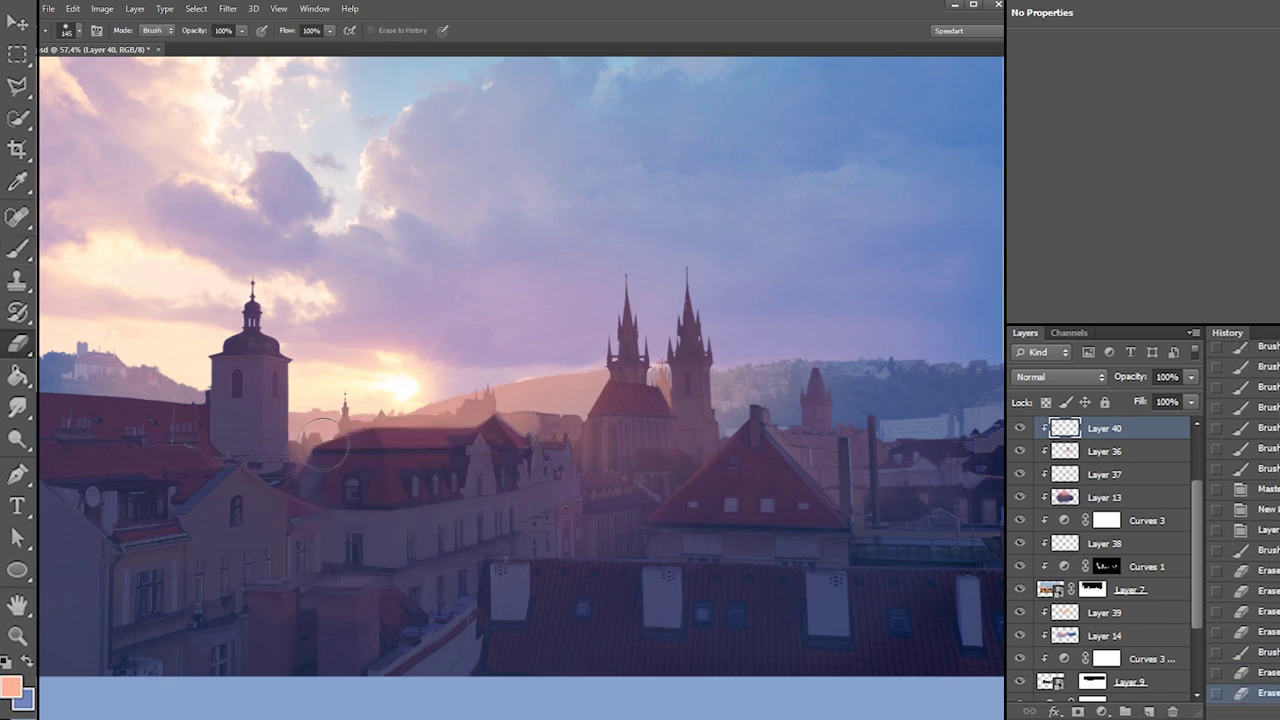
Dab more peach light on the small spire below the sun and erase the excess along the long red roof
key("b")
left_click(345, 402)
left_click(342, 400)
key("e")
left_click_drag(507, 434, 530, 438)
left_click_drag(529, 440, 386, 447)
left_click_drag(386, 447, 377, 445)
left_click(388, 452)
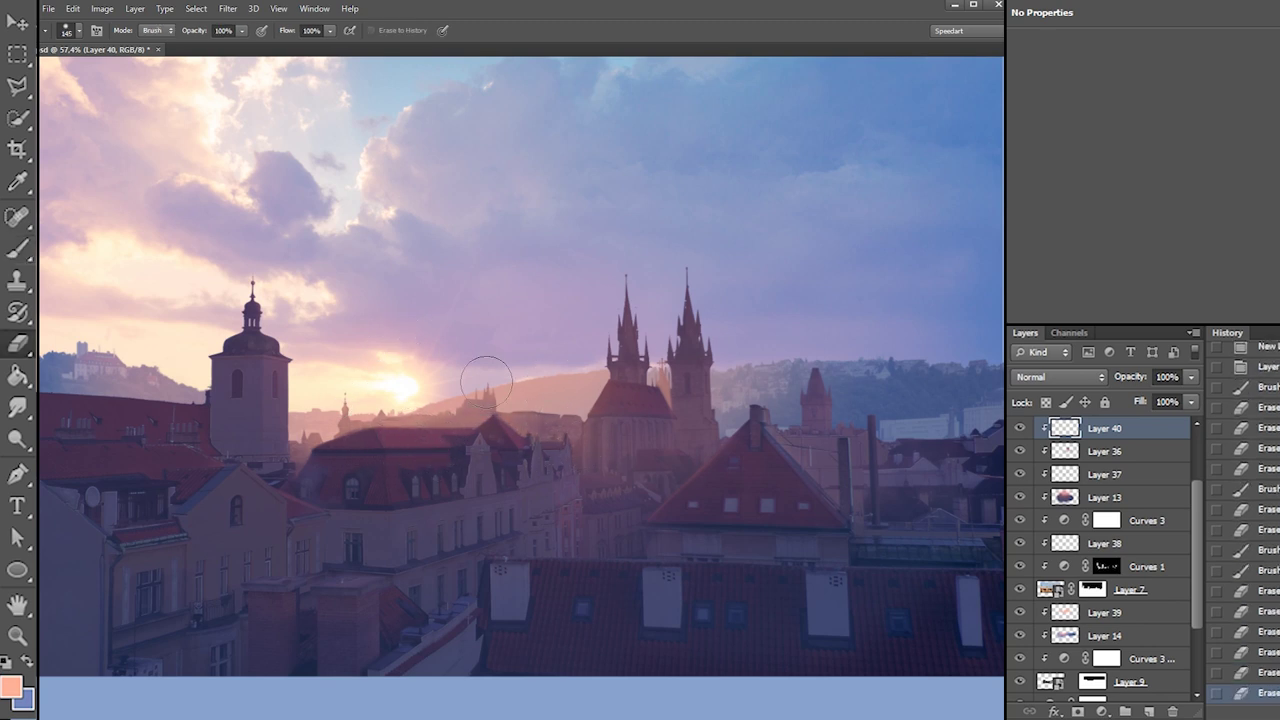
key("b")
left_click_drag(662, 378, 696, 440)
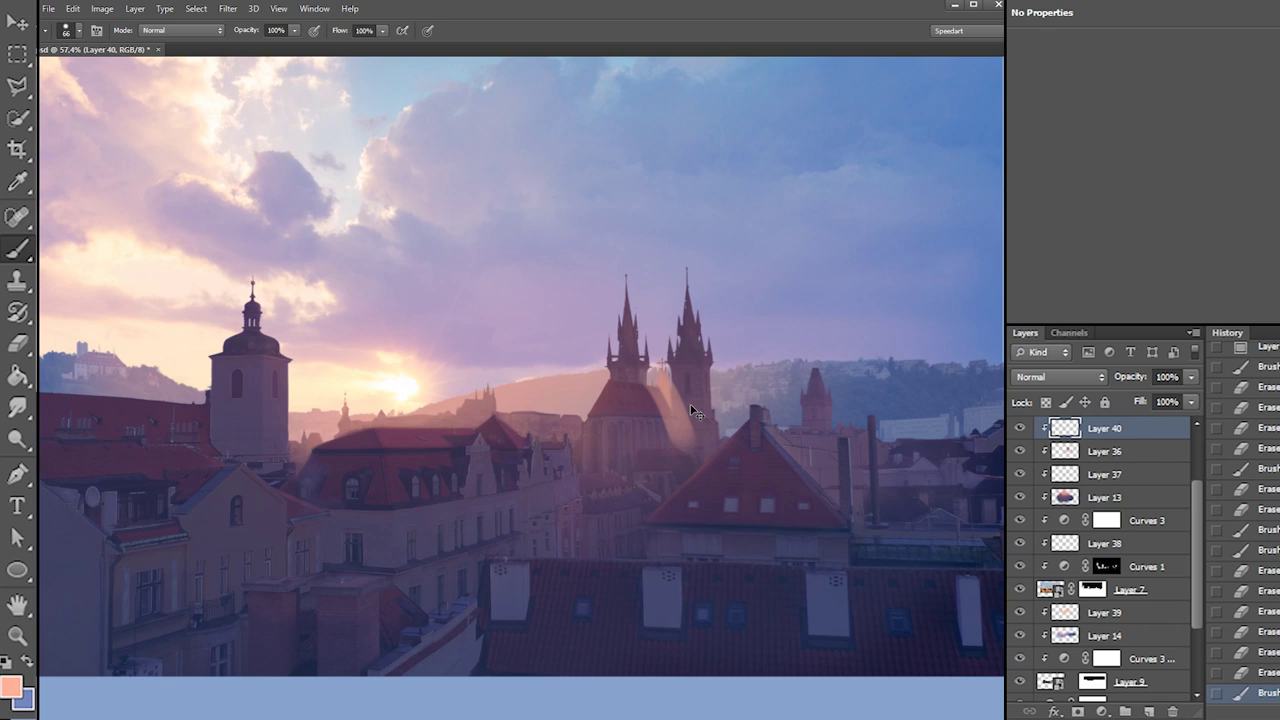
key("ctrl+z")
Erase the remaining peach haze over the church wall between the twin towers
key("e")
left_click(682, 420)
left_click(681, 430)
left_click(679, 425)
left_click(677, 415)
left_click(676, 405)
Sample the church's muted mauve colour and dab it between the twin towers with a 21 px brush
key("b")
right_click(670, 372)
type("21")
key("Return")
left_click(664, 382)
key("ctrl+z")
left_click(673, 383, "alt")
left_click(664, 380)
left_click(663, 372)
left_click(662, 366)
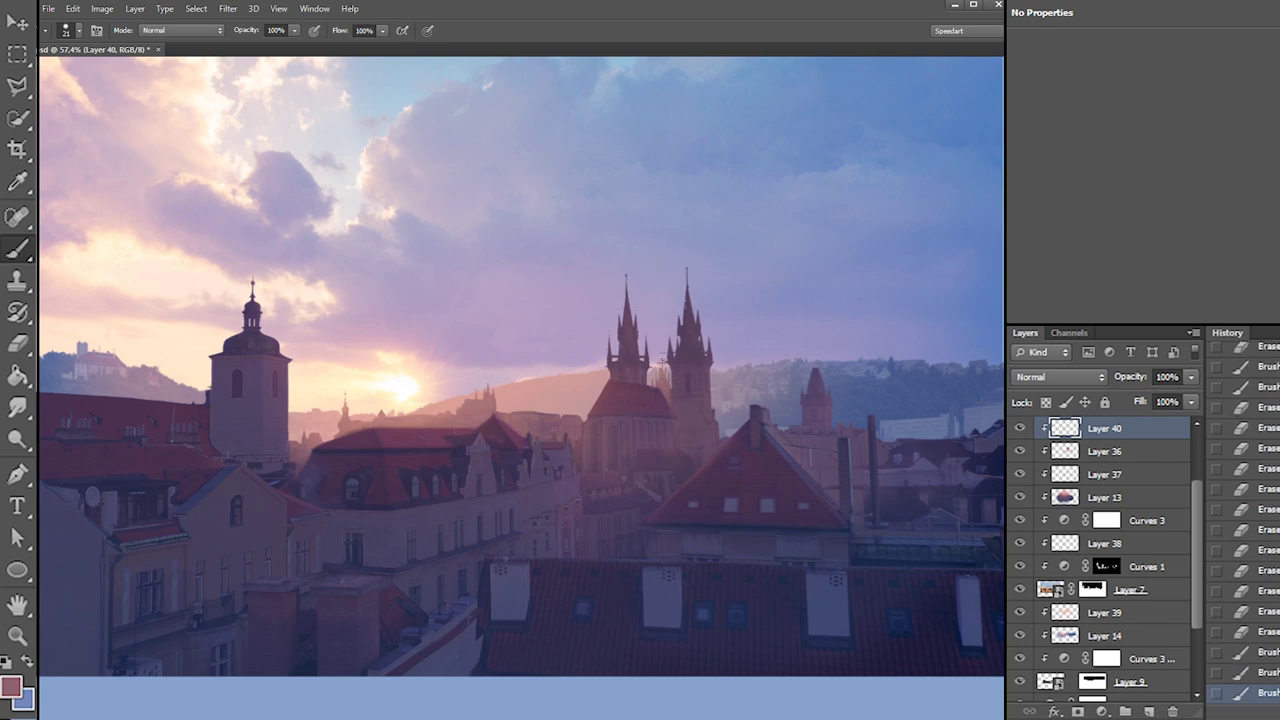
Soften the dabs between the twin towers with a 145 px eraser and compare the picture without Layer 40
key("e")
left_click(677, 417)
left_click(692, 397)
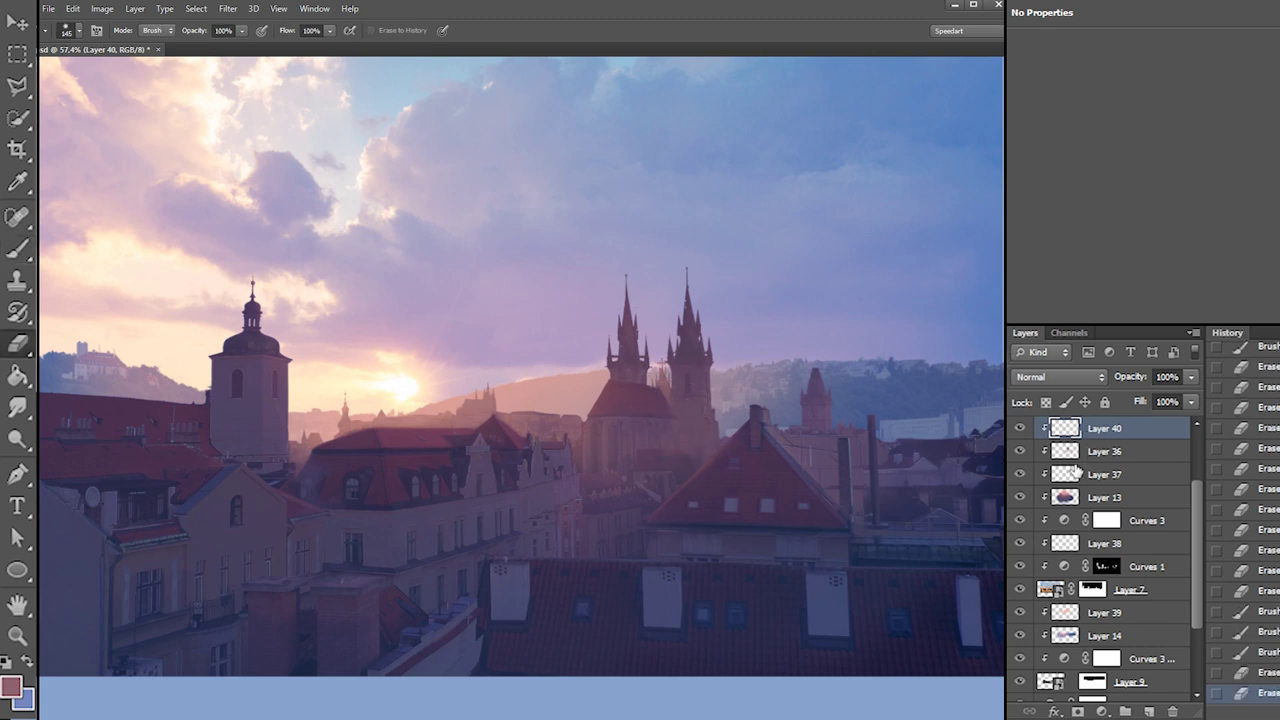
left_click(1021, 432)
left_click(1021, 433)
Show Group 2 with the cats and room, leave 1 var 7 hidden, and compare the composite with and without Layer 40
key("ctrl+minus")
key("ctrl+minus")
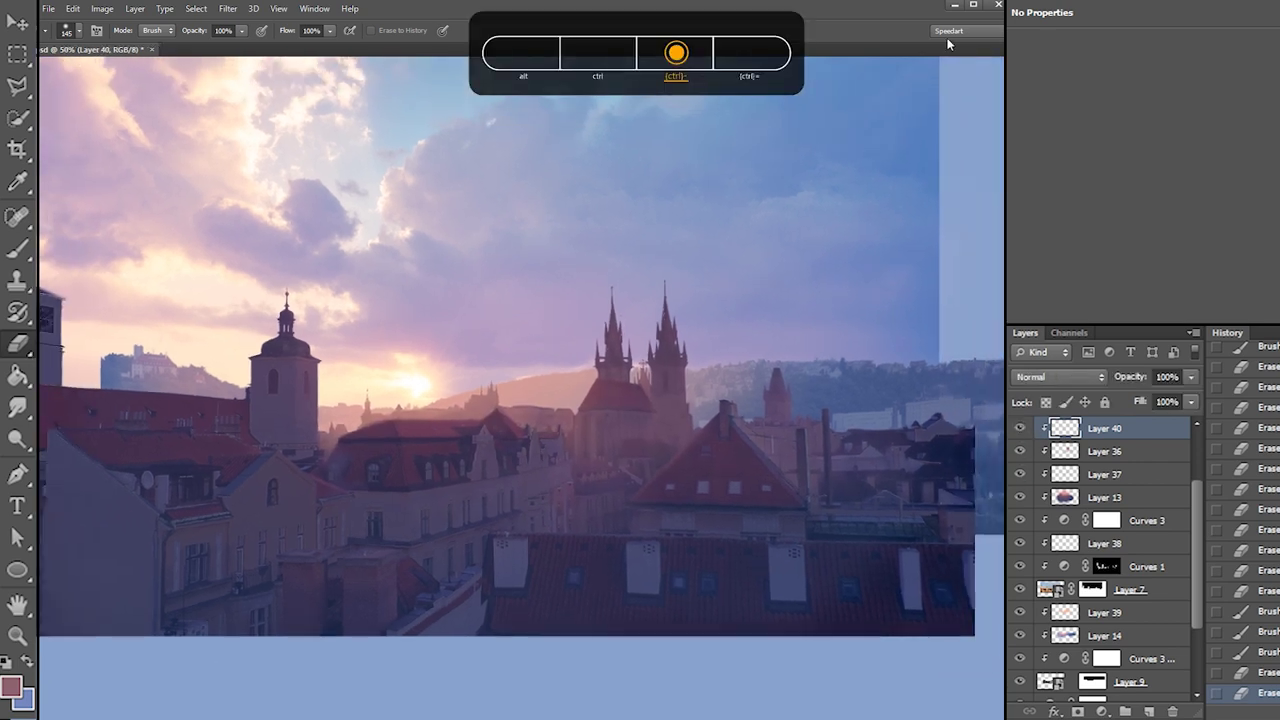
scroll(1190, 490, "up", 4)
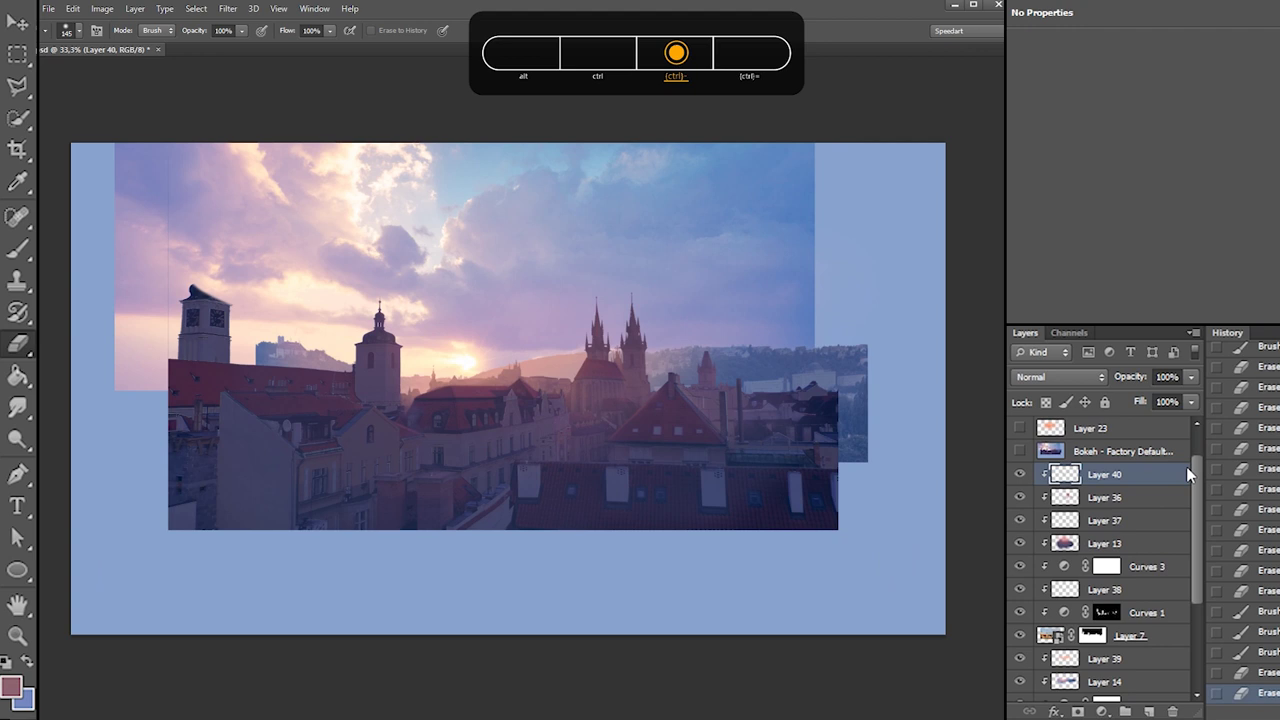
left_click(1020, 429)
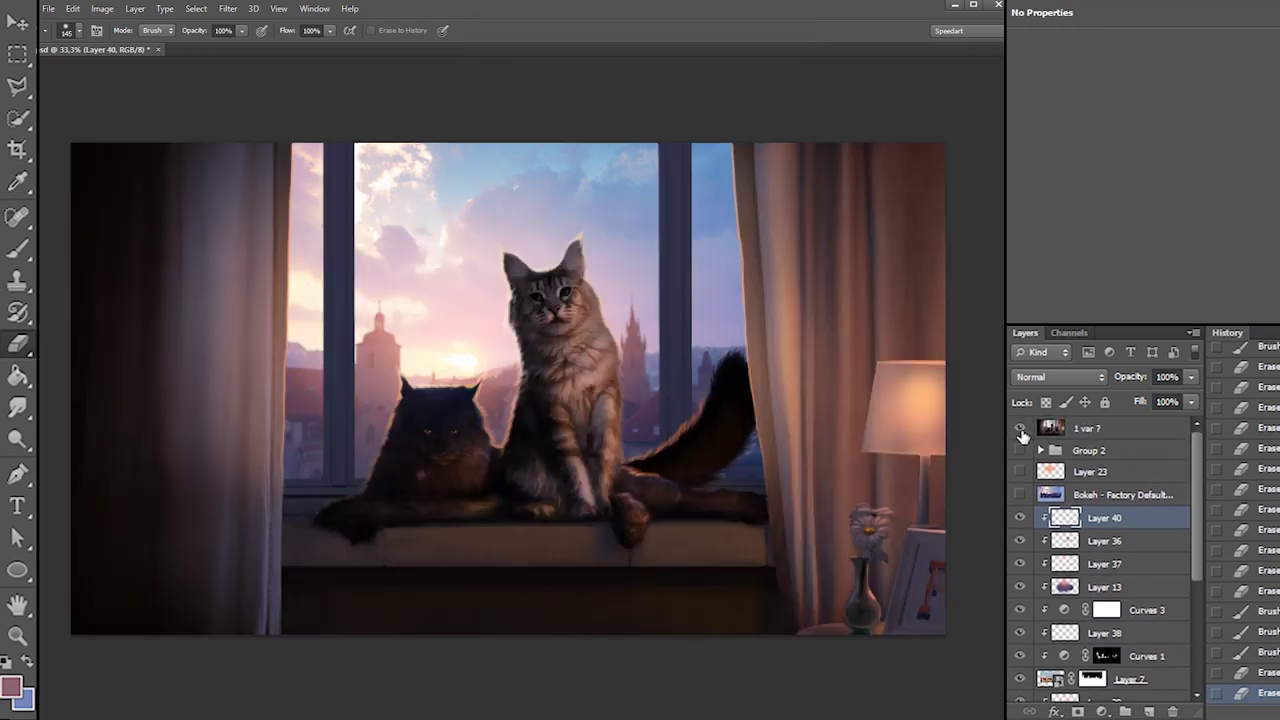
left_click(1020, 450)
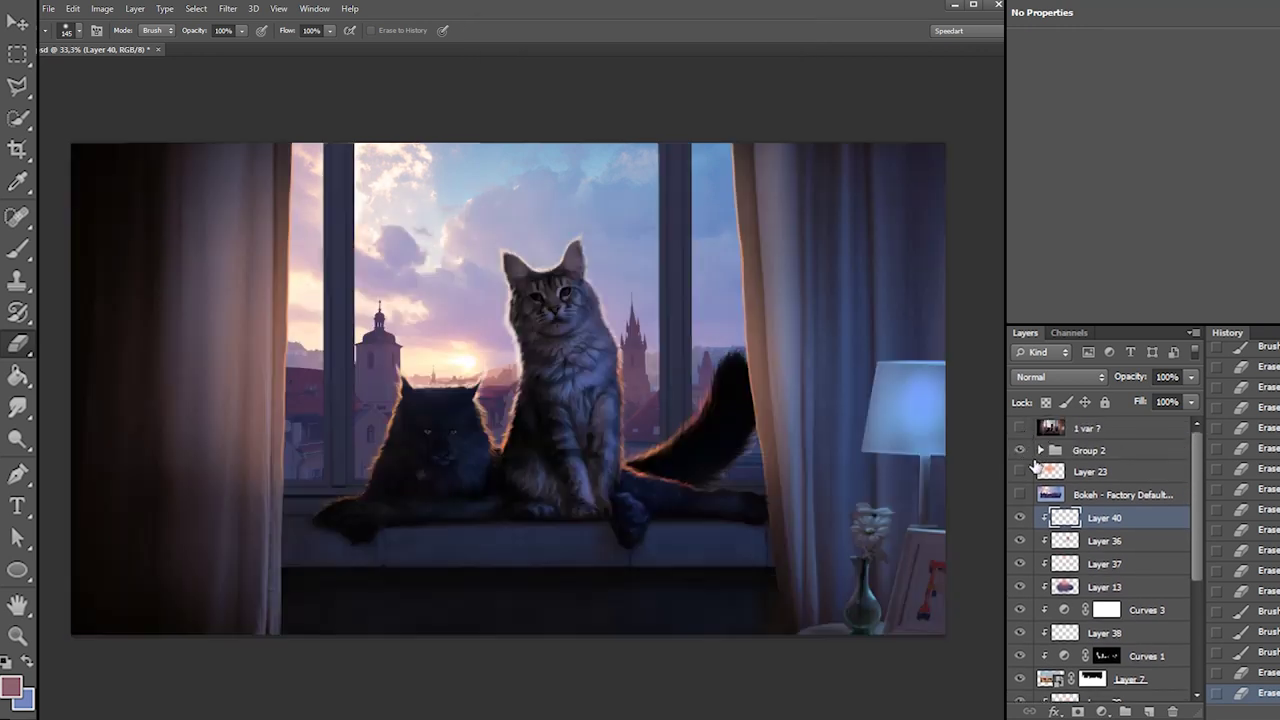
left_click(1021, 518)
left_click(1021, 518)
left_click(1021, 518)
left_click(1021, 518)
On Layer 36, brush blue haze over the buildings near the clock tower and fade it with a 298 px eraser
left_click(1097, 541)
key("b")
right_click(465, 430)
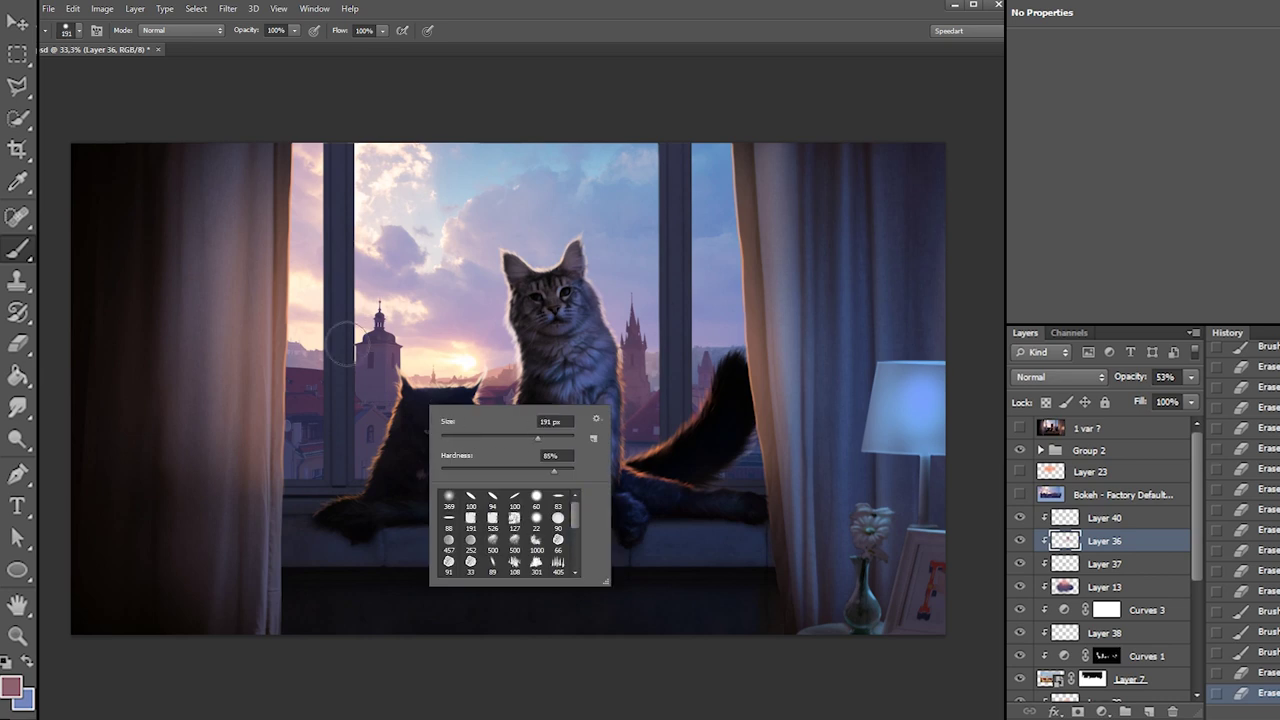
left_click_drag(316, 358, 354, 423)
key("ctrl+z")
key("x")
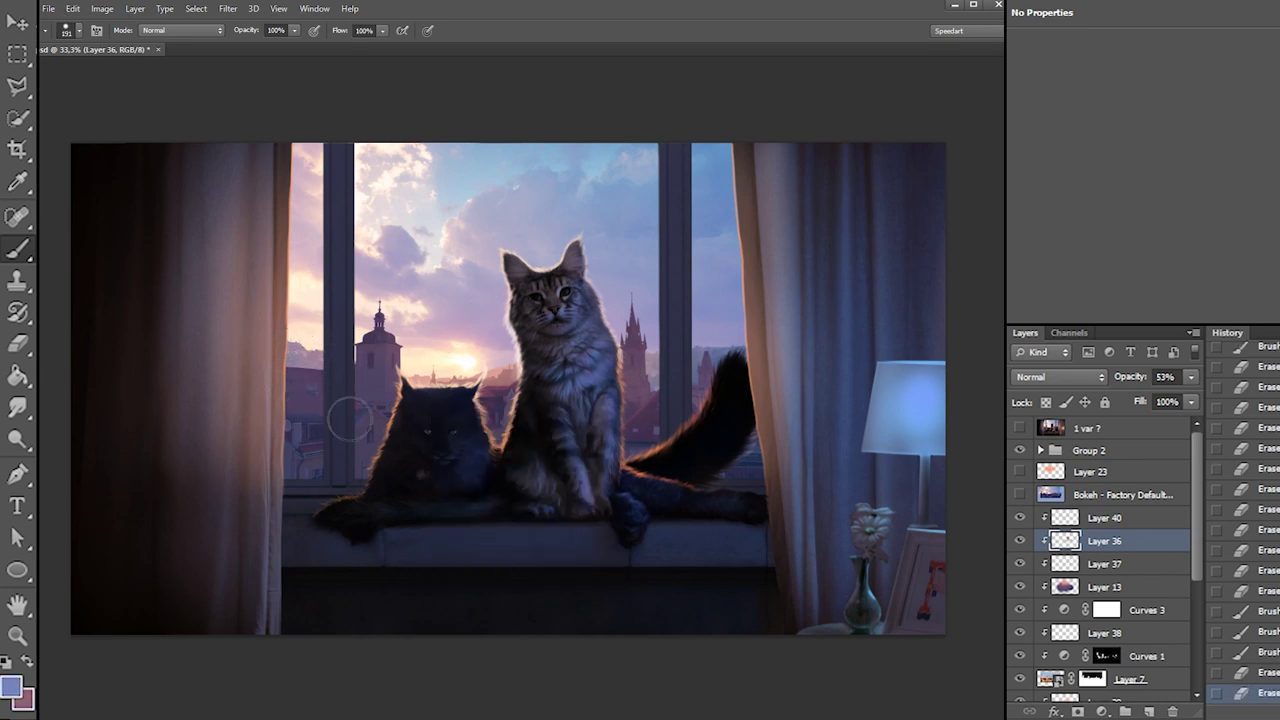
key("e")
left_click_drag(523, 427, 481, 427)
left_click(511, 427)
left_click_drag(320, 424, 314, 389)
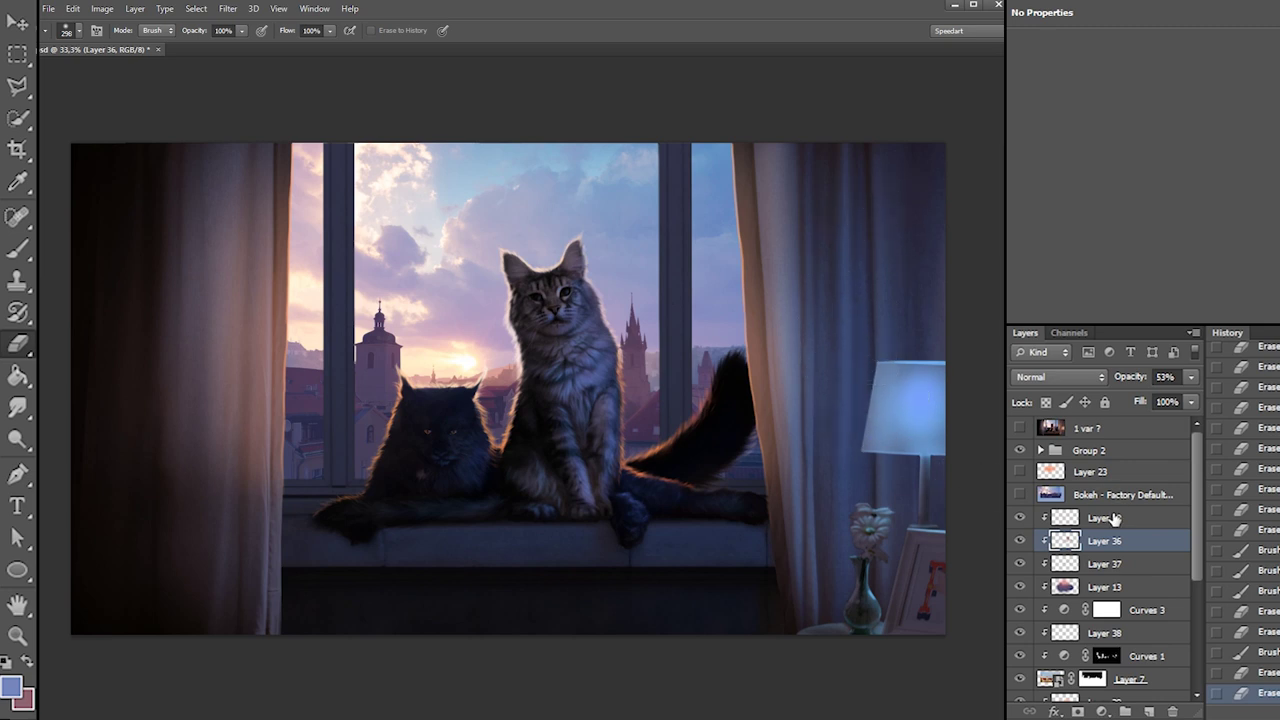
Select all the cityscape and sky layers from the bottom of the stack up to Layer 40
left_click(14, 60)
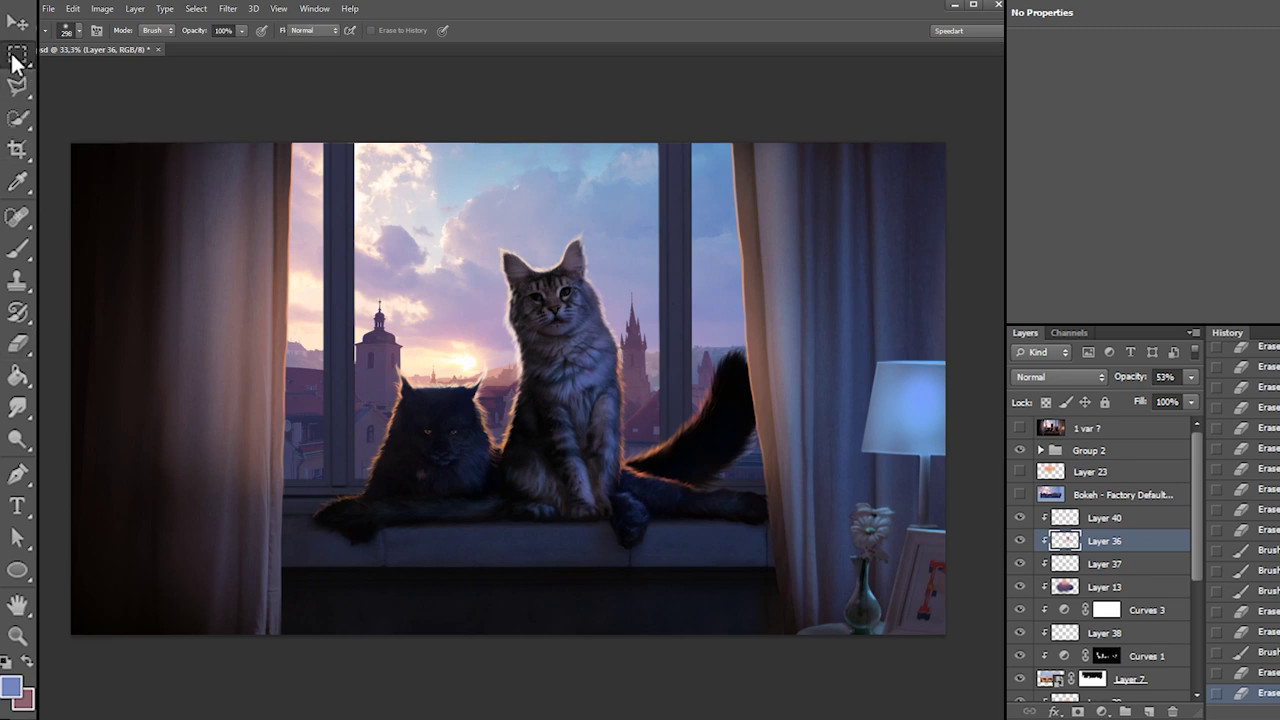
scroll(1187, 576, "down", 3)
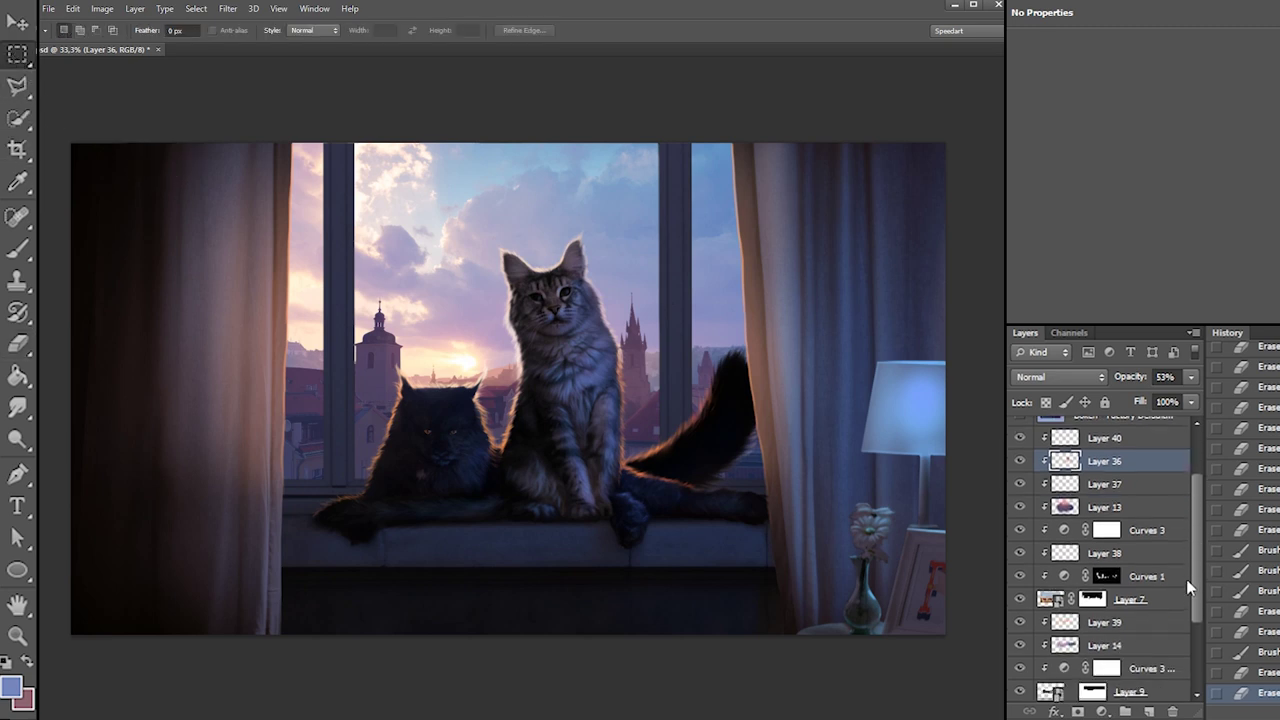
scroll(1187, 576, "down", 5)
key("ctrl+alt+a")
left_click_drag(1188, 590, 1187, 480)
key("ctrl+z")
left_click(1106, 522, "ctrl")
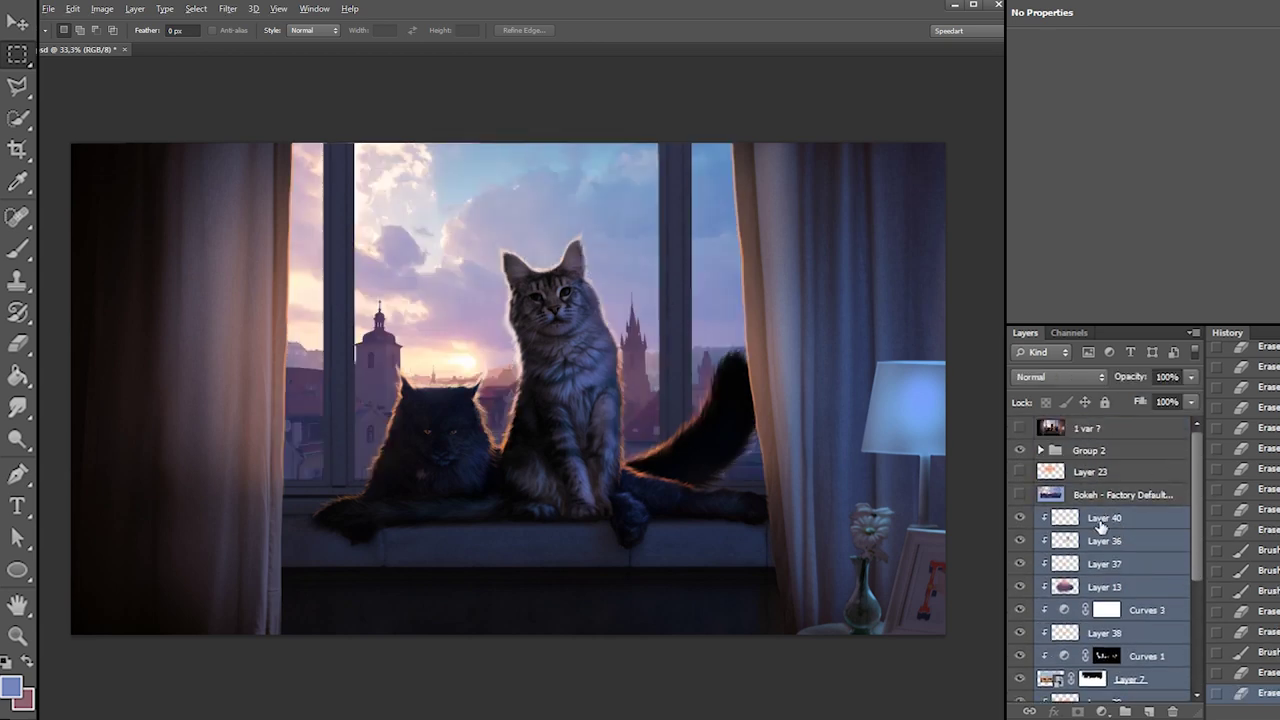
Duplicate the selected background layers and merge the copies into one layer
key("ctrl+j")
right_click(1116, 519)
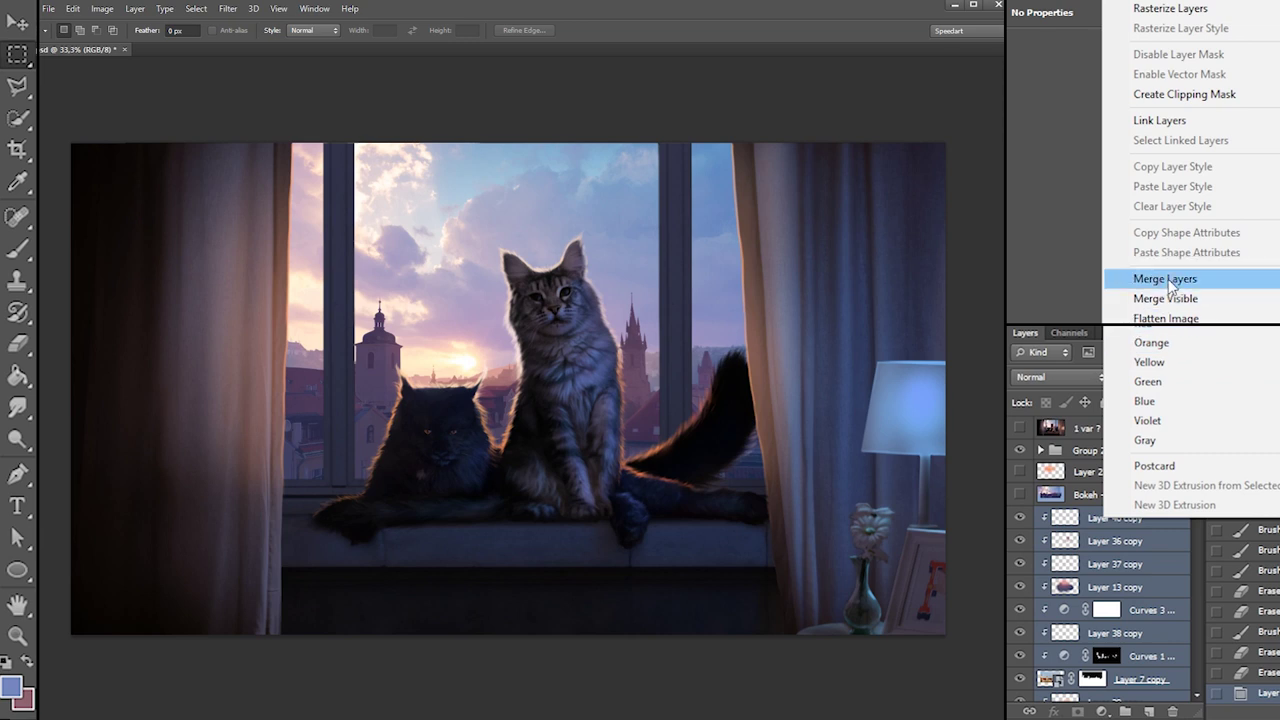
left_click(1166, 279)
Copy the merged background within the canvas bounds, delete that merged layer and paste the copy as a new layer
key("ctrl+a")
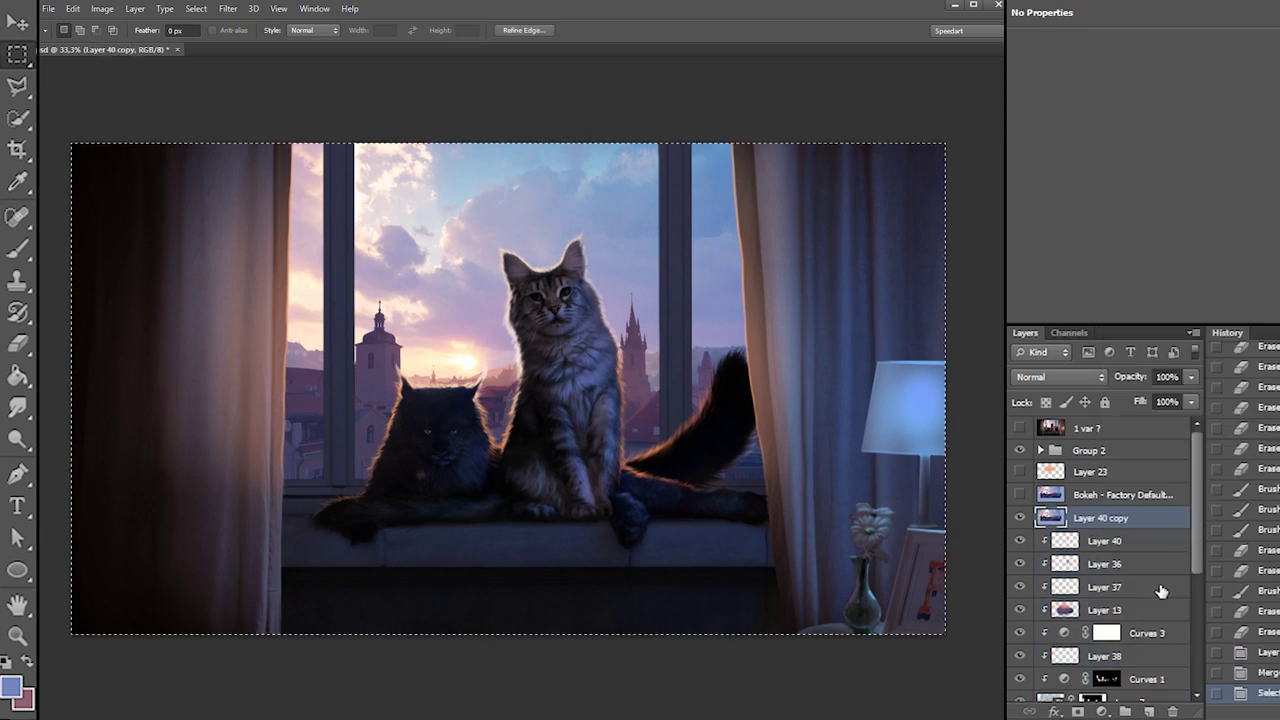
left_click(1173, 711)
key("Return")
key("ctrl+v")
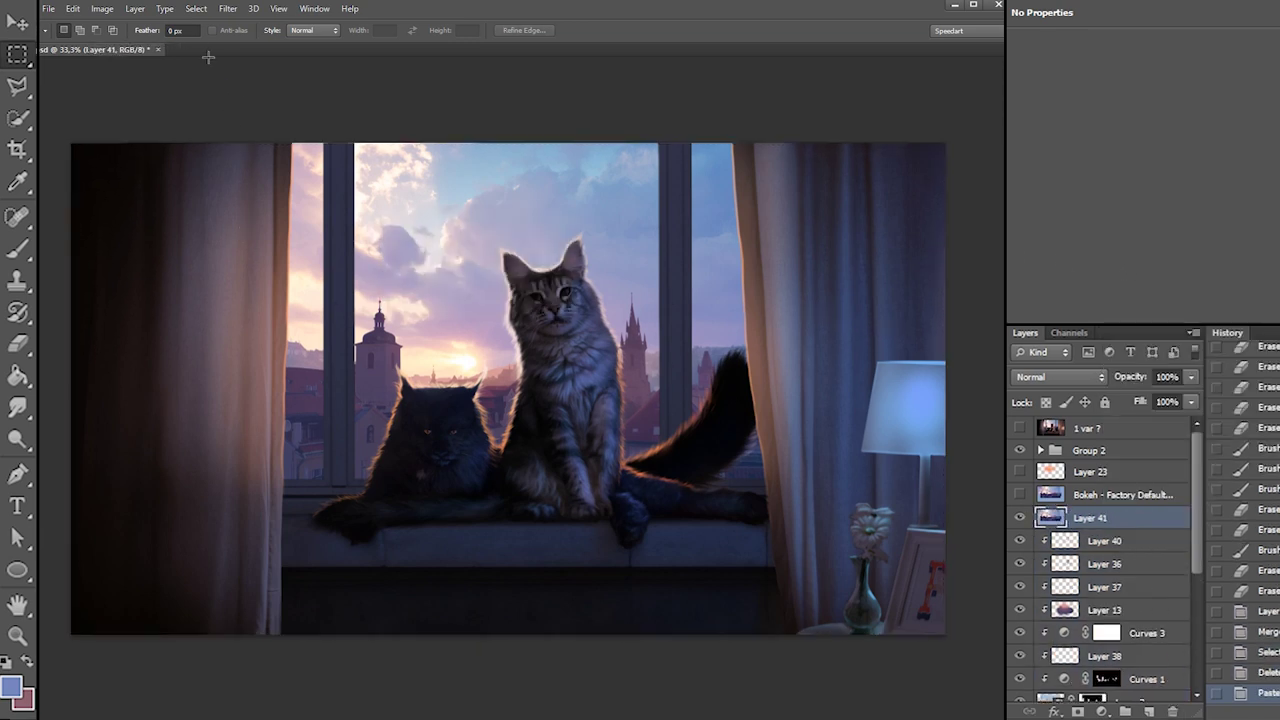
Apply the Alien Skin Bokeh 2 filter to the merged background on a new layer with Bokeh Amount 3 and a reduced highlight Boost Amount
left_click(228, 8)
mouse_move(300, 269)
left_click(416, 270)
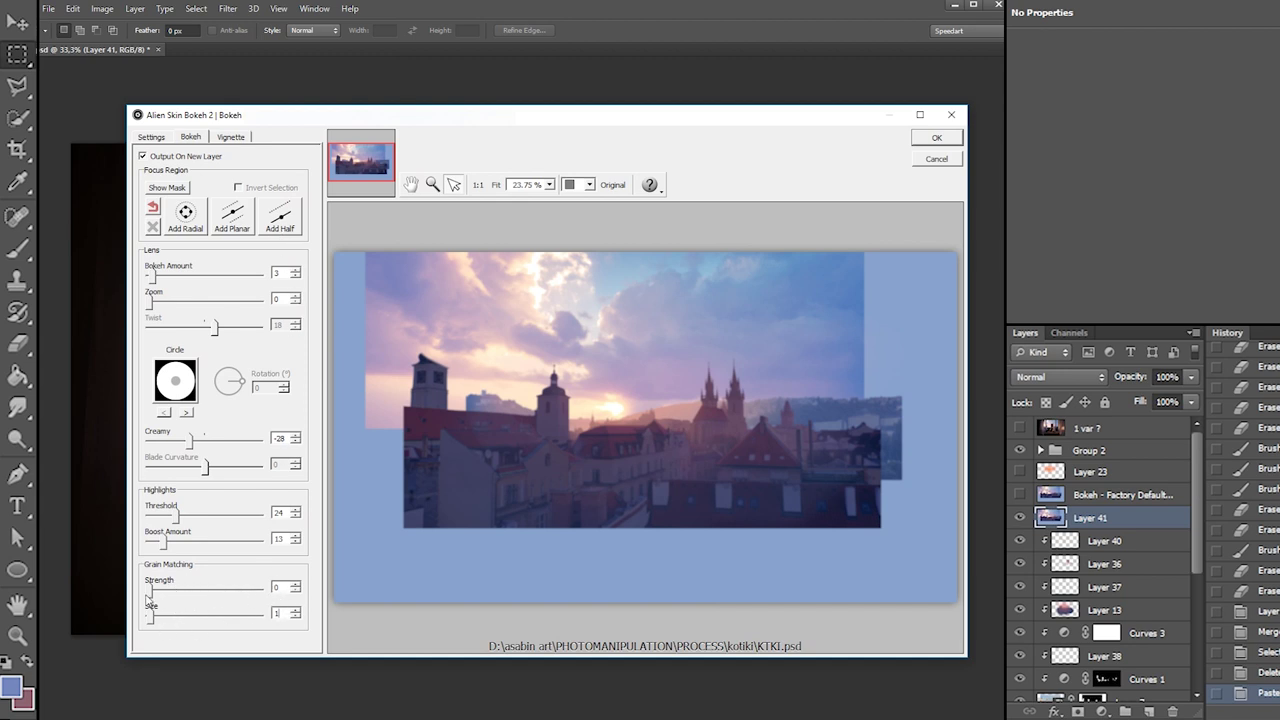
mouse_move(151, 597)
left_mouse_down()
mouse_move(196, 592)
mouse_move(216, 616)
mouse_move(149, 618)
mouse_move(150, 593)
left_mouse_up()
left_click_drag(164, 541, 157, 543)
key("Return")
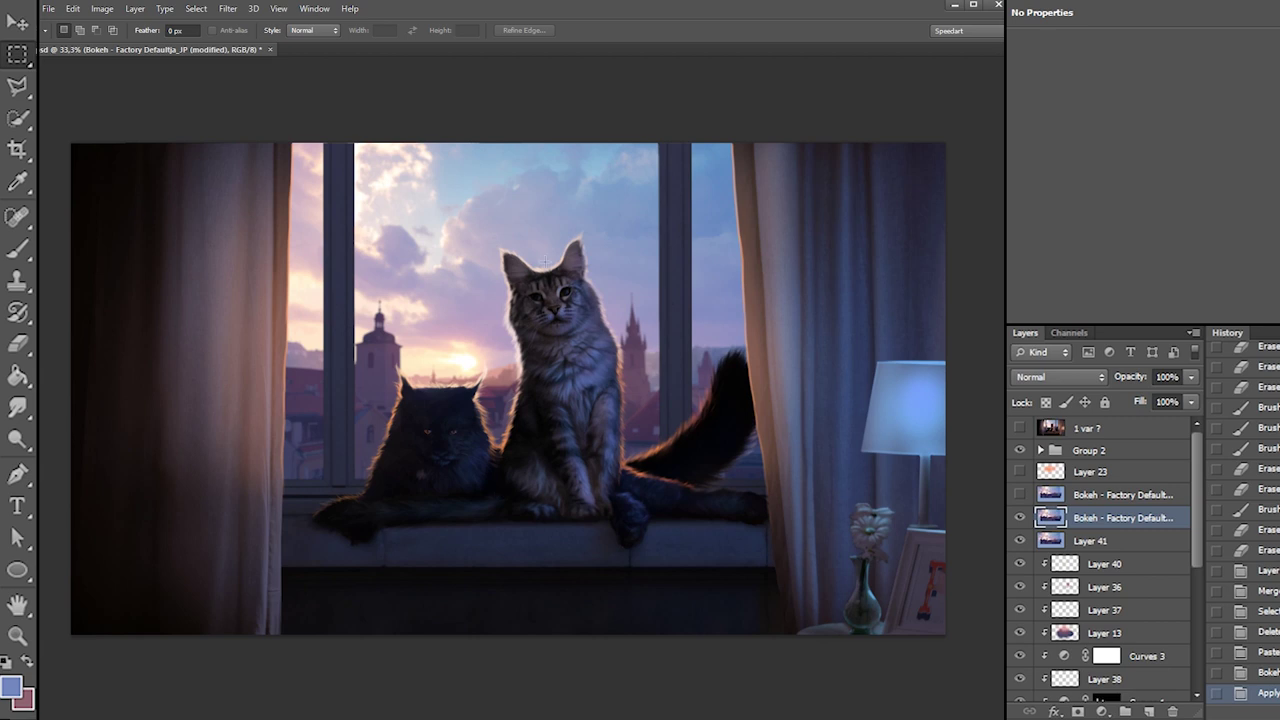
left_click_drag(374, 403, 392, 402)
scroll(392, 402, "up", 4)
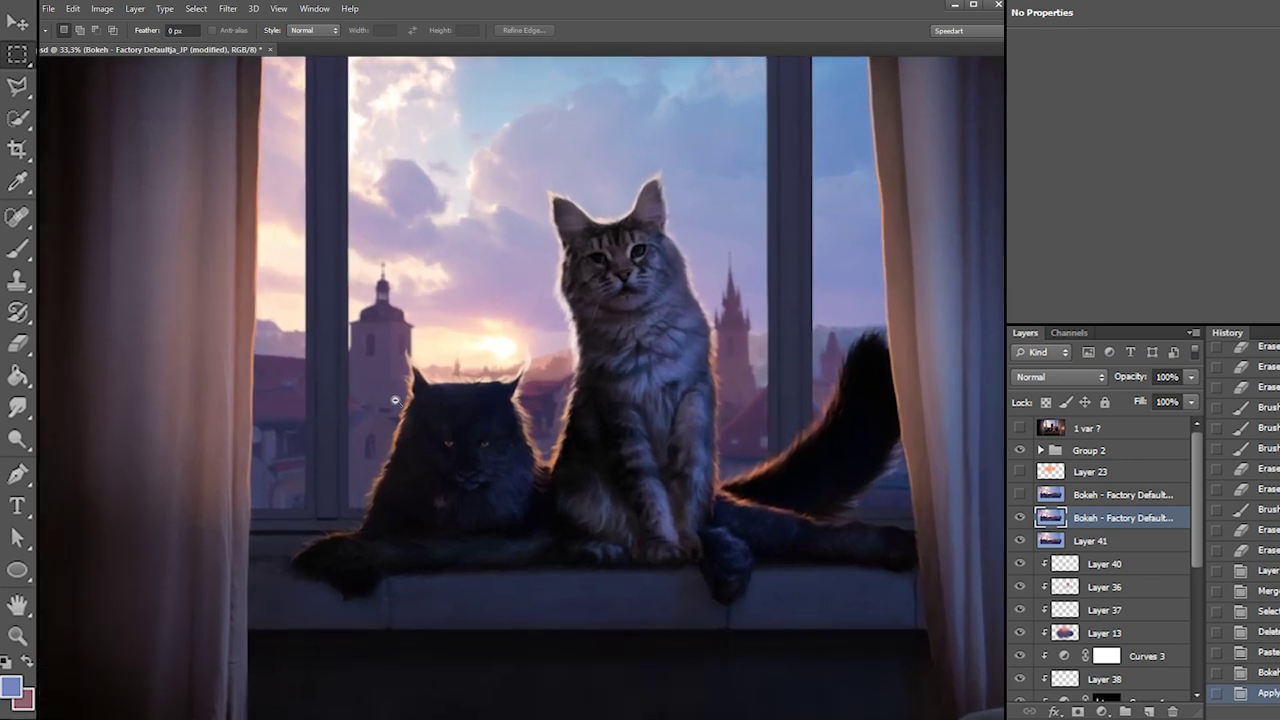
scroll(404, 397, "up", 5)
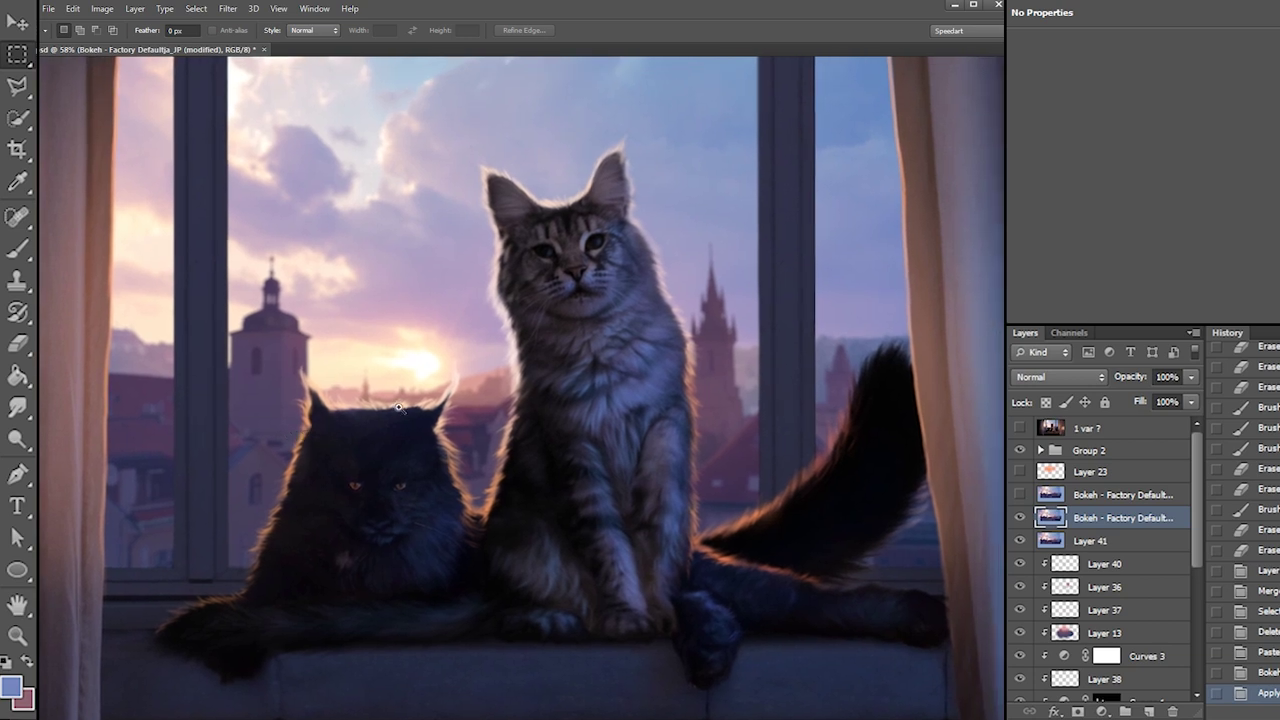
Merge the two Bokeh layers and Layer 41 into a single blurred background layer
scroll(410, 405, "up", 2)
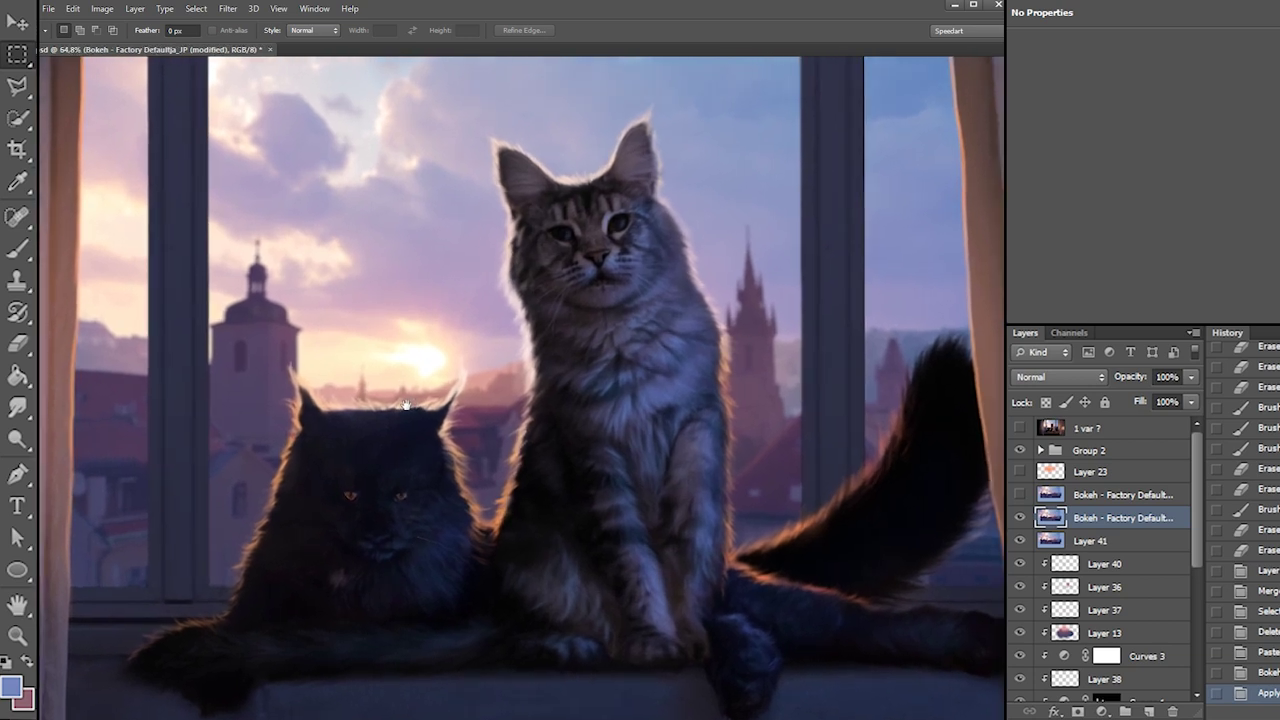
scroll(400, 405, "up", 1)
left_click_drag(538, 443, 531, 438)
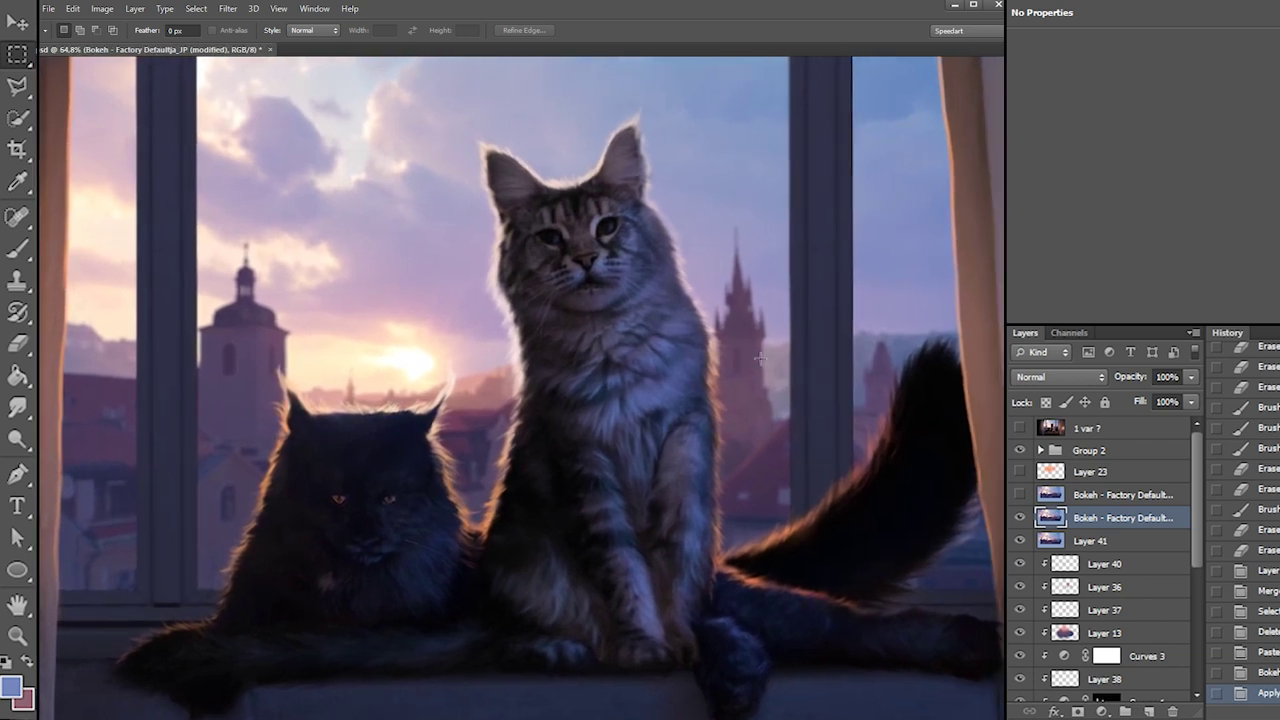
left_click(1095, 498)
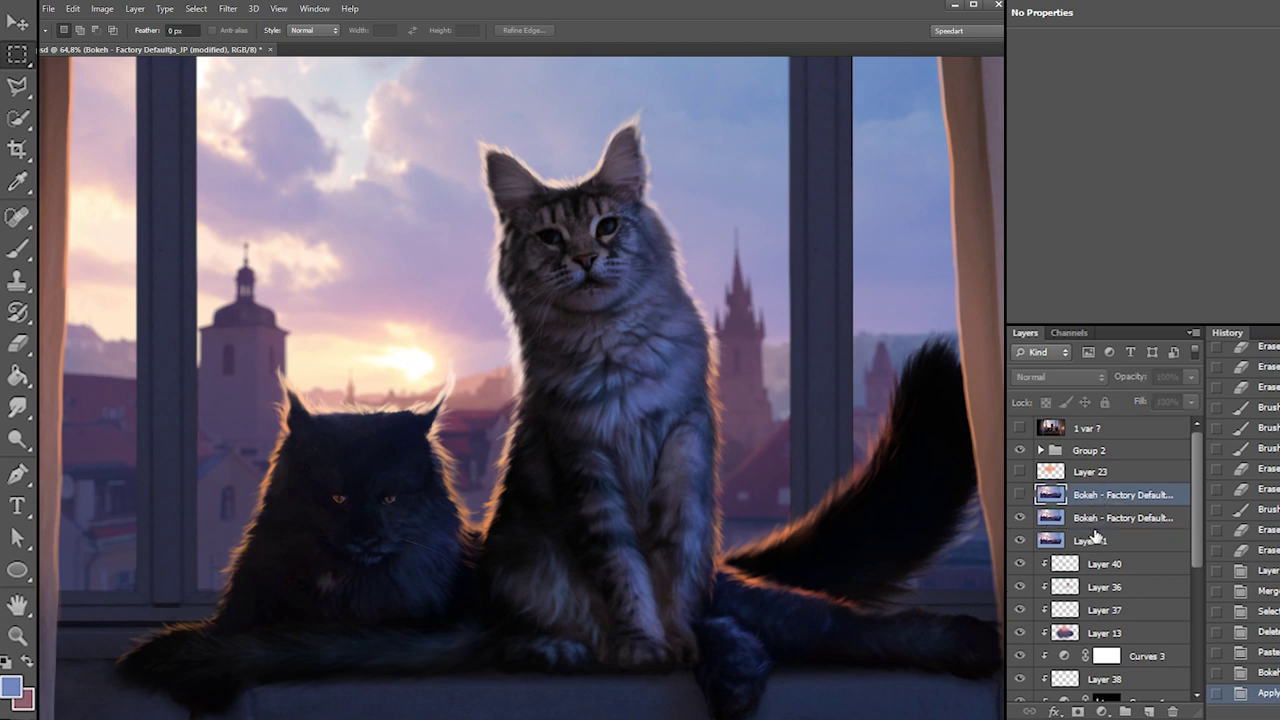
left_click(1093, 525, "shift")
left_click(1020, 496)
left_click(1021, 496)
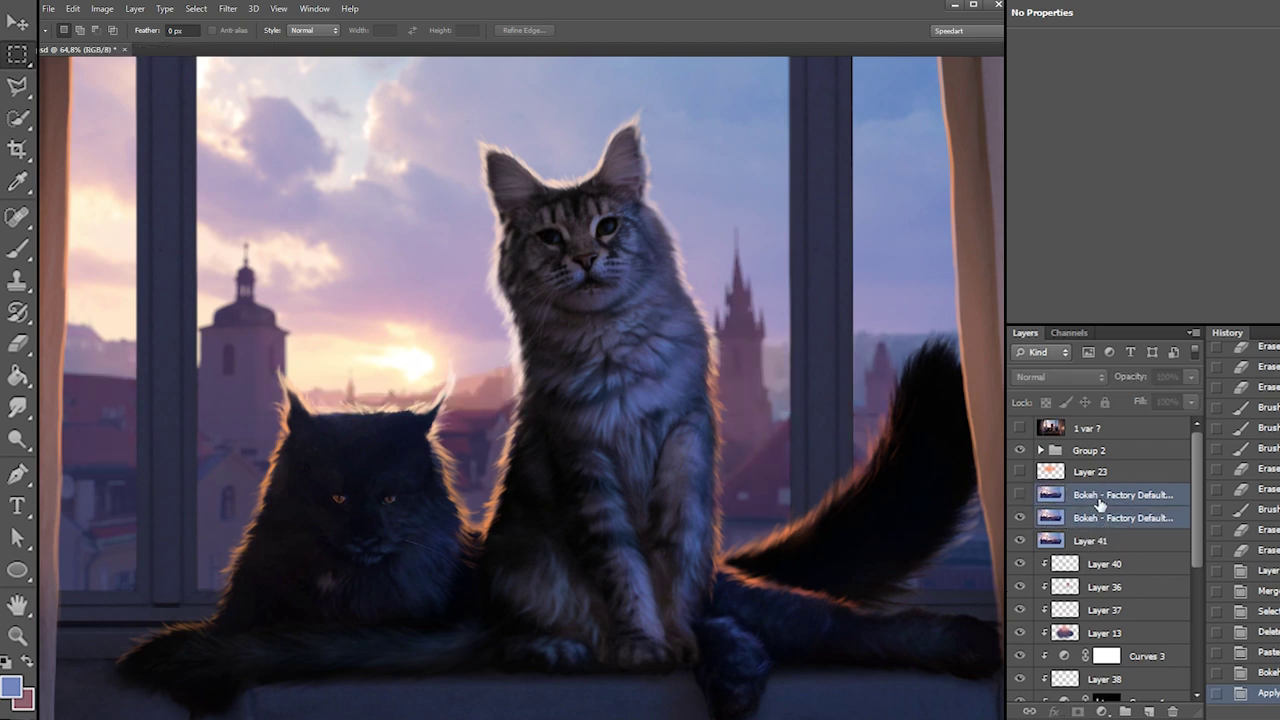
right_click(1100, 505)
left_click(1198, 265)
left_click(1088, 516, "shift")
right_click(1086, 512)
left_click(1150, 265)
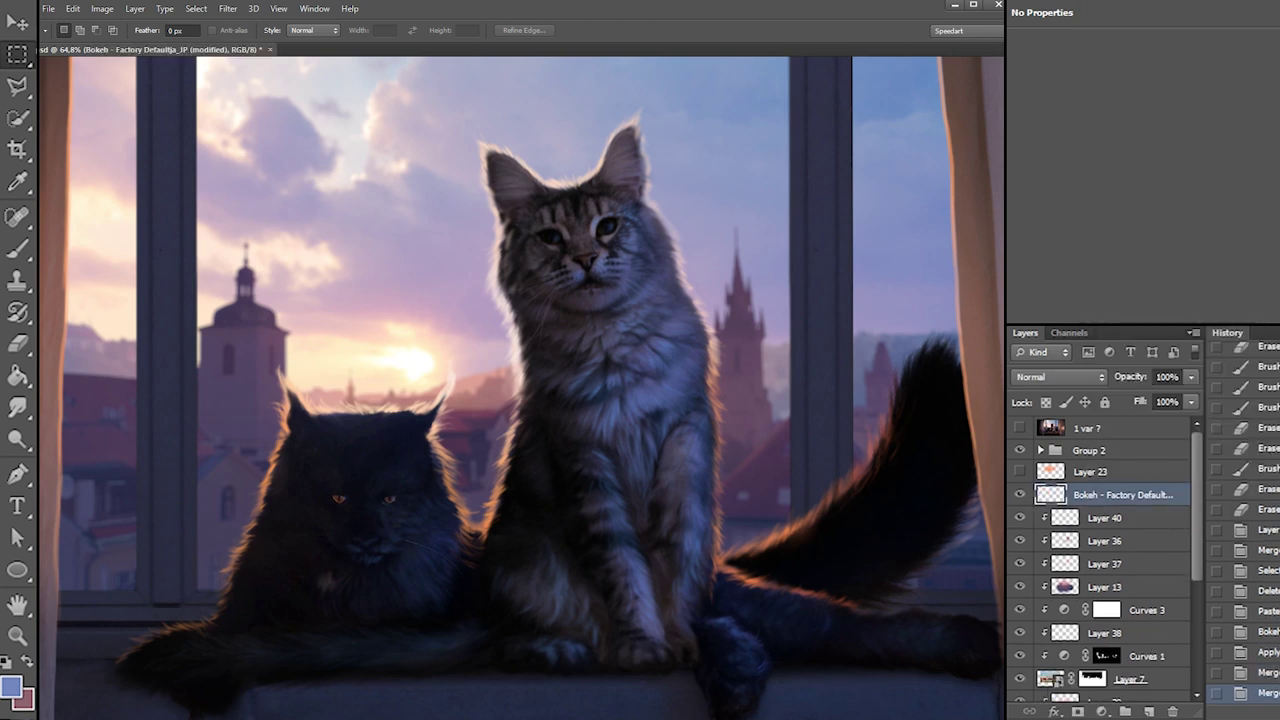
Add a new layer above the merged background and set up a small round brush of about 11 px
left_click(1149, 711)
key("b")
key("d")
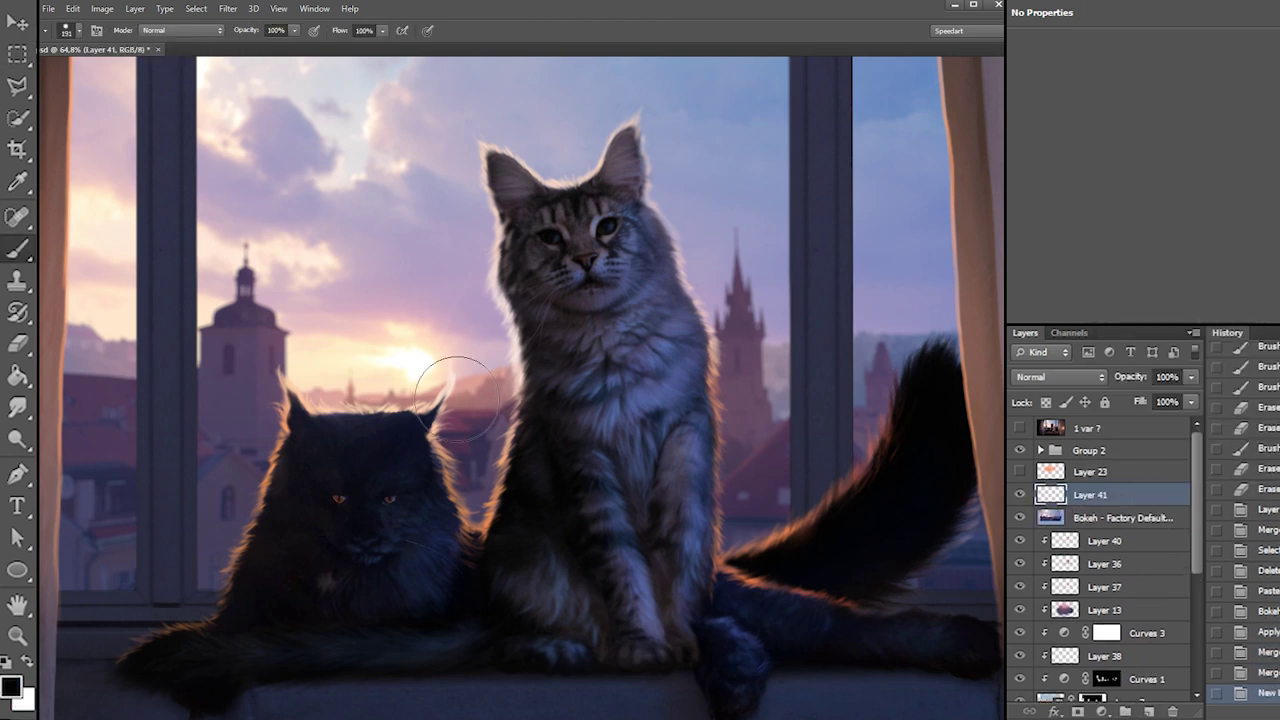
right_click(455, 398)
key("x")
left_click(504, 425)
left_click(393, 394)
key("Return")
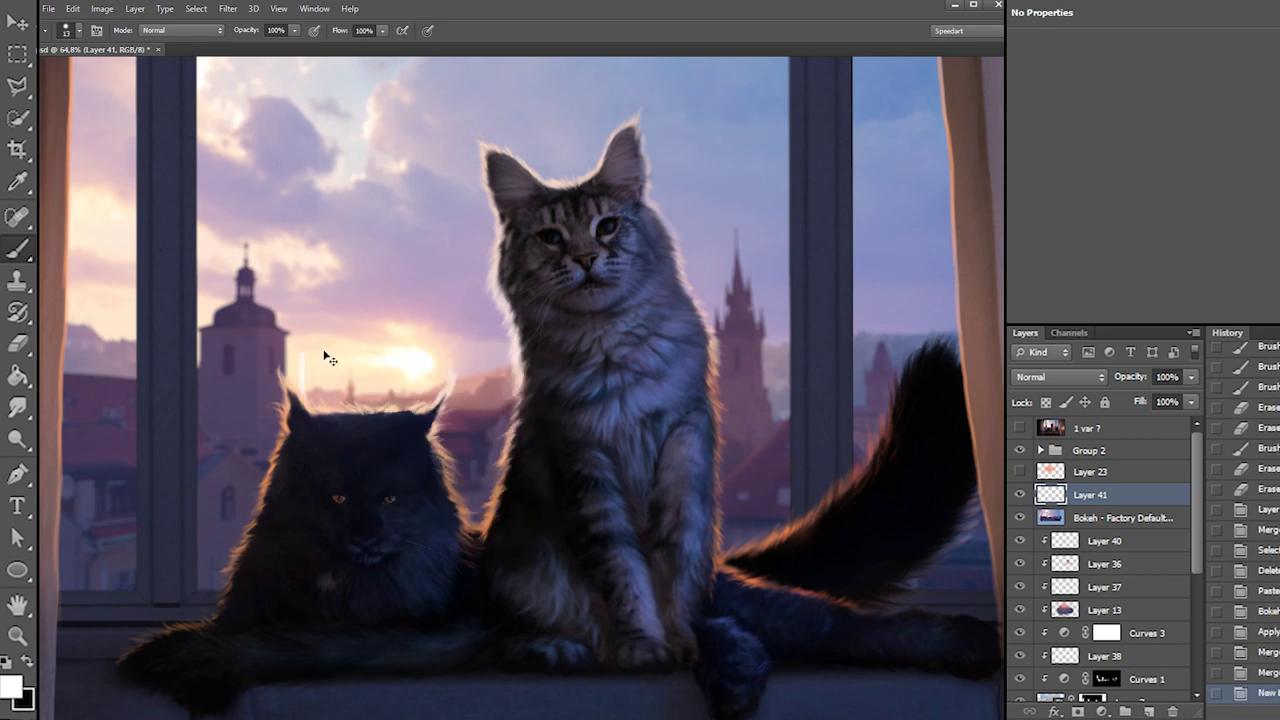
right_click(261, 283)
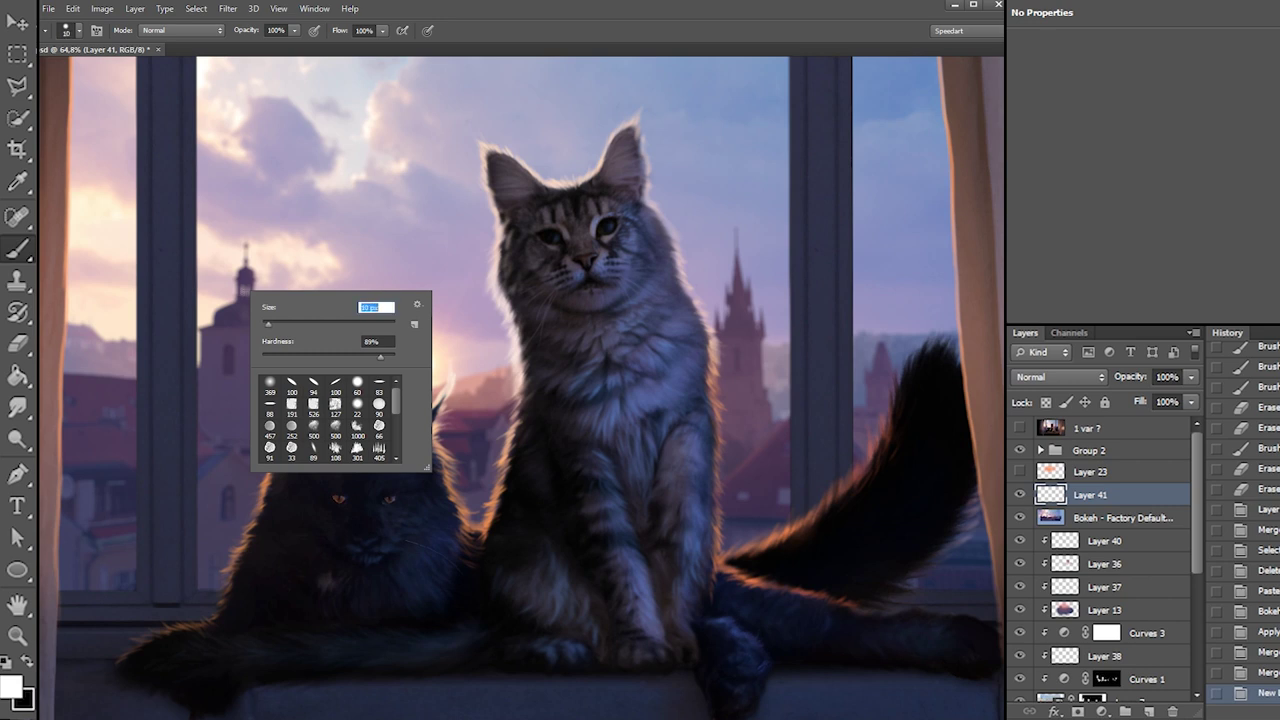
left_click_drag(269, 325, 270, 325)
key("Return")
Undo the white test dab and set the foreground colour to pale peach ffe2c9, starting from a sky sample
left_click(266, 330)
key("ctrl+z")
right_click(308, 336)
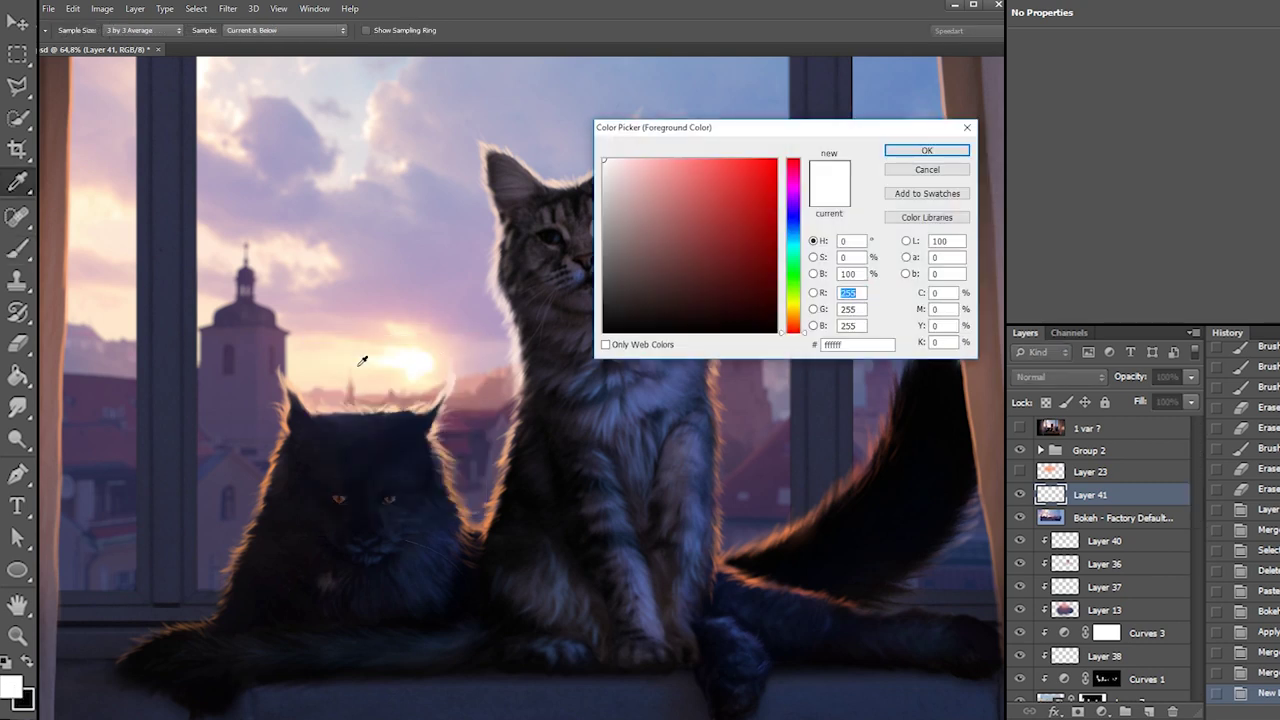
left_click(352, 352)
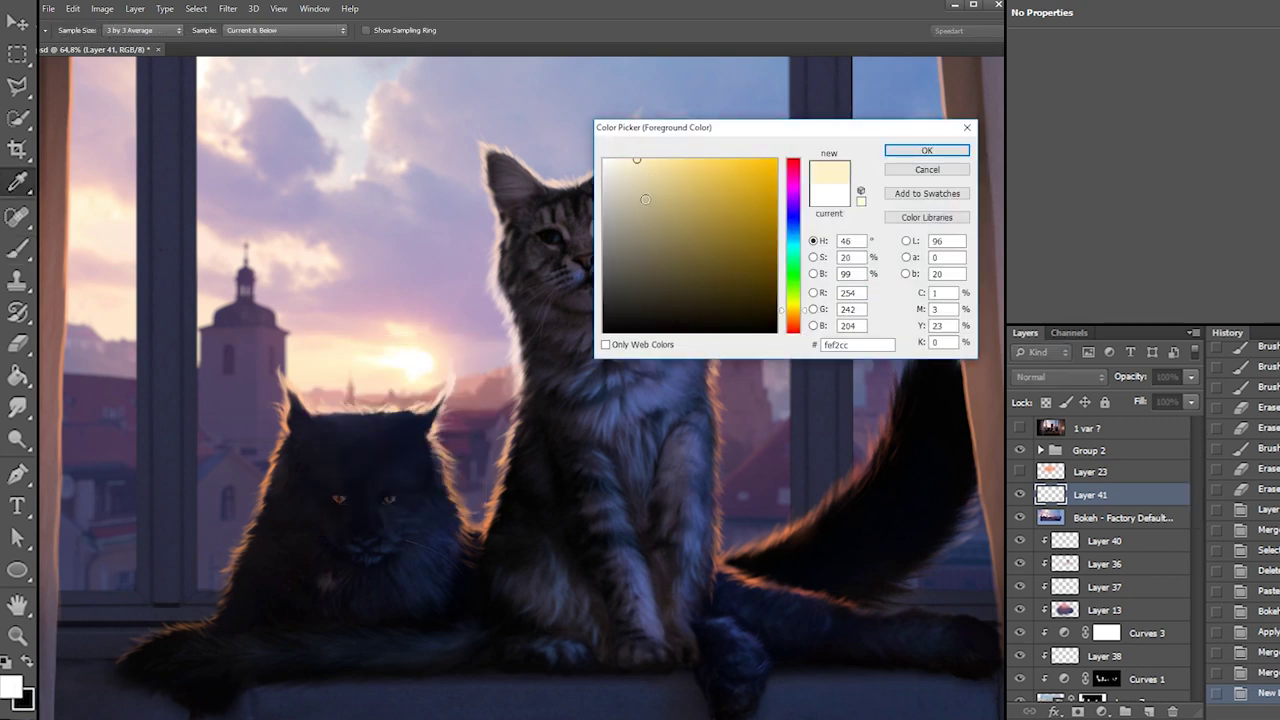
left_click_drag(635, 178, 636, 151)
left_click_drag(793, 313, 793, 320)
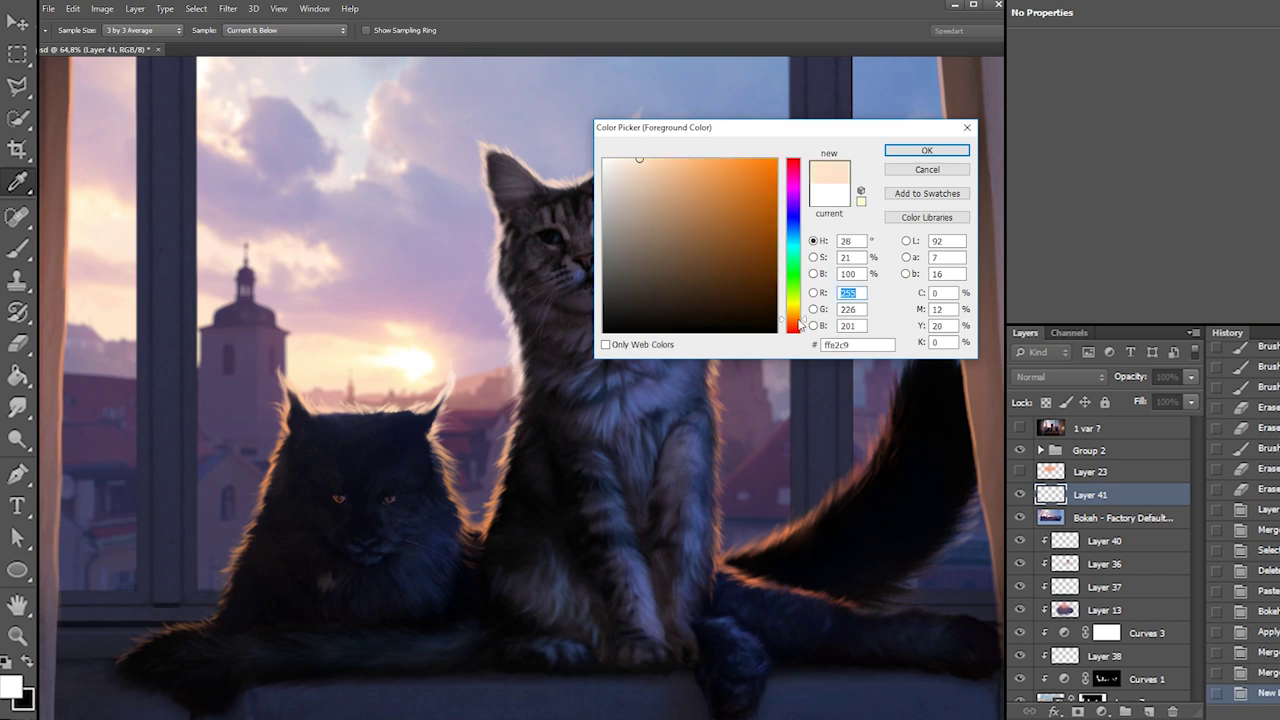
key("Return")
Paint thin pale highlights on the sun-facing roof edge and cornice of the domed church tower, using peach and a sampled sky colour
mouse_move(292, 402)
left_mouse_down()
mouse_move(284, 380)
mouse_move(296, 394)
left_mouse_up()
key("ctrl+z")
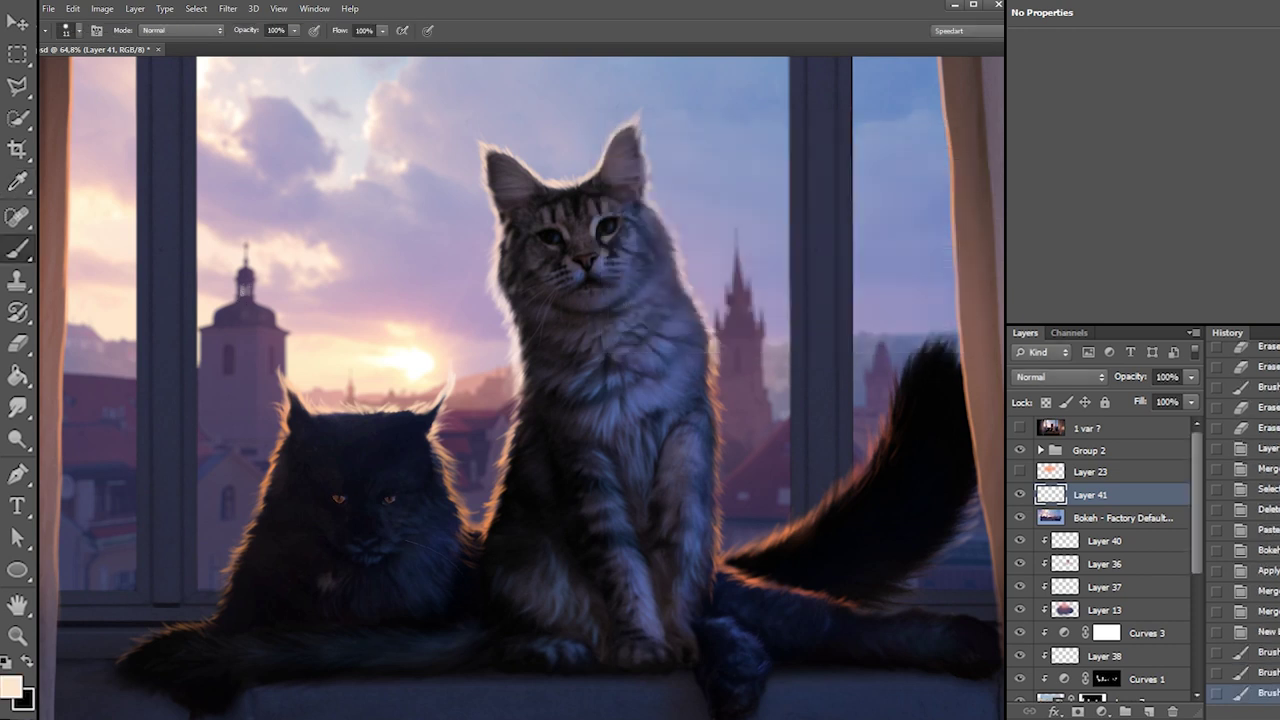
left_click(287, 341)
left_click(287, 341)
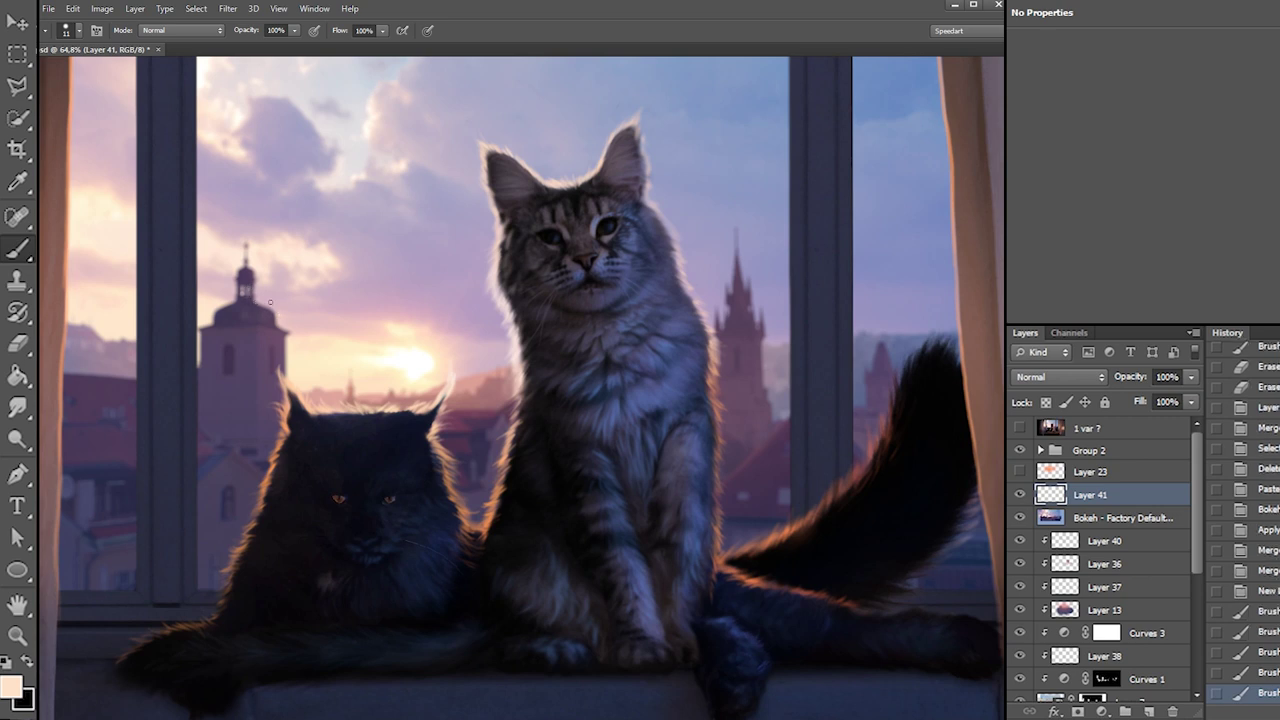
left_click(266, 300, "alt")
left_click_drag(257, 301, 277, 314)
key("ctrl+z")
left_click(266, 306)
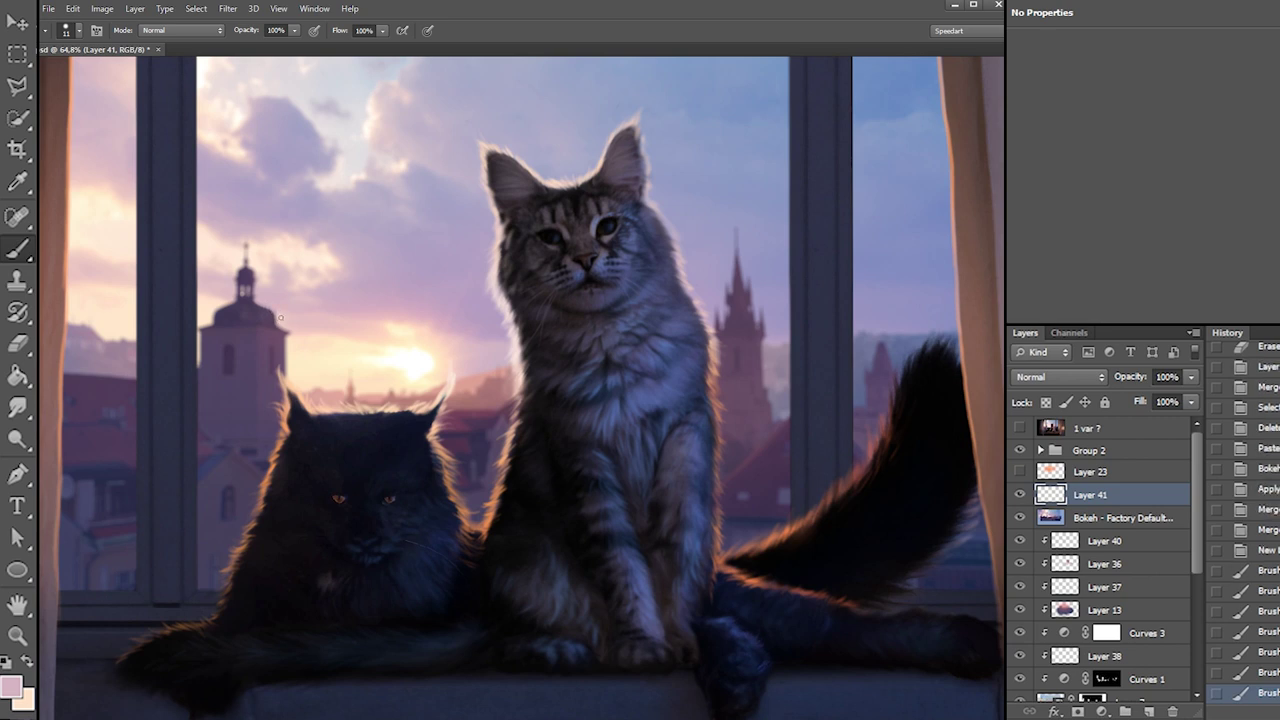
left_click(275, 313)
Highlight the church tower's sunlit wall edge with sampled sky colours and trim the stroke with the eraser
left_click(291, 329, "alt")
left_click(290, 332)
left_click(292, 336)
left_click(298, 330, "alt")
left_click(287, 340)
mouse_move(287, 340)
left_mouse_down()
mouse_move(279, 430)
mouse_move(299, 460)
left_mouse_up()
key("ctrl+alt+z")
left_click(288, 351, "alt")
key("e")
key("b")
Sample colours from the sky near the sun and set the foreground colour to salmon ffbba3
left_click(458, 354, "alt")
left_click(434, 381, "alt")
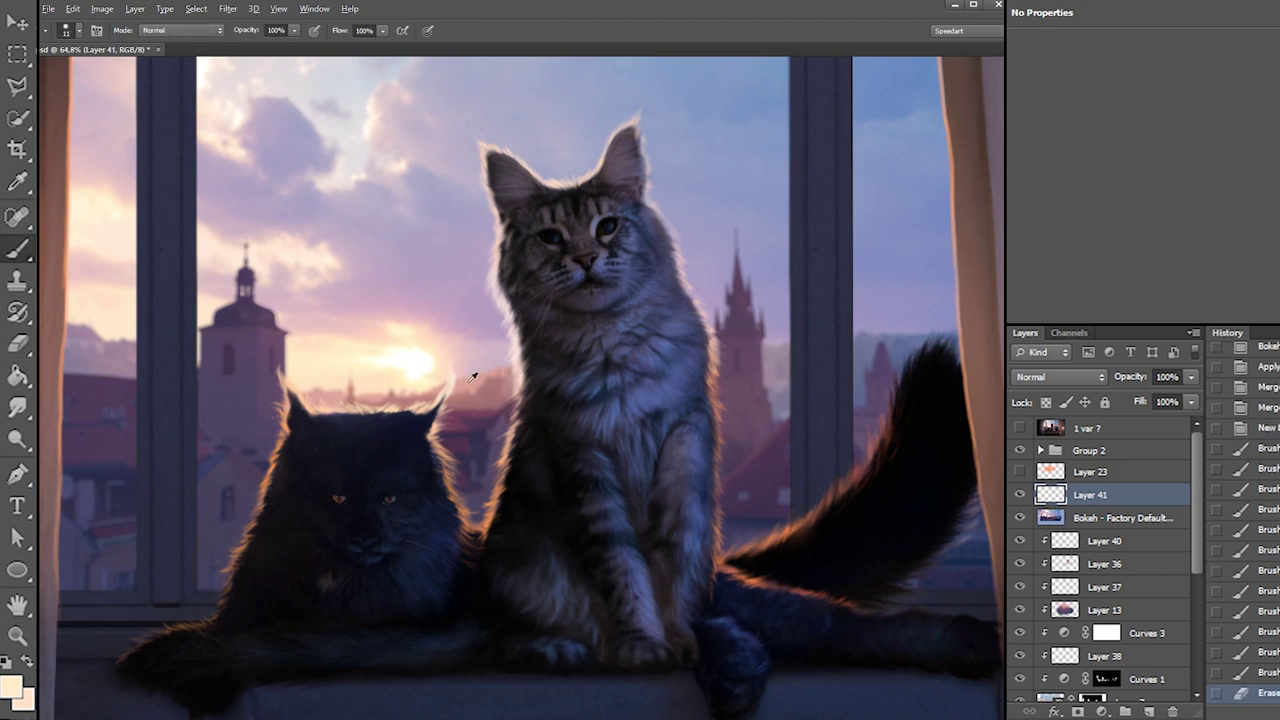
mouse_move(438, 412)
left_mouse_down()
mouse_move(497, 411)
mouse_move(440, 412)
left_mouse_up()
key("ctrl+z")
left_click(473, 381, "alt")
key("e")
left_click(10, 686)
mouse_move(656, 172)
left_mouse_down()
mouse_move(676, 166)
mouse_move(662, 160)
left_mouse_up()
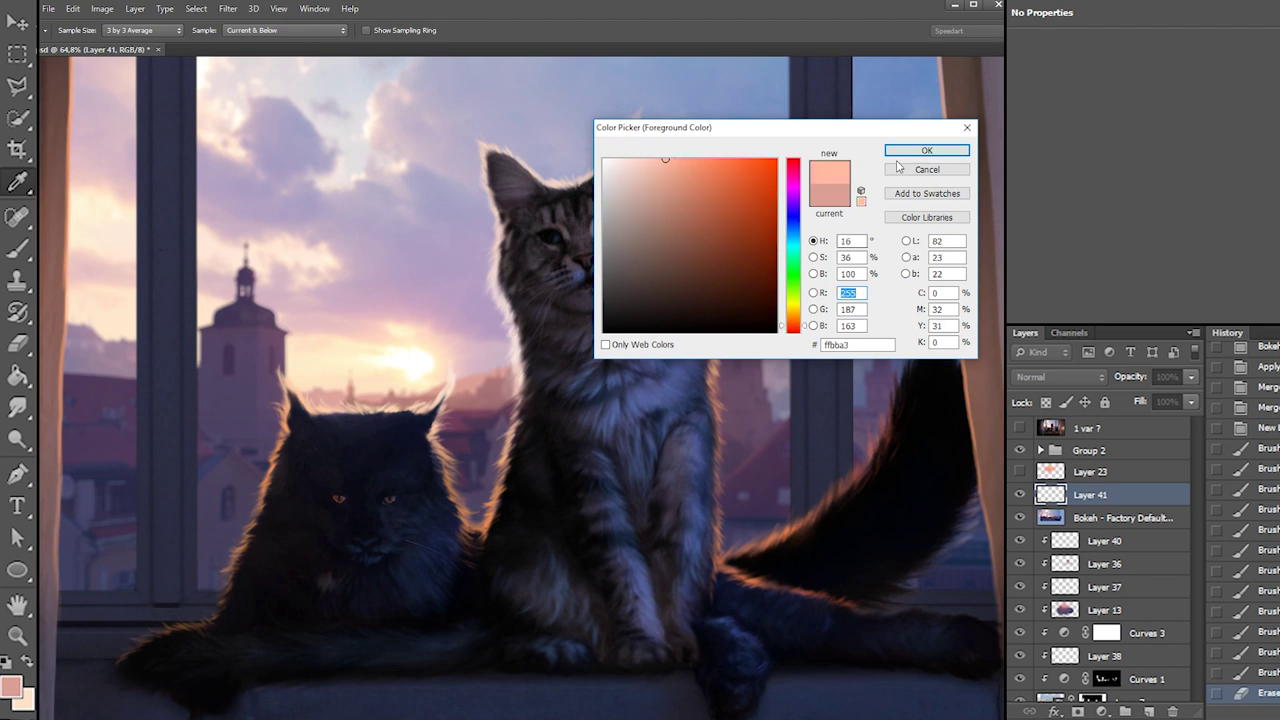
left_click(927, 150)
Paint salmon highlights on the edges of the hazy buildings between the two cats, undoing unwanted strokes
mouse_move(456, 418)
left_mouse_down()
mouse_move(474, 412)
mouse_move(452, 390)
mouse_move(506, 402)
mouse_move(504, 413)
left_mouse_up()
key("ctrl+z")
left_click_drag(511, 430, 508, 387)
left_click_drag(515, 388, 508, 377)
key("ctrl+z")
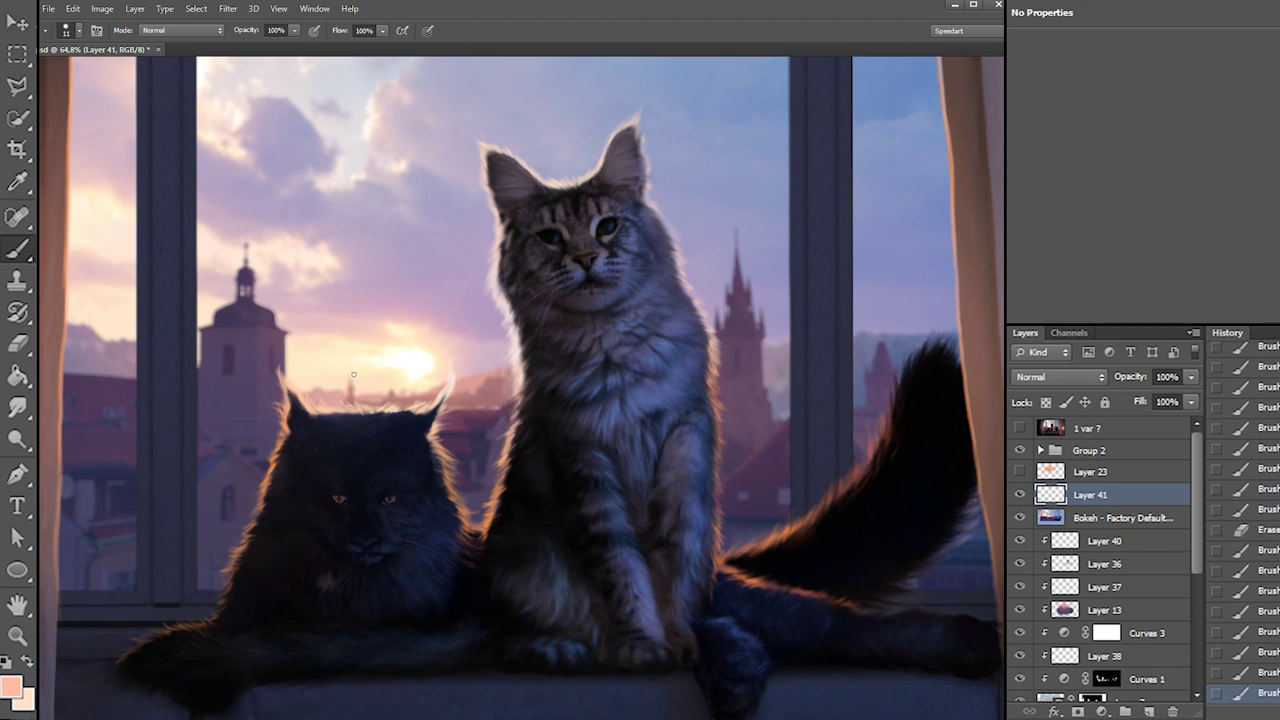
key("ctrl+z")
Paint a thin salmon highlight down the gable edge of the house behind the black cat
mouse_move(232, 446)
left_mouse_down()
mouse_move(252, 457)
mouse_move(222, 448)
mouse_move(245, 449)
left_mouse_up()
key("ctrl+z")
left_click(241, 448)
left_click(242, 447)
left_click(244, 446)
left_click(245, 450)
left_click(246, 454)
left_click(252, 460)
left_click(258, 467)
Soften and trim the gable highlight beside the black cat with a soft 61 px eraser
key("e")
right_click(230, 466)
left_click(269, 476)
left_click(230, 486)
left_click(250, 495)
left_click(288, 512)
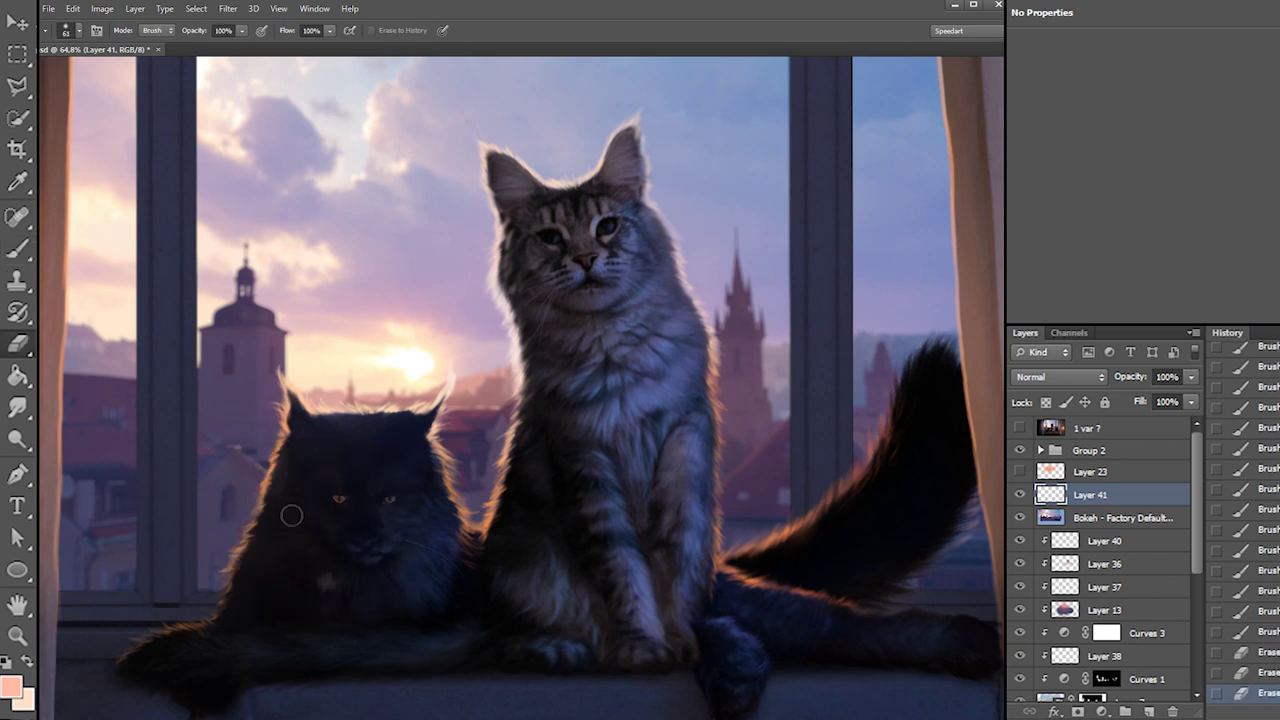
left_click(264, 486)
left_click_drag(230, 480, 226, 496)
Set the brush colour to a more saturated orange and undo a test stroke over the black cat
key("b")
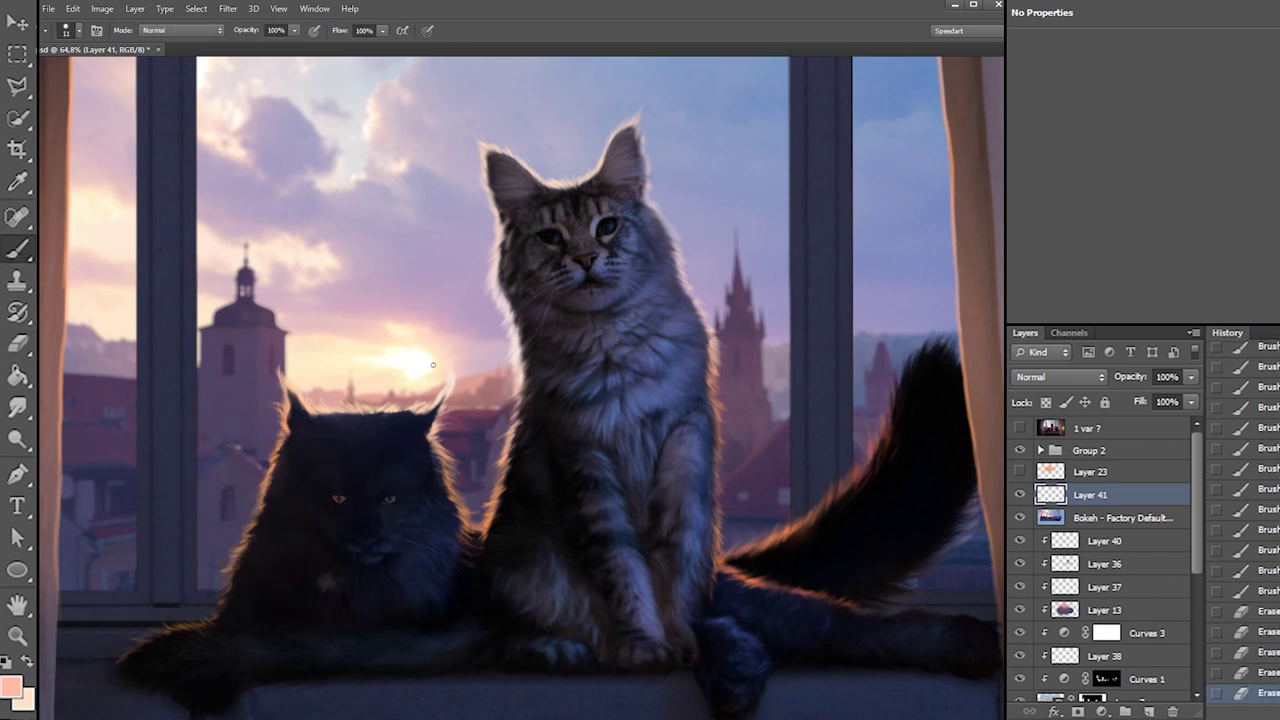
left_click(12, 686)
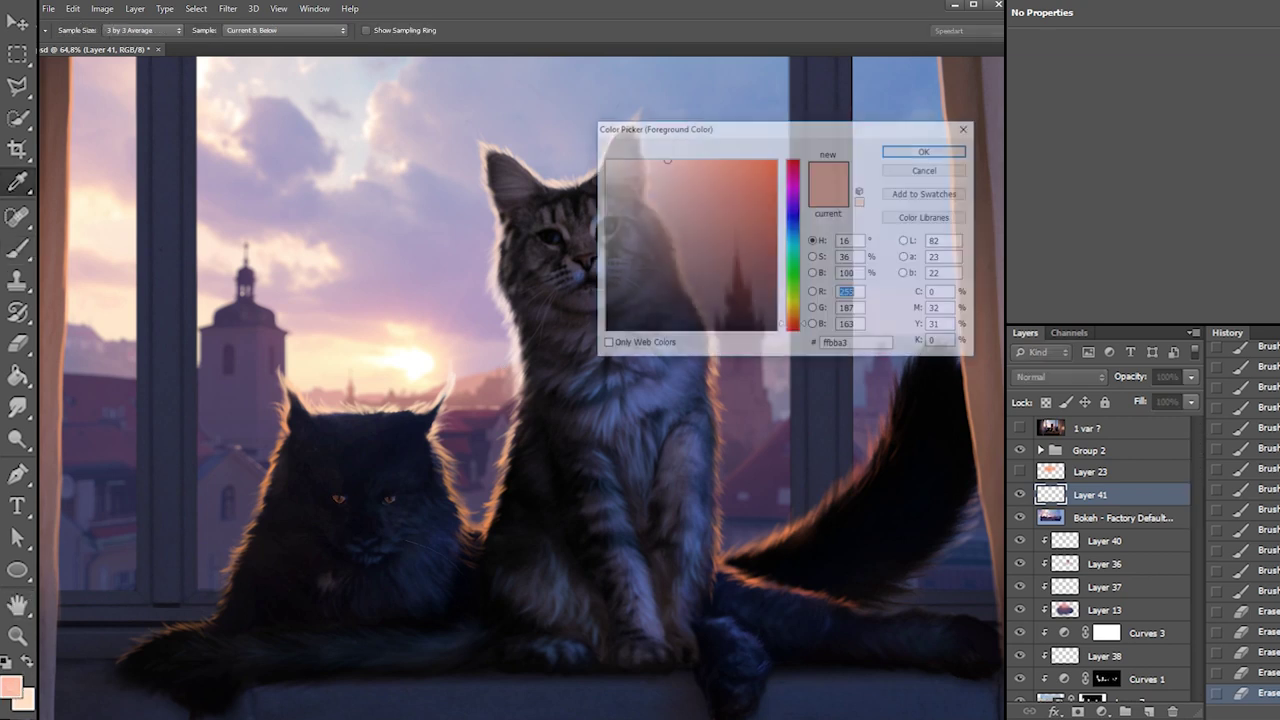
left_click(927, 151)
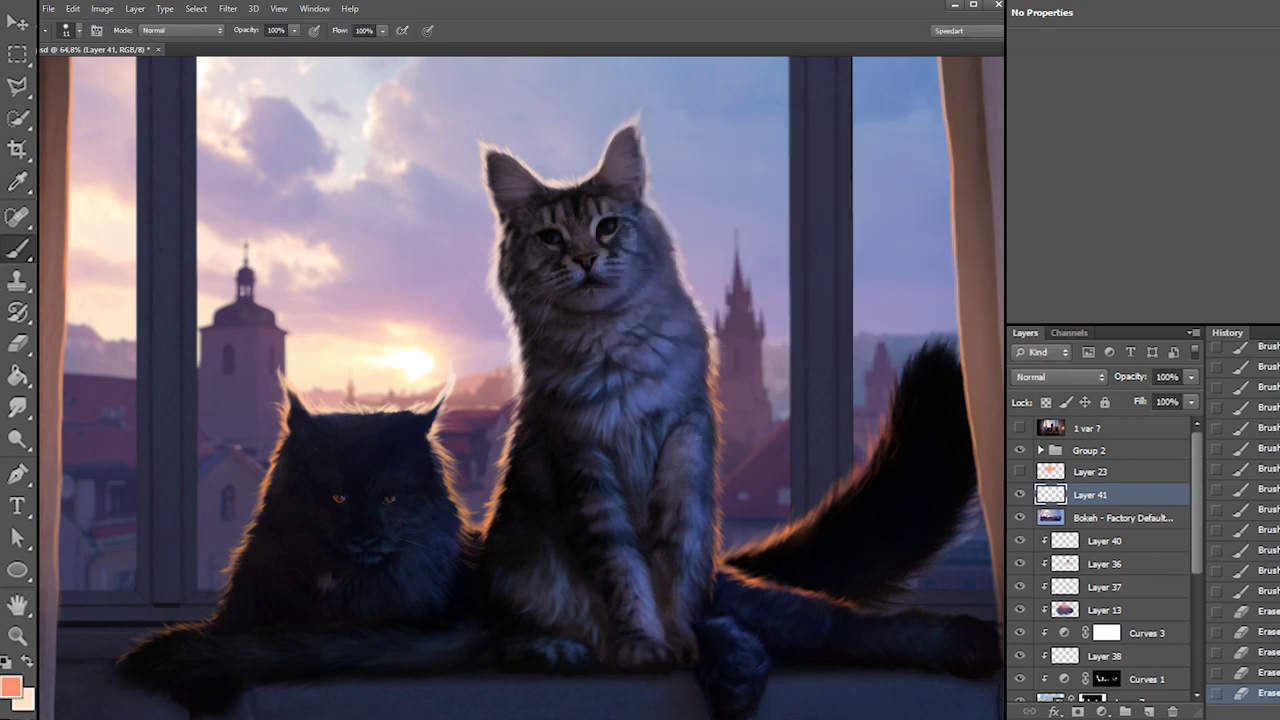
left_click_drag(400, 541, 432, 556)
key("ctrl+z")
Paint an orange highlight along the sloping red roof edge beside the tabby cat, plus a short stroke on the roof between the cats
left_click_drag(769, 438, 734, 469)
left_click_drag(732, 470, 730, 475)
key("ctrl+z")
key("ctrl+z")
left_click(746, 474)
left_click(746, 474)
key("x")
key("alt")
key("x")
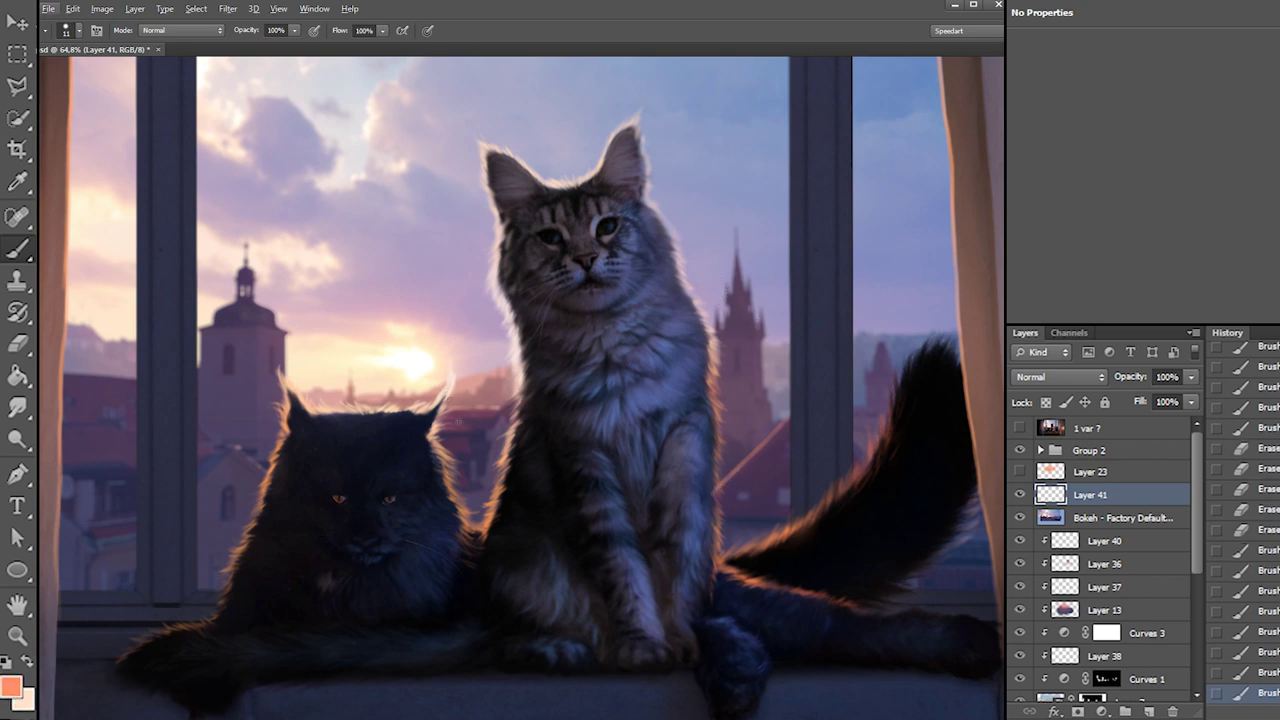
left_click_drag(502, 411, 493, 453)
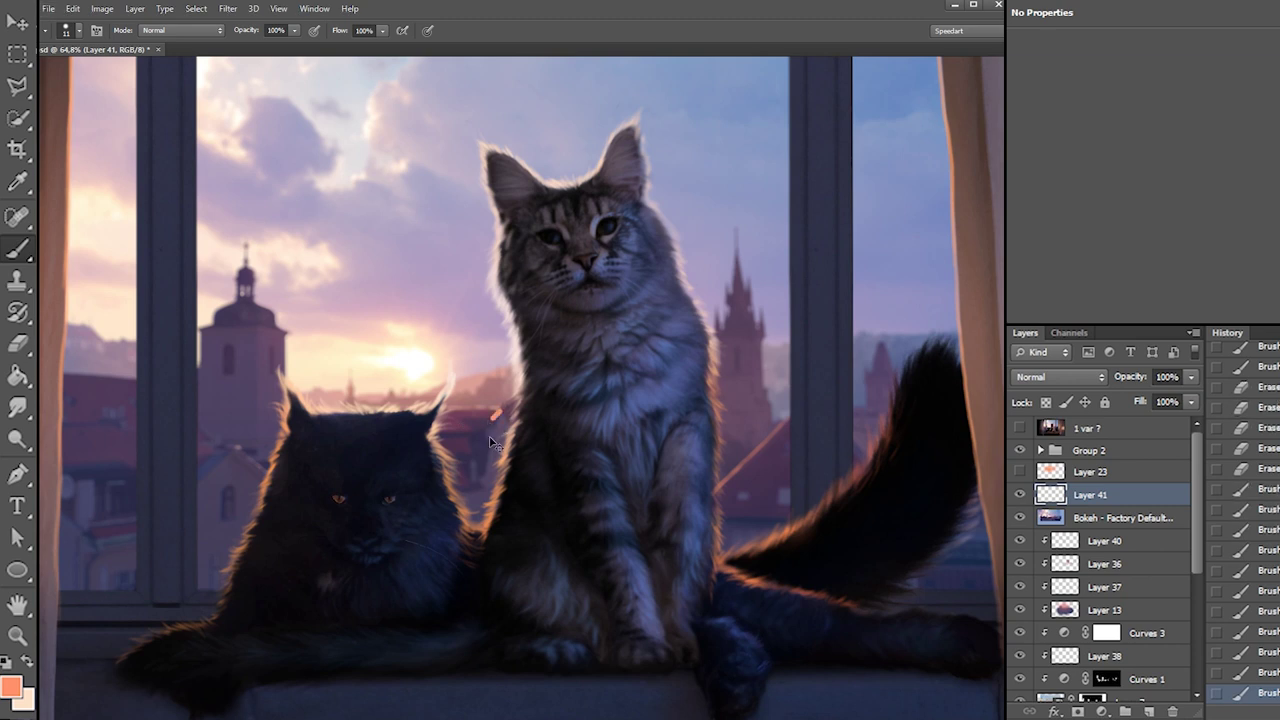
Try painting the roof highlights directly on the blurred background with Layer 41 deleted, and revert to the state before the deletion
left_click_drag(1030, 506, 1173, 711)
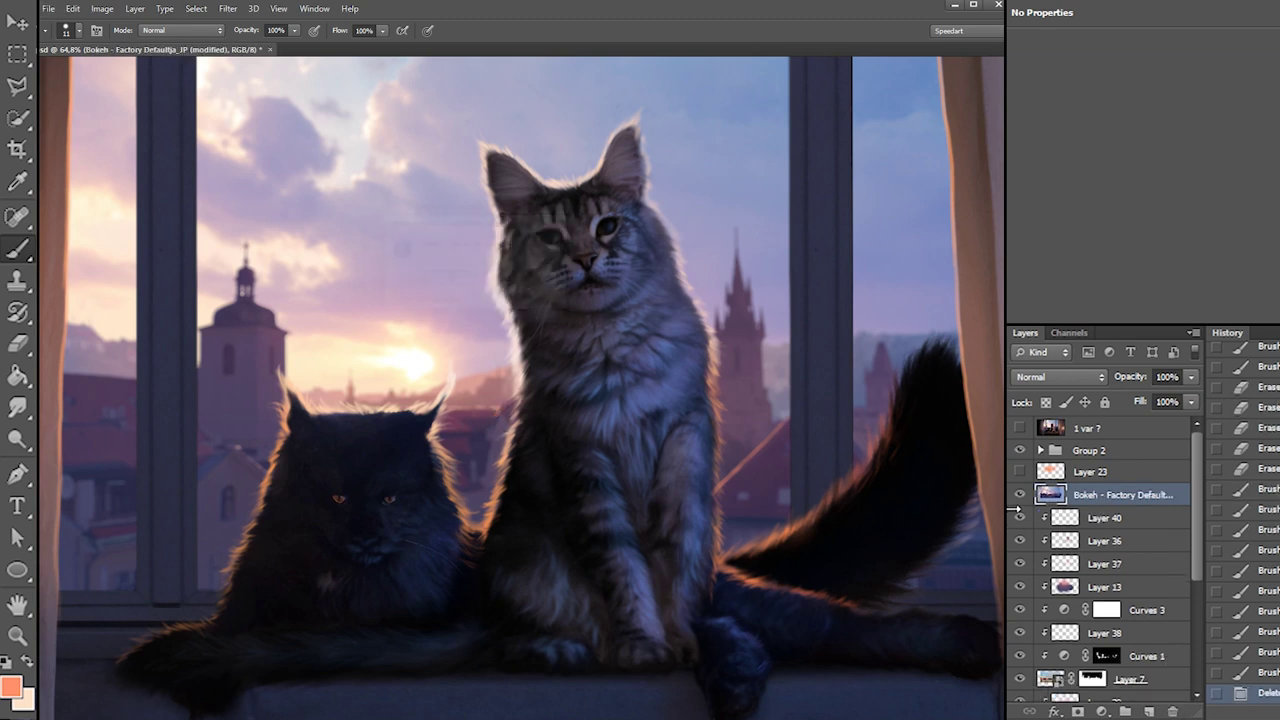
left_click(1018, 496, "alt")
left_click(1018, 496, "alt")
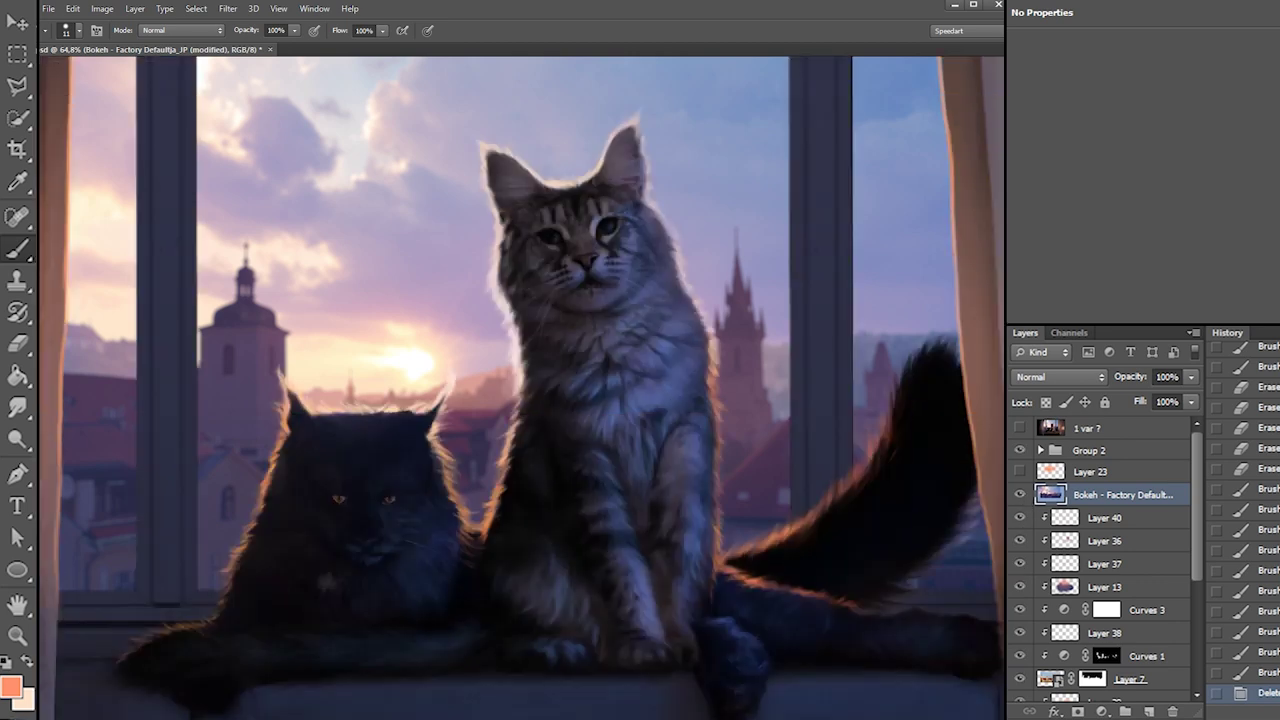
mouse_move(473, 420)
left_mouse_down()
mouse_move(504, 424)
mouse_move(497, 415)
left_mouse_up()
key("ctrl+z")
left_click_drag(478, 415, 497, 416)
left_click_drag(478, 416, 498, 416)
left_click(488, 423)
left_click(488, 423)
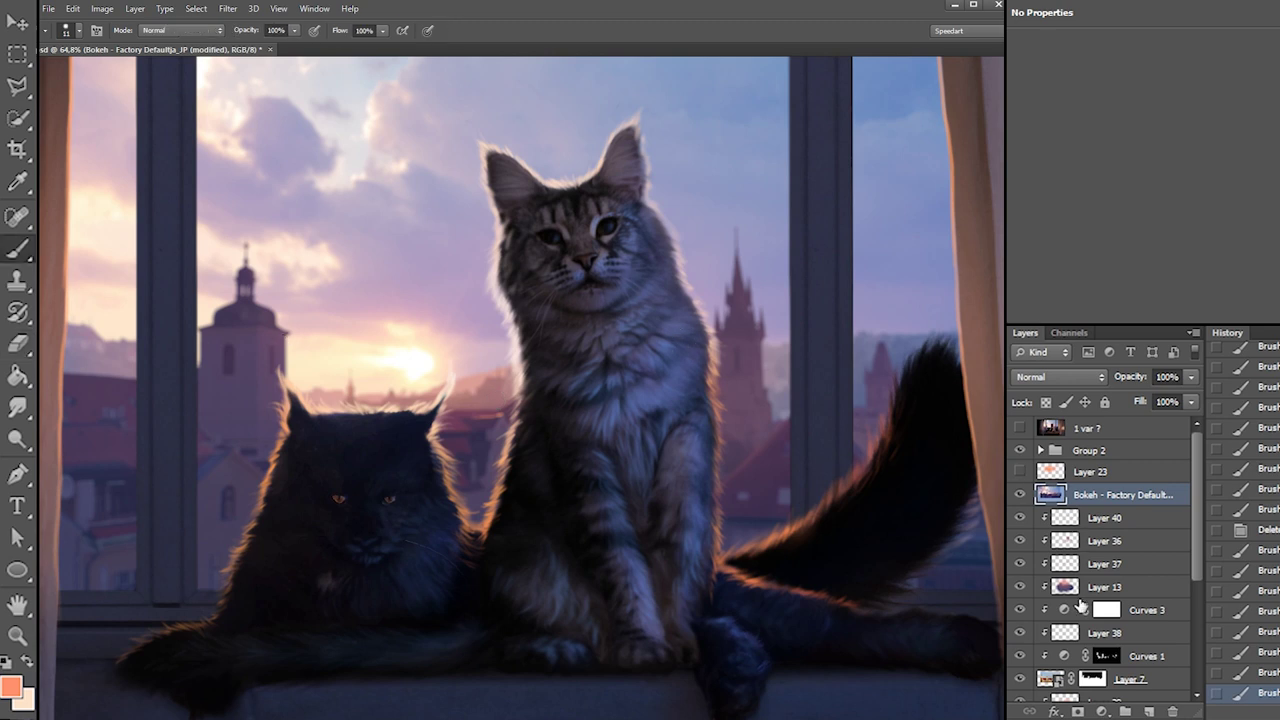
left_click(1274, 530)
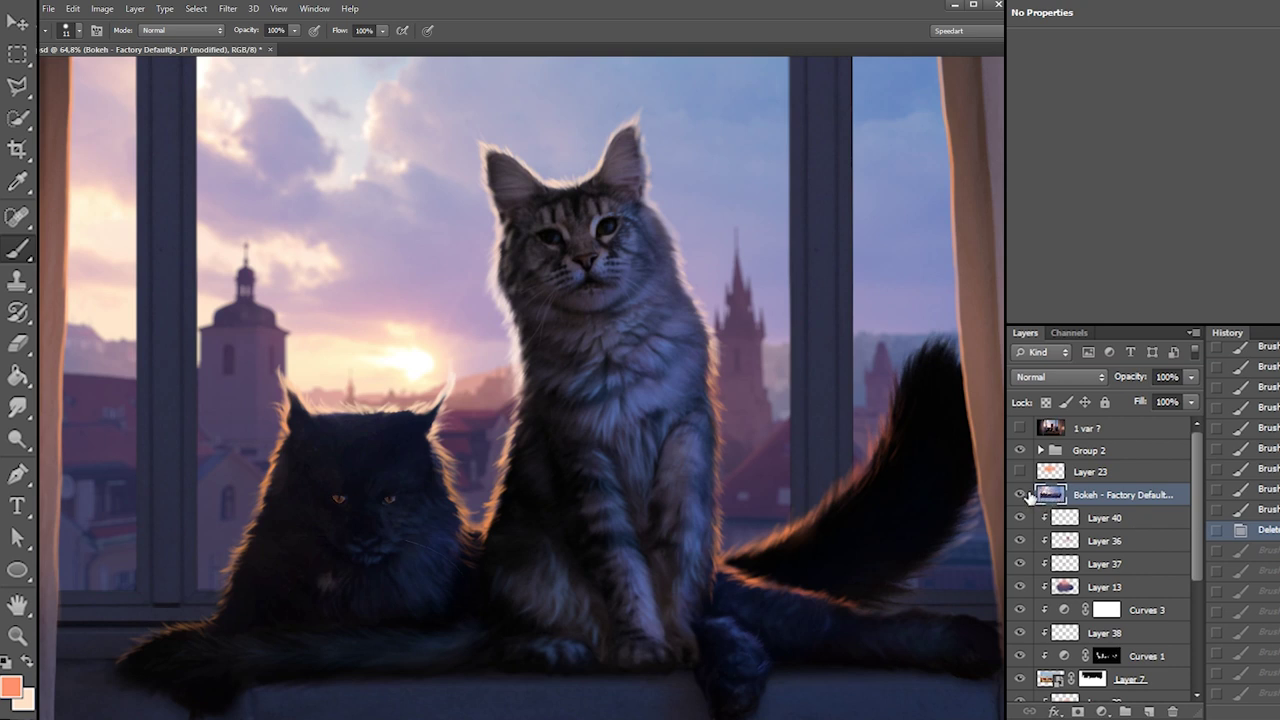
left_click(1266, 509)
Repaint the small orange highlight on the roof between the cats and soften the red roof's edge highlight with the eraser
left_click_drag(476, 414, 485, 411)
key("ctrl+z")
key("ctrl+z")
key("ctrl+z")
left_click_drag(477, 420, 485, 413)
left_click_drag(477, 422, 488, 410)
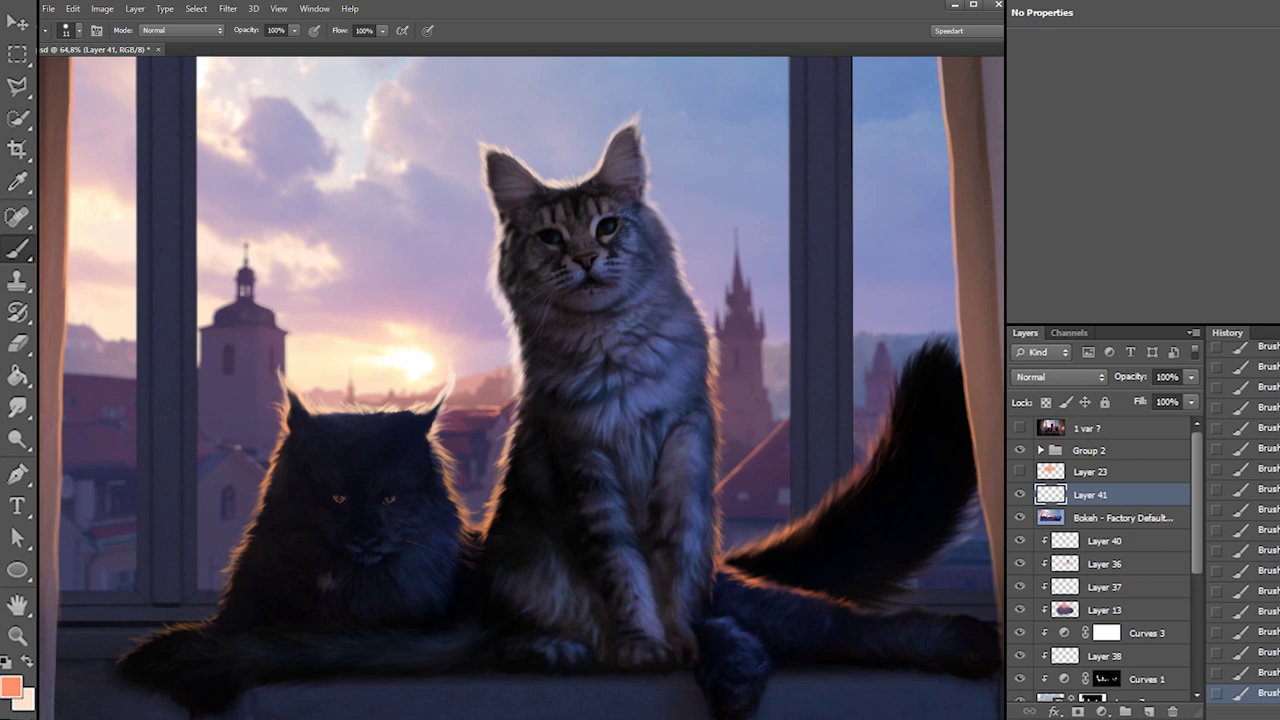
key("e")
mouse_move(754, 443)
left_mouse_down()
mouse_move(684, 544)
mouse_move(706, 495)
mouse_move(702, 528)
left_mouse_up()
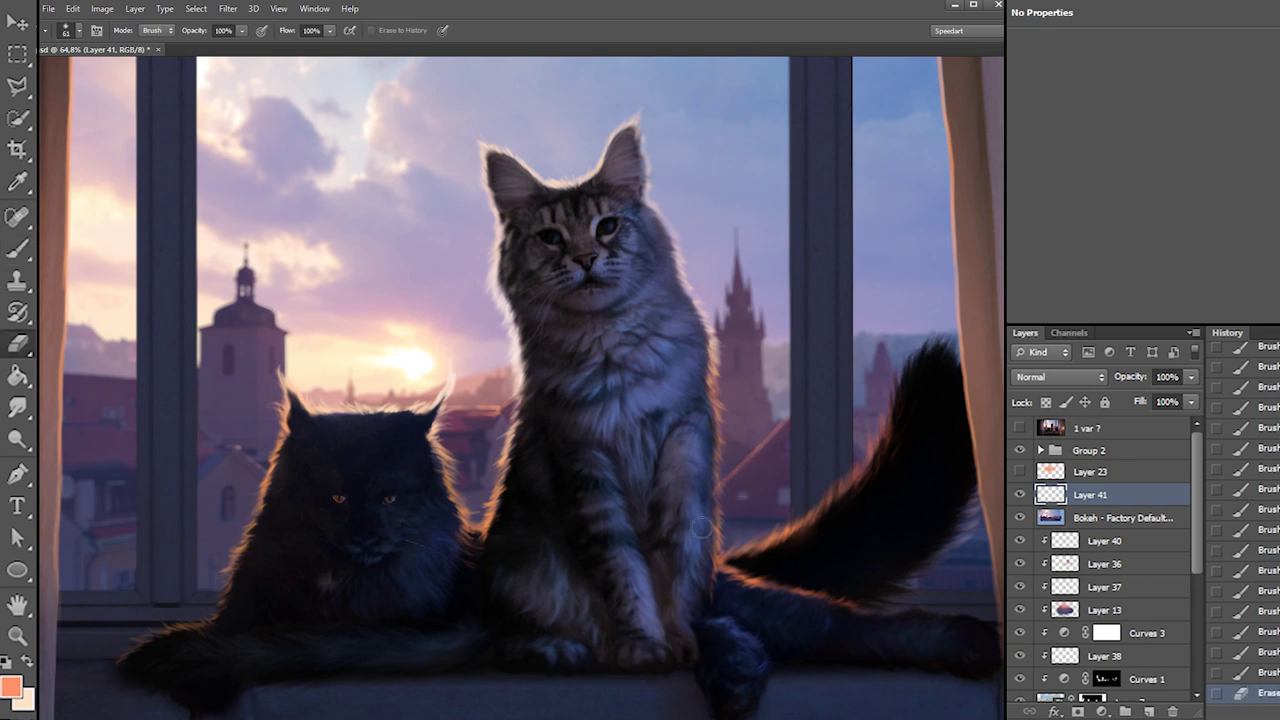
Paint short orange highlights on the sun-facing edge of the small tower beside the tabby's tail
key("b")
left_click_drag(884, 348, 870, 368)
key("ctrl+z")
left_click_drag(872, 362, 868, 376)
left_click(869, 367)
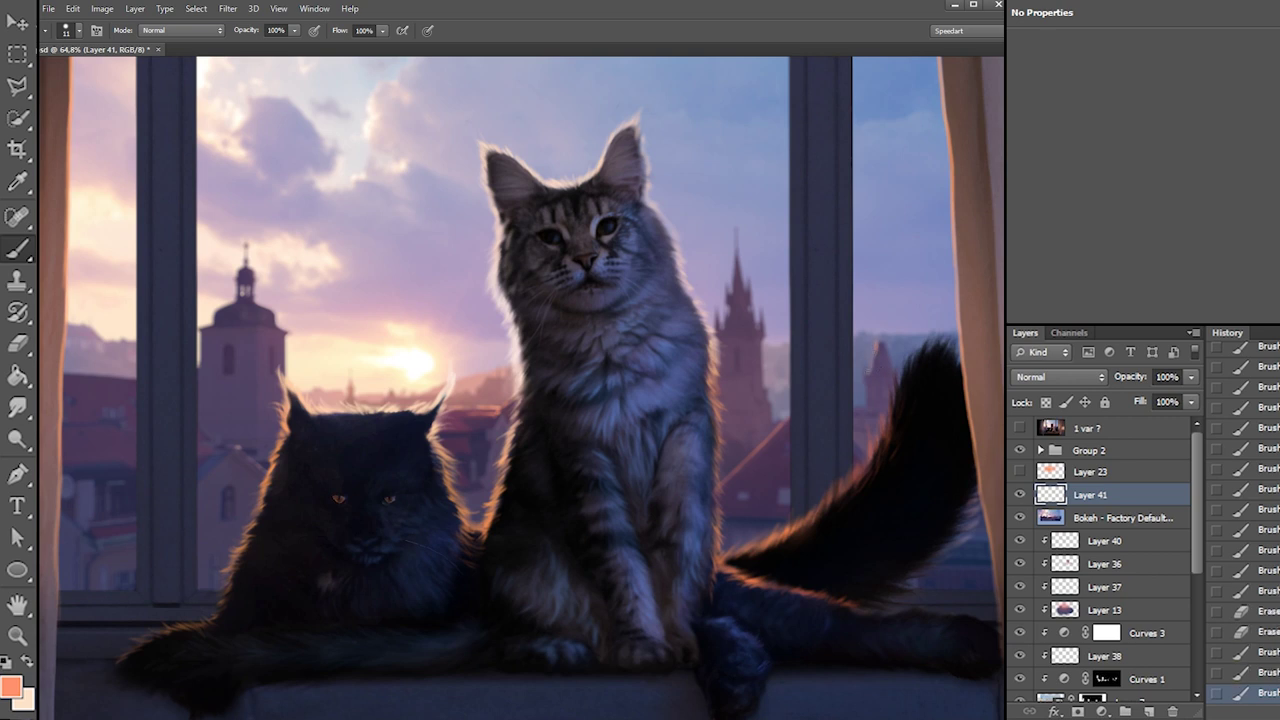
left_click_drag(866, 369, 867, 378)
left_click_drag(868, 362, 867, 366)
Dab highlights on the tip of the tall Gothic spire and, in pale peach, on the church tower's finial
left_click(733, 229)
left_click(733, 229)
key("x")
left_click(735, 240)
left_click(736, 246)
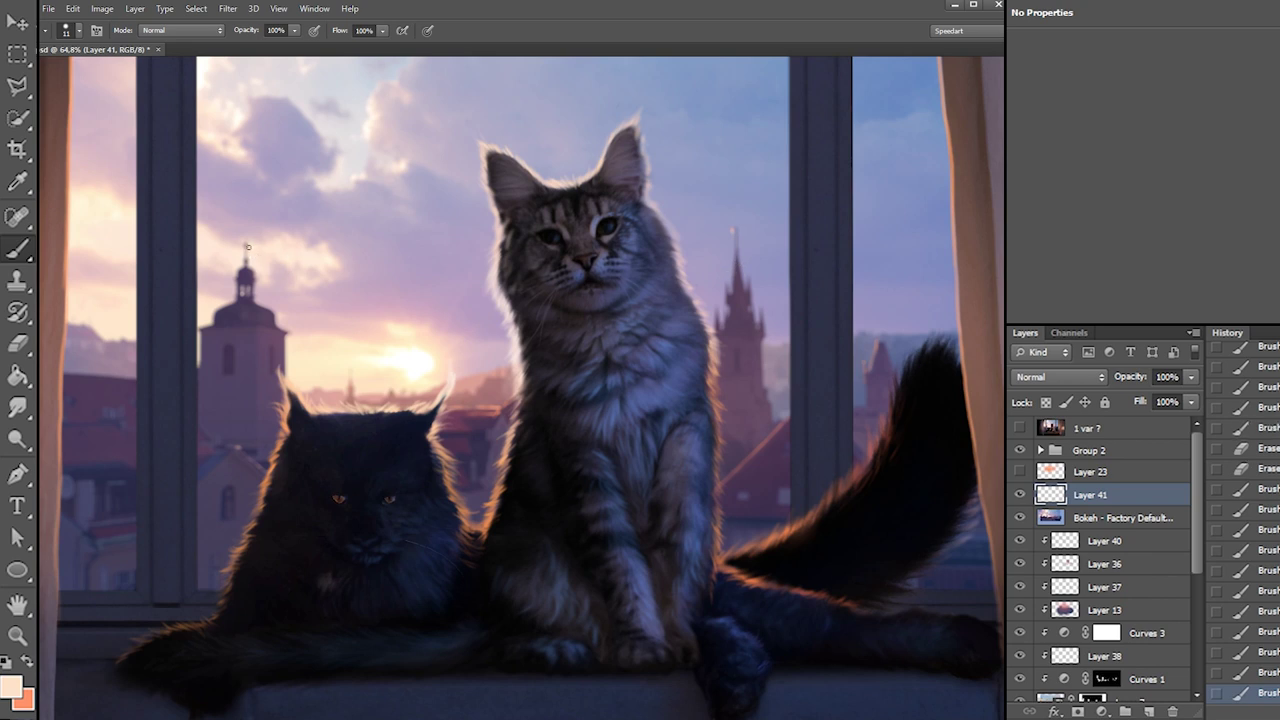
left_click(252, 258)
Erase stray fur around the black cat's ear near the church tower and along its head on Layer 16 with a soft 29 px eraser
left_click(1042, 450)
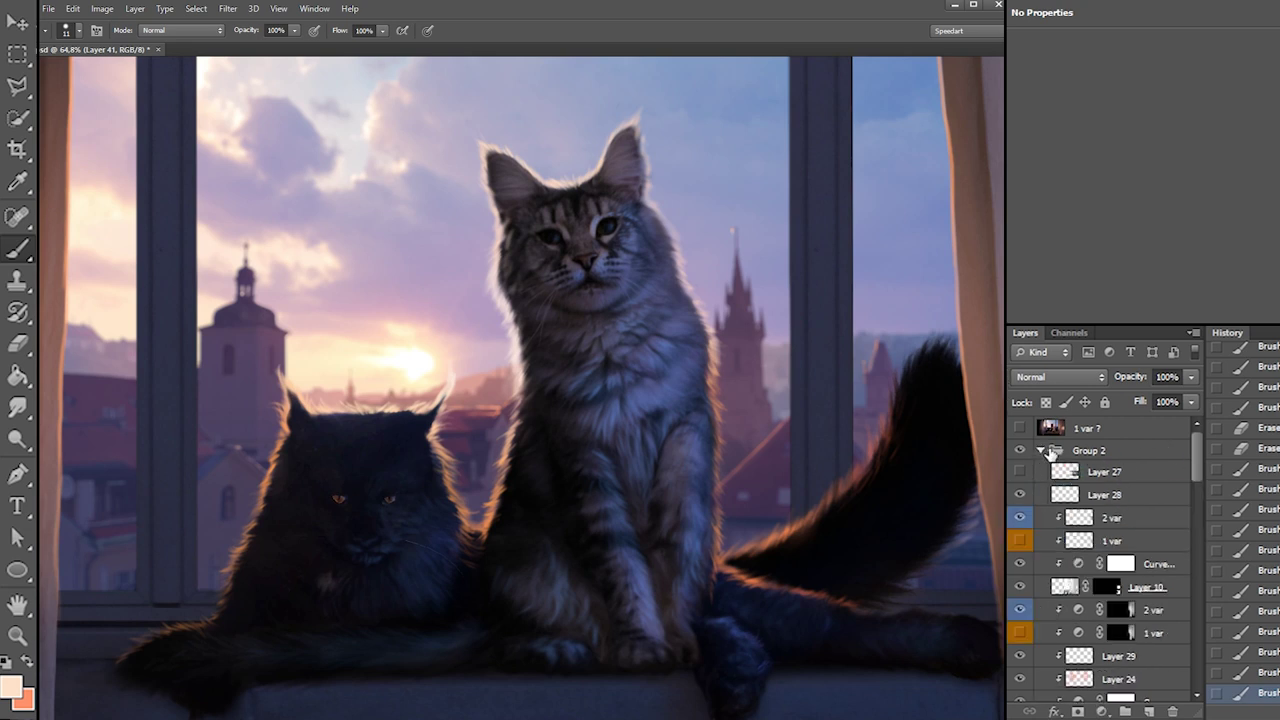
left_click(1020, 494)
left_click_drag(1197, 460, 1186, 503)
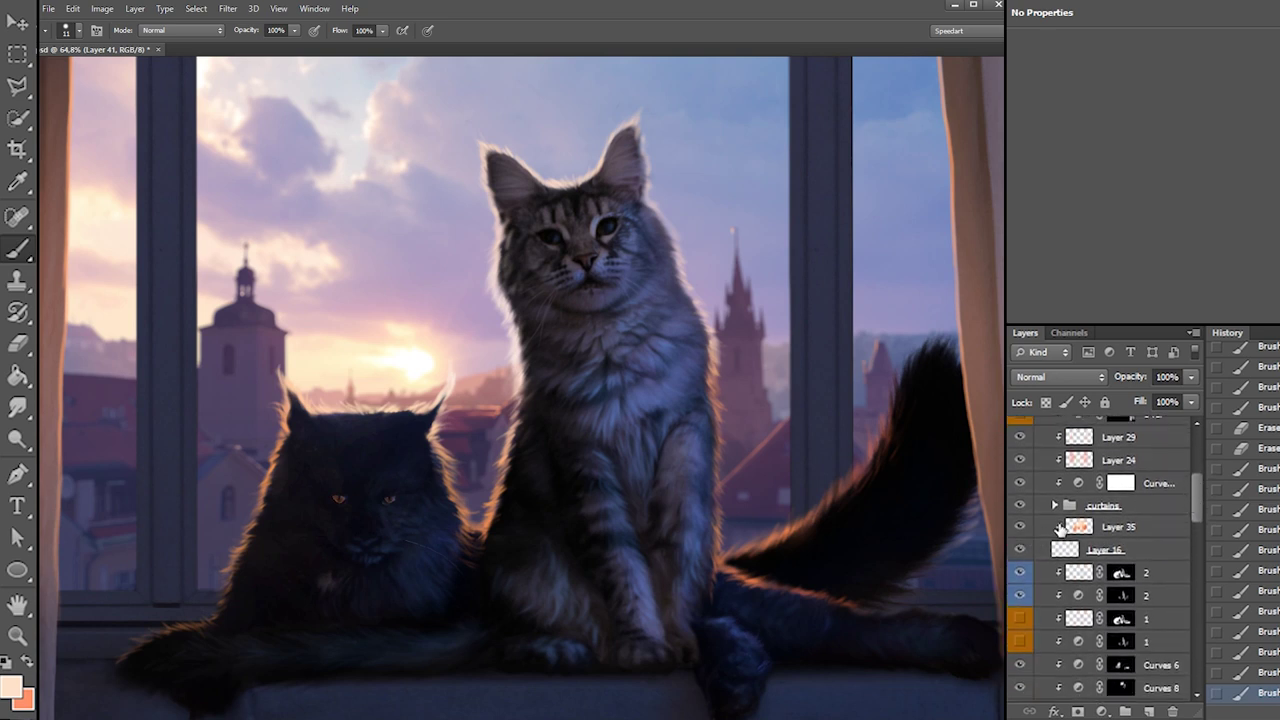
left_click(1095, 549)
key("e")
right_click(313, 383)
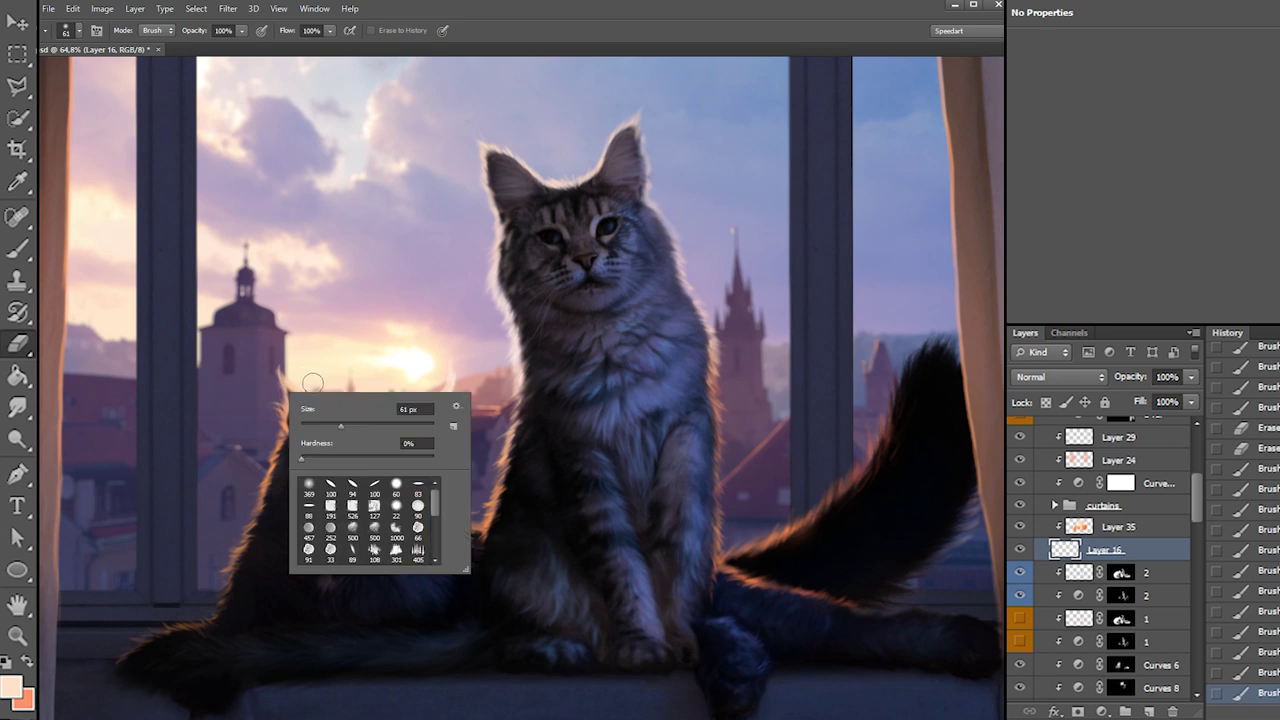
left_click(313, 488)
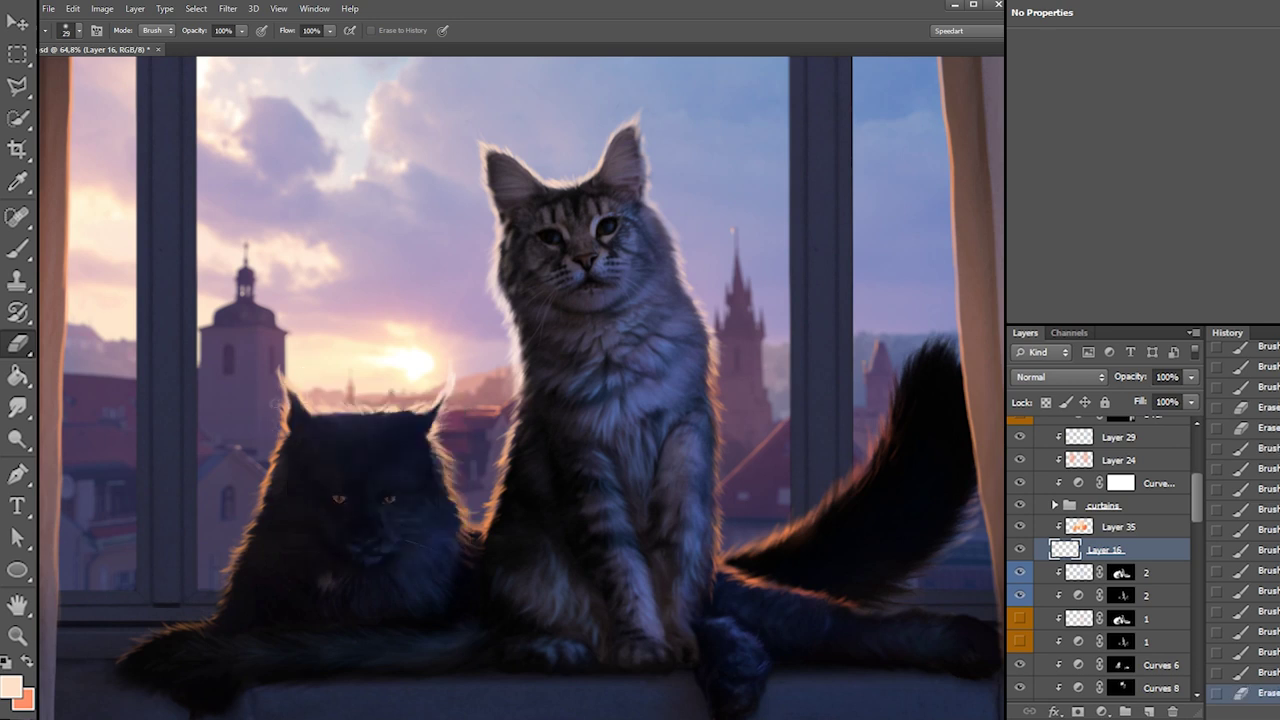
mouse_move(283, 373)
left_mouse_down()
mouse_move(283, 415)
mouse_move(290, 390)
mouse_move(375, 407)
left_mouse_up()
left_click(382, 406)
left_click(420, 405)
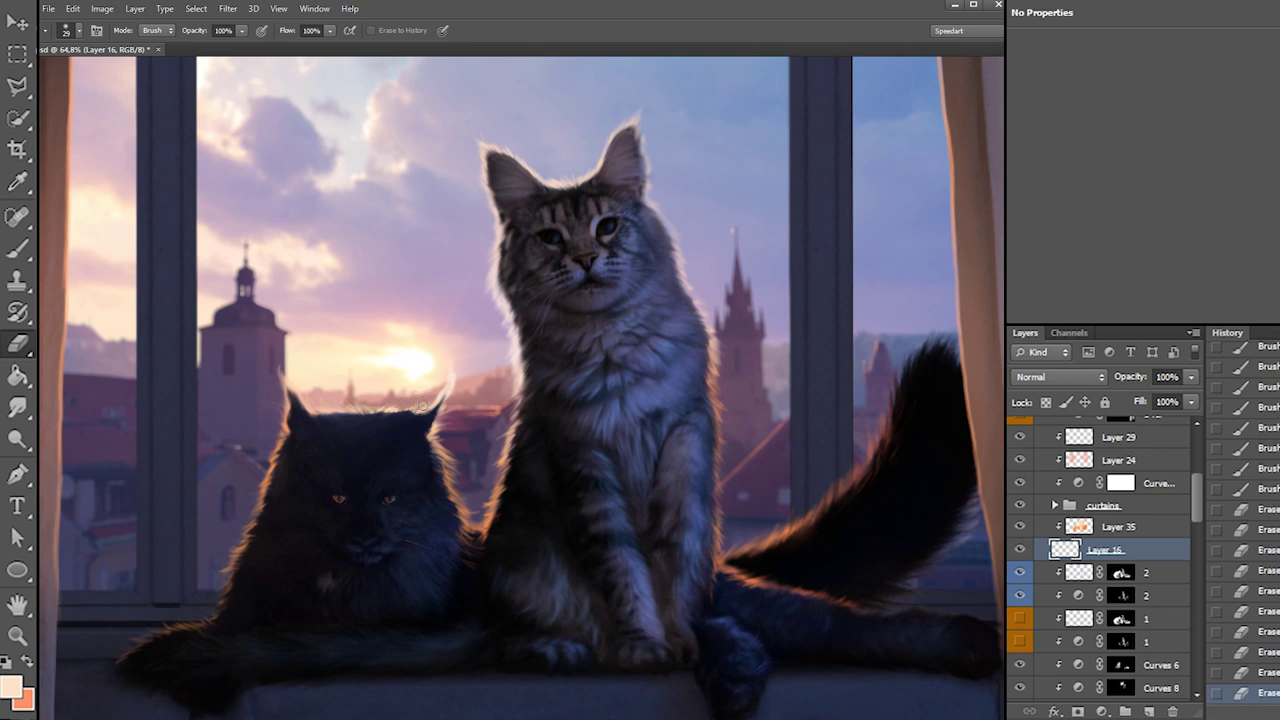
Erase rough fur on the black cat's ear and cheek nearest the tabby and along the tabby's adjoining body edge
left_click_drag(450, 368, 440, 392)
key("ctrl+z")
left_click_drag(447, 373, 445, 458)
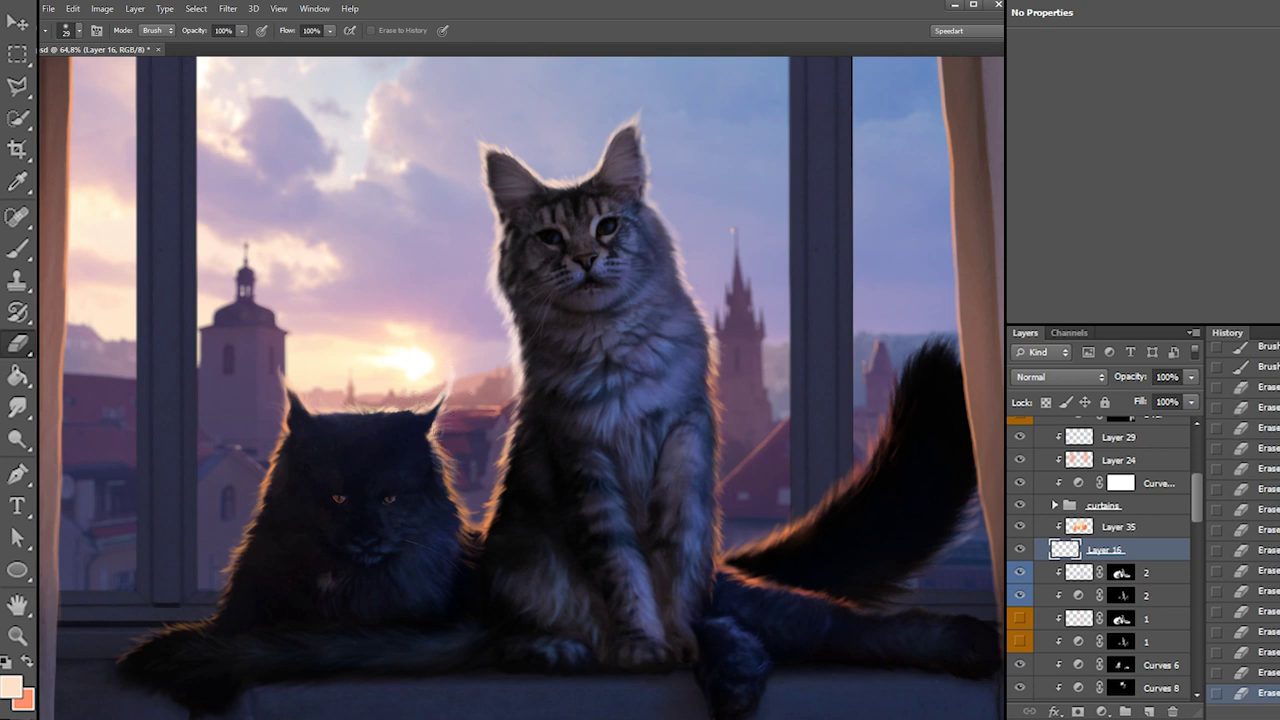
left_click_drag(504, 446, 482, 520)
left_click_drag(509, 460, 492, 528)
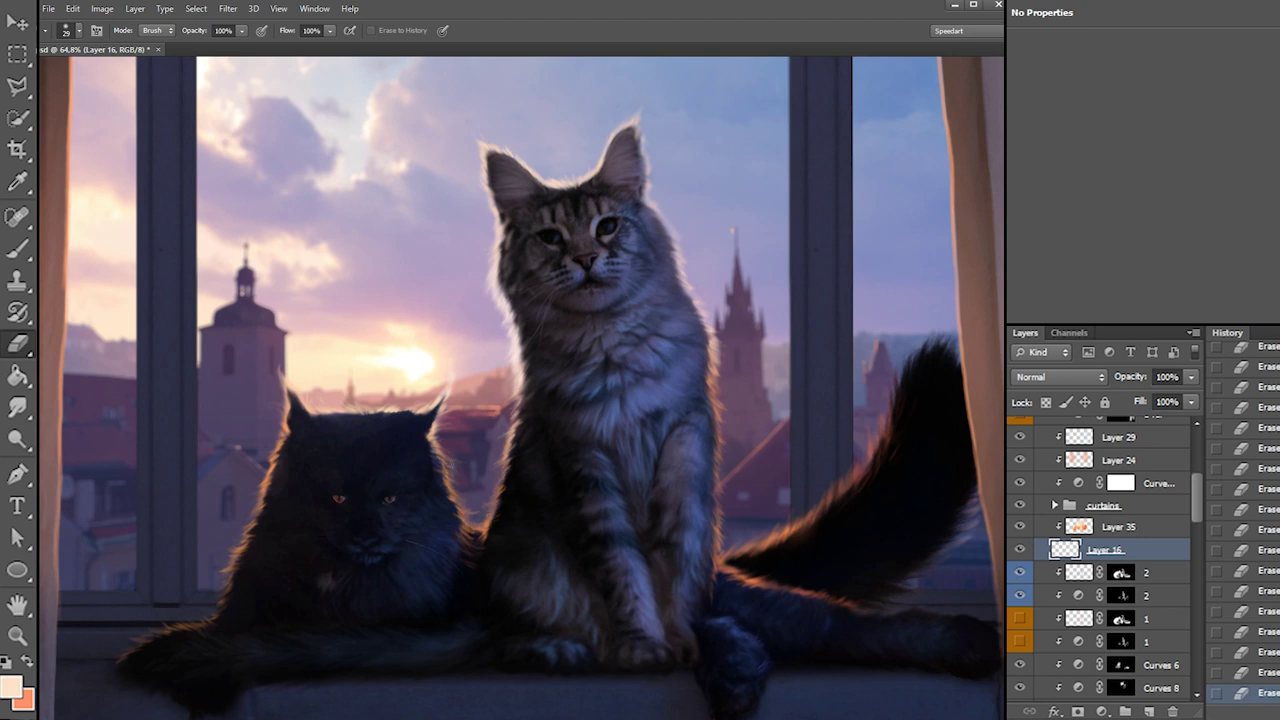
left_click_drag(443, 455, 451, 488)
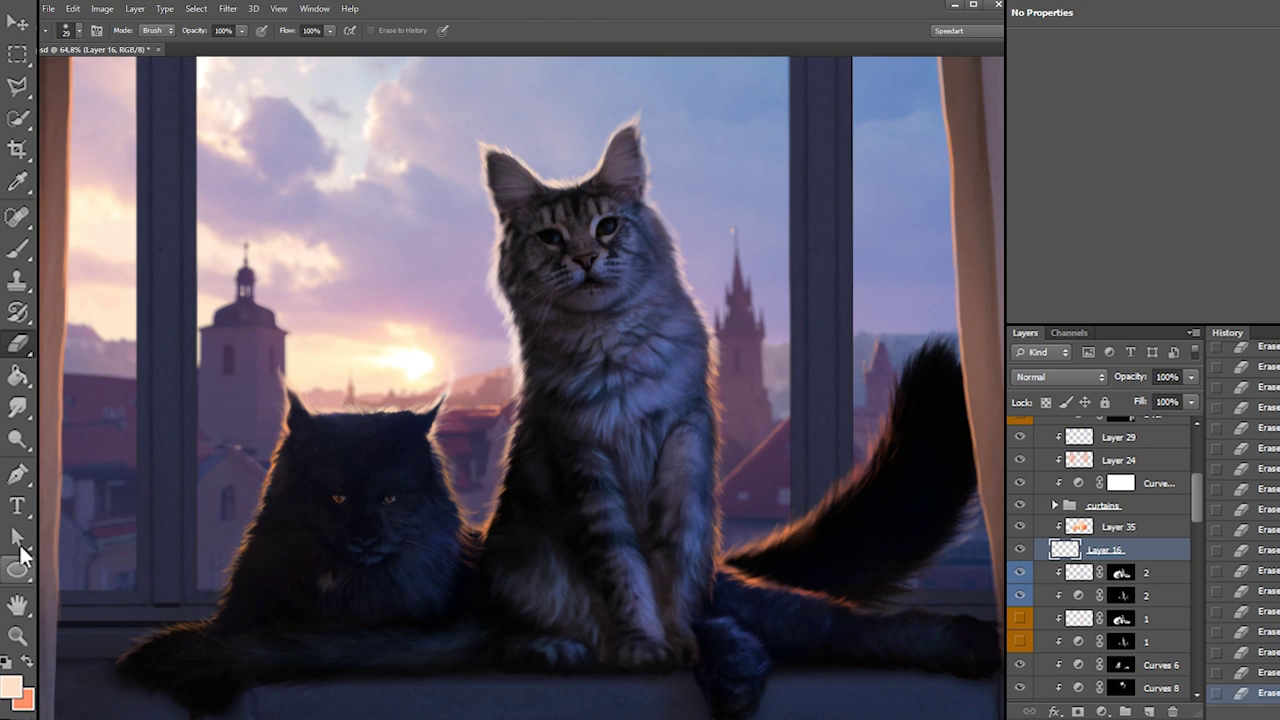
Smudge the fur outlines of the black cat's body and the tabby's sun-facing side and head at 24% strength
left_click(17, 407)
left_click_drag(138, 652, 143, 673)
left_click_drag(208, 614, 227, 565)
left_click_drag(230, 562, 240, 540)
mouse_move(265, 468)
left_mouse_down()
mouse_move(236, 543)
mouse_move(266, 482)
left_mouse_up()
mouse_move(458, 510)
left_mouse_down()
mouse_move(506, 527)
mouse_move(486, 517)
mouse_move(470, 547)
left_mouse_up()
left_click_drag(434, 474, 432, 468)
mouse_move(507, 449)
left_mouse_down()
mouse_move(518, 470)
mouse_move(486, 424)
mouse_move(488, 276)
left_mouse_up()
left_click_drag(490, 272, 496, 250)
left_click_drag(570, 163, 518, 138)
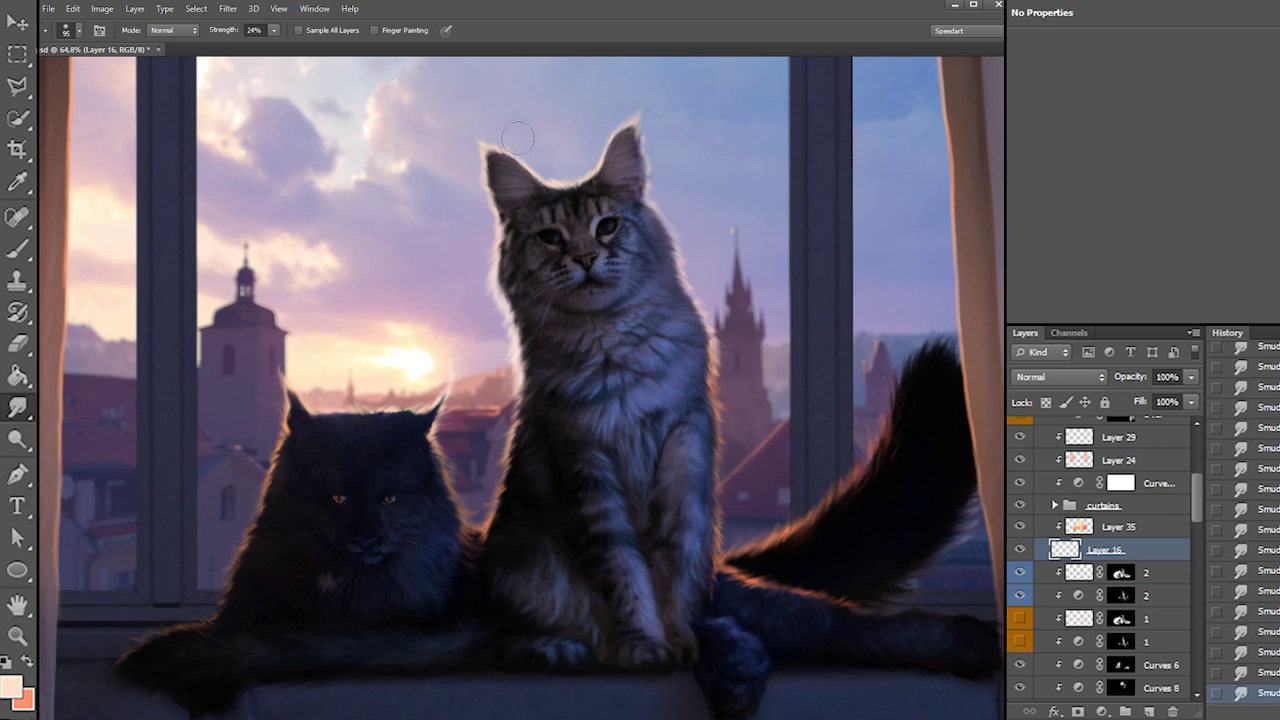
Trim the stray light fur at the tip of the tabby's ear nearest the sun with a 17 px eraser
key("e")
right_click(489, 129)
left_click(543, 197)
left_click(513, 157)
left_click_drag(486, 149, 472, 114)
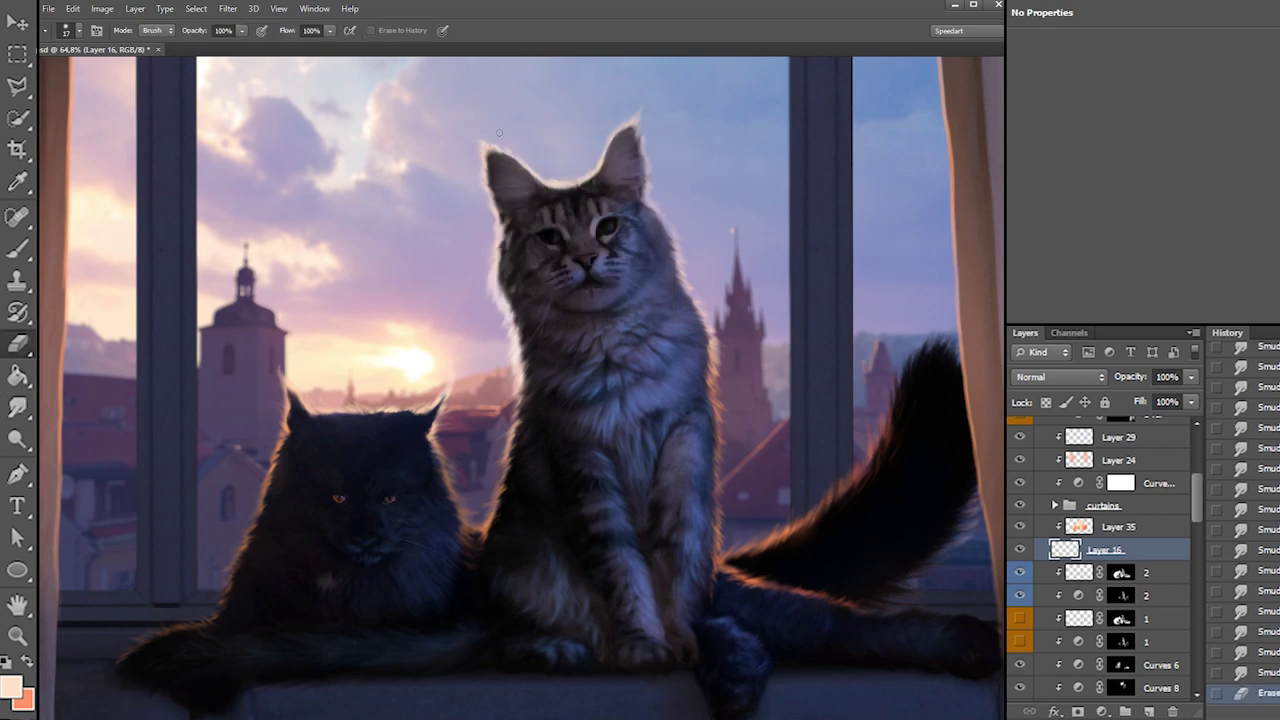
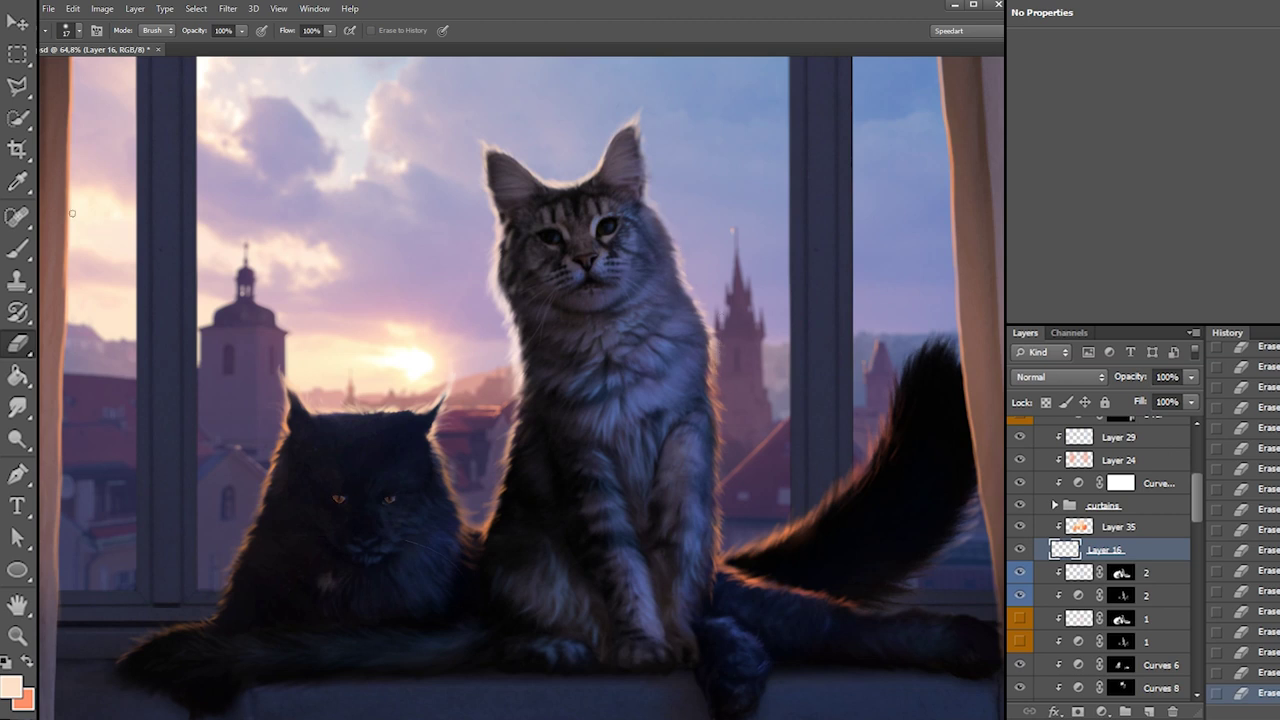
Smudge the fur along the tabby's back beside the Gothic spire and trim its outer edge with the eraser
left_click(17, 406)
left_click_drag(705, 362, 736, 533)
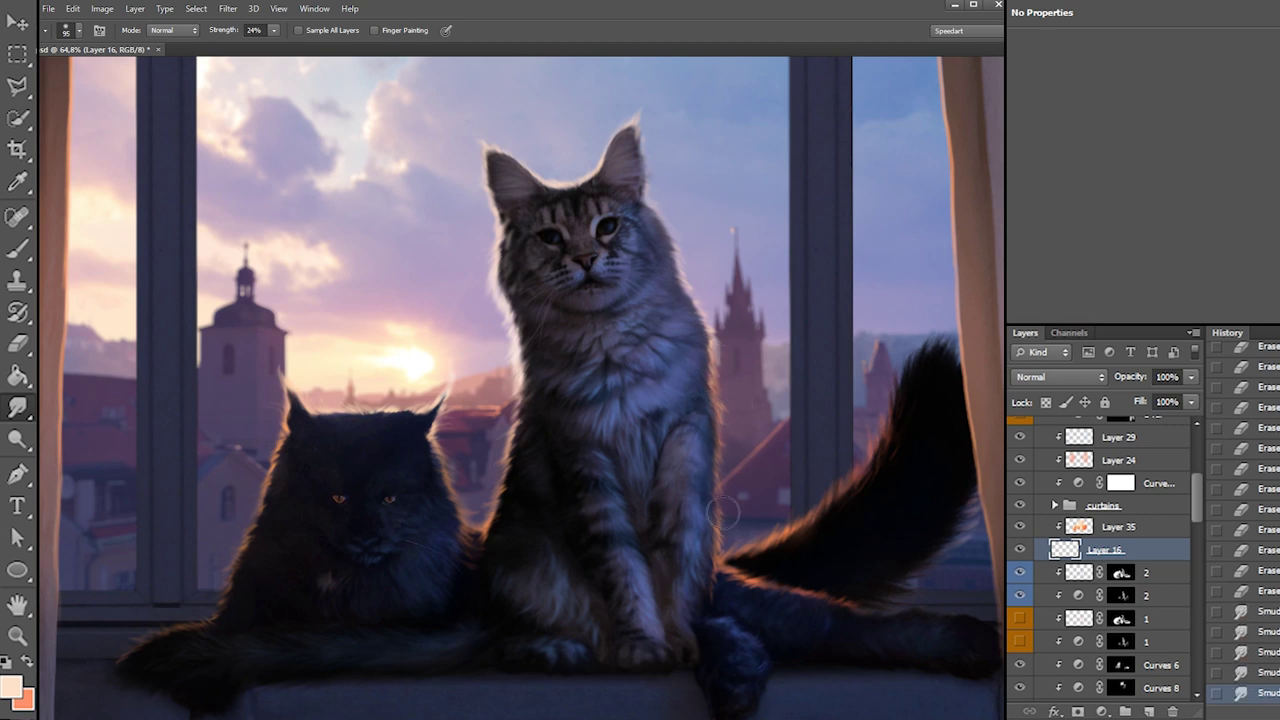
key("e")
left_click_drag(724, 396, 728, 430)
mouse_move(726, 420)
left_mouse_down()
mouse_move(731, 465)
mouse_move(718, 380)
left_mouse_up()
left_click_drag(720, 380, 704, 316)
mouse_move(704, 317)
left_mouse_down()
mouse_move(680, 266)
mouse_move(690, 288)
left_mouse_up()
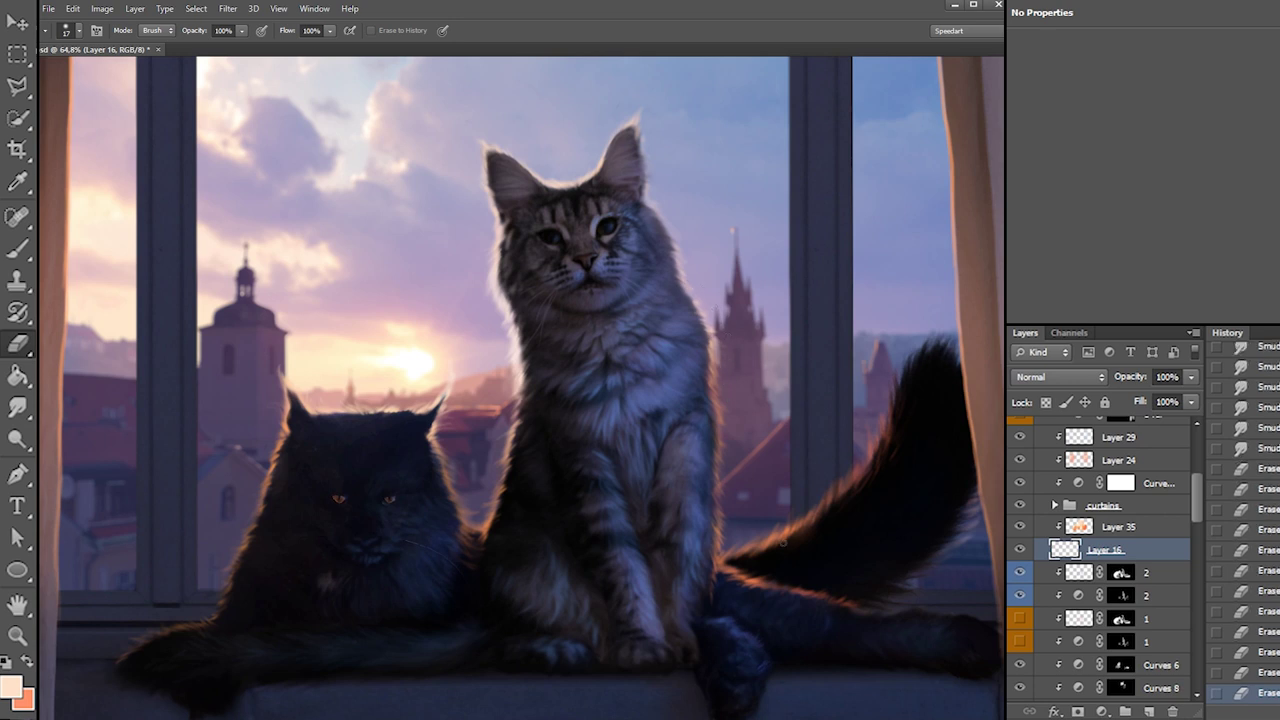
Refine the fur along the upper edge of the tabby's tail with a smaller eraser and the Smudge tool
mouse_move(781, 541)
left_mouse_down()
mouse_move(767, 546)
mouse_move(778, 554)
mouse_move(816, 524)
left_mouse_up()
key("ctrl+z")
right_click(803, 491)
key("Return")
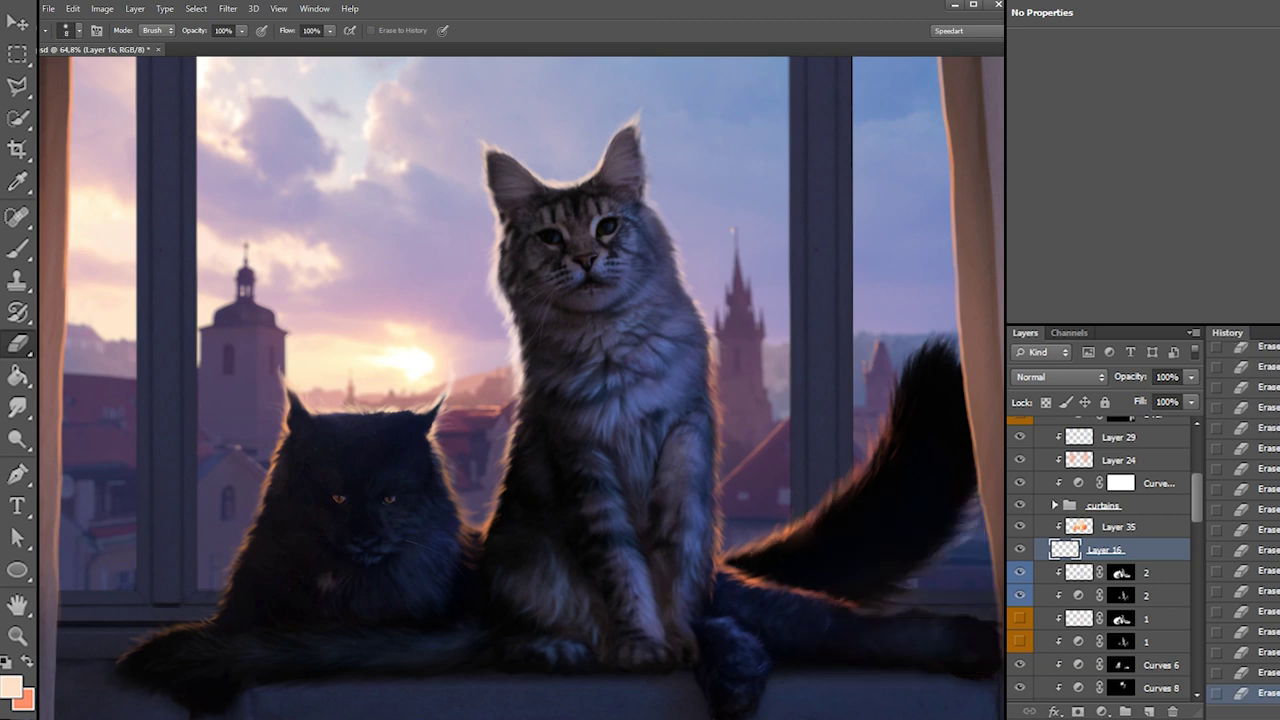
left_click(17, 407)
mouse_move(876, 458)
left_mouse_down()
mouse_move(846, 471)
mouse_move(834, 498)
mouse_move(890, 402)
left_mouse_up()
key("ctrl+z")
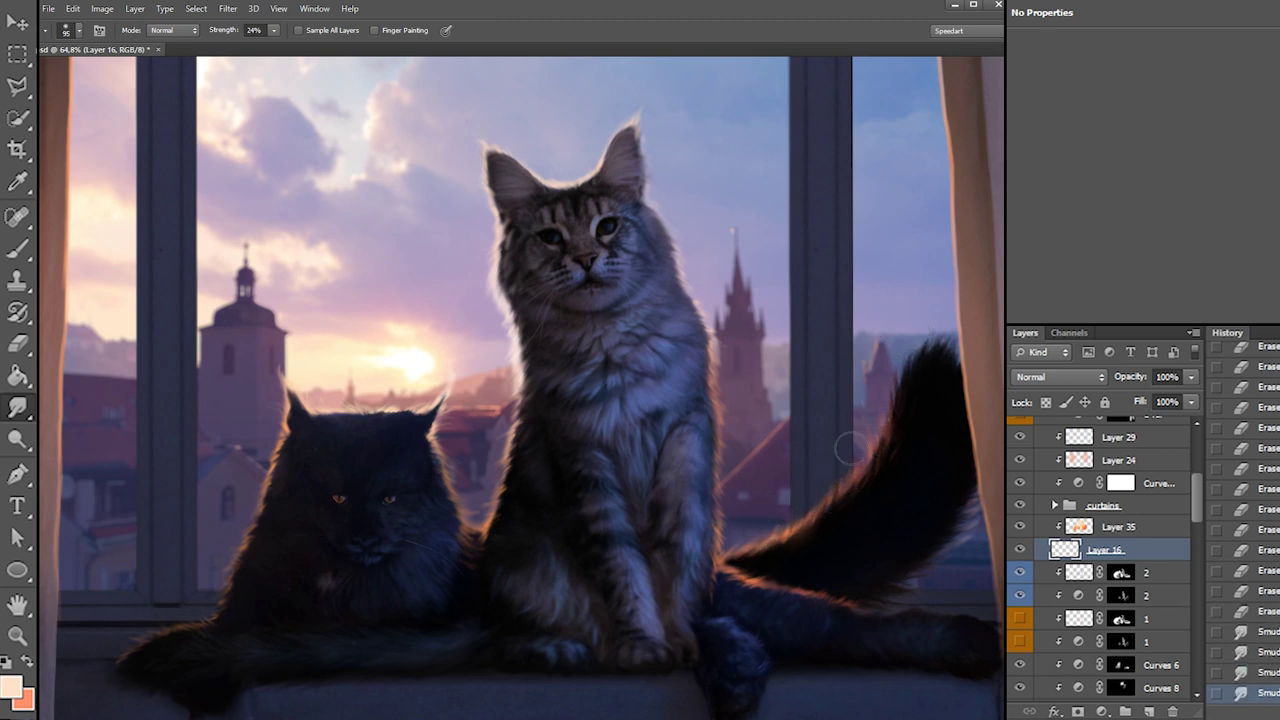
Erase excess fur at the base of the tabby's tail and along its underside with a 59 px eraser
key("e")
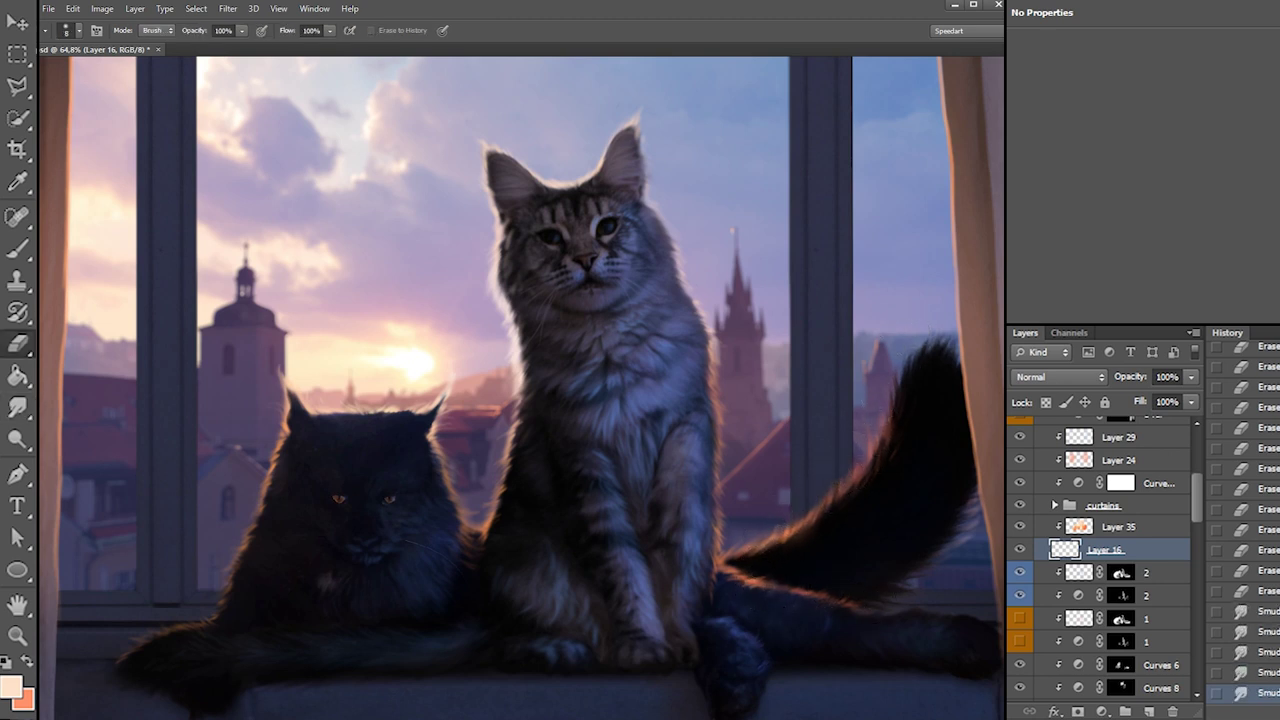
right_click(772, 553)
left_click(818, 591)
left_click_drag(757, 590, 725, 582)
mouse_move(725, 582)
left_mouse_down()
mouse_move(900, 618)
mouse_move(850, 589)
mouse_move(938, 611)
mouse_move(906, 609)
left_mouse_up()
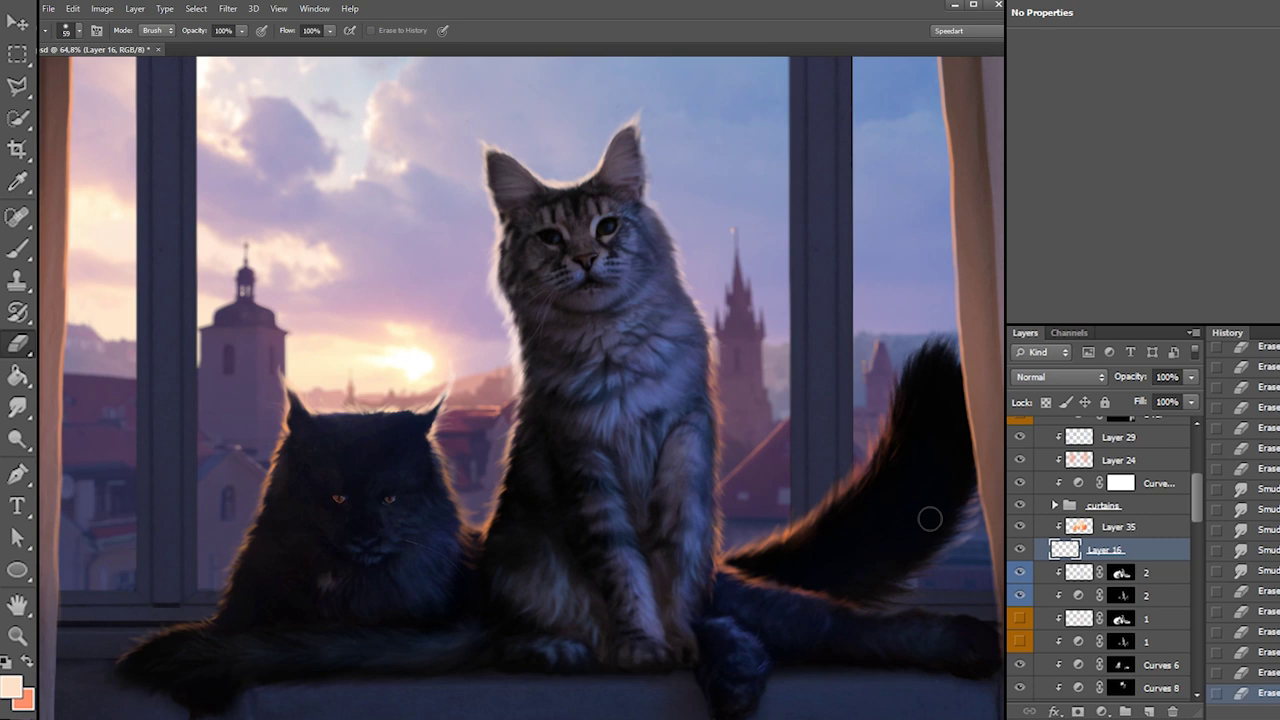
Add a new layer directly above Layer 35 and open the foreground colour for editing
left_click(1147, 528)
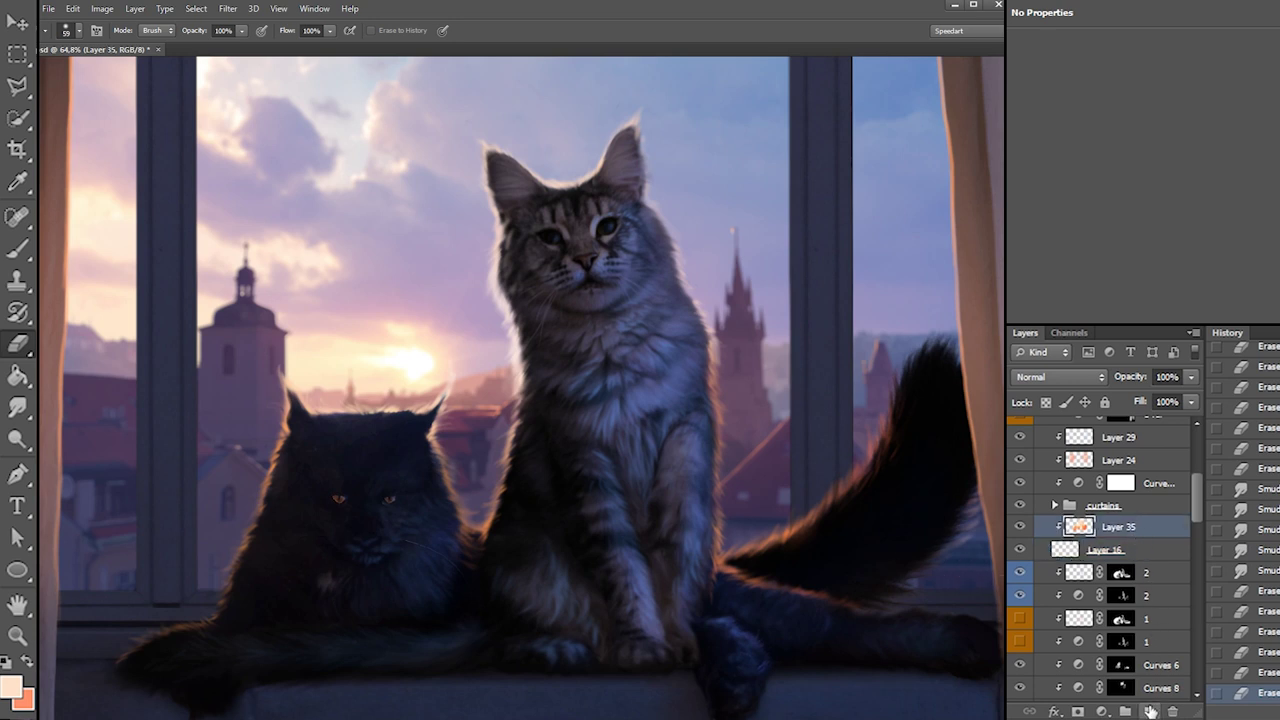
left_click(1148, 711)
left_click(11, 686)
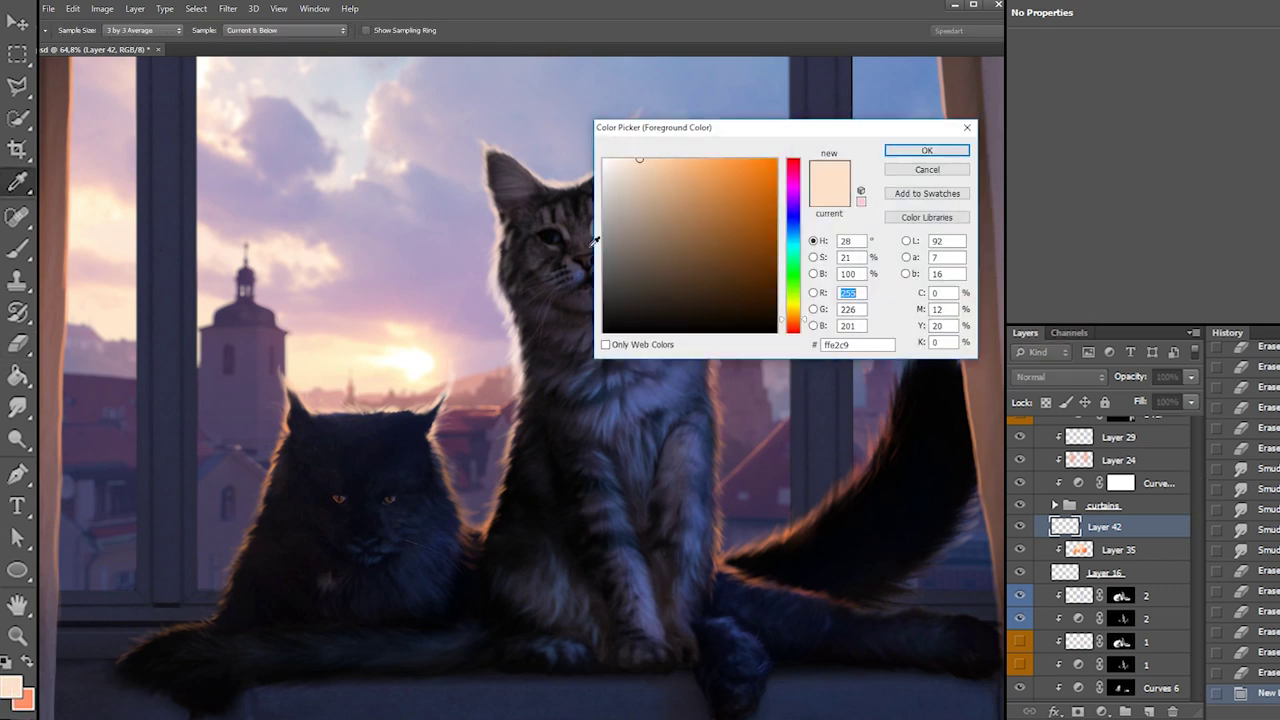
Accept pale peach #ffe2c9 as the foreground colour and set up a soft 25 px brush with 0% hardness
key("Return")
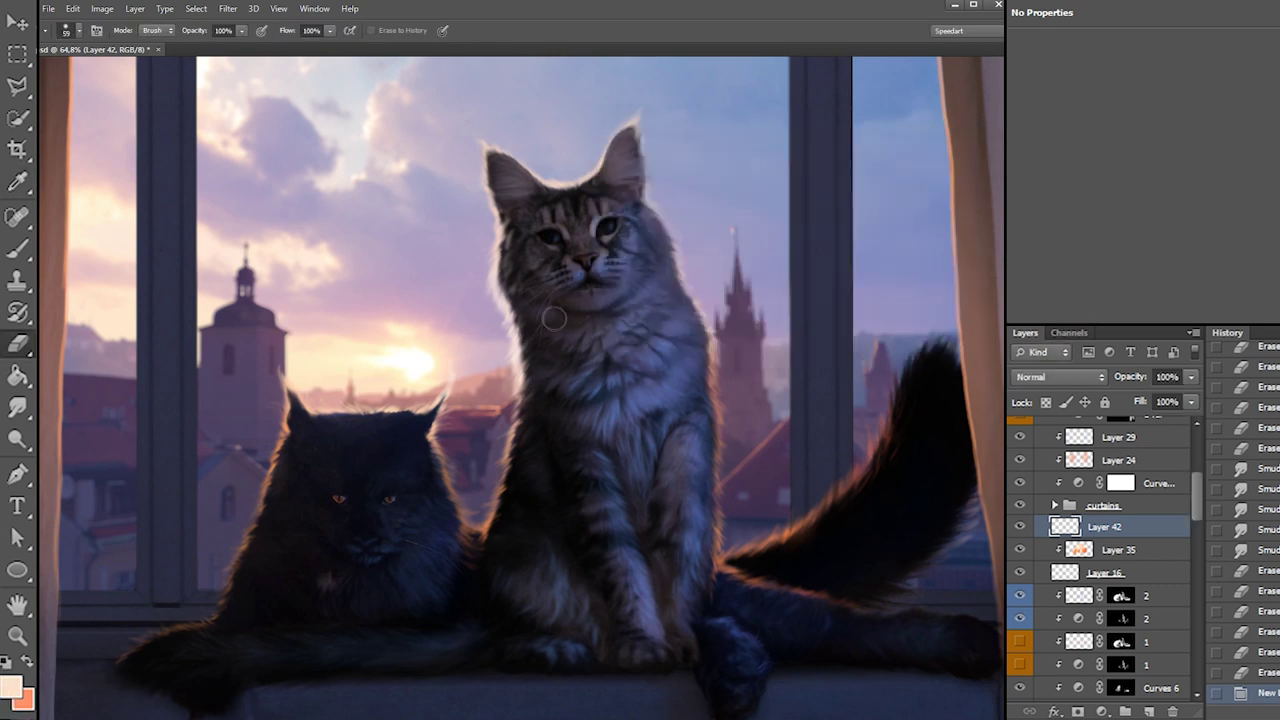
key("b")
right_click(566, 335)
left_click(585, 425)
left_click(591, 365)
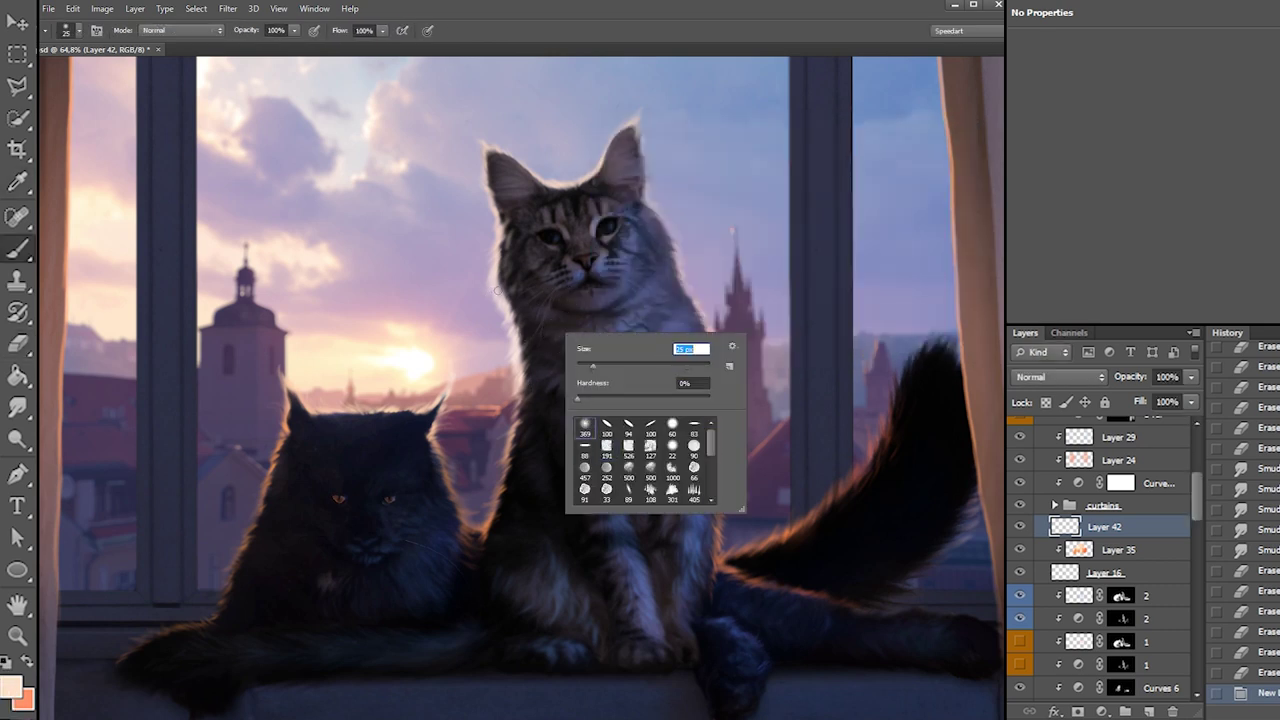
Try several pale peach rim-light strokes down the tabby cat's sunlit neck, adjusting the brush size and undoing them
left_click_drag(507, 314, 530, 380)
key("ctrl+z")
right_click(520, 329)
left_click(585, 360)
mouse_move(507, 312)
left_mouse_down()
mouse_move(522, 388)
mouse_move(518, 343)
mouse_move(528, 388)
left_mouse_up()
key("ctrl+z")
key("ctrl+z")
left_click_drag(506, 303, 522, 392)
key("ctrl+z")
right_click(515, 325)
left_click(535, 360)
left_click_drag(514, 336, 523, 396)
key("ctrl+z")
Paint thin pale peach light strokes around the top of the black cat's head, reducing the brush to 11 px
right_click(421, 384)
key("ctrl+z")
mouse_move(346, 408)
left_mouse_down()
mouse_move(431, 411)
mouse_move(452, 363)
left_mouse_up()
right_click(446, 376)
left_click(483, 408)
key("ctrl+z")
right_click(443, 371)
left_click(463, 403)
key("ctrl+z")
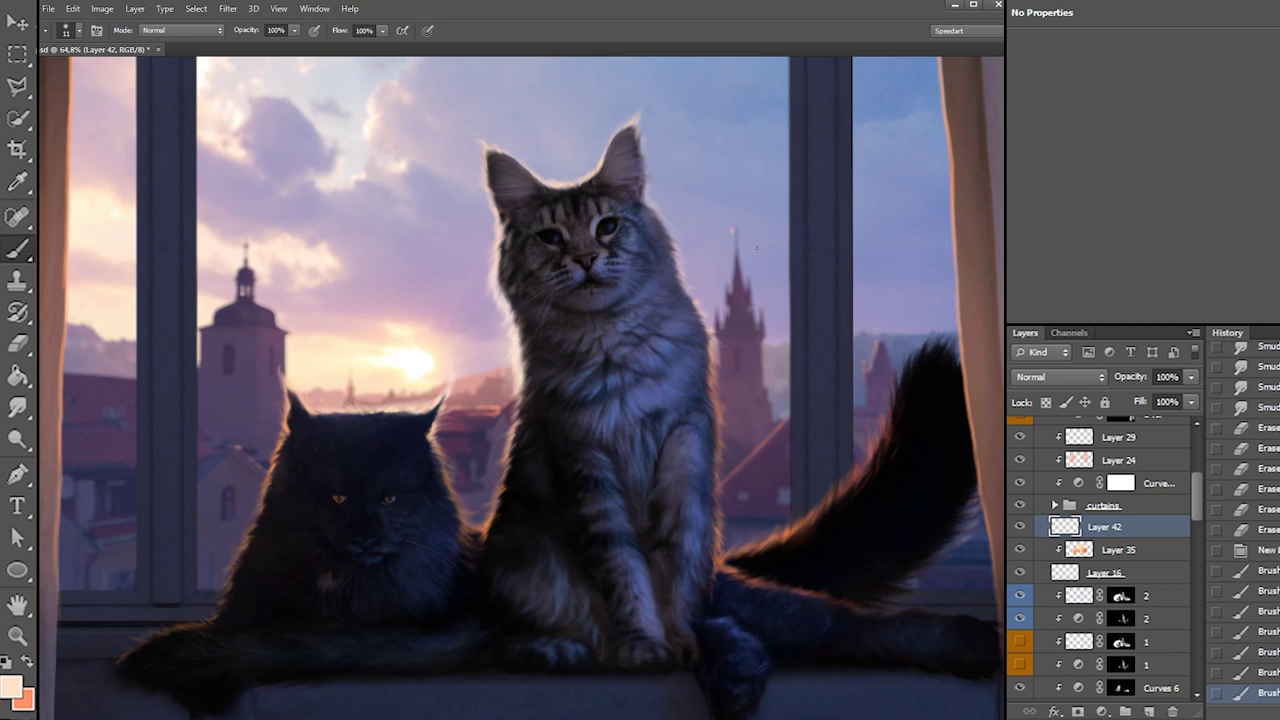
Add a new layer clipped directly above the upper layer named 2, and swap the foreground colour to coral
left_click(1140, 600)
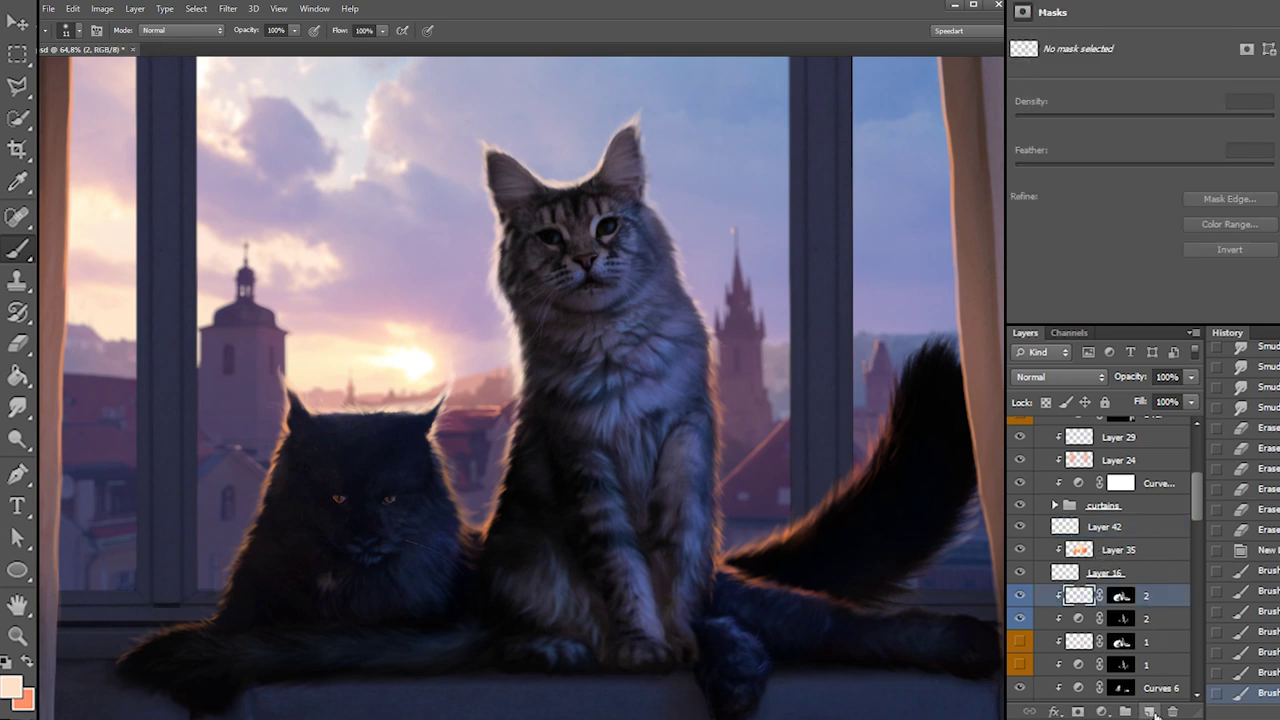
left_click(1148, 711)
left_click(1160, 607, "alt")
key("x")
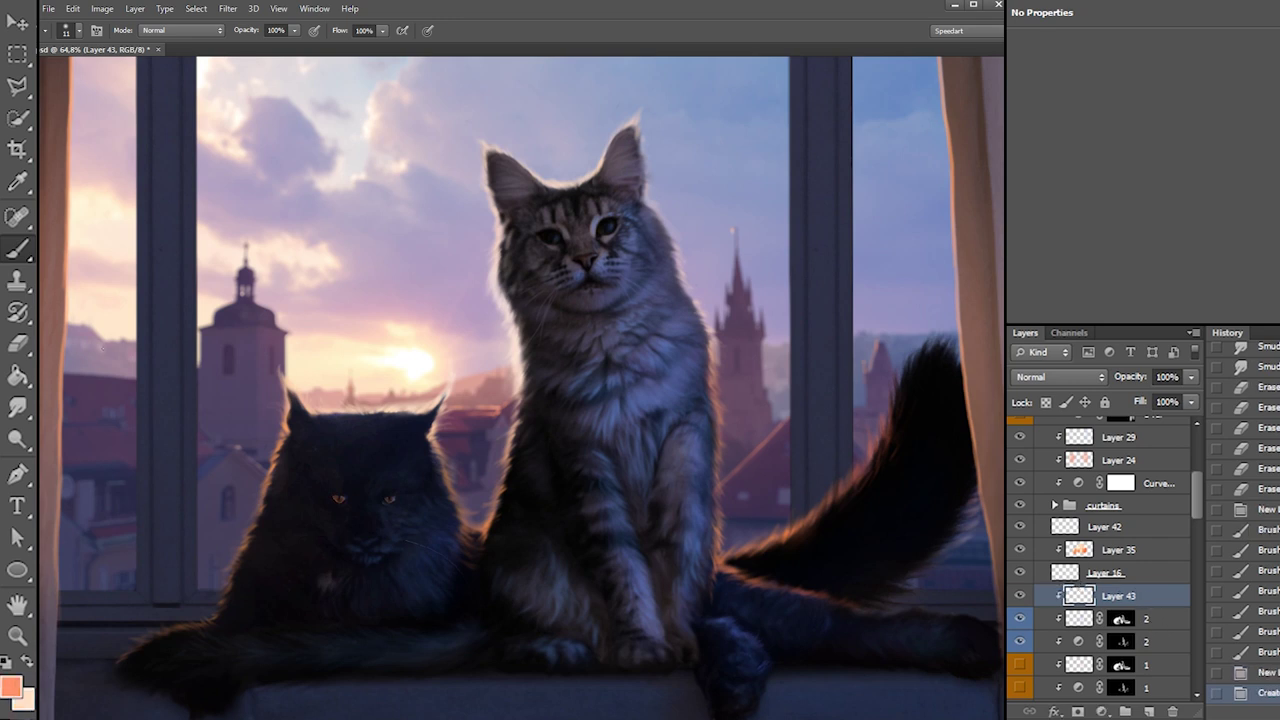
Paint coral #ff875d light along the tabby's sunlit cheek with a soft 86 px brush
right_click(511, 338)
left_click_drag(524, 349, 571, 367)
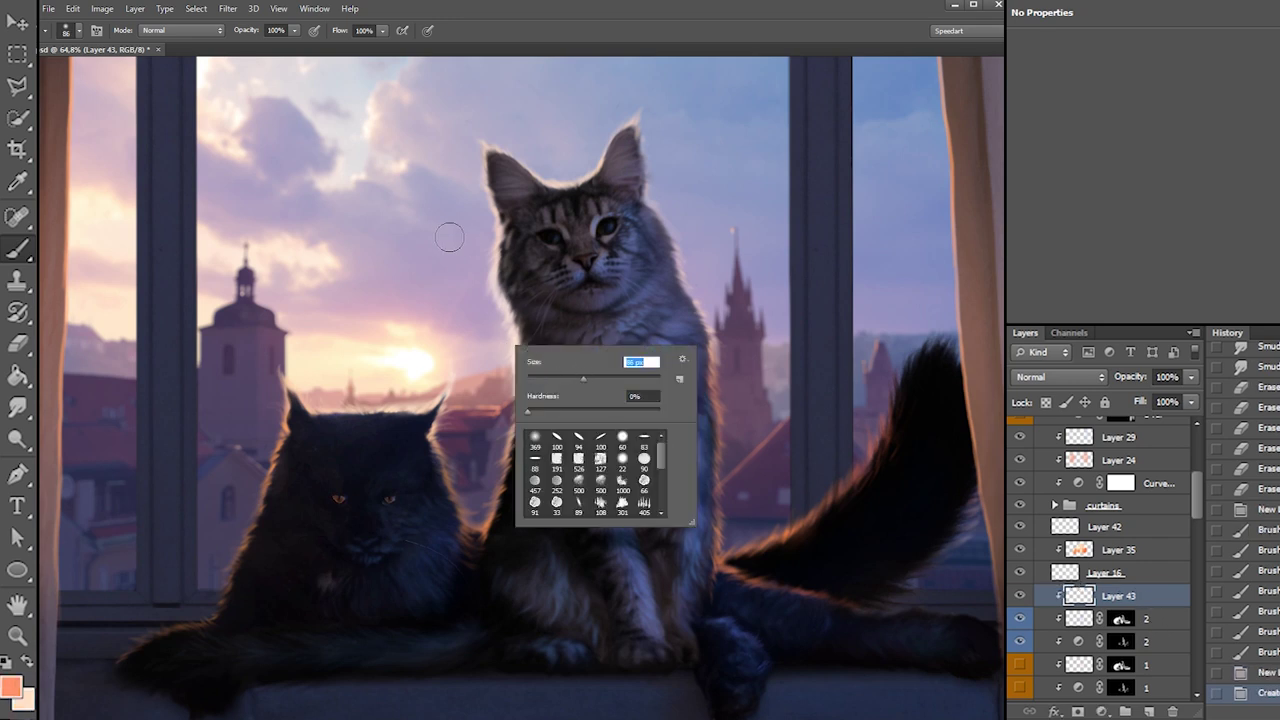
key("Return")
left_click_drag(492, 220, 505, 282)
key("ctrl+z")
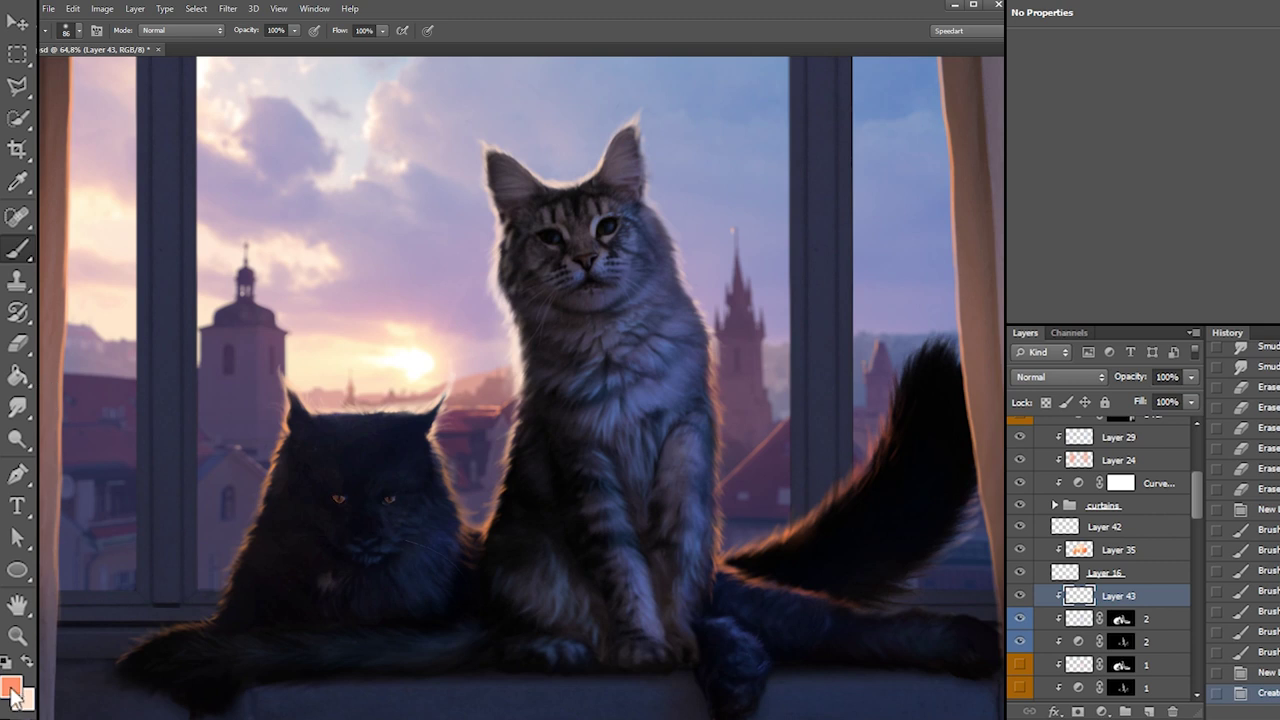
left_click(11, 688)
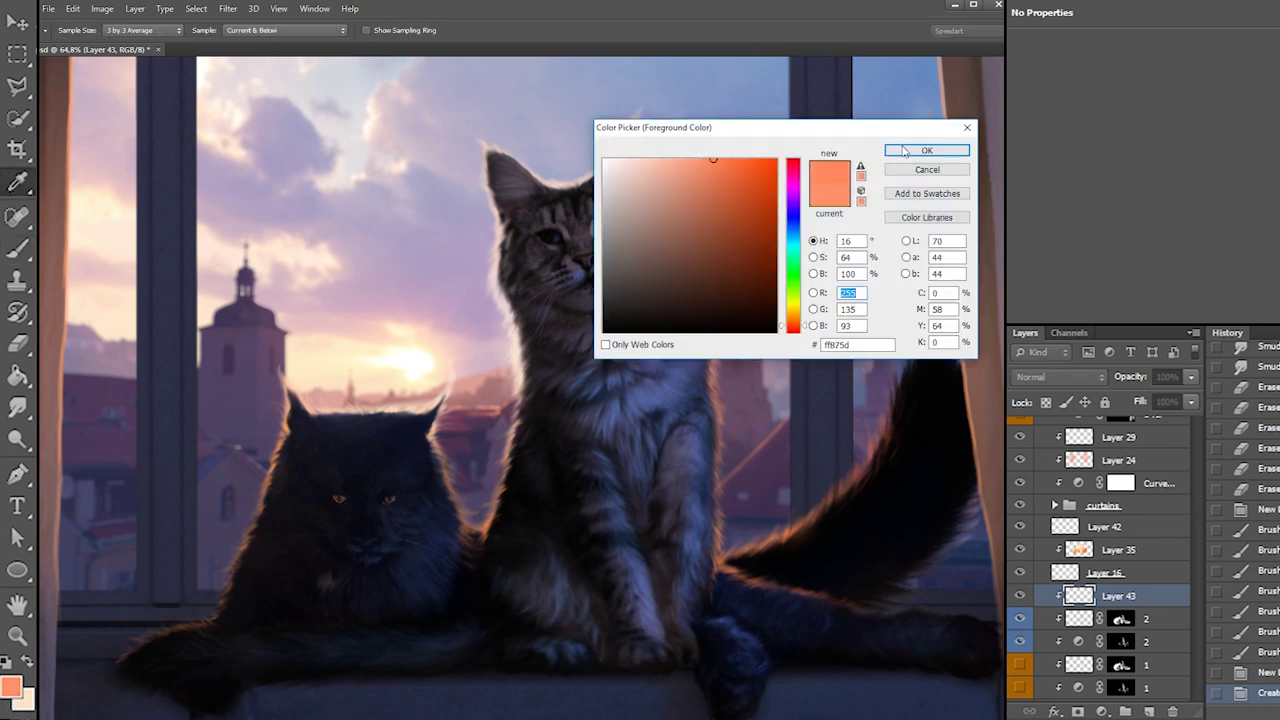
left_click(927, 150)
left_click_drag(504, 227, 507, 294)
left_click_drag(504, 214, 512, 327)
Switch to the 89 px textured brush tip, add coral fur texture at the tabby's cheek, and enlarge the brush to 129 px
right_click(516, 312)
left_click(493, 246)
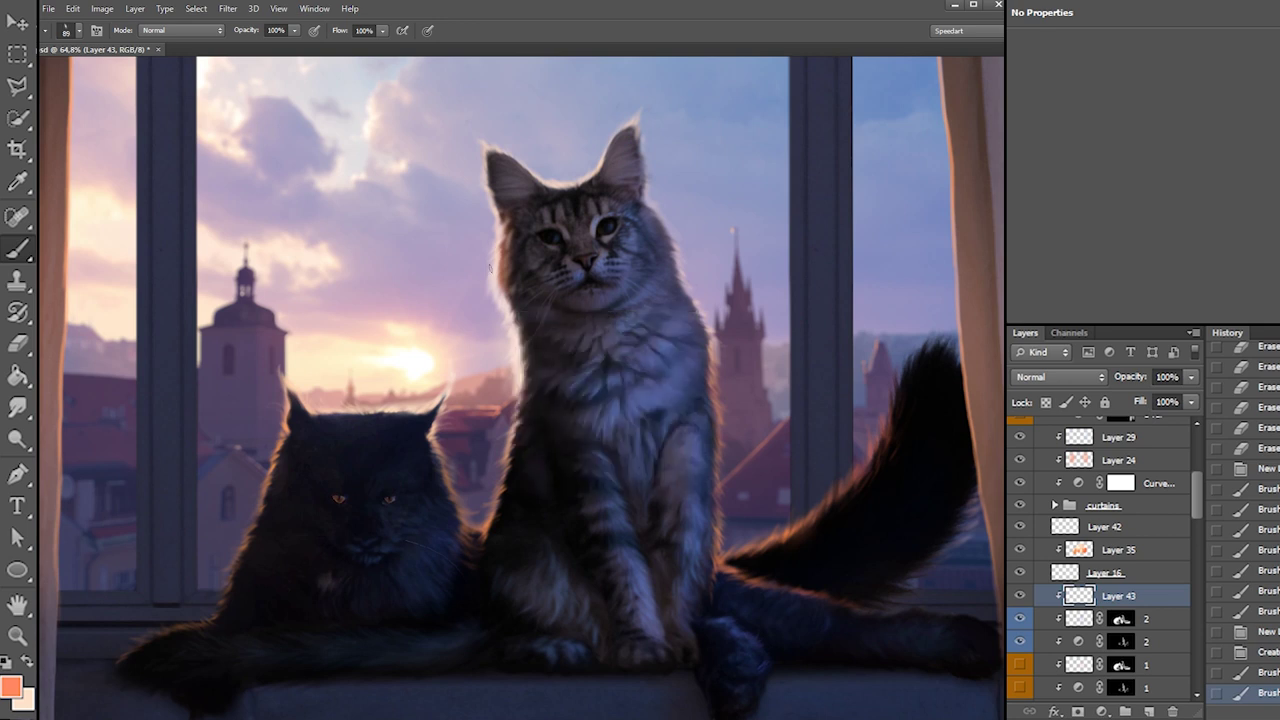
right_click(570, 262)
type("129")
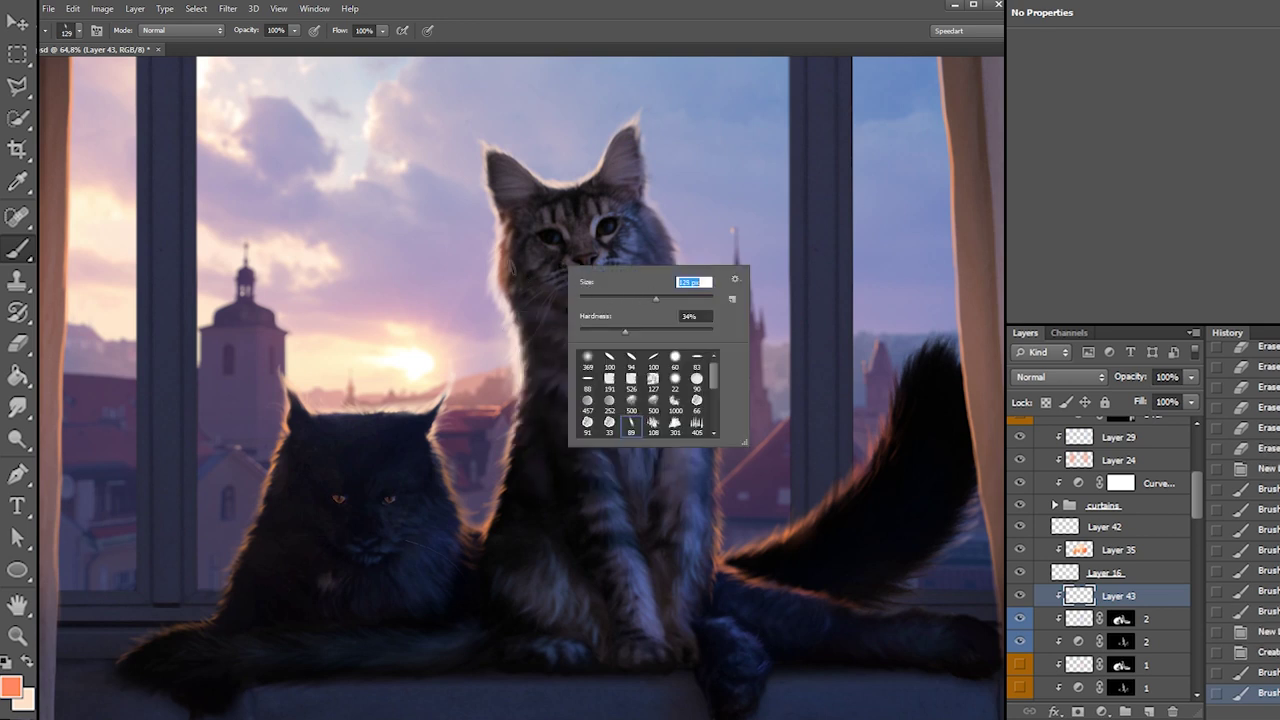
key("Return")
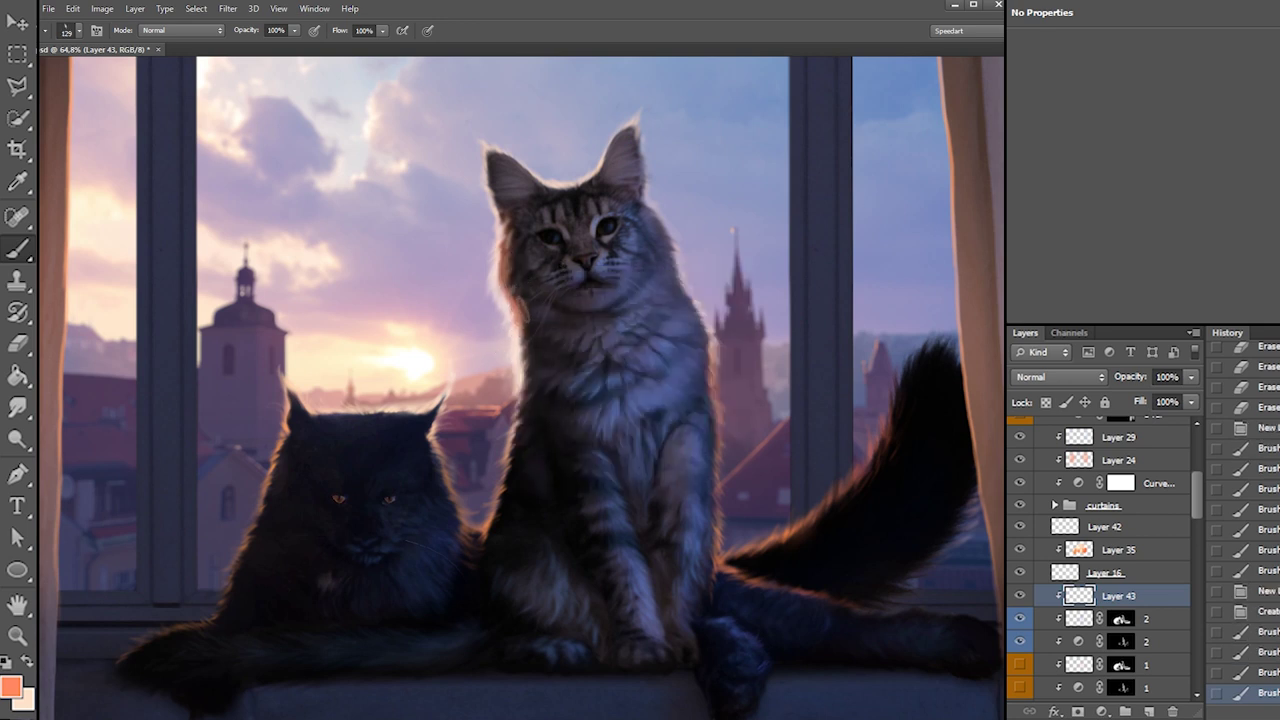
Erase the excess coral along the tabby's jaw and lower cheek with a soft, 0% hardness eraser
key("e")
right_click(532, 282)
left_click(557, 379)
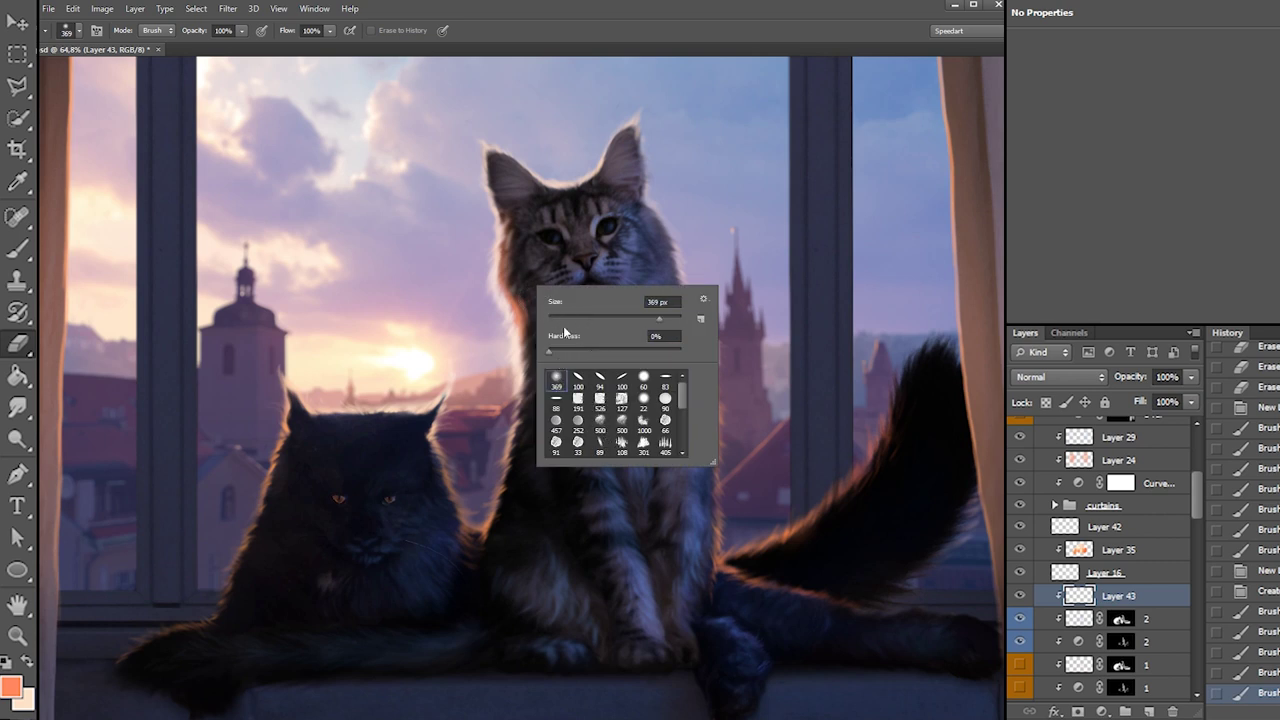
key("Return")
right_click(561, 294)
left_click(580, 331)
left_click_drag(521, 294, 517, 322)
left_click_drag(514, 308, 514, 314)
left_click_drag(509, 301, 510, 307)
left_click_drag(504, 294, 505, 299)
left_click_drag(499, 284, 500, 292)
Shrink the textured brush and paint fine coral hair strokes on the tabby's jaw
key("b")
right_click(541, 290)
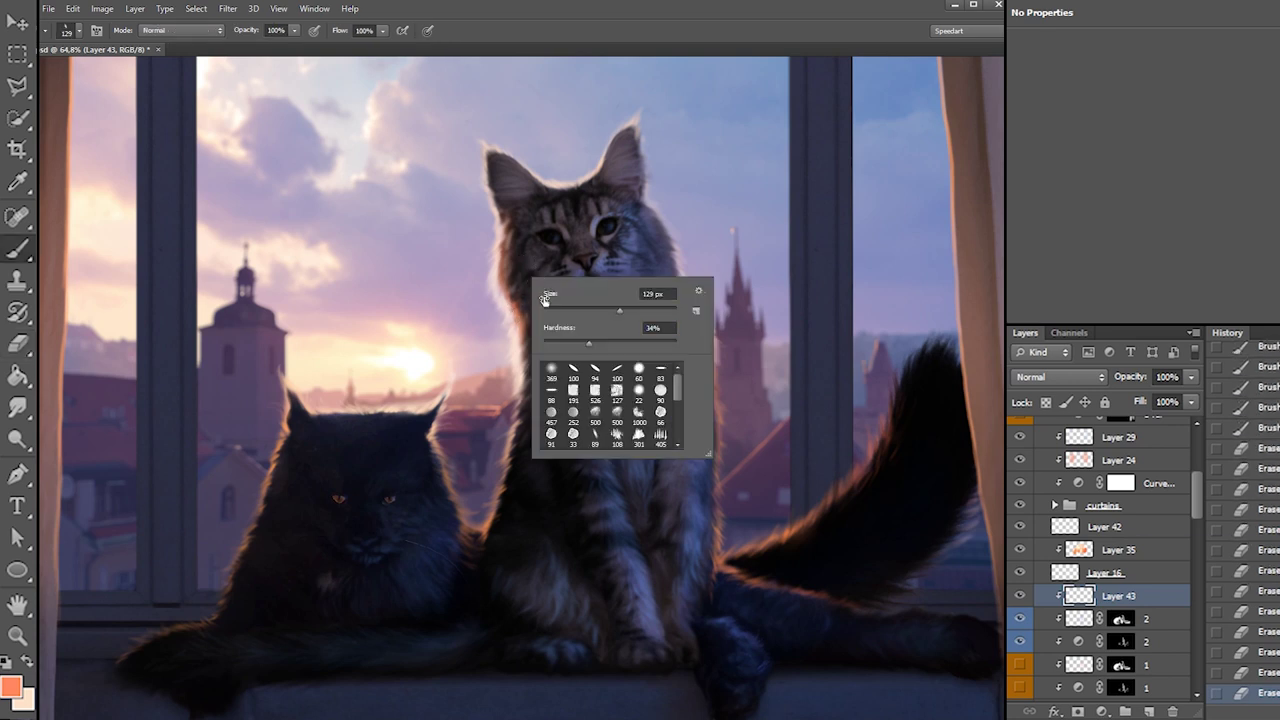
type("20")
key("Return")
right_click(546, 297)
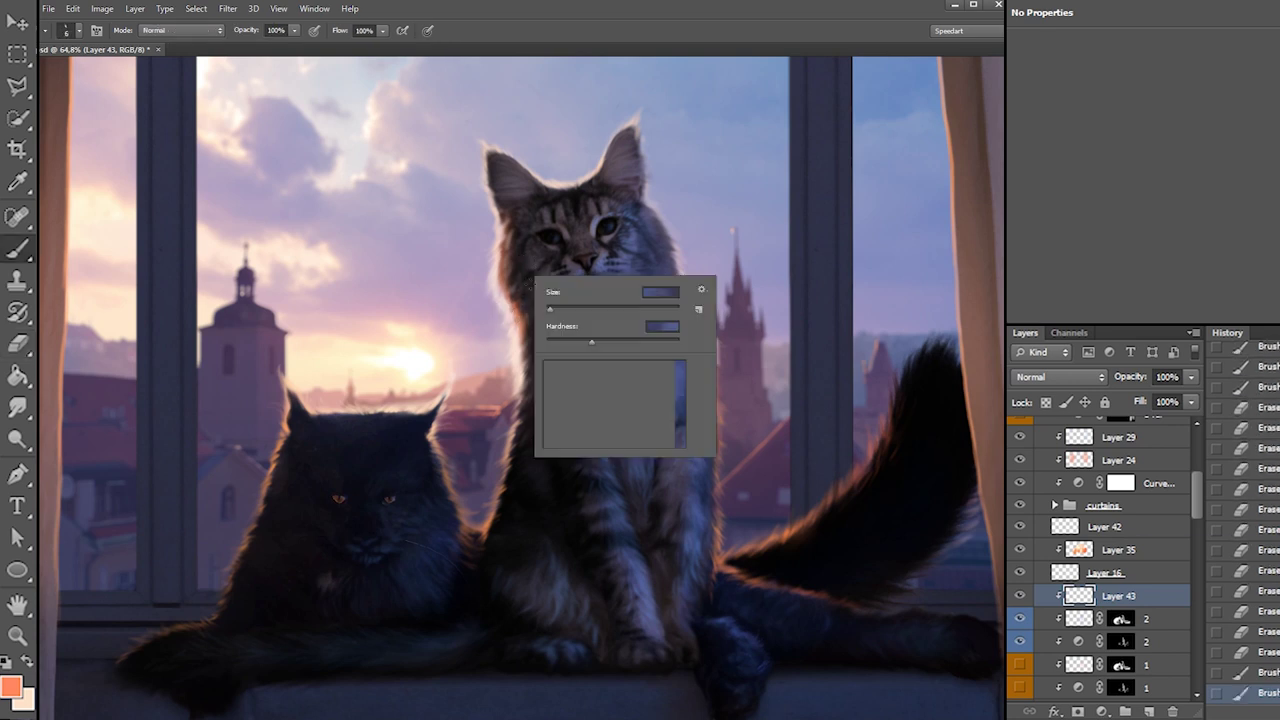
key("Return")
left_click_drag(536, 290, 542, 300)
left_click_drag(540, 288, 544, 297)
Switch to a soft round brush and paint short coral strokes below the tabby's sunlit cheek
right_click(545, 291)
left_click(553, 364)
key("Return")
key("e")
left_click(546, 291)
right_click(546, 288)
key("Escape")
key("b")
left_click_drag(522, 290, 517, 299)
left_click_drag(520, 291, 516, 303)
left_click_drag(521, 293, 520, 304)
left_click_drag(525, 294, 525, 304)
left_click_drag(530, 294, 531, 301)
Erase the surplus coral between the tabby's jaw and neck
key("e")
left_click_drag(526, 286, 517, 301)
left_click_drag(519, 290, 509, 325)
Paint soft coral strokes on the tabby's upper neck and jaw, using a brush of 32 px with 0% hardness
key("b")
left_click_drag(514, 314, 512, 325)
left_click_drag(516, 310, 515, 322)
left_click_drag(519, 309, 529, 341)
right_click(547, 318)
left_click(578, 350)
left_click_drag(524, 328, 518, 338)
left_click_drag(524, 327, 521, 338)
right_click(555, 376)
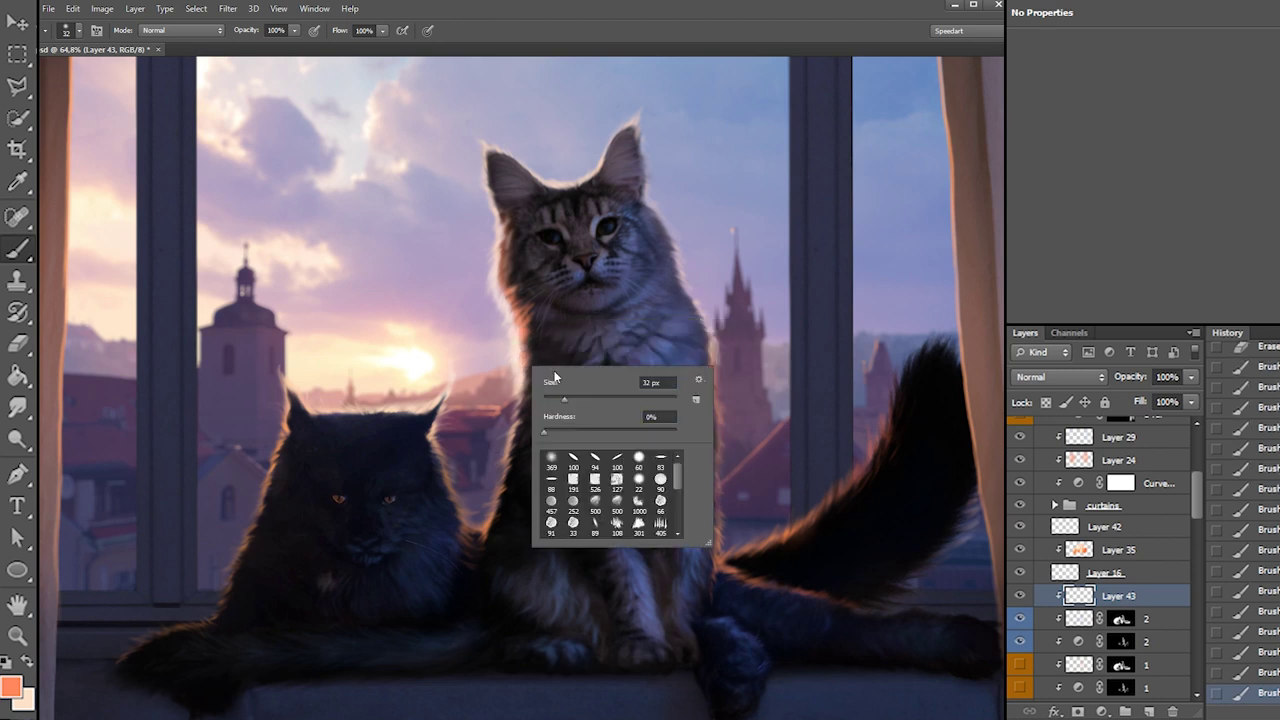
left_click_drag(498, 286, 506, 296)
mouse_move(509, 275)
left_mouse_down()
mouse_move(530, 322)
mouse_move(560, 276)
mouse_move(534, 304)
left_mouse_up()
Resize the eraser and fade the coral across the tabby's throat
key("e")
right_click(555, 288)
left_click(606, 303)
mouse_move(528, 298)
left_mouse_down()
mouse_move(514, 285)
mouse_move(515, 298)
left_mouse_up()
Paint a coral glow down the tabby's sunlit body edge with a 54 px brush, and erase its inner side on the upper chest
key("b")
mouse_move(525, 346)
left_mouse_down()
mouse_move(519, 440)
mouse_move(498, 480)
left_mouse_up()
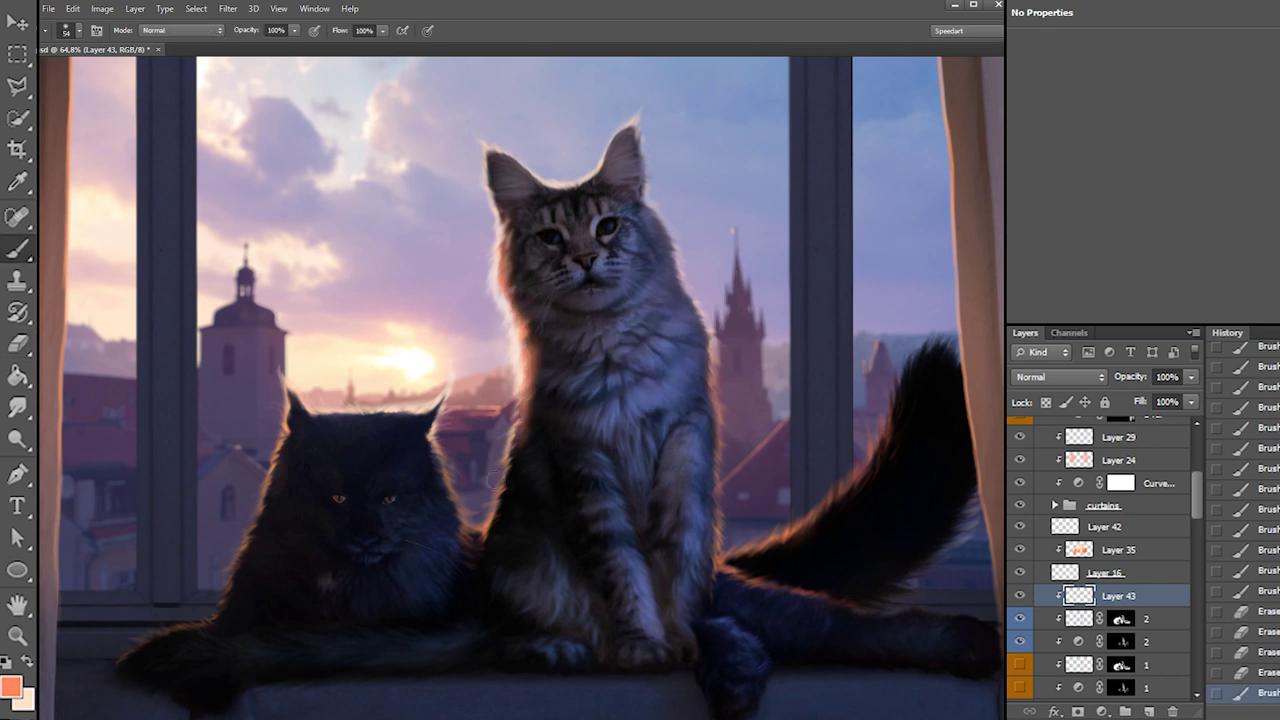
key("e")
right_click(565, 350)
left_click(597, 380)
left_click_drag(551, 366, 535, 373)
right_click(554, 340)
left_click(580, 371)
left_click_drag(543, 362, 536, 367)
left_click_drag(538, 364, 535, 365)
left_click_drag(541, 354, 530, 362)
left_click_drag(534, 348, 524, 364)
Strengthen the coral glow along the tabby's chest edge and fade it inward down to the lower flank
key("b")
left_click_drag(531, 352, 518, 450)
key("e")
left_click_drag(546, 396, 527, 414)
left_click_drag(538, 406, 523, 422)
left_click_drag(535, 413, 522, 425)
mouse_move(534, 416)
left_mouse_down()
mouse_move(511, 464)
mouse_move(516, 430)
mouse_move(520, 460)
mouse_move(490, 534)
left_mouse_up()
Paint coral light on the tabby's lower flank with a resized soft brush
key("b")
right_click(545, 419)
left_click(594, 451)
left_click_drag(520, 454, 514, 494)
mouse_move(527, 456)
left_mouse_down()
mouse_move(522, 498)
mouse_move(542, 444)
mouse_move(587, 451)
left_mouse_up()
Erase the inner part of the coral light on the tabby's lower flank
right_click(549, 446)
key("e")
right_click(568, 427)
left_click_drag(533, 456, 522, 476)
left_click_drag(532, 466, 520, 484)
left_click_drag(530, 472, 510, 502)
left_click_drag(516, 499, 500, 516)
Blend the coral rim along the tabby's whole sunlit side with a soft 78 px eraser
right_click(550, 448)
left_click(623, 478)
left_click_drag(541, 466, 532, 484)
mouse_move(539, 471)
left_mouse_down()
mouse_move(519, 520)
mouse_move(516, 482)
left_mouse_up()
left_click_drag(516, 456, 501, 512)
left_click_drag(530, 398, 524, 443)
left_click_drag(515, 445, 496, 545)
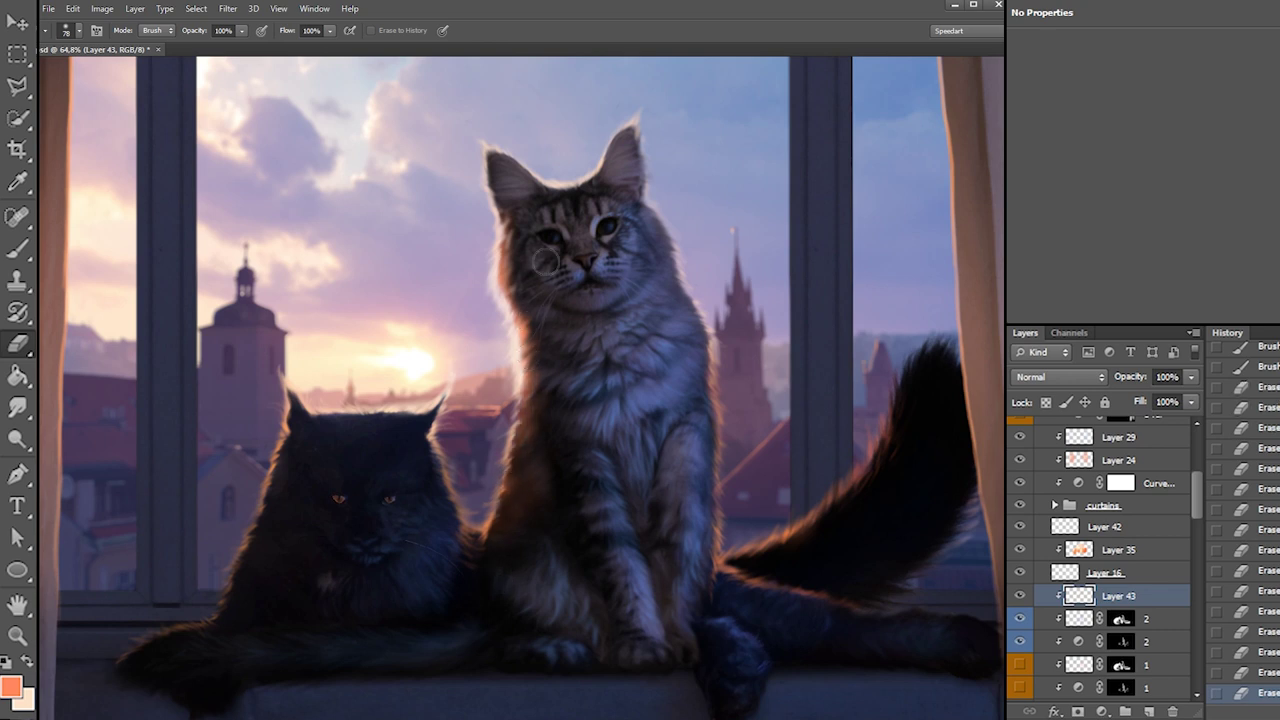
Paint more coral glow on the tabby's neck edge and throat
key("b")
right_click(540, 296)
left_click_drag(508, 320, 501, 353)
left_click_drag(523, 289, 522, 304)
Soften the coral glow across the tabby's chest with a larger soft eraser, touching up with a 189 px brush
key("e")
right_click(568, 288)
left_click(657, 318)
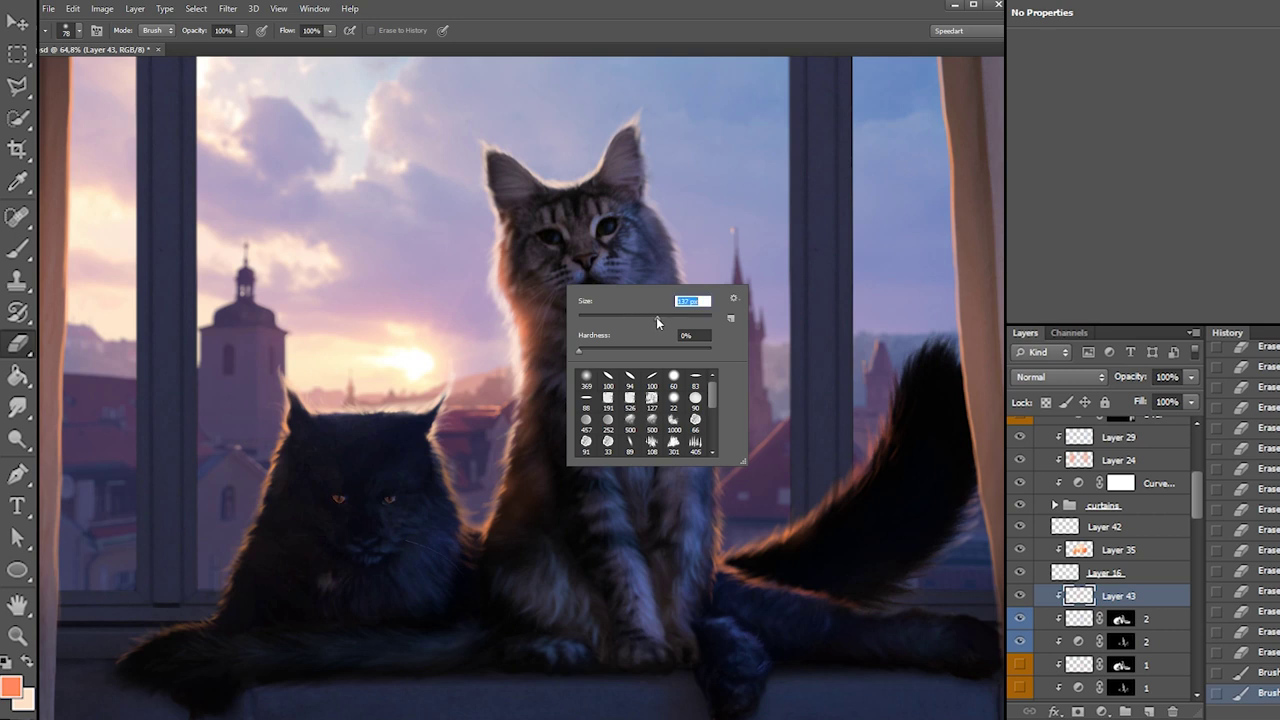
key("Return")
mouse_move(572, 378)
left_mouse_down()
mouse_move(540, 332)
mouse_move(554, 374)
mouse_move(504, 350)
mouse_move(592, 337)
left_mouse_up()
key("b")
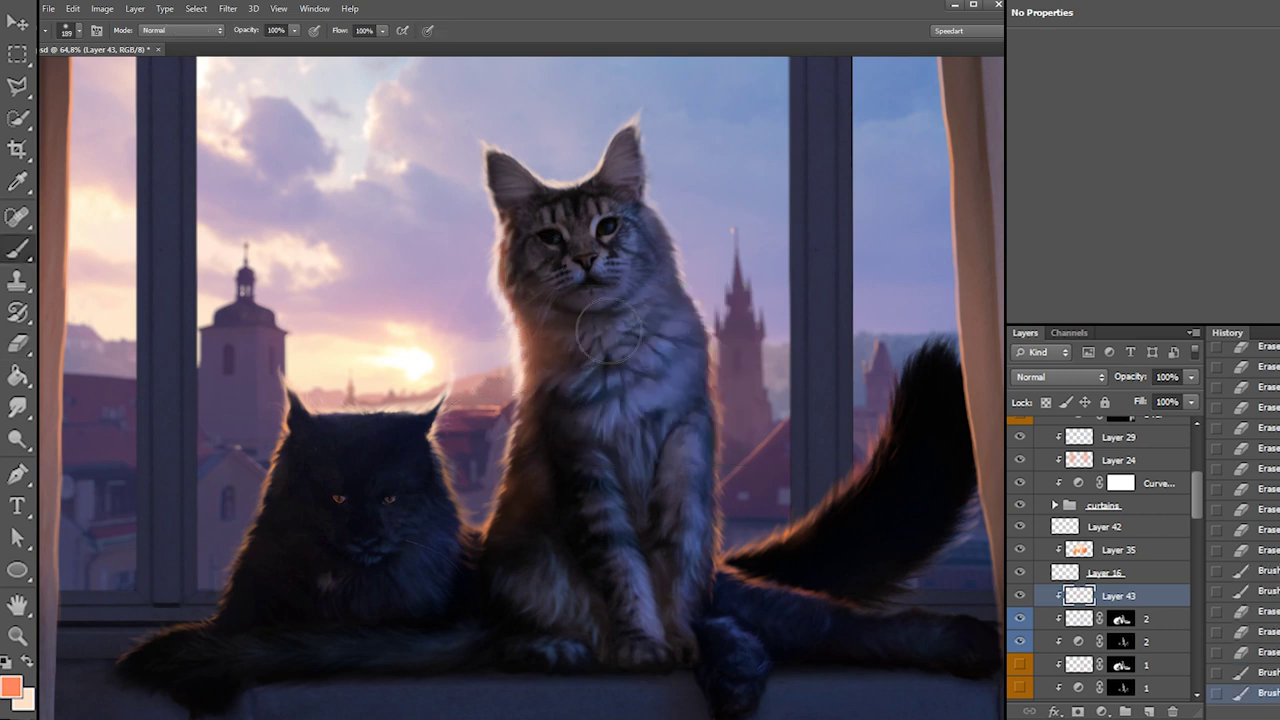
key("e")
left_click_drag(581, 415, 563, 393)
left_click_drag(563, 393, 554, 408)
Add small coral highlights on the tabby's forehead below the sunlit ear, reducing the brush to 22 px
key("b")
left_click_drag(520, 205, 515, 200)
right_click(519, 215)
type("22")
key("Return")
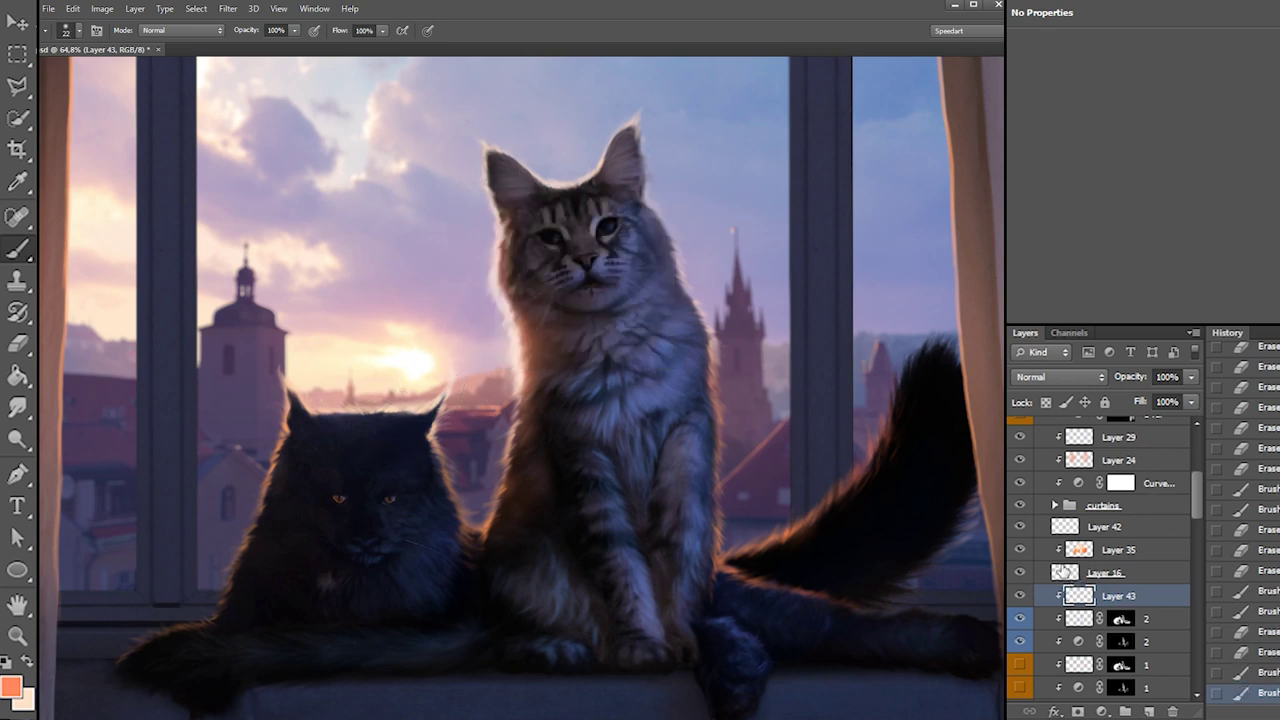
Select Layer 16 and erase at the tabby's sunlit head edge with a 13 px eraser
left_click(1073, 576)
key("e")
right_click(500, 200)
type("13")
key("Return")
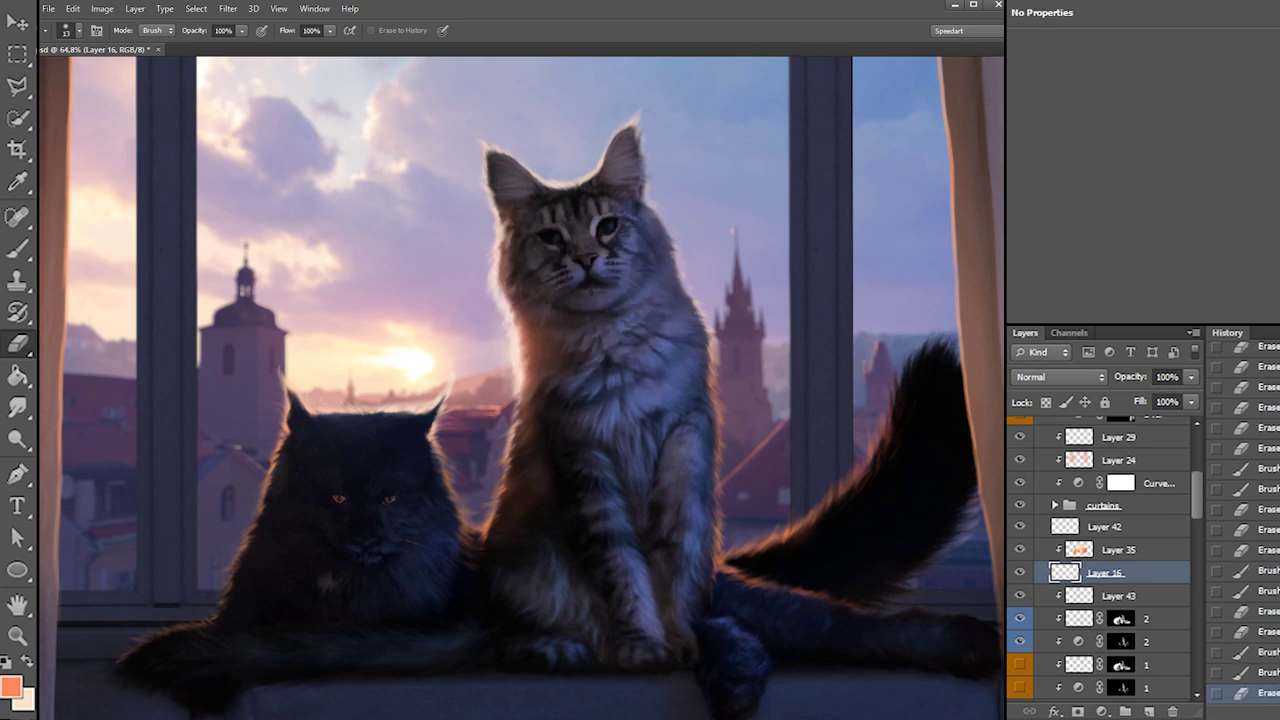
Finish erasing on Layer 16 and paint coral glow inside the tabby's sunlit ear on Layer 43 with a 64 px brush
left_click_drag(735, 233, 737, 246)
left_click_drag(733, 232, 733, 240)
left_click(1087, 597)
key("b")
right_click(517, 193)
key("Escape")
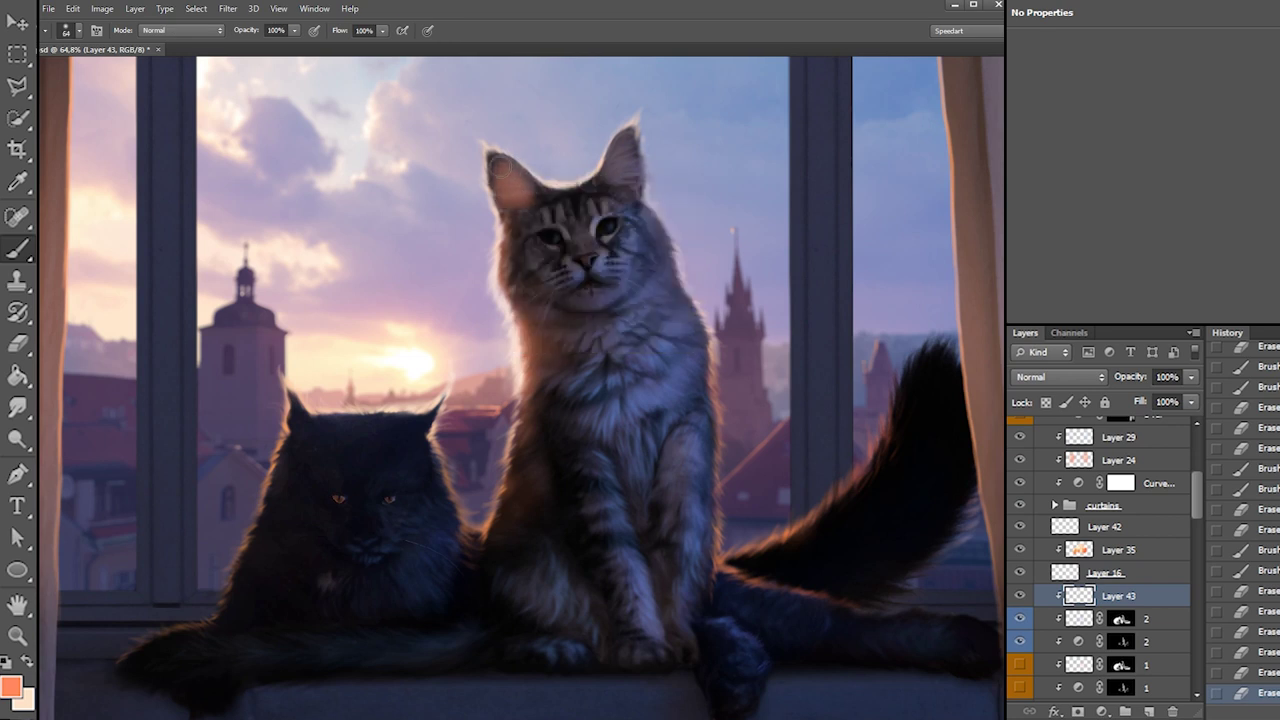
Soften the coral glow at the base of the tabby's sunlit ear with a 44 px eraser
key("e")
right_click(539, 190)
key("Escape")
right_click(557, 192)
left_click_drag(521, 216, 532, 211)
left_click_drag(548, 204, 534, 205)
left_click_drag(540, 194, 532, 198)
left_click_drag(530, 190, 536, 182)
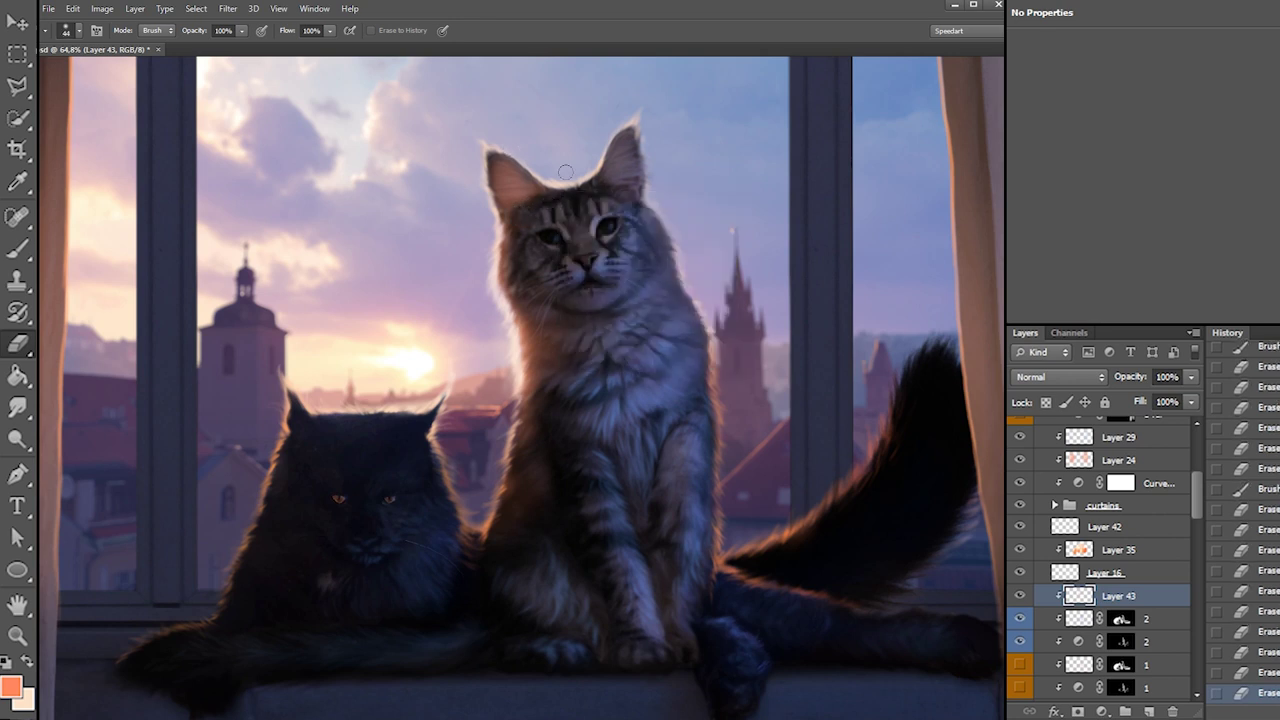
Paint coral glow inside the tabby's other ear and erase its lower edge where it meets the head
key("b")
key("e")
mouse_move(632, 190)
left_mouse_down()
mouse_move(616, 212)
mouse_move(595, 203)
left_mouse_up()
left_click_drag(625, 195, 606, 197)
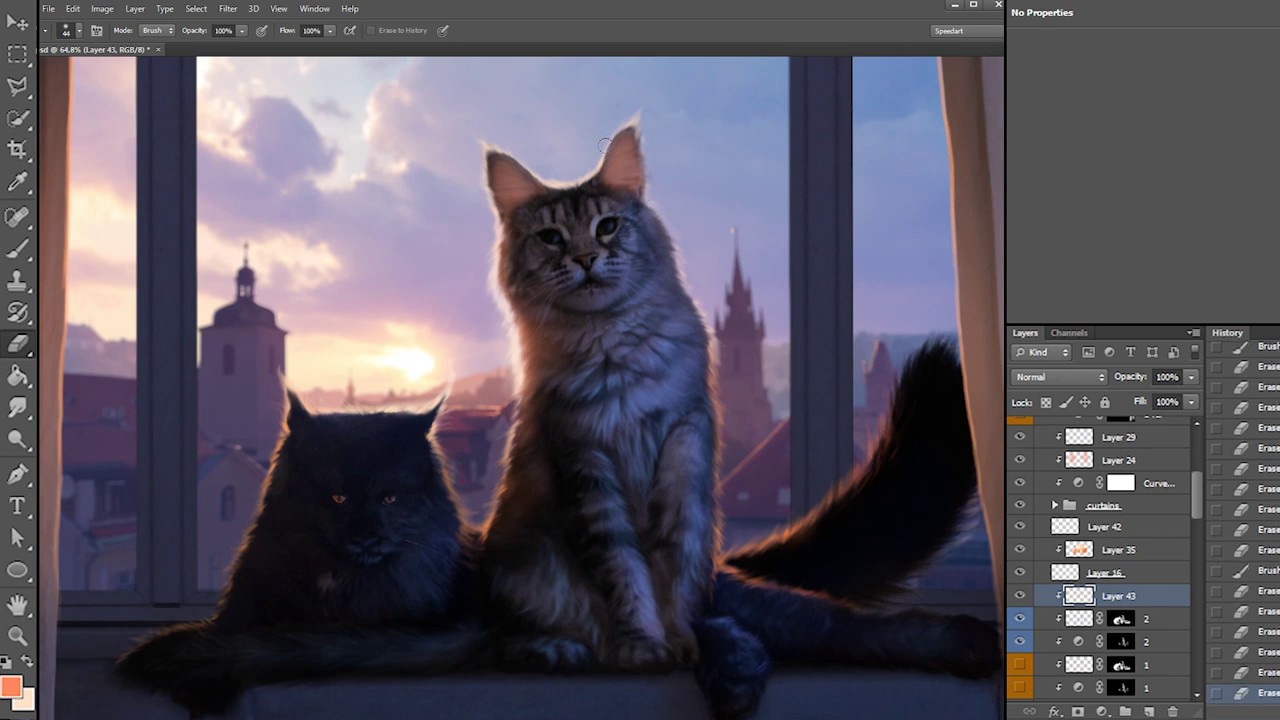
Refine the coral in the tabby's far ear along its inner edge, using 21 px and 59 px erasers
right_click(620, 119)
type("21")
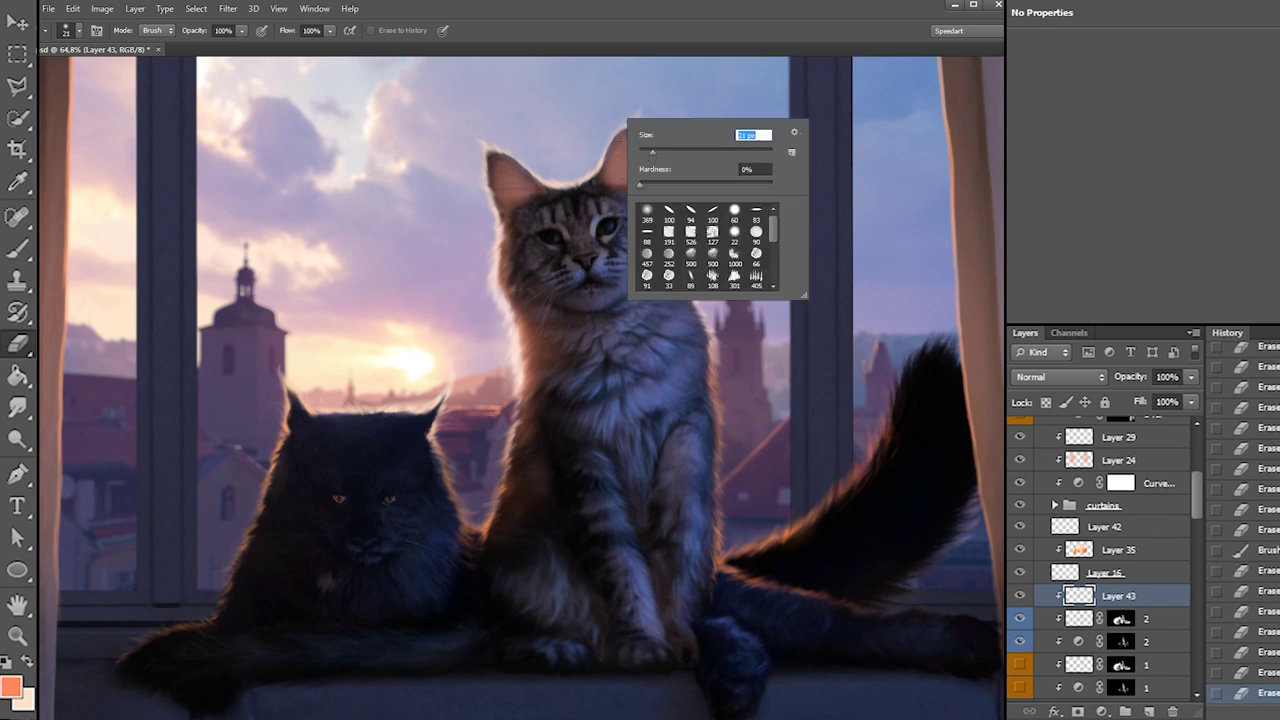
key("Return")
right_click(698, 211)
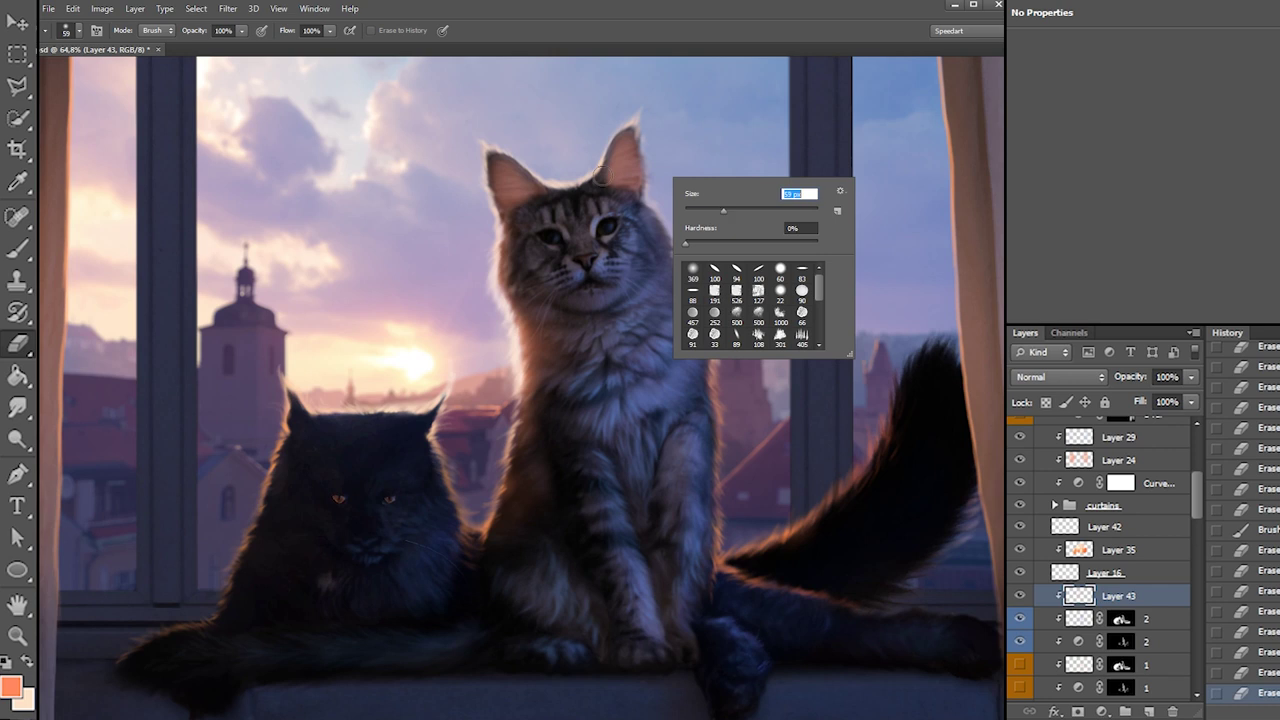
left_click_drag(602, 175, 612, 174)
left_click_drag(606, 177, 616, 175)
Add small coral highlights to the black cat's outer ear, starting with a 24 px brush
key("b")
right_click(288, 396)
type("24")
key("Return")
left_click(290, 445)
right_click(295, 389)
left_click_drag(291, 391, 292, 399)
right_click(293, 397)
key("Return")
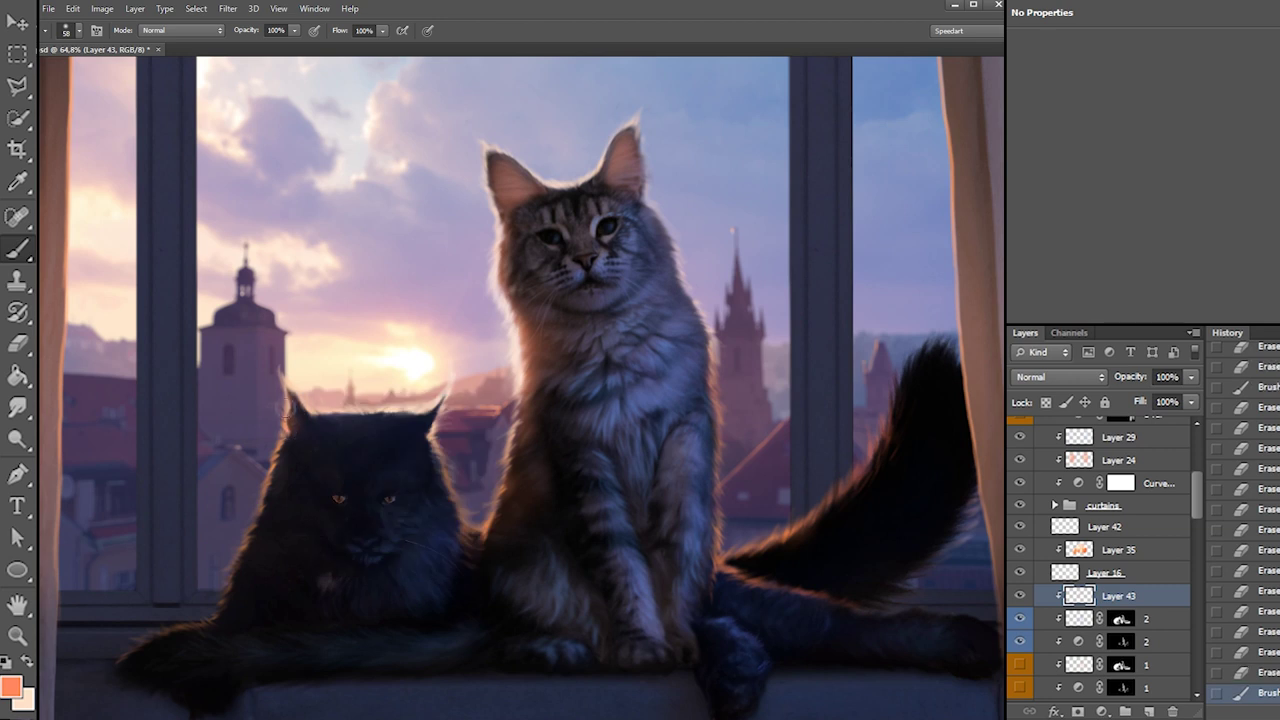
Soften the ear highlight and paint a coral band across the top of the black cat's head between the ears
key("e")
left_click_drag(301, 434, 306, 424)
key("b")
mouse_move(308, 412)
left_mouse_down()
mouse_move(328, 418)
mouse_move(320, 430)
left_mouse_up()
mouse_move(313, 413)
left_mouse_down()
mouse_move(326, 430)
mouse_move(398, 422)
left_mouse_up()
mouse_move(340, 415)
left_mouse_down()
mouse_move(489, 414)
mouse_move(388, 416)
mouse_move(414, 426)
left_mouse_up()
right_click(418, 372)
left_click_drag(342, 414, 424, 440)
key("e")
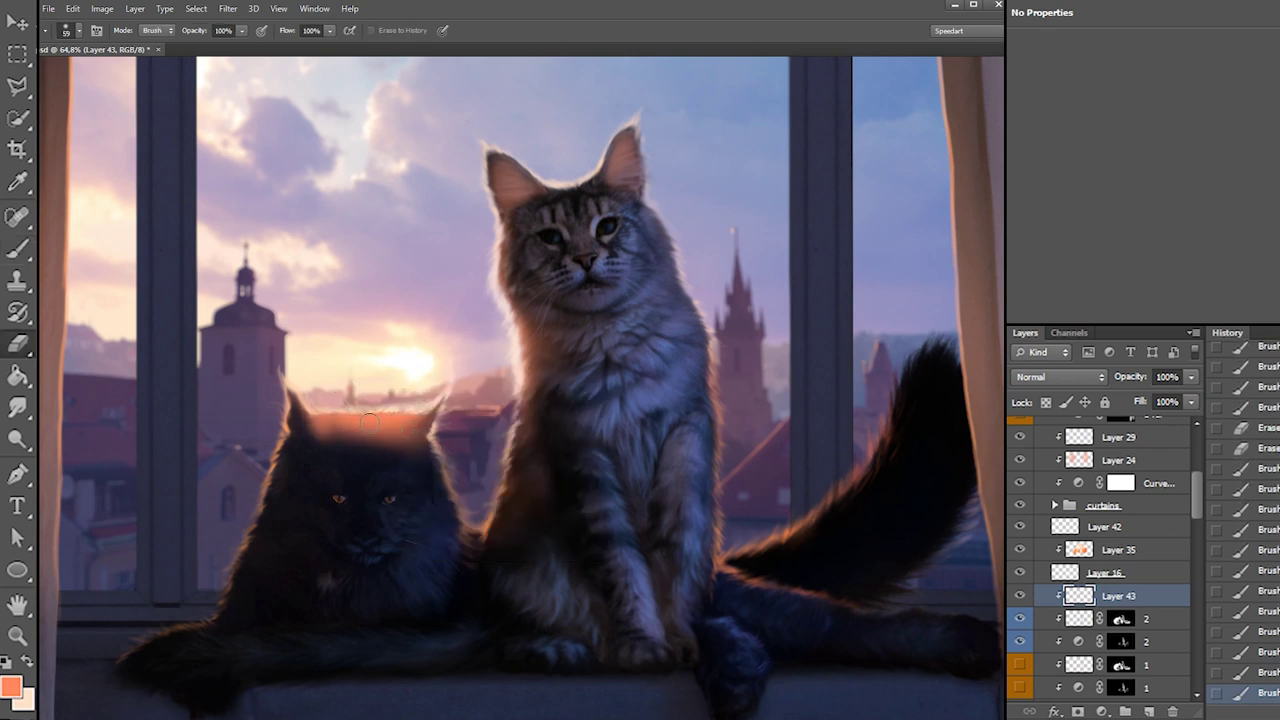
Erase the lower part of the coral band on the black cat's head, fading it into the forehead fur
right_click(368, 423)
mouse_move(322, 444)
left_mouse_down()
mouse_move(392, 440)
mouse_move(366, 428)
left_mouse_up()
right_click(373, 420)
key("ctrl+z")
left_click_drag(340, 436, 396, 430)
left_click_drag(412, 436, 388, 431)
left_click_drag(416, 434, 398, 428)
left_click_drag(420, 442, 426, 432)
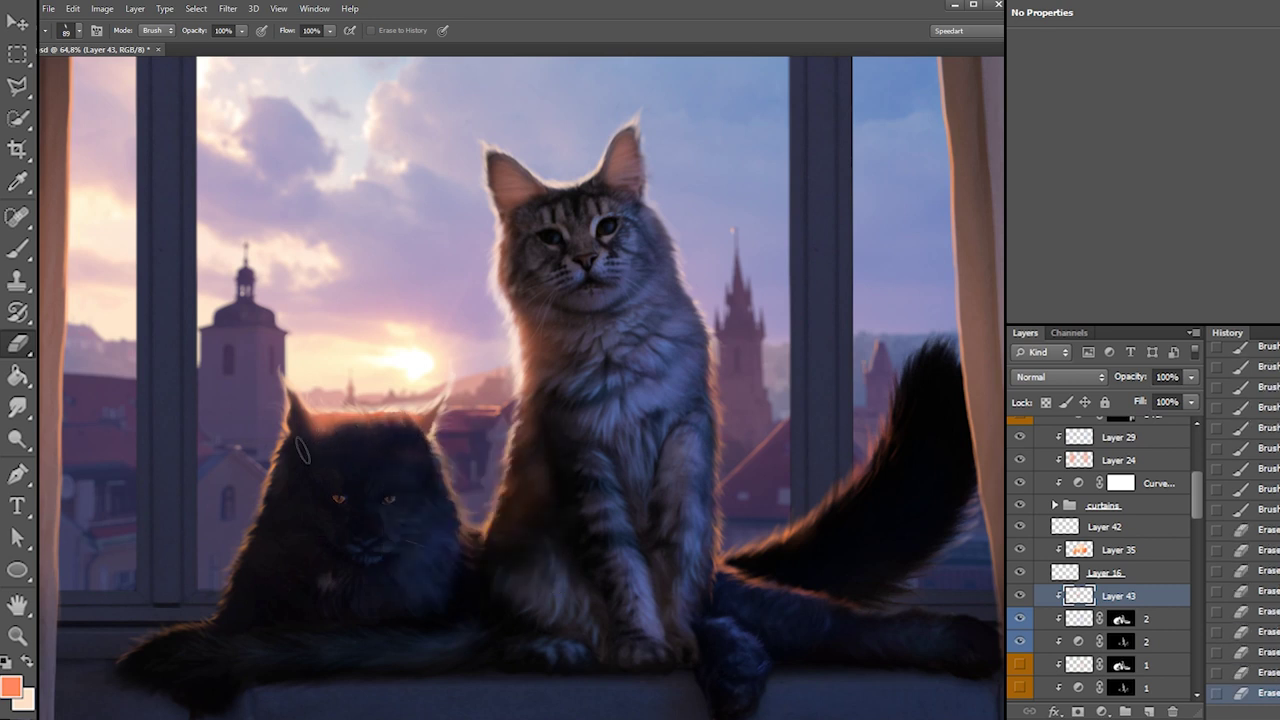
Repaint coral along the black cat's crown and soften its lower edge with the eraser
key("b")
mouse_move(327, 424)
left_mouse_down()
mouse_move(316, 440)
mouse_move(402, 428)
mouse_move(388, 424)
left_mouse_up()
right_click(385, 398)
key("e")
key("b")
key("e")
left_click_drag(410, 430, 322, 440)
mouse_move(354, 429)
left_mouse_down()
mouse_move(328, 434)
mouse_move(366, 438)
left_mouse_up()
right_click(418, 402)
Touch up the coral on the black cat's forehead and erase the excess down the side of its face
key("b")
left_click_drag(390, 434, 344, 438)
key("e")
mouse_move(420, 440)
left_mouse_down()
mouse_move(388, 434)
mouse_move(423, 463)
left_mouse_up()
right_click(410, 382)
left_click(466, 414)
key("ctrl+z")
mouse_move(314, 434)
left_mouse_down()
mouse_move(379, 444)
mouse_move(303, 422)
mouse_move(326, 448)
mouse_move(308, 448)
mouse_move(429, 470)
mouse_move(332, 442)
mouse_move(432, 488)
mouse_move(432, 402)
mouse_move(319, 414)
mouse_move(356, 422)
mouse_move(329, 419)
mouse_move(446, 484)
left_mouse_up()
Paint coral glow down the black cat's side facing the tabby with a 135 px brush and fade it inward
key("b")
right_click(478, 436)
key("e")
mouse_move(440, 412)
left_mouse_down()
mouse_move(425, 445)
mouse_move(444, 479)
mouse_move(433, 474)
mouse_move(442, 527)
left_mouse_up()
key("b")
right_click(469, 457)
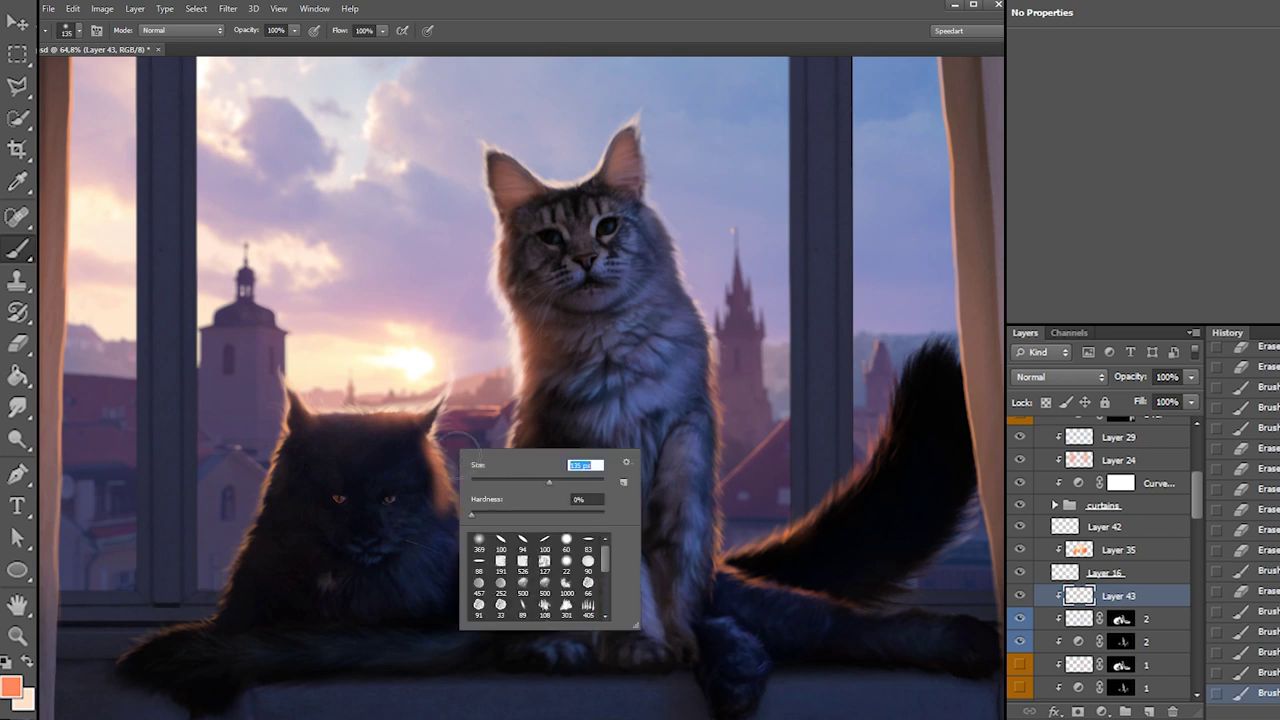
key("Return")
key("e")
left_click_drag(417, 527, 424, 506)
left_click_drag(414, 456, 446, 540)
Add coral glow along the black cat's outer flank and erase the spill over its face and shoulder
mouse_move(373, 438)
left_mouse_down()
mouse_move(272, 462)
mouse_move(277, 522)
left_mouse_up()
key("b")
key("e")
left_click_drag(272, 538, 263, 537)
Paint coral glow at the black cat's tail base and tip, blending it with the Smudge tool at 24% strength
key("b")
mouse_move(213, 627)
left_mouse_down()
mouse_move(150, 640)
mouse_move(226, 622)
left_mouse_up()
key("e")
right_click(200, 580)
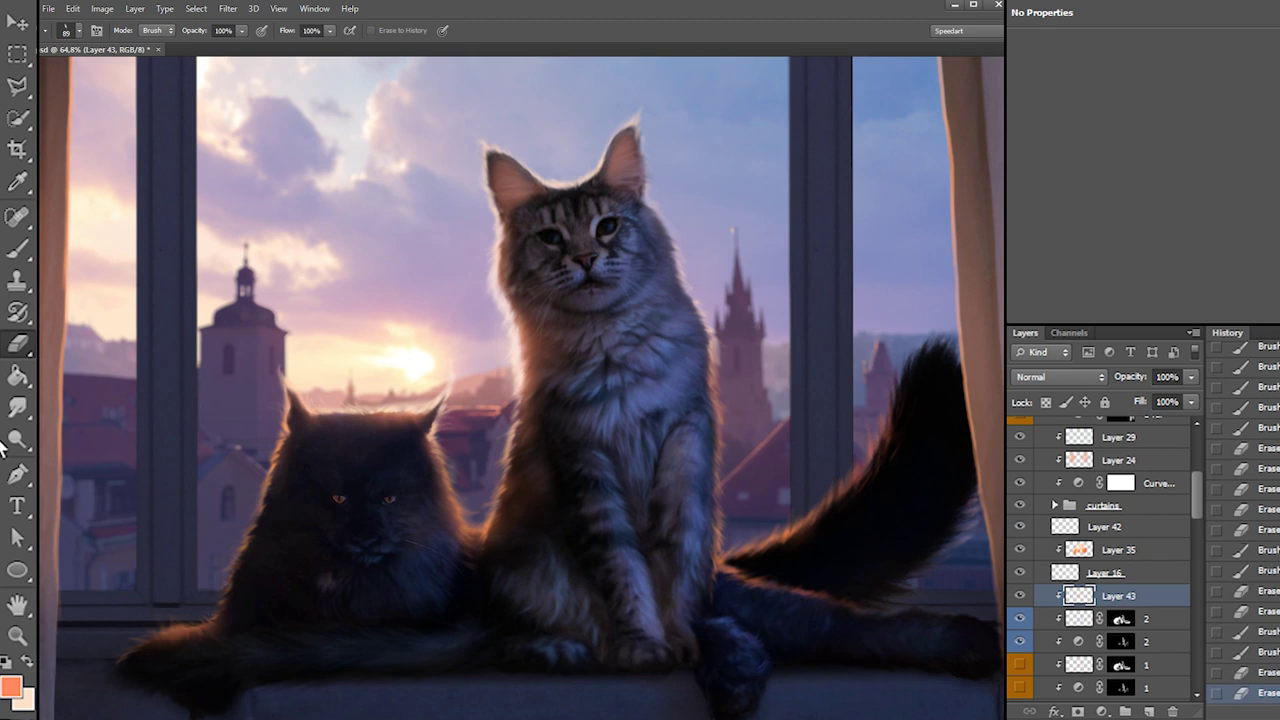
left_click(21, 409)
mouse_move(202, 606)
left_mouse_down()
mouse_move(208, 644)
mouse_move(202, 630)
mouse_move(253, 659)
left_mouse_up()
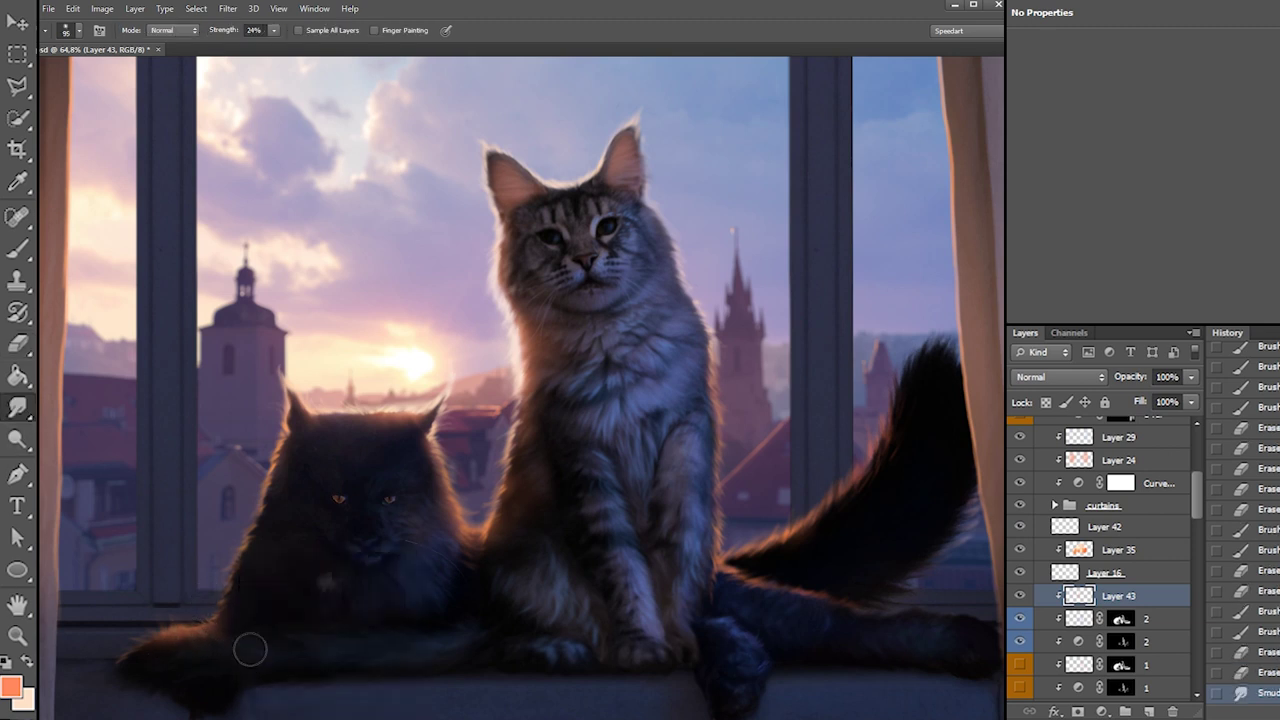
Erase part of the coral on the black cat's tail tip to make the glow subtler
key("e")
right_click(225, 637)
left_click(208, 634)
right_click(221, 634)
mouse_move(211, 608)
left_mouse_down()
mouse_move(274, 610)
mouse_move(163, 652)
left_mouse_up()
mouse_move(163, 652)
left_mouse_down()
mouse_move(200, 654)
mouse_move(142, 658)
mouse_move(177, 654)
mouse_move(200, 623)
mouse_move(168, 613)
left_mouse_up()
Paint coral glow on the black cat's back where it meets the tabby and soften it with the eraser
key("b")
key("e")
key("b")
mouse_move(477, 532)
left_mouse_down()
mouse_move(483, 632)
mouse_move(480, 540)
mouse_move(497, 560)
mouse_move(489, 620)
mouse_move(457, 613)
mouse_move(460, 596)
left_mouse_up()
key("ctrl+z")
key("e")
right_click(480, 565)
left_click(543, 581)
right_click(484, 545)
left_click_drag(452, 582, 461, 596)
mouse_move(464, 610)
left_mouse_down()
mouse_move(473, 645)
mouse_move(495, 610)
mouse_move(474, 590)
left_mouse_up()
Paint coral glow along the sunlit edge of the tabby's raised tail, trimming it with the eraser
key("b")
mouse_move(745, 560)
left_mouse_down()
mouse_move(793, 540)
mouse_move(784, 553)
left_mouse_up()
key("e")
left_click_drag(772, 562, 806, 540)
key("b")
mouse_move(814, 526)
left_mouse_down()
mouse_move(884, 442)
mouse_move(898, 378)
left_mouse_up()
key("e")
mouse_move(842, 495)
left_mouse_down()
mouse_move(888, 444)
mouse_move(901, 396)
mouse_move(886, 462)
left_mouse_up()
right_click(901, 418)
Fade the coral glow into the dark fur along the raised tail with large soft erasers up to 145 px
key("b")
key("e")
left_click_drag(851, 506, 922, 378)
right_click(904, 387)
left_click(982, 424)
left_click_drag(900, 425, 886, 468)
mouse_move(880, 472)
left_mouse_down()
mouse_move(814, 526)
mouse_move(830, 510)
left_mouse_up()
key("b")
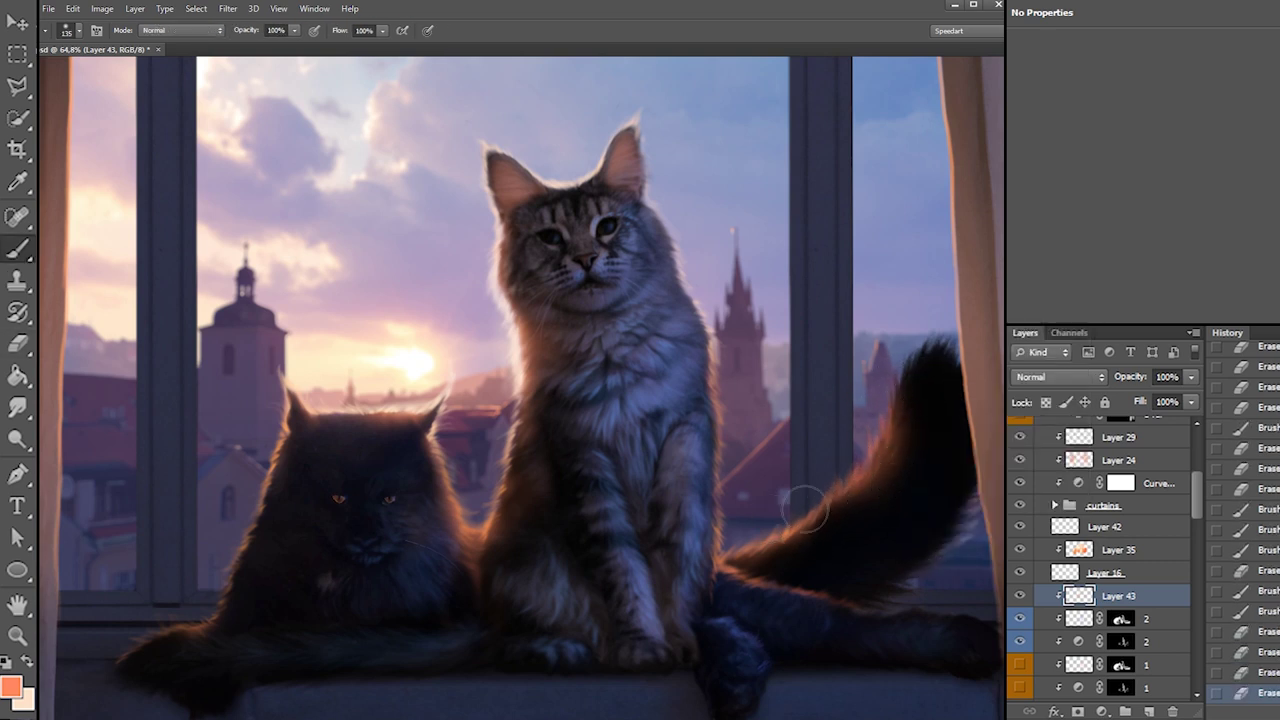
key("e")
mouse_move(775, 562)
left_mouse_down()
mouse_move(843, 538)
mouse_move(915, 378)
mouse_move(919, 494)
mouse_move(921, 392)
left_mouse_up()
key("b")
key("e")
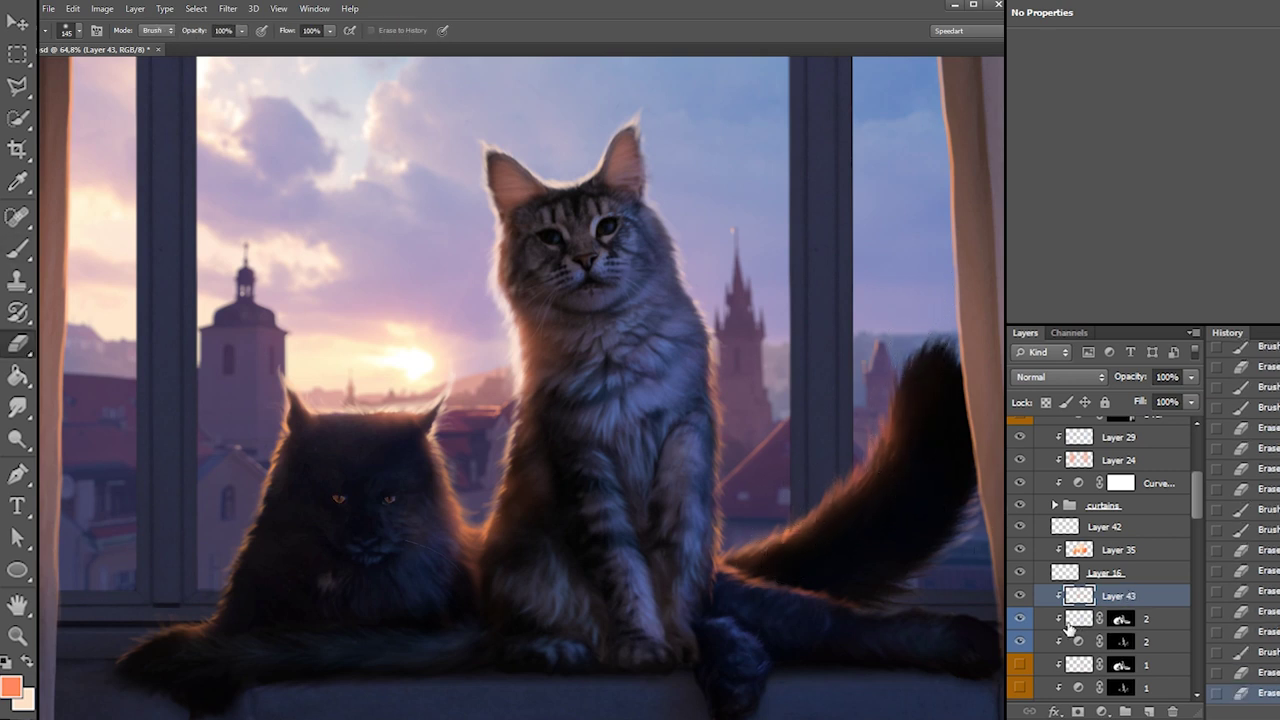
Select Layer 16 and erase around the tabby's raised tail with the 145 px eraser
left_click(1068, 625)
left_click(1121, 619)
key("d")
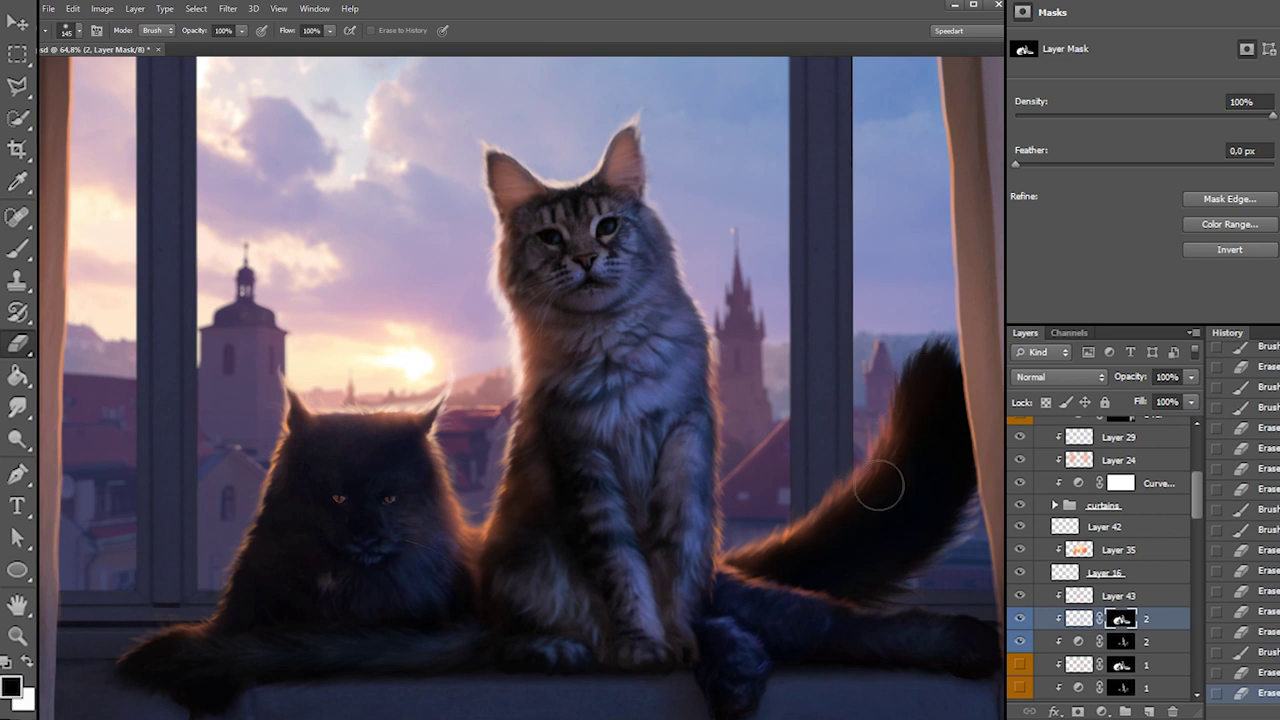
left_click(1060, 574)
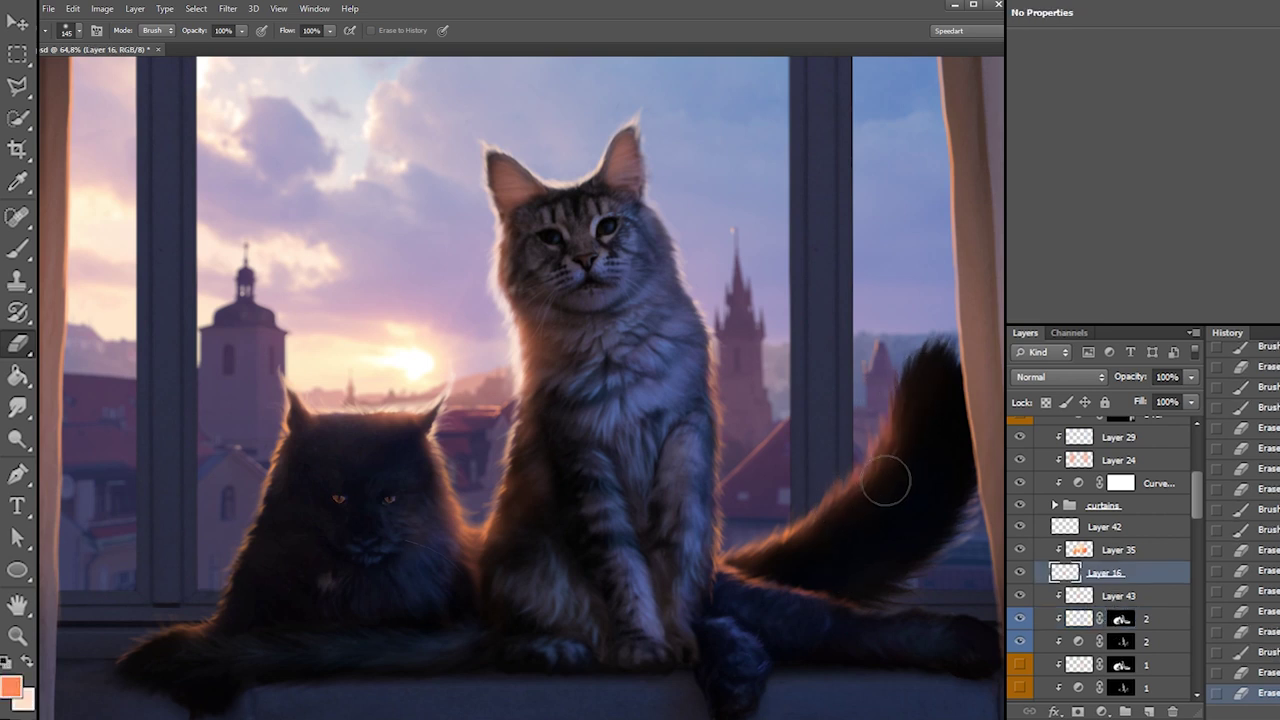
key("ctrl+z")
mouse_move(777, 494)
left_mouse_down()
mouse_move(734, 518)
mouse_move(784, 465)
left_mouse_up()
left_click_drag(810, 617, 926, 632)
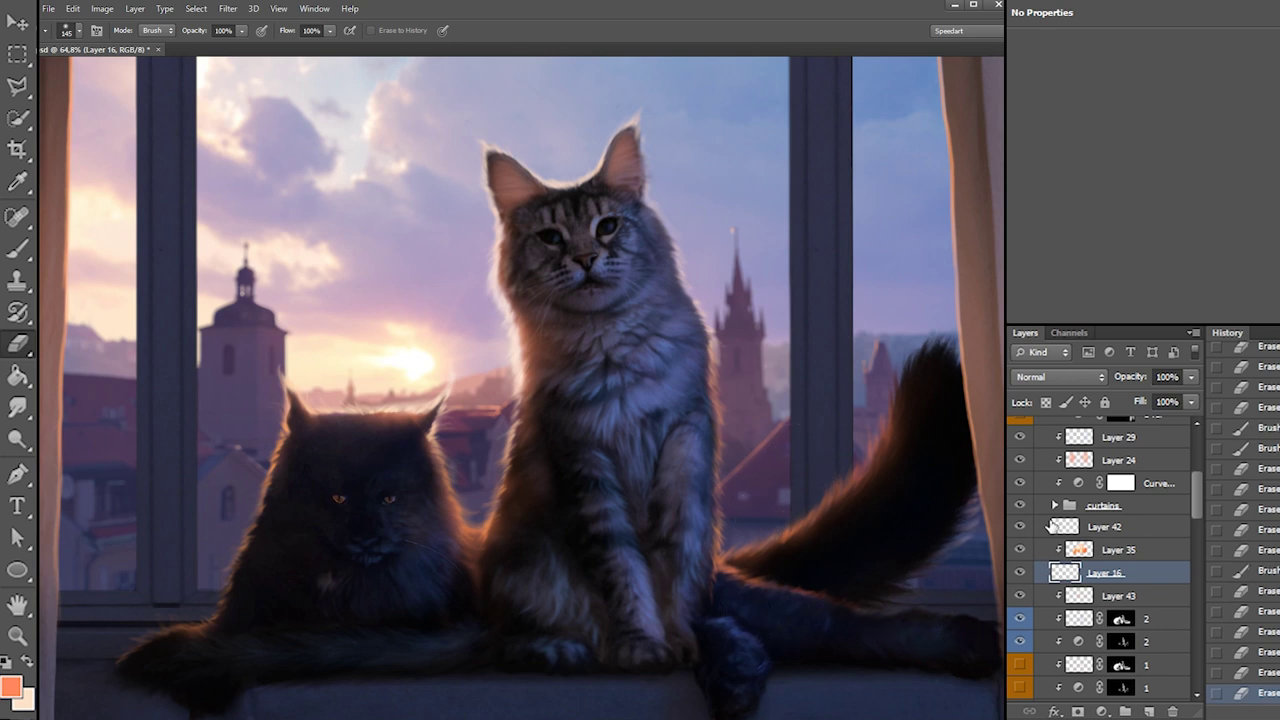
Paint coral glow at the base of the tabby's tail on Layer 43 with the 135 px brush and start softening it
left_click(1104, 596)
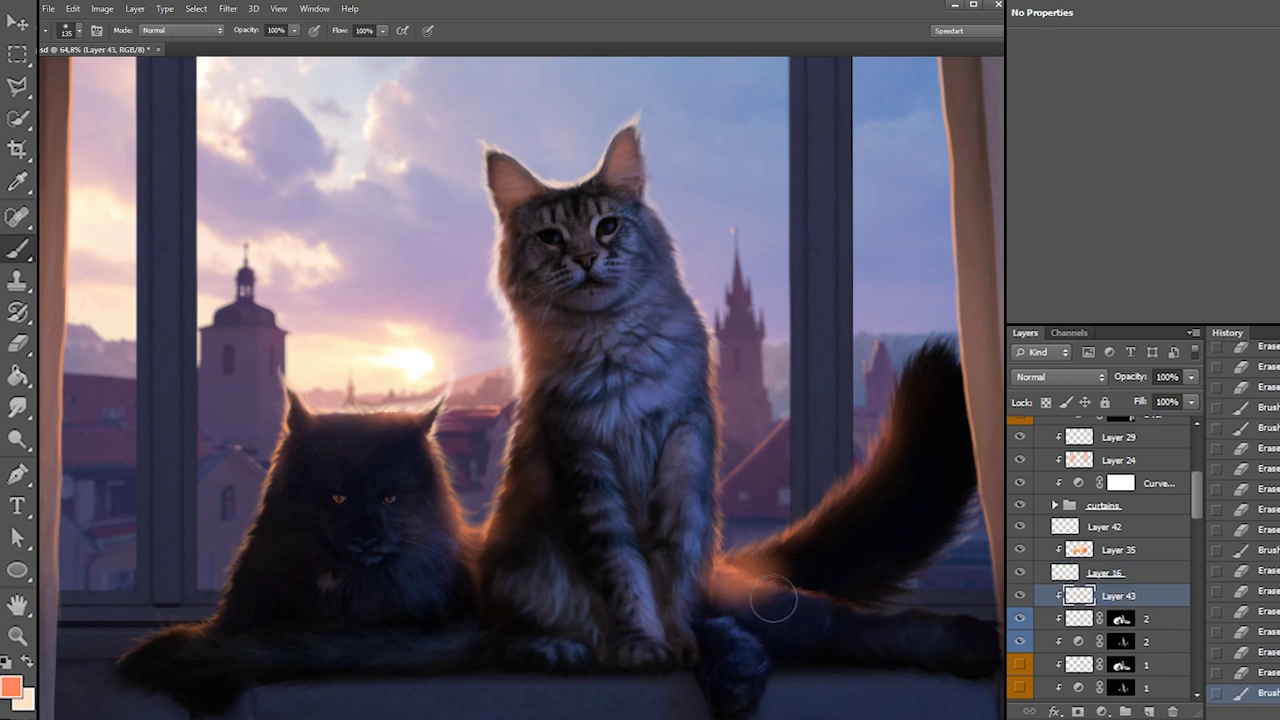
right_click(791, 530)
left_click(737, 555)
key("b")
key("e")
mouse_move(762, 561)
left_mouse_down()
mouse_move(822, 563)
mouse_move(843, 578)
mouse_move(789, 581)
left_mouse_up()
Erase the excess coral over the hind leg below the tail base, adjusting the 145 px eraser's hardness
right_click(769, 518)
left_click(699, 595)
mouse_move(700, 597)
left_mouse_down()
mouse_move(803, 606)
mouse_move(800, 575)
mouse_move(818, 563)
mouse_move(745, 588)
left_mouse_up()
mouse_move(725, 590)
left_mouse_down()
mouse_move(775, 588)
mouse_move(763, 590)
mouse_move(806, 608)
left_mouse_up()
key("b")
key("e")
right_click(785, 490)
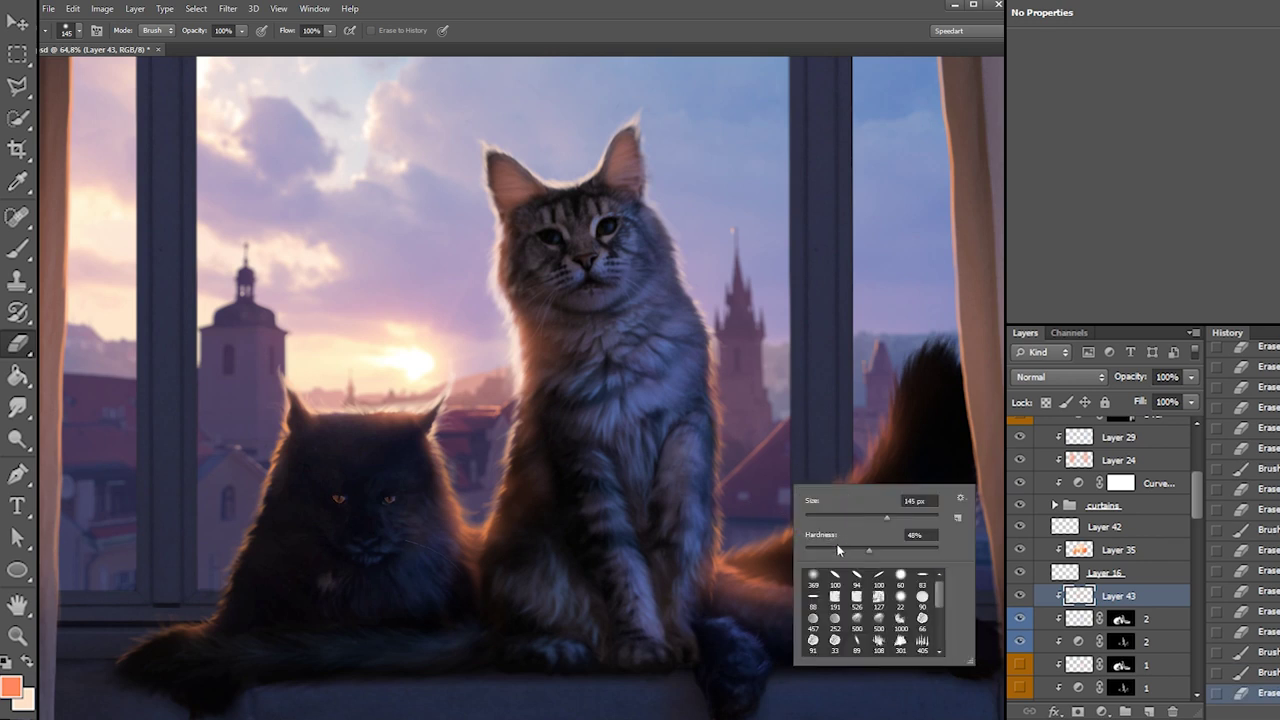
mouse_move(714, 596)
left_mouse_down()
mouse_move(814, 628)
mouse_move(785, 604)
mouse_move(821, 612)
mouse_move(782, 623)
left_mouse_up()
key("b")
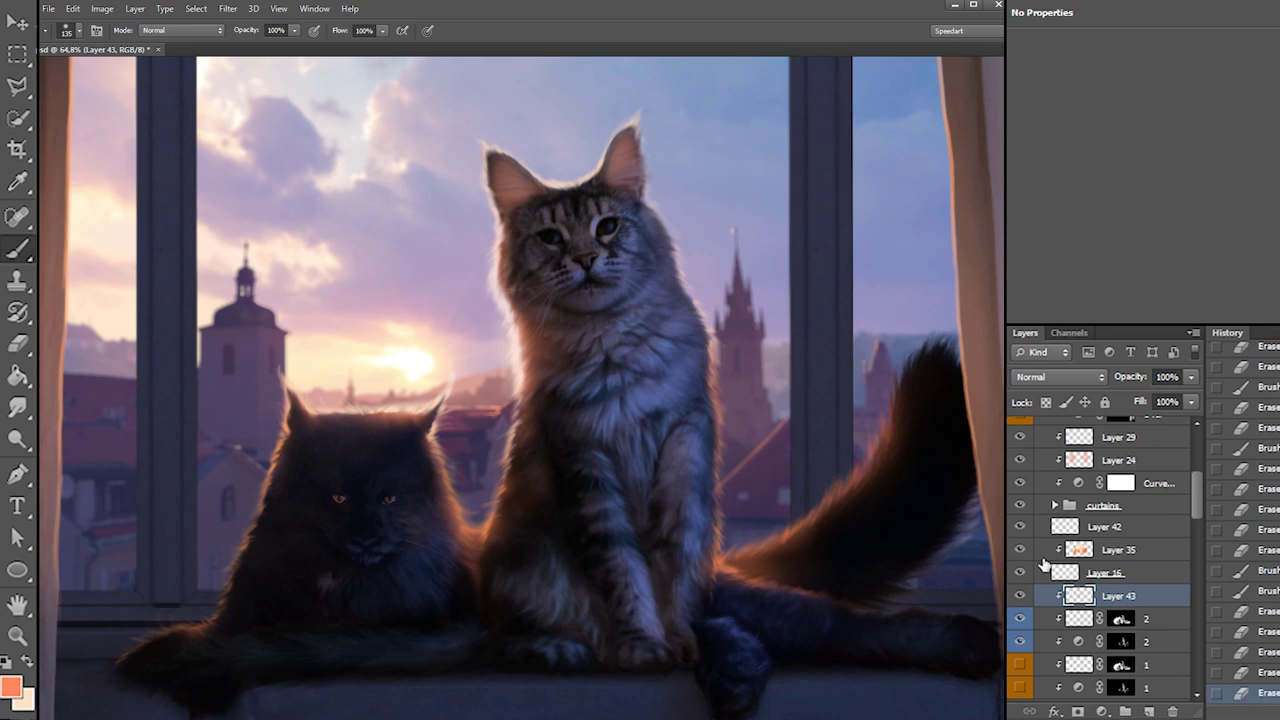
Collapse the cats group and add a new layer directly beneath it
scroll(1186, 543, "down", 10)
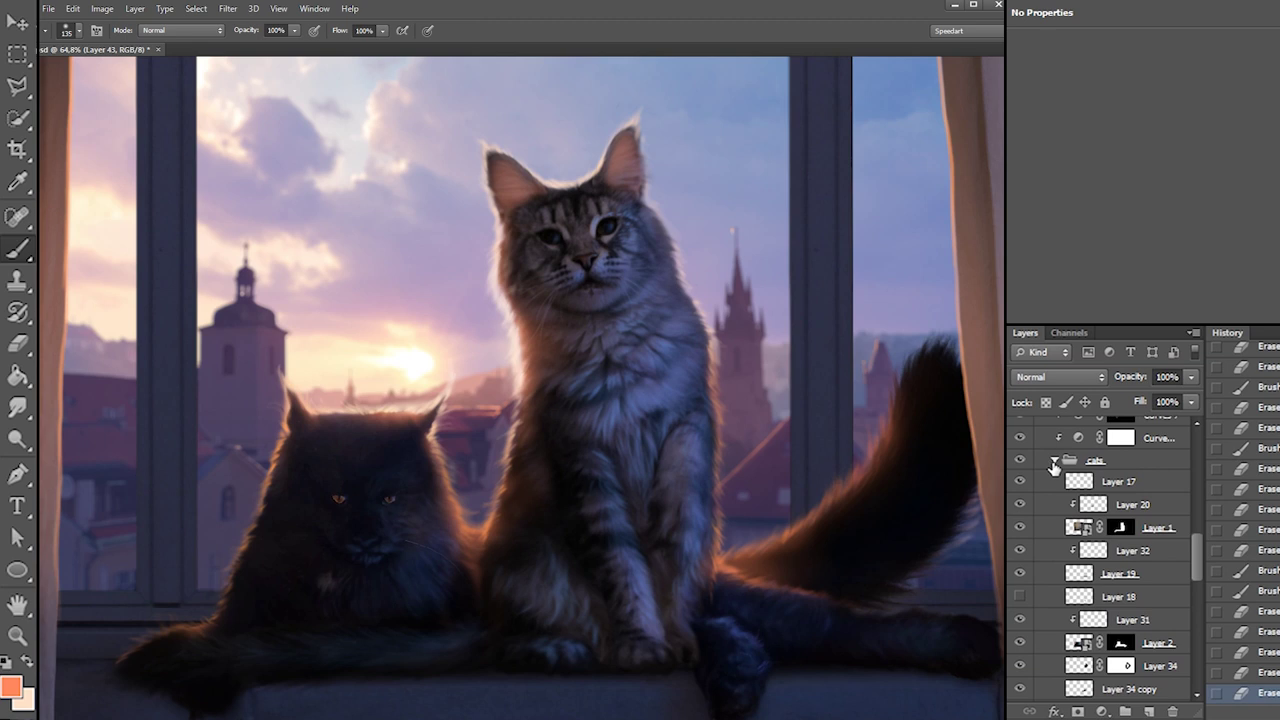
left_click(1053, 461)
left_click(1103, 484)
left_click(1153, 708)
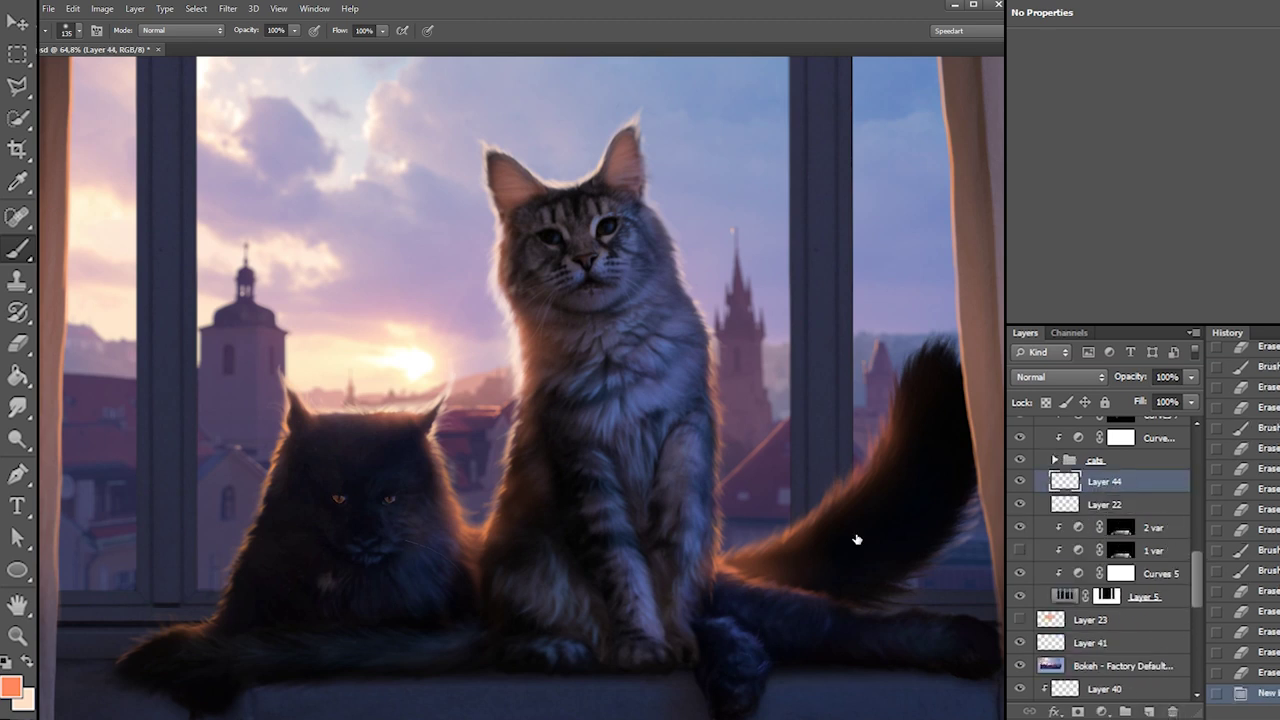
Set the new layer's blend mode to Screen and paint coral glow between the two cats with a 411 px brush
right_click(494, 426)
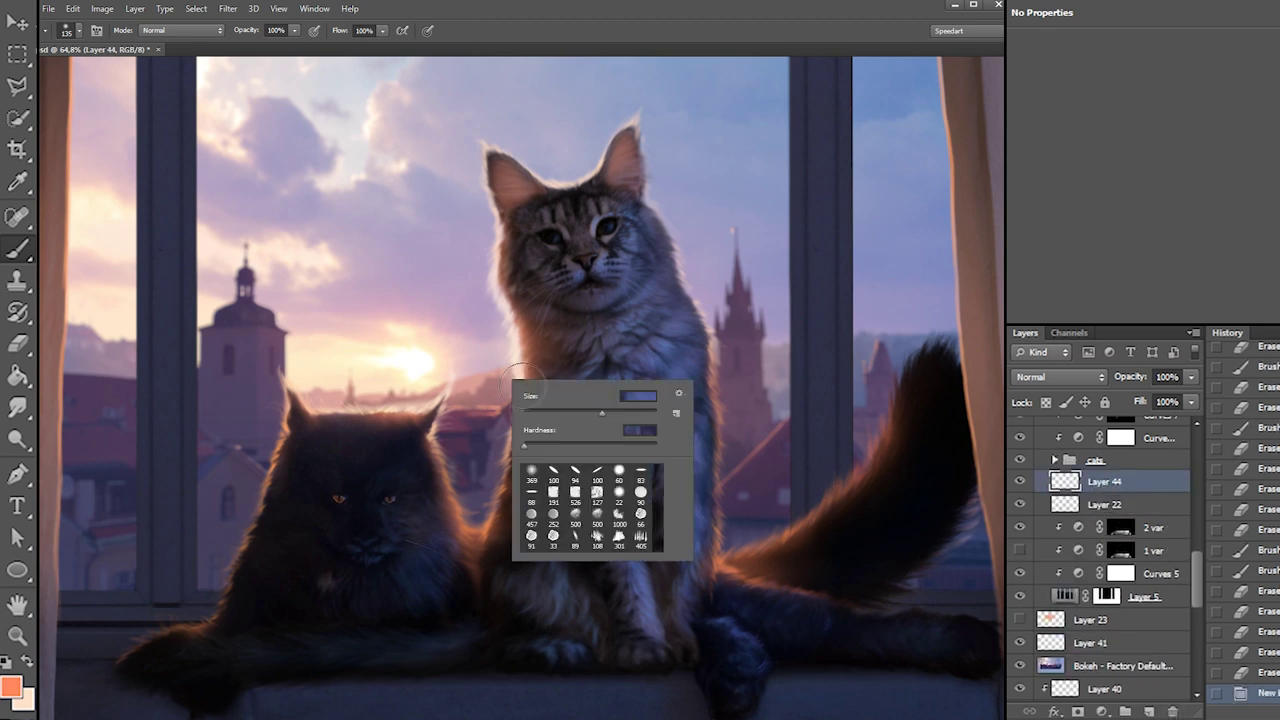
left_click(442, 424)
key("ctrl+z")
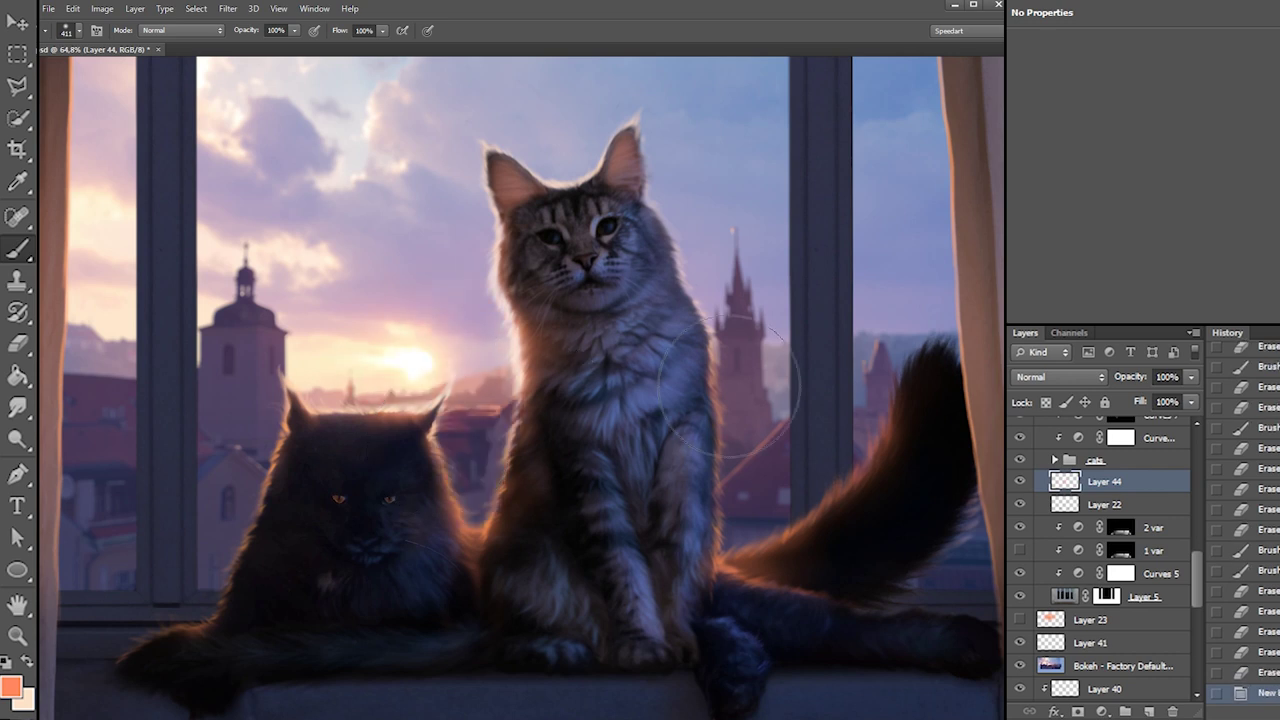
left_click(1071, 385)
left_click(1045, 94)
left_click_drag(410, 410, 451, 371)
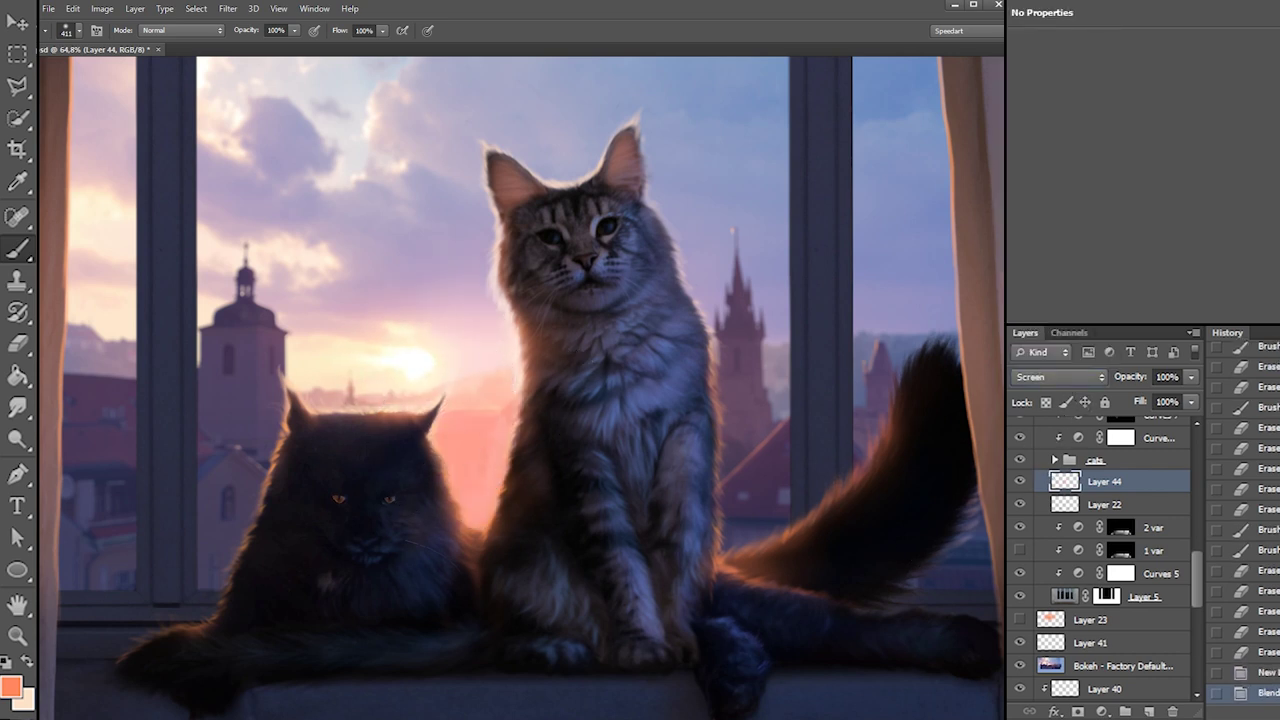
Paint a broad coral glow over the sky, city and window frames on Layer 44 with a soft 1521 px brush
right_click(640, 408)
mouse_move(300, 388)
left_mouse_down()
mouse_move(346, 480)
mouse_move(216, 412)
left_mouse_up()
right_click(410, 412)
left_click_drag(539, 444, 546, 447)
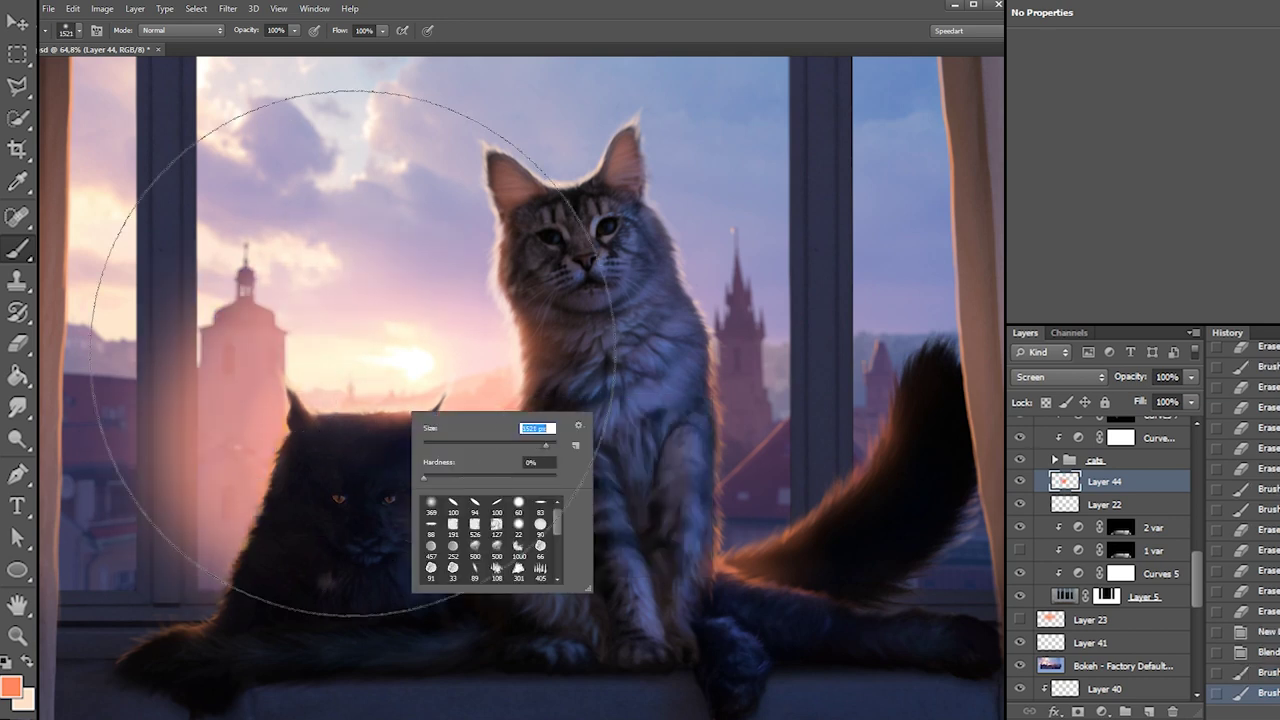
left_click(313, 369)
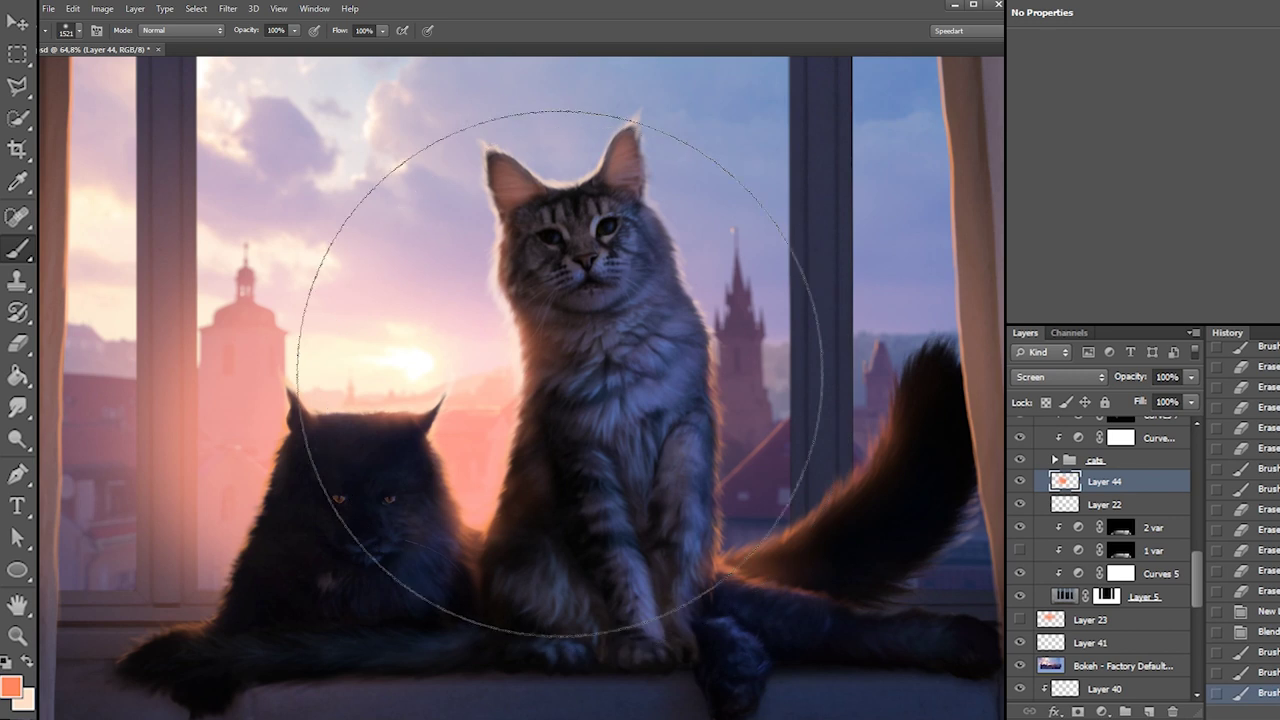
left_click_drag(557, 406, 583, 340)
Move Layer 44 directly above Layer 23 and show Layer 23, toggling Layer 44's visibility to compare the two glows
left_click_drag(1085, 478, 1036, 618)
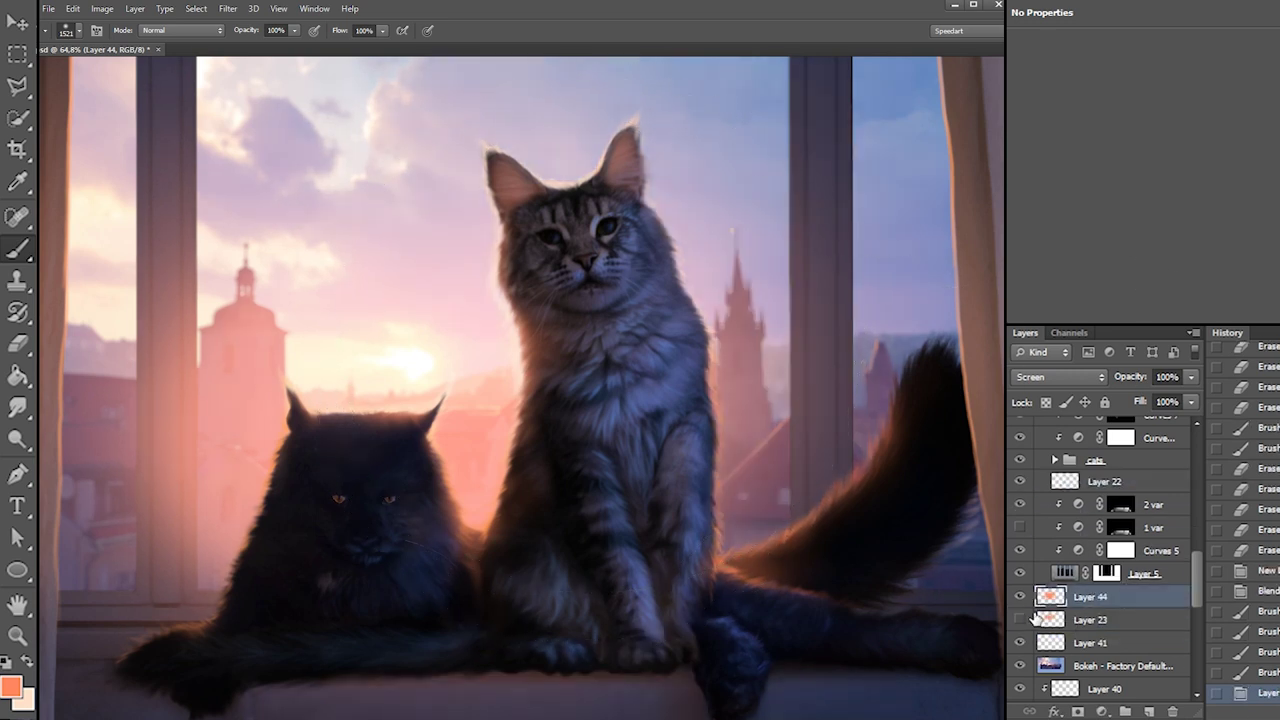
left_click(1020, 597)
left_click(1020, 619)
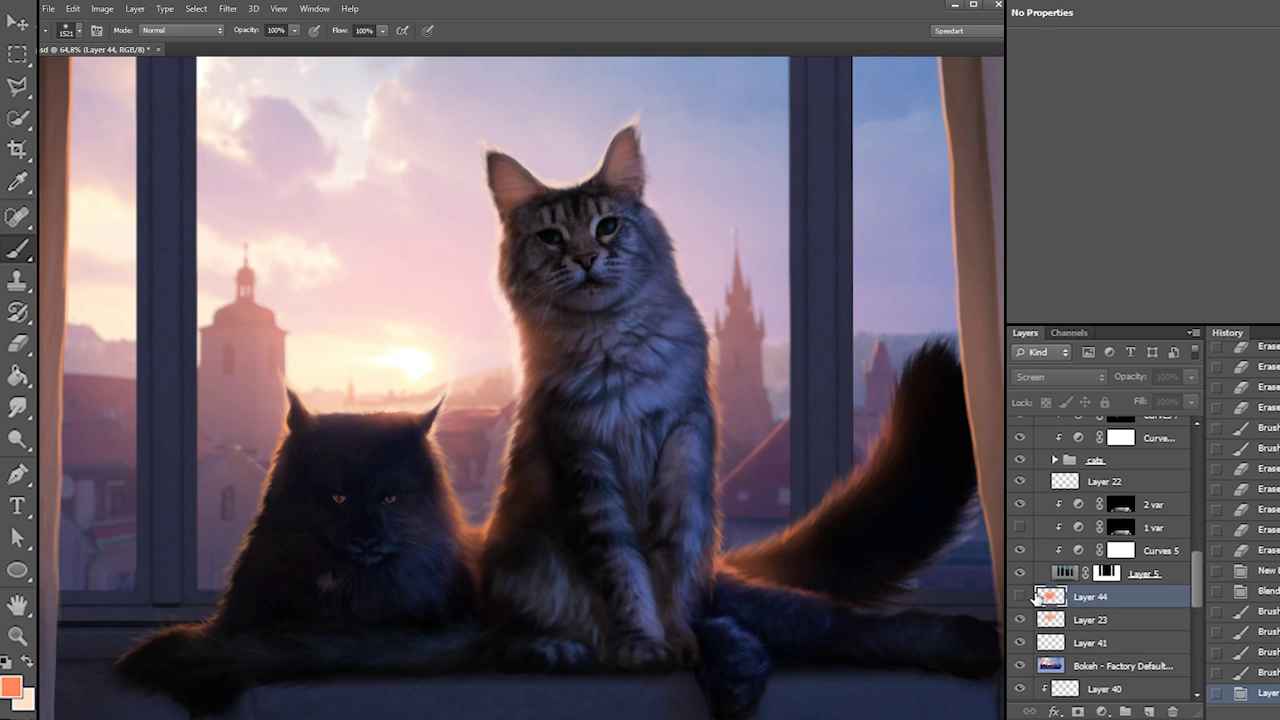
left_click(1019, 596)
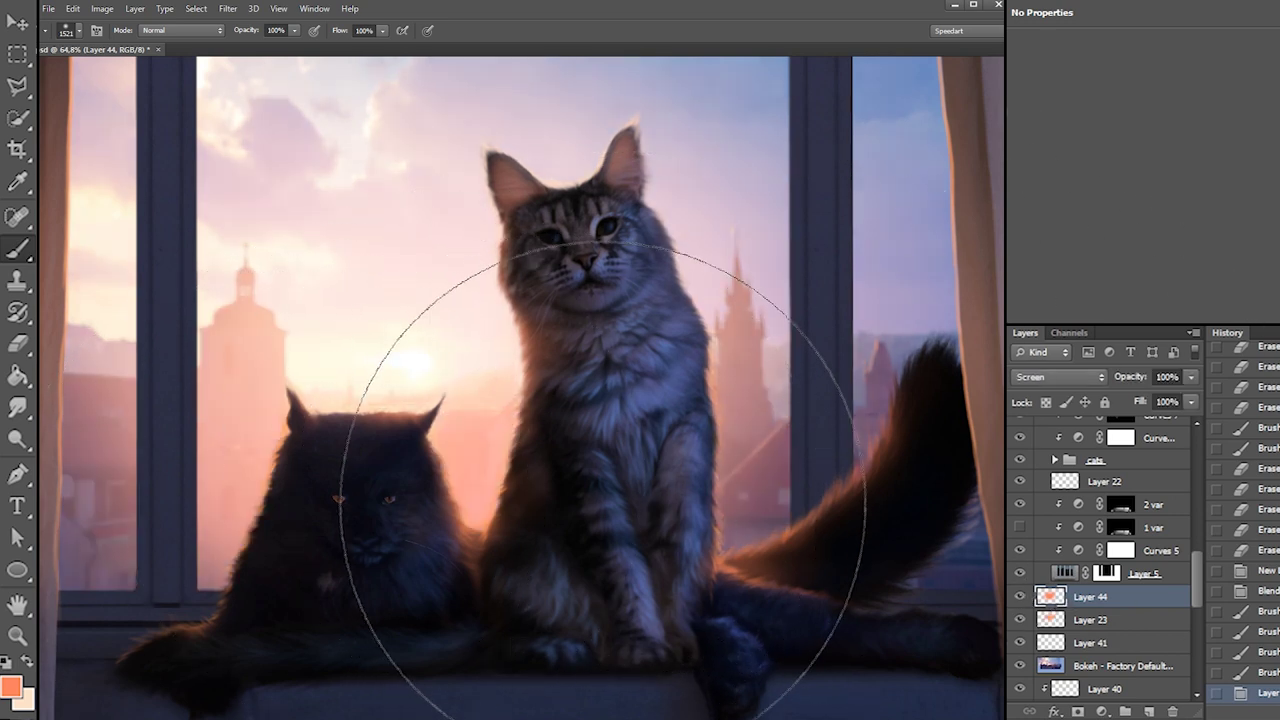
Paint more coral glow over the city on both sides of the tabby and around the sun on Layer 44
left_click(165, 500)
left_click(688, 491)
left_click(677, 489)
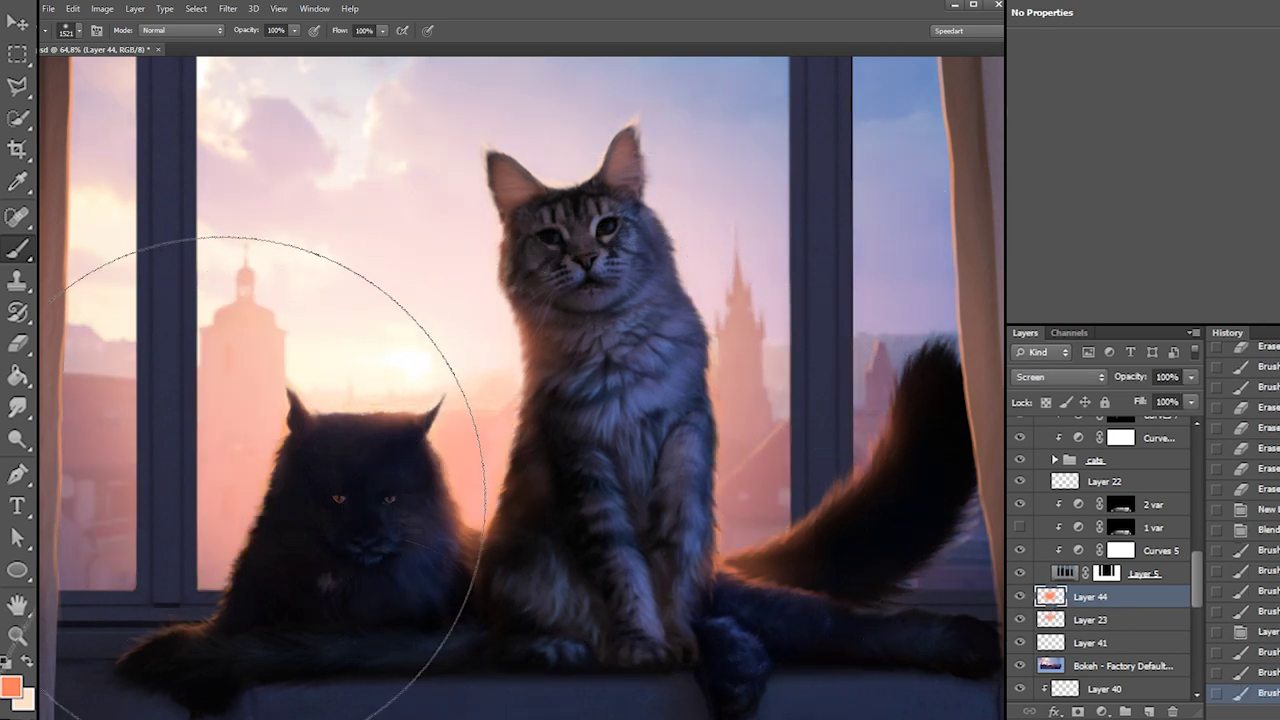
left_click(400, 315)
left_click(420, 320)
Reduce Layer 44's glow with a 463 px eraser and 14% layer opacity, and delete the layer
key("e")
right_click(308, 518)
mouse_move(123, 465)
left_mouse_down()
mouse_move(354, 672)
mouse_move(532, 567)
mouse_move(513, 521)
mouse_move(700, 558)
mouse_move(768, 363)
mouse_move(888, 205)
left_mouse_up()
mouse_move(1103, 396)
left_mouse_down()
mouse_move(1091, 401)
mouse_move(1113, 397)
left_mouse_up()
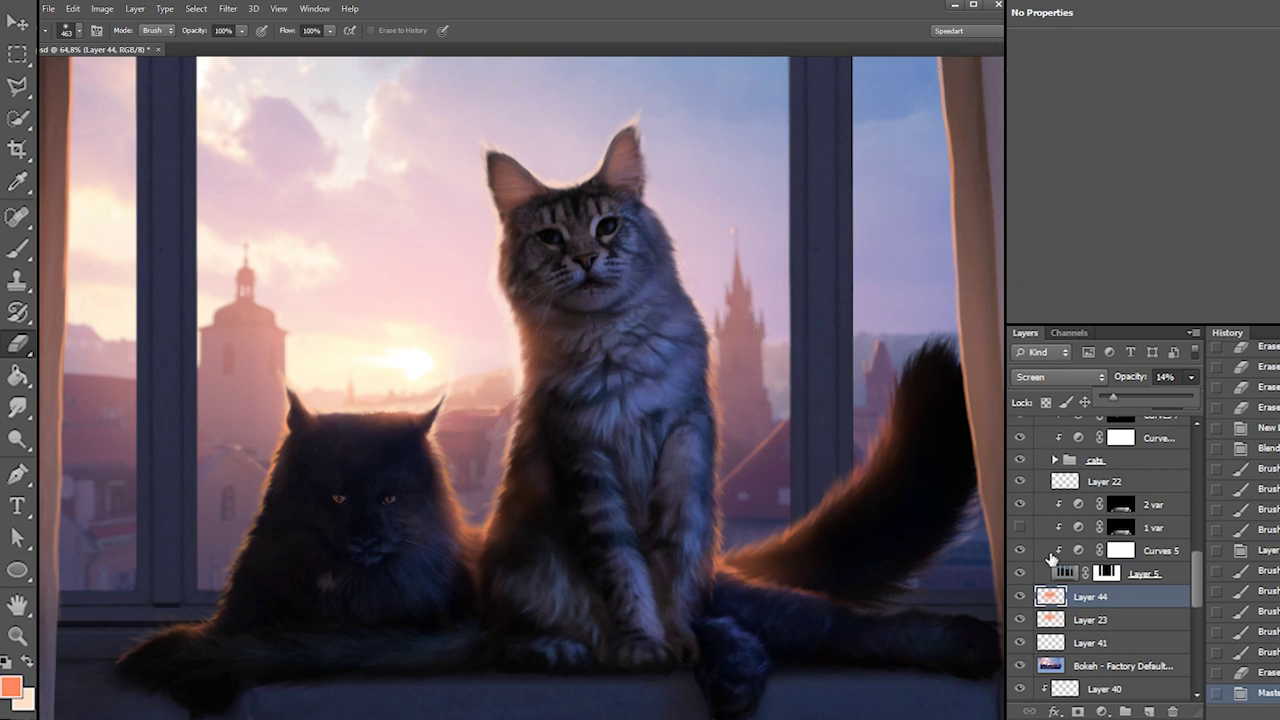
left_click(1173, 711)
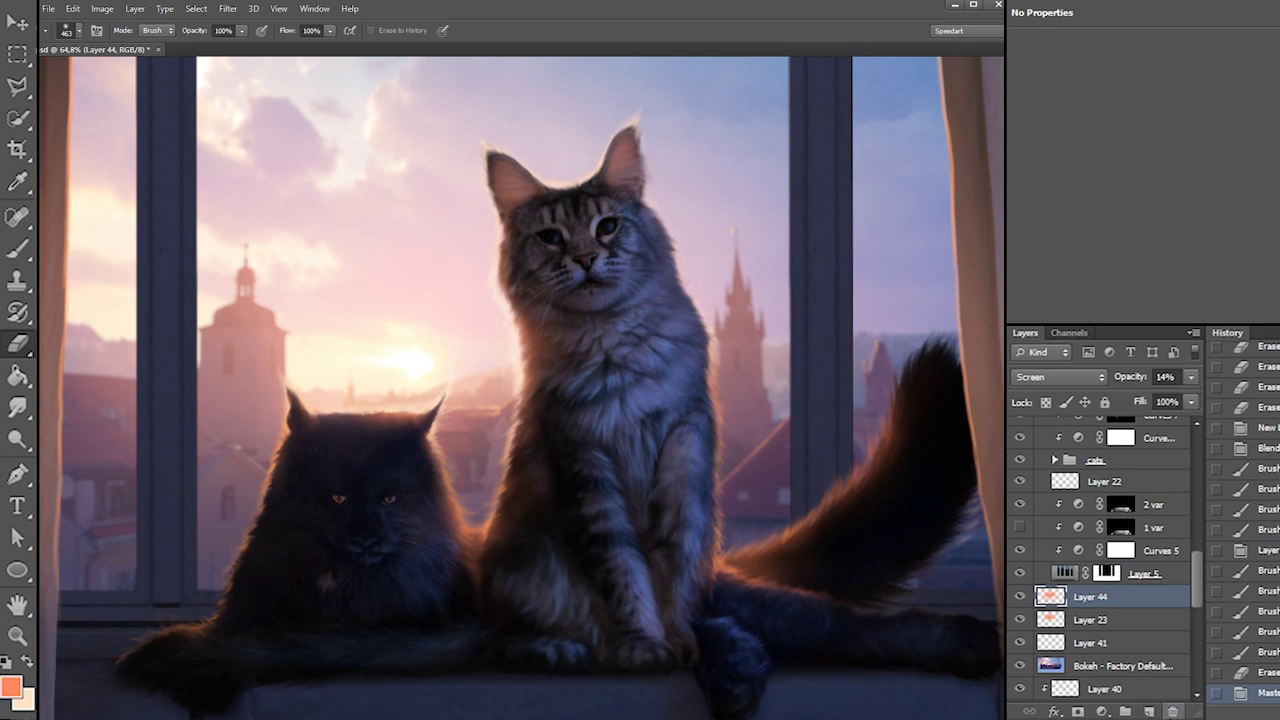
left_click(1174, 712)
Dab soft coral glow over the city on both sides of the tabby on Layer 23 with a 370 px brush
key("b")
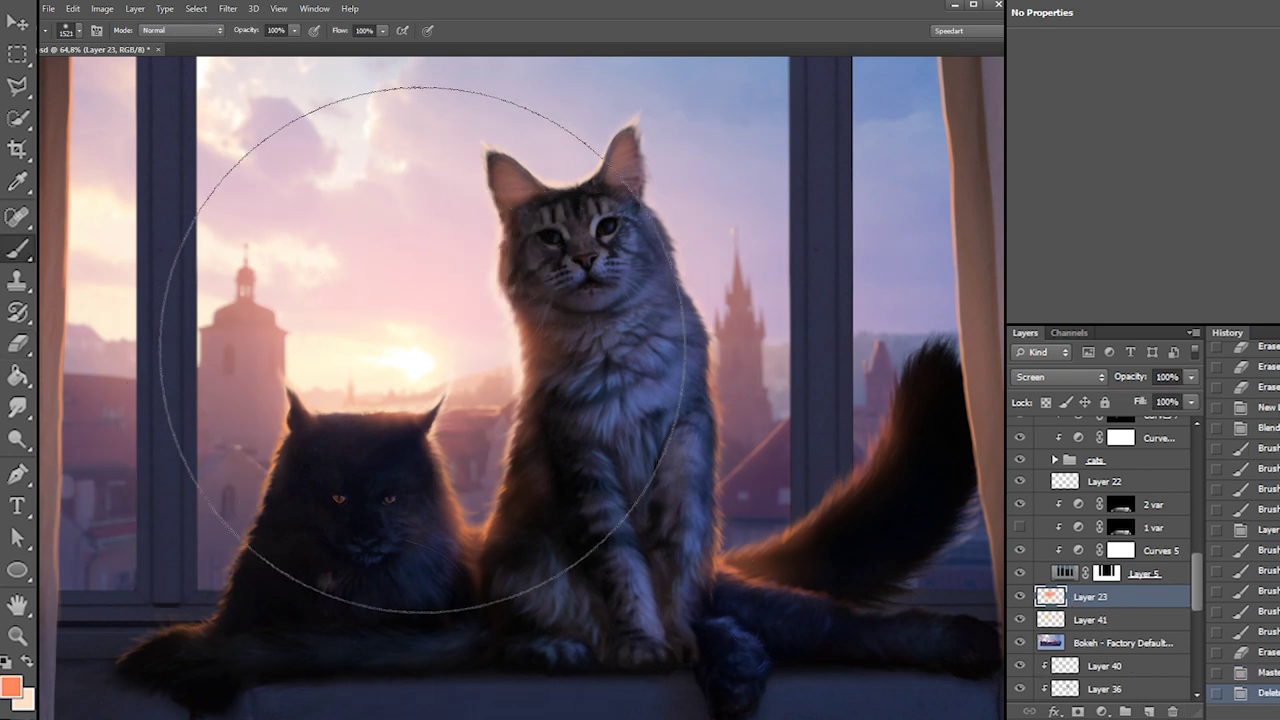
right_click(461, 382)
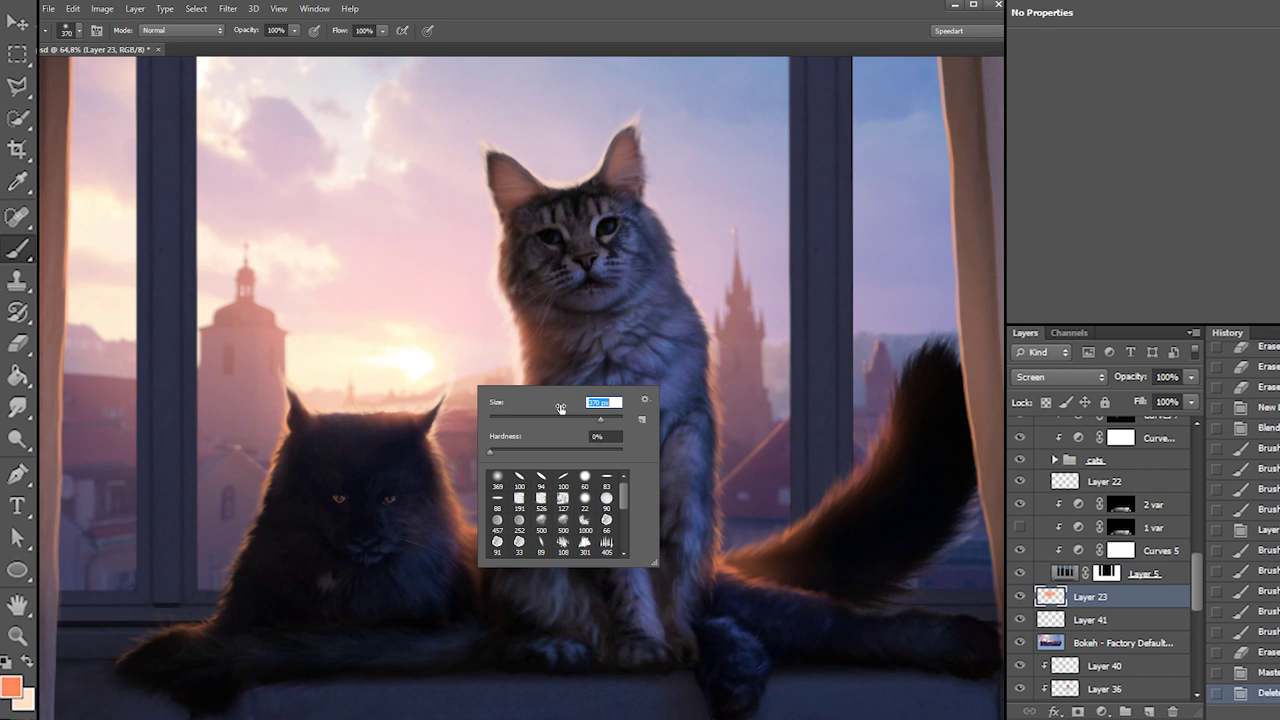
left_click(820, 366)
left_click(357, 367)
Select Layer 40, toggle its visibility to check it, and paint a short coral stroke on it behind the tabby
left_click_drag(1197, 582, 1196, 612)
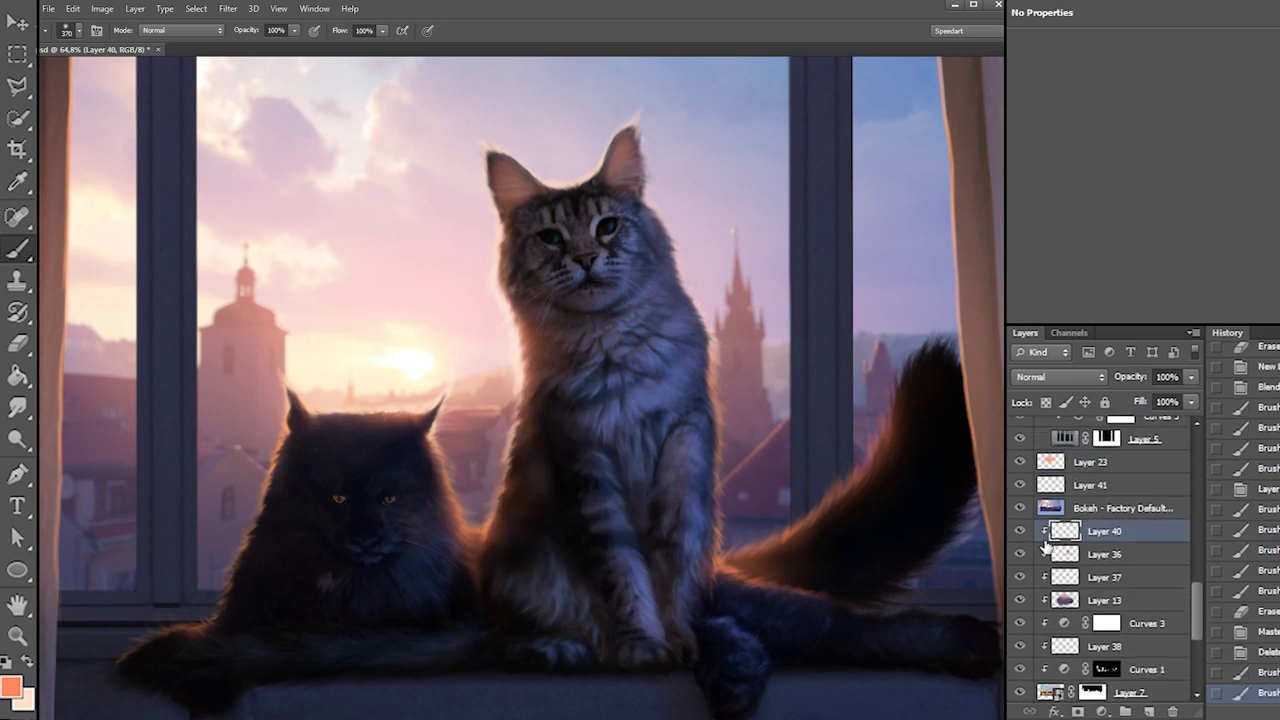
left_click(1019, 531)
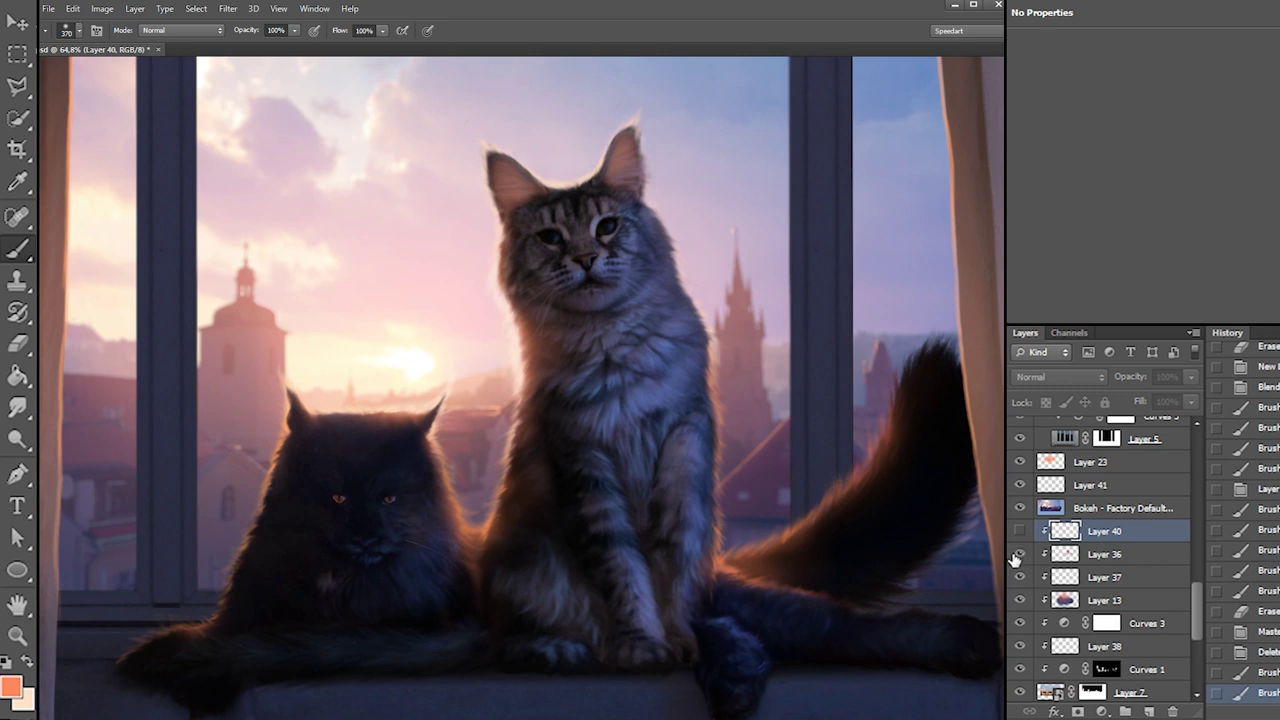
left_click(1019, 531)
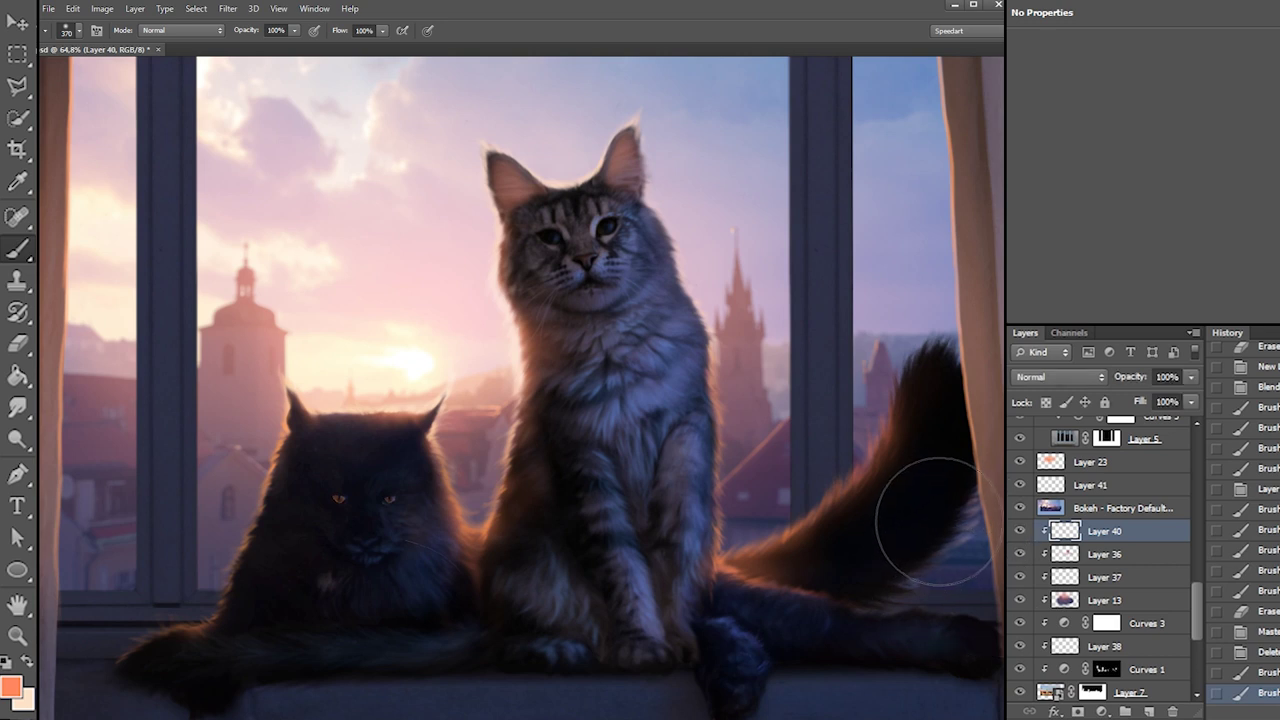
left_click_drag(666, 416, 668, 395)
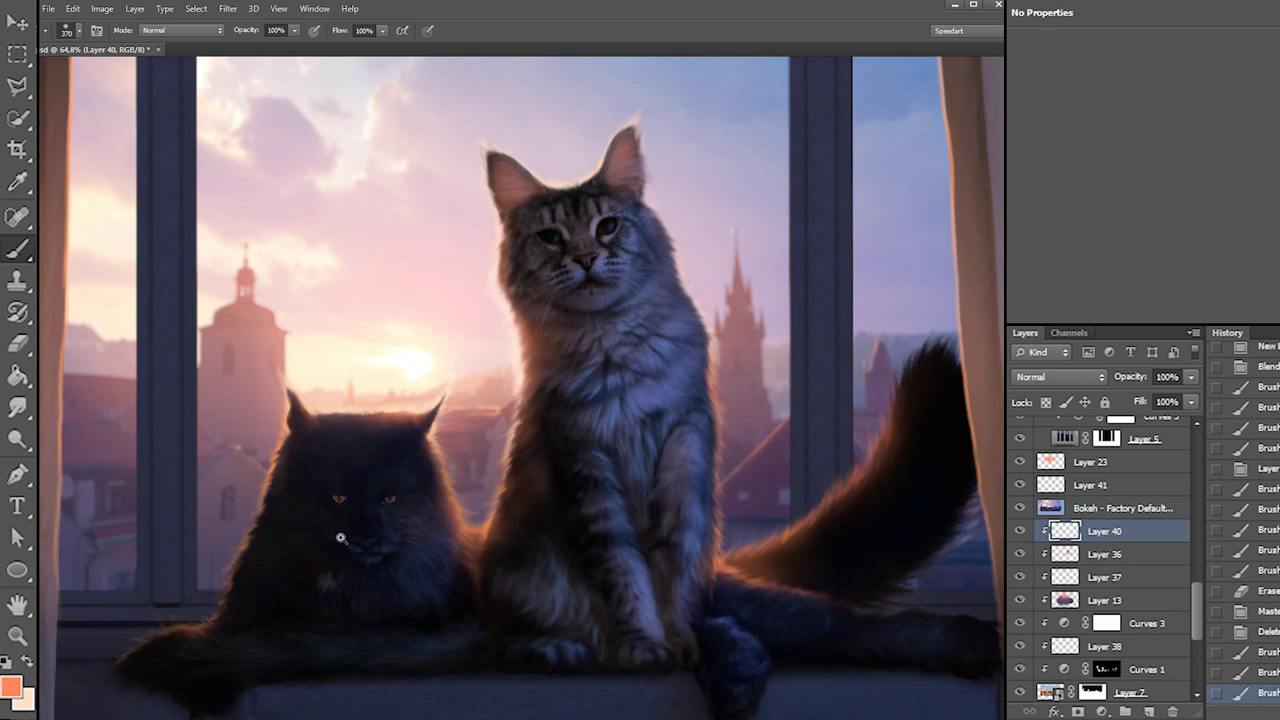
Expand the cats group and add a new clipped layer directly above the black cat's Layer 2
left_click_drag(337, 538, 400, 517)
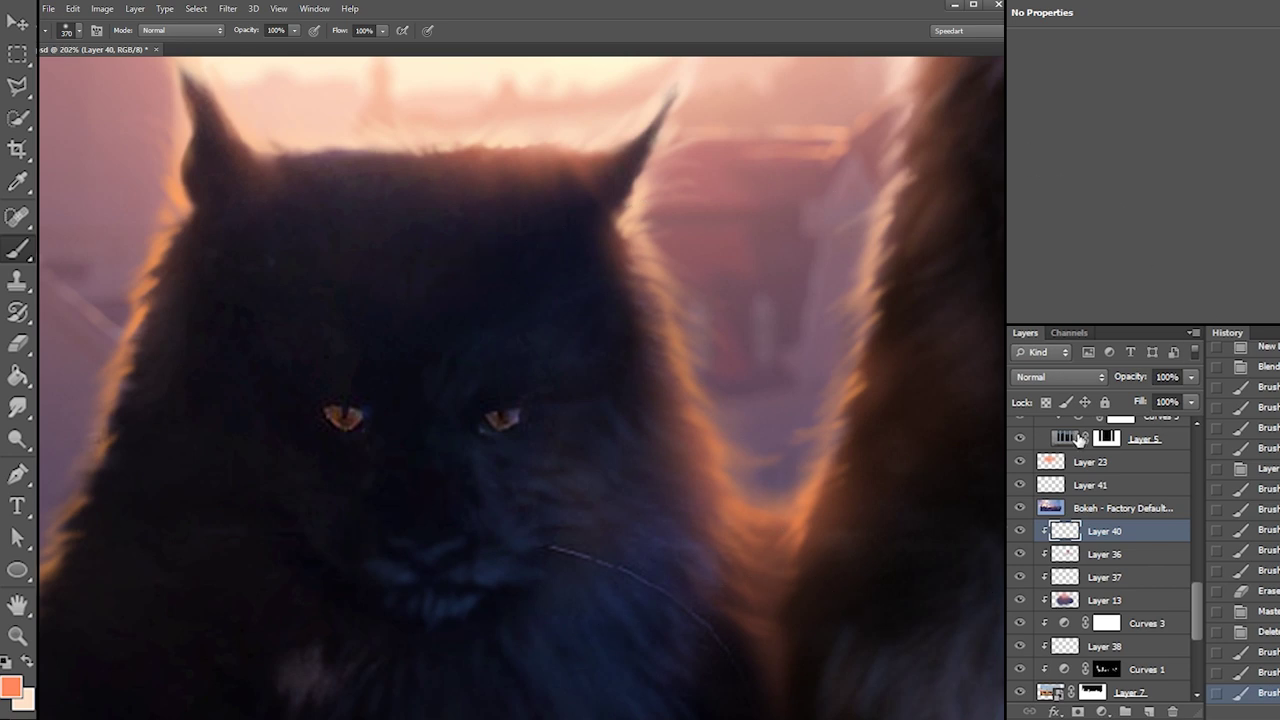
scroll(1190, 535, "up", 5)
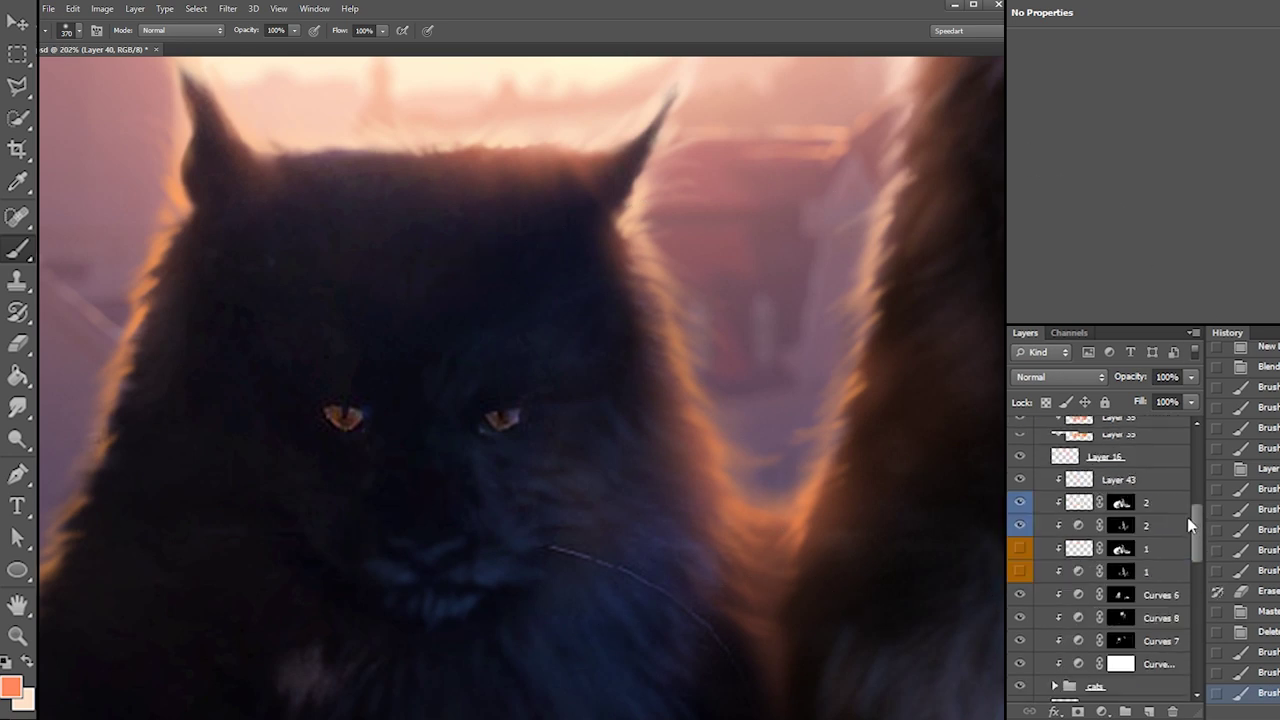
scroll(1177, 510, "up", 5)
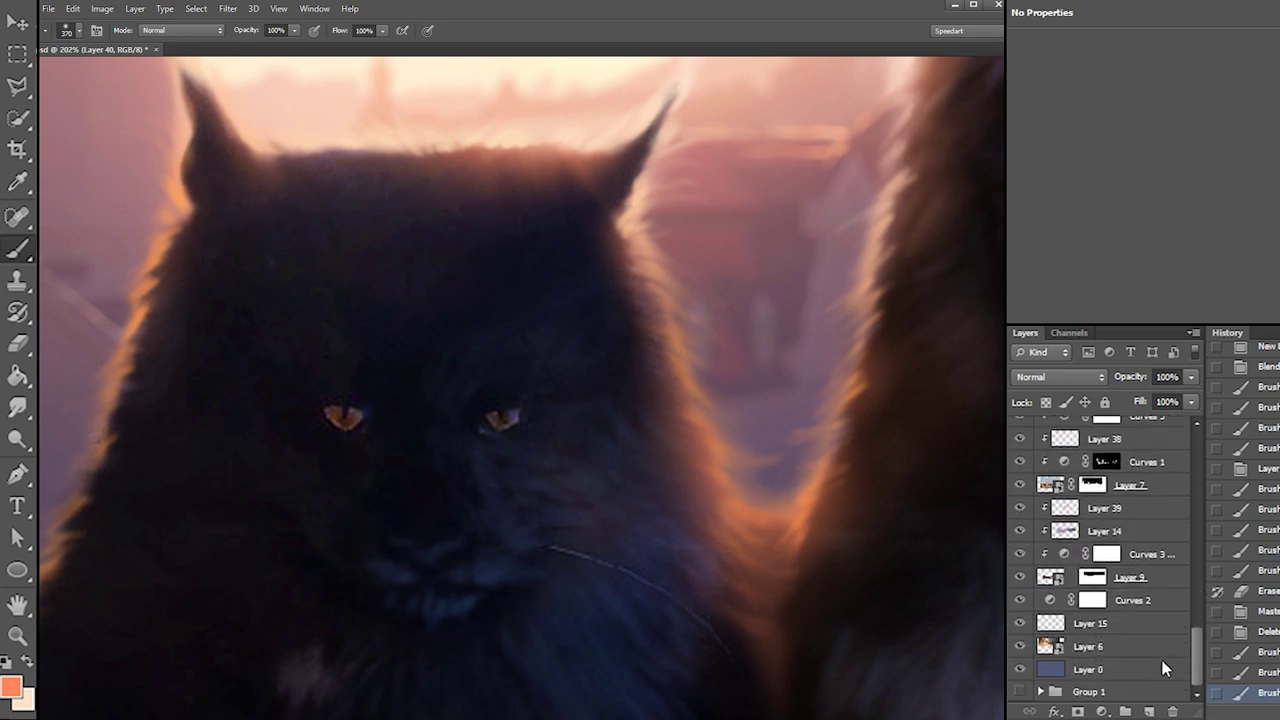
scroll(1164, 480, "up", 5)
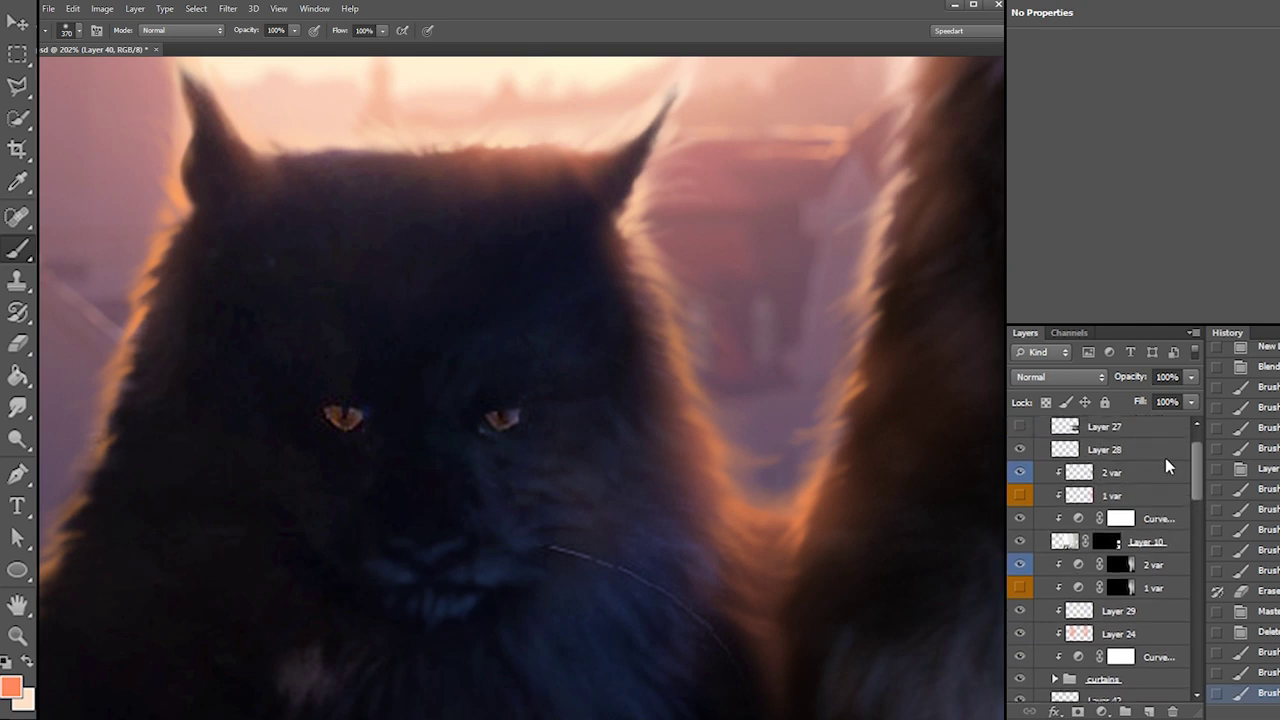
scroll(1168, 449, "down", 10)
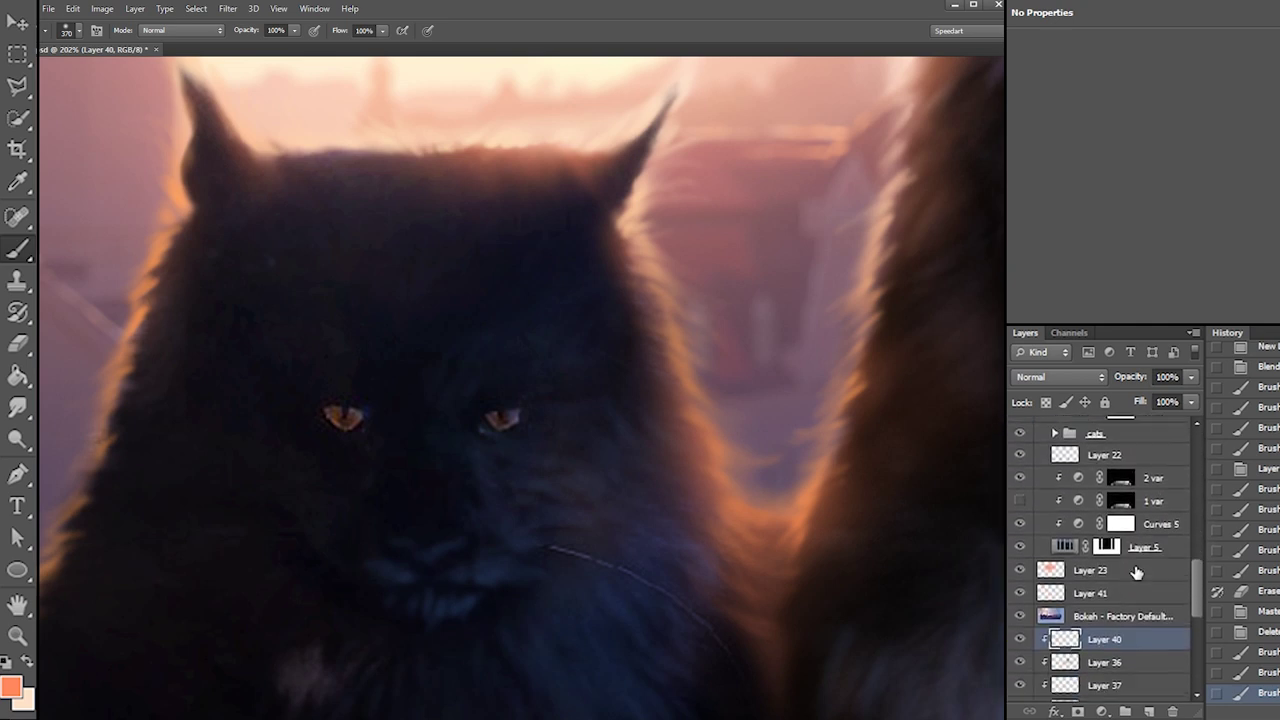
left_click(1056, 433)
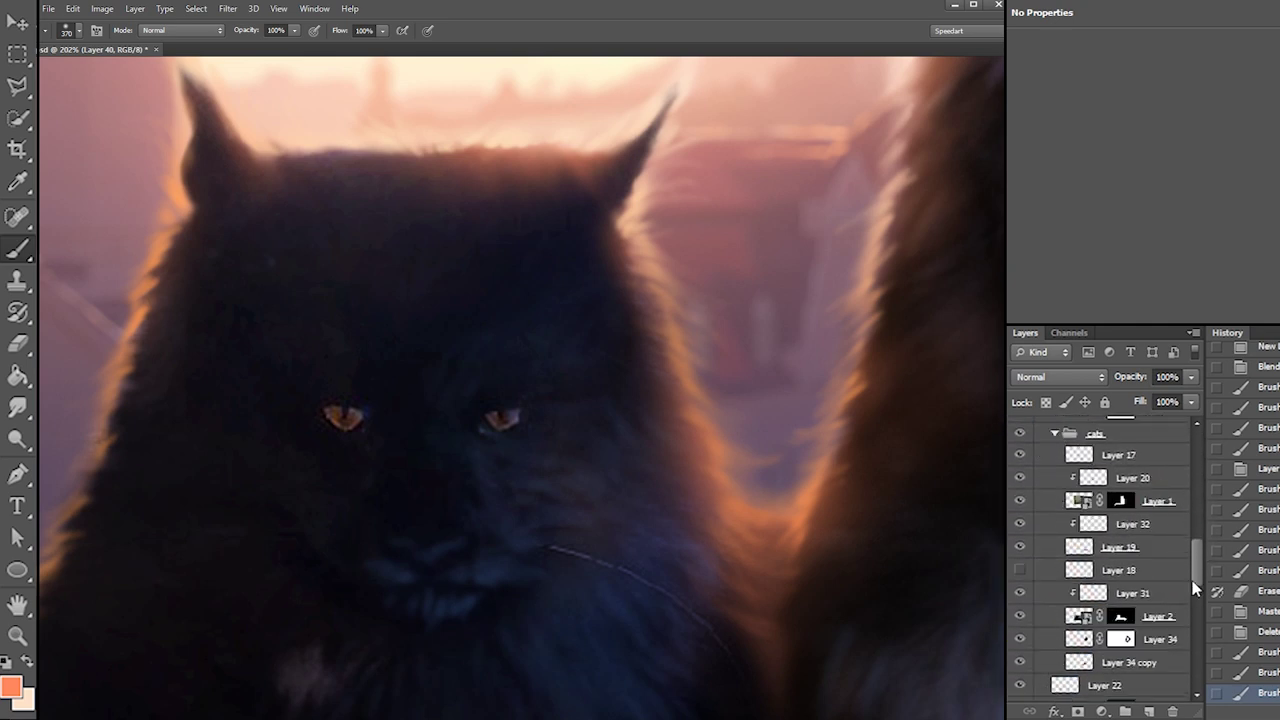
left_click(1158, 618)
left_click(1149, 711)
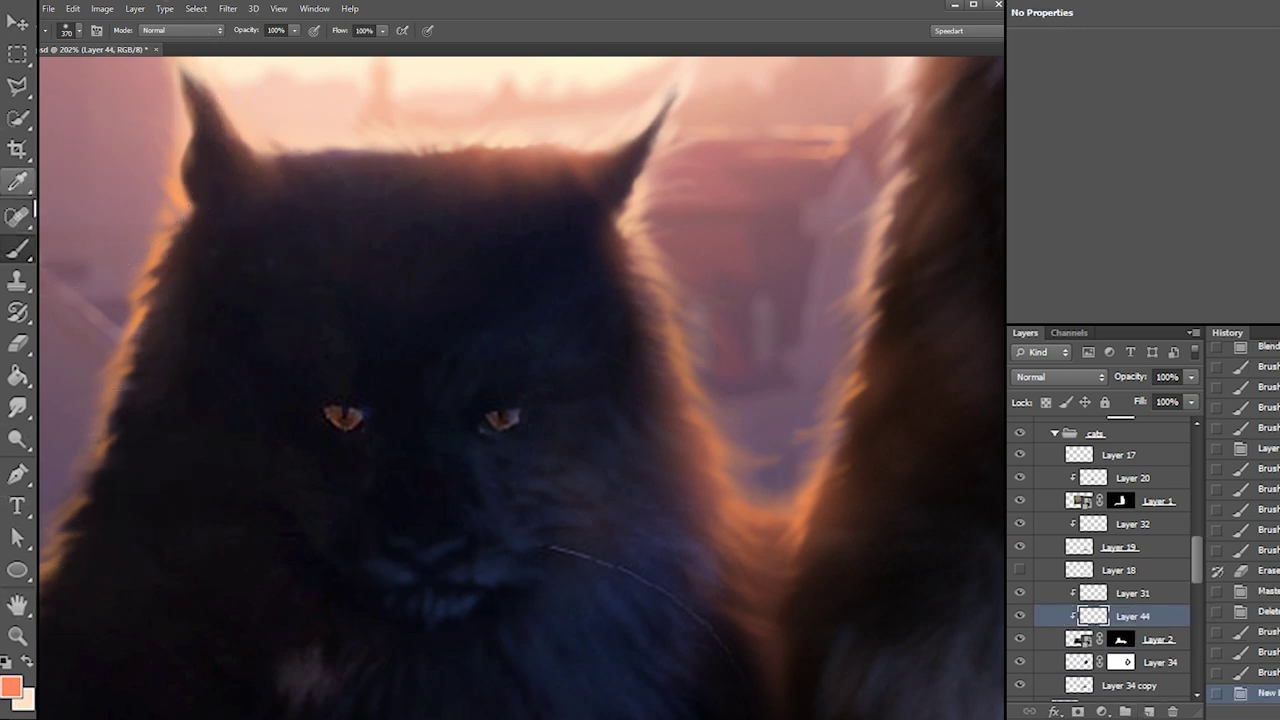
Try painting a coral highlight on the black cat's left eye with a very small brush and undo the strokes
left_click(17, 181)
key("b")
right_click(420, 397)
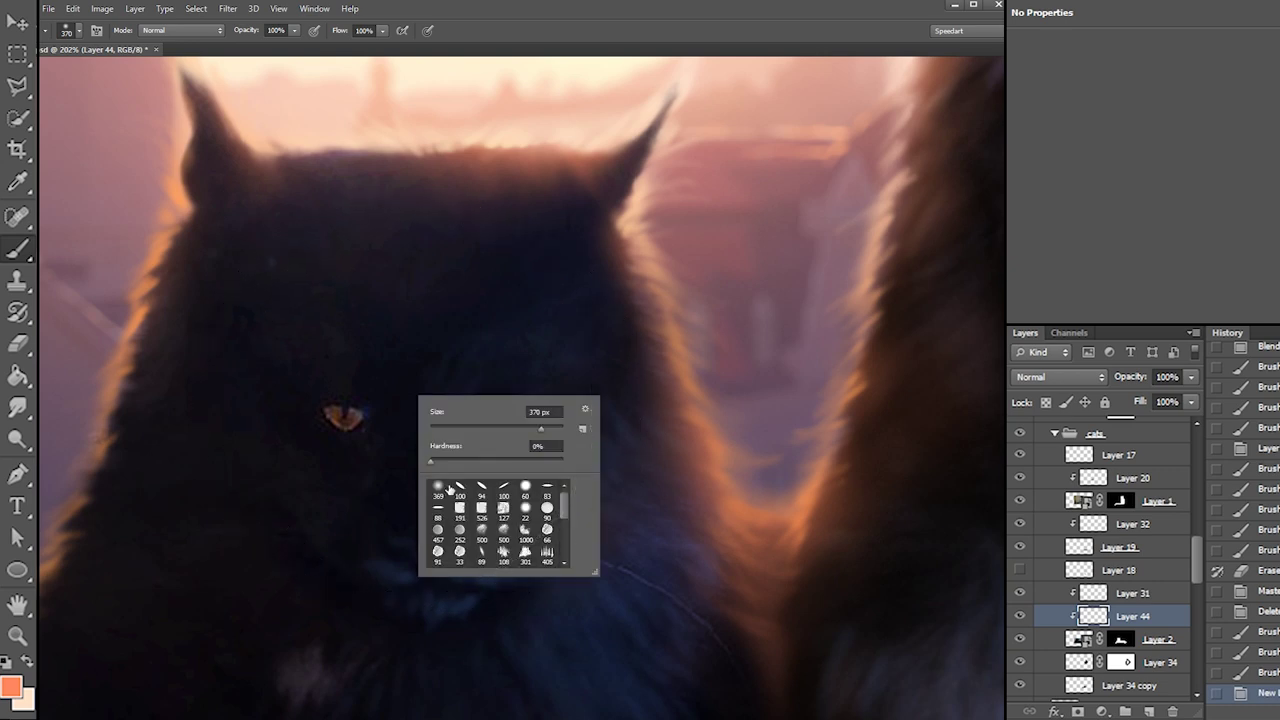
left_click(424, 428)
key("Return")
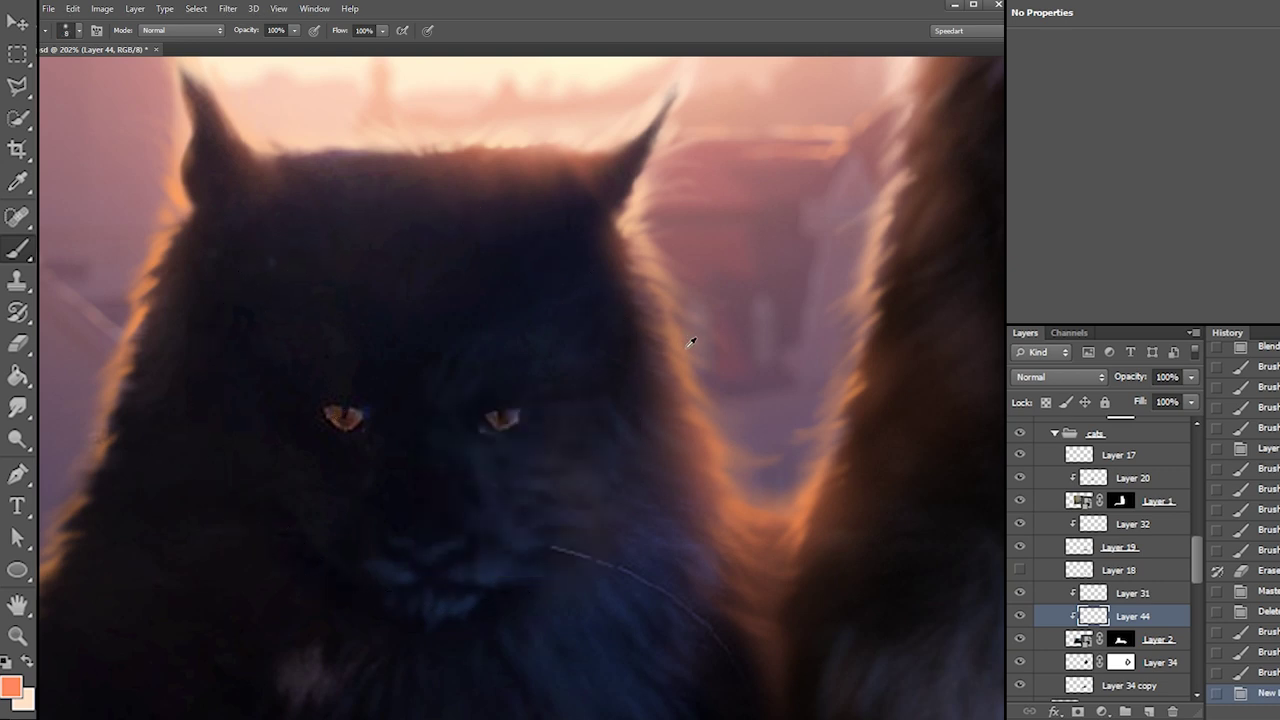
right_click(322, 378)
left_click(335, 412)
left_click_drag(310, 413, 354, 430)
key("ctrl+z")
right_click(341, 397)
left_click(354, 430)
left_click(333, 412)
key("ctrl+z")
Set the foreground to a paler coral, try a highlight stroke on the left eye and undo it
left_click(18, 686)
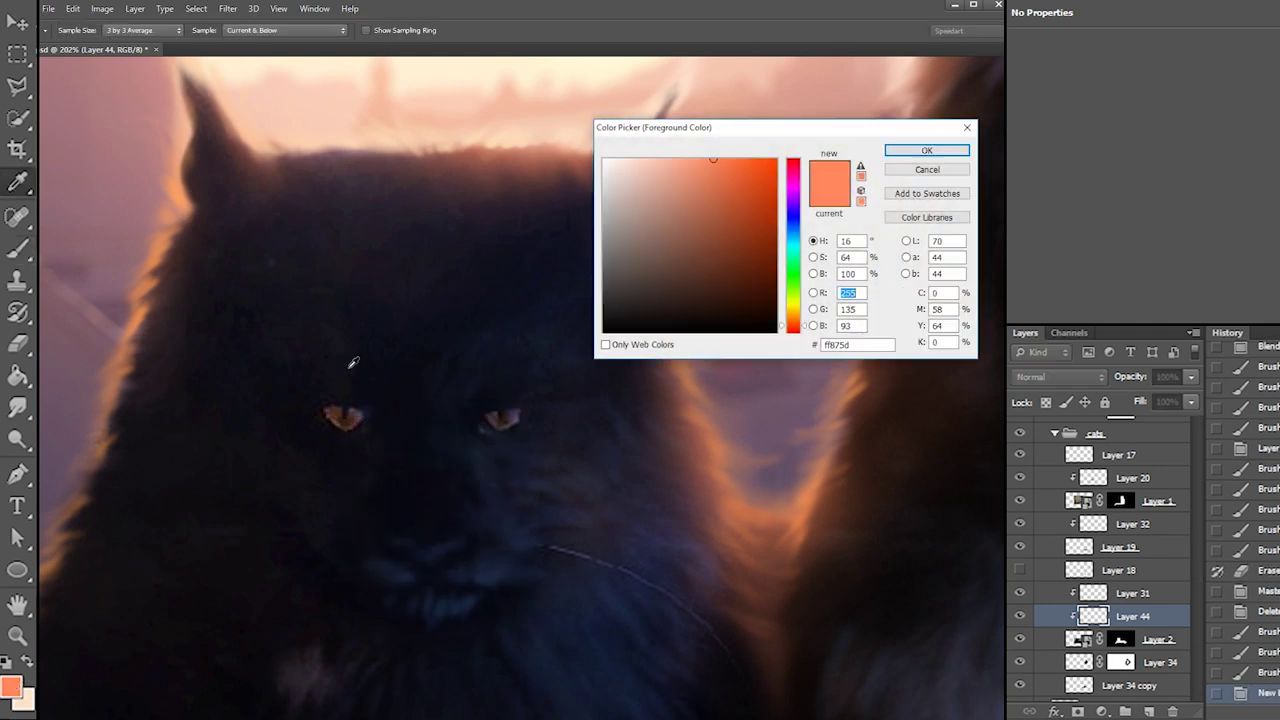
left_click(688, 160)
left_click(923, 152)
key("ctrl+z")
left_click_drag(308, 419, 353, 430)
key("ctrl+z")
key("ctrl+z")
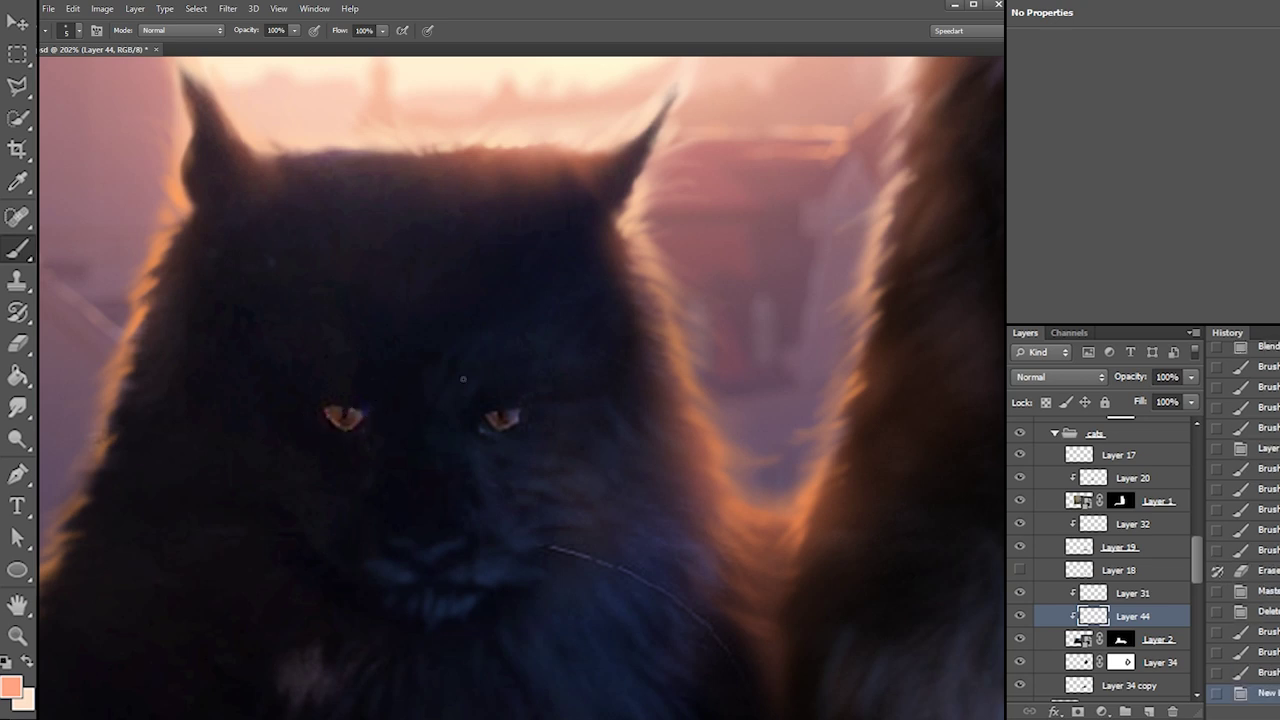
Move Layer 44 above Layer 31 and set the eyedropper to sample Current & Below
left_click_drag(1128, 620, 1137, 584)
left_click(17, 181)
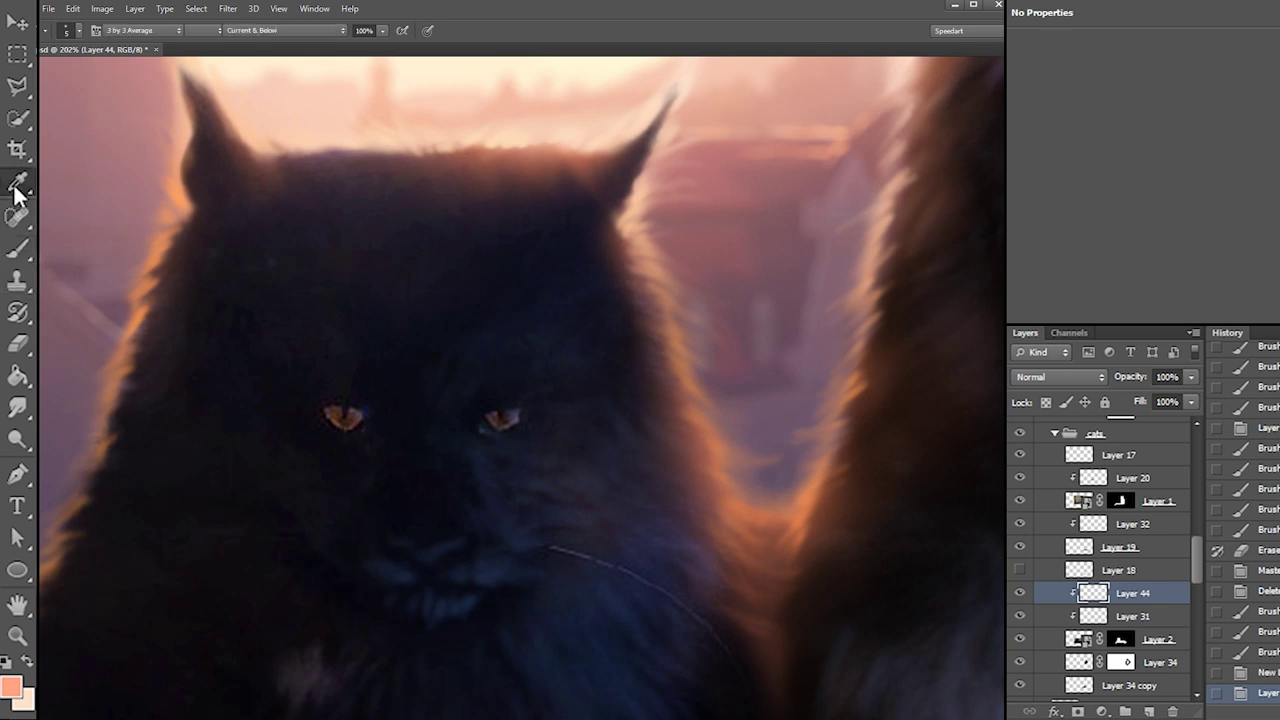
left_click(263, 31)
left_click(265, 56)
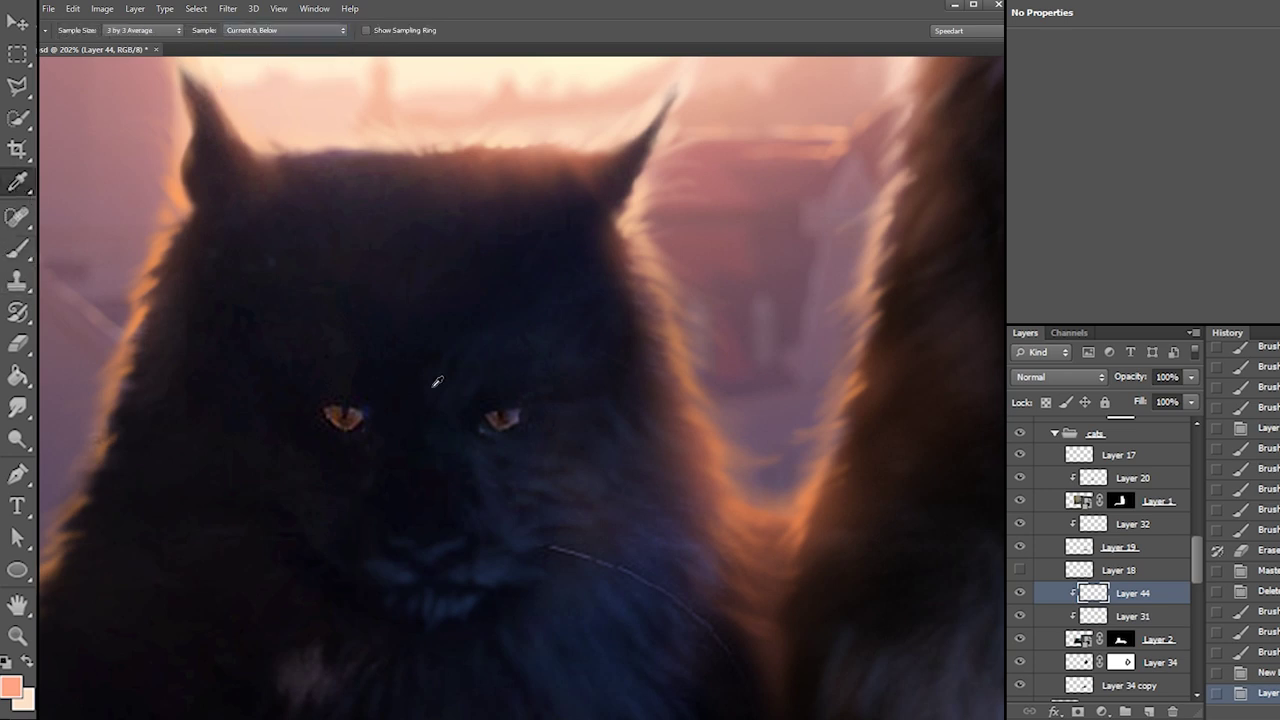
Paint a pale coral highlight on the black cat's left eye with a 5 px brush and erase the excess
key("b")
left_click_drag(332, 410, 346, 426)
key("e")
key("ctrl+z")
left_click(350, 411)
right_click(347, 406)
left_click(393, 438)
left_click_drag(329, 426, 345, 420)
key("b")
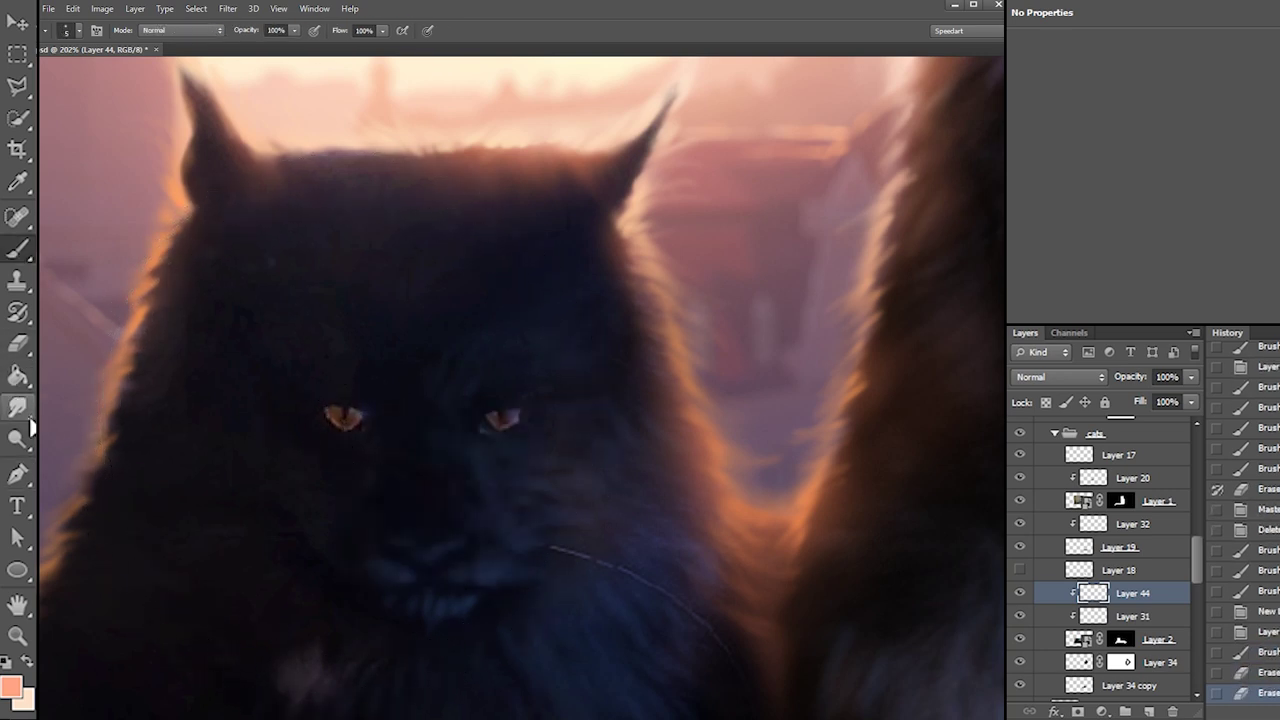
left_click(17, 182)
key("b")
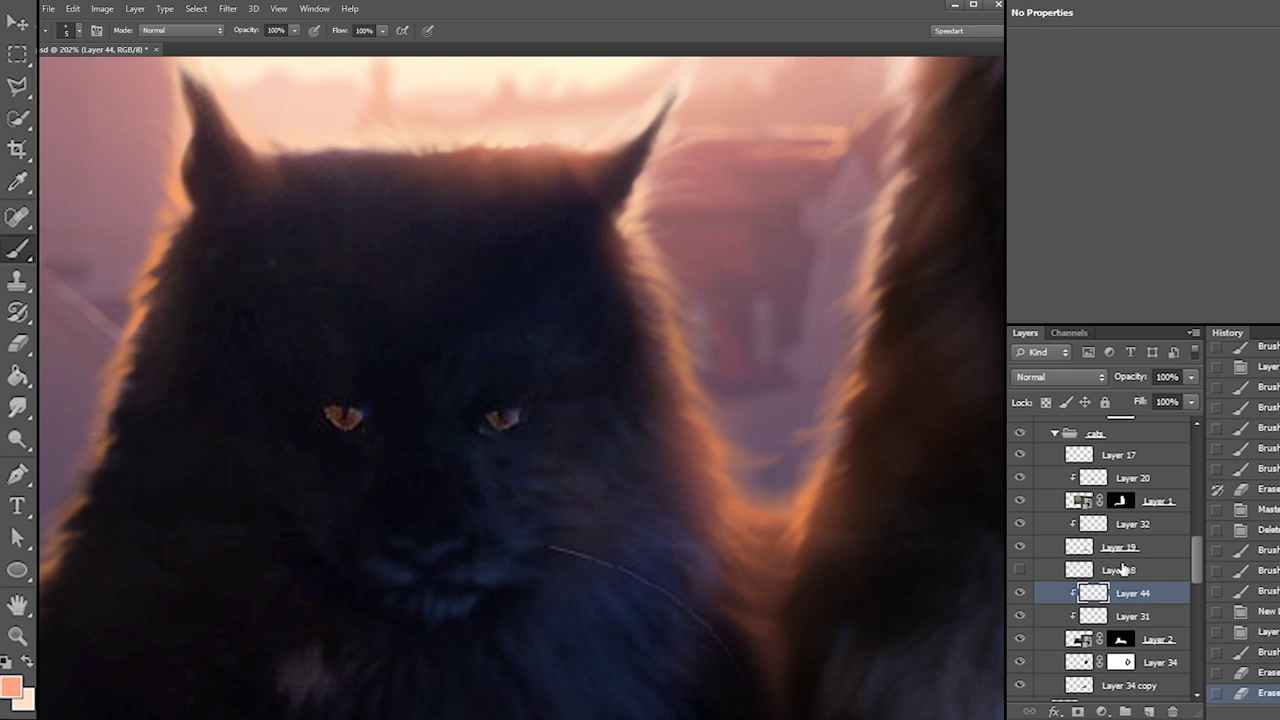
Delete the hidden Layer 27 from the top of Group 2
left_click_drag(1198, 546, 1191, 512)
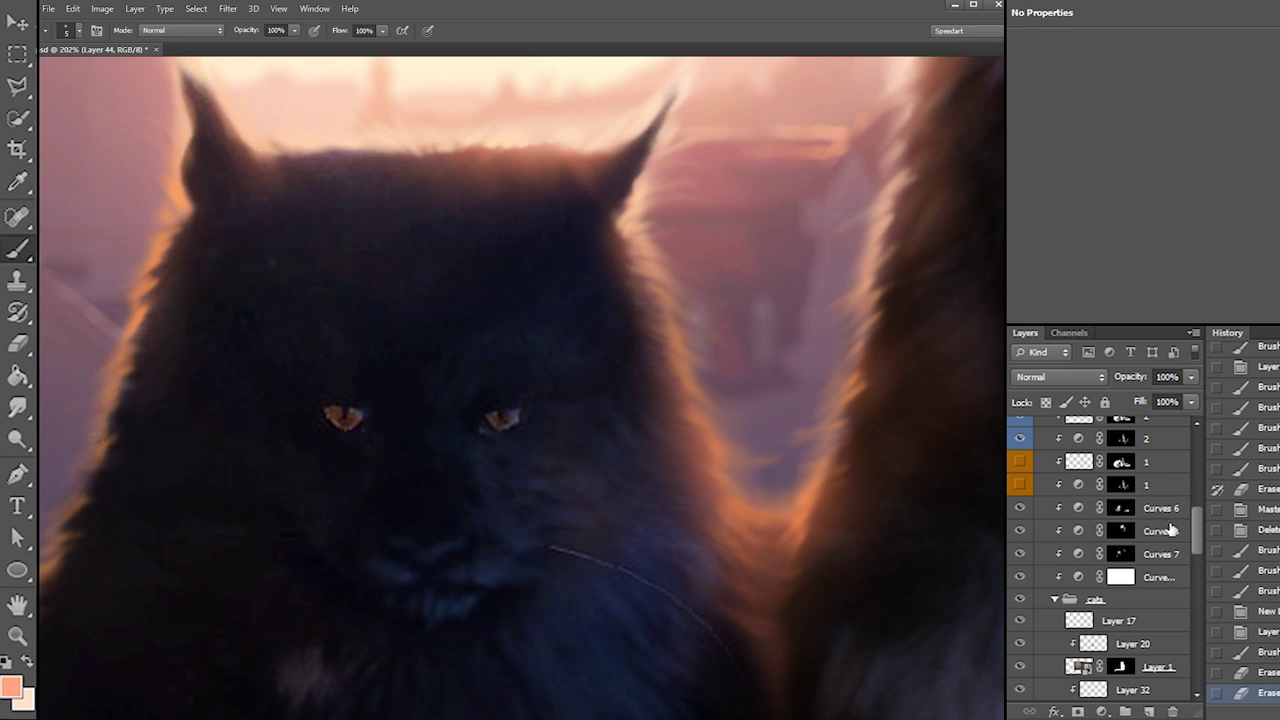
left_click_drag(1198, 536, 1199, 449)
left_click(1041, 451)
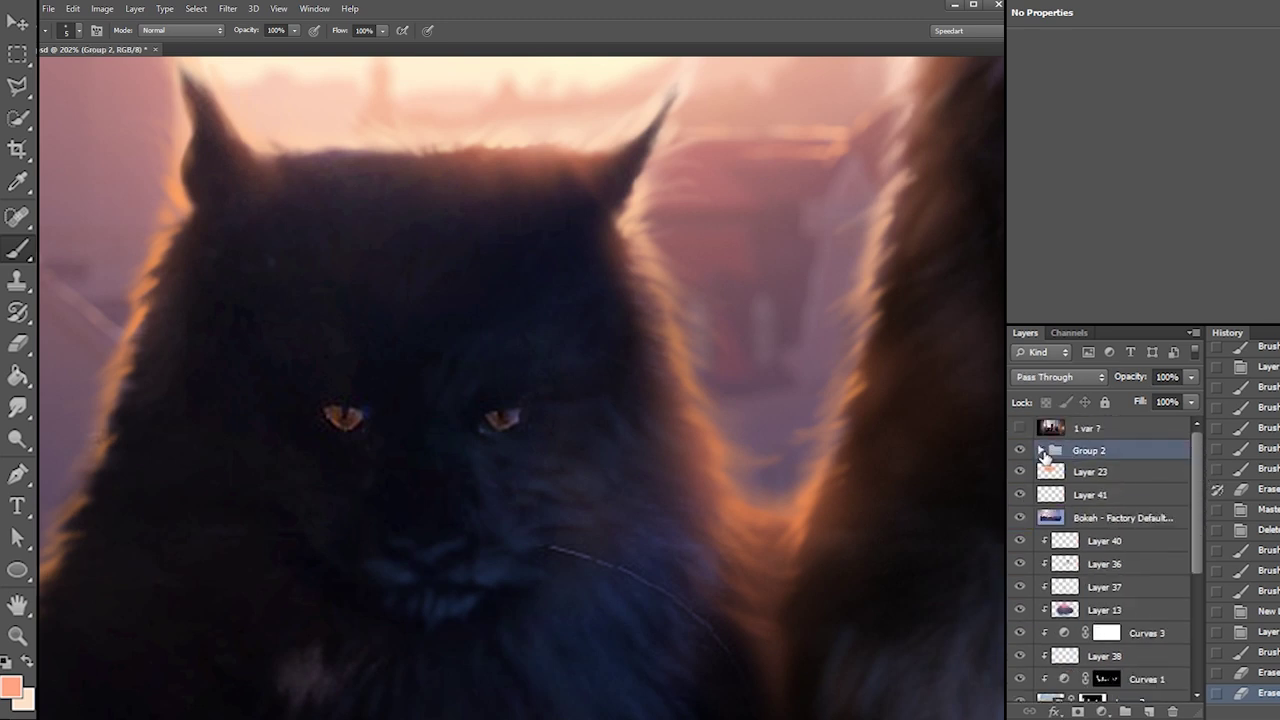
left_click(1040, 450)
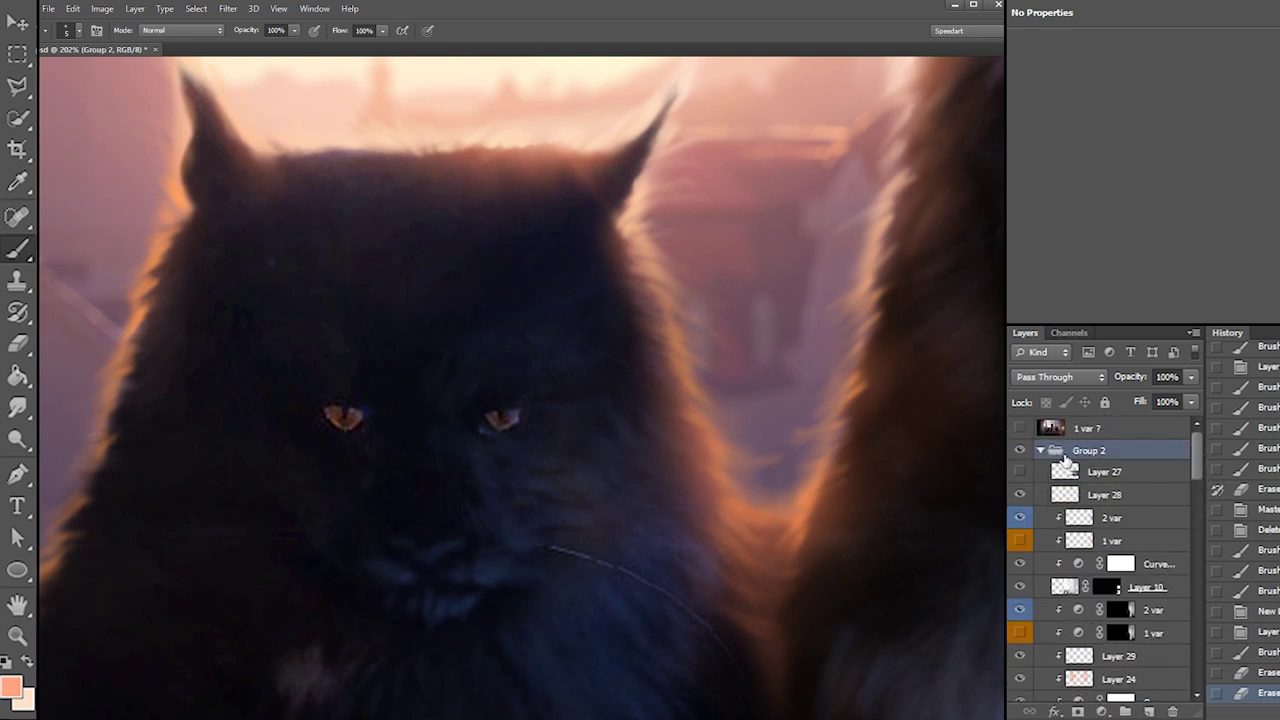
left_click(1098, 472)
left_click(1173, 711)
key("Return")
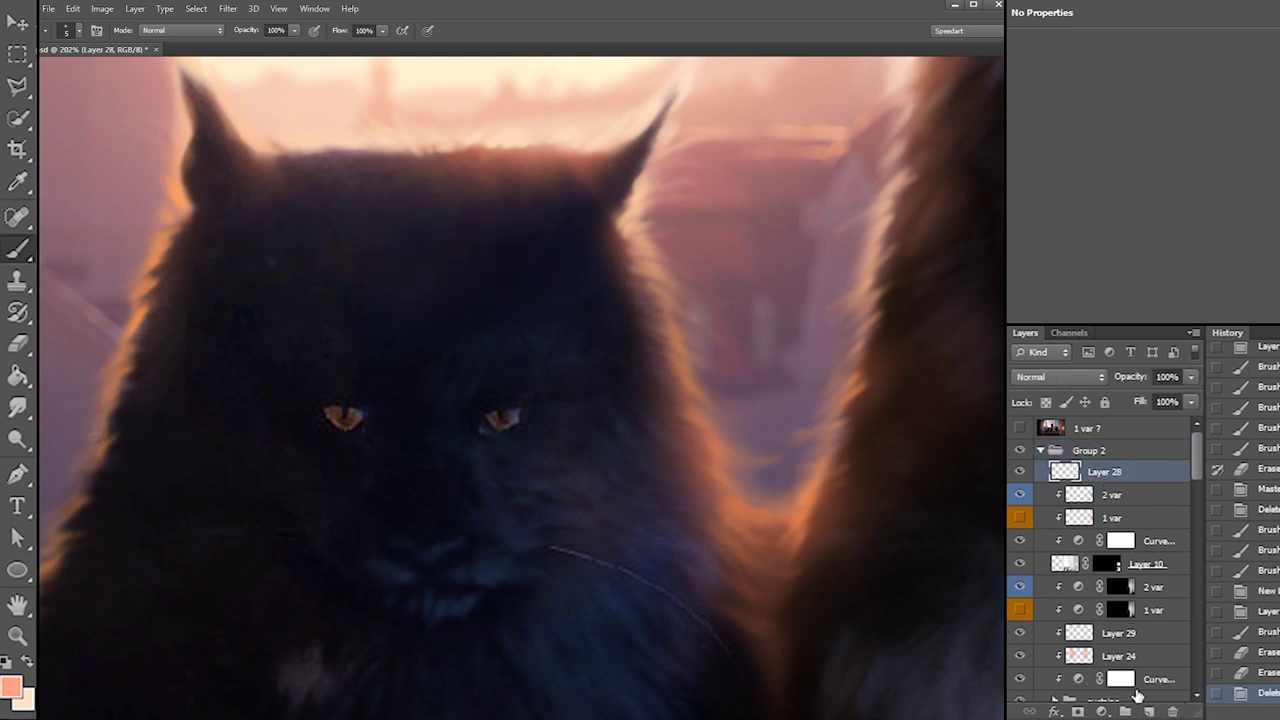
Create a new group inside Group 2, move the layers from Layer 28 down through Layer 42 into it, and collapse it
left_click(1125, 711)
left_click(1120, 491)
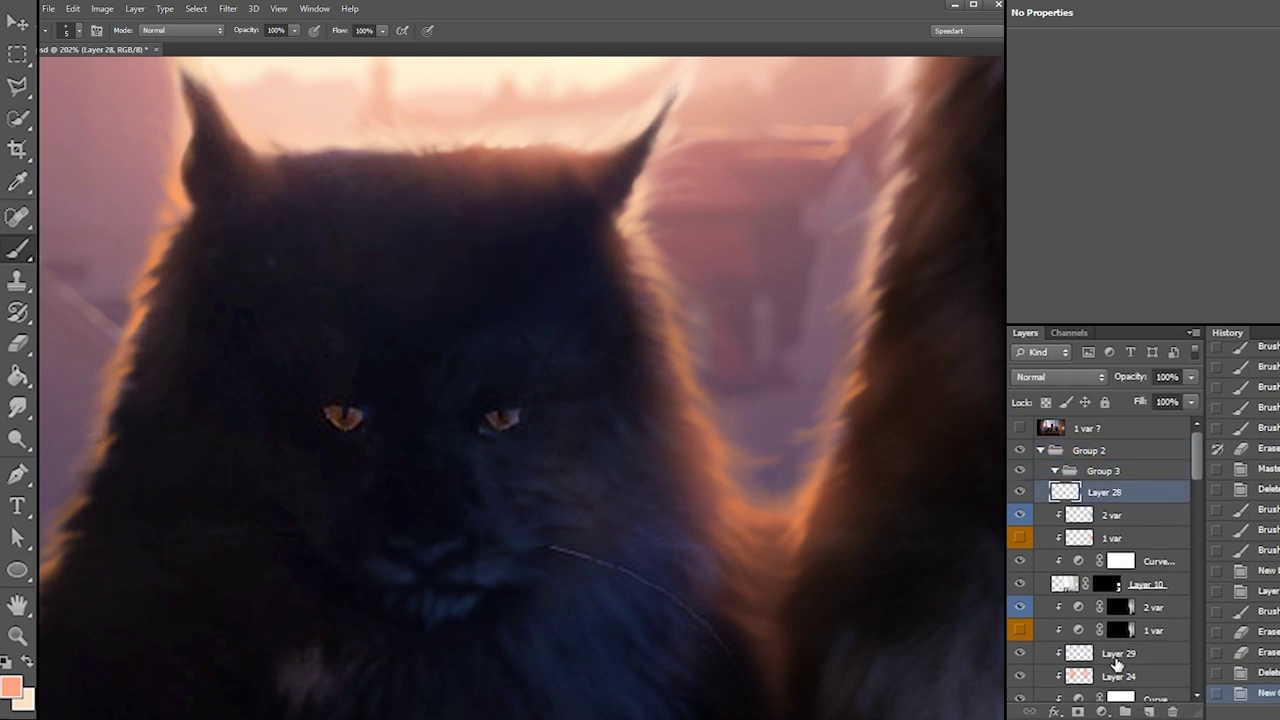
left_click_drag(1193, 478, 1191, 498)
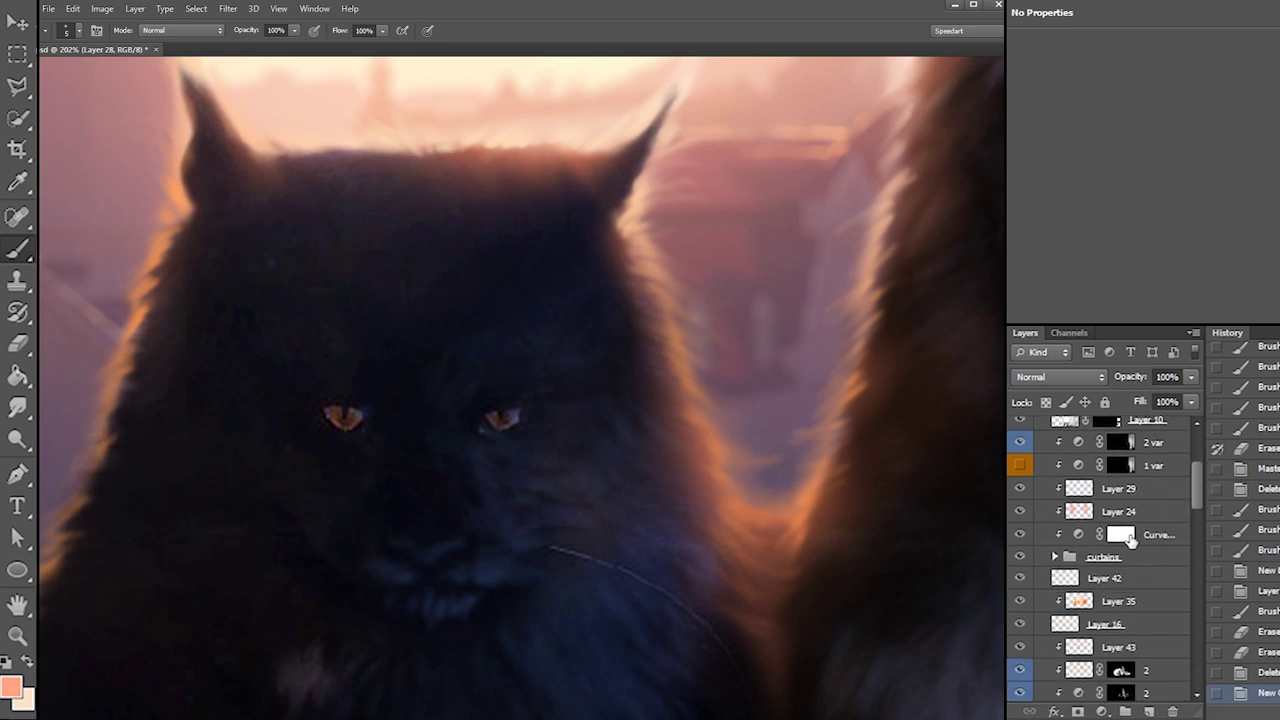
left_click(1124, 628, "shift")
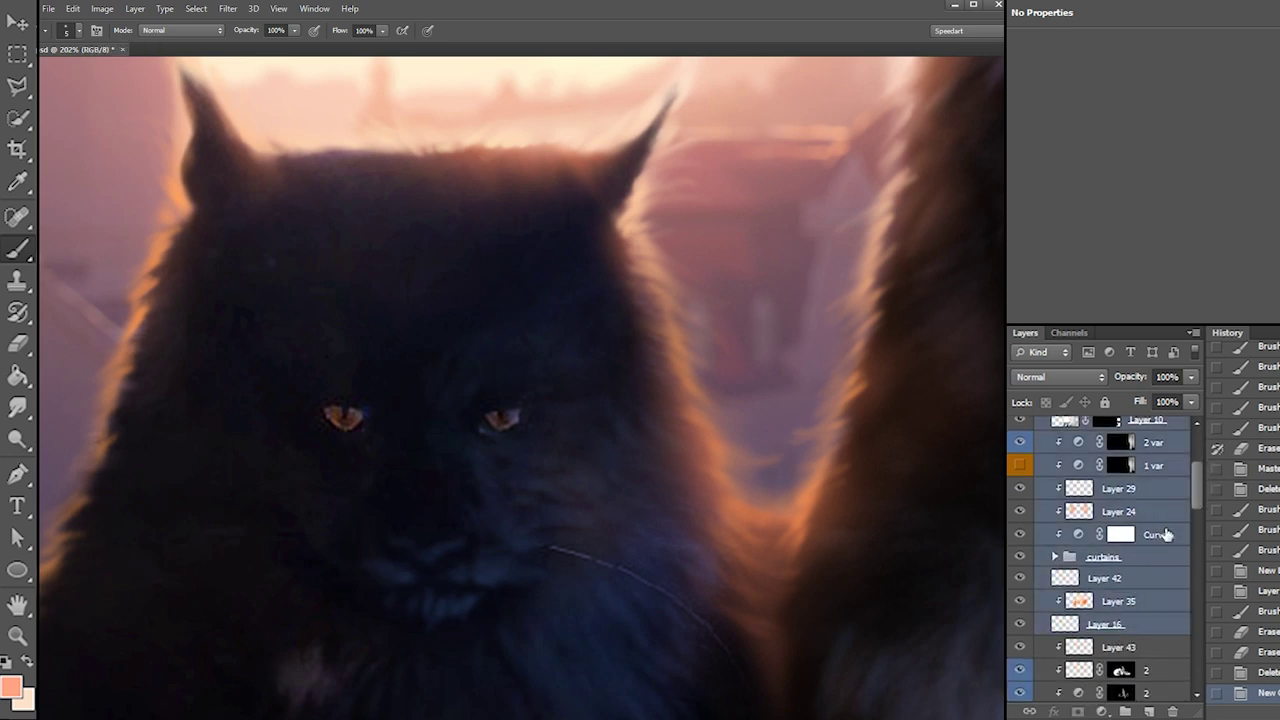
left_click(1139, 578, "shift")
left_click_drag(1198, 494, 1194, 460)
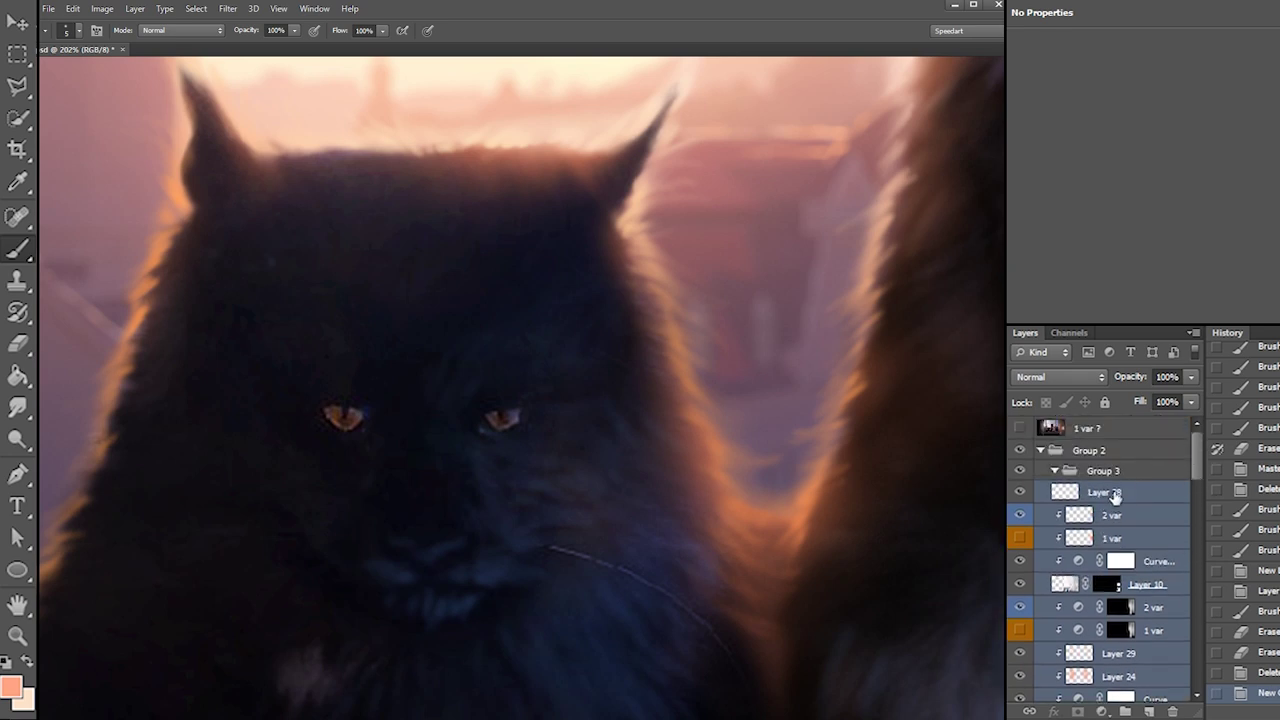
left_click_drag(1117, 494, 1112, 467)
left_click(1066, 470)
left_click(1055, 470)
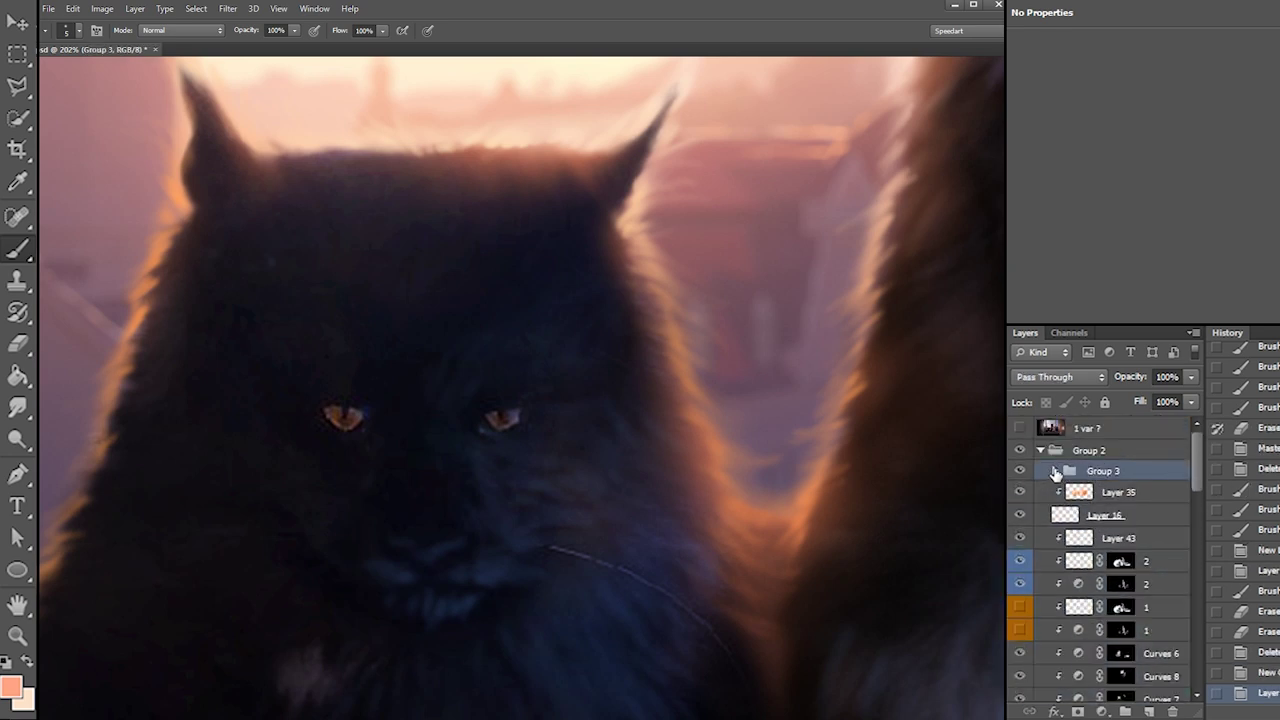
Hide Group 3 and the glow, paint and Curves layers stacked above the cats group
left_click(1022, 470)
left_click(1022, 470)
left_click(1022, 470)
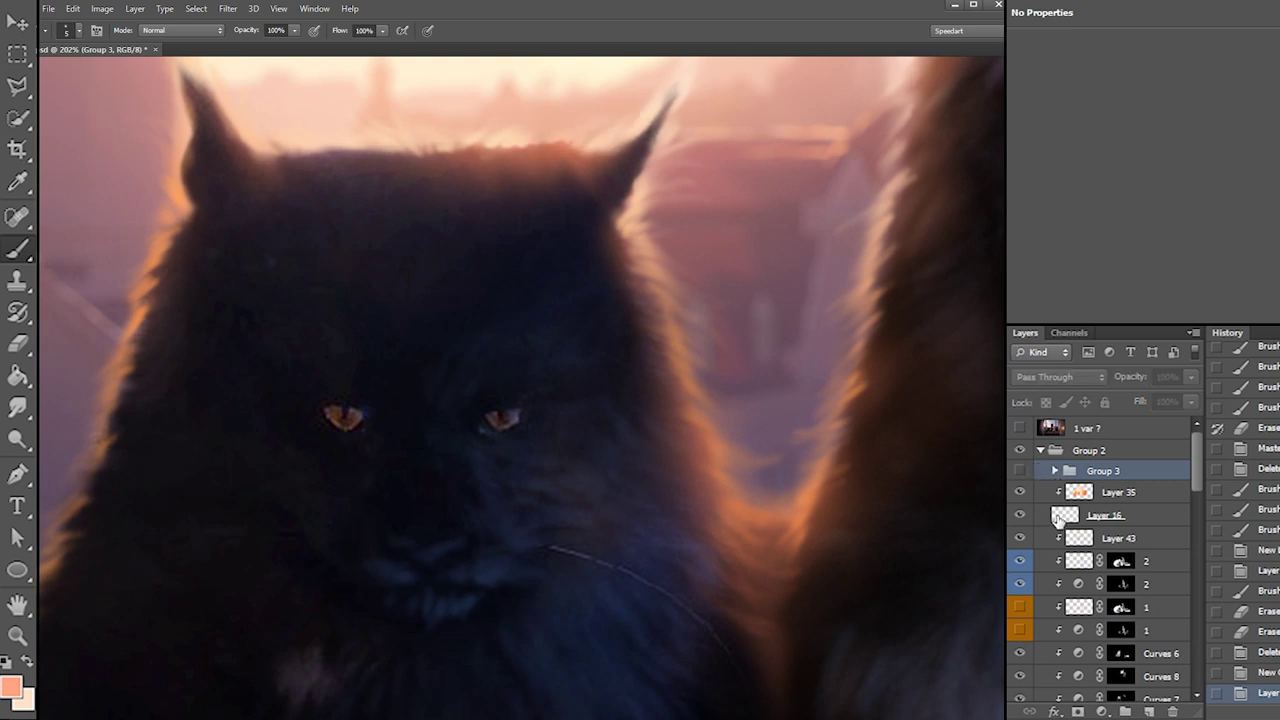
left_click_drag(1022, 494, 1030, 590)
left_click_drag(1196, 477, 1188, 526)
left_click_drag(1022, 433, 1024, 495)
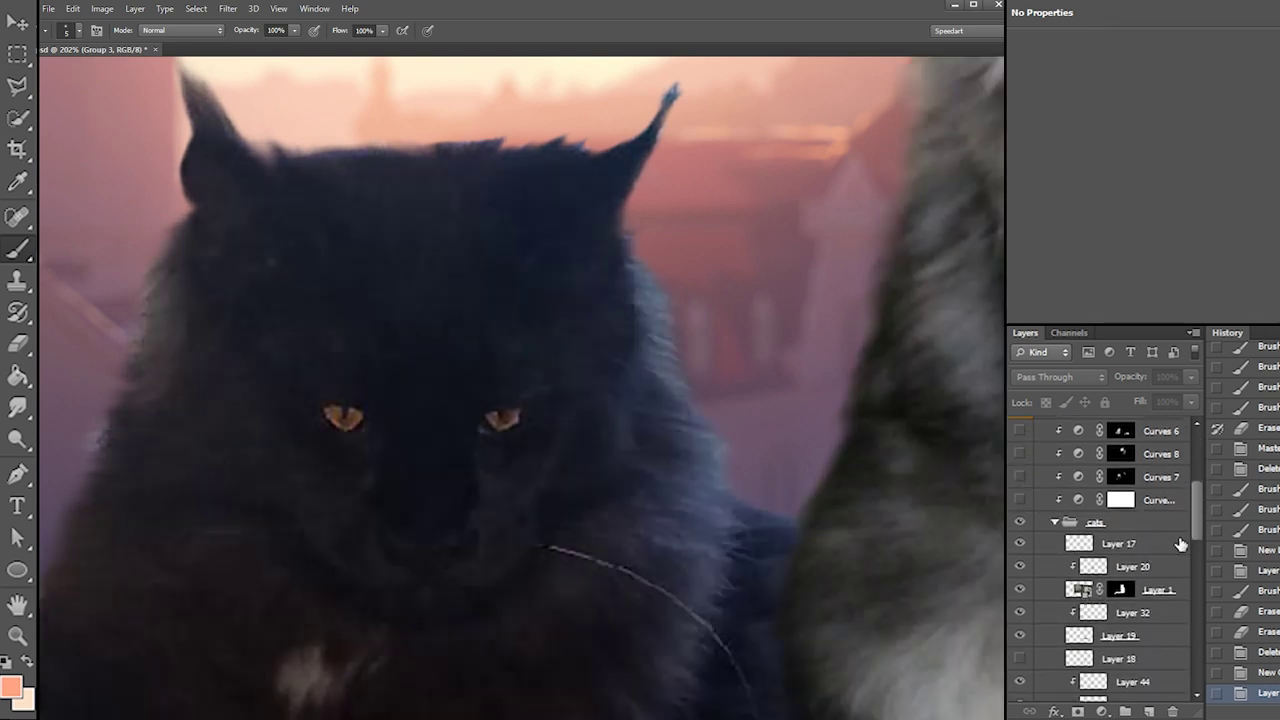
left_click_drag(1196, 535, 1191, 566)
Compare Layer 44 and Layer 31 on and off, select Layer 44 and set the eyedropper to sample All Layers
left_click(1100, 557)
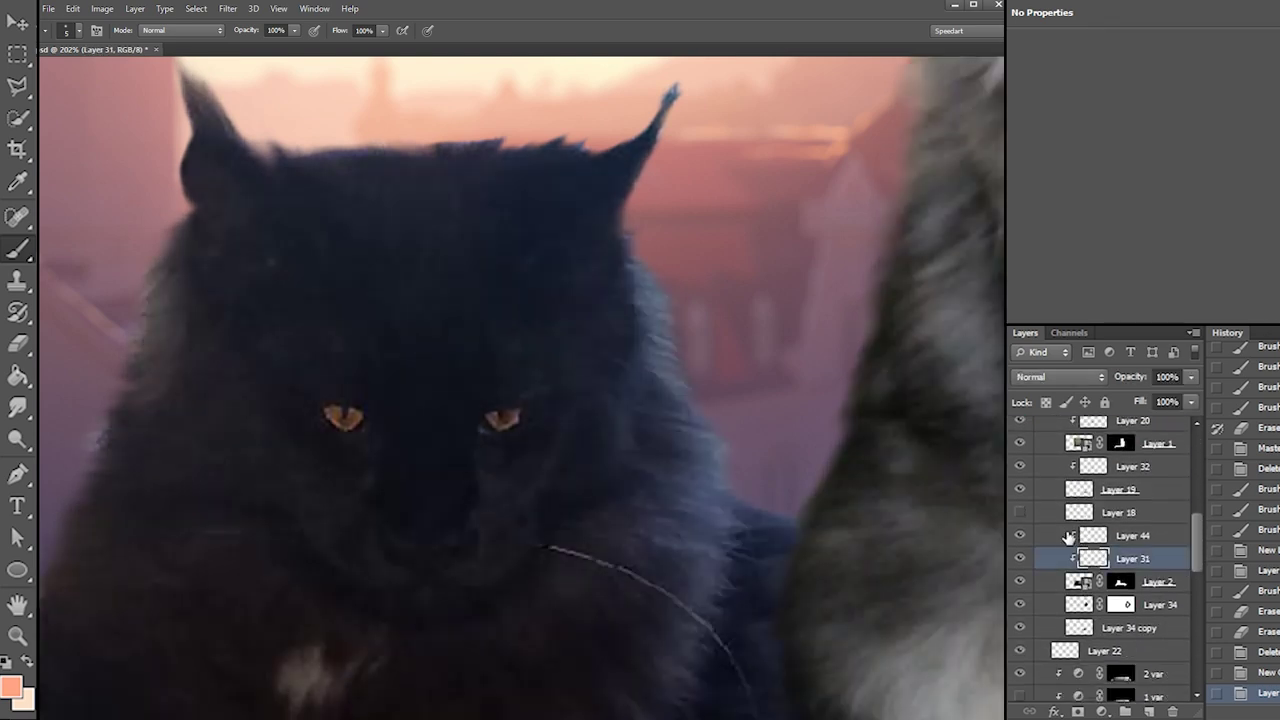
left_click(1020, 536)
left_click(1021, 558)
left_click(1019, 535)
left_click(1080, 537)
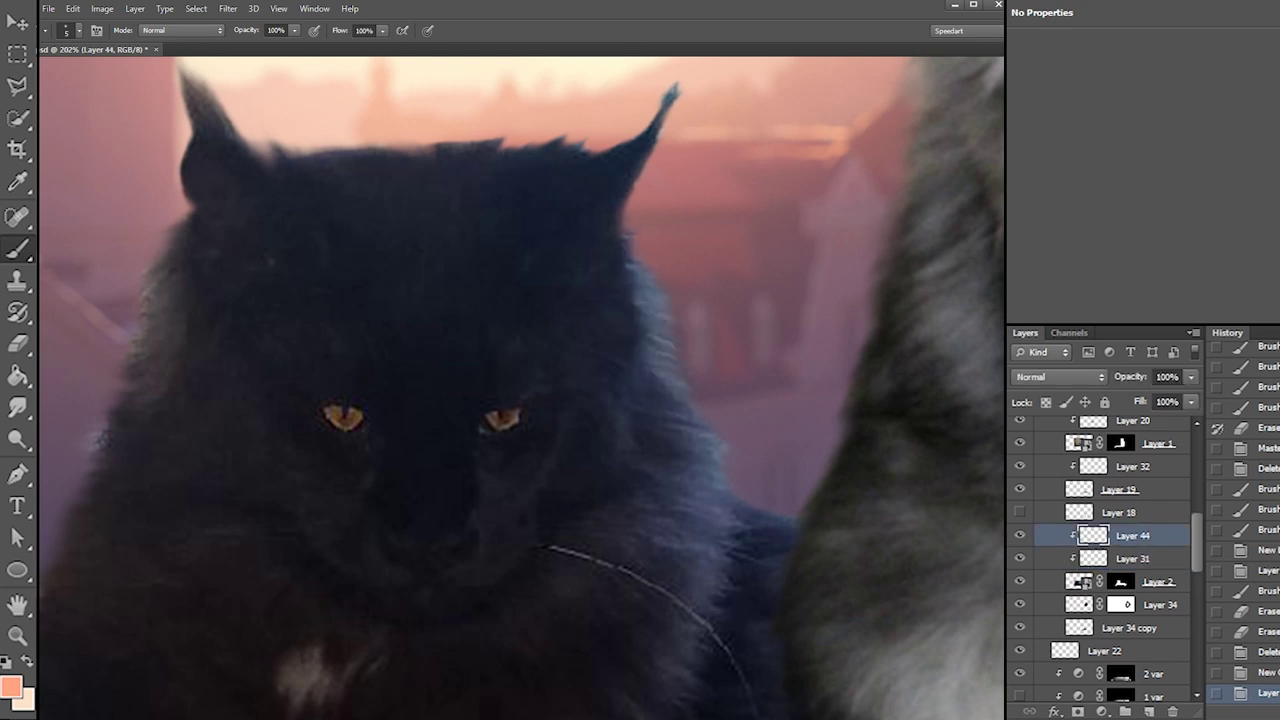
left_click(18, 182)
left_click(288, 30)
left_click(238, 66)
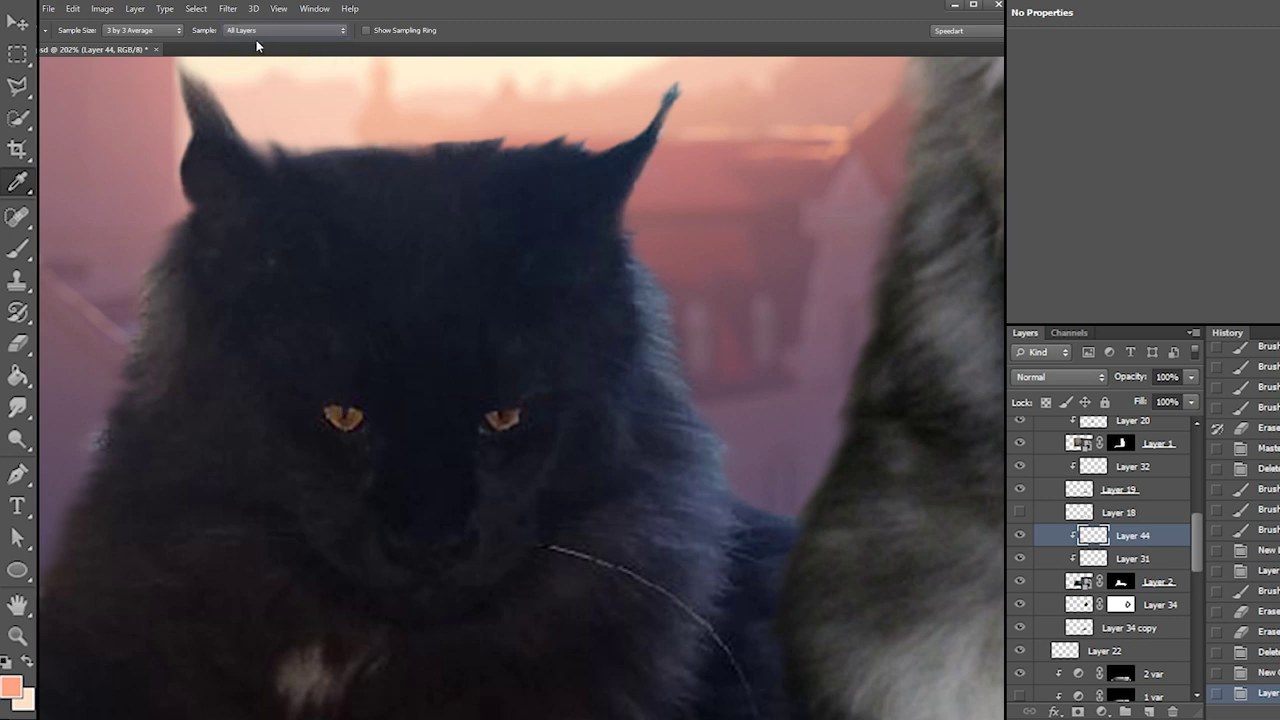
Repaint the black cat's left iris and pupil on Layer 44 with a 5 px brush and colours sampled from the eye
left_click(18, 249)
left_click(340, 412, "alt")
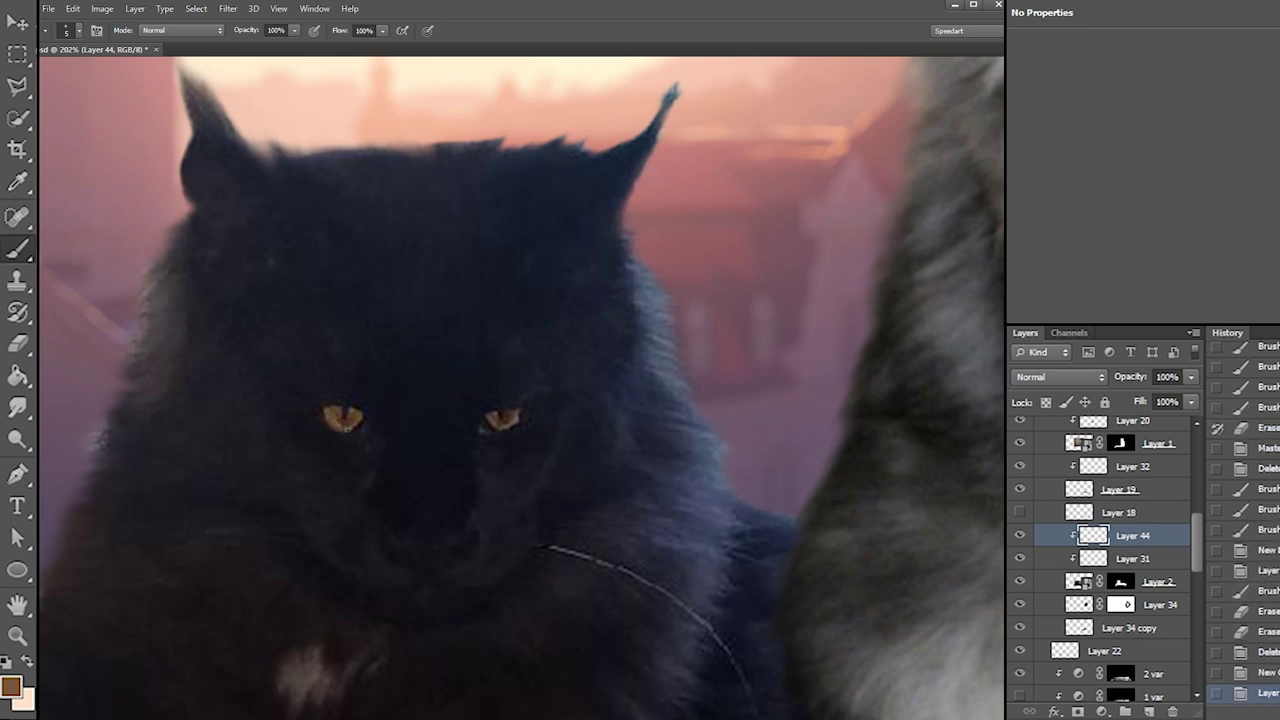
left_click(352, 422)
left_click(354, 424)
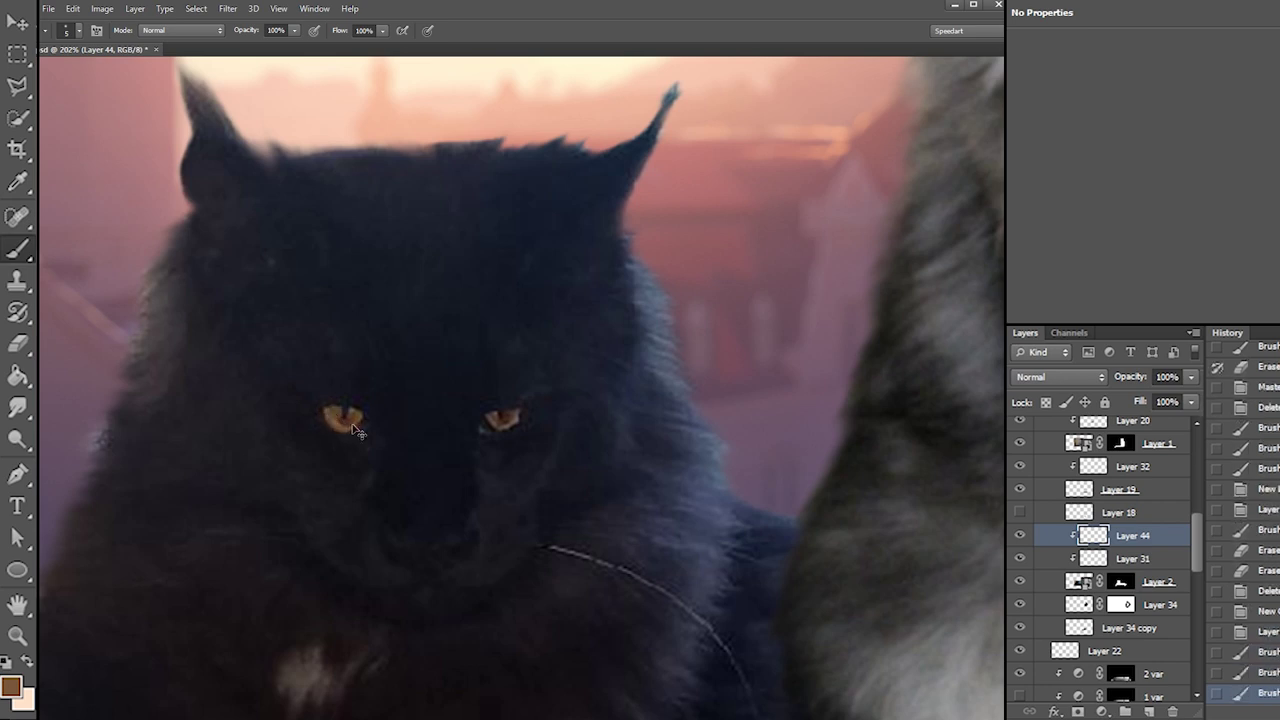
left_click(358, 430)
key("x")
left_click(346, 412, "alt")
left_click(346, 412)
key("ctrl+z")
left_click(347, 415)
left_click(347, 412)
left_click(346, 408)
key("x")
left_click(489, 422, "alt")
left_click(496, 418)
key("ctrl+z")
left_click(503, 424)
key("ctrl+z")
key("x")
Repaint the black cat's right eye on Layer 44 with small dabs of brown and amber sampled from both eyes
left_click(362, 418, "alt")
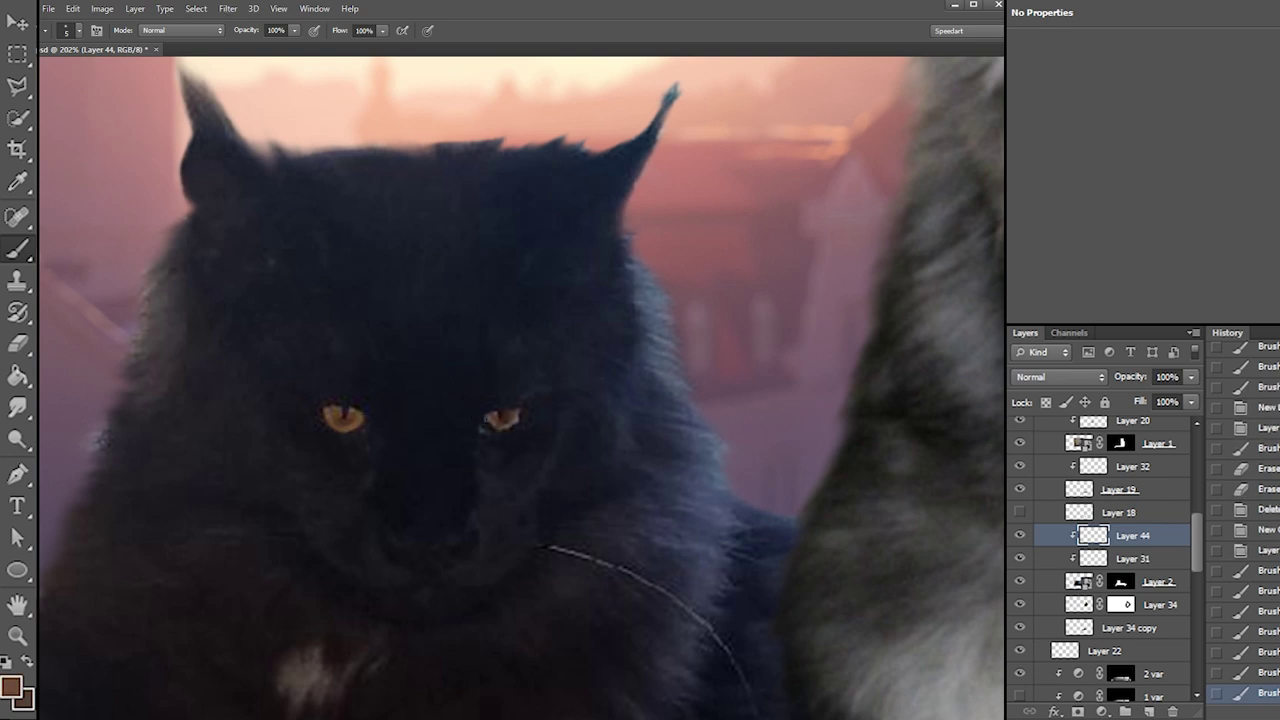
left_click(492, 426)
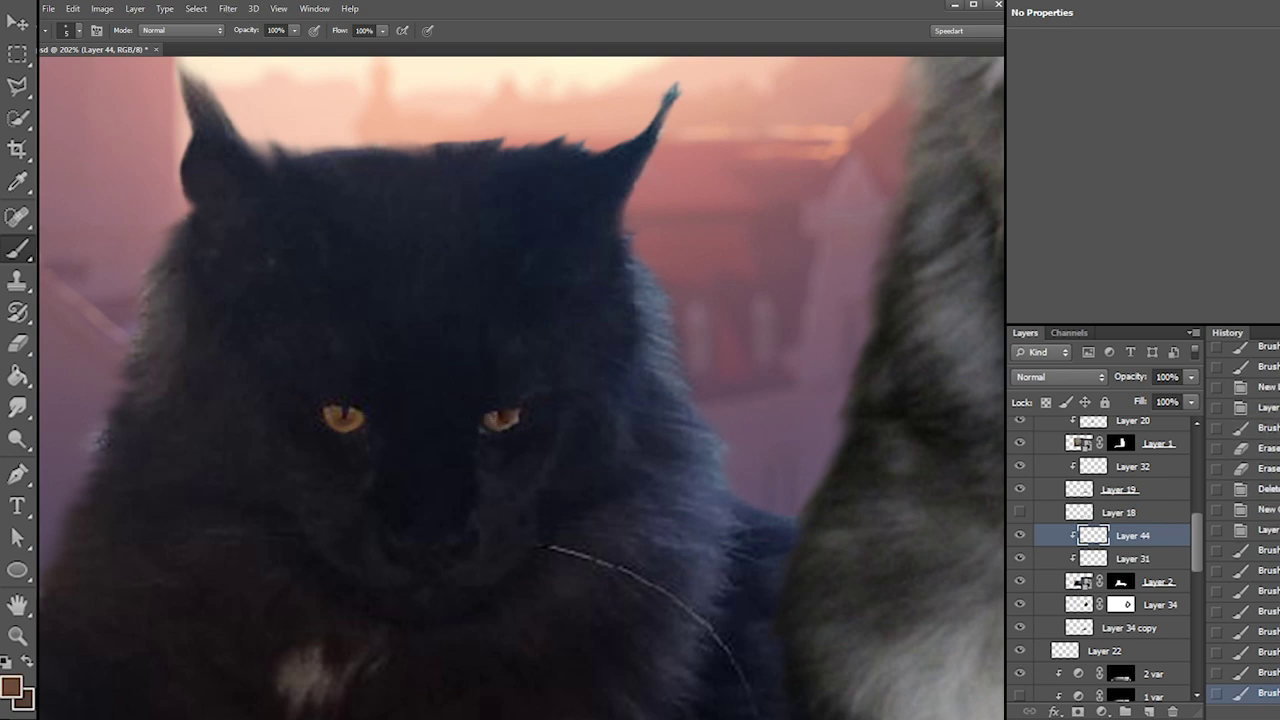
left_click(490, 419)
left_click(520, 412)
left_click(513, 424)
left_click(521, 411)
left_click(511, 413, "alt")
left_click(496, 421)
left_click(500, 422)
left_click(505, 420)
left_click(515, 424, "alt")
left_click(522, 410)
left_click(523, 410)
left_click(517, 417, "alt")
left_click(523, 409)
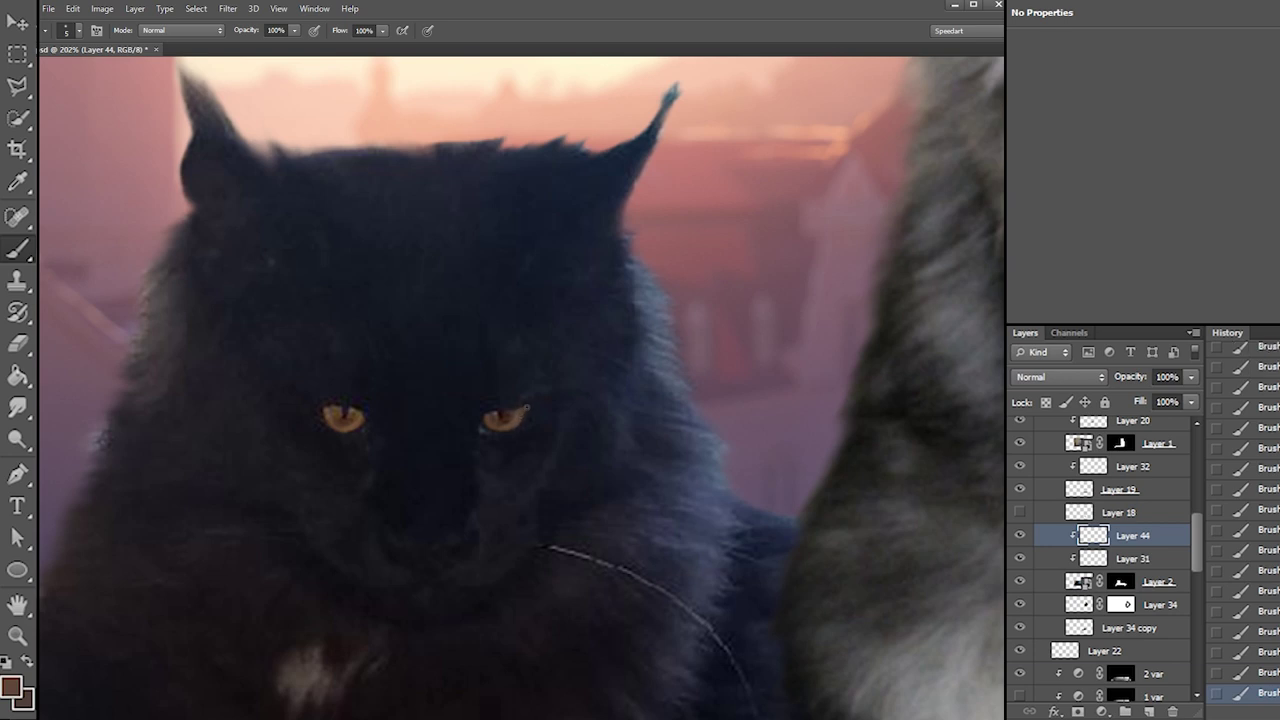
Sample dark fur colours near the muzzle and chest for Layer 44, then compare the image with Layer 18 shown and hidden
left_click(473, 541, "alt")
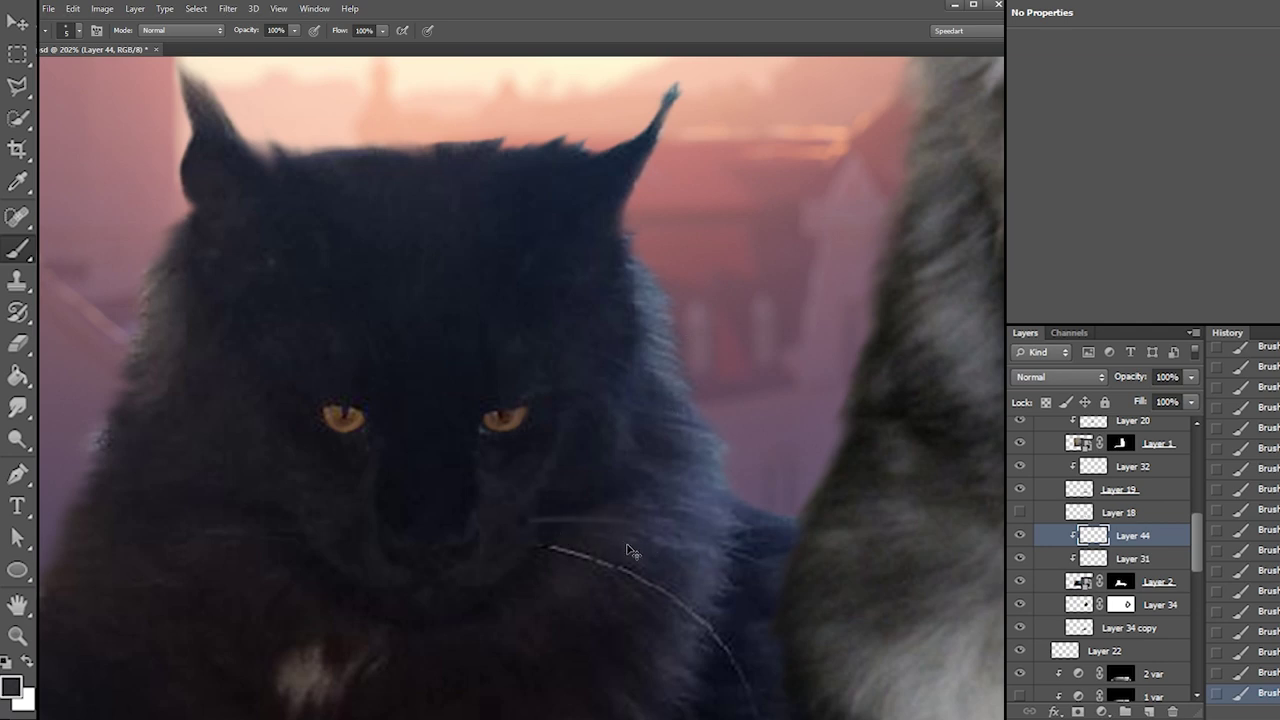
left_click(697, 609, "alt")
left_click_drag(1197, 532, 1196, 520)
left_click(1020, 566)
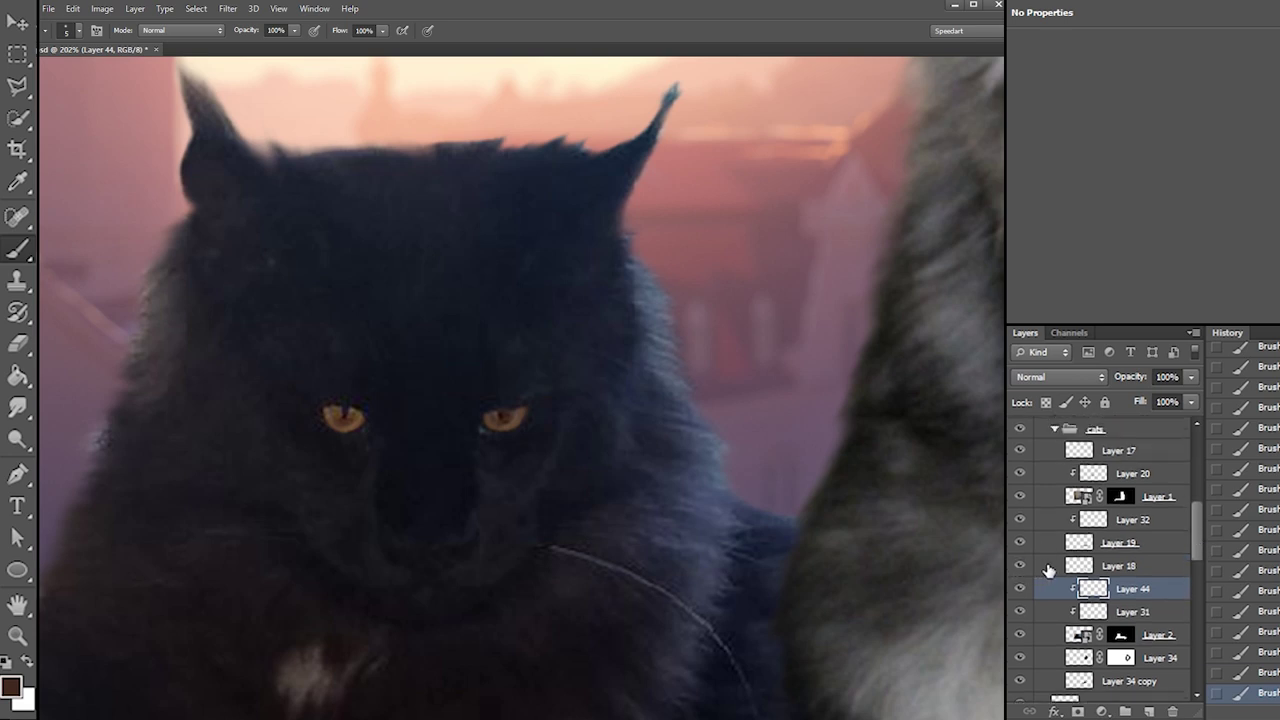
left_click(1075, 566)
left_click(1020, 566)
Show the Curves adjustments above the cats group and both blue-labelled 2 layers, keeping the orange-labelled 1 layers hidden
left_click_drag(1197, 527, 1189, 472)
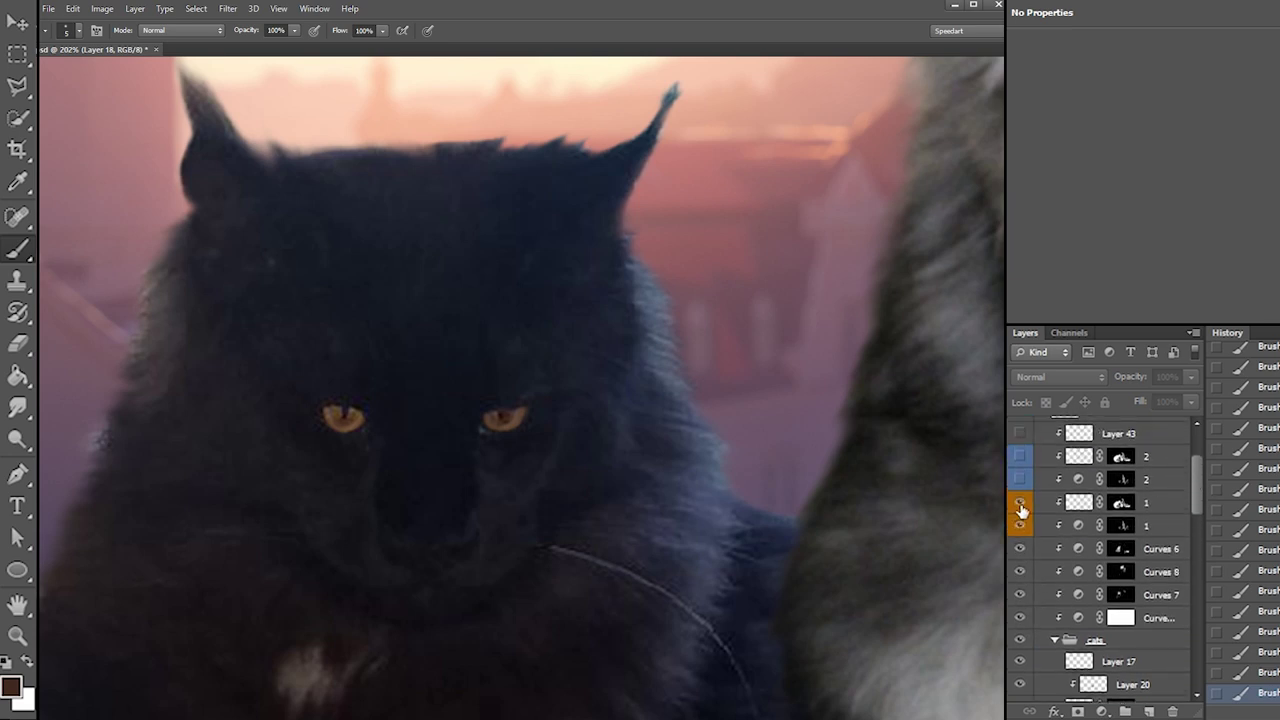
left_click_drag(1020, 510, 1020, 527)
left_click_drag(1020, 457, 1020, 481)
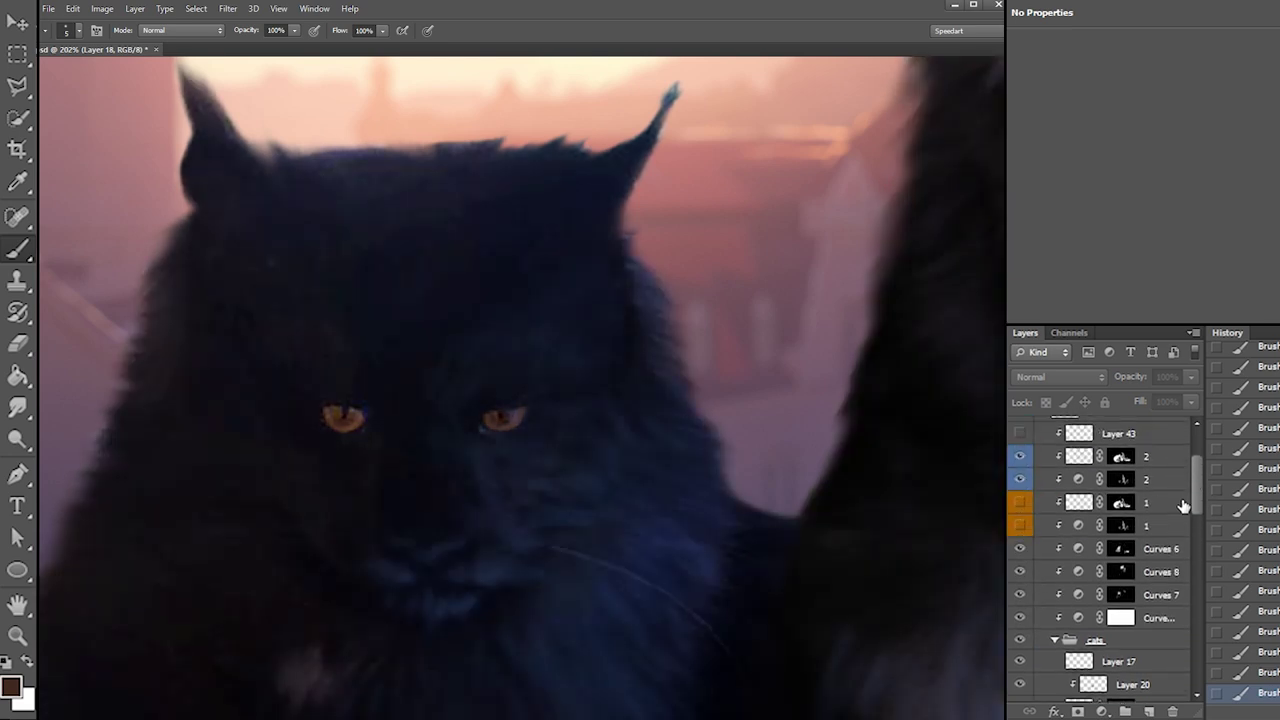
Check the upper blue-labelled layer 2 on and off, and erase its paint over the black cat's left eye
scroll(1190, 470, "up", 4)
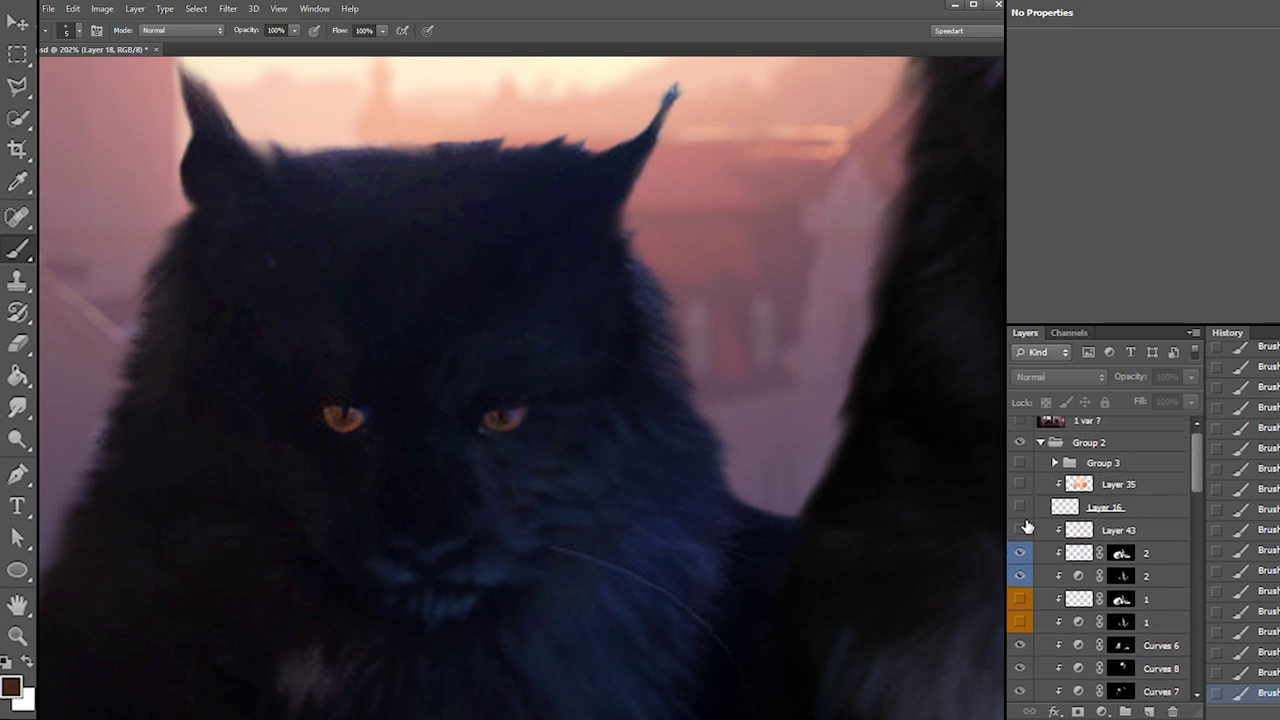
left_click(1021, 553)
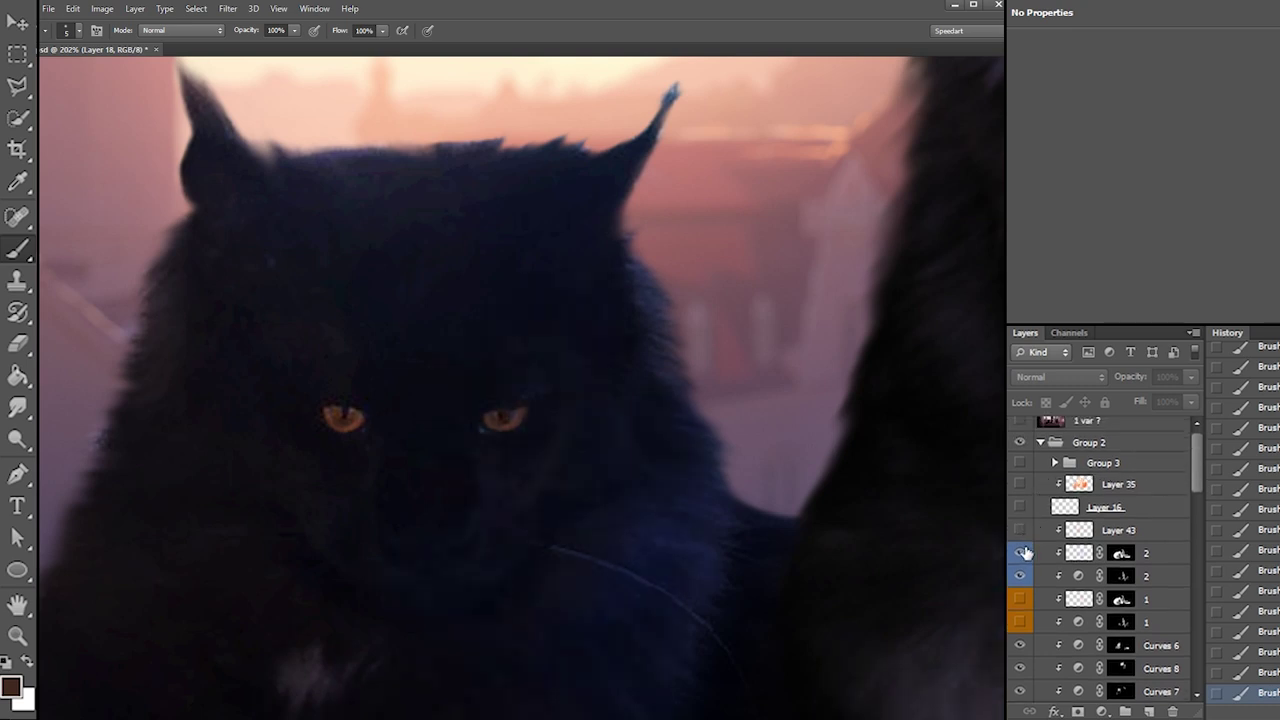
left_click(1021, 553)
left_click(1079, 553)
key("e")
left_click_drag(329, 412, 366, 417)
View layer 2 in isolation, restore the other layers and set the brush's foreground colour to light blue 71b0ff
key("b")
key("d")
key("x")
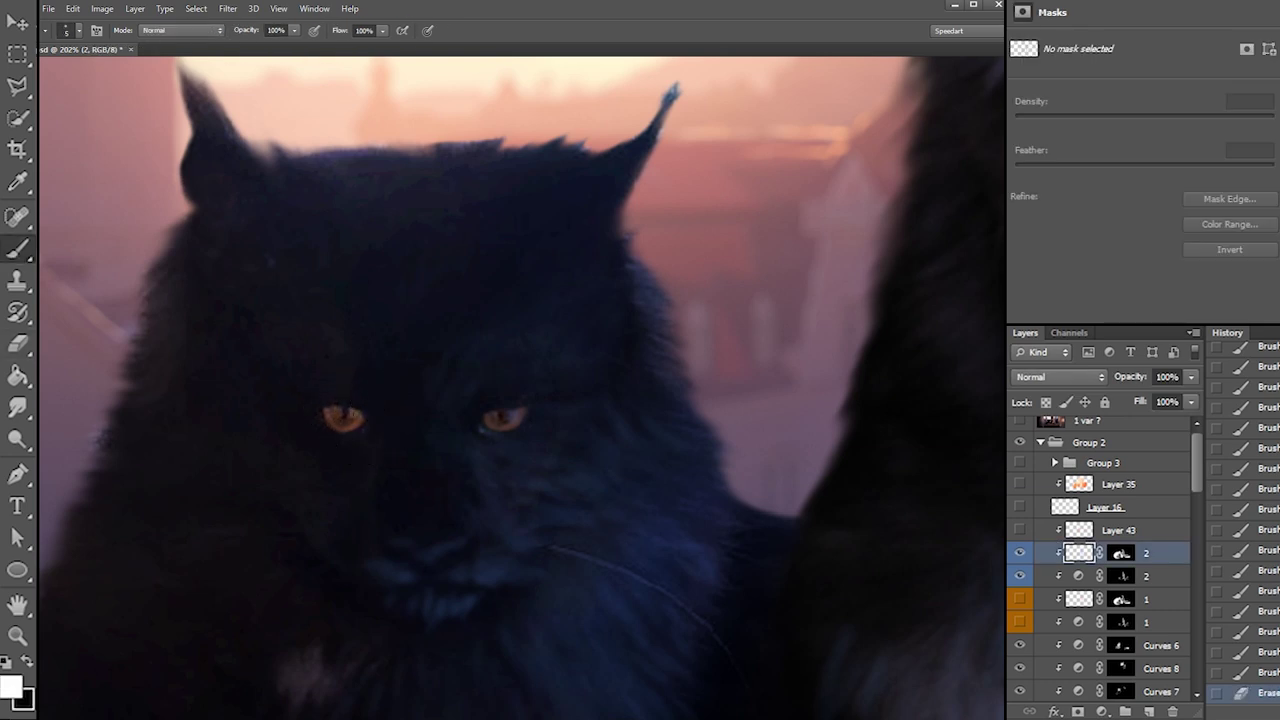
left_click(1020, 552, "alt")
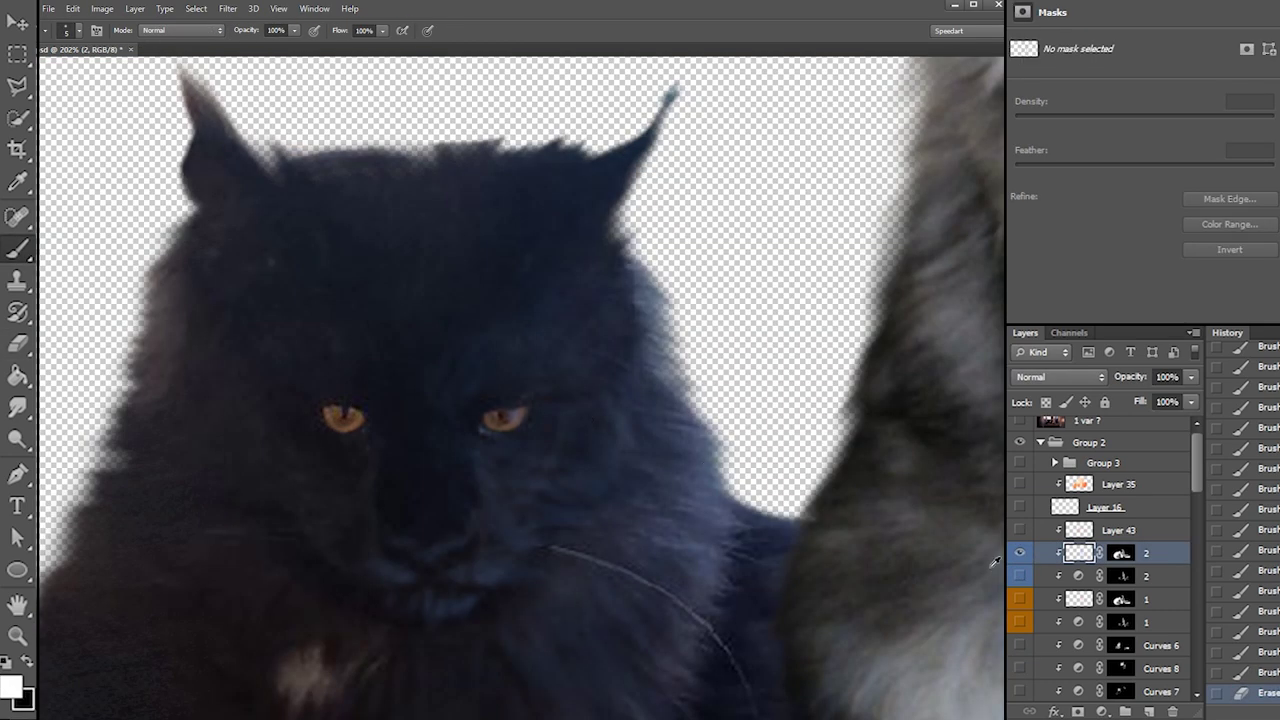
left_click(1020, 552, "alt")
left_click(12, 687)
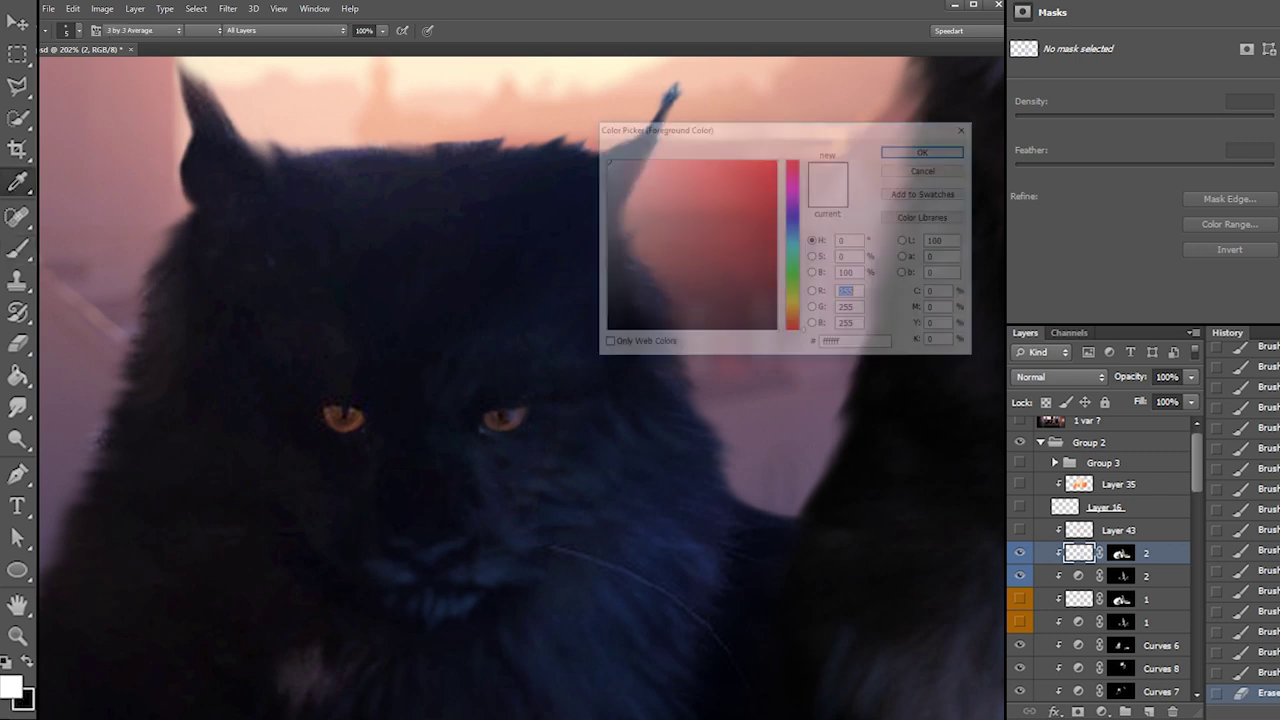
left_click(792, 230)
left_click_drag(734, 217, 700, 158)
left_click(926, 151)
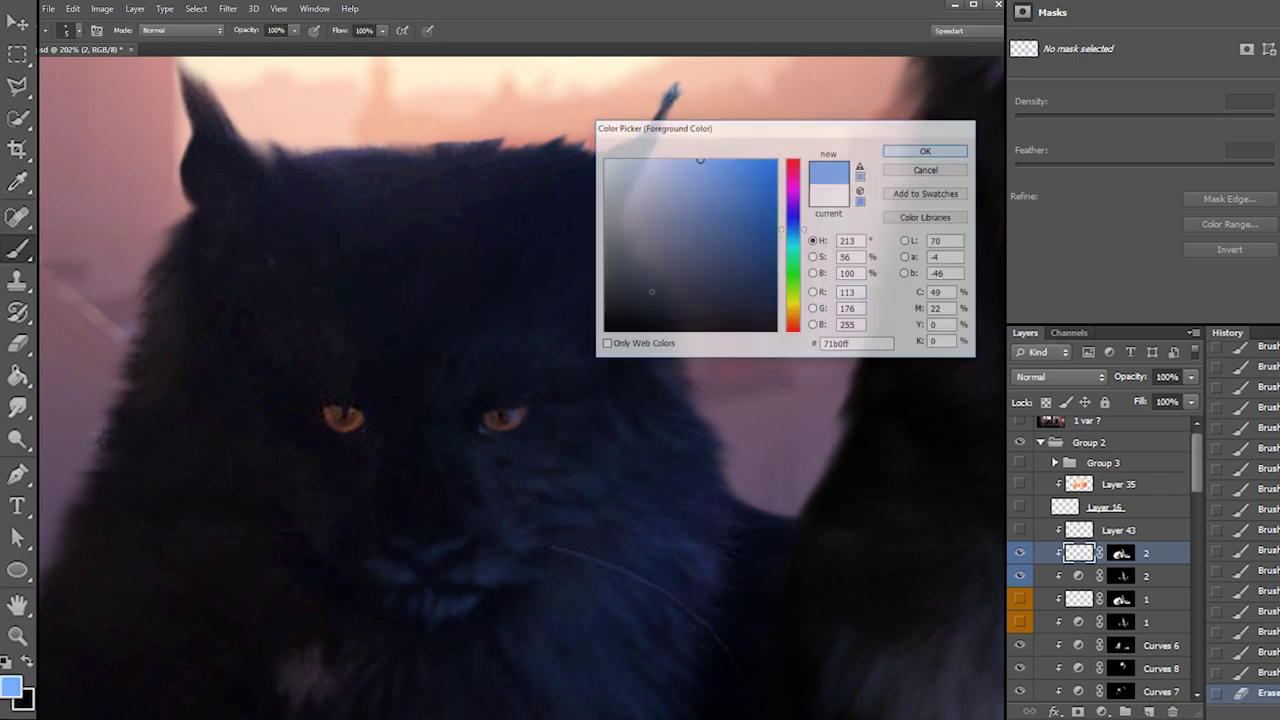
Paint a light blue highlight on the black cat's left eye on layer 2
mouse_move(348, 415)
left_mouse_down()
mouse_move(362, 430)
mouse_move(348, 421)
left_mouse_up()
key("ctrl+z")
left_click(354, 419)
Rework the right eye's light blue highlight on layer 2 and erase the excess on both eyes with a 21 px eraser
key("e")
right_click(508, 386)
left_click(517, 421)
left_click(509, 418)
key("b")
left_click(510, 420)
left_click(516, 413)
left_click(516, 413)
key("e")
left_click(518, 412)
left_click(521, 408)
left_click(340, 420)
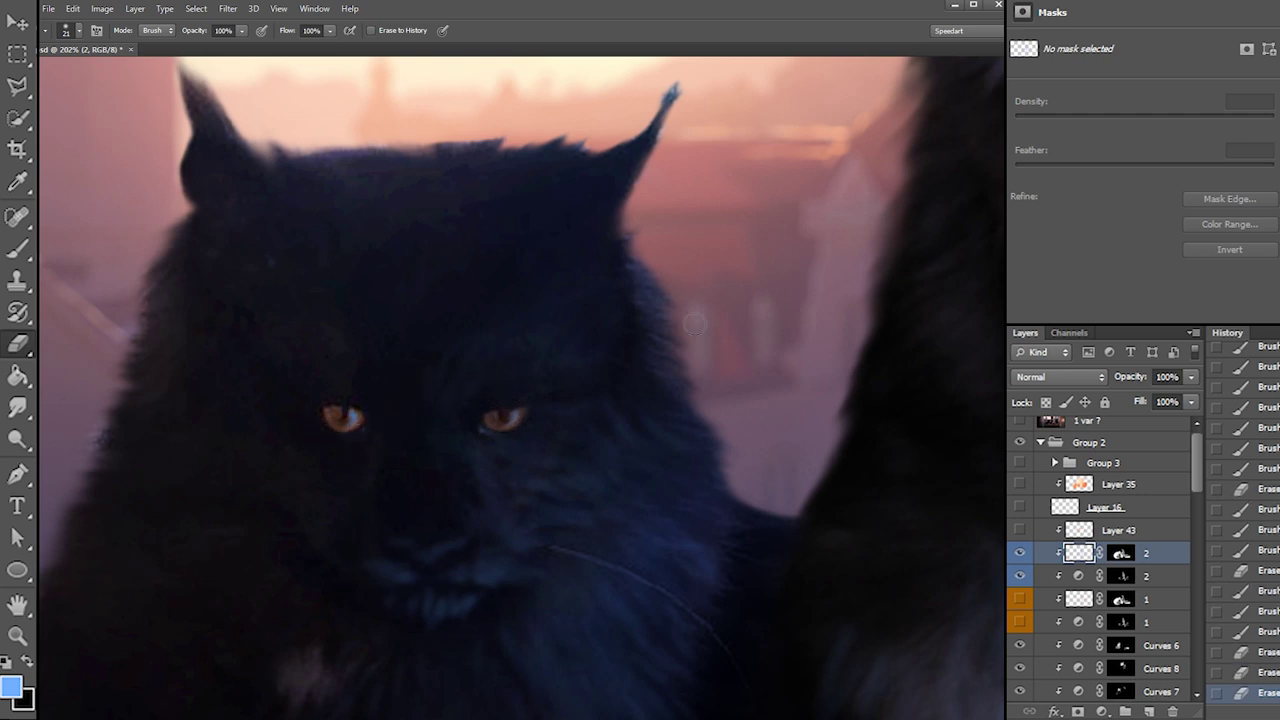
Compare Layer 43's warm glow on and off, leave it shown and select the layer
left_click(1019, 530)
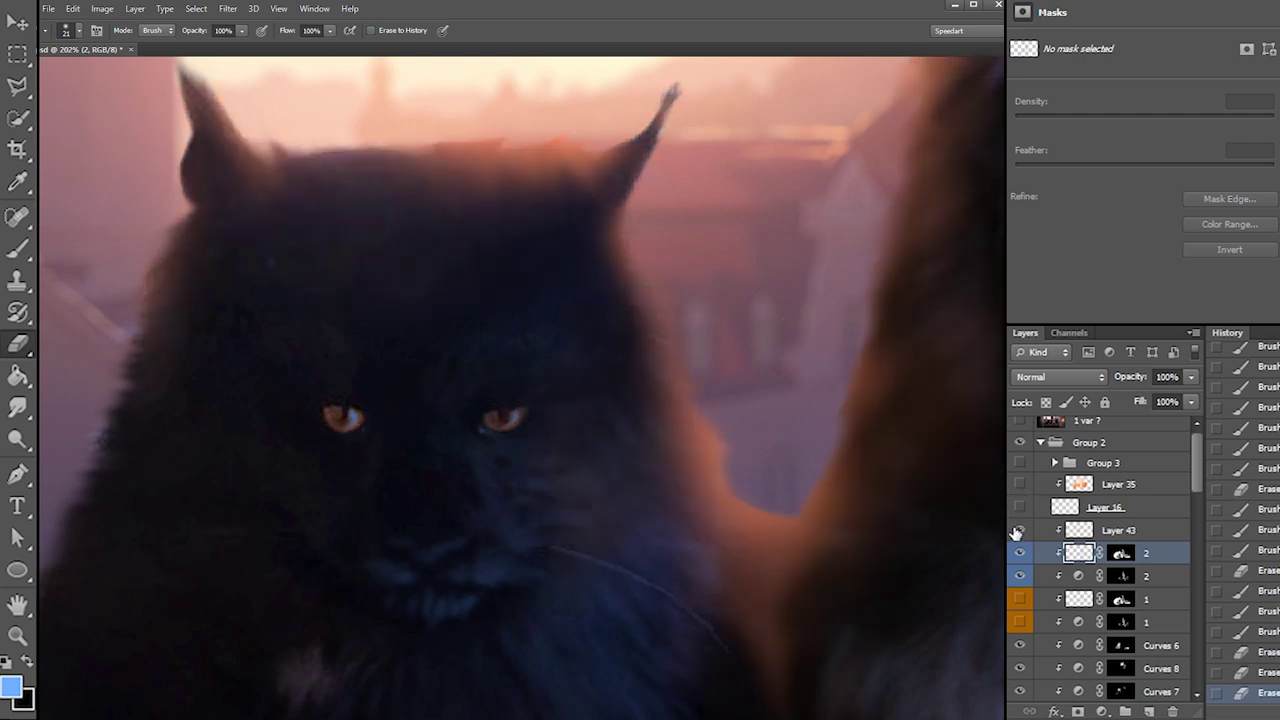
left_click(1019, 530)
left_click(1019, 530)
left_click(1080, 530)
Erase fur-like strokes from Layer 43's orange glow along the black cat's right shoulder
right_click(683, 413)
left_click(706, 446)
left_click(674, 409)
right_click(687, 391)
mouse_move(714, 425)
left_mouse_down()
mouse_move(680, 426)
mouse_move(720, 452)
left_mouse_up()
left_click_drag(716, 458, 721, 468)
left_click_drag(700, 452, 706, 468)
mouse_move(686, 460)
left_mouse_down()
mouse_move(712, 478)
mouse_move(690, 460)
left_mouse_up()
mouse_move(664, 436)
left_mouse_down()
mouse_move(678, 452)
mouse_move(664, 446)
left_mouse_up()
left_click_drag(640, 440, 662, 464)
mouse_move(666, 438)
left_mouse_down()
mouse_move(718, 466)
mouse_move(716, 492)
left_mouse_up()
Refine the glow's edge up the black cat's right side on Layer 43 with eraser strokes of varied sizes
right_click(687, 420)
left_click(722, 456)
right_click(676, 431)
key("Return")
right_click(700, 452)
key("Return")
right_click(620, 342)
left_click_drag(679, 369, 704, 396)
key("Return")
right_click(652, 357)
key("Return")
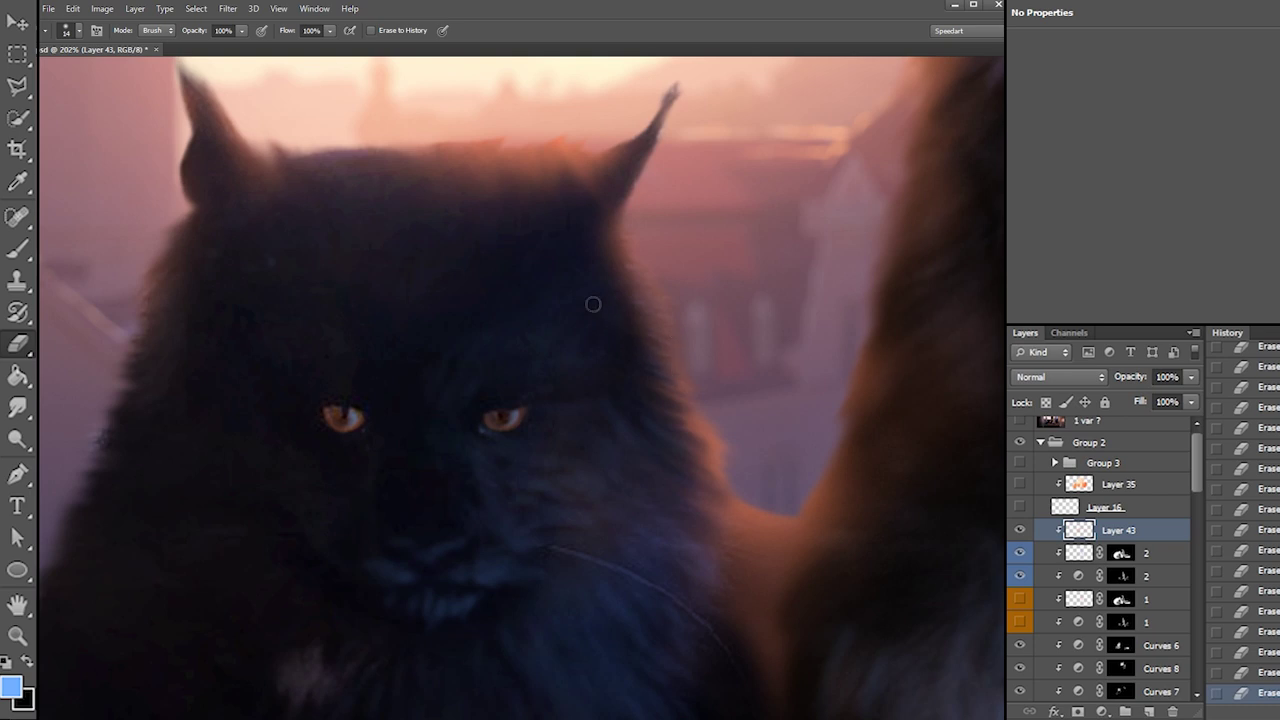
Thin Layer 43's orange glow on the second cat's back with soft eraser strokes, using sizes of 20 px and 7 px
right_click(713, 490)
left_click(908, 412)
right_click(941, 372)
left_click_drag(955, 401, 957, 404)
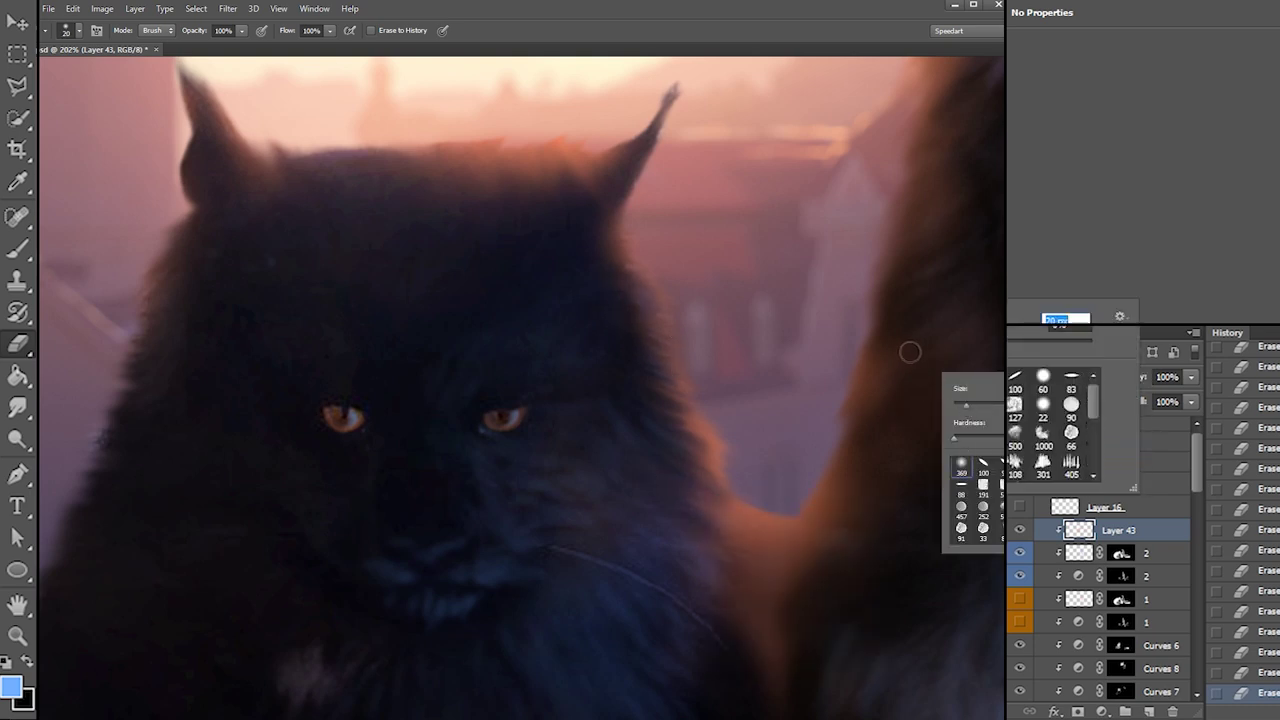
key("Return")
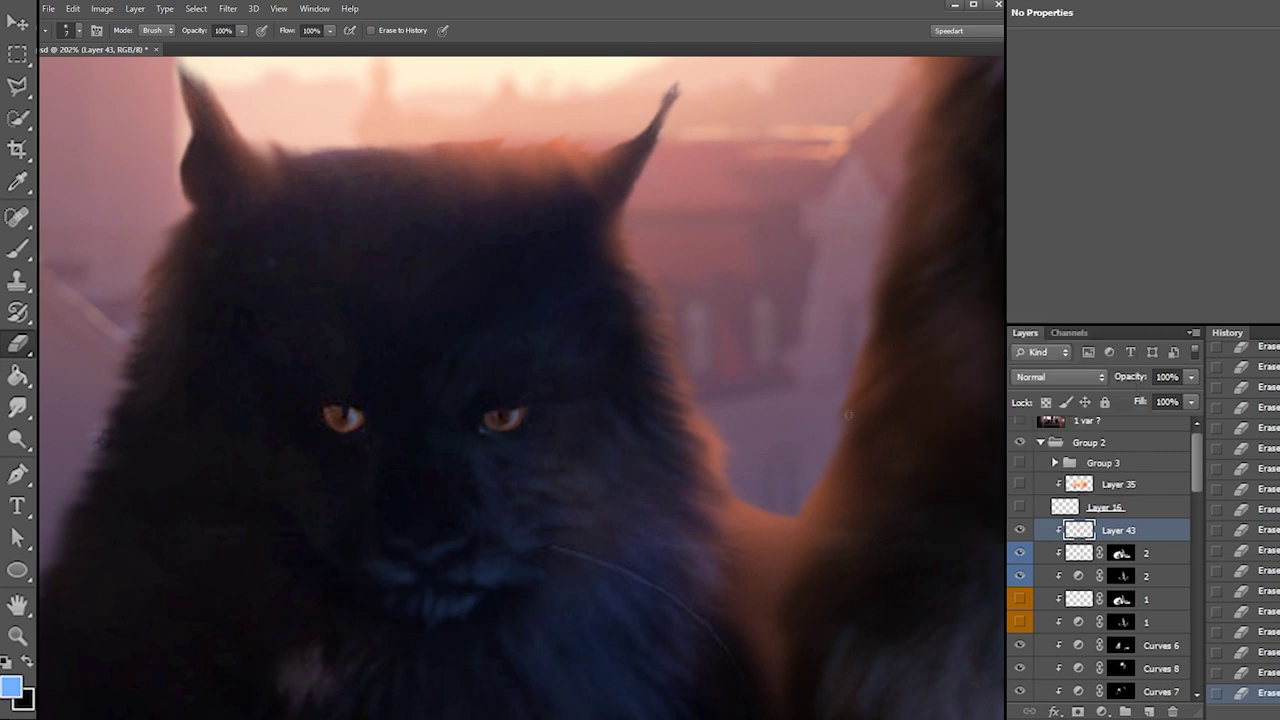
Erase fur texture into the glow on the second cat's lower back on Layer 43, using an 11 px eraser
right_click(912, 409)
mouse_move(930, 438)
left_mouse_down()
mouse_move(933, 477)
mouse_move(889, 512)
left_mouse_up()
left_click(908, 425)
right_click(904, 442)
left_click(846, 496)
right_click(862, 477)
key("Return")
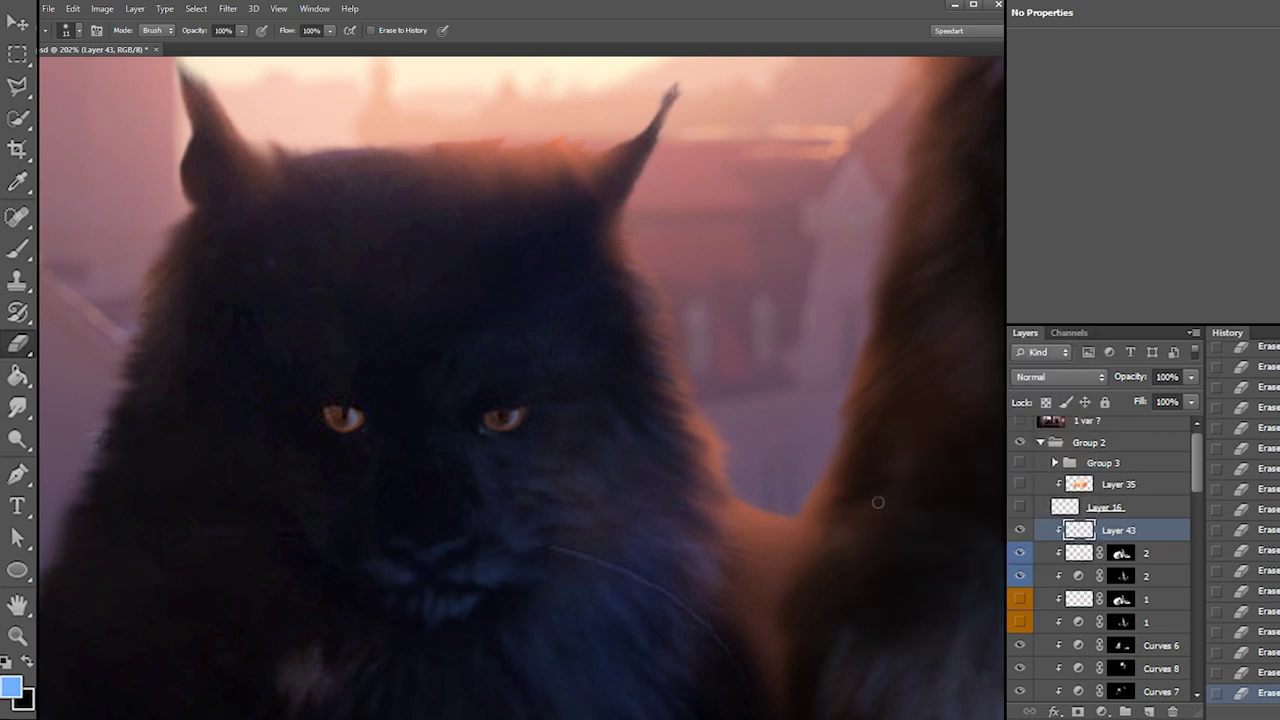
Erase fur strokes into the glow along the second cat's upper back on Layer 43, with eraser sizes of 33, 6 and 10 px
right_click(942, 432)
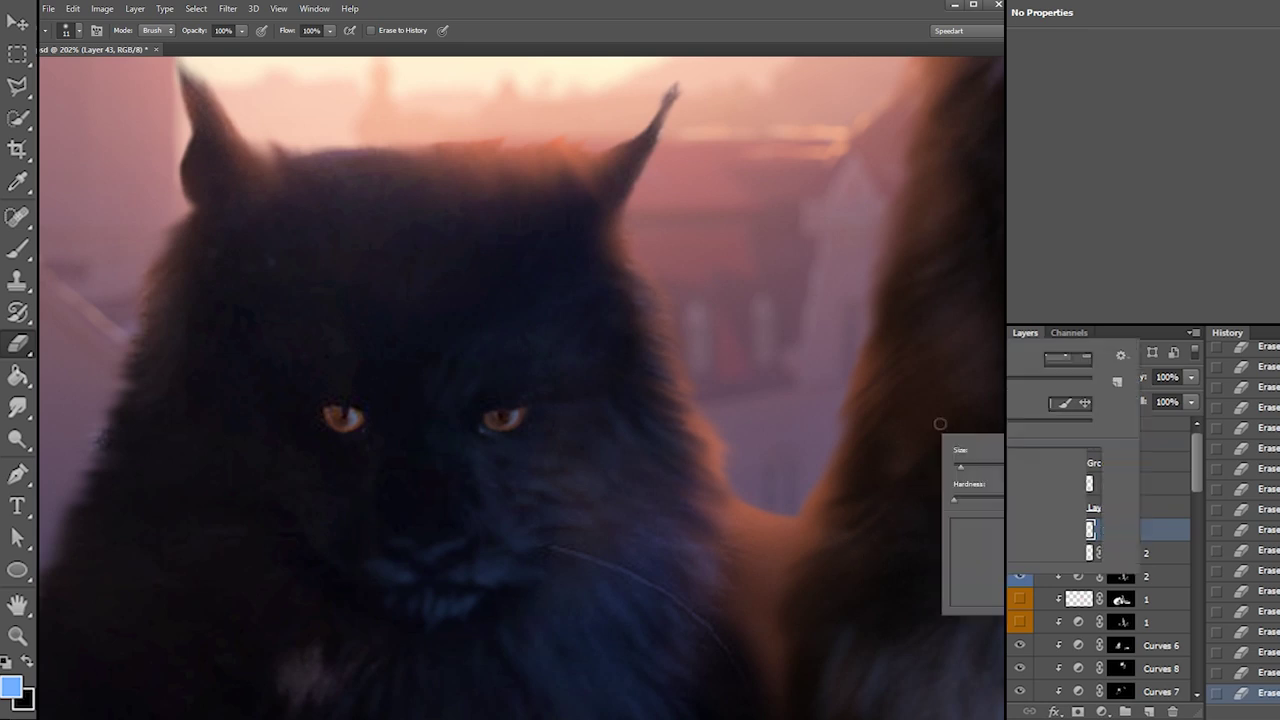
left_click_drag(956, 448, 968, 448)
key("Return")
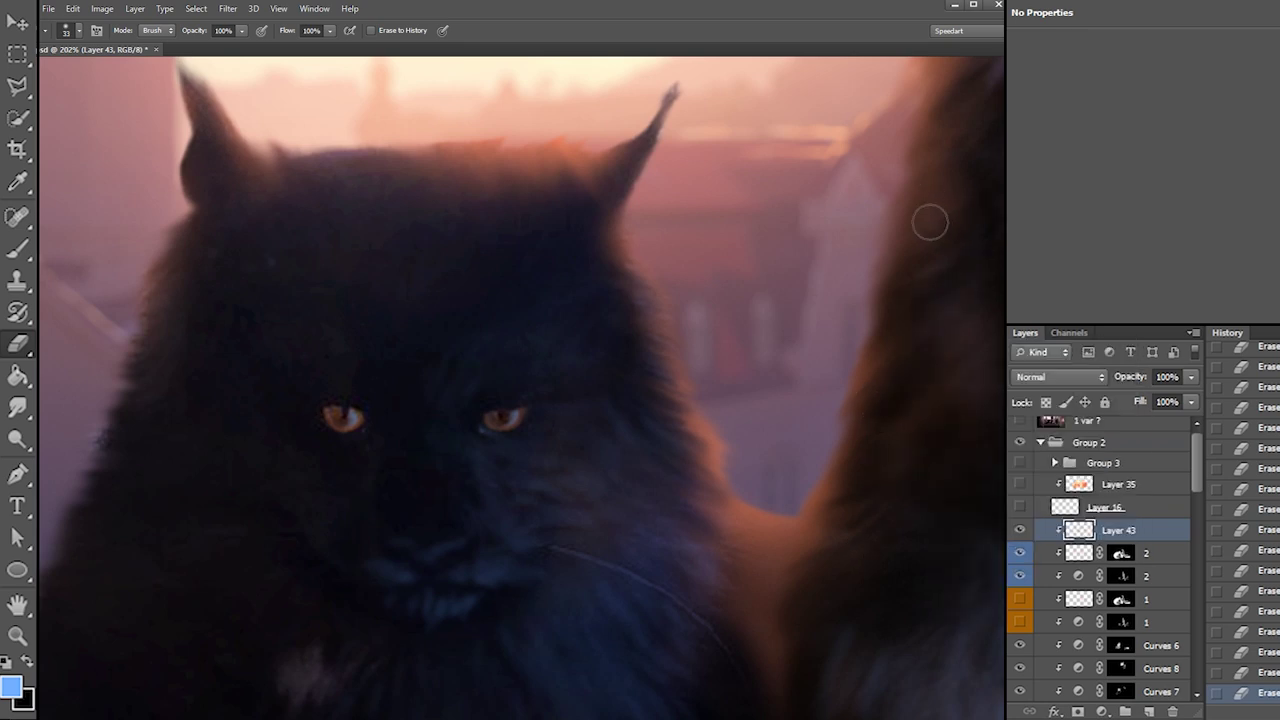
right_click(954, 322)
left_click(978, 405)
left_click_drag(983, 341, 976, 344)
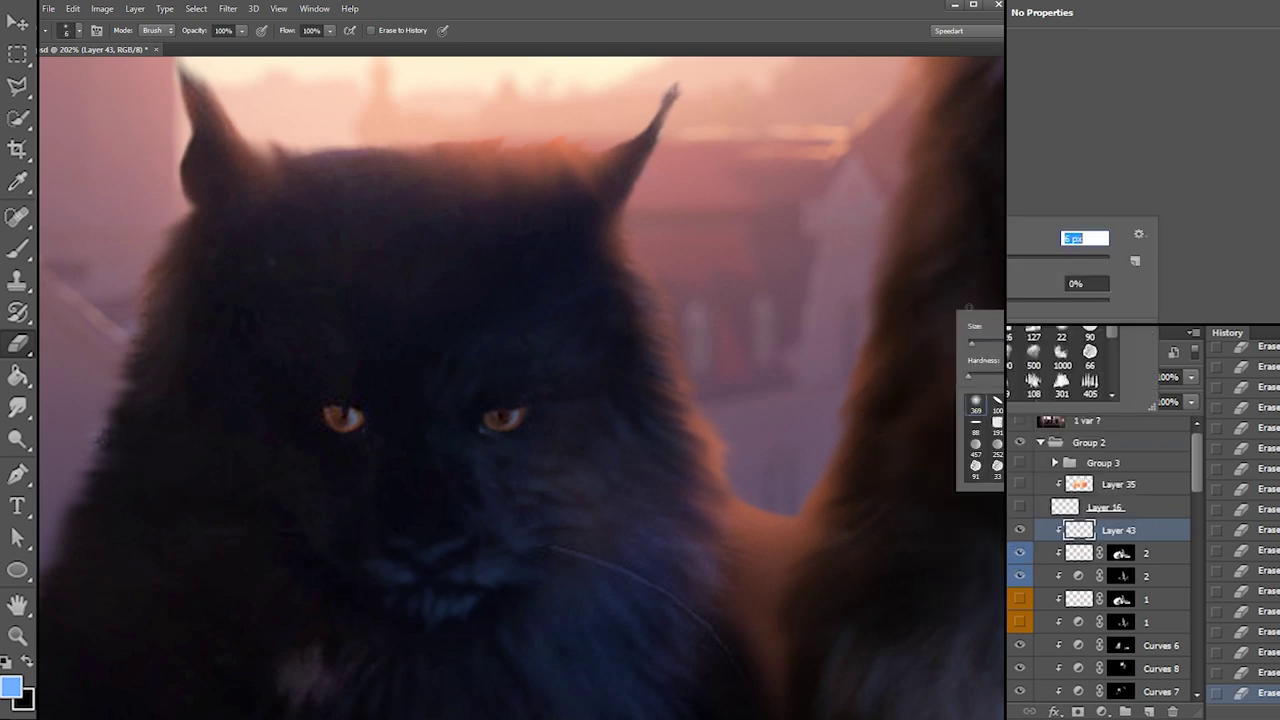
key("Return")
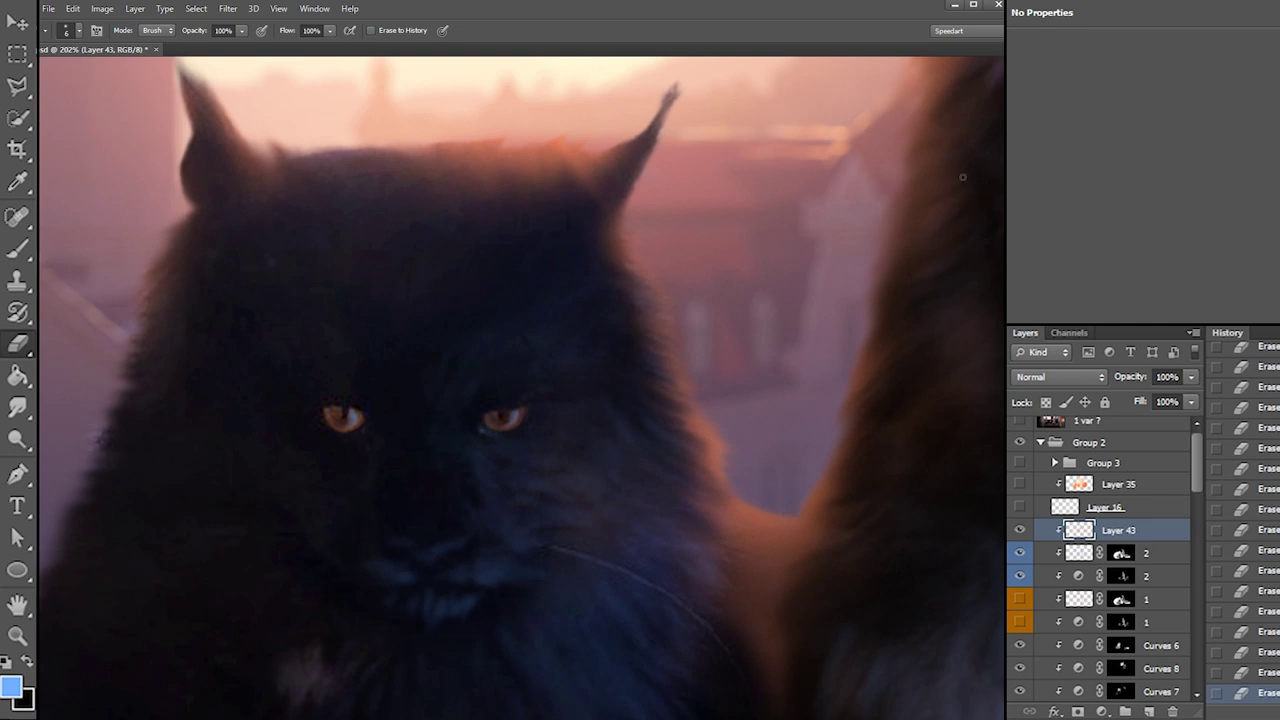
right_click(978, 180)
key("Return")
left_click_drag(1000, 201, 977, 206)
right_click(956, 185)
key("Return")
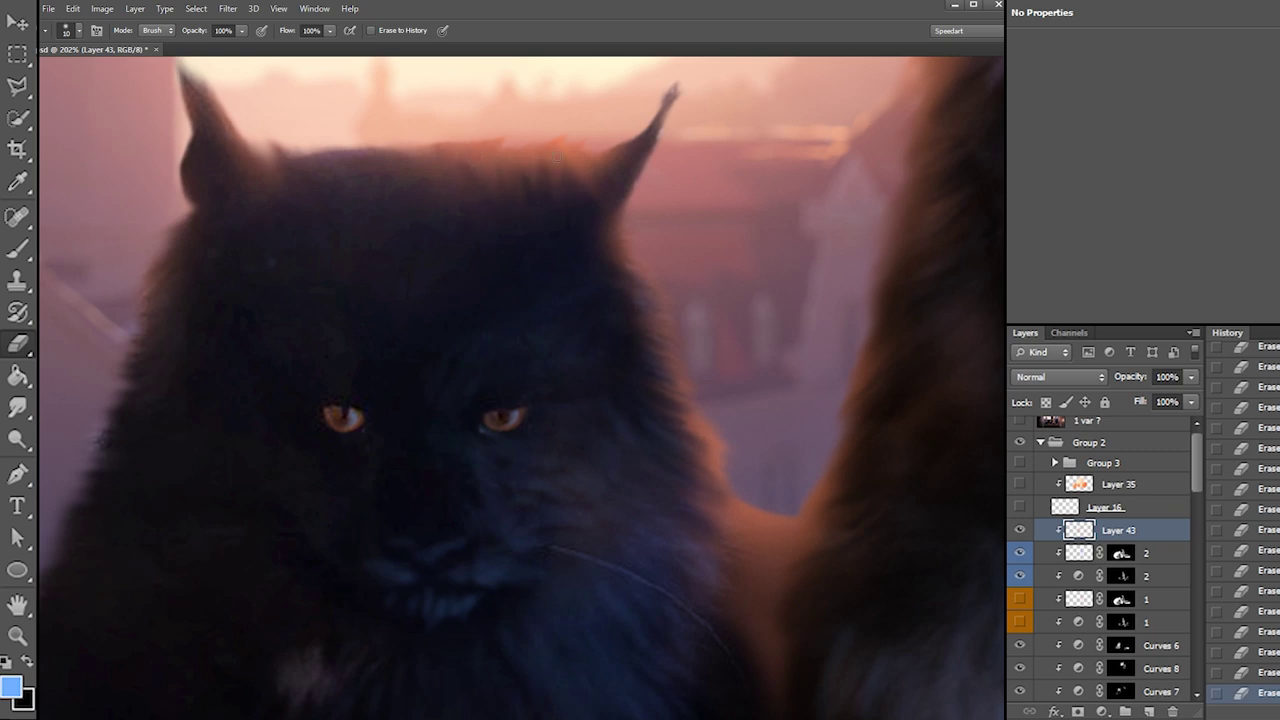
Thin Layer 43's orange glow across the top of the black cat's head with a soft 52 px eraser
right_click(593, 152)
left_click(627, 189)
left_click_drag(564, 140, 566, 214)
left_click_drag(514, 168, 510, 238)
mouse_move(446, 186)
left_mouse_down()
mouse_move(391, 203)
mouse_move(592, 174)
left_mouse_up()
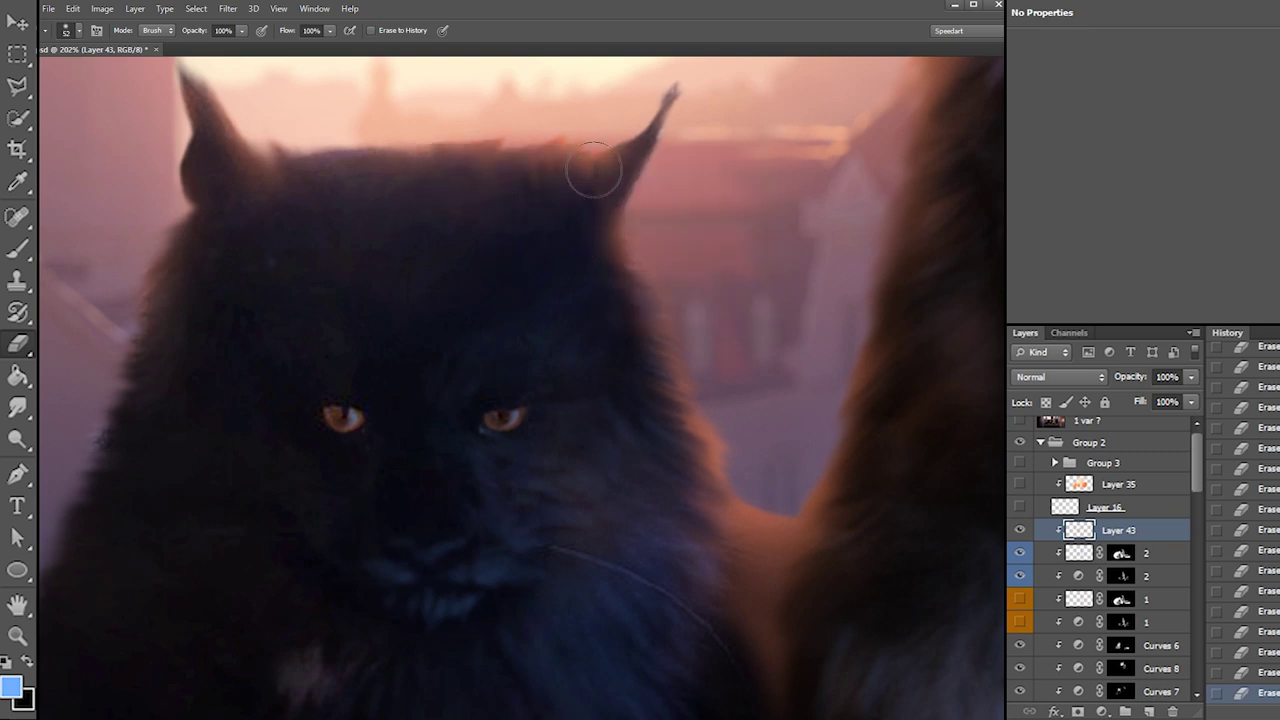
right_click(640, 196)
key("Escape")
Set the eraser size to 135 px
scroll(414, 366, "down", 6)
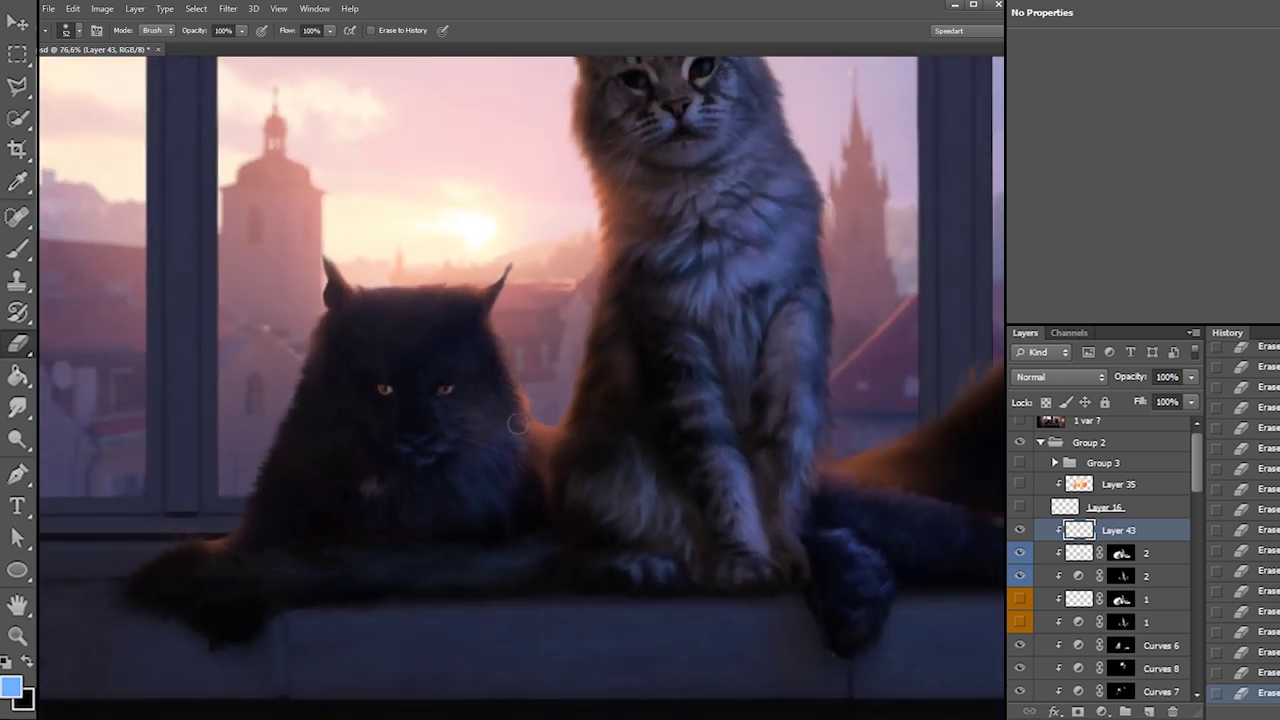
right_click(557, 399)
type("135")
key("Return")
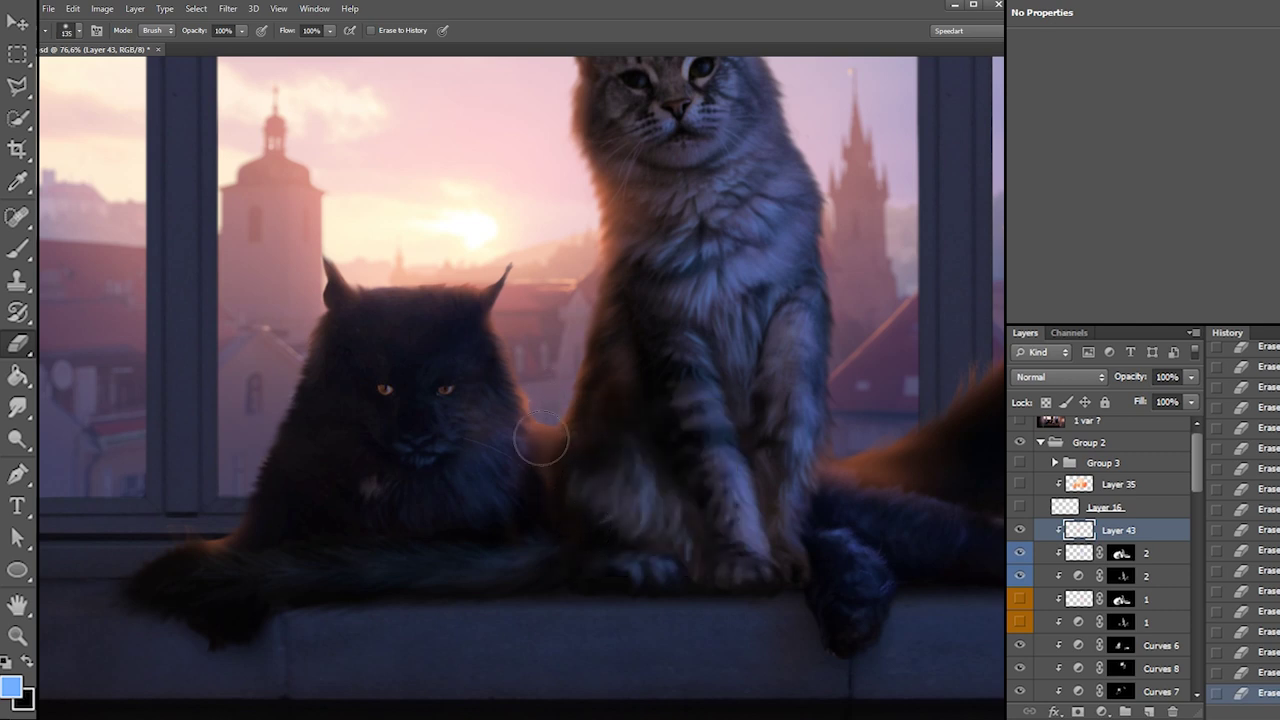
Move Layer 20 and Layer 1 out of the cats group to directly above Layer 43
left_click_drag(522, 374, 406, 568)
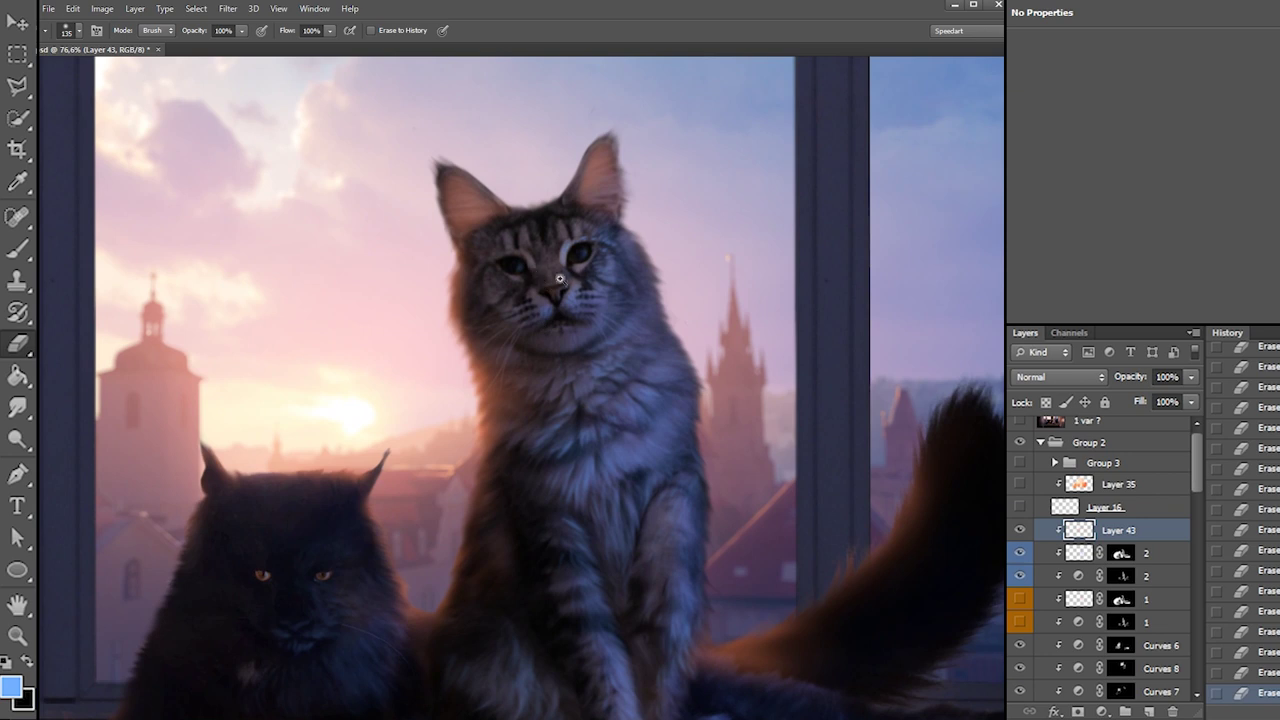
scroll(587, 242, "up", 4)
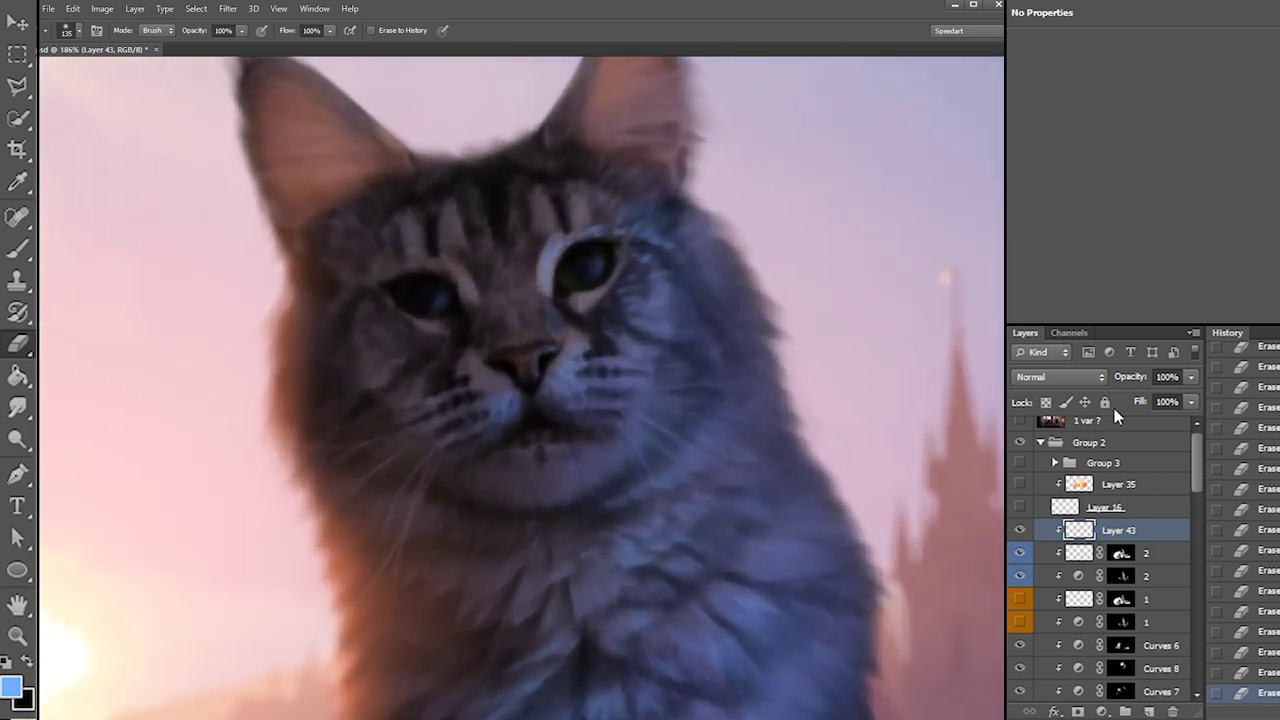
scroll(1197, 478, "down", 10)
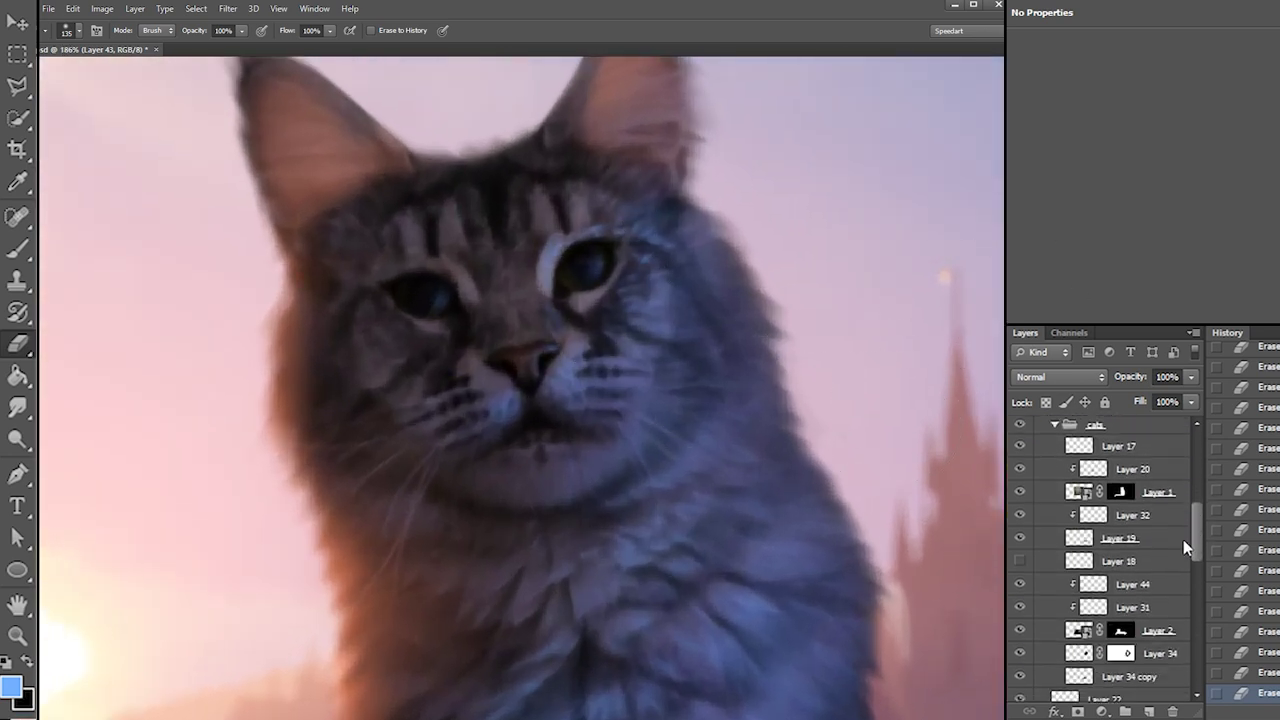
scroll(1181, 535, "up", 3)
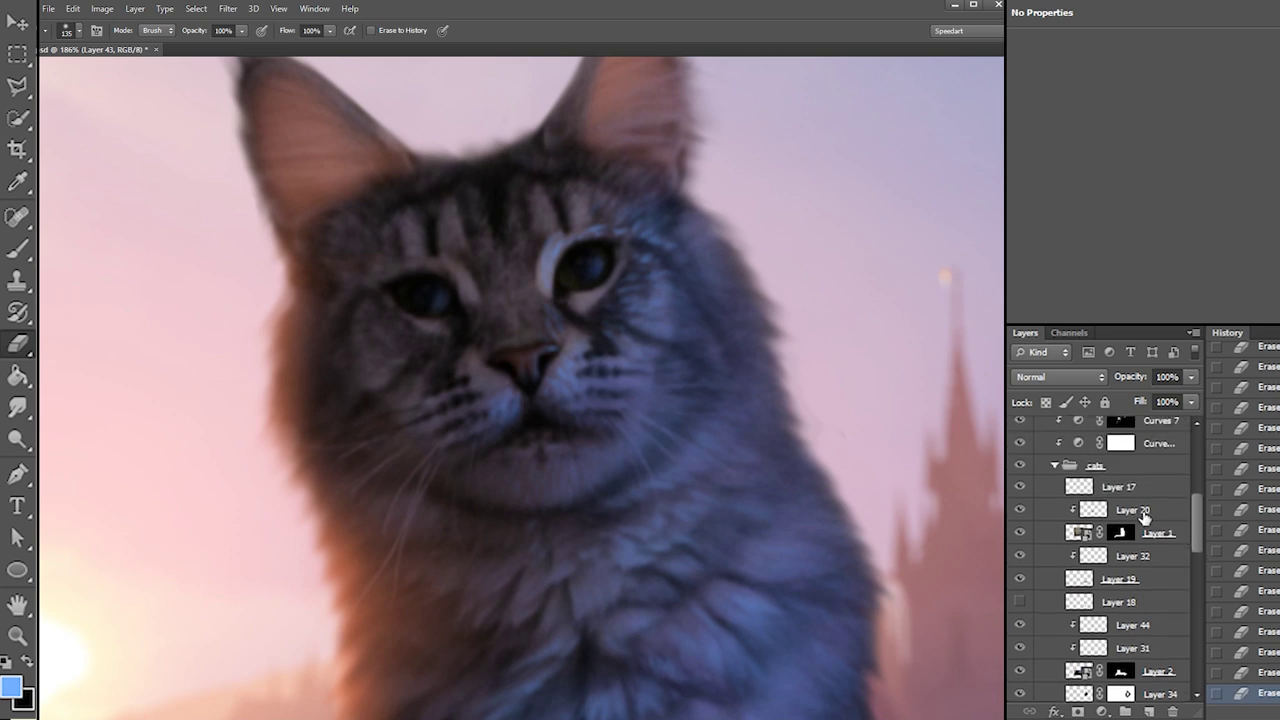
left_click(1145, 533)
left_click(1130, 510, "shift")
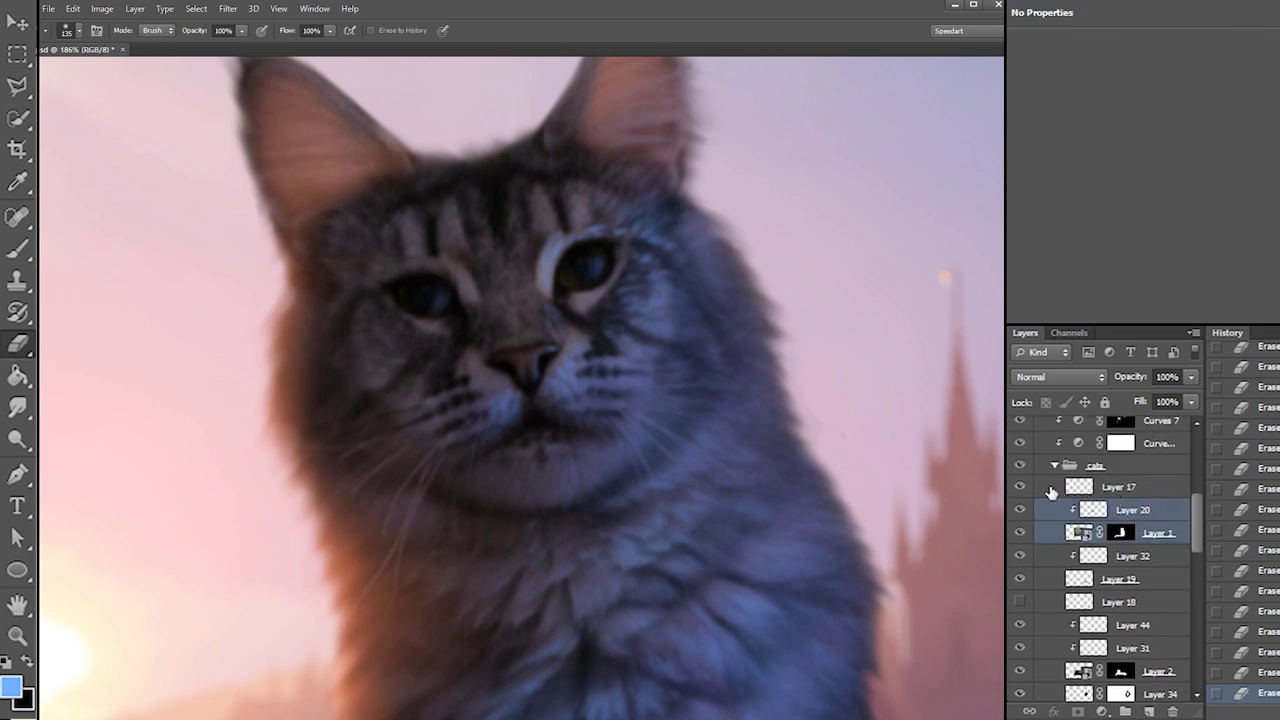
mouse_move(1092, 500)
left_mouse_down()
mouse_move(1100, 300)
mouse_move(1118, 460)
mouse_move(1110, 400)
mouse_move(1103, 482)
left_mouse_up()
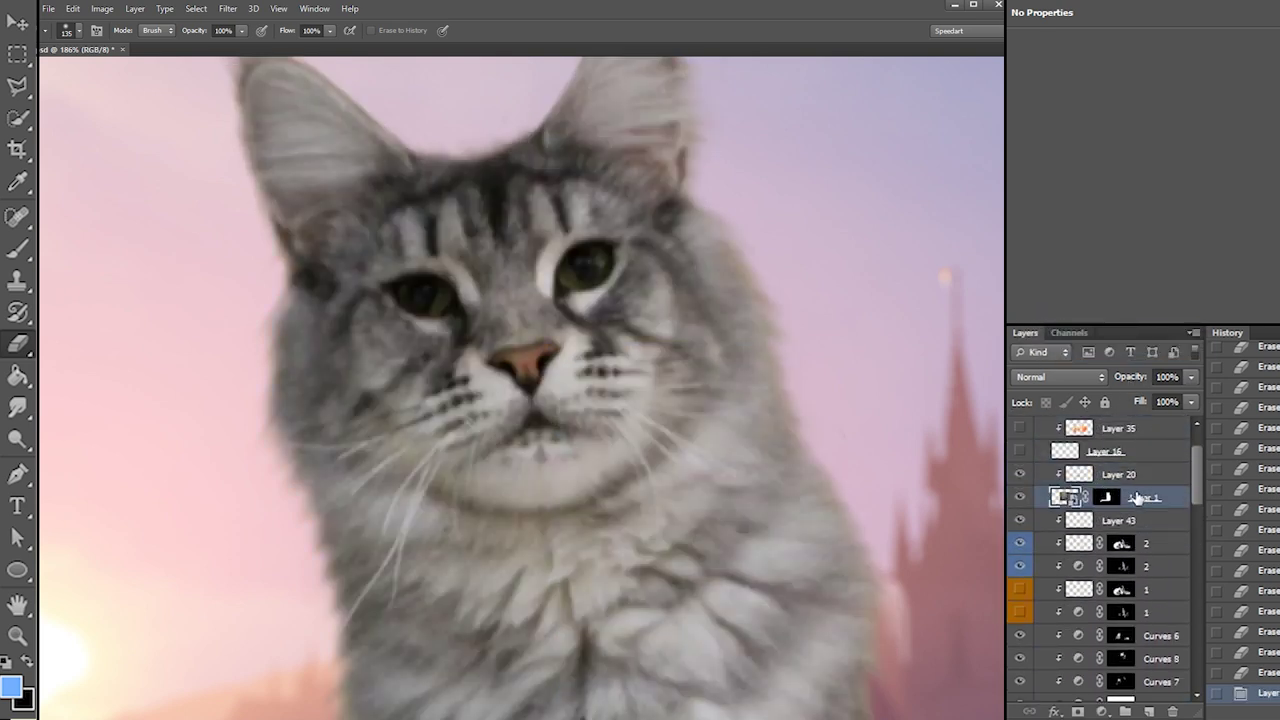
Add a new clipped layer above Layer 20 and set the brush to 2 px
left_click(1149, 711)
left_click_drag(1090, 497, 1090, 474)
key("b")
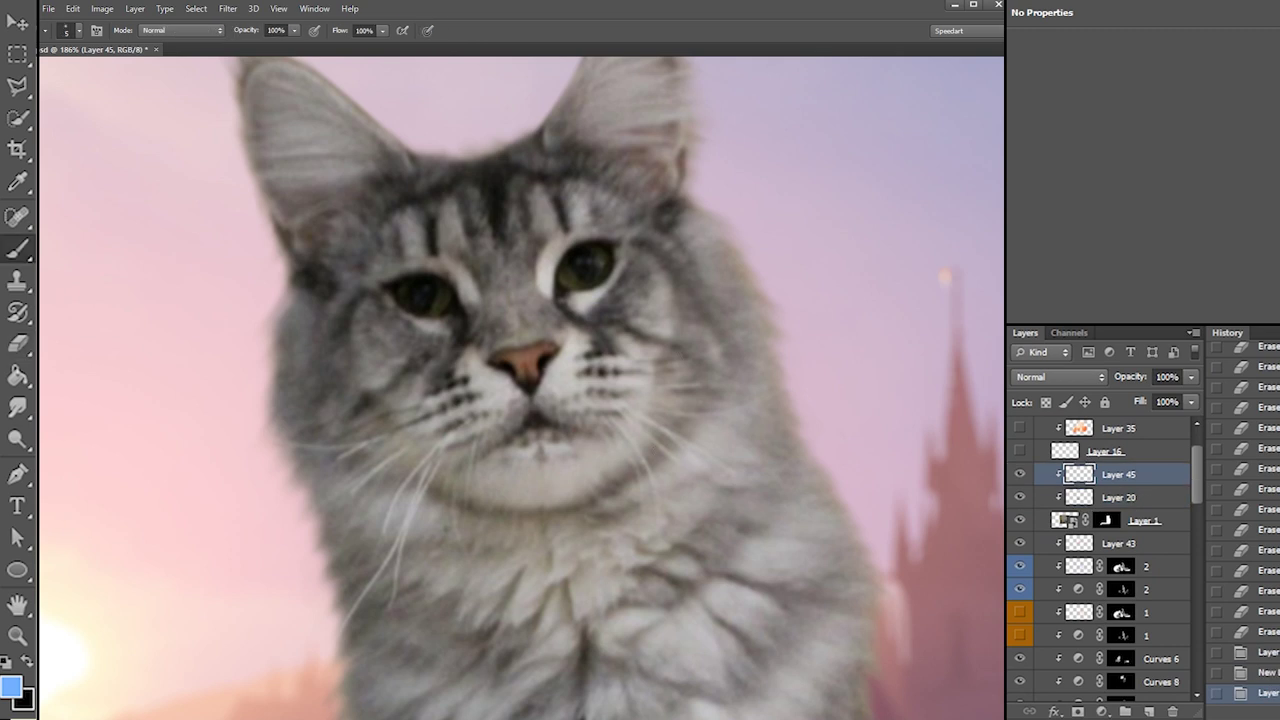
right_click(502, 325)
type("2")
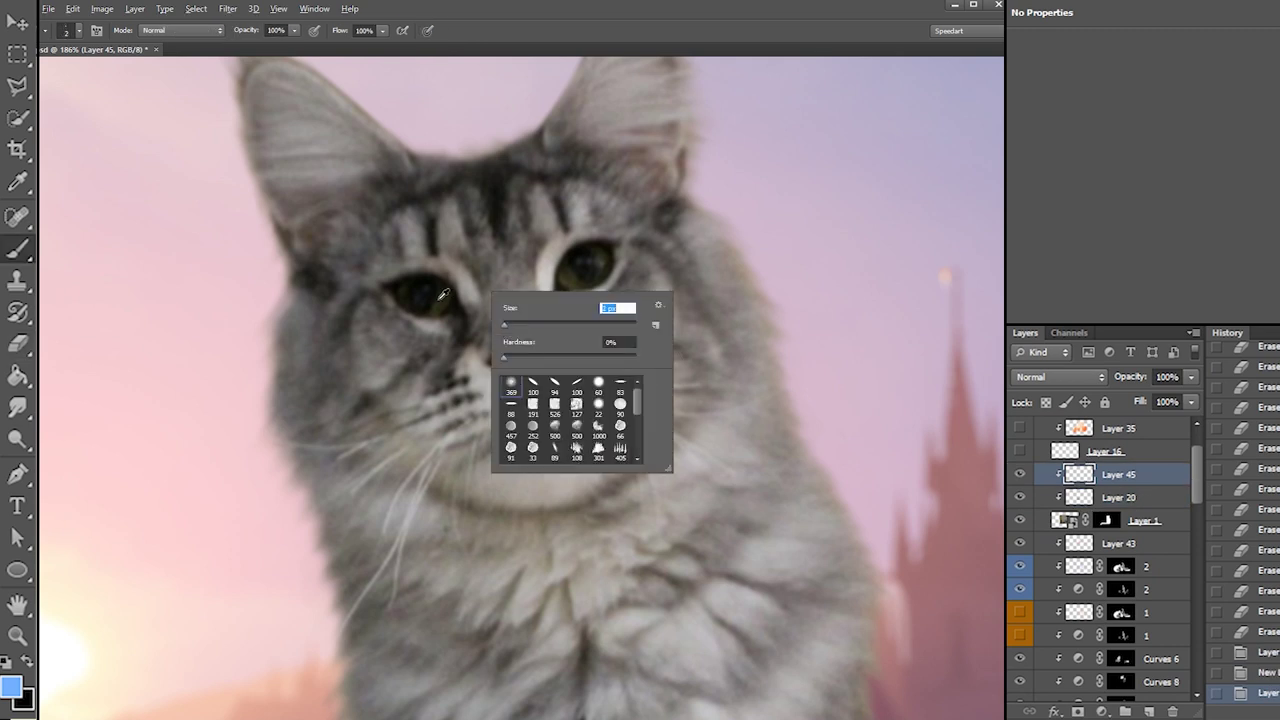
key("Return")
Brighten the iris of the tabby's shadow-side eye on Layer 45 with olive #7d764c, using brush sizes of 4 and 10 px
left_click(14, 686)
left_click(668, 246)
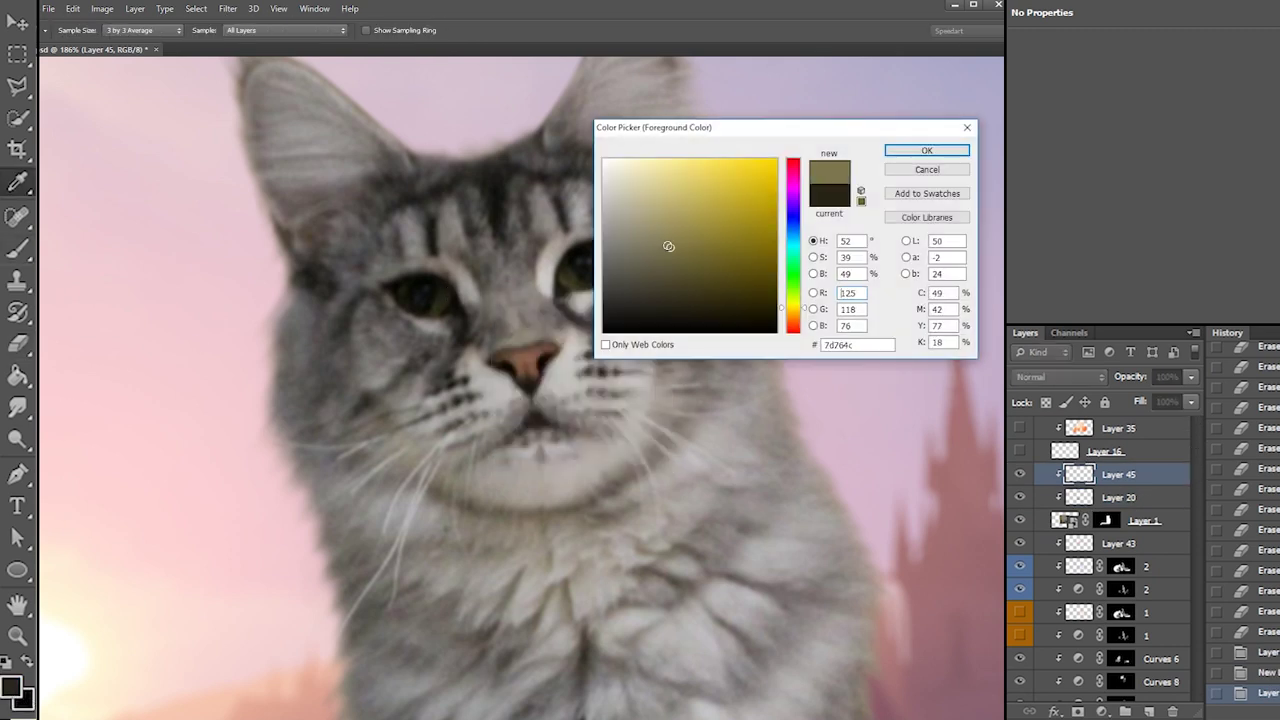
left_click(921, 152)
right_click(428, 278)
type("4")
key("Return")
right_click(428, 278)
type("10")
key("Return")
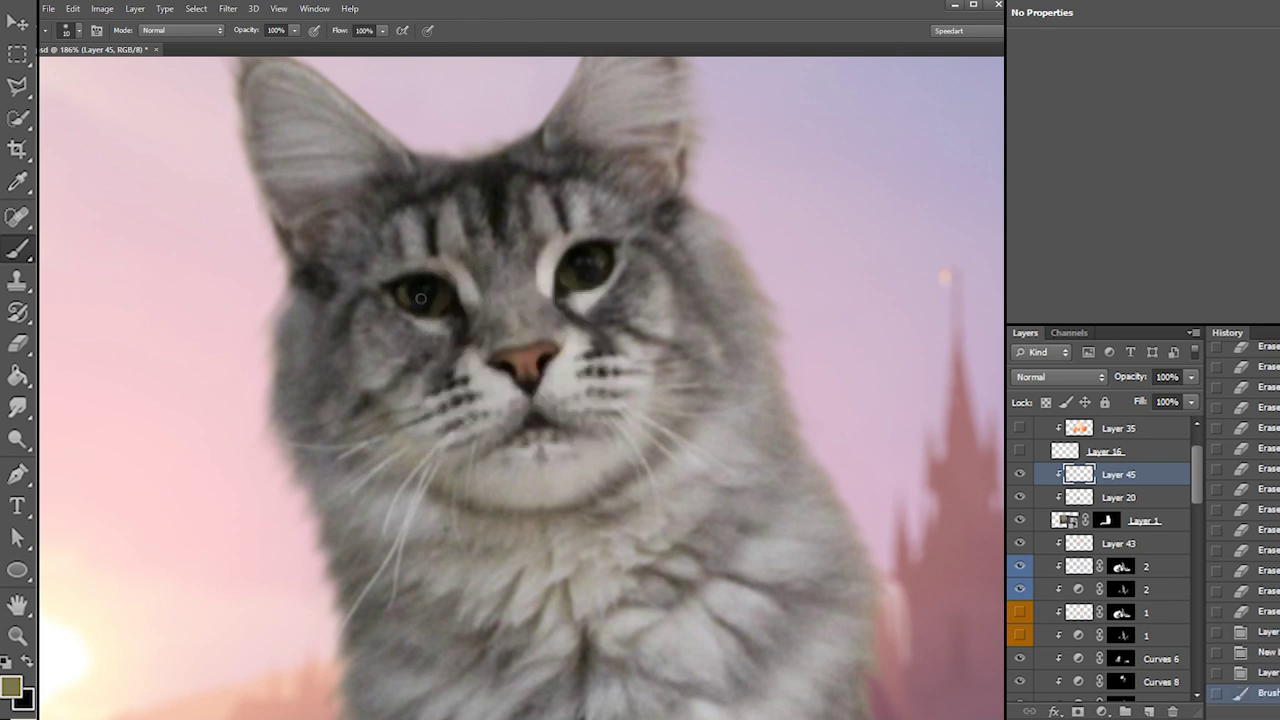
mouse_move(405, 286)
left_mouse_down()
mouse_move(406, 300)
mouse_move(434, 308)
left_mouse_up()
left_click_drag(439, 300, 435, 307)
Paint olive highlights into the iris of the tabby's other eye, reducing the brush to 7 px and undoing the last stroke
left_click(570, 263)
left_click(566, 270)
left_click(574, 276)
left_click(580, 280)
right_click(610, 268)
type("7")
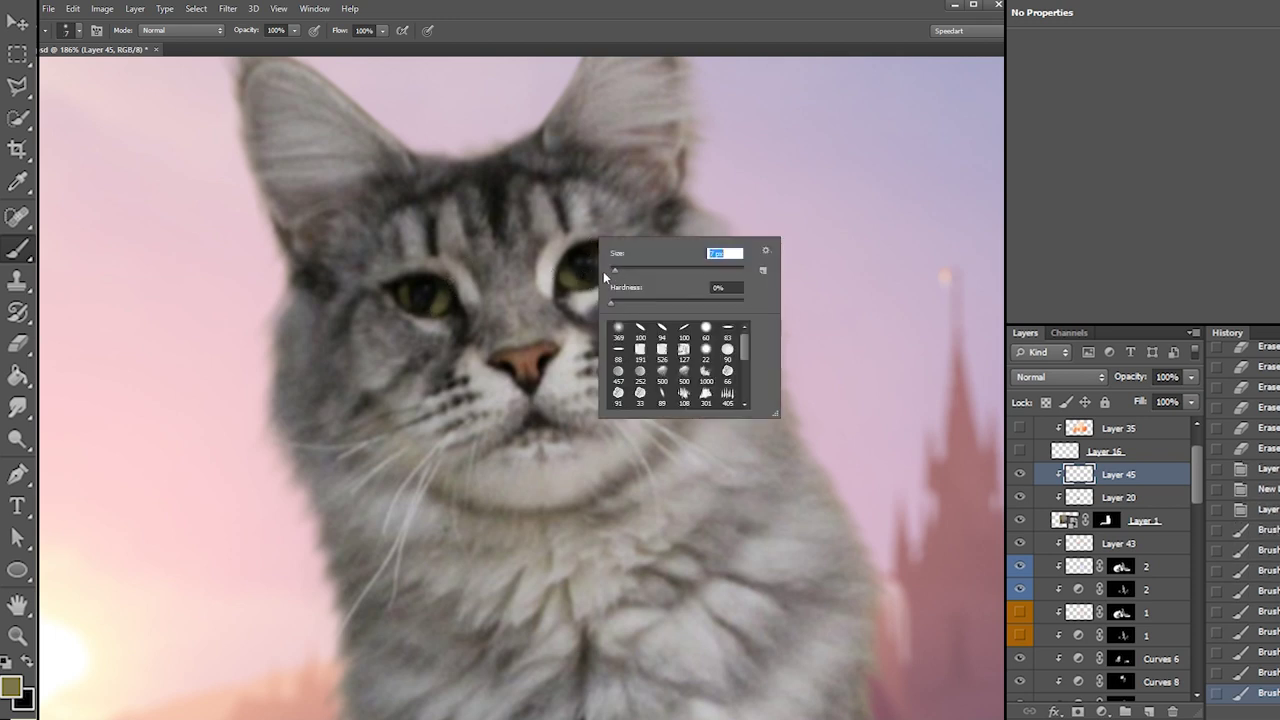
mouse_move(575, 276)
left_mouse_down()
mouse_move(638, 275)
mouse_move(604, 263)
left_mouse_up()
key("ctrl+z")
right_click(608, 267)
key("e")
key("b")
Redefine the dark pupils of both tabby eyes on Layer 45 with a near-black 8 px brush
right_click(461, 304)
type("8")
key("Return")
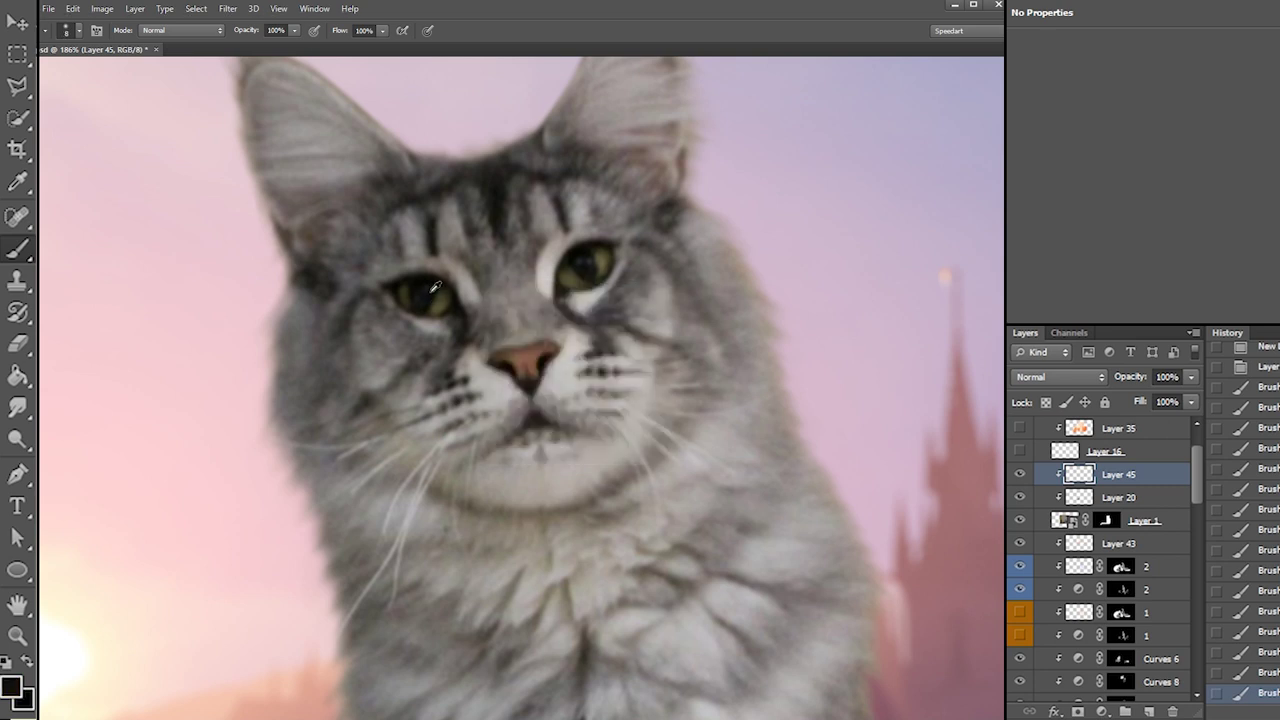
right_click(468, 309)
key("Return")
left_click(432, 302)
left_click(580, 274)
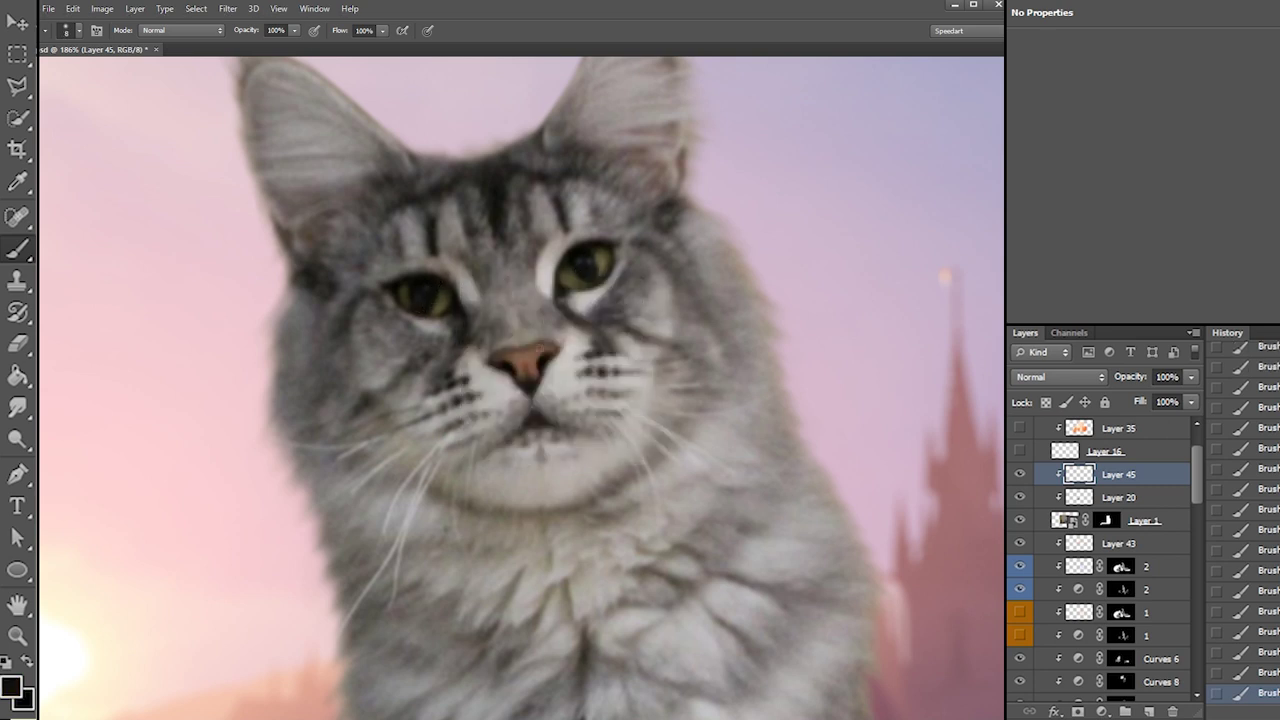
Sample the nose's brown and a dark tone for fine touch-ups on Layer 45, using brush sizes of 5, 3 and 4 px
right_click(553, 345)
left_click_drag(687, 359, 635, 369)
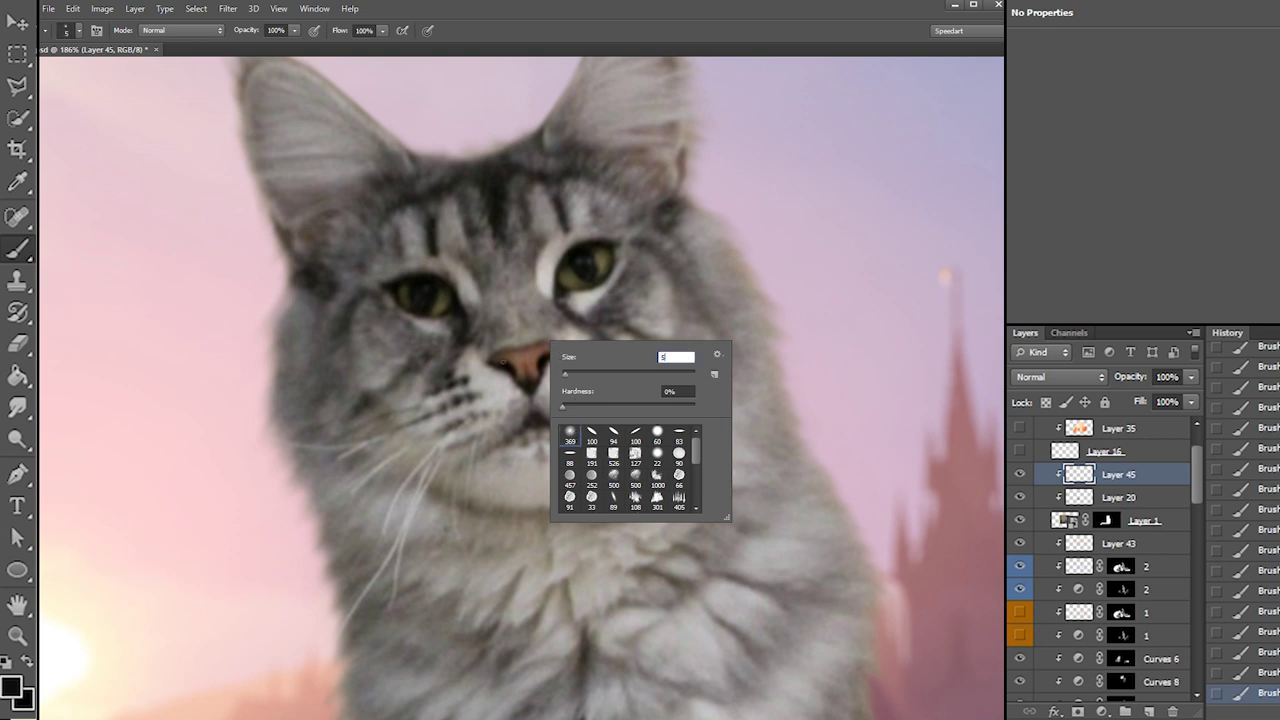
key("Return")
left_click(523, 351, "alt")
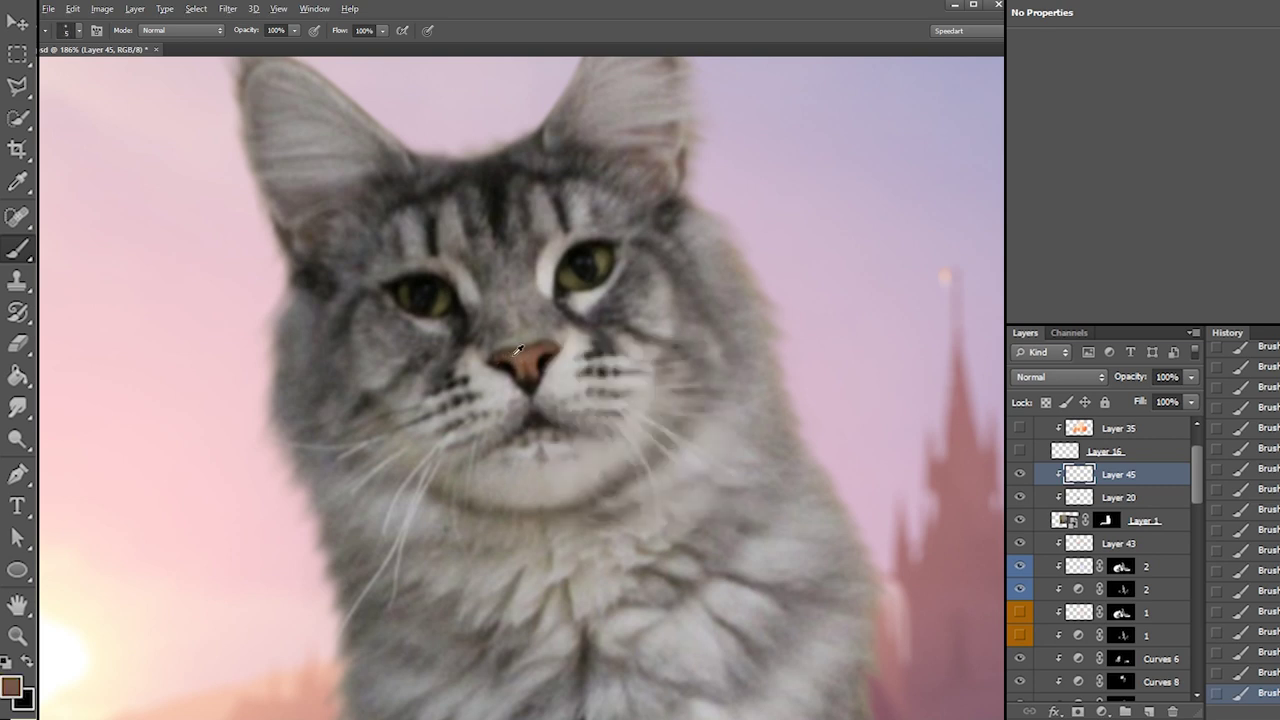
key("d")
right_click(566, 208)
type("3")
key("Return")
right_click(614, 238)
type("4")
key("Return")
key("alt")
Move Layer 45, Layer 20 and Layer 1 back into the cats group beneath Layer 17
left_click(1127, 526, "shift")
left_click_drag(1135, 525, 1104, 508)
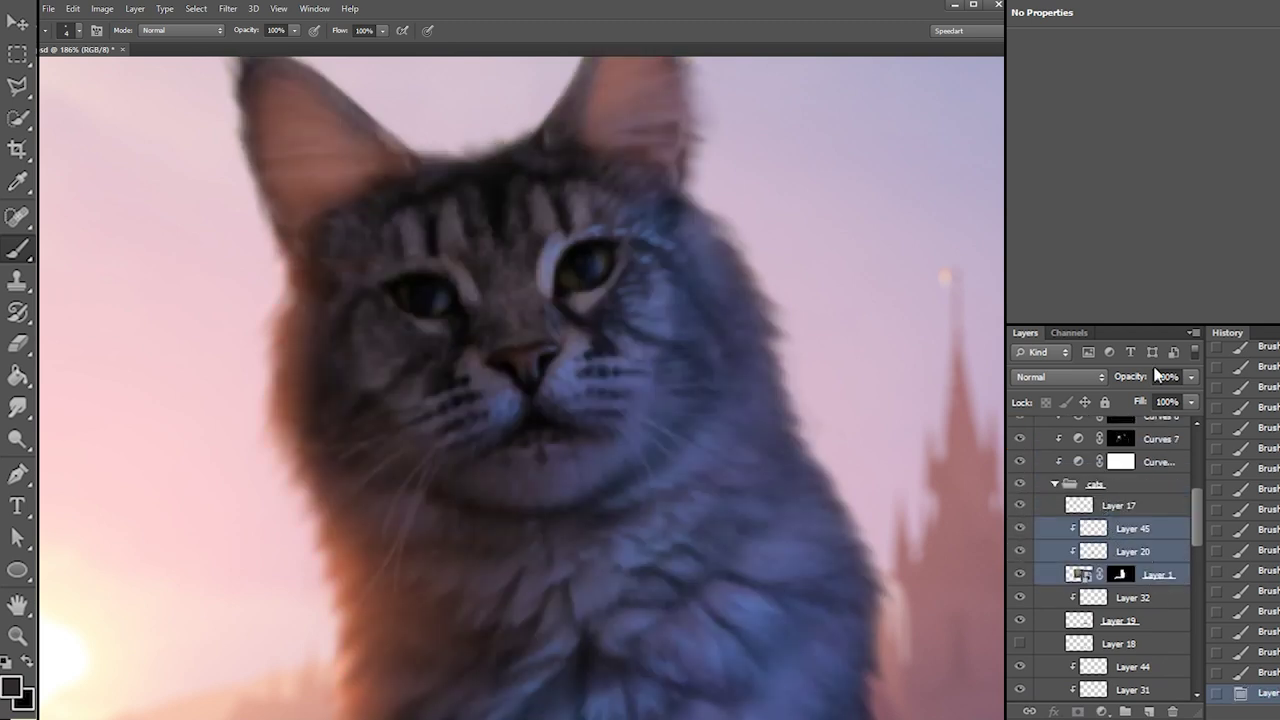
Select the paint layer of the blue-labelled pair named 2 and choose a light violet-blue foreground colour
left_click_drag(1196, 535, 1196, 496)
left_click(1082, 488)
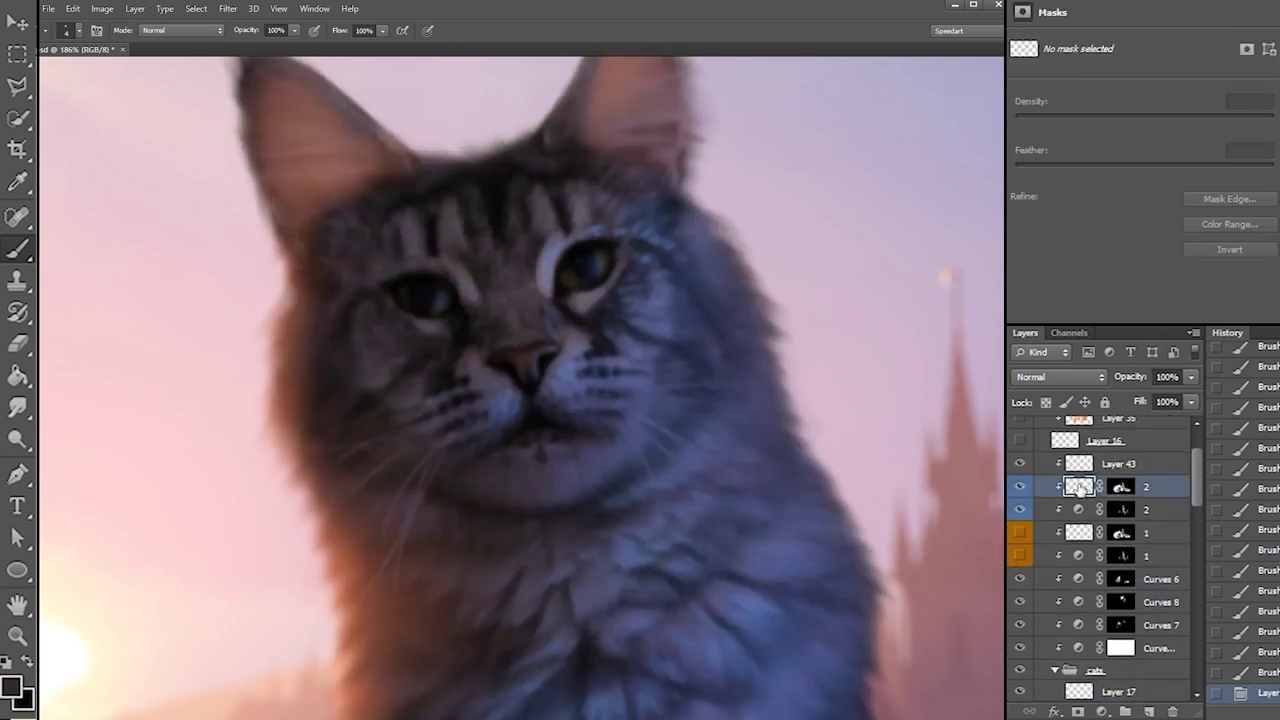
left_click(13, 688)
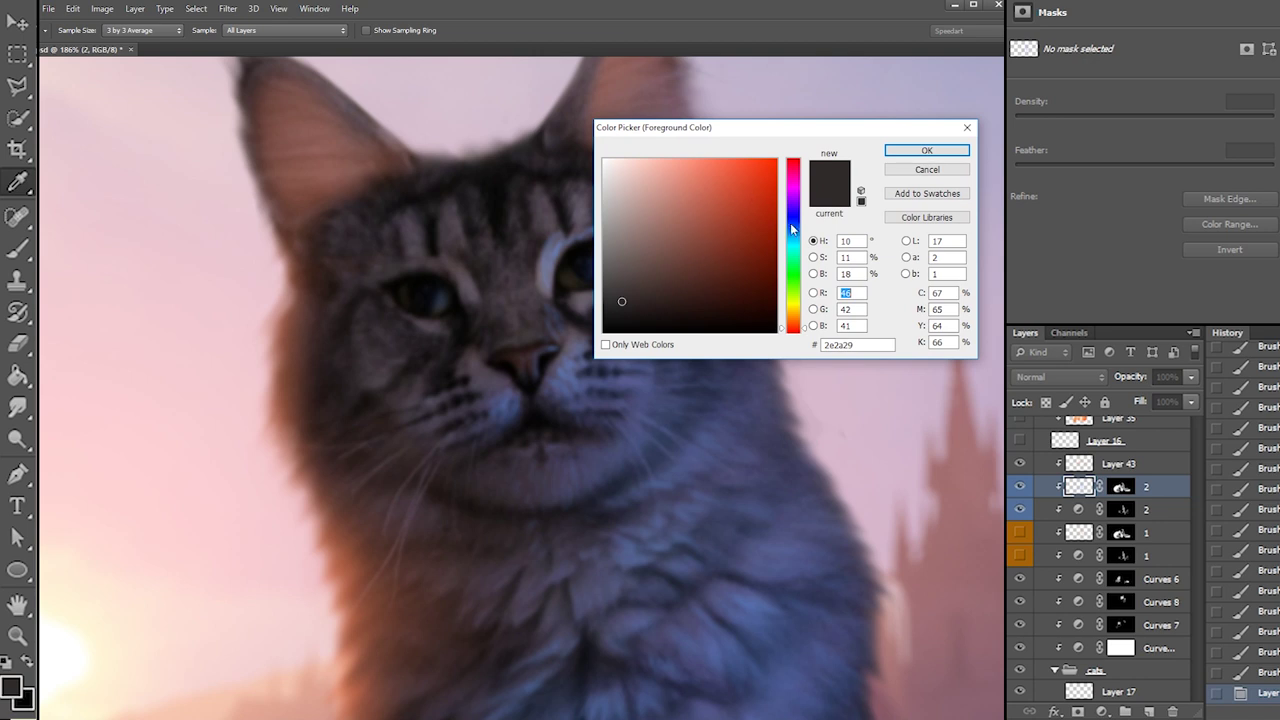
left_click_drag(687, 190, 688, 157)
left_click_drag(794, 230, 796, 221)
left_click(926, 150)
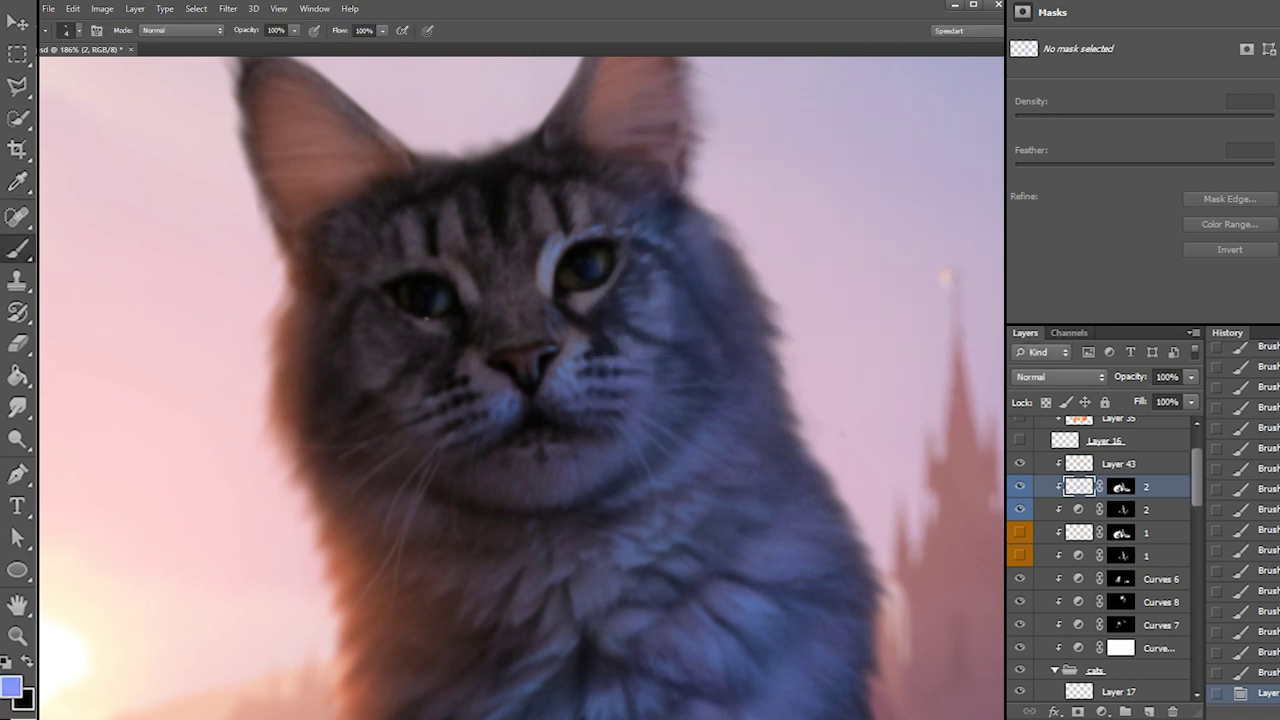
Dab small blue reflections into both of the tabby's eyes on paint layer 2
right_click(466, 300)
left_click(474, 318)
left_click(438, 298)
left_click(436, 300)
left_click(450, 291)
key("ctrl+z")
left_click(601, 265)
left_click(599, 269)
left_click(601, 257)
Soften the blue reflections in both of the tabby's eyes with a 19 px eraser
key("e")
right_click(616, 247)
left_click(641, 278)
left_click_drag(587, 260, 573, 286)
left_click(432, 302)
left_click(432, 302)
Repaint the blue catchlight in the tabby's blue-lit eye and fade the one in the other eye with the eraser
key("b")
left_click(598, 266)
key("ctrl+z")
left_click(600, 263)
key("ctrl+z")
left_click(601, 264)
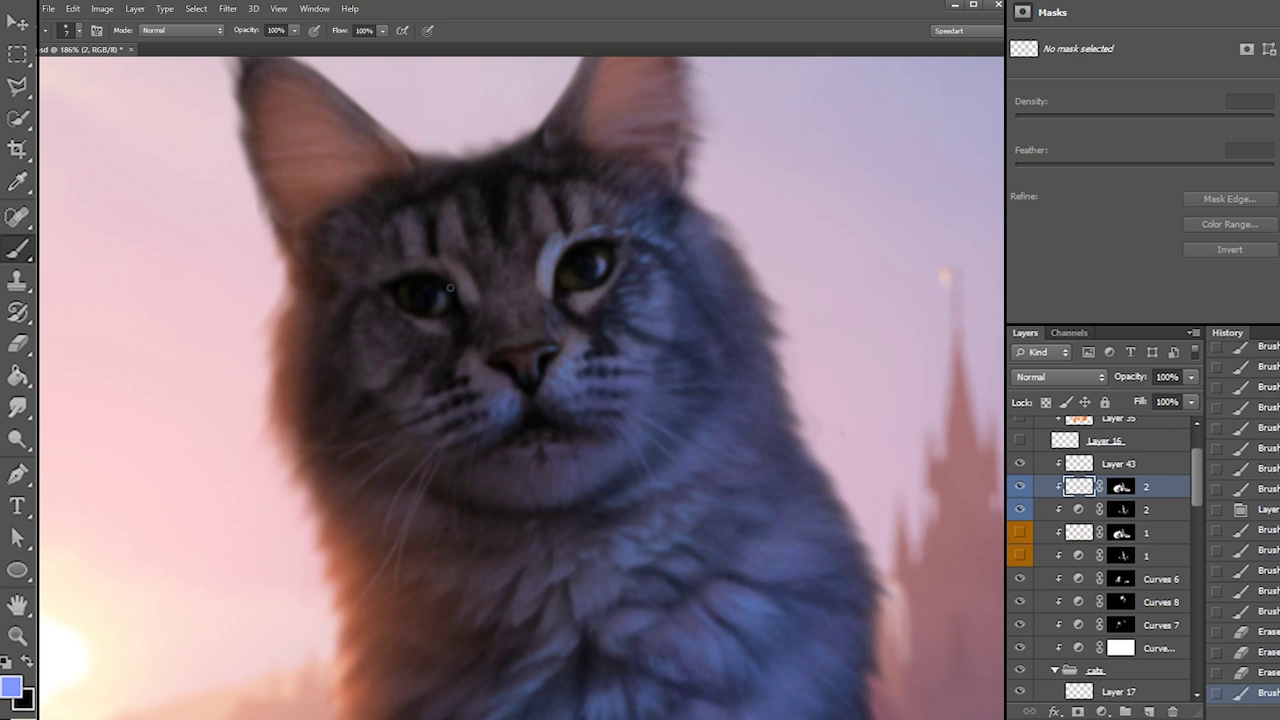
key("e")
left_click(432, 298)
left_click(432, 298)
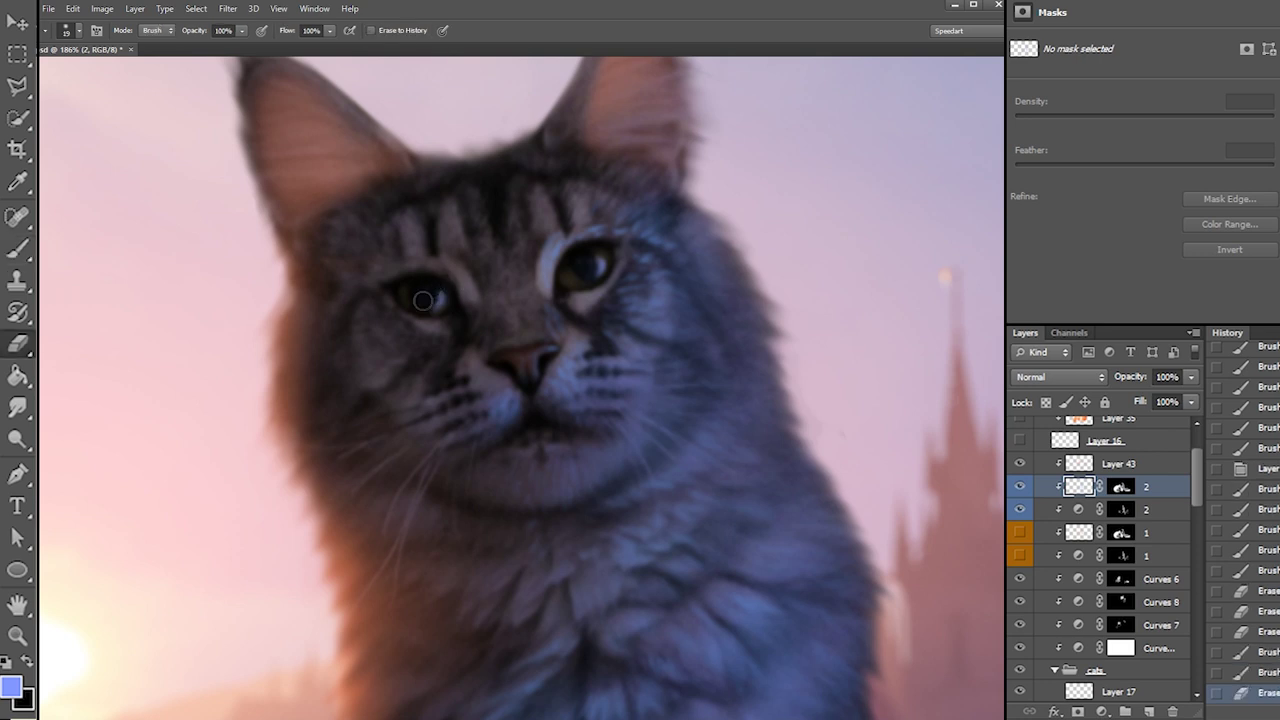
Paint a subtle blue highlight along the blue-lit edge of the tabby's nose, undoing the stroke across its bridge
key("b")
left_click(547, 354)
left_click_drag(503, 359, 546, 362)
key("ctrl+z")
mouse_move(538, 376)
left_mouse_down()
mouse_move(544, 386)
mouse_move(550, 354)
left_mouse_up()
Add a new clipped layer above paint layer 2 and set the brush to 5 px
right_click(768, 387)
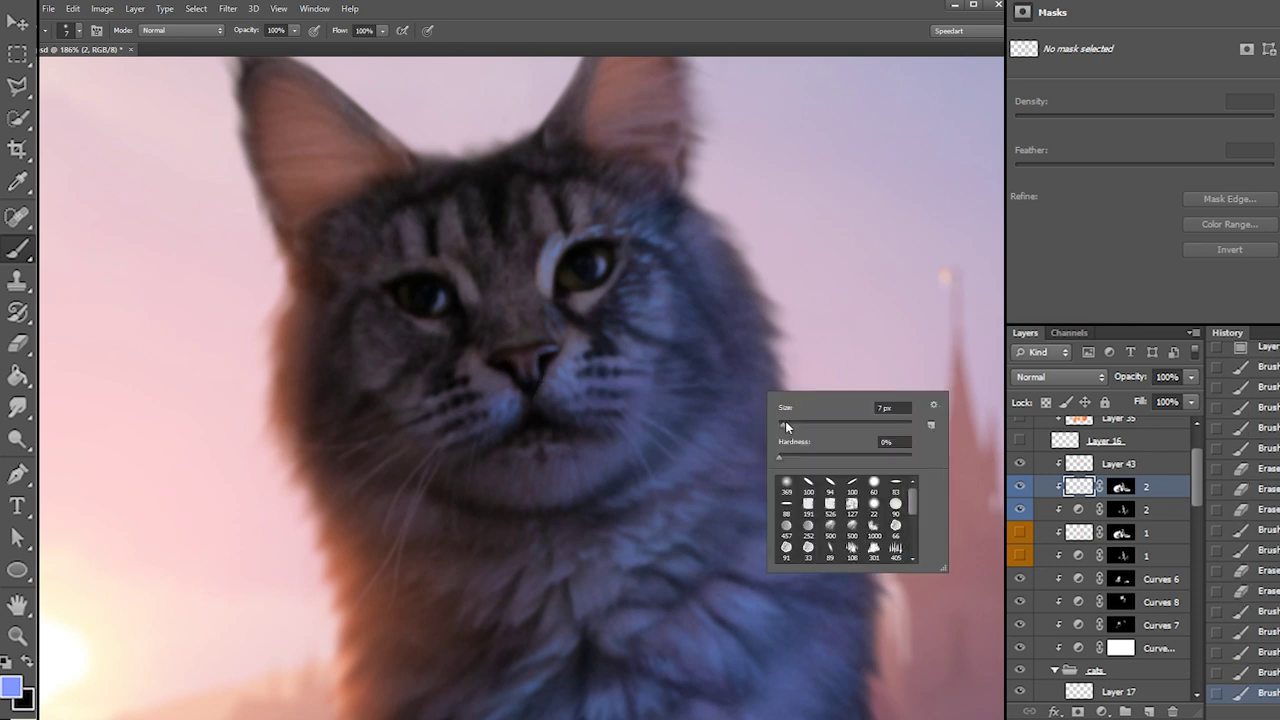
left_click(1149, 711)
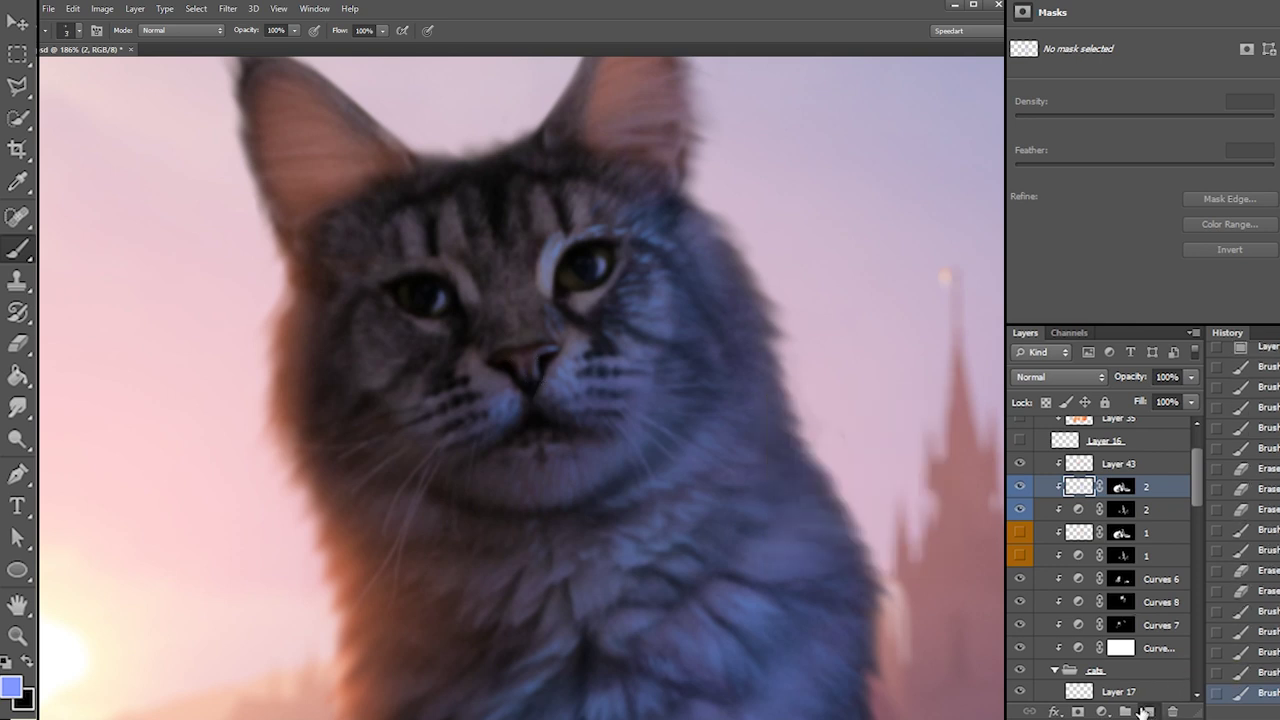
right_click(648, 368)
left_click(749, 355)
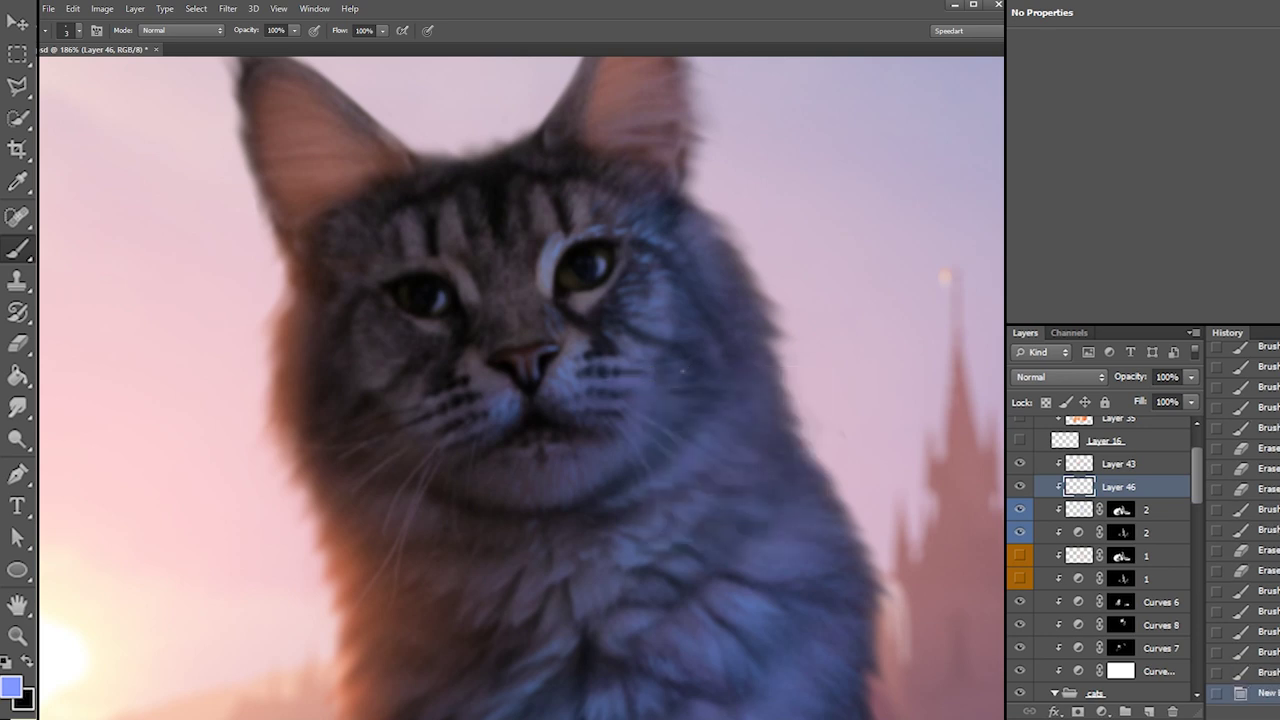
right_click(686, 364)
type("5")
Paint light blue whiskers fanning out from the tabby's blue-lit cheek on Layer 46, undoing misplaced strokes
left_click_drag(606, 391, 785, 368)
key("ctrl+z")
left_click_drag(609, 391, 778, 376)
left_click_drag(658, 408, 786, 398)
key("ctrl+z")
left_click_drag(646, 417, 762, 491)
key("ctrl+z")
left_click_drag(633, 420, 696, 483)
mouse_move(655, 440)
left_mouse_down()
mouse_move(688, 462)
mouse_move(638, 486)
left_mouse_up()
Fade the blue-lit cheek's whiskers with an 85 px eraser, undo the last erasing stroke and add another whisker above them
key("e")
right_click(698, 436)
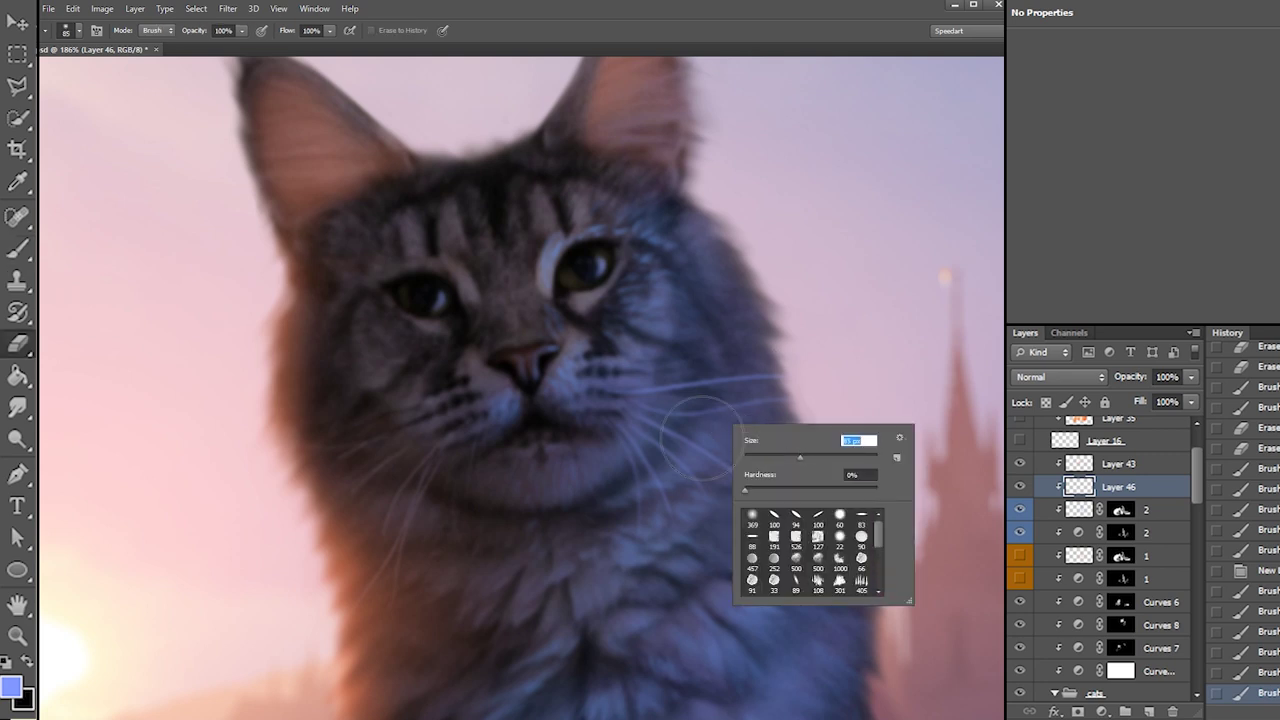
left_click(702, 438)
mouse_move(785, 507)
left_mouse_down()
mouse_move(763, 468)
mouse_move(785, 500)
left_mouse_up()
key("b")
key("ctrl+z")
mouse_move(655, 356)
left_mouse_down()
mouse_move(775, 337)
mouse_move(734, 335)
left_mouse_up()
Paint long blue whiskers hanging down from the tabby's shadow-side cheek and chin on Layer 46, redoing misplaced strokes
key("e")
key("b")
left_click_drag(431, 464, 391, 608)
key("ctrl+z")
key("ctrl+z")
left_click_drag(441, 451, 395, 608)
key("ctrl+z")
mouse_move(448, 458)
left_mouse_down()
mouse_move(436, 582)
mouse_move(456, 480)
mouse_move(489, 610)
mouse_move(468, 464)
mouse_move(449, 488)
mouse_move(474, 578)
left_mouse_up()
key("ctrl+z")
key("ctrl+z")
mouse_move(457, 462)
left_mouse_down()
mouse_move(476, 572)
mouse_move(469, 534)
left_mouse_up()
Fade the tips of the shadow-side whiskers on Layer 46 with the soft 85 px eraser
key("e")
left_click_drag(486, 602, 473, 565)
left_click_drag(460, 565, 393, 563)
left_click_drag(386, 549, 384, 562)
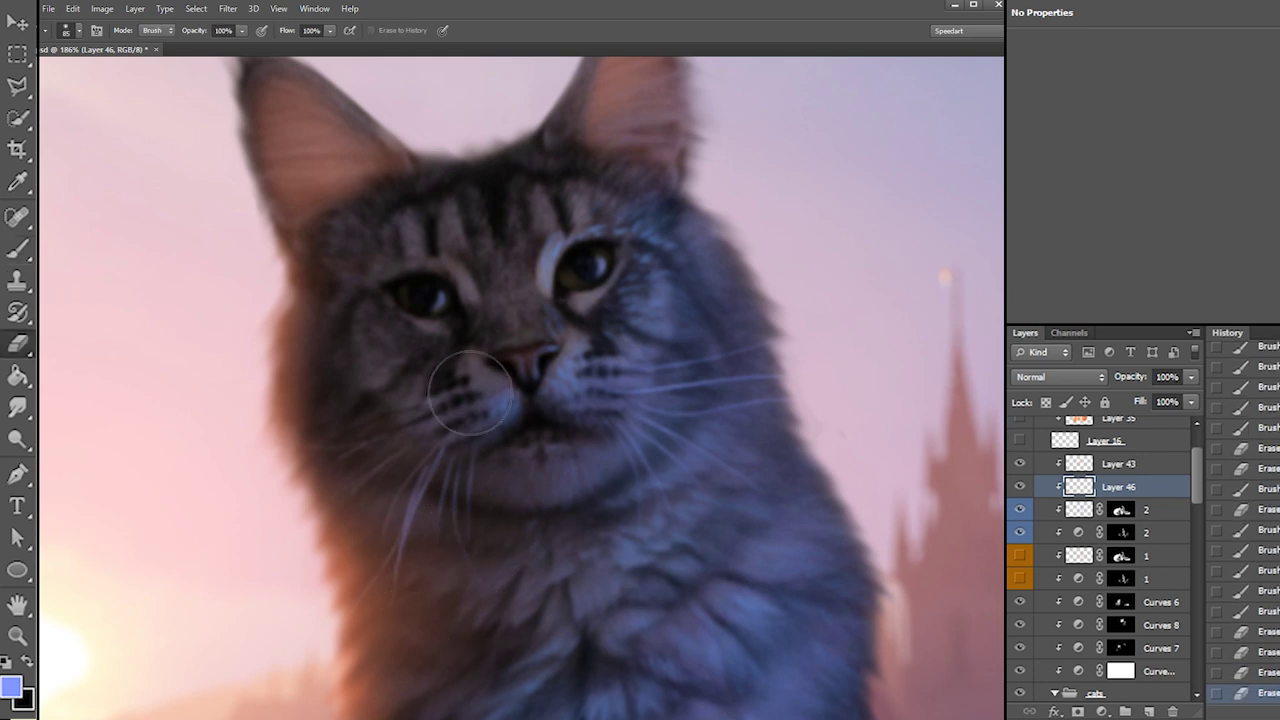
Add long blue whiskers hanging from the tabby's shadow-side cheek on Layer 46, redoing a misplaced stroke and softening their ends with the eraser
key("b")
mouse_move(438, 449)
left_mouse_down()
mouse_move(343, 503)
mouse_move(378, 588)
left_mouse_up()
key("ctrl+z")
left_click_drag(444, 438, 384, 527)
left_click_drag(357, 452, 328, 464)
key("e")
left_click_drag(365, 504, 392, 560)
left_click_drag(500, 547, 478, 556)
Show and select Layer 16, and set the painting colours to a black foreground with a white background
key("b")
left_click(1019, 440)
left_click(1052, 440)
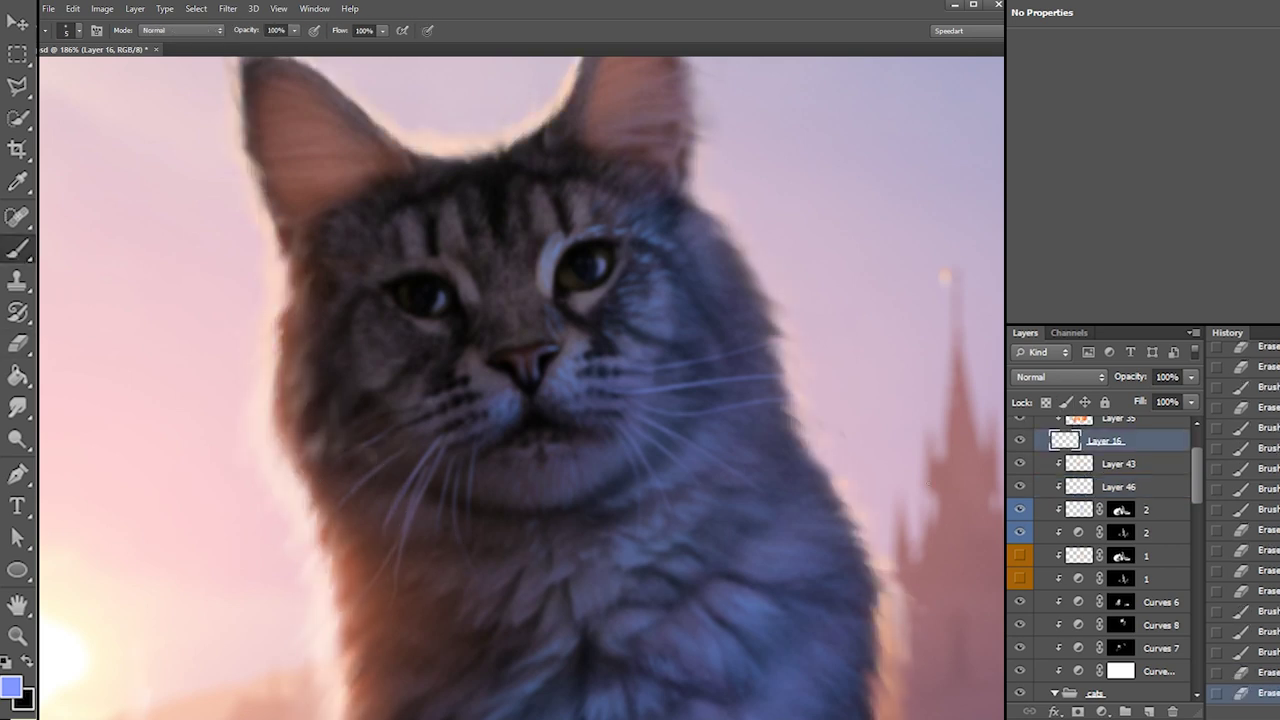
key("x")
left_click(23, 702)
left_click_drag(629, 223, 506, 122)
key("Return")
Paint a sunlit whisker over the edge of the tabby's shadow-side cheek with a soft 5 px brush, undoing misplaced strokes
right_click(388, 447)
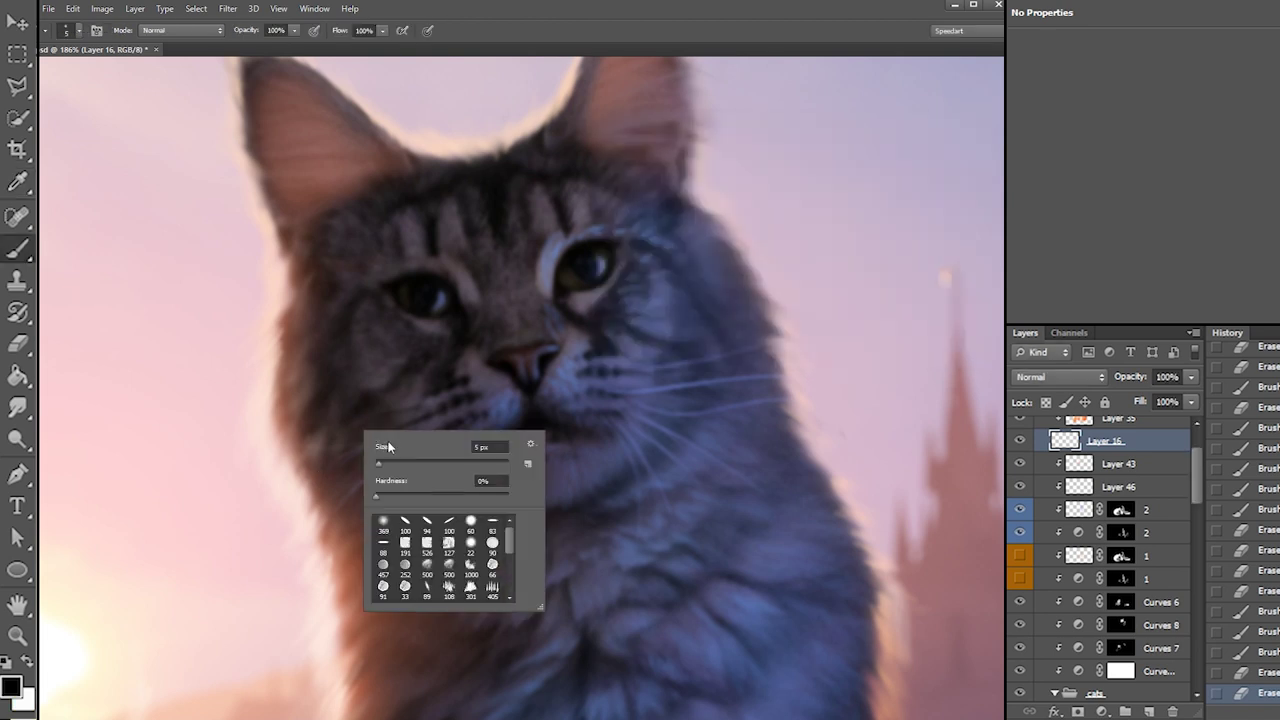
type("4")
key("Return")
key("ctrl+z")
right_click(400, 452)
double_click(512, 465)
type("5")
key("Return")
left_click_drag(396, 459, 318, 530)
key("ctrl+z")
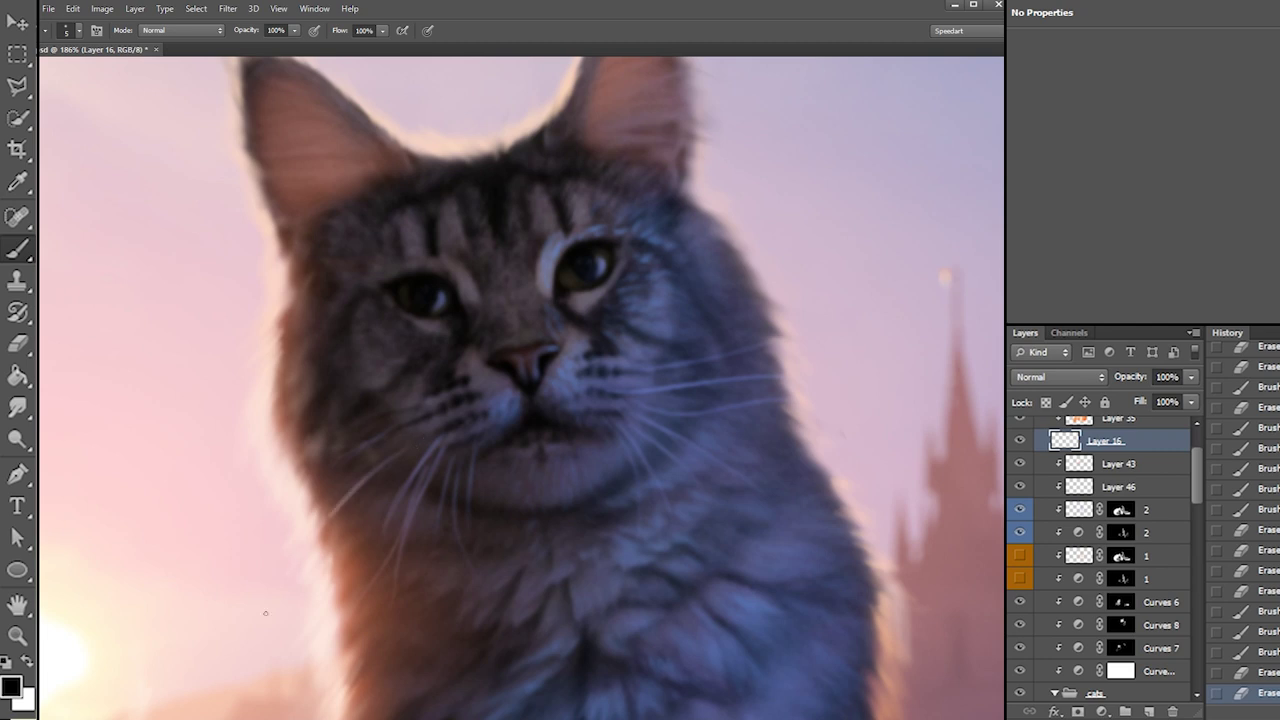
Extend the tabby's hanging whiskers down across the sunlit chest edge on Layer 16, redoing misplaced strokes
left_click_drag(368, 565, 365, 572)
key("ctrl+z")
left_click_drag(434, 444, 338, 611)
key("ctrl+z")
left_click_drag(407, 515, 350, 607)
key("ctrl+z")
left_click_drag(403, 538, 393, 605)
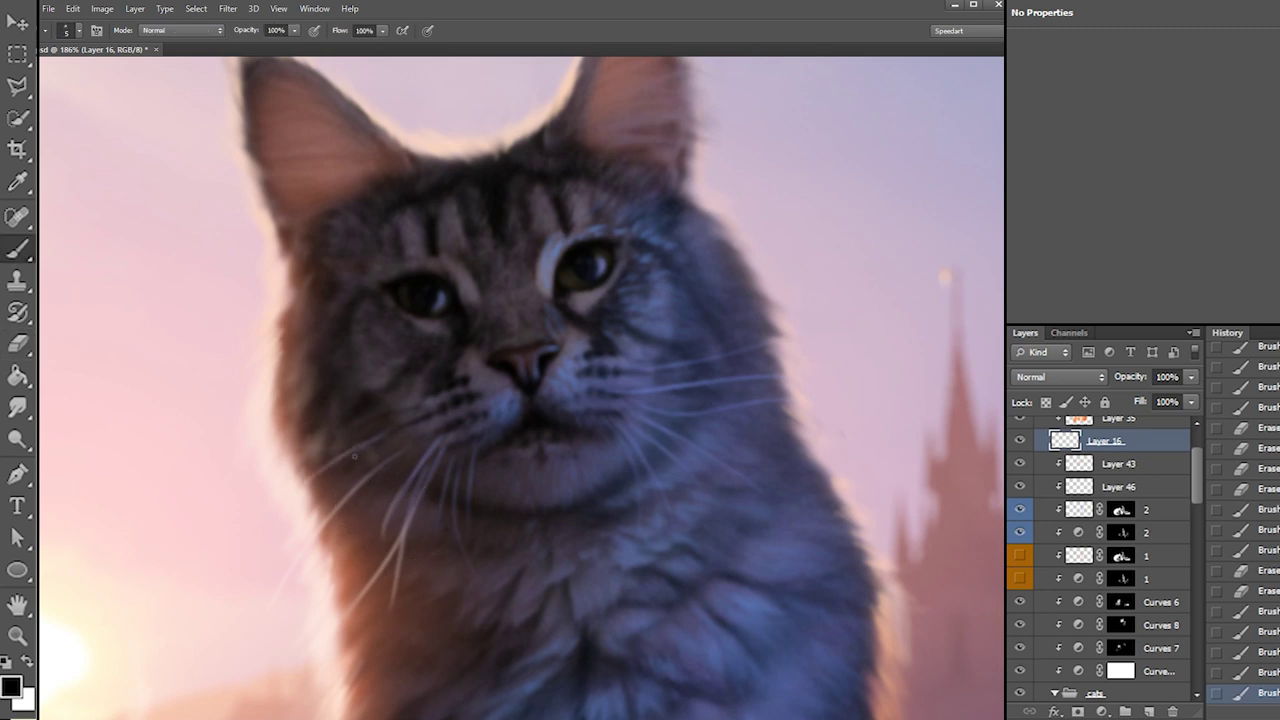
Add upper whiskers reaching past the tabby's sunlit cheek on Layer 16 and fade their tips with the eraser
mouse_move(368, 441)
left_mouse_down()
mouse_move(306, 496)
mouse_move(281, 443)
mouse_move(343, 421)
left_mouse_up()
key("ctrl+z")
key("e")
left_click_drag(343, 421, 308, 405)
left_click(308, 405)
key("b")
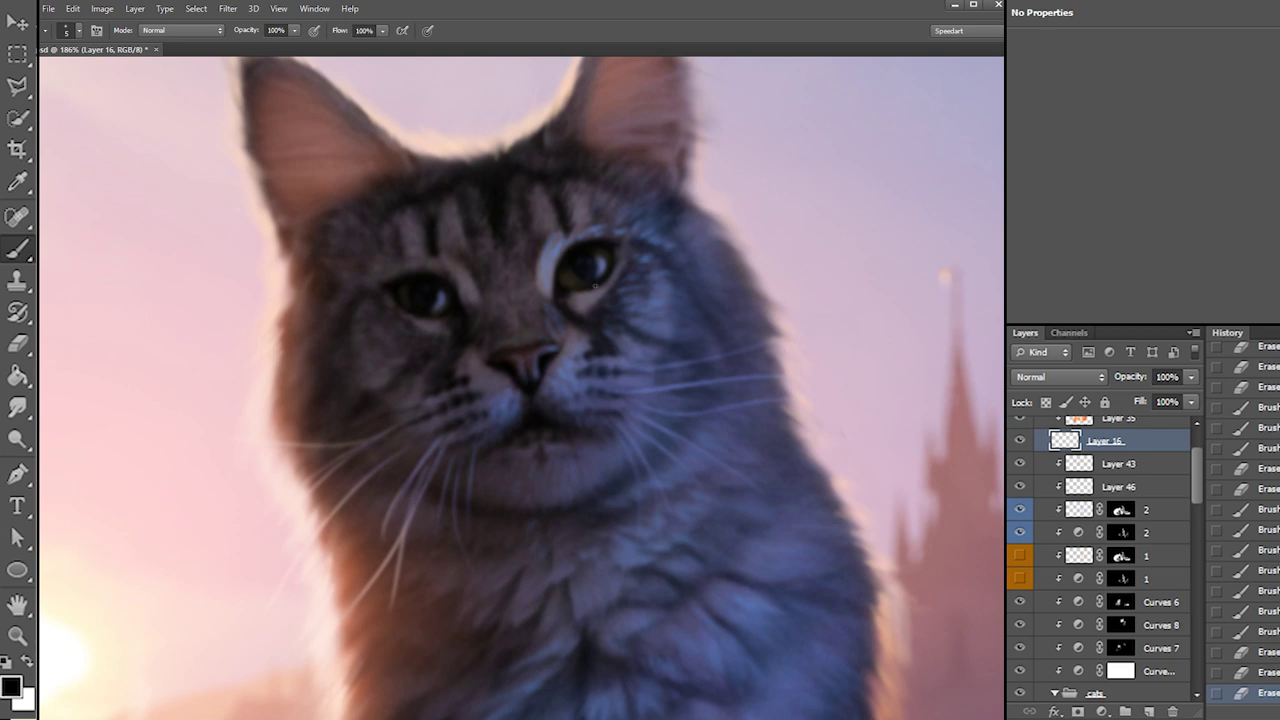
Paint fine sunlit hairs along the outer edge of the tabby's left ear on Layer 16 and fade them with the soft eraser
key("ctrl+z")
mouse_move(258, 176)
left_mouse_down()
mouse_move(327, 181)
mouse_move(312, 153)
mouse_move(260, 170)
mouse_move(262, 188)
left_mouse_up()
left_click_drag(304, 192, 264, 200)
mouse_move(344, 148)
left_mouse_down()
mouse_move(244, 156)
mouse_move(240, 83)
mouse_move(346, 125)
mouse_move(312, 180)
left_mouse_up()
key("e")
right_click(346, 138)
left_click_drag(285, 98, 230, 63)
left_click_drag(241, 178, 190, 206)
left_click_drag(220, 215, 206, 243)
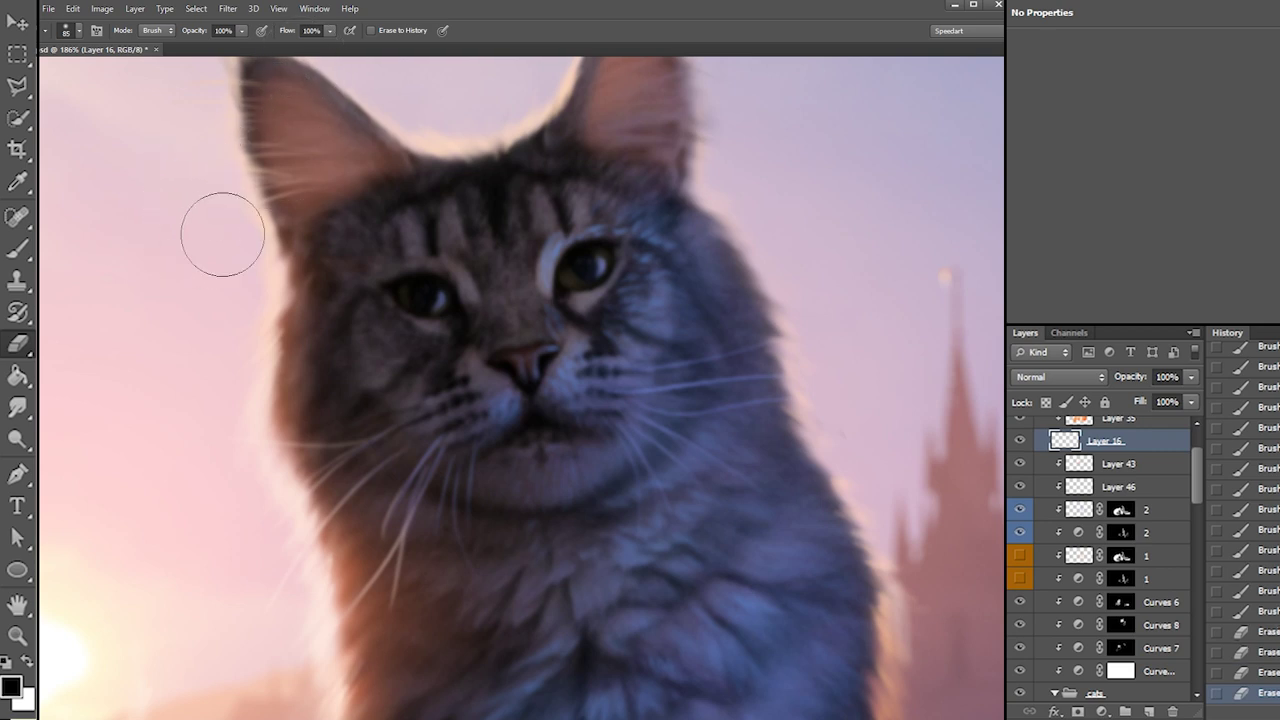
key("b")
key("x")
left_click_drag(620, 118, 686, 123)
key("ctrl+z")
key("x")
key("x")
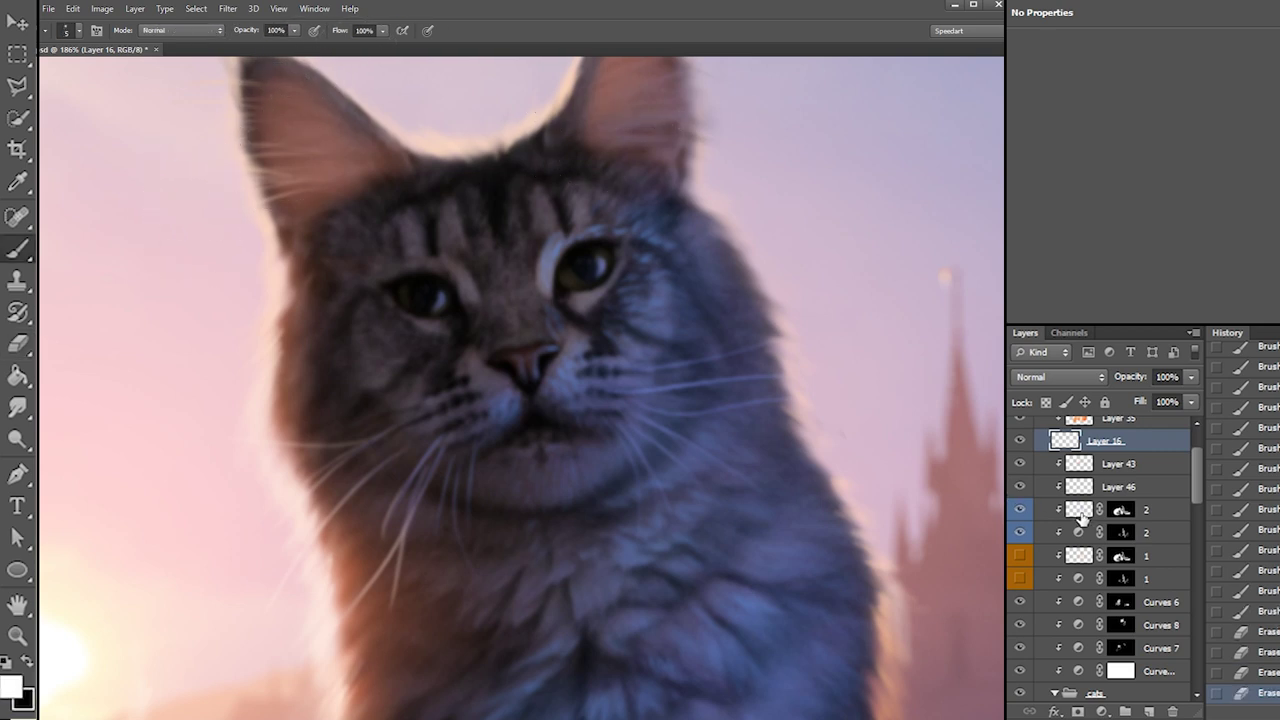
left_click(1081, 513)
key("x")
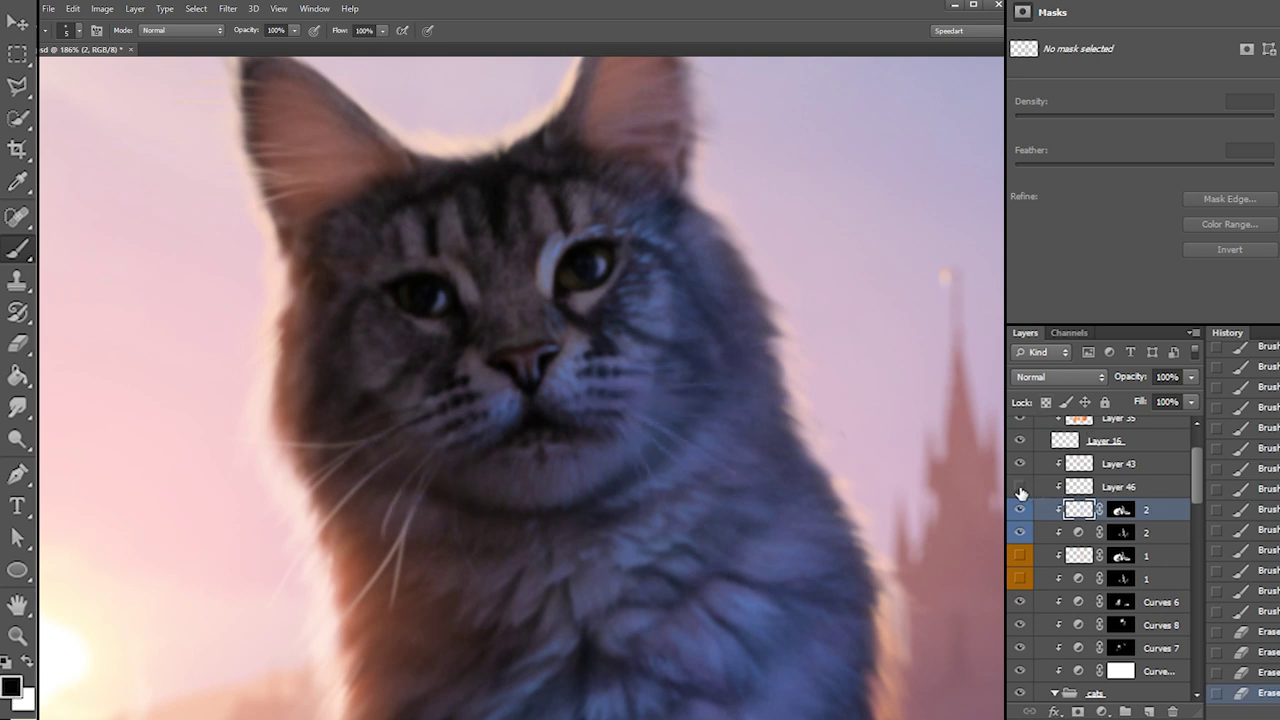
Set the foreground to light blue b9bcff and paint fine hairs inside the tabby's right ear on Layer 46
left_click(1068, 488)
left_click(10, 682)
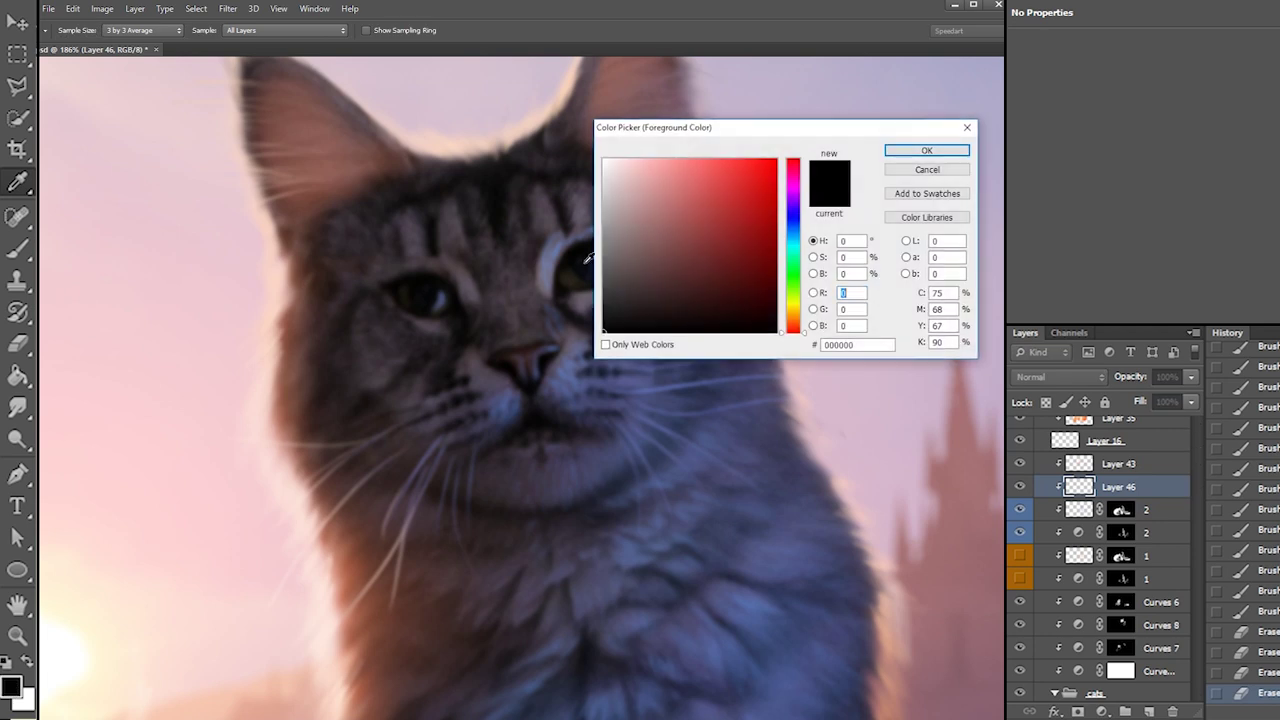
left_click_drag(792, 229, 792, 218)
left_click_drag(705, 193, 648, 131)
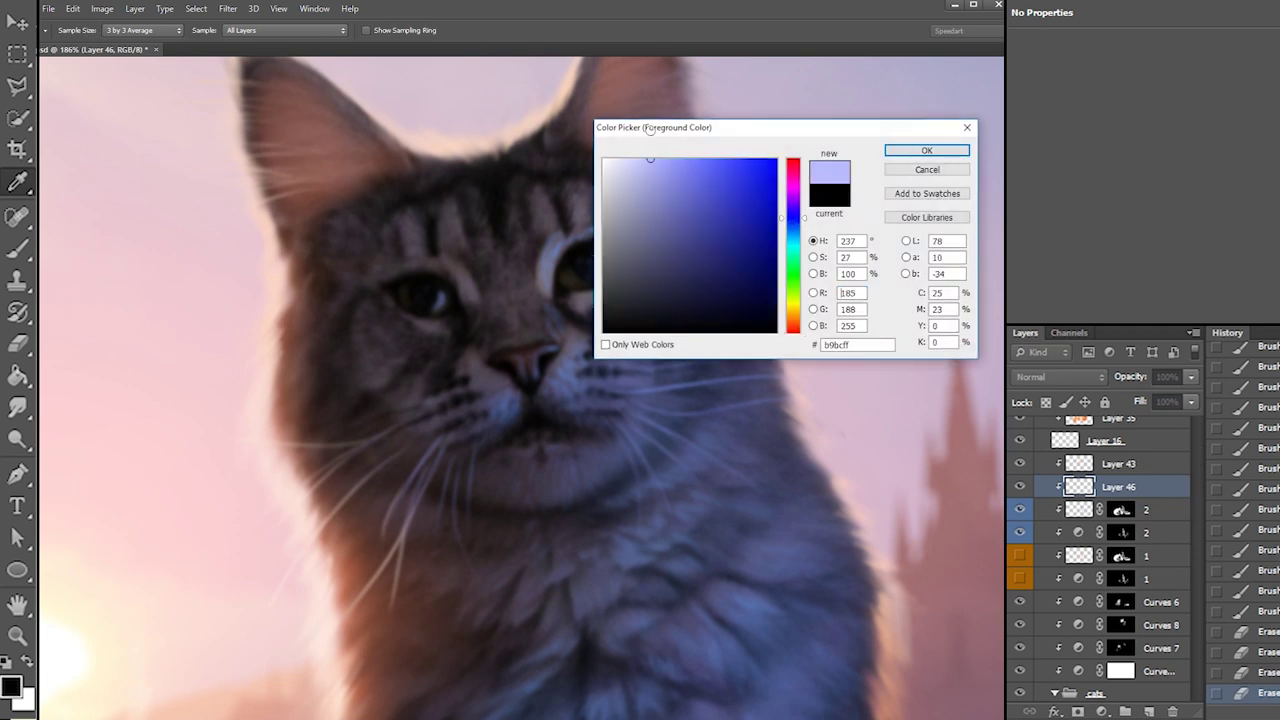
key("Return")
mouse_move(687, 78)
left_mouse_down()
mouse_move(625, 107)
mouse_move(690, 70)
left_mouse_up()
mouse_move(640, 111)
left_mouse_down()
mouse_move(690, 93)
mouse_move(690, 119)
mouse_move(654, 134)
mouse_move(660, 217)
mouse_move(688, 161)
left_mouse_up()
mouse_move(640, 174)
left_mouse_down()
mouse_move(686, 152)
mouse_move(682, 141)
left_mouse_up()
left_click_drag(633, 161, 678, 124)
left_click_drag(640, 150, 680, 128)
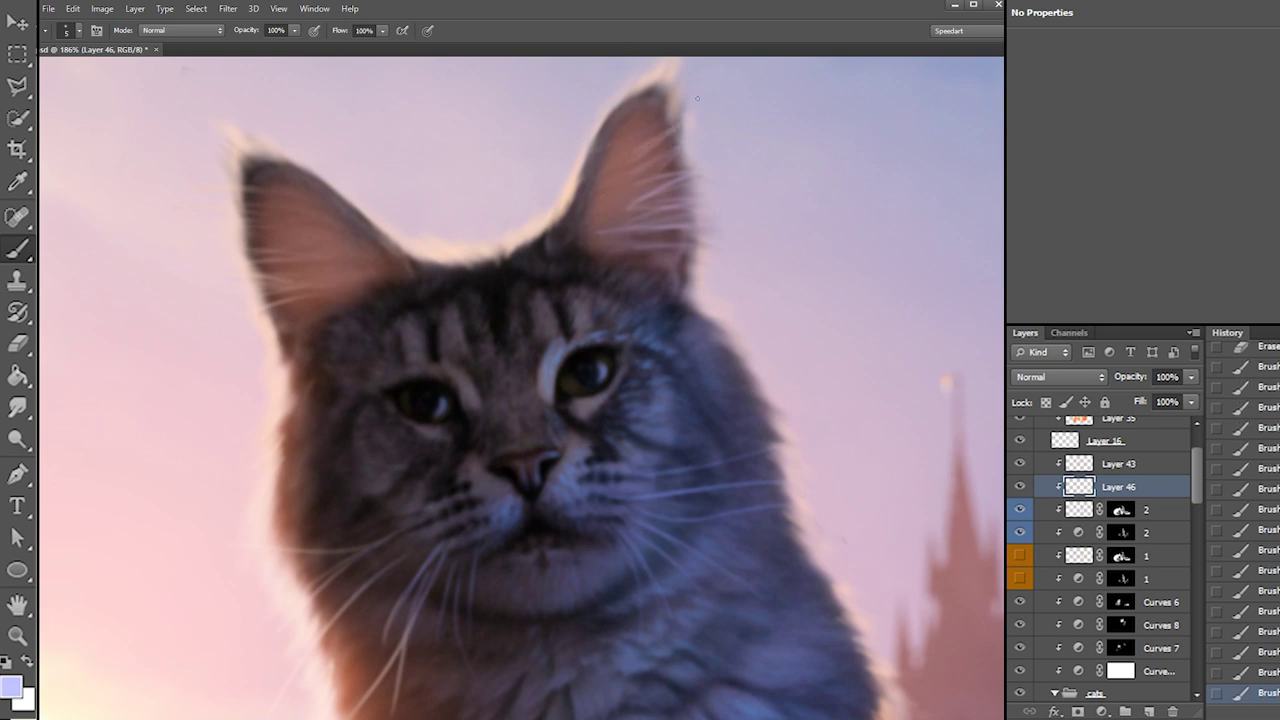
Fade the hairs inside the tabby's right ear on Layer 46 with a soft 65 px eraser
key("e")
right_click(660, 148)
left_click_drag(721, 185, 716, 185)
left_click_drag(636, 110, 591, 176)
left_click_drag(594, 231, 612, 250)
mouse_move(613, 252)
left_mouse_down()
mouse_move(630, 225)
mouse_move(692, 222)
left_mouse_up()
left_click_drag(690, 140, 670, 190)
mouse_move(665, 200)
left_mouse_down()
mouse_move(645, 230)
mouse_move(695, 175)
left_mouse_up()
left_click_drag(538, 292, 492, 320)
Paint light blue whiskers fanning out from the black cat's left cheek on Layer 46, redoing a misplaced stroke
left_click_drag(433, 381, 707, 91)
key("z")
mouse_move(400, 514)
left_mouse_down()
mouse_move(434, 520)
mouse_move(450, 418)
mouse_move(186, 506)
left_mouse_up()
key("b")
key("ctrl+z")
left_click_drag(410, 456, 198, 460)
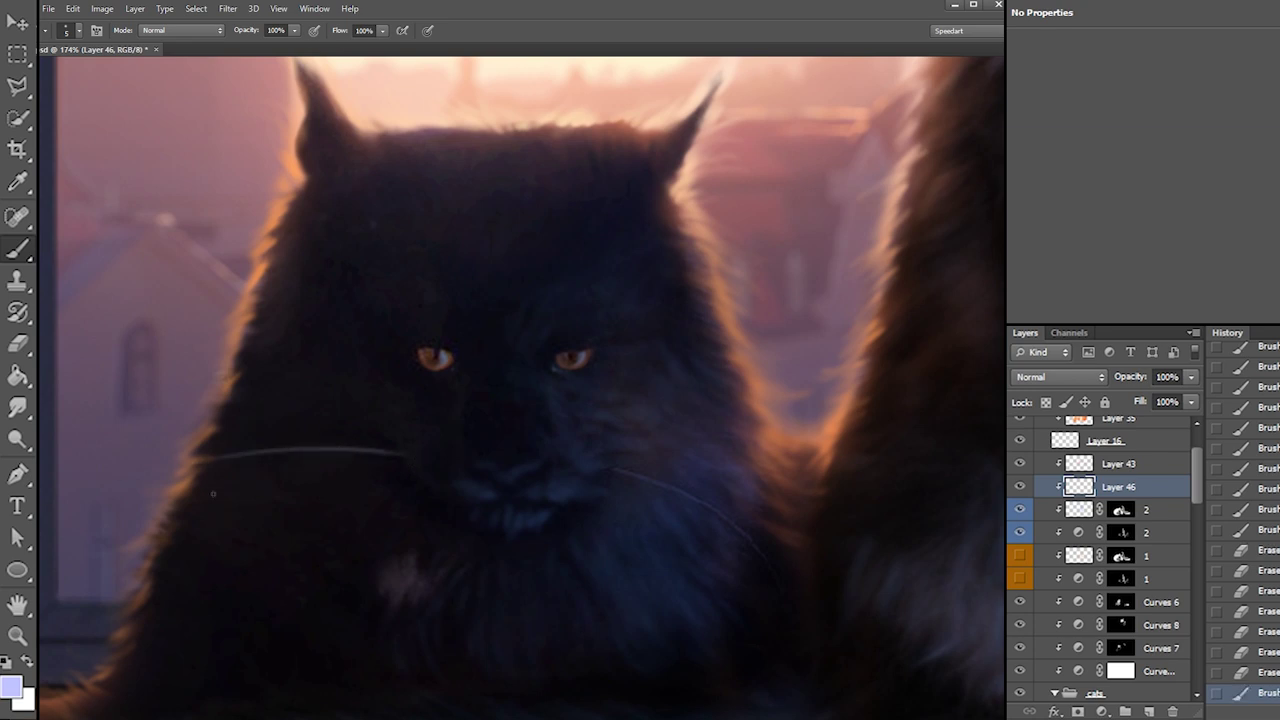
left_click_drag(397, 466, 178, 533)
left_click_drag(339, 520, 322, 532)
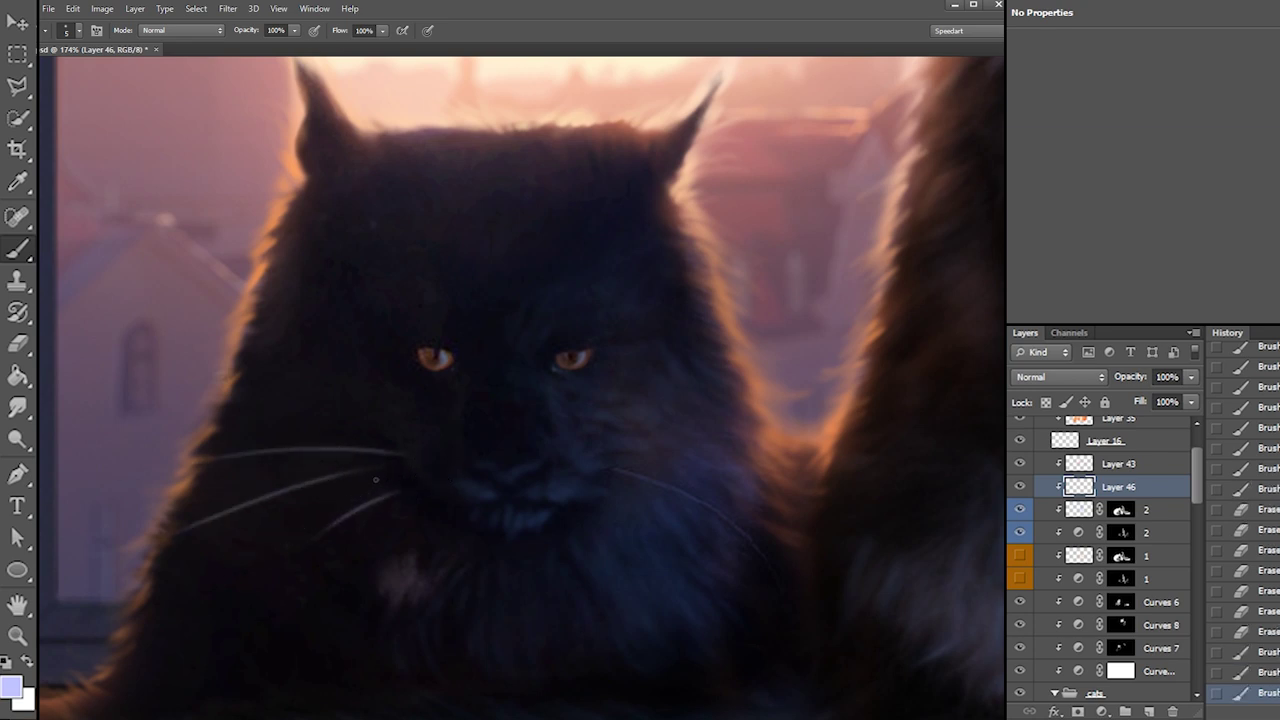
left_click_drag(322, 514, 247, 570)
Paint matching light blue whiskers curving down and outward from the black cat's right cheek on Layer 46
left_click_drag(650, 498, 704, 532)
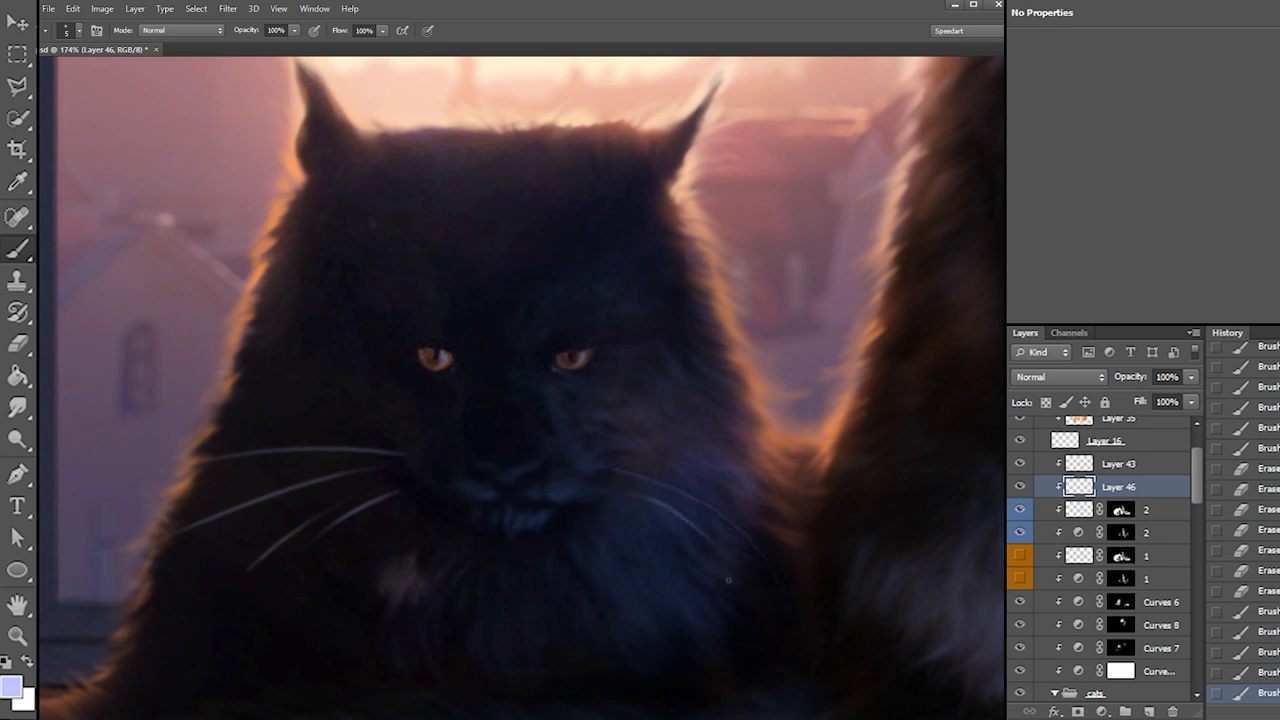
left_click_drag(714, 476, 814, 517)
left_click_drag(630, 514, 694, 578)
left_click_drag(712, 434, 758, 432)
Fade the black cat's whiskers on both cheeks of Layer 46 with the soft 65 px eraser
key("e")
left_click_drag(335, 530, 256, 574)
left_click_drag(312, 500, 165, 550)
left_click_drag(350, 424, 216, 482)
left_click_drag(340, 480, 271, 625)
left_click_drag(712, 462, 832, 521)
left_click_drag(620, 538, 692, 588)
left_click_drag(722, 520, 772, 567)
left_click_drag(680, 455, 840, 478)
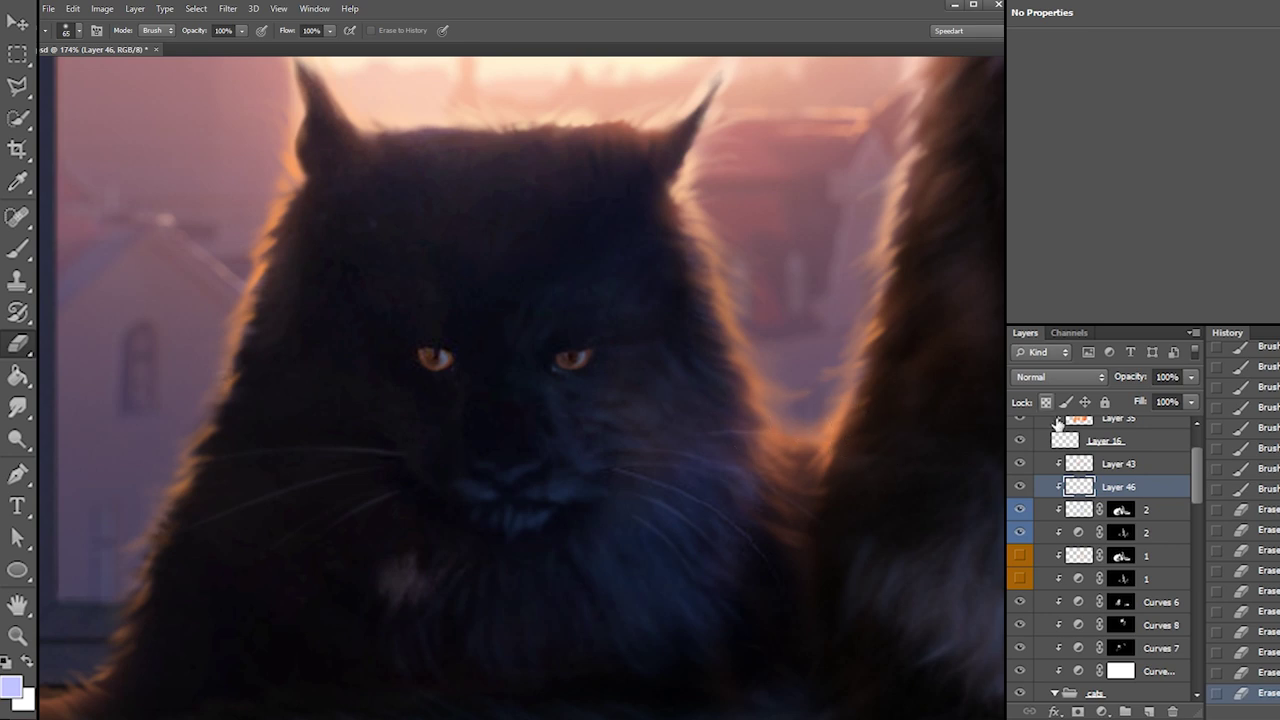
Select Layer 16 and paint fine sunlit hairs sticking out from the black cat's left ear, undoing misplaced strokes
scroll(1190, 460, "up", 3)
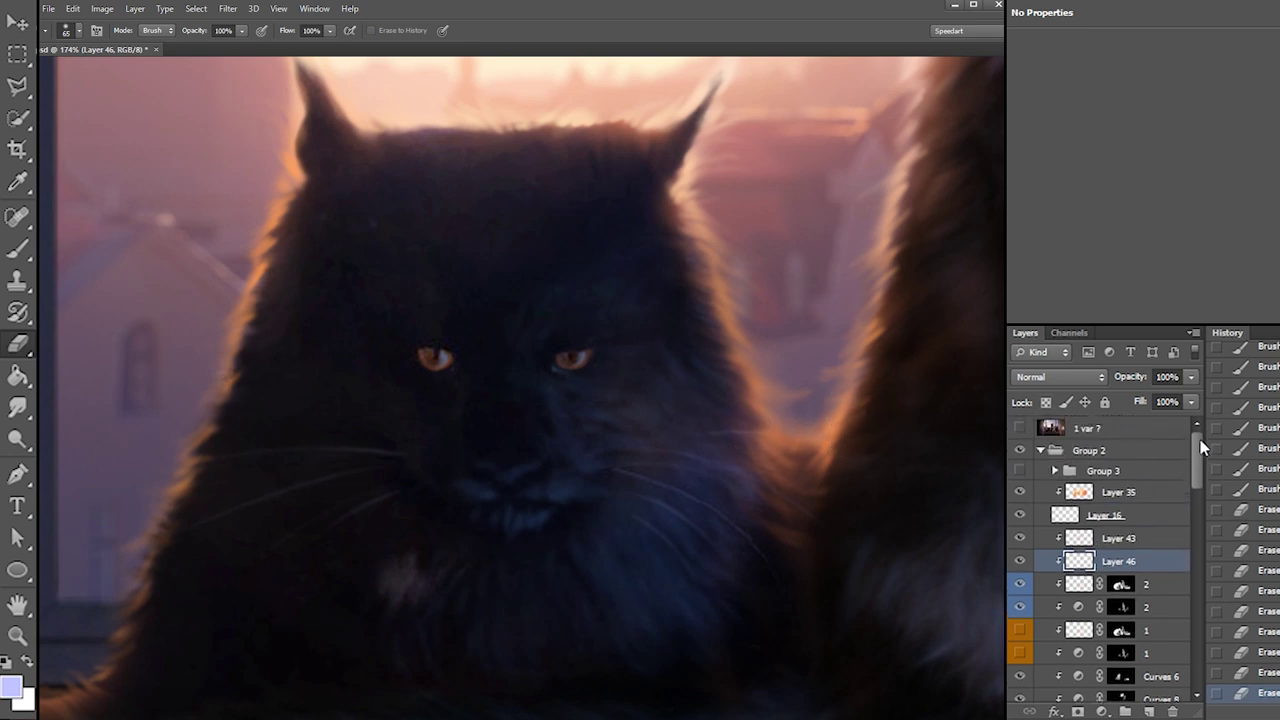
left_click(1096, 516)
key("b")
key("x")
mouse_move(294, 184)
left_mouse_down()
mouse_move(252, 203)
mouse_move(250, 120)
left_mouse_up()
key("ctrl+z")
mouse_move(297, 162)
left_mouse_down()
mouse_move(255, 111)
mouse_move(260, 146)
mouse_move(258, 122)
left_mouse_up()
key("e")
key("b")
key("ctrl+z")
Paint fine sunlit hairs beside the black cat's right ear on Layer 16 and fade their tips with the eraser
left_click(536, 180)
mouse_move(690, 186)
left_mouse_down()
mouse_move(752, 160)
mouse_move(762, 177)
mouse_move(734, 138)
mouse_move(748, 188)
mouse_move(766, 183)
left_mouse_up()
key("e")
mouse_move(800, 136)
left_mouse_down()
mouse_move(812, 96)
mouse_move(780, 96)
left_mouse_up()
left_click_drag(775, 122, 750, 100)
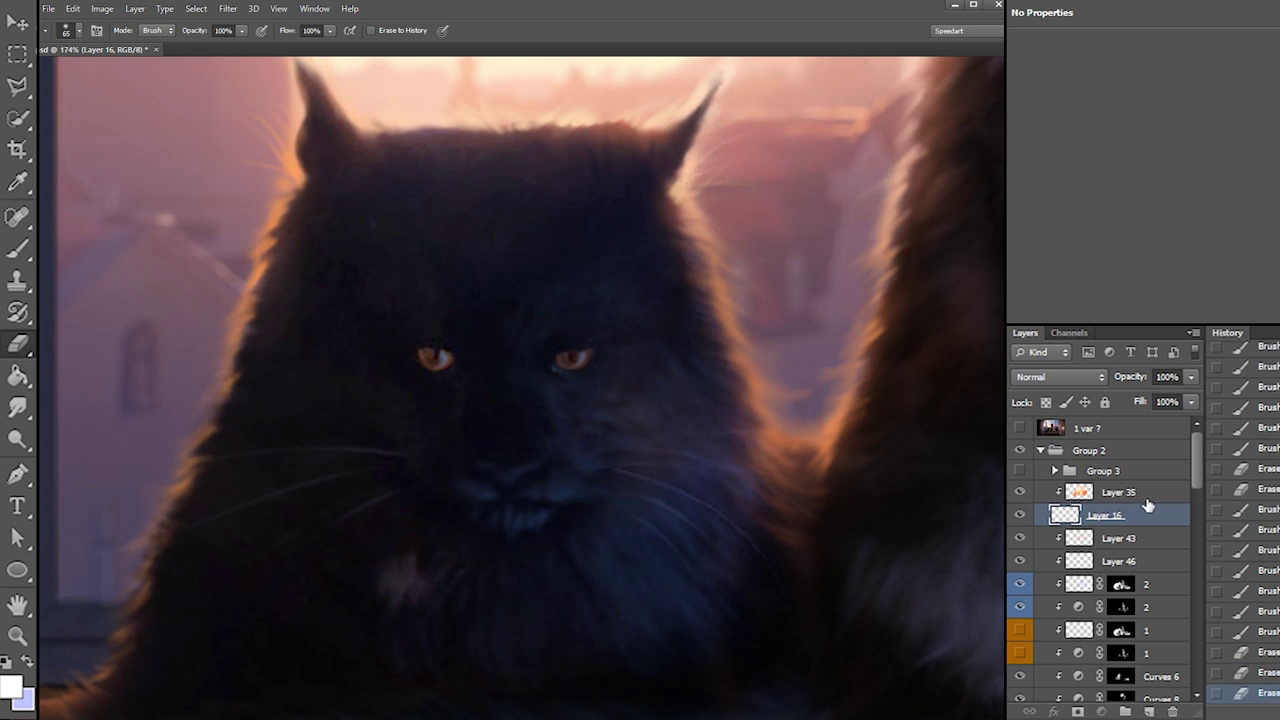
Create a new layer above Layer 35, sample the black cat's dark ear colour and paint pointed tufts on both ear tips
left_click(1128, 494)
left_click(1146, 707)
key("b")
left_click(671, 161, "alt")
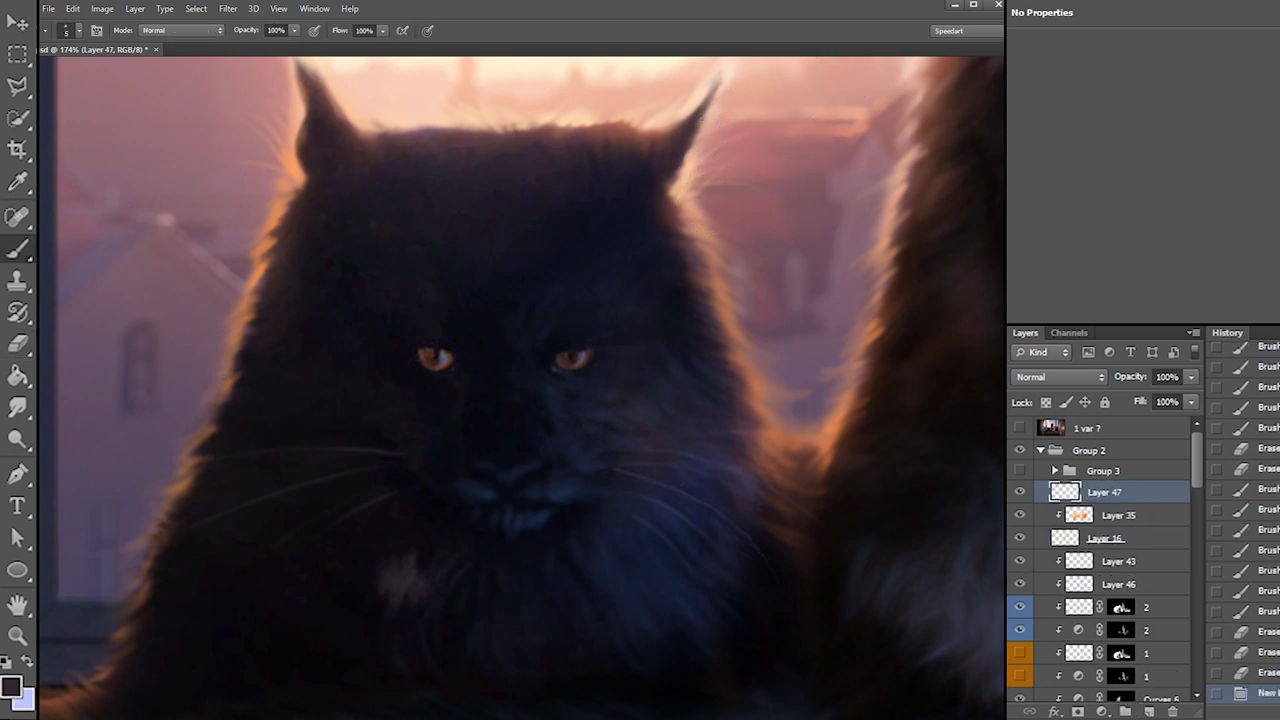
mouse_move(719, 76)
left_mouse_down()
mouse_move(708, 98)
mouse_move(724, 70)
left_mouse_up()
left_click_drag(335, 86, 313, 134)
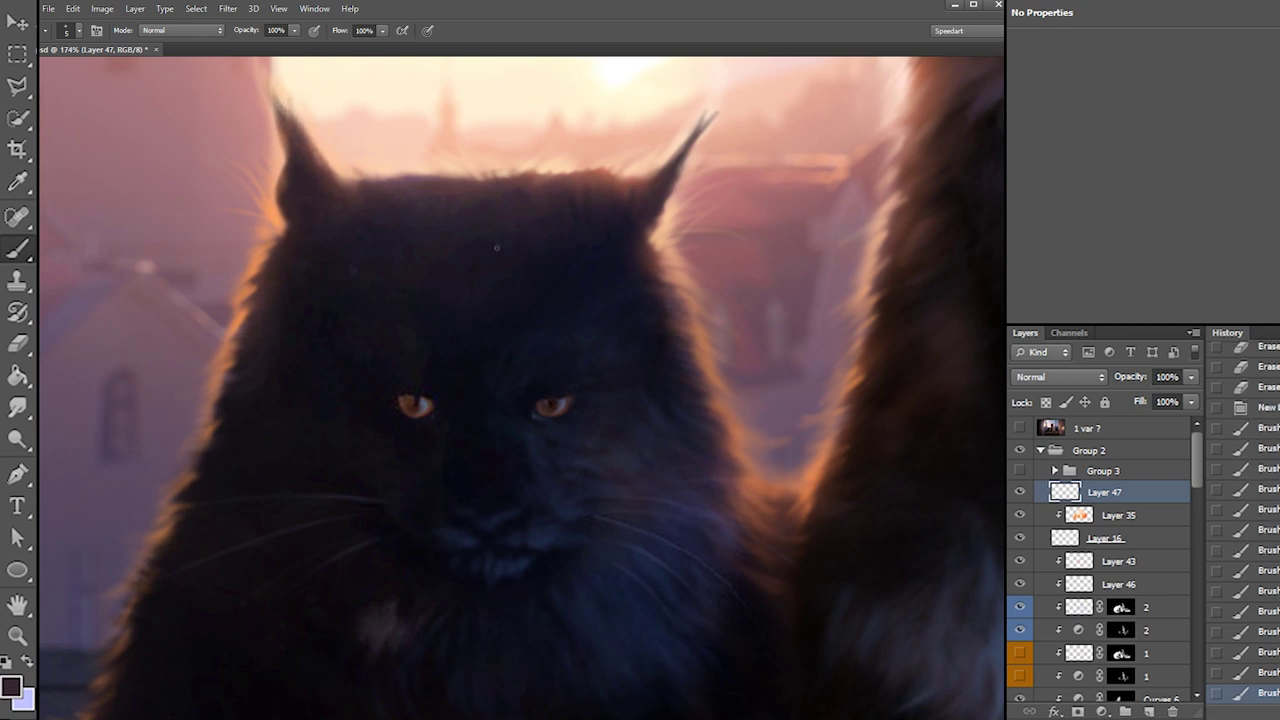
Move Layer 47 into the cats group above Layer 17 and refine the dark tuft on the black cat's right ear
left_click_drag(1115, 494, 1125, 645)
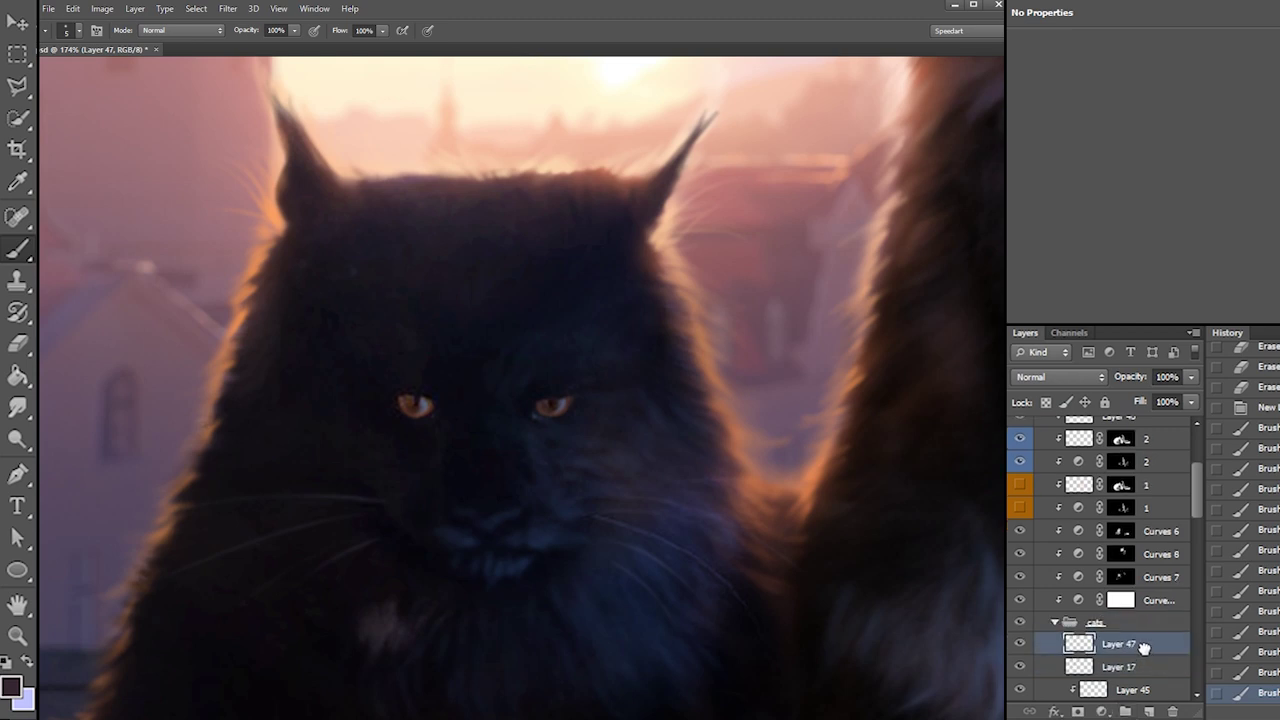
key("ctrl+z")
mouse_move(704, 121)
left_mouse_down()
mouse_move(725, 95)
mouse_move(710, 108)
left_mouse_up()
left_click_drag(440, 234, 282, 471)
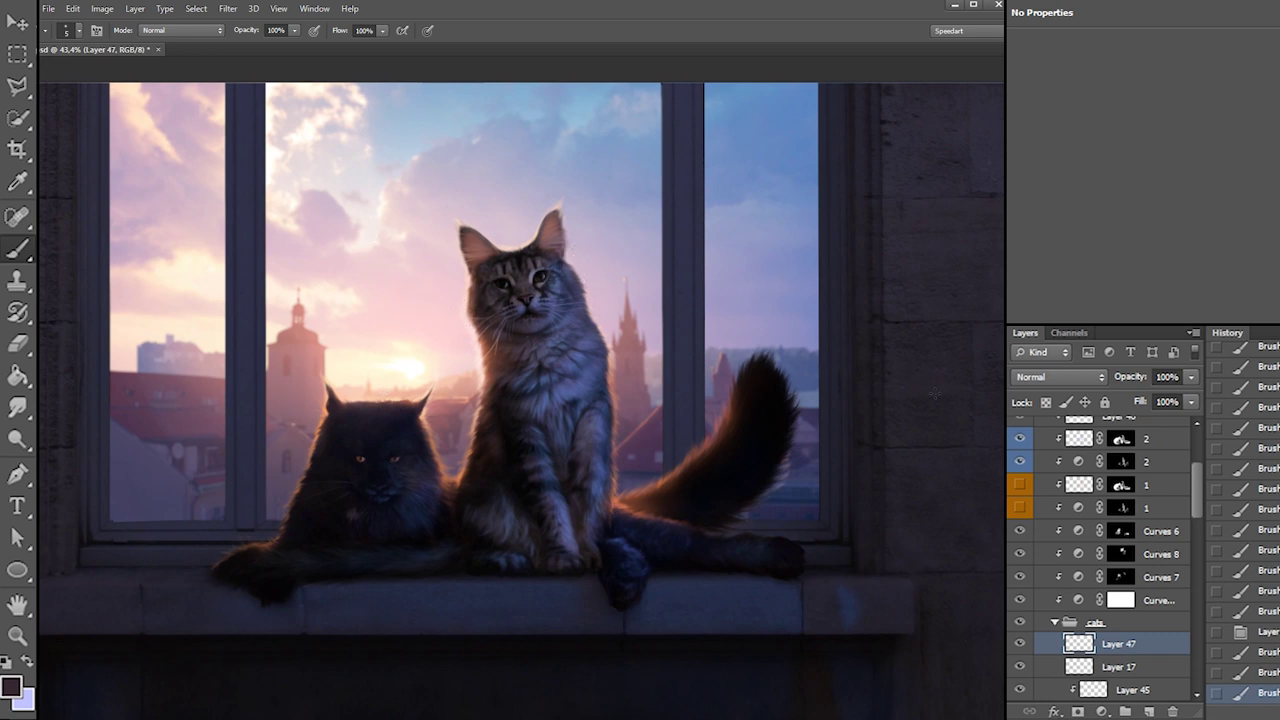
Show the curtains and lamp in Group 3 and expand that group
scroll(1045, 468, "up", 5)
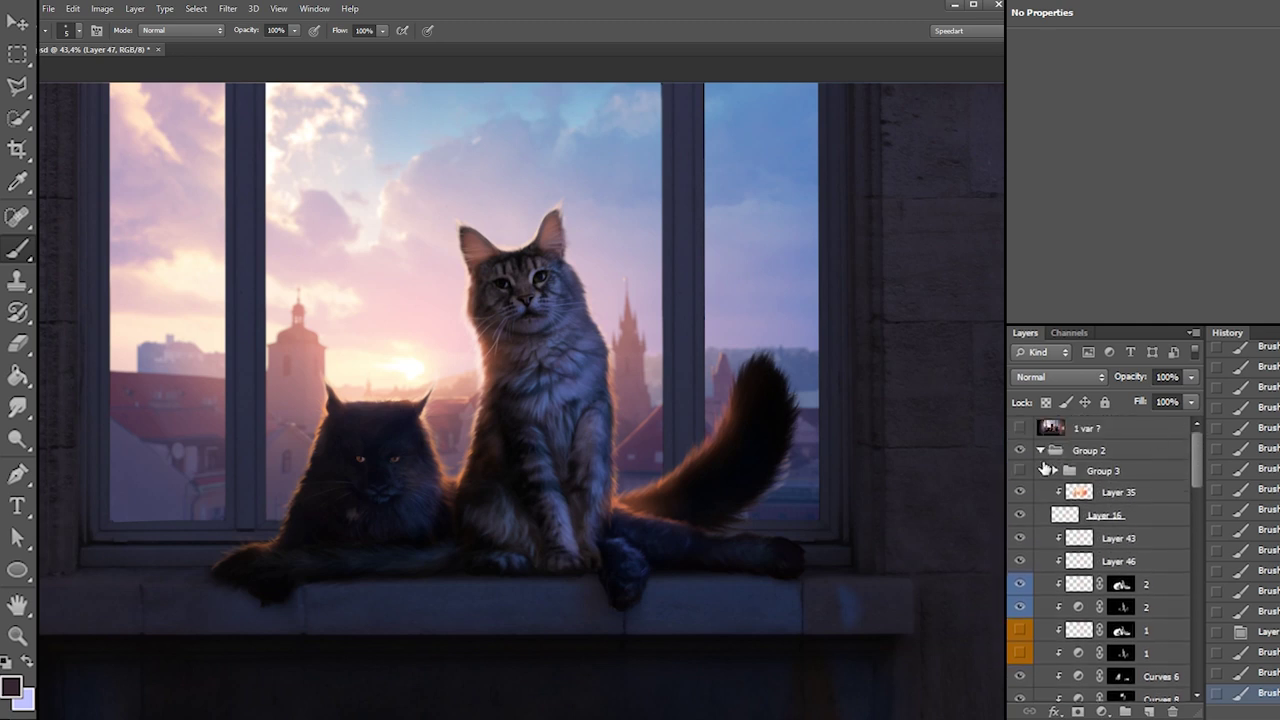
left_click(1019, 472)
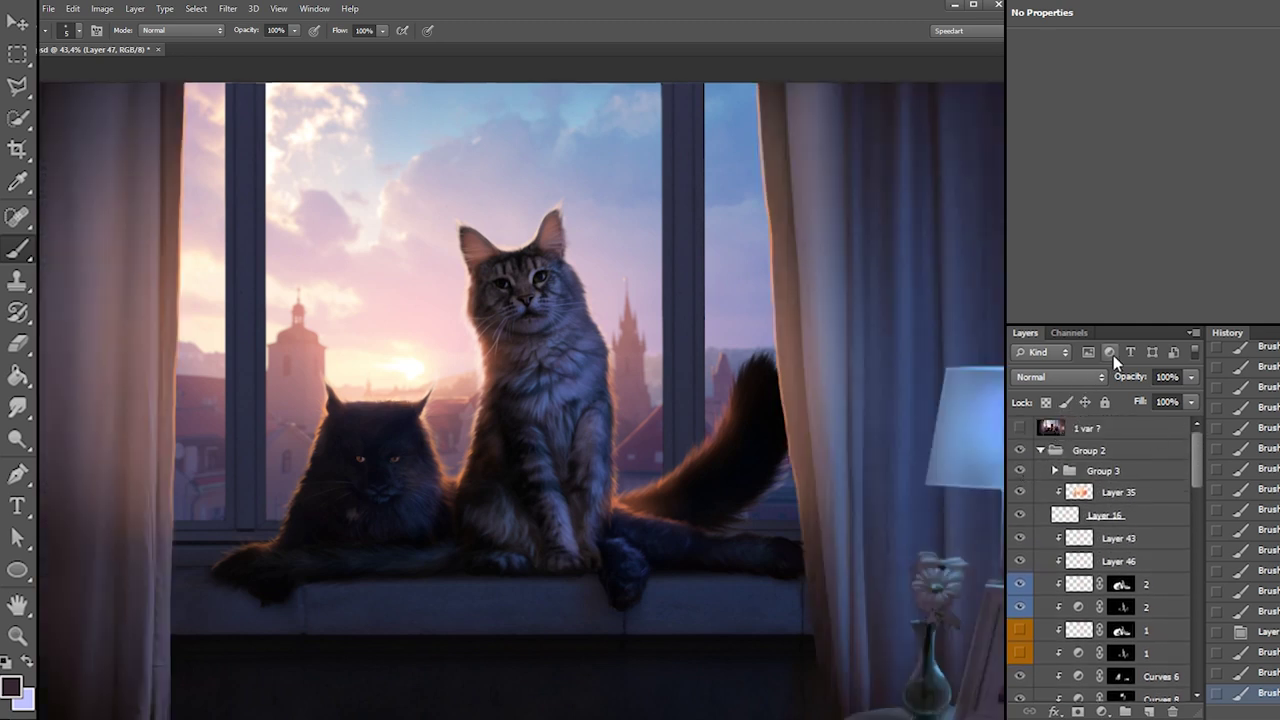
left_click(1057, 471)
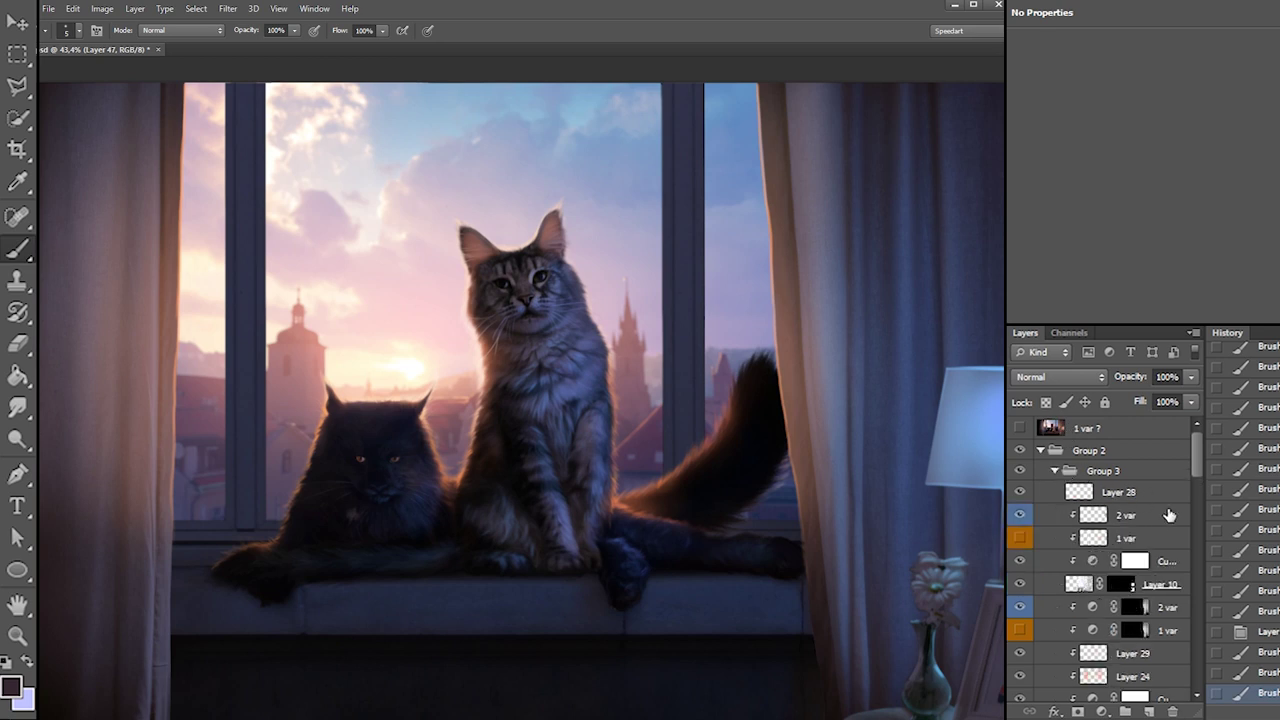
Create a new clipped layer above Layer 29 and move it above the blue-labelled 2 var adjustment, below Layer 10
scroll(1190, 475, "down", 5)
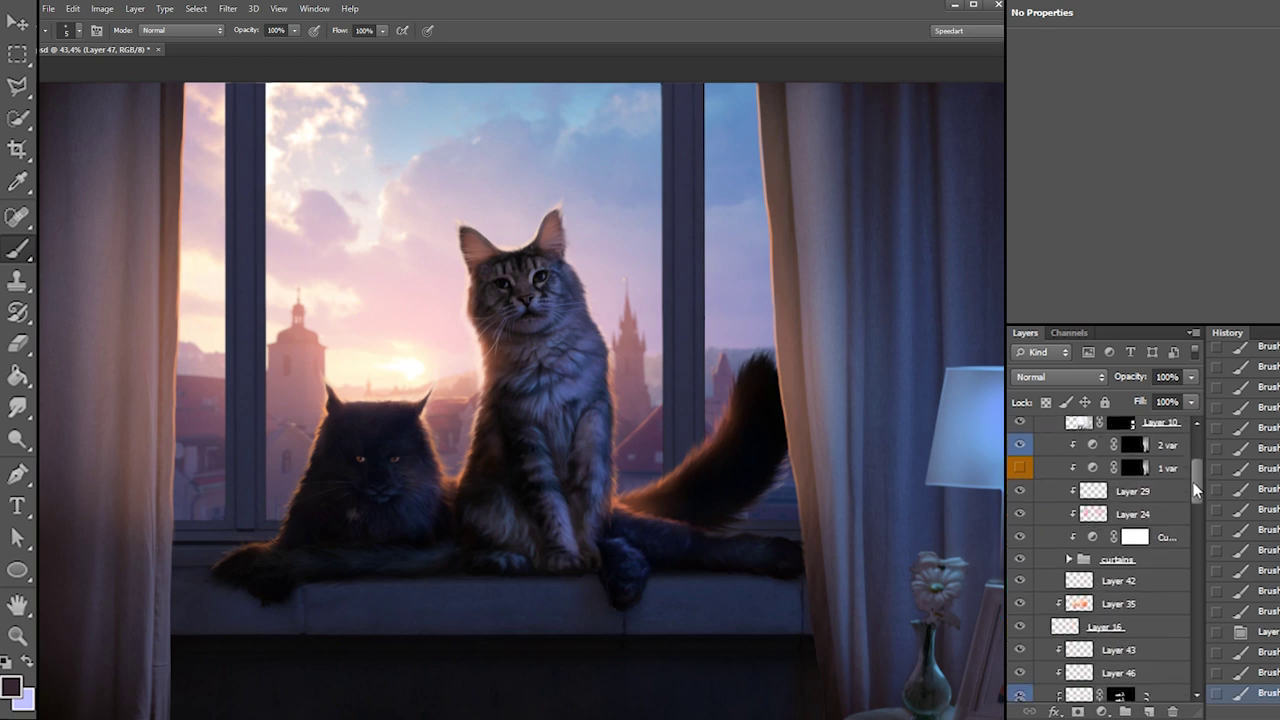
left_click(1146, 531)
left_click(1150, 509)
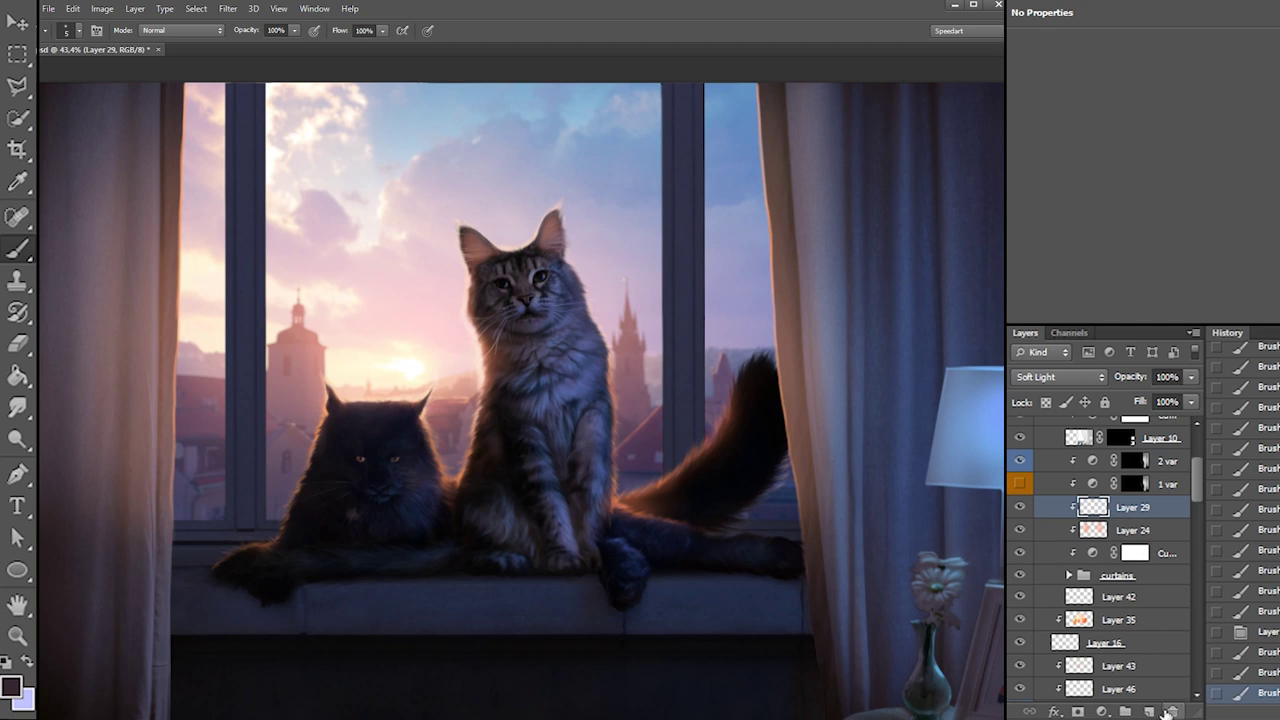
left_click(1149, 711)
left_click_drag(1106, 508, 1108, 466)
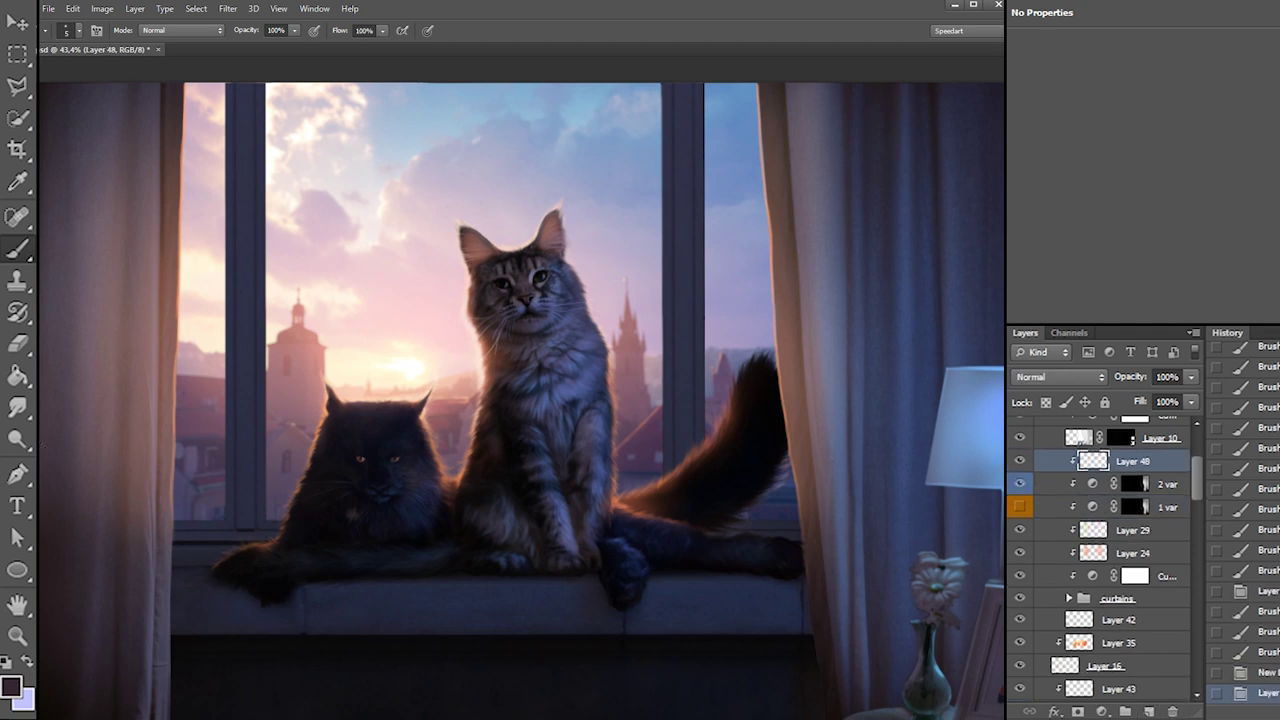
Set the foreground to a bright periwinkle blue and change Layer 48's blend mode to Soft Light
left_click(13, 688)
left_click(795, 218)
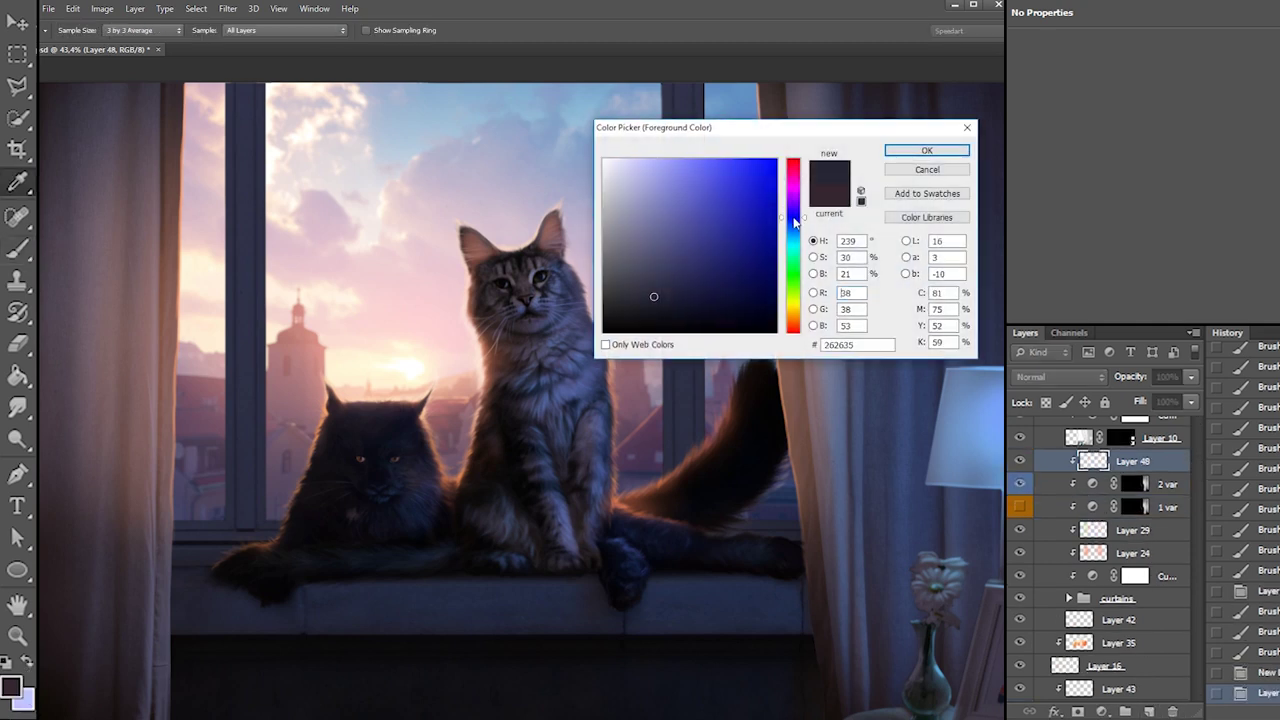
left_click(684, 170)
key("Return")
key("b")
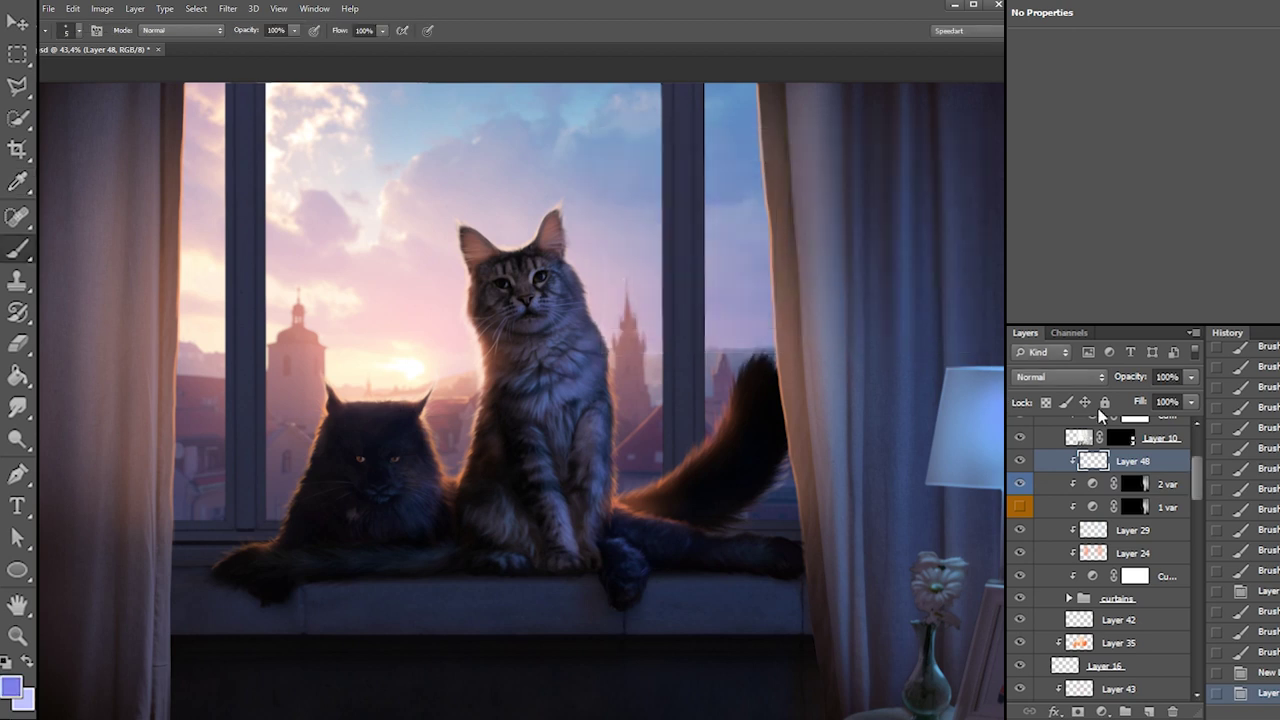
left_click(1060, 377)
left_click(1043, 189)
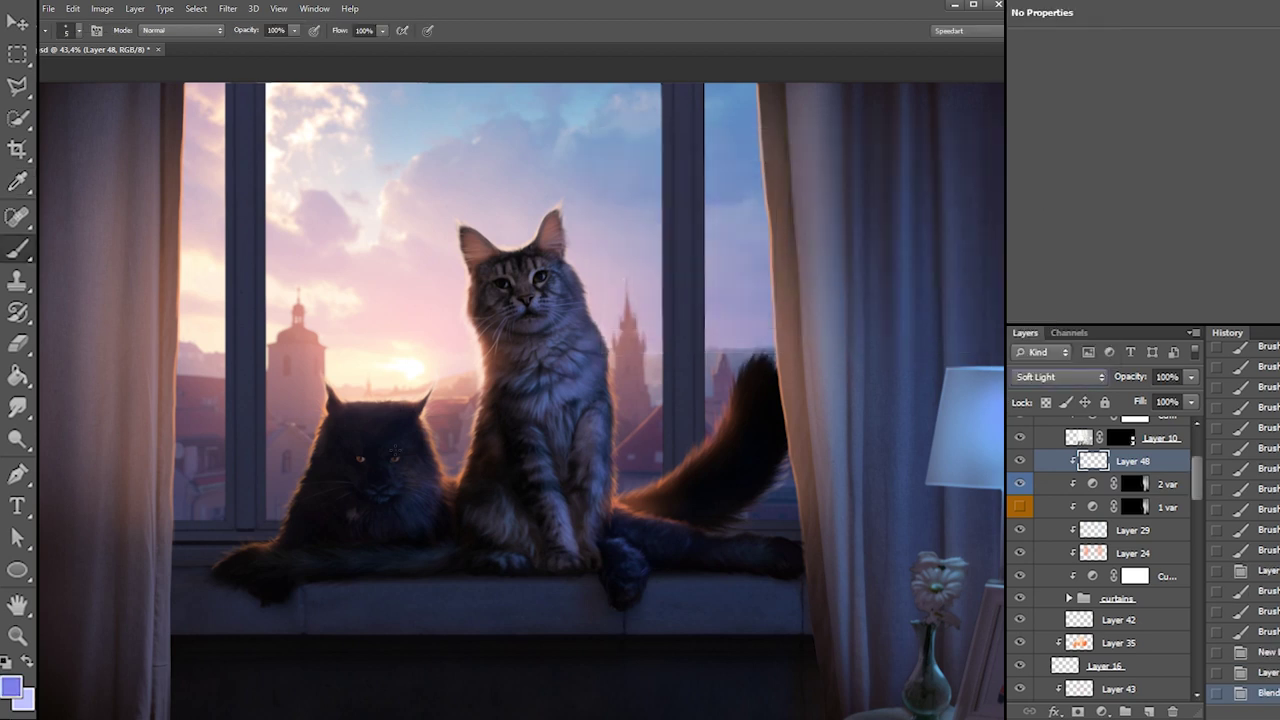
Brush blue light along the left curtain's inner edge on Layer 48 with soft 21 px and 39 px brushes, undoing the last stroke
right_click(402, 410)
left_click(422, 436)
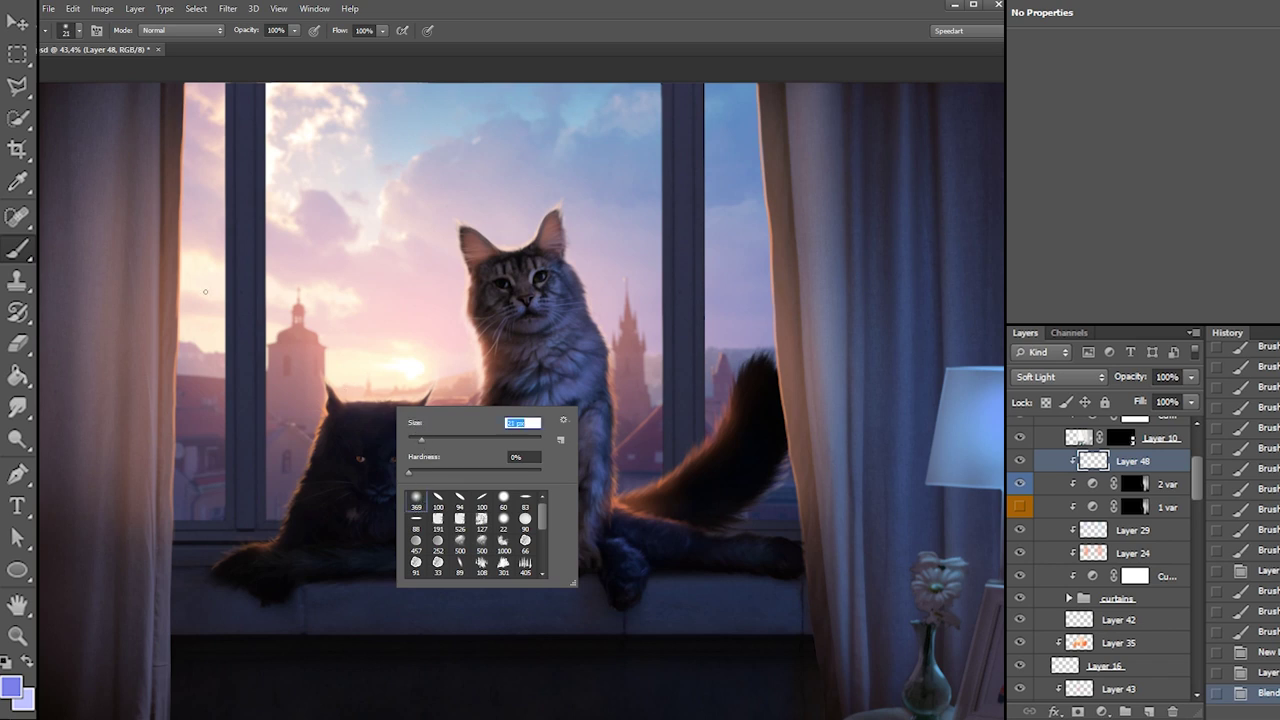
key("Return")
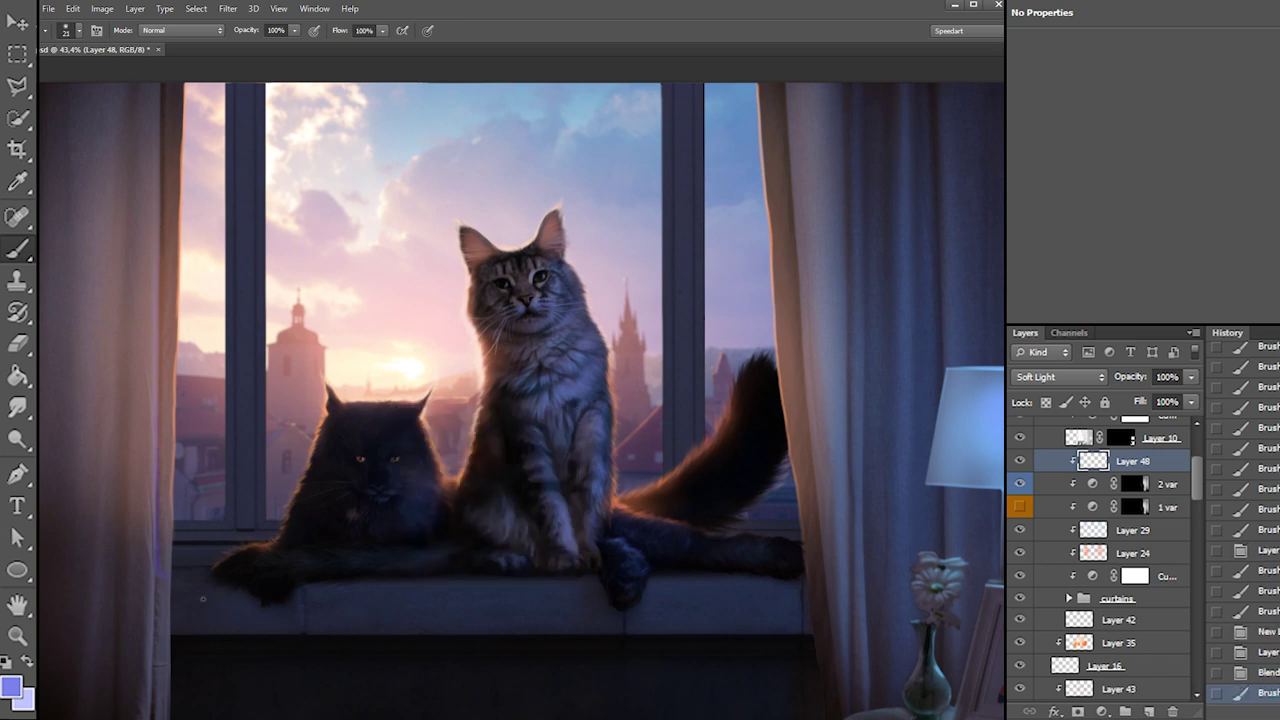
left_click_drag(162, 571, 165, 440)
right_click(169, 424)
left_click(209, 458)
mouse_move(162, 656)
left_mouse_down()
mouse_move(158, 506)
mouse_move(138, 712)
left_mouse_up()
key("ctrl+z")
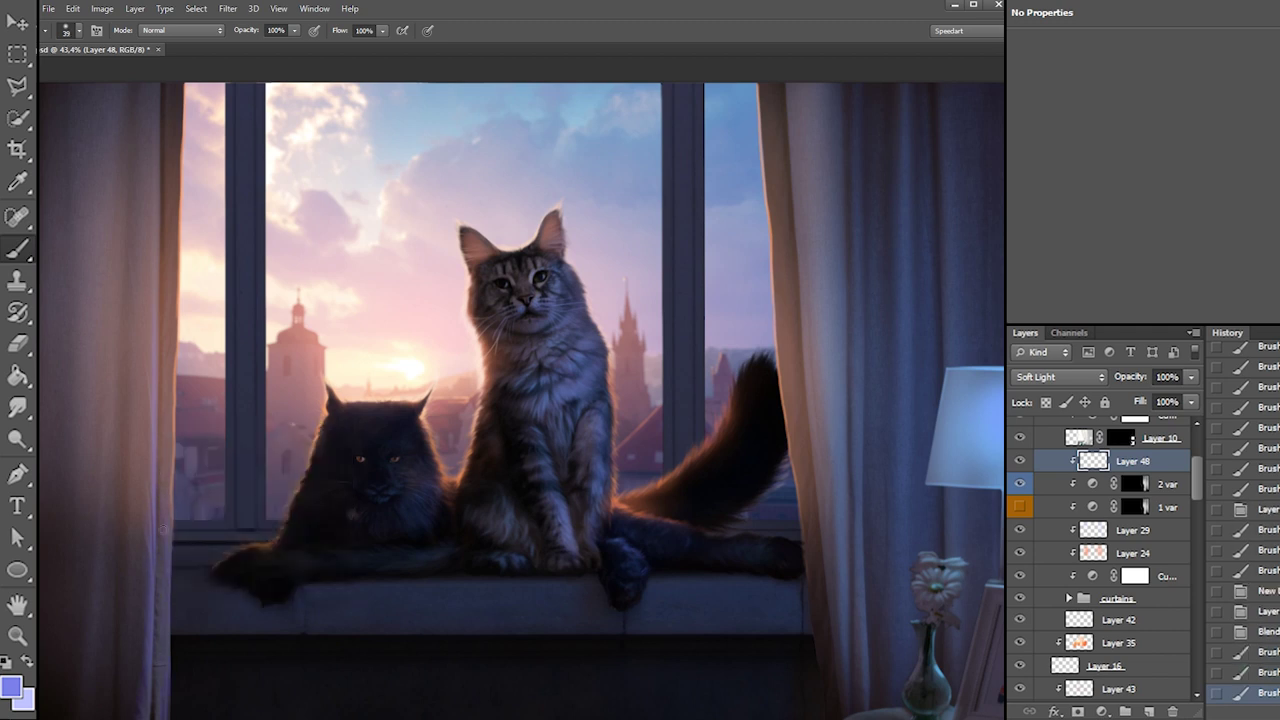
Enlarge the soft brush to 58 px and paint broader blue light down the left curtain's inner edge on Layer 48
right_click(174, 483)
left_click(222, 516)
key("Return")
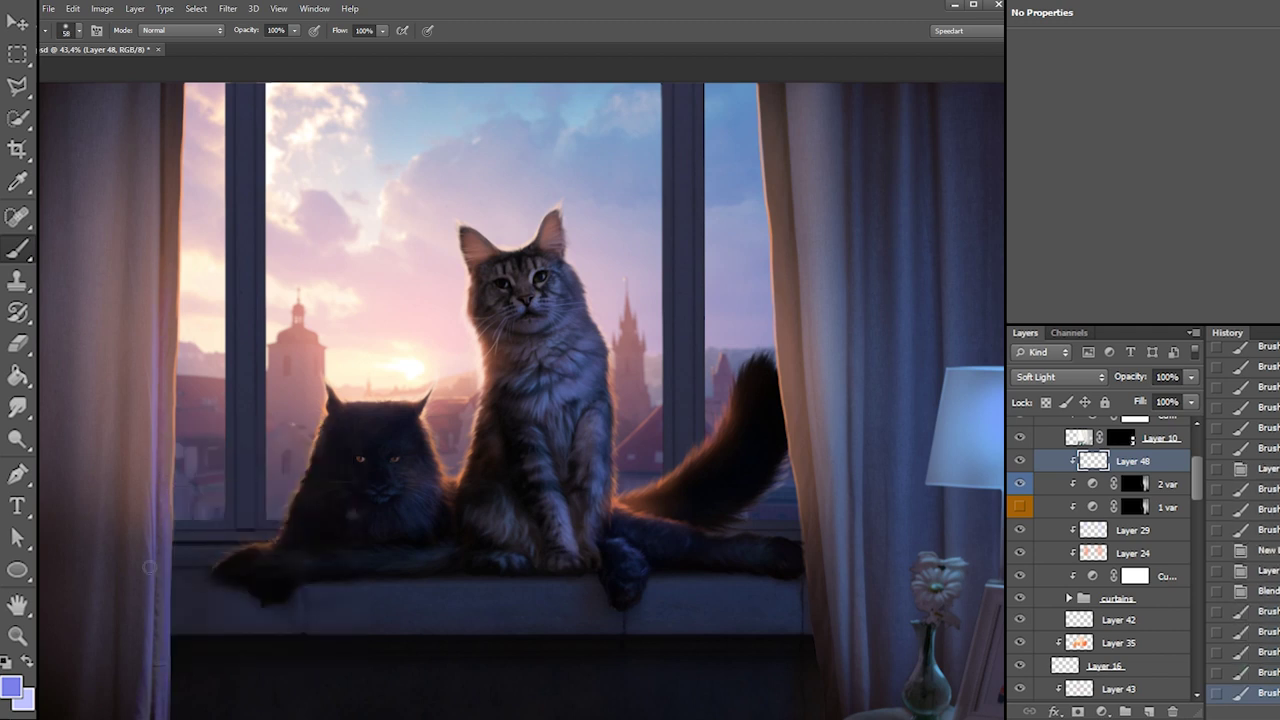
mouse_move(160, 260)
left_mouse_down()
mouse_move(163, 140)
mouse_move(168, 383)
left_mouse_up()
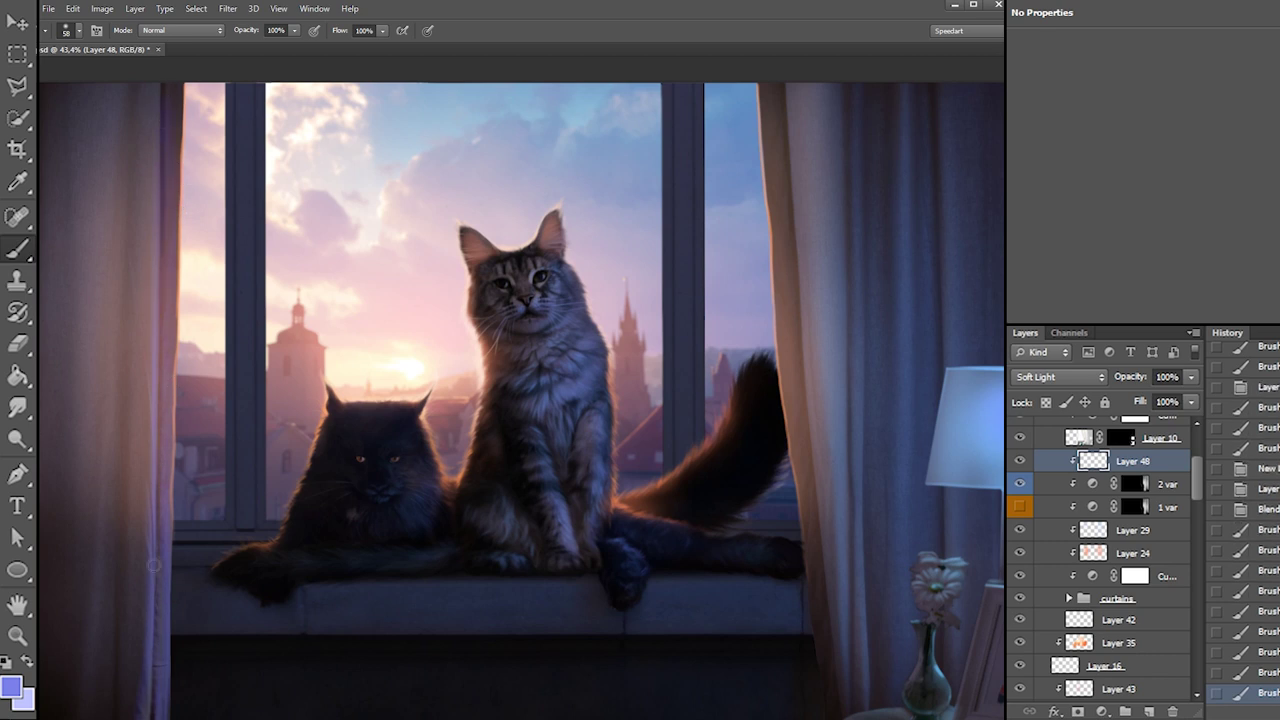
Enlarge the soft brush to 102 px and paint blue light up the left curtain's lower folds on Layer 48
right_click(133, 488)
left_click(151, 578)
left_click(172, 518)
key("Return")
left_click_drag(83, 716, 110, 530)
right_click(131, 504)
left_click(184, 537)
key("Return")
left_click_drag(90, 680, 106, 562)
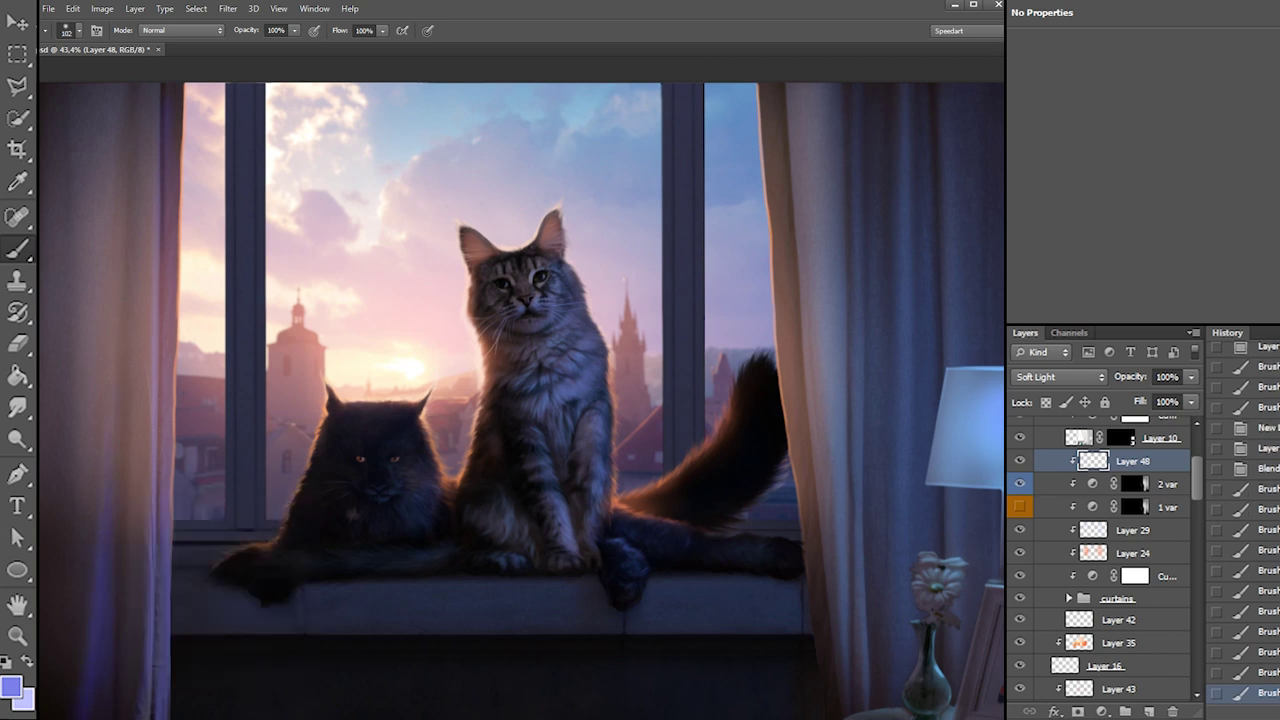
Erase excess blue from the left curtain's lower folds on Layer 48 with a 370 px eraser
right_click(110, 520)
left_click_drag(154, 374, 150, 520)
key("e")
right_click(179, 494)
left_click(204, 593)
left_click(288, 527)
left_click_drag(288, 530, 304, 529)
left_click_drag(154, 426, 87, 715)
left_click_drag(154, 448, 90, 715)
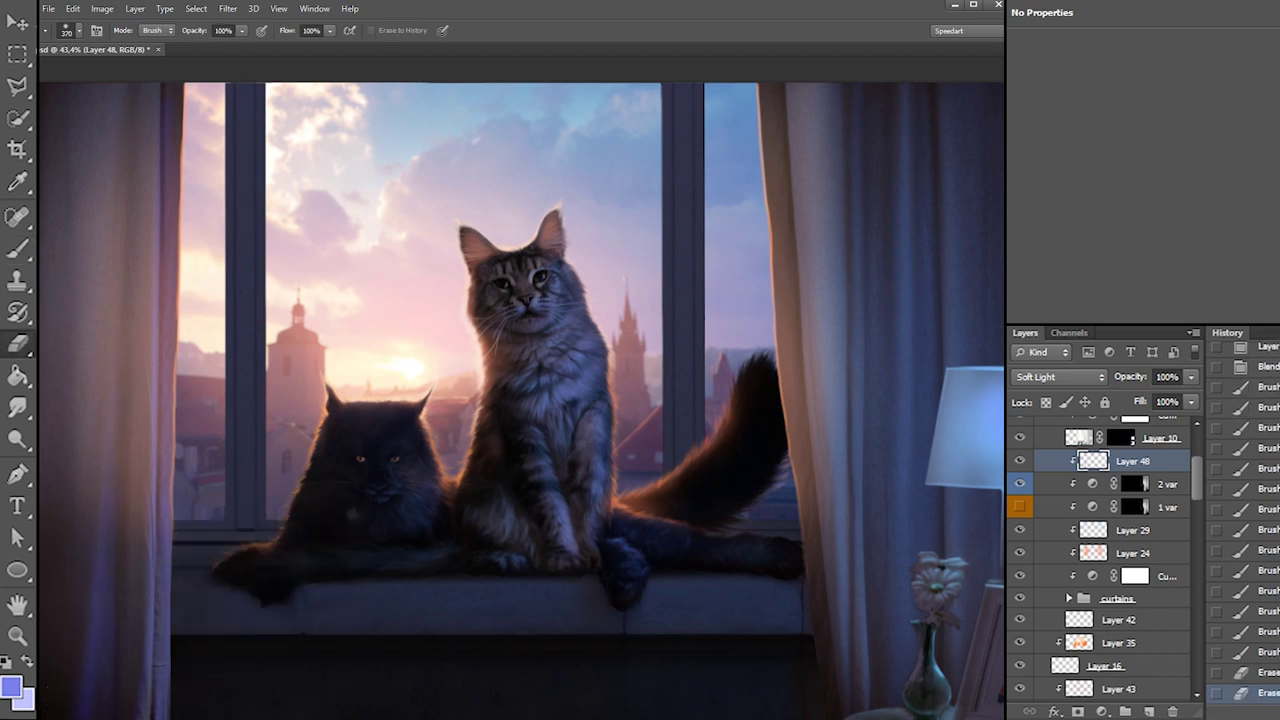
Brush blue light down the right curtain's folds on Layer 48 with soft 45 px and 125 px brushes
key("b")
right_click(867, 462)
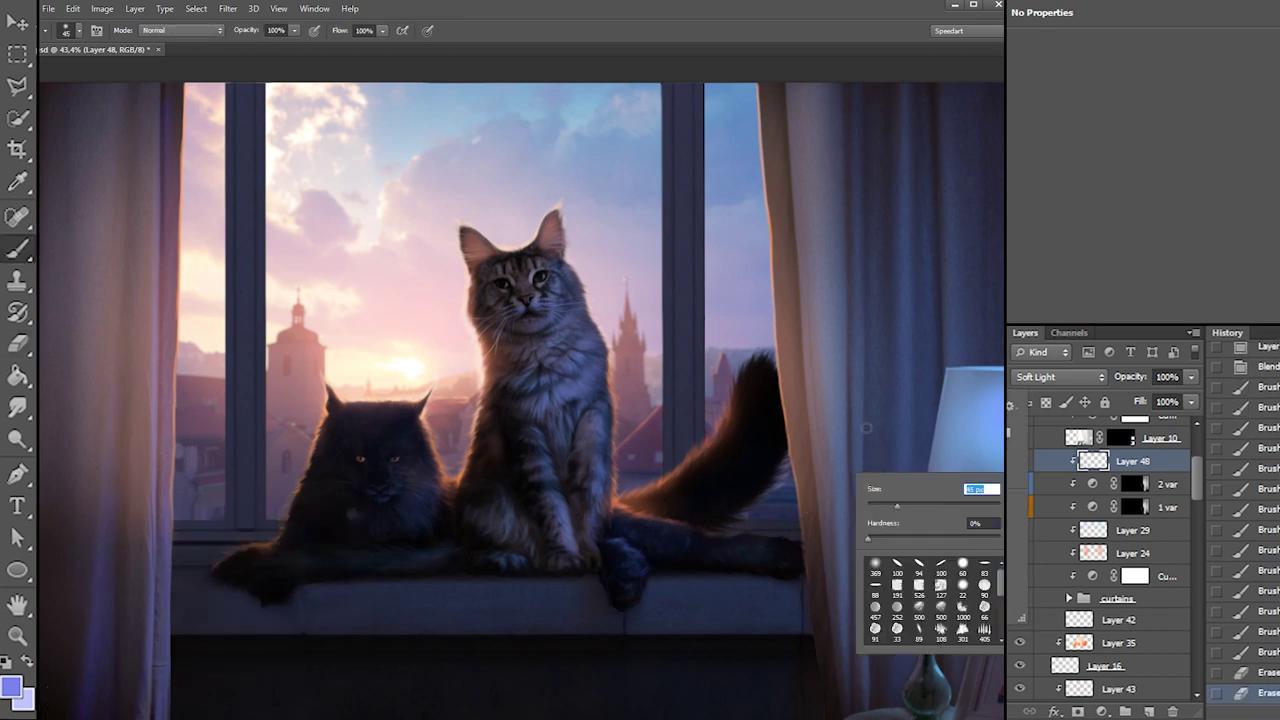
key("Return")
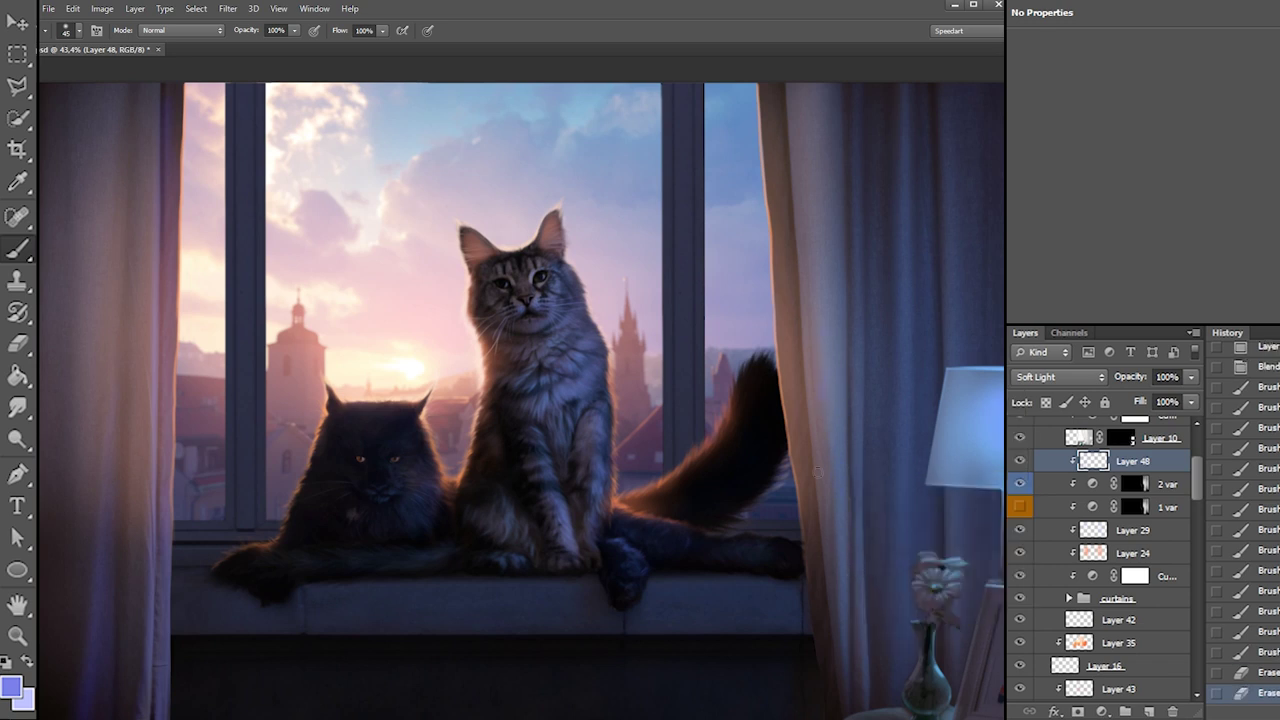
left_click_drag(836, 388, 838, 280)
right_click(862, 257)
left_click(945, 291)
left_click_drag(828, 214, 838, 330)
left_click_drag(842, 264, 870, 470)
left_click_drag(882, 342, 869, 665)
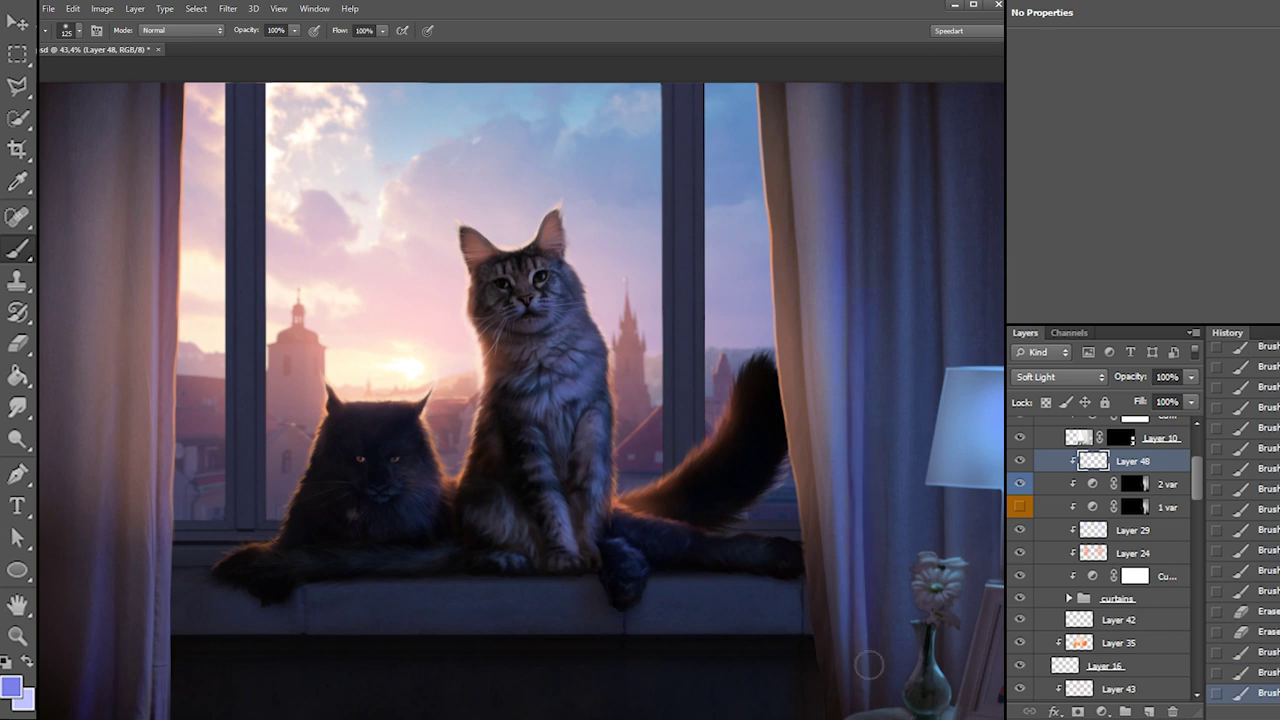
Enlarge the soft brush to 825 px and paint broad blue light over the right curtain around the lamp
right_click(900, 550)
left_click(1035, 480)
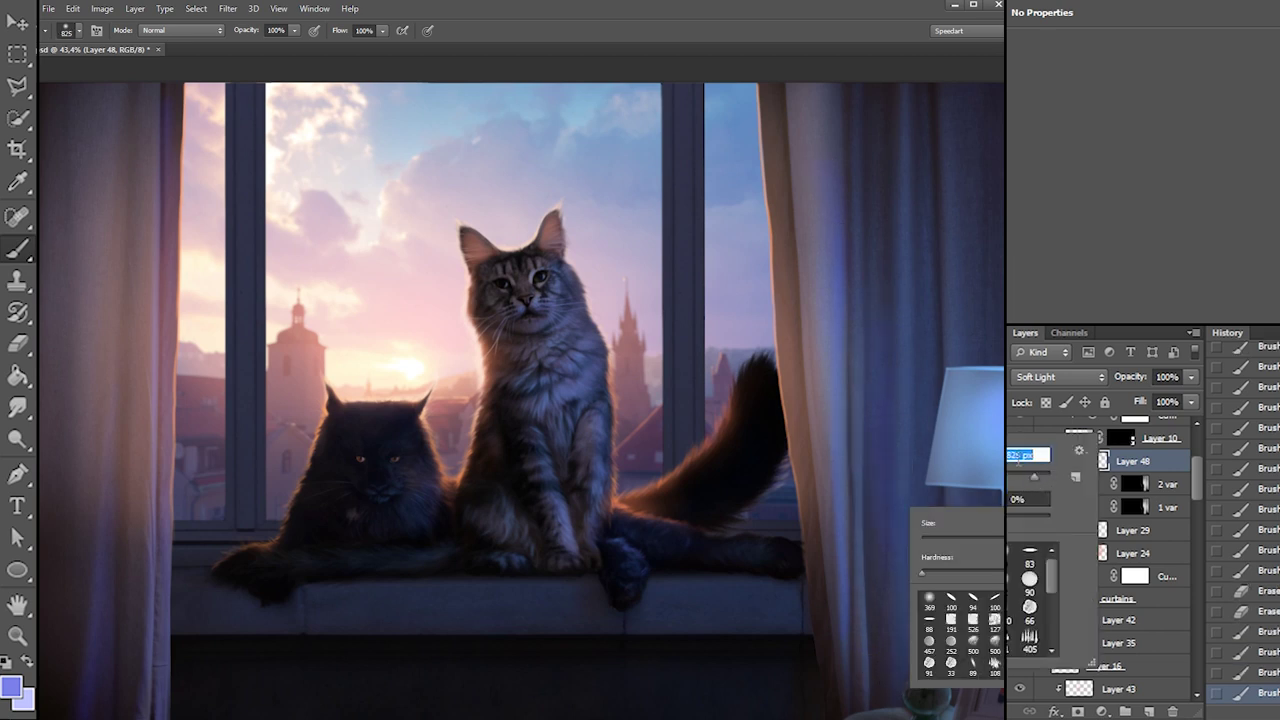
left_click_drag(892, 312, 930, 600)
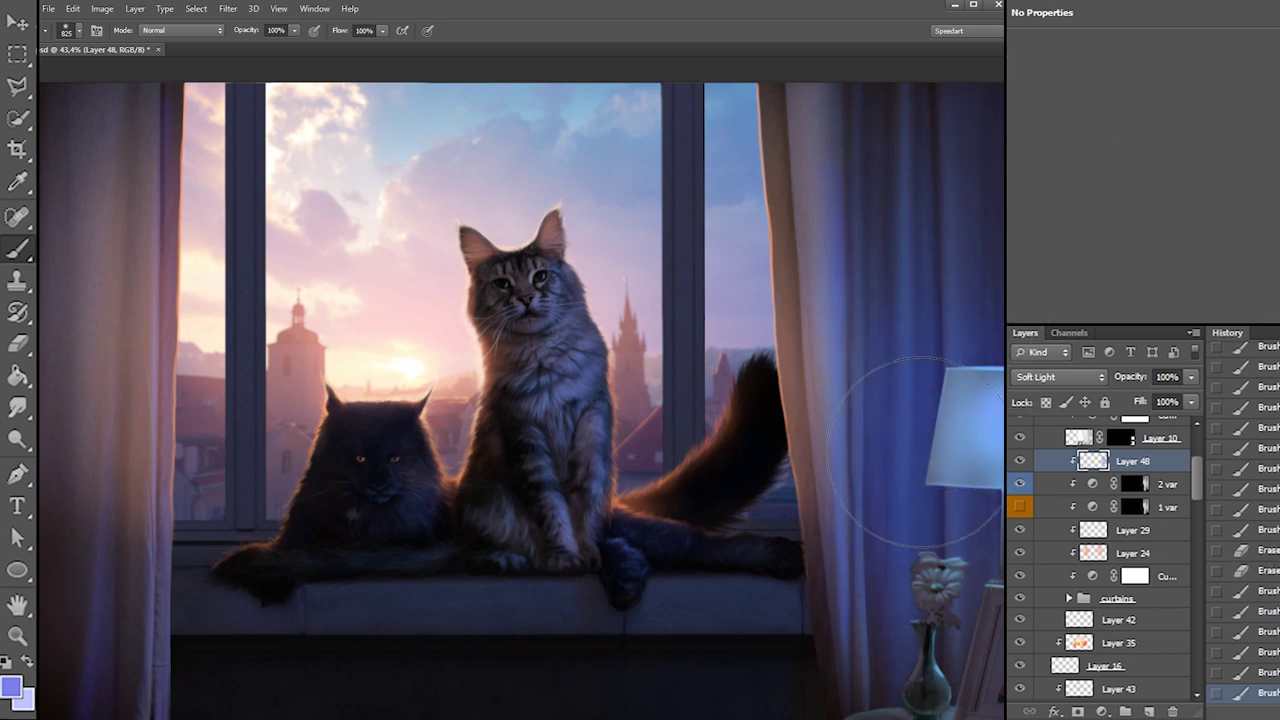
left_click_drag(937, 598, 957, 435)
Soften the blue light on the right curtain beside the lamp and vase with an enlarged eraser
key("e")
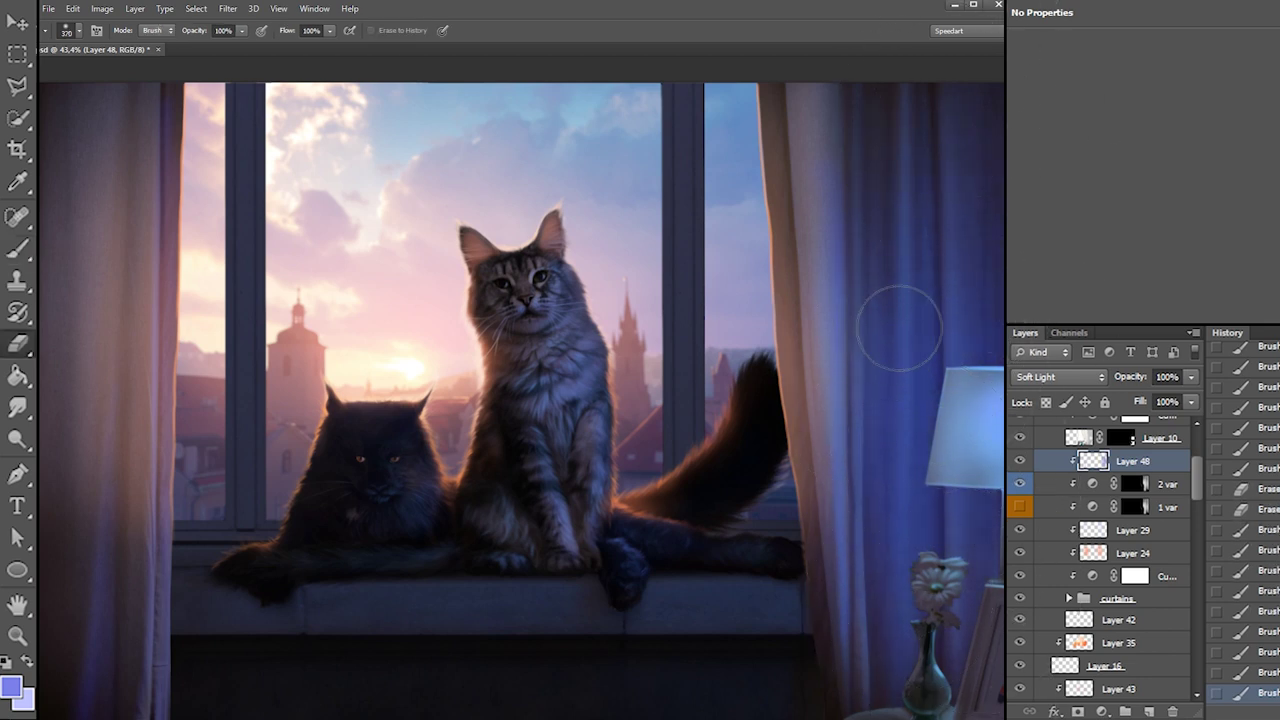
right_click(926, 315)
left_click_drag(1034, 263, 1048, 263)
mouse_move(933, 273)
left_mouse_down()
mouse_move(896, 241)
mouse_move(905, 563)
left_mouse_up()
left_click_drag(906, 623, 908, 683)
Create a new clipped layer above the Curves adjustment that sits over Layer 10
key("b")
left_click_drag(1198, 482, 1197, 465)
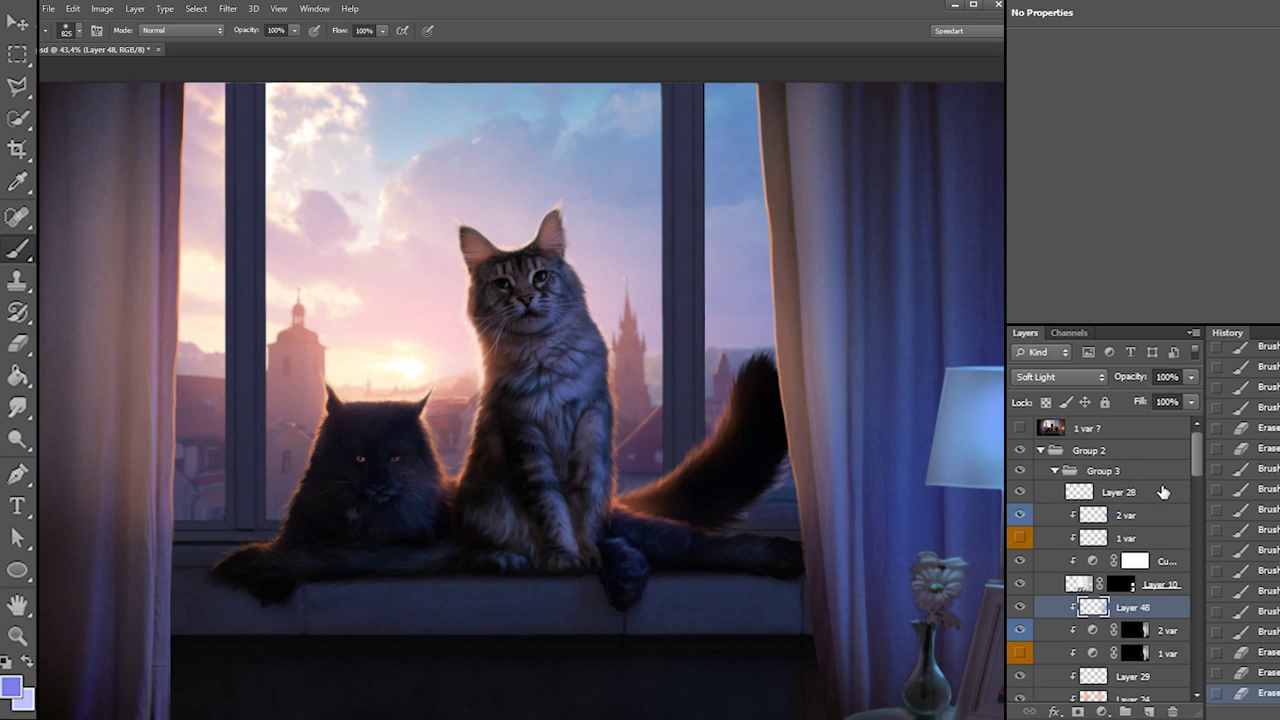
left_click(1122, 537)
left_click(1160, 566)
left_click(1149, 711)
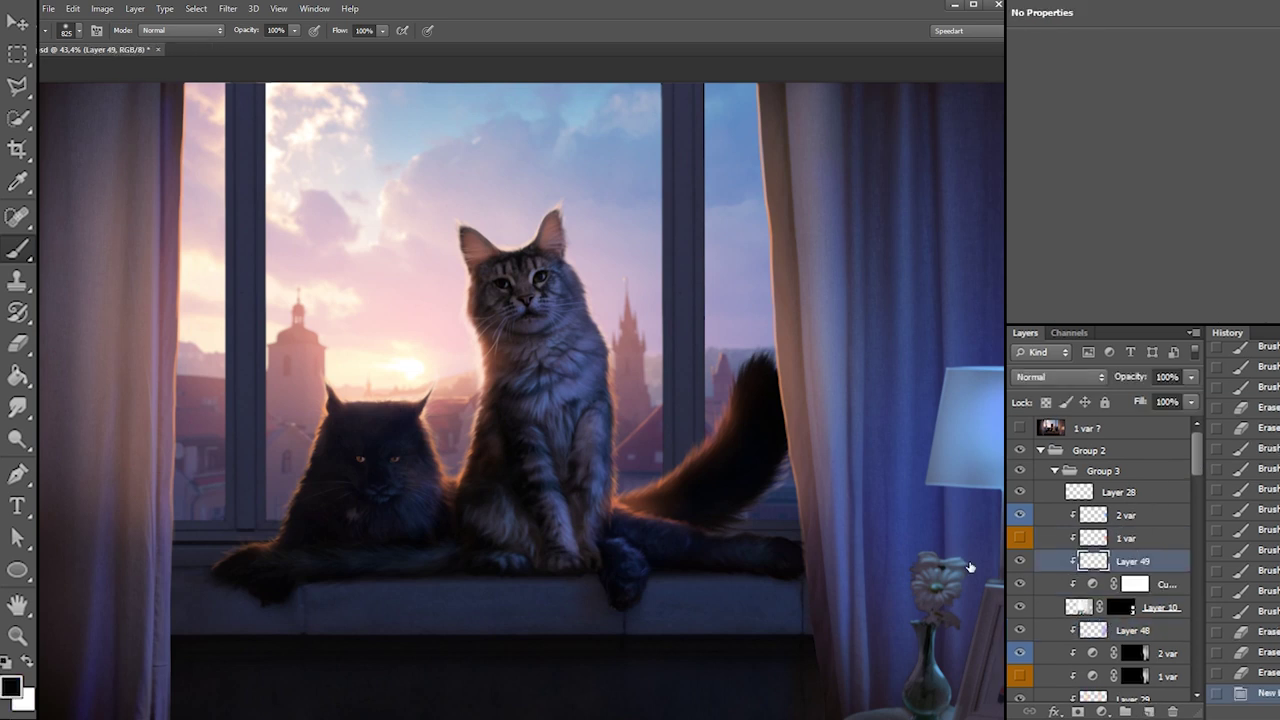
right_click(941, 584)
left_click(980, 585)
left_click_drag(915, 579, 923, 604)
key("ctrl+z")
Set the soft brush to 125 px and choose a bright pink foreground for colouring the flower
right_click(961, 572)
left_click(965, 632)
left_click(984, 574)
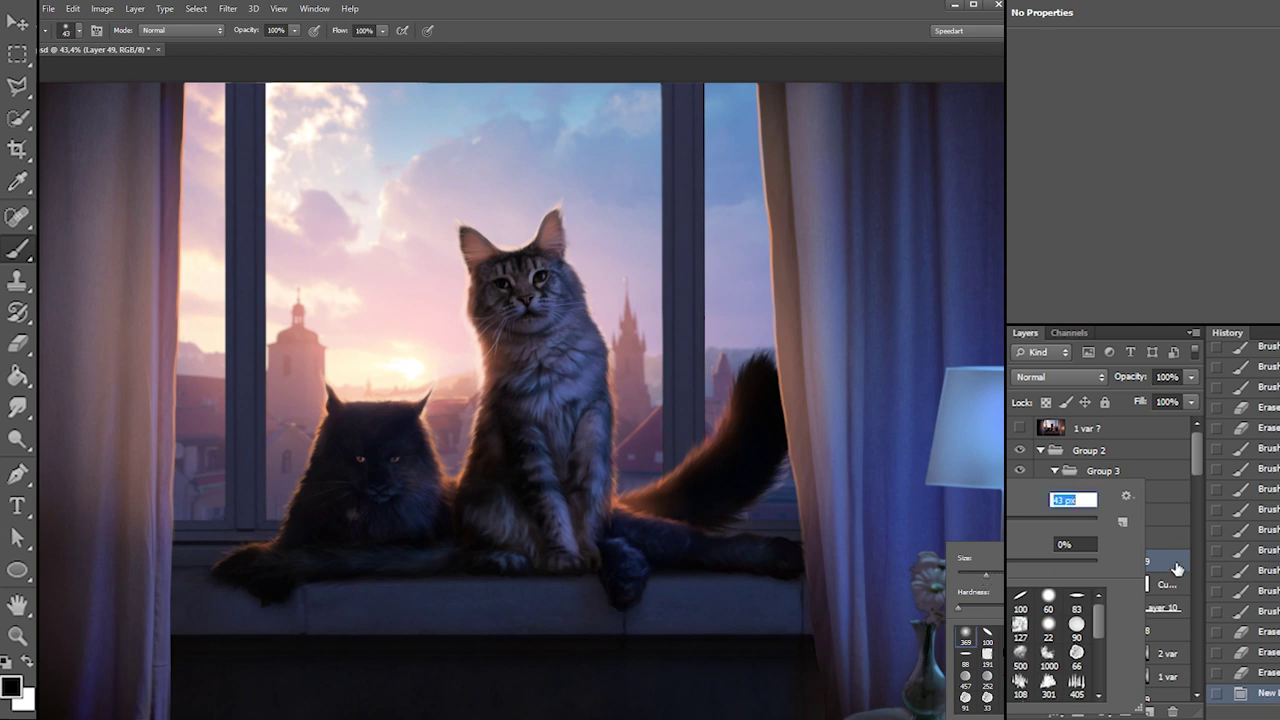
left_click(1173, 571)
right_click(1009, 520)
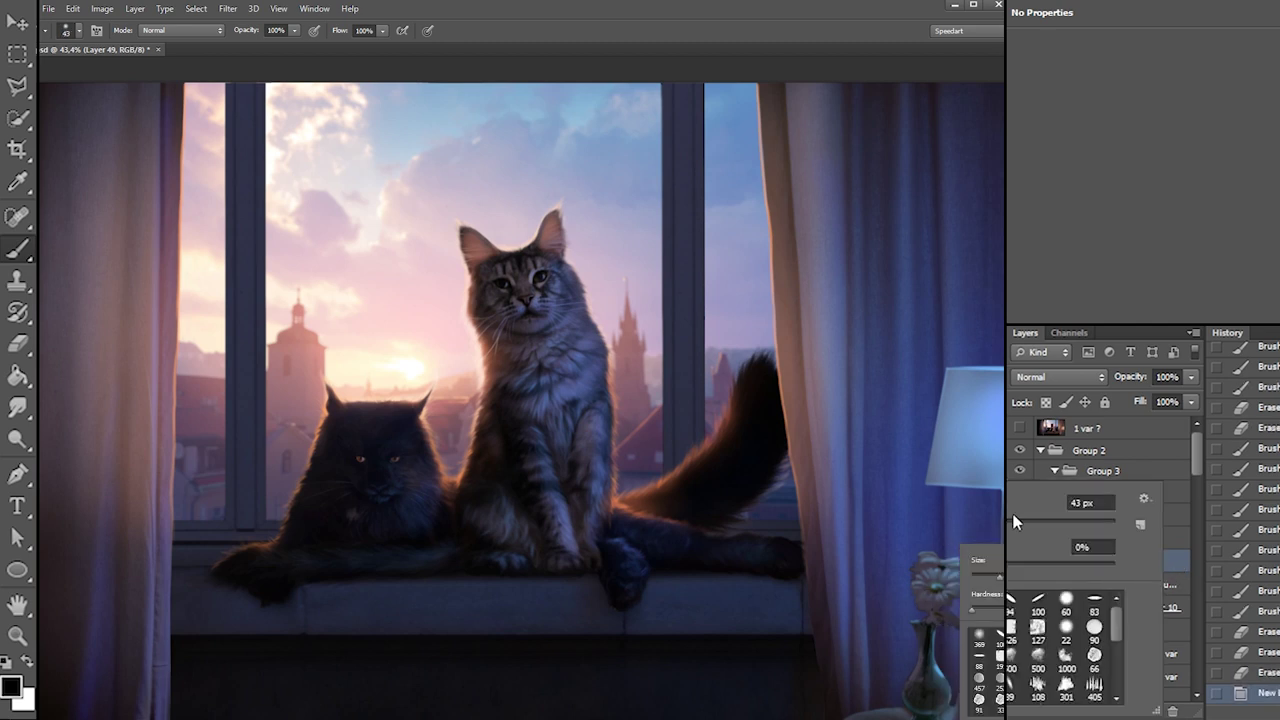
left_click(1040, 523)
left_click(14, 692)
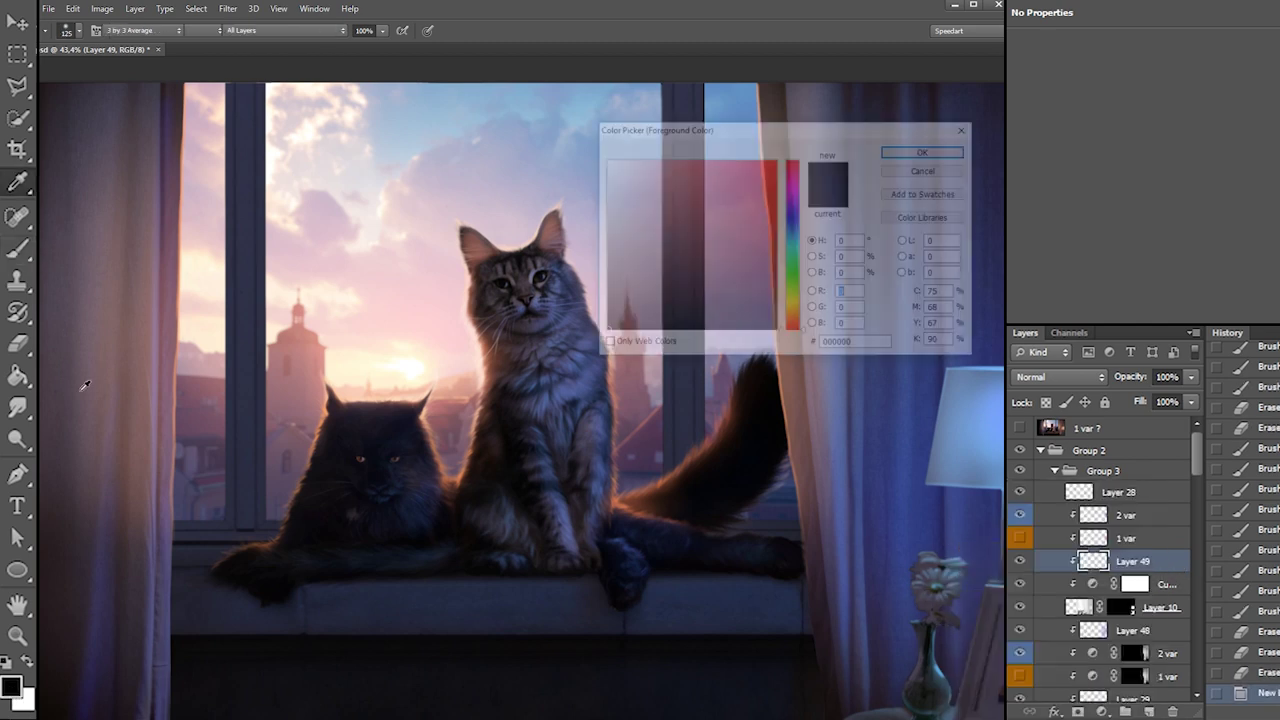
left_click(794, 188)
left_click(700, 159)
left_click(794, 175)
left_click(926, 151)
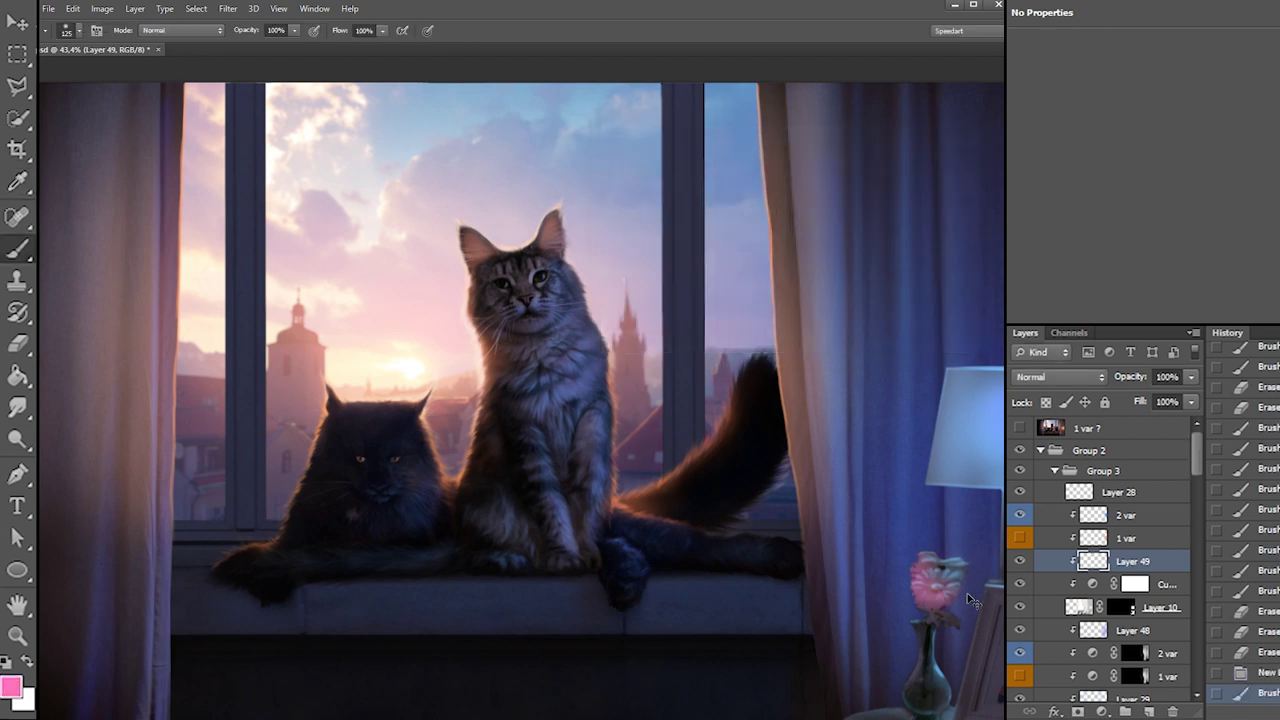
Change Layer 49's blend mode to Color and paint the flower pink
left_click(1078, 374)
left_click(1058, 337)
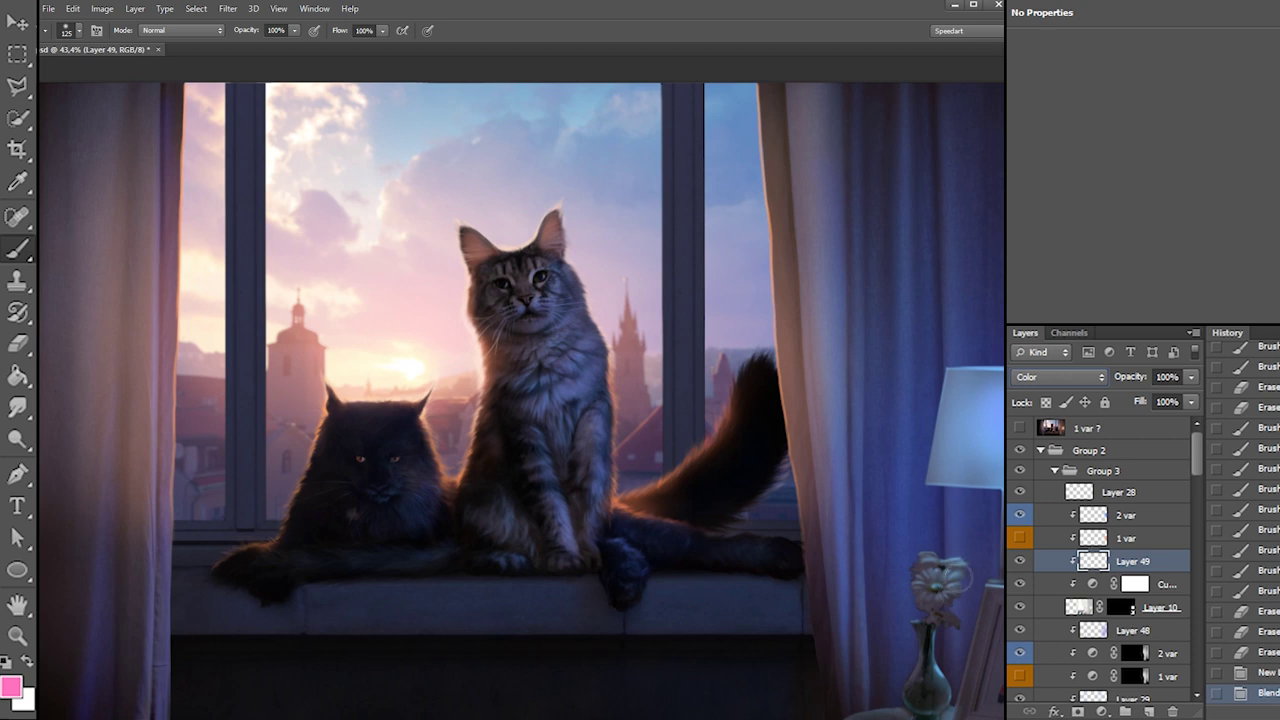
left_click_drag(961, 565, 960, 562)
Erase the pink spill around the flower and vase on Layer 49 with a 58 px eraser
key("e")
right_click(966, 553)
left_click(1022, 537)
left_click(945, 625)
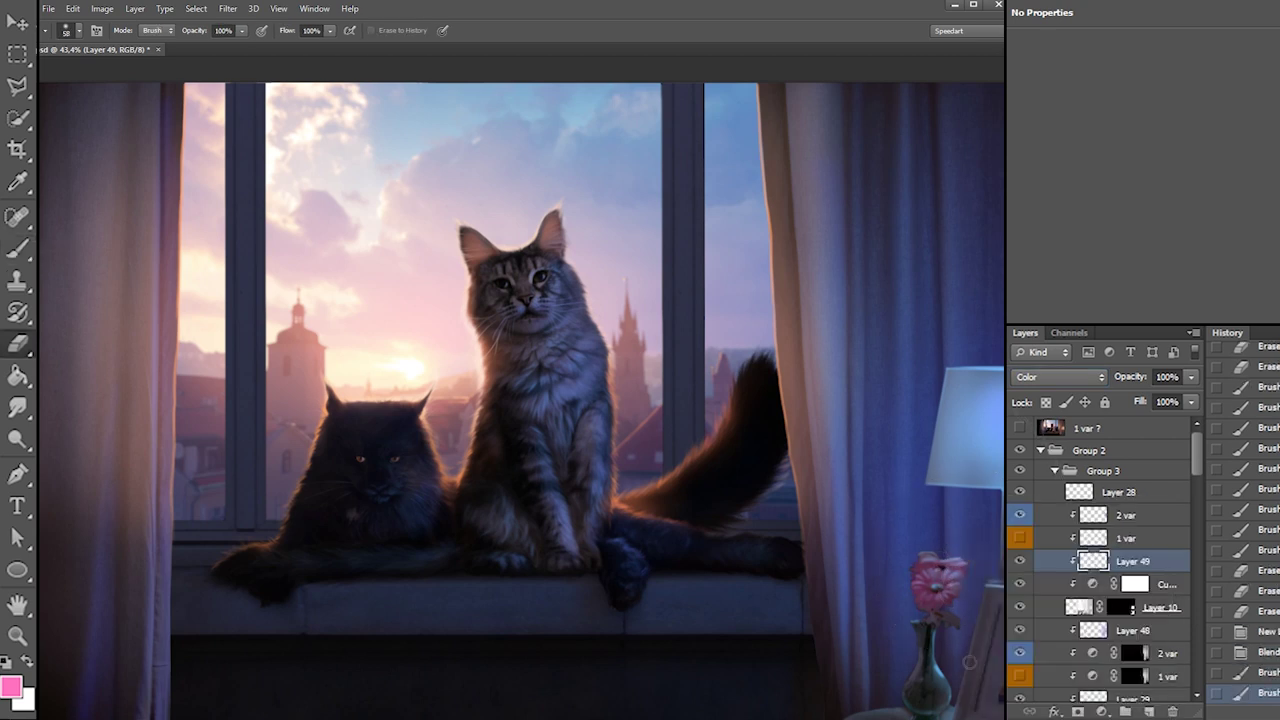
left_click(969, 662)
Choose a medium green foreground, tint the leaves below the flower on Layer 49, and erase the spill
key("b")
key("x")
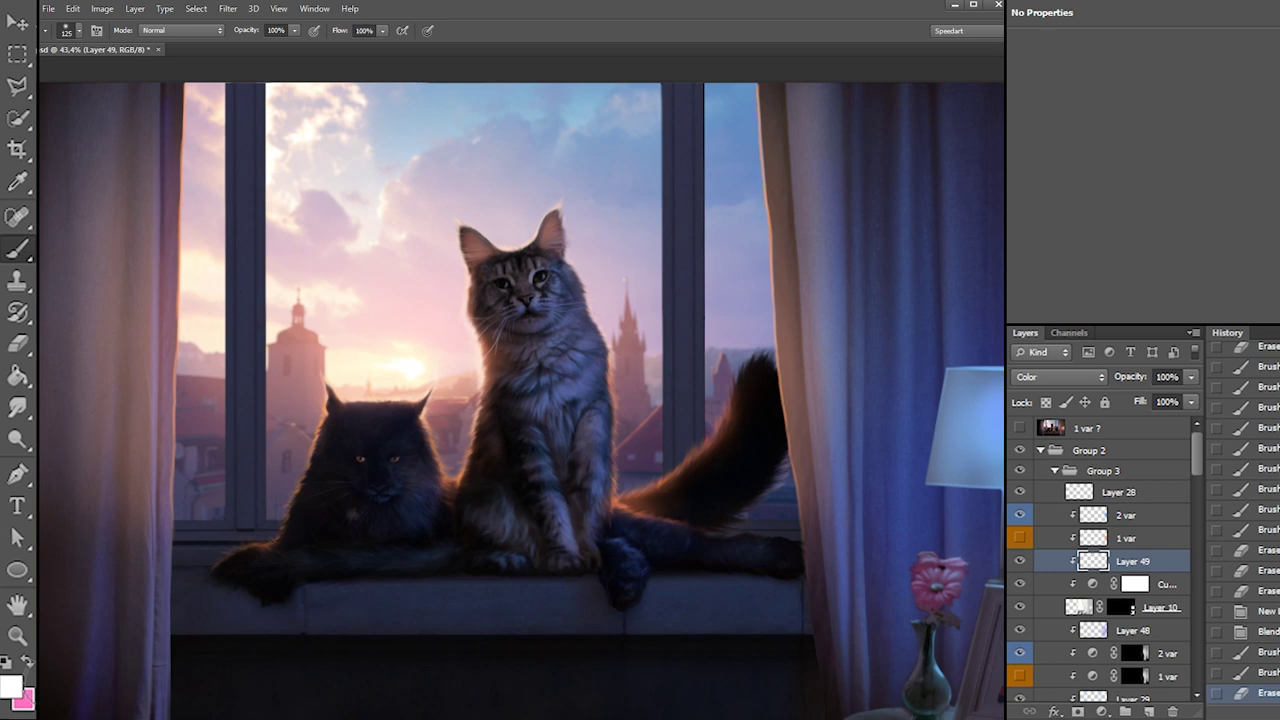
key("x")
left_click(12, 687)
left_click_drag(798, 270, 799, 279)
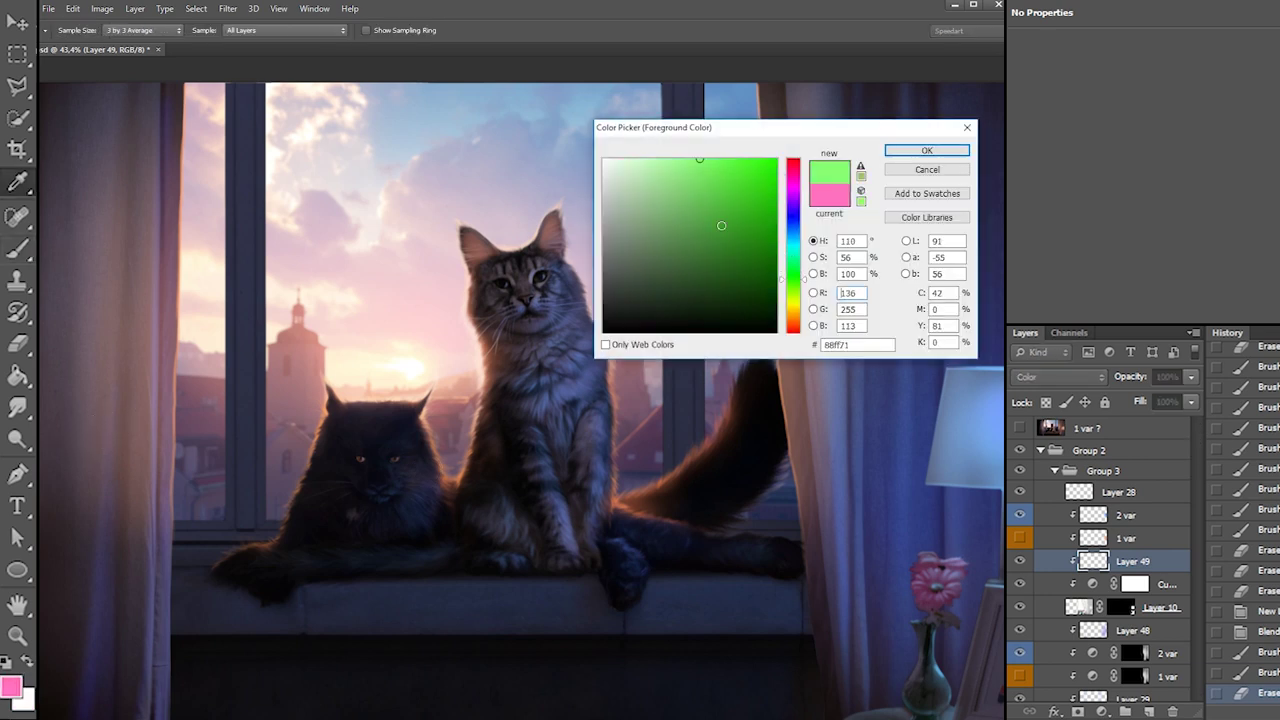
left_click(927, 150)
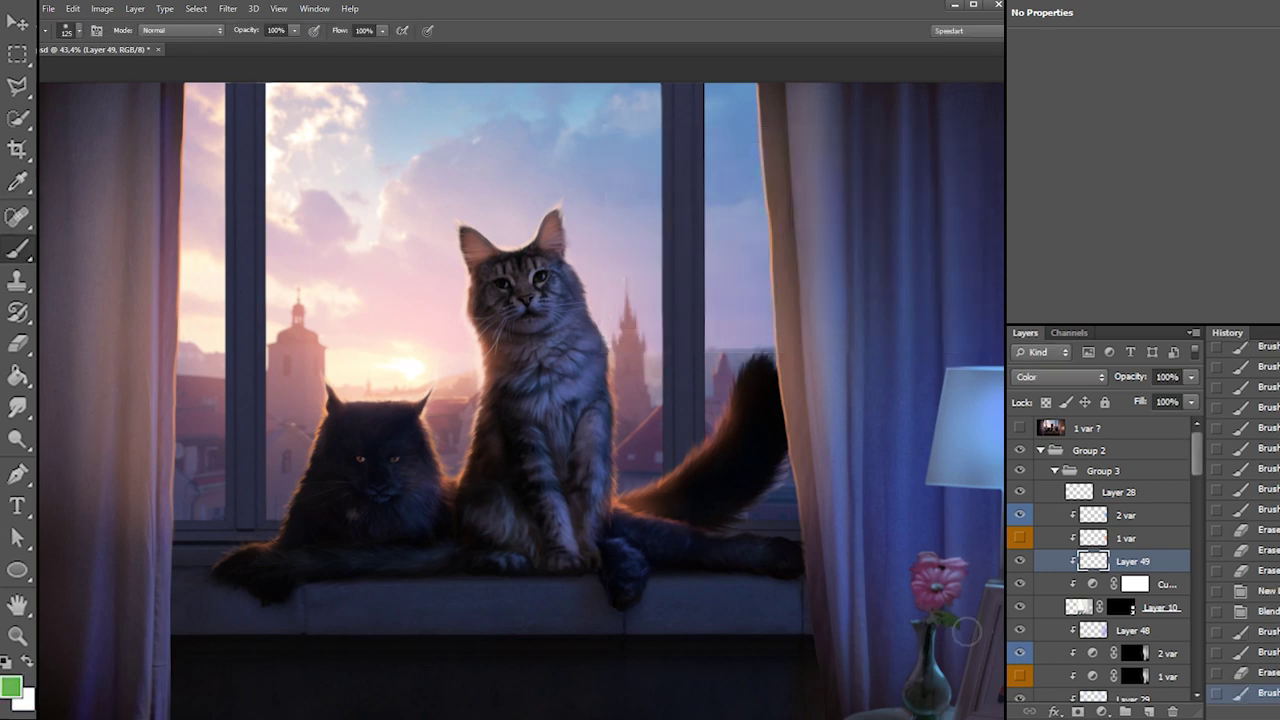
mouse_move(959, 690)
left_mouse_down()
mouse_move(963, 616)
mouse_move(946, 599)
mouse_move(950, 630)
left_mouse_up()
key("e")
left_click_drag(952, 634, 968, 595)
Reset to default colours and erase light over the flower on the blue-labelled 2 var Screen layer with a 99 px eraser
key("b")
key("d")
left_click(1021, 515)
left_click(1021, 516)
left_click(1091, 518)
key("e")
right_click(921, 591)
double_click(1062, 516)
type("99")
key("Return")
mouse_move(926, 581)
left_mouse_down()
mouse_move(928, 547)
mouse_move(946, 604)
mouse_move(952, 578)
left_mouse_up()
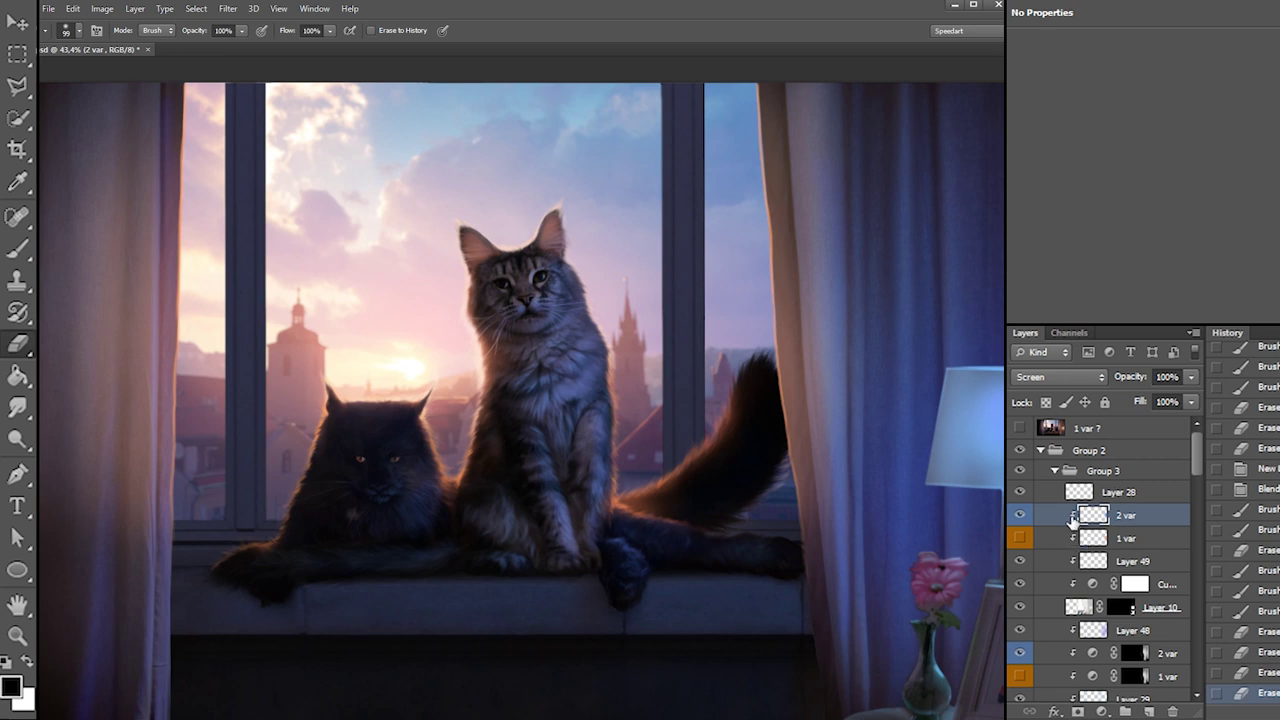
left_click(1021, 517)
left_click(1021, 517)
Create a new clipped layer above Layer 49 and set the eraser to 13 px and the brush to 25 px
left_click(1120, 560)
left_click(1149, 711)
right_click(975, 578)
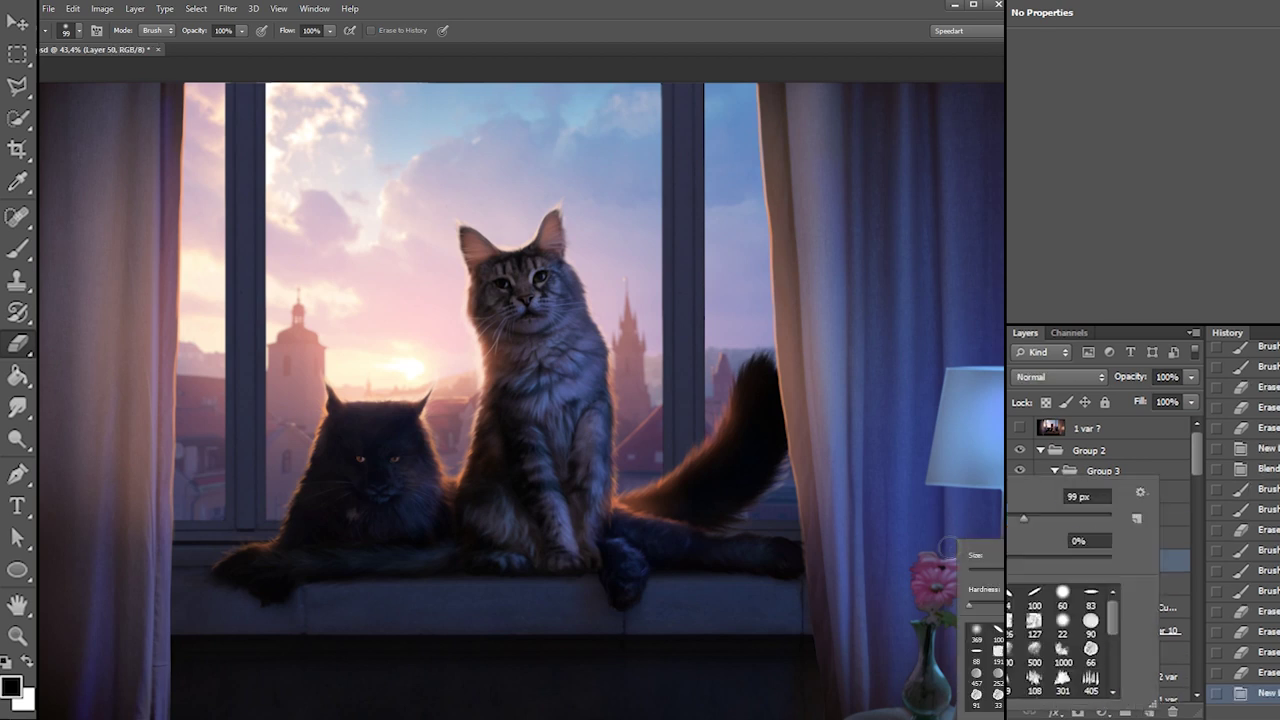
left_click(925, 613)
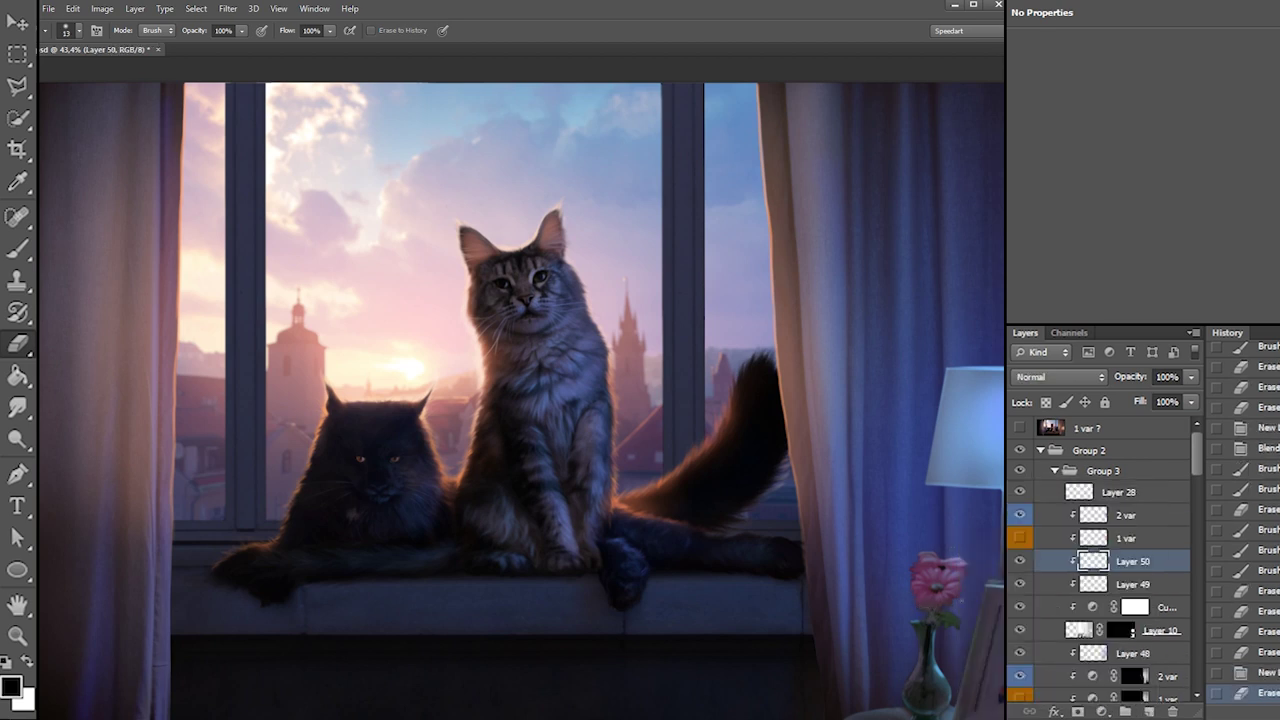
key("b")
right_click(780, 573)
left_click(767, 587)
left_click(930, 600)
left_click_drag(925, 596, 953, 607)
key("ctrl+z")
key("x")
key("ctrl+z")
key("x")
key("ctrl+z")
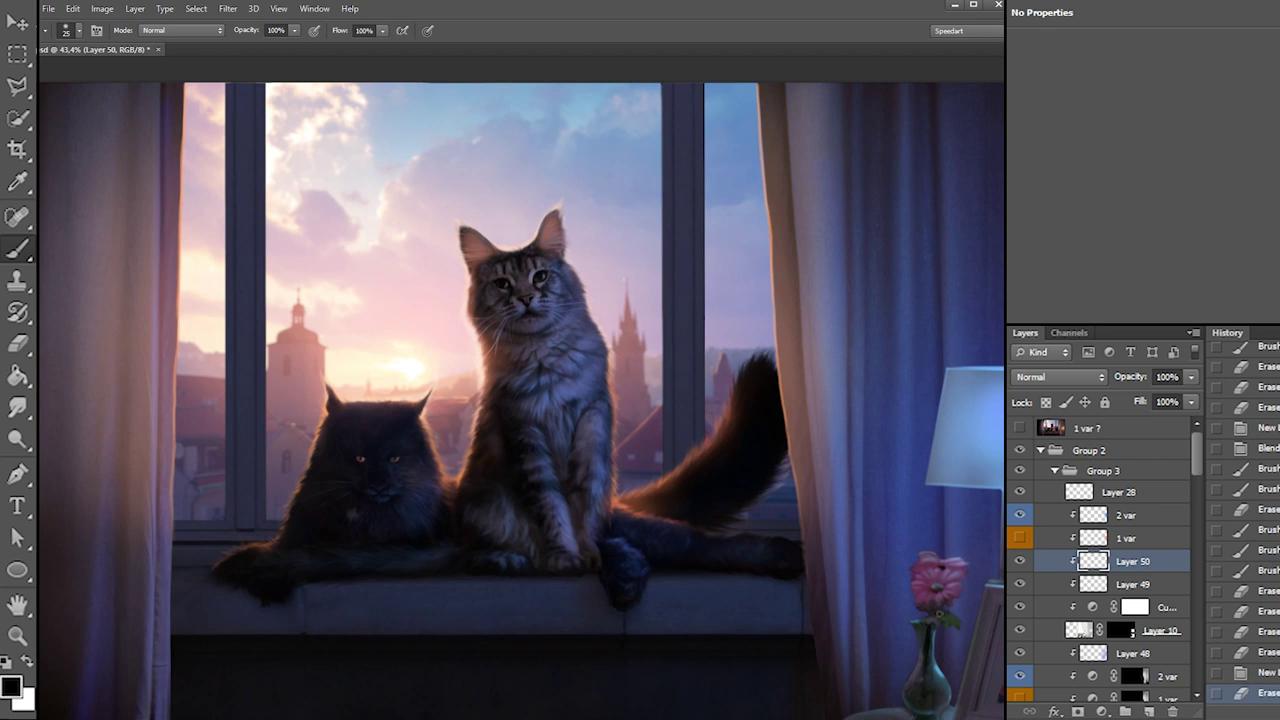
Paint black shading under the flower and on its leaves on Layer 50, then erase the excess on the petals
left_click_drag(928, 611, 944, 608)
mouse_move(932, 611)
left_mouse_down()
mouse_move(969, 663)
mouse_move(956, 623)
left_mouse_up()
mouse_move(945, 613)
left_mouse_down()
mouse_move(960, 606)
mouse_move(936, 600)
left_mouse_up()
key("e")
right_click(964, 556)
left_click(994, 598)
left_click(935, 596)
left_click_drag(930, 594, 942, 608)
Darken the flower's petals with black on Layer 50, erase the spill at their outer edge, and touch up the stem
key("b")
left_click(929, 573)
left_click(922, 573)
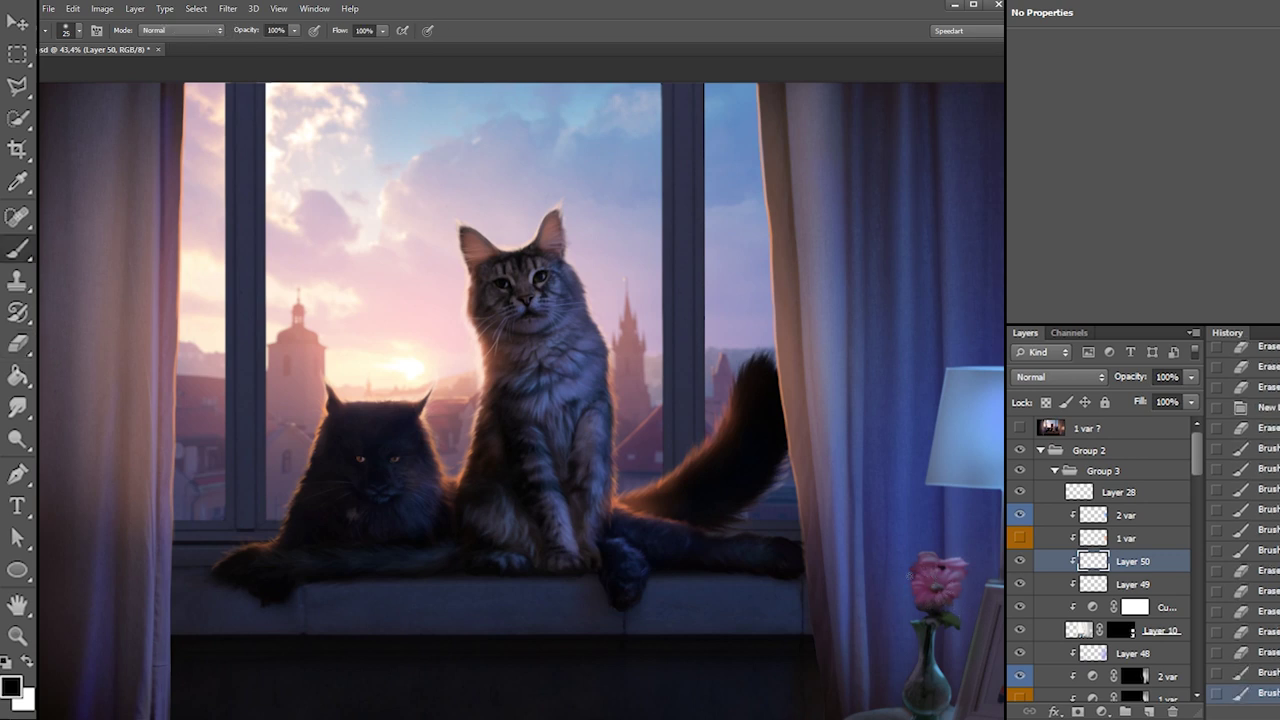
key("e")
right_click(962, 558)
left_click(993, 598)
left_click(914, 580)
left_click_drag(914, 580, 912, 588)
key("b")
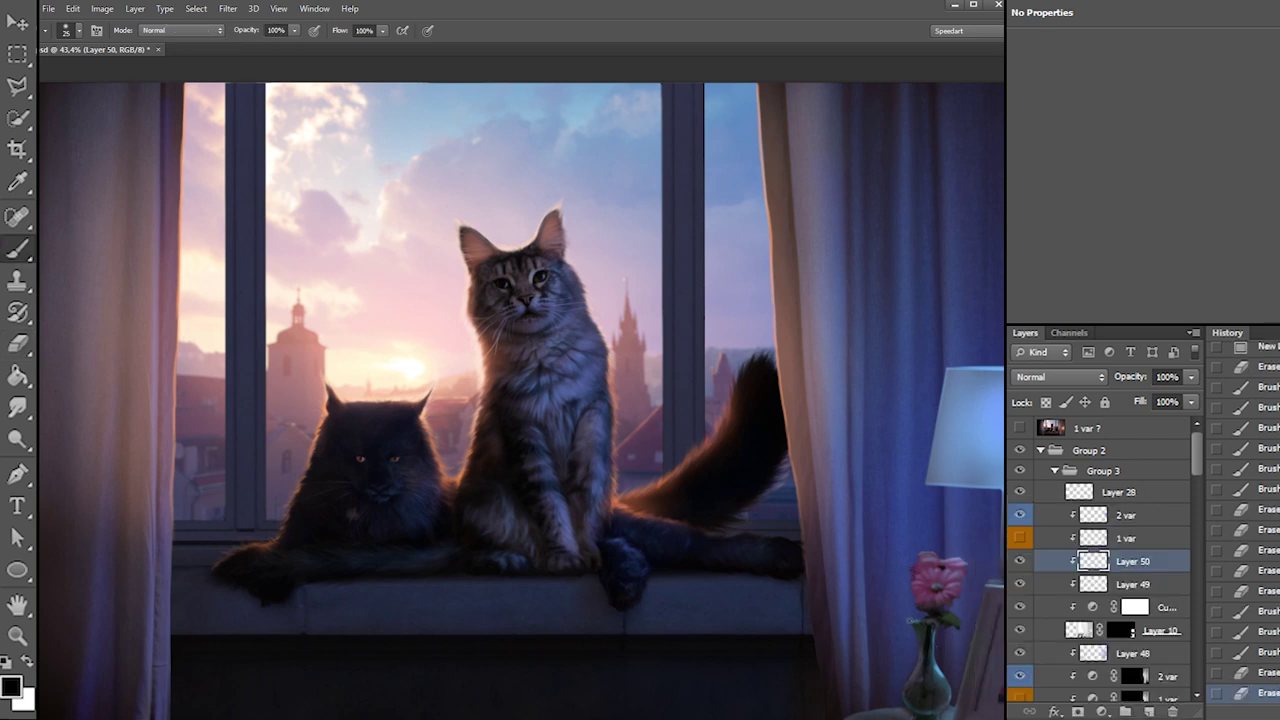
left_click(939, 628)
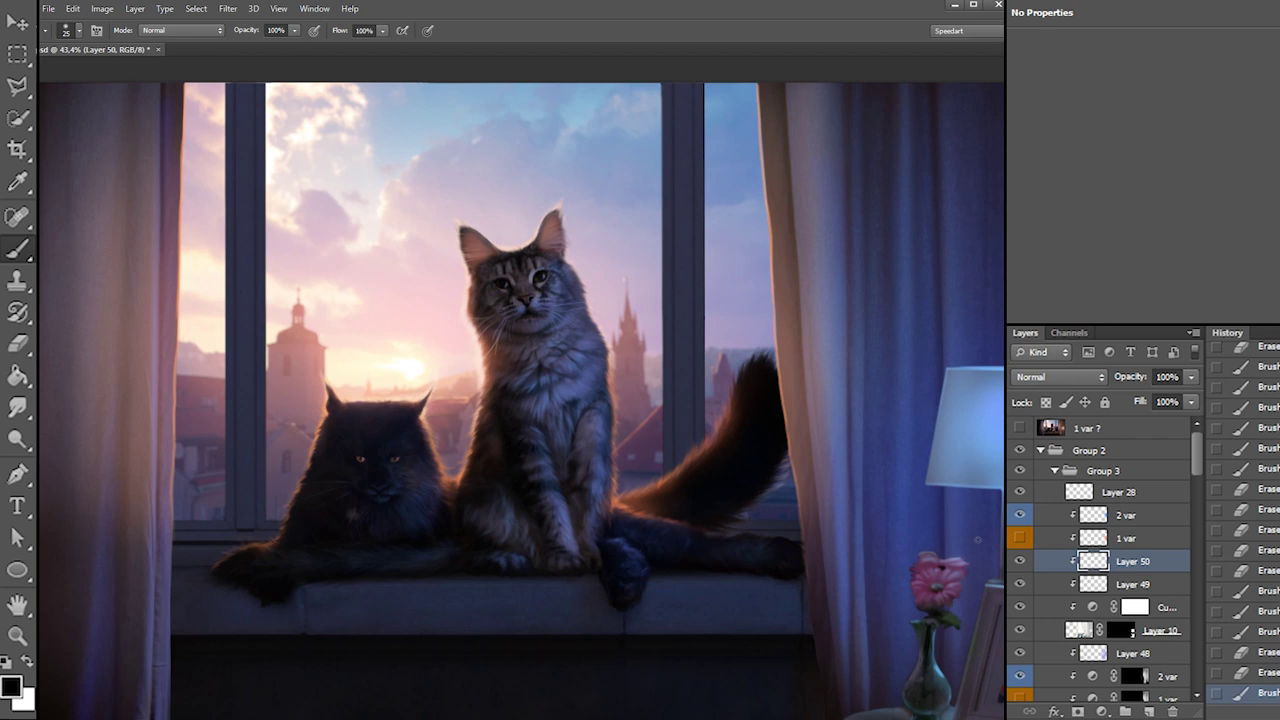
Duplicate the blue-labelled 2 var Screen layer directly above the original
left_click(1120, 515)
left_click(1019, 515)
left_click(1019, 515)
left_click_drag(1064, 515, 1113, 513)
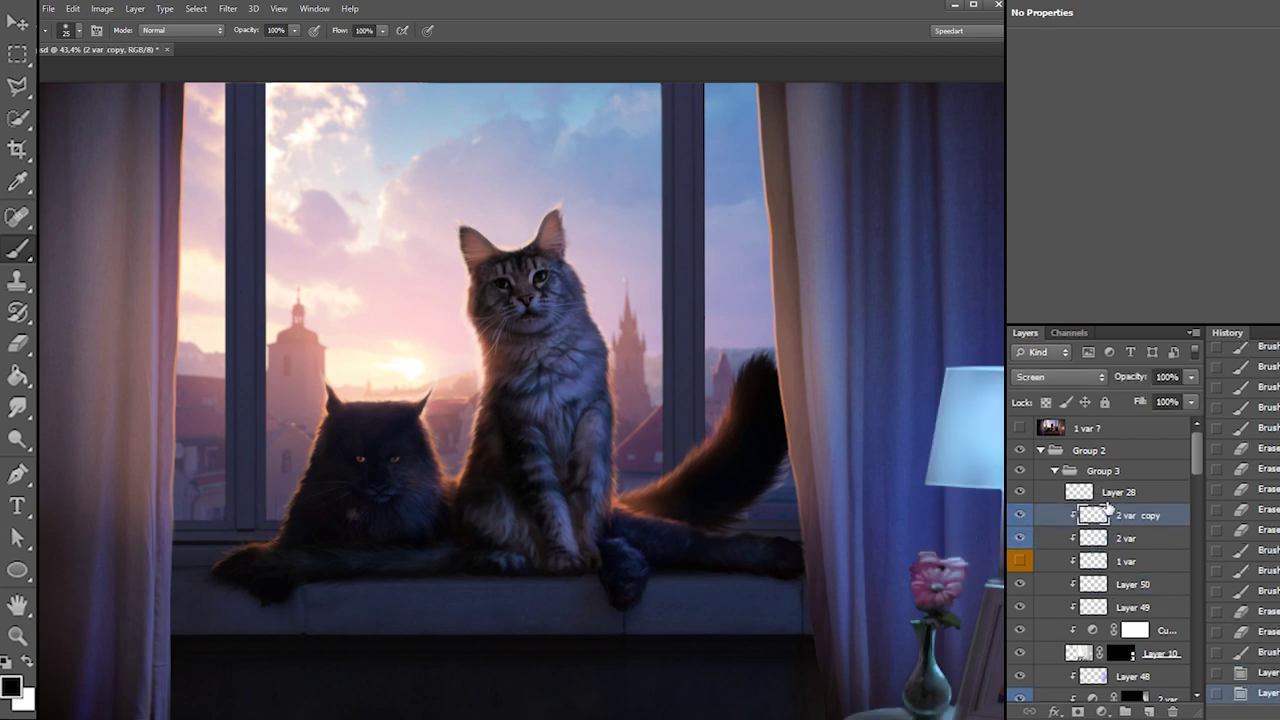
Shift the 2 var copy layer's lamp light towards purple with Hue/Saturation and hide the original 2 var layer
left_click(102, 8)
mouse_move(125, 42)
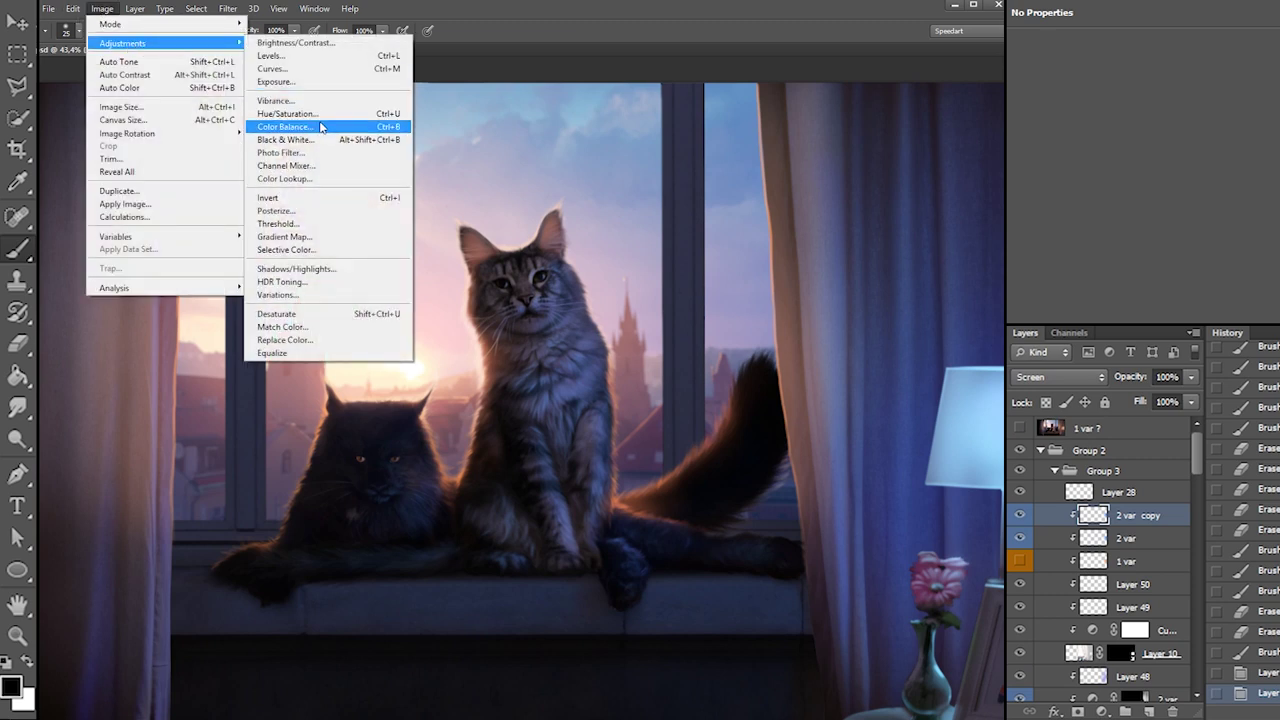
left_click(300, 126)
left_click_drag(1120, 150, 1240, 188)
left_click_drag(1148, 150, 1162, 155)
mouse_move(1117, 238)
left_mouse_down()
mouse_move(1150, 237)
mouse_move(1099, 246)
mouse_move(1126, 237)
left_mouse_up()
left_click(1185, 193)
key("Return")
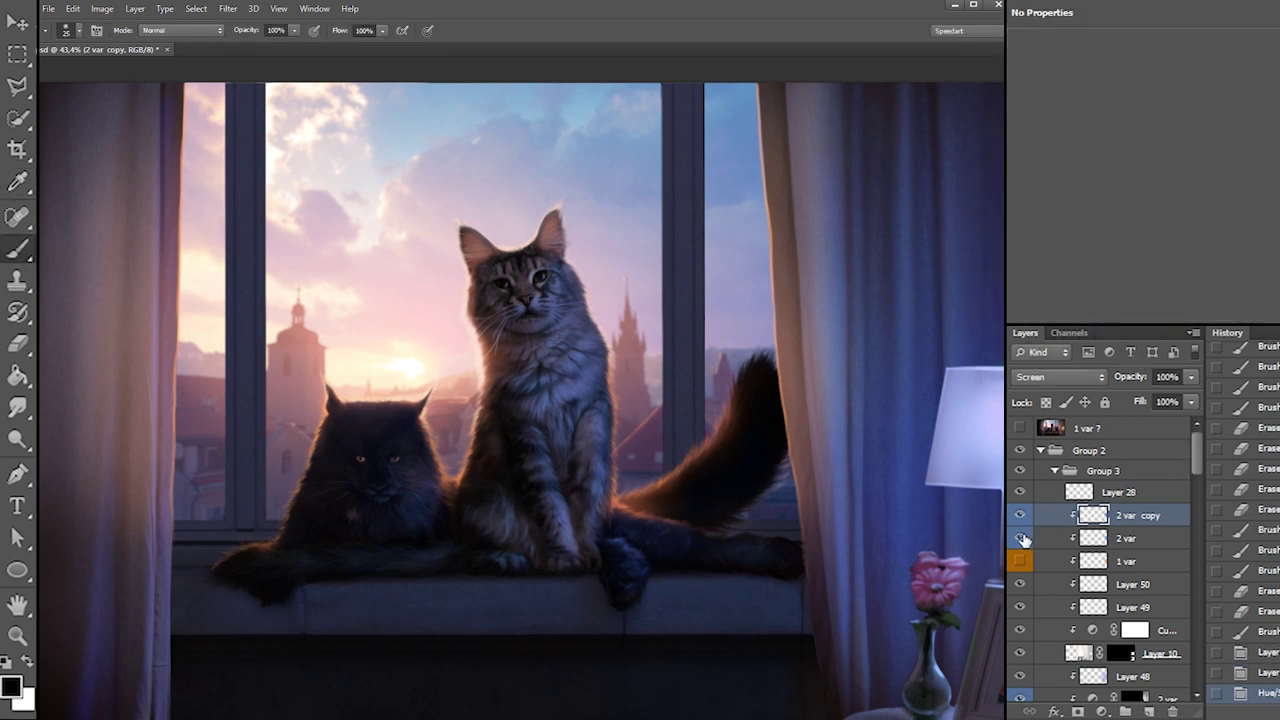
left_click(1020, 538)
left_click_drag(890, 535, 722, 484)
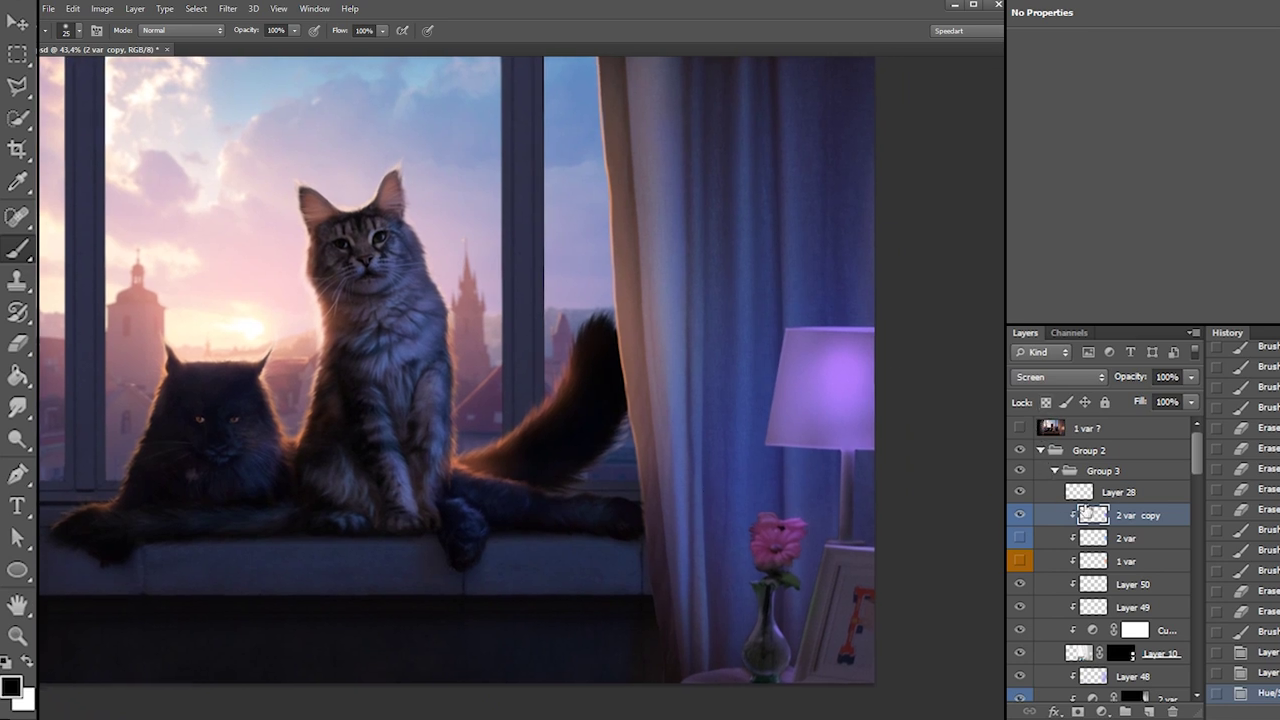
Apply Hue/Saturation to the 2 var copy layer with Hue at -15, then duplicate that layer
left_click_drag(1114, 521, 1115, 530, "alt")
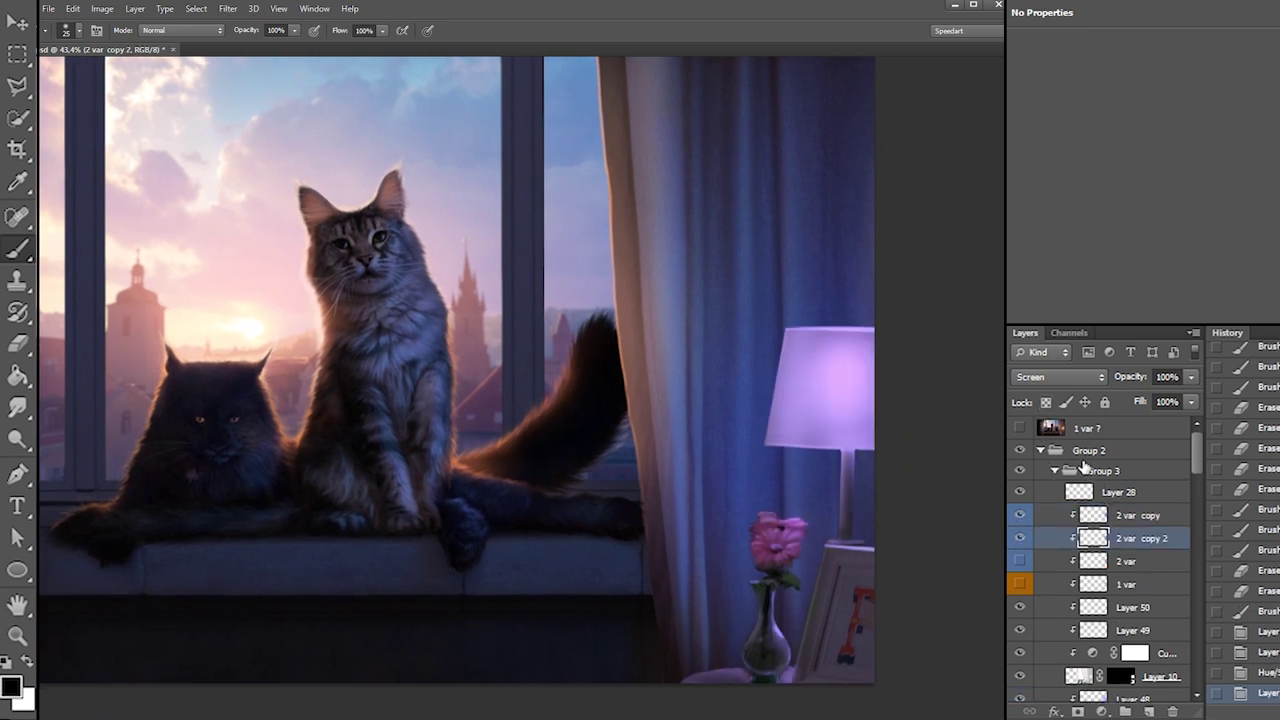
key("Delete")
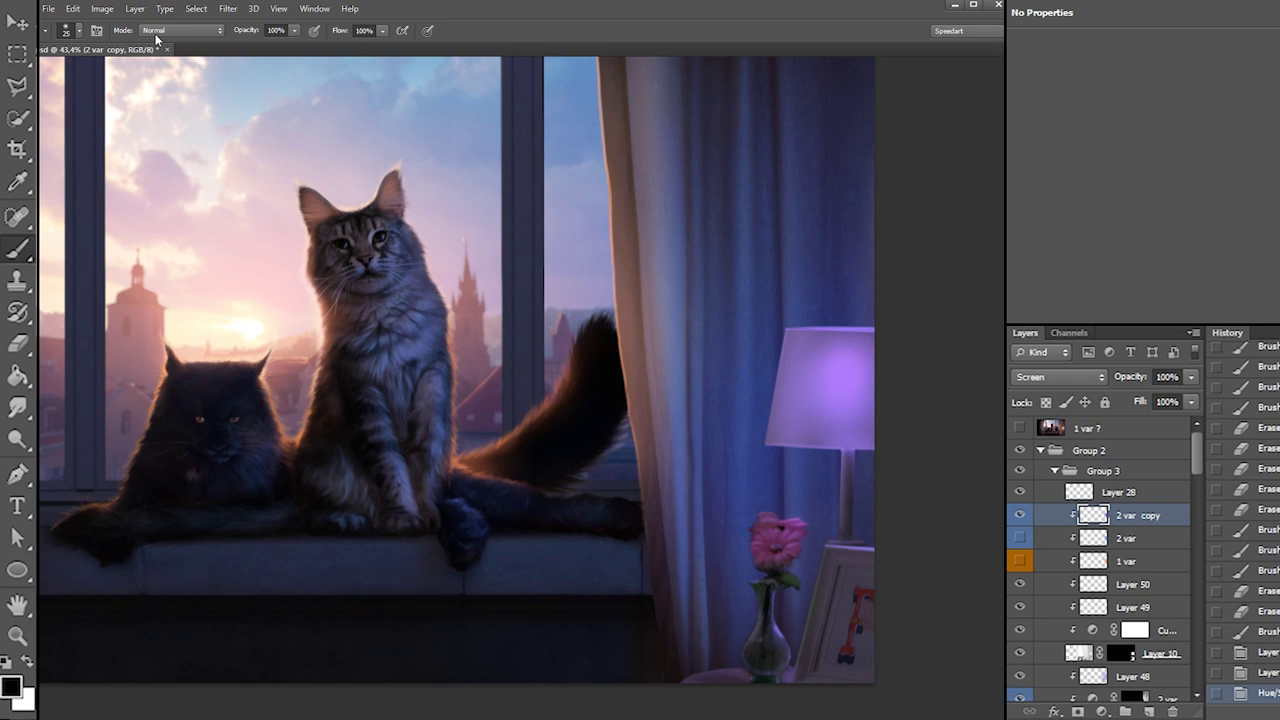
left_click(103, 9)
mouse_move(122, 43)
left_click(336, 116)
left_click_drag(1120, 150, 1108, 152)
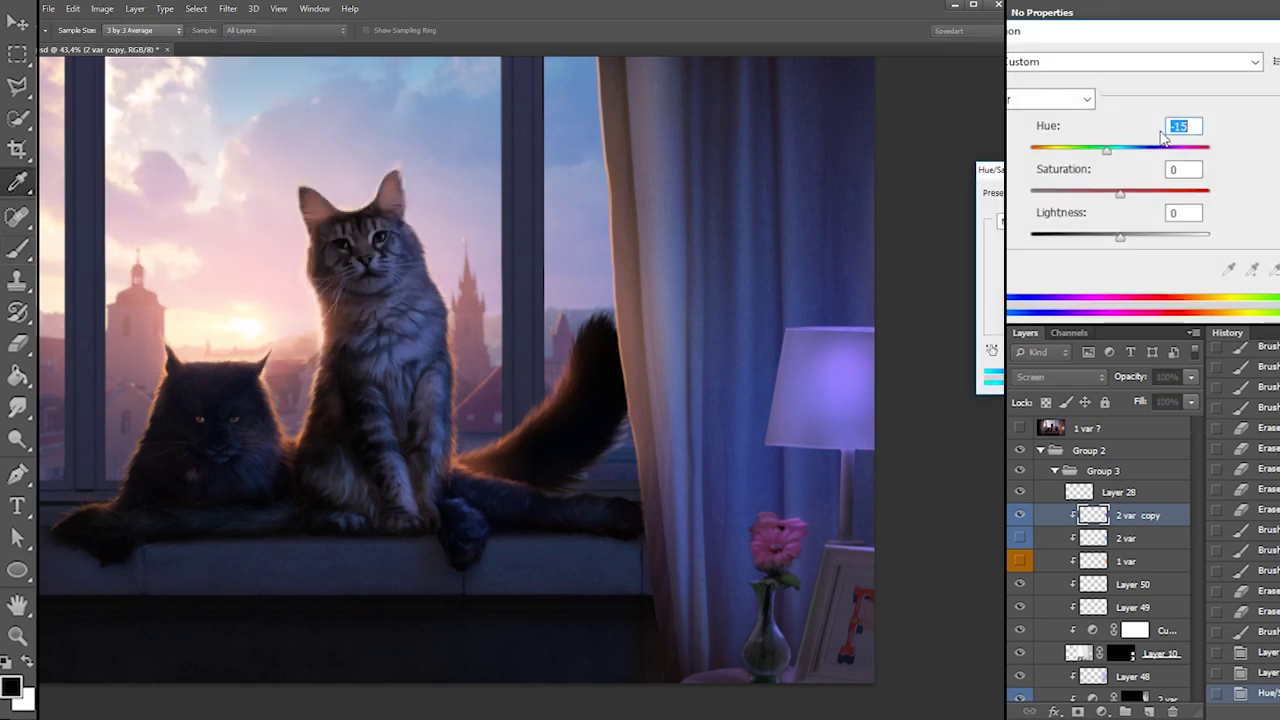
key("Return")
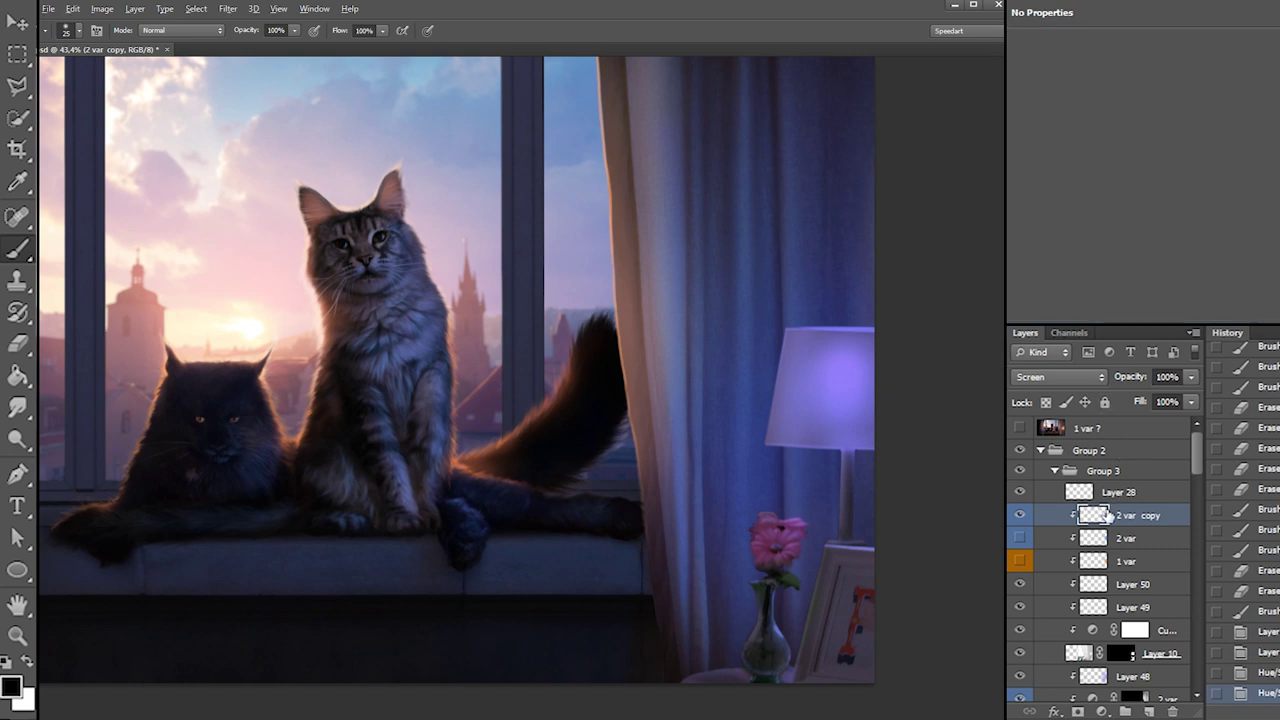
key("ctrl+j")
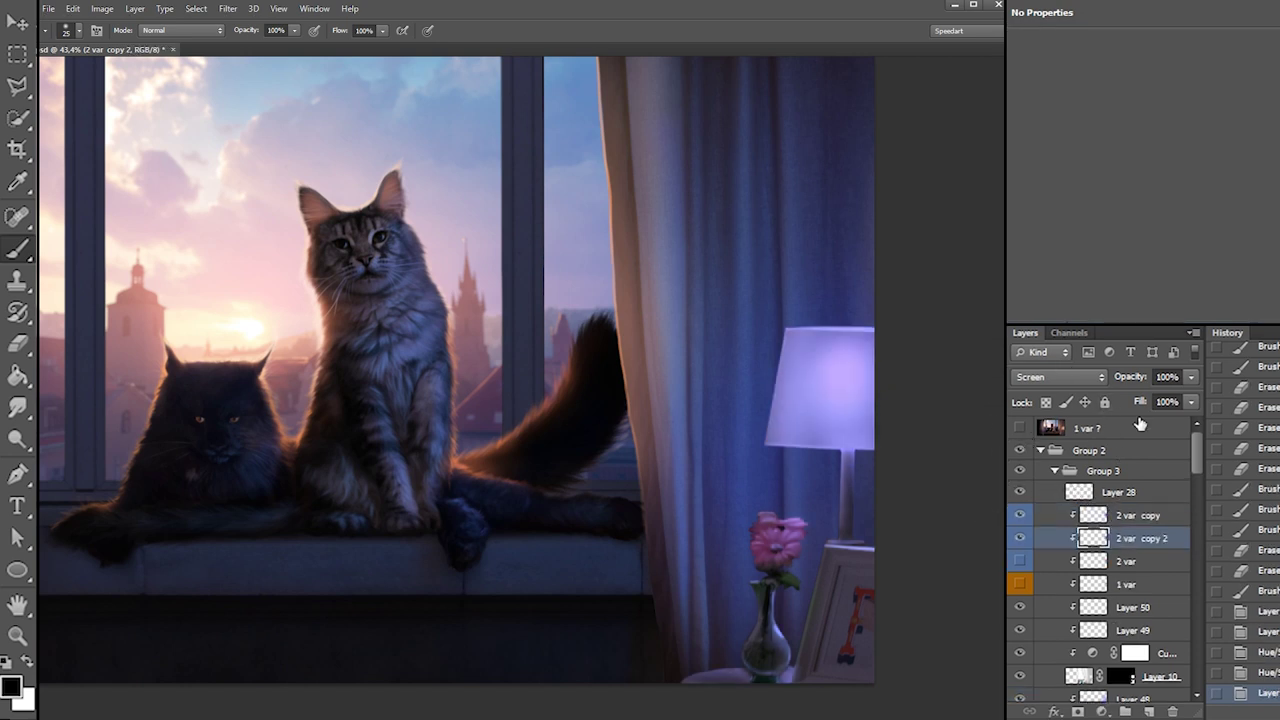
Add a new layer directly above the 2 var copy layer and choose a light purple brush colour
left_click(1133, 514)
left_click(1149, 711)
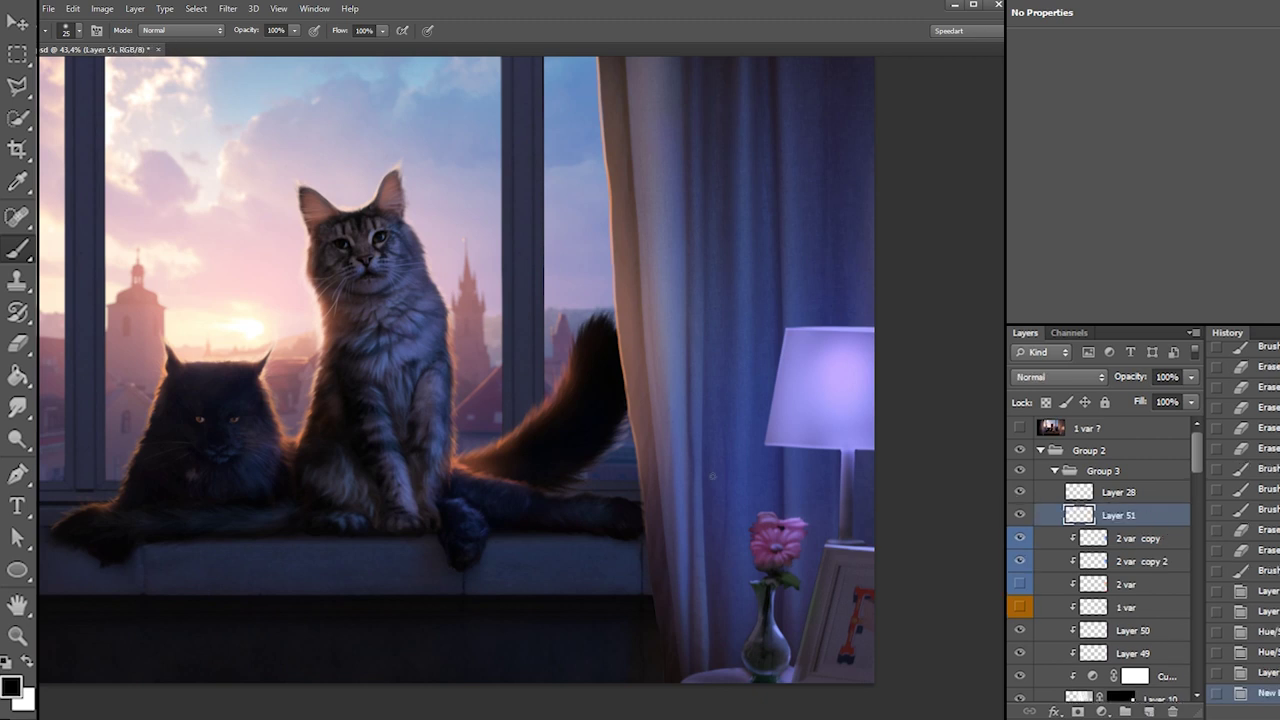
left_click(11, 686)
left_click_drag(795, 240, 795, 215)
left_click_drag(683, 168, 673, 116)
left_click(927, 151)
Try soft light purple brush strokes over the lampshade on Layer 51 in Normal mode
right_click(802, 389)
left_click(824, 482)
left_click(941, 422)
left_click(884, 362)
left_click(768, 410)
key("ctrl+z")
right_click(786, 419, "ctrl")
left_click(797, 352)
right_click(777, 363)
left_click_drag(910, 399, 890, 399)
left_click(816, 357)
Set Layer 51 to Screen and paint a soft purple glow around the lamp with a 1057 px brush
left_click(1068, 377)
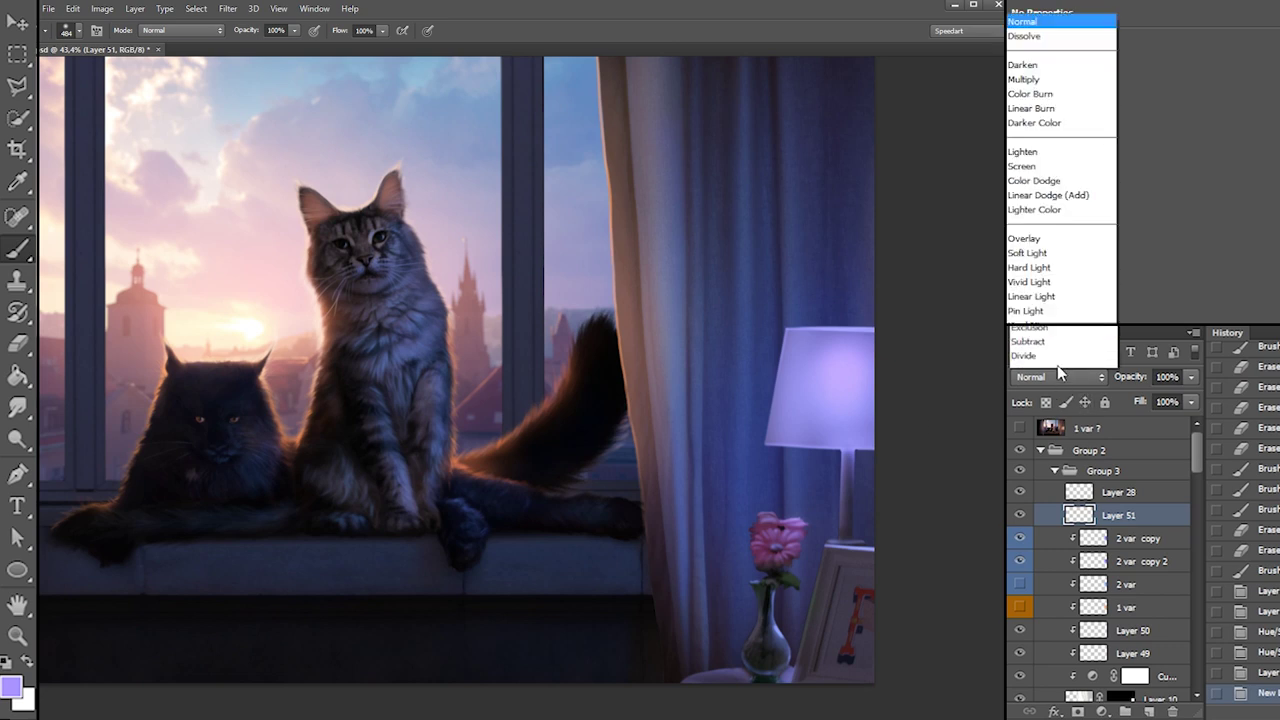
left_click(1024, 99)
right_click(874, 399)
left_click(977, 415)
left_click(969, 415)
left_click(825, 407)
key("ctrl+z")
left_click(836, 388)
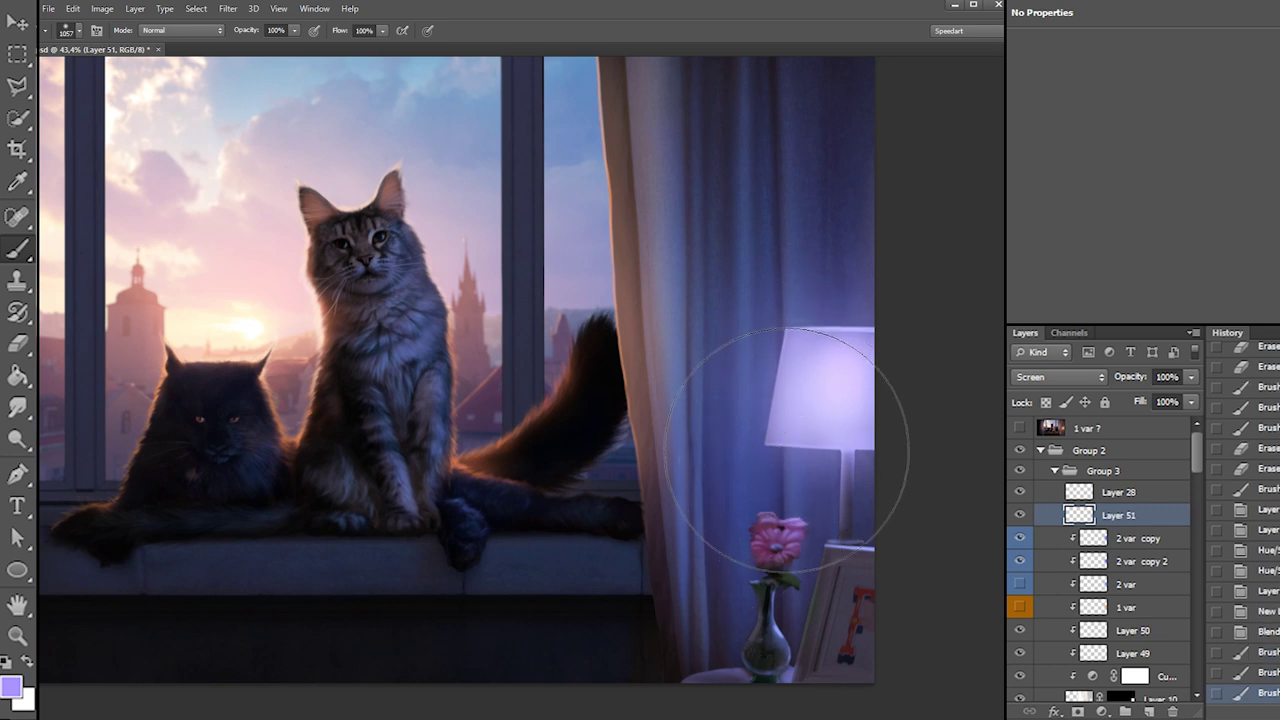
left_click(830, 440)
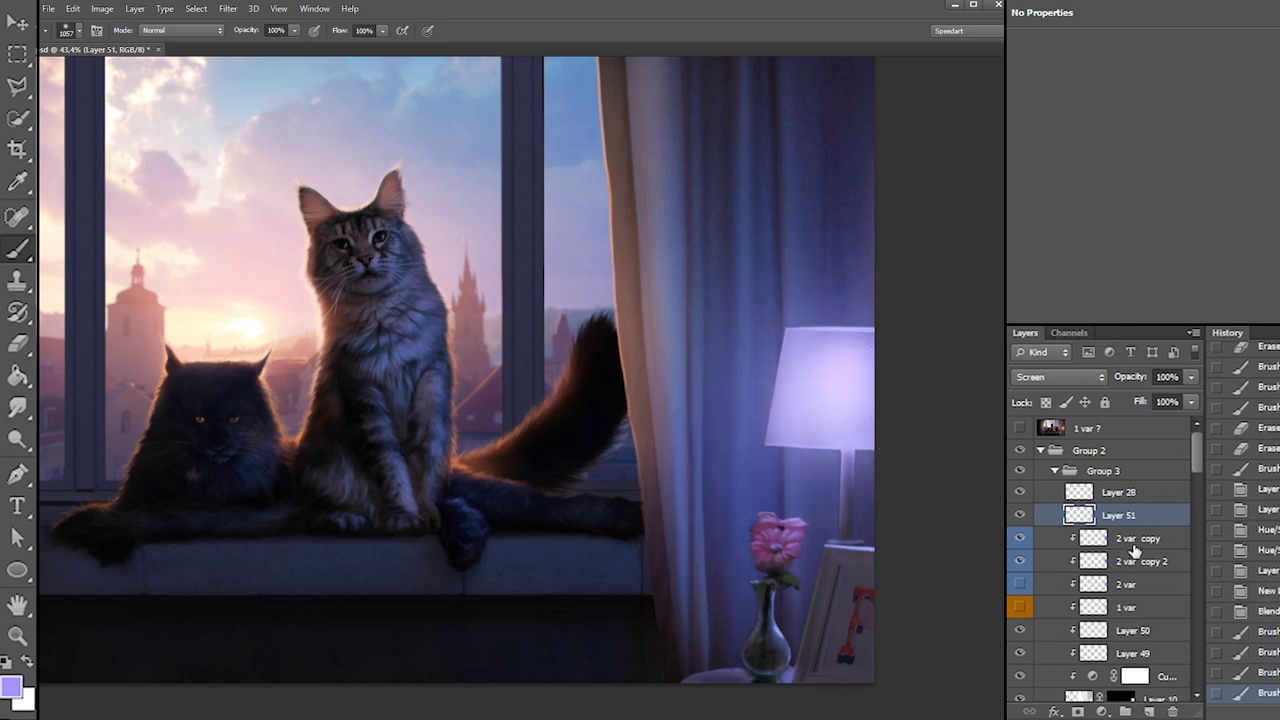
Add Layer 52 above the 2 var copy layer, below Layer 51, and release it from the clipping mask
left_click(1134, 550)
left_click(1148, 711)
right_click(865, 555)
left_click(881, 568)
left_click_drag(1108, 562, 1122, 538)
Duplicate Layer 10 above Layer 52 with its mask disabled as a flower reference, hide it, and make Layer 52 active
scroll(806, 566, "up", 5)
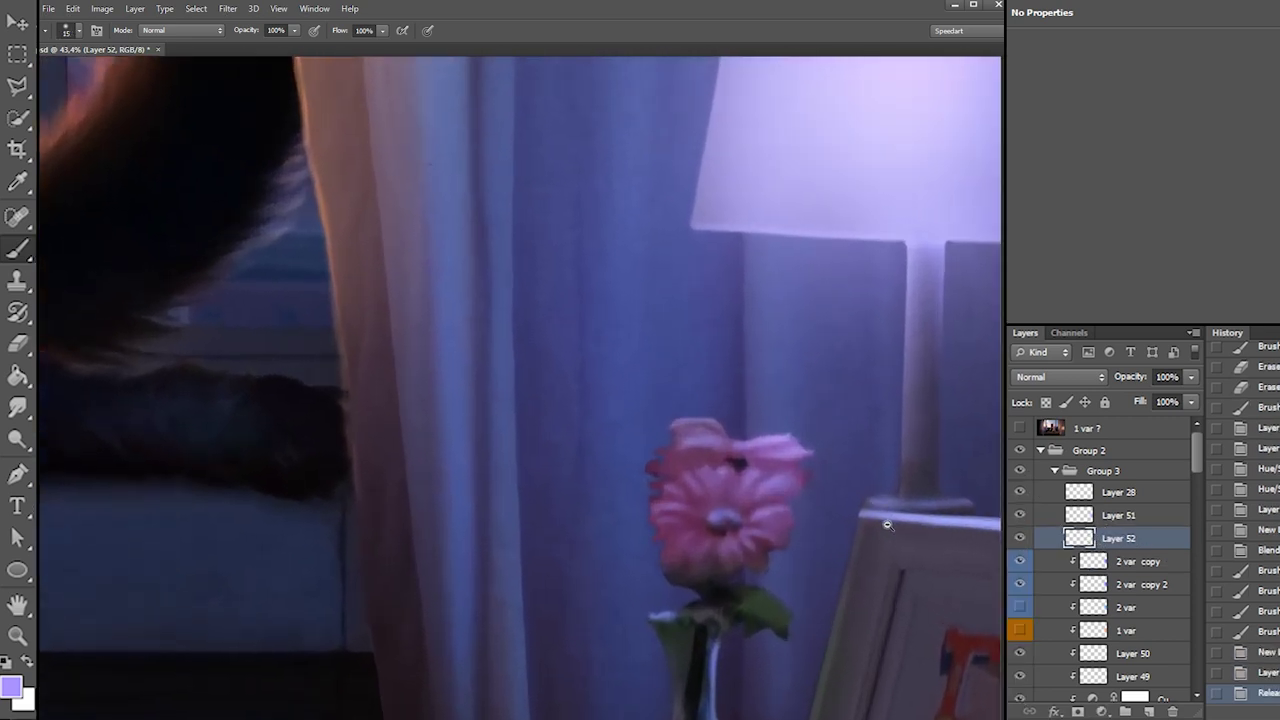
scroll(1191, 480, "down", 4)
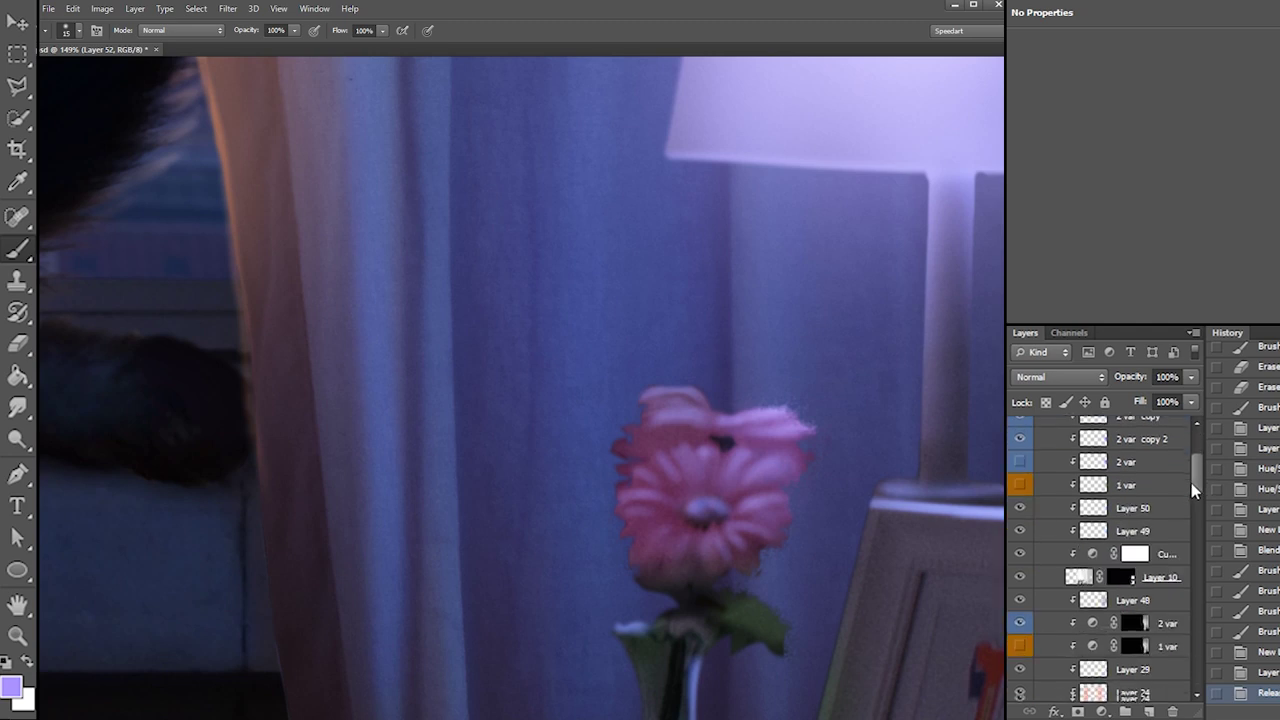
scroll(1134, 560, "up", 3)
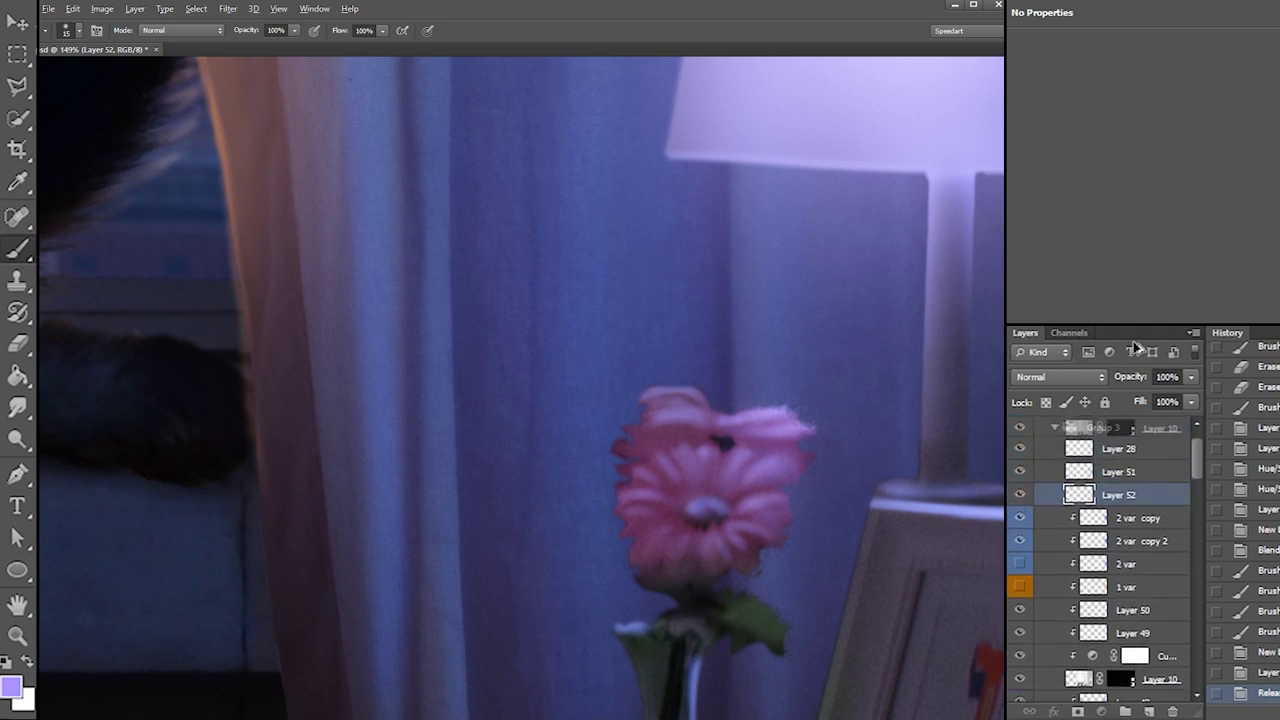
left_click_drag(1131, 500, 1129, 504)
left_click(1119, 517, "shift")
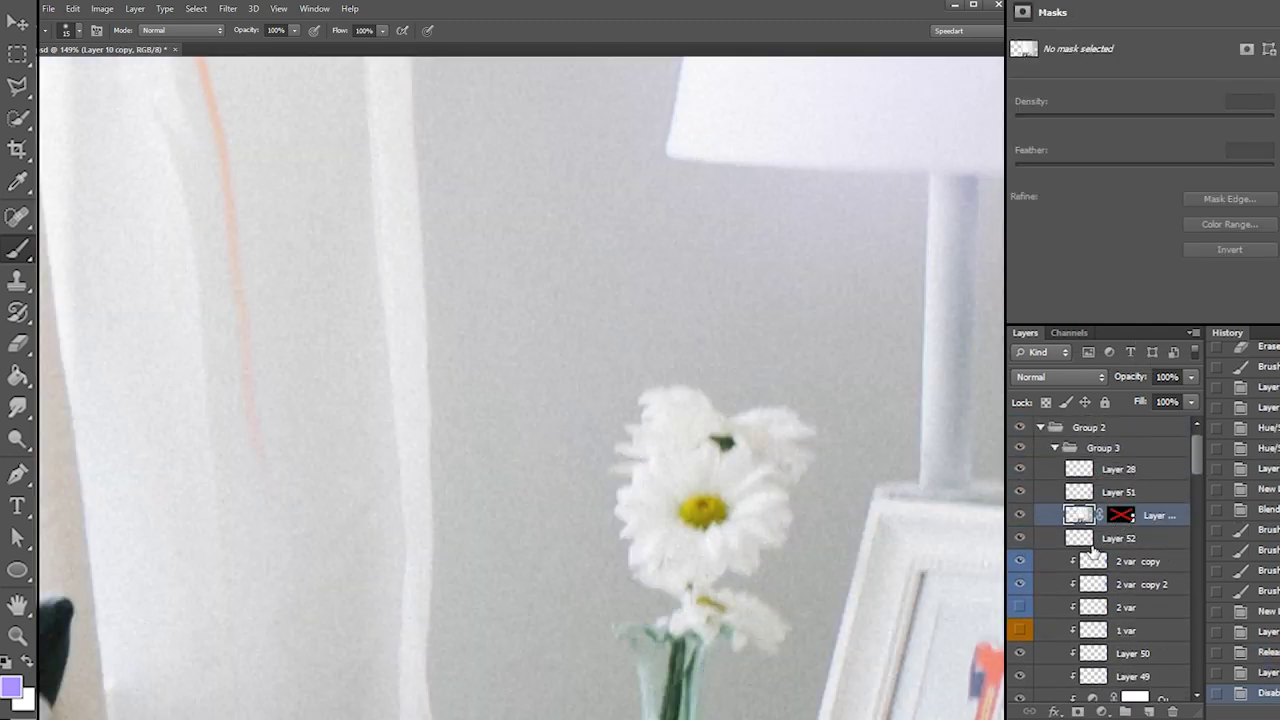
left_click(1081, 539)
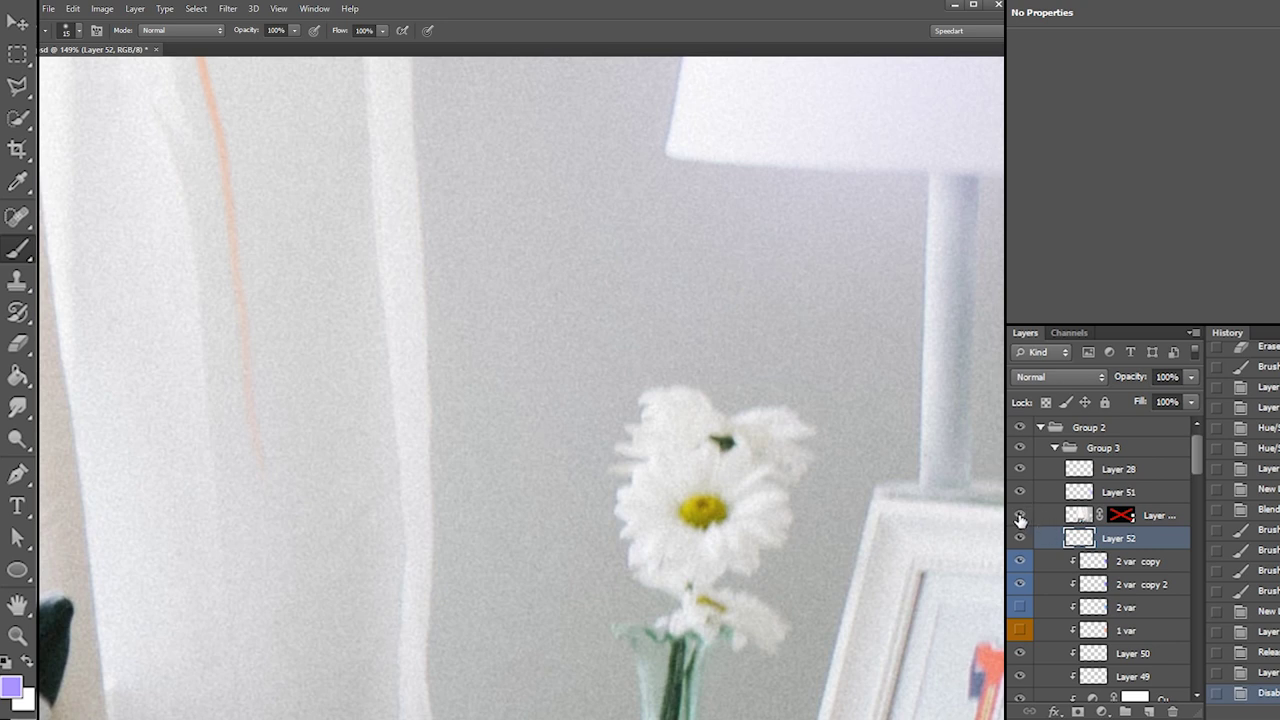
left_click(1020, 516)
left_click(1021, 517)
left_click(1019, 515)
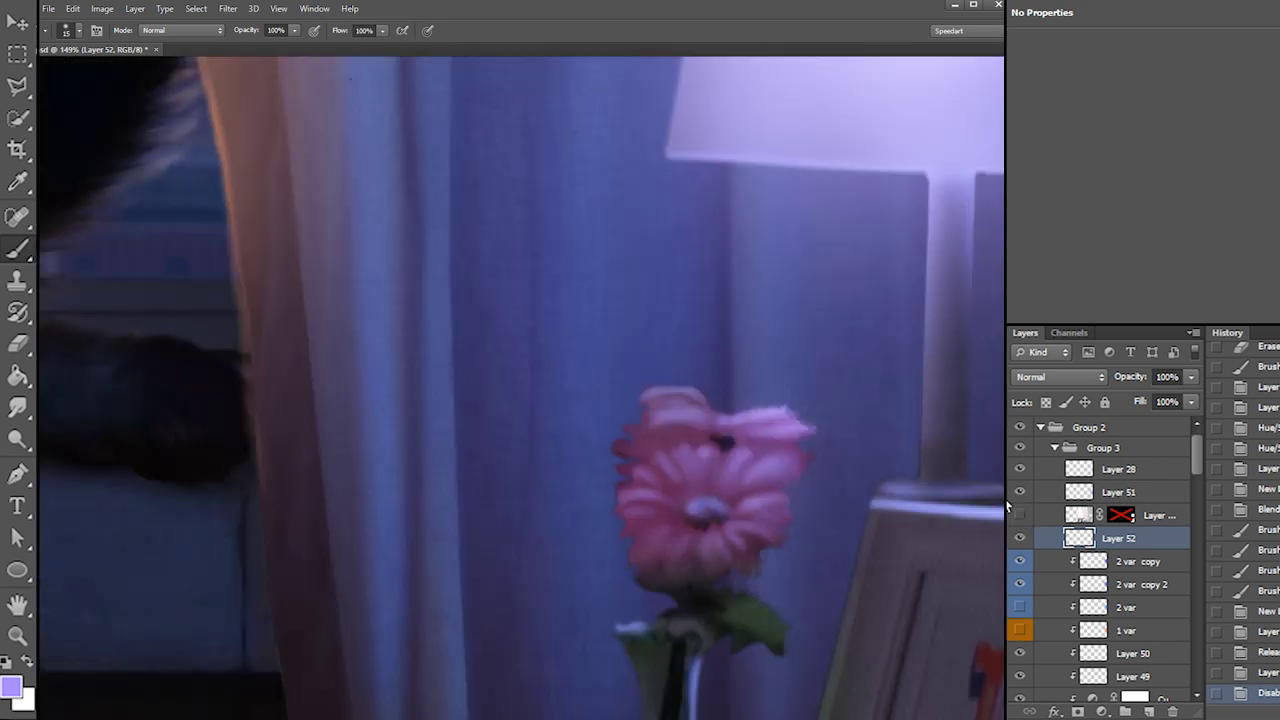
Choose a peach brush colour and paint thin highlights on the window-side edges of the flower's upper petals
key("x")
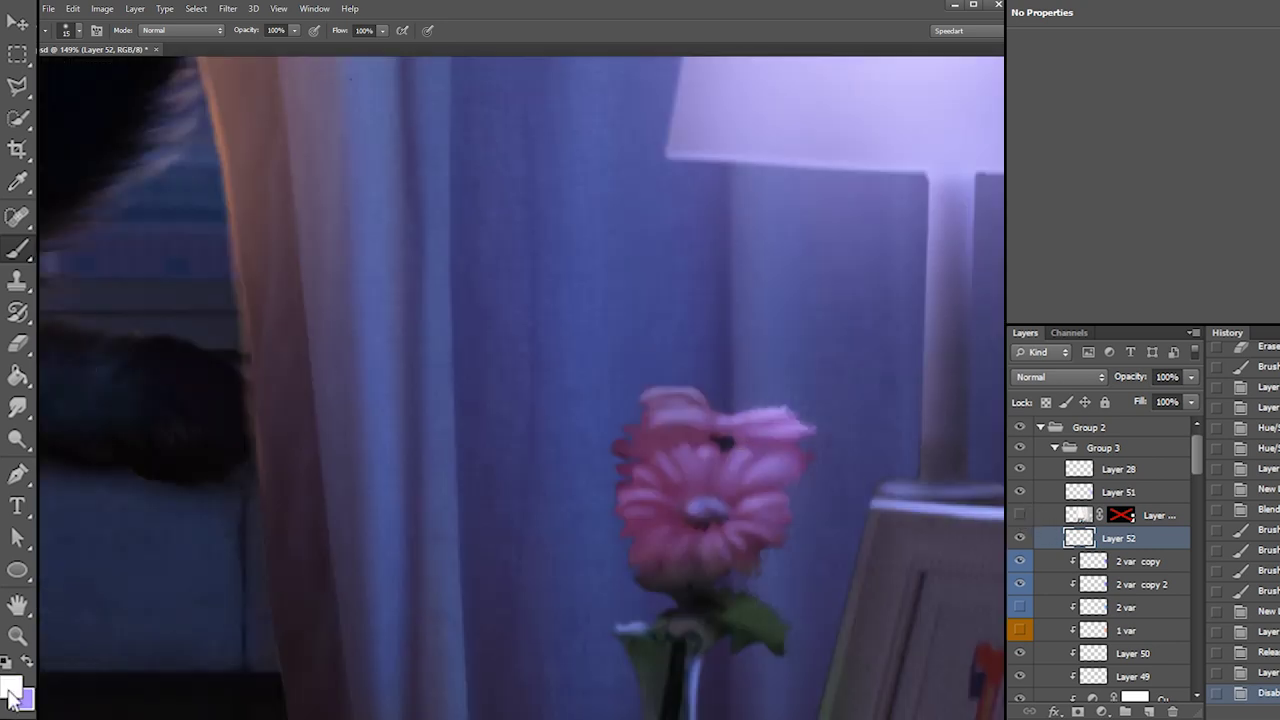
left_click(12, 686)
left_click(796, 316)
left_click_drag(716, 221, 674, 135)
left_click(796, 323)
key("Return")
right_click(640, 407)
mouse_move(673, 425)
left_mouse_down()
mouse_move(627, 432)
mouse_move(658, 389)
left_mouse_up()
key("Return")
key("ctrl+z")
key("ctrl+z")
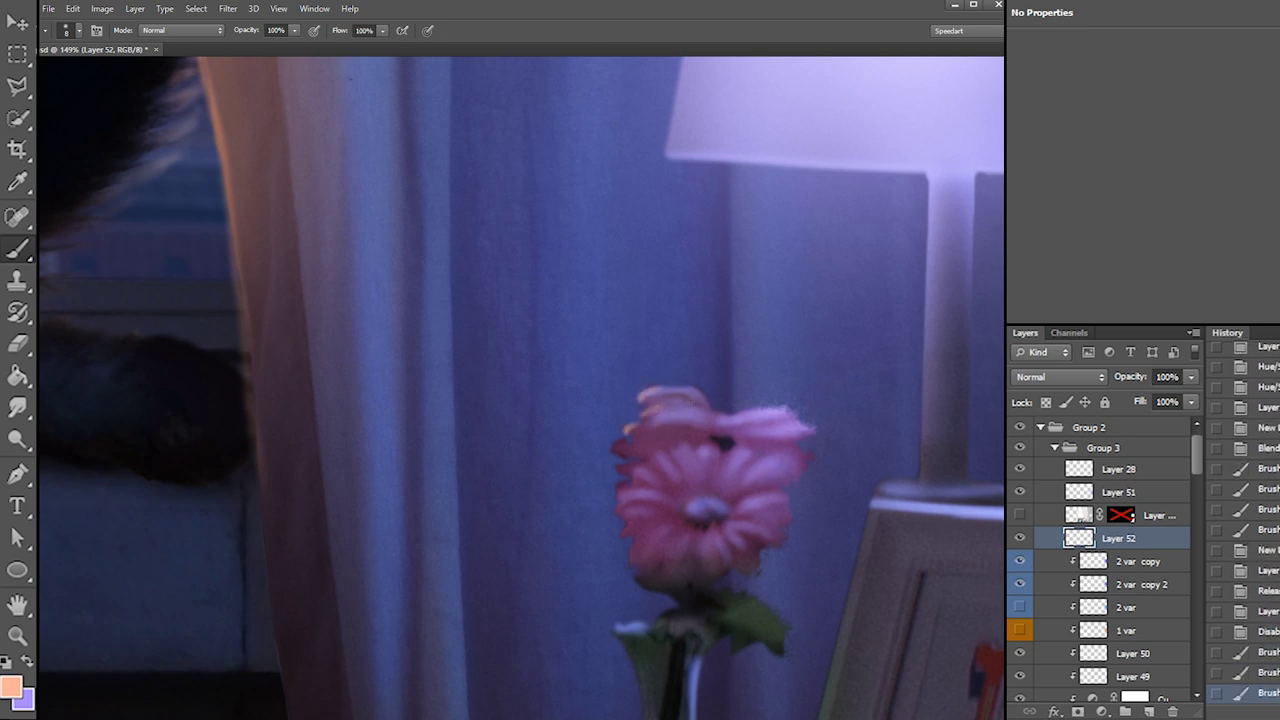
Extend the peach rim light along the window-side tips of the flower's middle and lower petals
left_click_drag(622, 446, 692, 412)
left_click_drag(622, 475, 661, 455)
key("ctrl+z")
mouse_move(652, 454)
left_mouse_down()
mouse_move(663, 459)
mouse_move(646, 464)
left_mouse_up()
left_click_drag(622, 486, 622, 490)
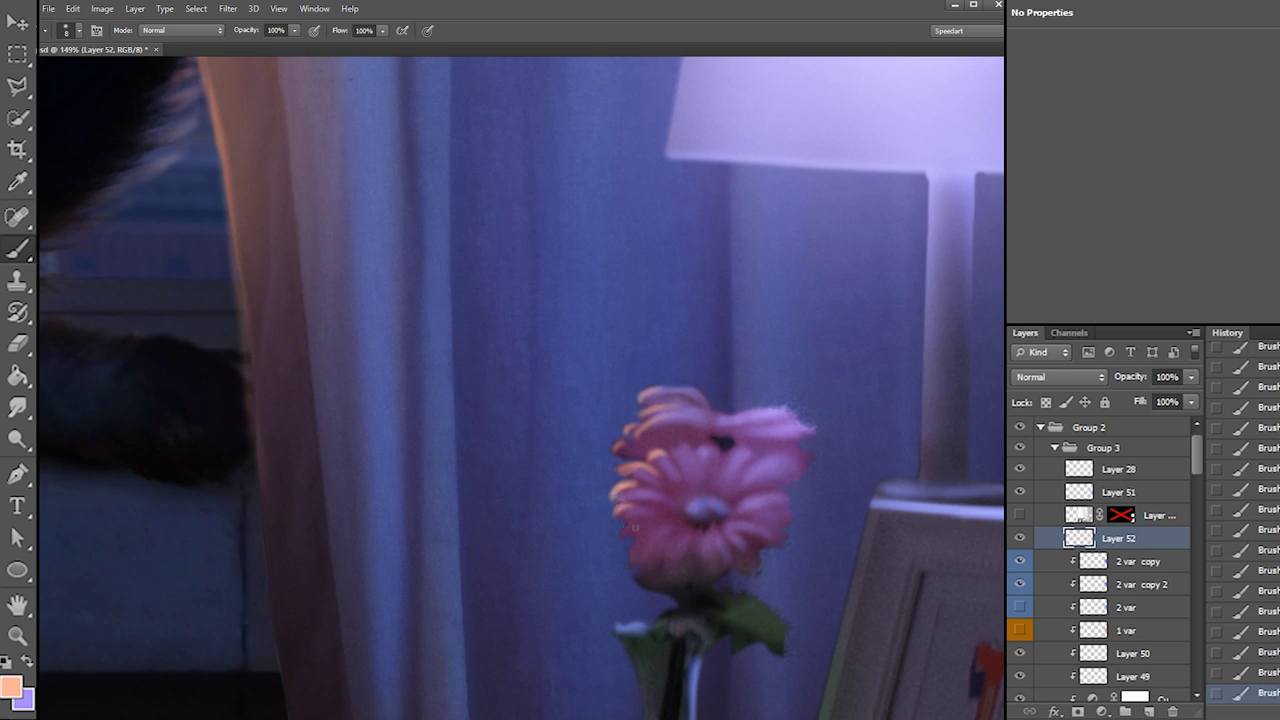
Compare the flower with the reference layer and paint light purple highlights on the back flower's petals with a 10 px brush
key("x")
left_click(1020, 514)
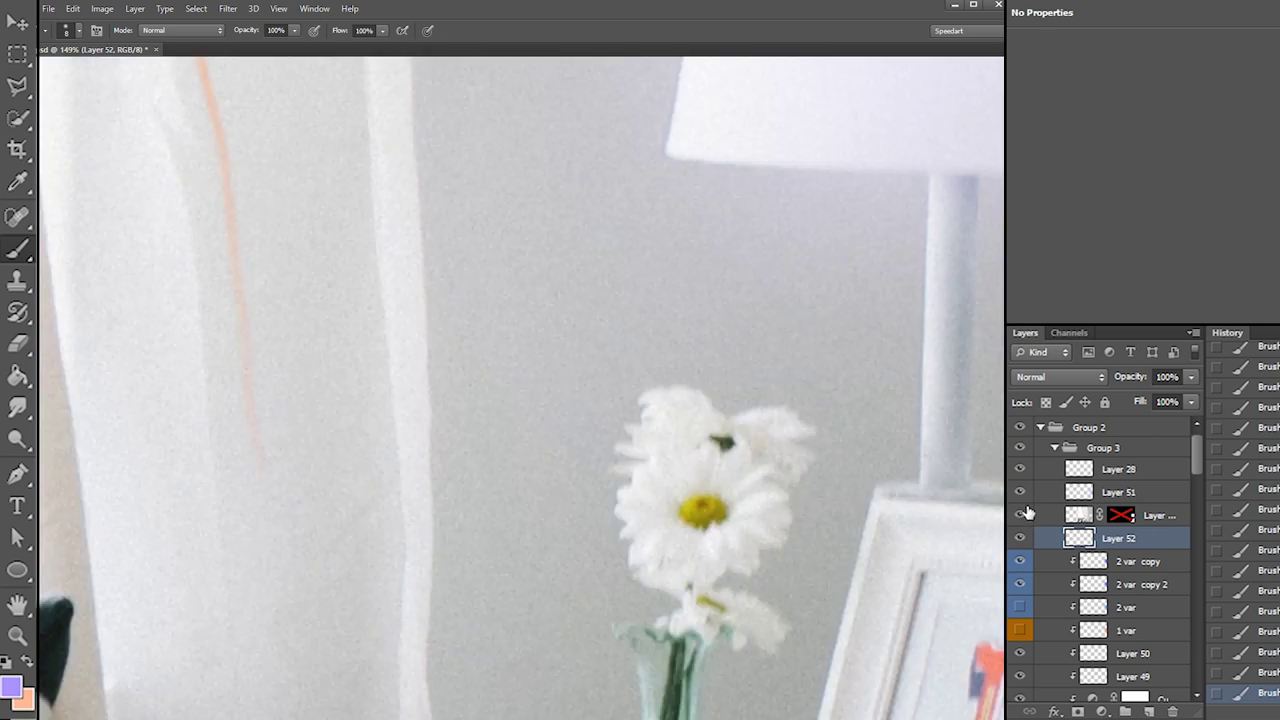
left_click(1020, 514)
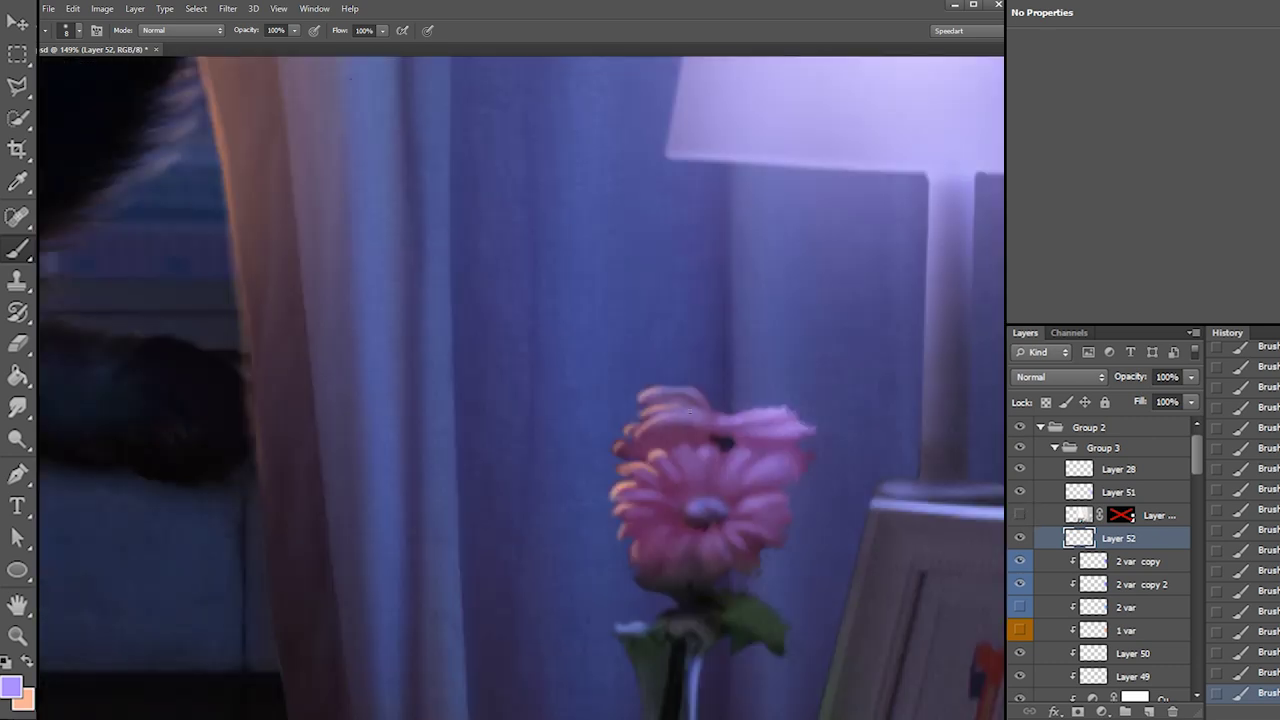
right_click(690, 444)
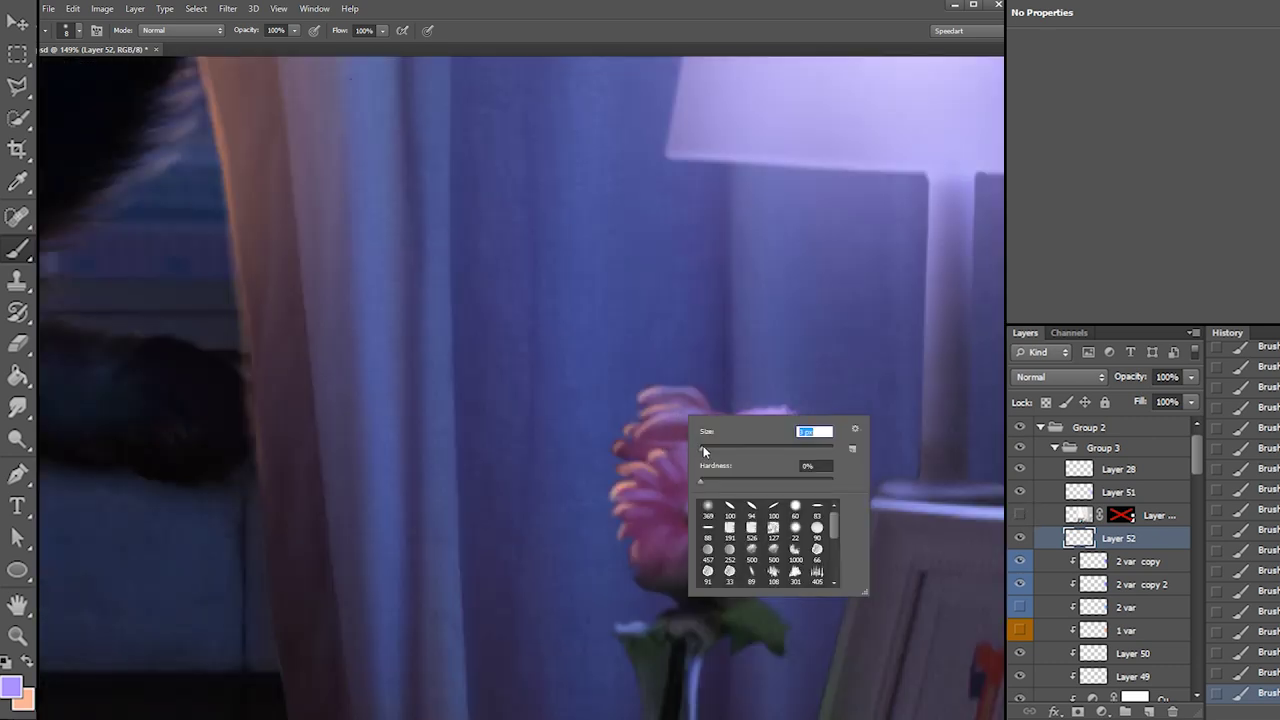
left_click_drag(652, 429, 696, 421)
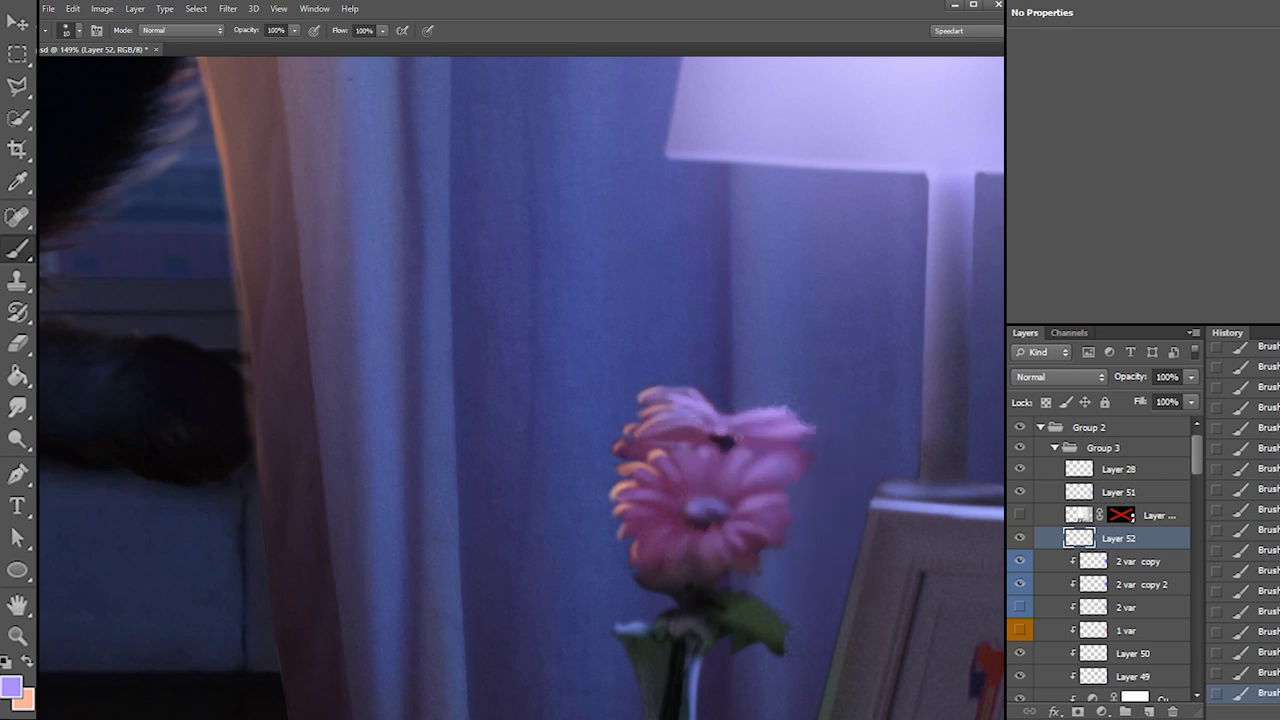
left_click_drag(758, 437, 807, 451)
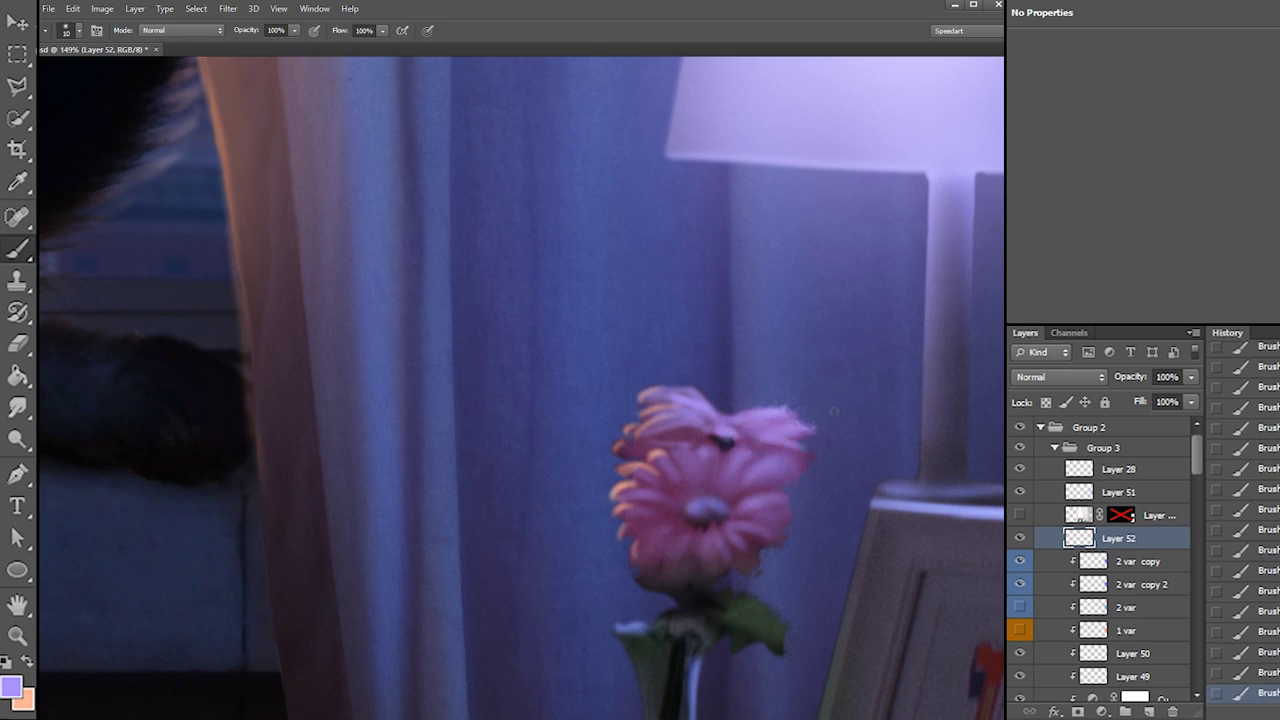
Check the petals against the reference layer and erase excess paint around the back flower's dark centre with a 14 px eraser
left_click(1021, 515)
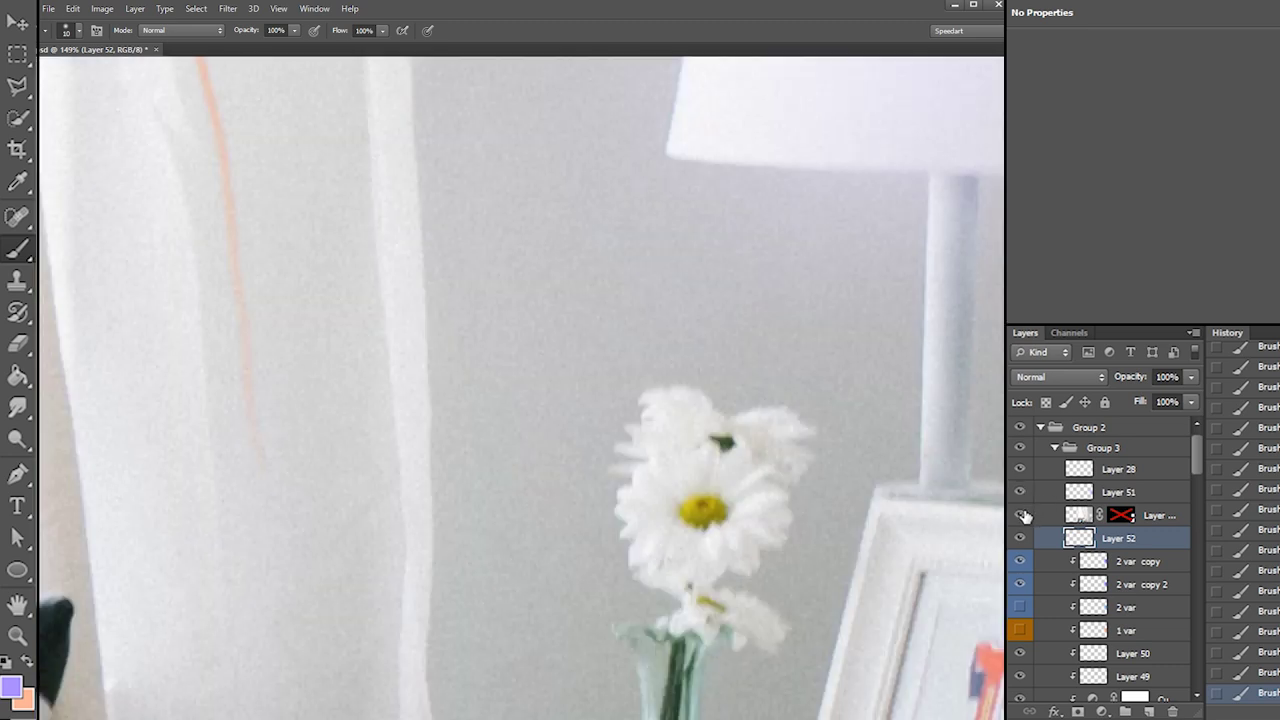
left_click(1021, 515)
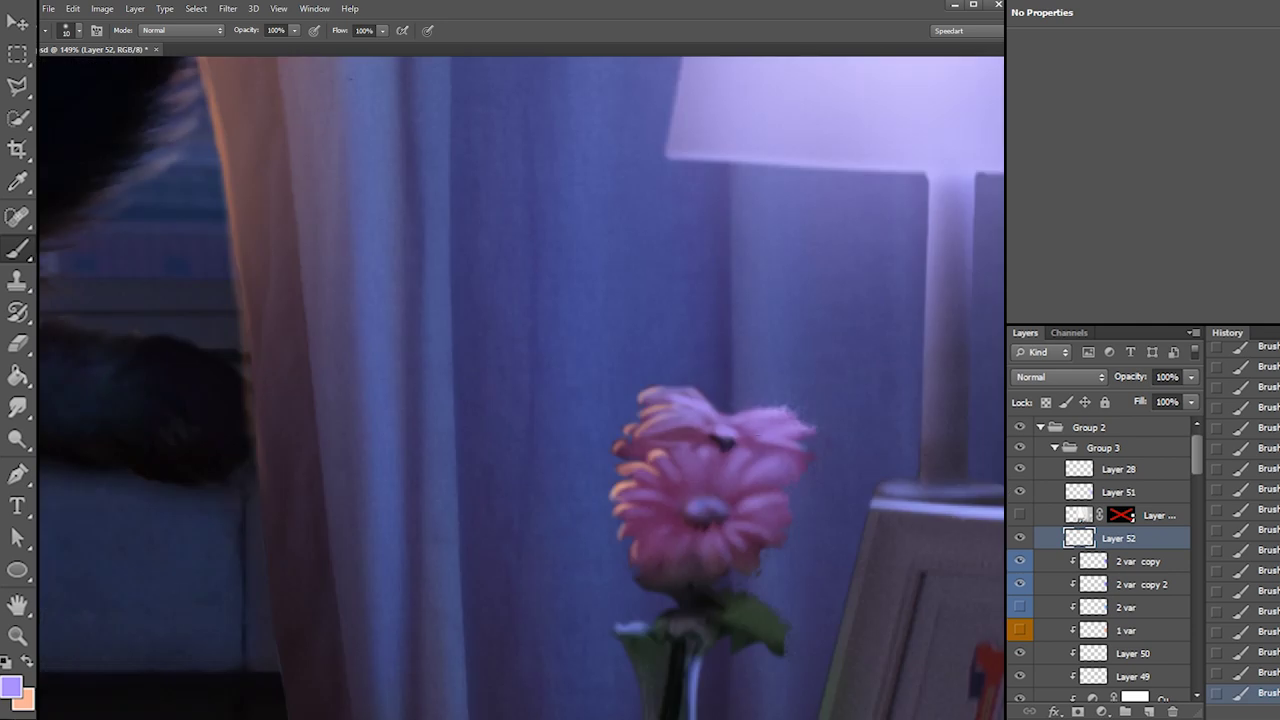
key("e")
right_click(728, 415)
left_click(750, 447)
left_click(712, 440)
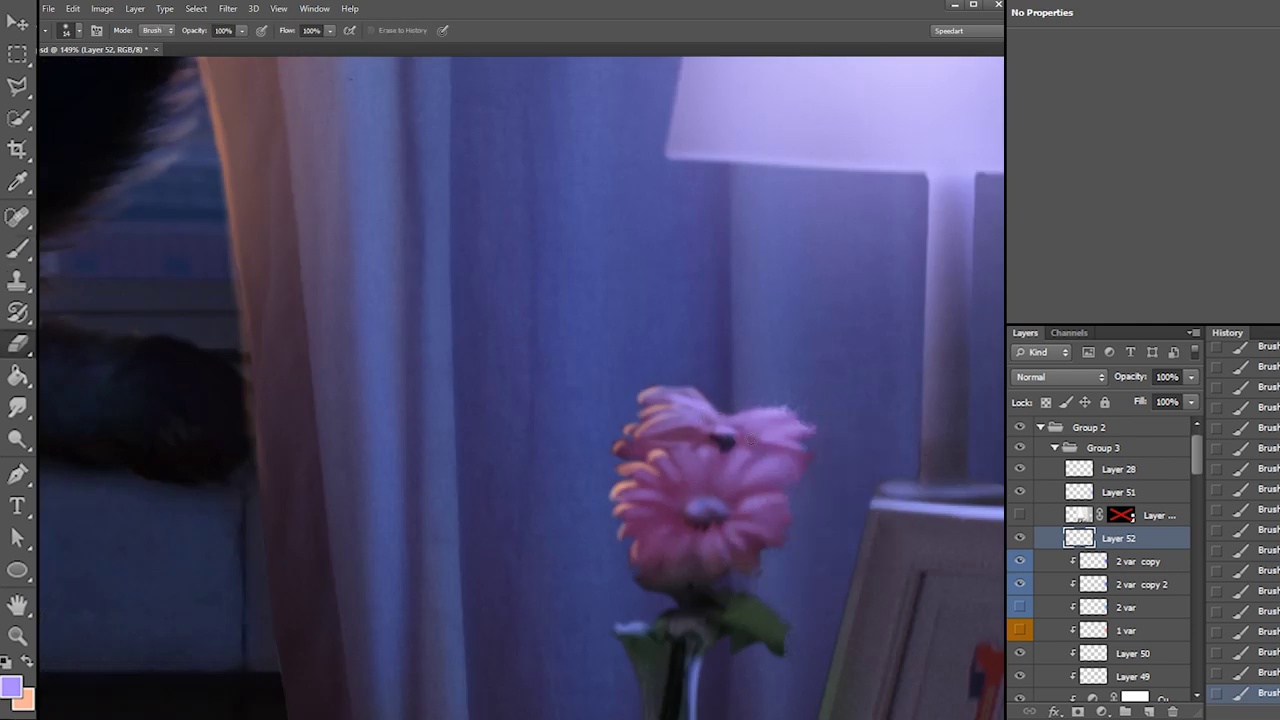
left_click(750, 441)
Sample the back flower's dark centre colour and refine the petal shapes around it with small brush strokes
key("b")
key("x")
left_click(727, 441, "alt")
key("ctrl+z")
mouse_move(698, 441)
left_mouse_down()
mouse_move(668, 443)
mouse_move(721, 442)
left_mouse_up()
key("ctrl+z")
left_click(740, 442)
left_click(748, 432)
key("ctrl+z")
mouse_move(783, 441)
left_mouse_down()
mouse_move(750, 437)
mouse_move(799, 446)
mouse_move(800, 463)
left_mouse_up()
mouse_move(714, 437)
left_mouse_down()
mouse_move(773, 437)
mouse_move(720, 435)
left_mouse_up()
key("ctrl+z")
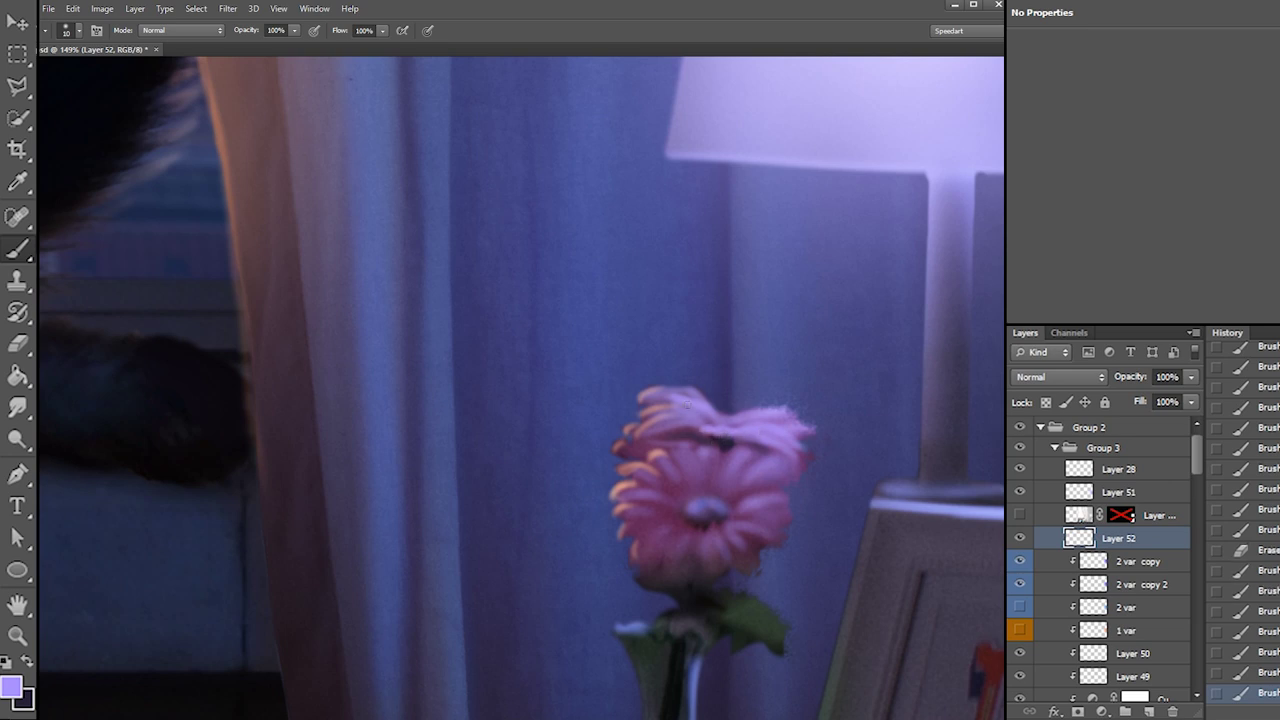
left_click_drag(734, 447, 750, 452)
Sample a purple from the front flower's lower petals and paint their edges and separations with a 10 px brush
right_click(786, 462)
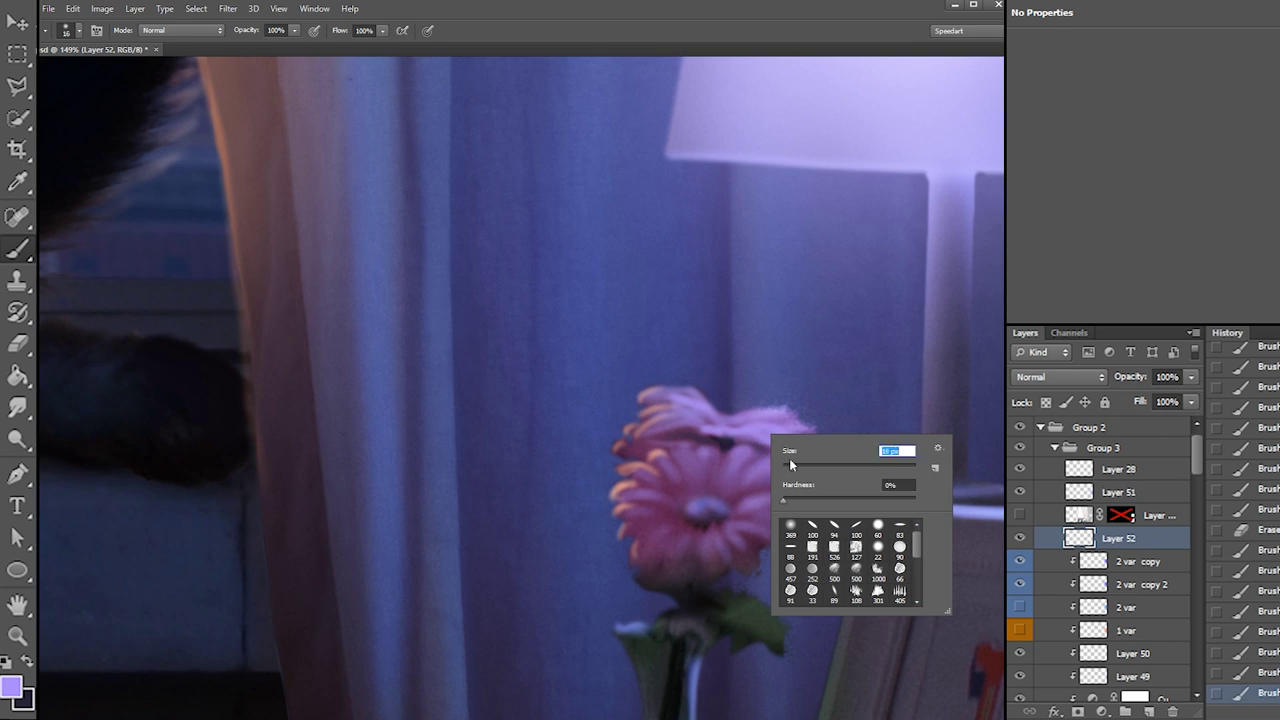
left_click(682, 522)
key("ctrl+z")
left_click(675, 540, "alt")
left_click_drag(635, 546, 681, 568)
left_click_drag(684, 556, 691, 566)
left_click_drag(699, 562, 700, 550)
left_click(712, 560)
left_click(731, 565)
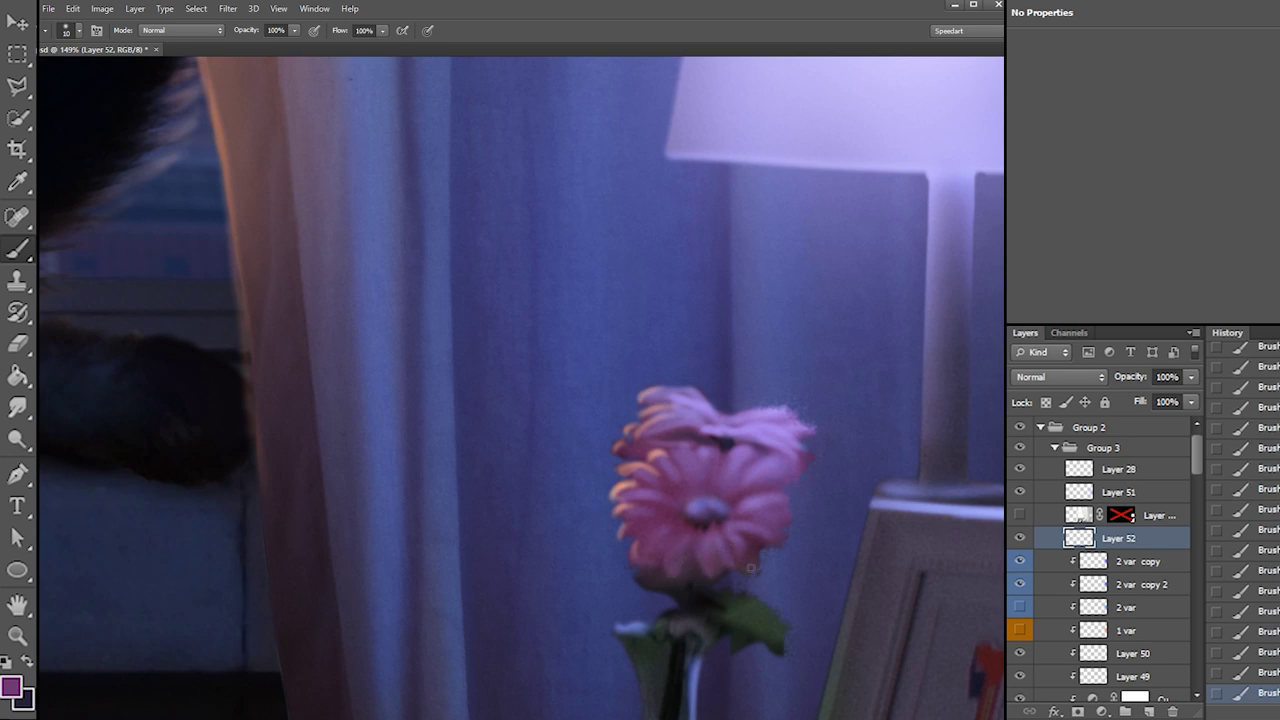
mouse_move(745, 562)
left_mouse_down()
mouse_move(745, 543)
mouse_move(755, 566)
left_mouse_up()
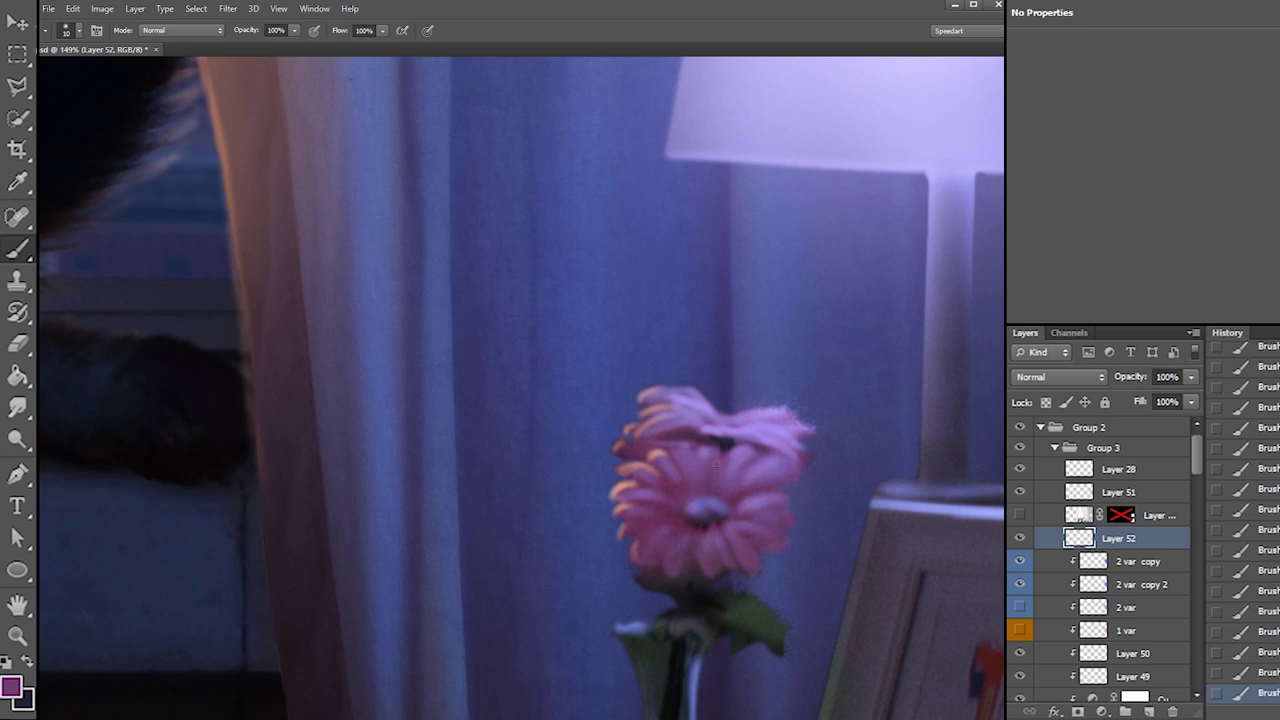
Reset the brush colours to black and white and darken the flower's stem and leaves
key("x")
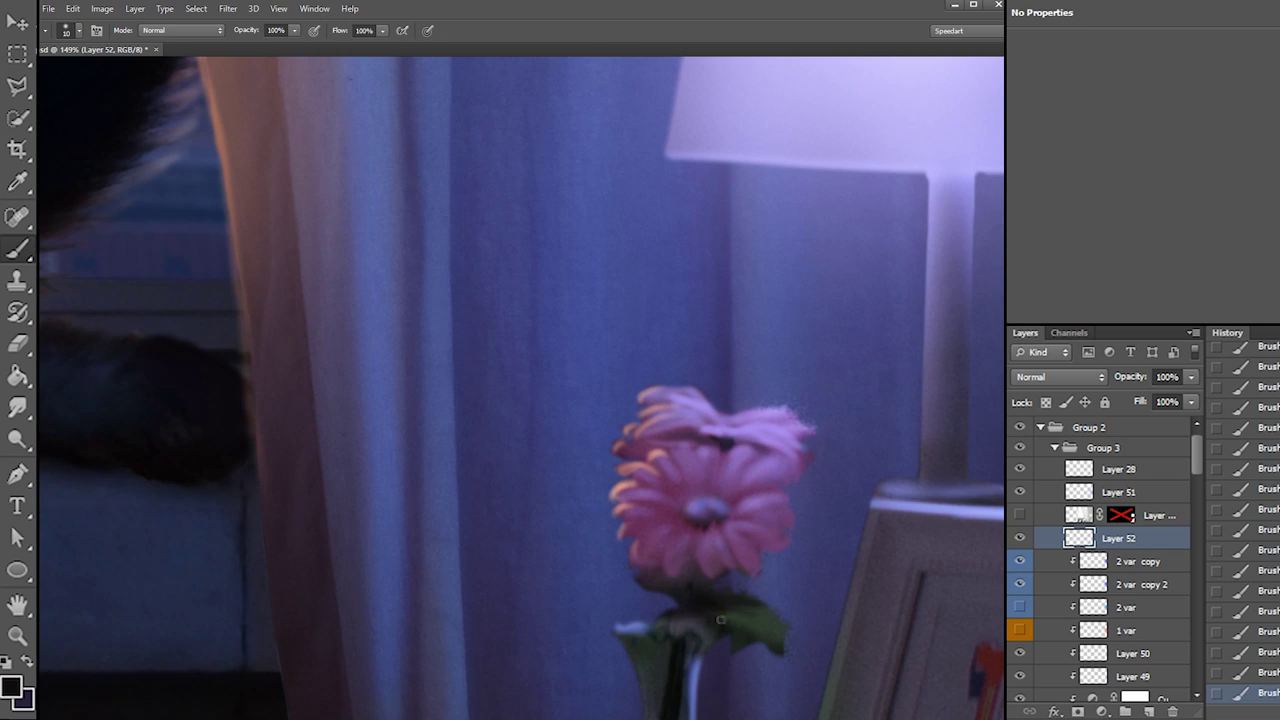
key("d")
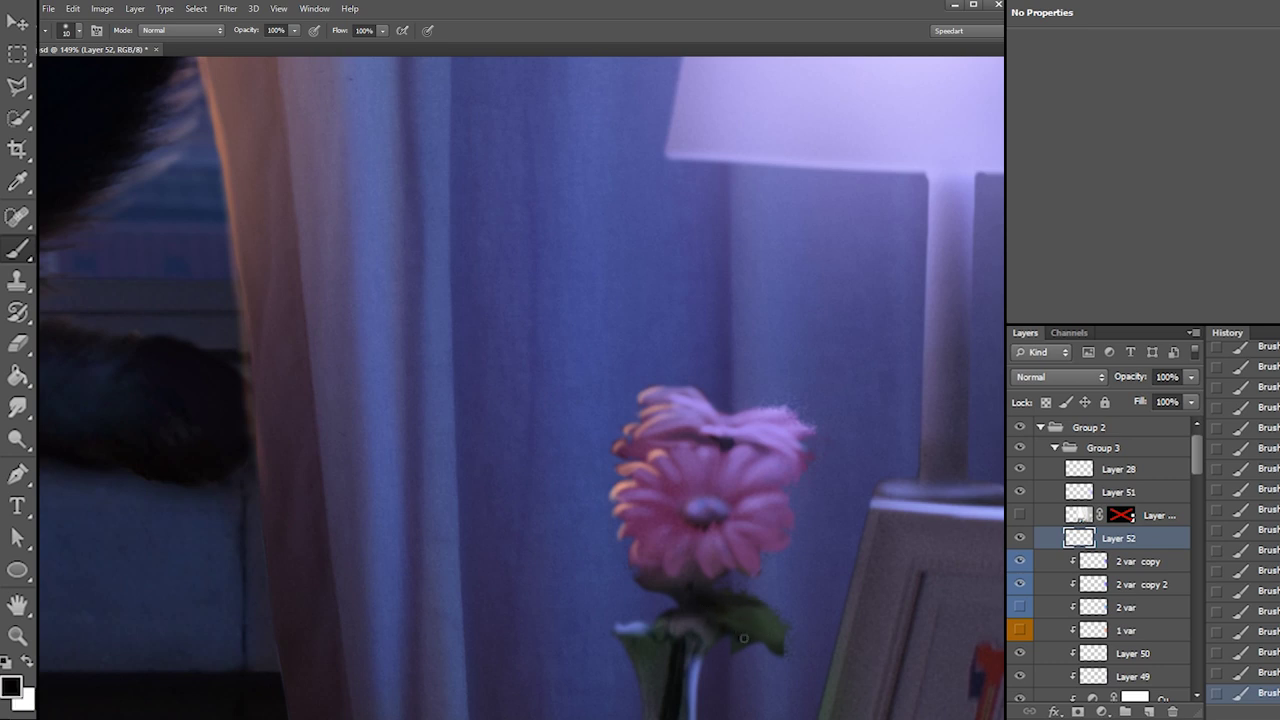
left_click(784, 656, "alt")
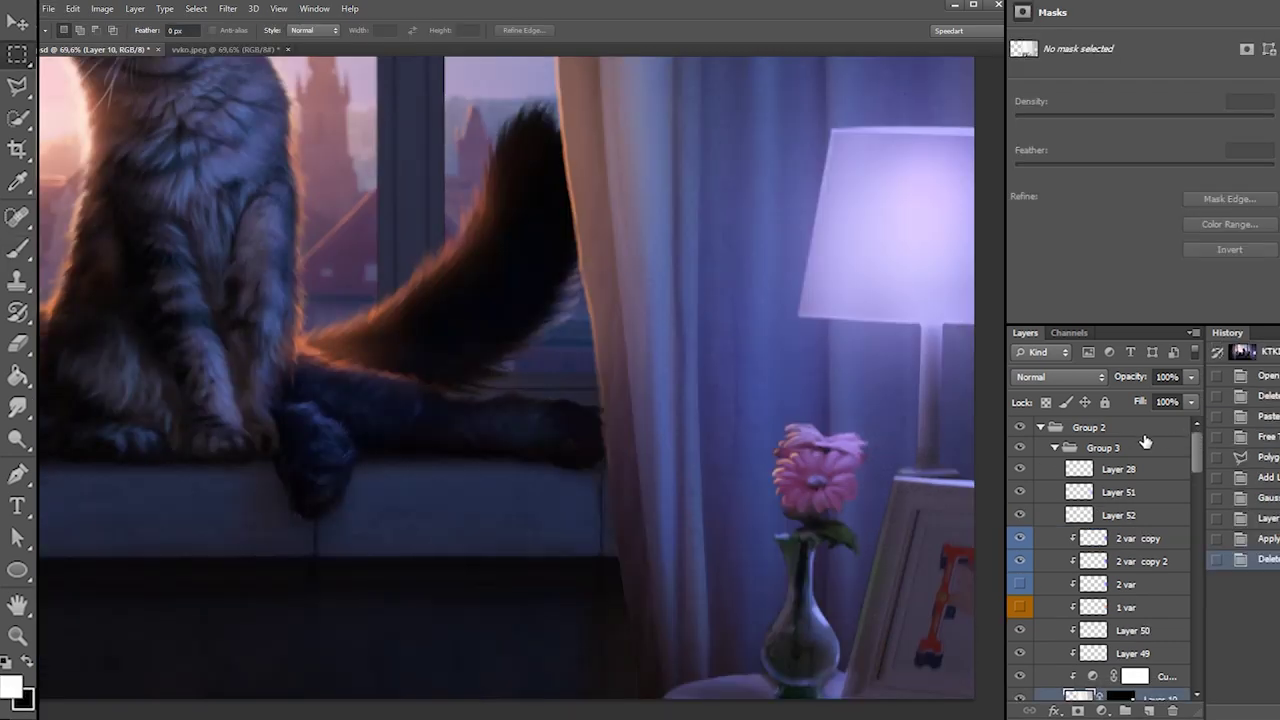
Create a new layer above Group 2 and bring it to the top of the layer stack
left_click(1125, 430)
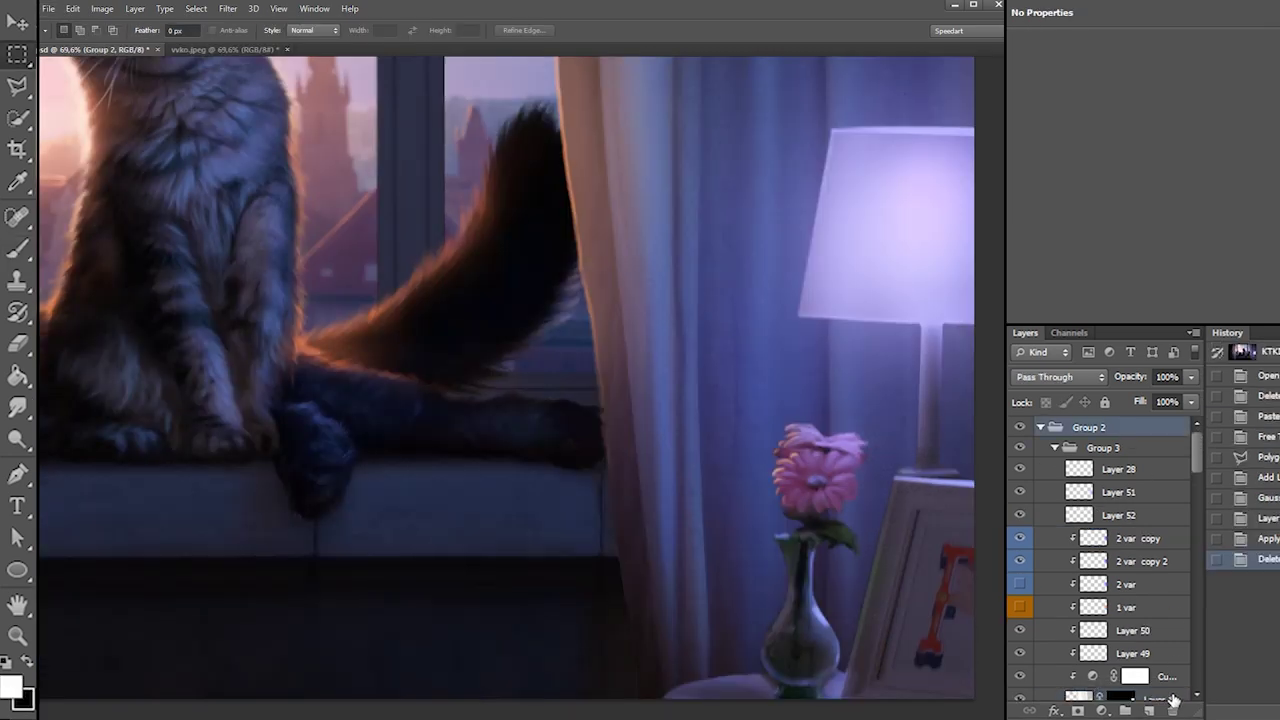
left_click(1147, 710)
key("ctrl+shift+bracketright")
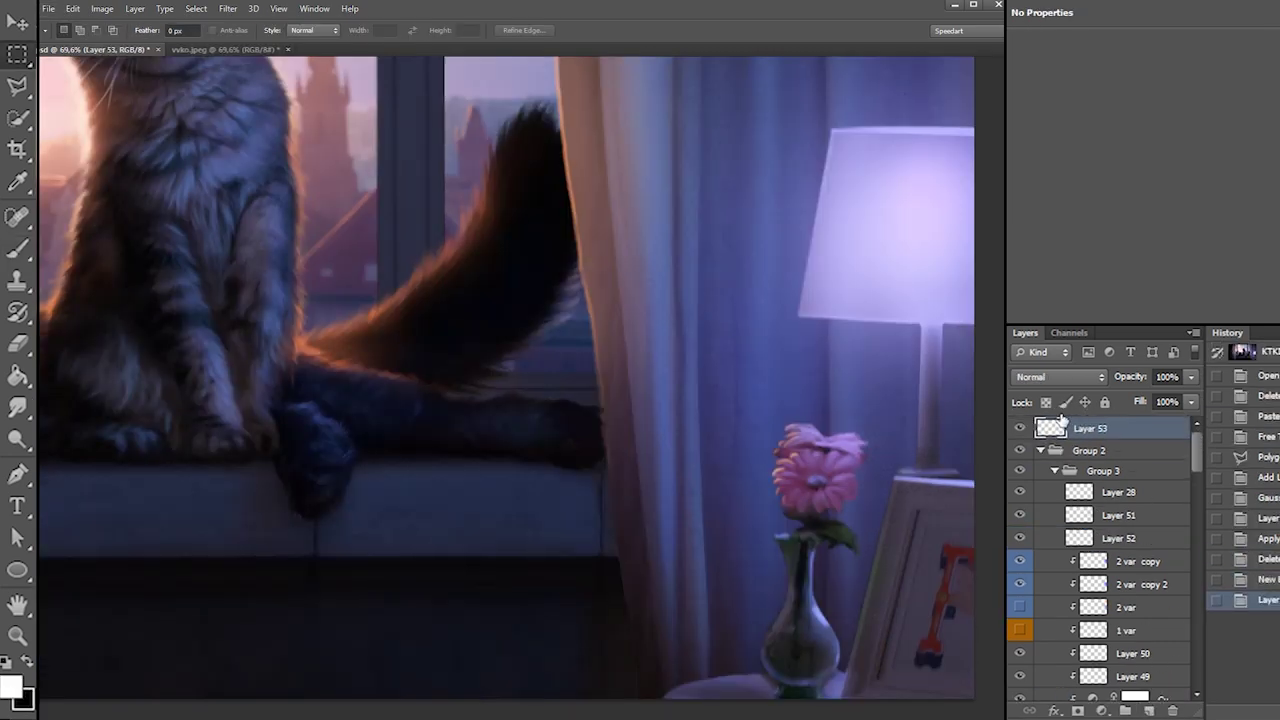
left_click_drag(446, 293, 653, 432)
key("d")
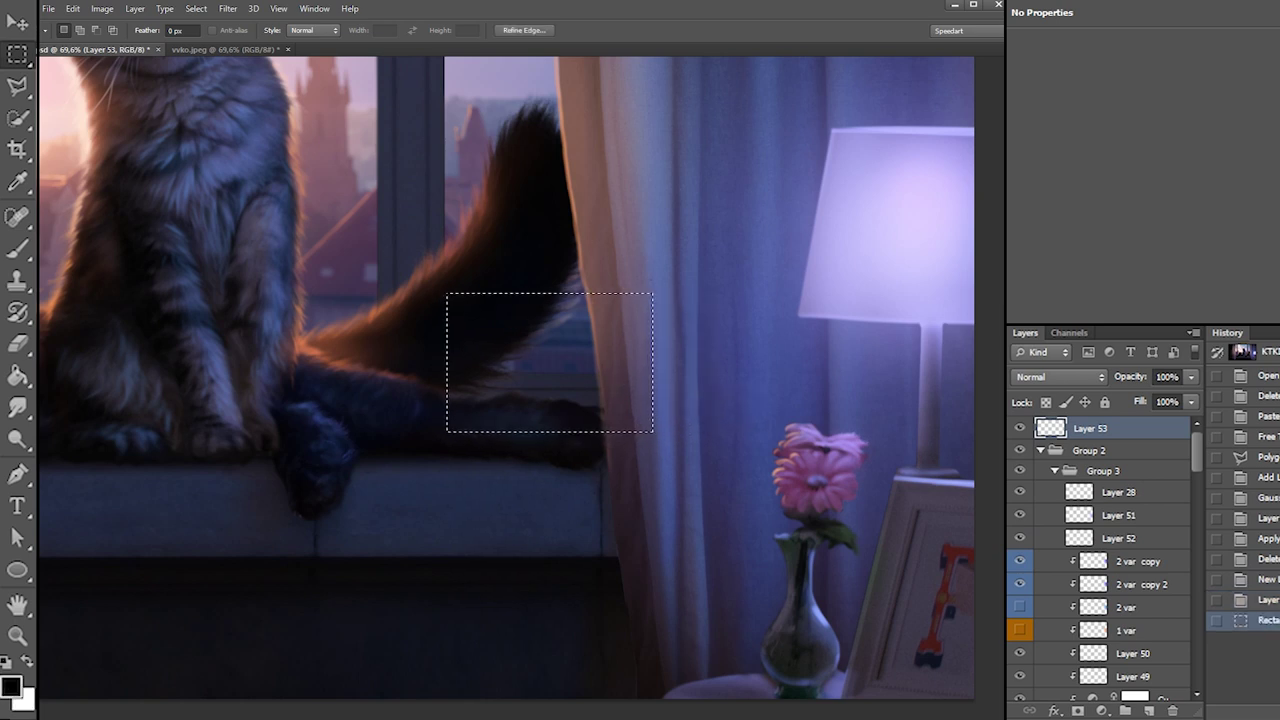
key("g")
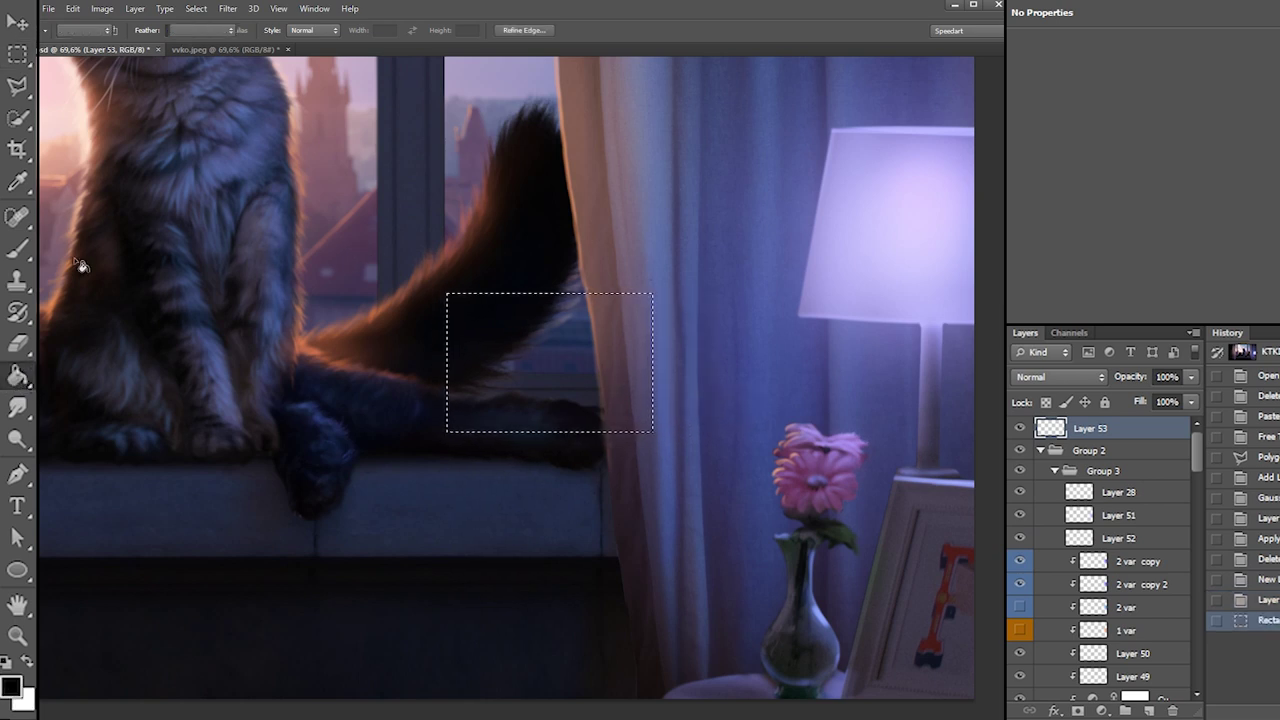
Select a rectangle across the end of the sill and the lower curtain on Layer 53, fill it white, and deselect
left_click(17, 53)
mouse_move(425, 365)
left_mouse_down()
mouse_move(712, 575)
mouse_move(763, 571)
mouse_move(749, 588)
left_mouse_up()
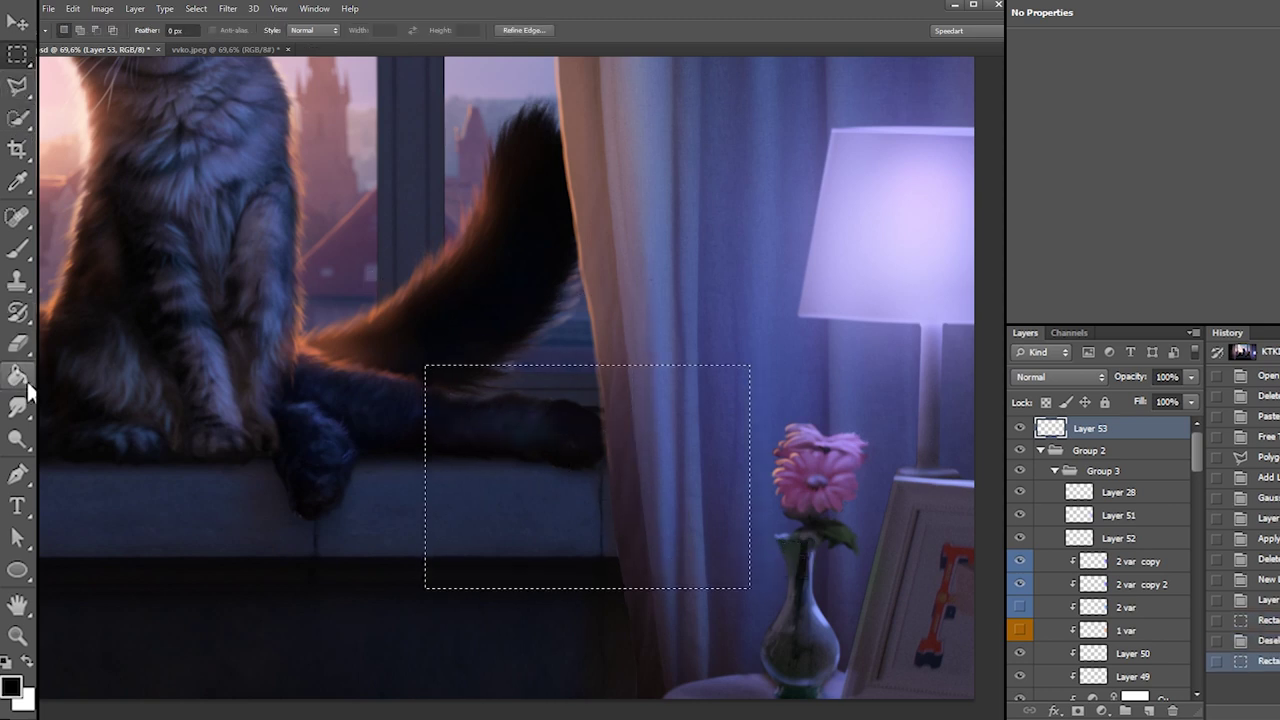
left_click(17, 375)
key("x")
left_click(609, 490)
key("m")
key("ctrl+d")
Paste the cat reference photo and place it over the sitting cat, above and beside the white rectangle, using Free Transform
key("ctrl+v")
left_click_drag(643, 485, 431, 380)
right_click(358, 232)
left_click(390, 350)
left_click_drag(361, 318, 370, 288)
key("Return")
Add a new layer above Layer 53 and clip it to the white rectangle
left_click(1078, 449)
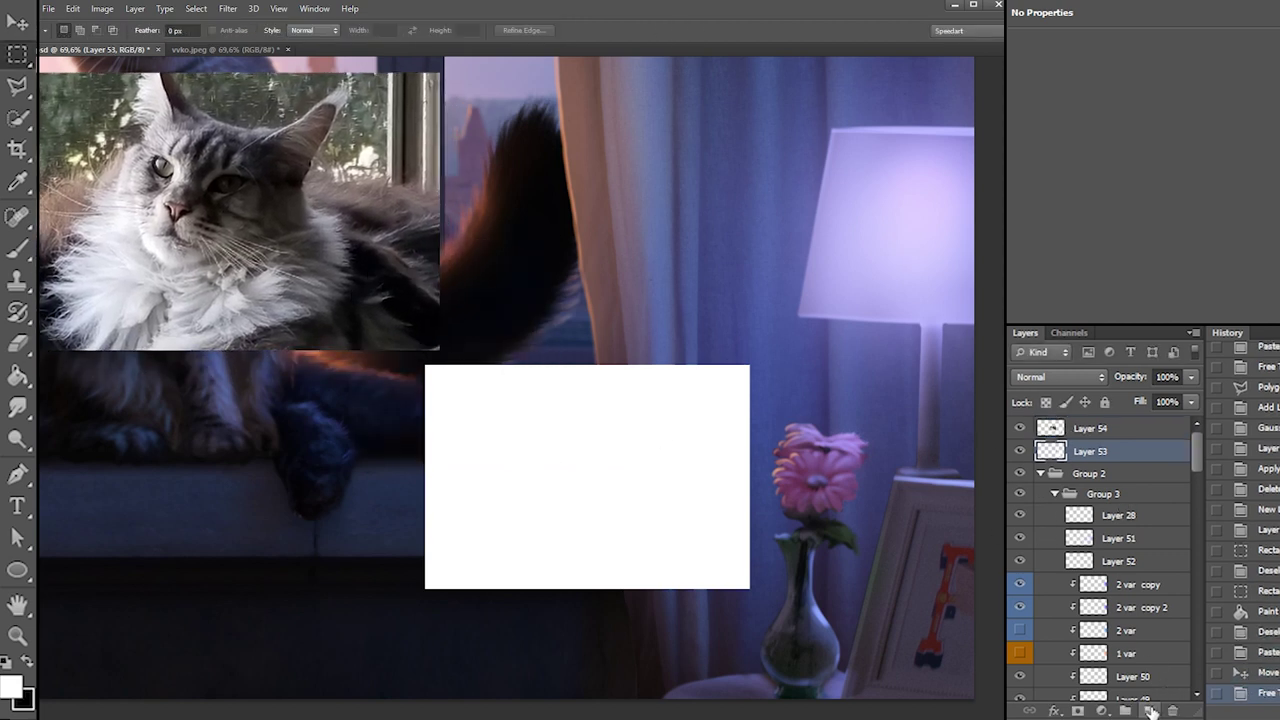
left_click(1150, 710)
left_click(1094, 461, "alt")
Switch to the Brush tool and set the foreground colour to light blue b3e9ff
key("b")
key("x")
right_click(536, 432)
left_click_drag(445, 500, 735, 440)
key("ctrl+z")
right_click(563, 419)
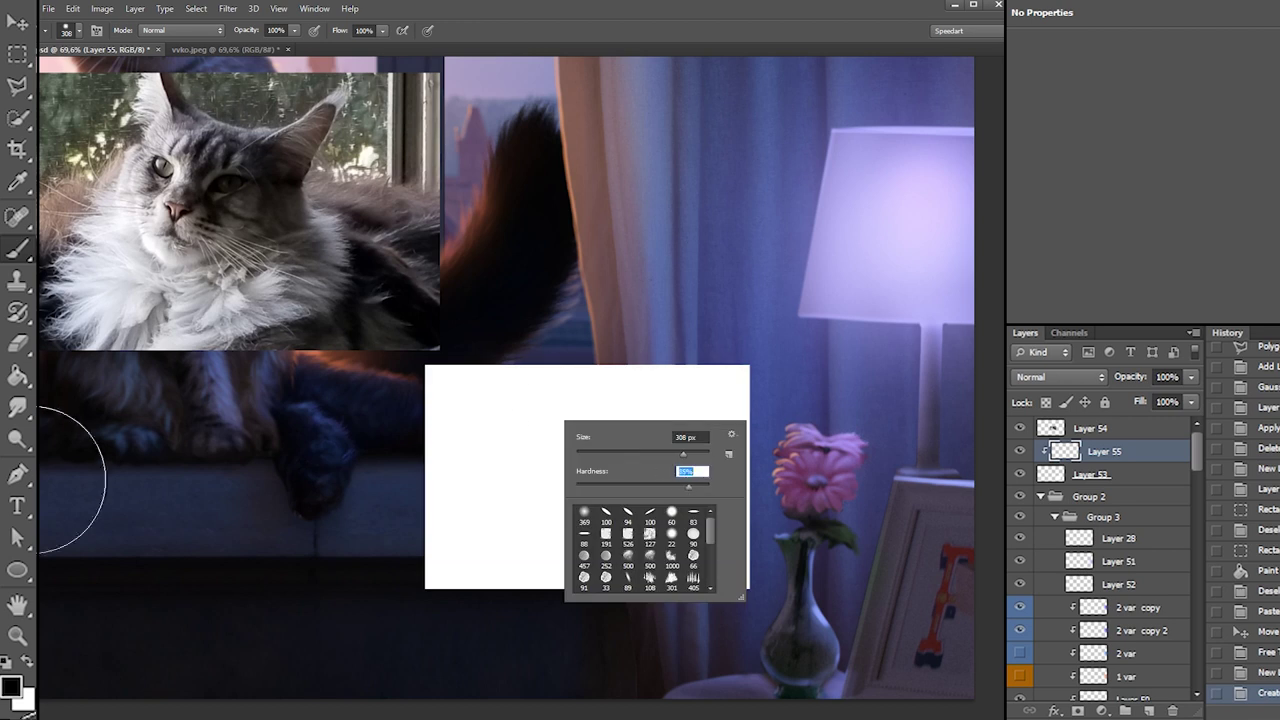
left_click(11, 687)
mouse_move(797, 232)
left_mouse_down()
mouse_move(793, 221)
mouse_move(796, 238)
left_mouse_up()
mouse_move(630, 160)
left_mouse_down()
mouse_move(620, 136)
mouse_move(647, 148)
left_mouse_up()
key("Return")
Cover the white rectangle with pale blue on Layer 55, then paint a deeper diagonal band across it with a 160 px brush
mouse_move(343, 514)
left_mouse_down()
mouse_move(740, 548)
mouse_move(283, 563)
left_mouse_up()
left_click_drag(283, 563, 406, 405)
right_click(474, 489)
left_click_drag(590, 518, 576, 519)
left_click_drag(392, 537, 866, 449)
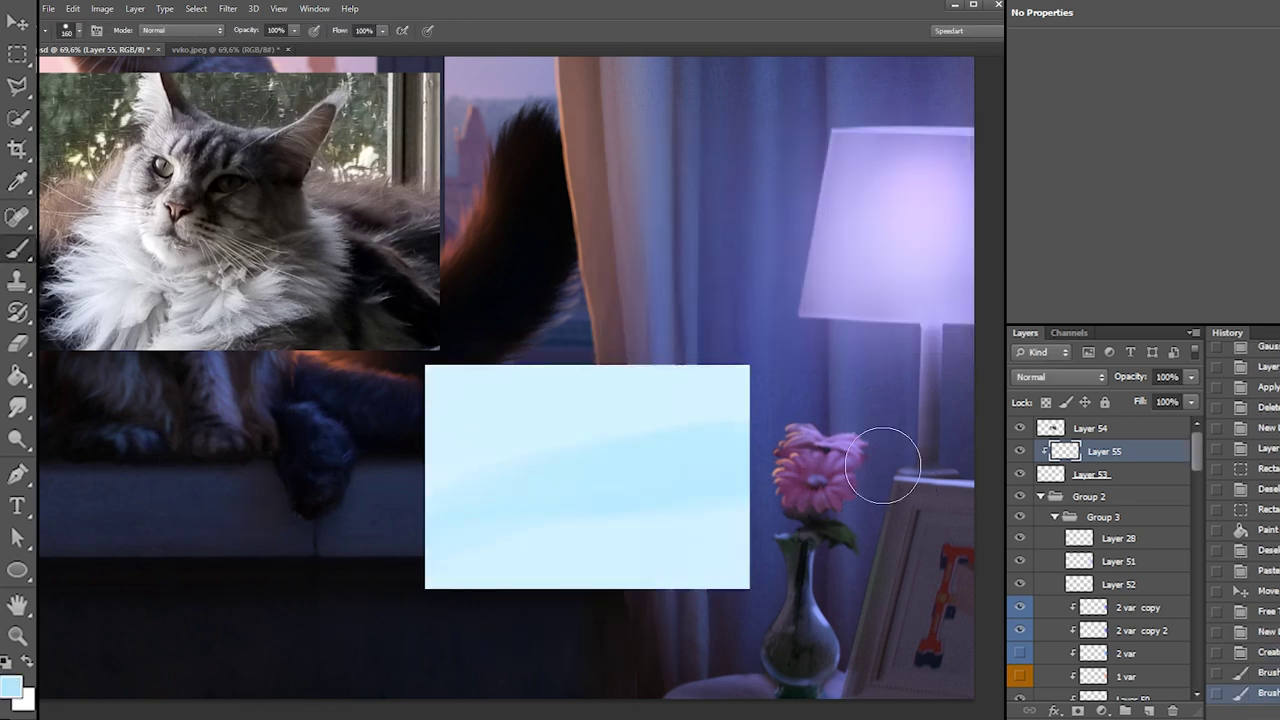
Add a new layer above Layer 55 and set the foreground colour to vivid violet
left_click(1148, 709)
left_click(12, 685)
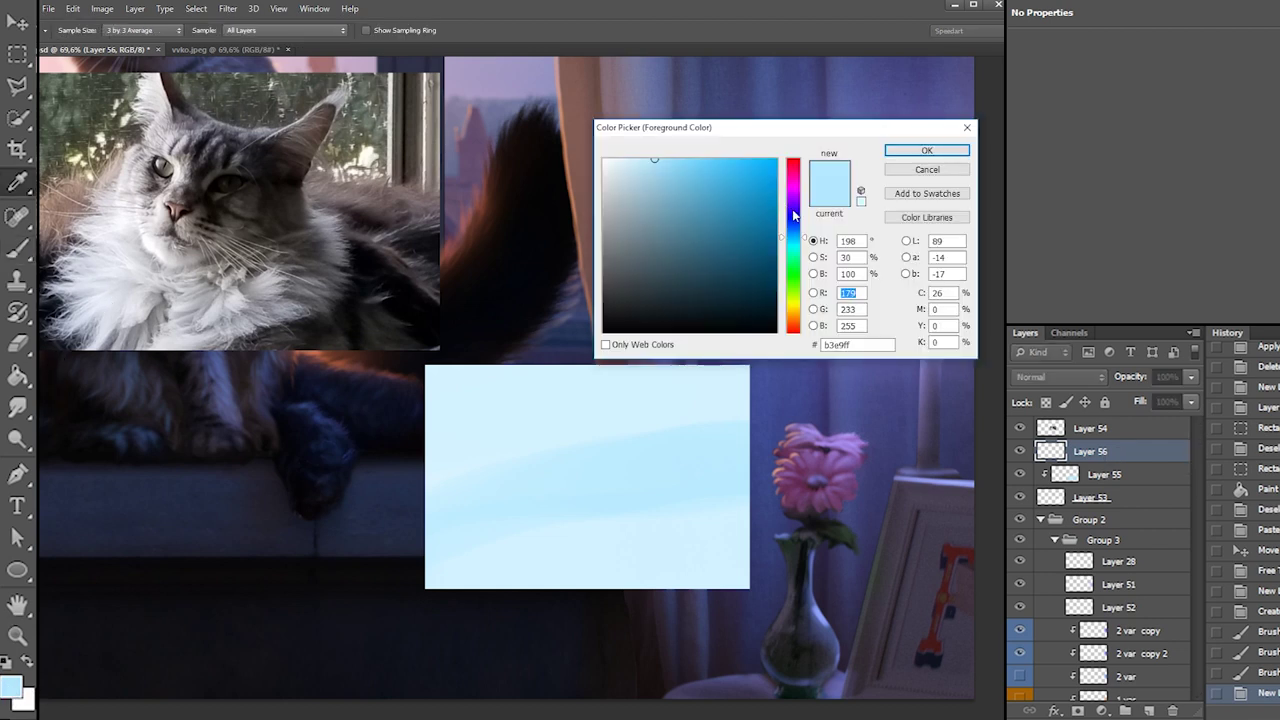
left_click_drag(792, 209, 792, 198)
key("Return")
Set the sketching brush to 6 px with 100% hardness, undoing the test stroke on the blue rectangle
right_click(562, 414)
left_click(573, 490)
left_click_drag(569, 463, 697, 463)
left_click(568, 431)
left_click_drag(490, 462, 561, 481)
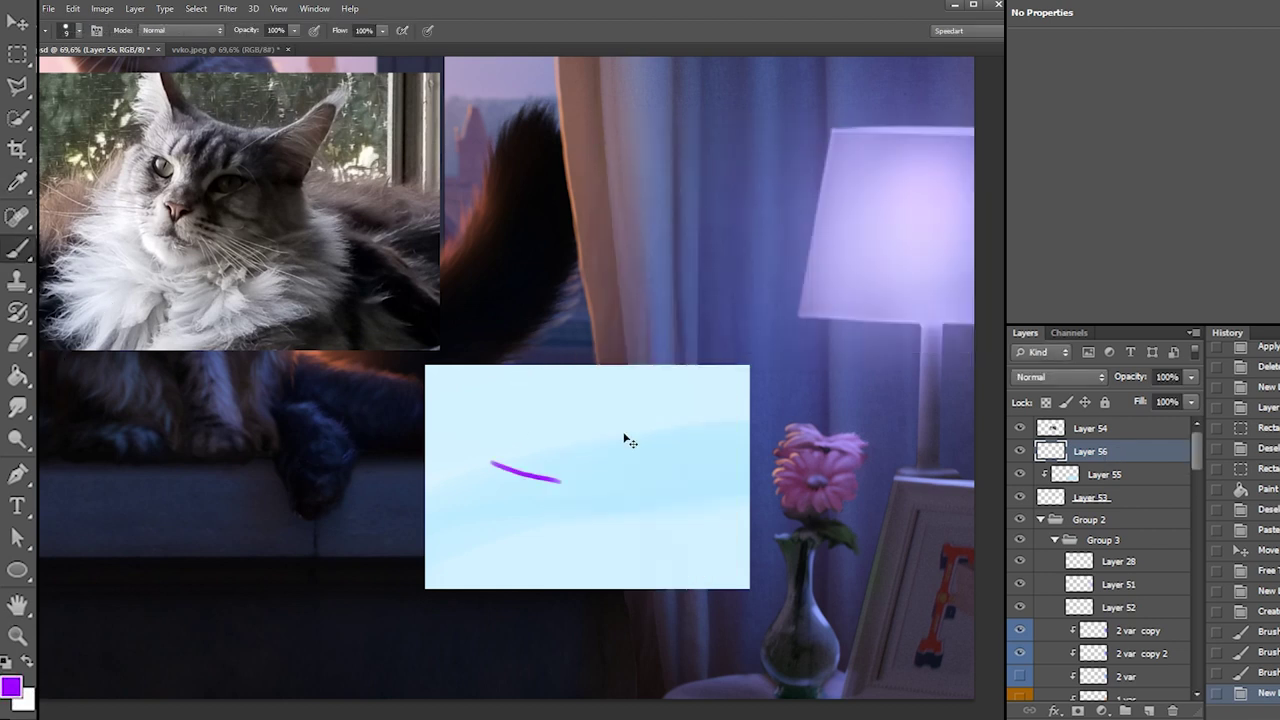
key("ctrl+z")
right_click(526, 376)
type("6")
key("Return")
right_click(547, 460)
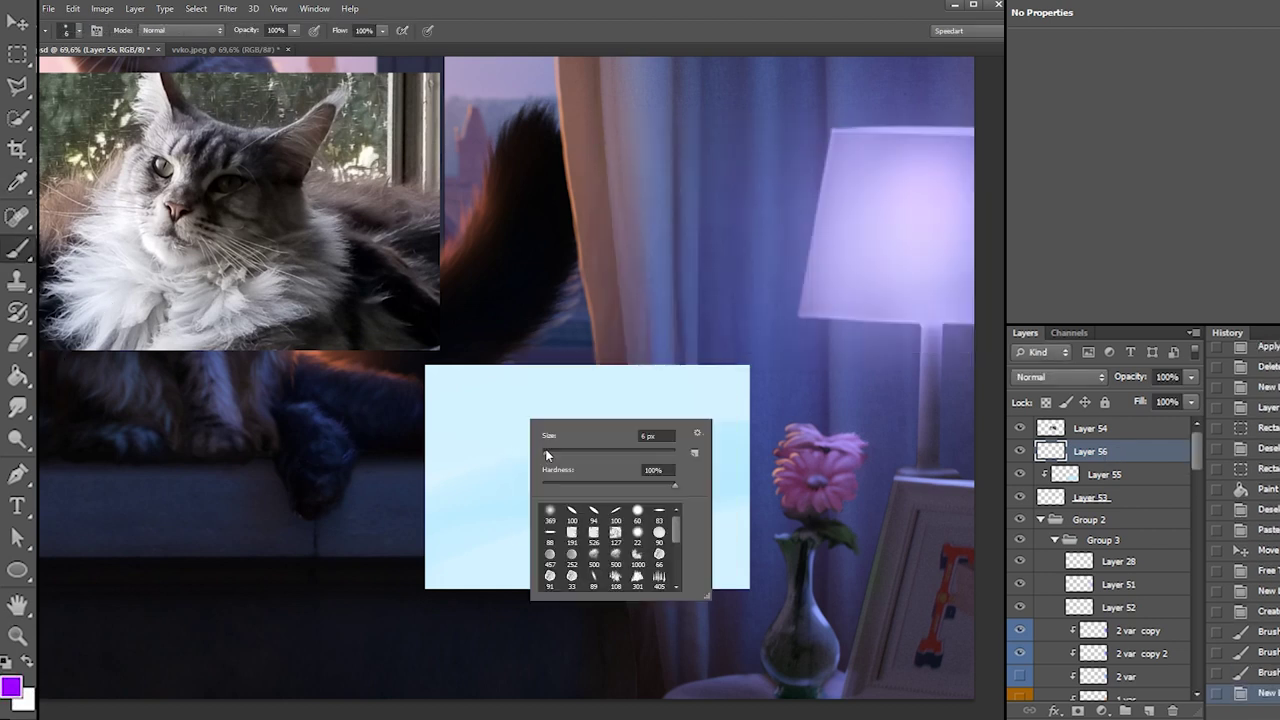
Sketch the outline of the cat's left-hand eye and a rough nose contour in violet on Layer 56
mouse_move(493, 455)
left_mouse_down()
mouse_move(498, 480)
mouse_move(479, 456)
mouse_move(497, 473)
left_mouse_up()
key("ctrl+z")
key("ctrl+z")
key("ctrl+z")
mouse_move(470, 450)
left_mouse_down()
mouse_move(515, 453)
mouse_move(501, 471)
mouse_move(472, 432)
mouse_move(508, 441)
mouse_move(491, 439)
mouse_move(514, 470)
mouse_move(501, 517)
left_mouse_up()
key("ctrl+z")
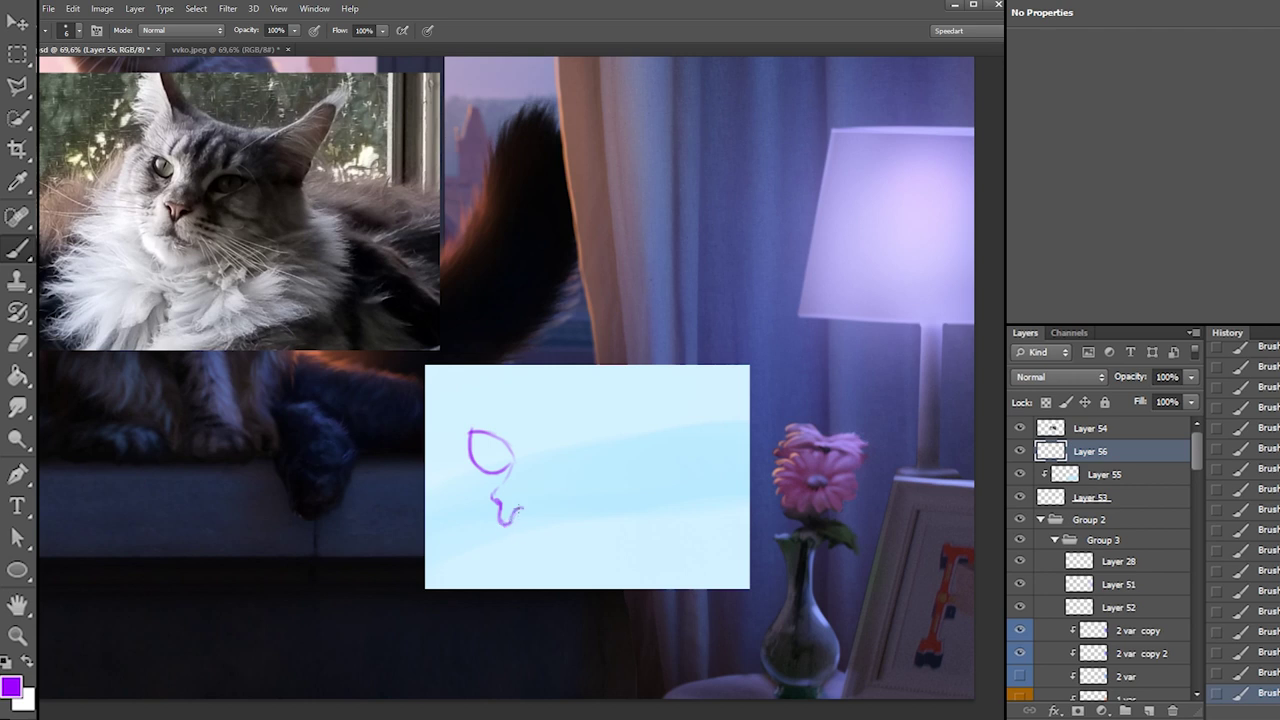
Erase the rough nose contour in places and redraw the nose with its tip and nostril
key("e")
left_click_drag(525, 515, 509, 520)
right_click(513, 493)
key("b")
mouse_move(514, 511)
left_mouse_down()
mouse_move(507, 521)
mouse_move(500, 508)
left_mouse_up()
mouse_move(499, 508)
left_mouse_down()
mouse_move(502, 521)
mouse_move(494, 490)
left_mouse_up()
left_click_drag(494, 490, 511, 497)
left_click_drag(508, 495, 530, 503)
mouse_move(528, 502)
left_mouse_down()
mouse_move(525, 514)
mouse_move(503, 483)
mouse_move(488, 534)
left_mouse_up()
key("e")
key("b")
key("e")
Select part of the nose sketch with a rectangular marquee, shift it slightly, and deselect
left_click(17, 55)
left_click_drag(519, 527, 526, 533)
key("ctrl+d")
Sketch faint lines for the bridge of the nose, curving above the nose tip
key("b")
mouse_move(512, 468)
left_mouse_down()
mouse_move(499, 491)
mouse_move(541, 470)
left_mouse_up()
key("ctrl+z")
key("ctrl+z")
left_click_drag(541, 471, 549, 502)
left_click_drag(549, 498, 546, 516)
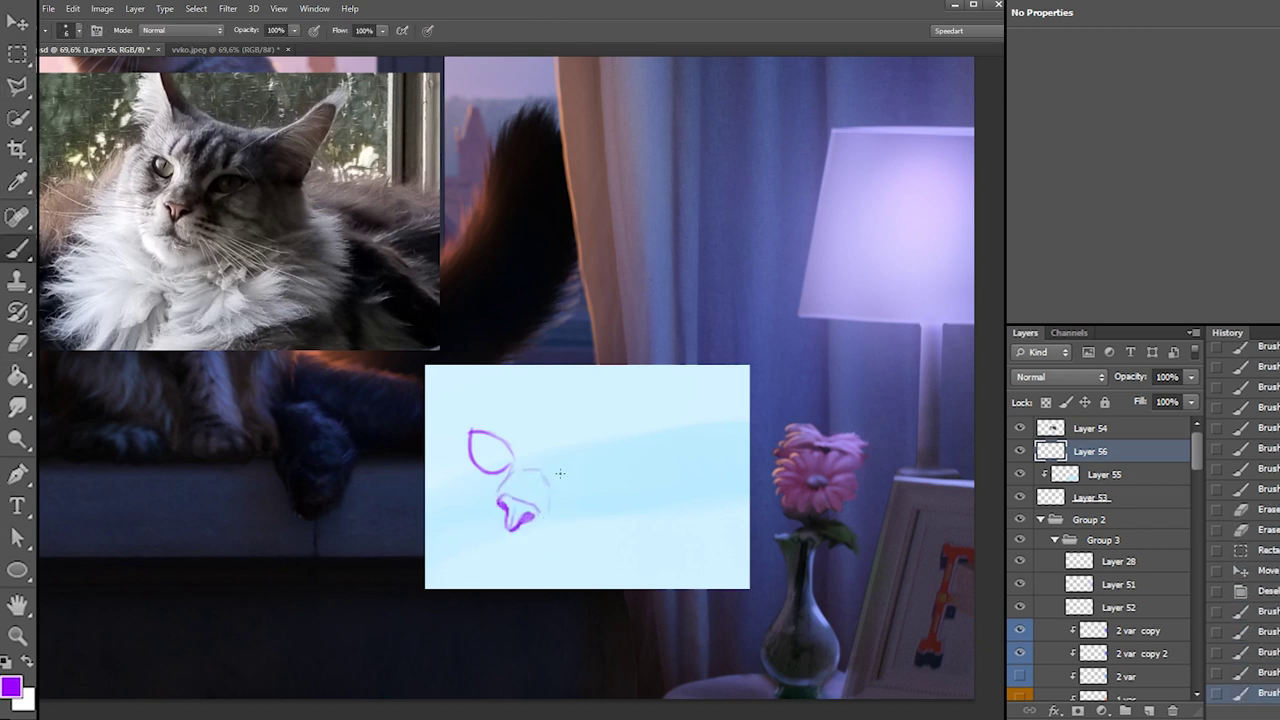
Sketch the almond outline of the right-hand eye beside the nose bridge
mouse_move(569, 472)
left_mouse_down()
mouse_move(623, 472)
mouse_move(612, 464)
left_mouse_up()
left_click_drag(578, 480, 574, 489)
mouse_move(578, 487)
left_mouse_down()
mouse_move(600, 493)
mouse_move(607, 481)
left_mouse_up()
key("ctrl+z")
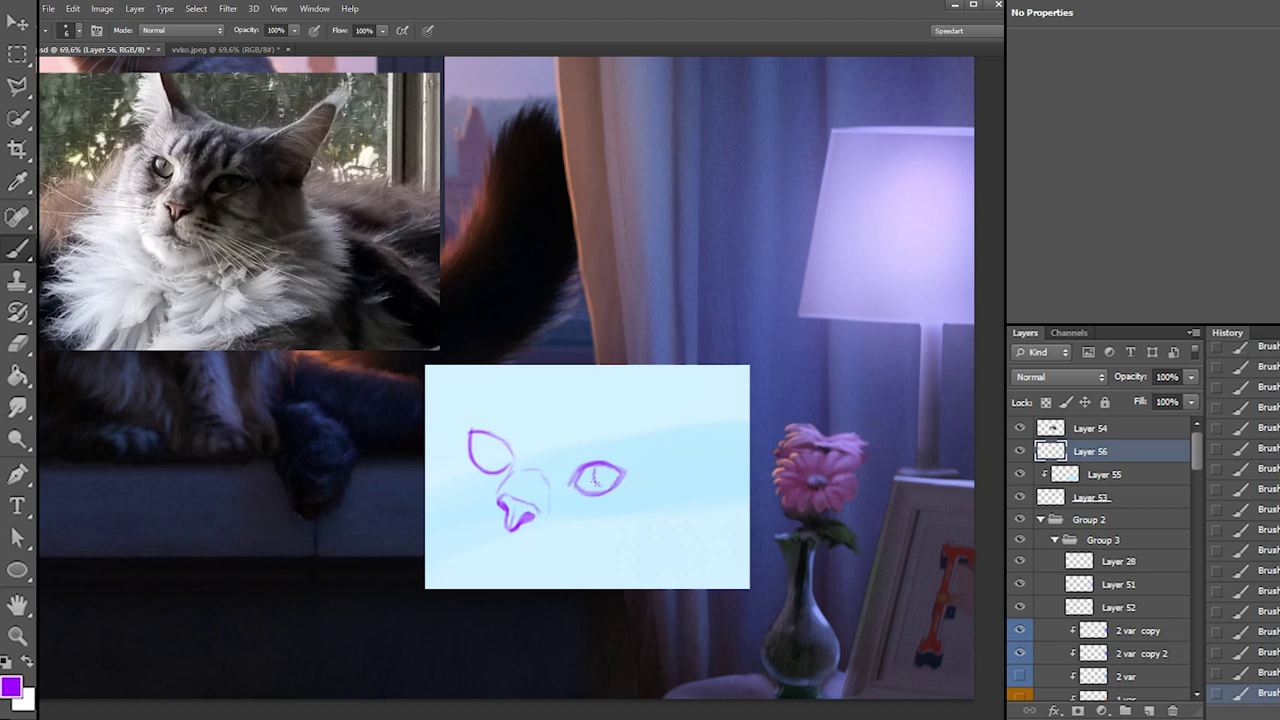
Draw filled pupils in both eyes and strengthen the outline of the left-hand eye
mouse_move(490, 437)
left_mouse_down()
mouse_move(488, 462)
mouse_move(568, 457)
mouse_move(497, 462)
left_mouse_up()
right_click(519, 455)
left_click_drag(598, 466, 636, 470)
right_click(605, 470)
left_click_drag(464, 418, 528, 444)
key("ctrl+z")
right_click(494, 448)
mouse_move(476, 432)
left_mouse_down()
mouse_move(495, 437)
mouse_move(476, 472)
left_mouse_up()
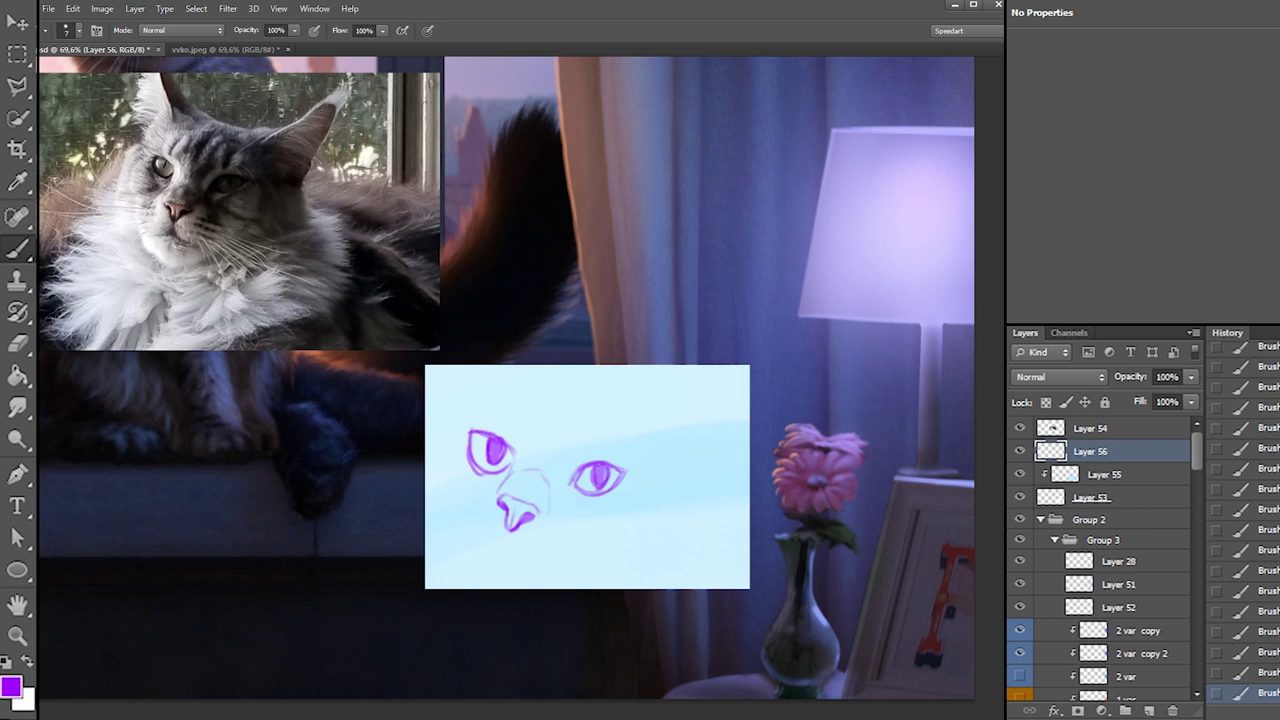
Sketch cheek lines under both eyes and the mouth and chin below the nose, cleaning the mouth lines with the Eraser
left_click_drag(570, 502, 616, 524)
left_click_drag(495, 487, 465, 491)
key("e")
key("b")
mouse_move(511, 536)
left_mouse_down()
mouse_move(523, 528)
mouse_move(508, 534)
left_mouse_up()
left_click_drag(508, 527, 511, 549)
mouse_move(509, 543)
left_mouse_down()
mouse_move(516, 558)
mouse_move(488, 549)
left_mouse_up()
mouse_move(490, 549)
left_mouse_down()
mouse_move(466, 546)
mouse_move(507, 541)
mouse_move(538, 570)
mouse_move(513, 549)
left_mouse_up()
key("e")
left_click_drag(515, 553, 470, 547)
key("b")
mouse_move(483, 551)
left_mouse_down()
mouse_move(466, 545)
mouse_move(498, 549)
left_mouse_up()
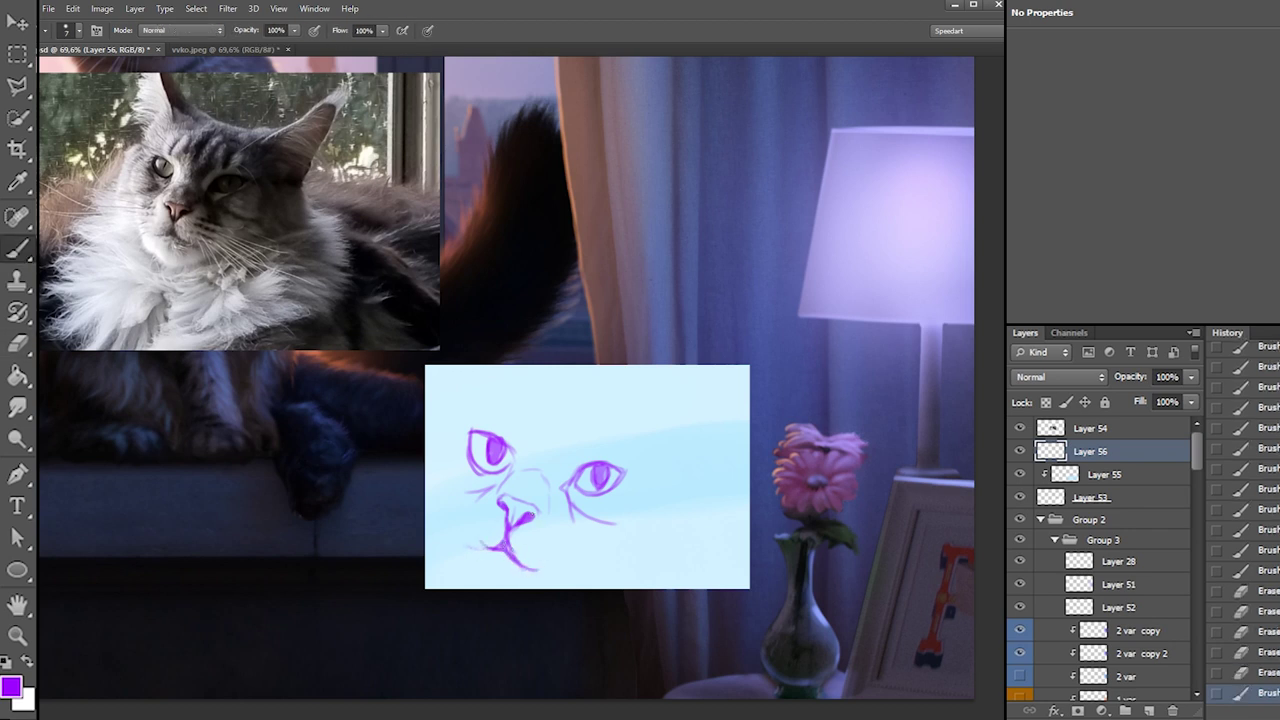
Touch up the pupil of the right-hand eye with the Brush
key("e")
key("b")
left_click_drag(597, 467, 598, 487)
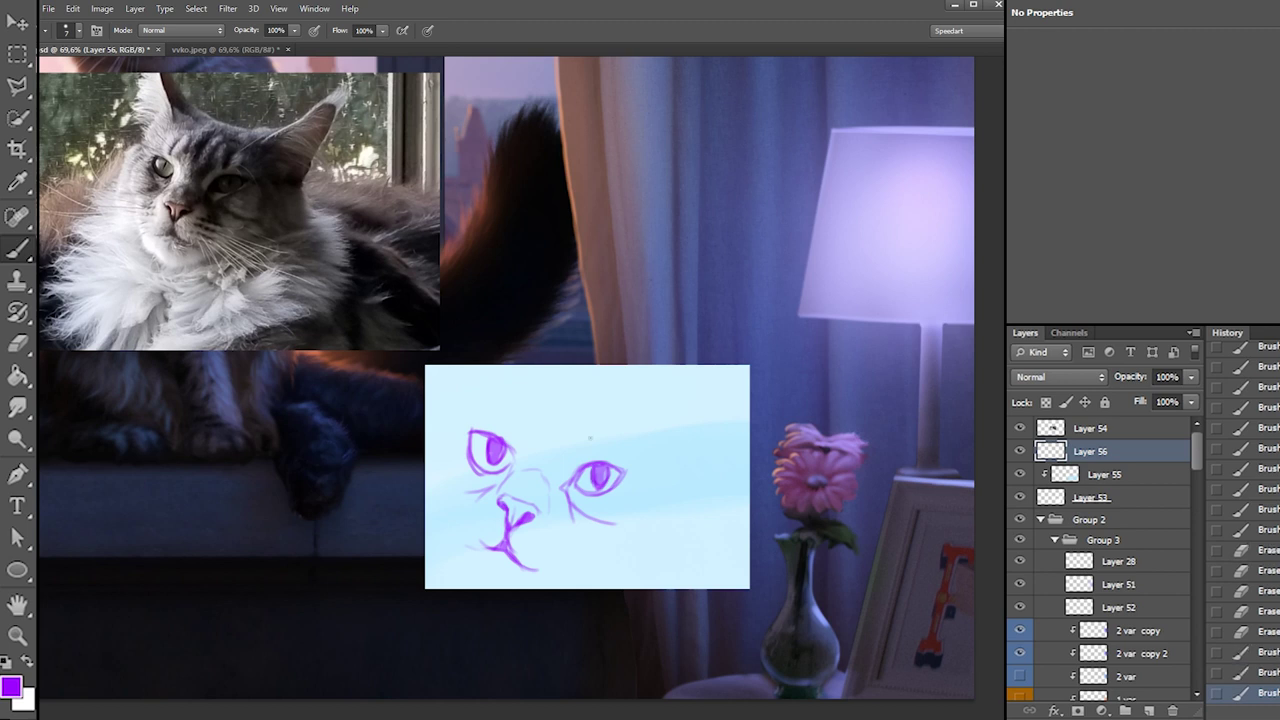
Draw fur stripes across the cat's forehead and move the whole face sketch to the right within the blue rectangle
left_click_drag(555, 414, 554, 429)
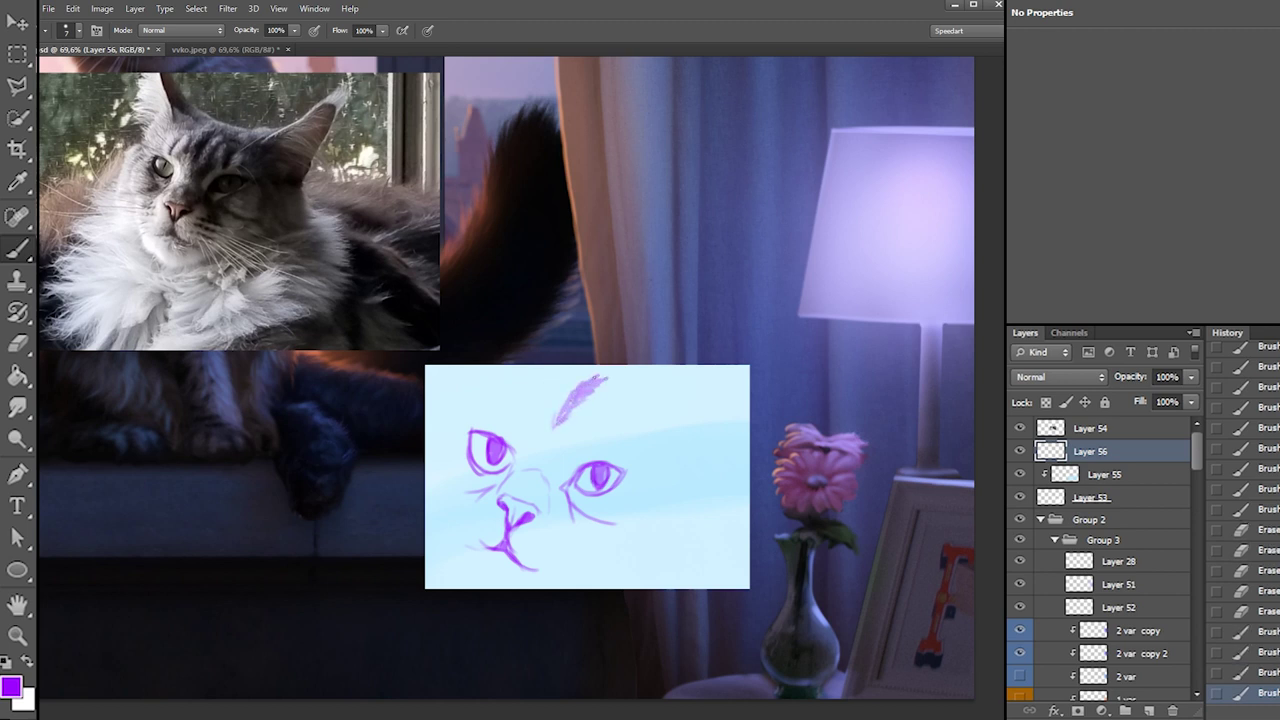
left_click_drag(598, 380, 580, 398)
mouse_move(584, 384)
left_mouse_down()
mouse_move(564, 412)
mouse_move(495, 405)
left_mouse_up()
mouse_move(627, 392)
left_mouse_down()
mouse_move(604, 423)
mouse_move(633, 445)
mouse_move(564, 487)
left_mouse_up()
left_click_drag(596, 423, 636, 426)
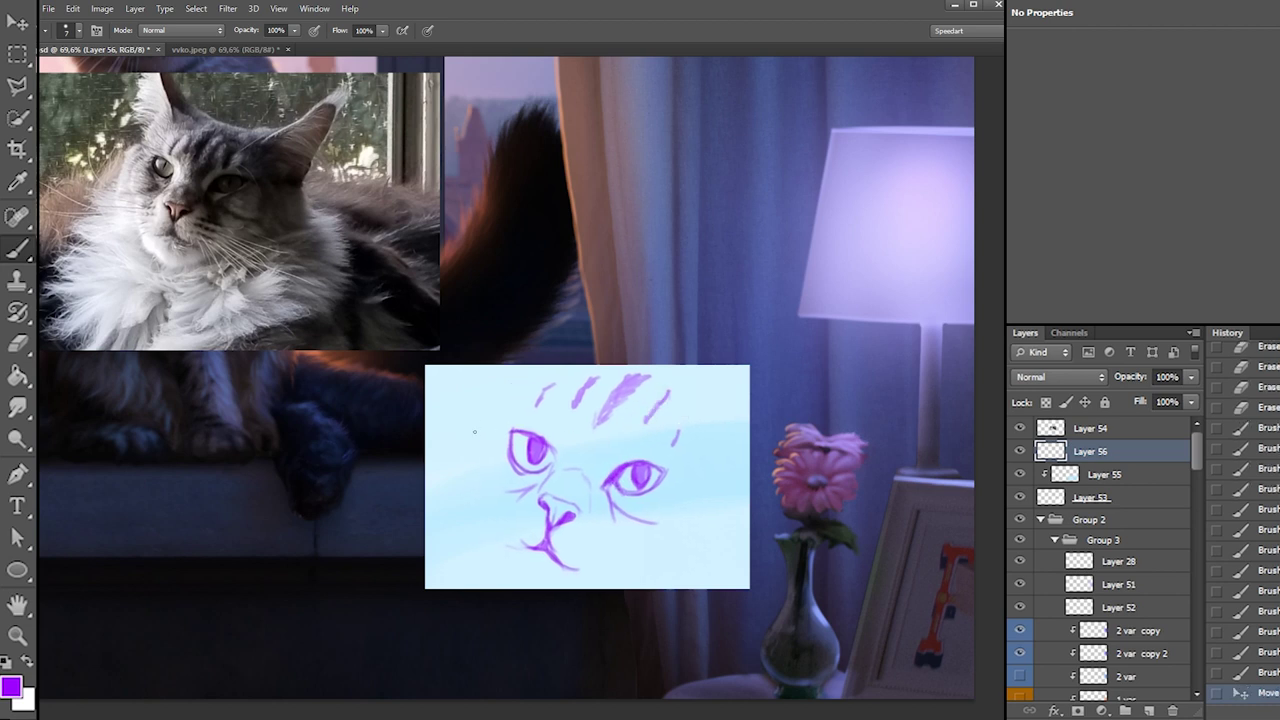
Sketch the jagged fur edge down the left side of the cat's face
left_click_drag(478, 436, 471, 460)
left_click_drag(473, 447, 466, 474)
left_click_drag(467, 470, 483, 512)
left_click_drag(484, 502, 485, 532)
left_click_drag(484, 527, 496, 574)
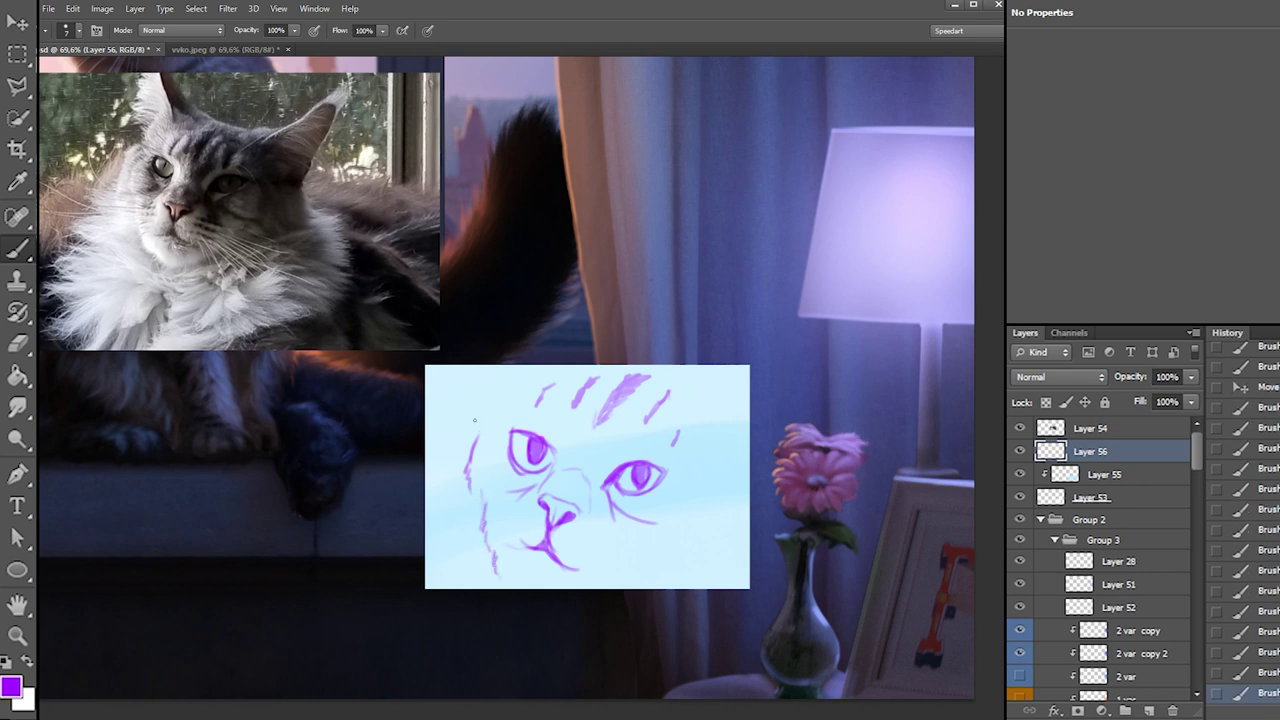
Sketch the outer fur tufts and the base of the ear at the upper left of the face
mouse_move(494, 373)
left_mouse_down()
mouse_move(487, 417)
mouse_move(440, 456)
left_mouse_up()
left_click_drag(449, 455, 440, 472)
mouse_move(483, 385)
left_mouse_down()
mouse_move(444, 390)
mouse_move(481, 371)
left_mouse_up()
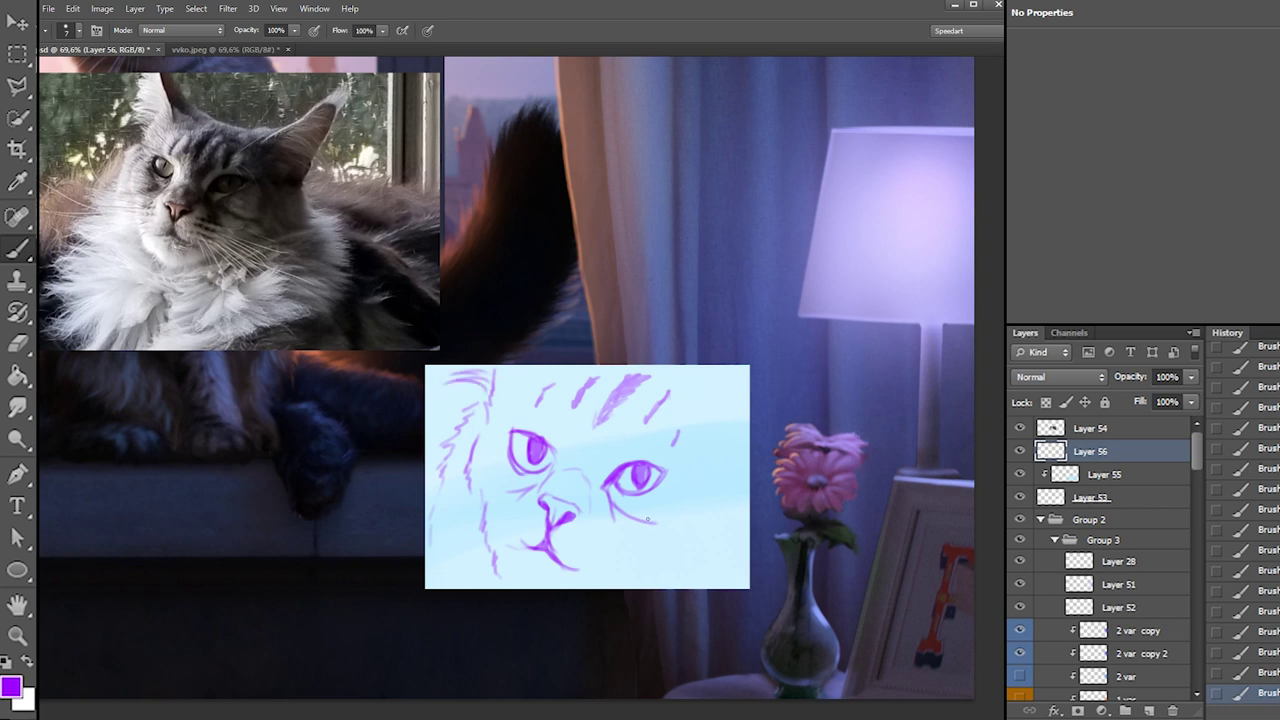
Add face markings: a stripe beneath the right-hand eye, whisker dots on the muzzle, and short fur strokes along the brows and forehead
left_click_drag(665, 522, 612, 501)
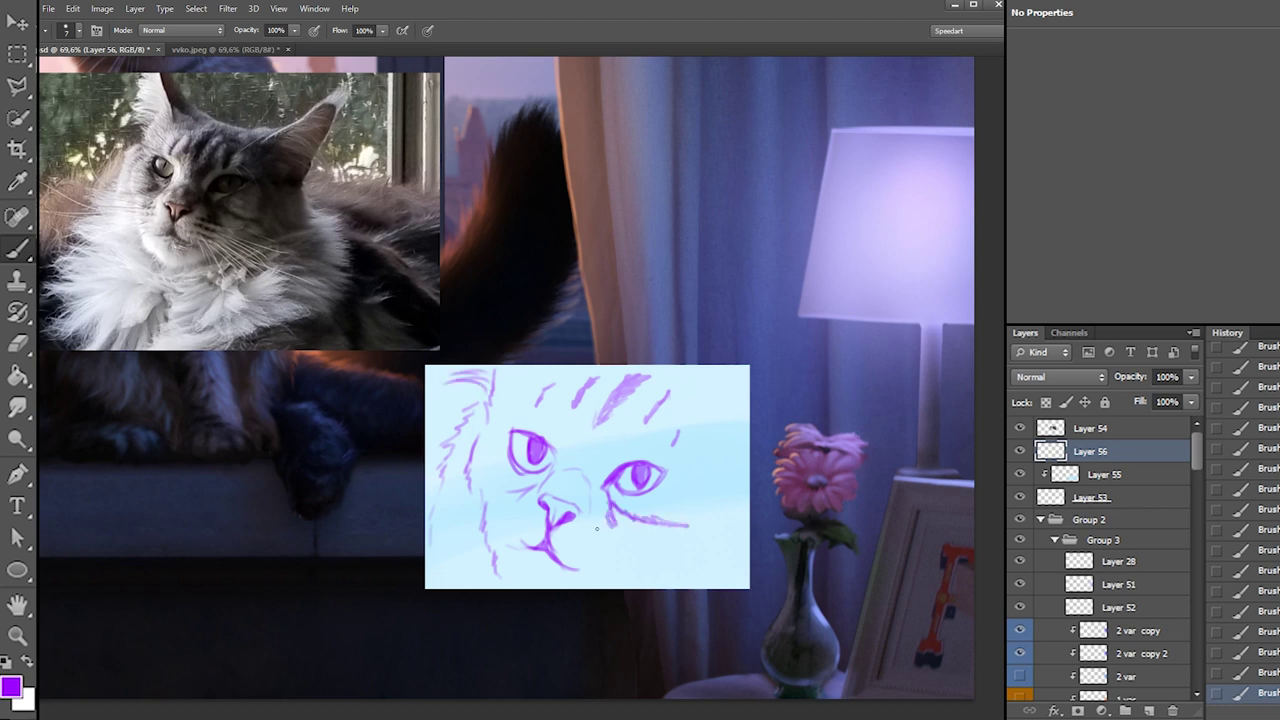
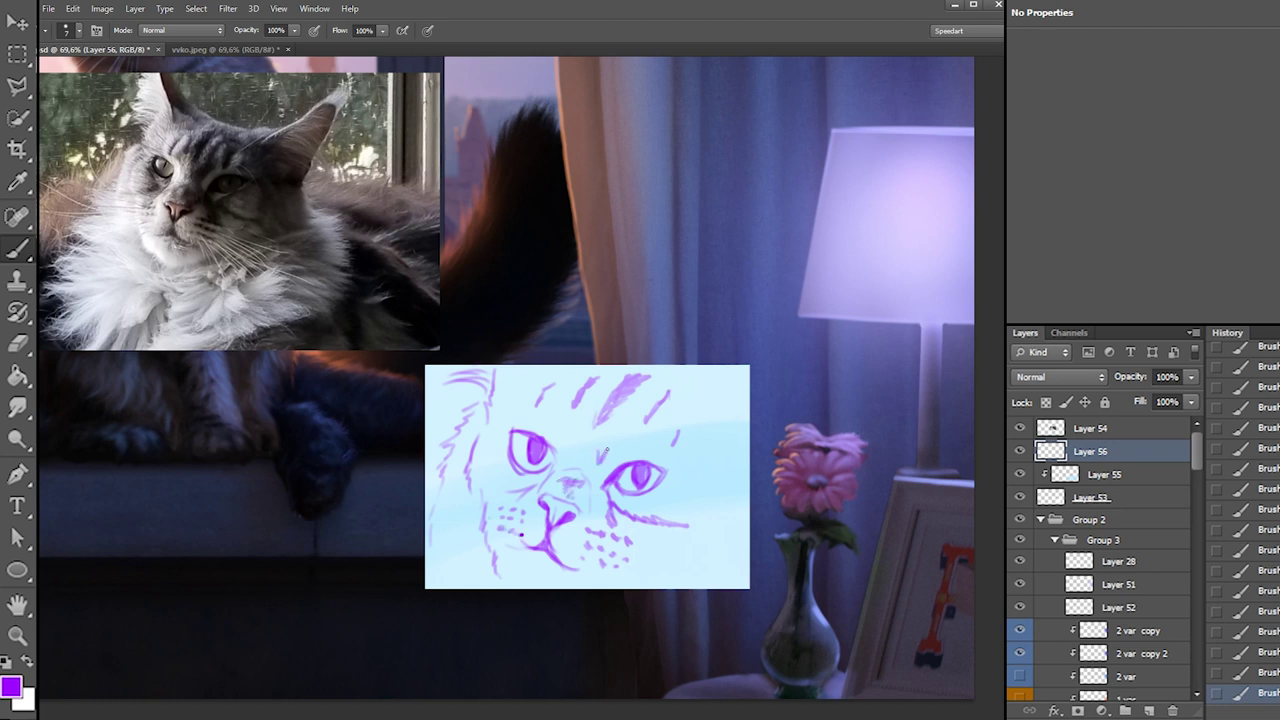
left_click_drag(606, 440, 596, 460)
left_click_drag(593, 450, 588, 486)
mouse_move(618, 432)
left_mouse_down()
mouse_move(609, 454)
mouse_move(630, 434)
left_mouse_up()
left_click_drag(630, 445, 638, 434)
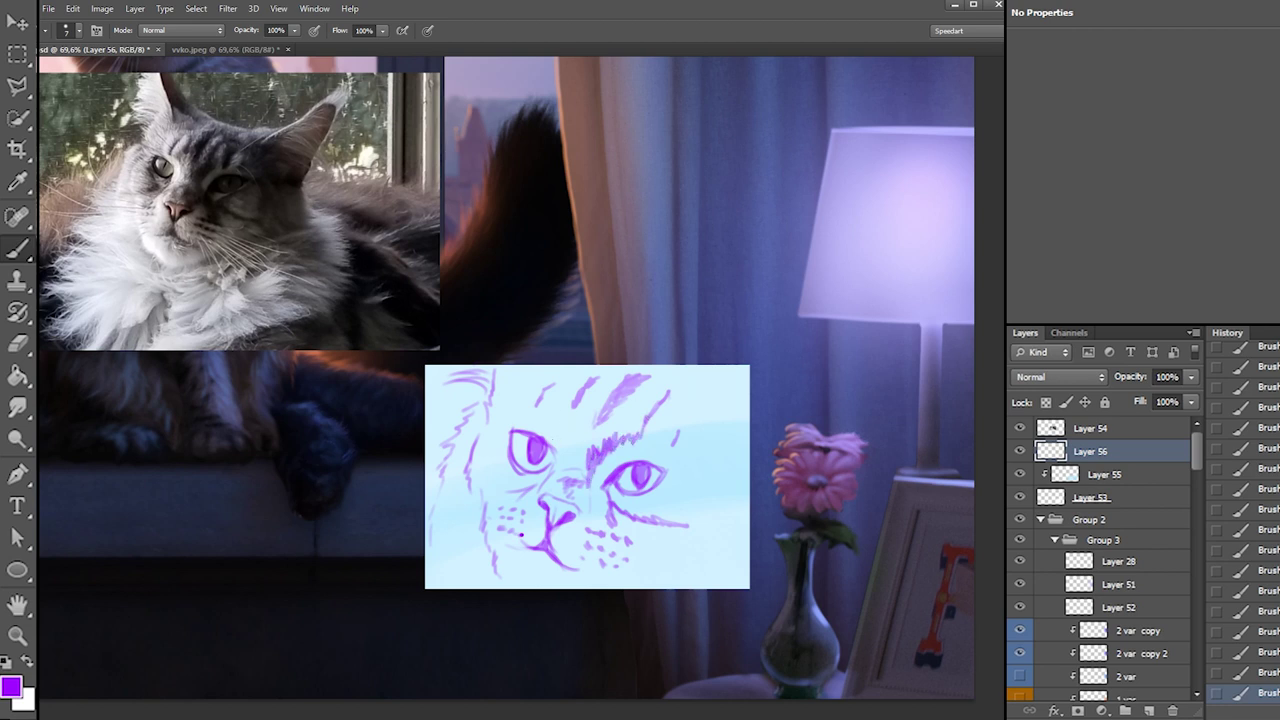
left_click_drag(569, 407, 564, 420)
left_click_drag(556, 412, 557, 446)
left_click_drag(555, 414, 567, 452)
Clip the sketch on Layer 56 to the rectangle and add another clipped layer directly beneath it
left_click(1257, 636)
left_click(1094, 461, "alt")
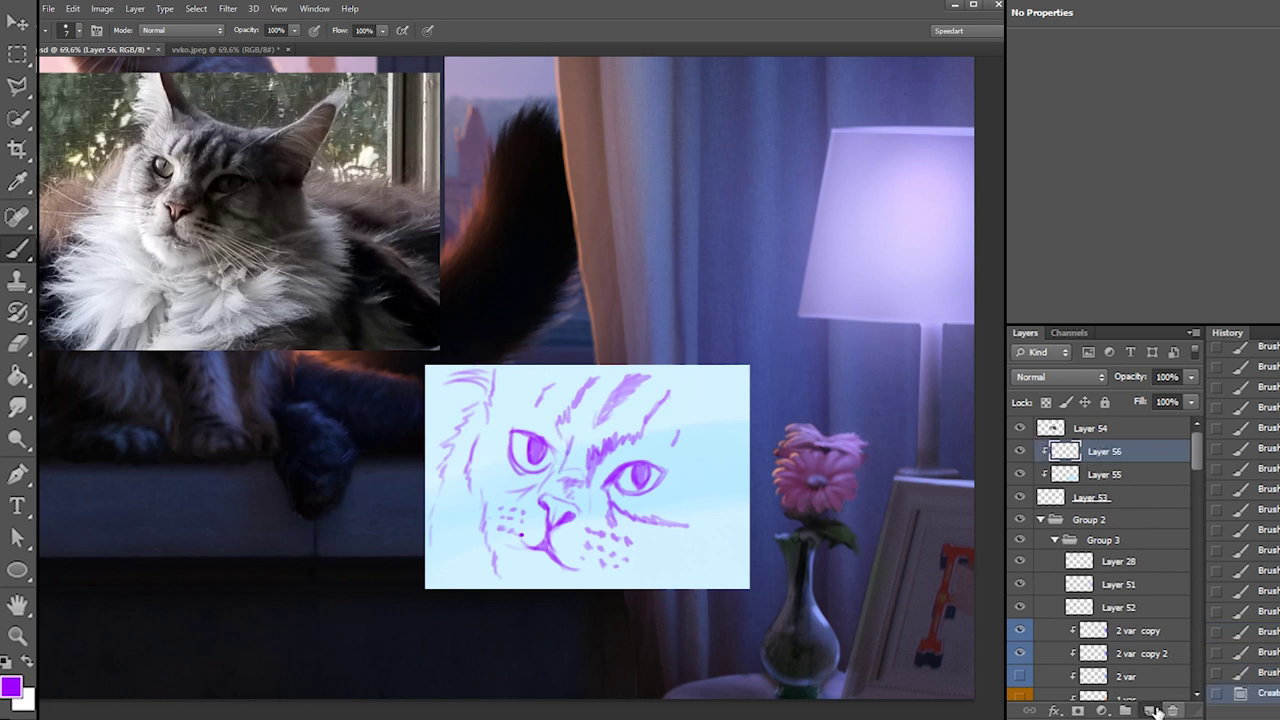
left_click(1150, 710)
left_click(1118, 461, "alt")
left_click_drag(1116, 453, 1112, 484)
Set the foreground colour to bright sky blue and adjust the size of the hard round brush
left_click(11, 686)
left_click_drag(791, 226, 793, 241)
left_click(927, 150)
right_click(590, 432)
left_click(633, 469)
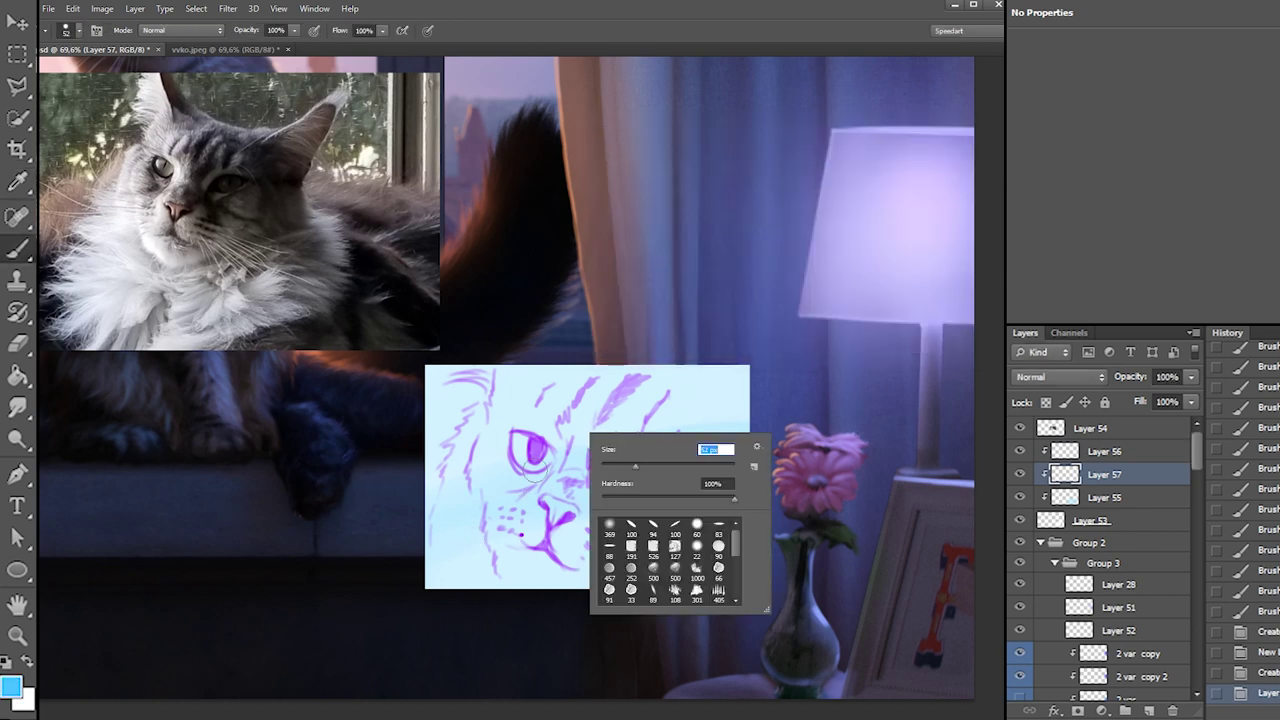
right_click(552, 446)
left_click(579, 481)
Paint blue shadow under the left-hand eye and down the muzzle on Layer 57, and trim it with the Eraser
left_click_drag(493, 493, 538, 477)
mouse_move(489, 498)
left_mouse_down()
mouse_move(522, 495)
mouse_move(506, 566)
left_mouse_up()
key("e")
right_click(502, 461)
left_click(535, 496)
mouse_move(492, 512)
left_mouse_down()
mouse_move(500, 572)
mouse_move(576, 570)
mouse_move(584, 530)
mouse_move(590, 556)
mouse_move(600, 522)
mouse_move(586, 492)
mouse_move(540, 510)
mouse_move(580, 524)
left_mouse_up()
Paint blue shadow around the nose bridge, forehead and right cheek, changing the brush size between areas
key("b")
mouse_move(594, 478)
left_mouse_down()
mouse_move(586, 452)
mouse_move(616, 434)
mouse_move(600, 440)
left_mouse_up()
right_click(622, 411)
left_click(689, 440)
mouse_move(560, 384)
left_mouse_down()
mouse_move(637, 408)
mouse_move(616, 391)
left_mouse_up()
right_click(584, 371)
left_click(624, 401)
left_click_drag(557, 392, 560, 413)
left_click_drag(590, 508, 618, 512)
Enlarge the brush and block in the right side of the face in blue, undoing unsatisfactory strokes
right_click(629, 432)
left_click_drag(652, 466, 628, 525)
key("ctrl+z")
mouse_move(598, 568)
left_mouse_down()
mouse_move(628, 582)
mouse_move(684, 500)
left_mouse_up()
key("ctrl+z")
right_click(650, 454)
left_click_drag(723, 461, 738, 461)
left_click_drag(610, 378, 703, 499)
Refine the blue shadow's edge on the forehead with an 11 px brush
right_click(573, 366)
left_click(603, 377)
left_click_drag(551, 369, 541, 372)
left_click_drag(596, 404, 622, 383)
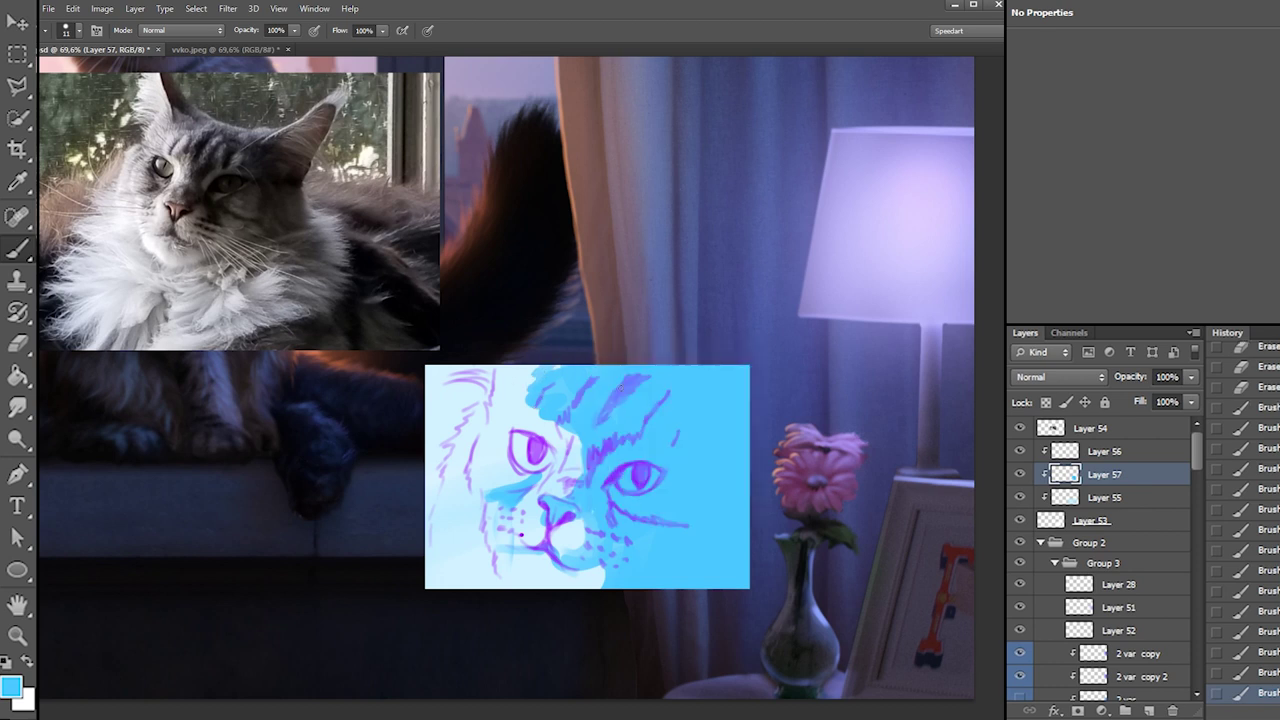
Fill the area outside the left fur edge with blue using a 57 px brush
right_click(473, 462)
left_click(528, 412)
mouse_move(424, 371)
left_mouse_down()
mouse_move(452, 424)
mouse_move(409, 514)
left_mouse_up()
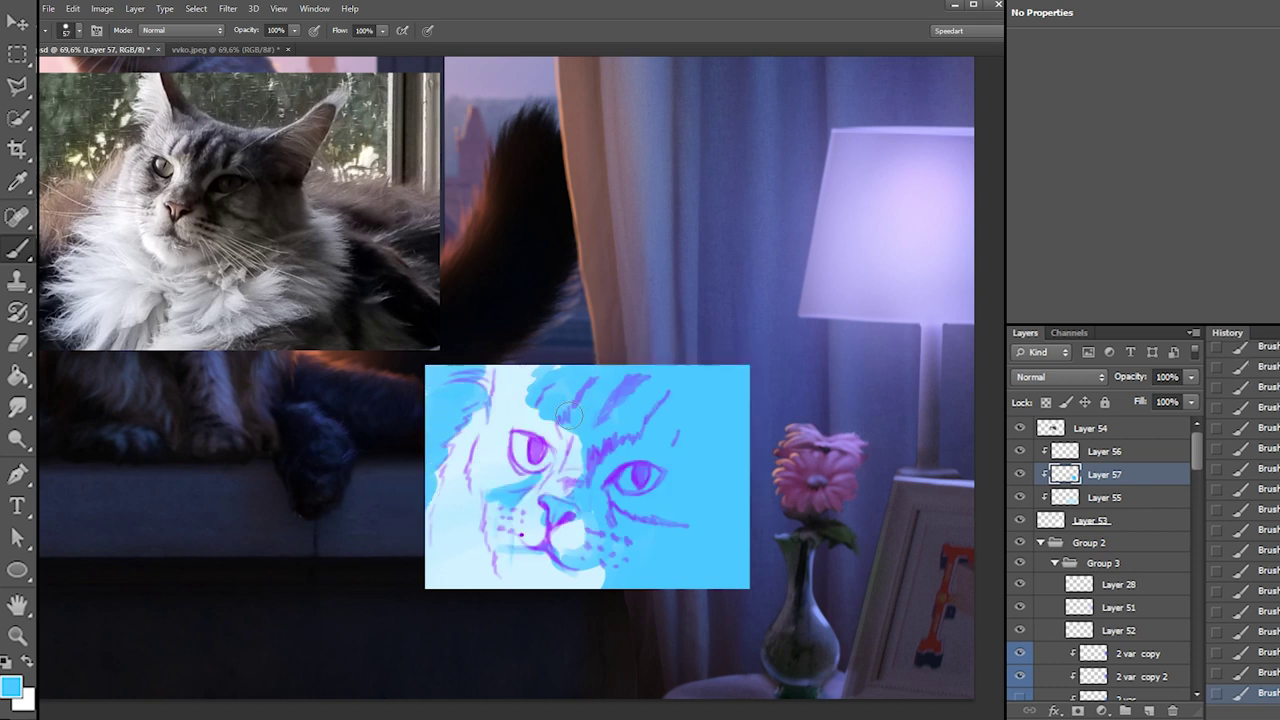
Choose a bright pink as the painting colour and brush pink strokes down the left cheek's fur edge
left_click(11, 687)
left_click(794, 186)
left_click(700, 162)
left_click(926, 150)
right_click(568, 502)
left_click(591, 533)
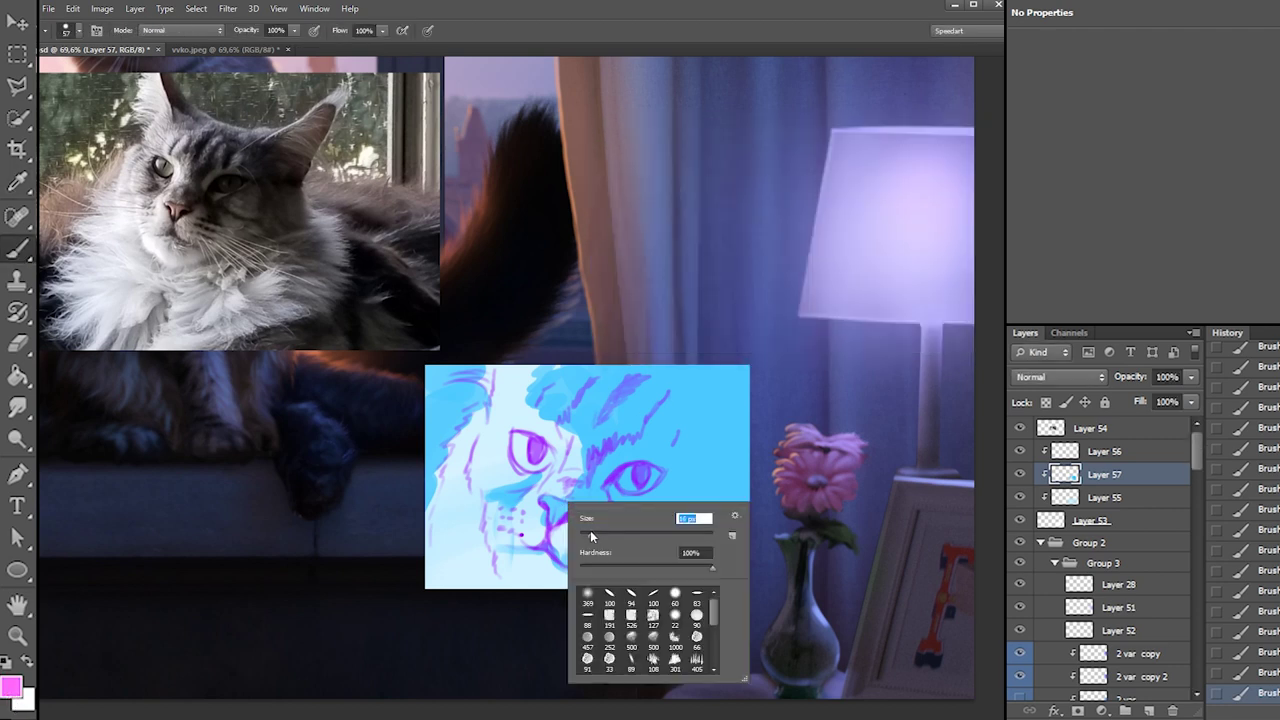
key("Return")
left_click_drag(490, 571, 496, 578)
left_click_drag(461, 487, 477, 579)
Extend the pink fur edge up toward the left ear with a 14 px brush
key("e")
key("b")
right_click(463, 450)
left_click(484, 482)
key("Return")
mouse_move(458, 478)
left_mouse_down()
mouse_move(501, 404)
mouse_move(488, 434)
left_mouse_up()
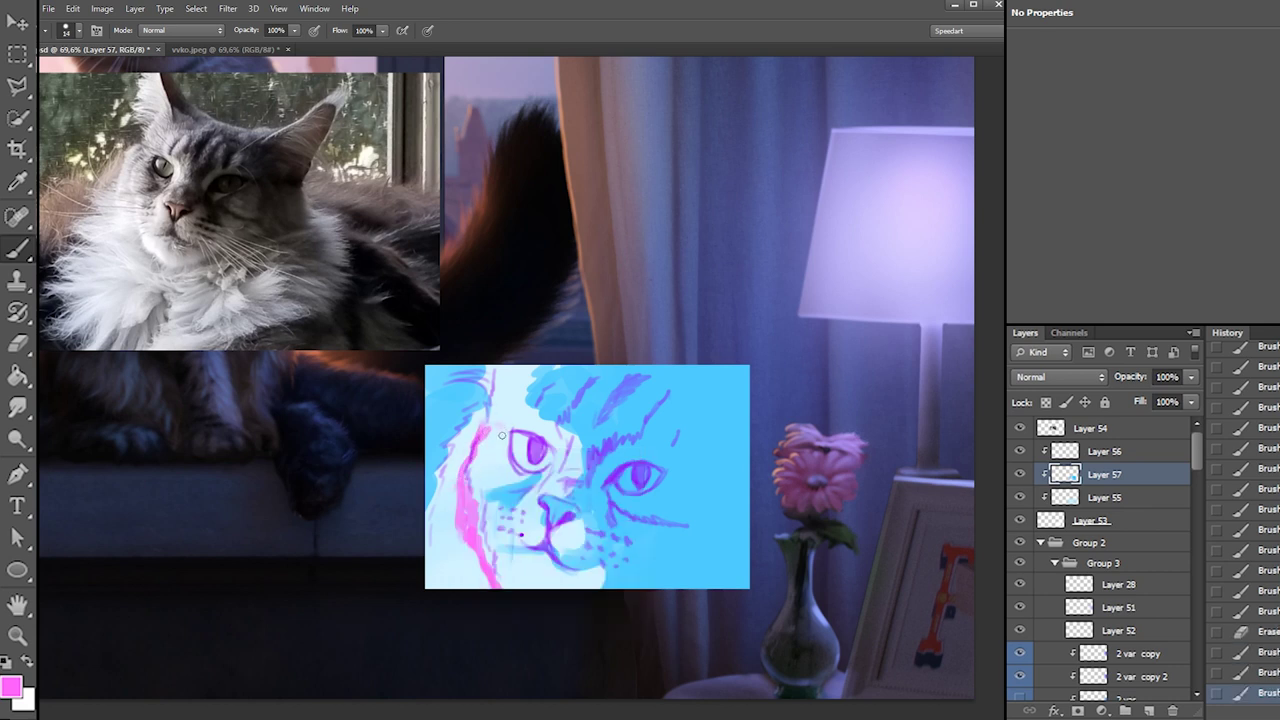
Add pink around the left eye, across the nose bridge and on the muzzle
left_click_drag(483, 486, 572, 484)
left_click_drag(545, 530, 532, 542)
key("ctrl+z")
left_click_drag(561, 531, 564, 543)
left_click(564, 541)
left_click(562, 543)
left_click(566, 544)
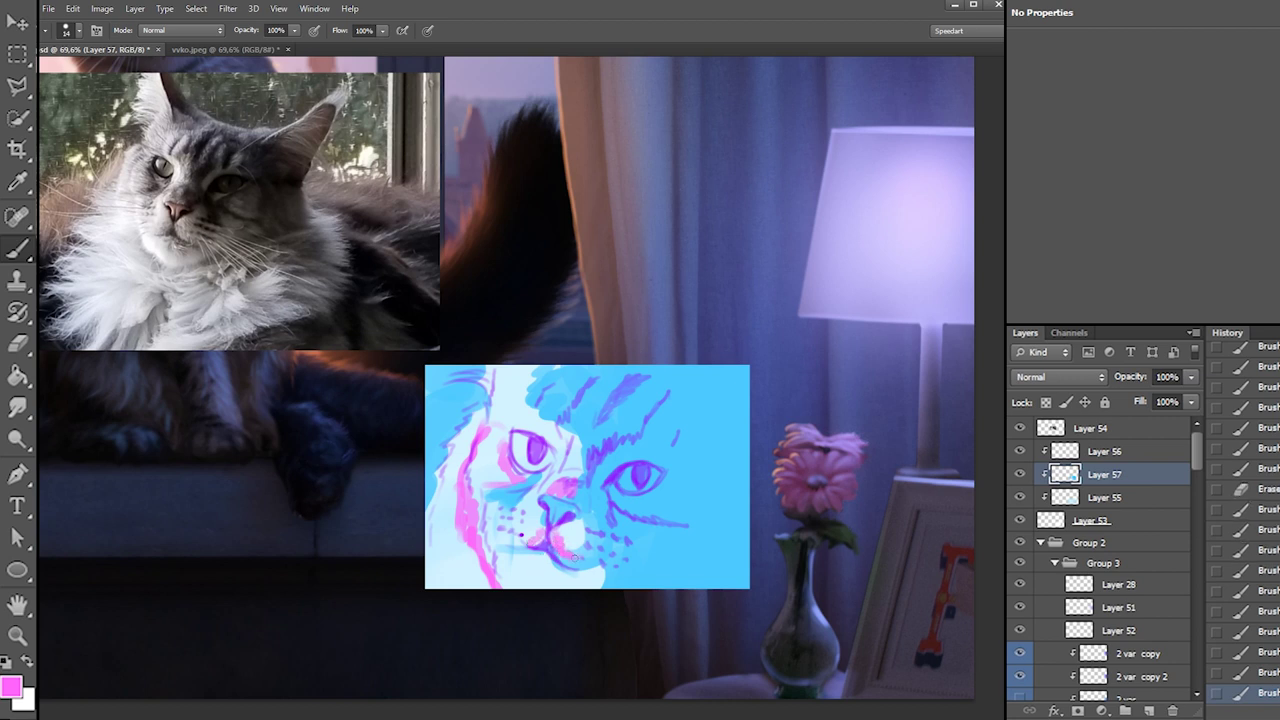
Fill the left cheek fur with pink using a larger brush and dab pink into both eyes
right_click(523, 486)
left_click(552, 519)
mouse_move(472, 508)
left_mouse_down()
mouse_move(444, 555)
mouse_move(482, 582)
left_mouse_up()
right_click(524, 508)
left_click(555, 539)
mouse_move(456, 530)
left_mouse_down()
mouse_move(462, 499)
mouse_move(452, 582)
mouse_move(438, 586)
left_mouse_up()
left_click_drag(443, 510, 481, 431)
left_click(638, 479)
left_click(538, 451)
Sample the shadow blue and paint it over the top of the forehead
key("x")
left_click(626, 402, "alt")
right_click(552, 399)
left_click_drag(510, 367, 532, 379)
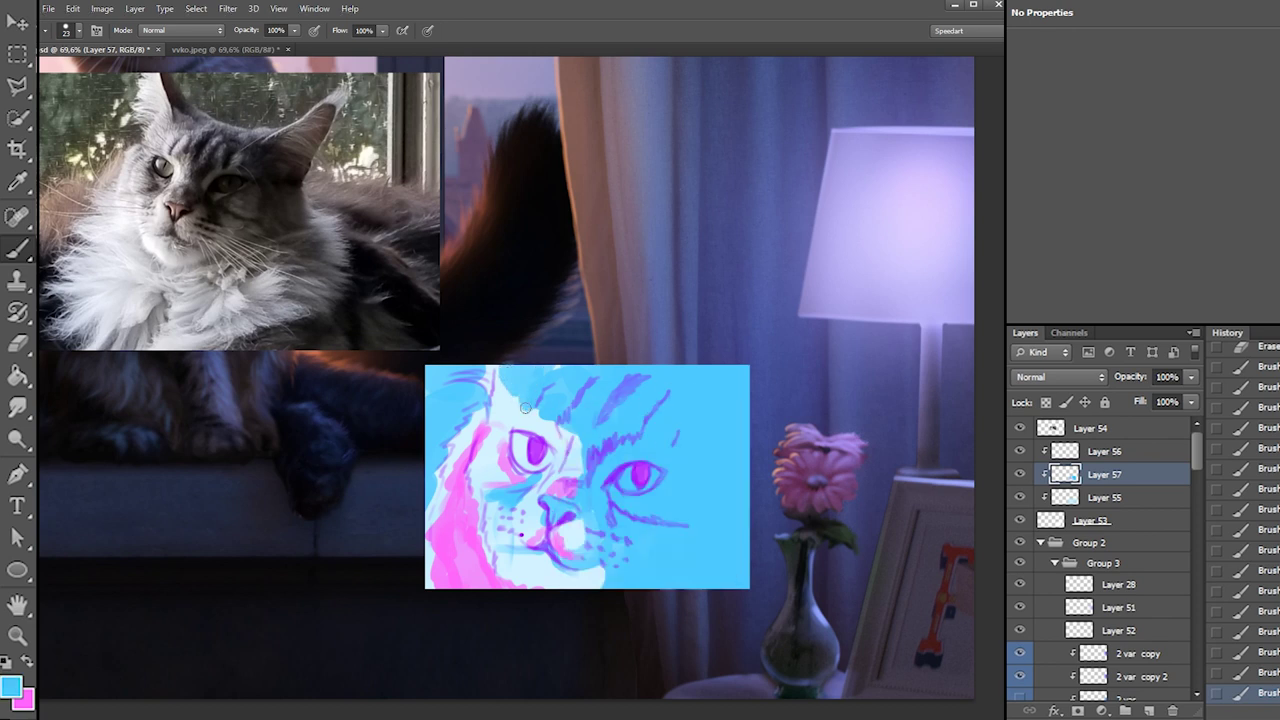
Erase light fur stripes out of the blue forehead with a 19 px eraser
key("e")
right_click(558, 385)
left_click(535, 419)
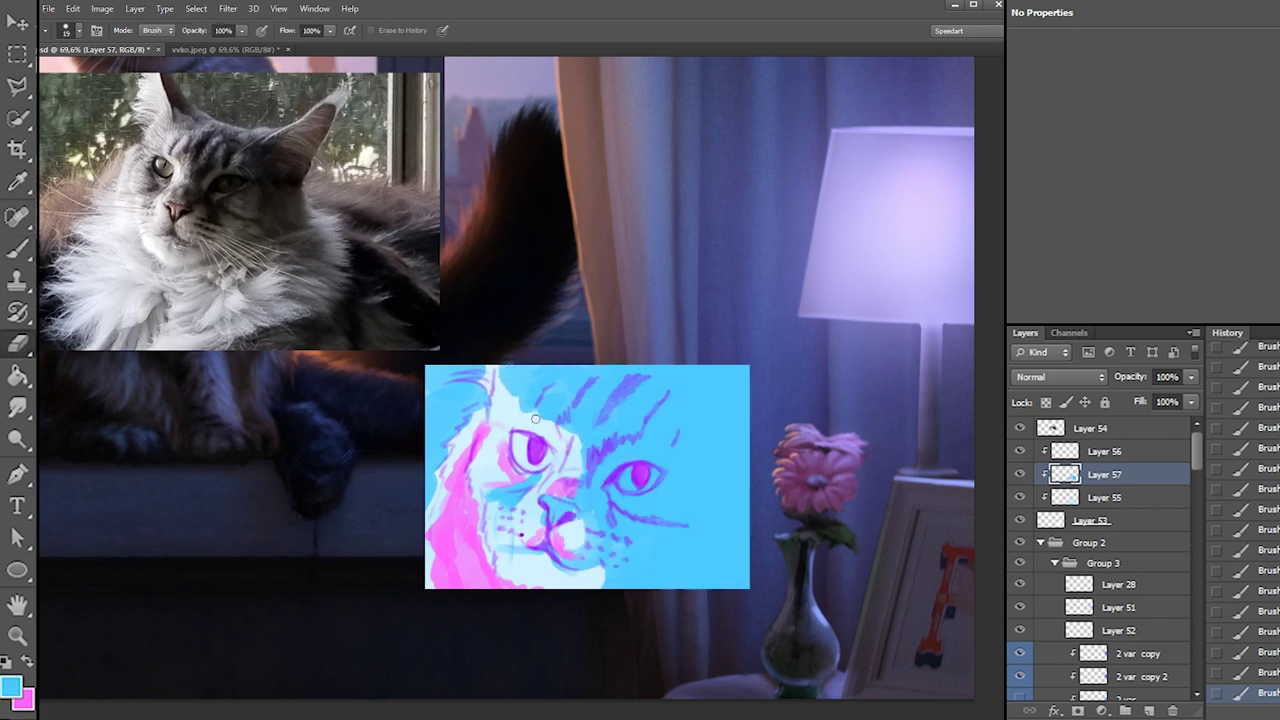
left_click_drag(520, 414, 534, 381)
left_click_drag(562, 431, 592, 387)
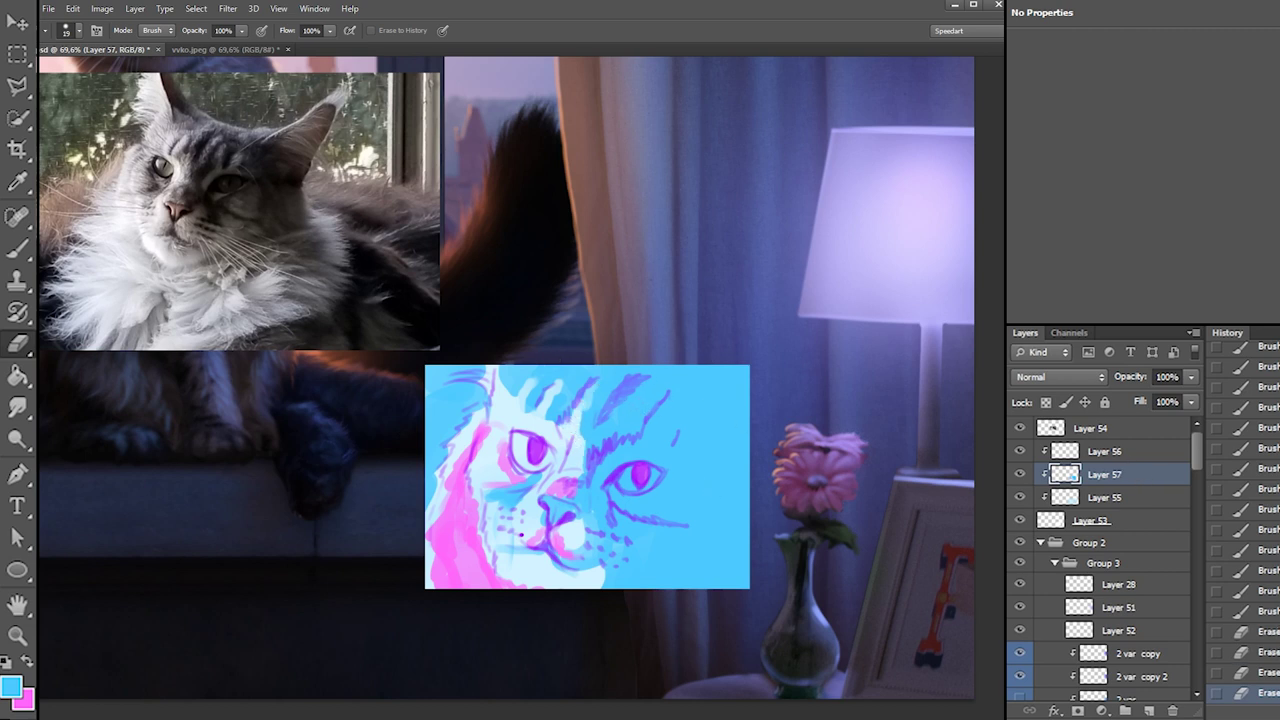
key("b")
left_click(1099, 453)
left_click(1094, 522, "shift")
right_click(1100, 478)
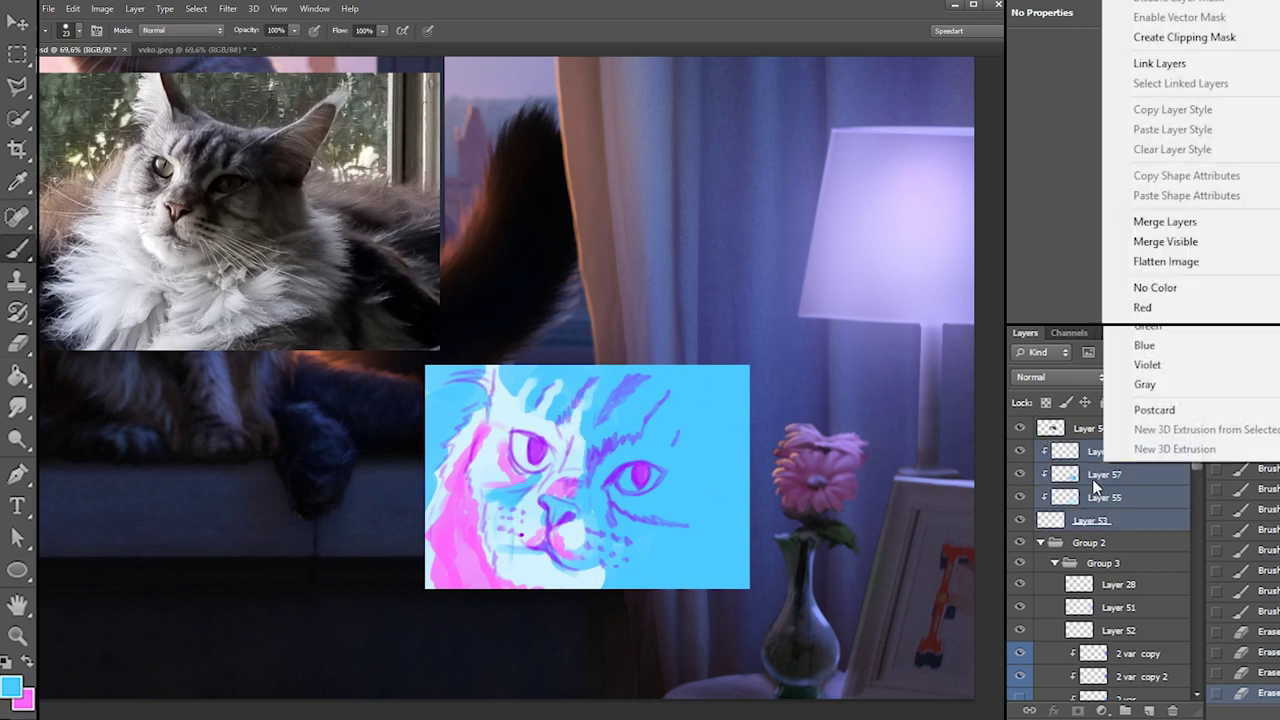
left_click(1092, 454)
Add a clipped layer above Layer 56 and paint white in the left eye with a 15 px brush
key("d")
key("x")
left_click_drag(644, 481, 640, 468)
key("ctrl+z")
left_click(1150, 710)
left_click(1087, 461, "alt")
key("bracketleft")
key("bracketleft")
right_click(651, 434)
left_click(1240, 691)
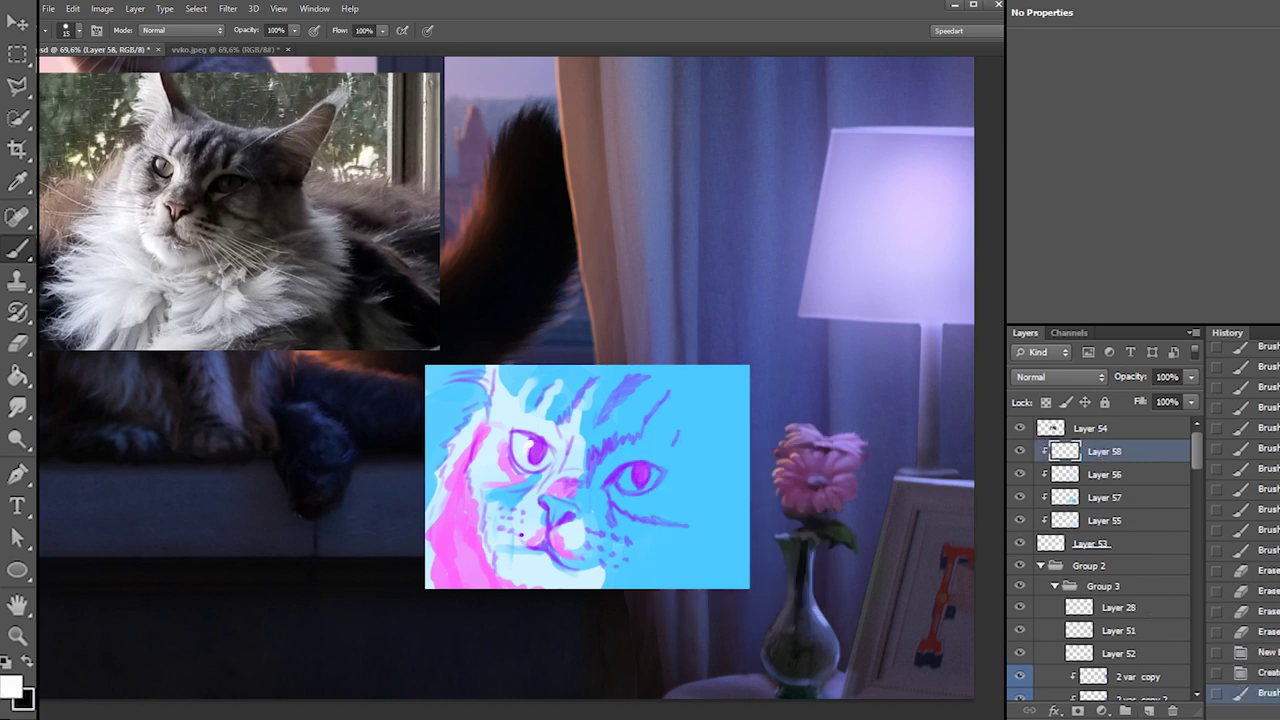
Sample the fur's pink and shade the left eye with it
left_click(1090, 479)
key("x")
right_click(475, 472)
left_click_drag(495, 506, 499, 506)
left_click(438, 521, "alt")
left_click_drag(512, 434, 517, 465)
right_click(536, 436)
type("7")
key("Return")
Shade both eyes with pink on Layer 57 using a 15 px brush, undoing unsatisfactory strokes
left_click(1100, 497)
right_click(542, 444)
type("15")
key("Return")
mouse_move(518, 446)
left_mouse_down()
mouse_move(533, 469)
mouse_move(548, 452)
left_mouse_up()
key("ctrl+z")
key("ctrl+z")
left_click_drag(626, 470, 637, 484)
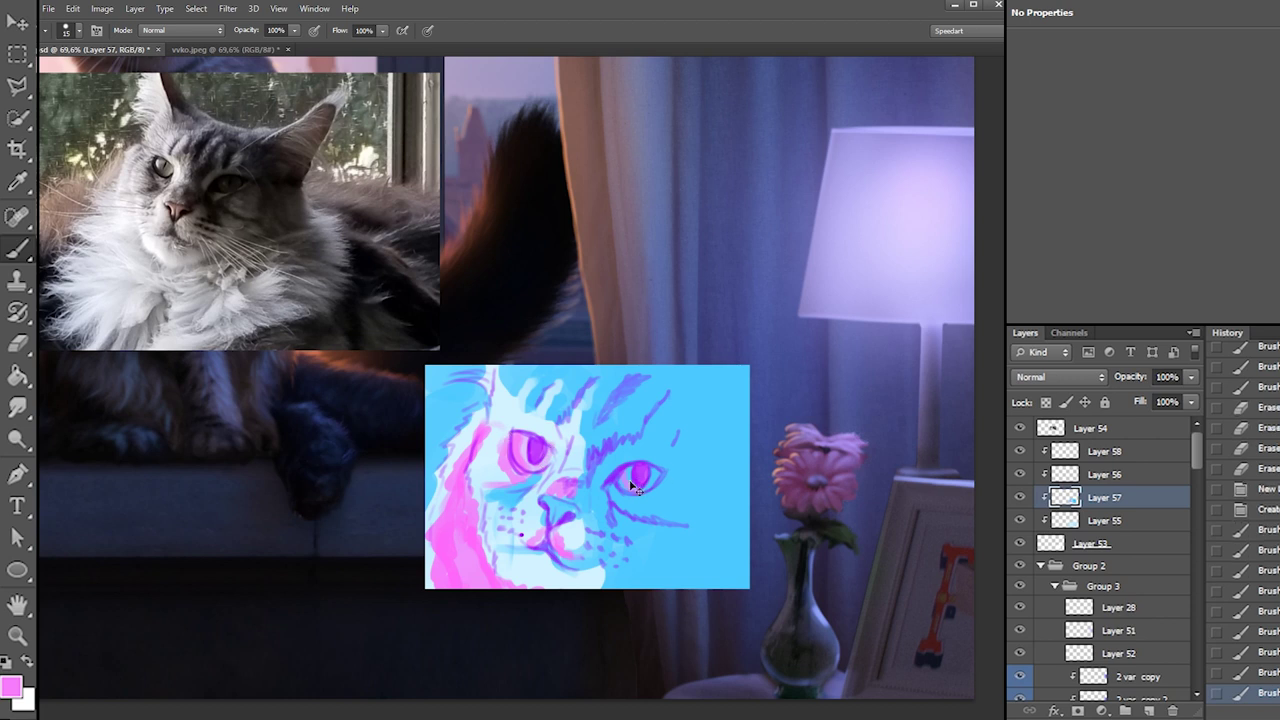
Paint white highlights in both eyes on Layer 58 with a smaller brush
left_click(1104, 451)
right_click(504, 442)
key("Down")
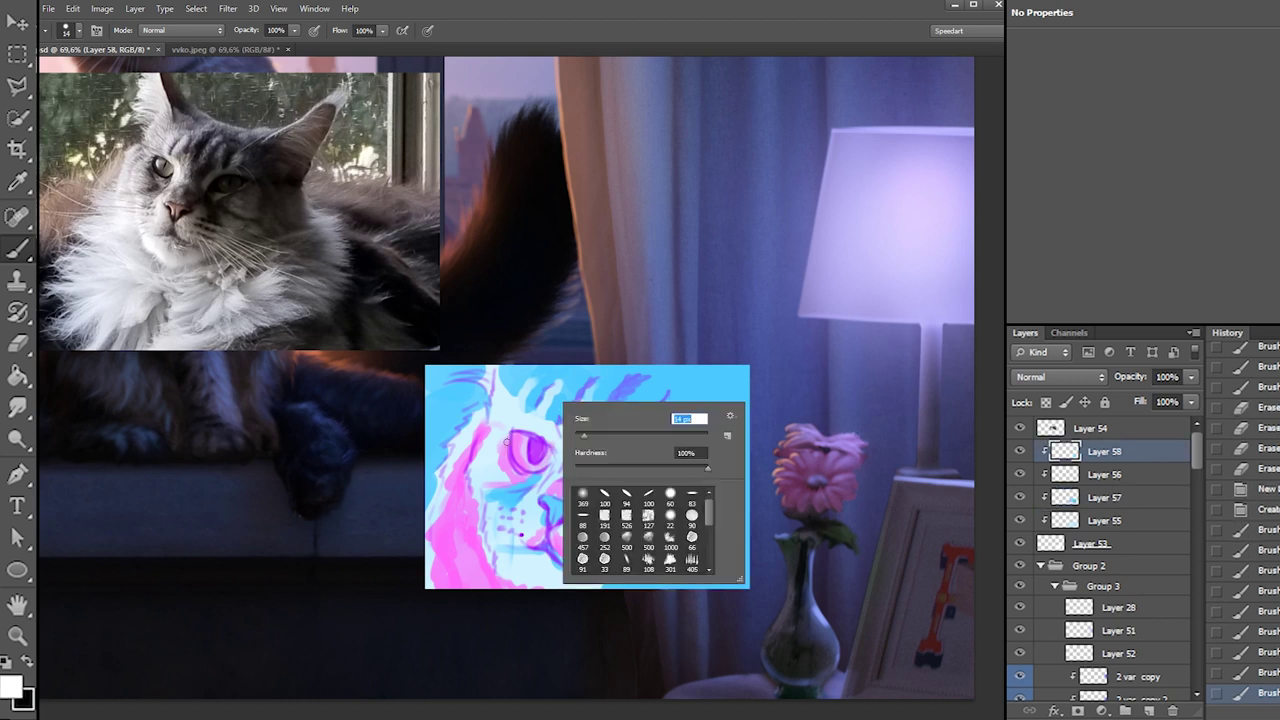
left_click_drag(584, 441, 581, 441)
left_click_drag(518, 441, 524, 459)
key("ctrl+z")
left_click_drag(622, 474, 625, 488)
Add a small white highlight on the nose, undoing unsatisfactory strokes
mouse_move(626, 475)
left_mouse_down()
mouse_move(631, 490)
mouse_move(547, 504)
mouse_move(552, 520)
left_mouse_up()
right_click(545, 465)
key("ctrl+z")
key("ctrl+z")
left_click_drag(557, 509, 558, 516)
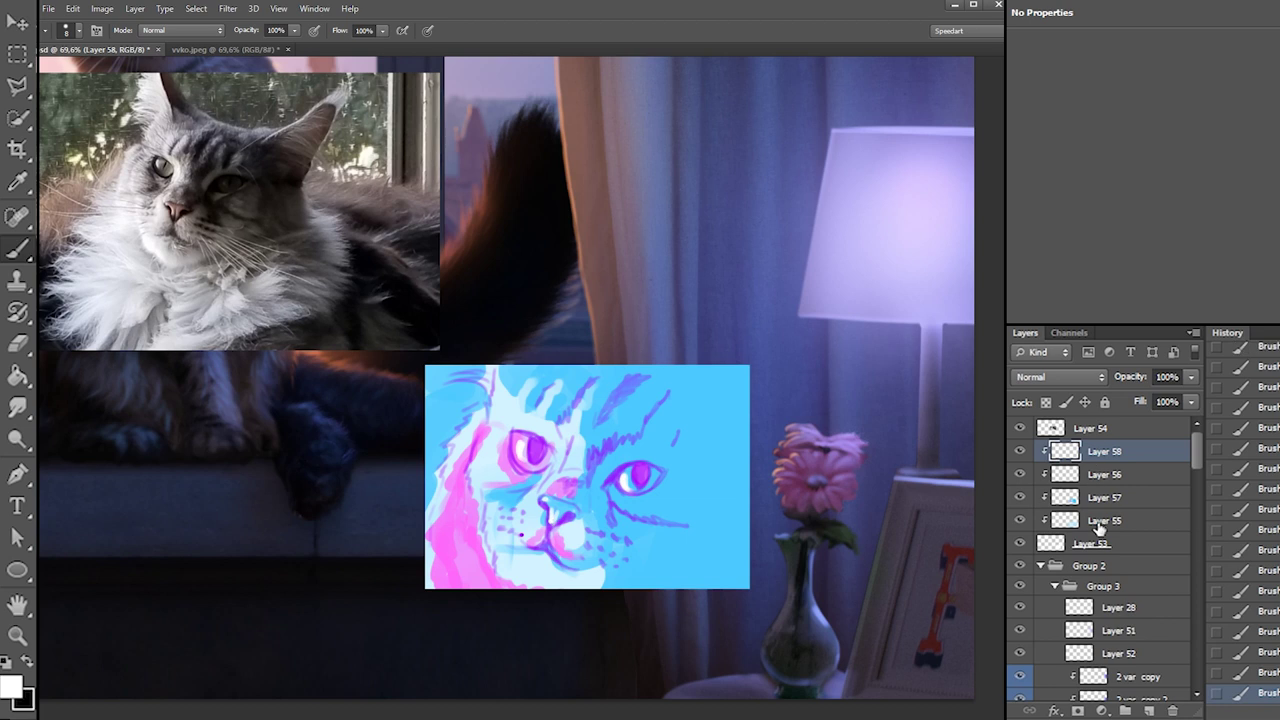
left_click(1095, 543, "shift")
right_click(1095, 543)
left_click(1180, 1)
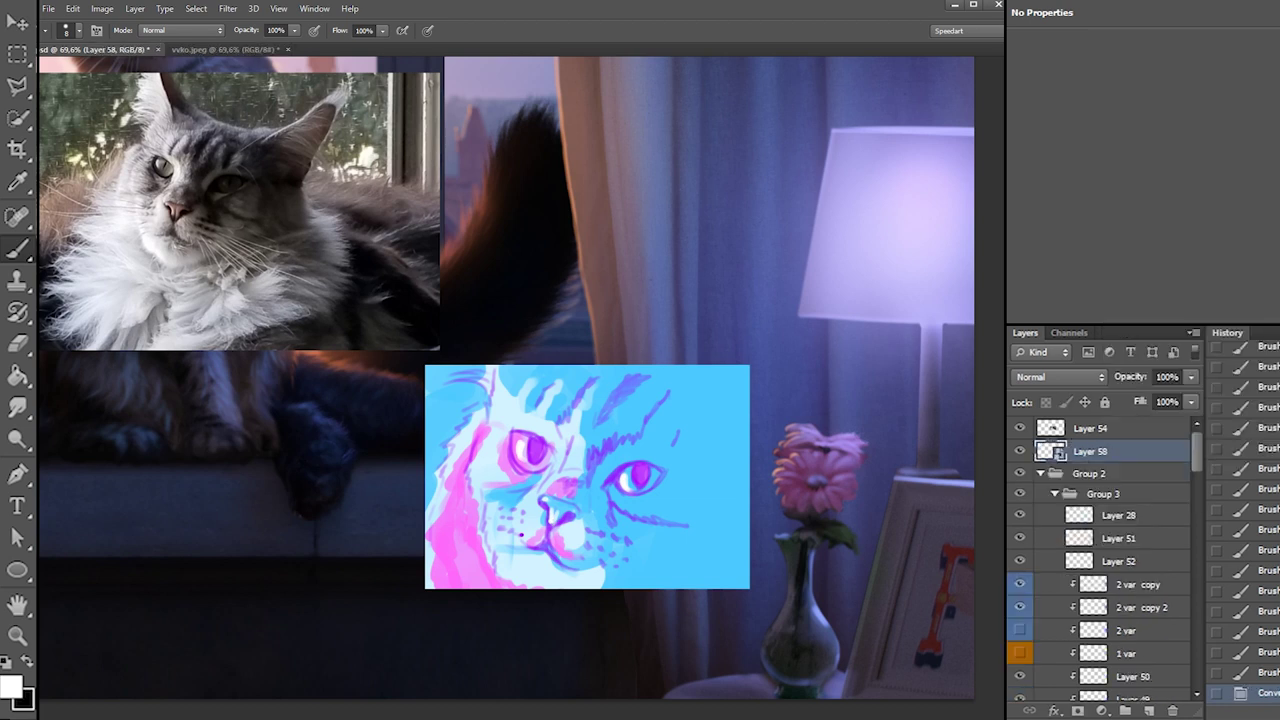
left_click(18, 54)
right_click(729, 401)
left_click(779, 564)
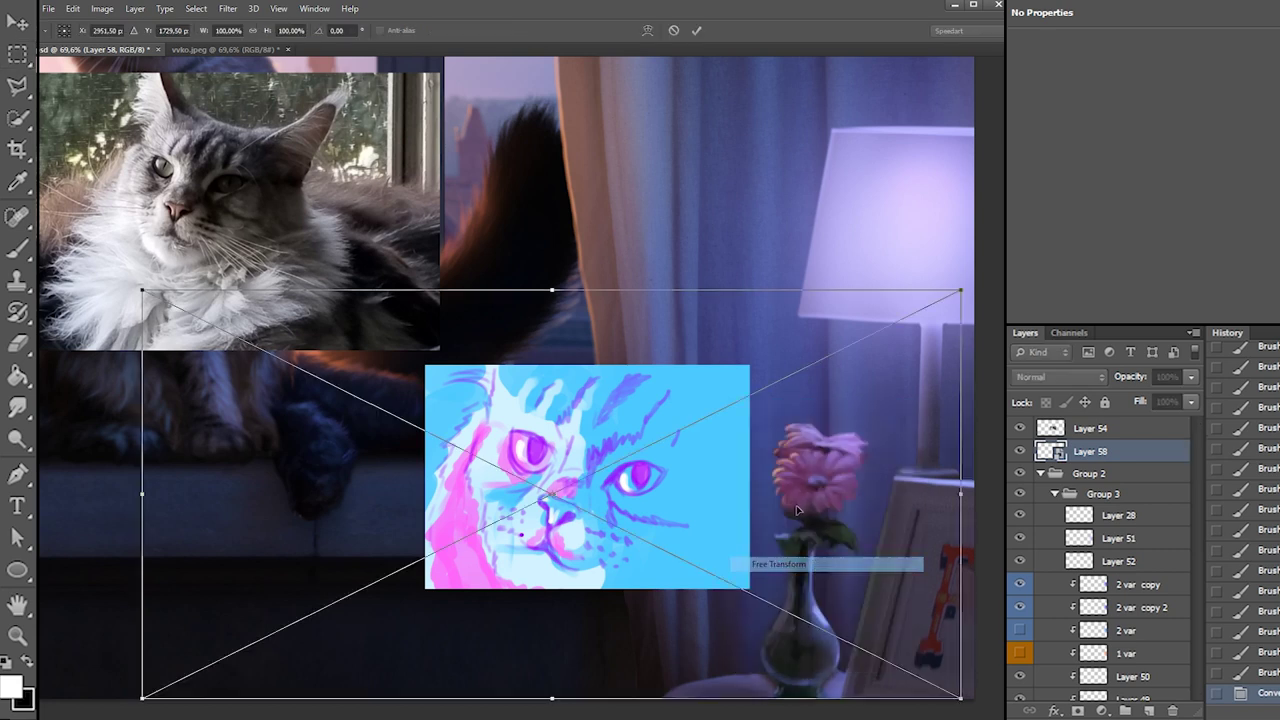
key("Return")
left_click(1268, 666)
left_click(1268, 655)
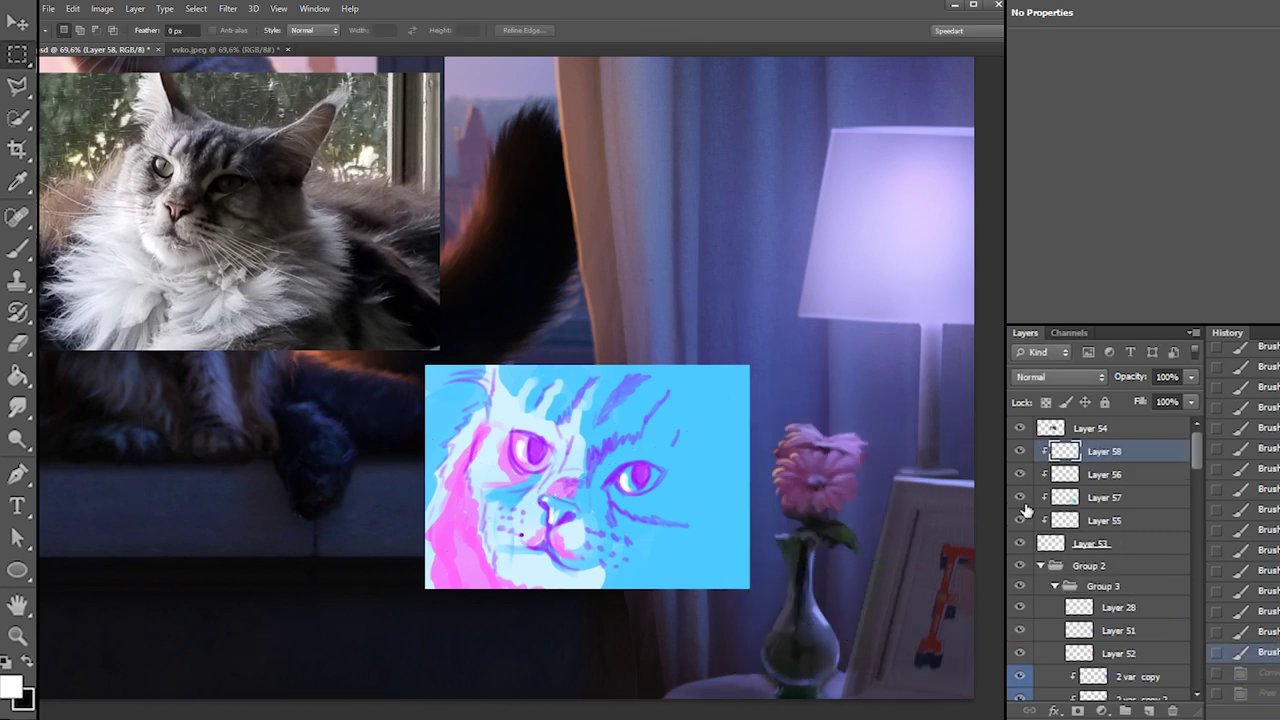
Select everything outside Layer 53's area and clear it from the clipped paint layers
left_click(1051, 544, "ctrl")
left_click(1078, 521)
left_click(197, 10)
left_click(206, 64)
key("Delete")
left_click(1107, 497)
left_click(1108, 473)
key("Delete")
Convert Layer 58 through Layer 53 into one smart object and clear the selection
left_click(1105, 452)
left_click(1086, 543, "shift")
right_click(1093, 525)
left_click(1181, 2)
right_click(680, 298)
left_click(704, 308)
Free-transform the cat drawing onto the picture frame beside the vase and hide the reference photo on Layer 54
right_click(649, 394)
left_click(698, 558)
left_click_drag(427, 367, 895, 559)
key("Return")
left_click(1020, 428)
Scale, rotate and position the cat drawing to match the picture frame's inner opening and tilt
right_click(883, 500)
left_click(897, 378)
left_click_drag(1004, 541, 1009, 552)
left_click_drag(950, 546, 959, 511)
left_click_drag(939, 563, 997, 527)
left_click_drag(830, 609, 801, 647)
left_click_drag(883, 493, 833, 487)
left_click_drag(960, 416, 962, 410)
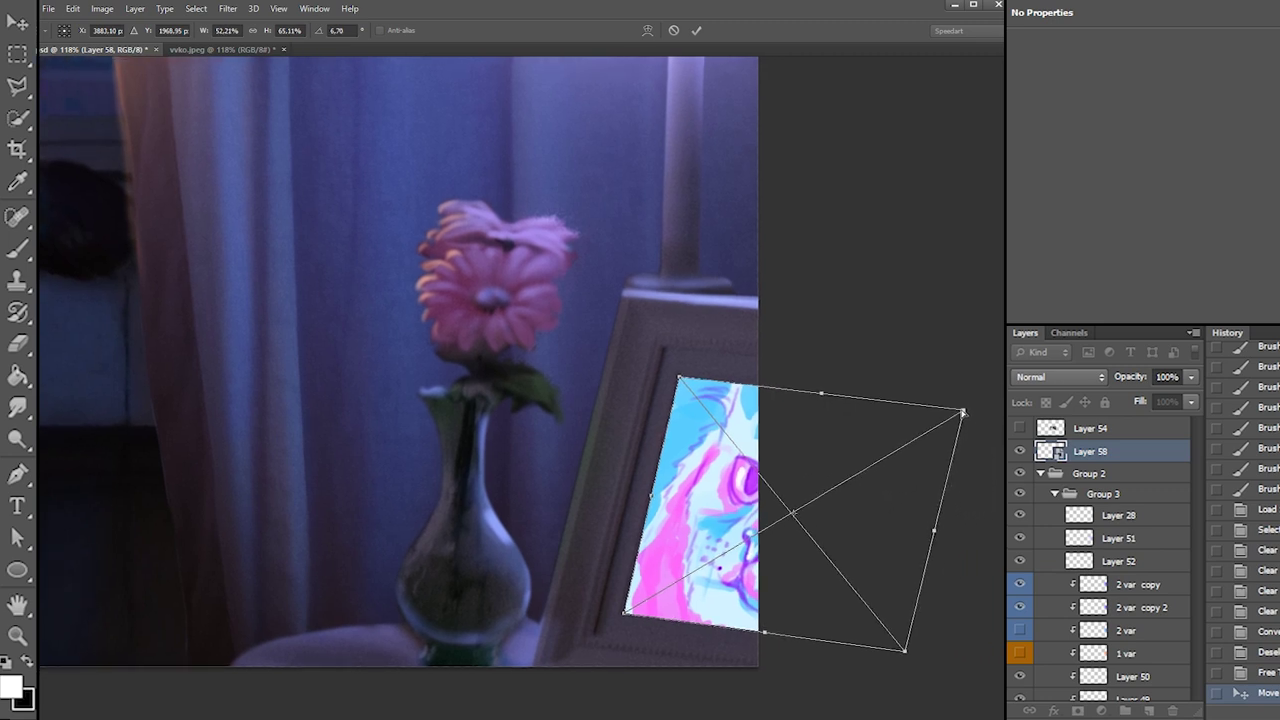
left_click_drag(904, 650, 906, 645)
left_click_drag(947, 418, 948, 412)
key("Return")
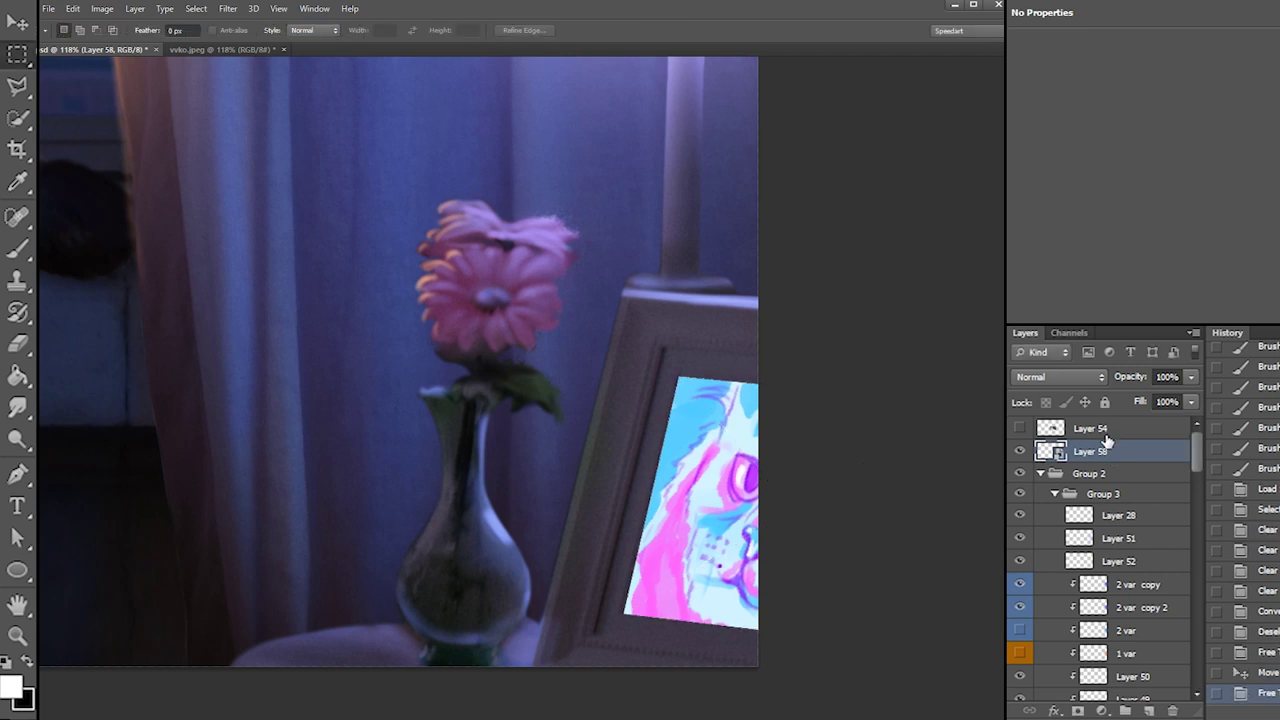
Duplicate Layer 58, clip the copy to the original and shift the copy left within the frame
key("ctrl+j")
key("ctrl+alt+g")
mouse_move(830, 510)
left_mouse_down()
mouse_move(768, 532)
mouse_move(779, 531)
left_mouse_up()
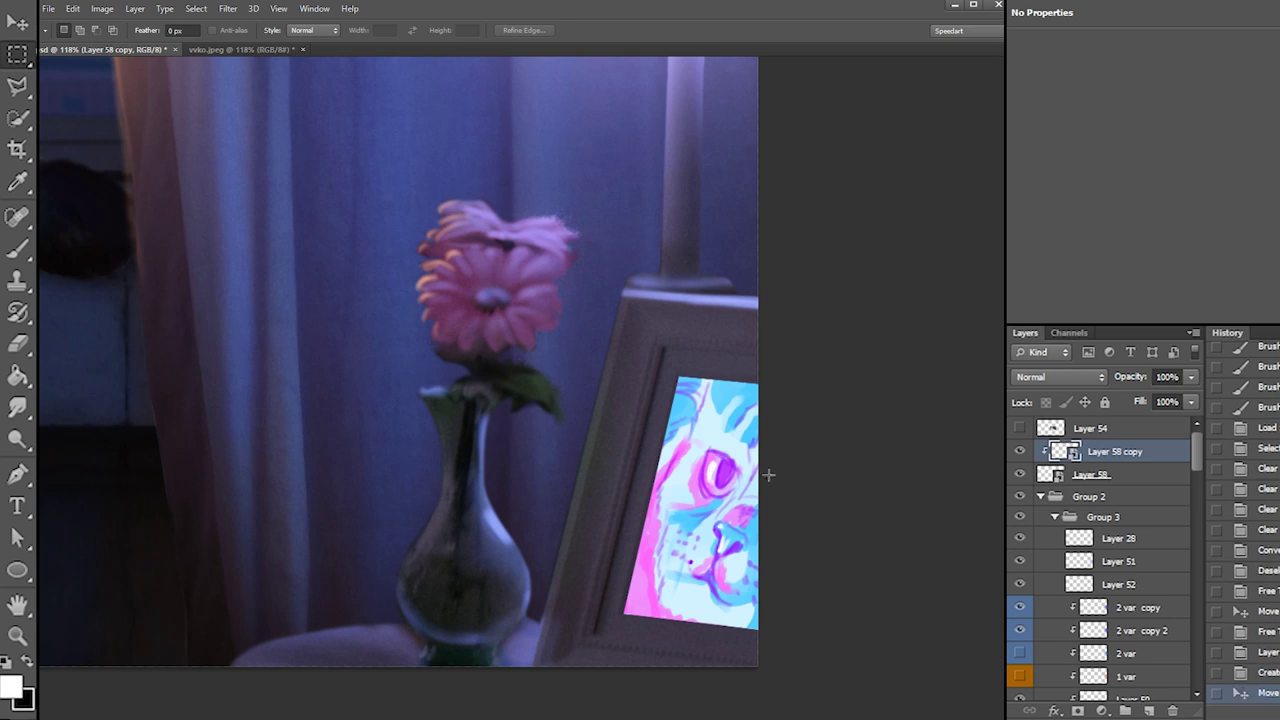
Free-transform the clipped copy to adjust its size, angle and position inside the frame
right_click(763, 428)
right_click(708, 484)
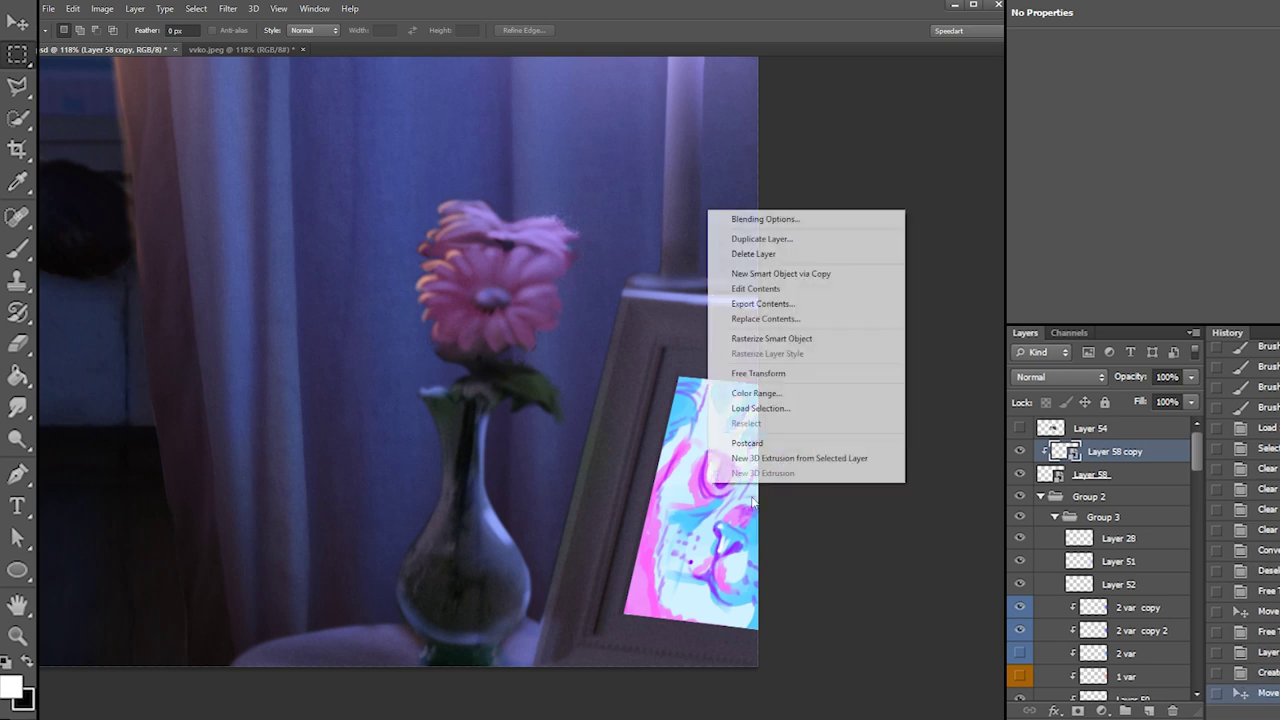
left_click(784, 373)
left_click_drag(589, 458, 490, 535)
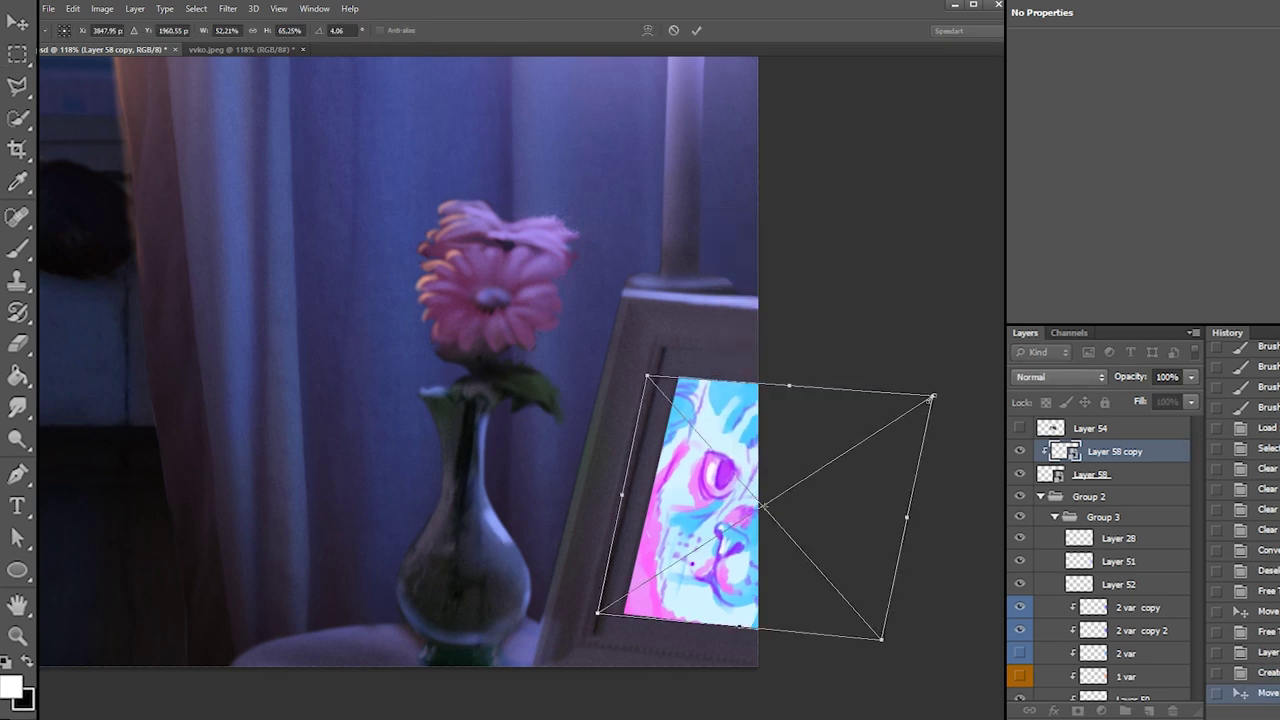
left_click_drag(932, 399, 940, 394)
left_click_drag(889, 341, 880, 332)
left_click_drag(809, 427, 812, 421)
key("Return")
Duplicate Layer 58 above the clipped copy and hide the new duplicate
left_click(1112, 474, "shift")
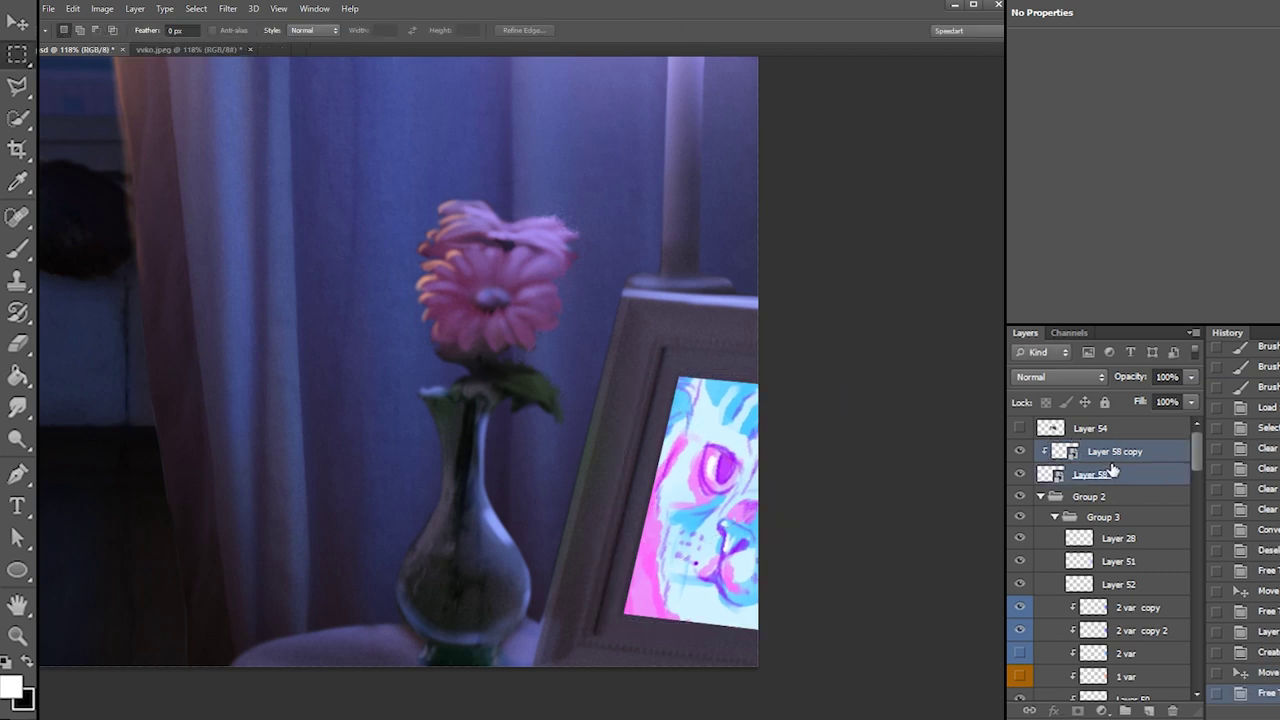
right_click(1104, 460)
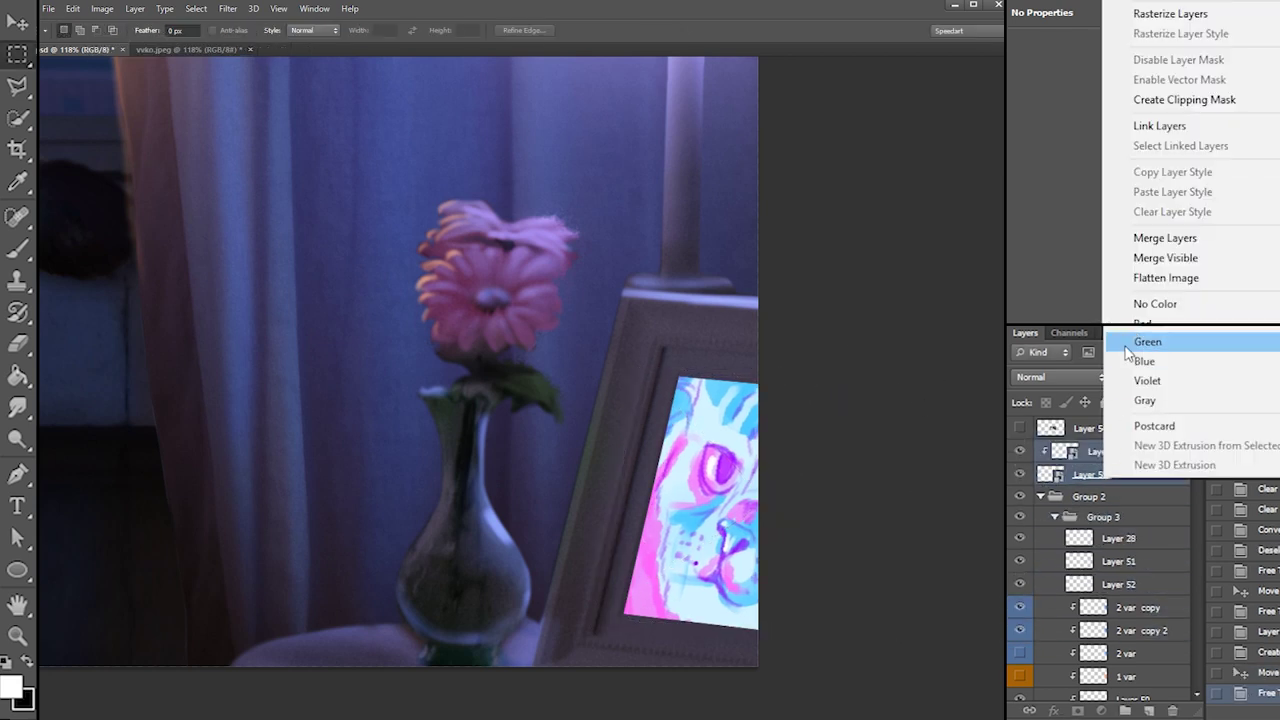
left_click(1002, 548)
left_click(1100, 475)
left_click_drag(1100, 475, 1105, 439)
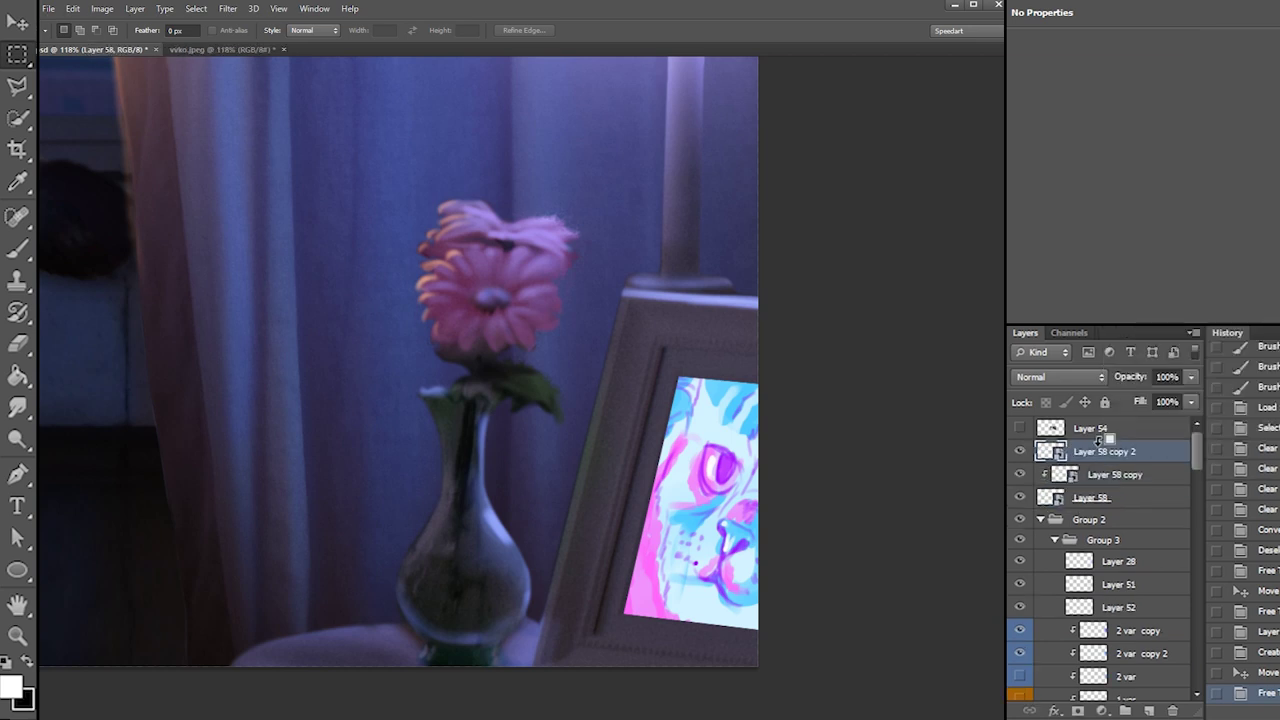
left_click(1020, 451)
Merge the clipped Layer 58 copy with Layer 58
left_click(1100, 476)
right_click(1097, 471)
left_click(1097, 500, "shift")
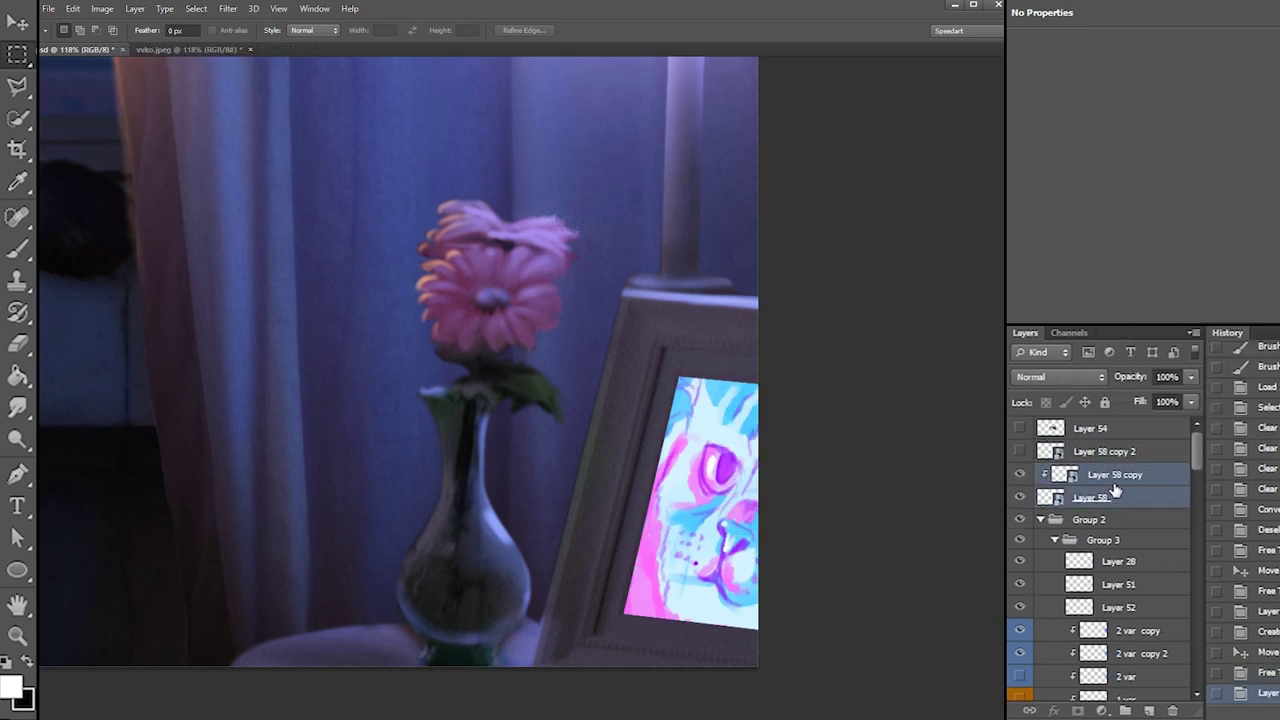
right_click(1060, 497)
left_click(1150, 226)
Move the merged cat drawing down the layer stack to sit clipped directly above Layer 10
left_click_drag(1100, 478, 1090, 608)
left_click_drag(842, 428, 851, 474)
left_click_drag(851, 474, 792, 495)
left_click_drag(792, 495, 835, 555)
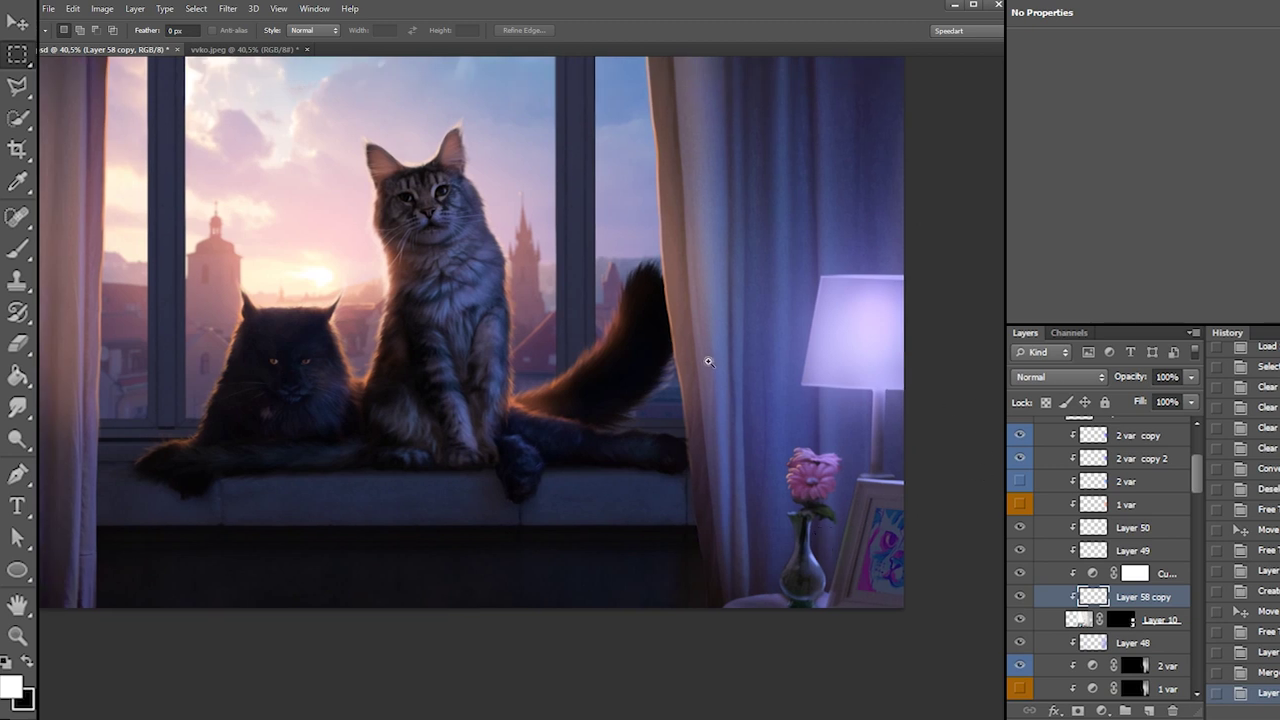
left_click_drag(714, 366, 692, 440)
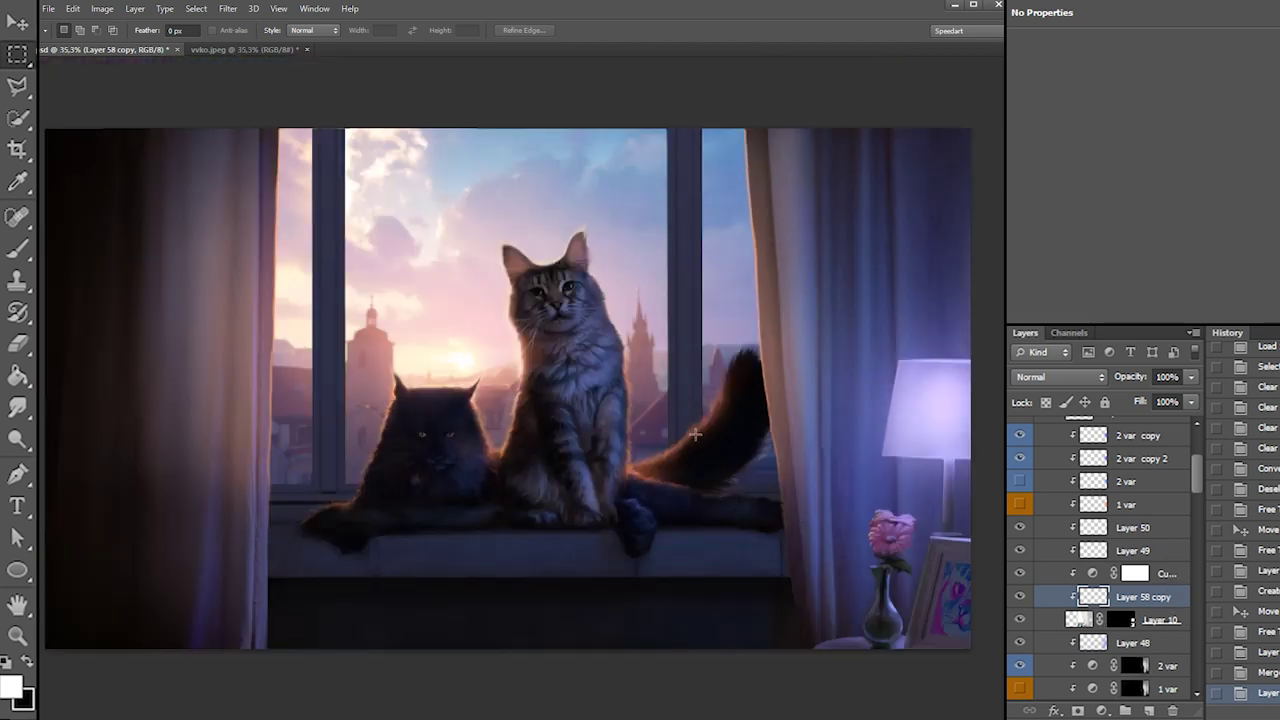
Apply Curves to the cat drawing, raising the black point and lowering the white point's output to 246
left_click(102, 9)
mouse_move(150, 43)
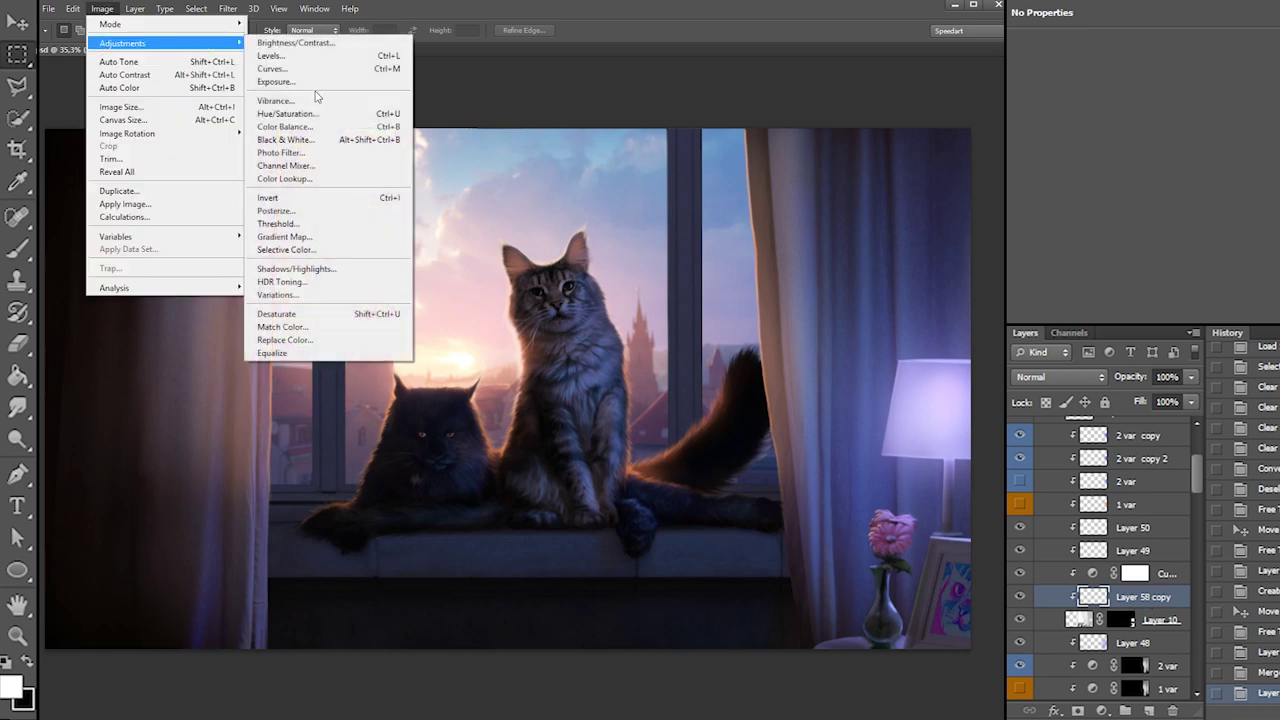
left_click(314, 70)
left_click_drag(799, 325, 517, 318)
left_click_drag(416, 543, 408, 528)
mouse_move(574, 379)
left_mouse_down()
mouse_move(591, 399)
mouse_move(587, 377)
mouse_move(573, 381)
left_mouse_up()
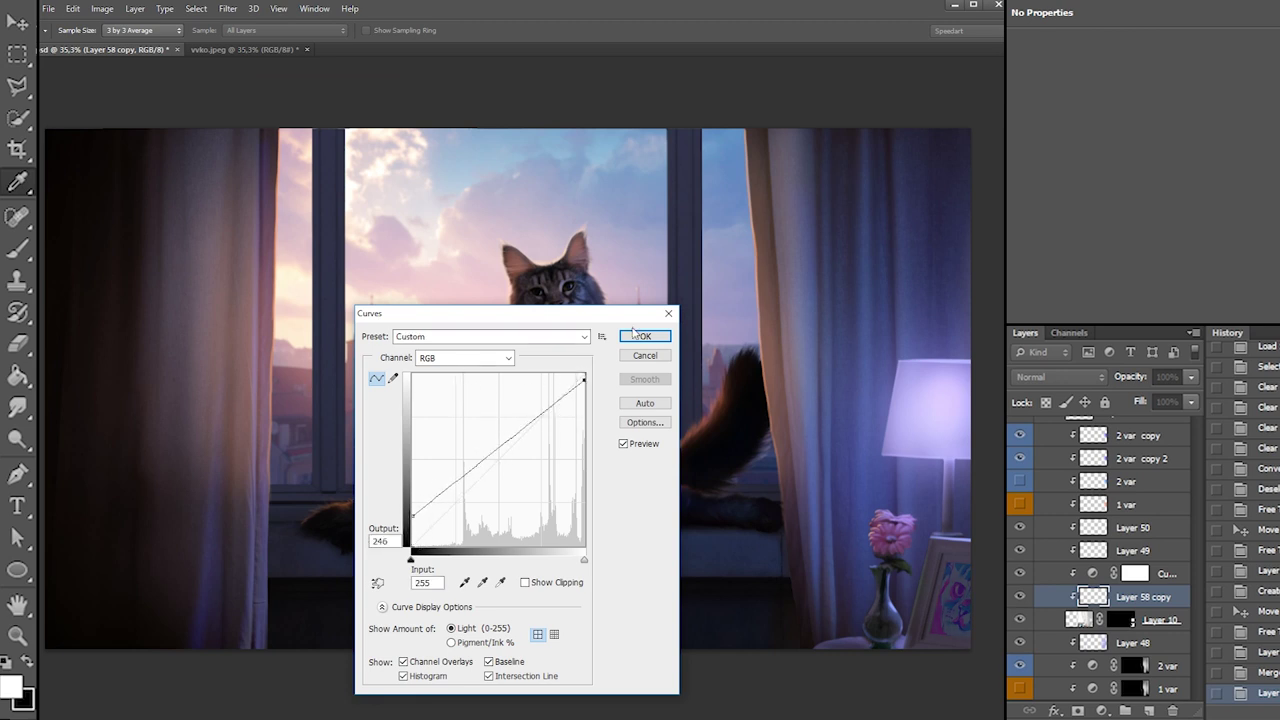
left_click(634, 335)
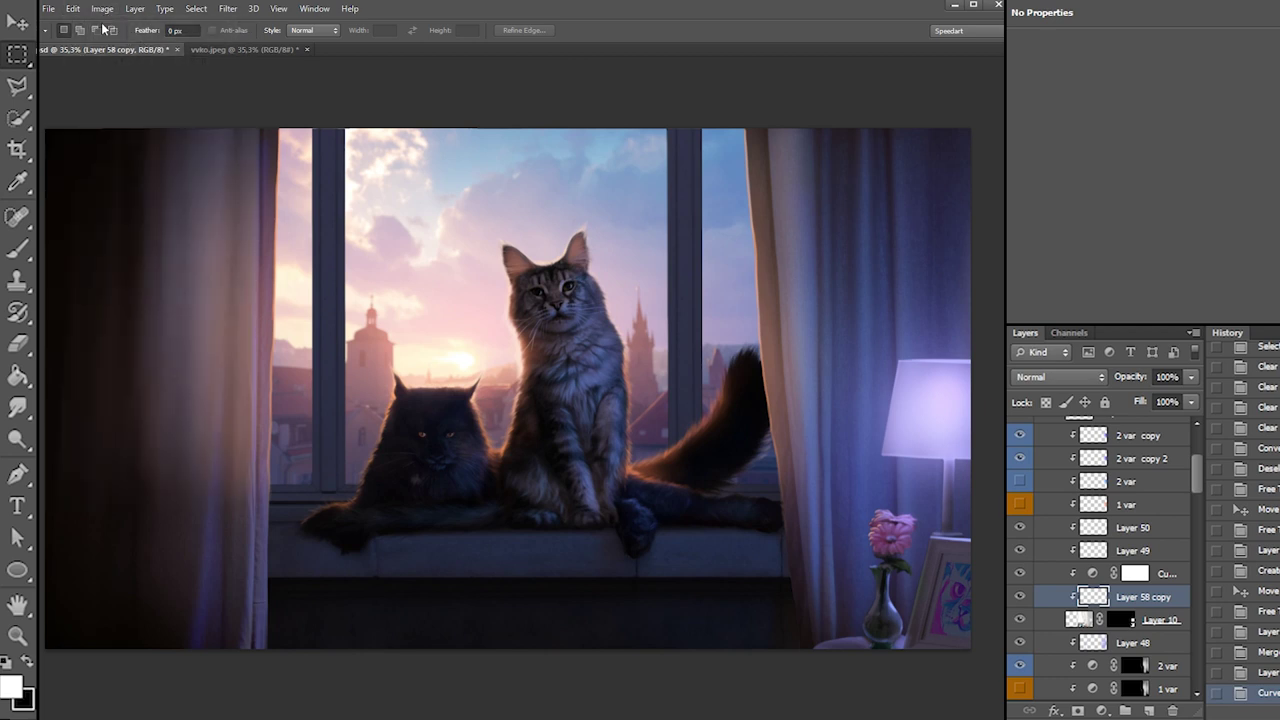
Apply Hue/Saturation to the framed cat drawing, setting saturation to -20 and raising the lightness slightly
left_click(102, 9)
mouse_move(192, 45)
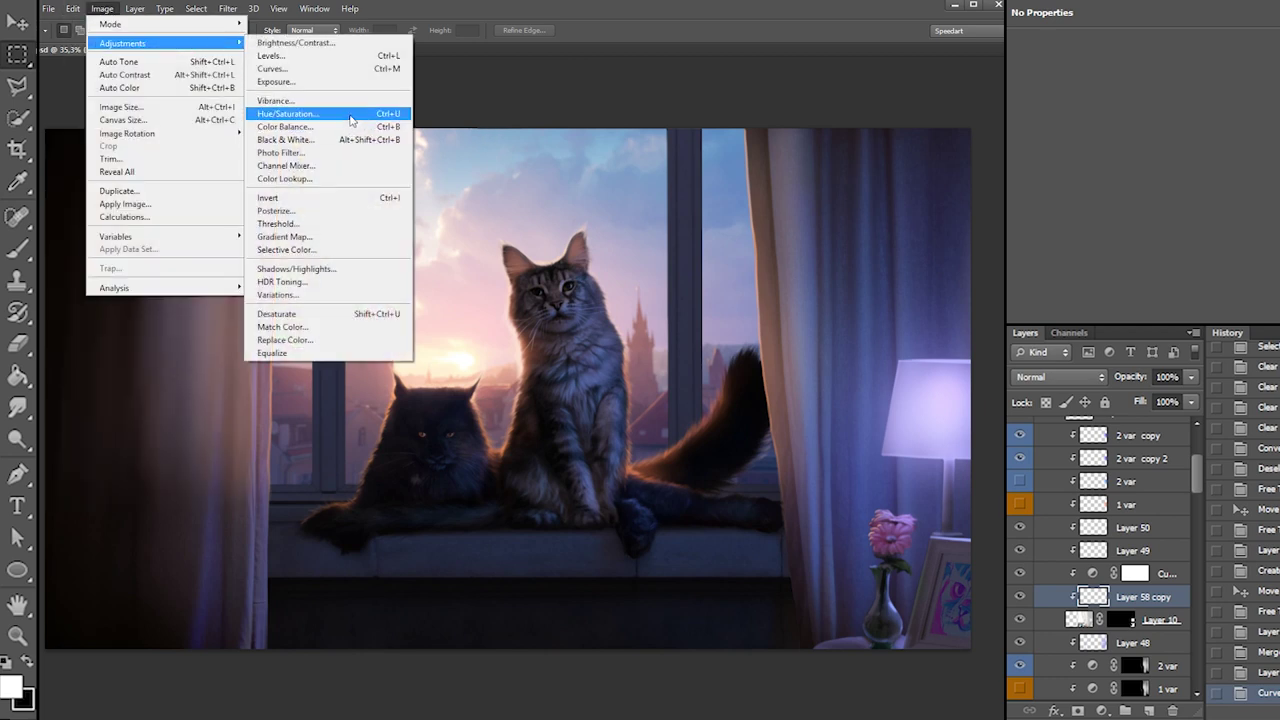
left_click(300, 114)
left_click_drag(1120, 182, 1103, 190)
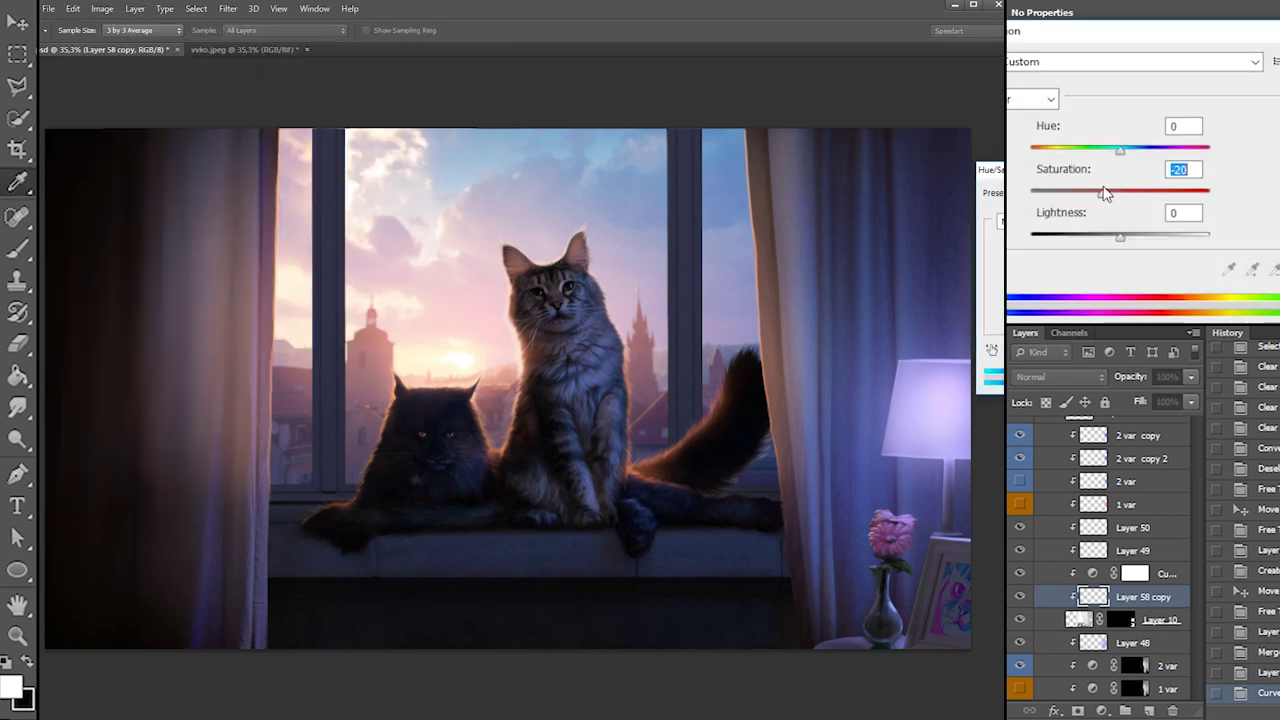
left_click_drag(1118, 243, 1129, 245)
key("Return")
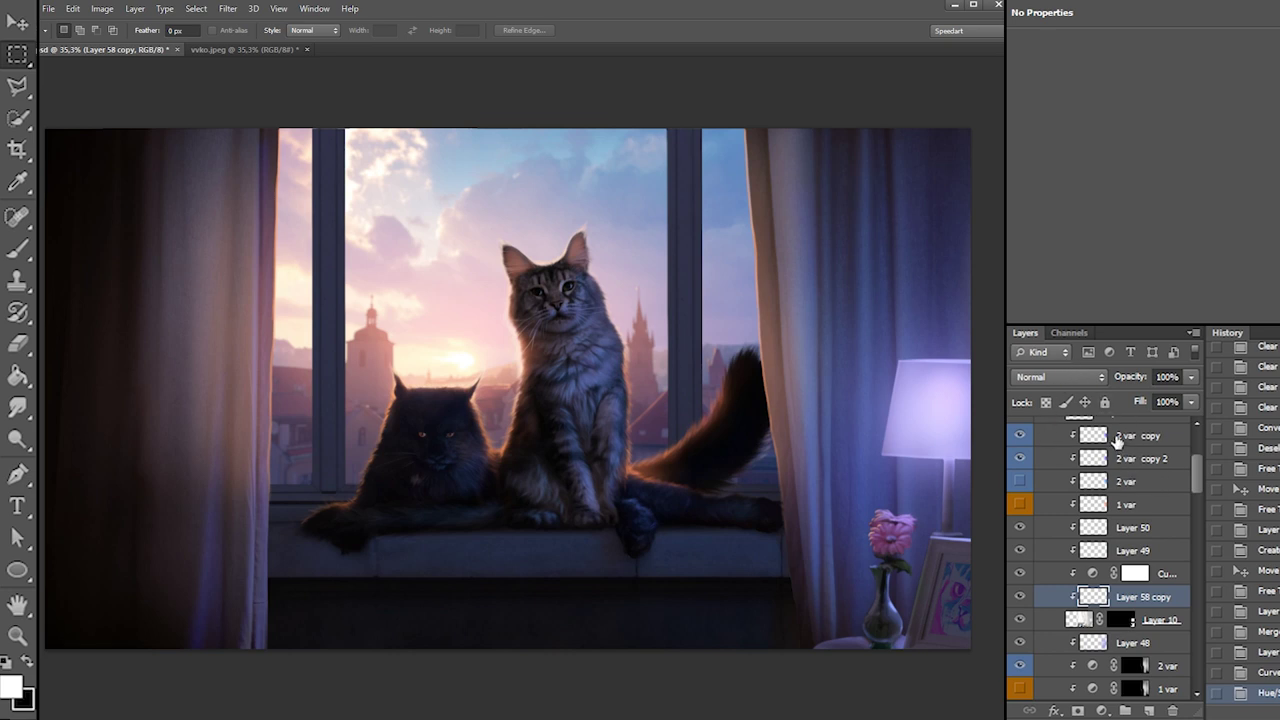
Collapse and select Group 2 and stamp all visible layers into a new layer above it
mouse_move(560, 420)
left_mouse_down()
mouse_move(572, 420)
mouse_move(545, 440)
left_mouse_up()
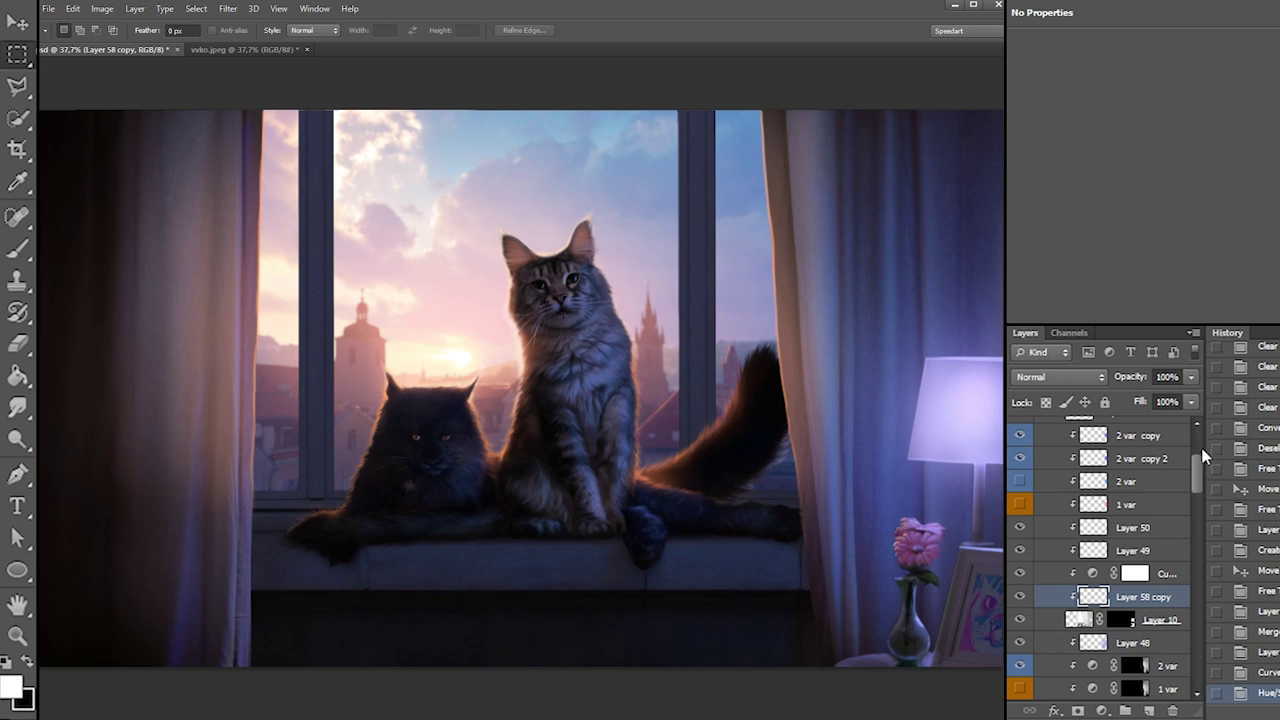
scroll(1198, 440, "up", 3)
left_click(1041, 474)
left_click(1079, 475)
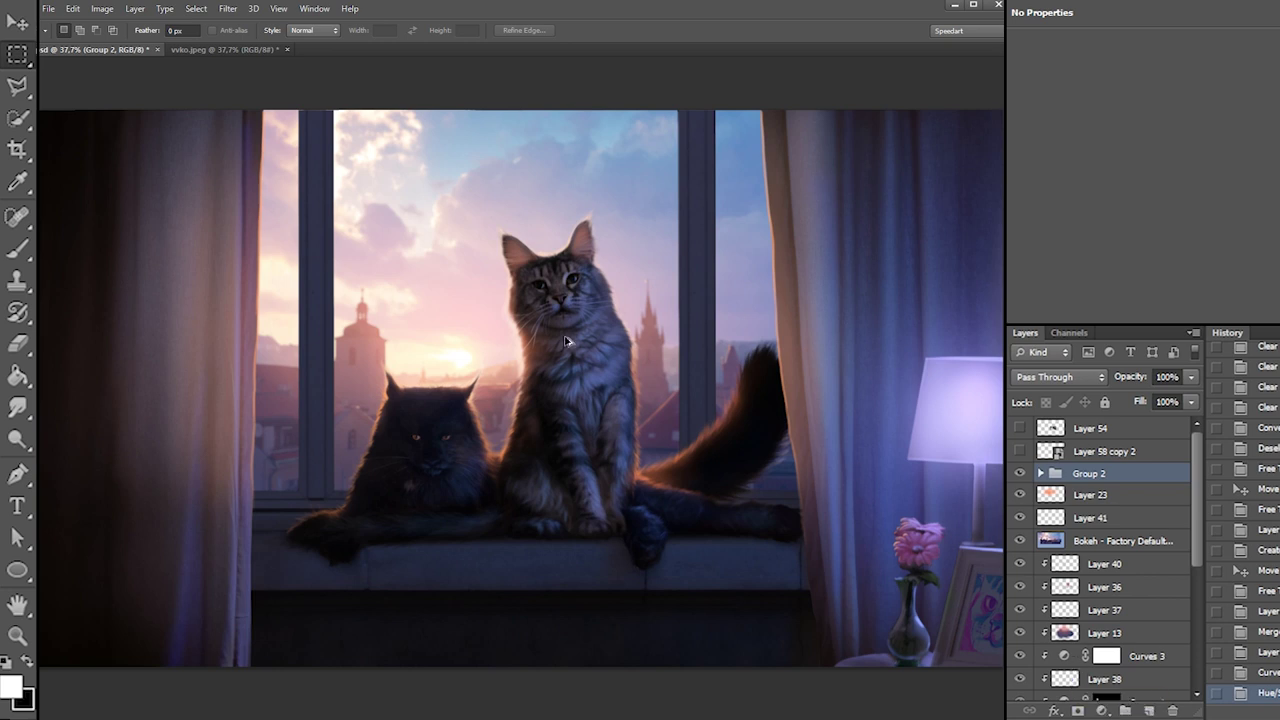
key("ctrl+shift+alt+e")
Sharpen the stamped layer with Unsharp Mask at amount 500%, radius 1.4 pixels and threshold 0
left_click(228, 10)
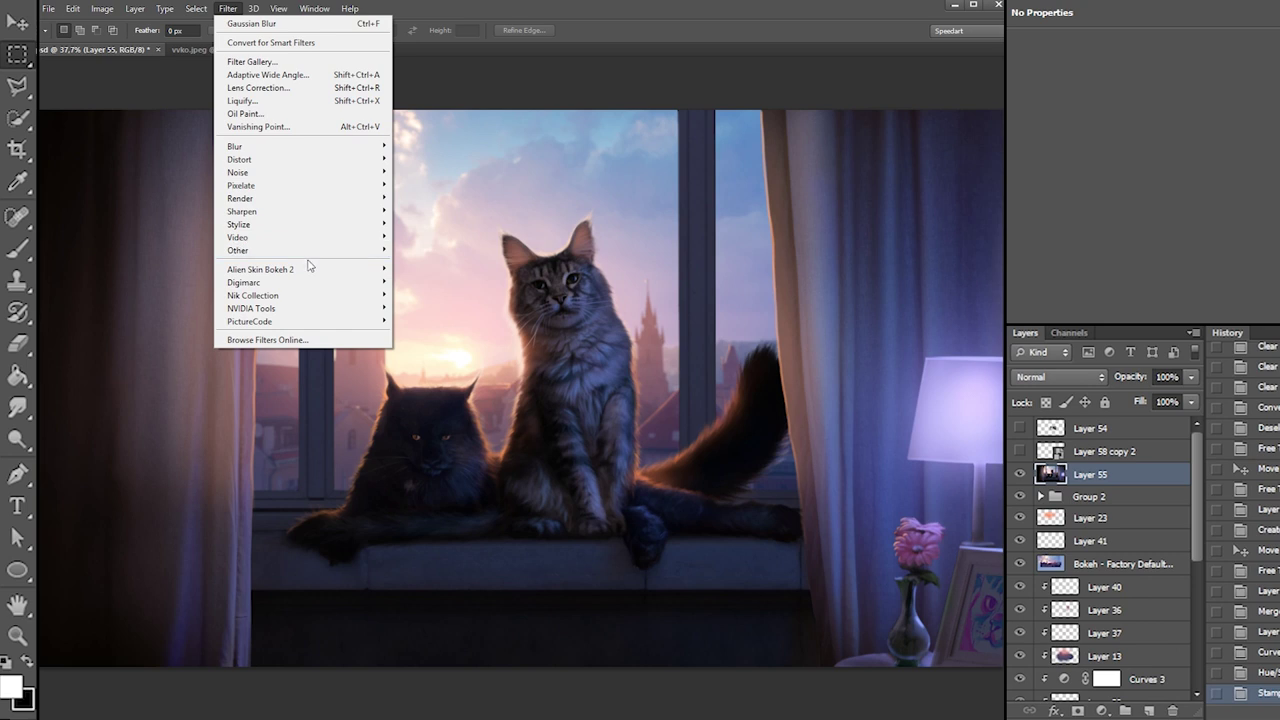
mouse_move(300, 221)
left_click(425, 263)
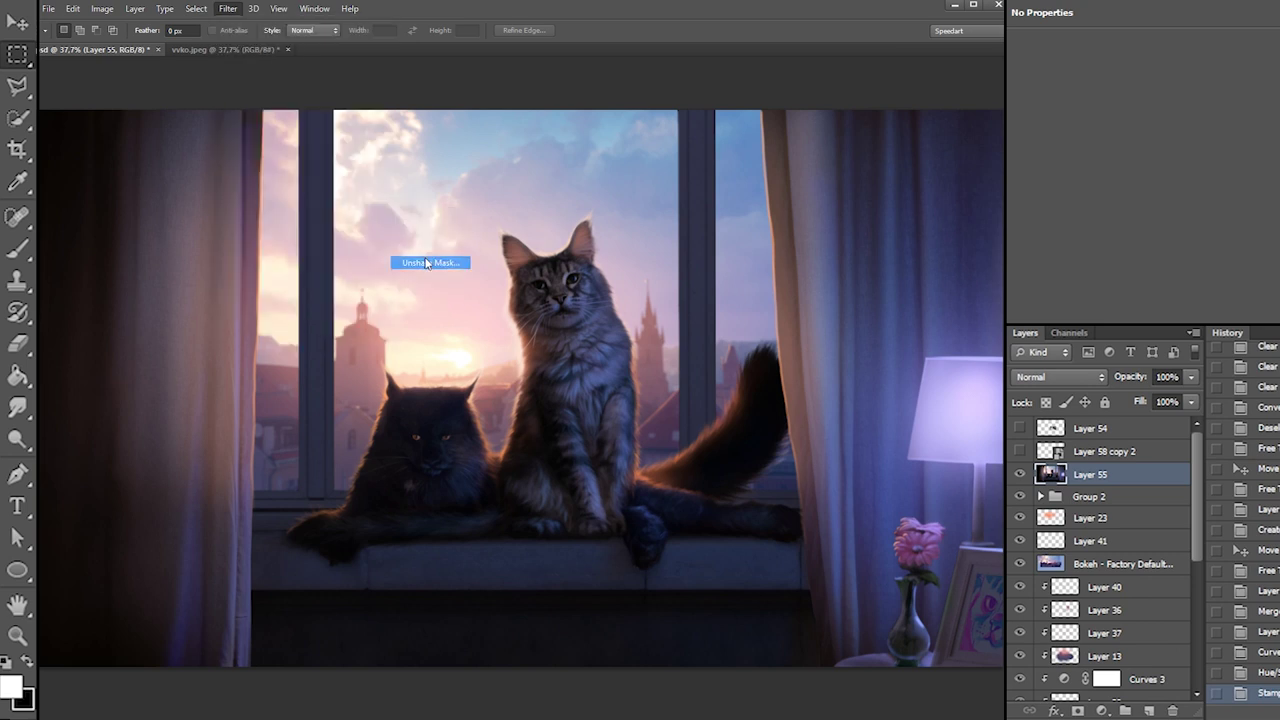
left_click_drag(1083, 272, 1091, 270)
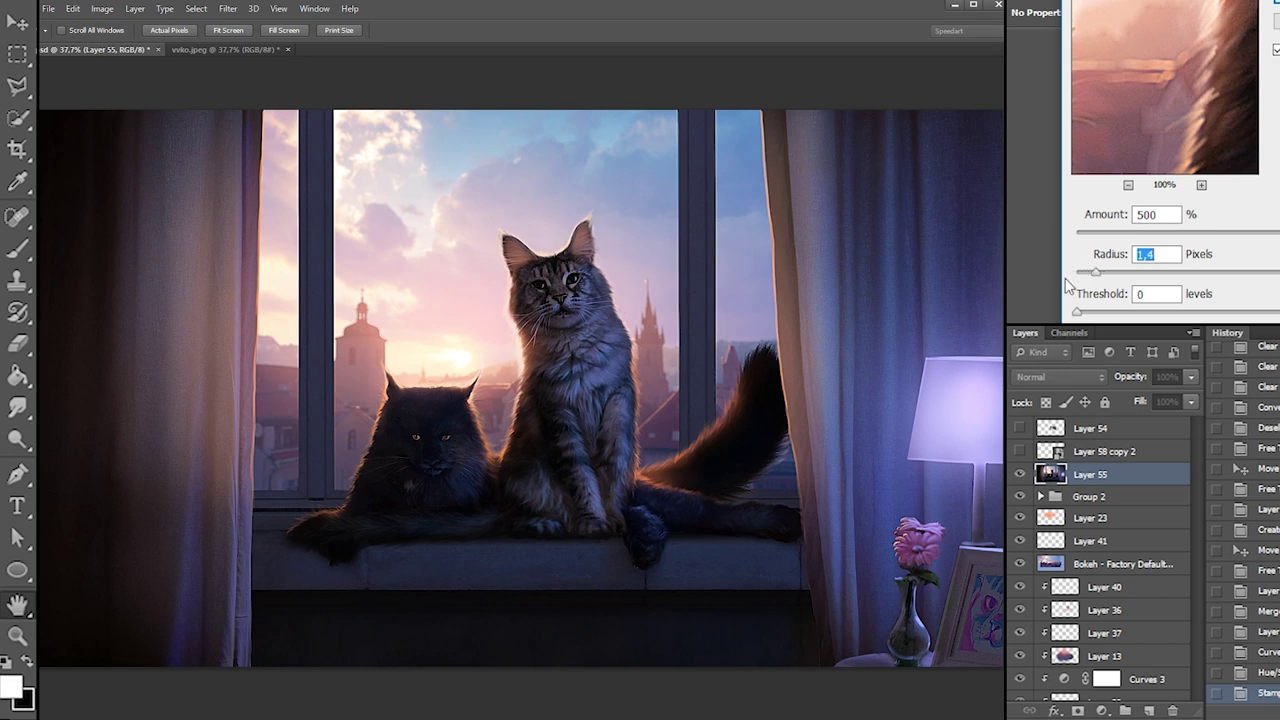
key("Return")
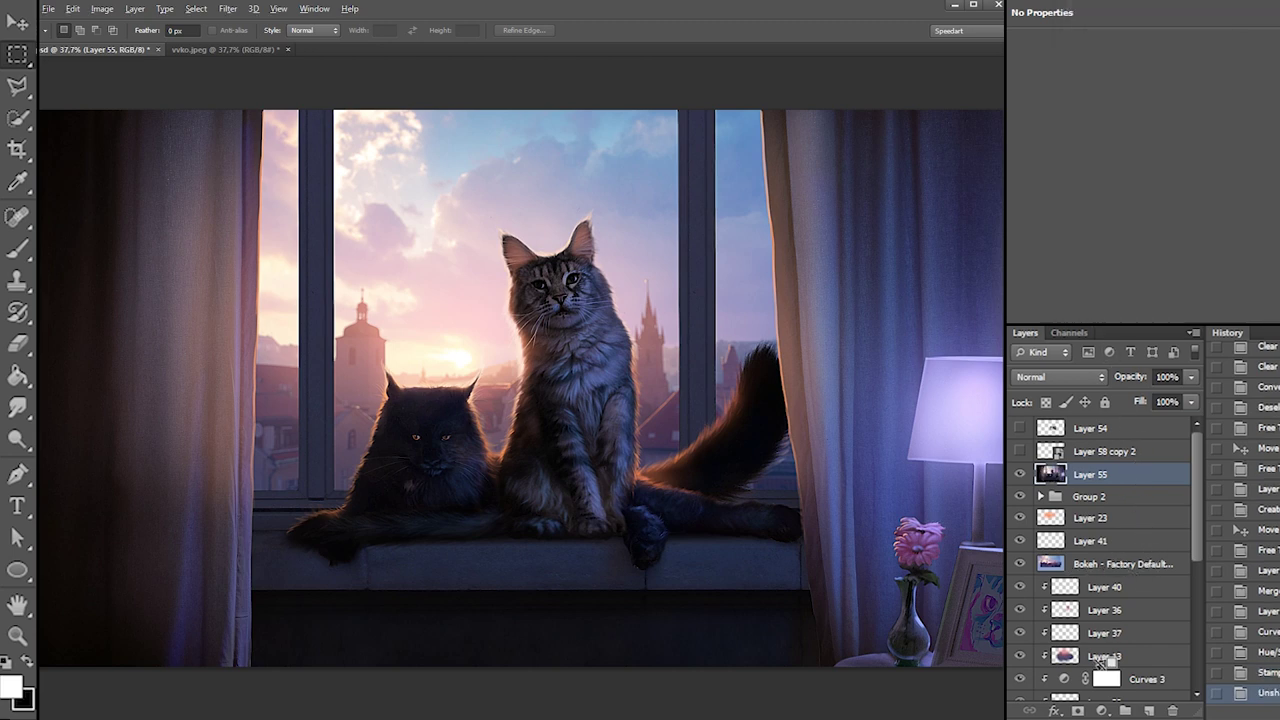
Add a black mask to Layer 55 and paint the sharpening back over both cats with a soft white brush
left_click(1077, 710)
key("b")
right_click(470, 426)
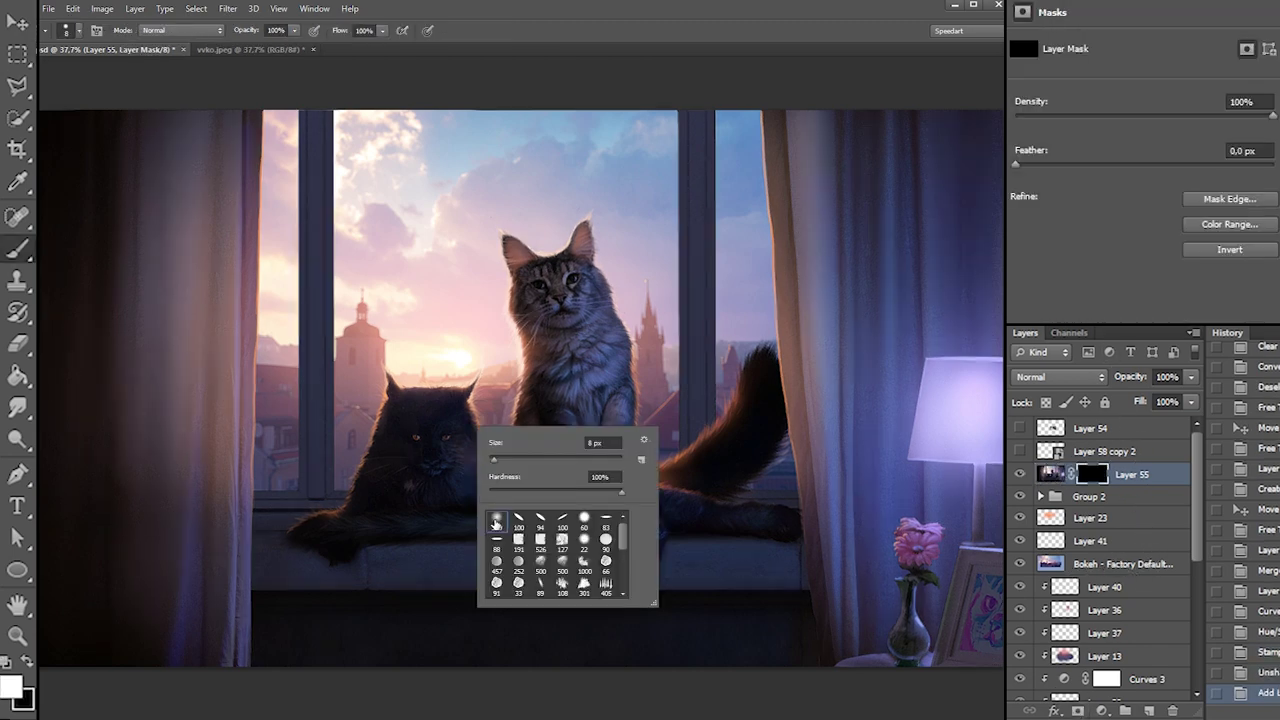
mouse_move(425, 425)
left_mouse_down()
mouse_move(455, 485)
mouse_move(650, 543)
mouse_move(623, 539)
left_mouse_up()
right_click(442, 461)
mouse_move(610, 538)
left_mouse_down()
mouse_move(527, 537)
mouse_move(547, 267)
mouse_move(590, 504)
left_mouse_up()
left_click_drag(547, 250, 602, 518)
Reveal the sharpening across the curtains, window and lamp area with a soft 1289 px brush, and set Layer 55's opacity to 60%
right_click(602, 518)
left_click(737, 488)
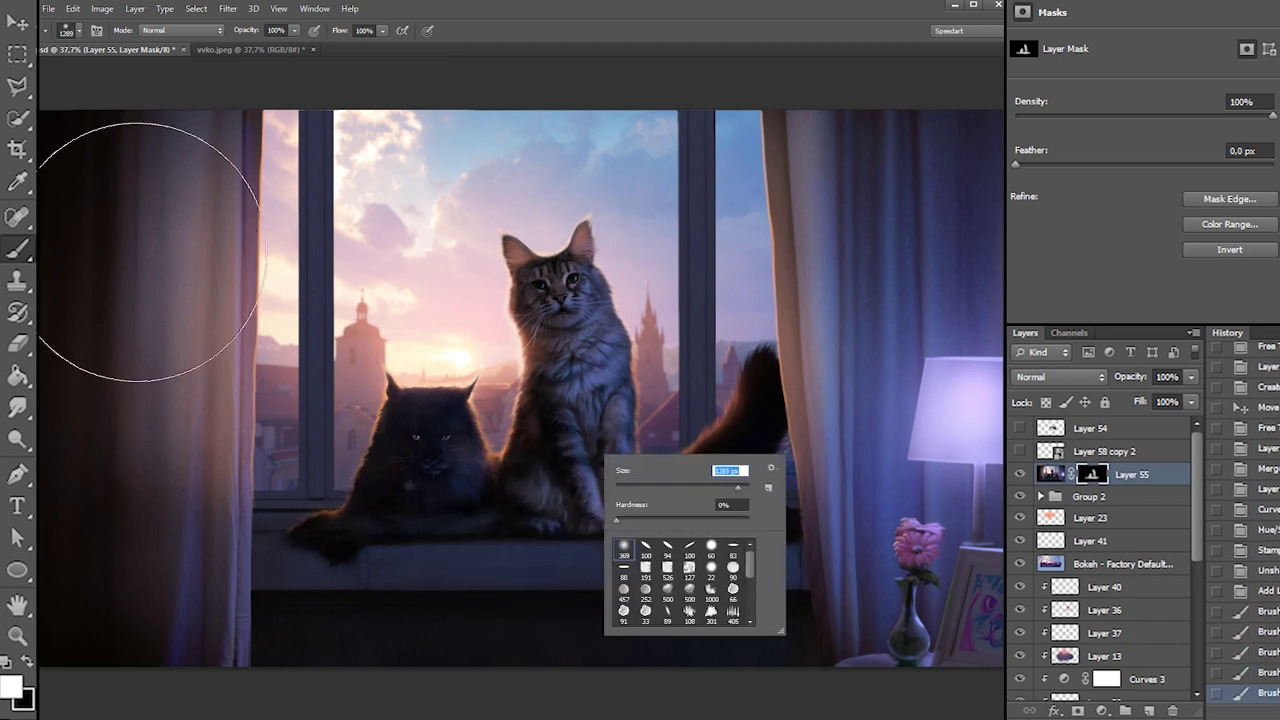
left_click_drag(231, 537, 411, 401)
mouse_move(848, 367)
left_mouse_down()
mouse_move(826, 308)
mouse_move(846, 566)
mouse_move(914, 553)
left_mouse_up()
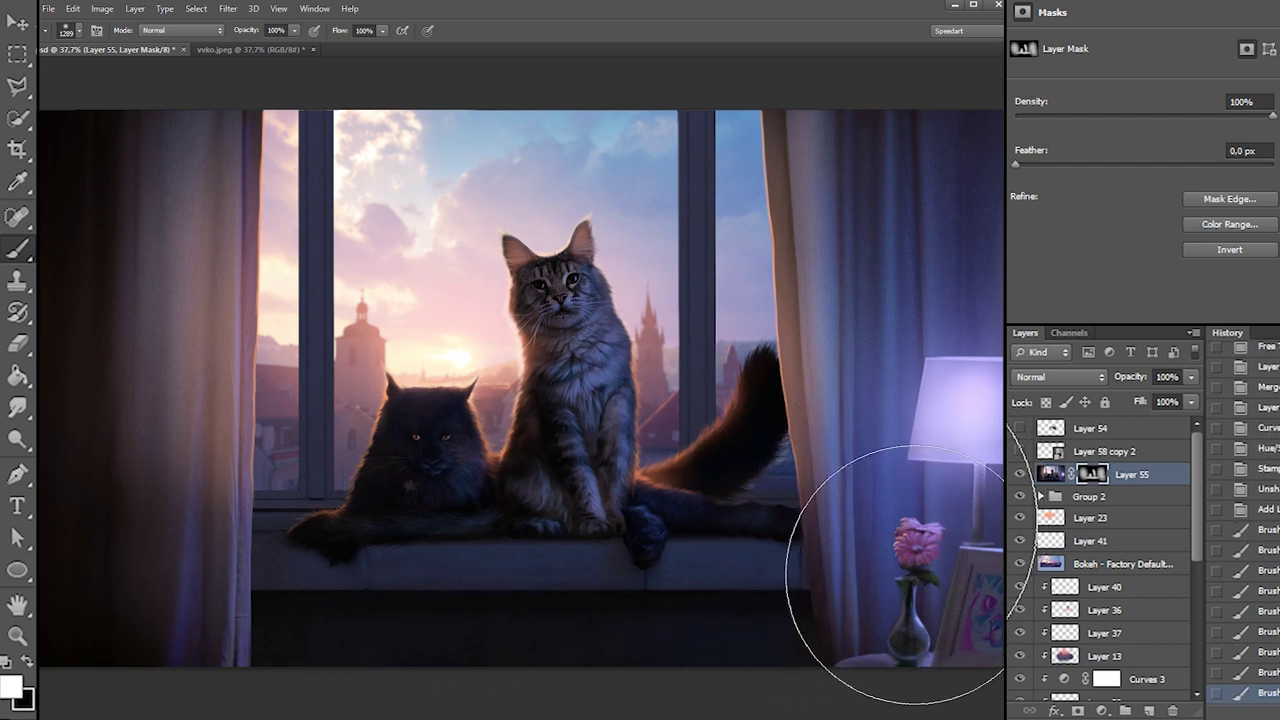
left_click(345, 468)
mouse_move(728, 324)
left_mouse_down()
mouse_move(223, 337)
mouse_move(215, 359)
mouse_move(223, 387)
mouse_move(587, 382)
mouse_move(566, 297)
mouse_move(606, 371)
left_mouse_up()
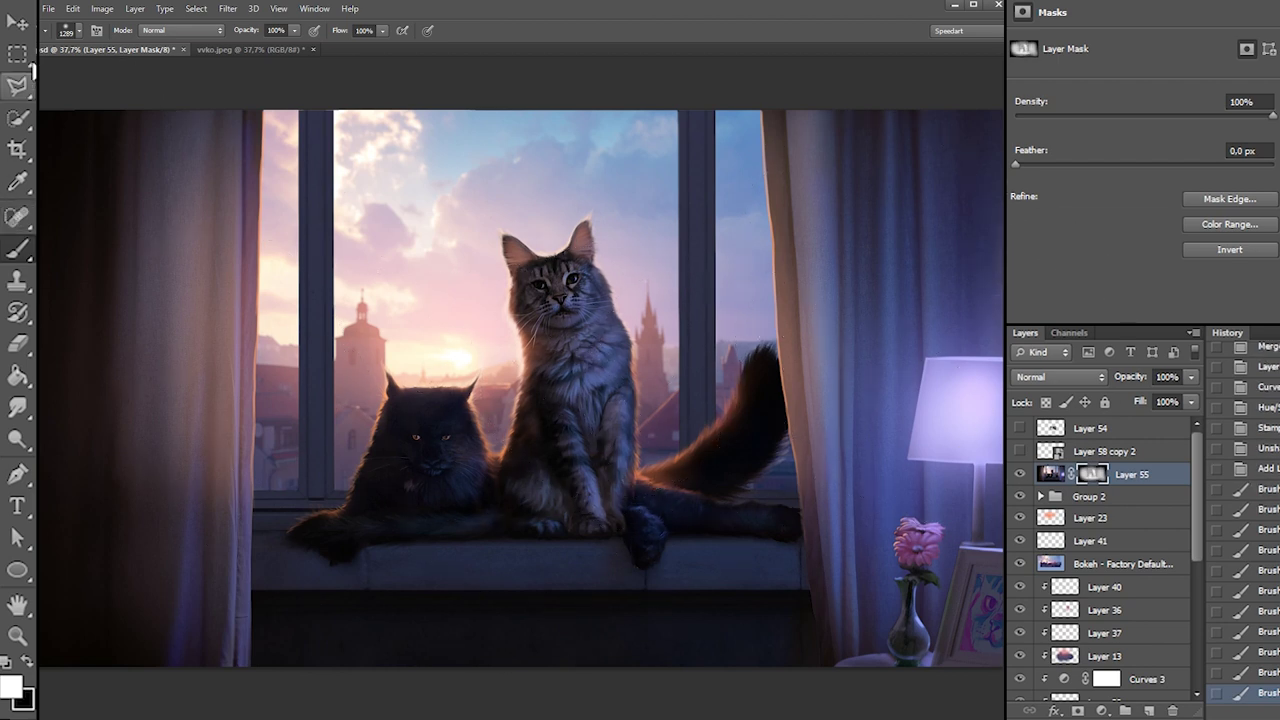
left_click(17, 53)
left_click(248, 89)
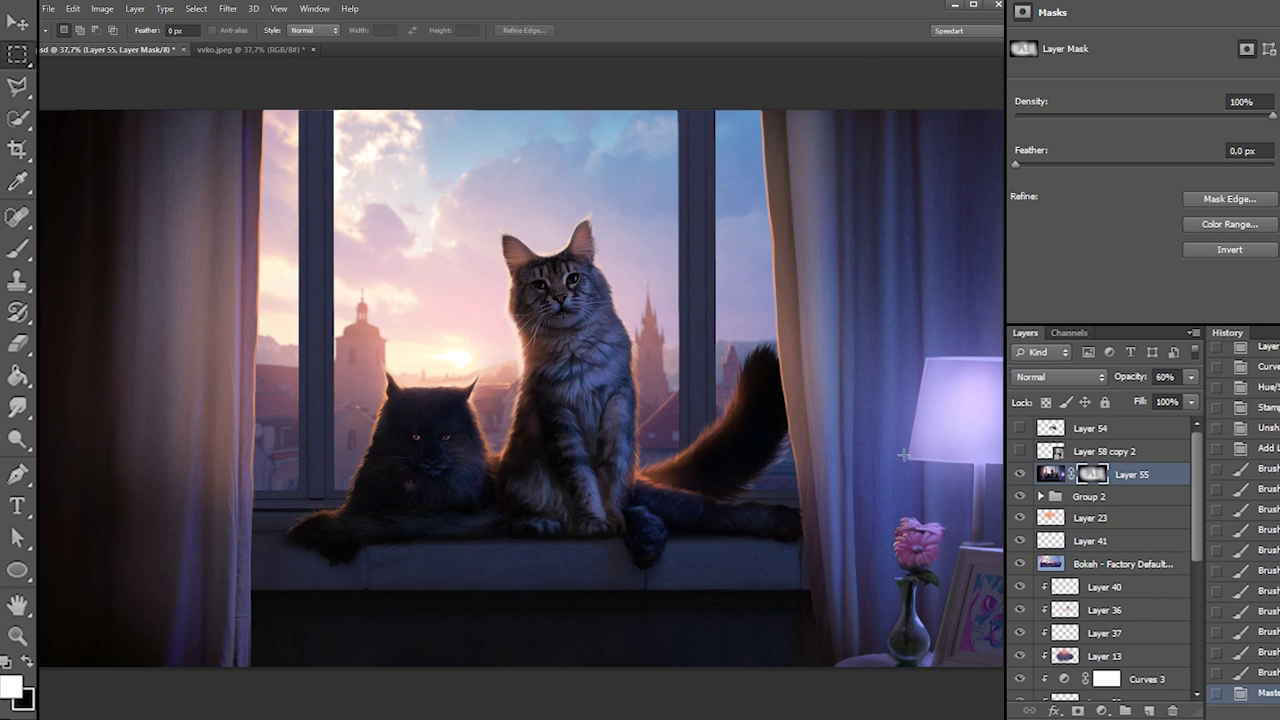
Add a Curves adjustment layer above Layer 55, lifting the black point and shaping the RGB shadows into a soft S-curve
left_click(1101, 710)
left_click(1150, 437)
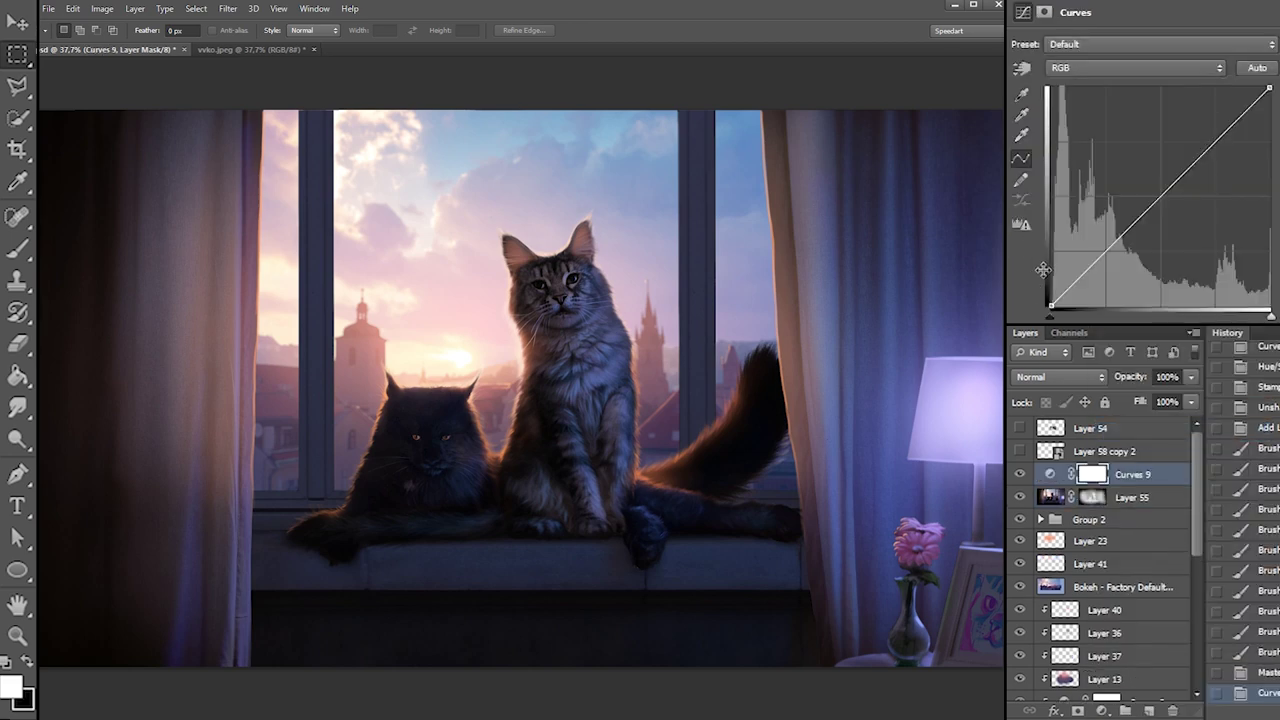
left_click_drag(1052, 302, 1102, 248)
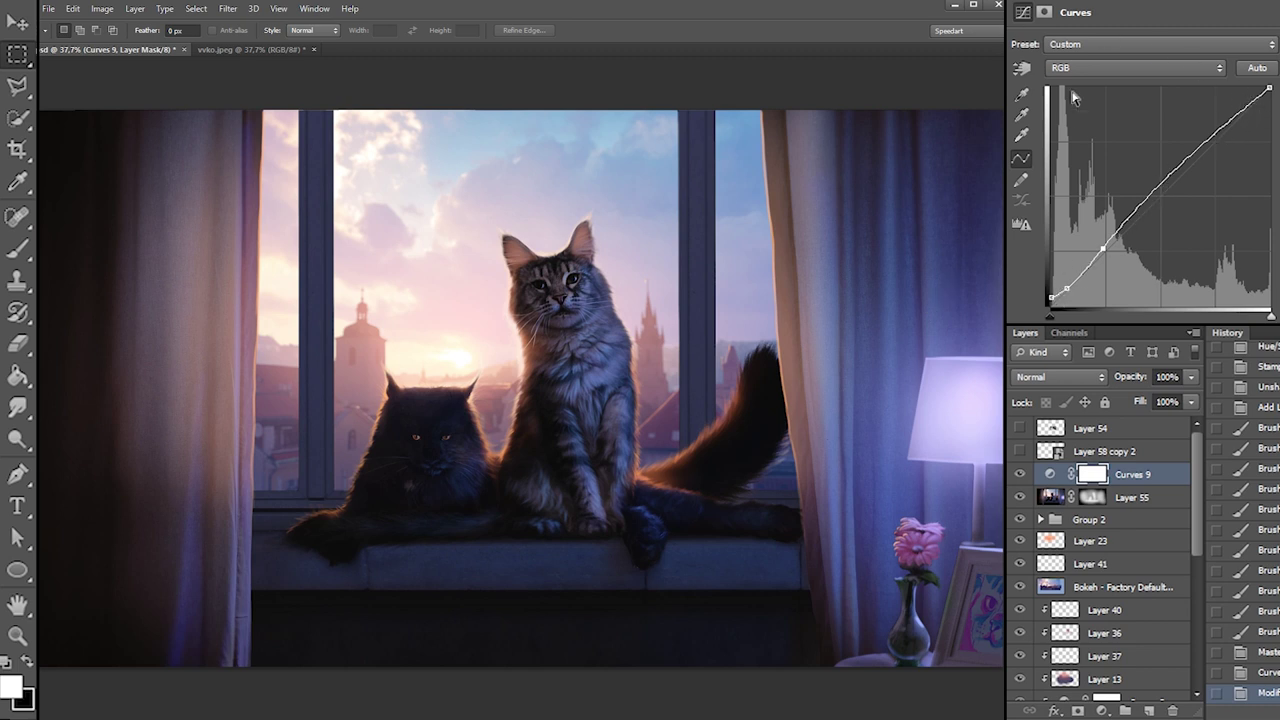
Raise the black output and lower the white output of the blue channel in the Curves adjustment
left_click(1090, 66)
left_click(1083, 127)
left_click_drag(1051, 305, 1051, 296)
mouse_move(1266, 90)
left_mouse_down()
mouse_move(1268, 118)
mouse_move(1270, 106)
left_mouse_up()
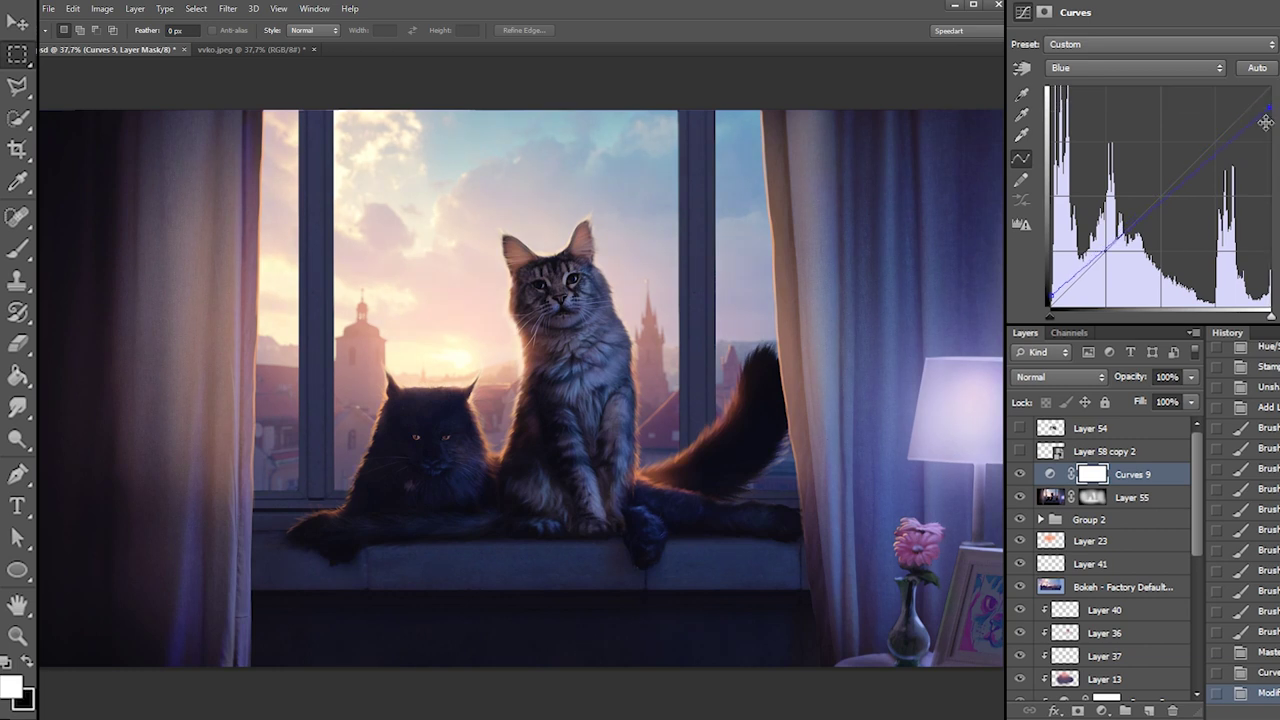
Pull the red channel's white point slightly inward and lift the blue channel's black output further in the Curves adjustment
left_click(1135, 67)
left_click(1123, 104)
left_click(1192, 150)
mouse_move(1269, 86)
left_mouse_down()
mouse_move(1243, 90)
mouse_move(1263, 89)
left_mouse_up()
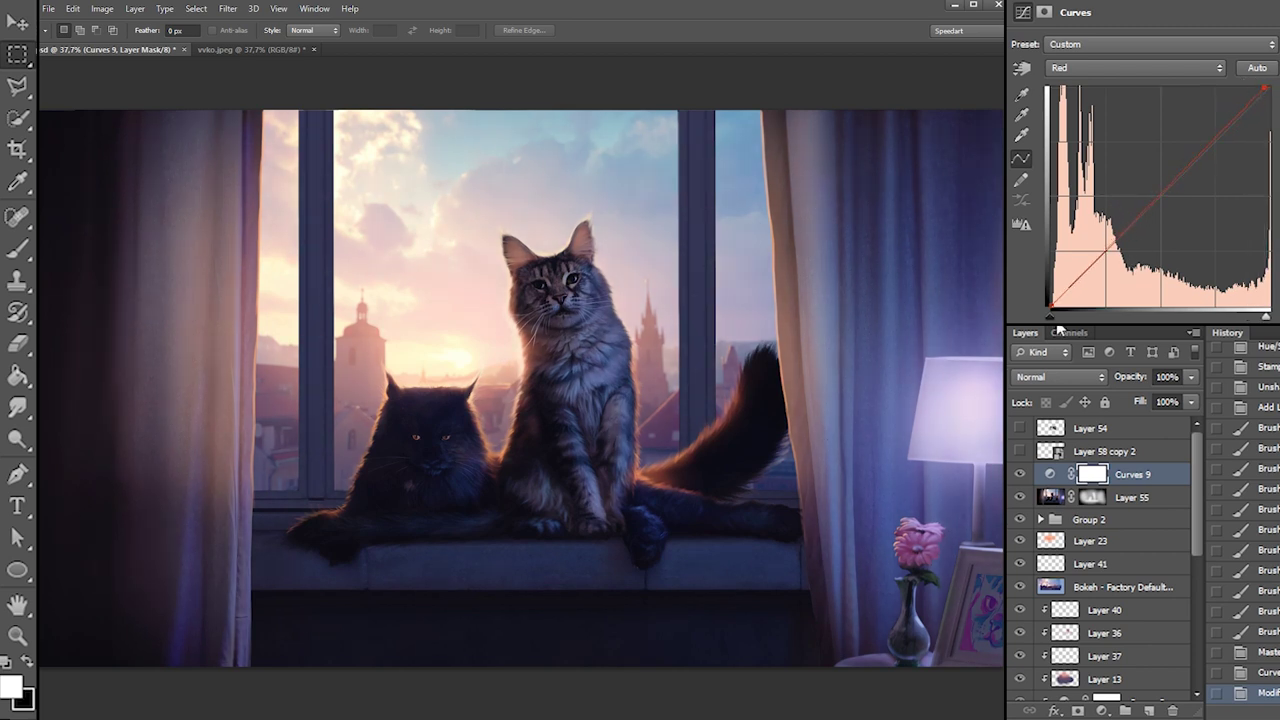
left_click(1063, 72)
left_click(1070, 140)
mouse_move(1048, 292)
left_mouse_down()
mouse_move(1050, 308)
mouse_move(1048, 293)
left_mouse_up()
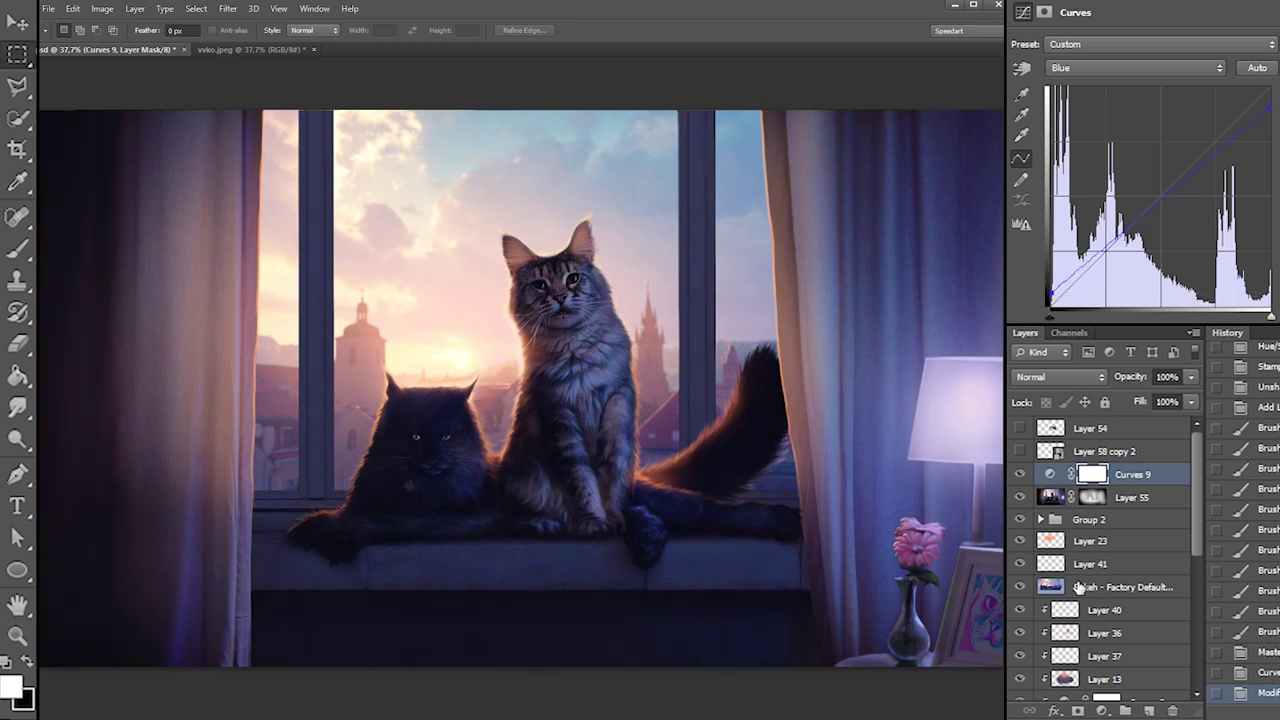
Add a Selective Color adjustment layer and, for Blues, raise cyan to +17 and lower magenta and yellow
left_click(1101, 710)
left_click(1143, 694)
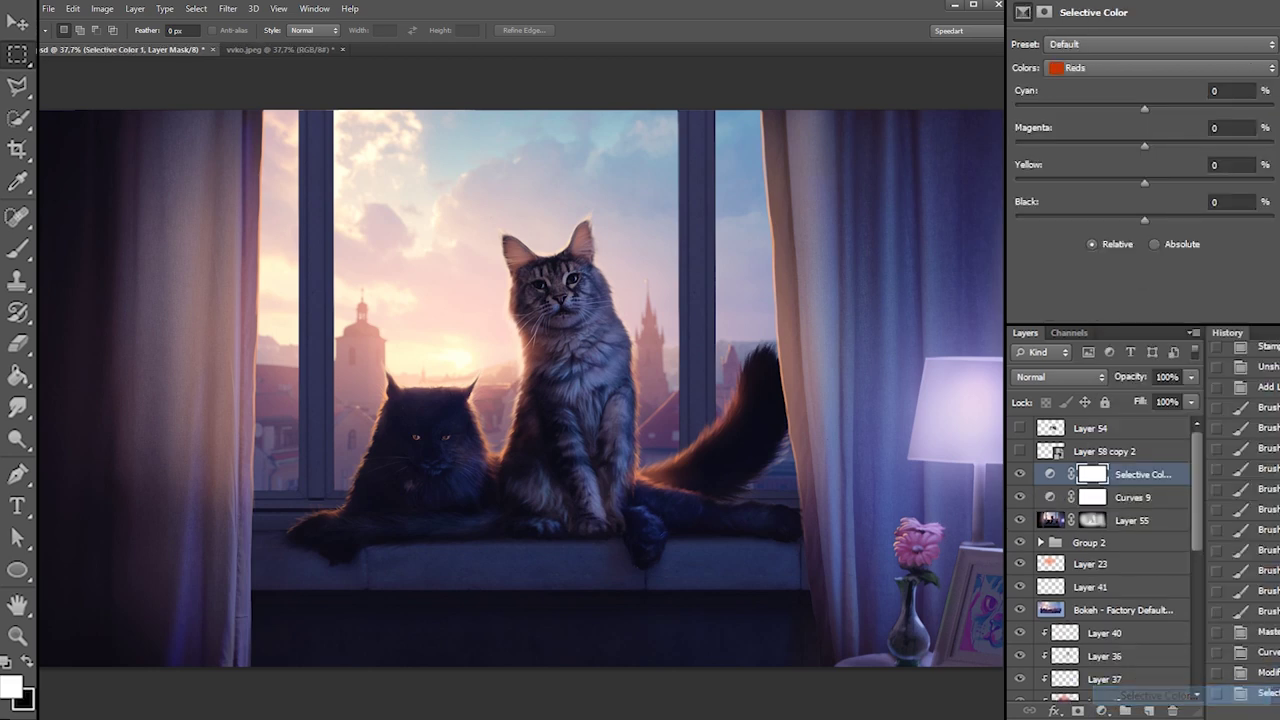
left_click(1110, 67)
left_click(1095, 127)
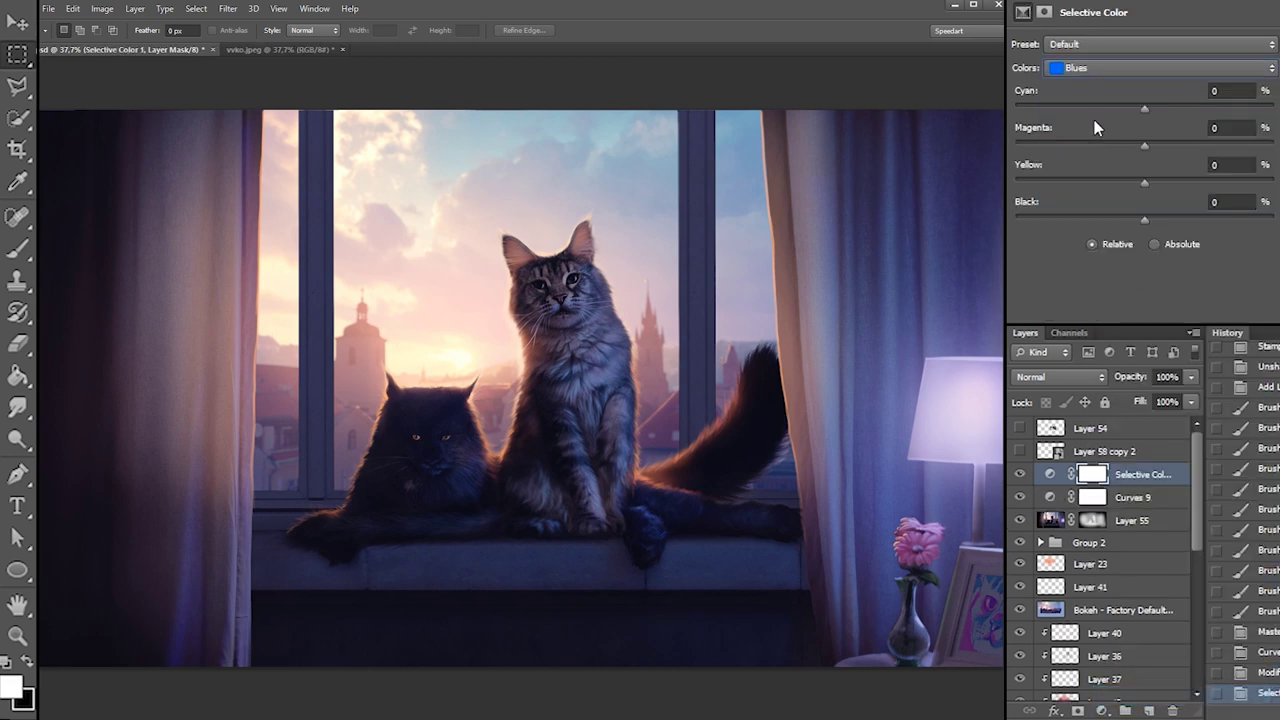
left_click_drag(1099, 102, 1166, 101)
left_click_drag(1140, 145, 1036, 184)
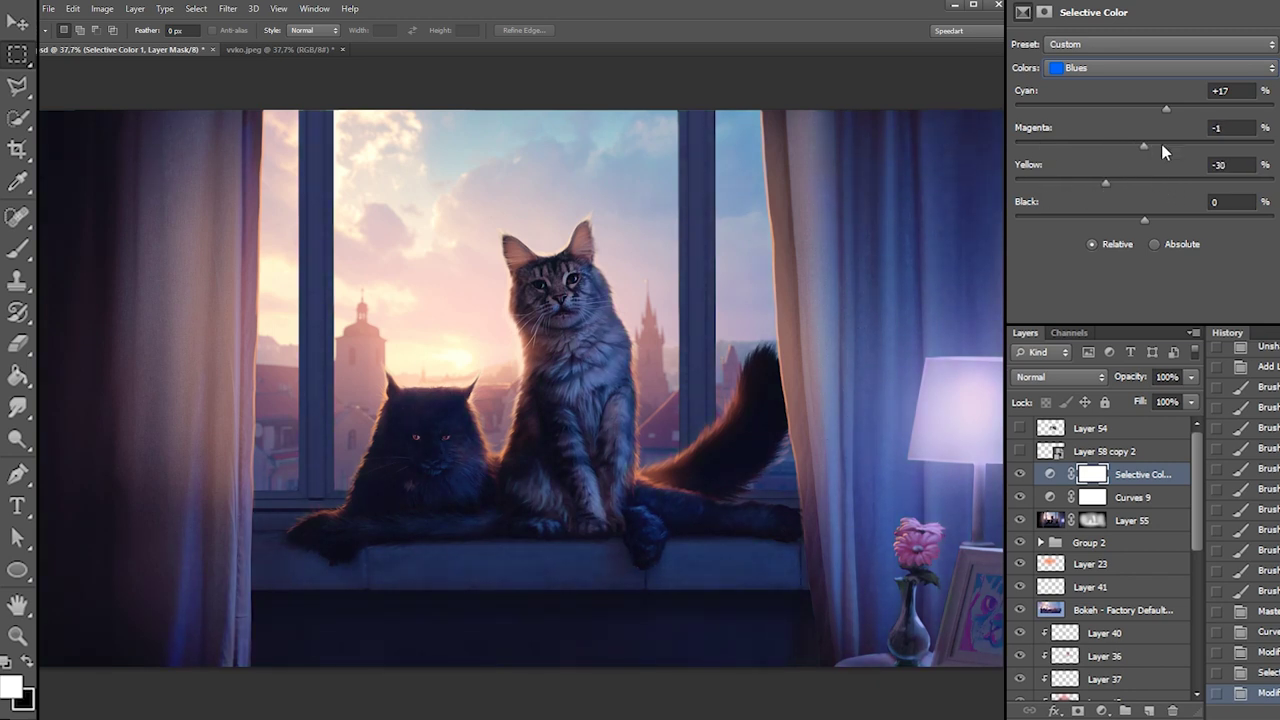
left_click_drag(1143, 146, 1109, 148)
left_click_drag(1165, 180, 1077, 183)
left_click_drag(1154, 140, 1126, 178)
Try different magenta and cyan amounts for the Cyans range of the Selective Color adjustment
left_click(1125, 68)
left_click(1115, 114)
left_click_drag(1029, 146, 1205, 147)
left_click_drag(1134, 111, 998, 221)
For Reds in the Selective Color adjustment, set cyan to +3 and raise magenta and yellow slightly
left_click(1116, 62)
left_click(1090, 88)
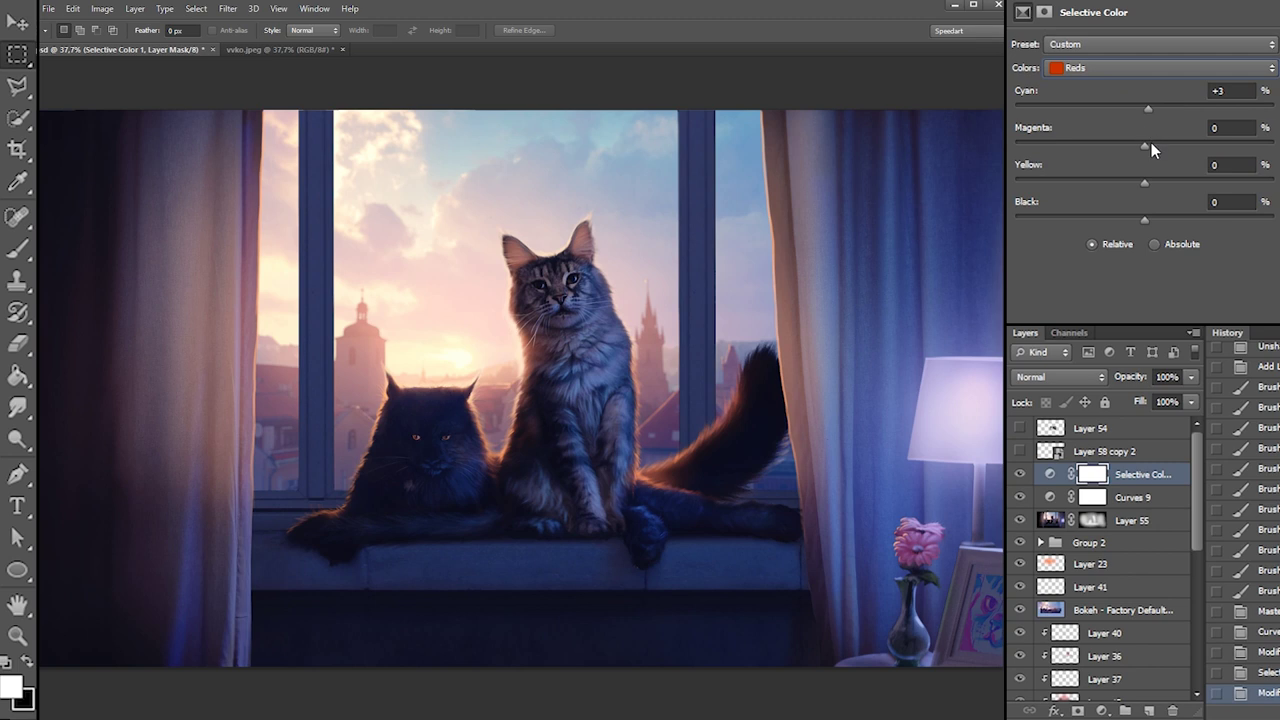
left_click_drag(1244, 185, 1166, 139)
left_click_drag(1181, 182, 1161, 183)
left_click_drag(1166, 146, 1164, 147)
For Cyans, set cyan and yellow to +5, and compare the image with the Selective Color and Curves adjustments off and on
left_click(1118, 72)
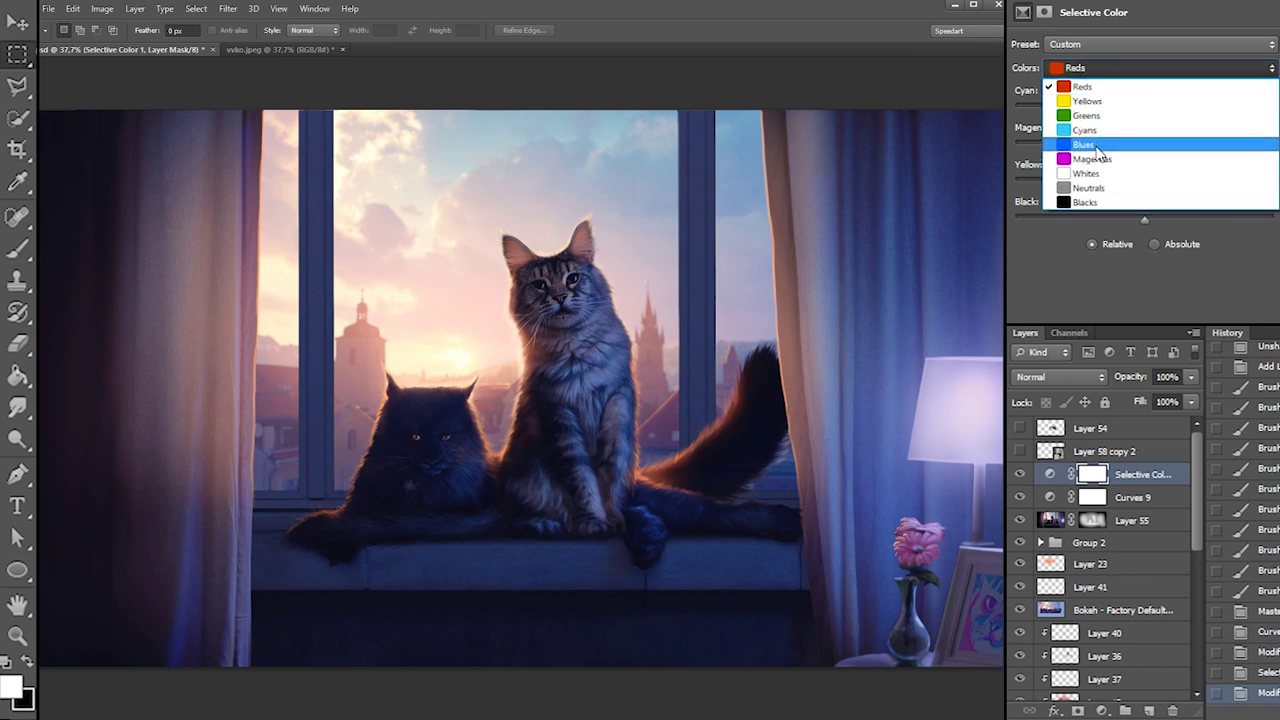
left_click(1133, 114)
left_click_drag(1216, 106, 1203, 107)
left_click_drag(1145, 182, 1171, 179)
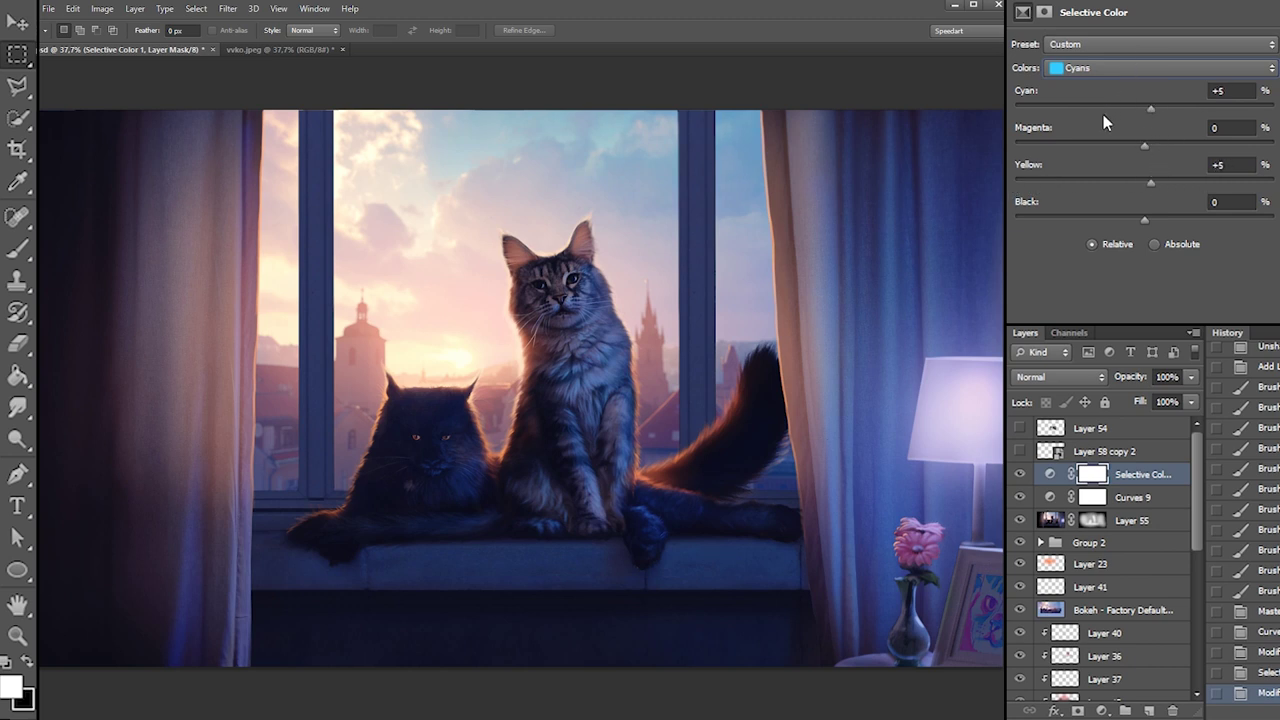
left_click(1024, 478)
left_click(1022, 500)
Create a new layer above the Selective Color adjustment and set the foreground colour to orange #ff6744
left_click(1150, 709)
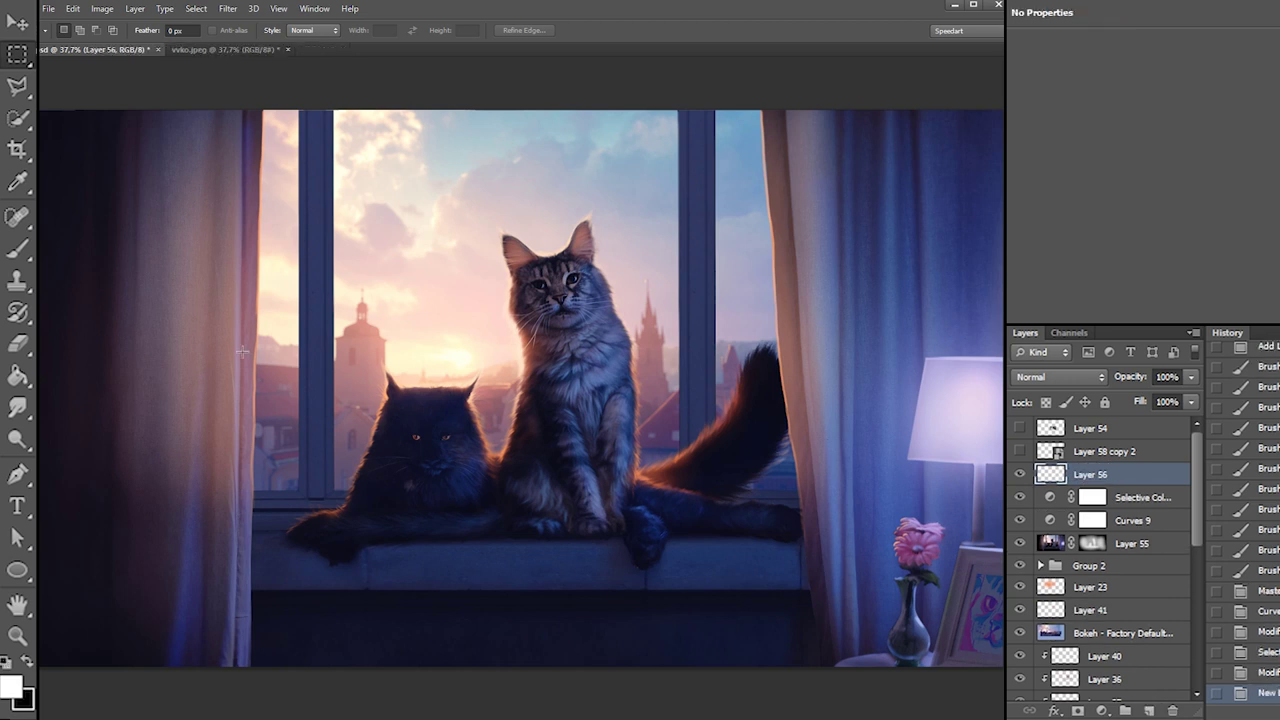
left_click(20, 687)
left_click_drag(722, 168, 730, 152)
left_click(797, 328)
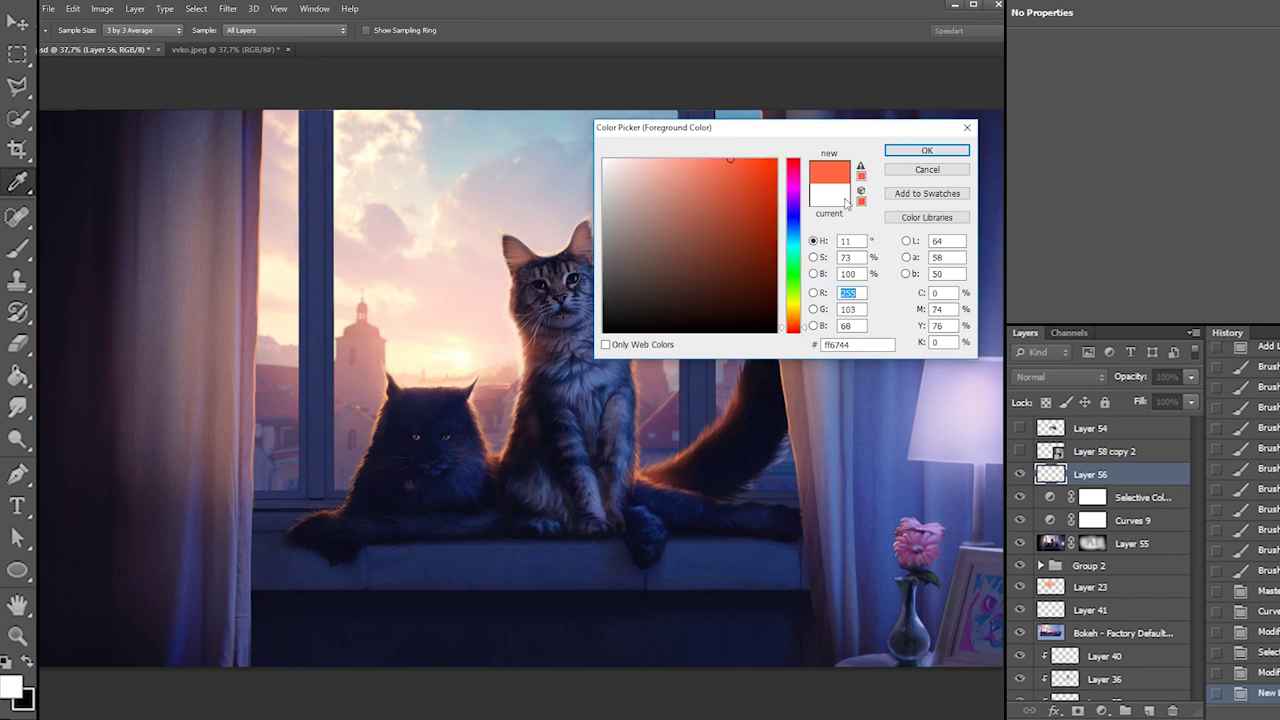
left_click(926, 150)
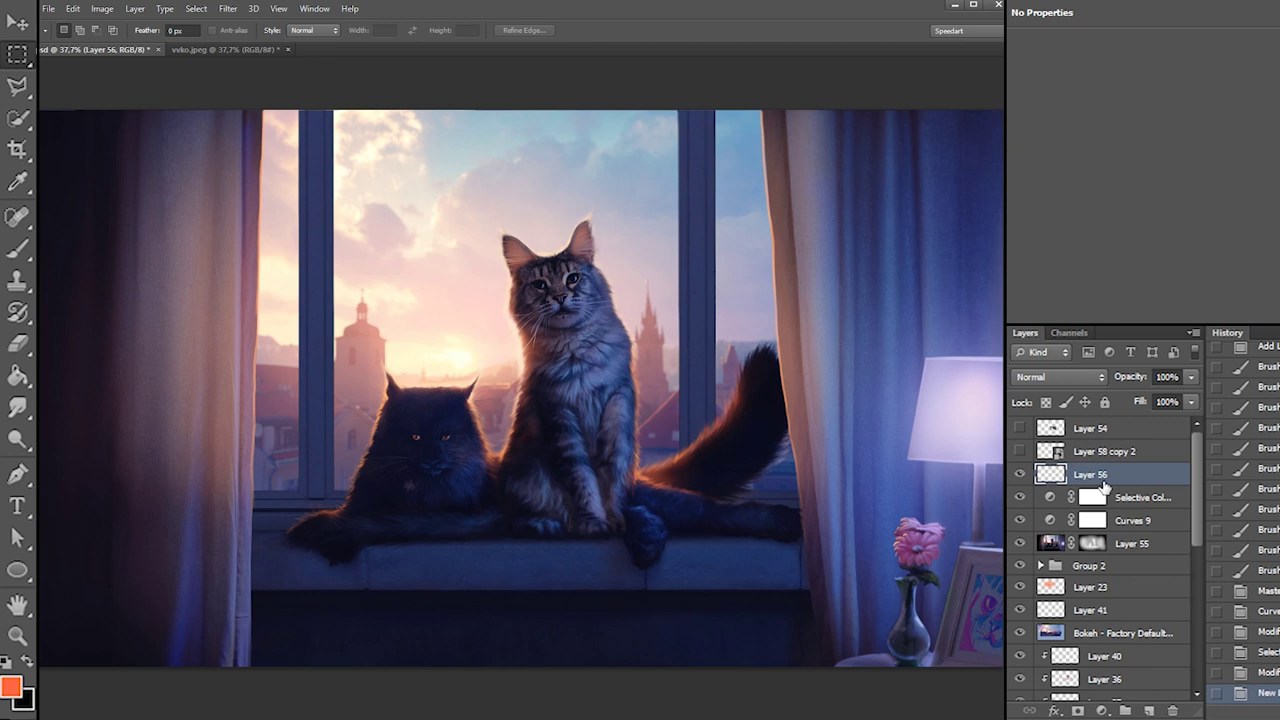
Hide the sharpened Layer 55 and move the empty Layer 56 below Group 2
left_click_drag(1196, 470, 1188, 496)
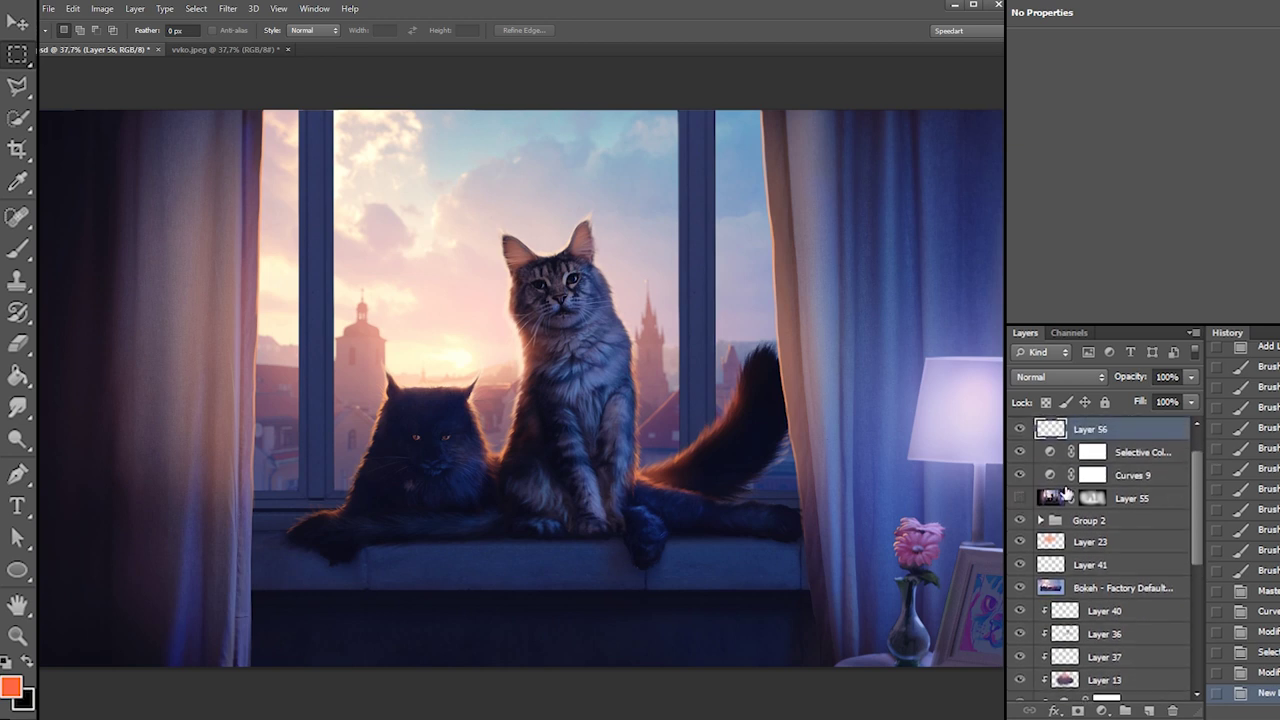
left_click_drag(1171, 444, 1150, 518)
Set up a soft 825 px brush and try an orange dab around the black cat's head
key("b")
right_click(472, 364)
left_click(500, 459)
left_click_drag(586, 400, 591, 400)
left_click(425, 343)
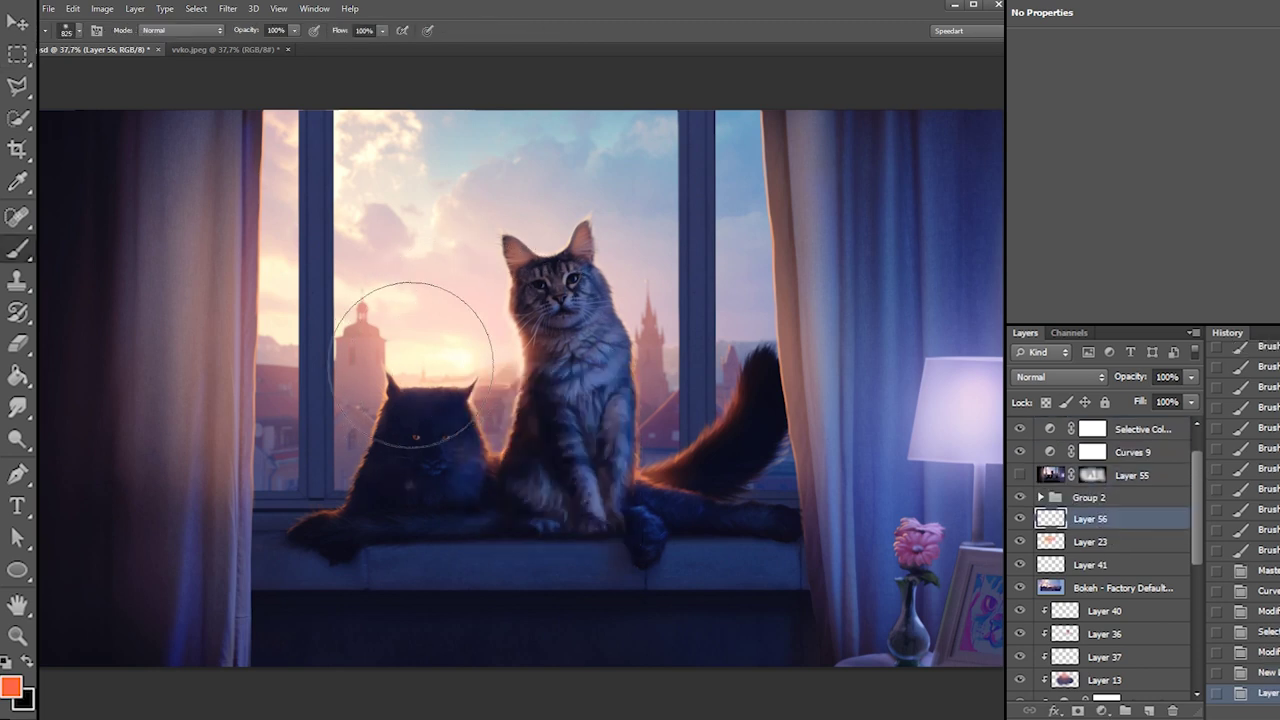
key("ctrl+z")
Move Layer 56 directly above Group 2 and set its blending mode to Lighten
left_click_drag(1060, 518, 1058, 488)
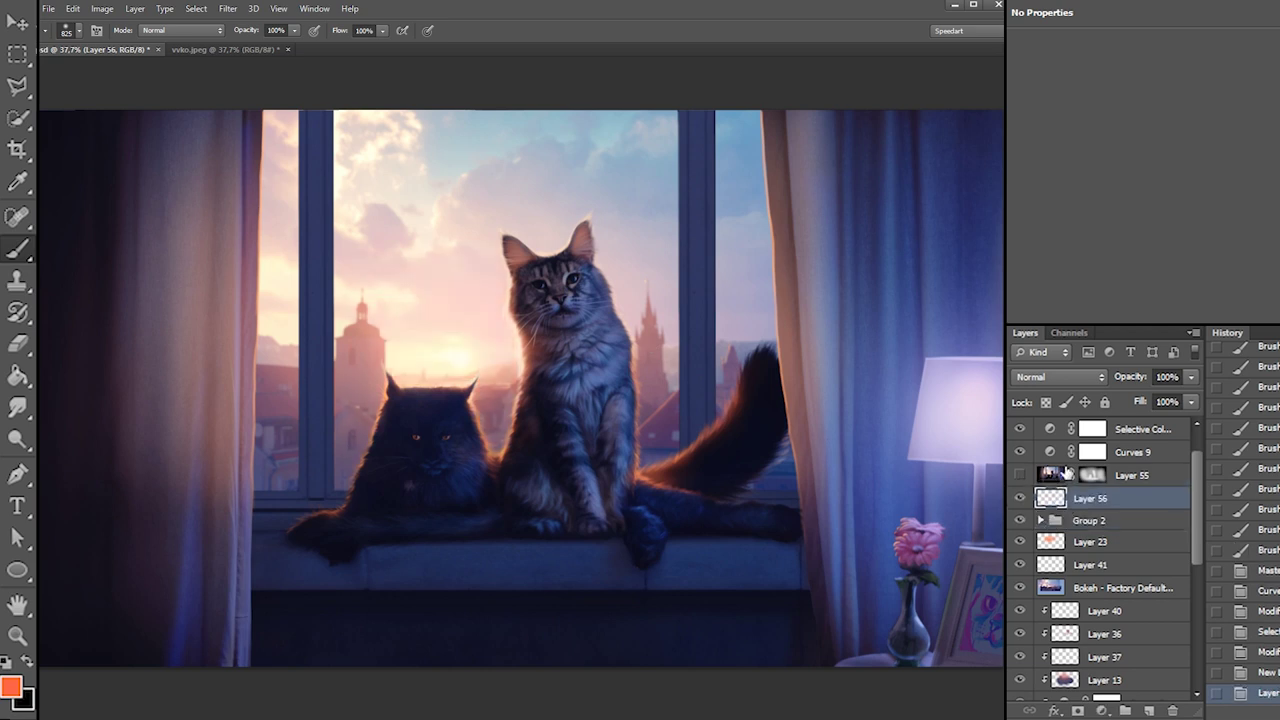
left_click(1054, 372)
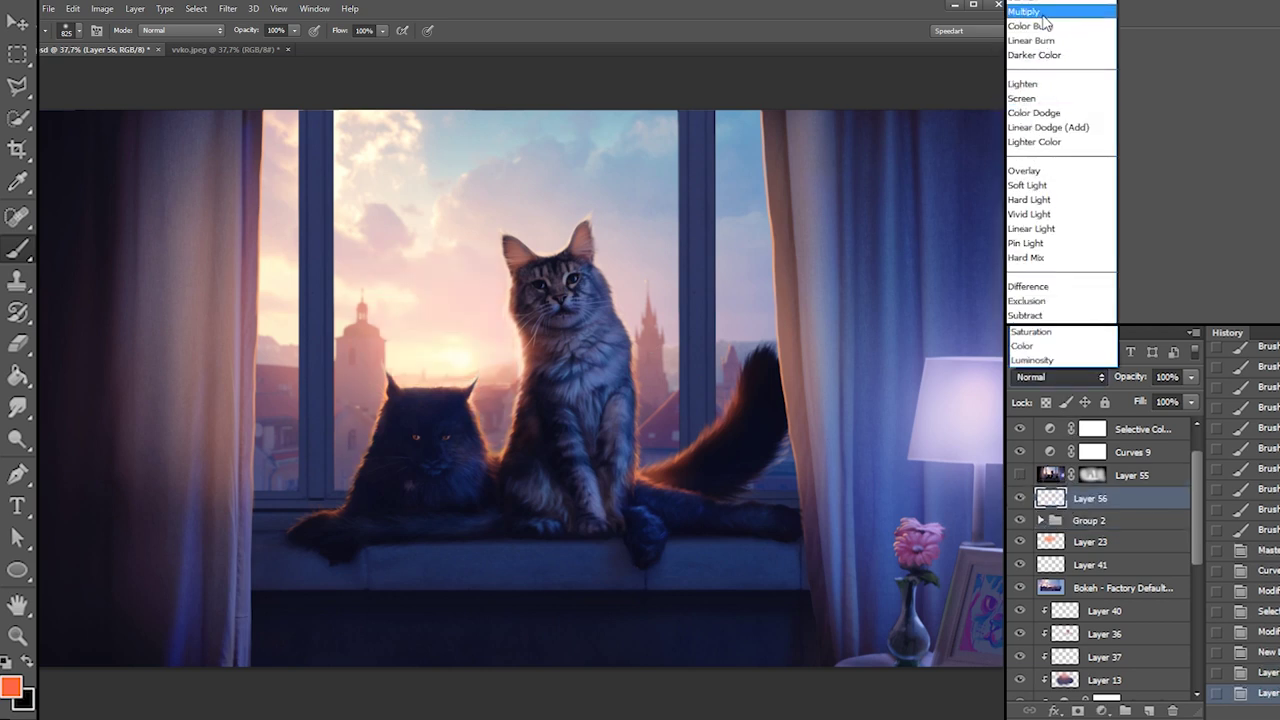
left_click(1022, 84)
Dab soft orange glow on Layer 56 around the black cat's head, the tabby's chest and the left window post, undoing stray dabs
left_click(490, 386)
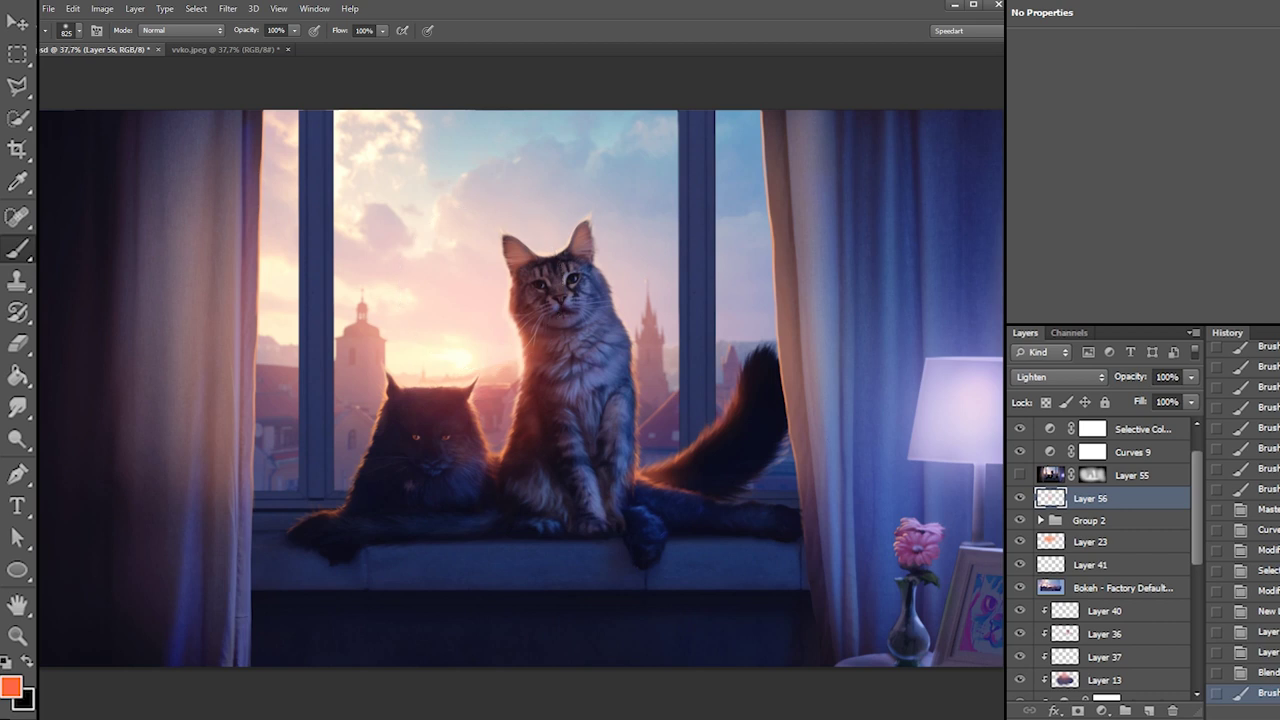
left_click(590, 340)
left_click(589, 363)
key("ctrl+z")
left_click(418, 276)
left_click(380, 322)
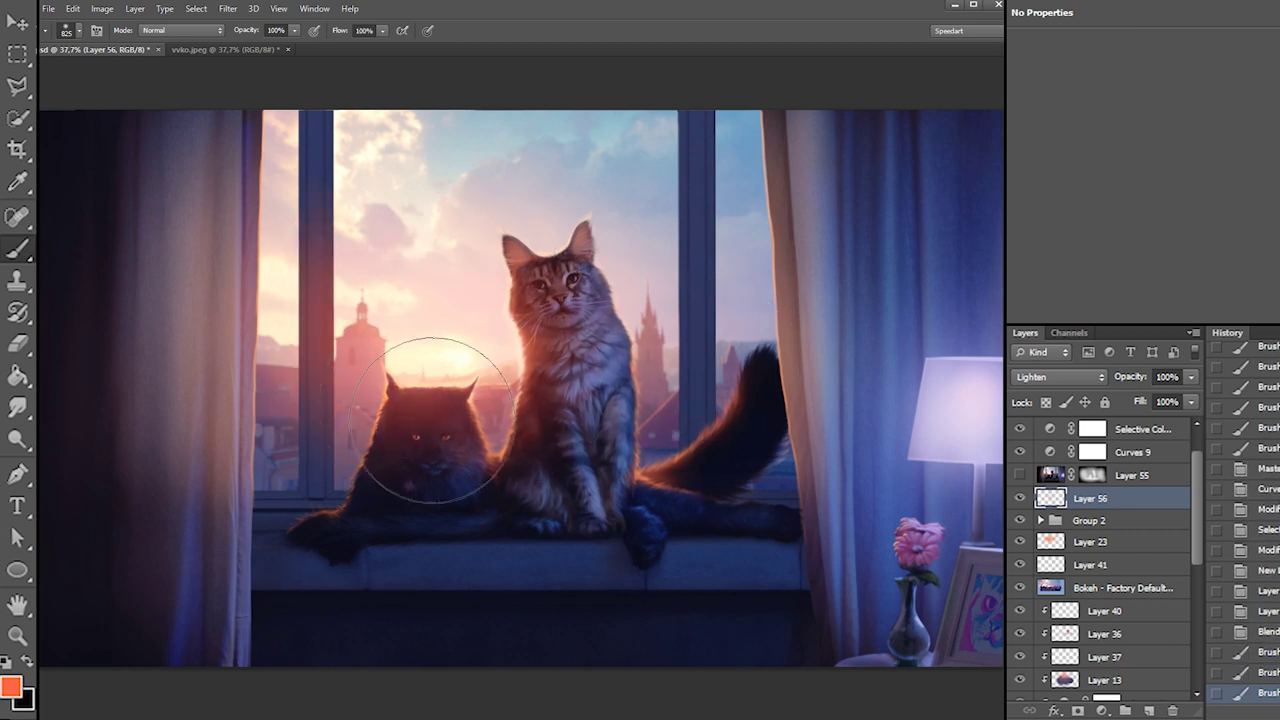
key("ctrl+z")
left_click(364, 326)
Dab orange light along the left window post and across the right window post to the tabby's raised tail and right curtain
right_click(445, 410)
left_click(380, 400)
left_click(341, 372)
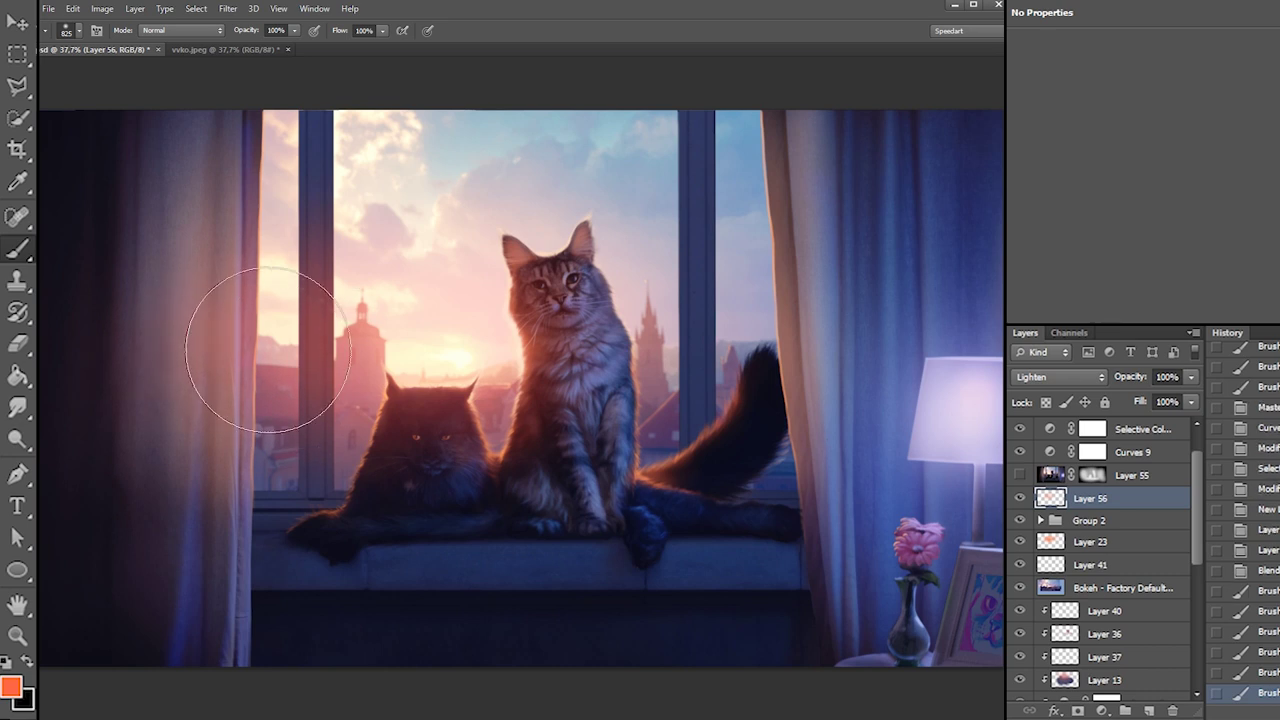
left_click(540, 373)
left_click(689, 378)
left_click(700, 370)
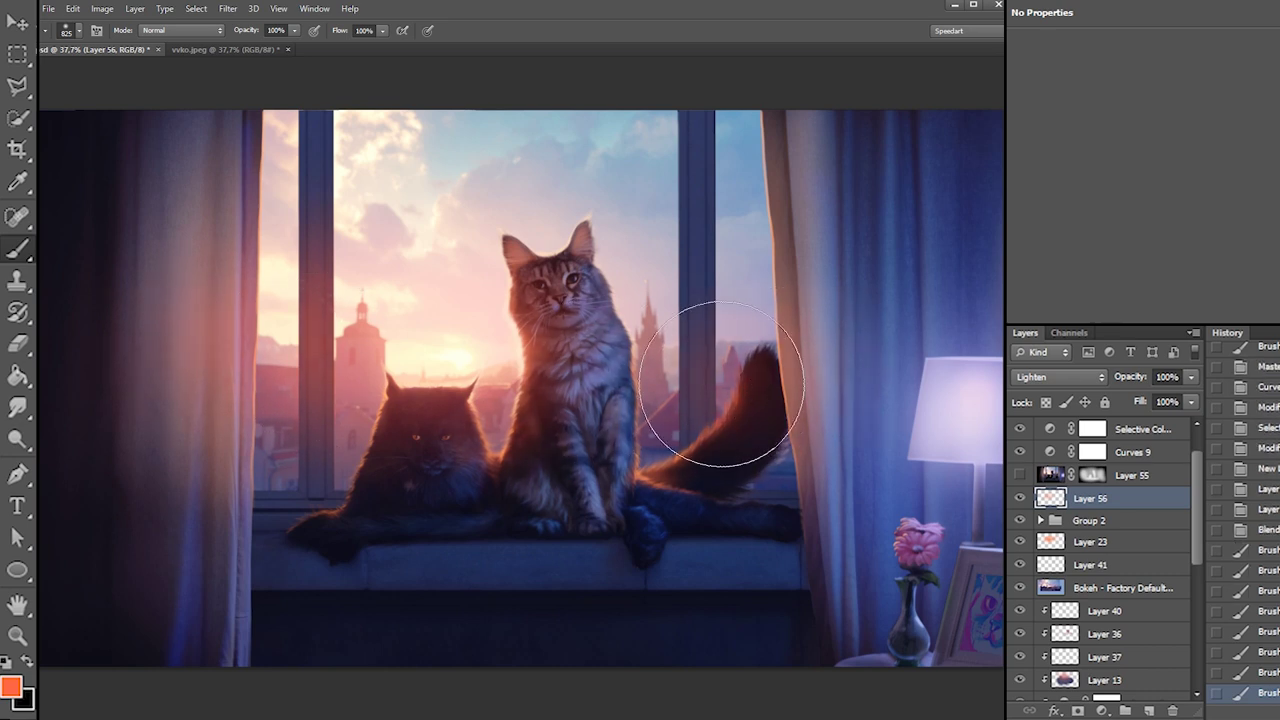
left_click(760, 376)
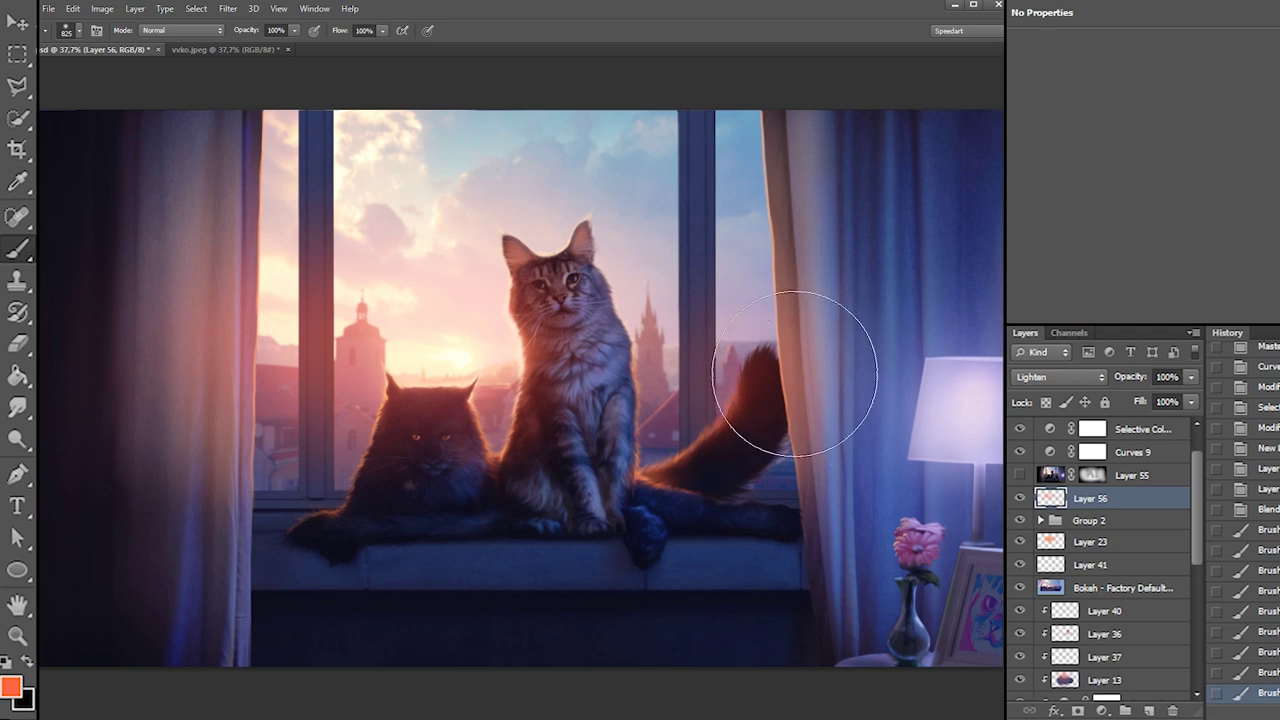
Paint the upper part of the left curtain and the left window post orange with the 825 px brush
right_click(362, 382)
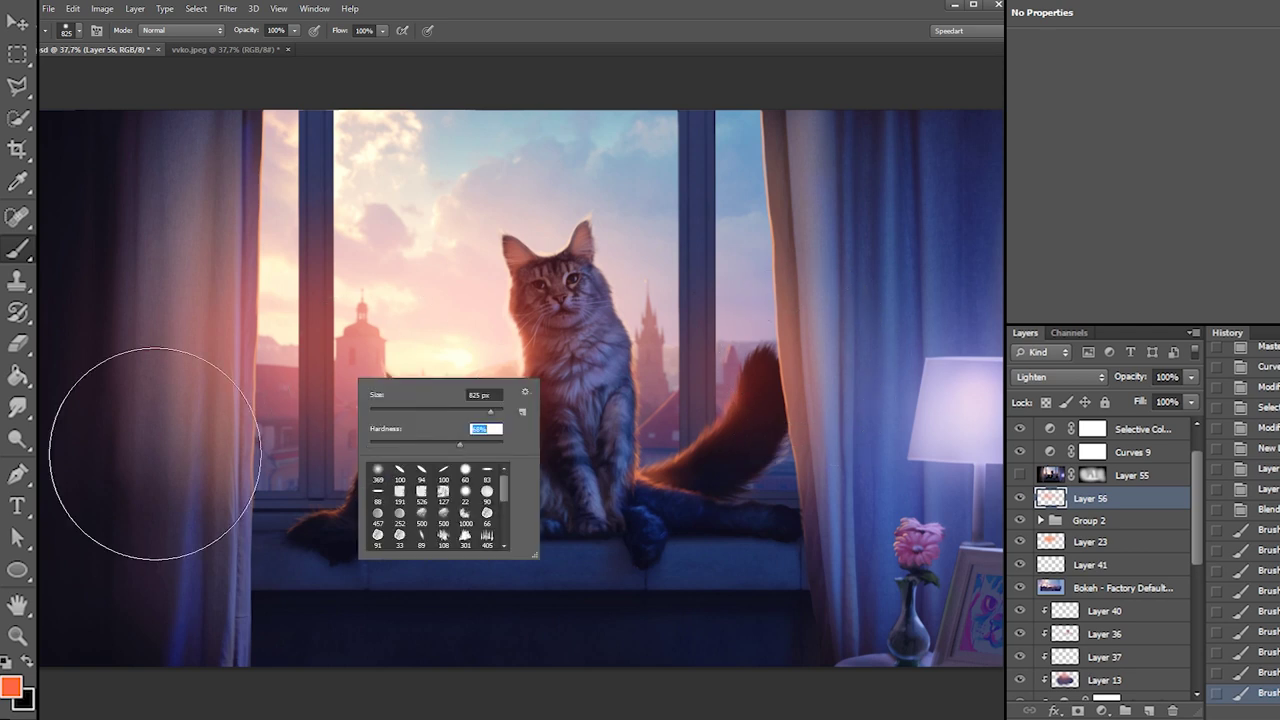
left_click(178, 396)
mouse_move(176, 398)
left_mouse_down()
mouse_move(243, 366)
mouse_move(229, 294)
mouse_move(251, 194)
mouse_move(329, 88)
left_mouse_up()
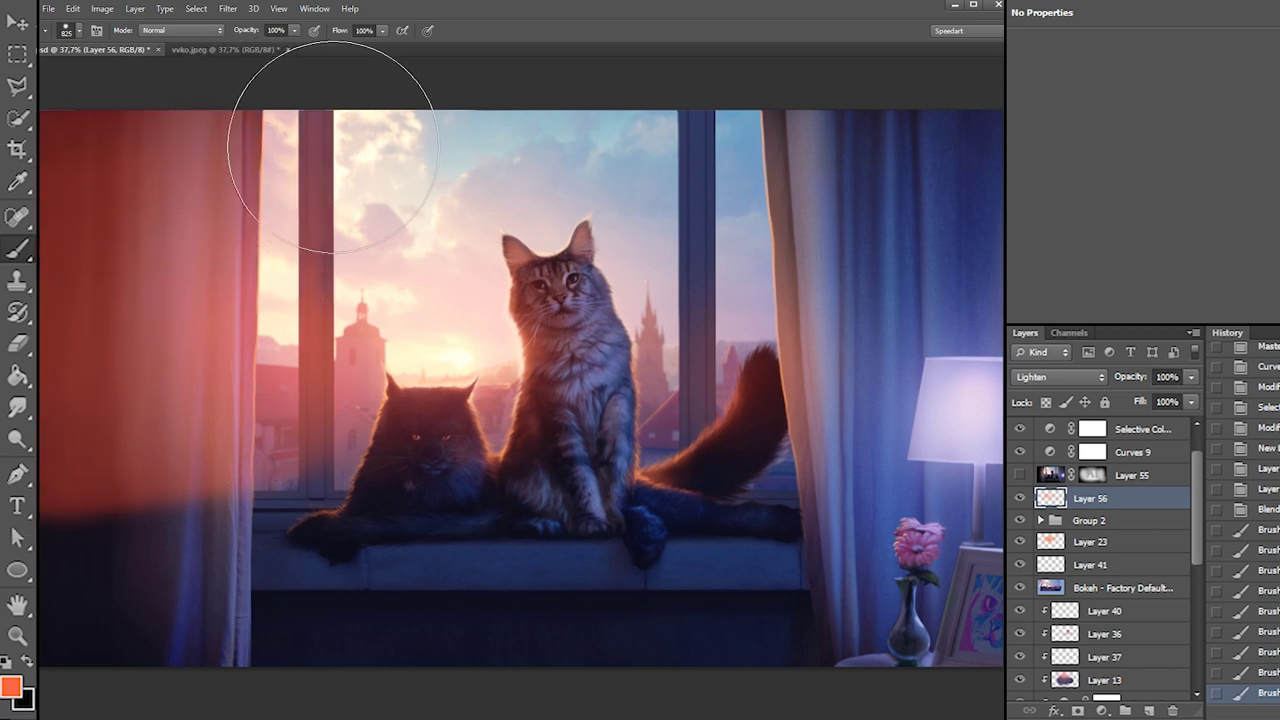
Soften the orange's lower edge and fade the outer side of the left curtain with an 825 px eraser
key("e")
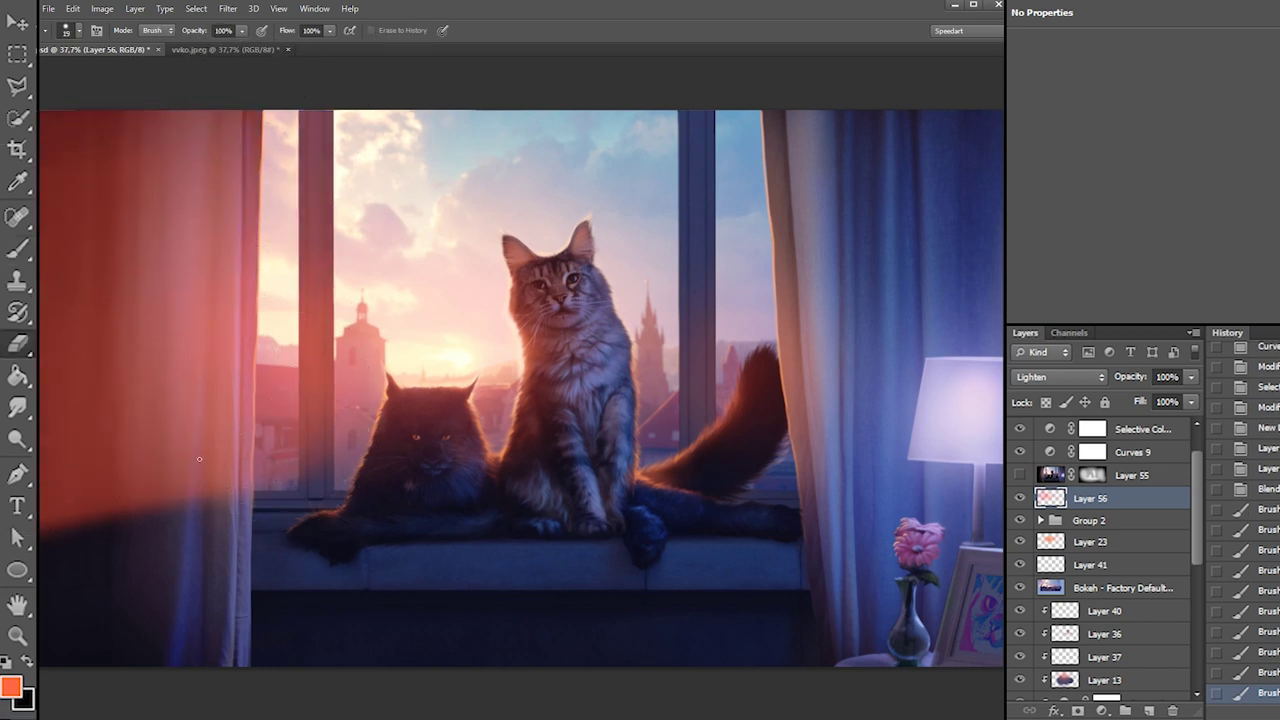
right_click(226, 496)
left_click_drag(326, 489, 340, 489)
mouse_move(57, 554)
left_mouse_down()
mouse_move(2, 594)
mouse_move(46, 603)
left_mouse_up()
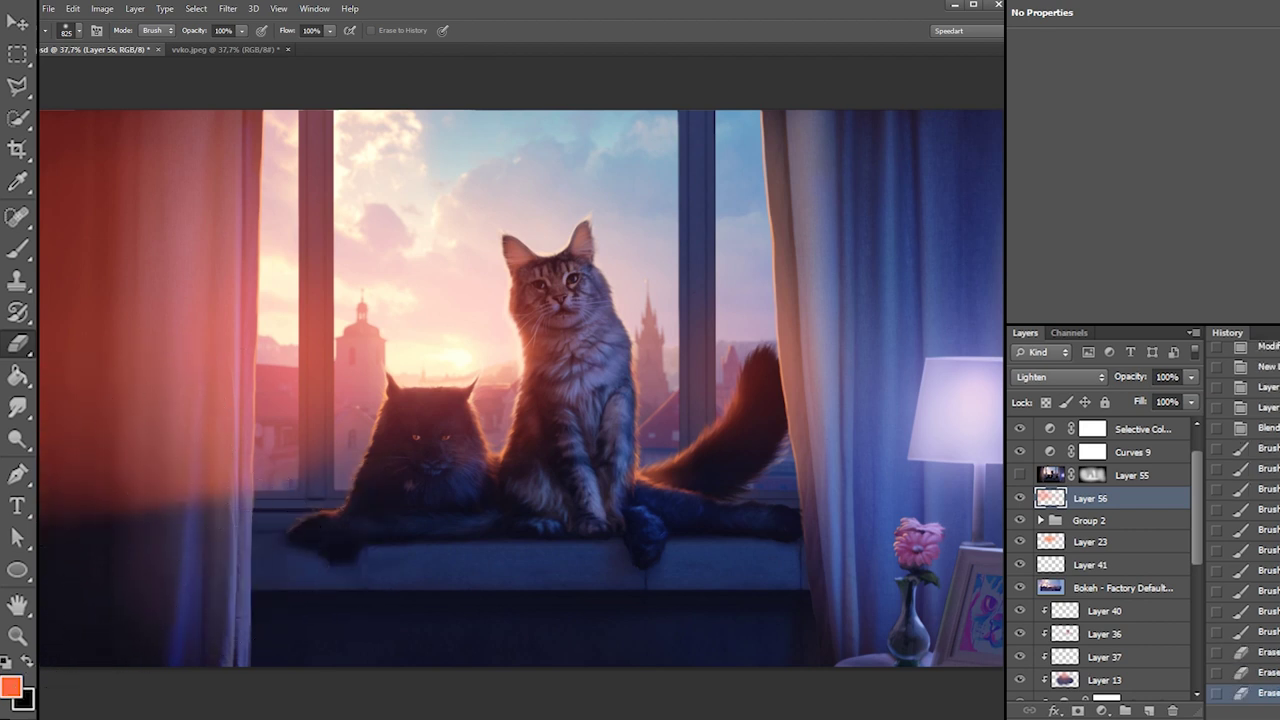
left_click_drag(80, 434, 60, 157)
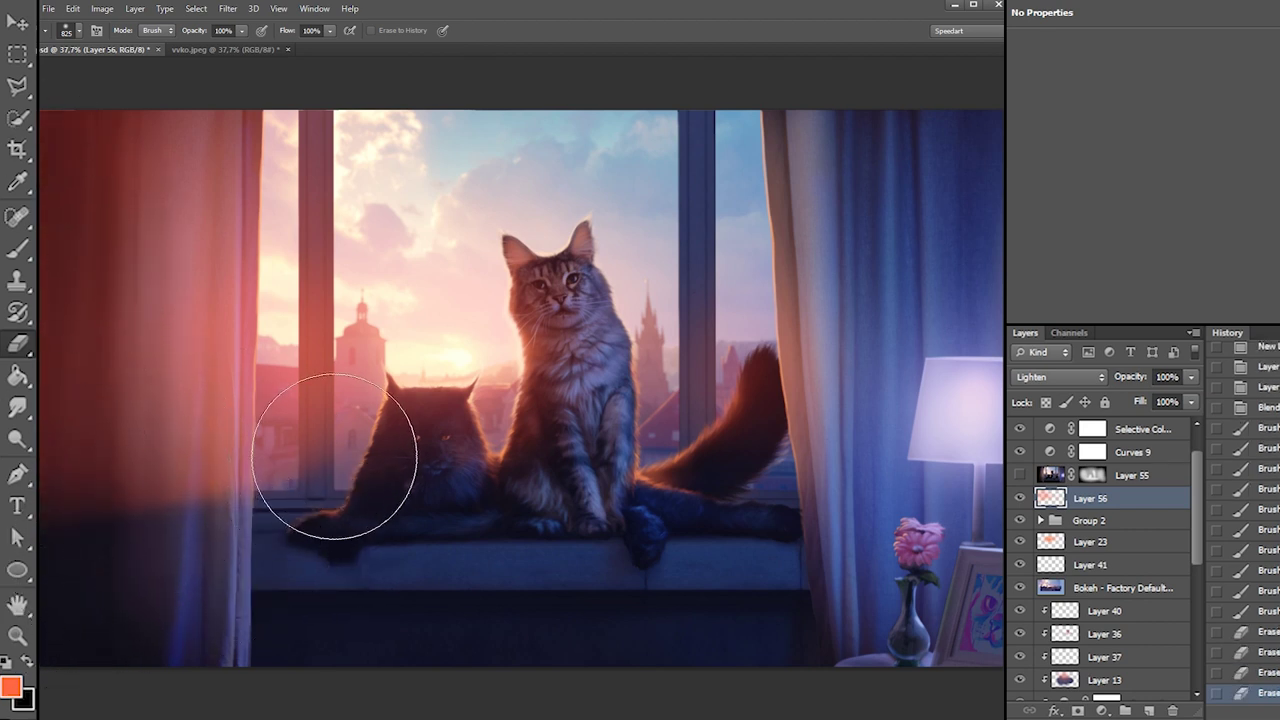
Paint orange light over the black cat's body and the foot of the window with a 370 px brush
key("b")
right_click(350, 430)
left_click(360, 508)
left_click(457, 446)
mouse_move(325, 468)
left_mouse_down()
mouse_move(408, 462)
mouse_move(383, 492)
left_mouse_up()
left_click_drag(309, 457, 557, 500)
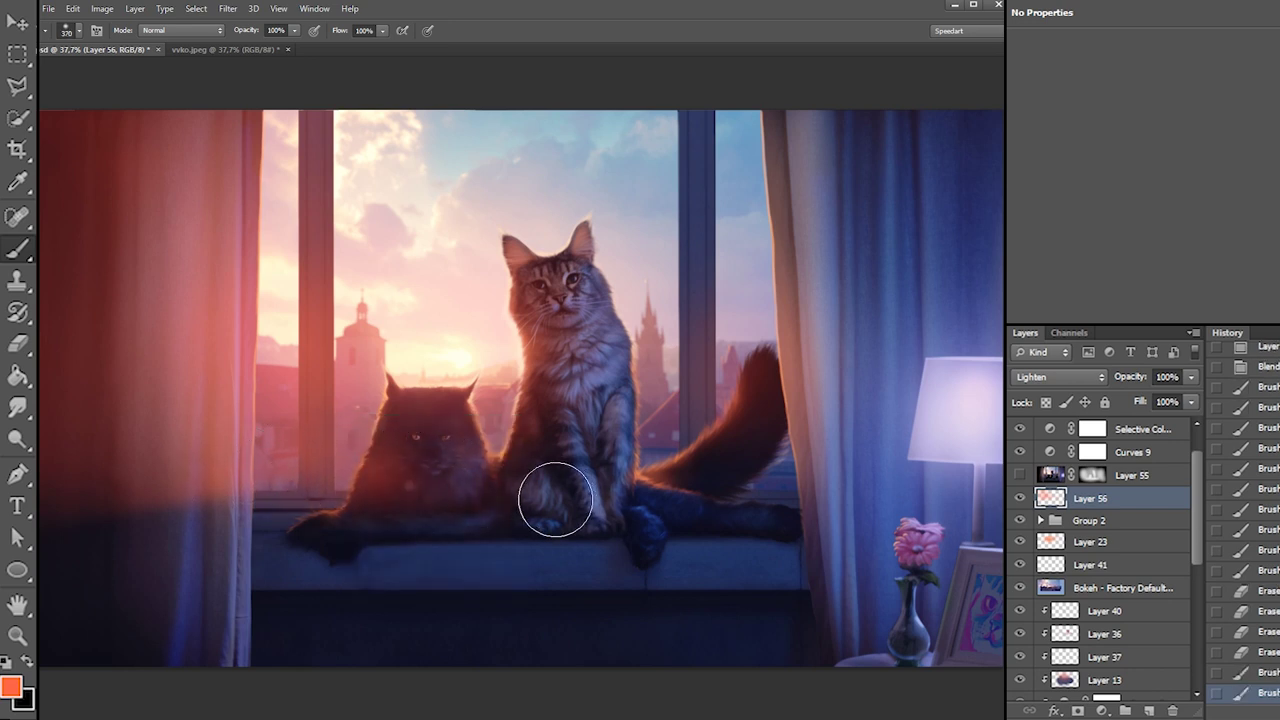
Erase the orange from the black cat's lower body and further fade it on the left curtain's dark outer folds
key("e")
left_click_drag(457, 470, 431, 600)
left_click_drag(437, 503, 409, 626)
left_click_drag(381, 499, 363, 483)
left_click_drag(117, 570, 71, 157)
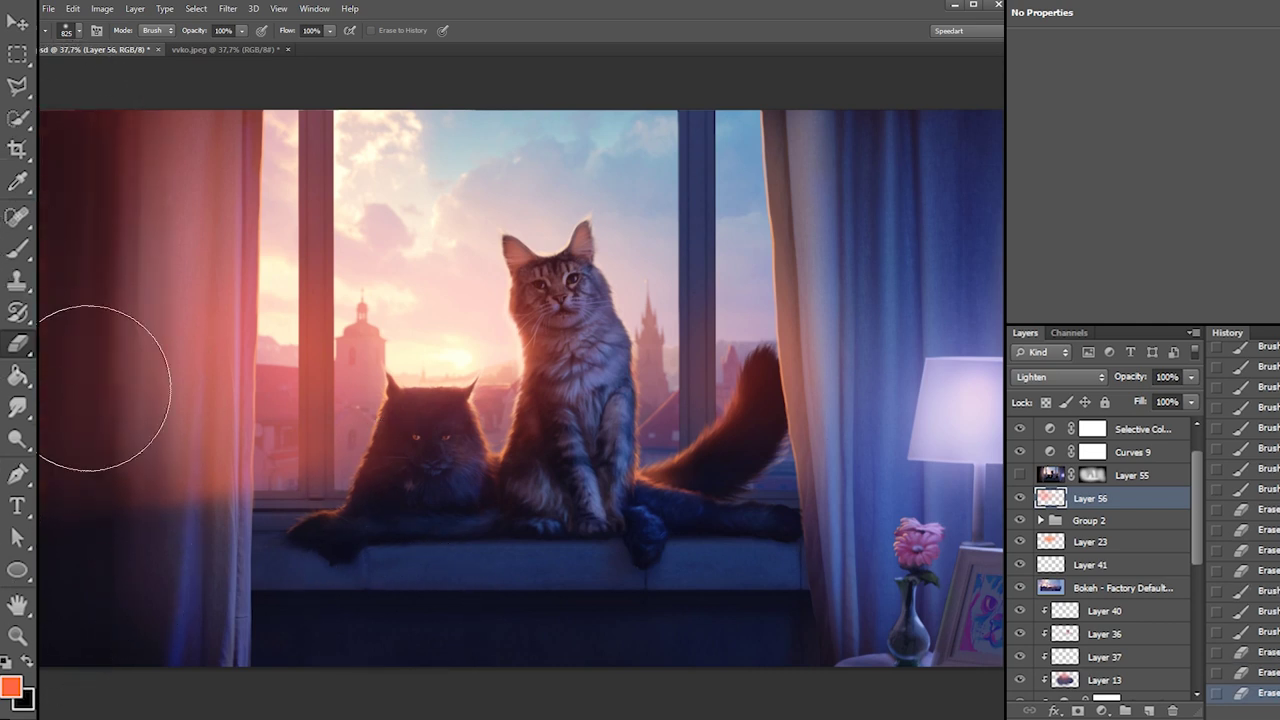
left_click_drag(48, 512, 73, 612)
mouse_move(75, 618)
left_mouse_down()
mouse_move(88, 445)
mouse_move(151, 565)
mouse_move(162, 545)
left_mouse_up()
left_click_drag(158, 424, 168, 400)
Thin out the orange on the left window post and the black cat's head and body with a soft 226 px eraser
right_click(317, 402)
left_click(431, 433)
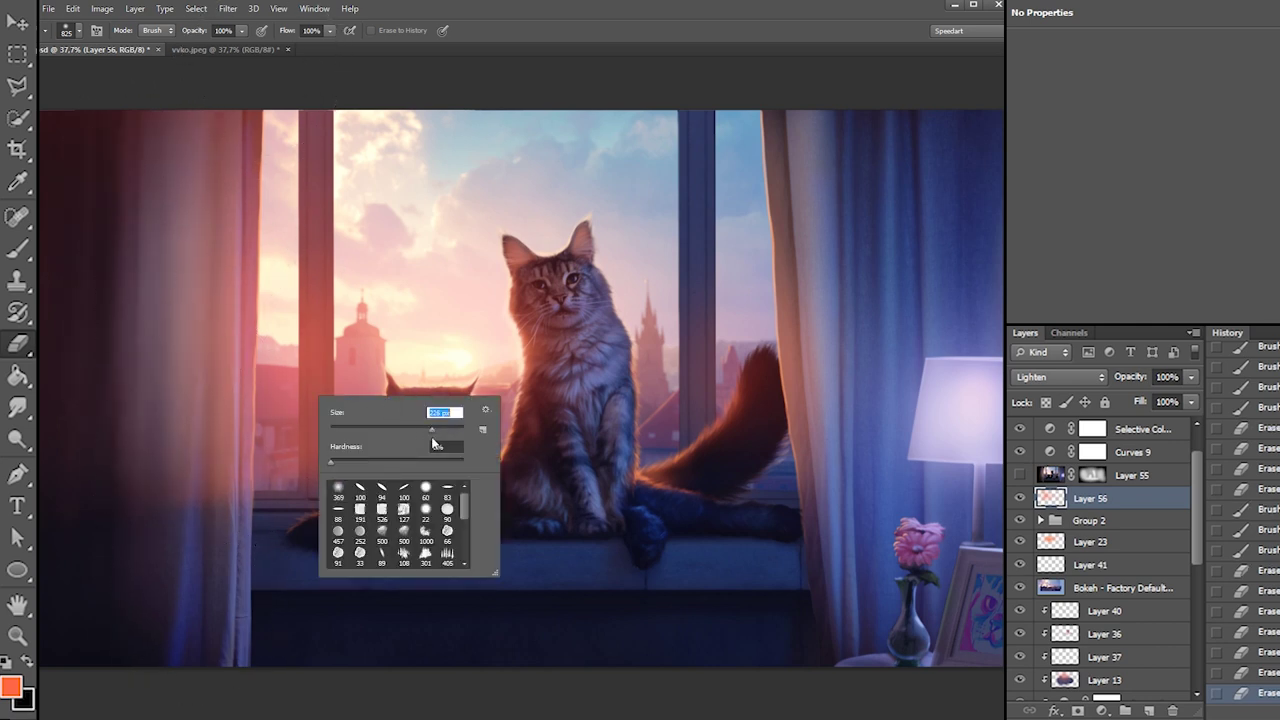
left_click_drag(305, 494, 314, 108)
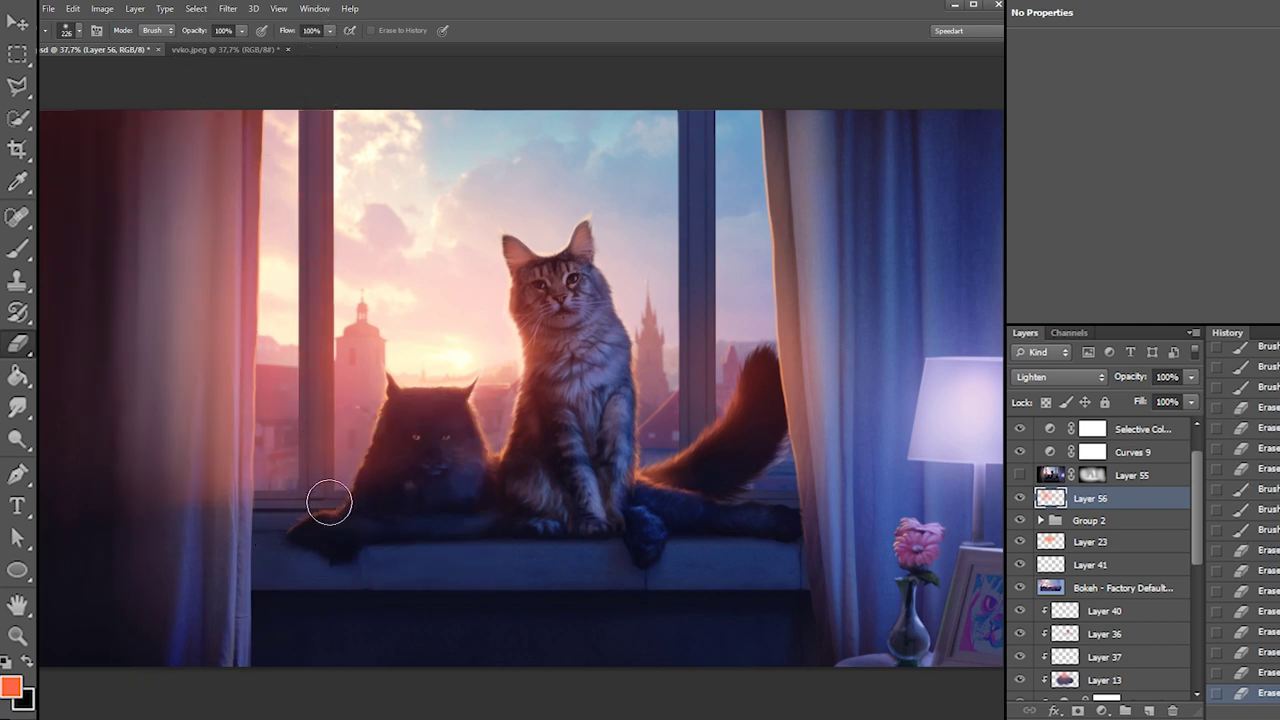
key("b")
key("e")
left_click_drag(425, 447, 383, 510)
left_click_drag(389, 439, 402, 483)
left_click_drag(447, 411, 420, 409)
left_click_drag(488, 509, 476, 472)
Darken the orange glow on Layer 56 with a Hue/Saturation adjustment that lowers its lightness
left_click(102, 9)
mouse_move(160, 43)
left_click(325, 116)
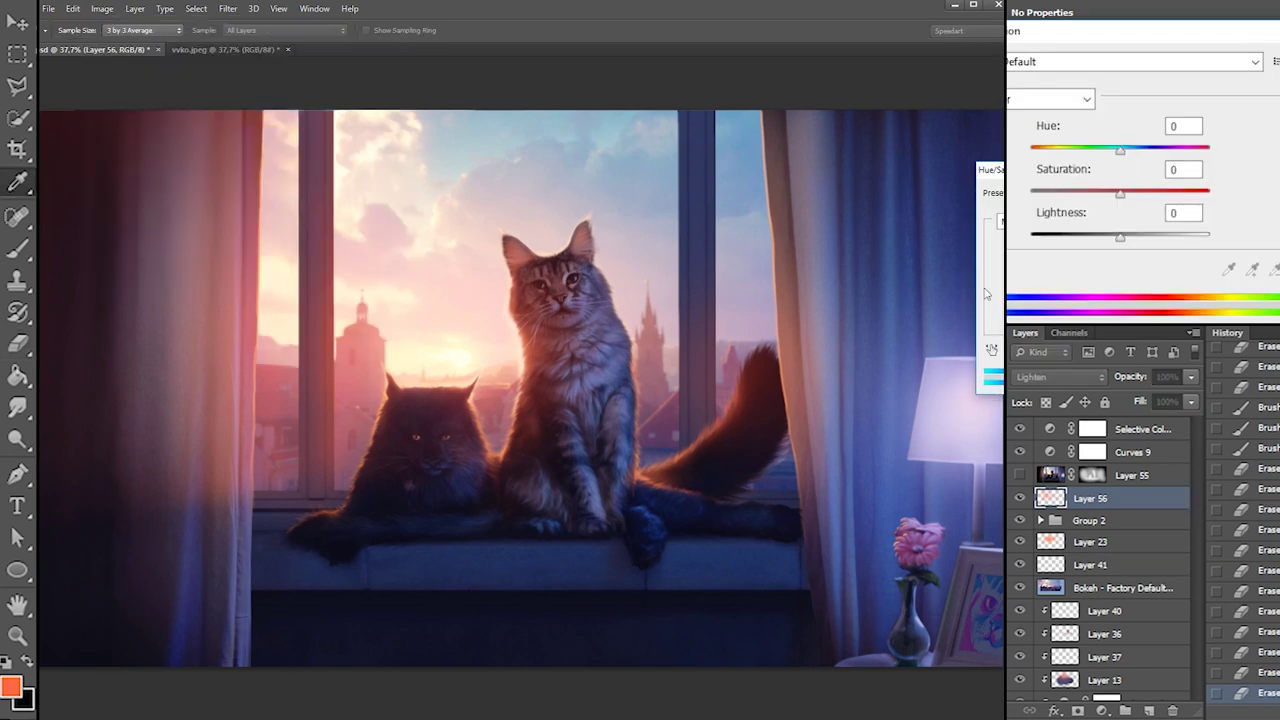
left_click_drag(1125, 160, 1116, 155)
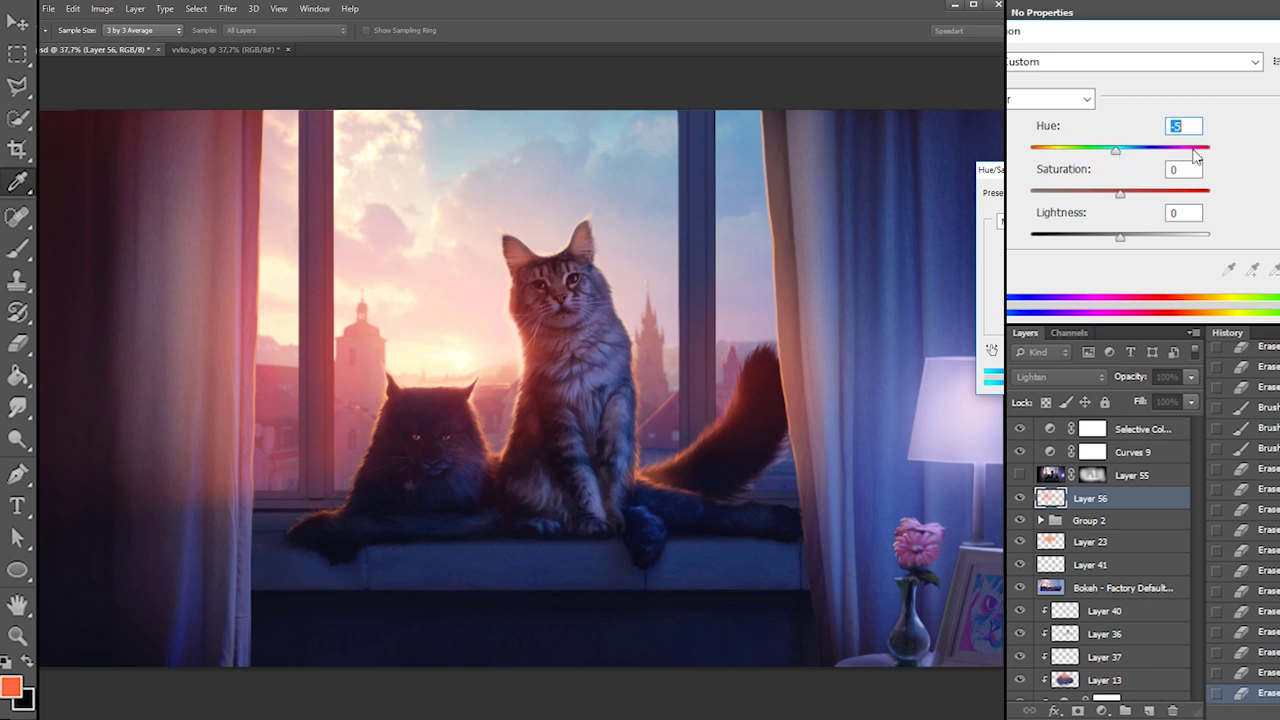
mouse_move(1120, 236)
left_mouse_down()
mouse_move(1037, 238)
mouse_move(1098, 235)
left_mouse_up()
left_click_drag(1117, 152, 1120, 150)
key("Return")
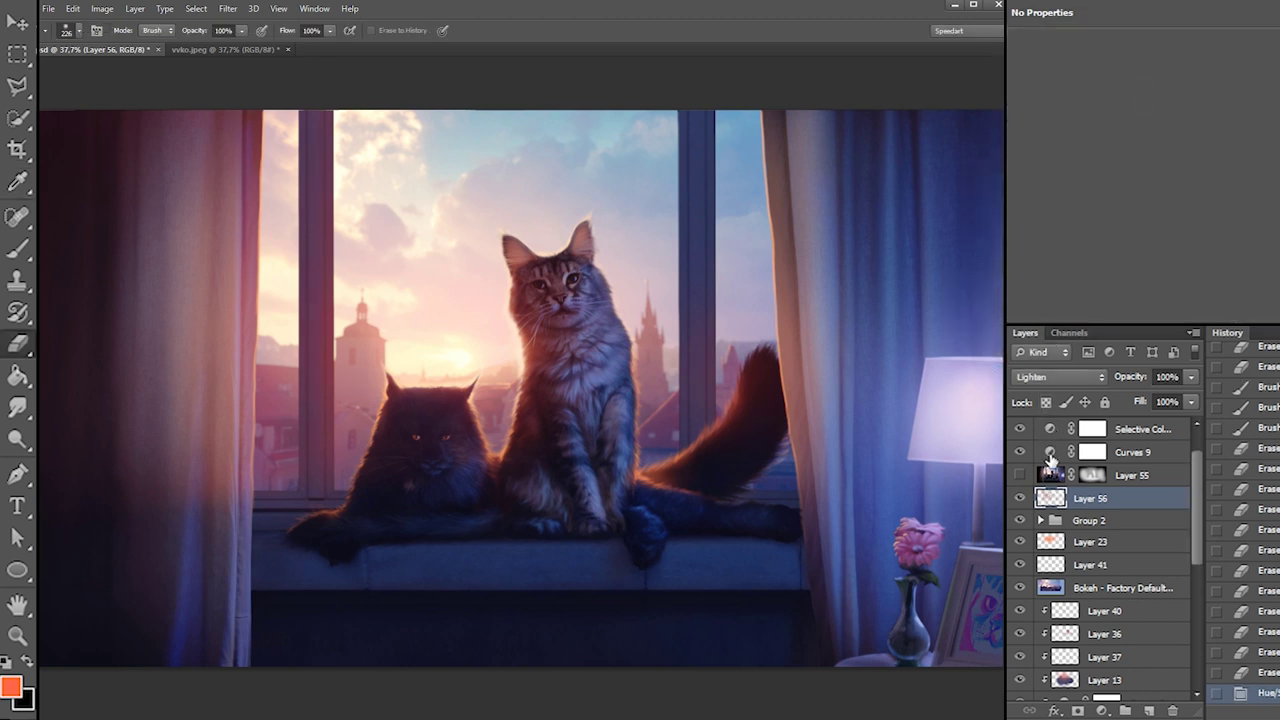
Add a new layer above the window frame's 2 var curves inside Group 2 and activate the Brush tool
scroll(1190, 530, "down", 2)
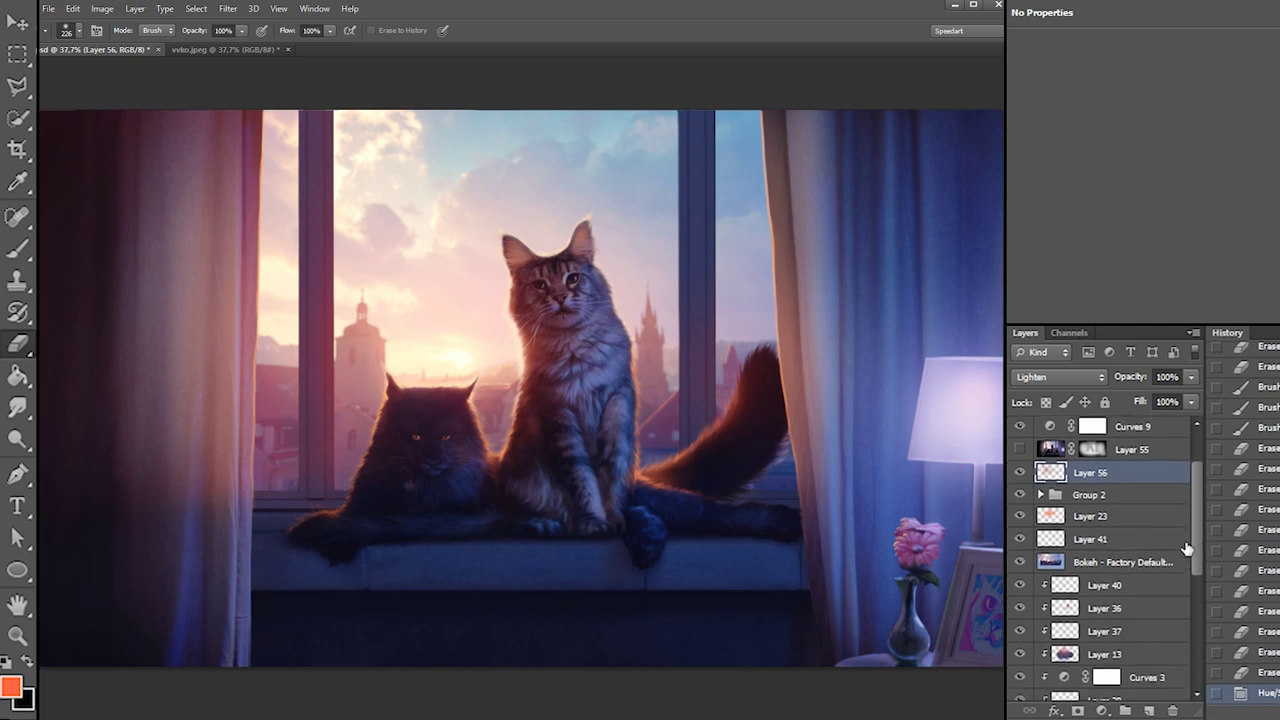
left_click(1040, 494)
scroll(1197, 507, "down", 10)
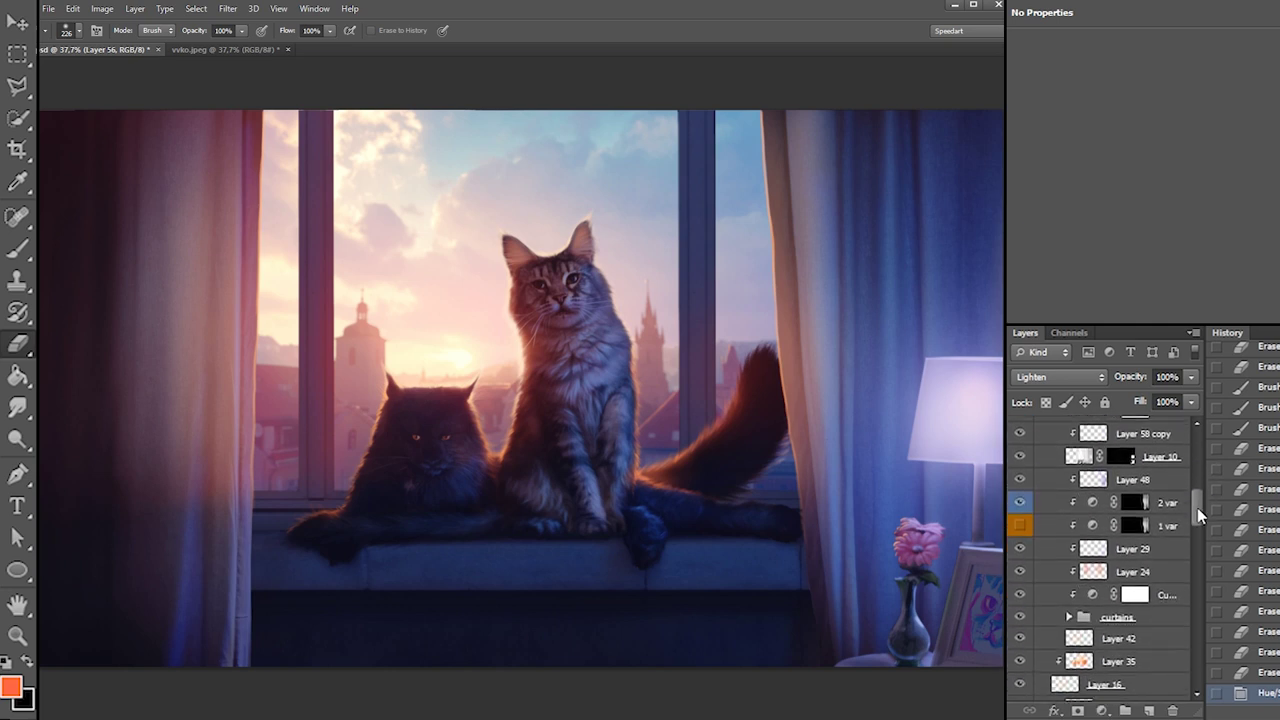
scroll(1188, 569, "down", 10)
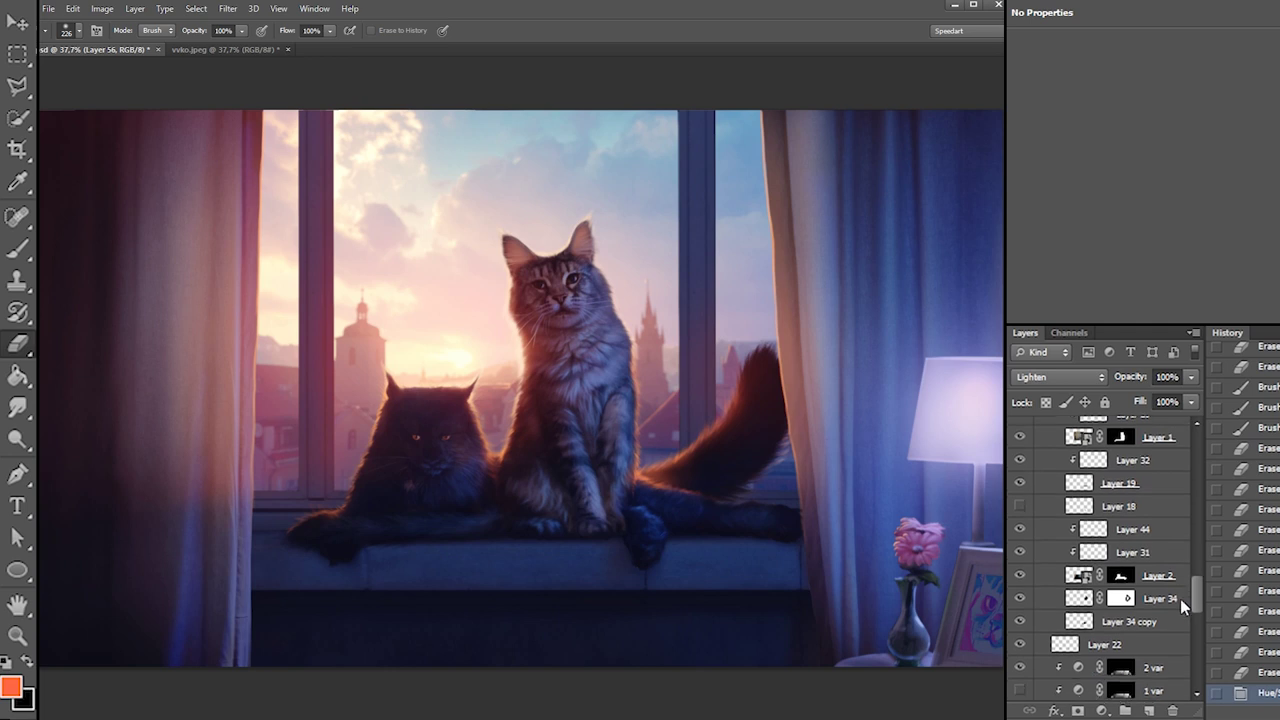
left_click(1124, 542)
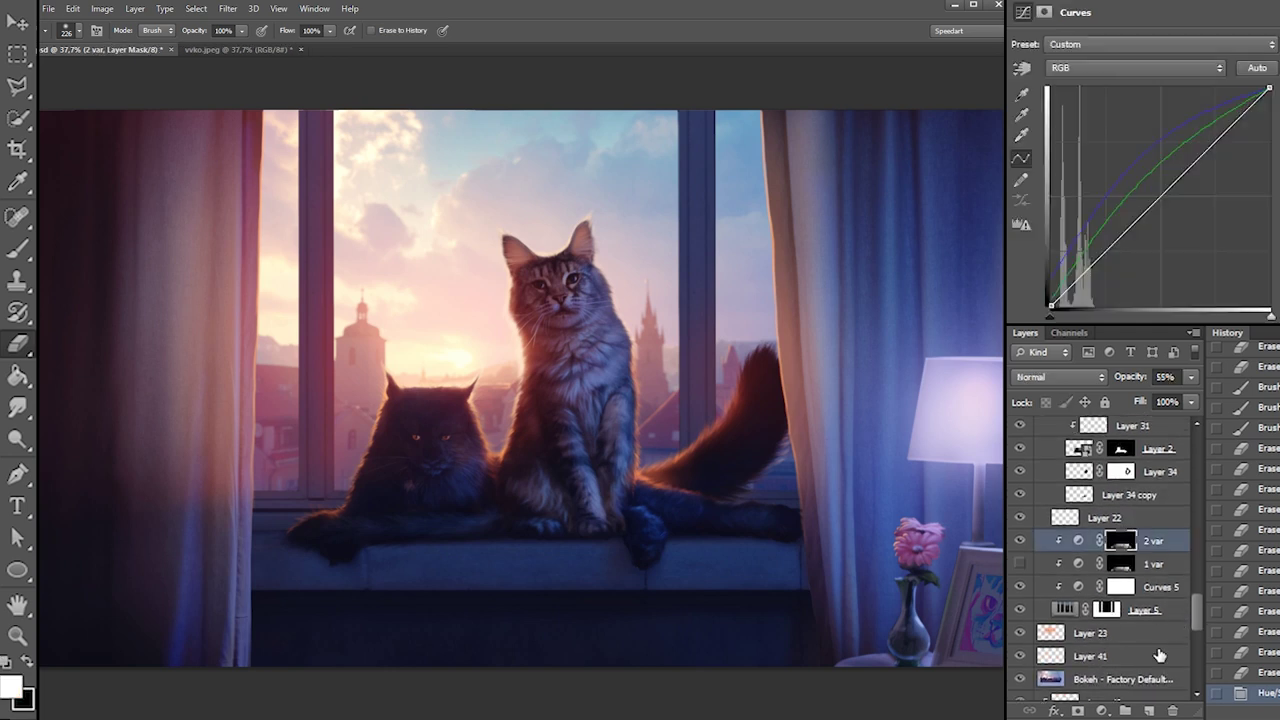
left_click(1147, 708)
right_click(390, 408)
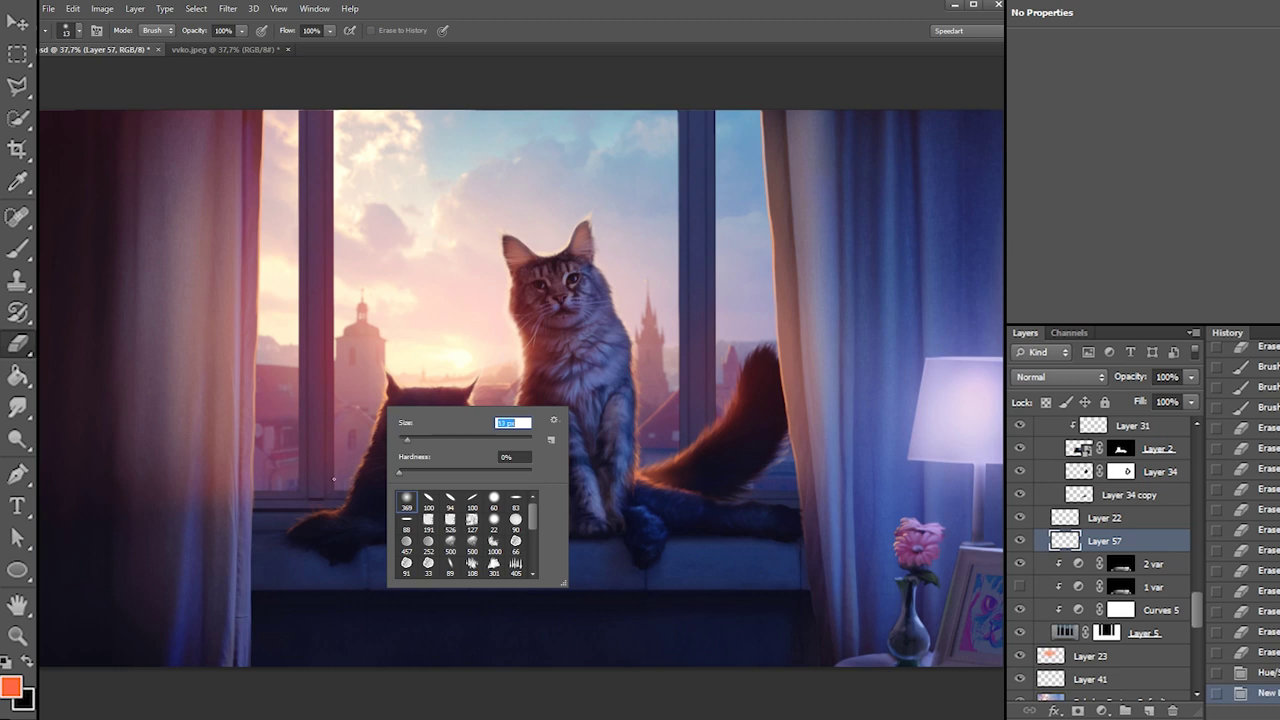
key("Return")
mouse_move(1064, 543)
left_mouse_down()
mouse_move(1107, 196)
mouse_move(1077, 366)
mouse_move(1066, 634)
left_mouse_up()
key("b")
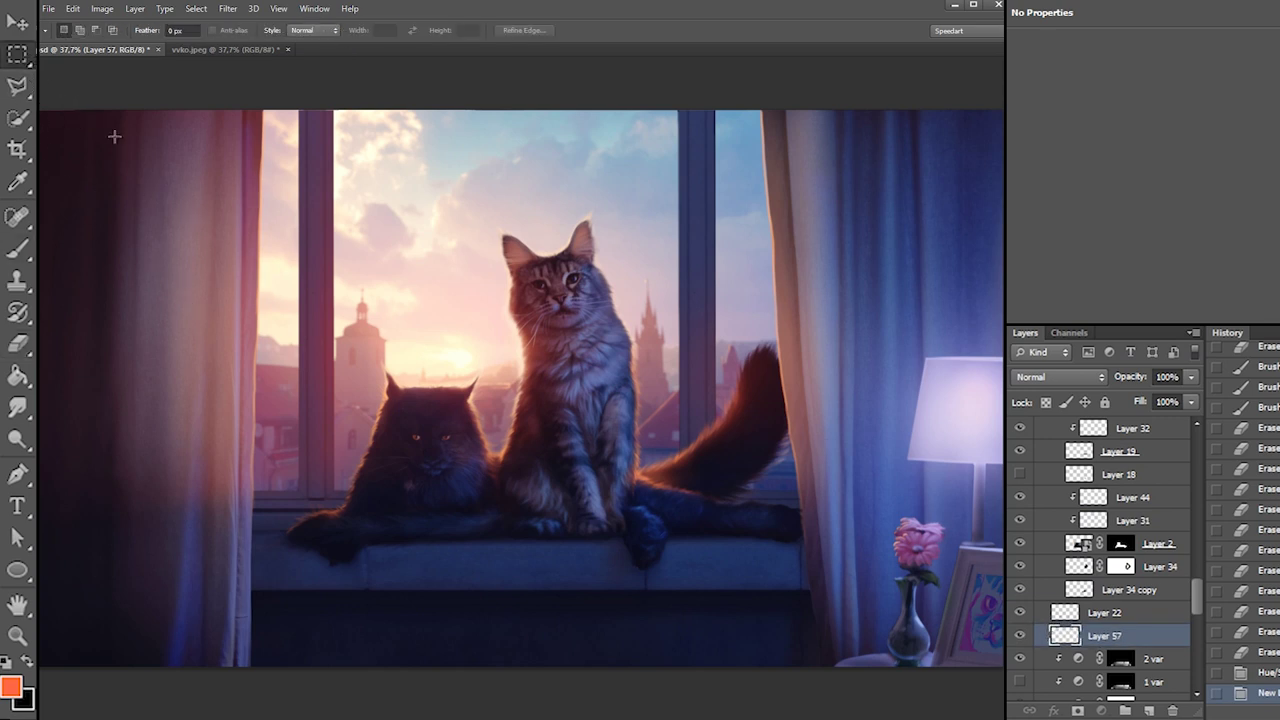
left_click_drag(303, 378, 335, 480)
key("ctrl+z")
right_click(398, 425)
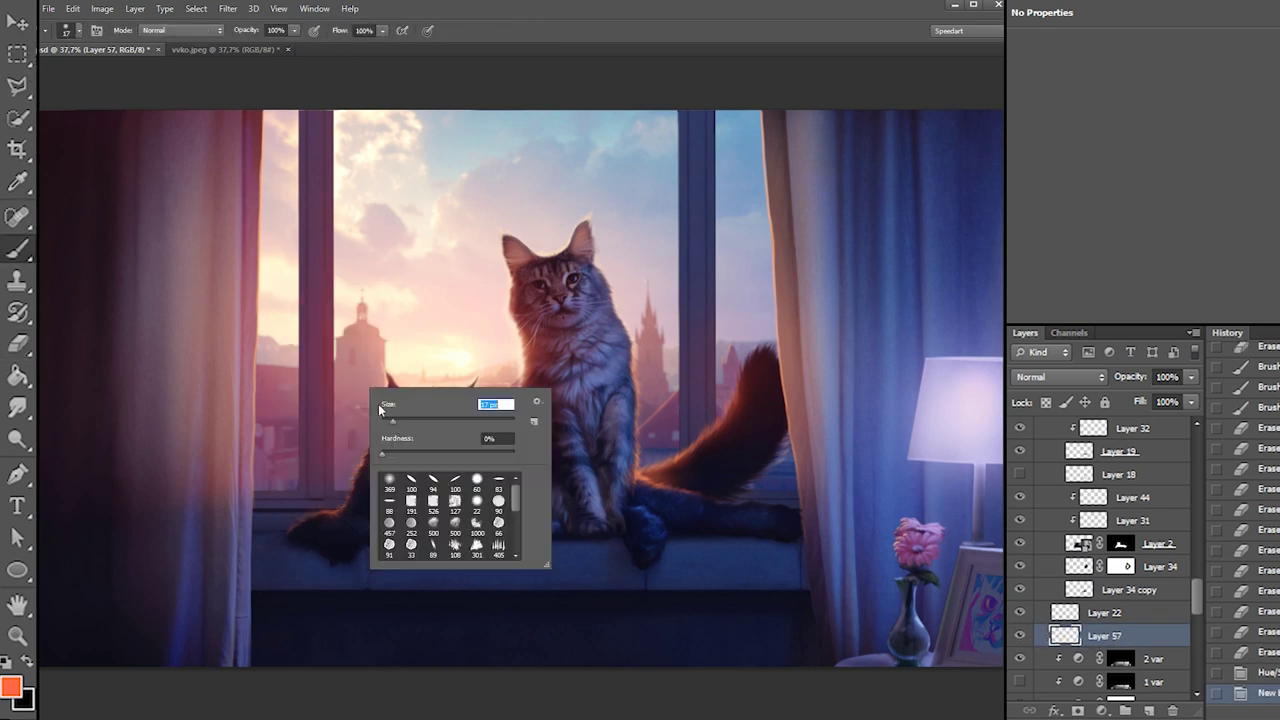
left_click_drag(422, 325, 447, 414)
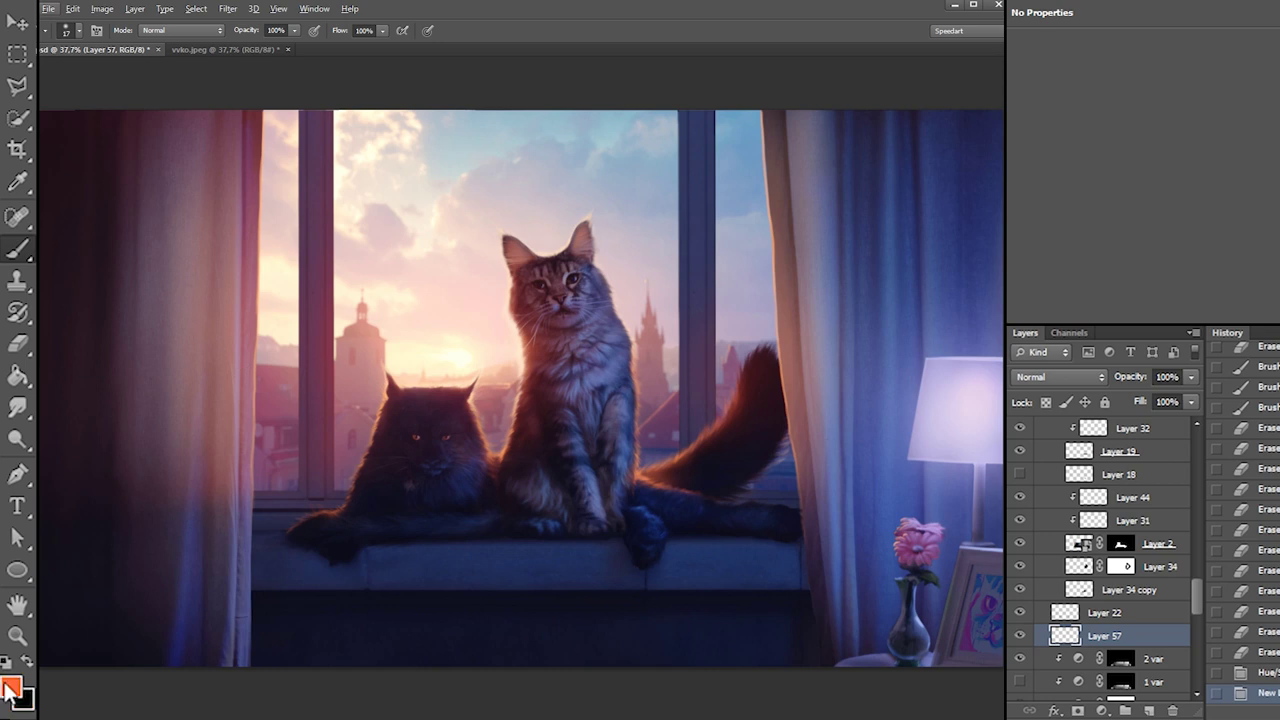
Set the foreground colour to light orange #ffab6e and paint a thin 11 px rim light along the left window post's inner edge
left_click(10, 686)
left_click(791, 318)
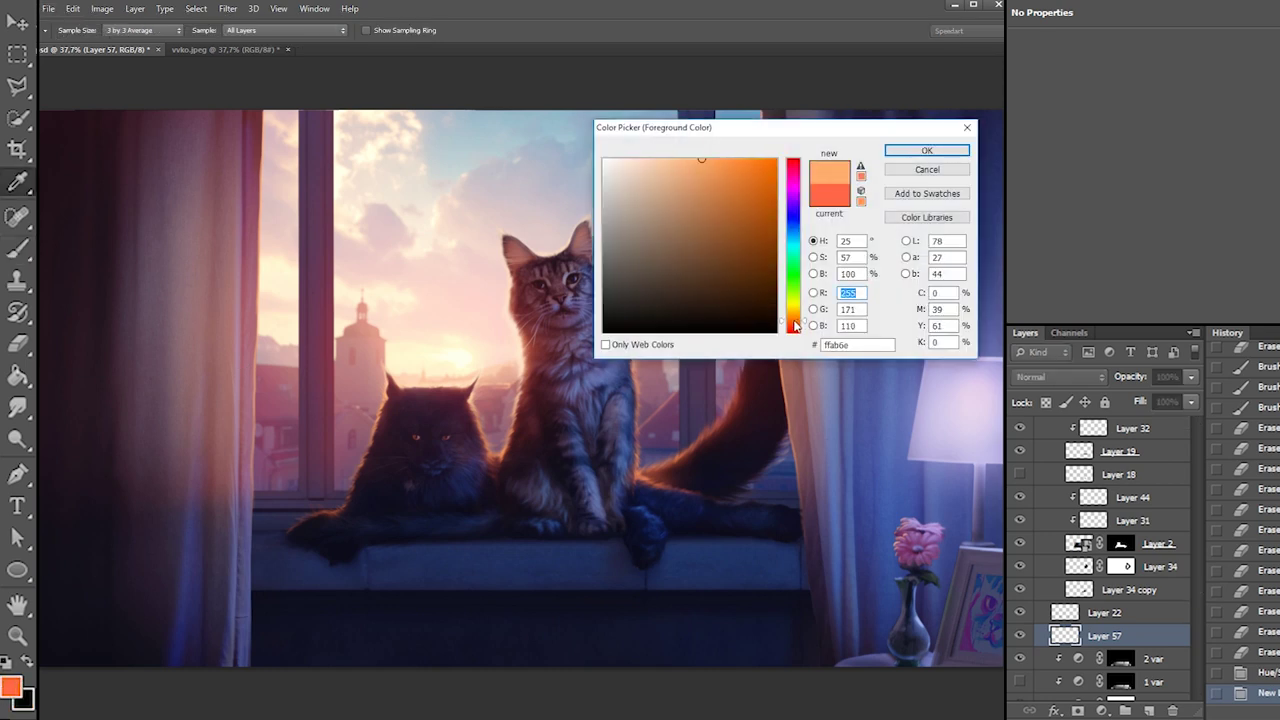
left_click(907, 152)
right_click(360, 404)
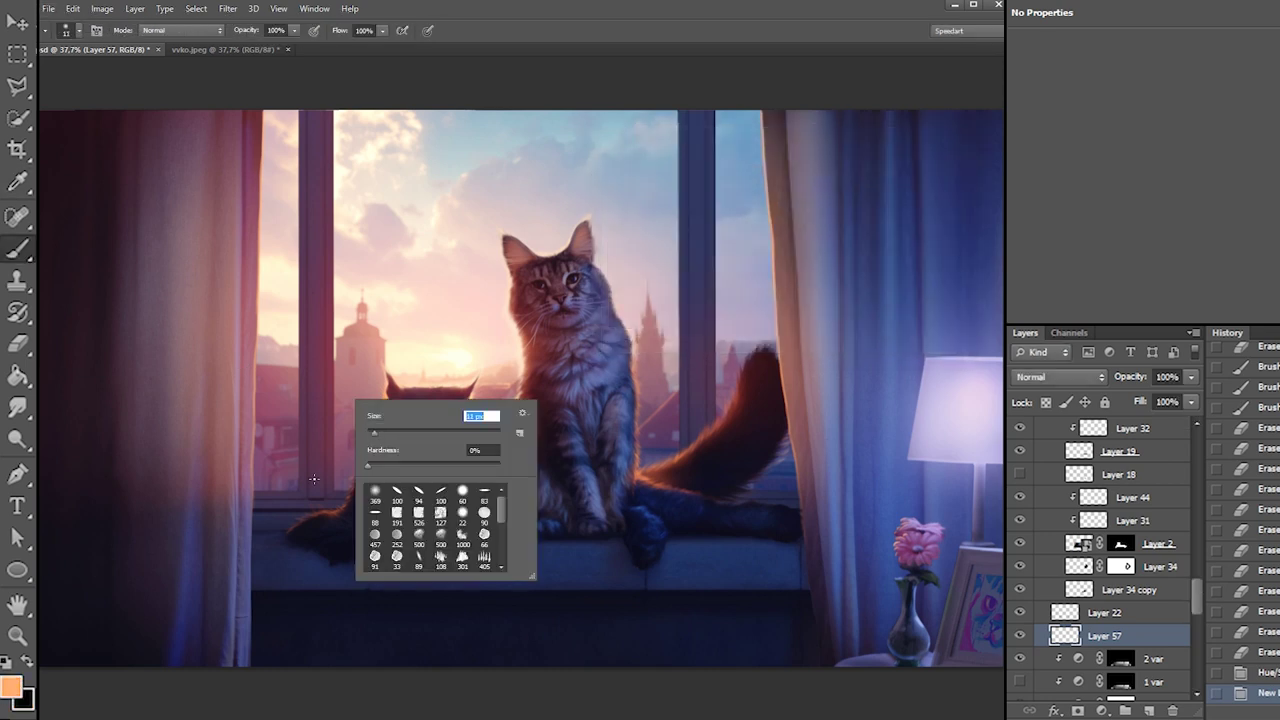
left_click_drag(333, 488, 355, 93)
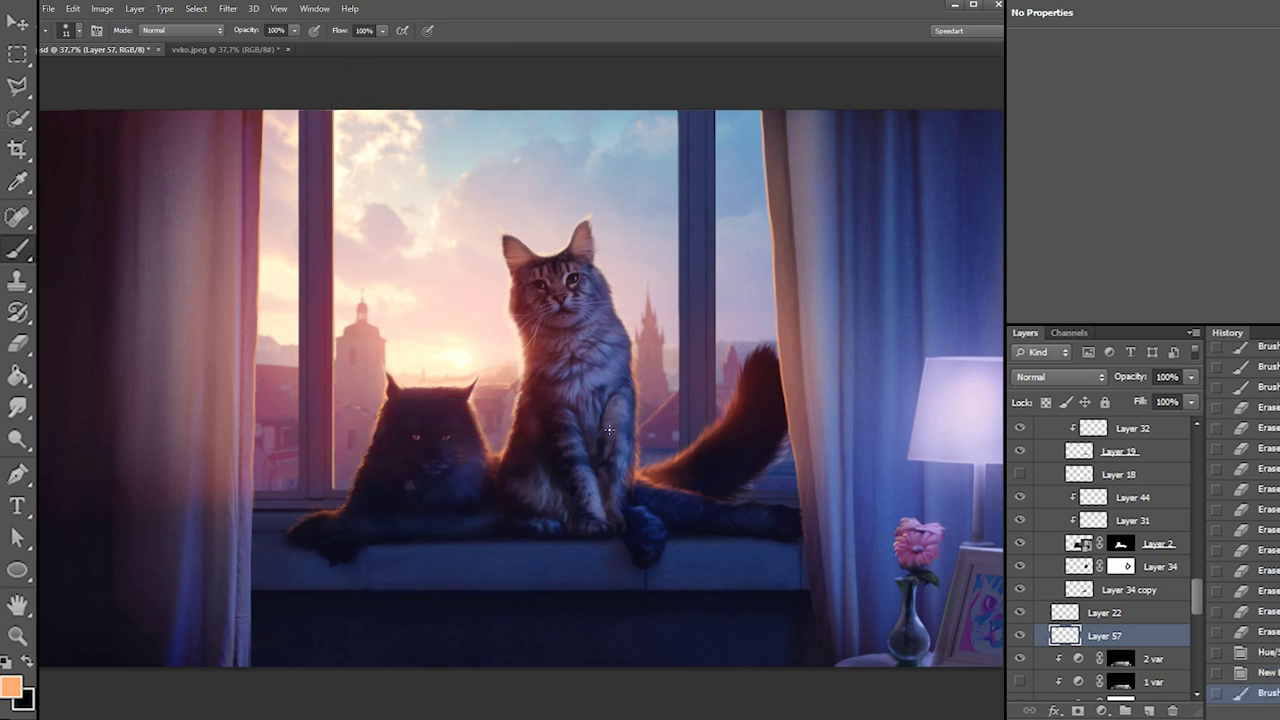
Fade the lower part of the left window post's rim light with a soft 60 px eraser
key("e")
right_click(365, 335)
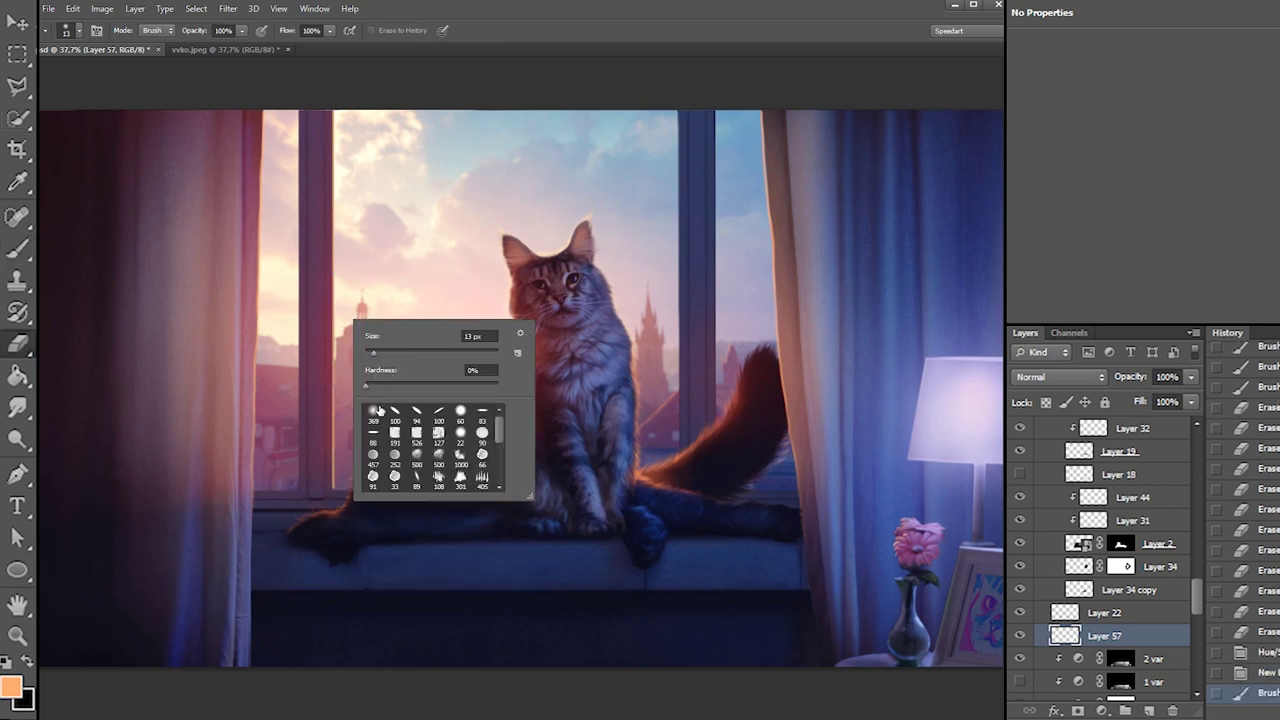
left_click(402, 353)
left_click_drag(333, 366, 332, 515)
mouse_move(334, 362)
left_mouse_down()
mouse_move(334, 344)
mouse_move(334, 400)
left_mouse_up()
left_click_drag(334, 470, 334, 523)
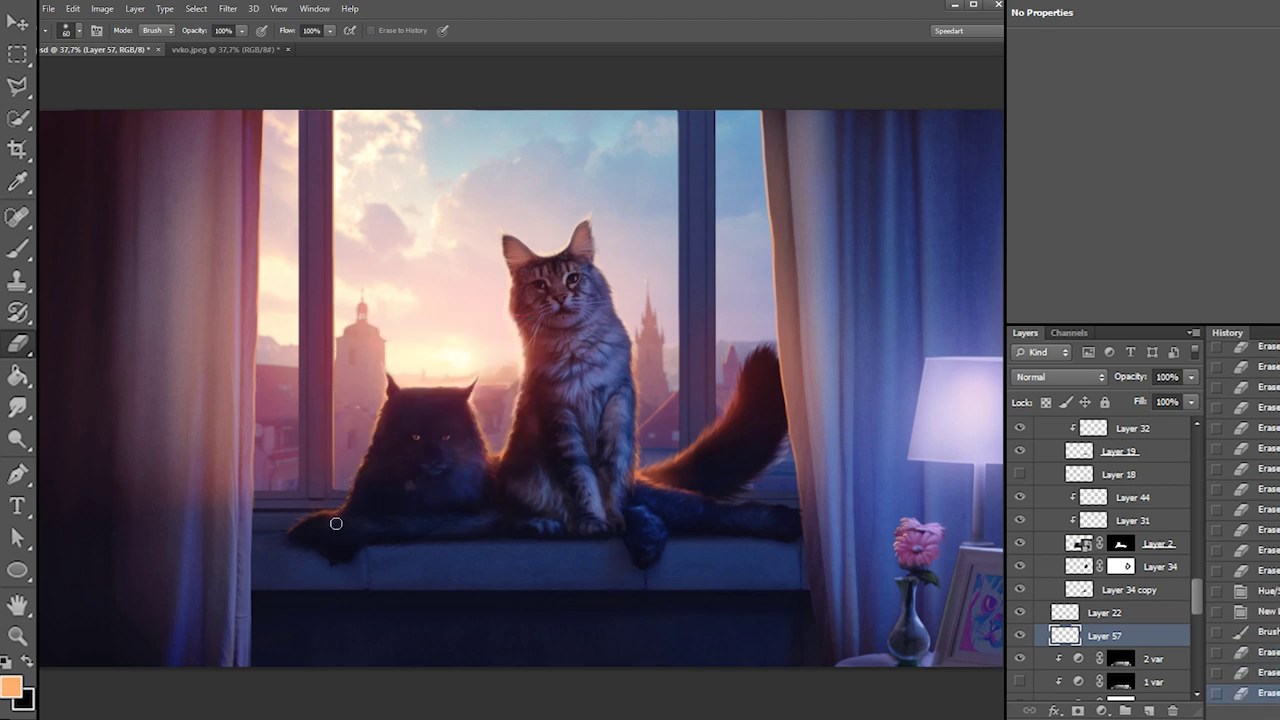
Add a touch of light orange at the foot of the left window post and soften it with the eraser
key("b")
left_click(332, 492)
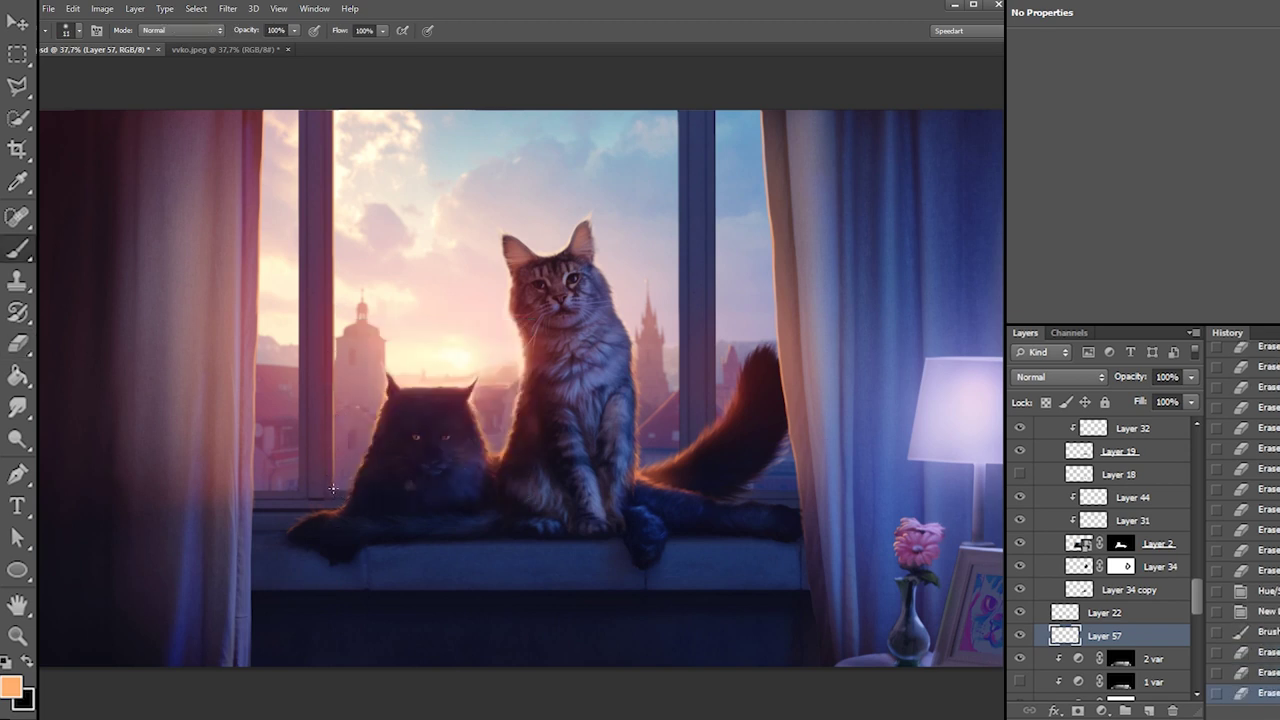
key("e")
left_click(368, 493)
left_click(358, 493)
Paint a thin light orange highlight along the bottom edge of the narrow left window pane and soften its ends
key("b")
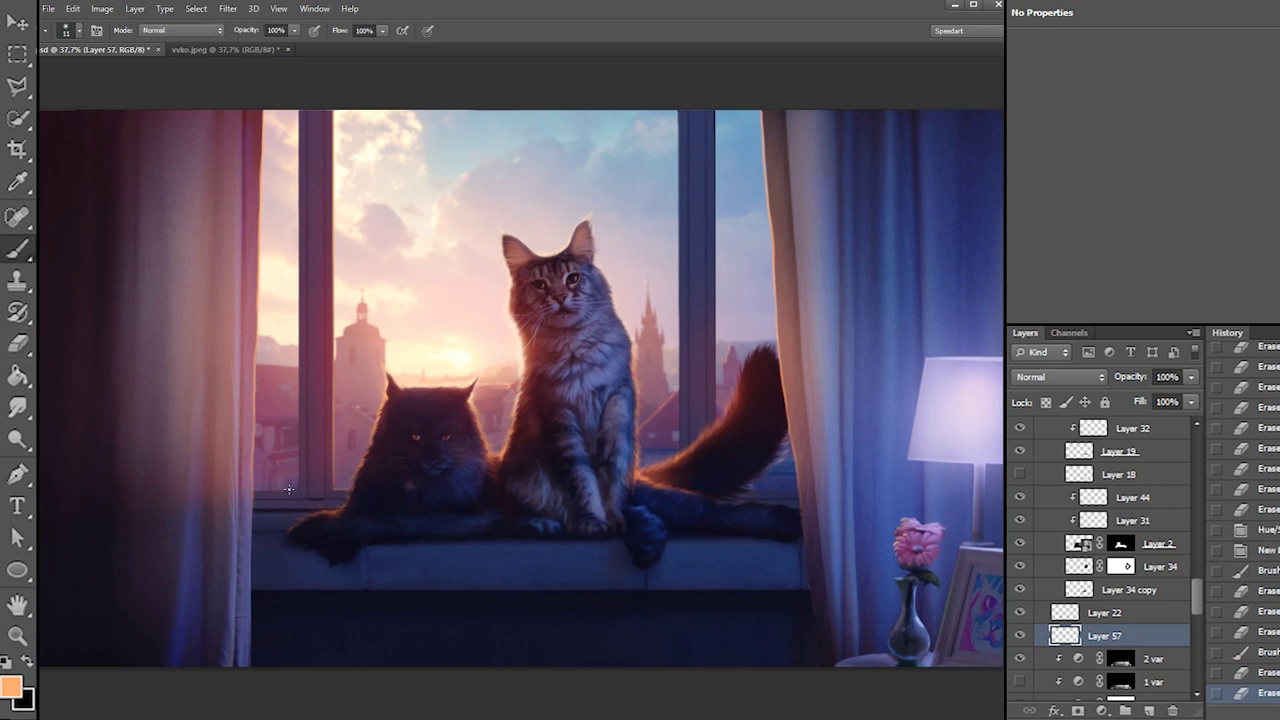
mouse_move(294, 490)
left_mouse_down()
mouse_move(260, 491)
mouse_move(286, 494)
left_mouse_up()
key("e")
left_click(286, 494)
left_click(340, 492)
Paint a thin 11 px rim light along the right window post's inner edge and fade its lower part with the 60 px eraser
key("b")
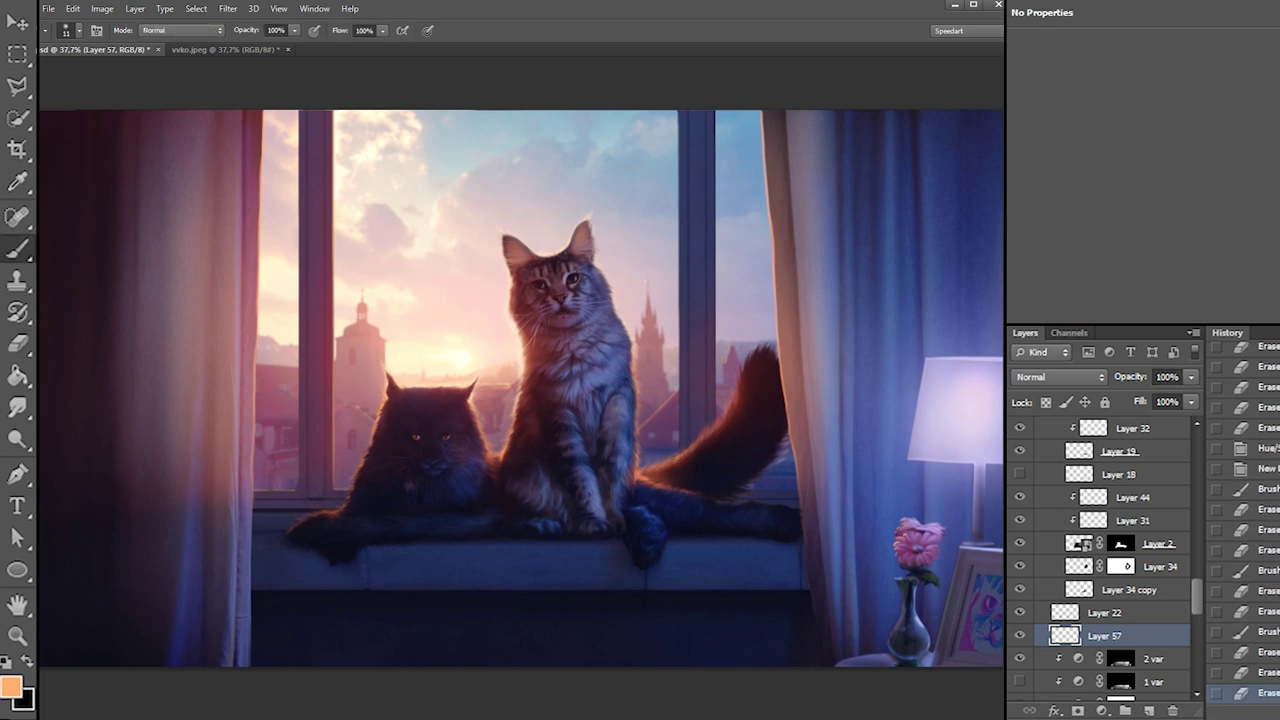
left_click_drag(679, 108, 680, 160)
key("e")
left_click(666, 284)
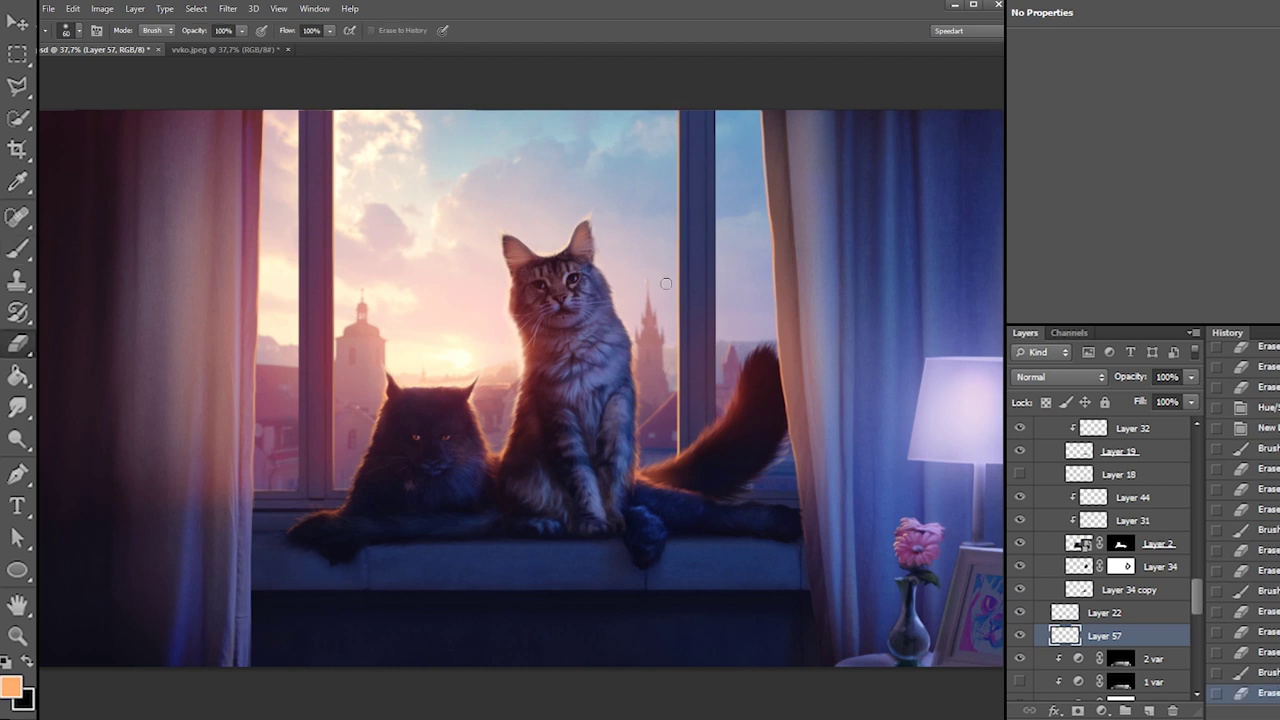
left_click(668, 496)
left_click_drag(679, 302, 679, 487)
left_click(680, 486)
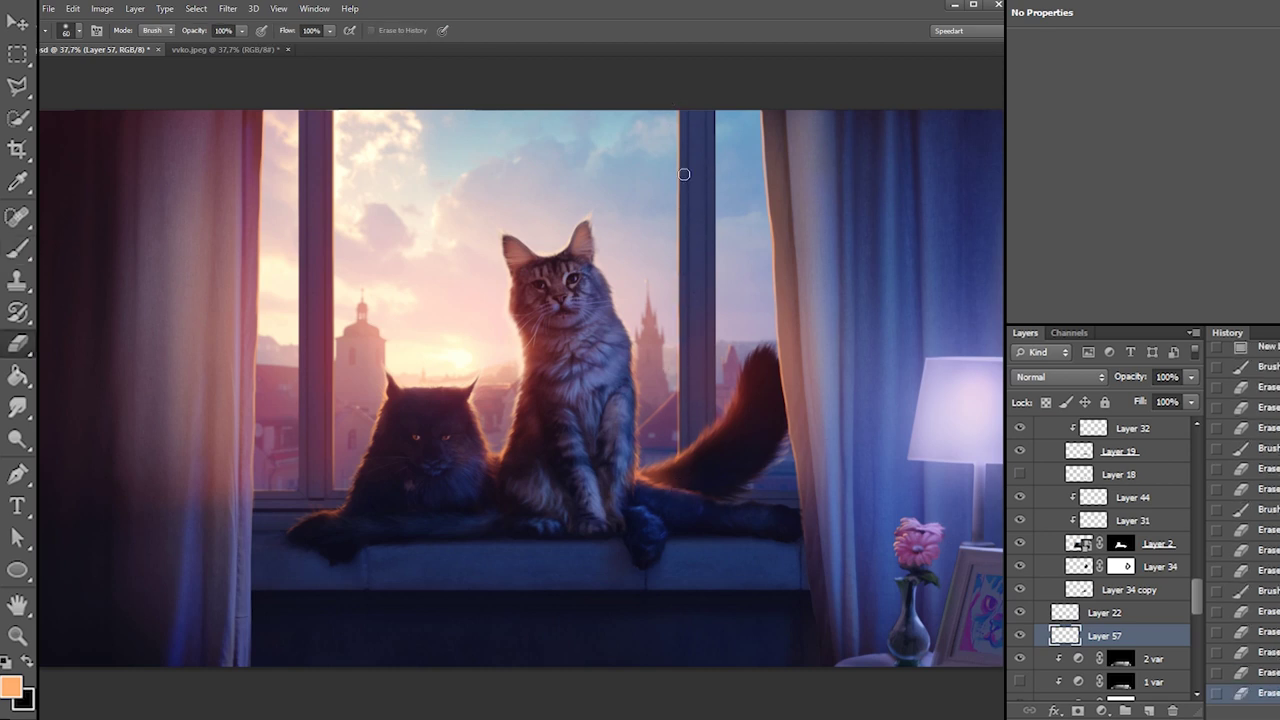
Touch up the light orange rim light on the right window post and soften it with the 60 px eraser
left_click(675, 110)
key("b")
key("e")
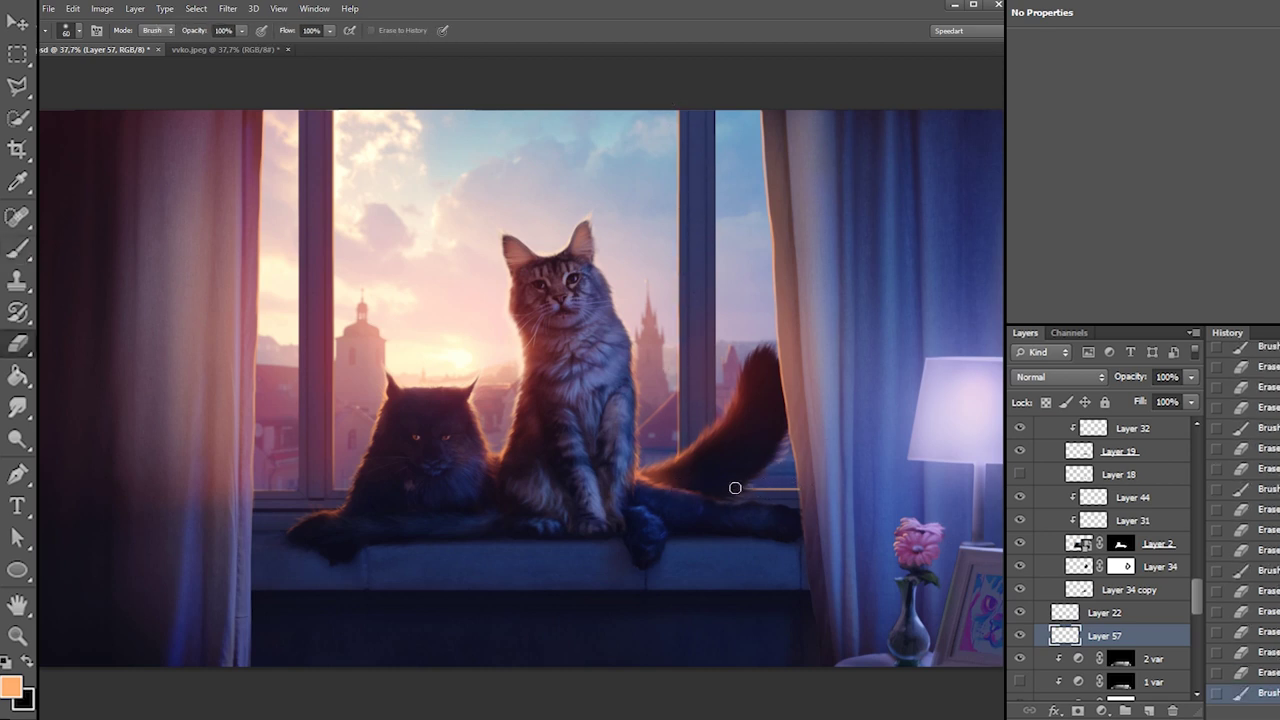
left_click(852, 470)
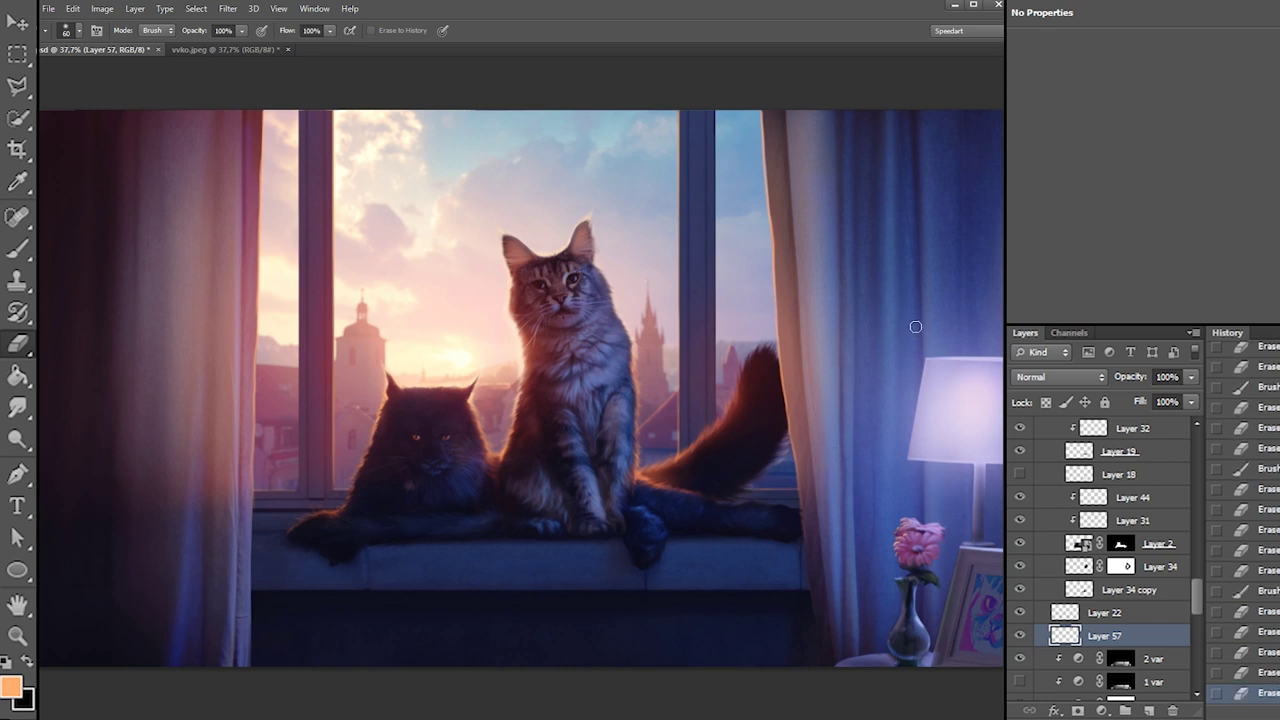
On the Layer 5 mask, move and duplicate rectangular selections at the window's upper edge to clean up the top of the frame
left_click_drag(1191, 598, 1196, 630)
left_click(1107, 524)
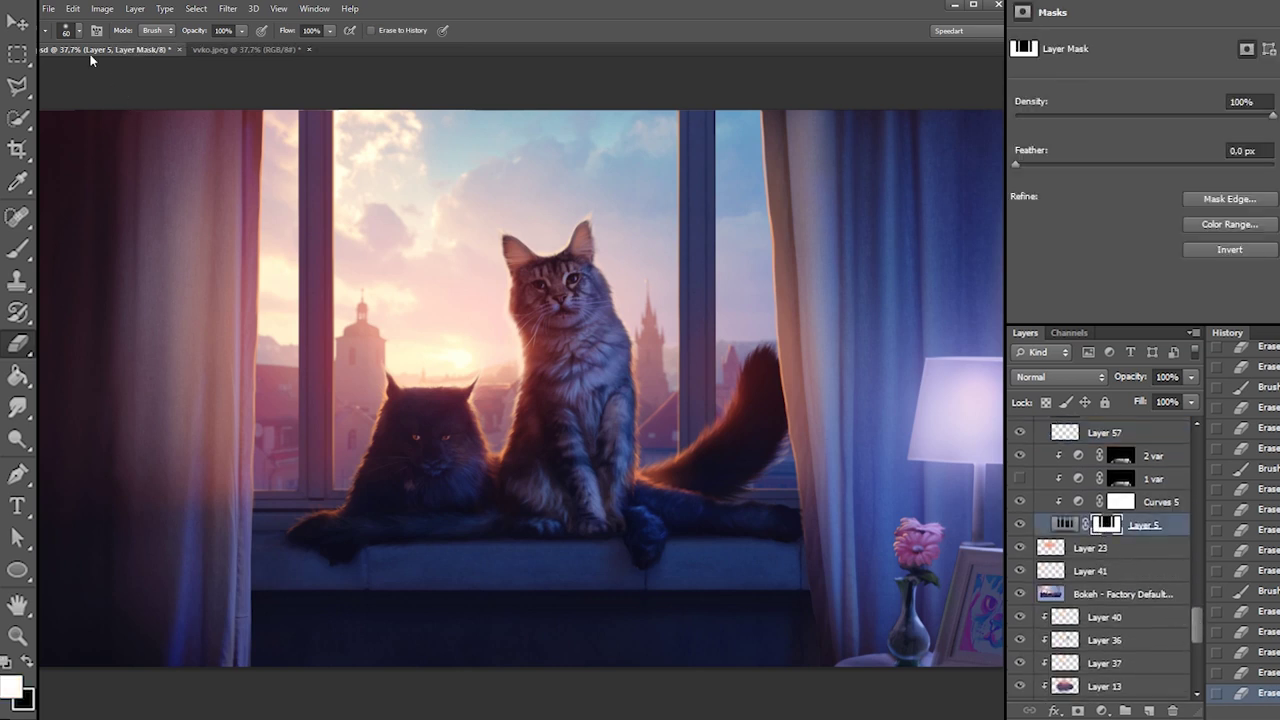
left_click(17, 53)
left_click_drag(285, 122, 737, 176)
left_click_drag(718, 165, 176, 140)
key("ctrl+d")
left_click_drag(309, 128, 322, 108)
key("ctrl+d")
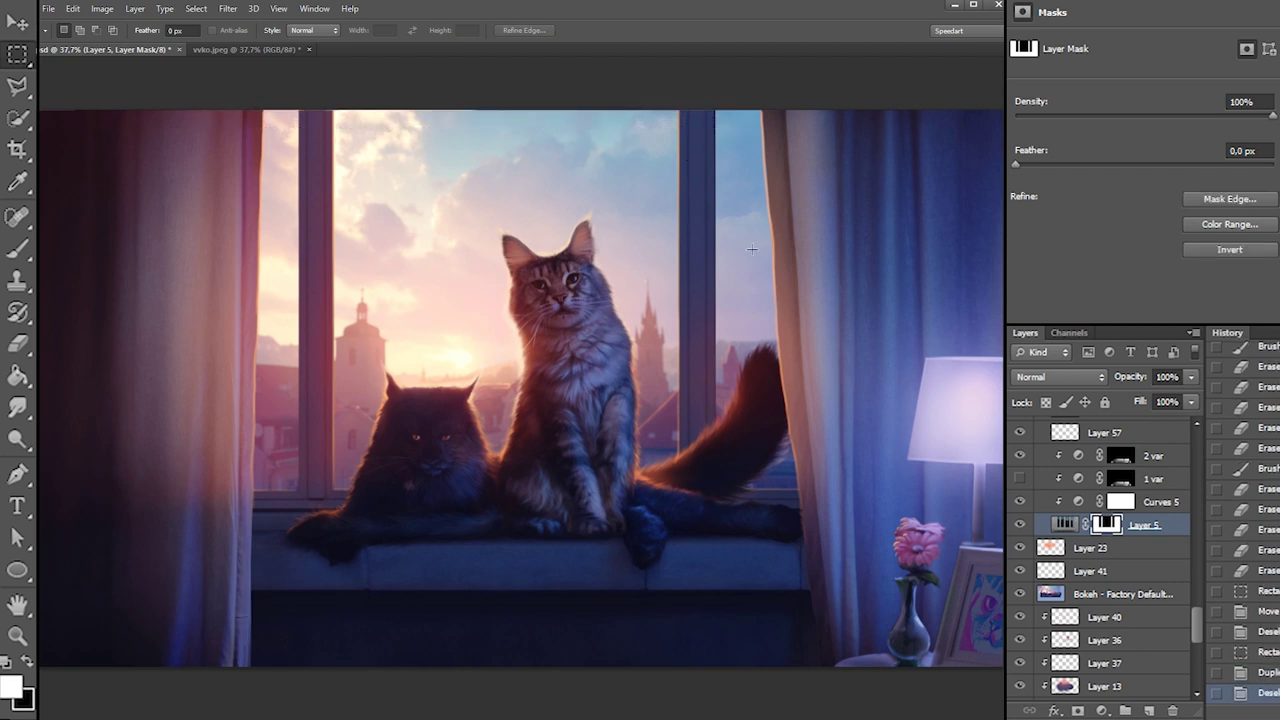
Collapse the cats group and delete the hidden, outdated Layer 55 below the Curves 9 adjustment
left_click_drag(1196, 621, 1170, 532)
left_click(1054, 637)
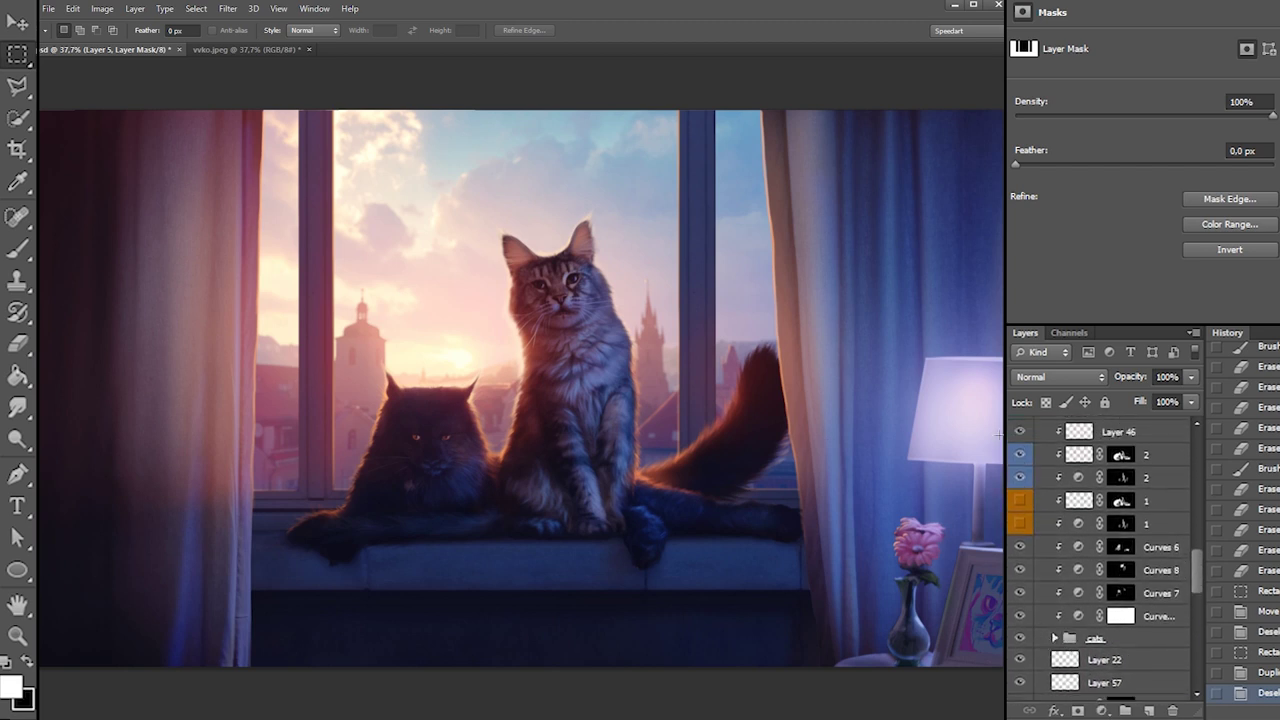
left_click_drag(1200, 575, 1191, 470)
scroll(1063, 476, "up", 3)
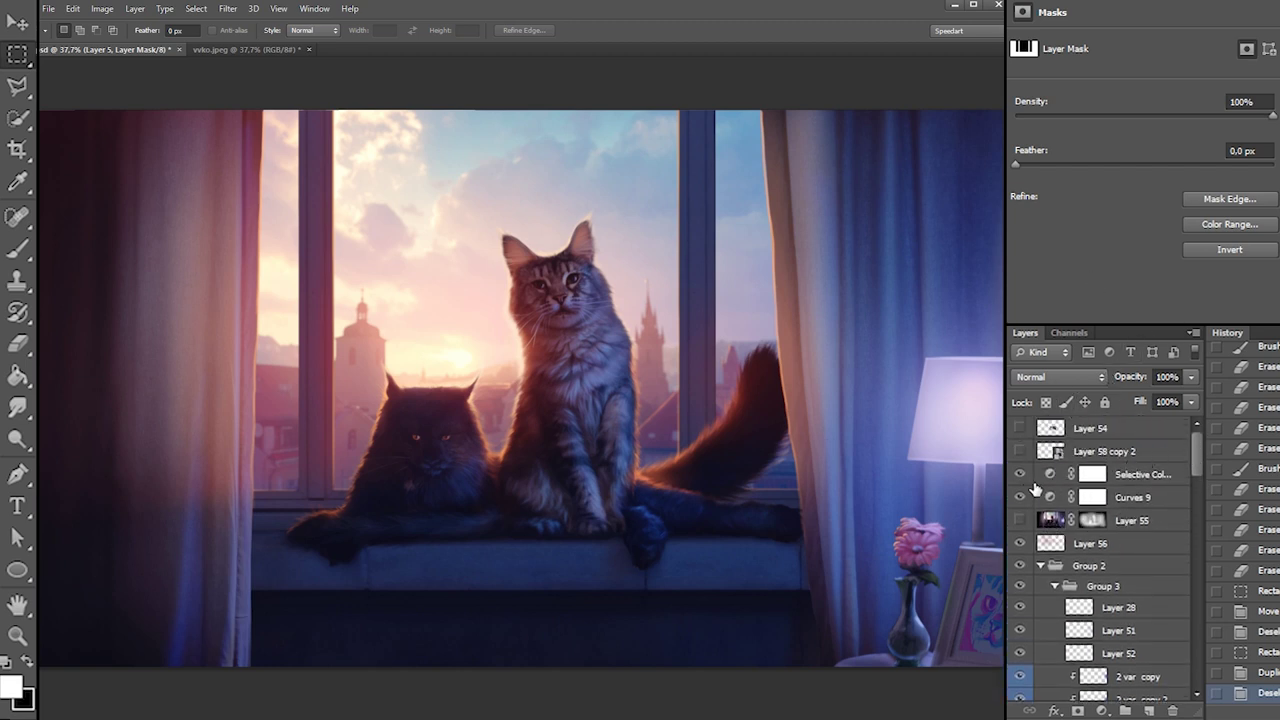
left_click(1131, 524)
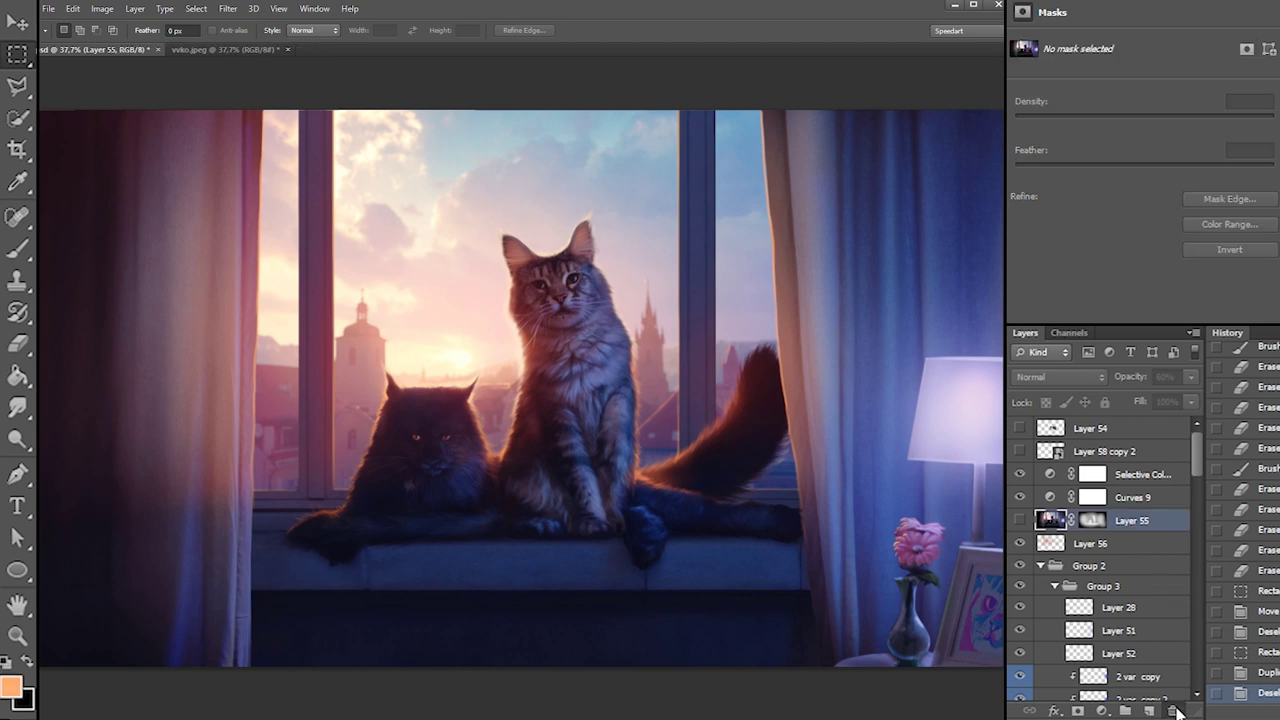
left_click(1174, 711)
Duplicate and merge all layers below Curves 9, and replace the merged copy with a flat full-canvas paste above Layer 56
left_click_drag(1191, 459, 1179, 420)
left_click(1133, 670, "shift")
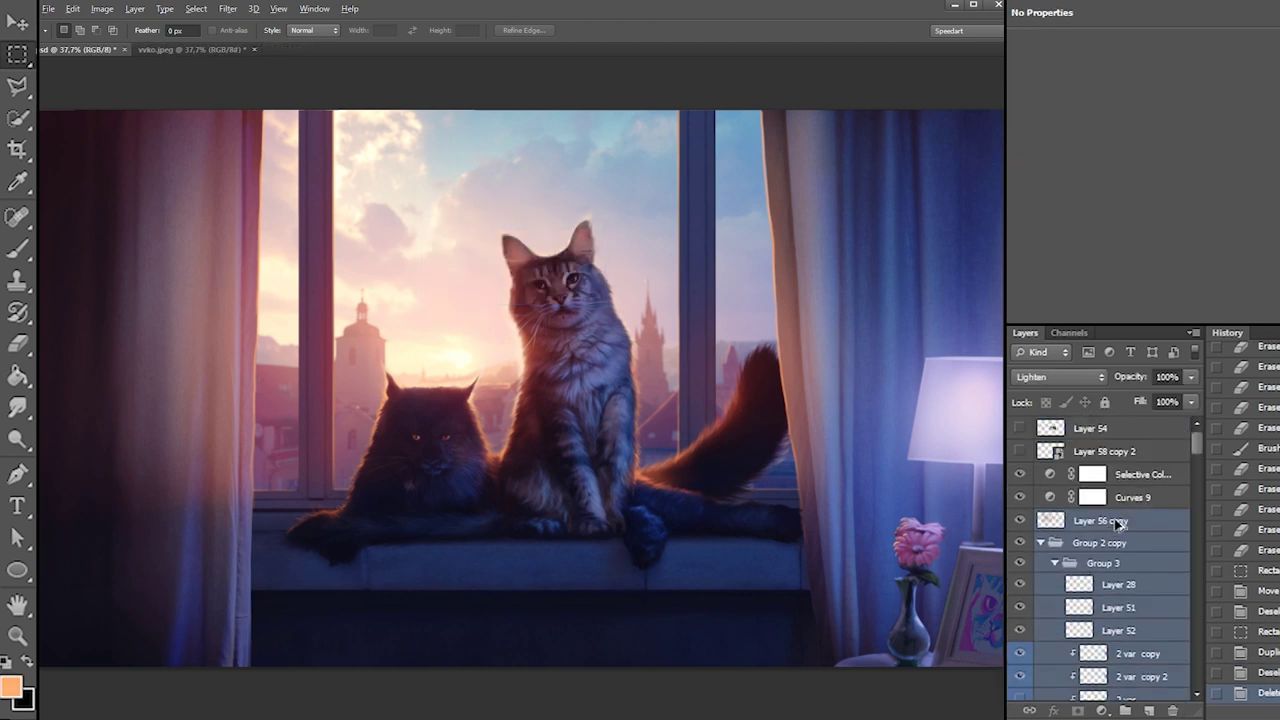
key("ctrl+j")
right_click(1104, 523)
left_click(1162, 287)
key("ctrl+a")
key("ctrl+c")
left_click(1173, 711)
key("ctrl+v")
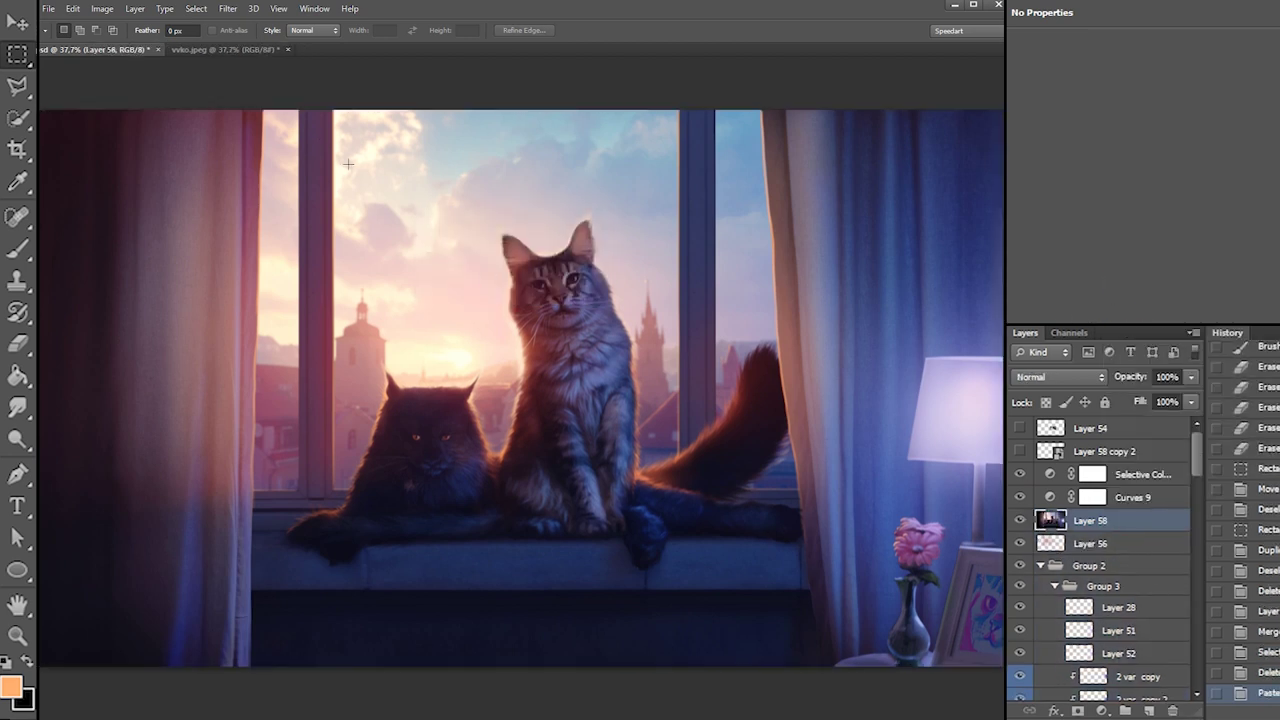
Sharpen the flattened layer by reapplying the last Unsharp Mask filter and hide the result with a black layer mask
left_click(228, 9)
left_click(270, 20)
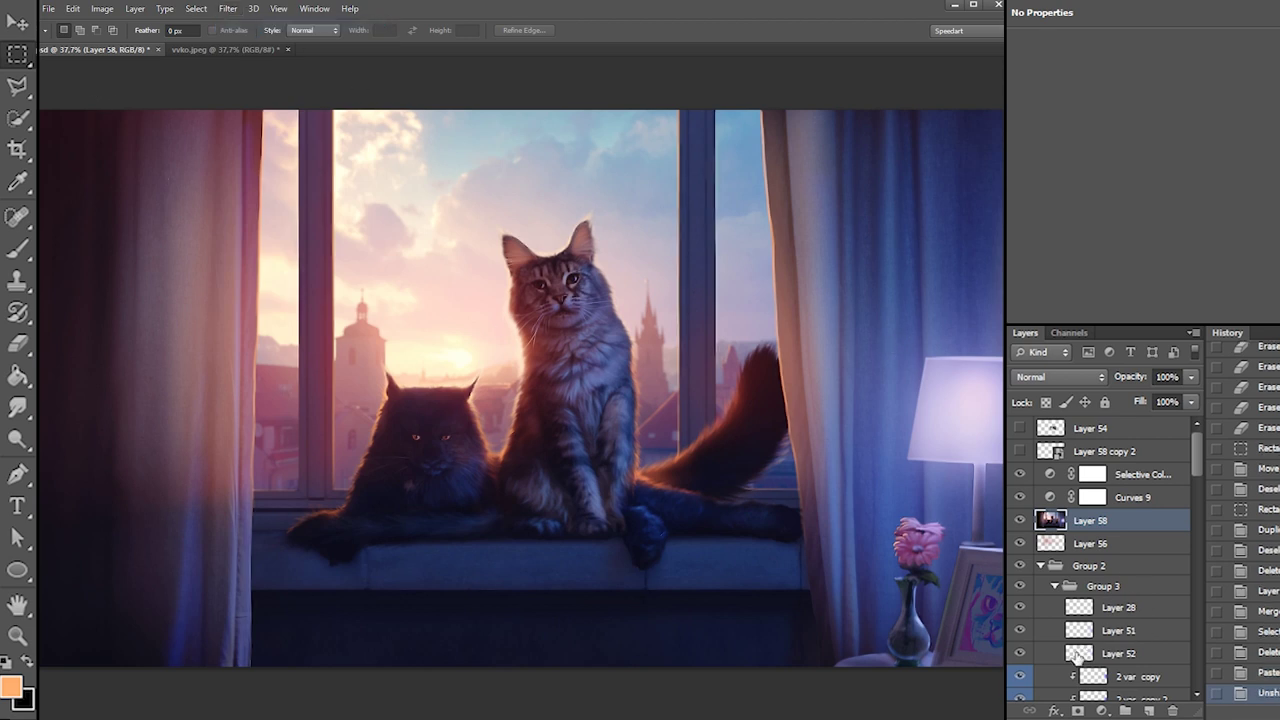
left_click(1078, 711)
key("b")
key("d")
Reveal the sharpening over both cats and the raised tail by painting white on the mask with a soft 411 px brush
right_click(686, 433)
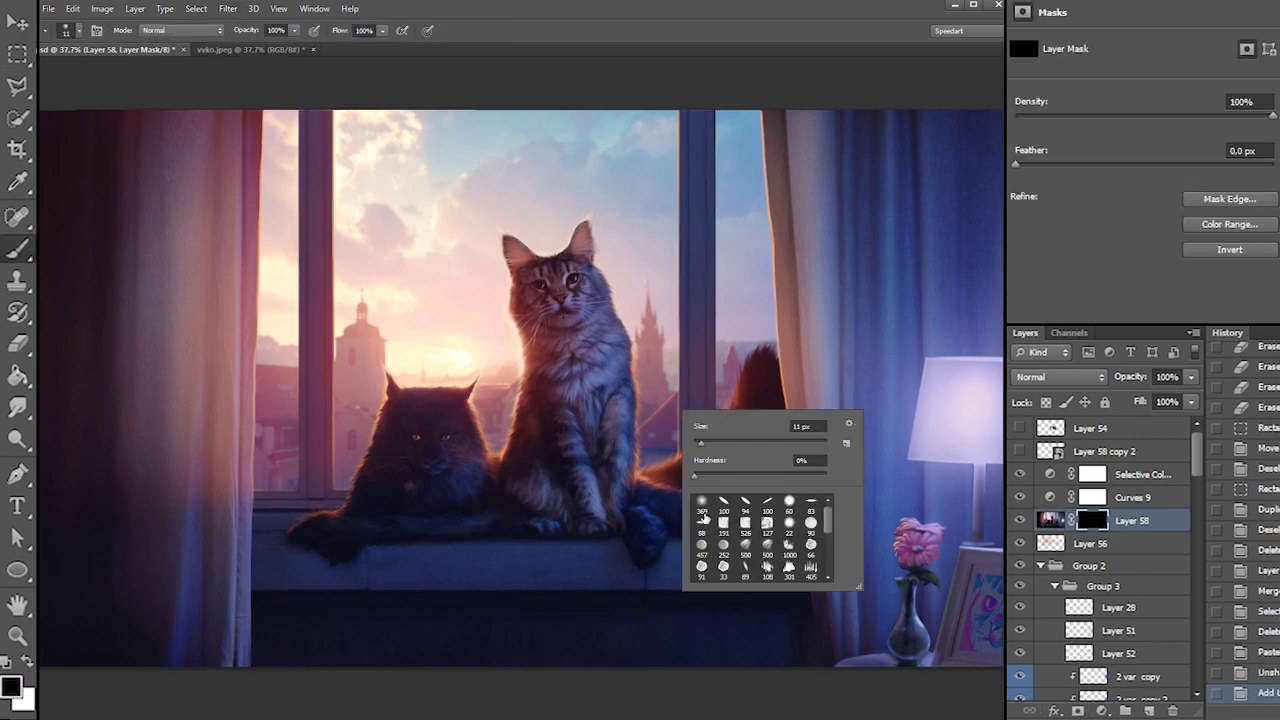
left_click_drag(804, 443, 808, 443)
mouse_move(557, 299)
left_mouse_down()
mouse_move(603, 503)
mouse_move(605, 490)
mouse_move(580, 533)
left_mouse_up()
key("x")
mouse_move(434, 445)
left_mouse_down()
mouse_move(417, 528)
mouse_move(420, 506)
left_mouse_up()
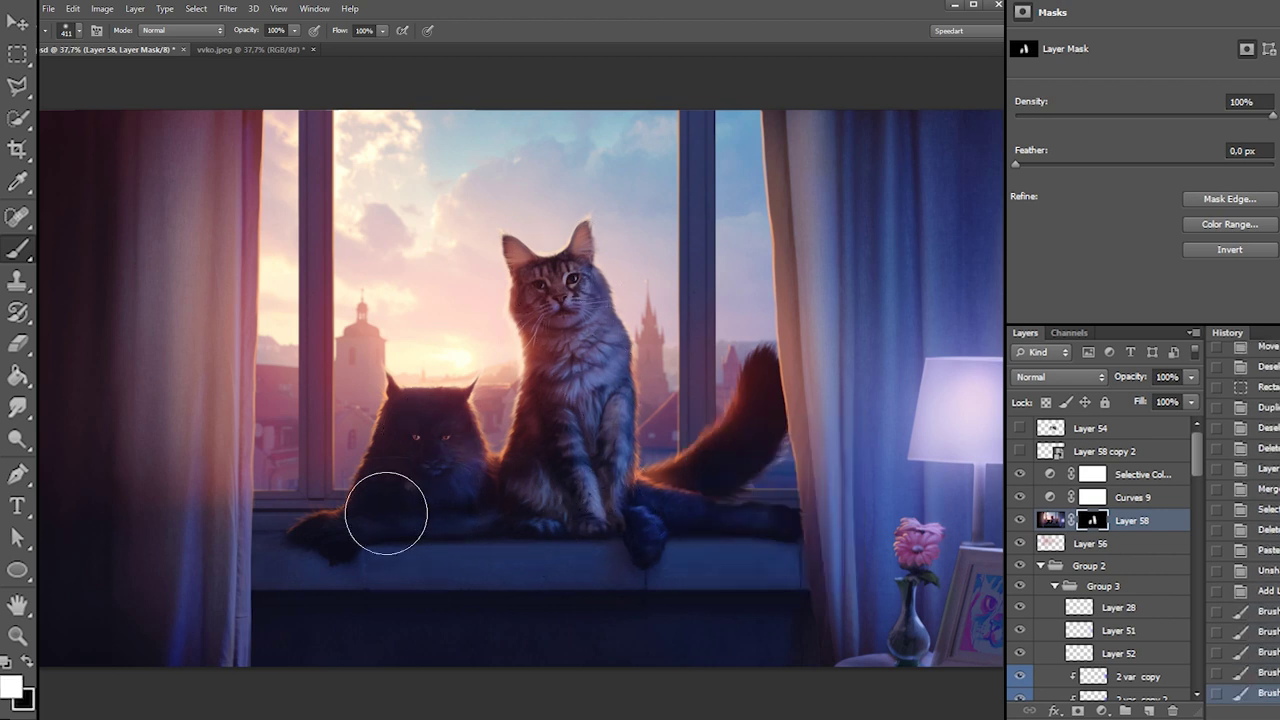
left_click_drag(566, 559, 757, 549)
left_click_drag(703, 518, 770, 385)
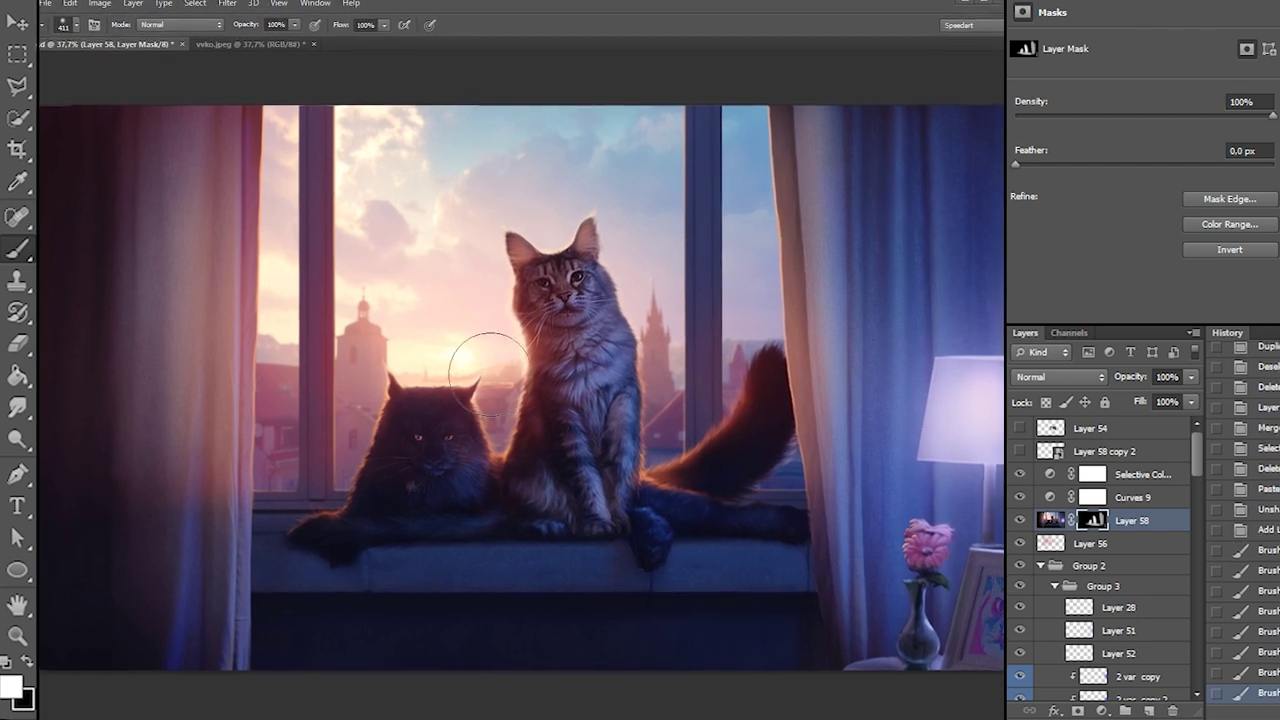
Extend the revealed sharpening over the vase area and both curtains, and use a much larger soft brush across the window
left_click_drag(960, 620, 850, 300)
left_click_drag(205, 300, 190, 571)
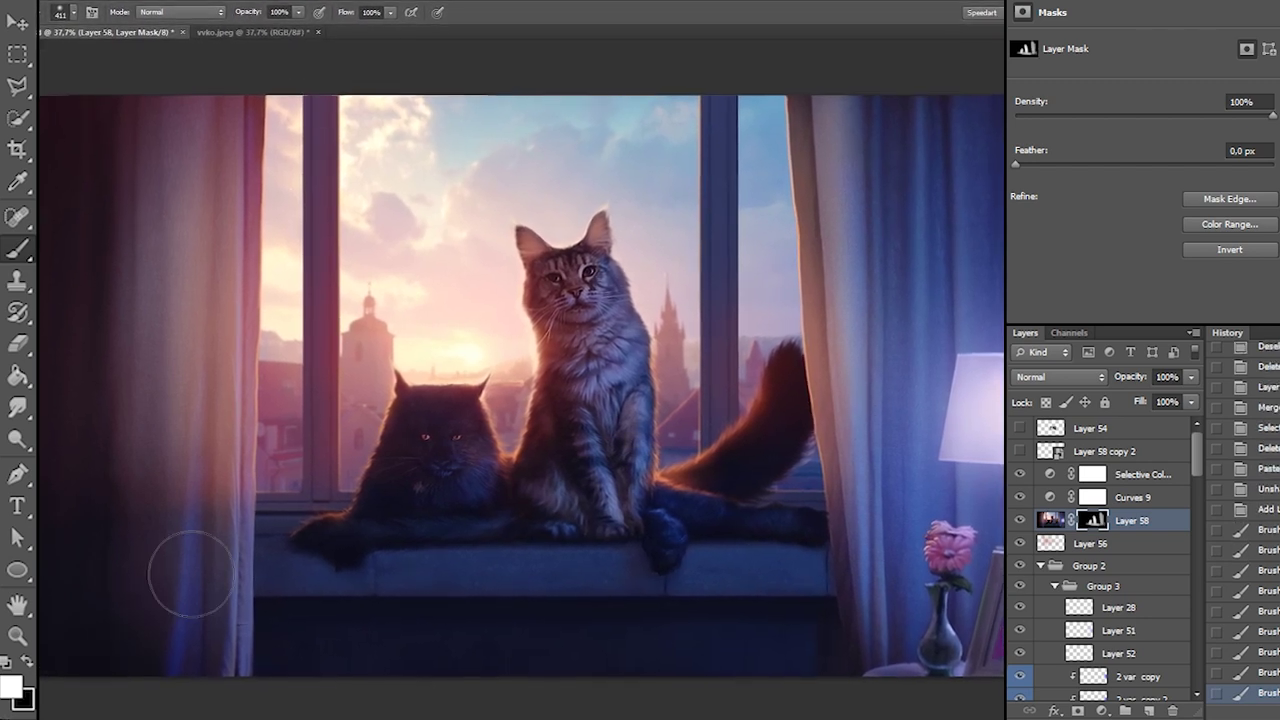
right_click(534, 373)
left_click(685, 404)
left_click(386, 242)
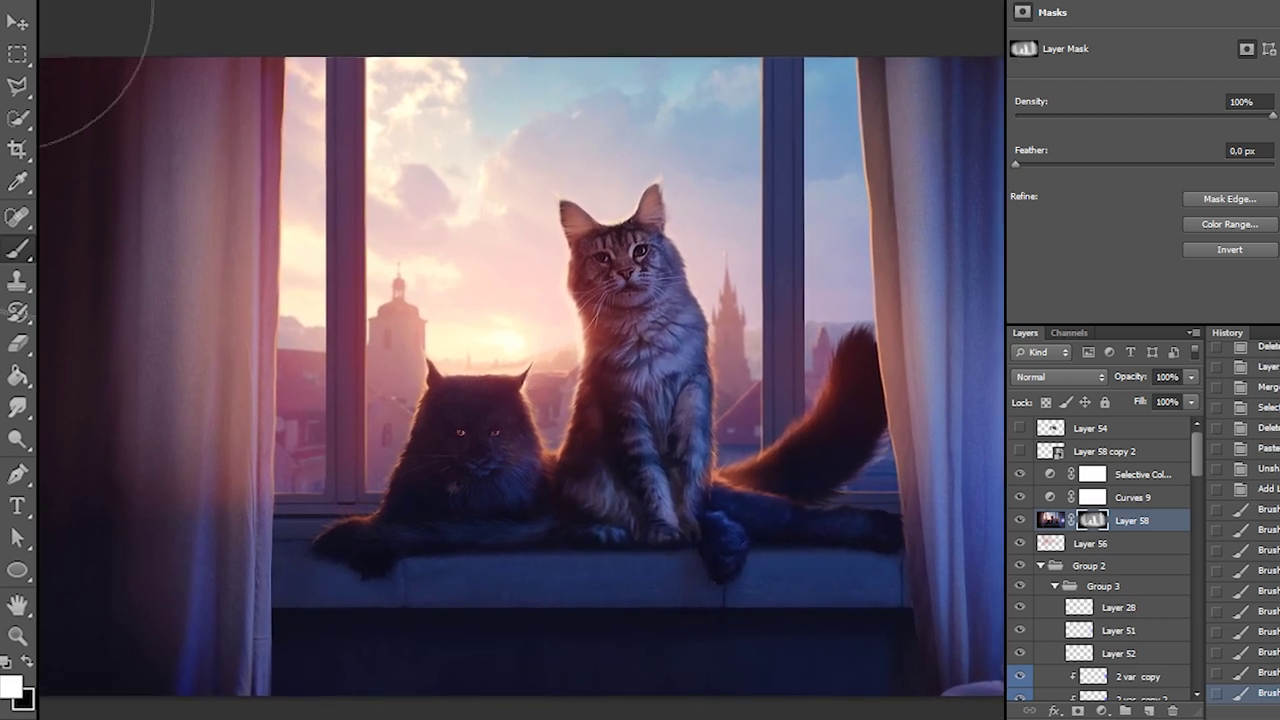
left_click(18, 56)
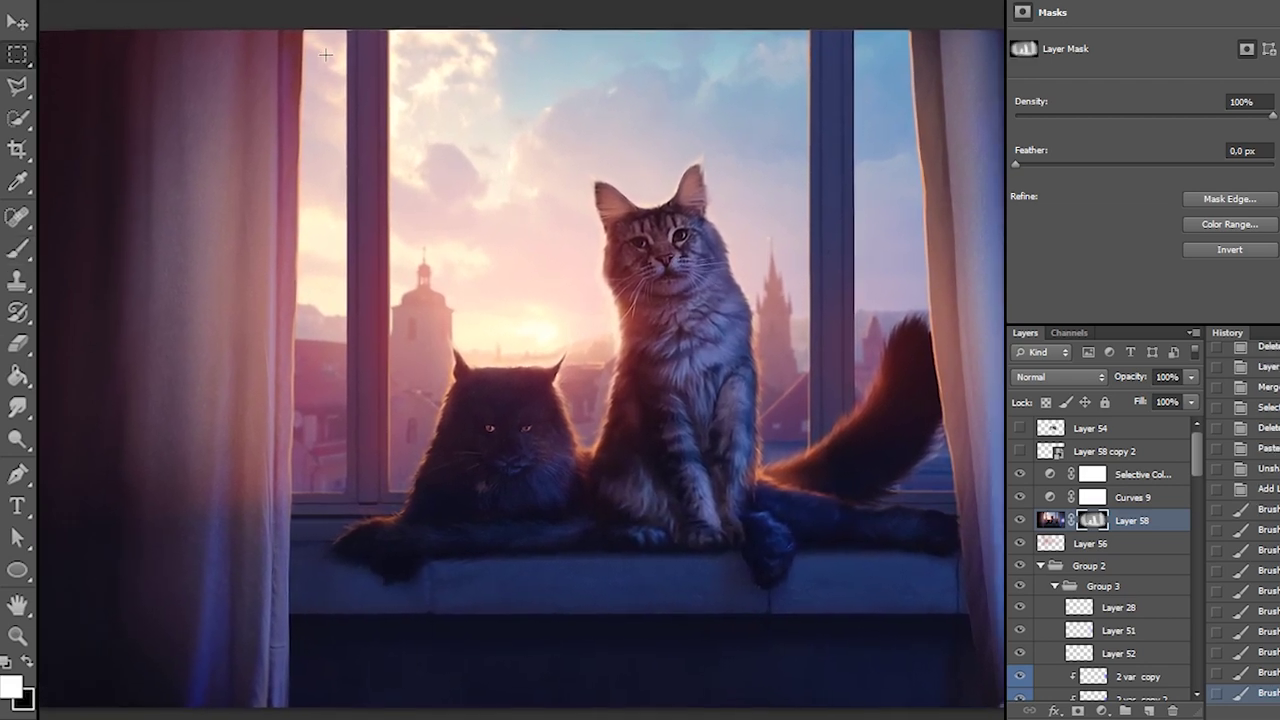